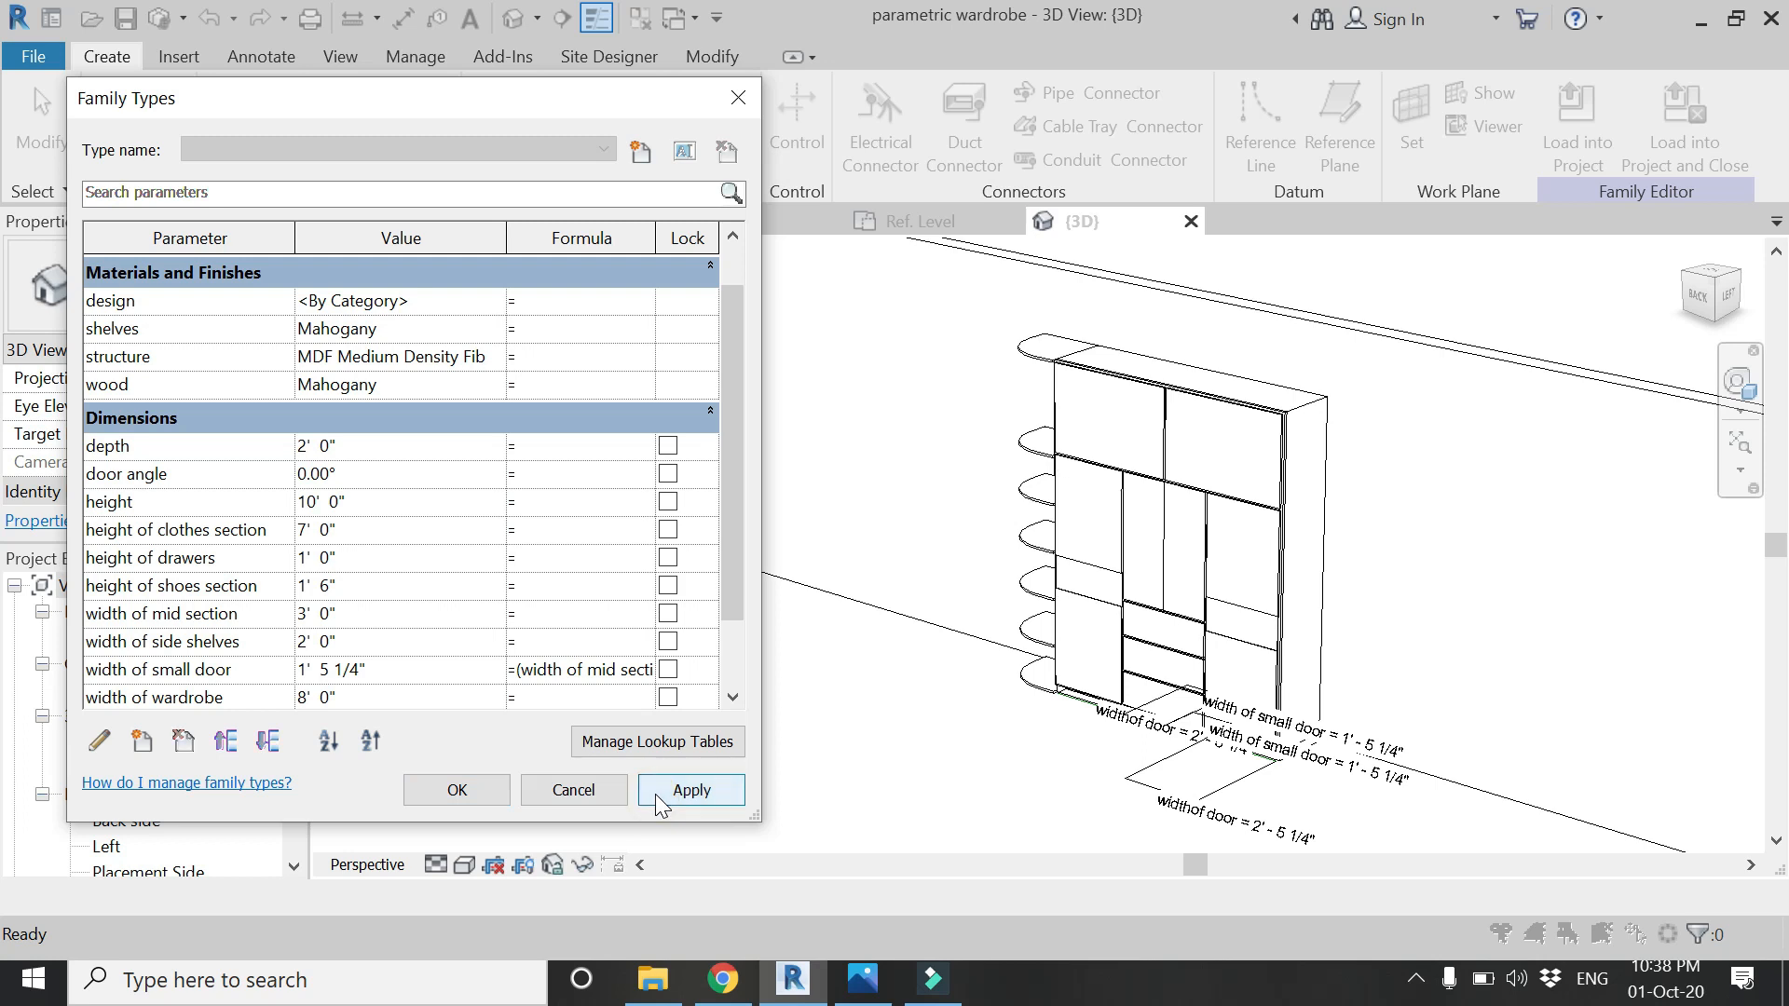
- Set the wardrobe family's height to 11' 0" and the width of mid section to 4' 0", applying each change to the model
left_click(487, 503)
left_click(382, 503)
type("1")
left_click(655, 801)
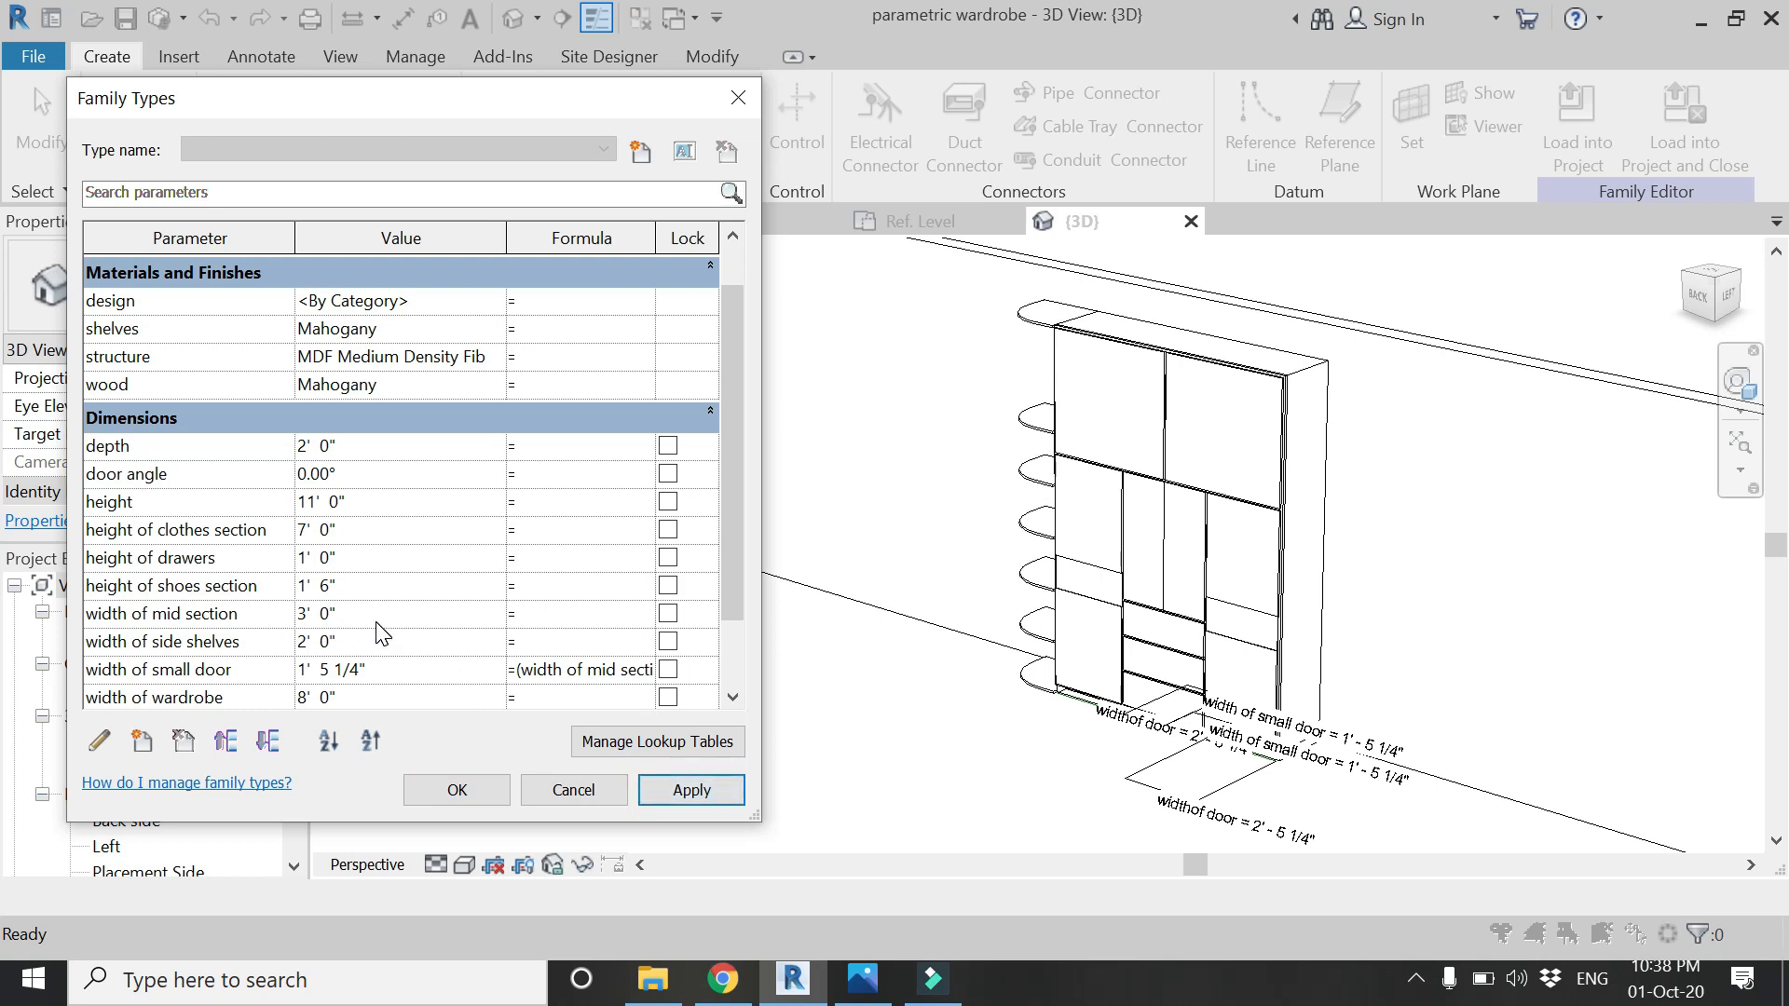
left_click(416, 616)
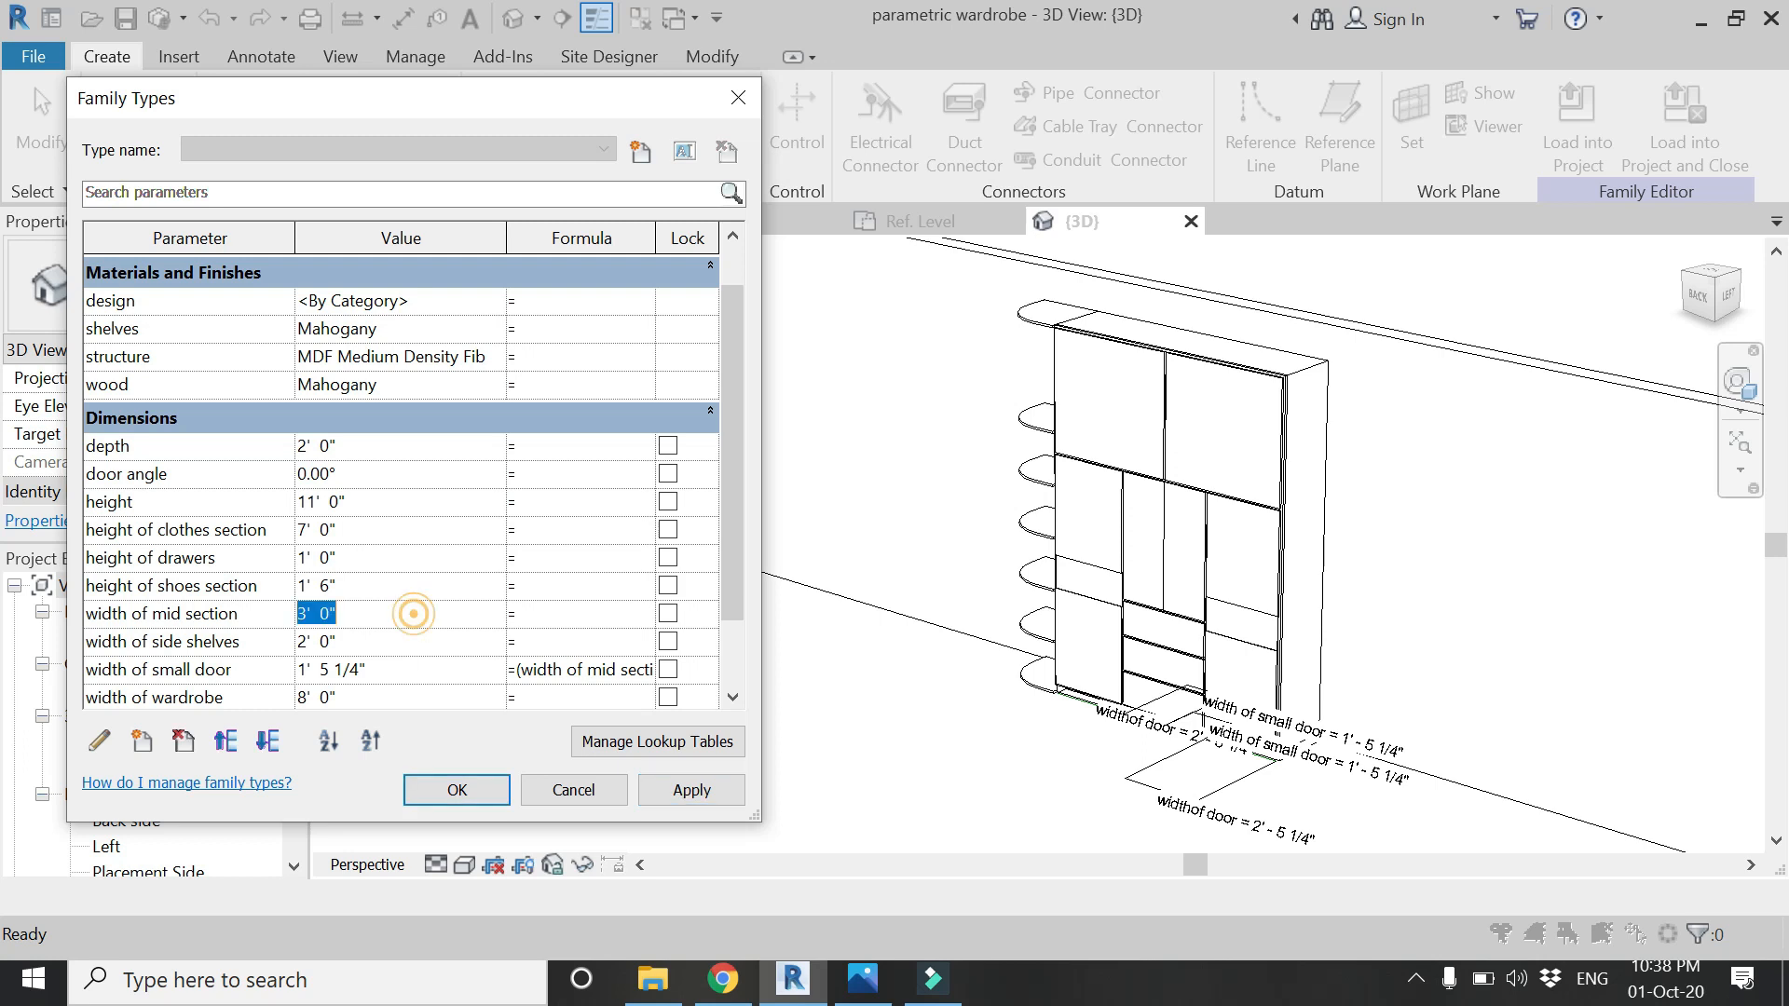
key("Tab")
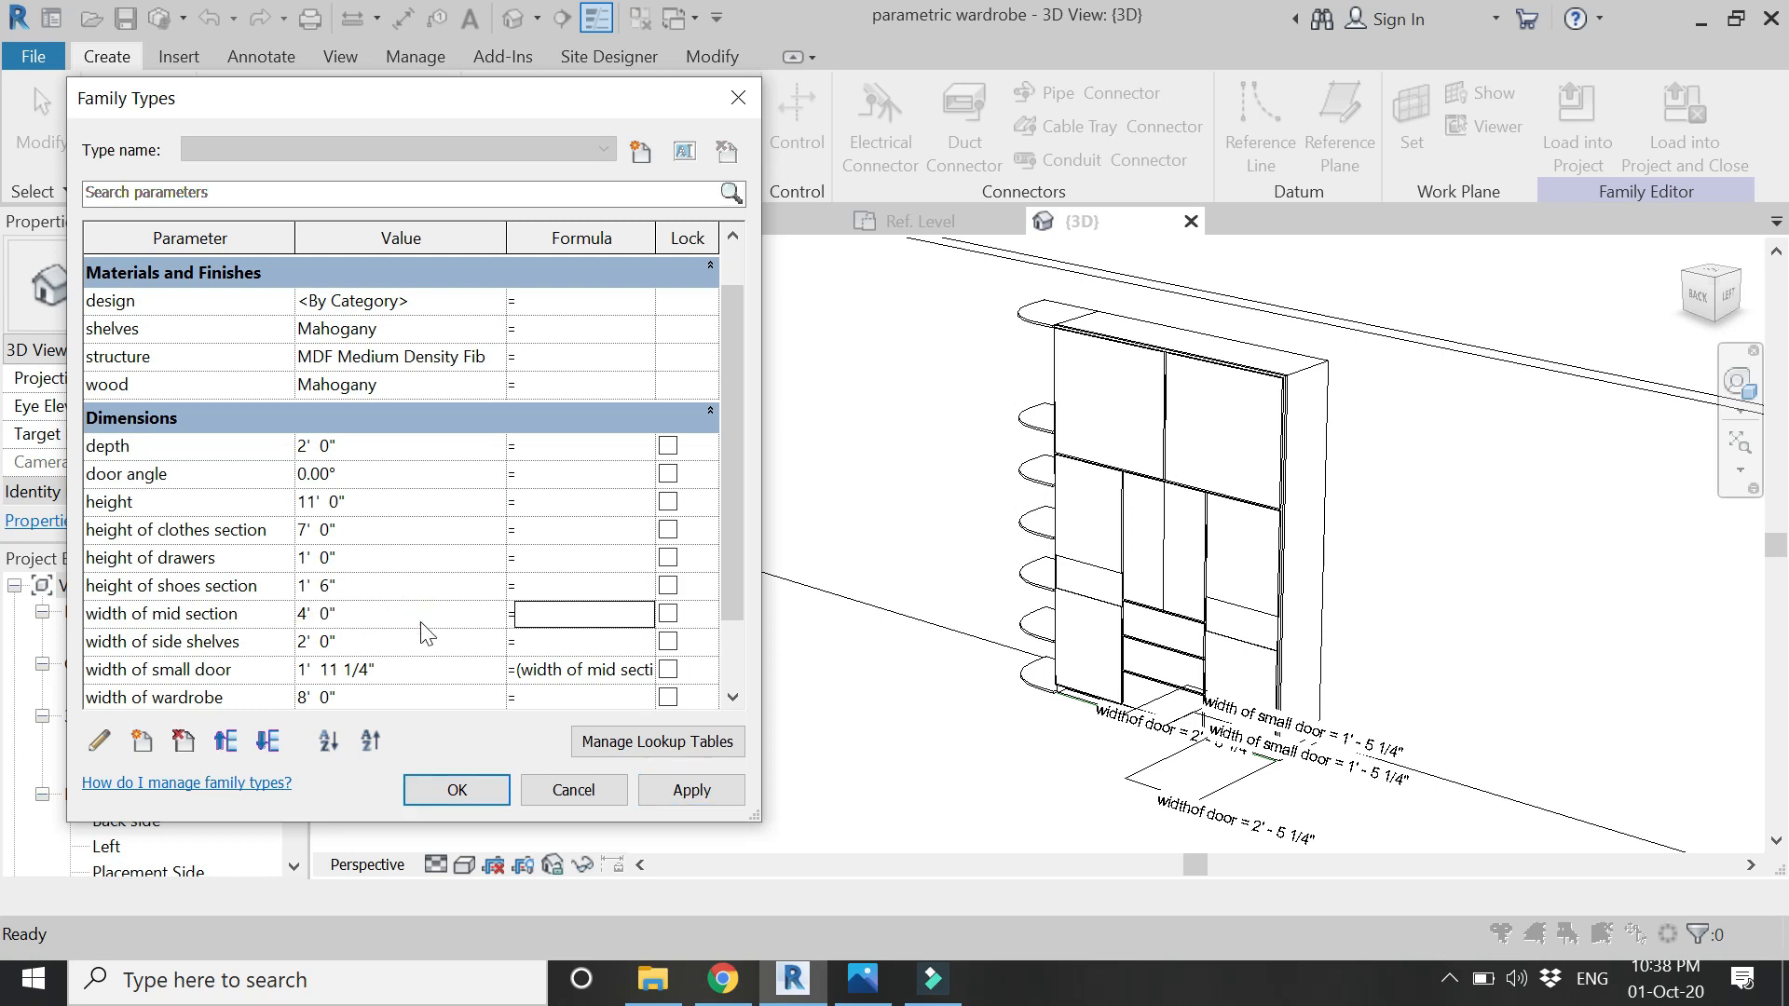
left_click(677, 792)
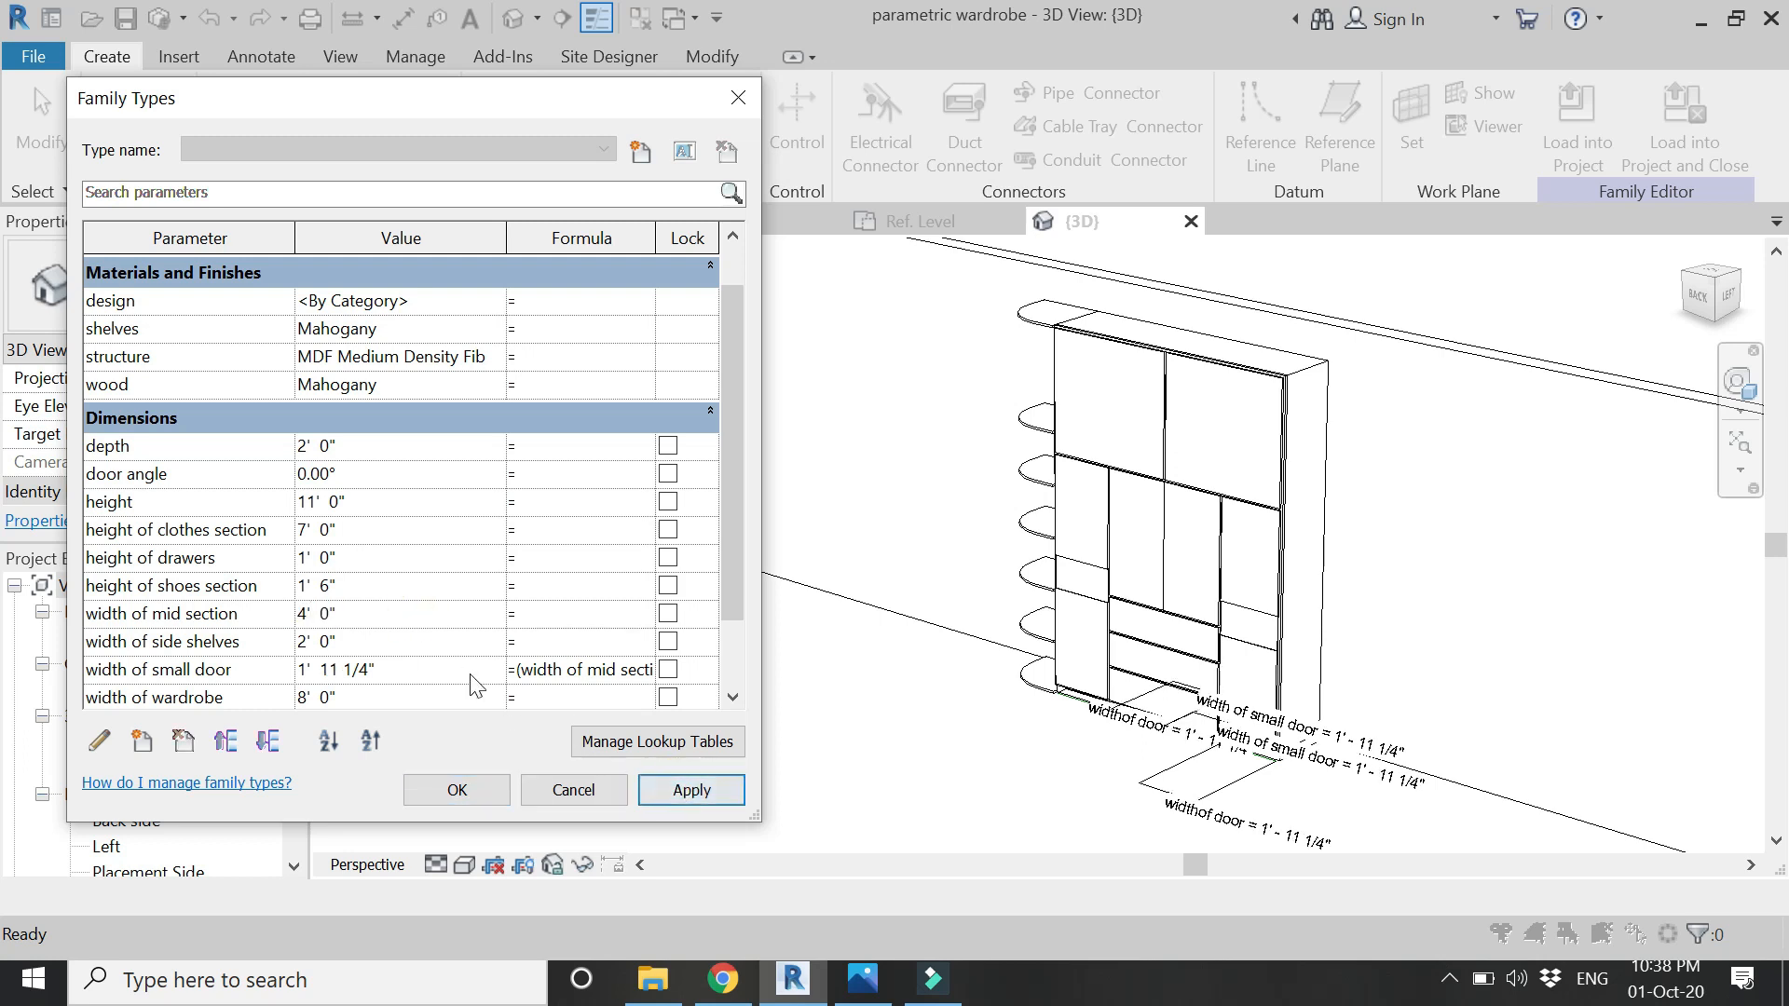
- Set the width of wardrobe to 9' 0" and the width of side shelves to 3' 0", applying each change to the model
scroll(347, 649, "down", 2)
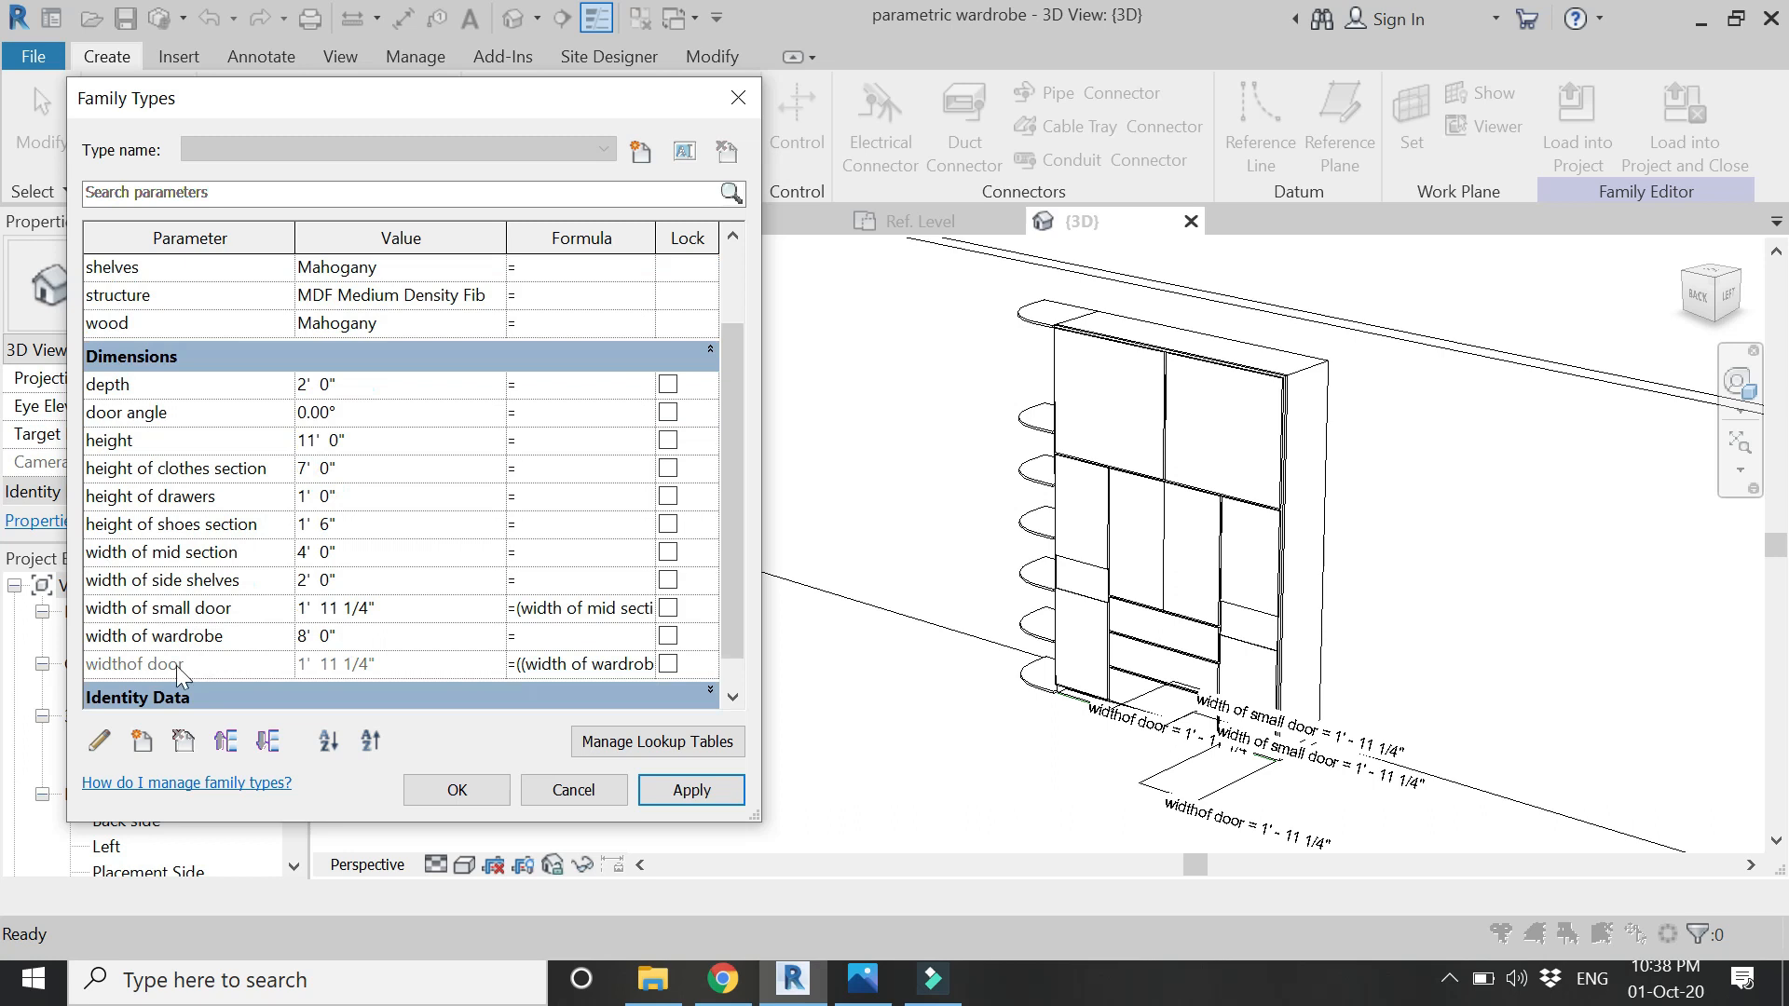
left_click(375, 638)
key("Tab")
left_click(679, 793)
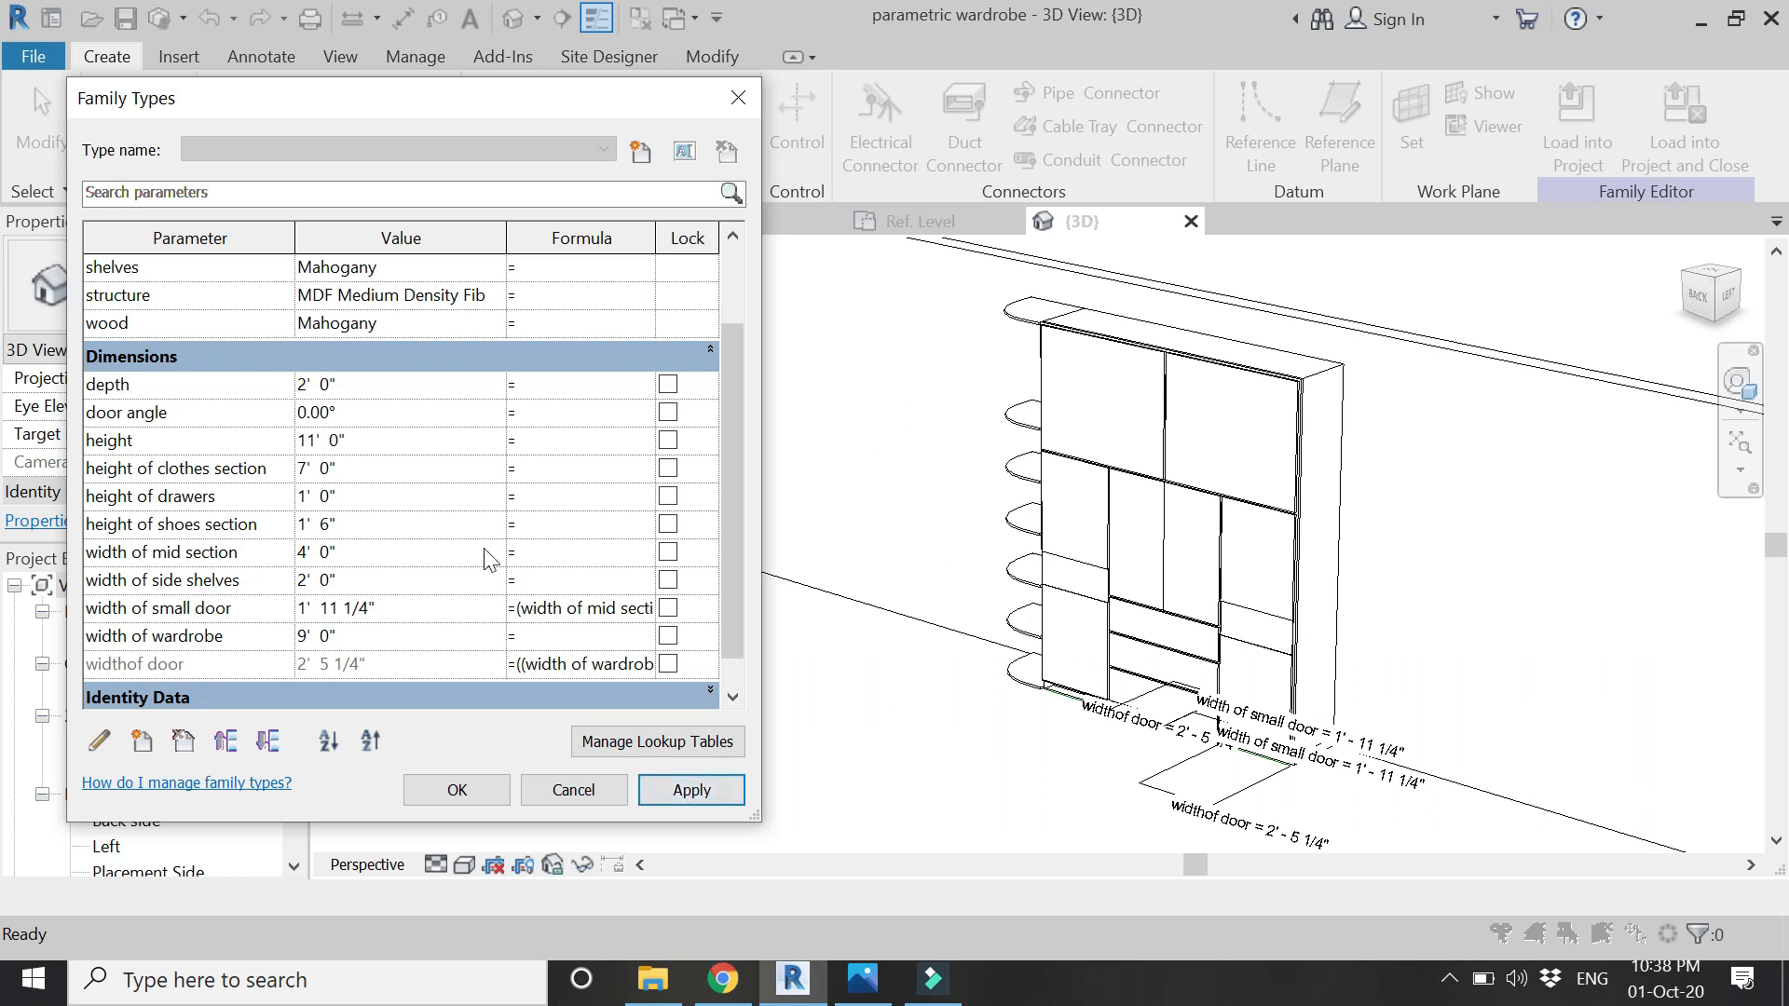
left_click(332, 581)
double_click(335, 581)
type("3")
left_click(716, 791)
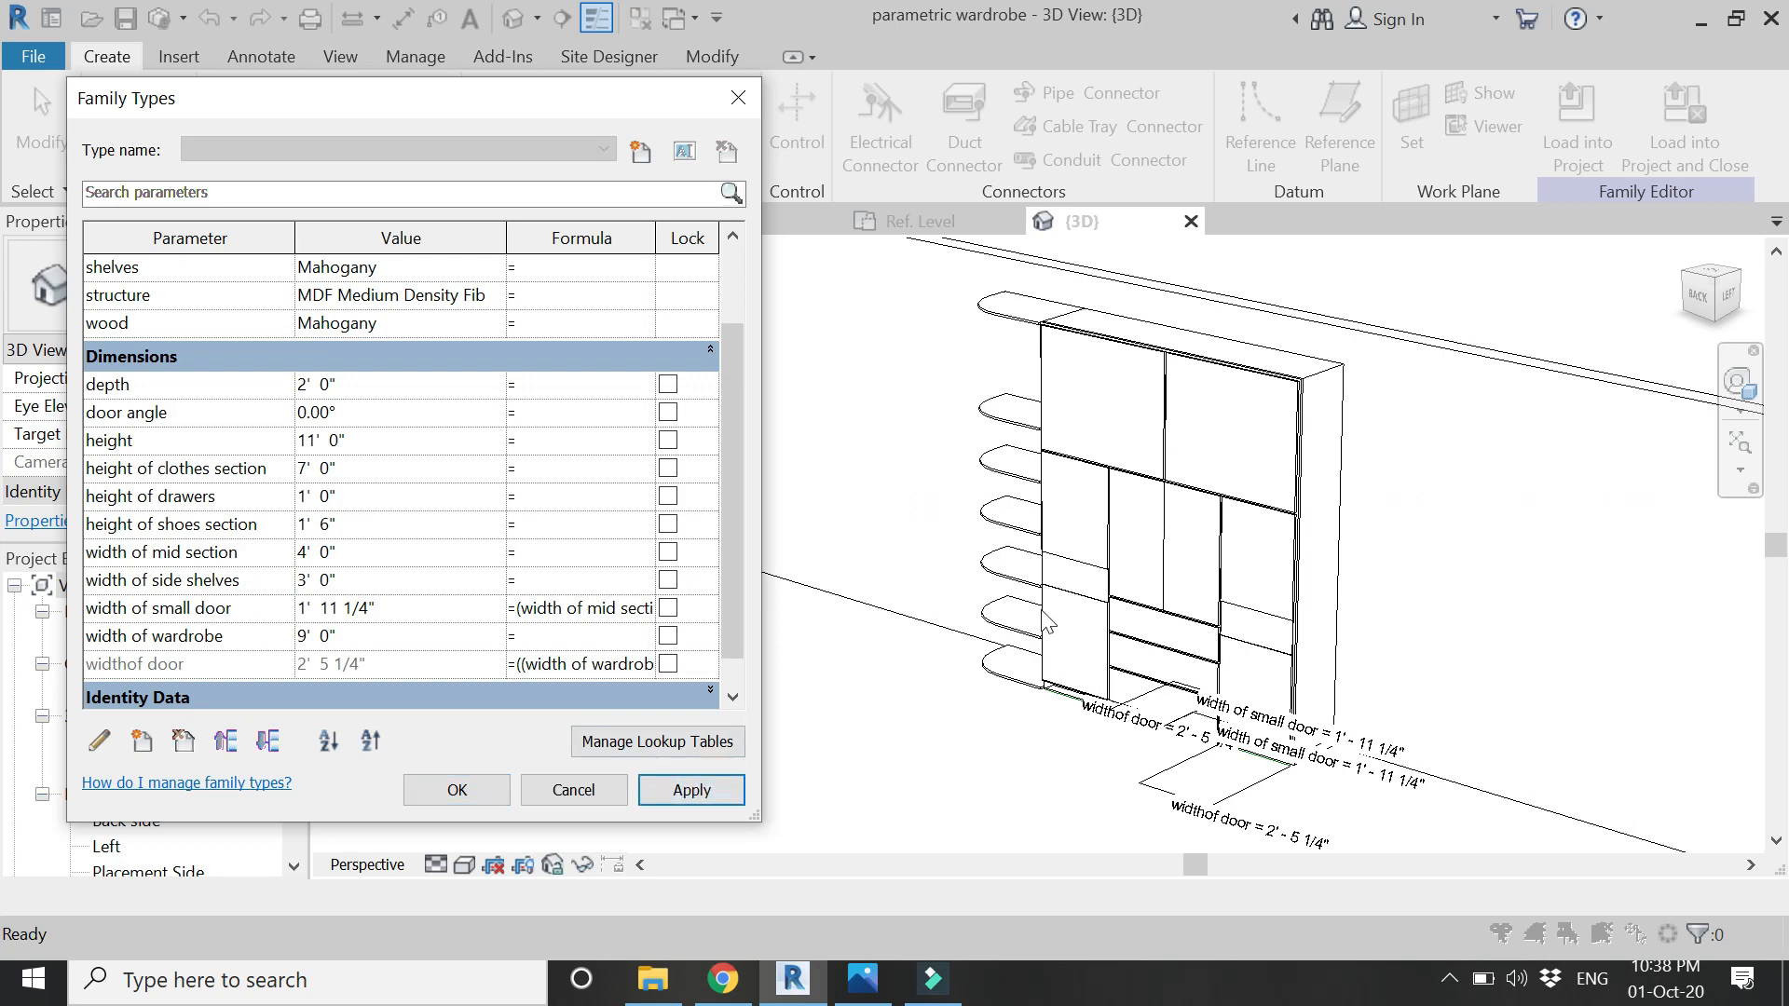
- Set the wardrobe's depth to 3' 0", apply it to the model and accept the family type changes
scroll(416, 476, "up", 2)
left_click(400, 447)
double_click(400, 447)
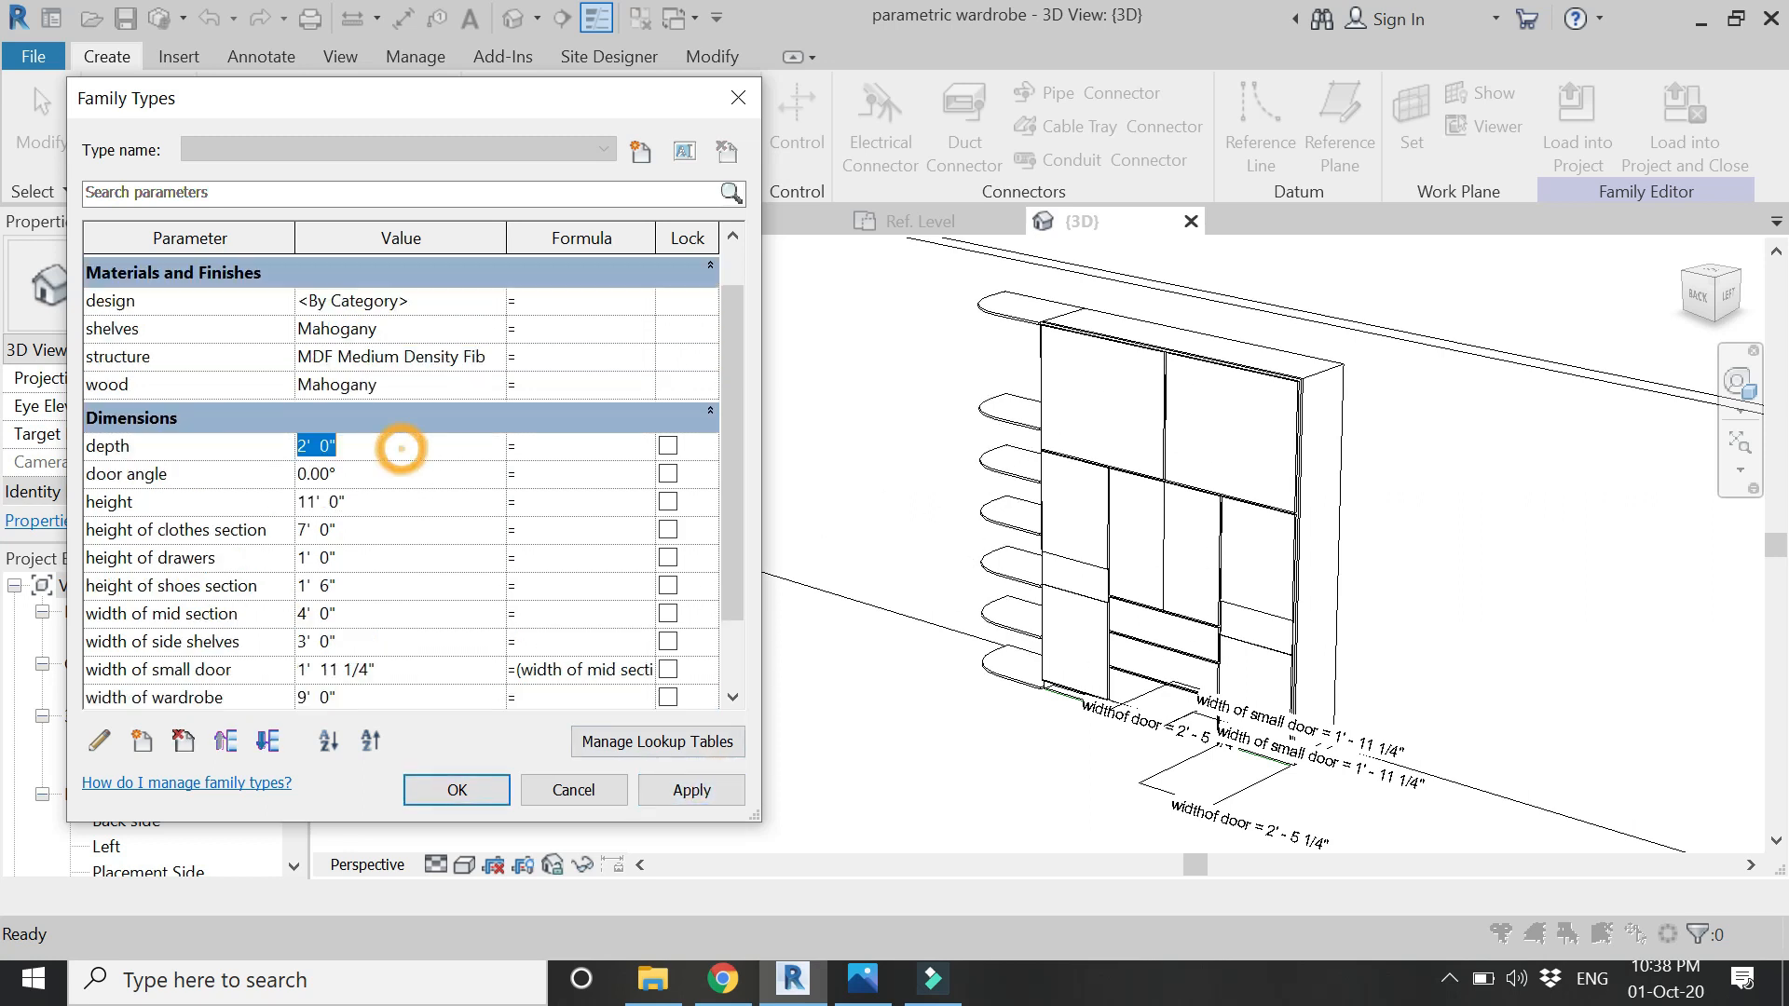
type("3")
key("Tab")
left_click(701, 791)
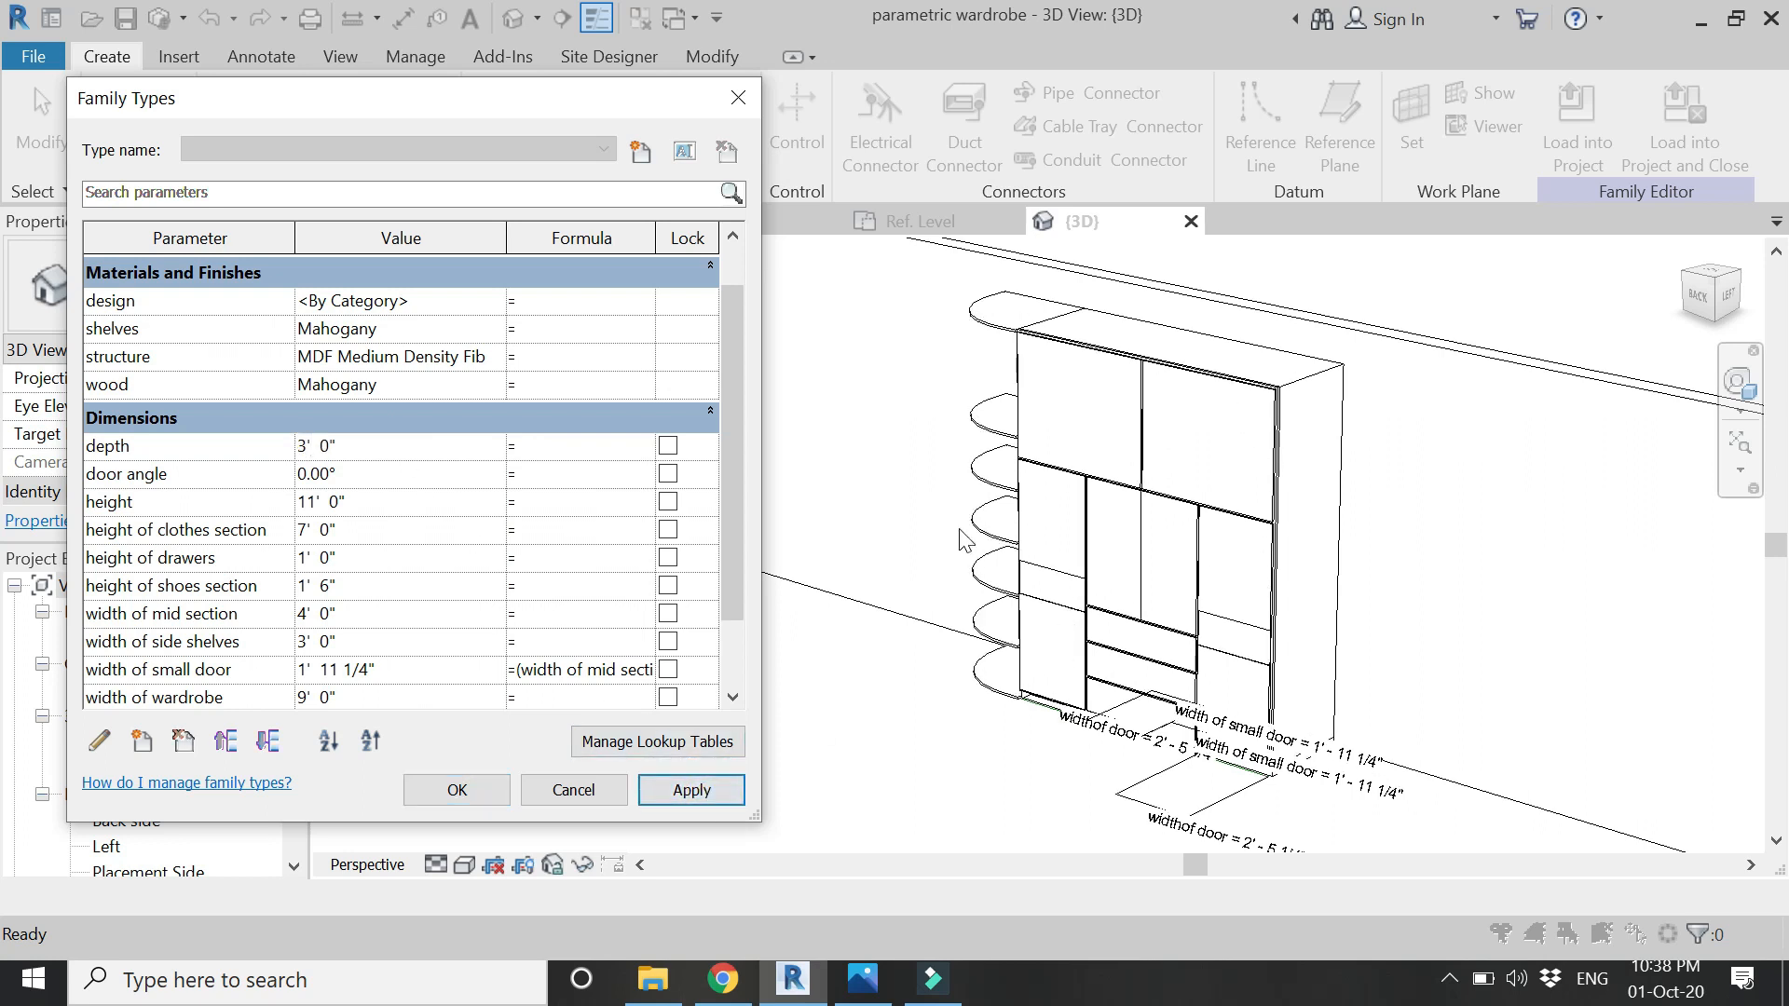
left_click(472, 788)
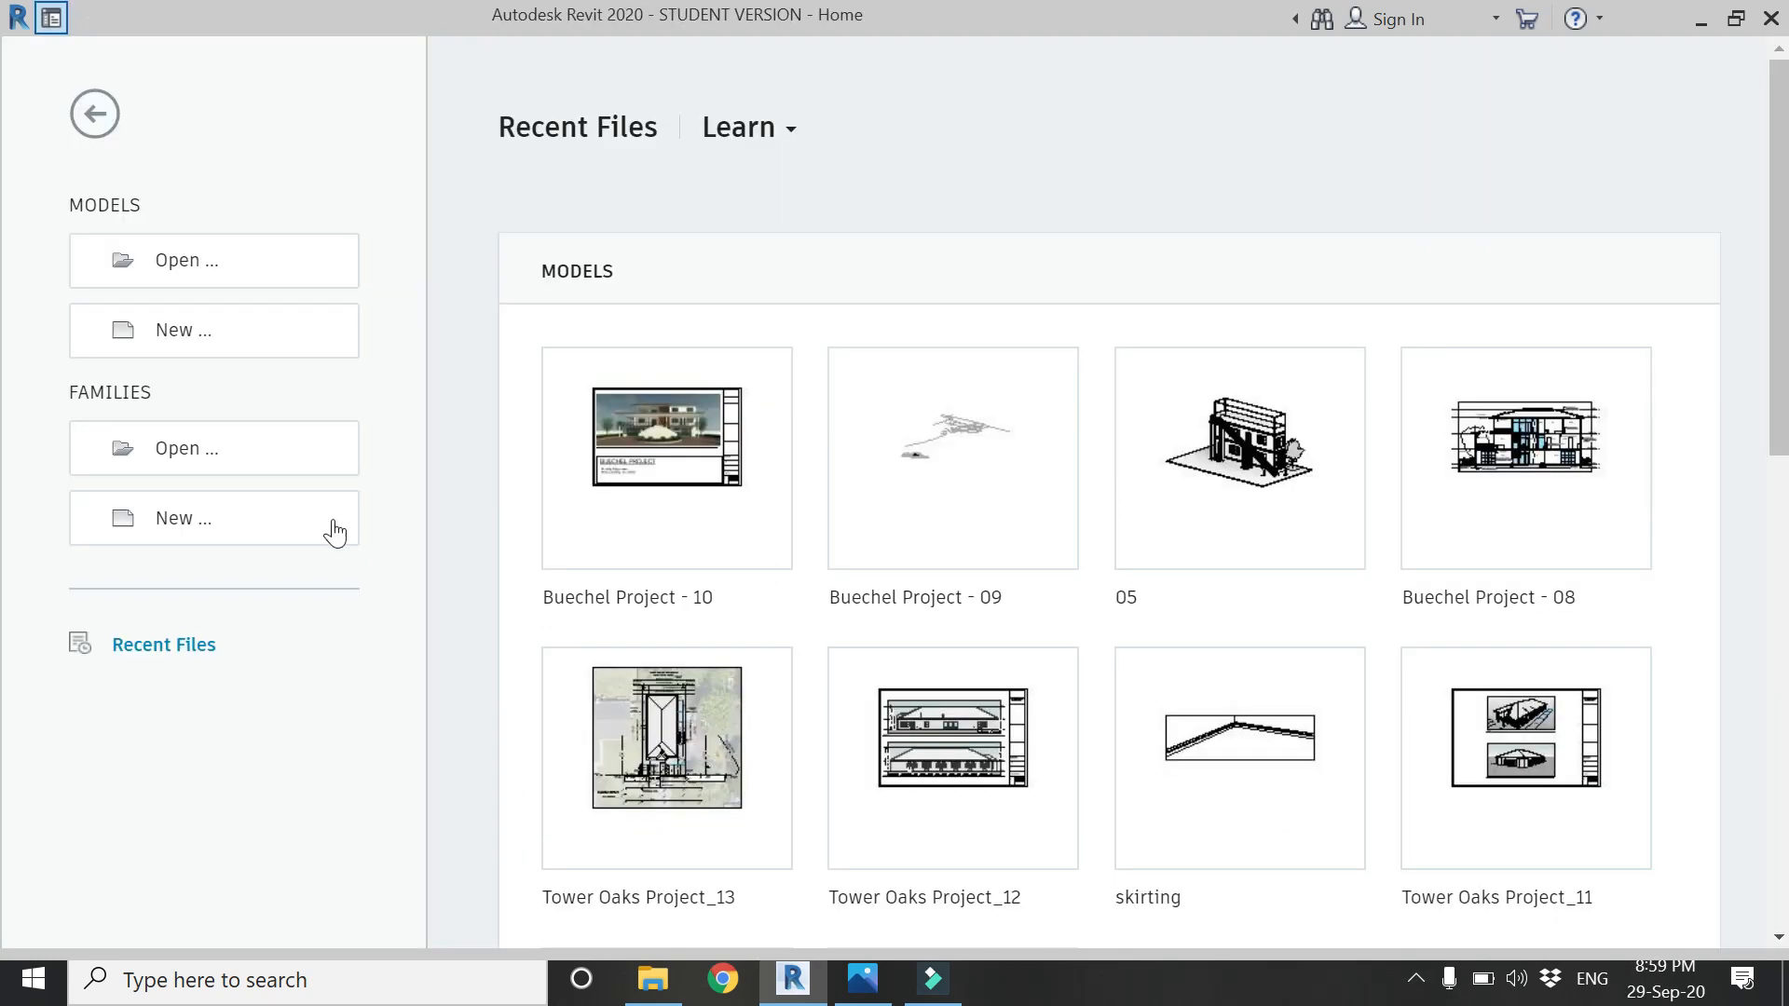
- Create a new family from the Generic Model wall based template
left_click(326, 515)
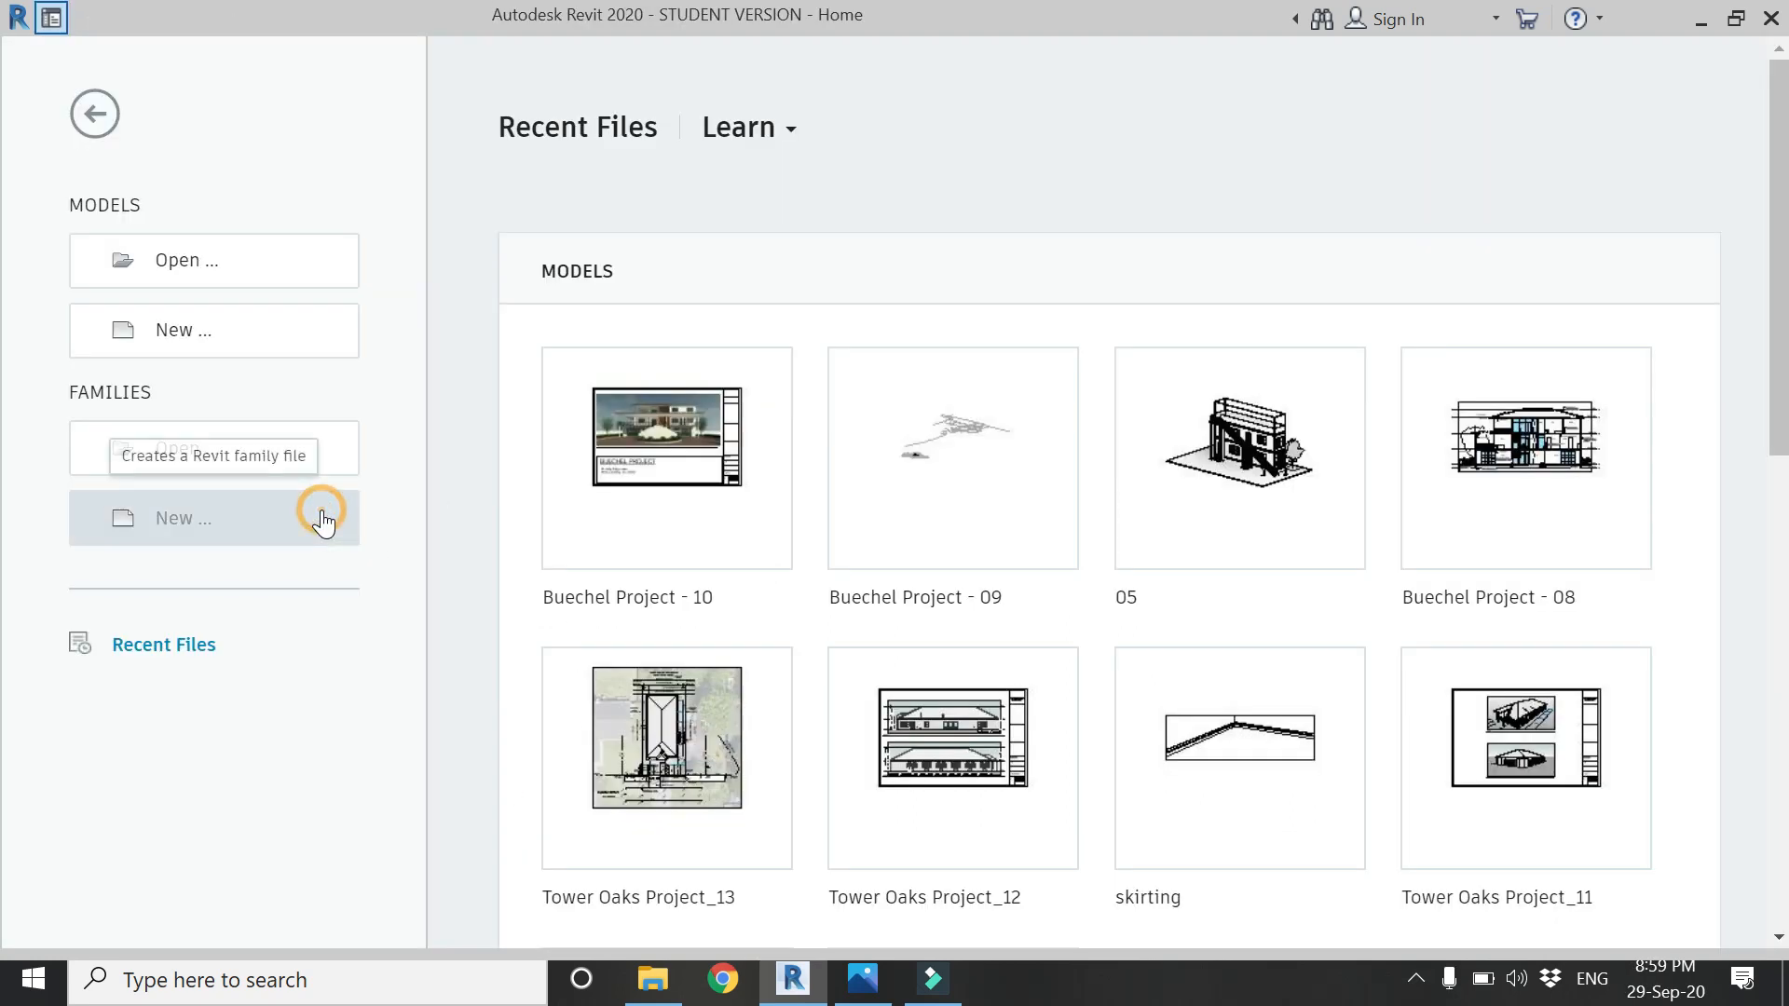
scroll(768, 512, "down", 3)
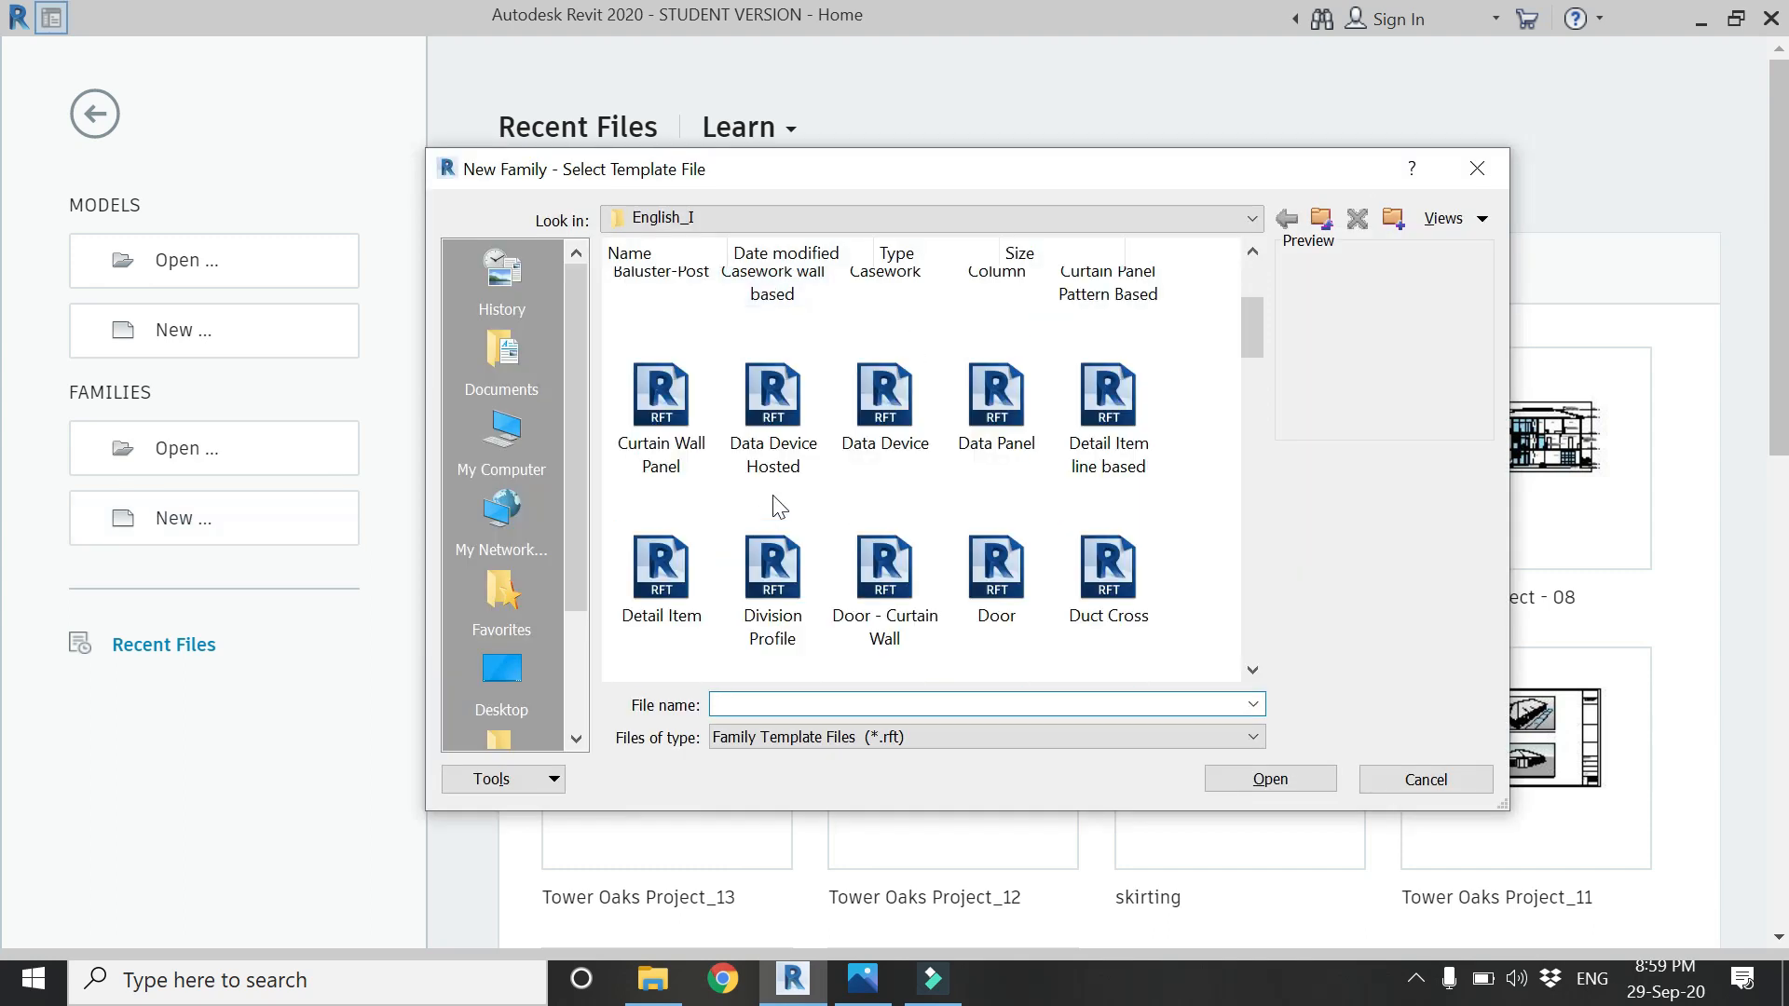
left_click(772, 431)
key("g")
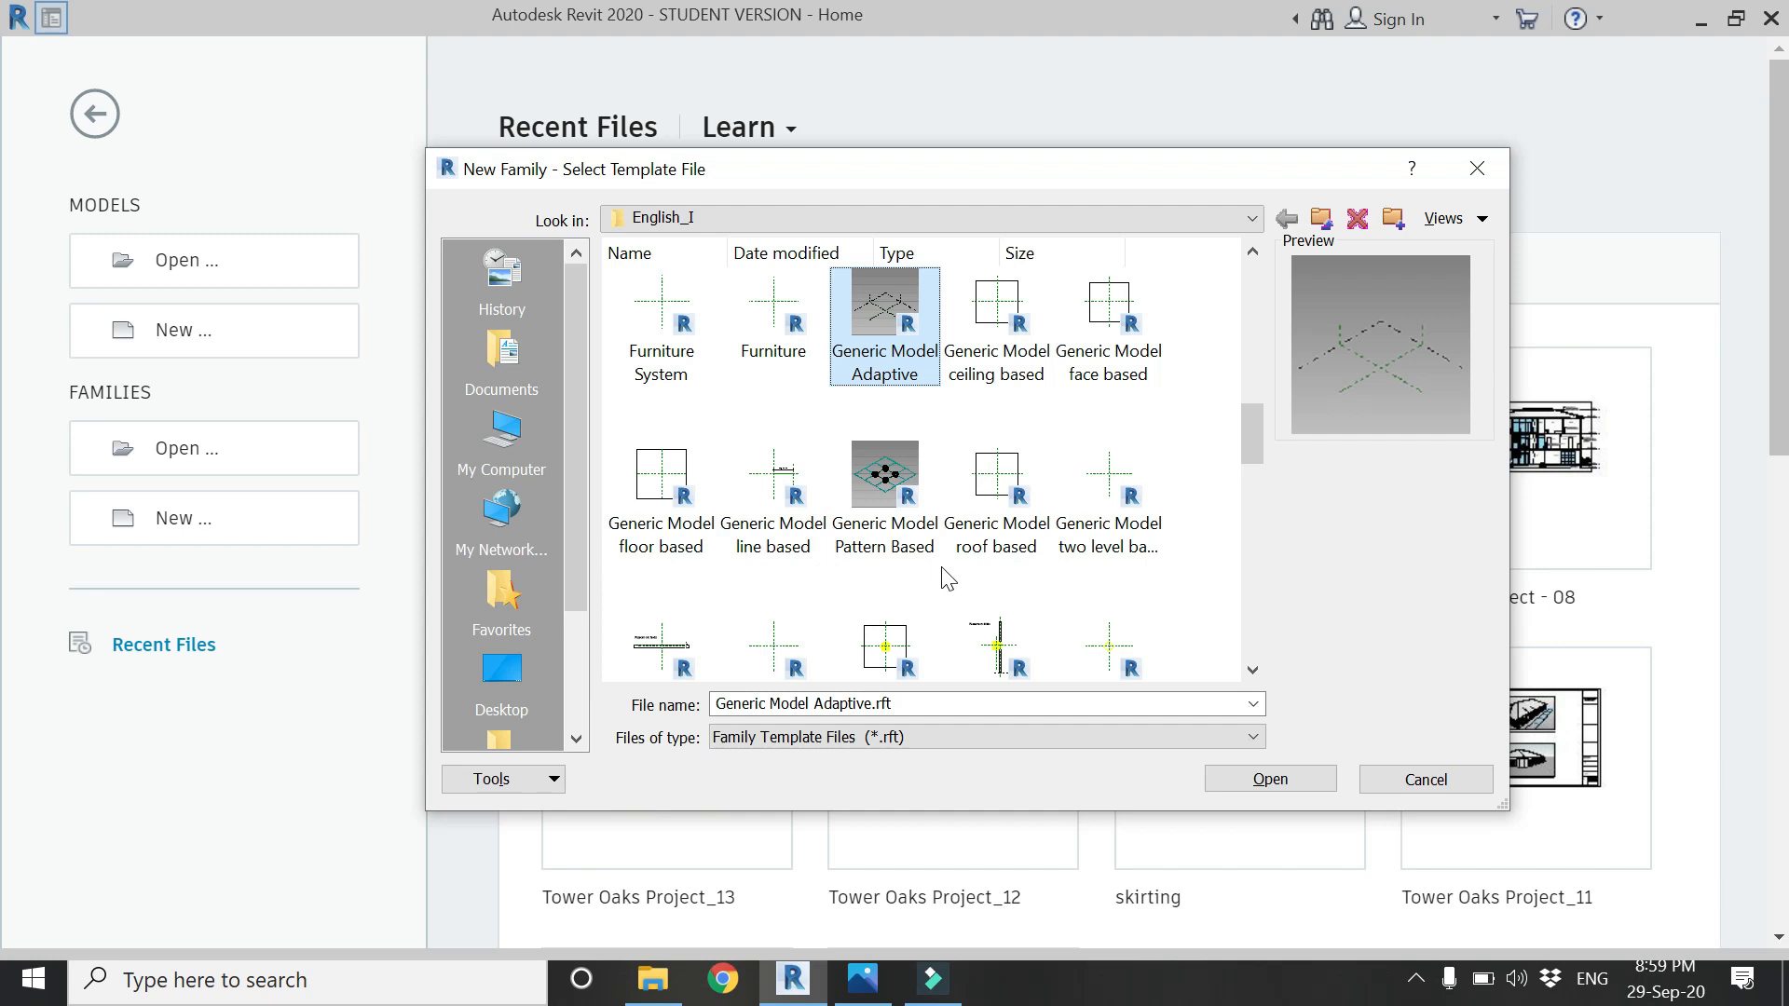
scroll(919, 640, "down", 2)
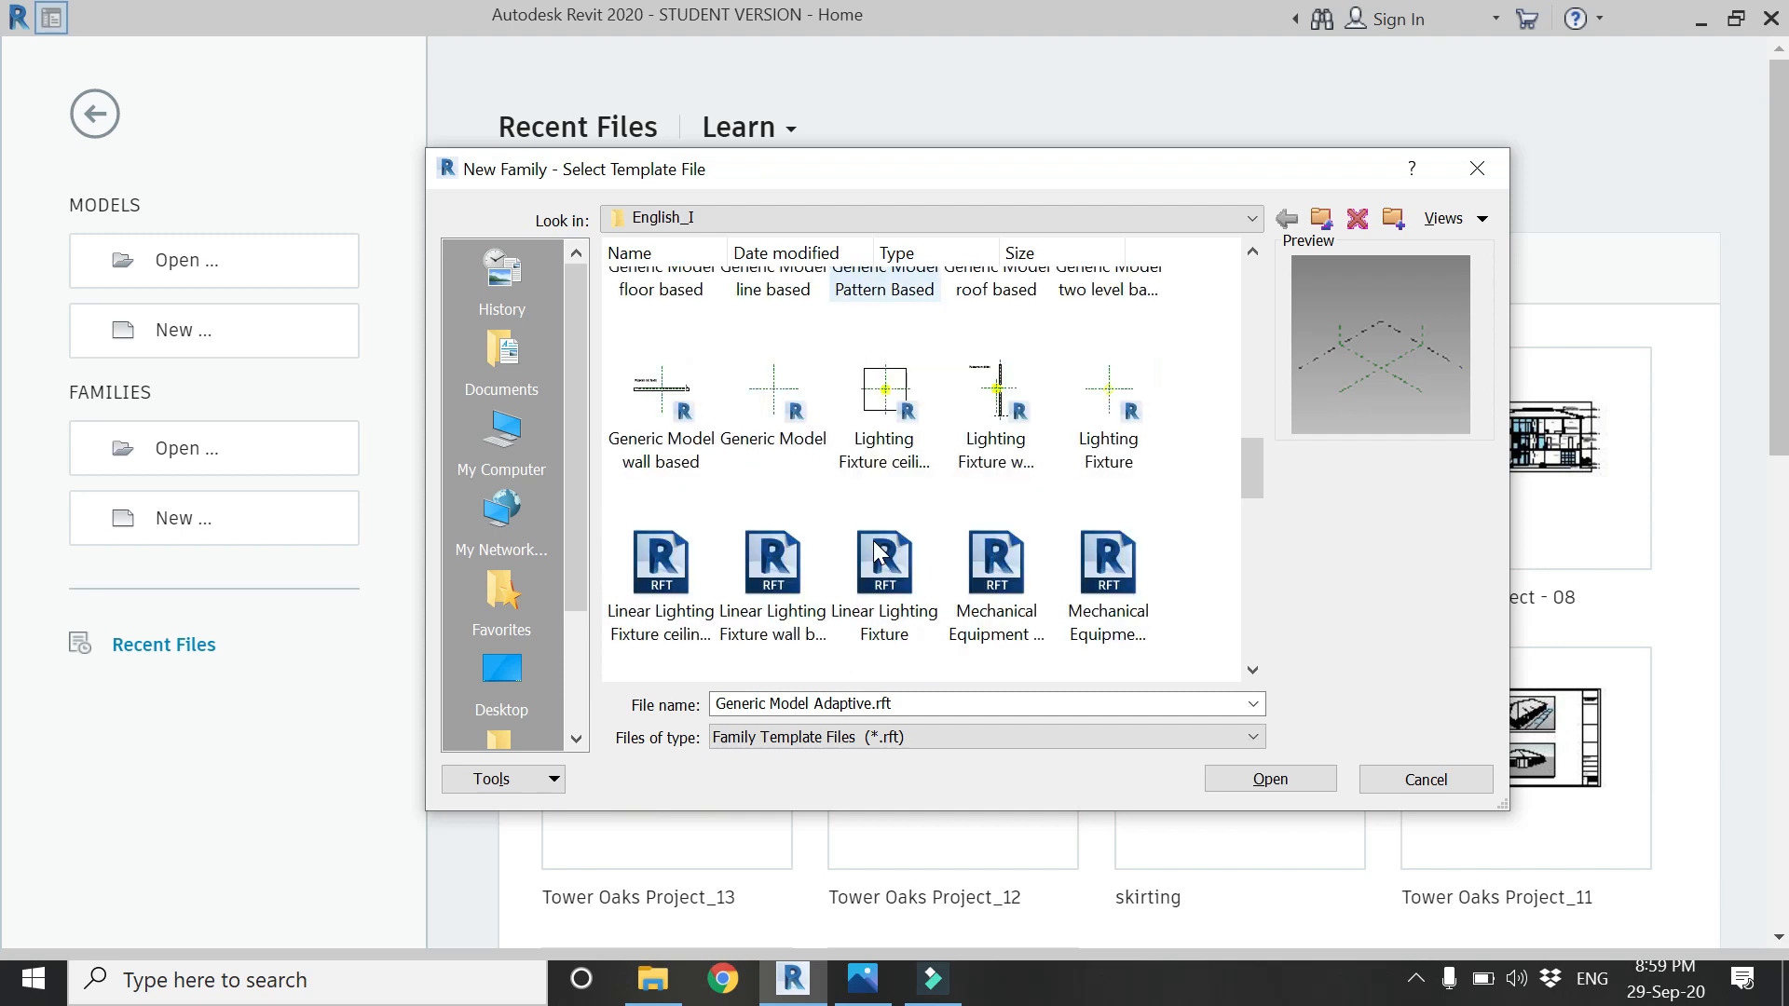
left_click(692, 438)
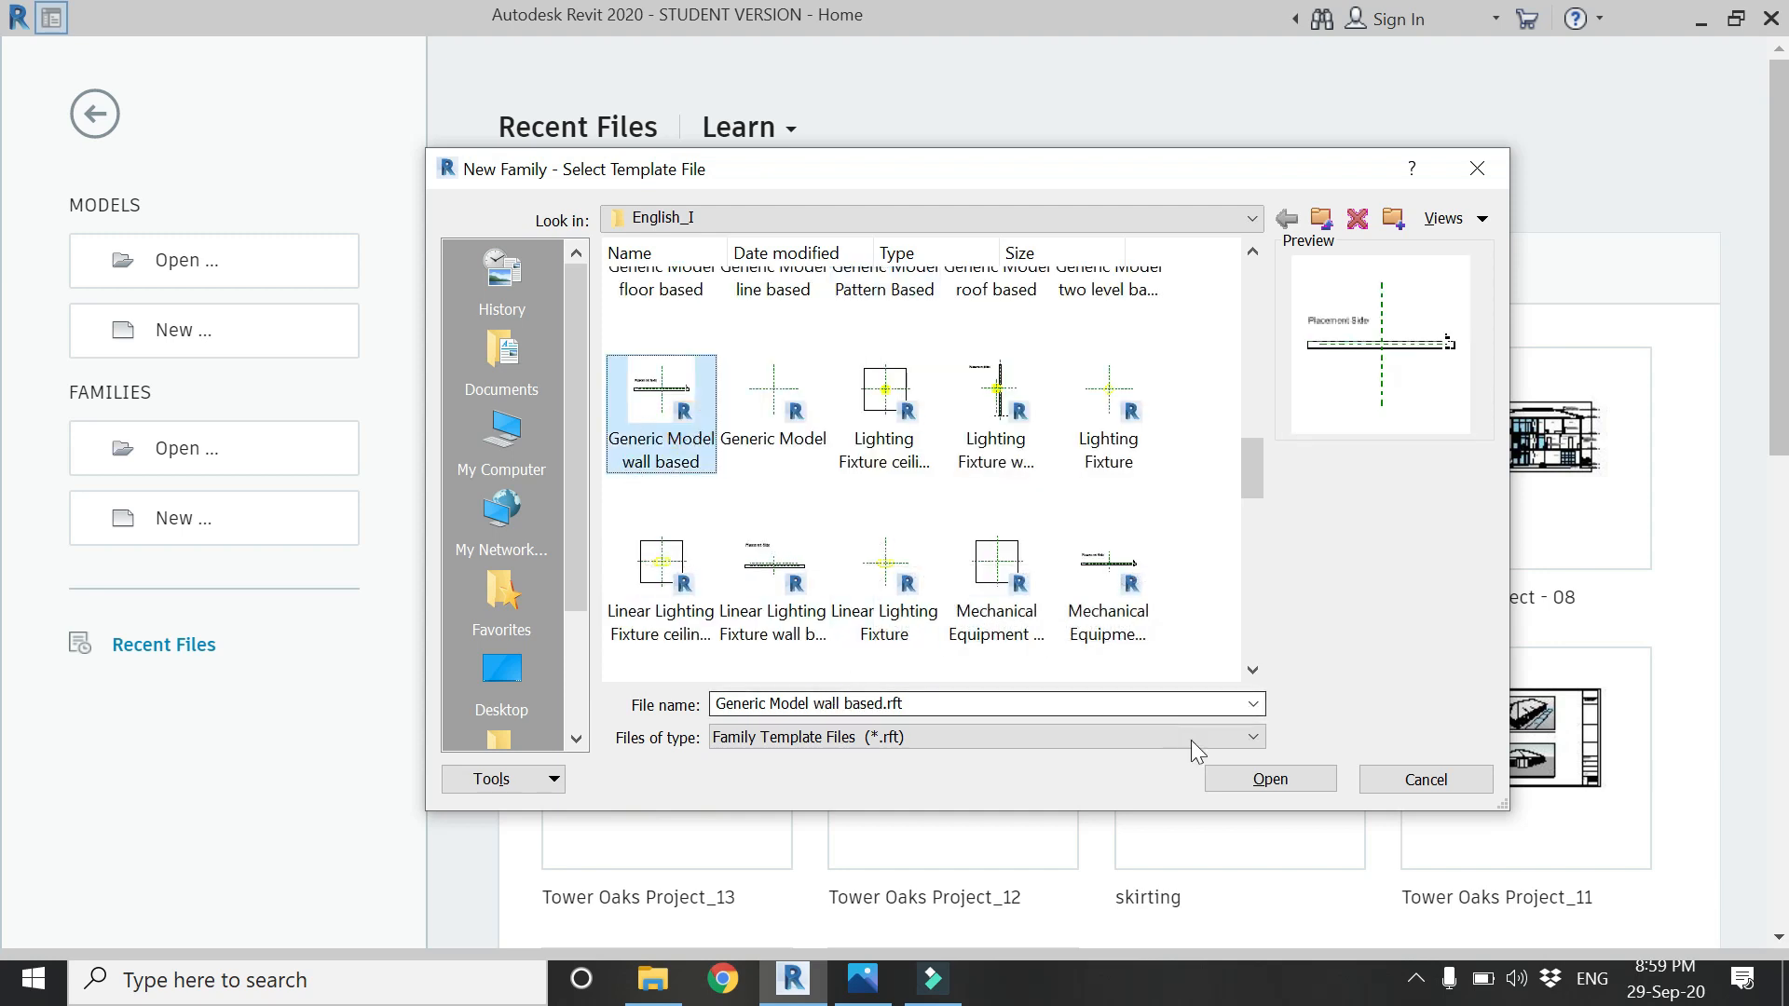
left_click(1221, 774)
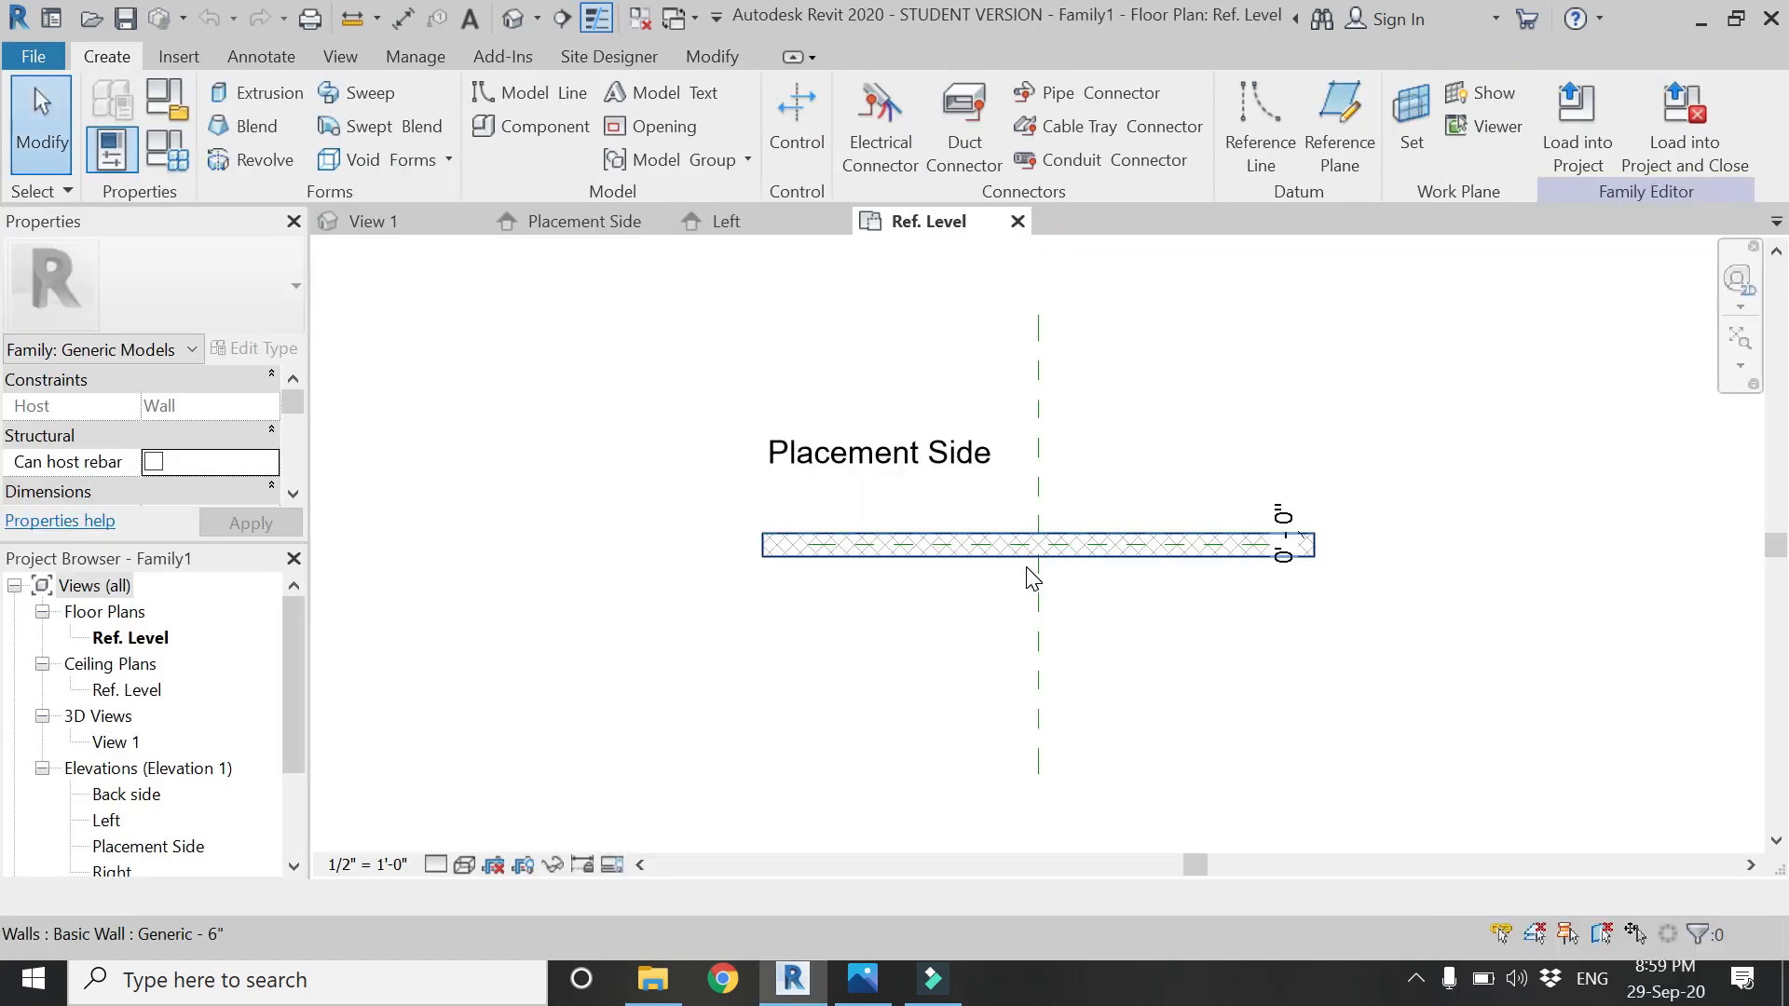
- Open the Placement Side elevation view of the new family
scroll(918, 545, "up", 2)
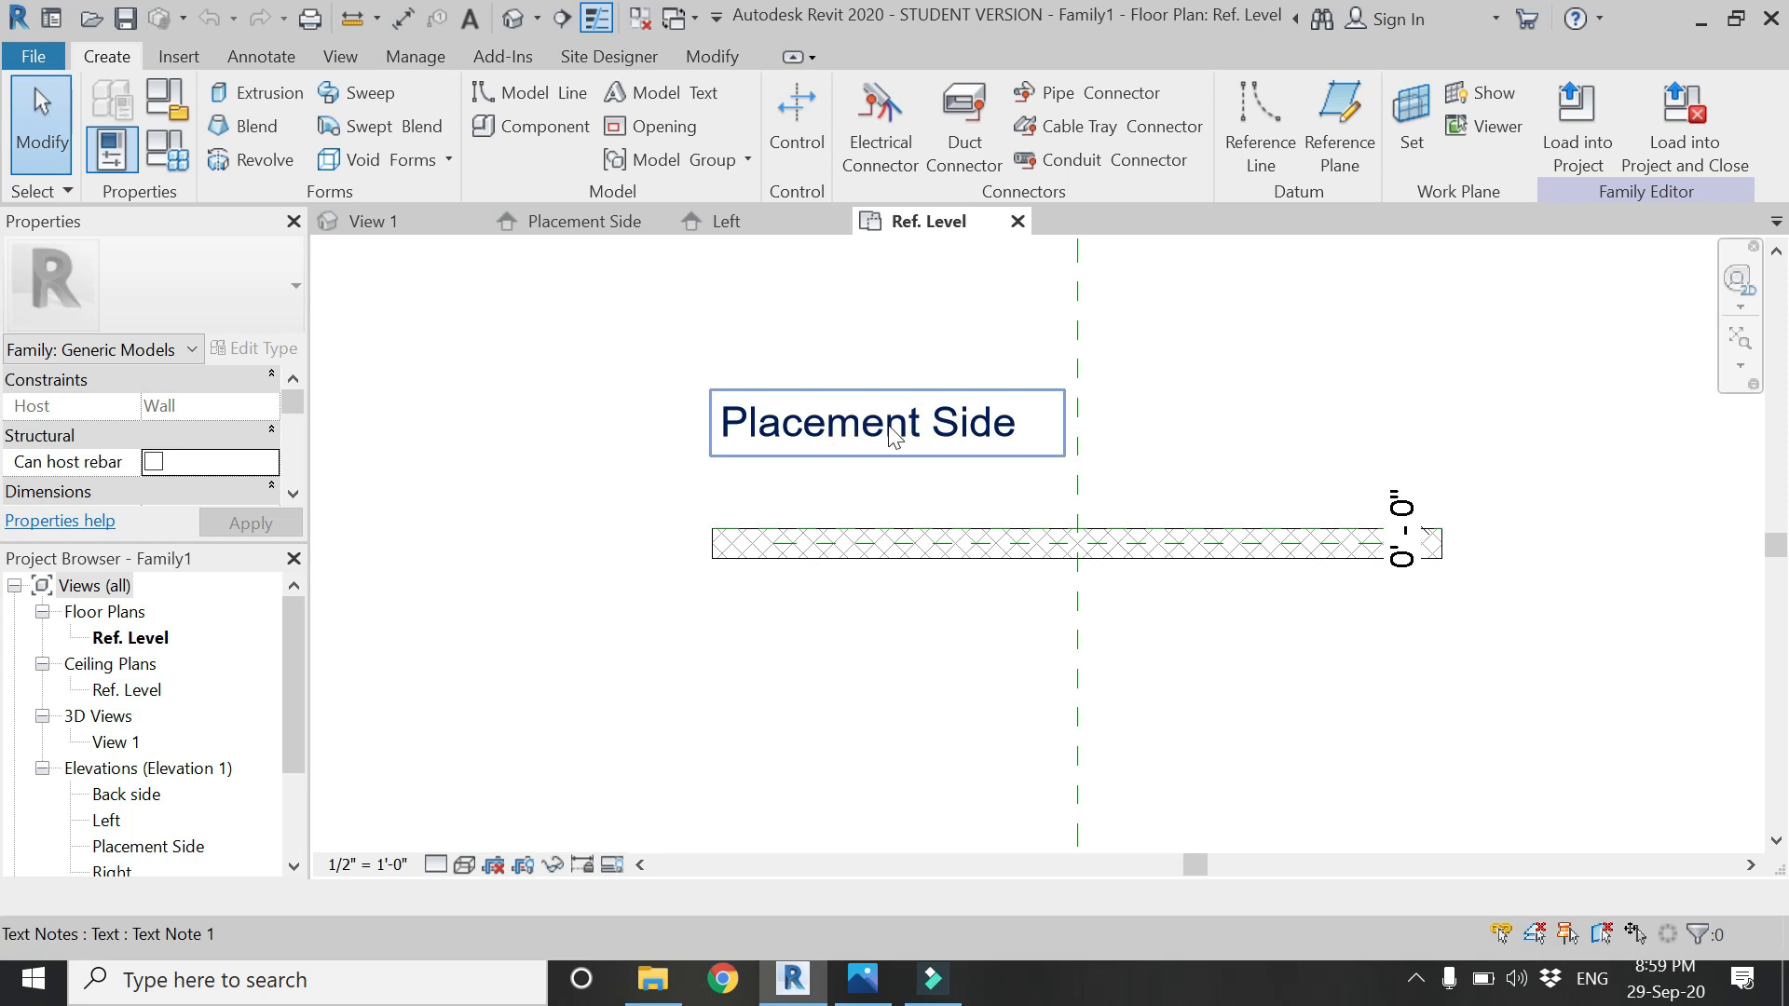
scroll(173, 834, "down", 1)
double_click(171, 830)
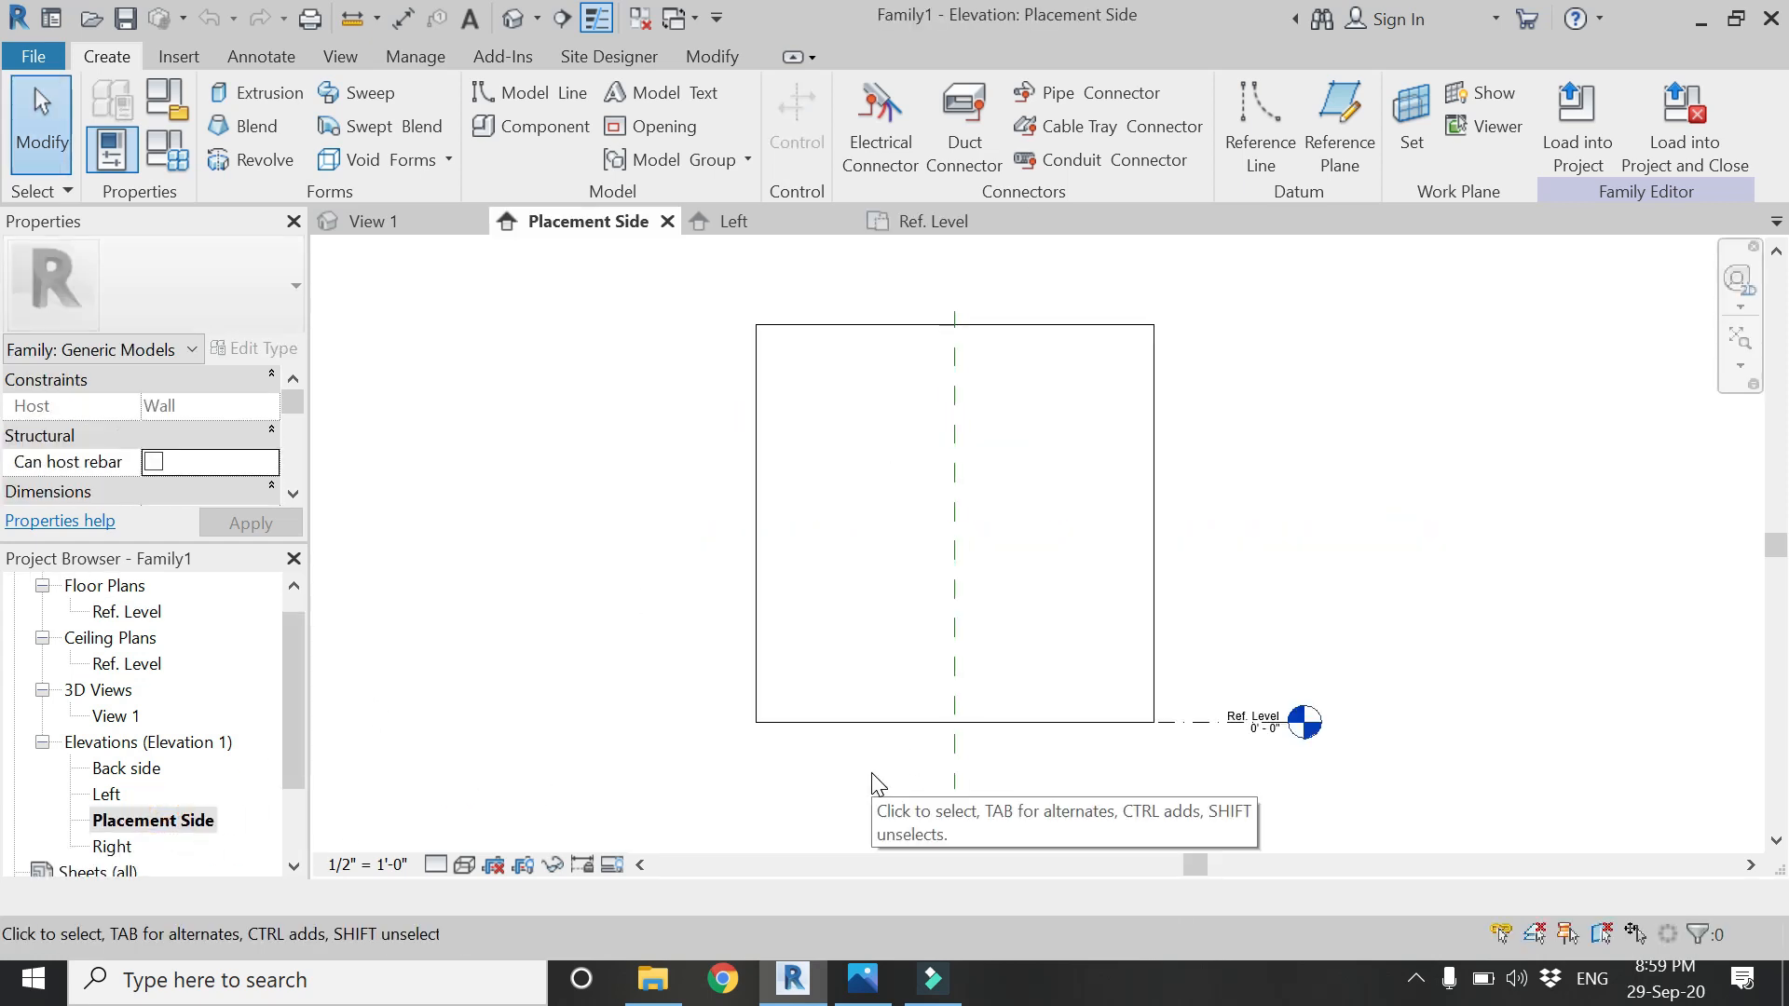
- Draw a vertical reference plane on each side of the centre plane and a horizontal one about 9' 5" above the reference level
key("r")
key("p")
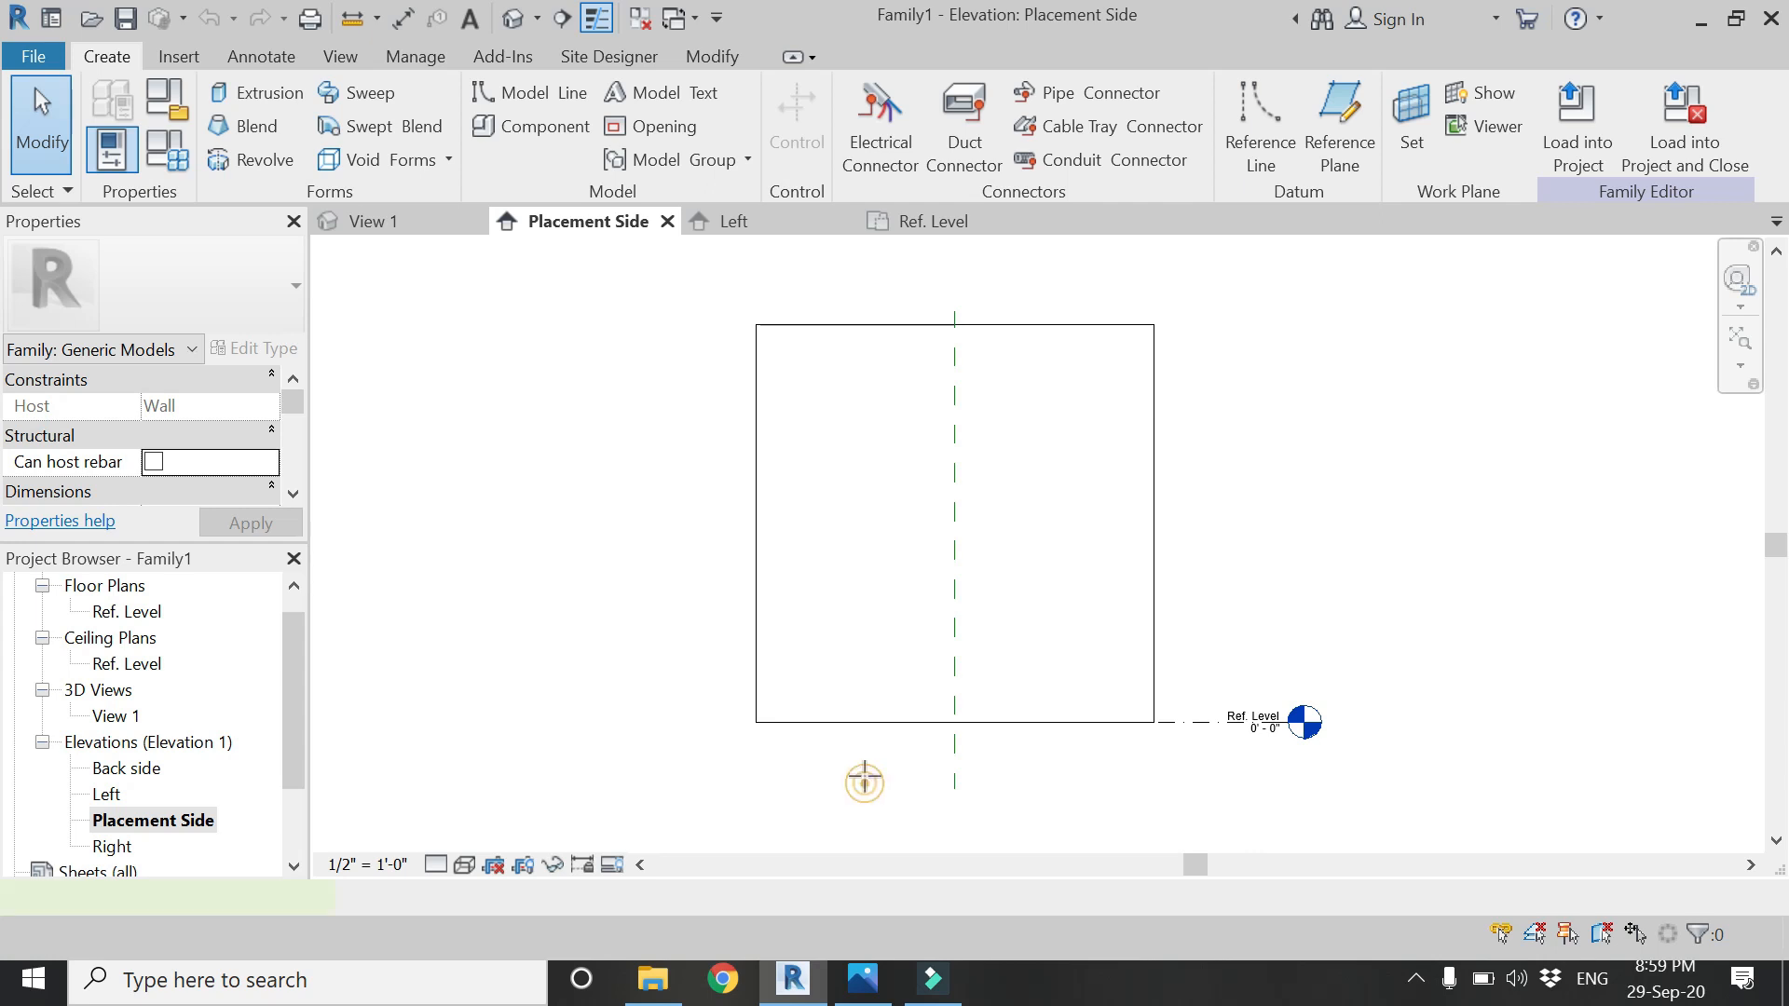
left_click(871, 788)
left_click(869, 310)
left_click(1021, 310)
left_click(1021, 787)
left_click(562, 408)
left_click(1309, 407)
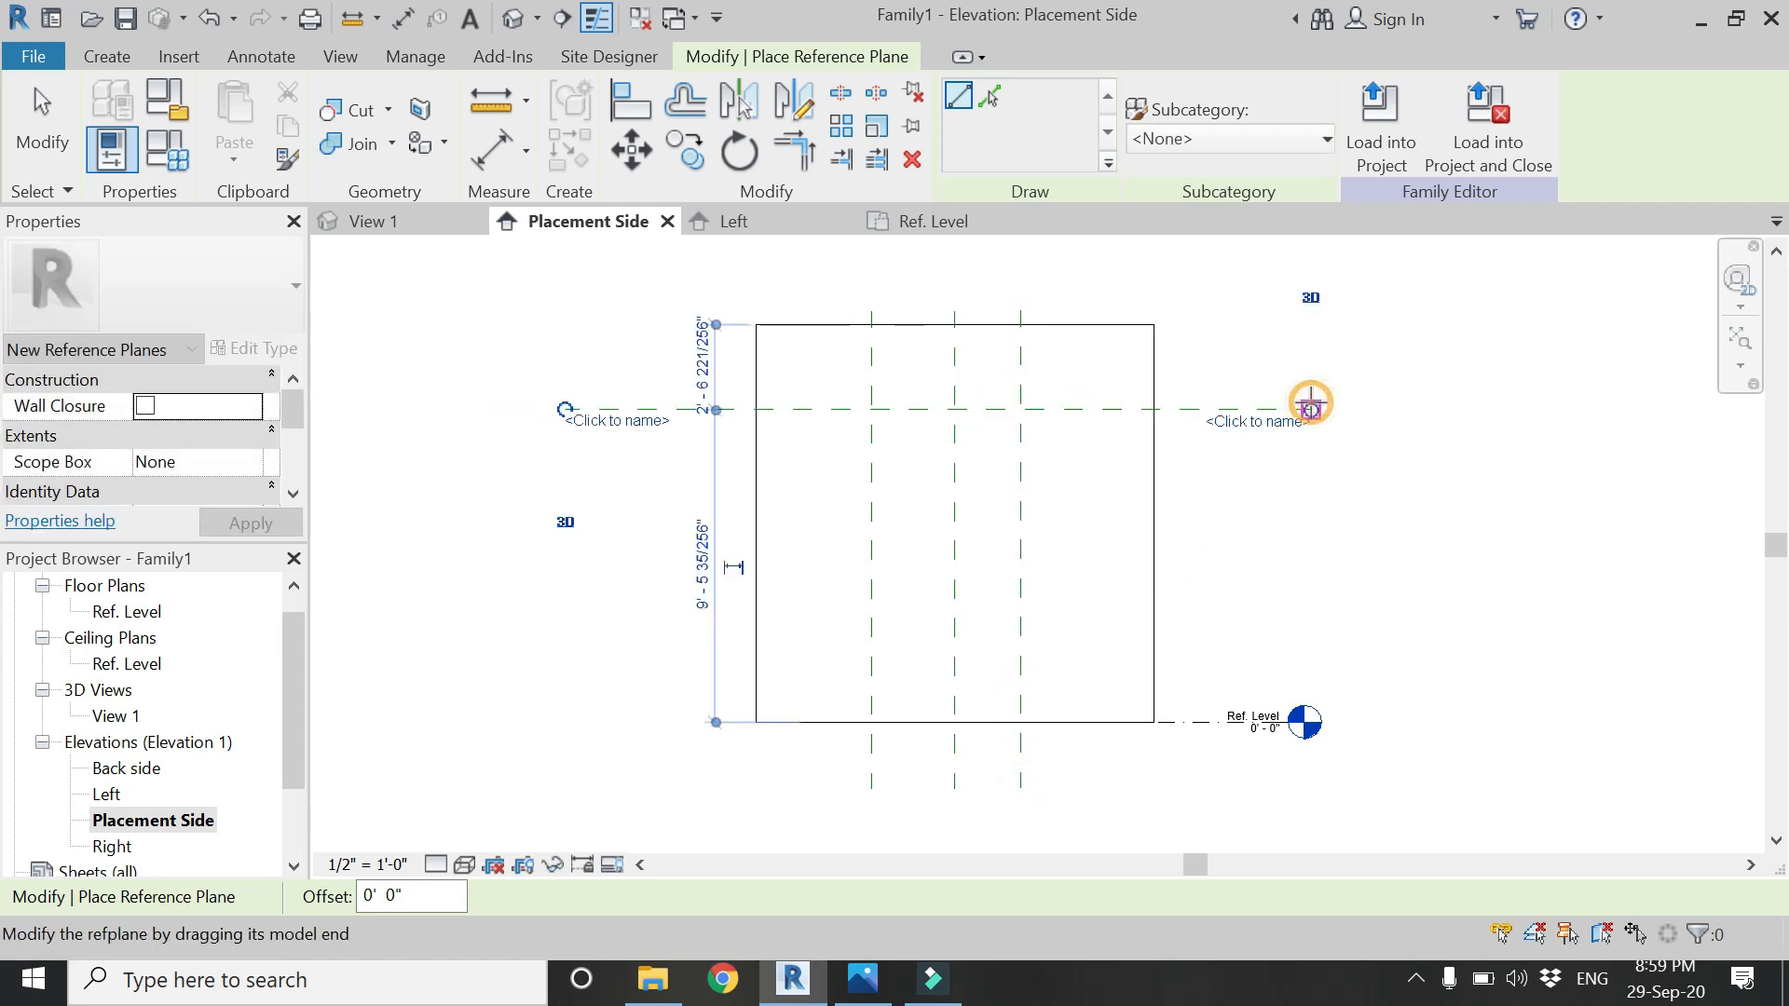
- Dimension the three vertical reference planes in one chain and constrain the spacings to be equal
key("d")
key("i")
left_click(871, 557)
left_click(954, 579)
left_click(1020, 579)
scroll(1030, 618, "down", 1)
left_click(1044, 320)
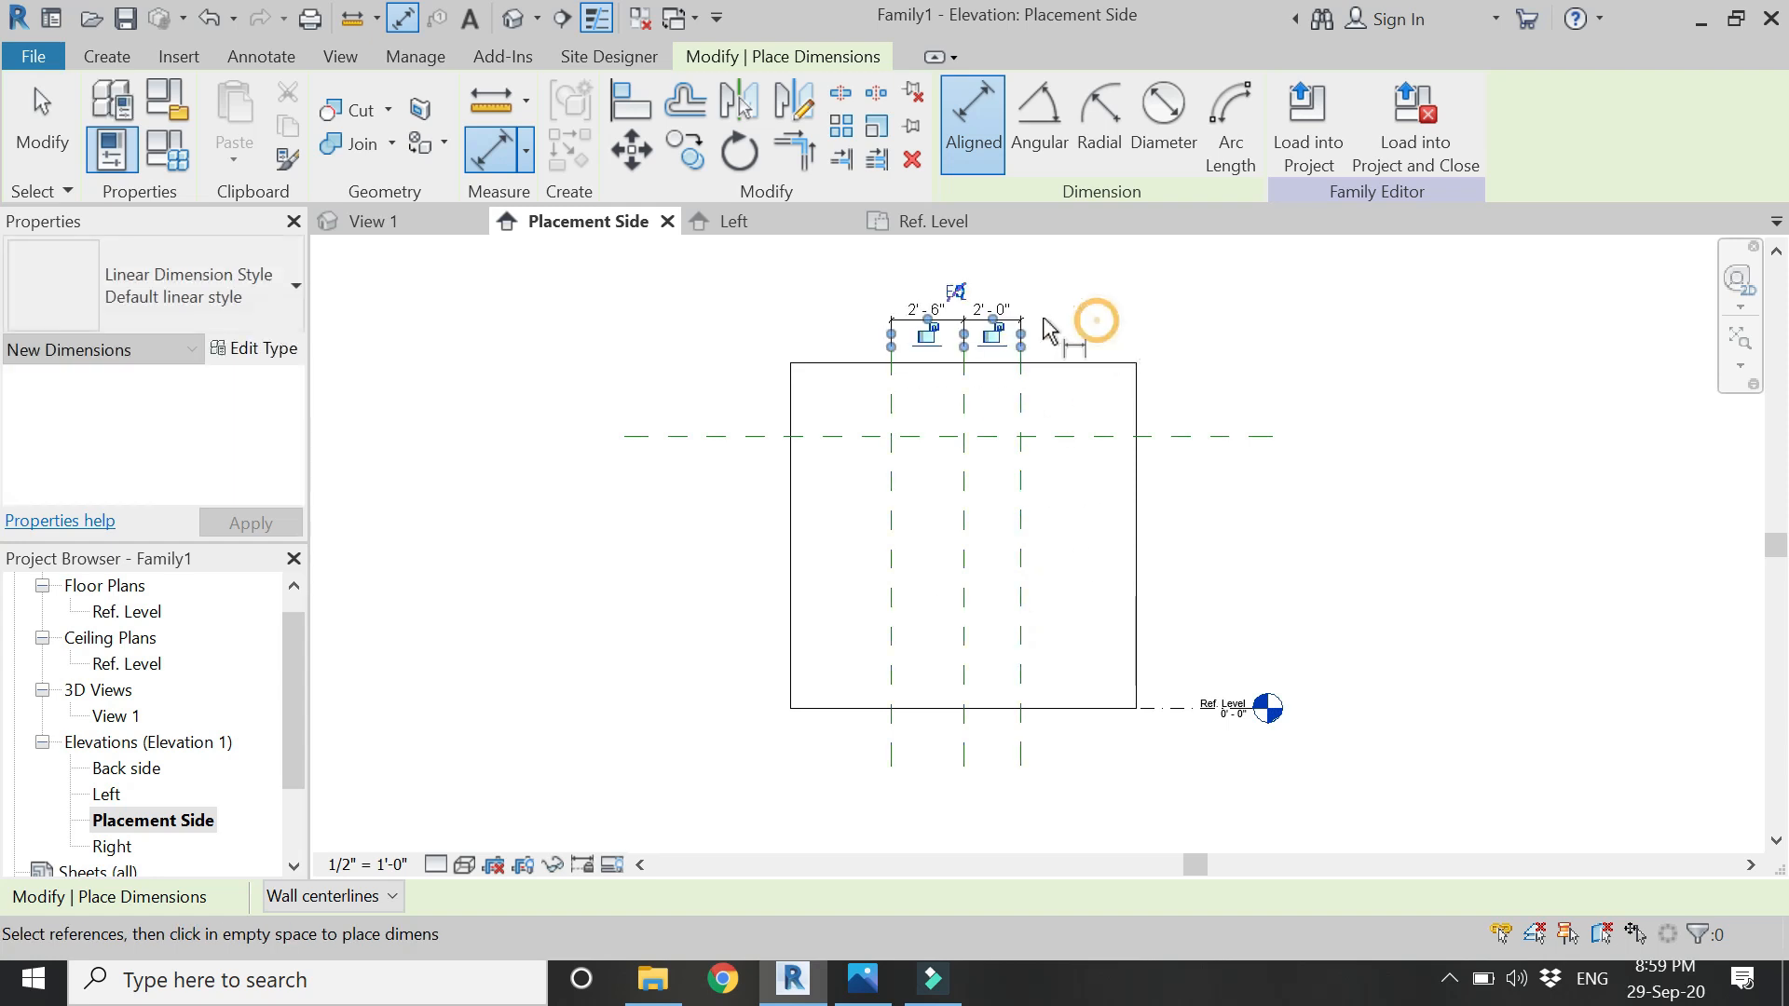
left_click(954, 291)
- Dimension the overall distance between the outer vertical planes and the height from the reference level to the horizontal plane
left_click(909, 510)
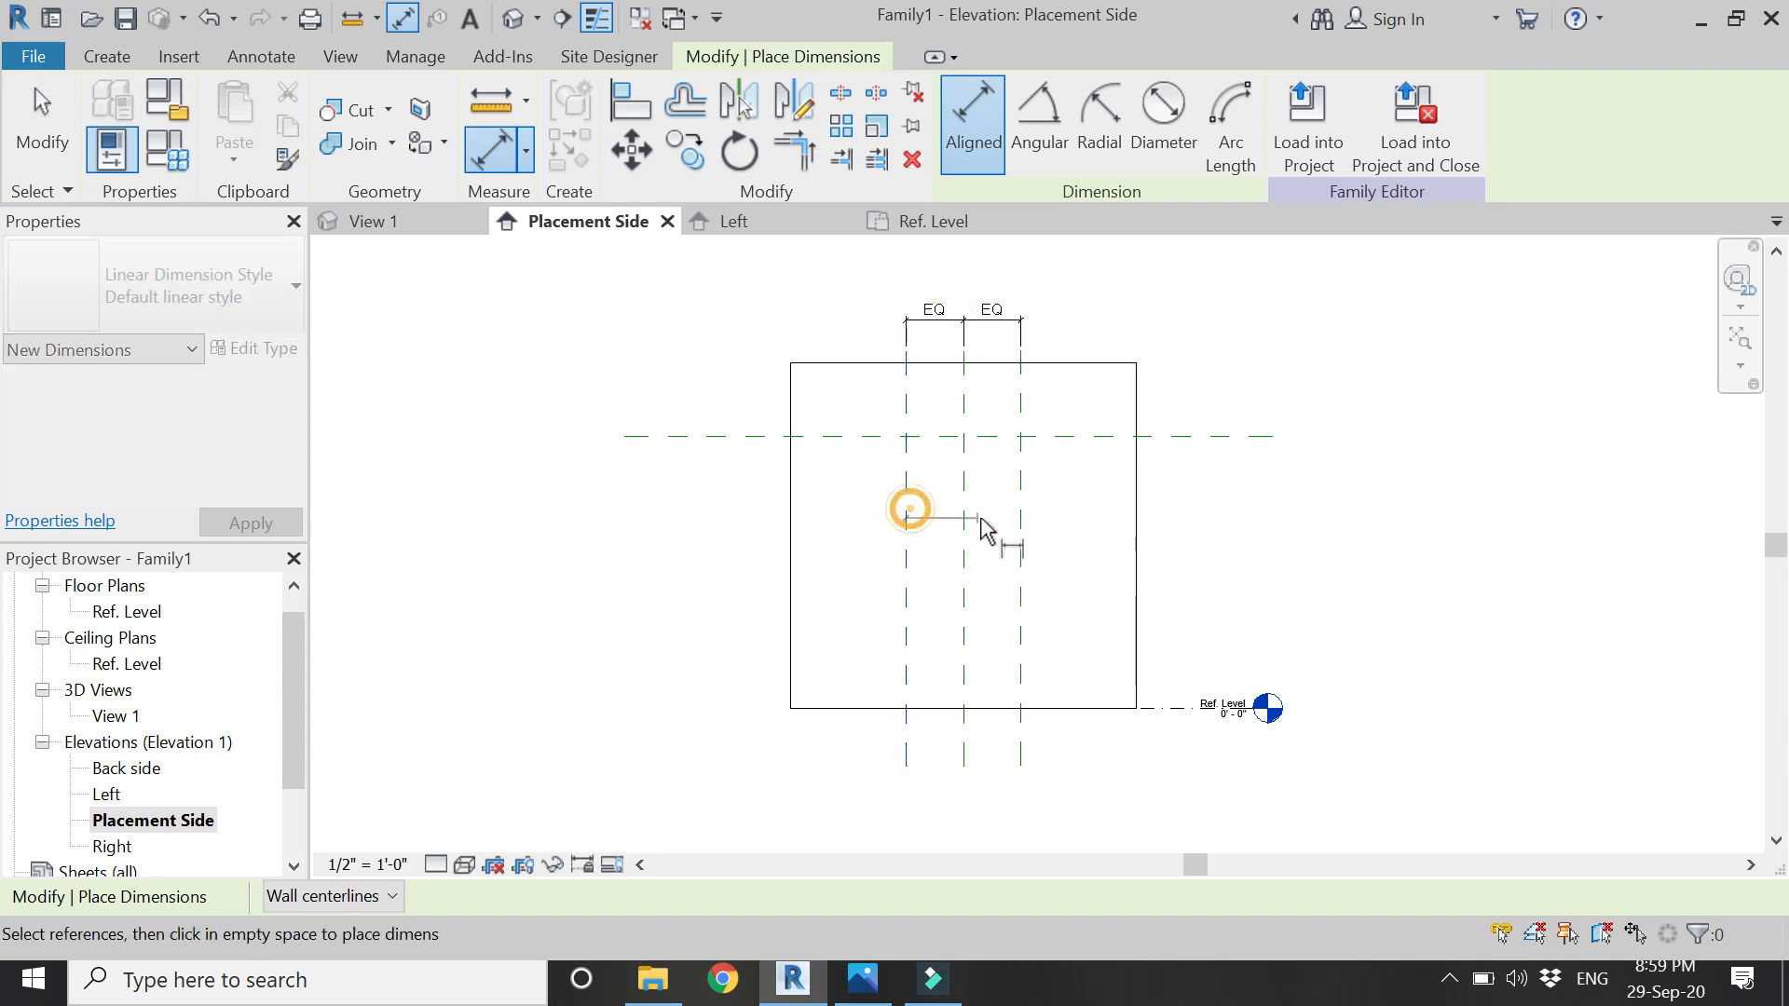
left_click(1018, 515)
left_click(1078, 276)
left_click(846, 435)
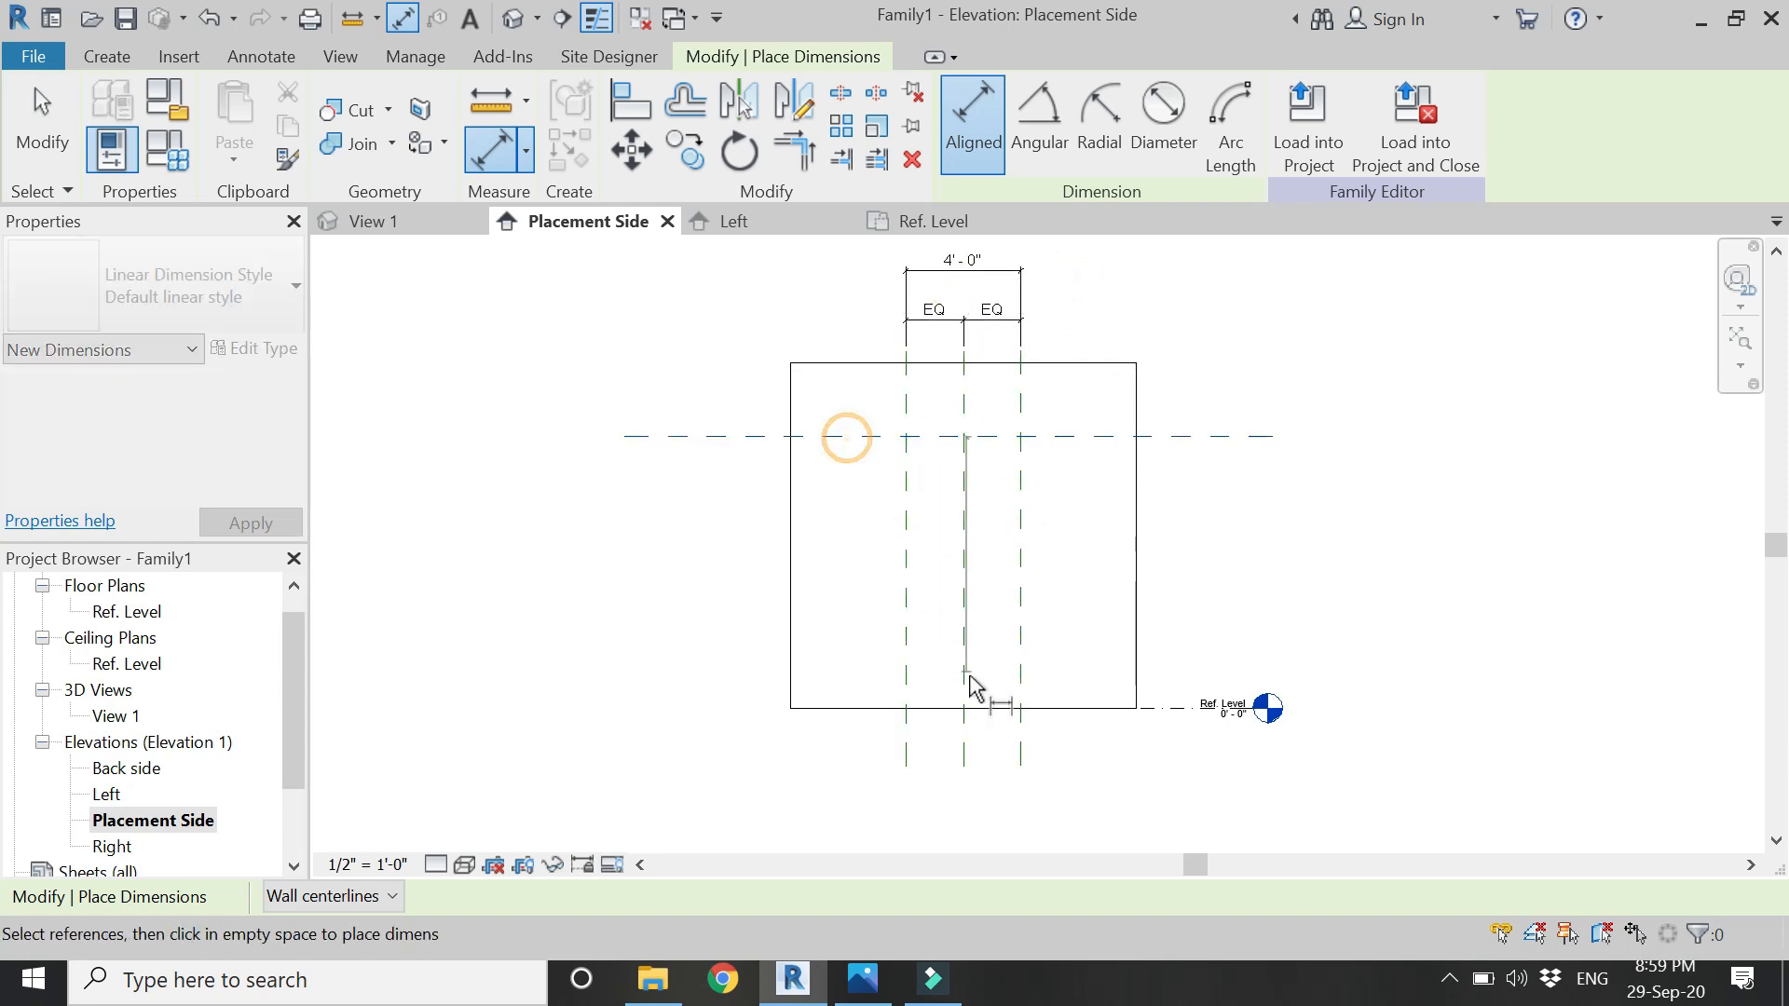
left_click(986, 708)
left_click(697, 776)
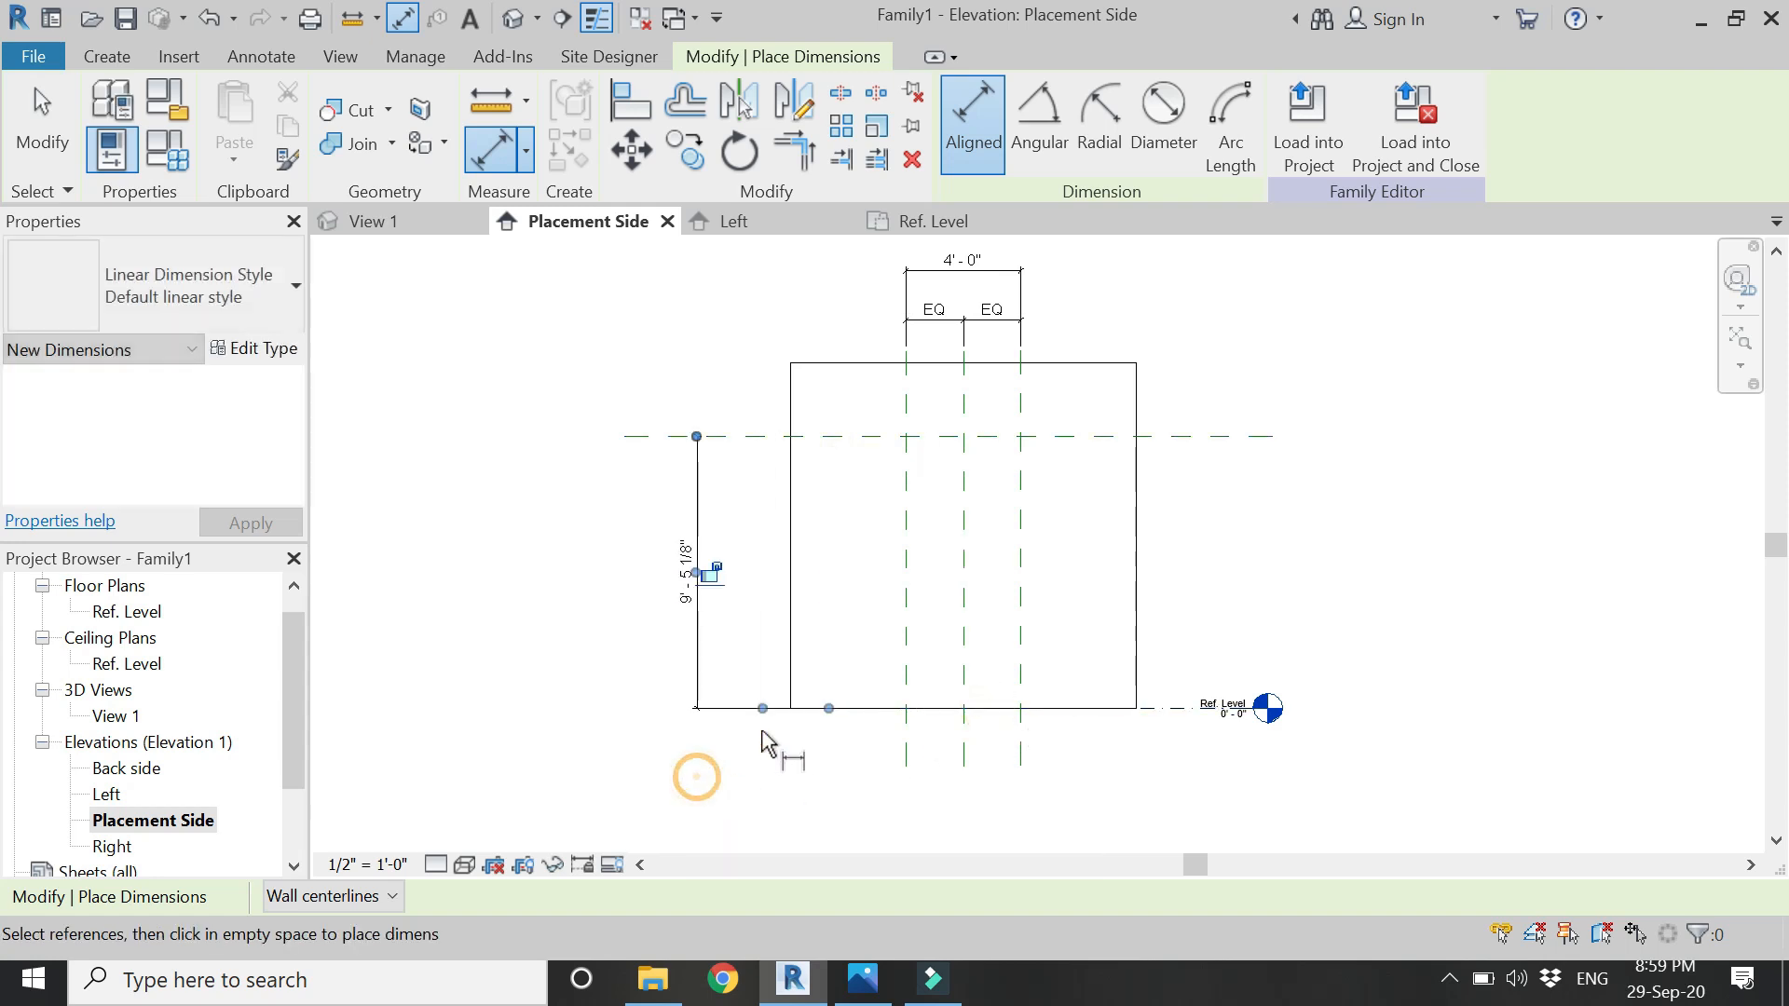
key("Escape")
key("Escape")
- Label the overall width dimension with a new type parameter named "width of wardrobe"
left_click(963, 270)
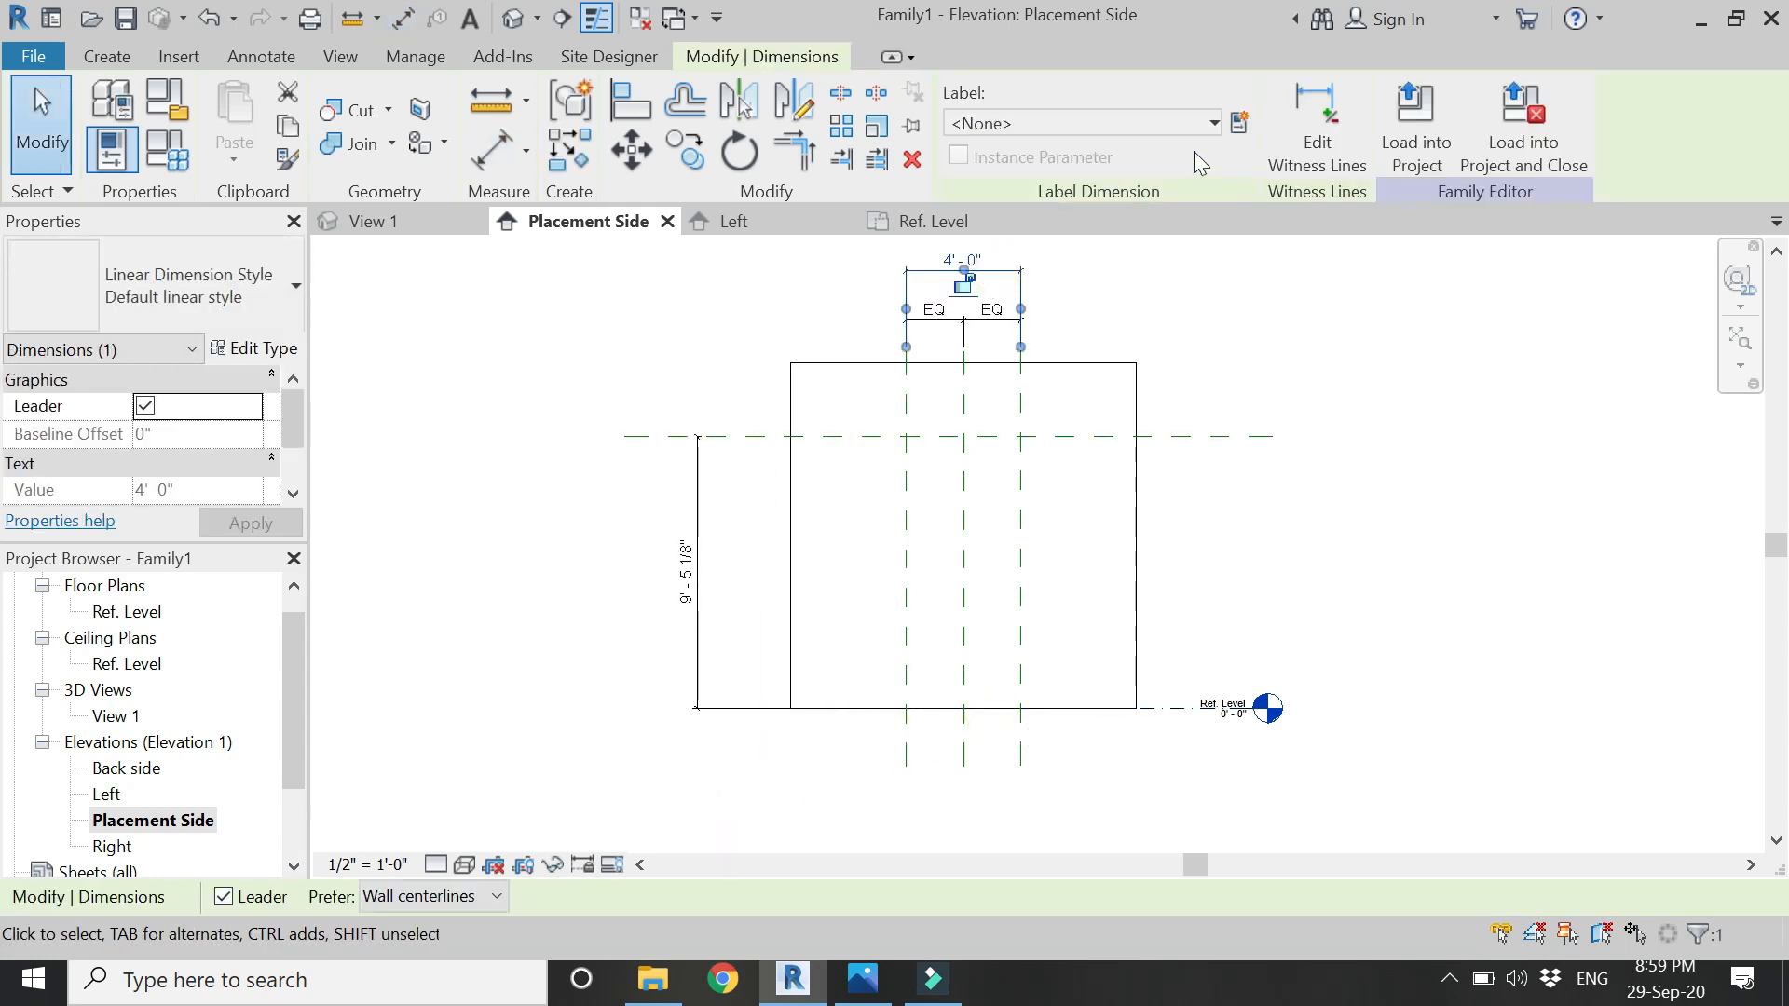
left_click(1240, 124)
type("width of wardrobe")
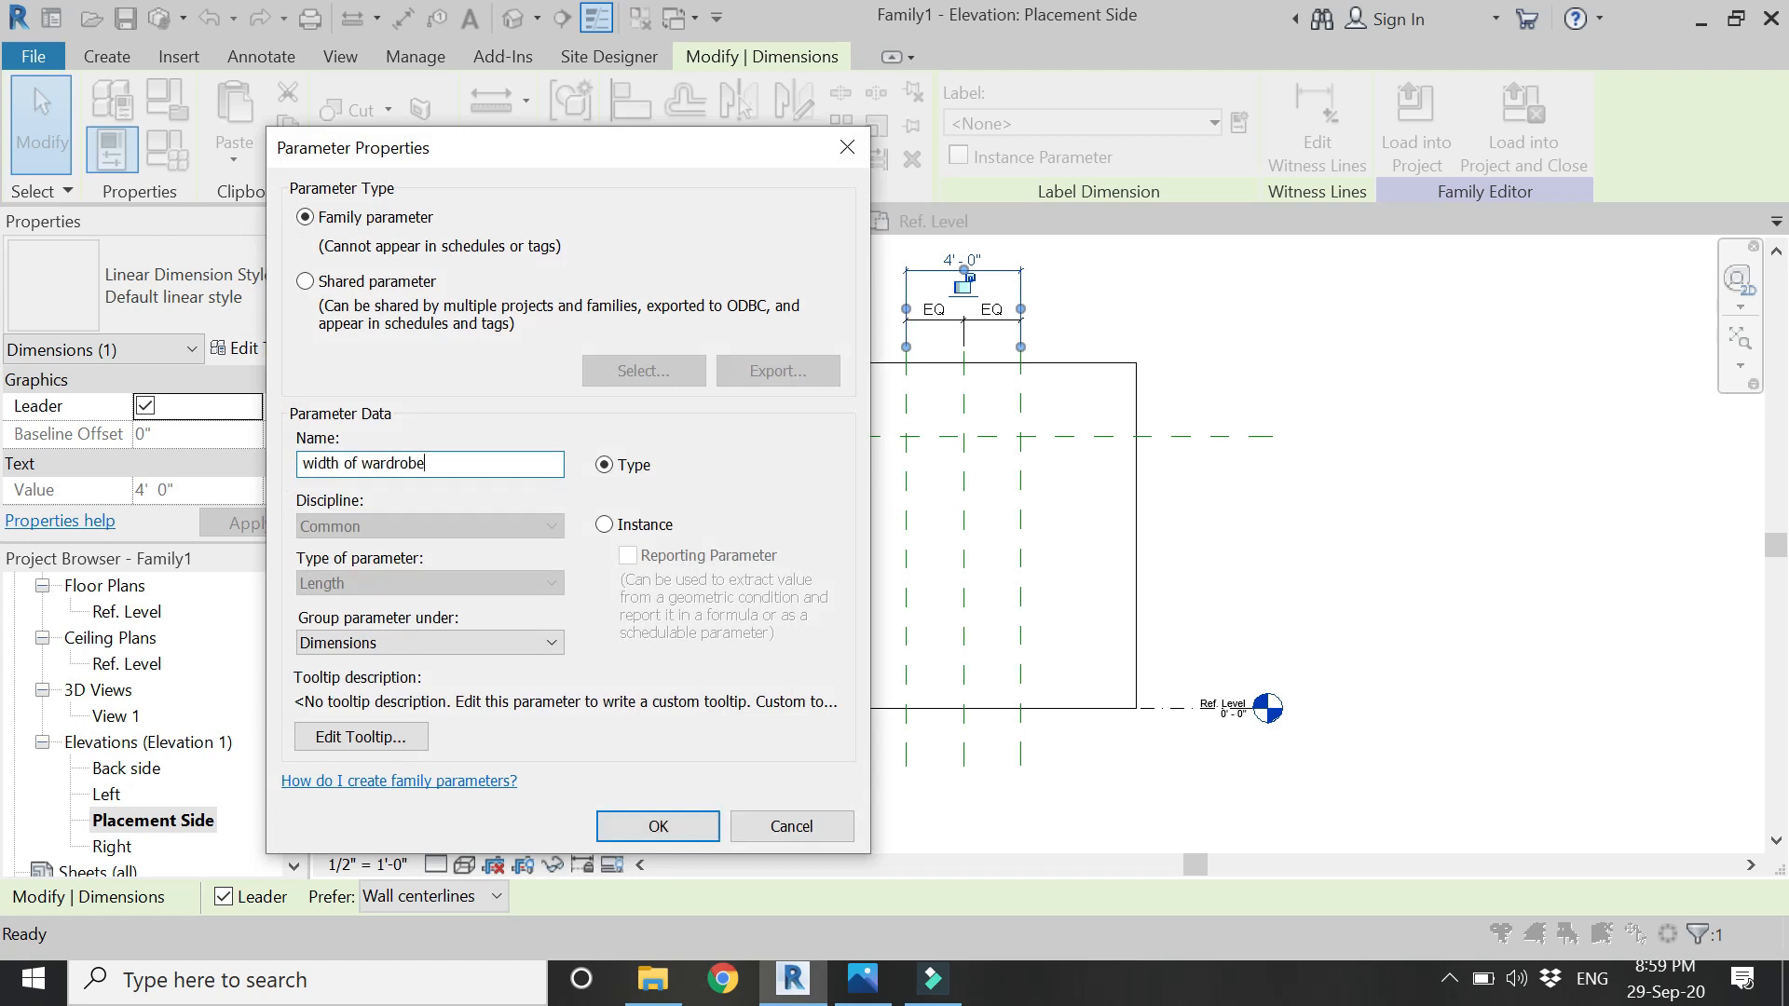
key("Return")
- Label the vertical dimension of the horizontal reference plane with a new type parameter named "height"
left_click(697, 463)
left_click(1238, 127)
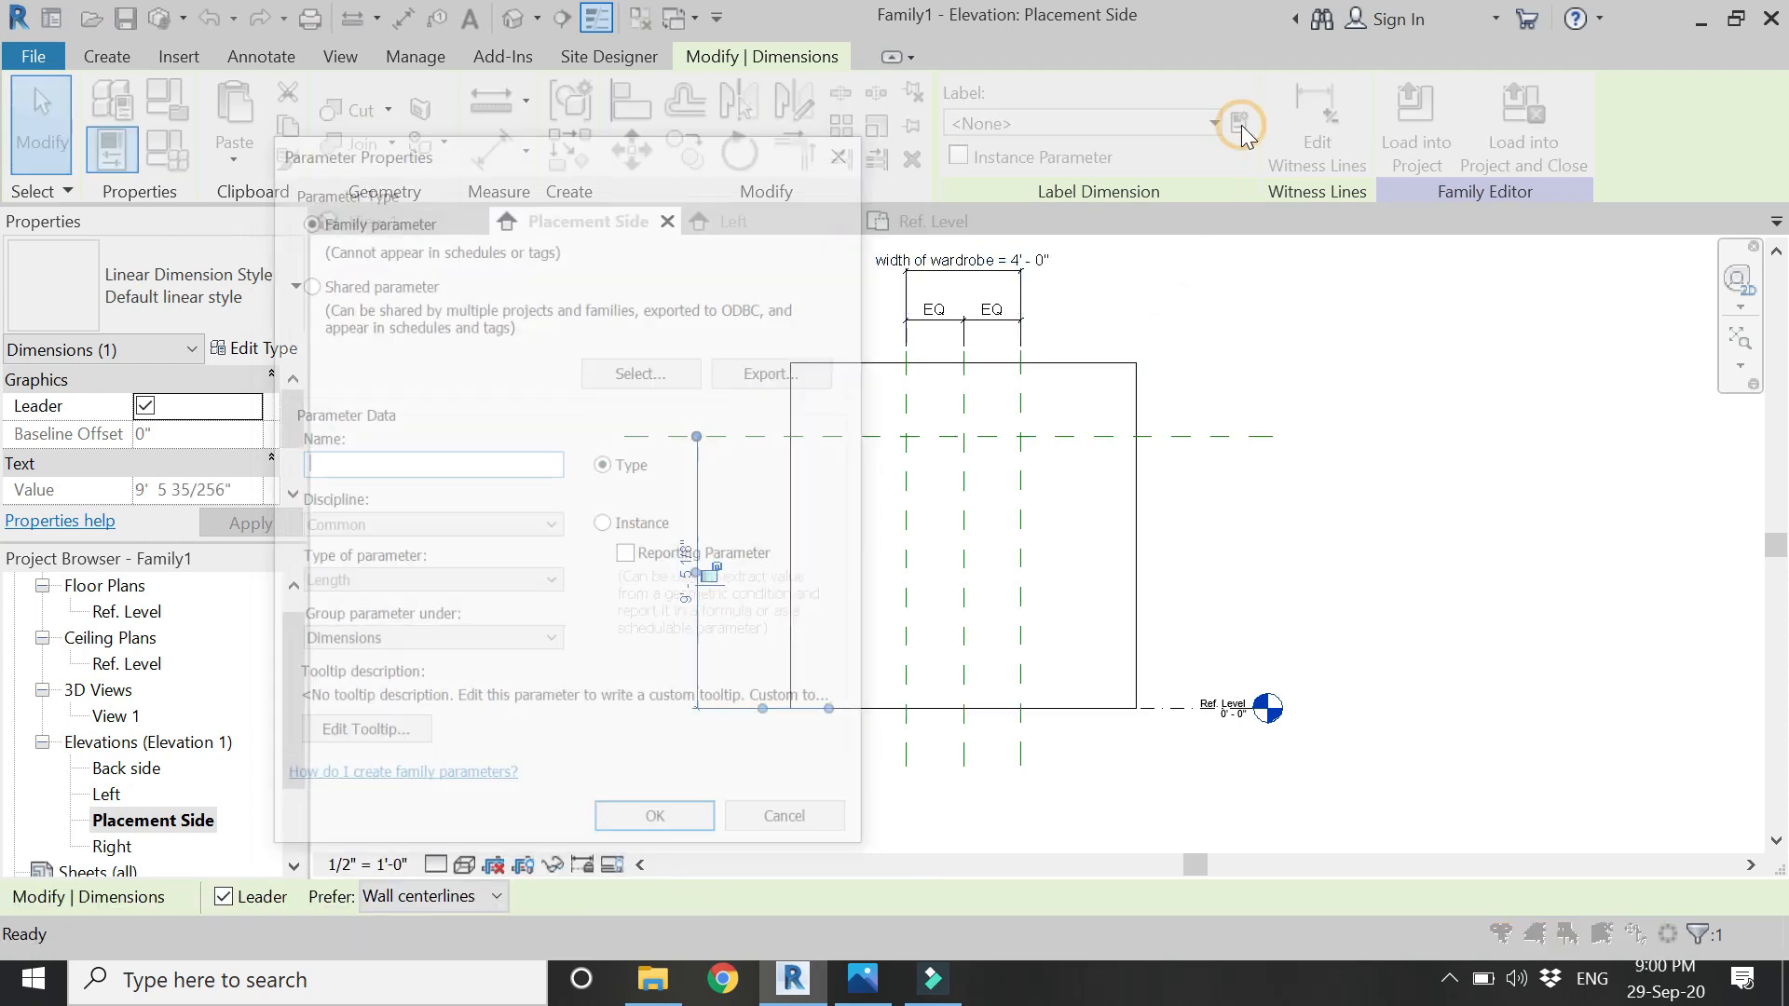
type("height")
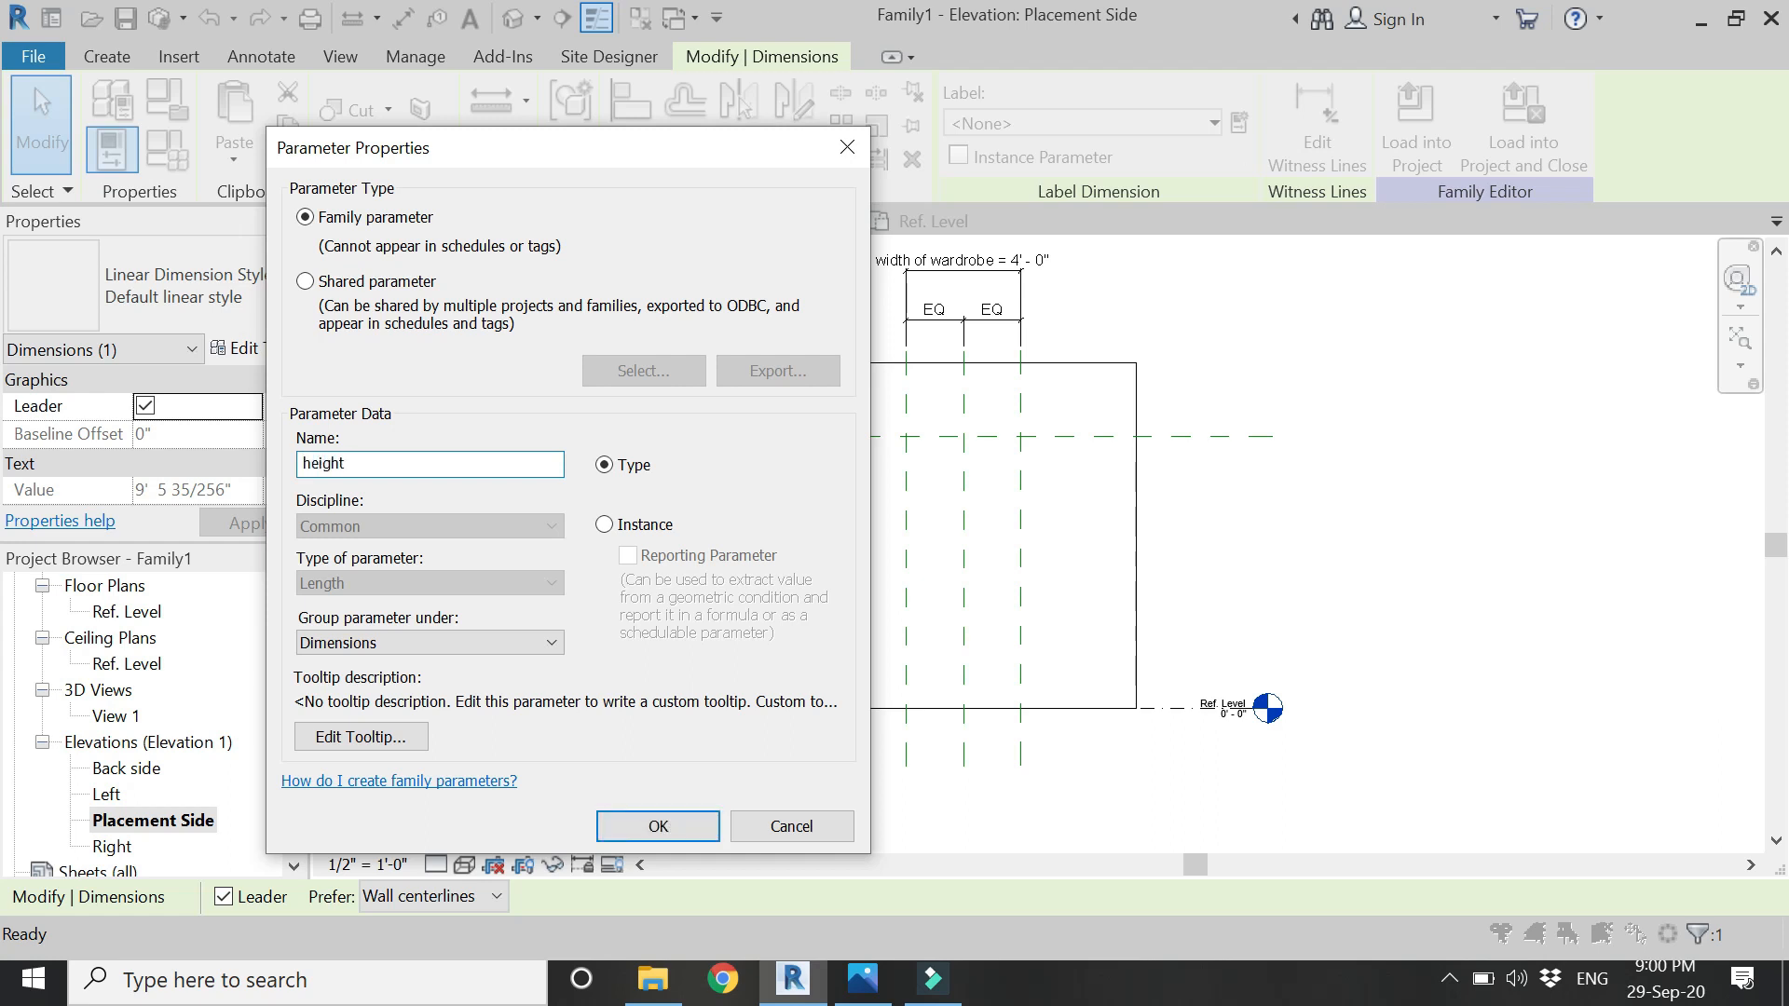
key("Return")
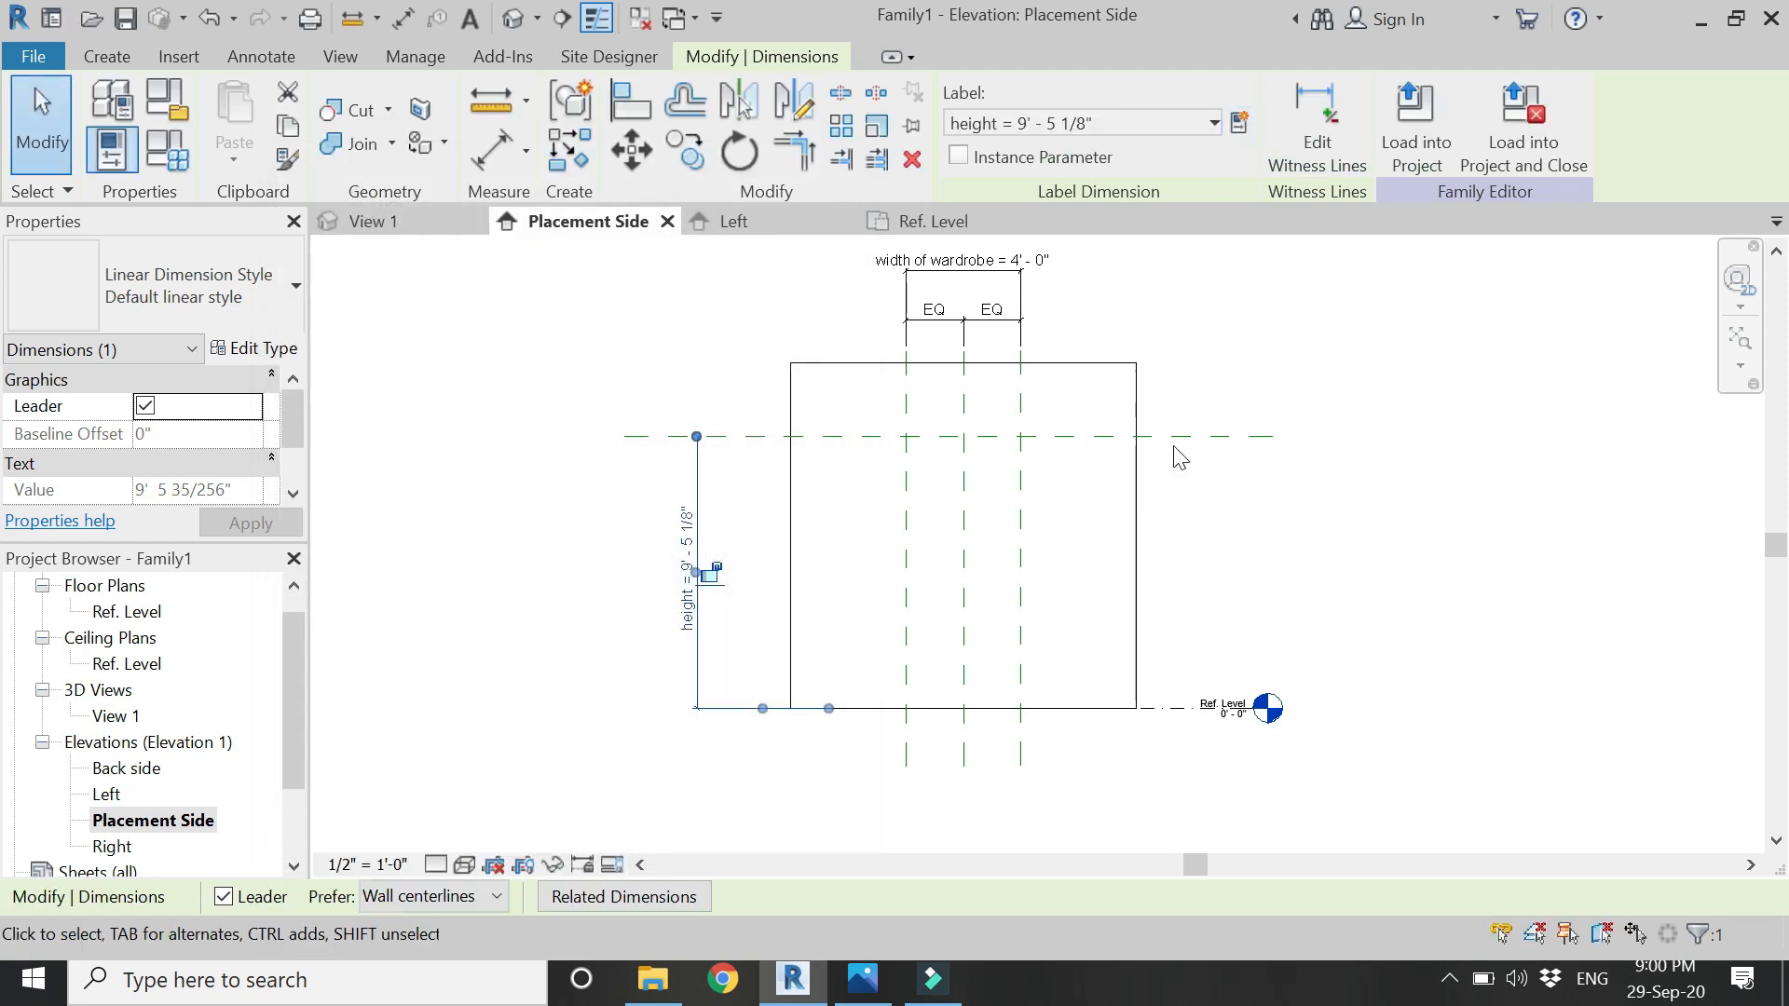
left_click(1537, 448)
- Draw another vertical reference plane about 2' 3" left of the wardrobe's left reference plane for the side shelves
scroll(1201, 447, "up", 1)
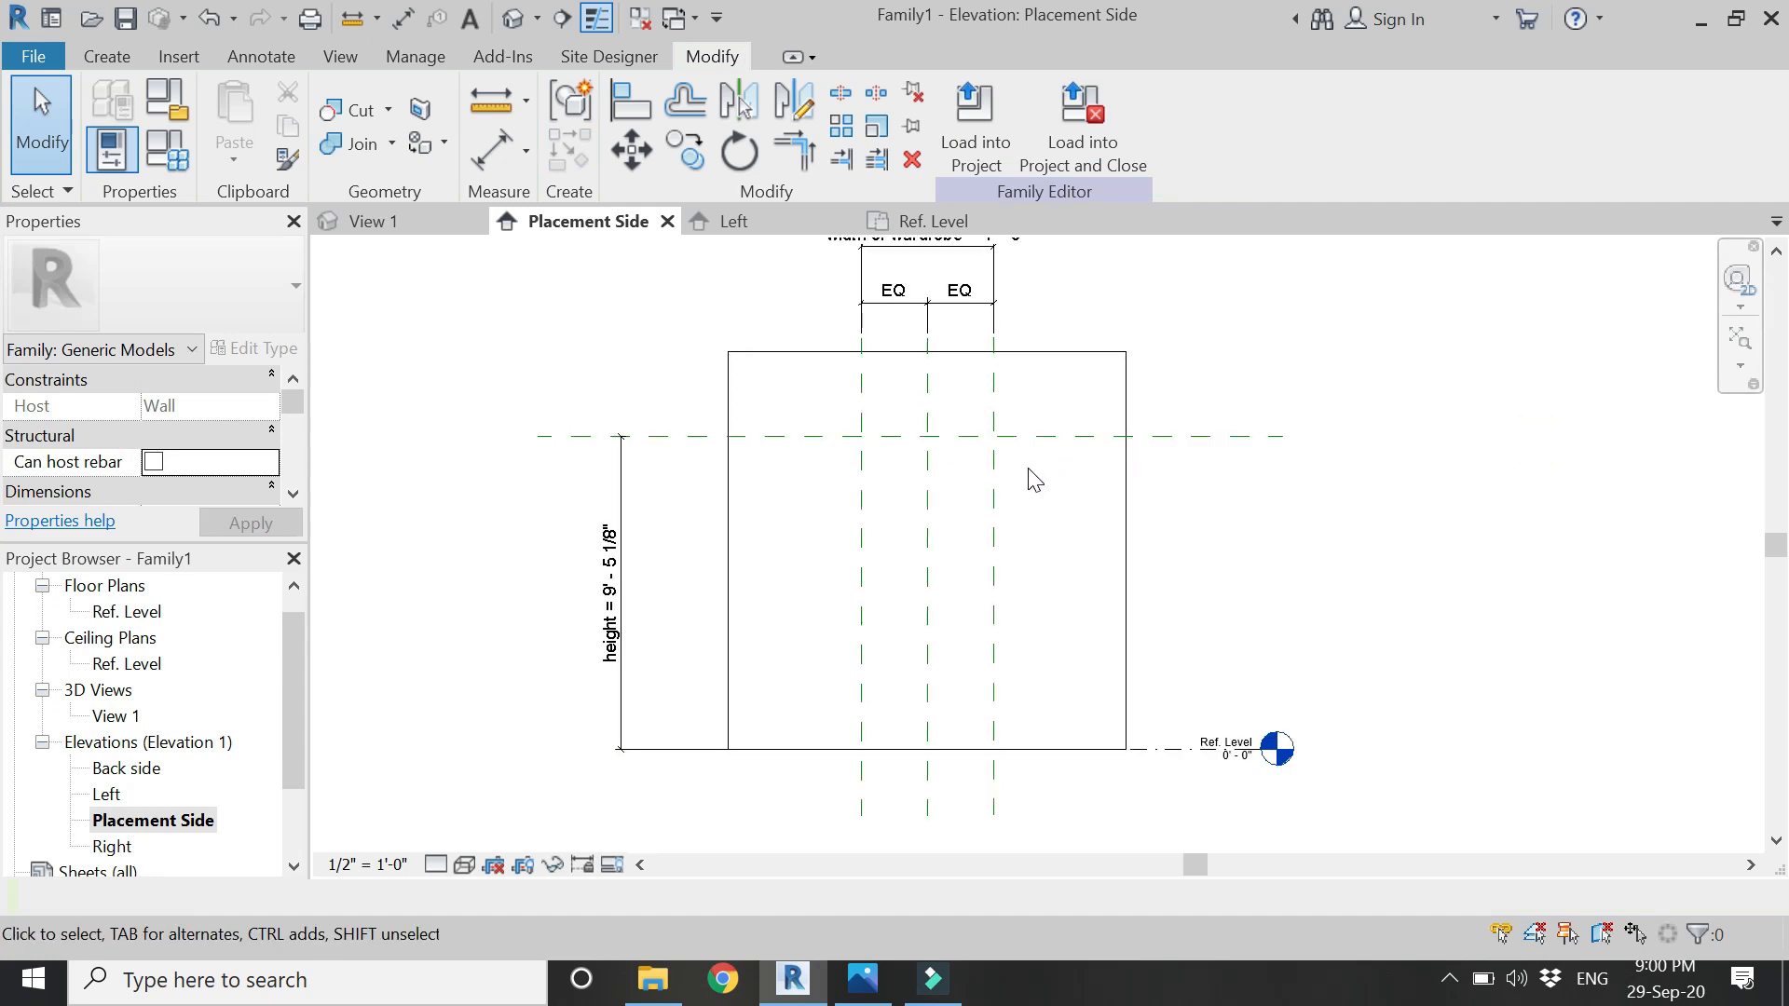
key("r")
key("p")
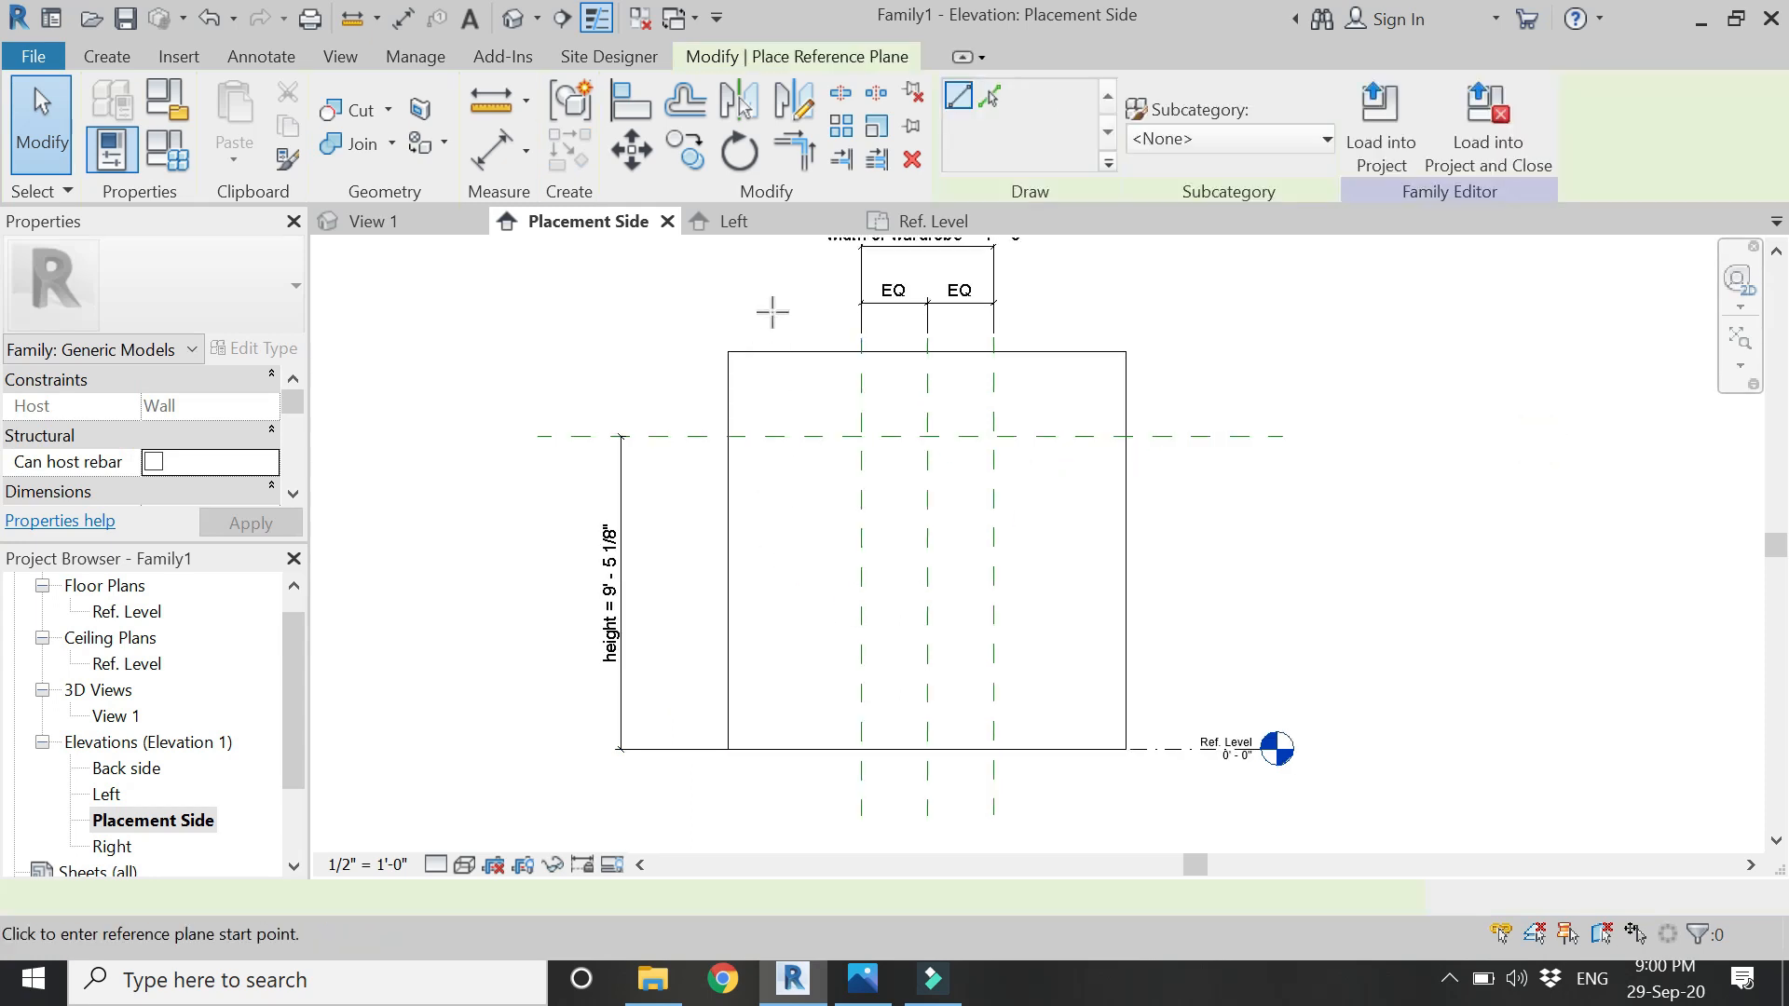
left_click(785, 321)
left_click(786, 813)
- Dimension the distance between the wardrobe's left reference plane and the side-shelf plane, in line with the equal-spacing dimensions
left_click(488, 163)
left_click(859, 471)
left_click(787, 491)
left_click(548, 304)
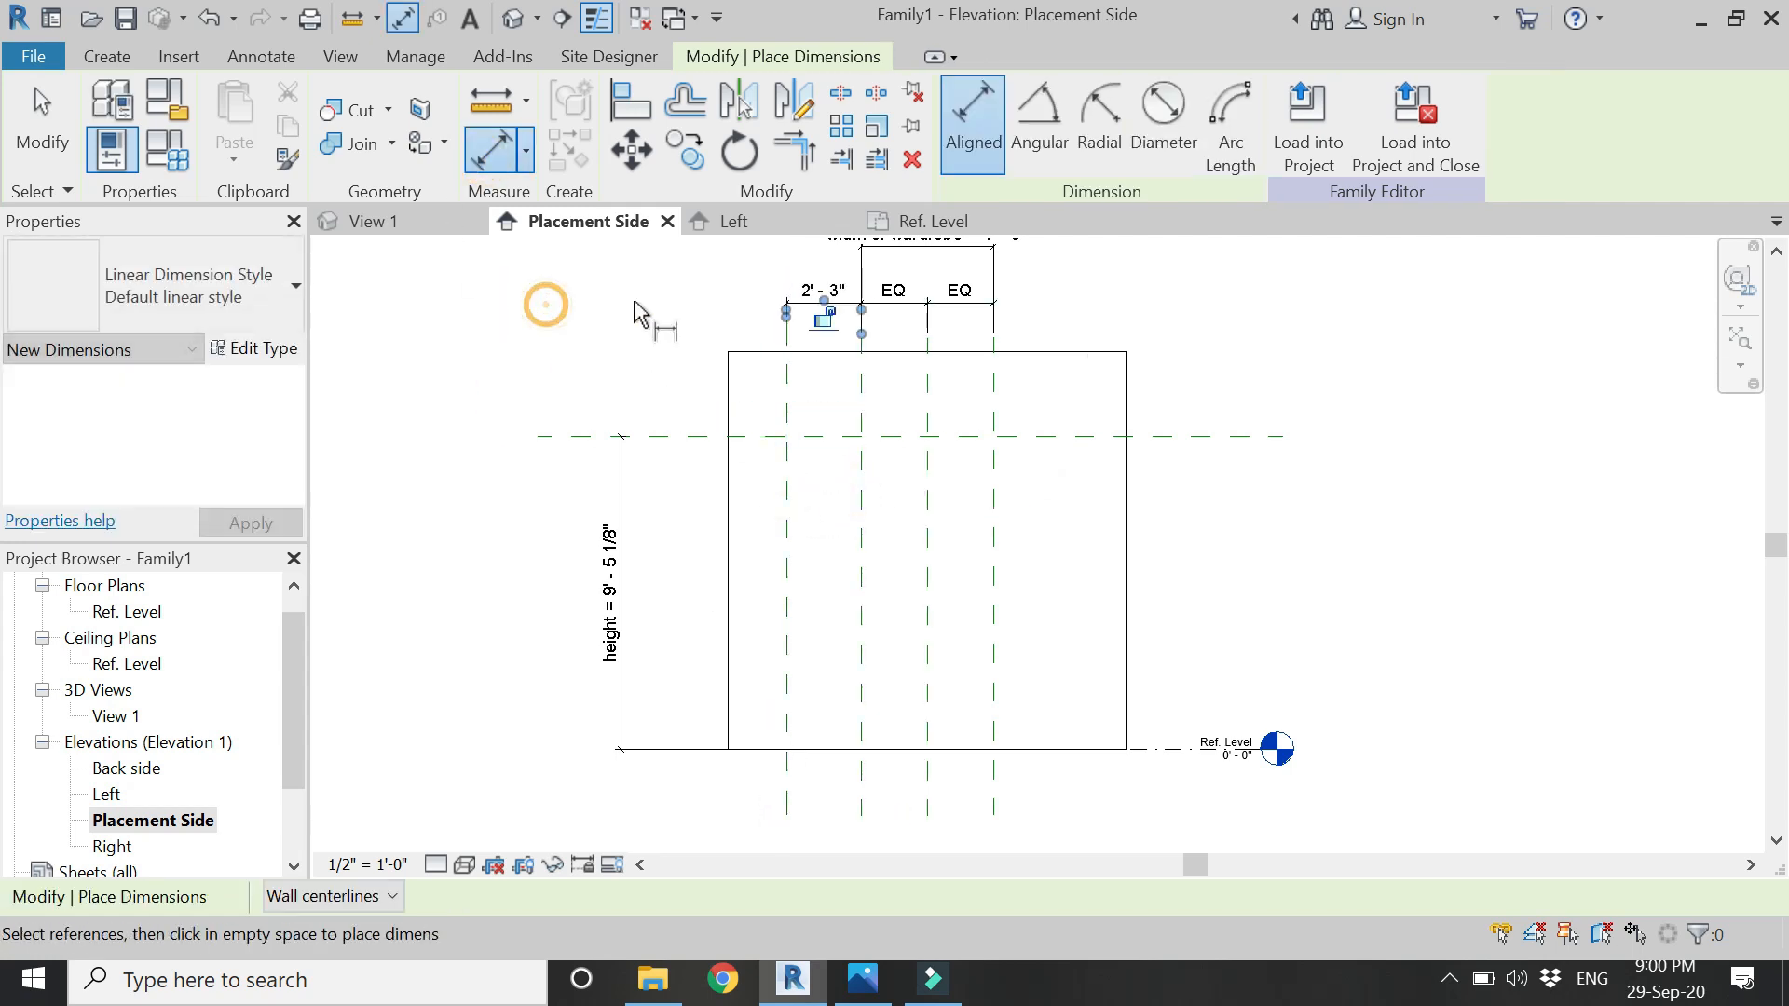
key("Escape")
key("Escape")
- Label the side-shelf dimension with a new type parameter named "width of side shelves"
left_click(828, 308)
left_click(1239, 122)
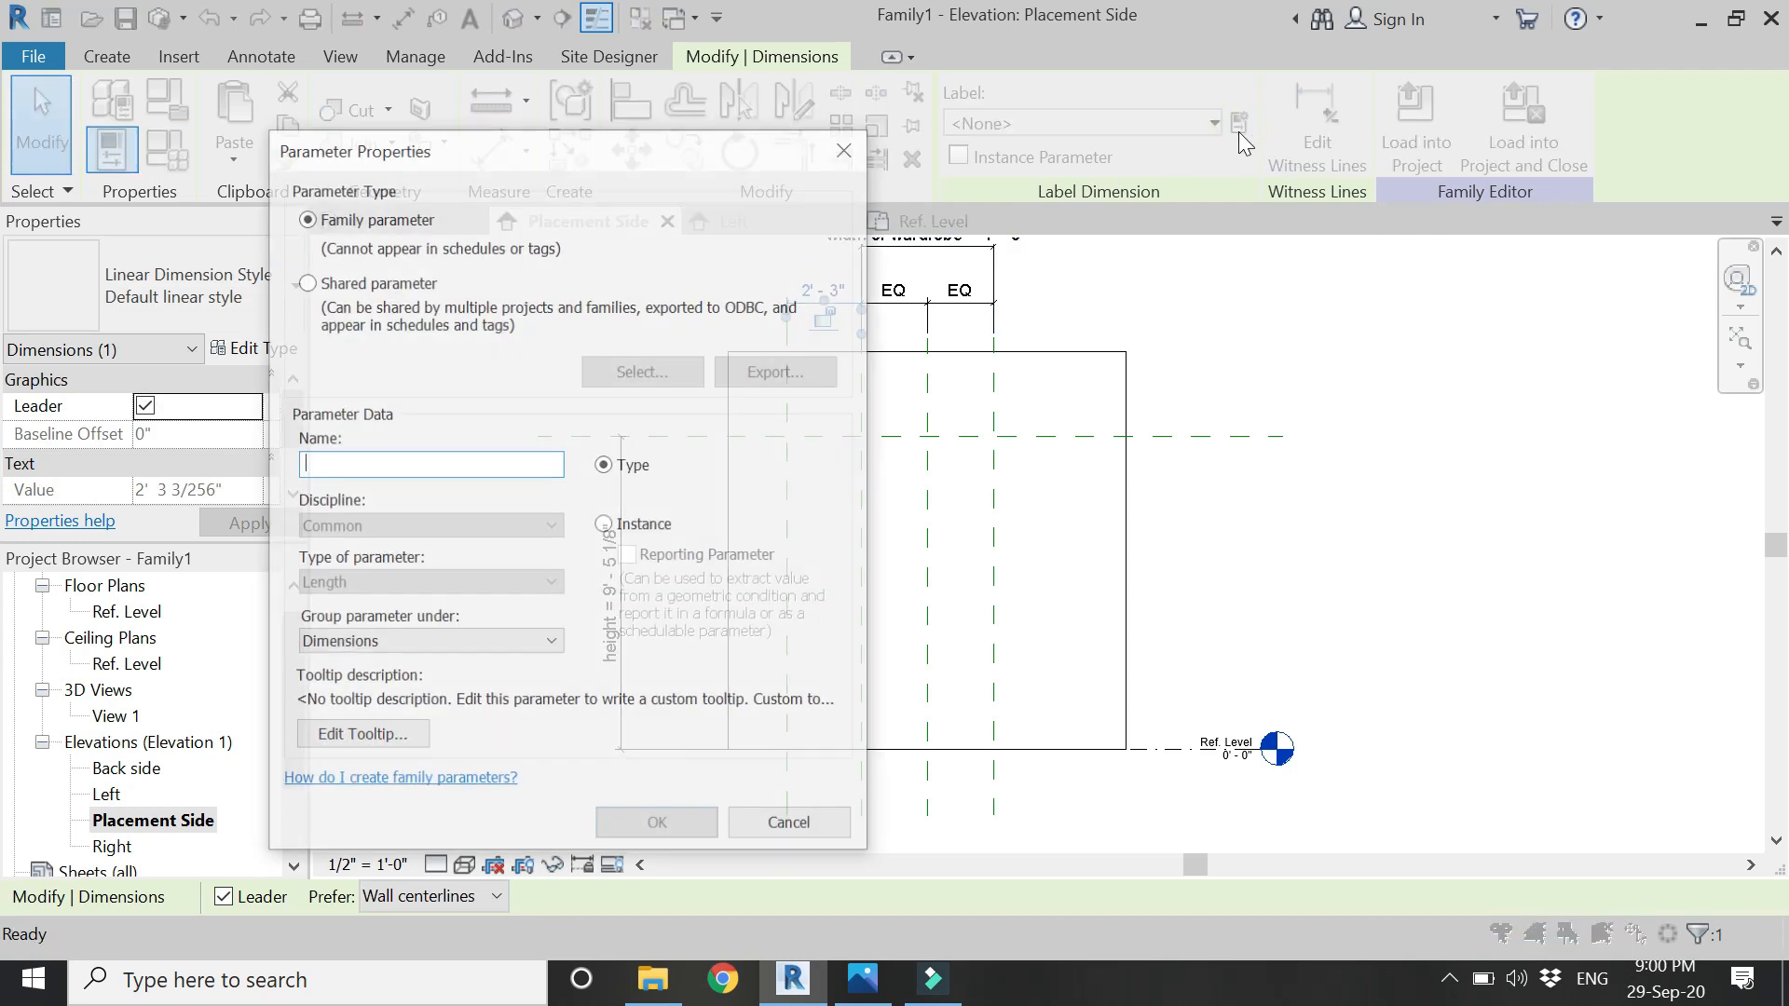
type("width o")
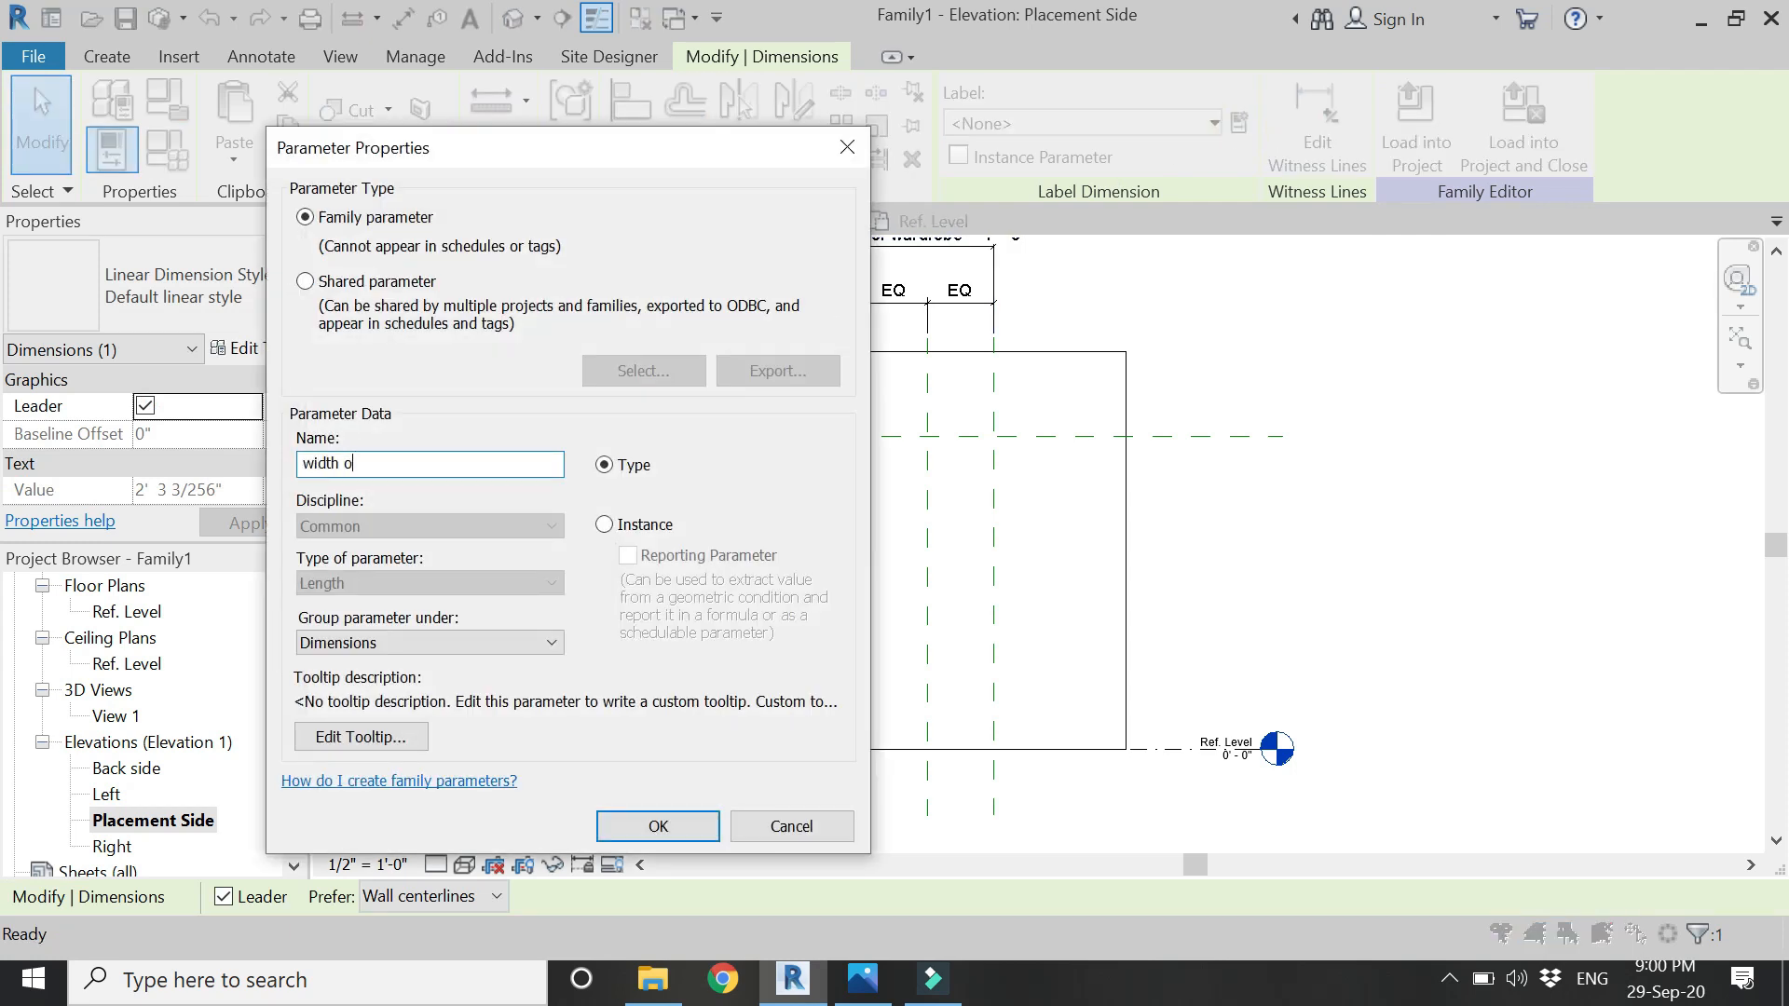
type("f side shelves")
key("Return")
key("Escape")
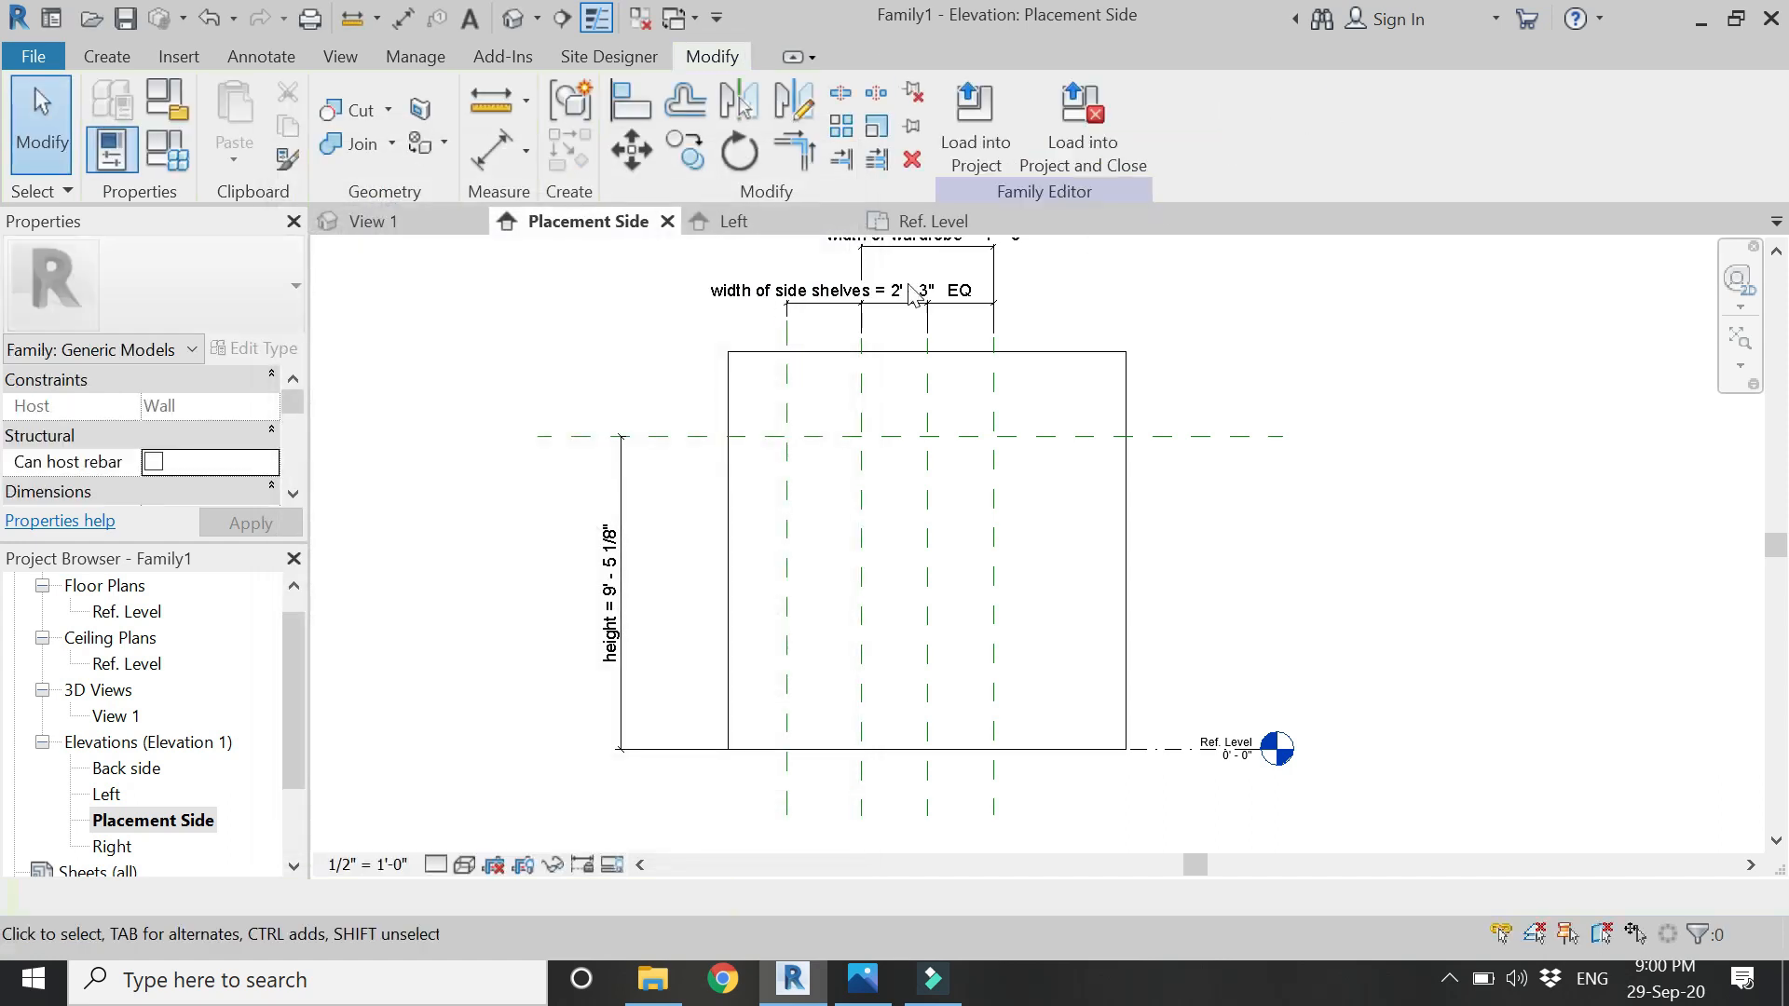
- Set the family's width of wardrobe to 8' 0" and its width of side shelves to 2' 6"
scroll(599, 499, "down", 1)
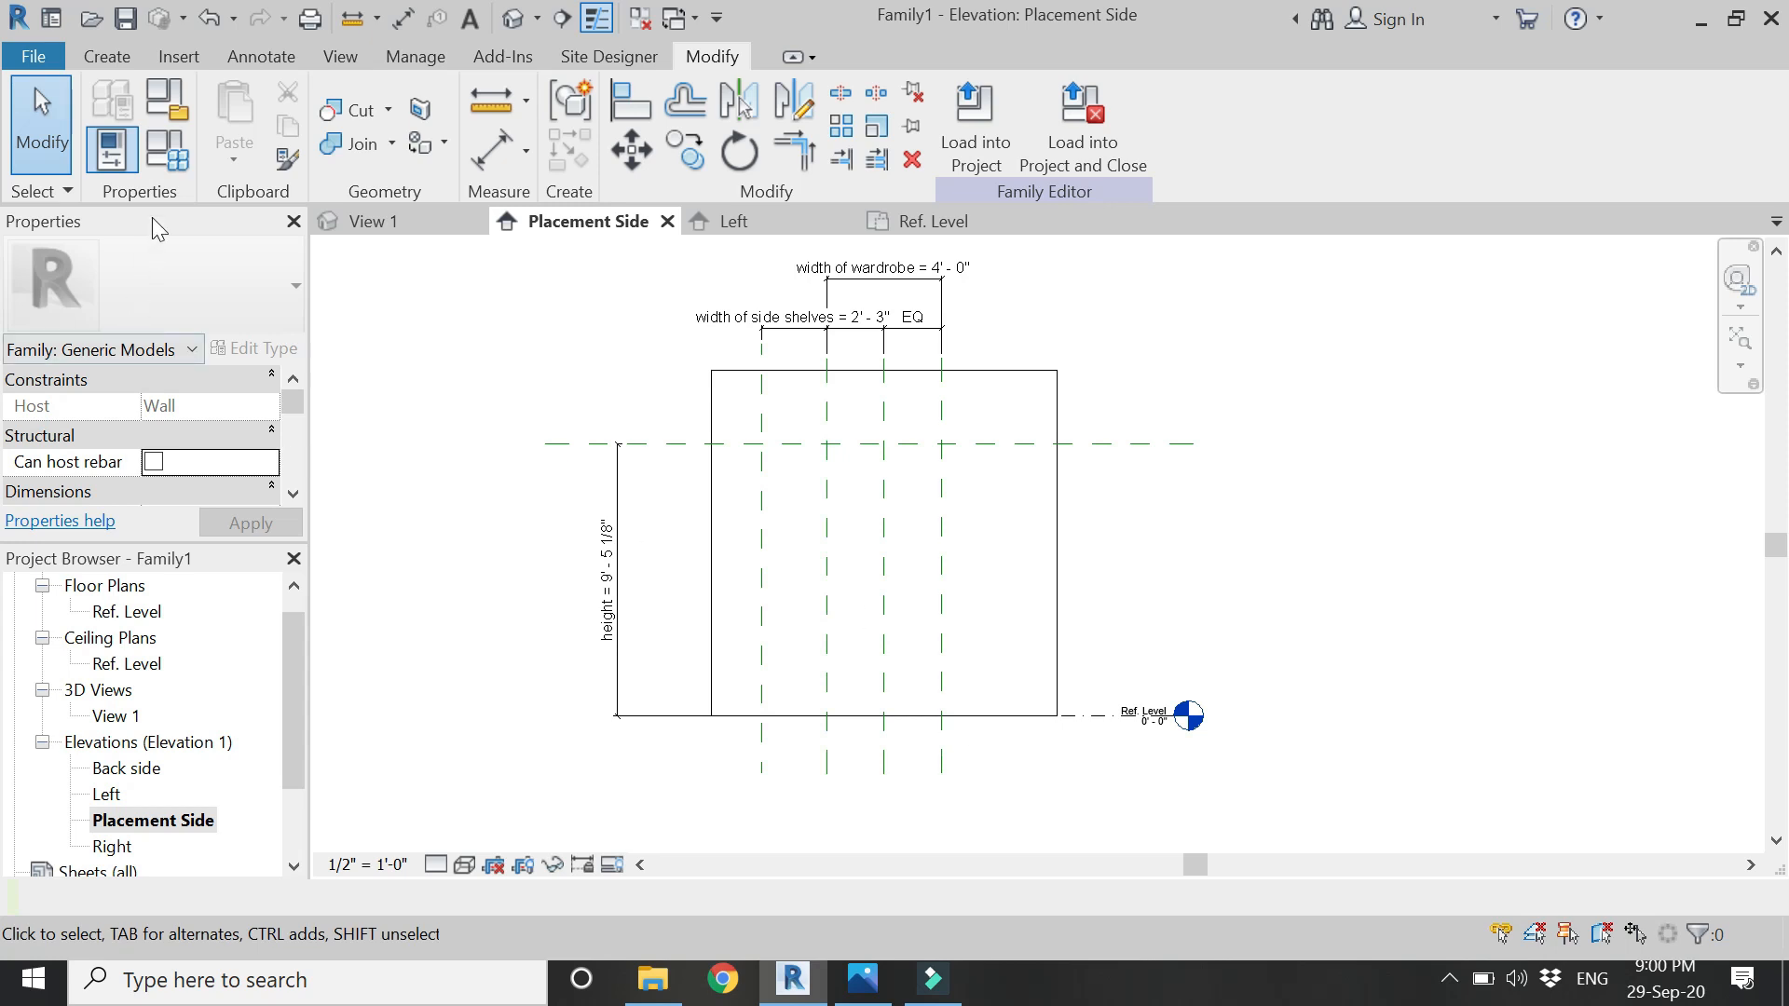
left_click(167, 149)
left_click(451, 419)
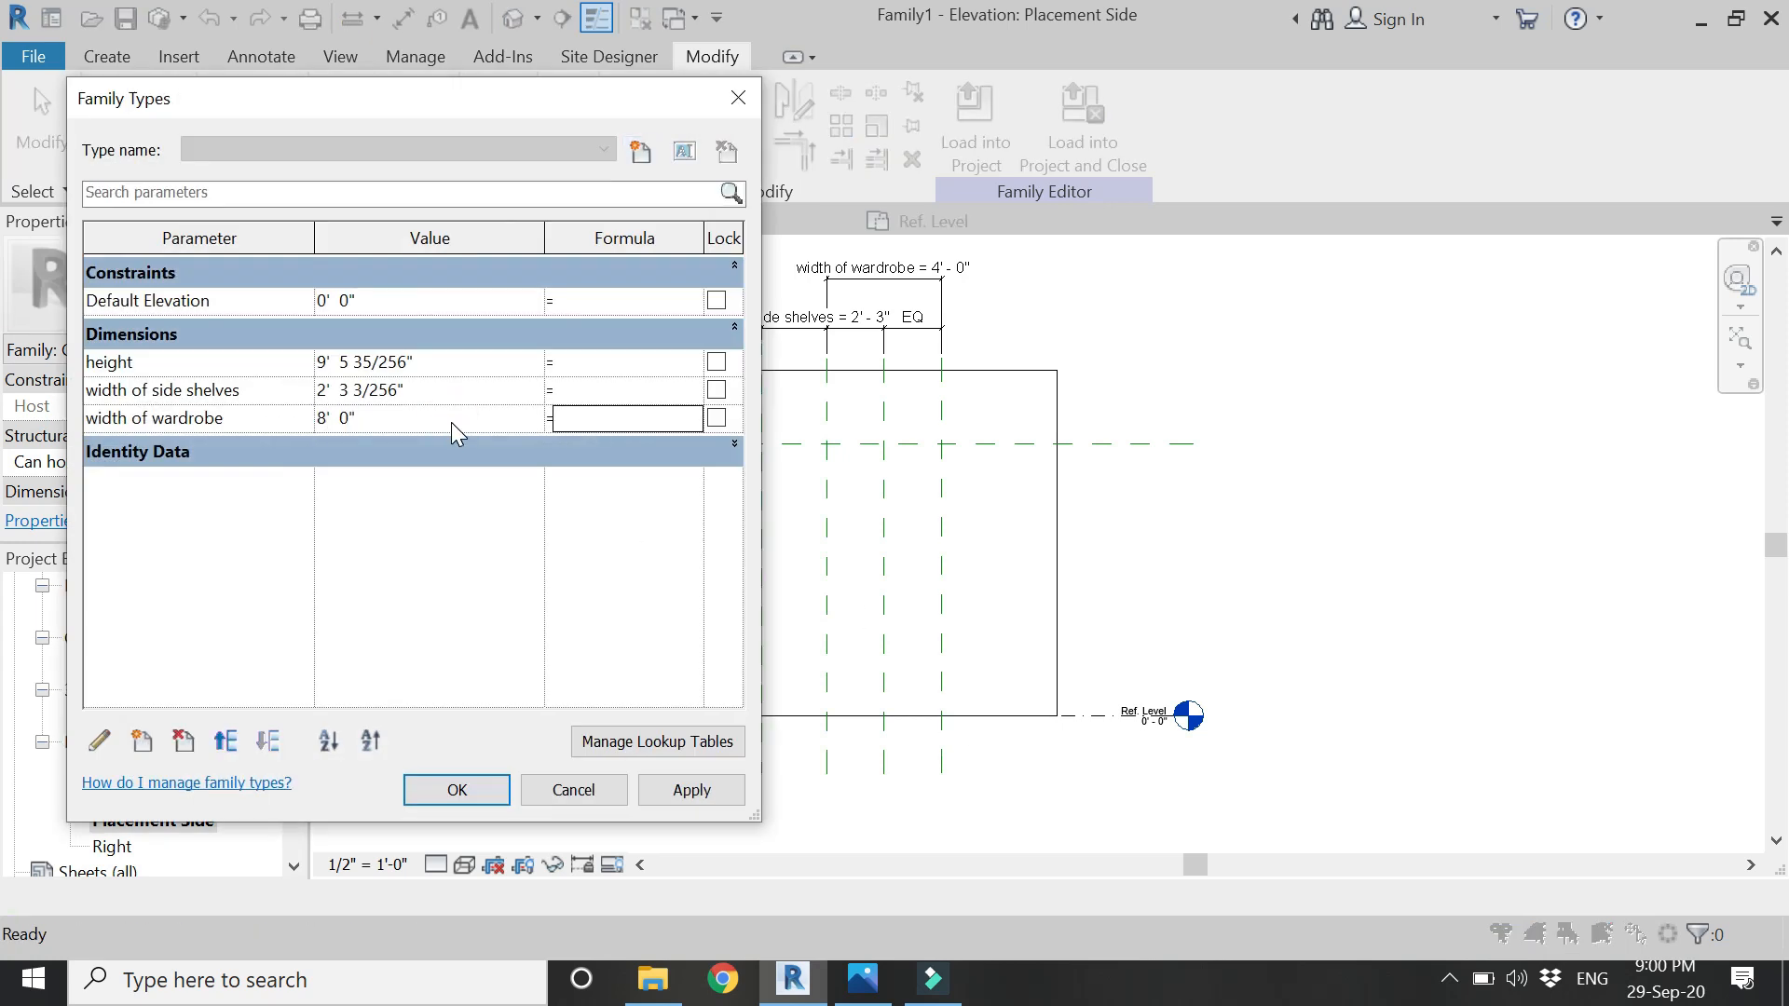
left_click(439, 392)
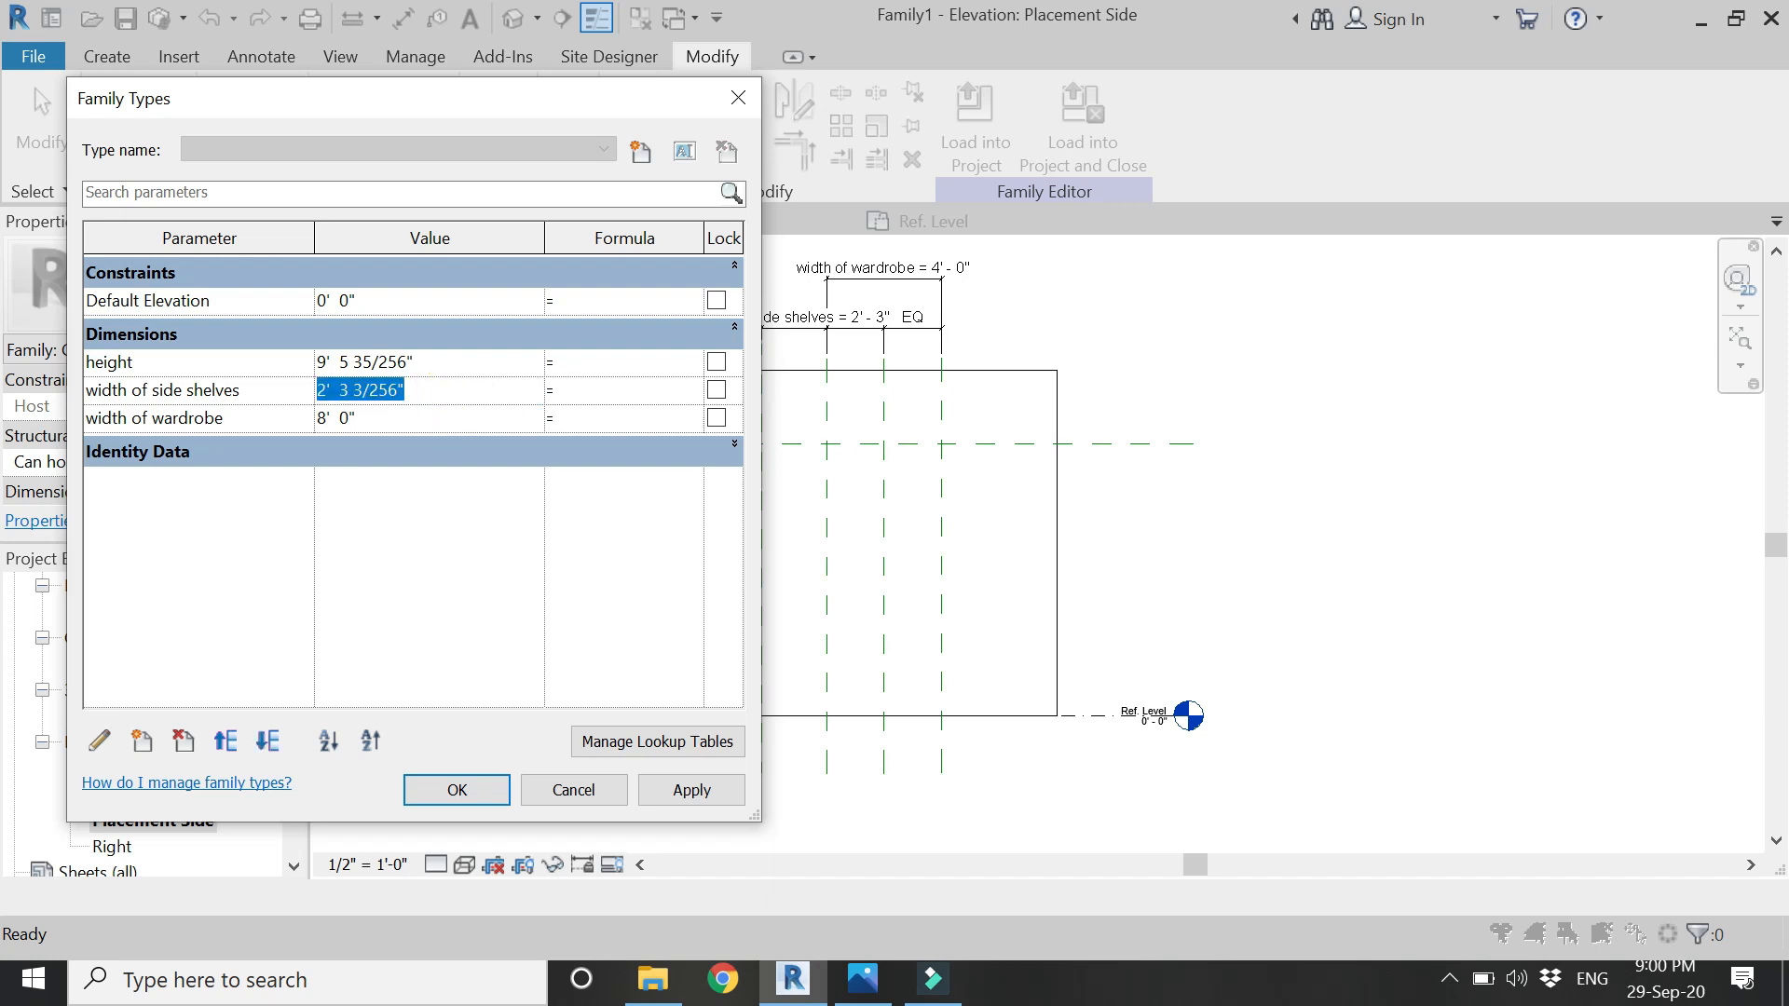
type("2'  6")
key("Tab")
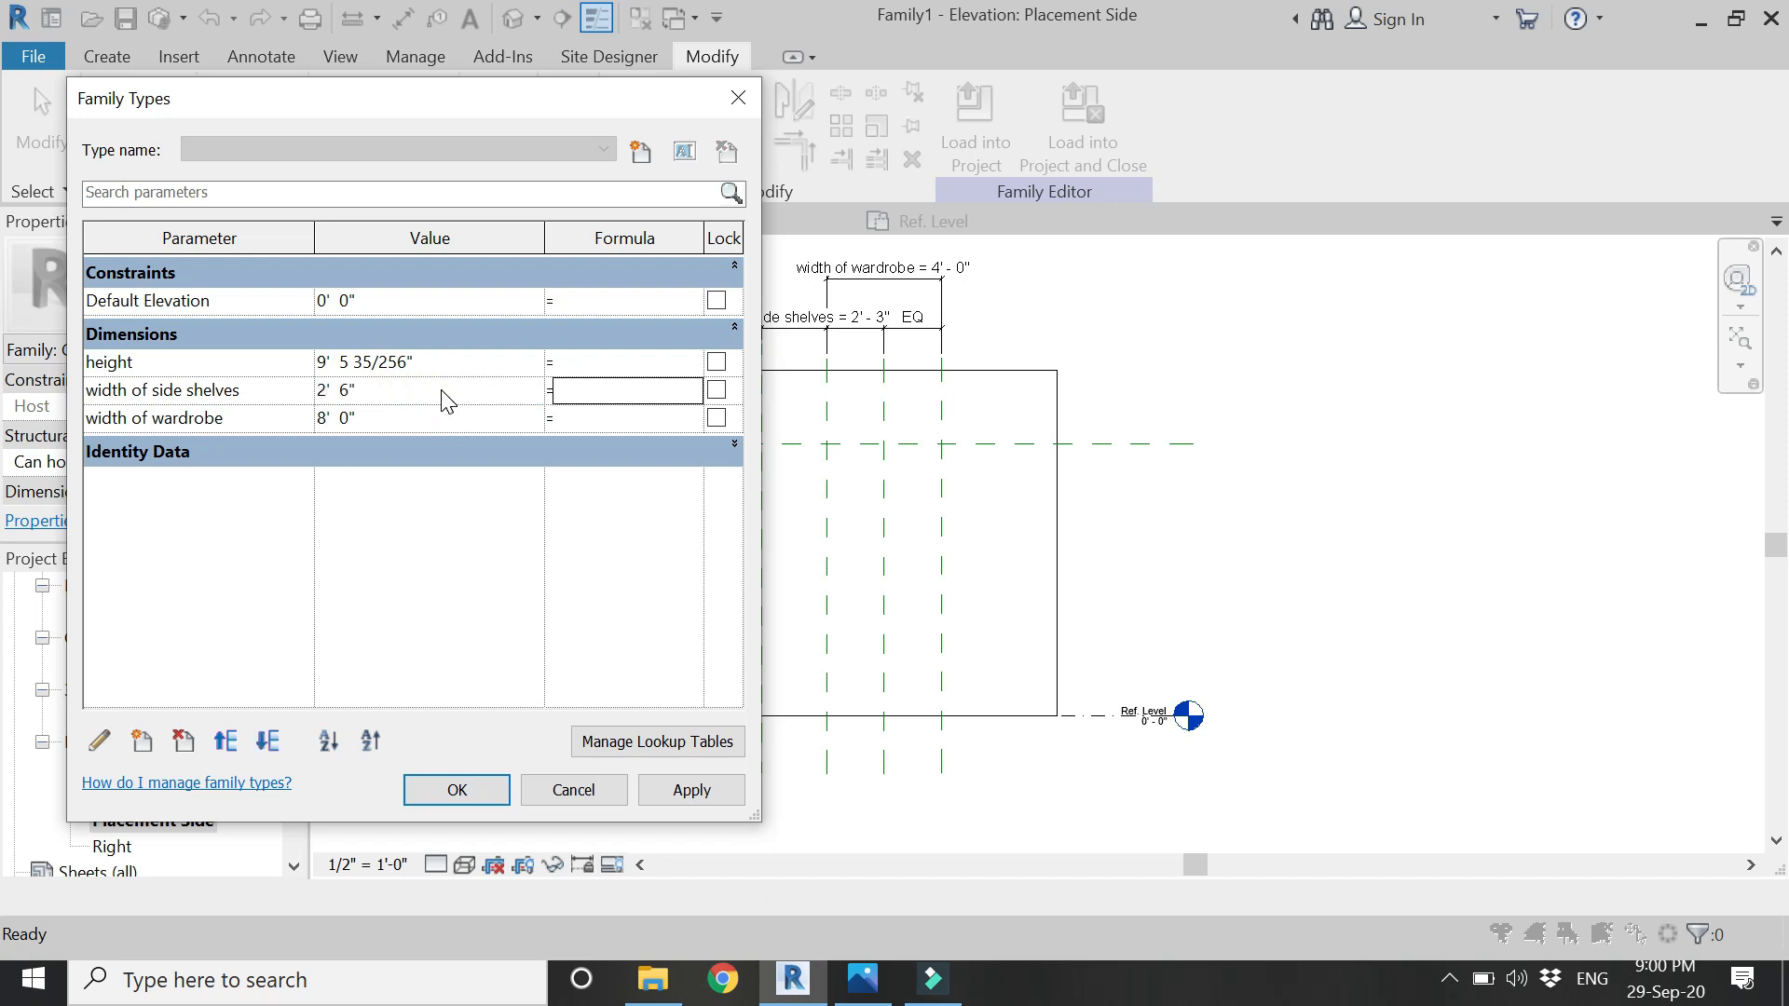
- Set the family's height parameter to 10' 0" and apply the changed parameter values
left_click(453, 365)
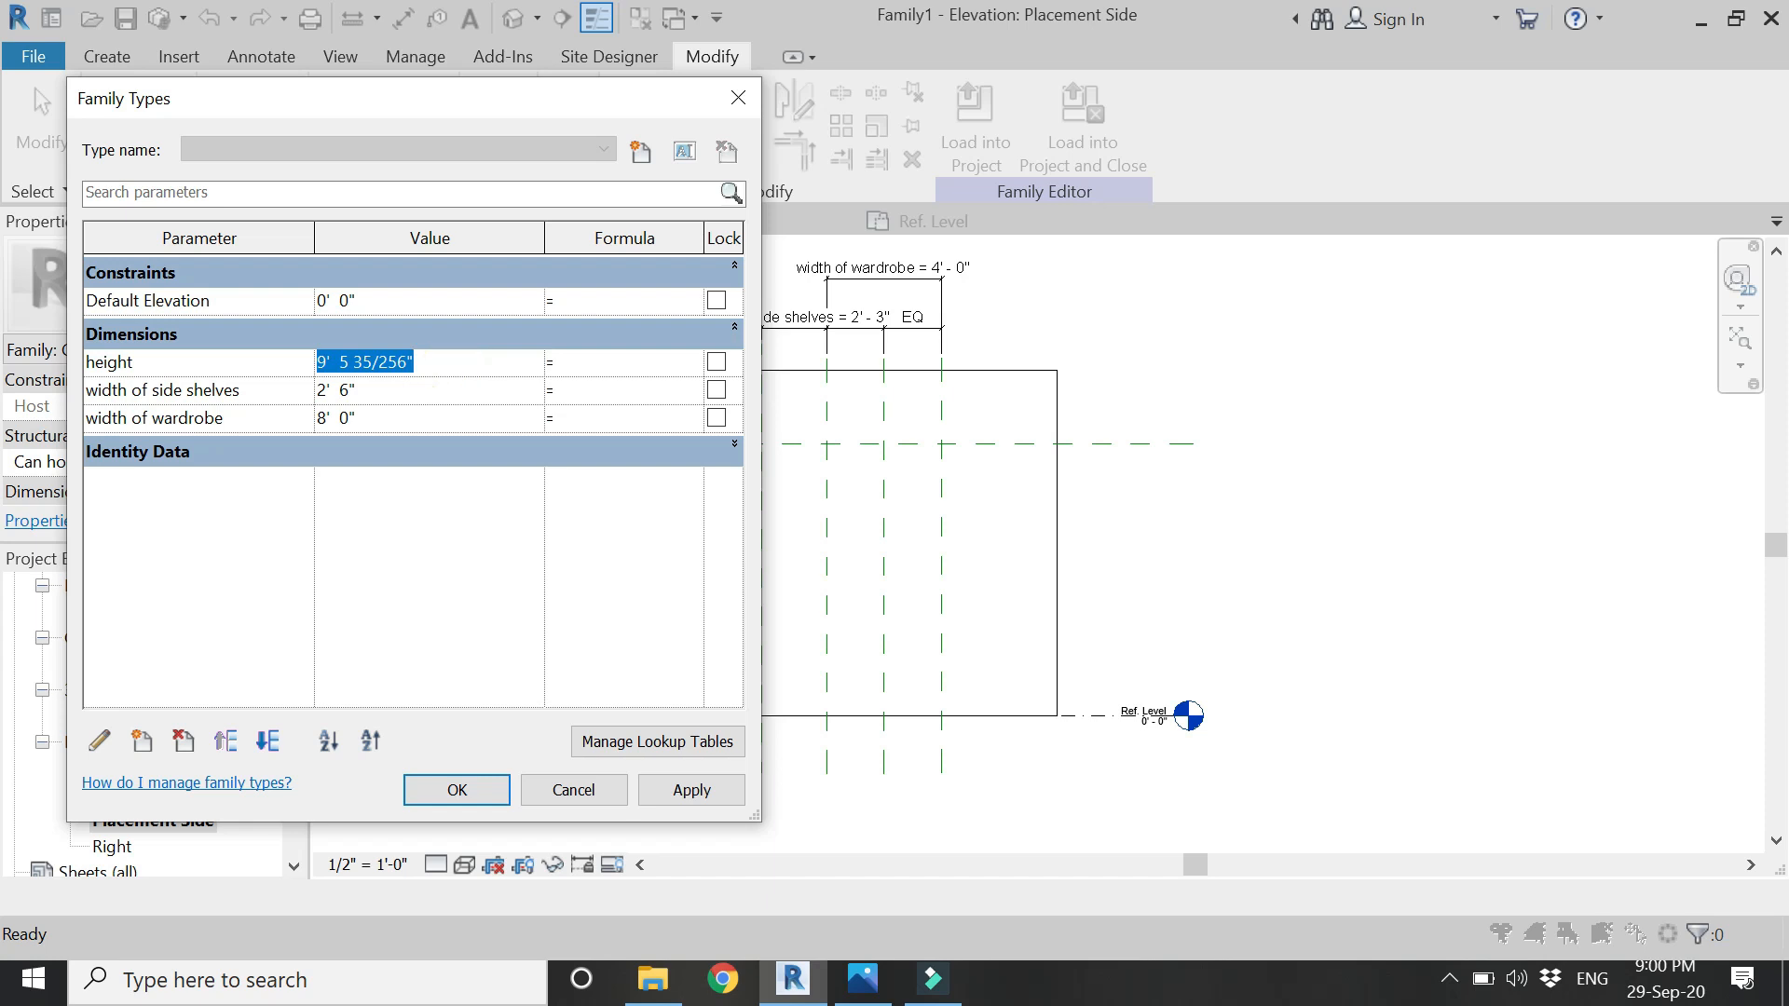
type("10")
key("Tab")
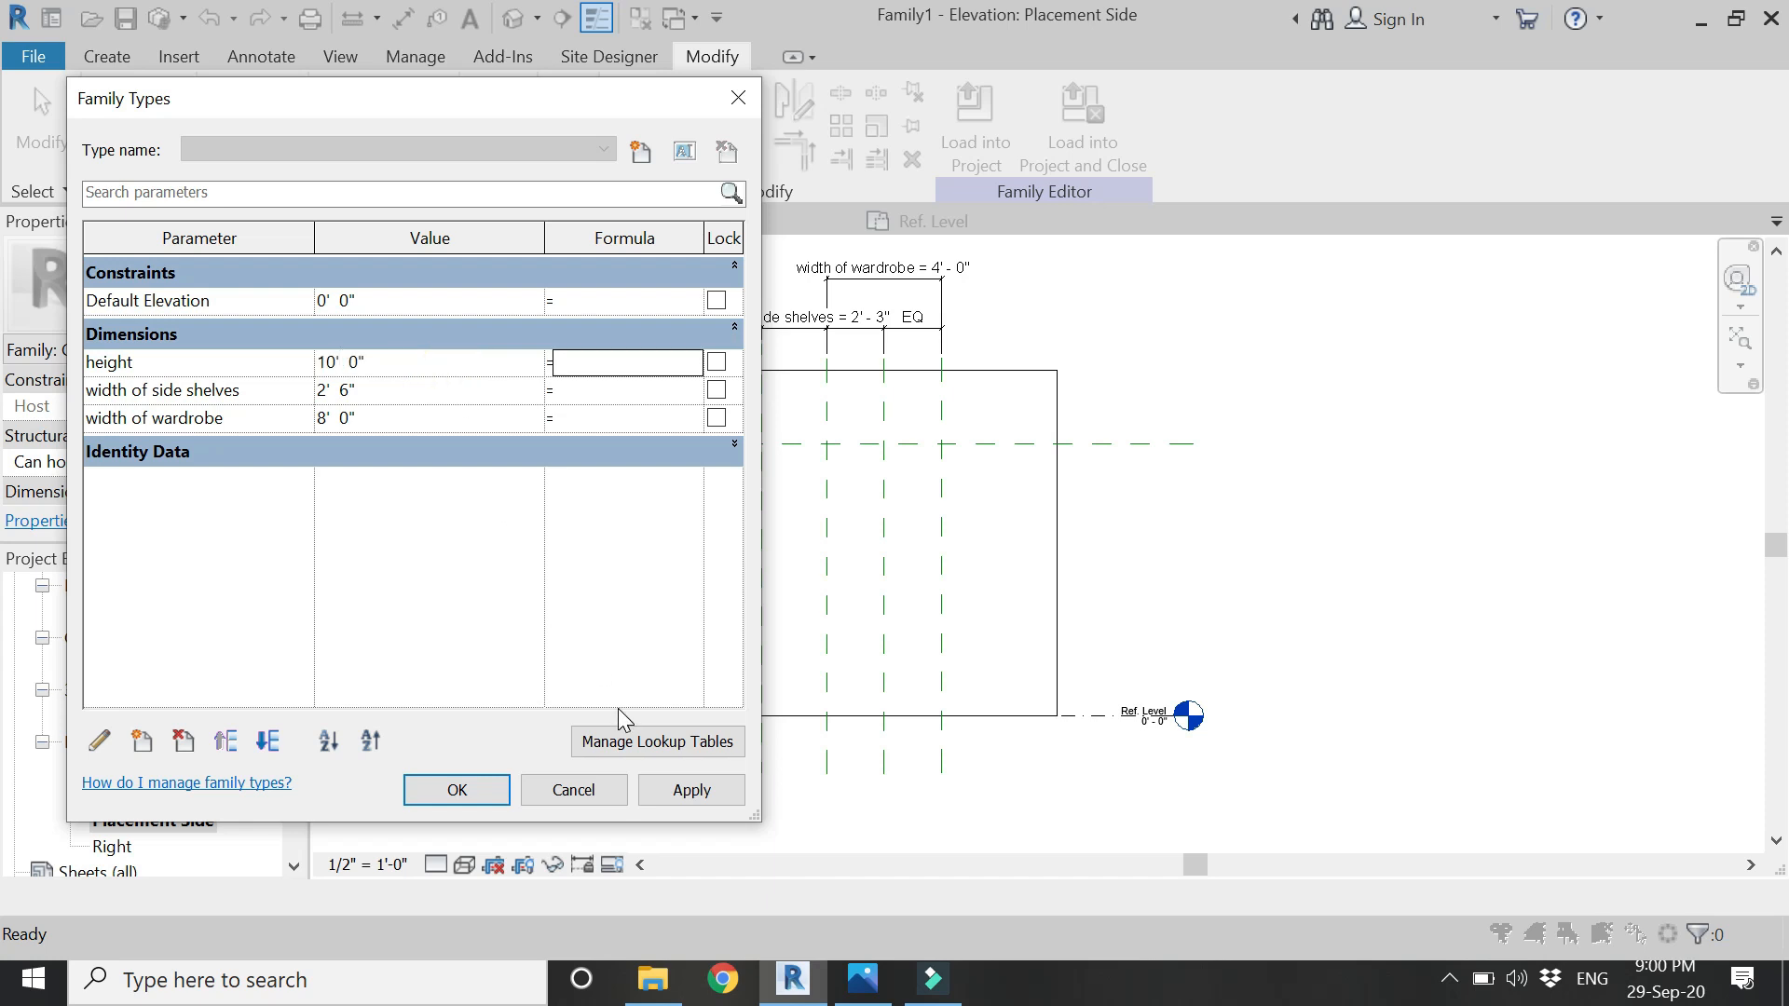
left_click(673, 790)
left_click(470, 790)
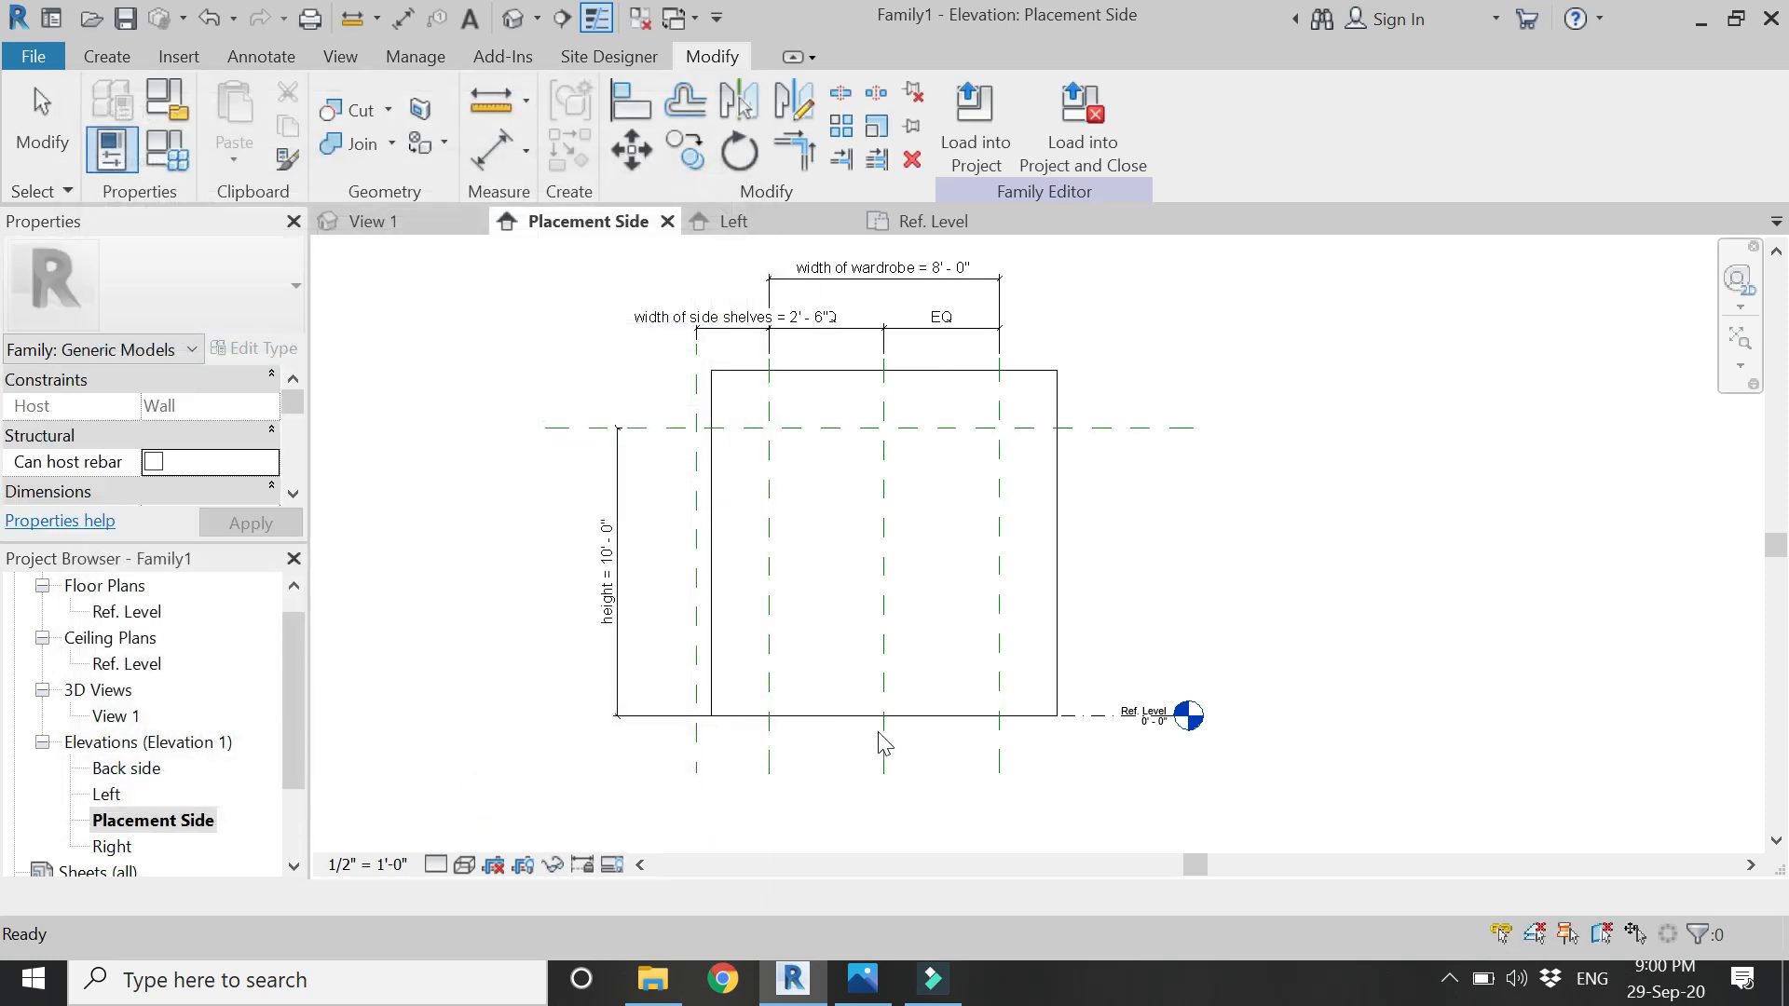
- Stretch the host wall's right end to a 24' 0" overall length and extend its left end by a similar distance
scroll(884, 742, "down", 1)
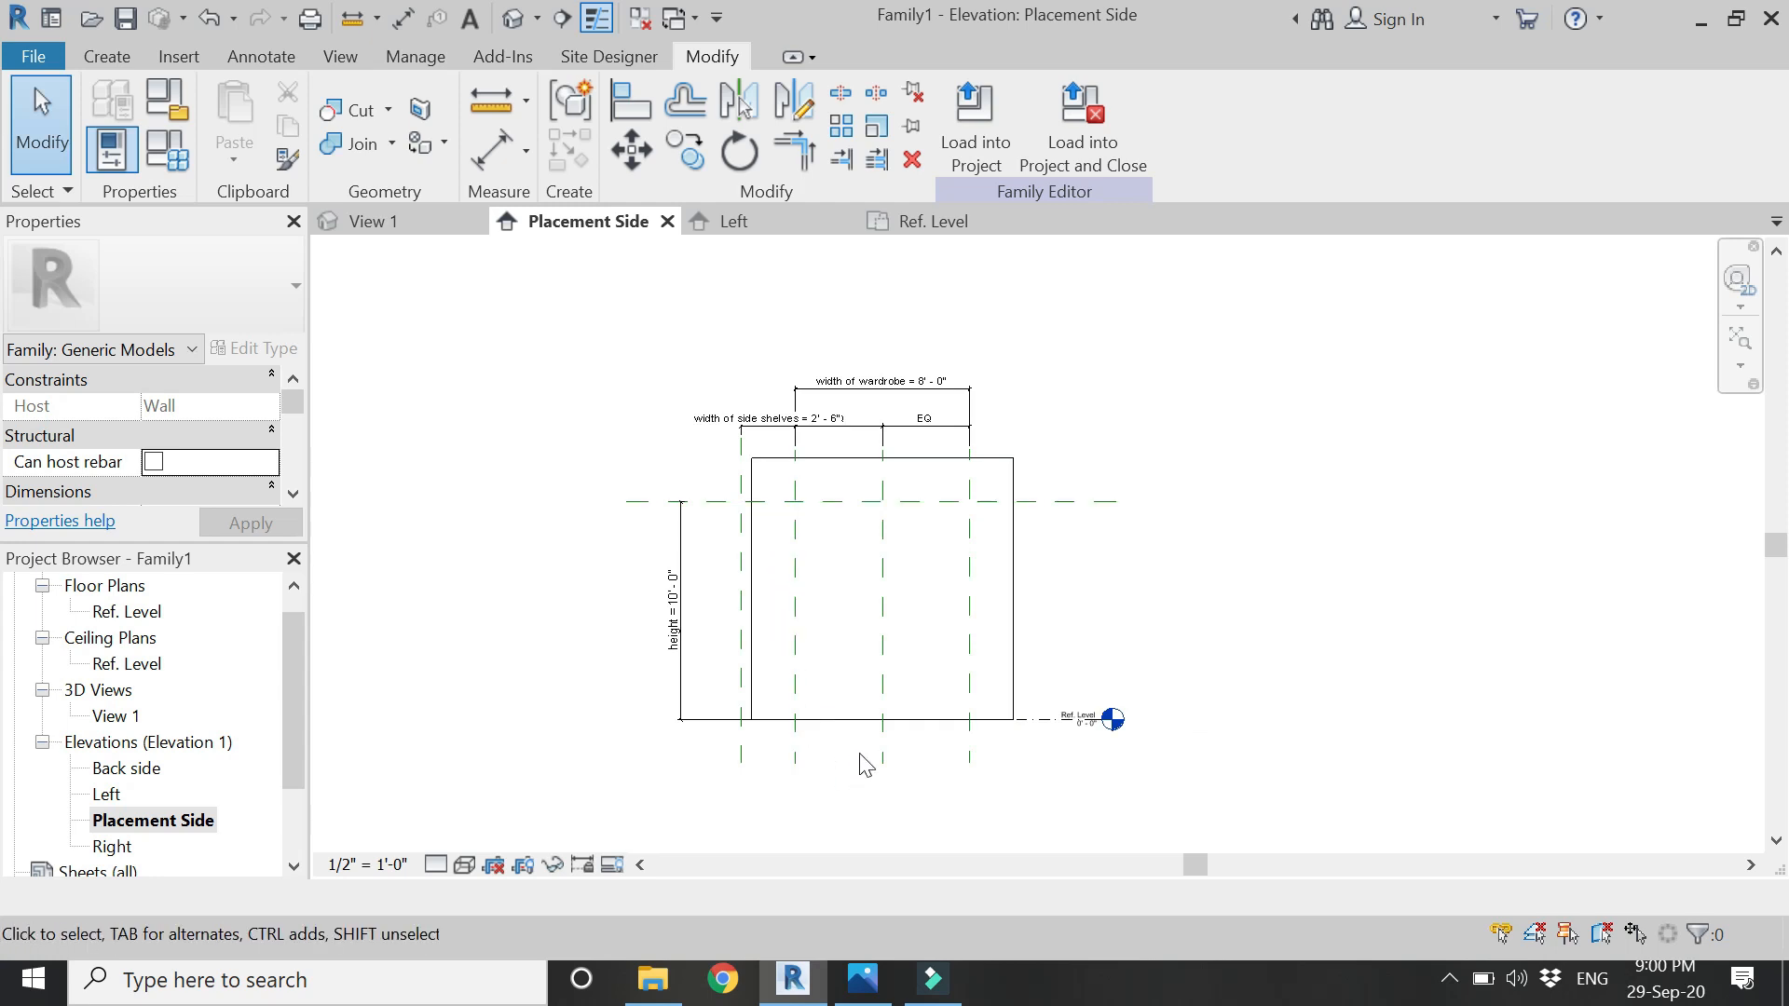
left_click(1018, 597)
left_click_drag(1022, 596, 1283, 588)
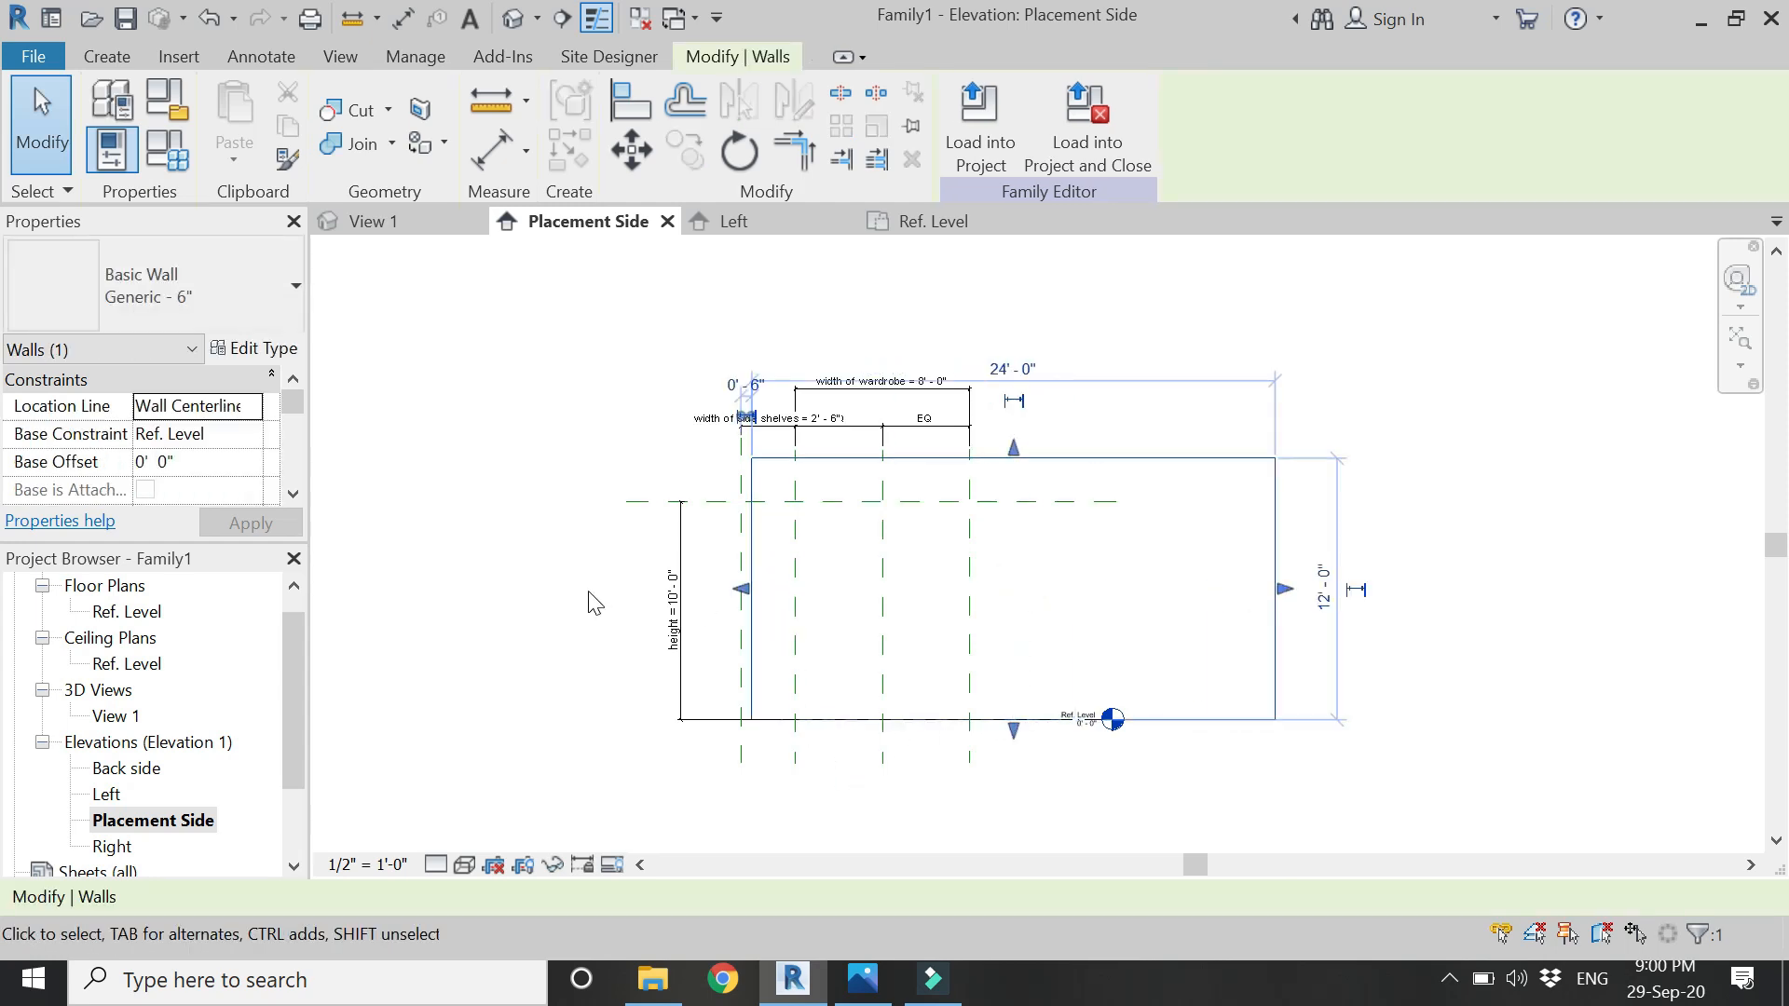
left_click_drag(732, 601, 490, 601)
left_click(568, 778)
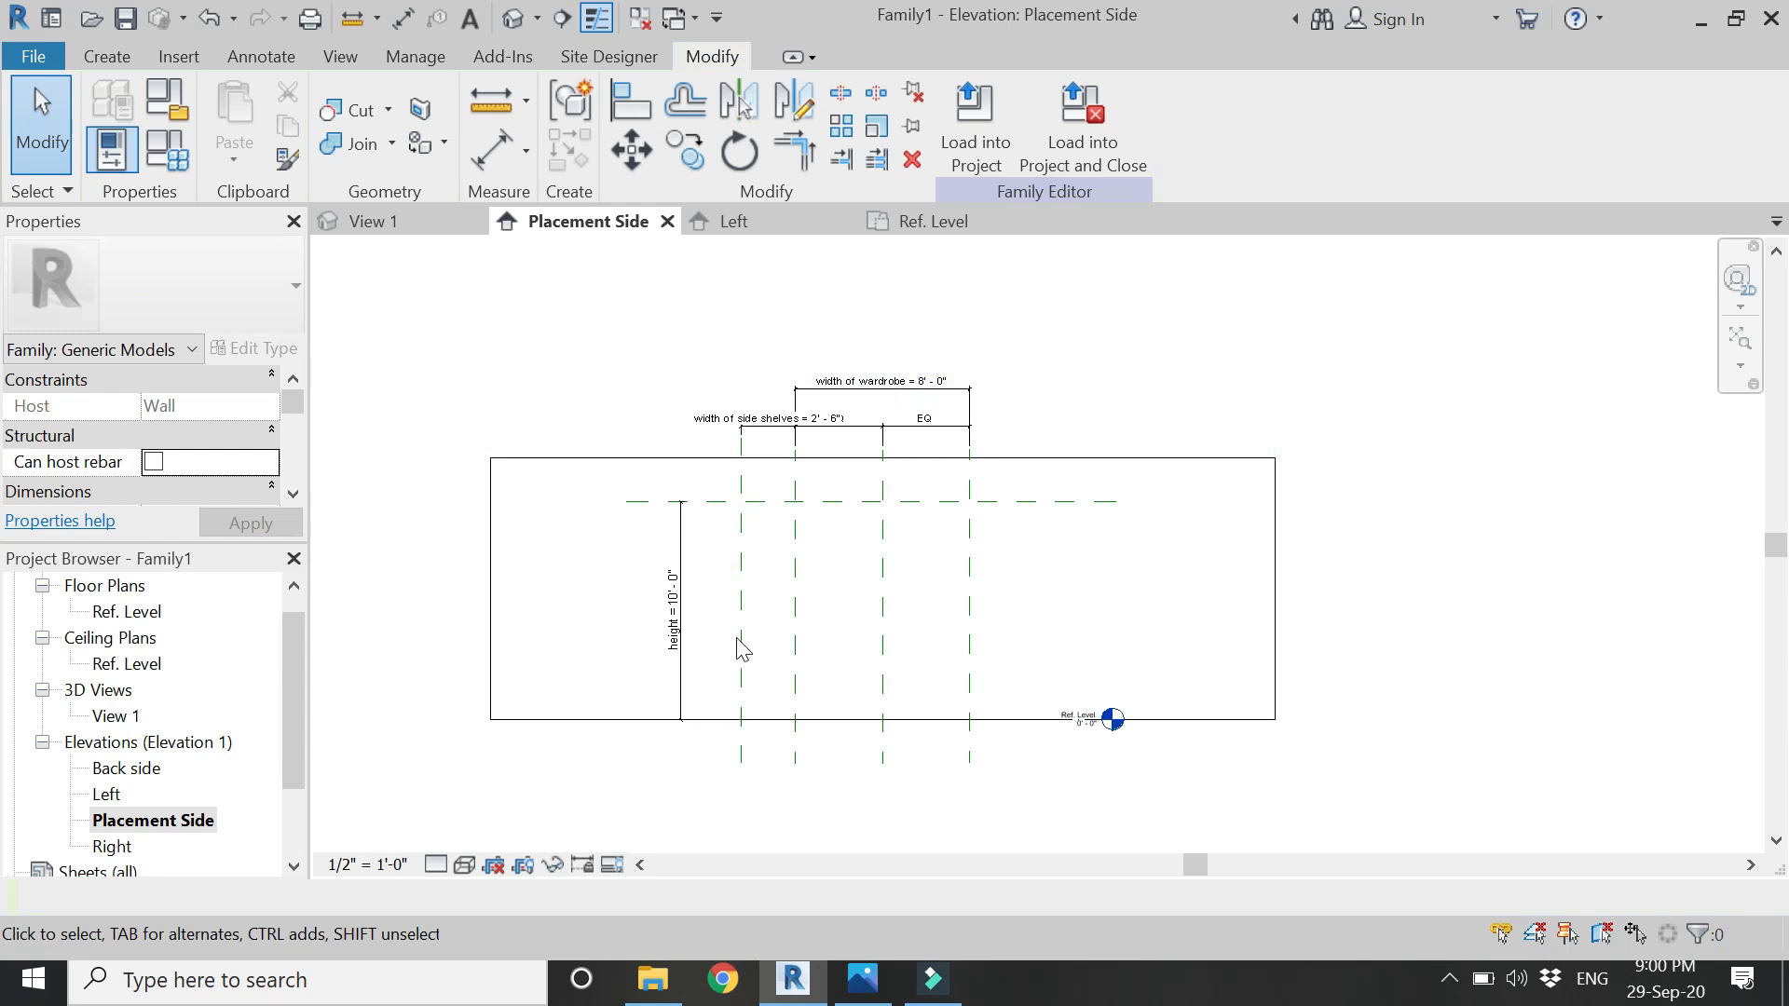
- Add a horizontal reference plane offset 3" above the wall's base and extend it left past the side-shelf plane
scroll(775, 602, "up", 2)
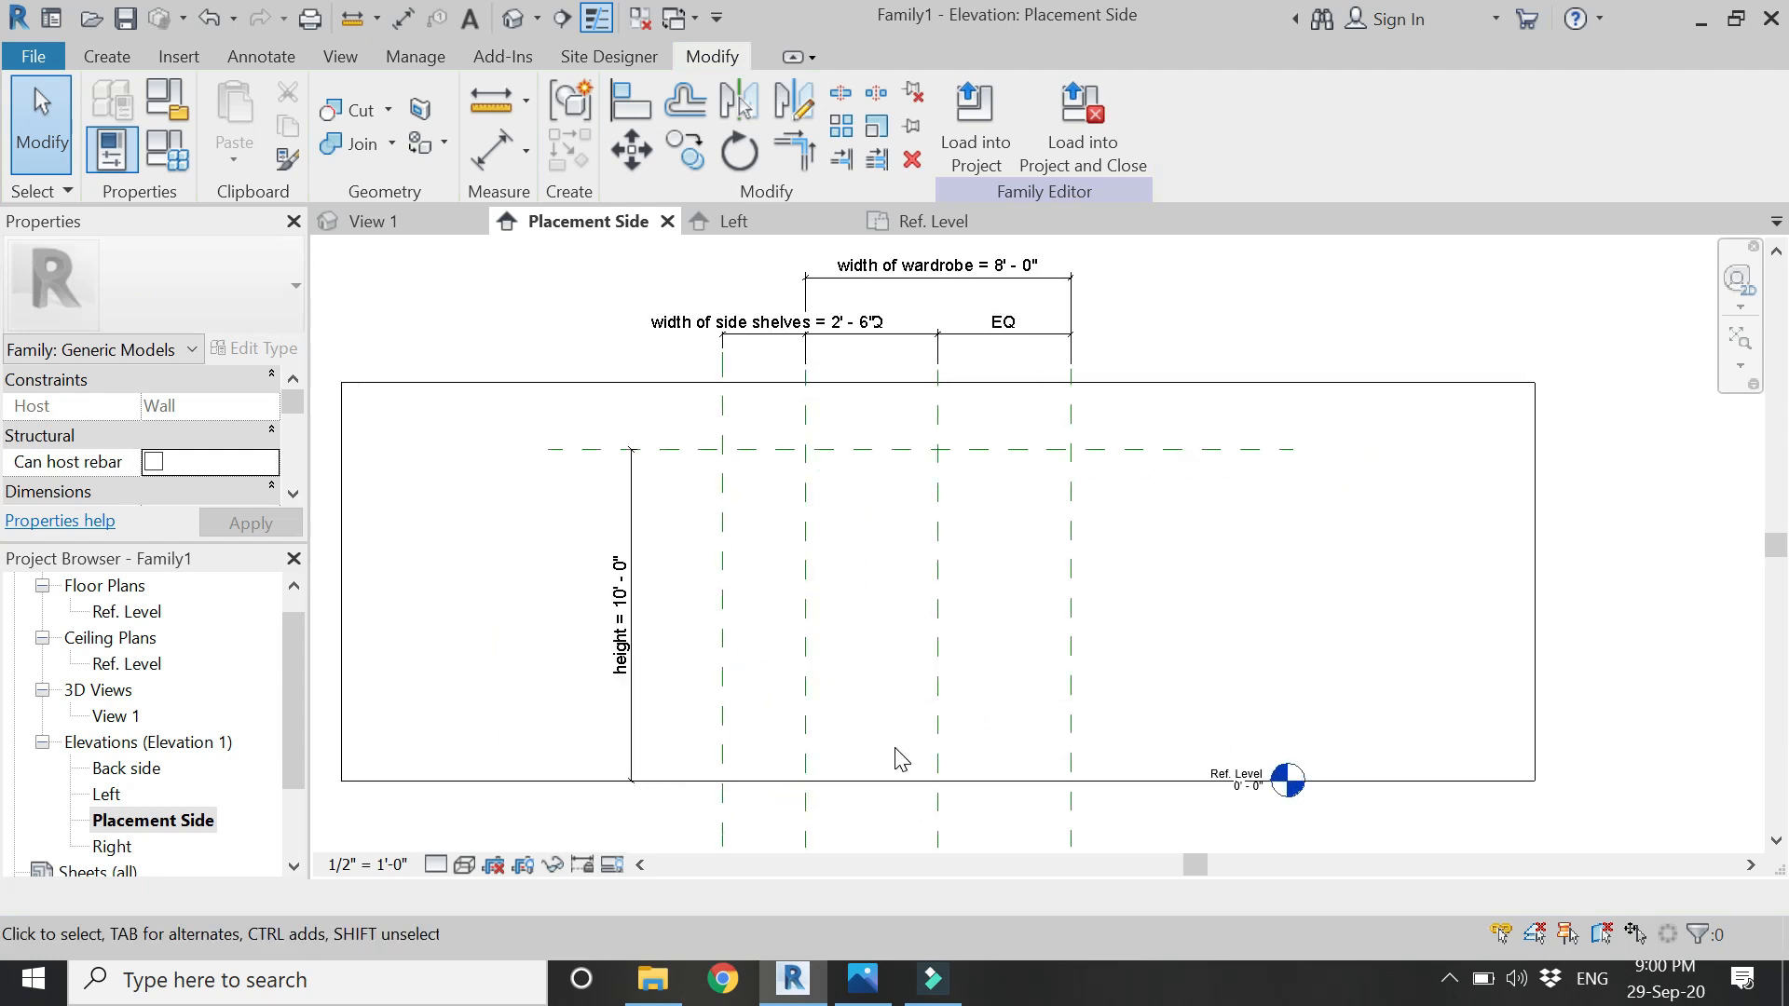
scroll(821, 541, "down", 1)
scroll(770, 747, "up", 1)
key("r")
key("p")
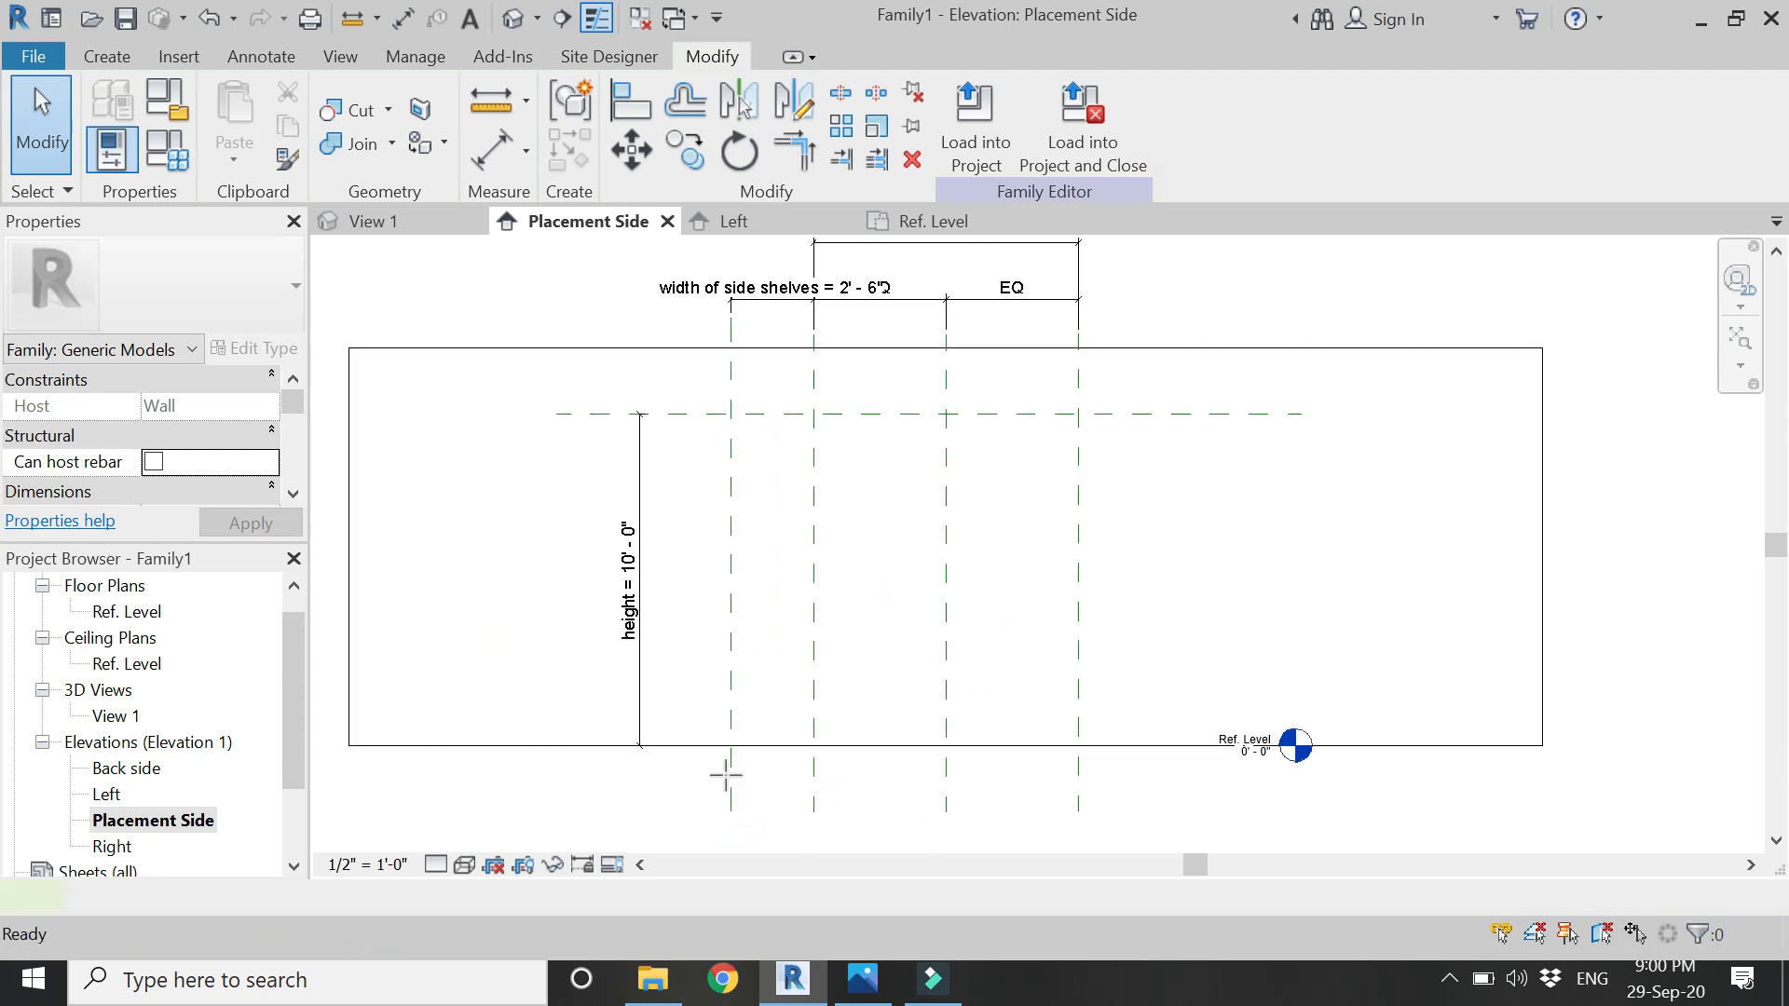
left_click(990, 96)
left_click(416, 897)
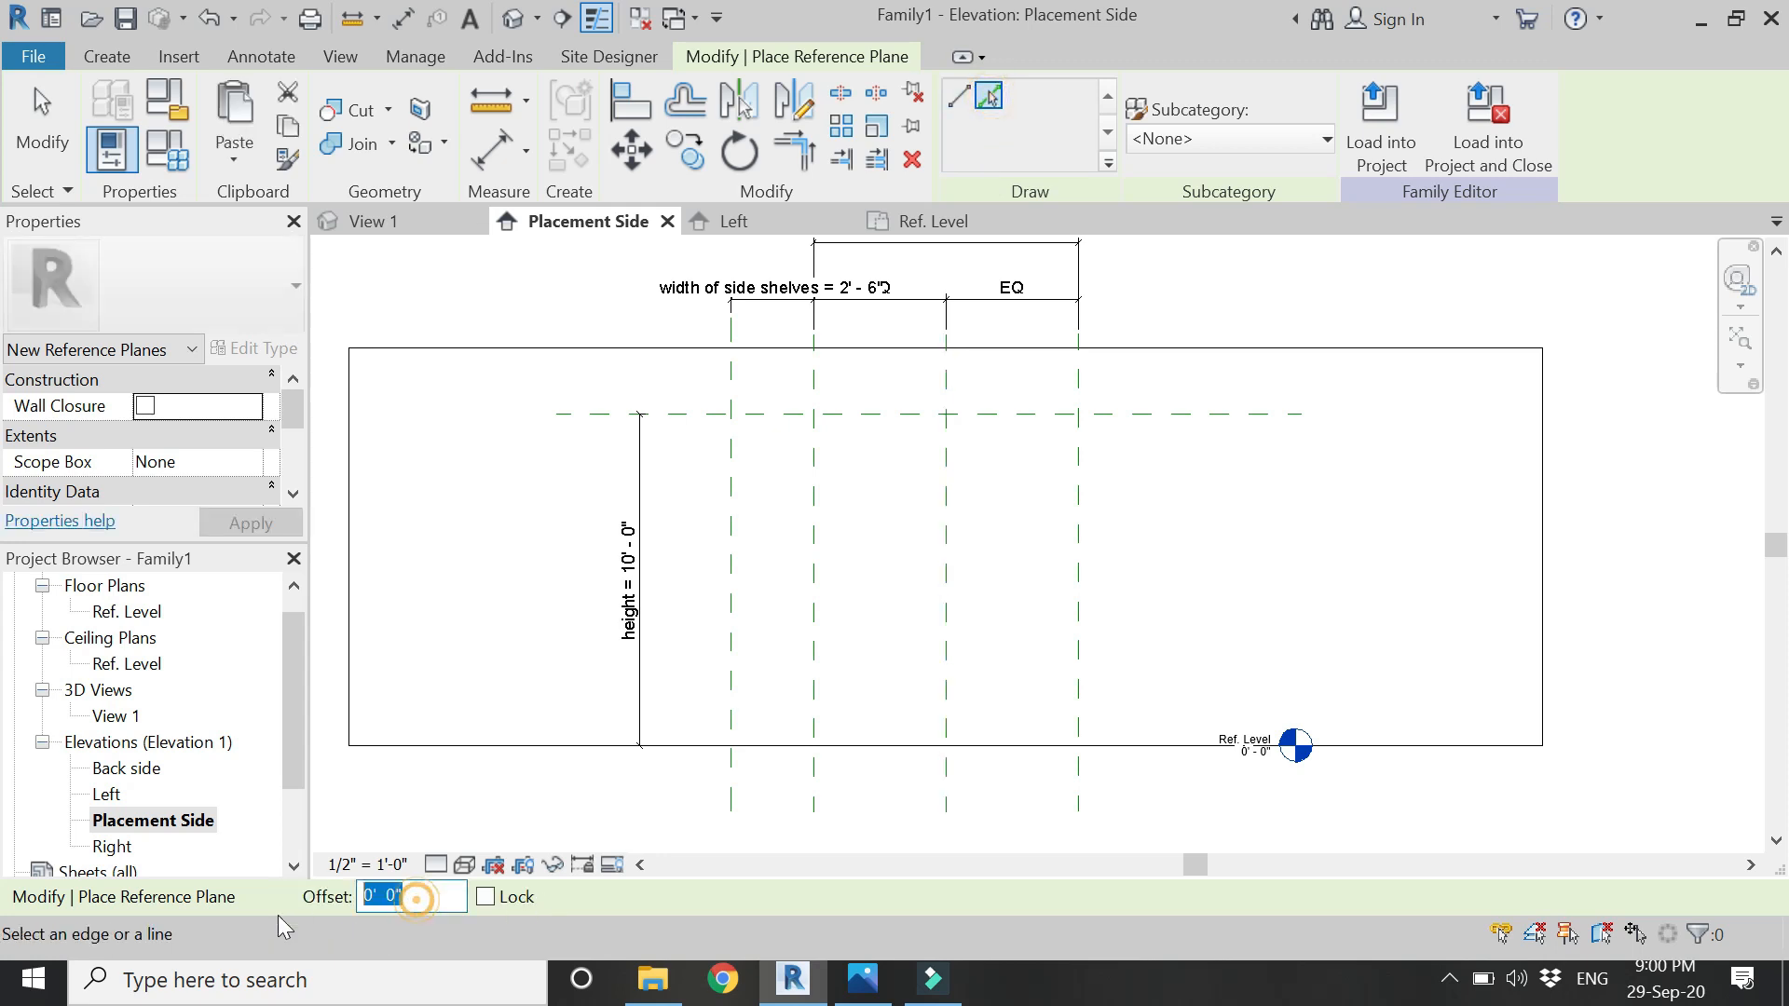
type("3\"")
key("Return")
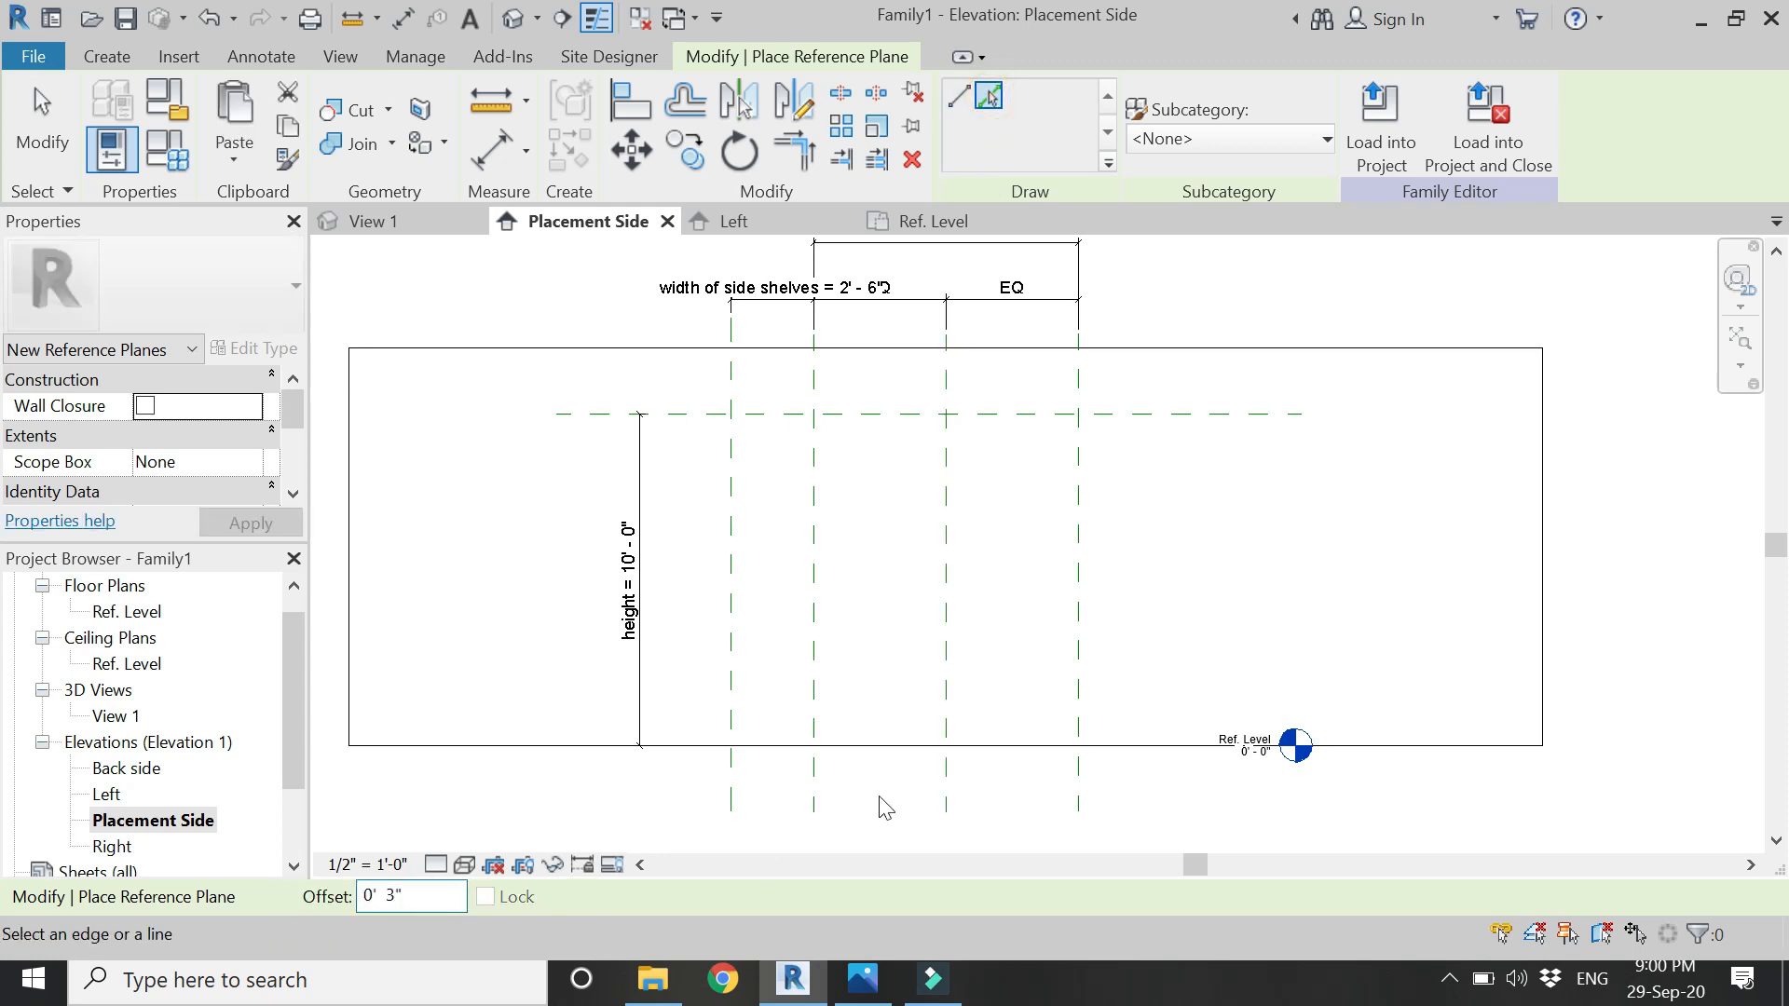
left_click(807, 746)
scroll(804, 745, "up", 2)
key("Escape")
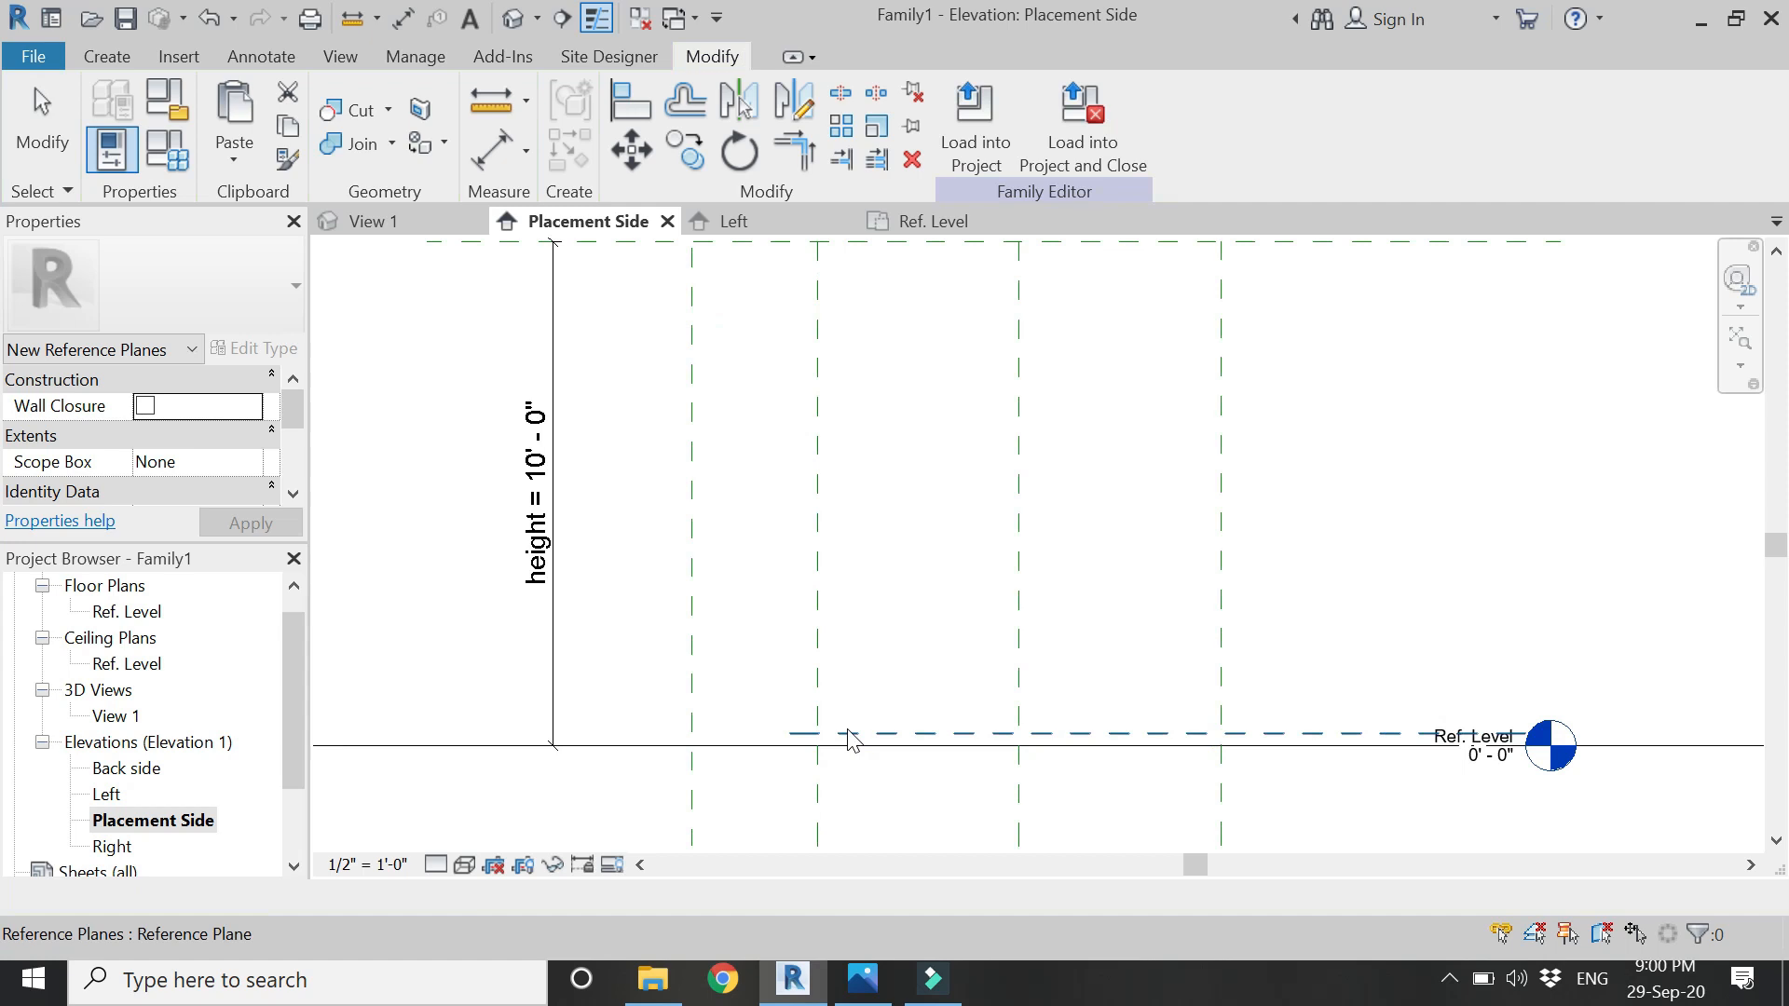
left_click(849, 735)
left_click_drag(794, 733, 603, 733)
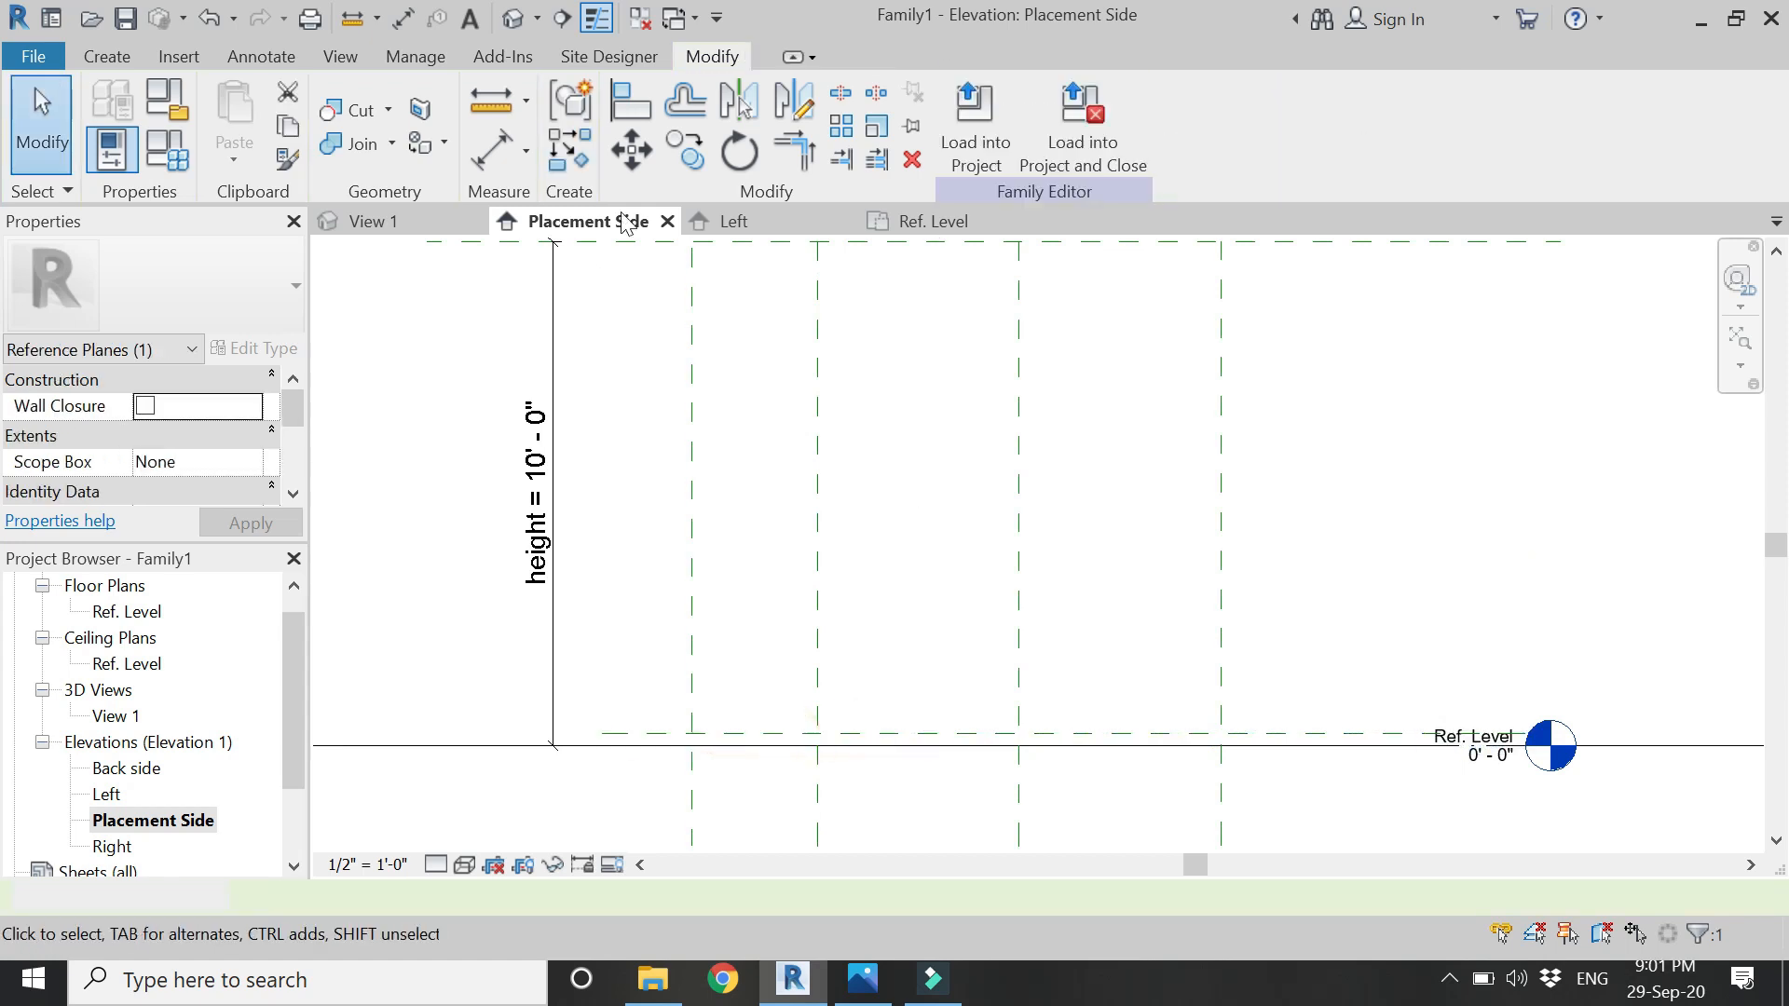
- Dimension the gap between the lowest horizontal reference plane and the Ref. Level, left of the height dimension
left_click(492, 150)
left_click(1062, 734)
left_click(1053, 747)
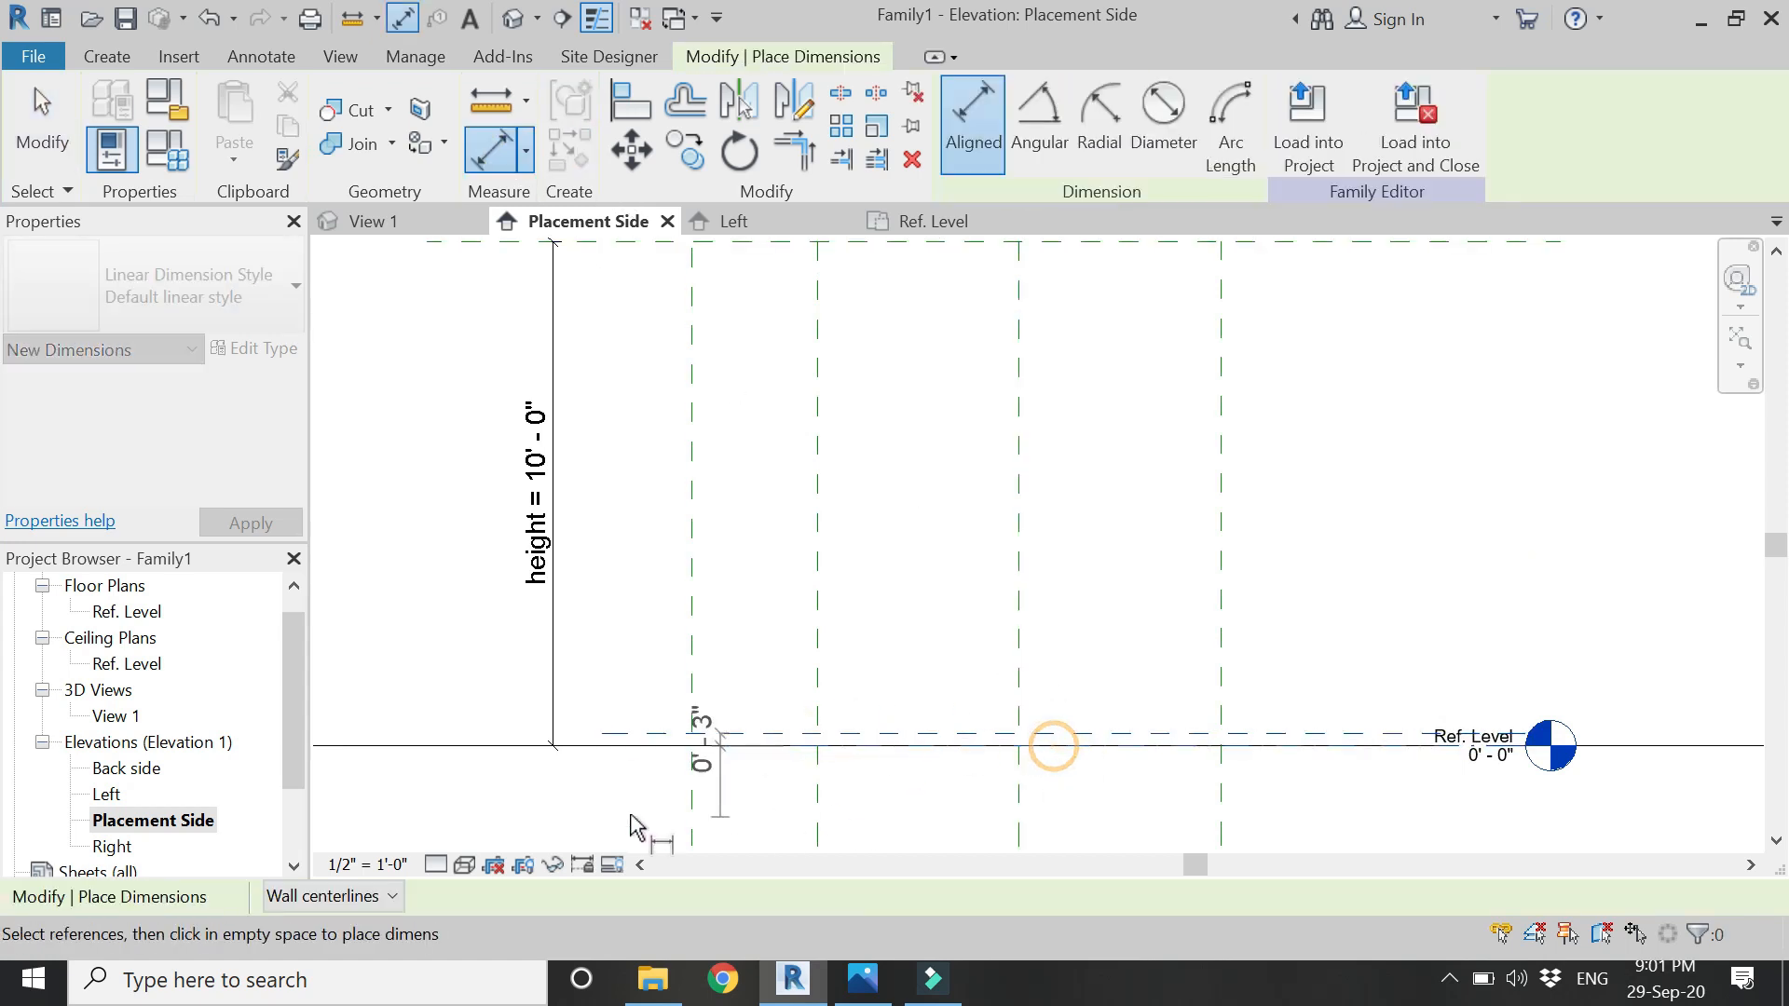
left_click(482, 808)
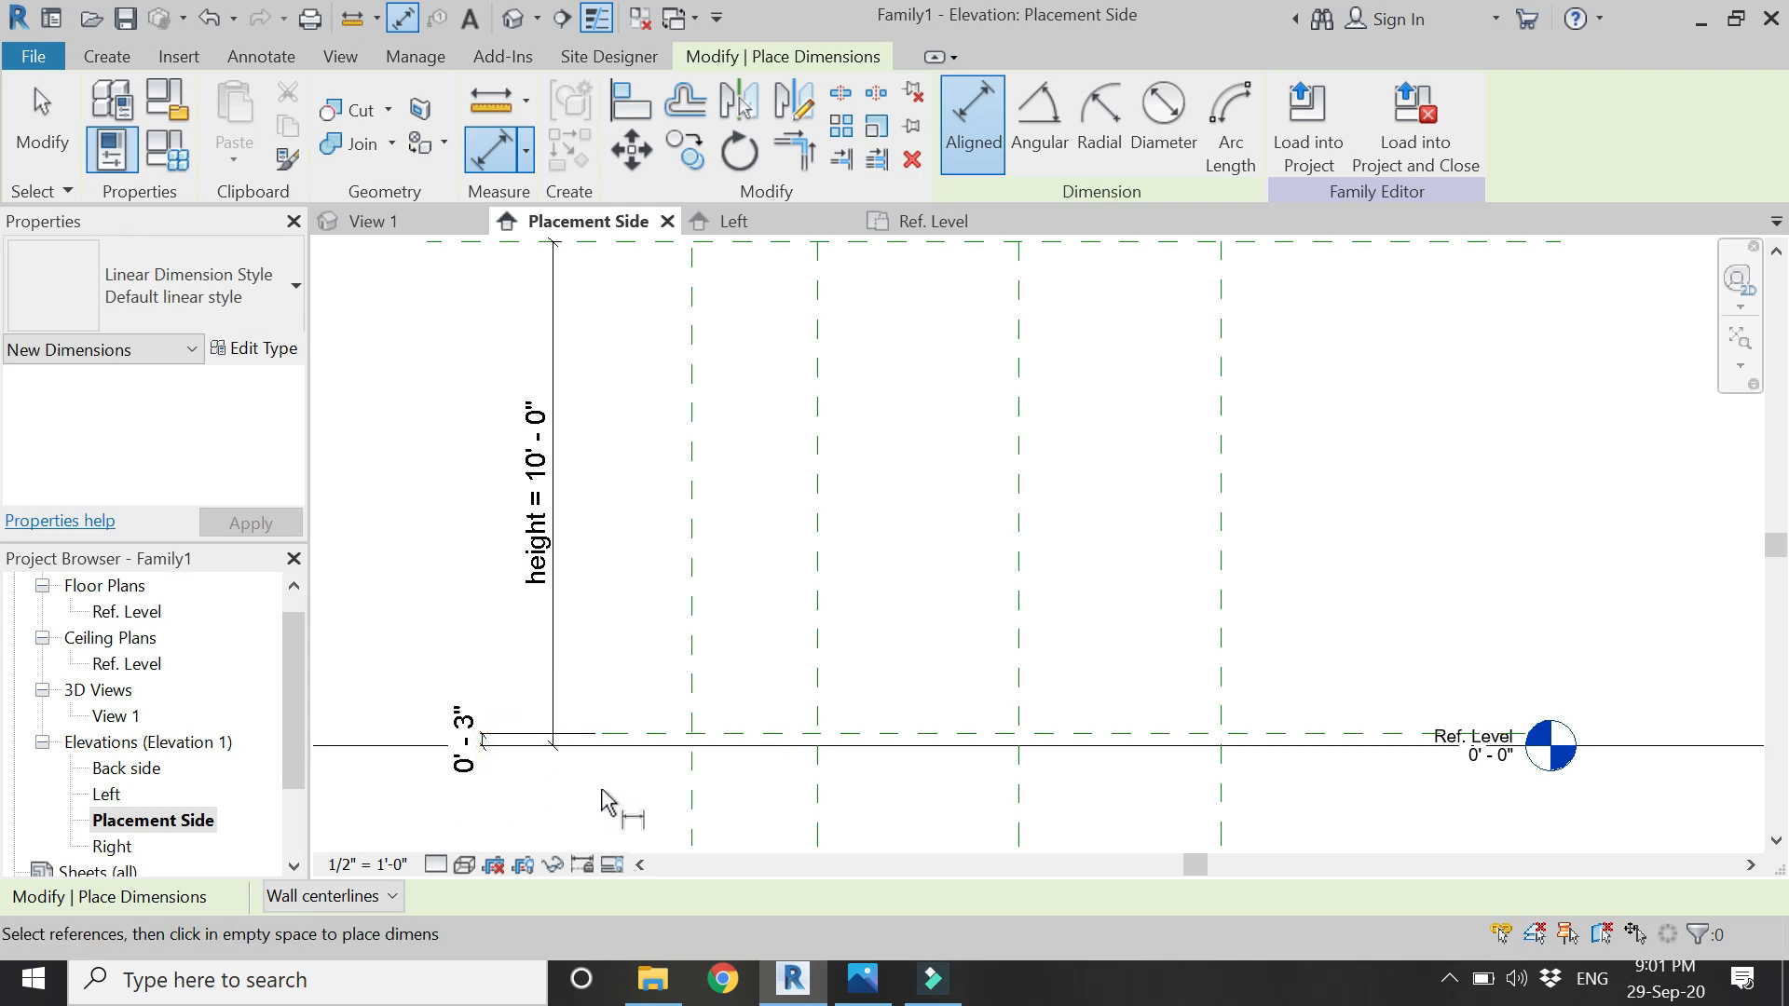
scroll(604, 802, "down", 2)
scroll(708, 701, "up", 1)
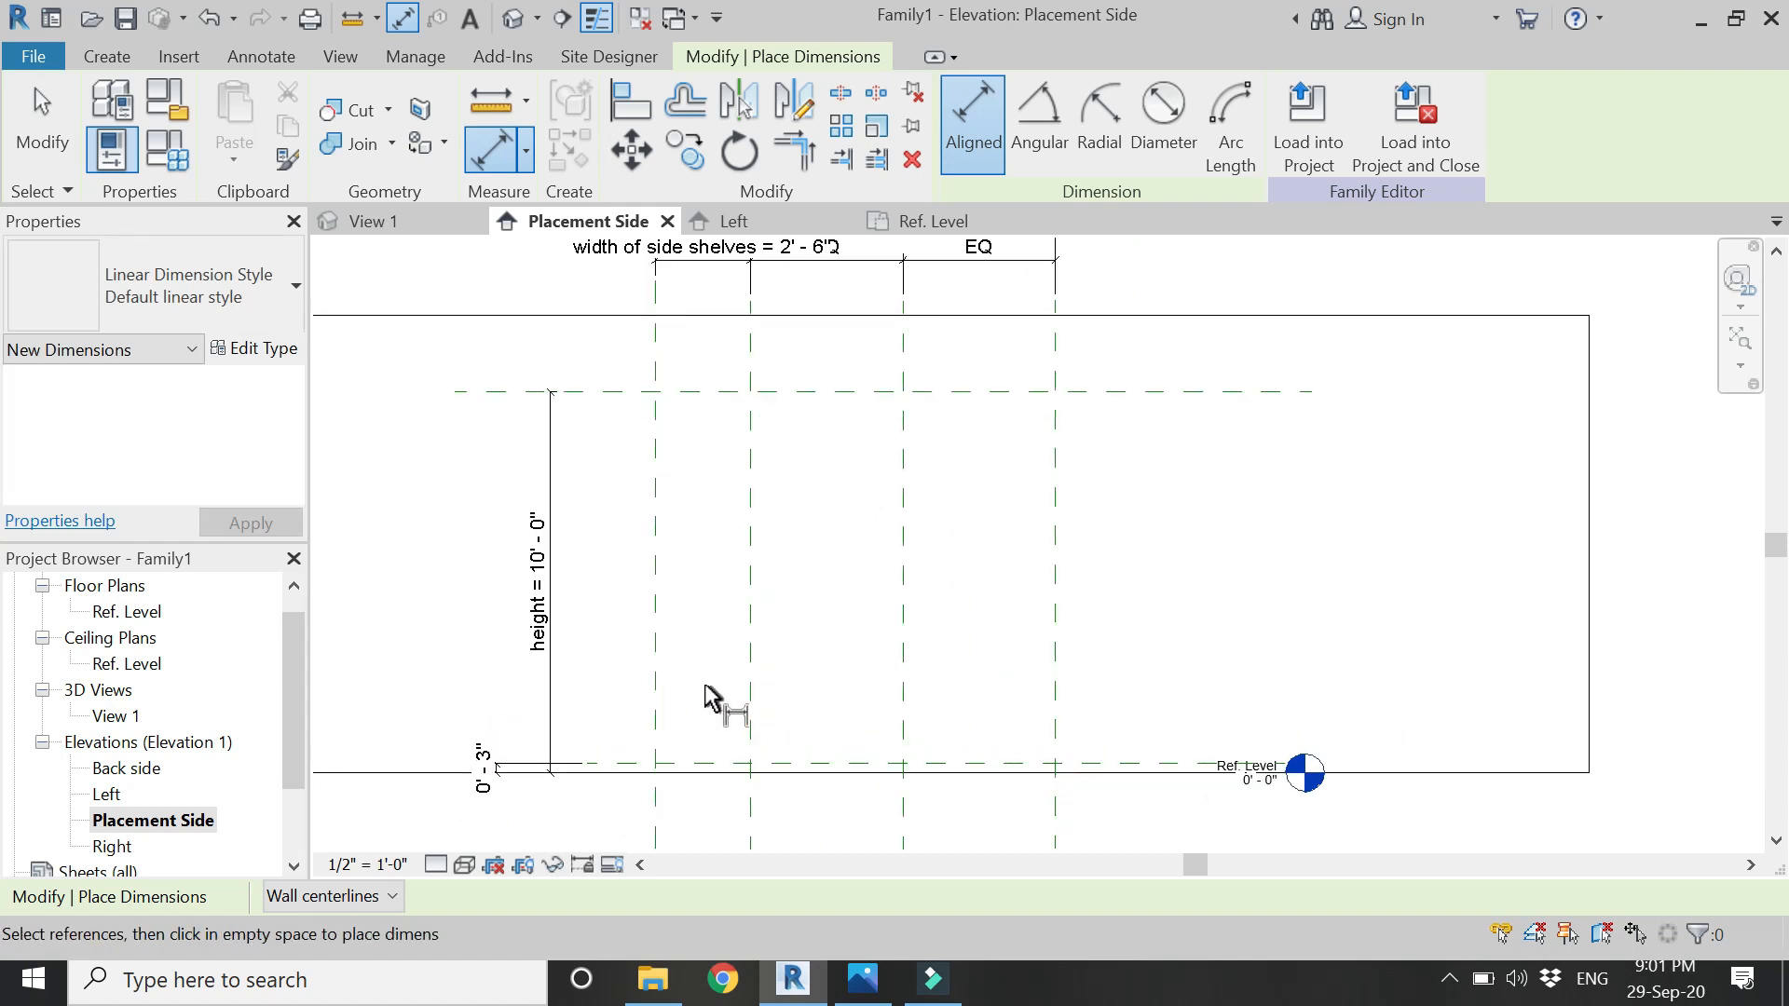
key("Escape")
key("Escape")
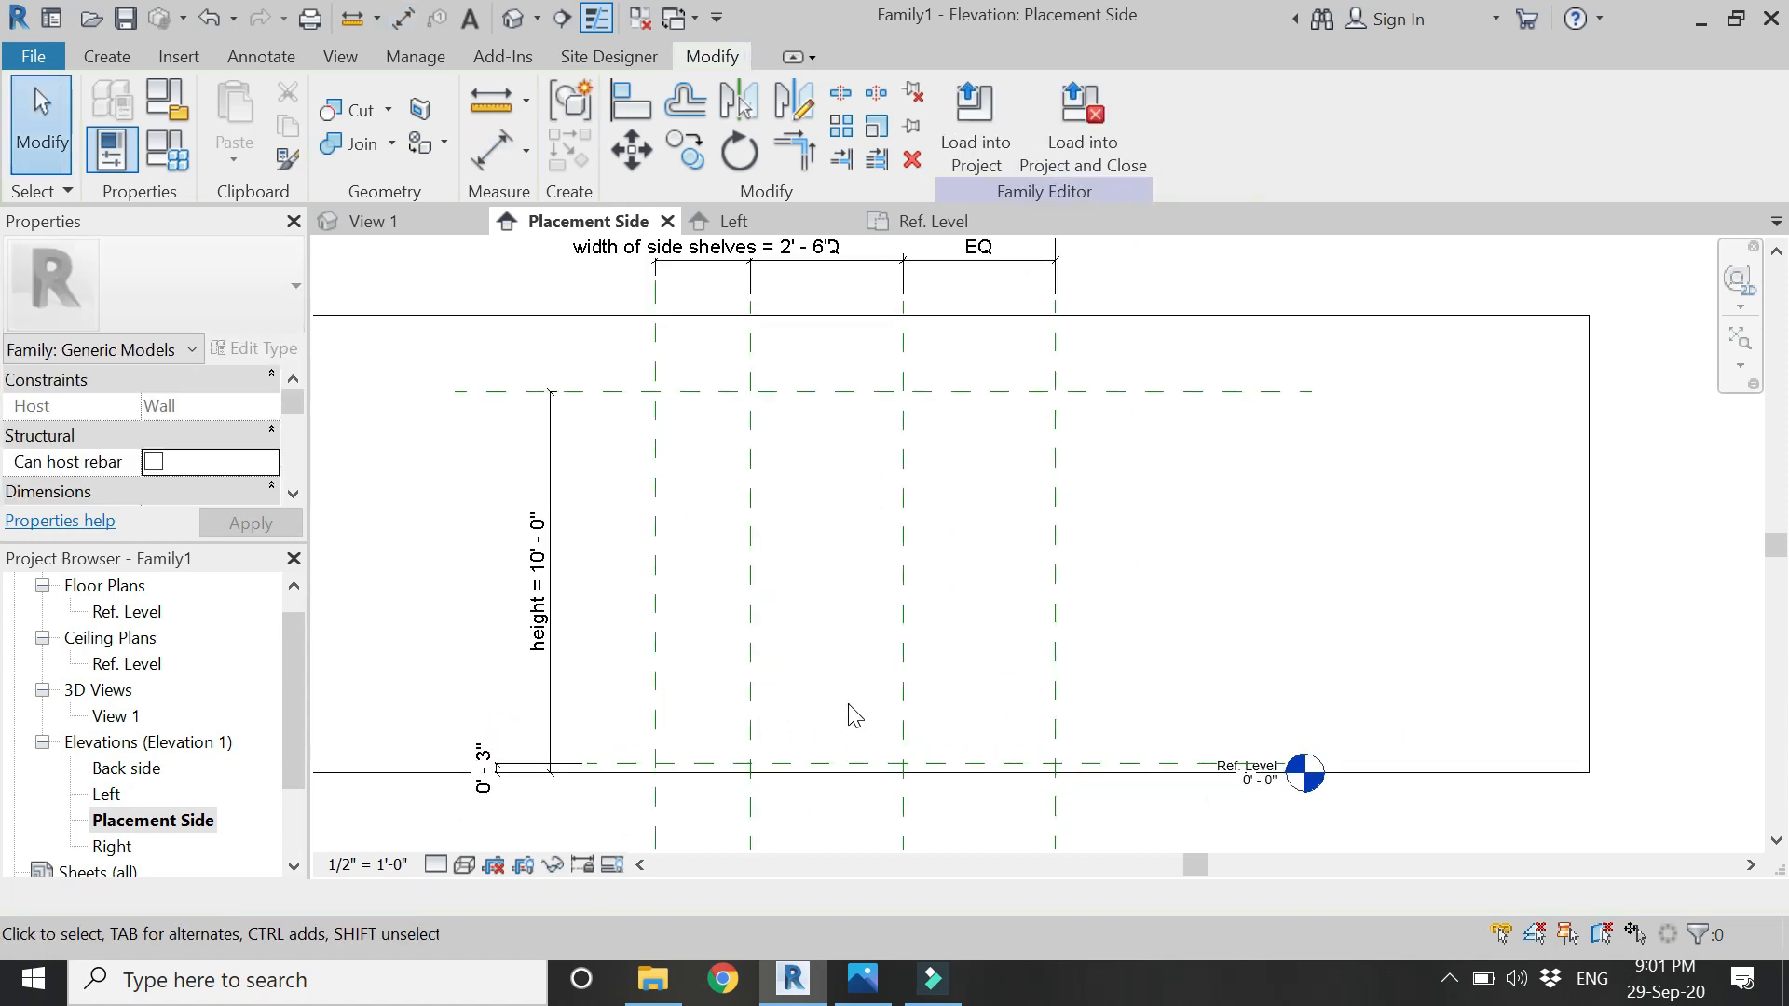
- Draw a horizontal reference plane about 3' 0" below the wardrobe's height plane, spanning all the vertical planes
key("p")
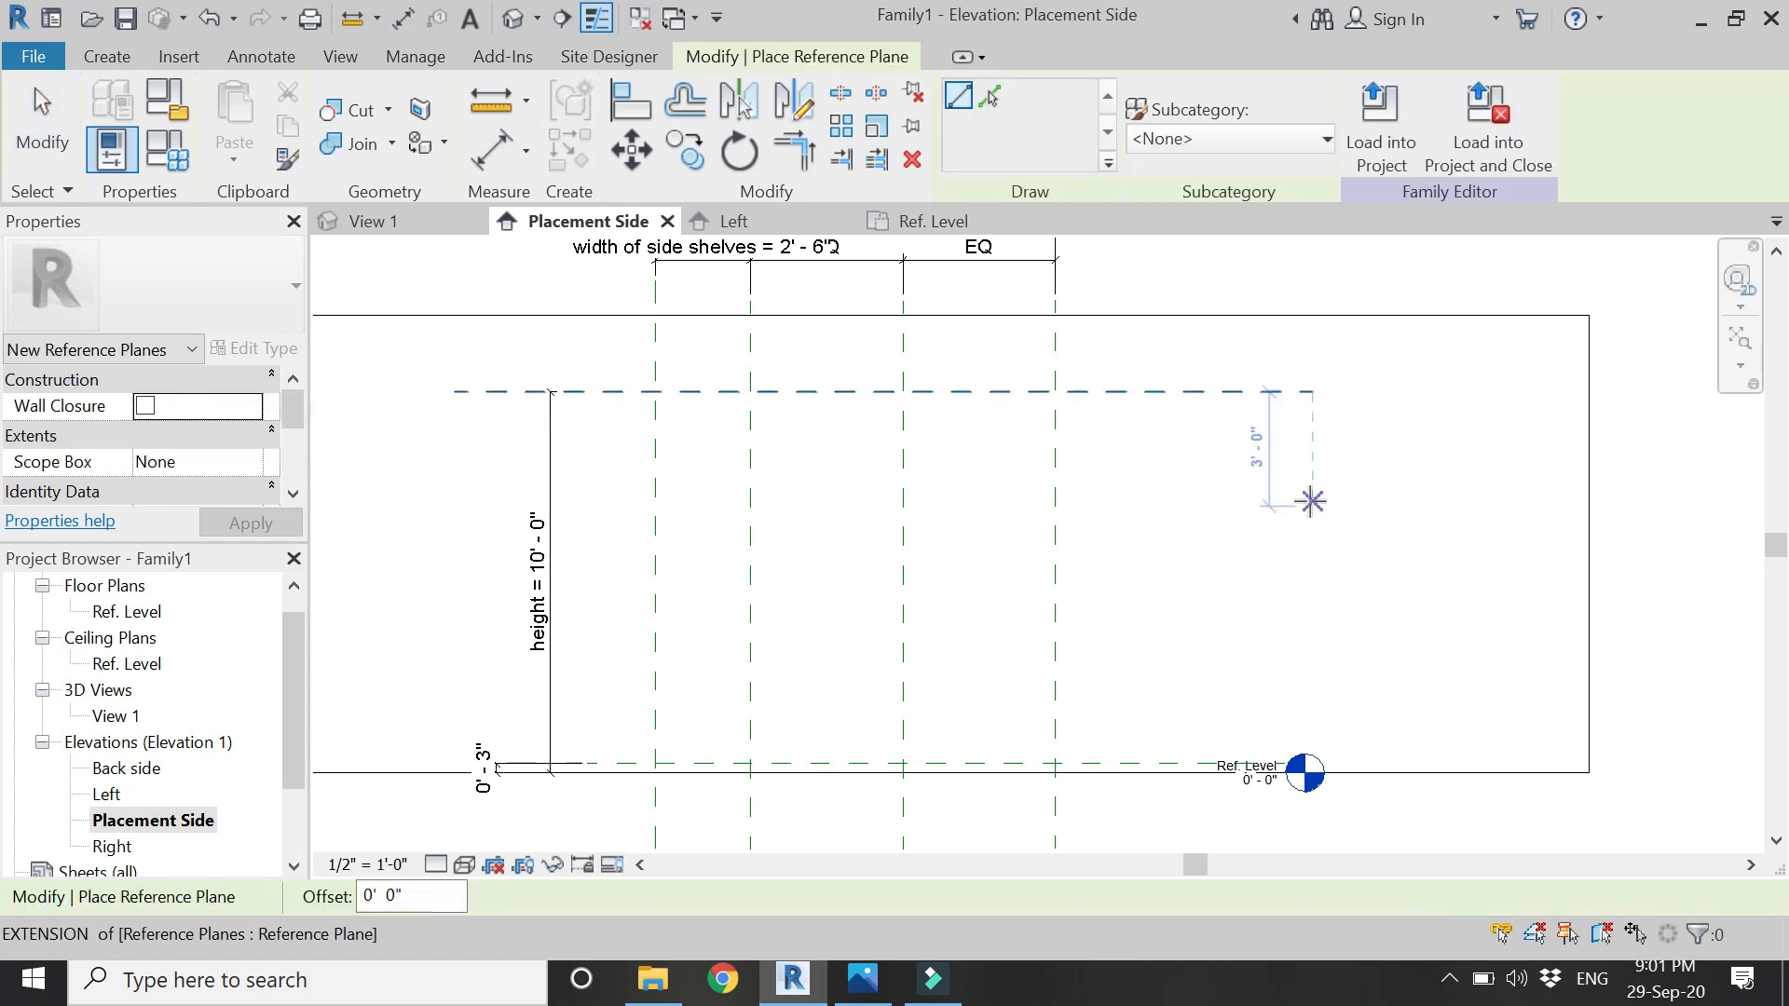
left_click(1309, 504)
left_click(588, 506)
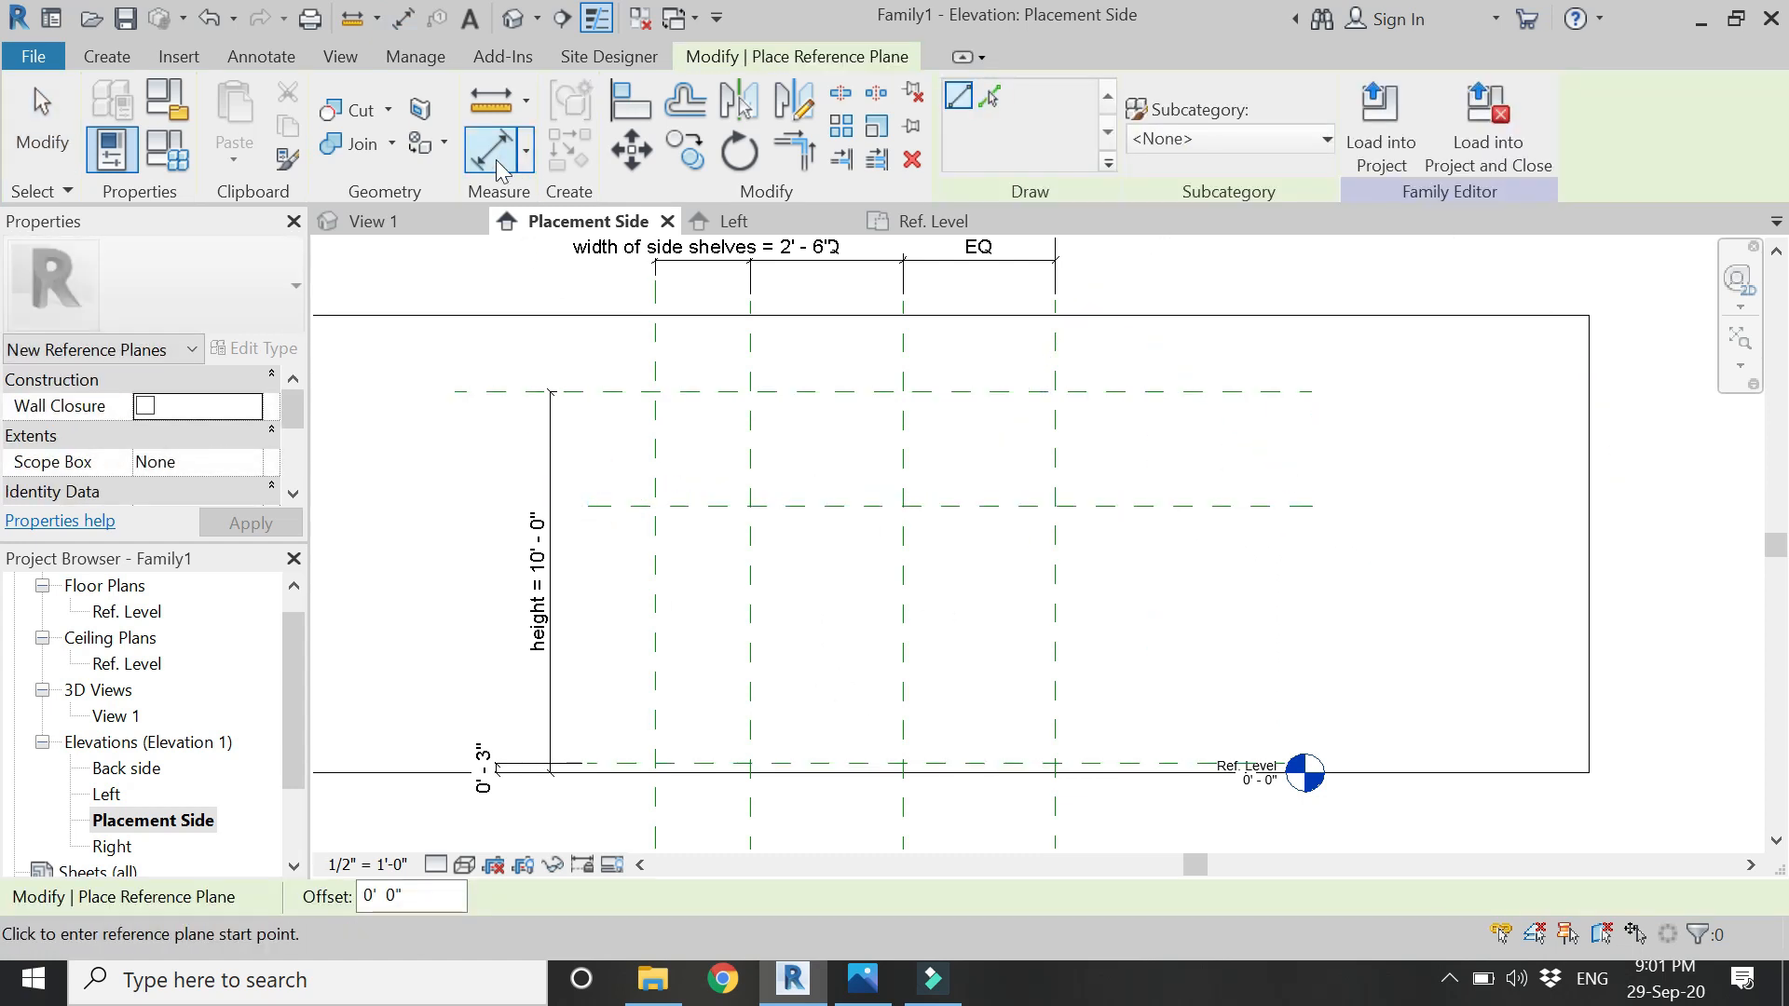
- Dimension the vertical distance between the new horizontal plane and the plane 3" above the base, on the wardrobe's right side
key("d")
key("i")
left_click(1138, 506)
left_click(1134, 763)
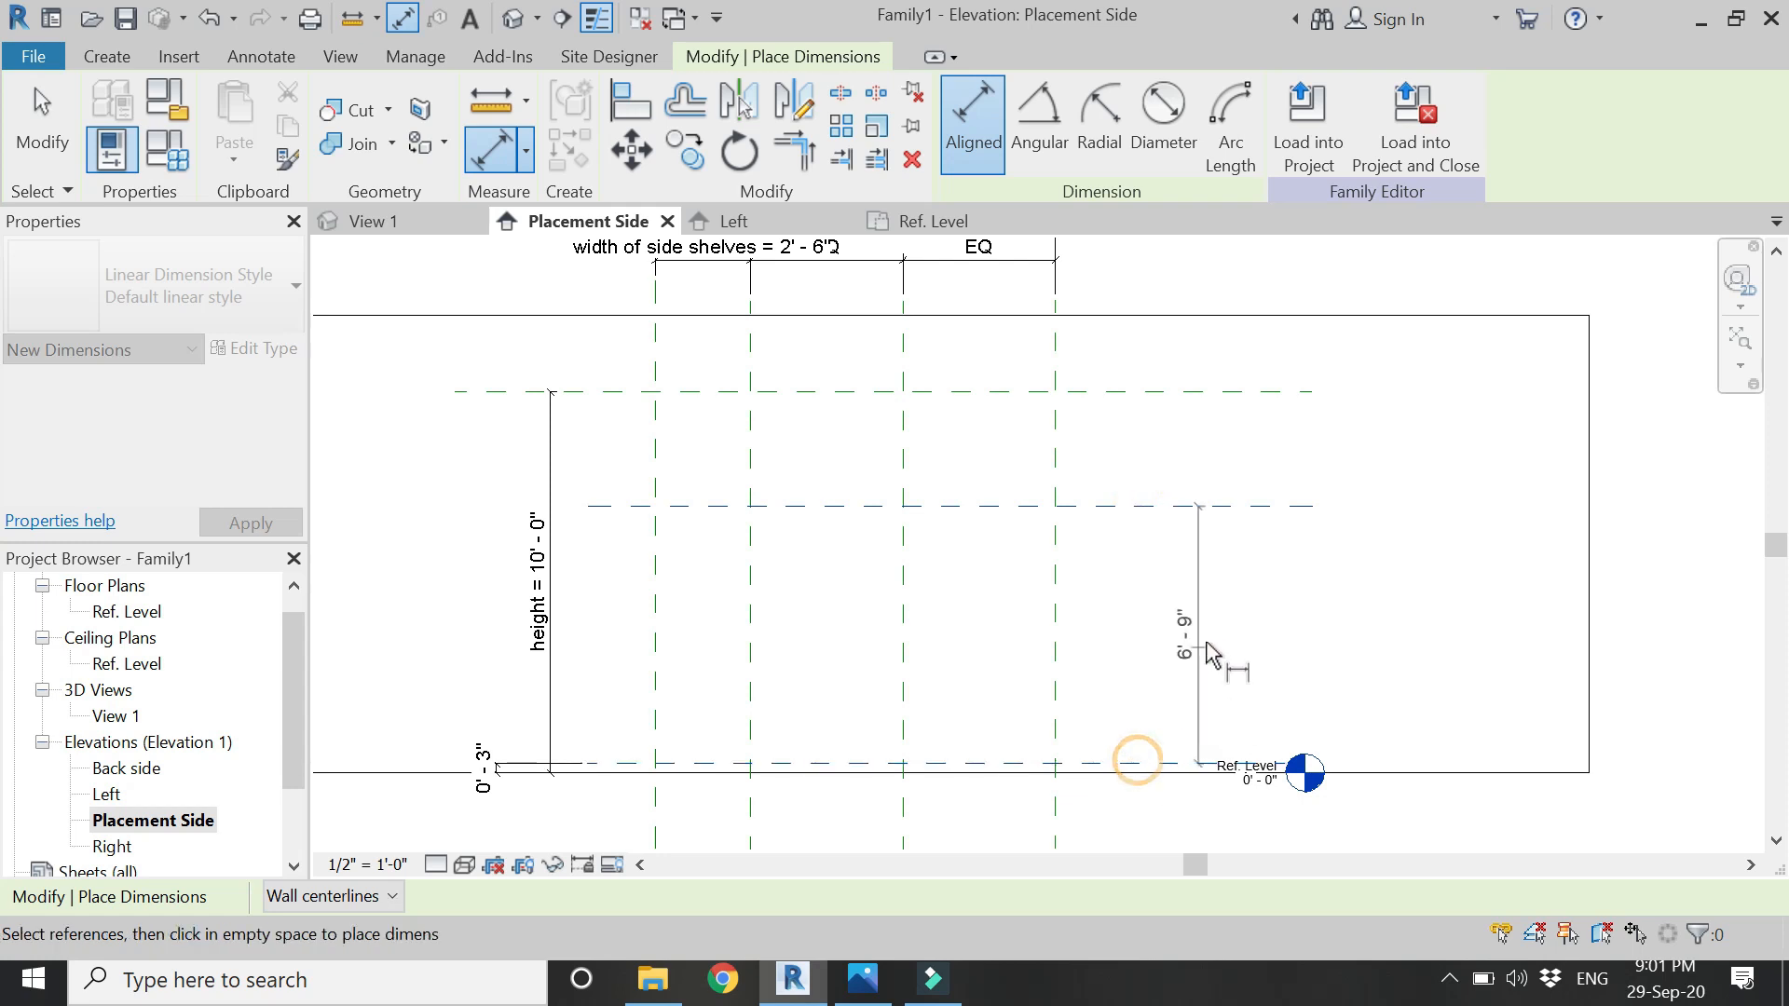
left_click(1174, 582)
key("Escape")
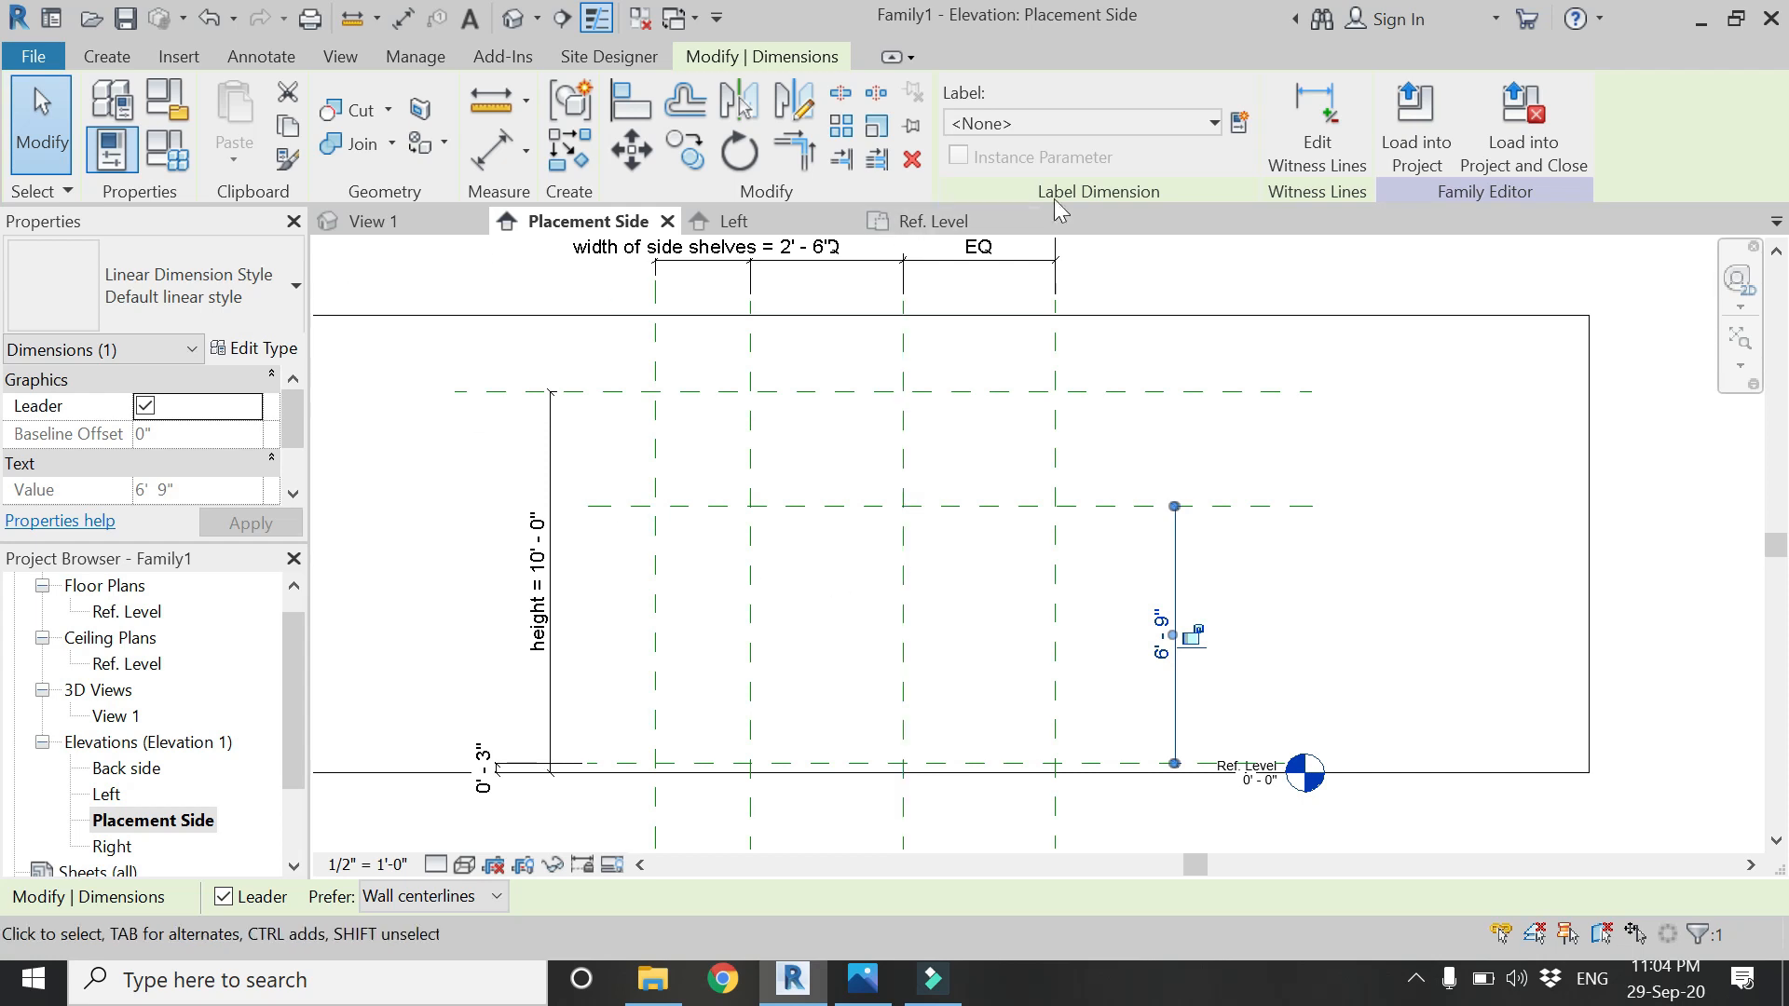
- Label the selected vertical dimension with a new type parameter named "height of clothes section"
left_click(1239, 124)
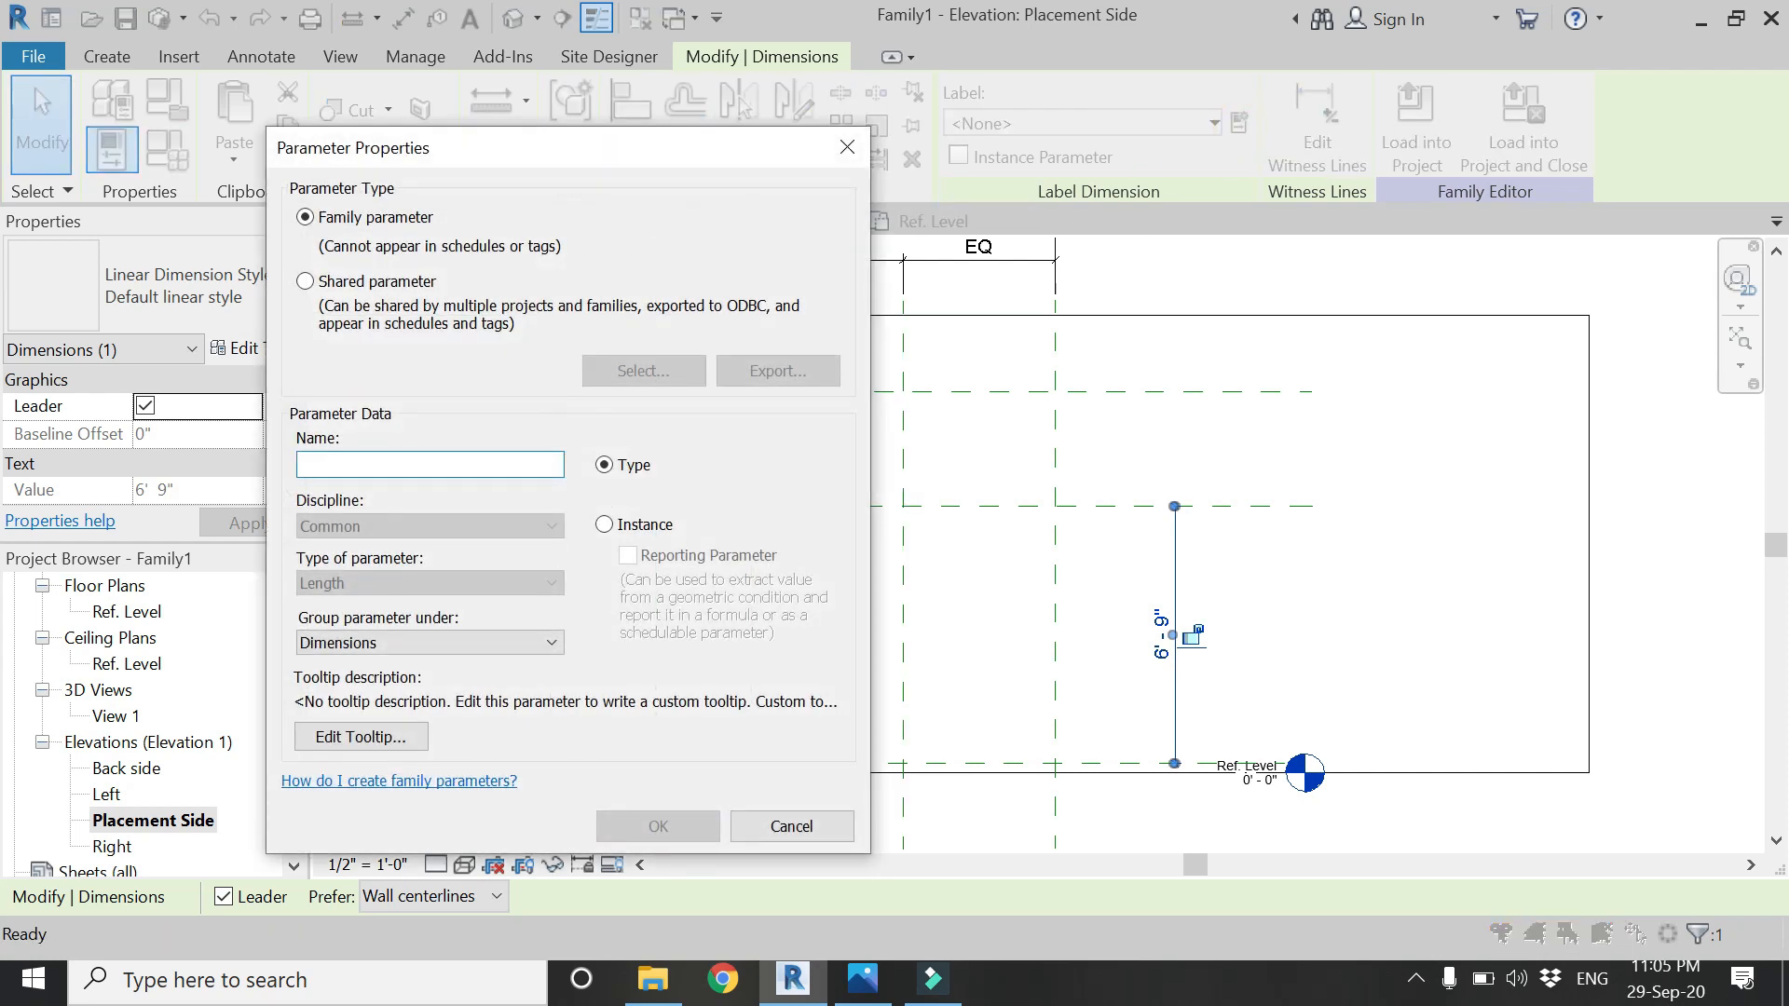
type("height of clothes sect")
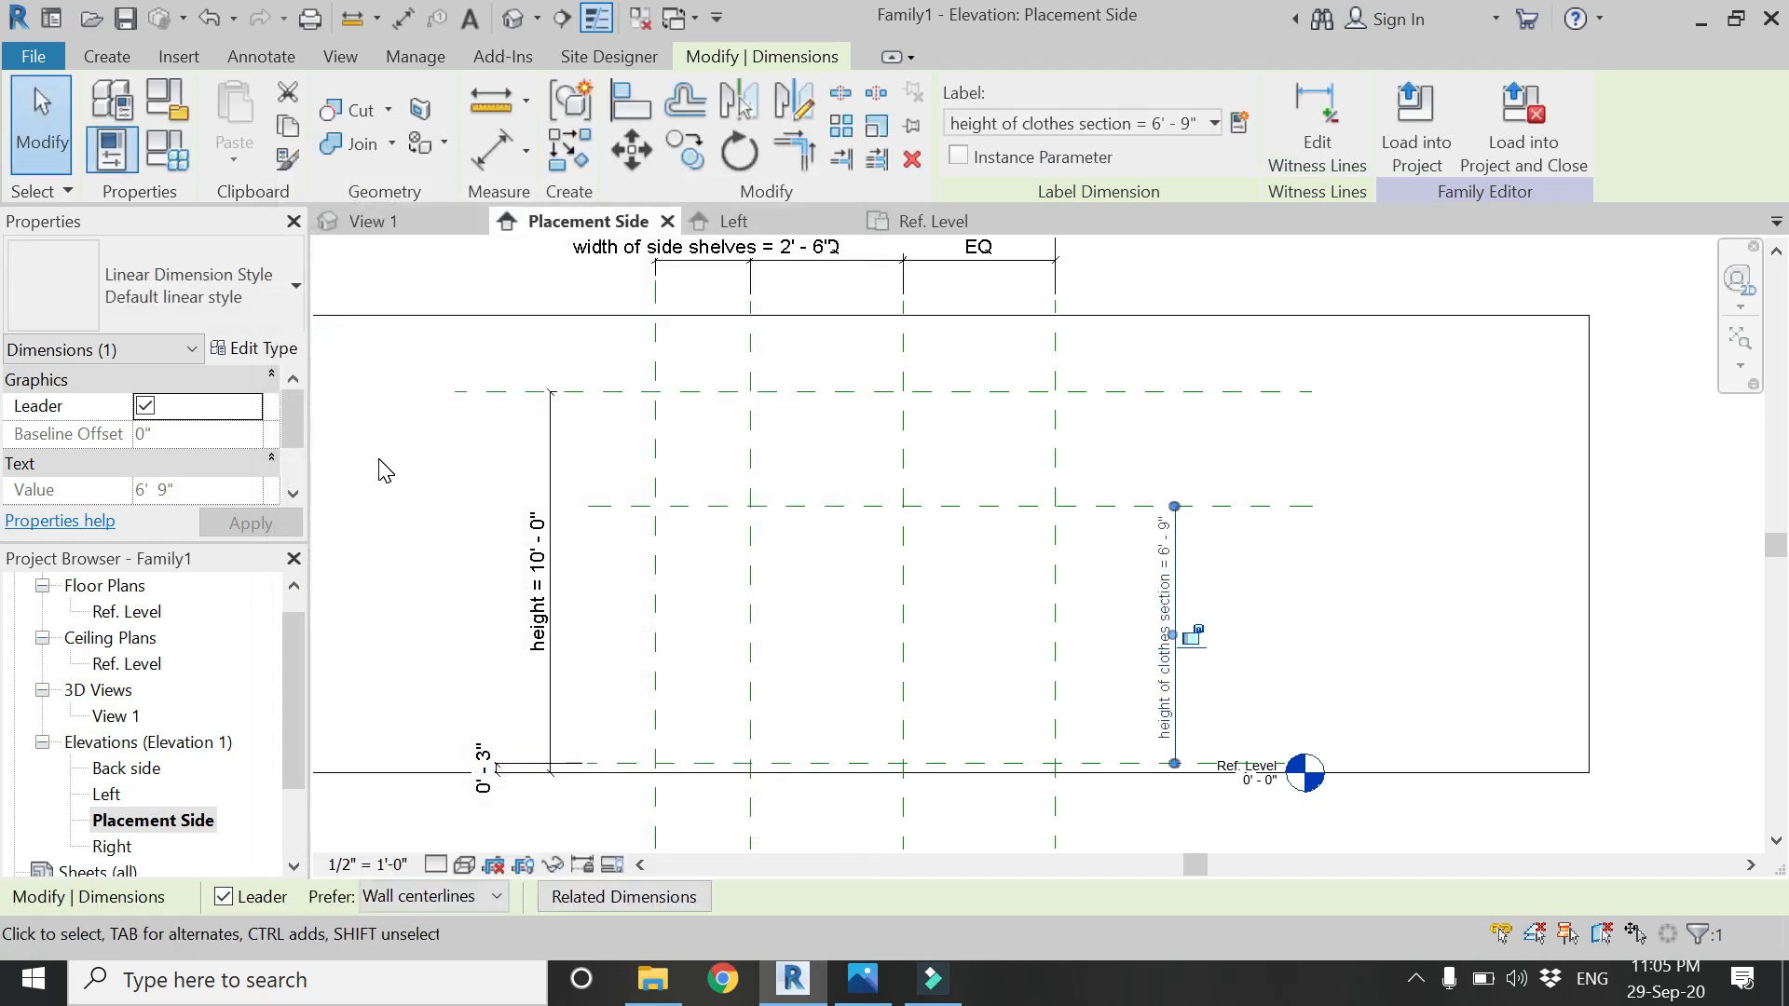
left_click(994, 603)
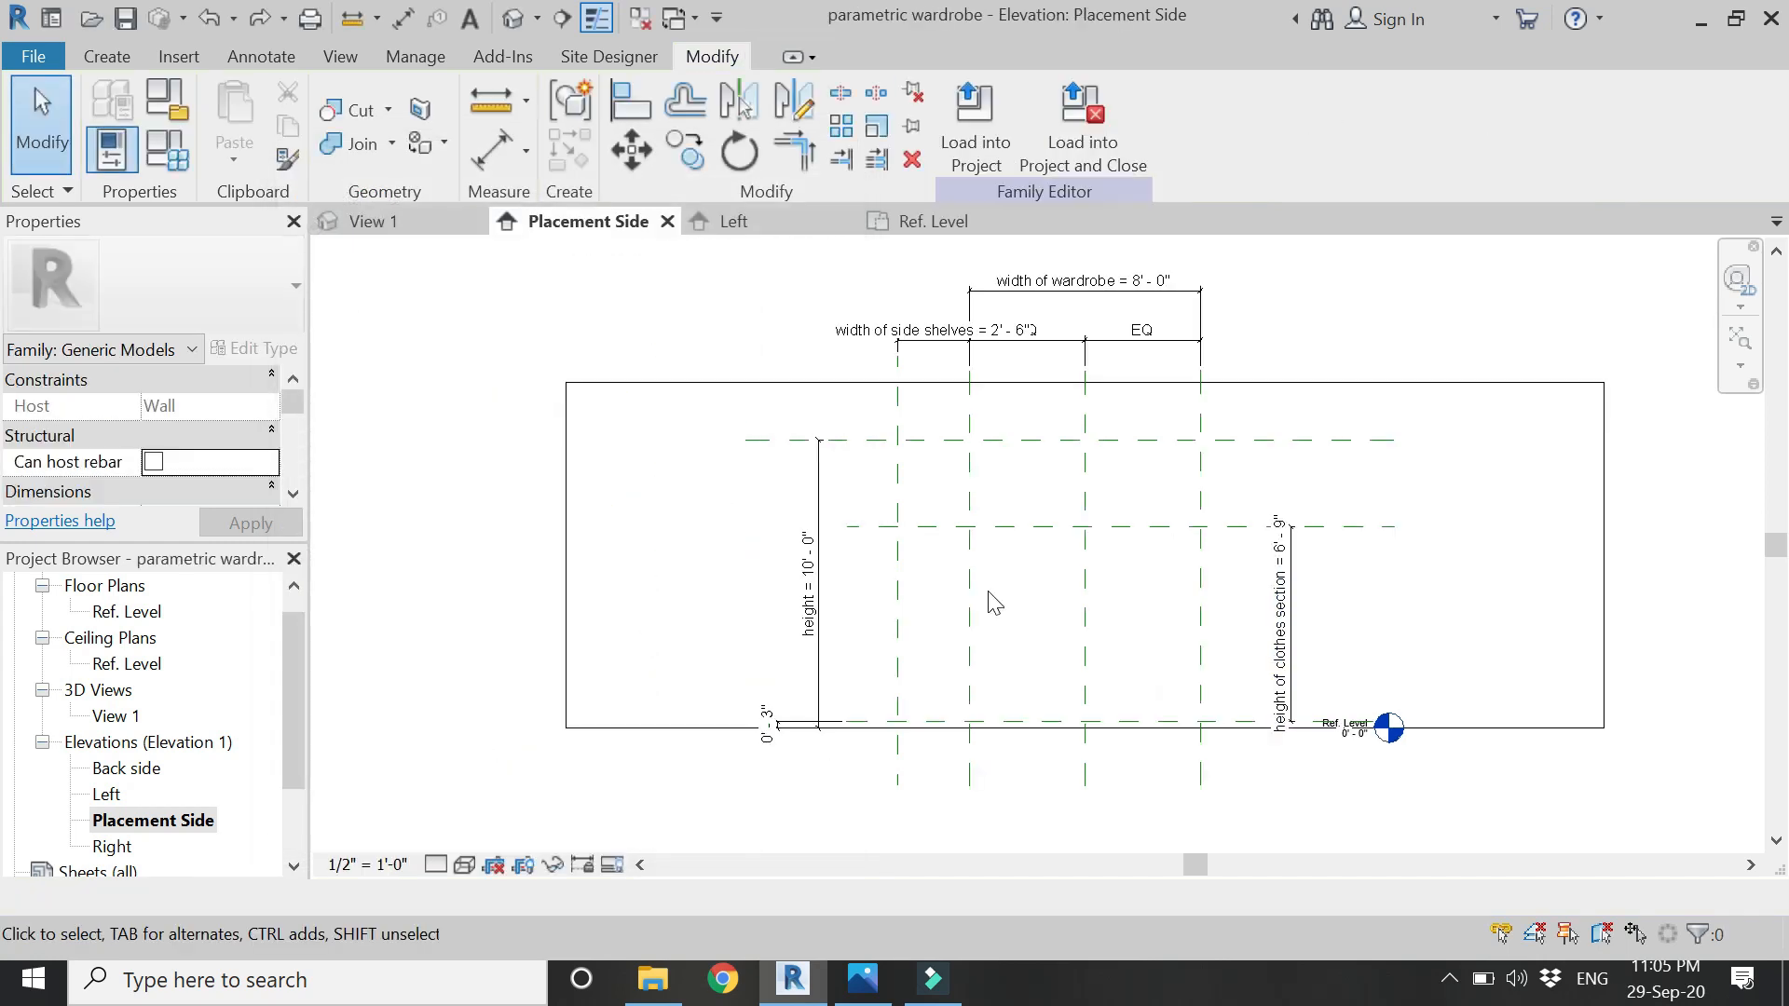
- Set the family's height of clothes section parameter to 6' 6" and apply it
left_click(177, 158)
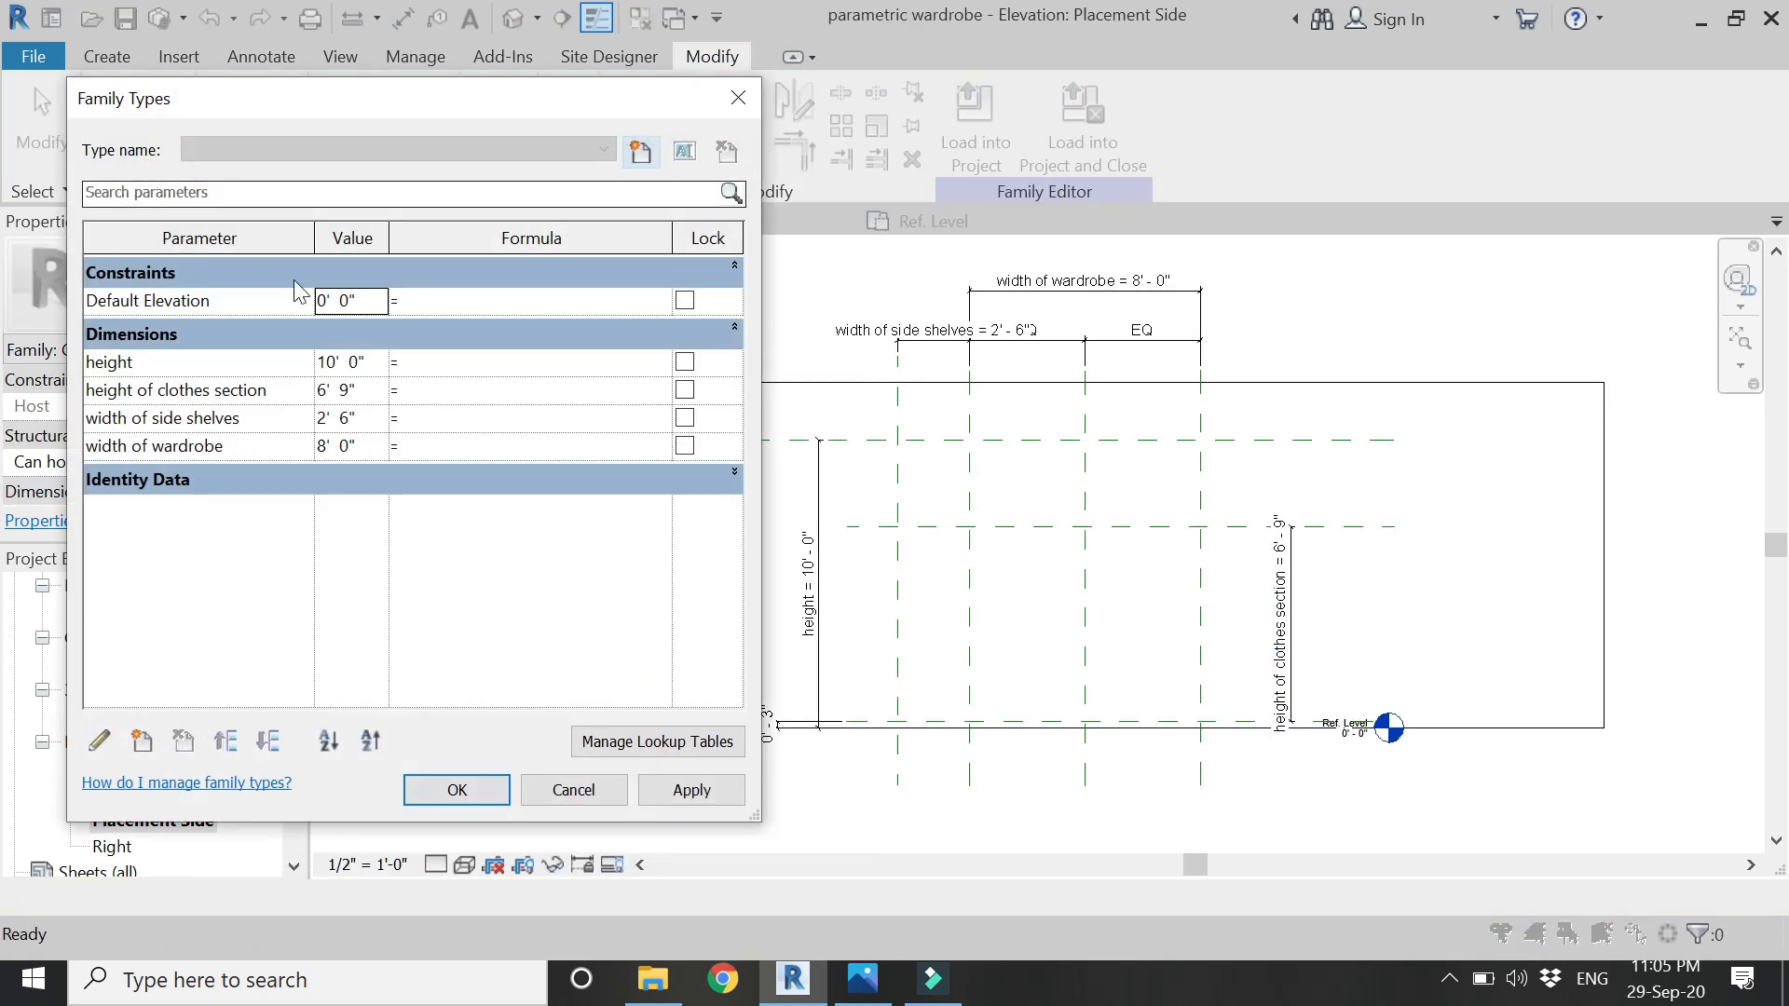
left_click(367, 390)
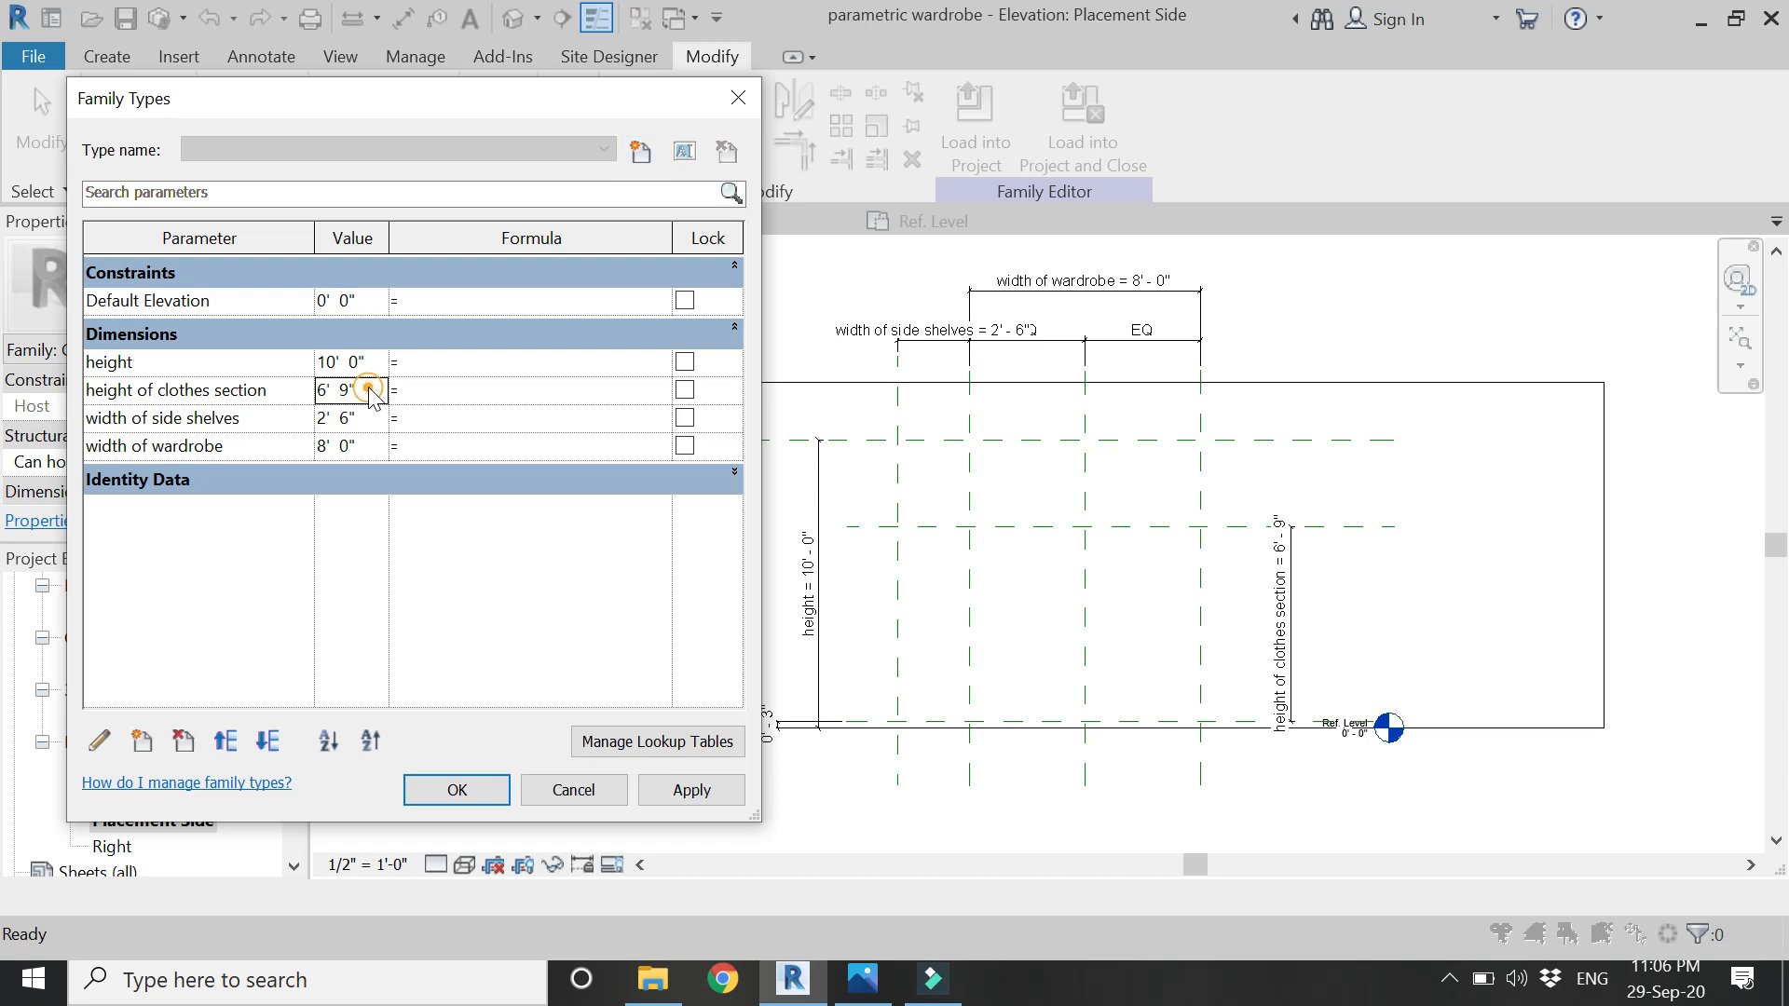
left_click_drag(369, 386, 259, 386)
type("6' 6\"")
key("Tab")
left_click(689, 789)
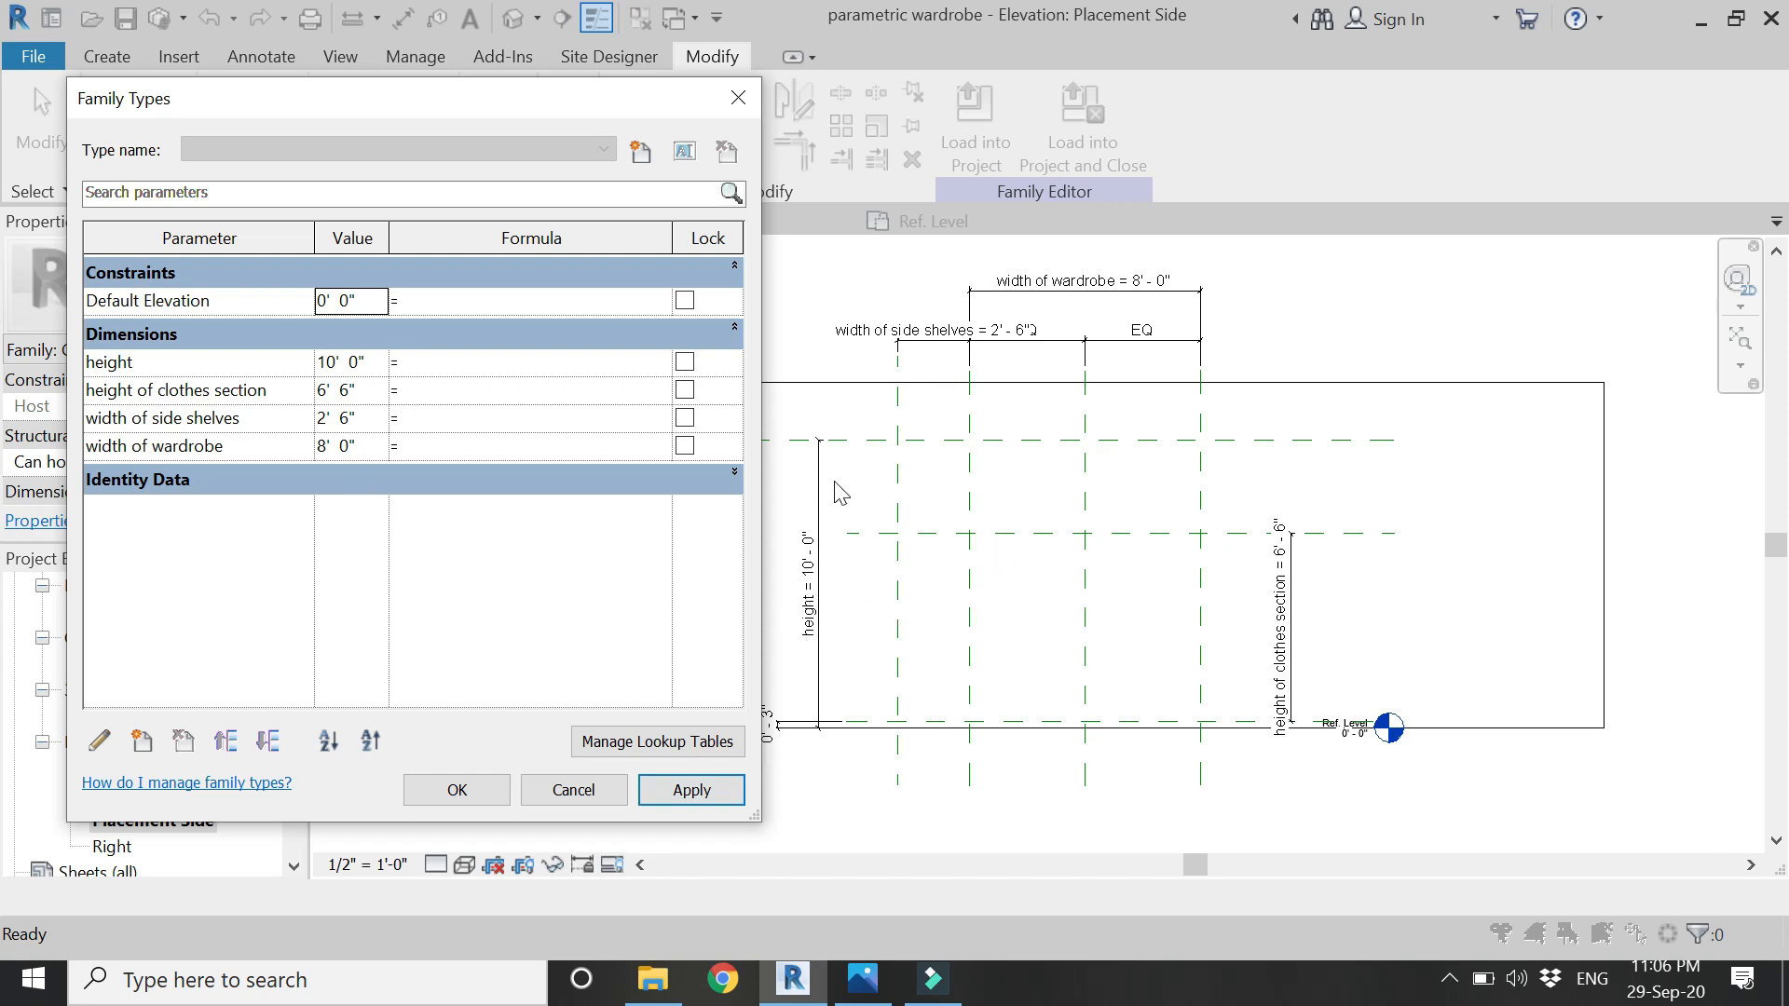
left_click(424, 790)
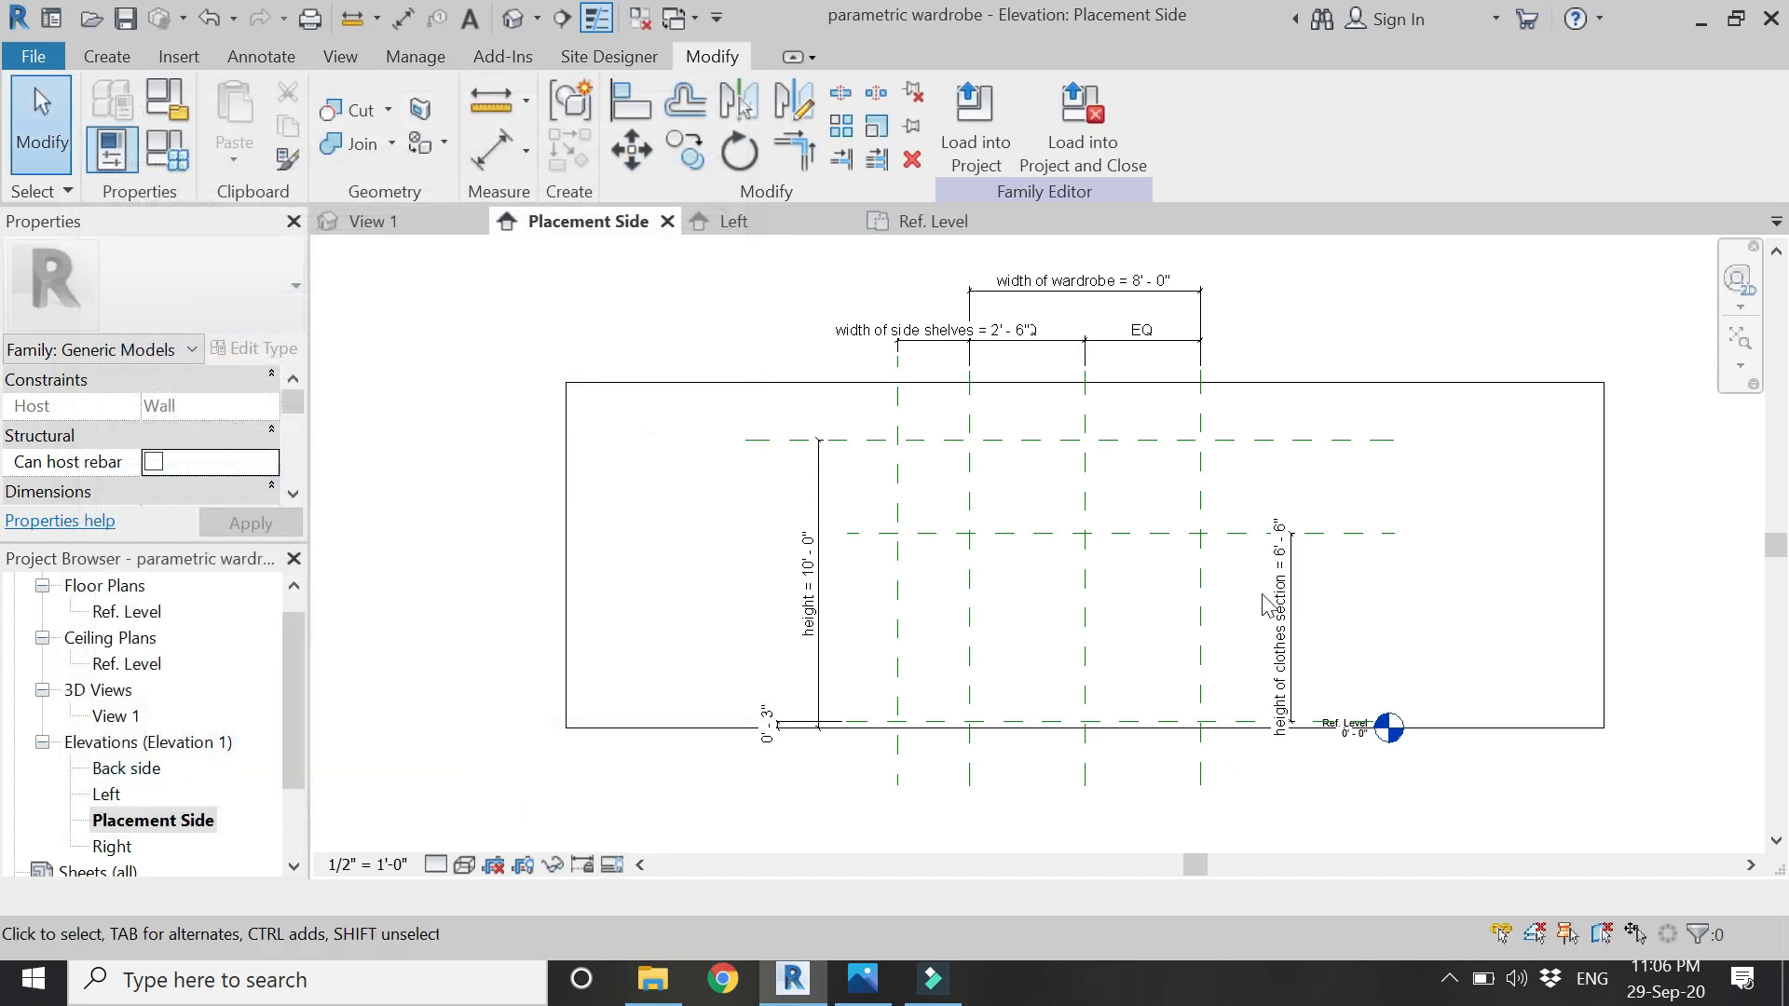
- Draw two vertical reference planes, one about 1' 0" to each side of the wardrobe's center reference plane
scroll(1197, 705, "up", 1)
key("r")
key("p")
left_click(1004, 785)
left_click(1006, 339)
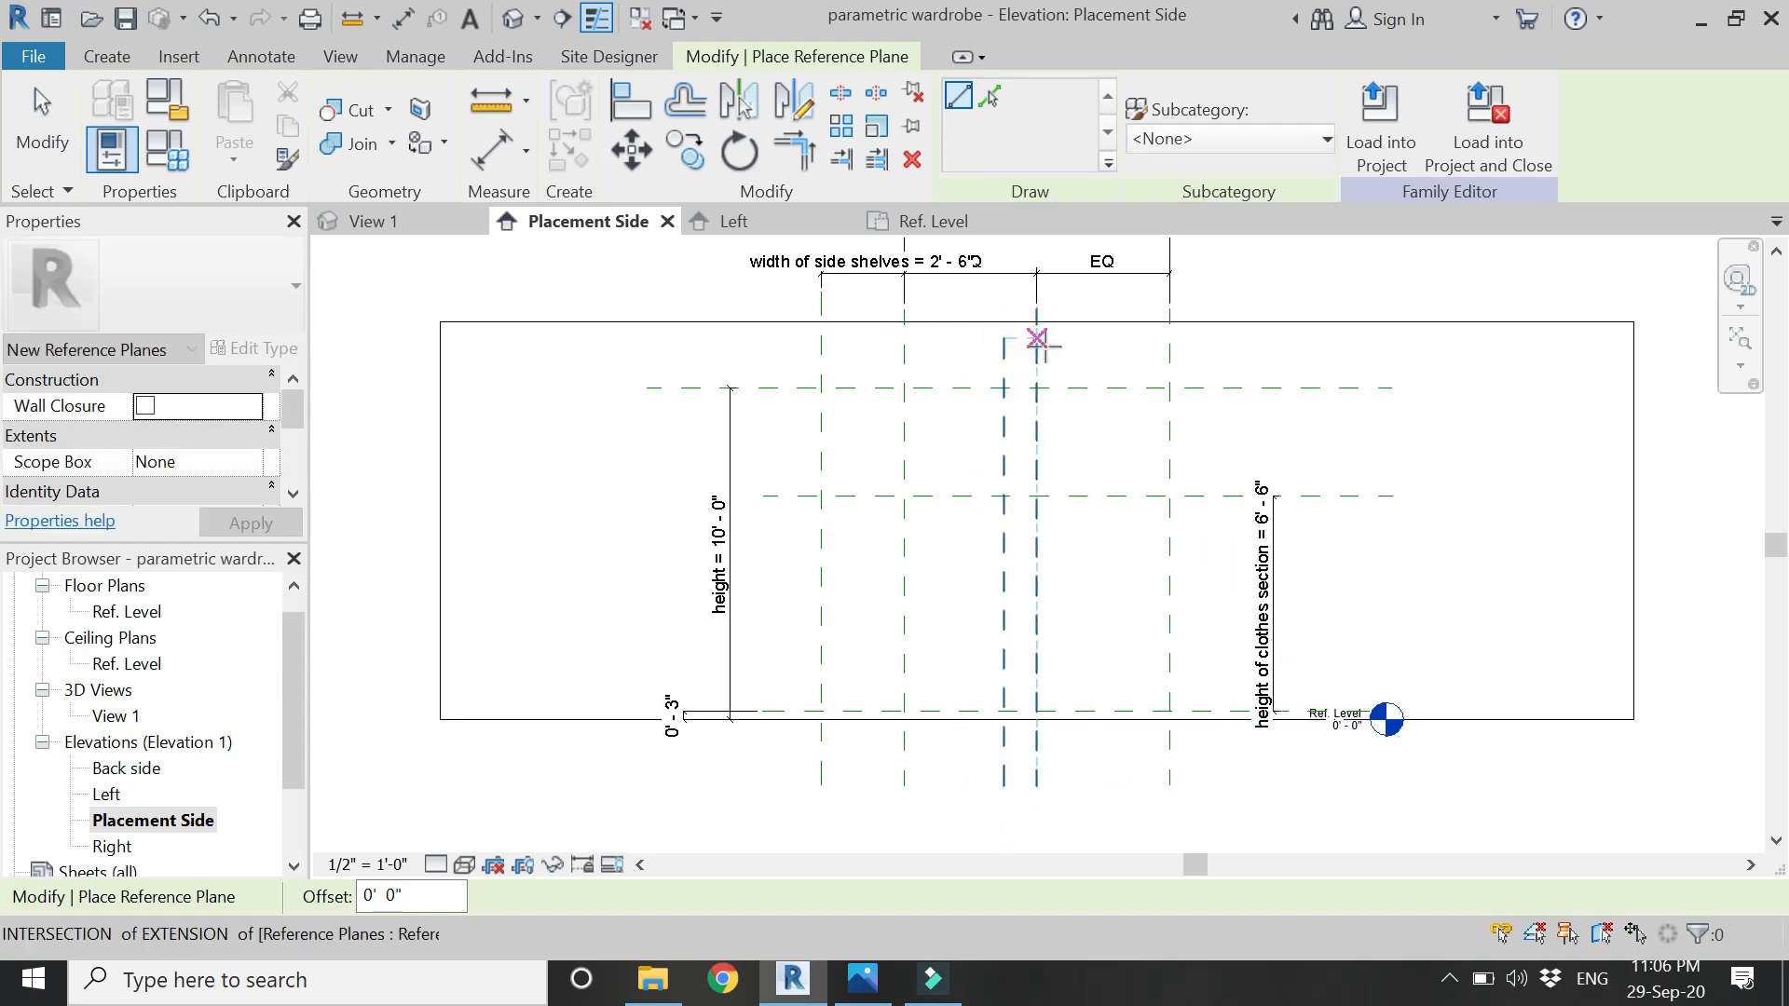
left_click(1070, 337)
left_click(1071, 783)
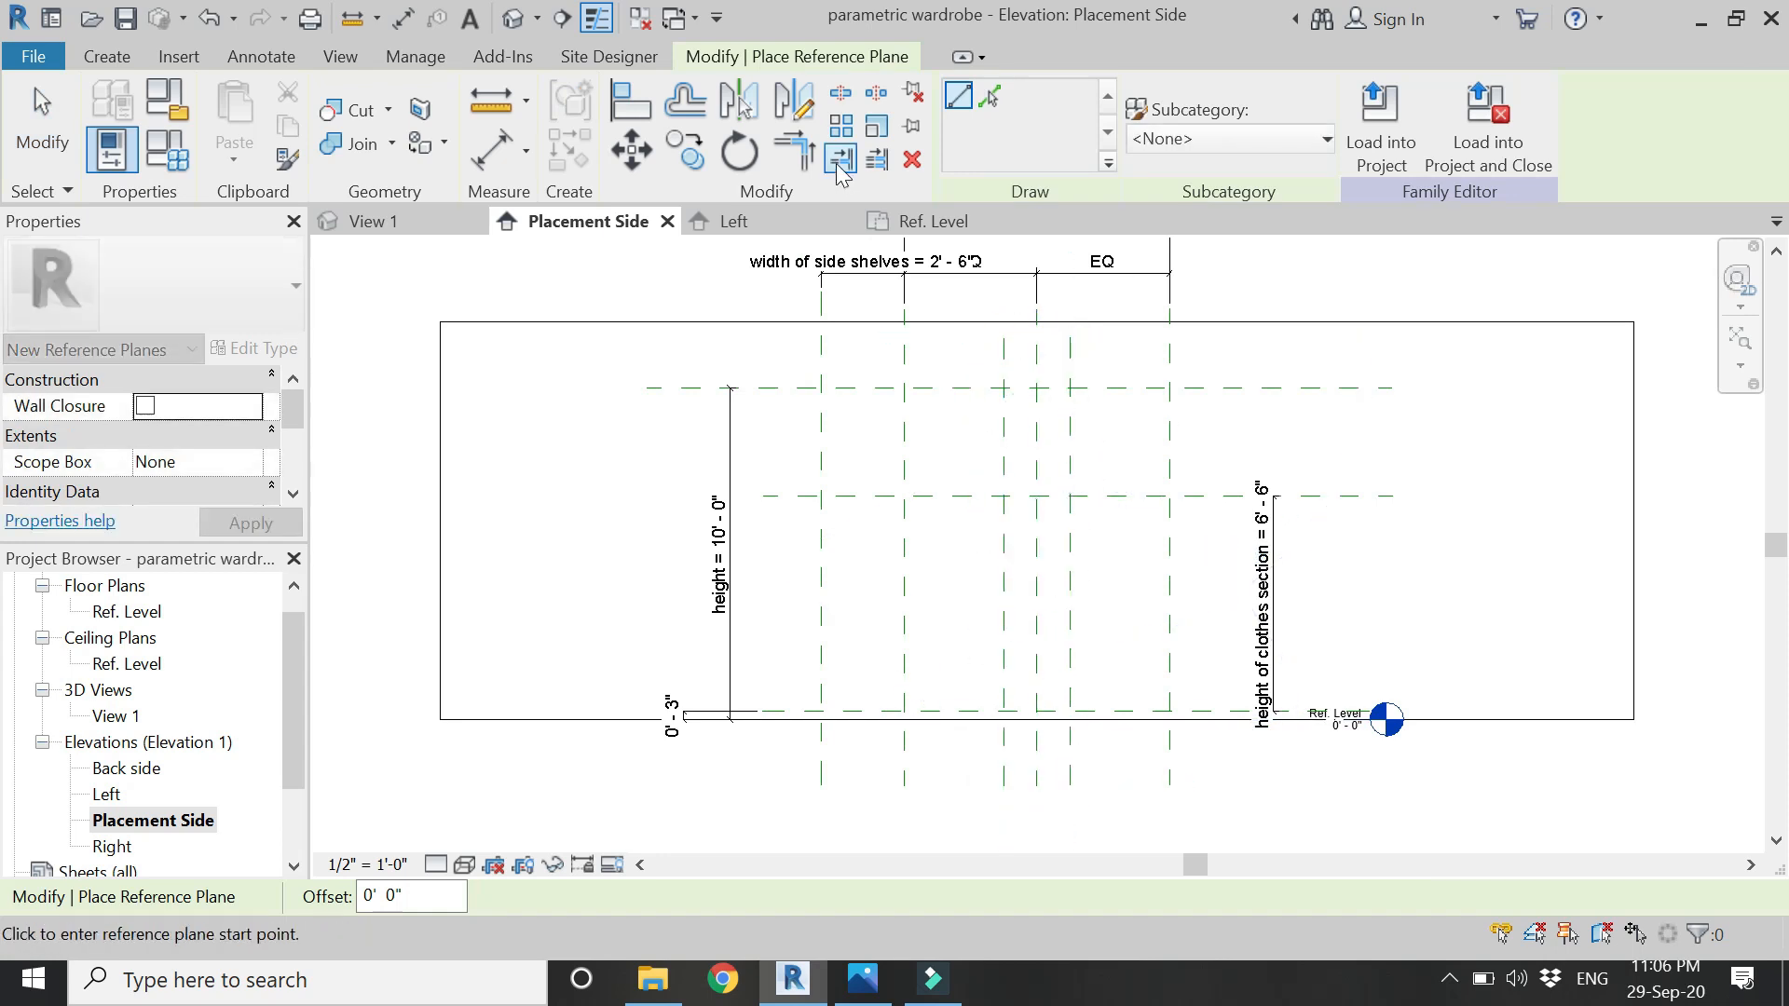
- Dimension the two new vertical planes about the center reference plane and make the spacing equal
key("d")
key("i")
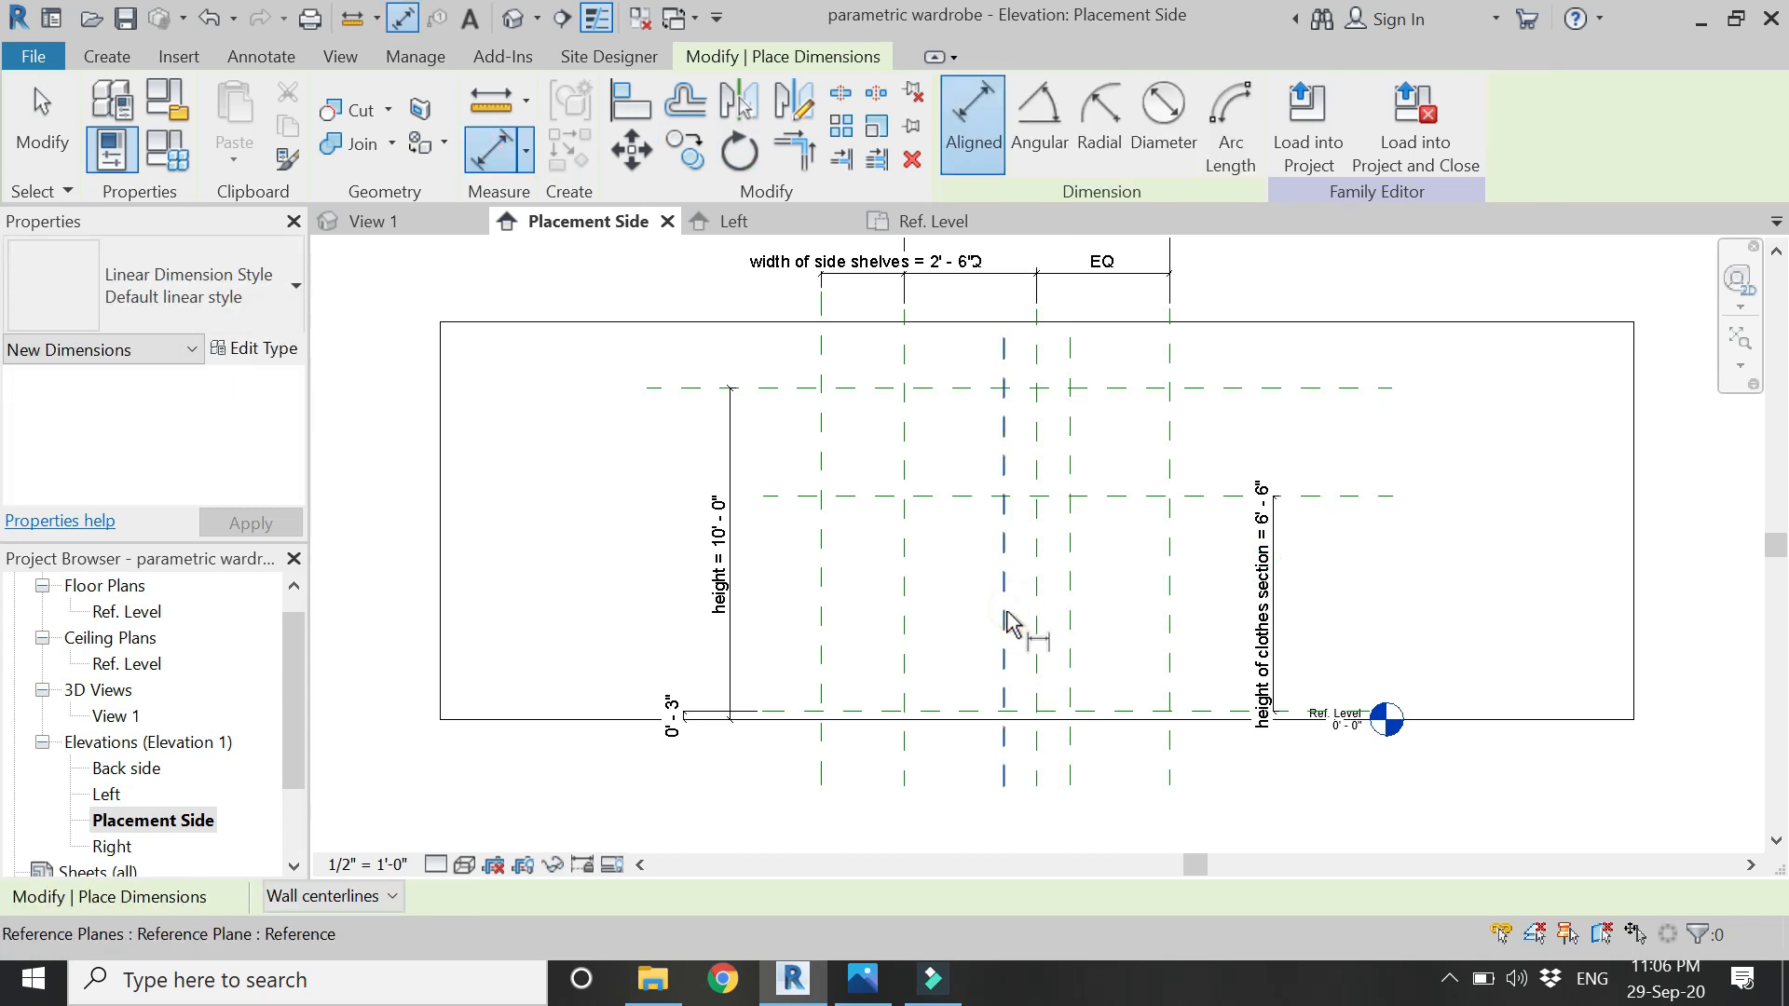
left_click(1005, 621)
left_click(1036, 623)
left_click(1068, 621)
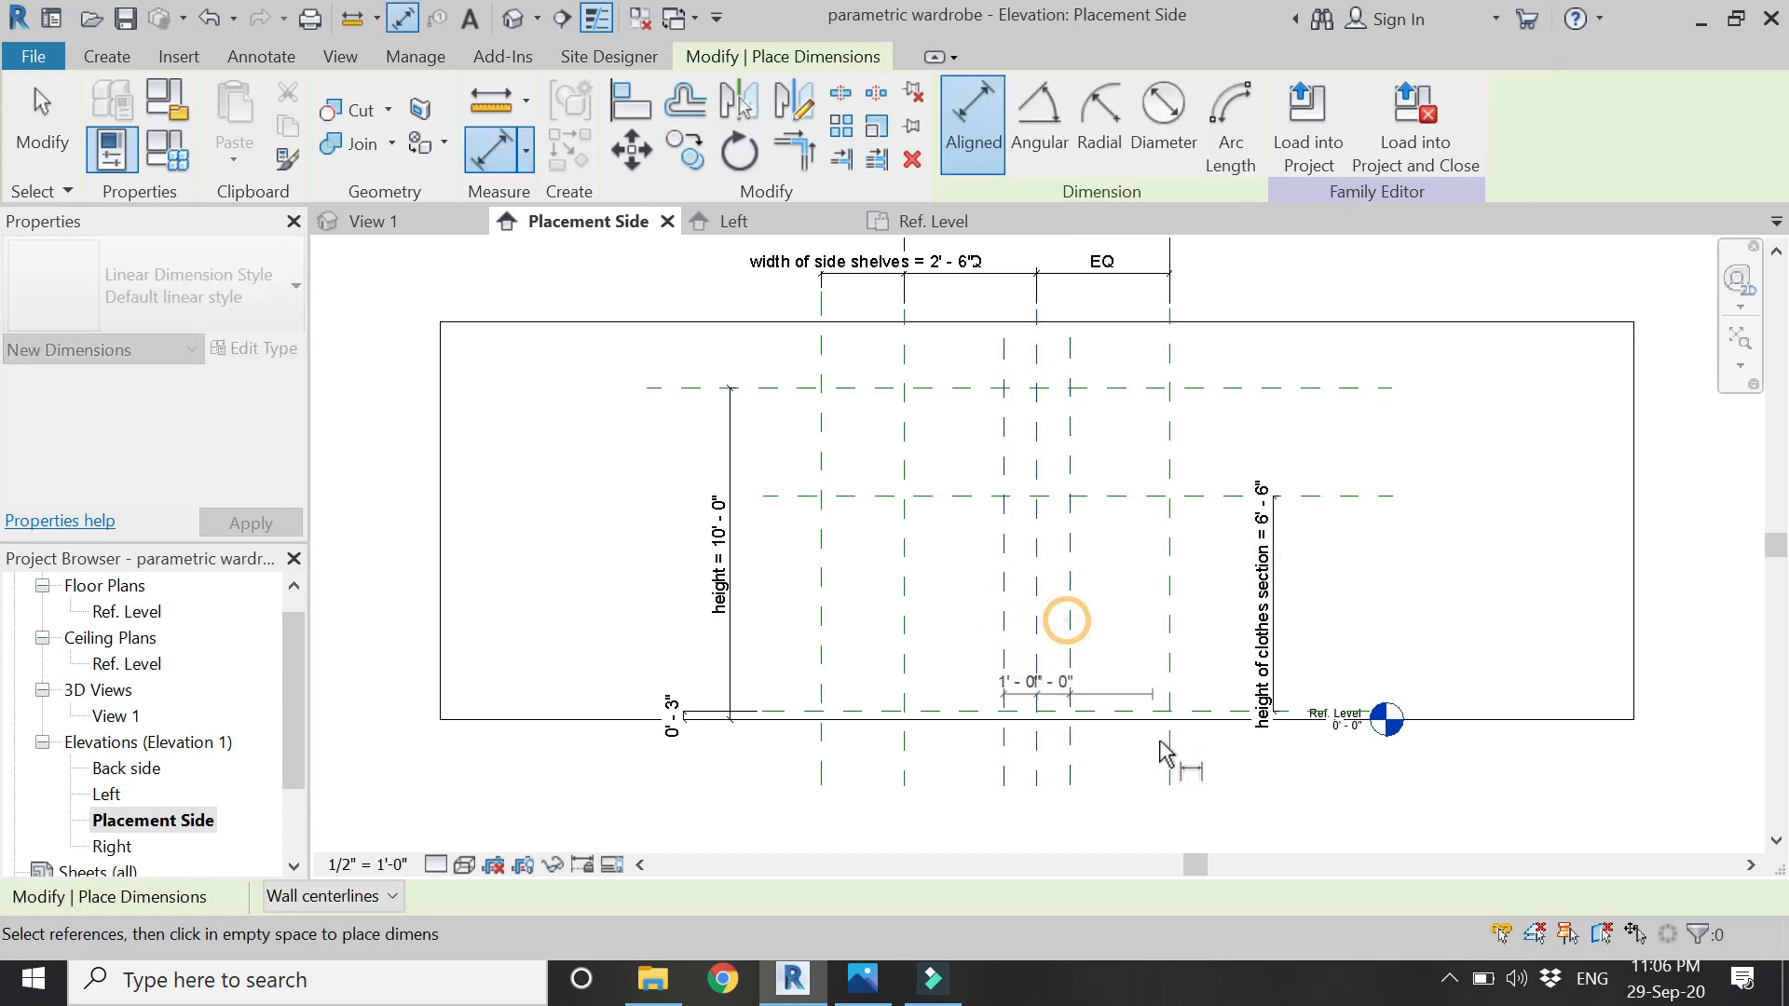
left_click(1211, 790)
scroll(1059, 783, "up", 3)
left_click(1019, 734)
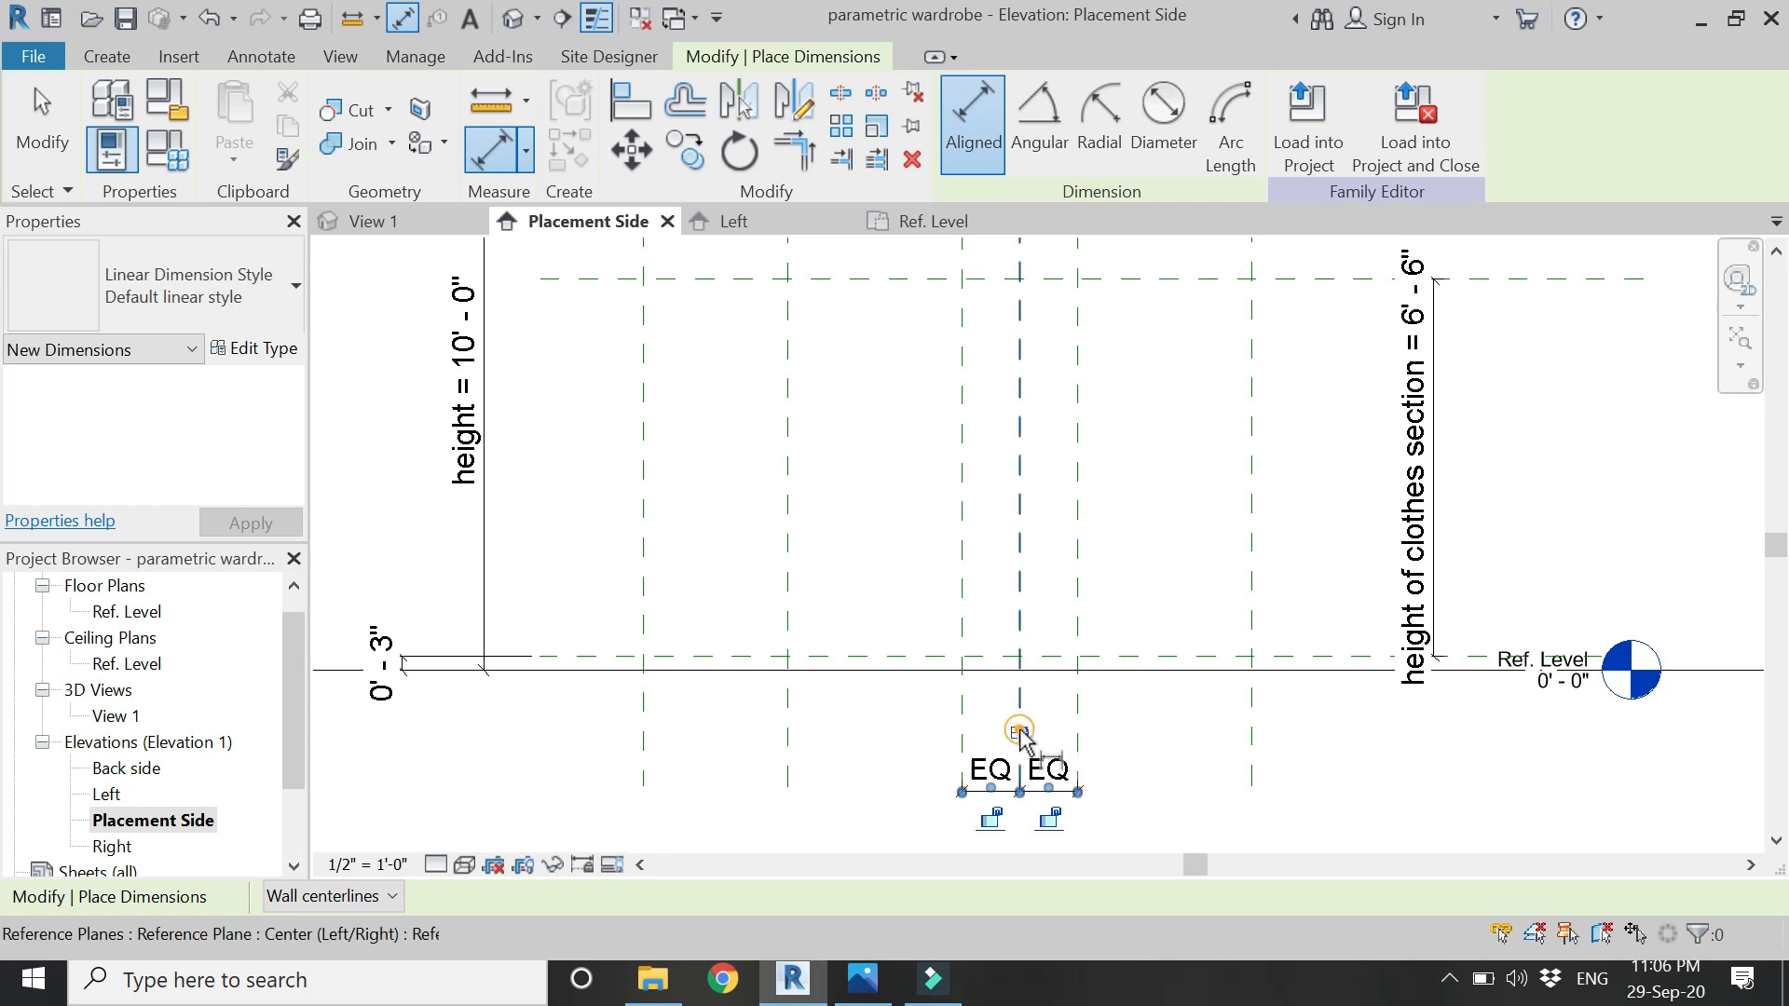
- Dimension the overall distance between the two new vertical planes, placed just below the equality dimension
left_click(962, 700)
left_click(1076, 713)
scroll(1079, 617, "down", 2)
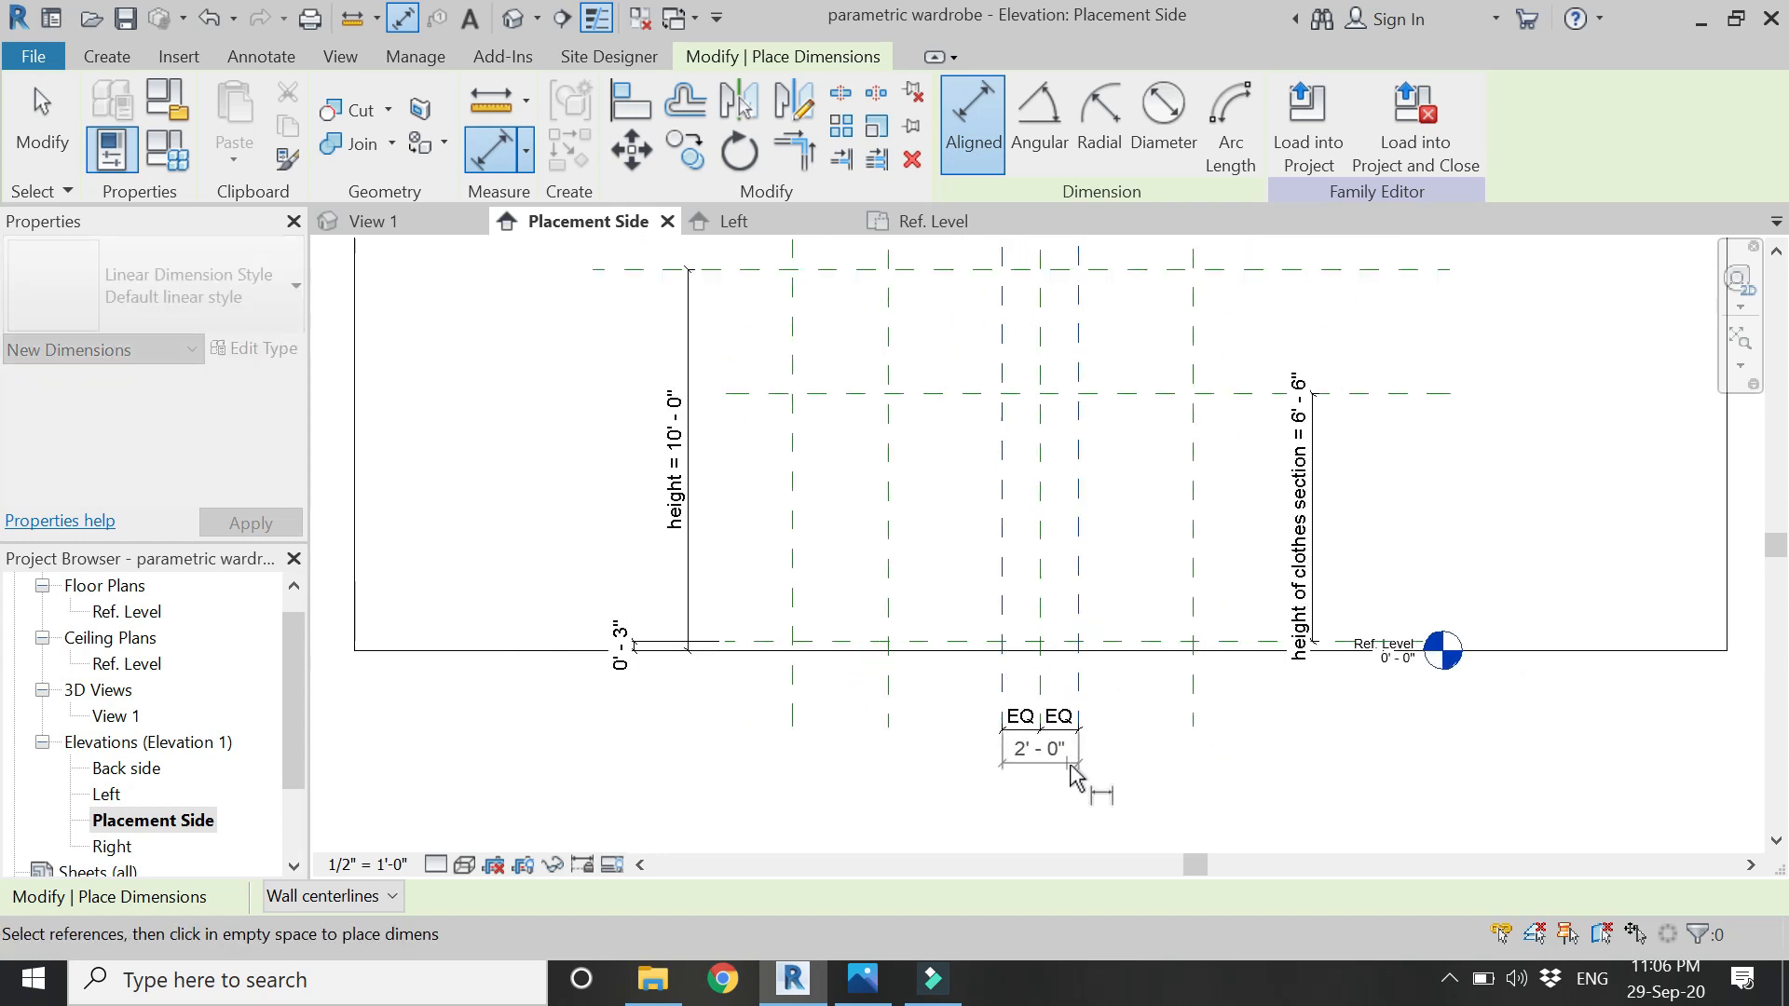
left_click(1072, 780)
key("Escape")
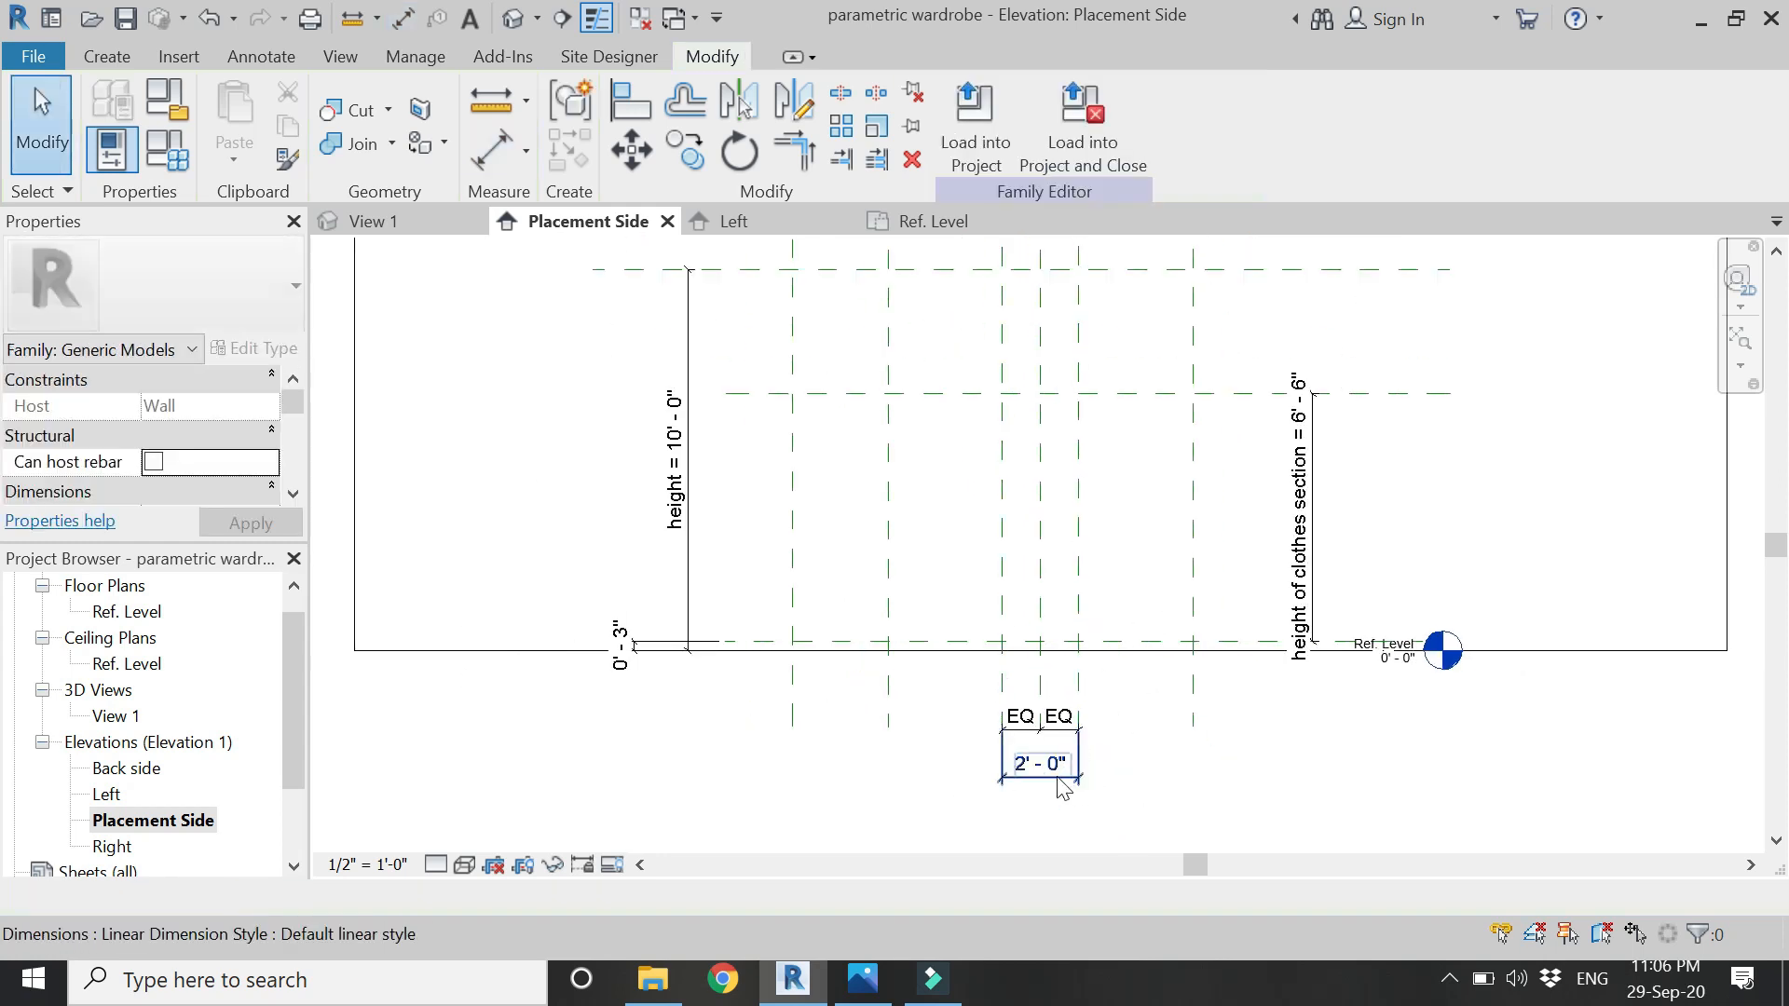
- Label the overall dimension between the middle planes with a new type parameter named "width of mid section"
left_click(1072, 778)
left_click(1245, 136)
type("width of")
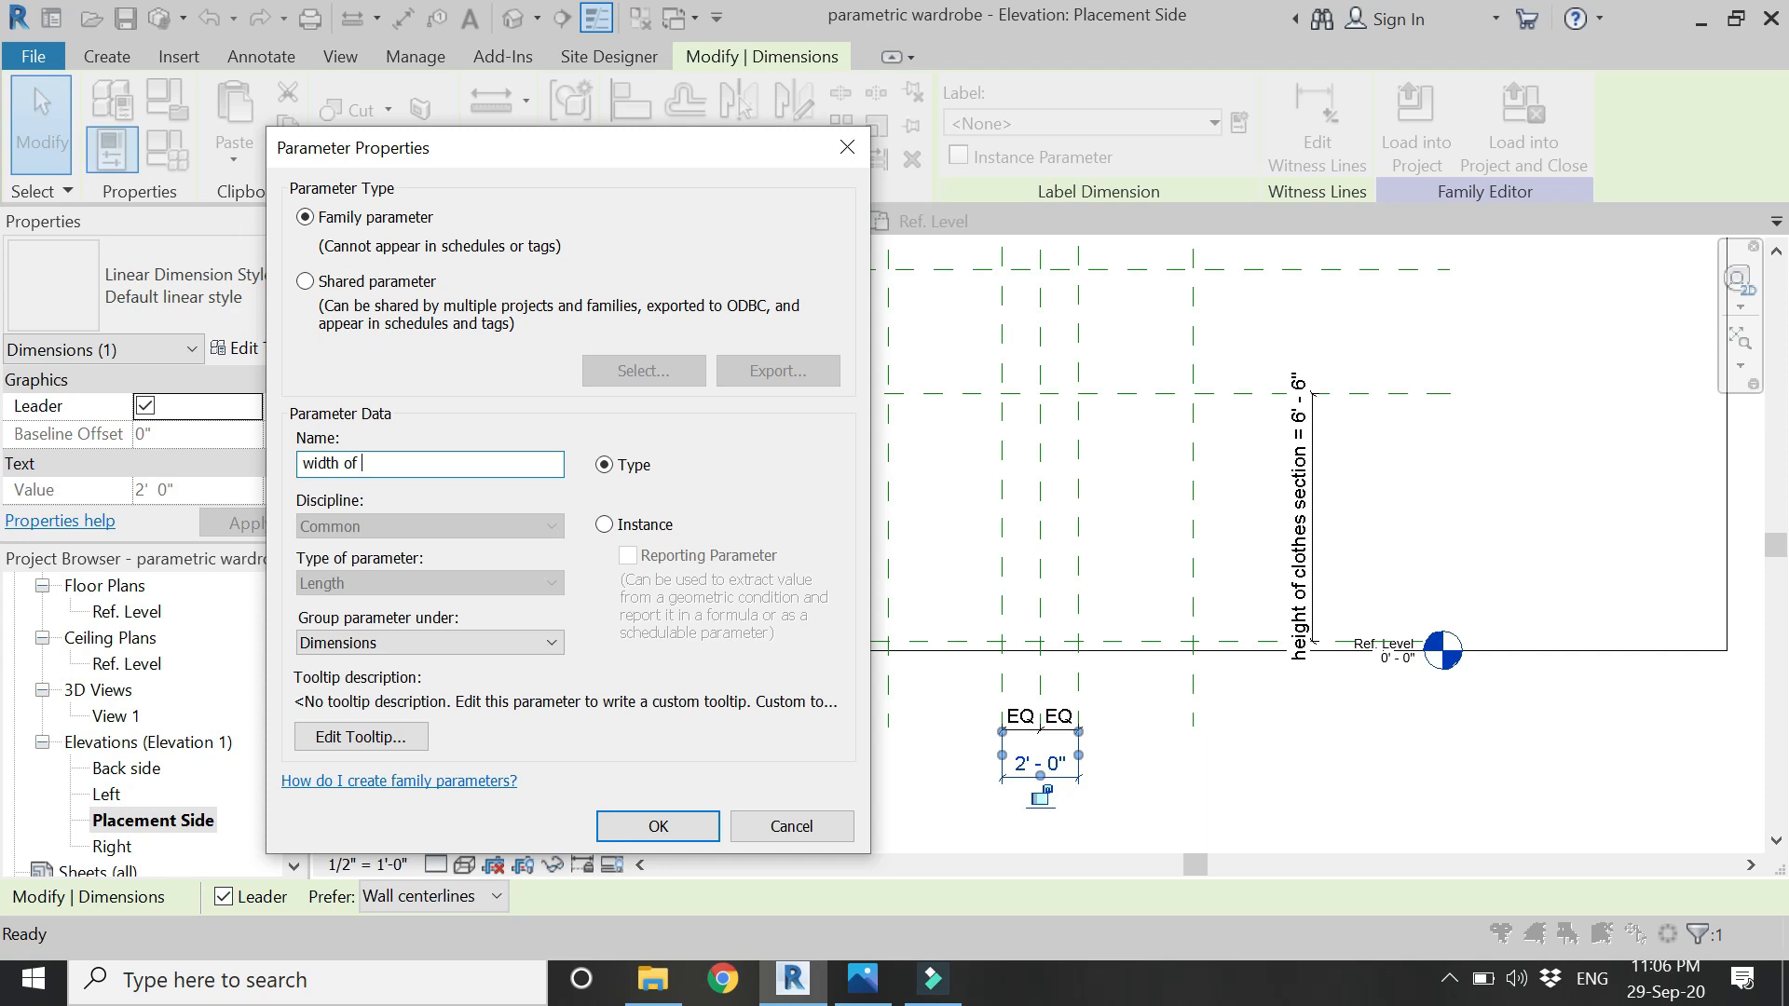
type(" mid section")
key("Return")
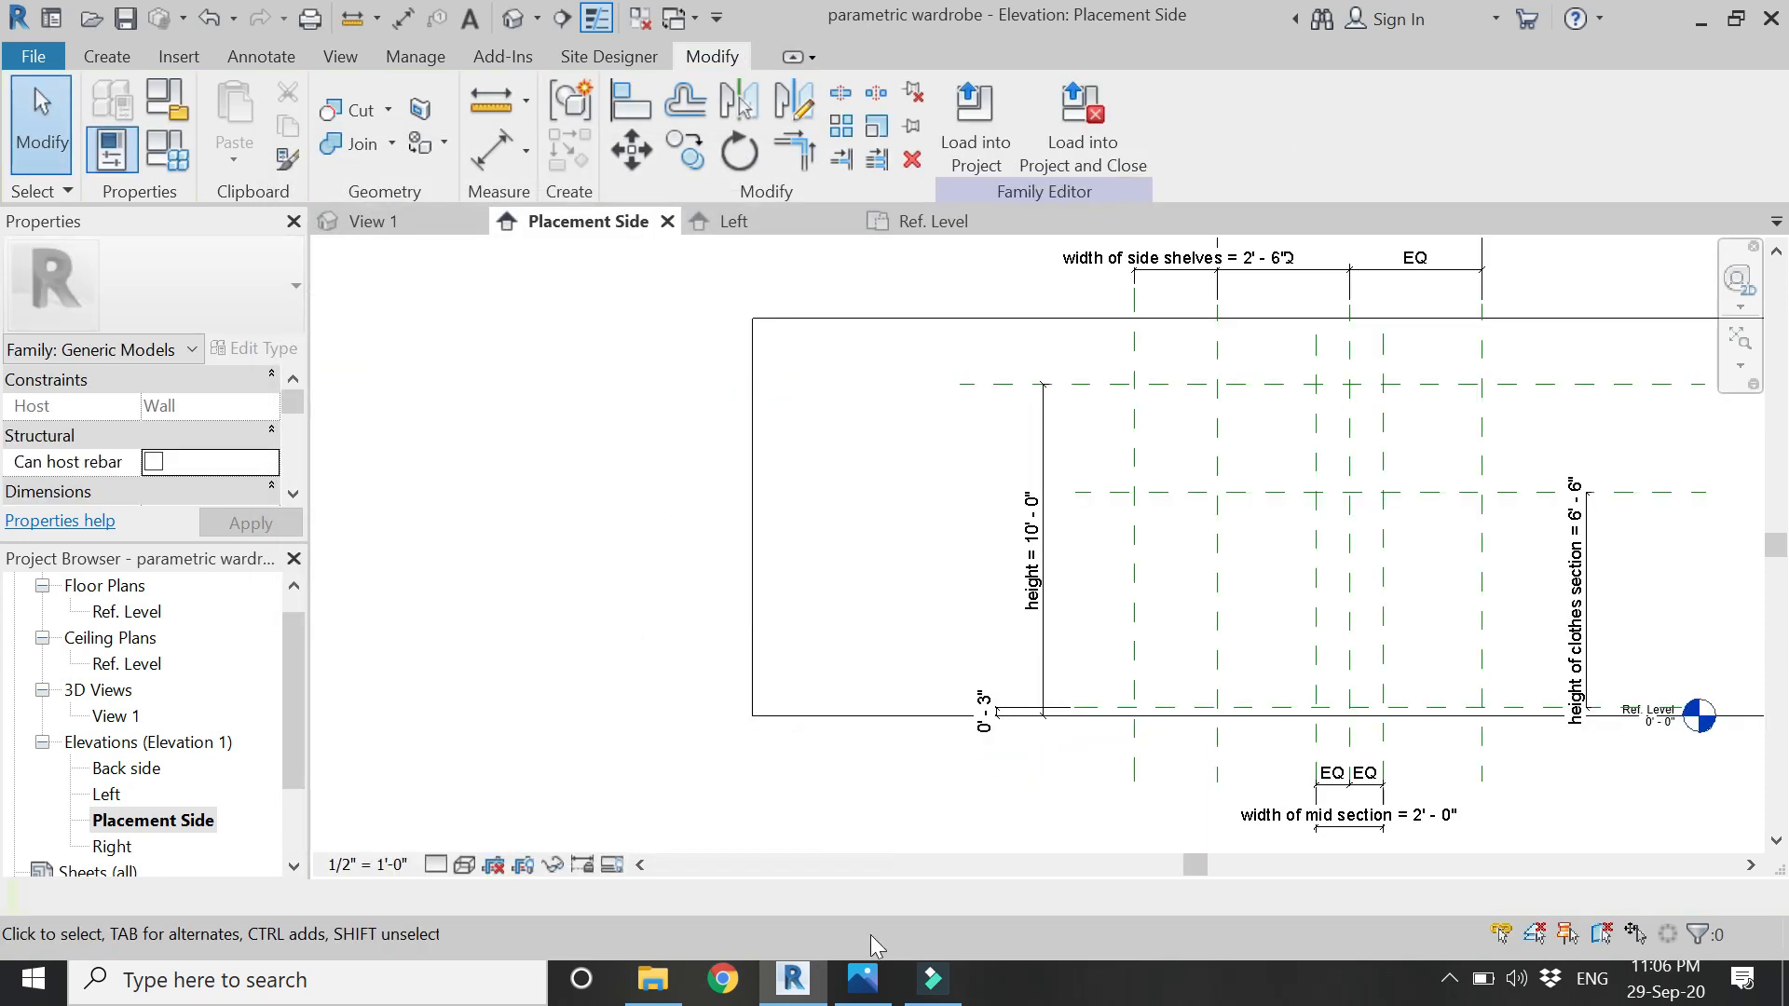
- Switch to the photo viewer and examine the wardrobe reference image for the layout of shelves, doors and drawers
scroll(1069, 572, "down", 1)
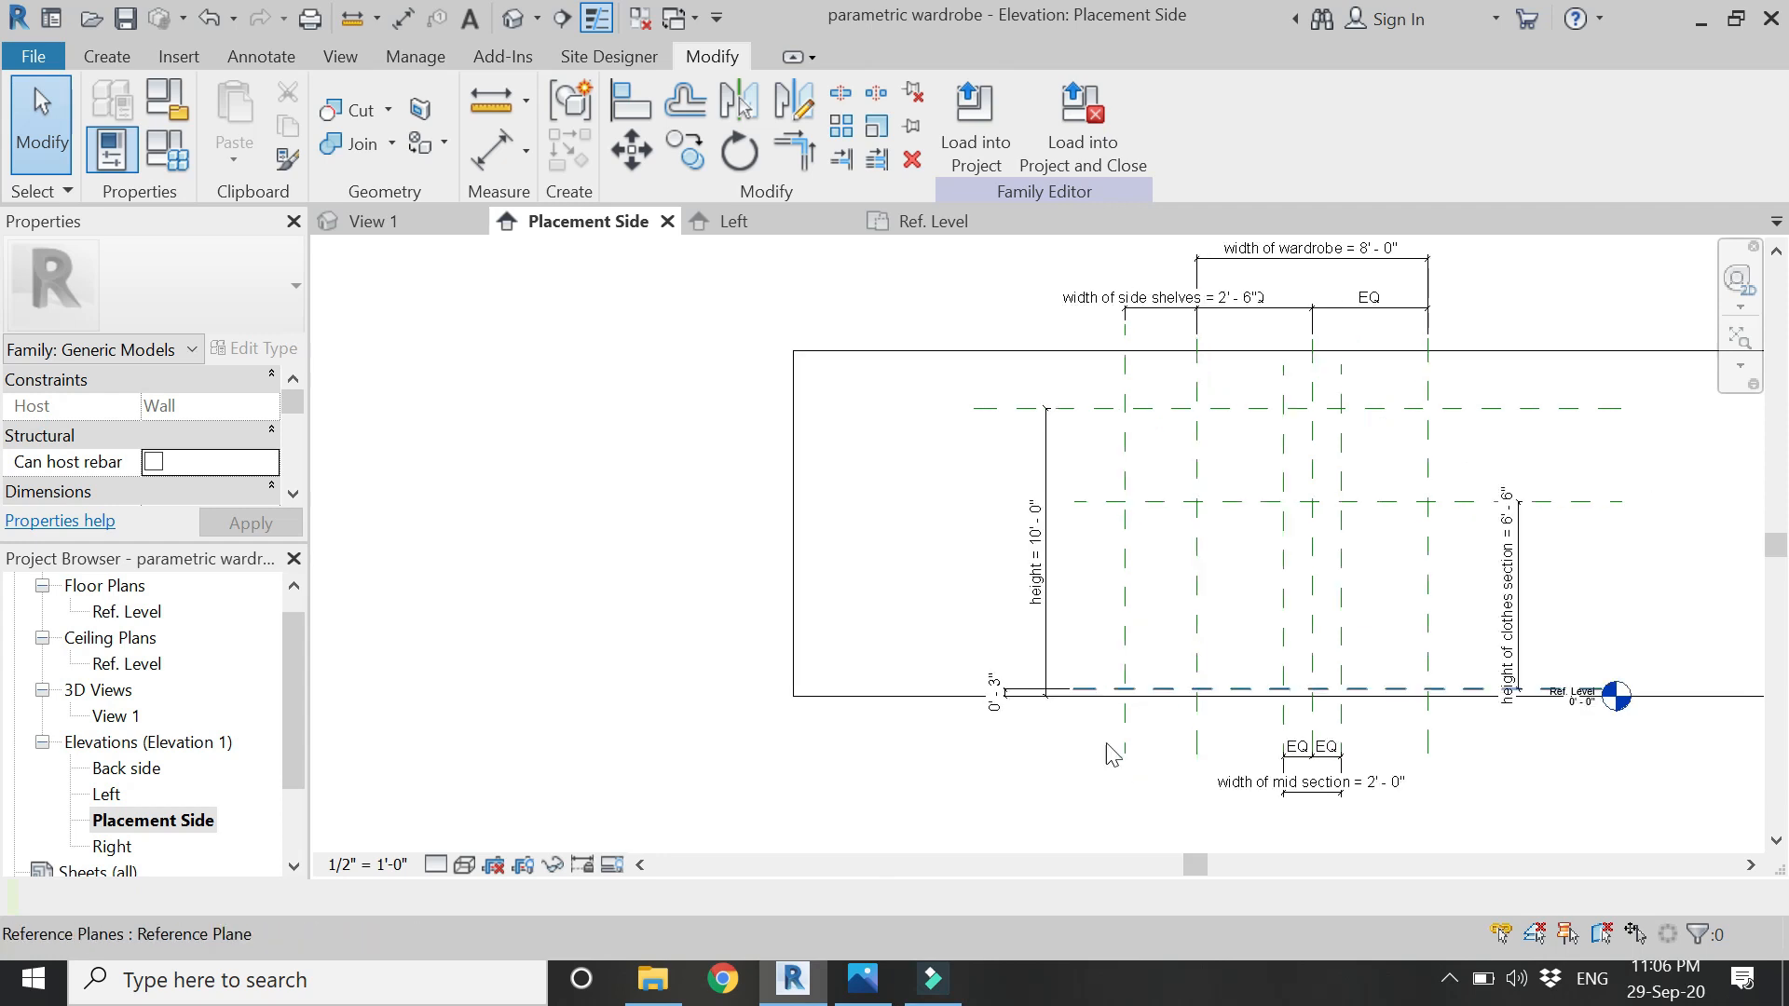
left_click(862, 978)
left_click(1690, 22)
left_click_drag(915, 60, 638, 79)
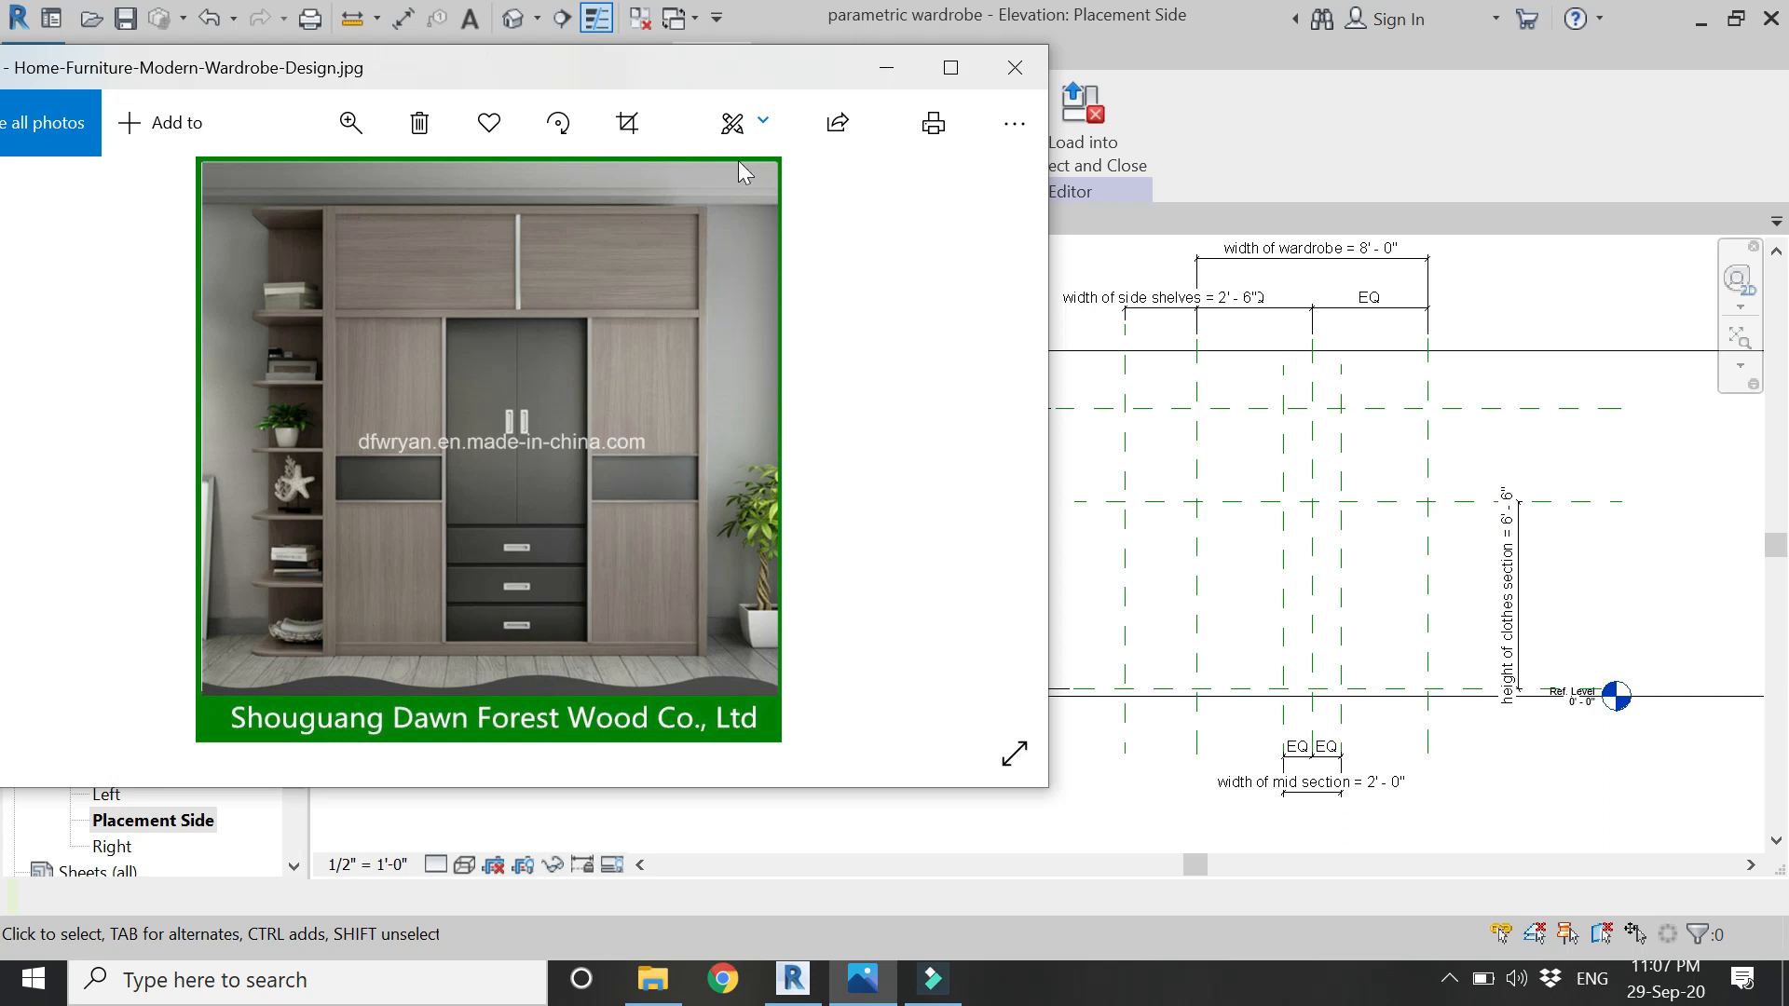
left_click(887, 69)
- Start an extrusion in the Placement Side elevation and set its work plane by picking the wall
scroll(1244, 368, "up", 2)
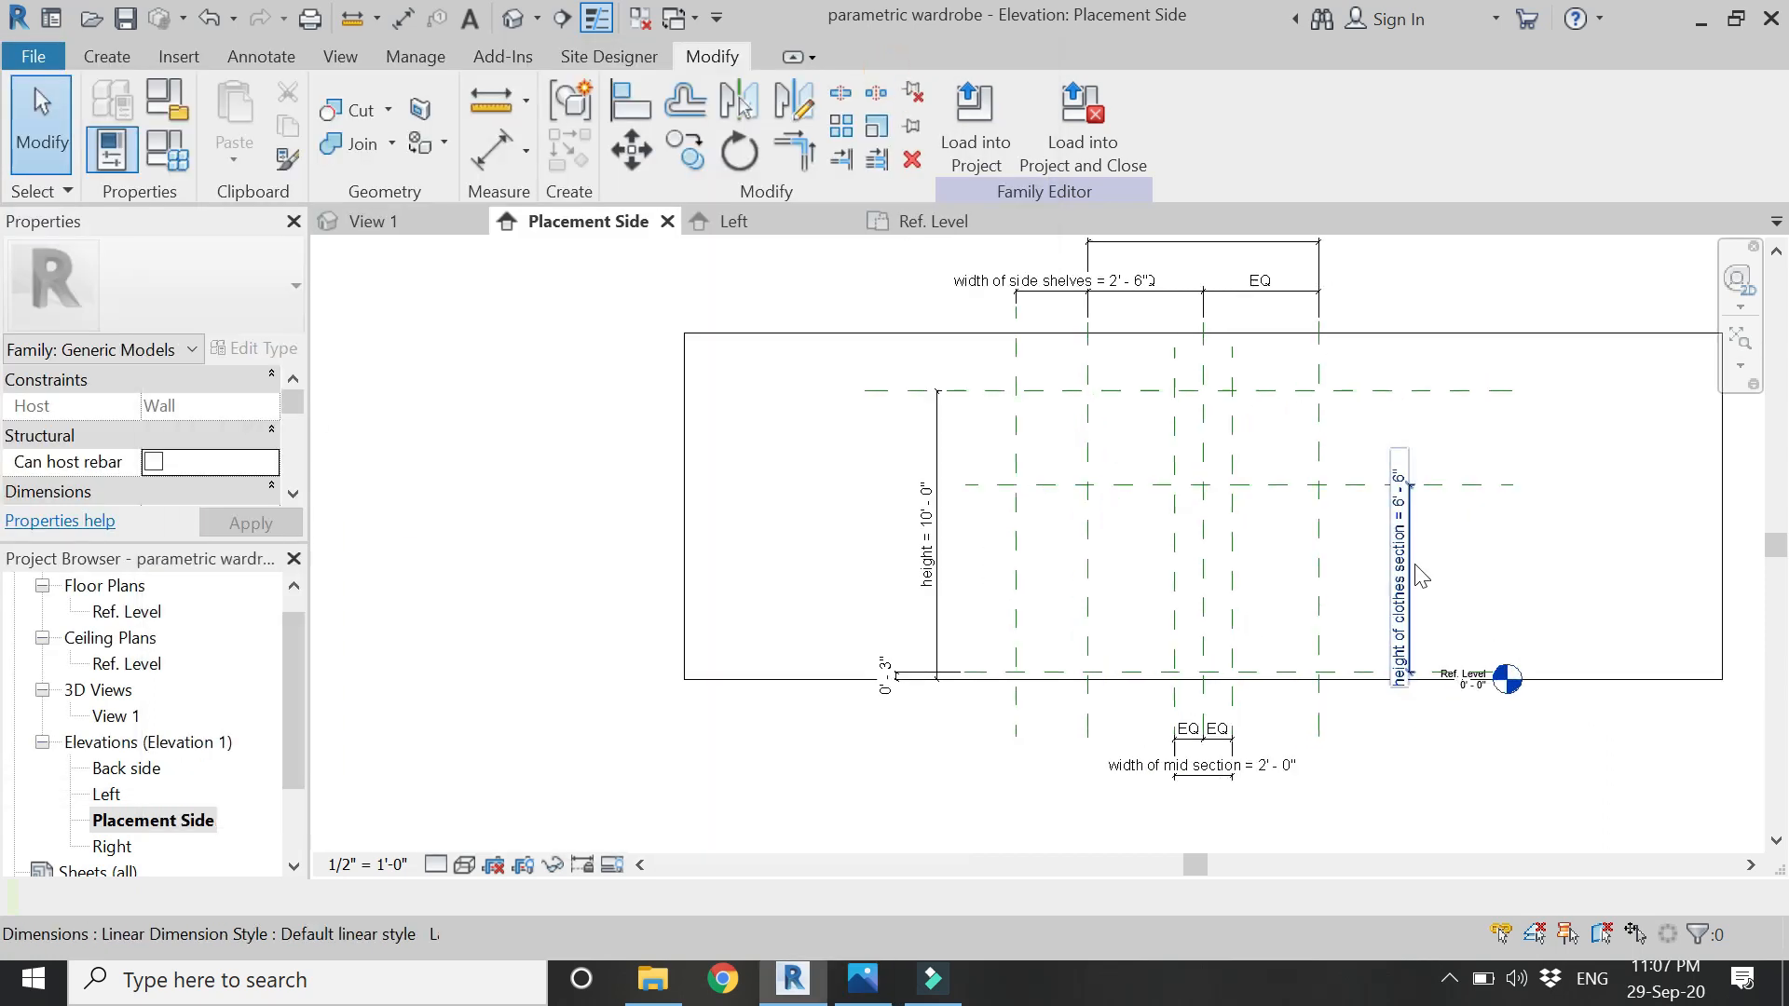
left_click(113, 56)
left_click(237, 88)
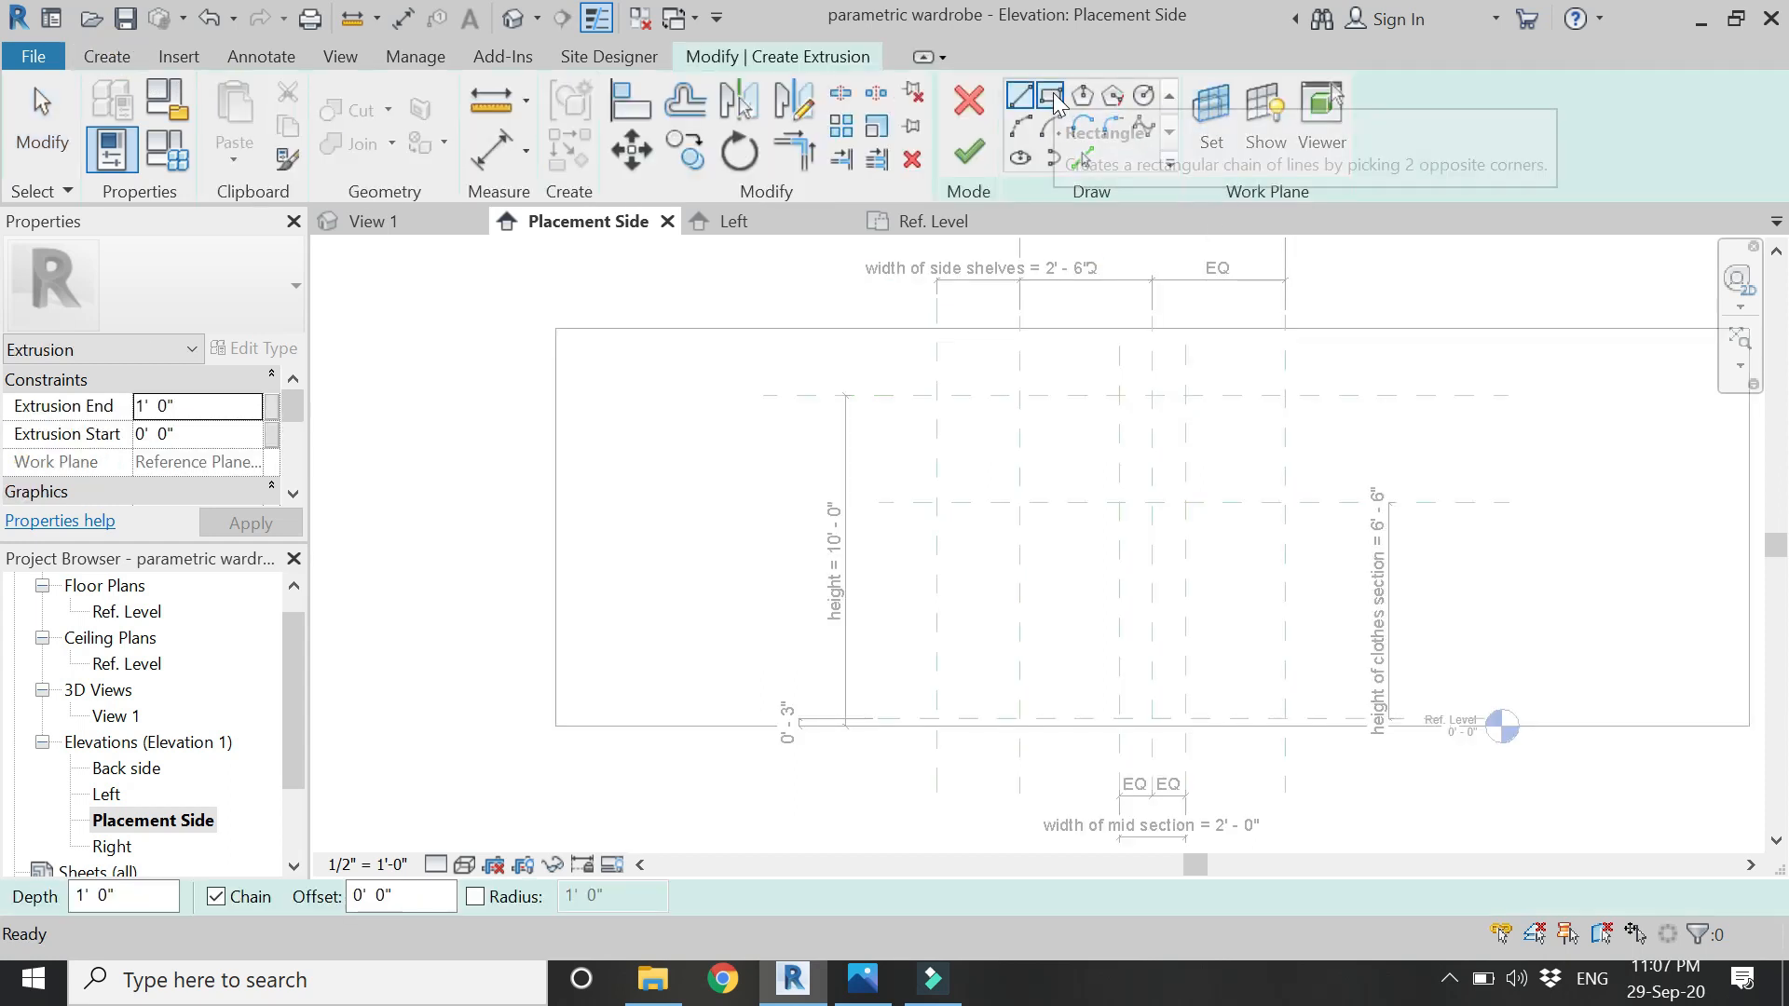
left_click(1211, 117)
left_click(1123, 491)
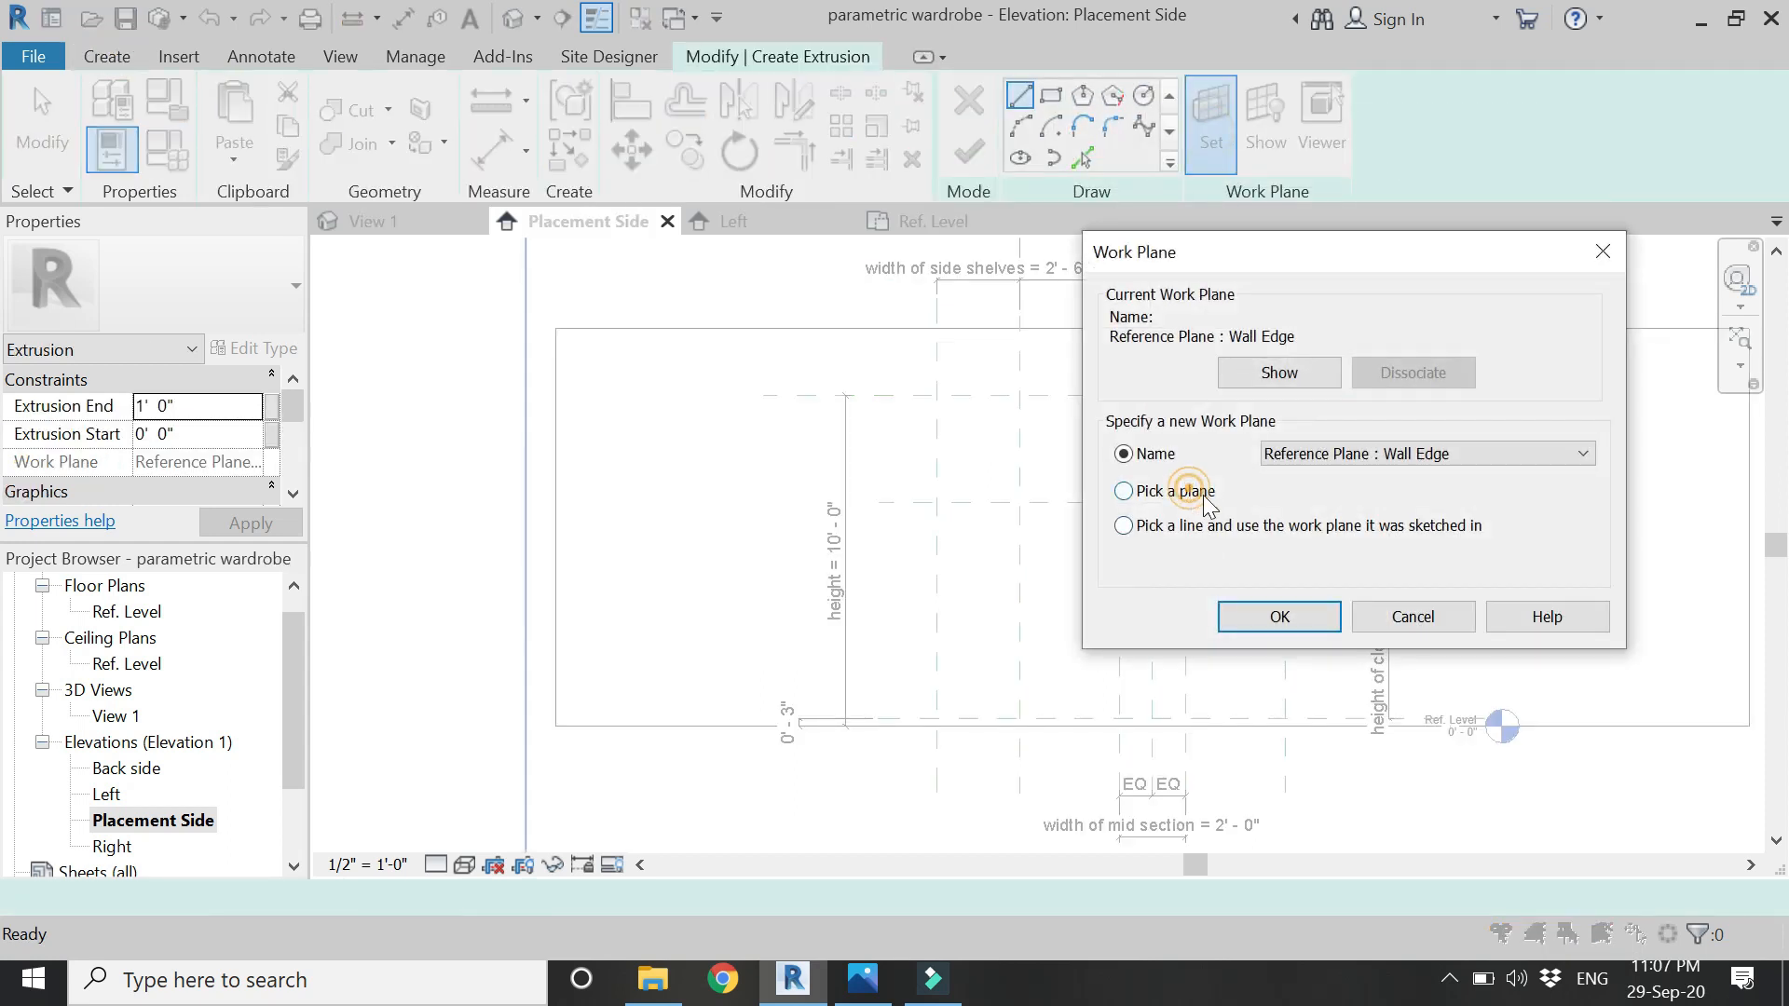
left_click(1279, 617)
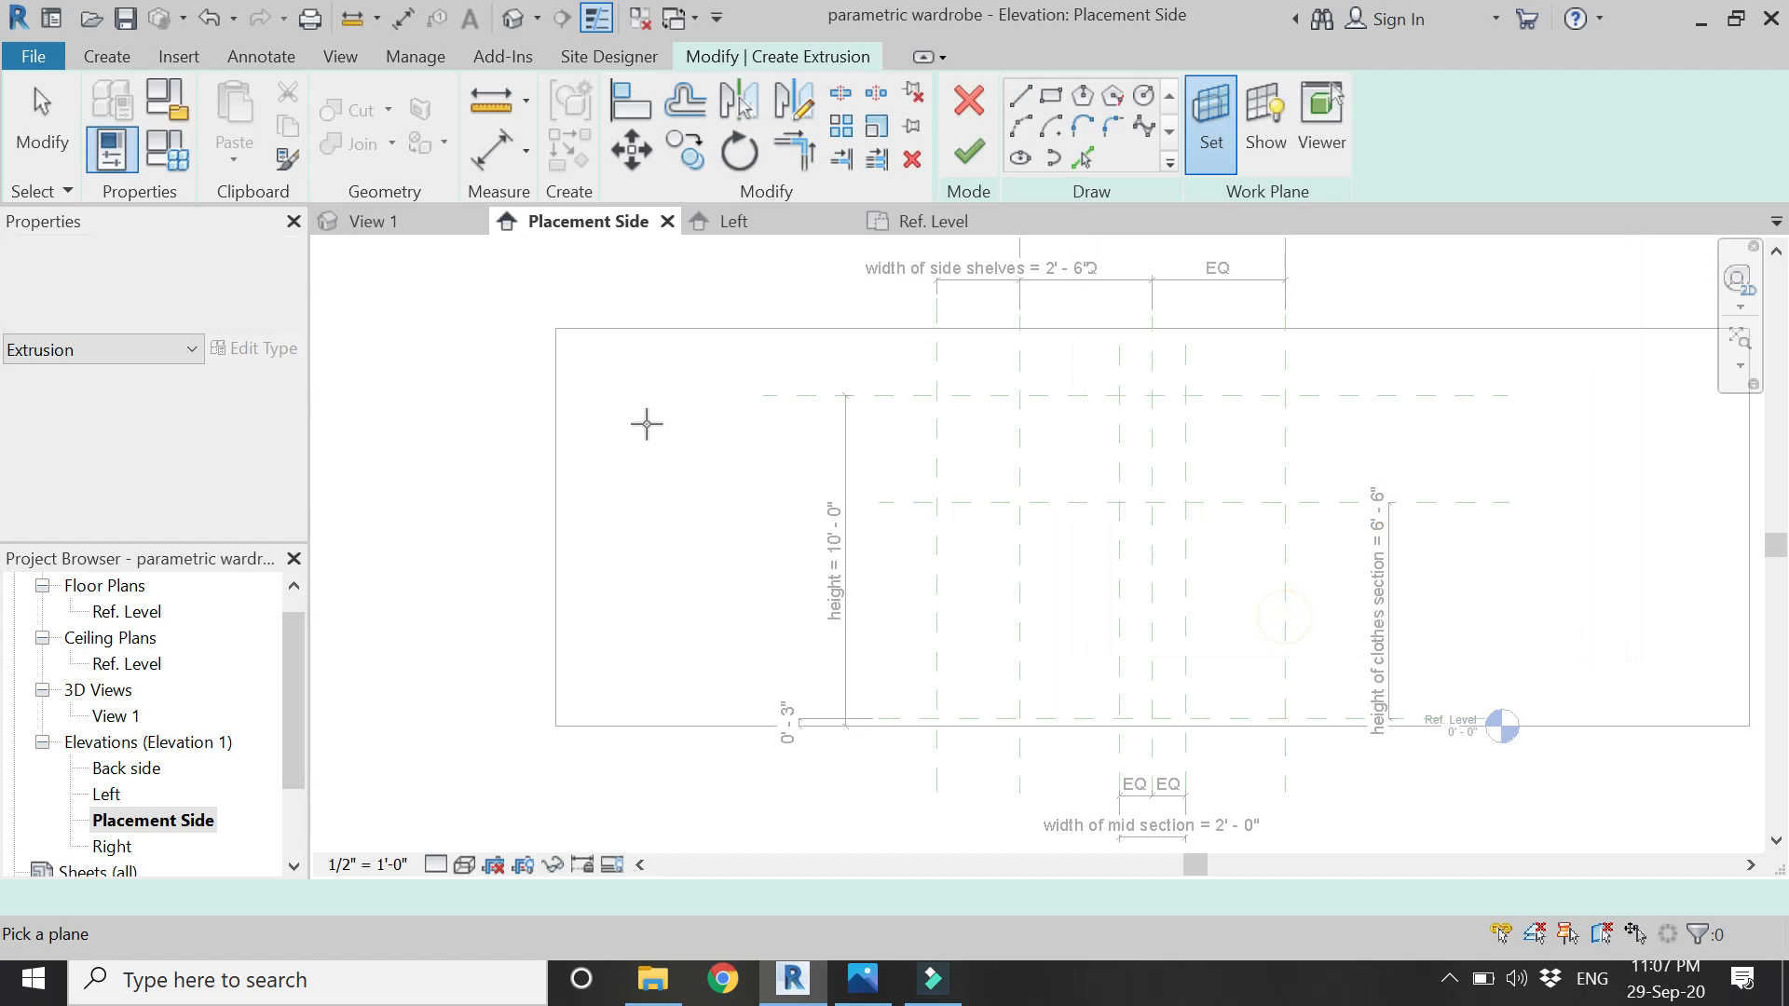
left_click(652, 338)
- Sketch an 8' 0" by 9' 9" rectangle between the wardrobe's side planes, from the height plane to the 3" base plane
left_click(1050, 94)
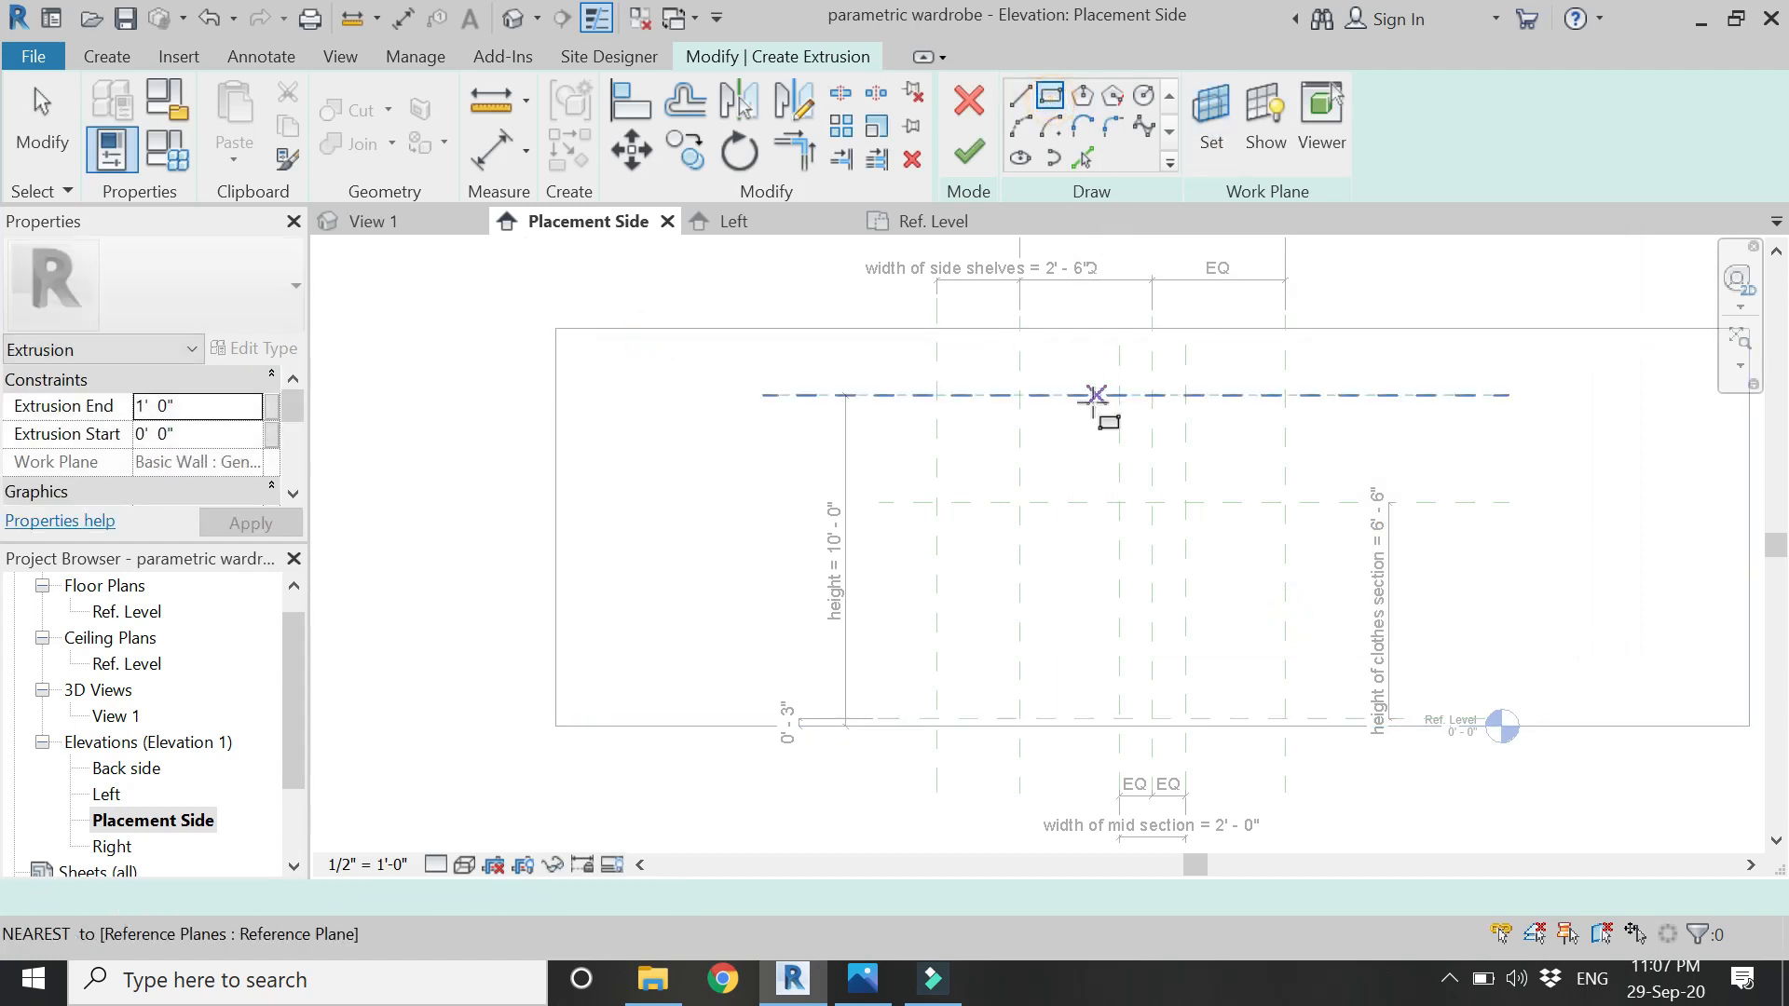
left_click(1019, 395)
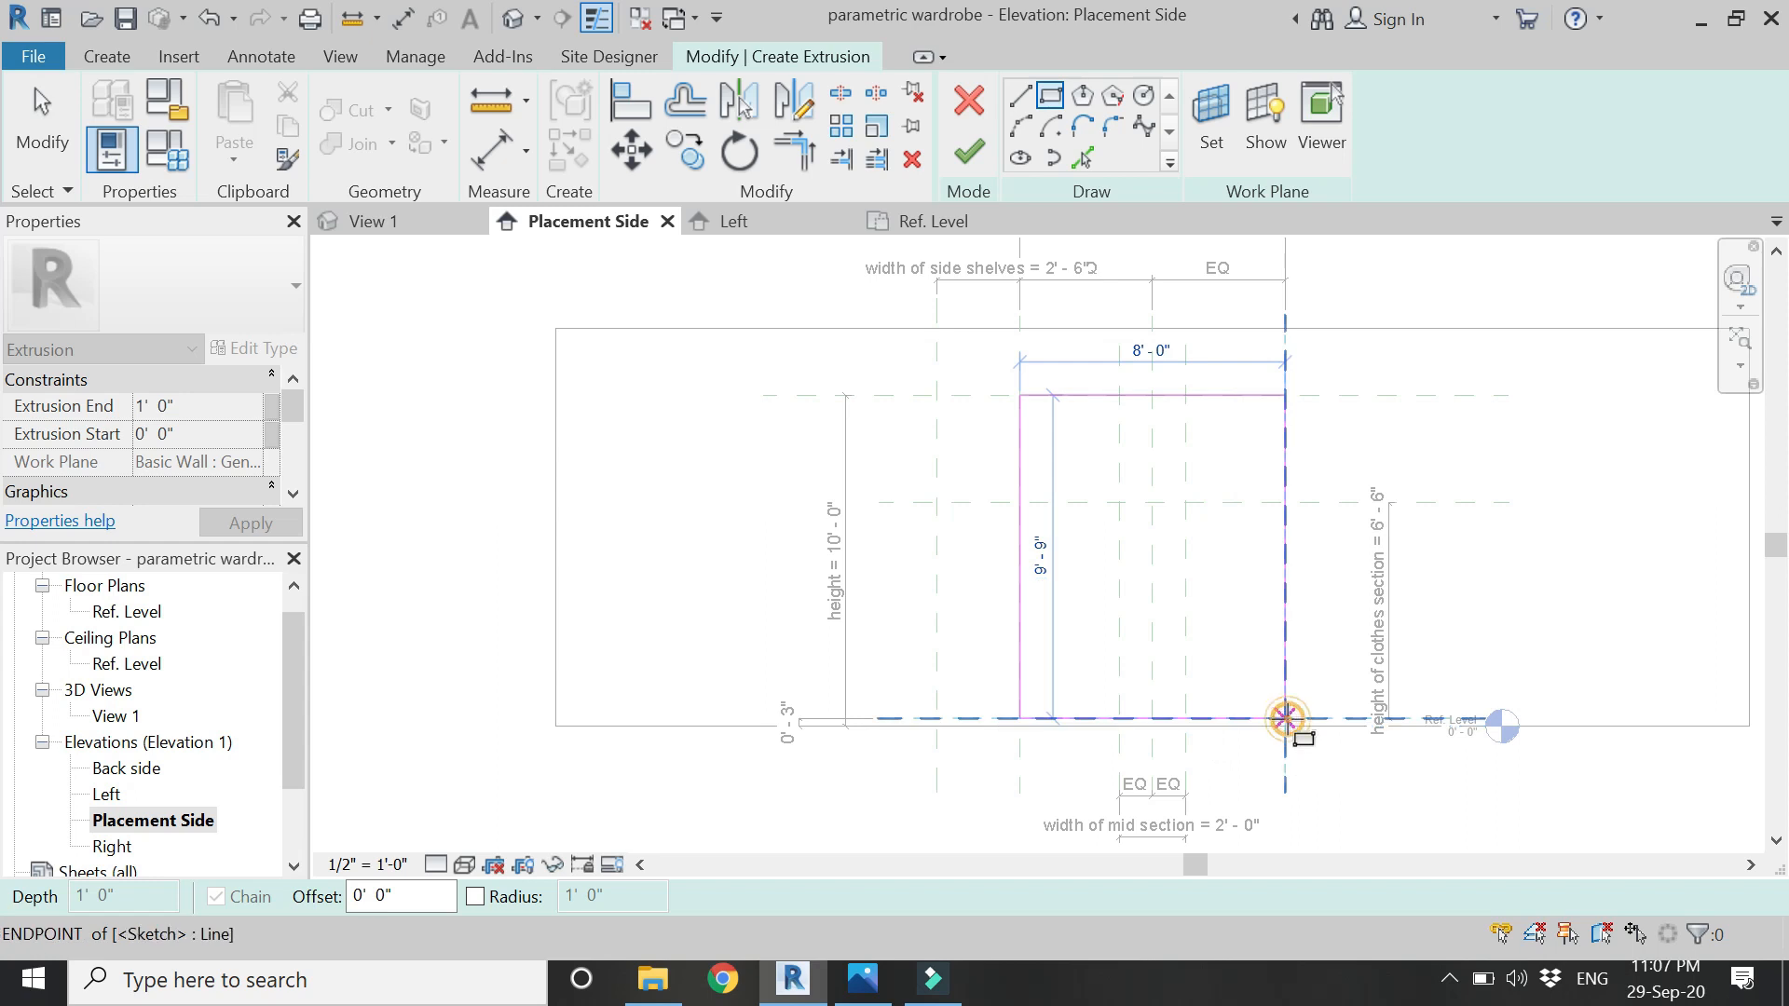
left_click(1284, 717)
- Lock all four sides of the sketched rectangle to their reference planes
scroll(1338, 475, "up", 2)
scroll(1353, 415, "up", 1)
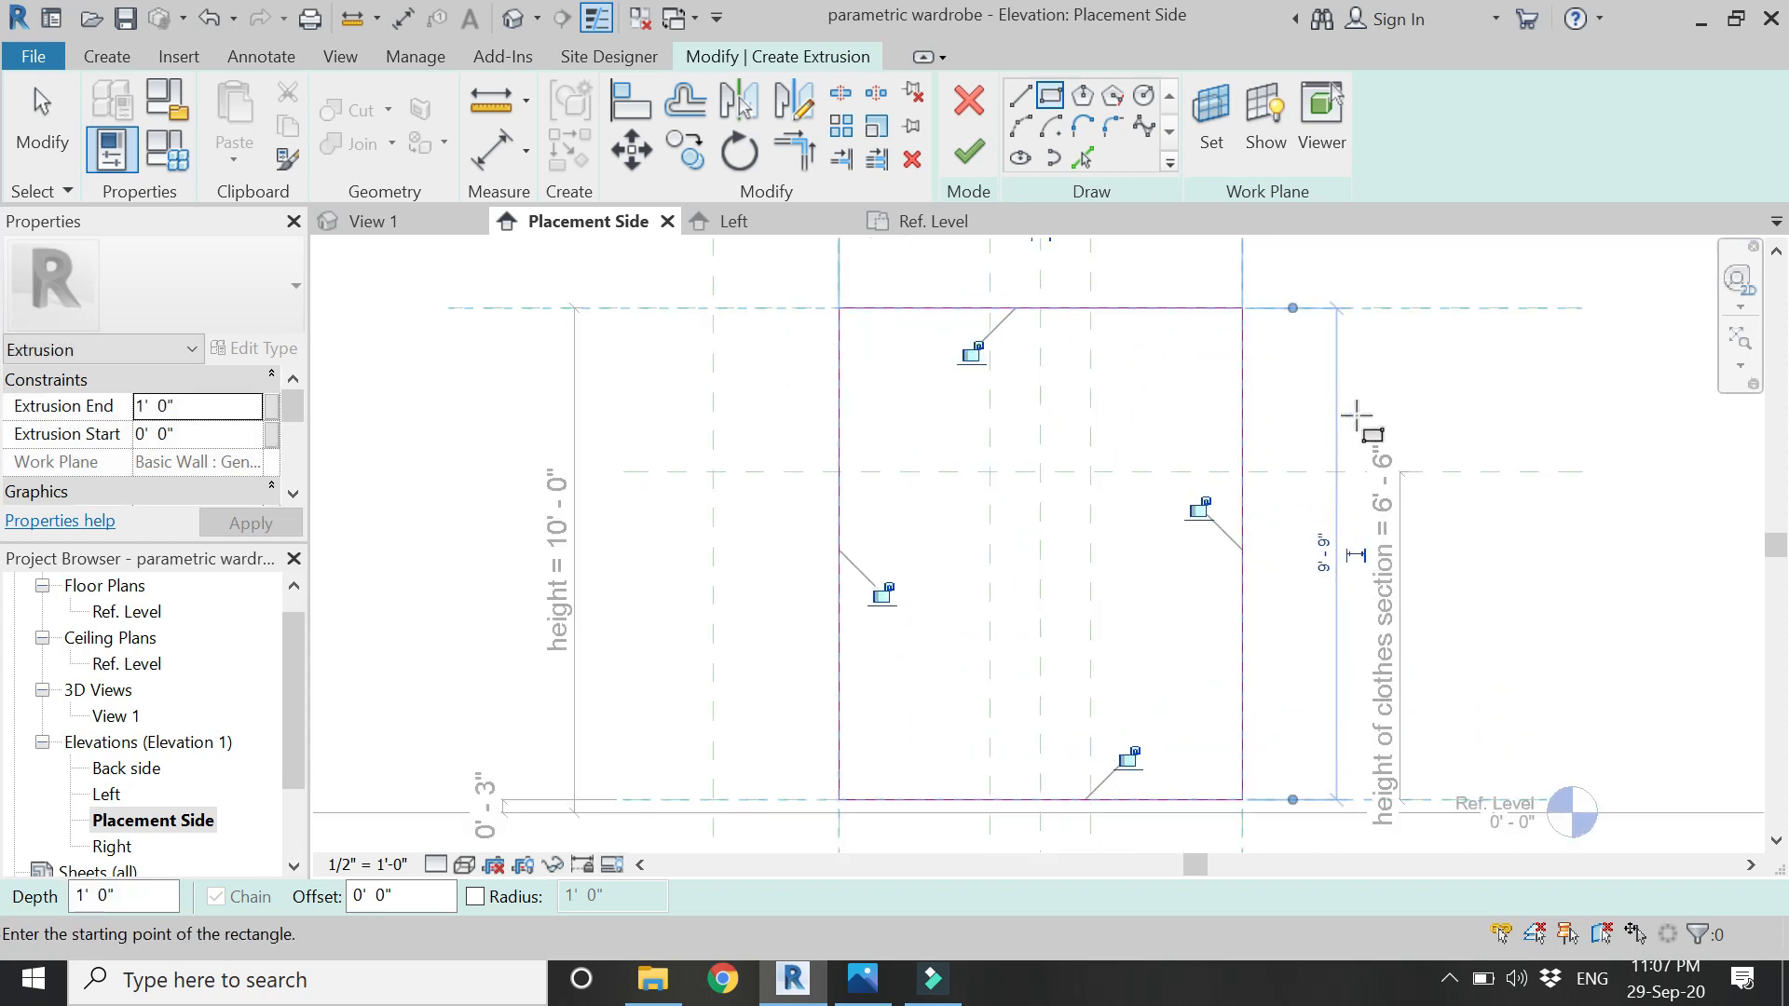
left_click(986, 335)
left_click(868, 574)
left_click(1213, 518)
left_click(1113, 772)
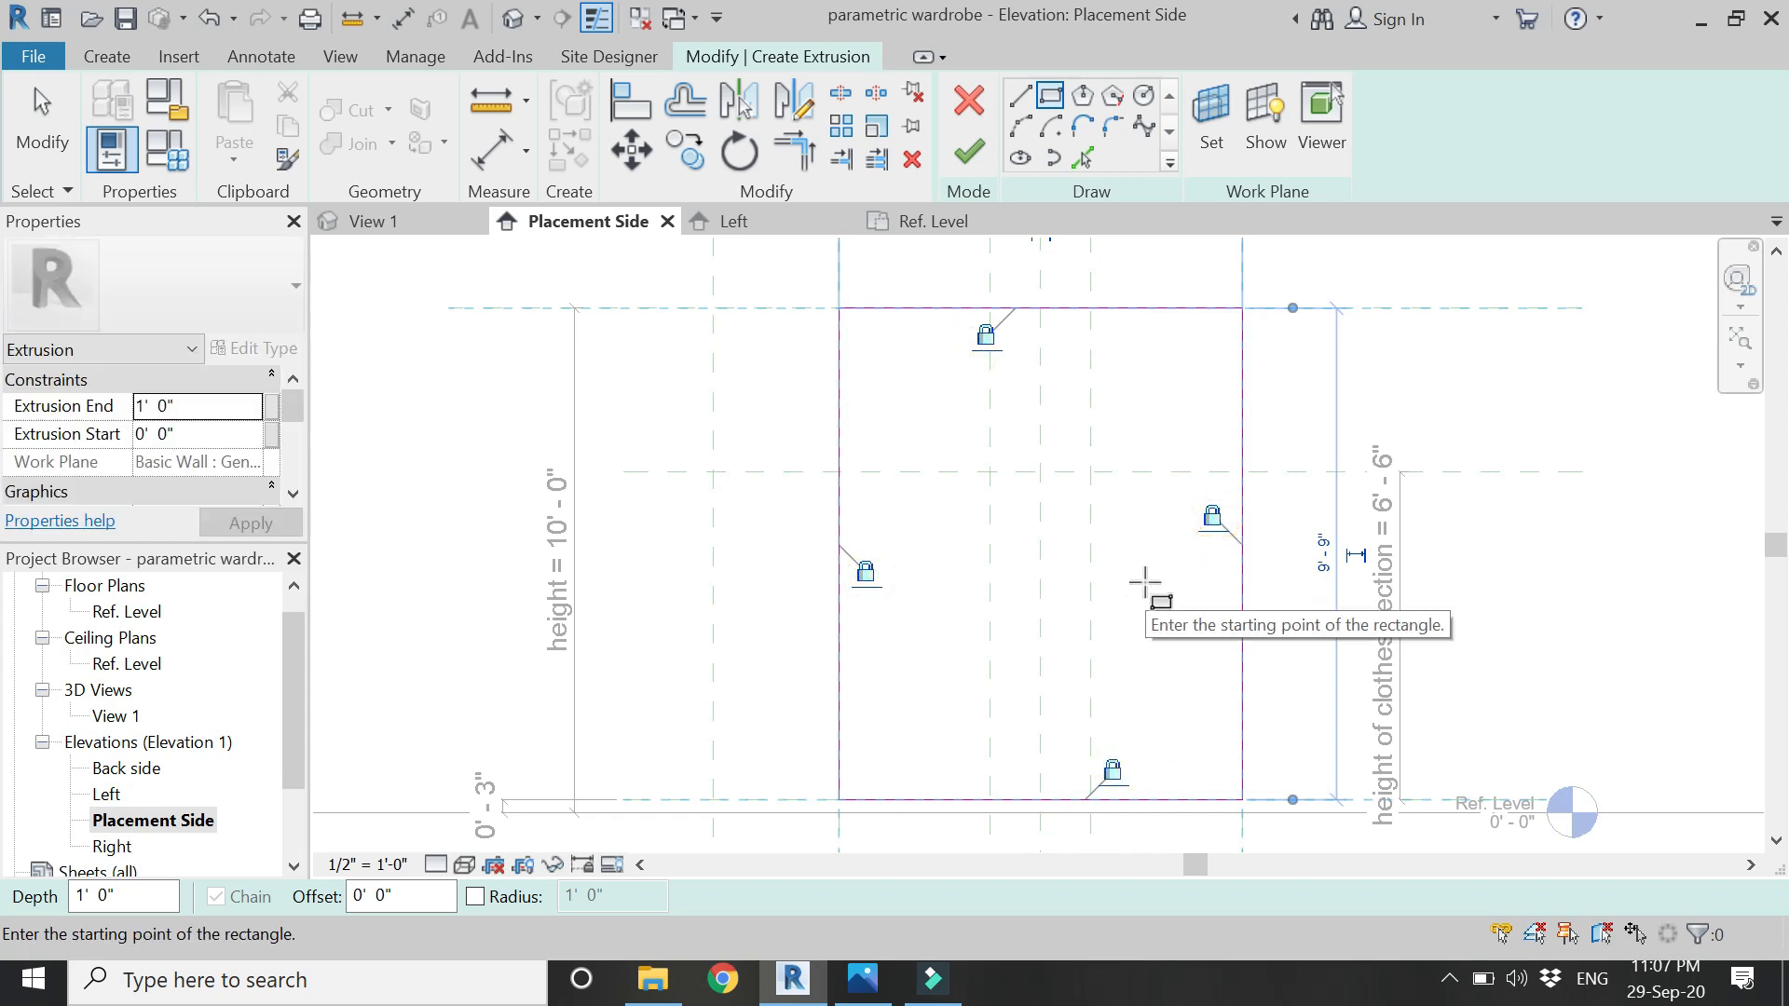
key("Escape")
key("Escape")
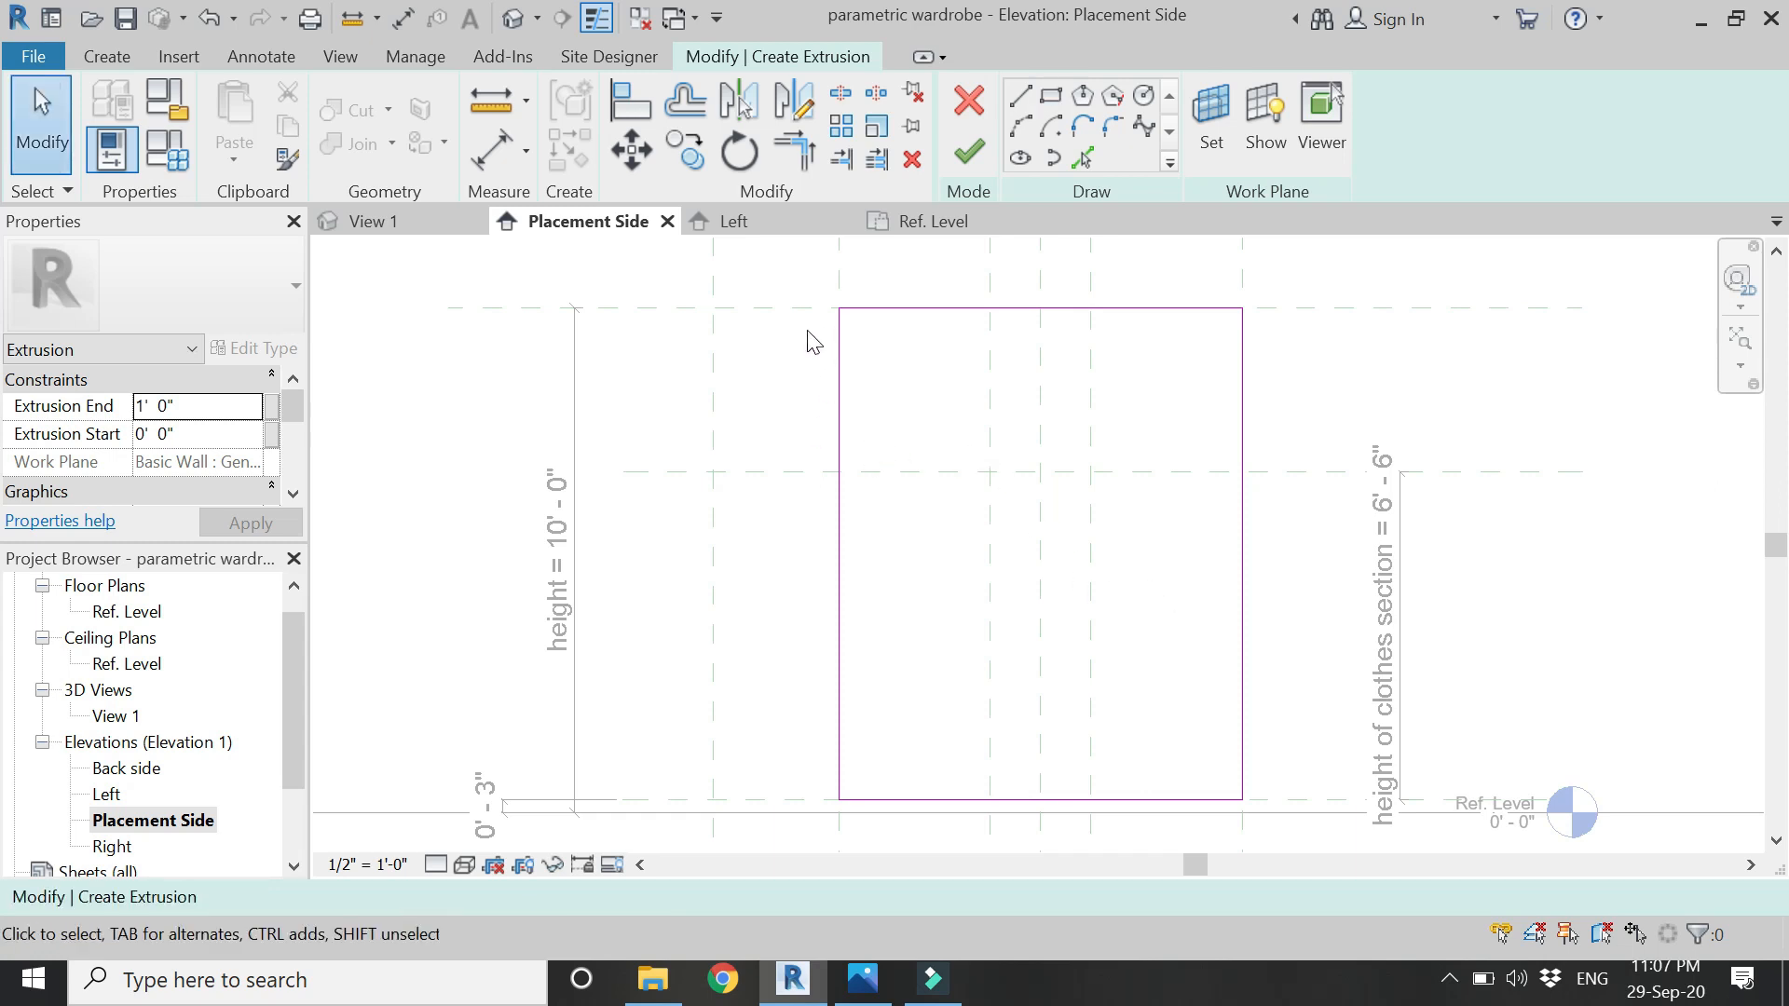
- Open the Ref. Level floor plan and finish the wardrobe extrusion with a depth of 1' 0"
left_click(917, 225)
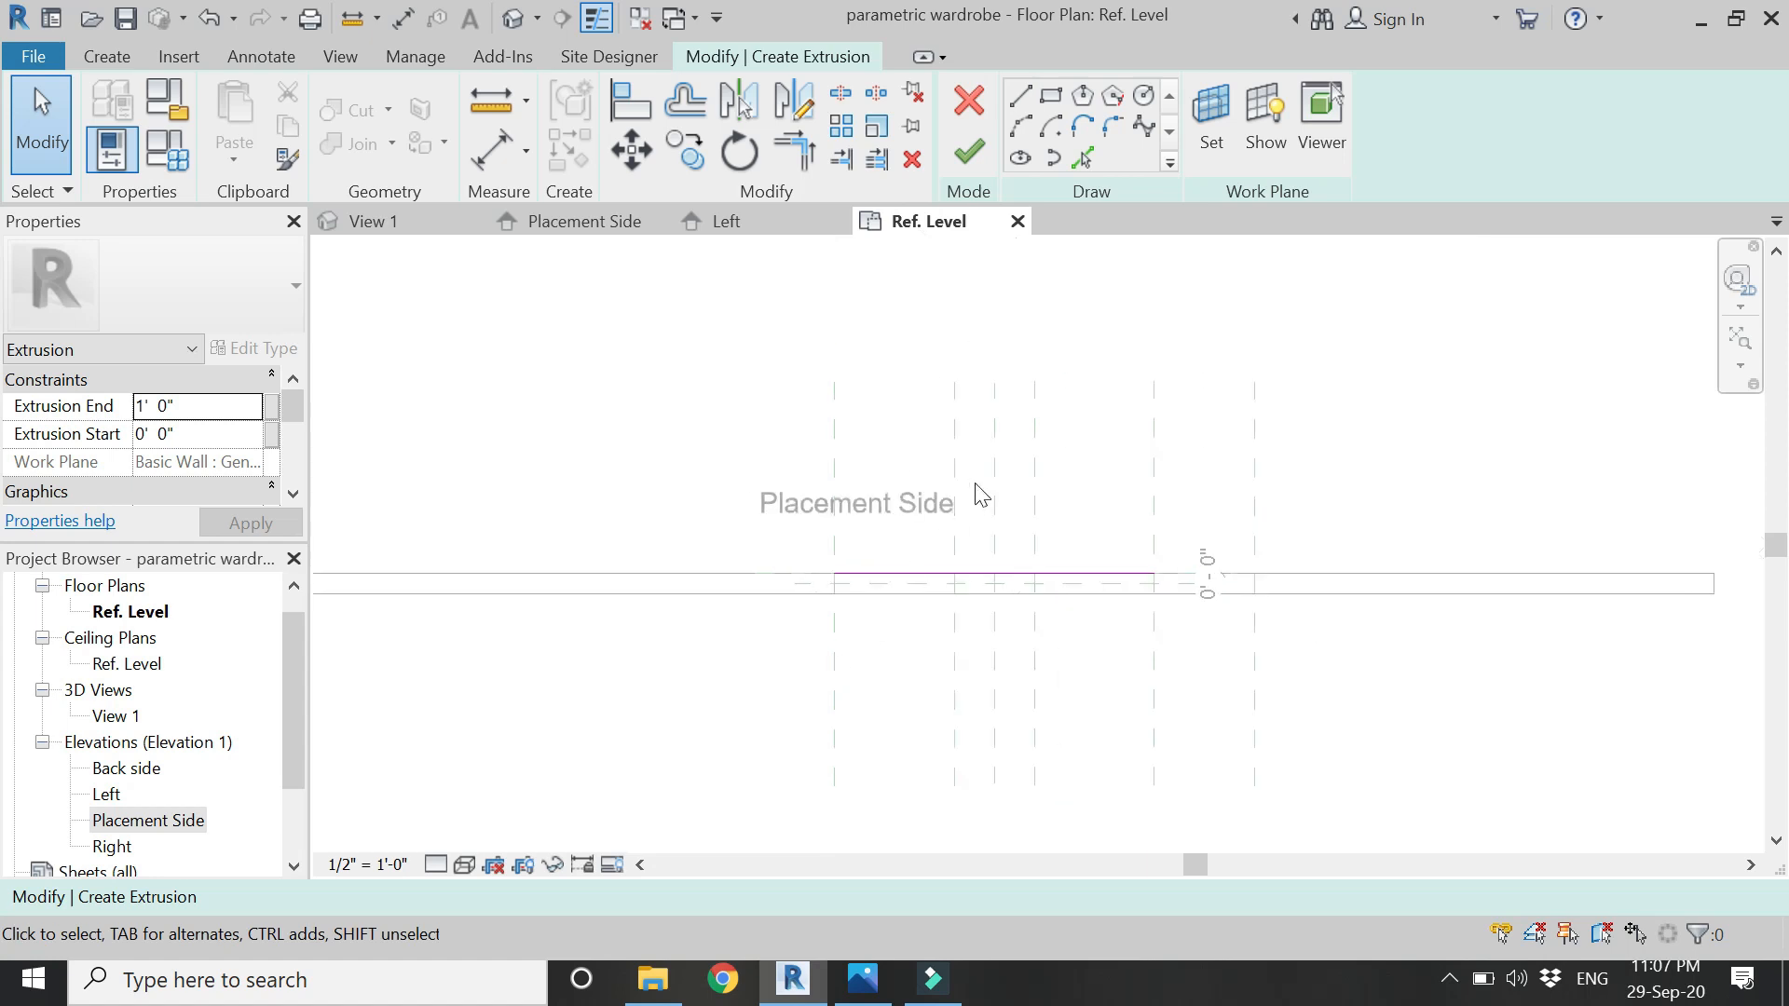
scroll(1015, 446, "up", 1)
left_click(969, 156)
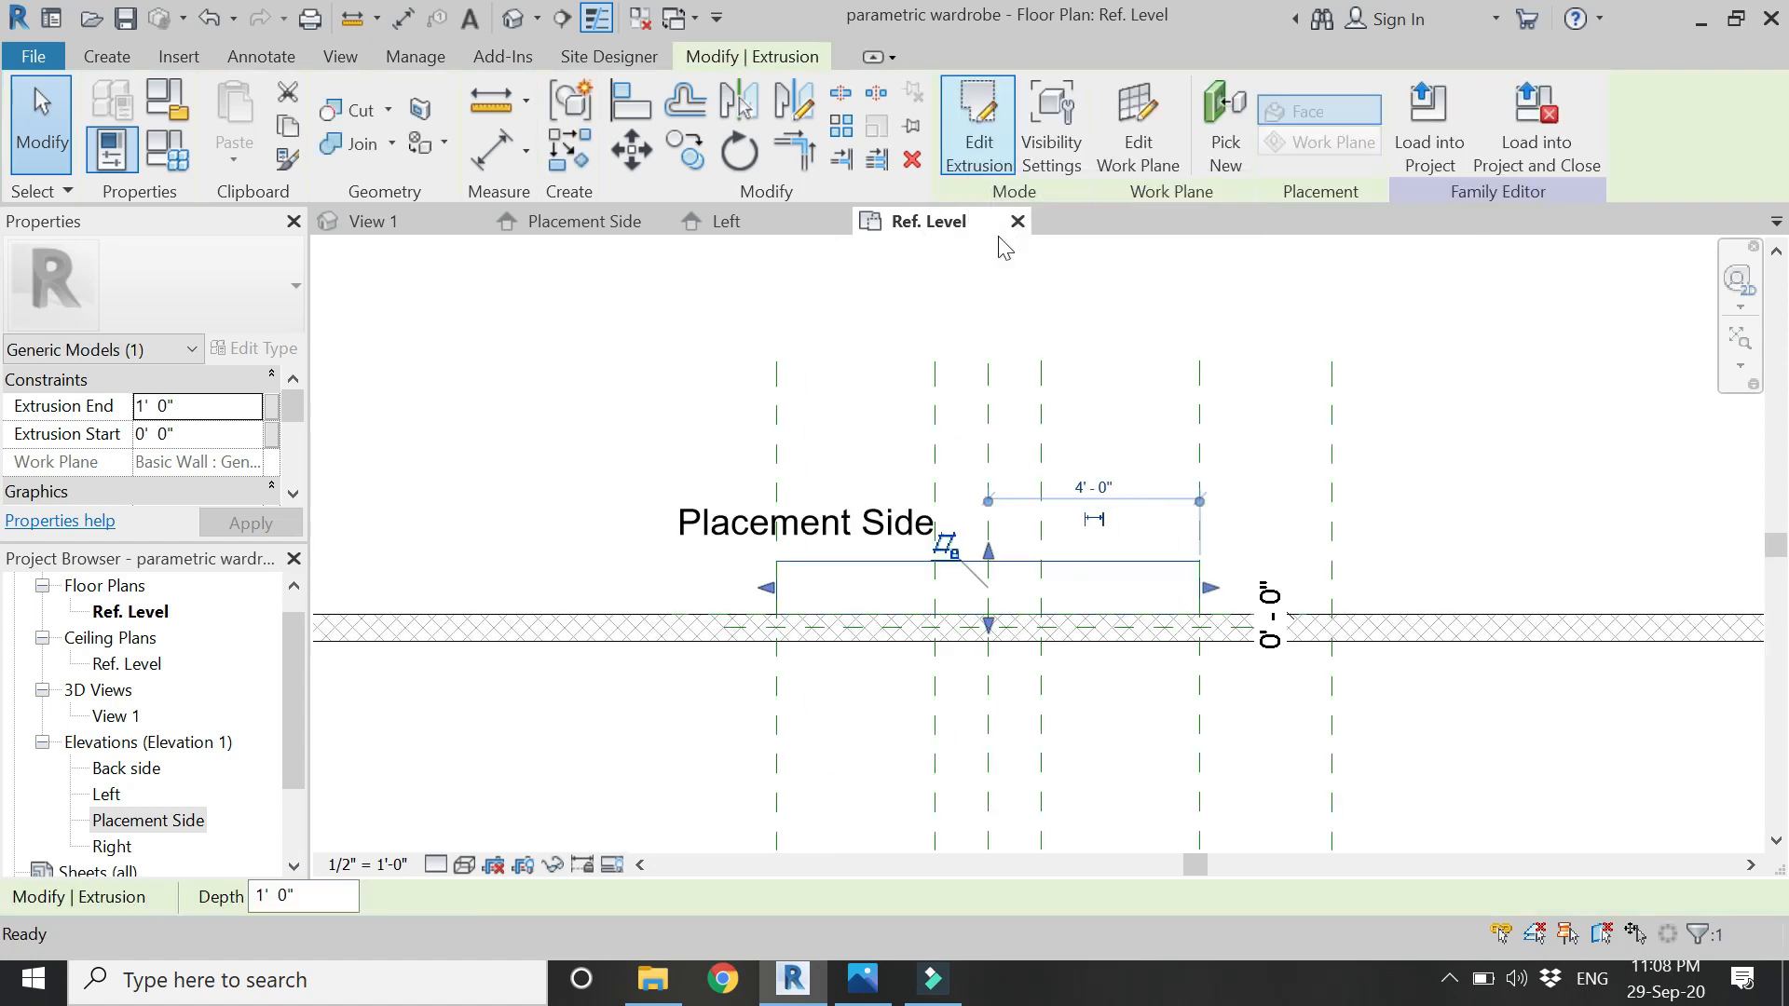
left_click(750, 589)
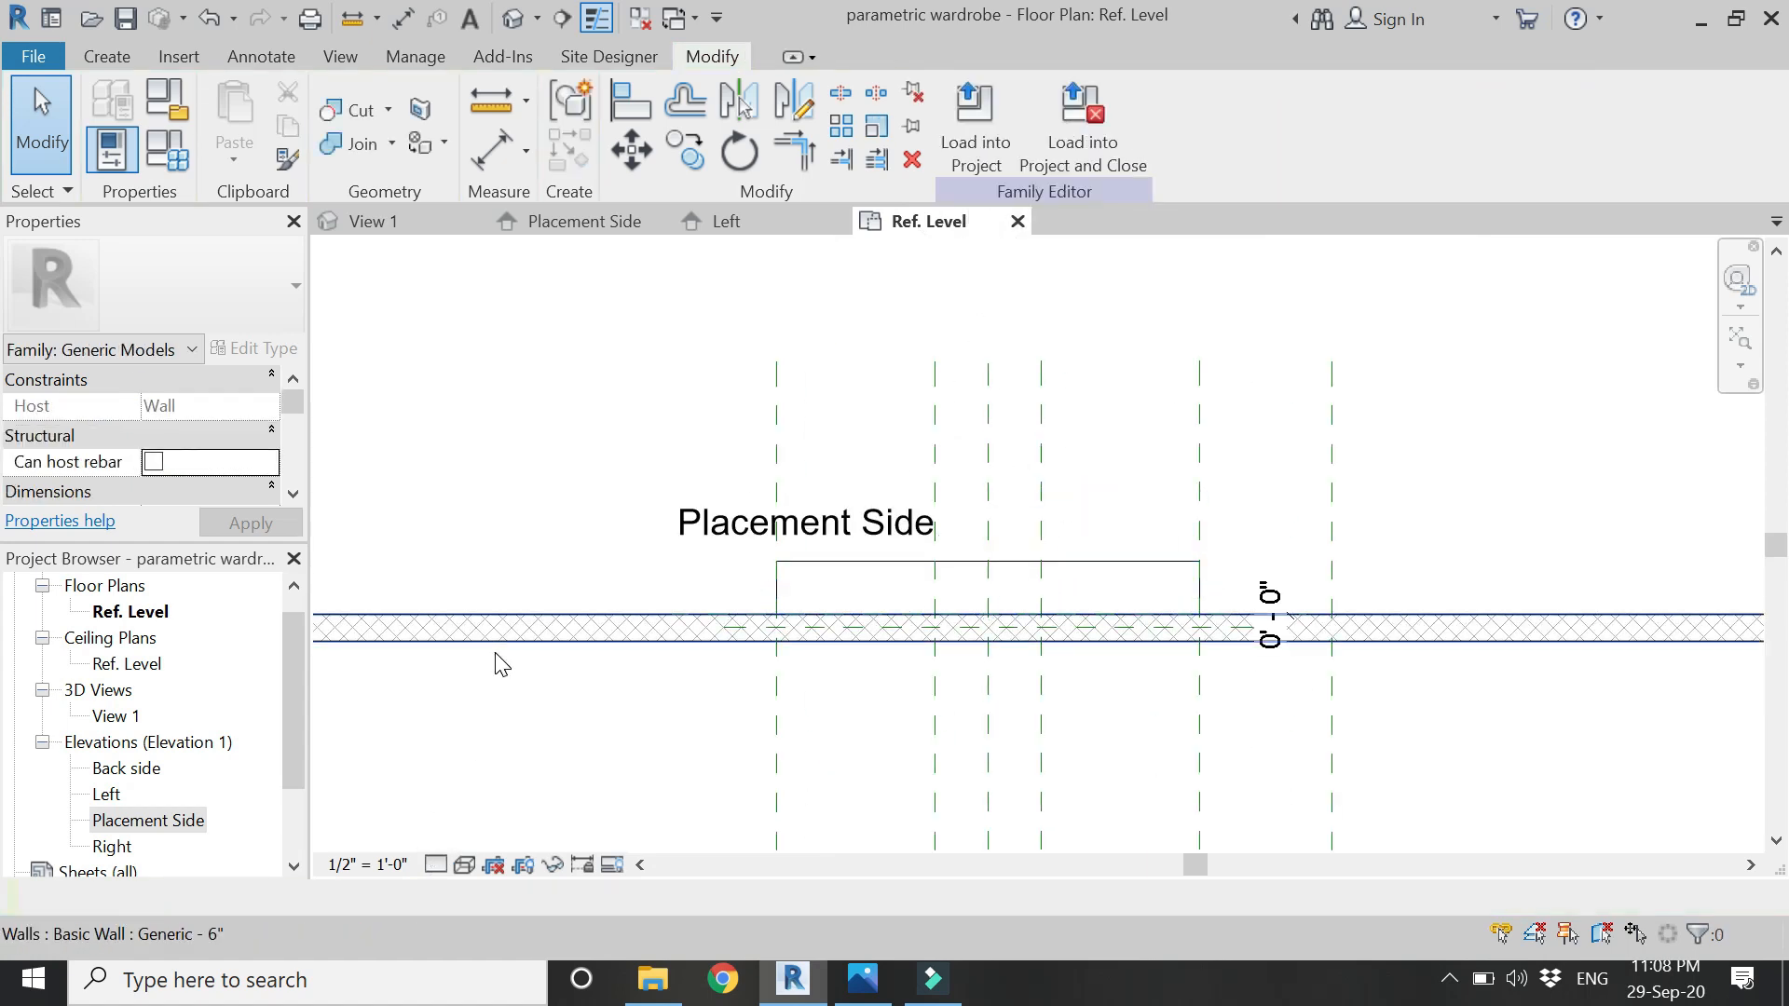
- Move the "Placement Side" text label leftward, clear of the wardrobe extrusion
left_click(736, 539)
left_click_drag(668, 493, 329, 492)
left_click(1279, 568)
- Create a horizontal reference plane offset 2' 0" from the wall face, on the placement side, by picking a line
scroll(1338, 539, "up", 1)
key("r")
key("p")
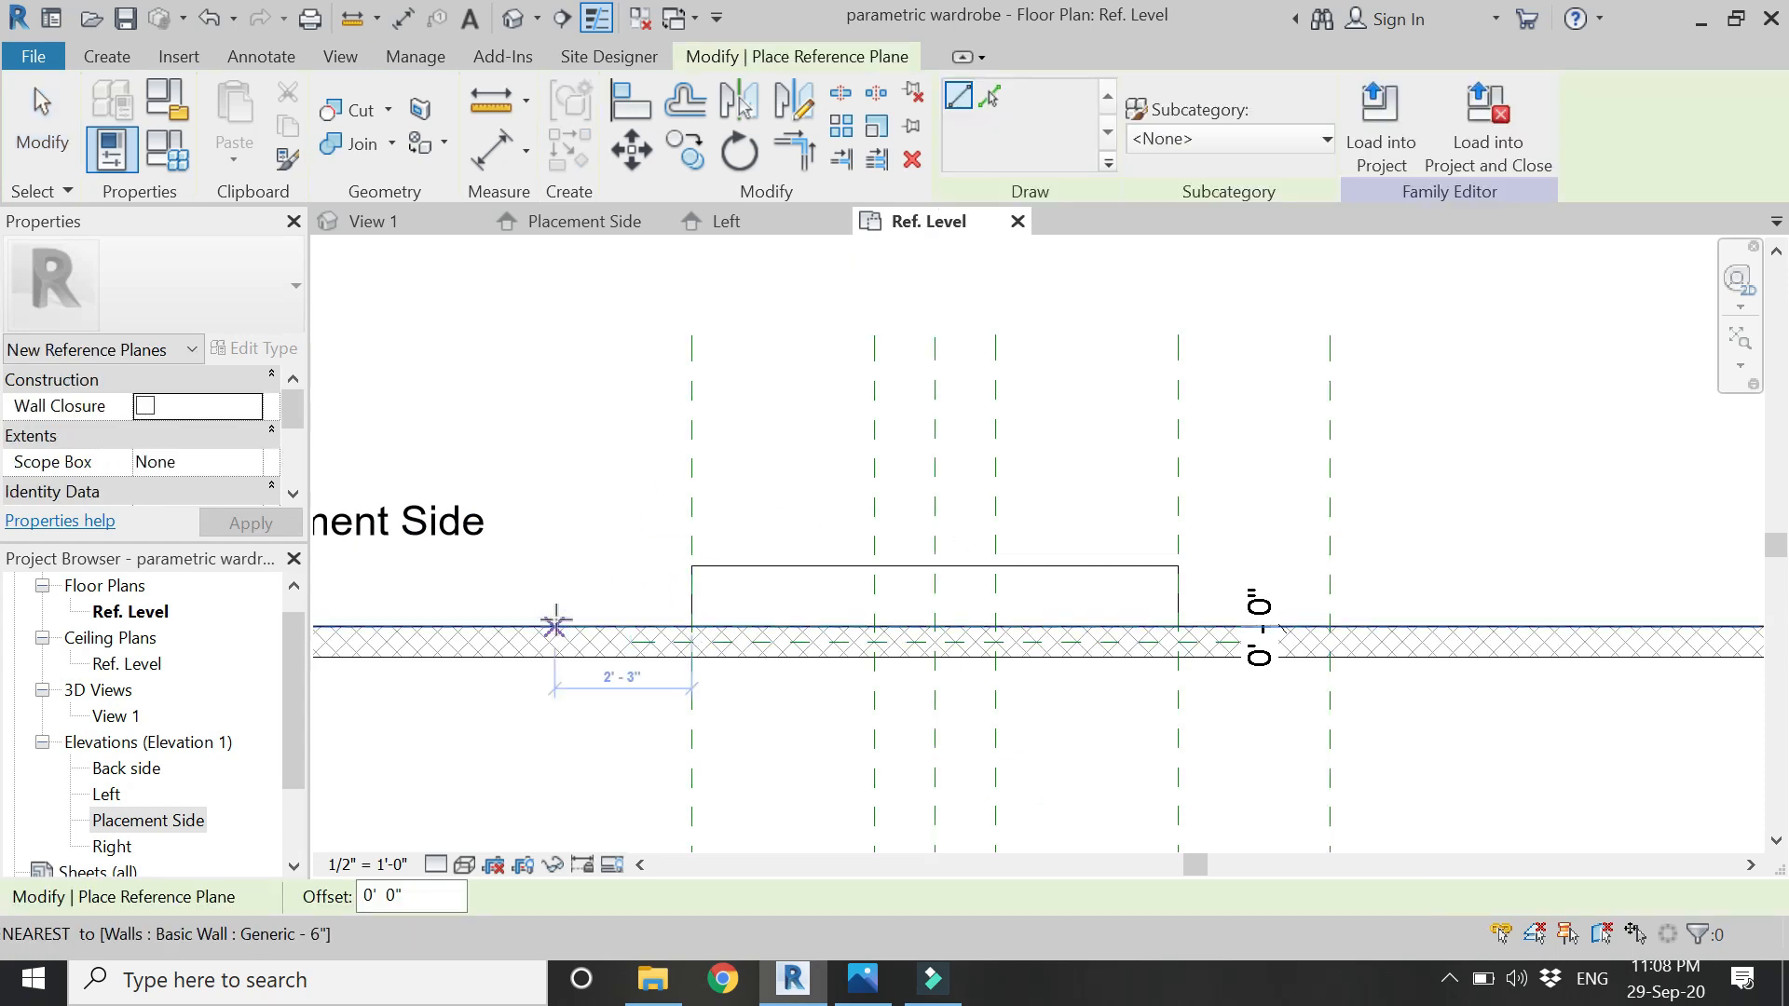
left_click(989, 95)
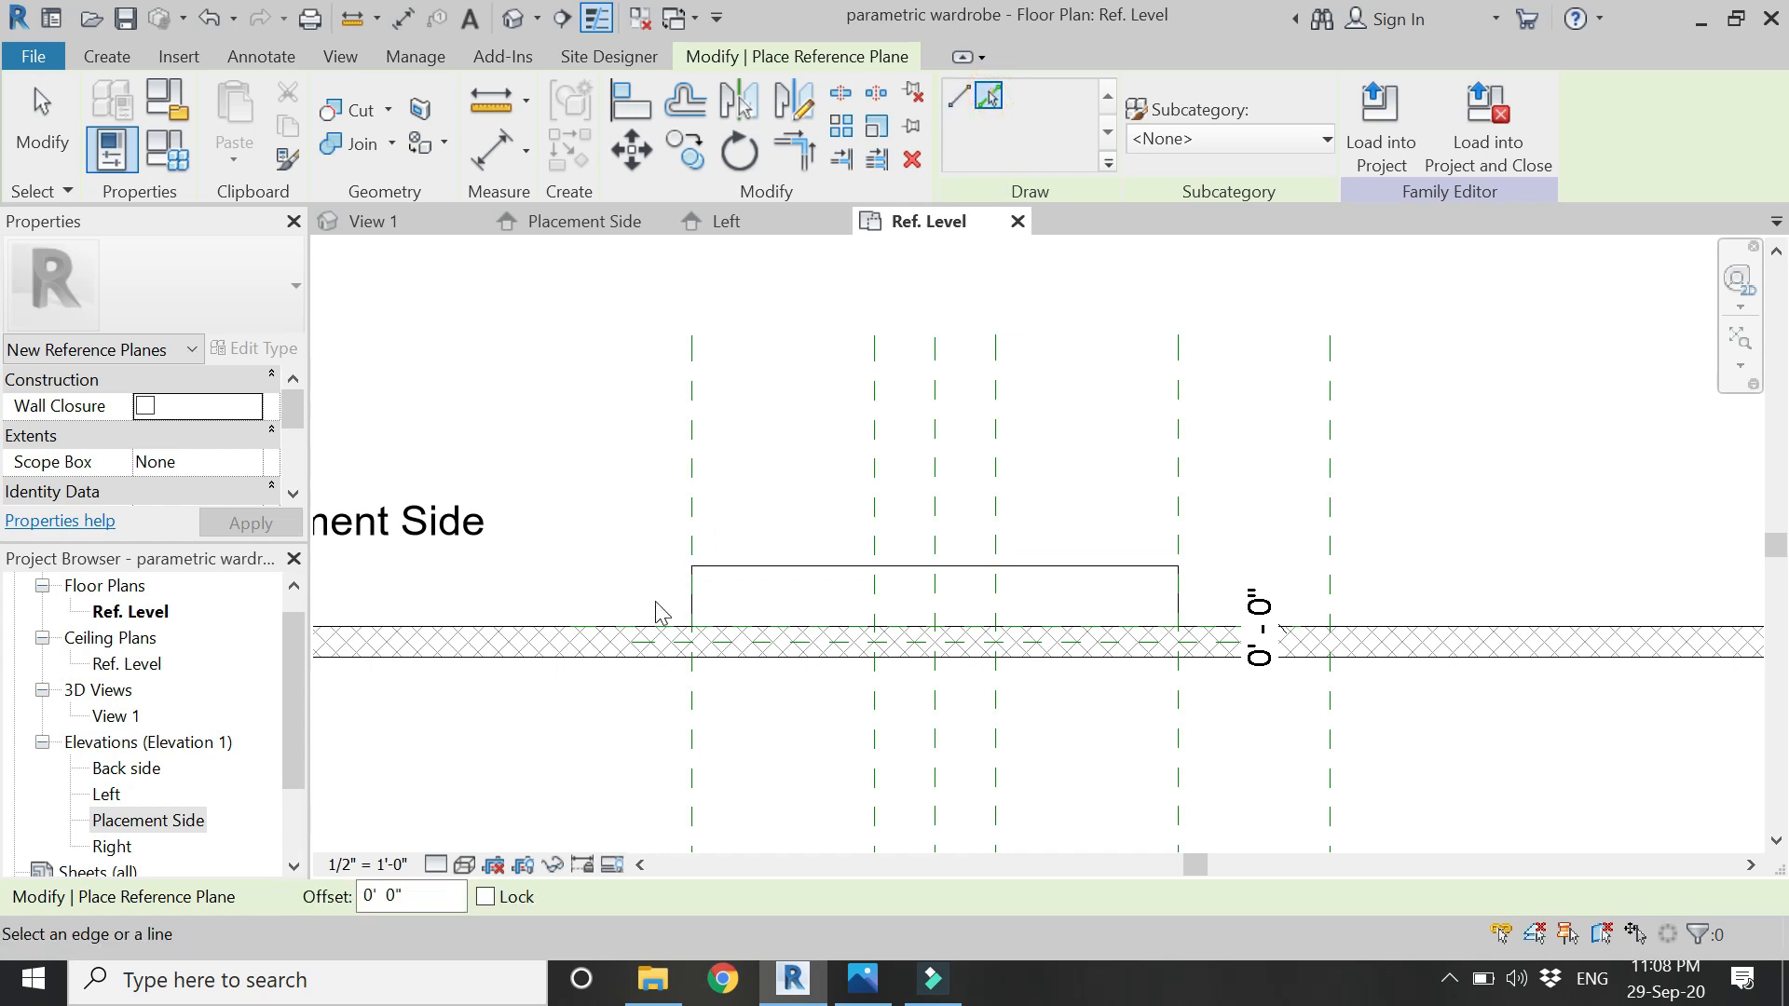
scroll(655, 612, "up", 1)
left_click(432, 894)
left_click_drag(433, 894, 250, 902)
type("2")
key("Return")
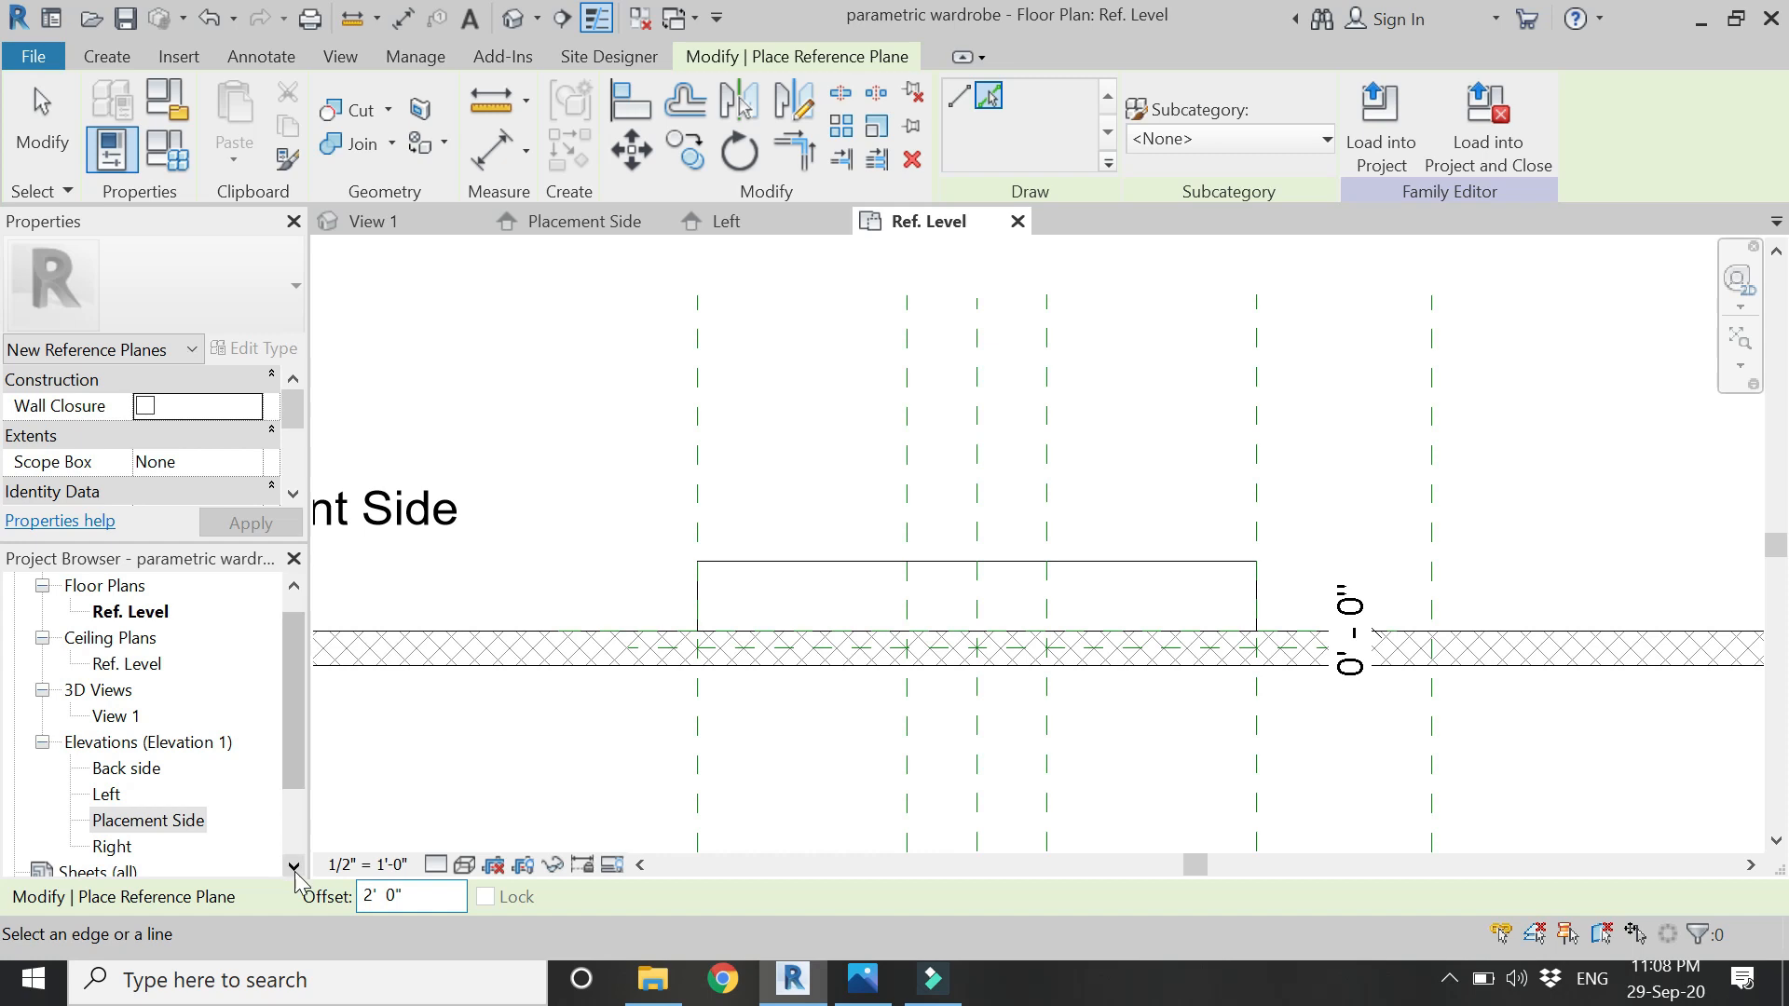
left_click(663, 641)
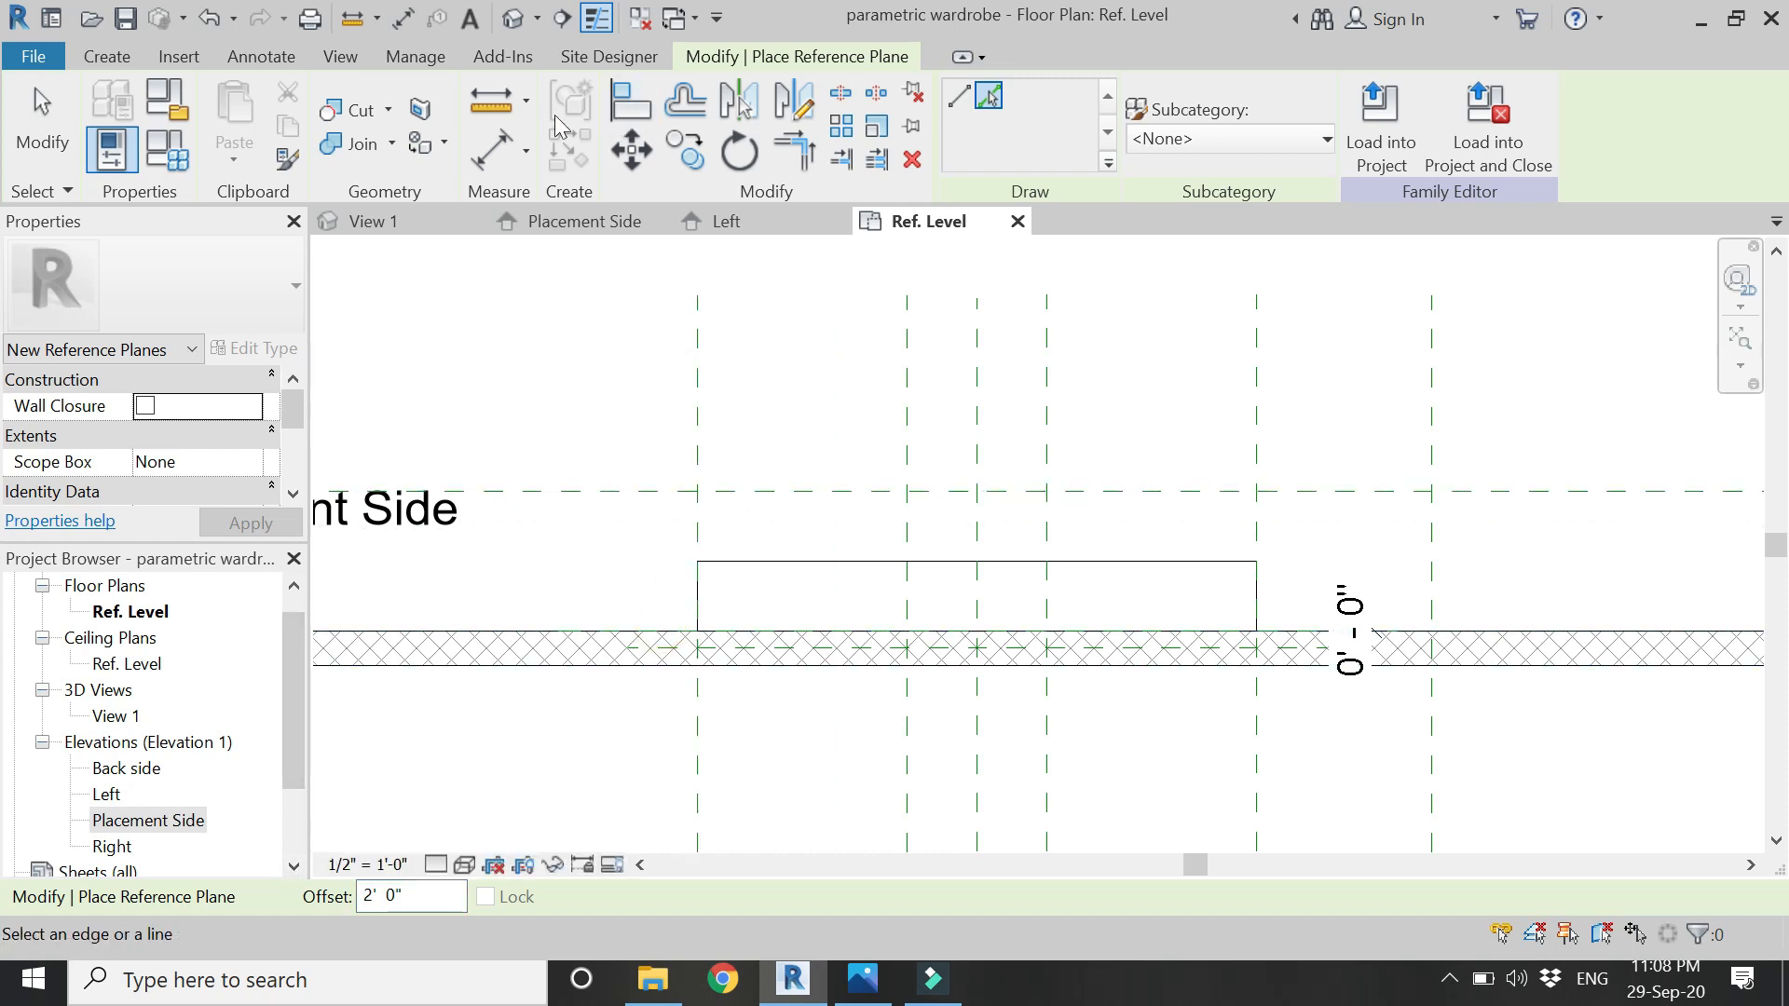
- Dimension the distance between the wall face and the new horizontal plane, placed beside the wardrobe extrusion
left_click(491, 149)
left_click(662, 490)
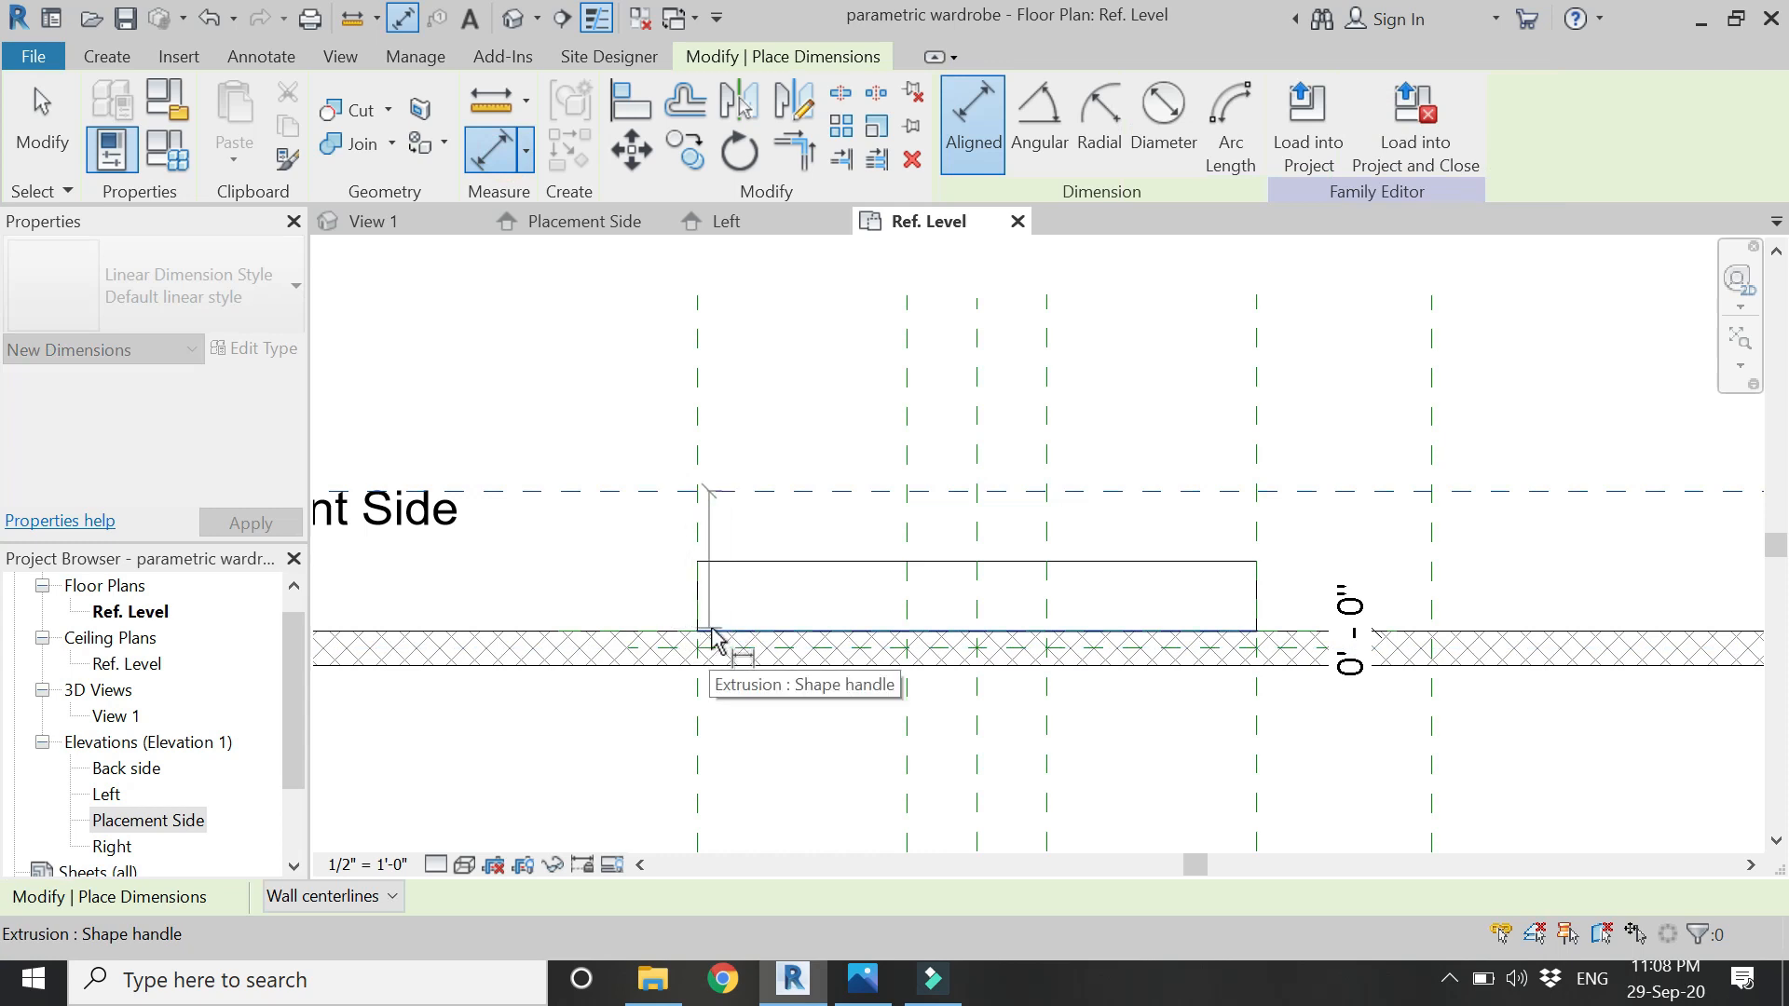
left_click(715, 629)
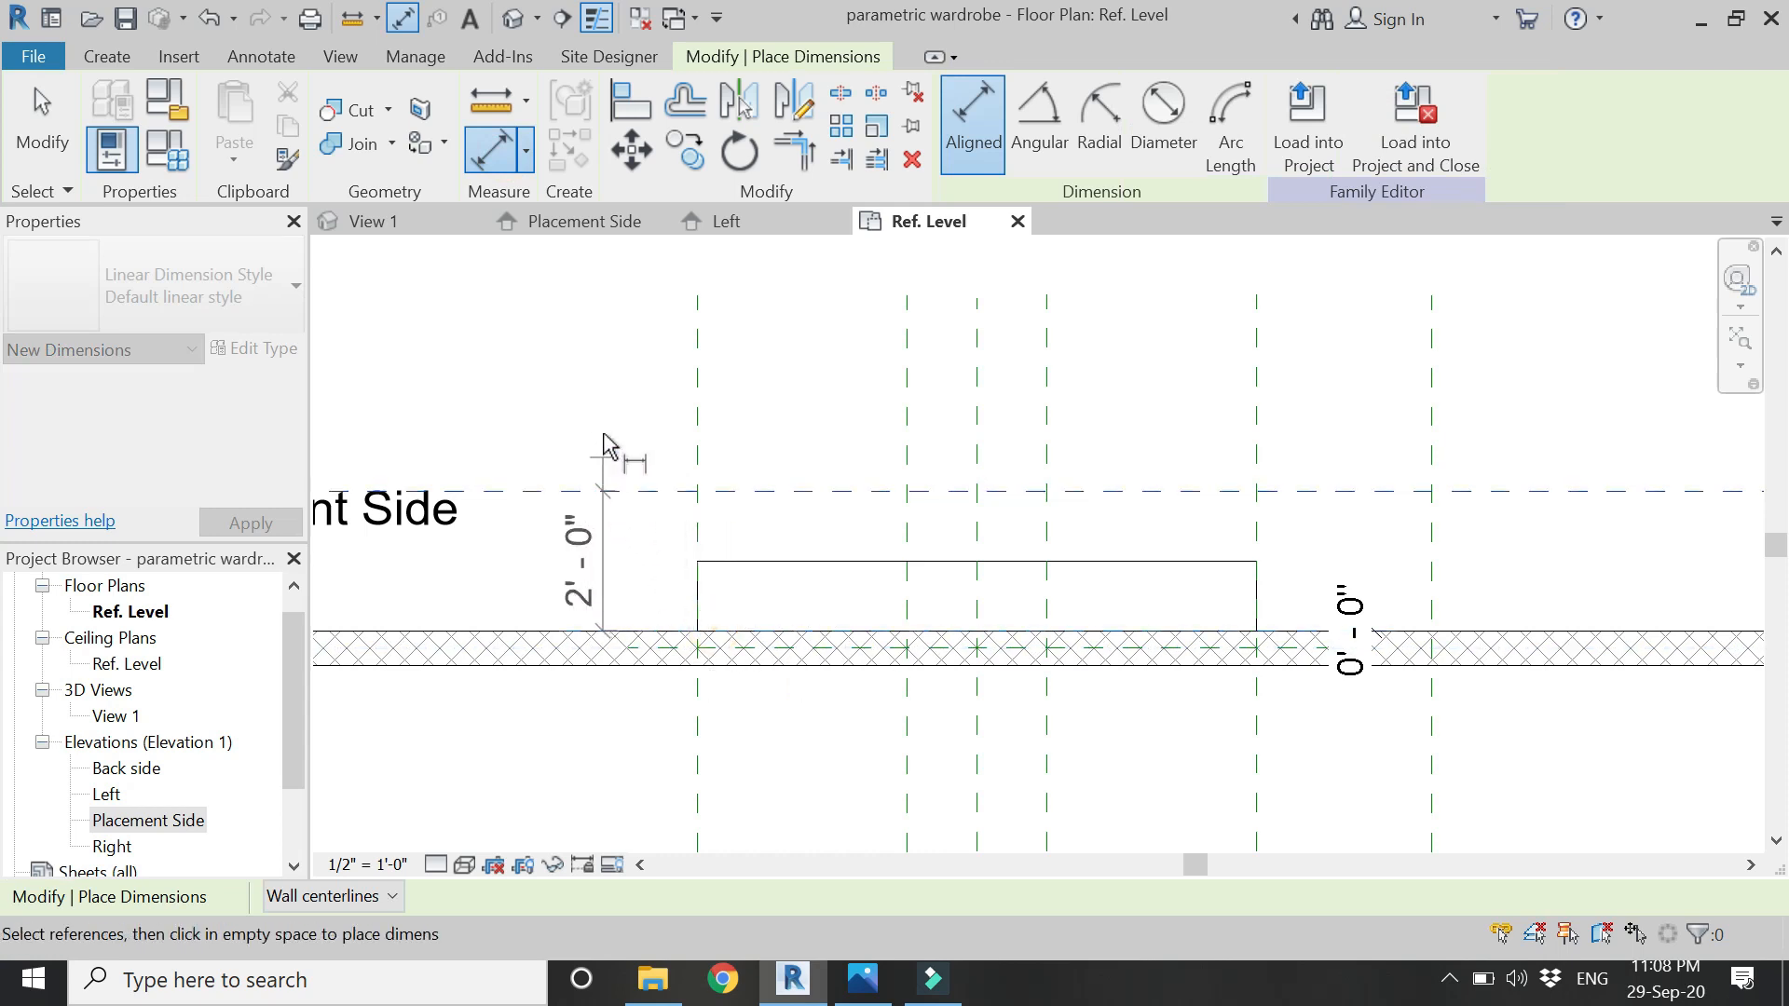
left_click(601, 405)
key("Escape")
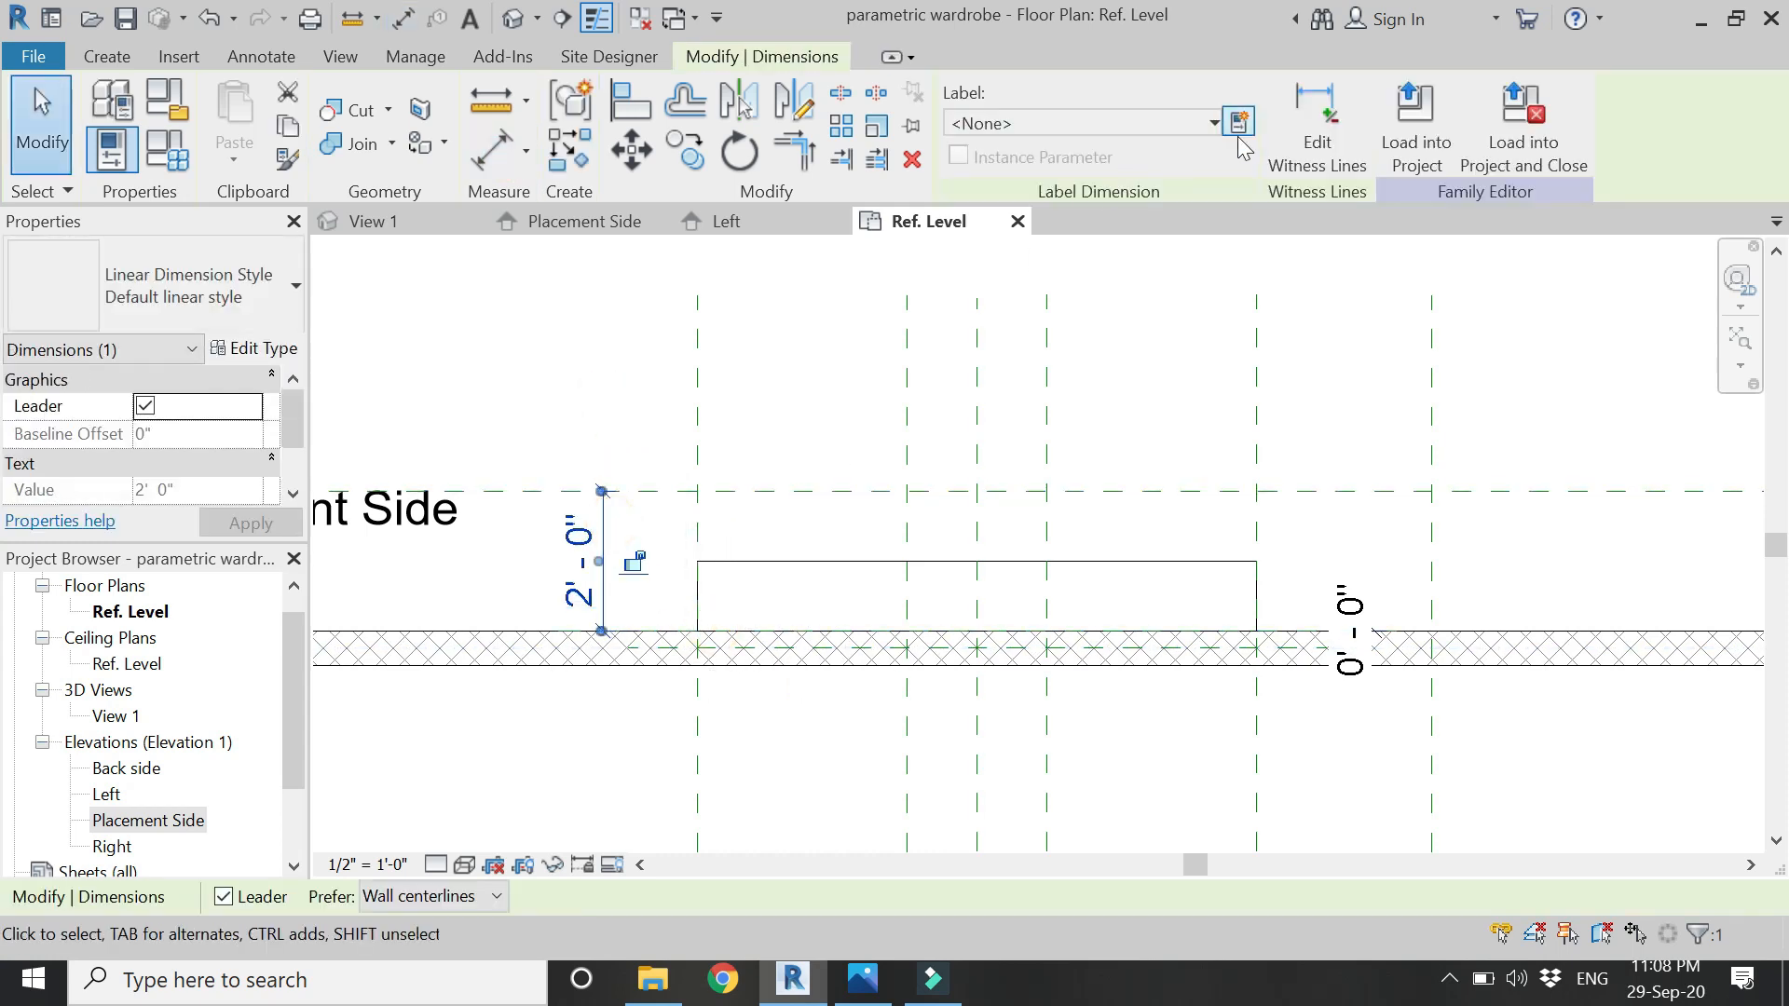
- Label the selected dimension with a new type parameter named "depth"
left_click(1239, 129)
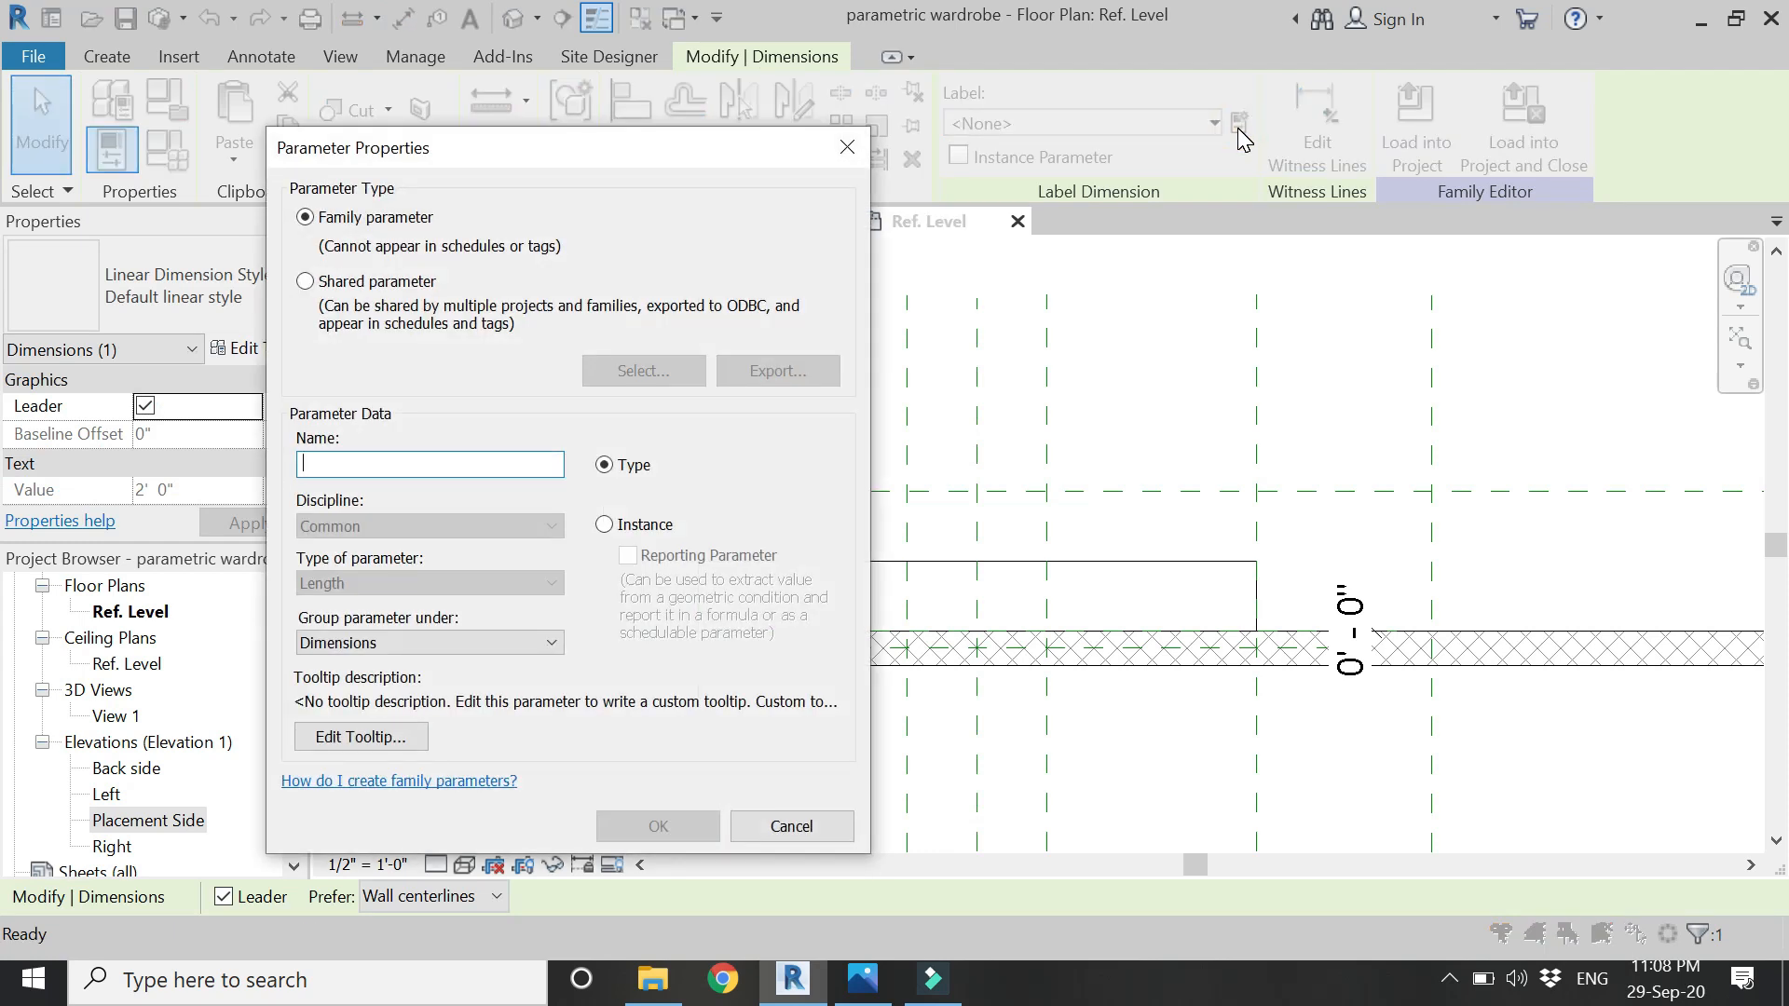
type("depth")
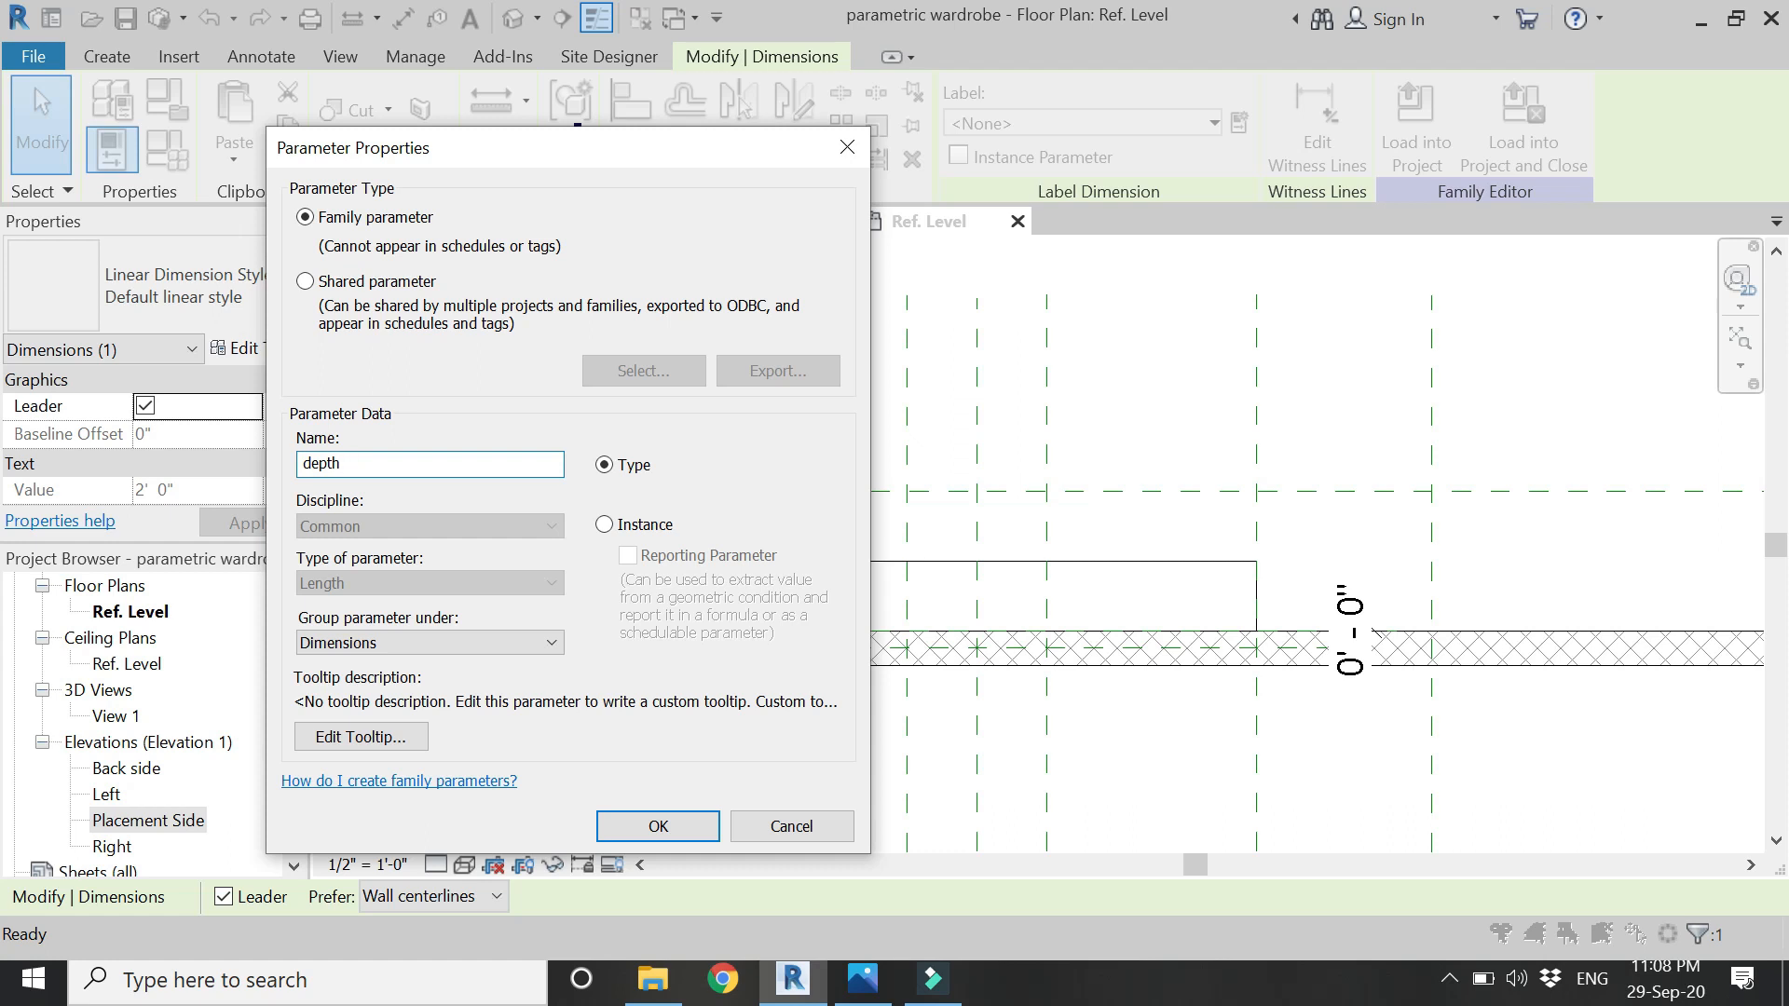
left_click(673, 826)
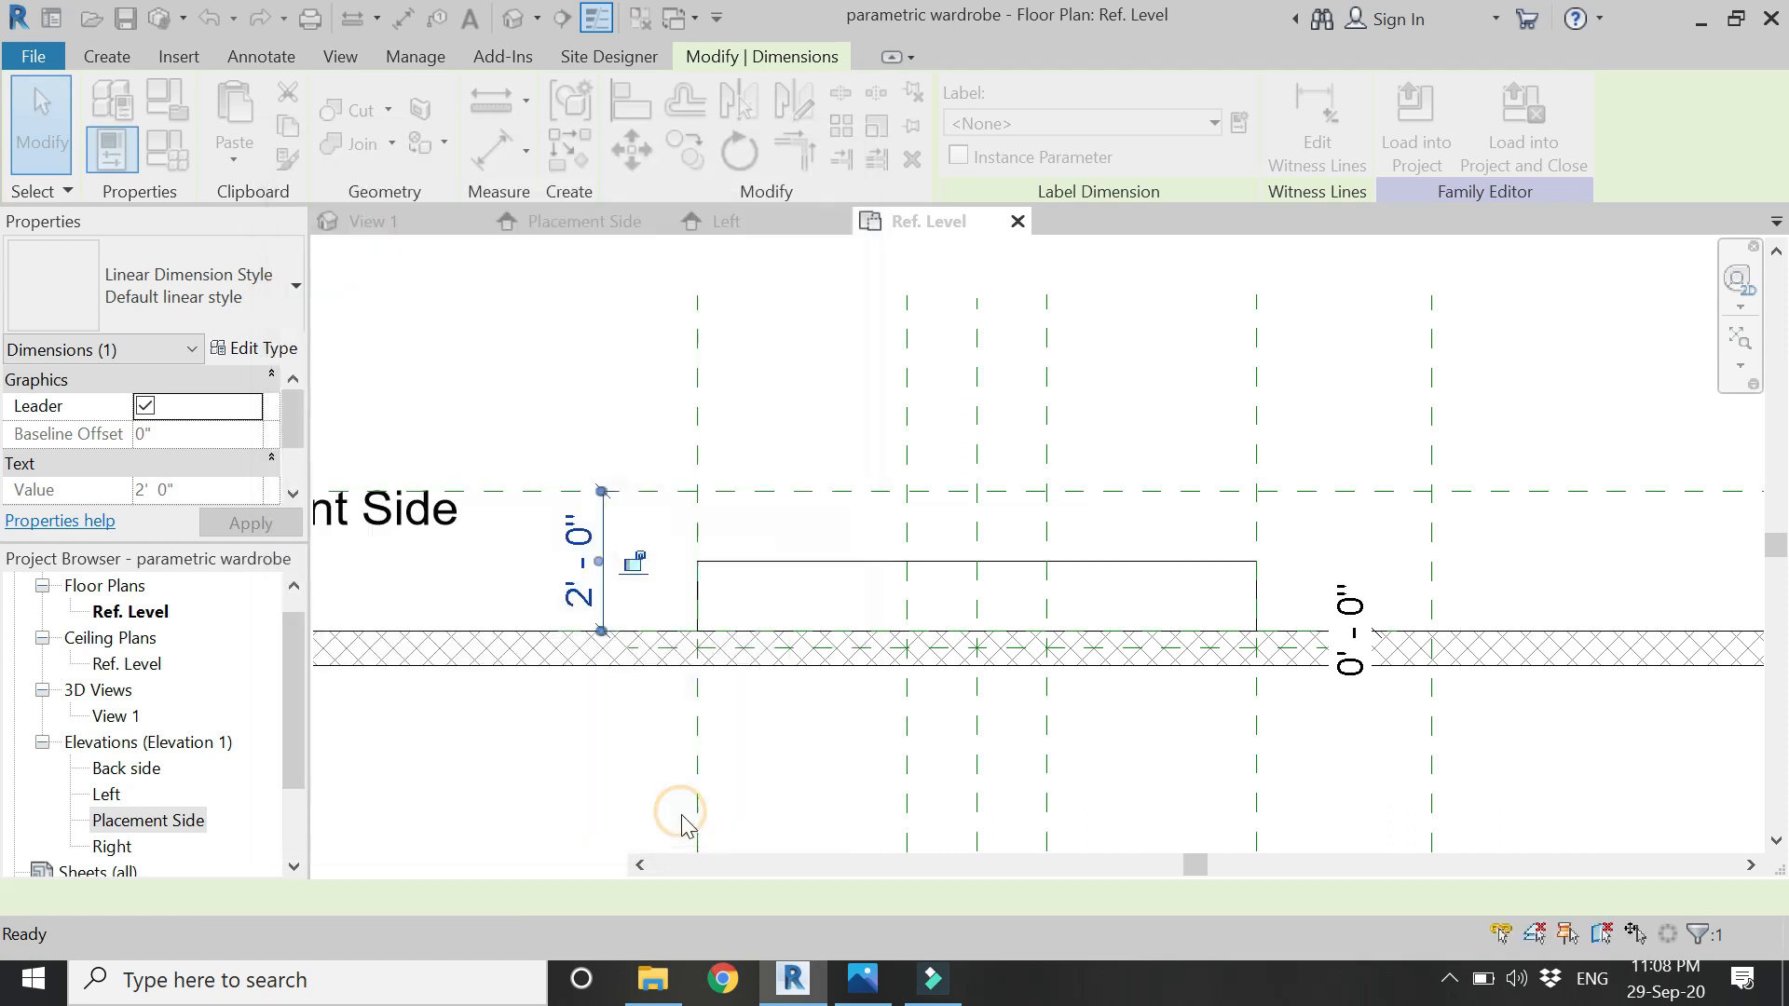
key("Escape")
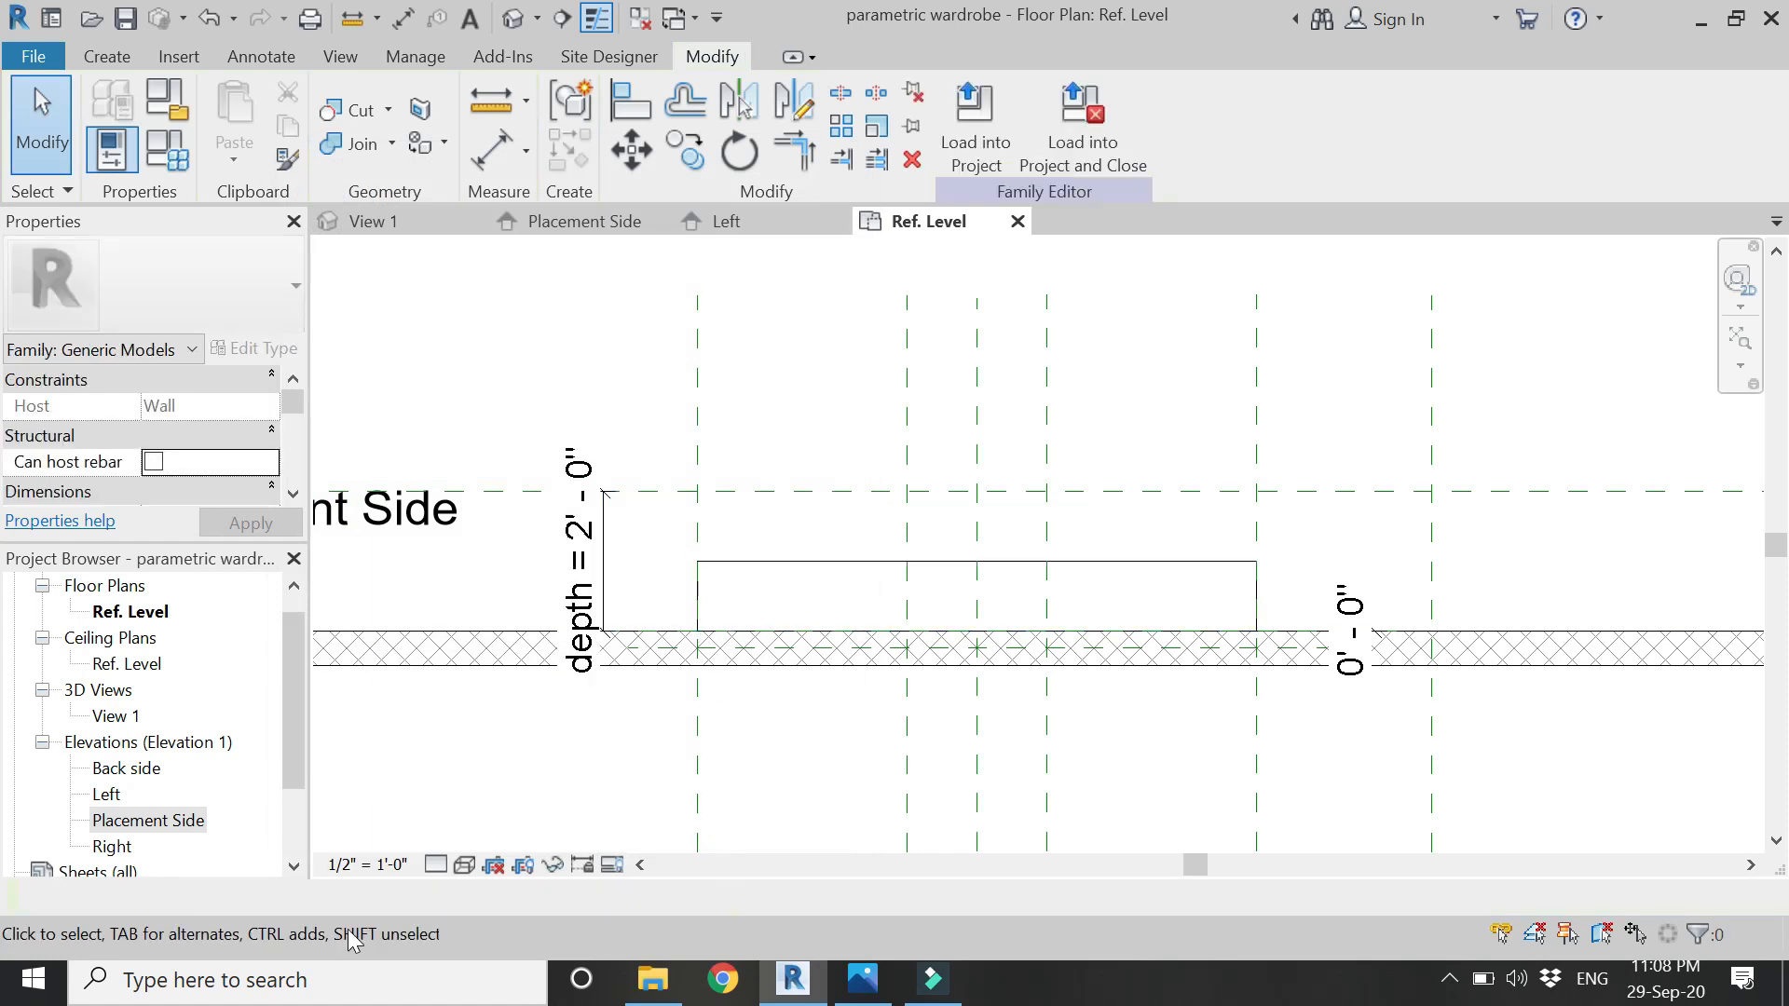
- Set the Ref. Level plan's view scale to 1 1/2" = 1'-0"
left_click(359, 865)
left_click(349, 142)
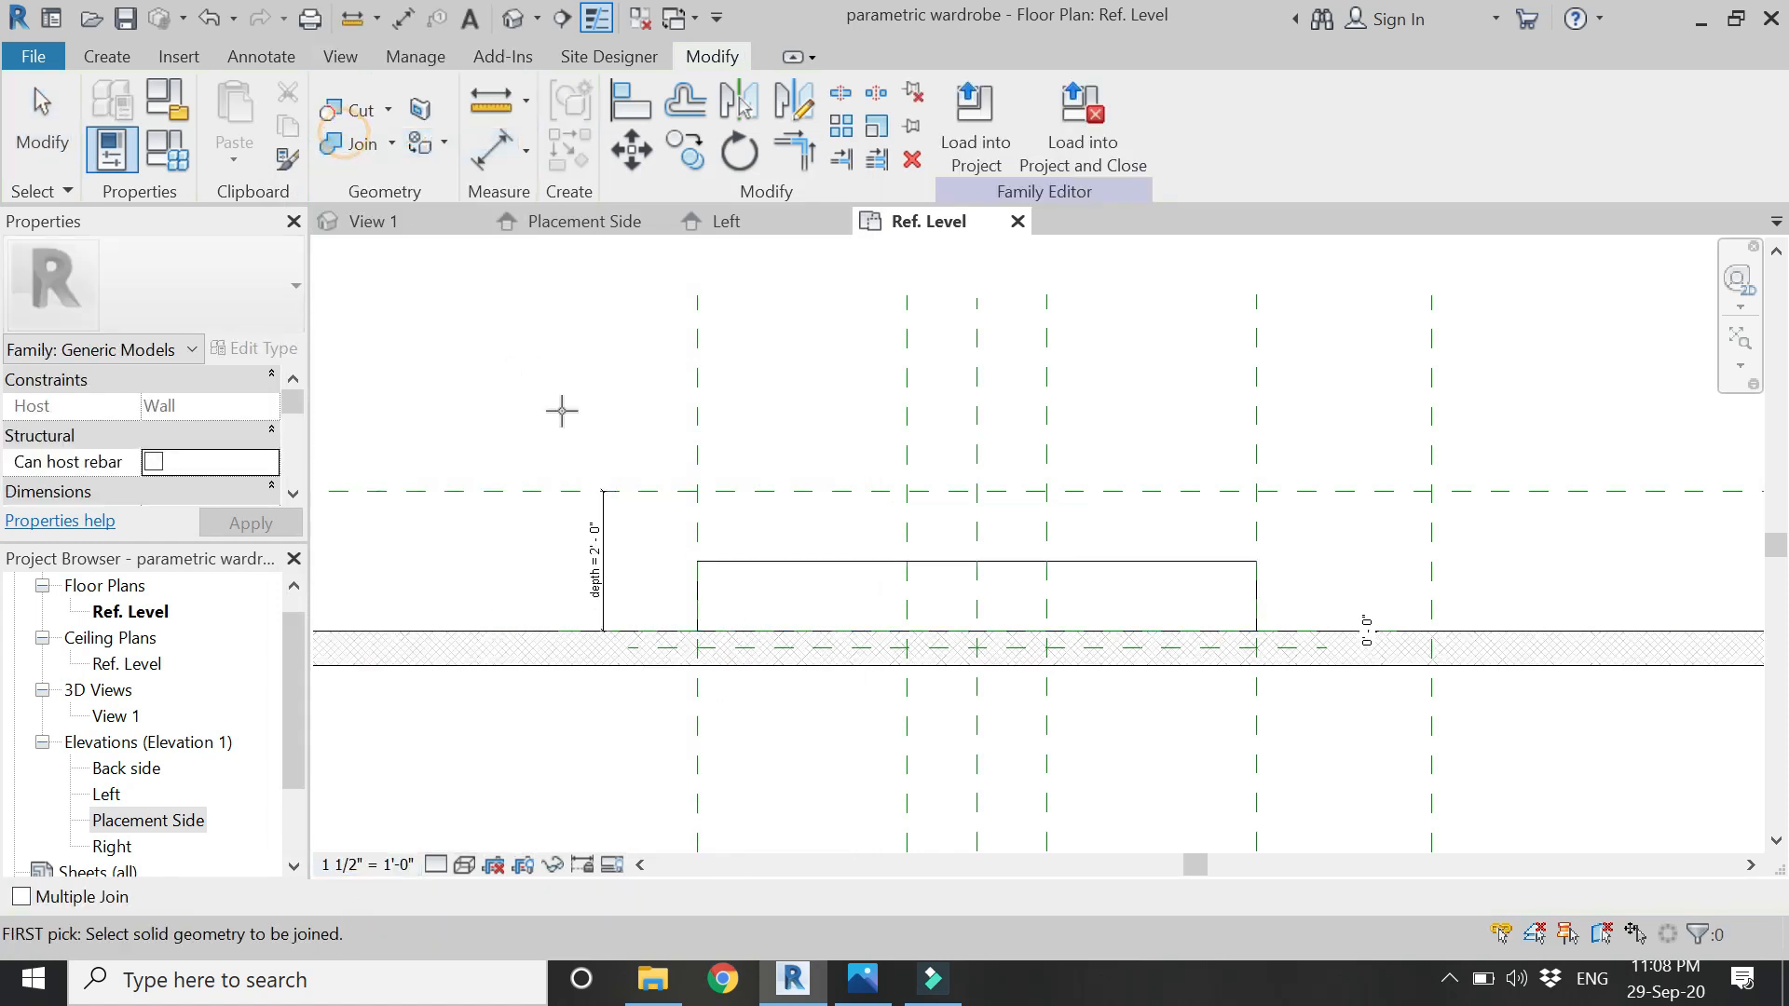
- Create a horizontal reference plane offset 0' 1" from the depth plane, toward the wall, by picking a line
key("r")
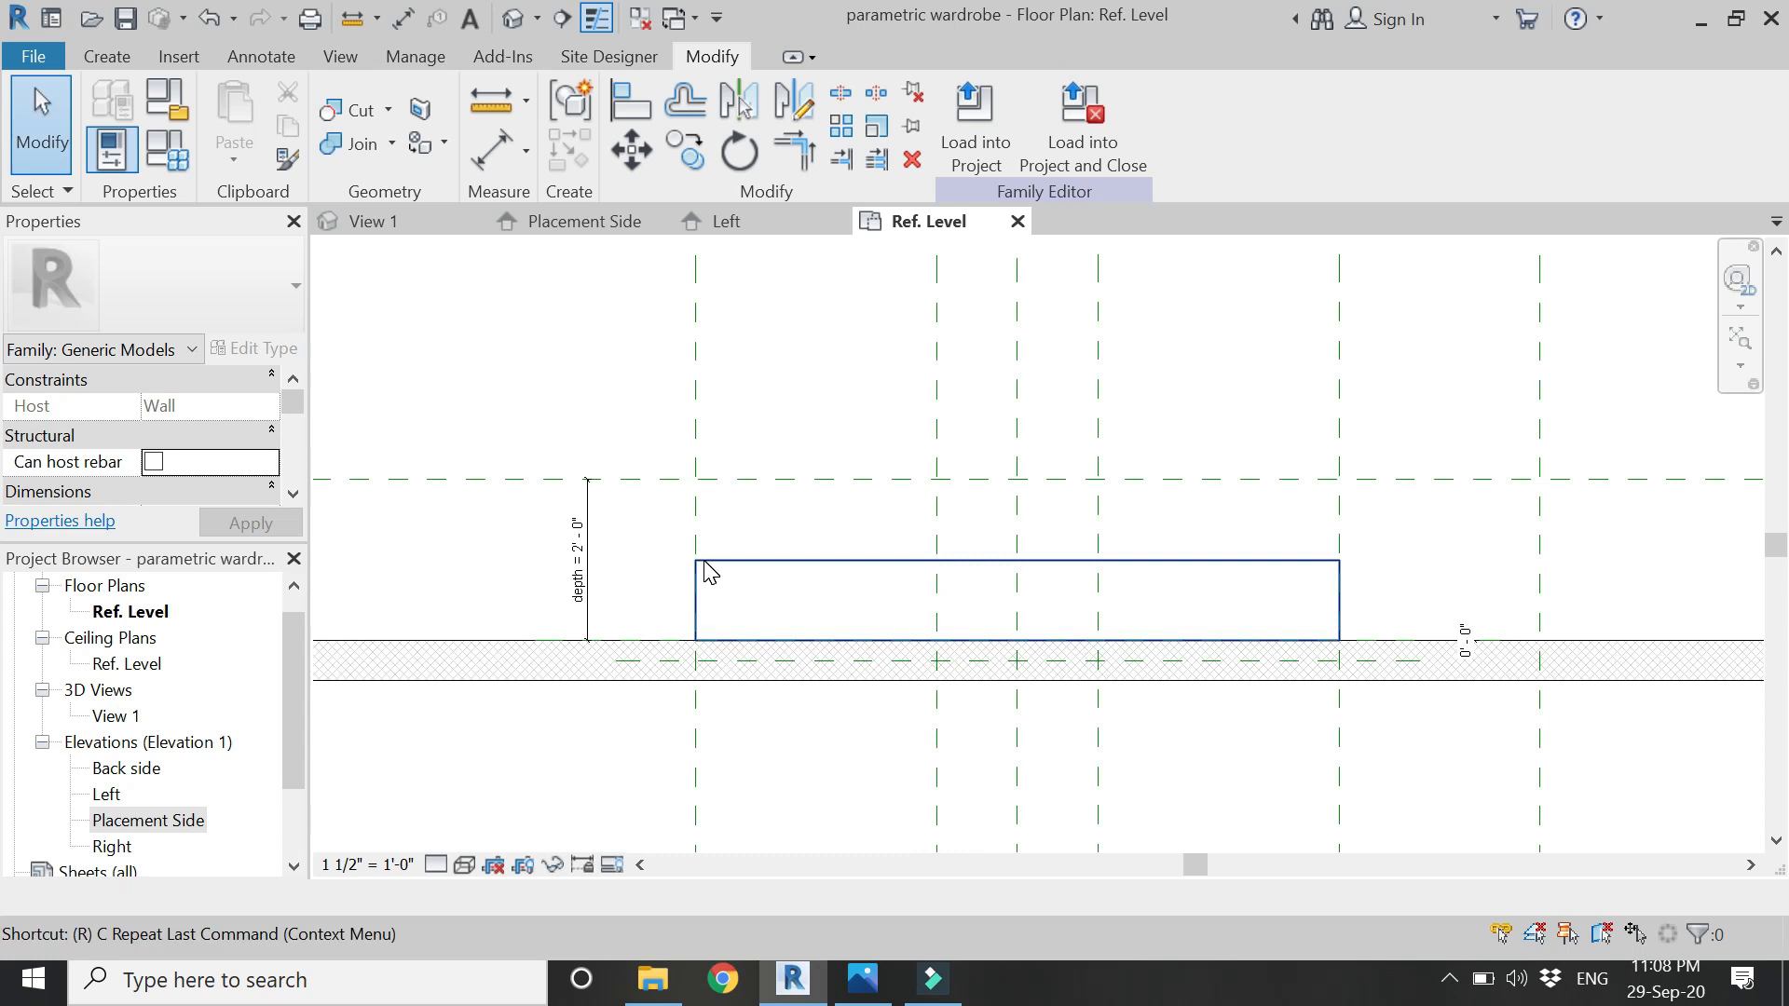
key("p")
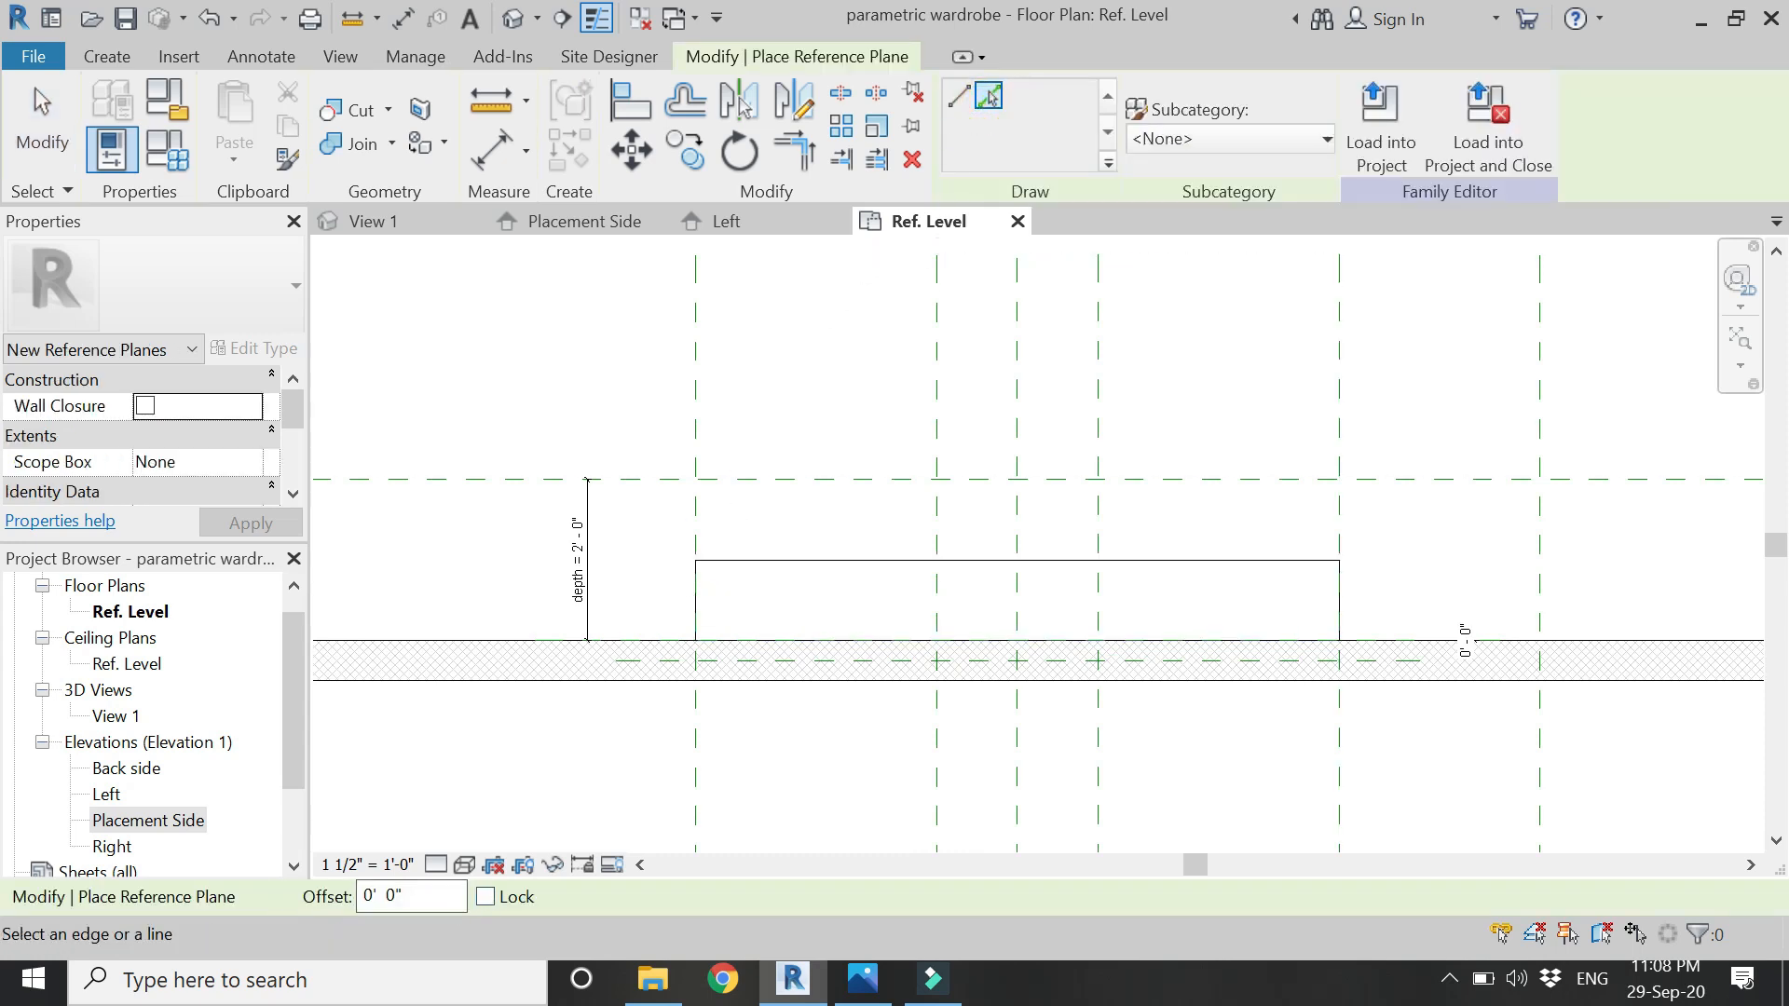
left_click(436, 897)
type("1'")
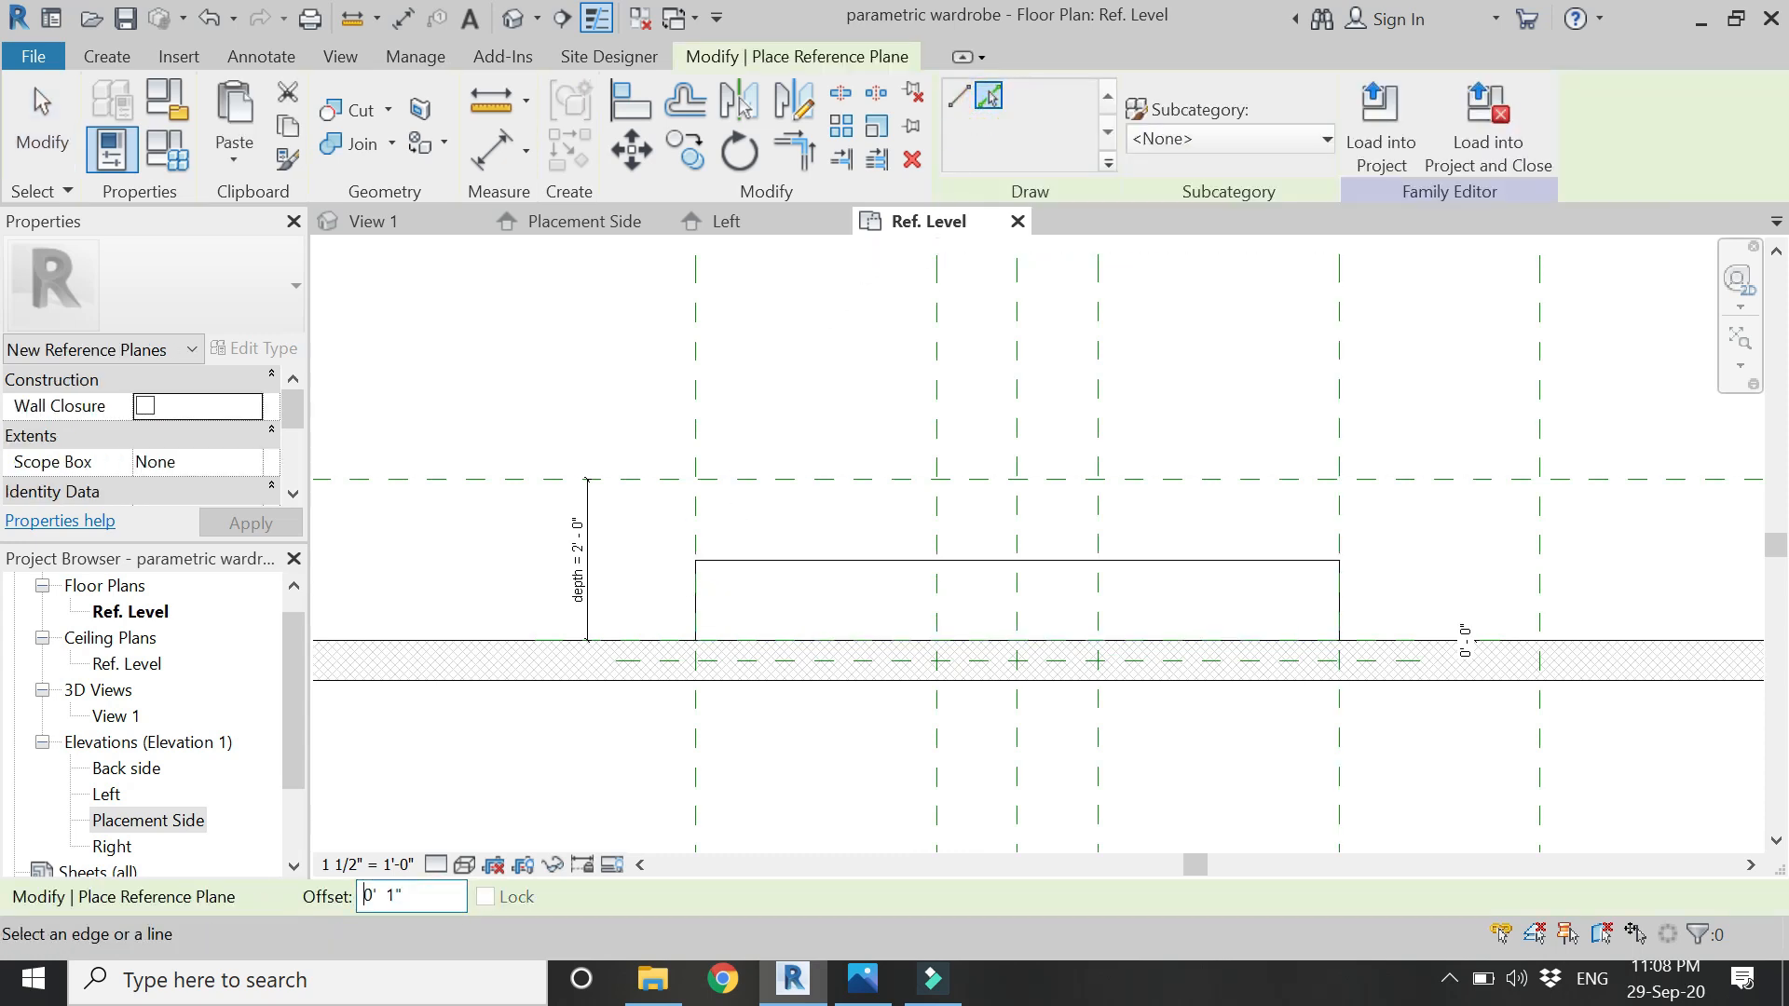
left_click(679, 481)
- Dimension the gap between the depth plane and the parallel plane just inside it, and lock the dimension
scroll(643, 491, "up", 5)
key("d")
key("i")
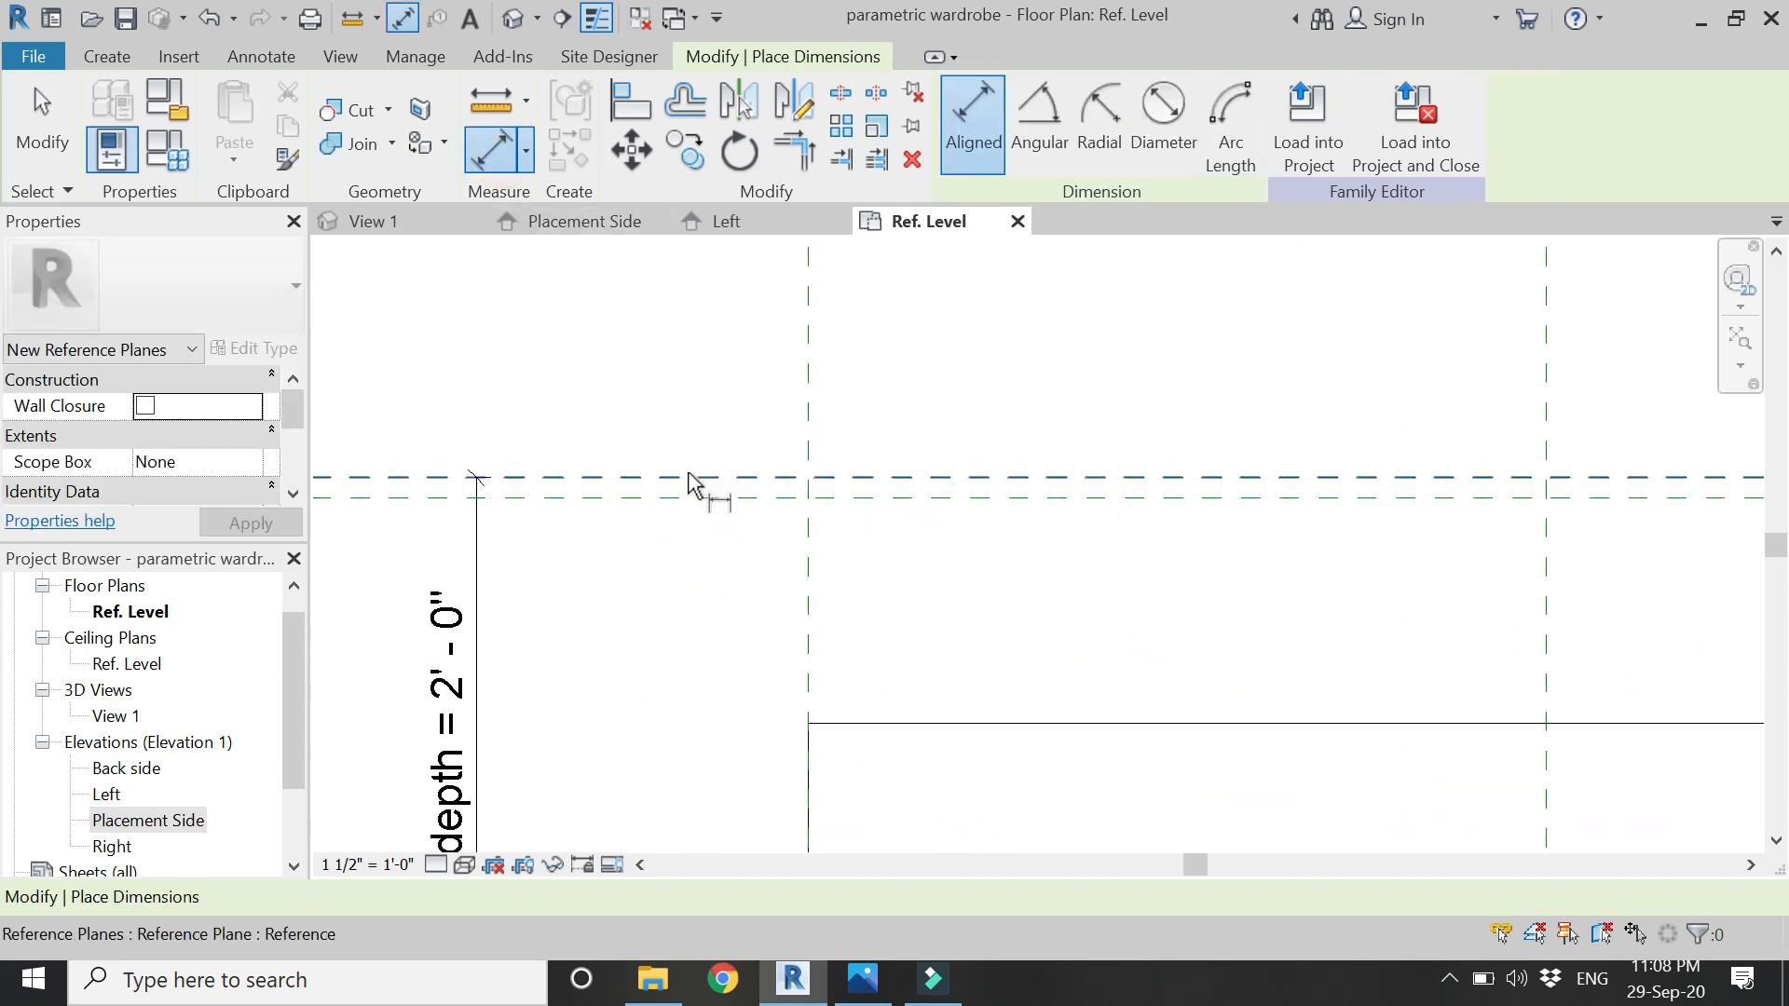
left_click(689, 479)
left_click(699, 499)
left_click(648, 466)
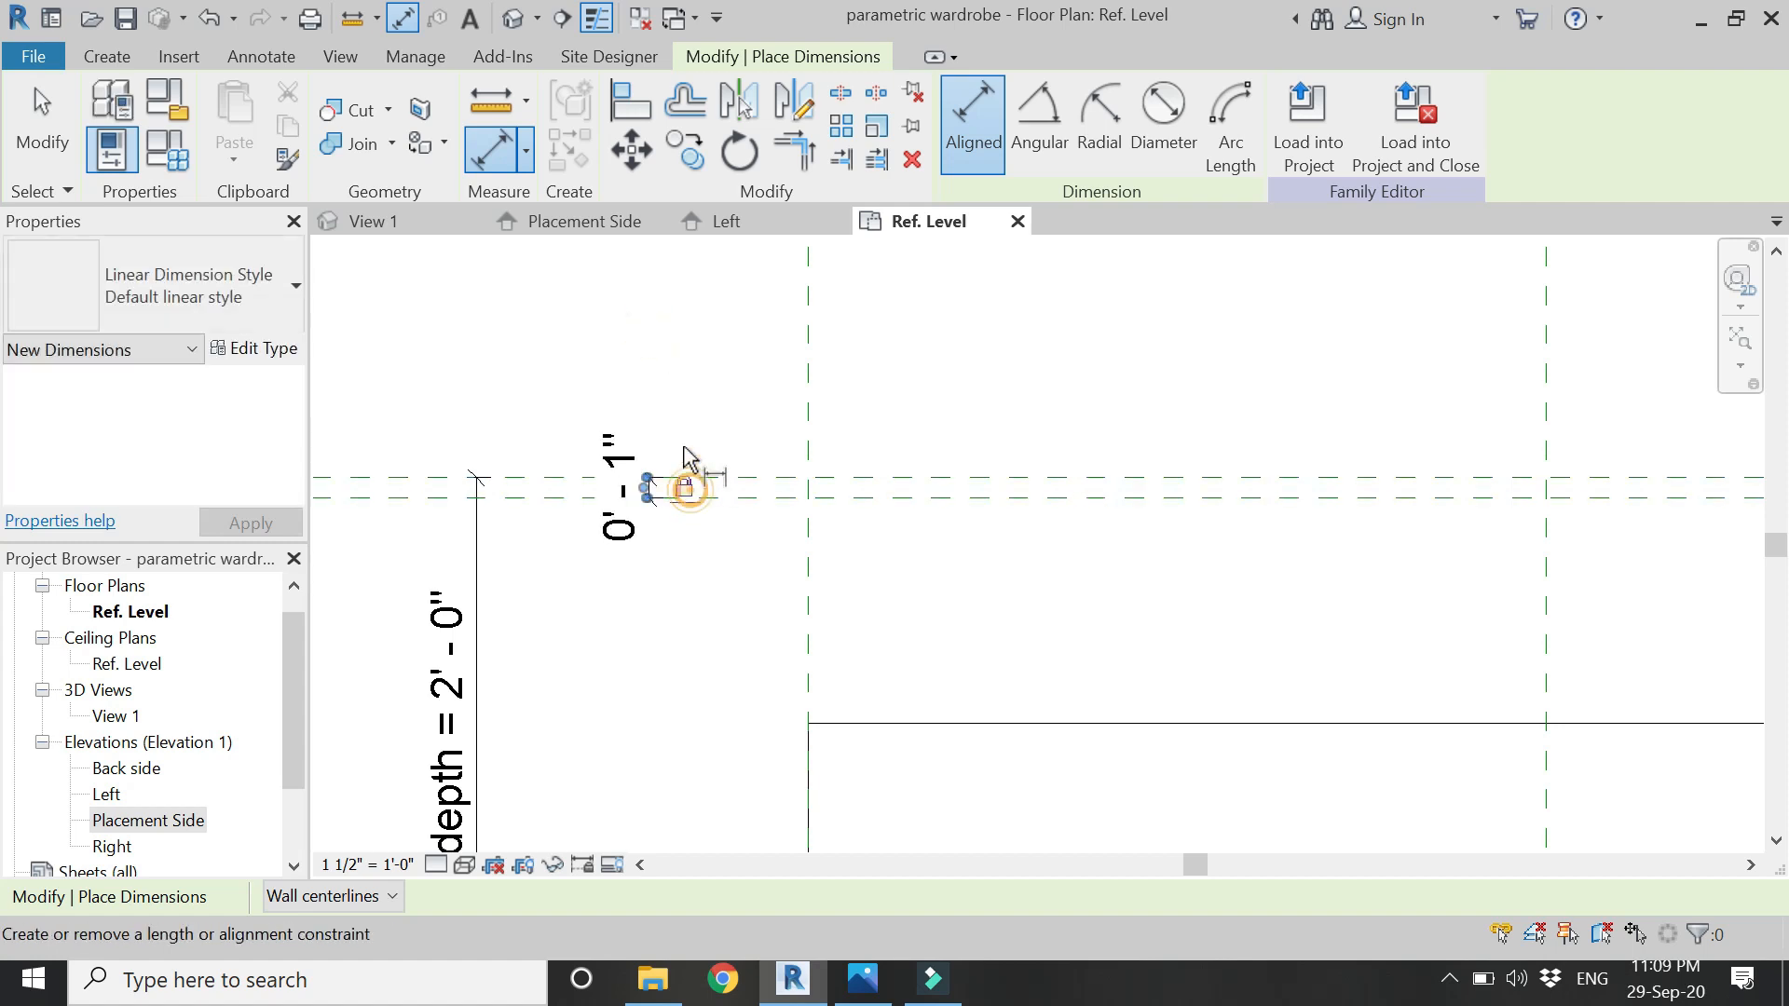
scroll(687, 456, "down", 3)
key("Escape")
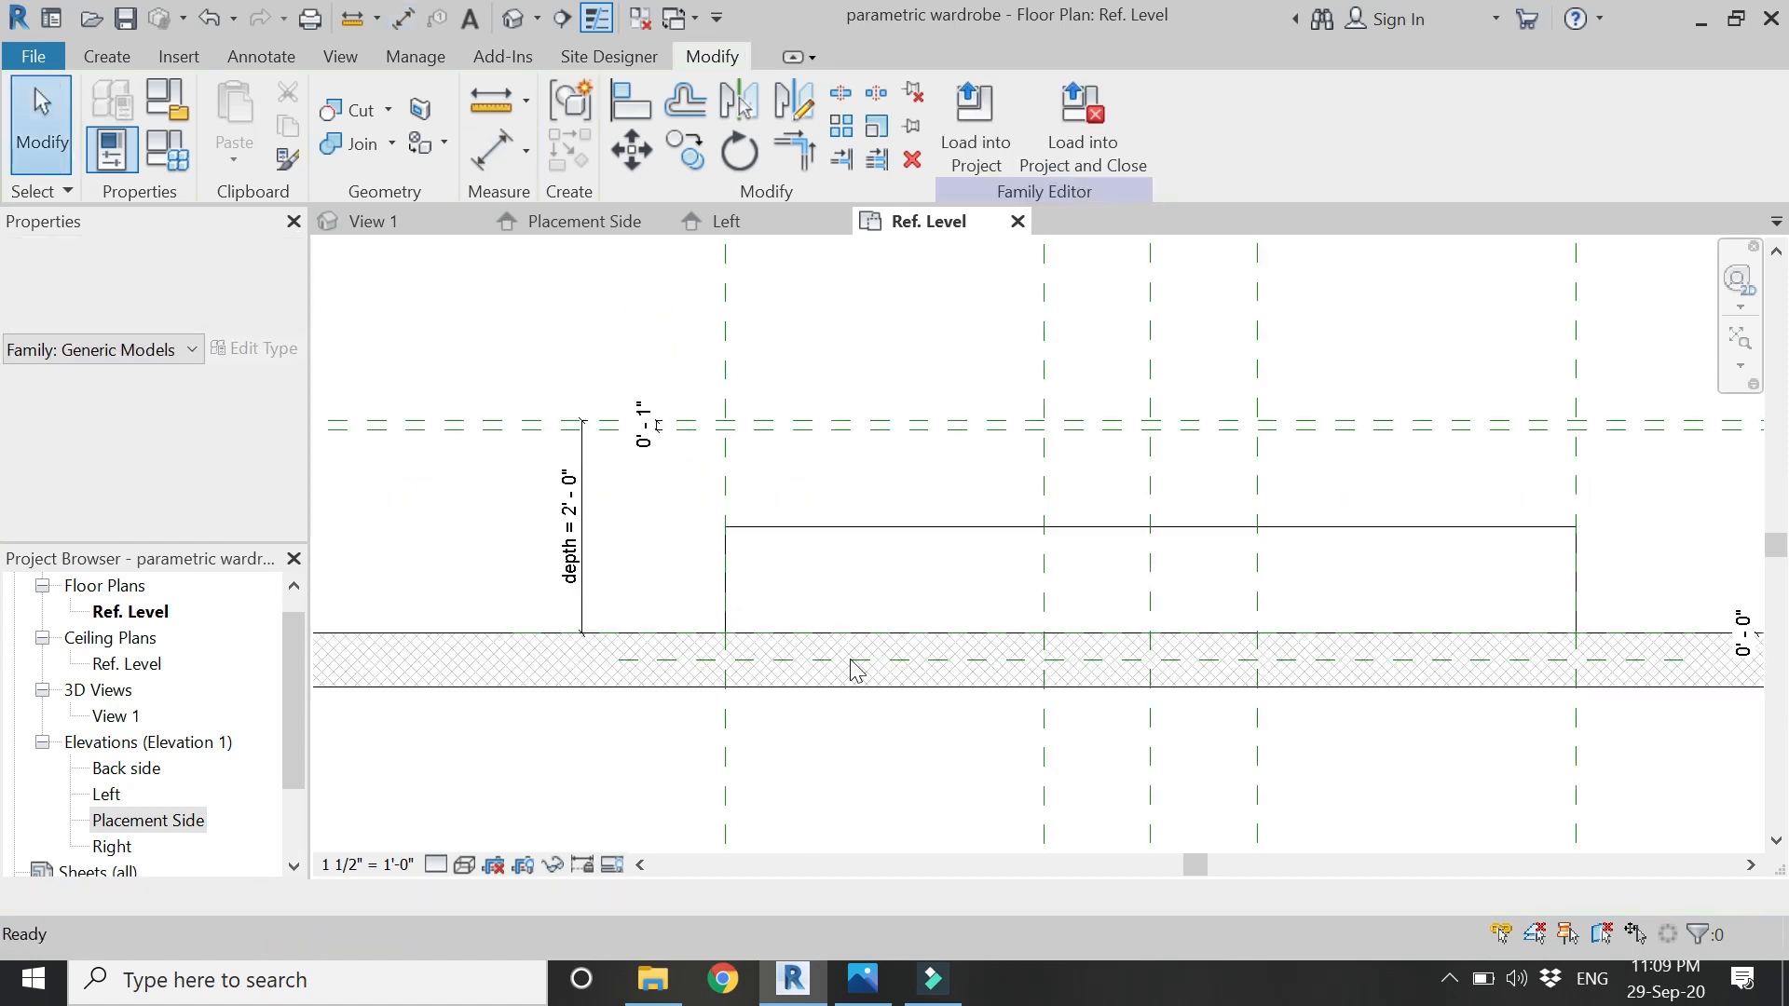
- Stretch the wardrobe extrusion's front face to a depth of 1' 11" and align it to the inner depth reference plane
left_click(1309, 527)
left_click_drag(1157, 527, 1154, 427)
scroll(1050, 472, "down", 1)
middle_click_drag(1050, 471, 899, 498)
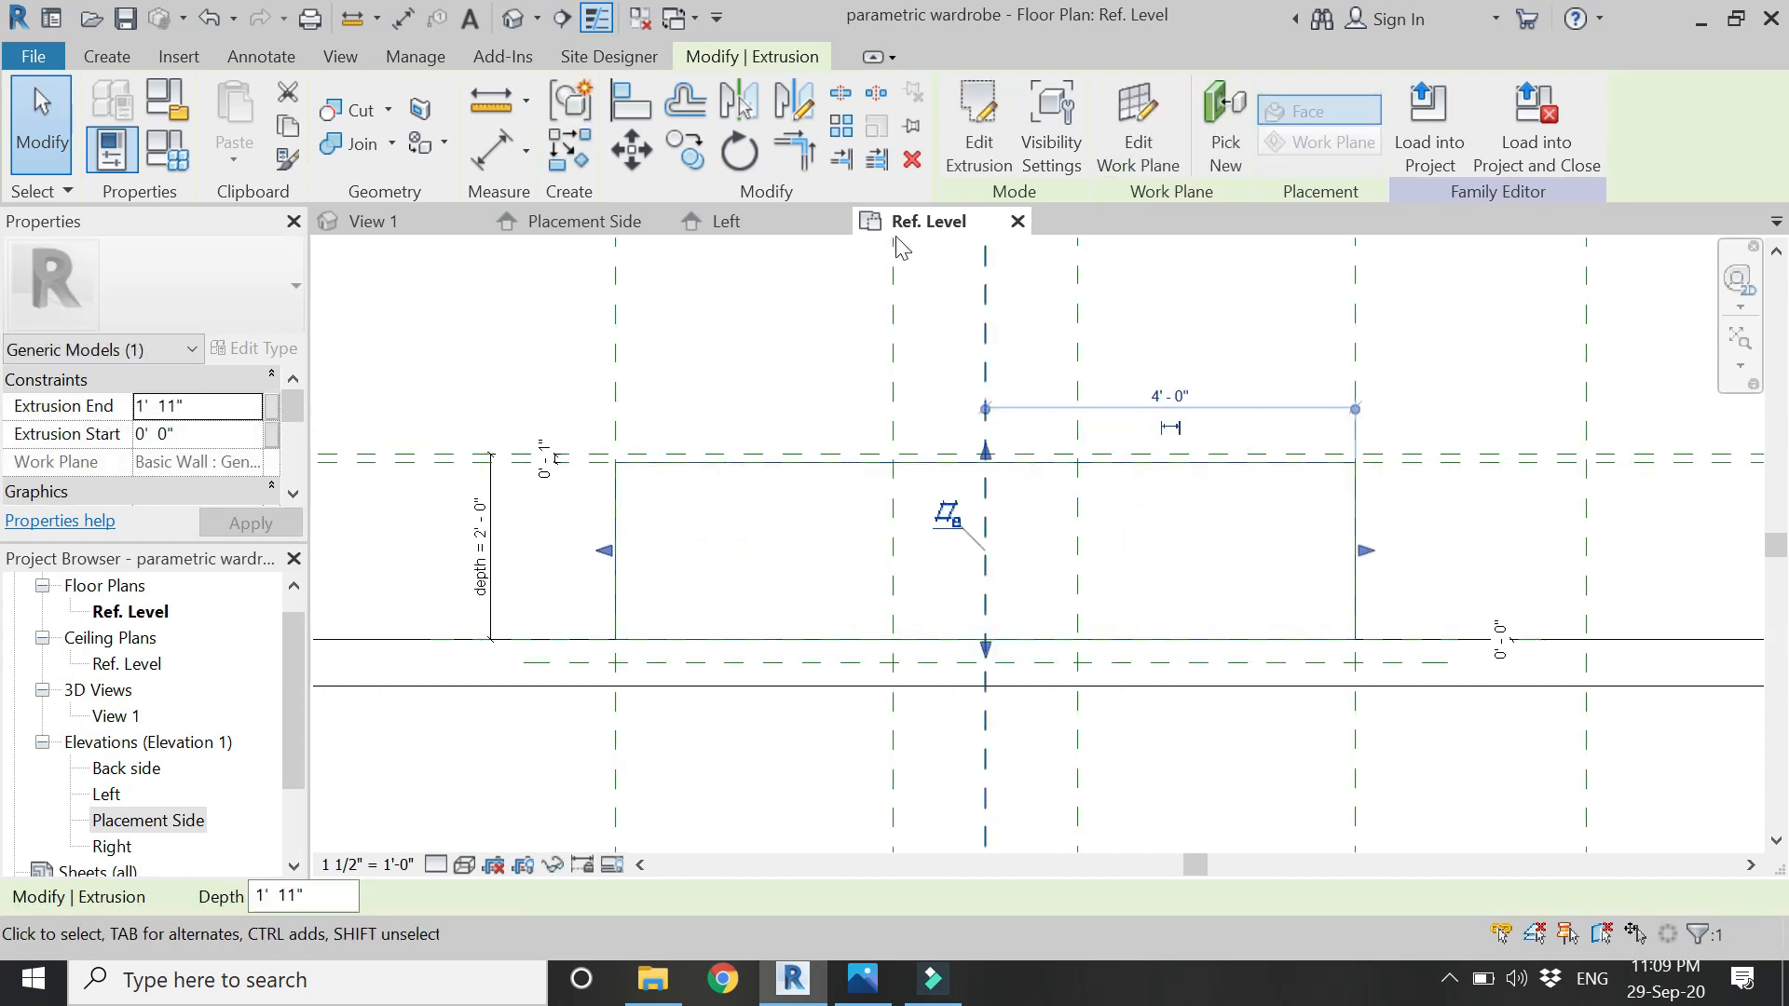
left_click(638, 109)
left_click(1543, 460)
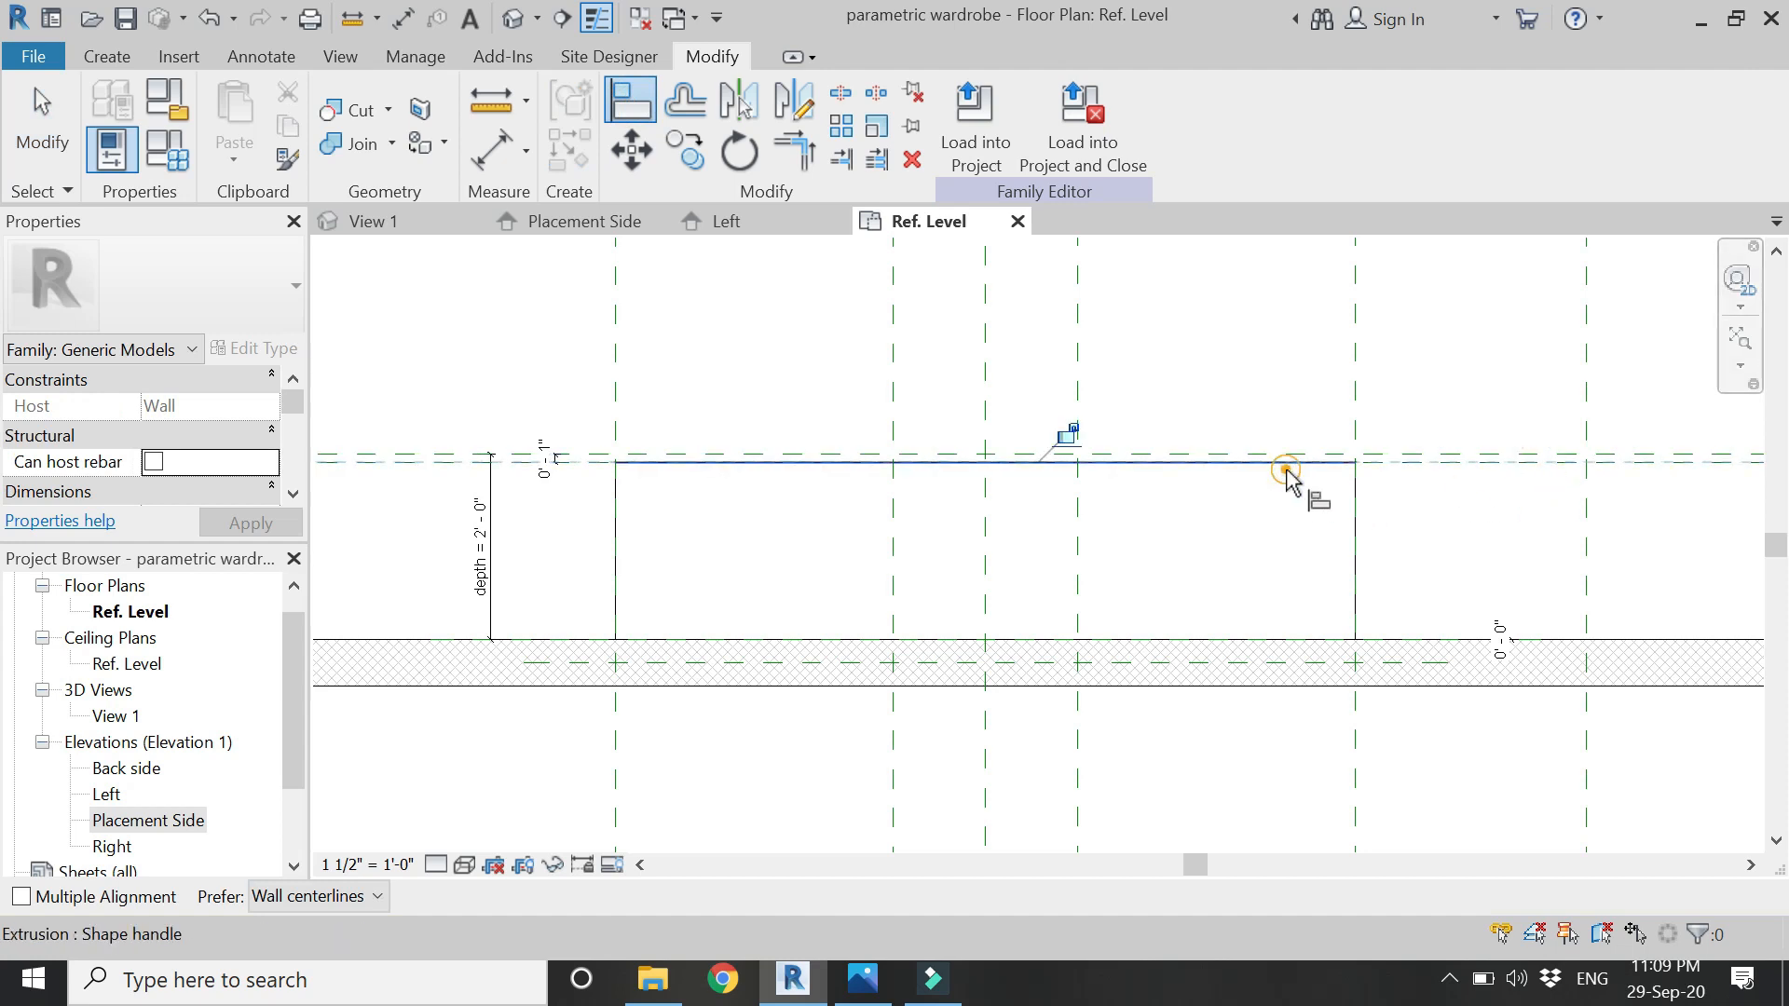
key("Escape")
key("Escape")
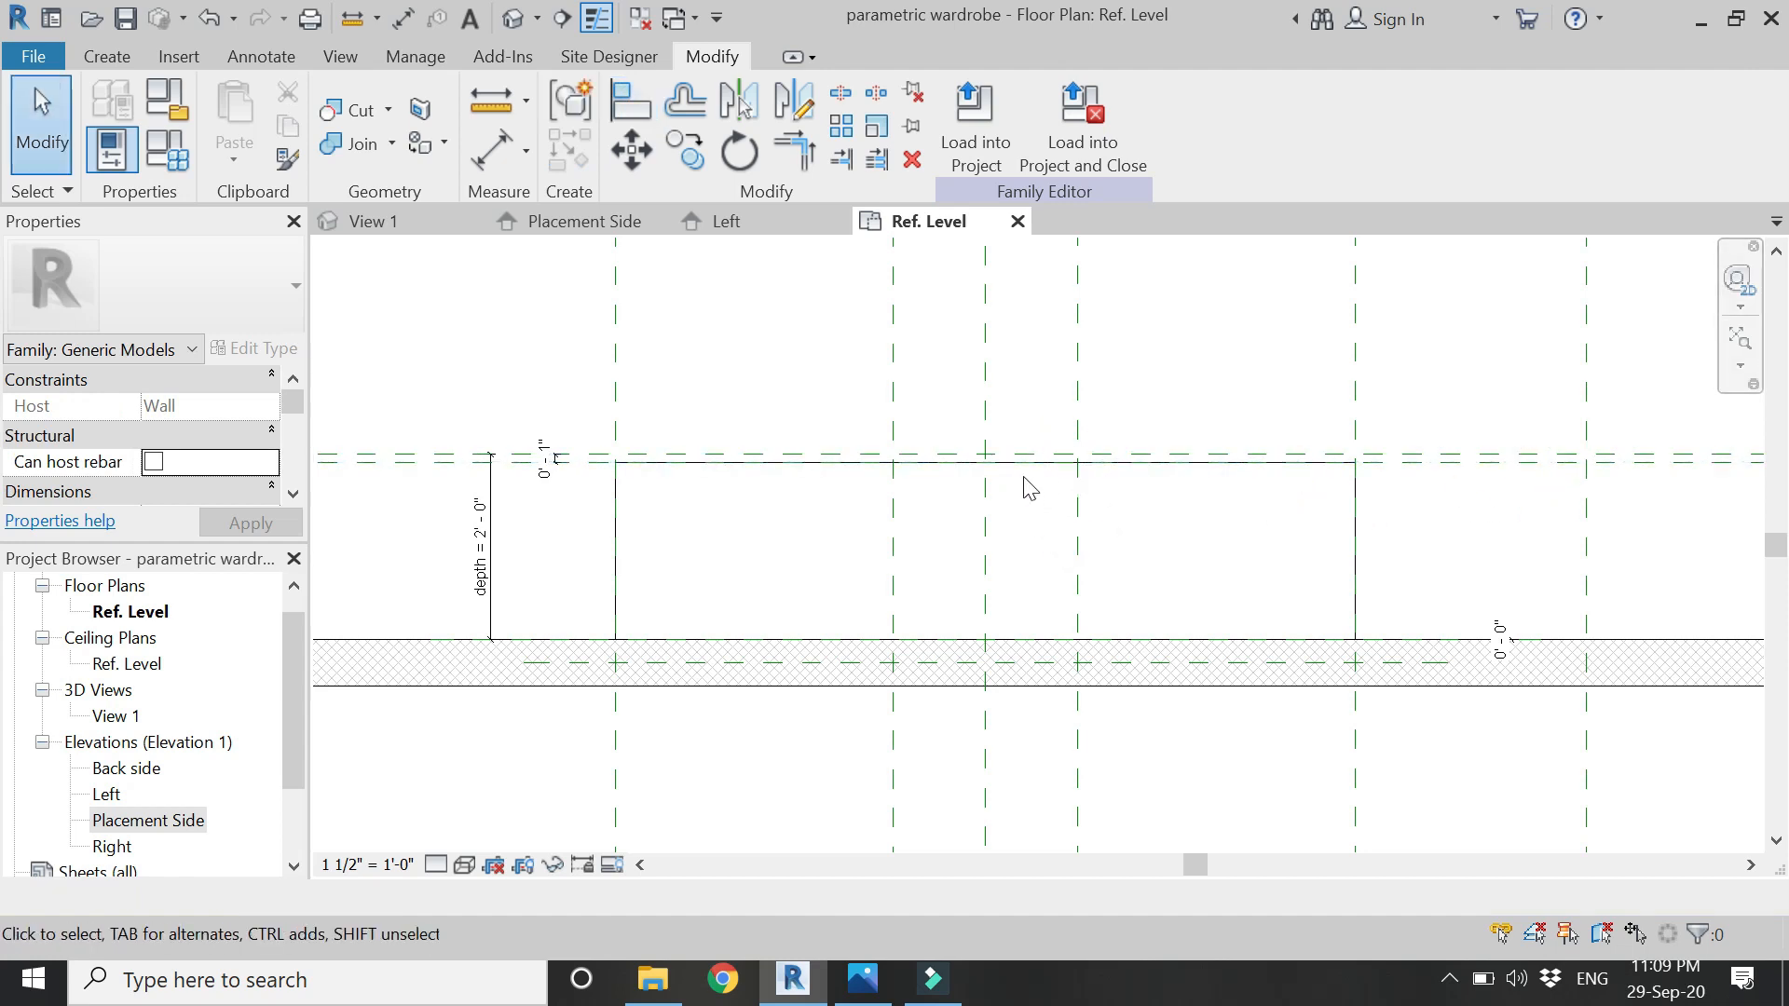
- From the Placement Side elevation, set the width of wardrobe parameter to 10' 0" and width of mid section to 4' 0", applying both
left_click(551, 222)
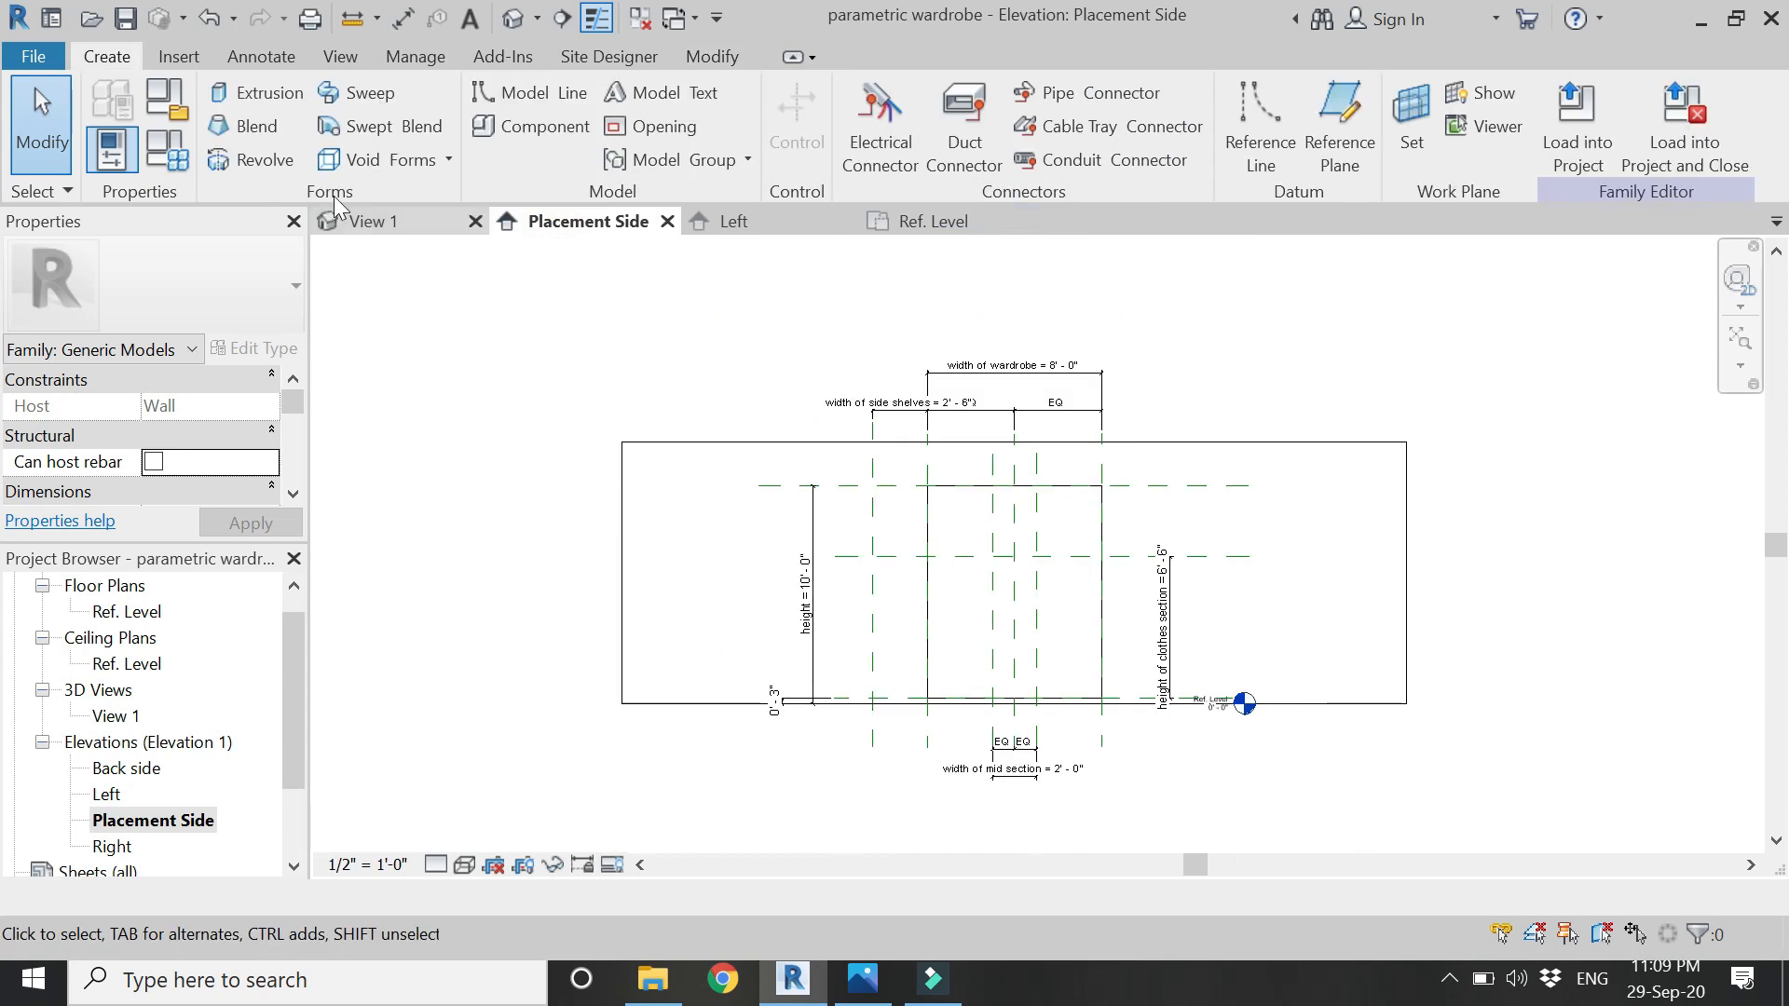
left_click(166, 150)
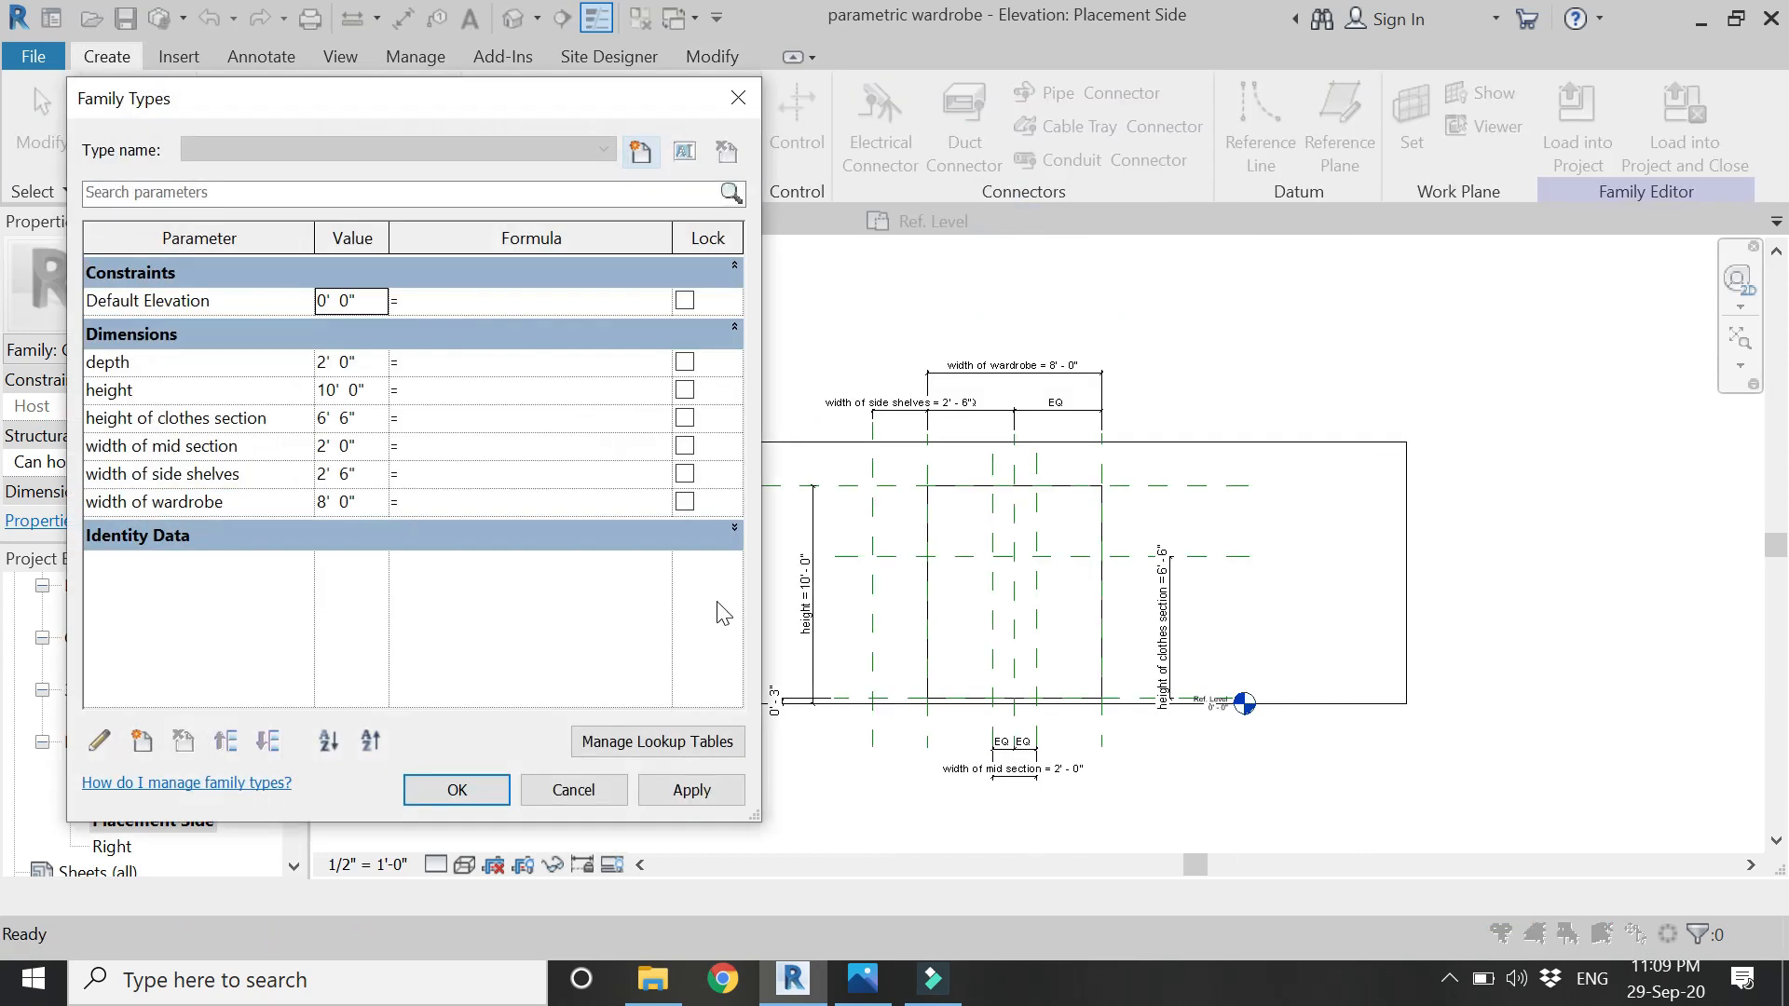
left_click(376, 503)
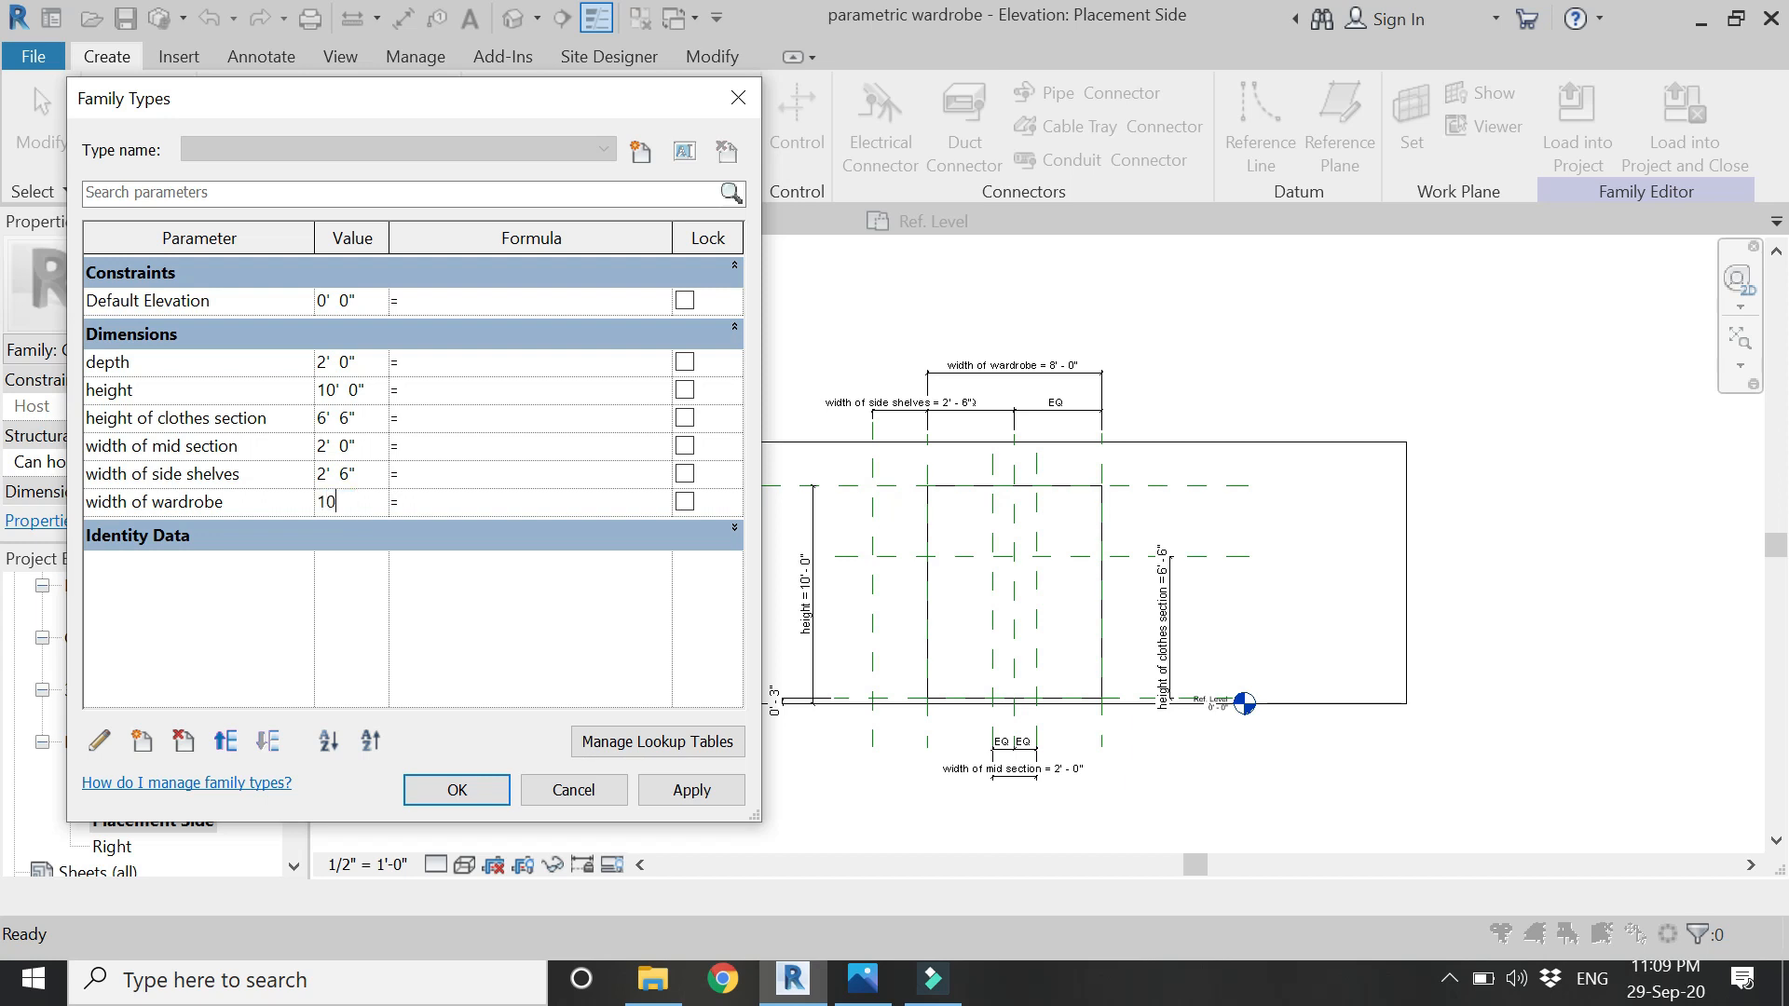
key("Tab")
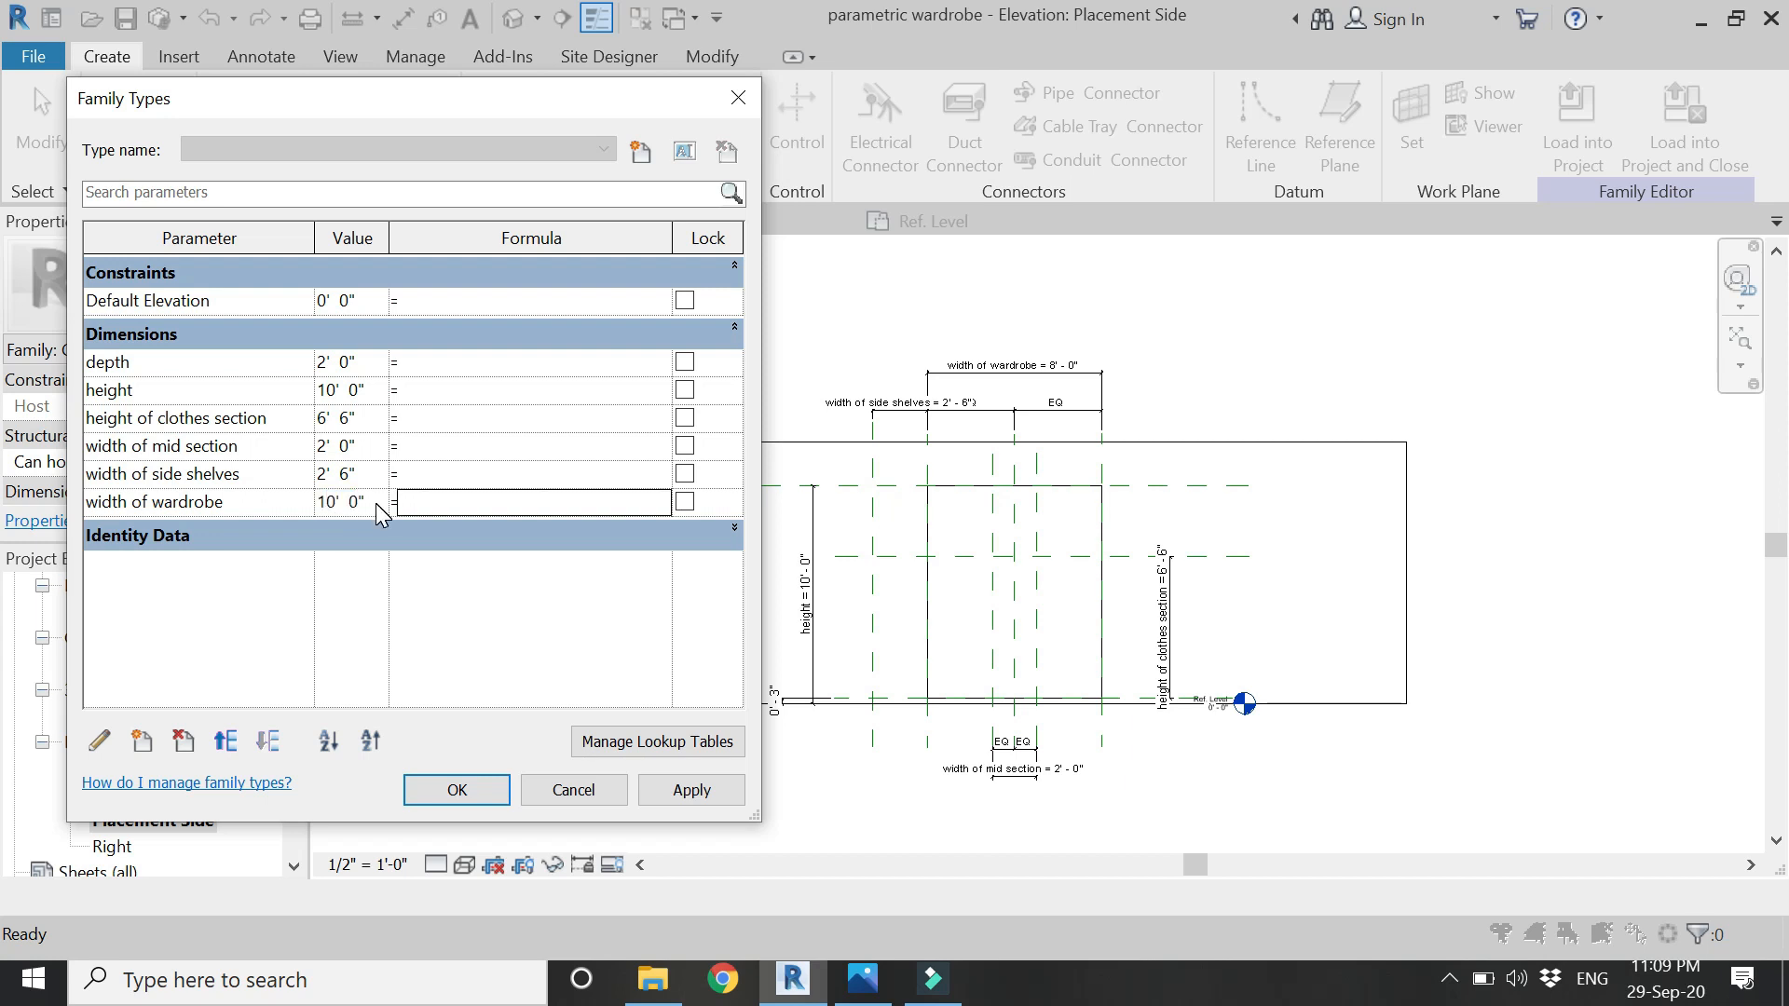
left_click(371, 443)
type("4'")
key("Tab")
left_click(701, 789)
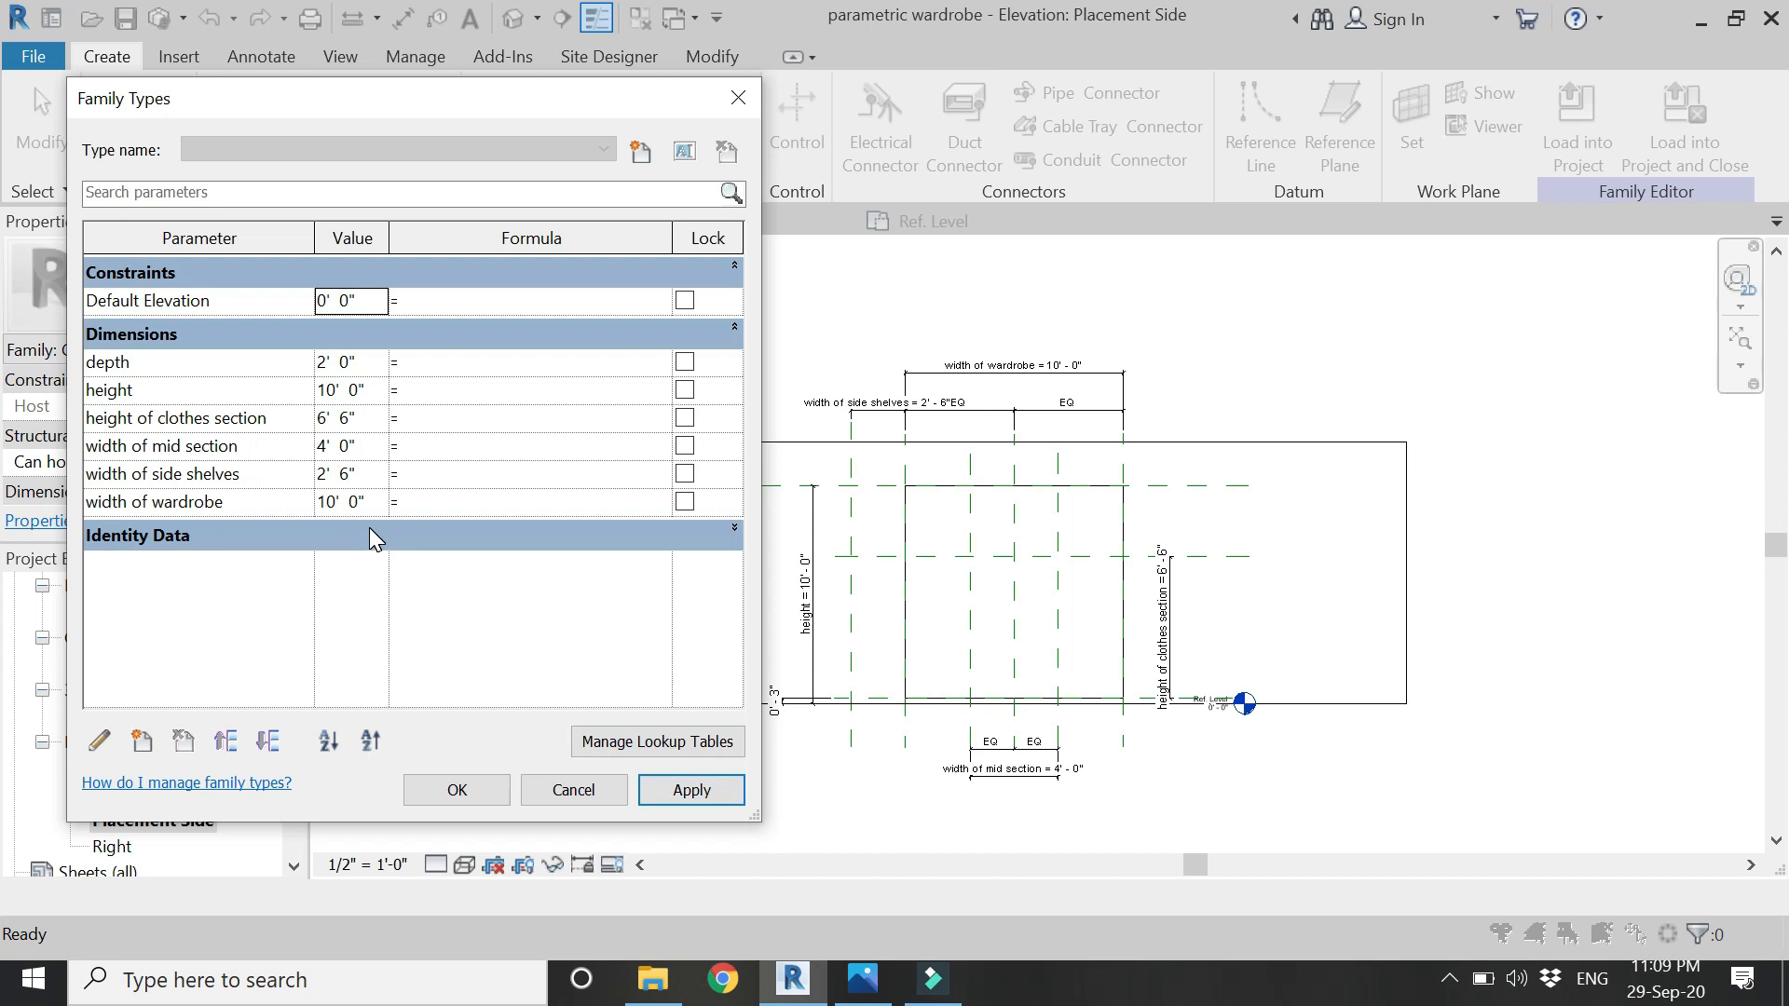
- Try a width of wardrobe of 12' 0" in the family type parameters and inspect the elevation
left_click(371, 501)
type("12")
key("Tab")
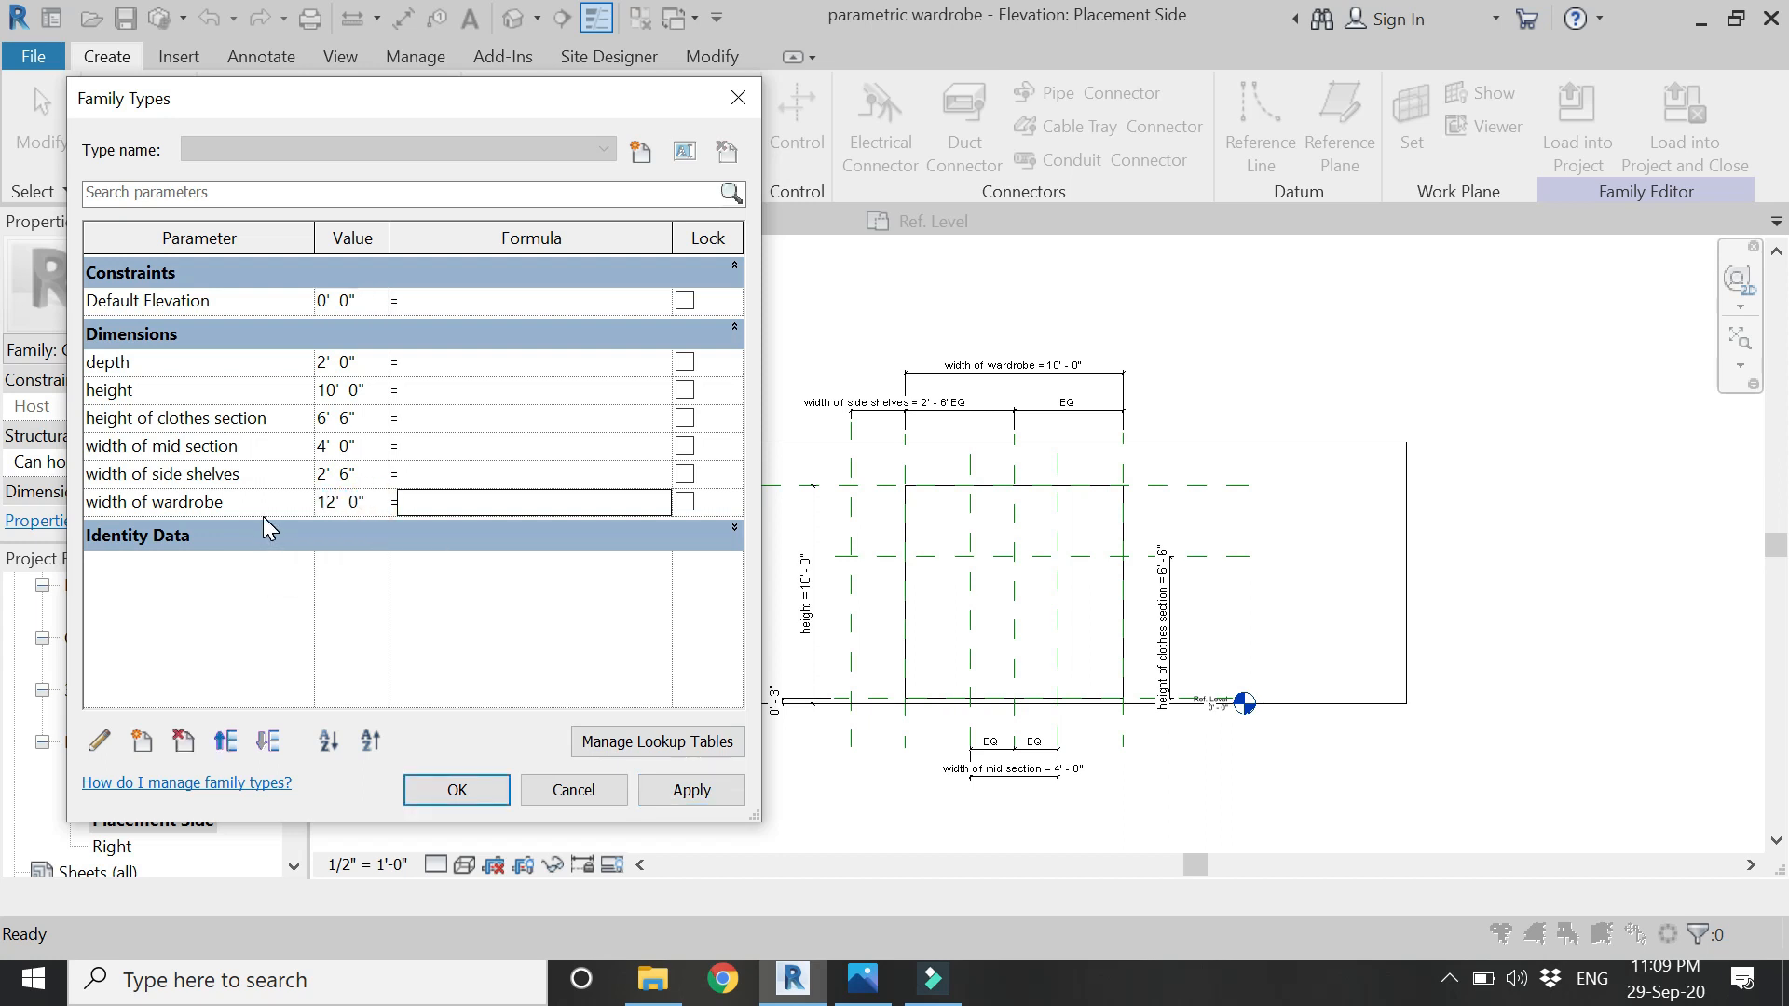
left_click(685, 801)
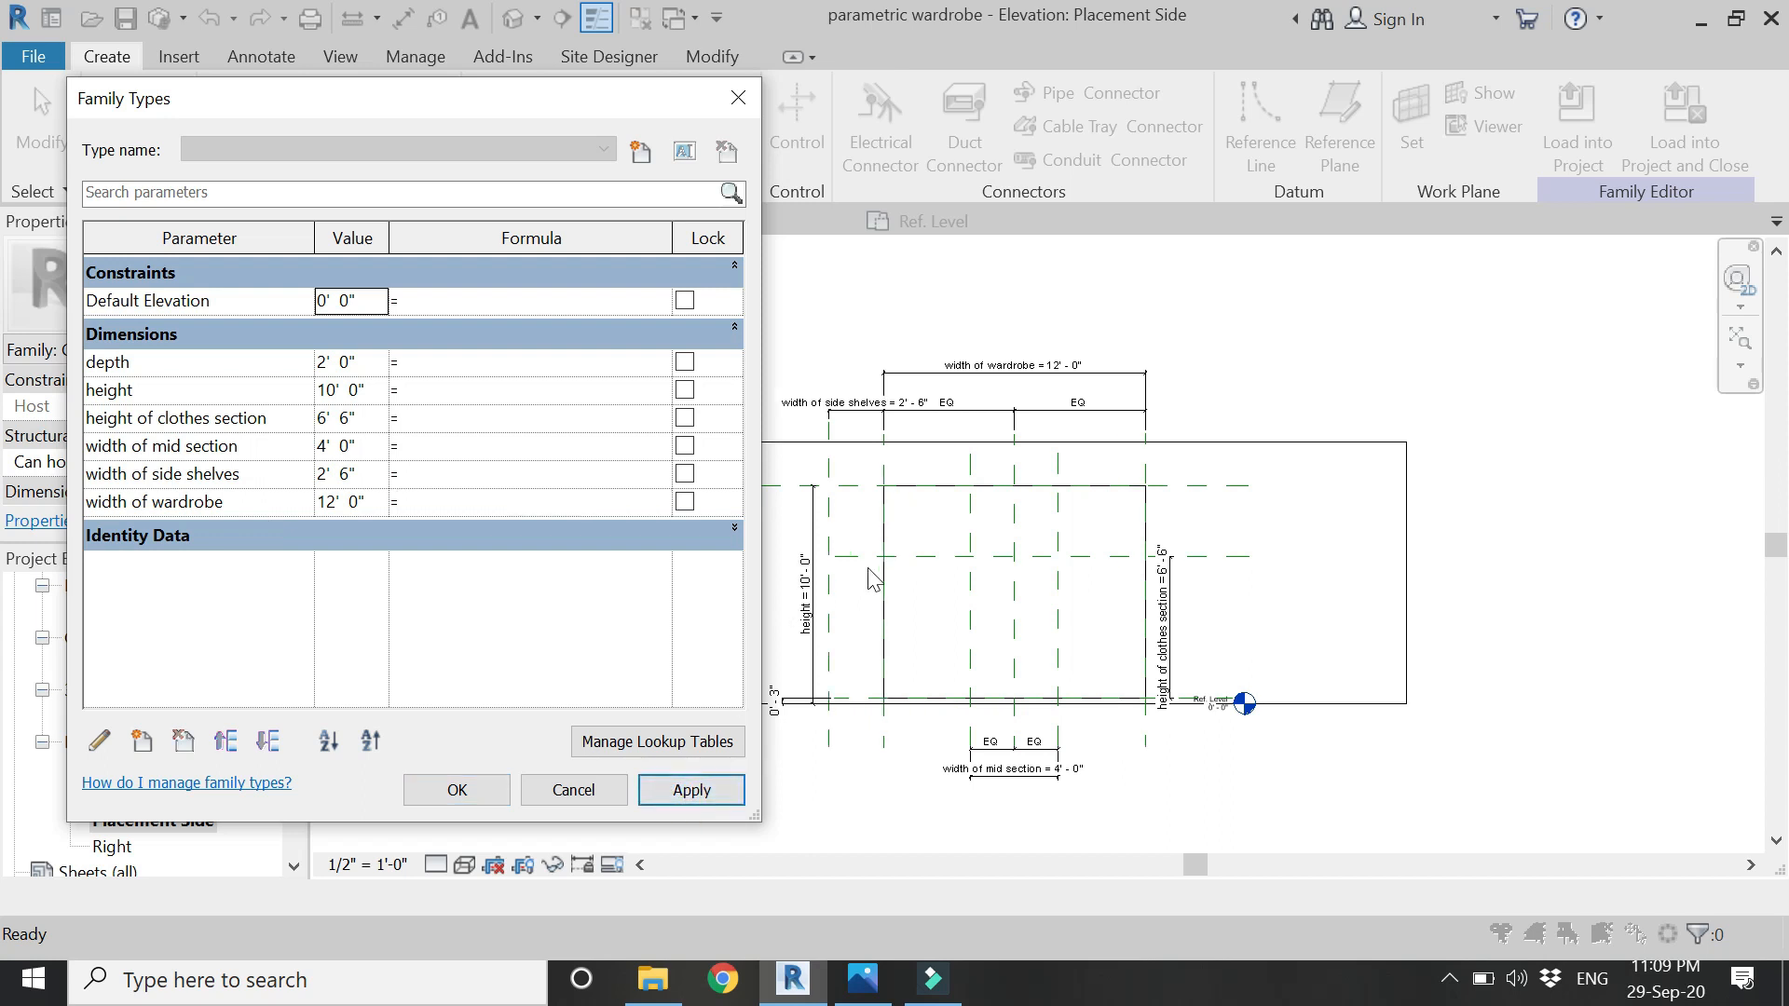
left_click(455, 790)
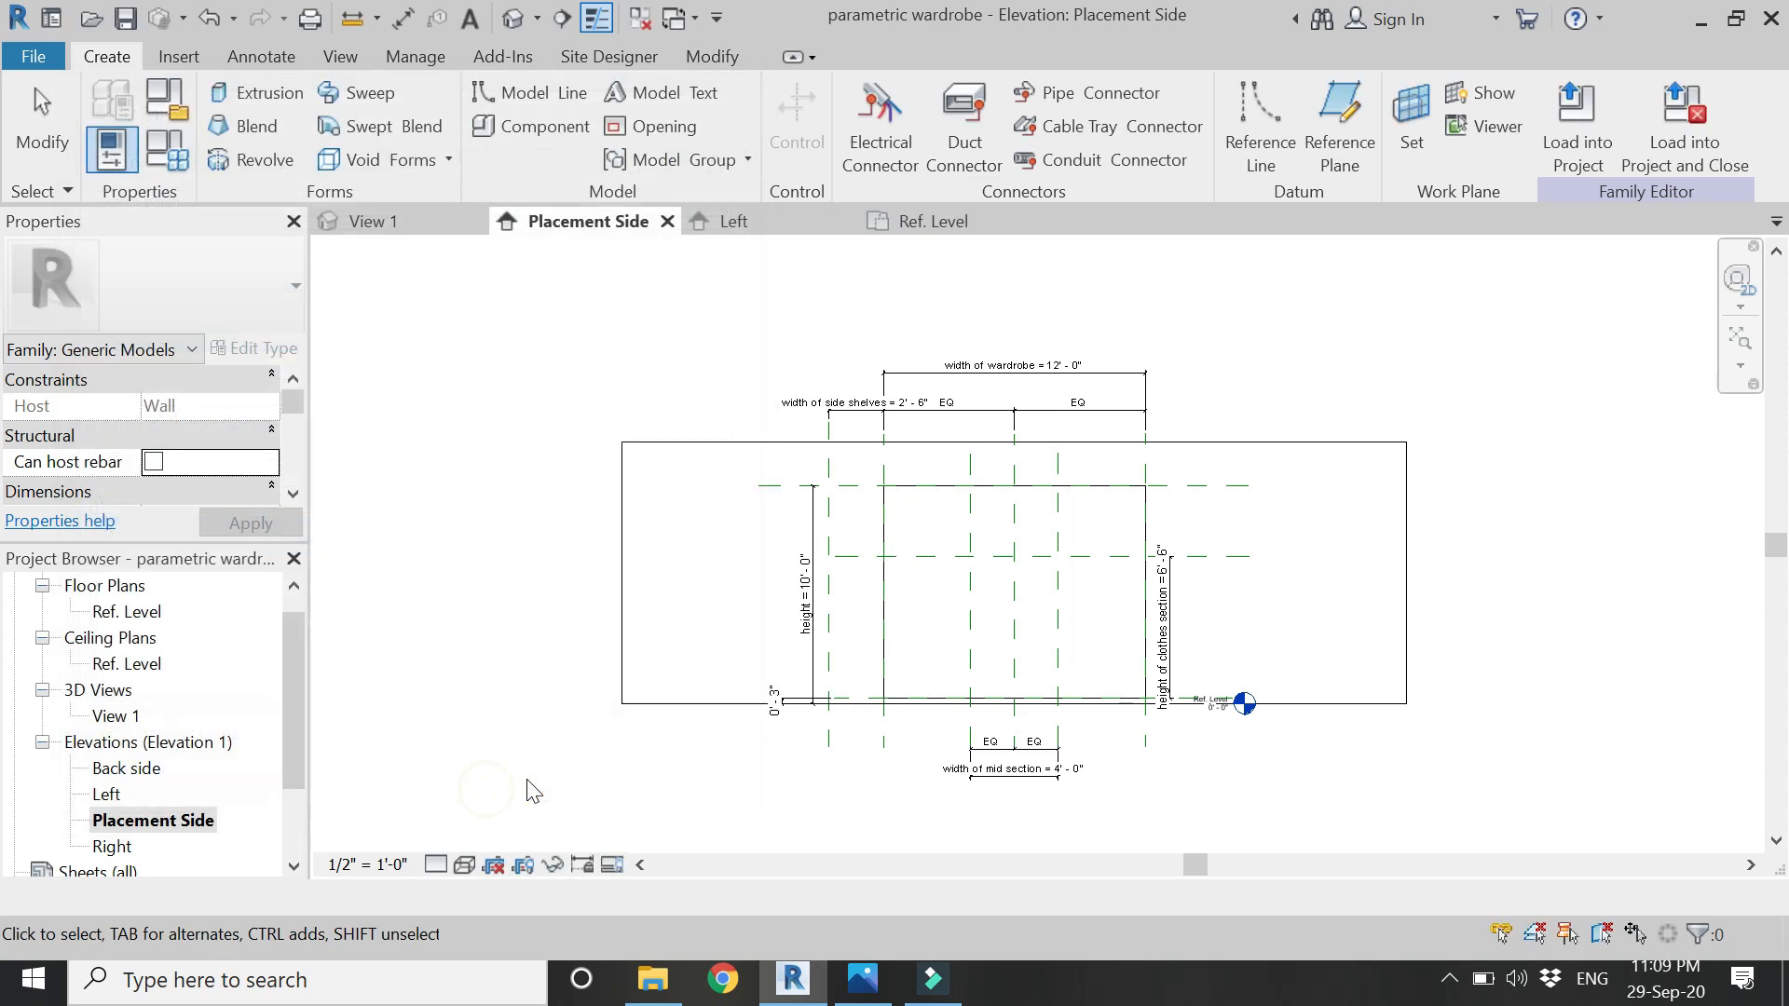
scroll(1029, 663, "up", 2)
scroll(994, 686, "down", 2)
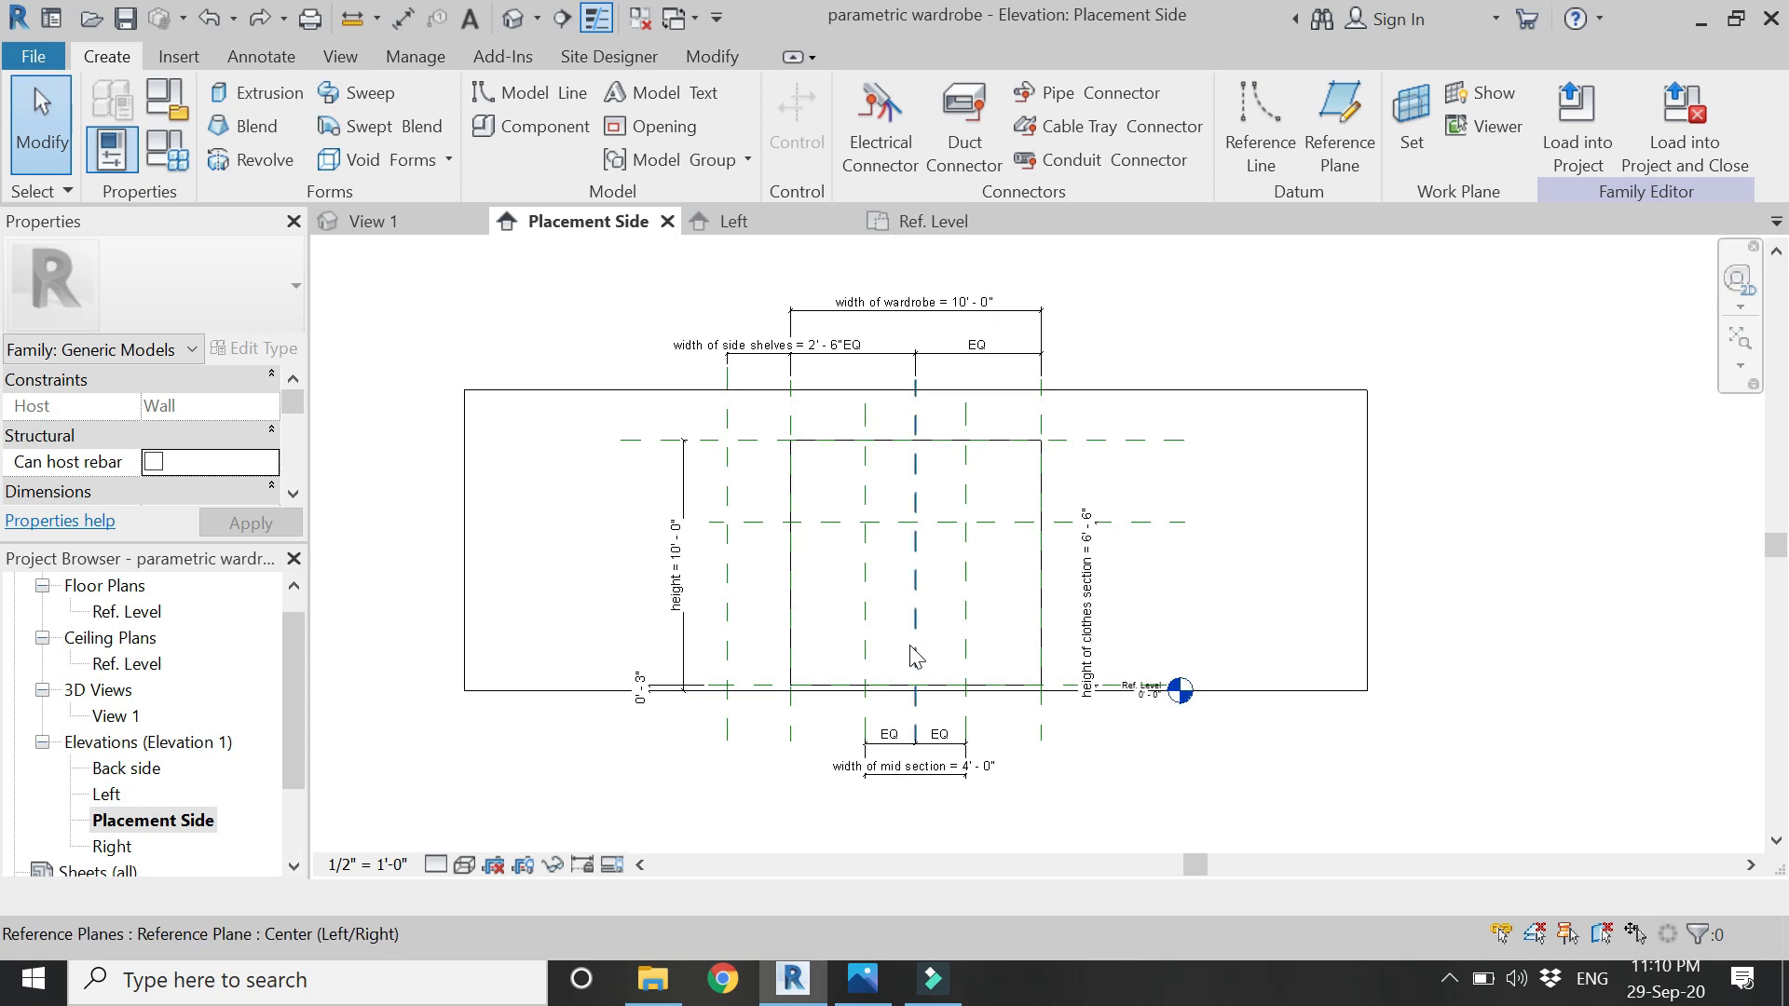
- Create reference planes offset 0' 0 3/4" inward from the wardrobe's top, left and right edges by picking lines
scroll(919, 651, "up", 2)
key("r")
key("p")
left_click(989, 96)
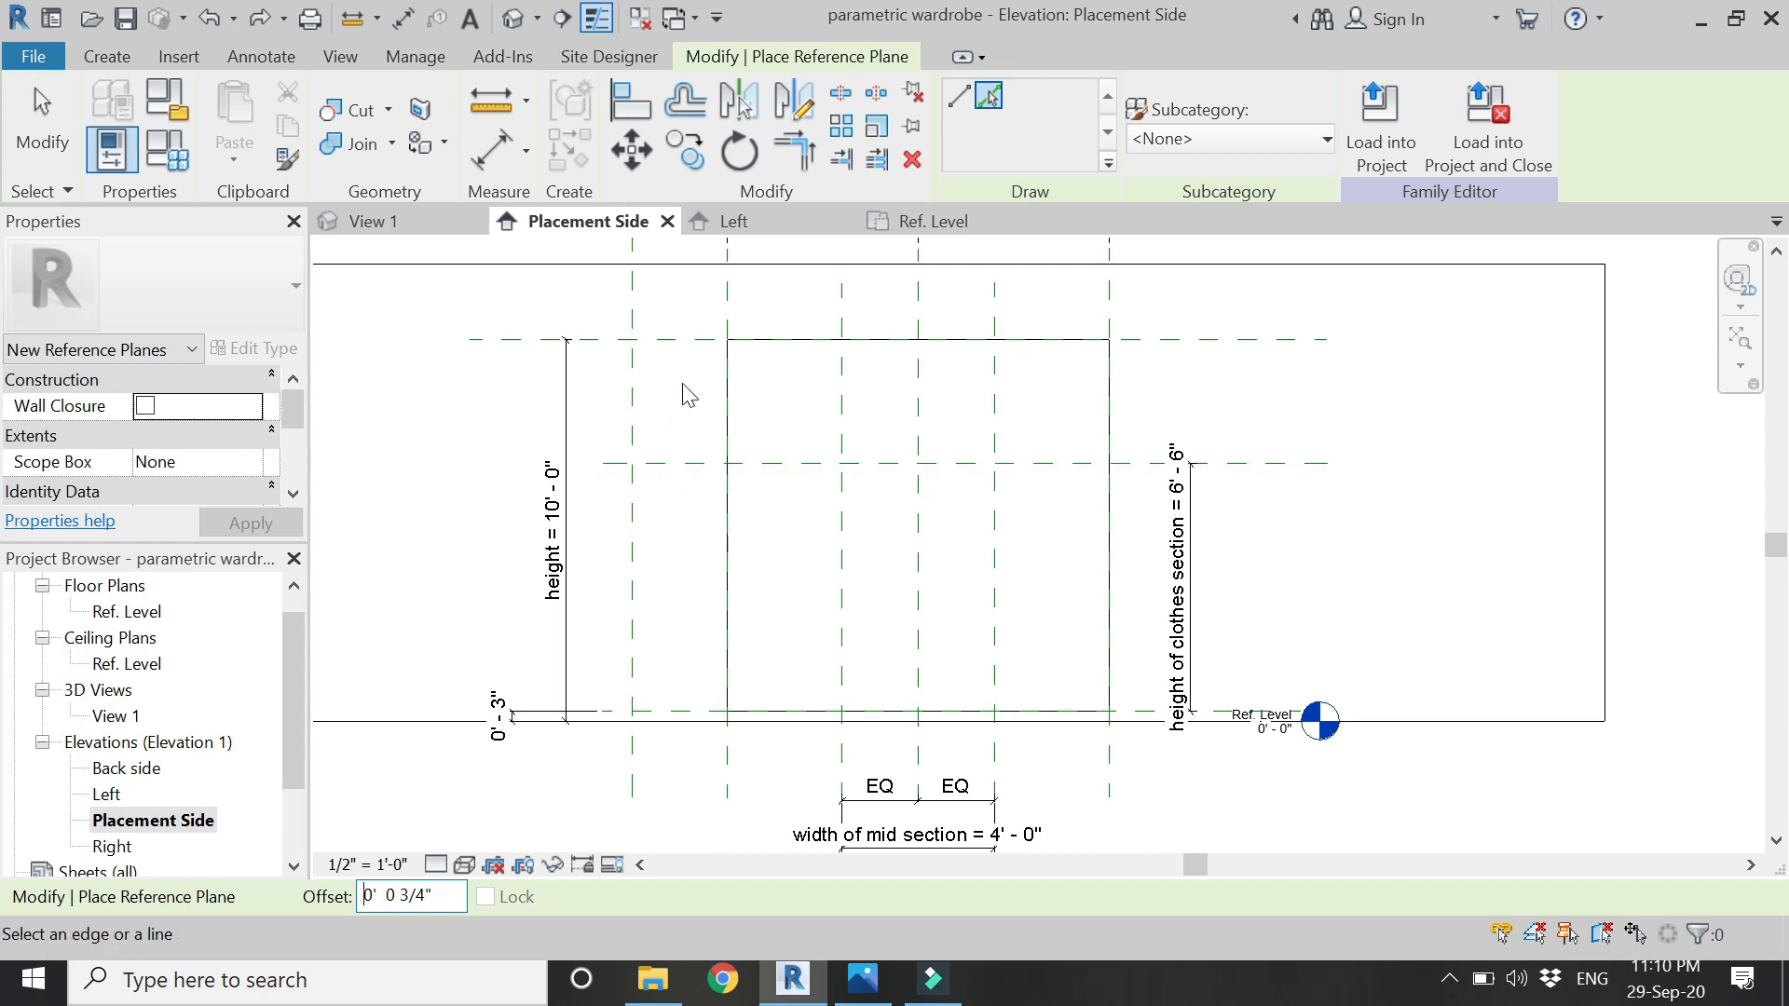
scroll(694, 322, "up", 3)
scroll(719, 416, "down", 2)
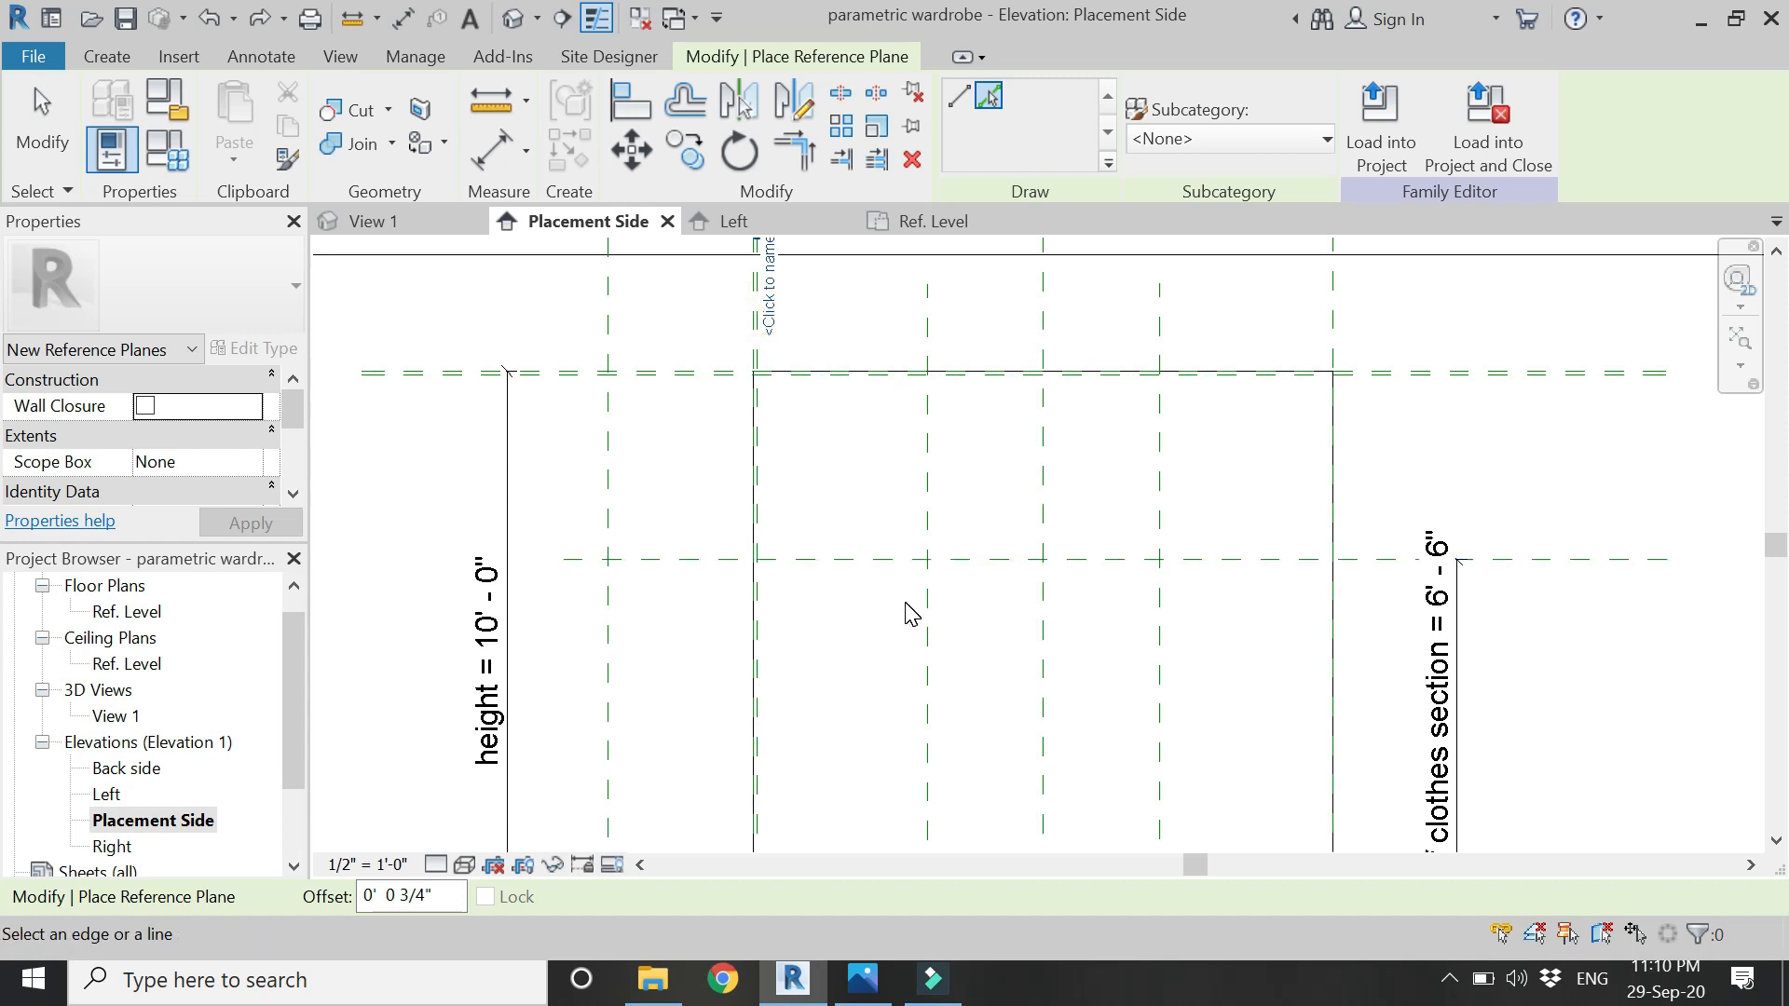
scroll(1351, 345, "up", 2)
left_click(1313, 344)
scroll(1081, 322, "down", 2)
scroll(1088, 314, "down", 1)
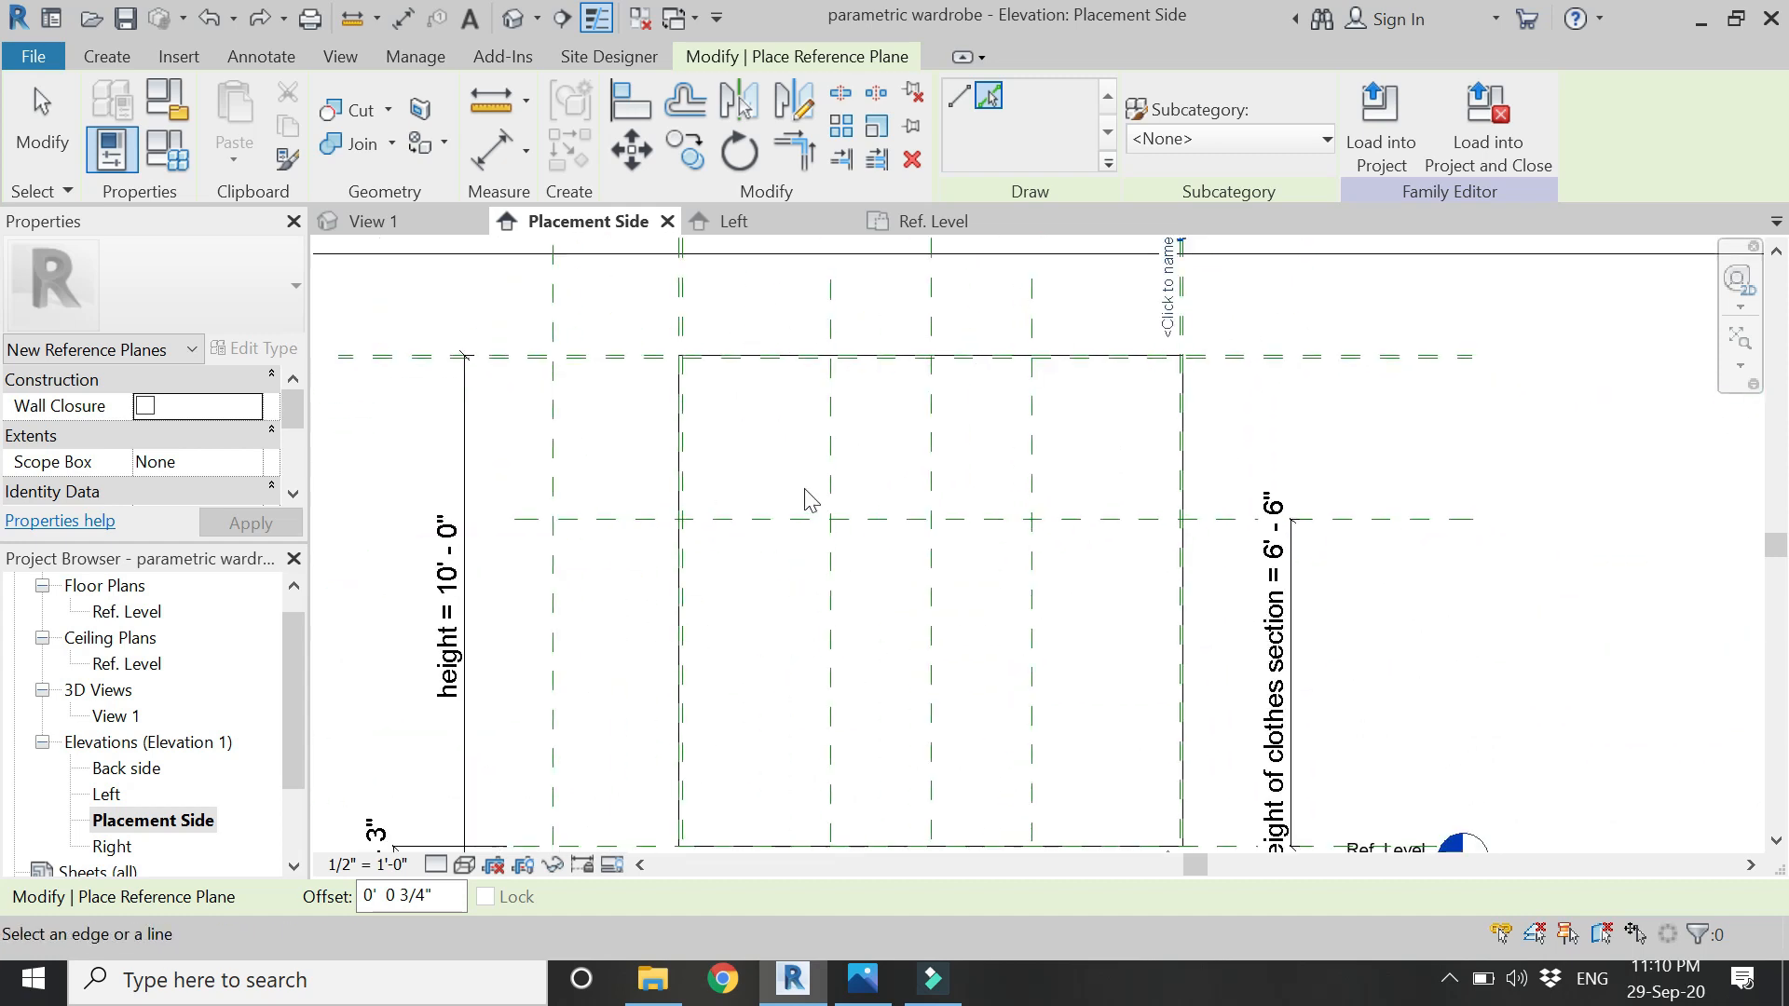
- Add 0' 0 3/4" offset reference planes inside both mid-section planes and above the clothes-section height plane
scroll(828, 452, "up", 2)
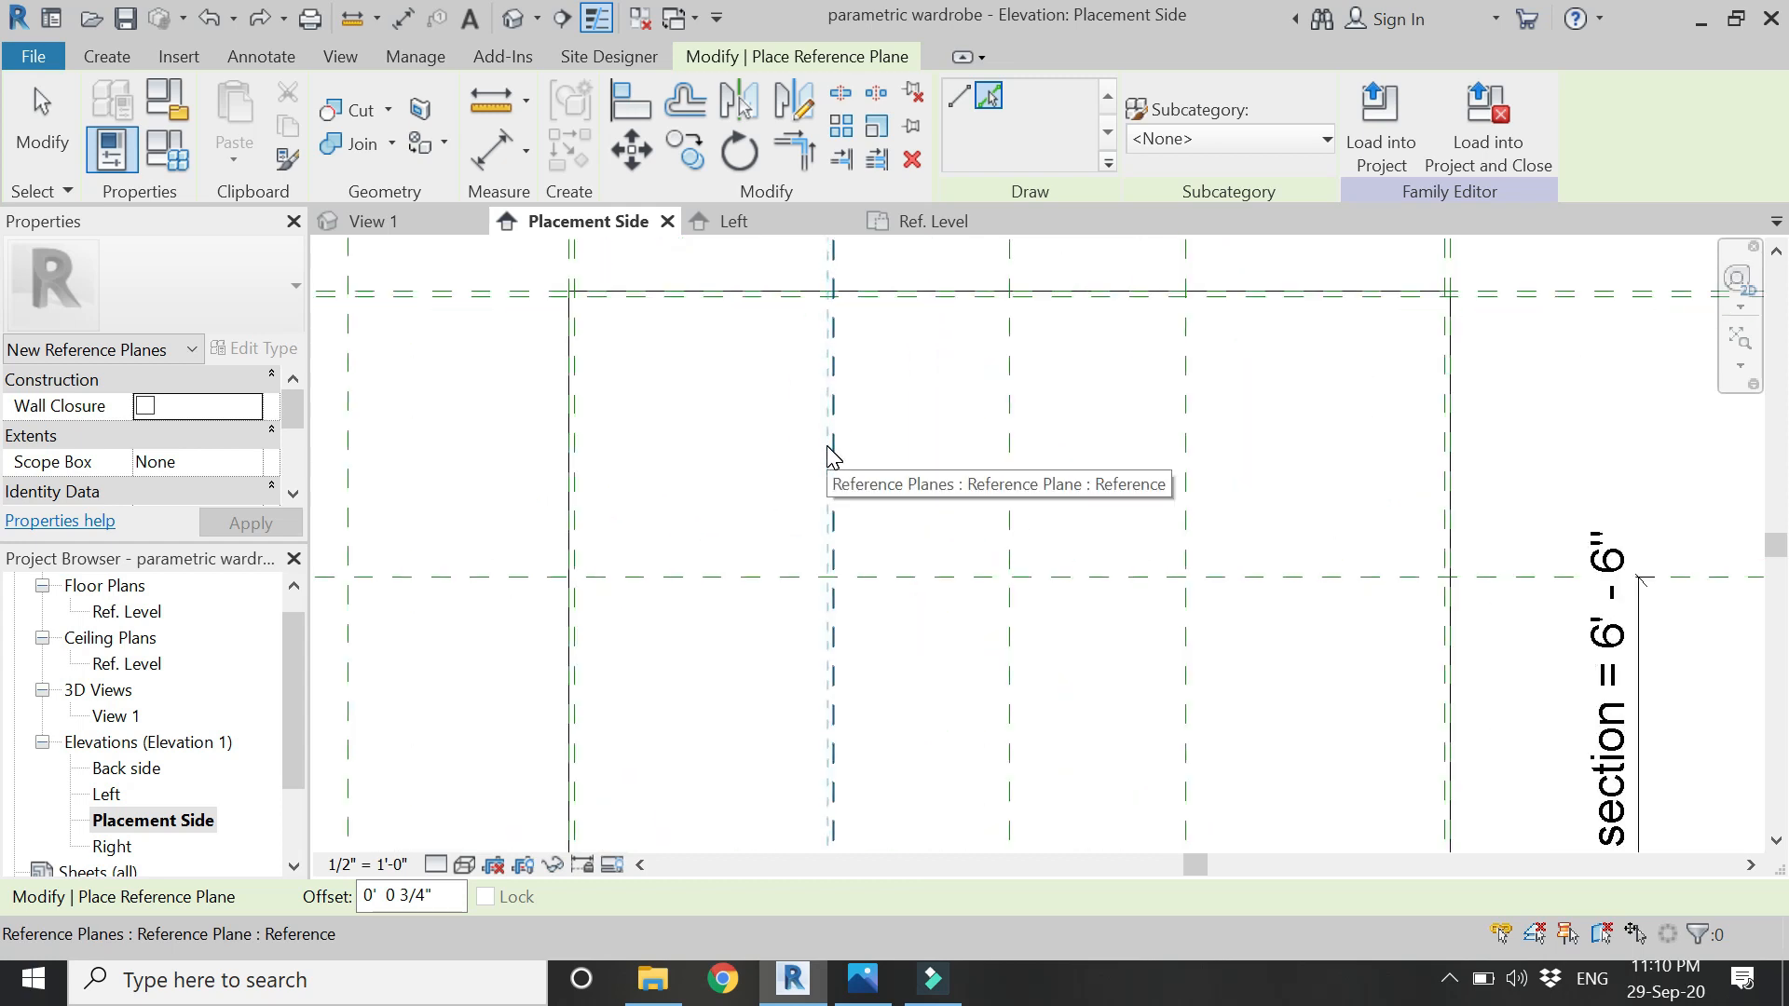
left_click(829, 451)
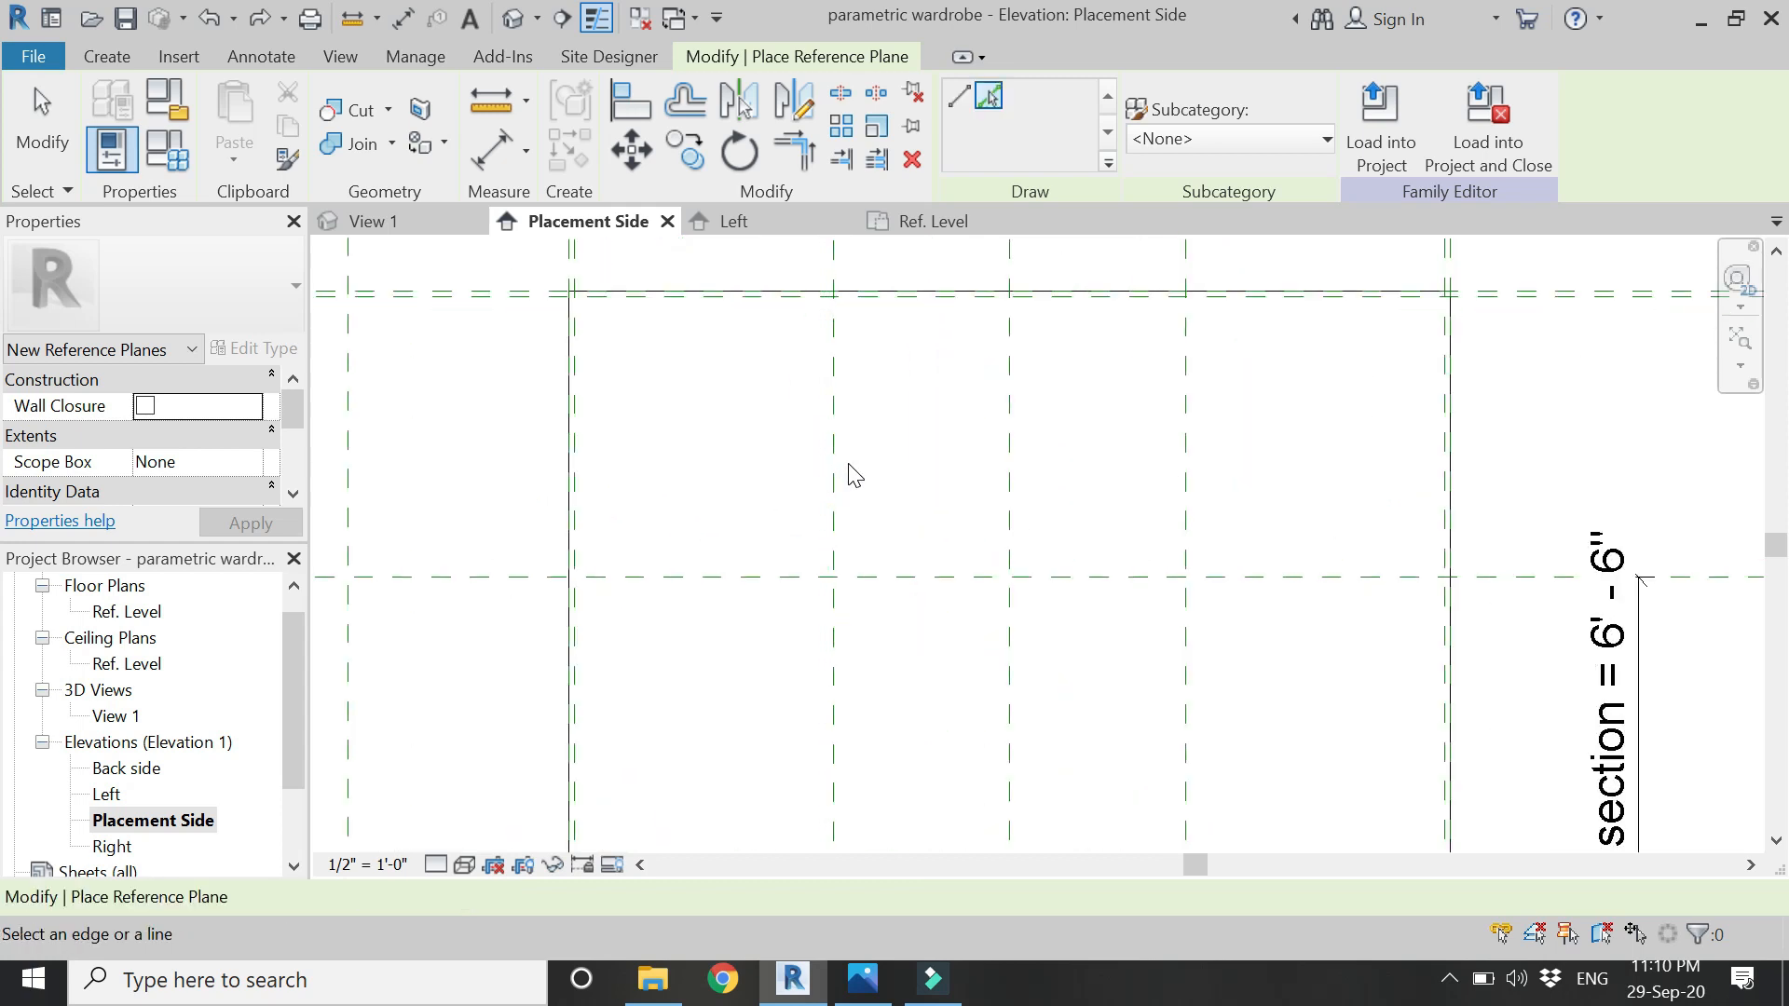
left_click(842, 465)
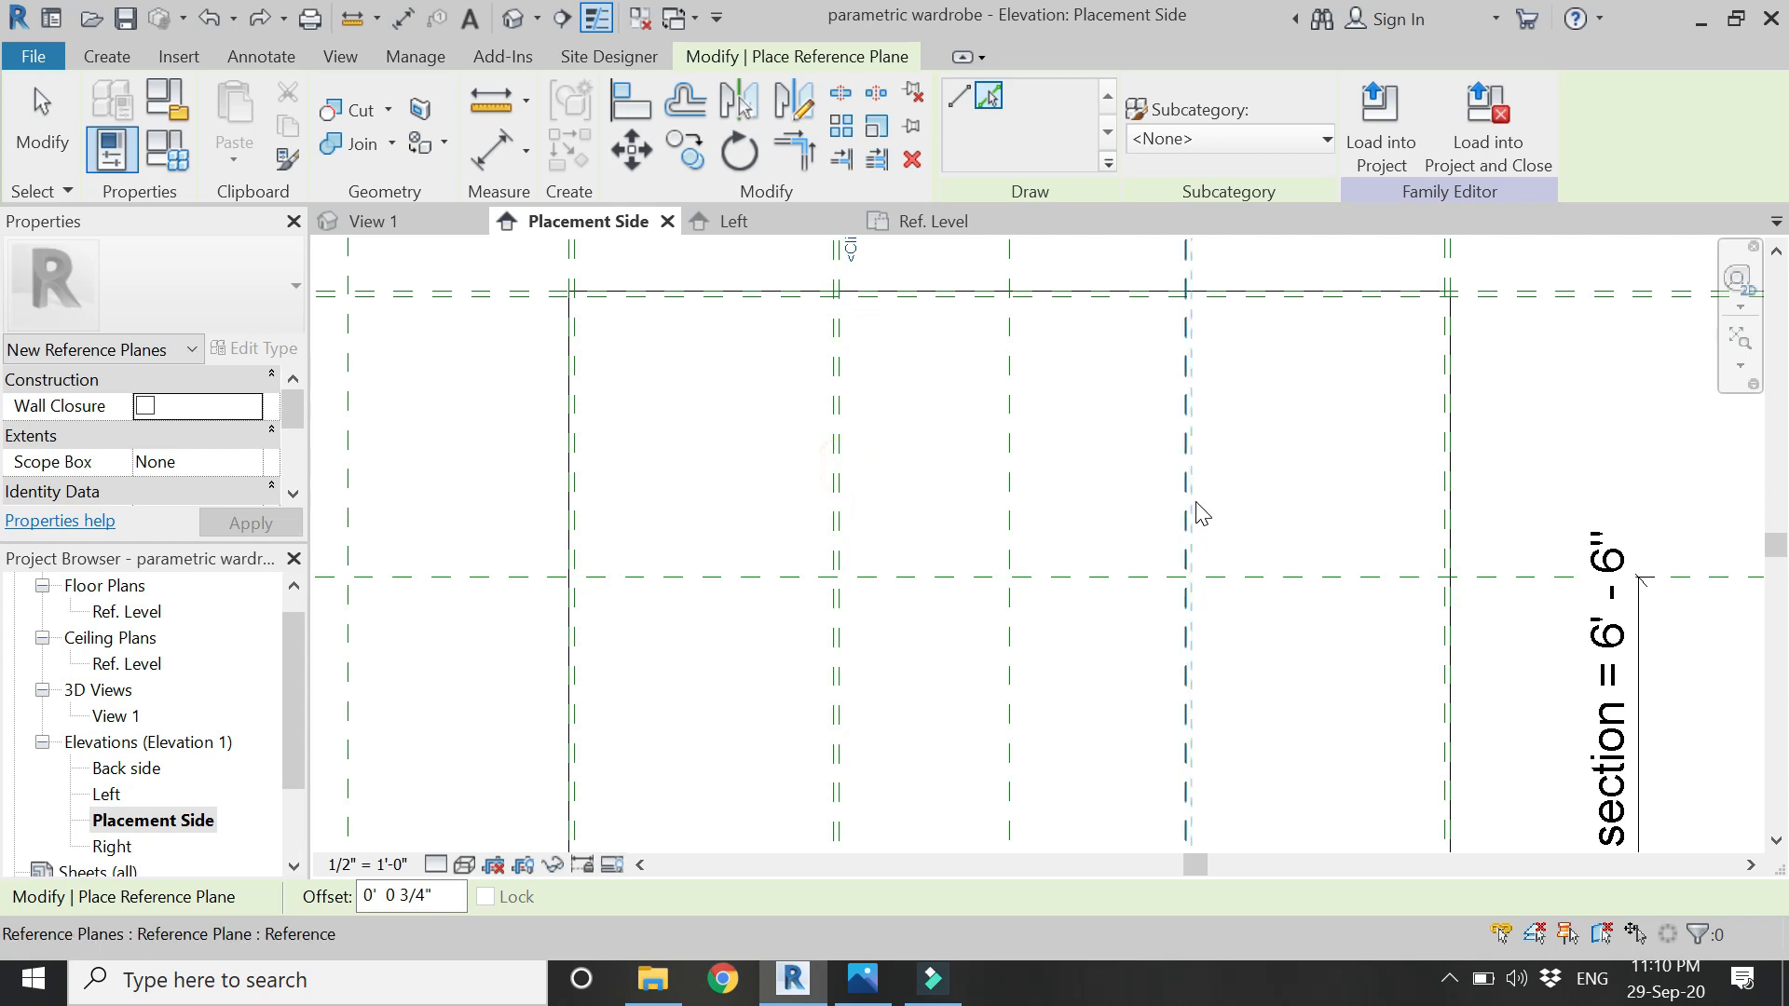
left_click(1183, 505)
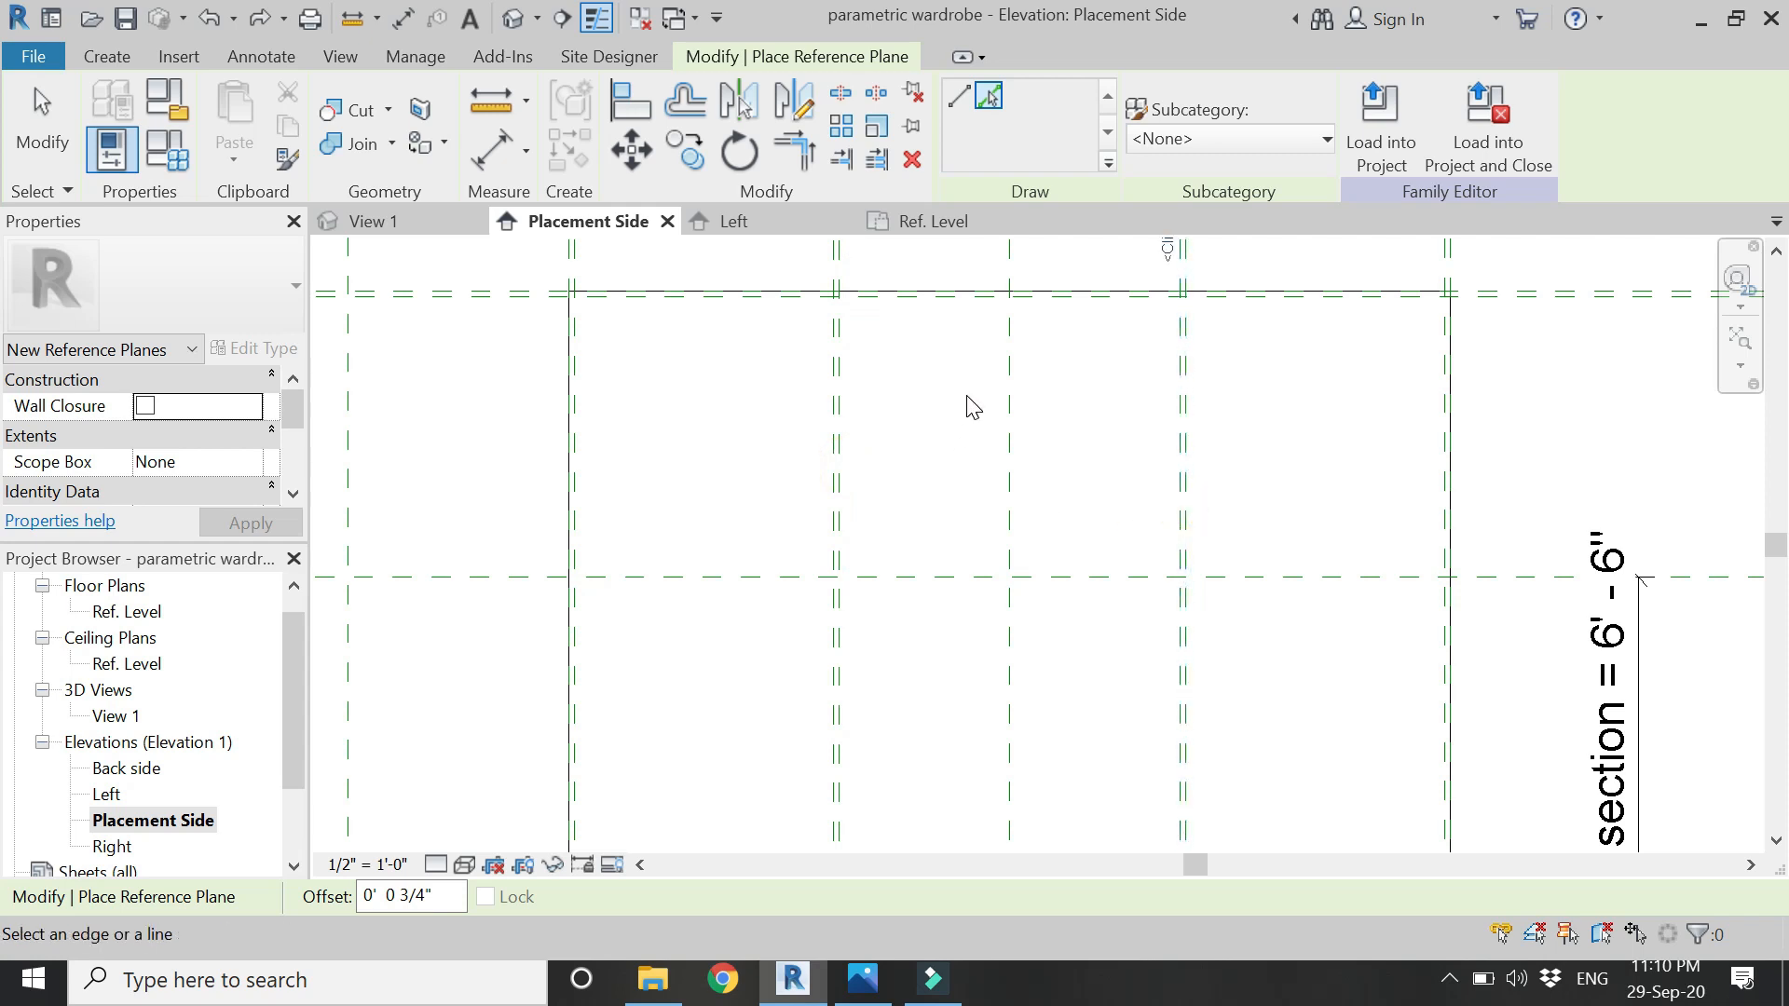
left_click(956, 572)
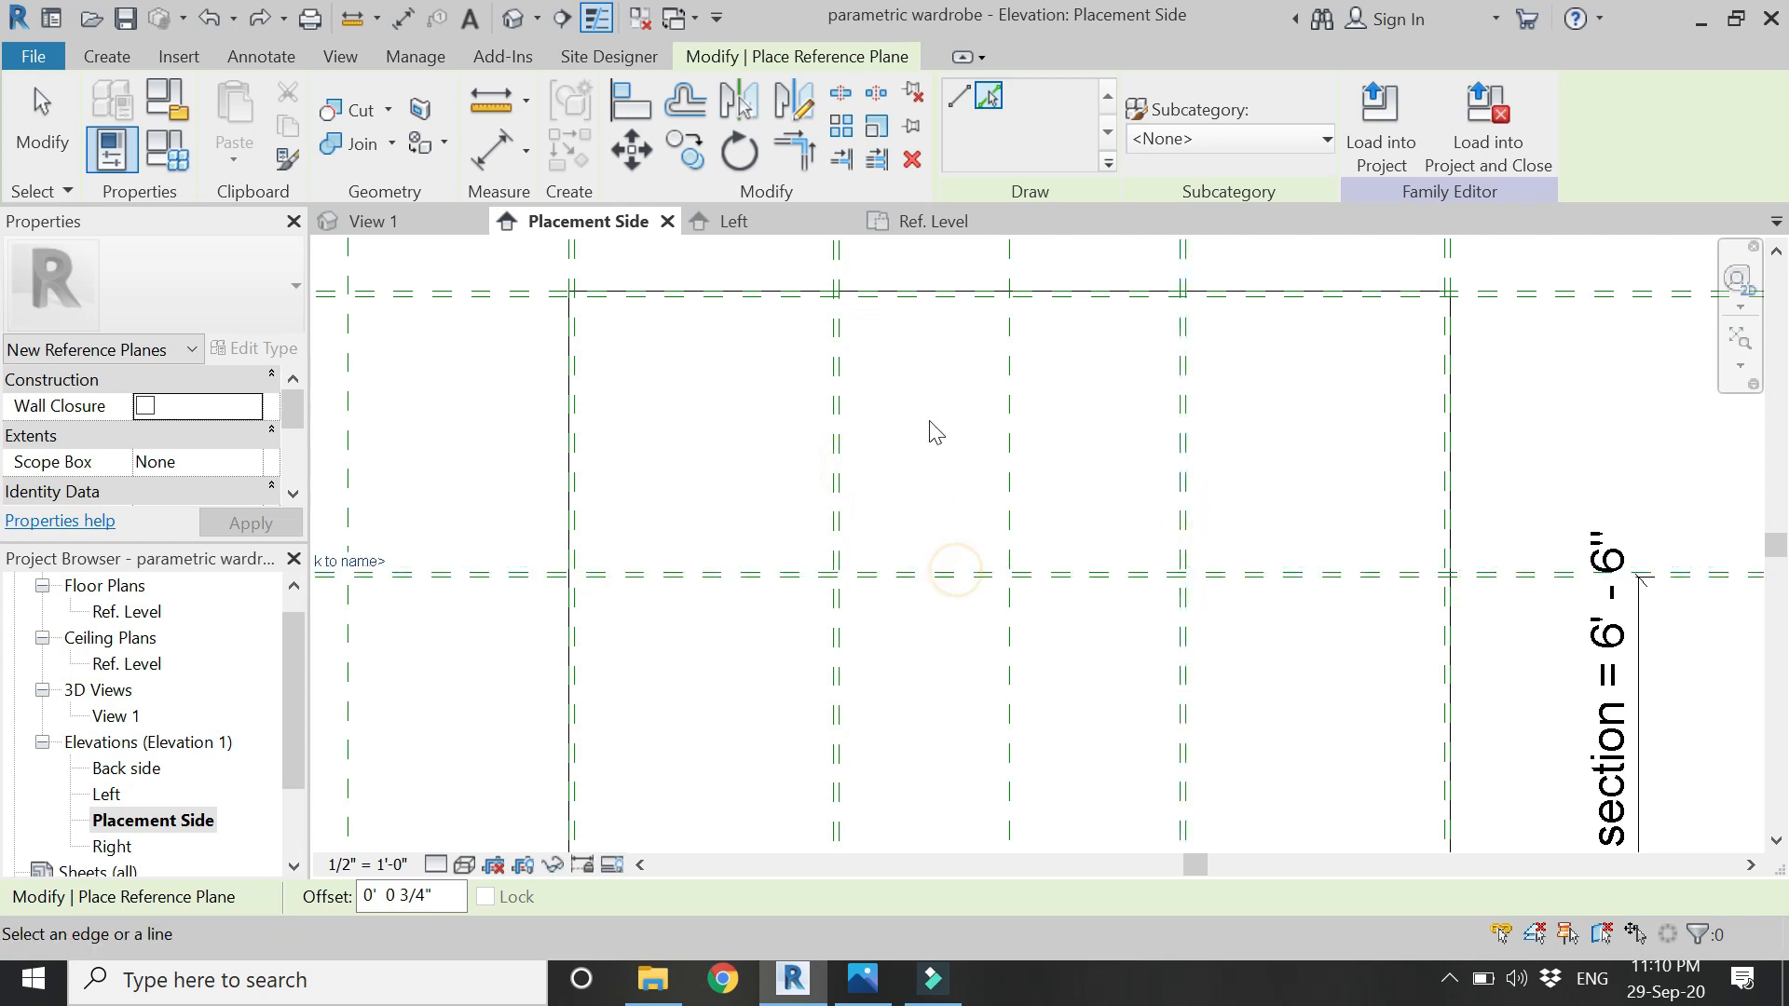
- Dimension the gap between the paired reference planes at the wardrobe's left edge and lock it
scroll(941, 340, "down", 4)
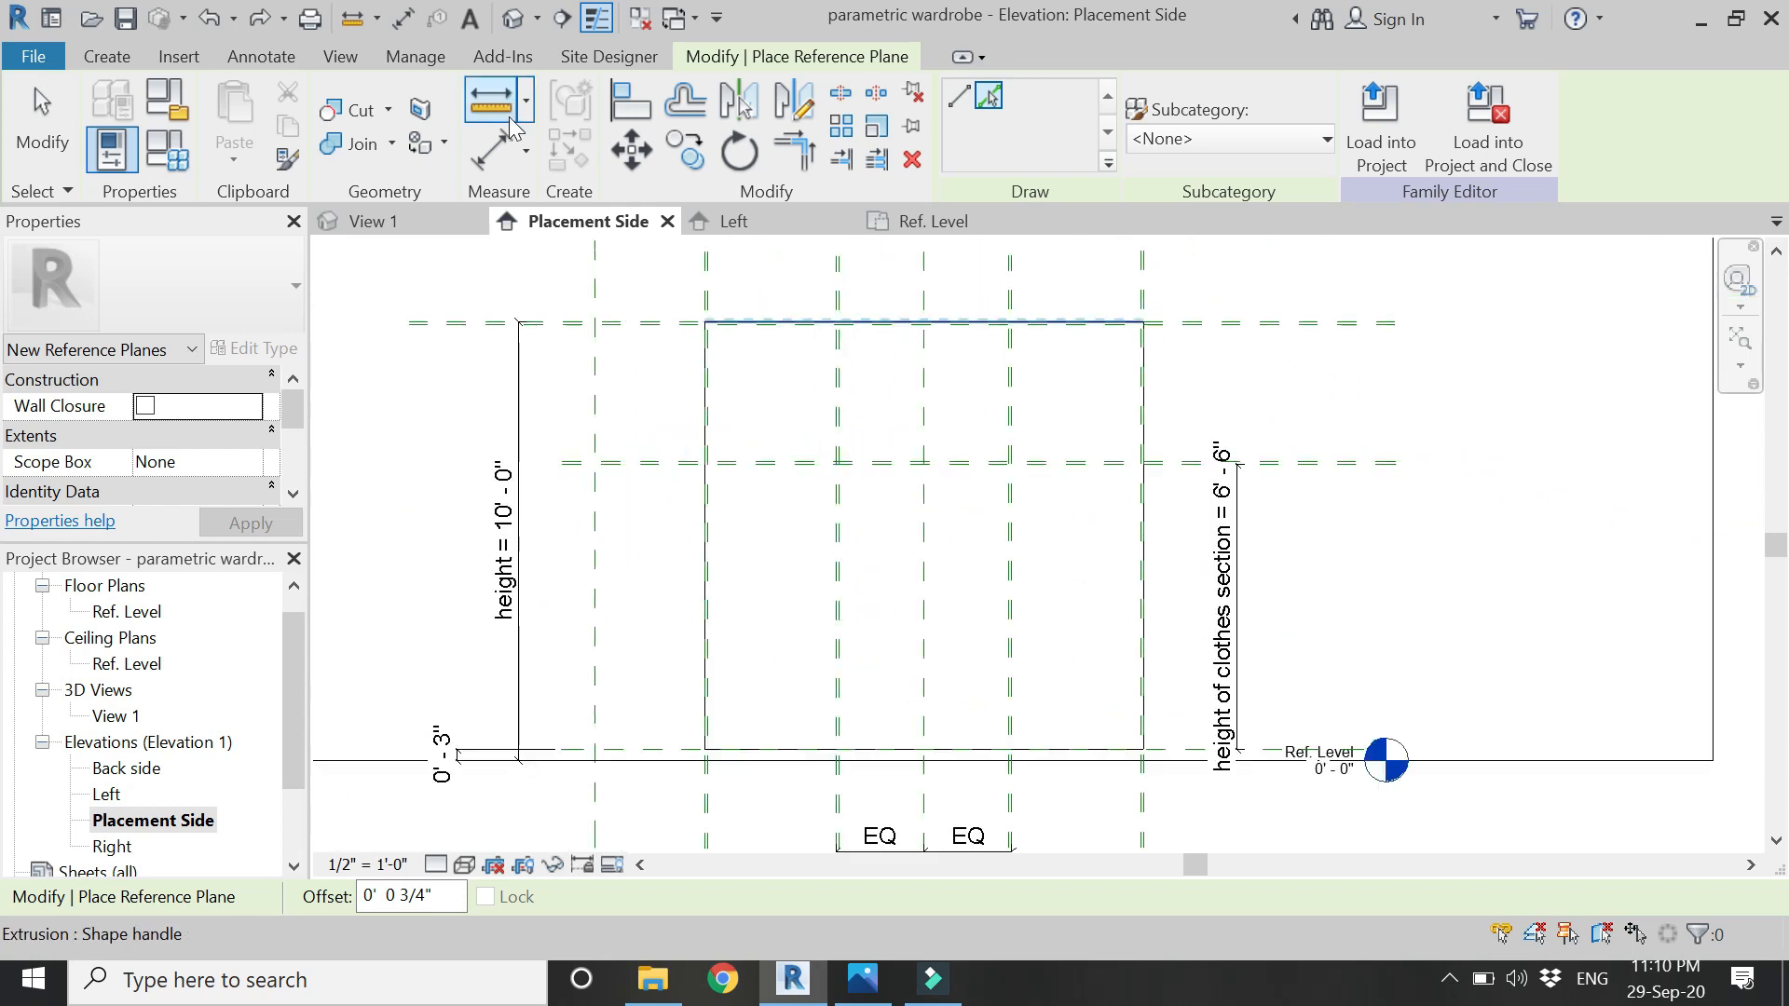
key("d")
key("i")
scroll(732, 354, "up", 6)
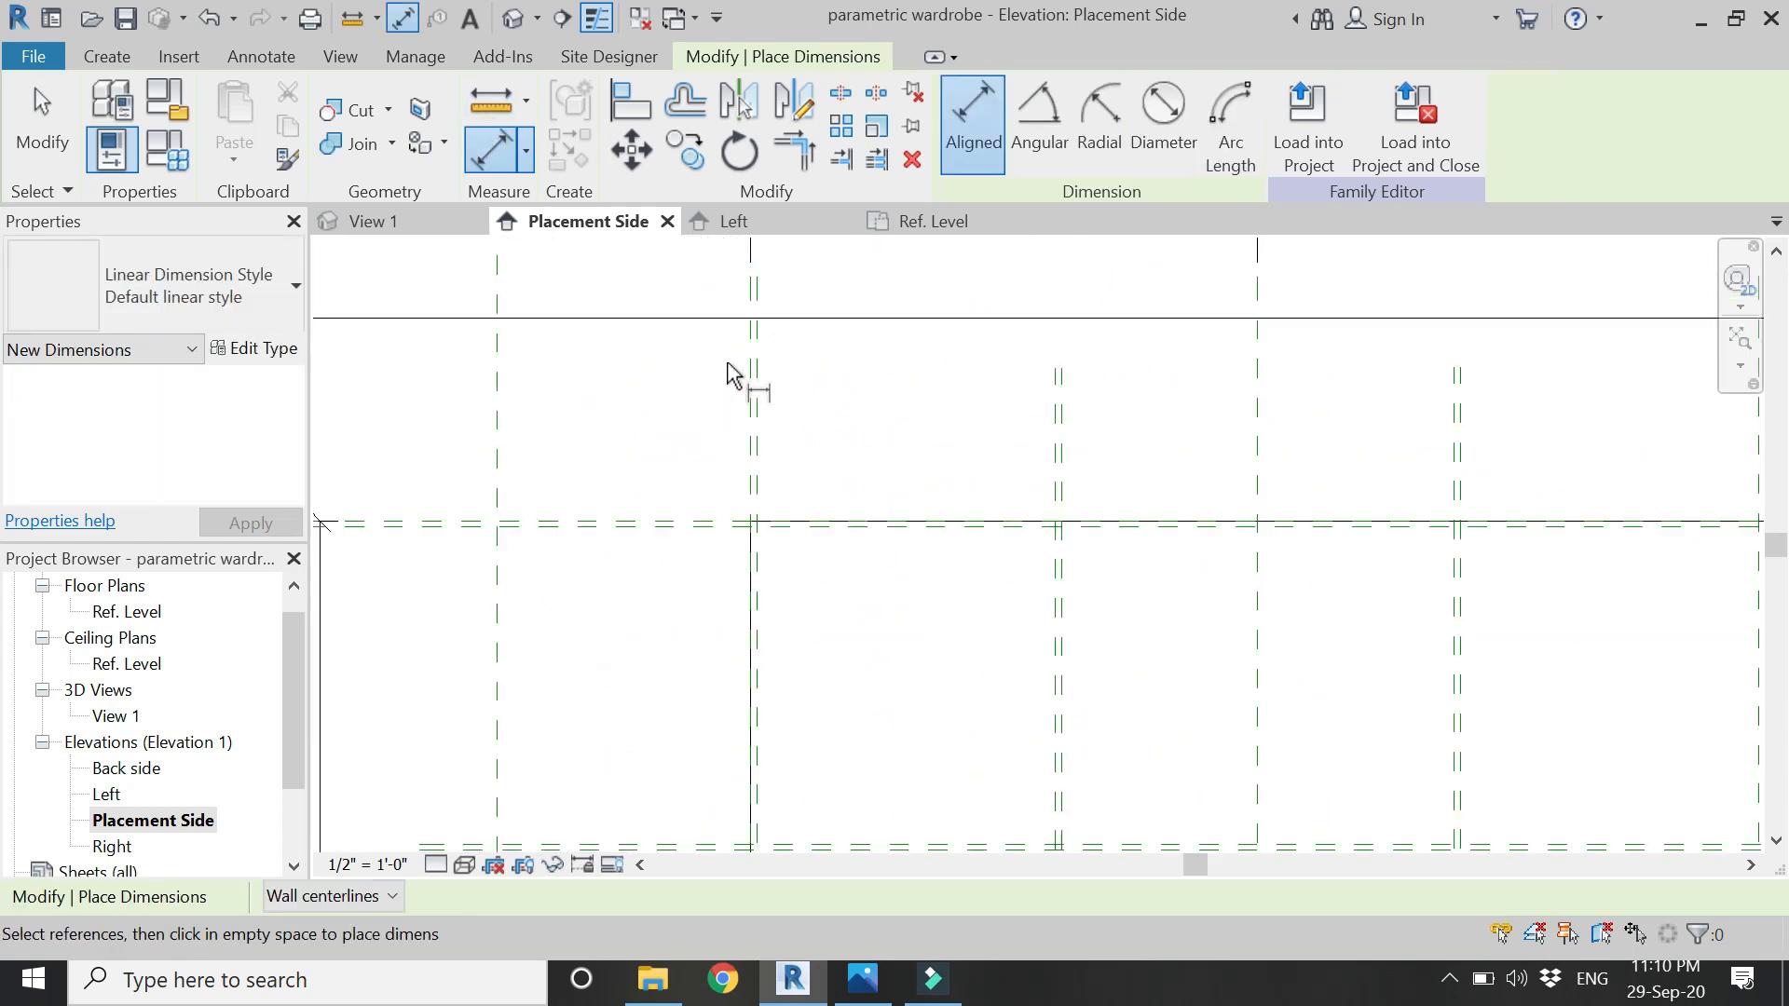
left_click(760, 461)
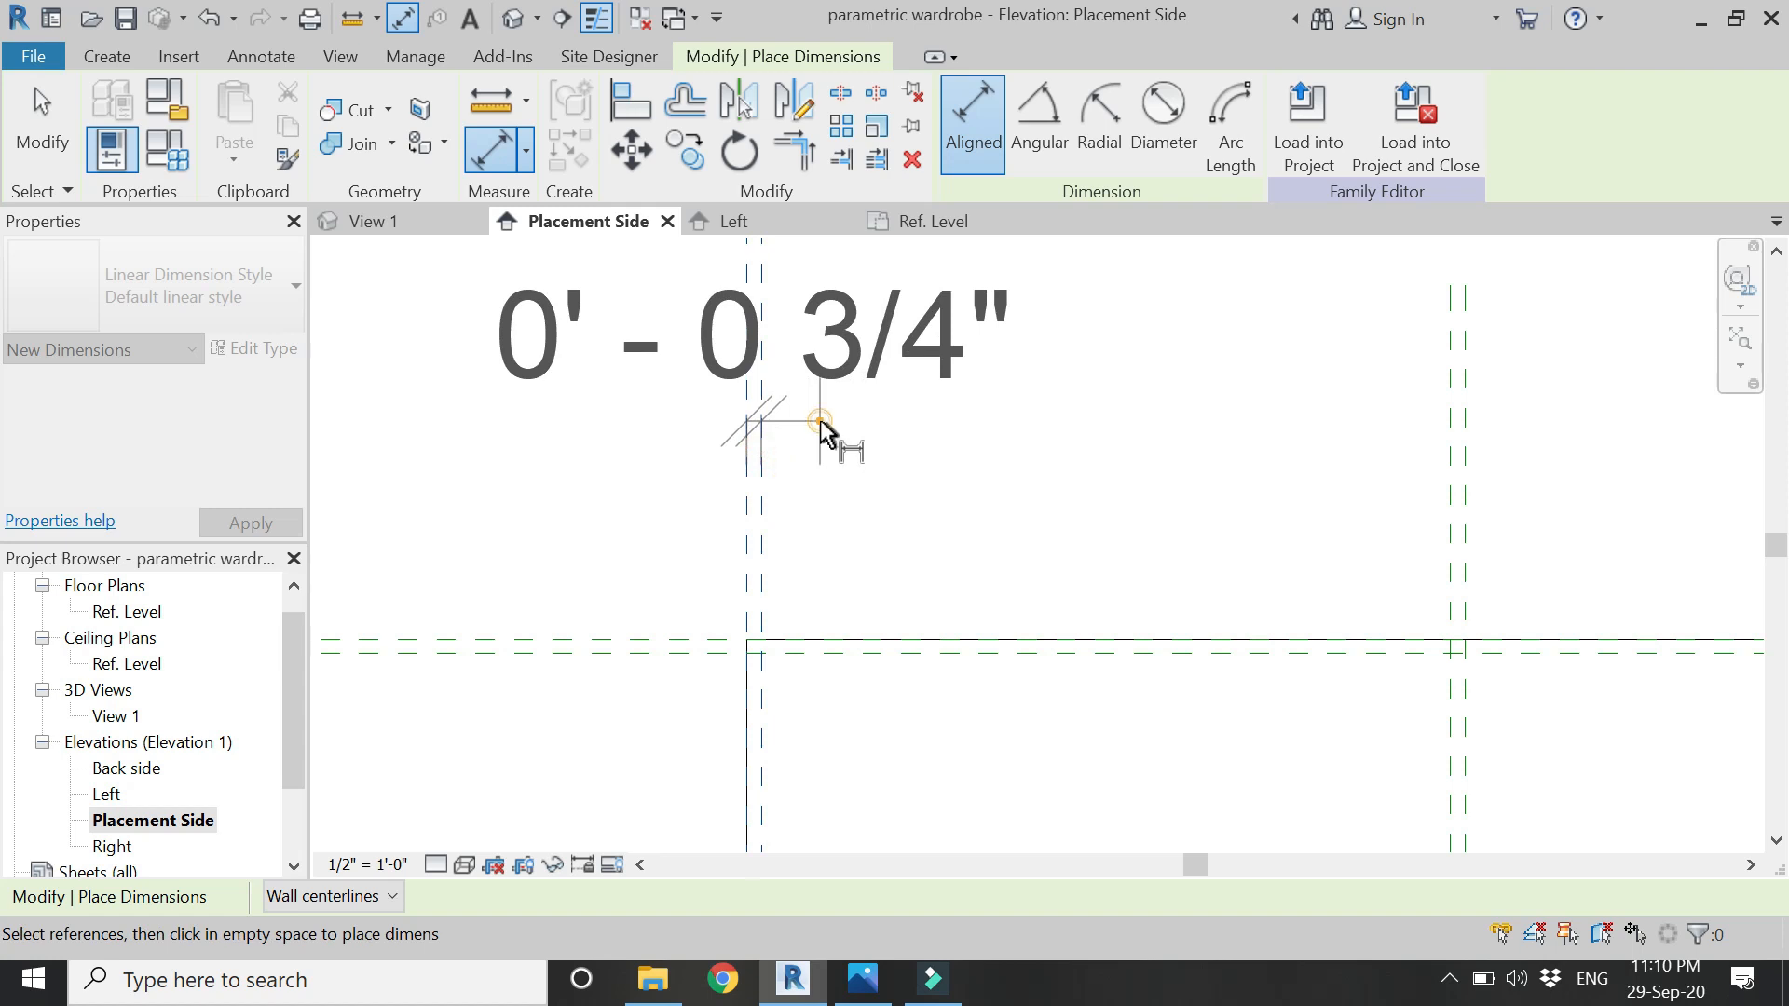
left_click(819, 427)
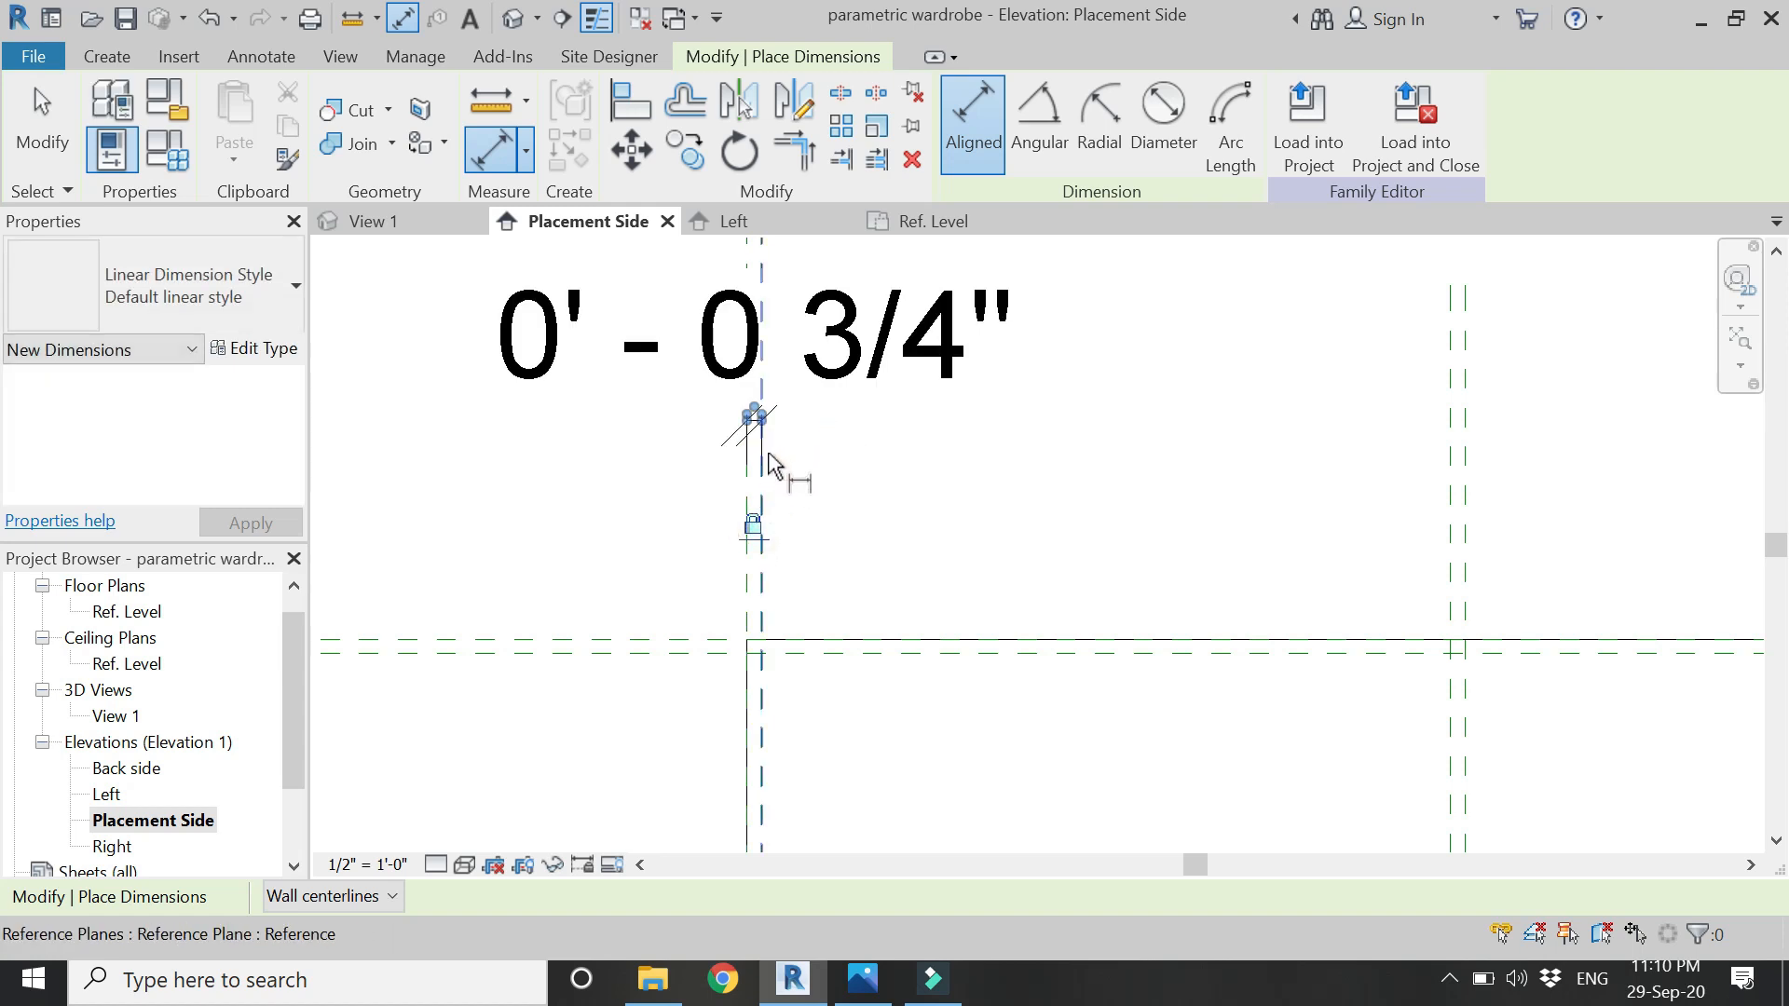
- Dimension the gap between the paired reference planes at the wardrobe's top edge and lock it
scroll(773, 463, "down", 5)
scroll(746, 456, "up", 4)
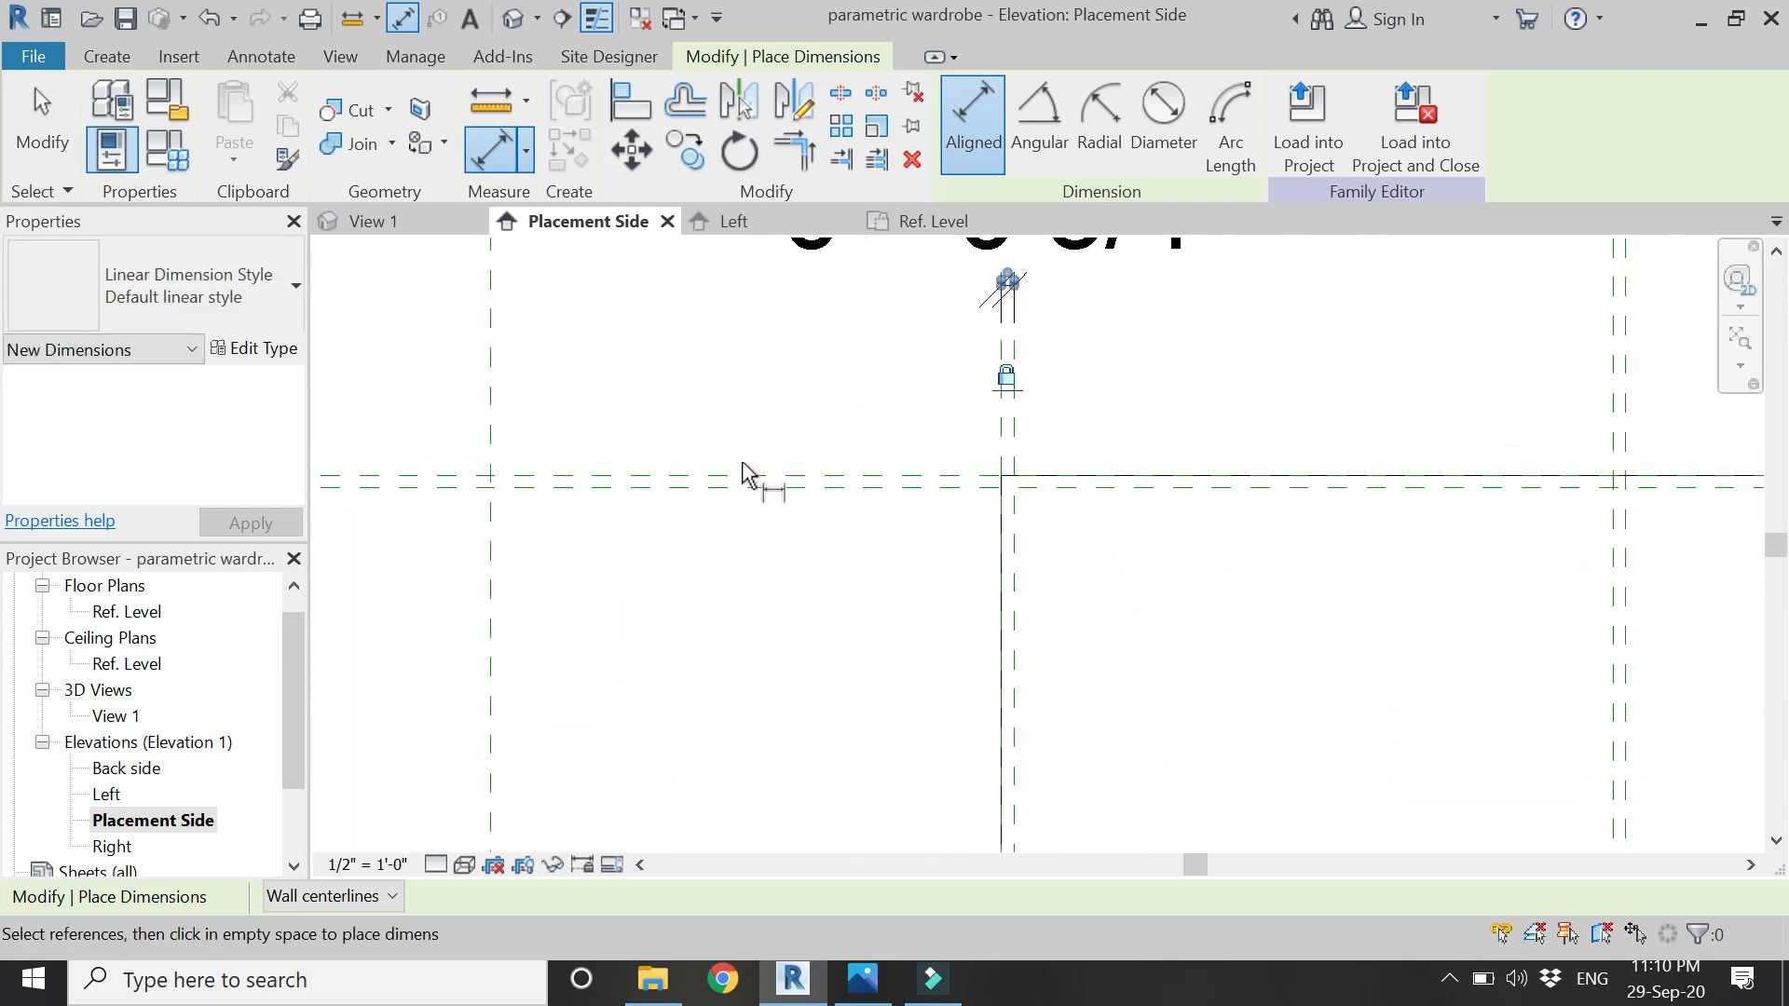
left_click(745, 476)
scroll(787, 540, "down", 3)
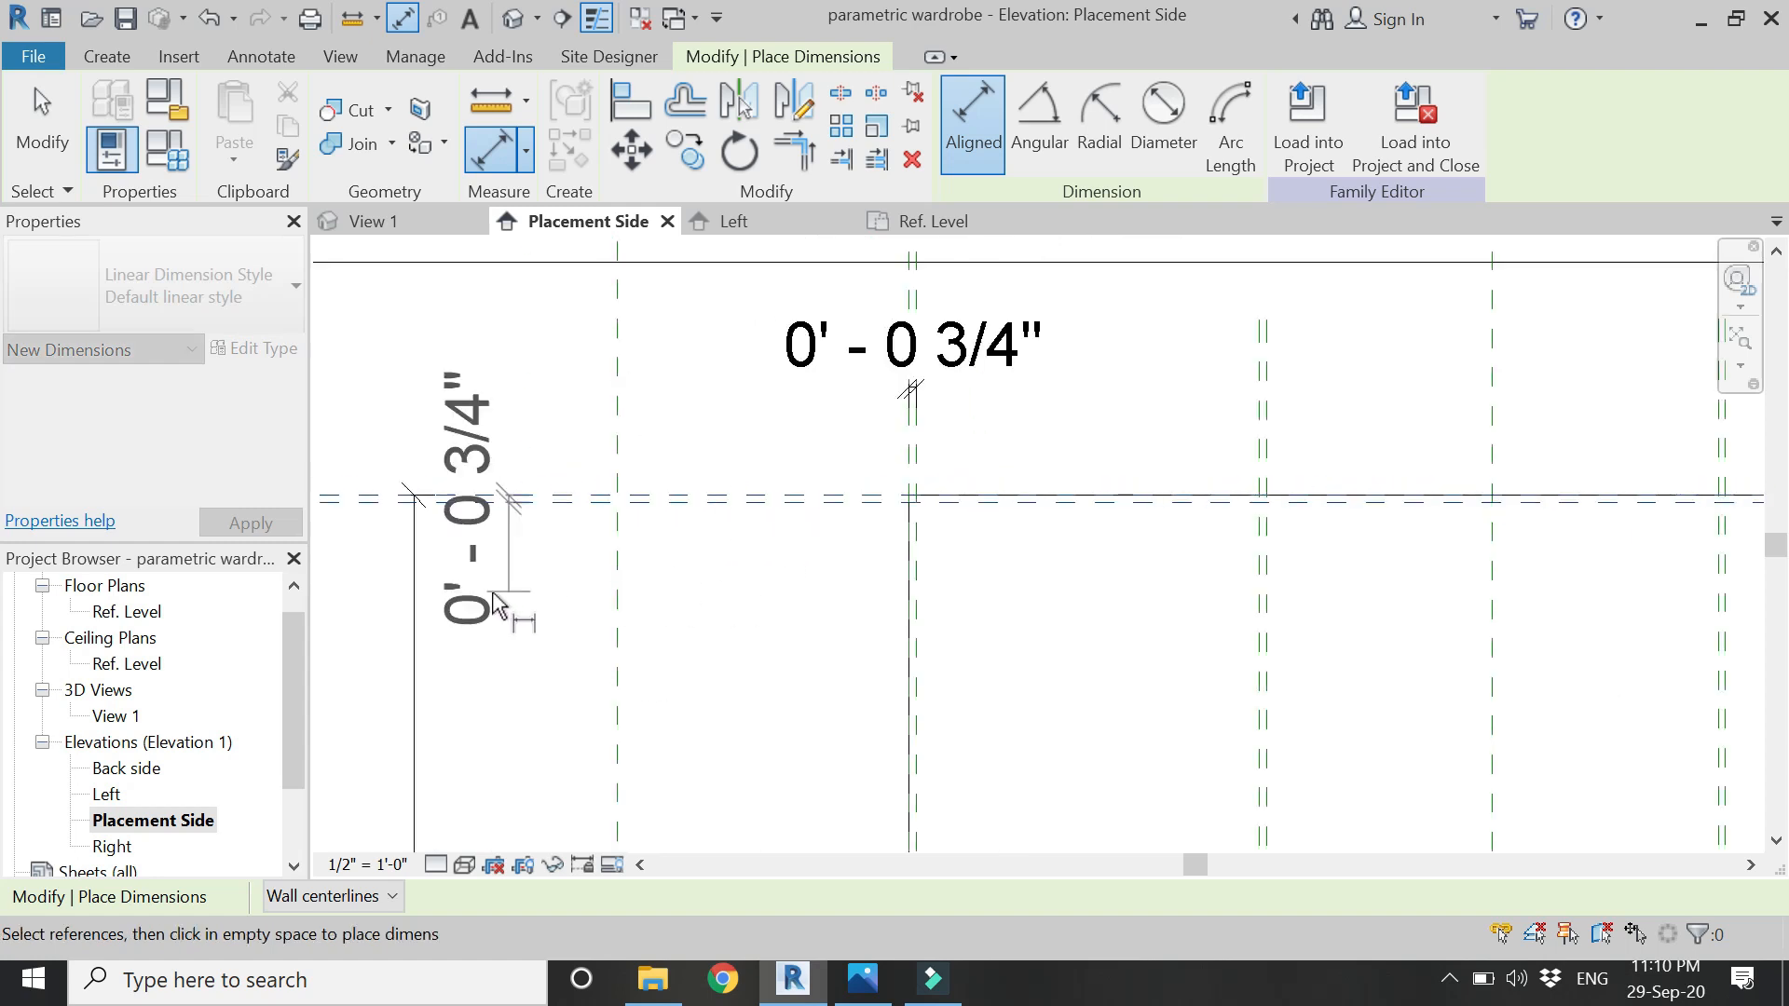
left_click(757, 610)
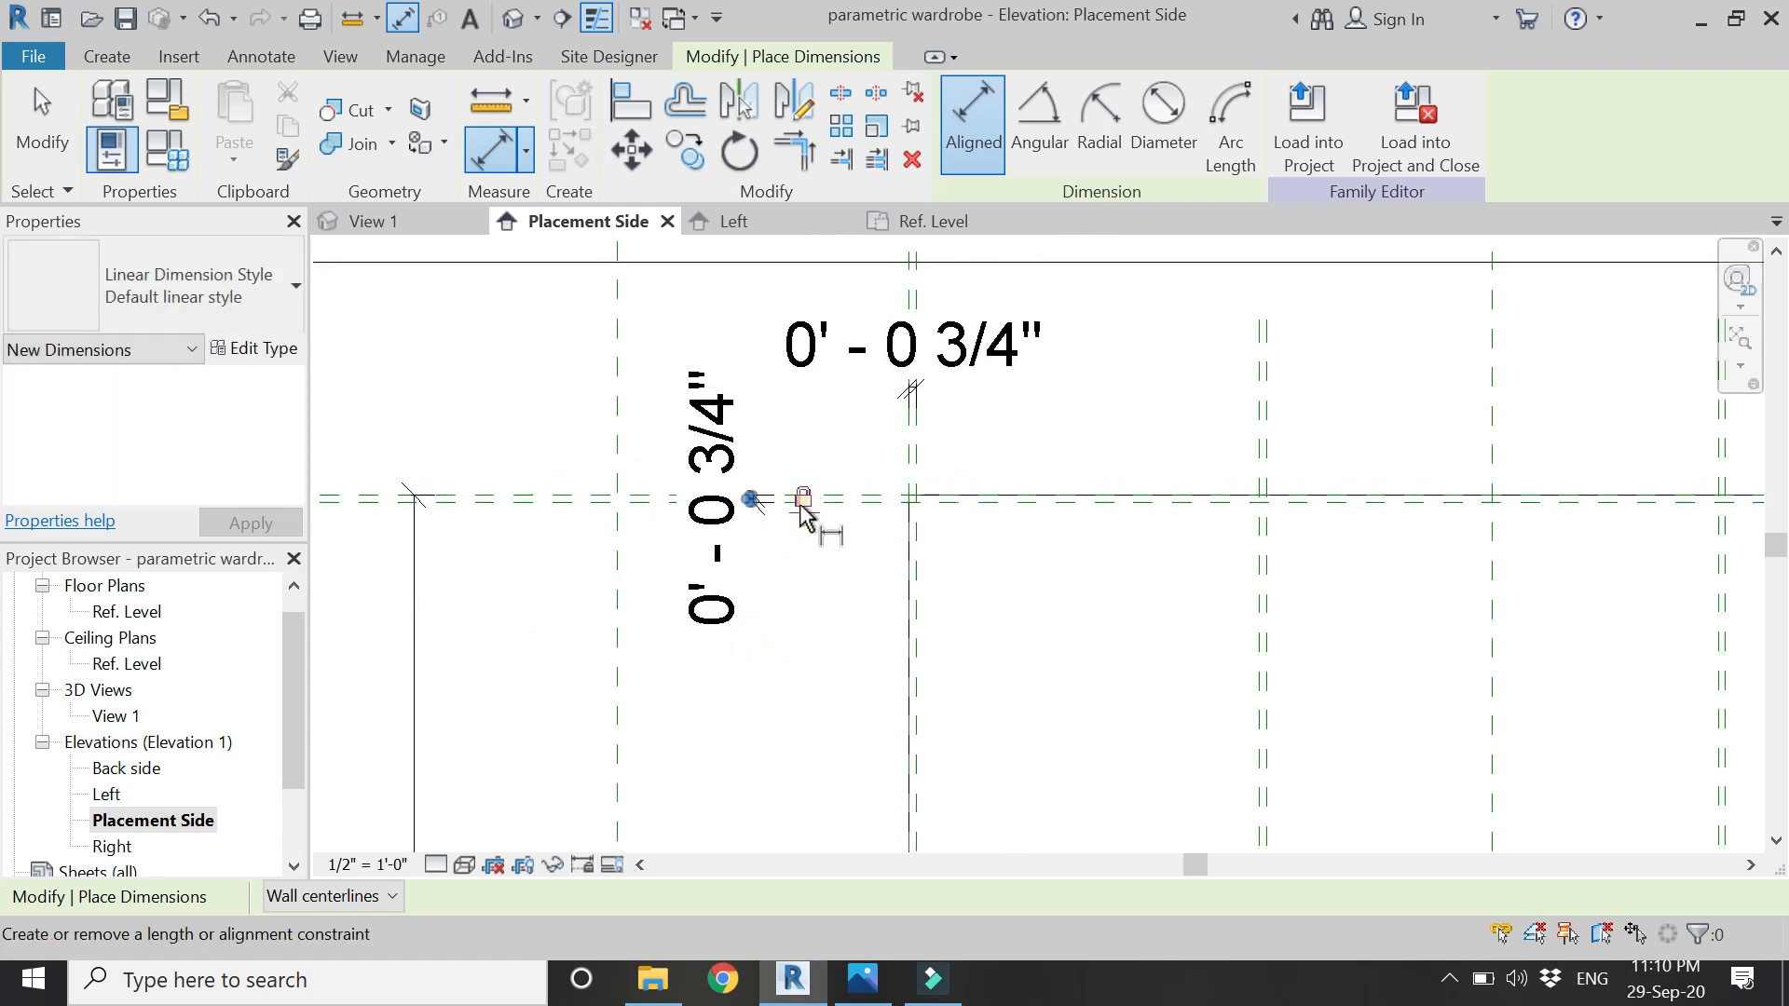
scroll(799, 501, "down", 4)
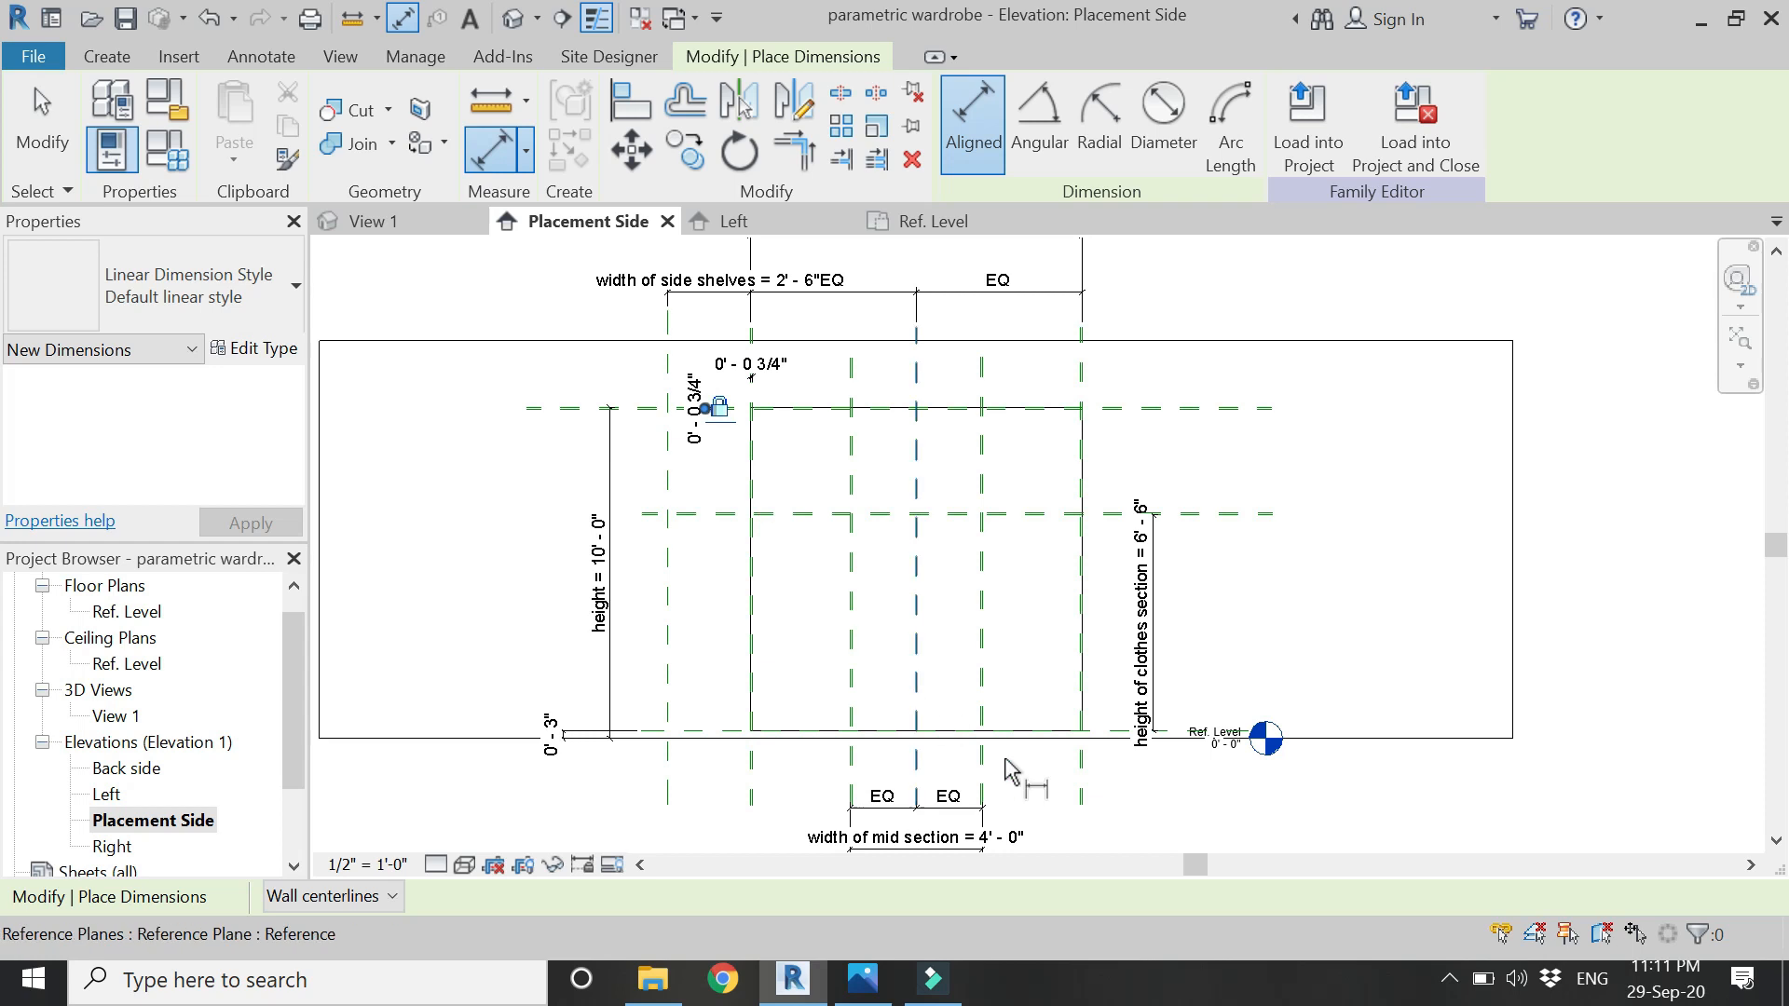
scroll(1090, 792, "up", 3)
scroll(1015, 687, "up", 2)
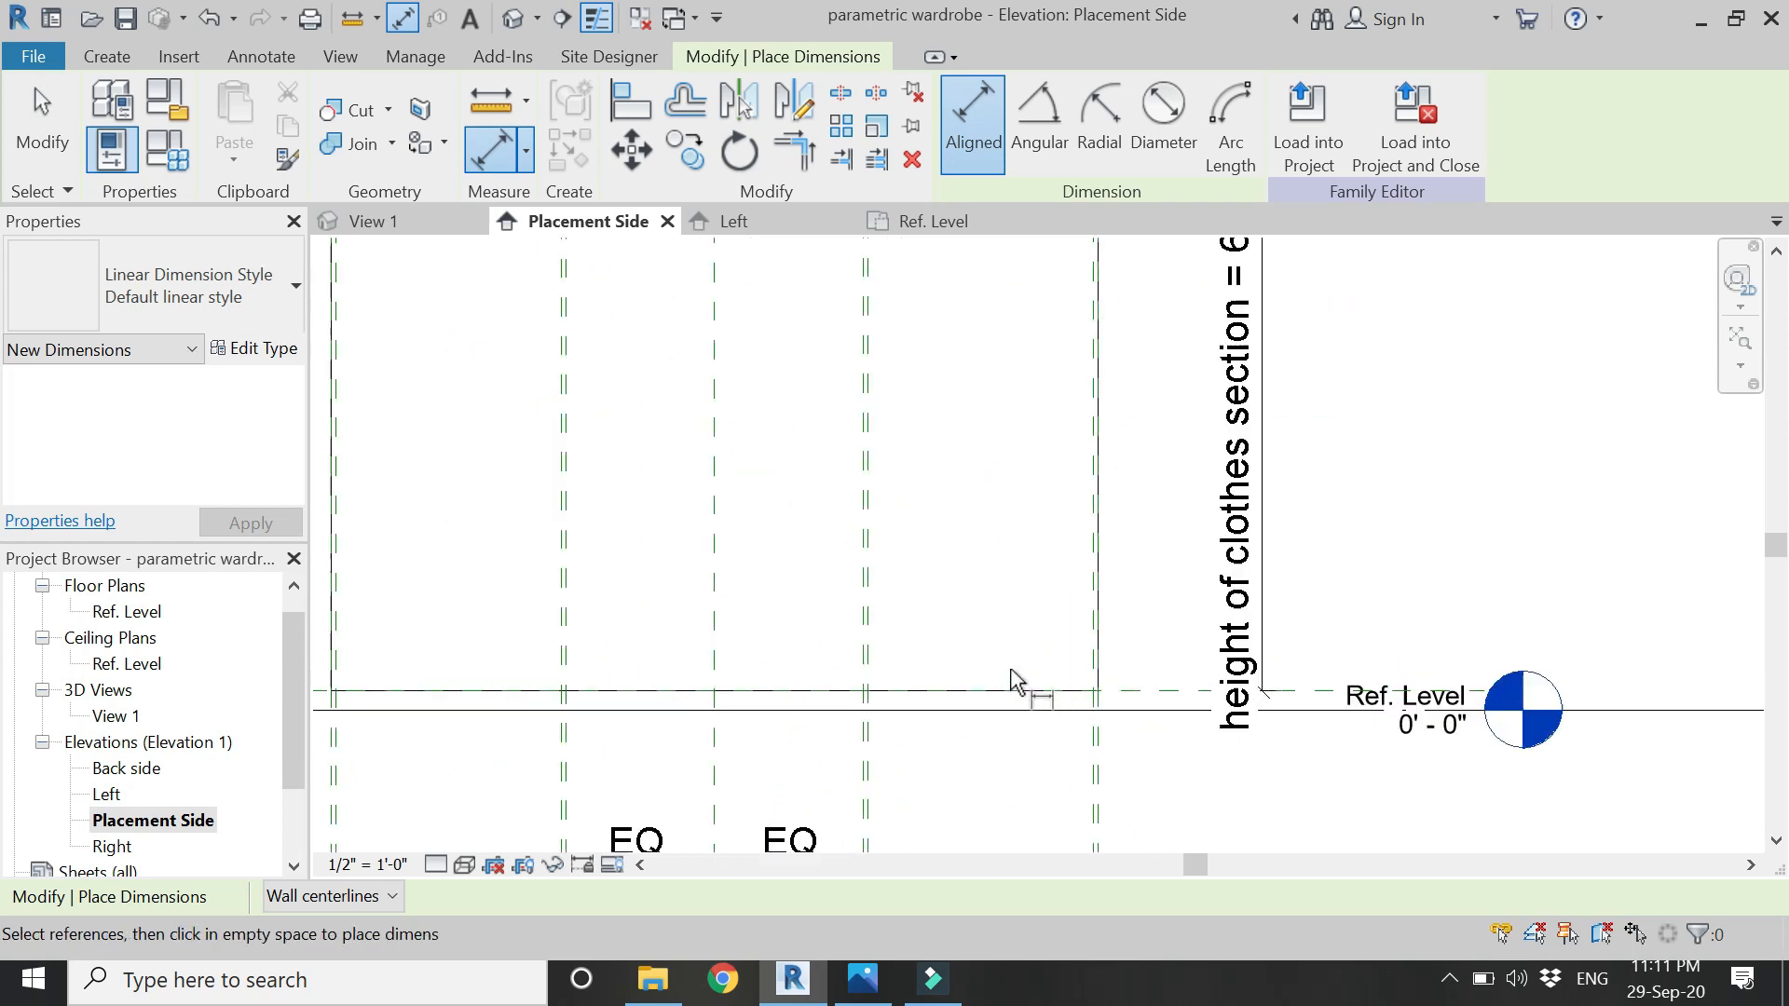
- Dimension the gap between the paired reference planes at the wardrobe's right edge and lock it
left_click(1104, 781)
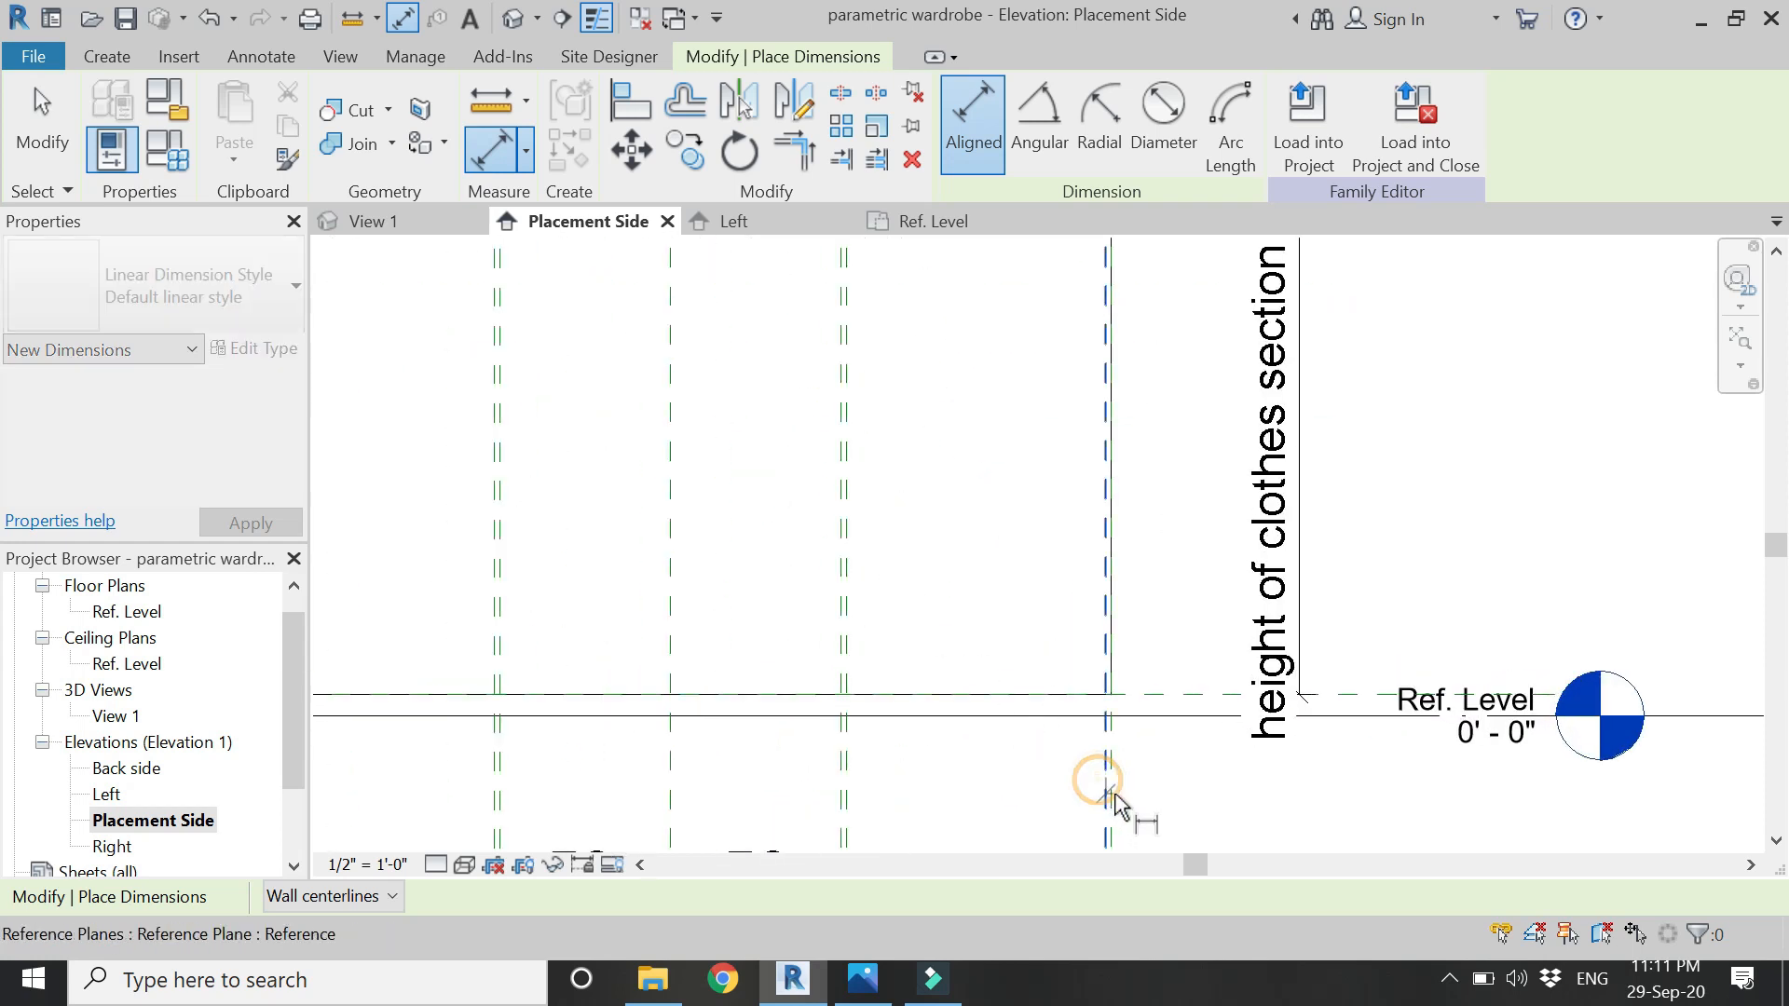
left_click(1118, 794)
left_click(1160, 808)
scroll(1130, 783, "down", 5)
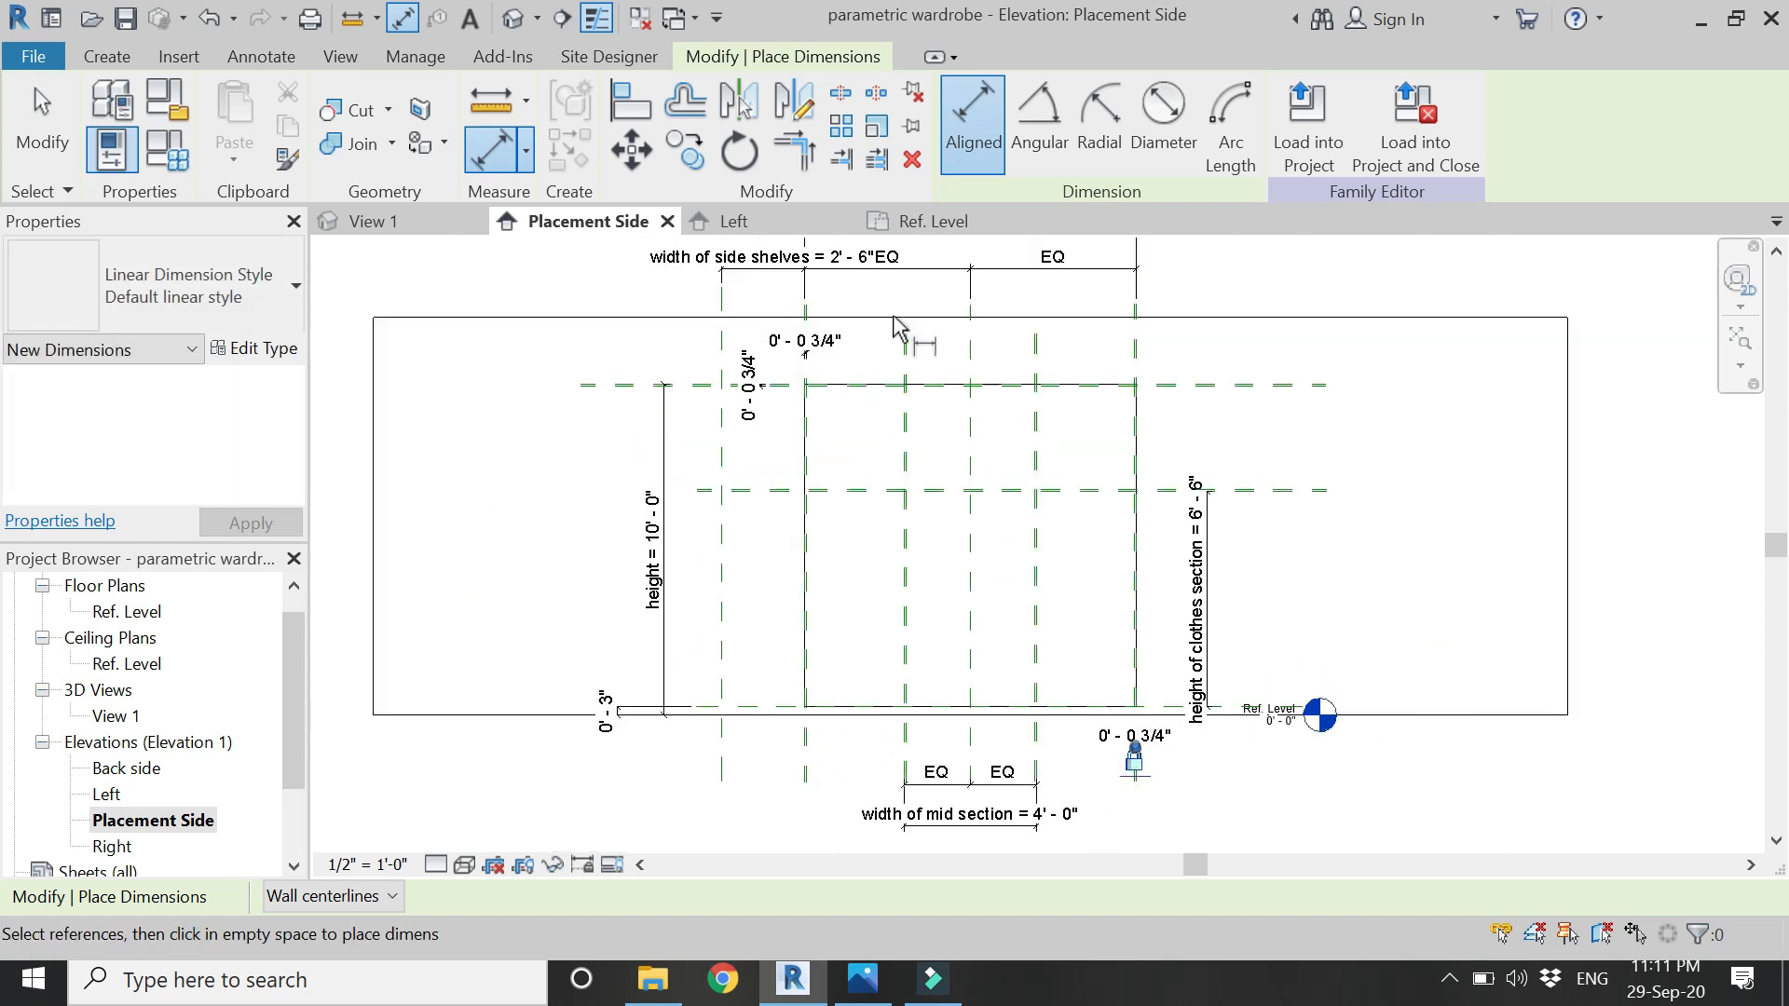
- Dimension the gap between the paired reference planes on the left side of the mid section and lock it
scroll(904, 321, "up", 5)
left_click(973, 522)
left_click(987, 531)
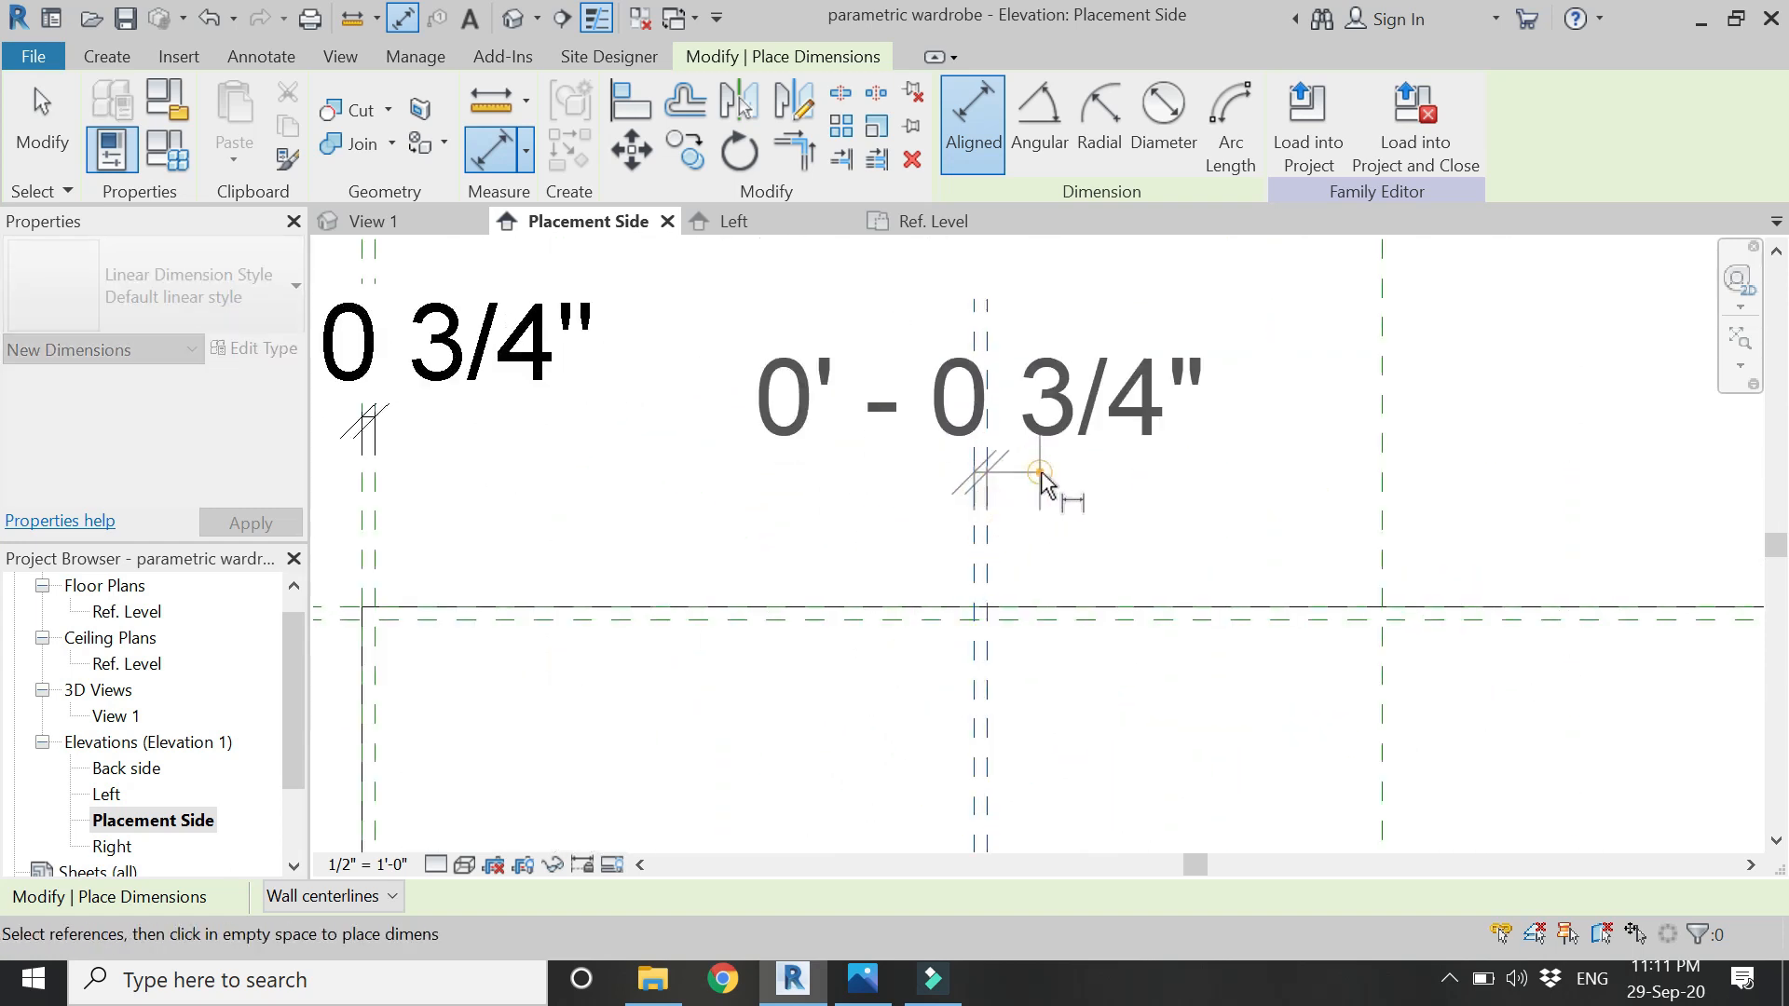
left_click(1044, 486)
scroll(1406, 523, "down", 2)
- Dimension the gap between the paired reference planes on the right side of the mid section and lock it
scroll(1338, 511, "up", 2)
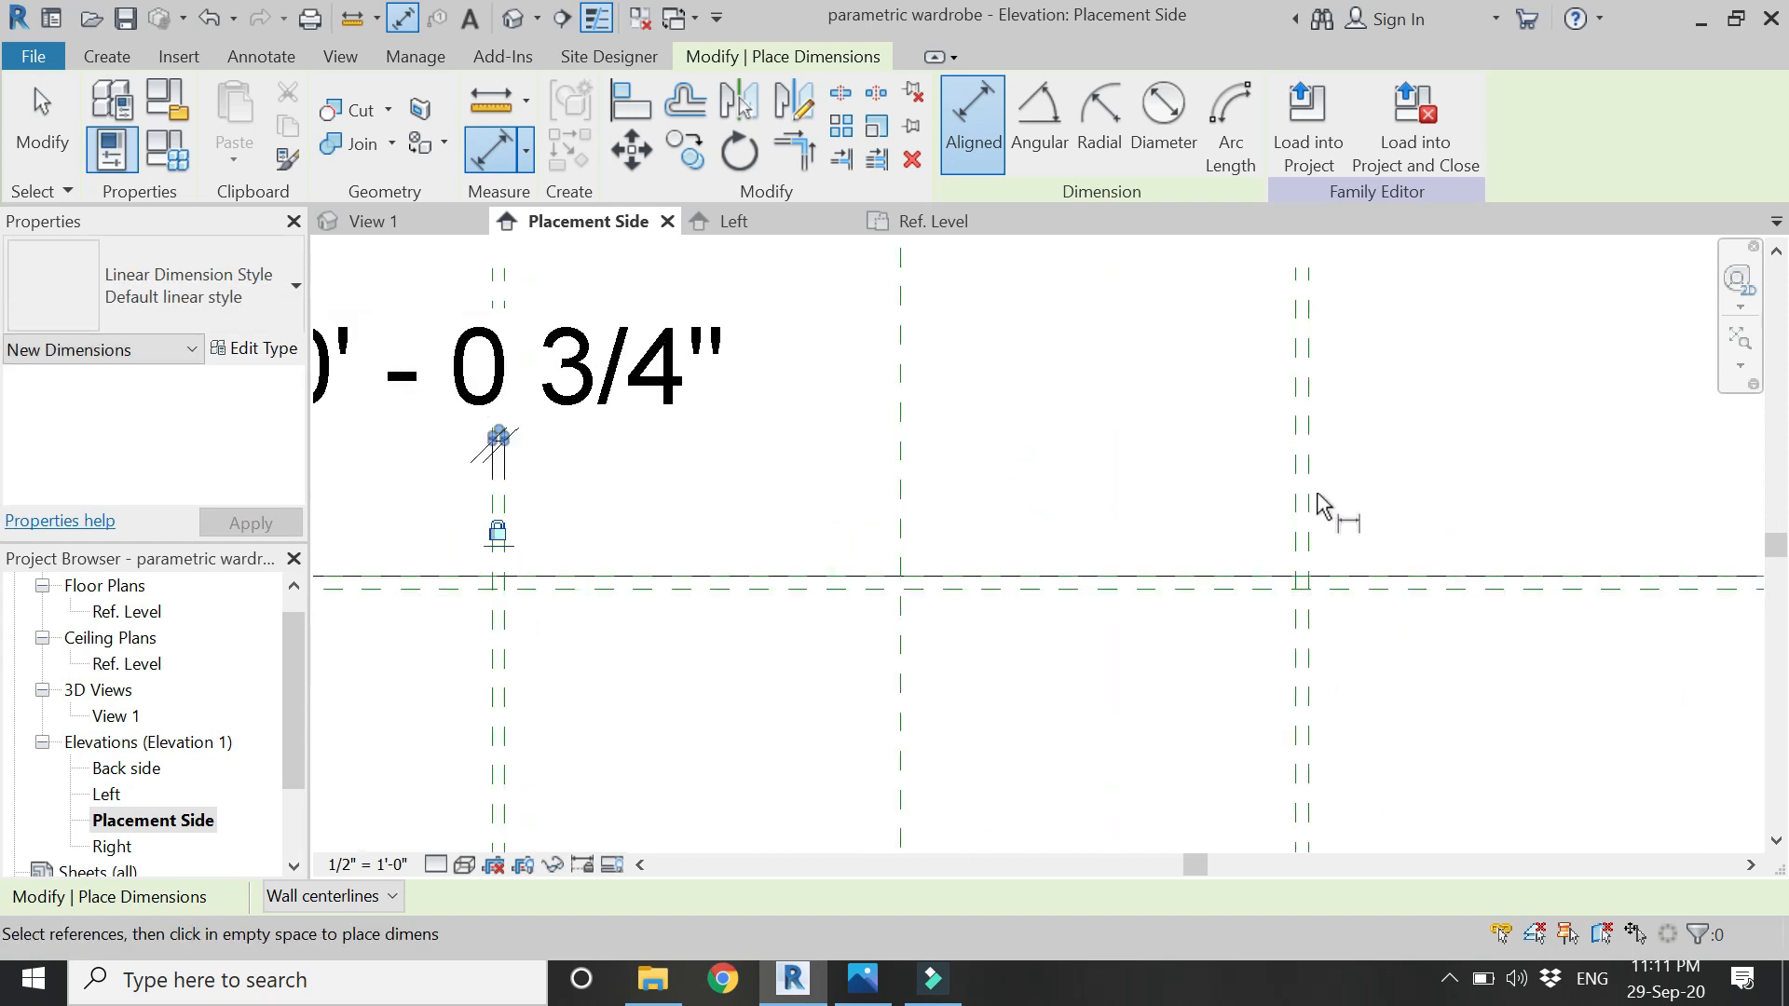
left_click(1309, 499)
left_click(1291, 493)
left_click(1162, 425)
left_click(1303, 516)
scroll(1036, 326, "down", 4)
scroll(910, 531, "down", 3)
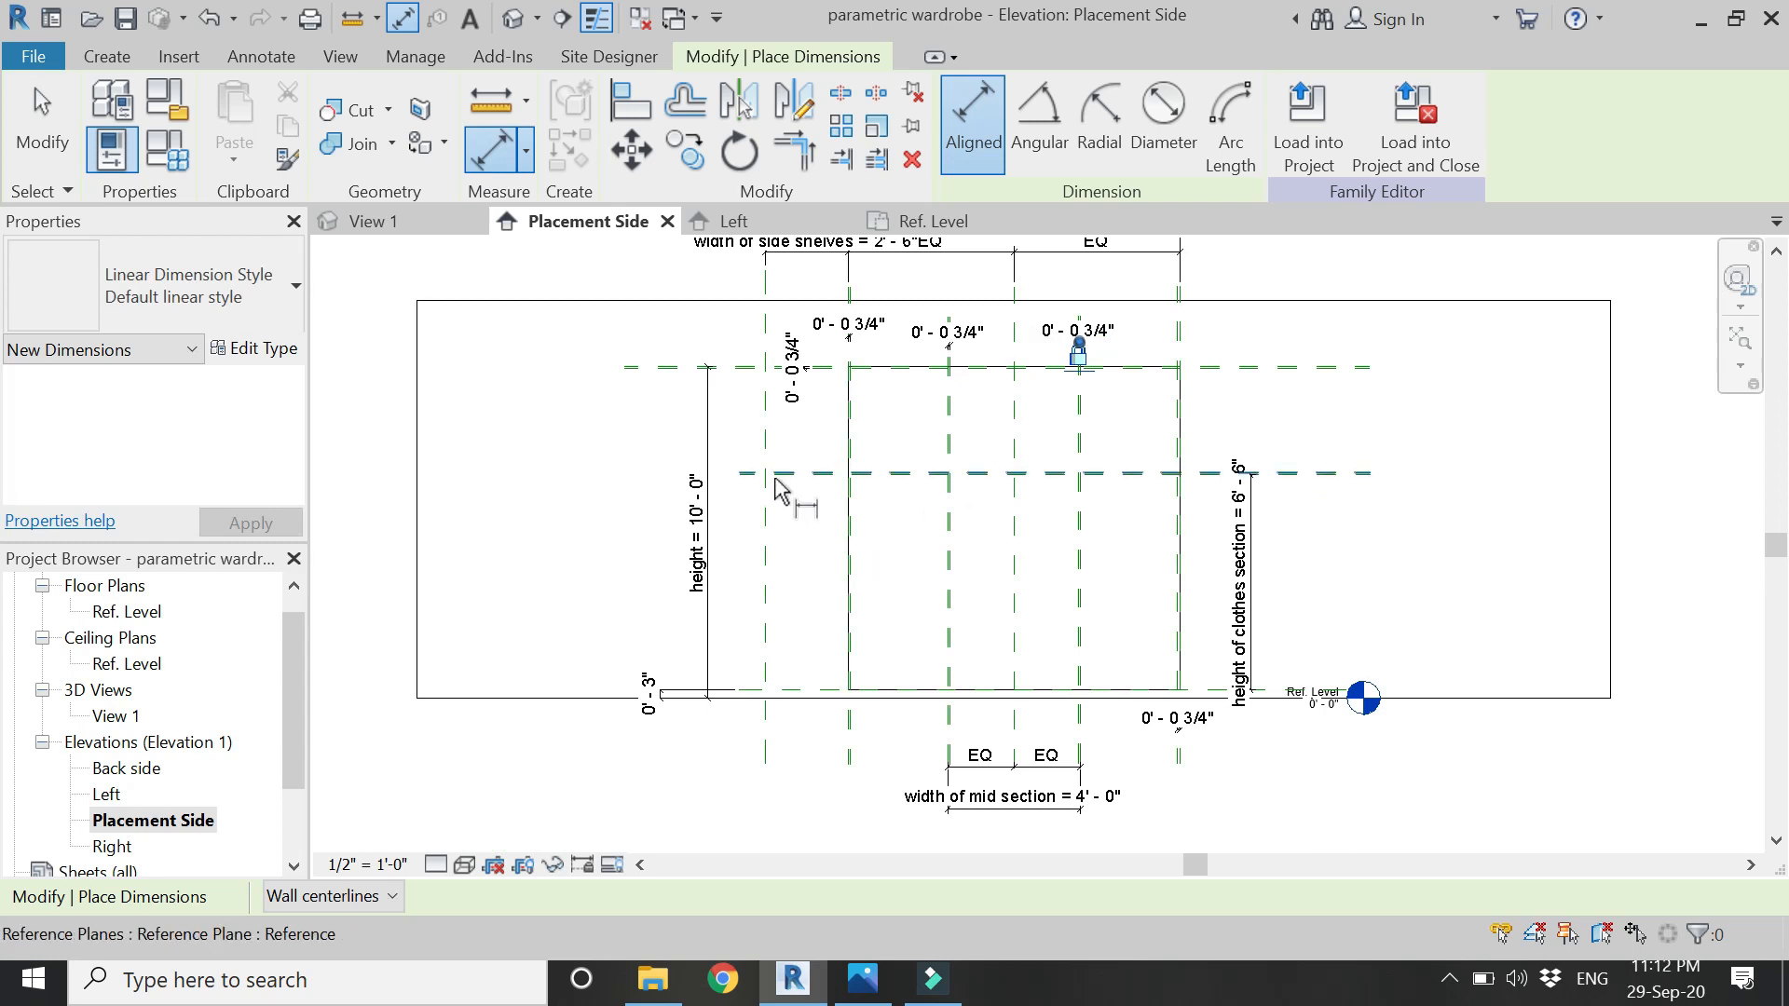
- Dimension the gap between the paired horizontal reference planes at the clothes-section height and lock it
scroll(819, 479, "up", 5)
left_click(823, 477)
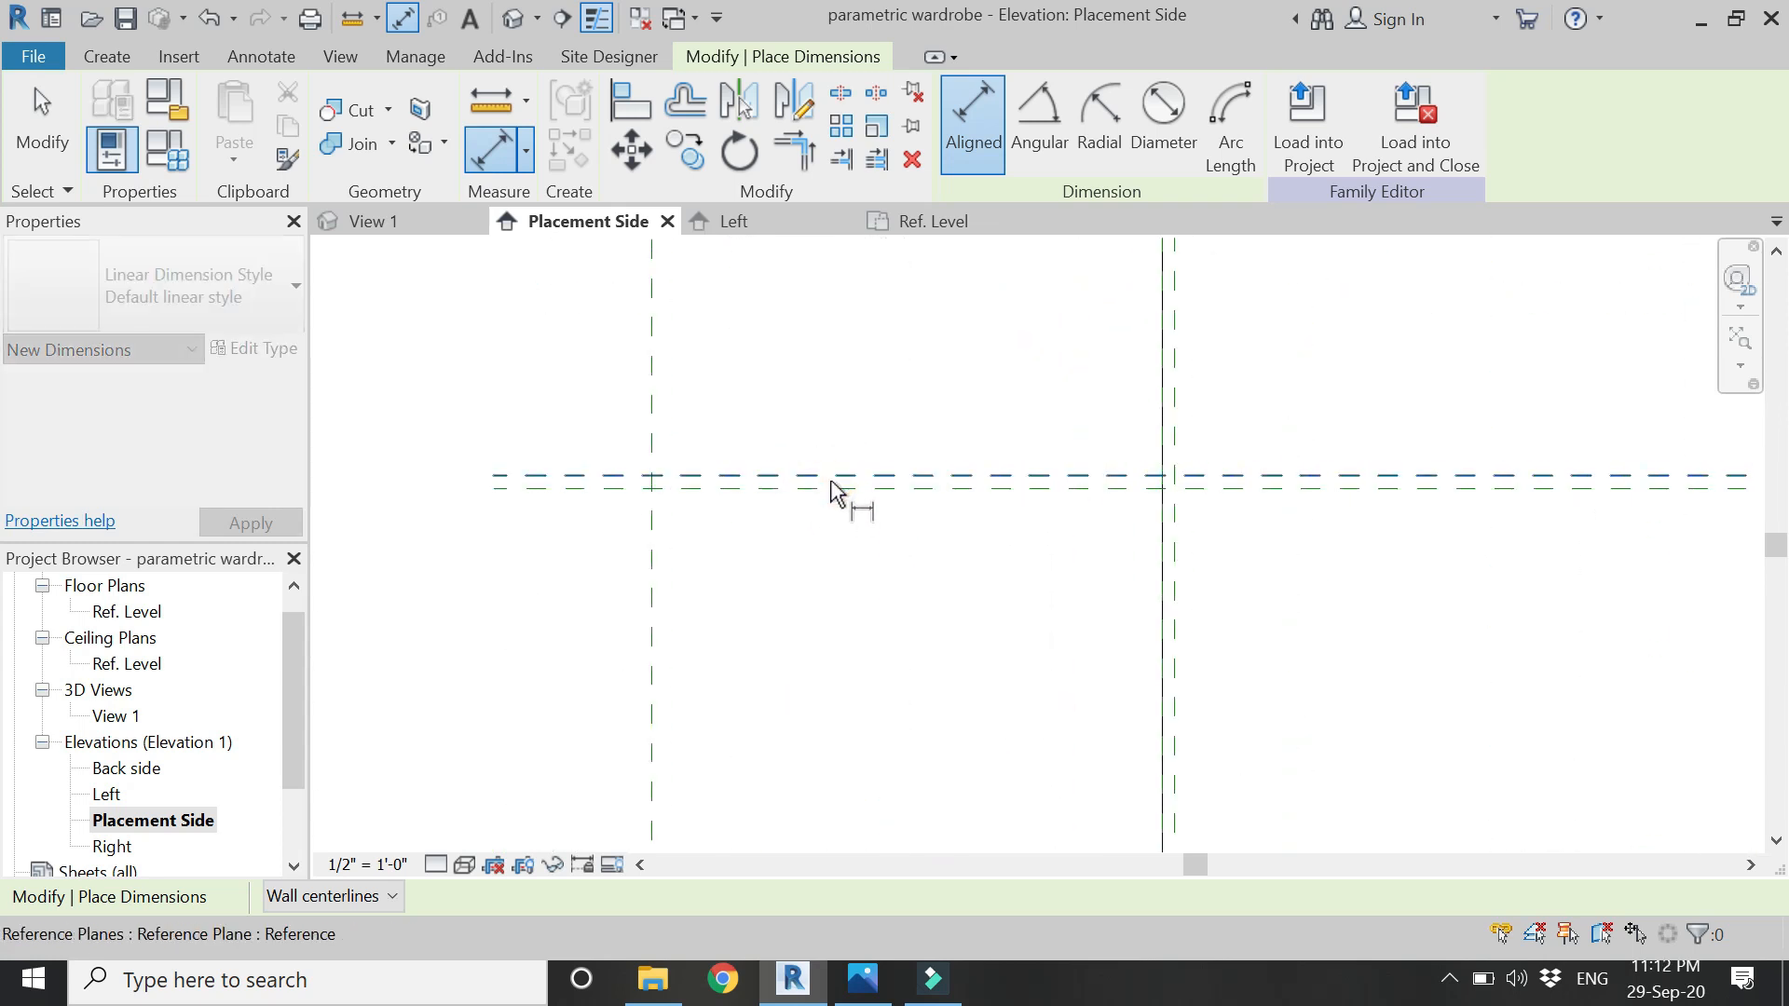
left_click(837, 488)
left_click(830, 587)
left_click(921, 484)
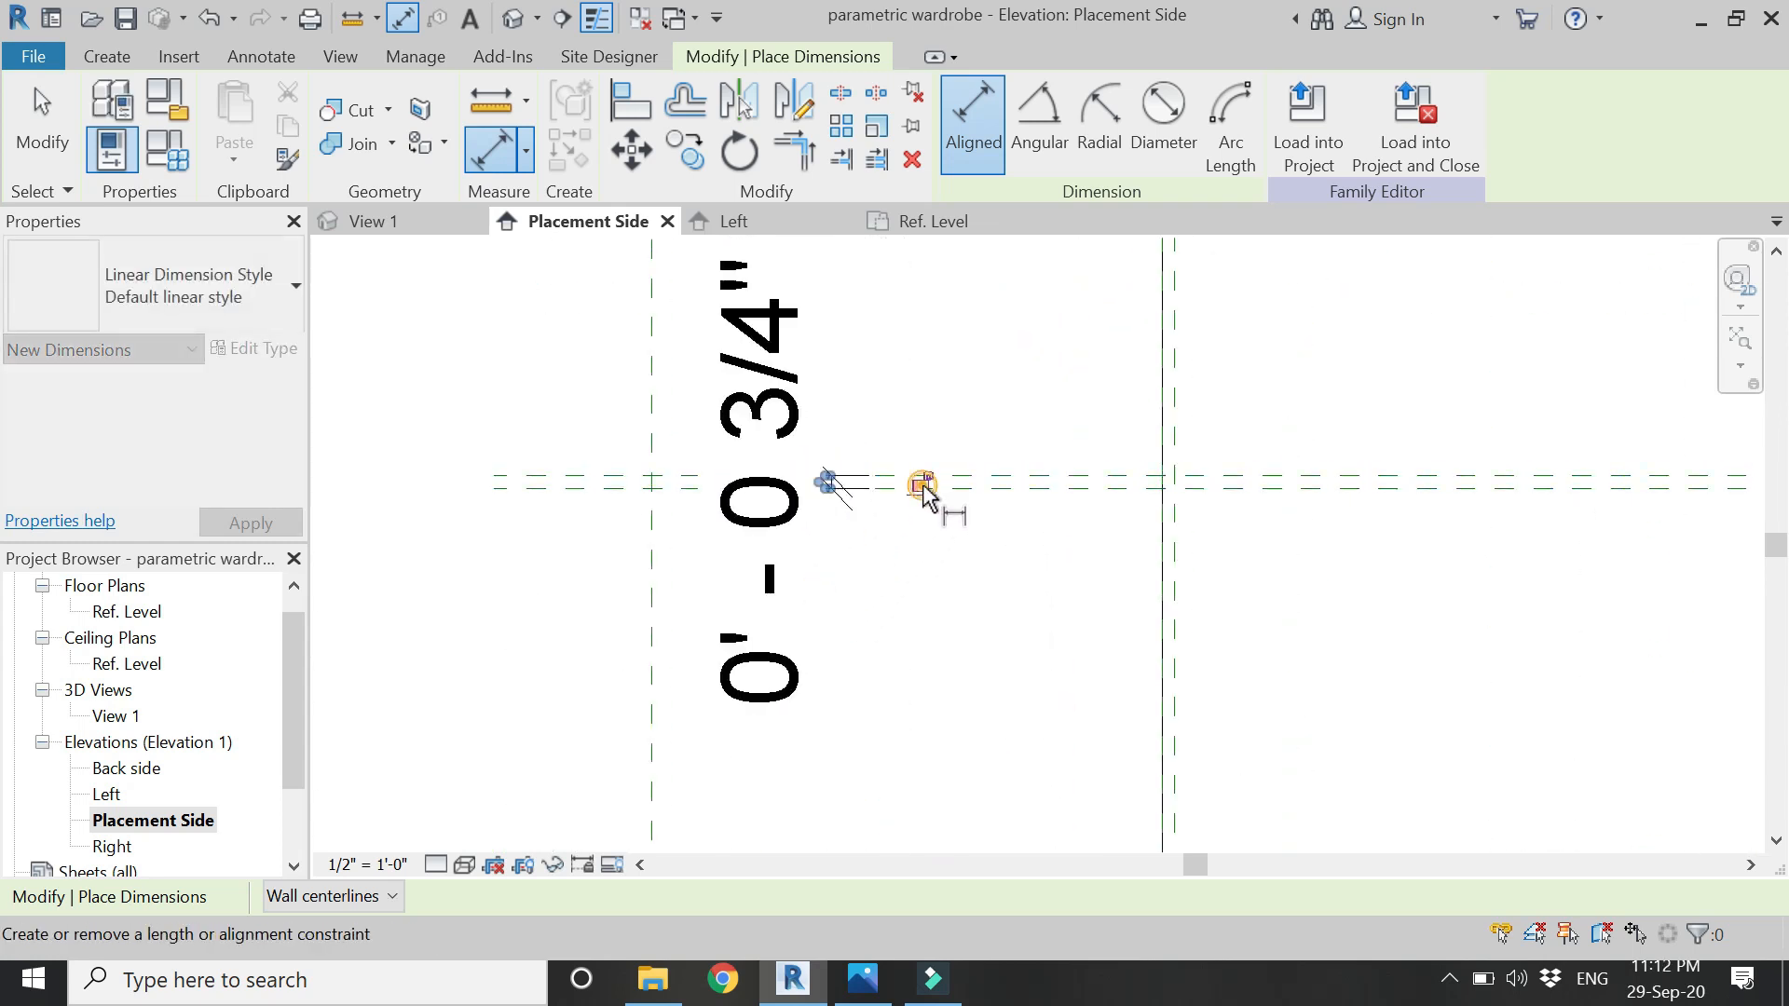
scroll(815, 326, "down", 3)
scroll(718, 405, "down", 2)
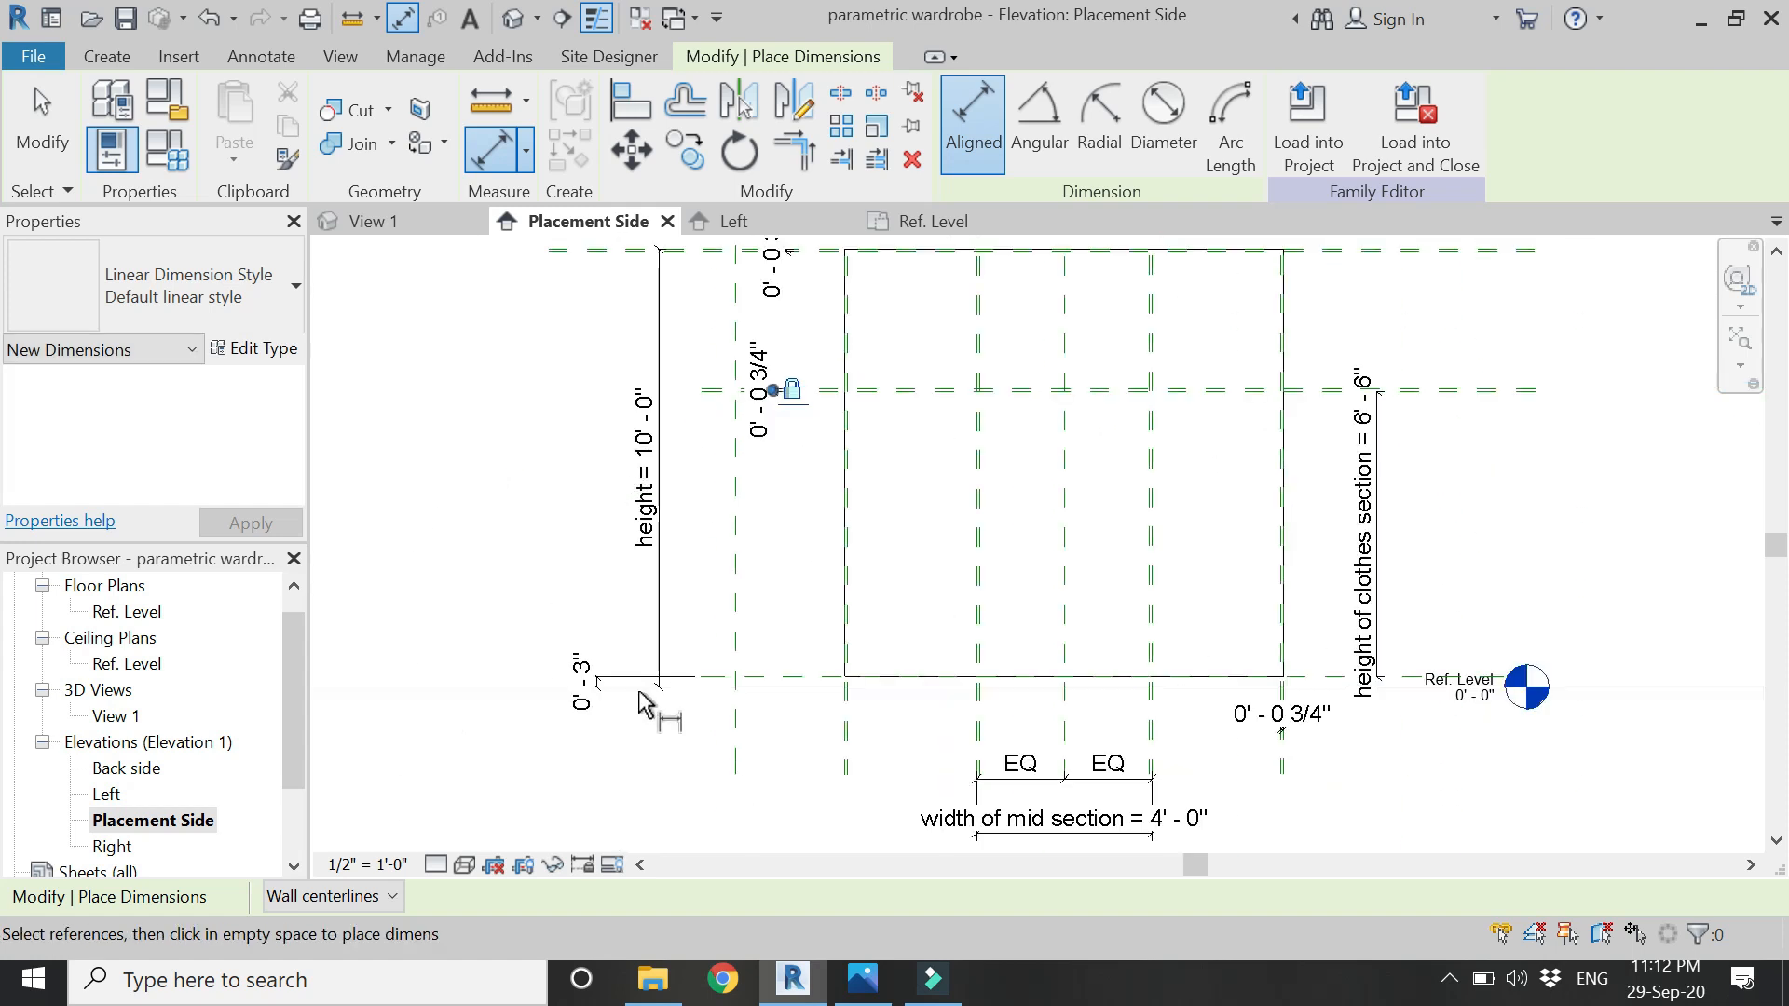
scroll(702, 495, "down", 2)
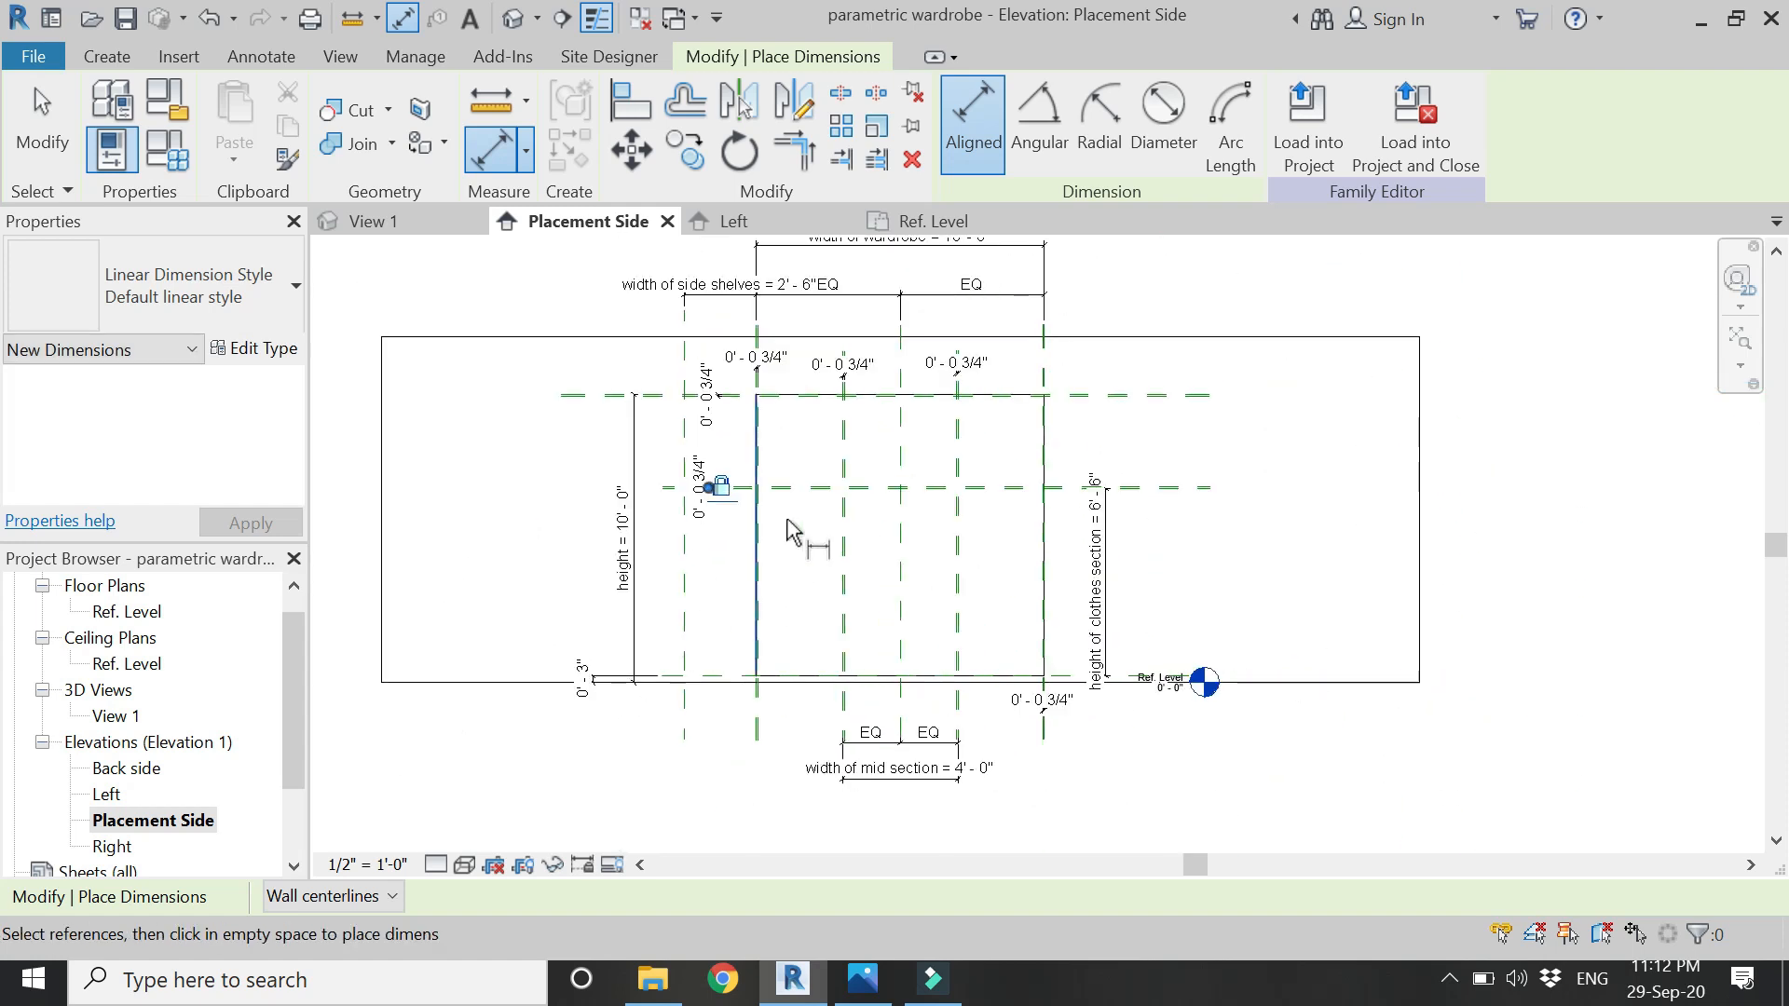
- Set the elevation's view scale to 1 1/2" = 1'-0"
scroll(830, 506, "up", 1)
key("Escape")
left_click(373, 864)
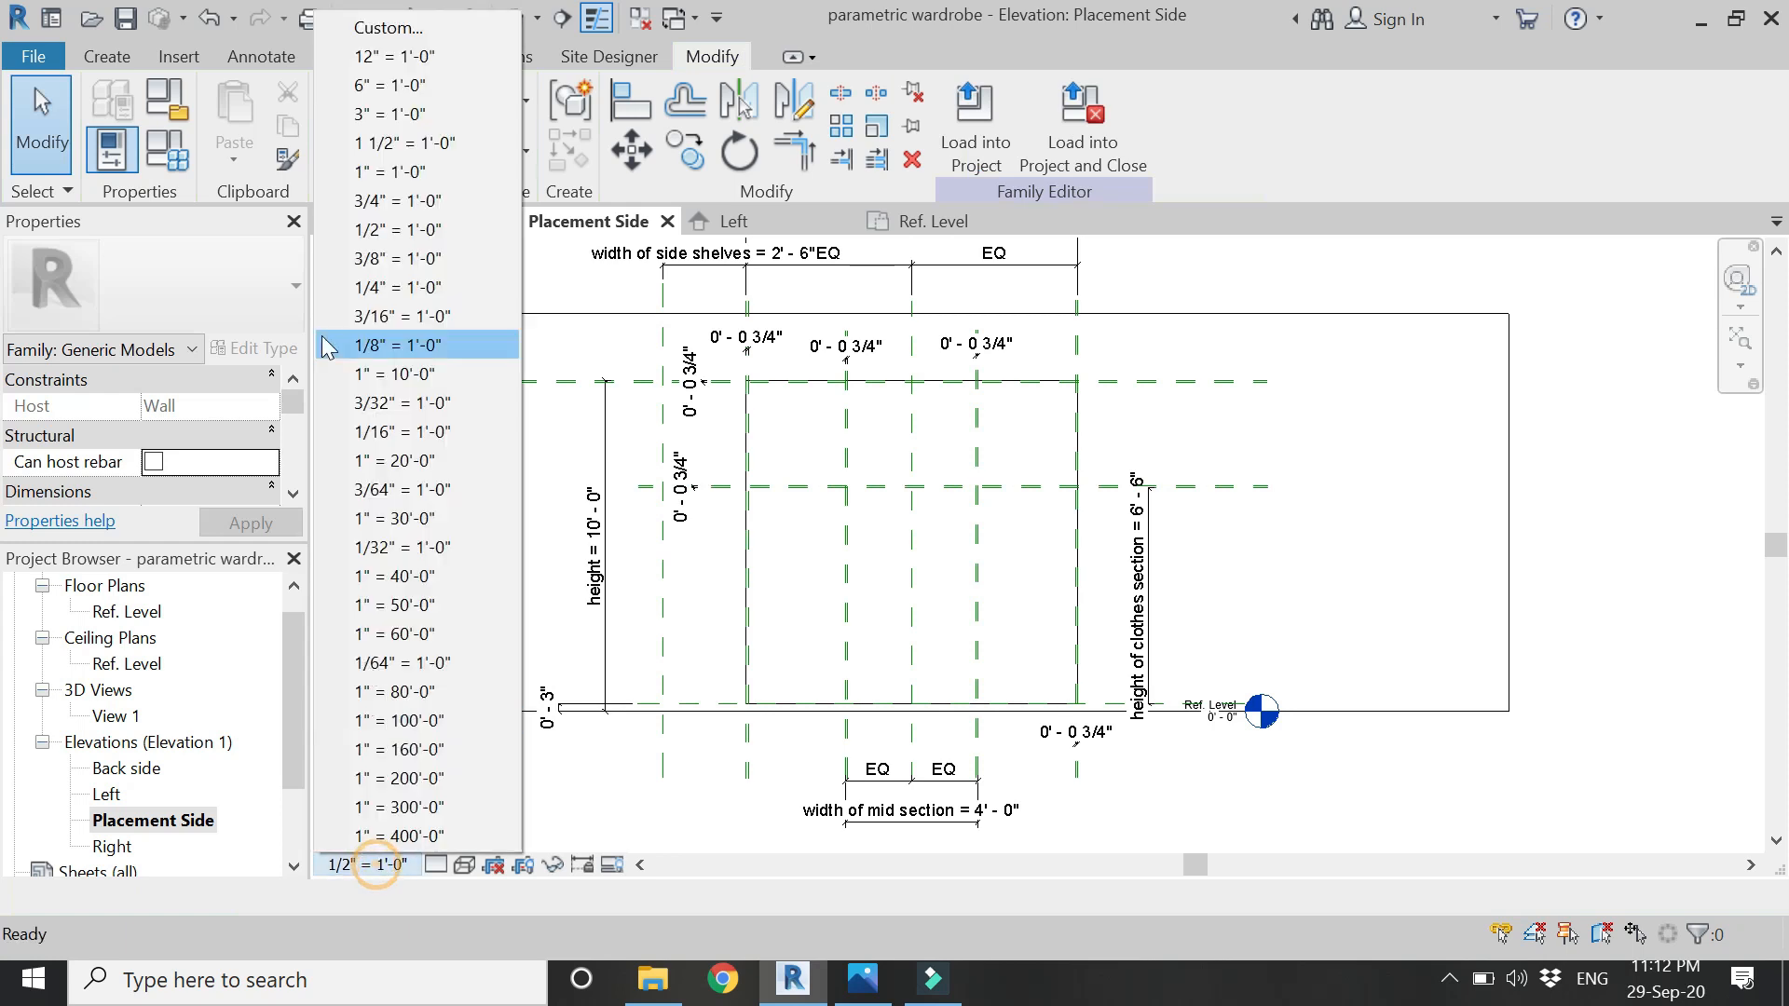
left_click(400, 146)
scroll(859, 501, "up", 1)
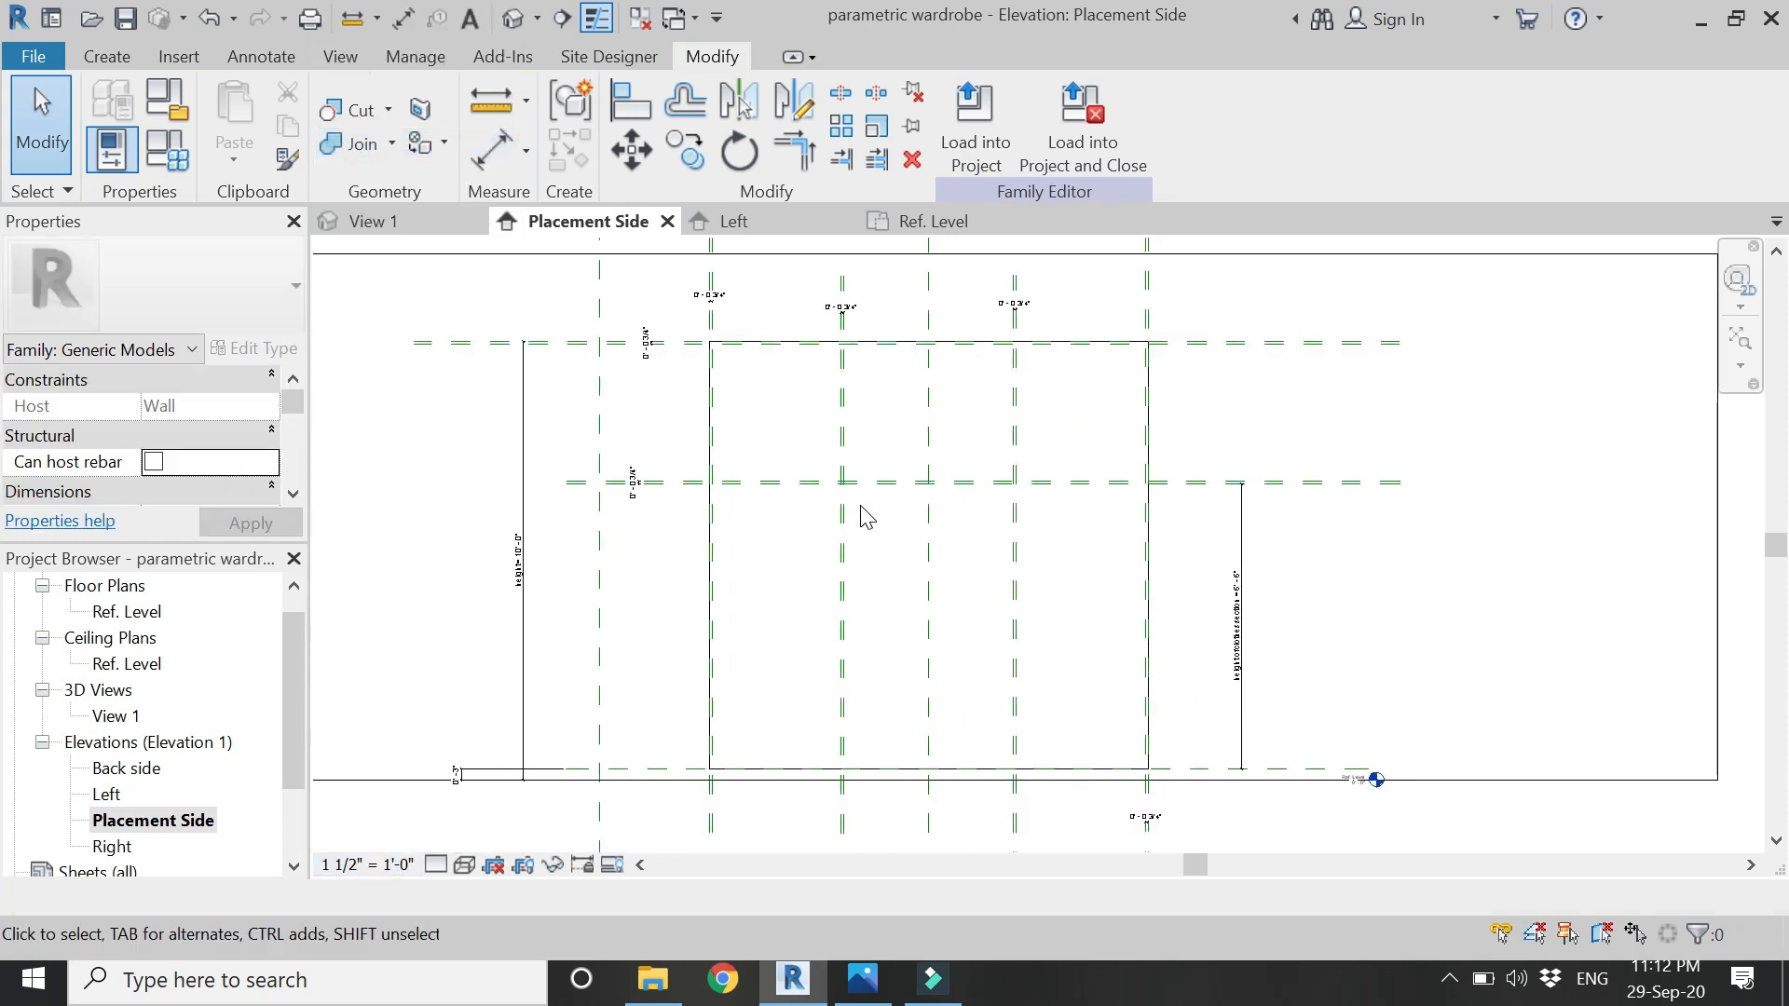
- Add a reference plane offset 0' 0 3/4" above the wardrobe's bottom plane by picking that plane
key("r")
key("p")
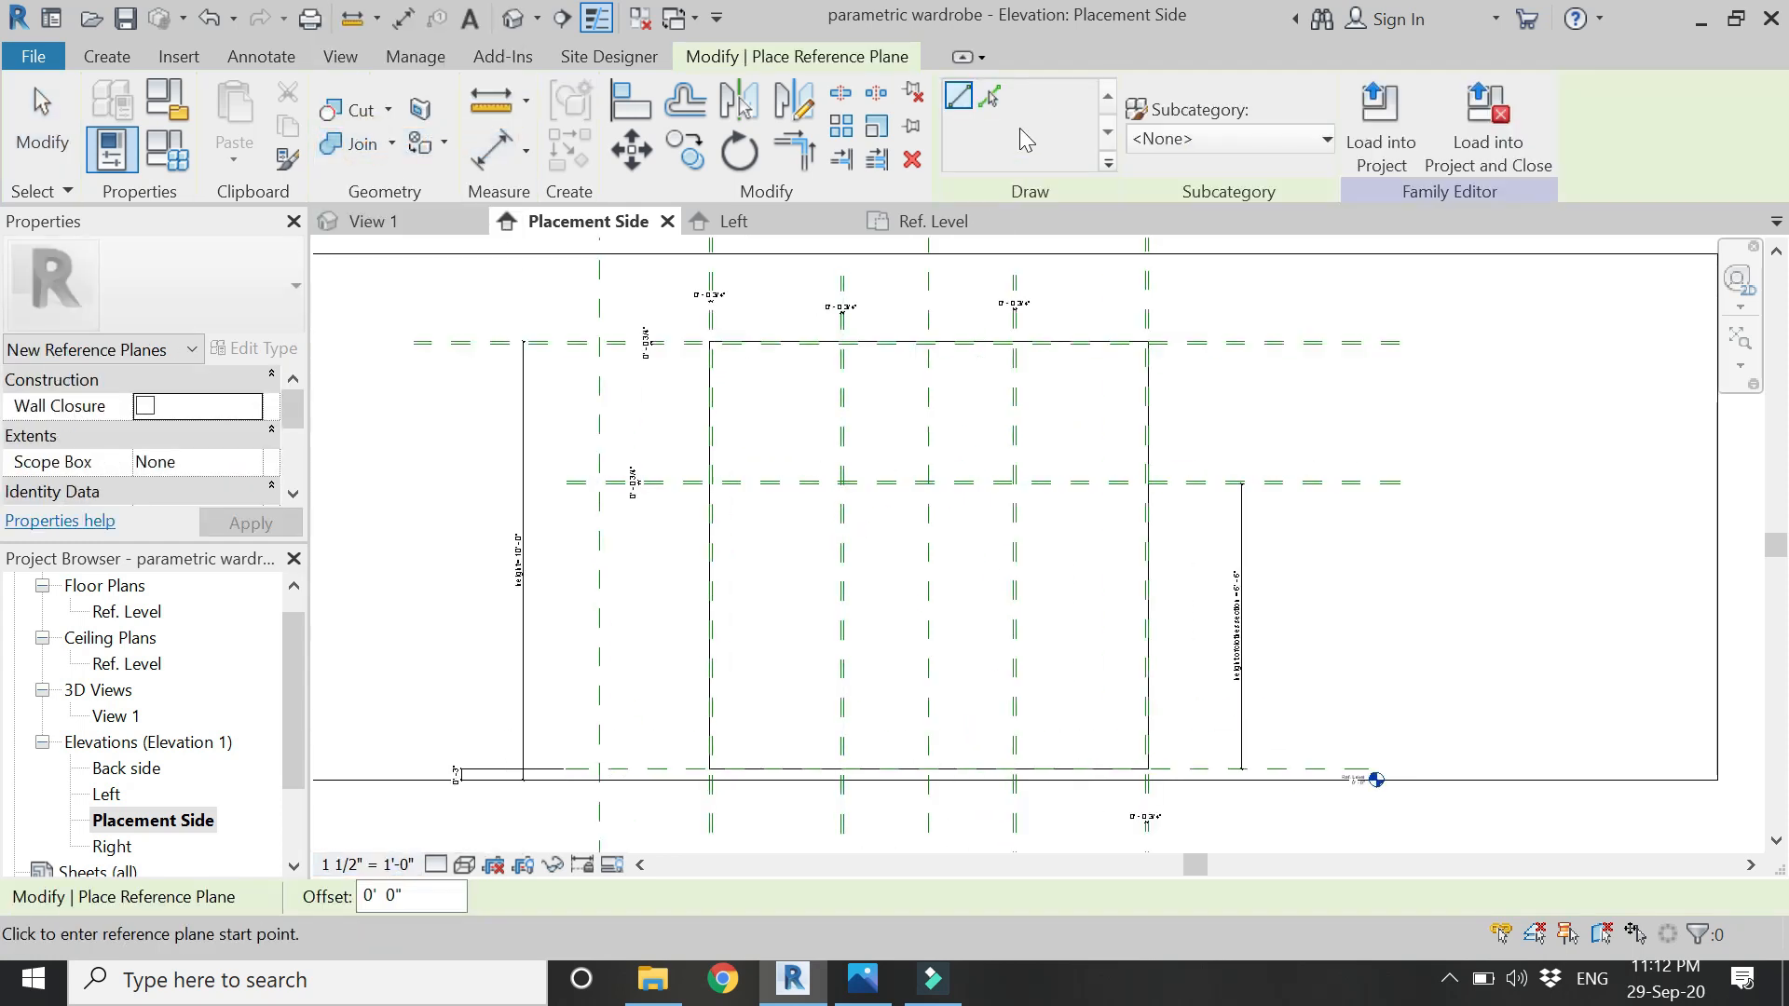
left_click(989, 96)
scroll(694, 778, "up", 2)
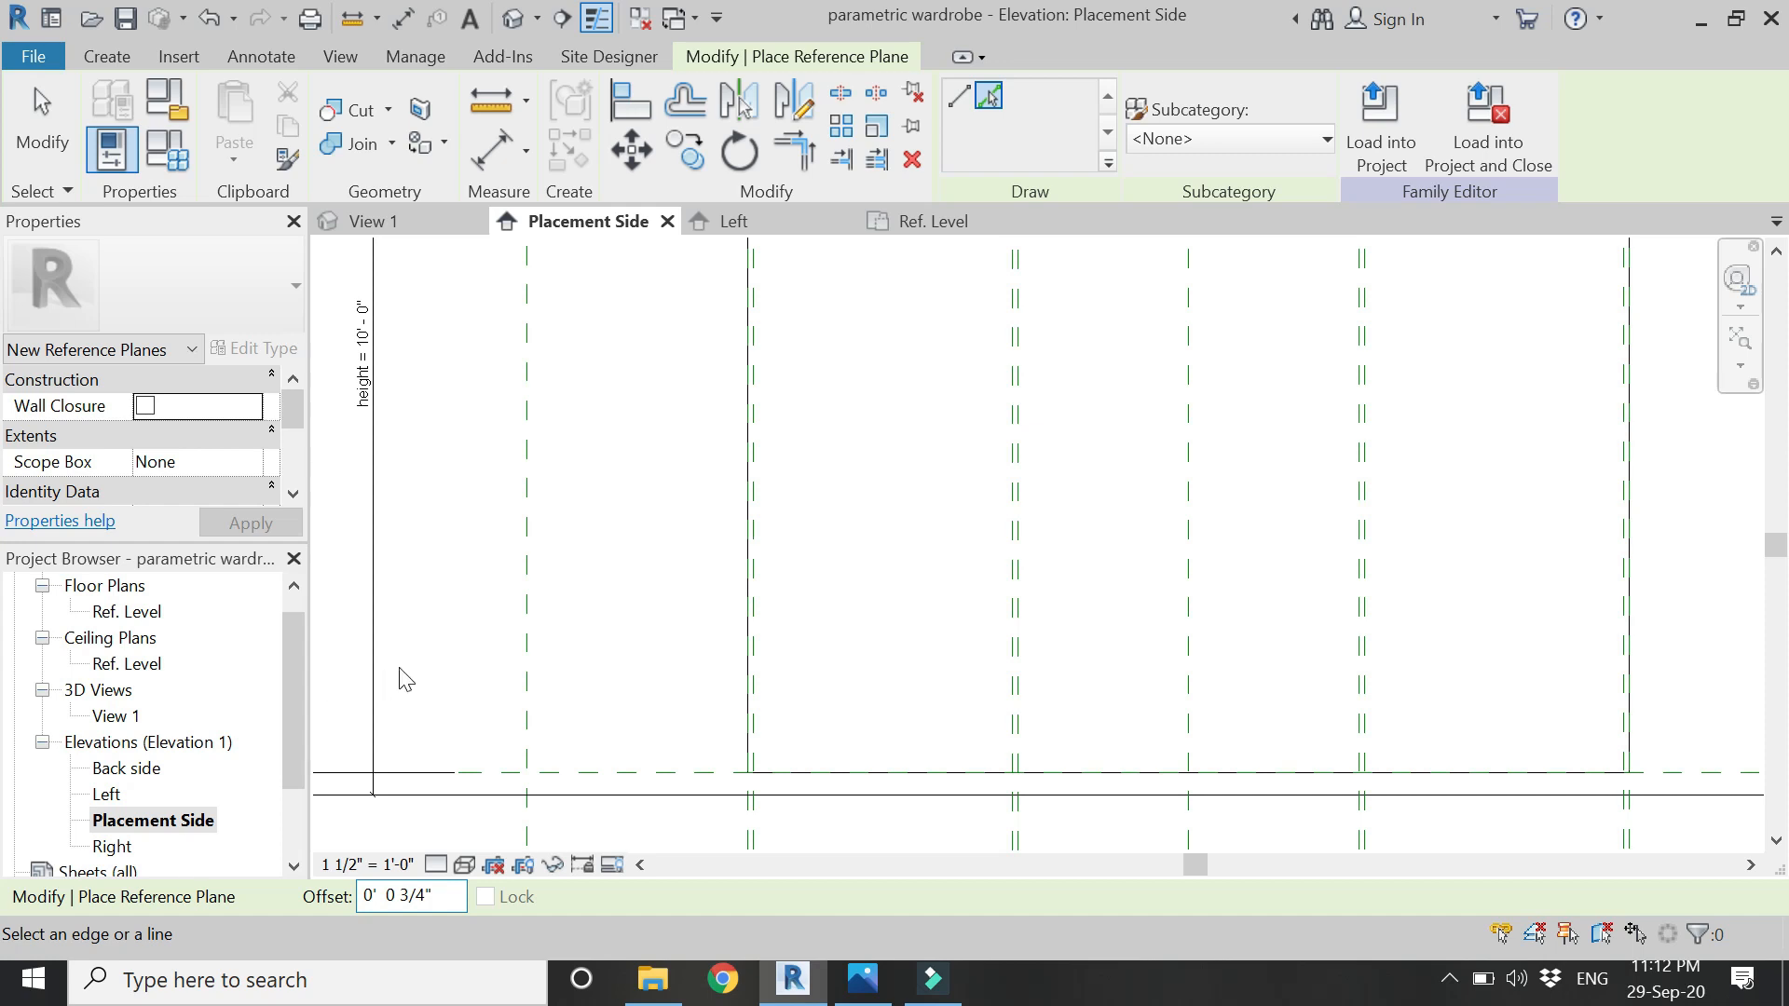
left_click(676, 774)
scroll(652, 778, "down", 2)
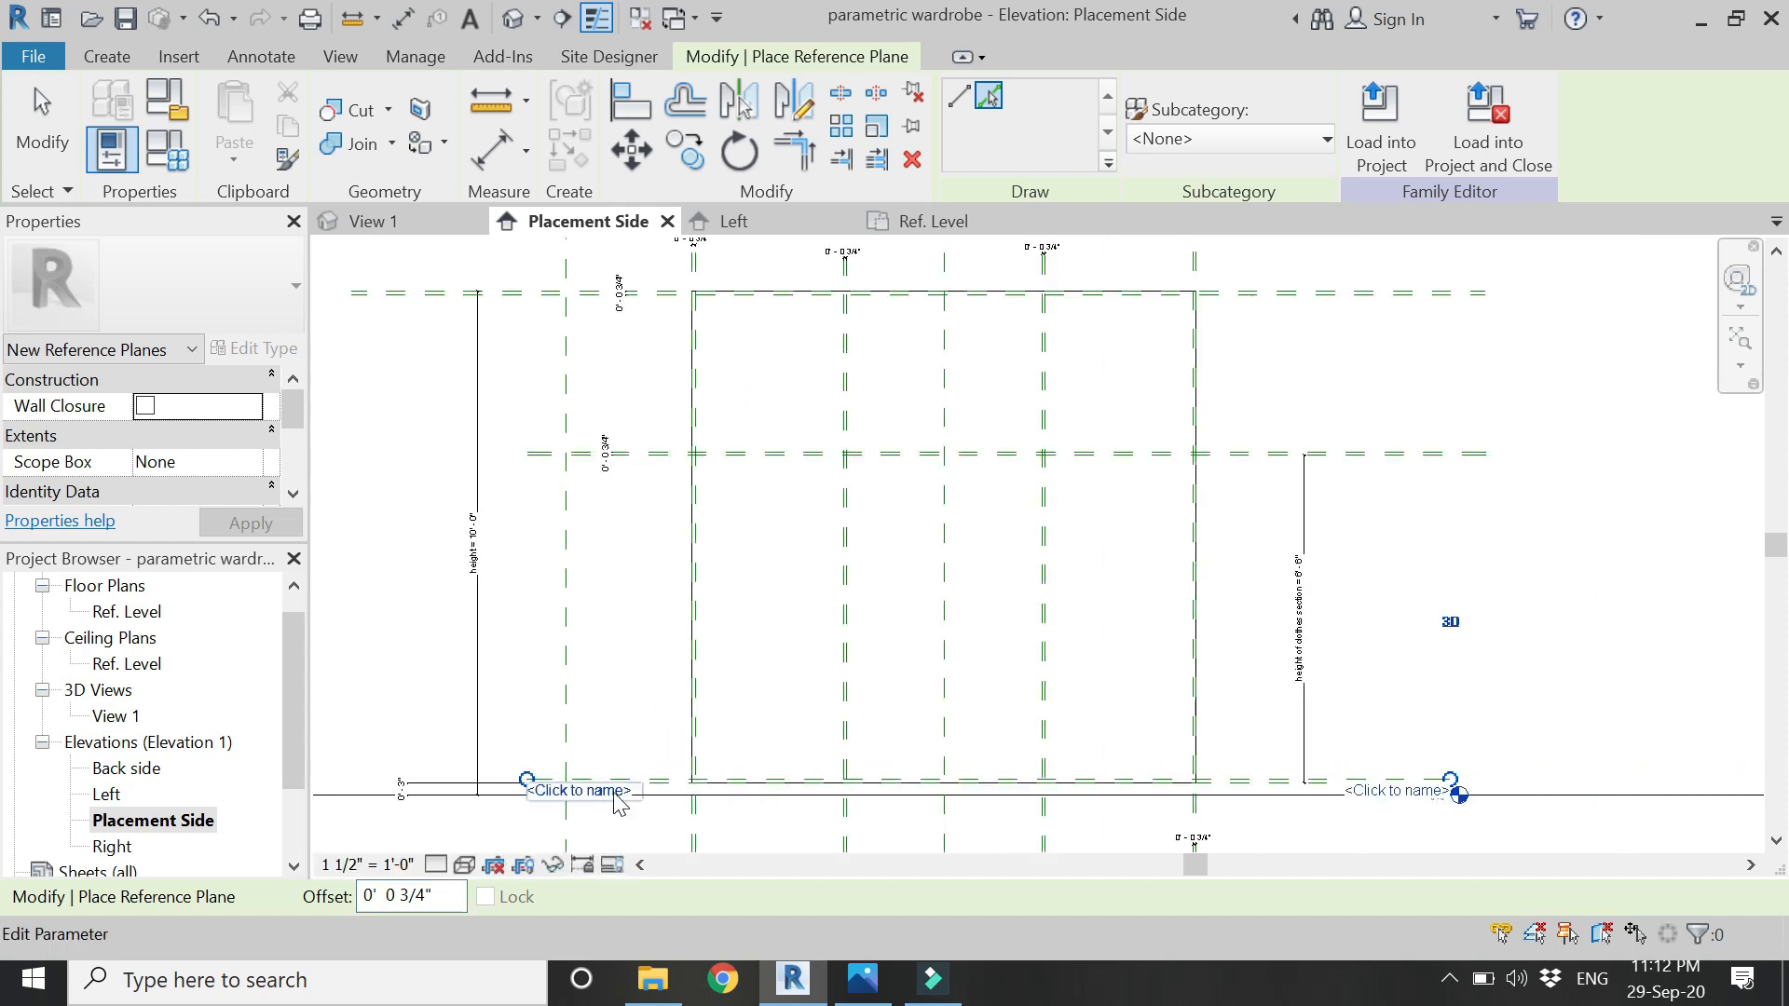
key("Escape")
- Draw a horizontal reference plane across the wardrobe about 1' 6" above its bottom plane
key("r")
key("p")
left_click(594, 700)
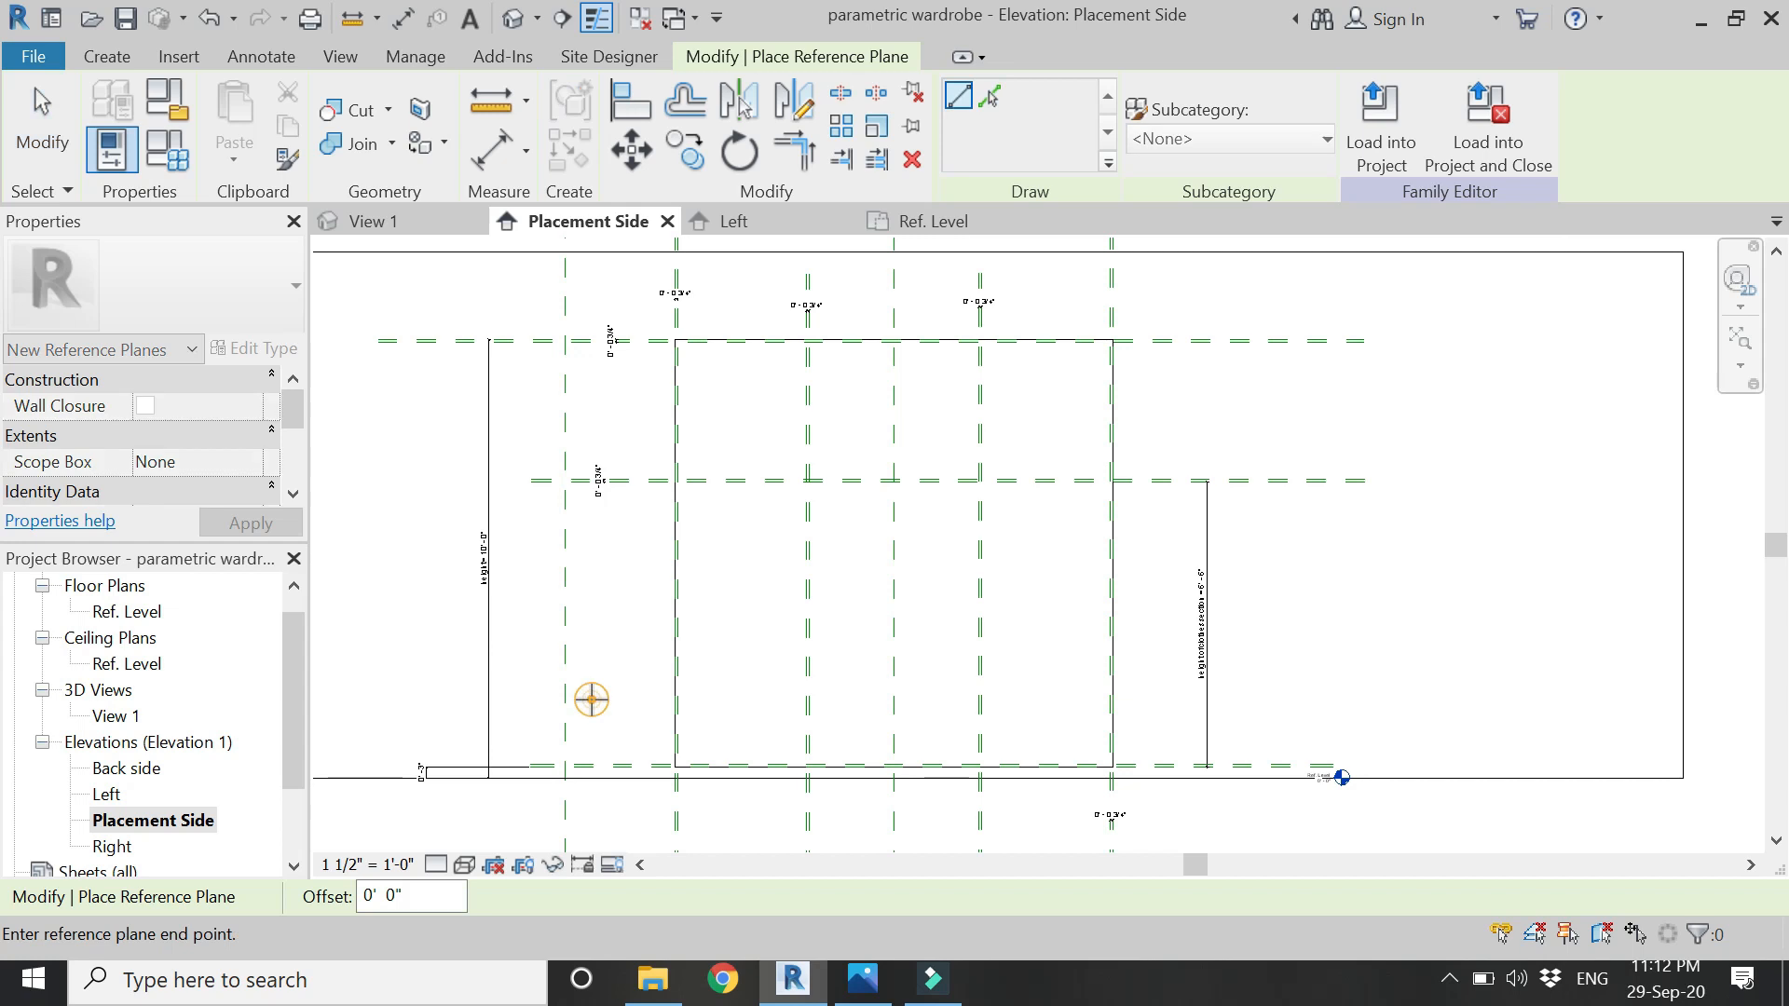
left_click(1180, 700)
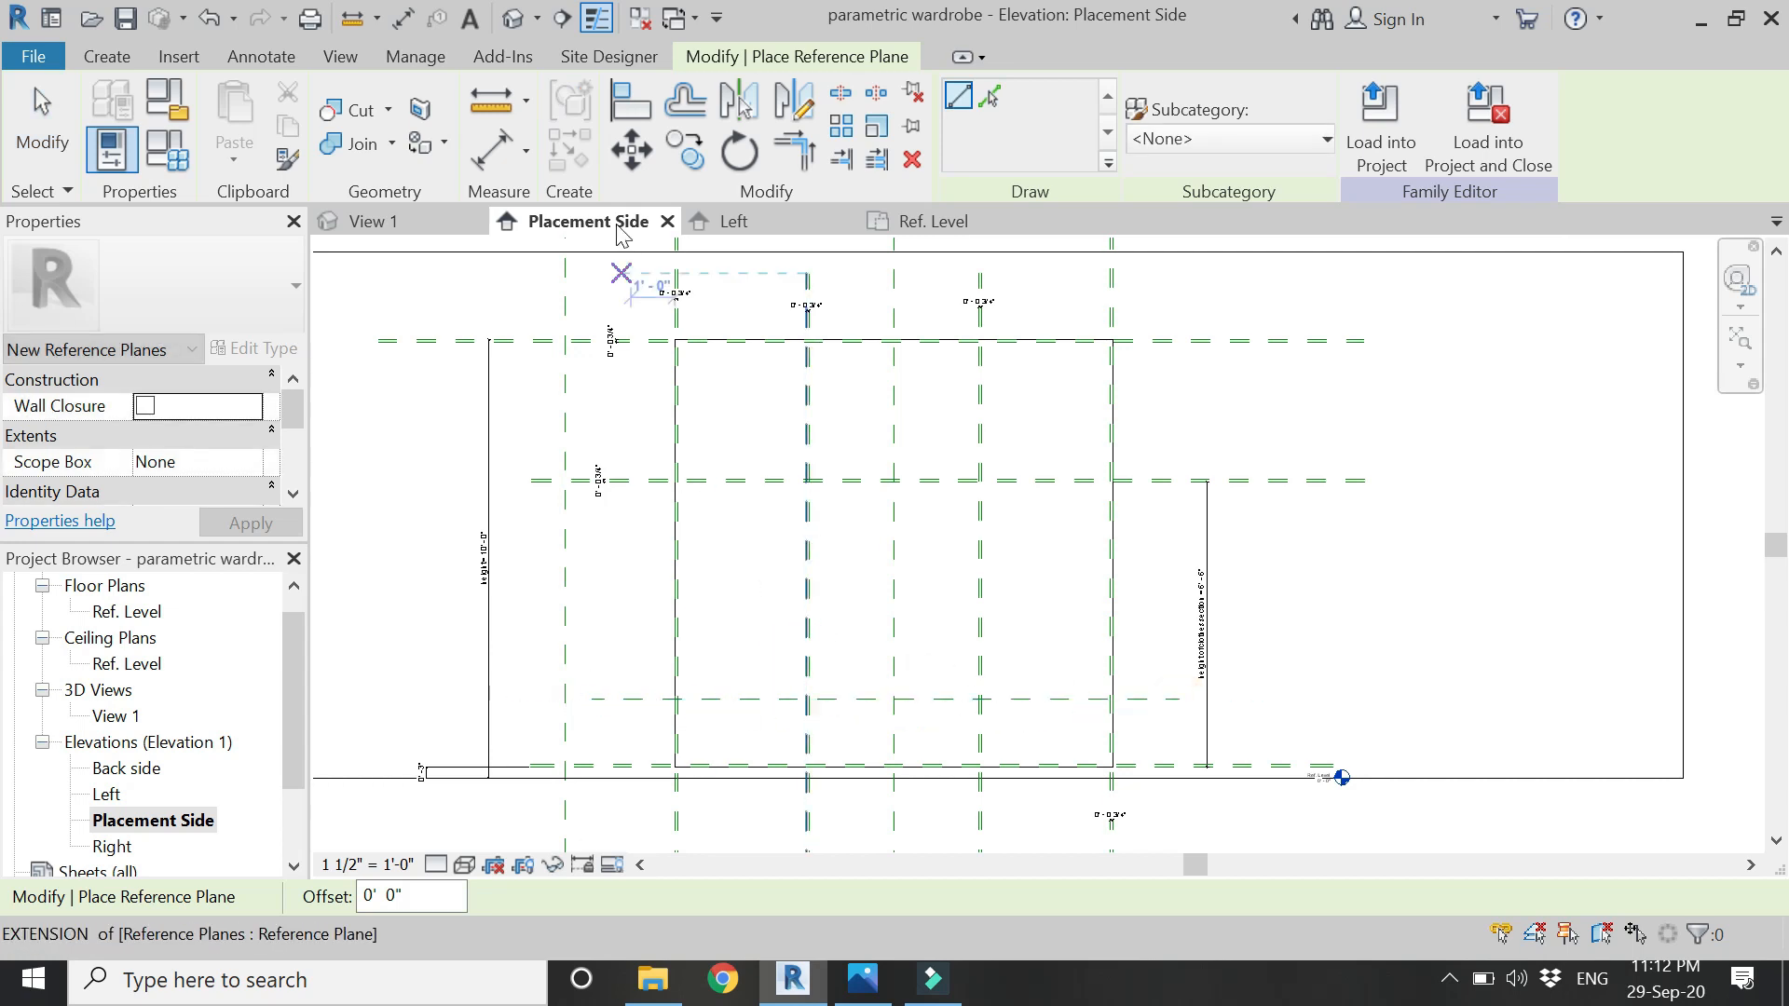
- Dimension the height from the wardrobe's bottom plane to the newly drawn horizontal reference plane, placing the dimension outside the left edge
left_click(492, 150)
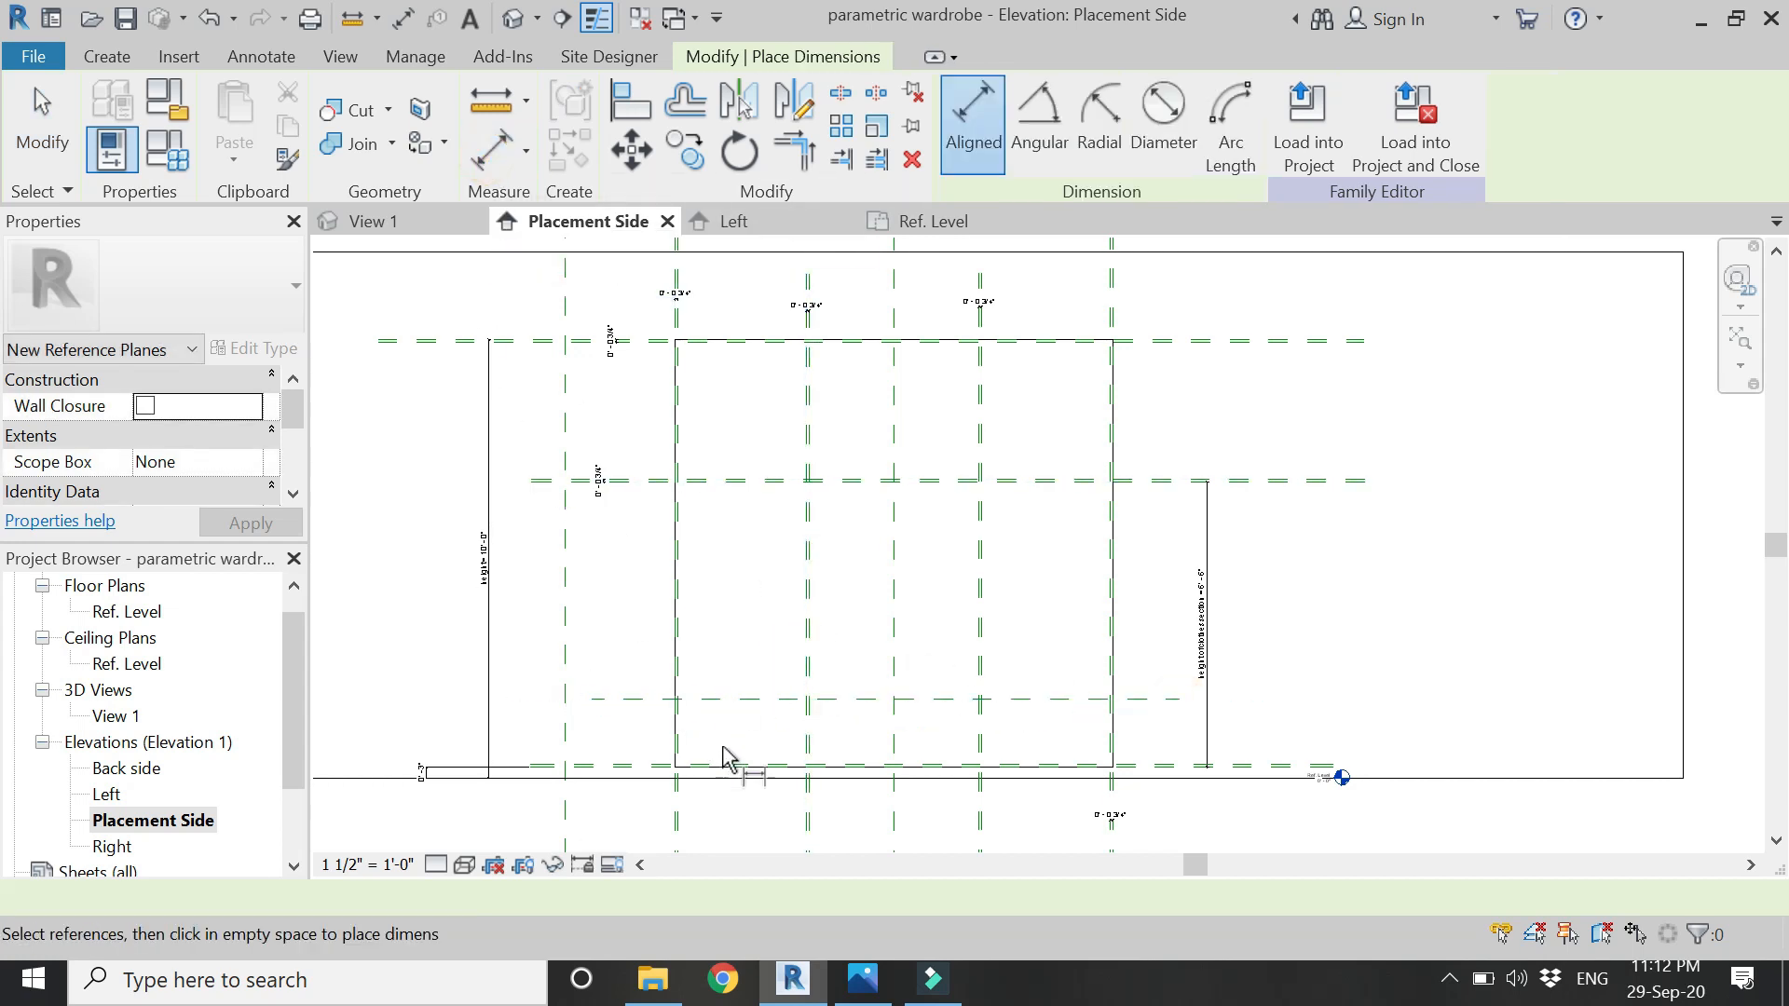
scroll(730, 745, "up", 2)
left_click(731, 672)
left_click(740, 783)
key("Escape")
left_click(604, 670)
scroll(579, 783, "up", 3)
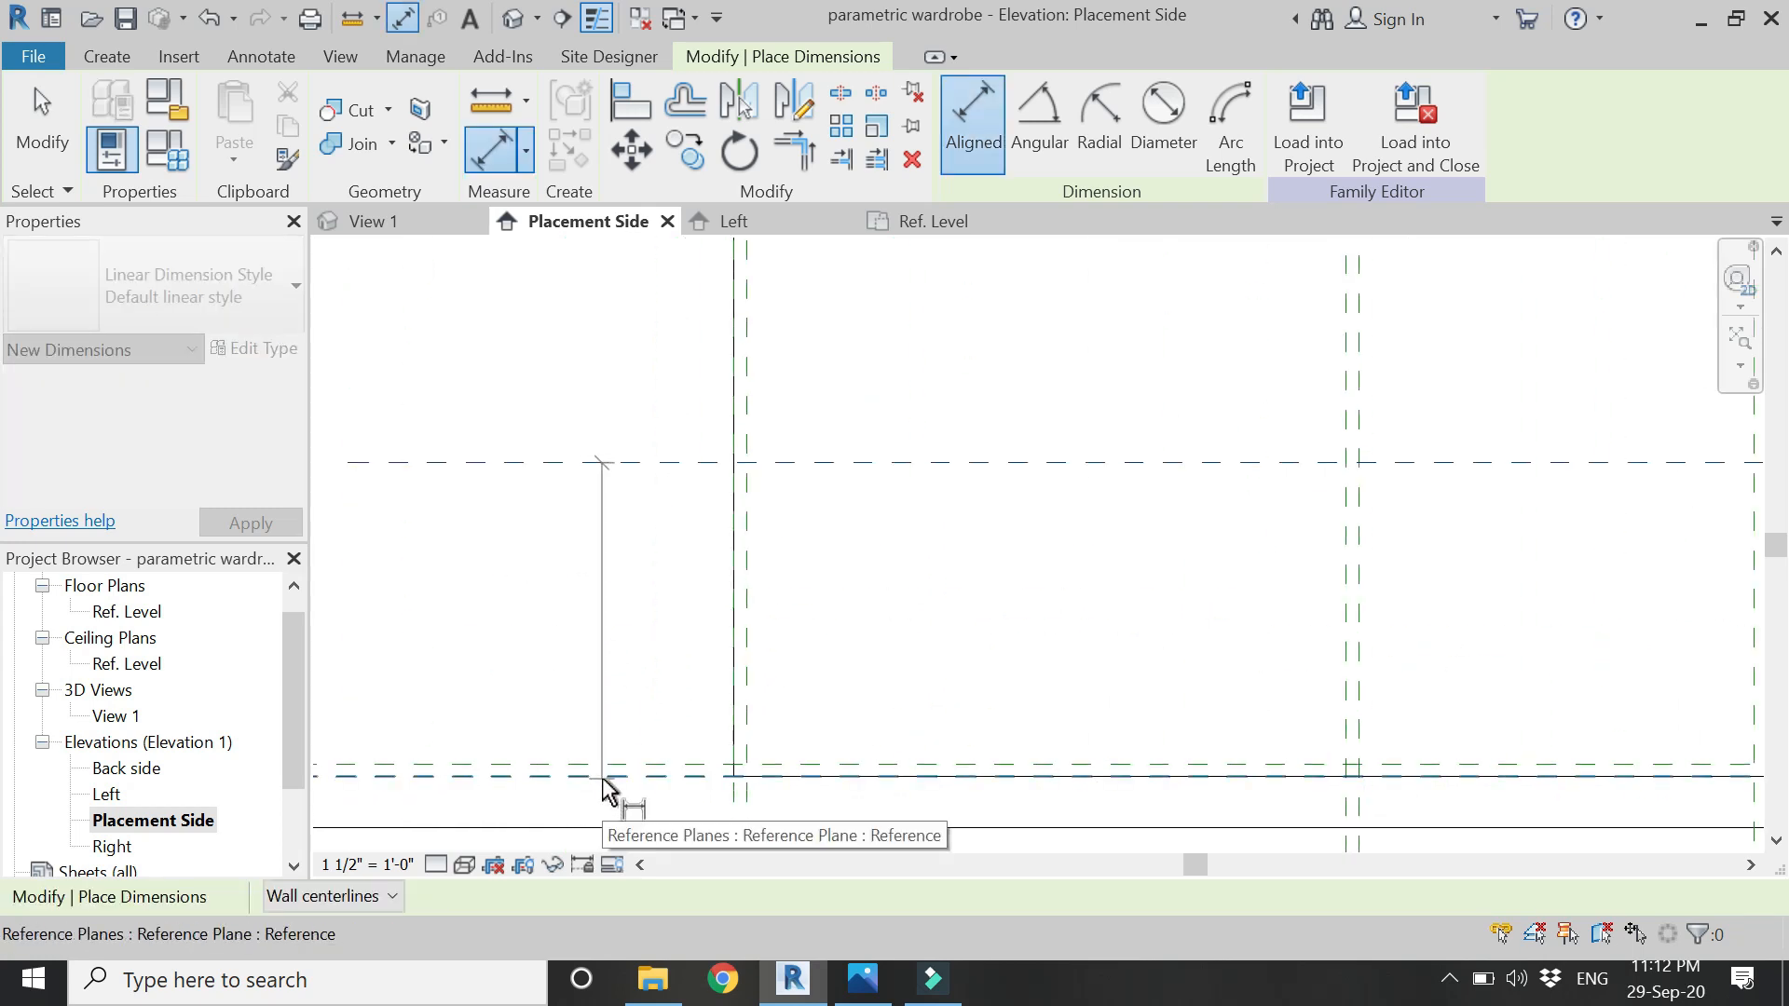
left_click(601, 779)
scroll(652, 745, "down", 4)
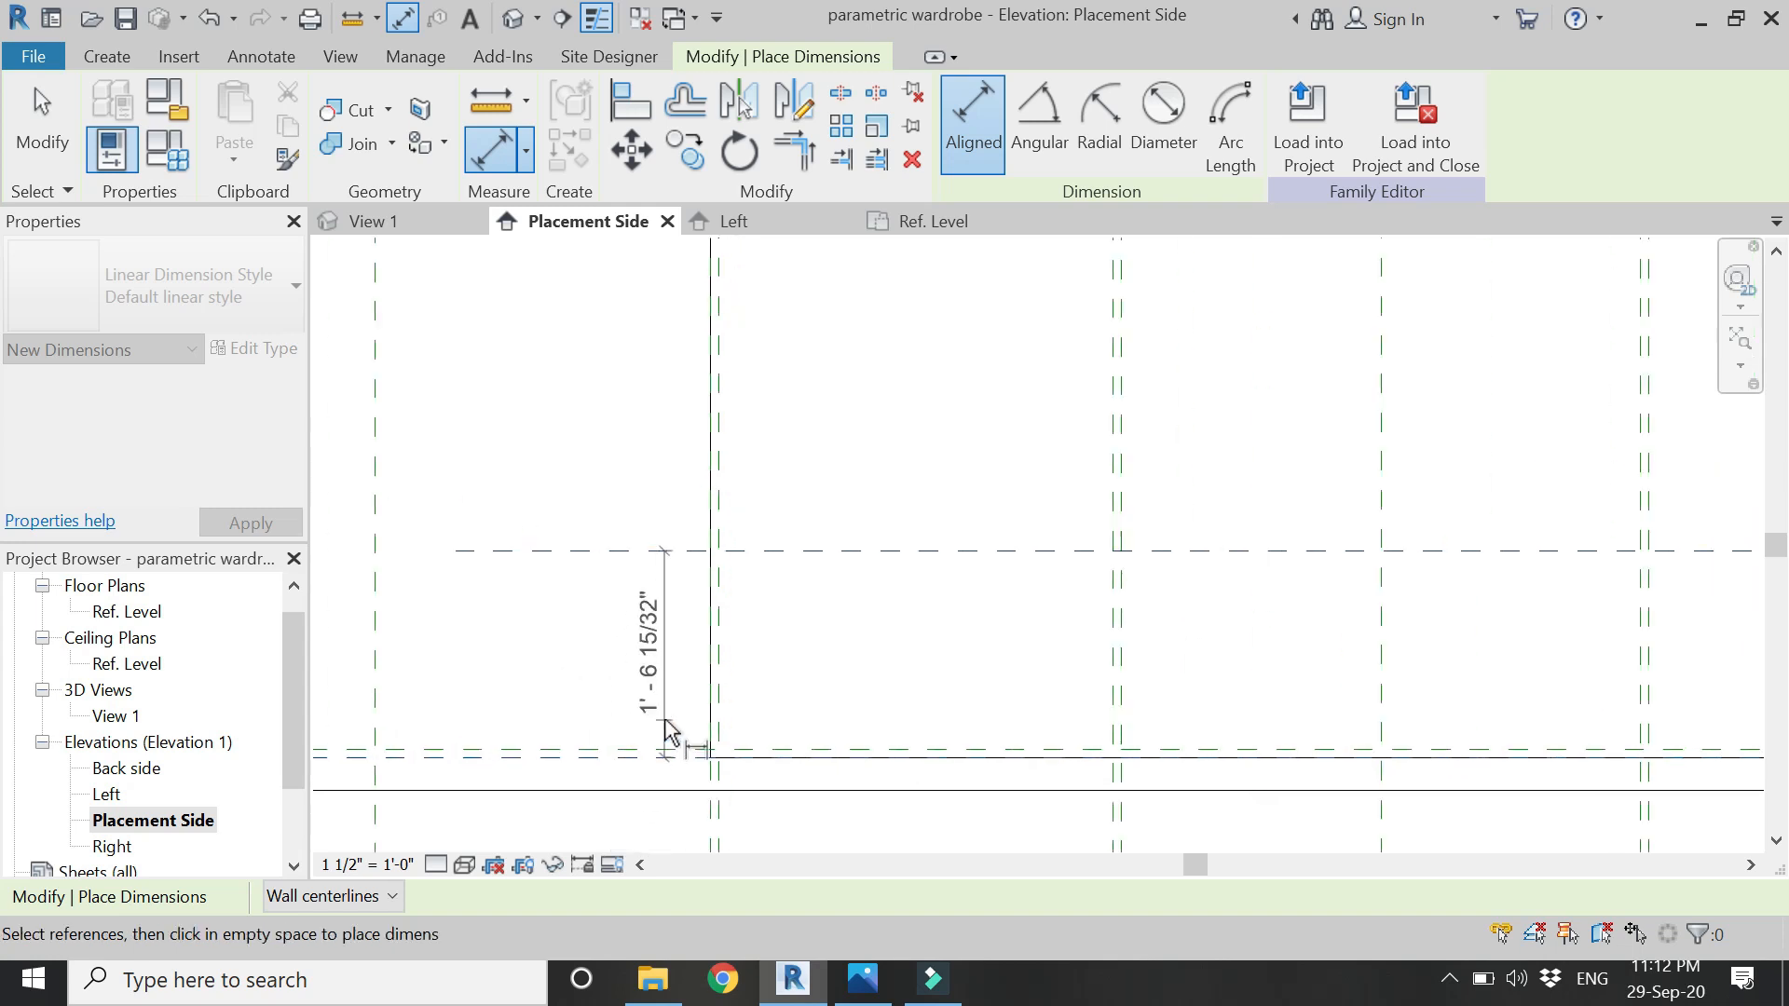
left_click(518, 480)
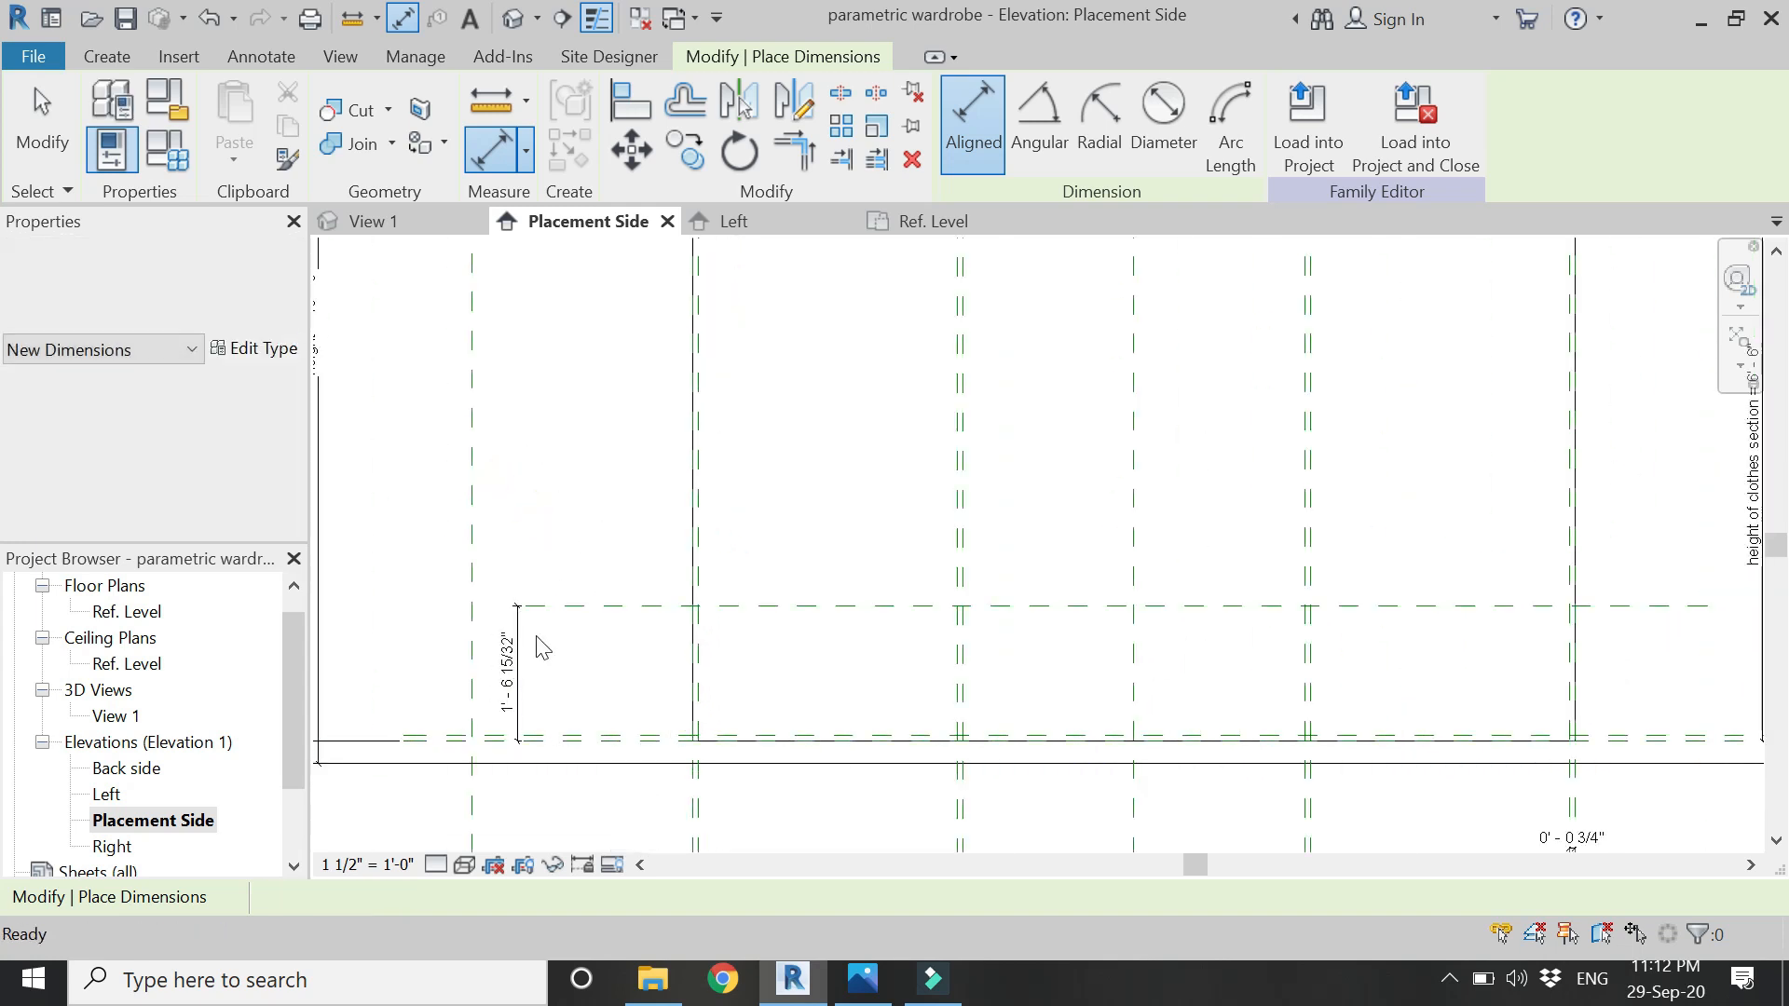
key("Escape")
- Label the new height dimension with a new family type parameter named "height of shoes section"
left_click(517, 652)
left_click(1238, 122)
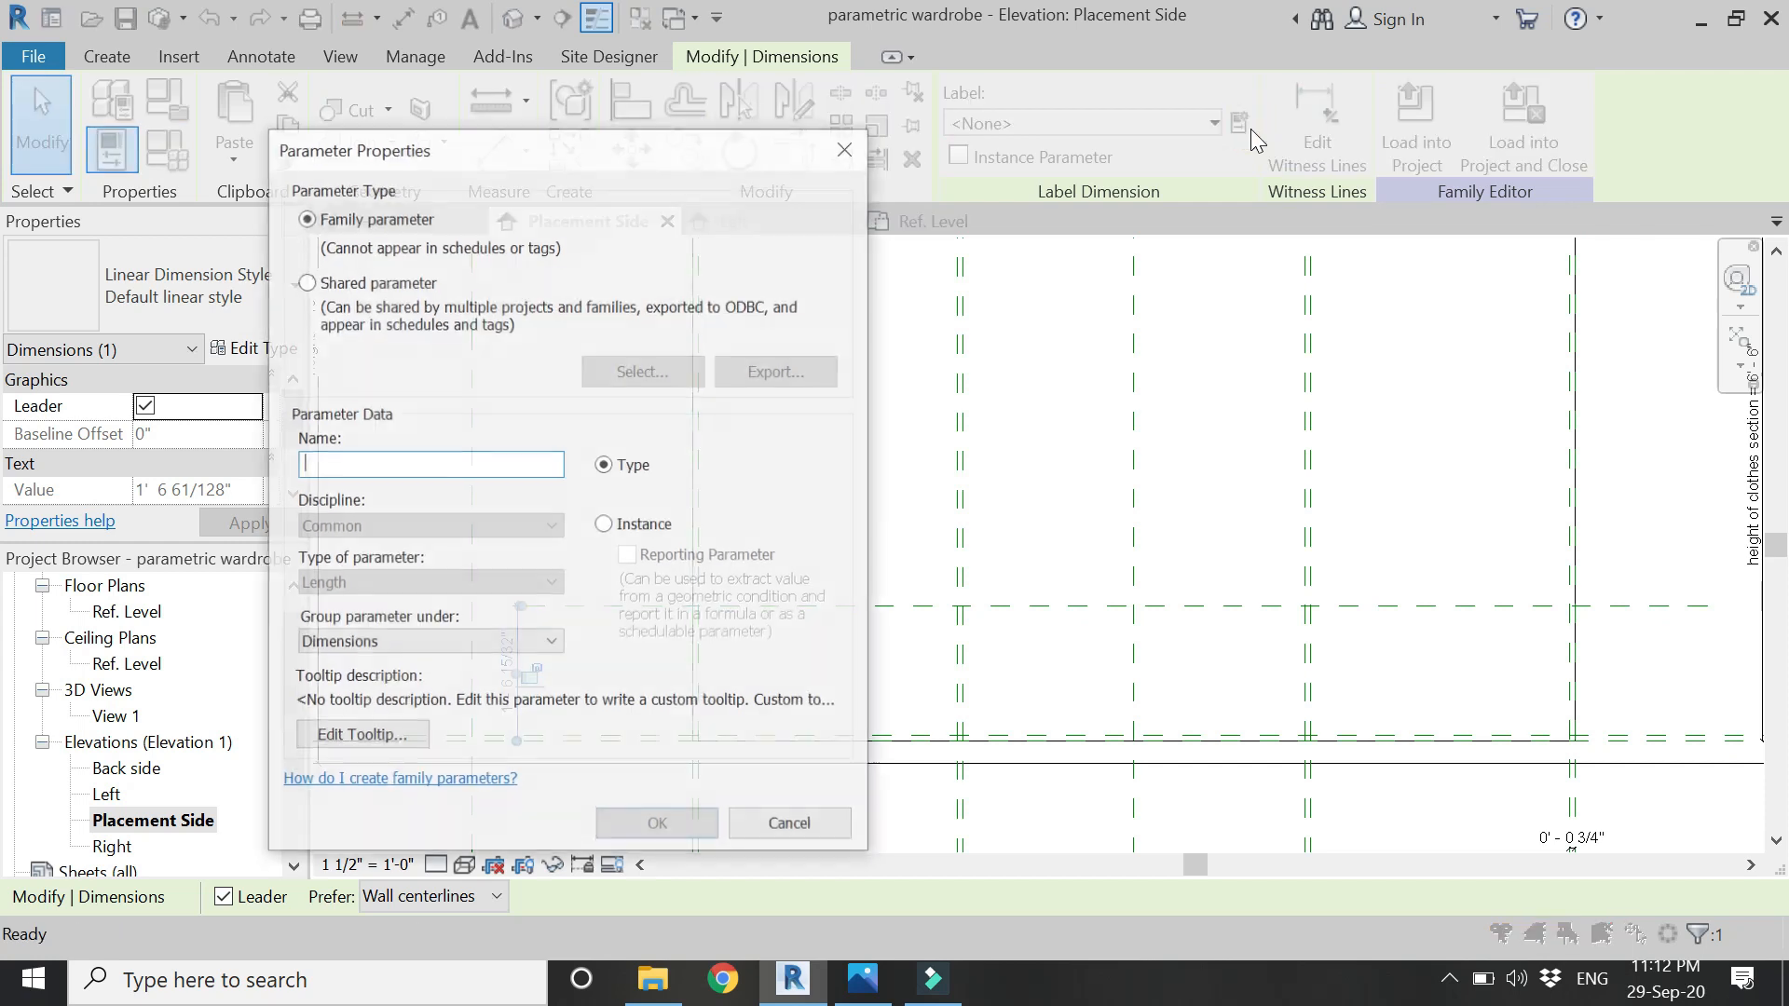
type("height of shoes section")
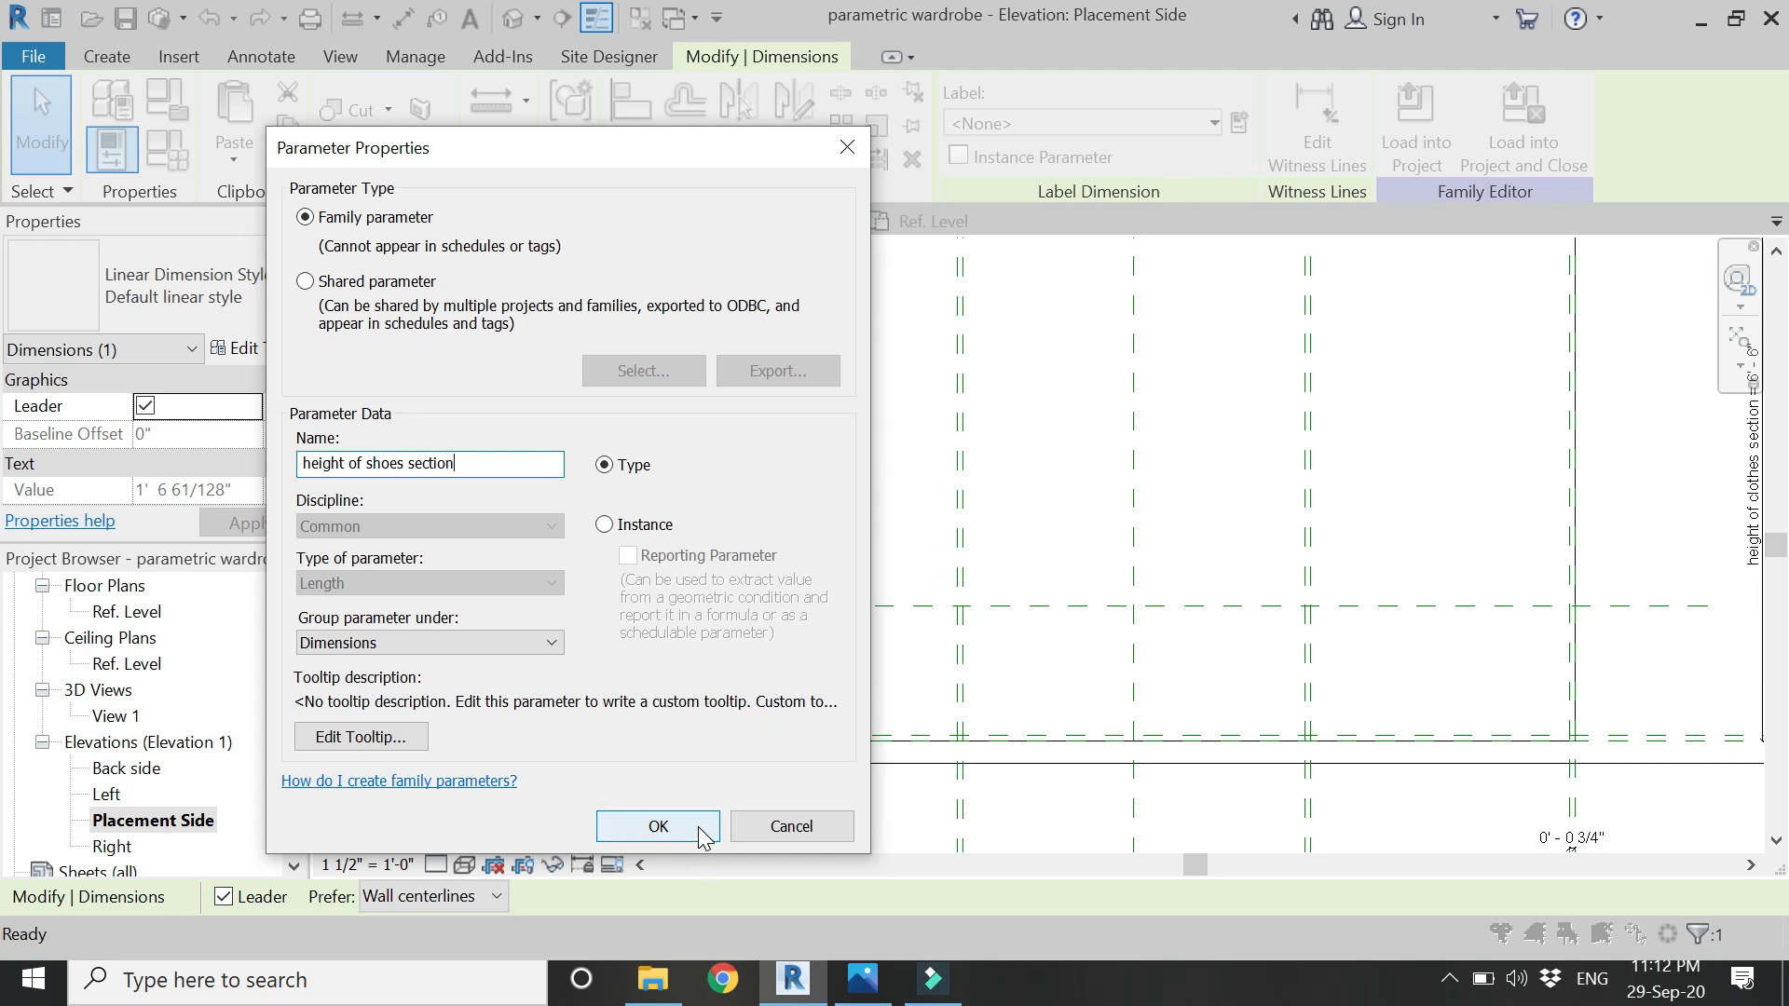
left_click(659, 826)
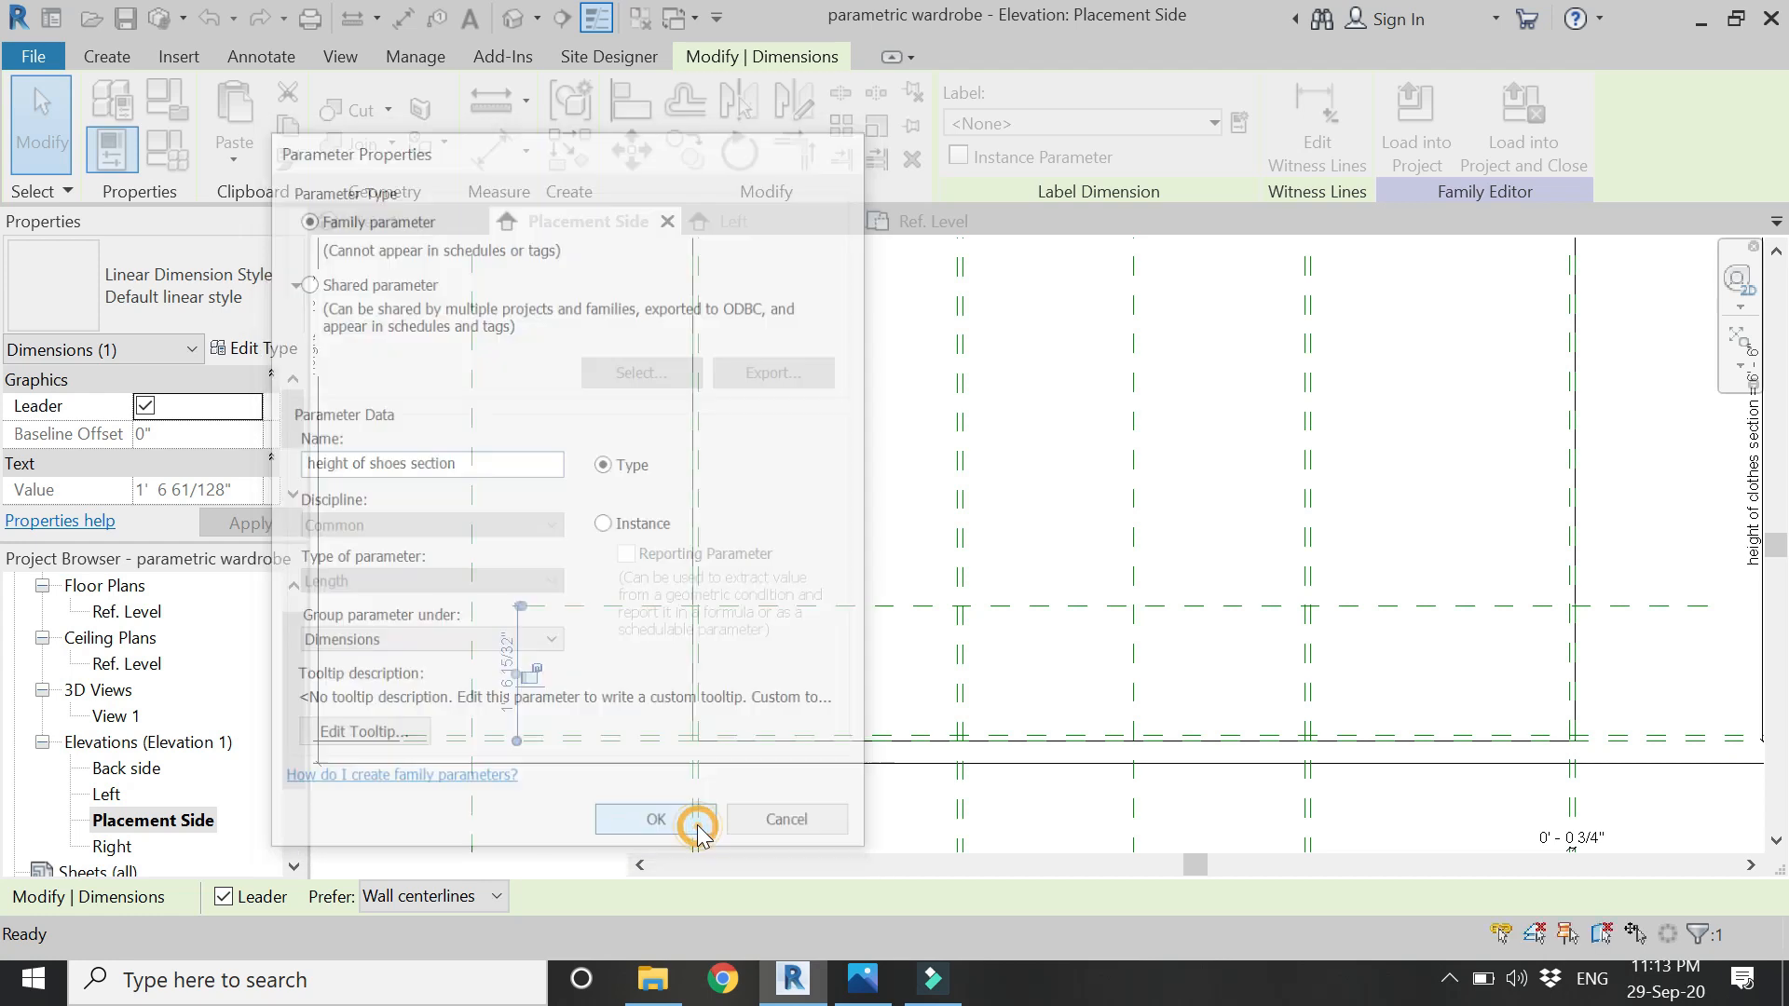
scroll(1020, 573, "down", 2)
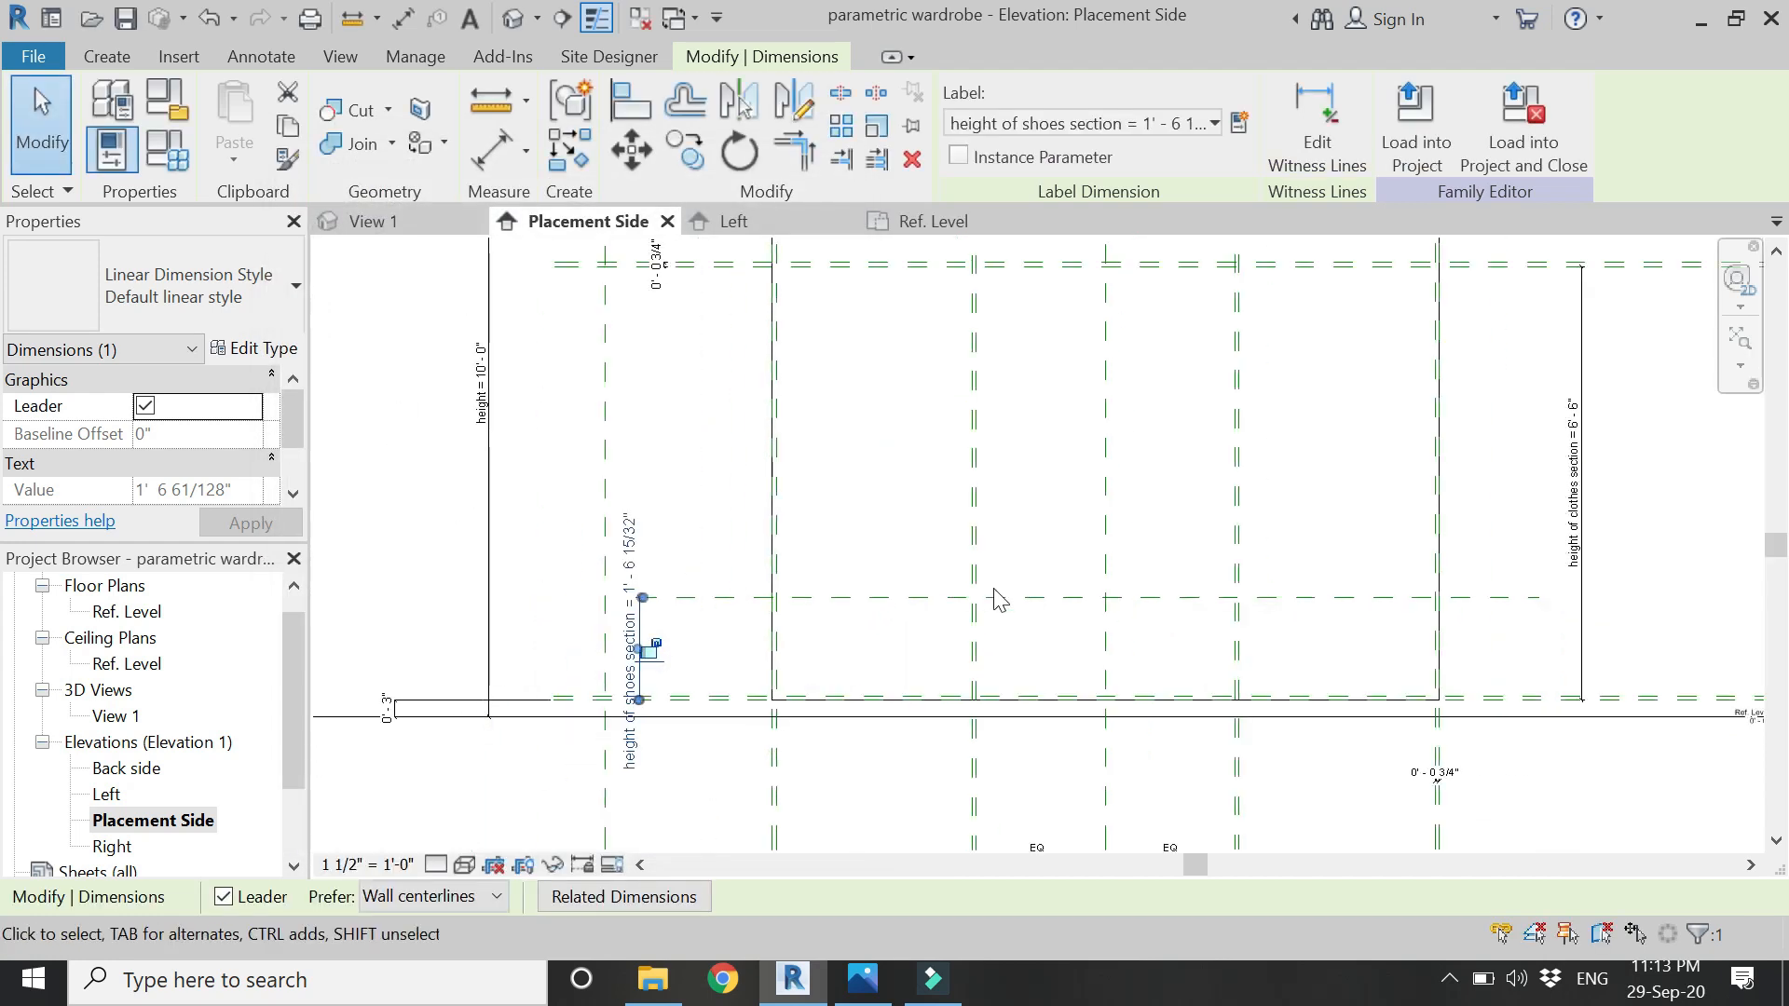
key("Escape")
- Set the "height of shoes section" parameter to 1' 6" in the family types
left_click(168, 149)
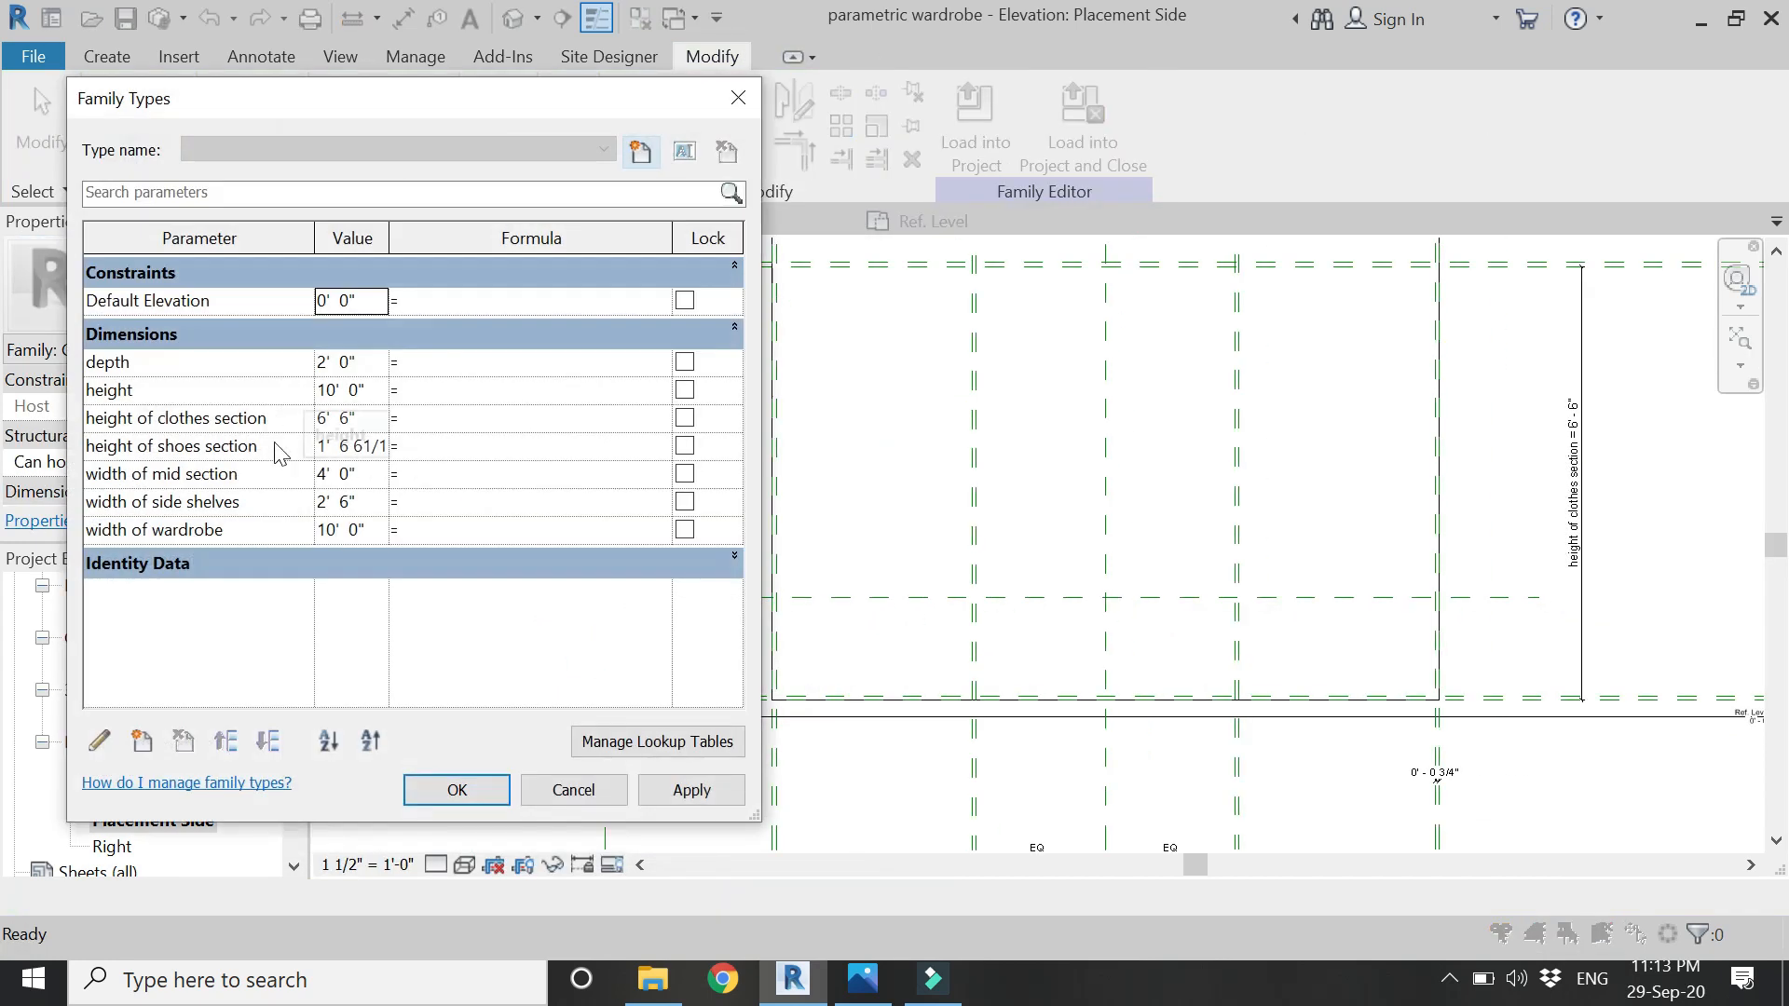
left_click(371, 445)
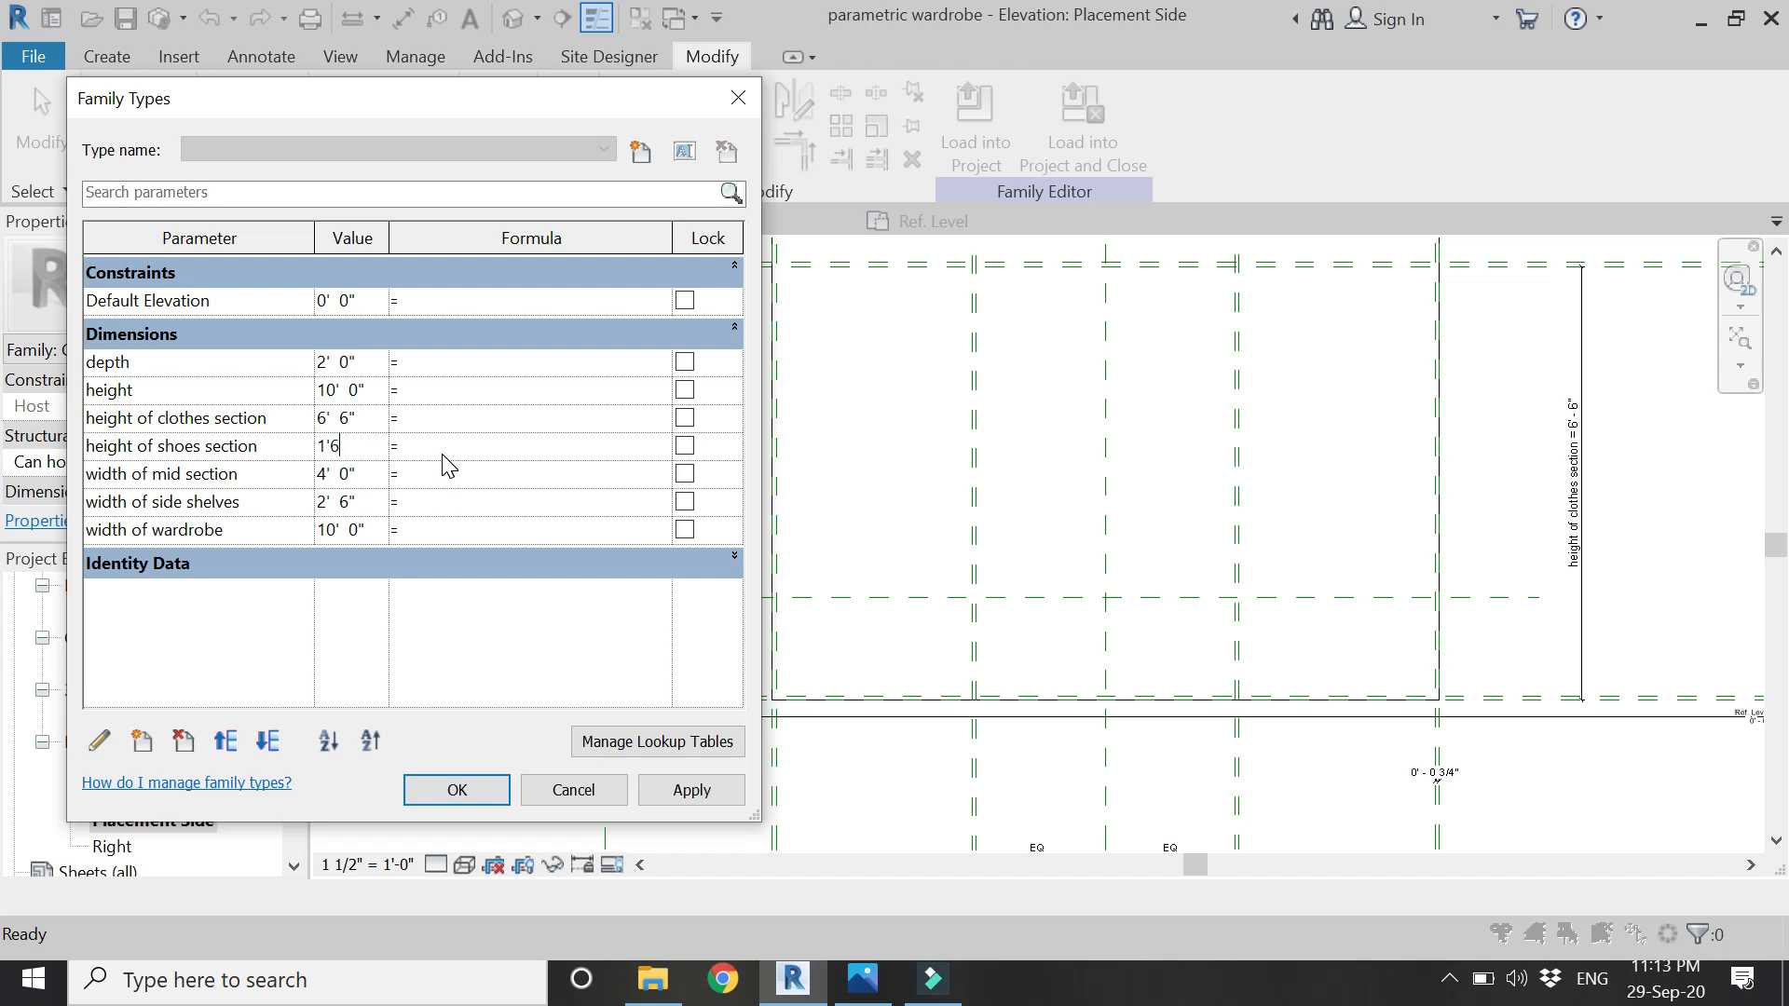
left_click(501, 790)
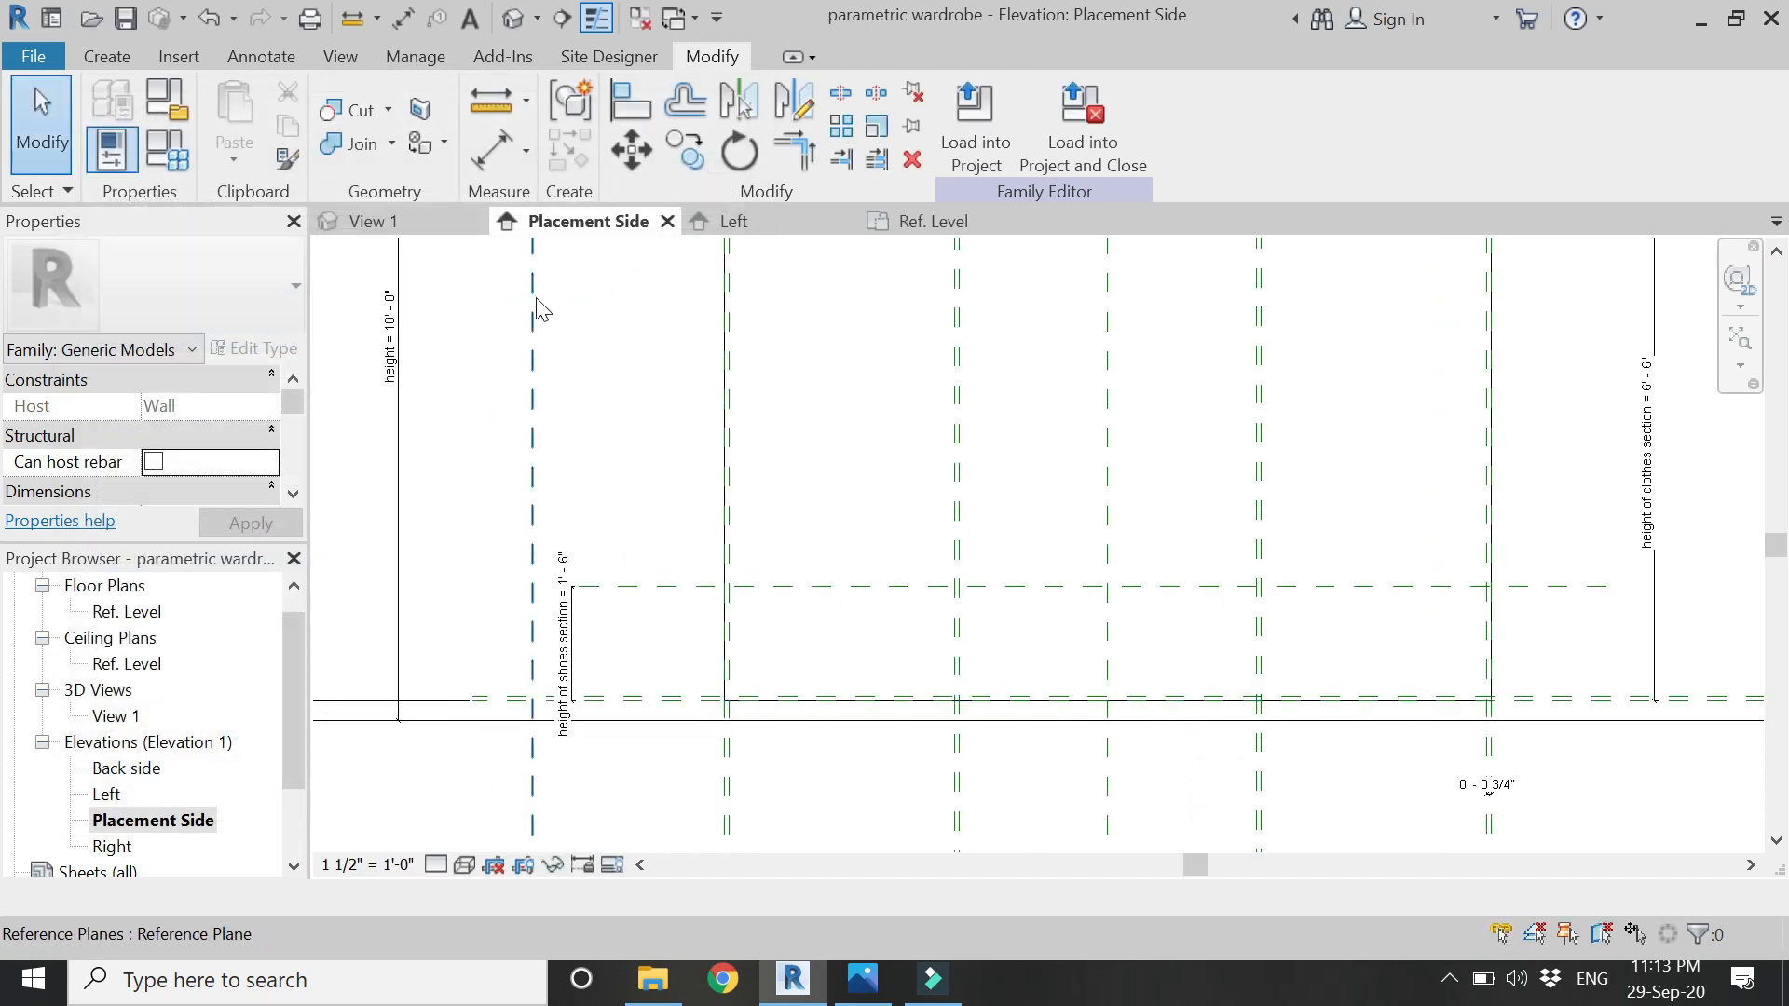
- Add a reference plane offset 0' 0 3/4" below the shoes-section height plane by picking that plane
key("r")
key("p")
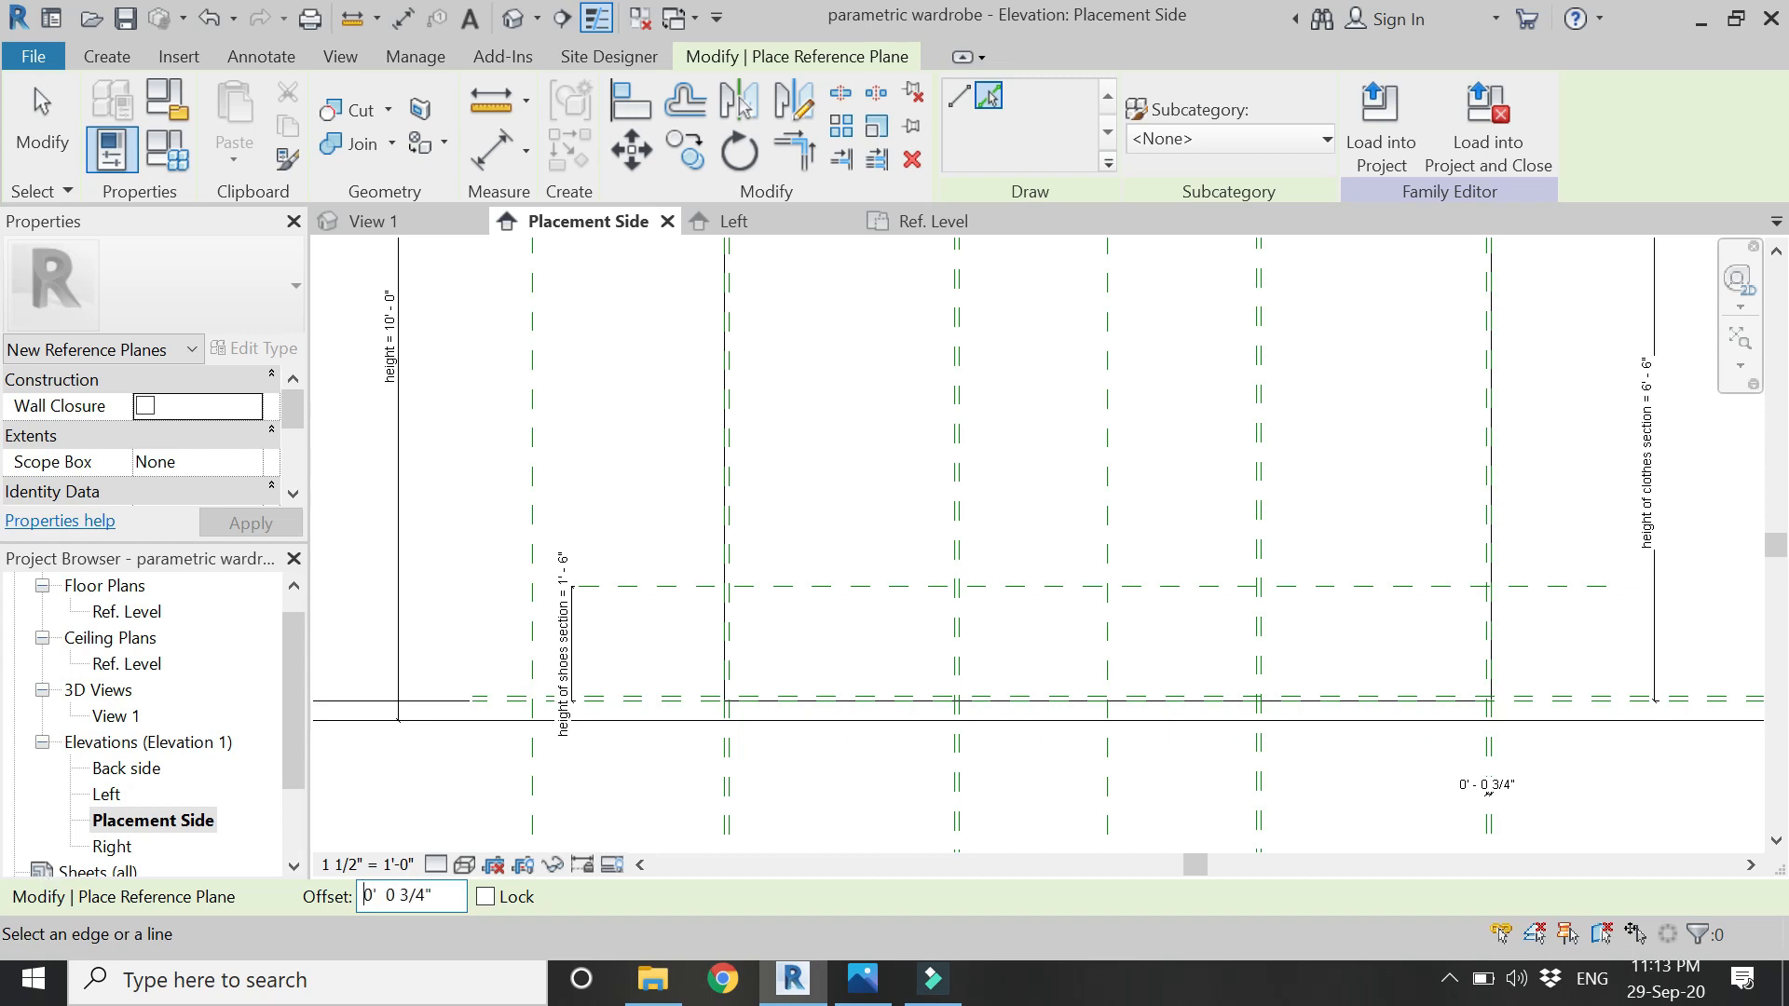
left_click(585, 588)
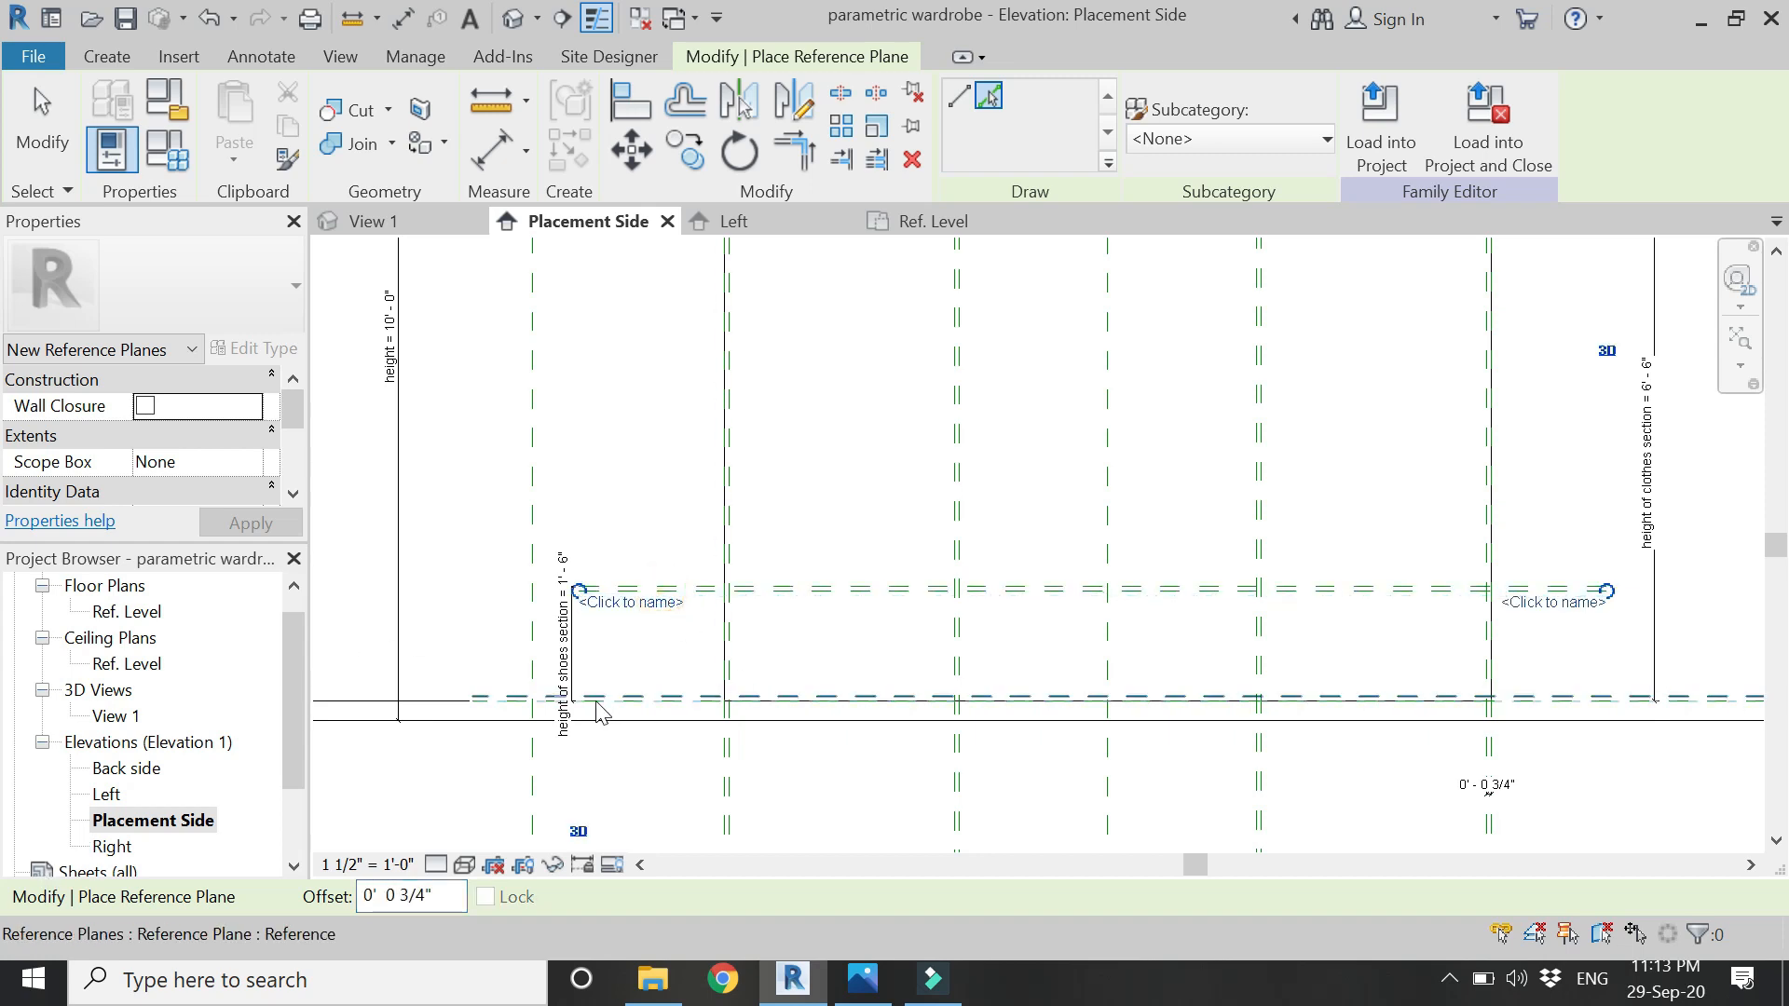
- Dimension the gap between the paired reference planes at the wardrobe's bottom edge and lock it
left_click(499, 173)
scroll(680, 708, "up", 5)
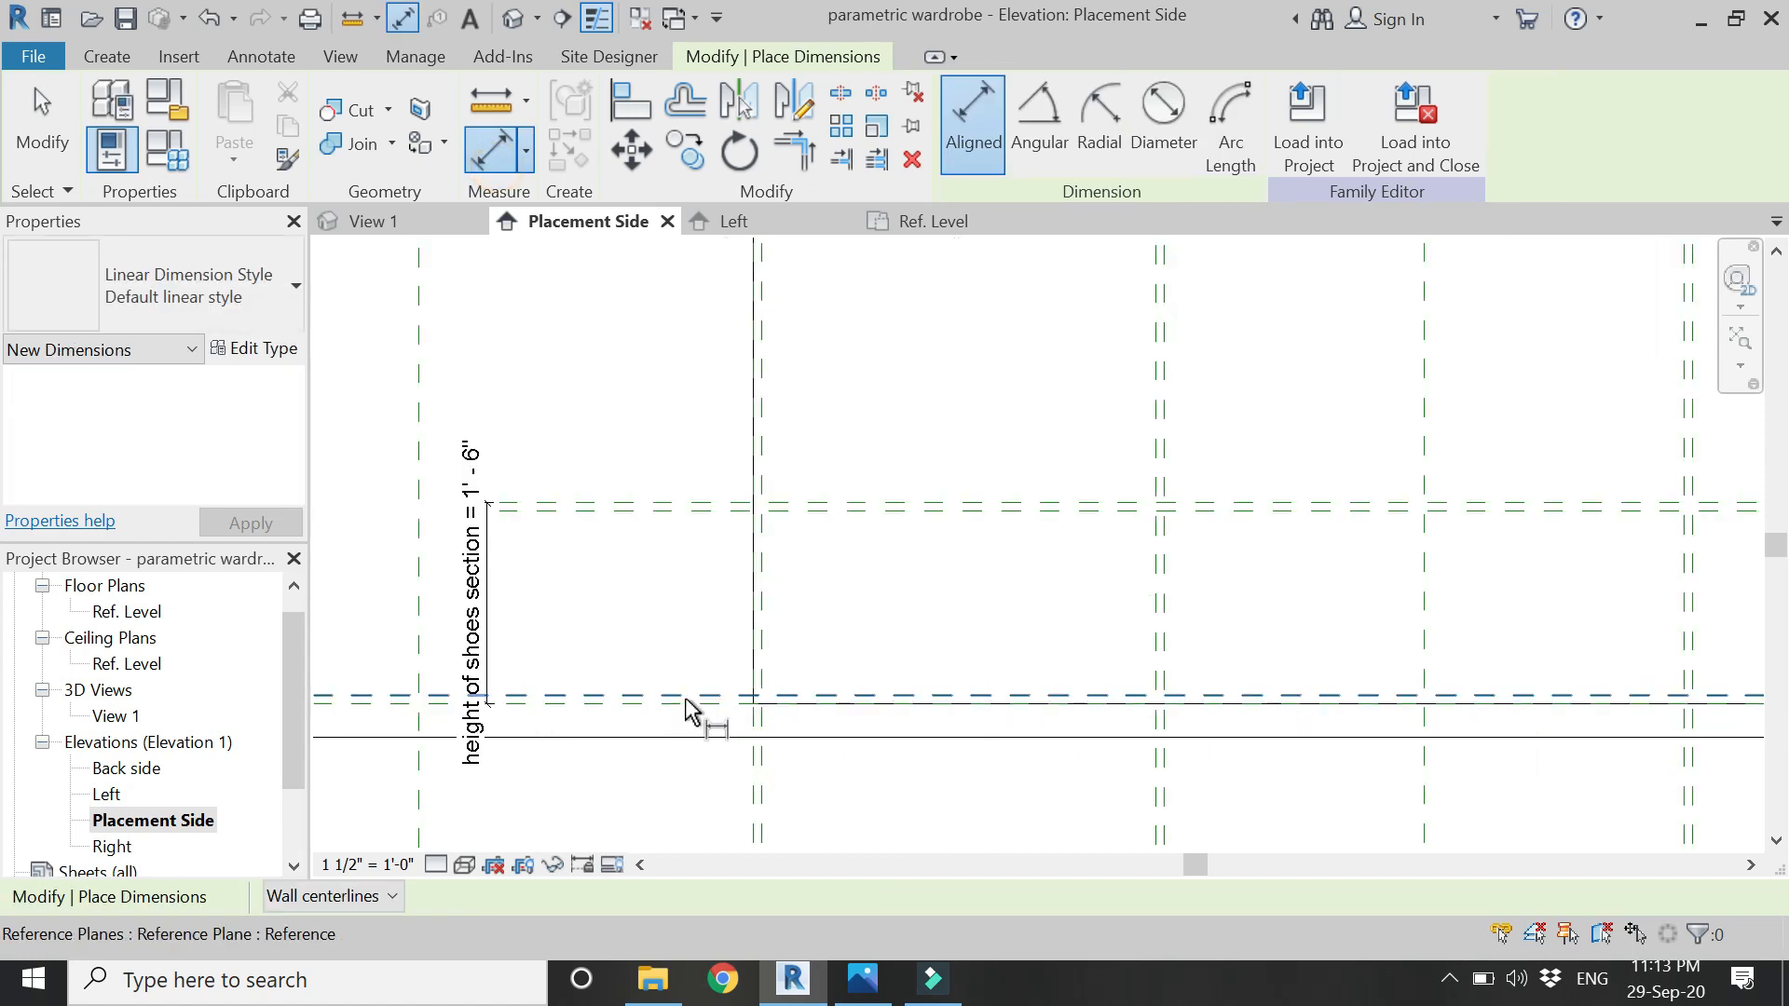
left_click(681, 694)
left_click(680, 723)
left_click(579, 559)
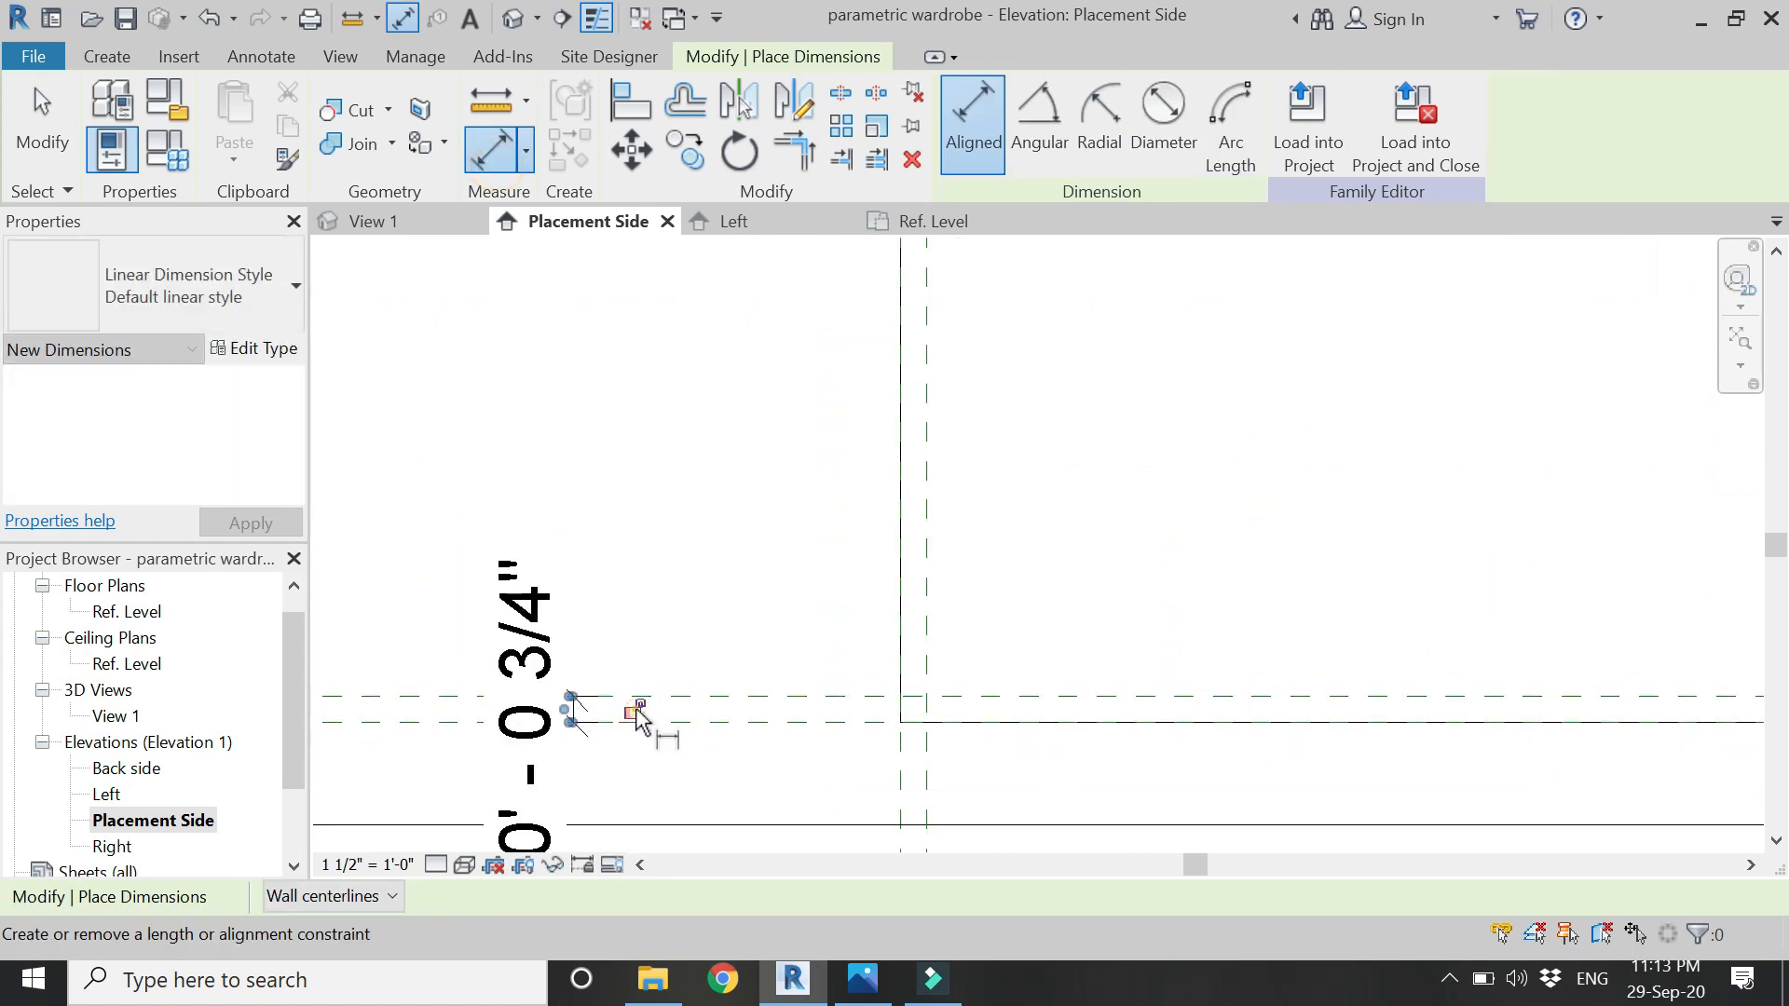
scroll(652, 736, "down", 4)
- Dimension the gap between the paired reference planes at the shoes-section height
scroll(733, 511, "up", 2)
left_click(744, 512)
left_click(739, 520)
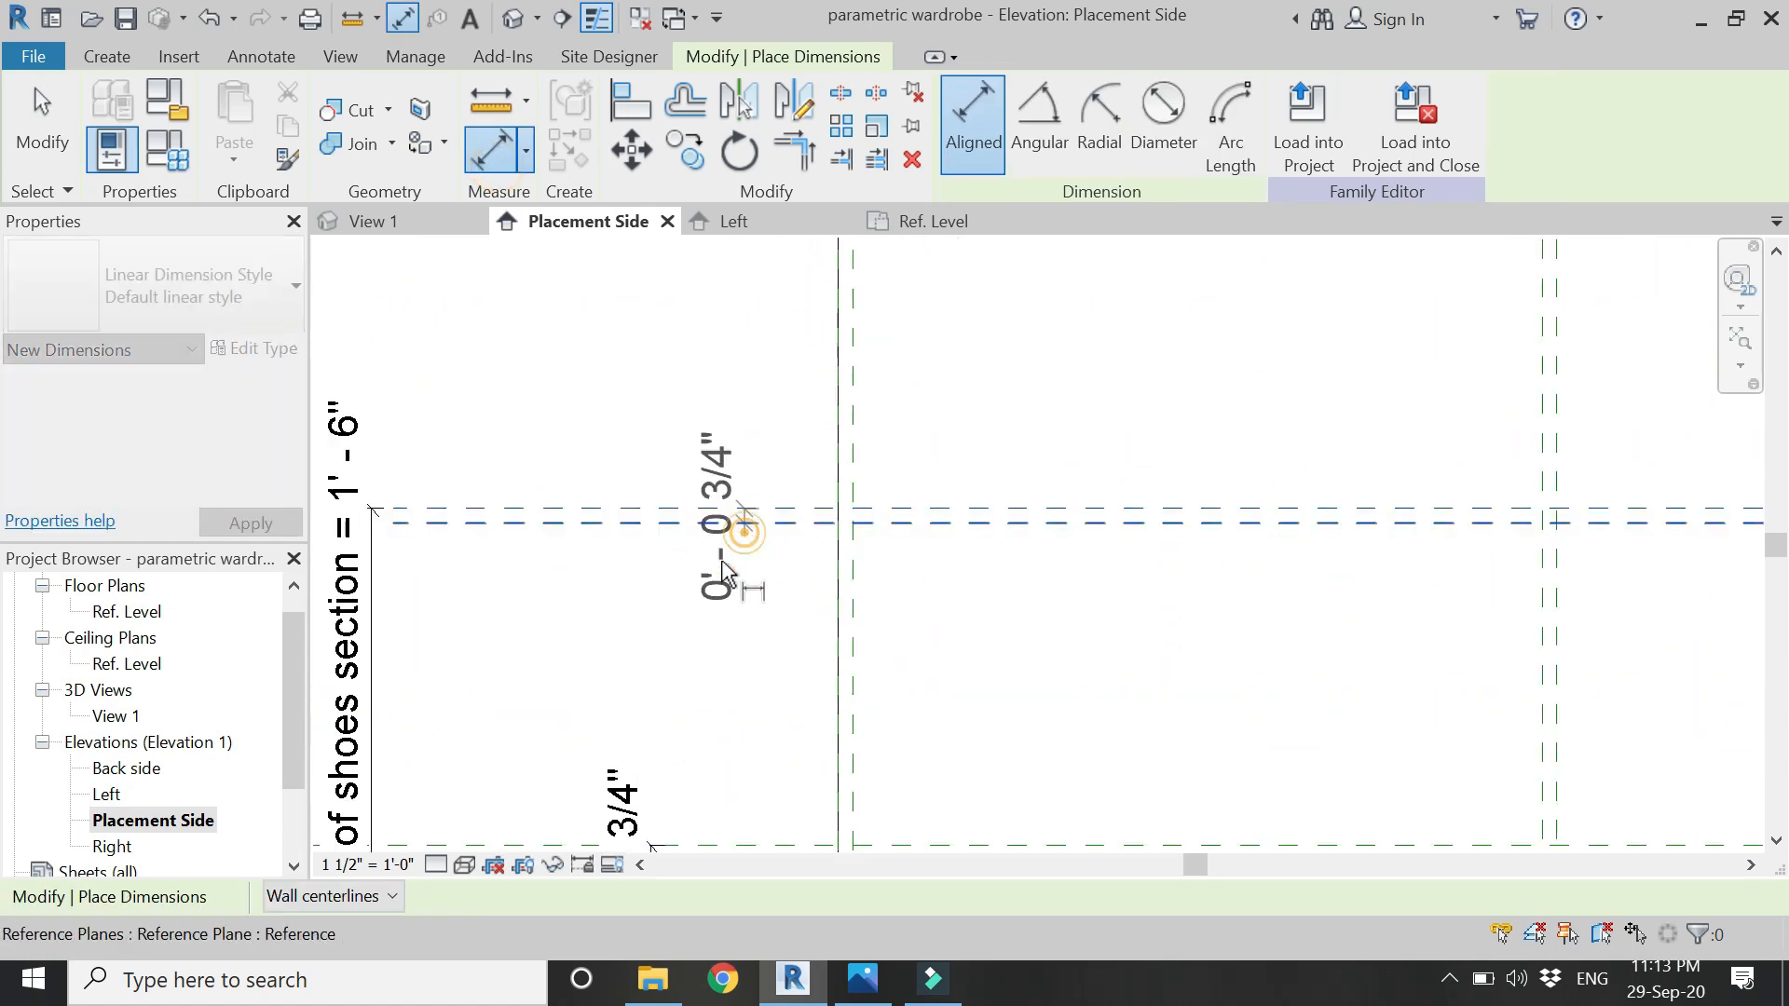
left_click(646, 596)
scroll(511, 607, "down", 5)
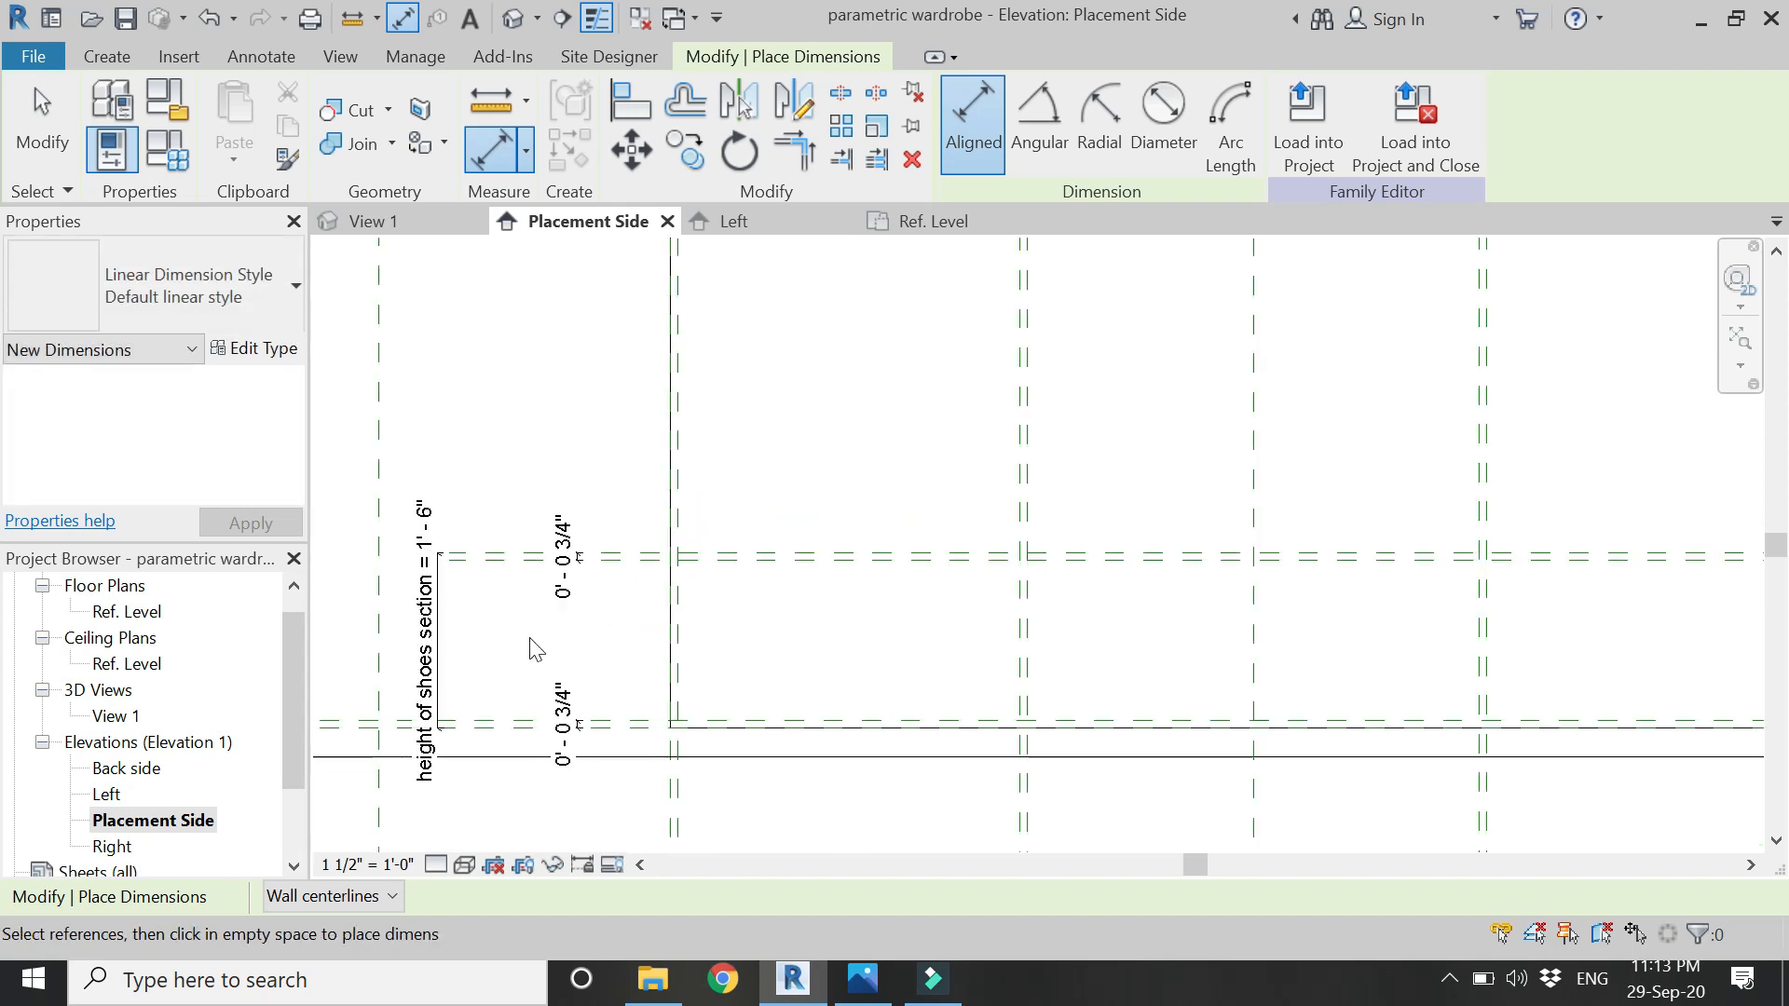
key("Escape")
key("Escape")
- Add three horizontal reference planes for the drawers above the wardrobe's bottom edge, each offset 1' 0" from the one below
scroll(876, 660, "up", 1)
key("r")
key("p")
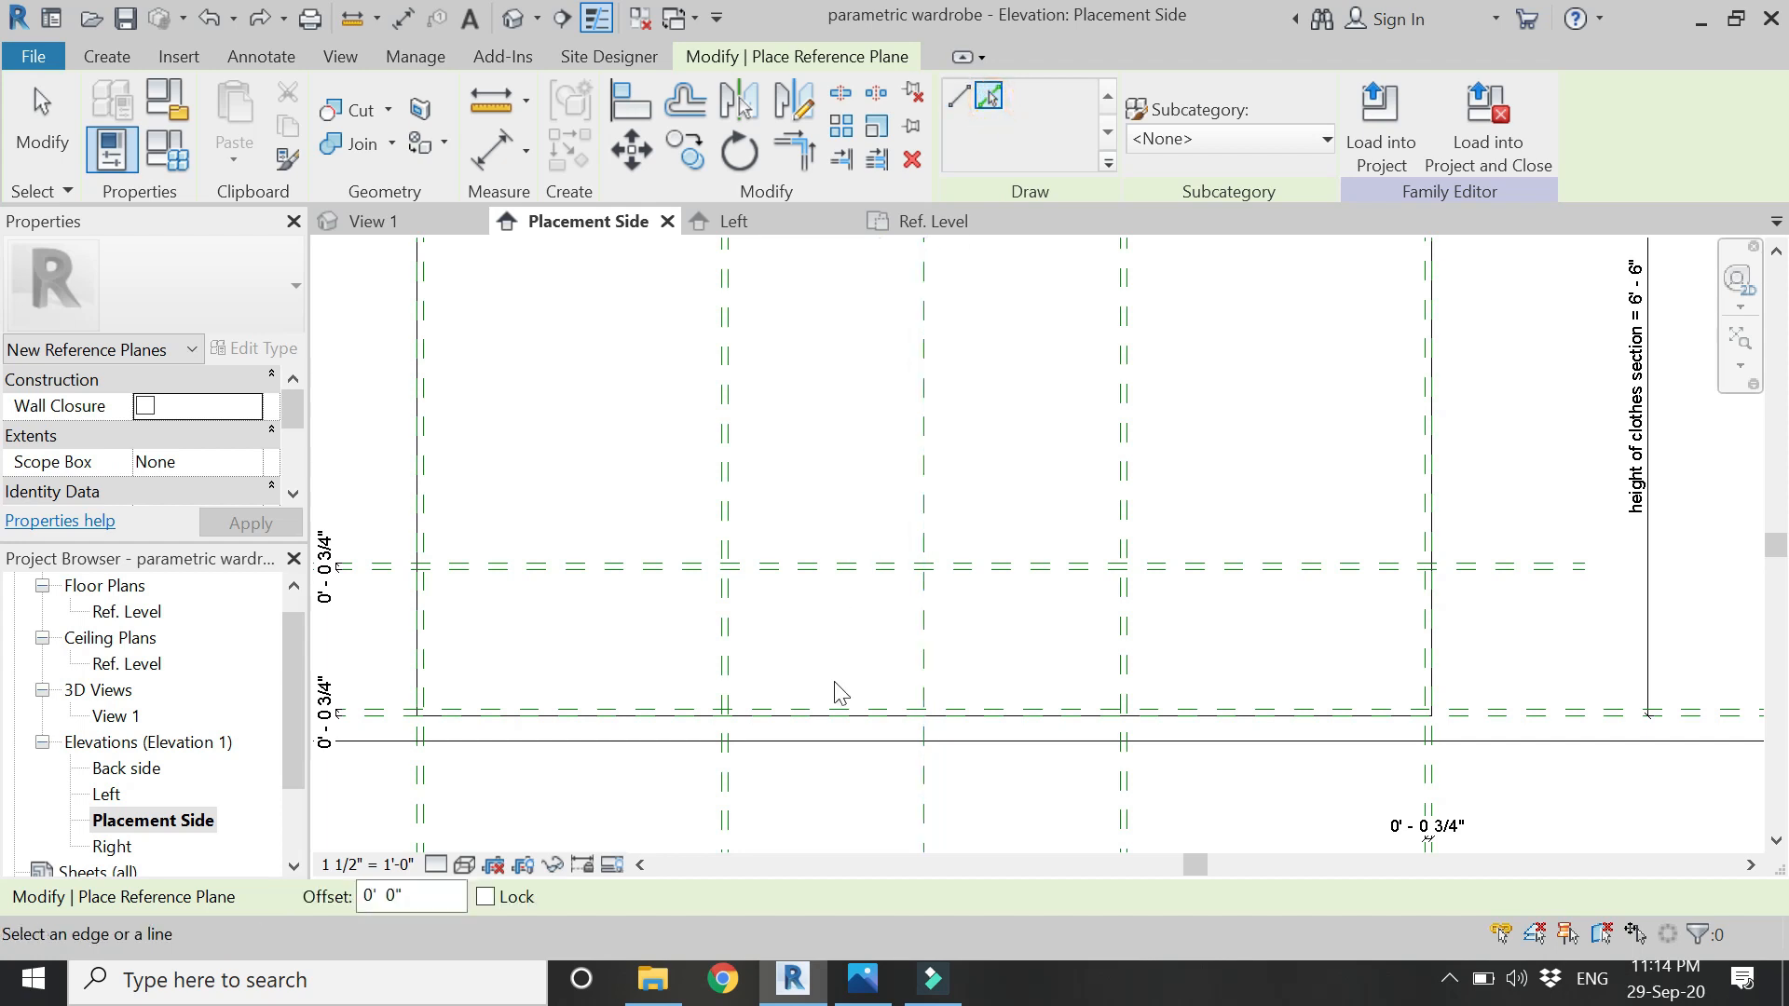
double_click(439, 892)
type("1")
key("Return")
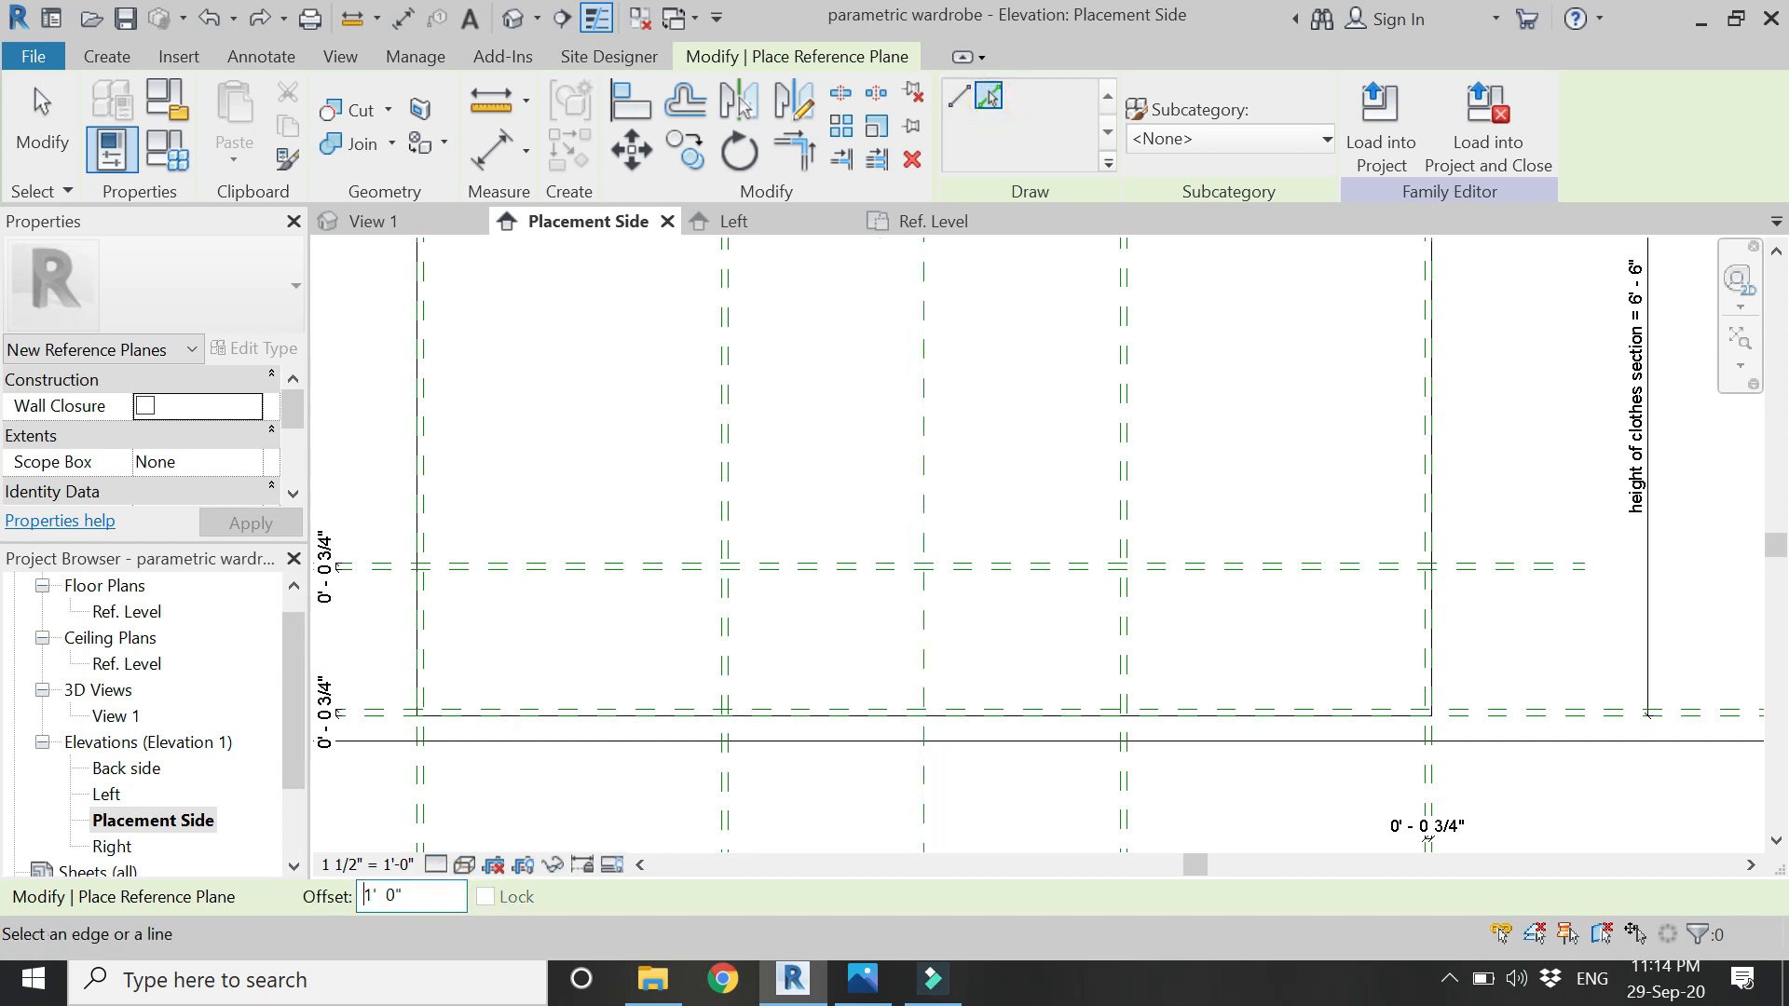
left_click(896, 725)
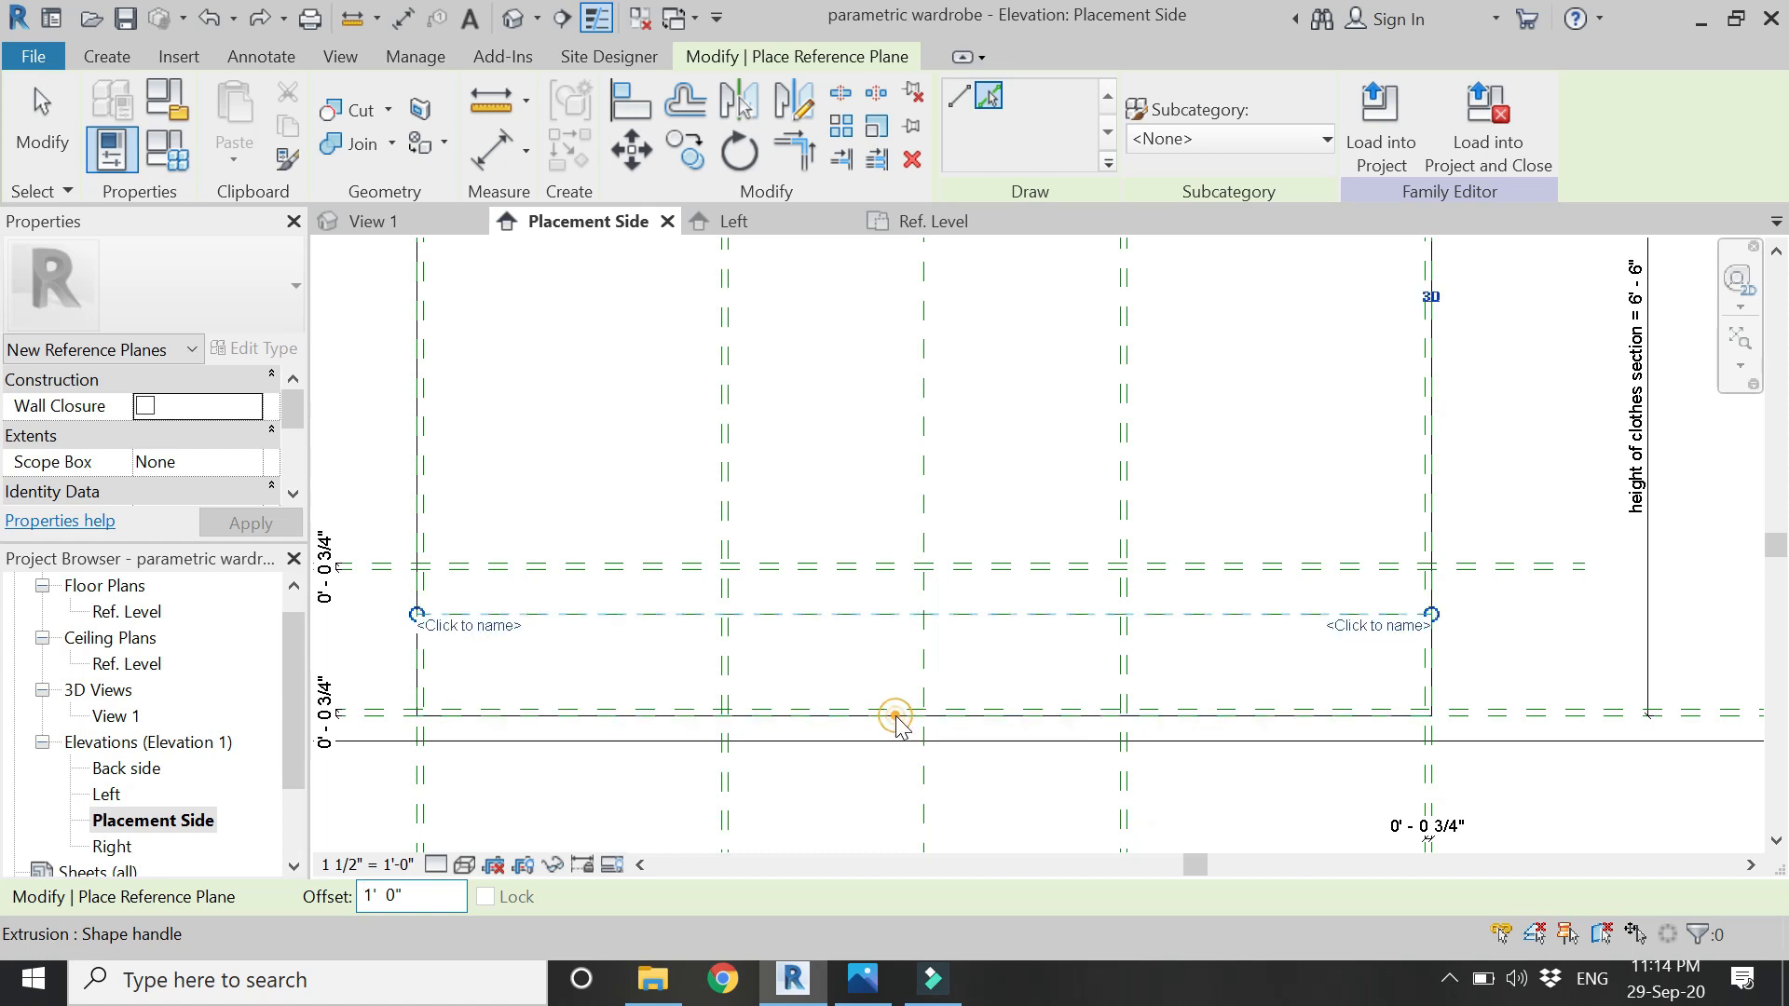
left_click(871, 615)
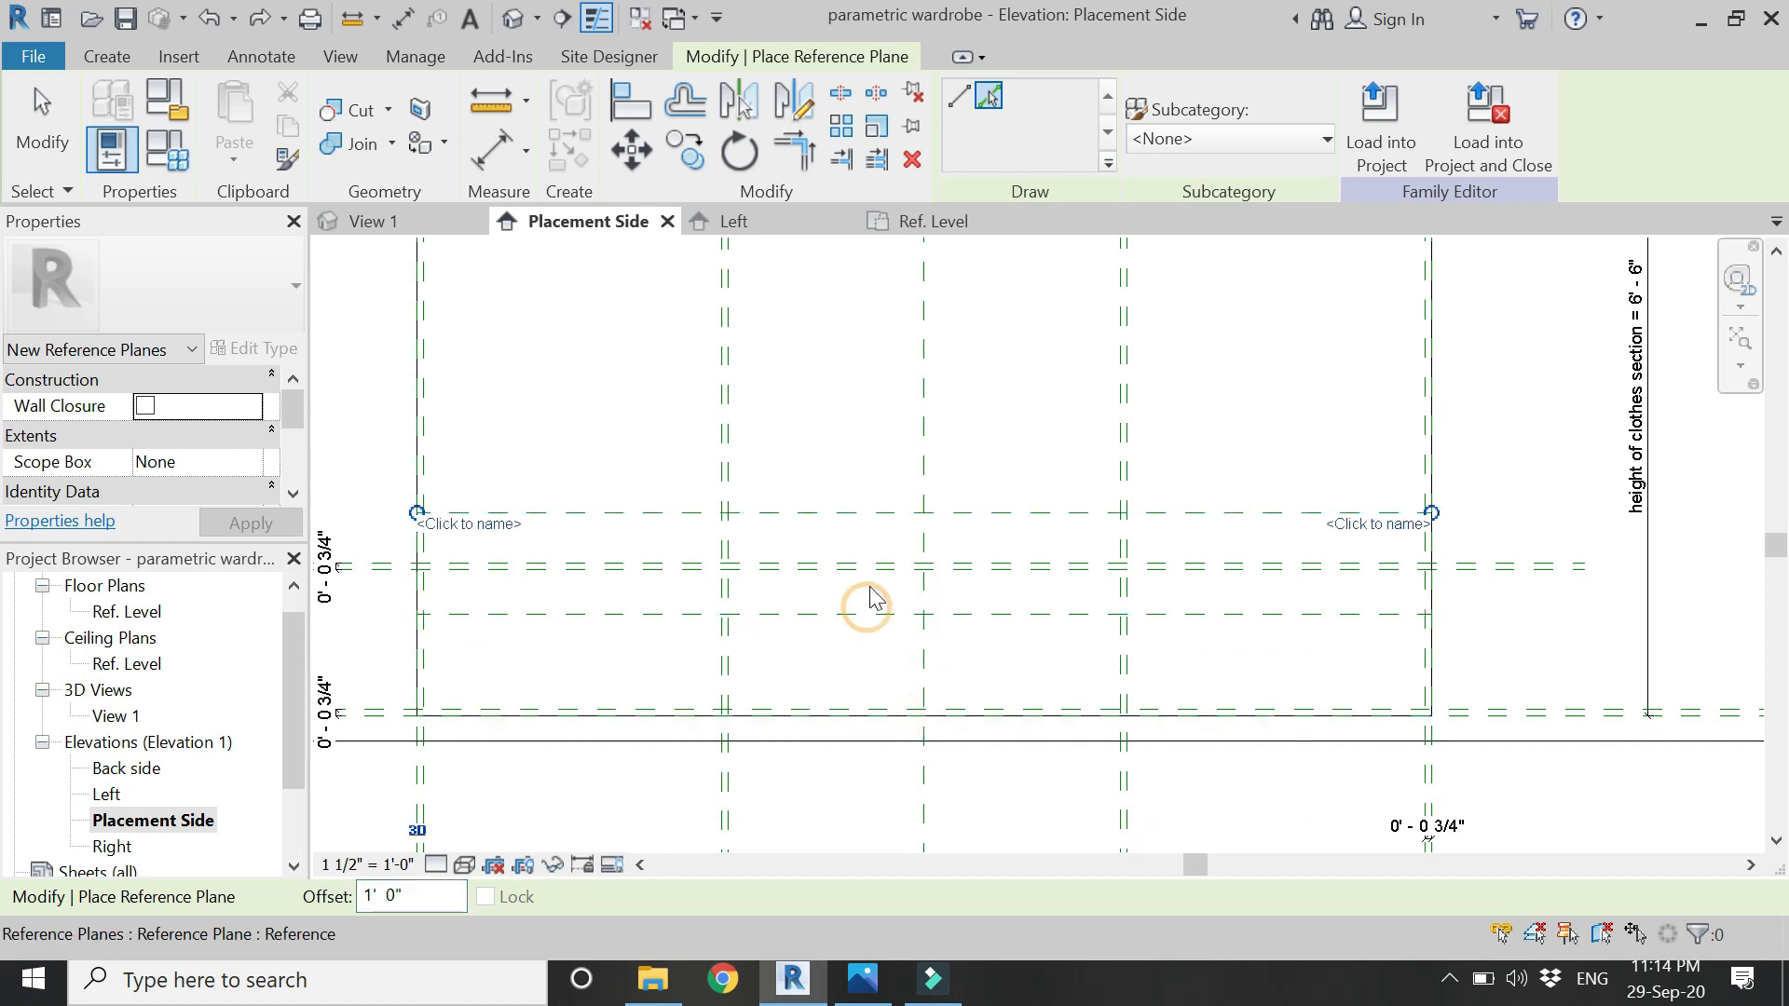
left_click(869, 512)
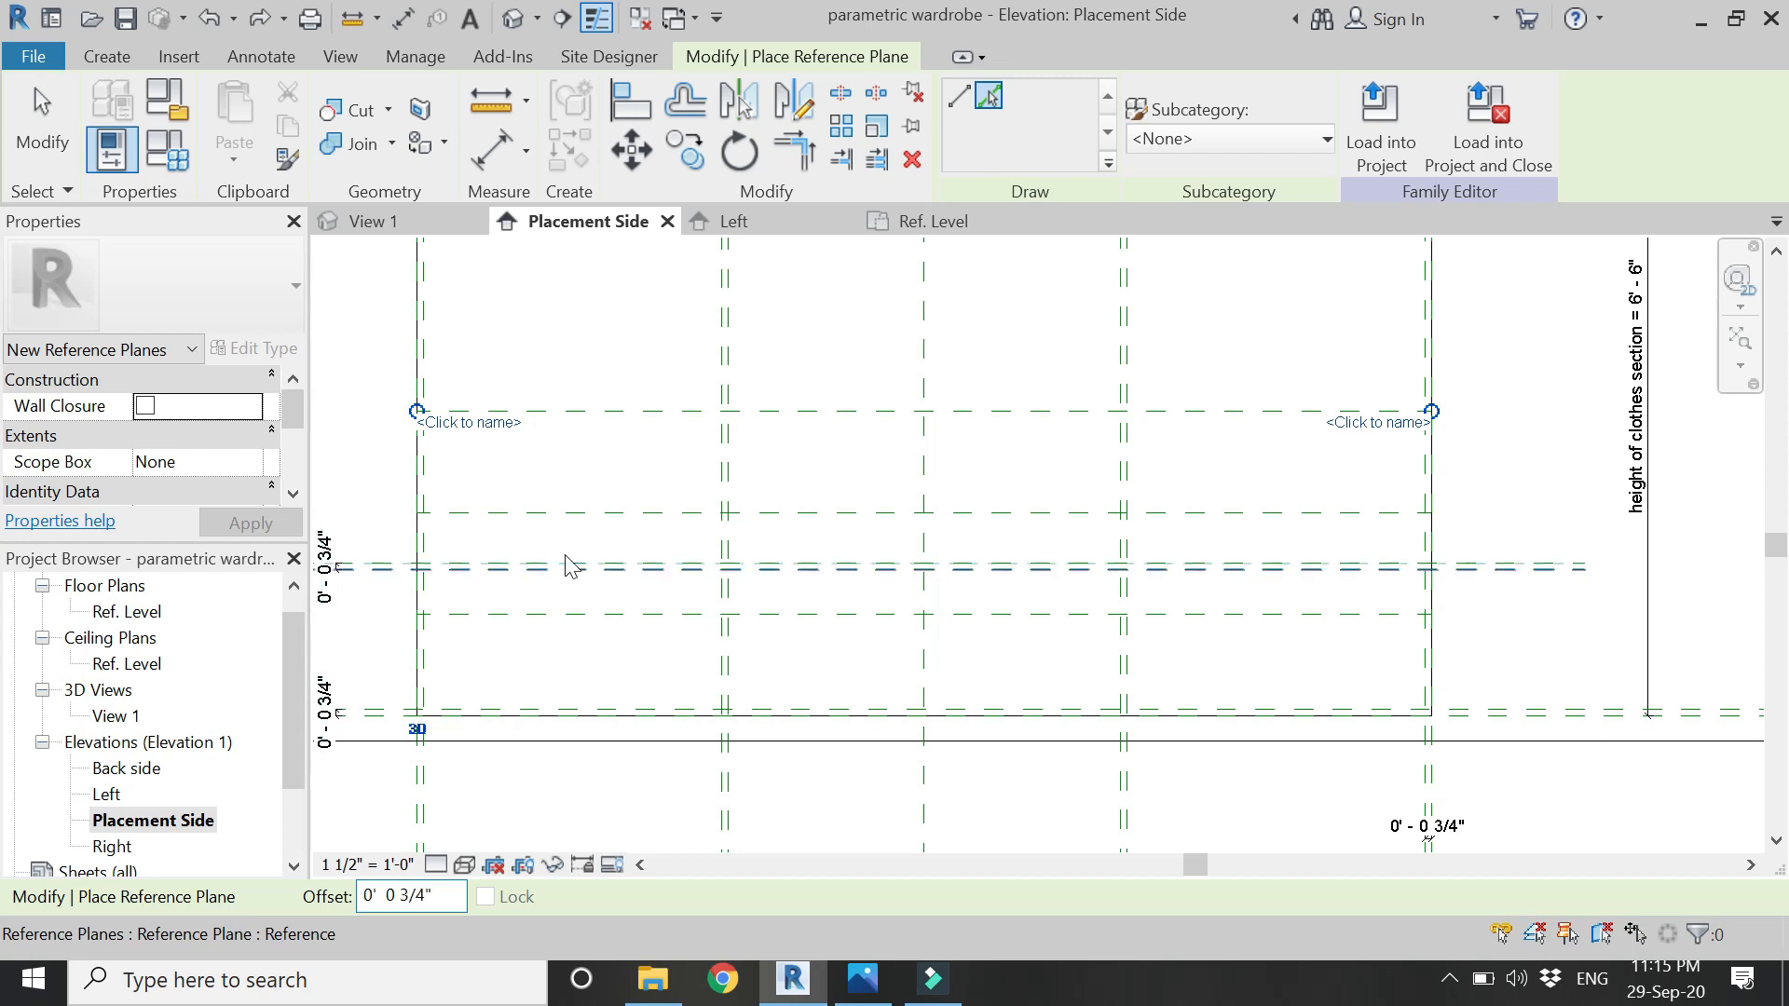
- Add a reference plane offset 0' 0 3/4" above each of the three drawer planes
left_click(853, 612)
left_click(874, 509)
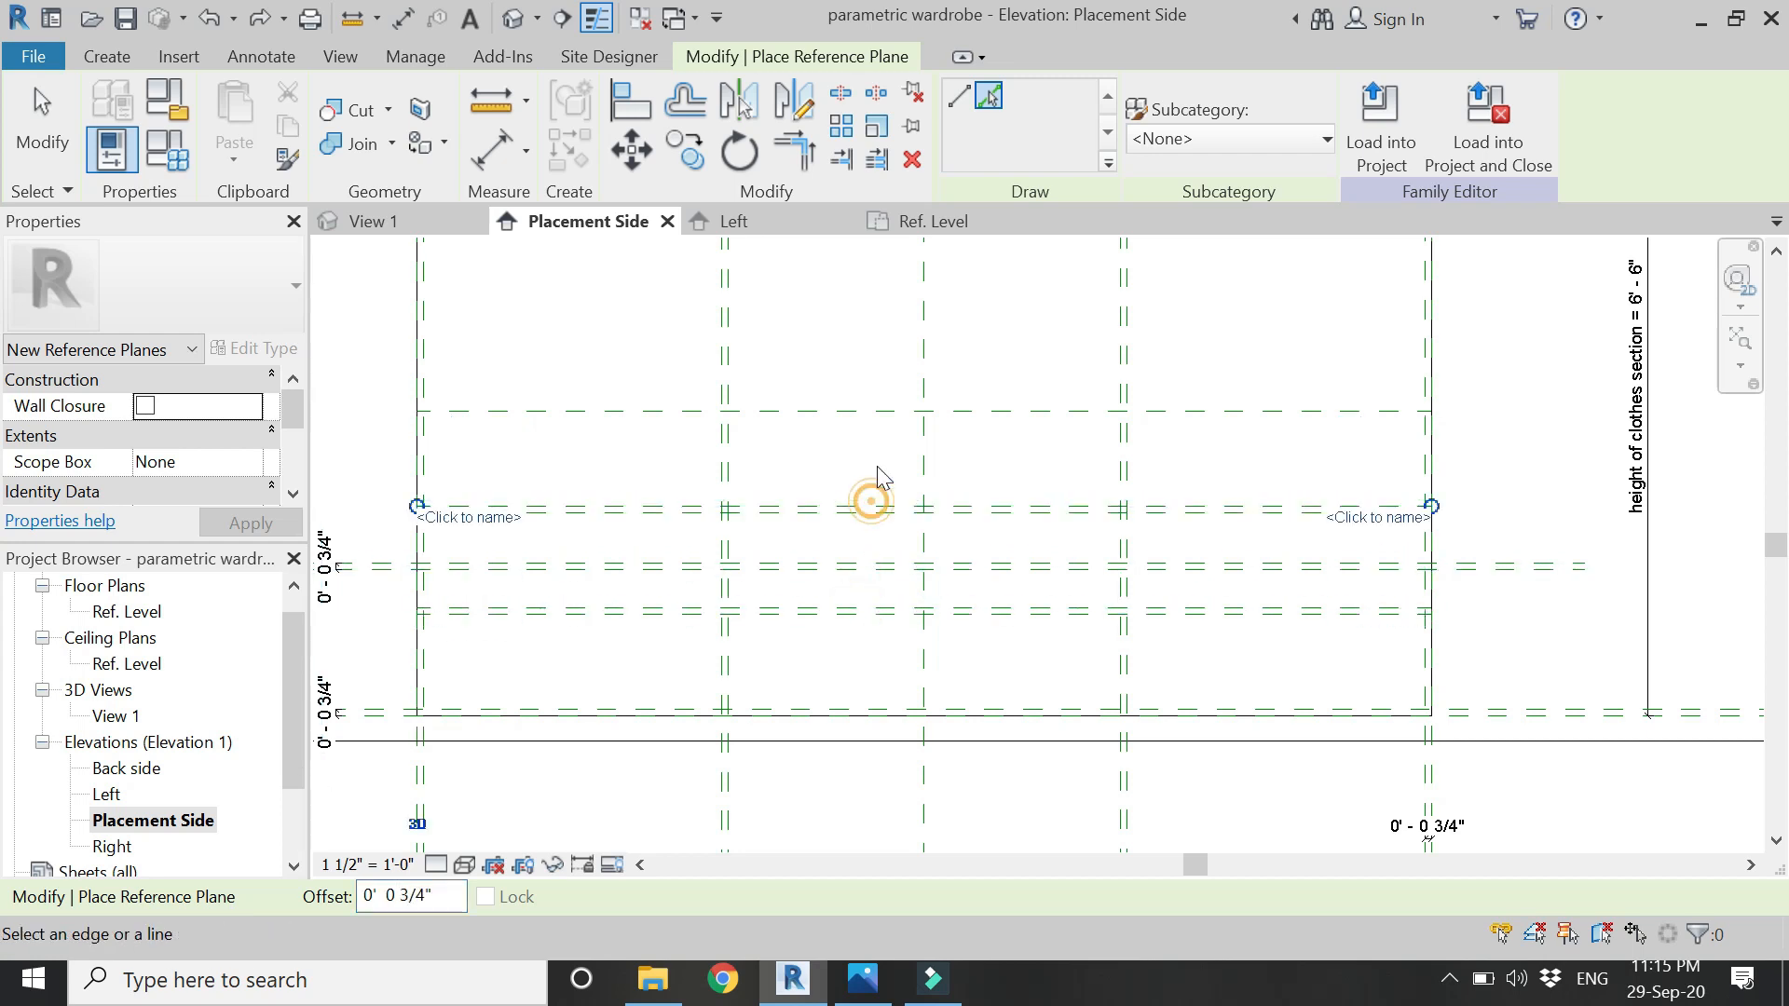
left_click(876, 409)
key("Escape")
- Dimension the gap in each of the three drawer plane pairs beside the wardrobe's right edge and lock it
left_click(480, 175)
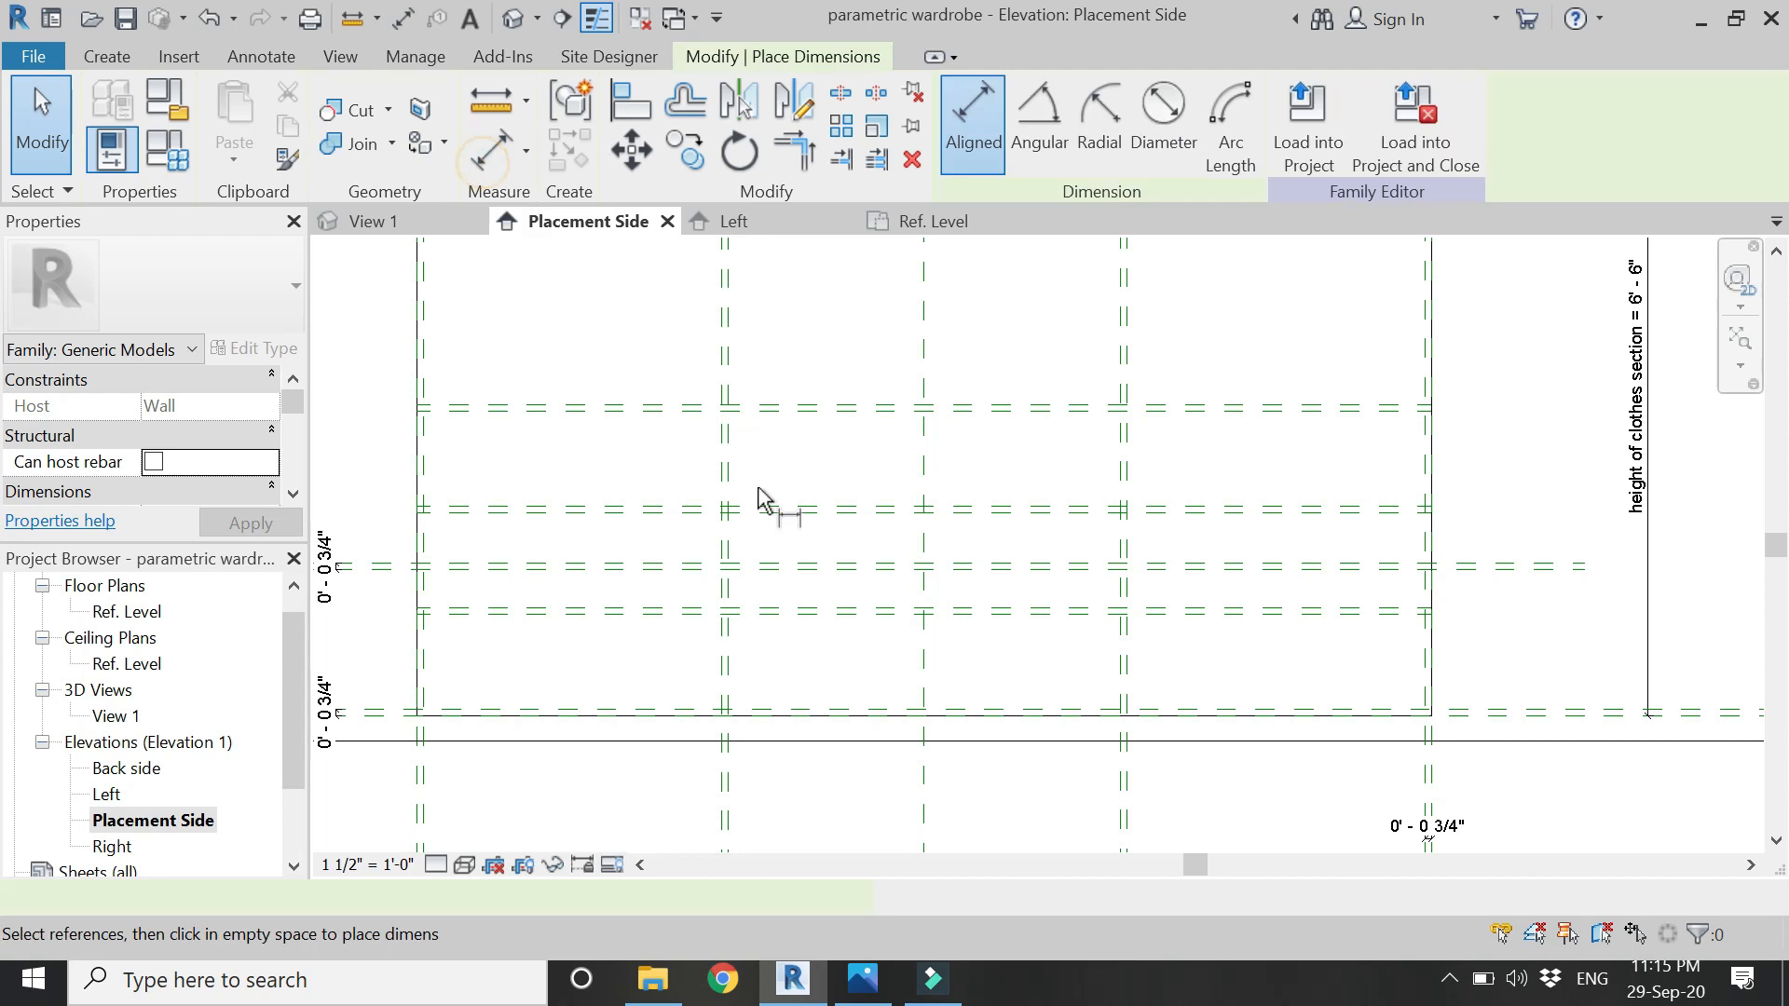
scroll(1365, 618, "up", 2)
left_click(1350, 606)
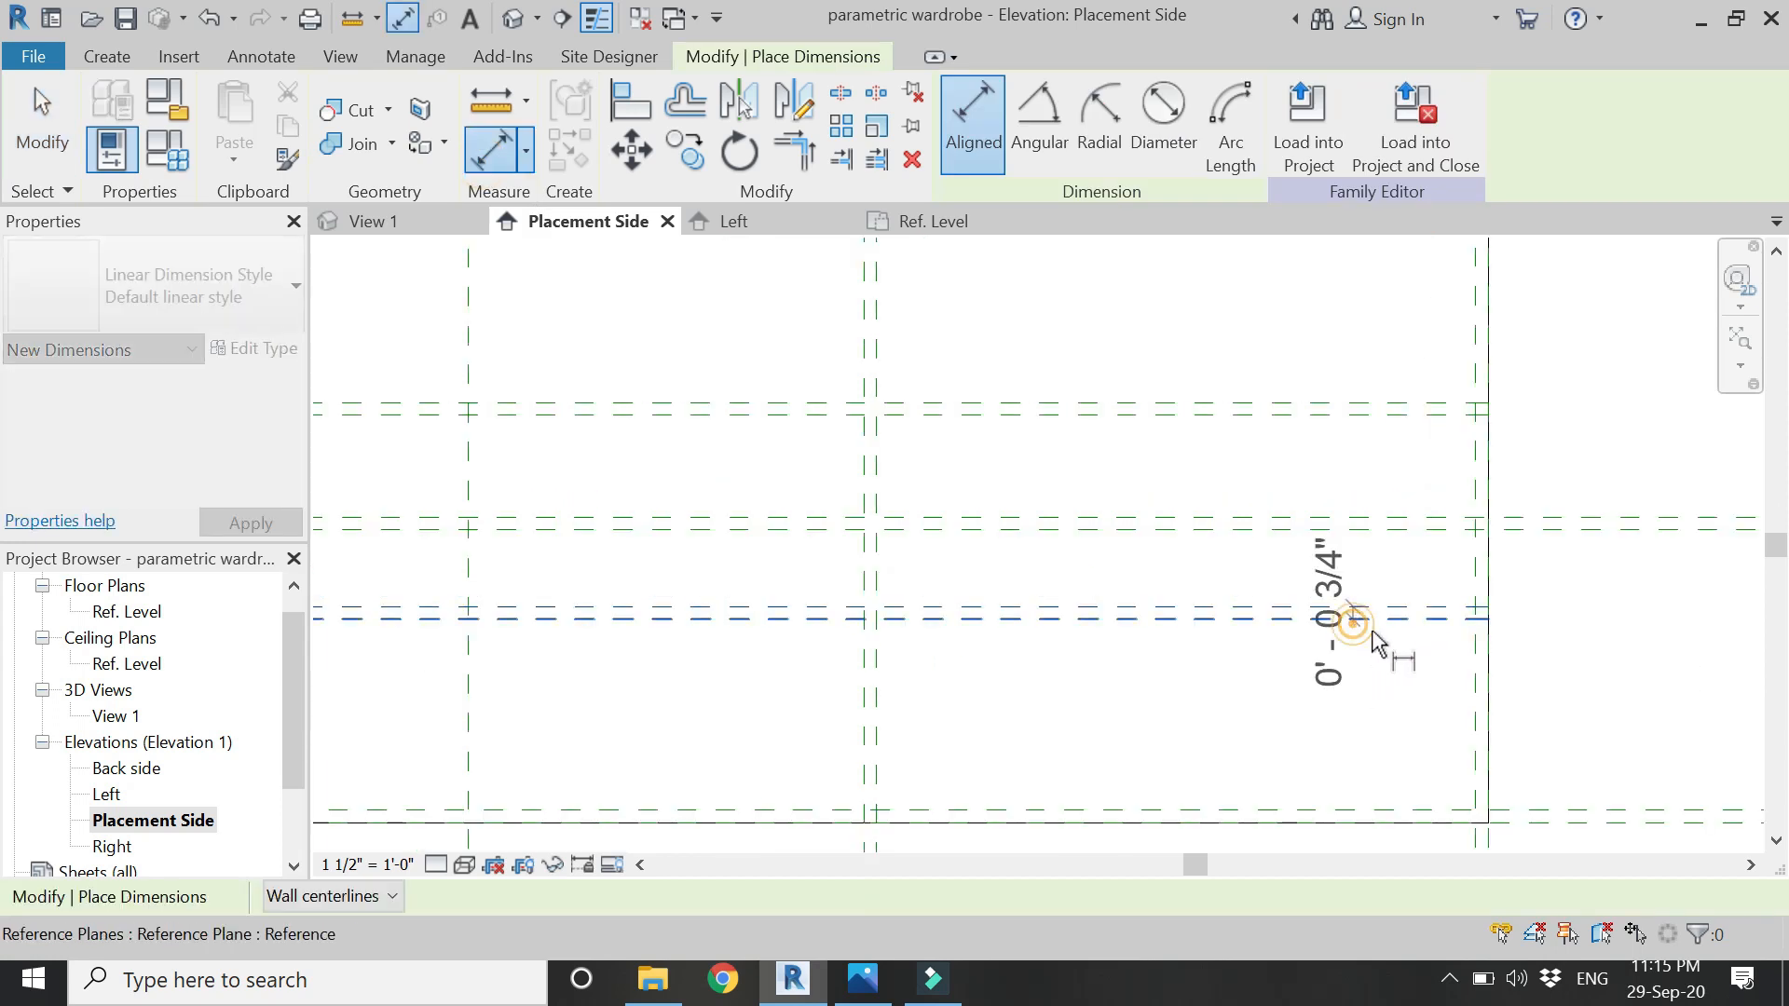
scroll(1099, 639, "down", 2)
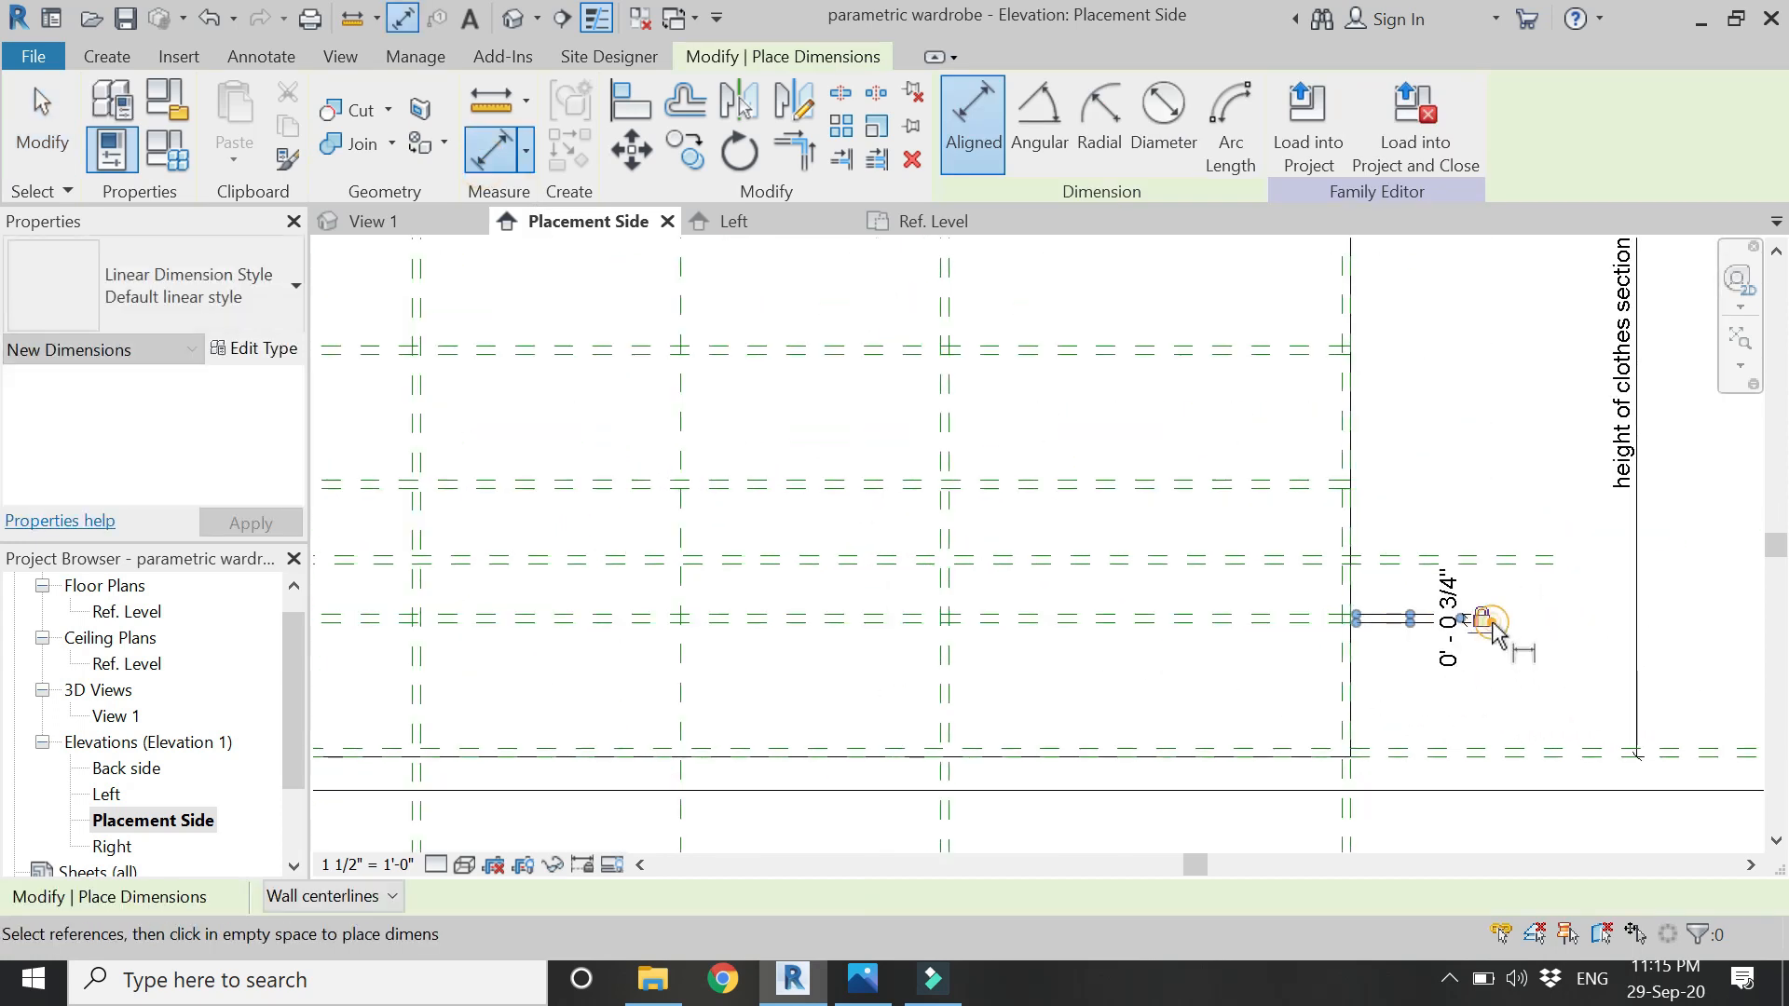
left_click(1232, 489)
left_click(1470, 486)
left_click(888, 349)
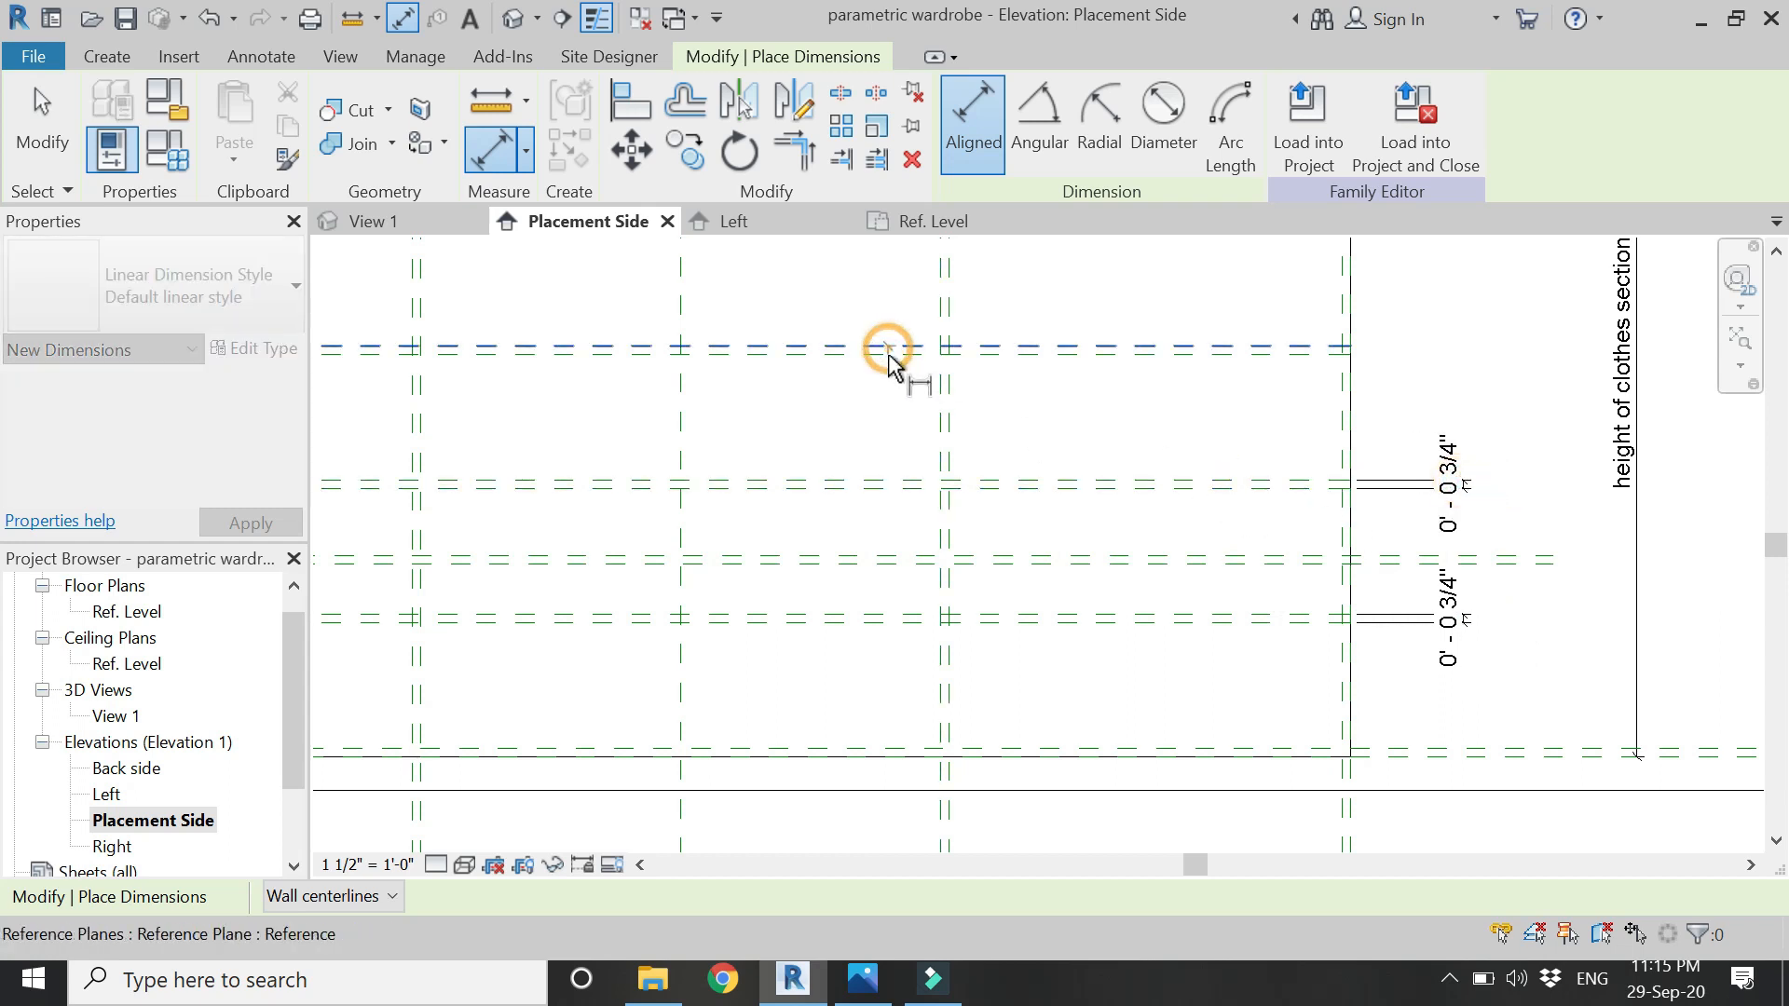
left_click(1467, 457)
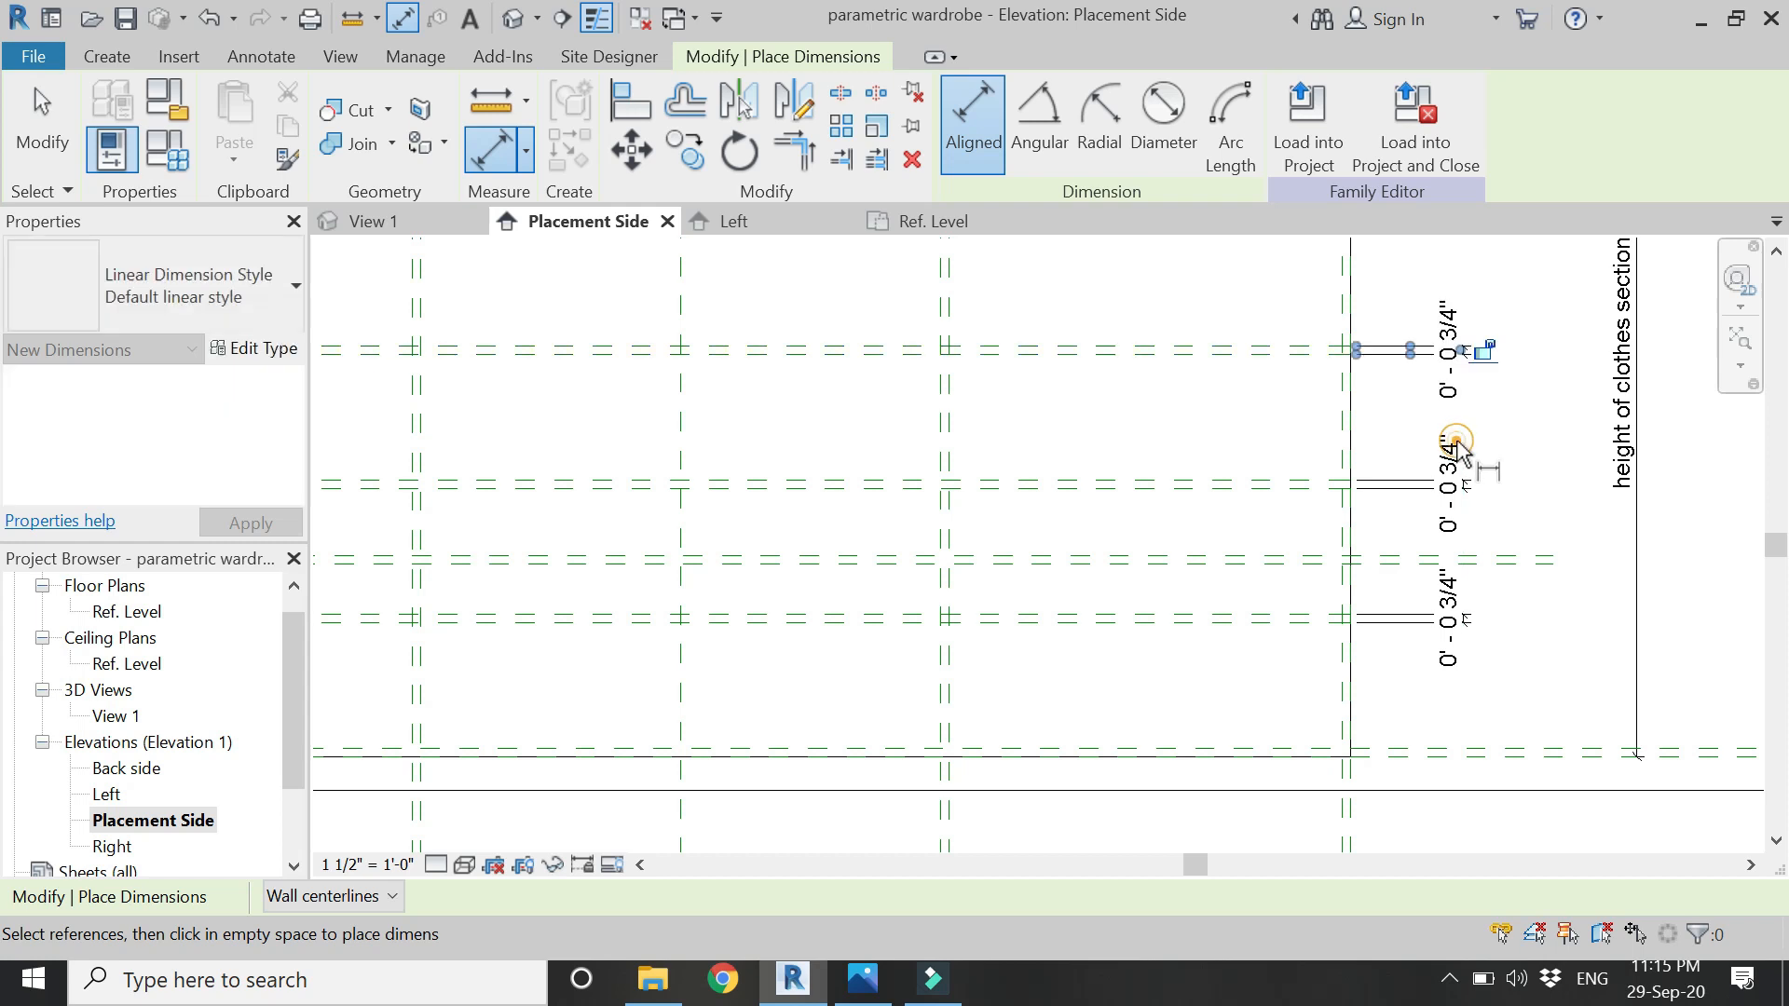
- Dimension the clear height of the lowest drawer and label it with a new family type parameter named "height of drawers"
left_click(818, 618)
left_click(828, 746)
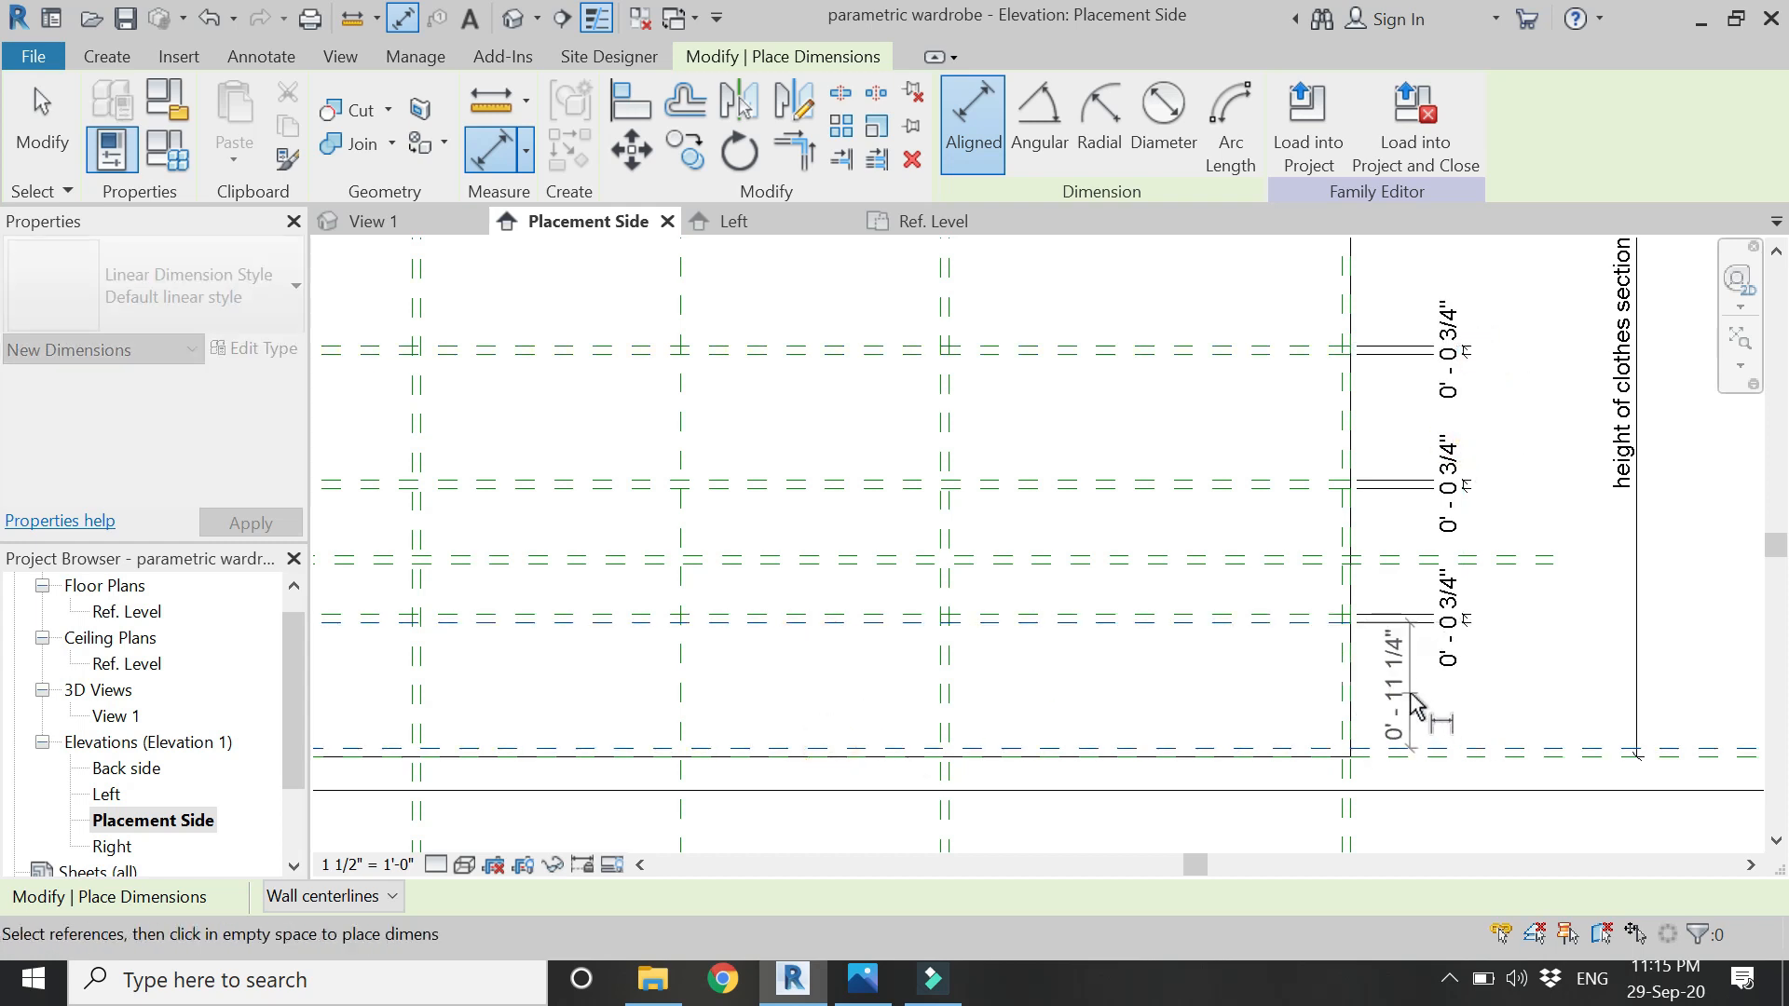
left_click(1406, 703)
key("Escape")
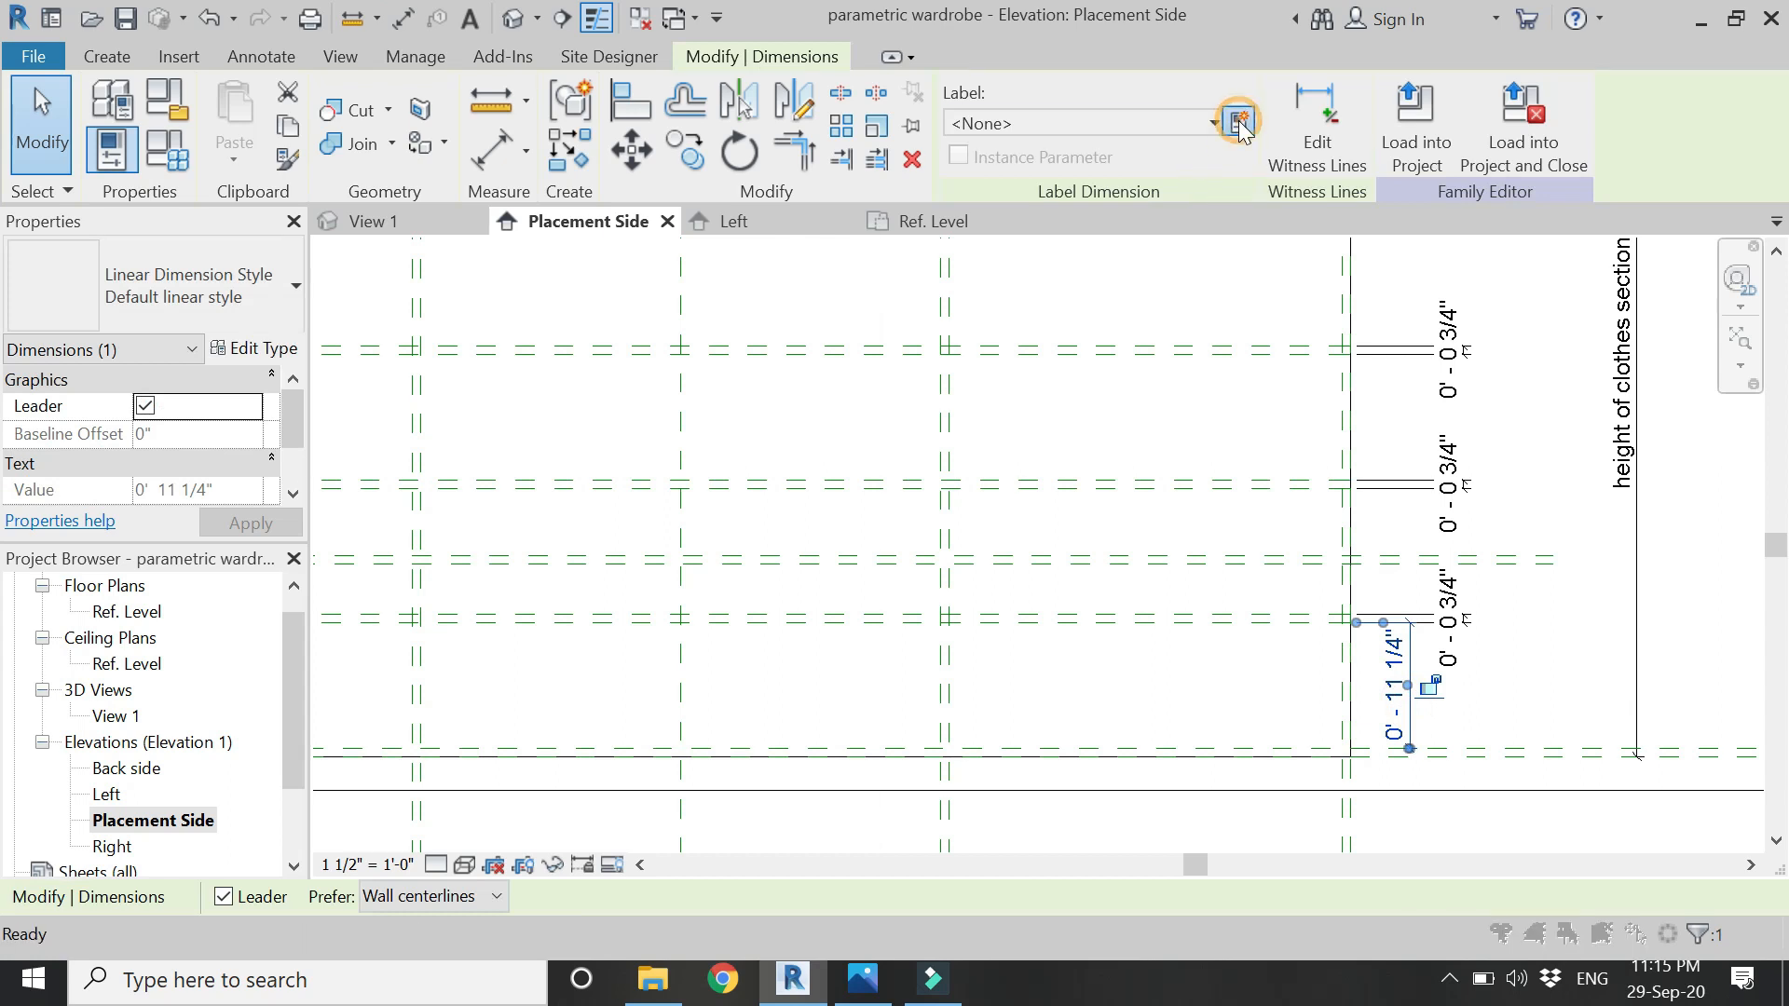
left_click(1238, 123)
type("height of drawers")
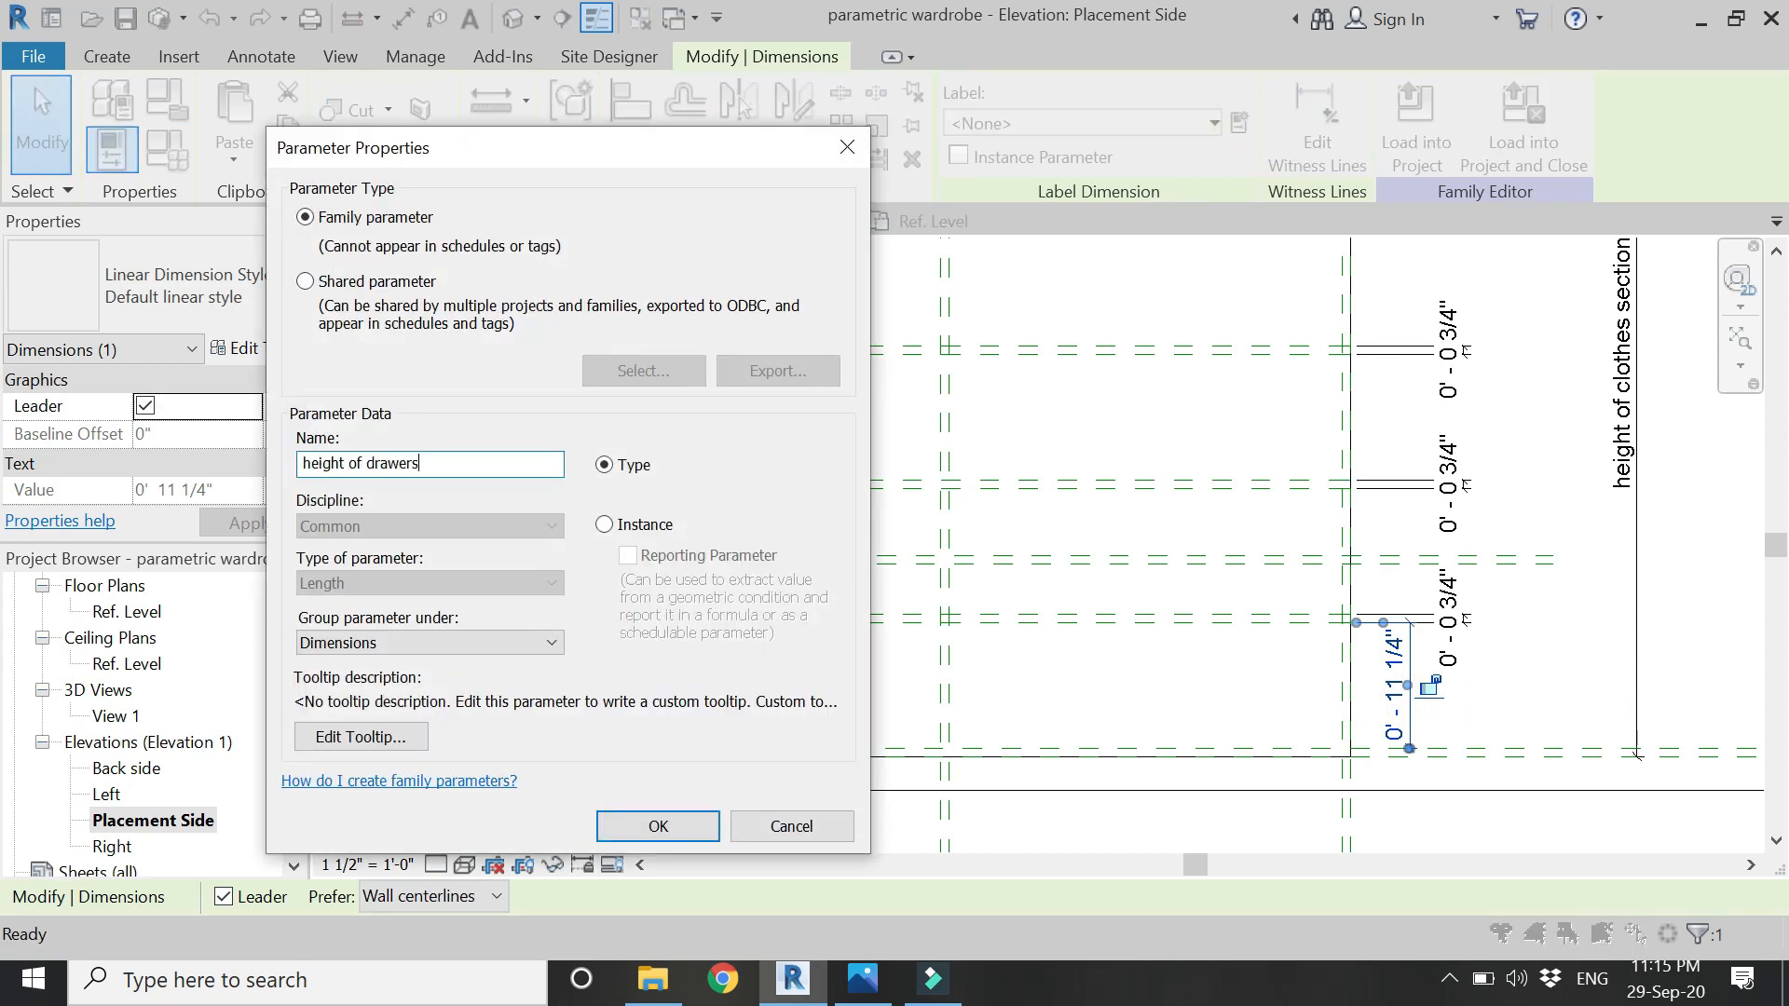
key("Return")
key("Escape")
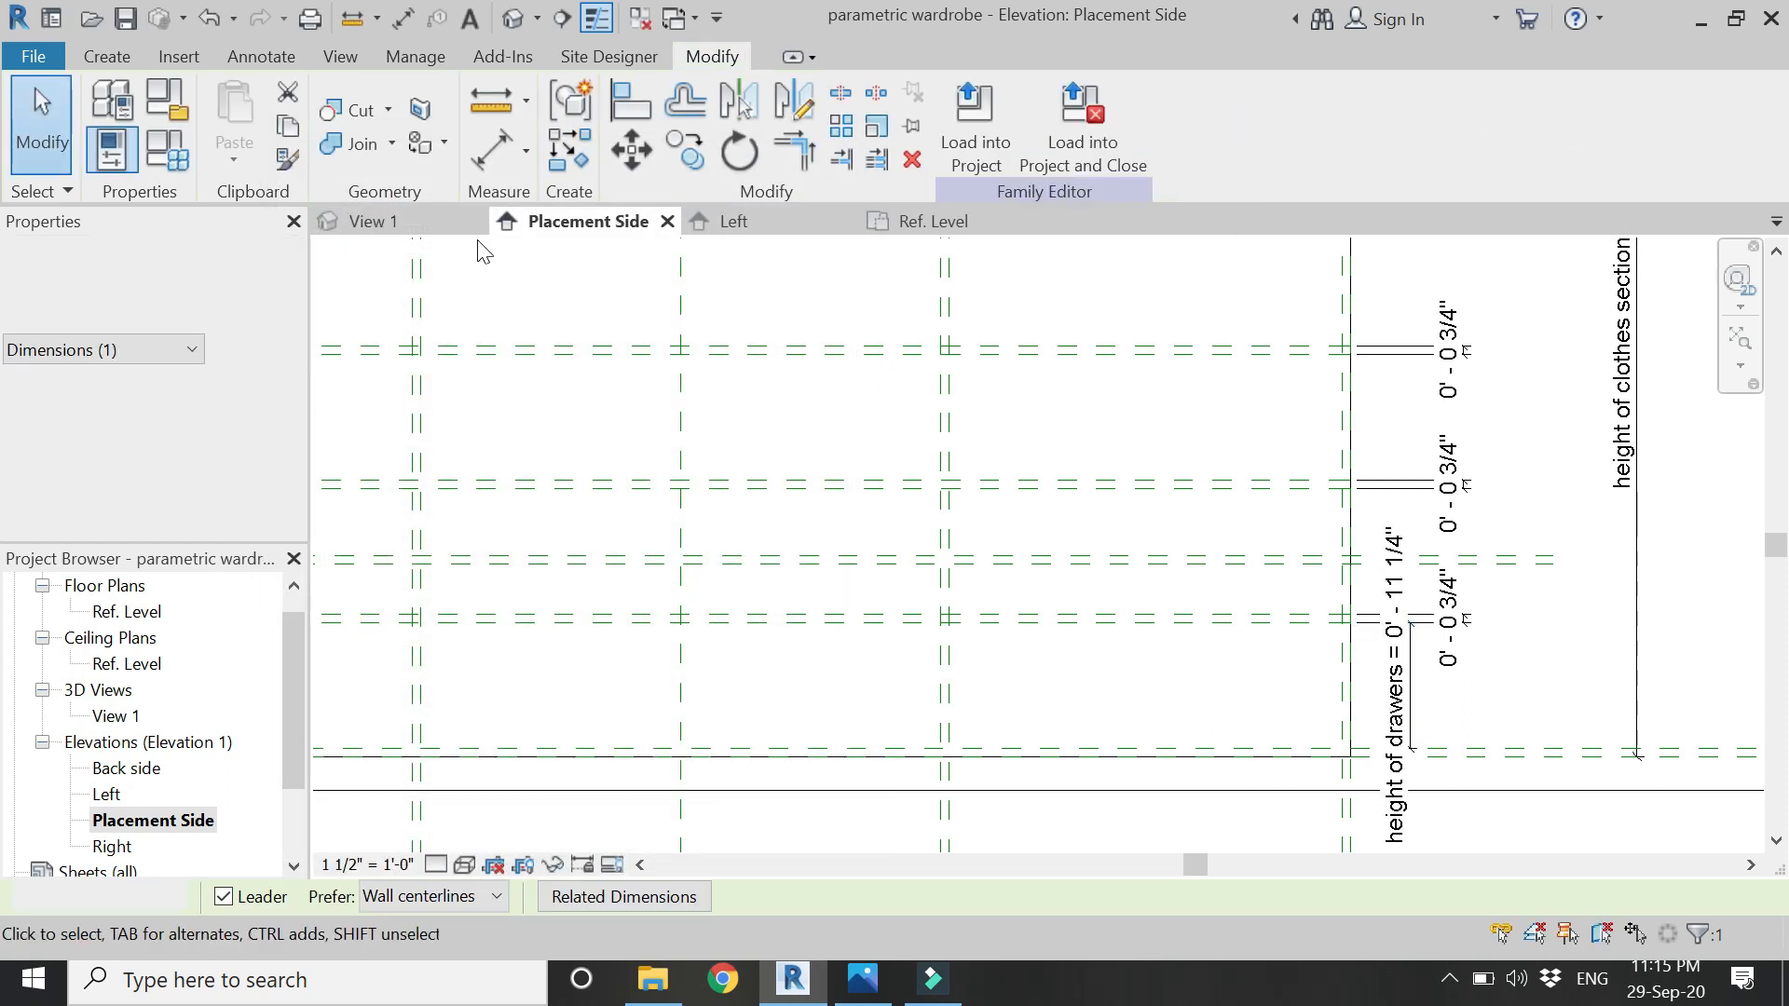
- Dimension the clear heights of the middle and upper drawers between the facing planes of neighbouring pairs
left_click(494, 158)
left_click(606, 486)
left_click(606, 615)
left_click(1412, 717)
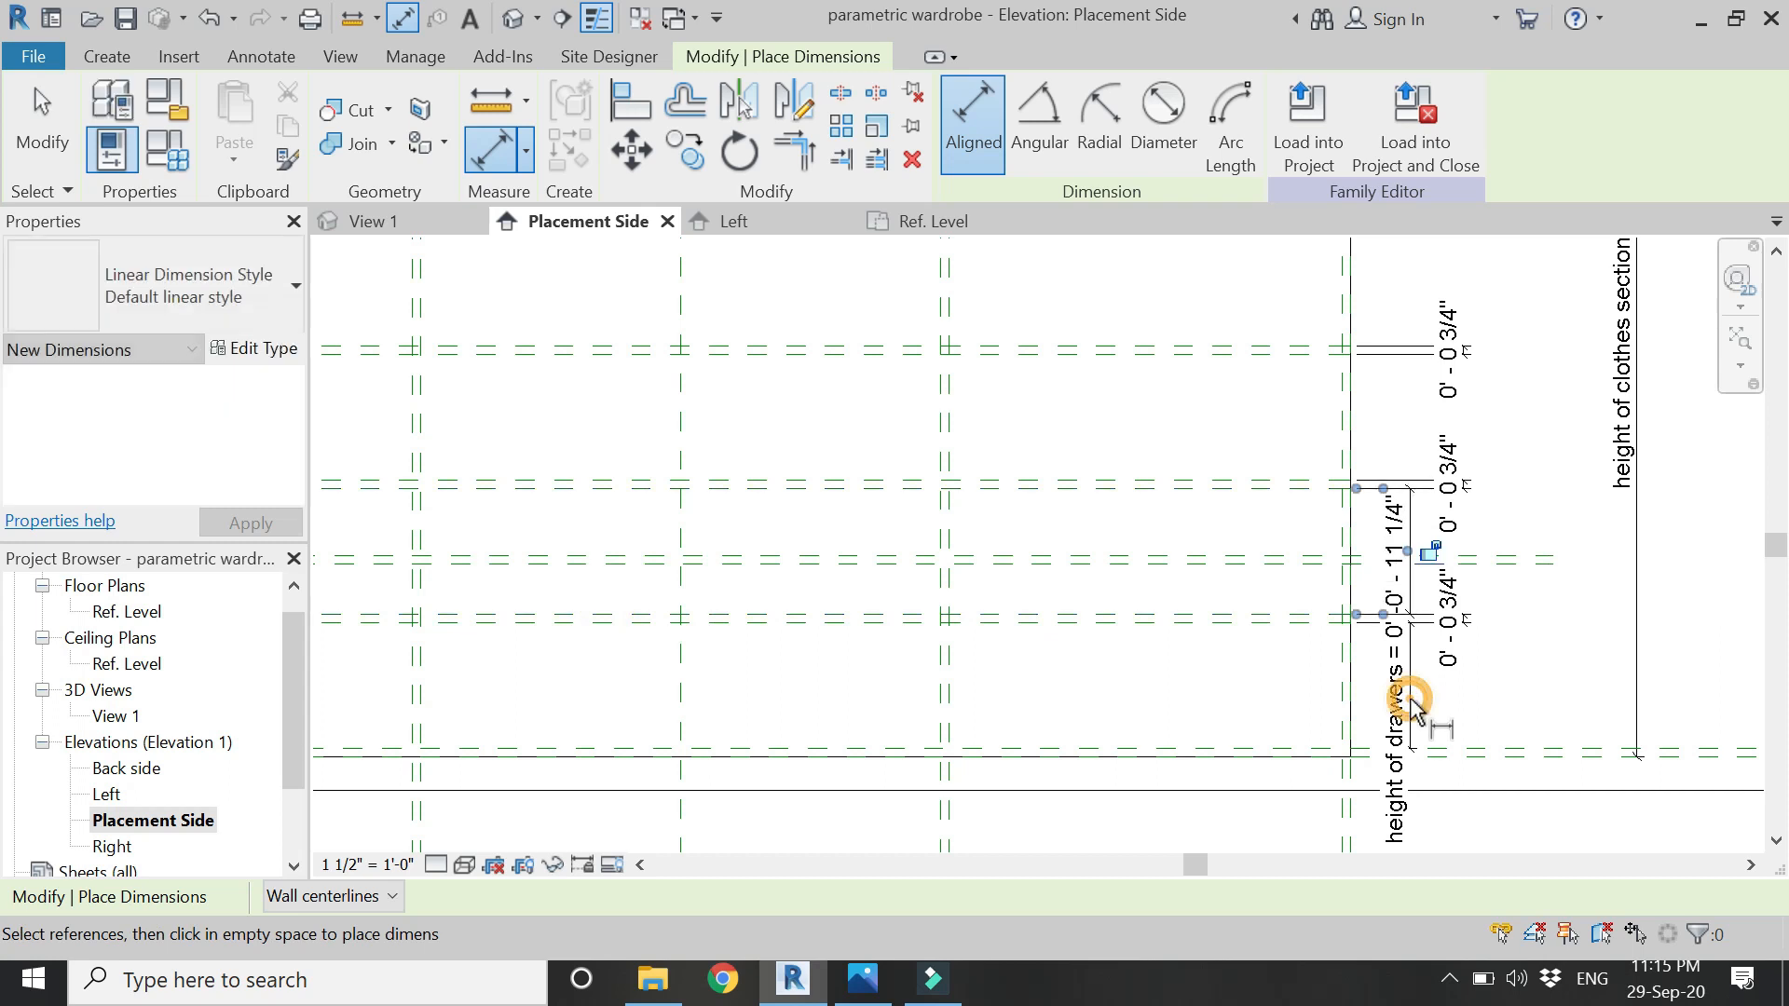
left_click(598, 350)
left_click(587, 484)
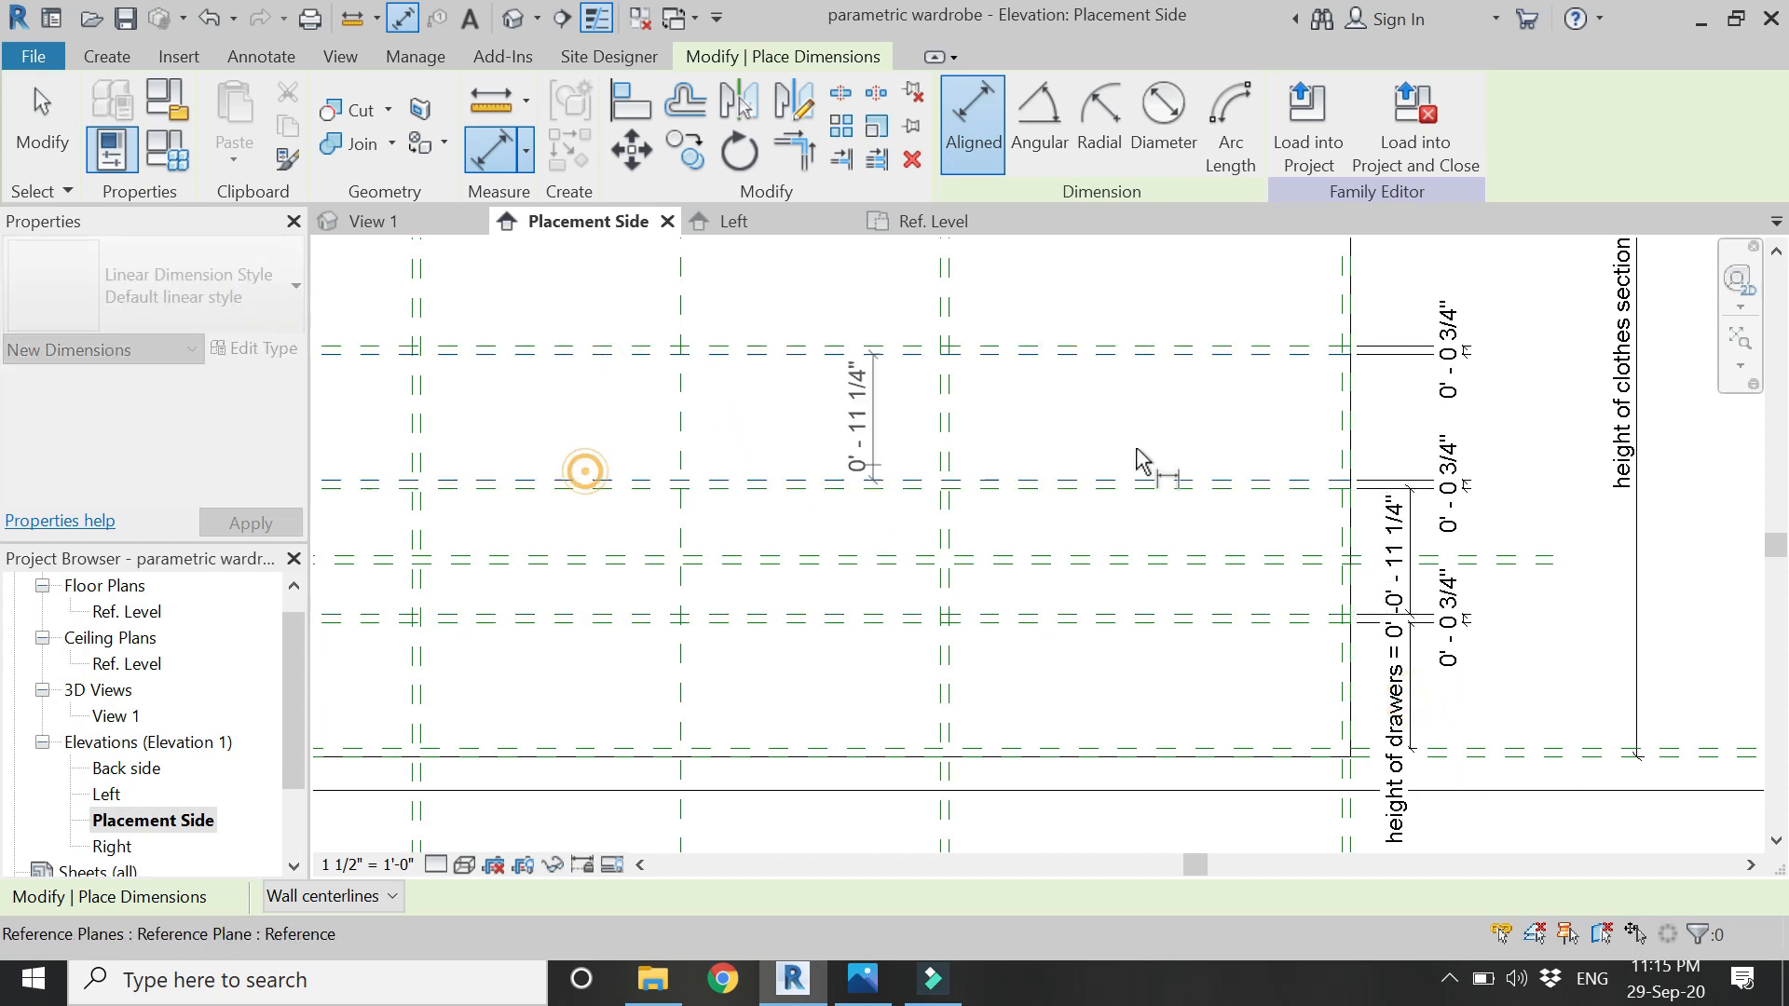
left_click(1415, 417)
key("Escape")
key("Escape")
- Label the middle and upper drawer dimensions with the "height of drawers" parameter
left_click(1412, 426)
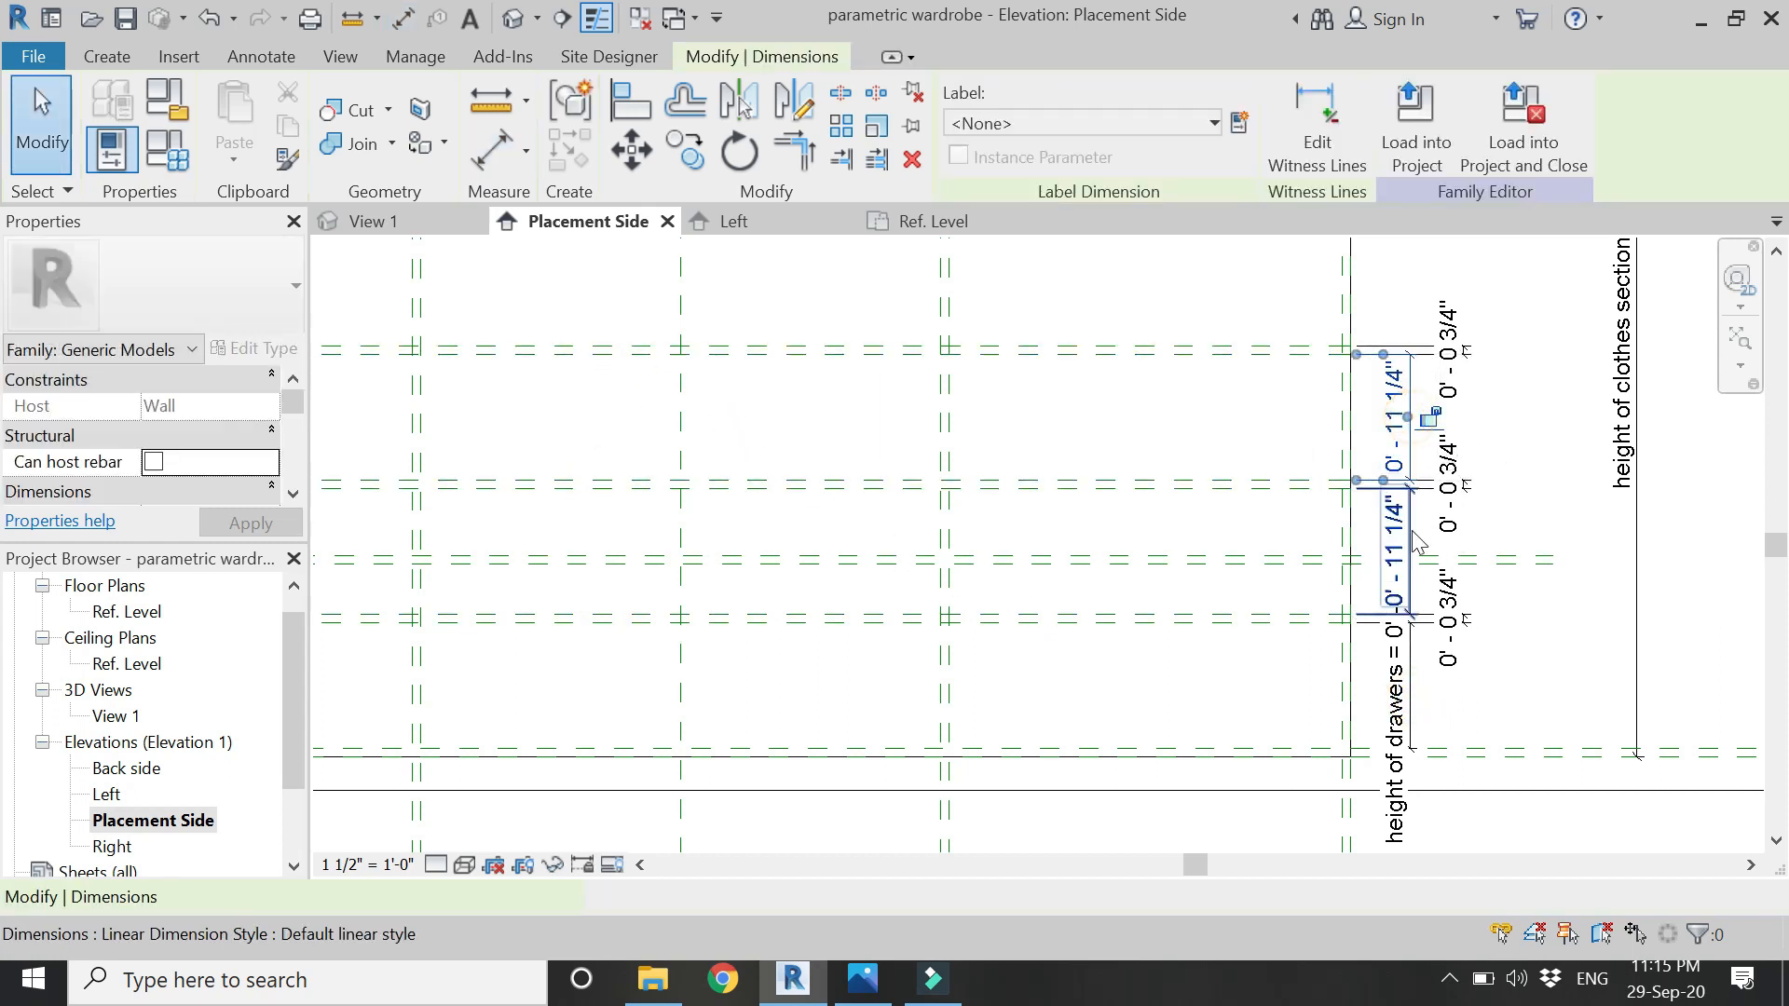
left_click(1411, 530, "ctrl")
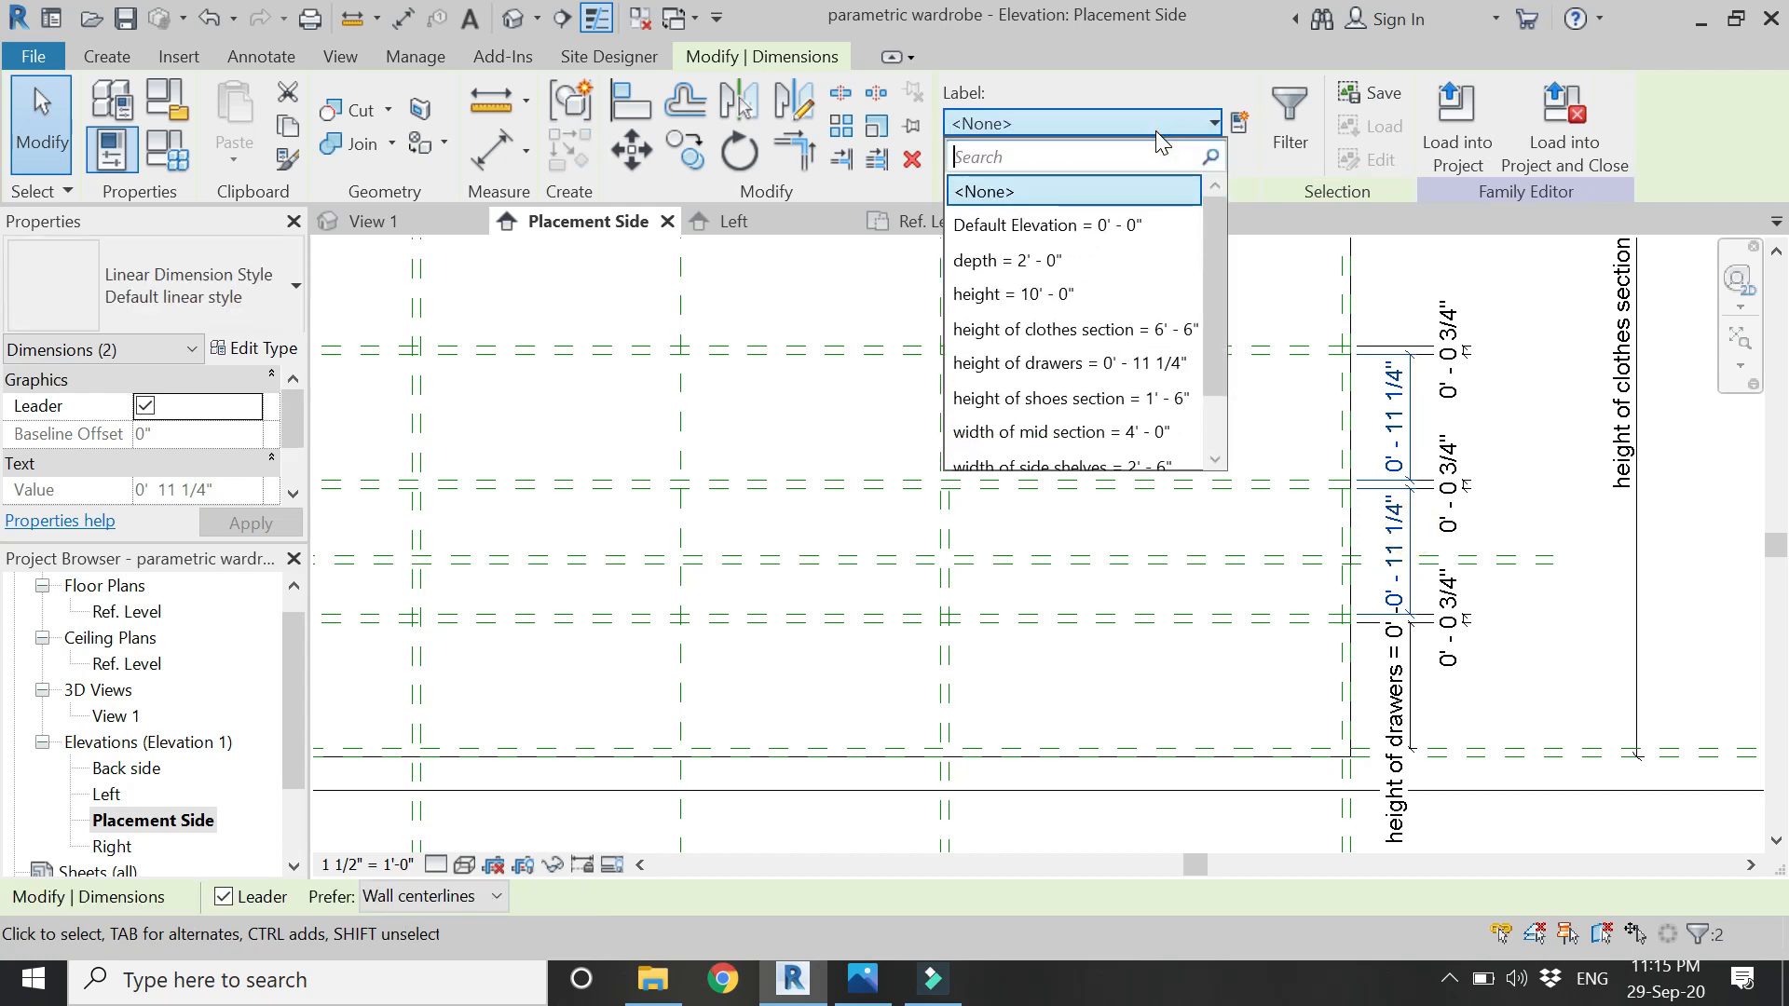
left_click(1070, 364)
key("Escape")
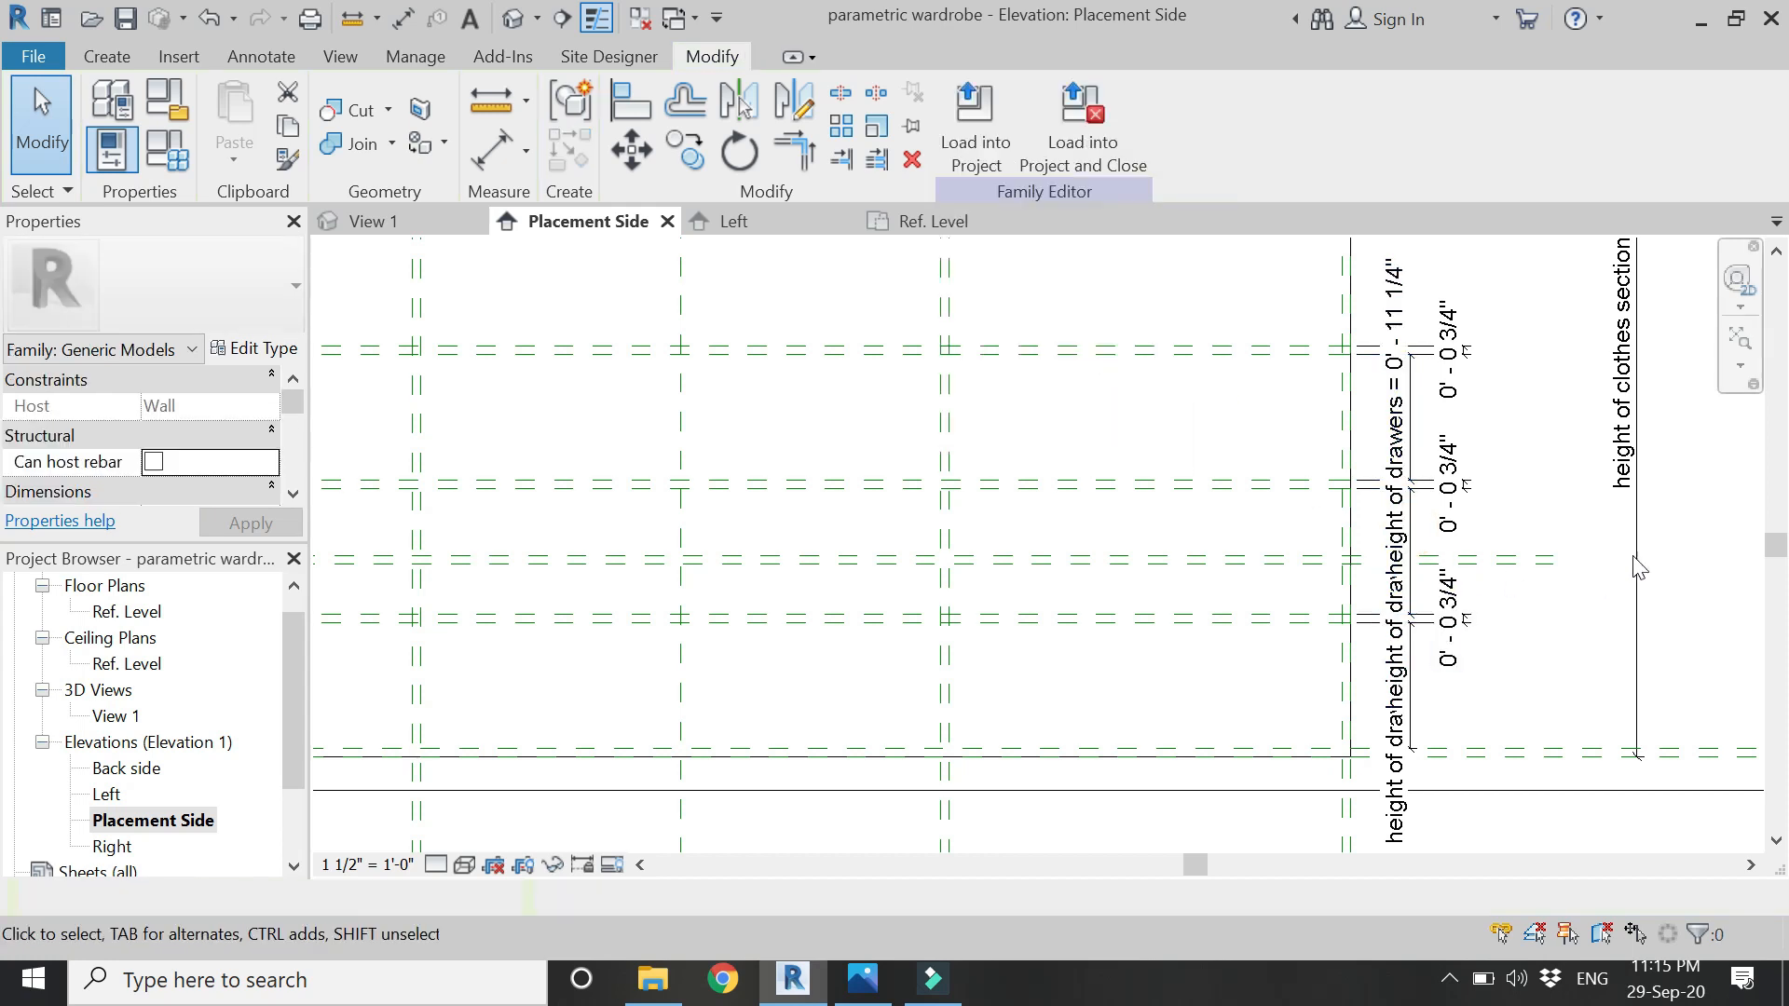
- Add a vertical reference plane on each side of the wardrobe's center plane at an offset of 0' 0 3/8"
scroll(1544, 636, "down", 2)
scroll(1292, 640, "down", 7)
scroll(1319, 431, "up", 3)
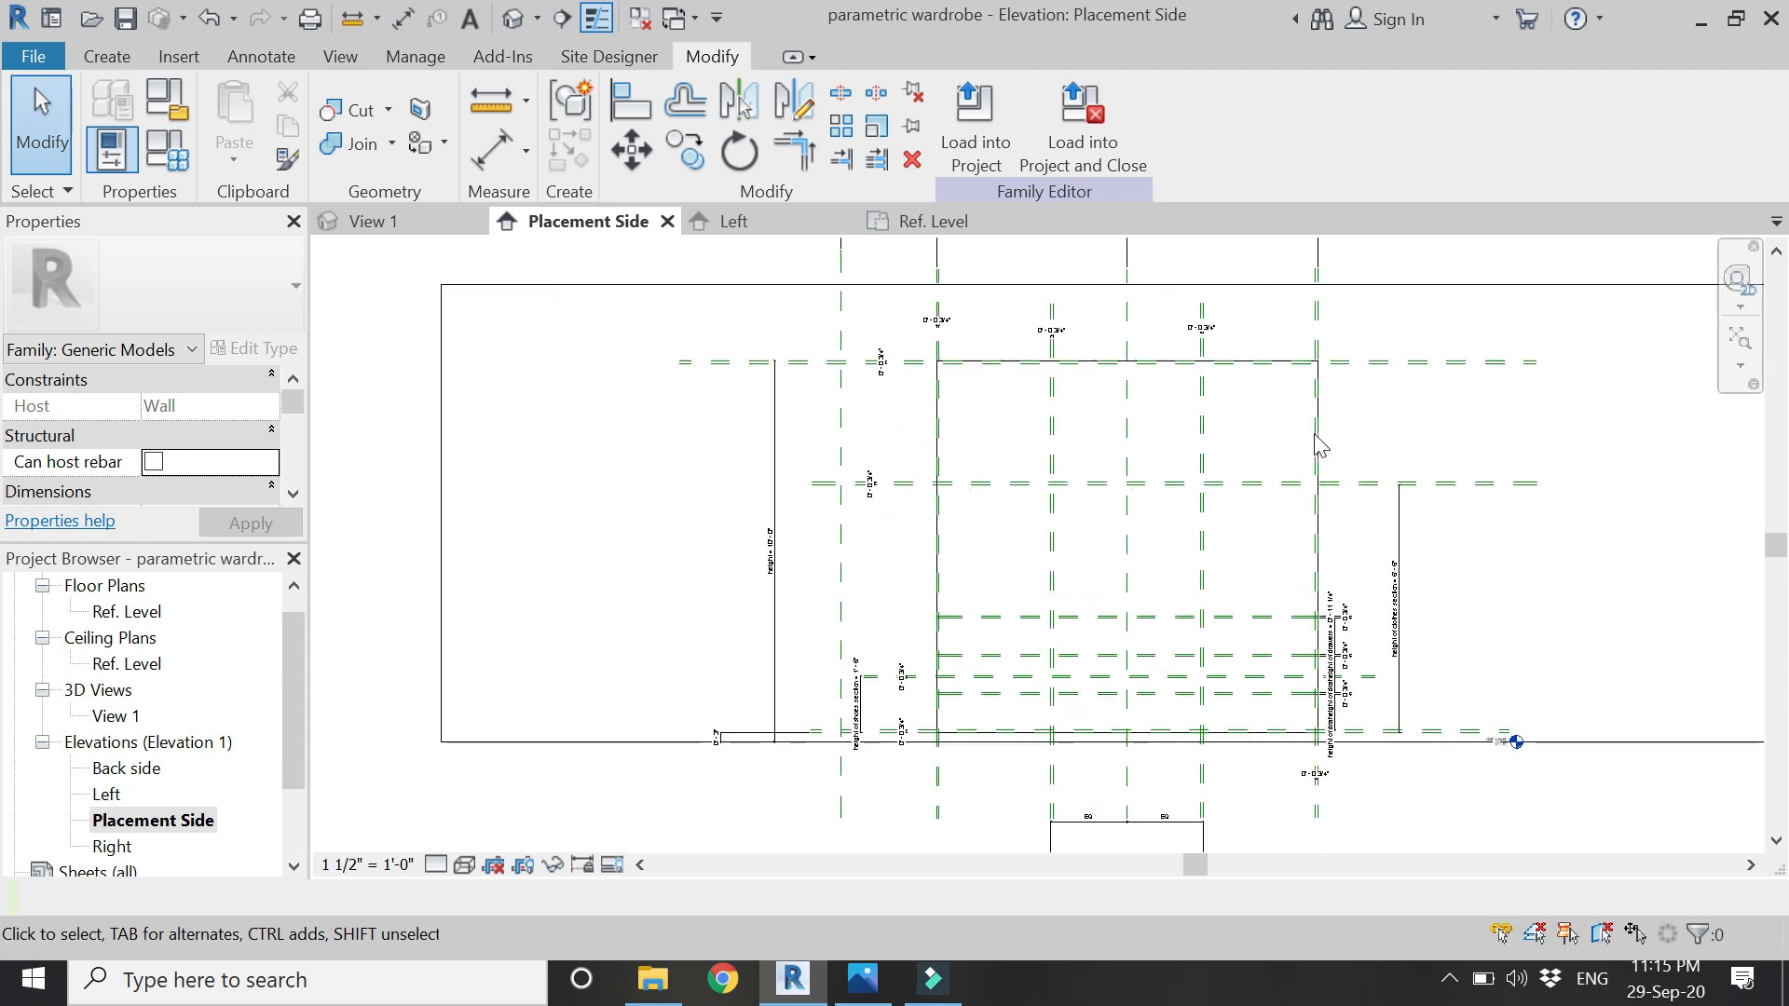
middle_click_drag(1154, 666, 1090, 664)
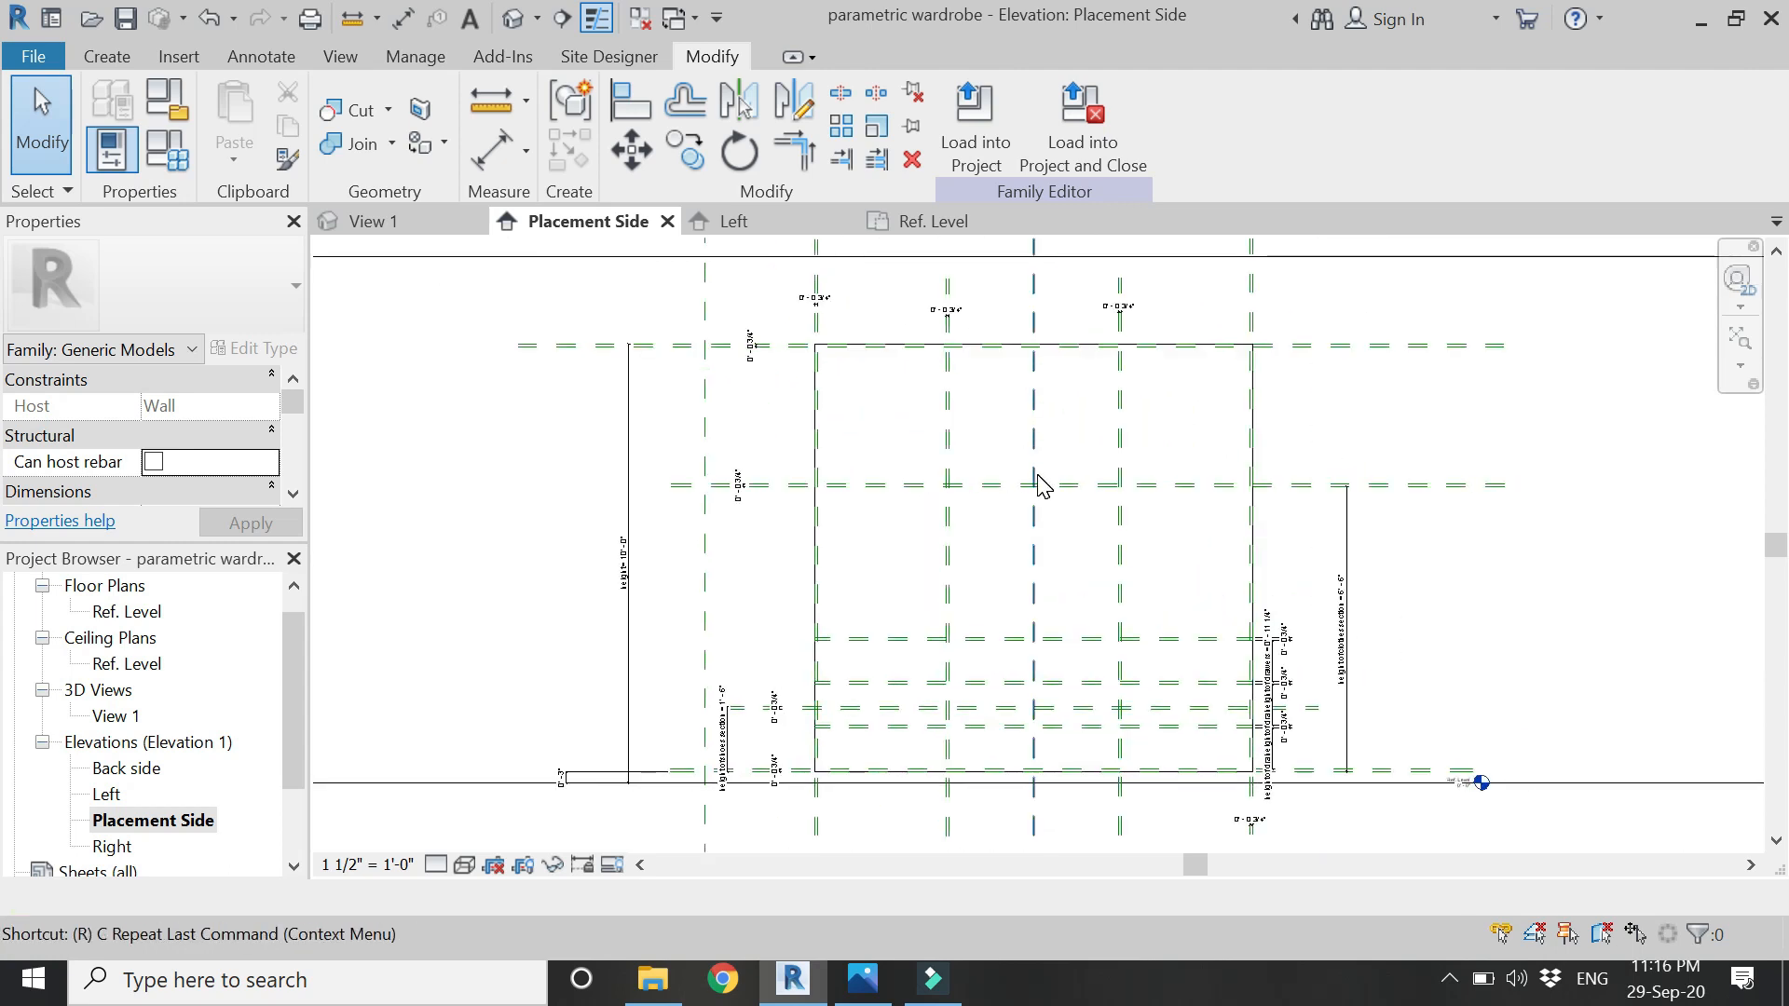
key("r")
key("p")
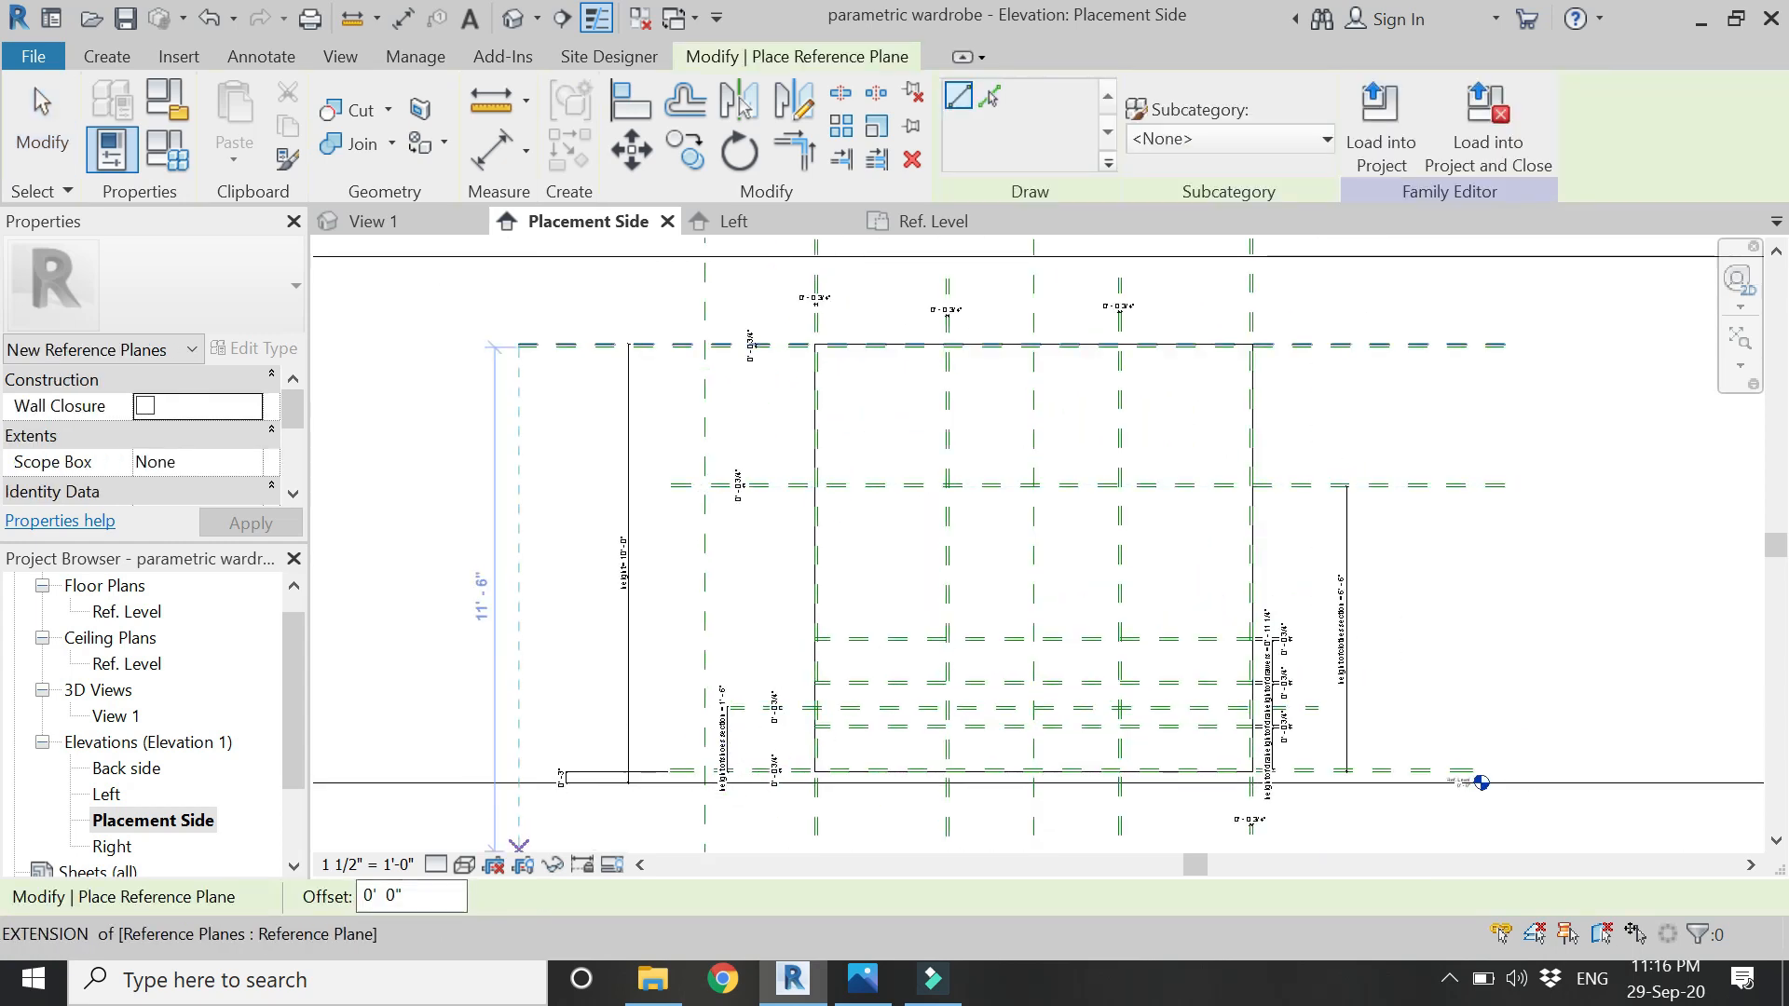
left_click(989, 94)
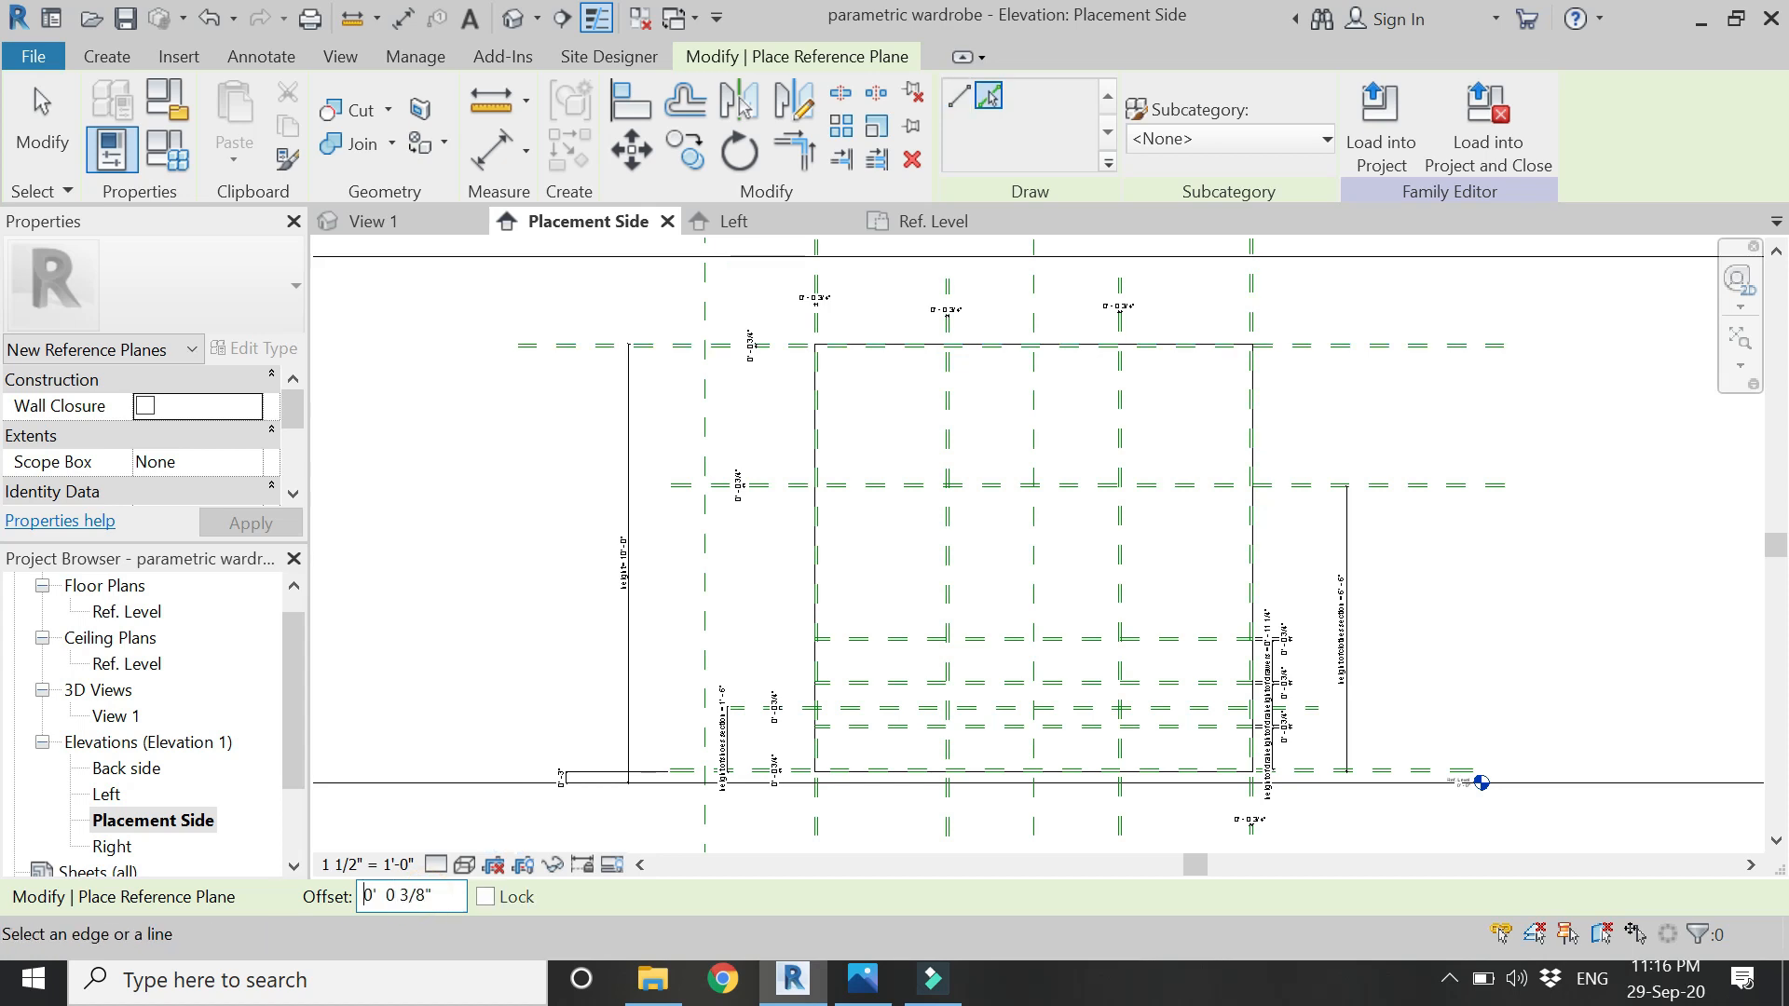
scroll(1039, 309, "up", 5)
left_click(1034, 307)
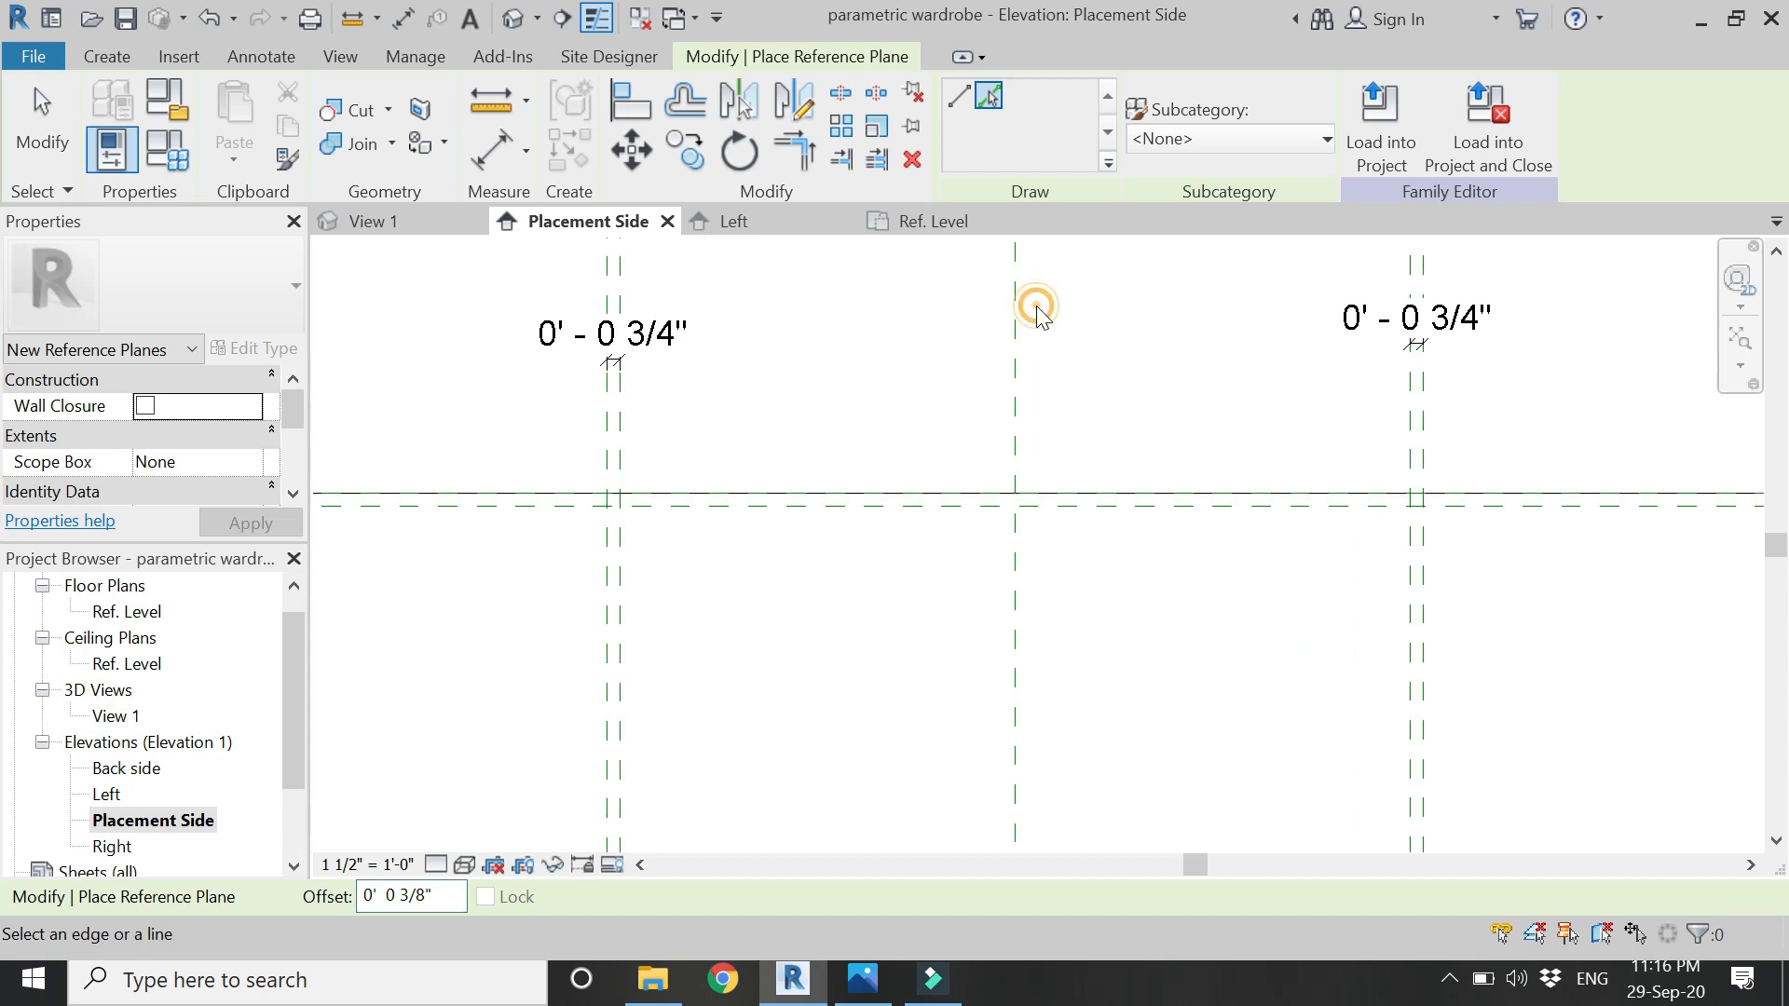
left_click(1025, 304)
scroll(1018, 319, "up", 1)
left_click(1003, 331)
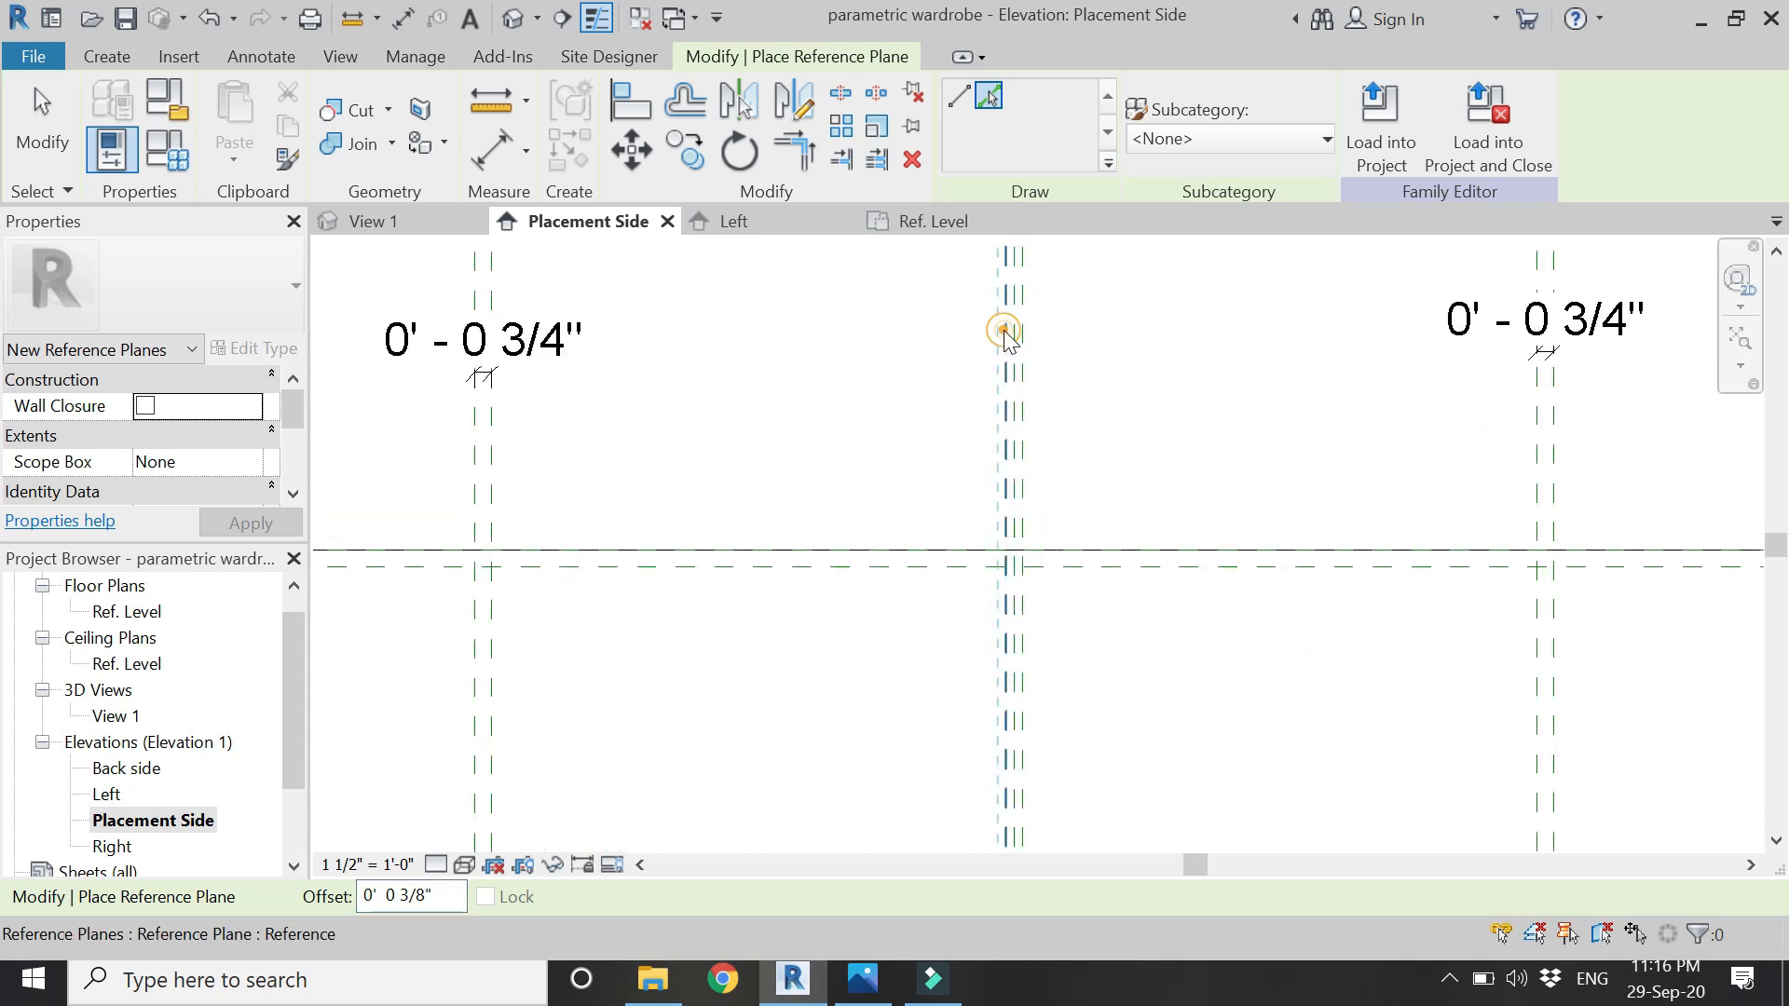
key("Escape")
- Dimension the gap between the two outer planes flanking the wardrobe's center plane and lock it
left_click(492, 150)
scroll(1030, 404, "up", 3)
left_click(1037, 408)
left_click(1062, 411)
scroll(1071, 415, "down", 3)
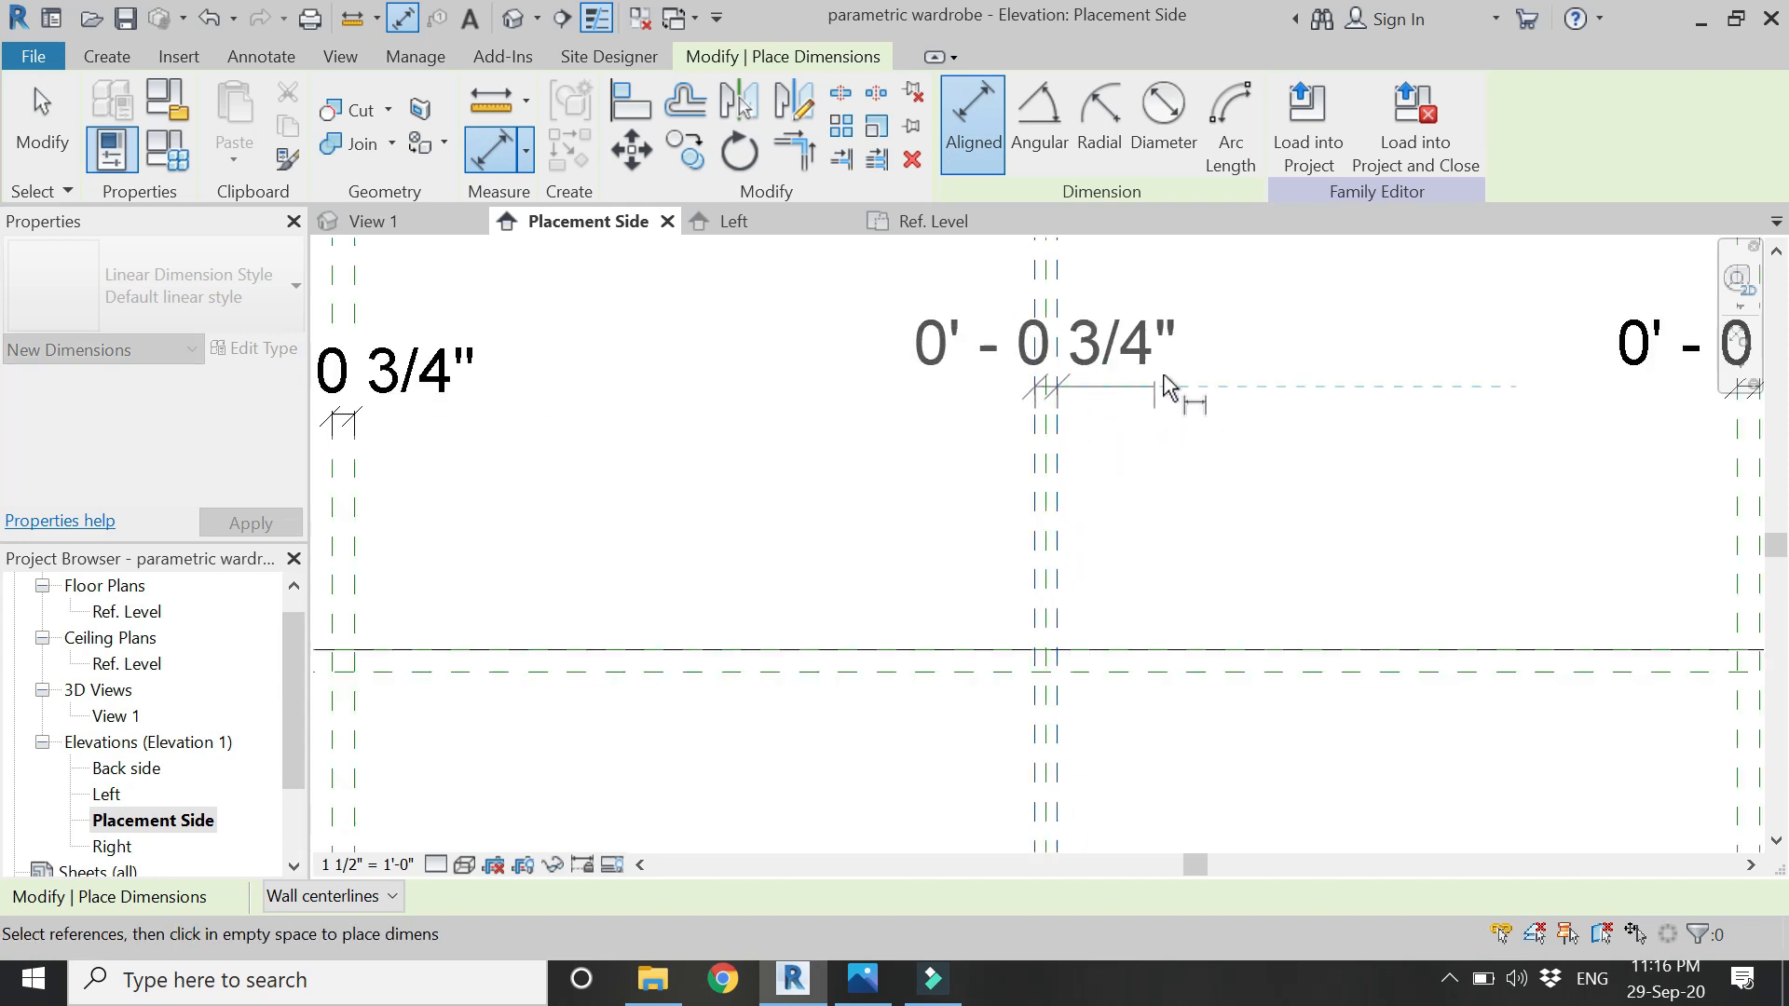
left_click(1223, 317)
left_click(1038, 352)
- Dimension across the three central vertical planes and make the segments equal so the panel stays centered
scroll(1052, 419, "up", 2)
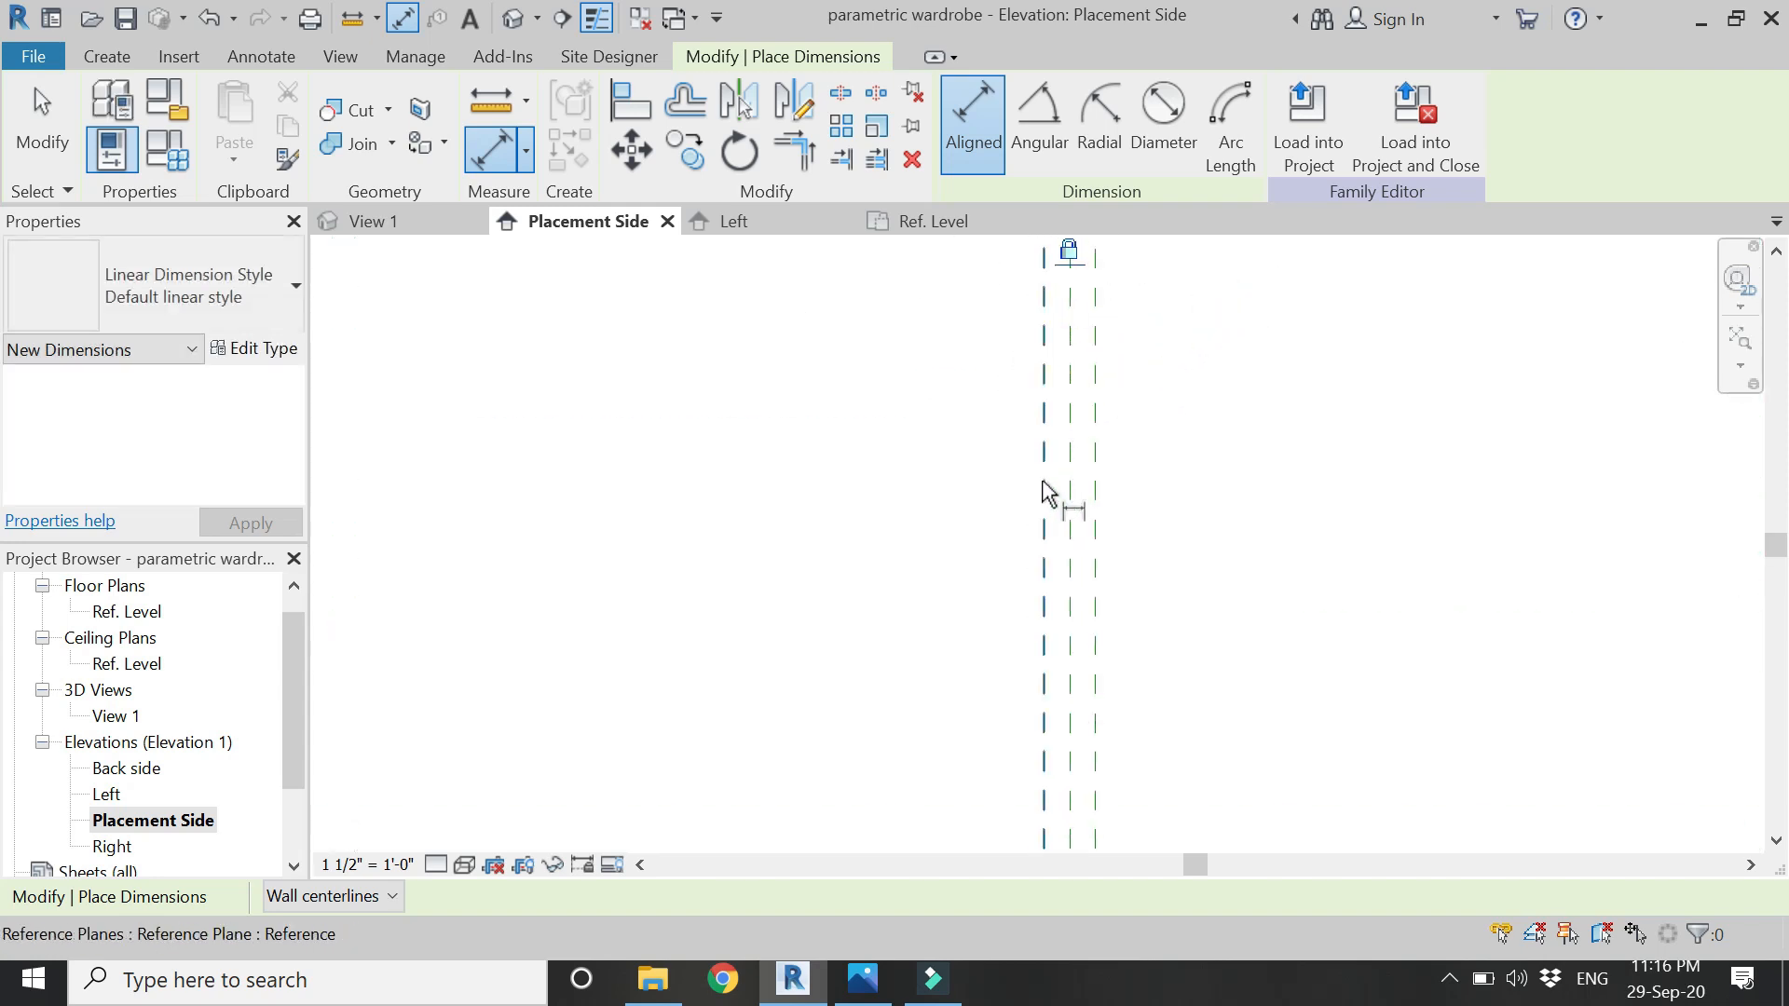
left_click(1070, 503)
left_click(1096, 489)
left_click(1155, 427)
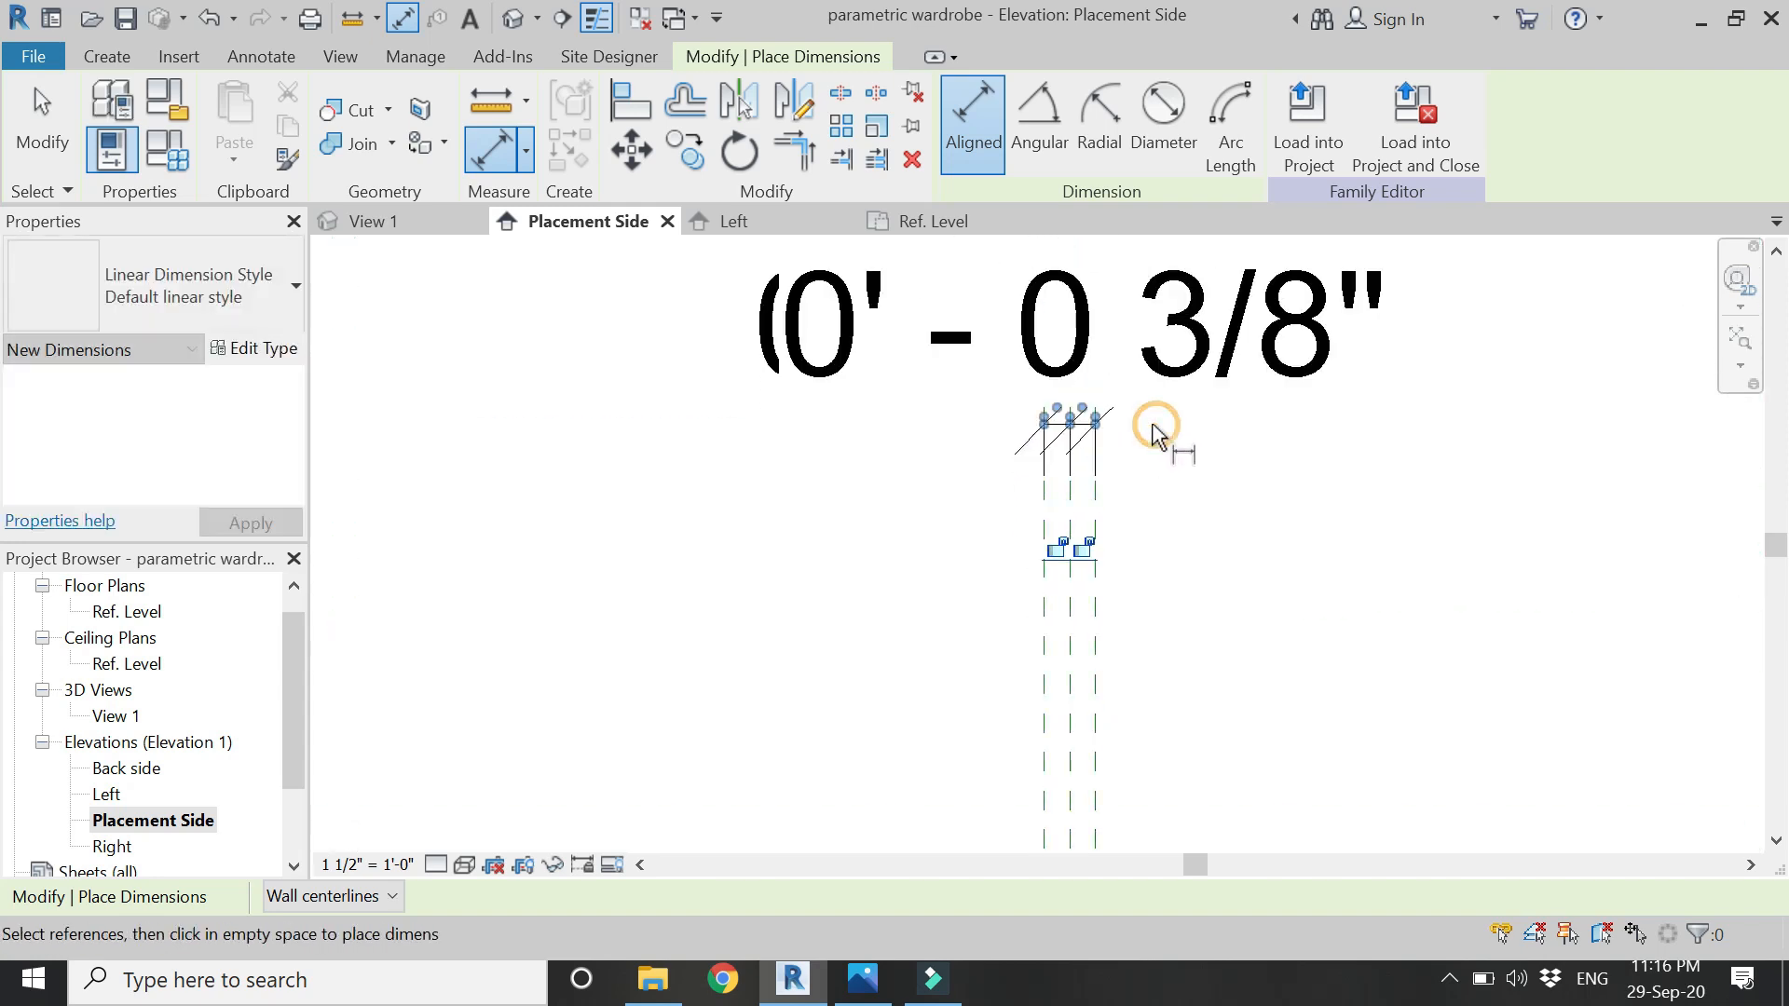
scroll(983, 482, "down", 4)
scroll(1006, 410, "up", 3)
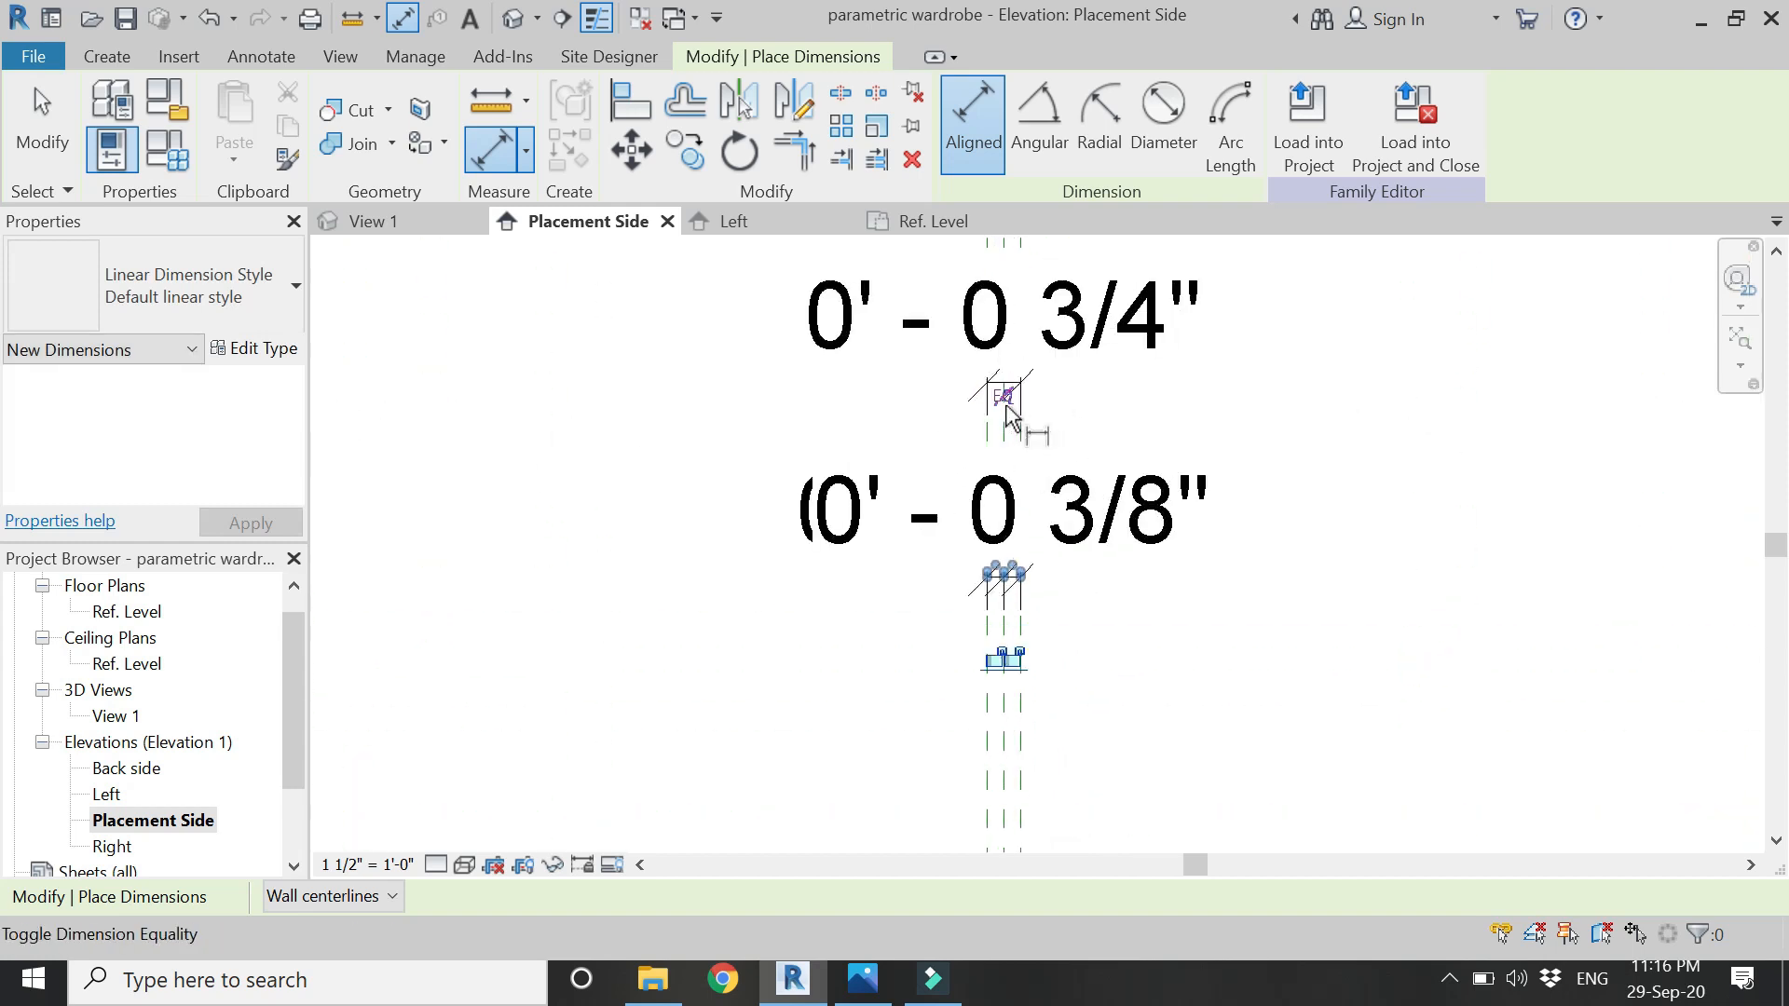
left_click(1004, 403)
scroll(1146, 424, "down", 3)
scroll(1039, 427, "down", 3)
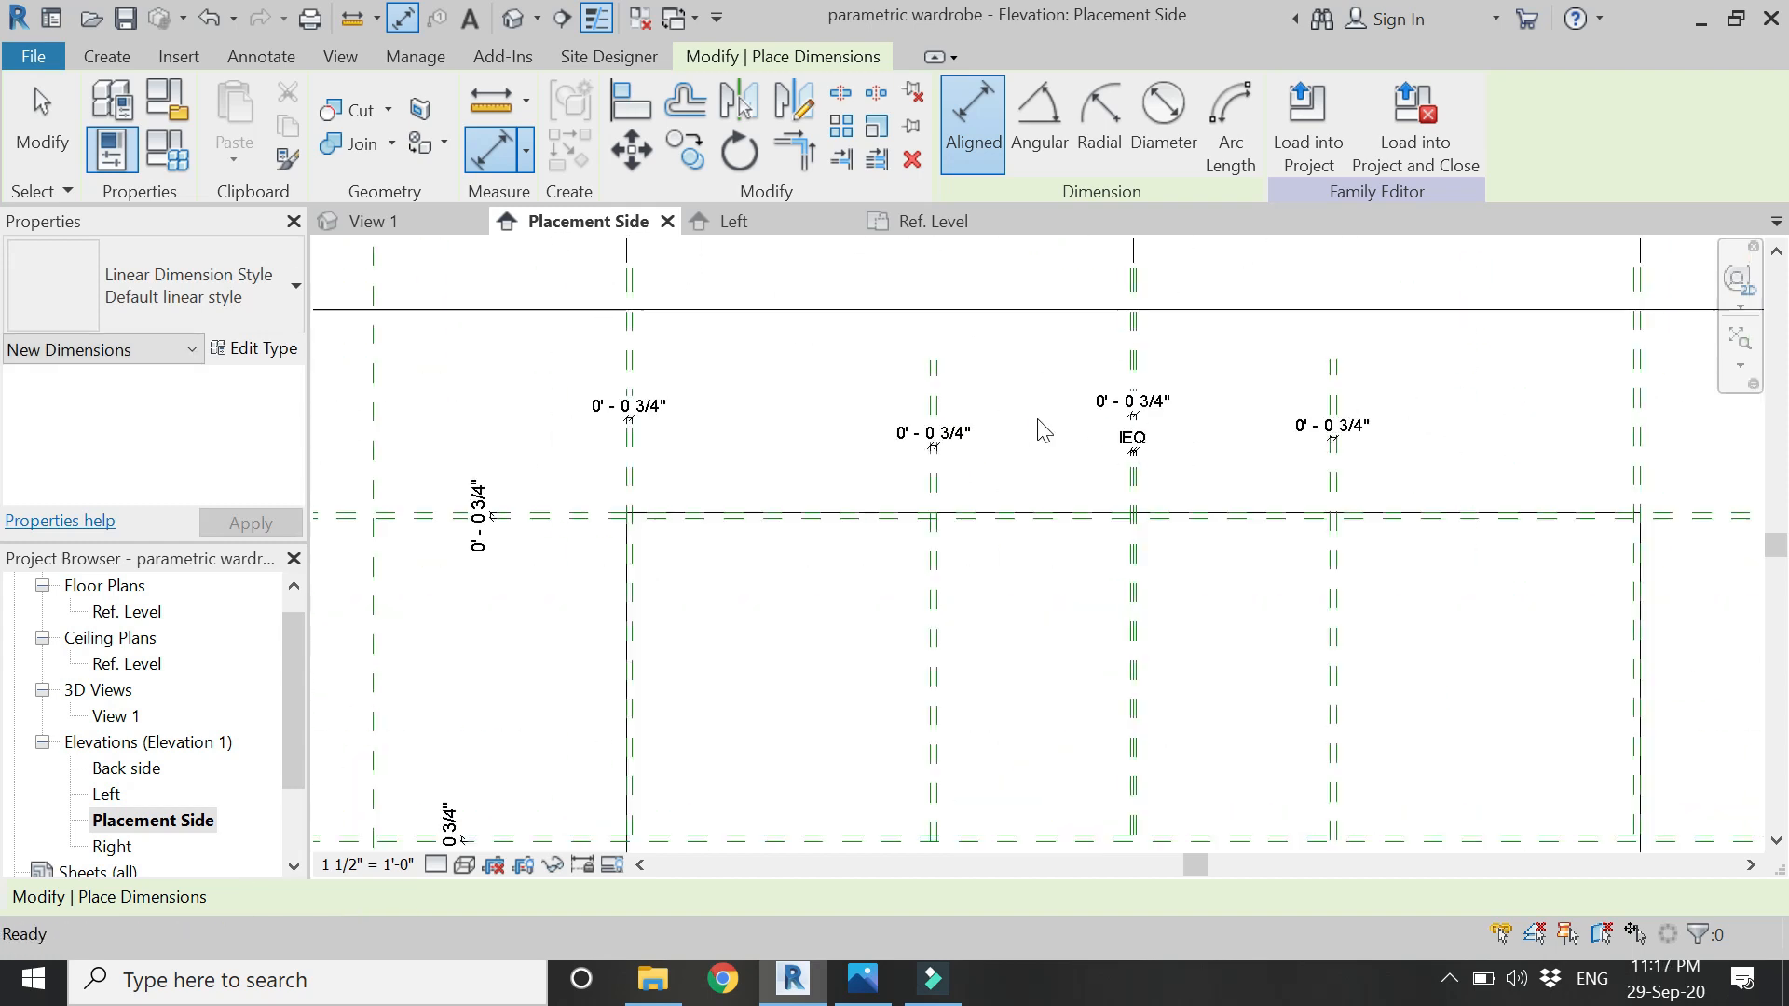
key("Escape")
scroll(1025, 367, "down", 2)
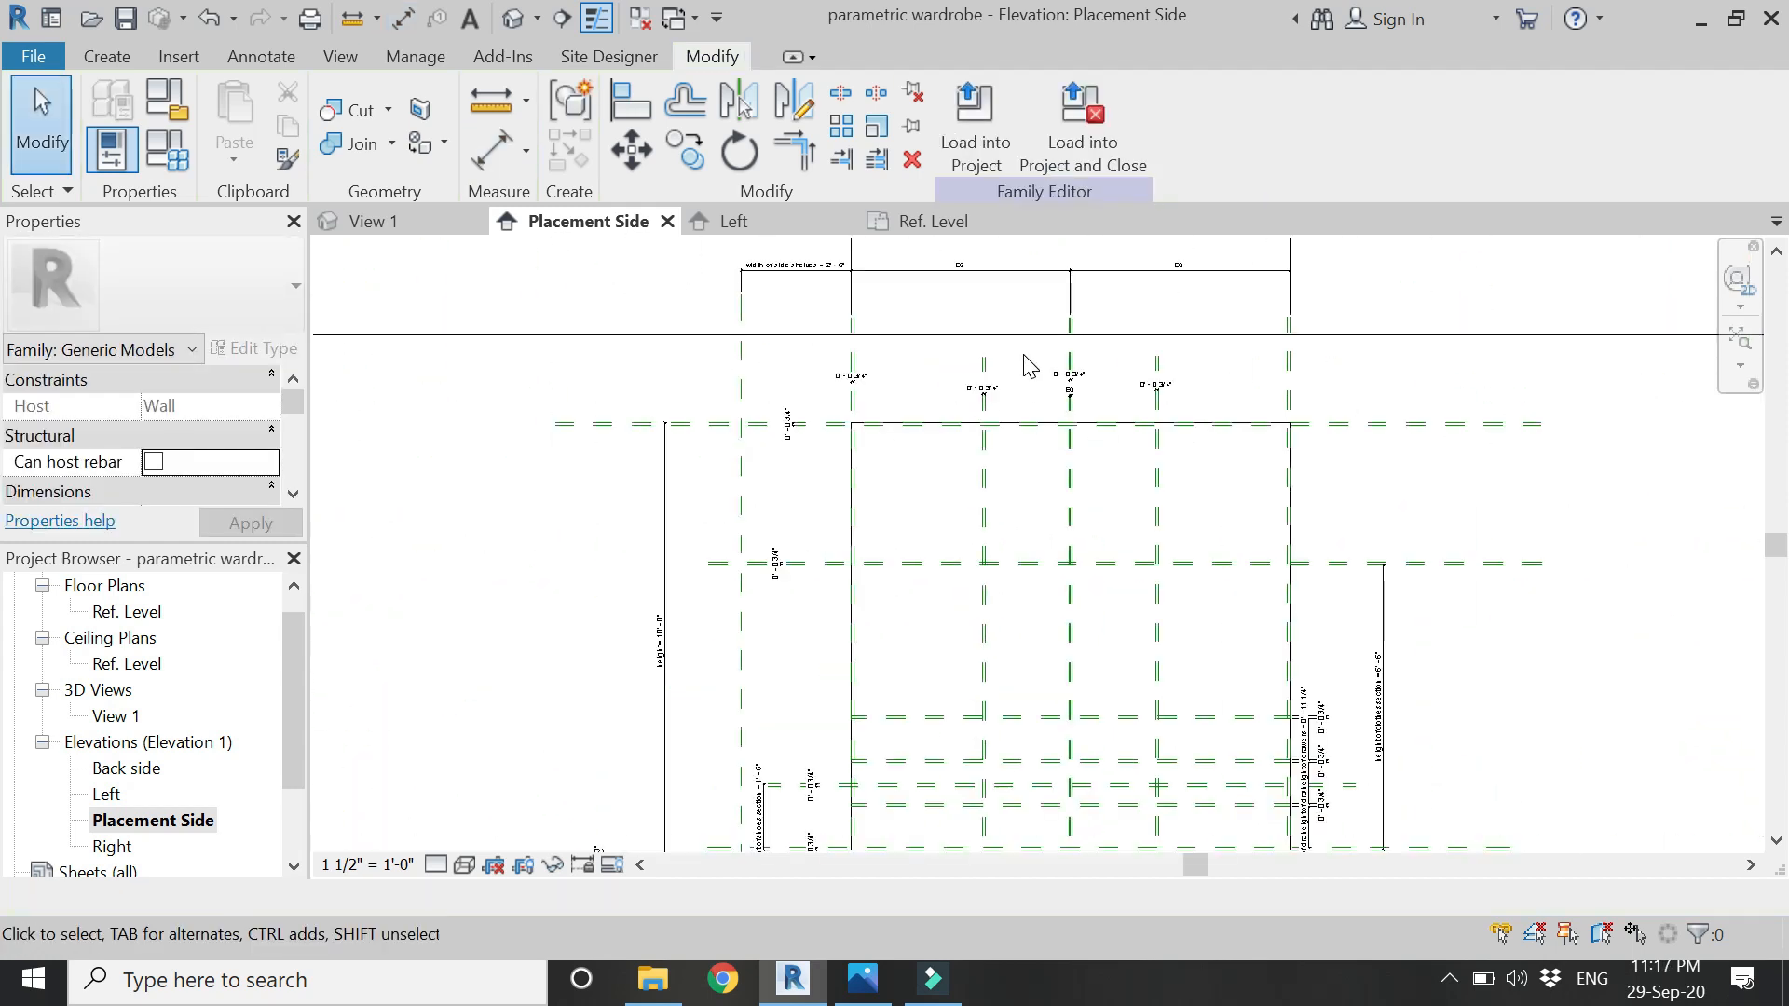
- Start a void extrusion and pick the front face of the wardrobe body as its work plane
left_click(107, 58)
left_click(377, 160)
left_click(410, 207)
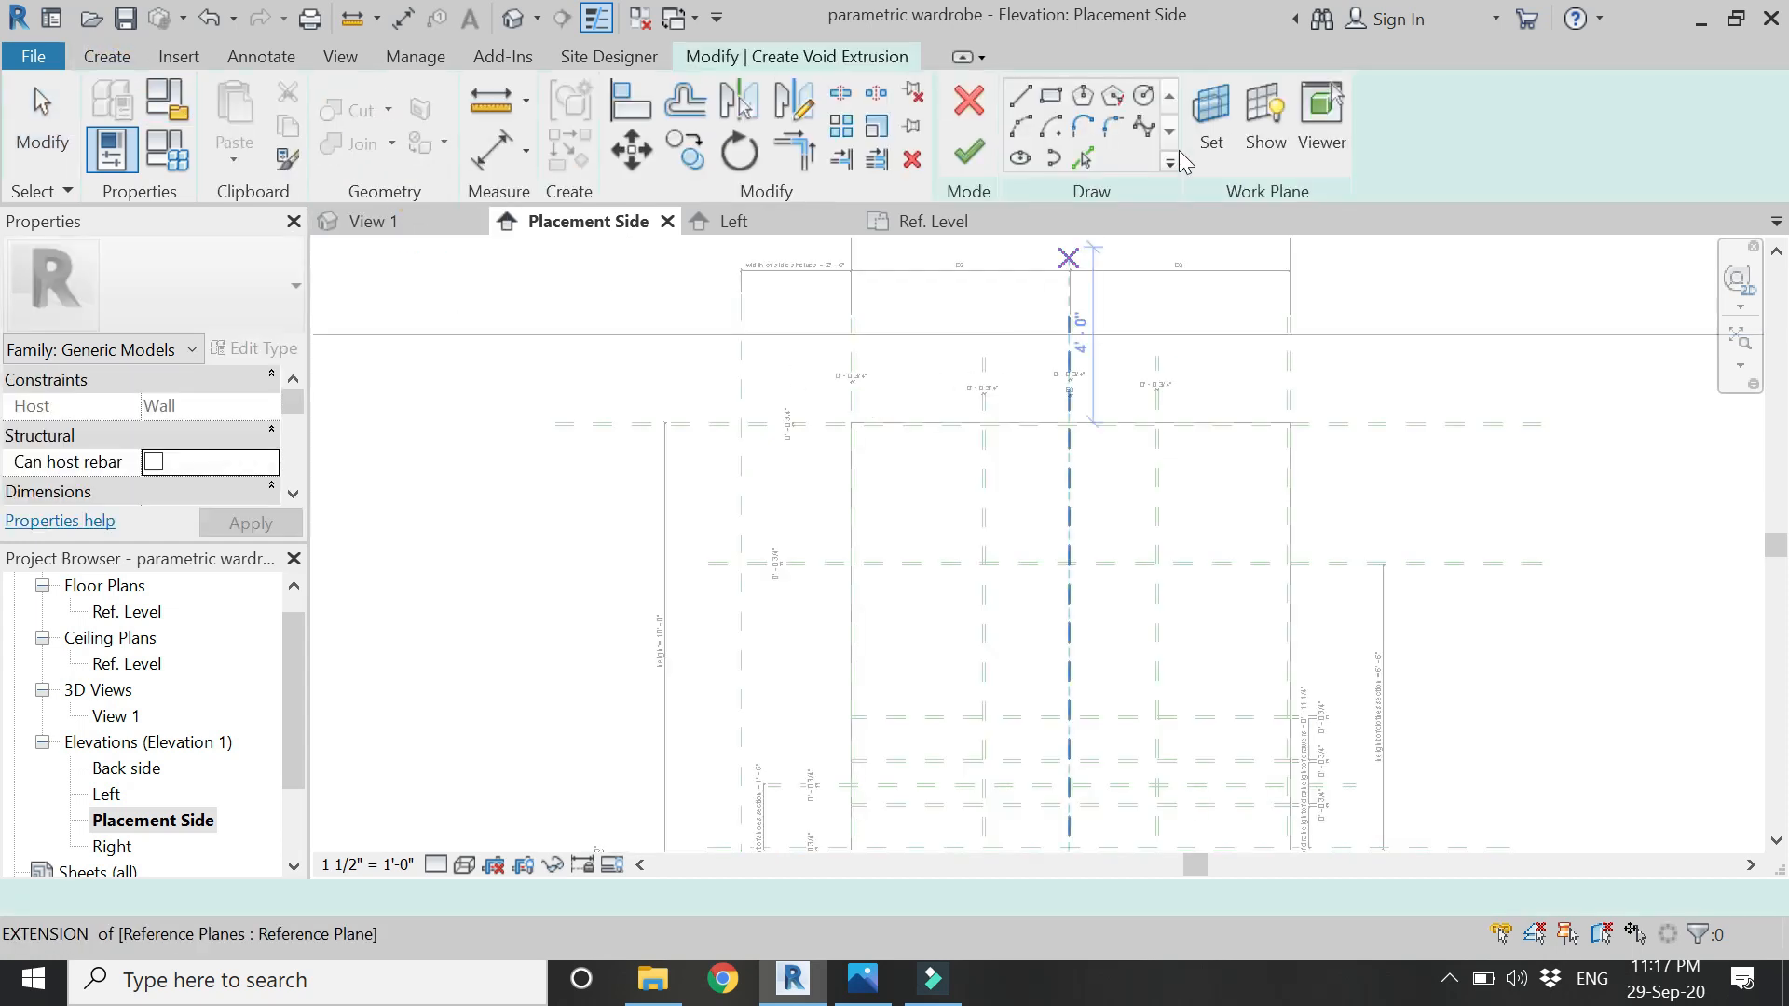
left_click(1211, 122)
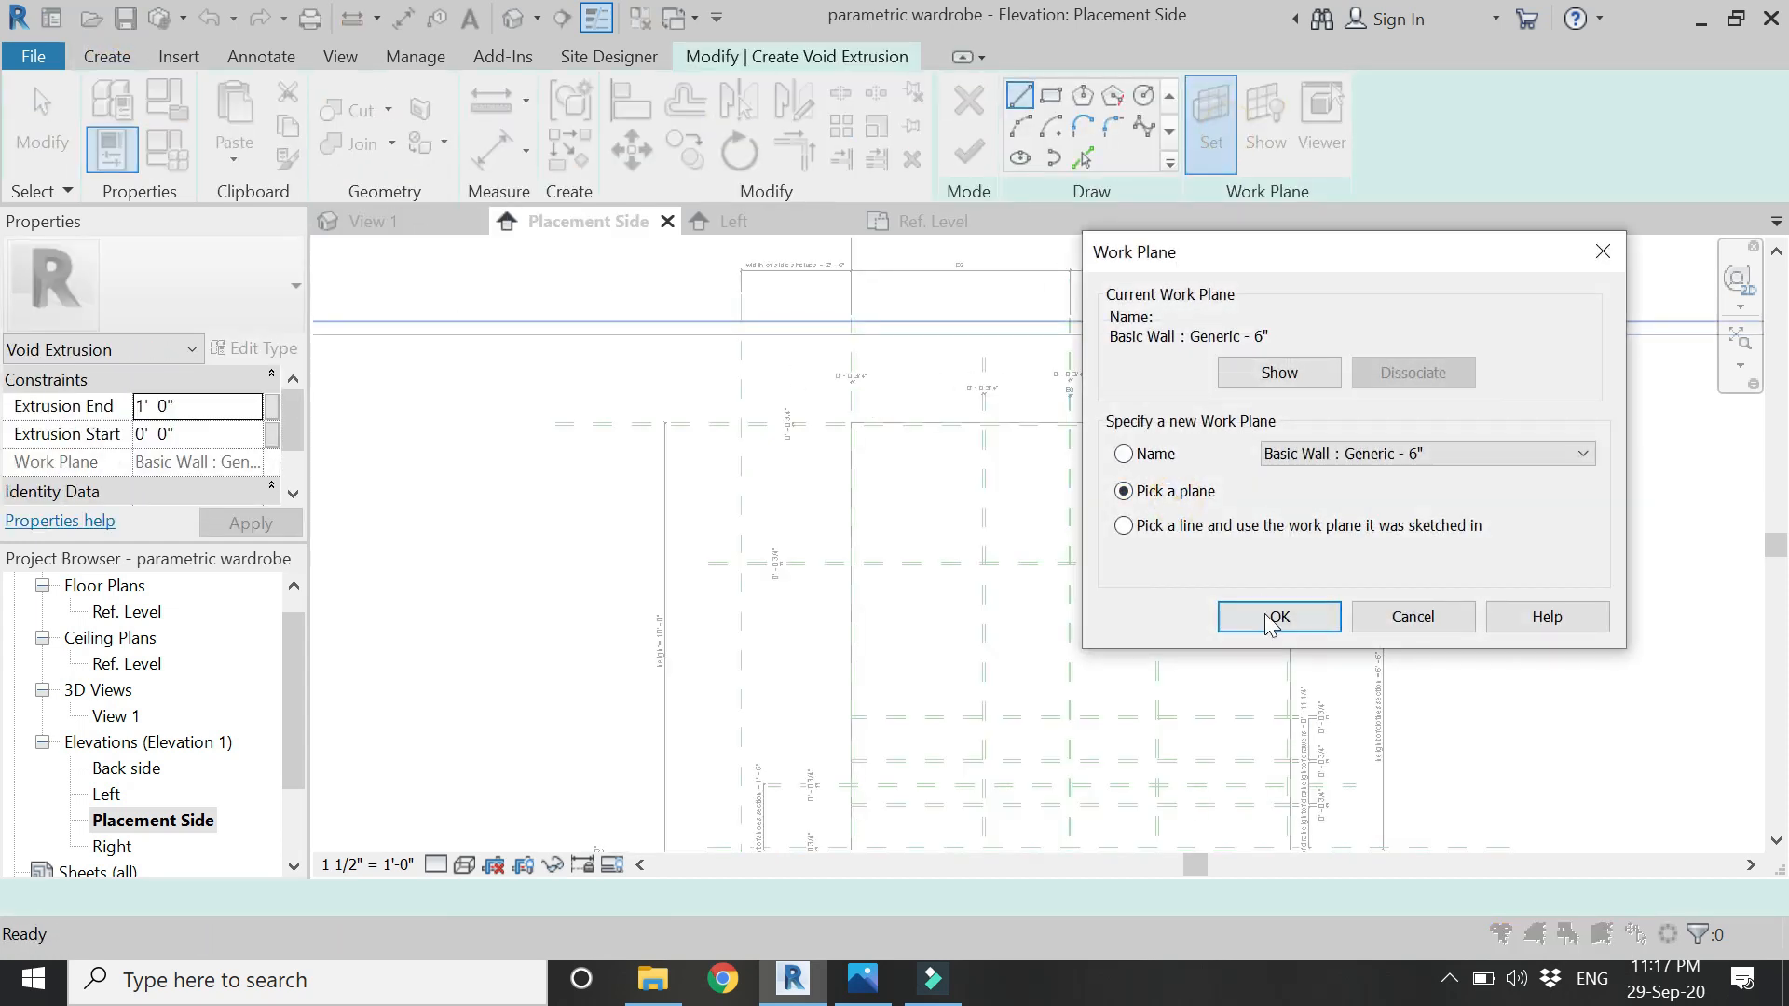
left_click(1278, 617)
scroll(908, 438, "up", 2)
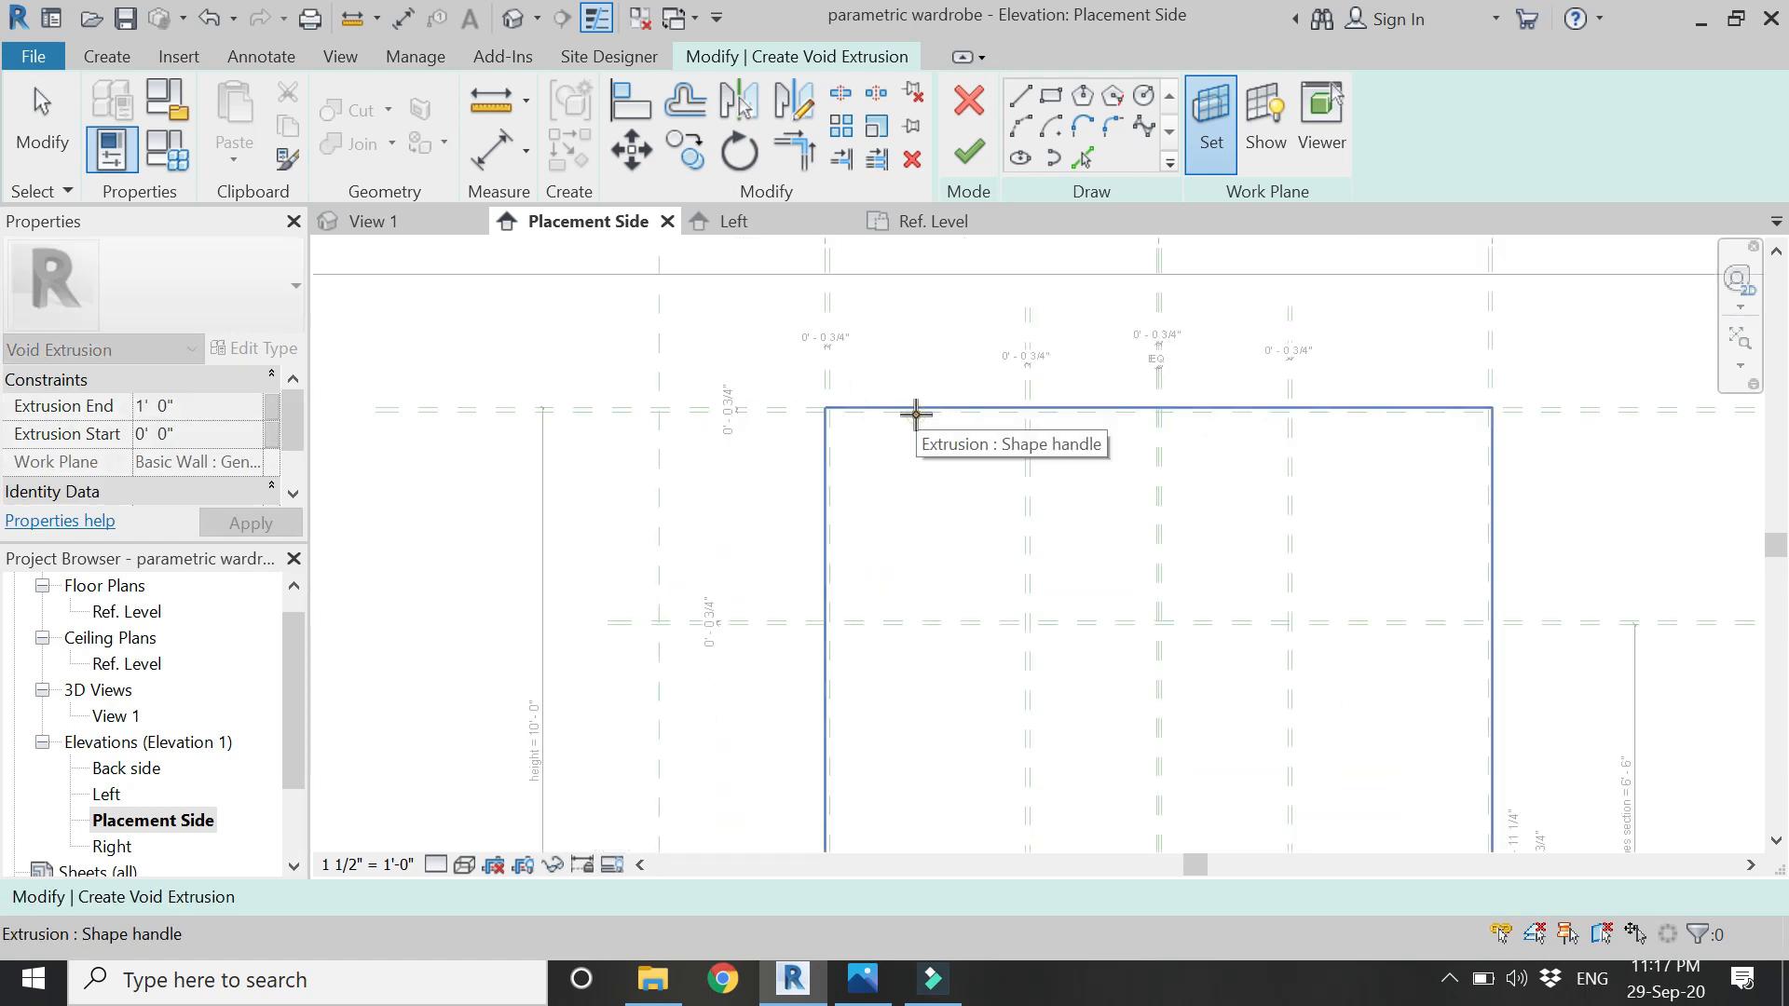
left_click(916, 414)
- Sketch a rectangle for the upper-left compartment between the inner side, top, center panel and shelf reference planes
left_click(1051, 95)
scroll(1105, 503, "up", 2)
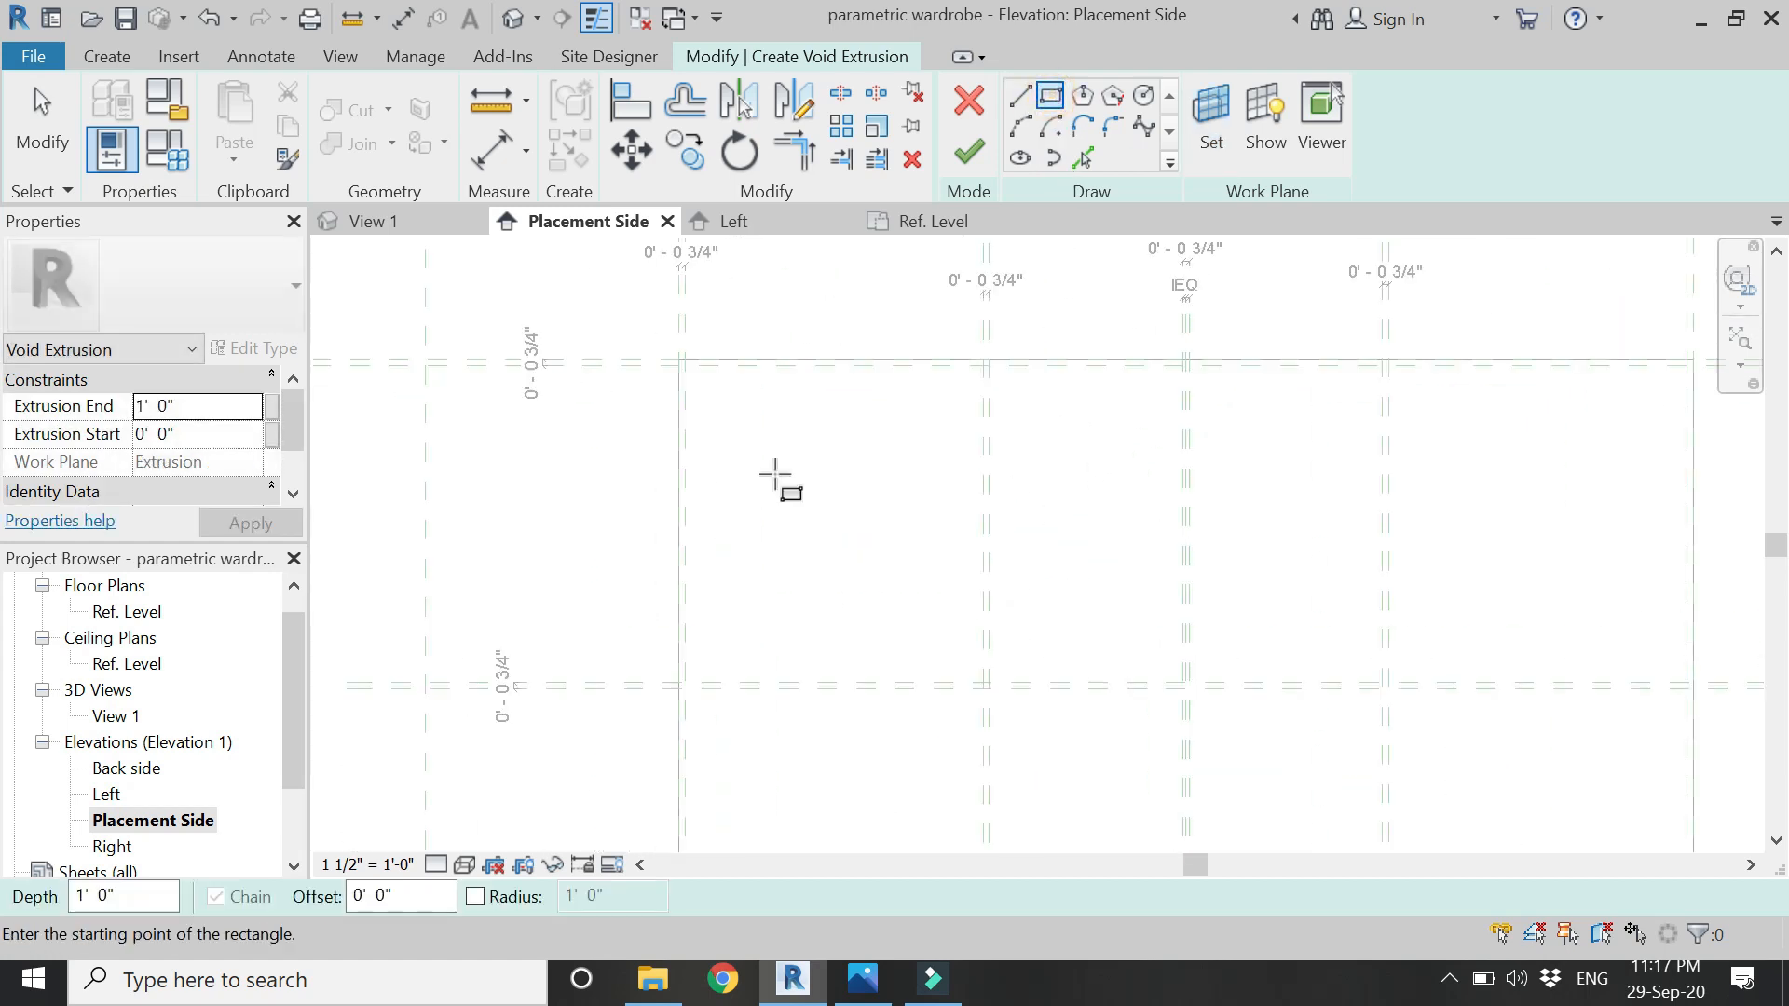
left_click(679, 363)
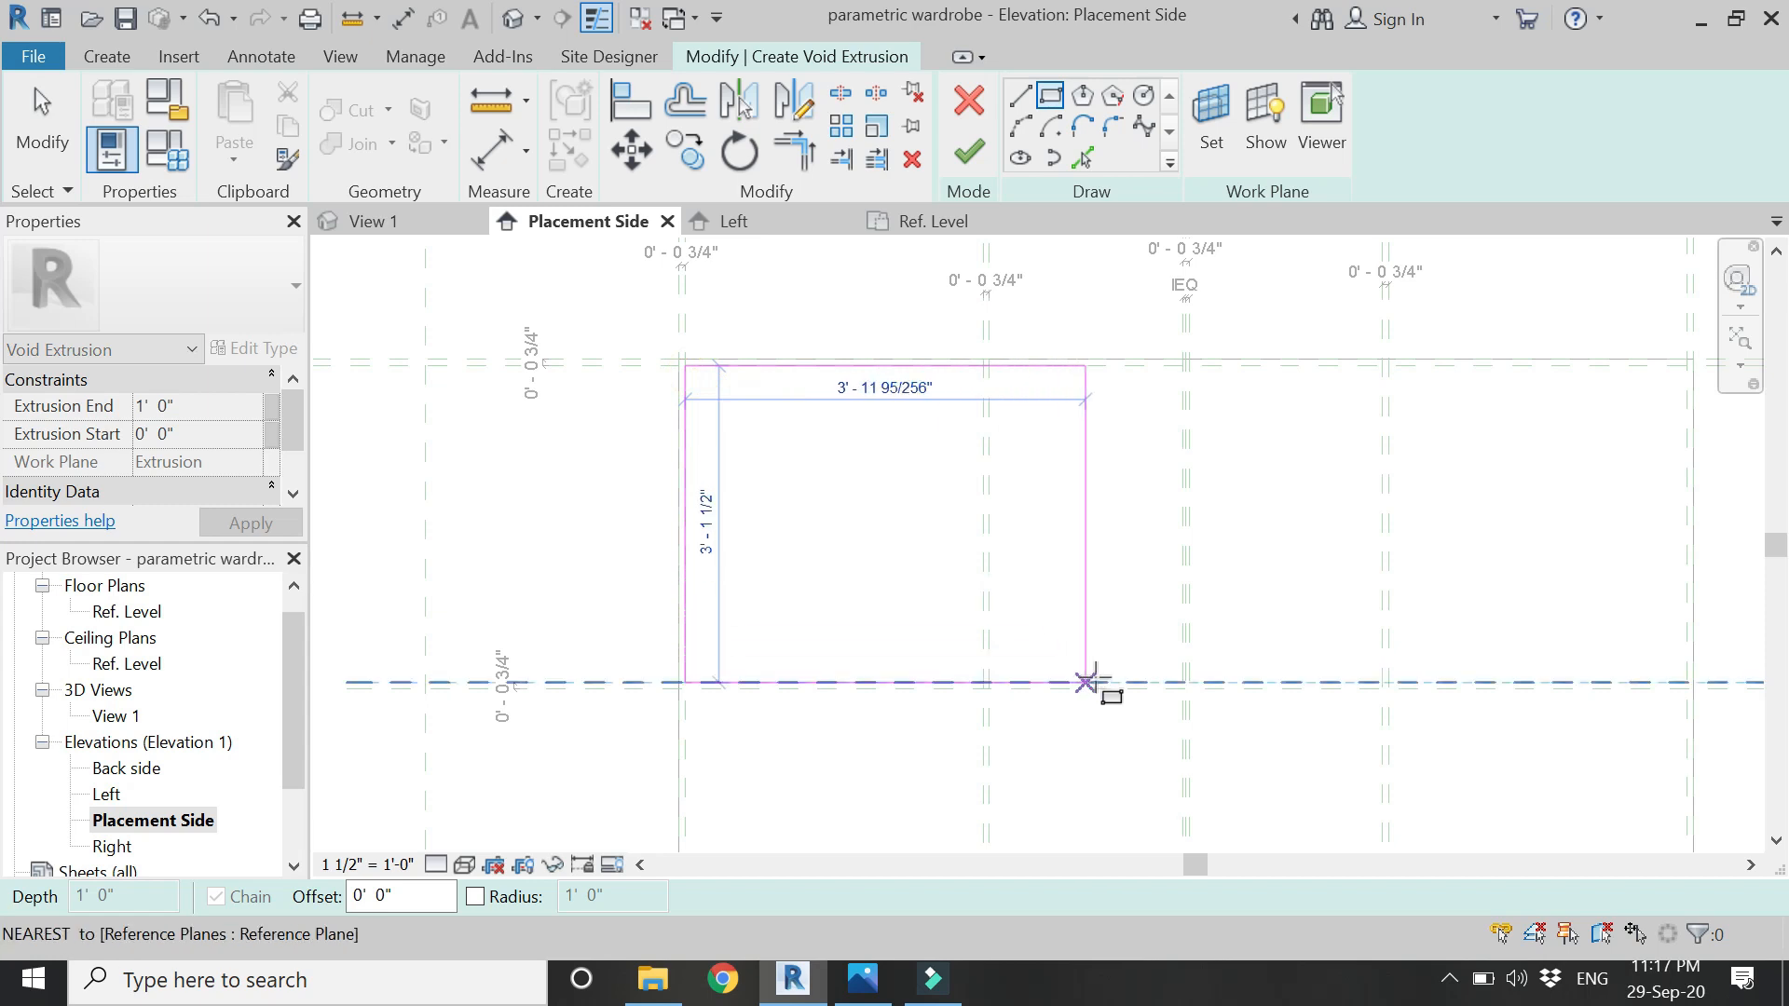
scroll(1165, 675, "up", 2)
left_click(1189, 686)
scroll(1026, 651, "down", 3)
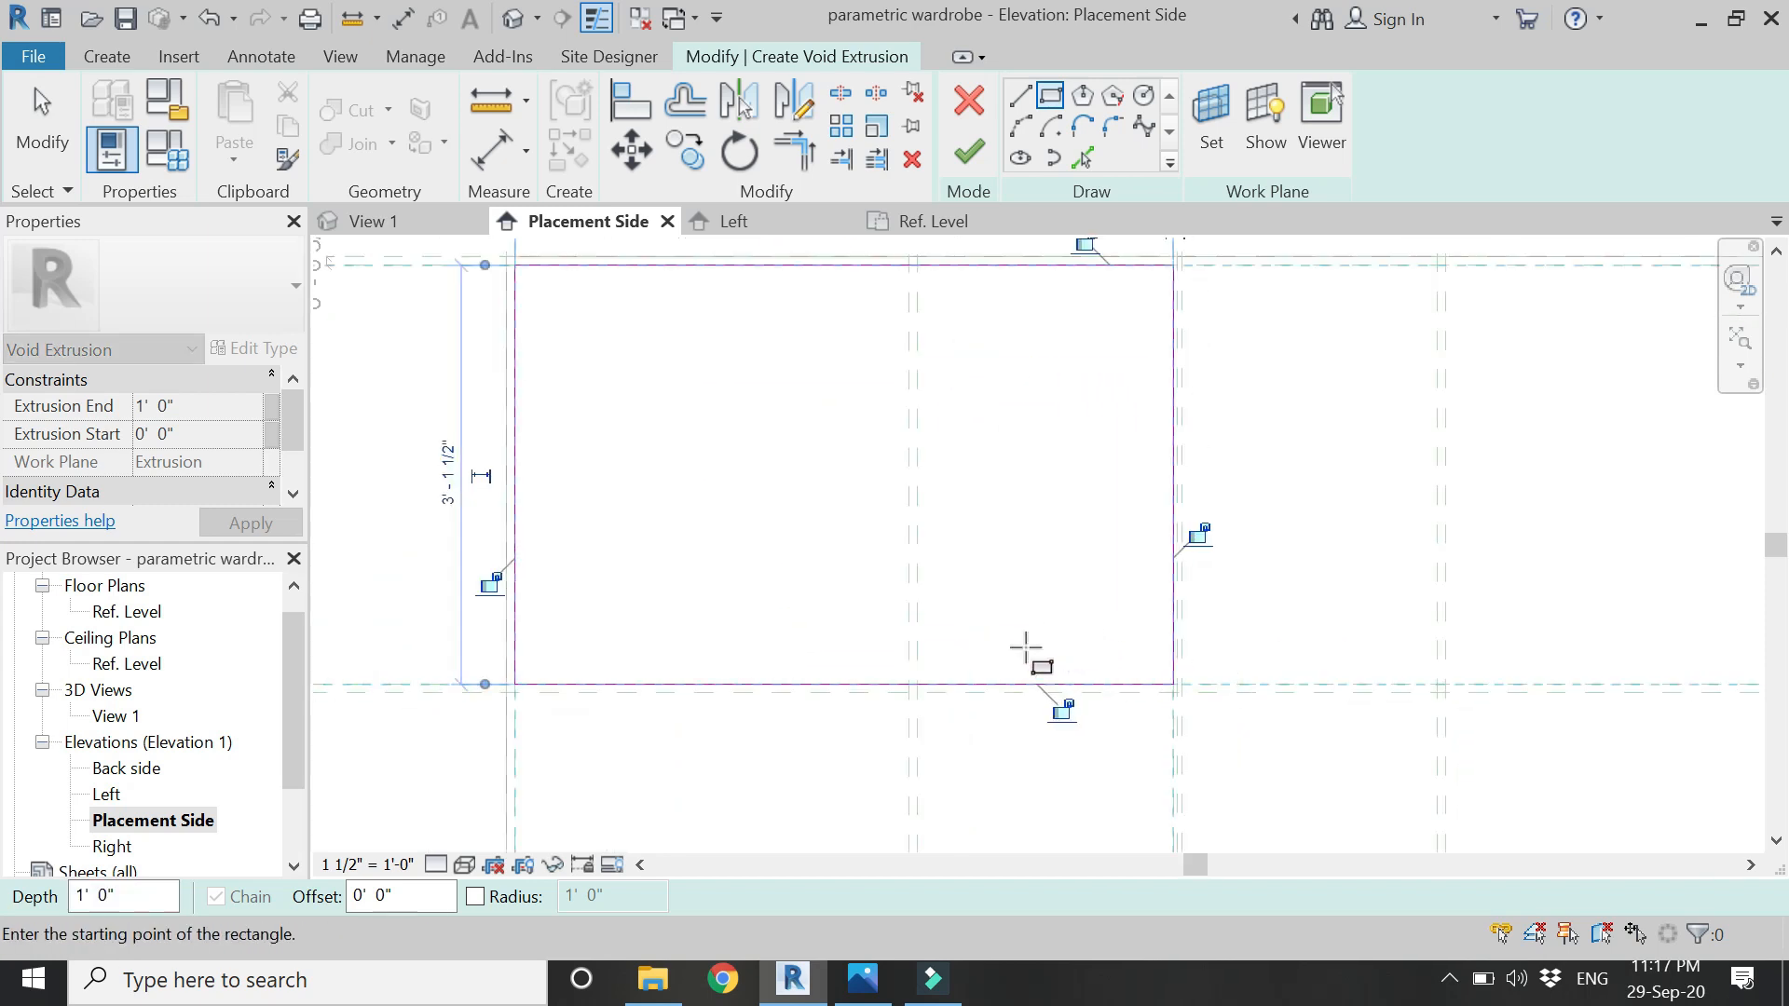
- Lock the sides of the upper-left compartment rectangle to their reference planes
scroll(959, 471, "up", 1)
left_click(1073, 362)
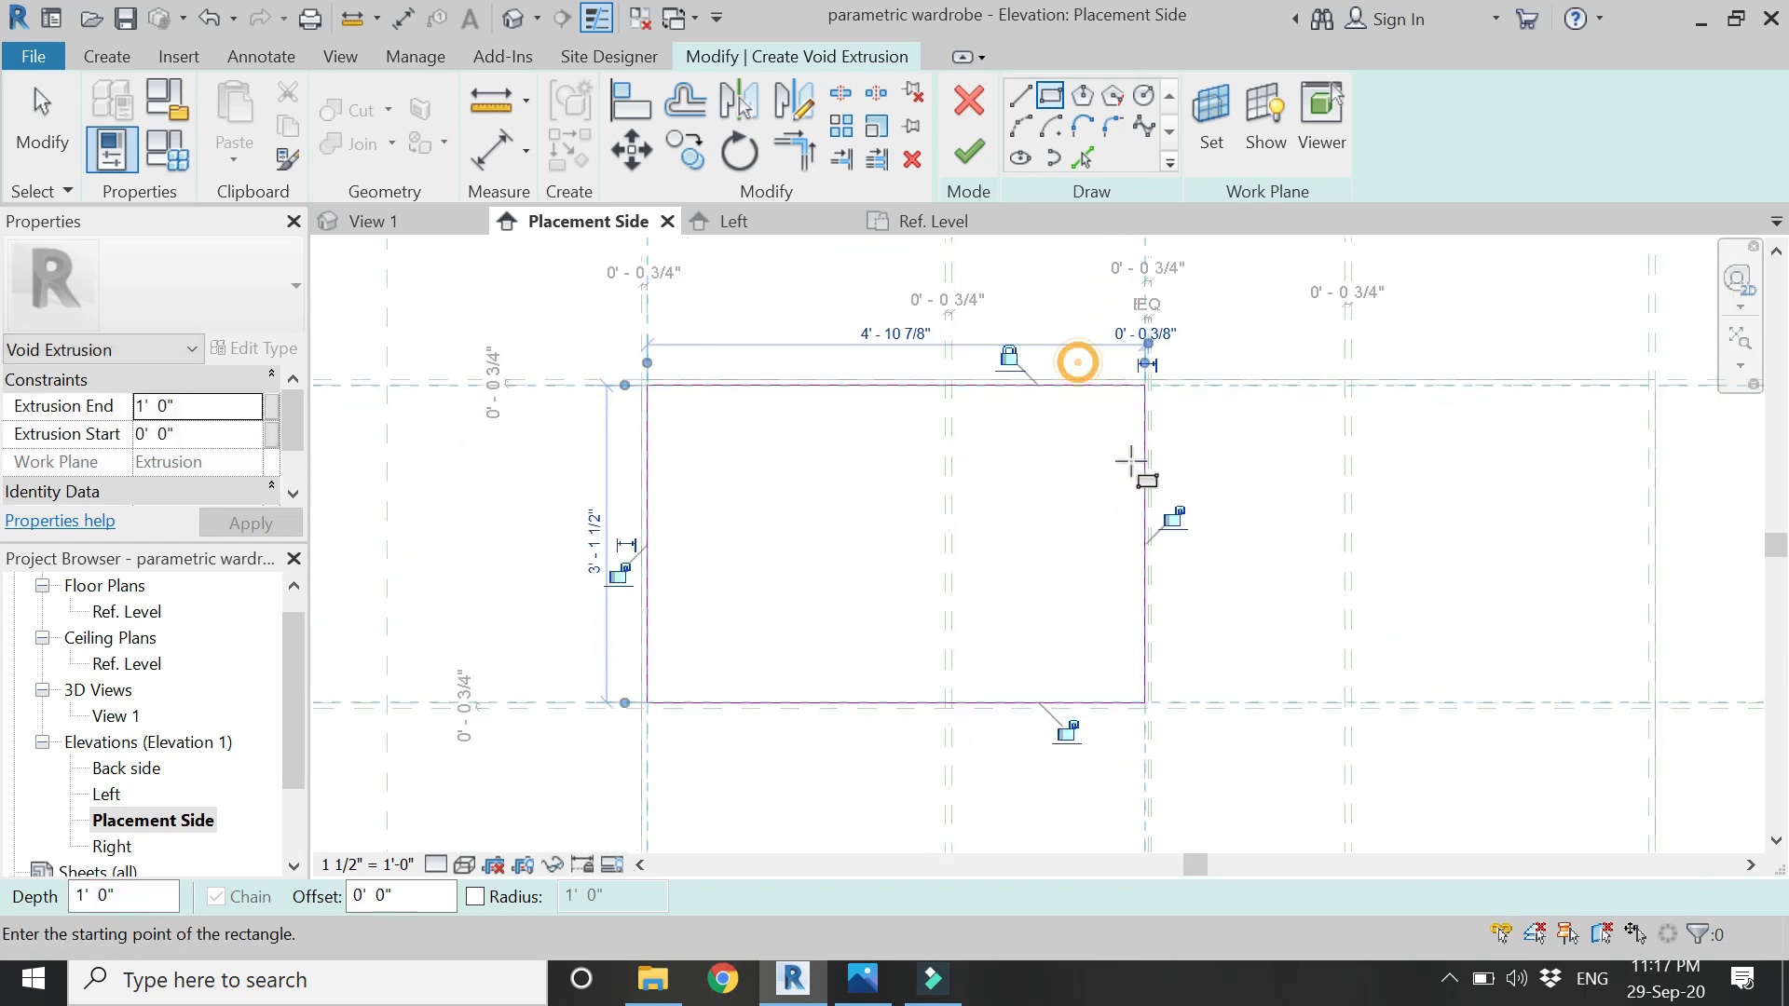
left_click(1178, 518)
left_click(1068, 729)
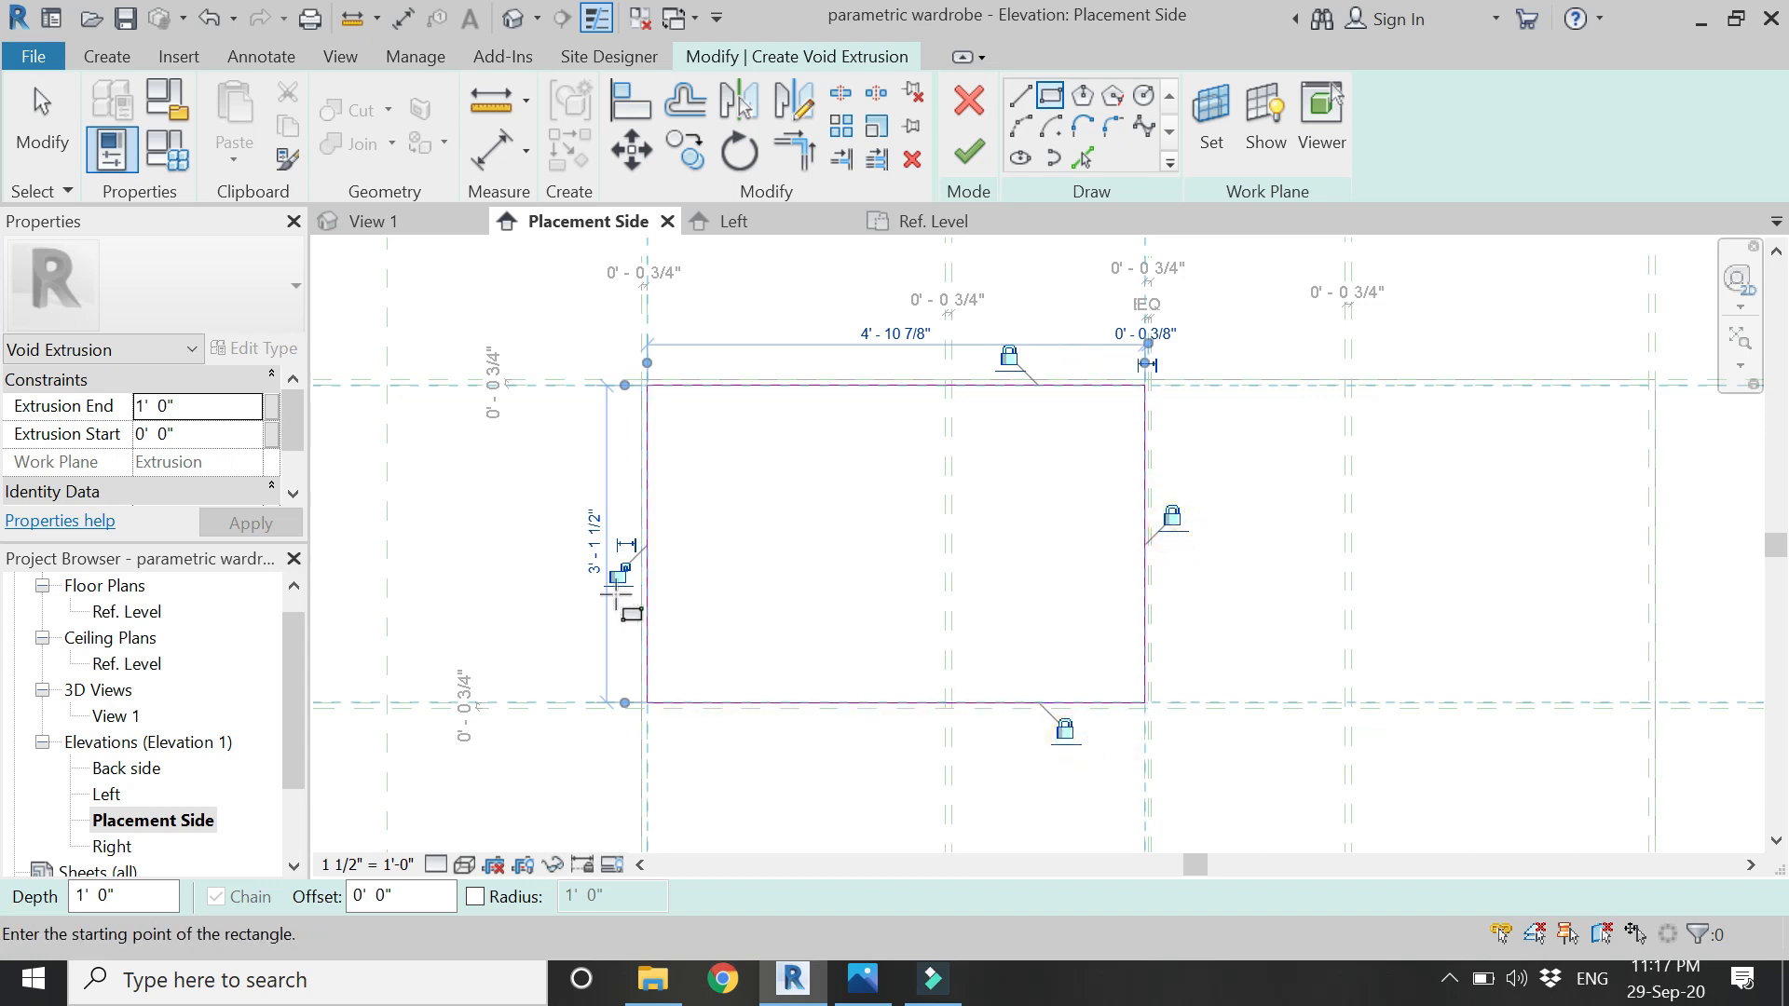
- Sketch the upper-right compartment rectangle from the center panel to the inner right side plane and lock its sides to the reference planes
scroll(1058, 411, "up", 4)
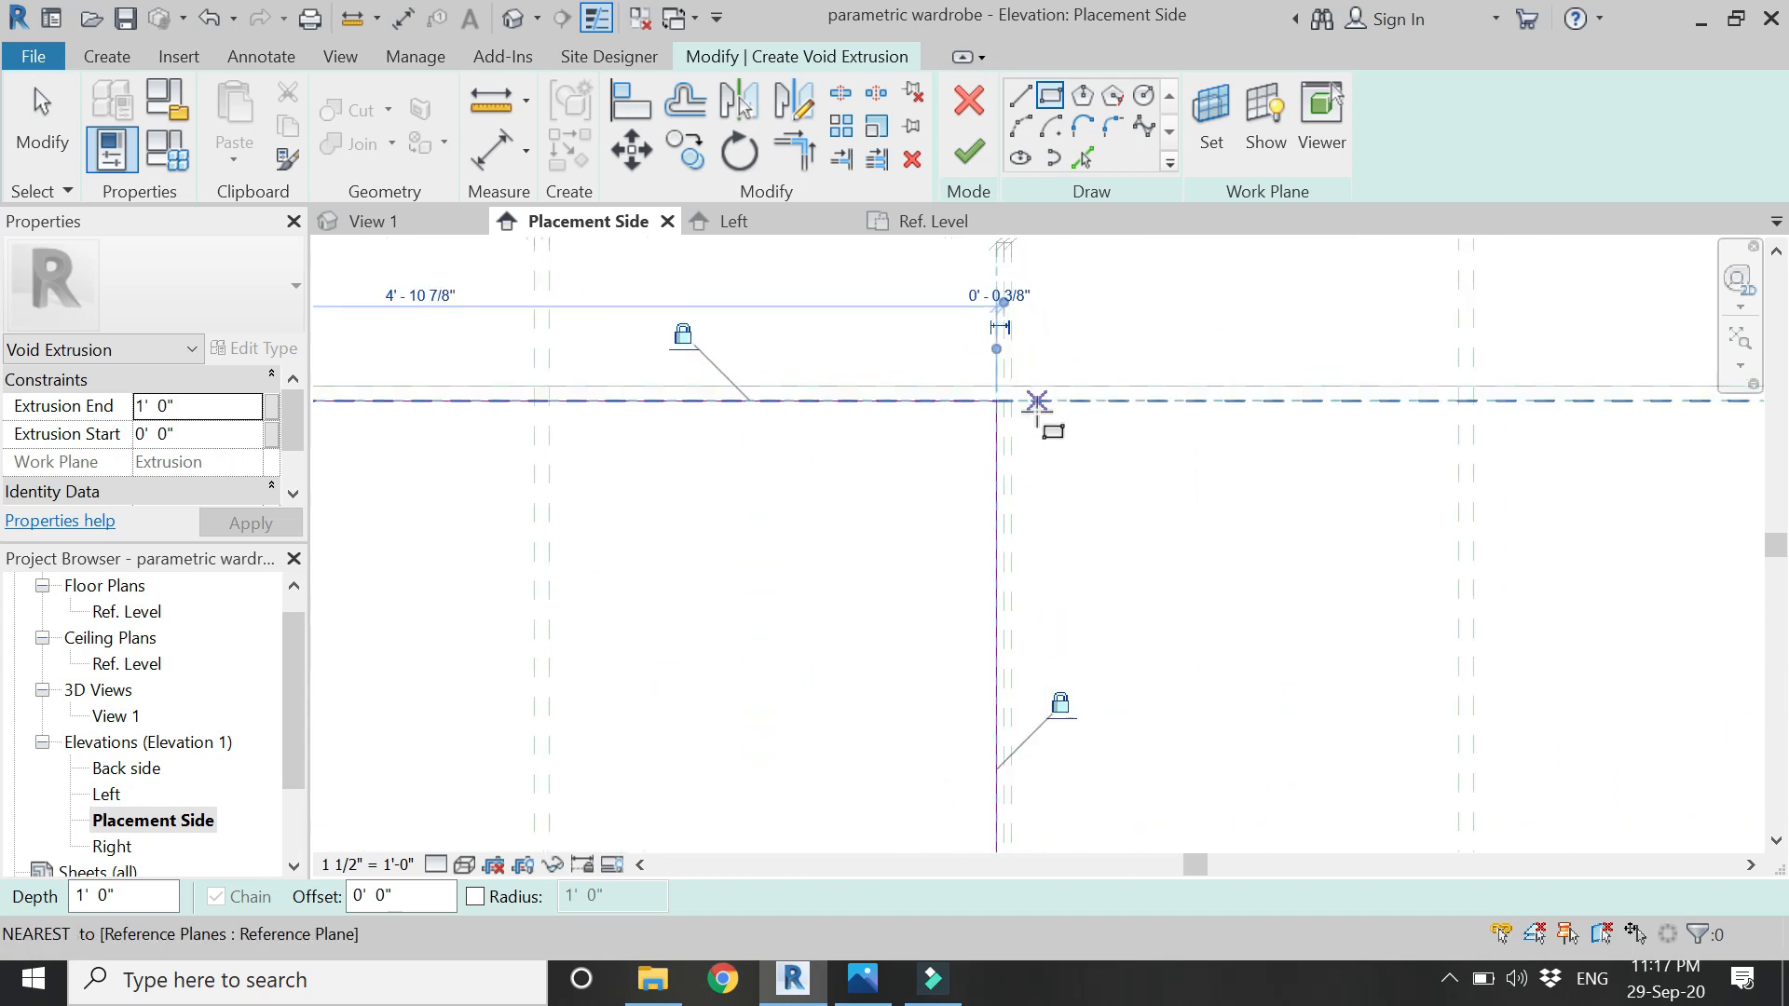
left_click(1011, 400)
scroll(978, 396, "down", 3)
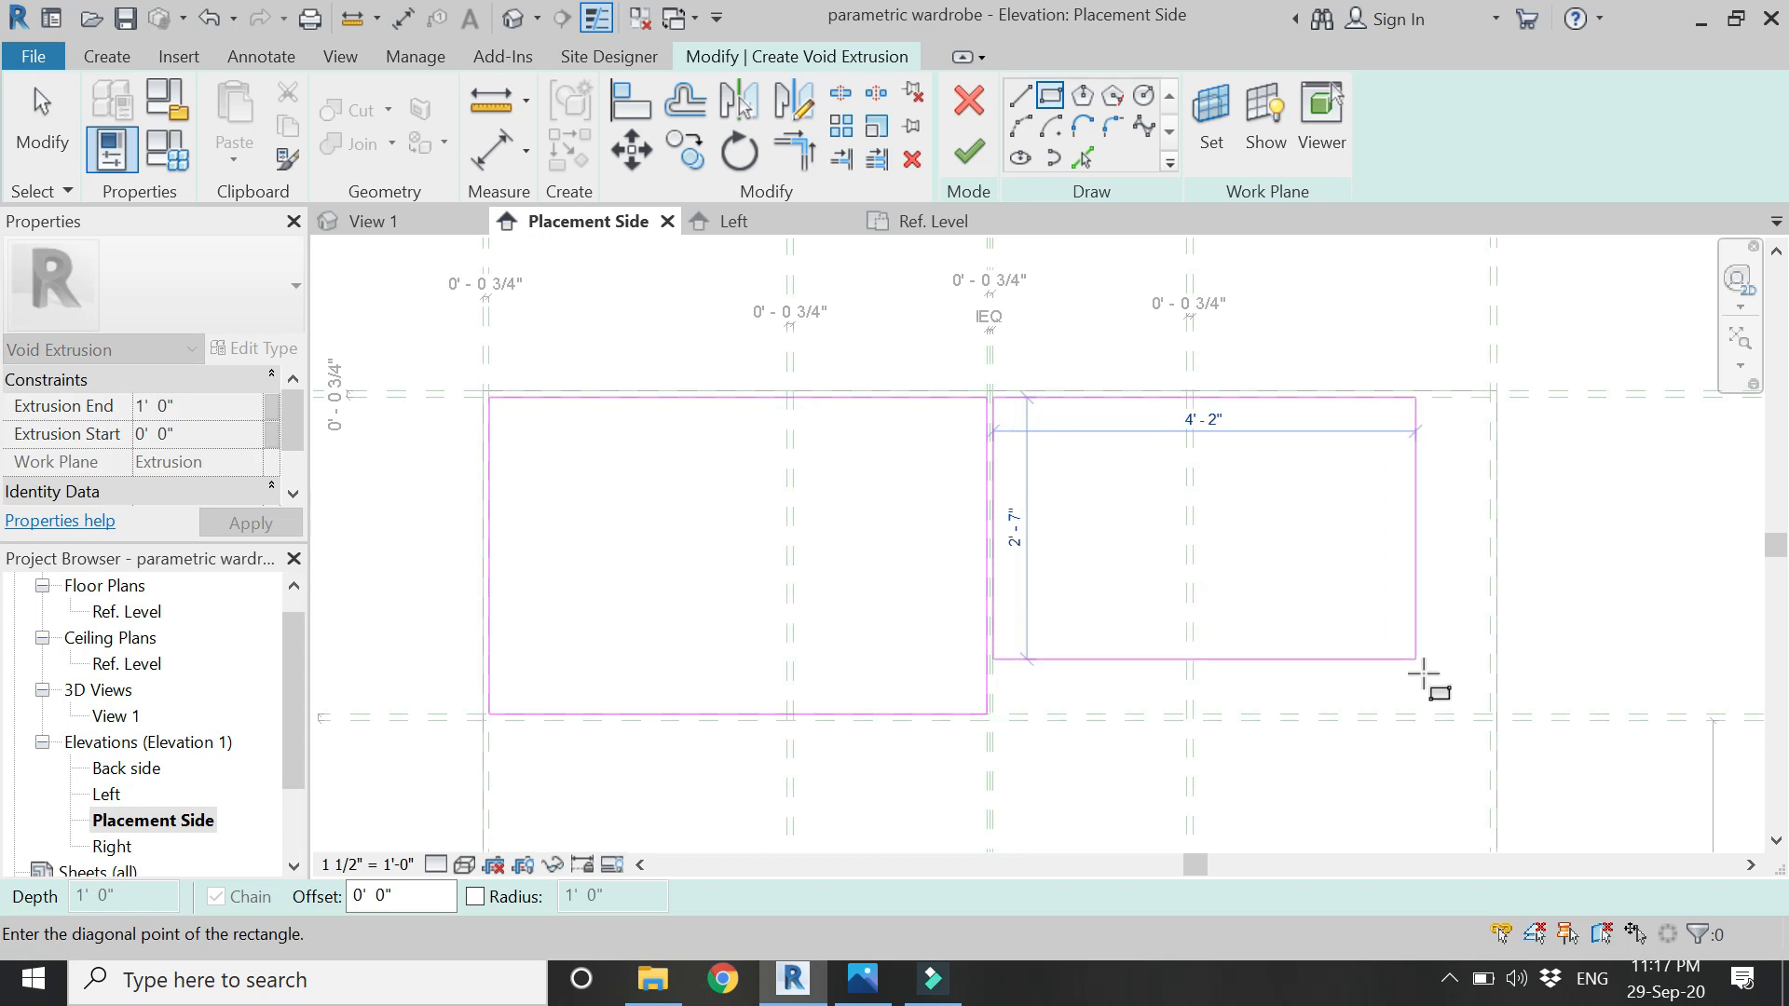
scroll(1443, 699, "up", 2)
scroll(1497, 731, "up", 1)
left_click(1526, 731)
scroll(1230, 711, "down", 3)
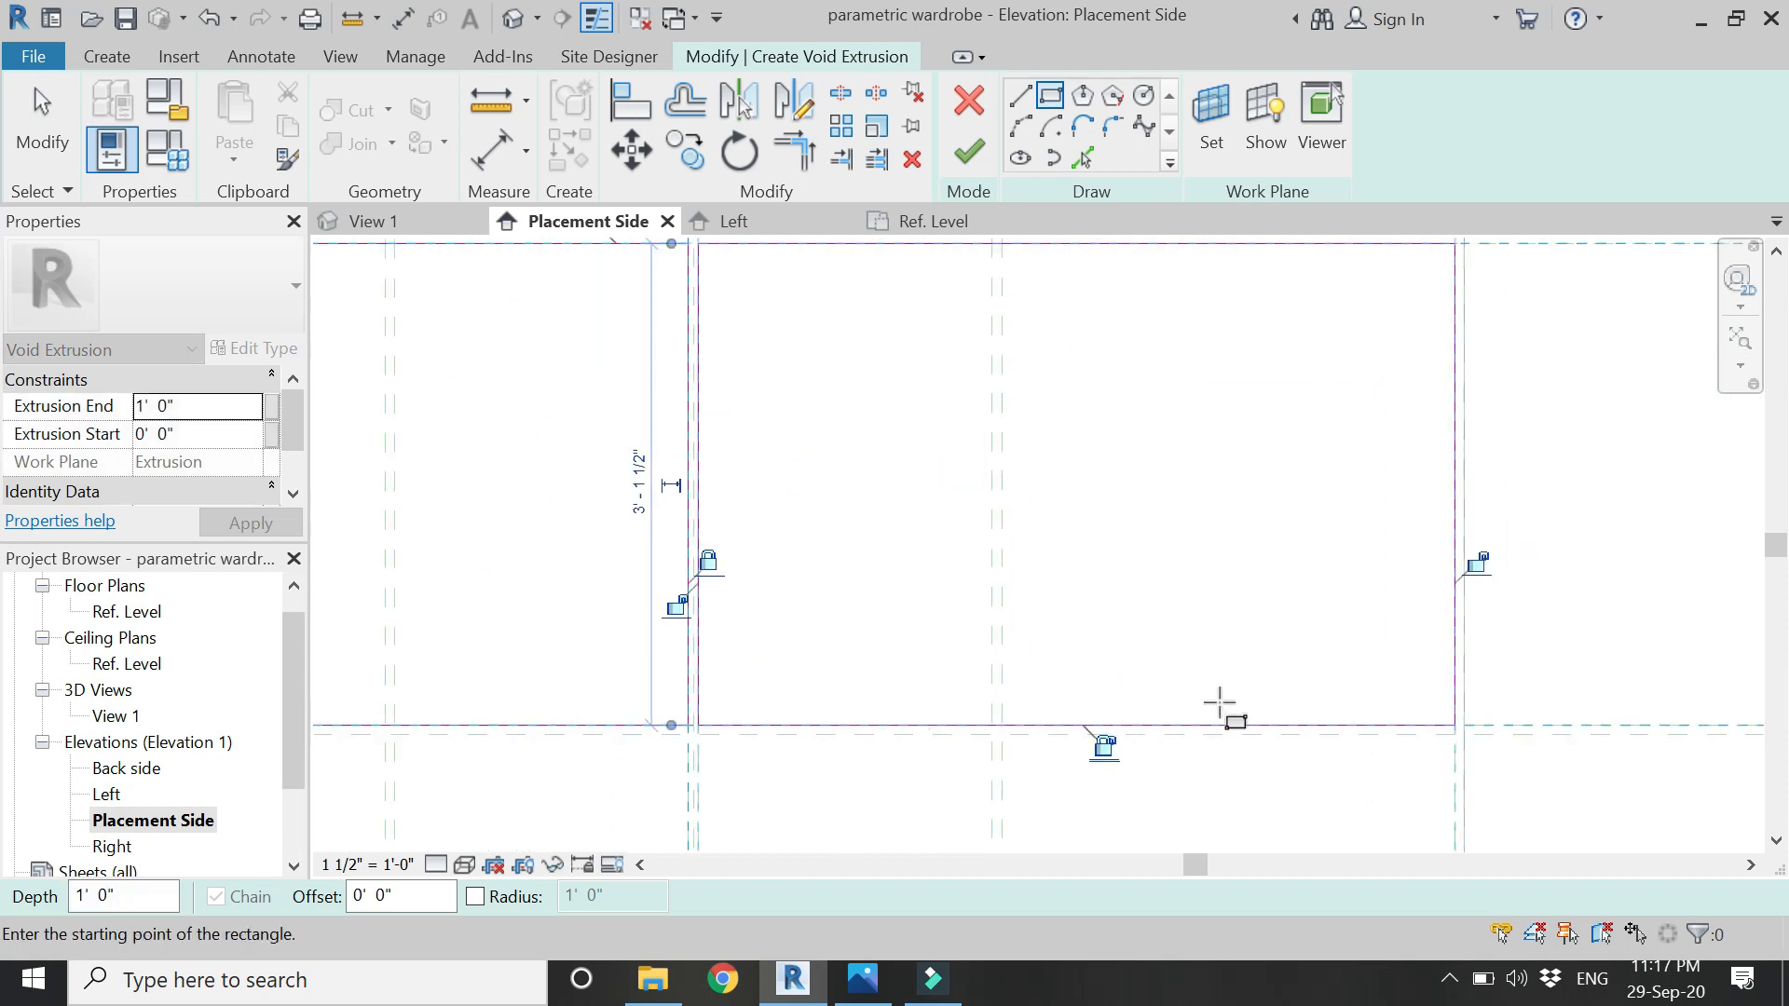
scroll(865, 696, "up", 2)
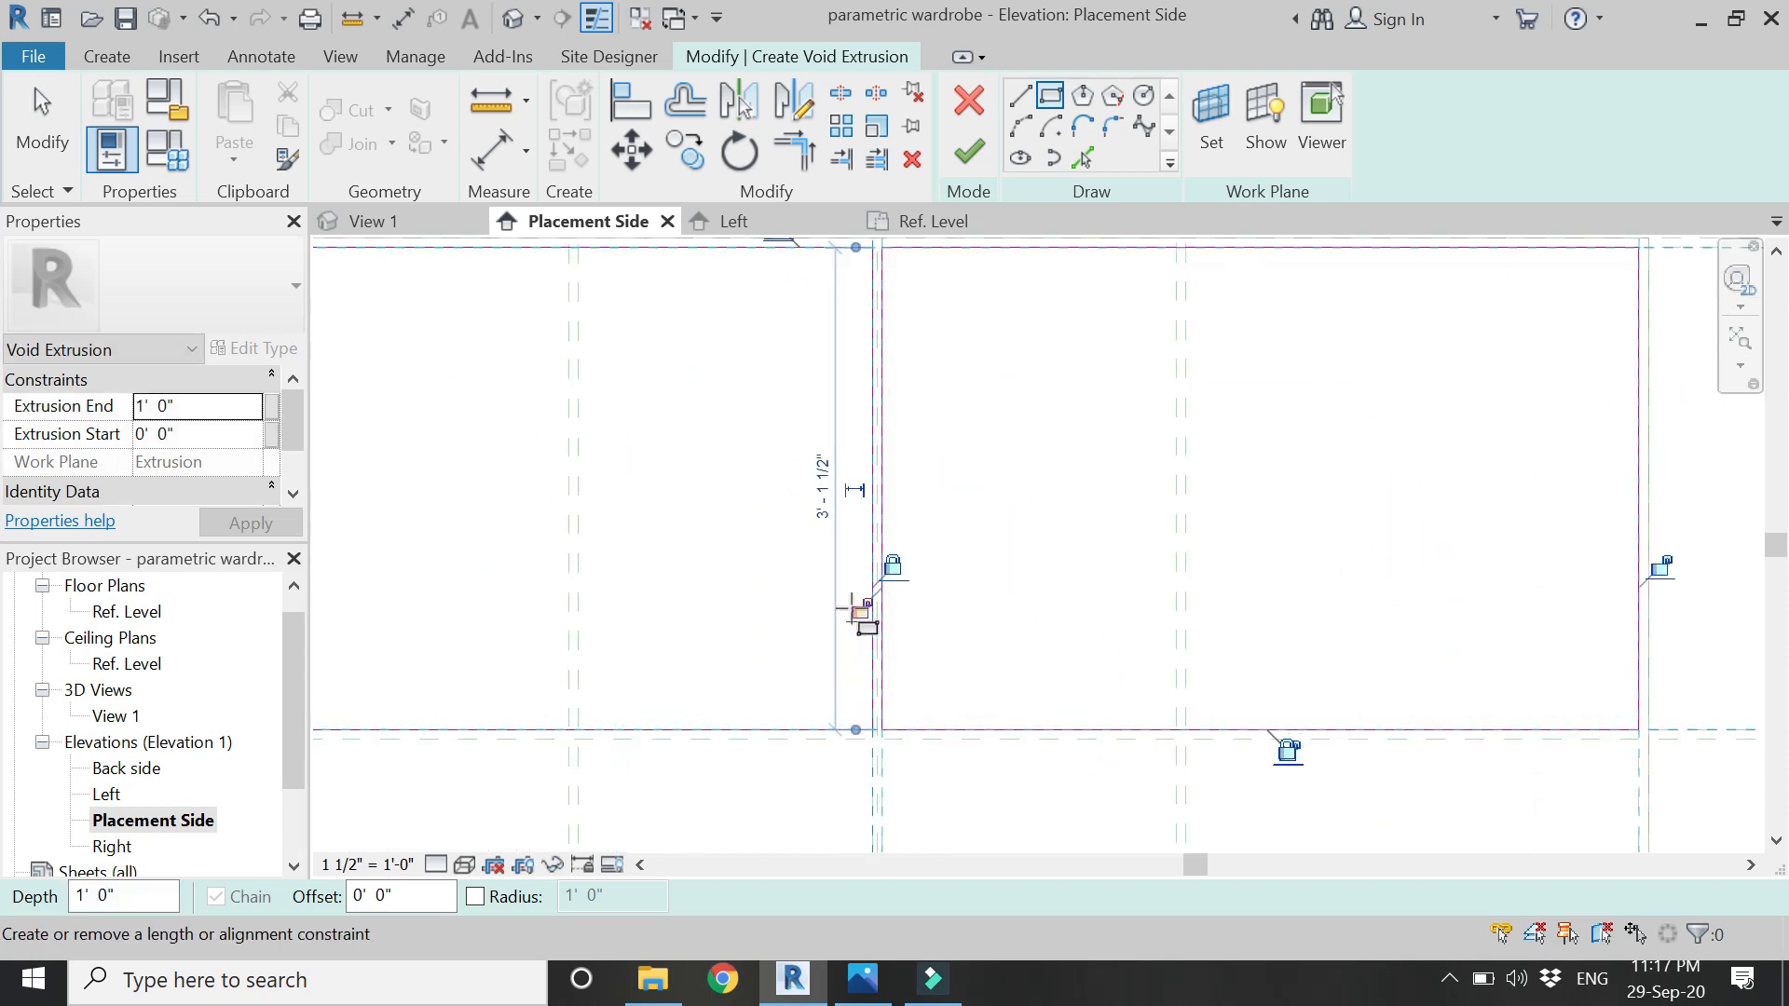
scroll(862, 730, "down", 1)
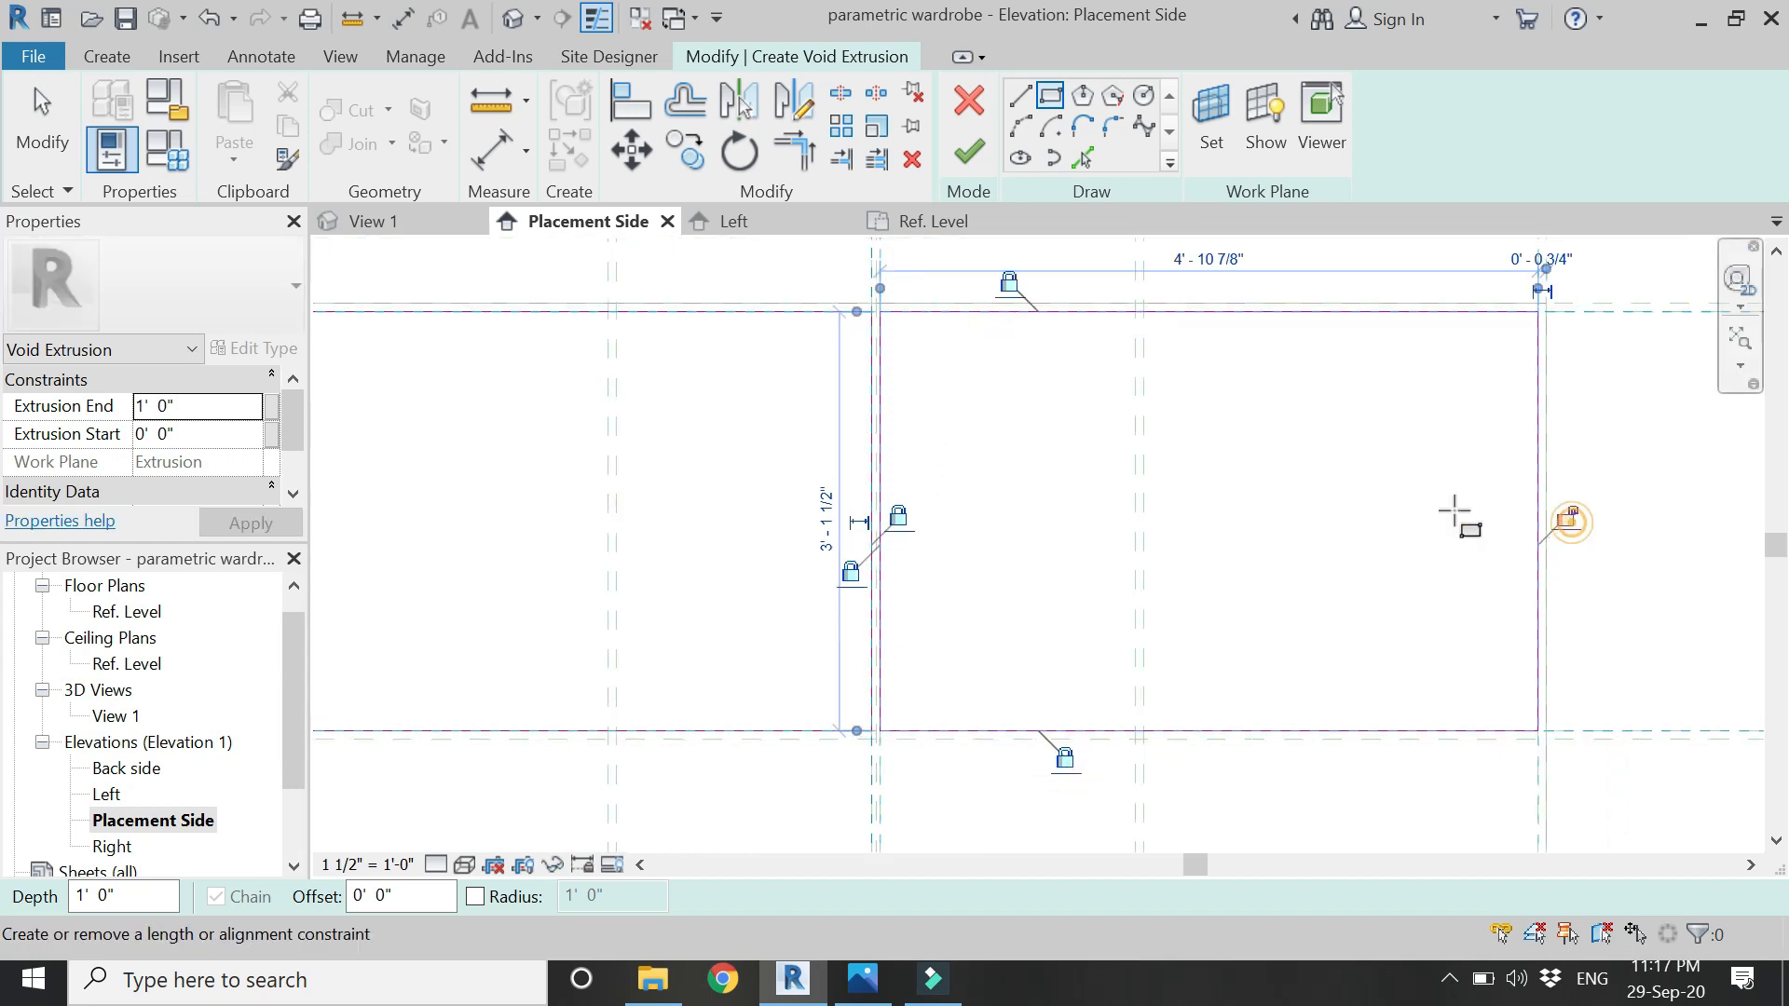
key("Escape")
- Sketch the left clothes compartment rectangle from below the upper shelf down to the top plane of the shoes section
scroll(1297, 366, "down", 3)
scroll(989, 563, "up", 3)
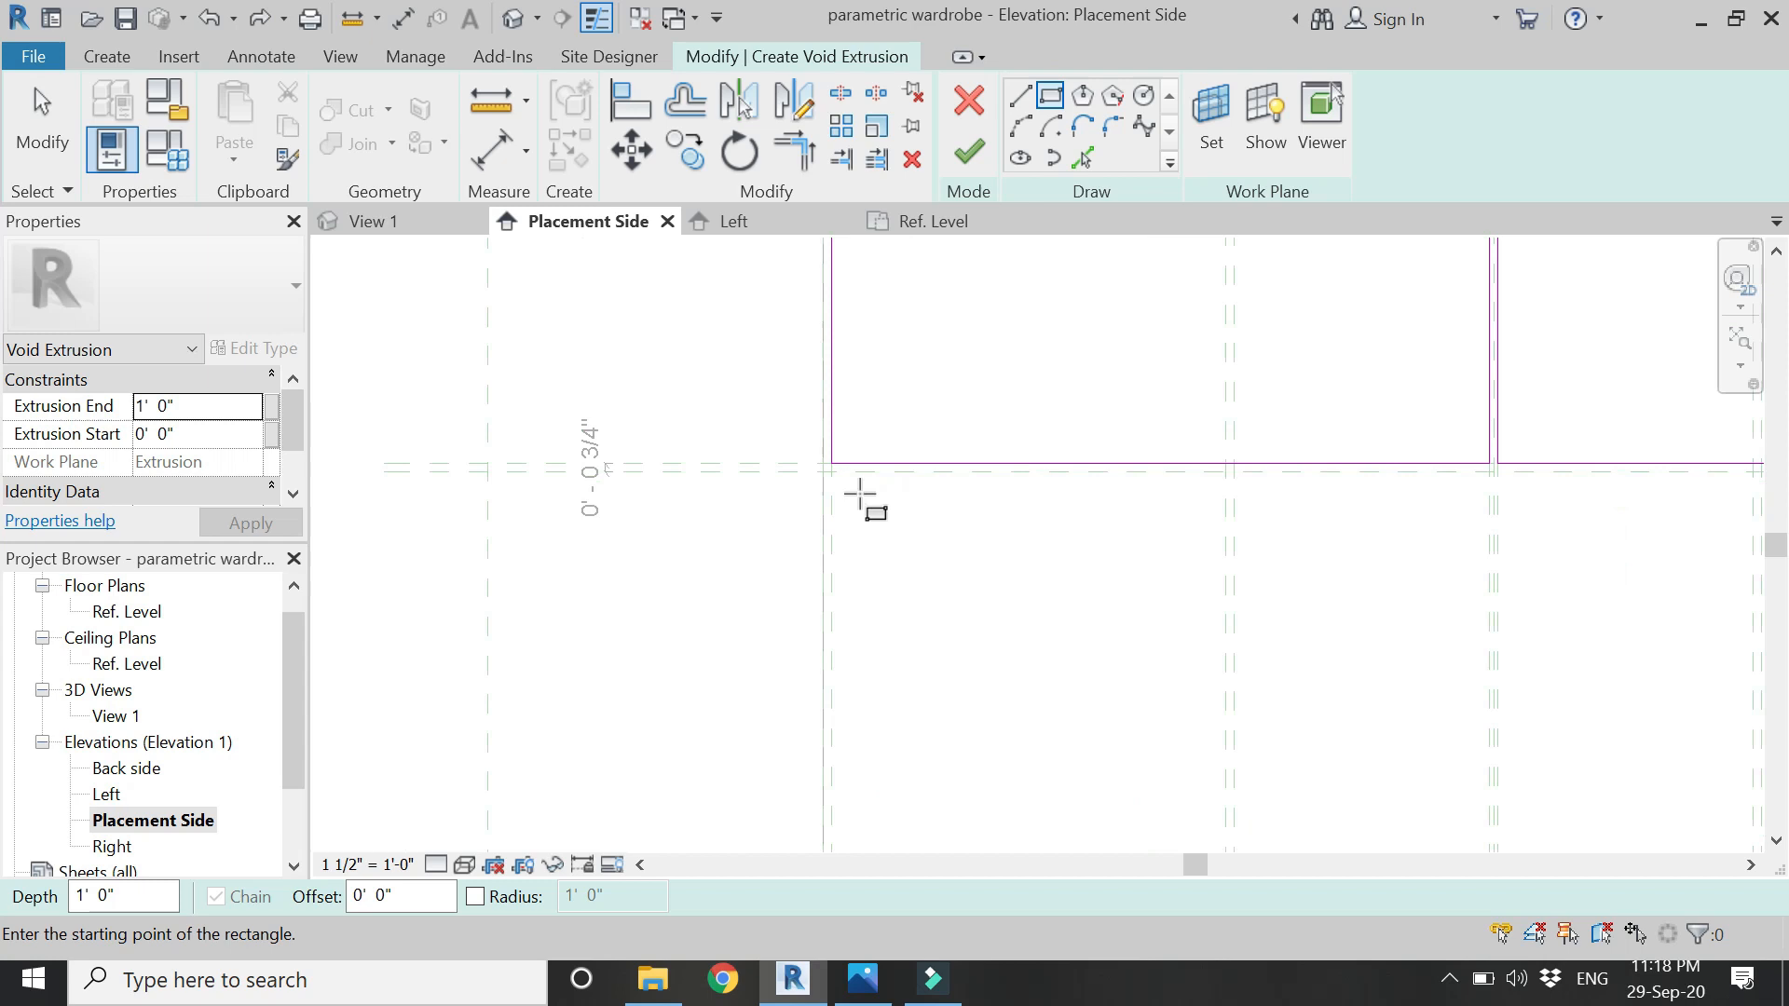
scroll(848, 382, "down", 3)
left_click(844, 411)
scroll(932, 607, "up", 1)
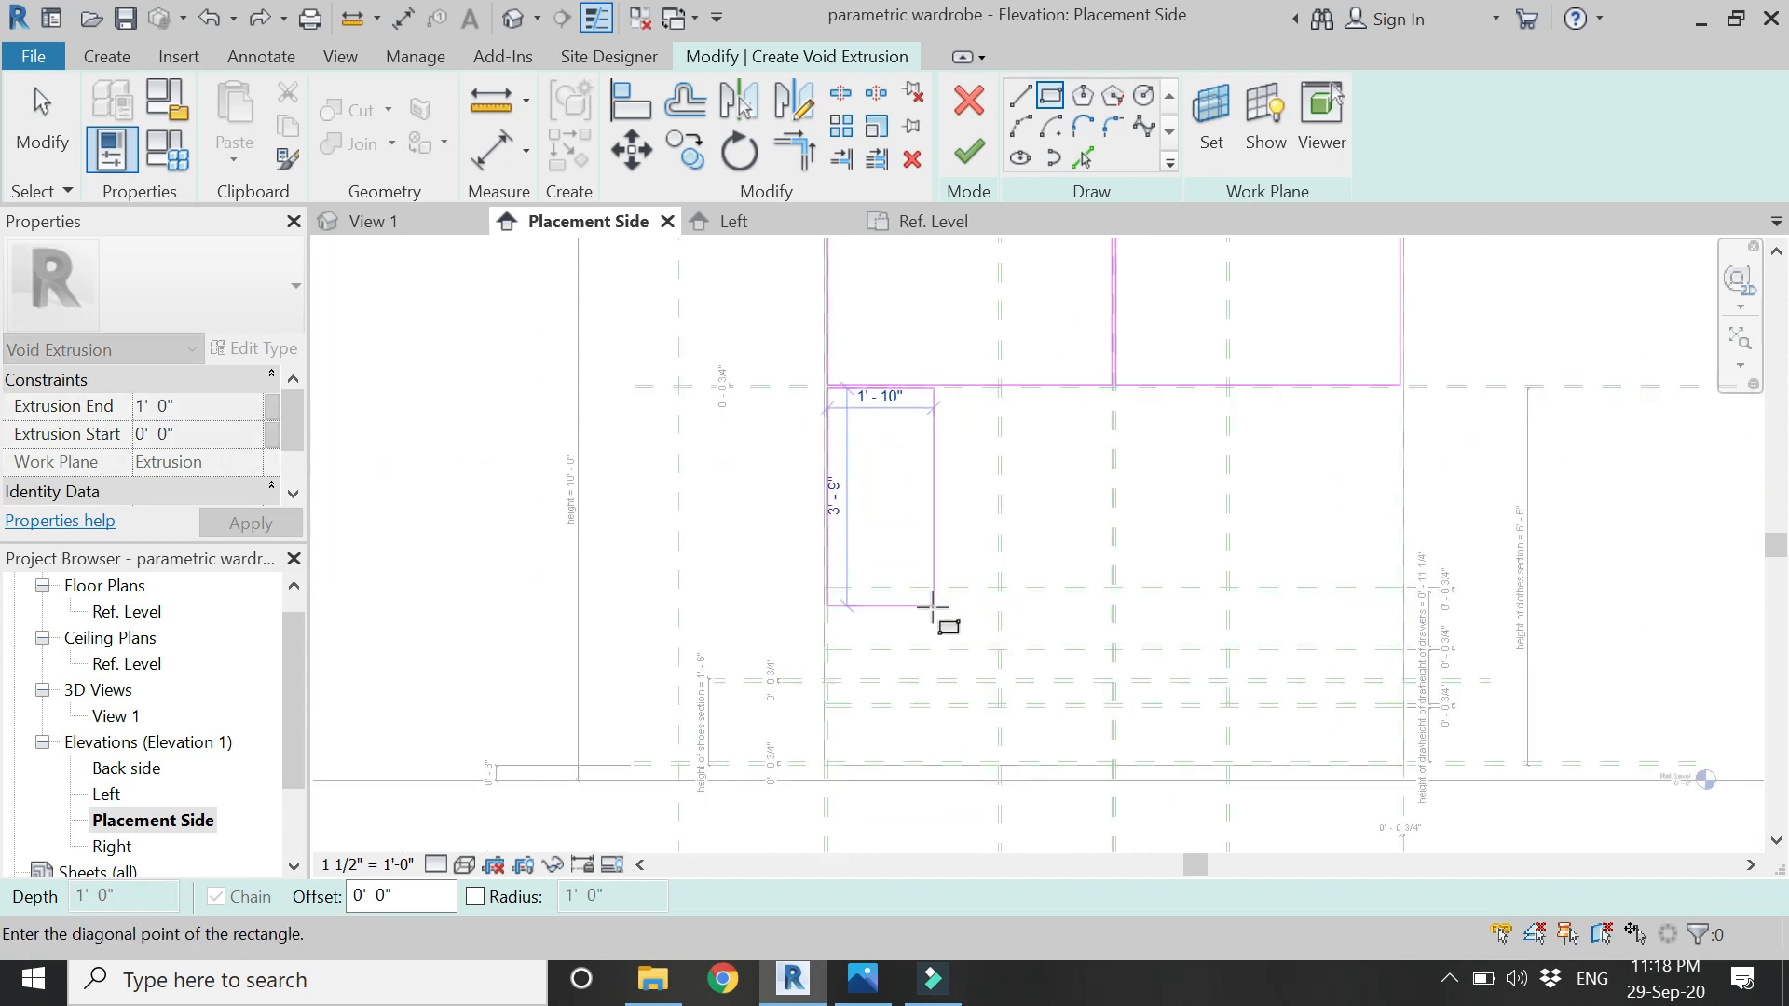
scroll(979, 671, "up", 4)
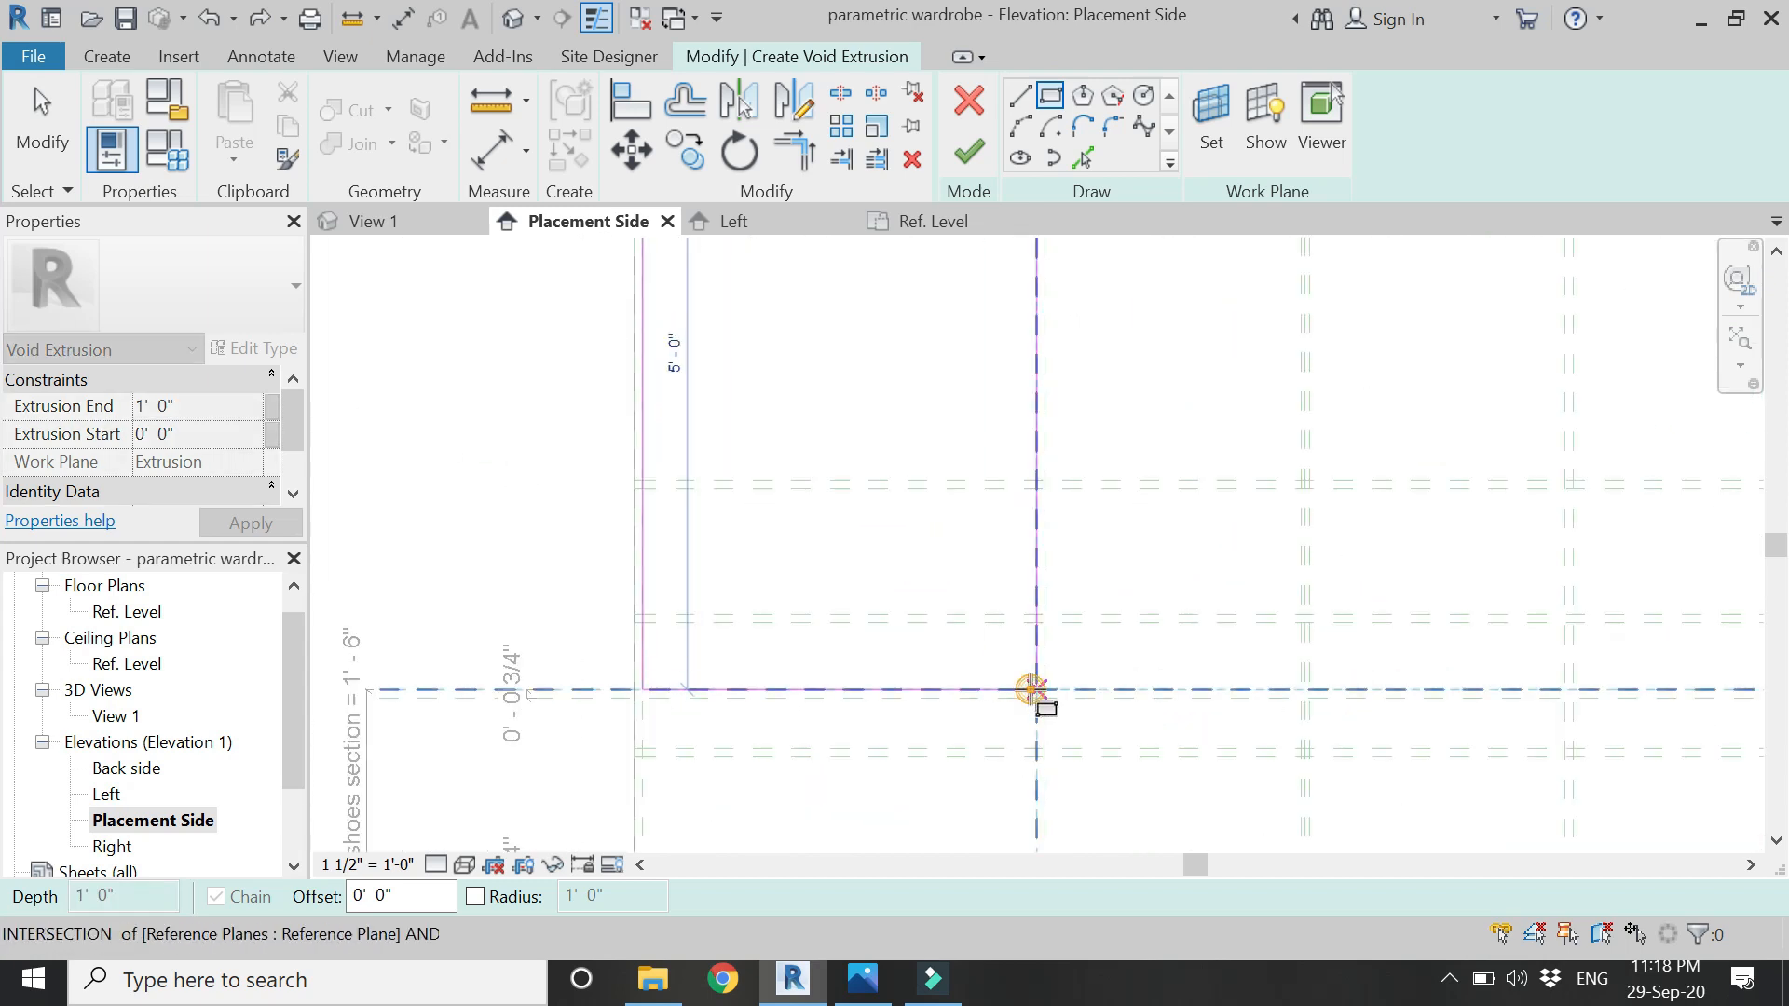
left_click(1035, 690)
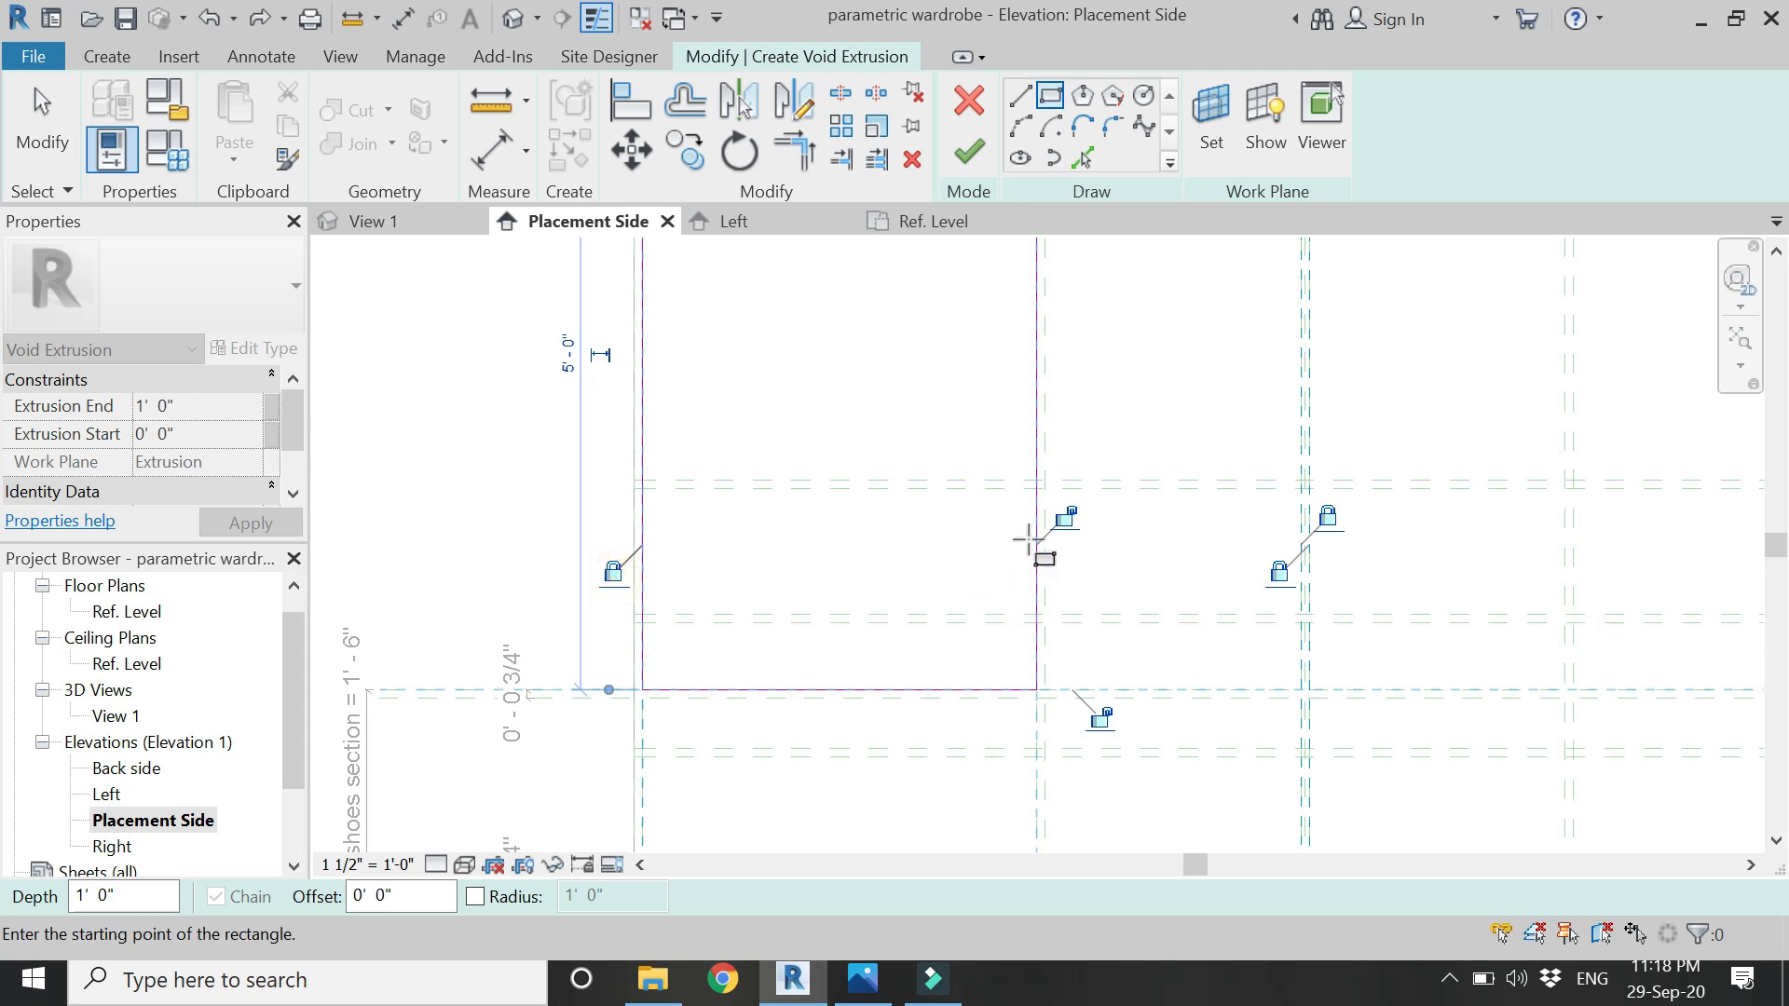
- Lock the sides of the left clothes compartment rectangle to their reference planes
left_click(1104, 727)
scroll(935, 725, "down", 4)
scroll(932, 457, "up", 3)
scroll(1334, 391, "up", 2)
scroll(1181, 284, "down", 3)
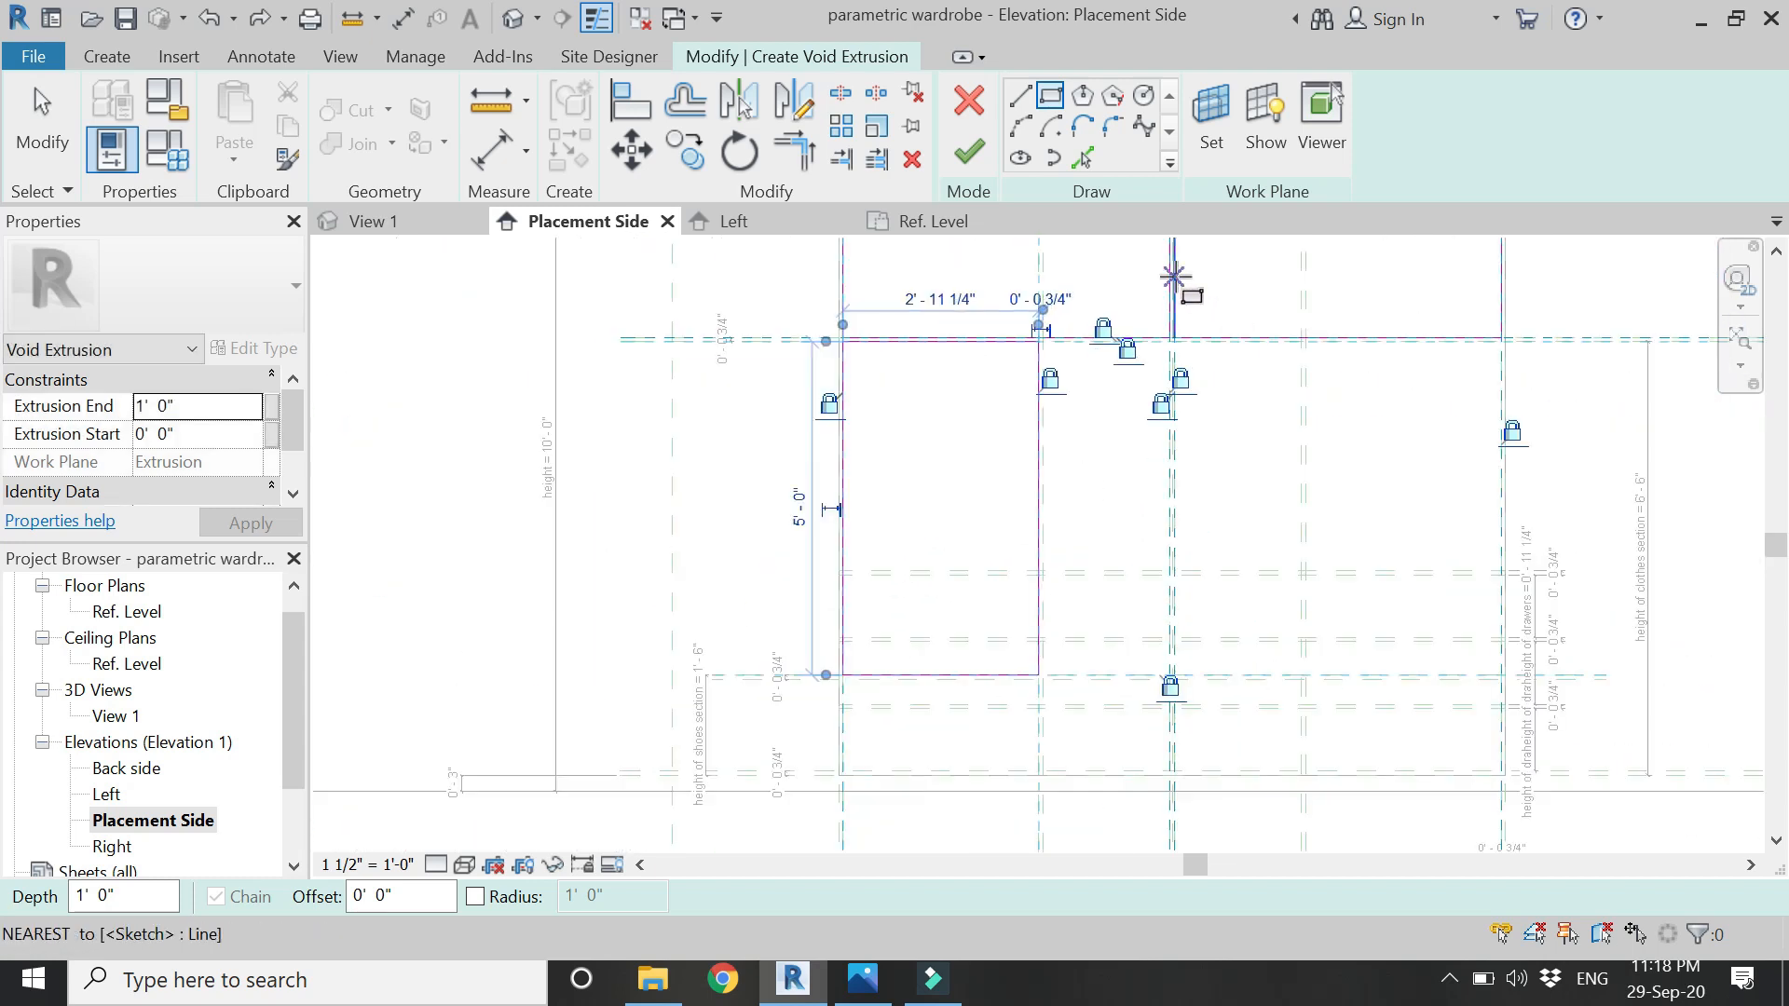
key("Escape")
- Sketch the shoes section rectangle below the left clothes compartment and lock its sides to the reference planes
scroll(881, 719, "up", 3)
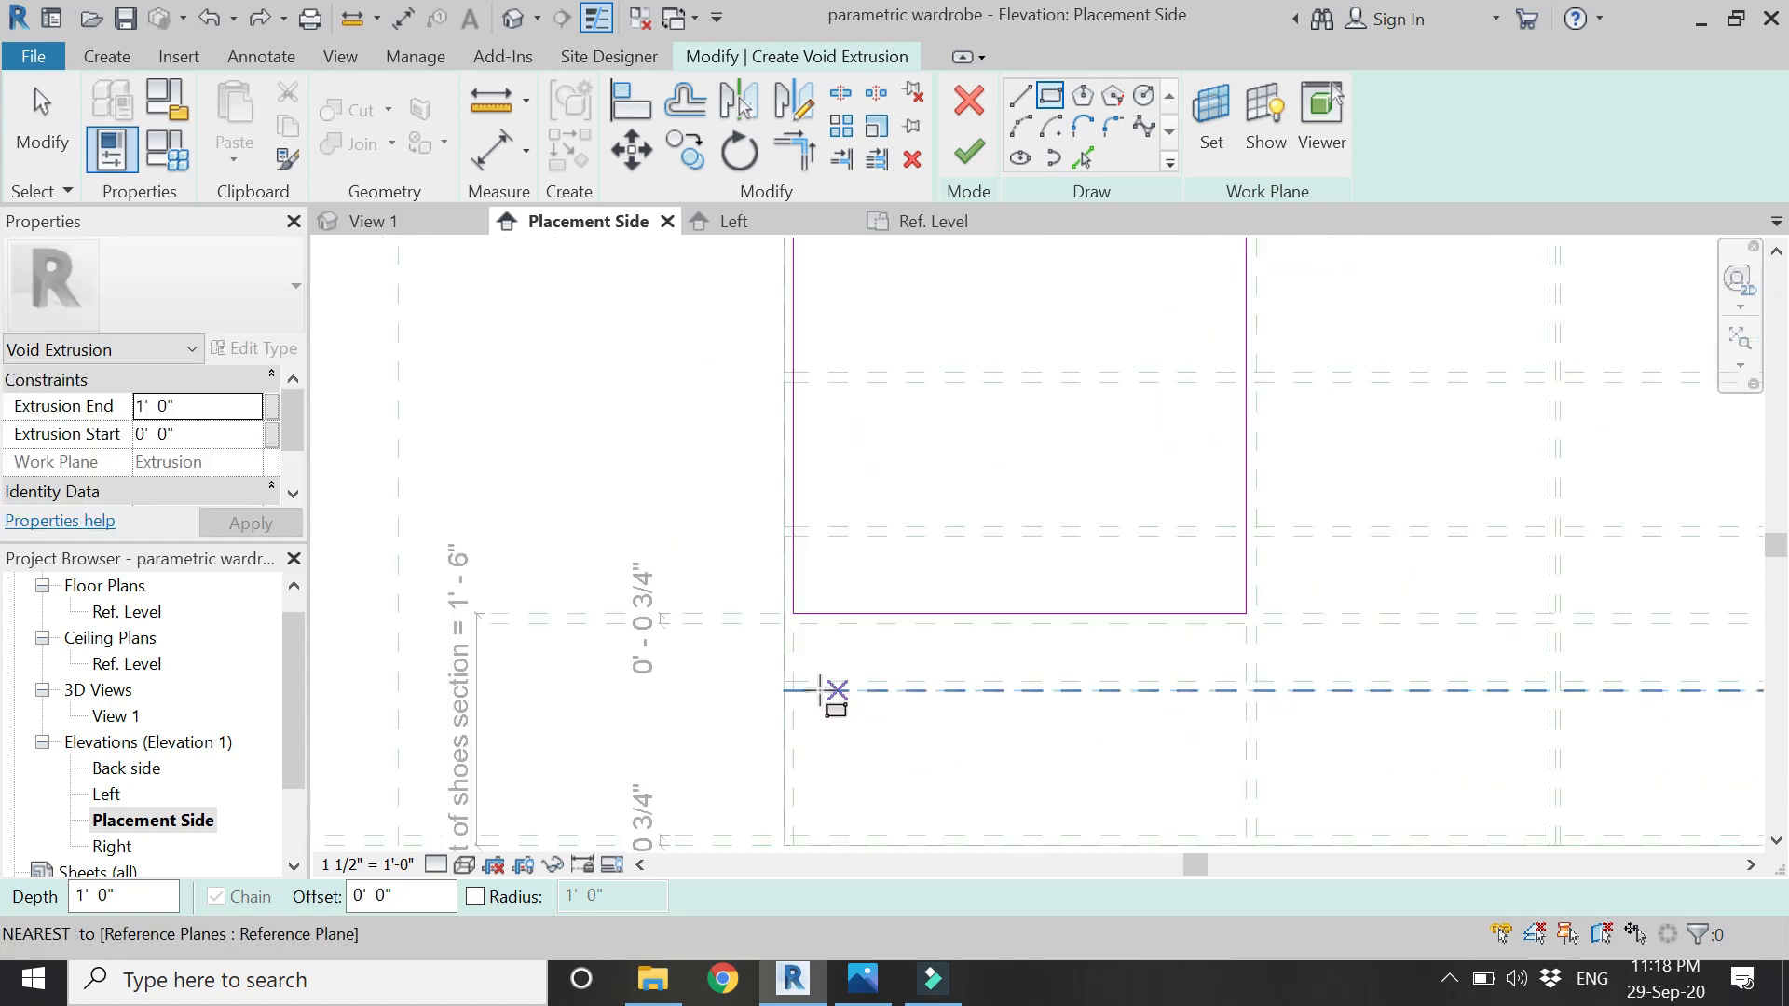
left_click(792, 626)
scroll(787, 594, "down", 3)
scroll(1030, 748, "up", 4)
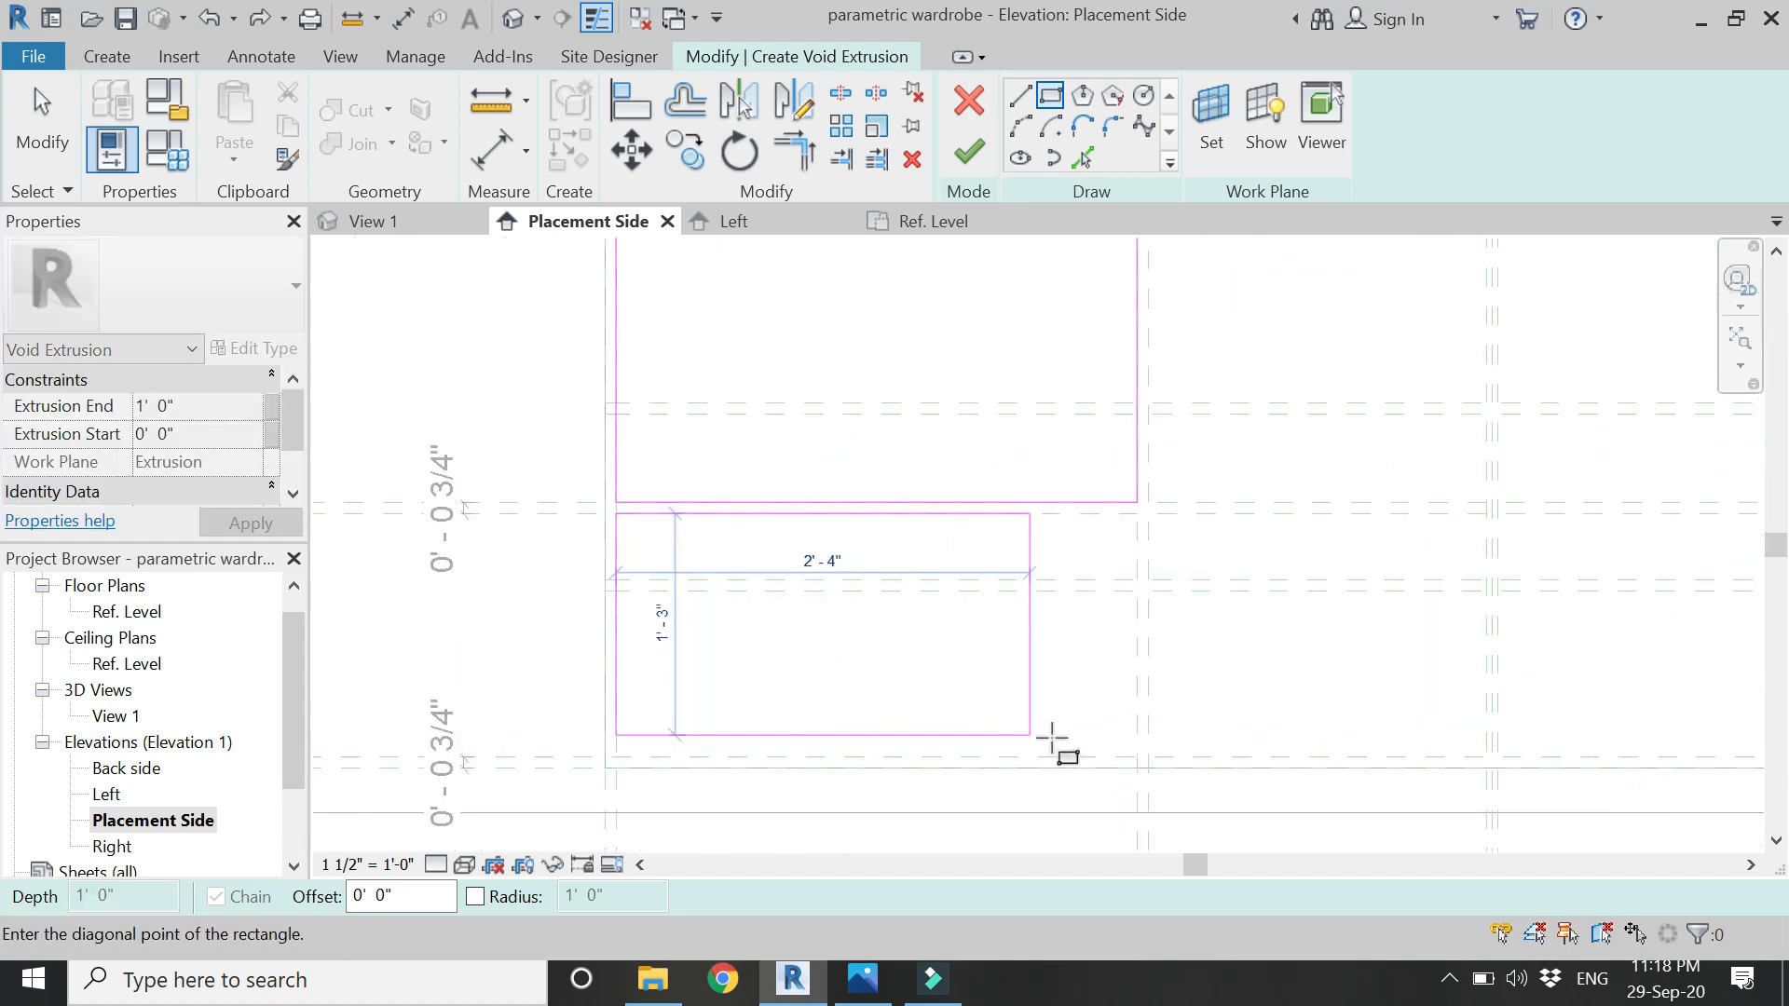
left_click(1132, 750)
left_click(1092, 743)
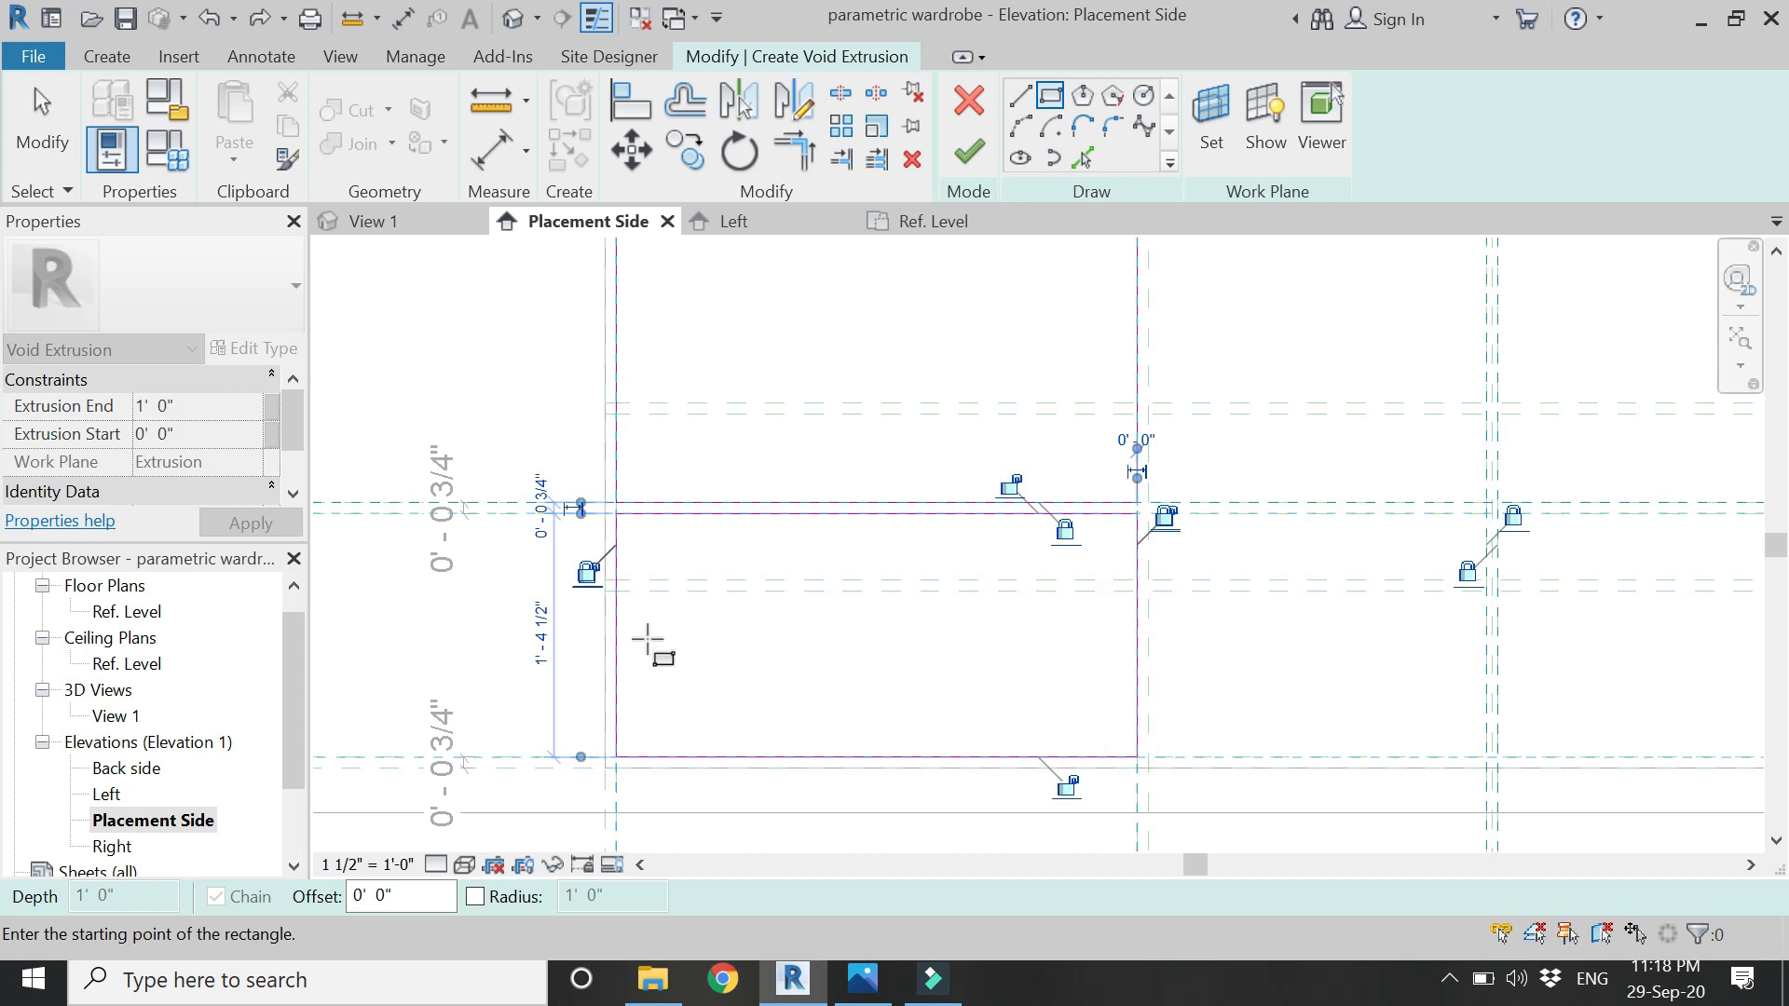
left_click(587, 573)
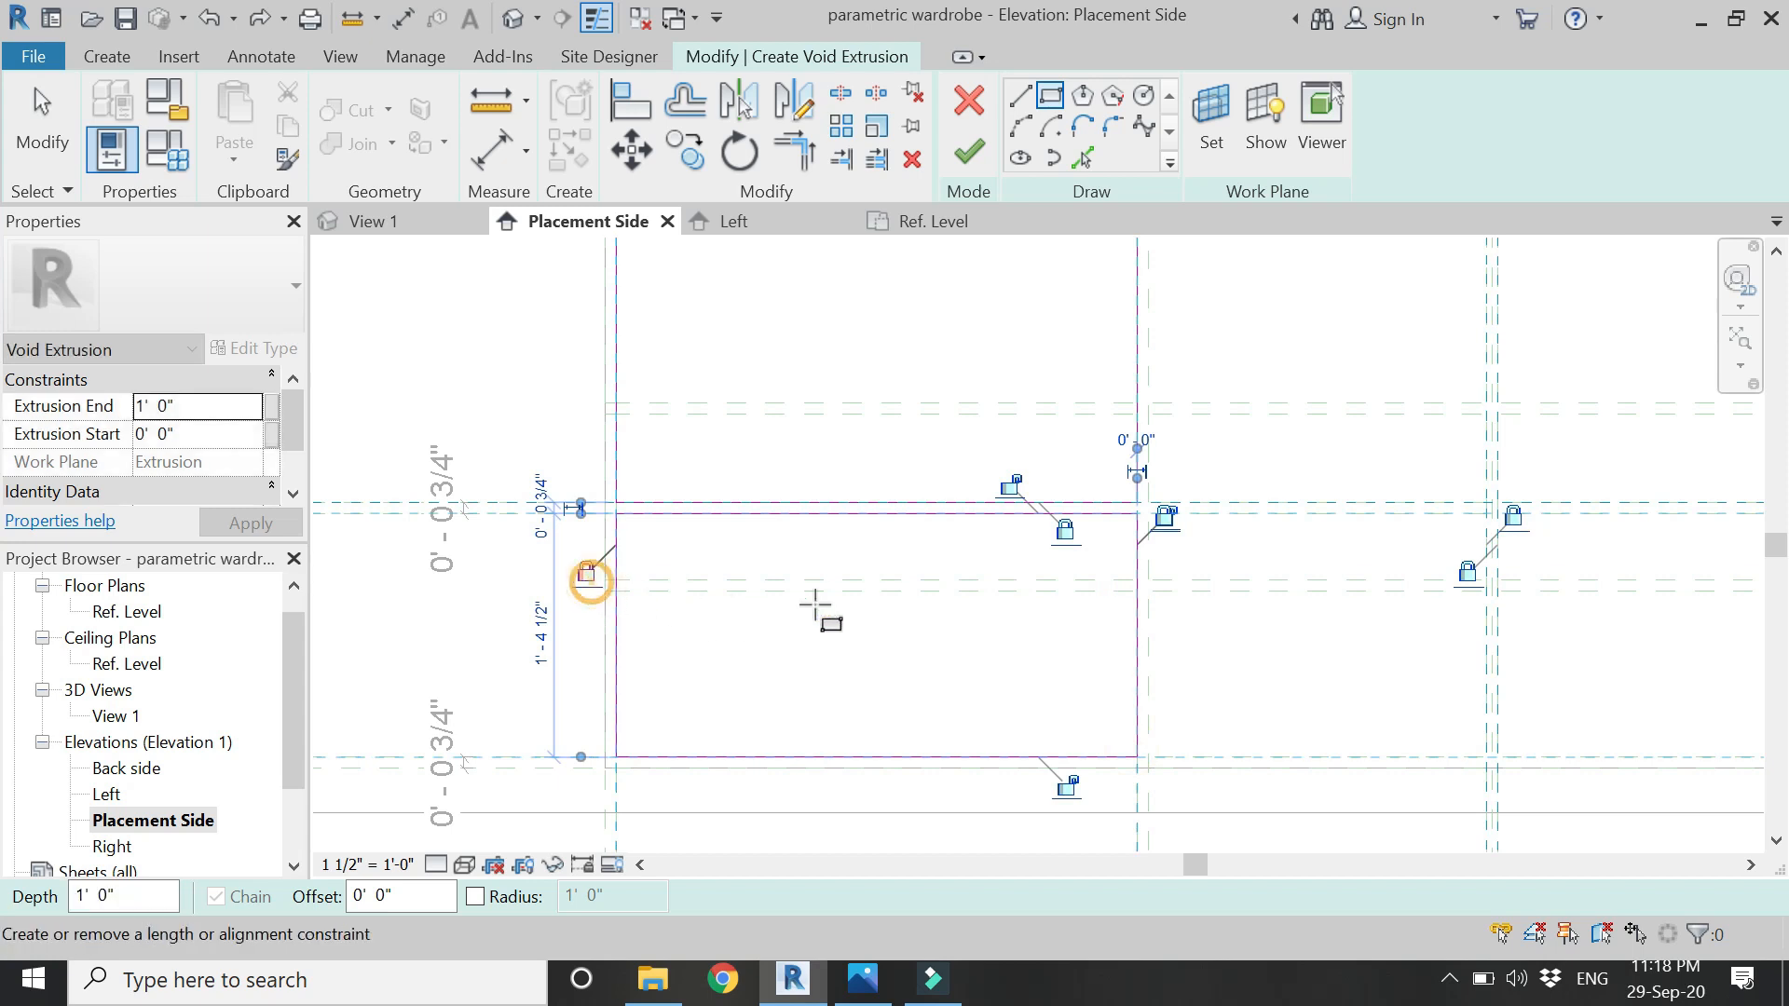
left_click(1168, 522)
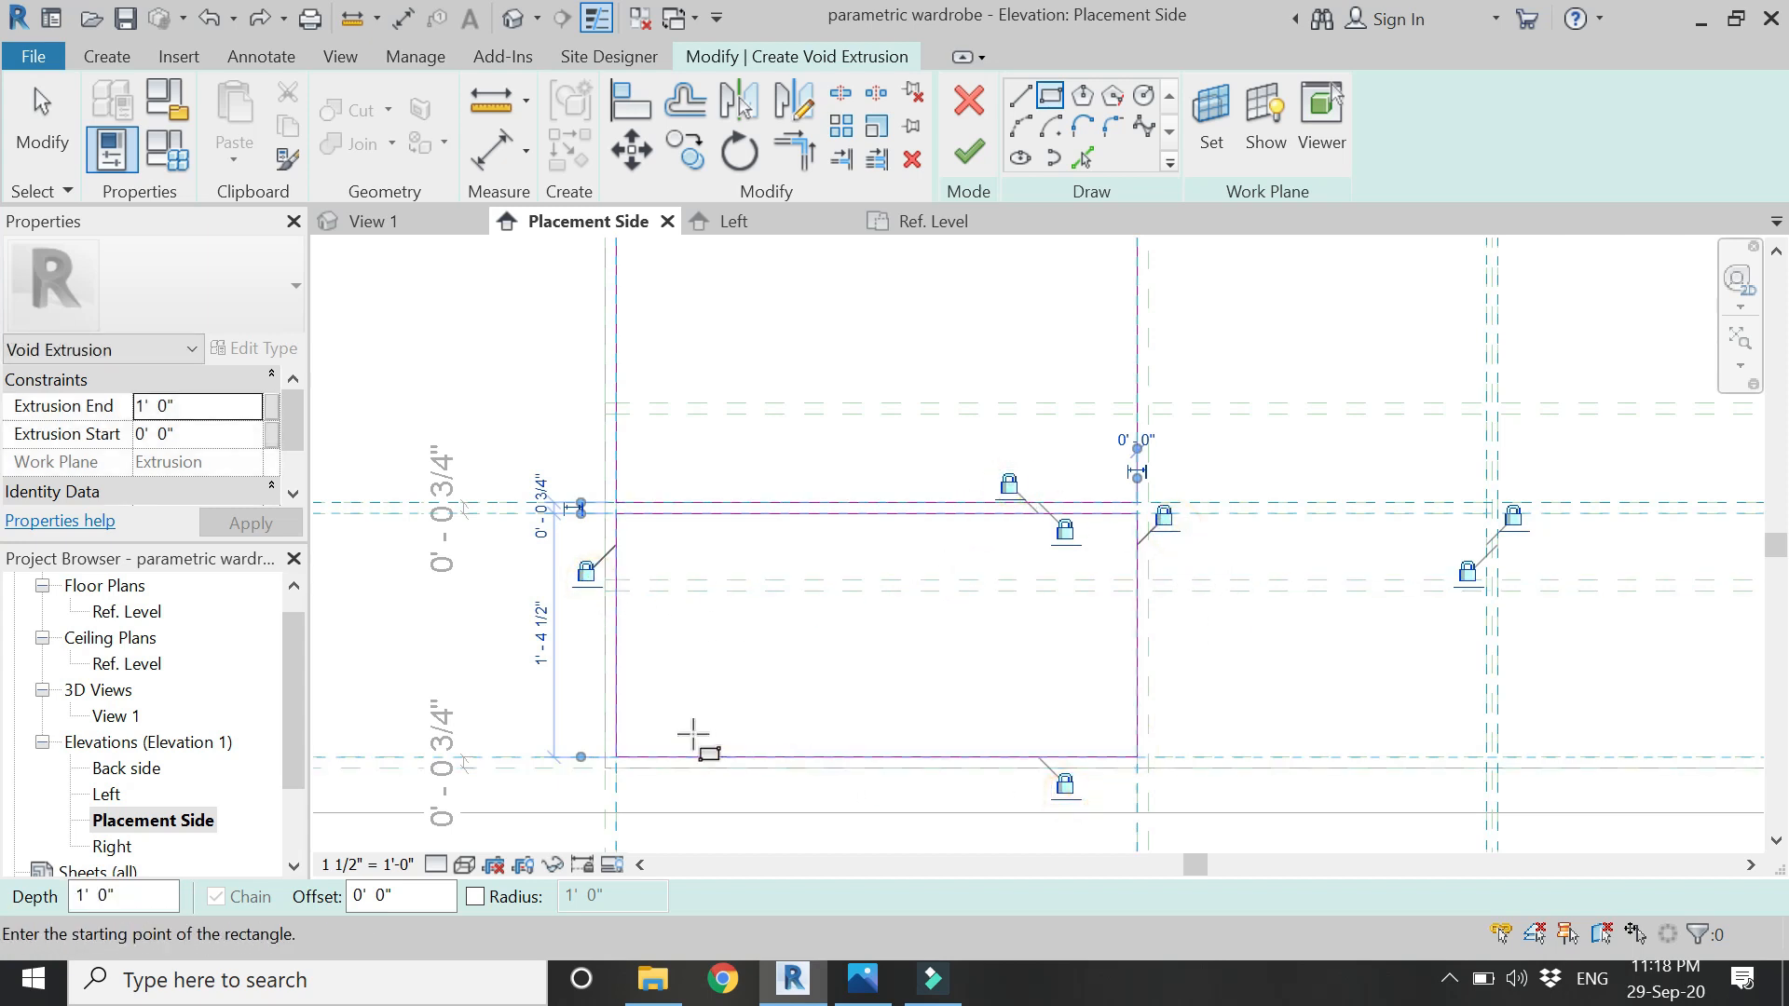
- Sketch the bottom drawer rectangle in the middle bay and lock its sides to the reference planes
scroll(693, 736, "down", 2)
scroll(1298, 758, "up", 3)
left_click(1356, 743)
left_click(578, 555)
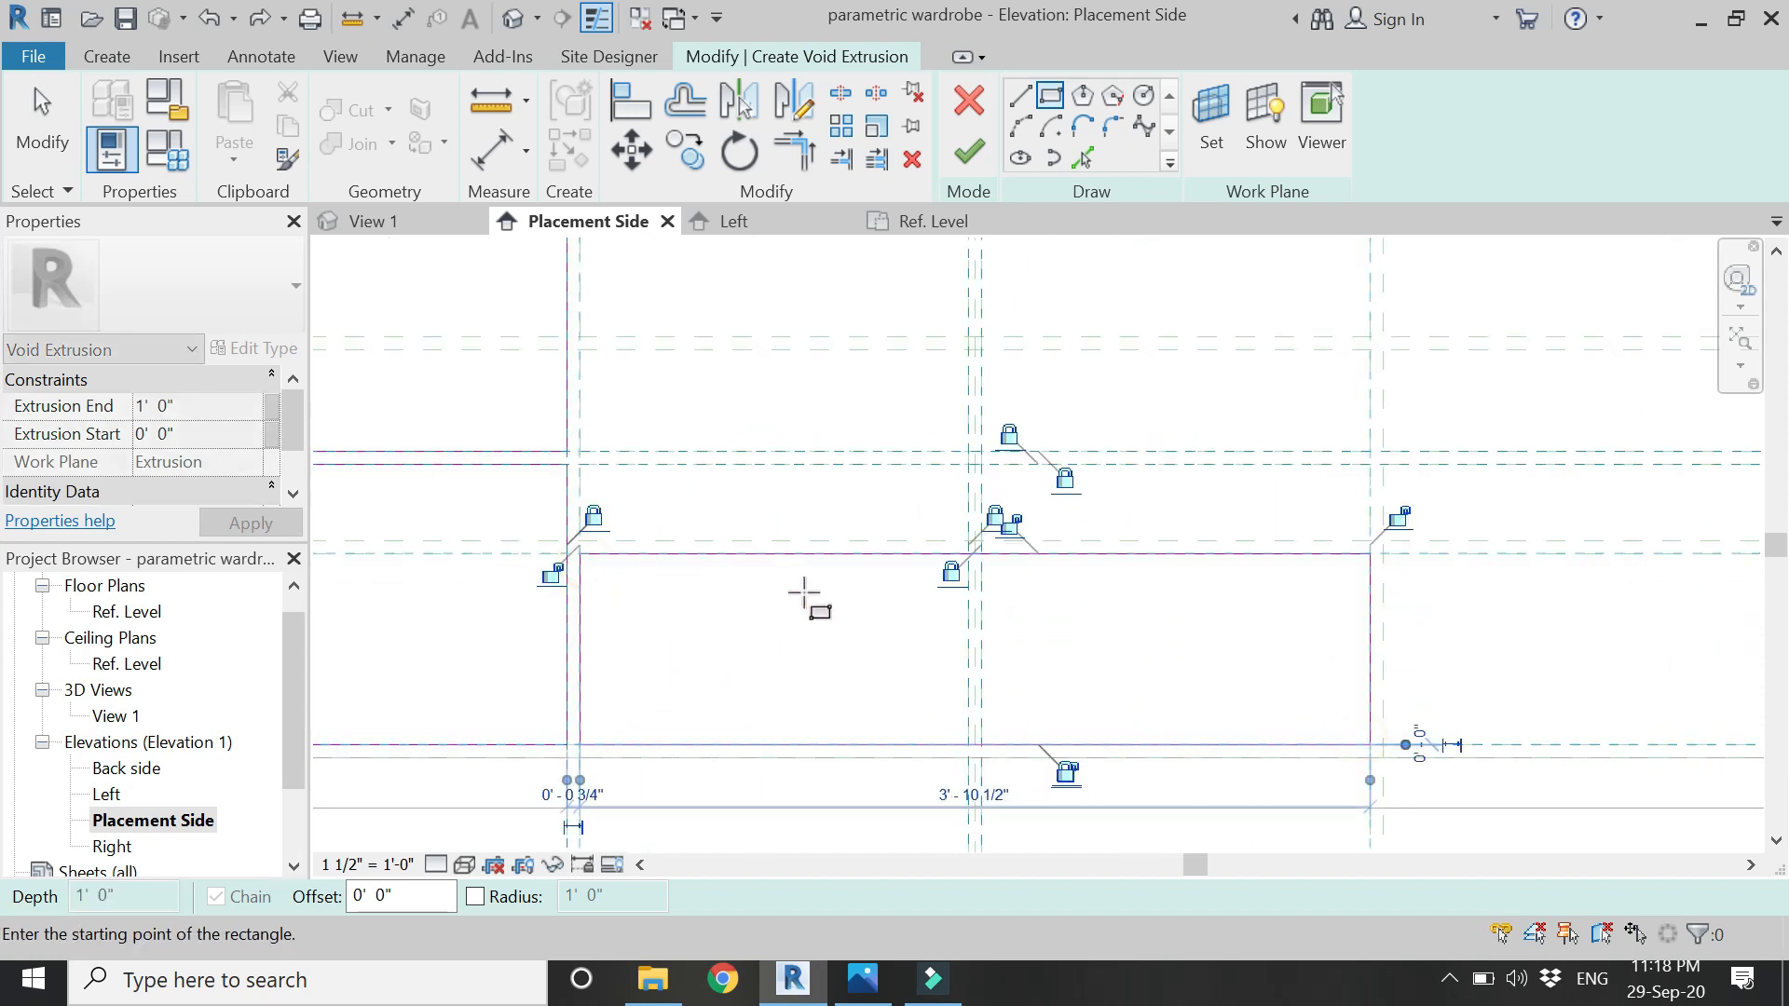
left_click(1401, 516)
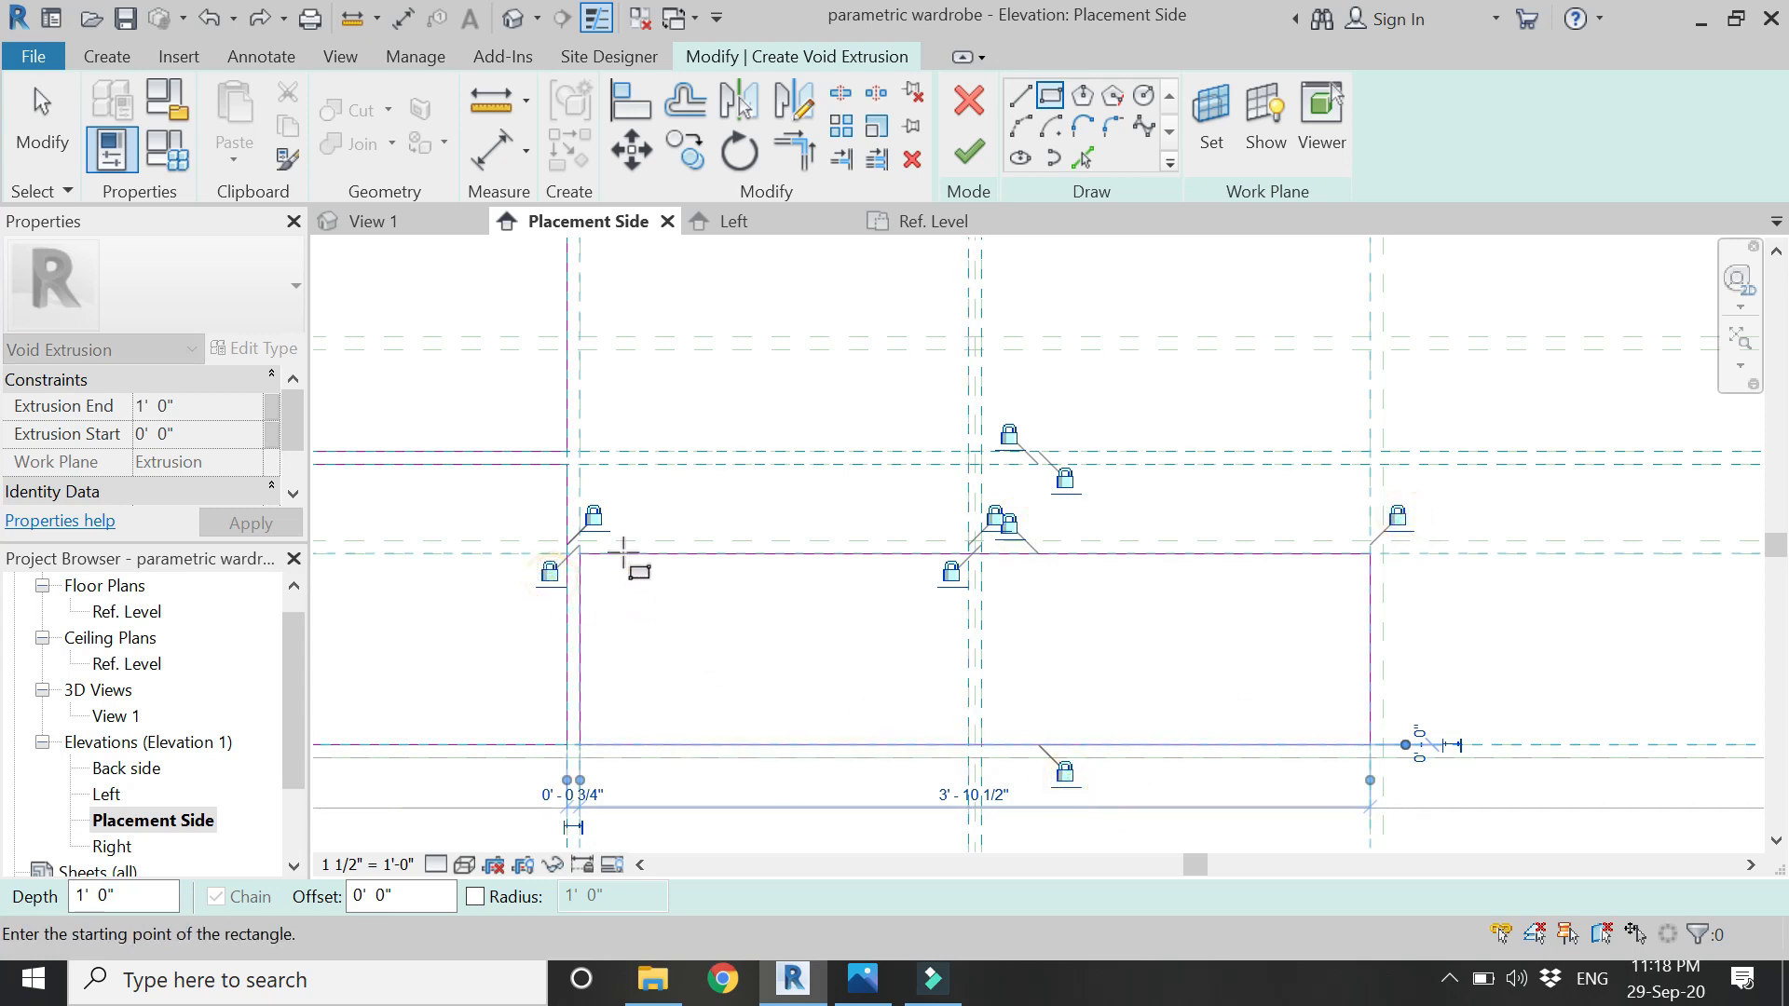
- Sketch the middle drawer rectangle directly above the bottom drawer and lock its sides to the reference planes
left_click(579, 350)
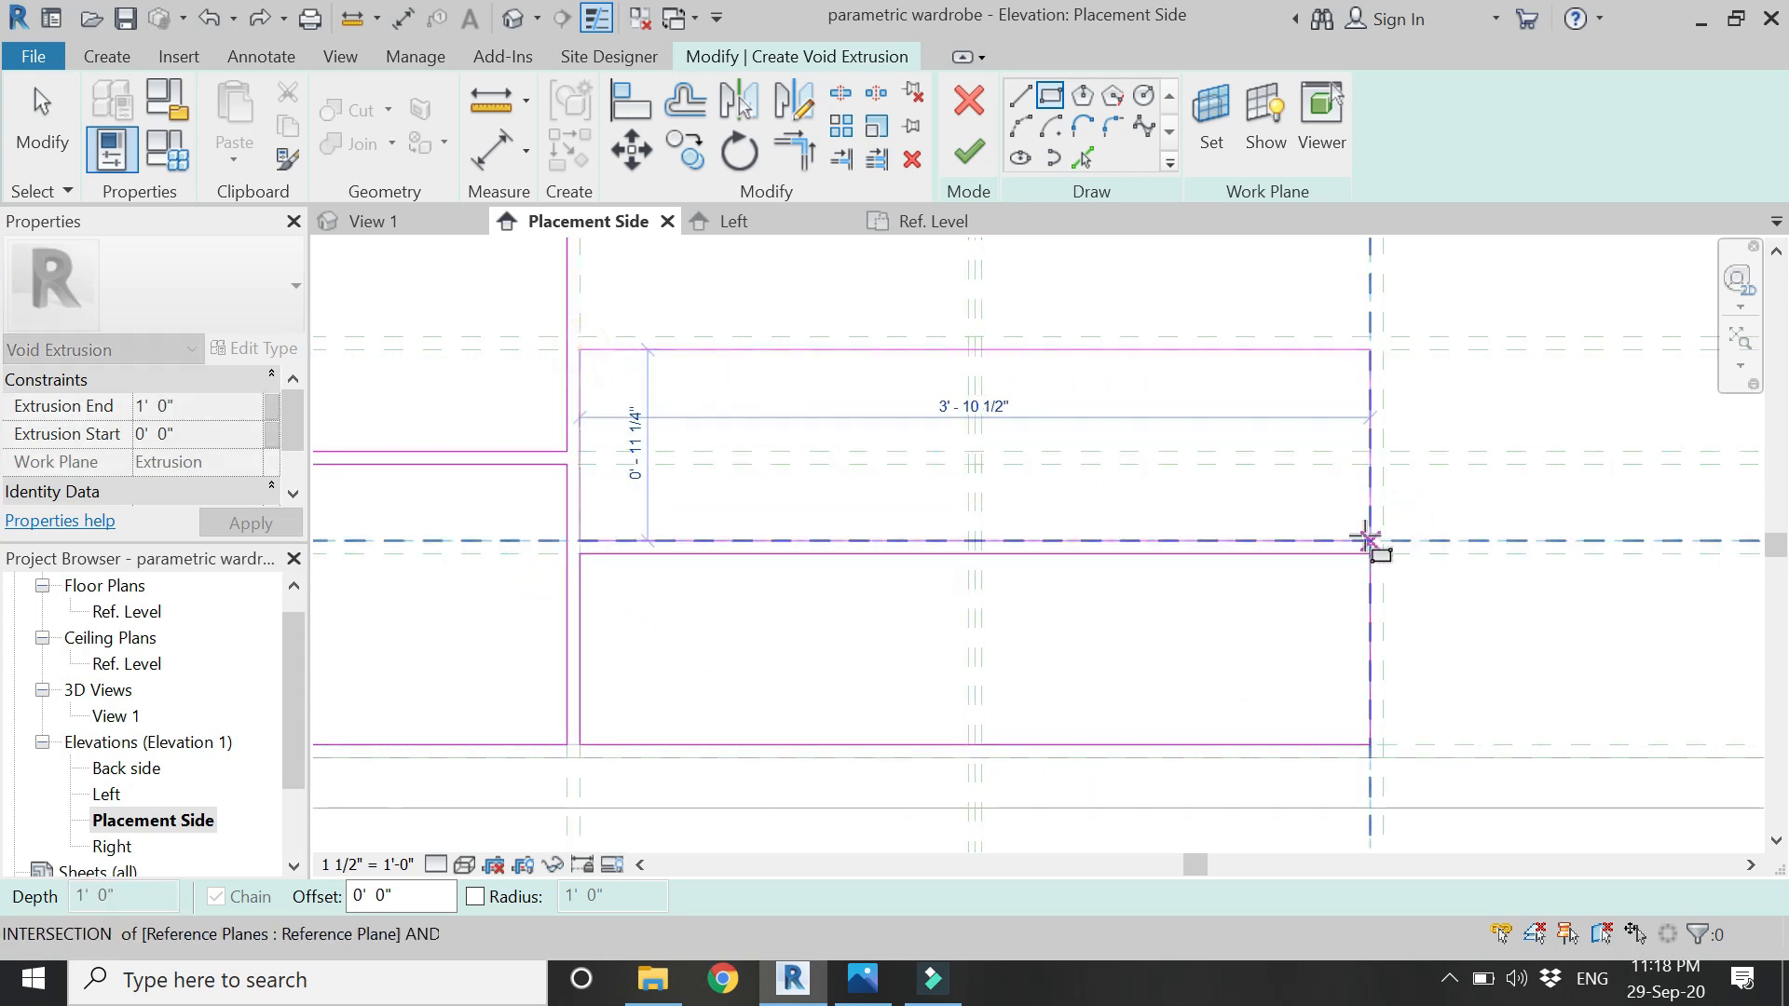
left_click(1369, 540)
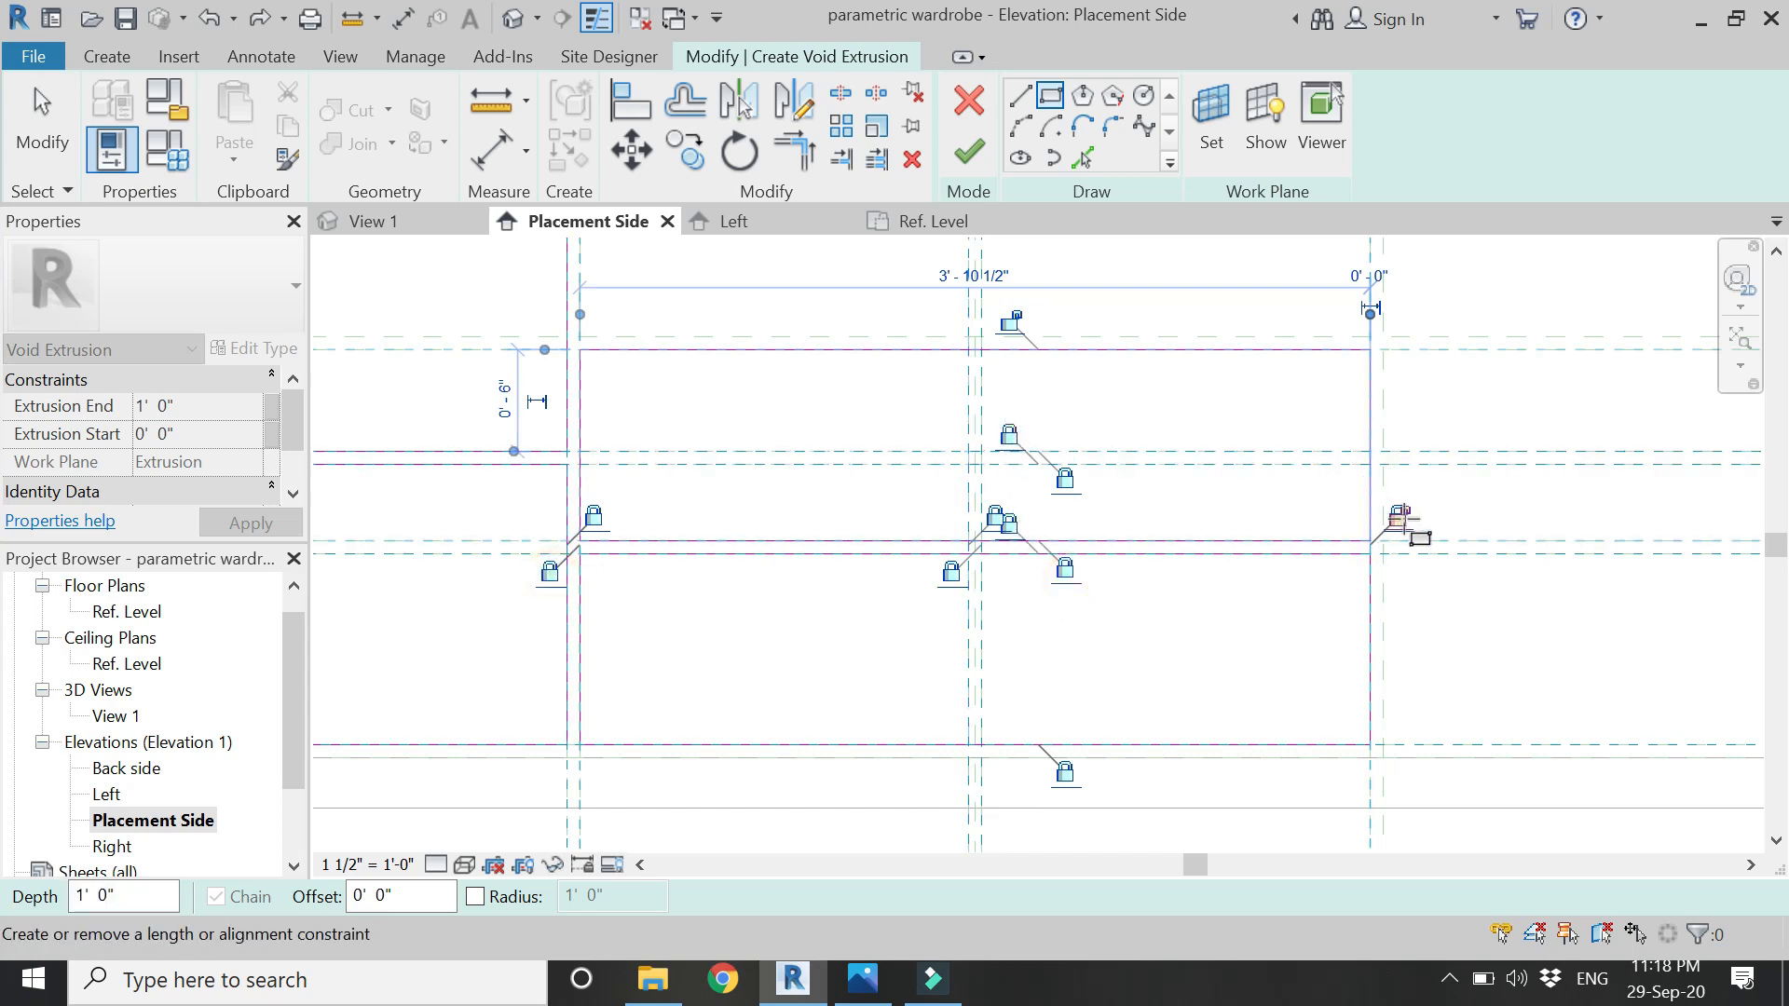
left_click(1009, 322)
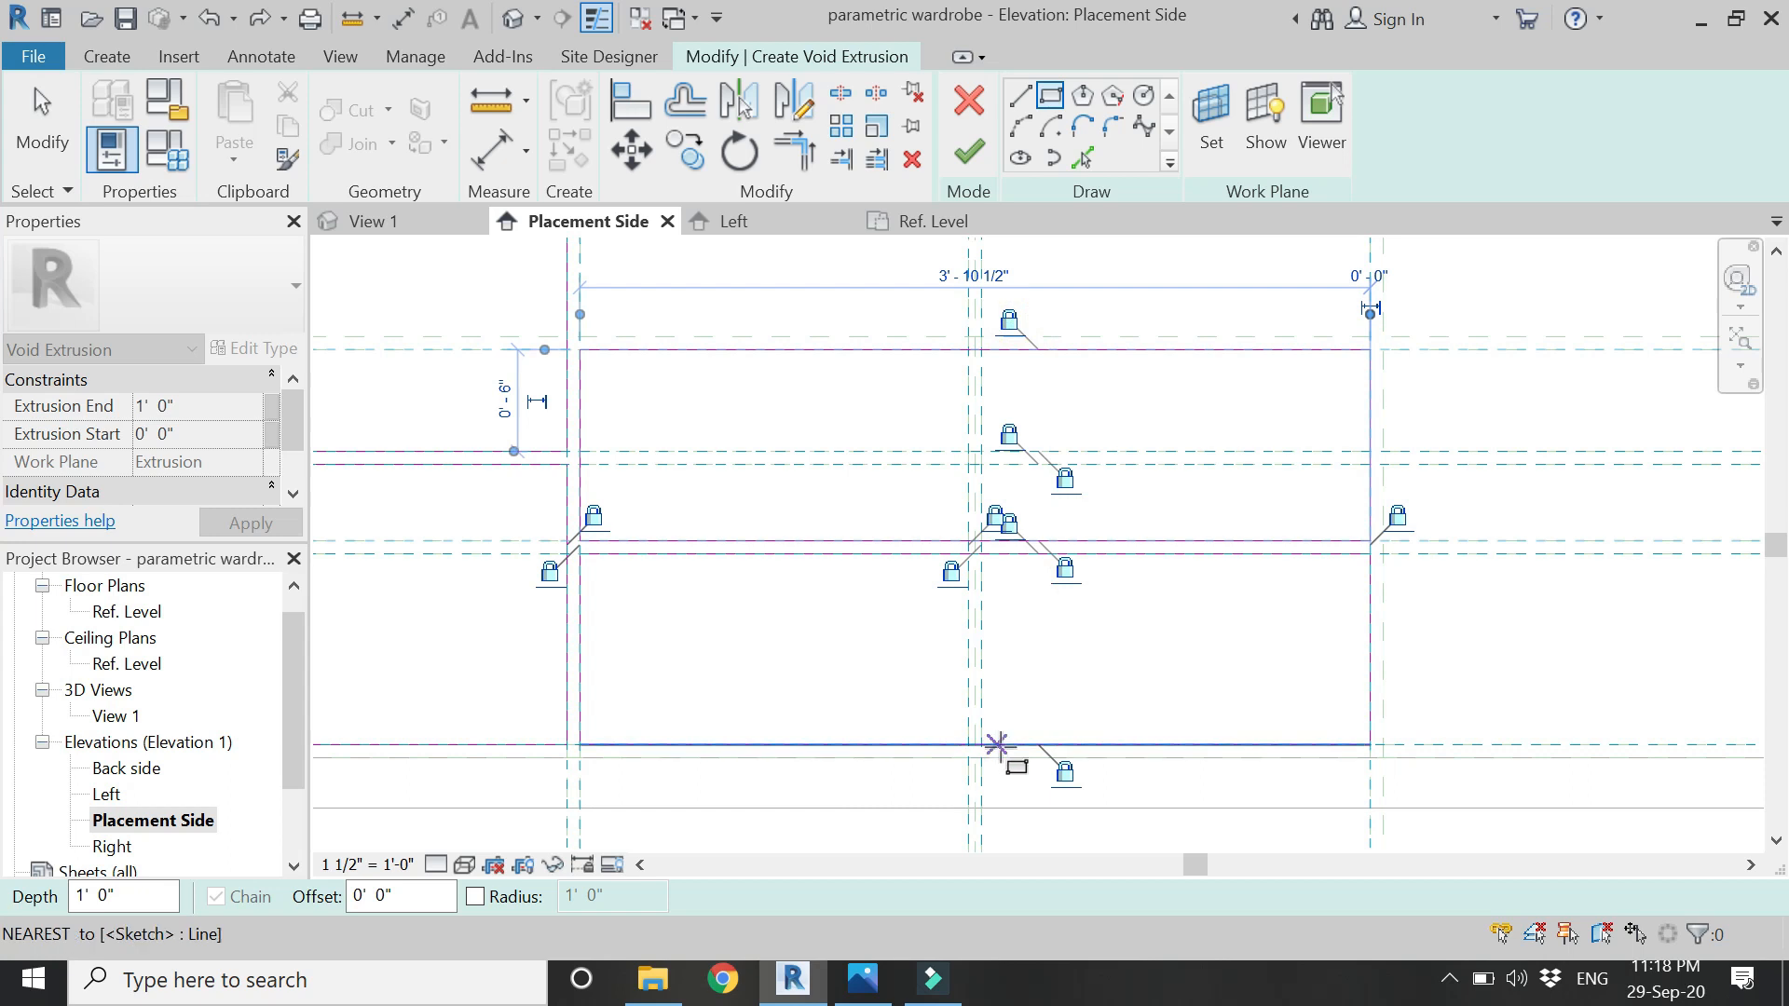
- Sketch the top drawer rectangle above the middle drawer and lock its sides to the reference planes
scroll(939, 627, "up", 5)
scroll(953, 465, "up", 1)
left_click(608, 443)
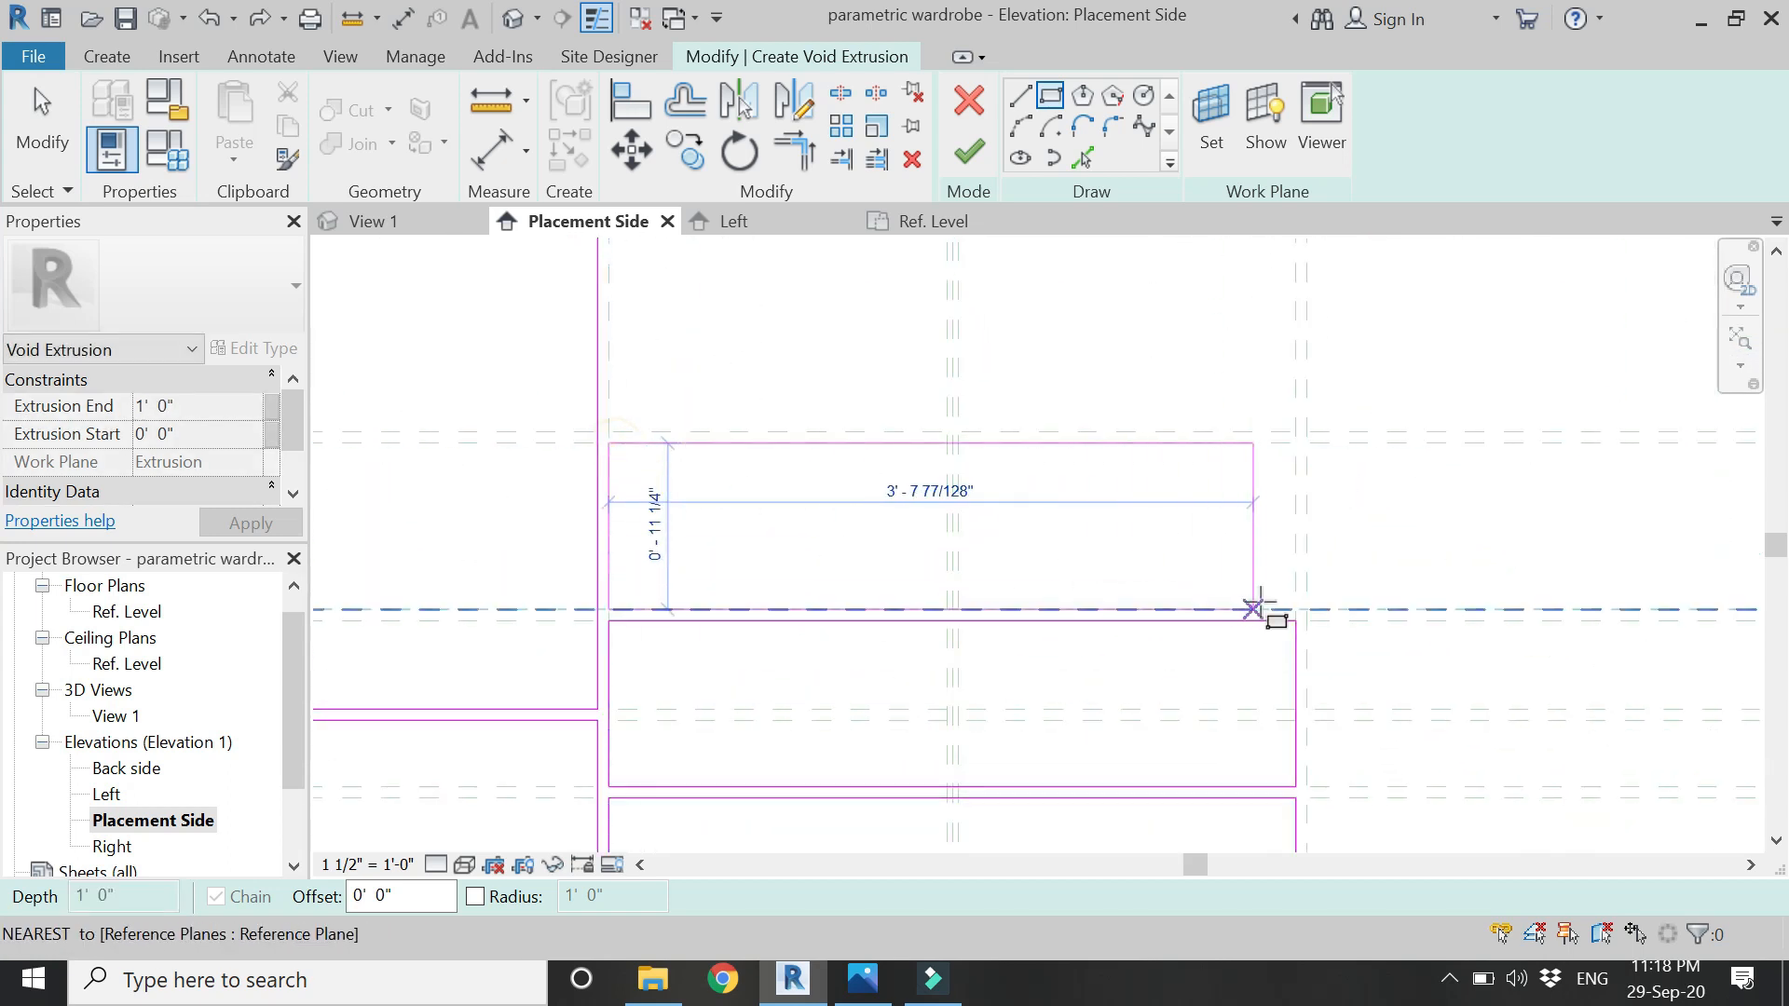
left_click(1295, 611)
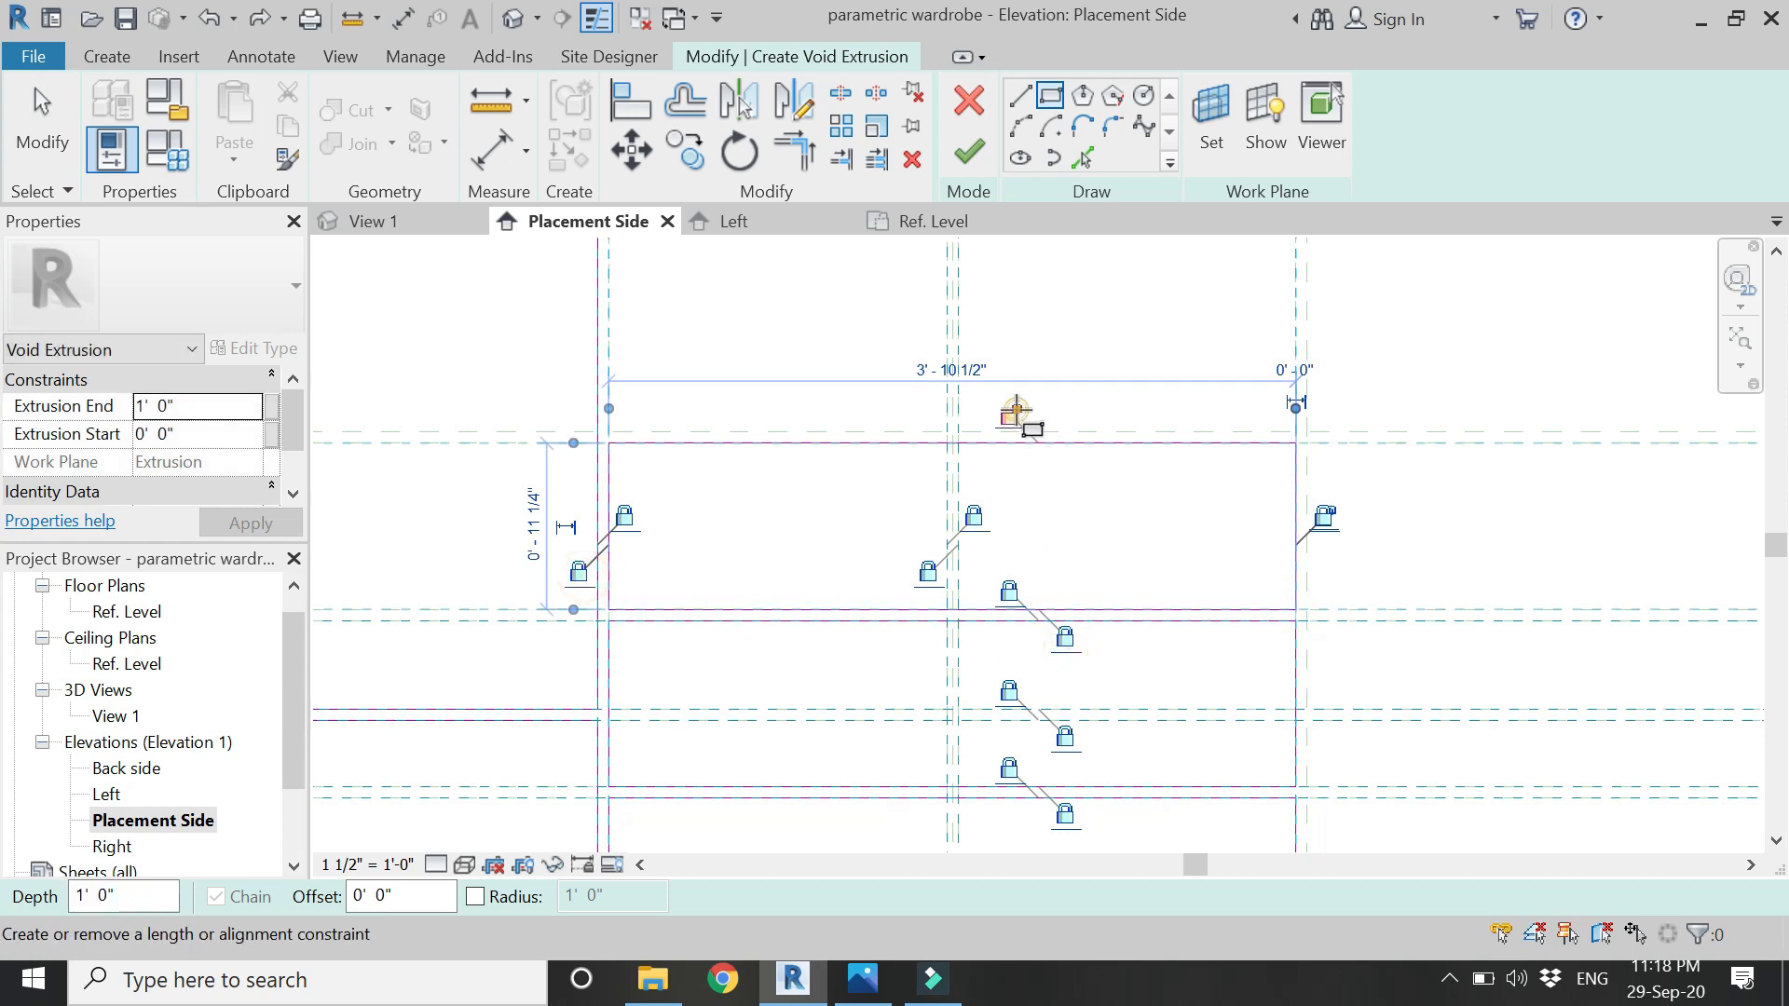
- Sketch the middle bay's open compartment rectangle between the top drawer and the upper shelf, and lock its sides to the reference planes
scroll(931, 728, "down", 7)
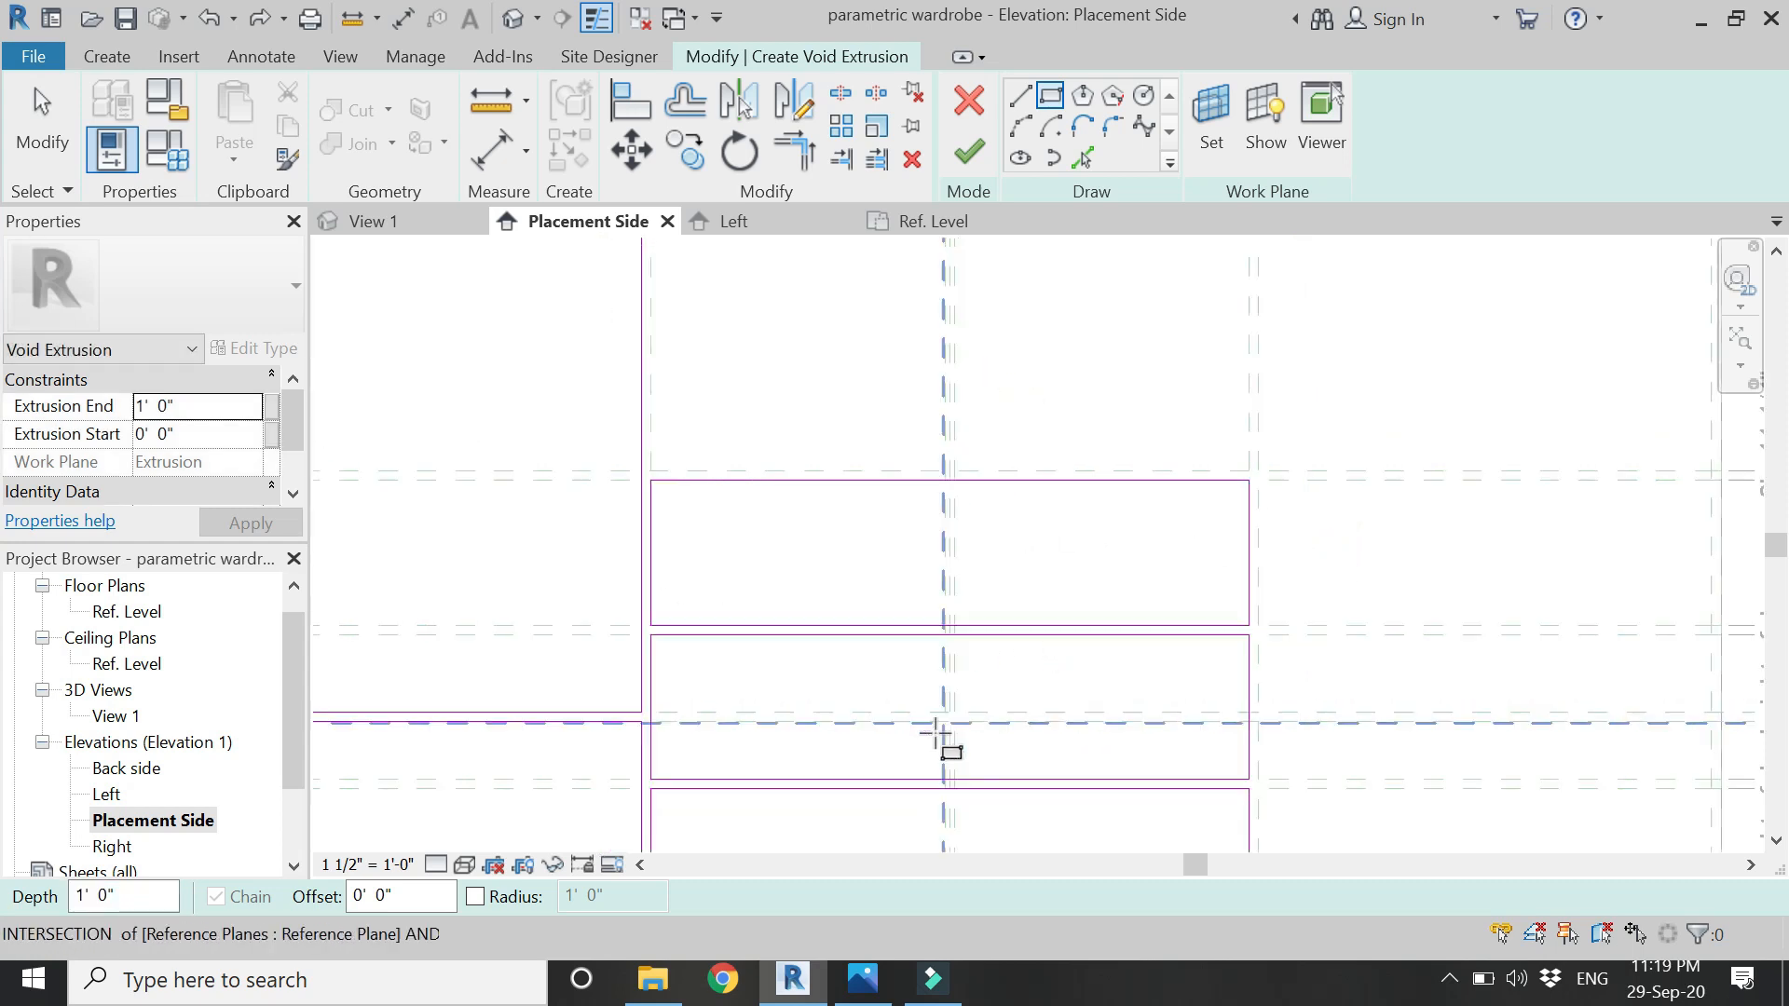
scroll(906, 431, "up", 3)
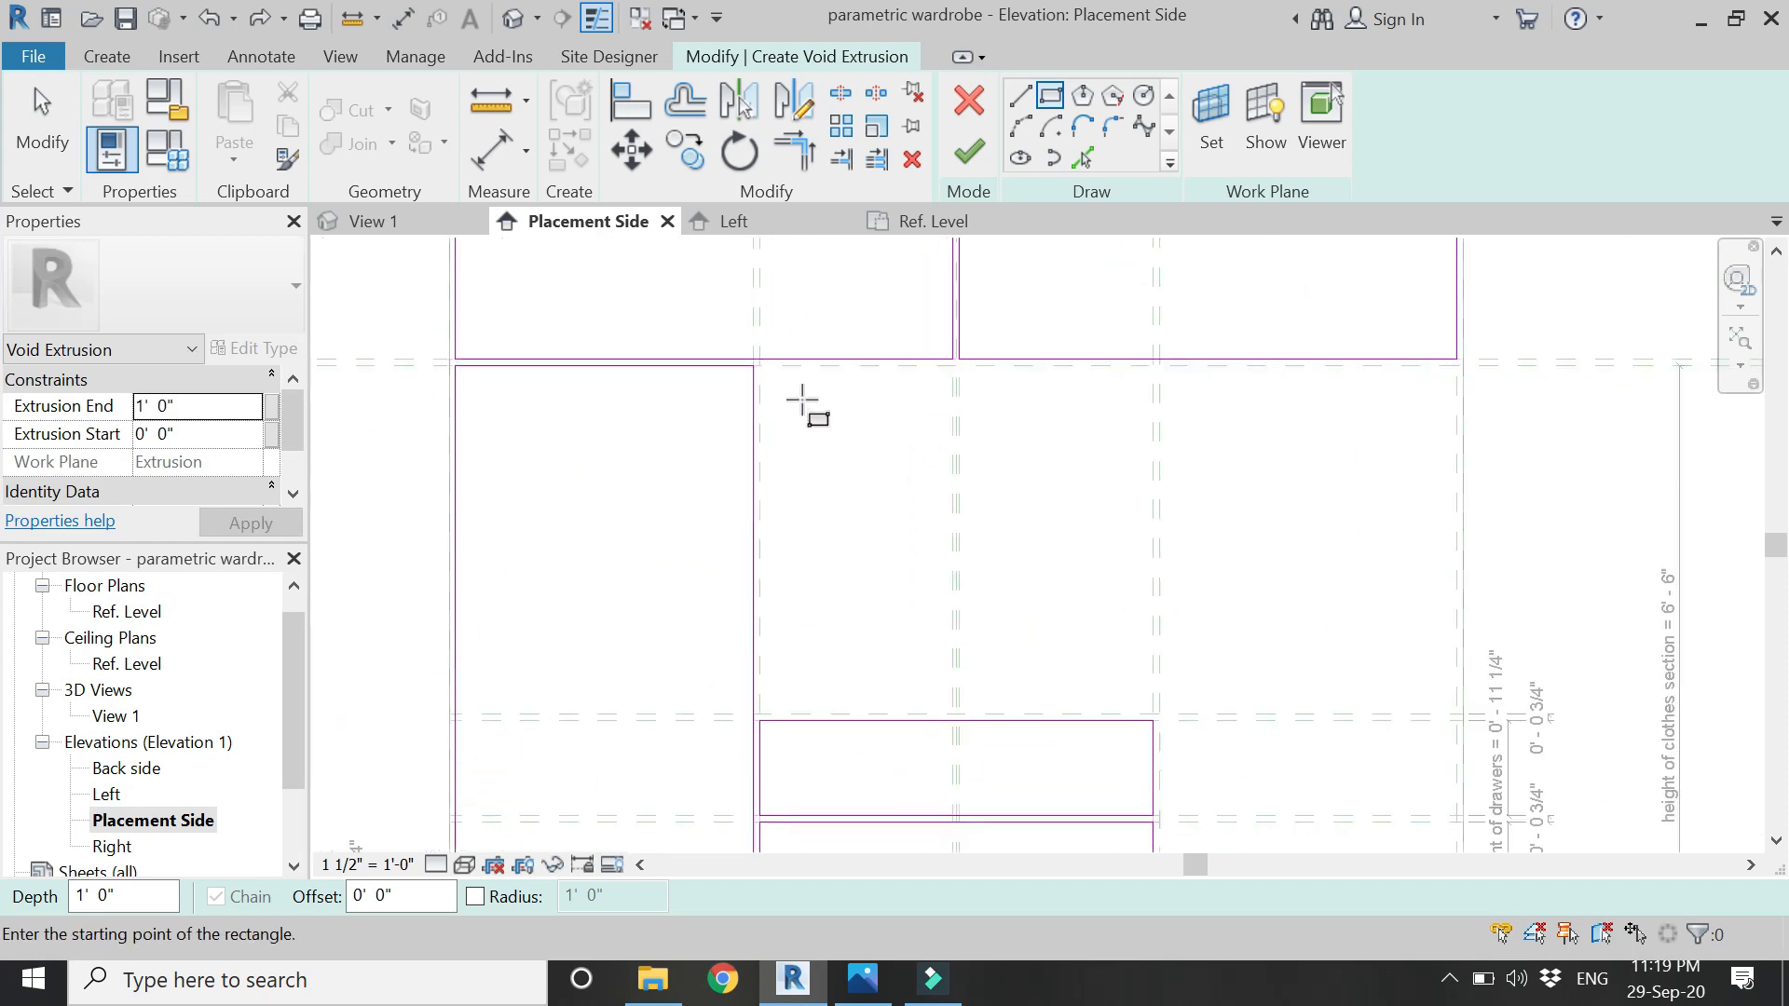
left_click(760, 366)
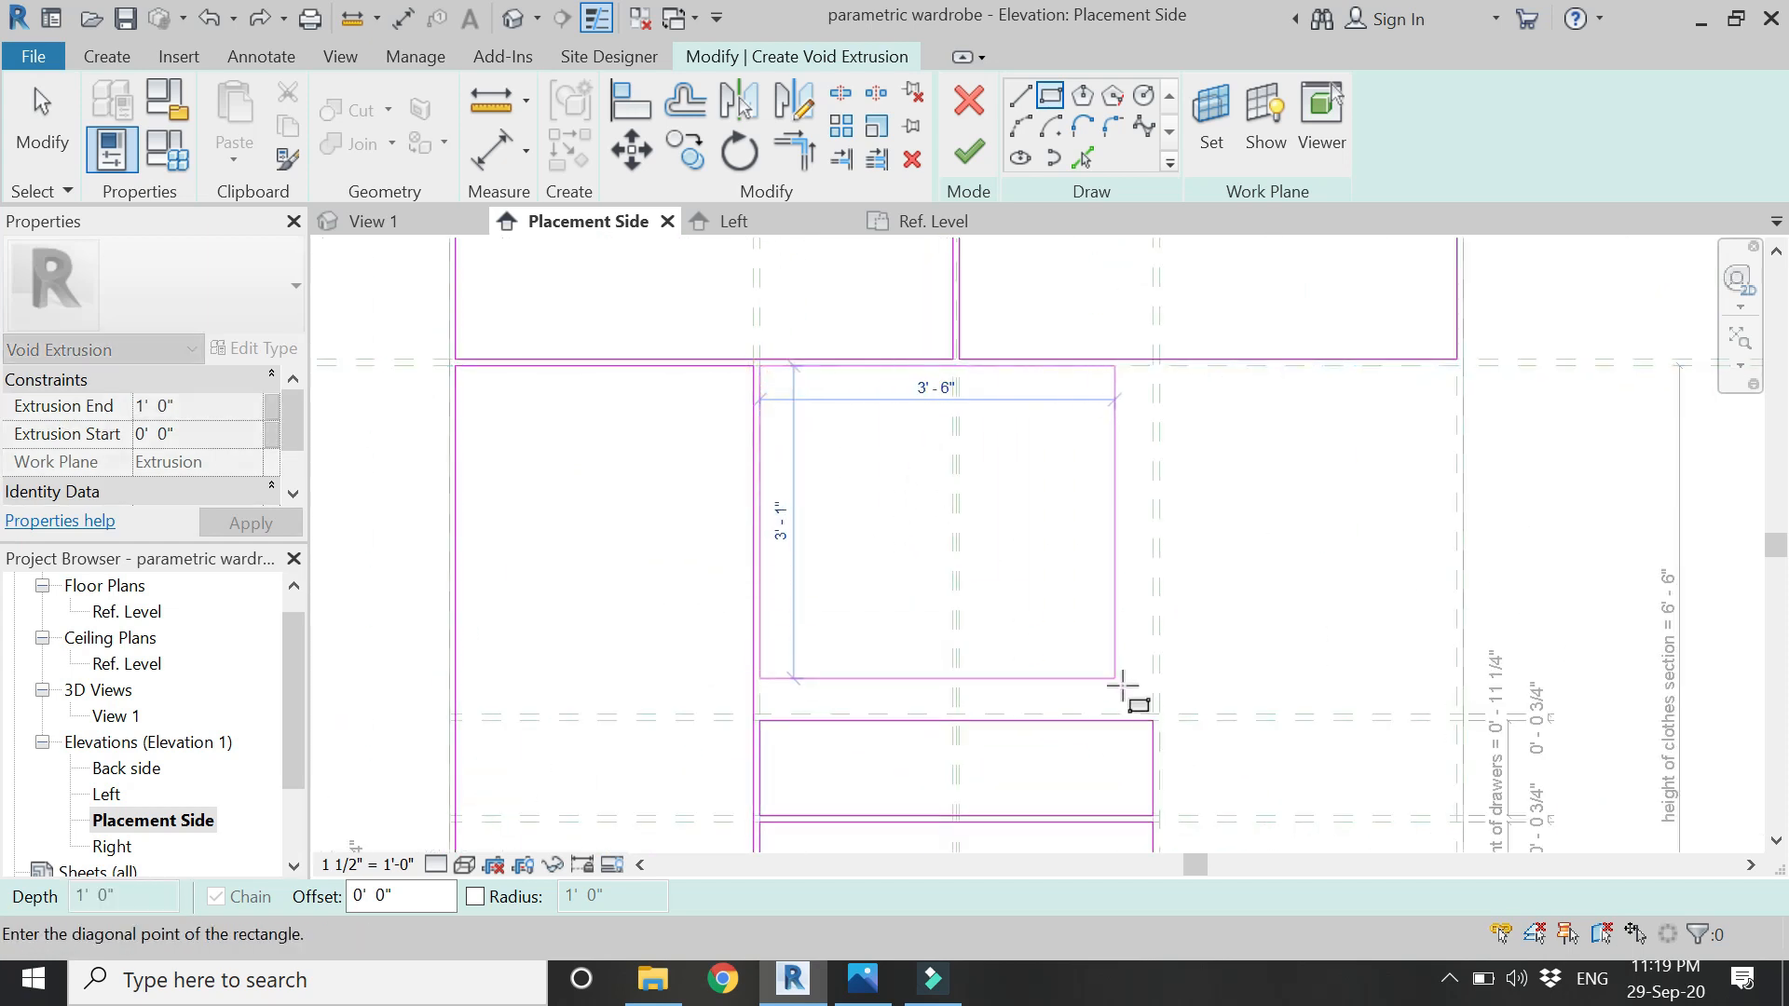
left_click(1152, 715)
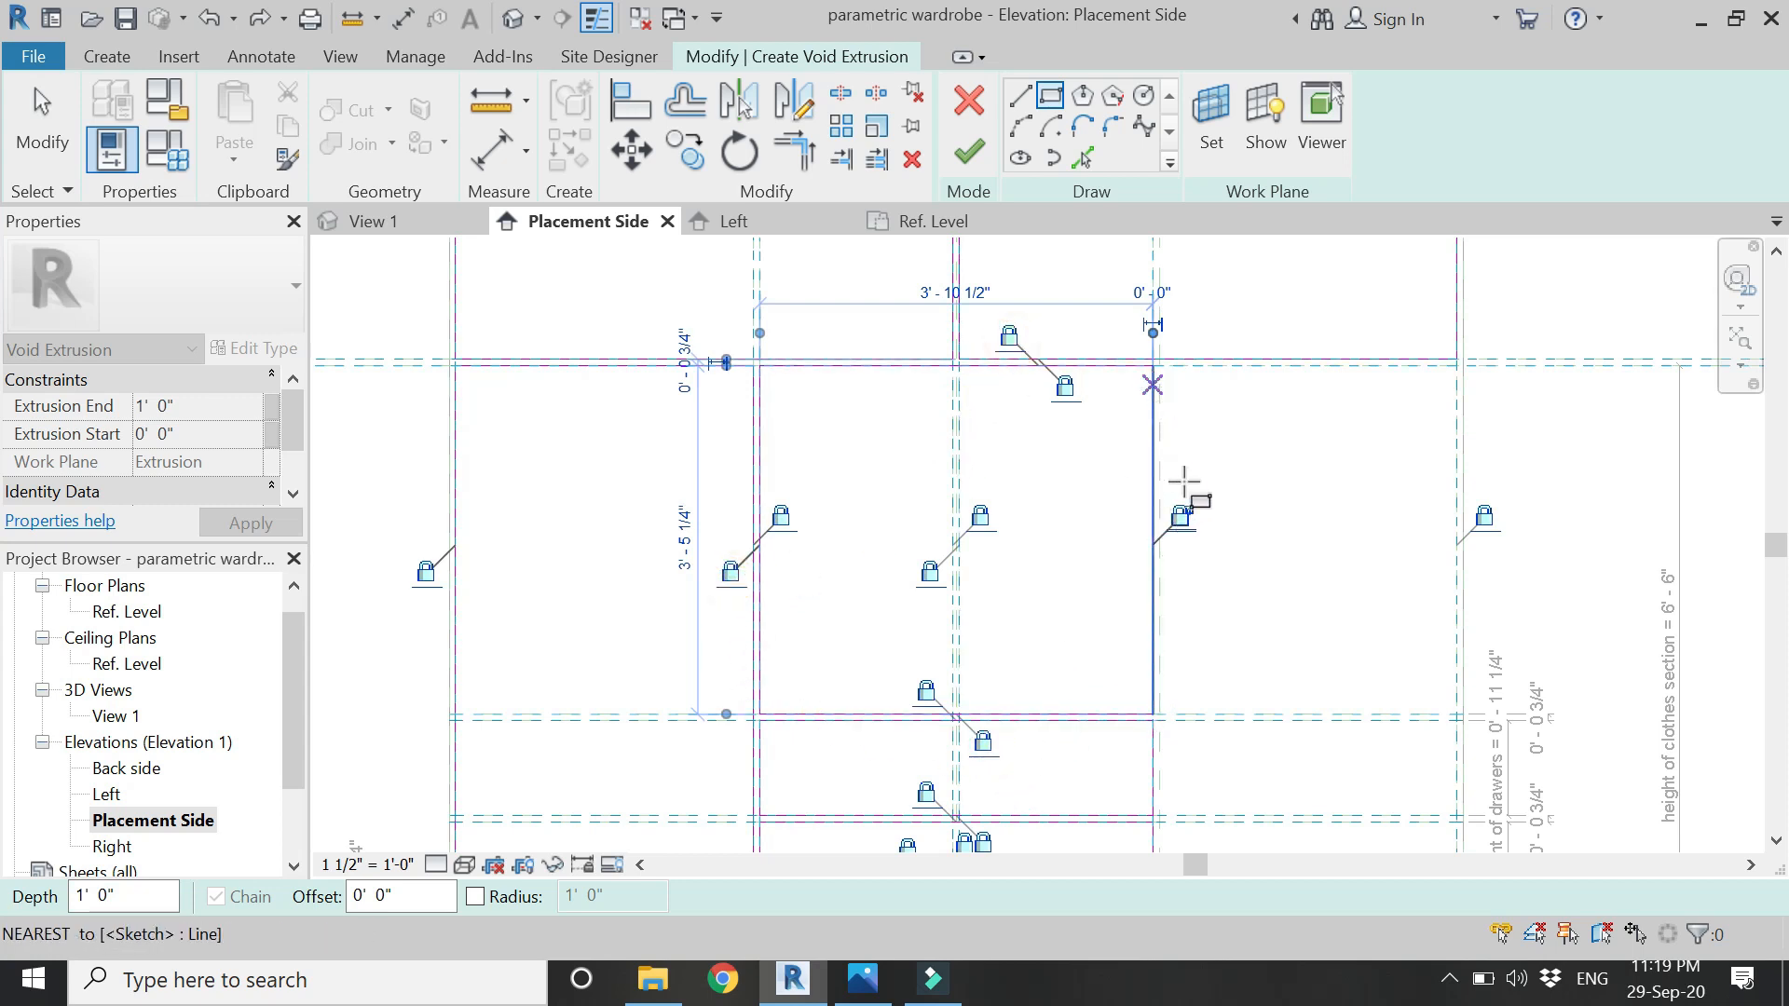
scroll(956, 379, "down", 2)
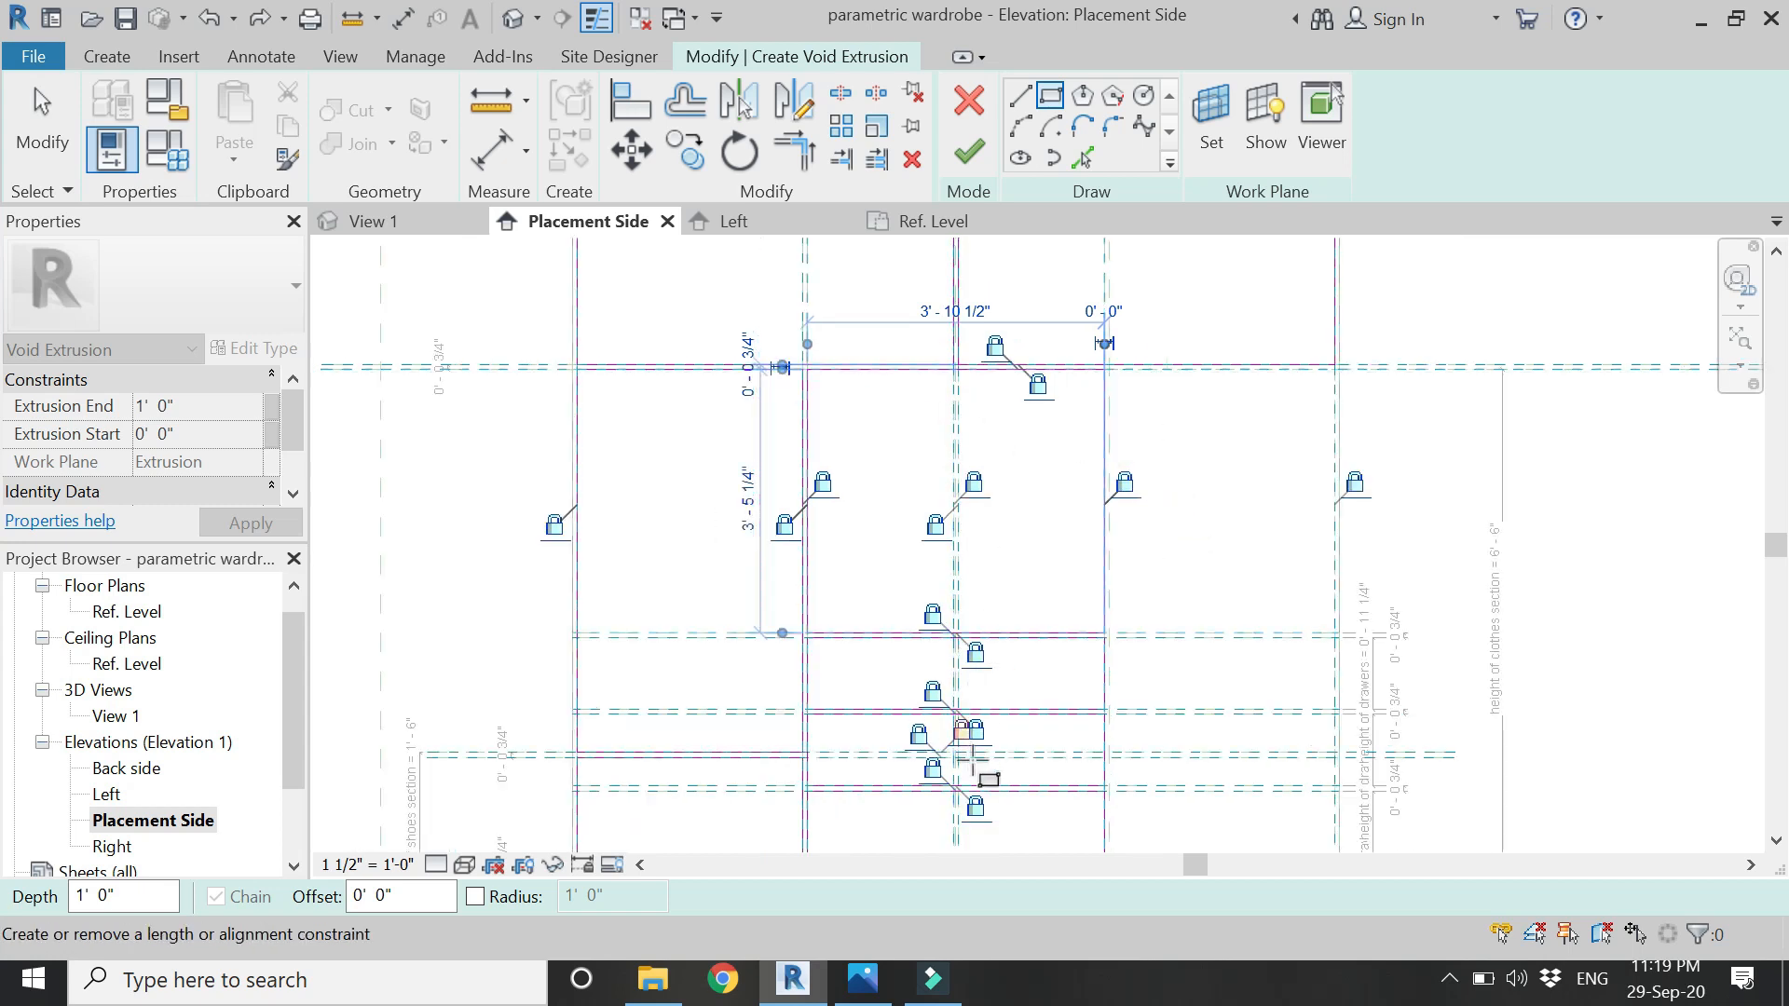
- Sketch the upper compartment rectangle in the right bay, between the upper shelf and the shoes section, and lock its sides to the reference planes
scroll(970, 753, "up", 3)
scroll(671, 745, "down", 3)
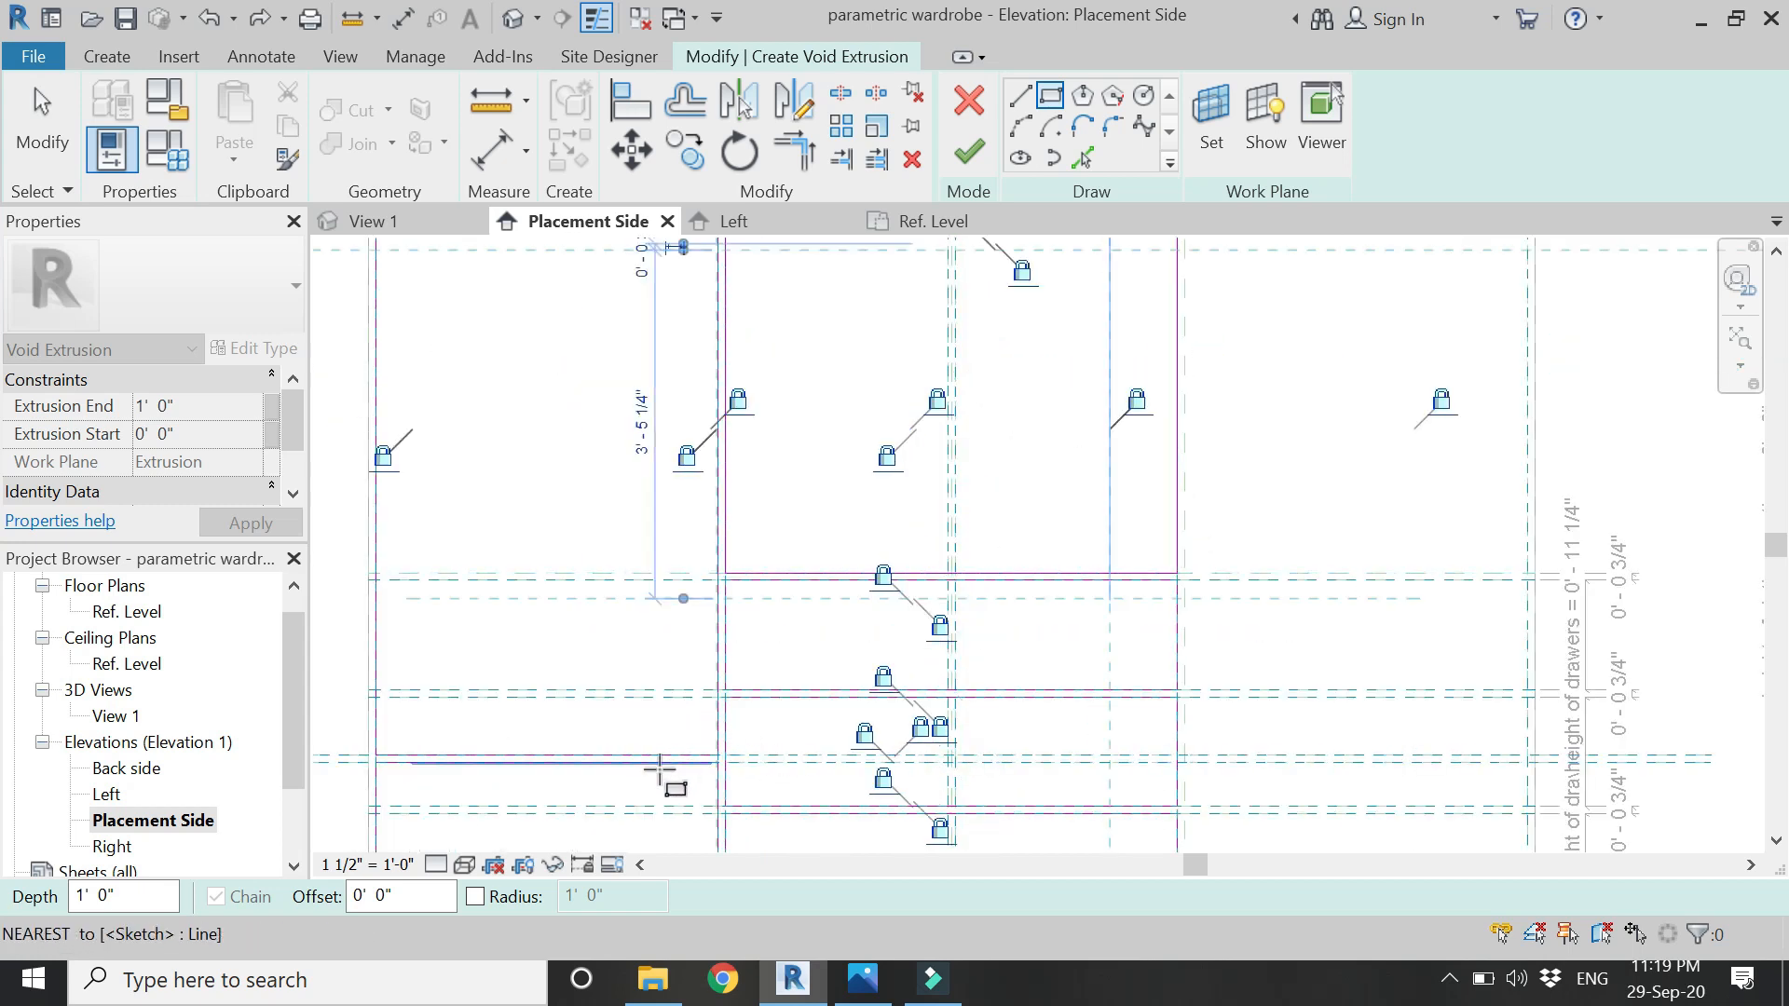
scroll(1211, 578, "up", 5)
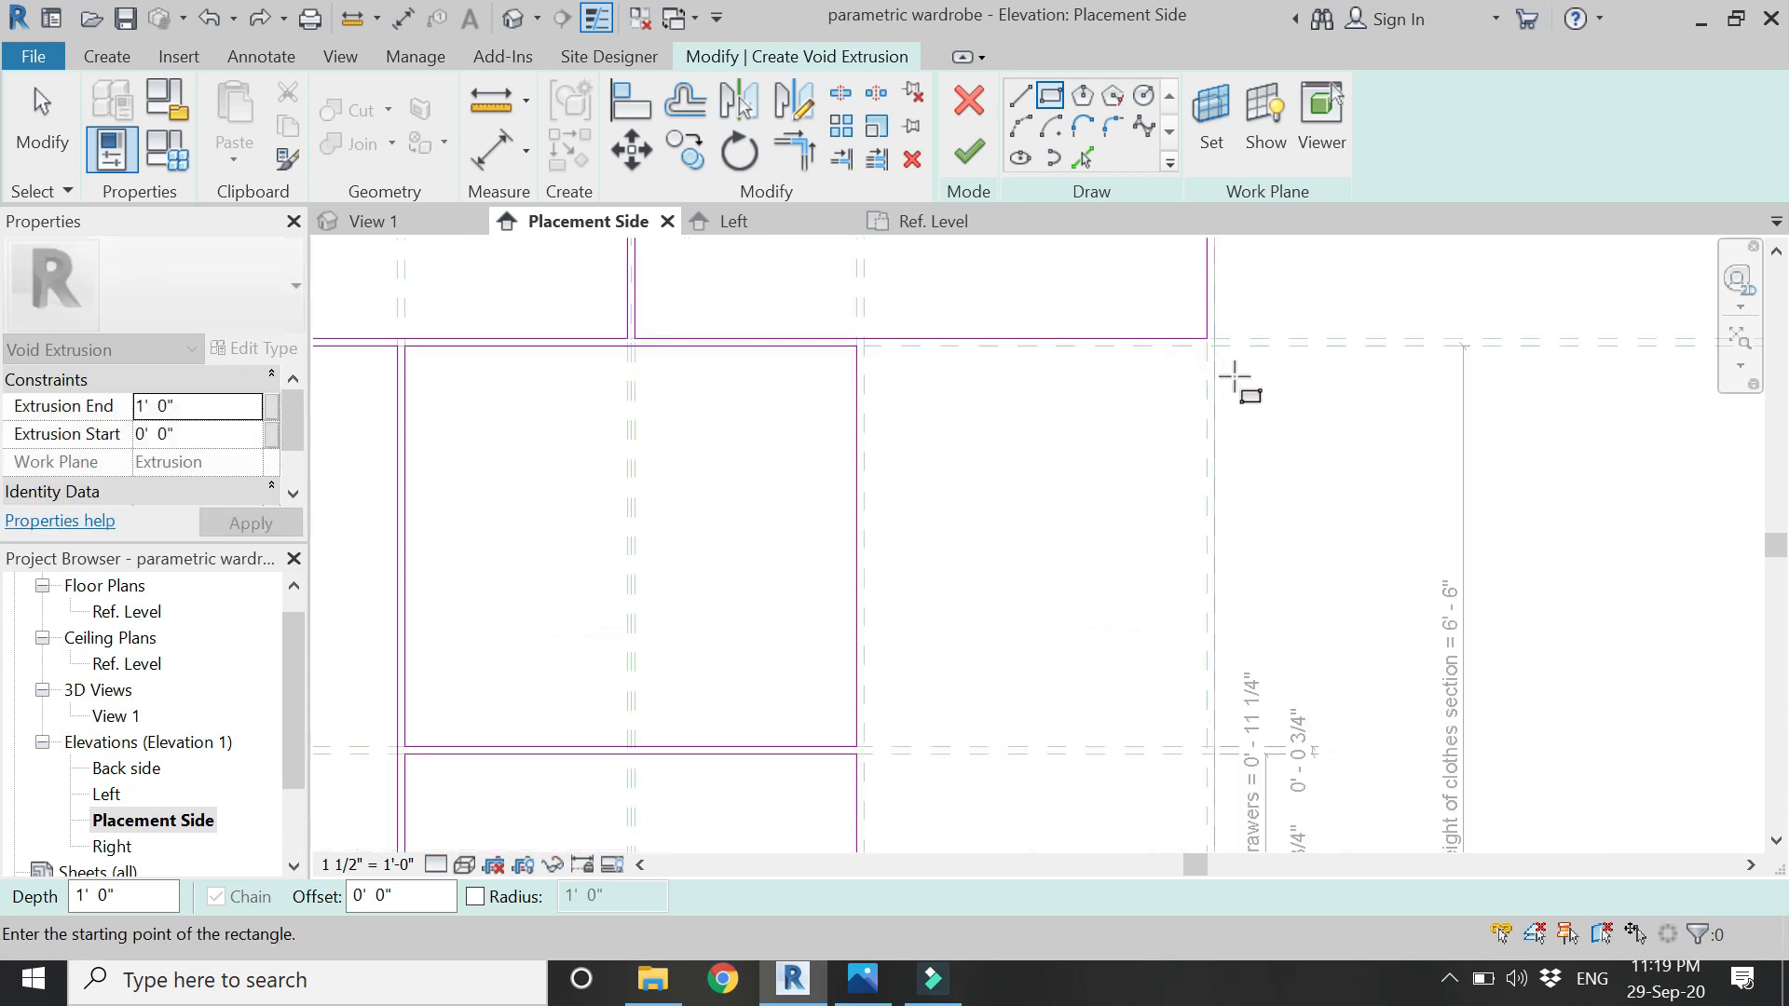
left_click(745, 332)
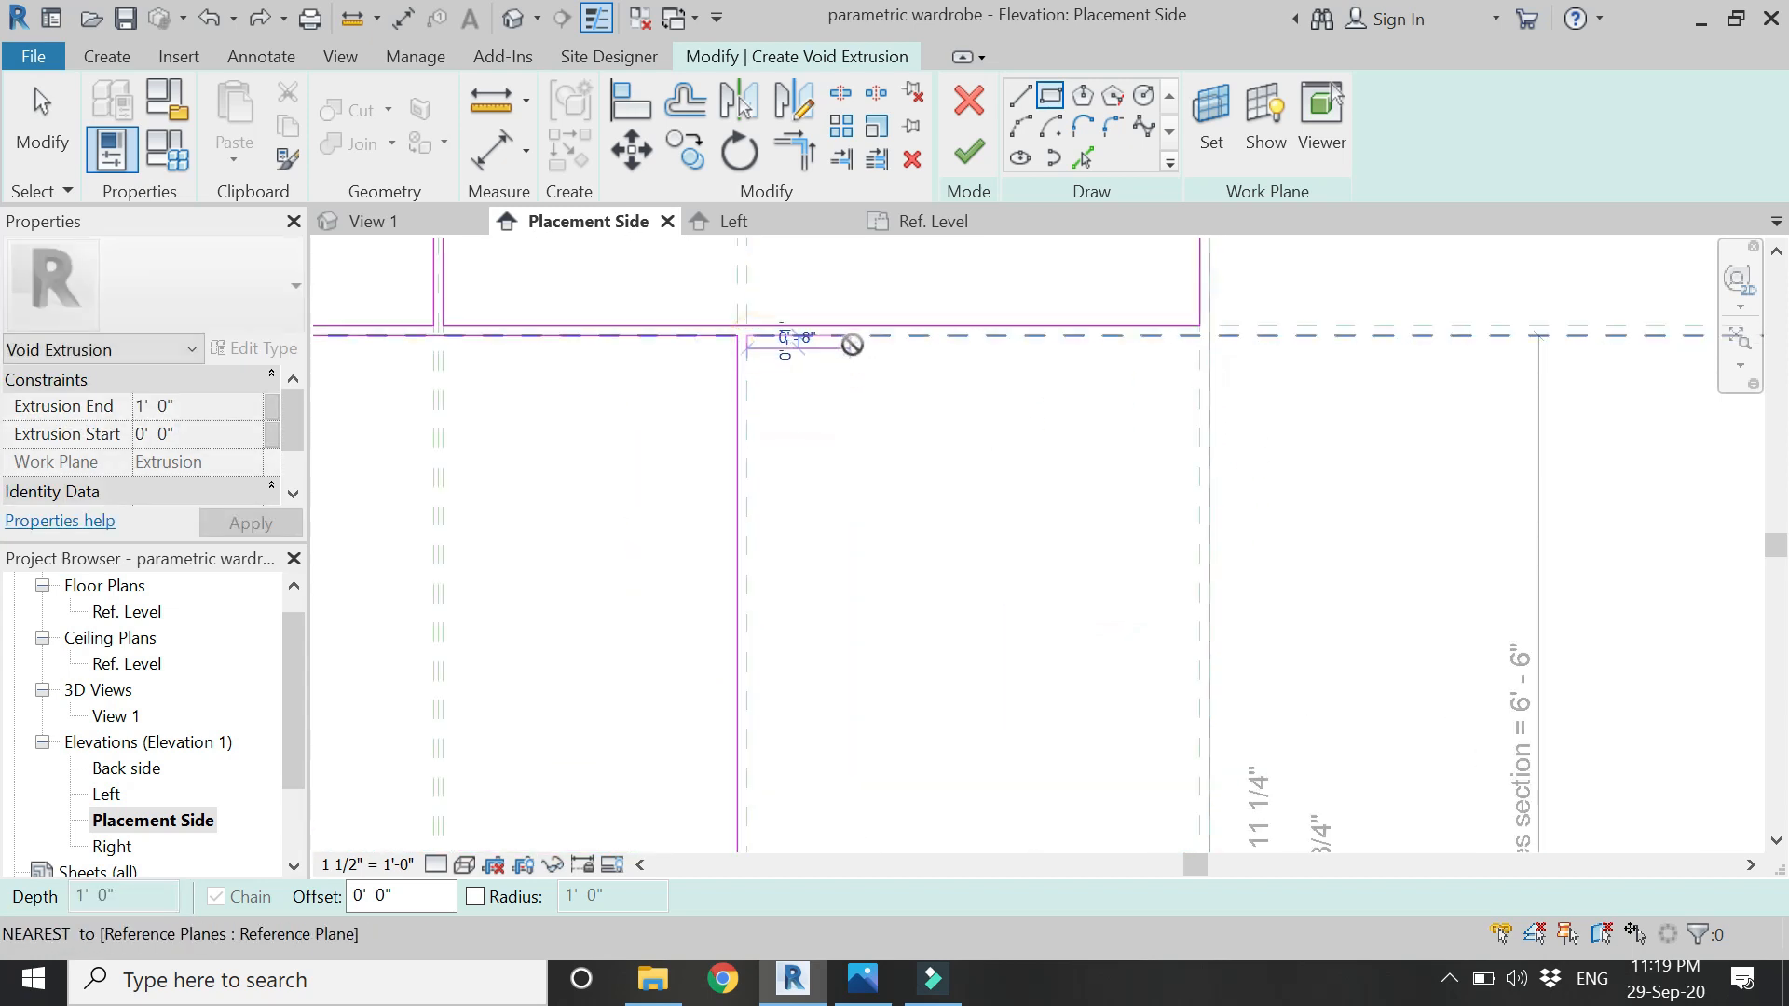
scroll(946, 494, "down", 2)
scroll(1046, 653, "up", 2)
scroll(1045, 652, "down", 2)
scroll(1026, 690, "up", 3)
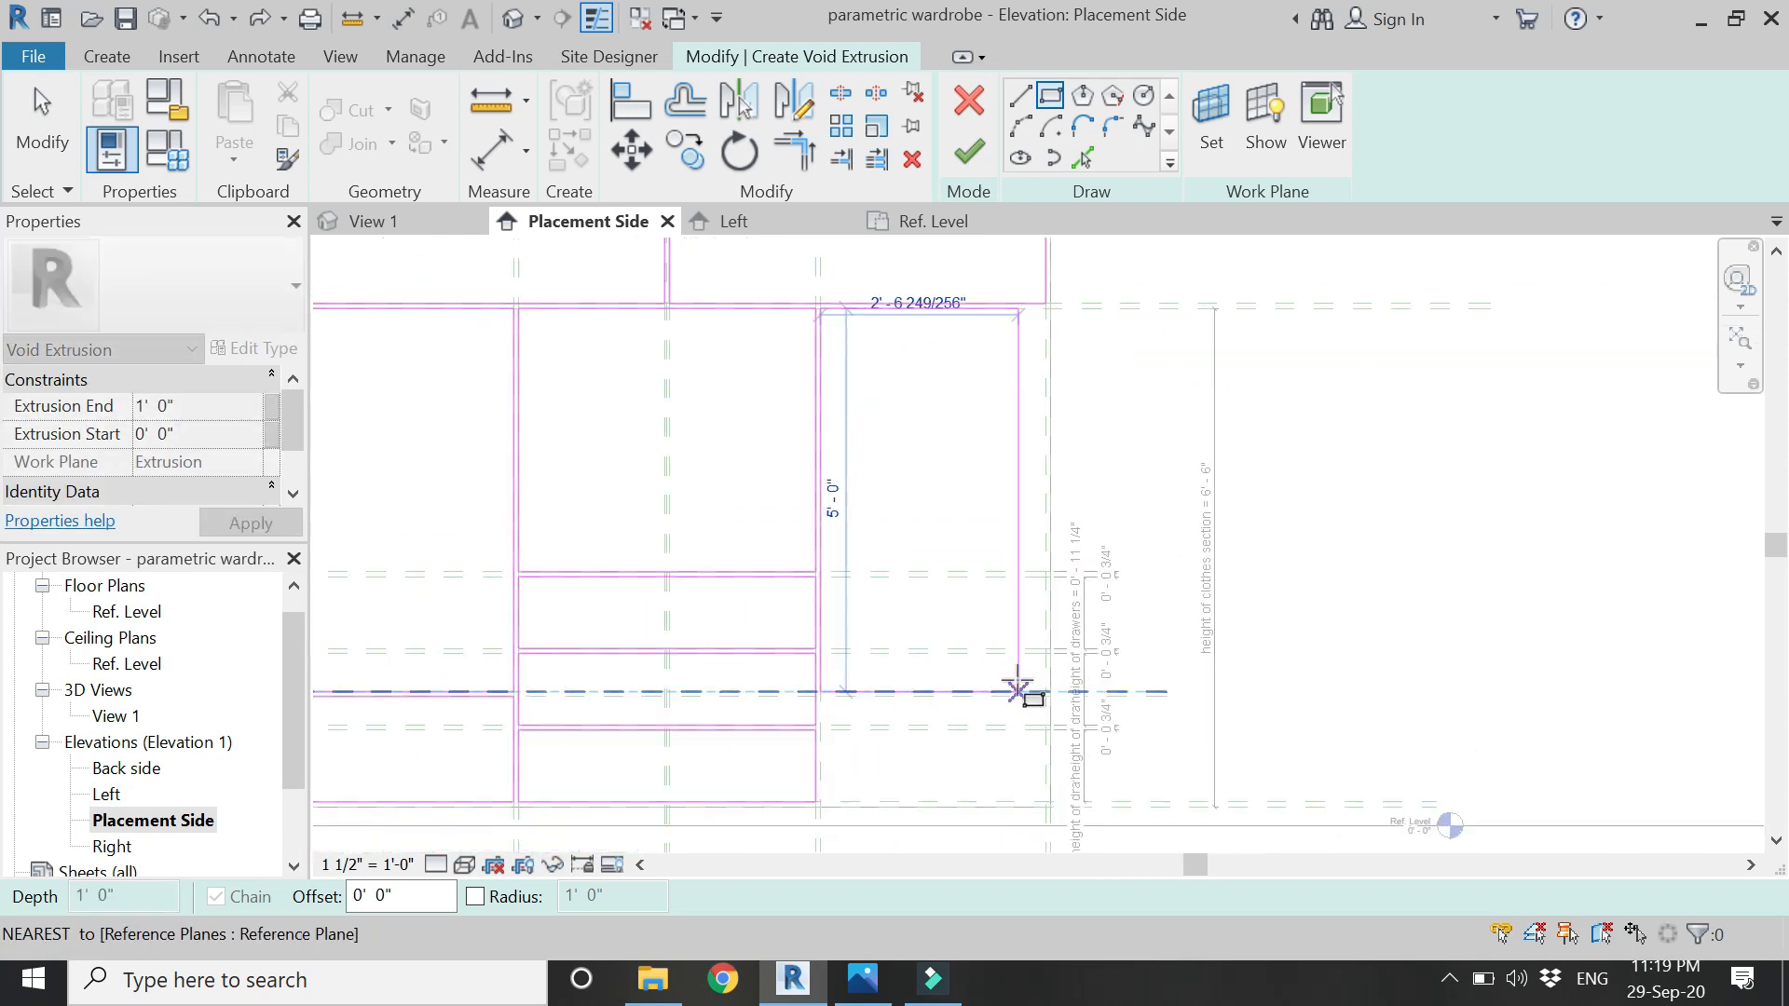
left_click(1065, 700)
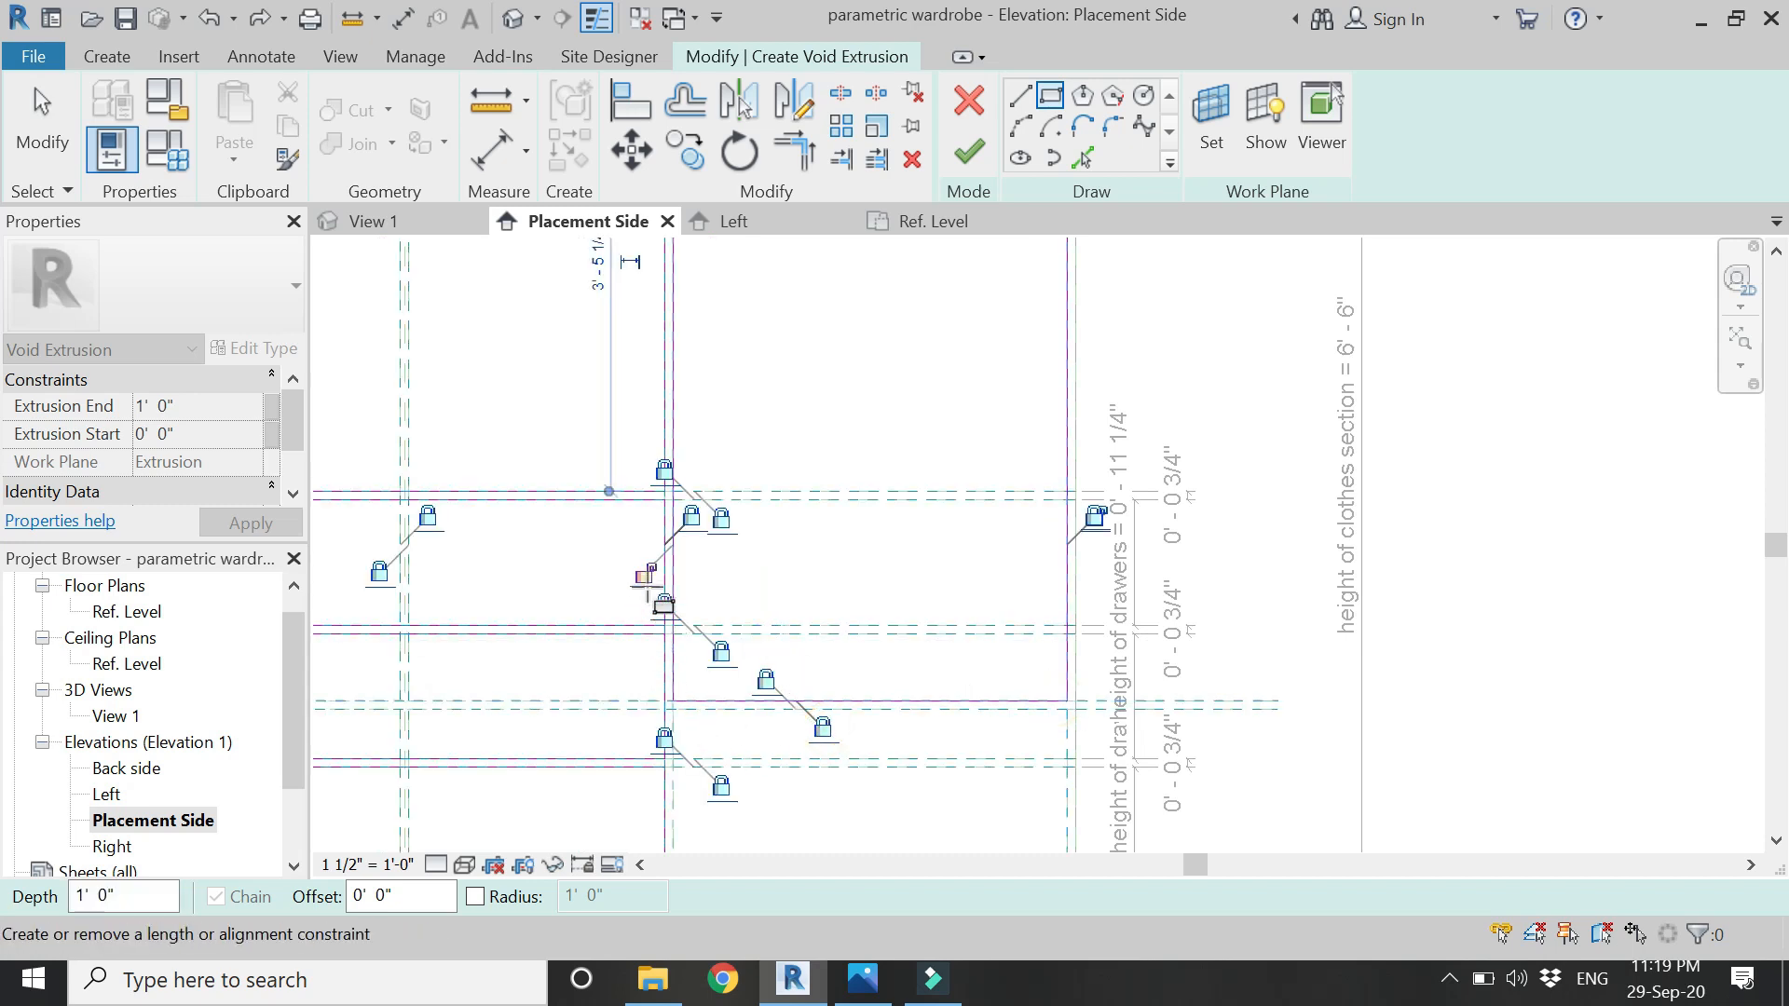
scroll(866, 745, "down", 3)
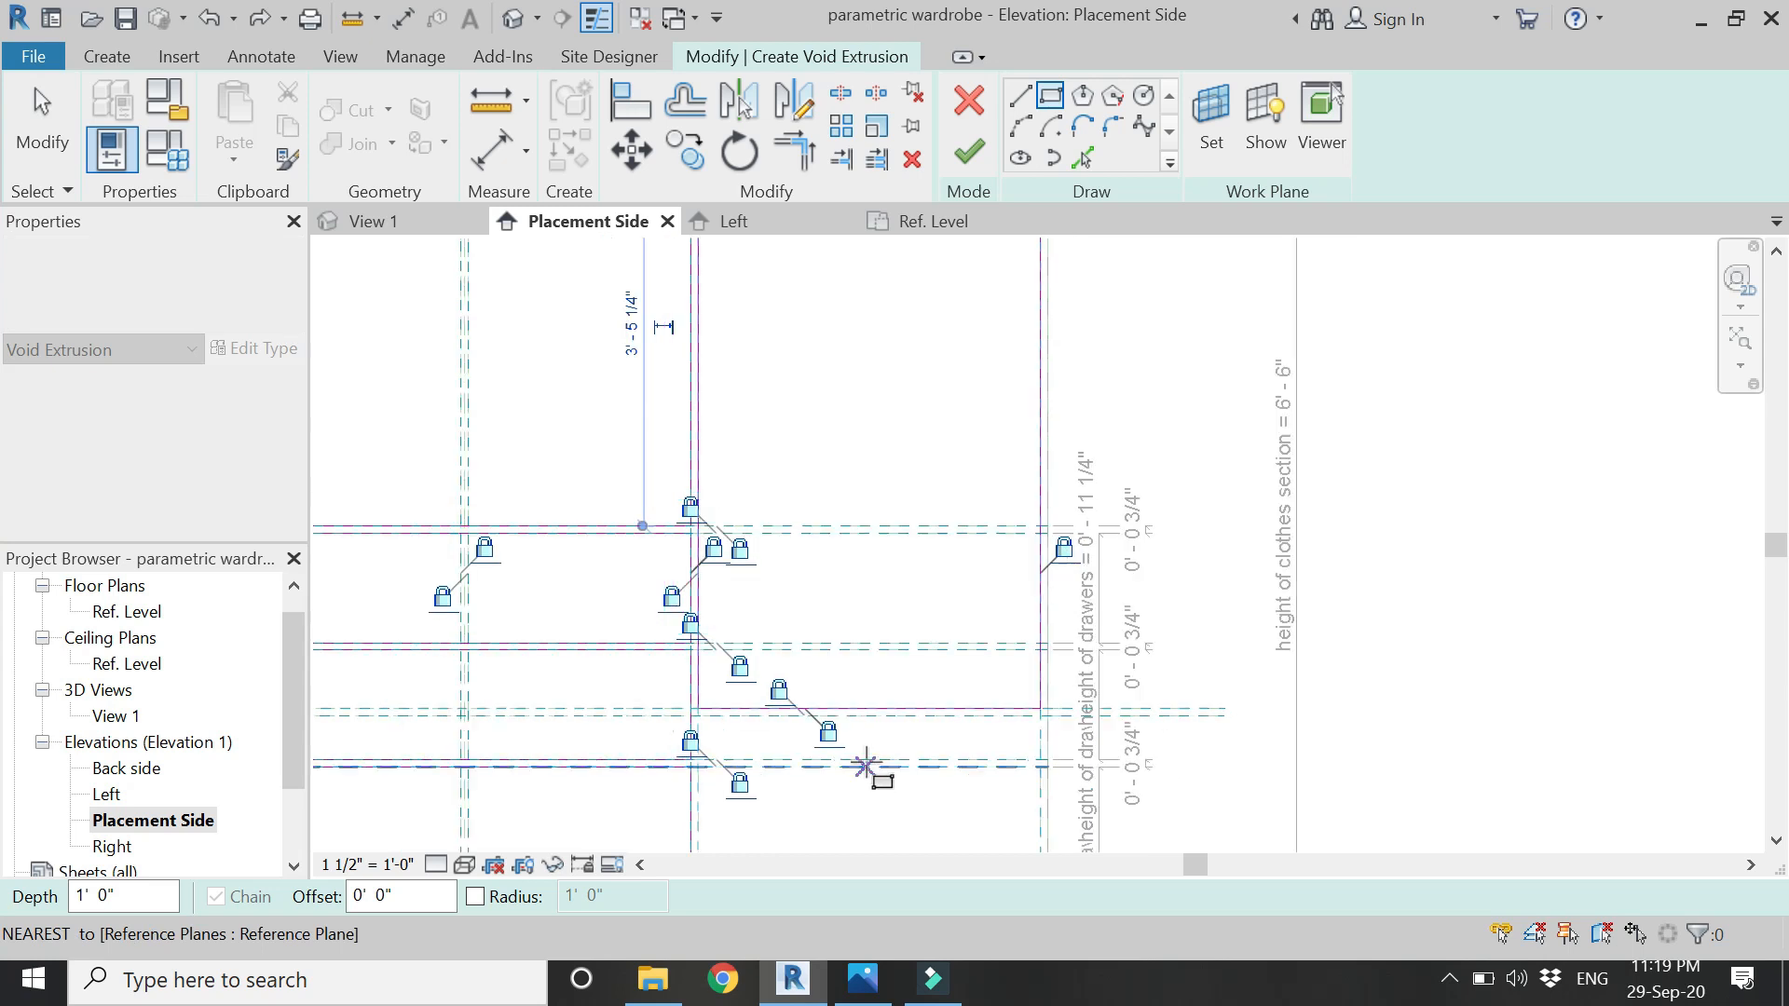
scroll(720, 419, "up", 3)
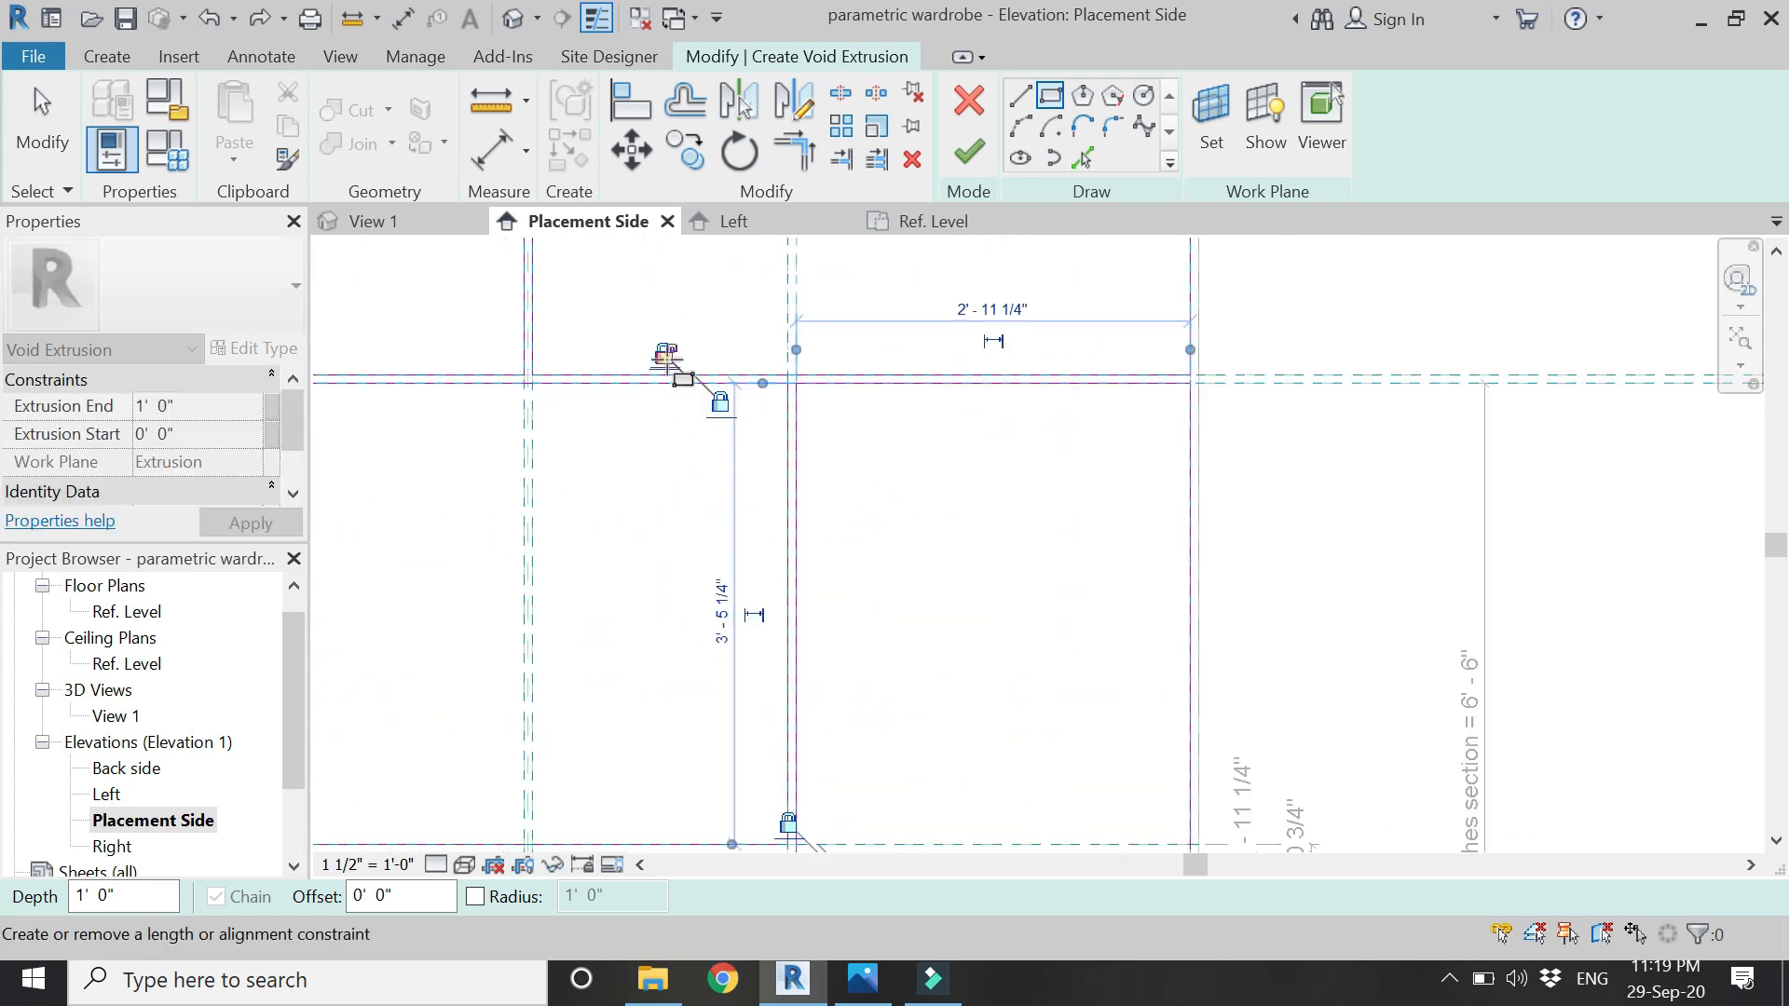
scroll(764, 302, "down", 3)
key("ctrl+z")
scroll(818, 747, "up", 4)
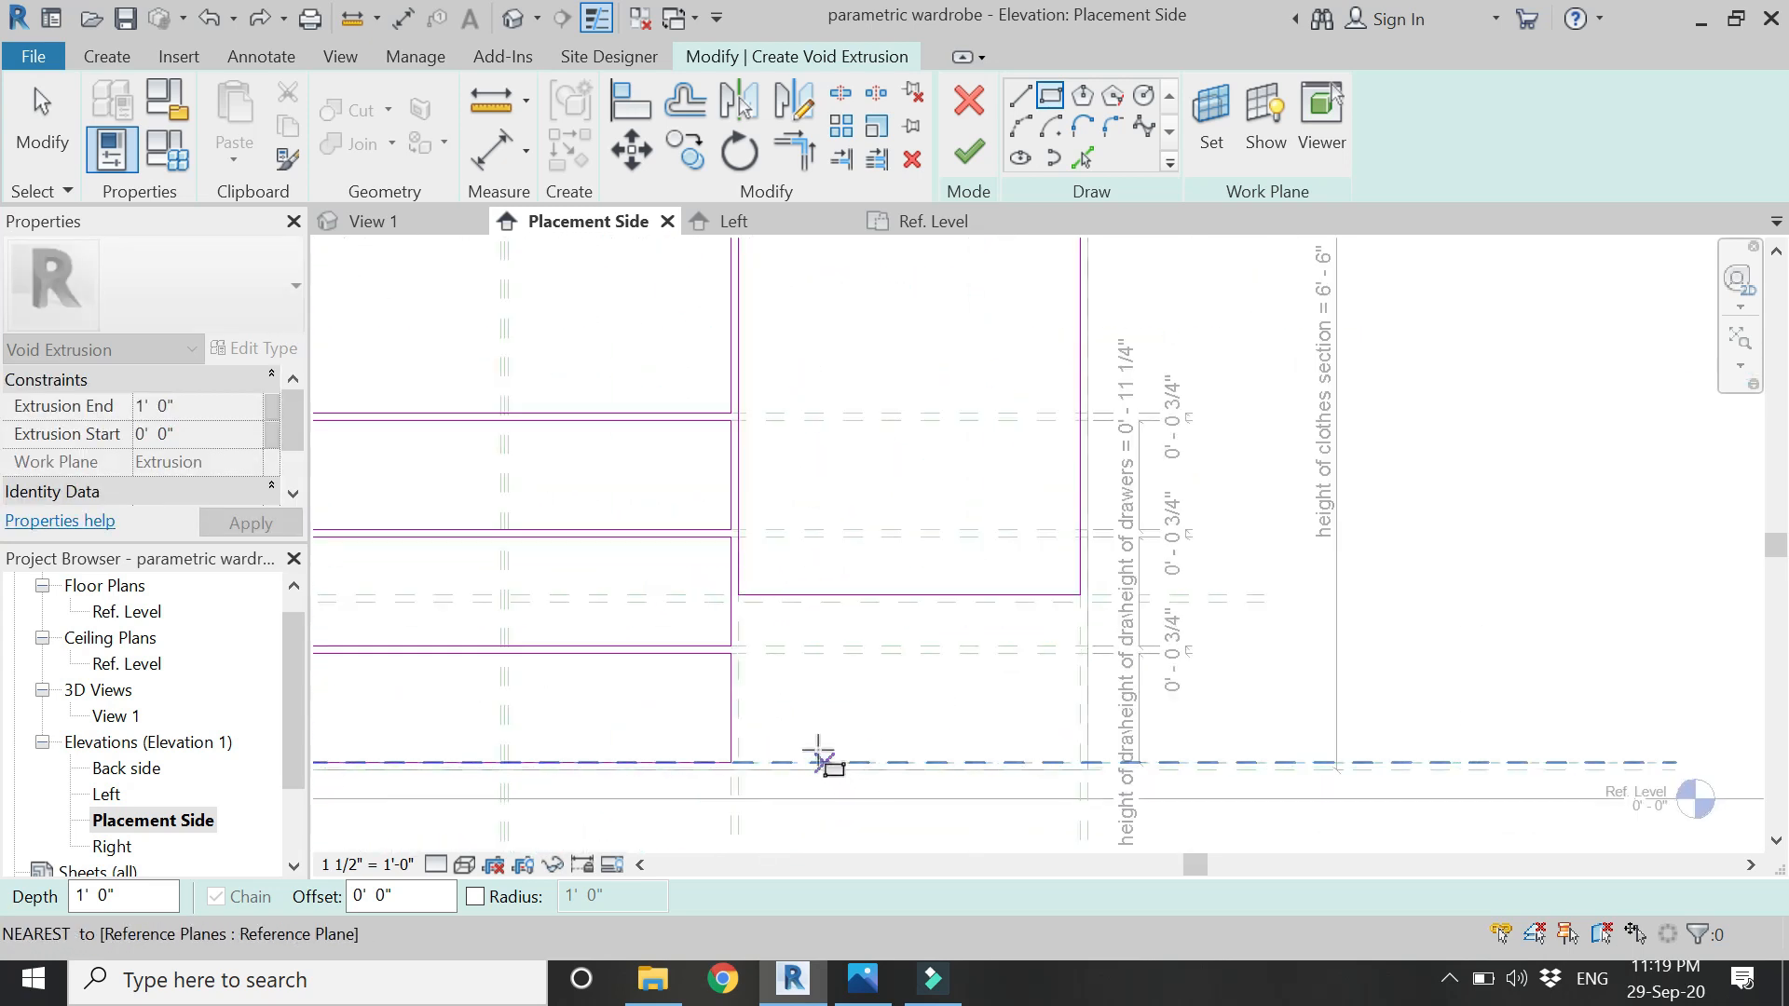
- Sketch the shoes compartment rectangle at the bottom of the right bay and lock its sides to the reference planes
left_click(711, 556)
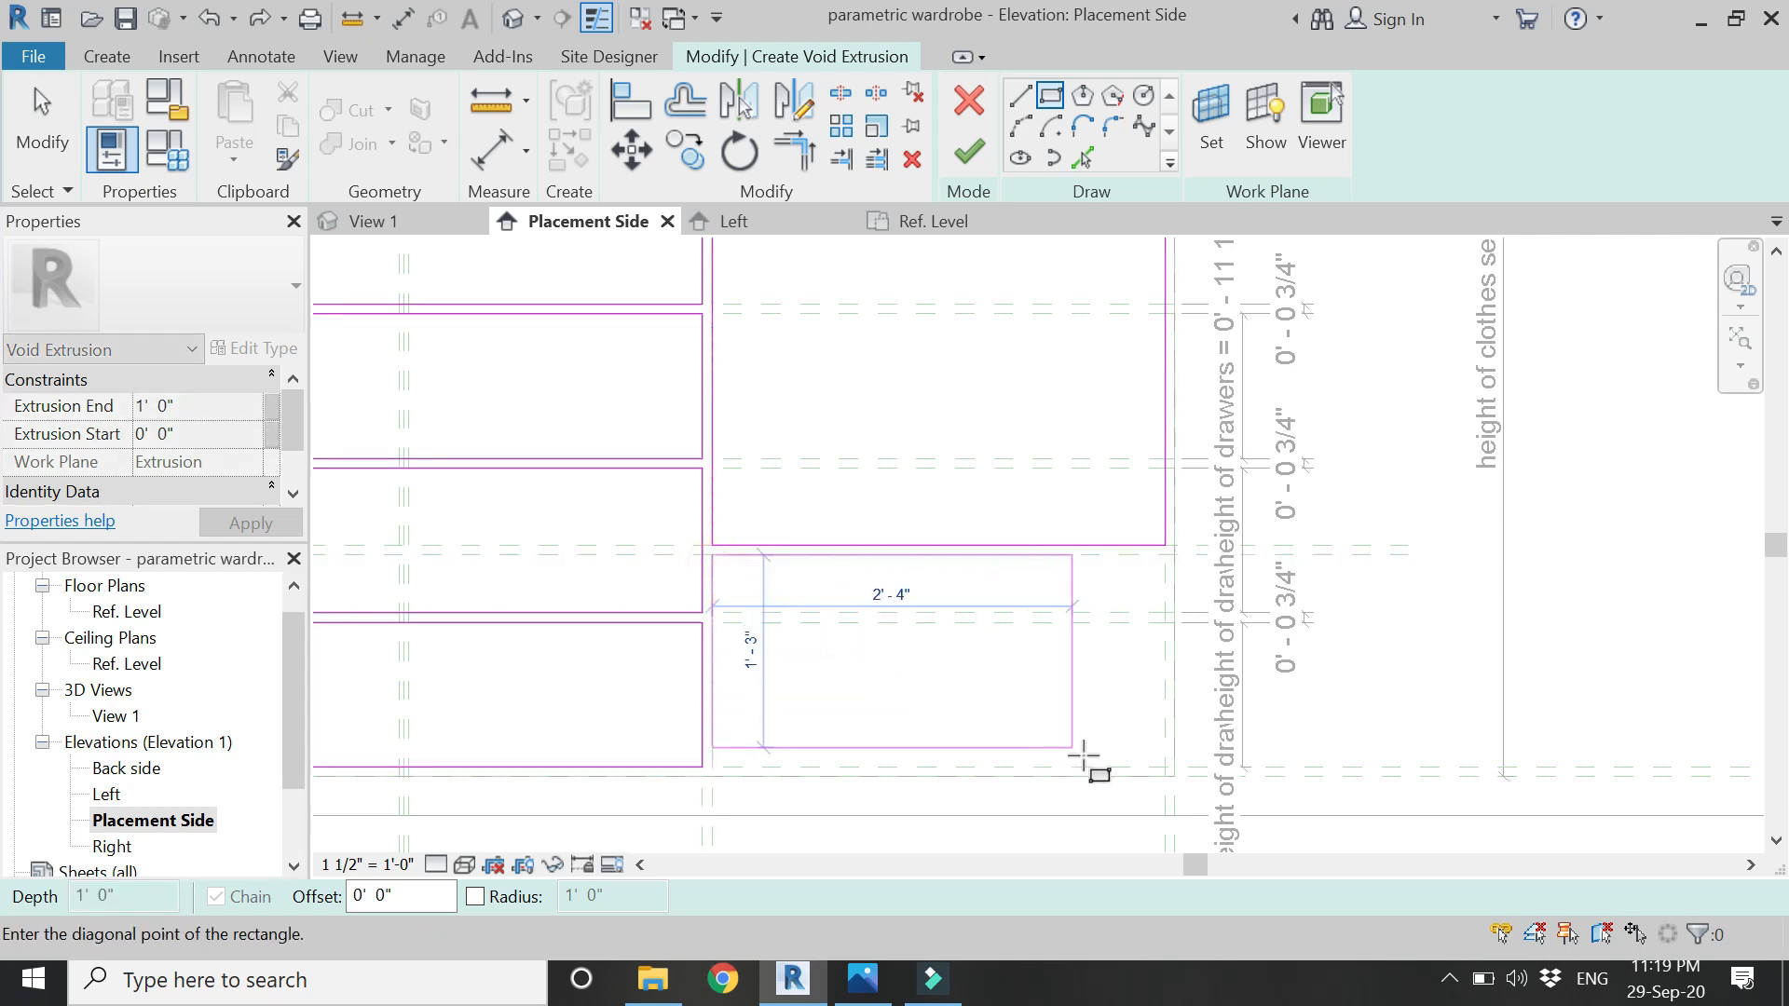
left_click(1158, 765)
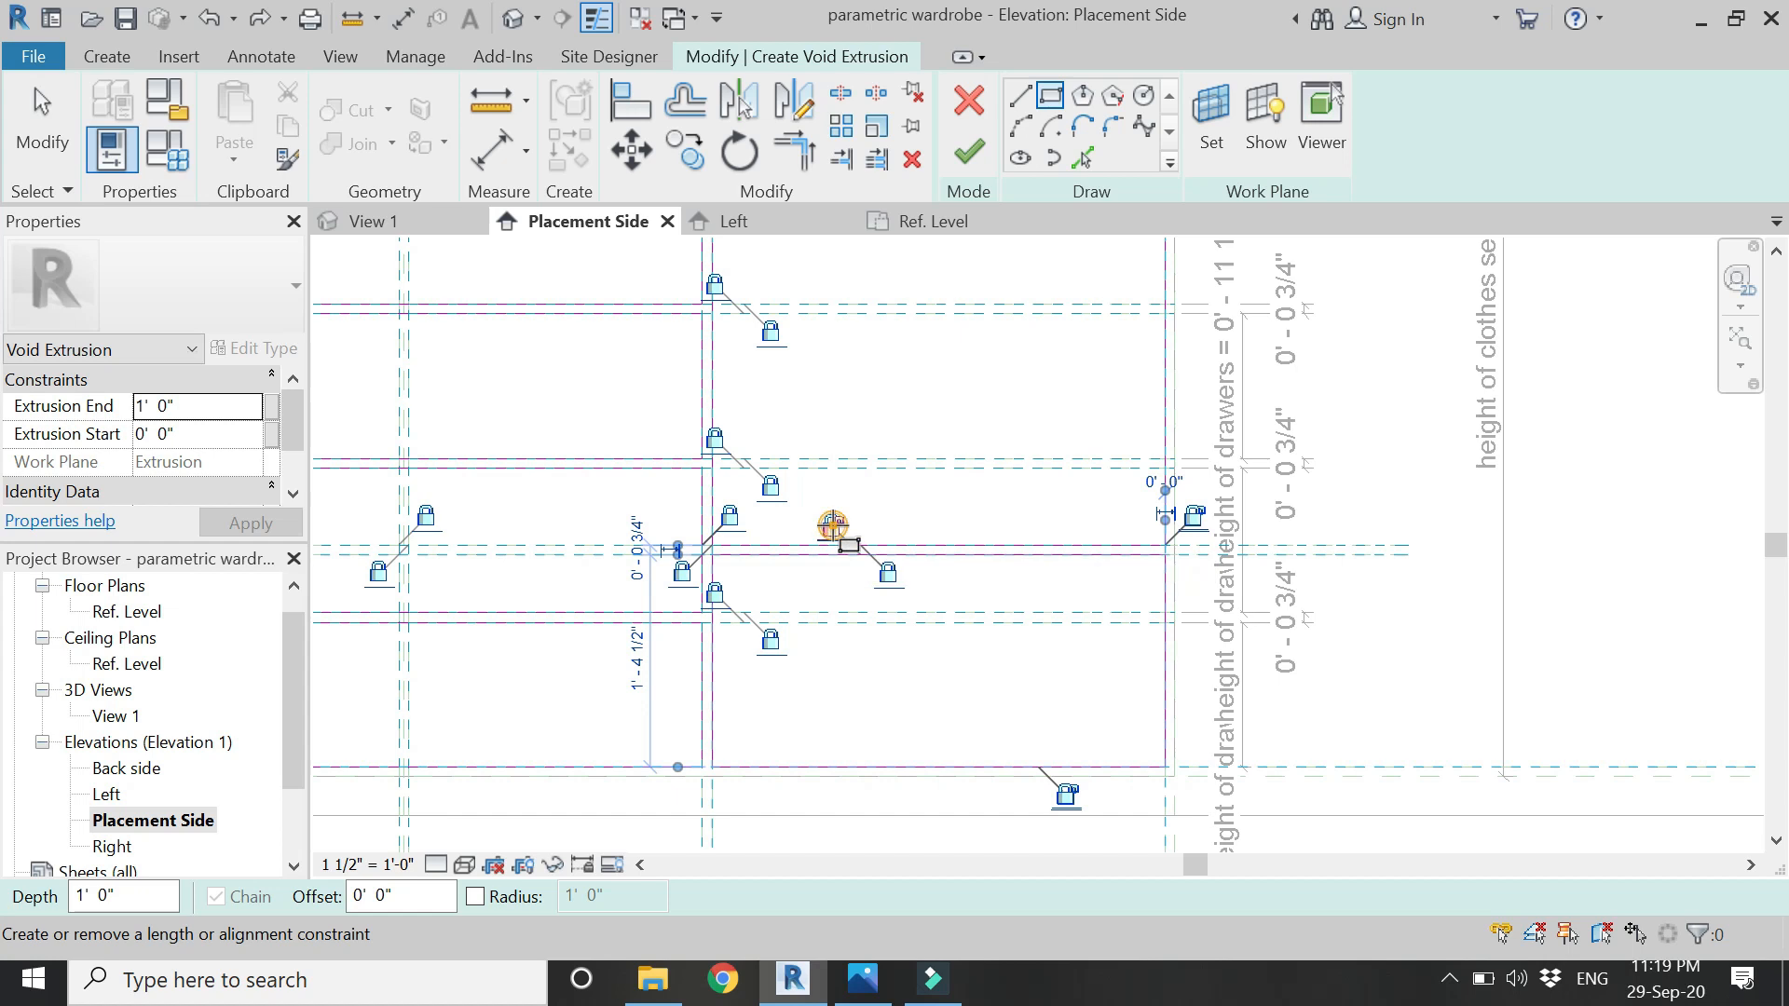
left_click(1196, 518)
scroll(1310, 746, "down", 5)
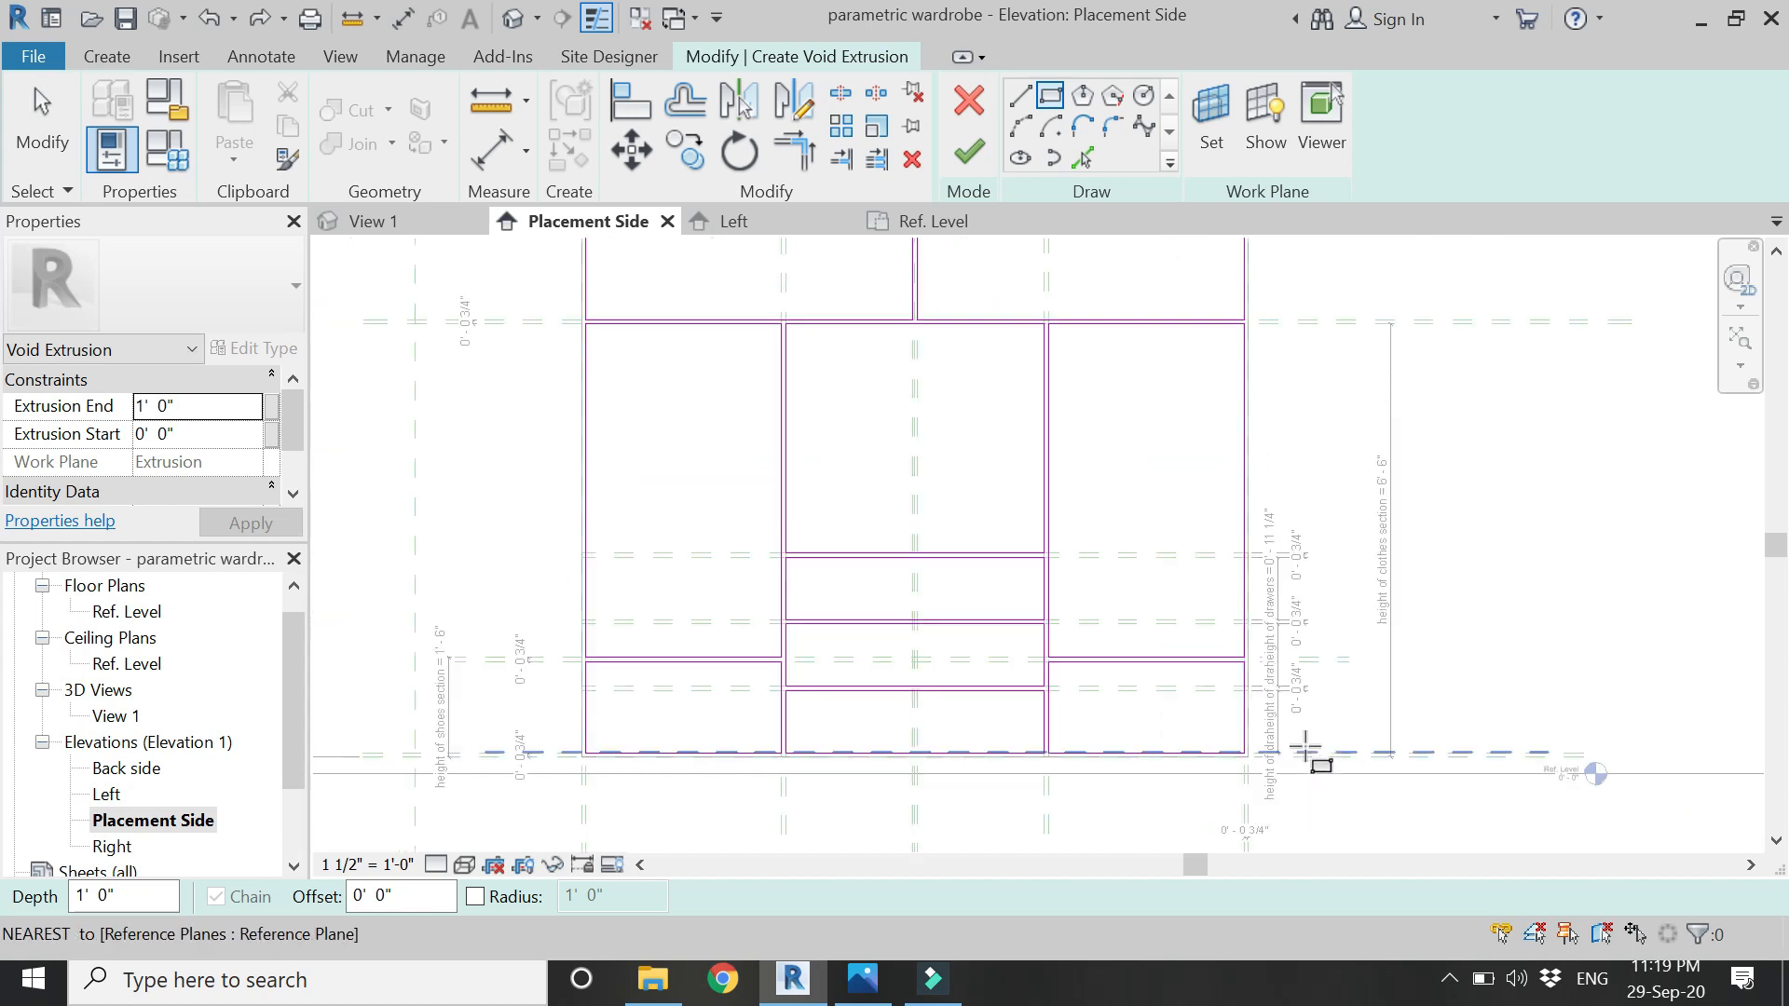
- Finish the void extrusion sketch and open the Ref. Level floor plan
key("Escape")
key("Escape")
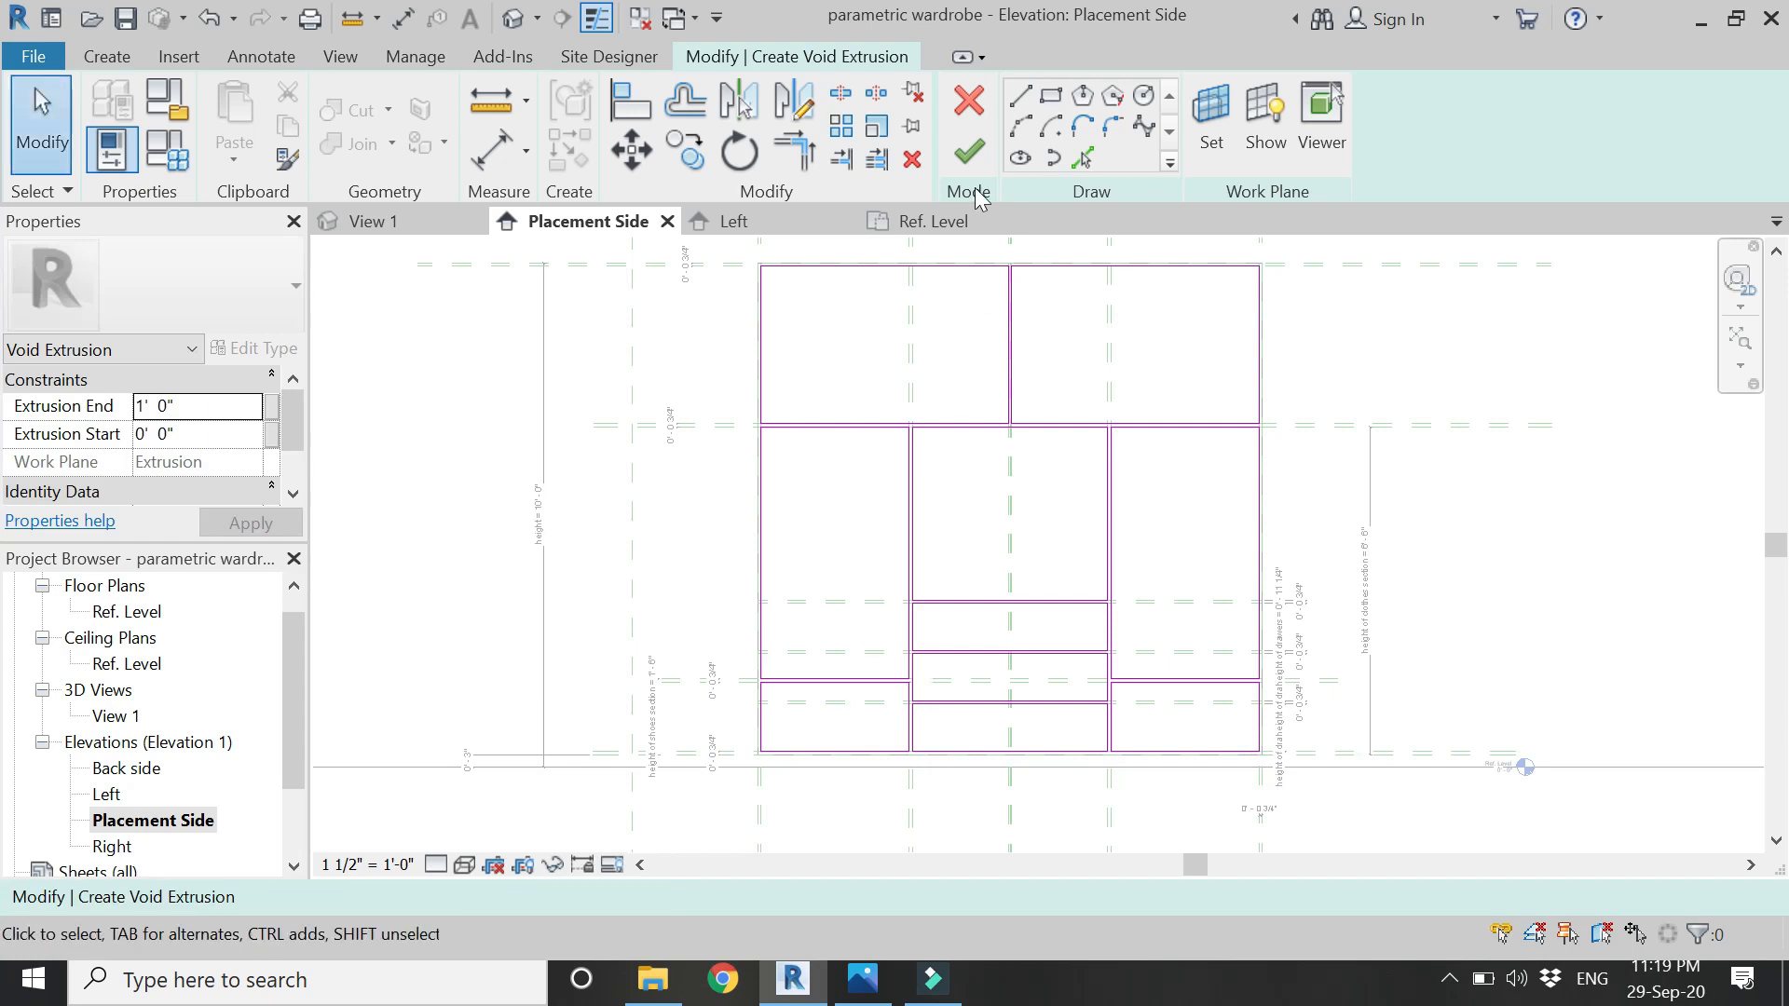
left_click(971, 147)
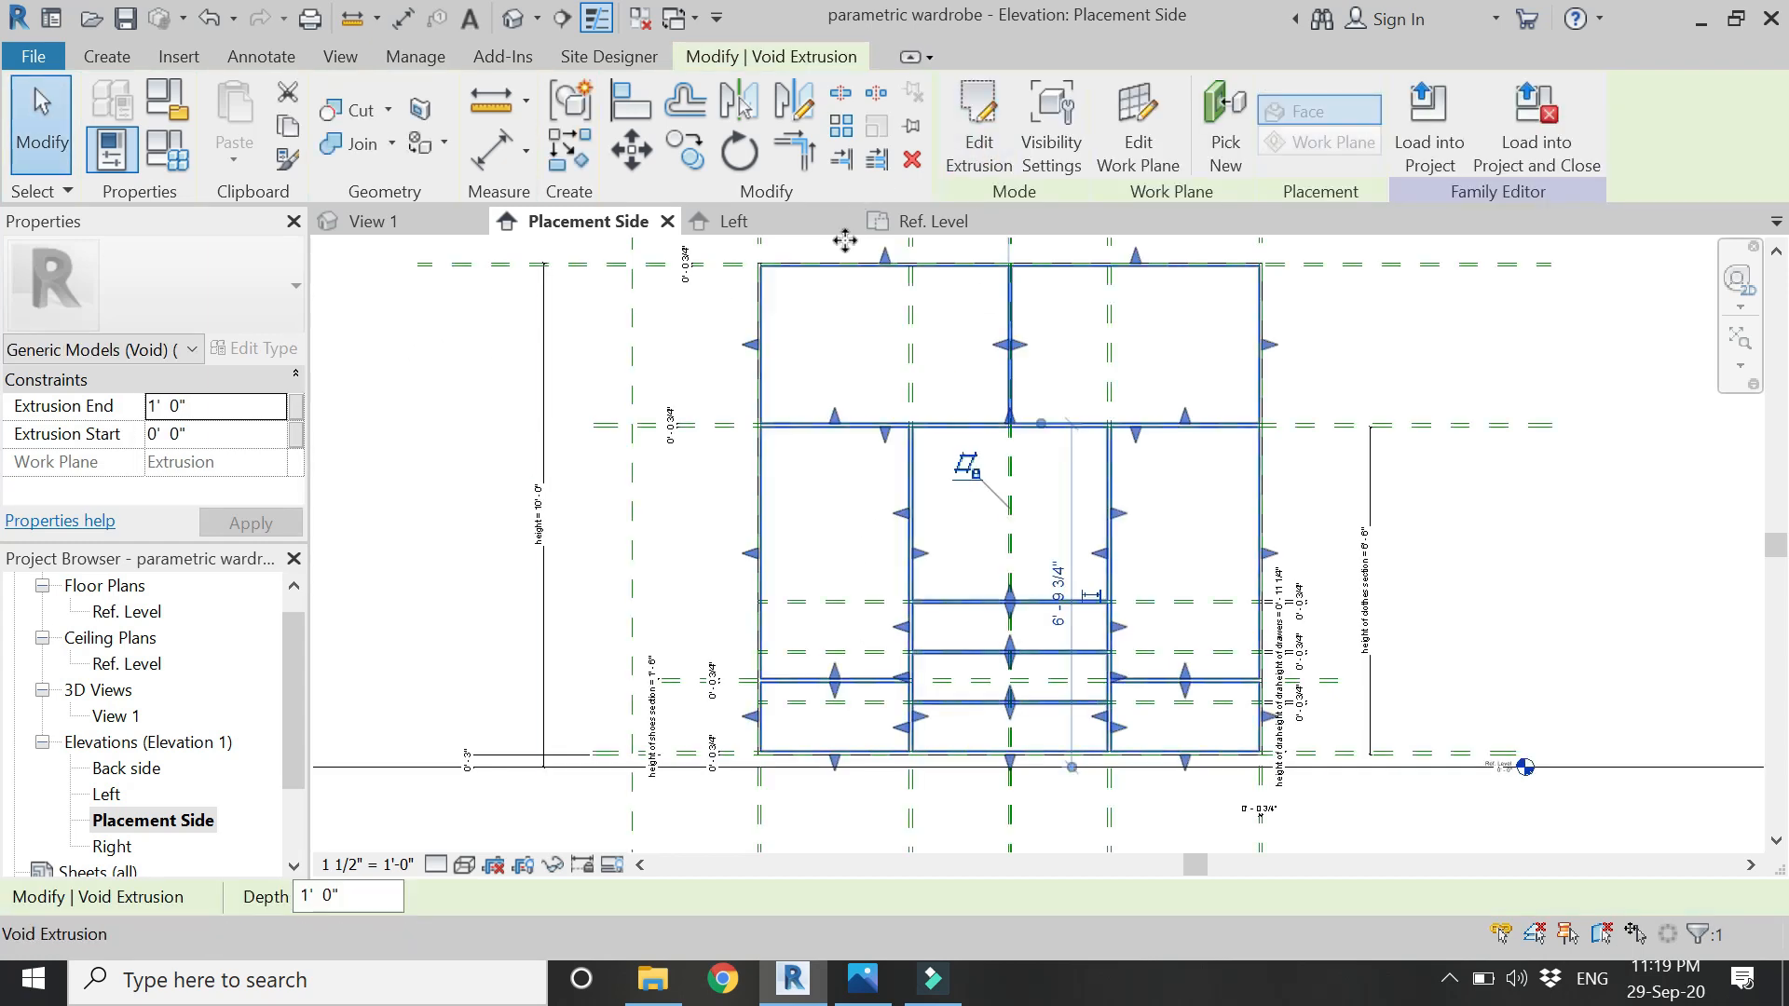
left_click(918, 223)
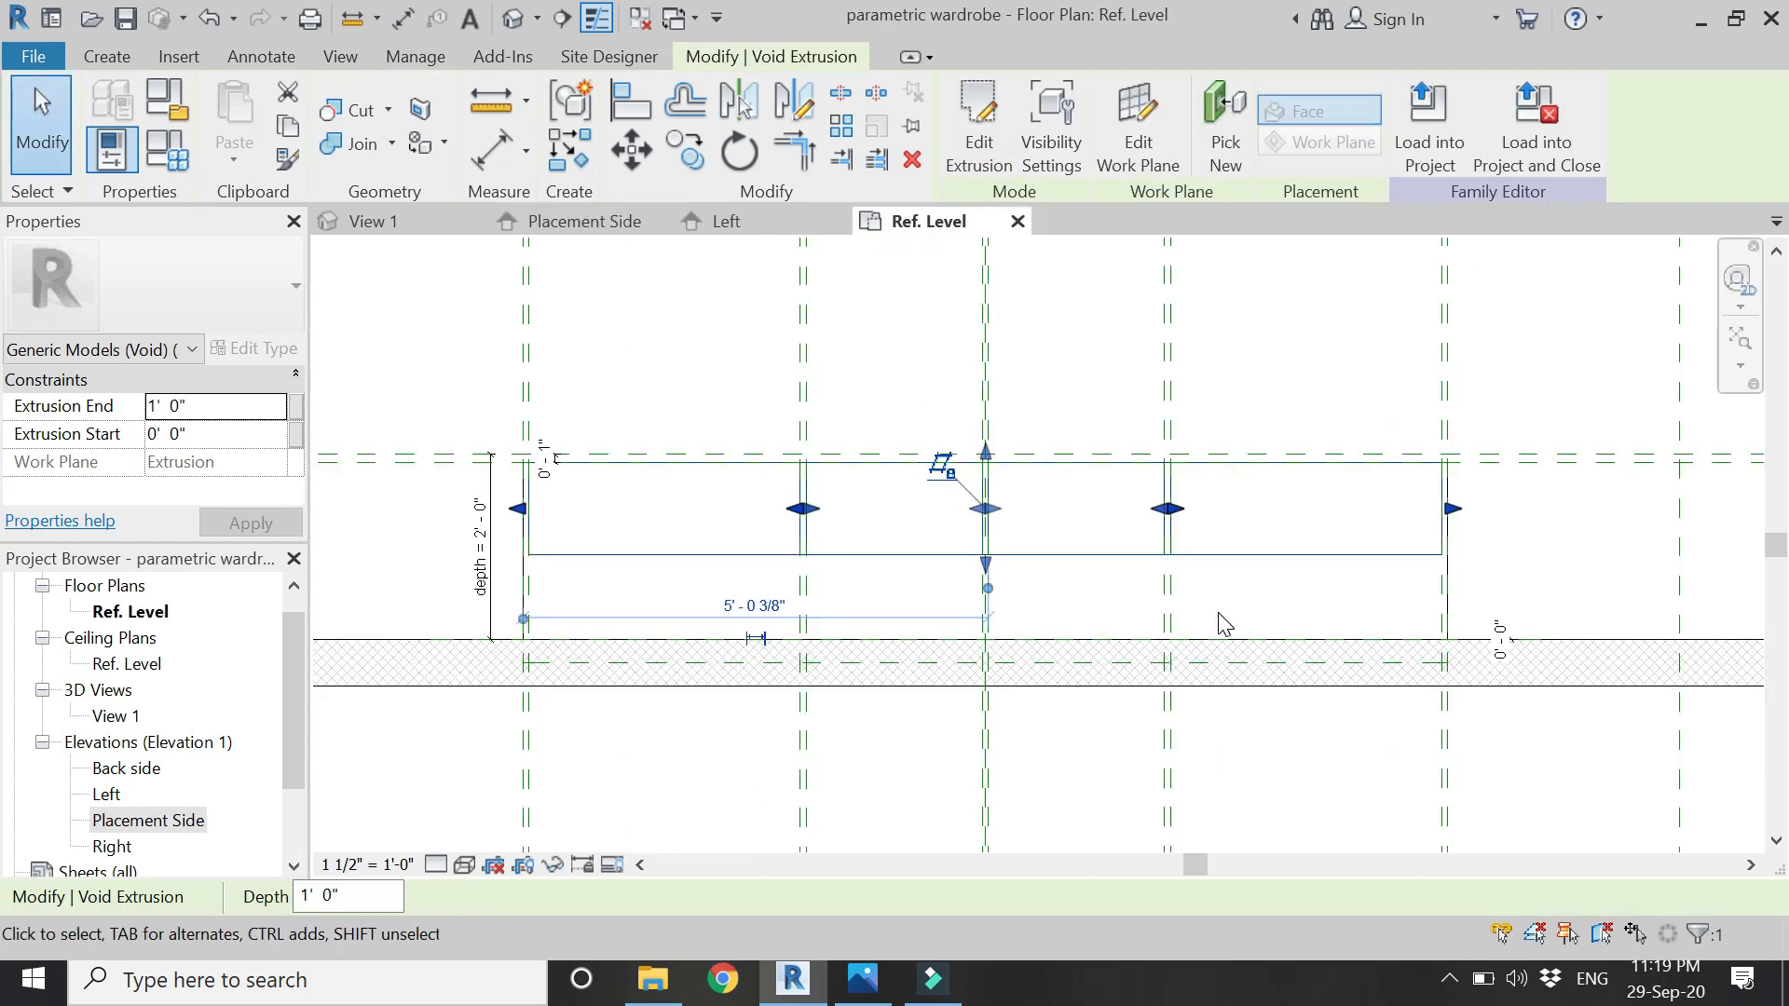
scroll(1224, 622, "down", 1)
key("Escape")
scroll(456, 583, "up", 2)
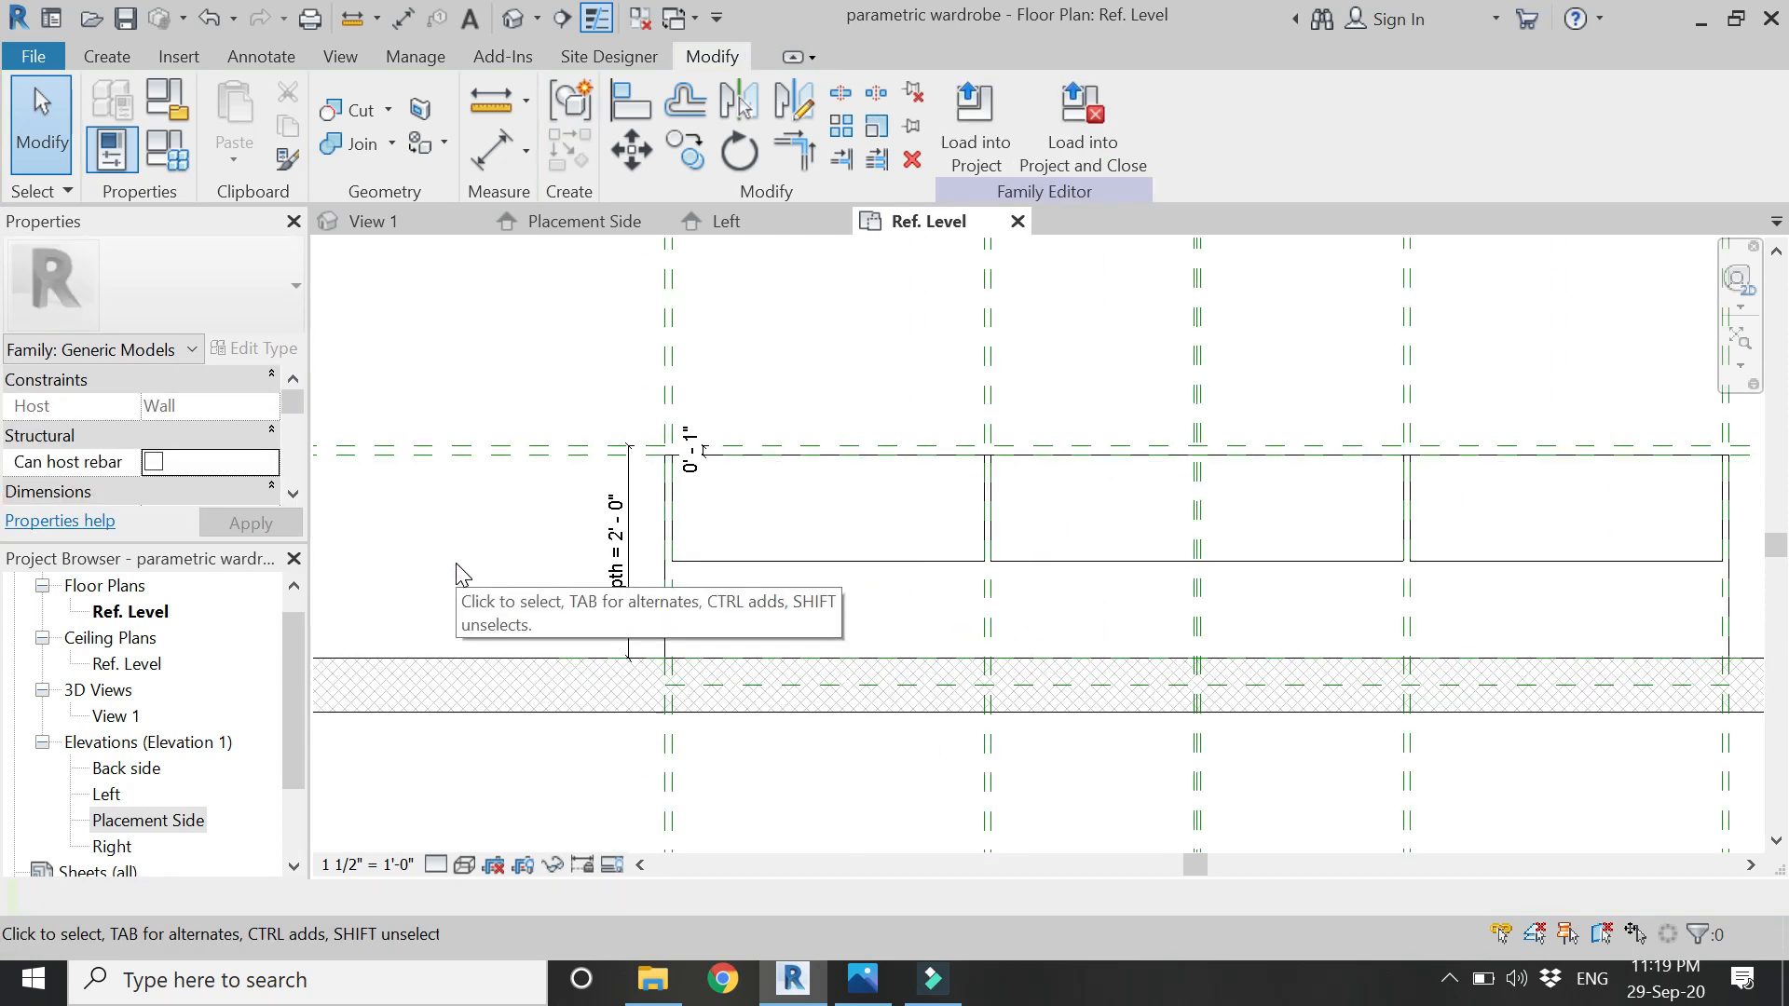
- Place a reference plane offset 0' 0 3/4" from the wall face, on the wardrobe side
key("r")
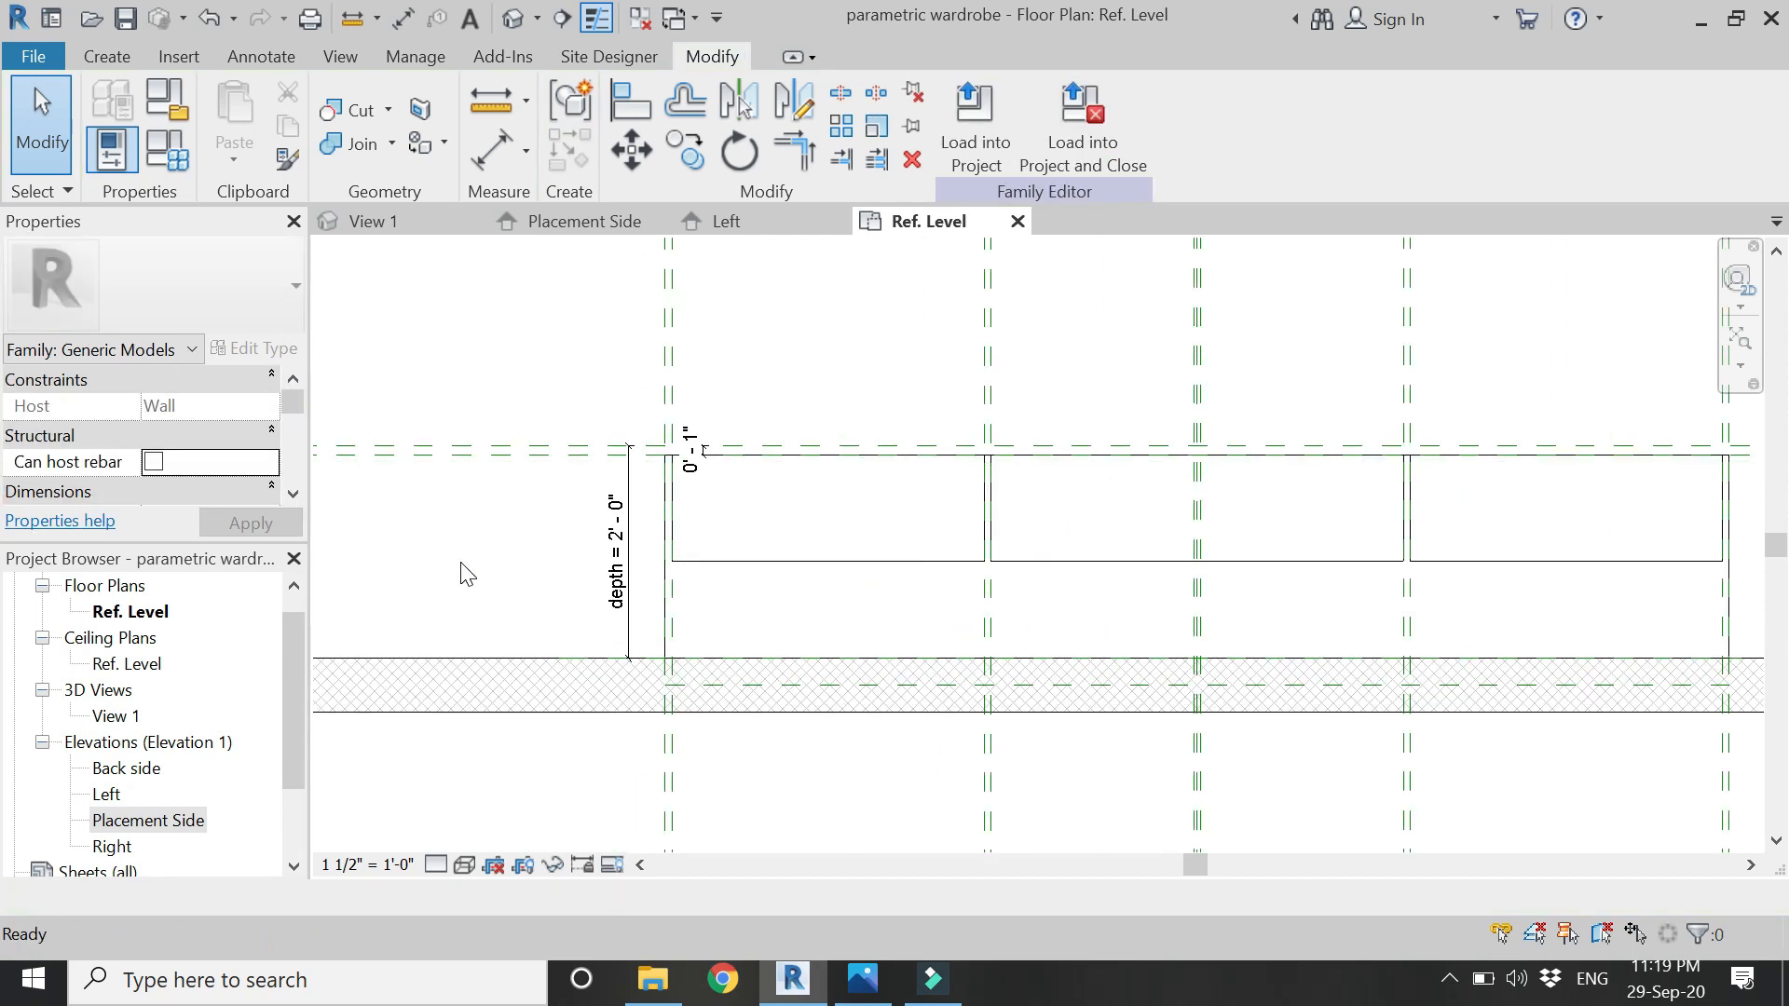
key("p")
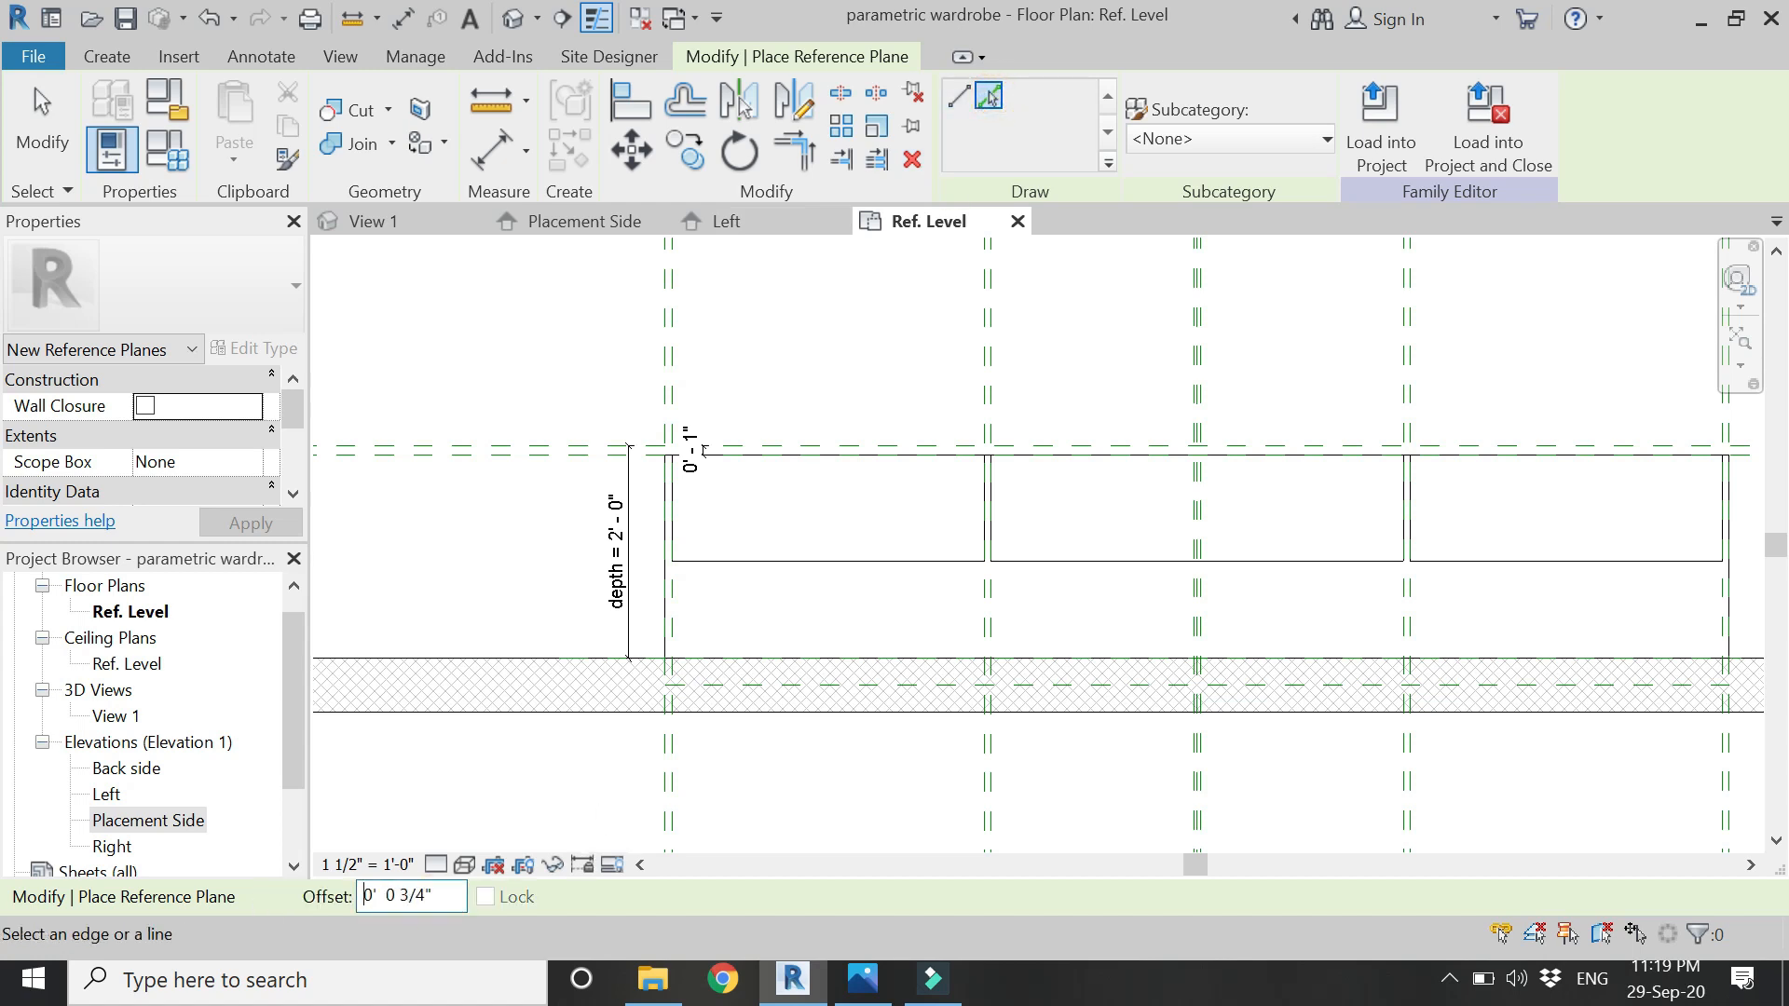
scroll(792, 615, "up", 3)
left_click(837, 667)
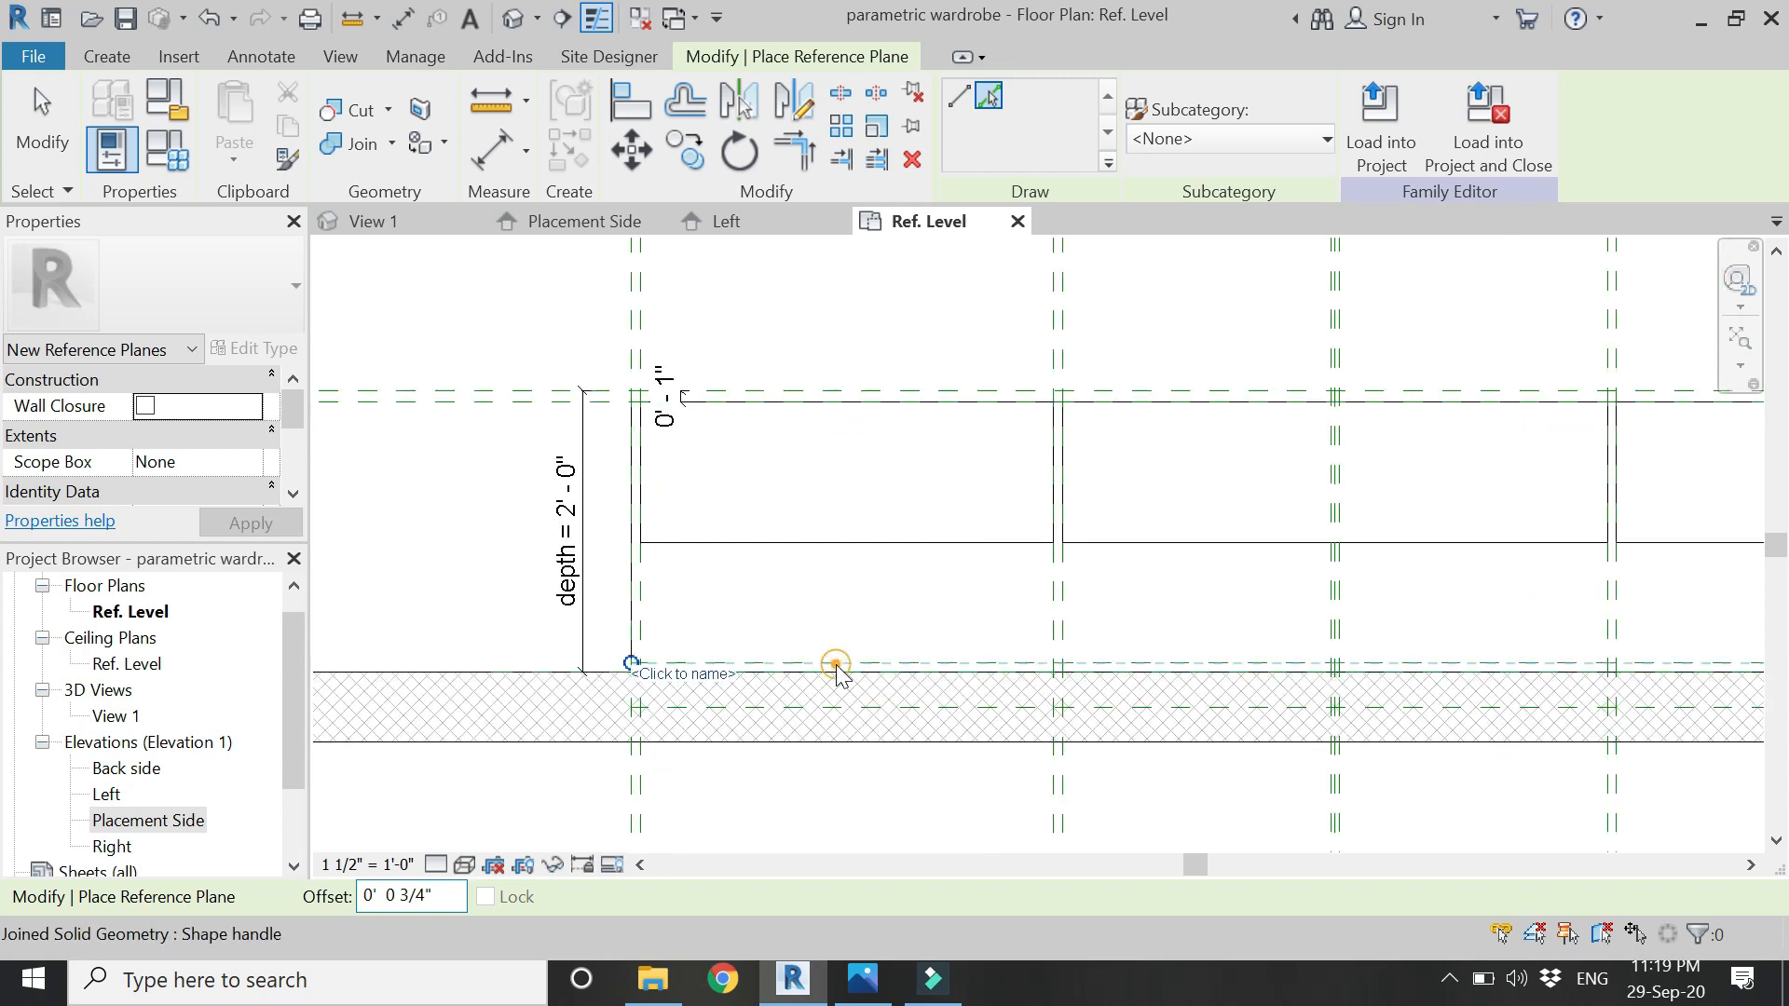
key("Escape")
key("Escape")
- Stretch the void extrusion's back face to the new reference plane near the wall and lock it there
left_click(837, 573)
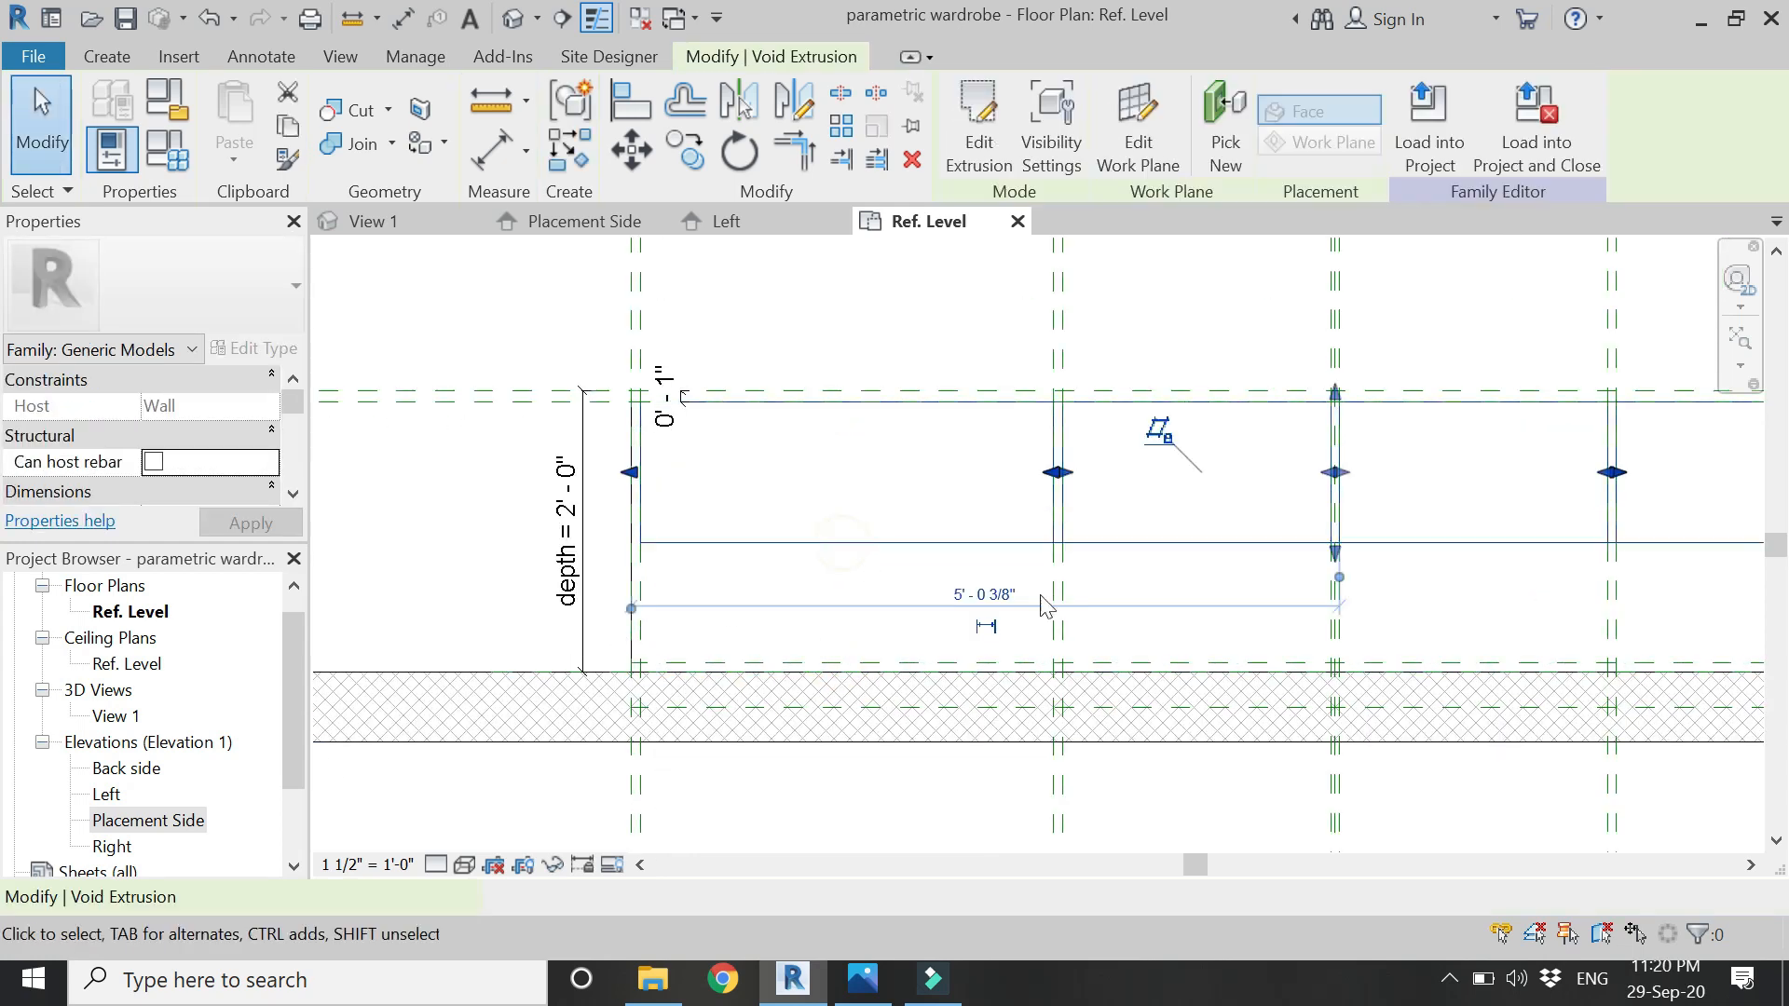
scroll(927, 585, "down", 1)
scroll(926, 583, "up", 1)
left_click_drag(1361, 548, 1302, 672)
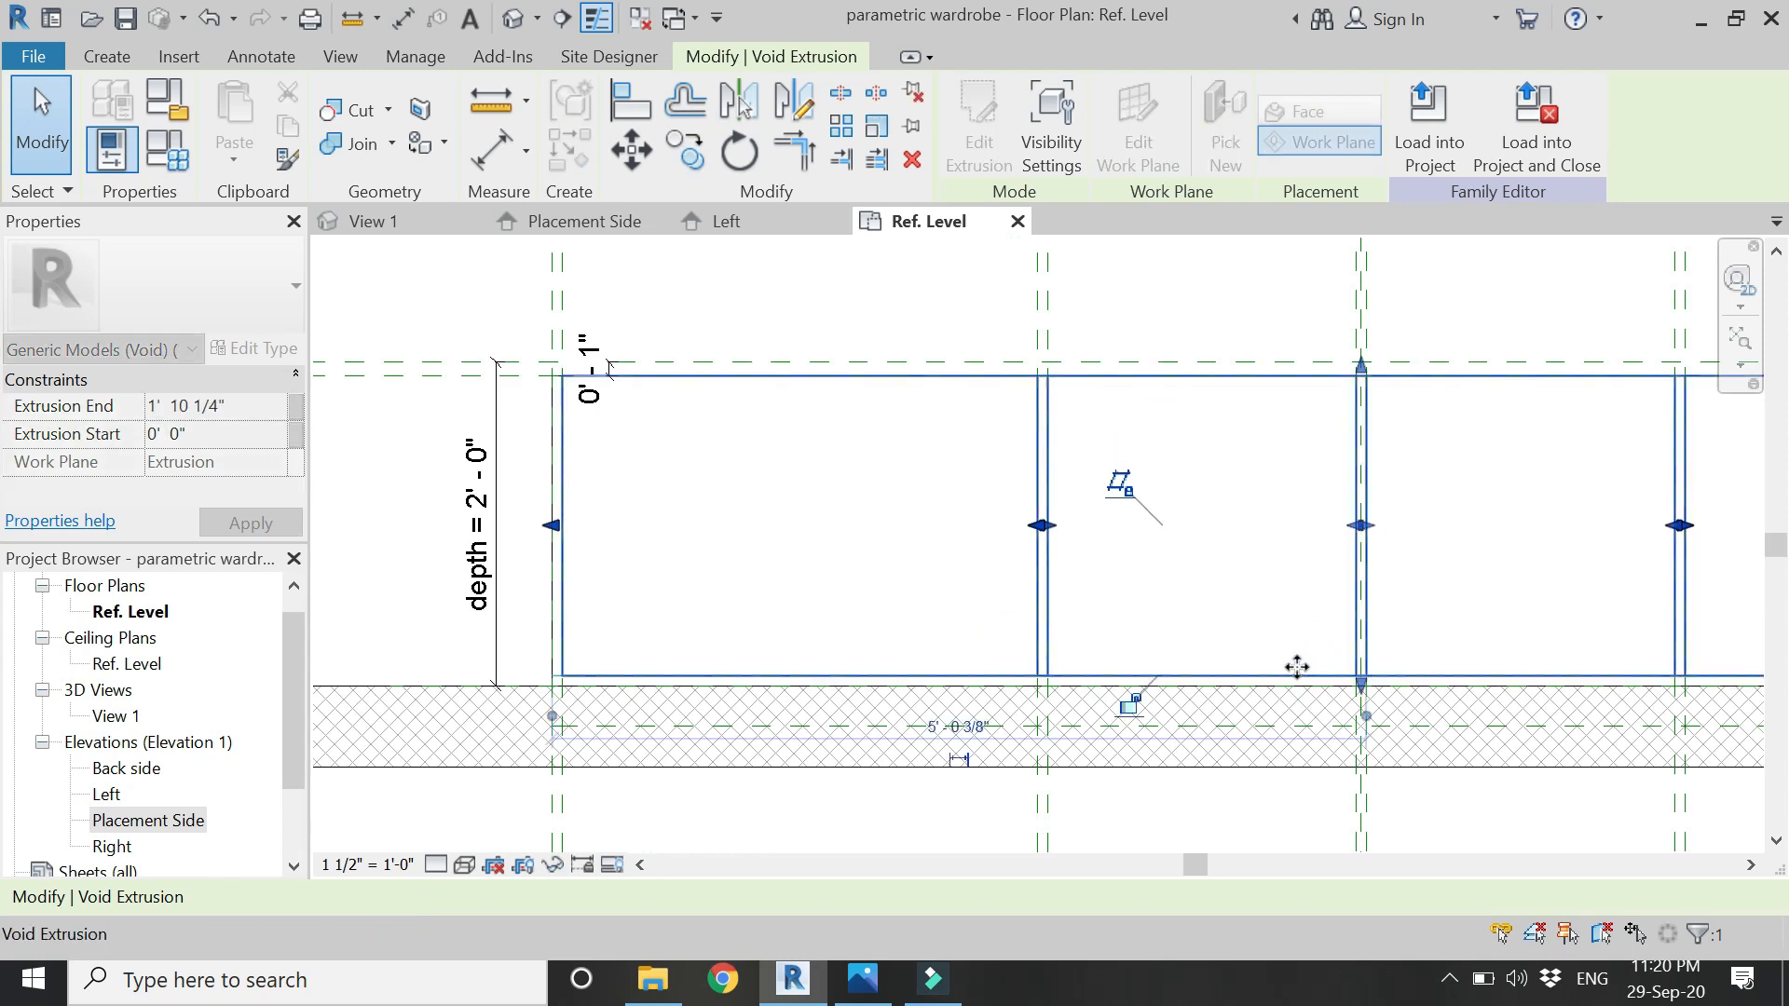
left_click(1131, 706)
left_click(786, 543)
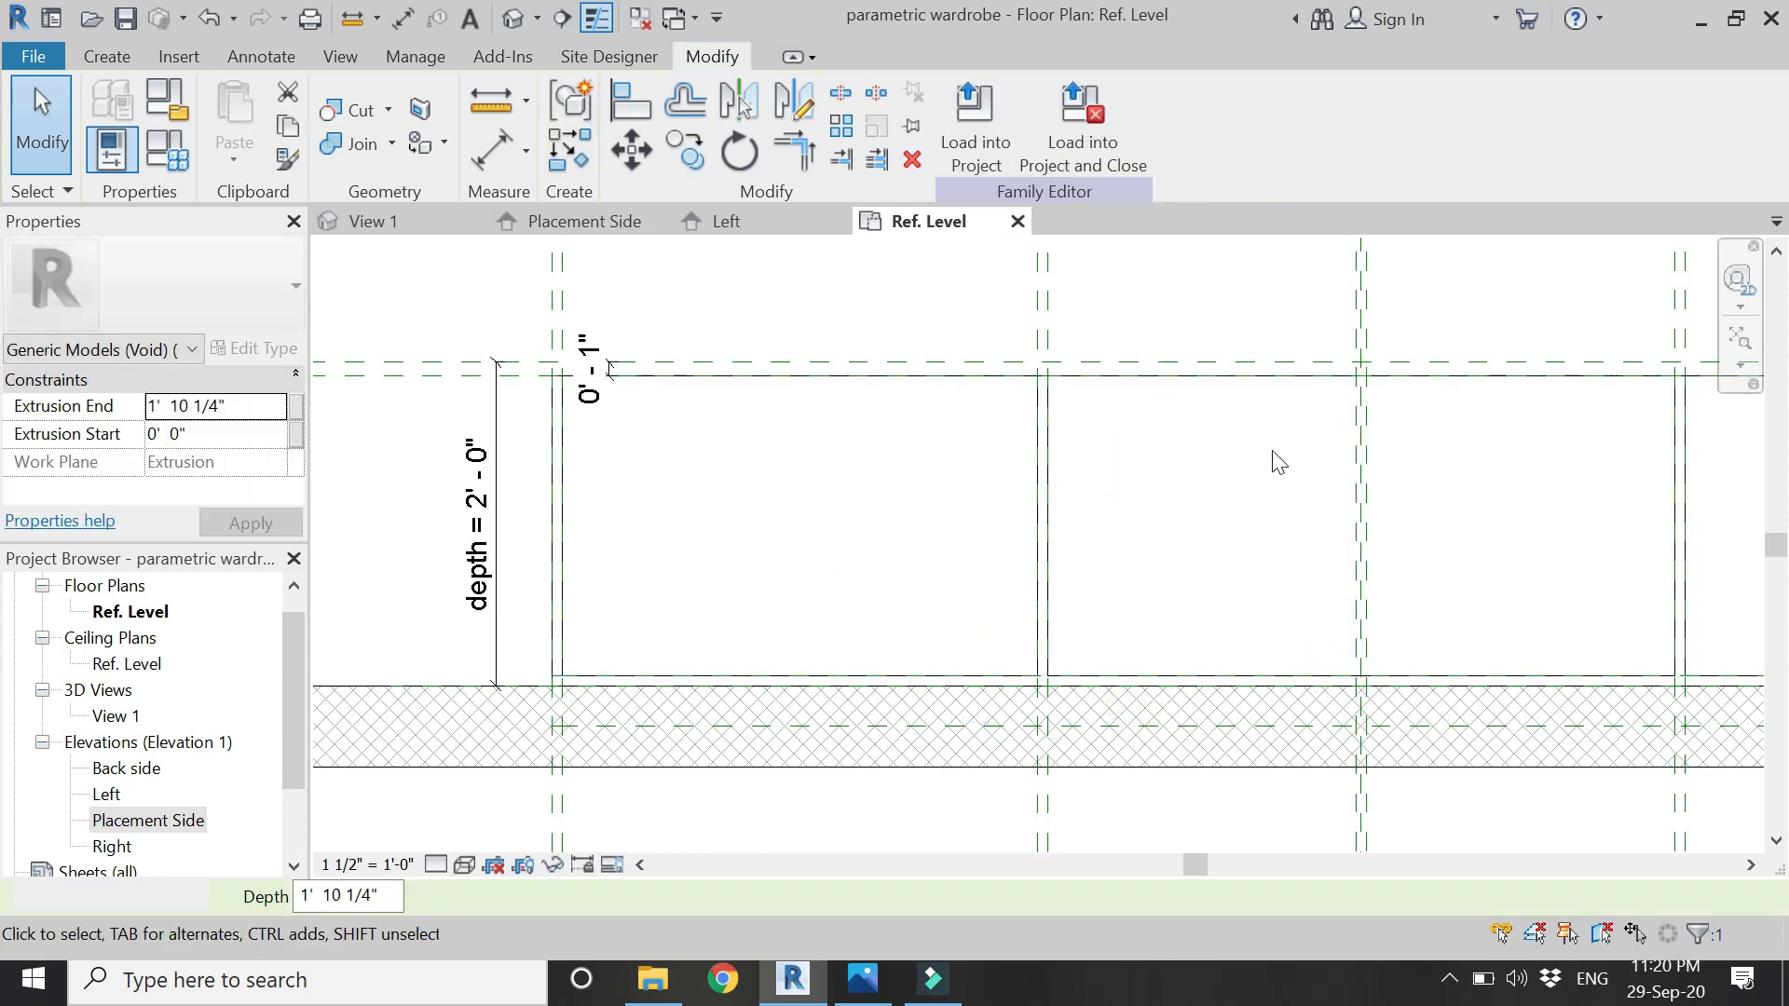
- Place a reference plane offset 0' 1" behind the inner of the two wardrobe front planes
key("r")
key("p")
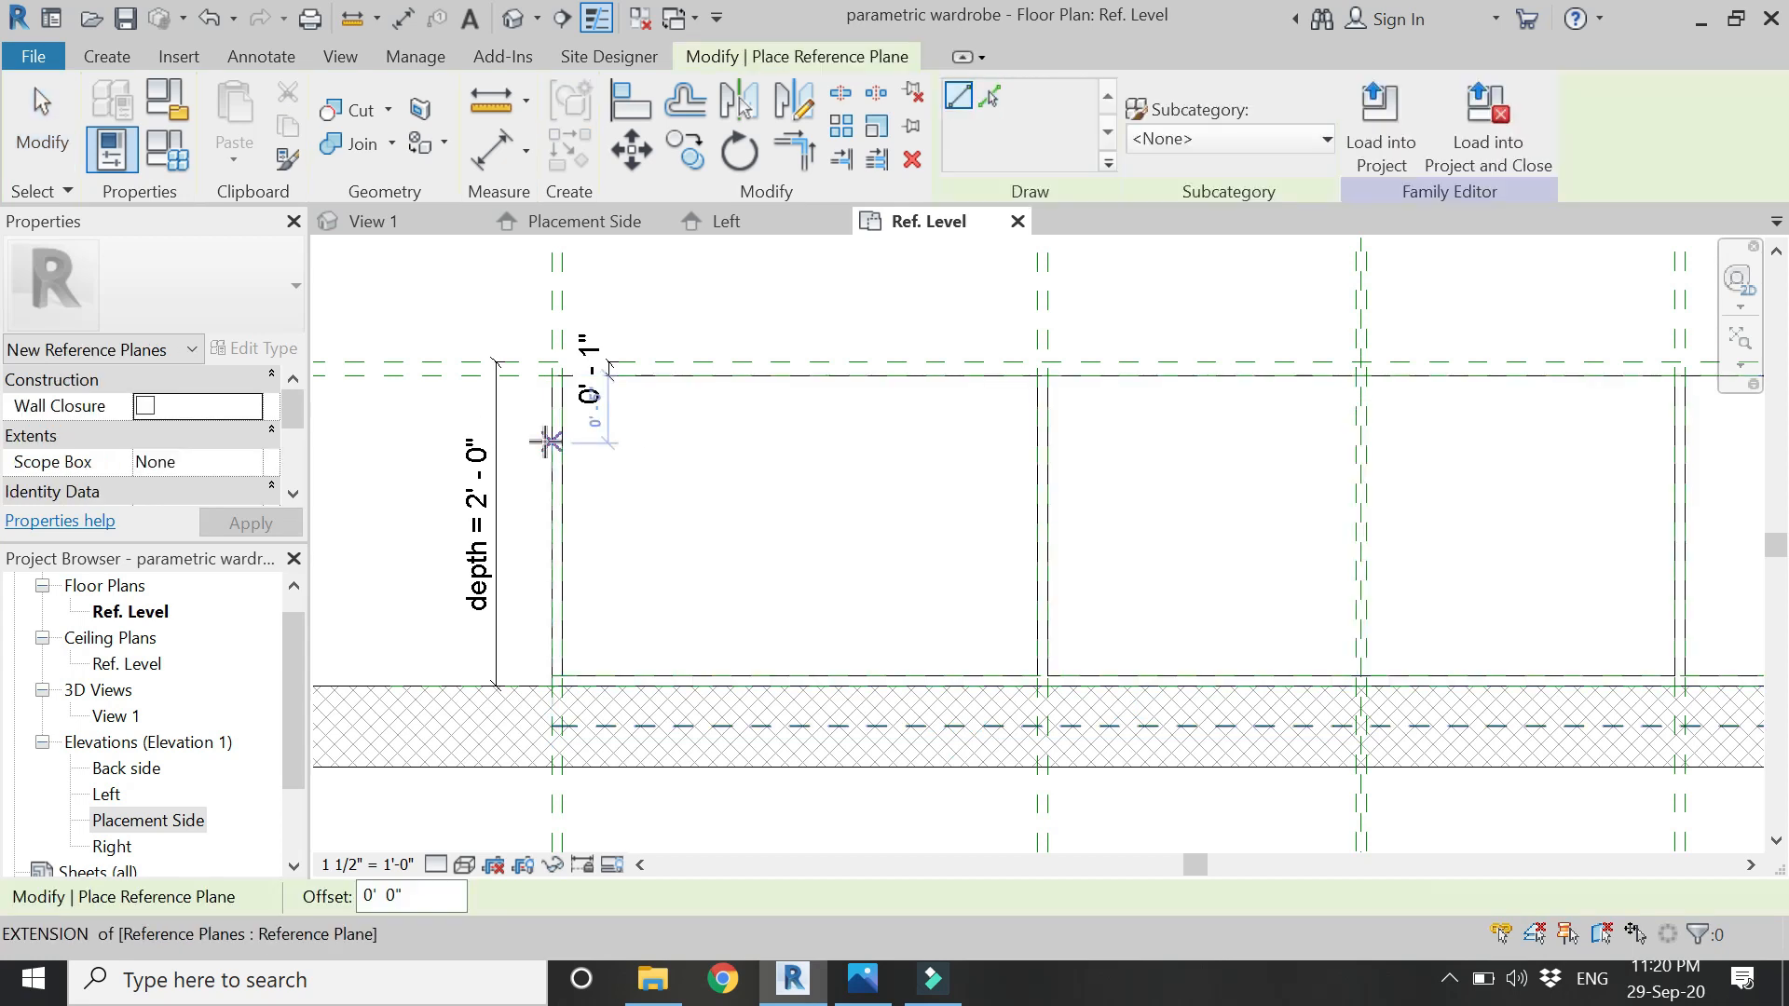
left_click(989, 107)
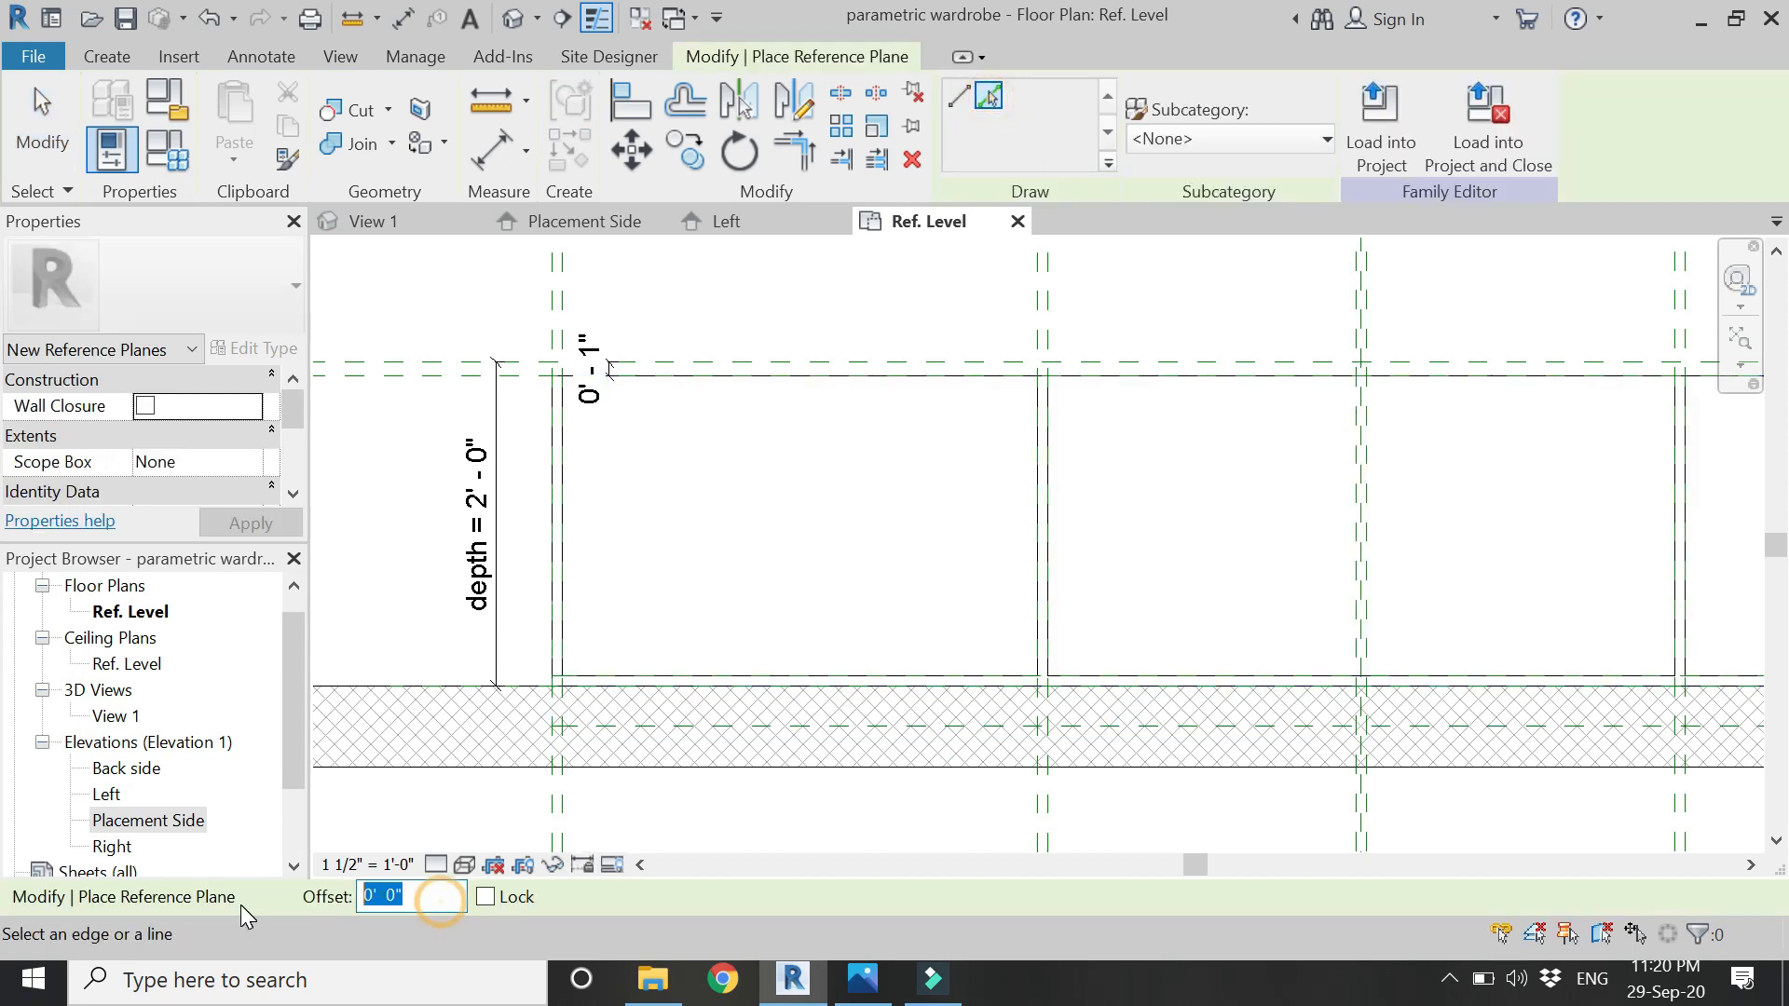
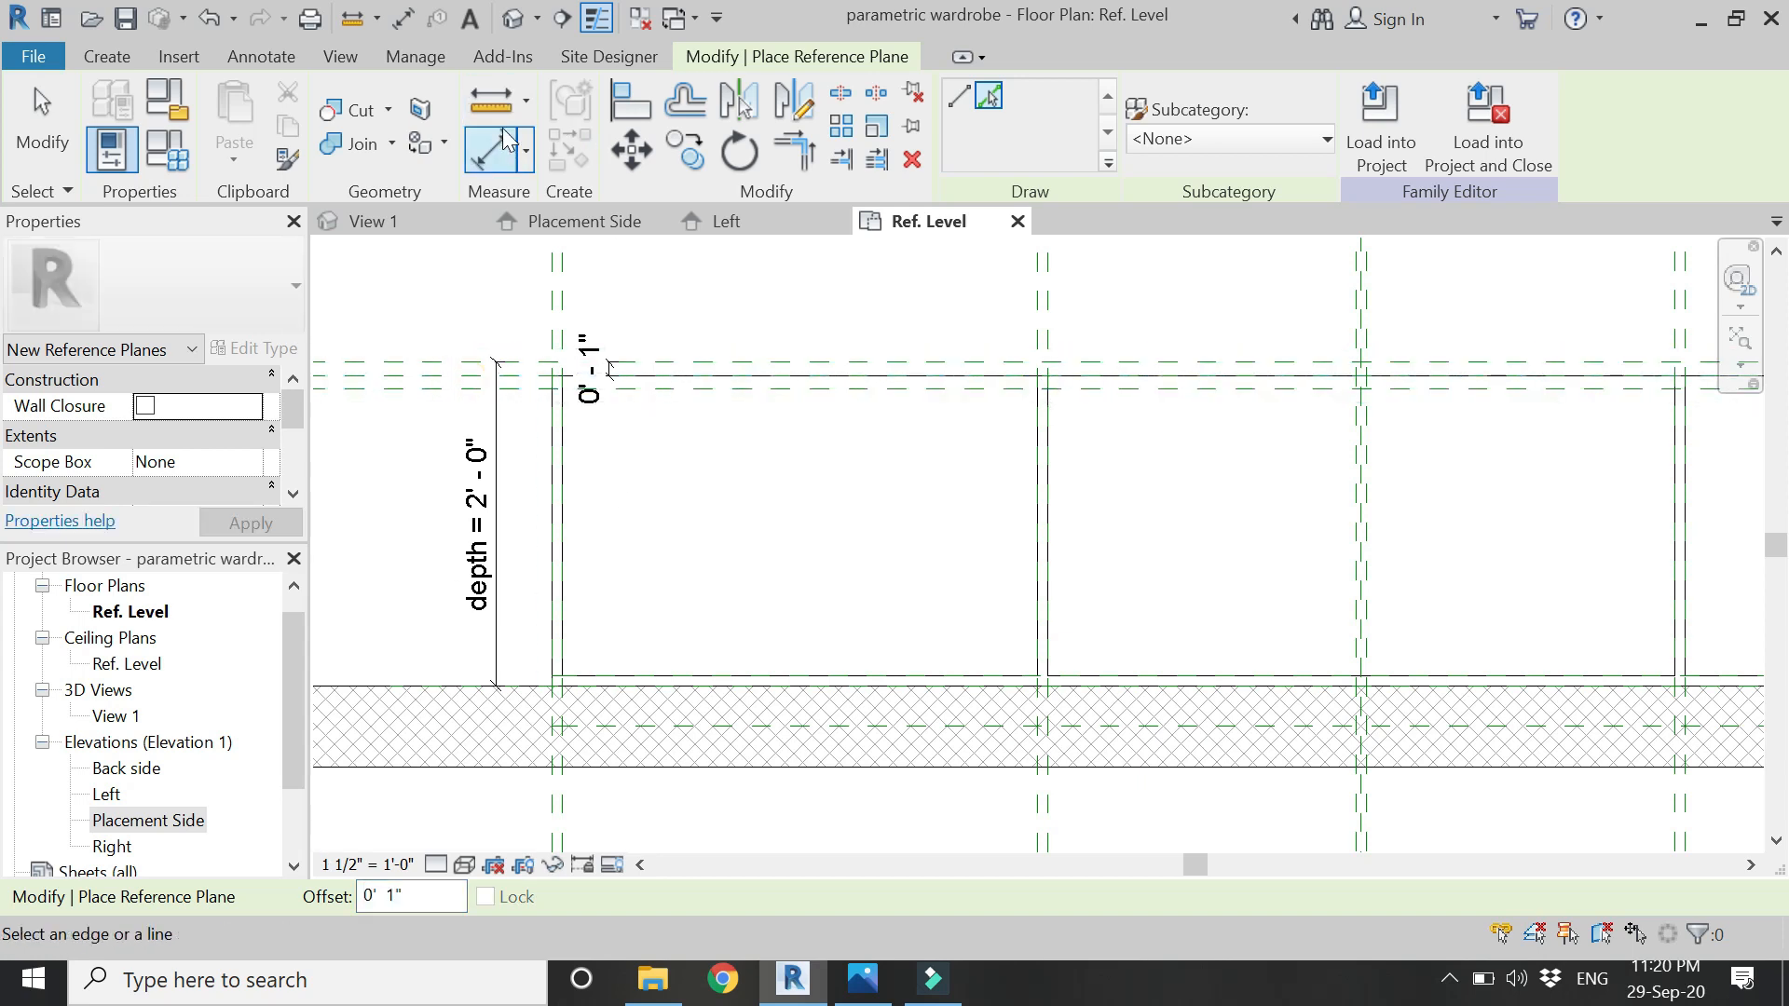
- Add an aligned dimension between the new reference plane and the front plane next to it
key("d")
key("i")
left_click(416, 369)
left_click(416, 395)
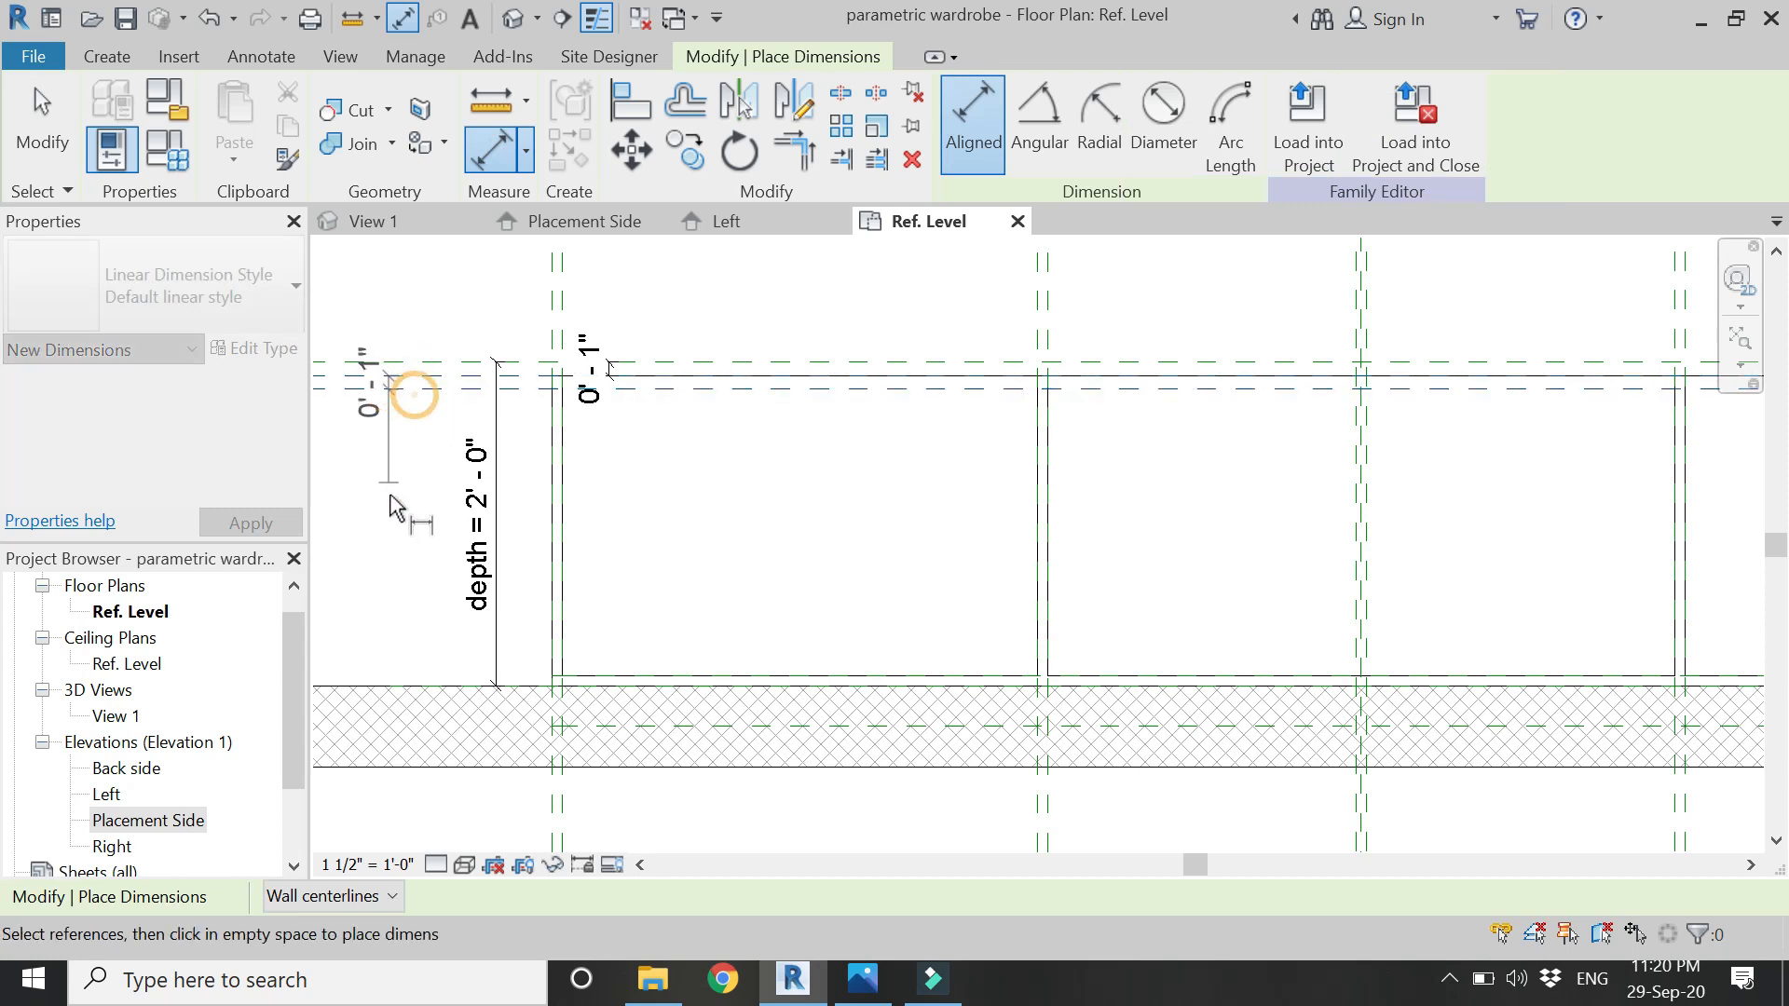
left_click(387, 500)
left_click(421, 389)
key("Escape")
key("Escape")
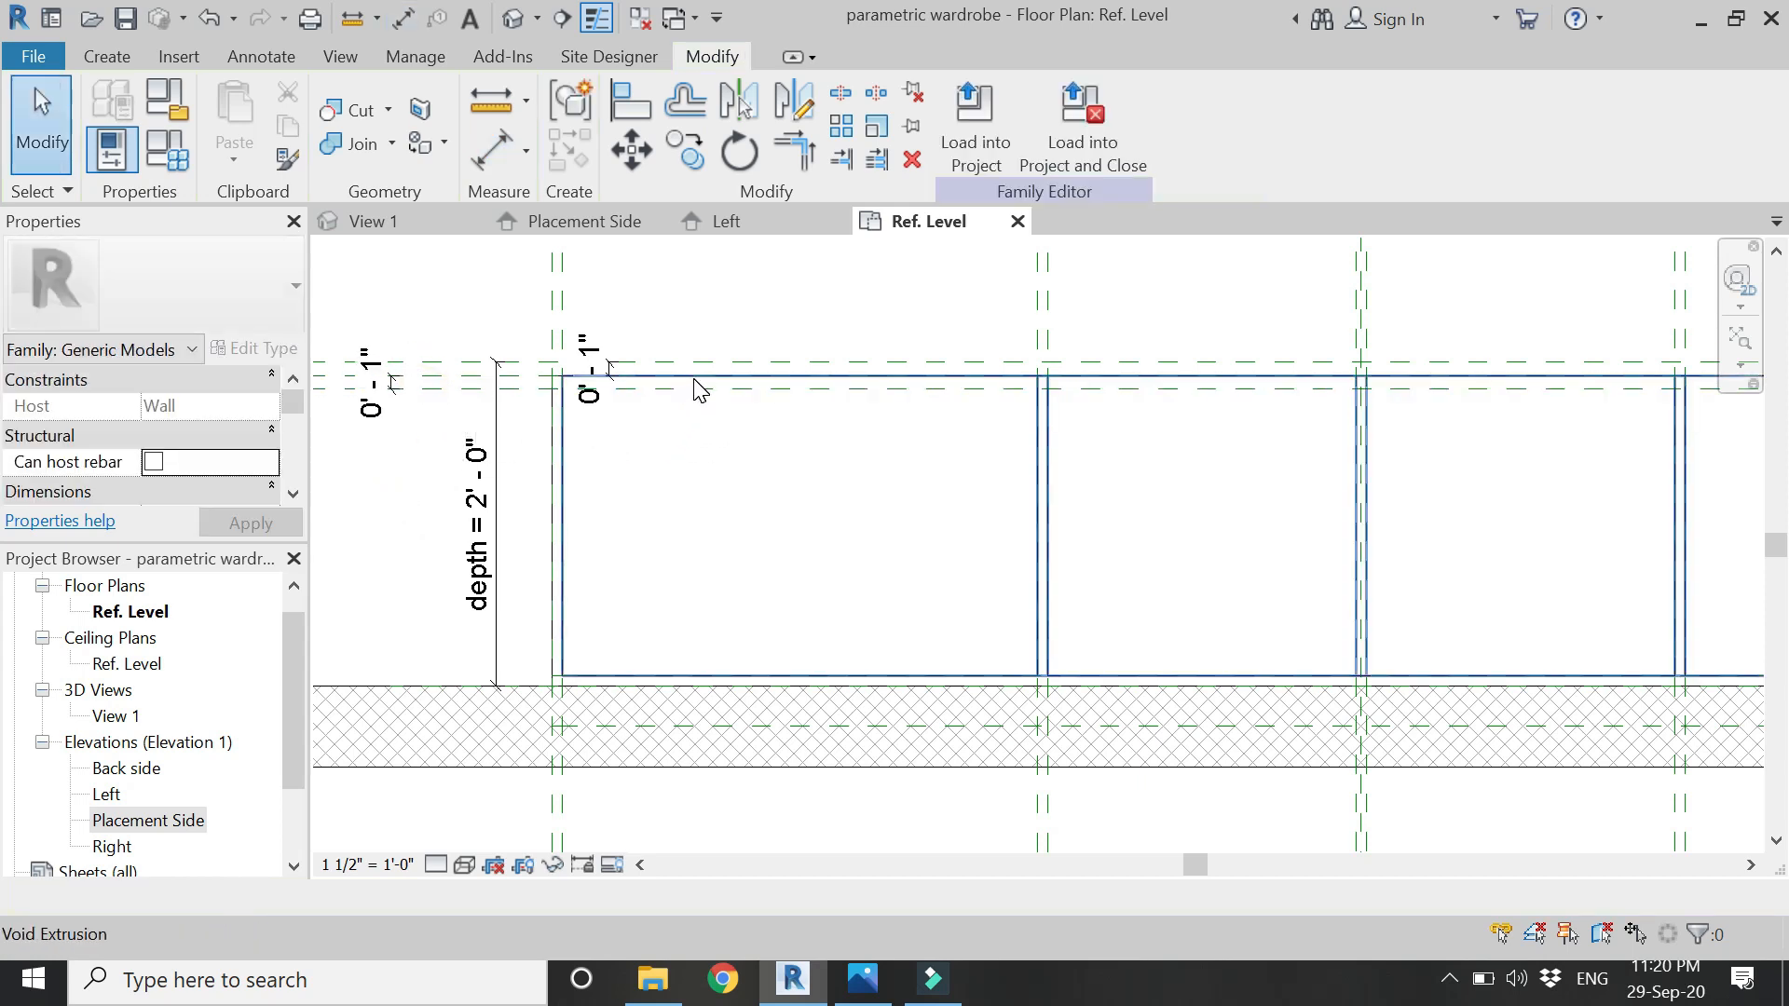
- Move the solid extrusion's front face back to the new innermost front plane, removing the conflicting constraints, and lock it there
scroll(559, 419, "up", 2)
left_click(563, 420)
scroll(751, 479, "down", 3)
scroll(968, 410, "up", 4)
scroll(941, 431, "up", 1)
left_click_drag(920, 432, 923, 499)
left_click(1248, 915)
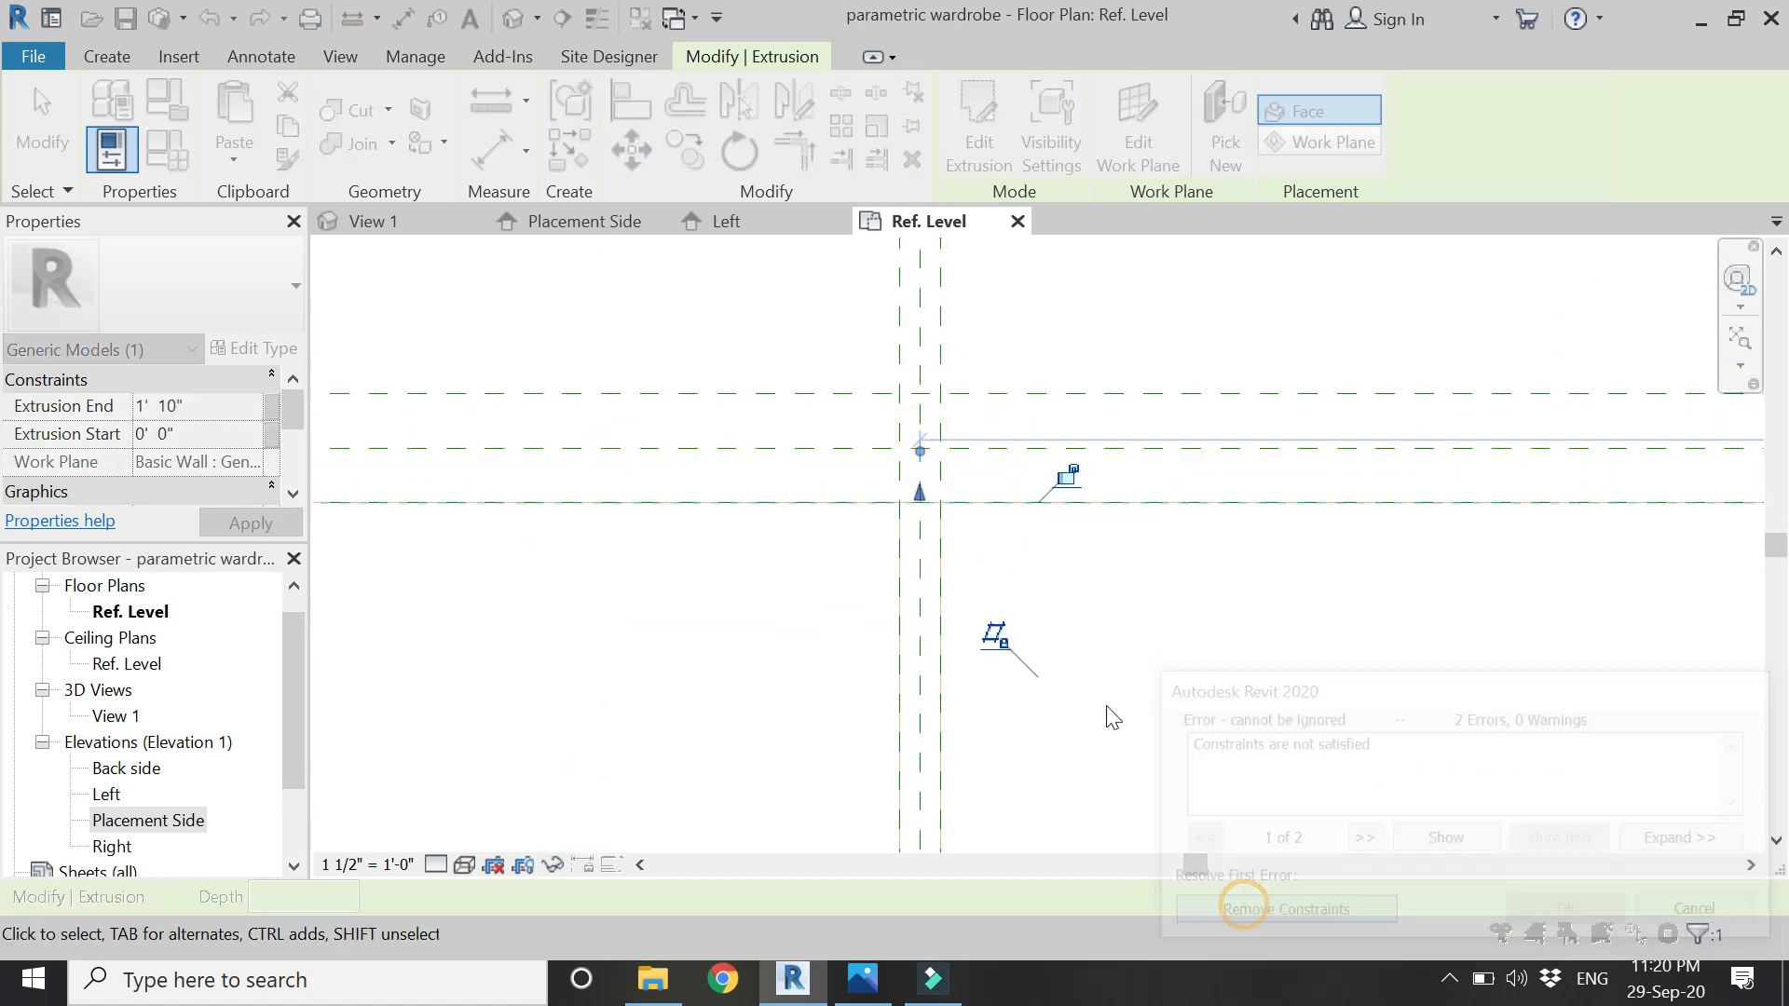
scroll(1167, 396, "down", 2)
scroll(1162, 395, "down", 4)
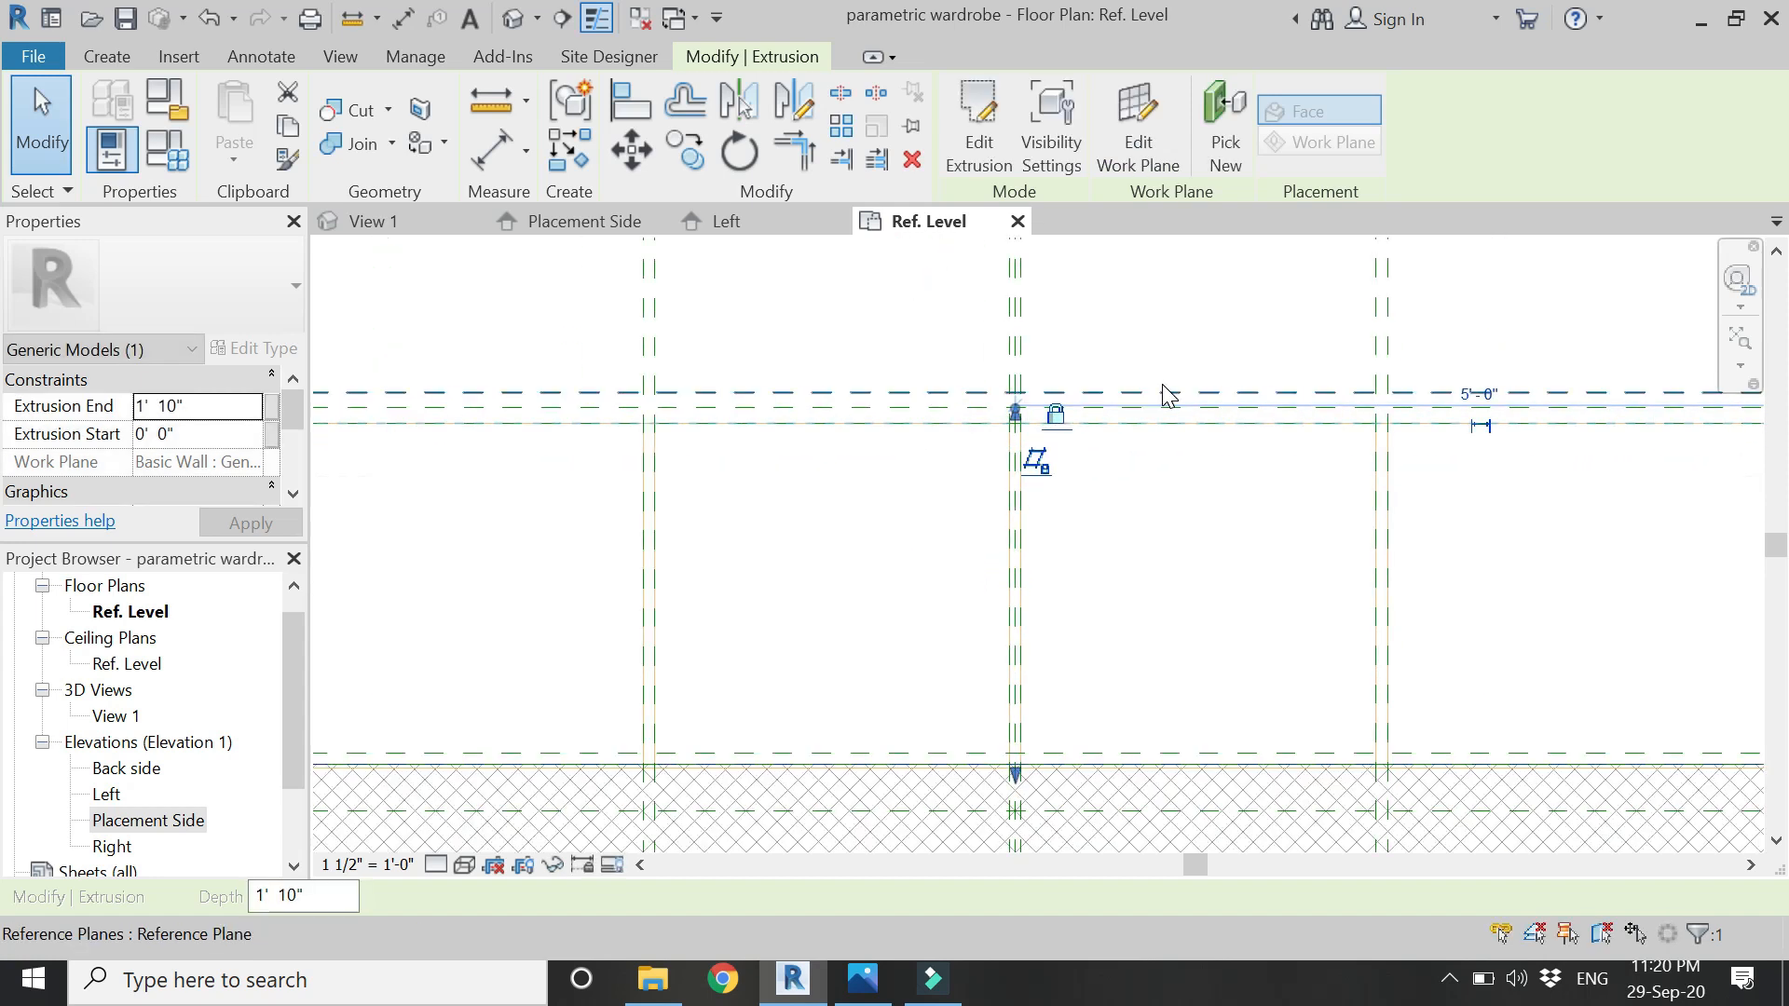
- Pull the void extrusion's back face to the reference plane 3/4" in front of the wall and lock it there
left_click(1002, 758)
scroll(445, 679, "up", 1)
scroll(451, 652, "up", 2)
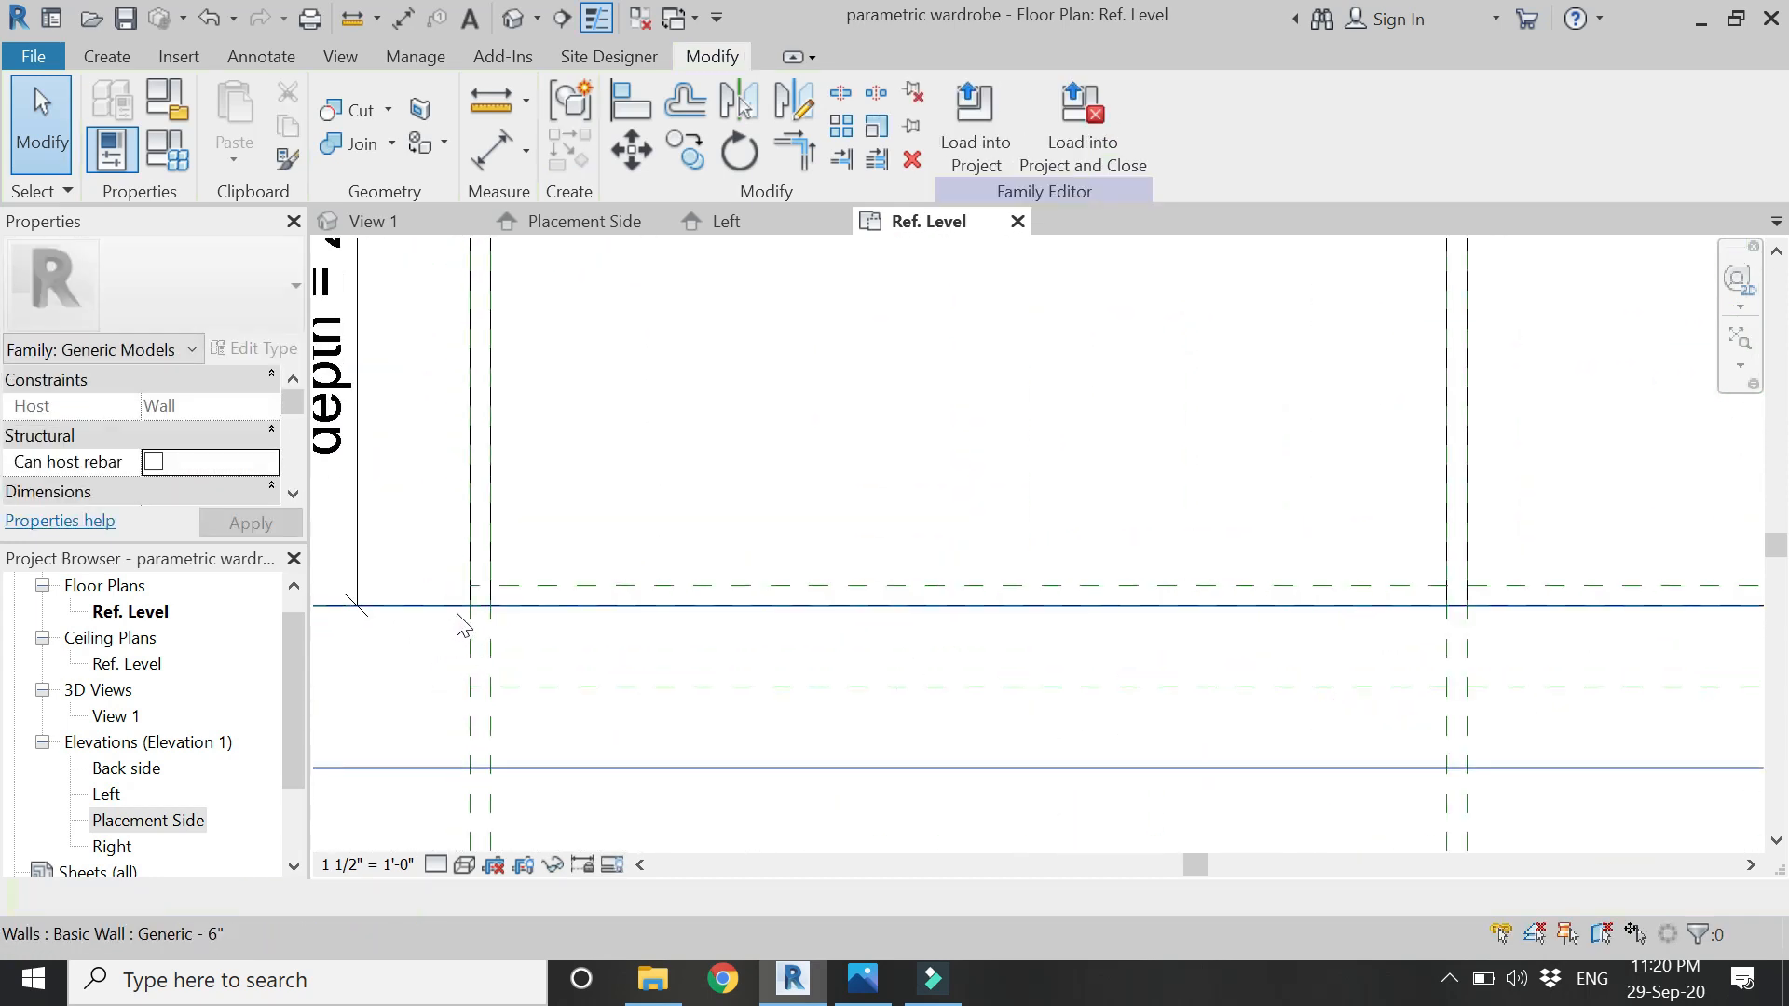
left_click(489, 573)
scroll(487, 571, "down", 2)
scroll(1277, 599, "up", 5)
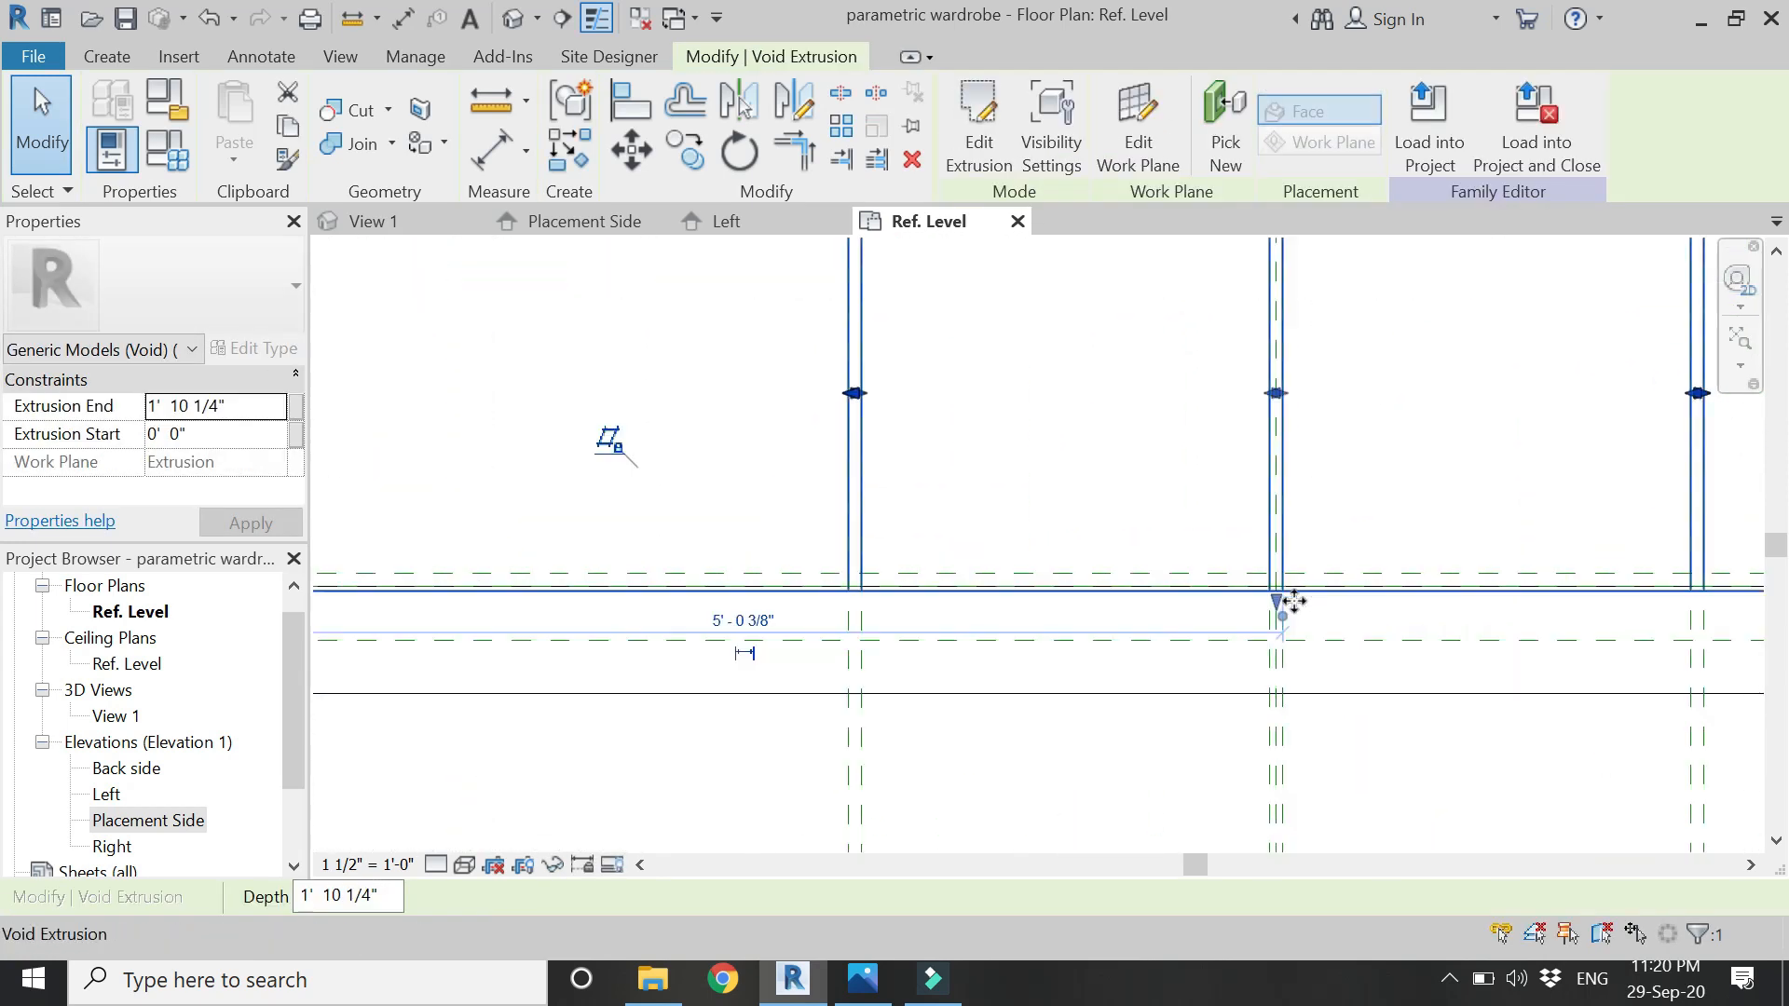
left_click_drag(1183, 573, 1184, 486)
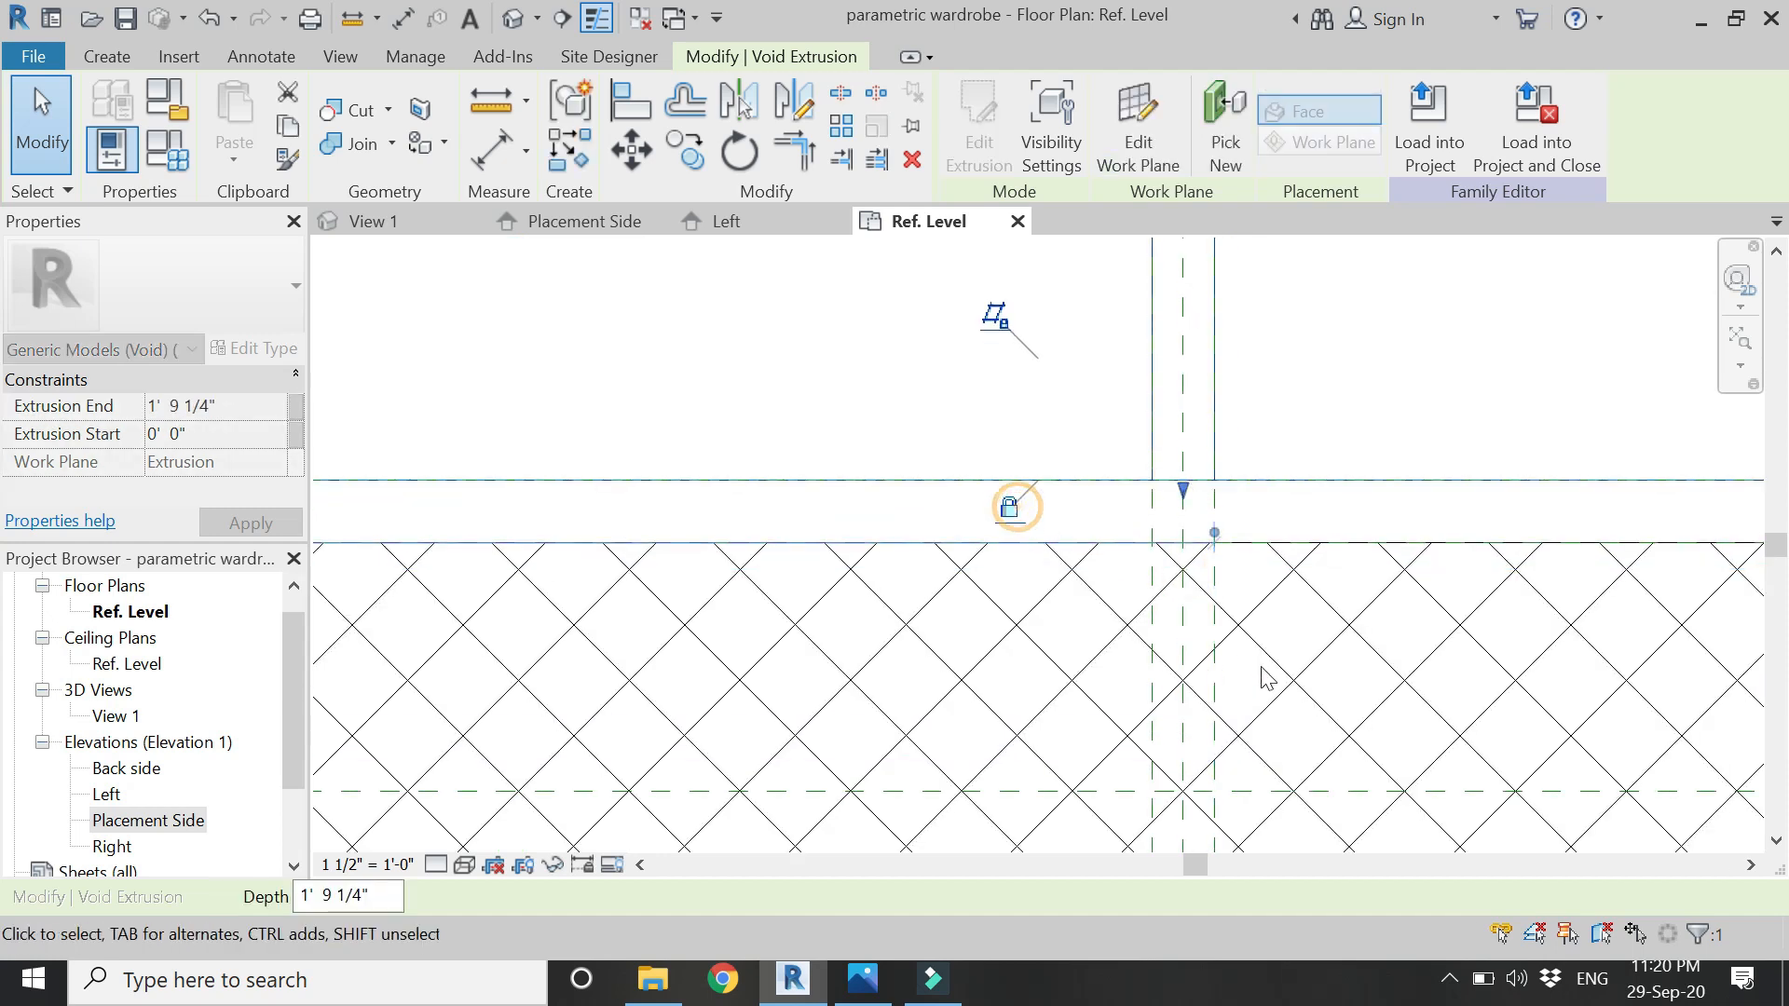
scroll(1286, 683, "down", 4)
key("Escape")
- Open the default 3D view of the wardrobe family
scroll(1138, 729, "down", 2)
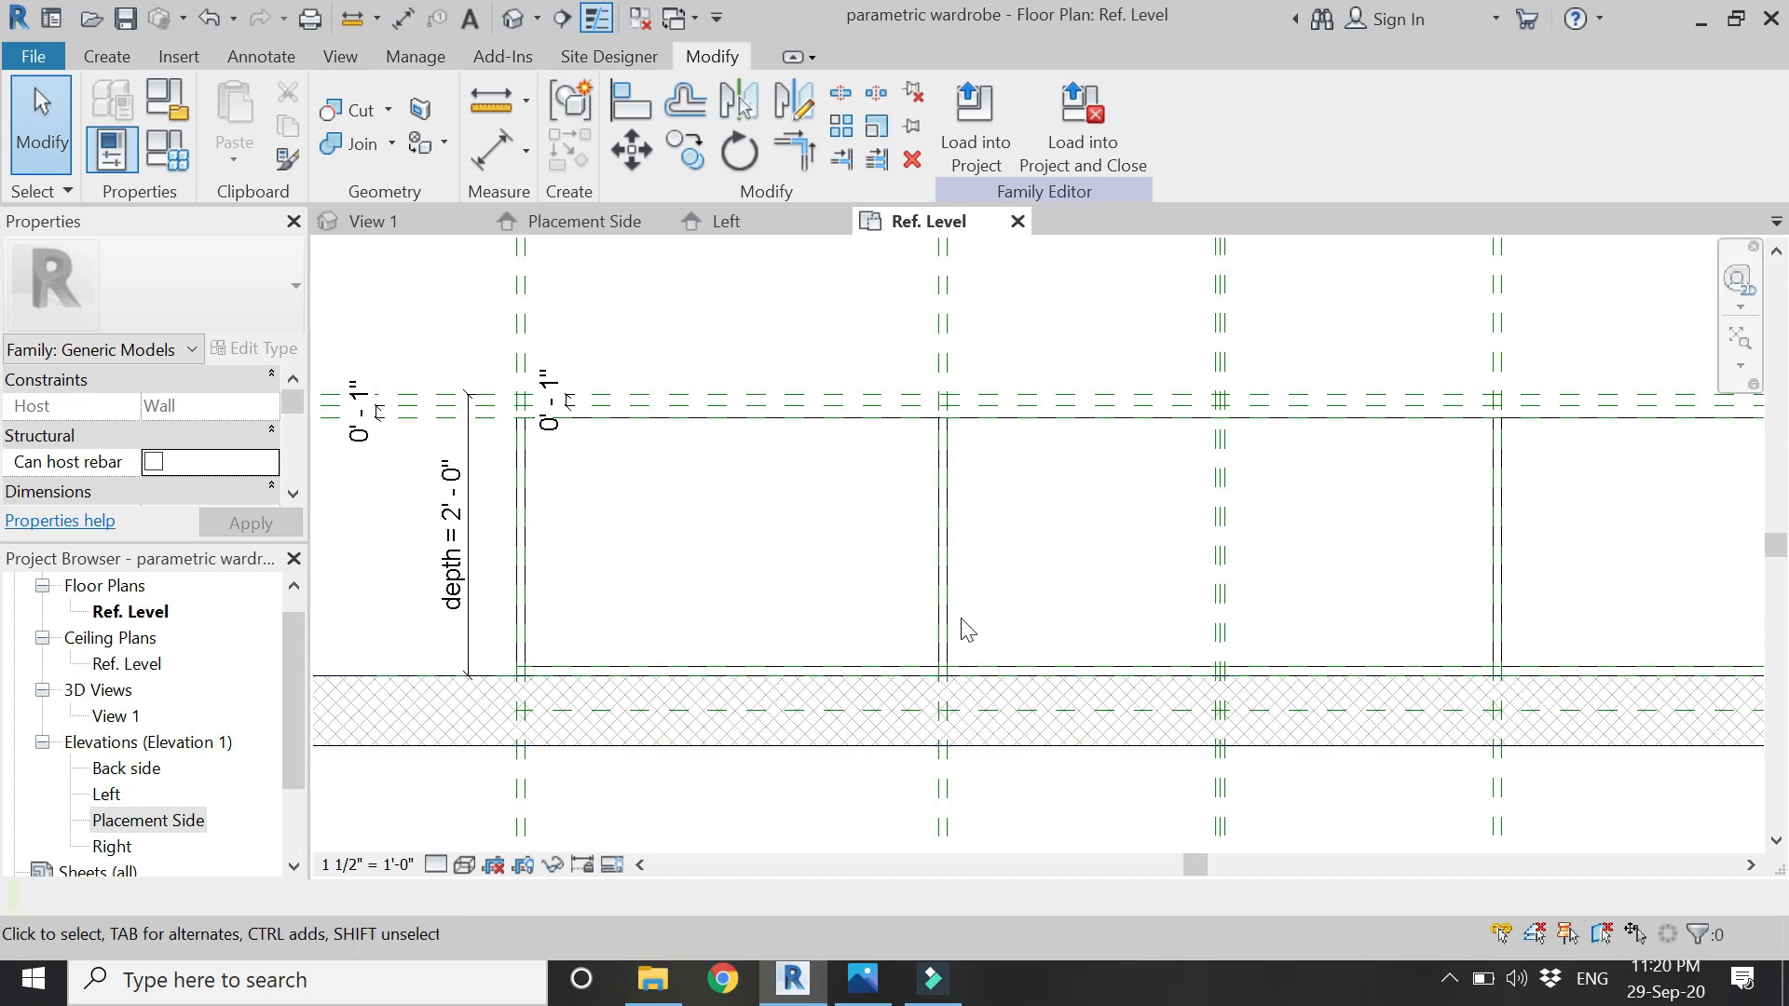
scroll(966, 629, "down", 2)
left_click(508, 26)
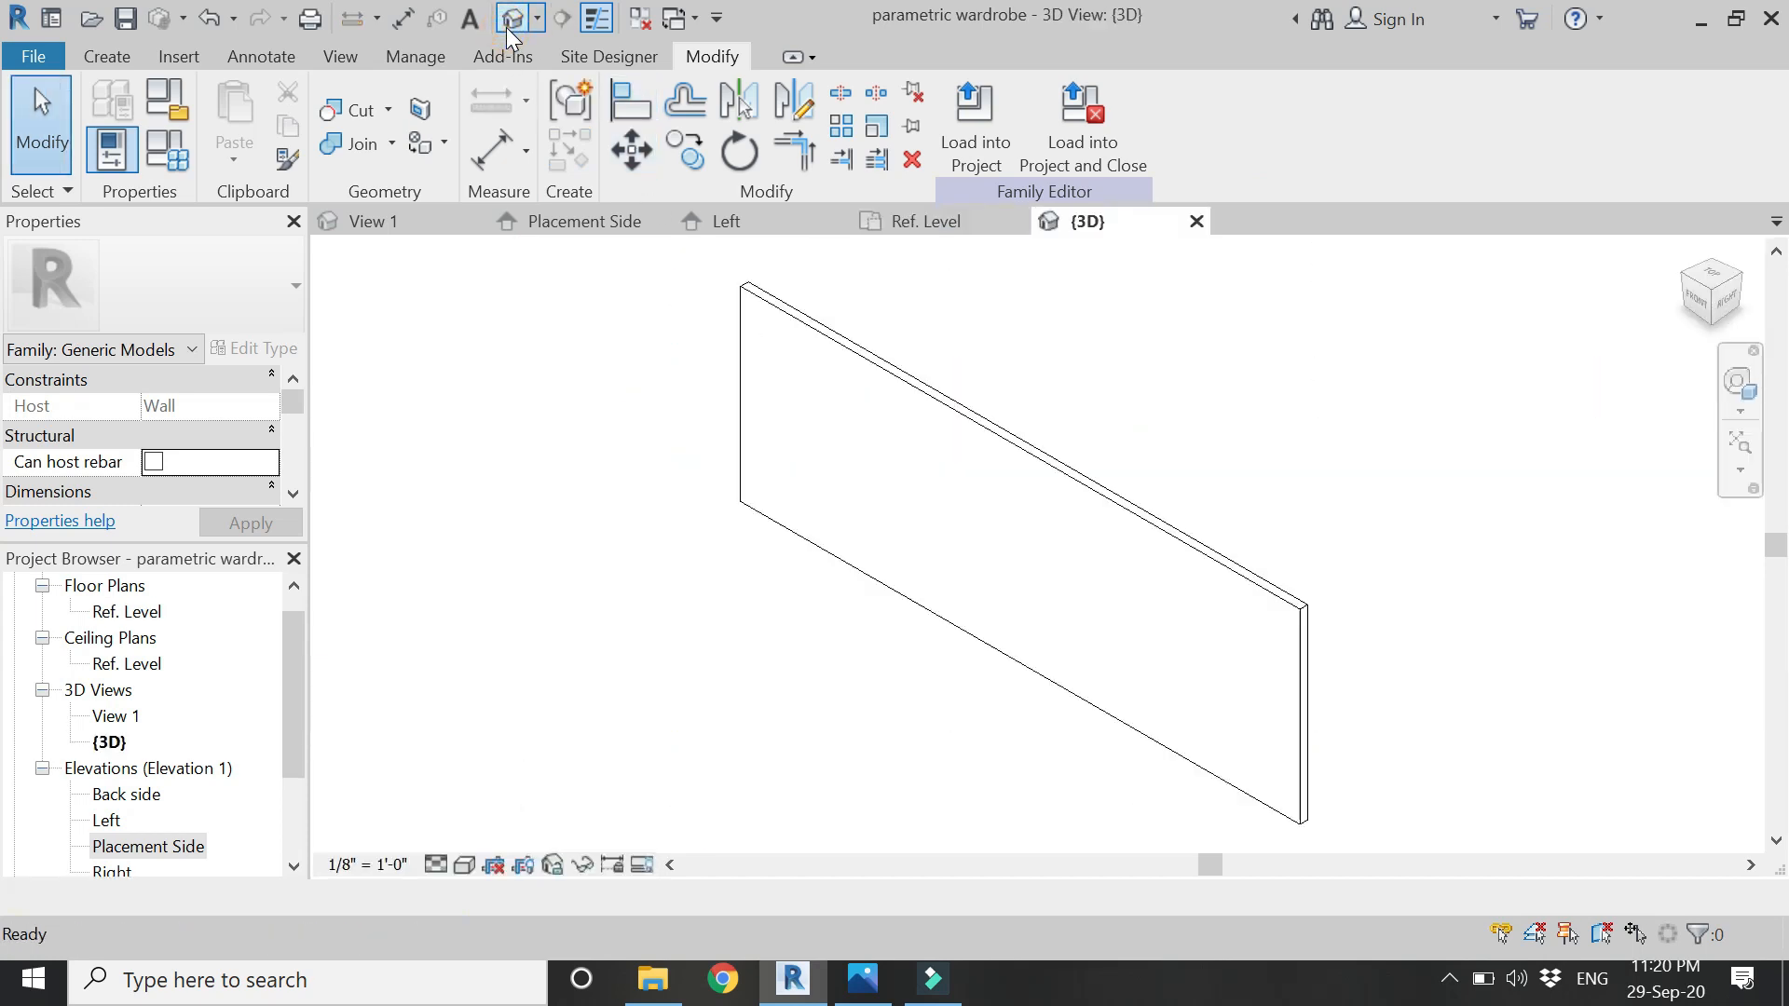
- Orbit the 3D view to examine the wardrobe's open front and compare it with the reference wardrobe photo's side shelves
left_click(1713, 264)
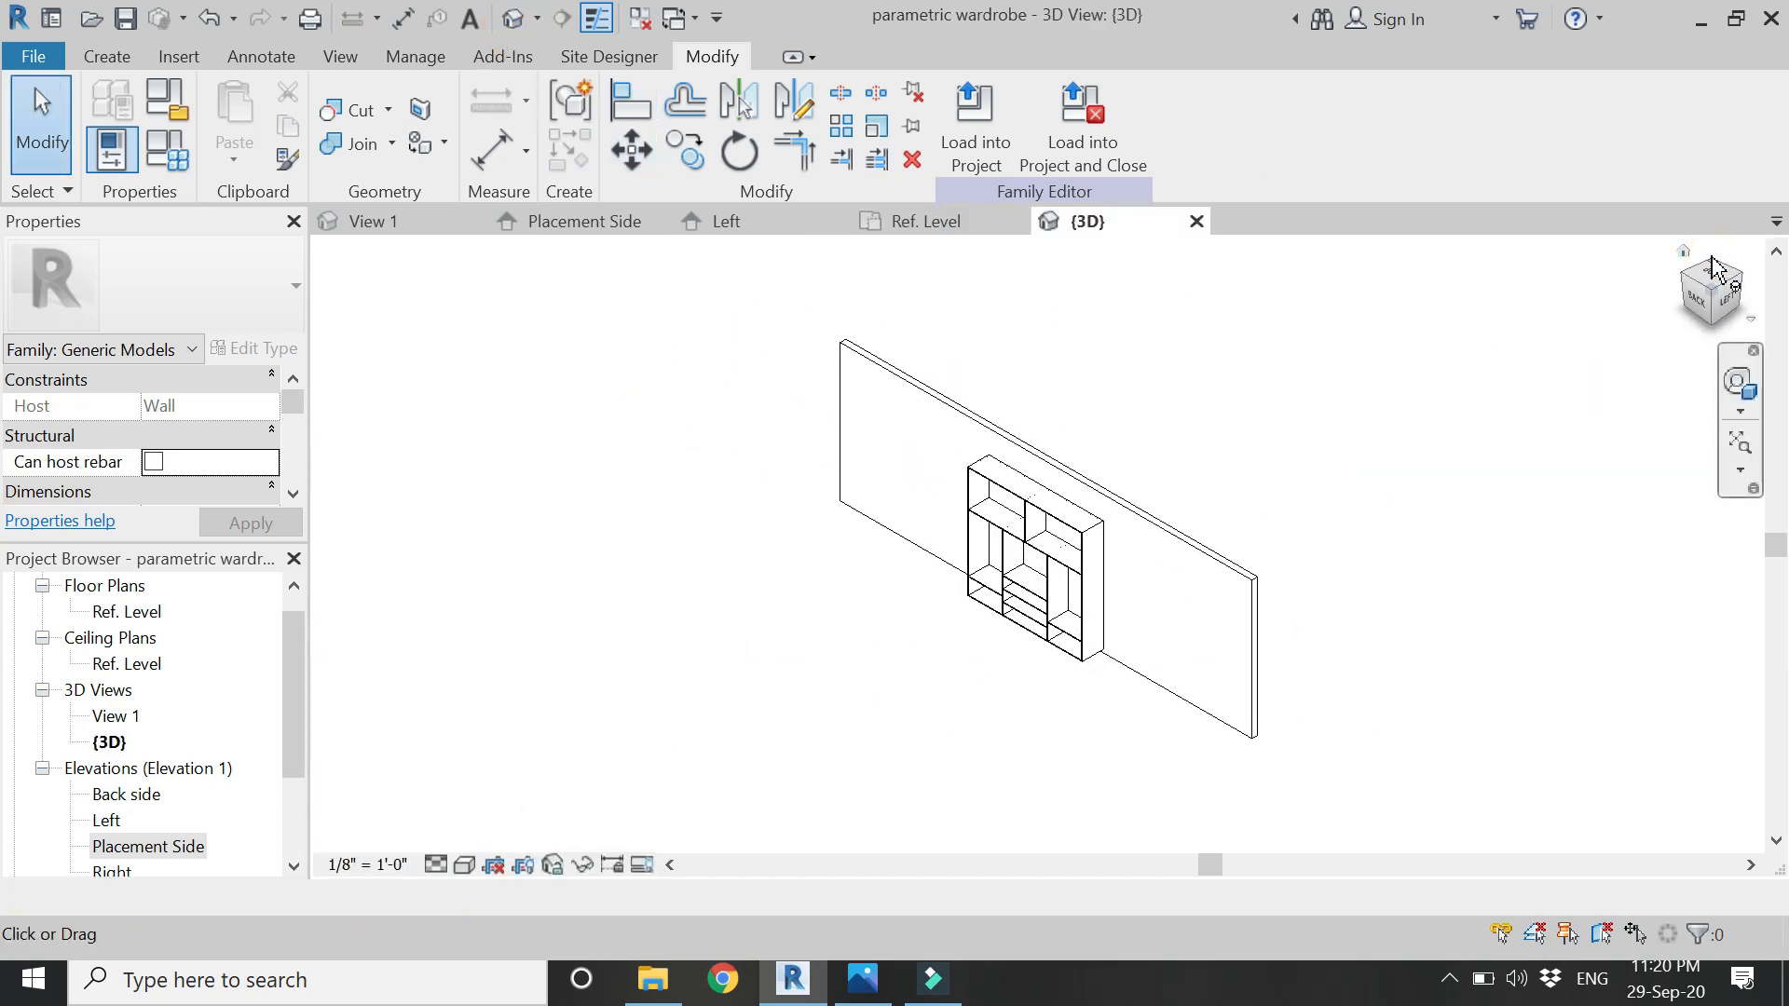
scroll(989, 386, "up", 2)
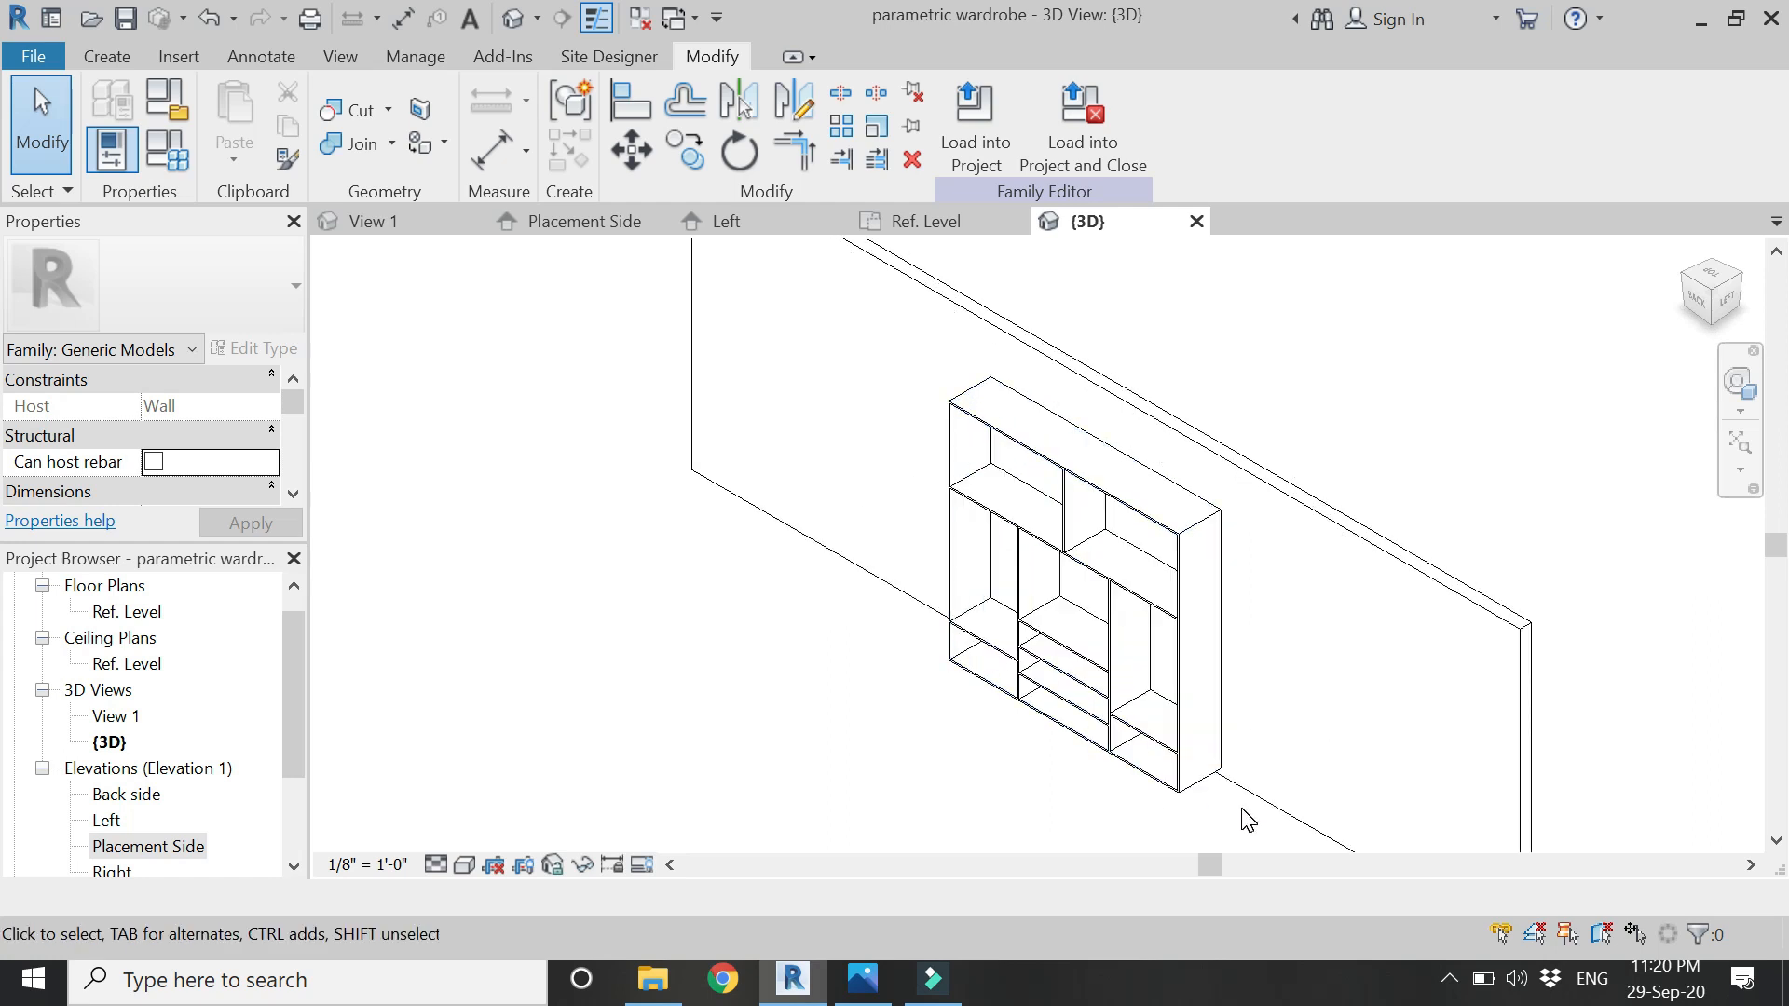
left_click(1737, 383)
left_click_drag(960, 435, 967, 609)
left_click_drag(960, 747, 1062, 671)
key("Escape")
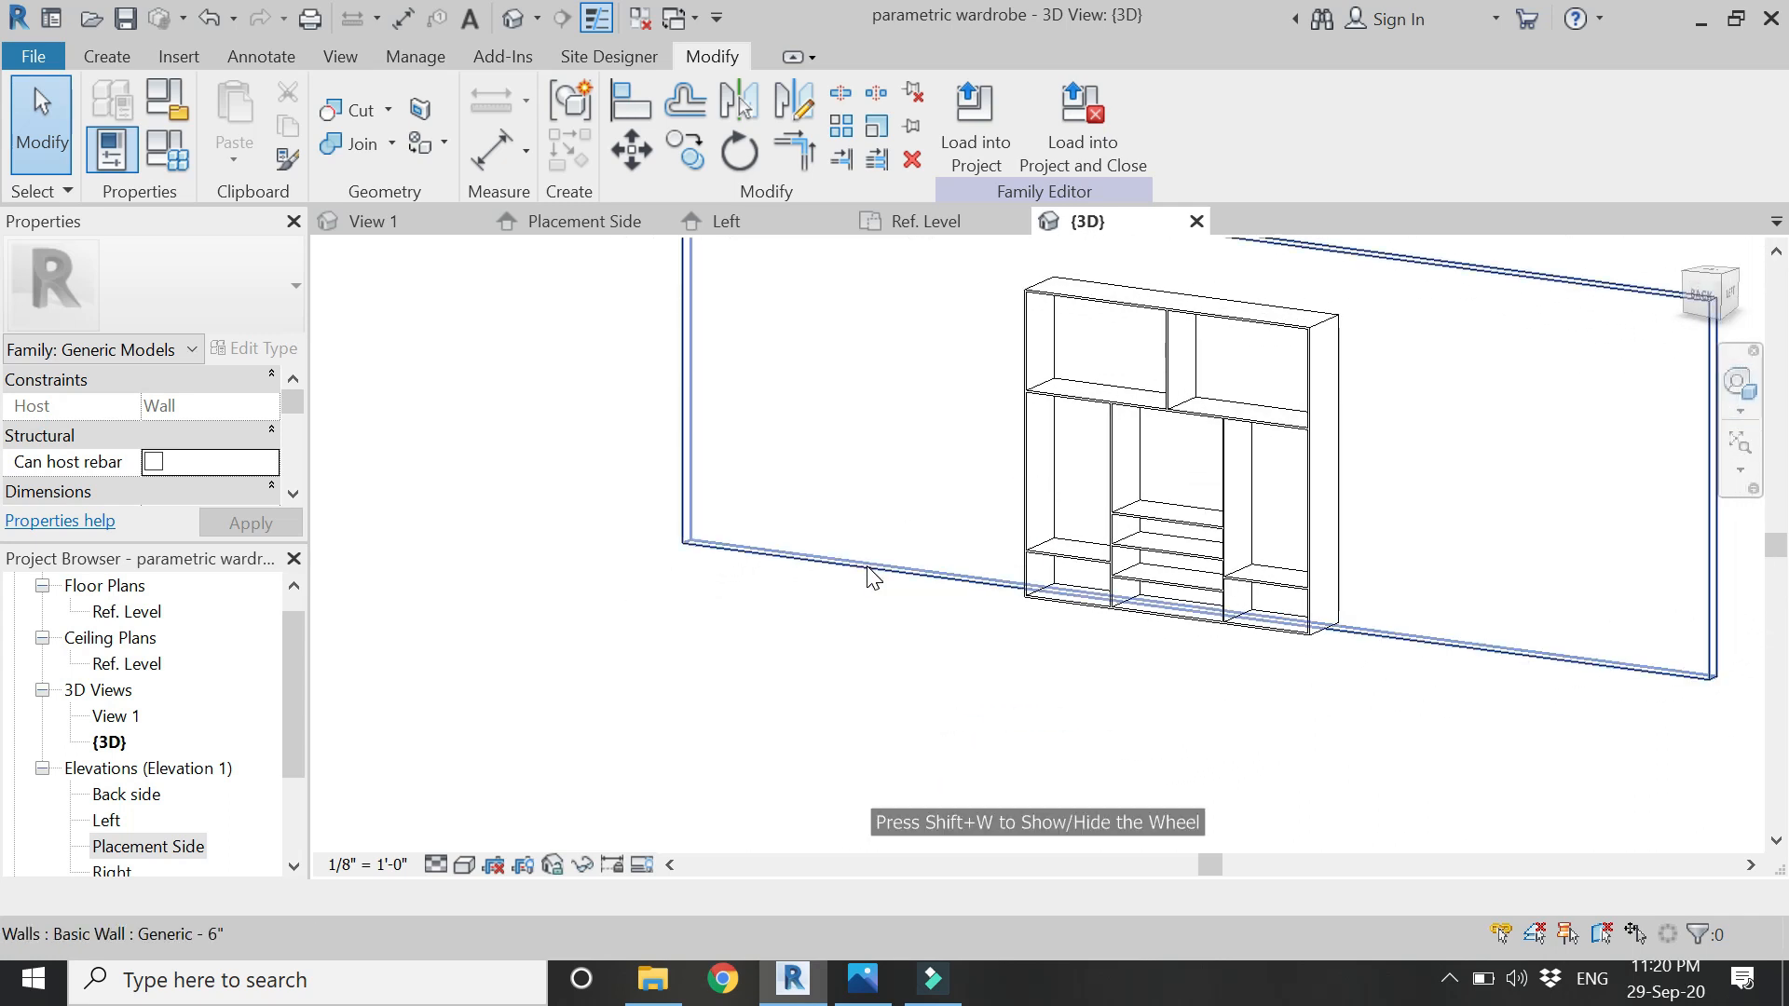
left_click(867, 978)
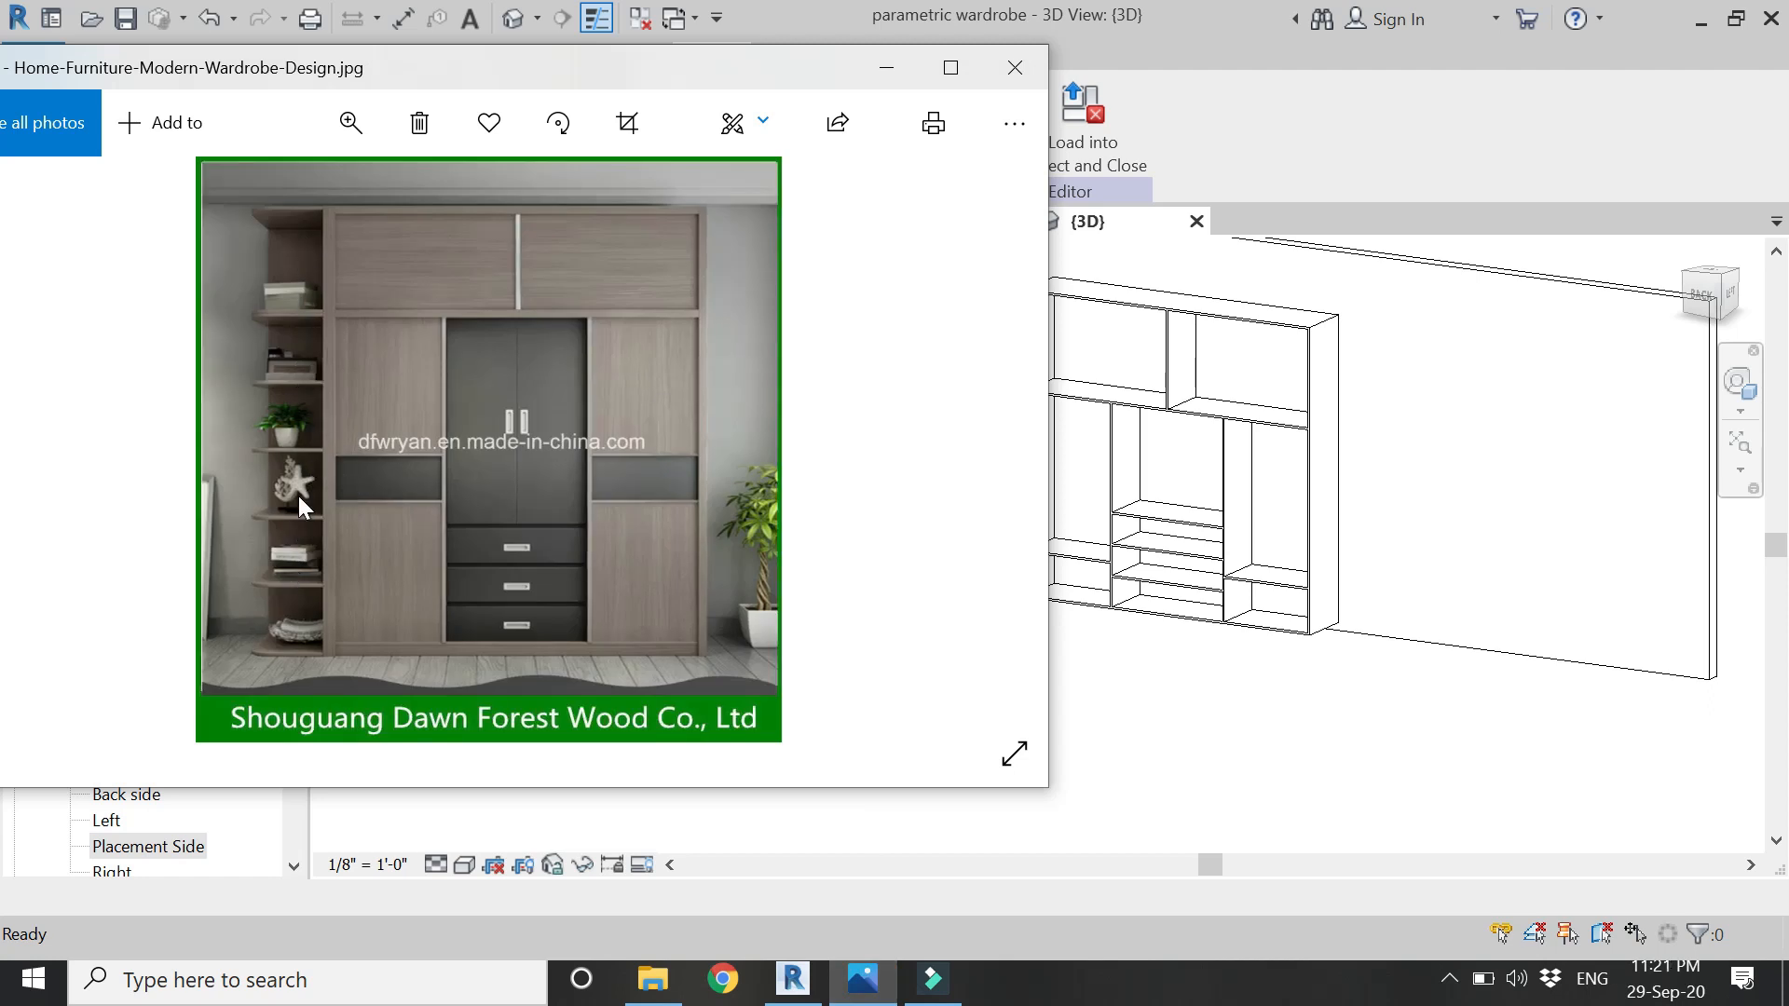
left_click(878, 58)
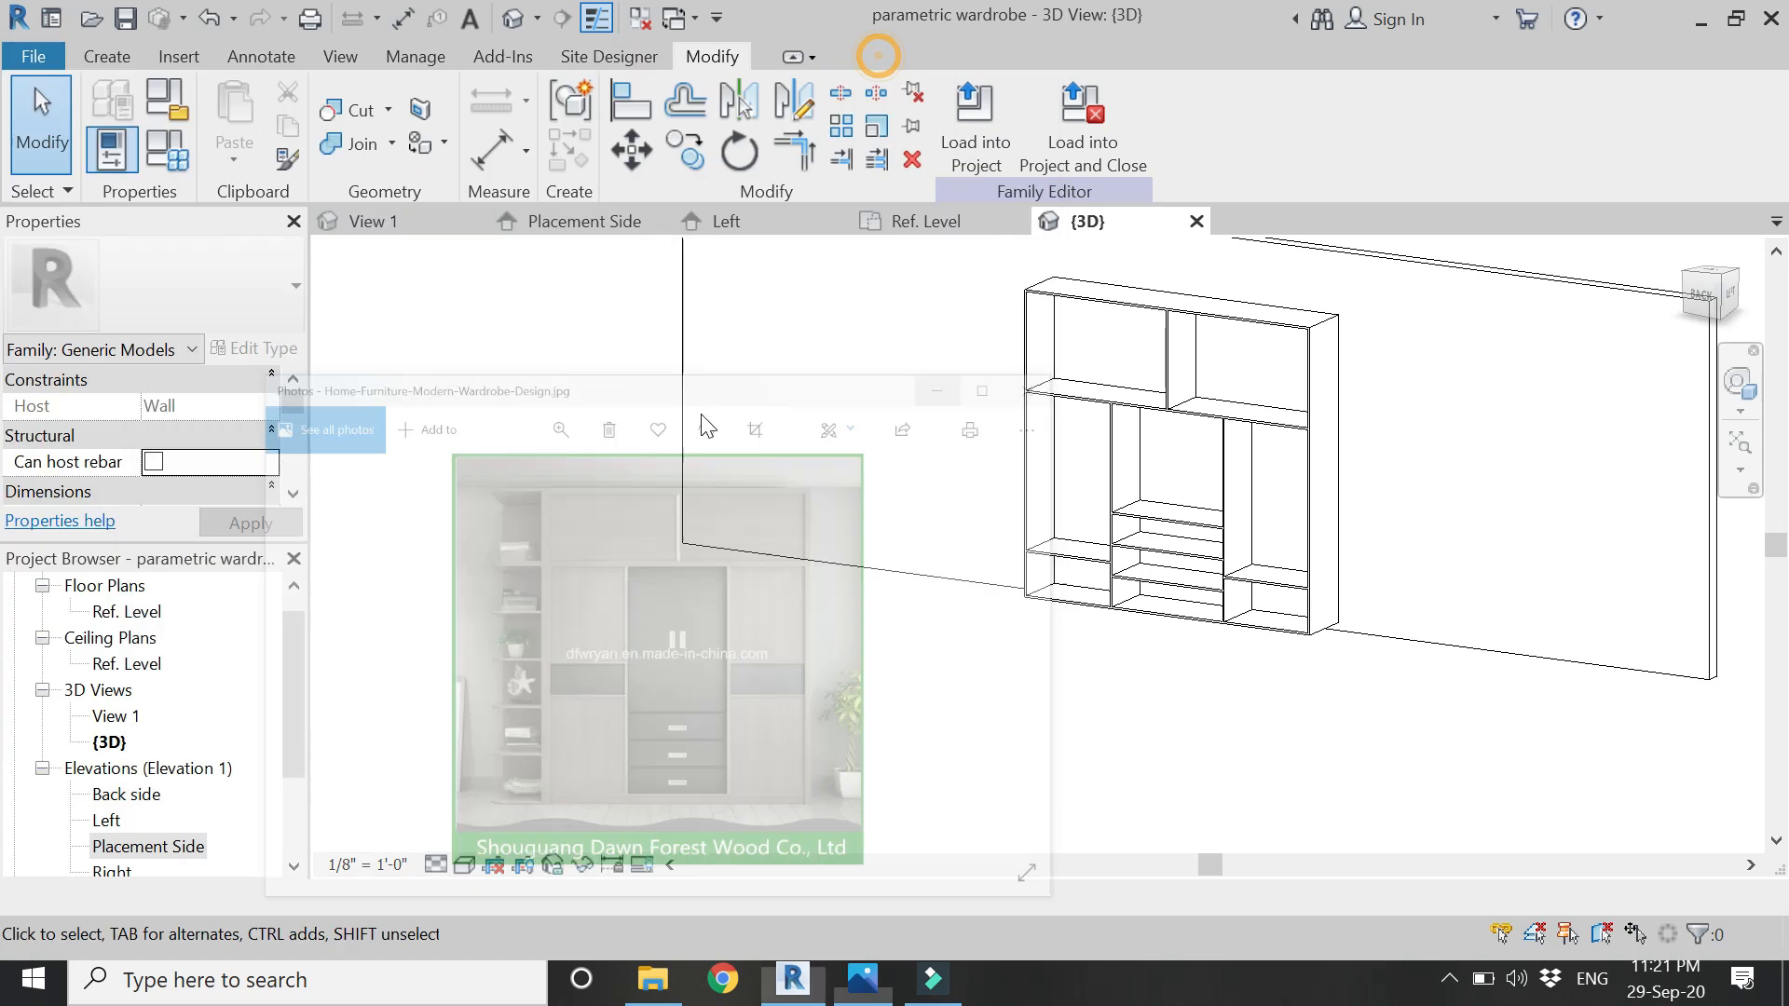
- In the Placement Side elevation, draw two horizontal reference planes across the upper part of the side-shelf area beside the wardrobe
left_click(584, 222)
scroll(1157, 700, "down", 2)
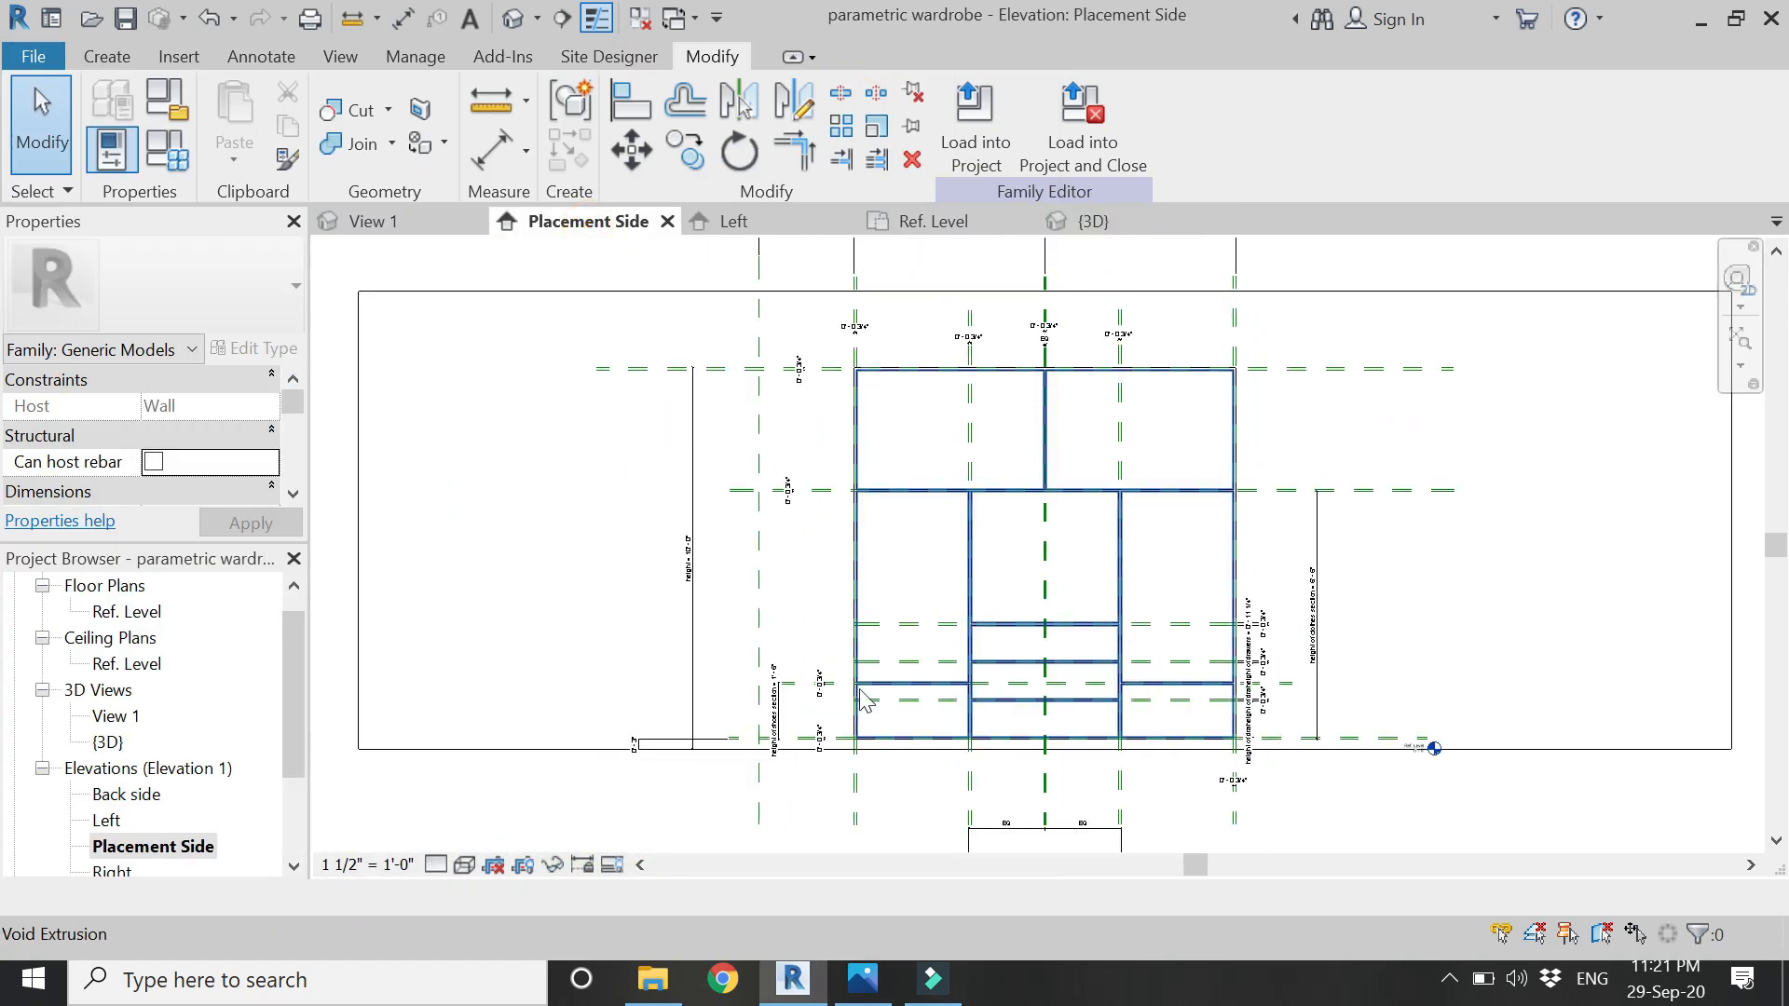
scroll(559, 593, "up", 1)
key("r")
key("p")
scroll(826, 338, "up", 4)
scroll(756, 410, "up", 1)
left_click(656, 434)
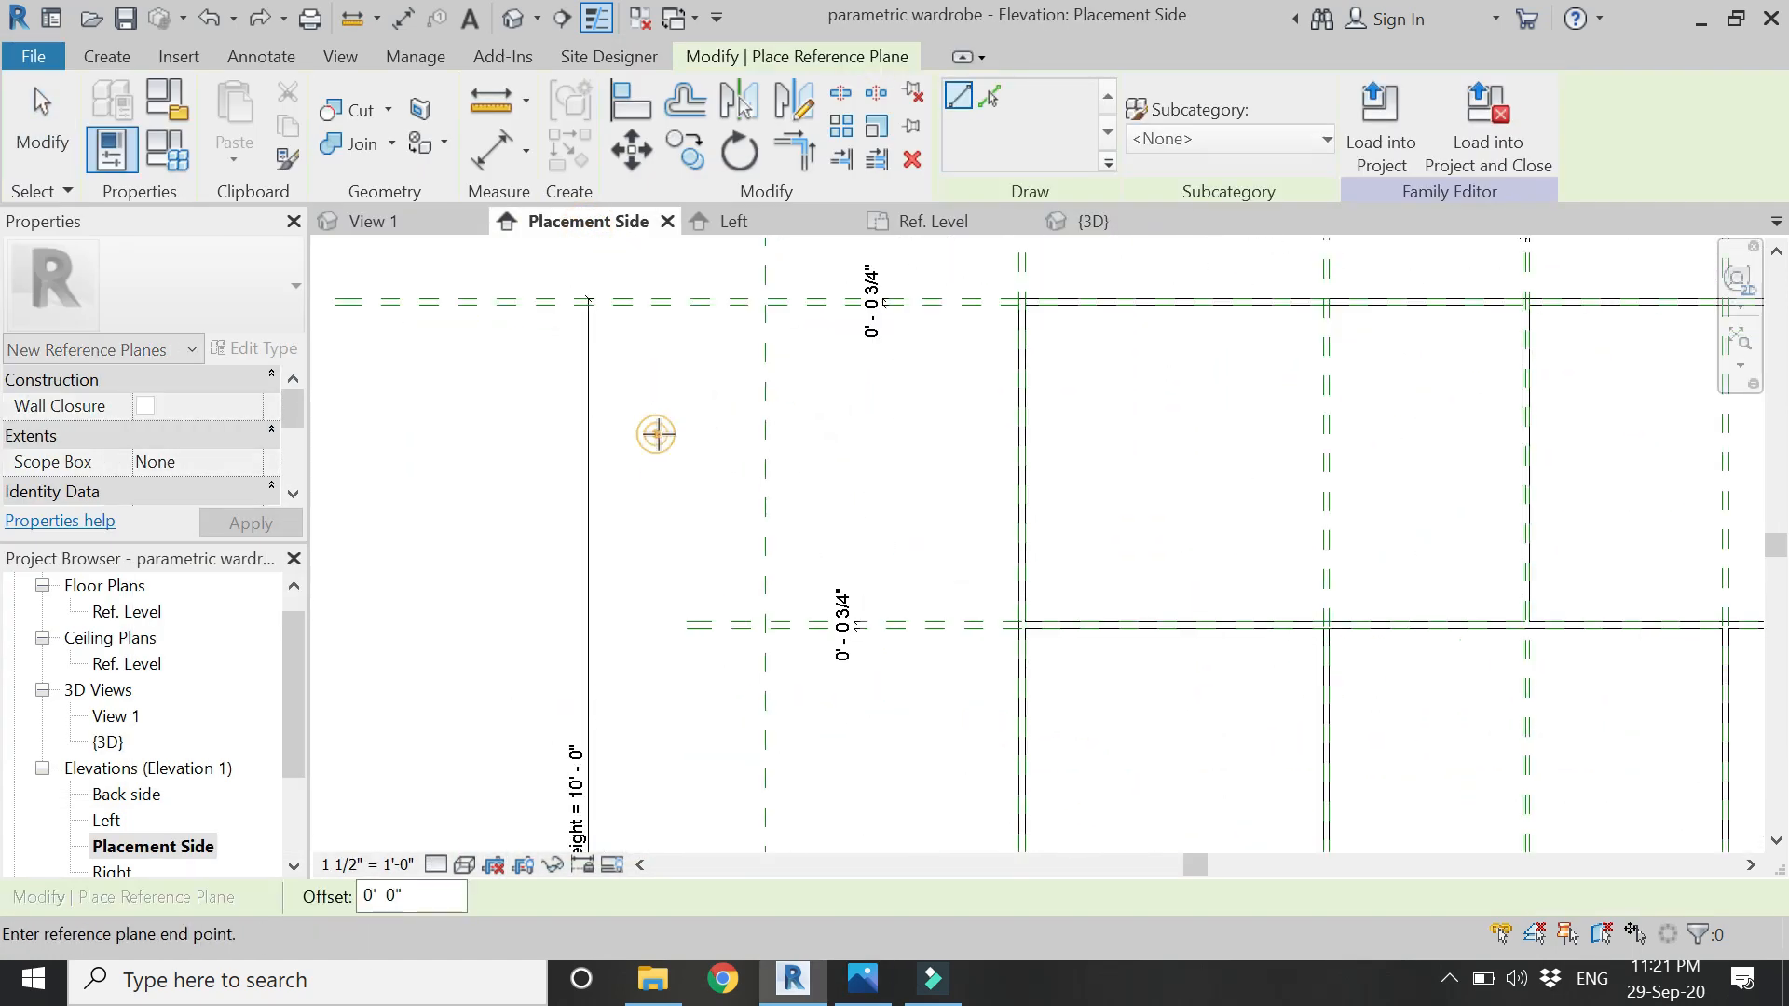
left_click(1084, 435)
left_click(655, 587)
left_click(1136, 587)
- Draw two more horizontal reference planes across the middle of the side-shelf area
scroll(629, 377, "down", 3)
scroll(646, 681, "up", 2)
left_click(658, 596)
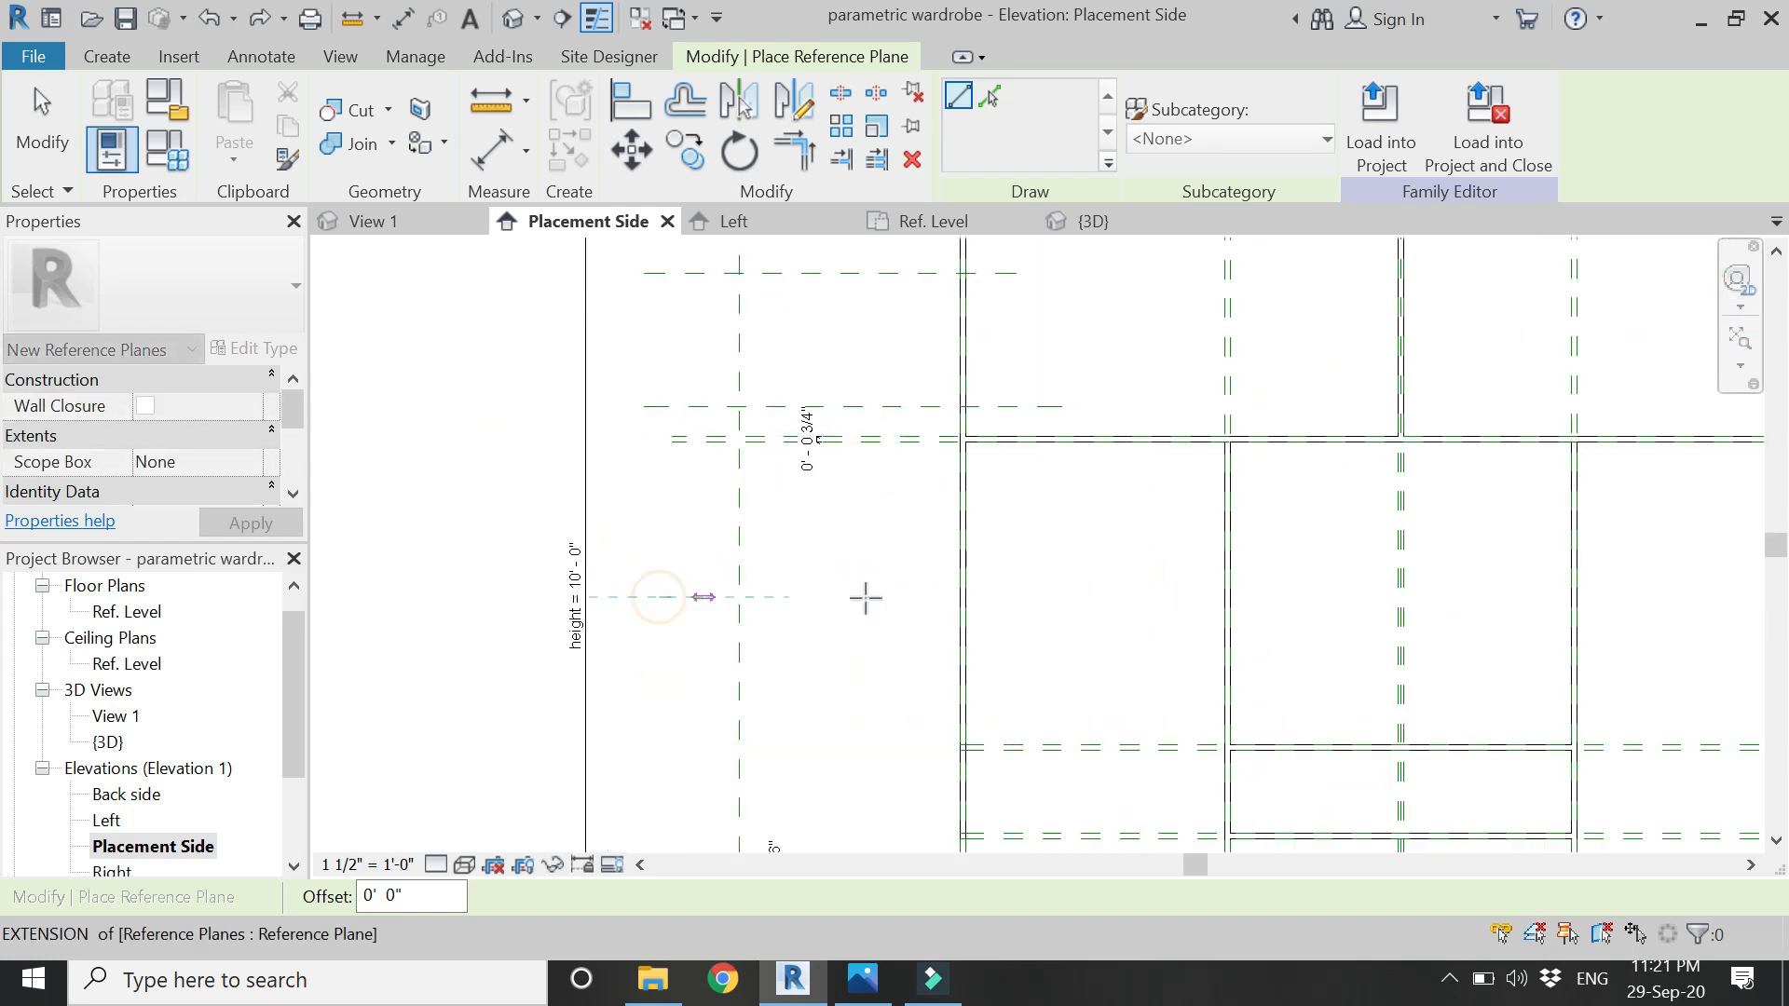
left_click(1066, 597)
scroll(773, 475, "down", 3)
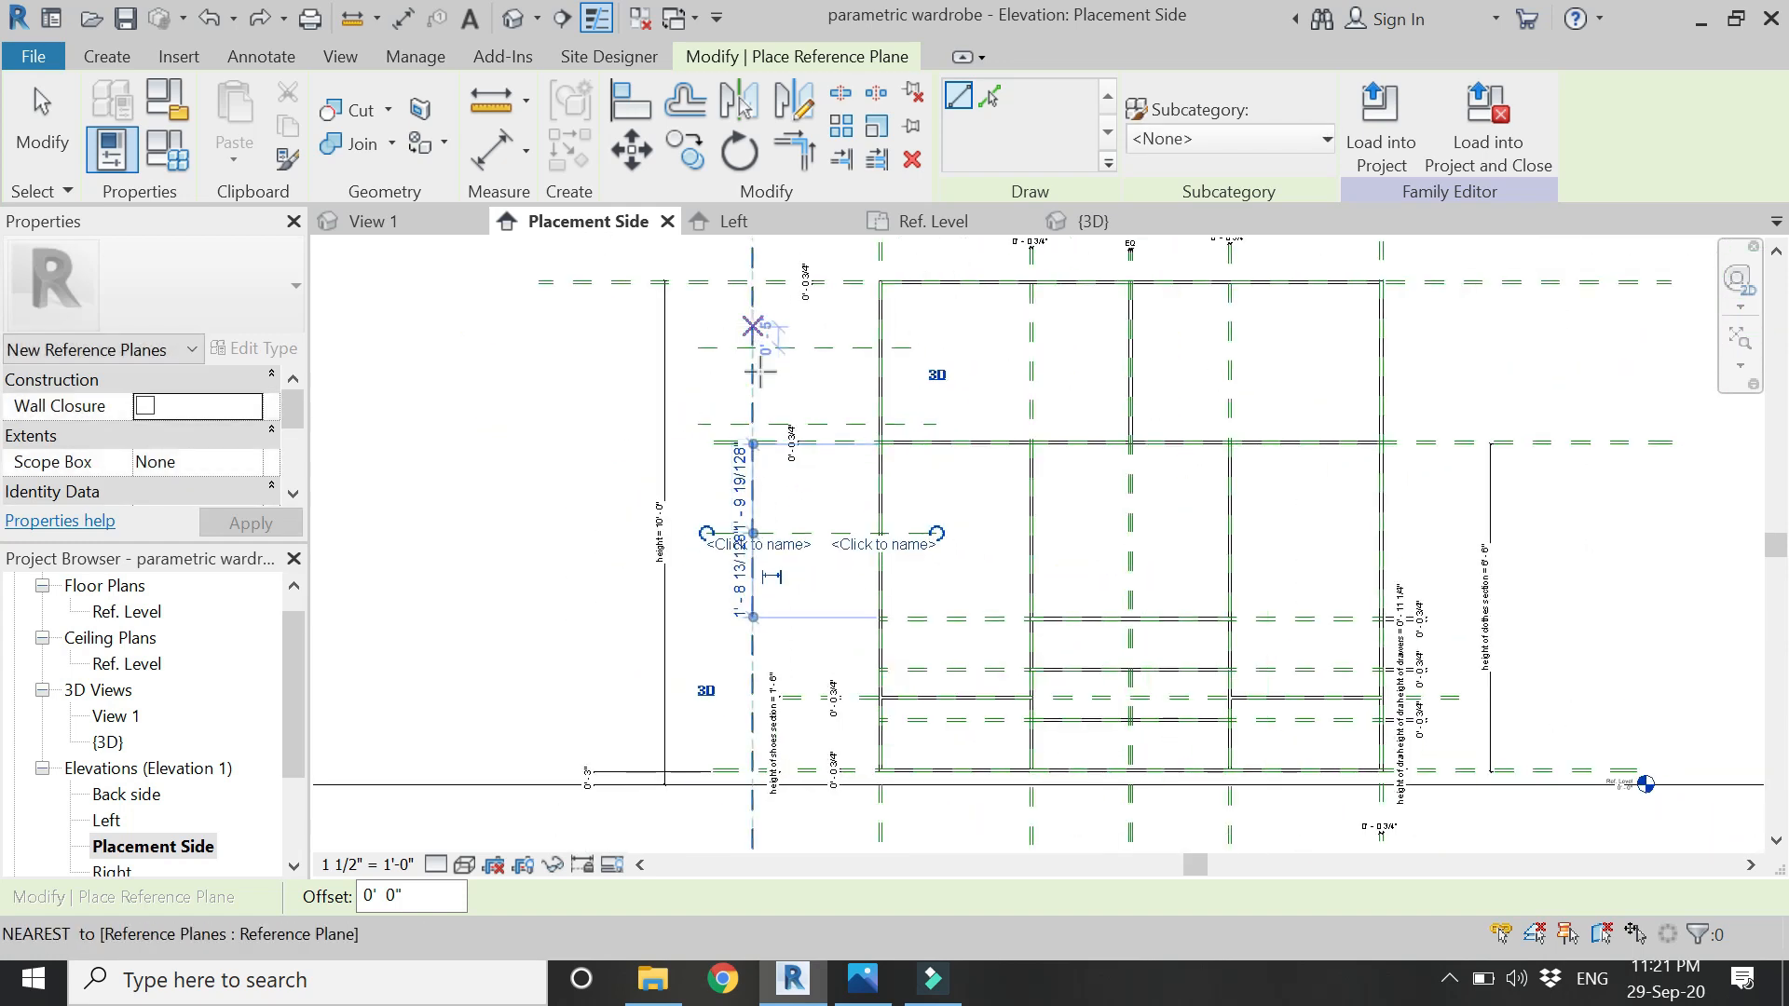
scroll(707, 490, "up", 2)
left_click(702, 488)
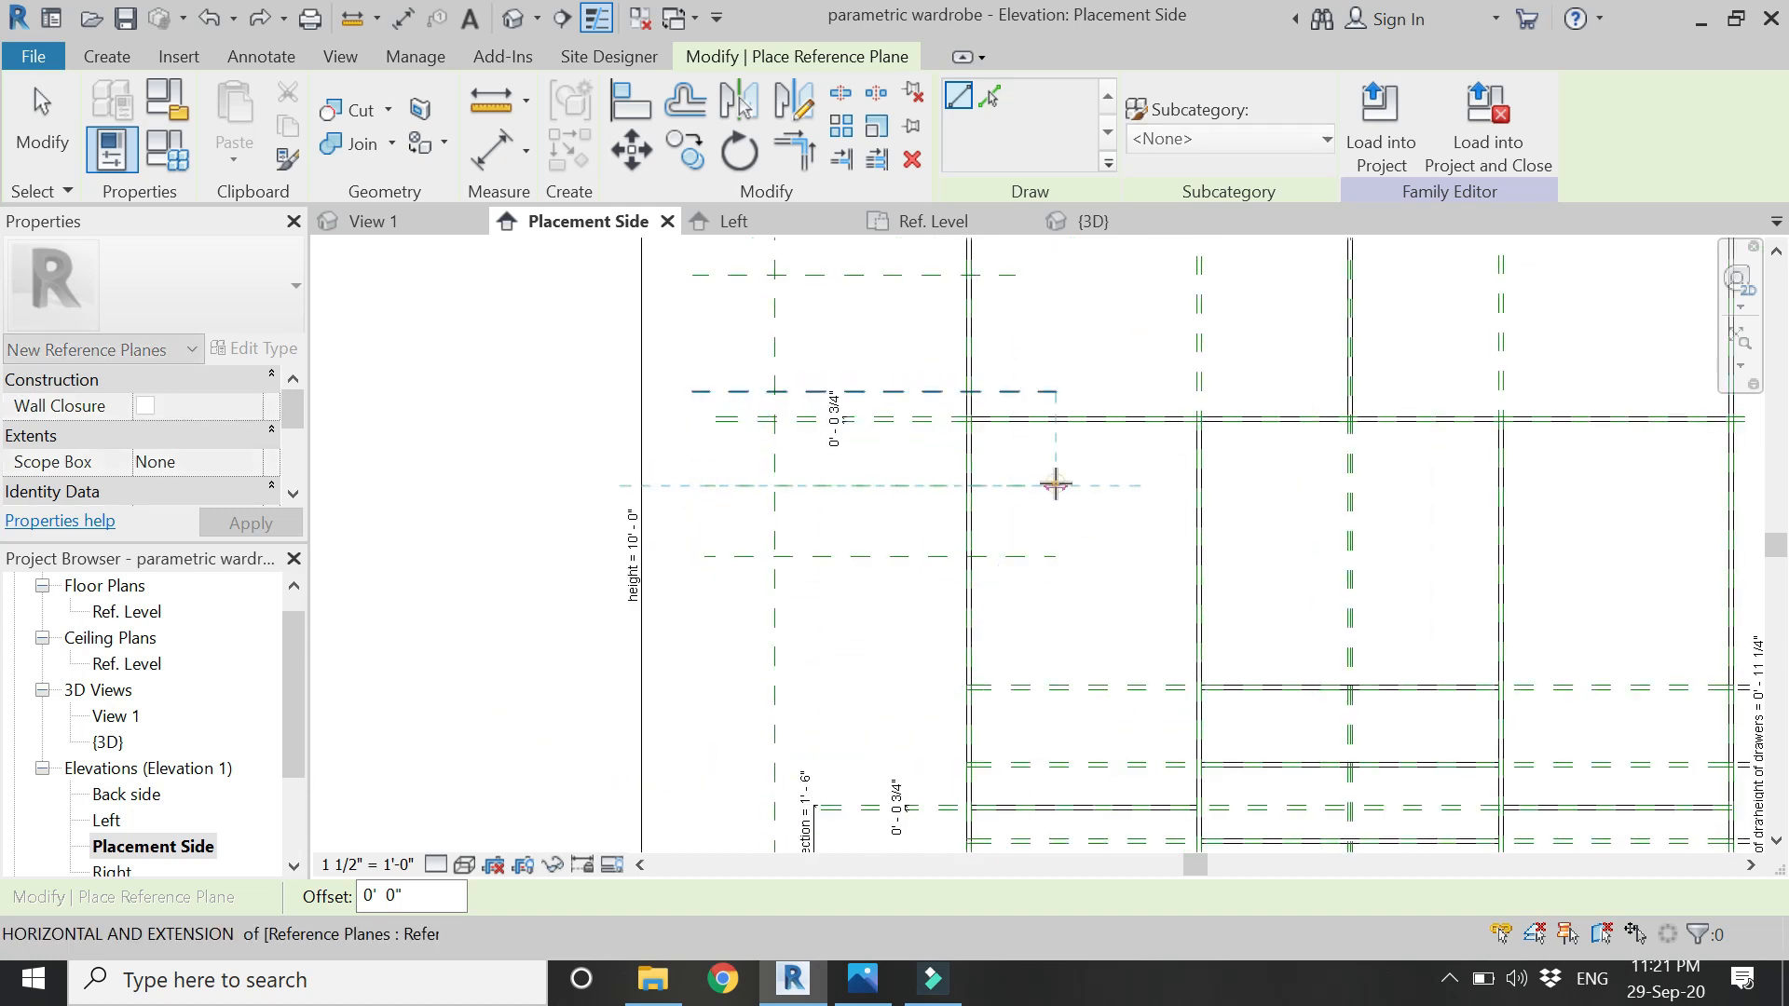
left_click(1054, 484)
- Draw the last two horizontal reference planes across the lower part of the side-shelf area and end the command
scroll(930, 416, "down", 1)
scroll(798, 631, "up", 1)
left_click(755, 596)
left_click(1075, 596)
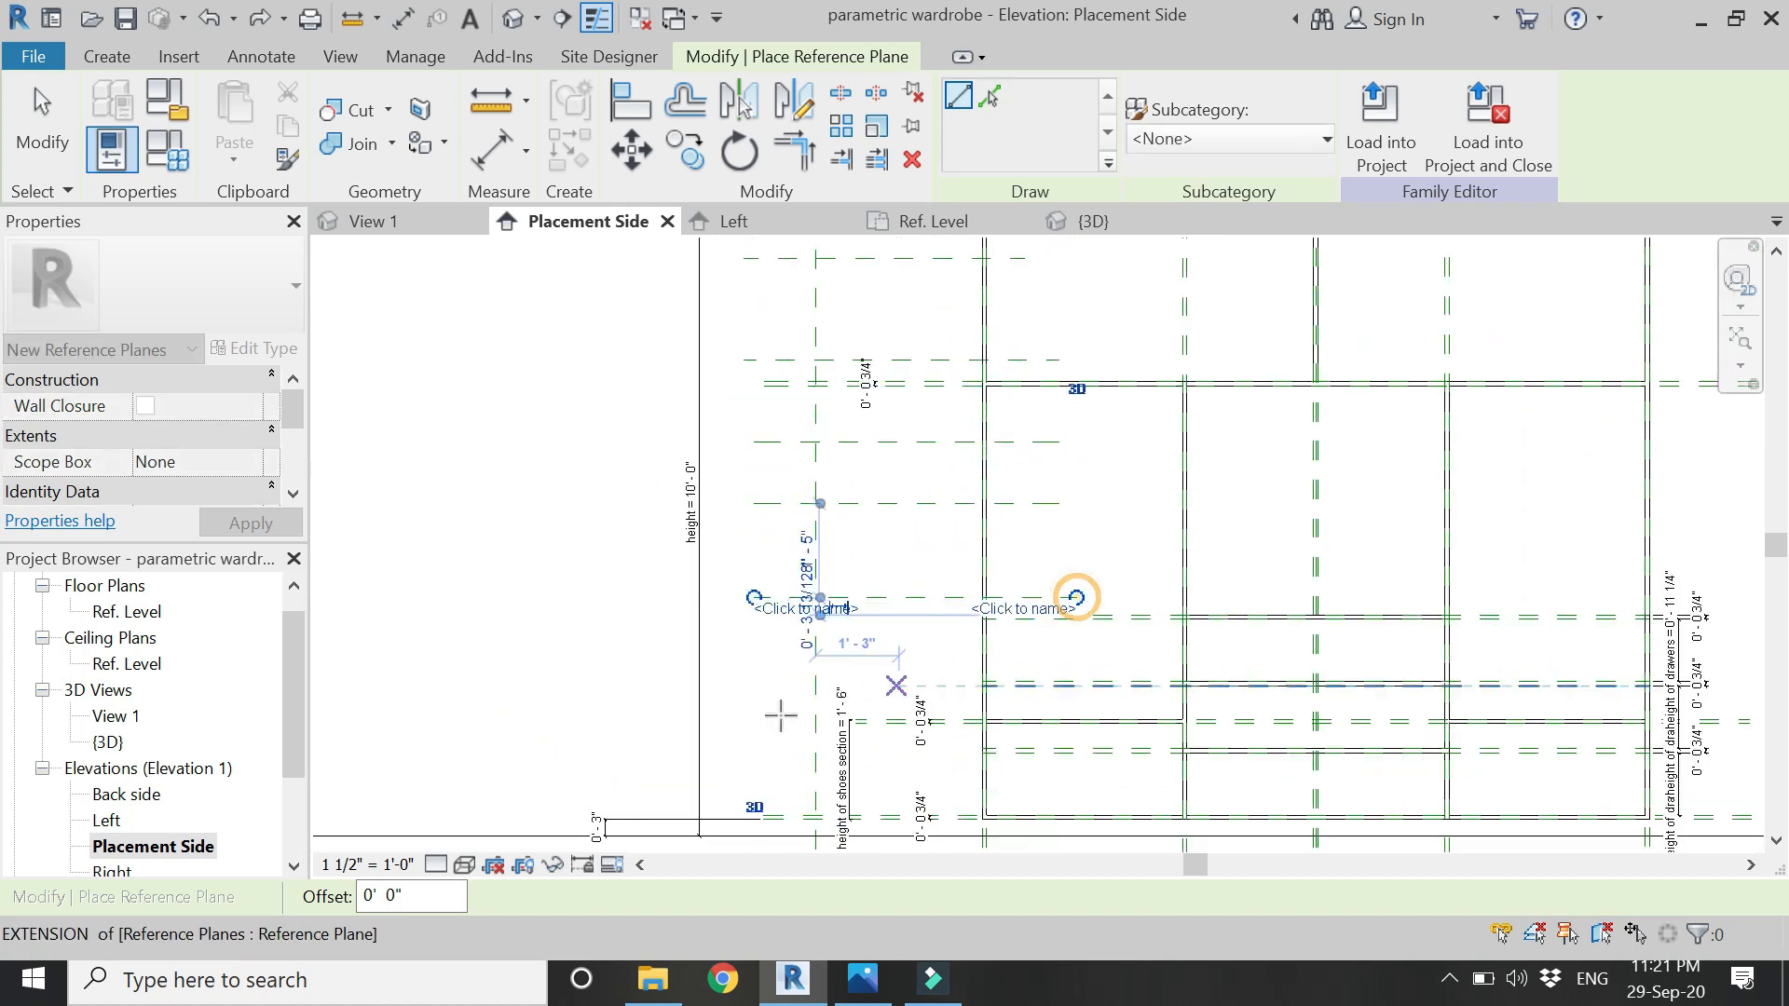
left_click(759, 695)
left_click(1062, 686)
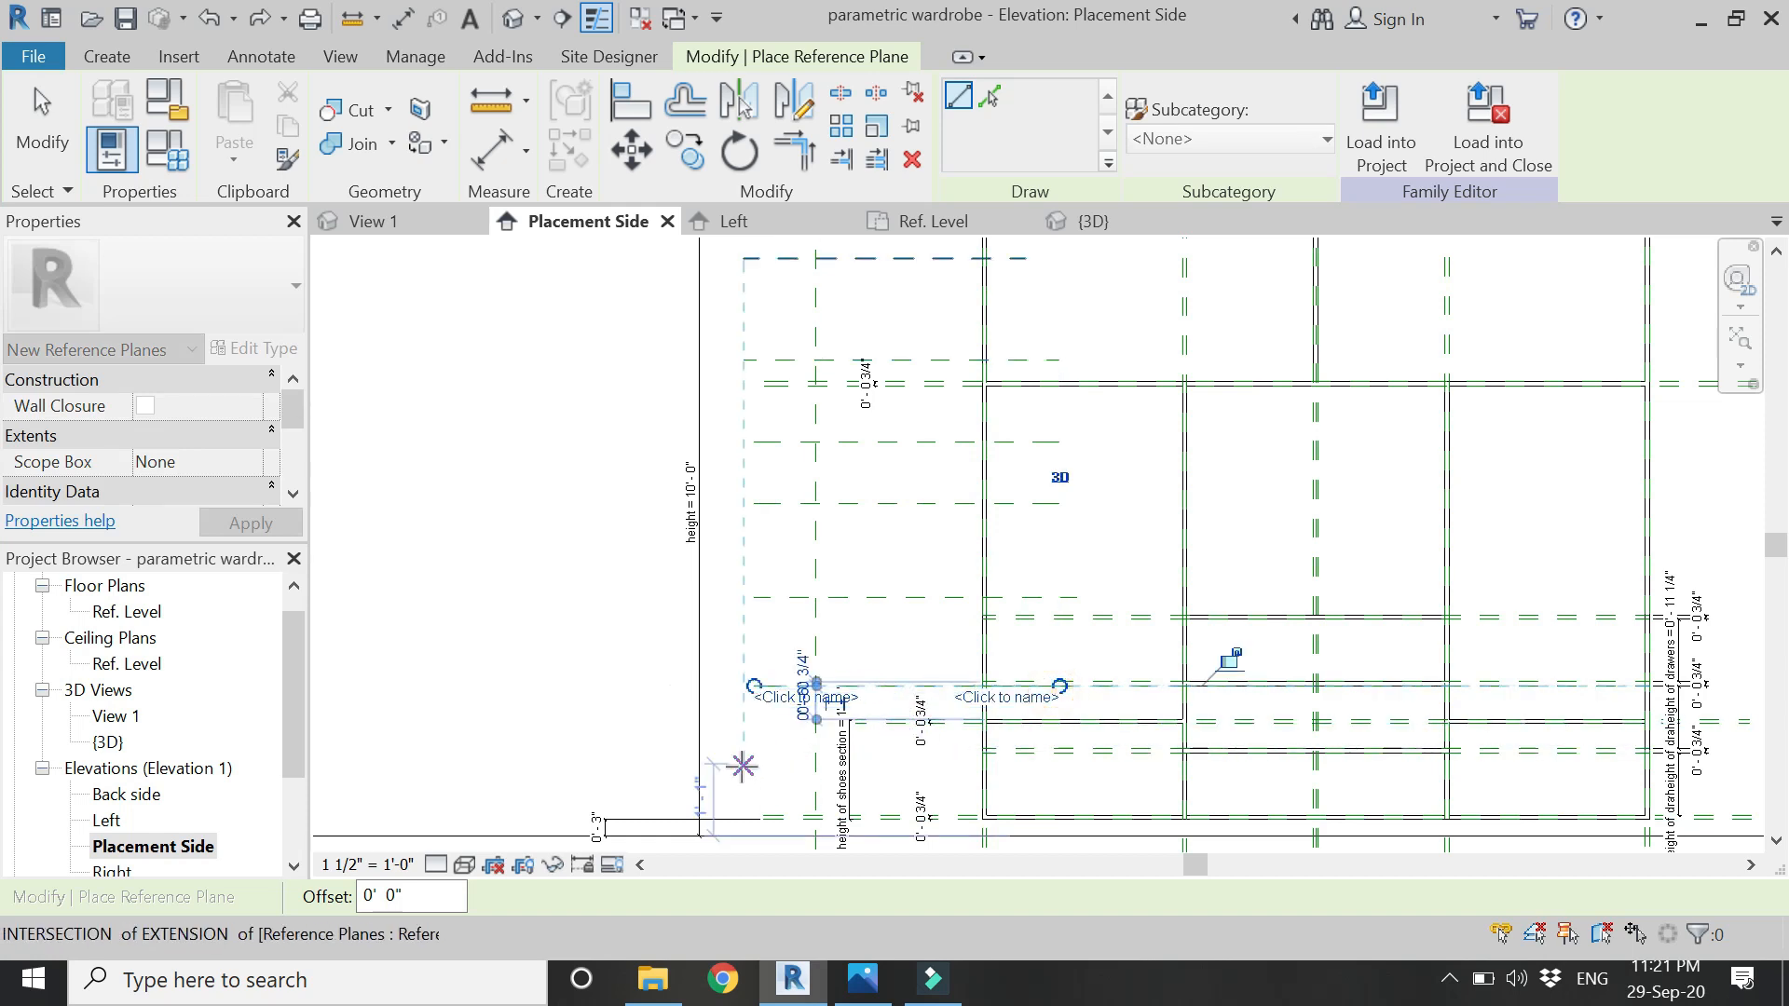
scroll(743, 770, "down", 2)
key("Escape")
key("Escape")
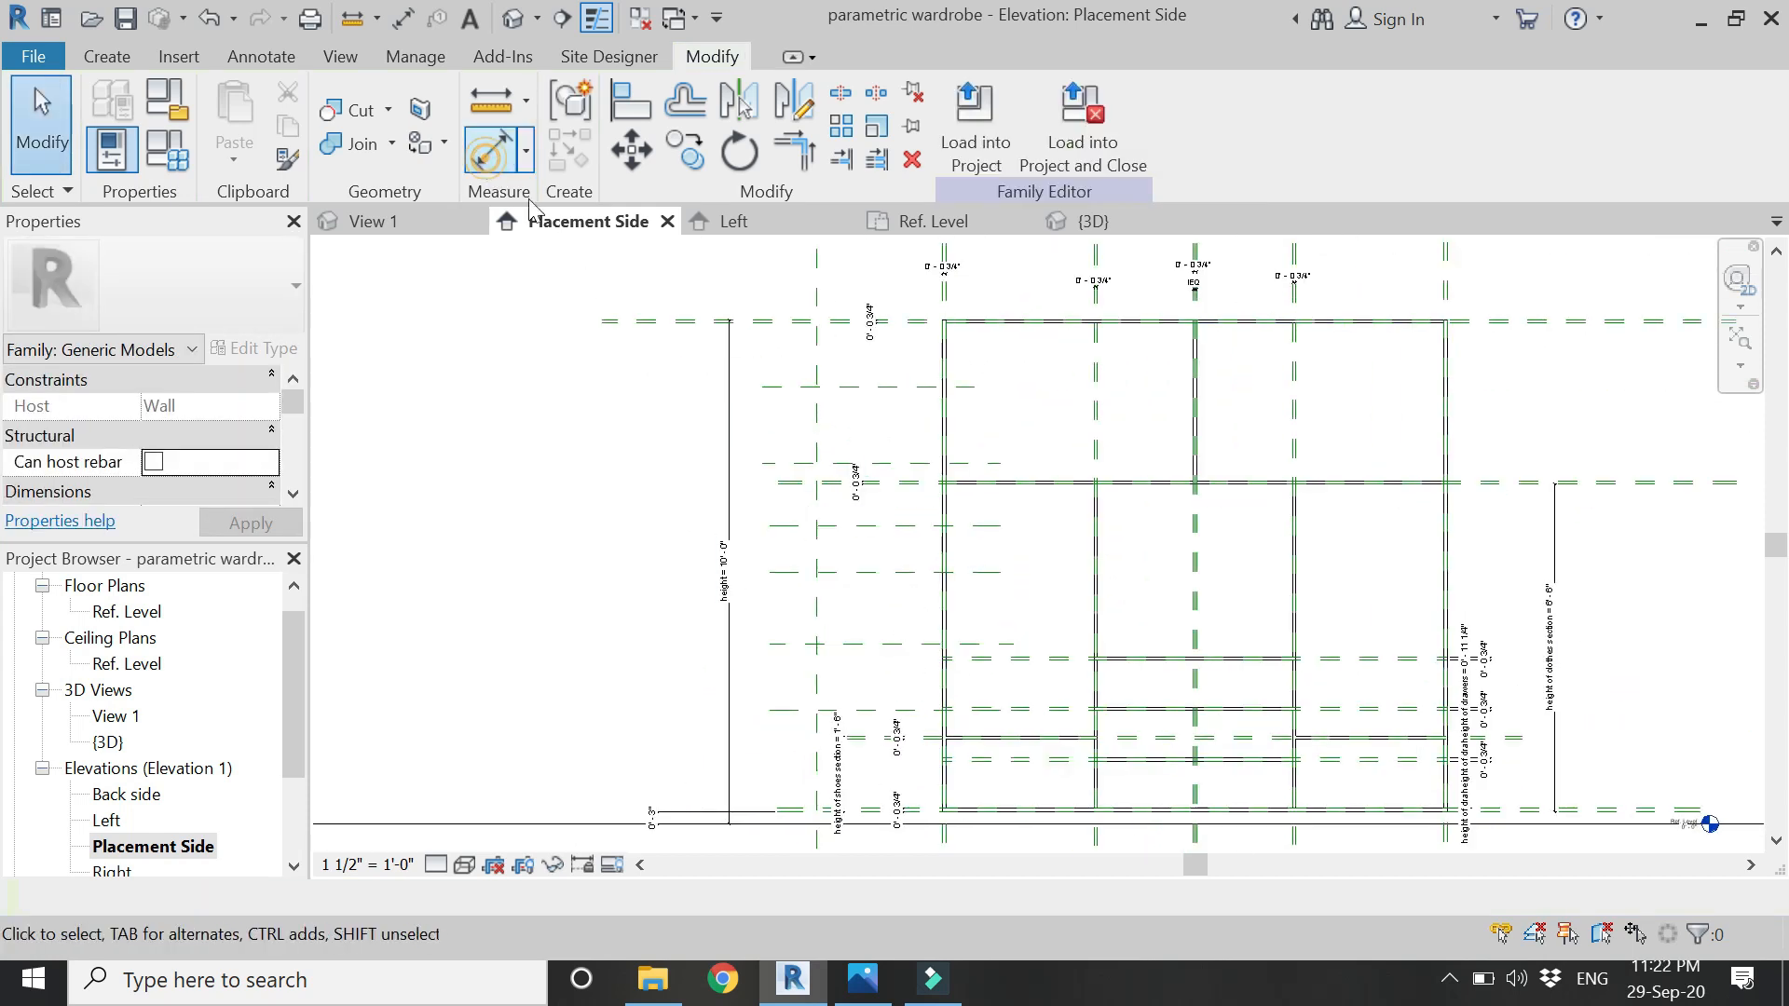
- Place an aligned dimension string from the wardrobe's top reference plane through all six shelf planes to the Ref. Level, beside the overall height dimension
scroll(799, 327, "up", 3)
left_click(785, 332)
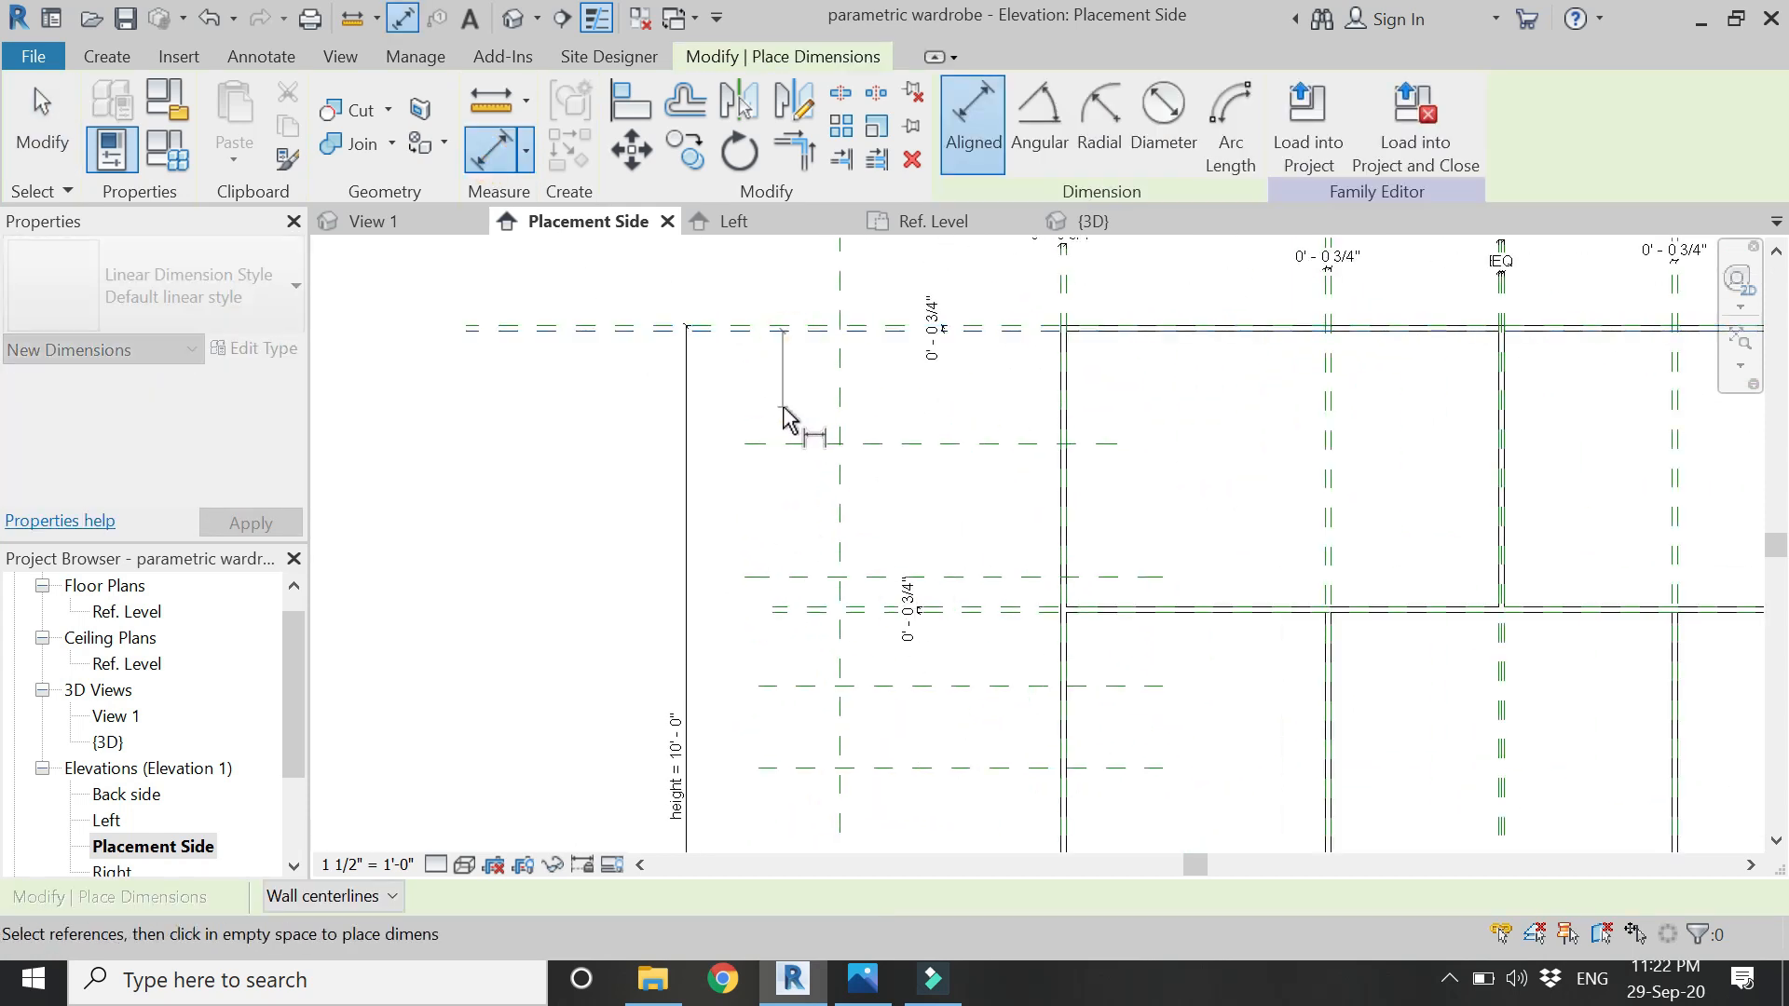
key("Escape")
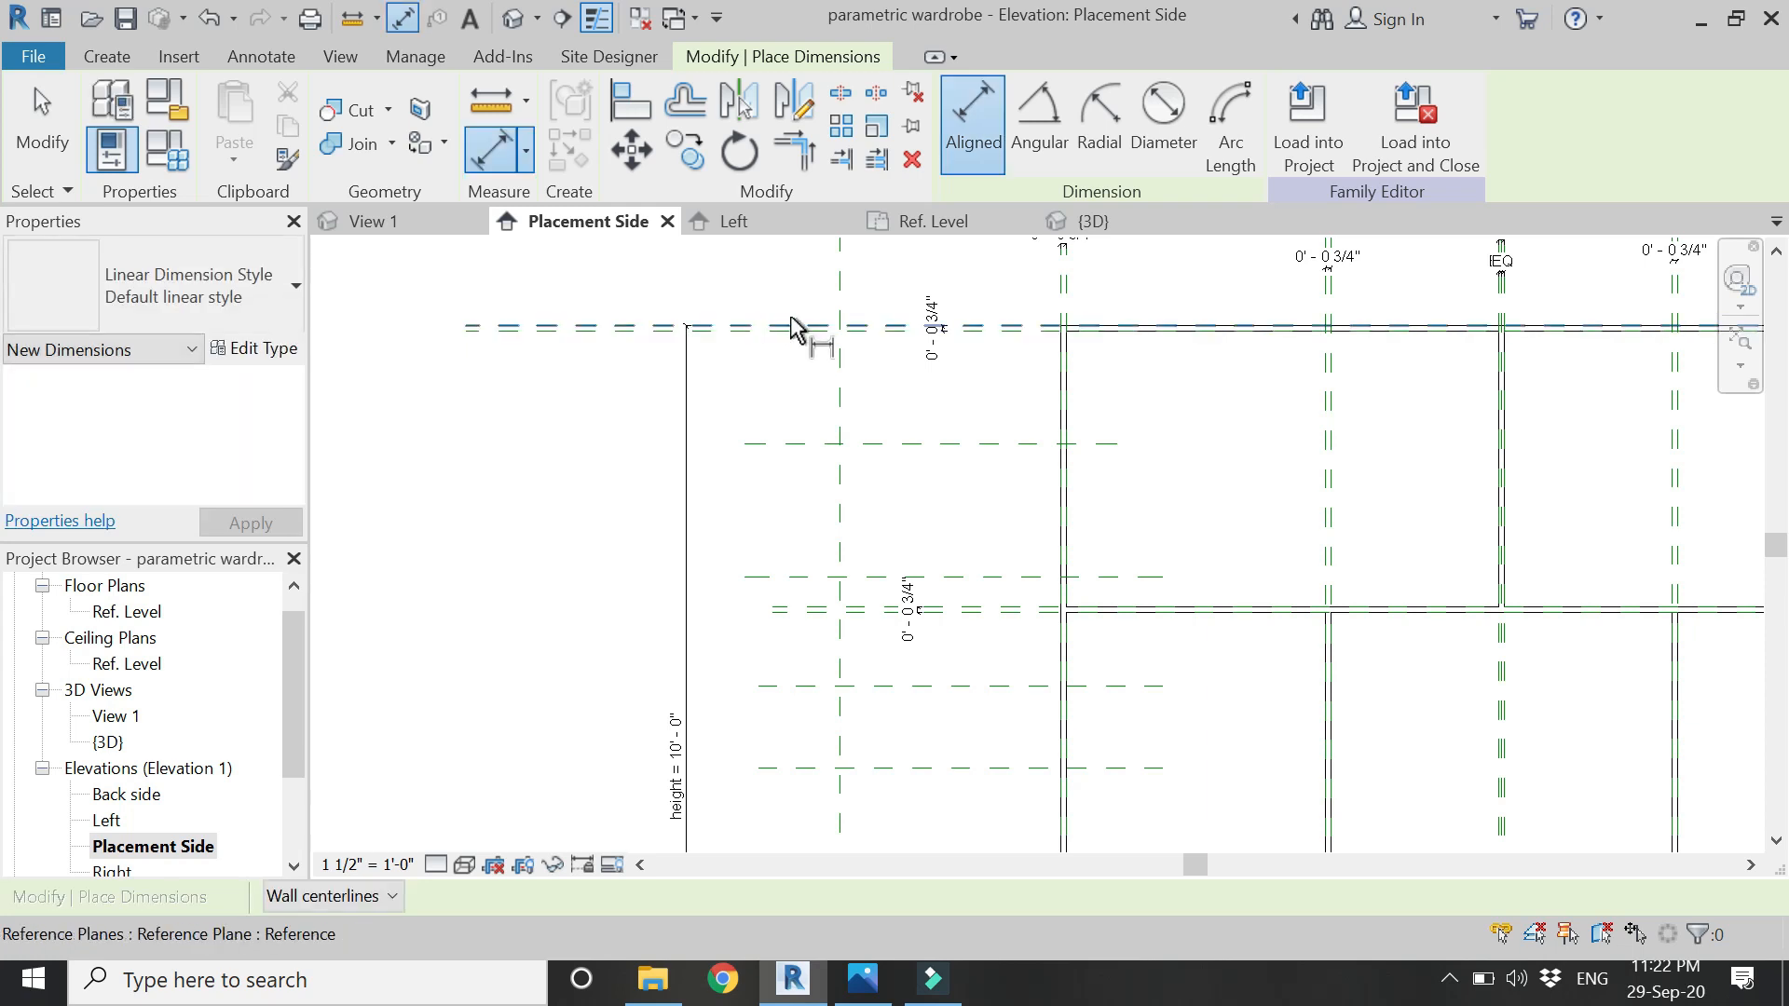
left_click(792, 328)
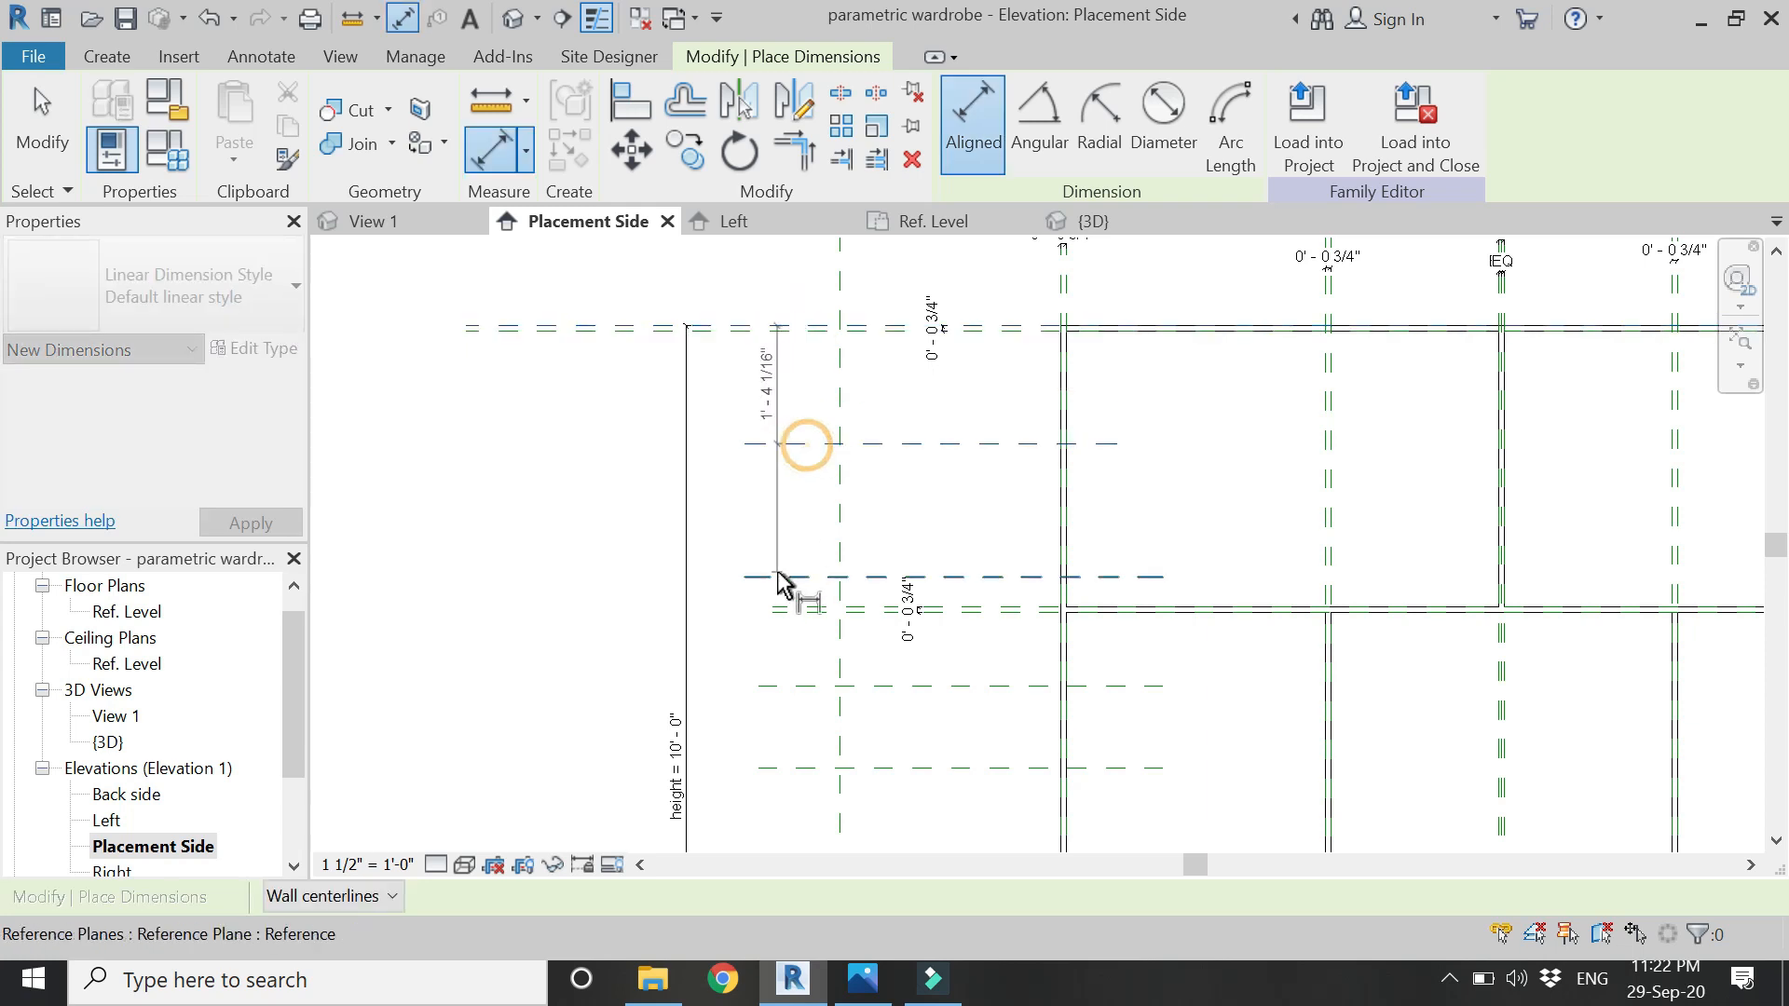
left_click(777, 687)
left_click(791, 770)
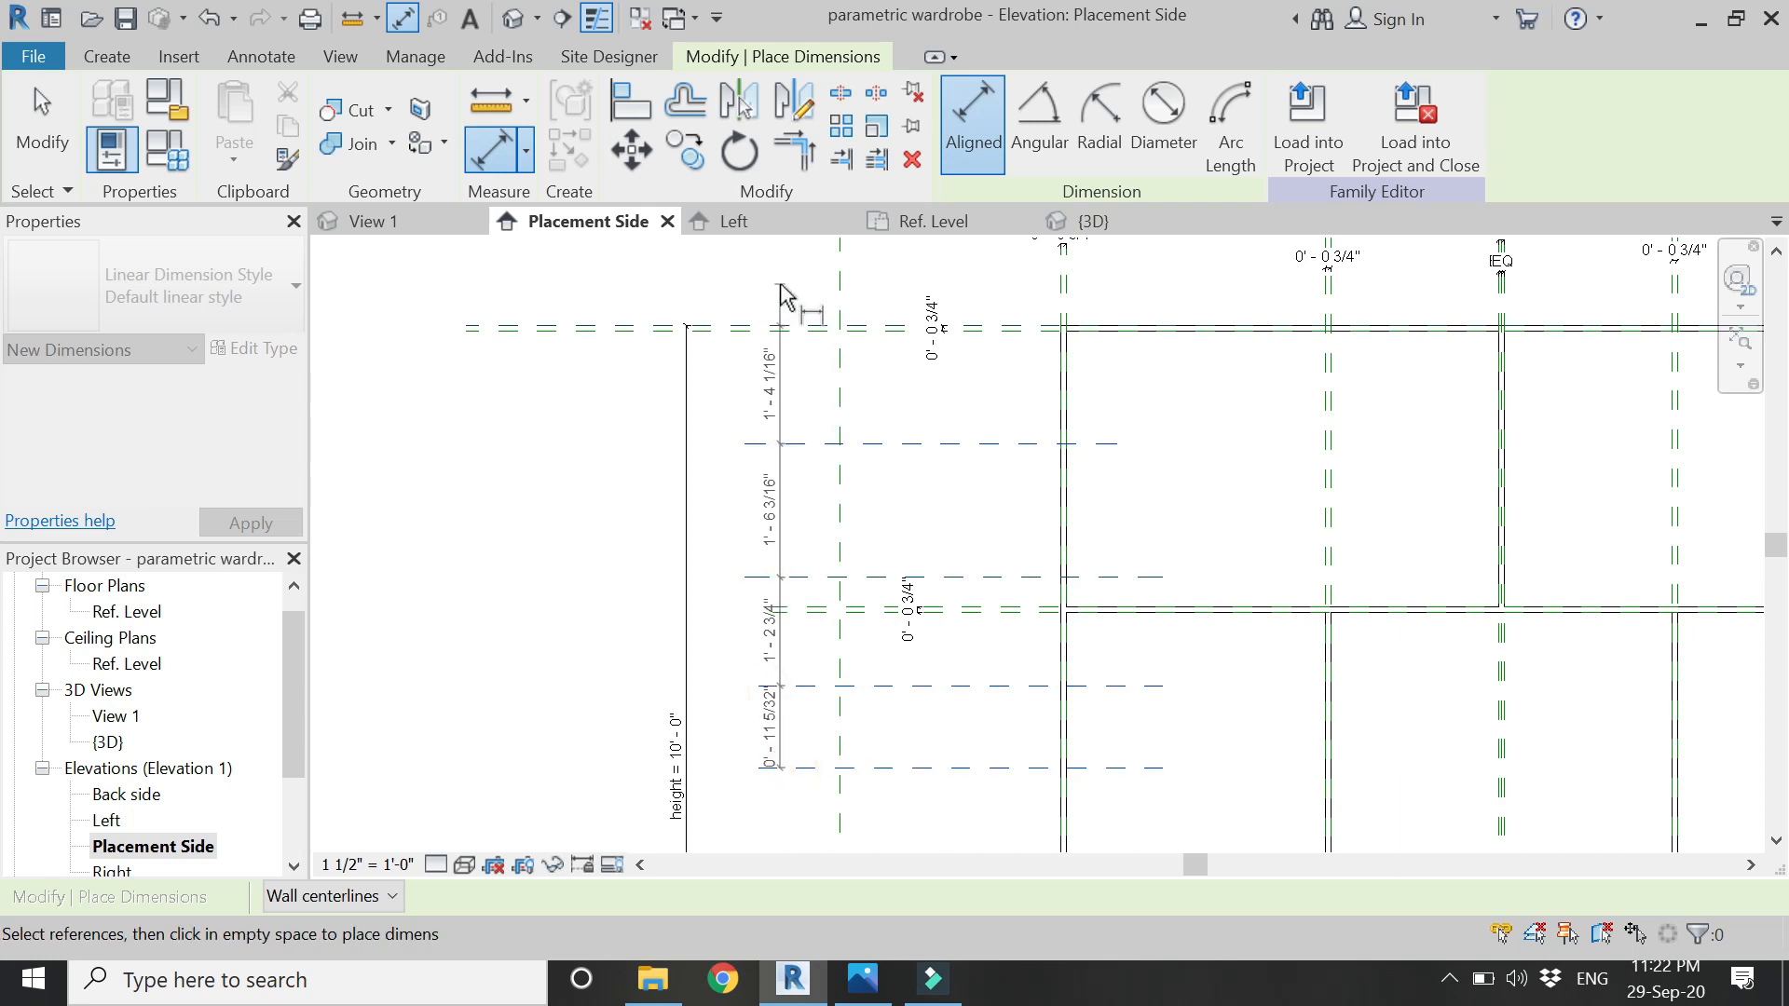
scroll(779, 284, "down", 3)
scroll(769, 550, "up", 3)
left_click(800, 471)
left_click(802, 574)
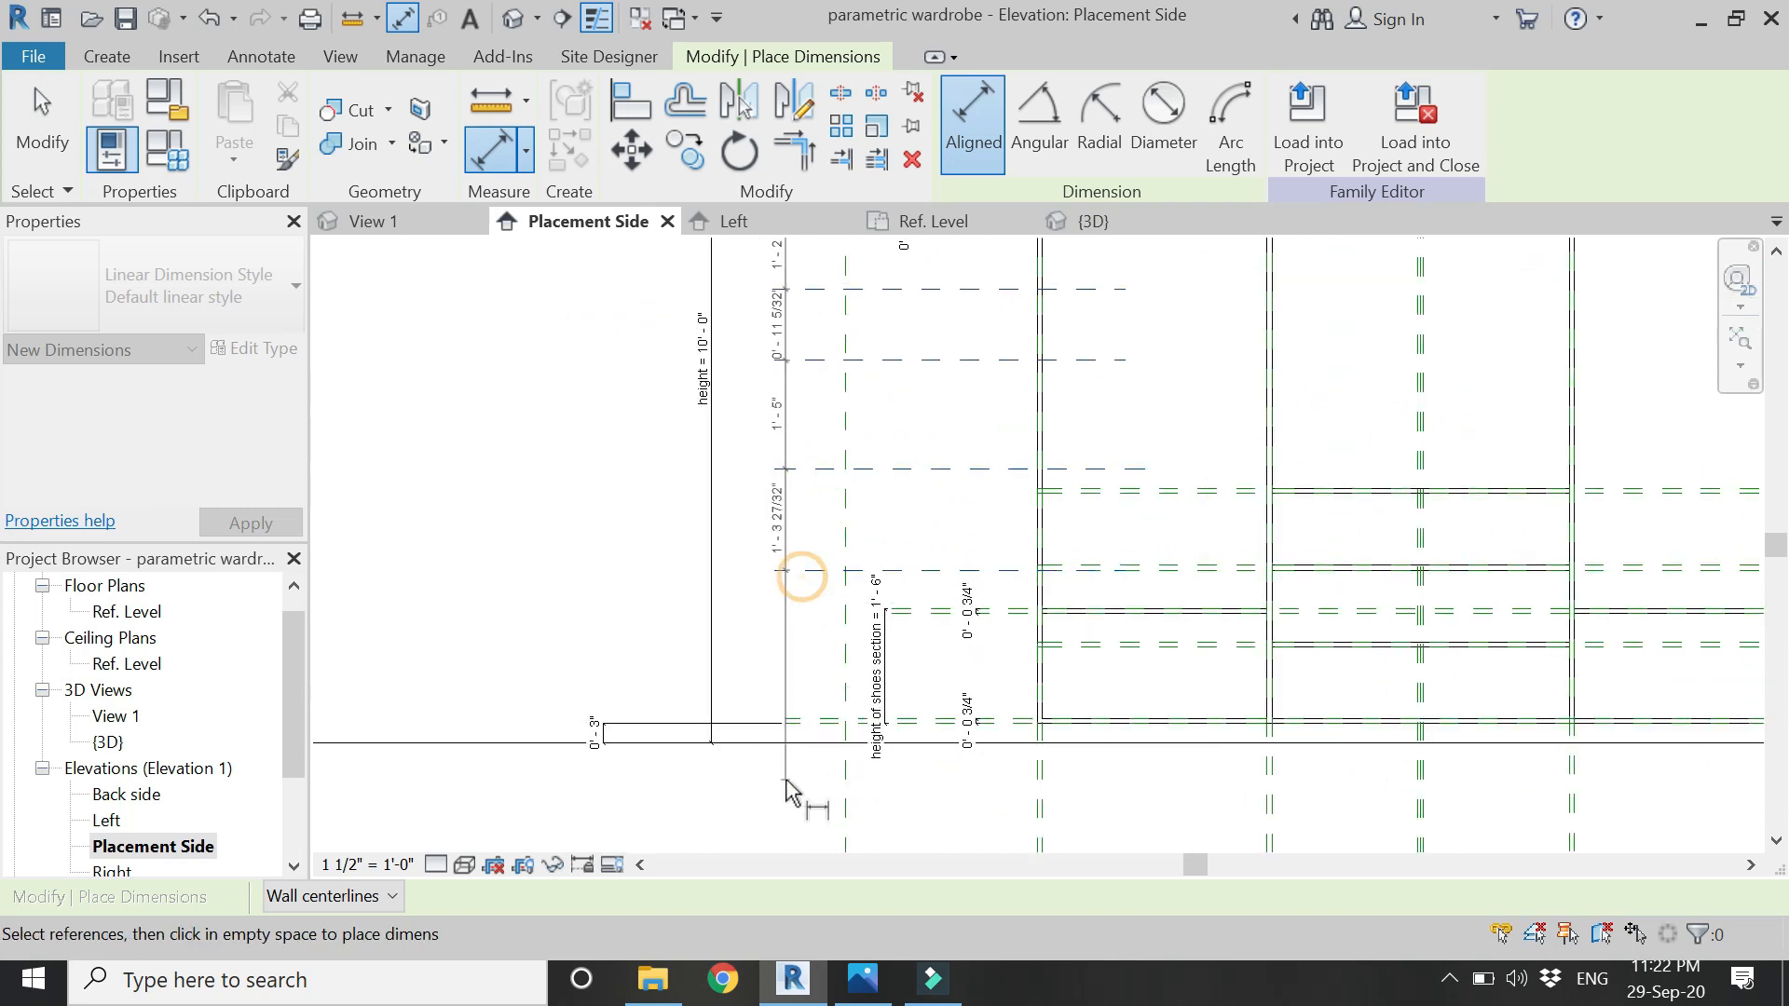
scroll(797, 779, "up", 1)
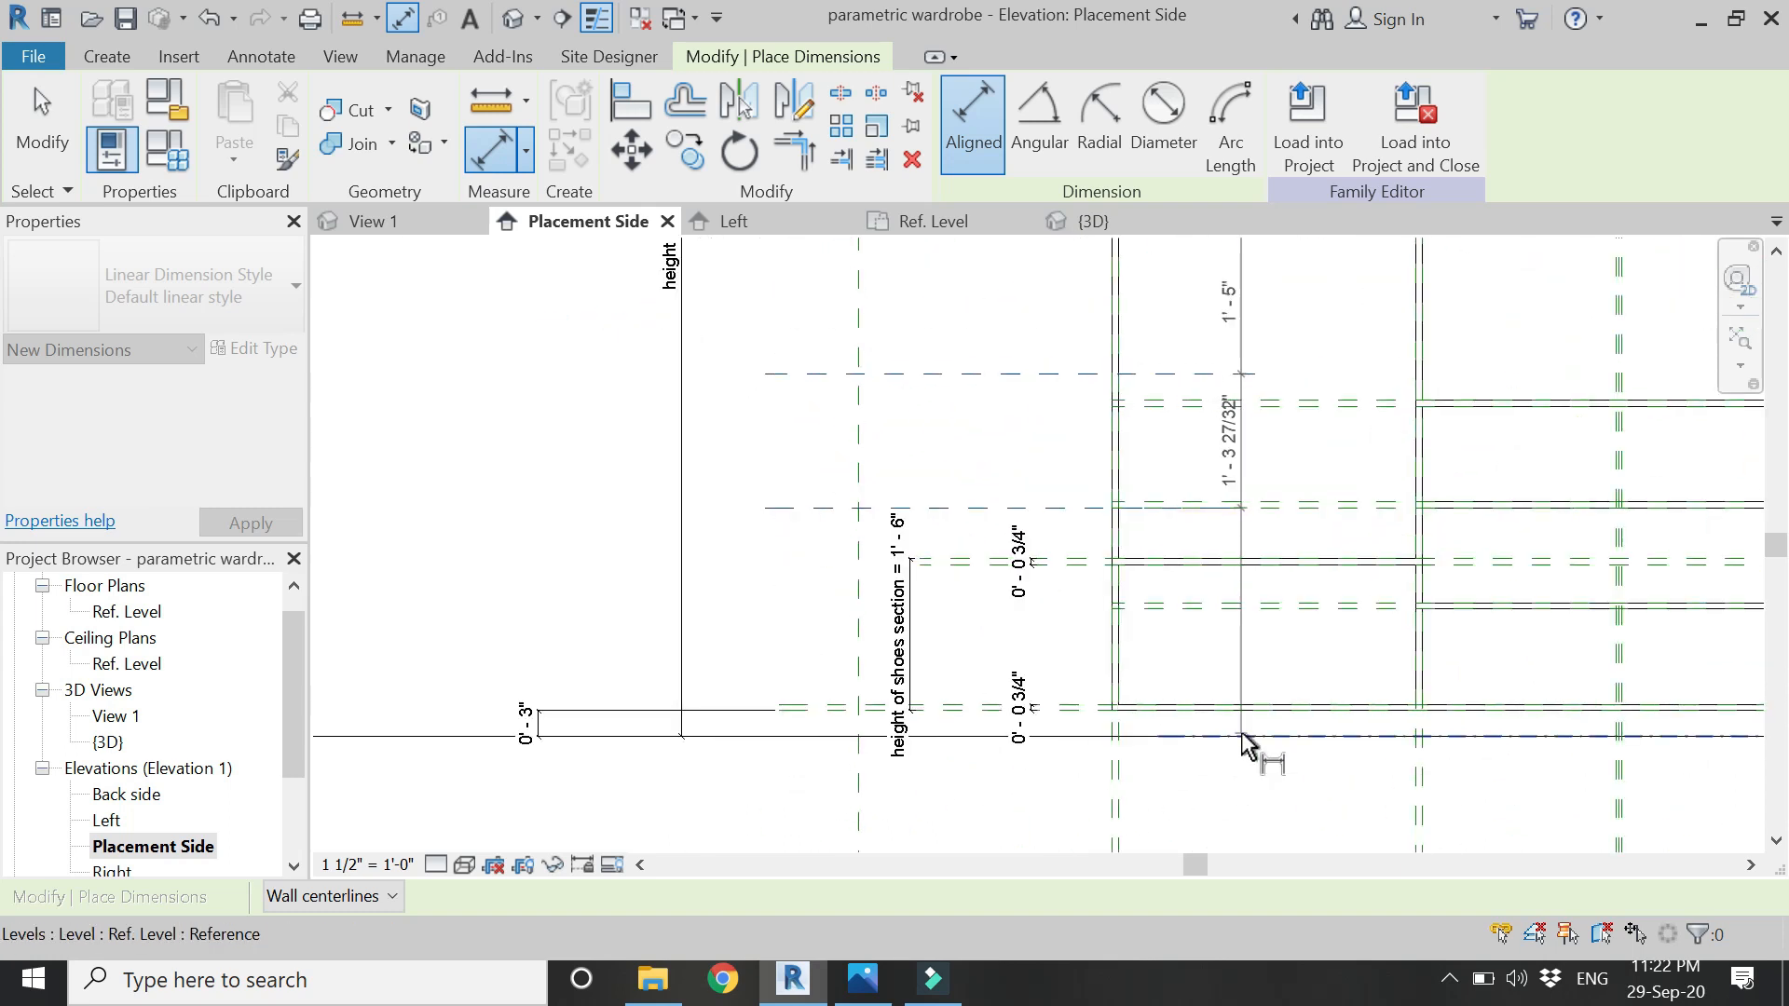
left_click(1247, 736)
scroll(1246, 740, "down", 3)
left_click(874, 596)
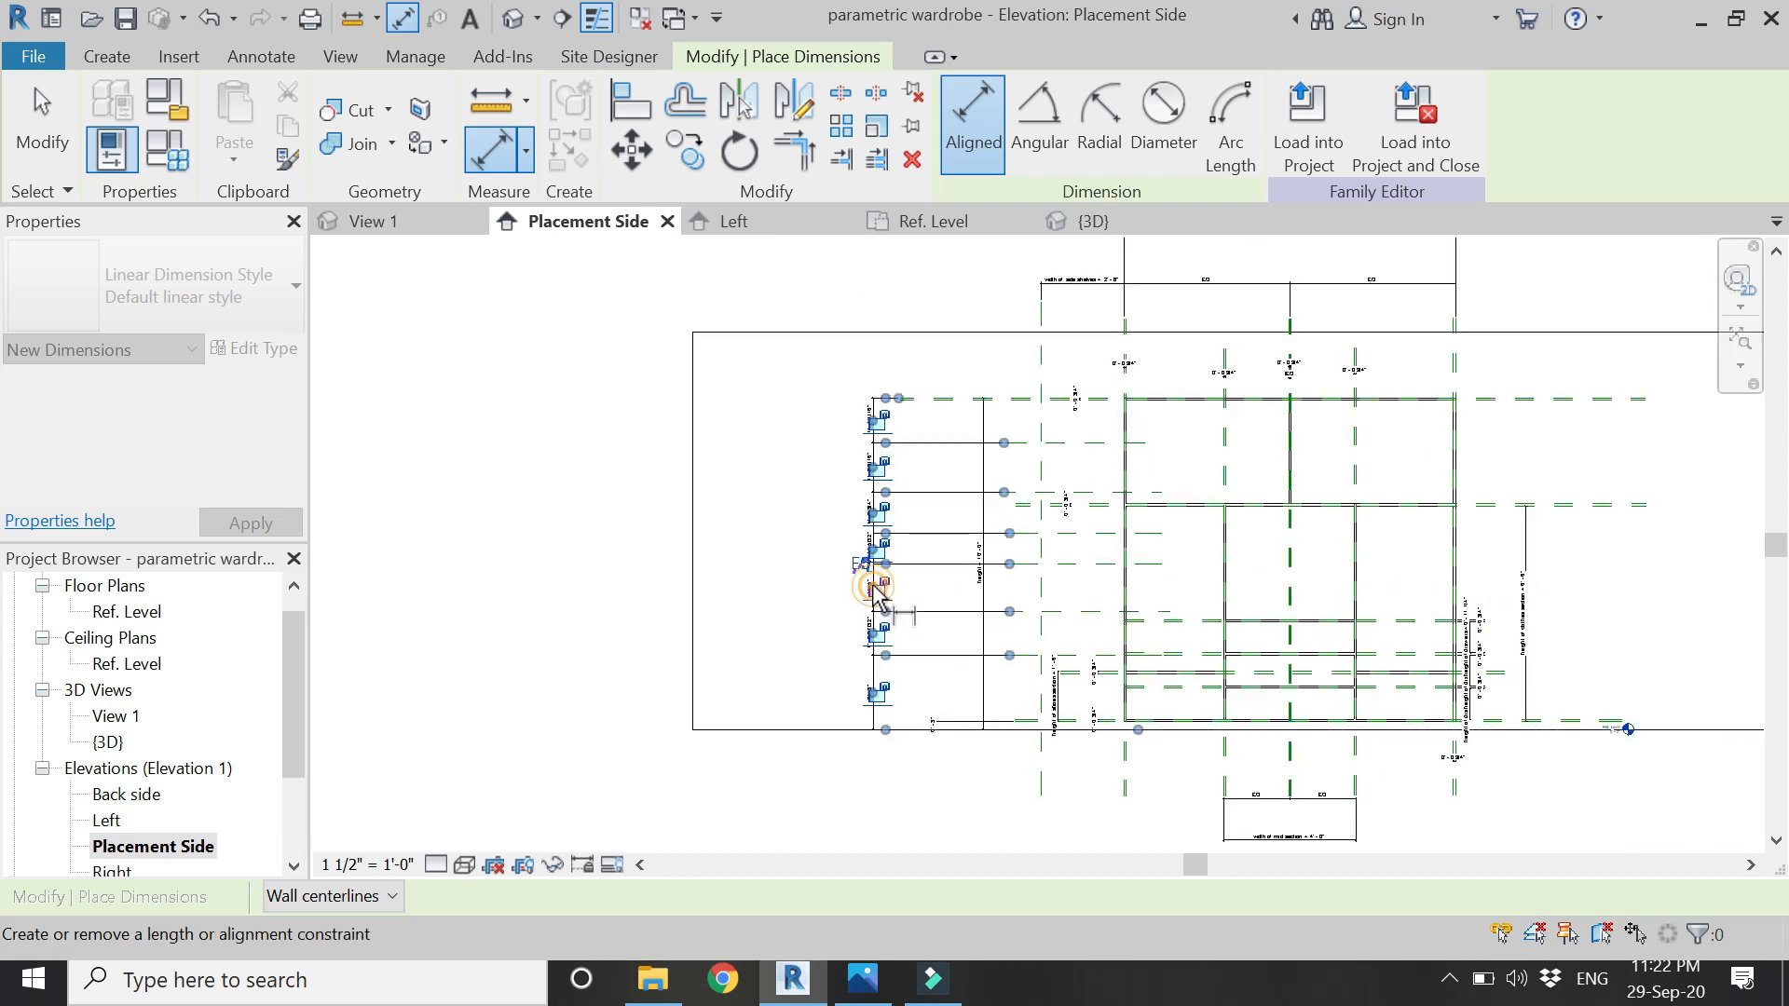
- Apply the equality constraint to the shelf dimension string to space the planes evenly, and end the dimension command
scroll(868, 564, "up", 3)
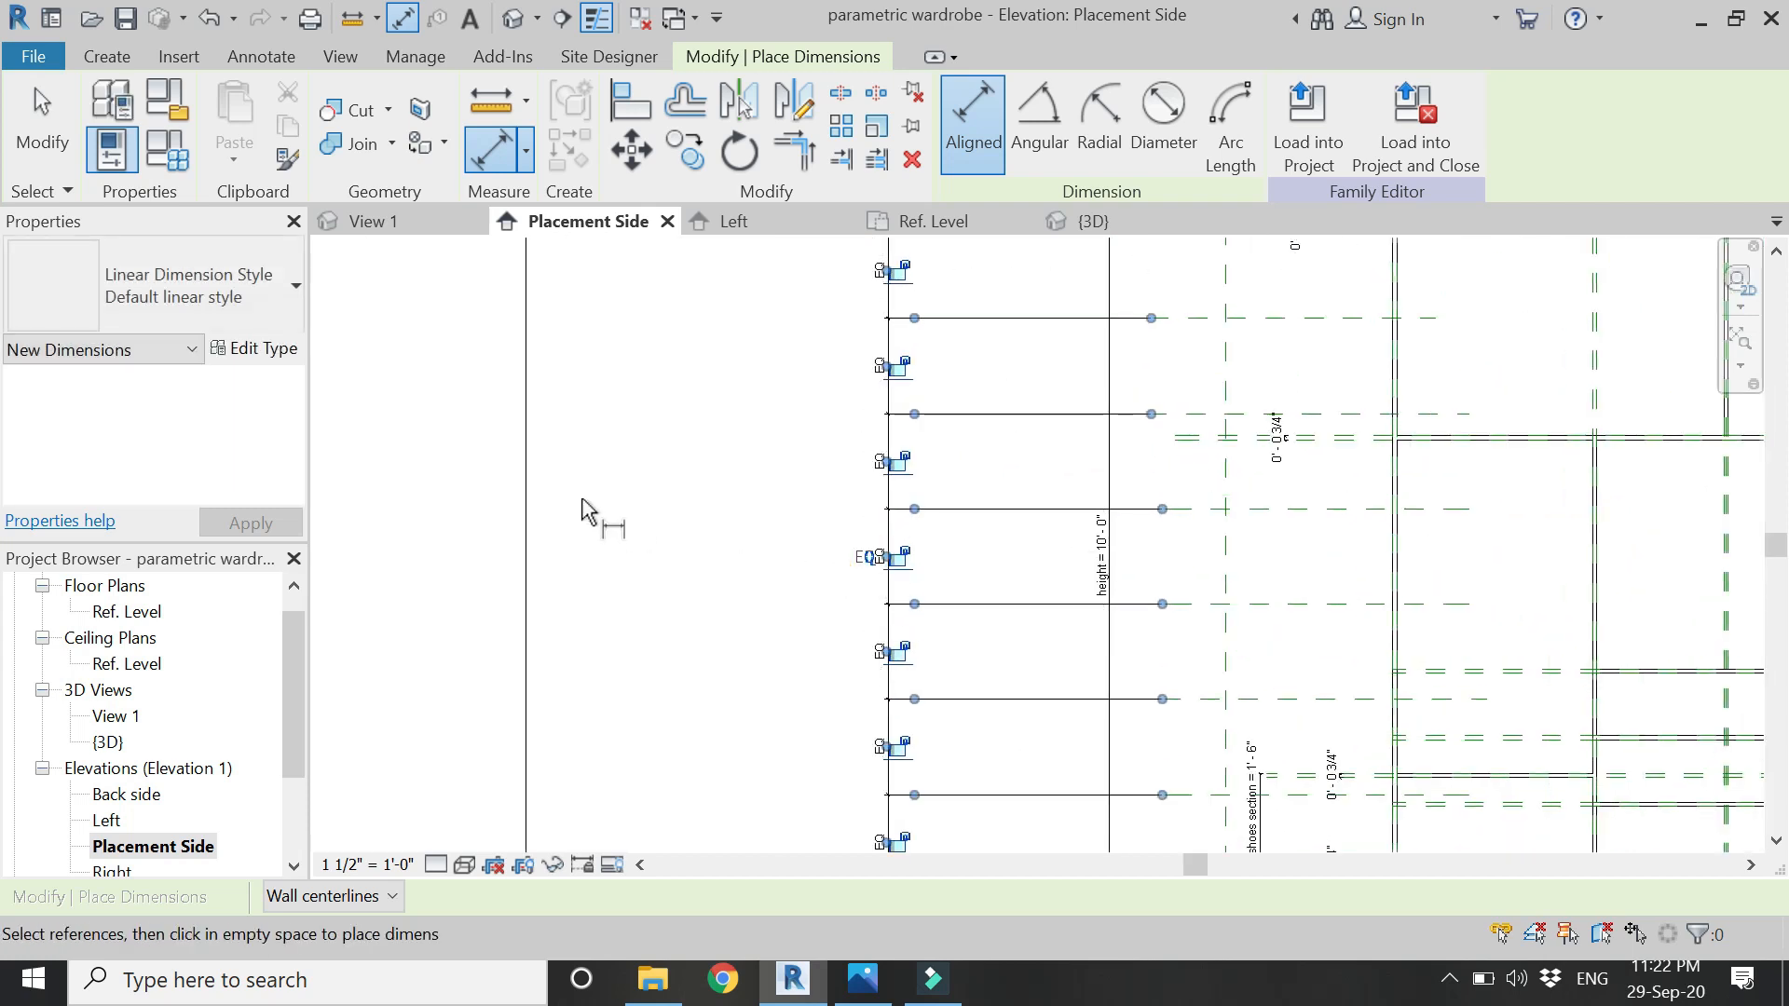
scroll(1109, 571, "down", 3)
key("Escape")
key("Escape")
scroll(1130, 408, "up", 3)
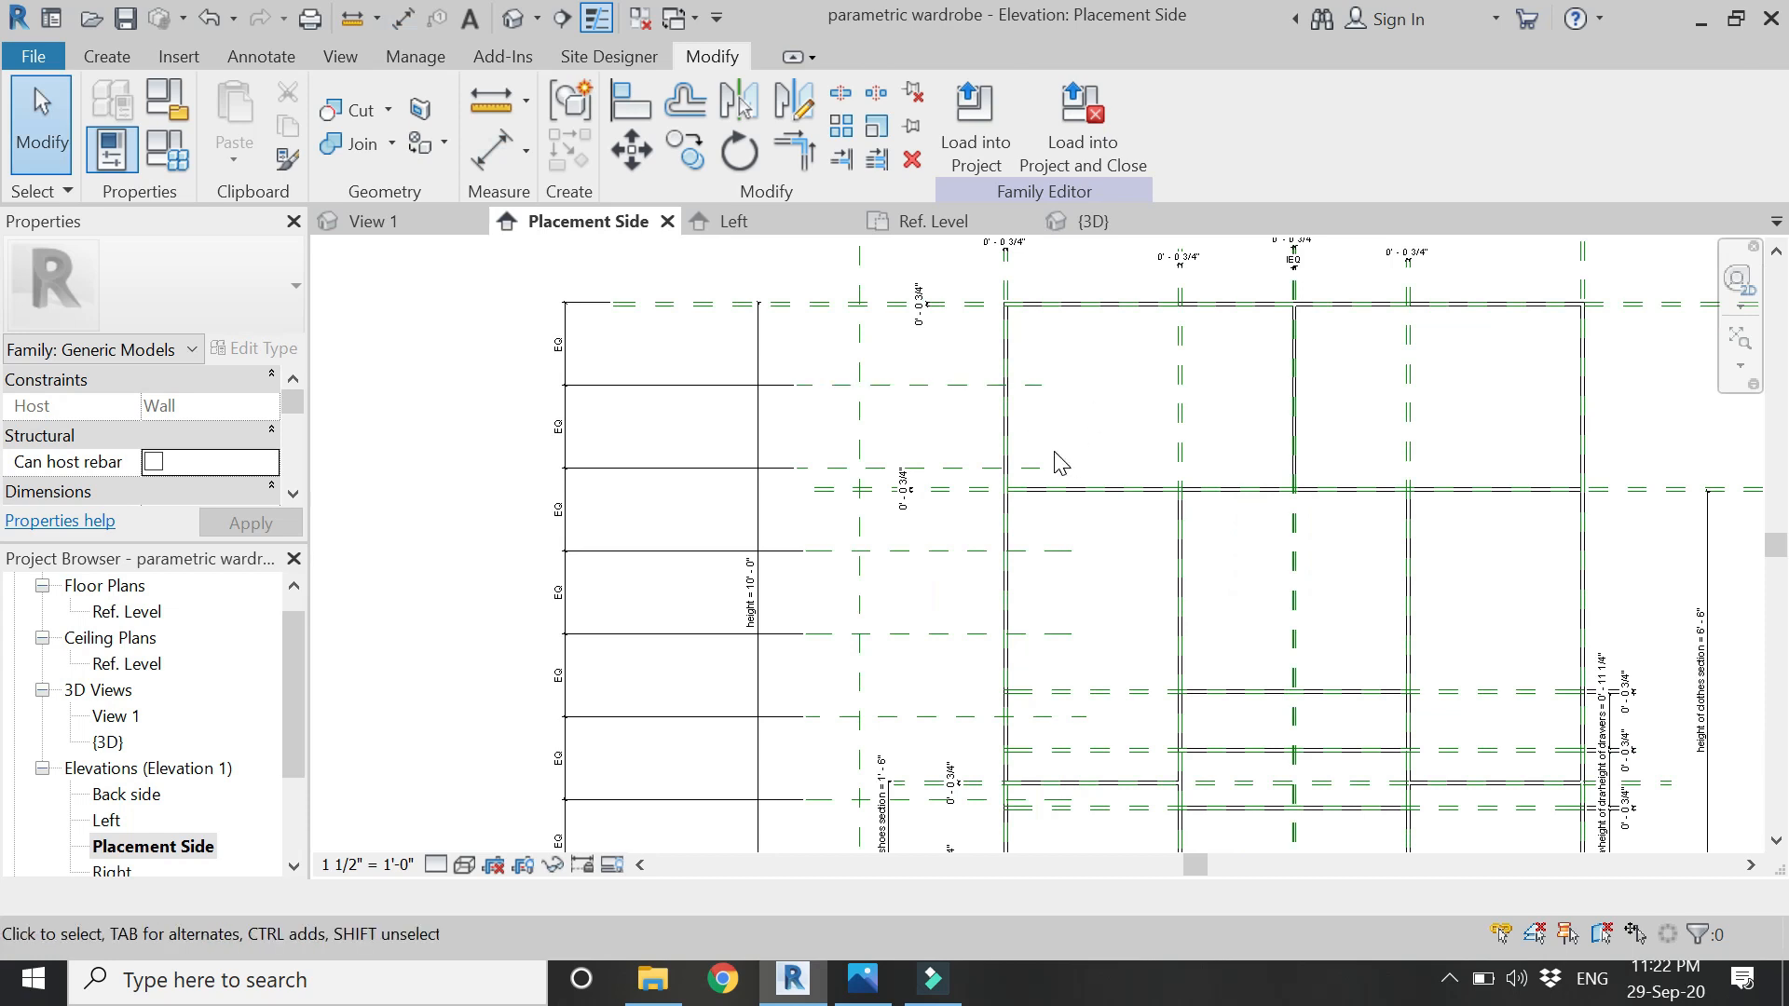
- Create reference planes by picking lines with a 0.75" offset, above the Ref. Level and above the lowest shelf plane
key("r")
key("p")
left_click(990, 96)
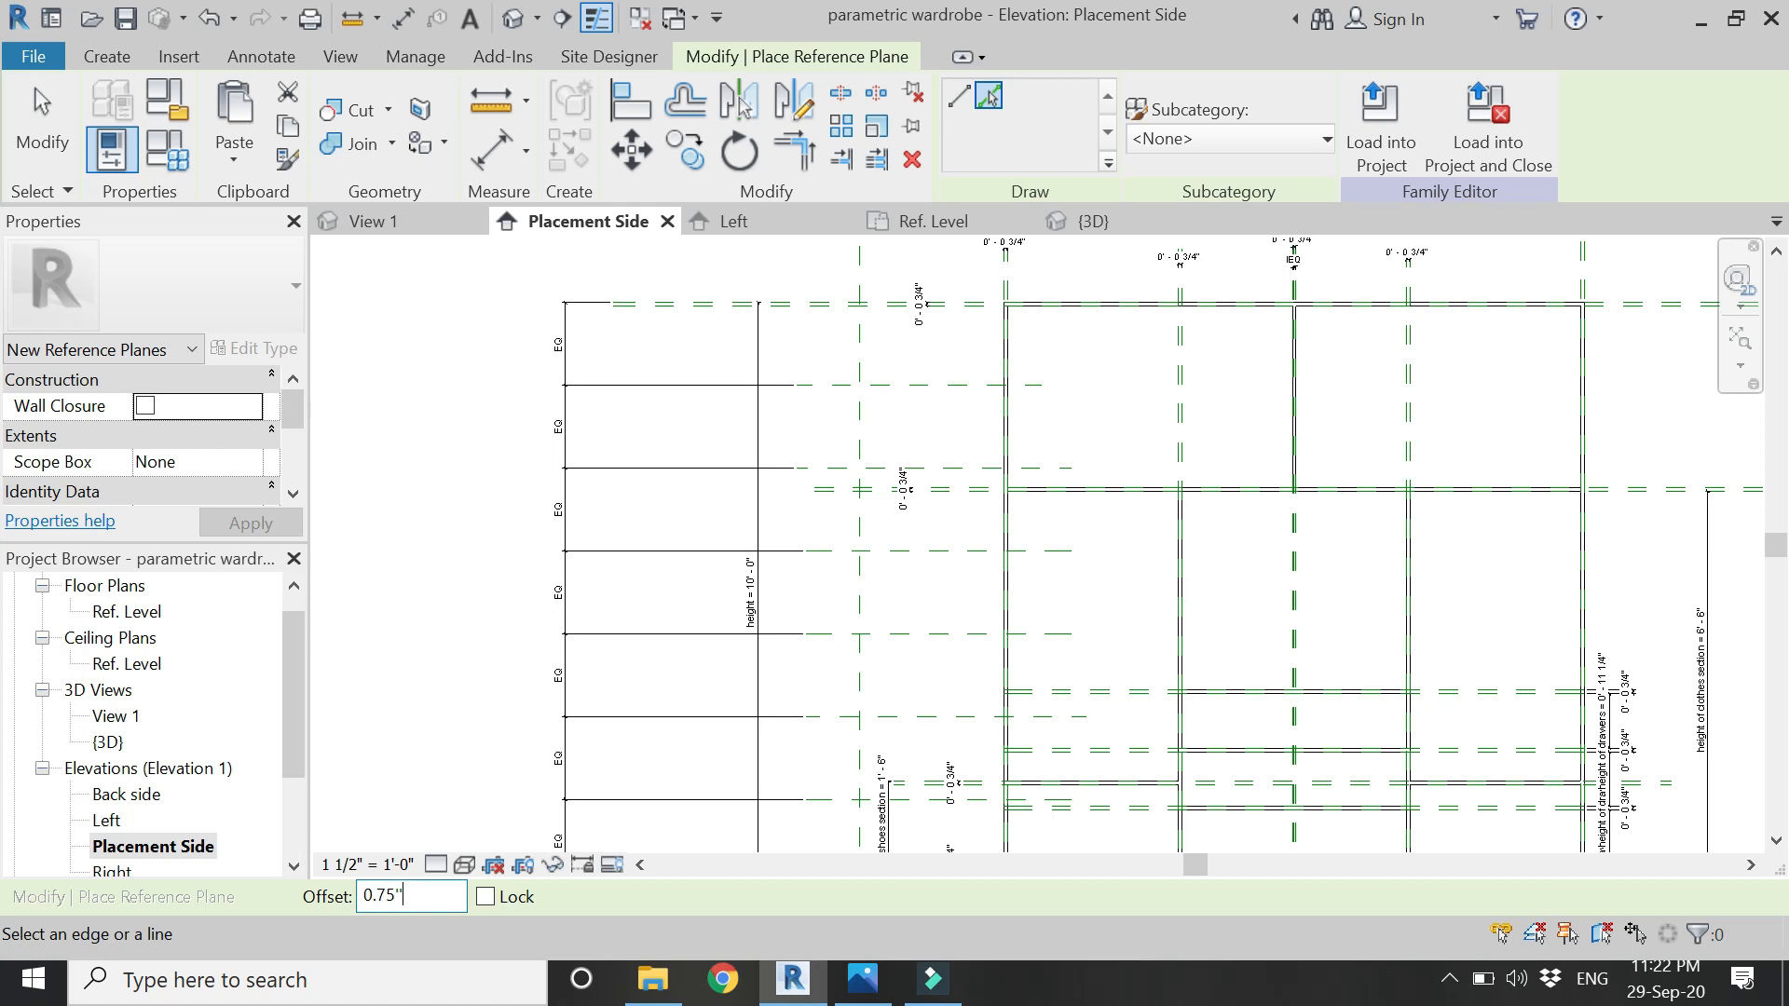
scroll(590, 366, "down", 3)
scroll(783, 703, "up", 8)
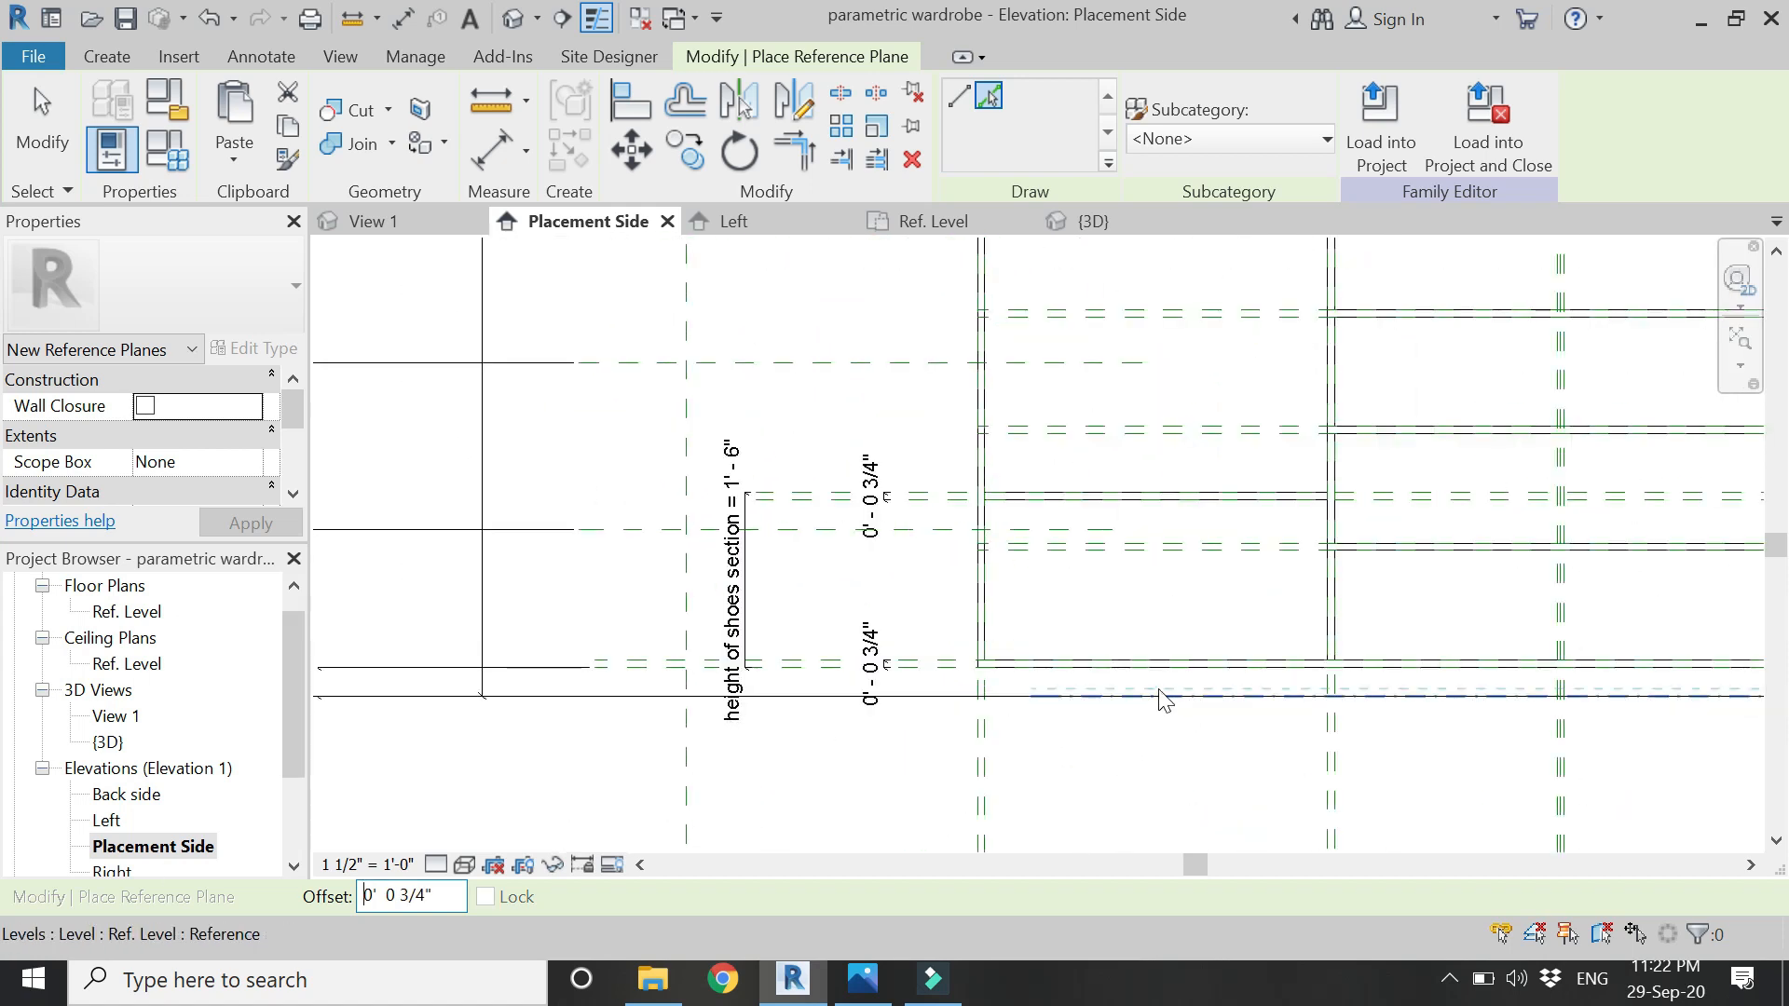
scroll(778, 731, "down", 1)
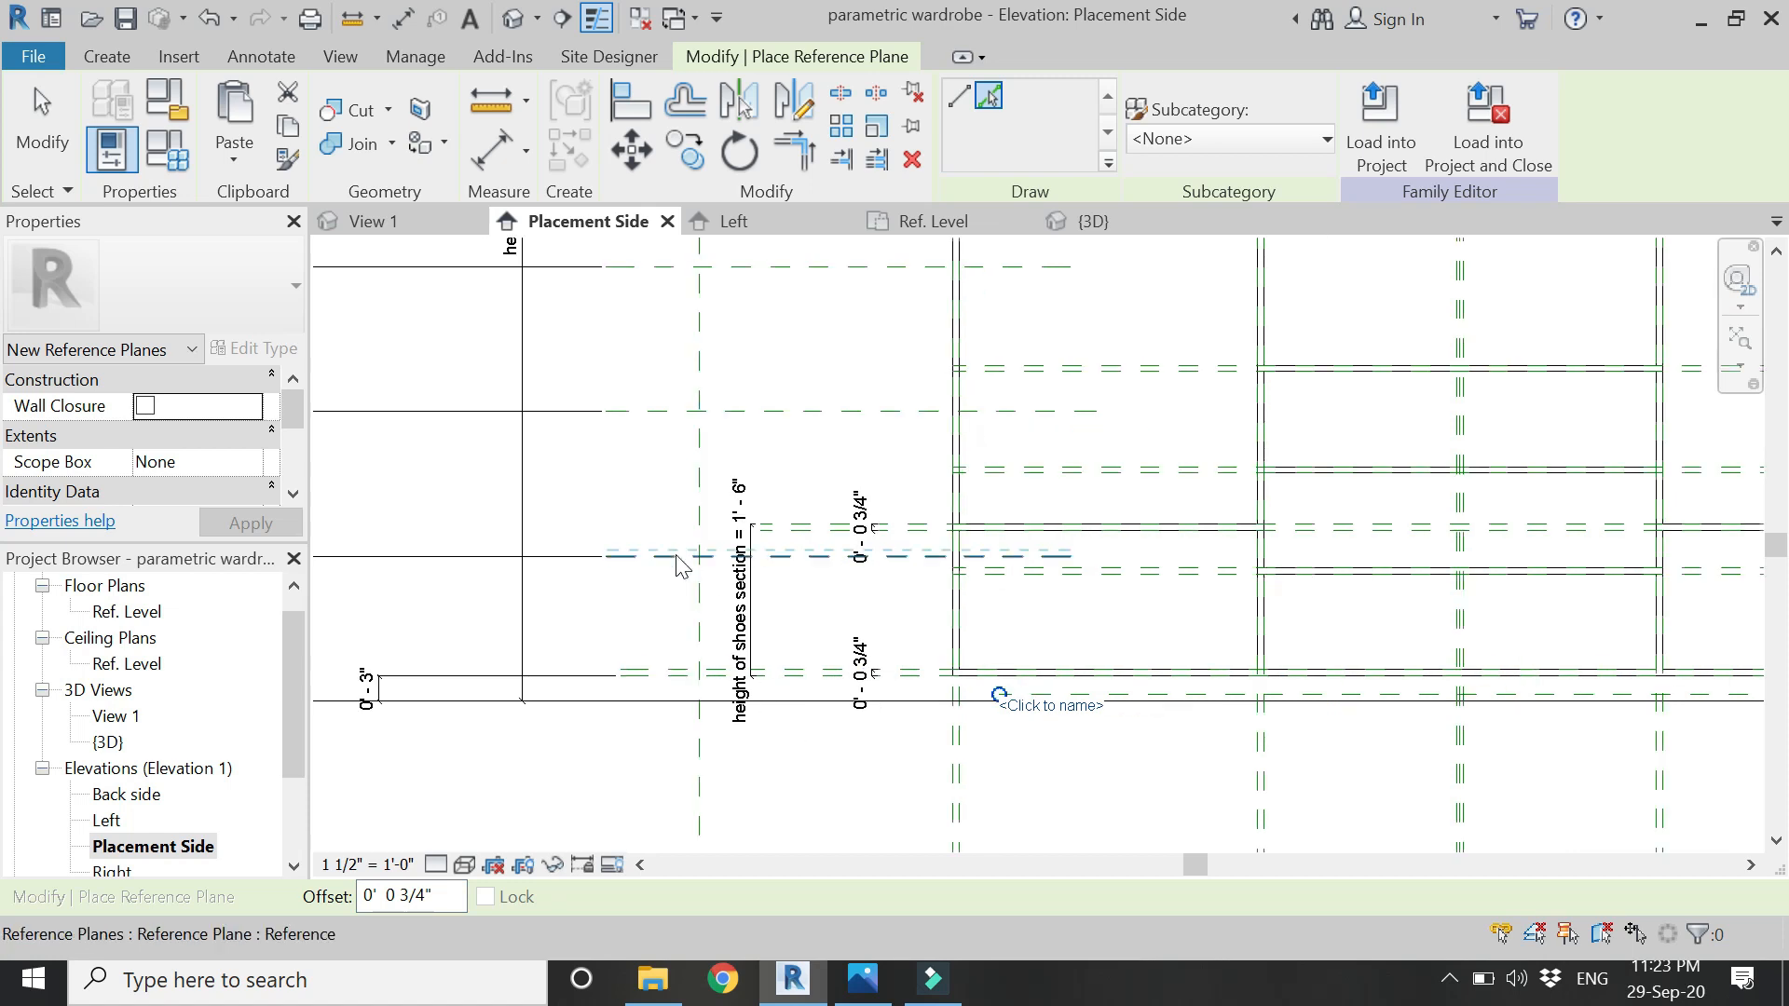
left_click(677, 556)
left_click(676, 411)
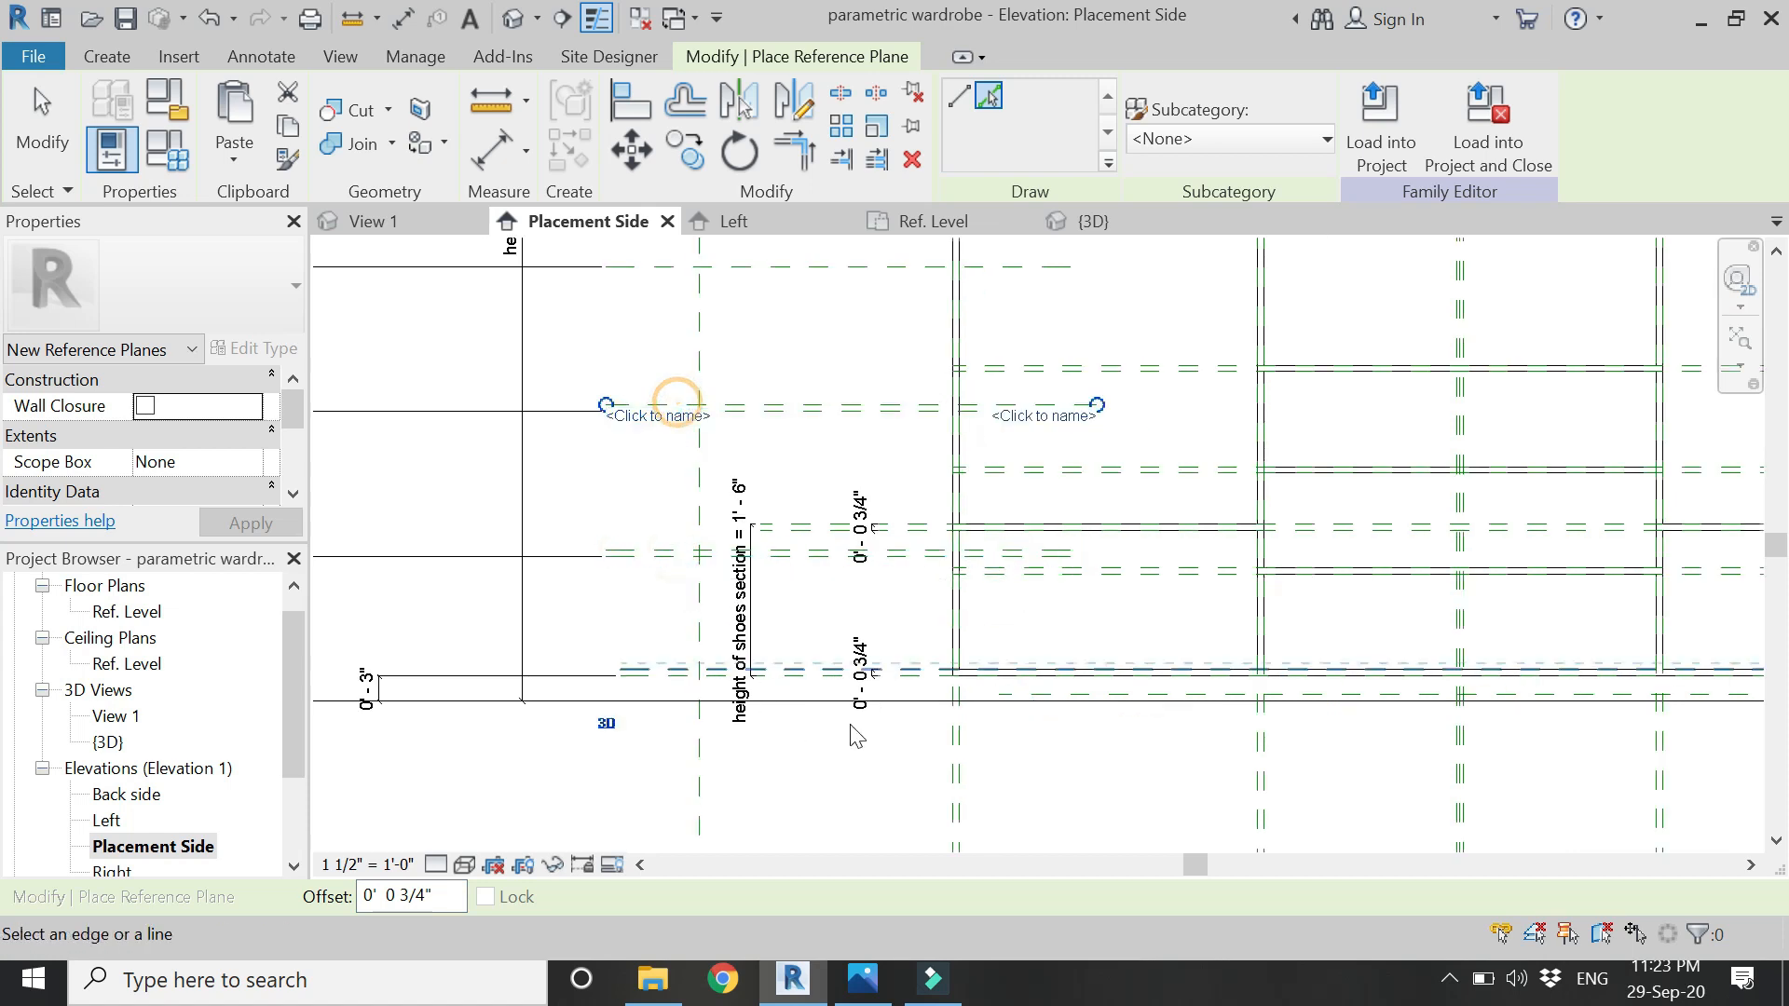
scroll(836, 771, "down", 2)
scroll(699, 510, "up", 2)
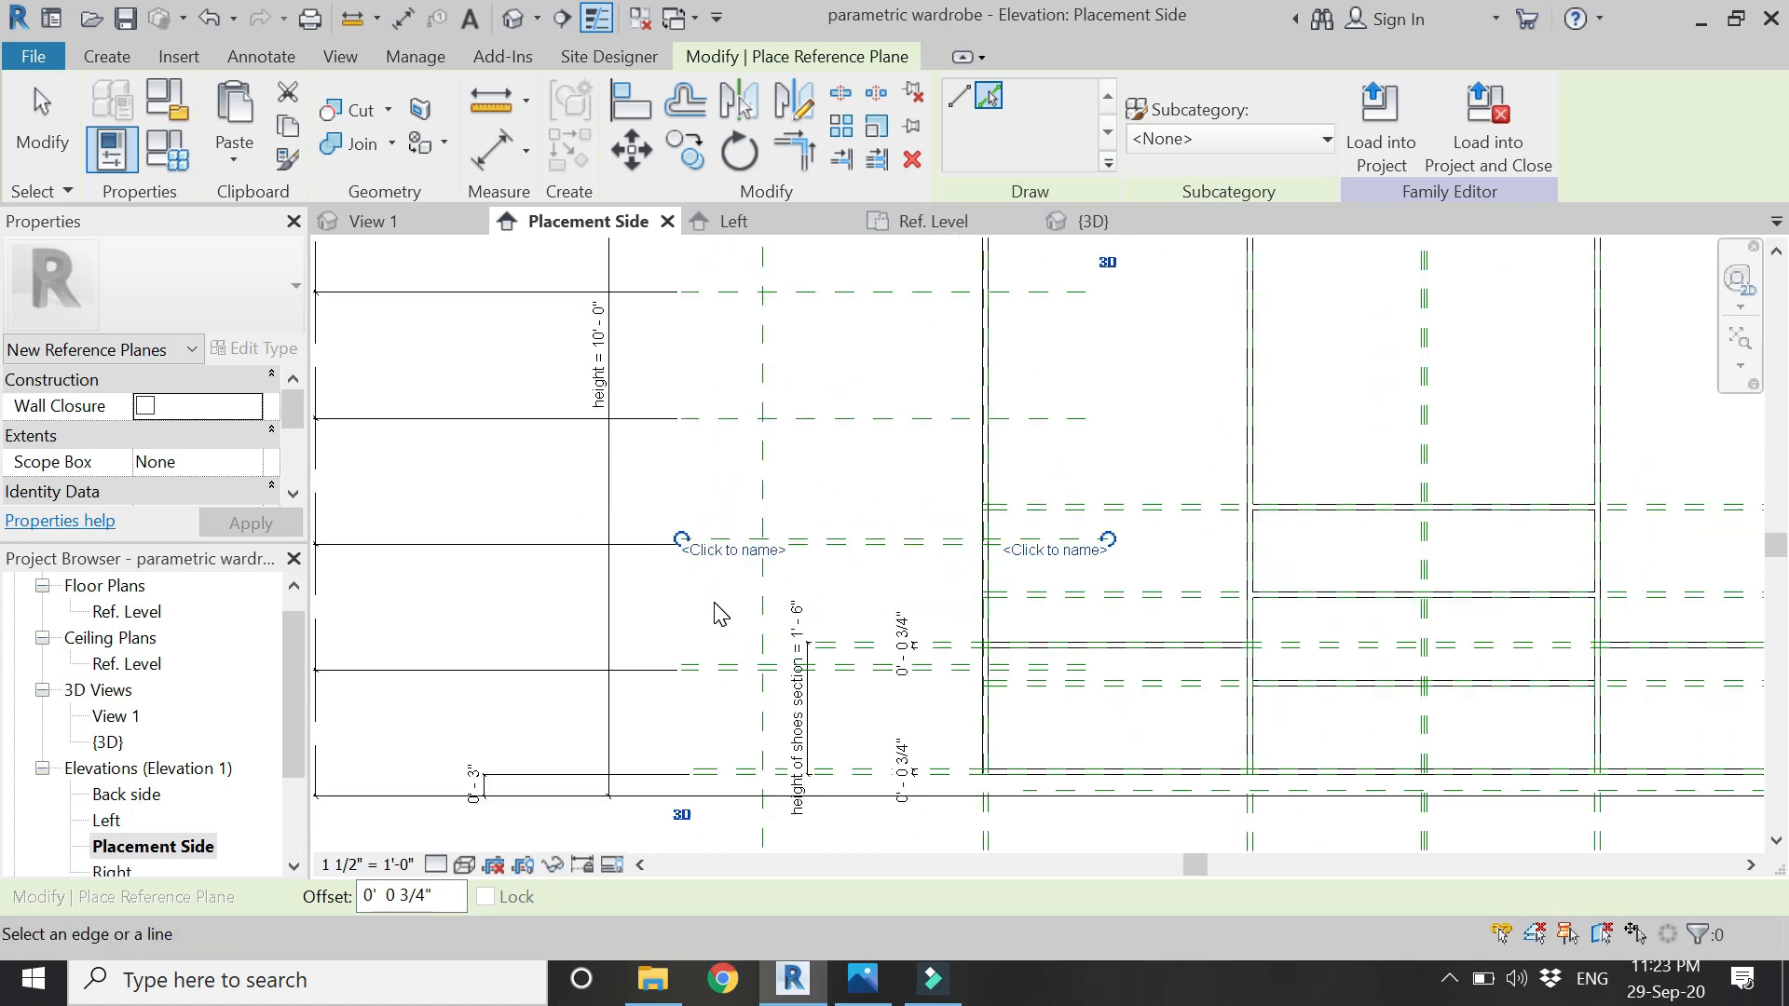
key("ctrl+z")
- Add 3/4" offset reference planes above the remaining side-shelf planes, working upwards, and end the command
scroll(831, 812, "down", 3)
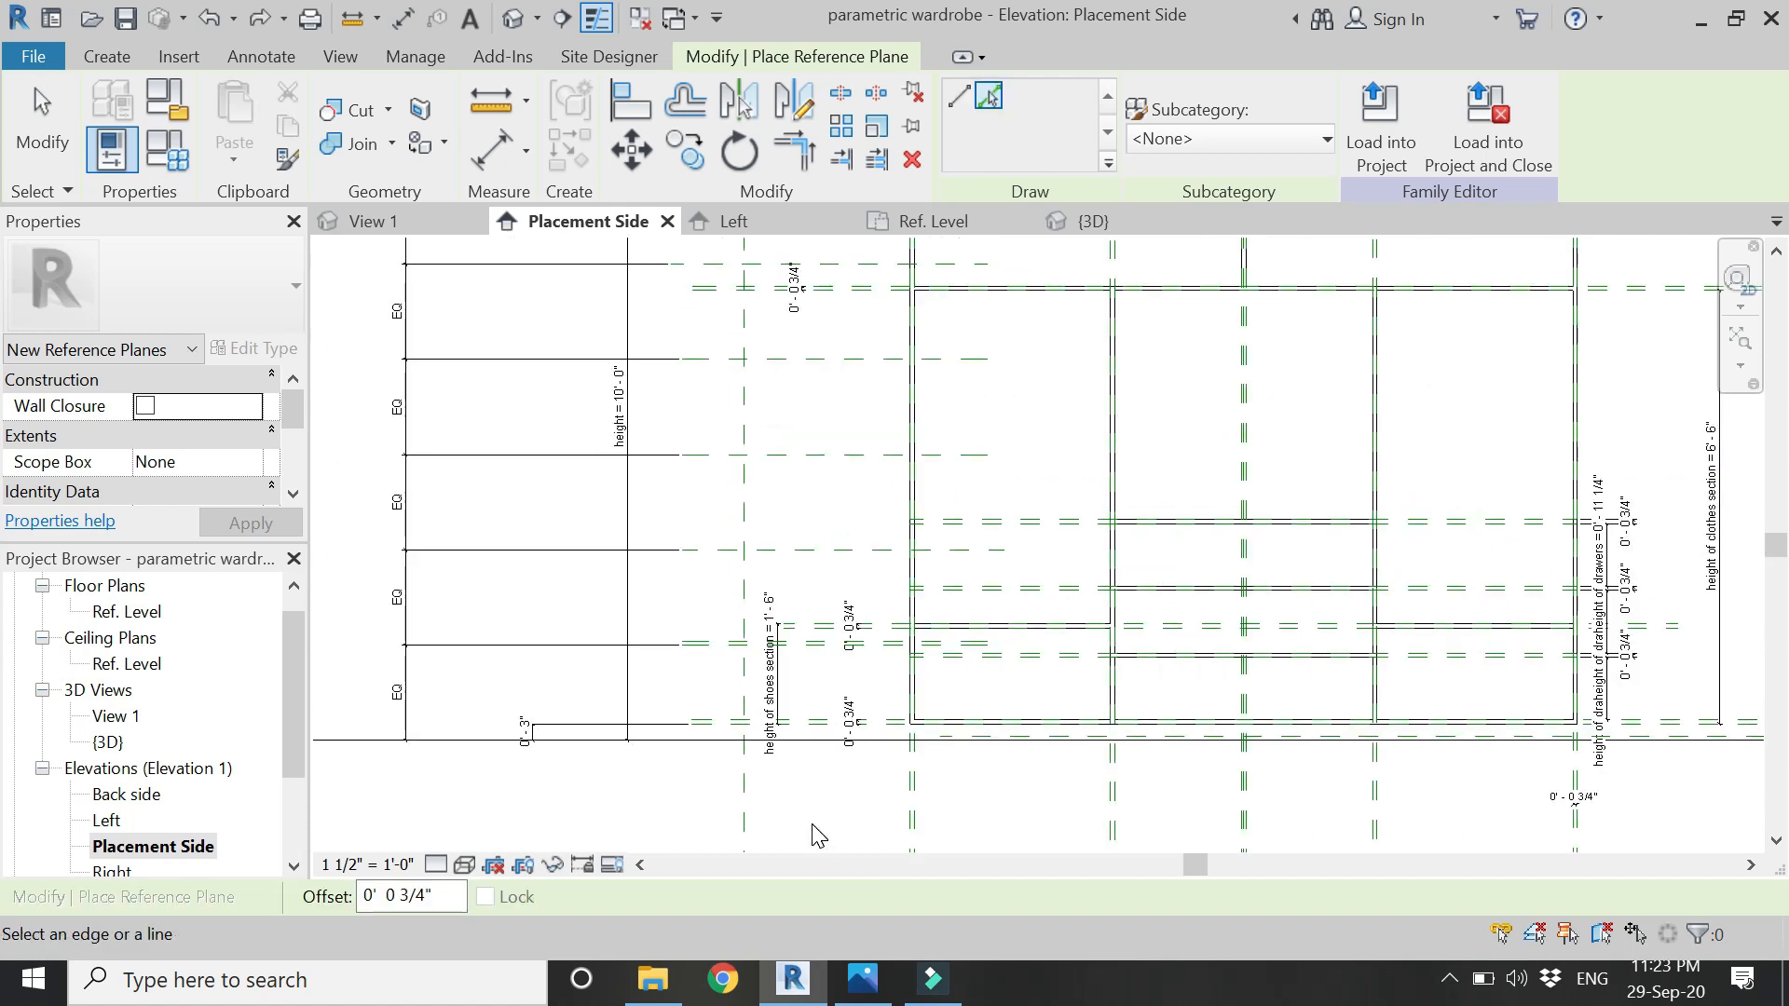
scroll(687, 547, "up", 1)
scroll(713, 594, "up", 2)
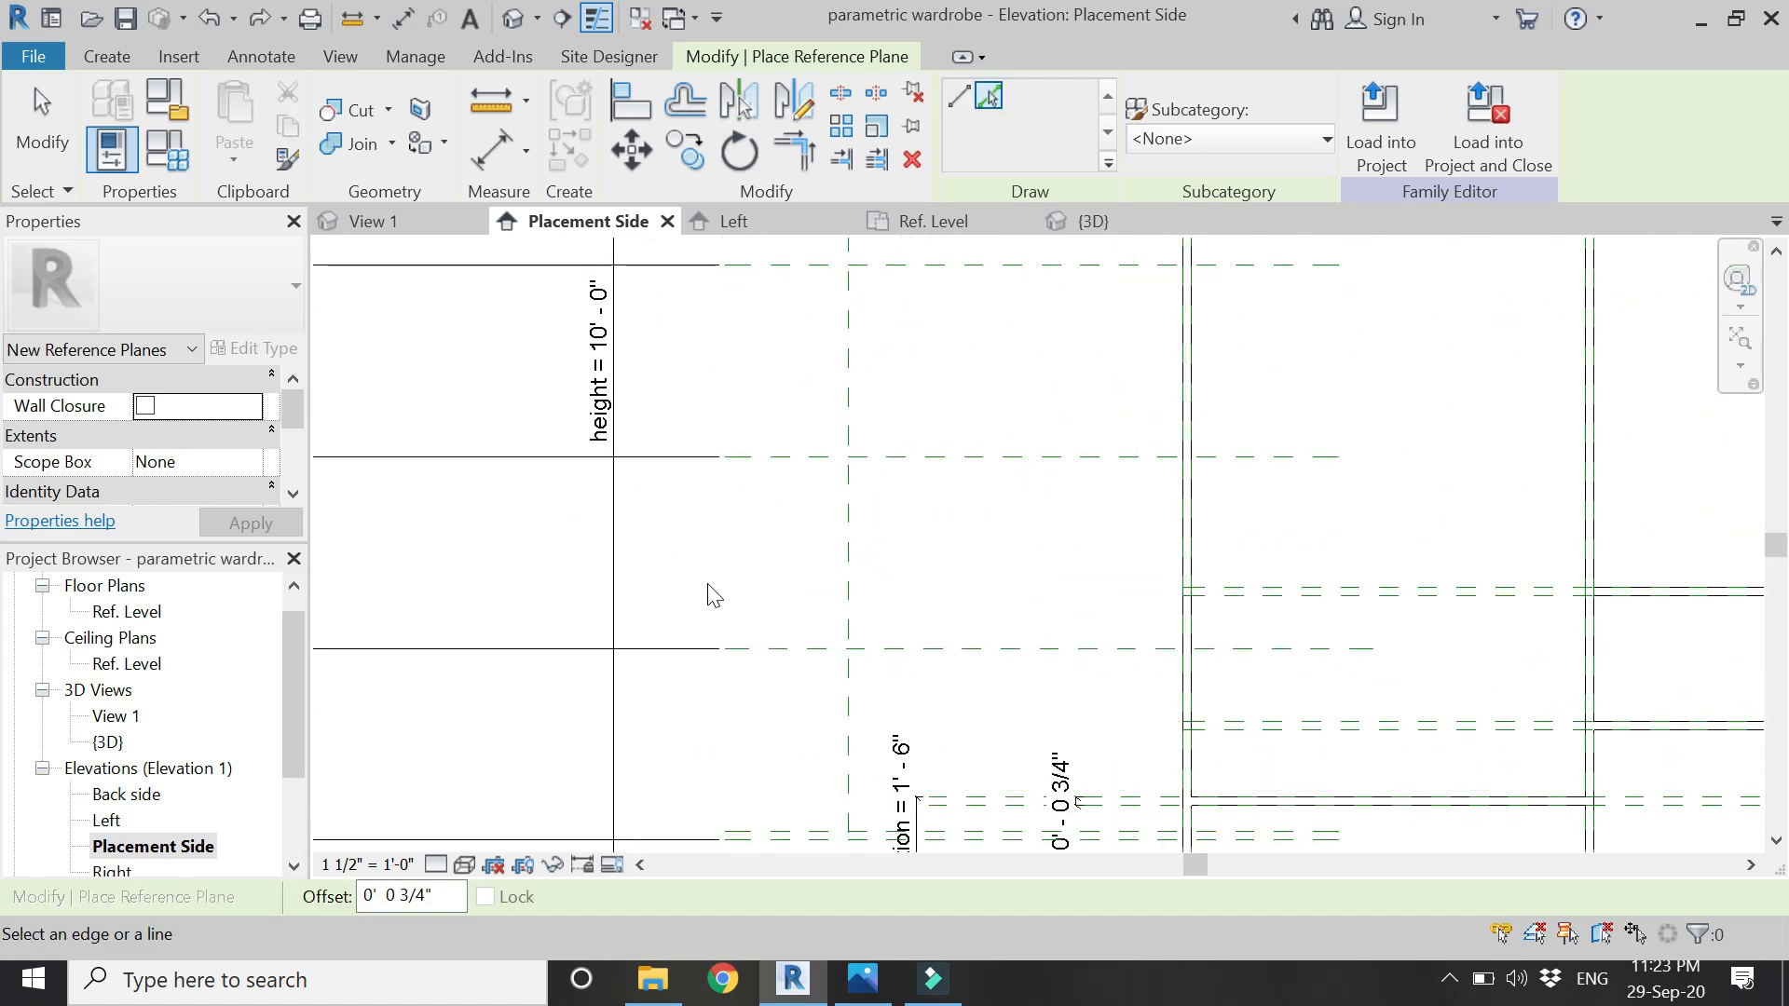
left_click(790, 642)
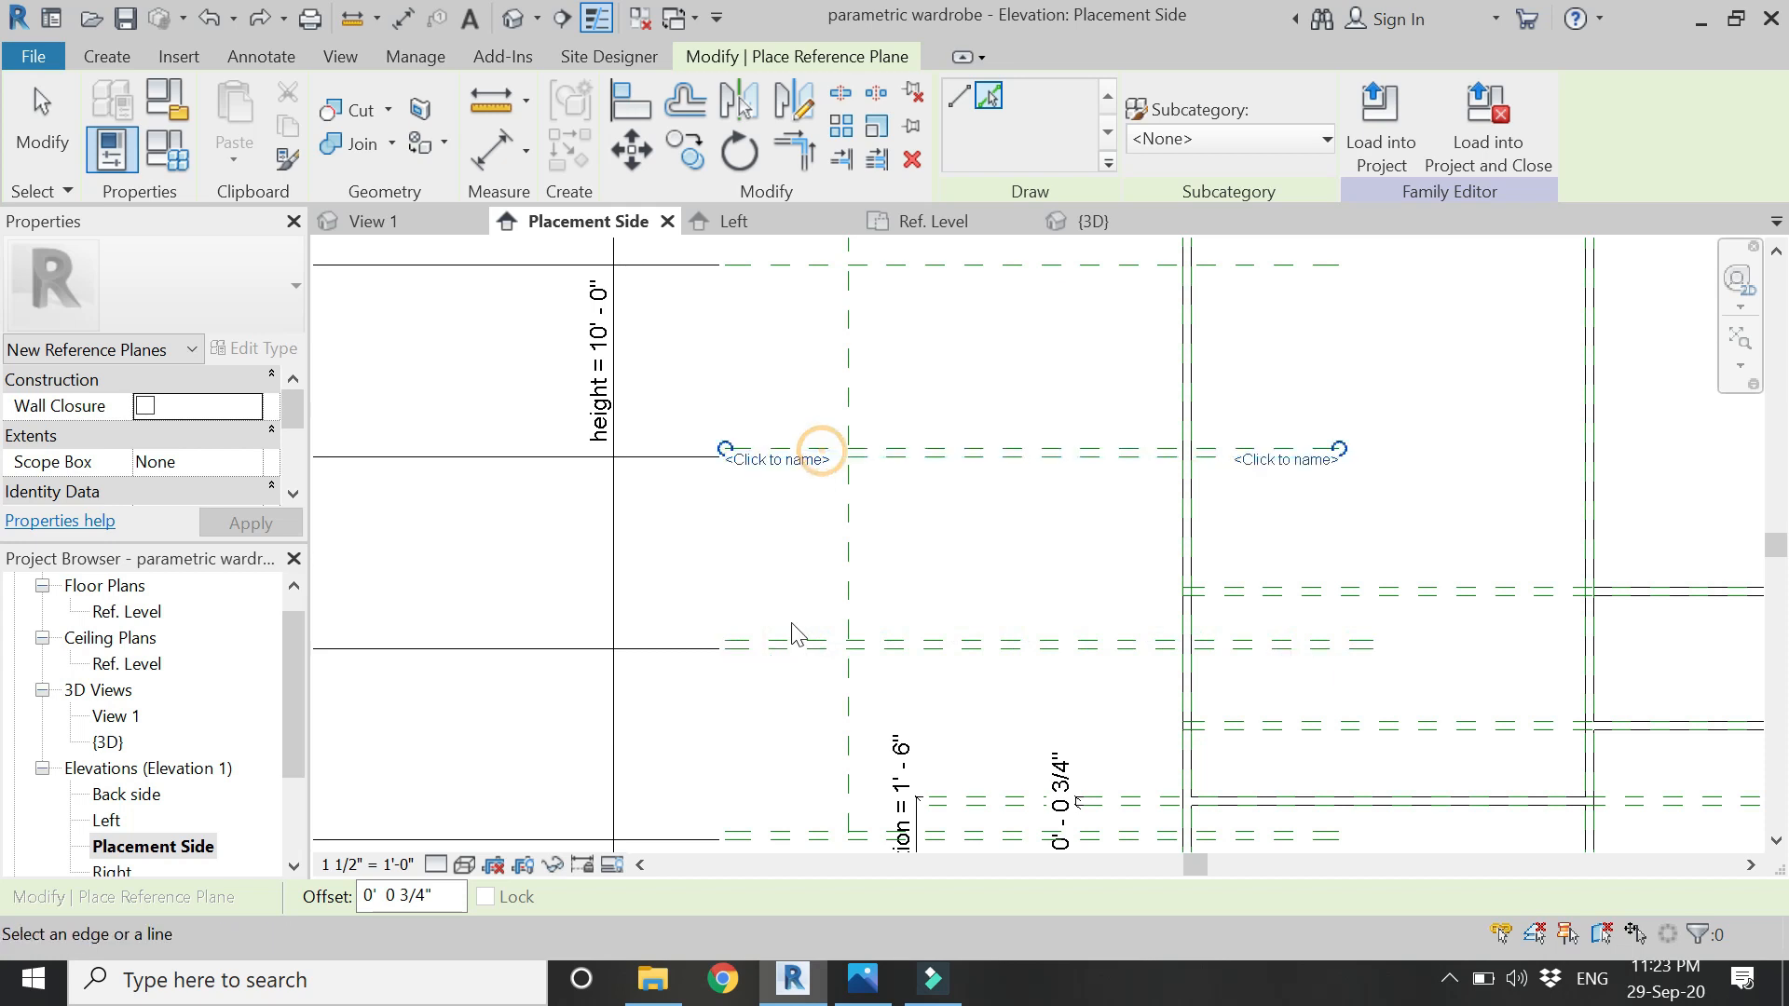
scroll(797, 636, "down", 2)
scroll(810, 513, "up", 1)
left_click(809, 525)
scroll(830, 727, "down", 2)
scroll(803, 470, "up", 2)
left_click(818, 627)
left_click(826, 453)
scroll(820, 419, "down", 3)
key("Escape")
key("Escape")
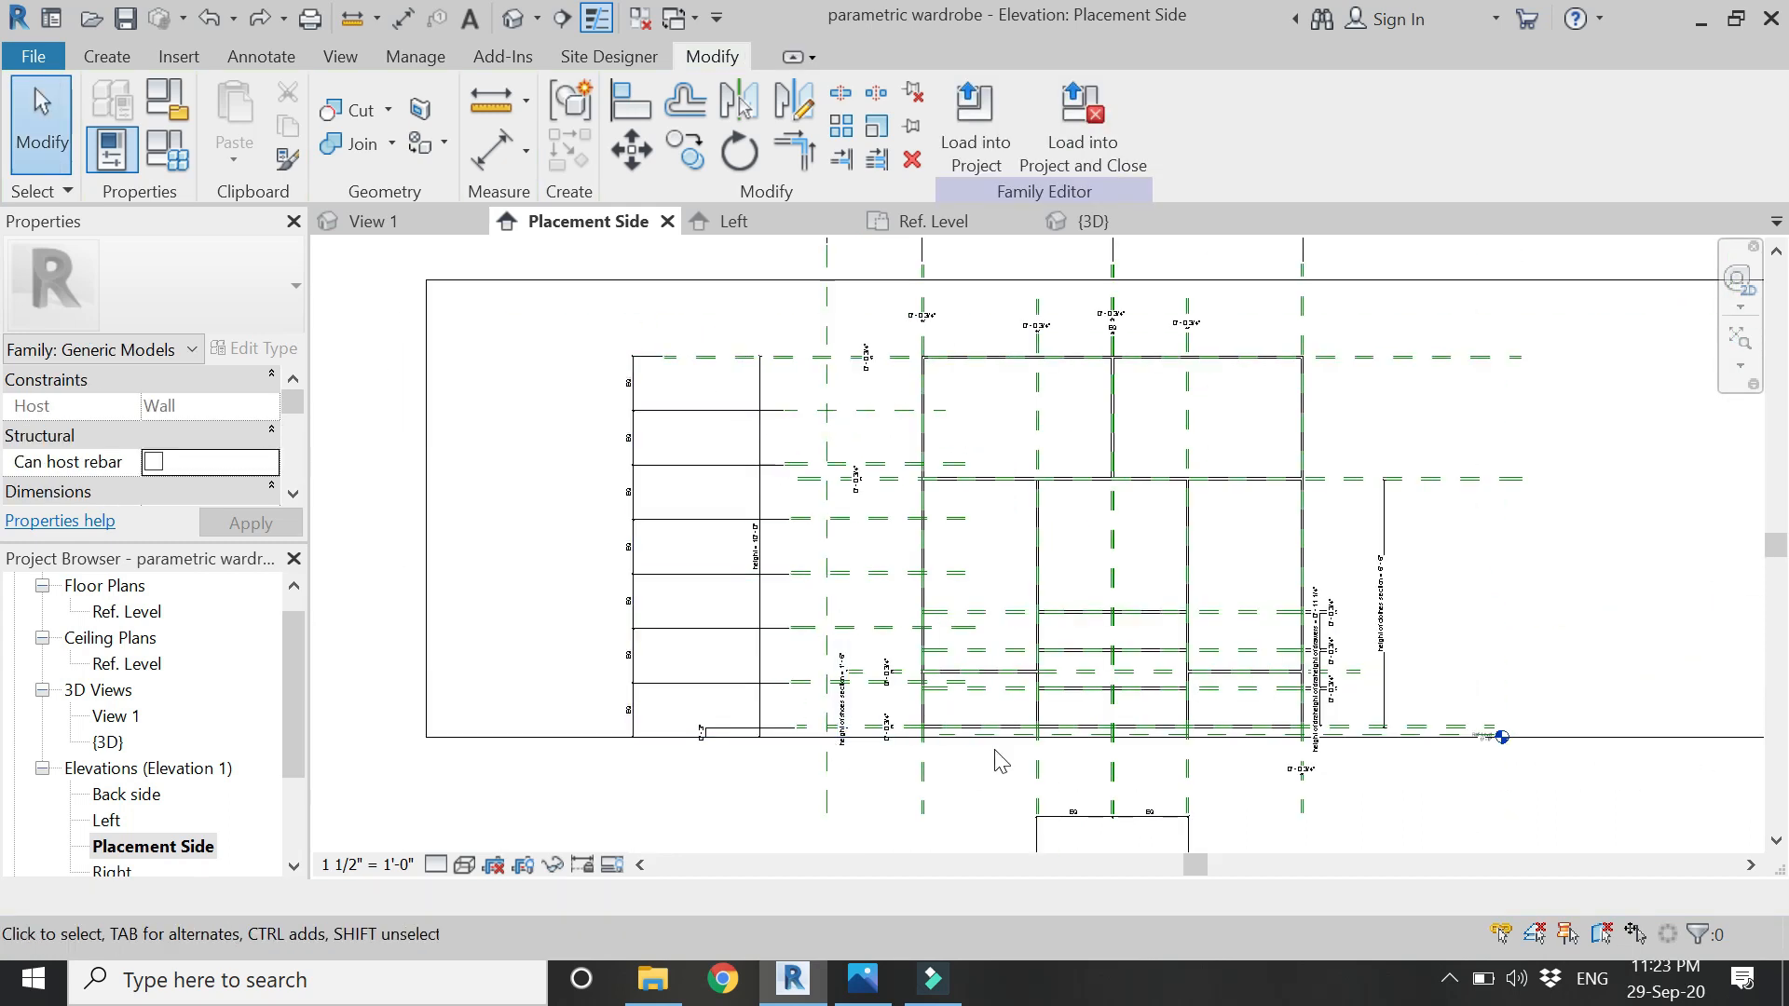
- In the Ref. Level plan, start an extrusion and pick four boundary lines on the side-shelf bay's reference planes, locking them in place
scroll(1000, 761, "up", 1)
left_click(913, 224)
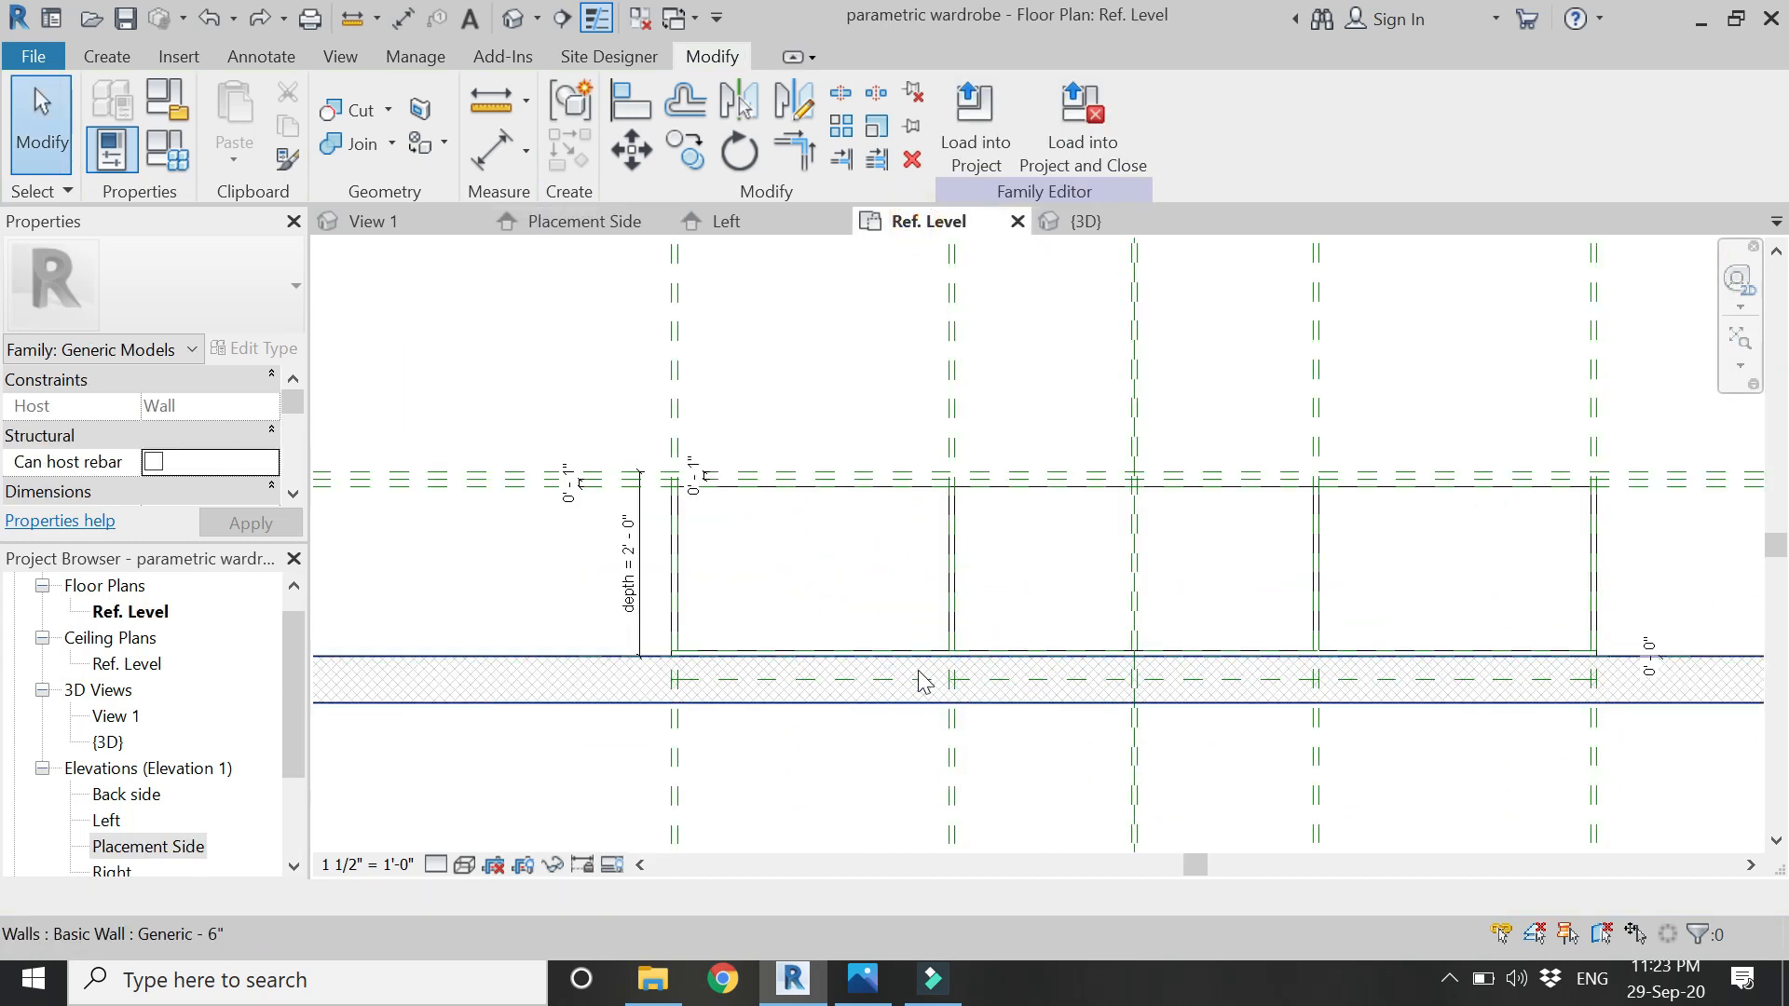
scroll(646, 596, "down", 3)
scroll(1130, 607, "up", 5)
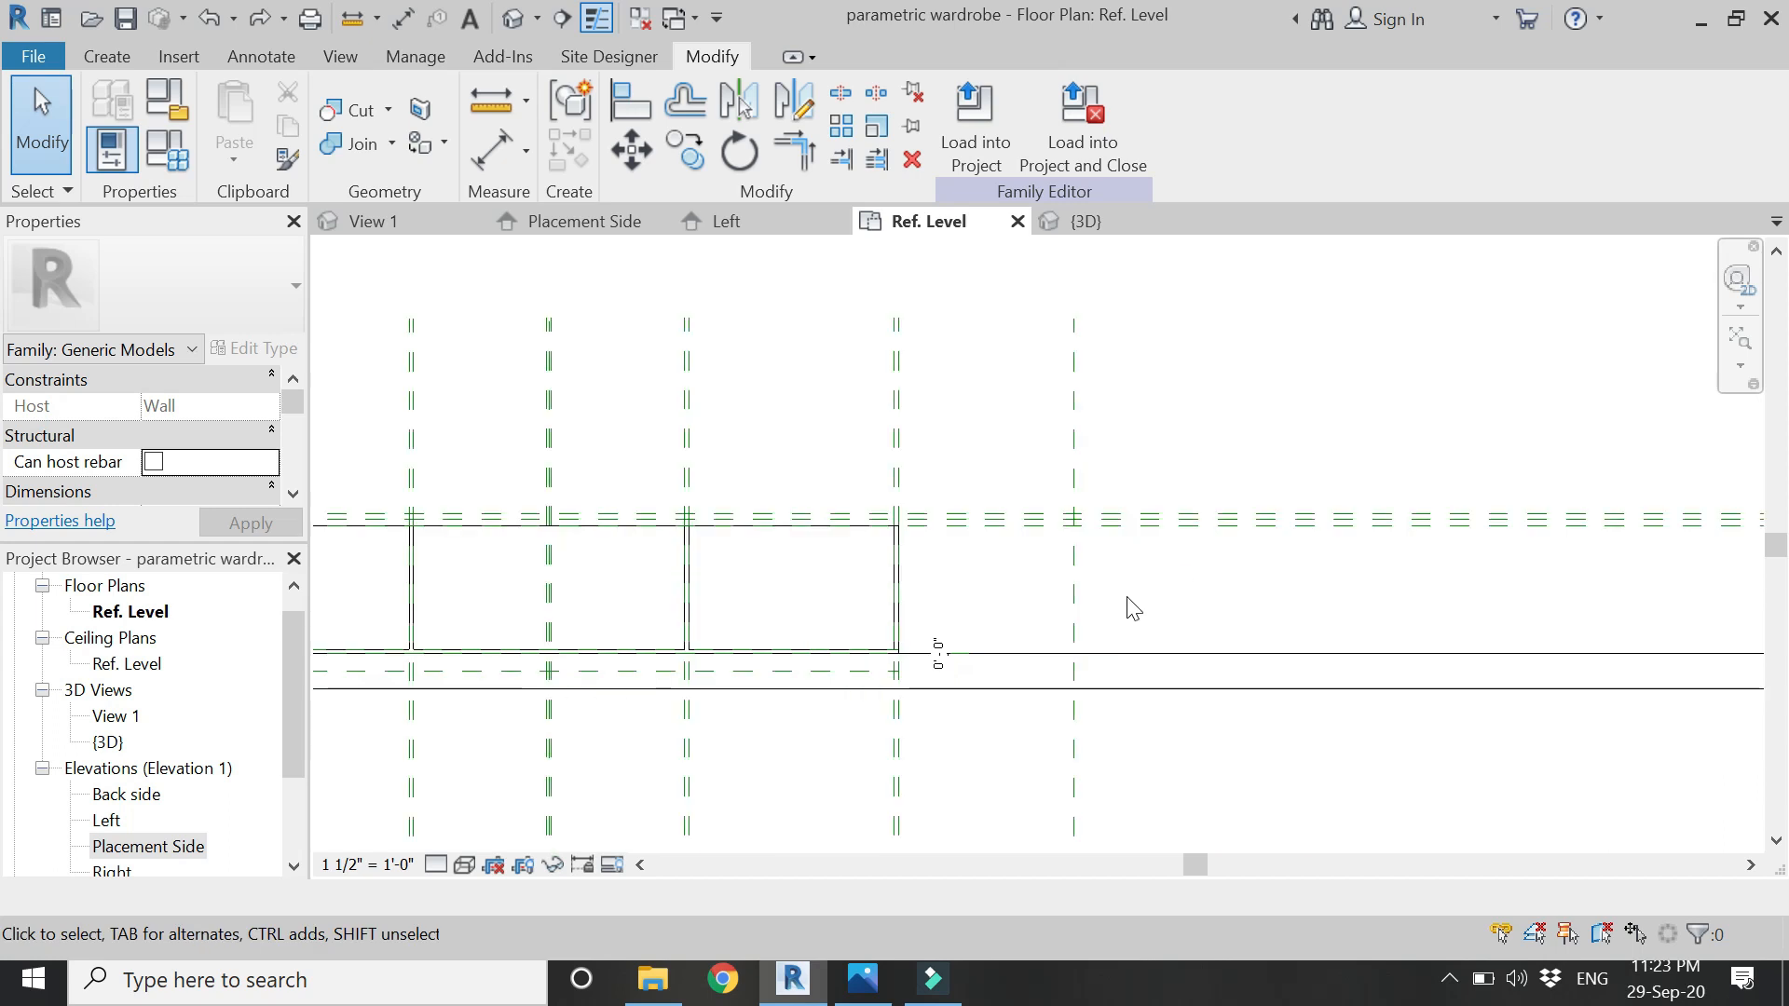
scroll(1074, 602, "up", 1)
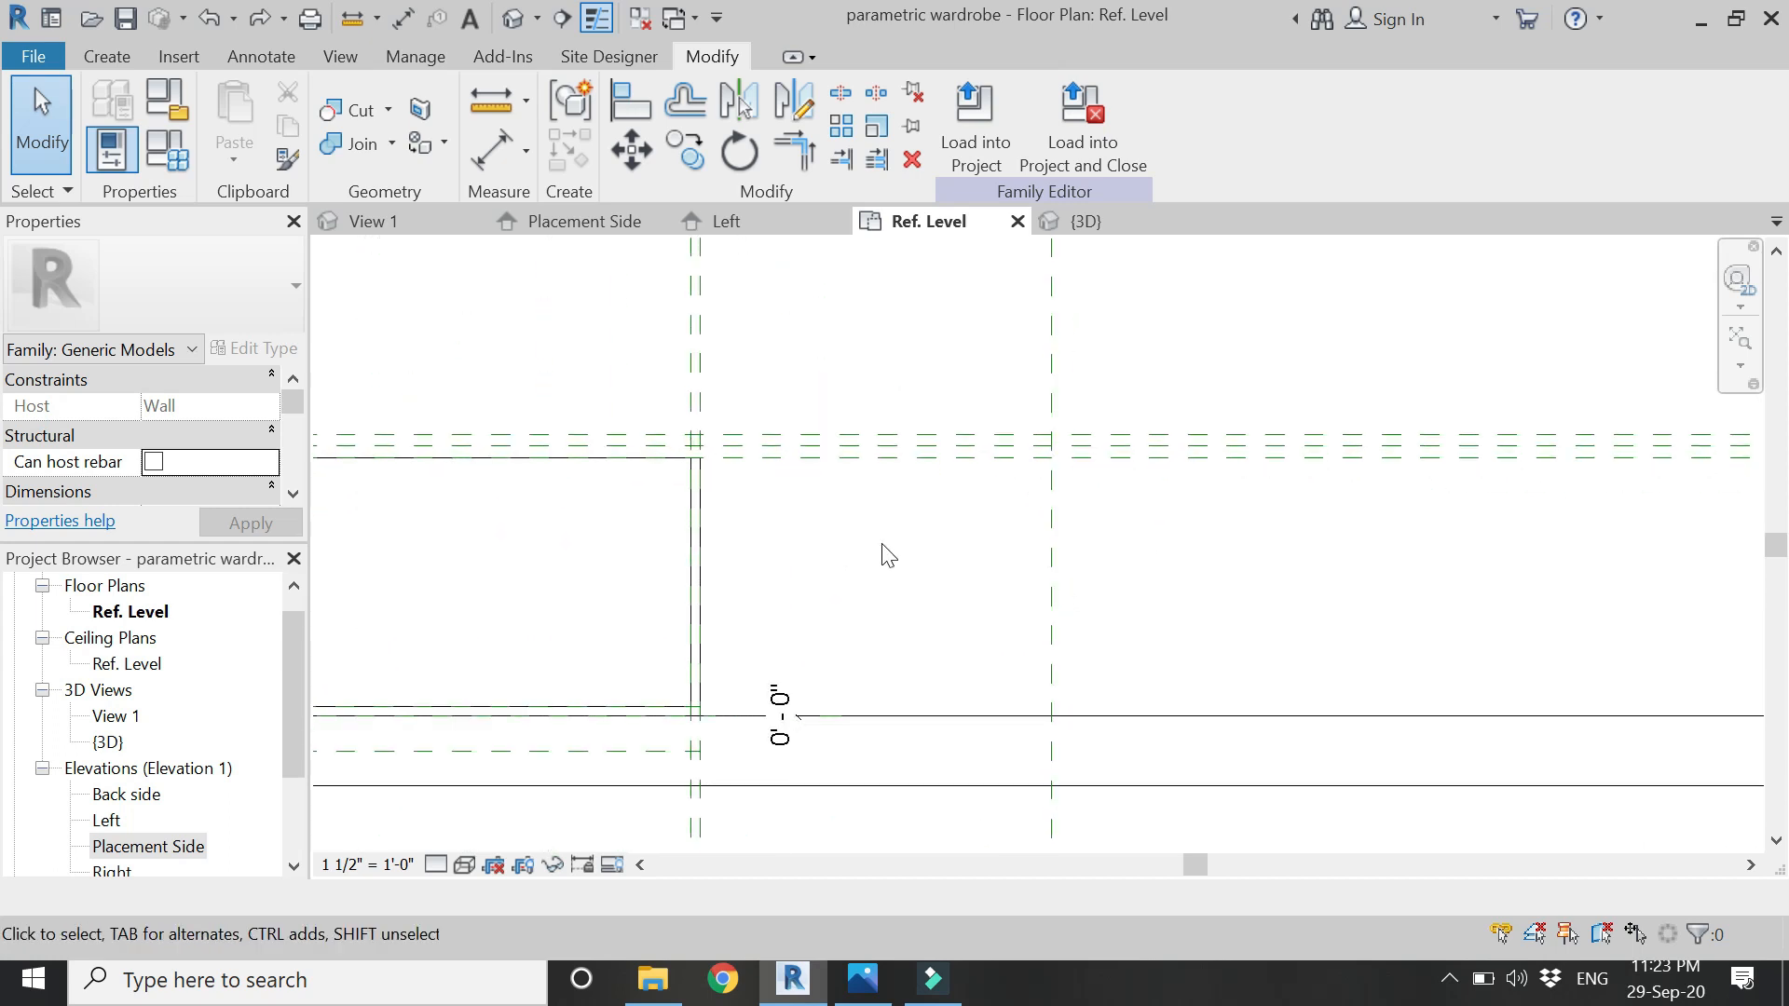
left_click(82, 58)
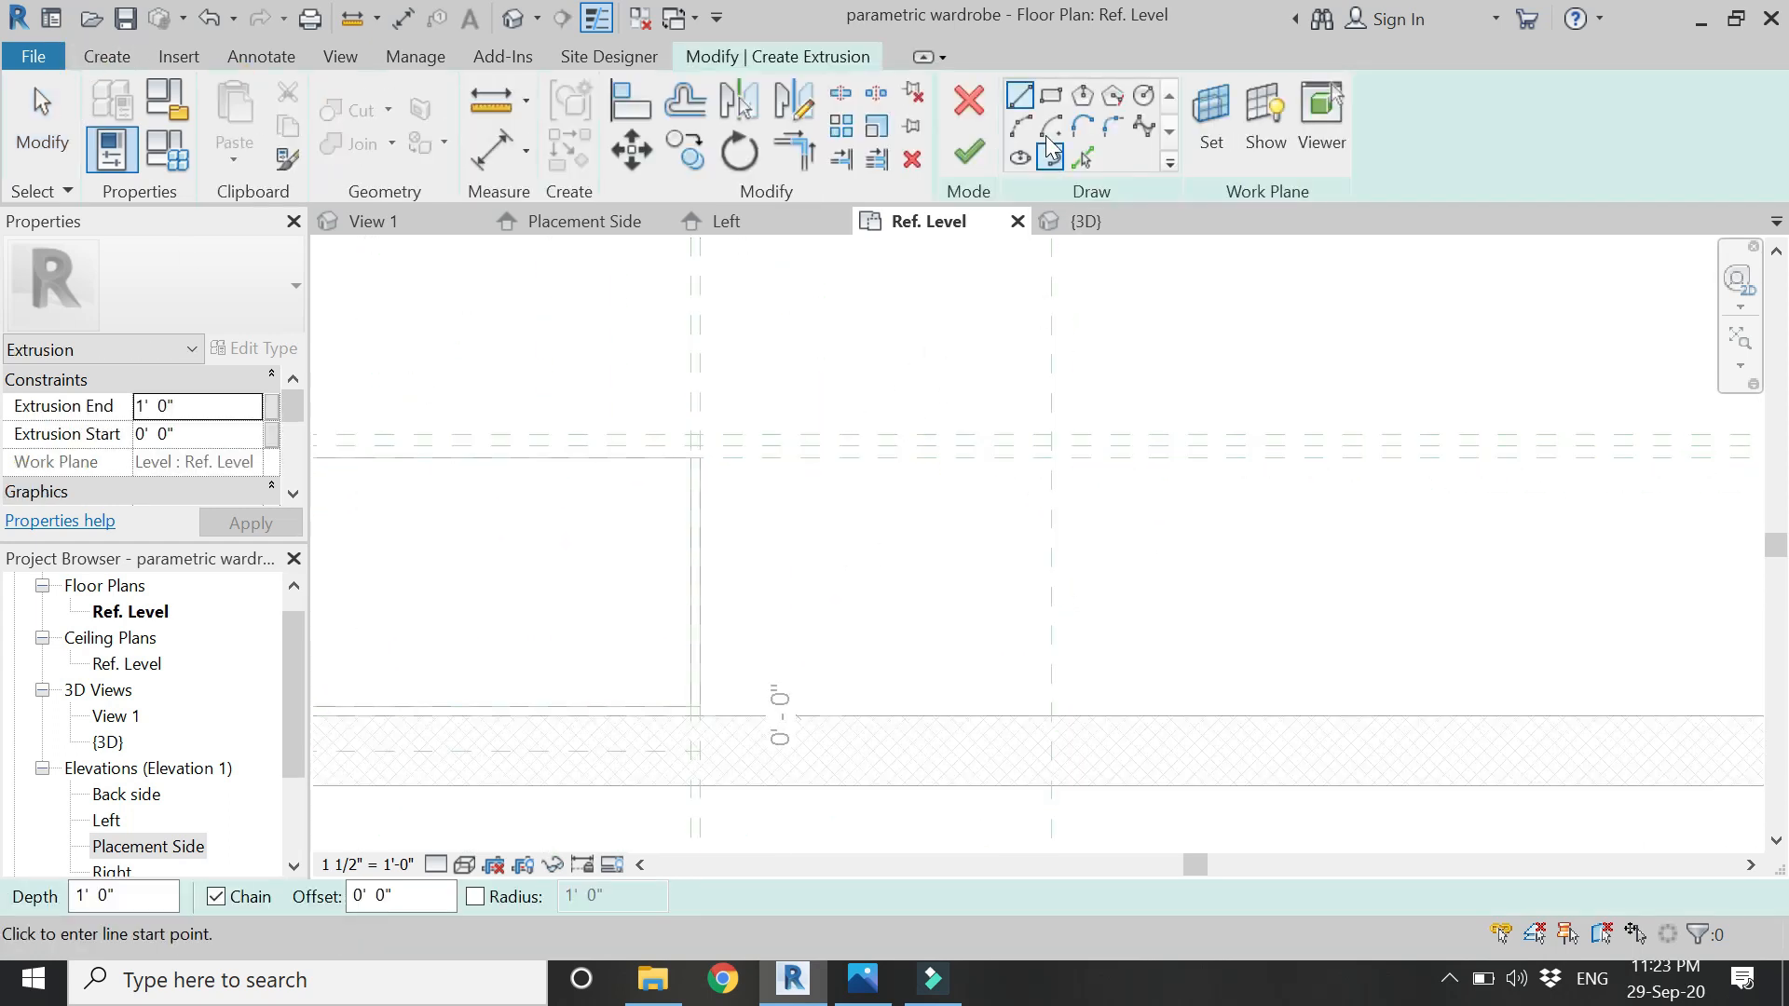
left_click(1084, 159)
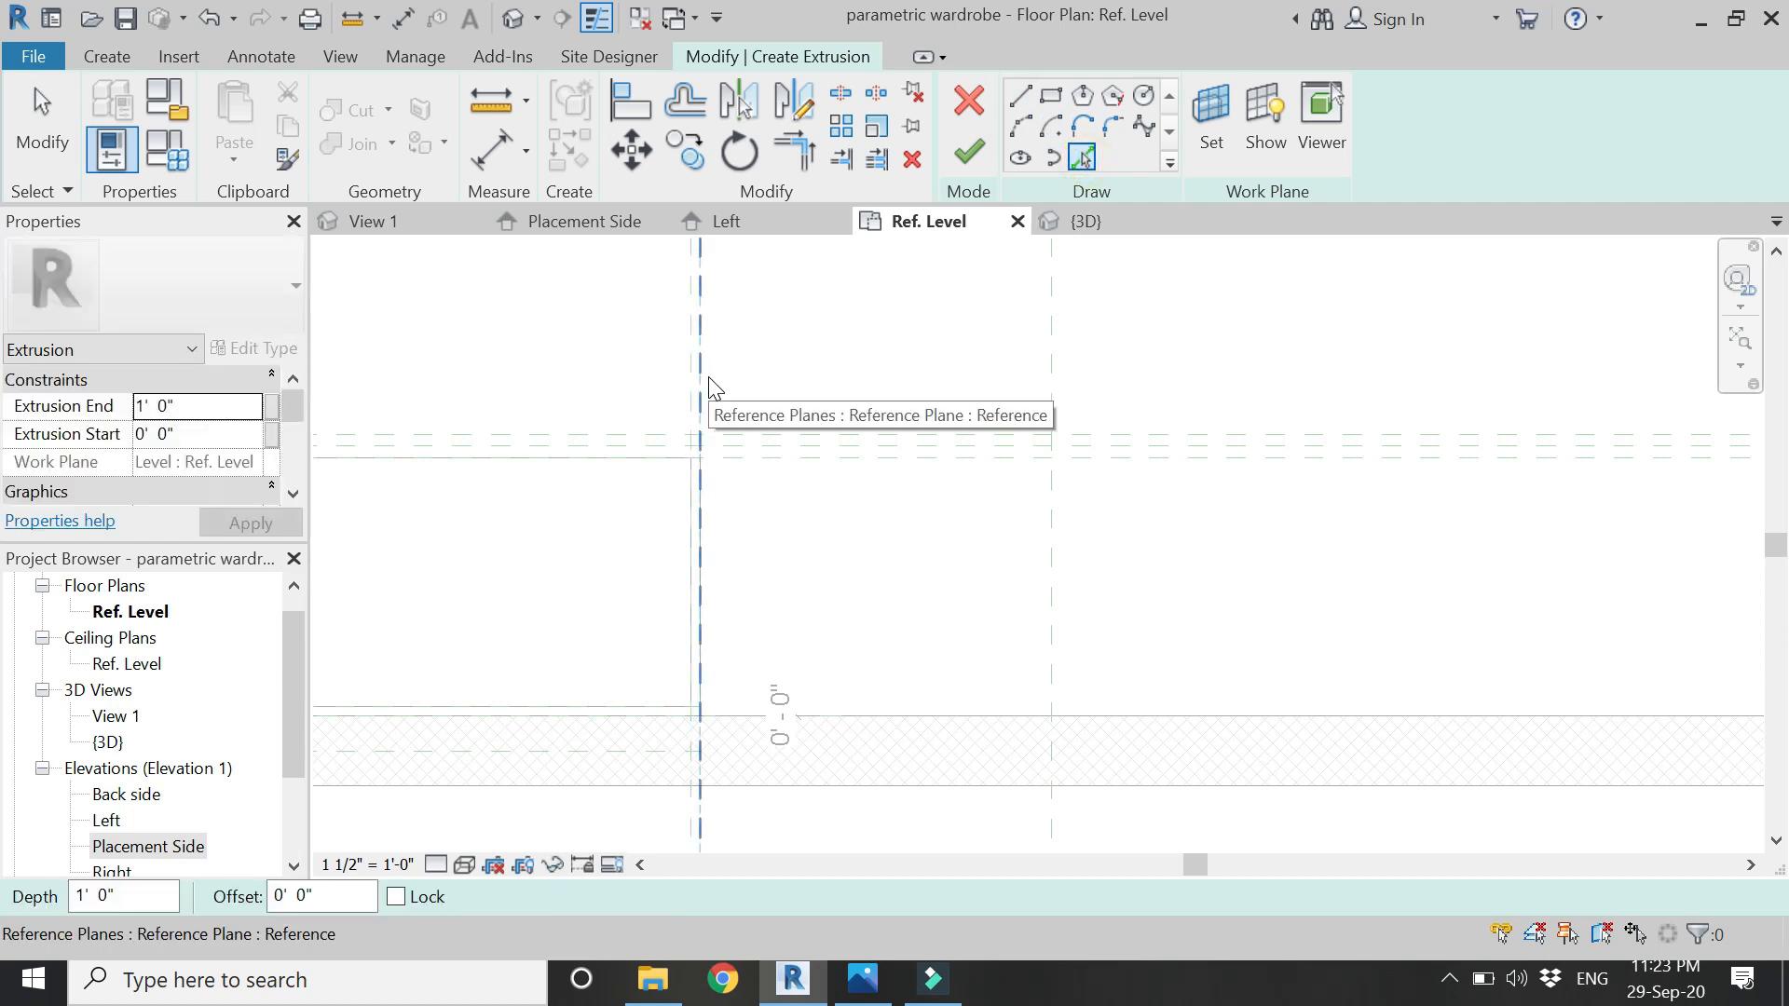
left_click(1282, 715)
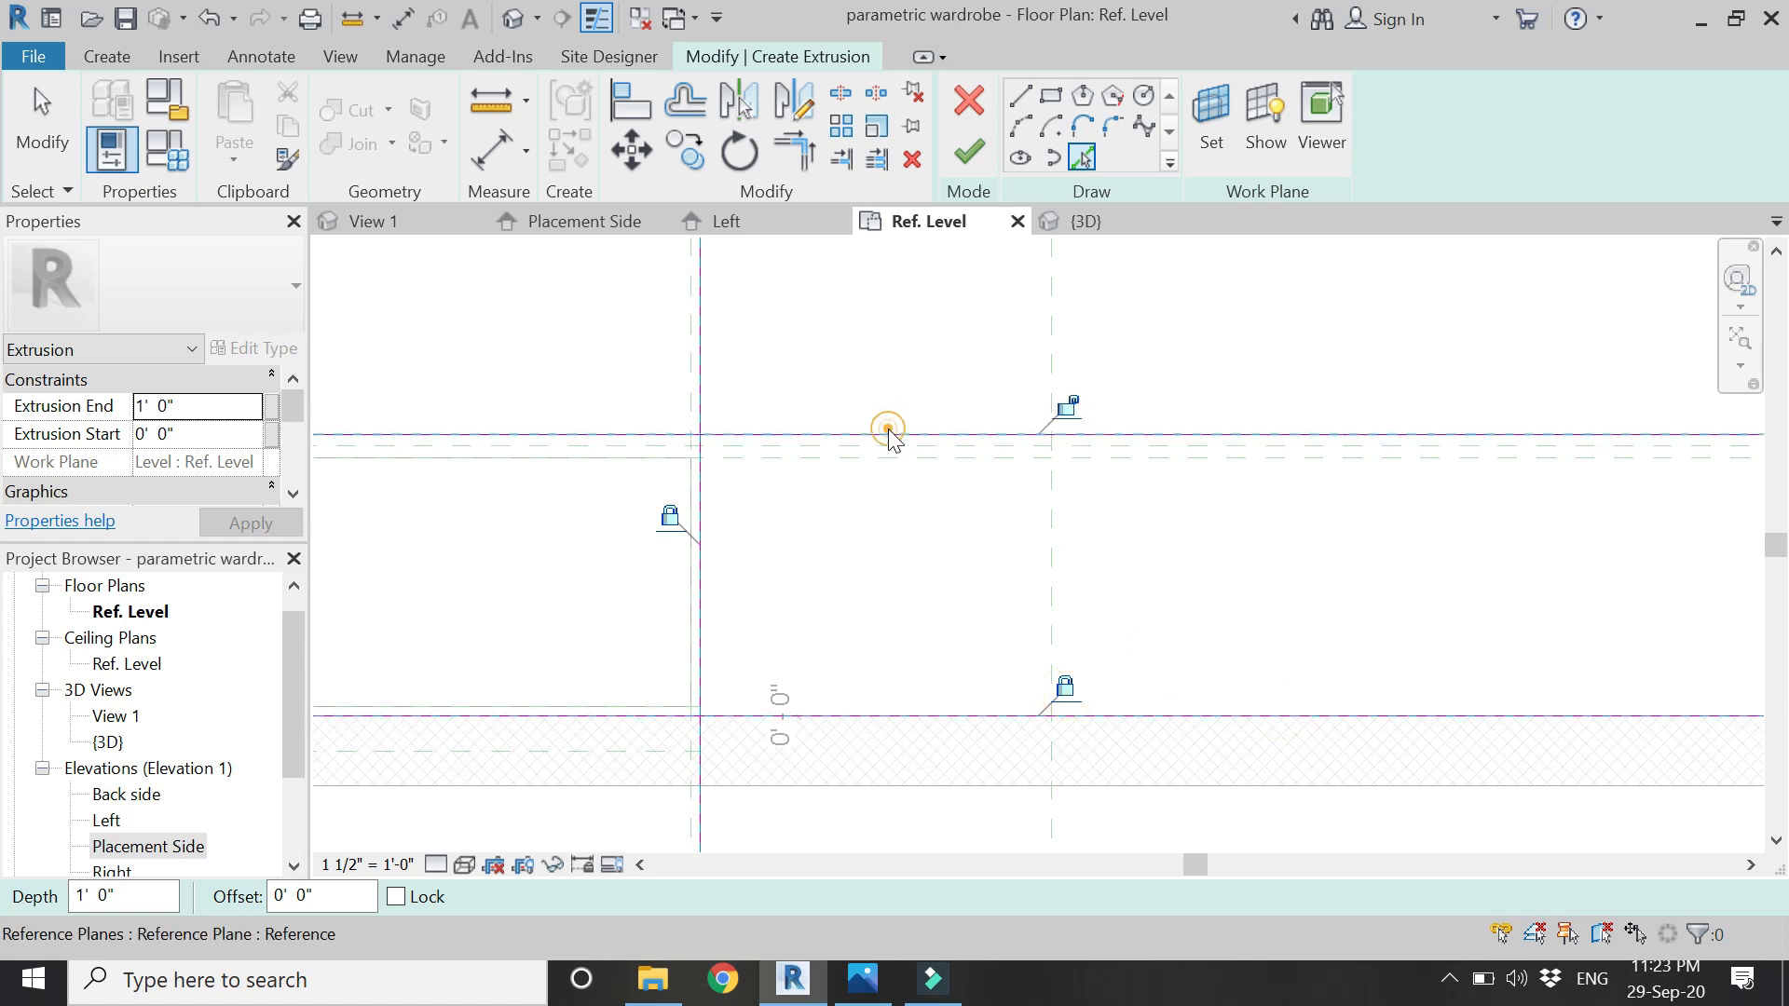
left_click(1049, 521)
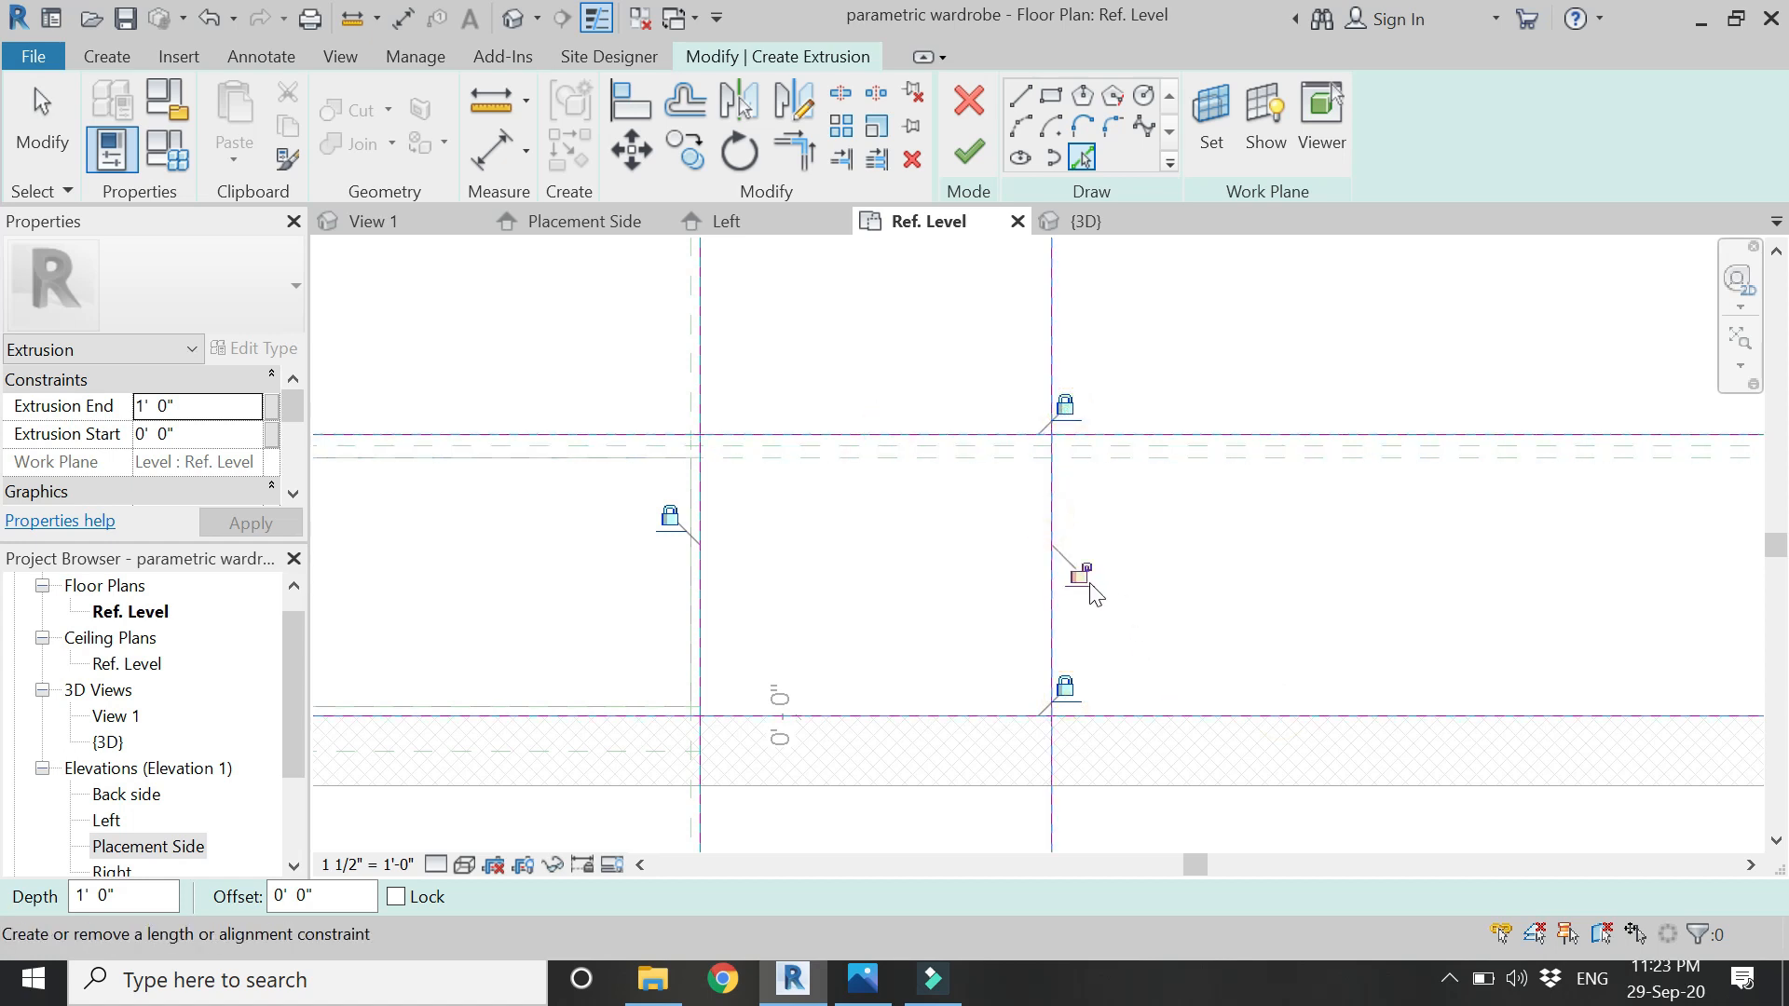
- Sketch a start-end-radius arc rounding the shelf's outer front corner, from the front line to the outer side line
left_click(1022, 130)
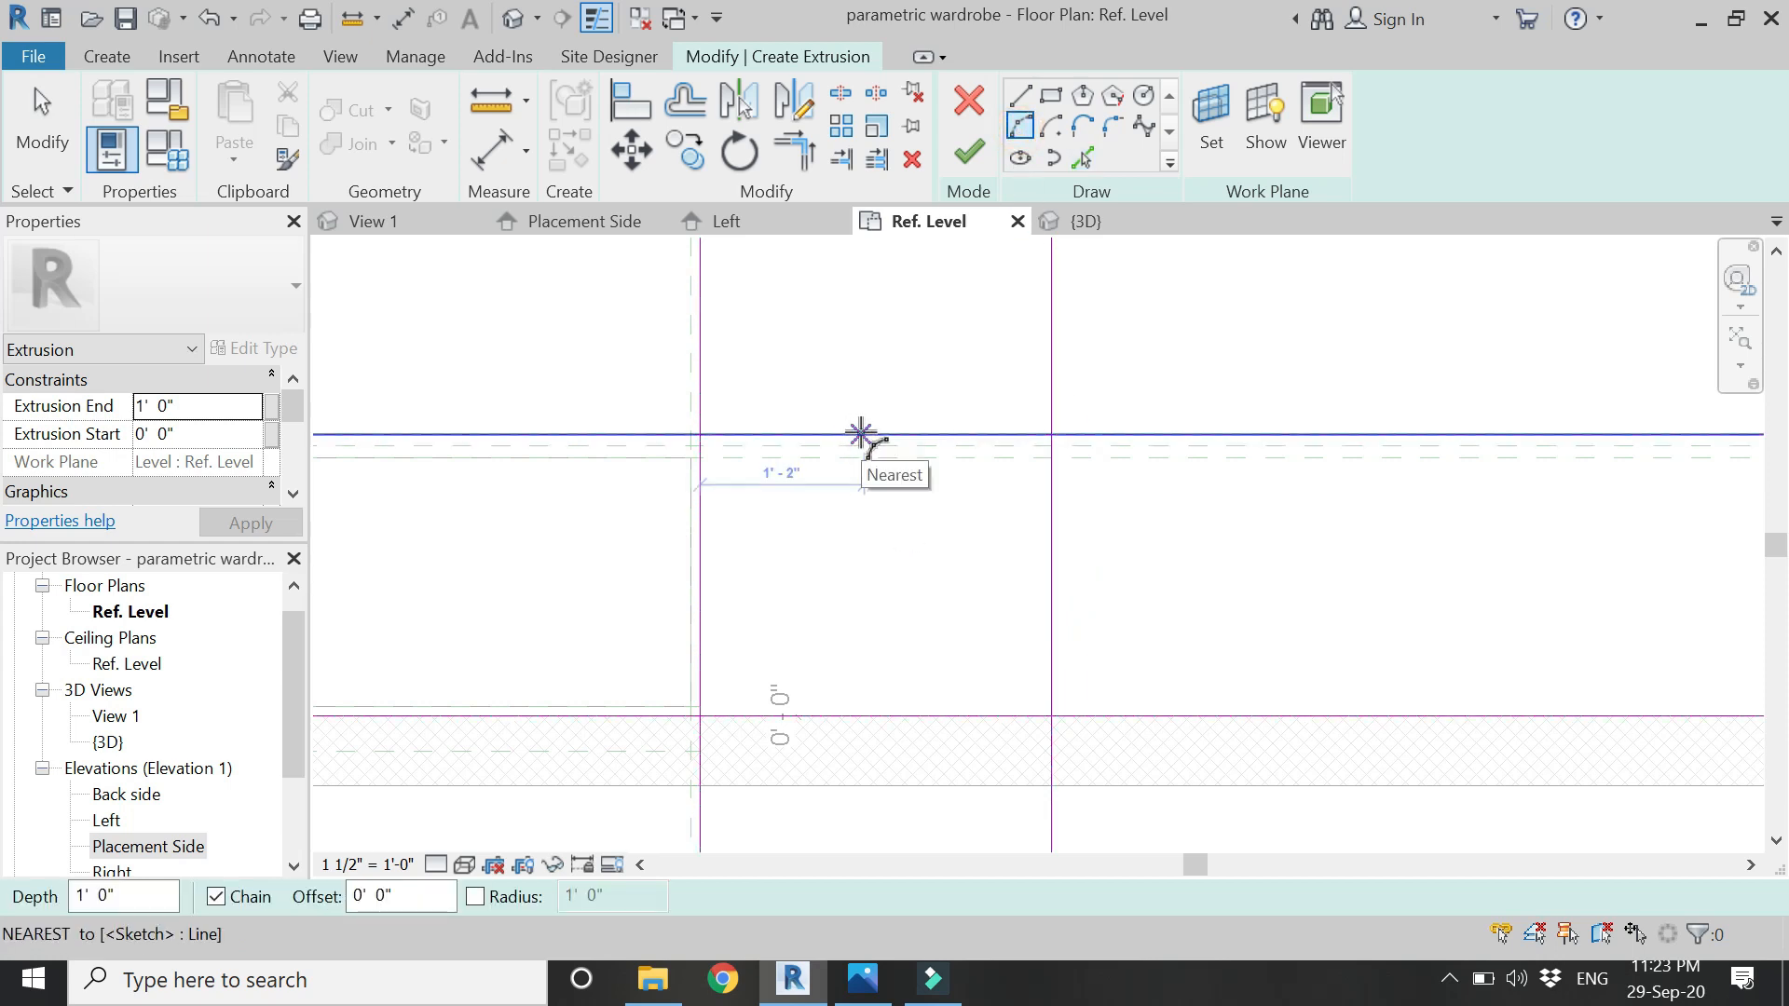
left_click(861, 434)
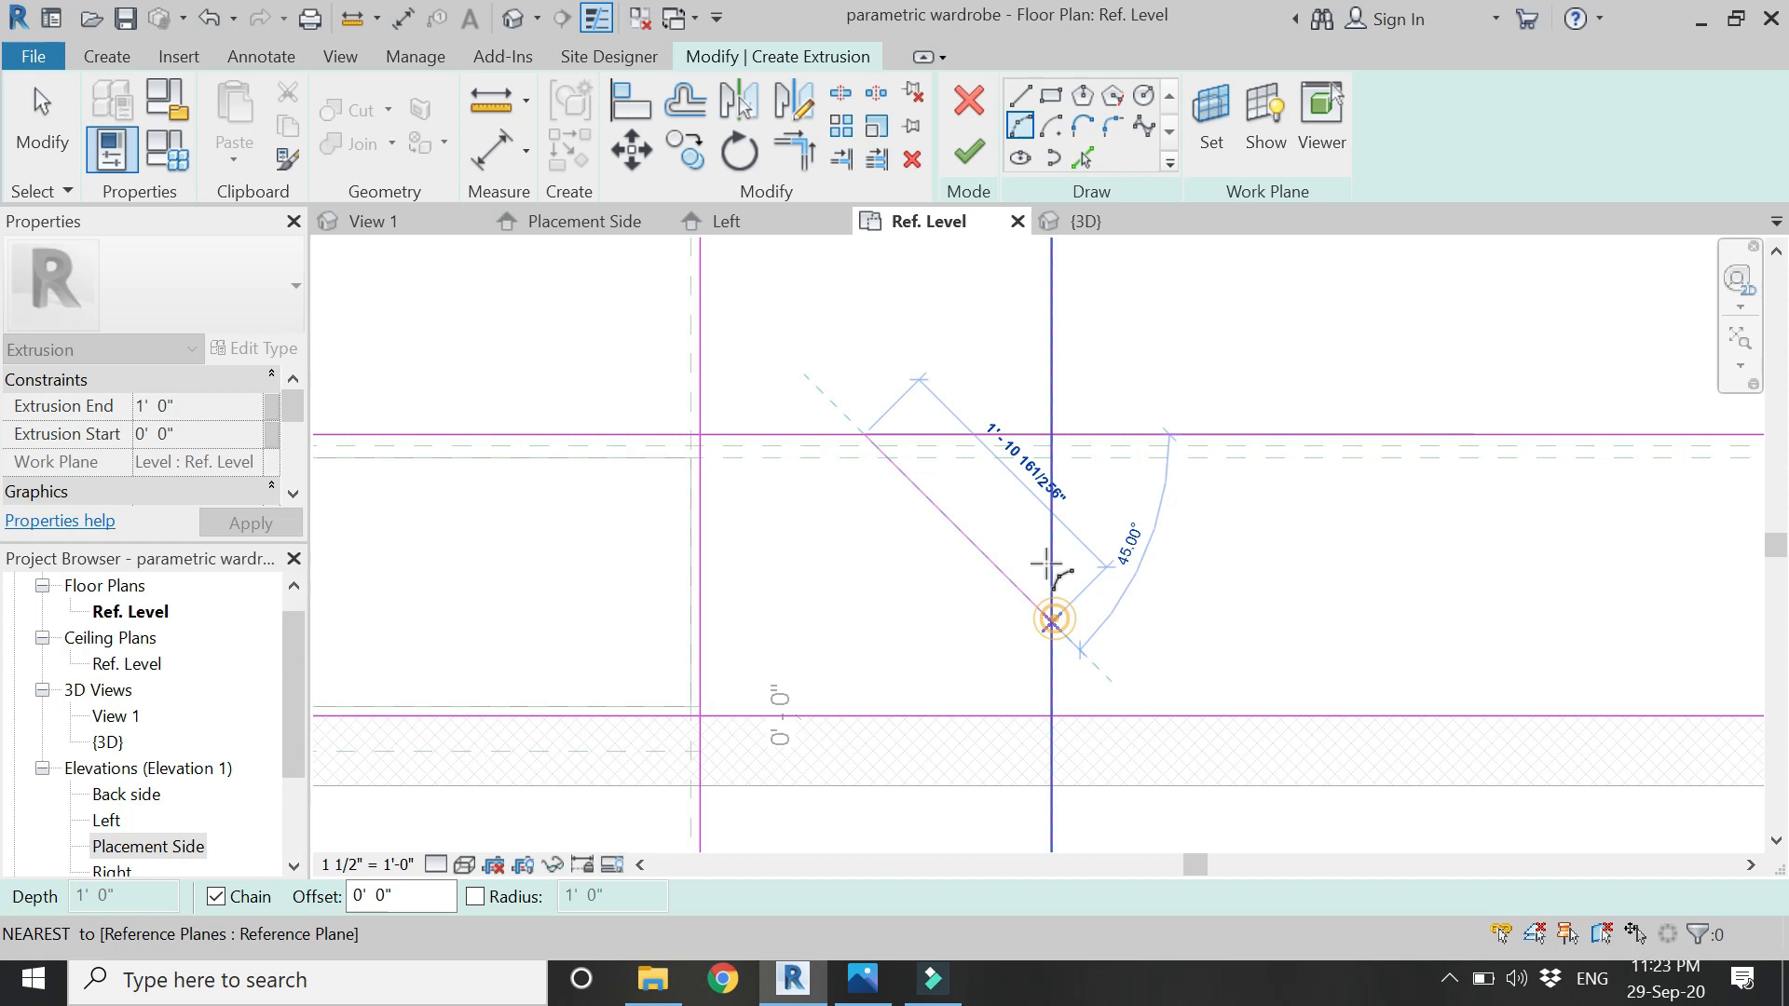
left_click(1052, 618)
left_click(1005, 472)
key("Escape")
key("Escape")
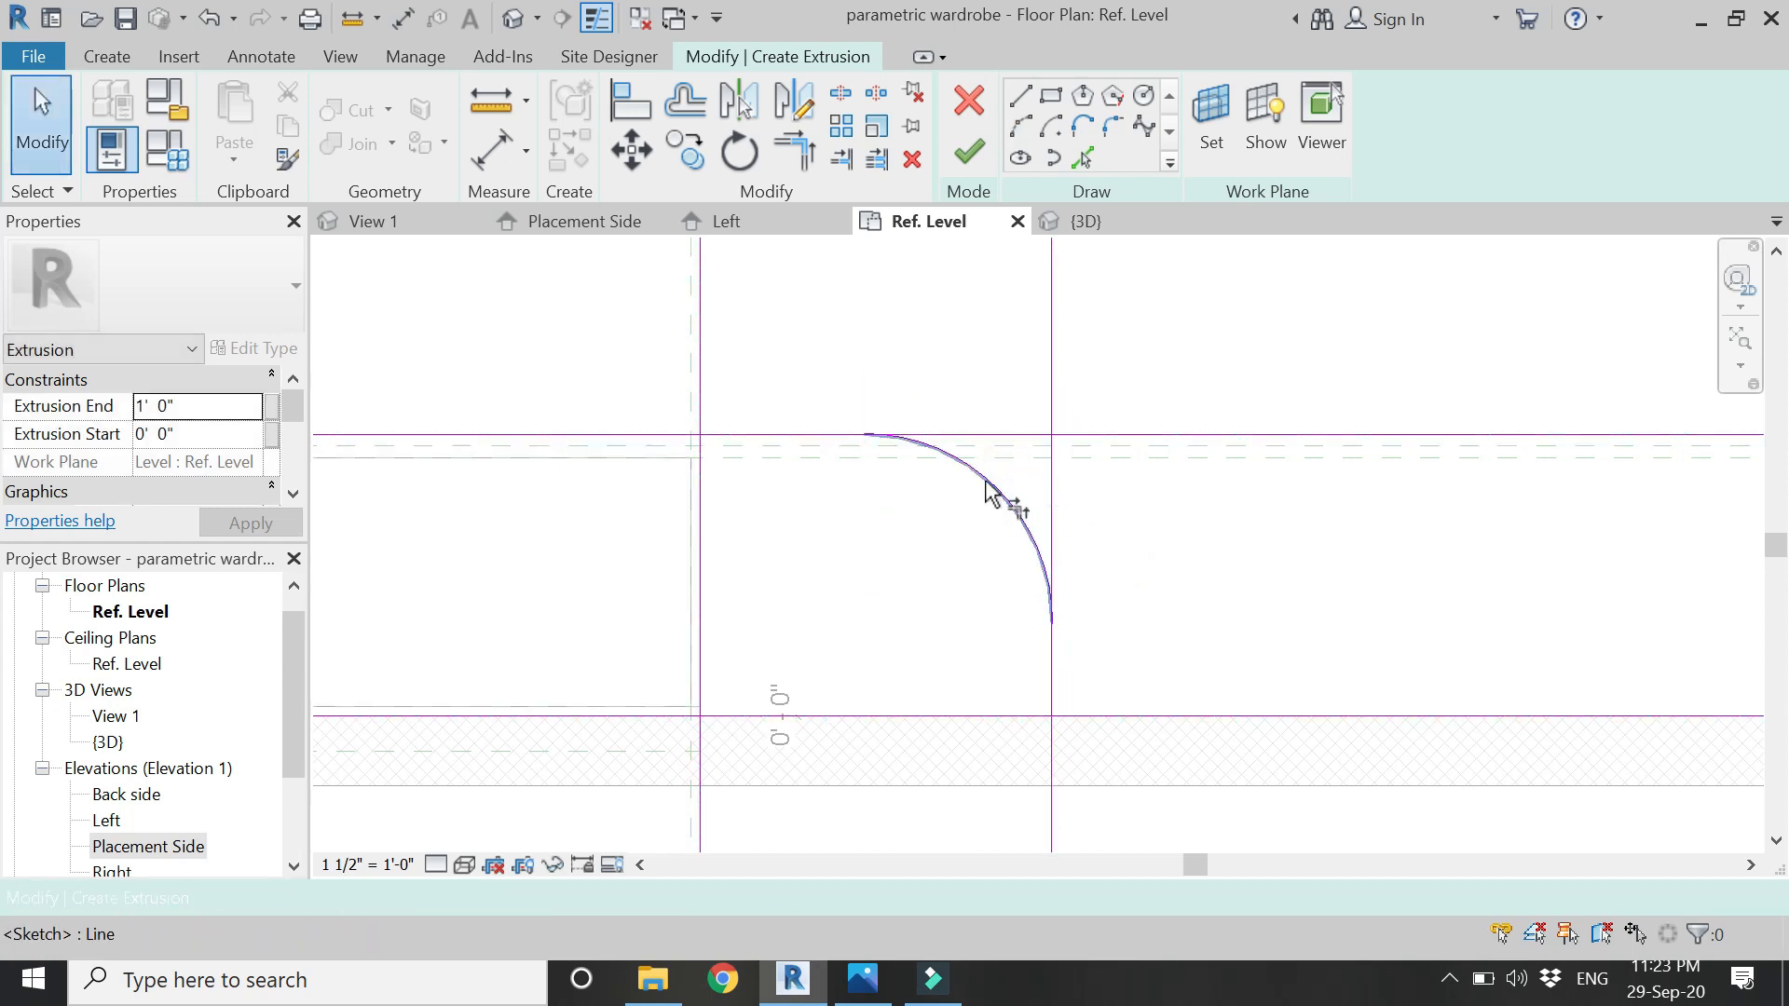
- Trim the arc and picked lines to each other at every corner to form a closed shelf profile
key("t")
key("r")
left_click(819, 434)
left_click(1031, 542)
key("Escape")
key("Escape")
key("t")
key("r")
left_click(1053, 673)
left_click(1011, 717)
left_click(697, 632)
left_click(732, 709)
left_click(745, 434)
left_click(701, 477)
key("Escape")
key("Escape")
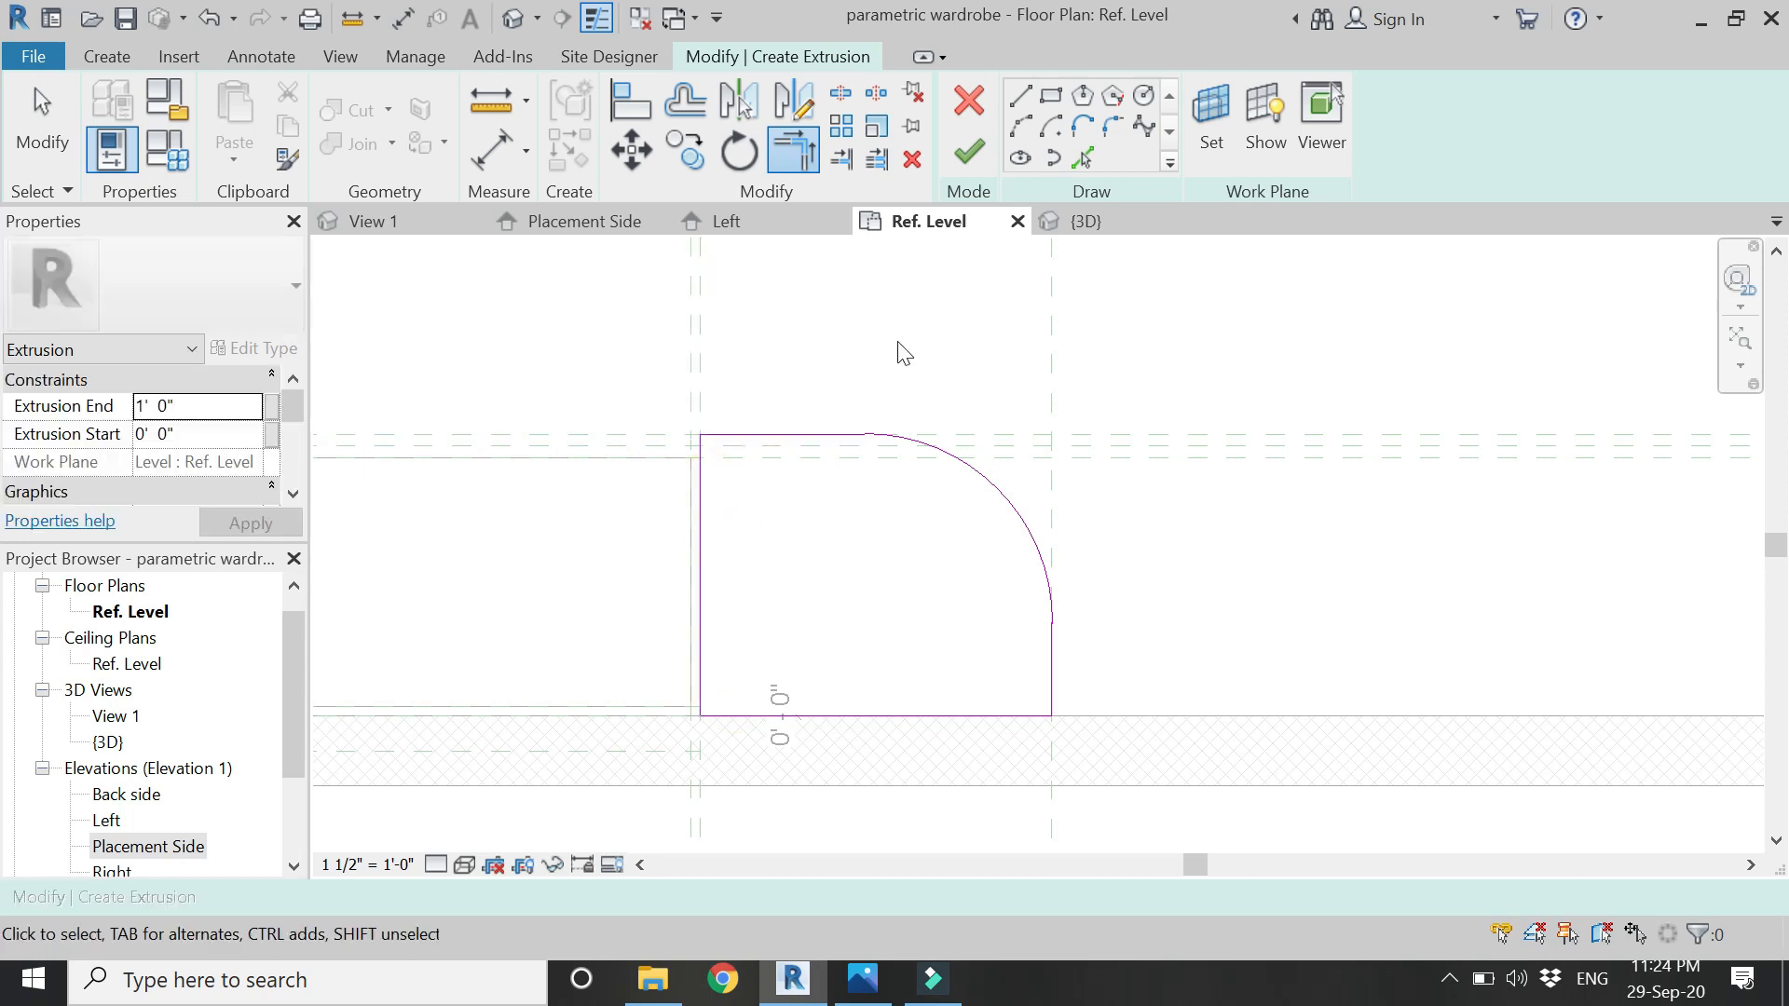
- Finish the extrusion in the Placement Side elevation, then align and lock its top face to the 3/4" plane above the Ref. Level
left_click(538, 228)
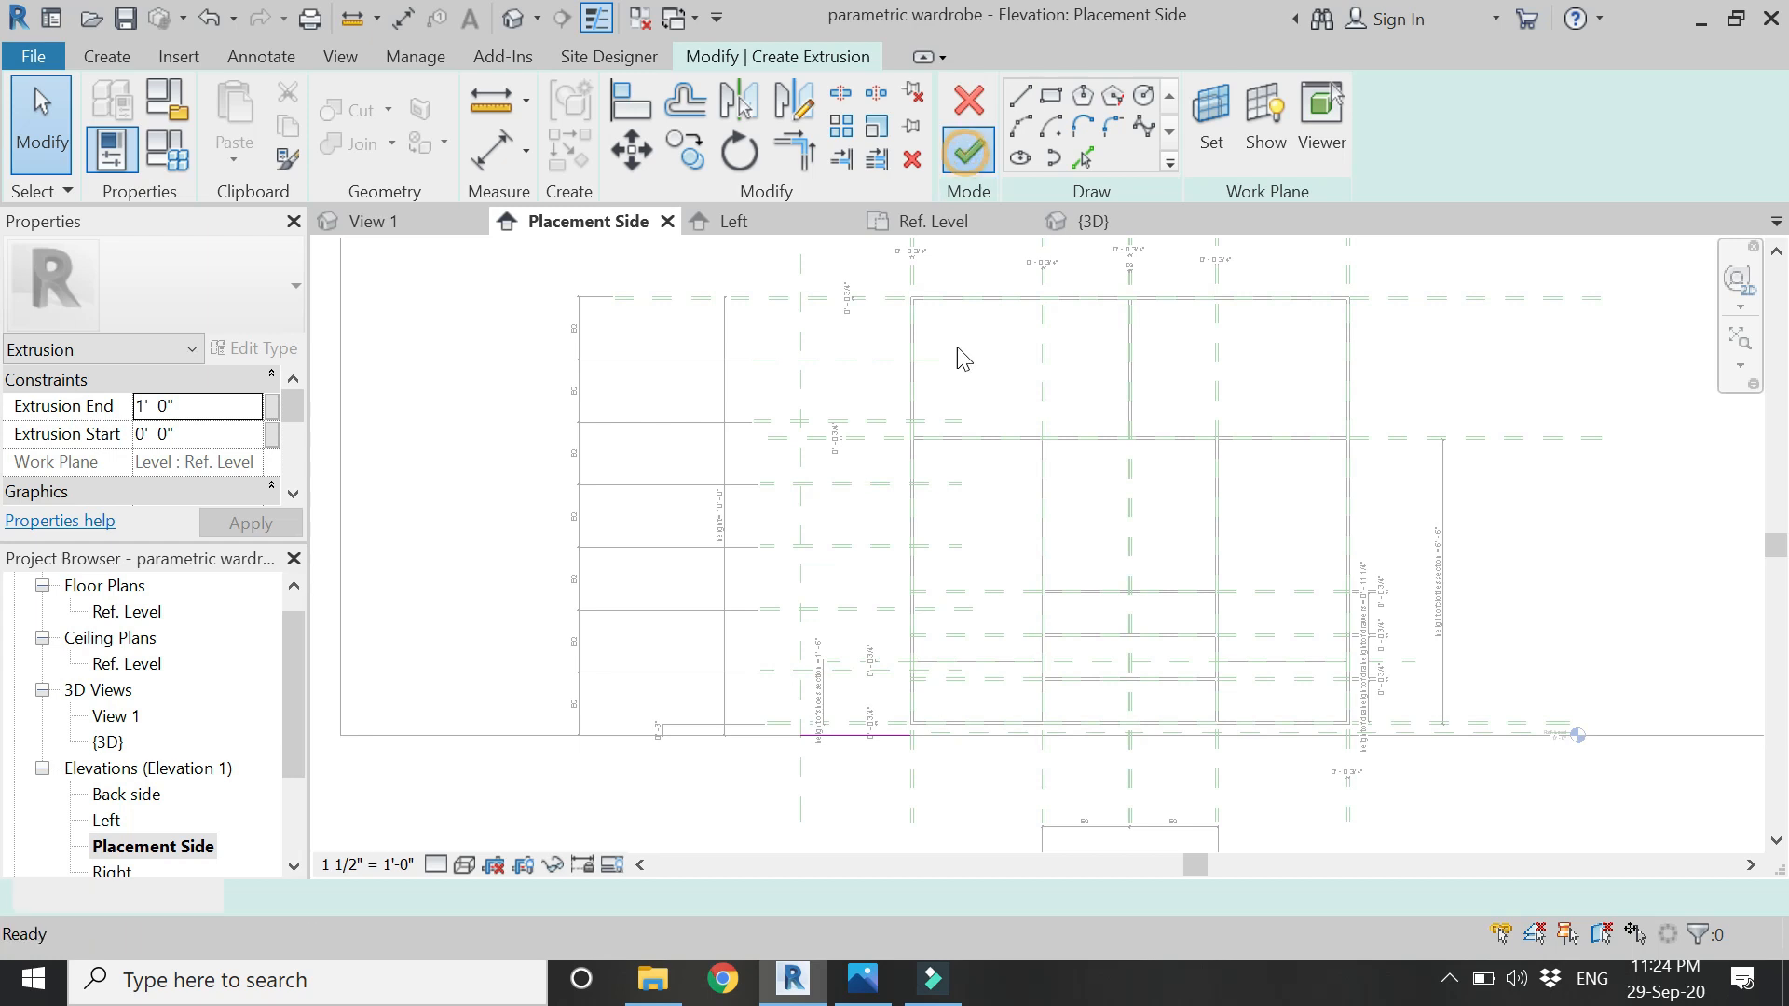
left_click(967, 152)
scroll(820, 680, "up", 5)
key("a")
key("l")
left_click(1191, 701)
left_click(819, 536)
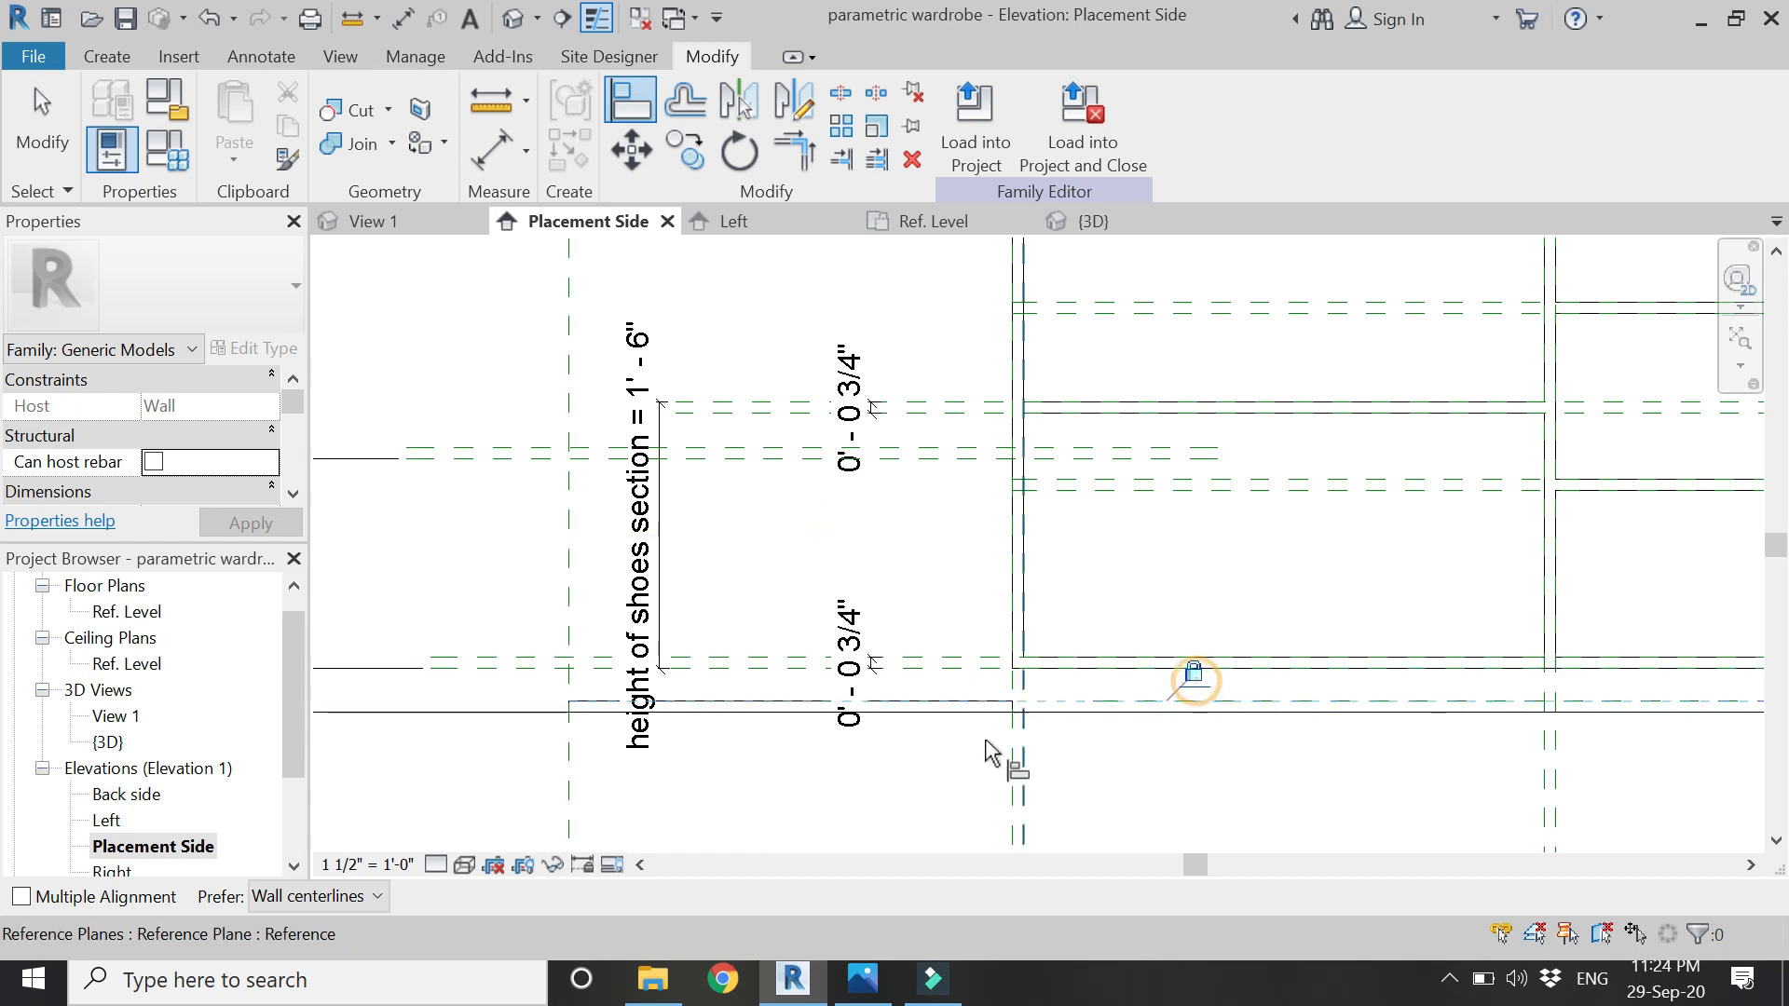
key("Escape")
key("Escape")
- Copy the bottom shelf extrusion onto the lower side-shelf planes, with Multiple on and Constrain off
left_click(796, 704)
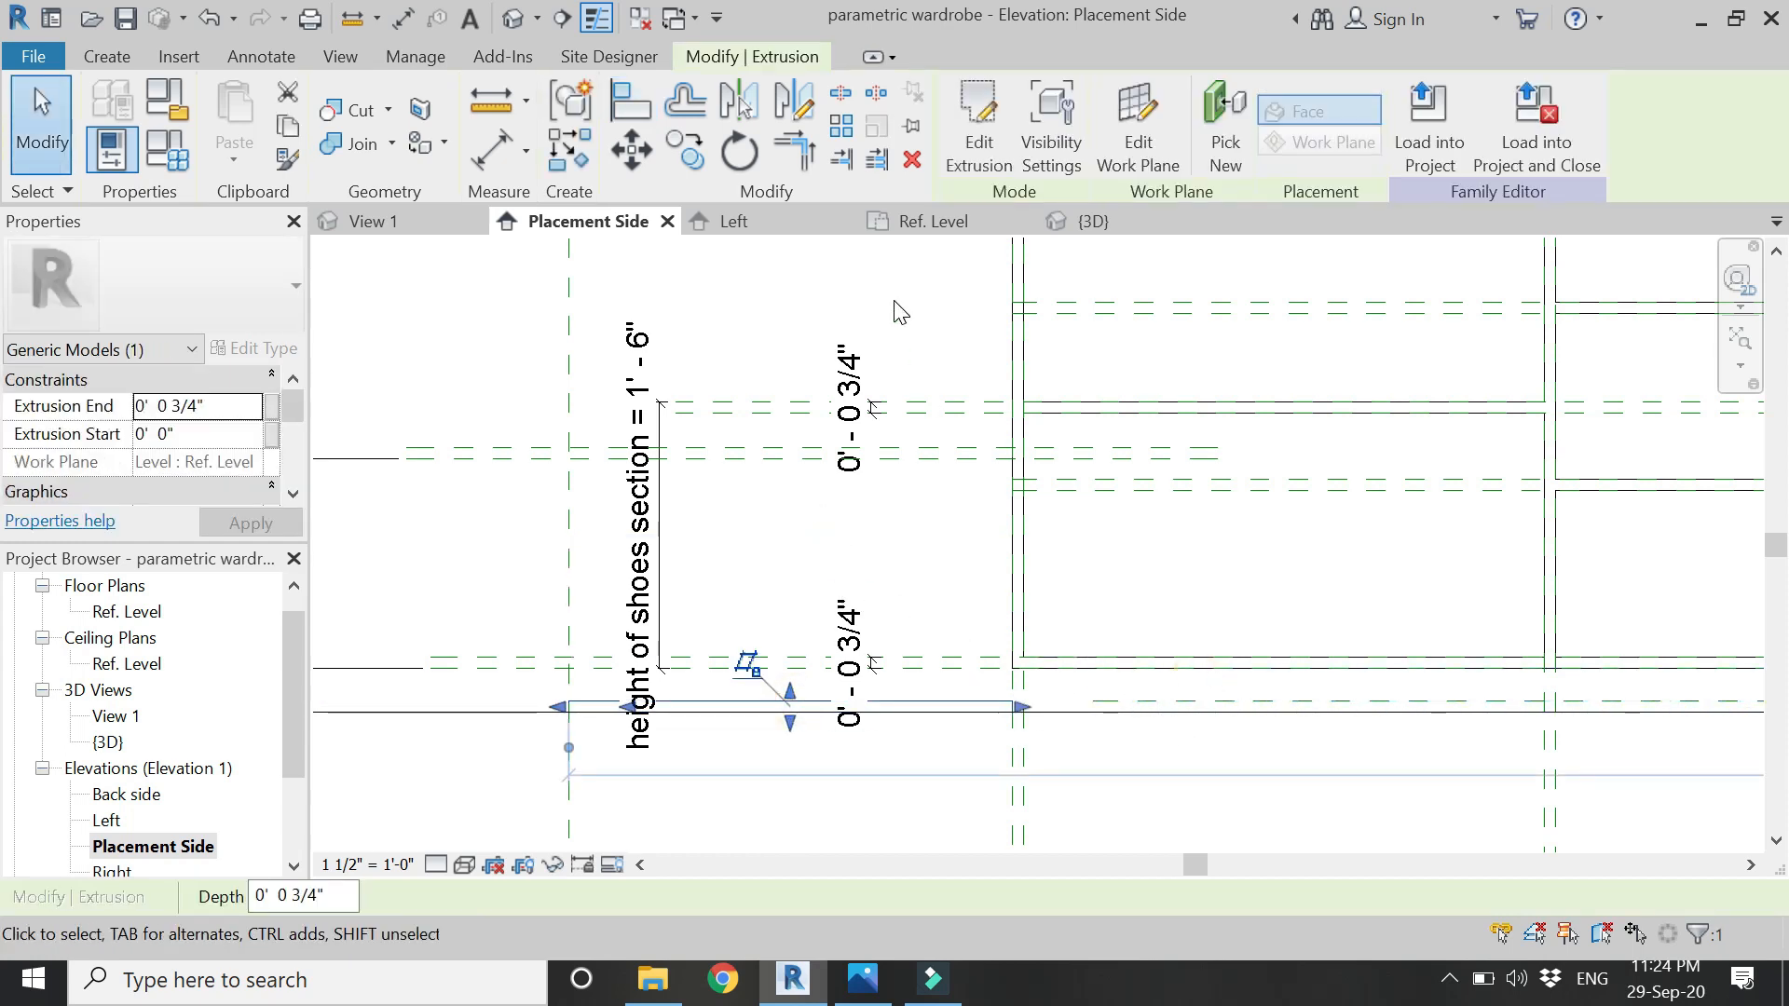
left_click(685, 166)
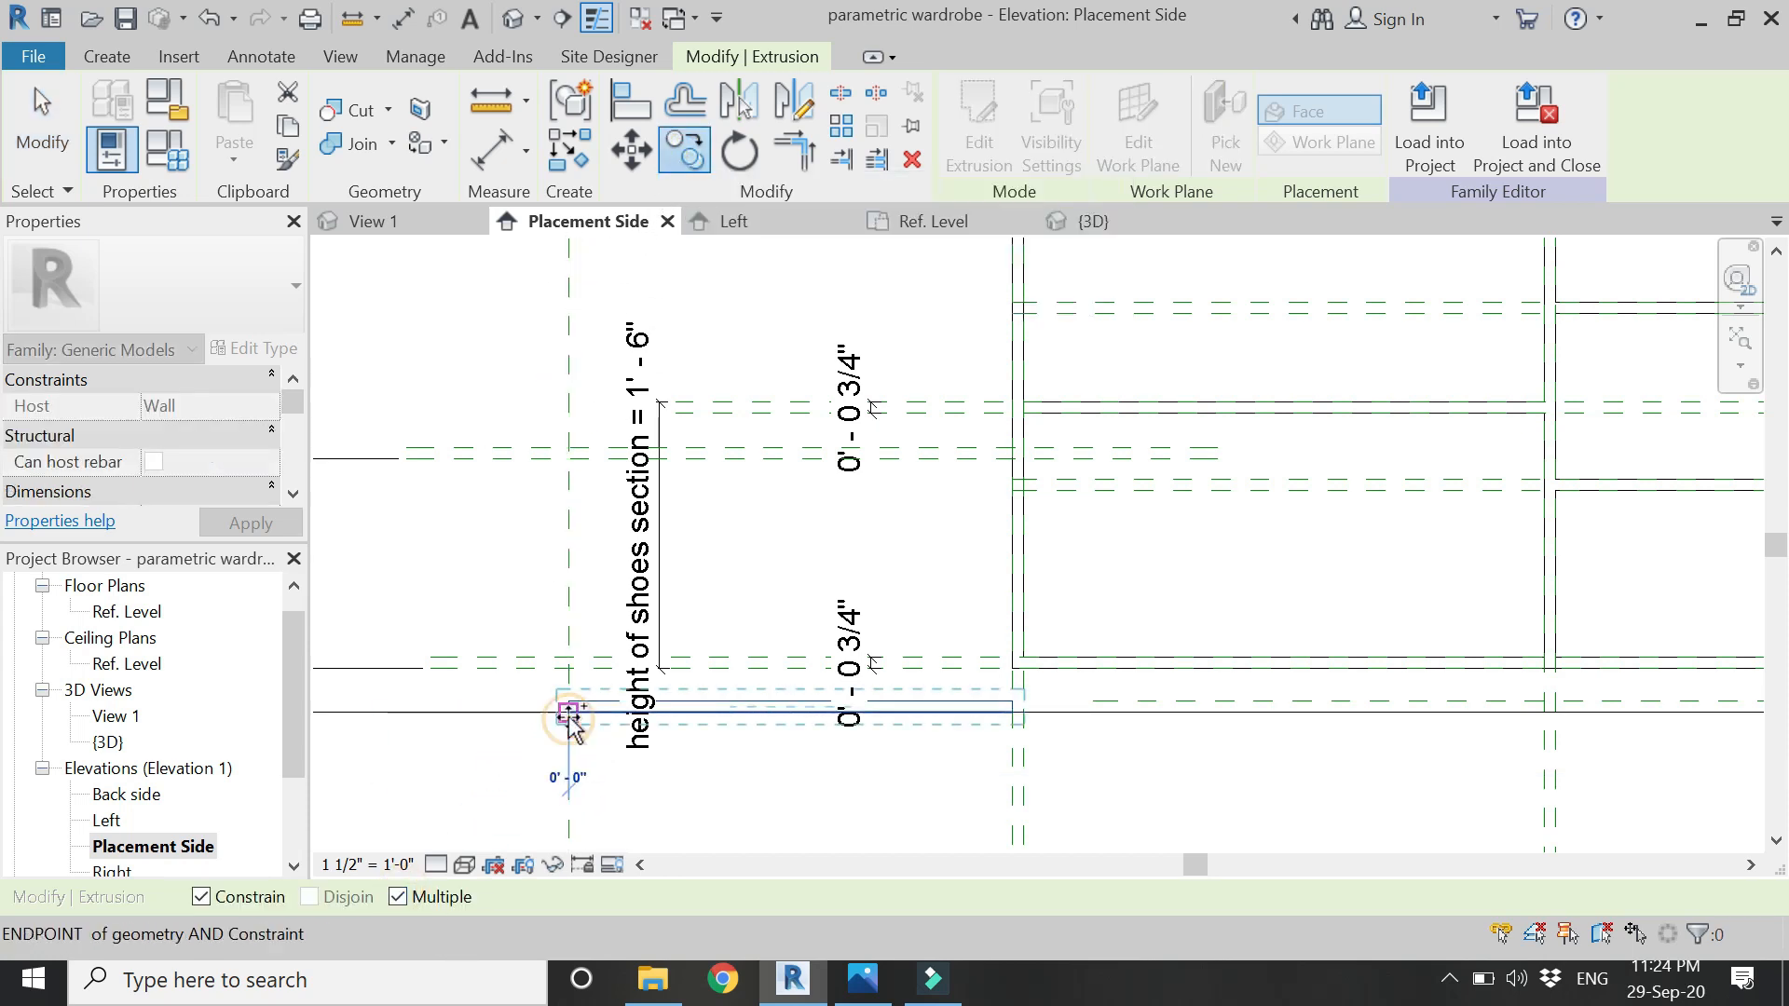
left_click(220, 902)
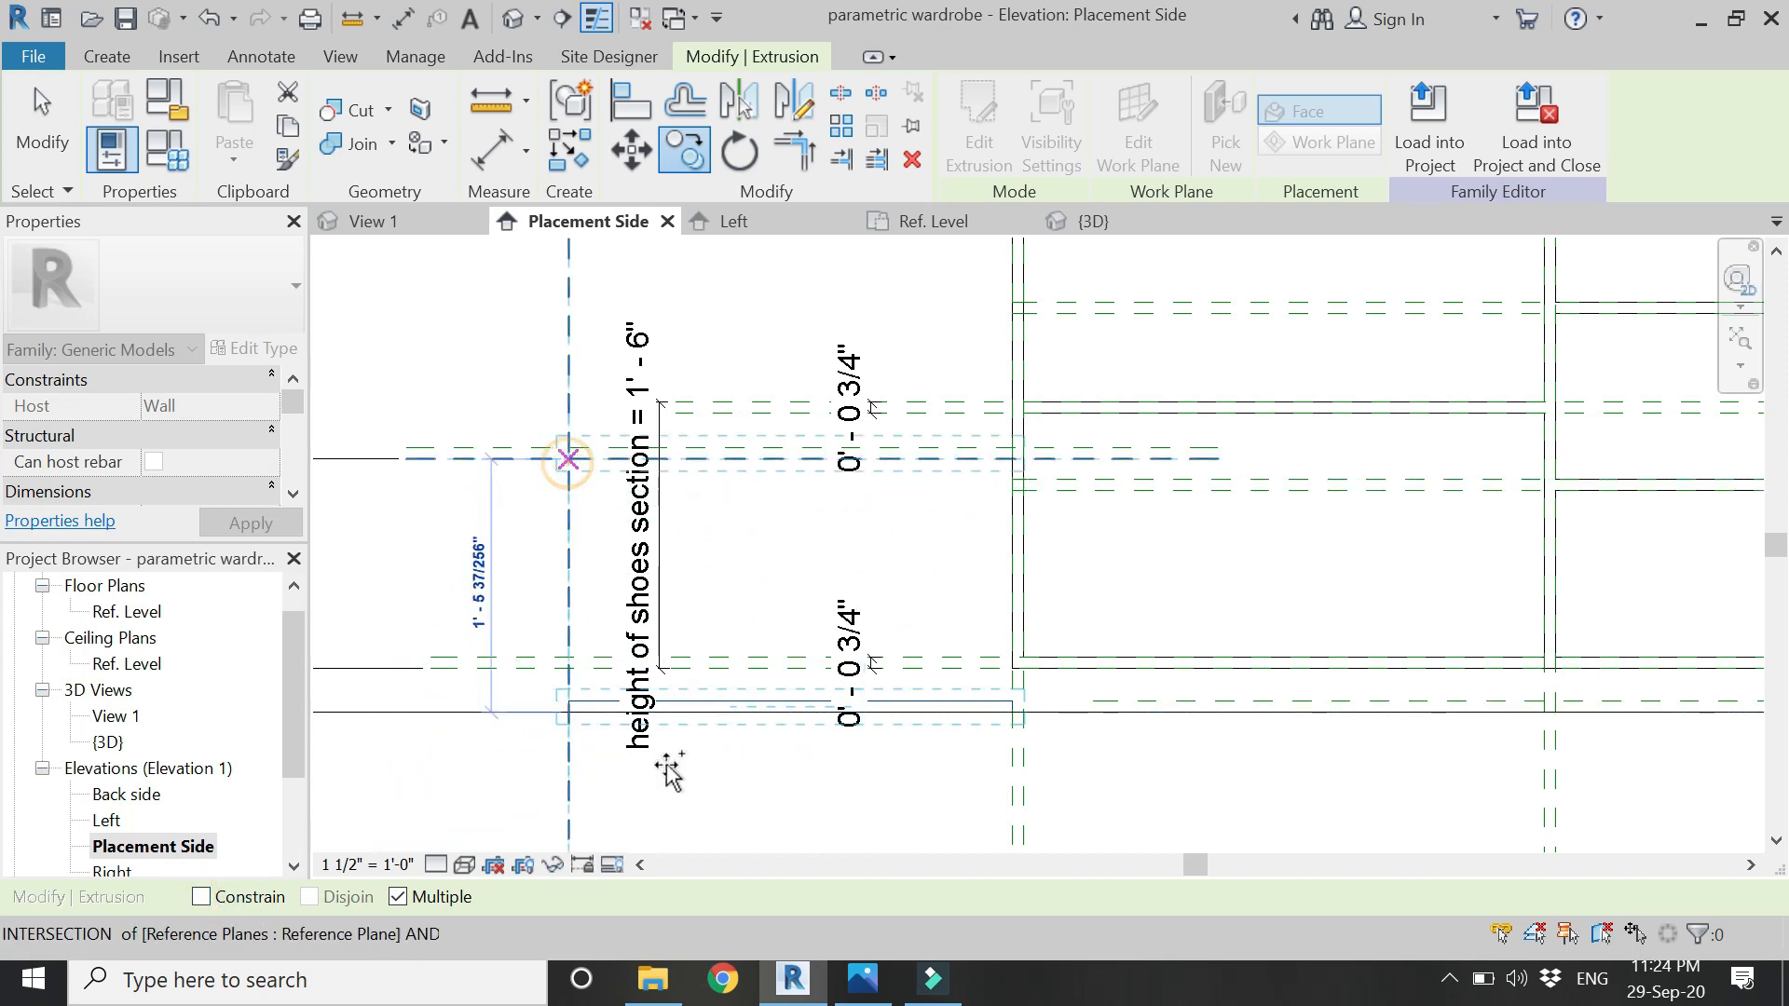
scroll(694, 791, "down", 3)
scroll(615, 535, "up", 2)
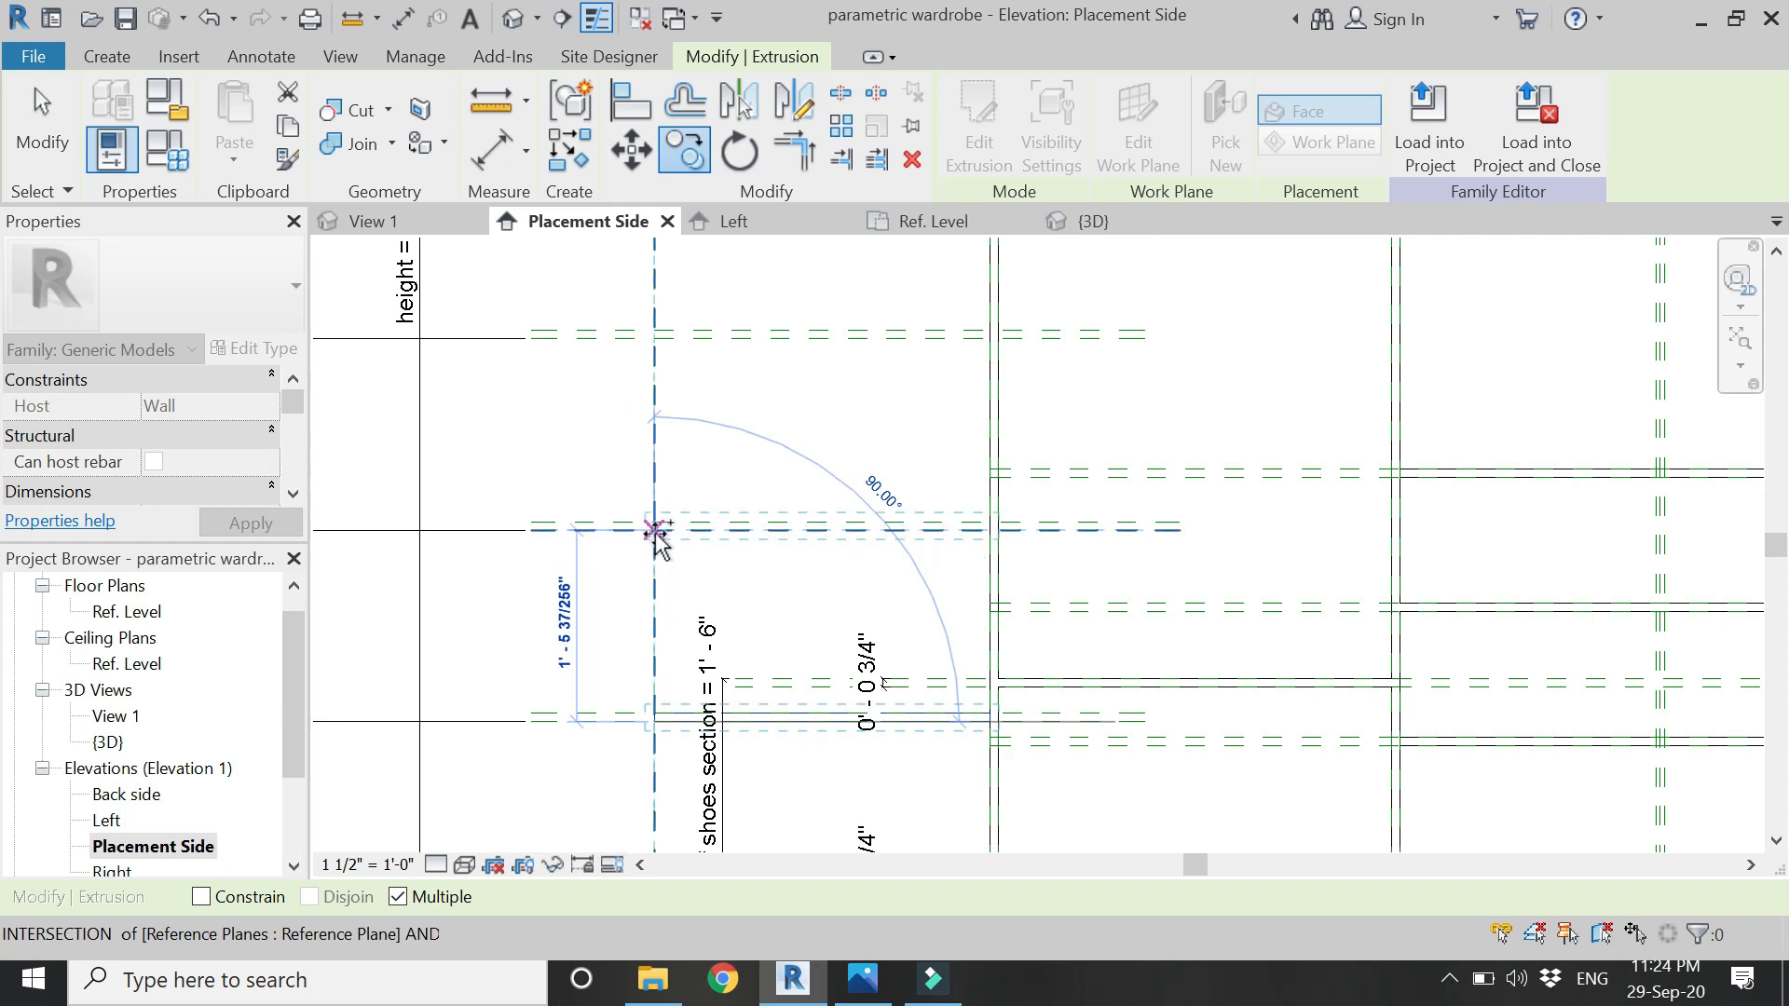
left_click(657, 533)
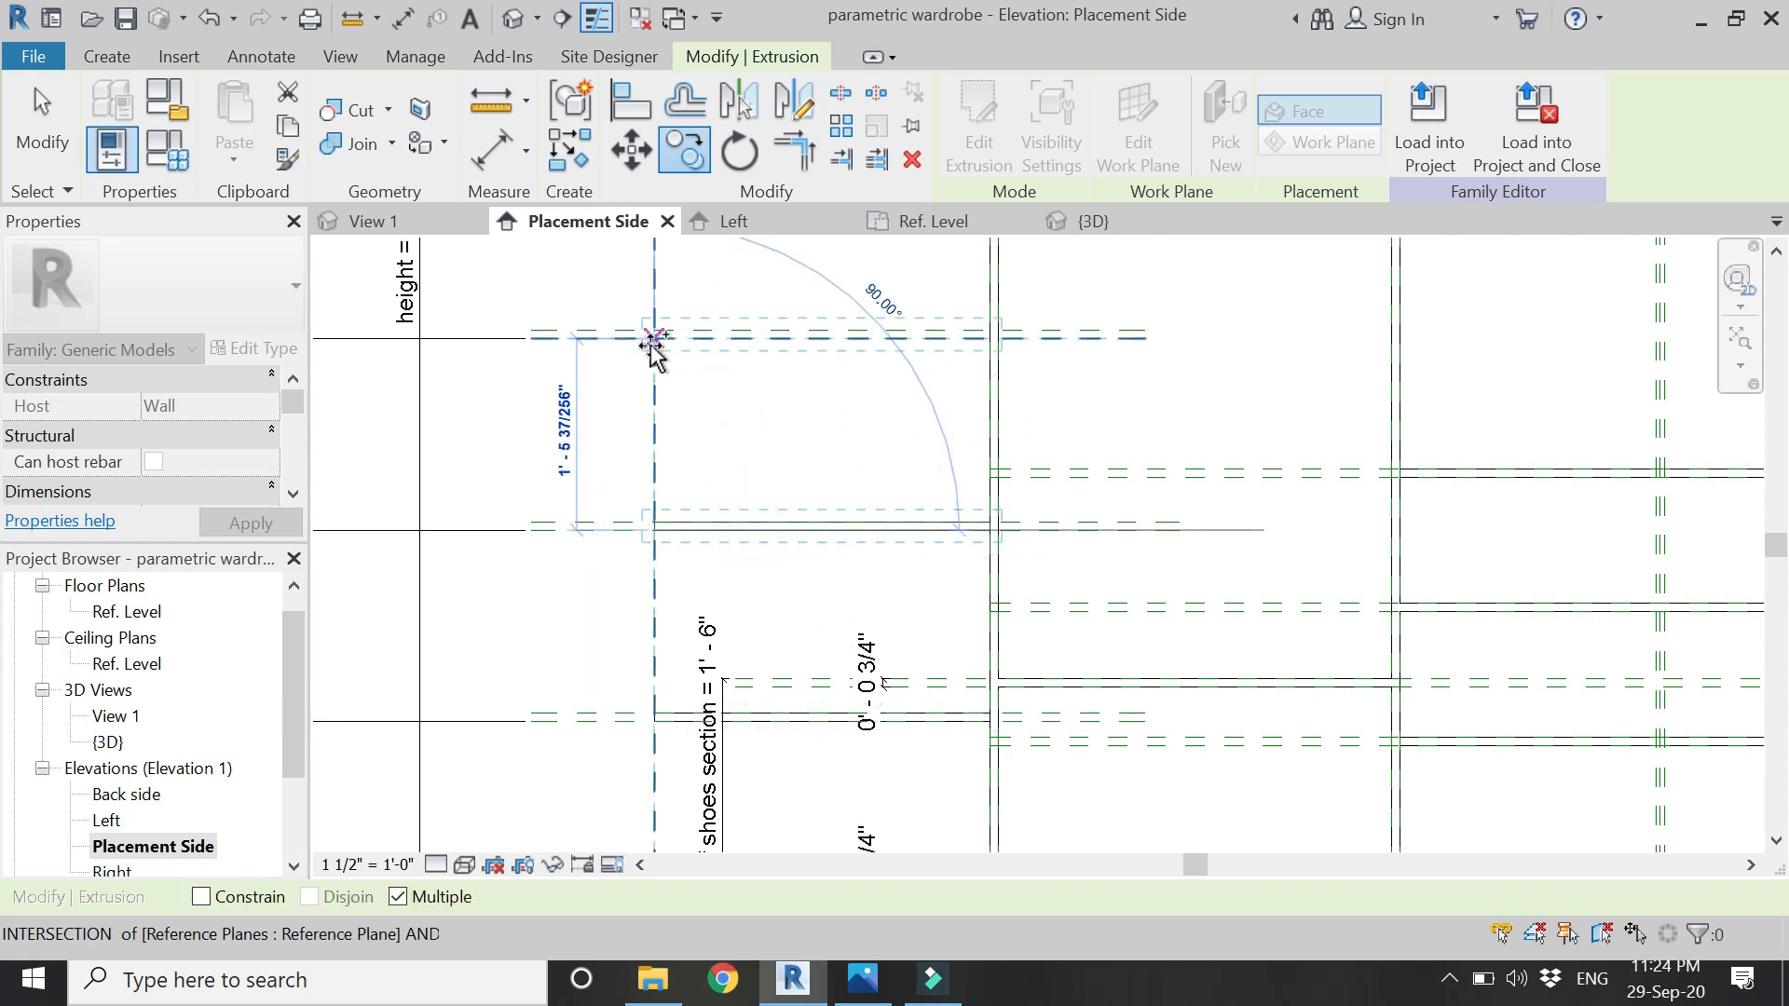
- Continue copying the shelf up the bay, skipping the uppermost intermediate plane and placing the last copy at the wardrobe's top, and end the command
scroll(690, 727, "down", 3)
scroll(663, 466, "up", 2)
scroll(675, 481, "up", 1)
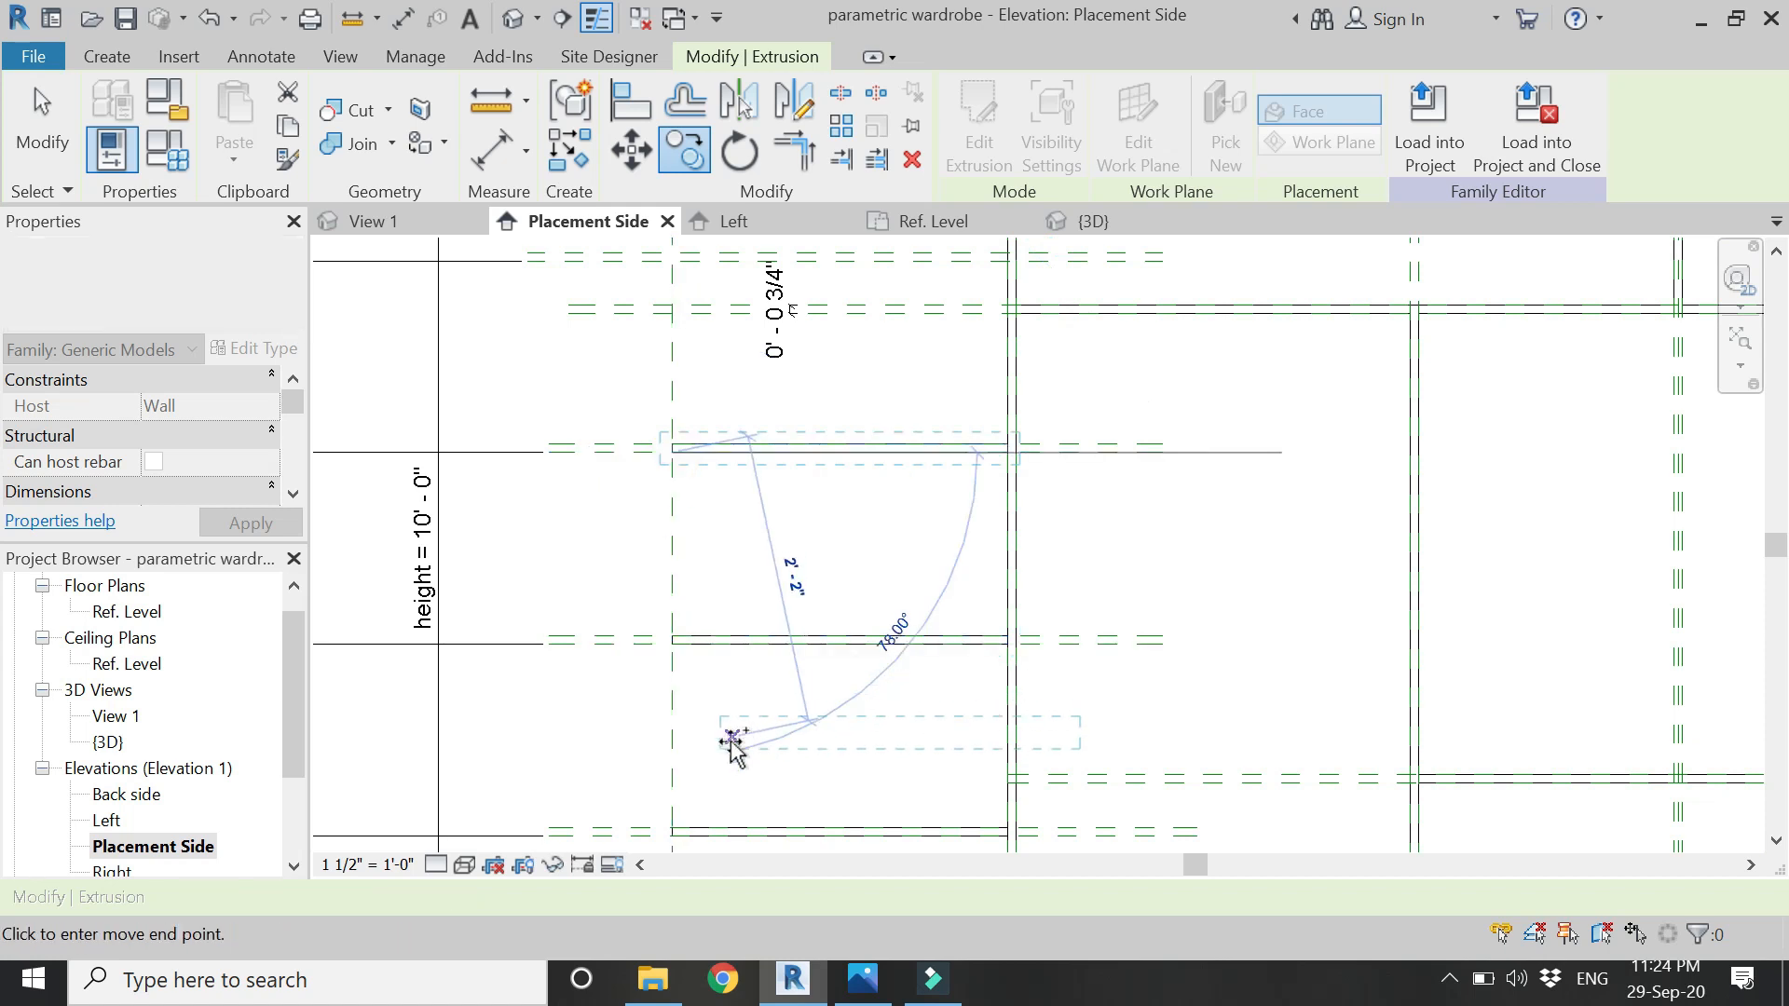
scroll(732, 744, "down", 2)
scroll(708, 482, "up", 3)
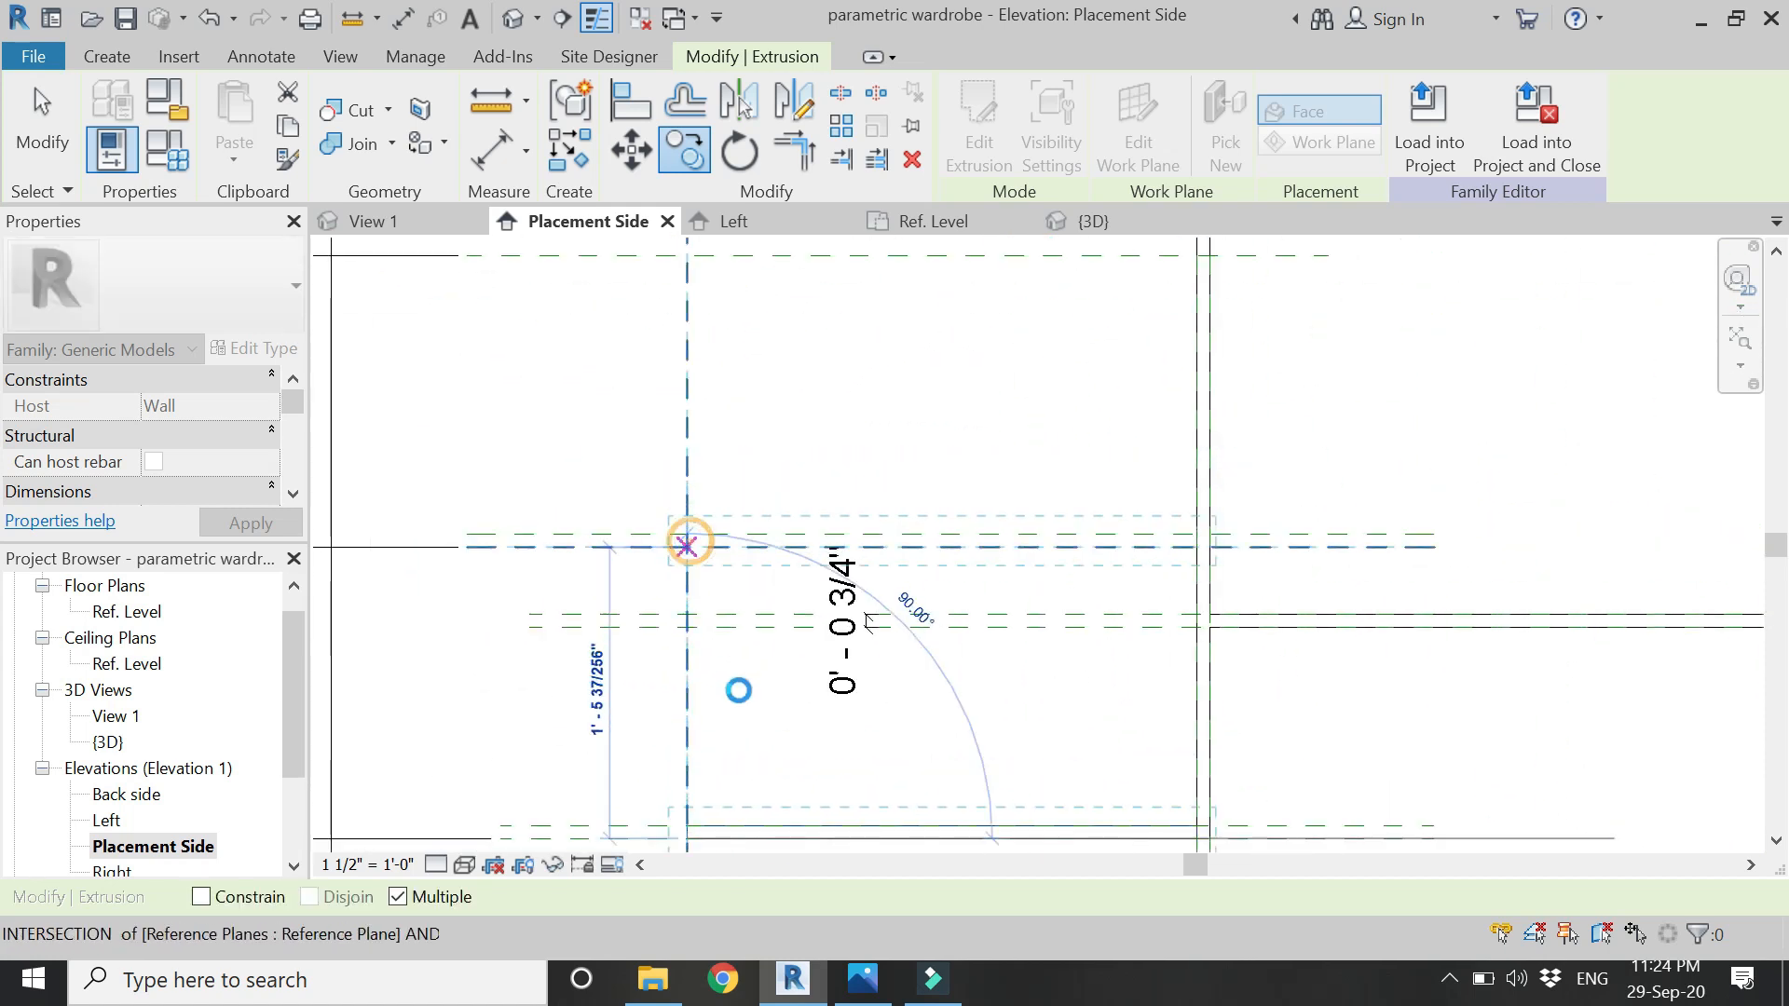
scroll(739, 690, "down", 3)
scroll(718, 511, "up", 3)
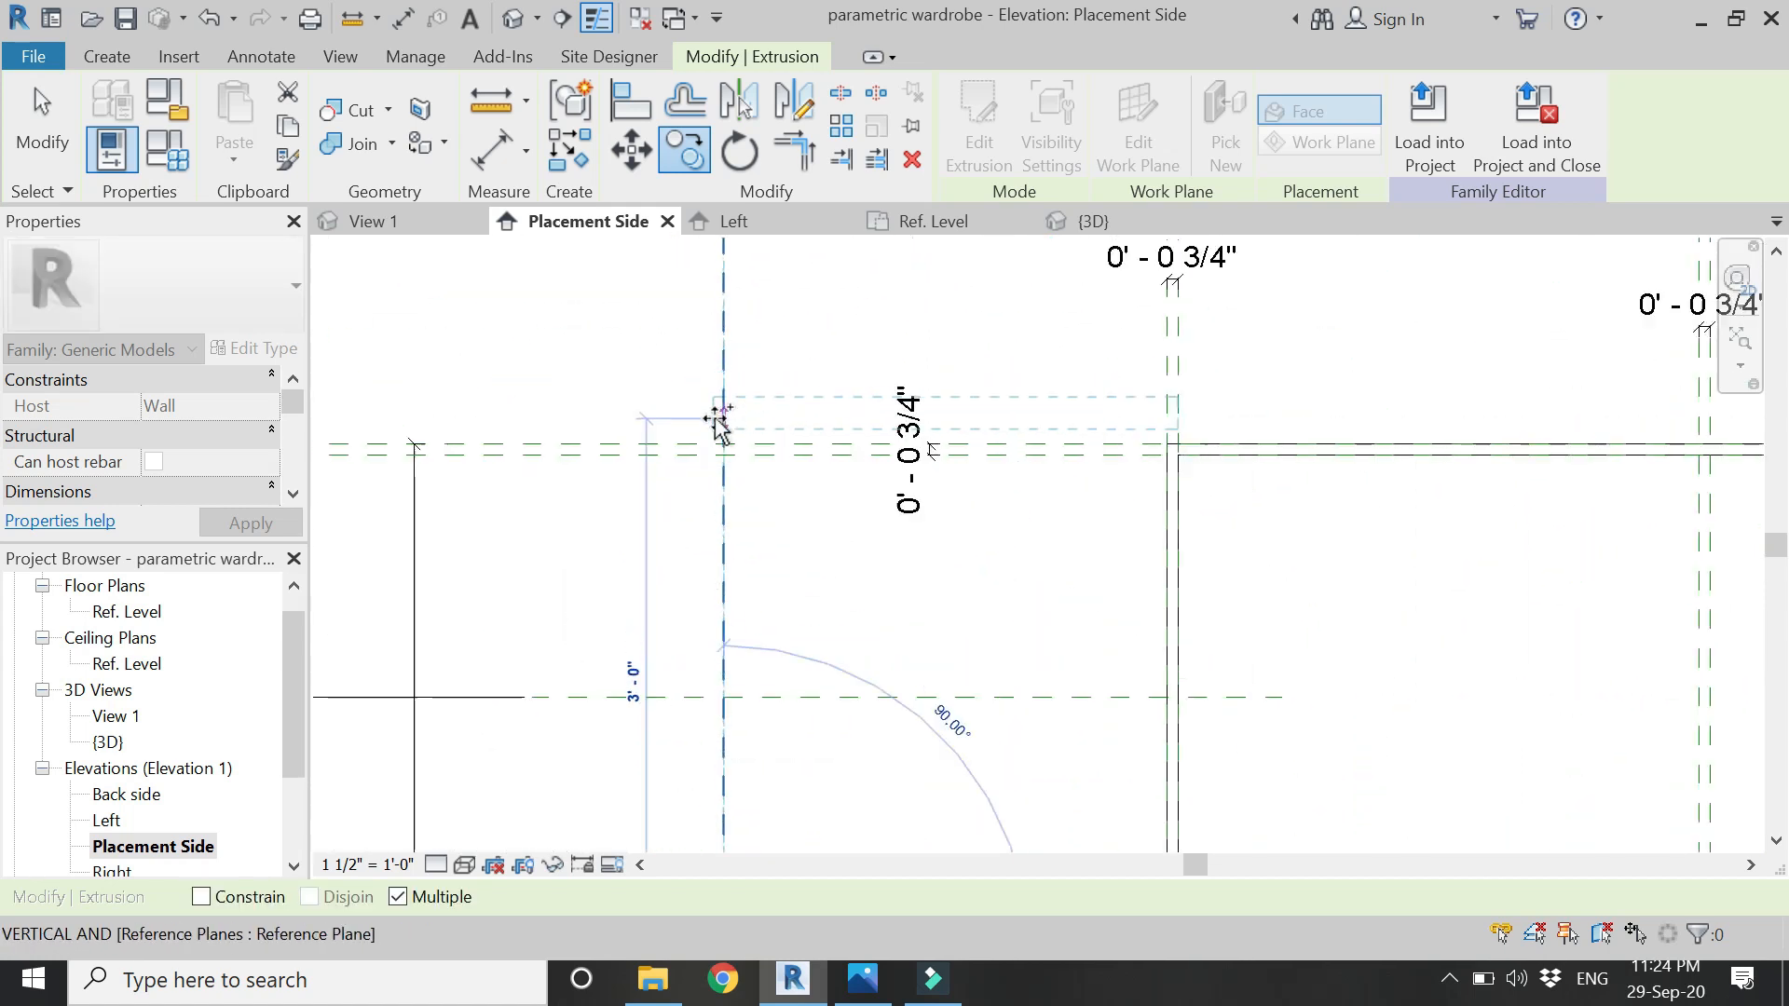
scroll(727, 465, "up", 2)
left_click(731, 484)
key("Escape")
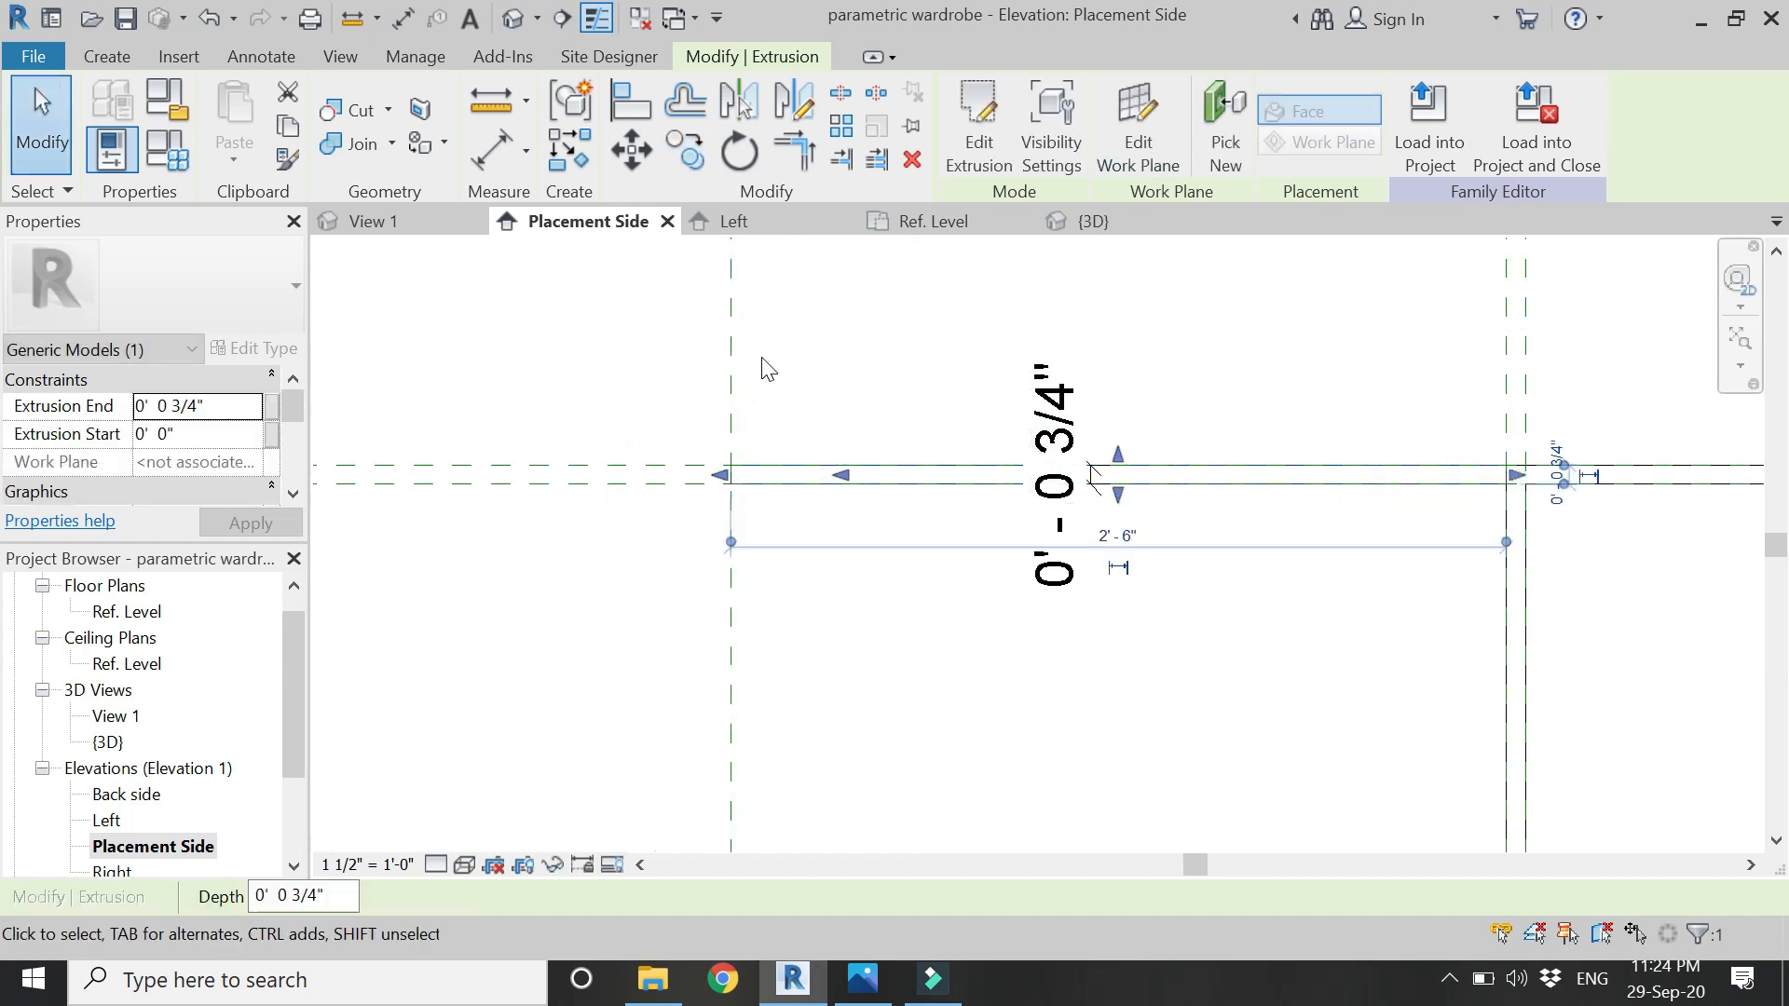
key("Escape")
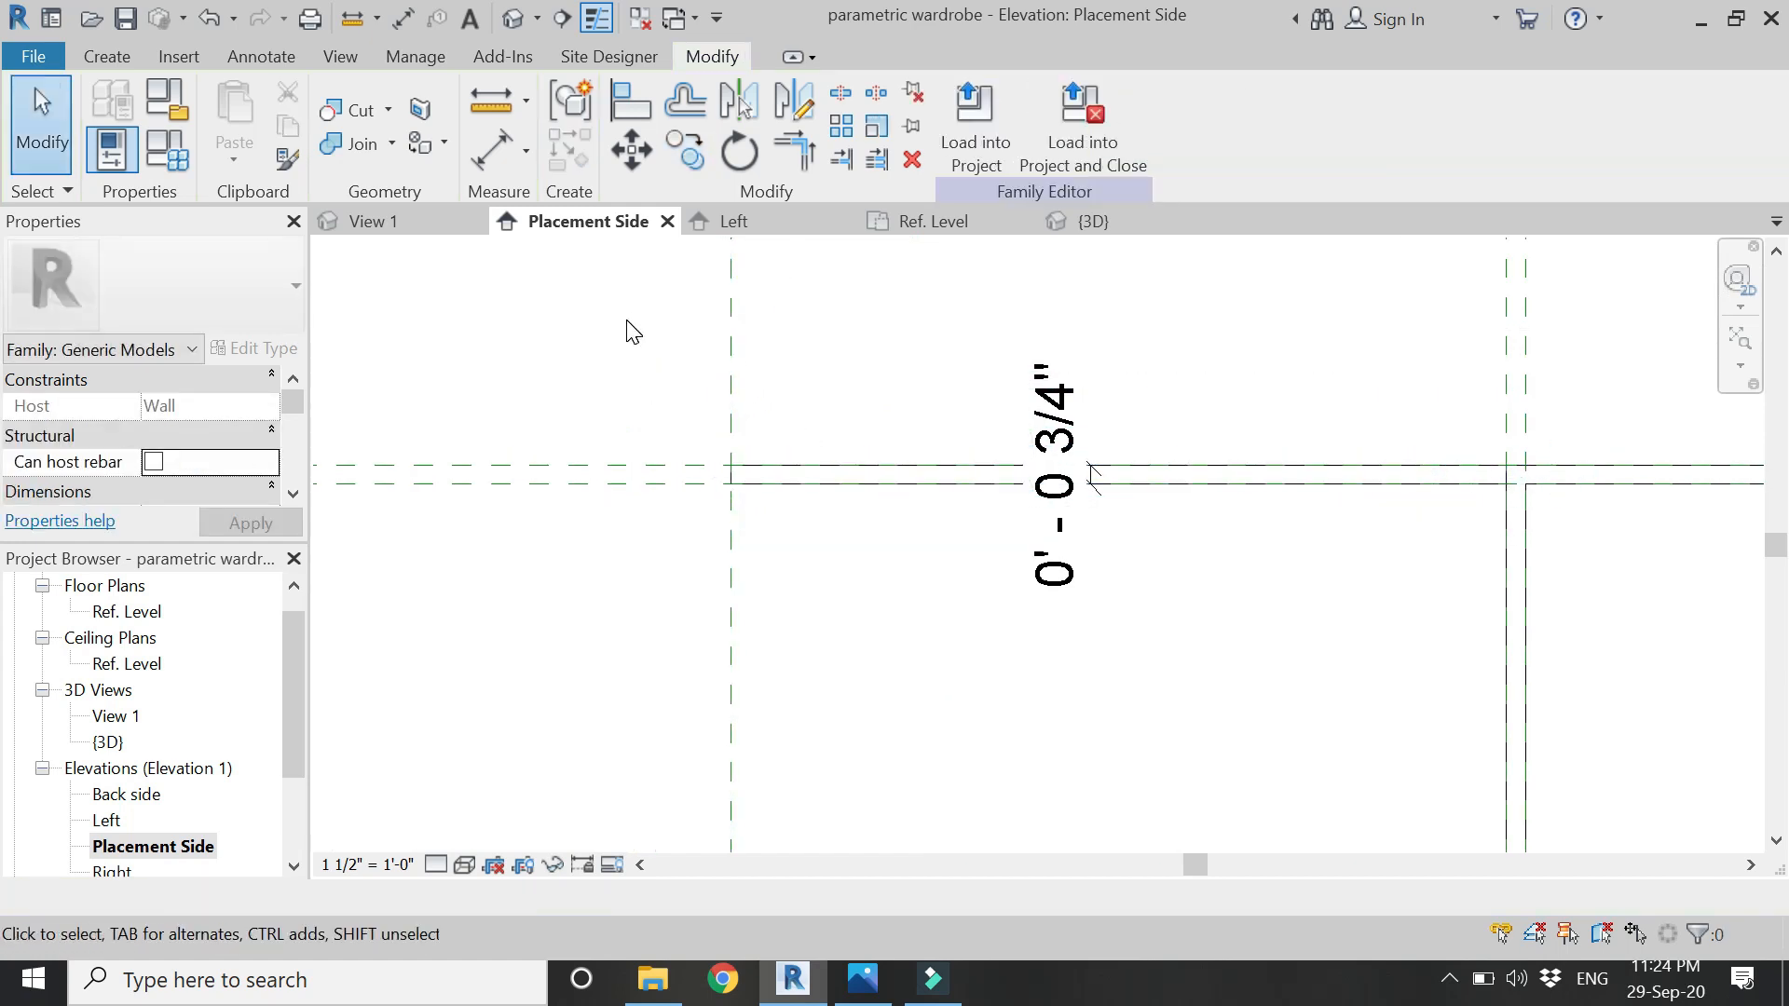
- Align the top side shelf's upper and lower faces to the wardrobe's top reference planes and lock them
scroll(801, 382, "down", 2)
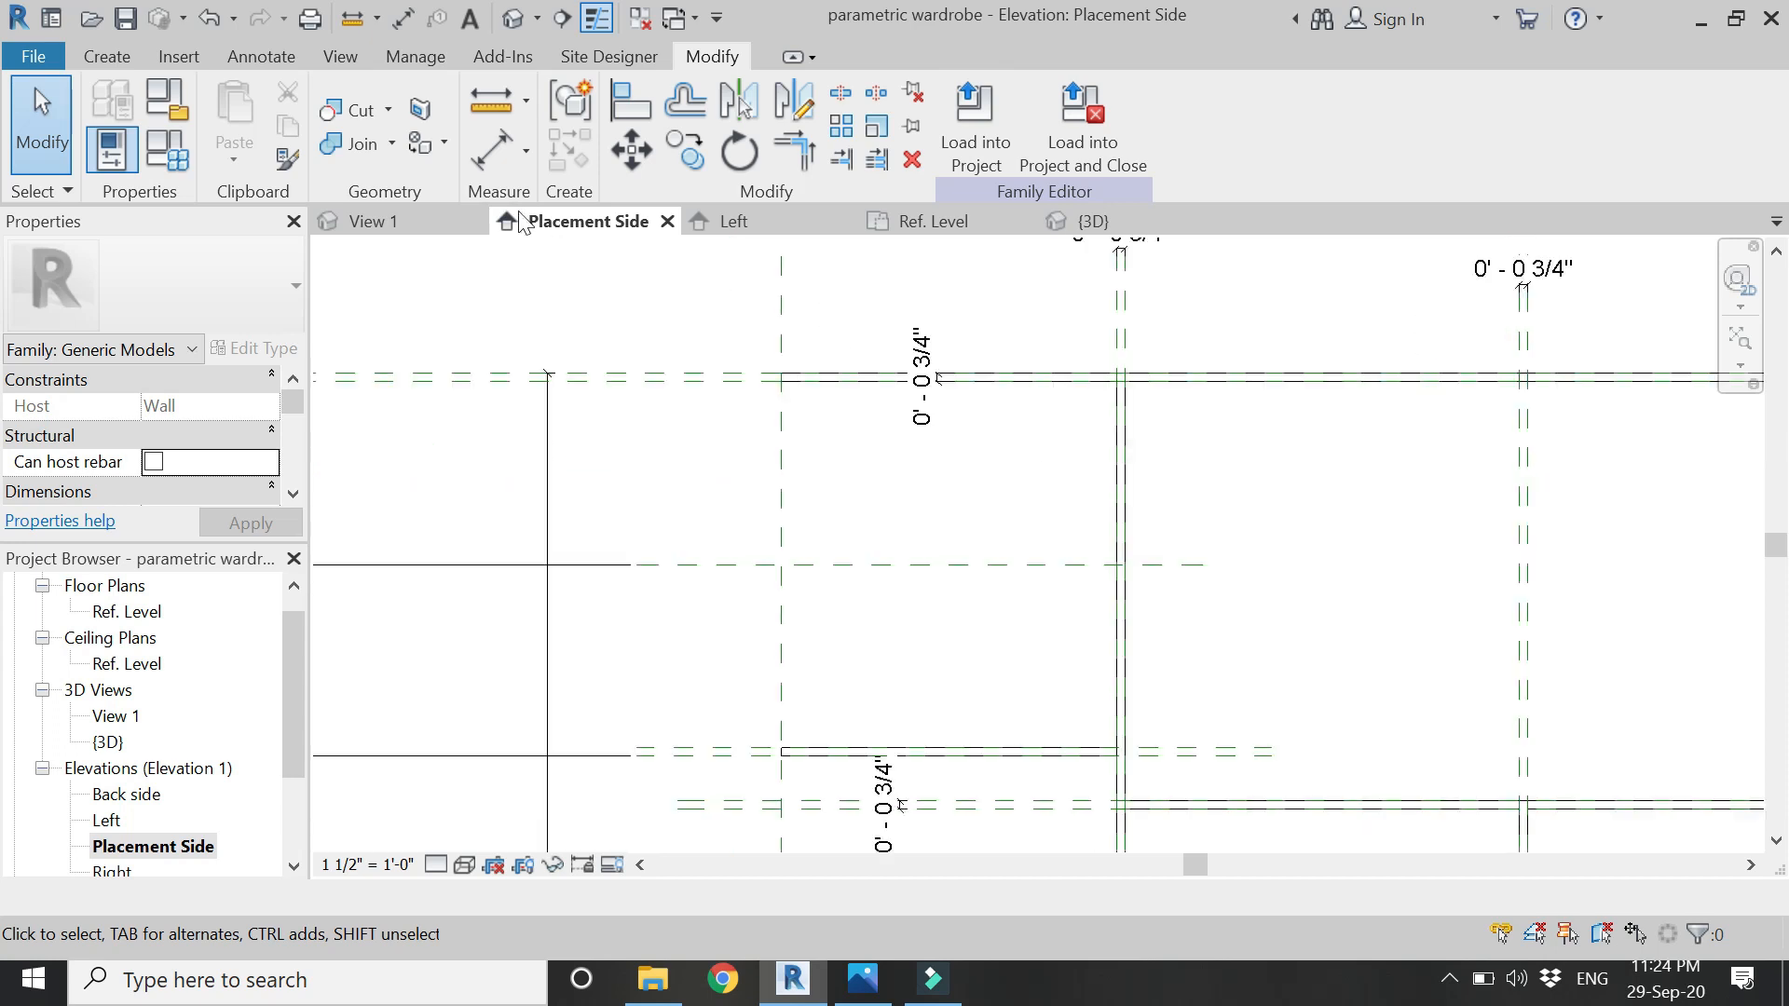
left_click(496, 154)
left_click(630, 100)
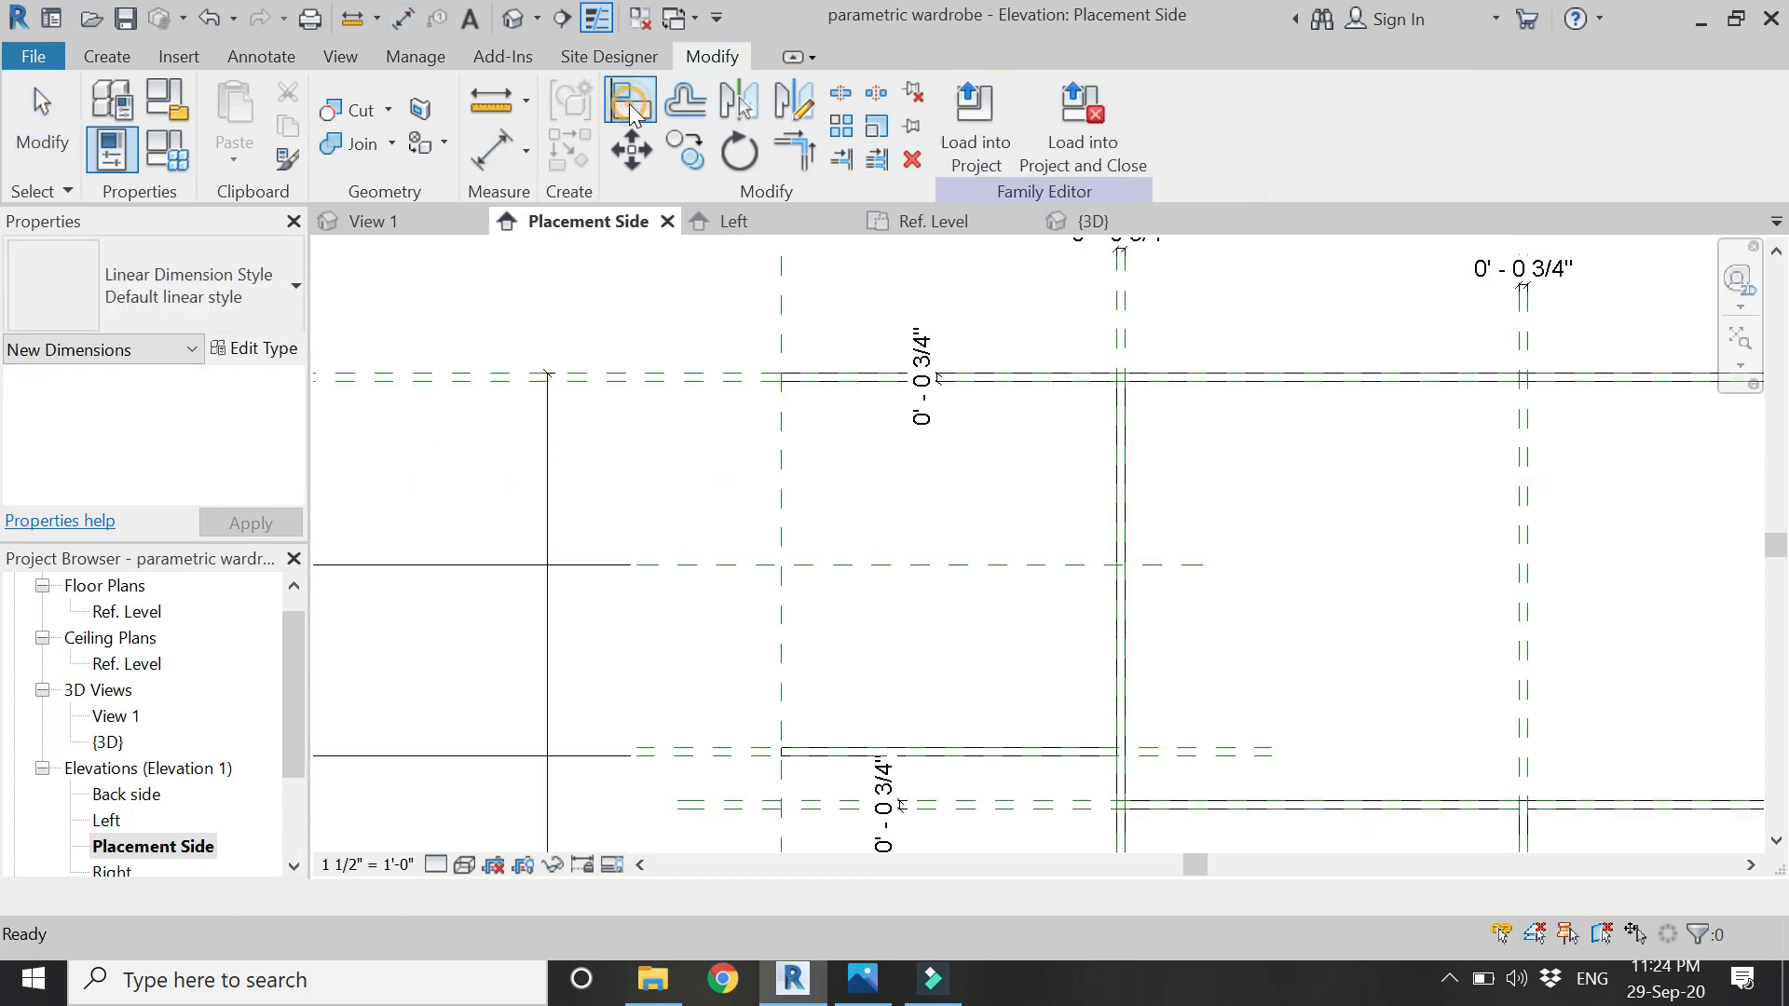
scroll(755, 401, "up", 2)
left_click(746, 450)
left_click(876, 449)
left_click(699, 461)
left_click(986, 473)
- Align and lock the faces of the remaining copied shelves to their paired reference planes, working downwards, and end the command
scroll(969, 398, "down", 3)
scroll(850, 766, "up", 2)
left_click(1014, 755)
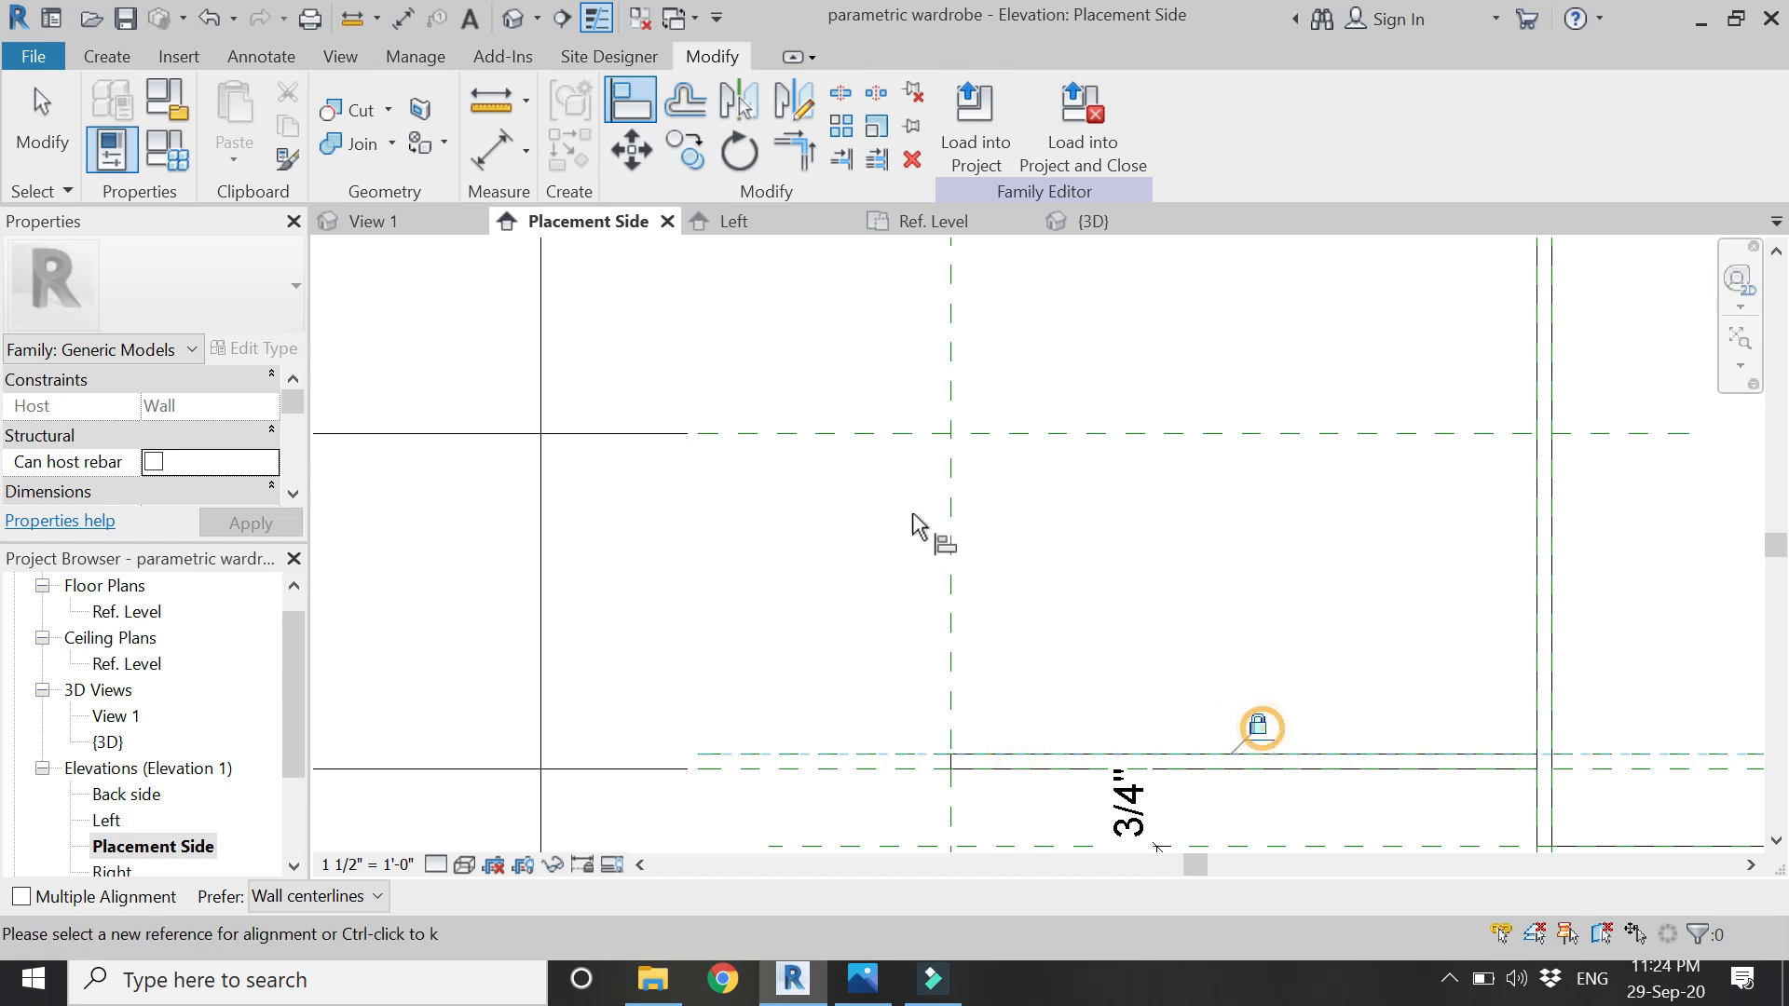
scroll(922, 540, "down", 2)
scroll(881, 615, "up", 2)
left_click(868, 621)
scroll(862, 359, "down", 3)
scroll(853, 391, "down", 5)
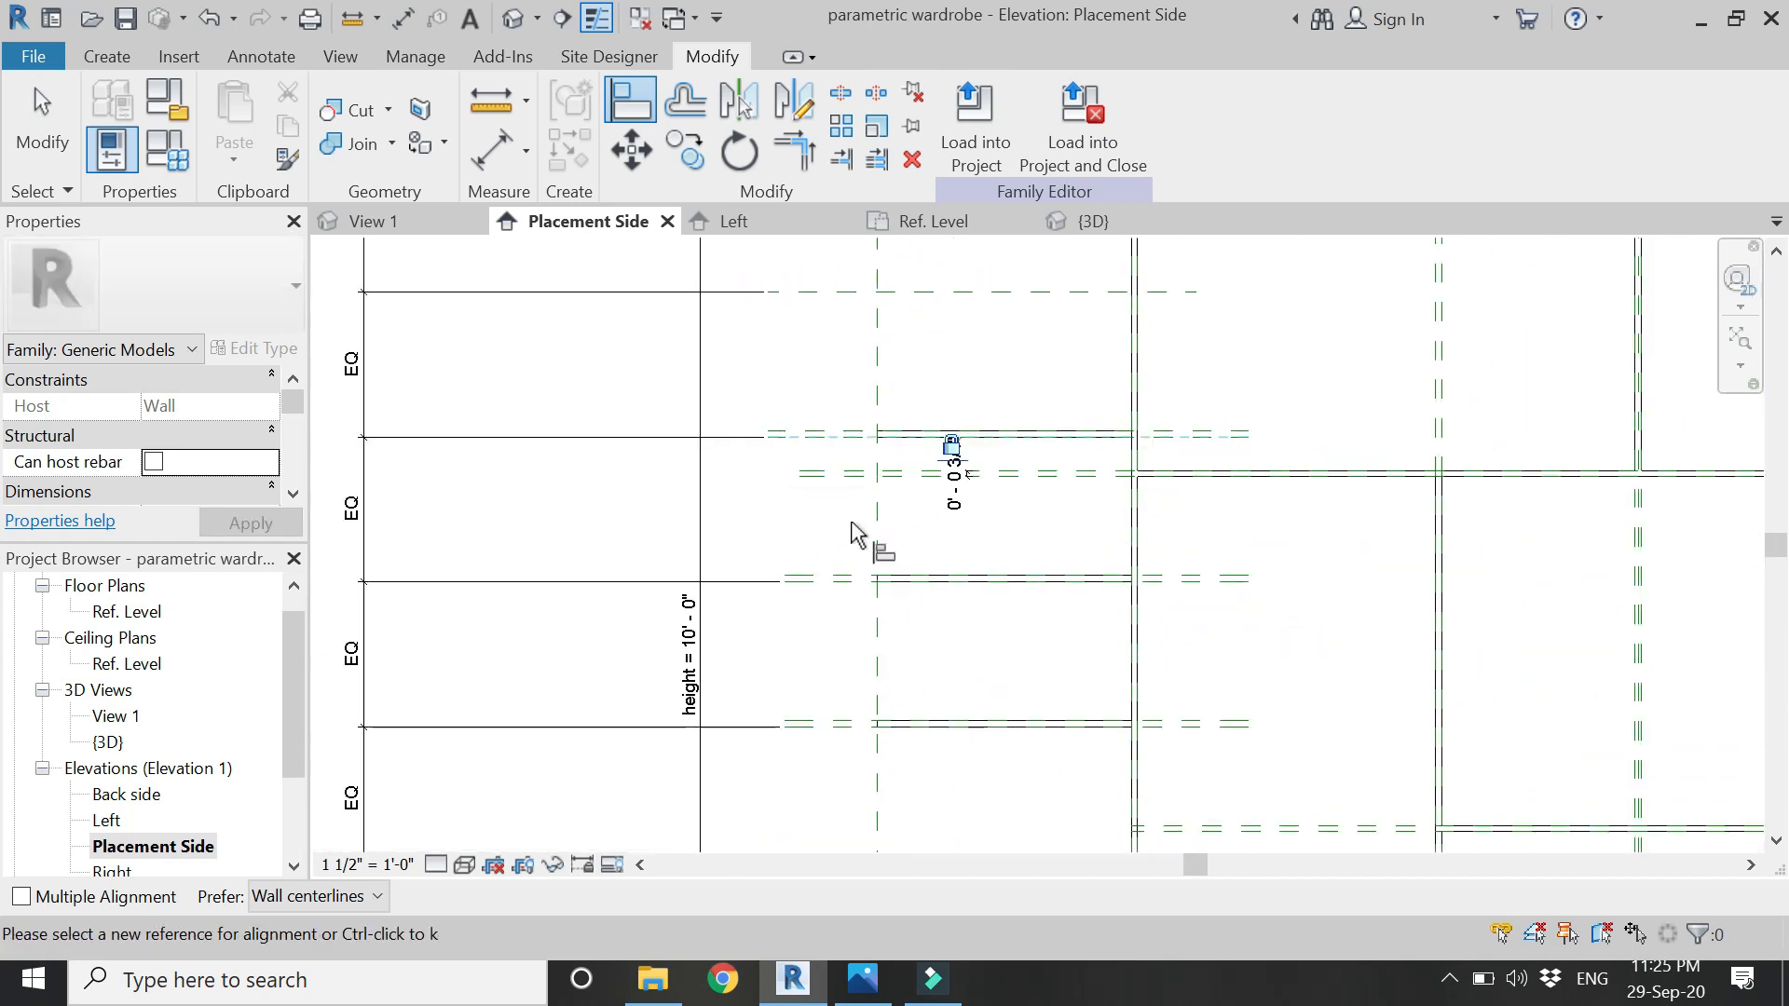
scroll(862, 745, "up", 3)
key("Escape")
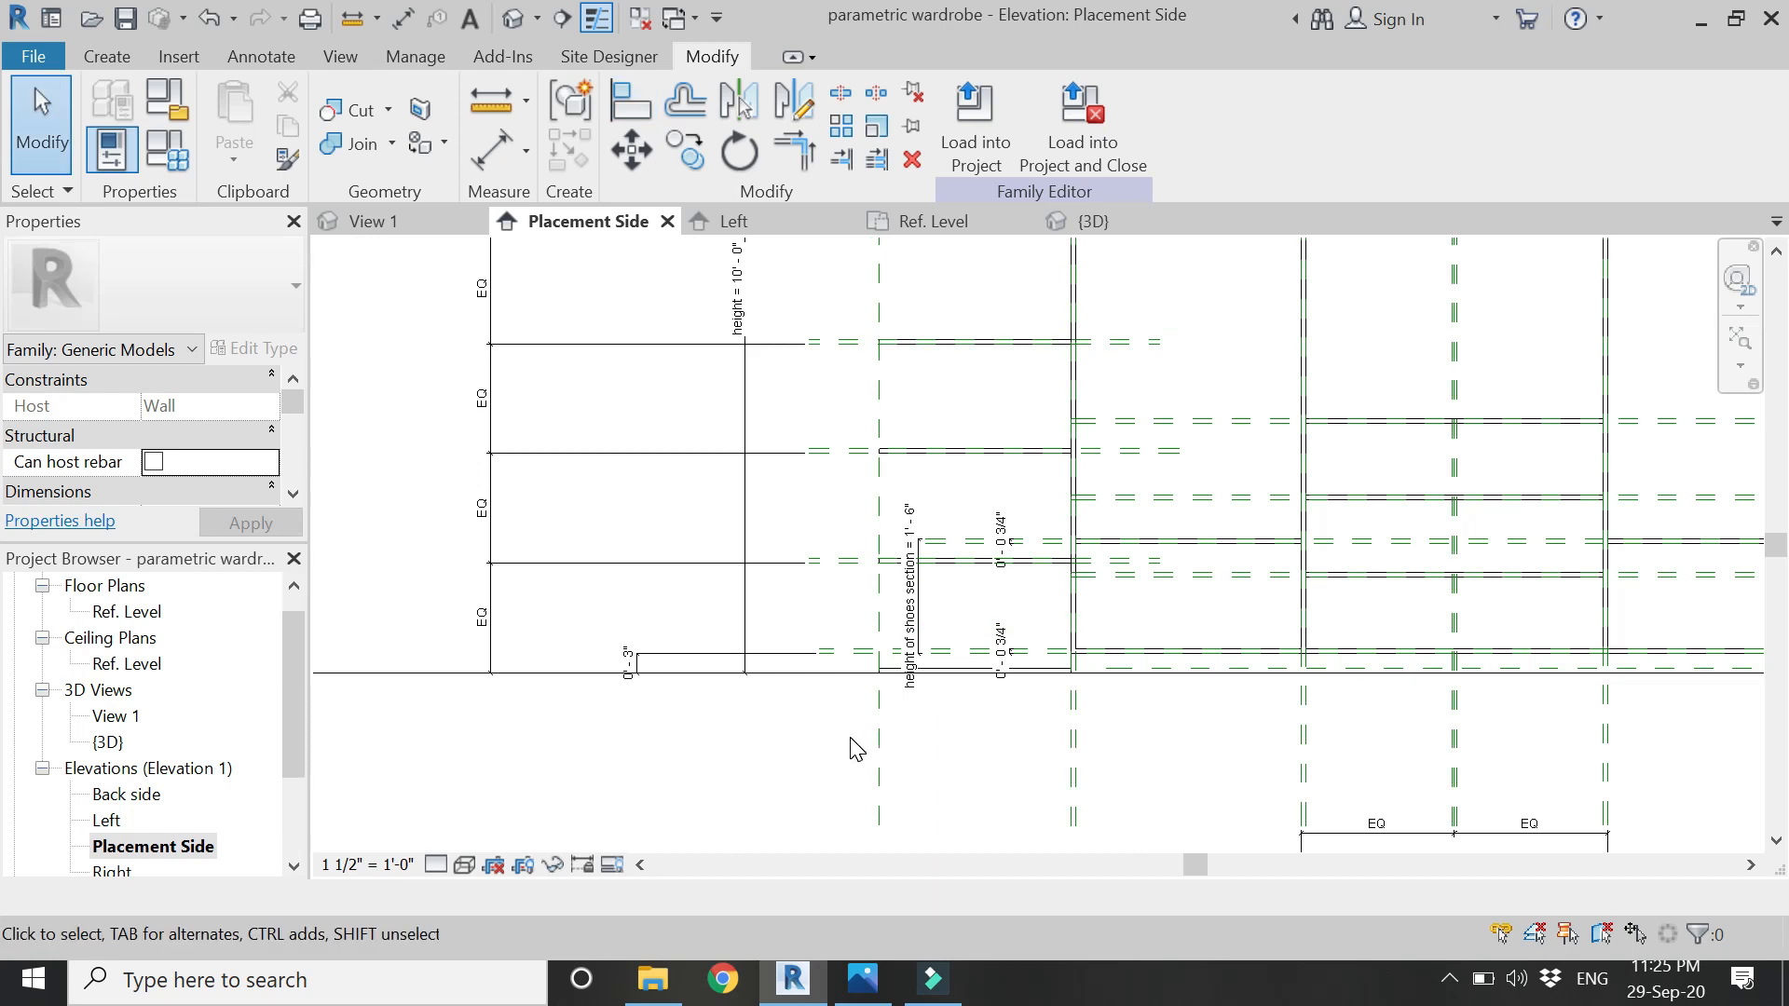
- Place an aligned dimension across the highest intermediate shelf's paired reference planes and lock its thickness at 3/4"
scroll(849, 739, "down", 2)
scroll(774, 435, "down", 1)
middle_click_drag(876, 262, 913, 372)
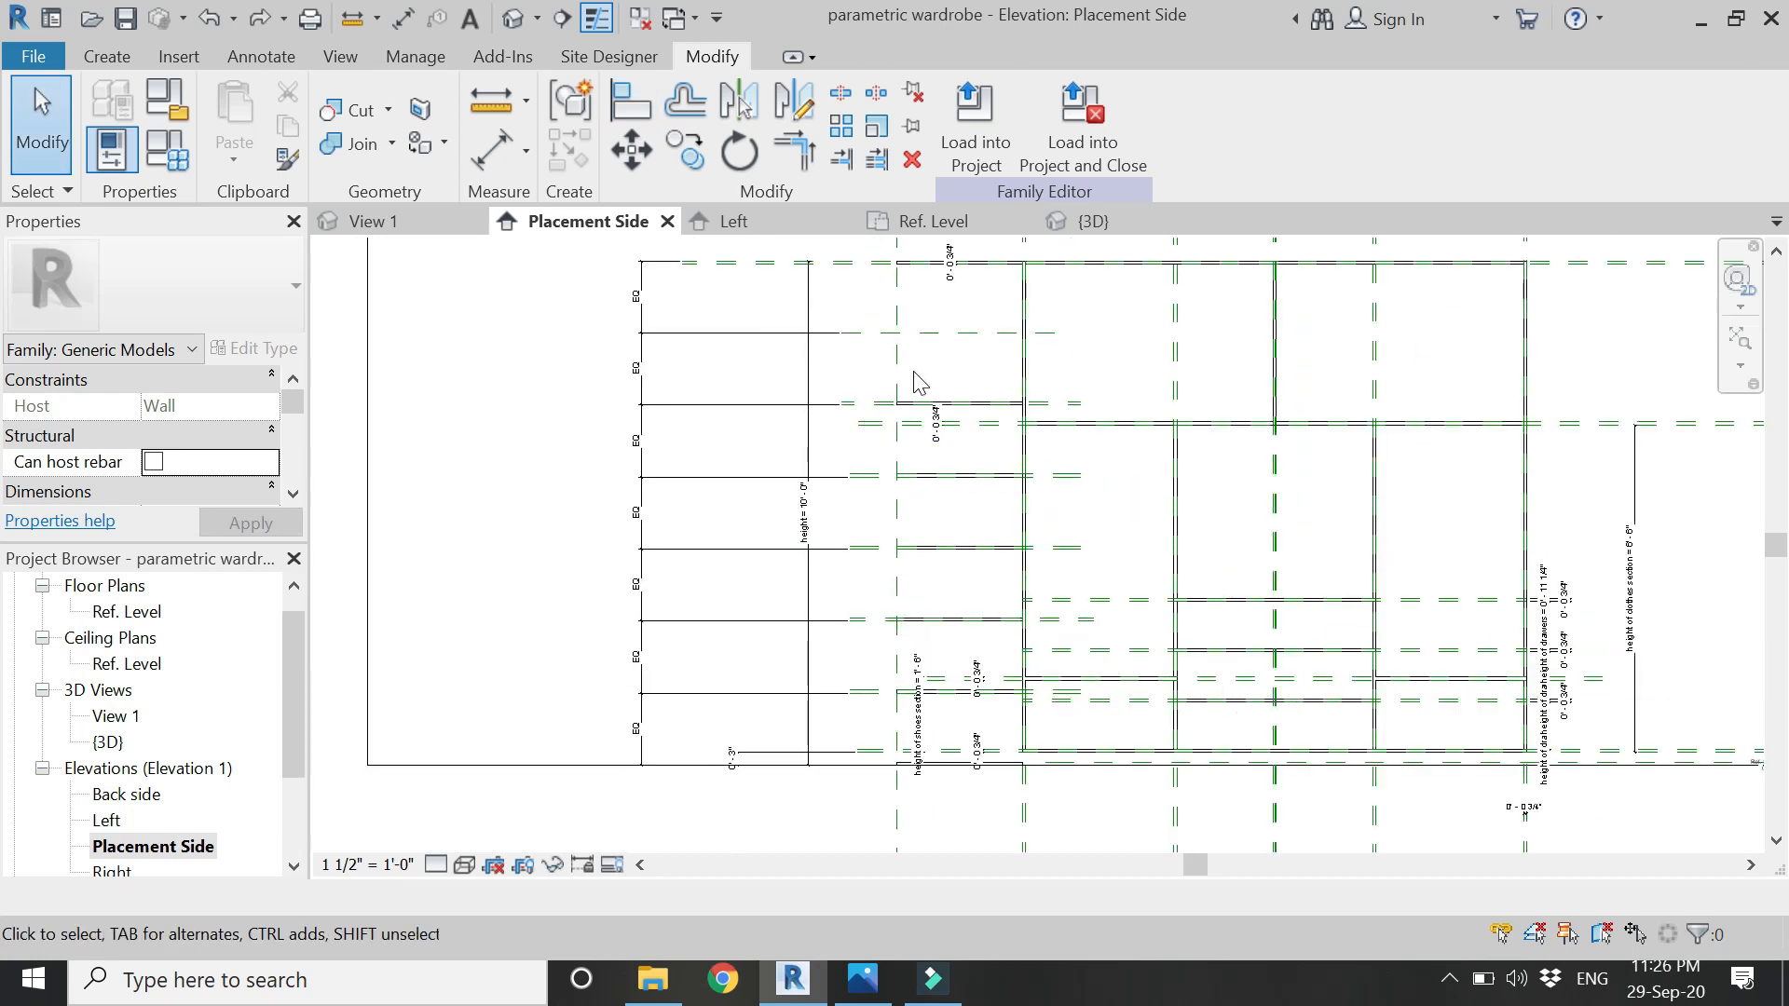
left_click(494, 149)
scroll(820, 333, "up", 2)
scroll(857, 558, "down", 1)
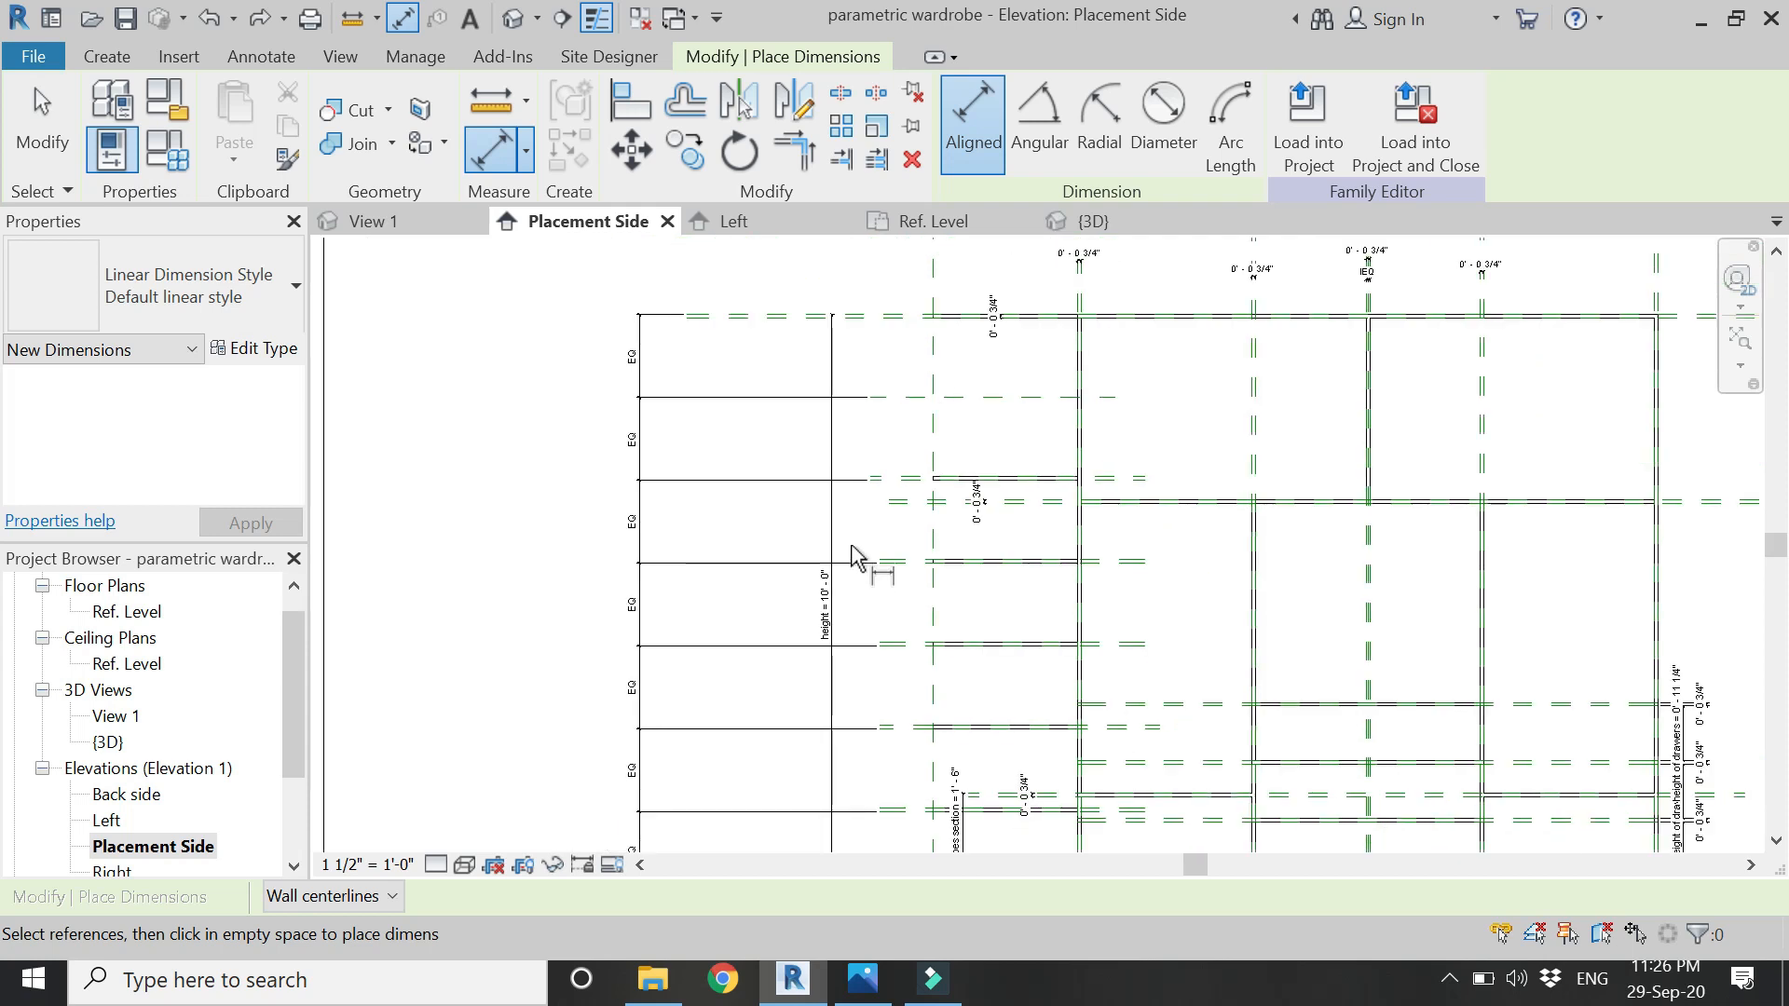
scroll(902, 495, "up", 6)
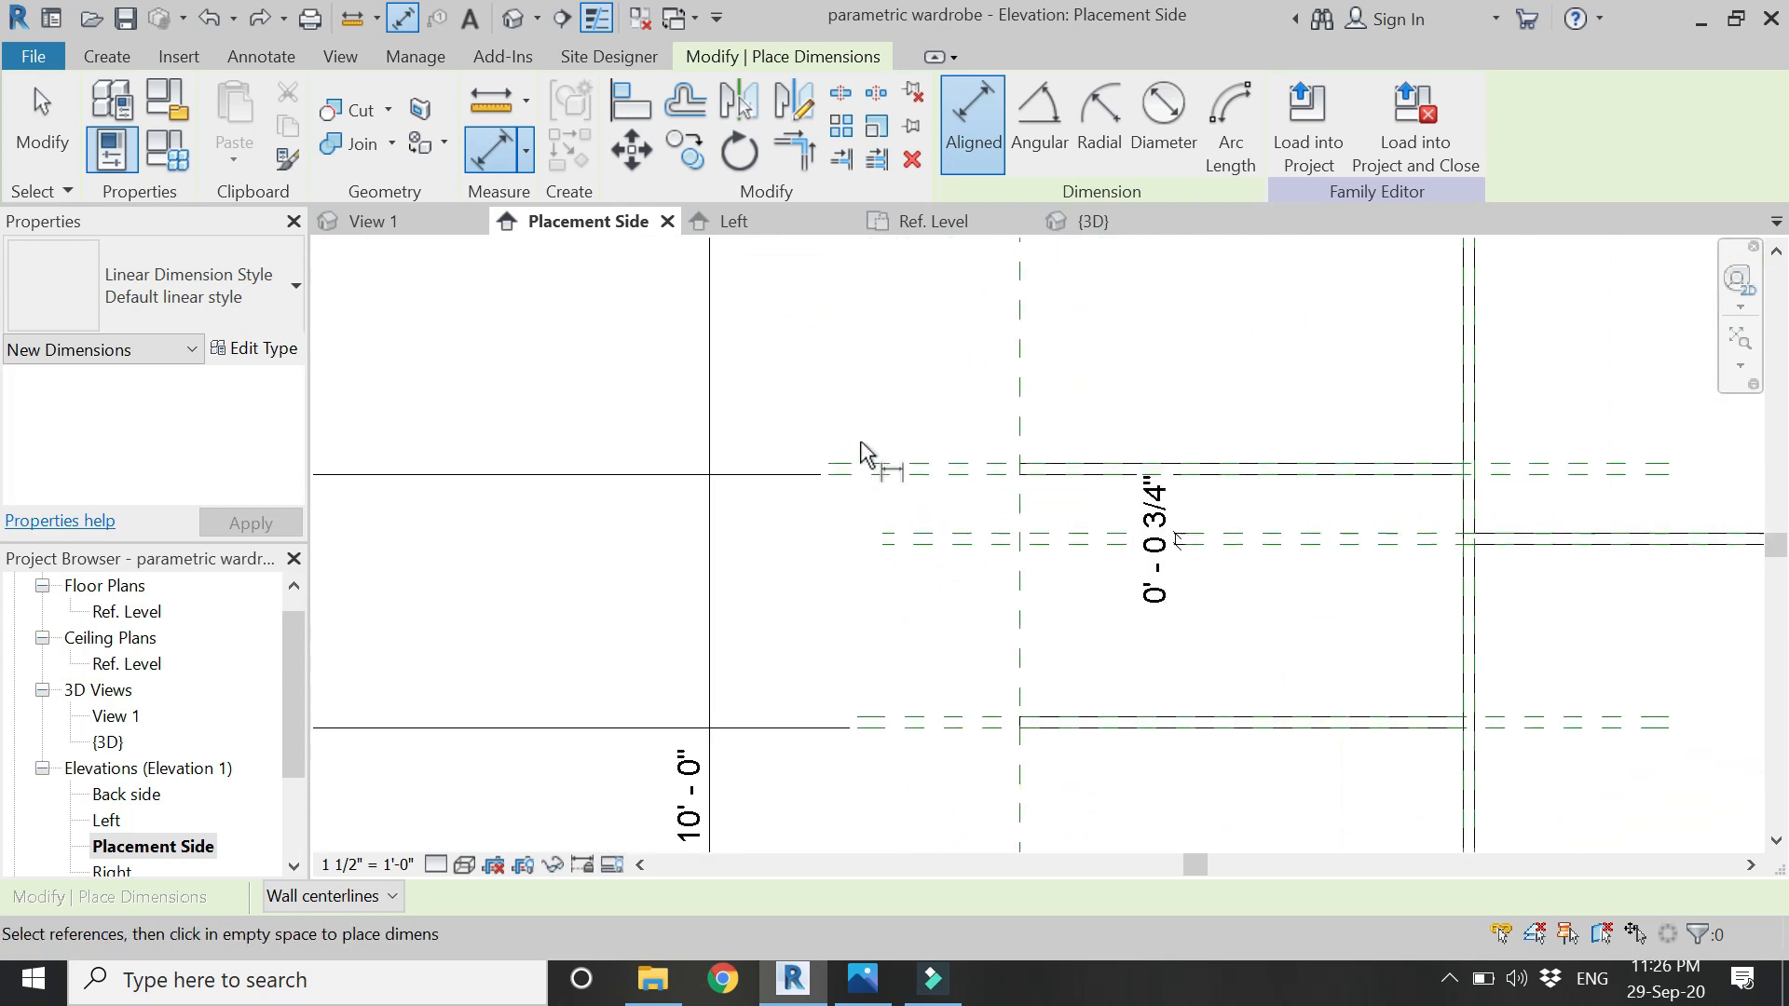
left_click(892, 477)
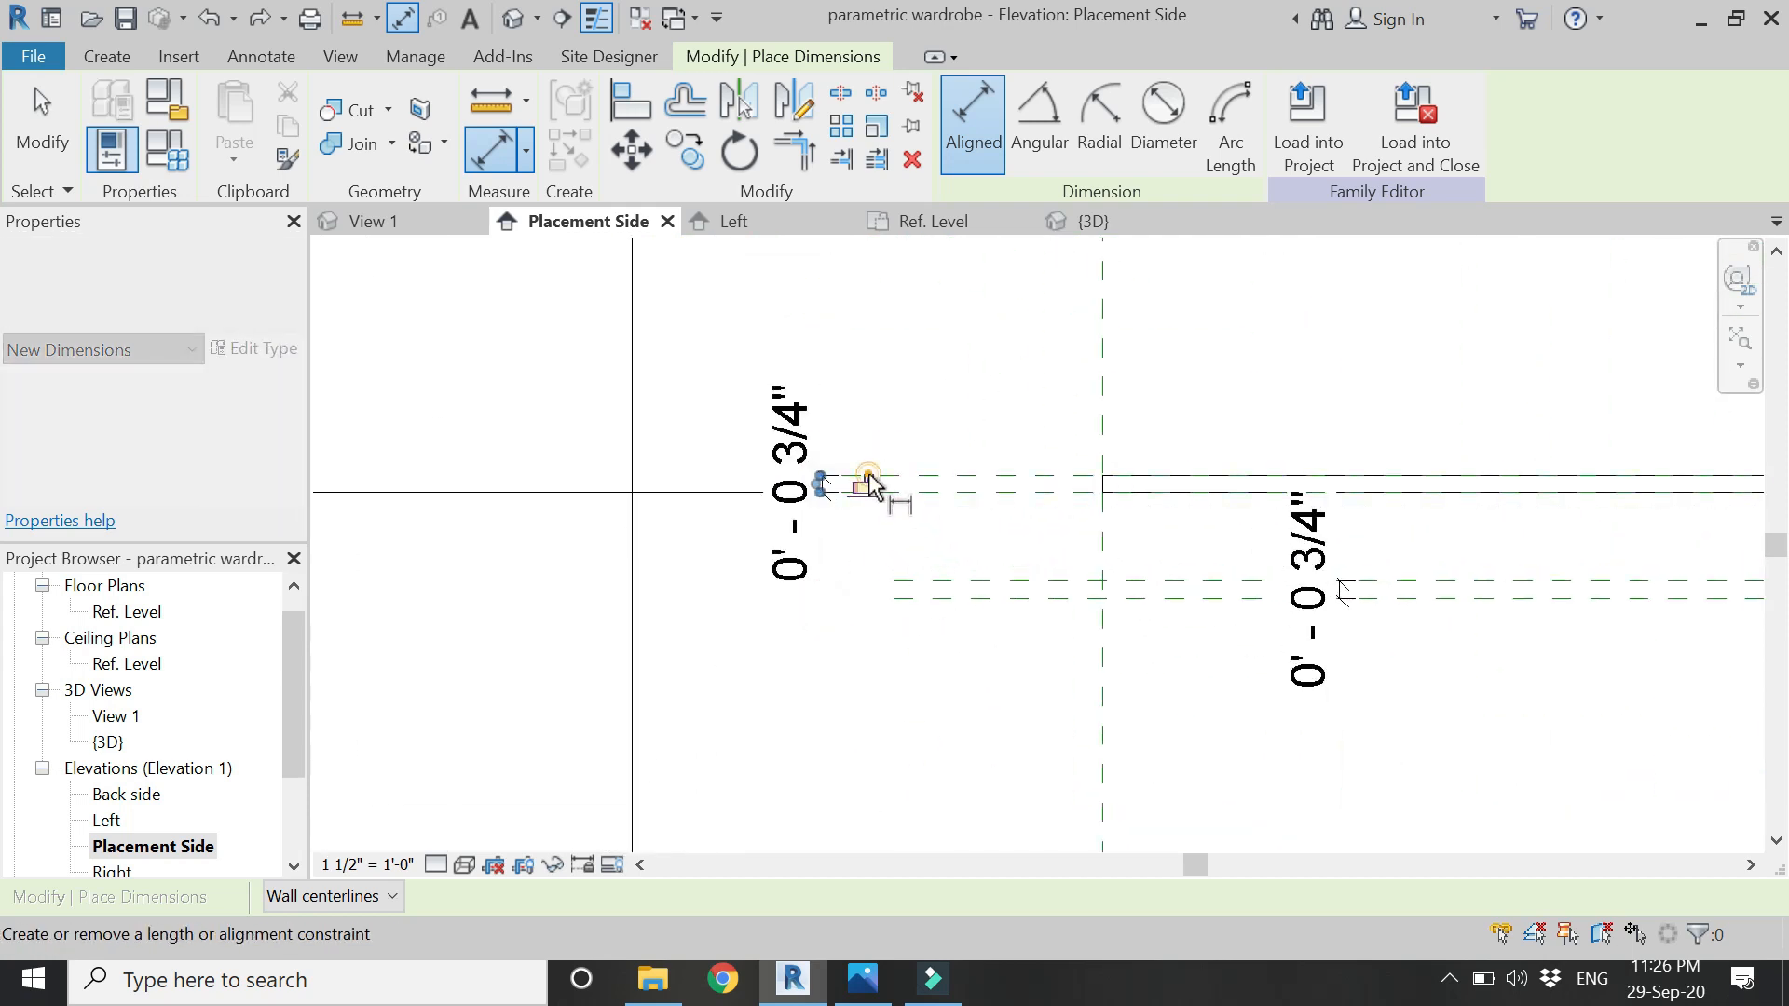
- Place aligned dimensions across the reference plane pairs of the second and third intermediate side shelves from above and lock them at 3/4"
scroll(885, 438, "down", 3)
scroll(913, 494, "up", 3)
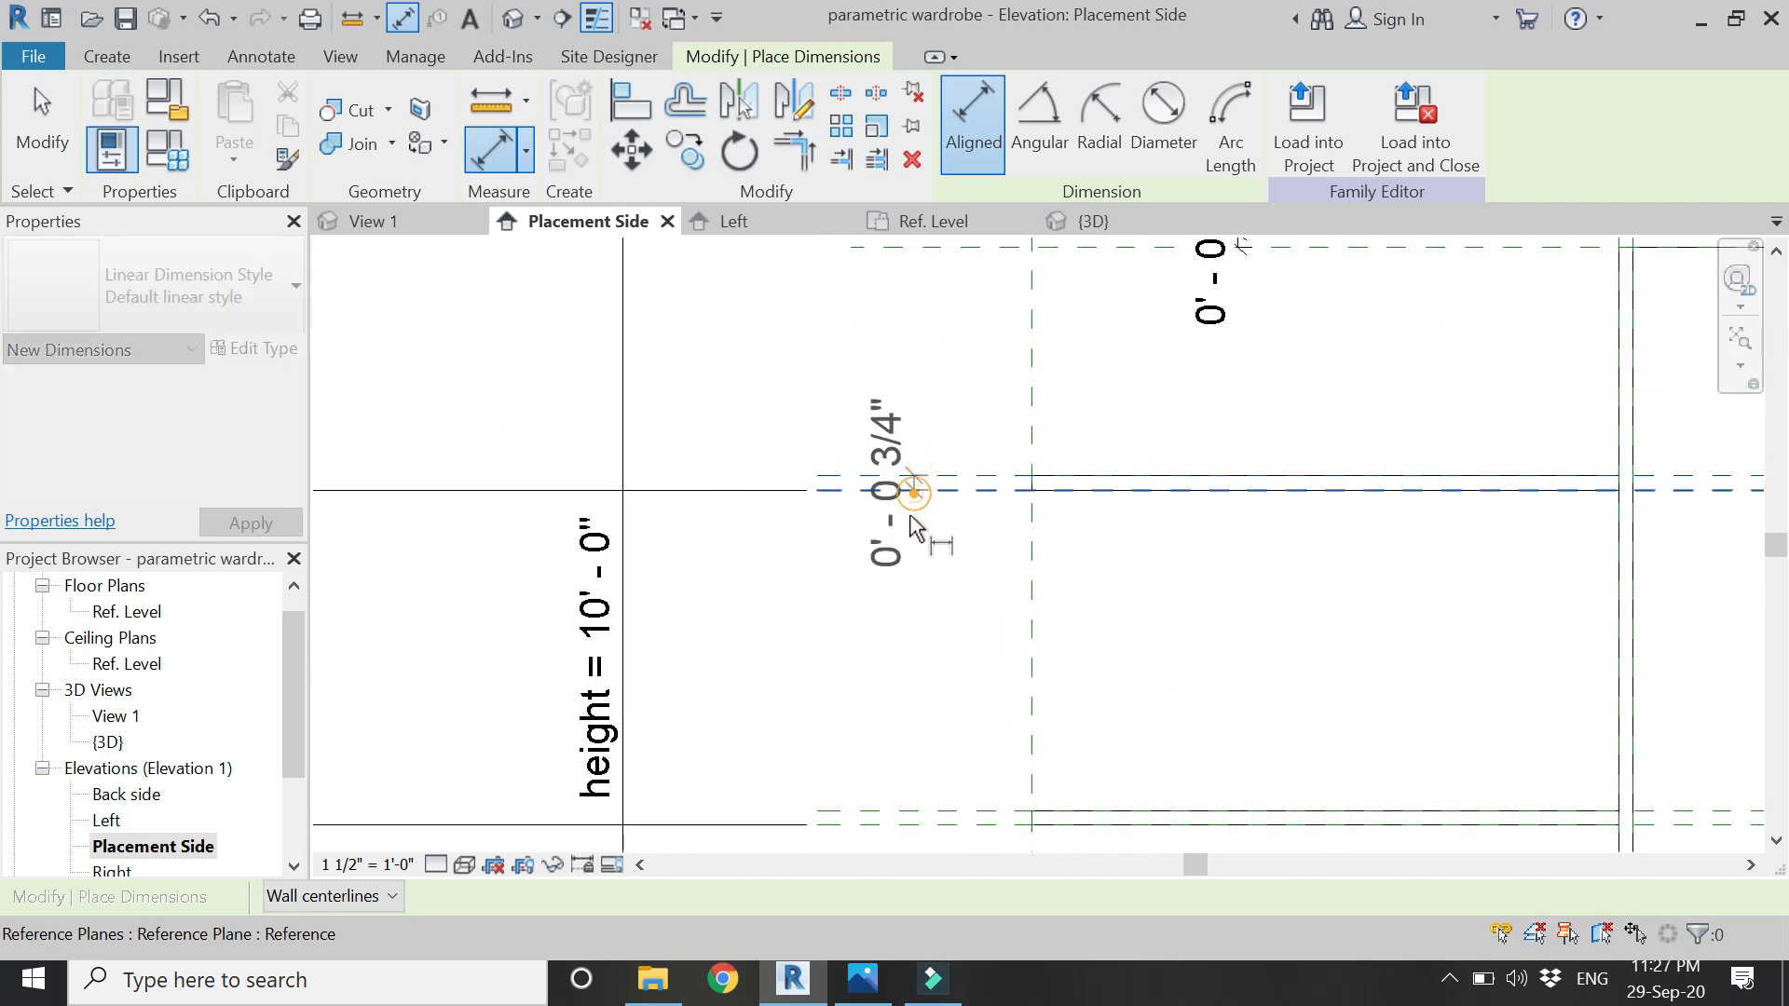
left_click(847, 590)
scroll(892, 363, "down", 3)
scroll(892, 554, "up", 3)
left_click(885, 482)
scroll(881, 493, "down", 3)
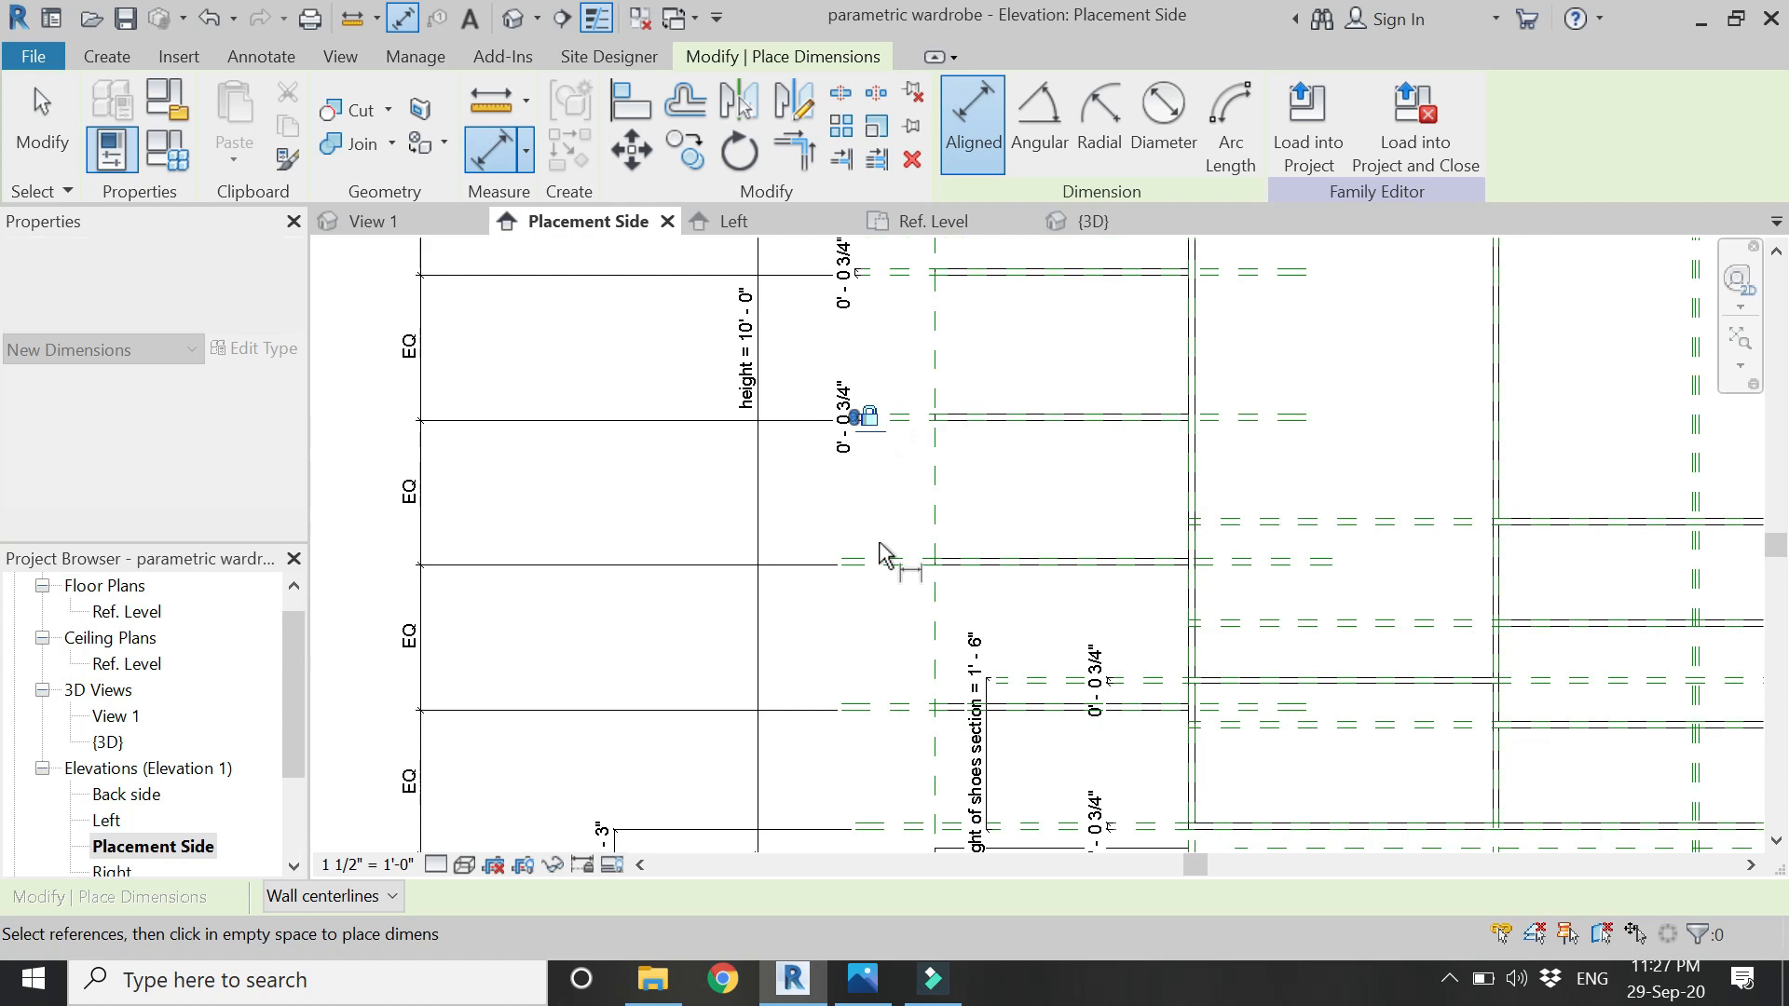
- Dimension and lock the paired reference planes of the two lowest intermediate side shelves at 3/4", and end the command
scroll(886, 559, "up", 3)
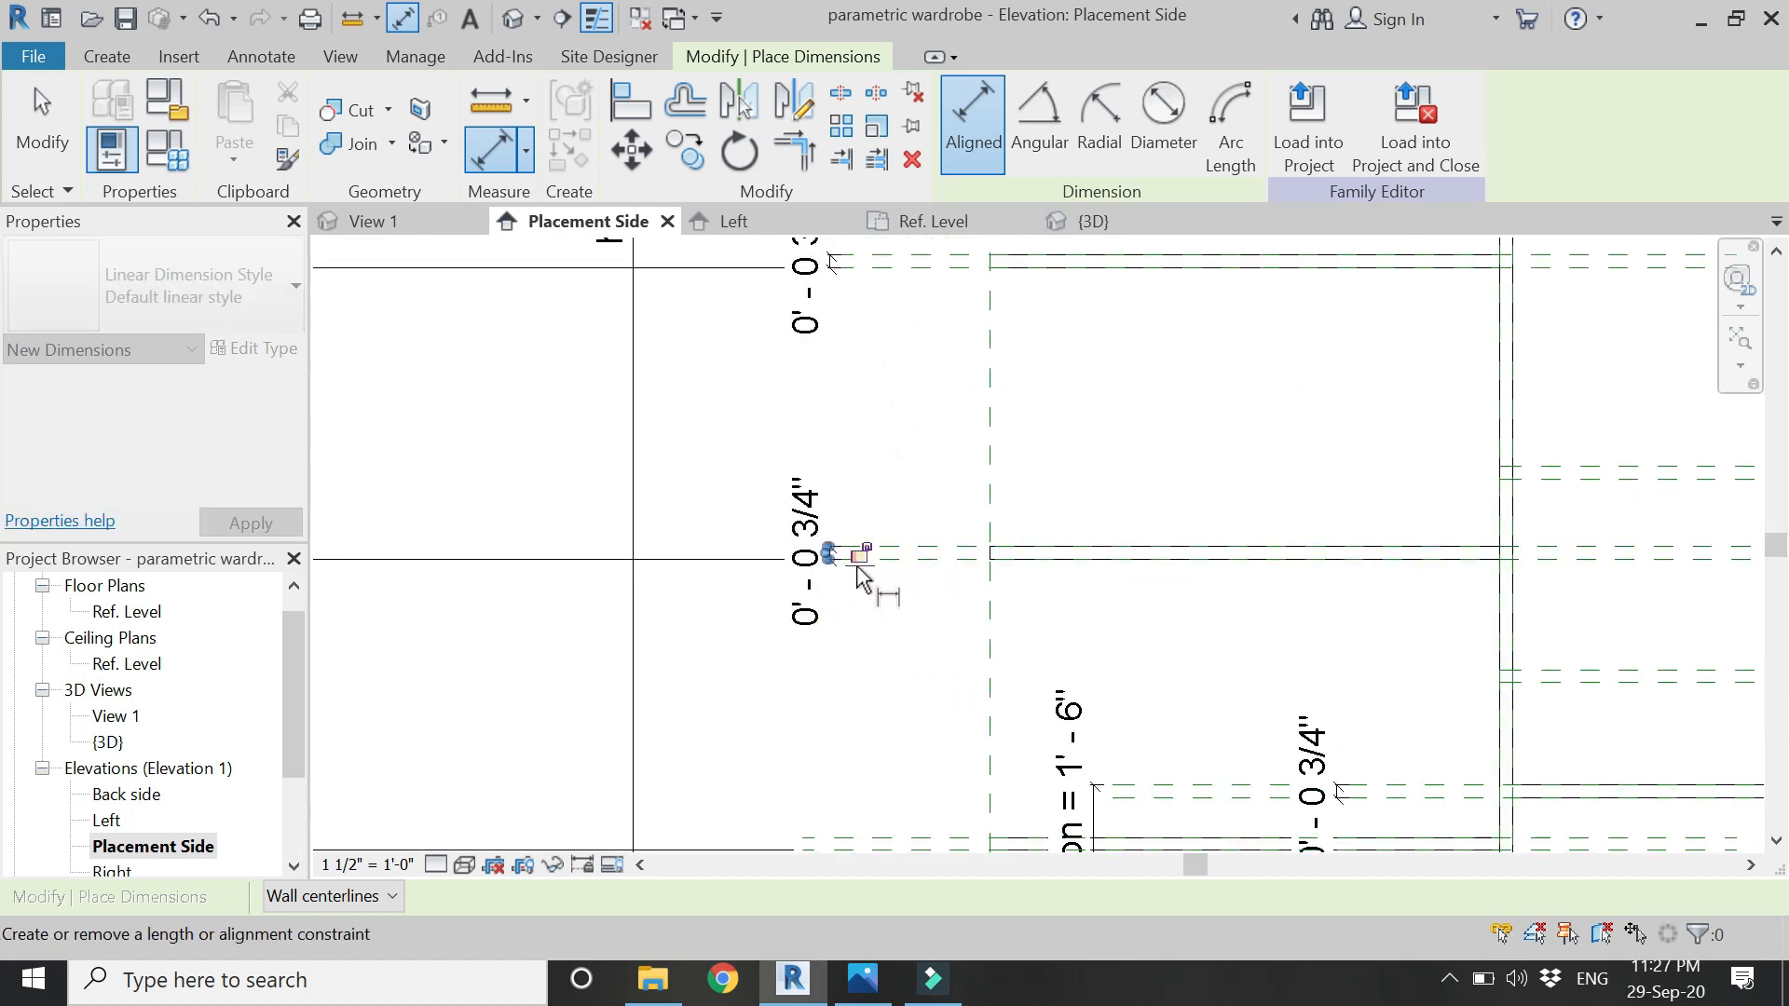
scroll(885, 521, "down", 3)
scroll(876, 570, "up", 3)
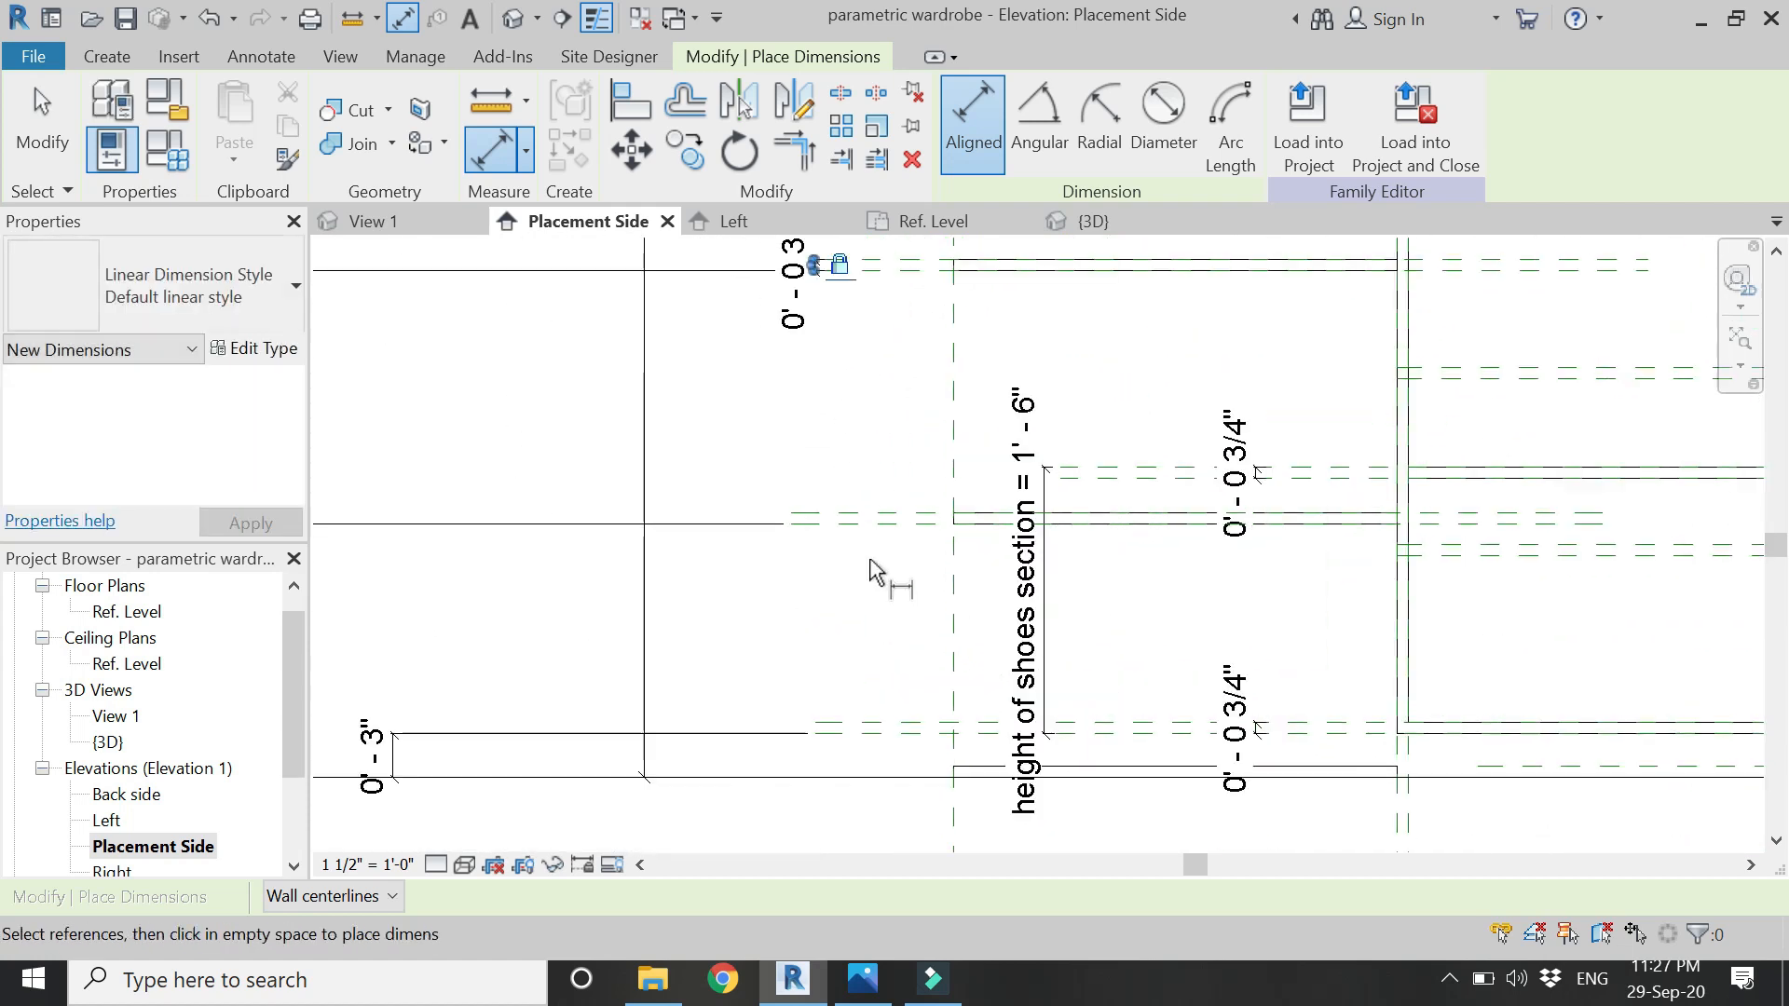
left_click(858, 513)
left_click(857, 523)
left_click(829, 601)
scroll(862, 531, "down", 4)
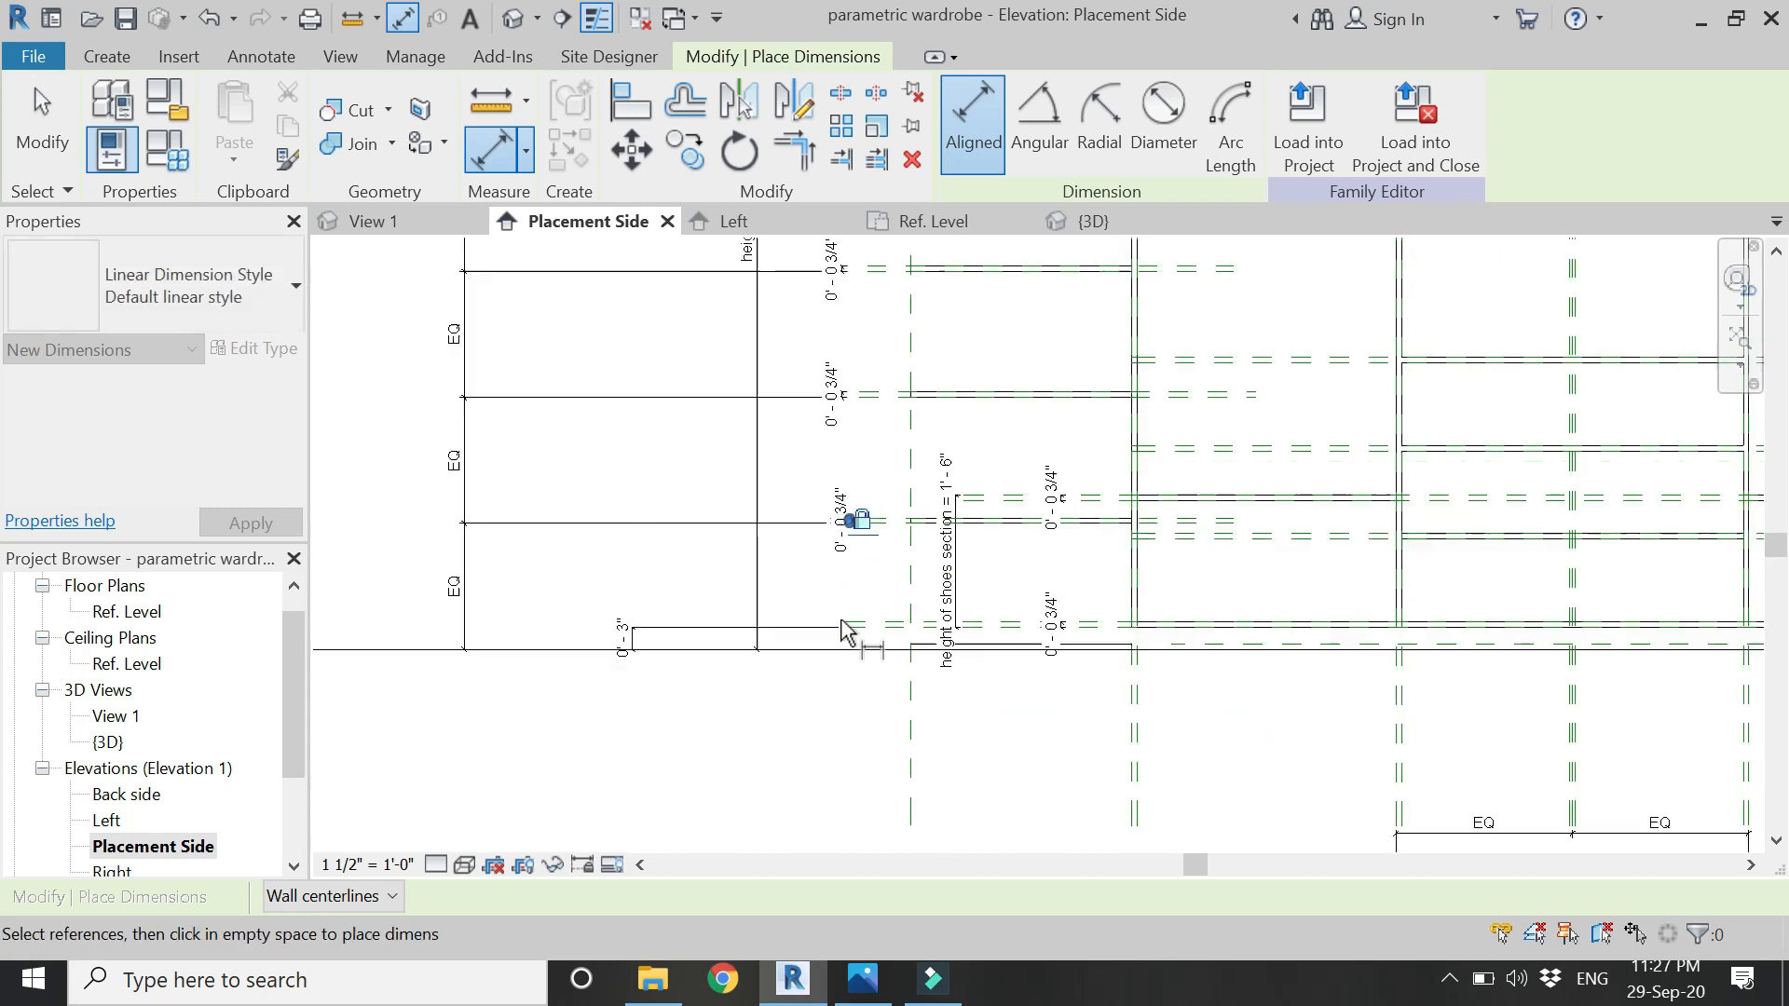
key("Escape")
key("Escape")
- Inspect the wardrobe and its side shelves in the 3D view, orbiting around them and finishing with the back view
left_click(1088, 224)
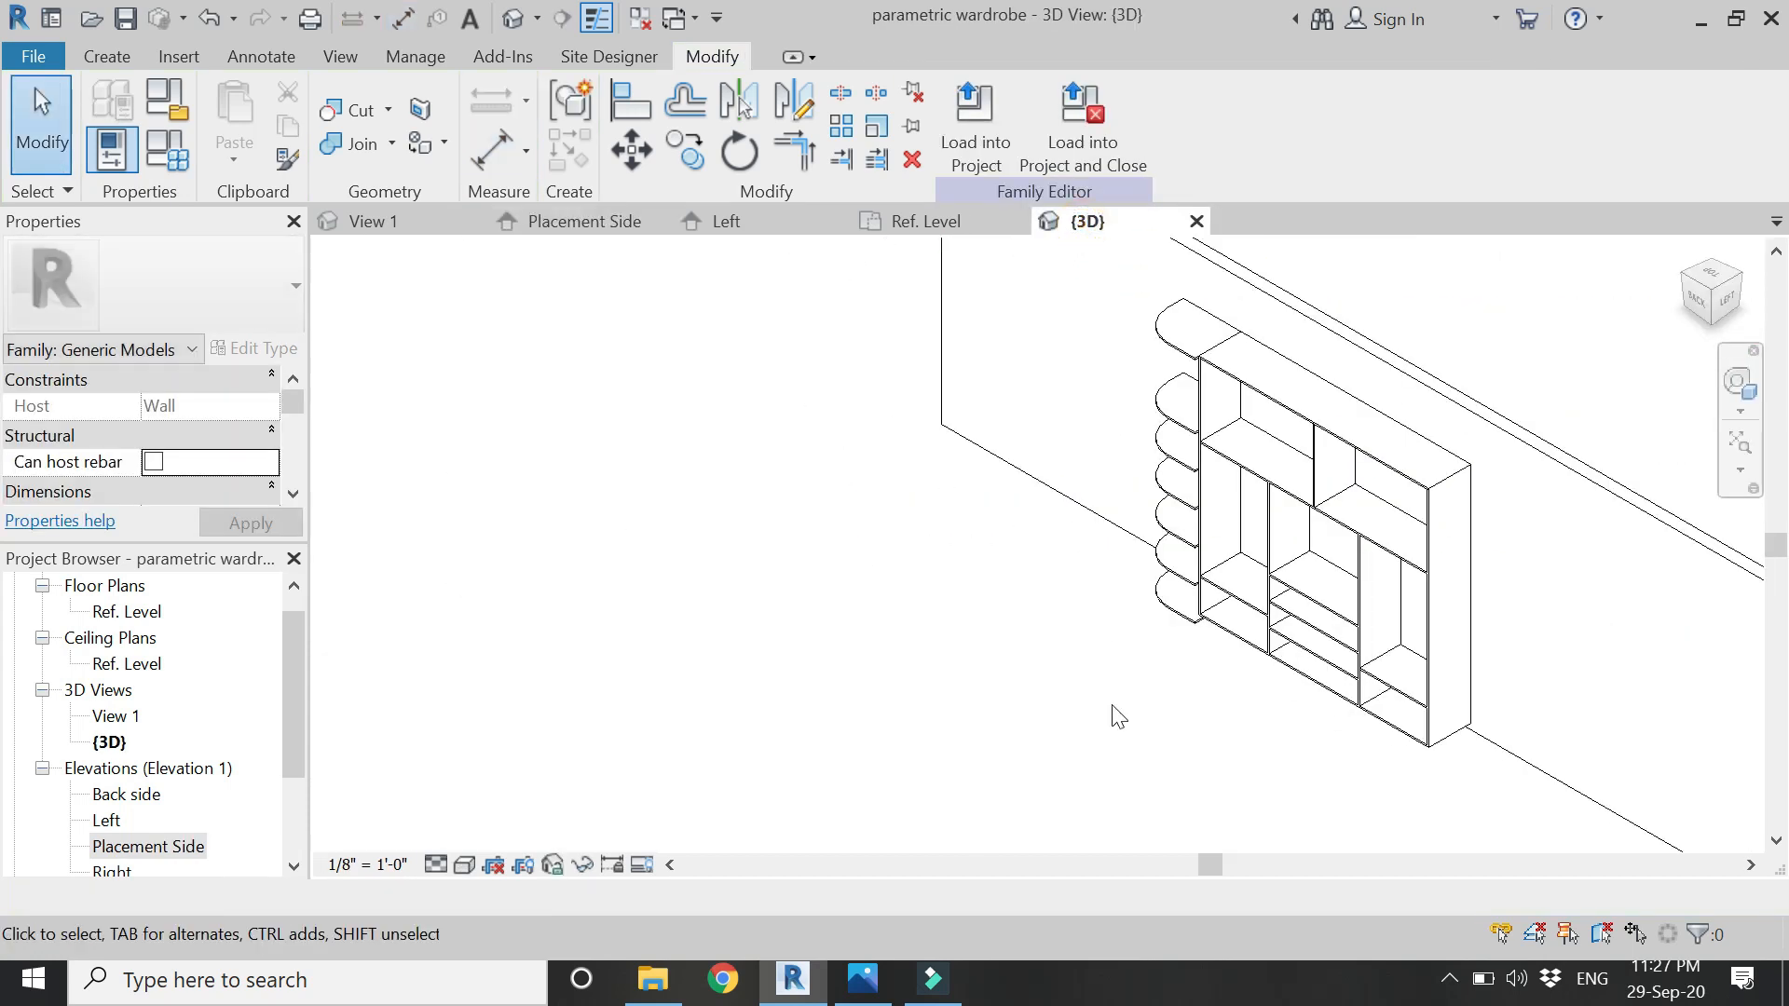
left_click(1734, 382)
left_click_drag(1006, 376, 1199, 527)
left_click_drag(1196, 682, 1379, 656)
left_click(1712, 298)
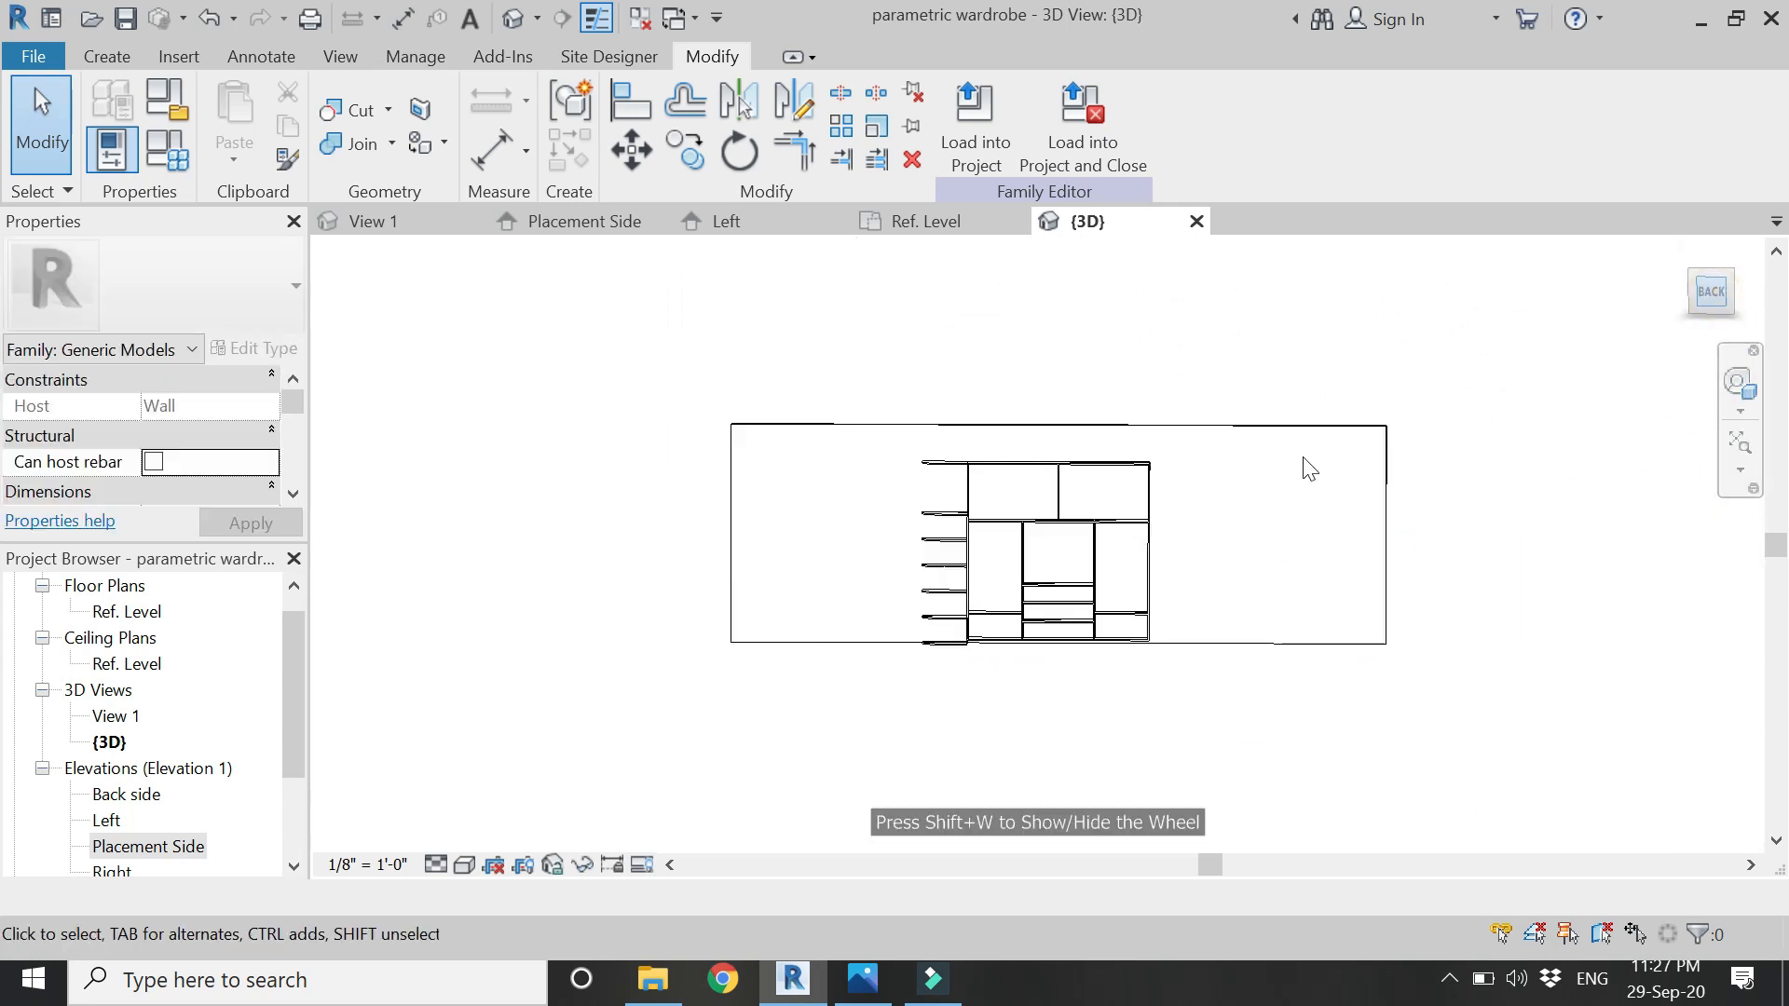
scroll(990, 641, "up", 2)
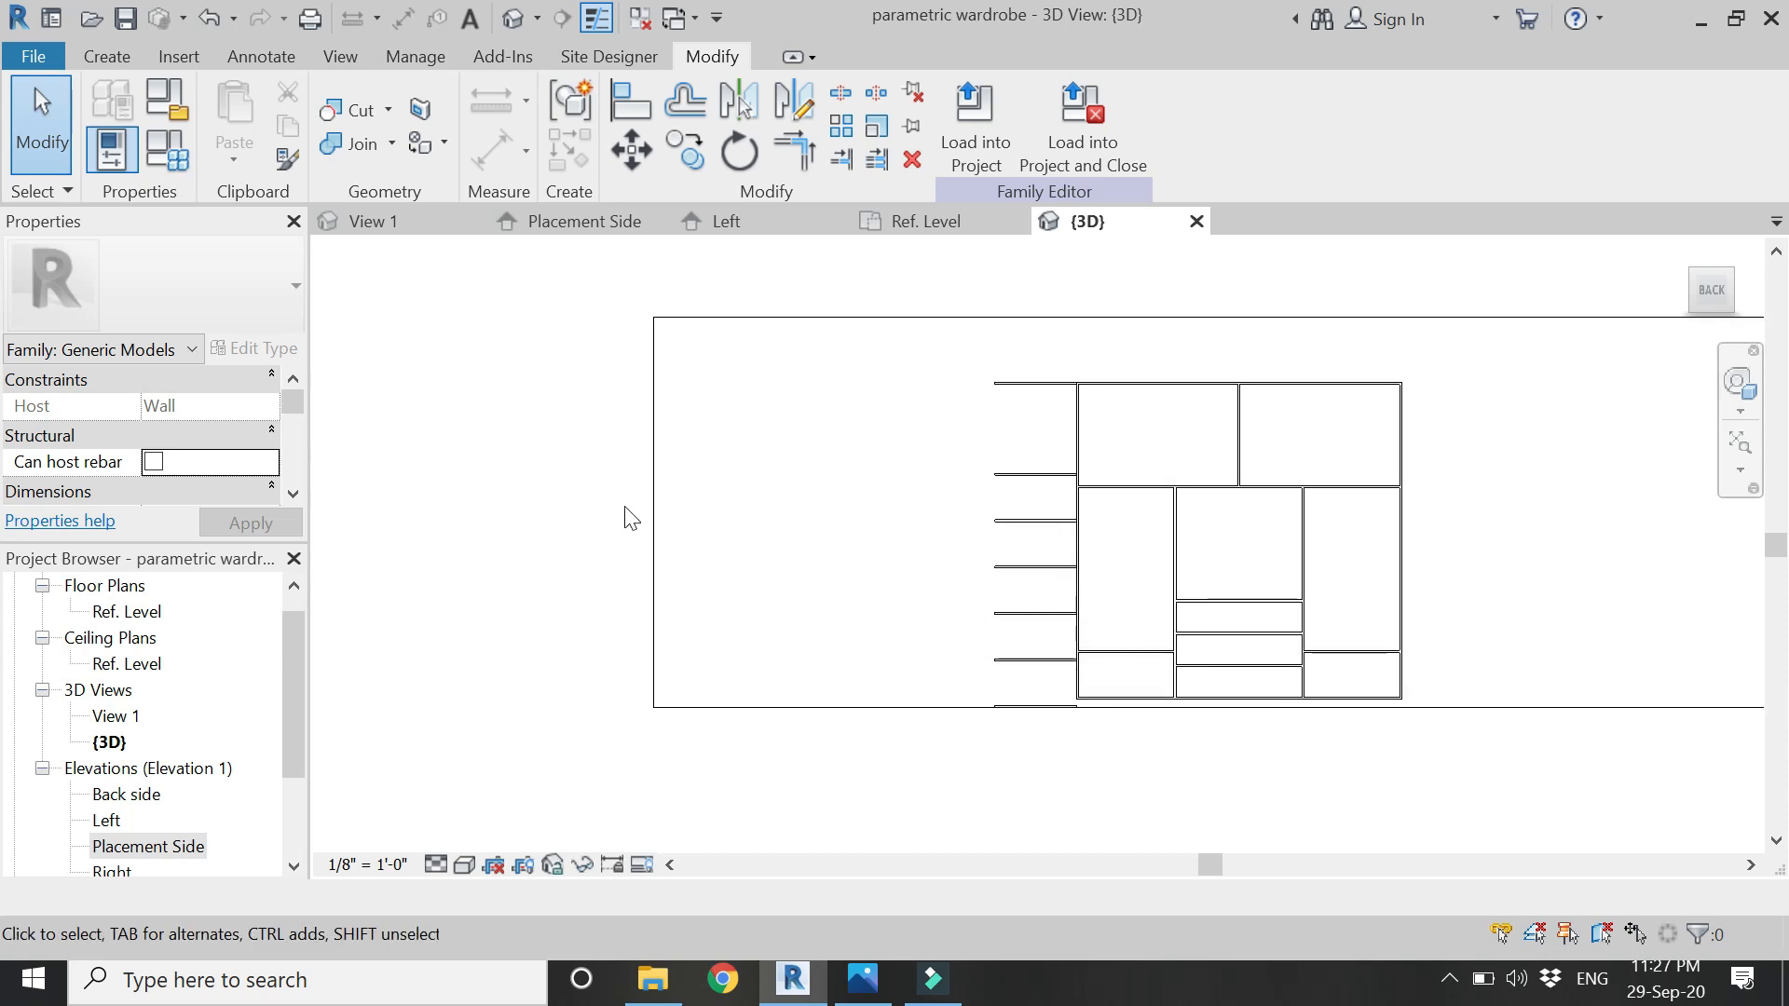
- Set the family's height parameter to 8' and the height of clothes section to 5' 6", applying each change
left_click(167, 149)
left_click(380, 389)
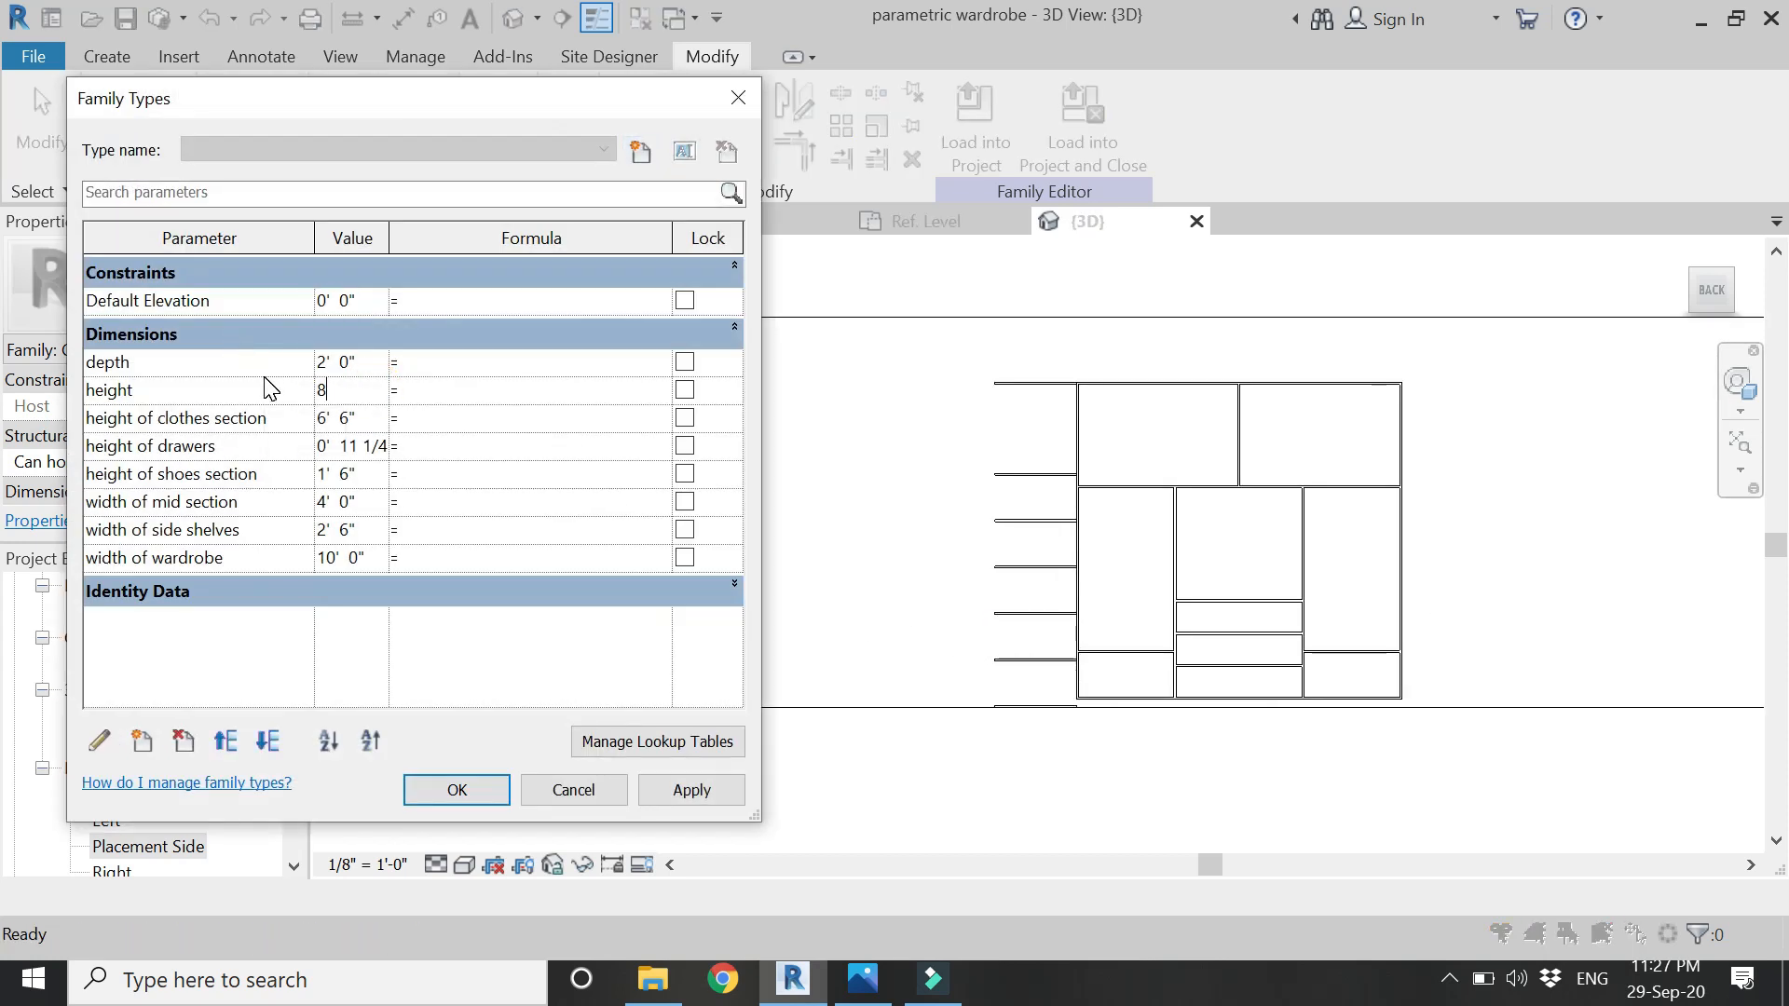
left_click(679, 795)
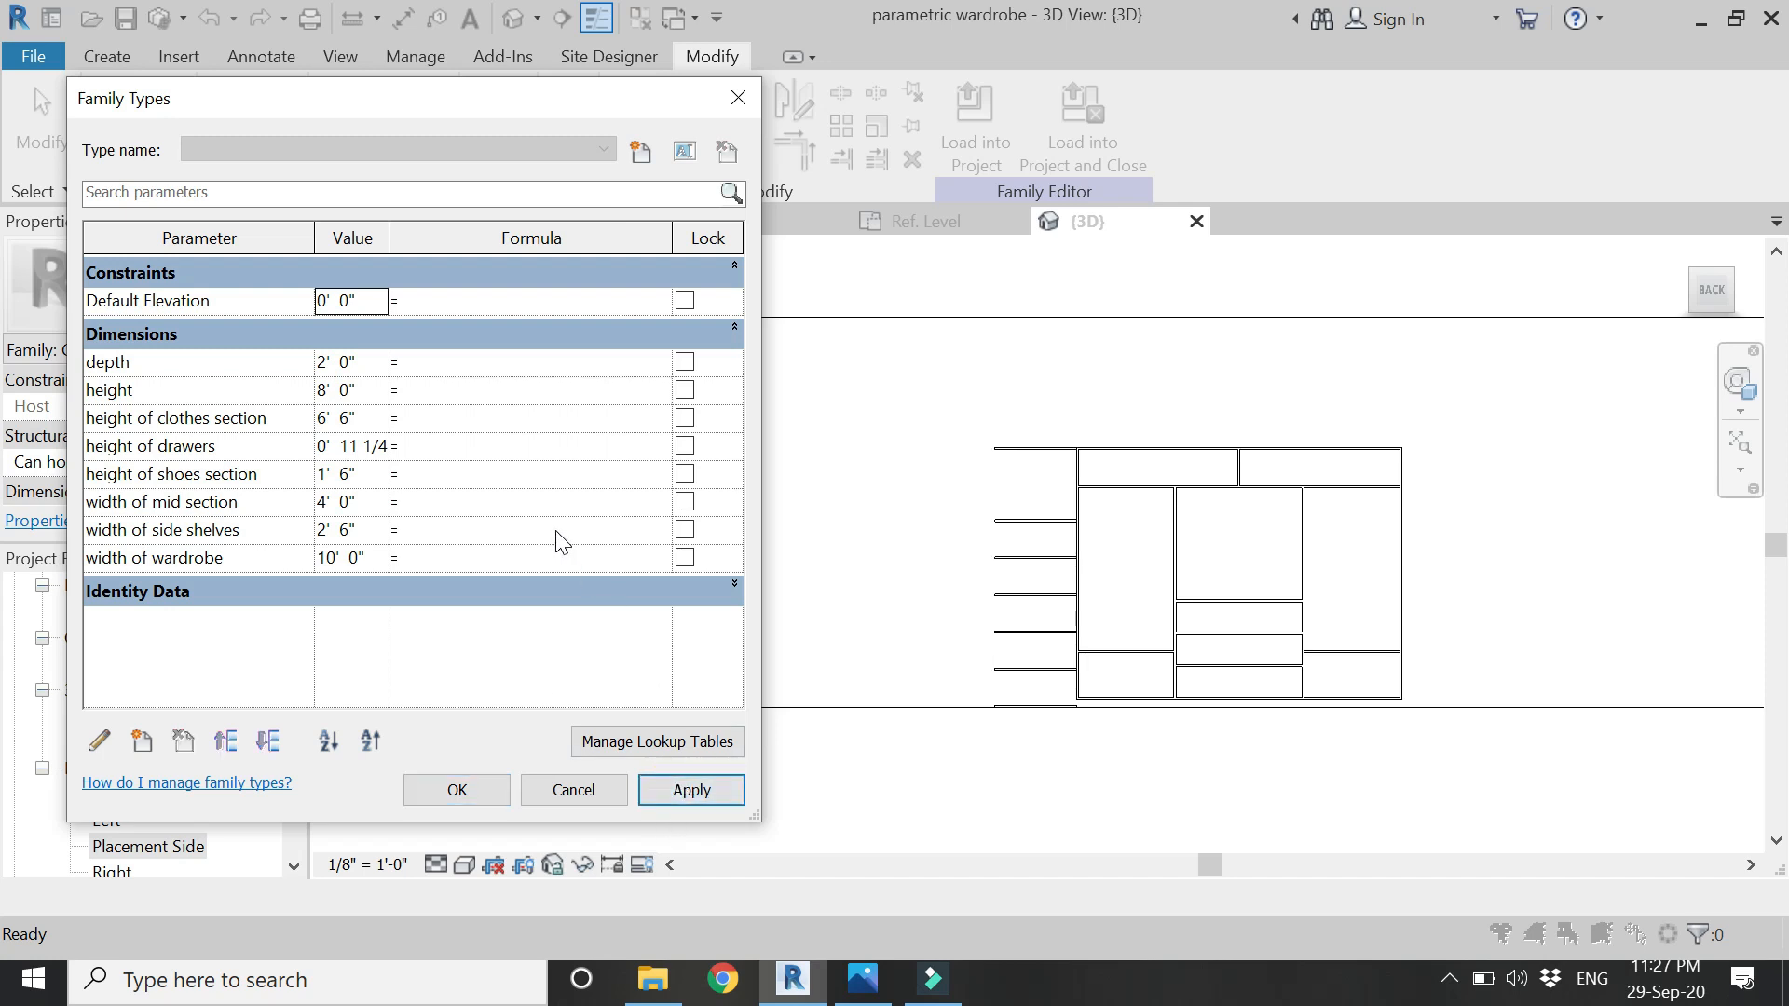
left_click(375, 417)
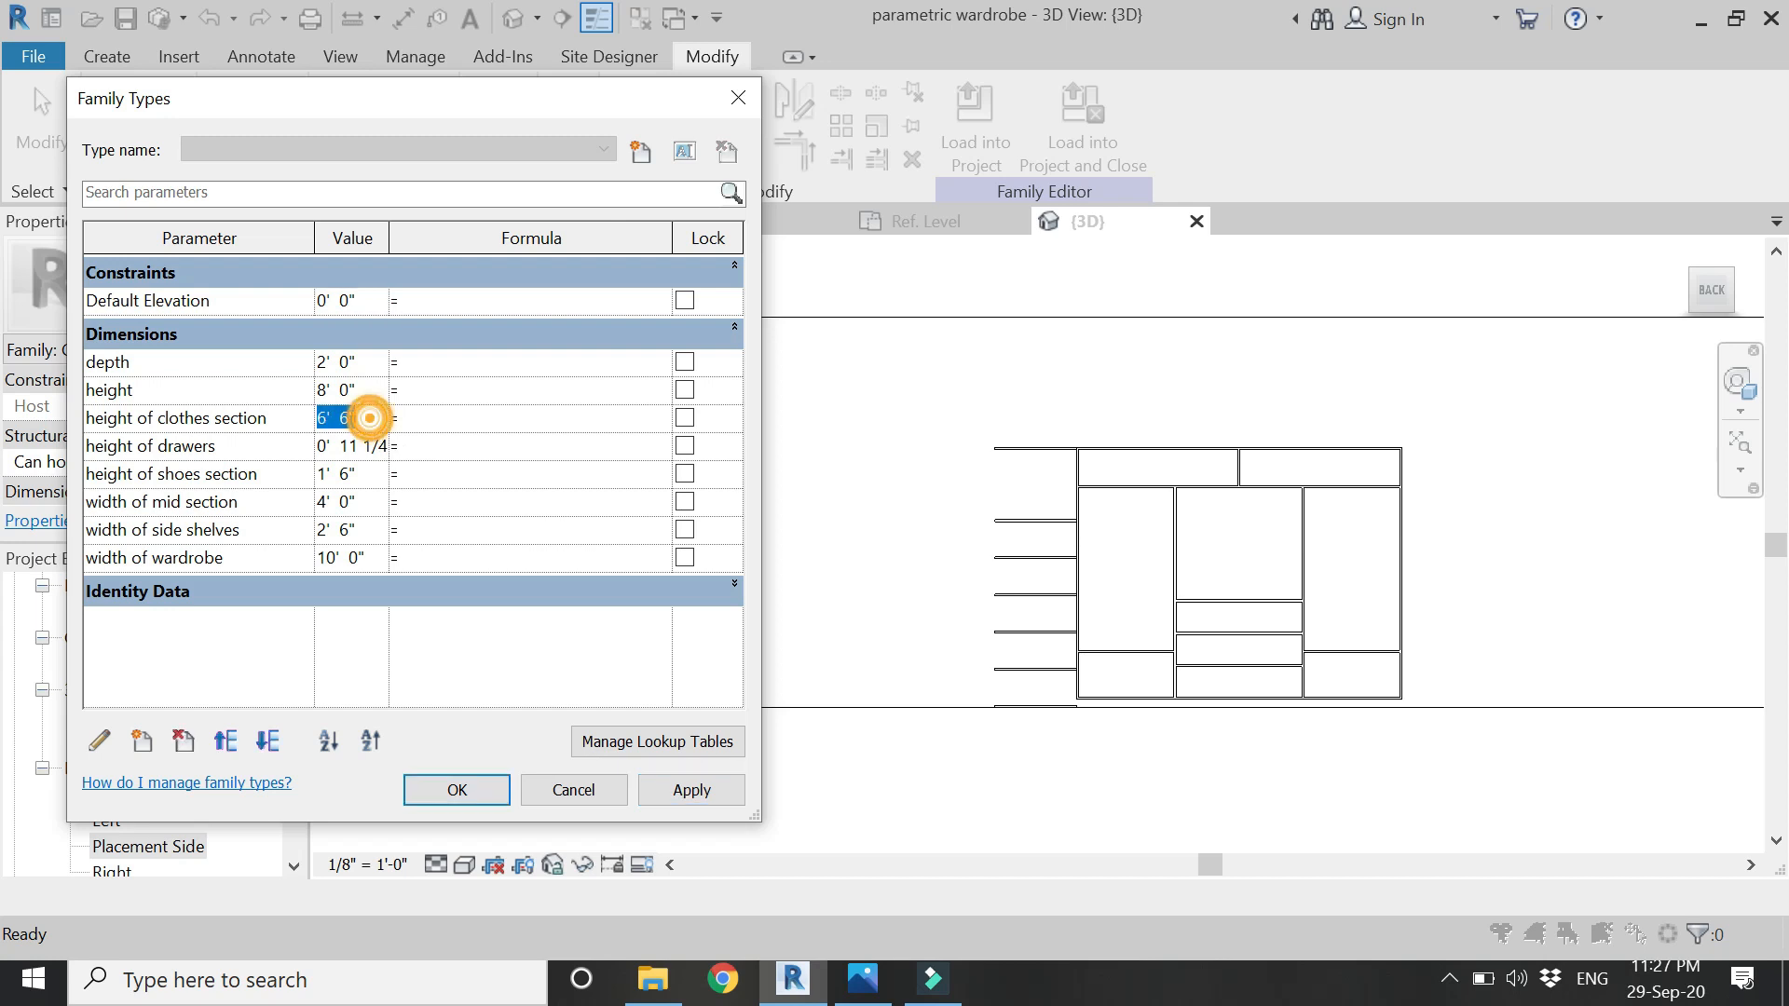
left_click(377, 418)
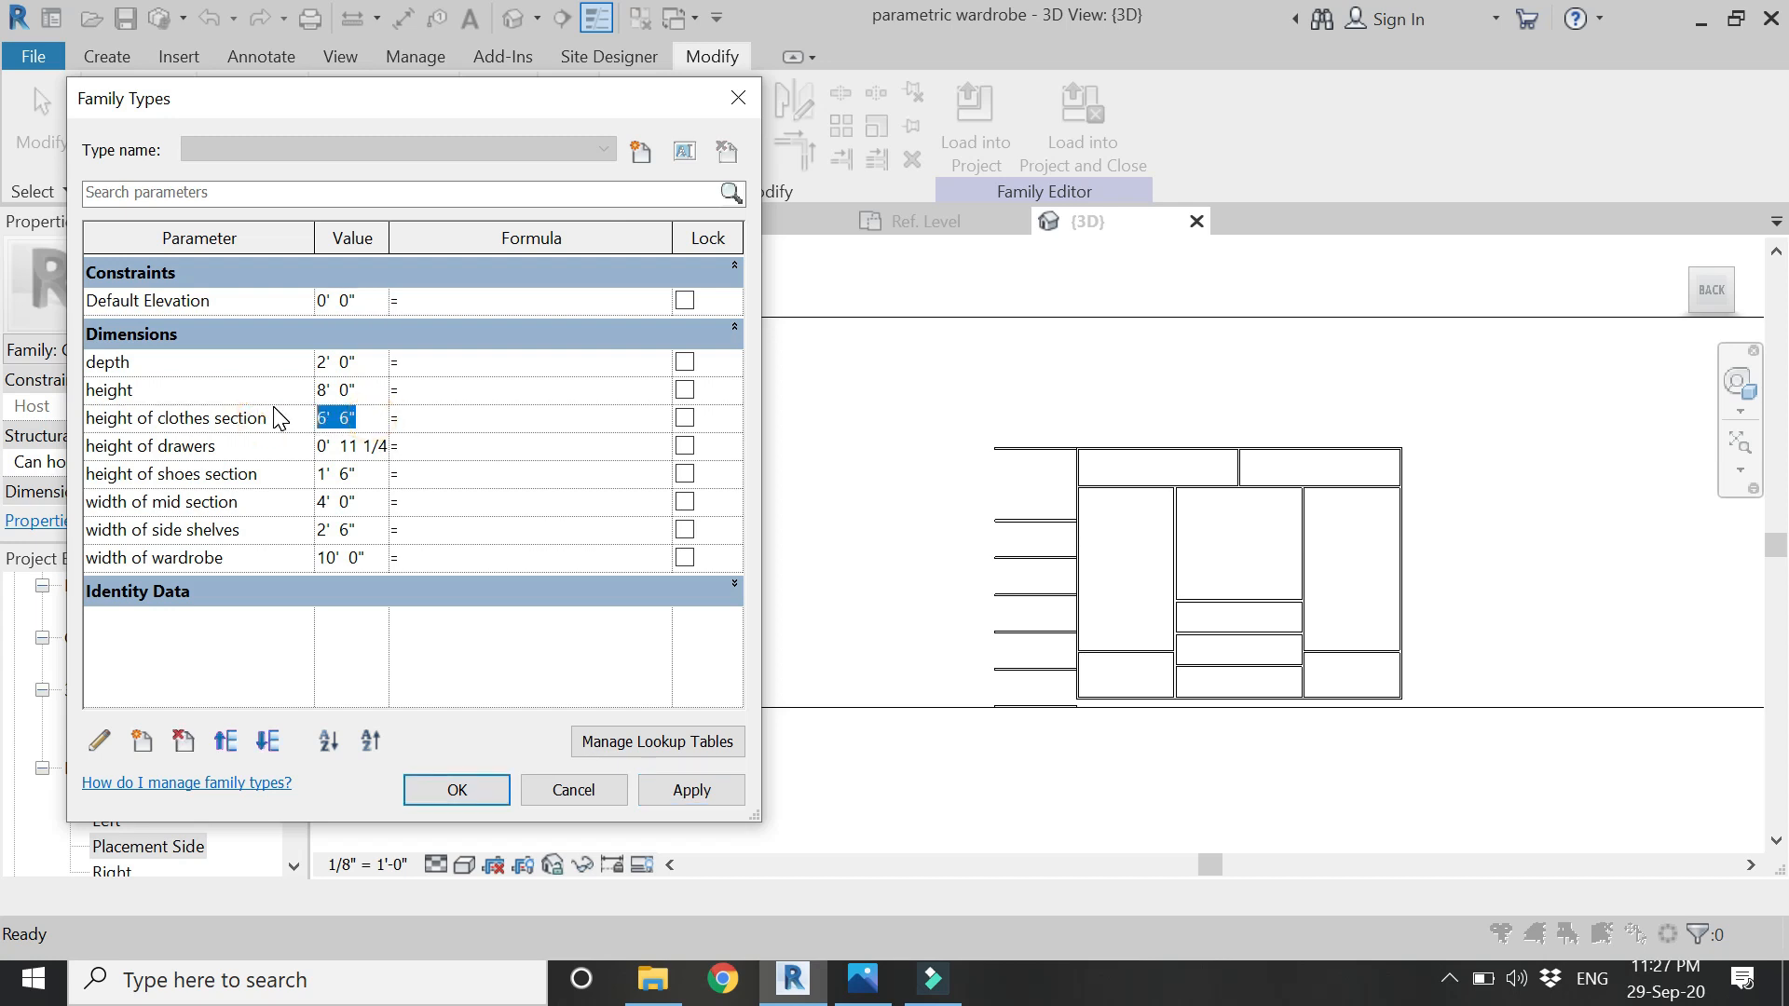
key("Tab")
left_click(667, 787)
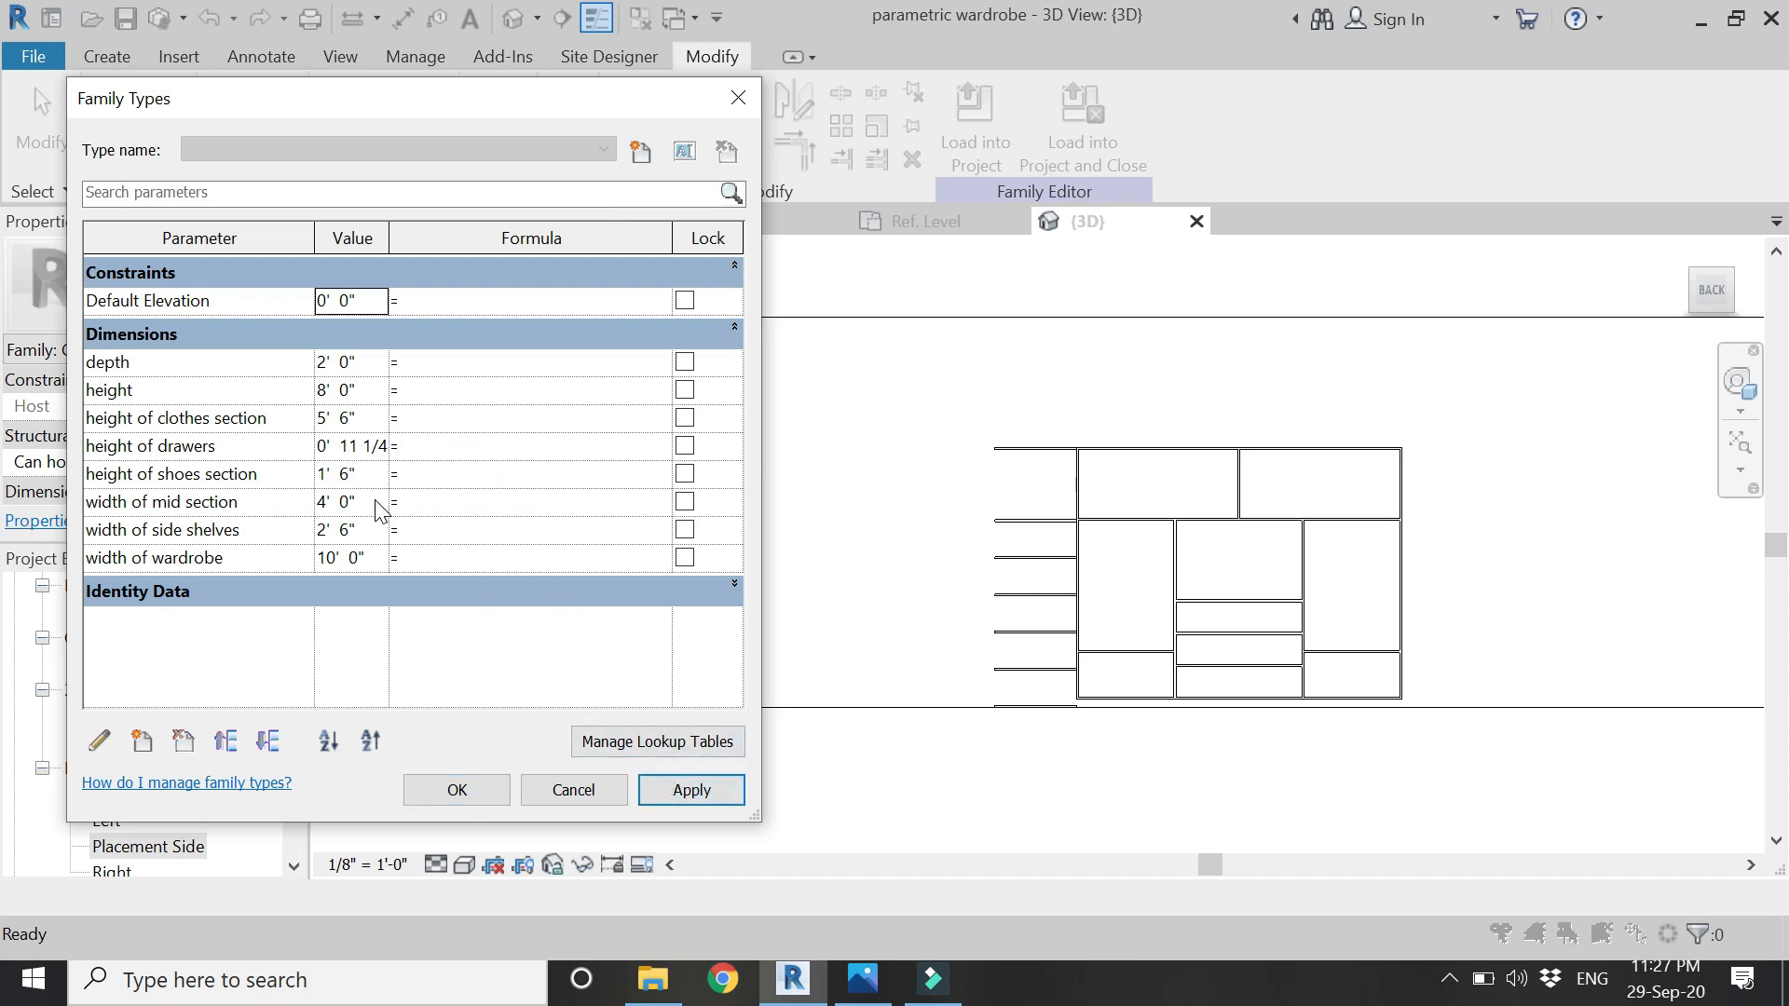
- Set the width of mid section to 3' and the width of wardrobe to 8', and apply the changes
left_click(371, 559)
type("8")
key("Tab")
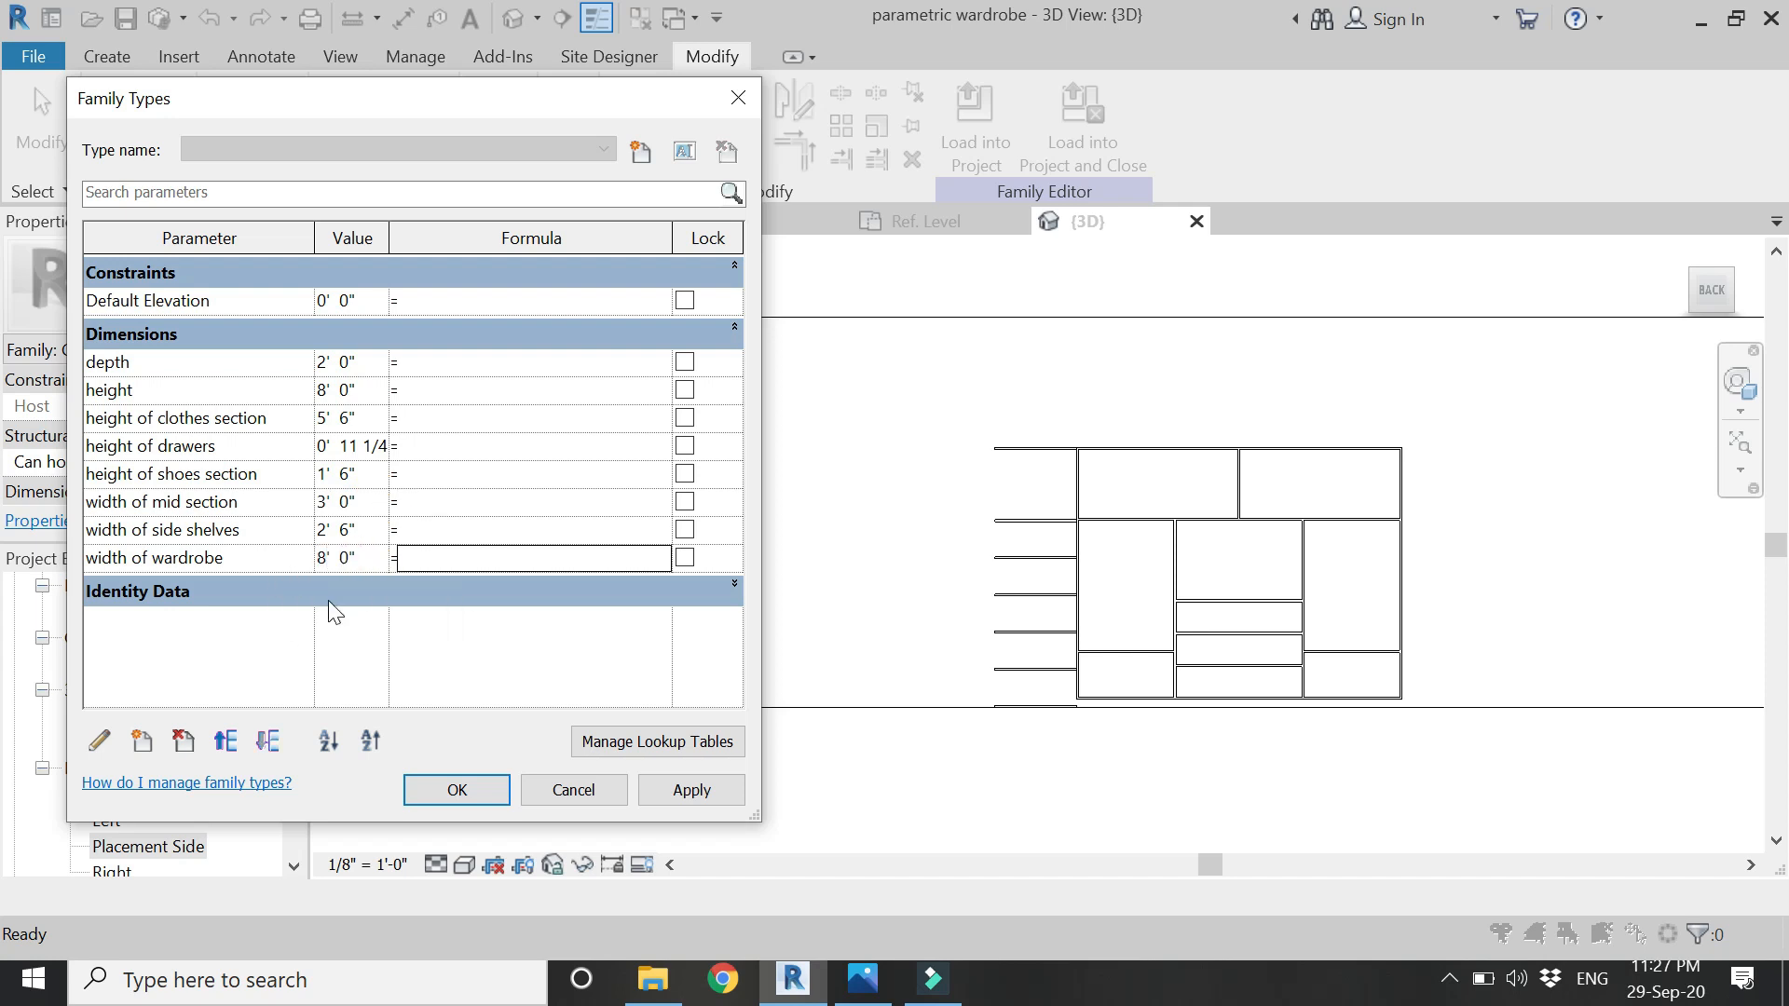
left_click(672, 792)
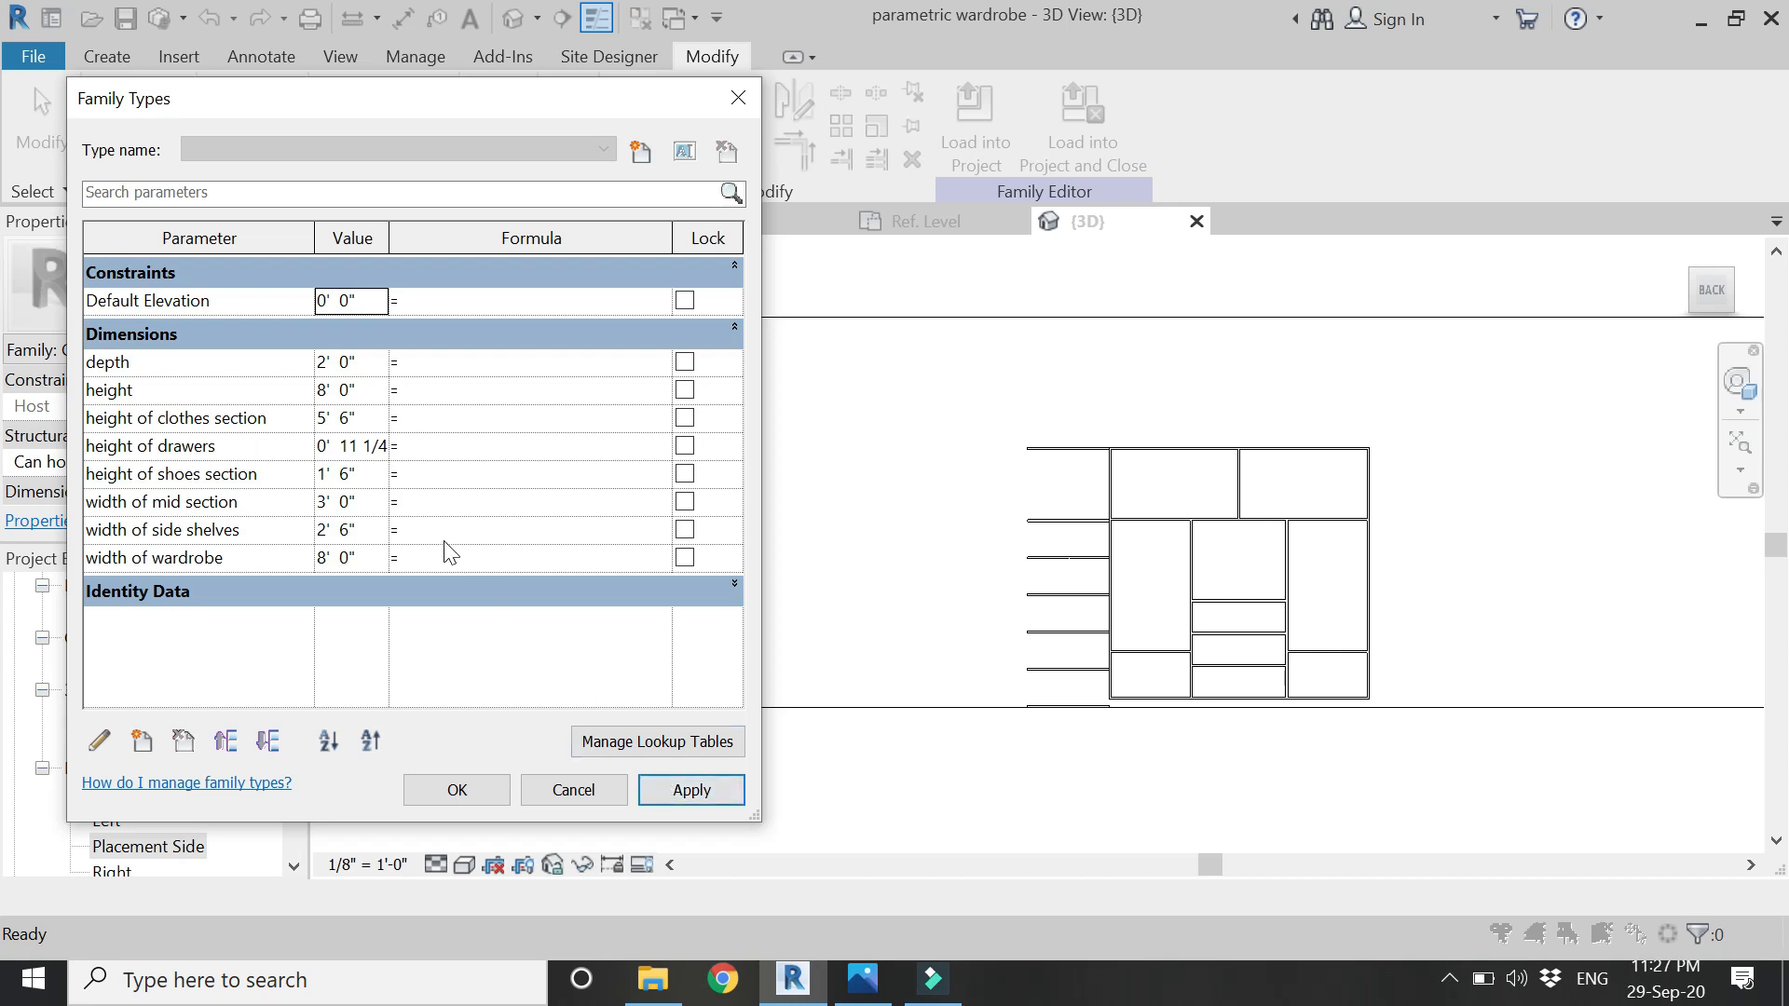
- Set the width of side shelves to 1' 6", apply it and accept the family types
left_click(371, 530)
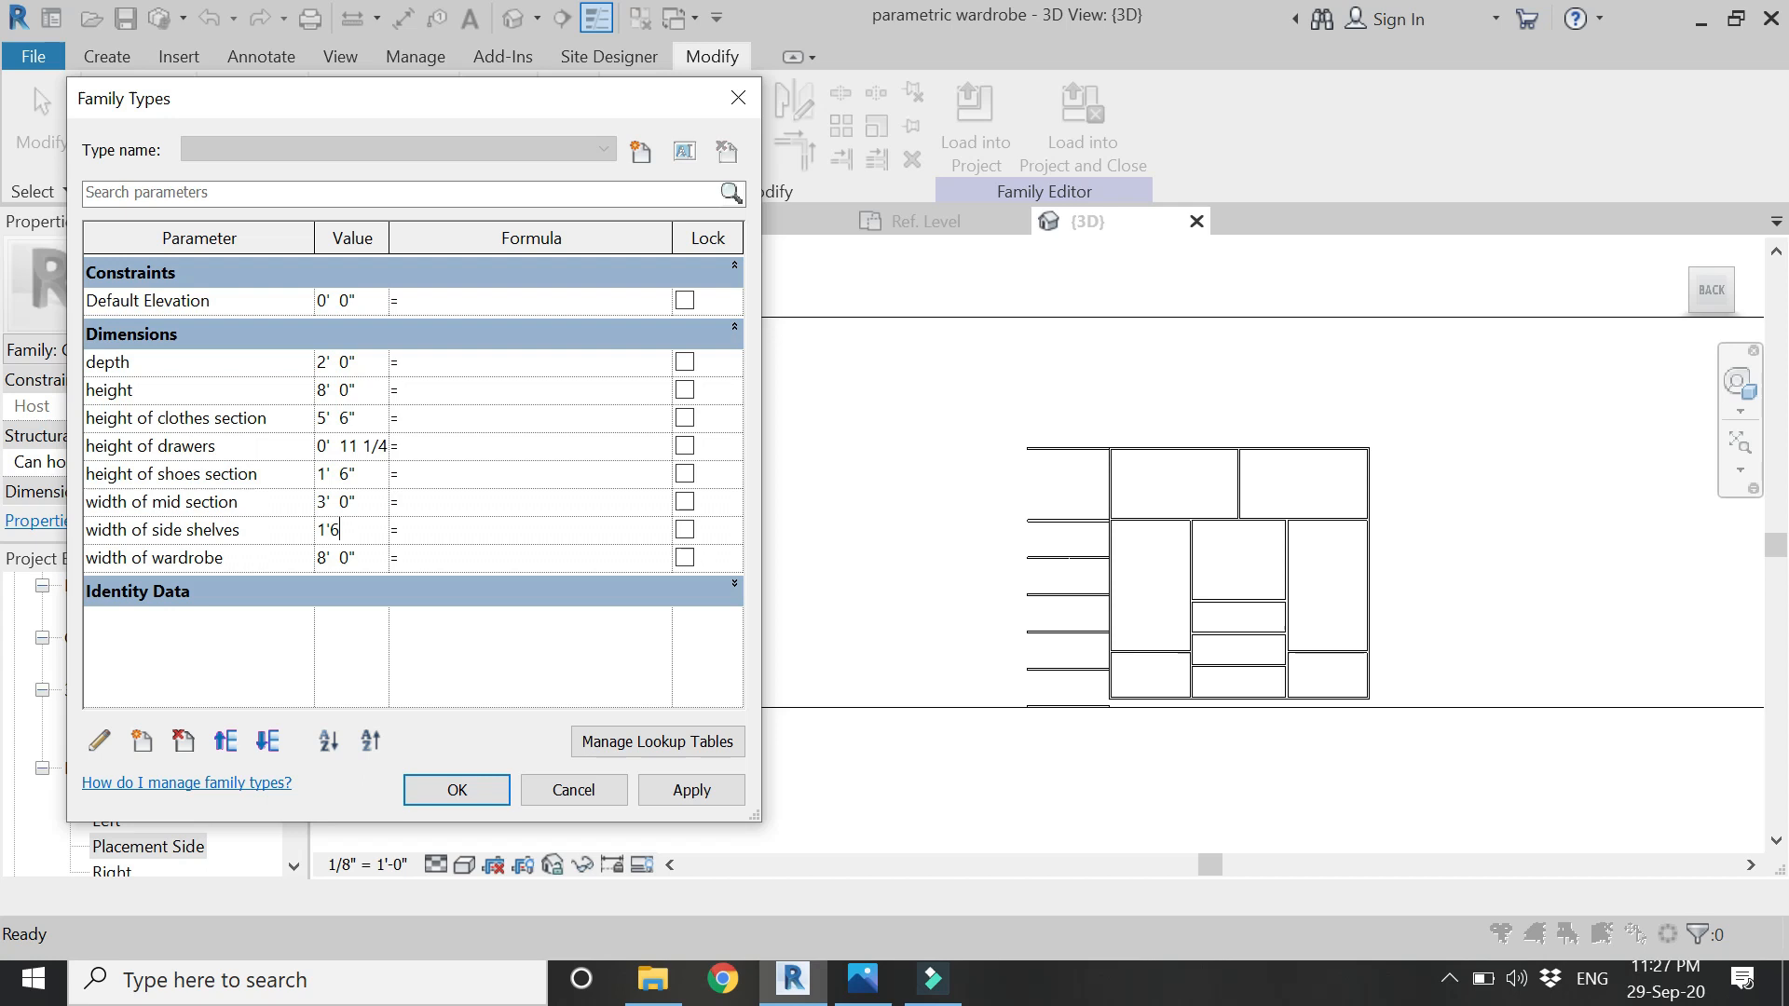
left_click(662, 790)
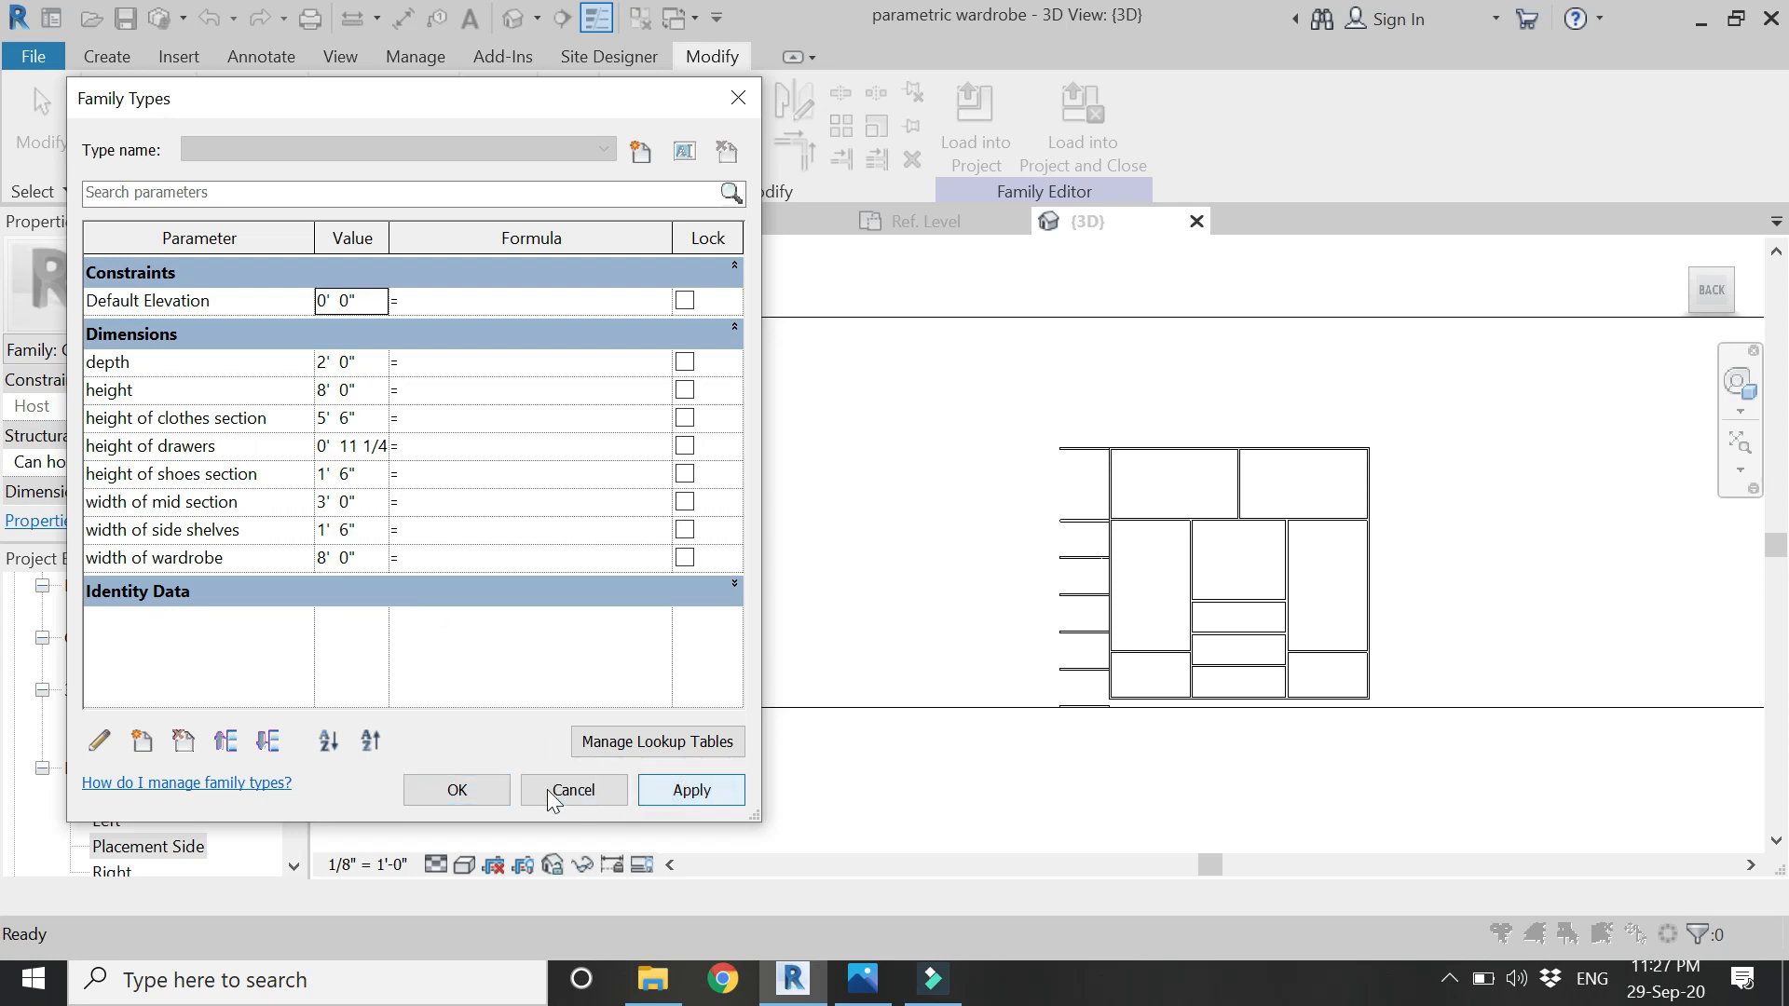
left_click(486, 788)
- Examine the resized wardrobe and its rounded side shelves in 3D from a corner view, orbiting around the model
left_click(1718, 277)
scroll(1042, 585, "up", 5)
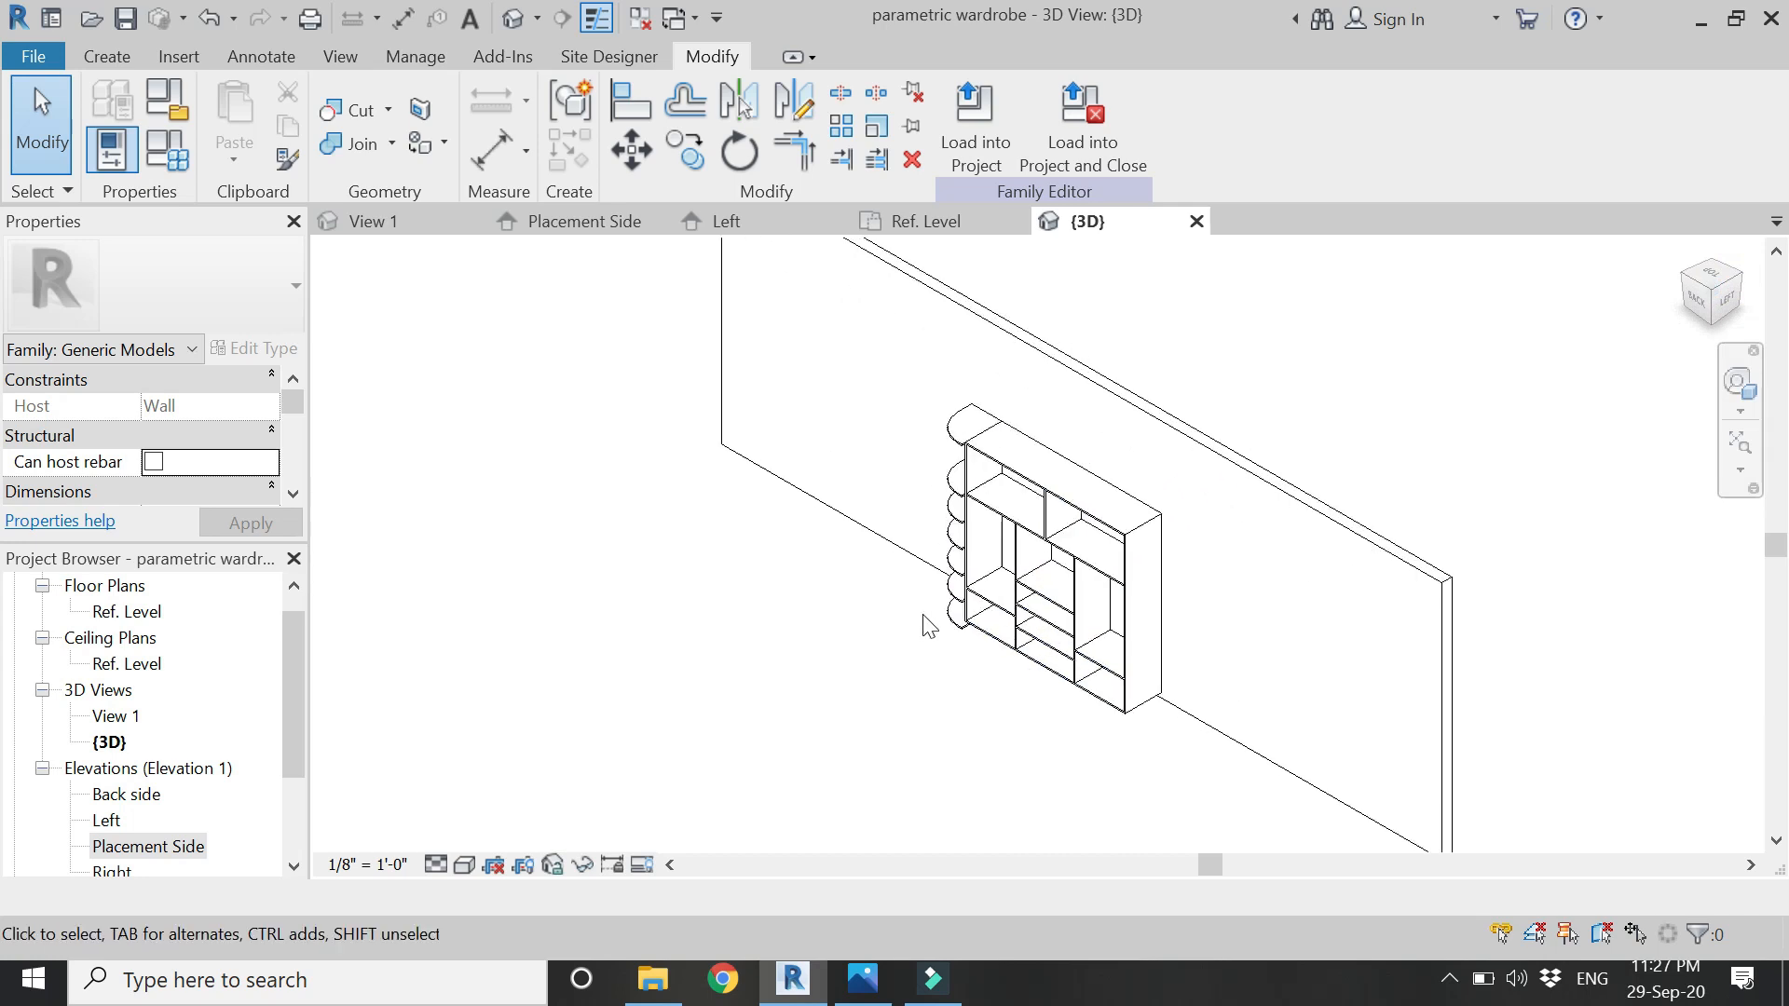
left_click(1738, 380)
left_click_drag(1050, 471, 929, 564)
left_click_drag(918, 704, 987, 620)
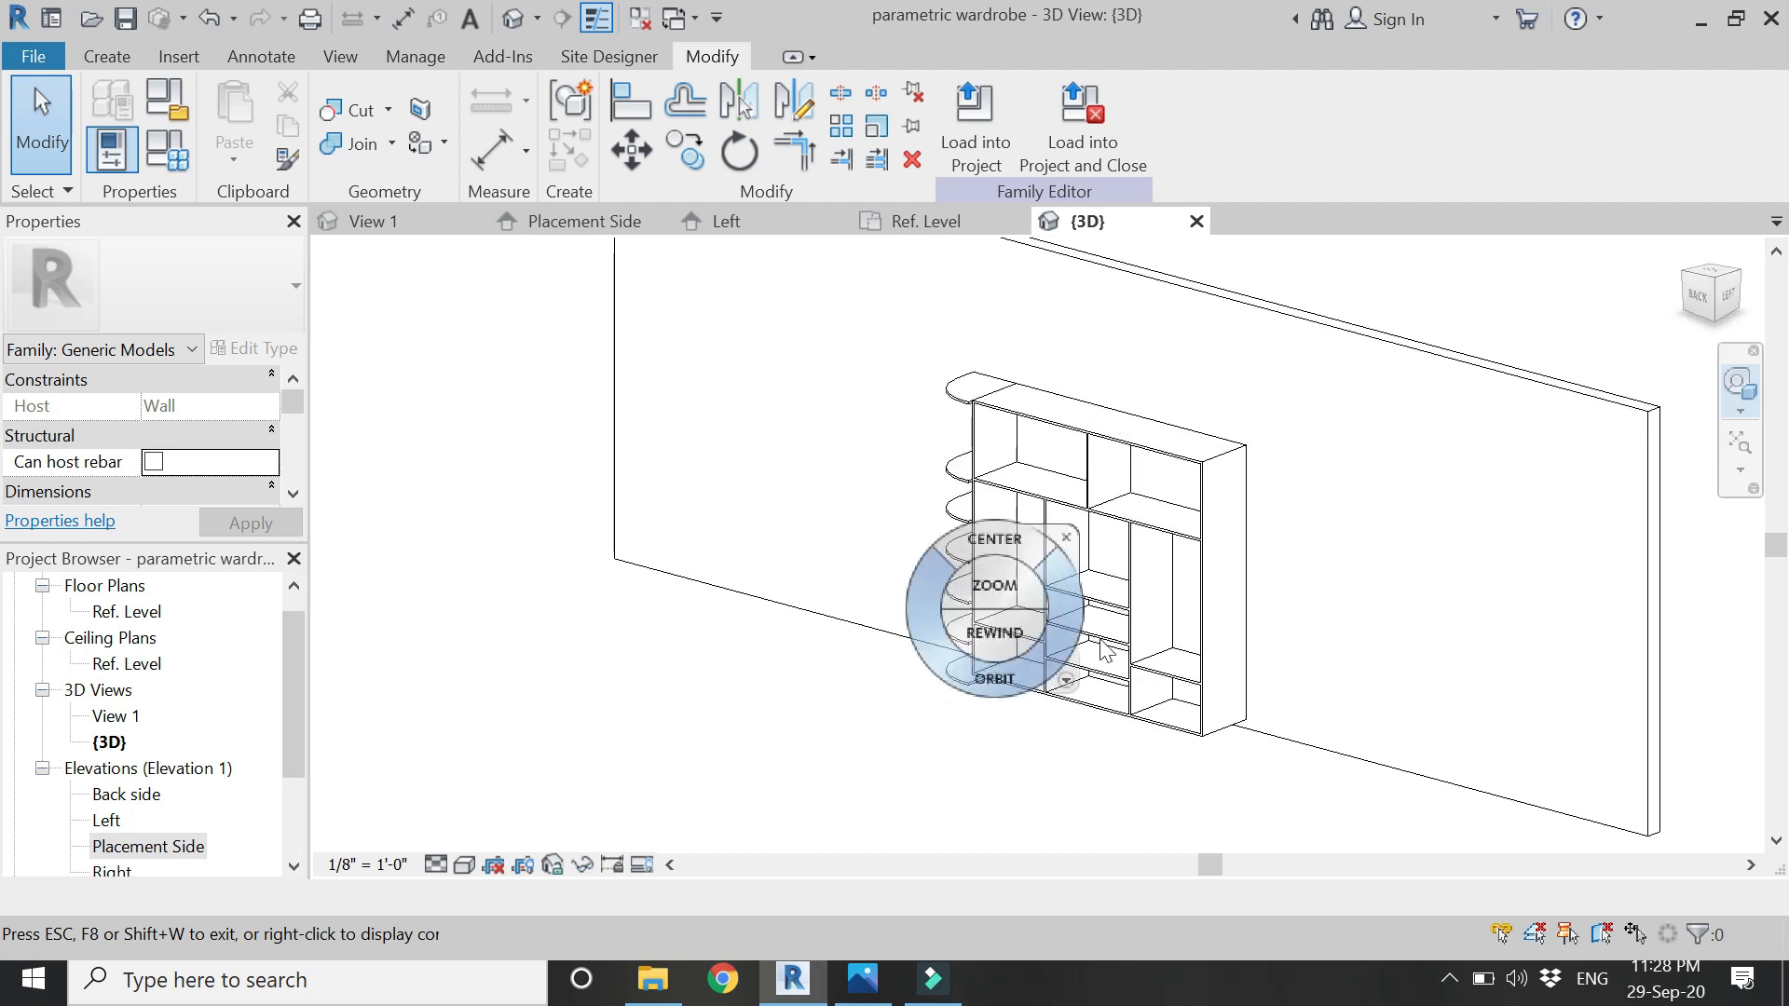
key("Escape")
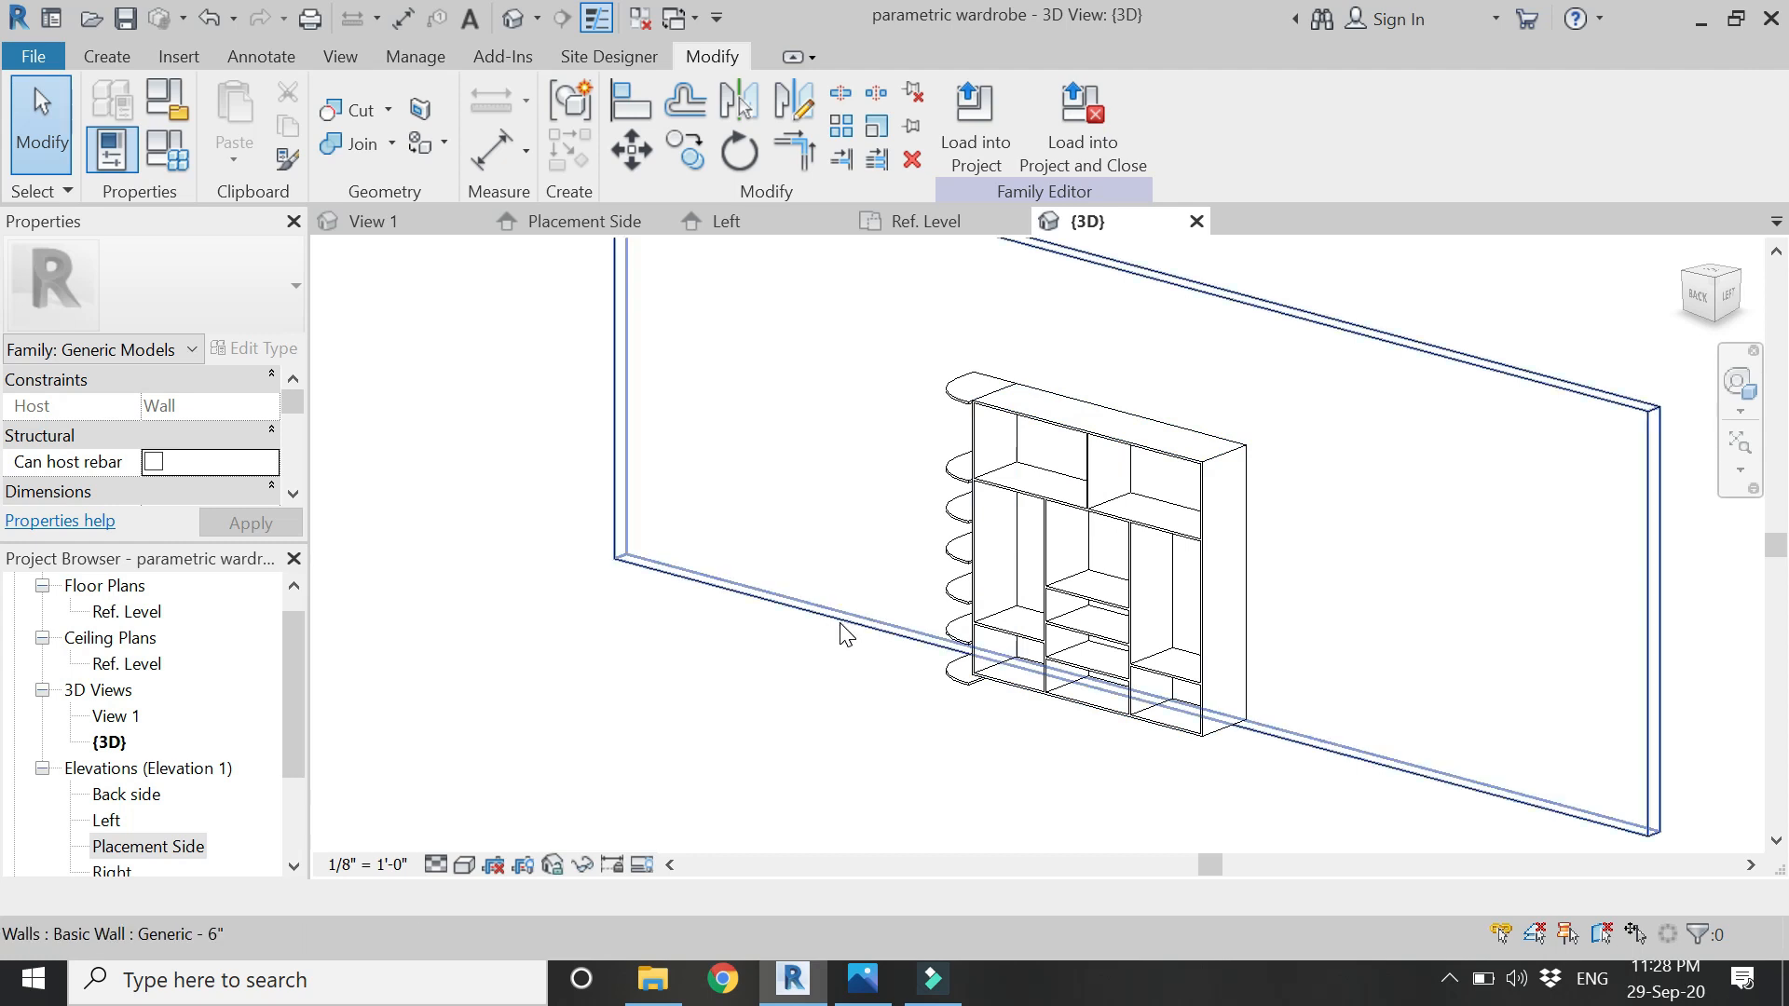
- In the Placement Side elevation, add a reference plane offset 2" inward from the wardrobe's left side panel by picking its existing plane
left_click(601, 221)
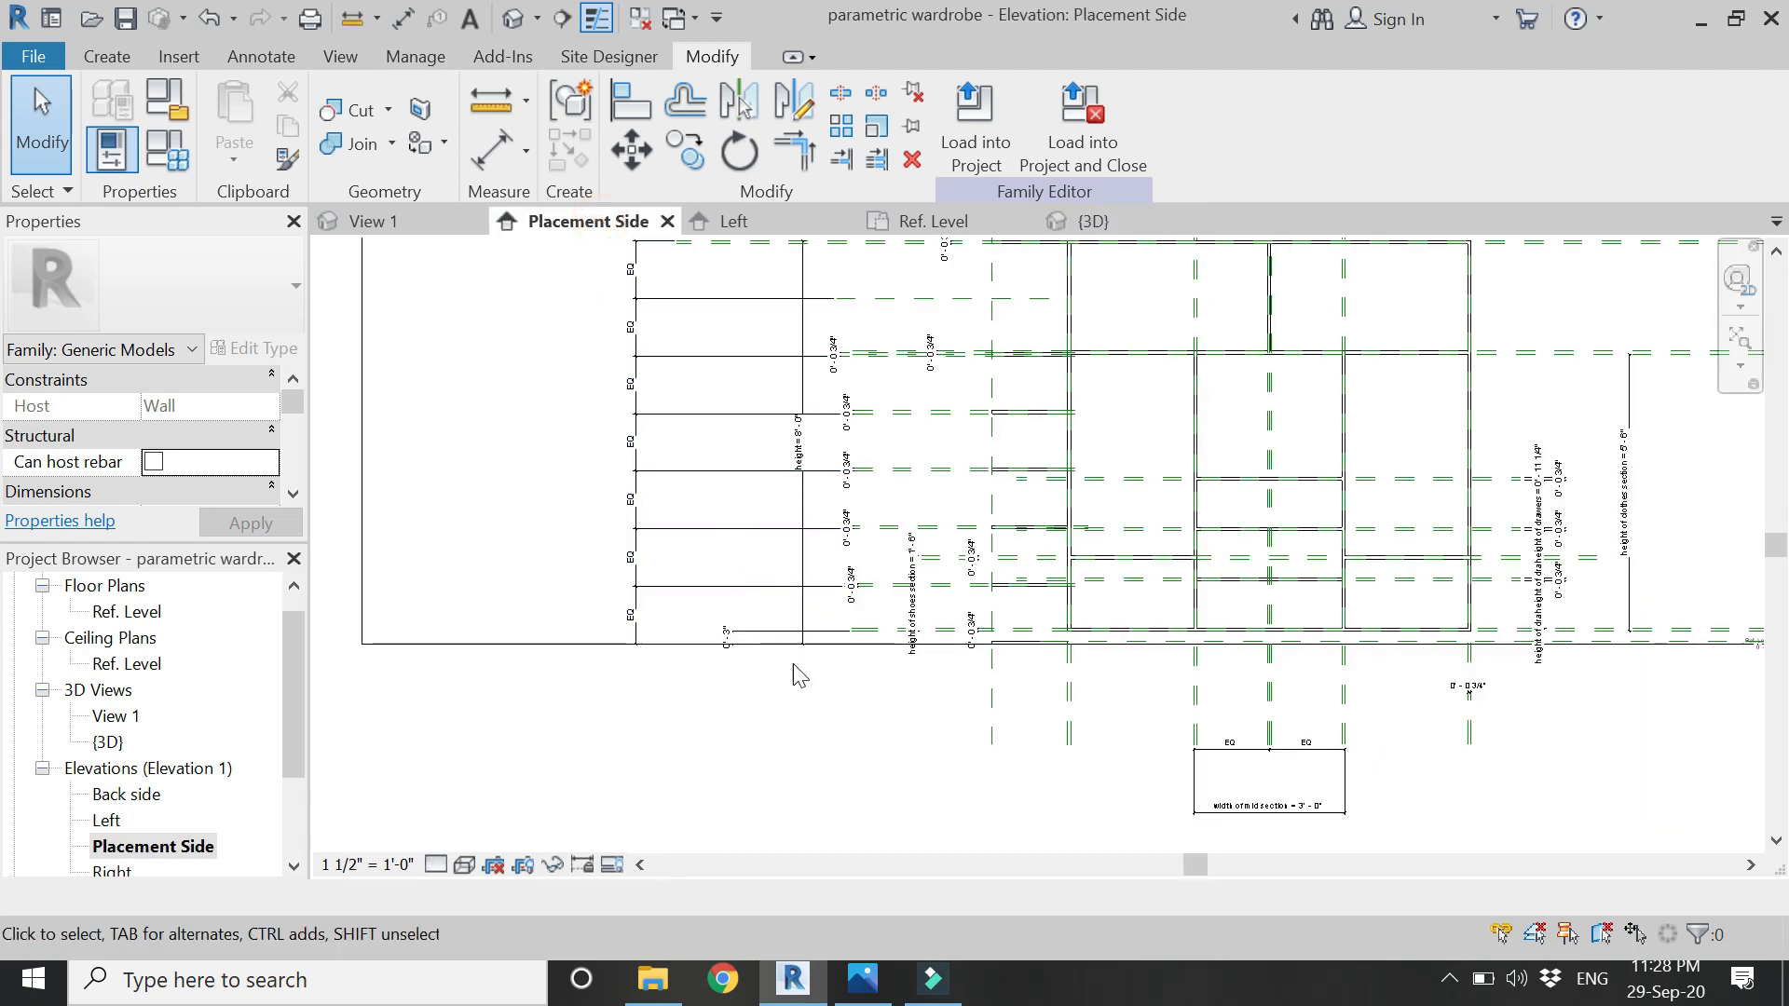
scroll(1253, 461, "up", 2)
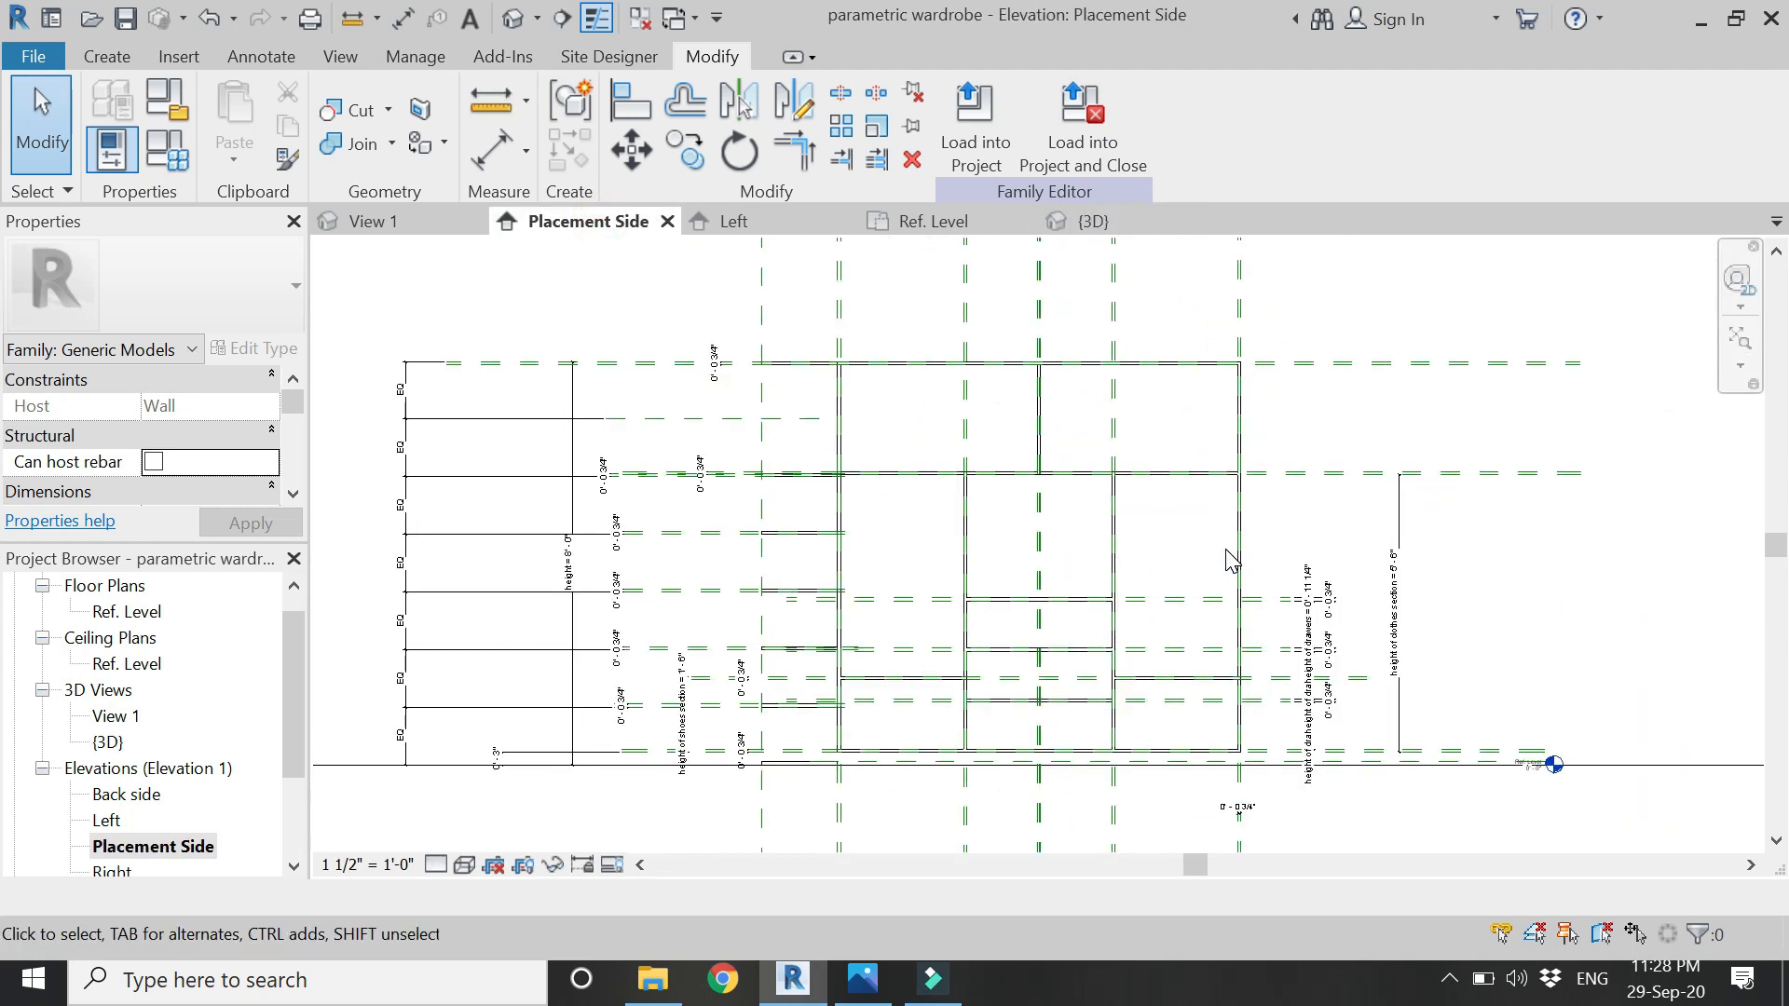
key("p")
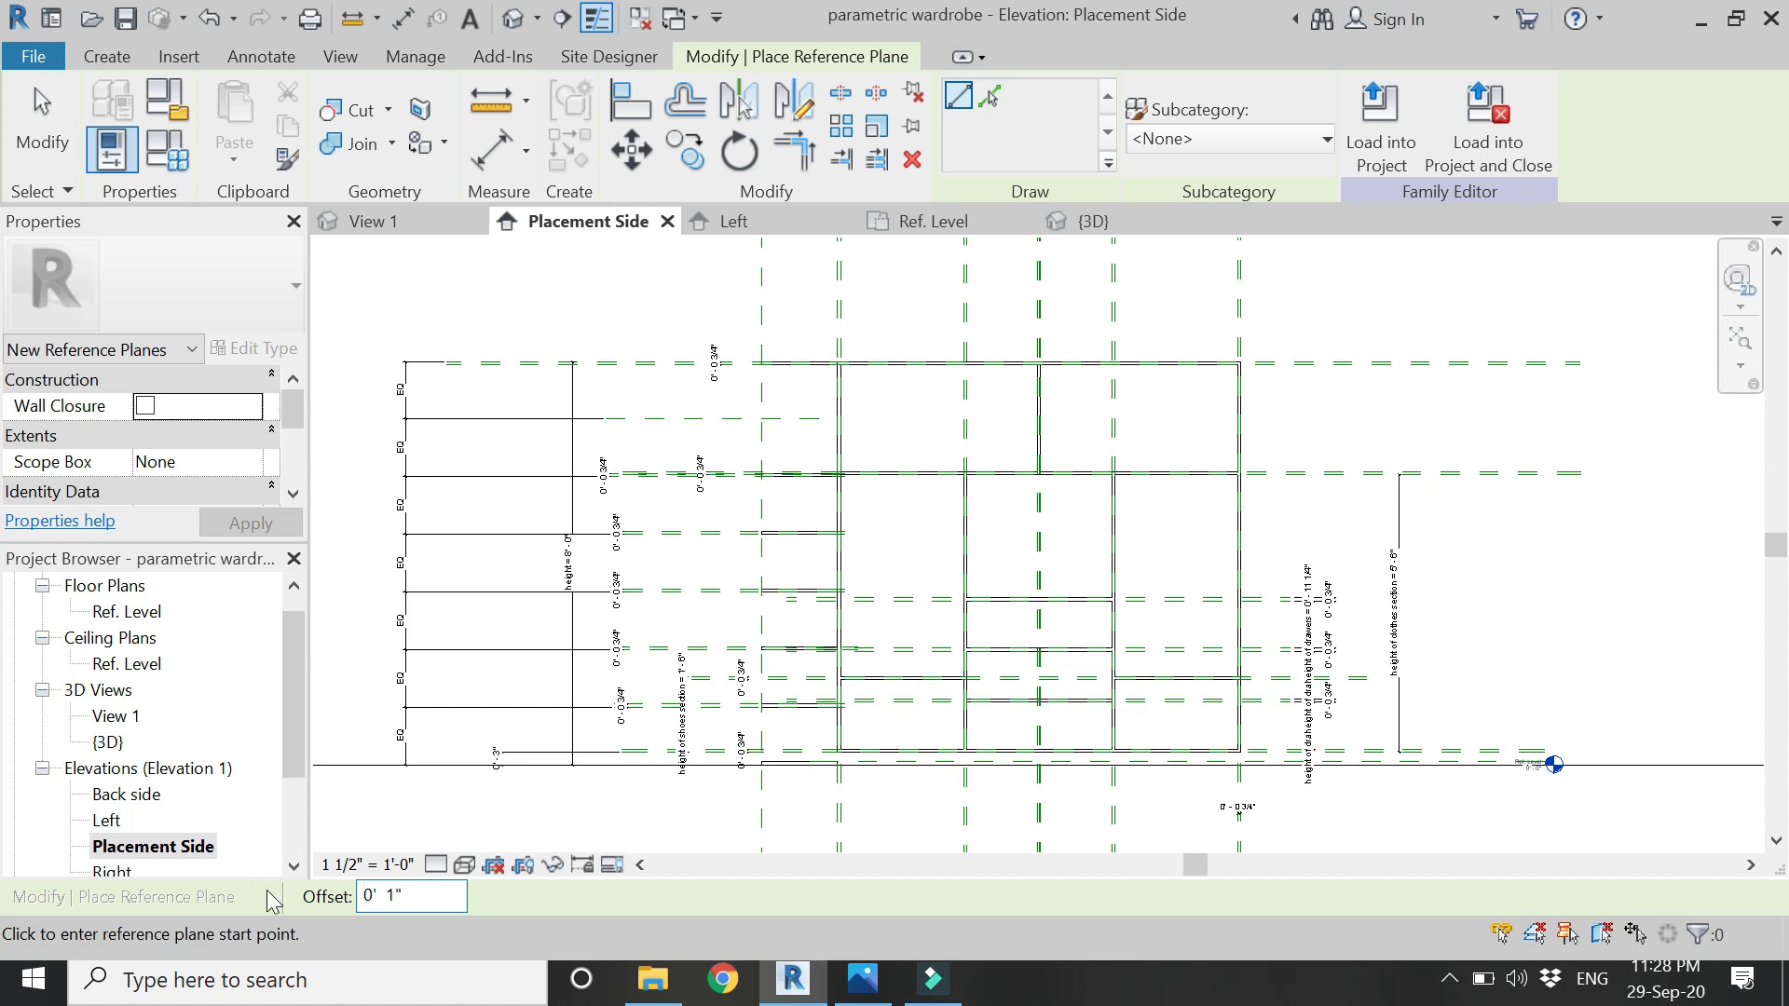
scroll(825, 350, "up", 2)
left_click(990, 95)
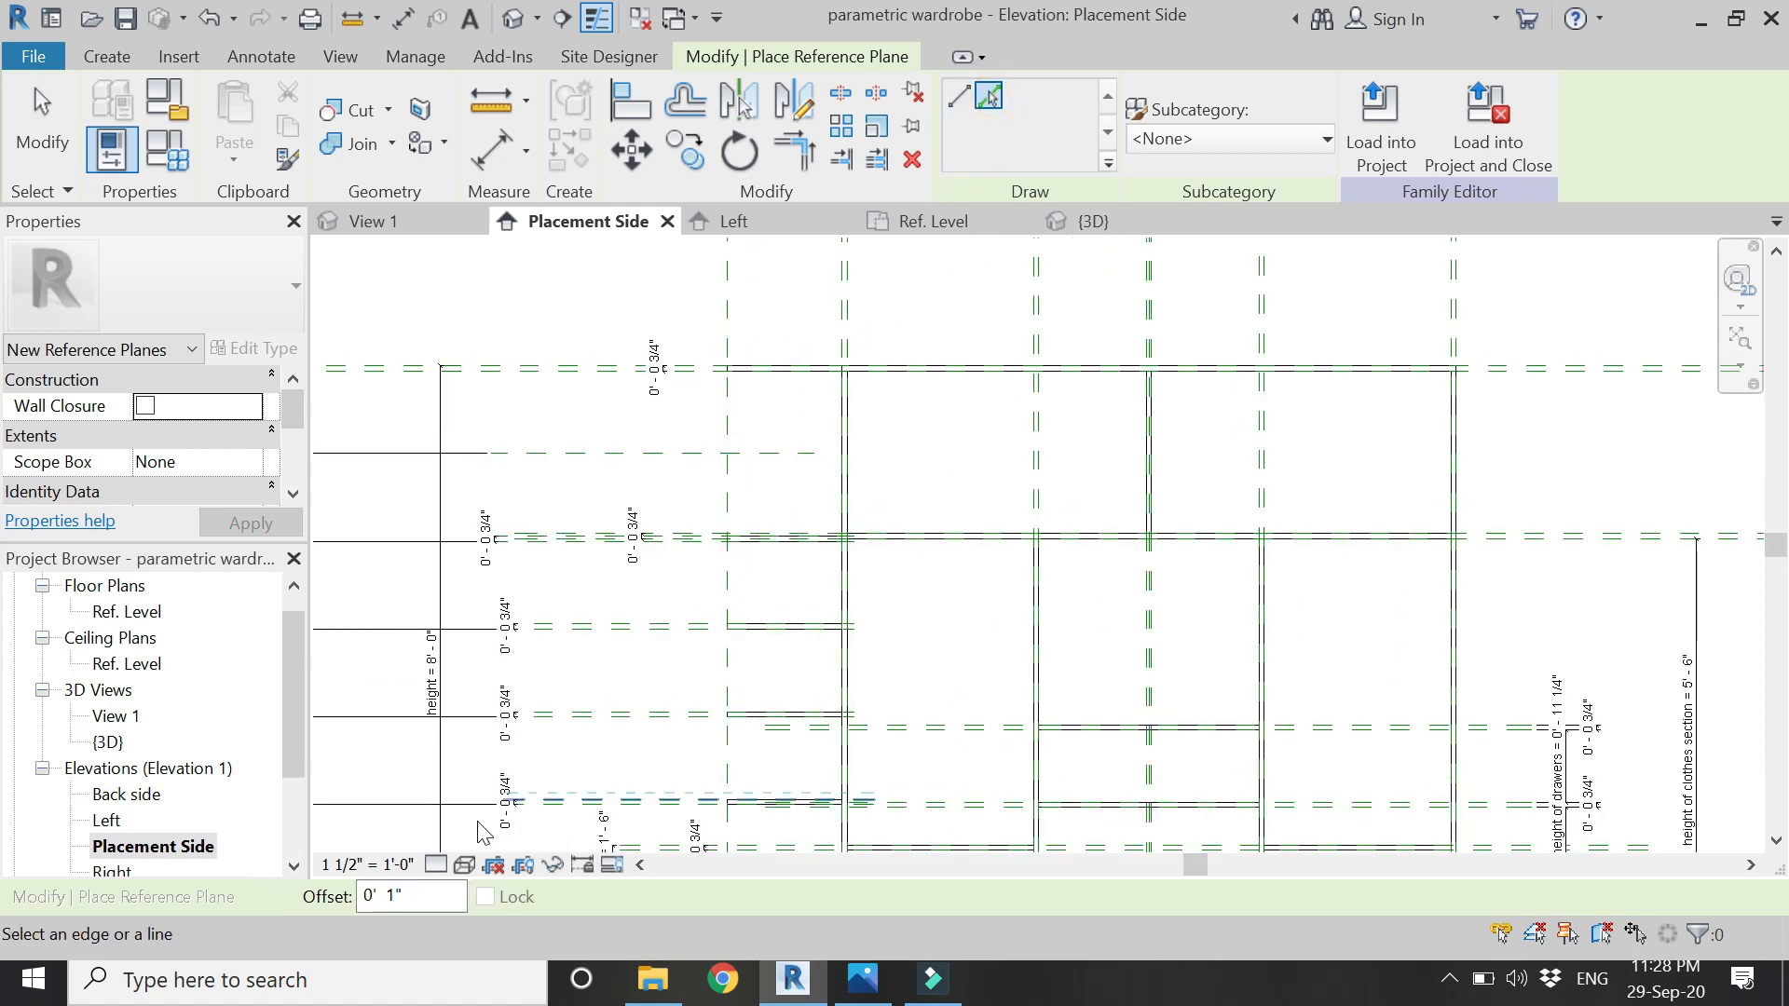
type("2")
key("Return")
scroll(848, 308, "up", 2)
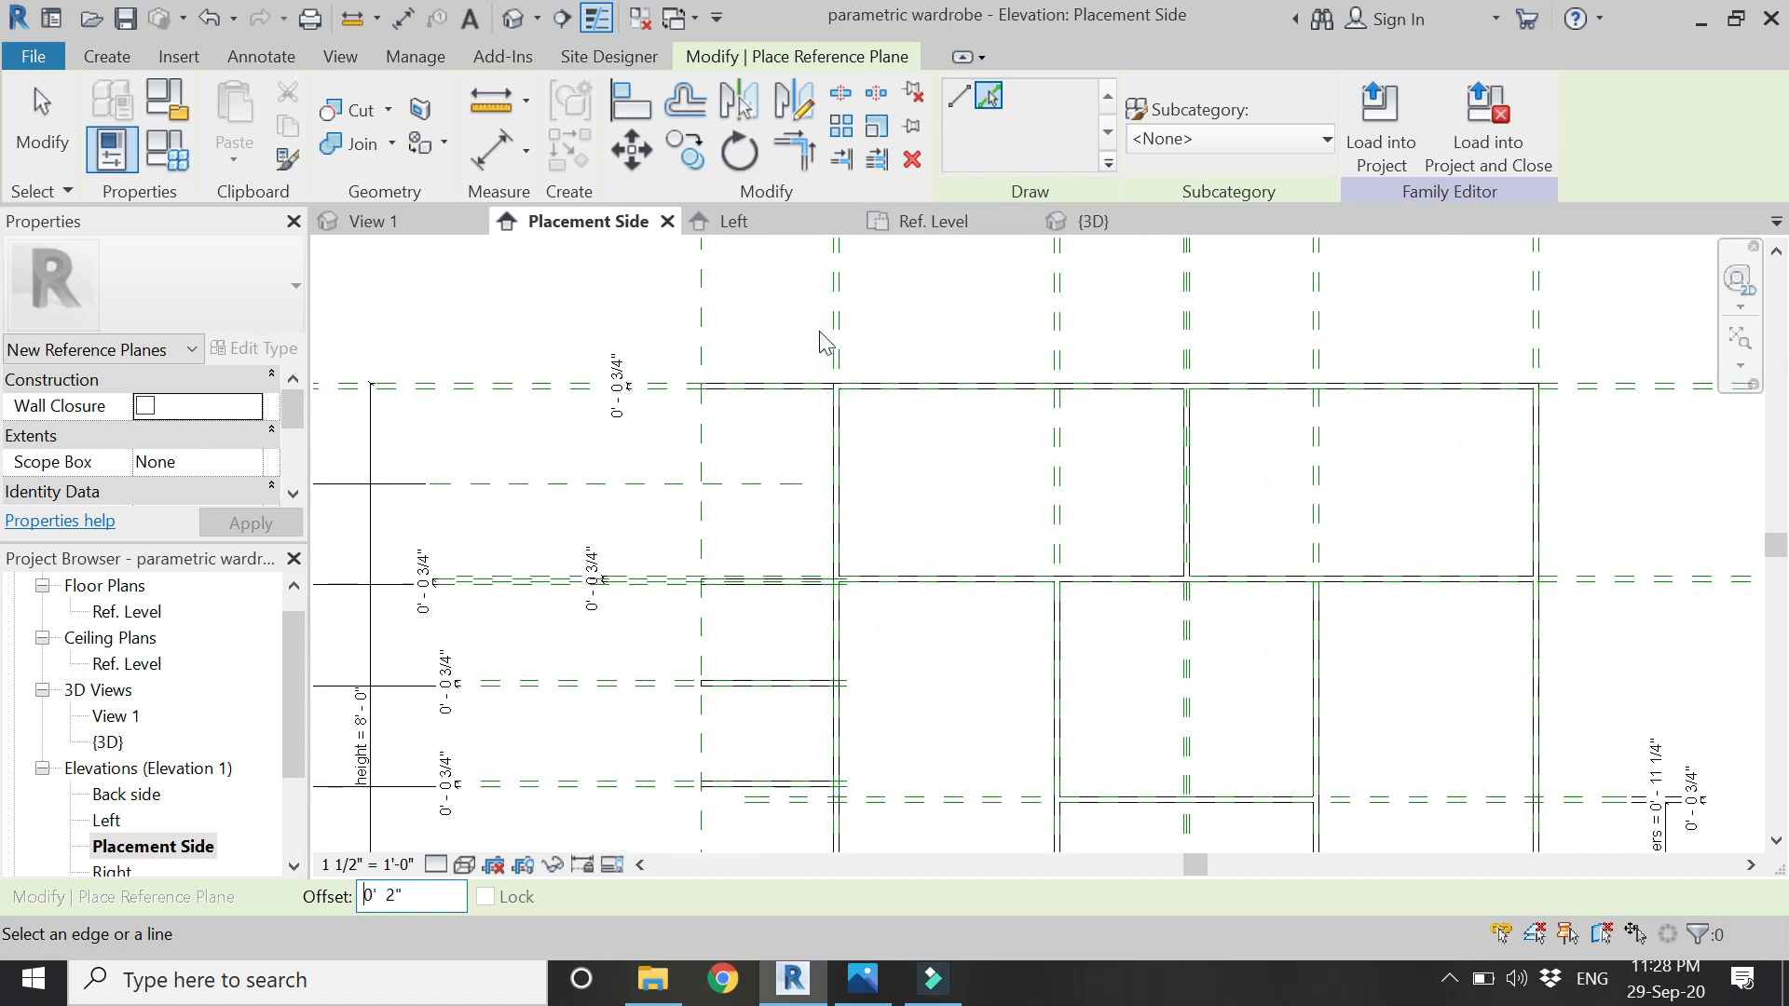
left_click(851, 369)
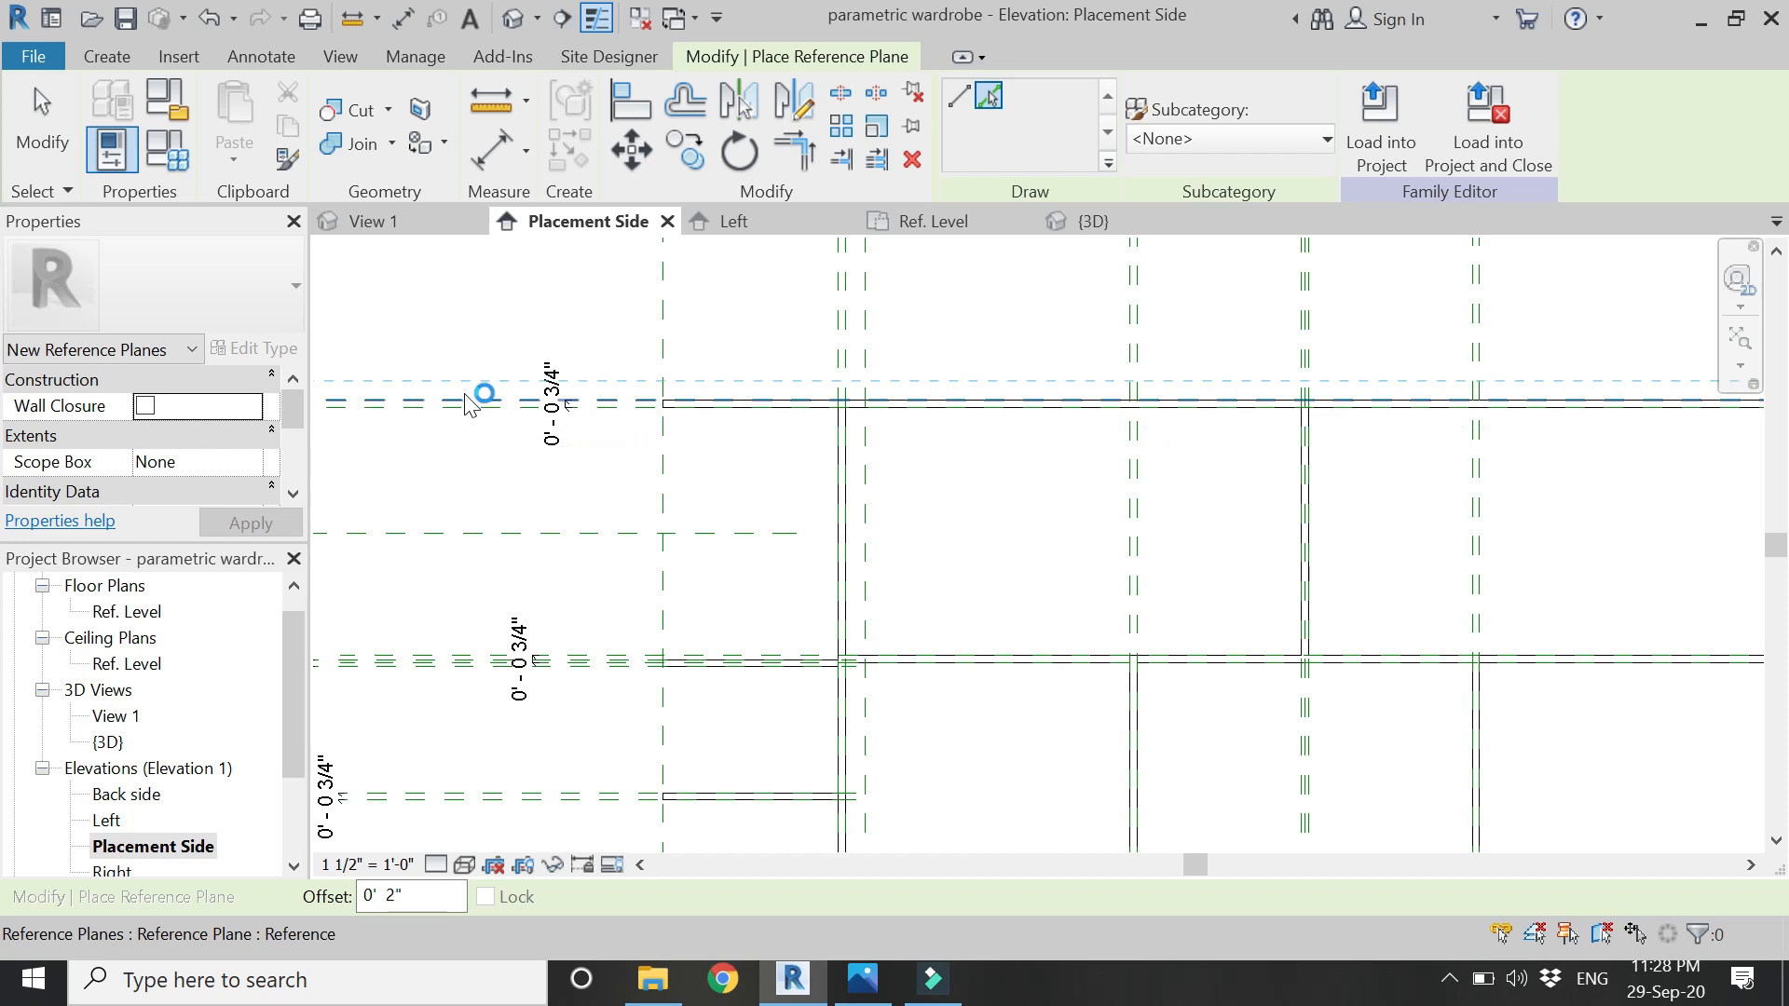
- Add reference planes offset 2" inward from the wardrobe's top panel and its right side panel
scroll(473, 412, "up", 4)
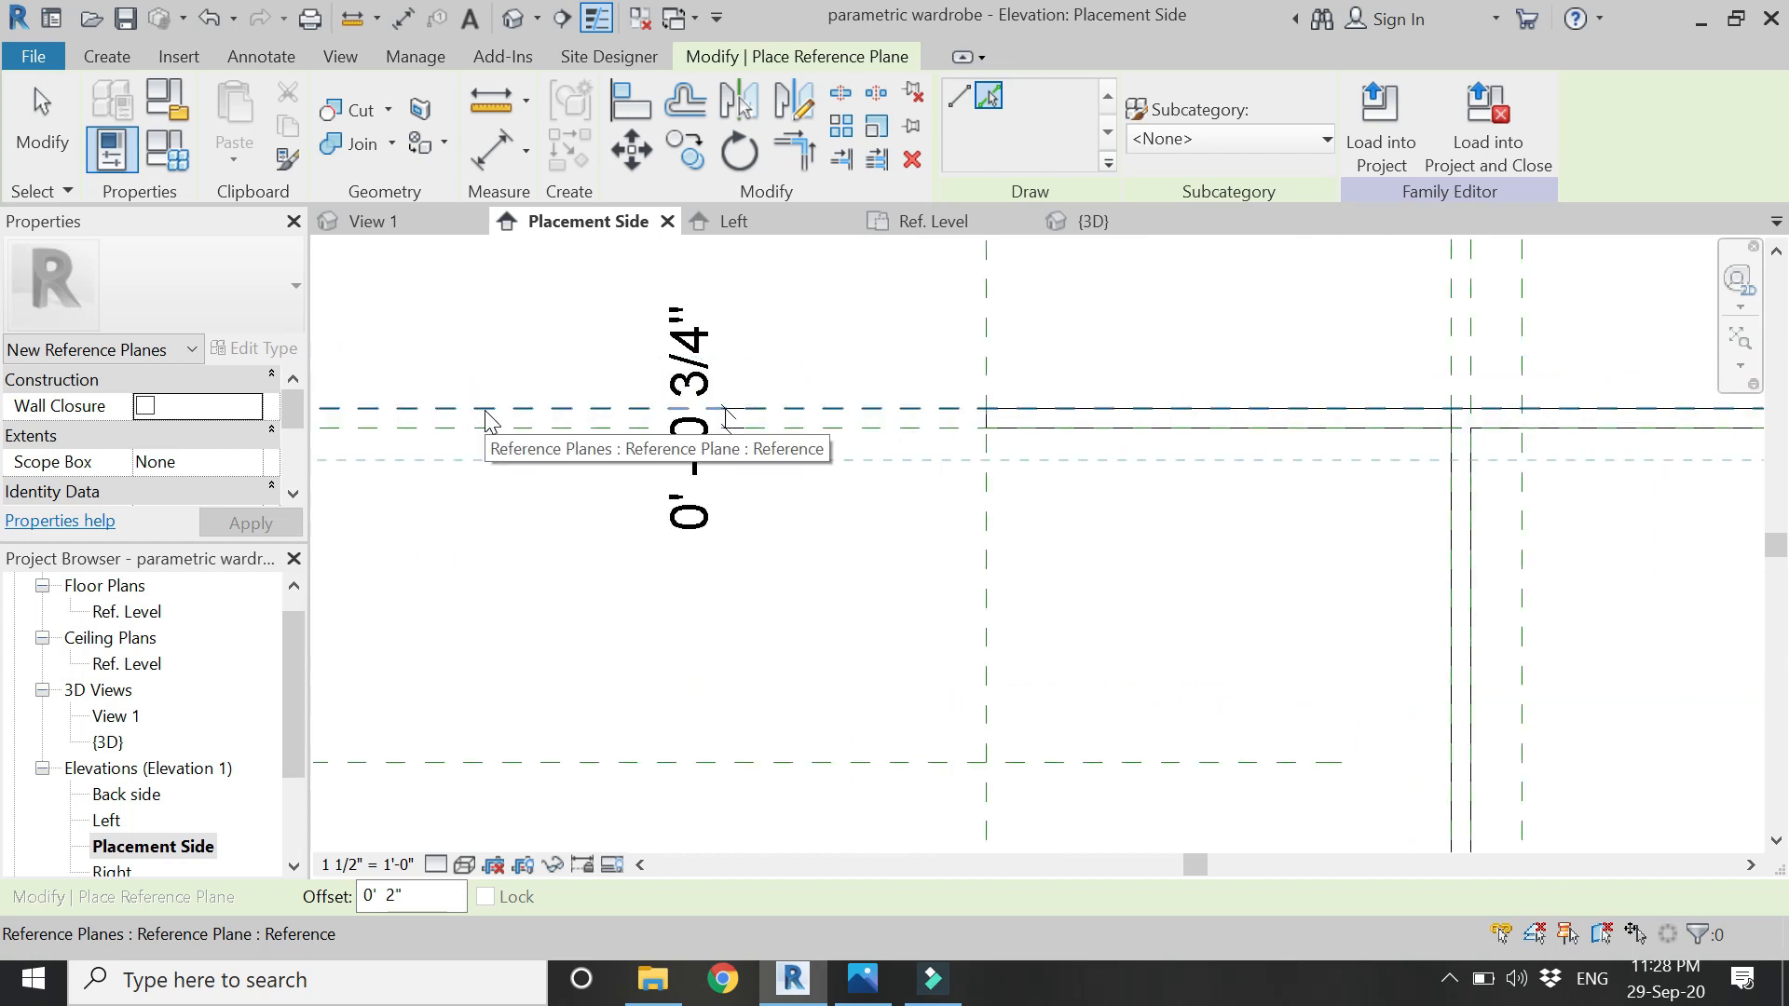
scroll(479, 411, "down", 5)
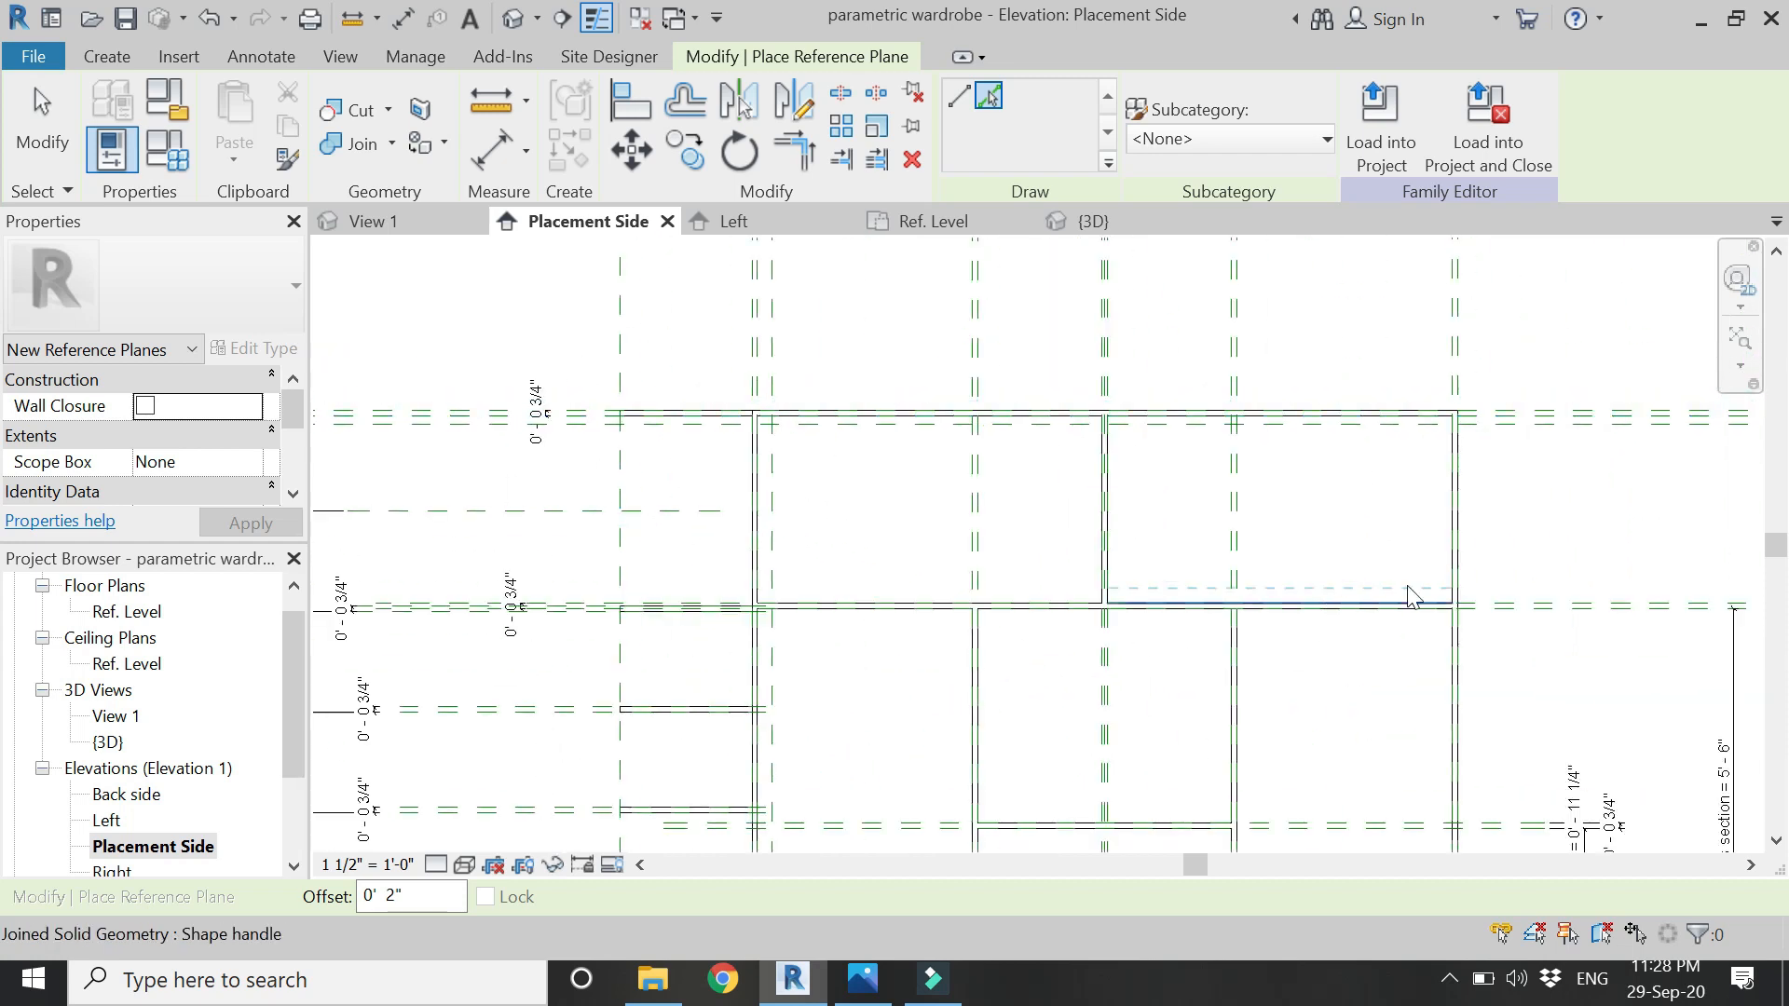
scroll(1452, 376, "up", 4)
left_click(1254, 459)
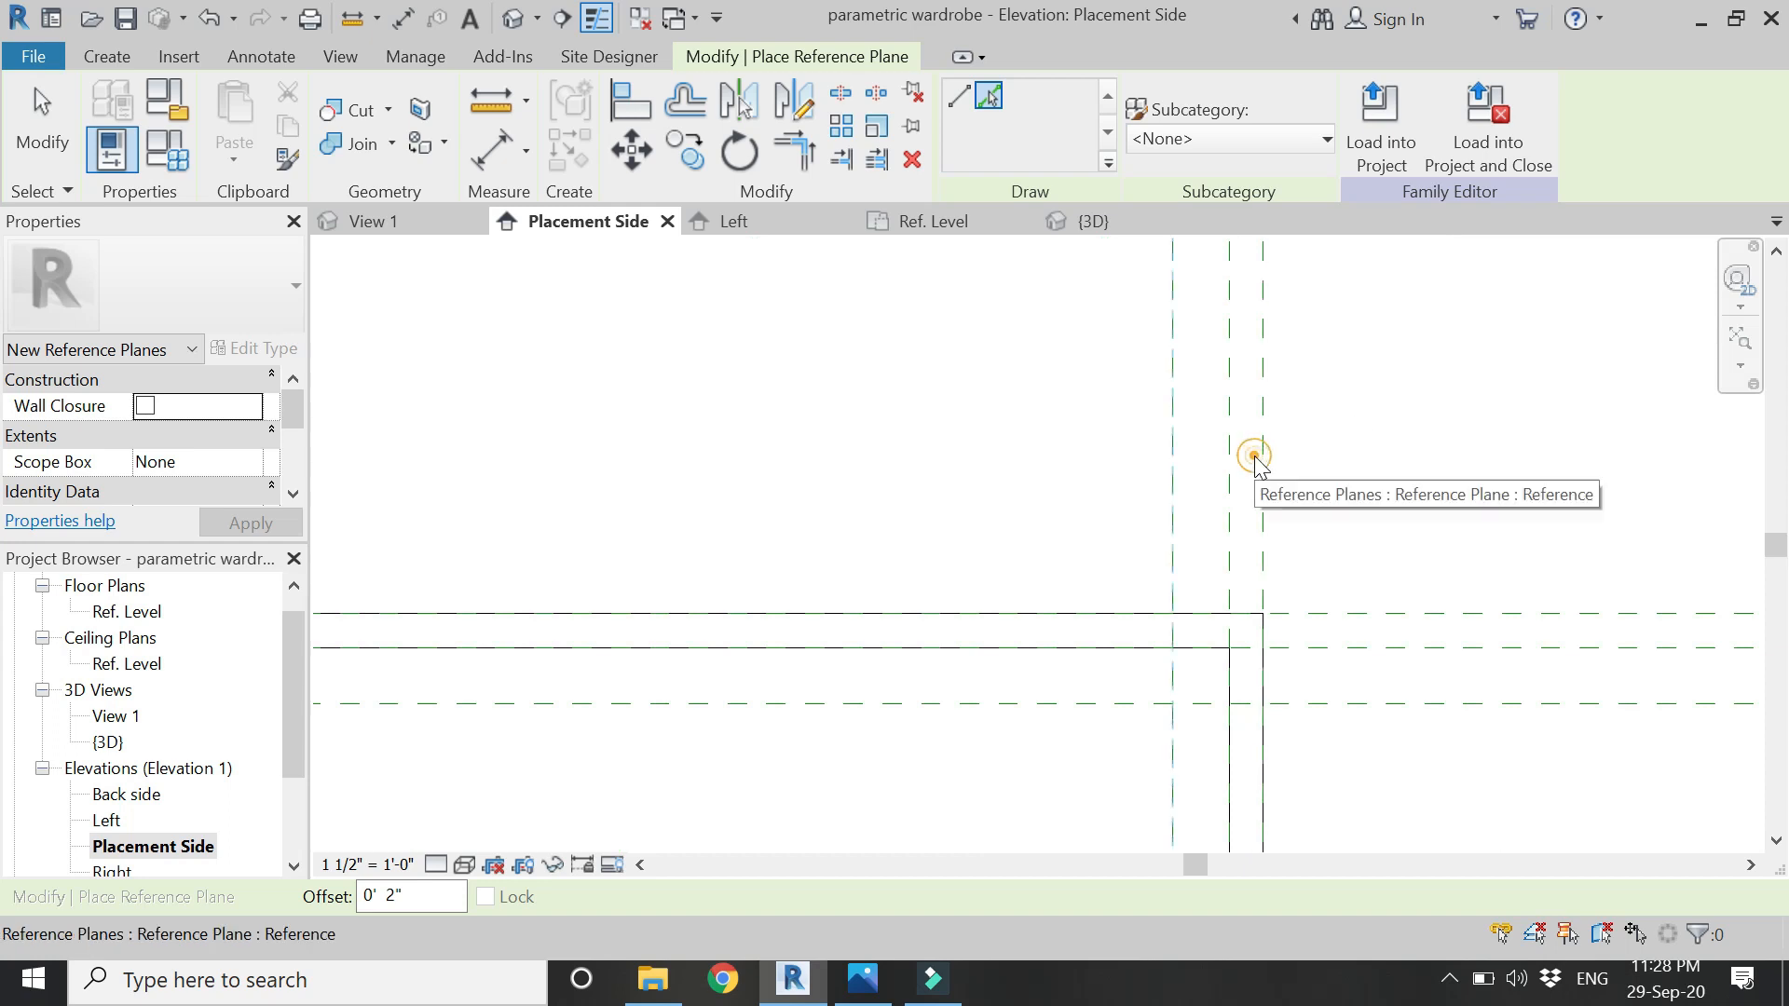
- Add reference planes offset 2" above and below the horizontal panel that separates the upper compartments from the clothes section
scroll(1282, 421, "down", 3)
scroll(1344, 380, "down", 3)
scroll(1344, 380, "down", 2)
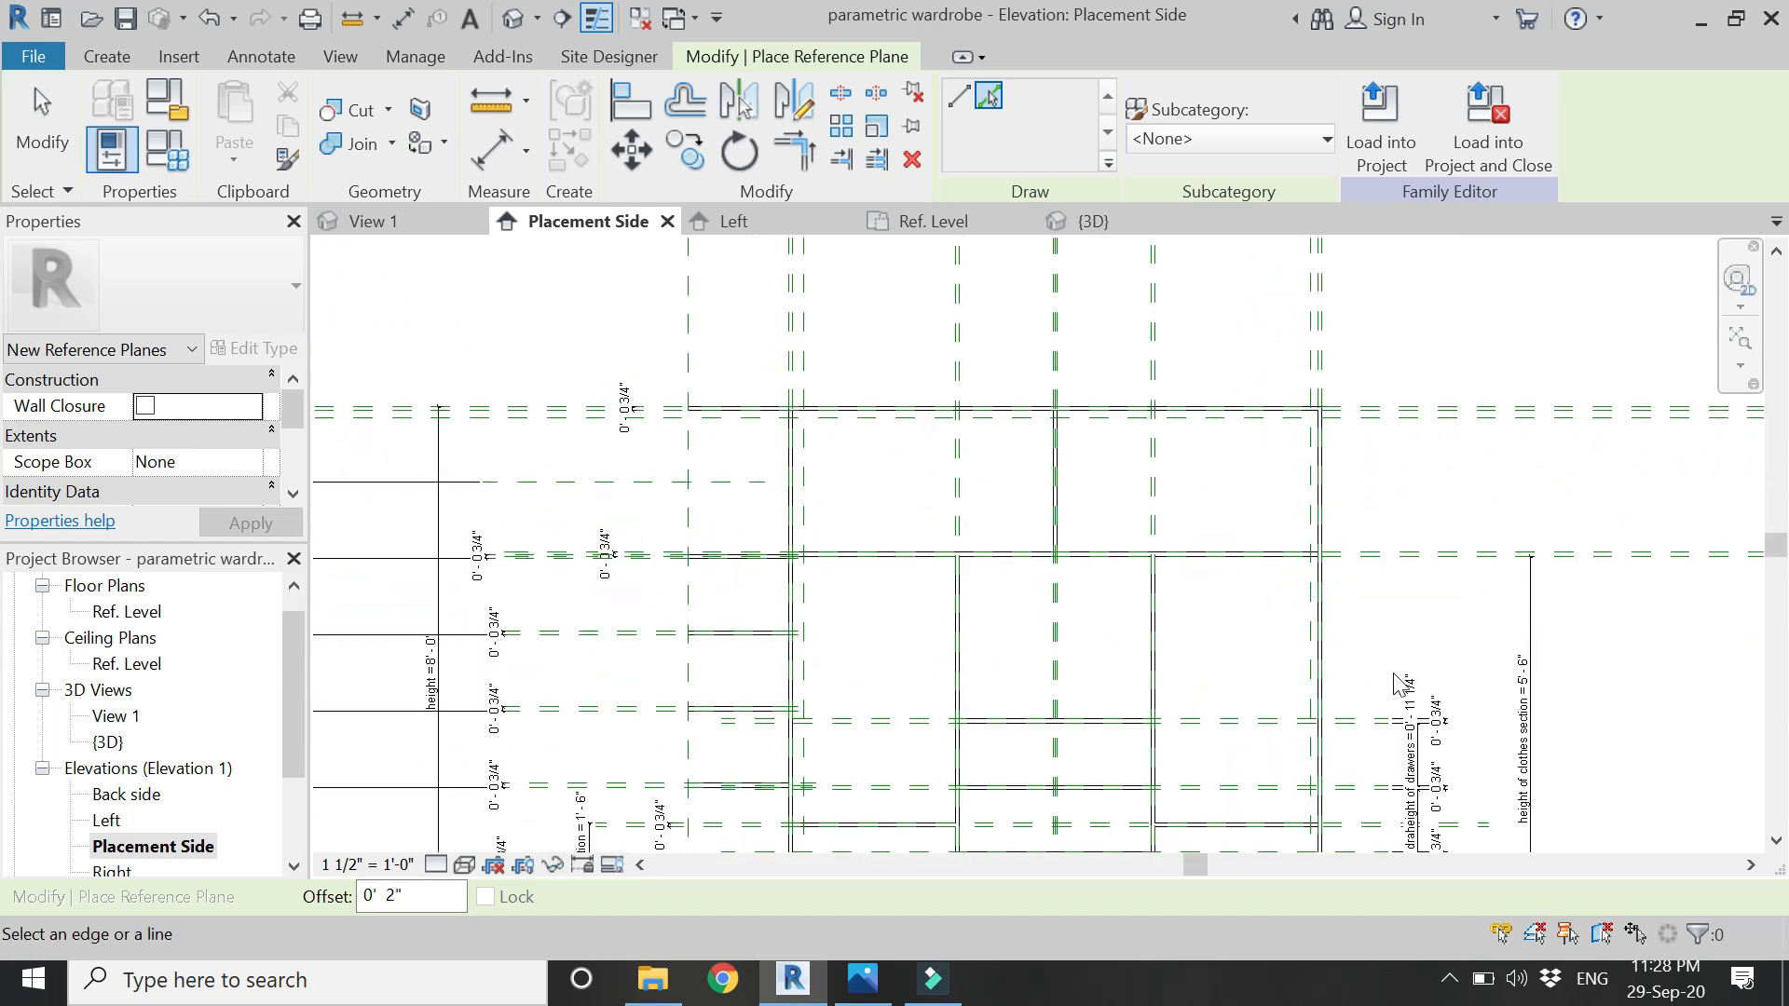
scroll(1381, 558, "up", 4)
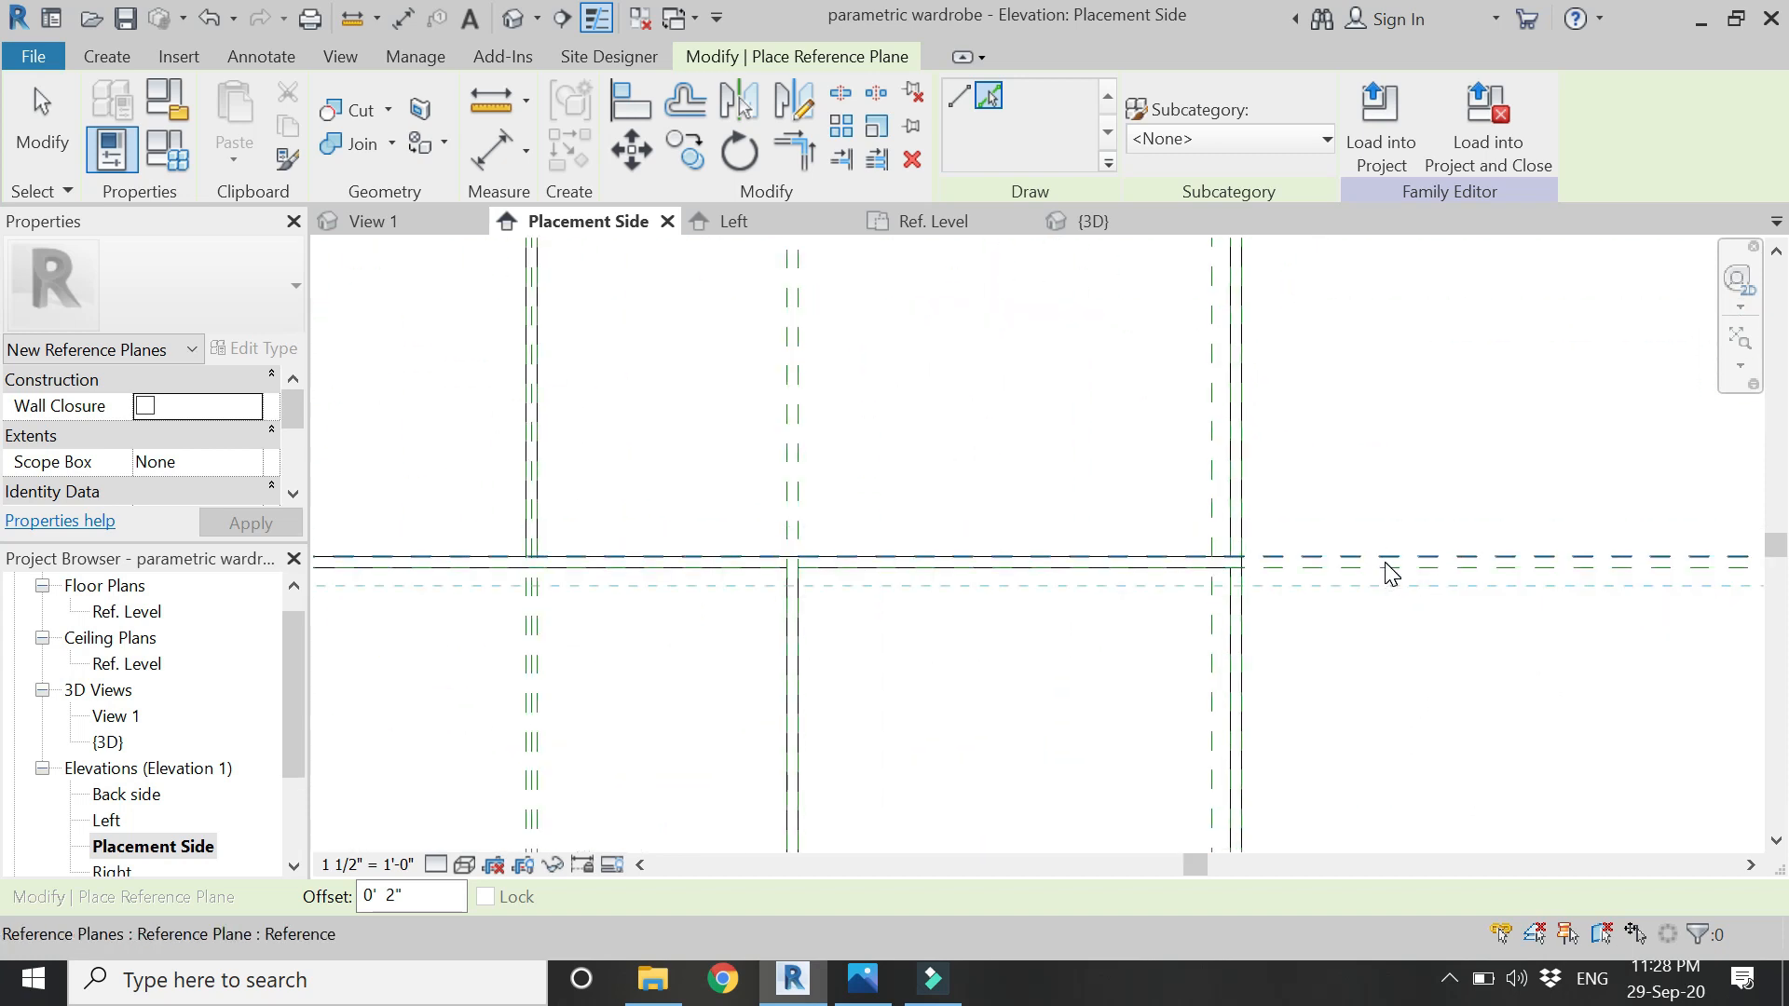
scroll(1388, 564, "up", 2)
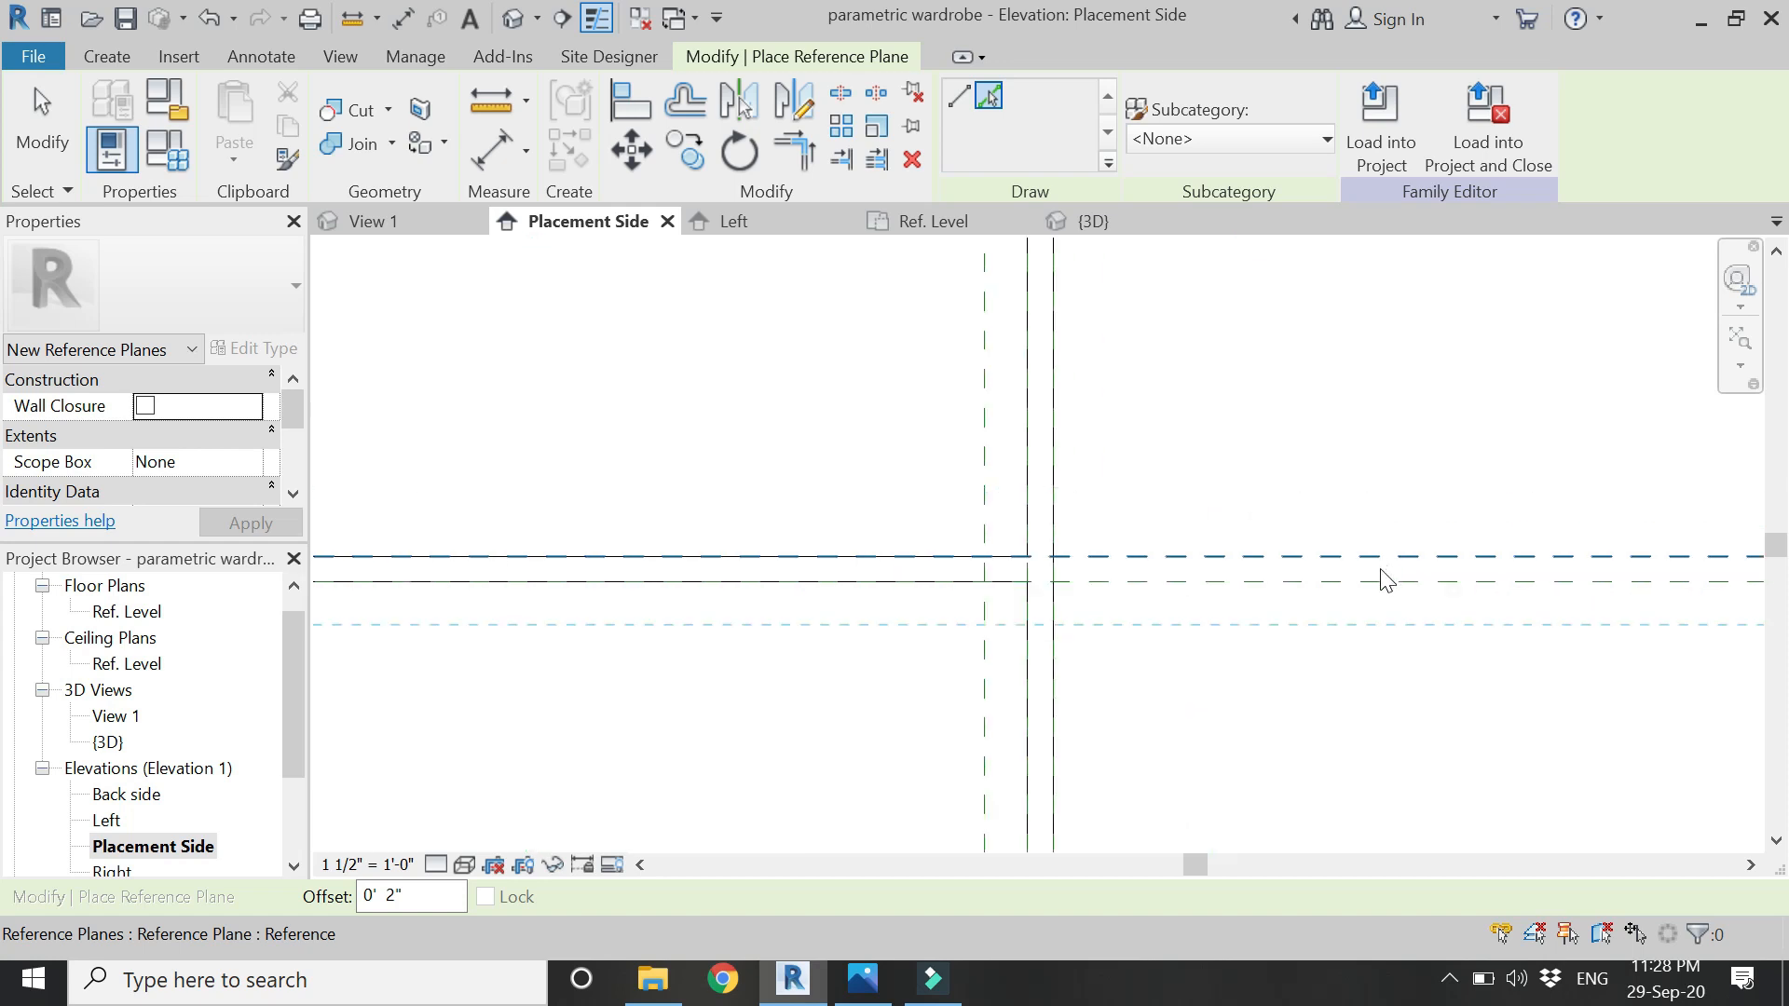
left_click(1379, 578)
scroll(1361, 568, "down", 5)
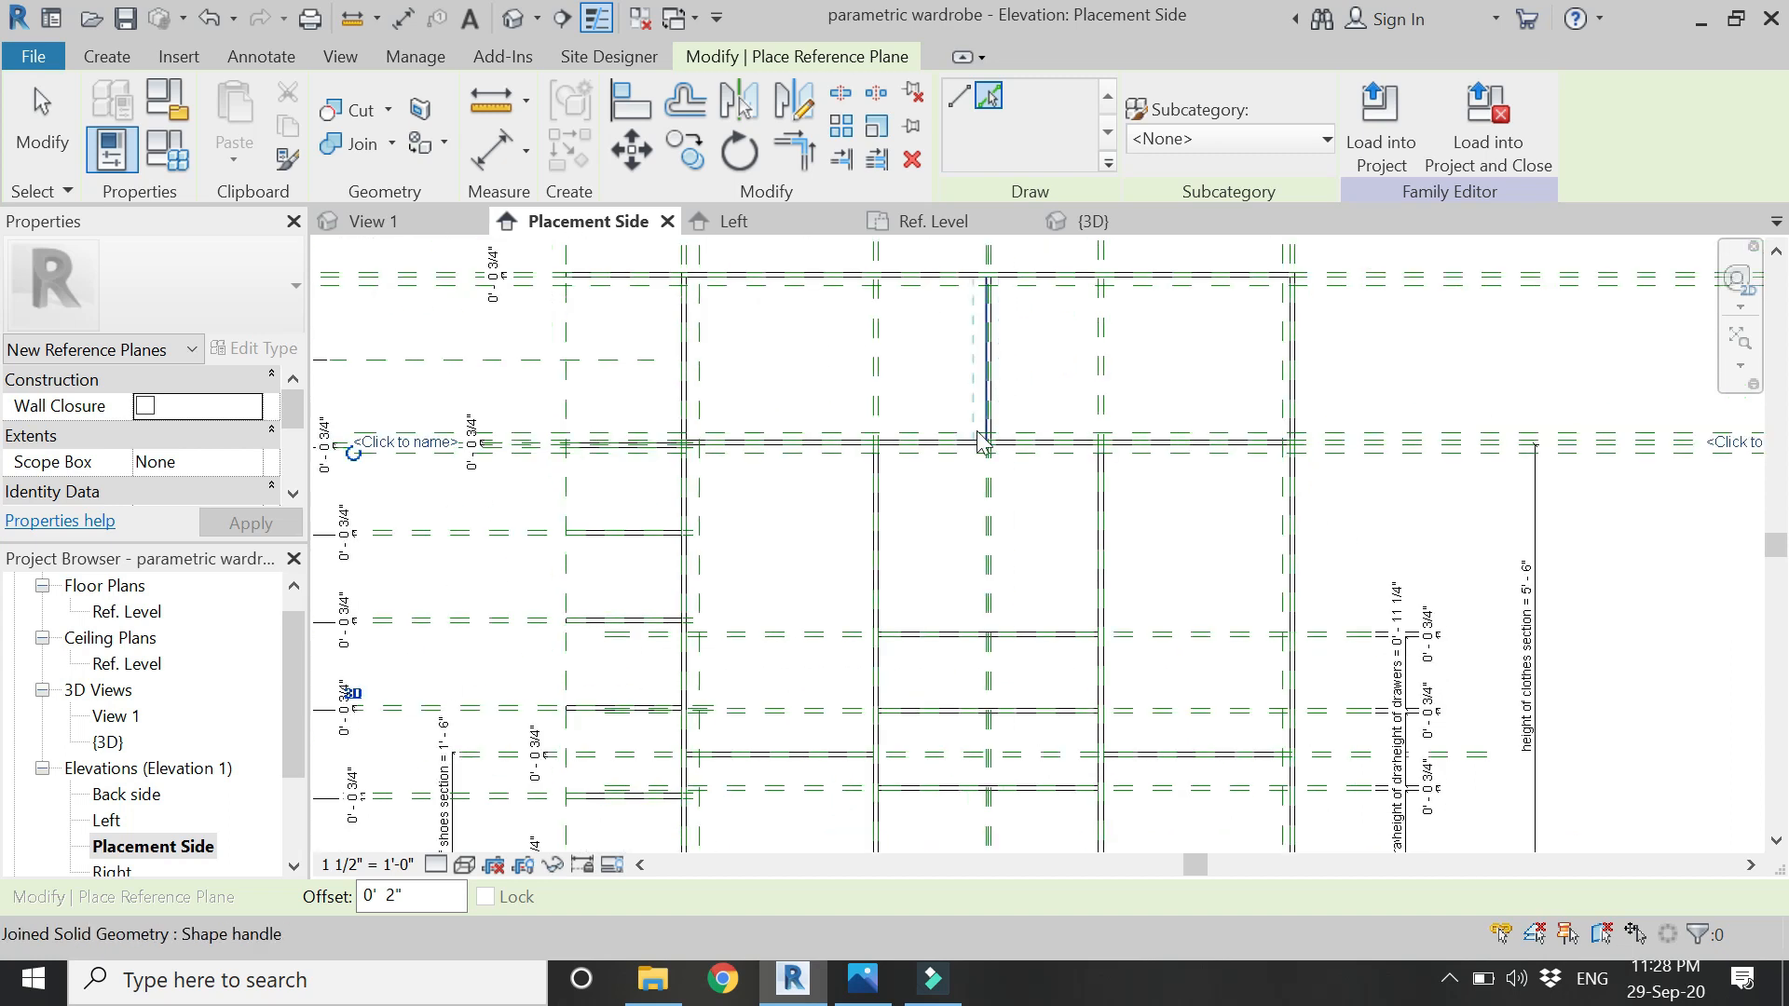
- Add reference planes offset 2" on both sides of the left vertical divider of the mid section
scroll(868, 374, "up", 5)
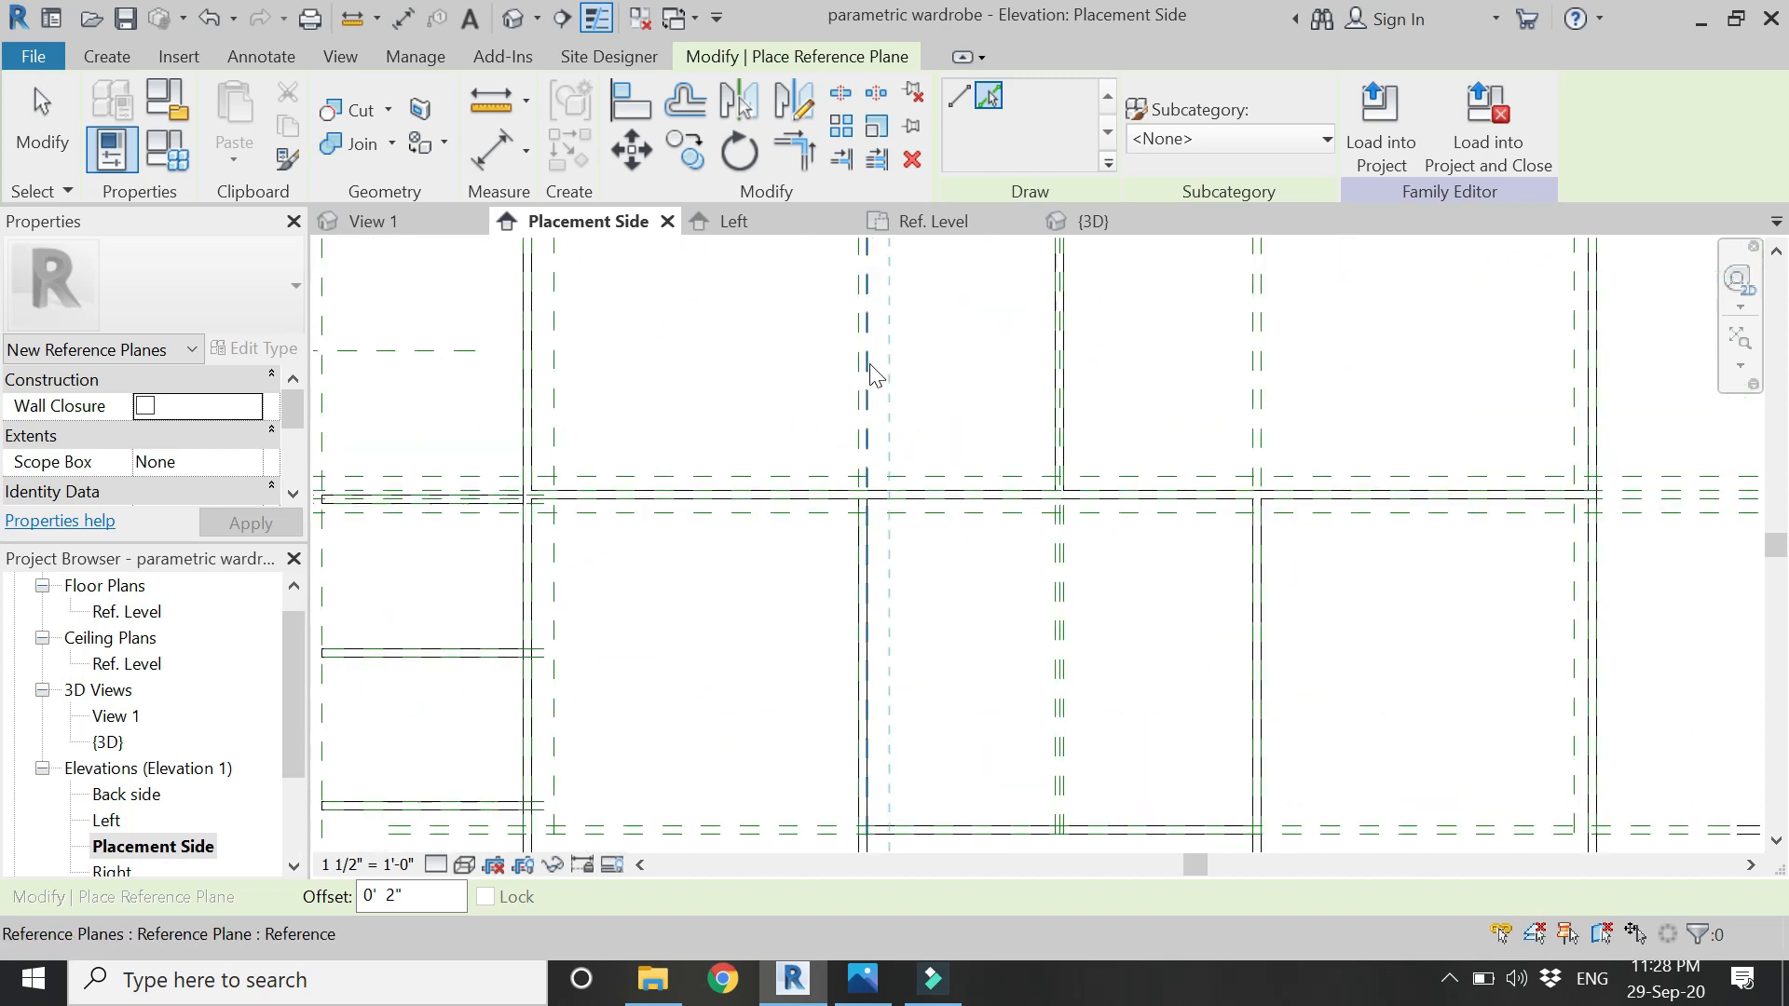
left_click(876, 372)
left_click(849, 379)
scroll(848, 383, "down", 5)
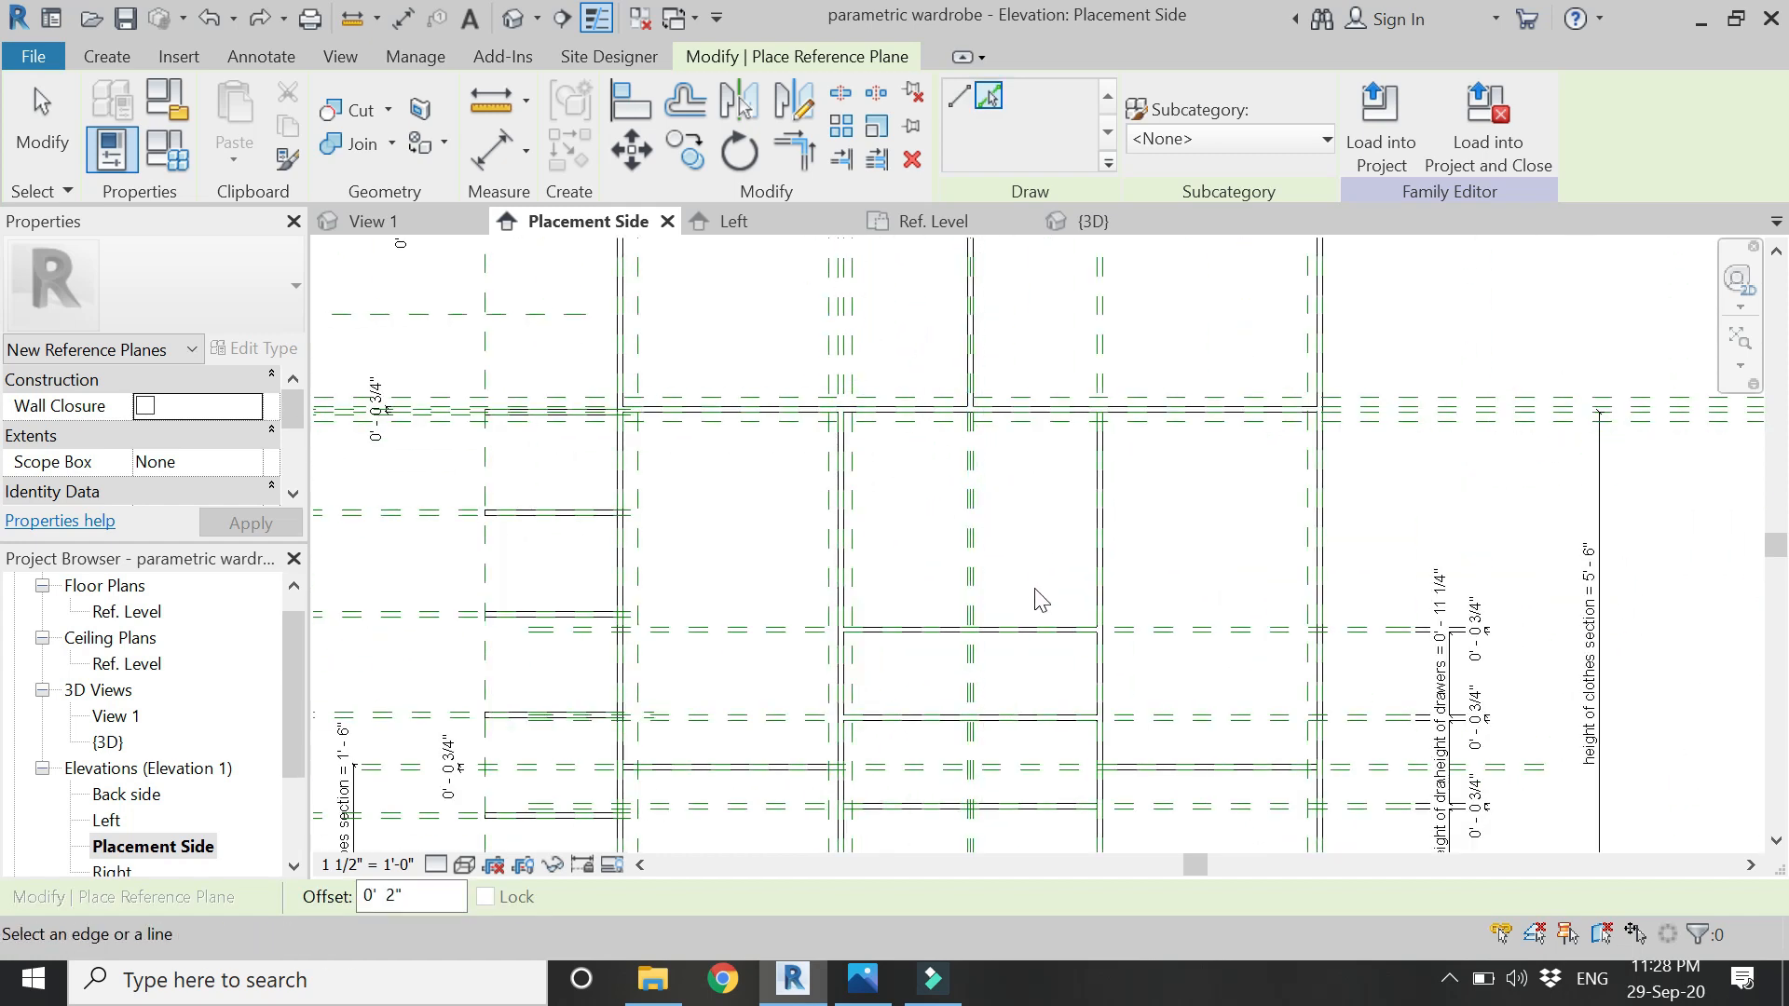
- Add reference planes offset 2" on both sides of the upper compartments' central divider and of the mid section's right vertical divider
scroll(966, 685, "up", 4)
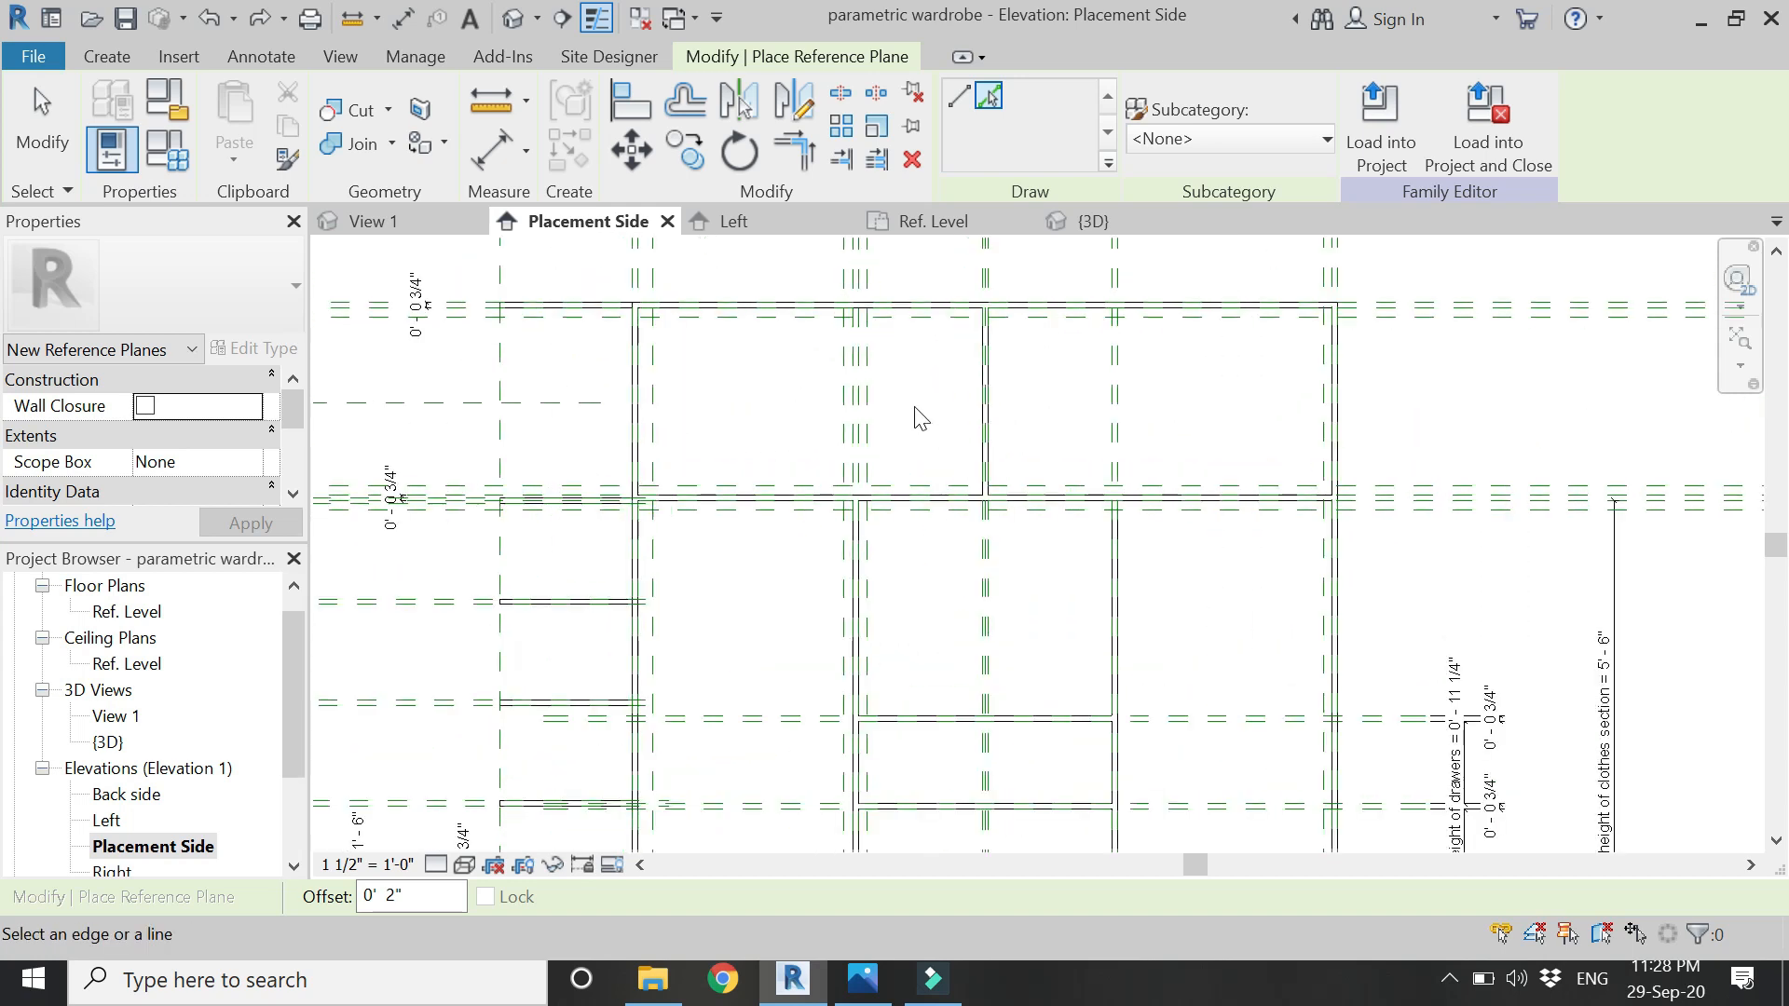
scroll(994, 500, "up", 5)
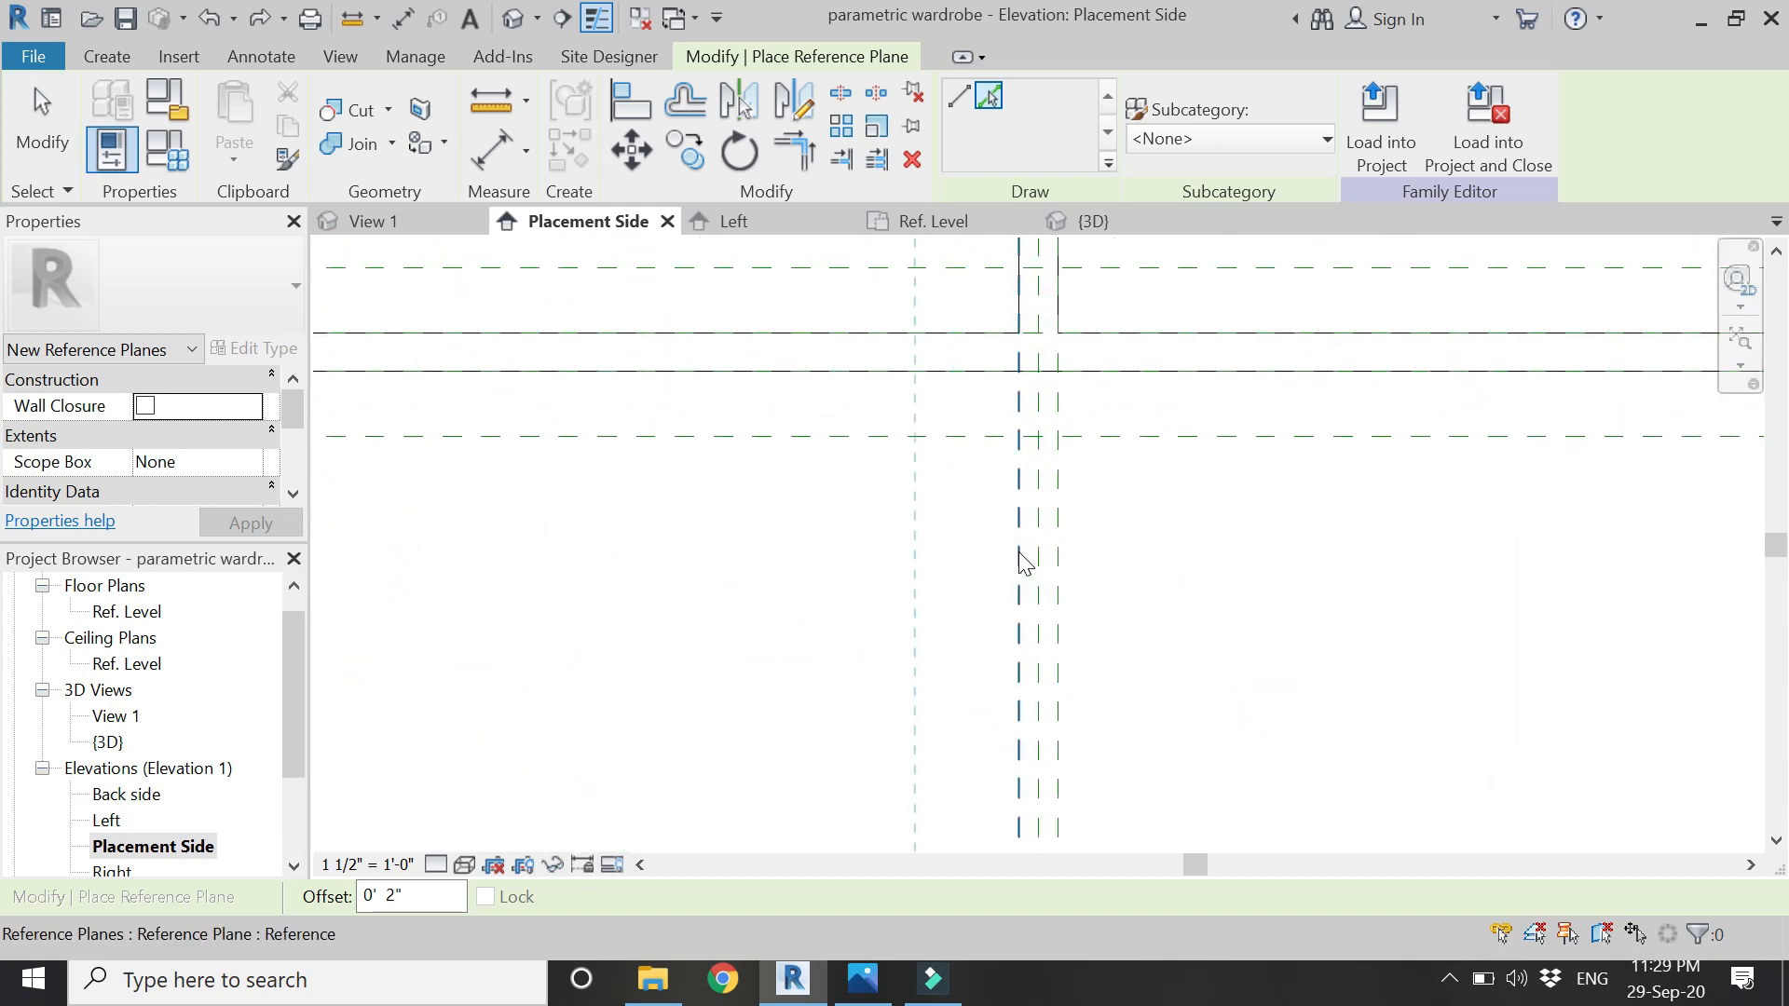
scroll(1041, 573, "up", 2)
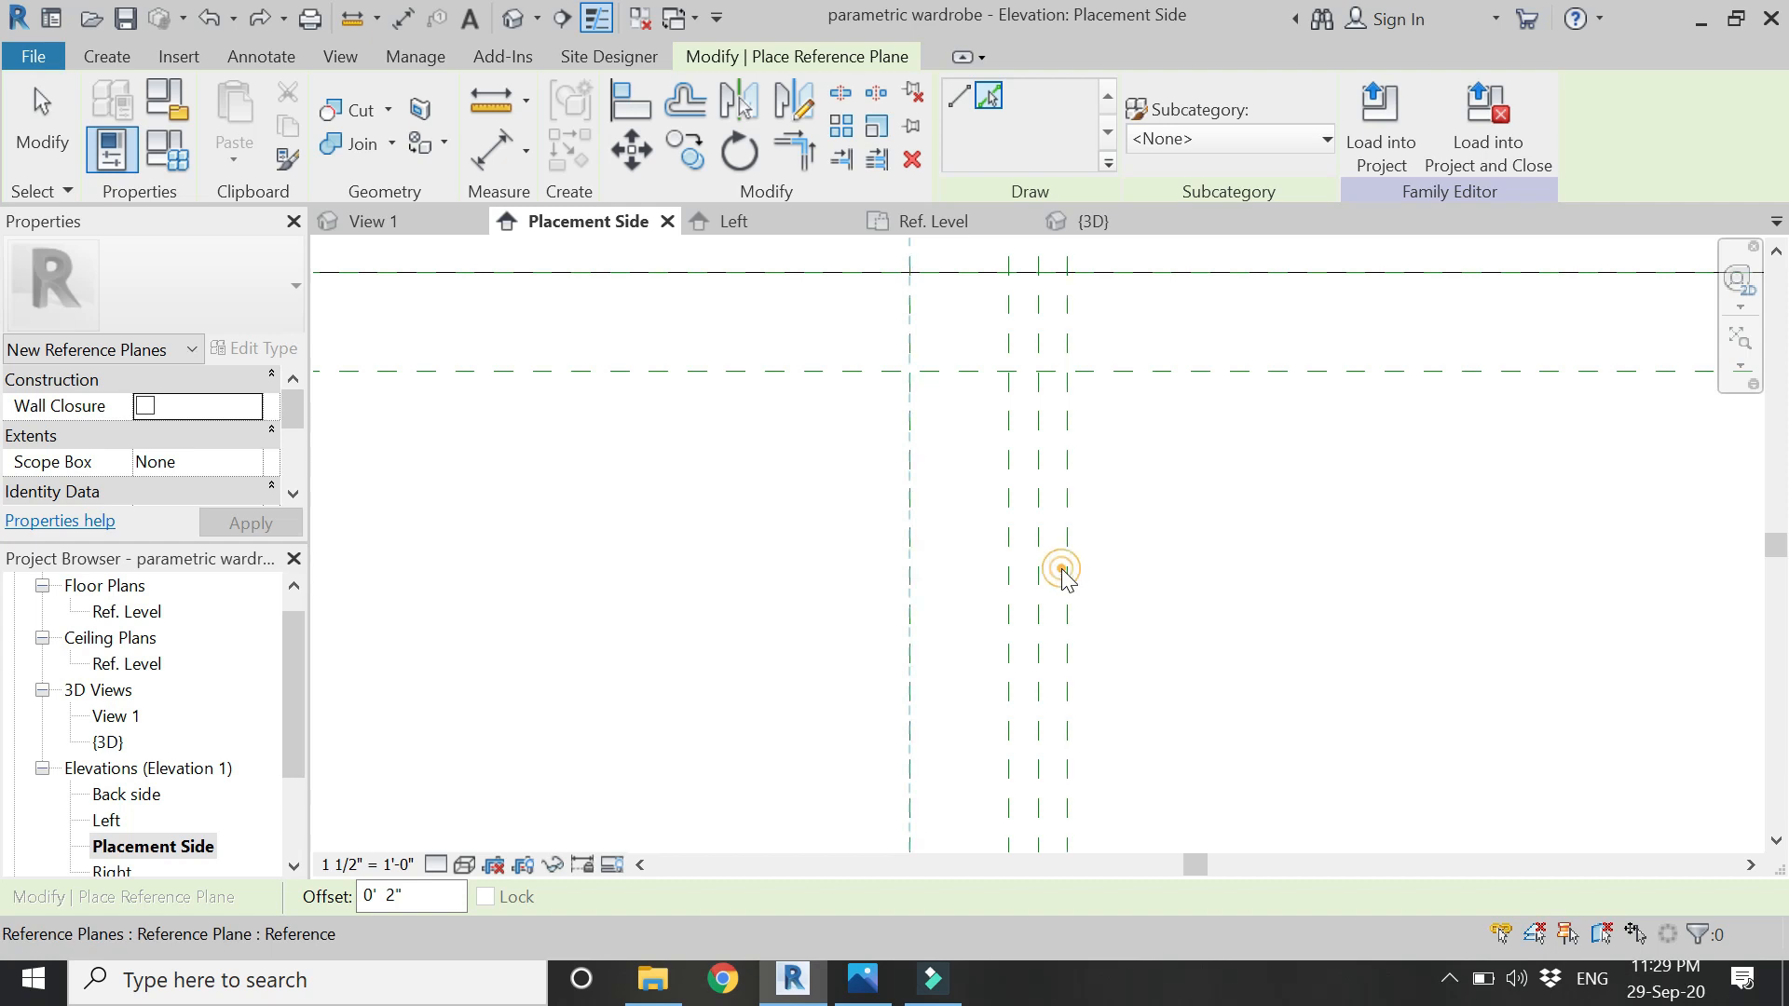
scroll(710, 599, "down", 5)
scroll(1035, 461, "up", 4)
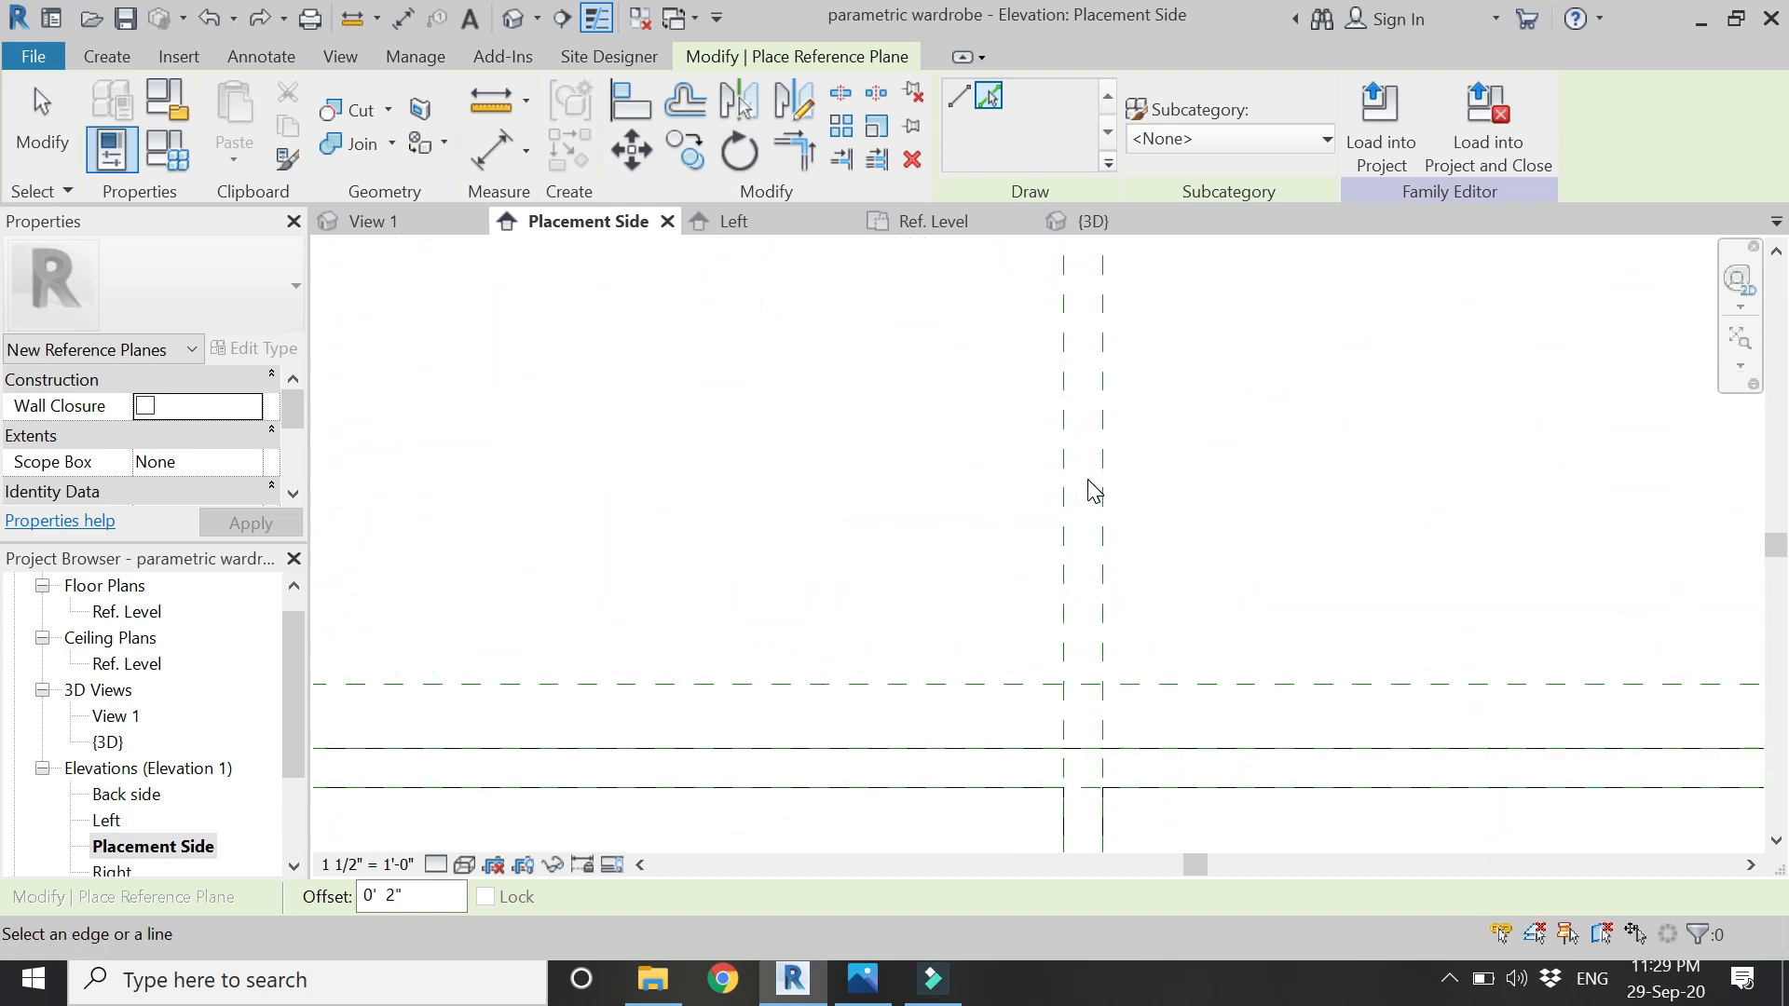
left_click(1078, 496)
scroll(886, 383, "down", 5)
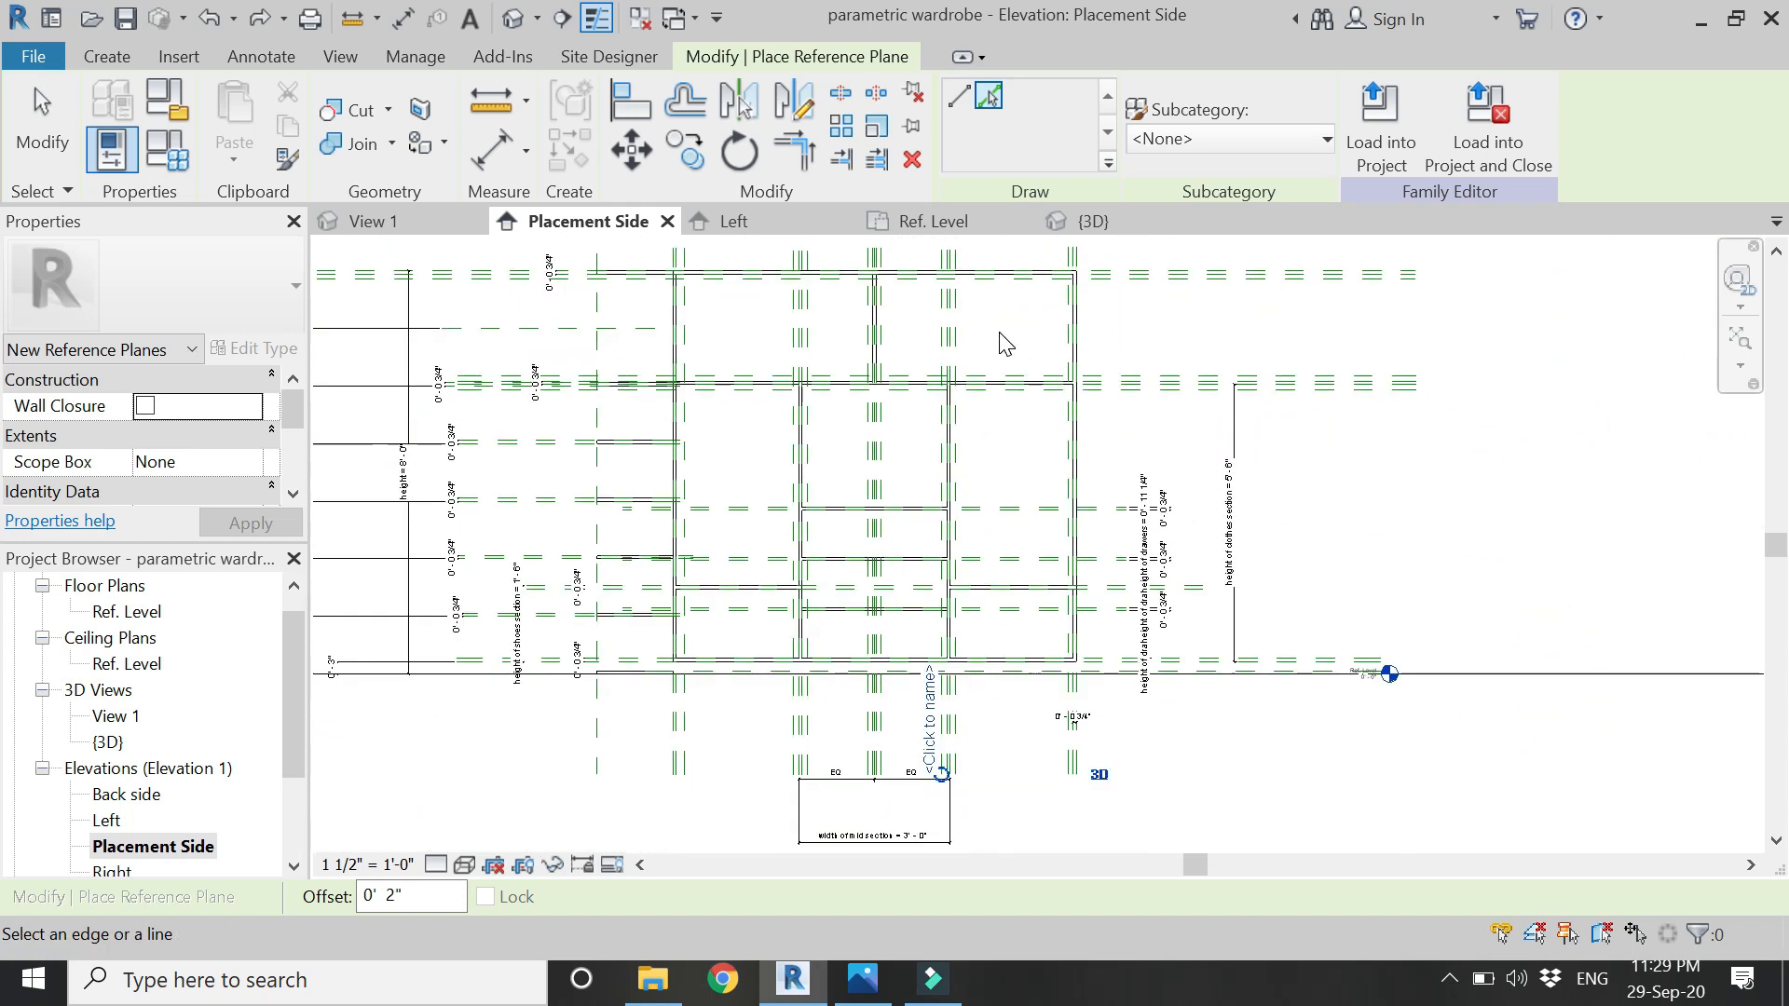
- Add a reference plane offset 2" above the wardrobe's bottom panel by picking its existing plane
scroll(723, 698, "up", 4)
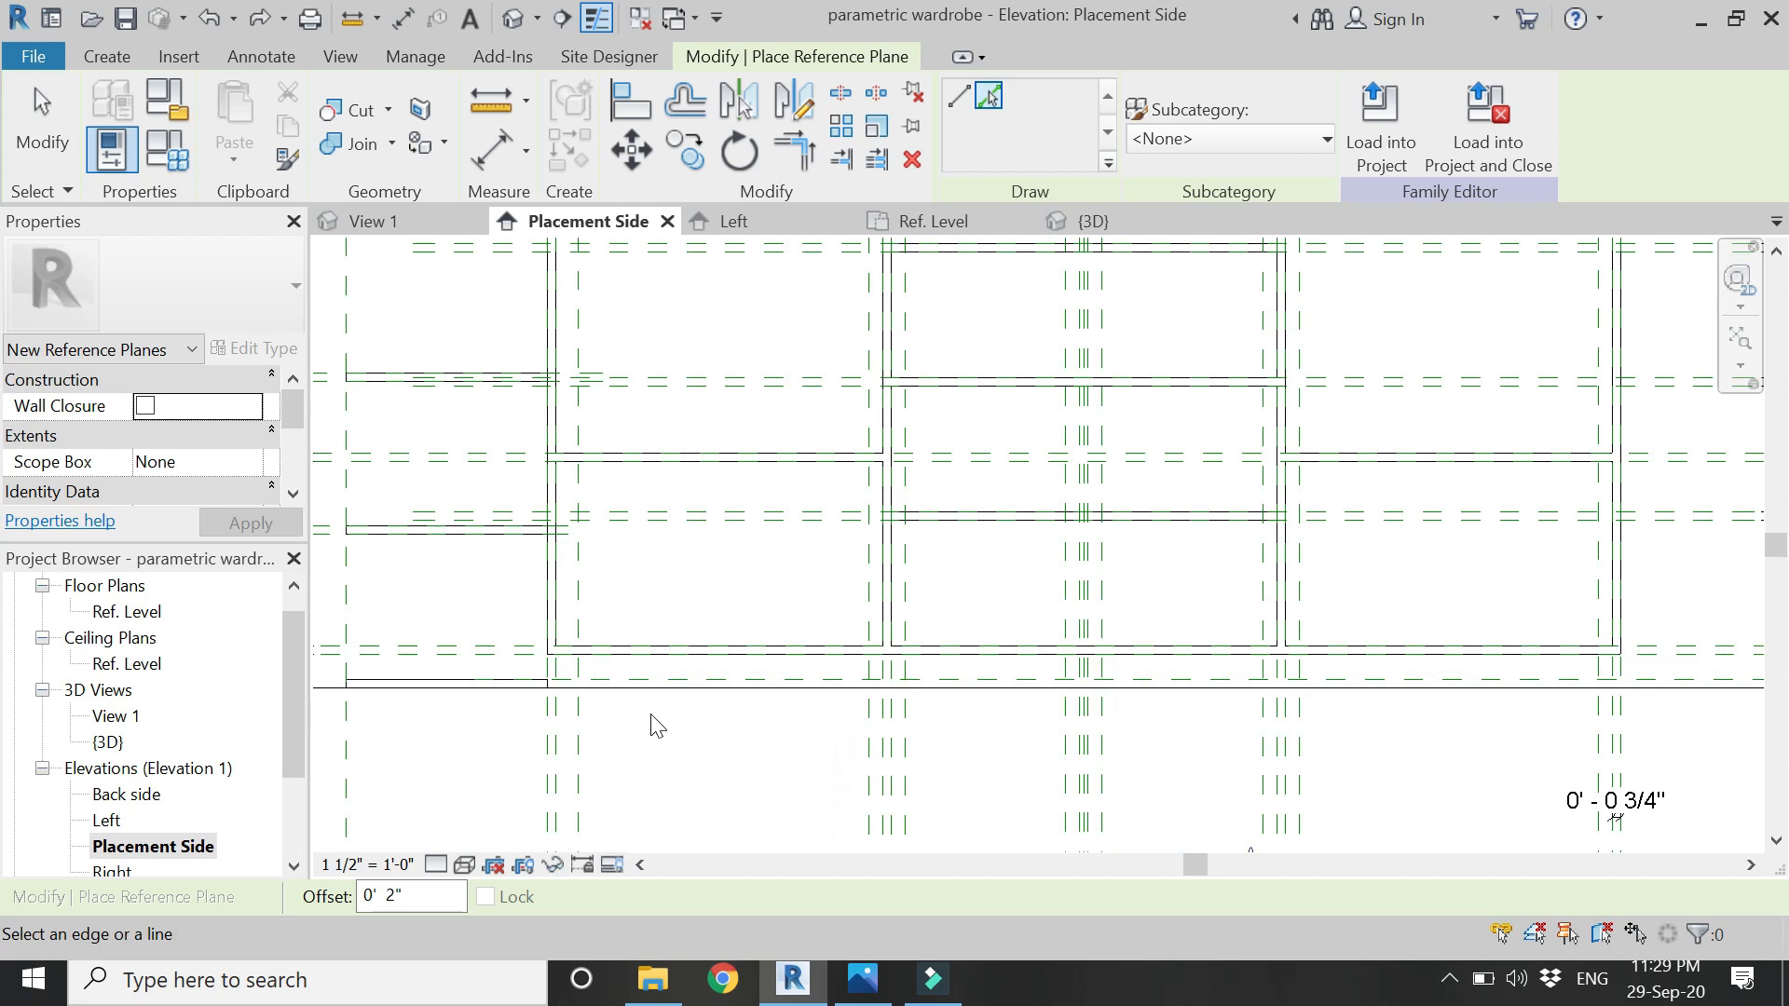
scroll(550, 666, "up", 2)
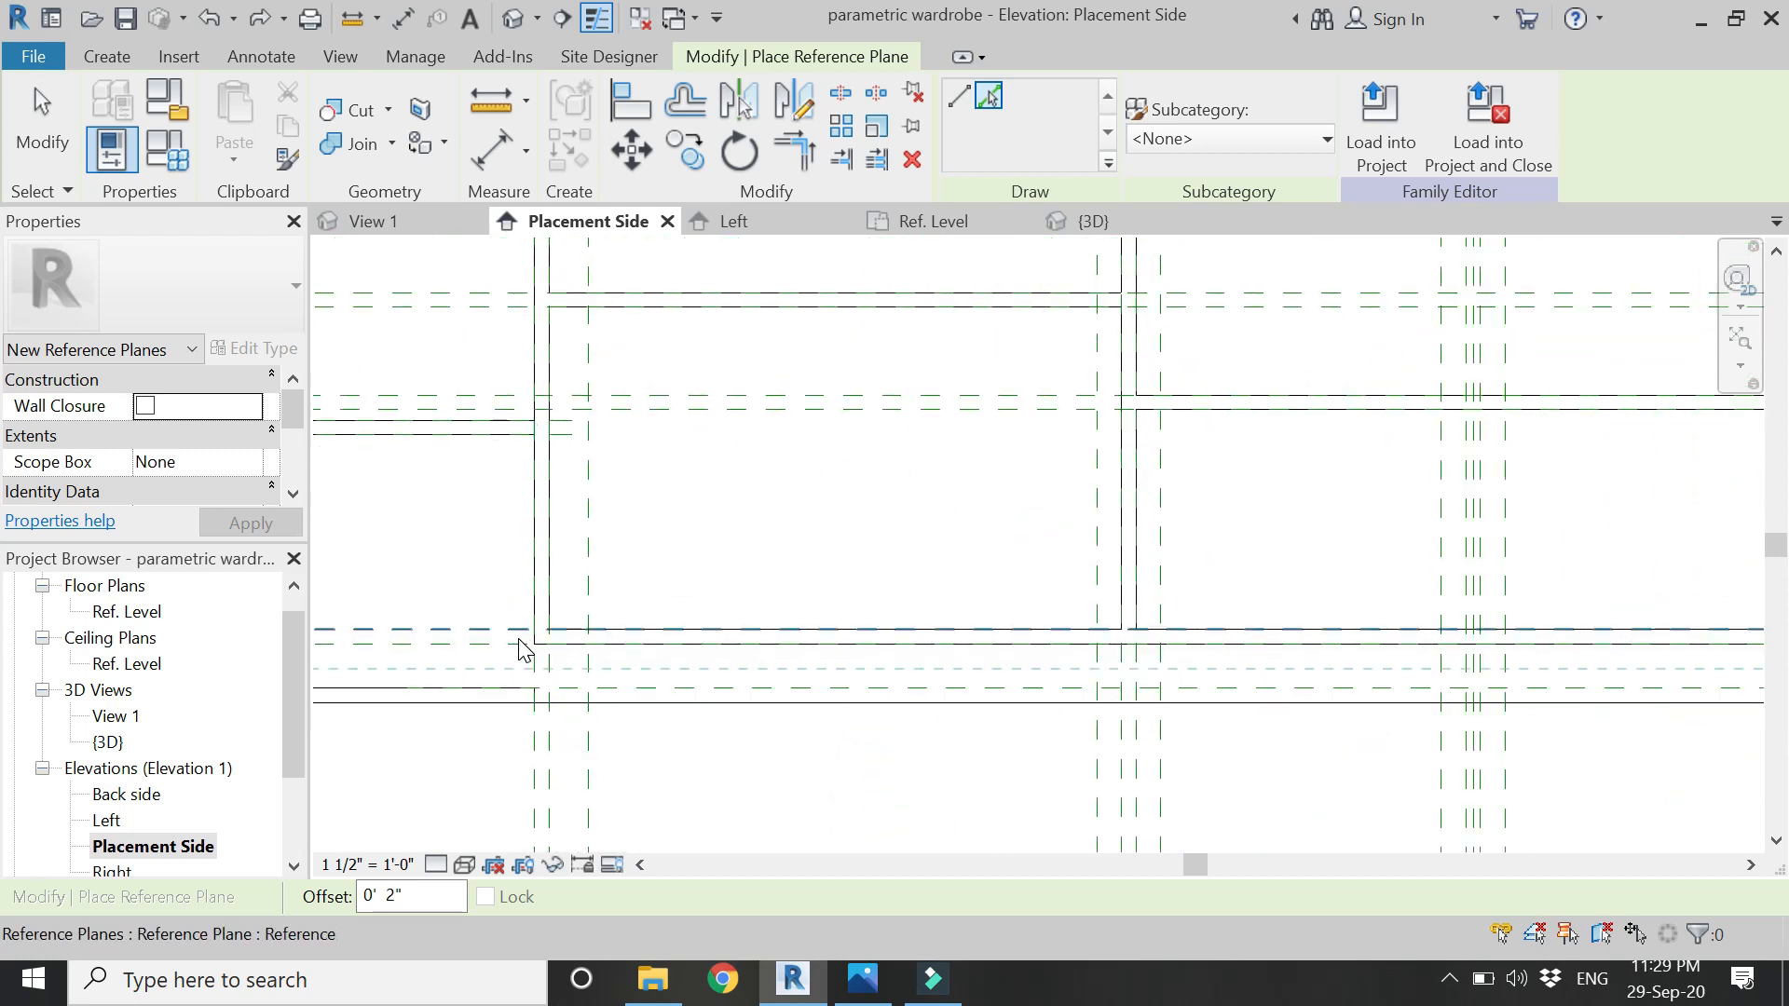
scroll(522, 642, "down", 3)
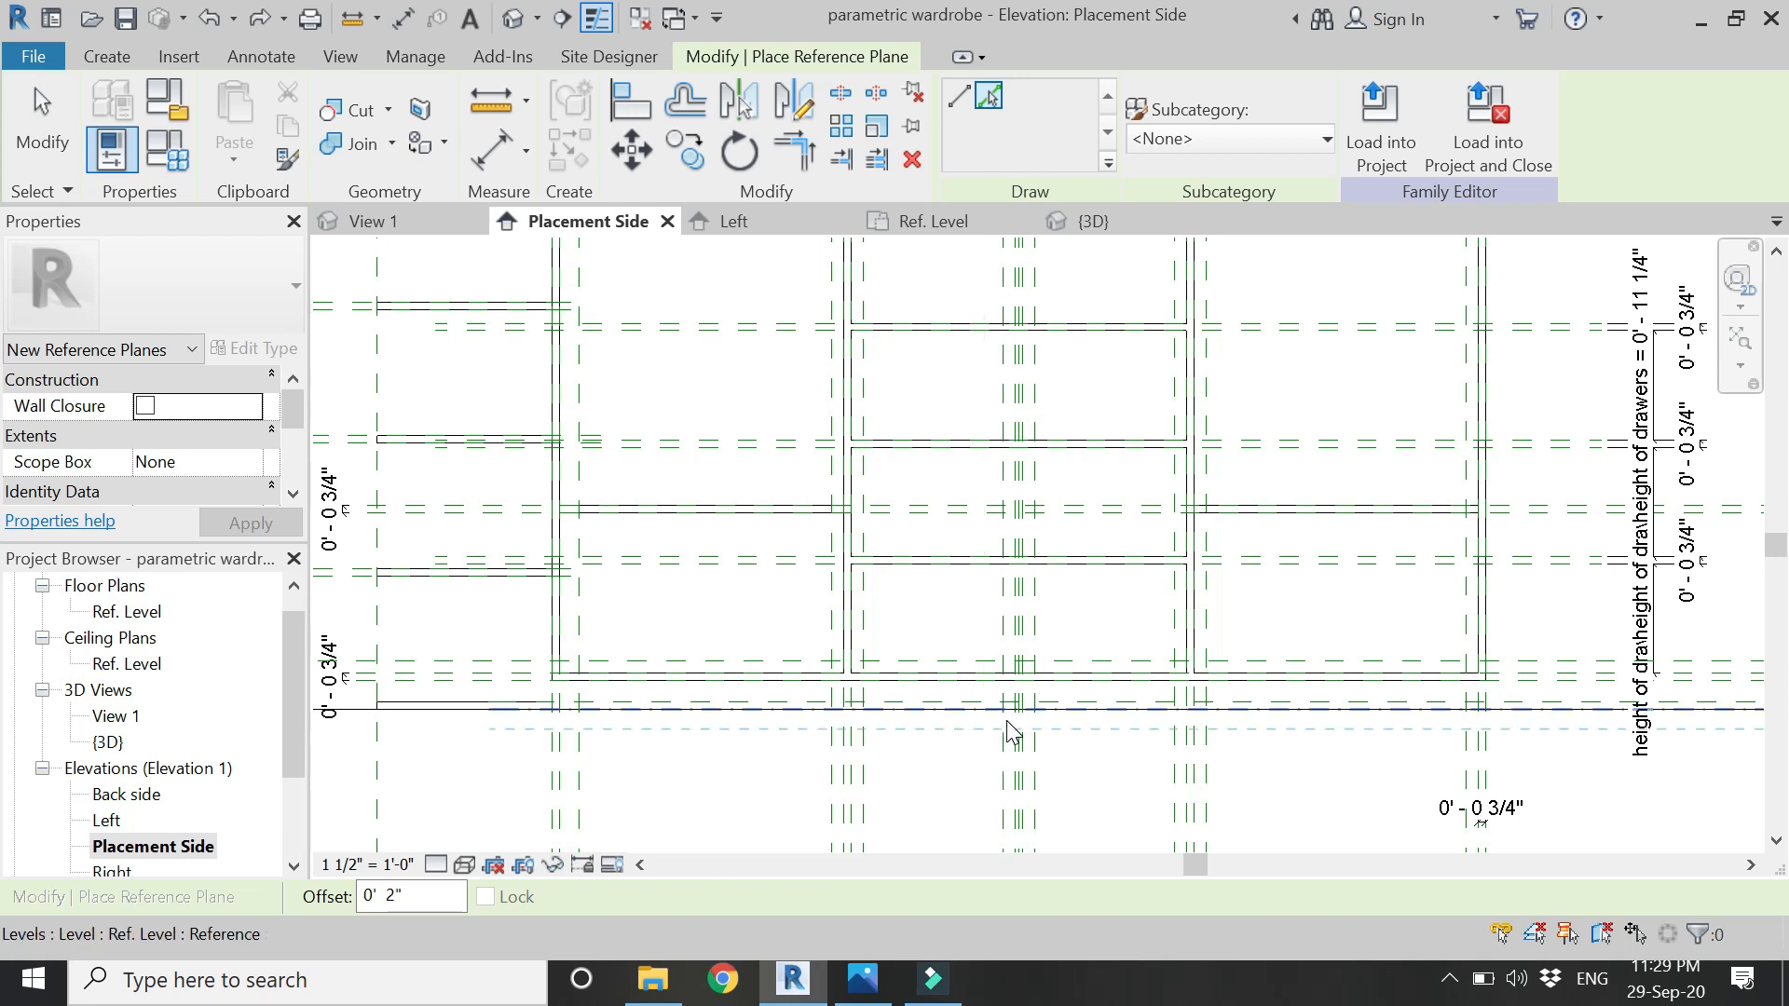
- Add reference planes offset 2" above and below each of the three horizontal drawer panels in the mid section
scroll(898, 579, "up", 5)
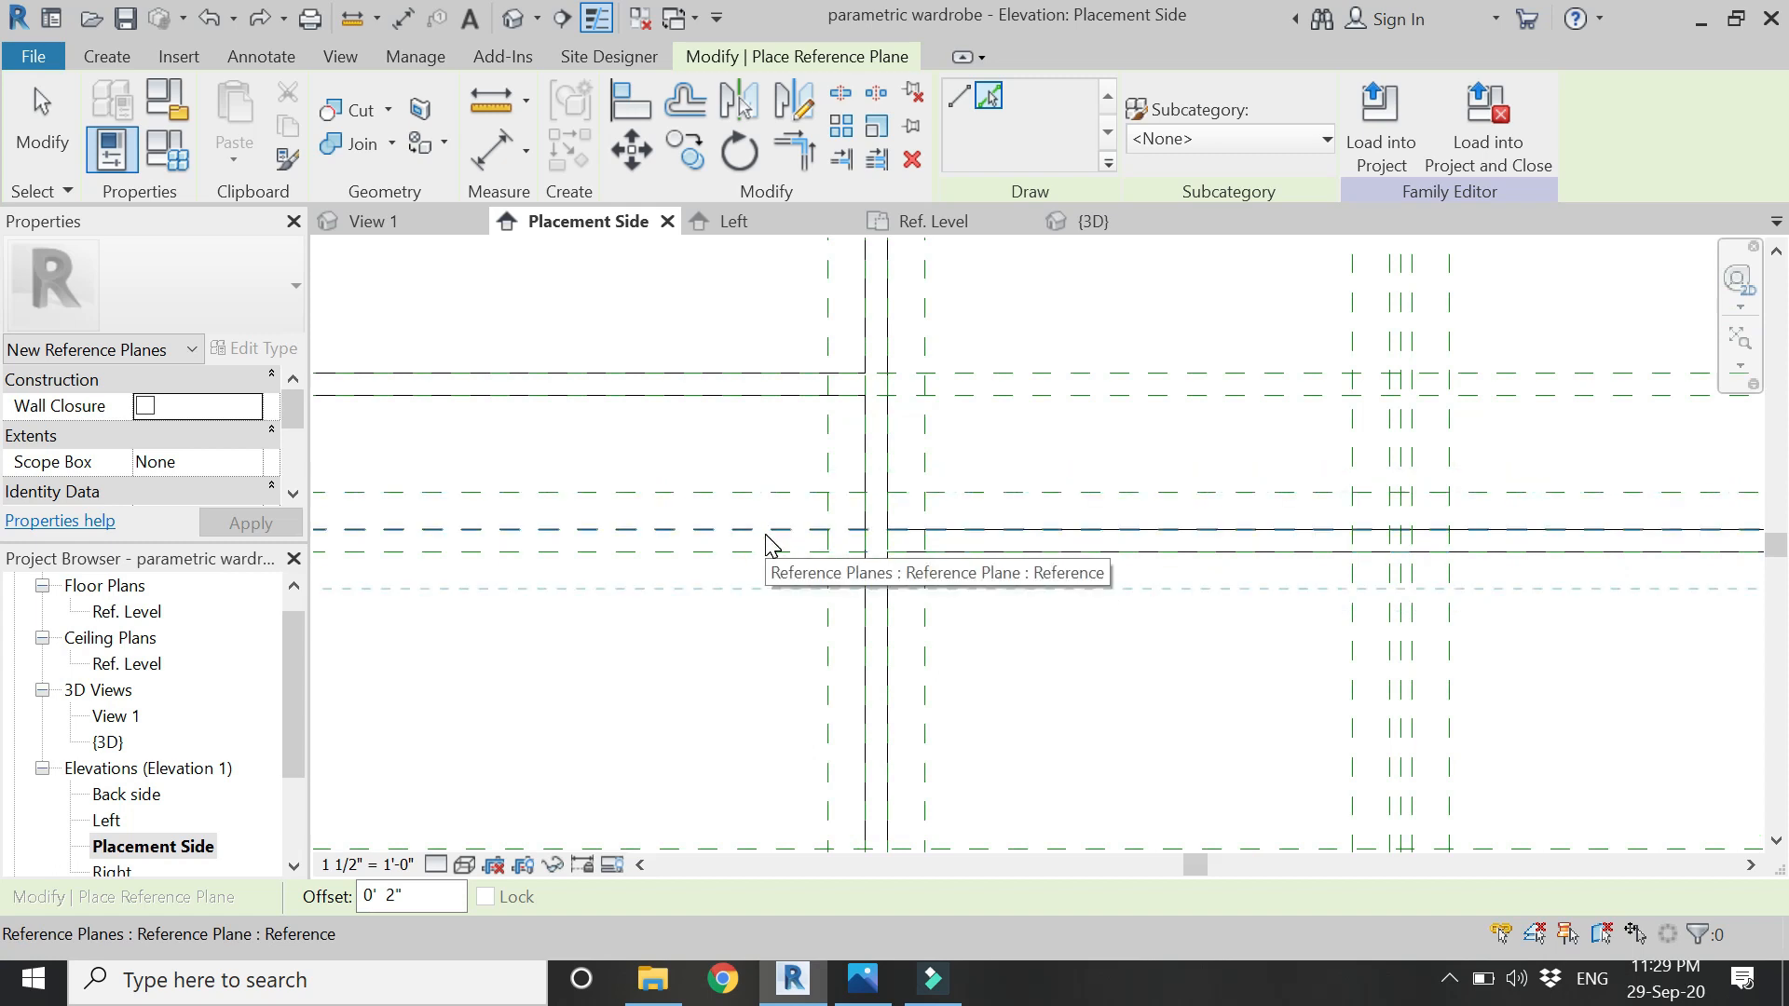
scroll(773, 652, "down", 3)
scroll(703, 483, "up", 4)
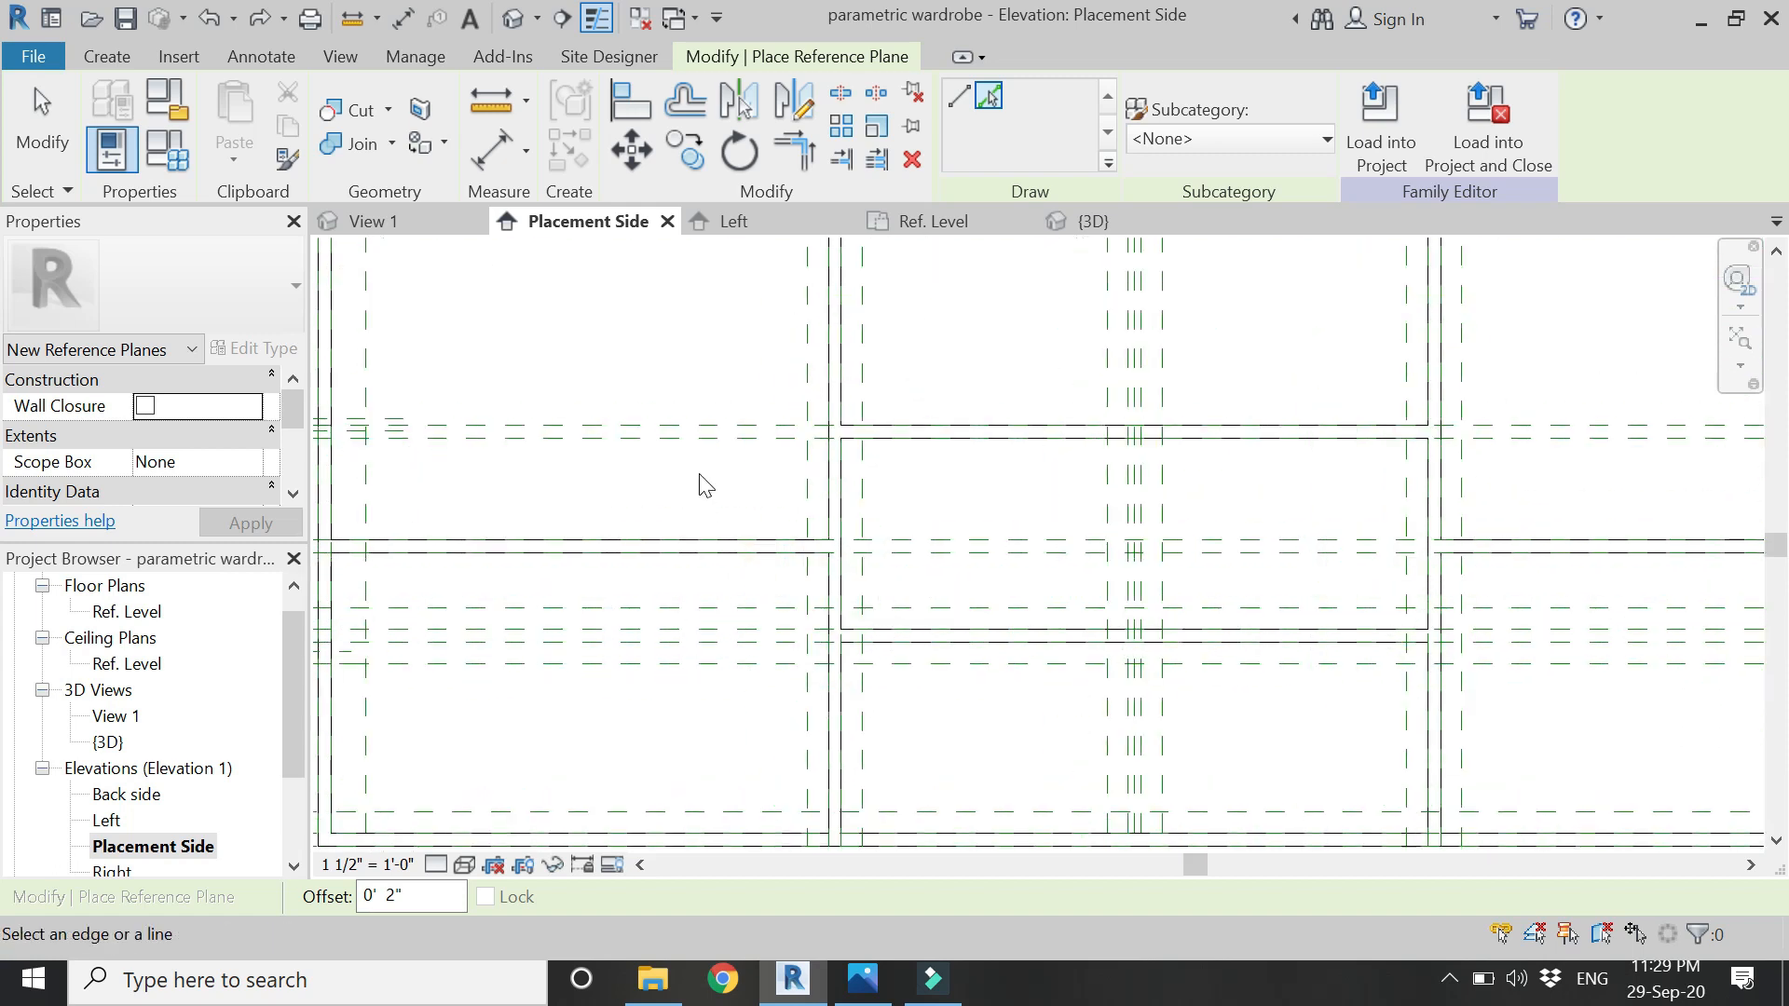
left_click(731, 410)
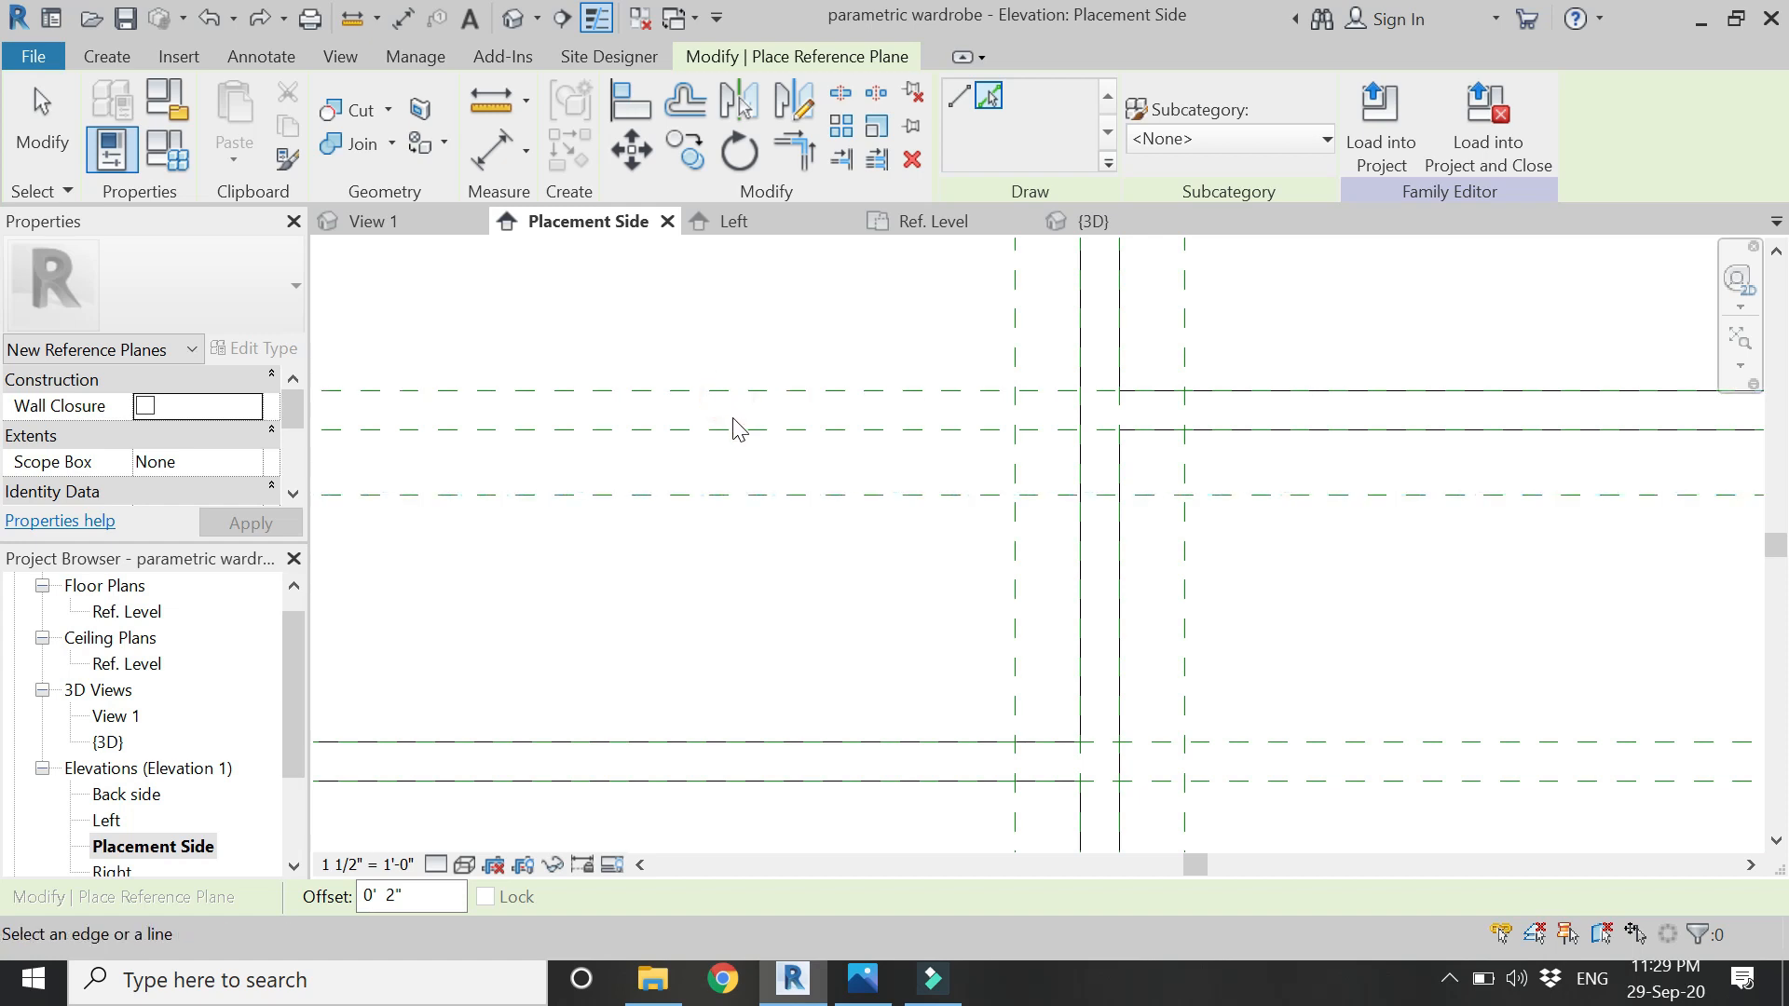
left_click(743, 427)
scroll(742, 702, "down", 4)
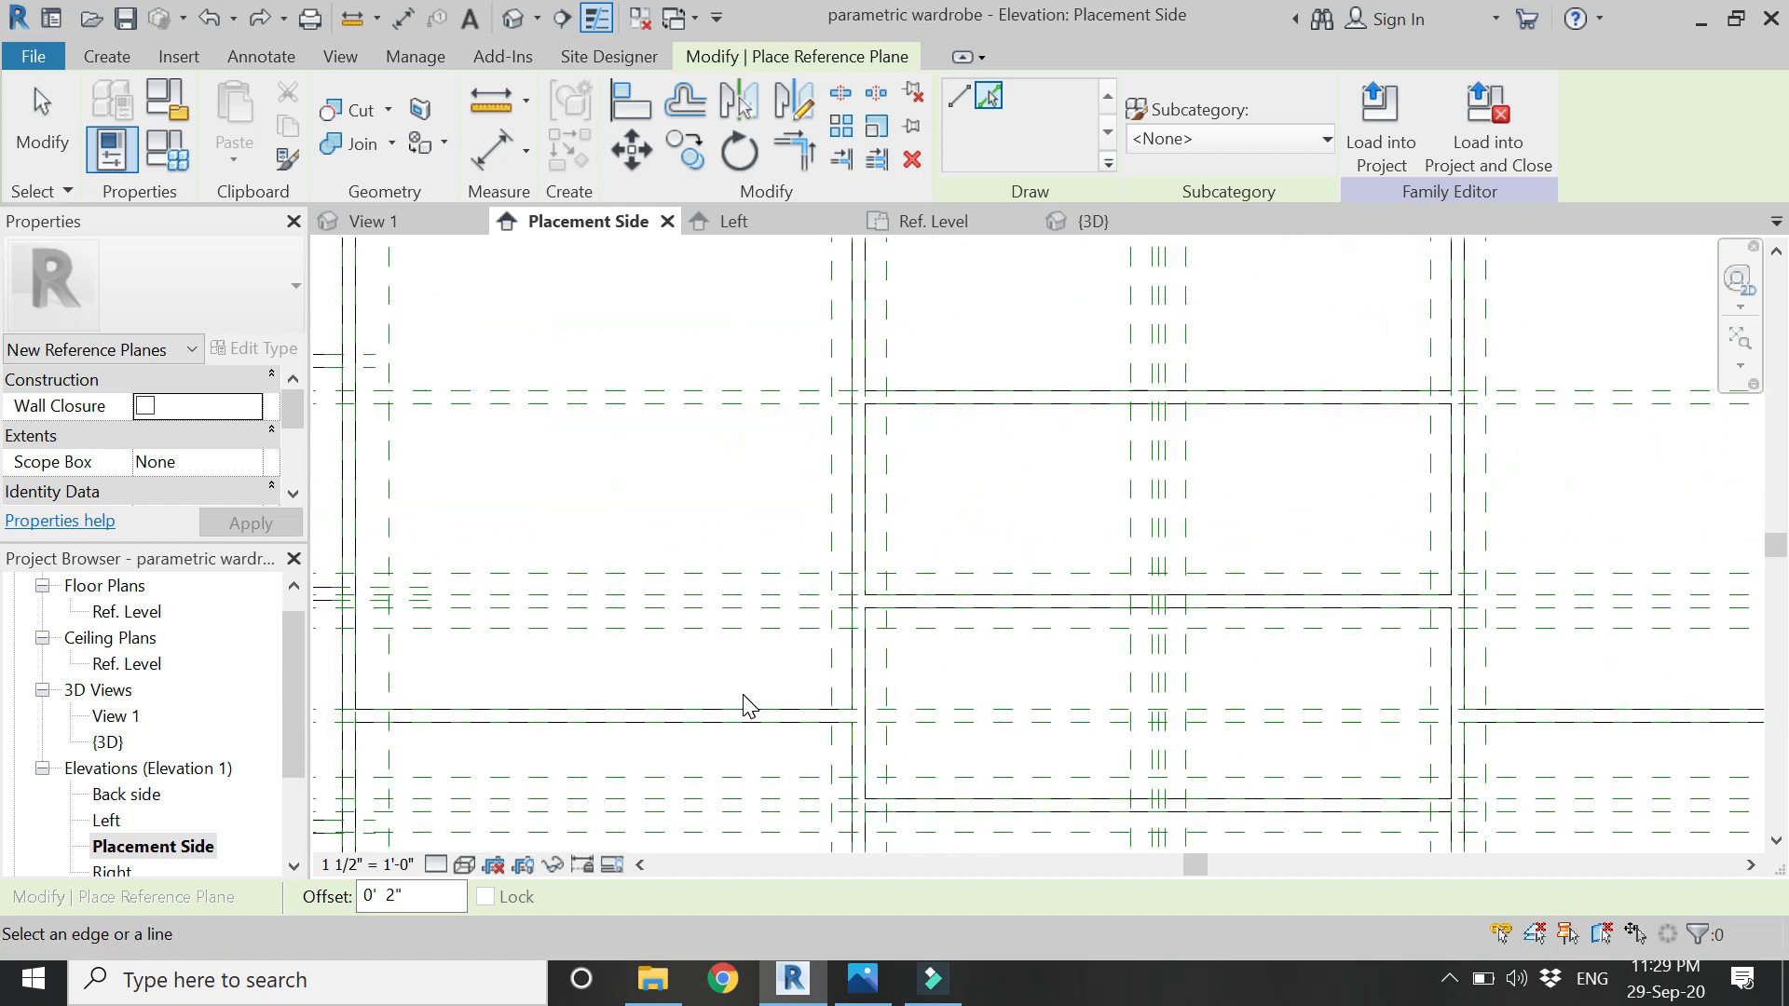
scroll(735, 507, "up", 5)
left_click(747, 558)
scroll(867, 401, "down", 3)
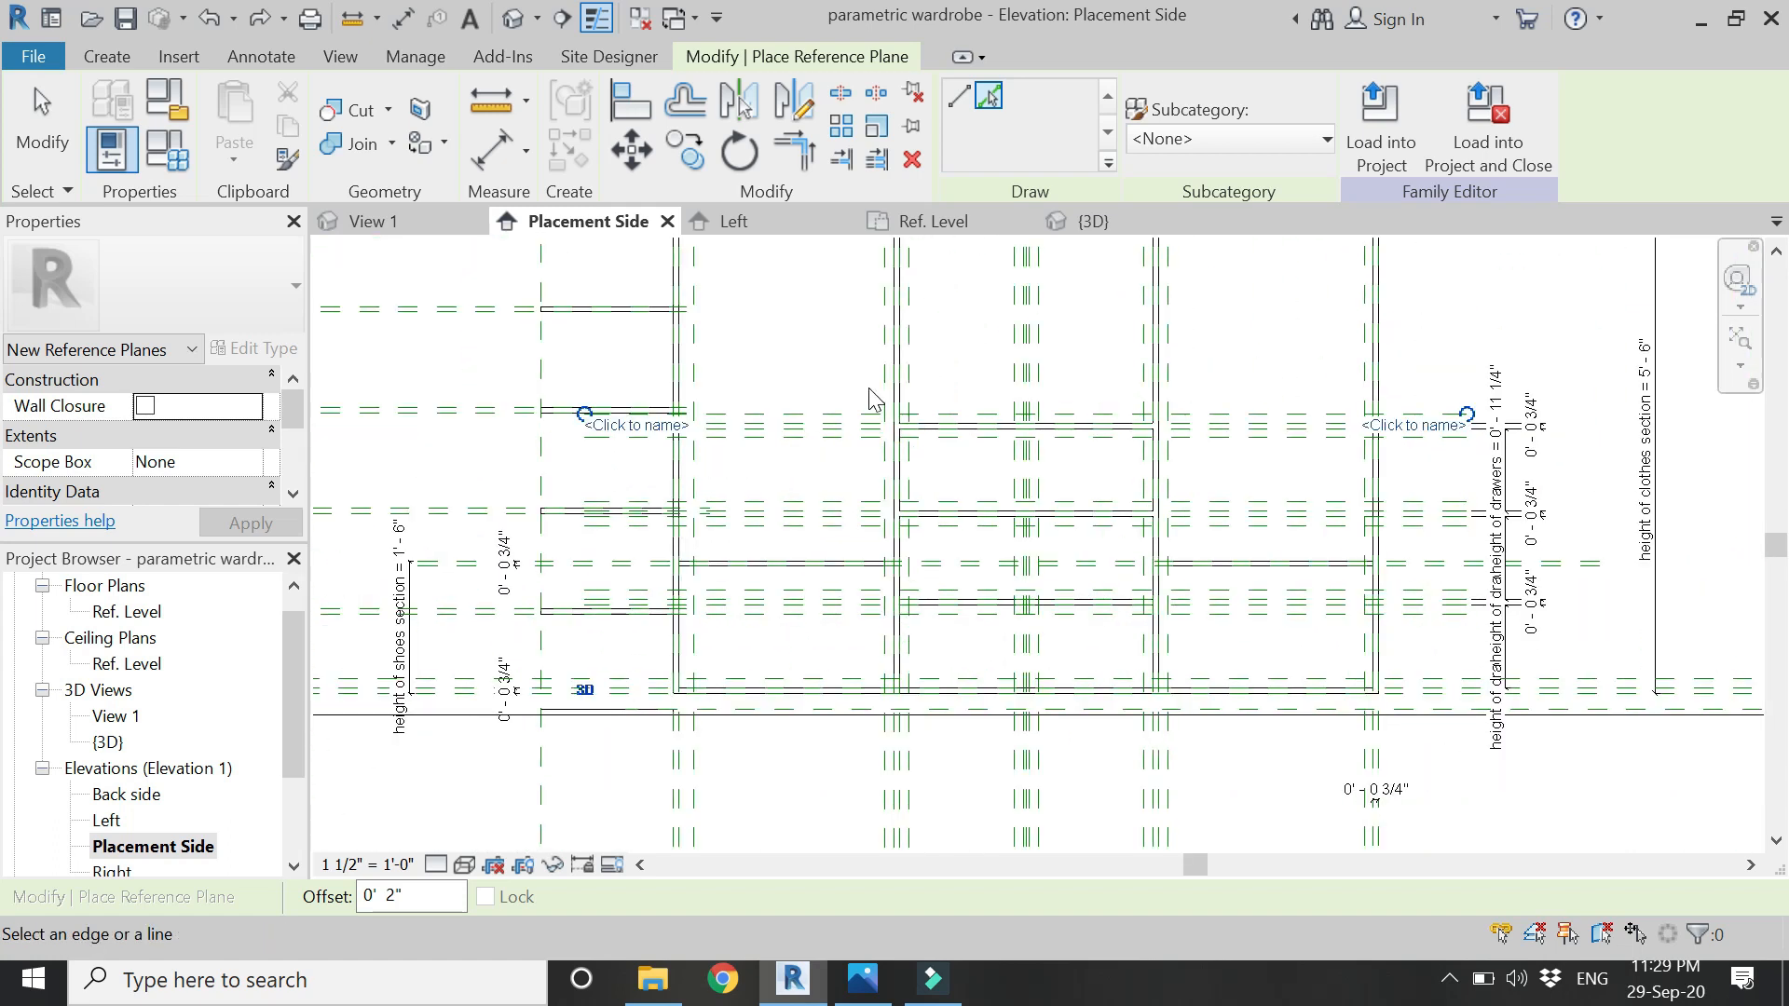
- Add reference planes offset 2" above and below the horizontal panel that tops the shoes section
scroll(703, 611, "up", 5)
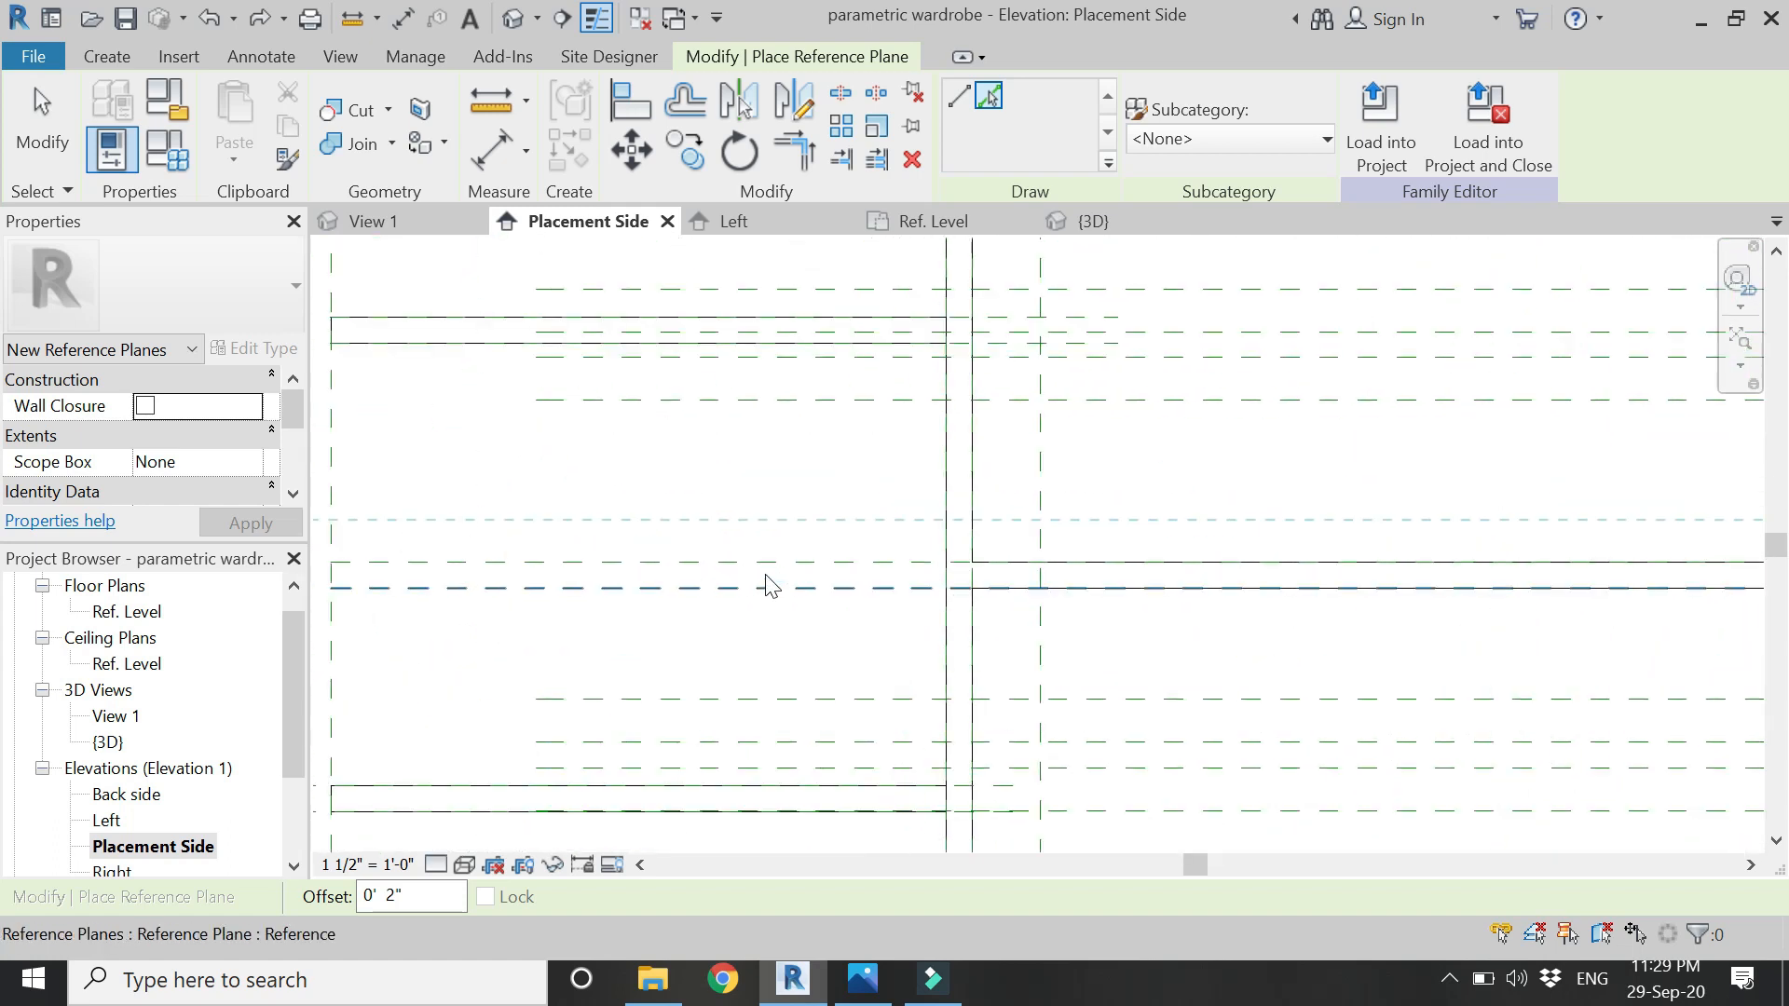
left_click(772, 565)
scroll(768, 595, "down", 5)
scroll(716, 757, "down", 2)
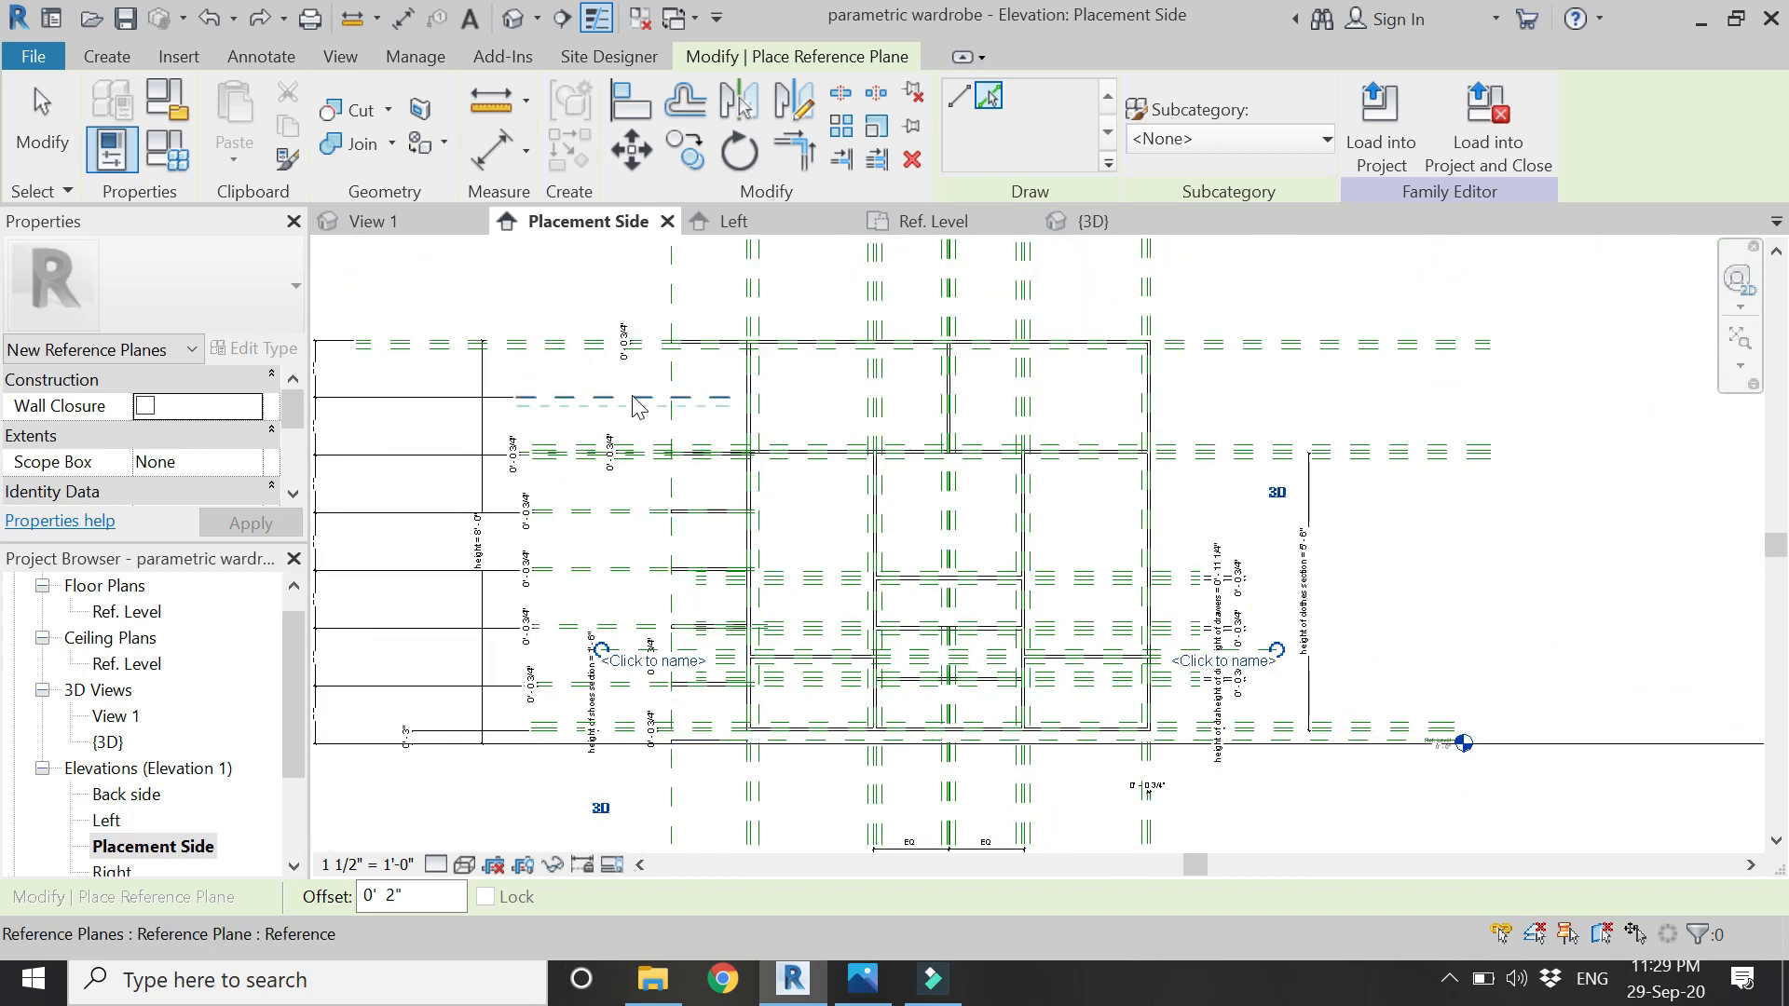
- Place an aligned dimension from the left side panel's outer plane to its inward offset plane, above the wardrobe
left_click(494, 152)
scroll(759, 335, "up", 6)
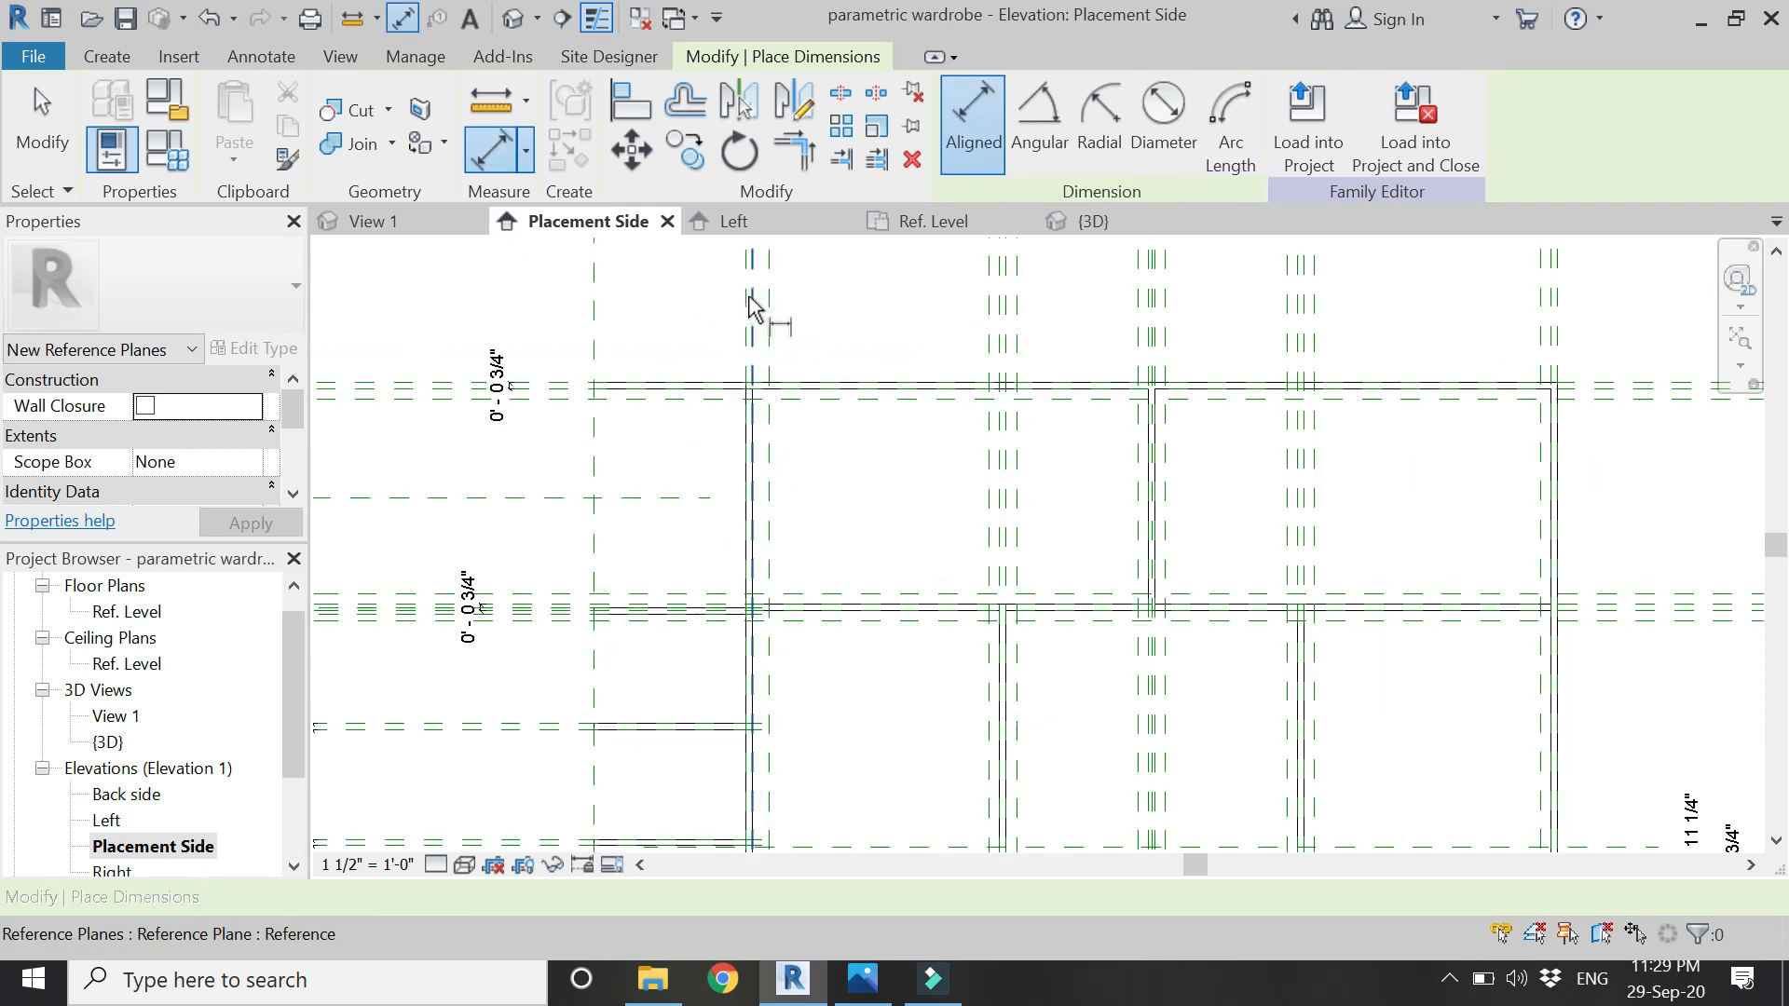
left_click(718, 467)
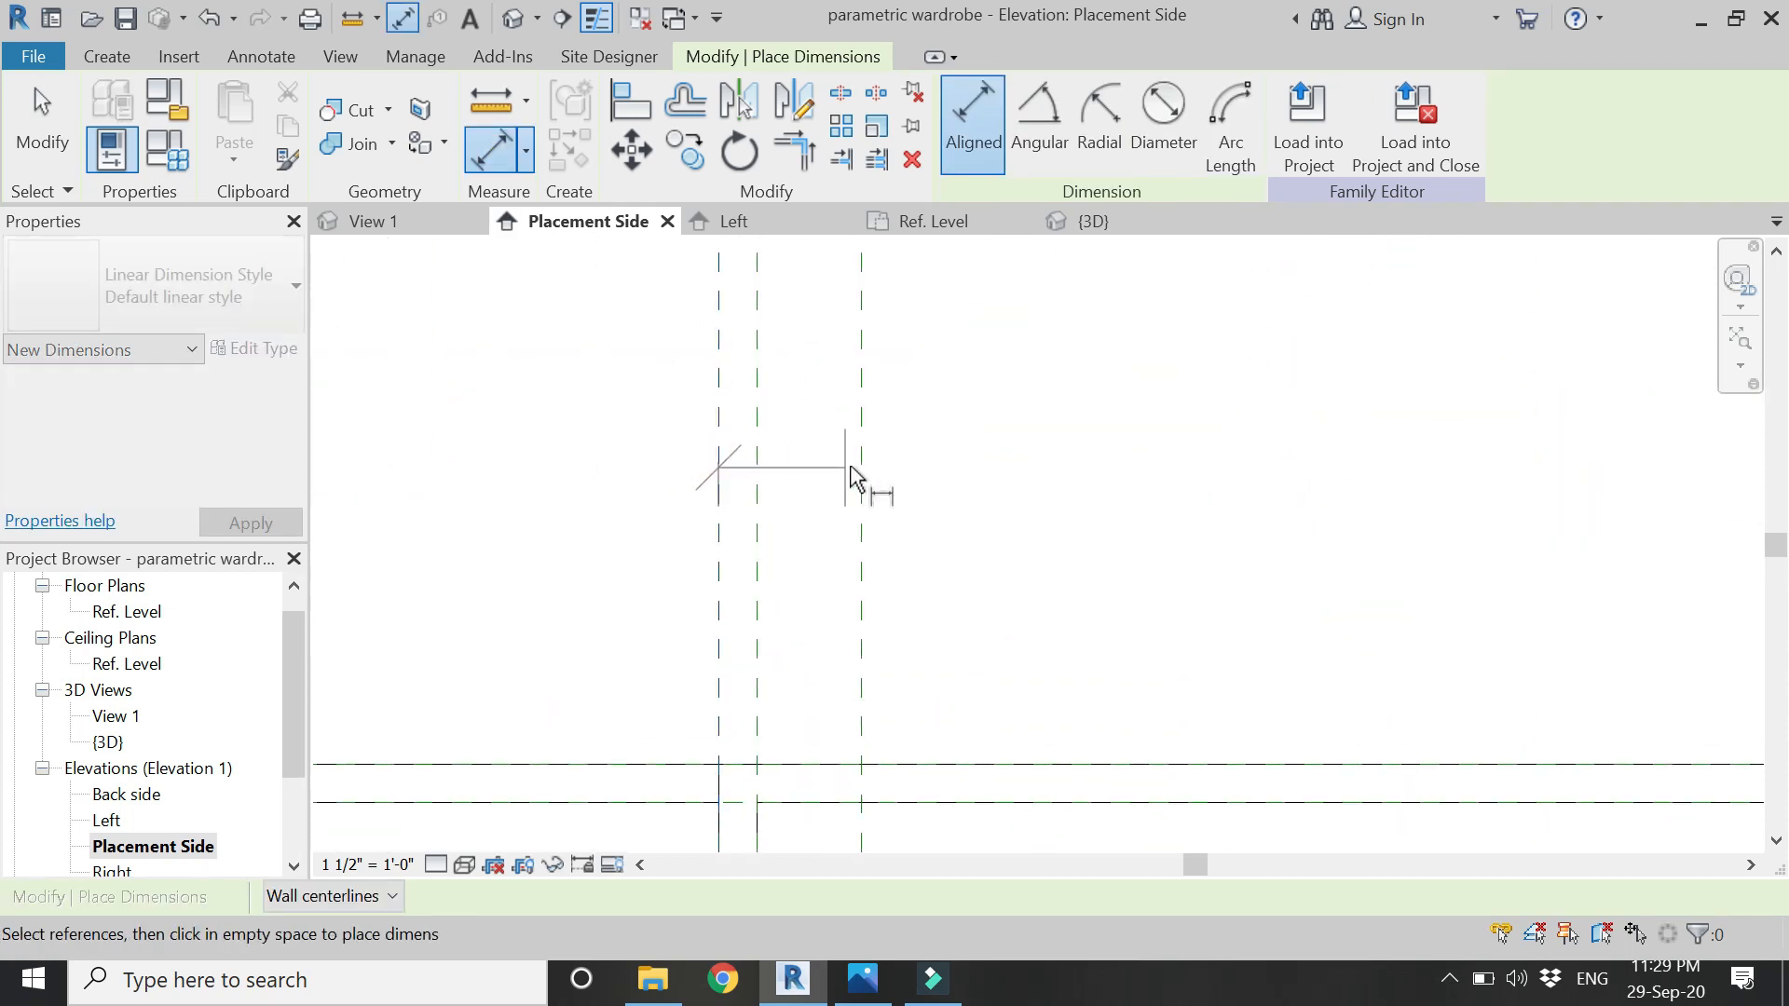
left_click(861, 487)
left_click(995, 382)
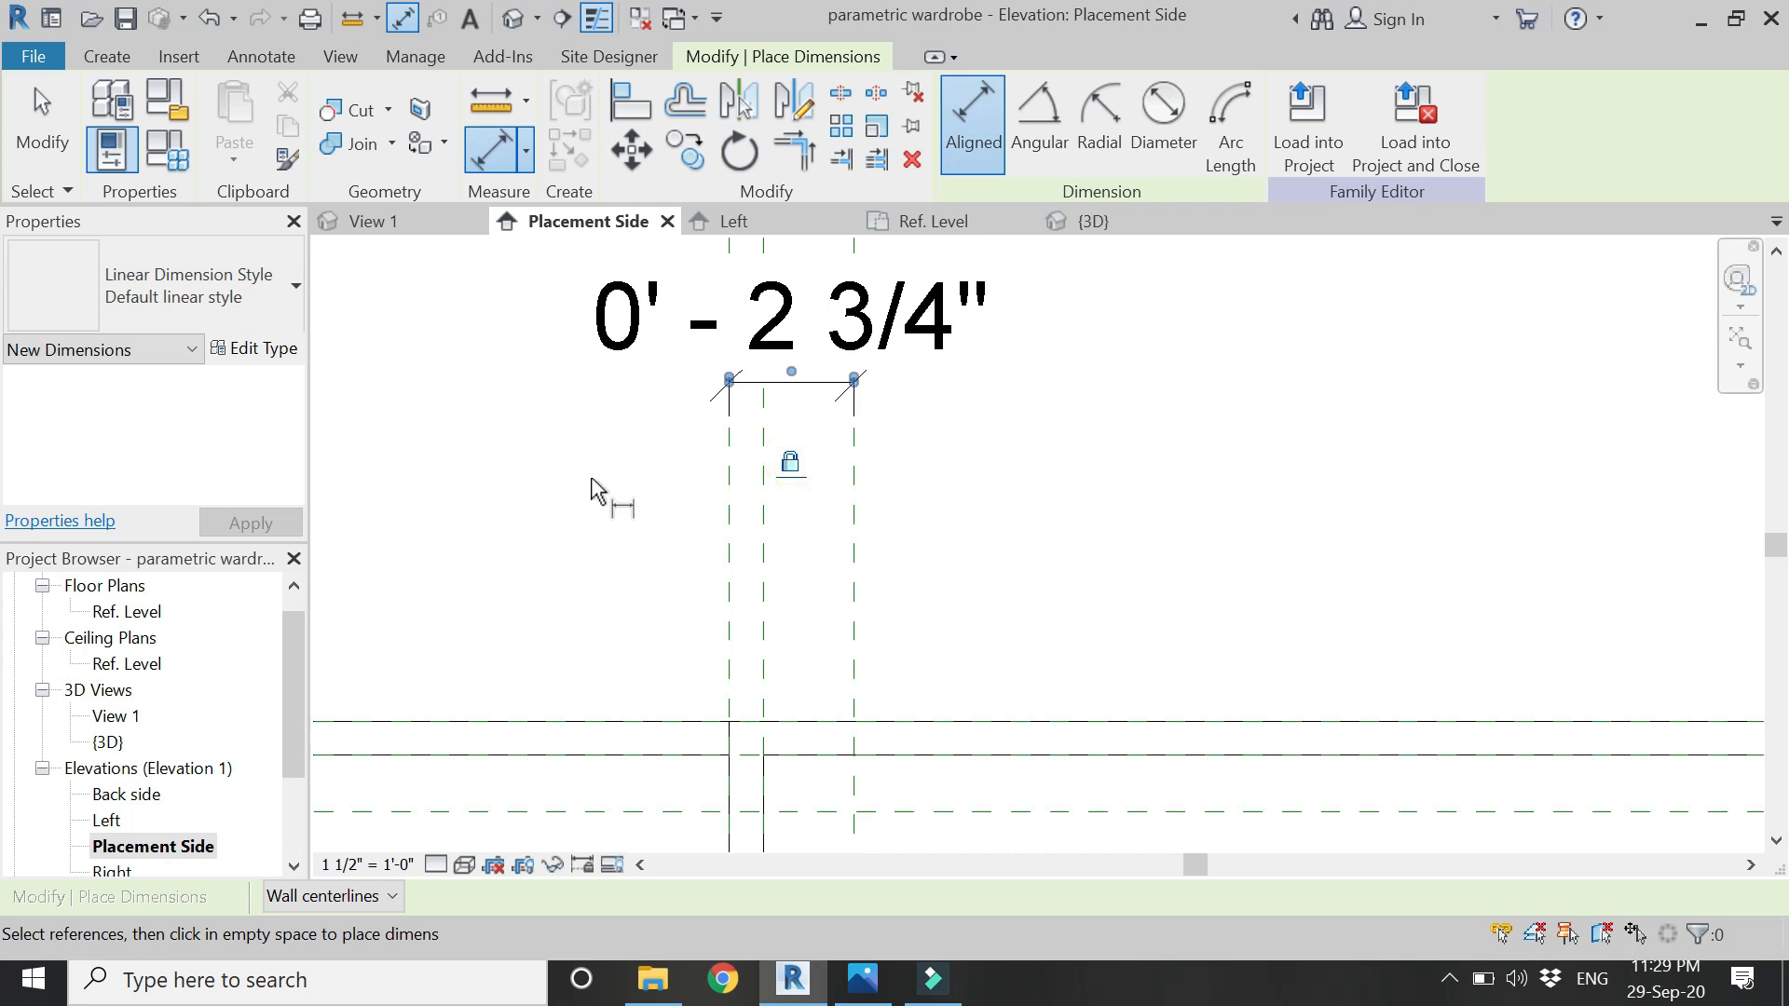
- Dimension the 2" offset planes on both sides of the mid section's left vertical divider and lock the dimensions
scroll(599, 491, "down", 4)
scroll(1025, 475, "up", 1)
scroll(1014, 488, "up", 2)
key("Escape")
key("Escape")
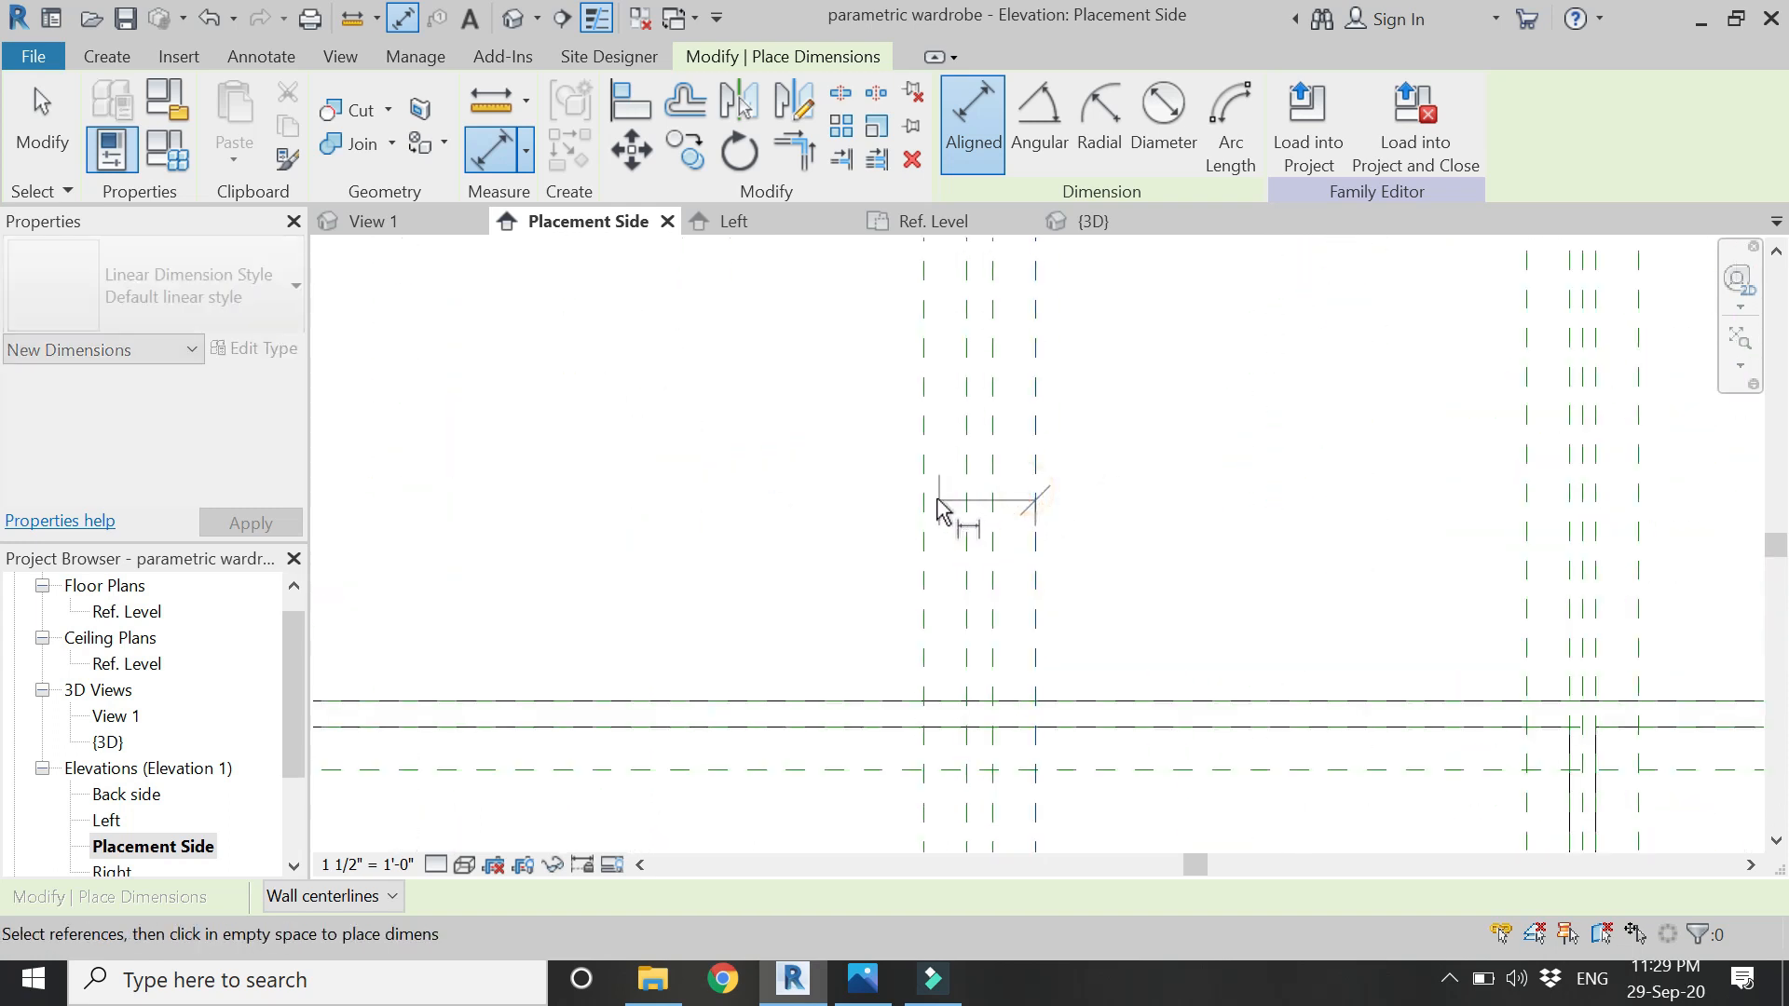
key("d")
key("i")
left_click(923, 512)
left_click(992, 511)
left_click(1099, 407)
left_click(966, 471)
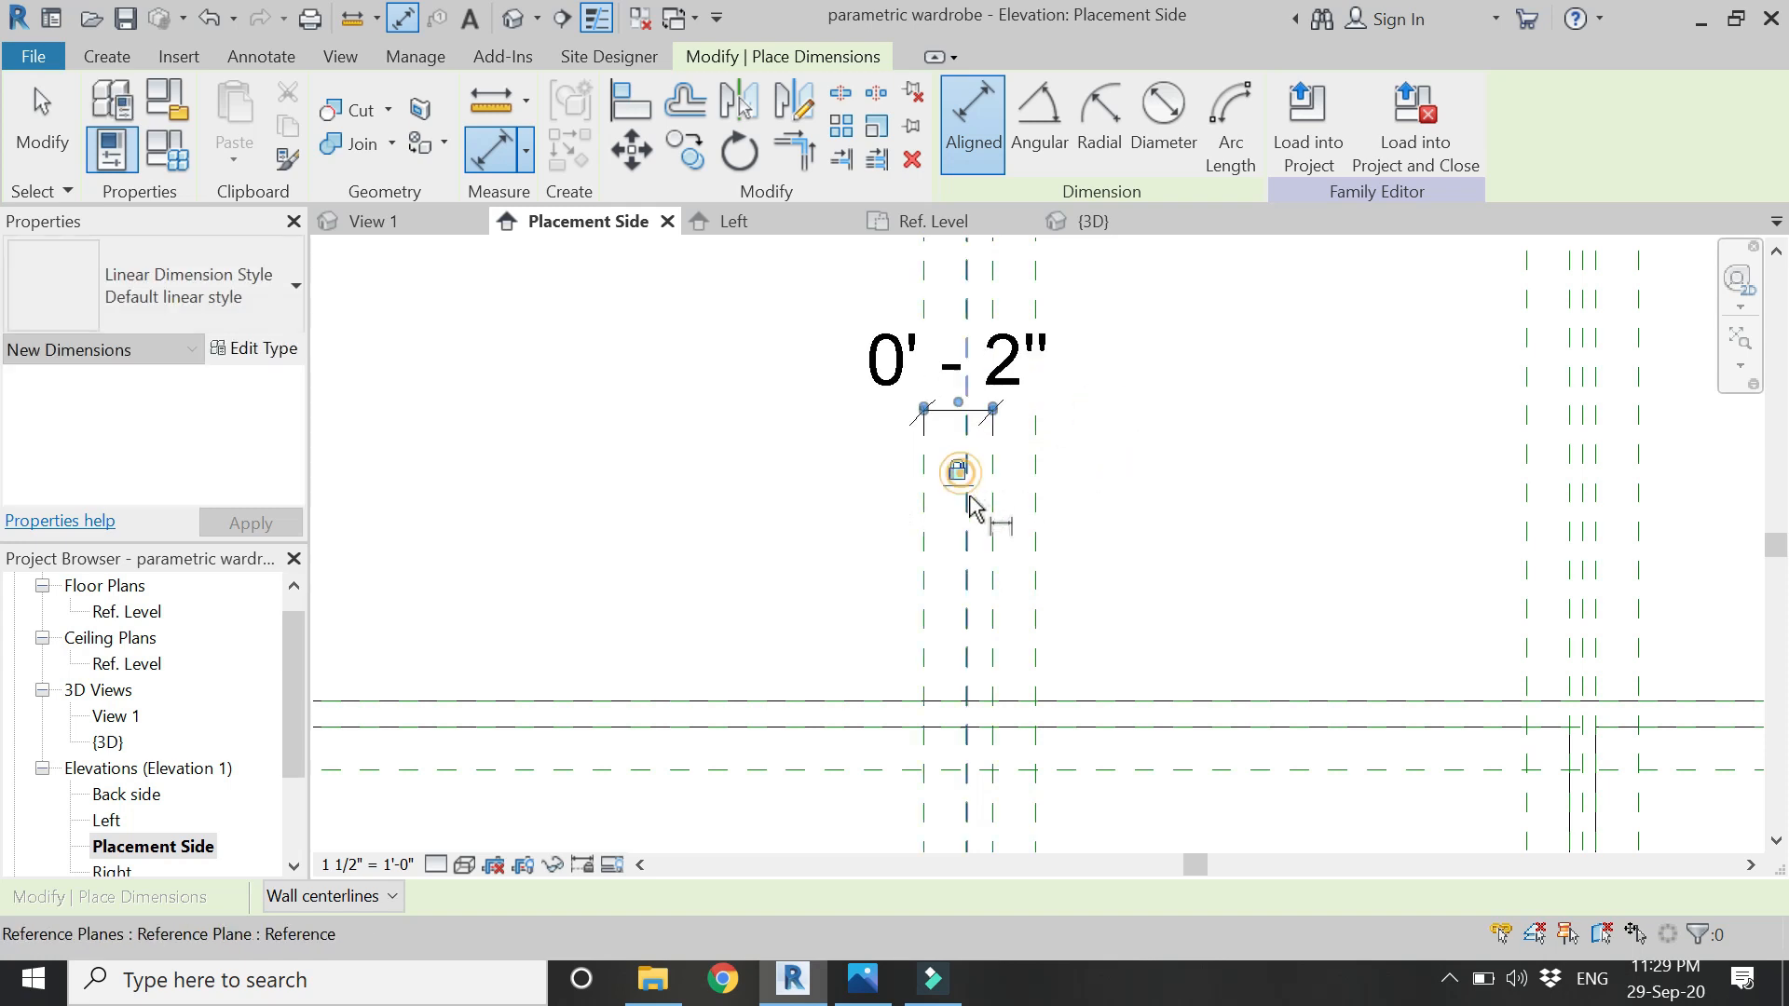
left_click(1032, 538)
left_click(1123, 489)
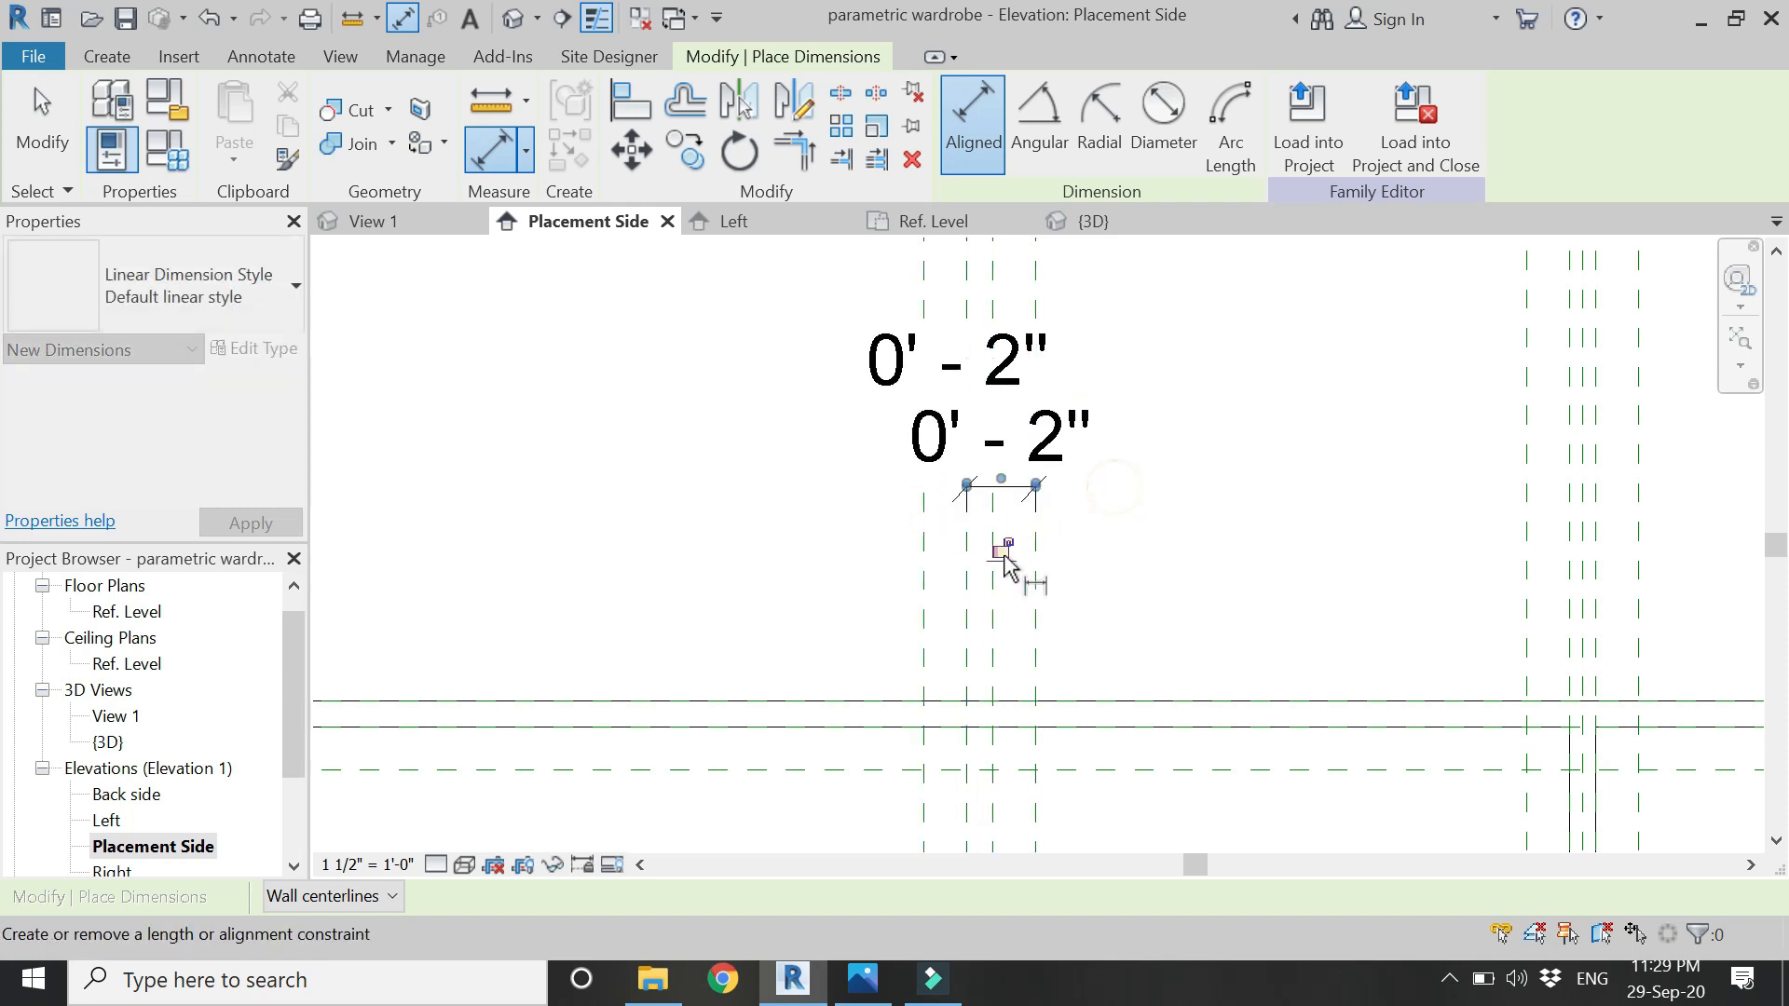
- Dimension and lock the 2" offset planes on both sides of the upper compartments' central divider
scroll(610, 540, "down", 2)
scroll(968, 545, "up", 3)
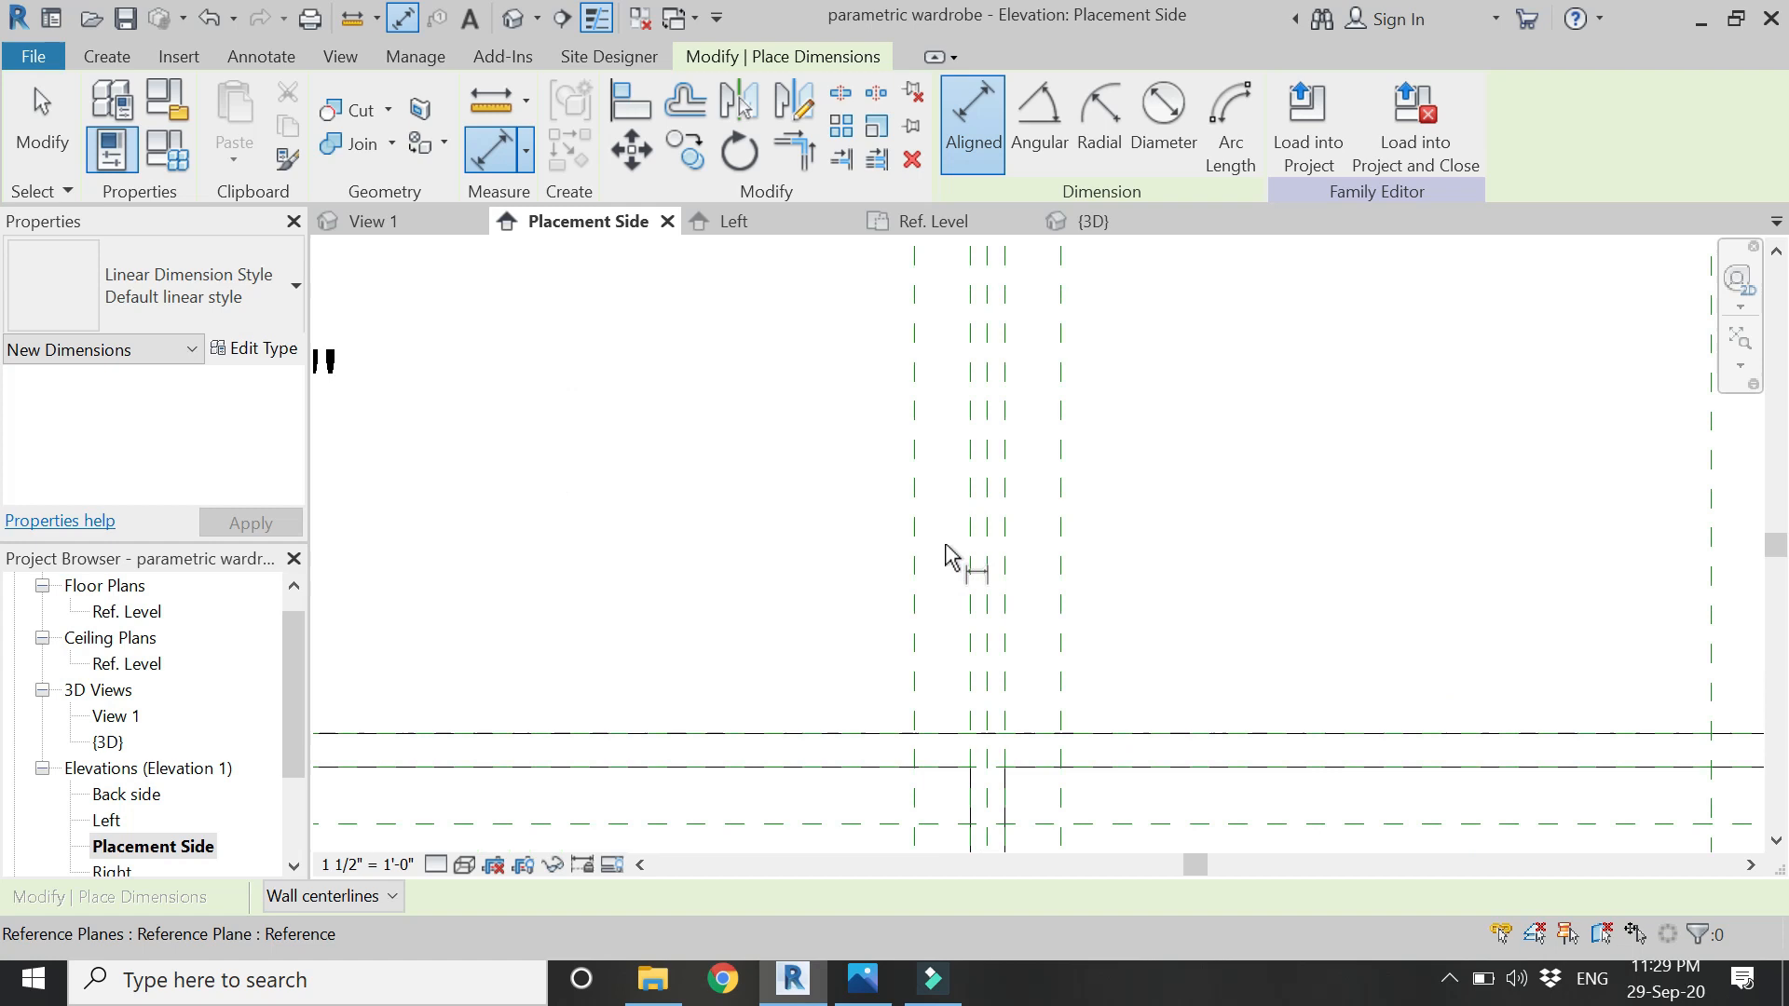
left_click(915, 571)
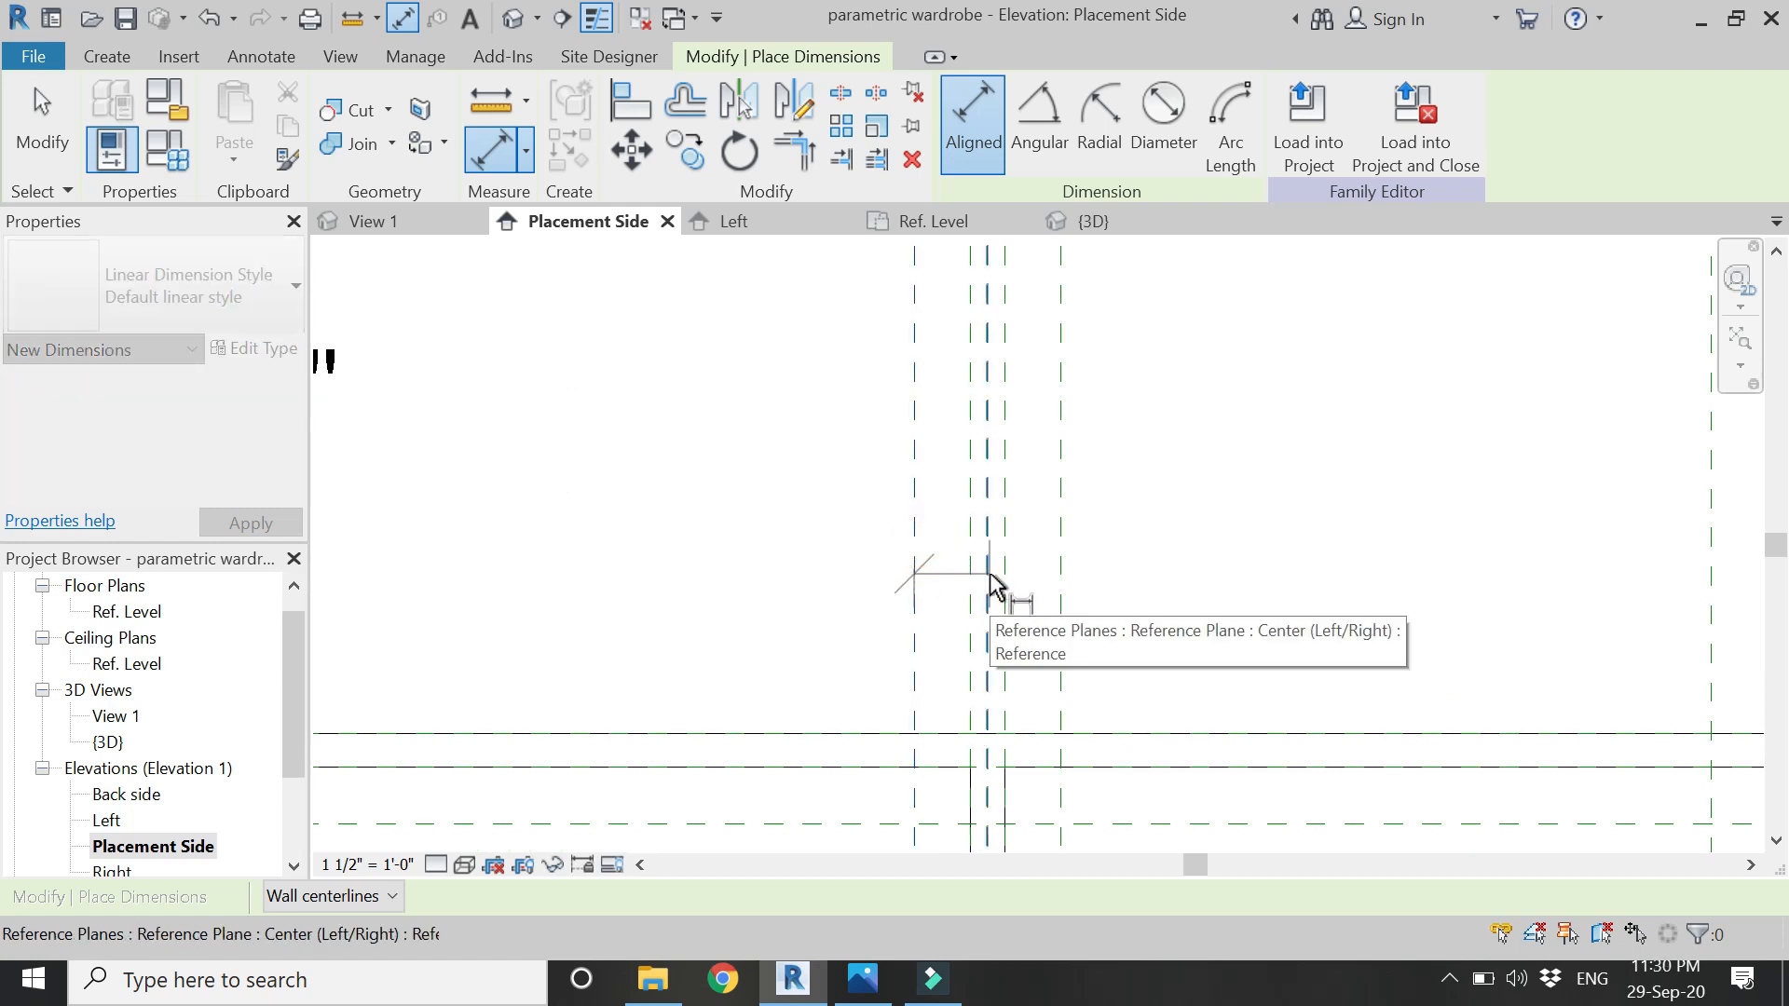
left_click(1004, 573)
left_click(1154, 451)
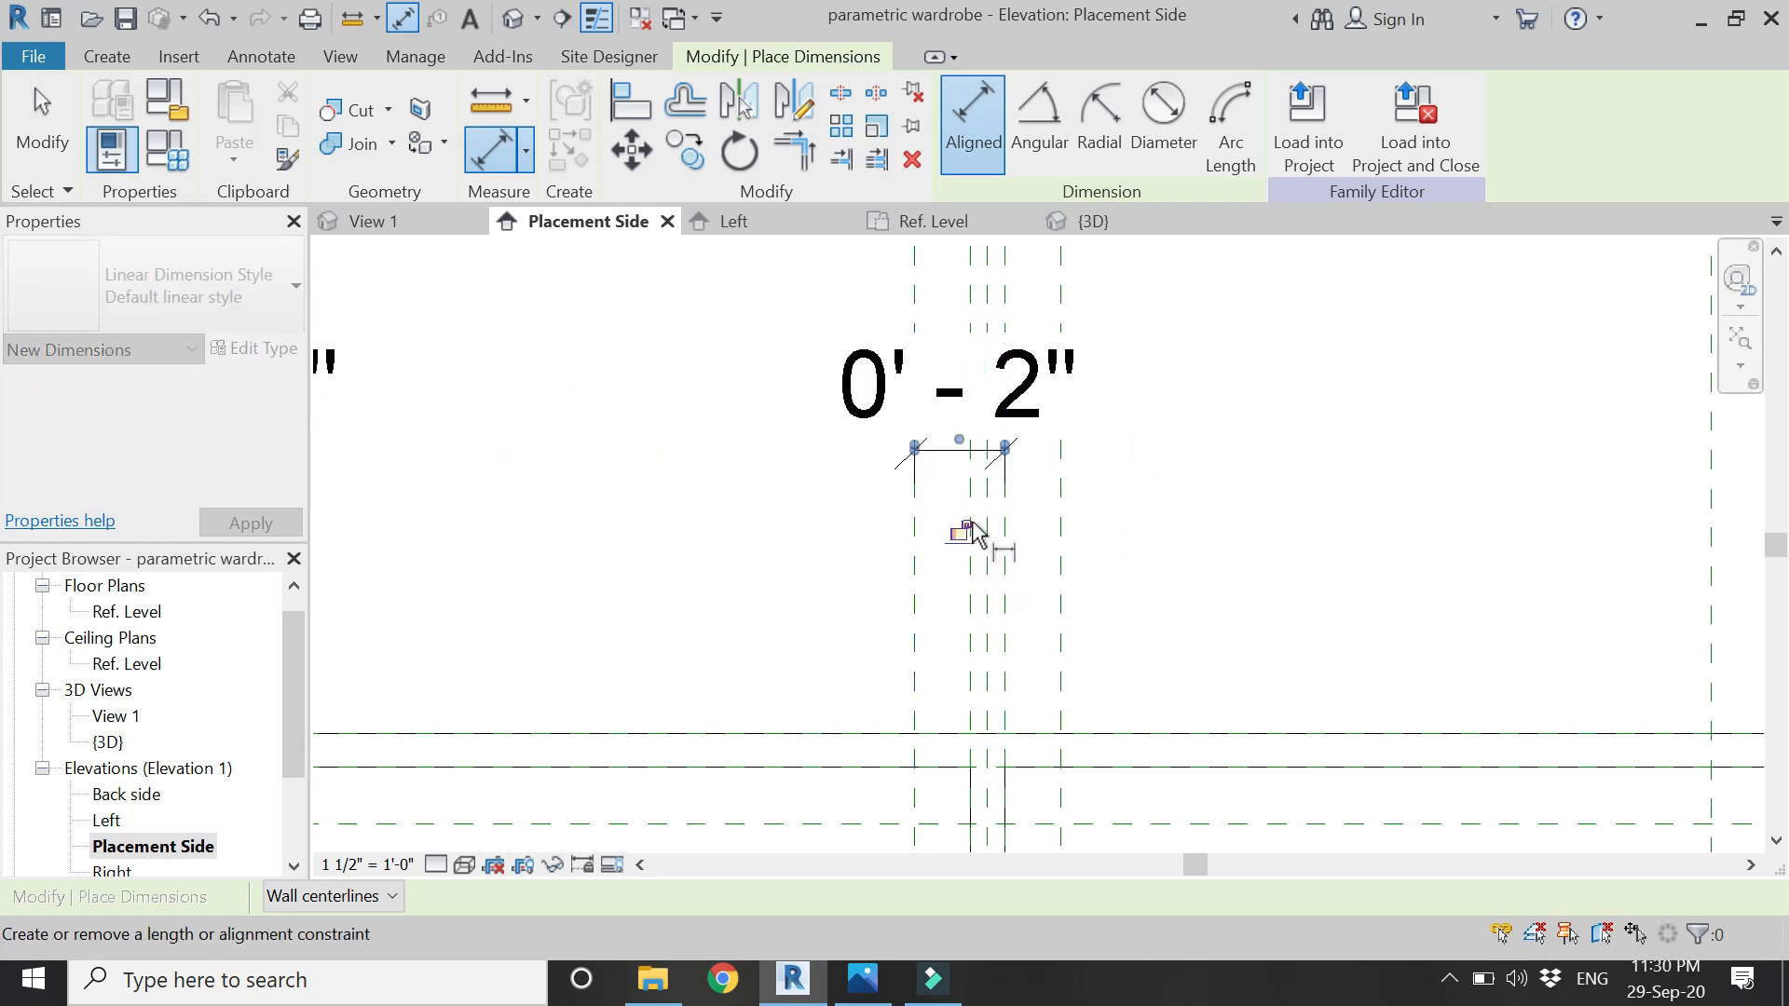
left_click(967, 626)
left_click(1060, 599)
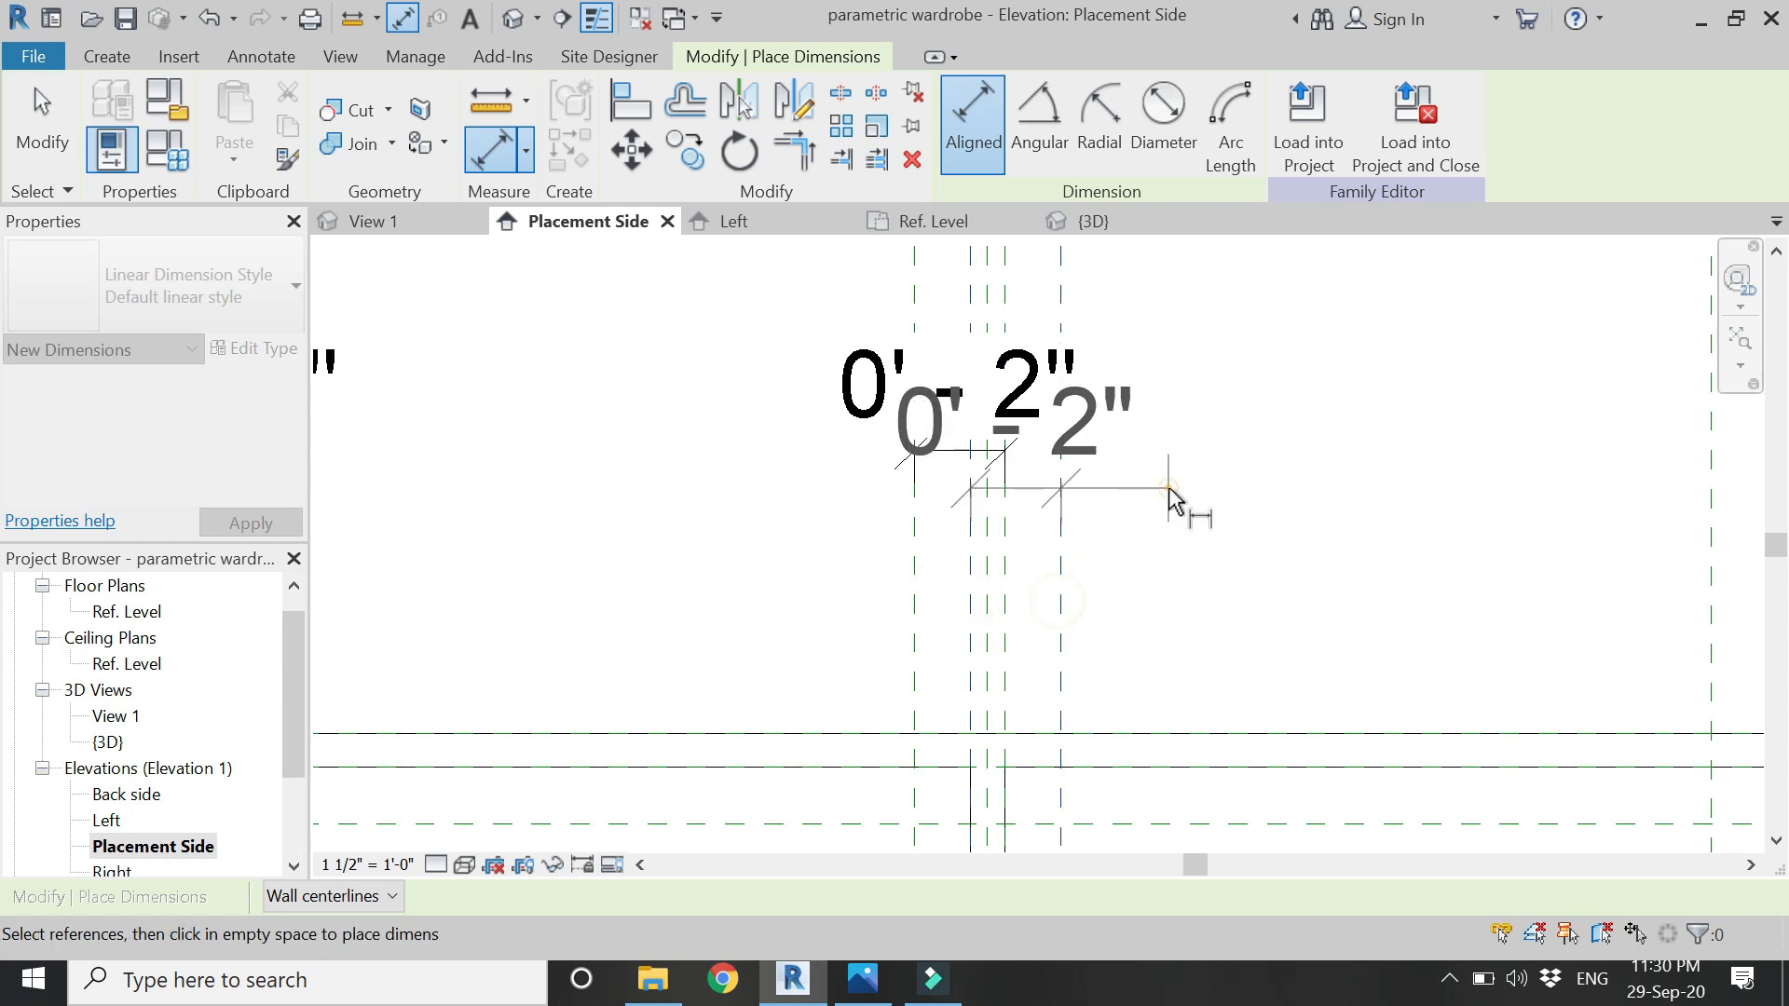
left_click(1166, 486)
- Dimension and lock the 2" offset planes on both sides of the mid section's right vertical divider
scroll(519, 470, "down", 4)
scroll(927, 477, "up", 3)
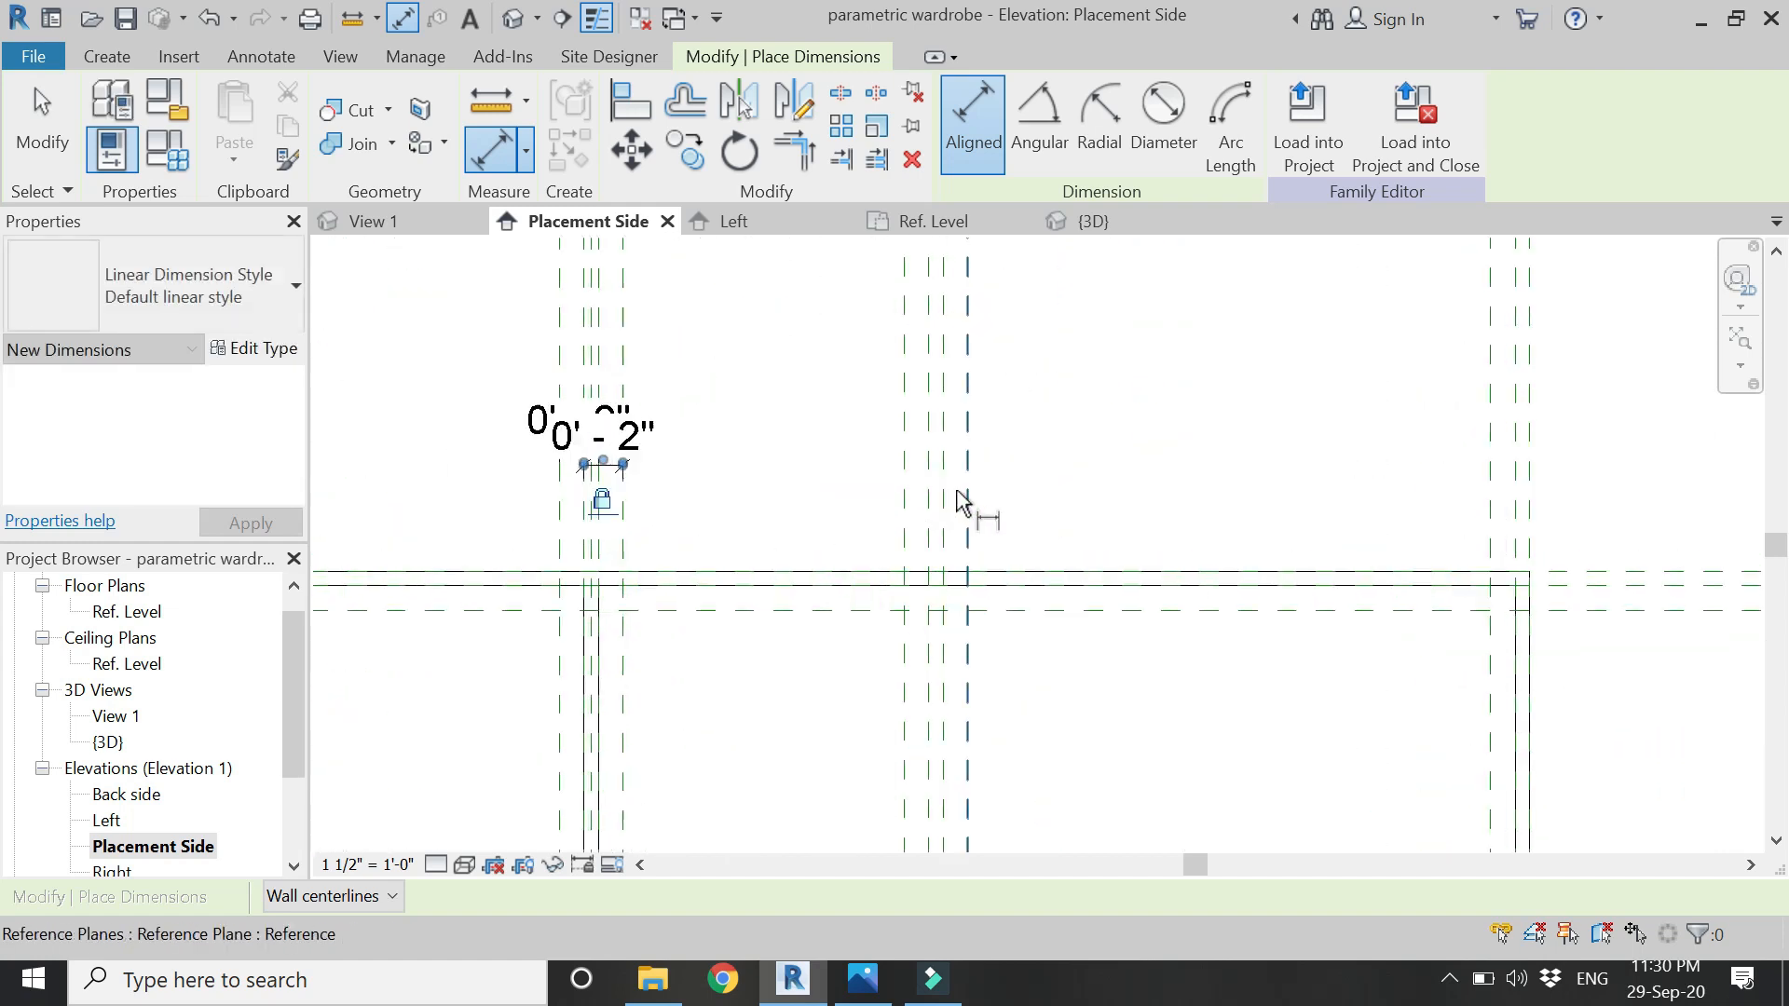
left_click(881, 510)
left_click(951, 512)
left_click(1084, 401)
left_click(913, 467)
left_click(918, 537)
left_click(991, 547)
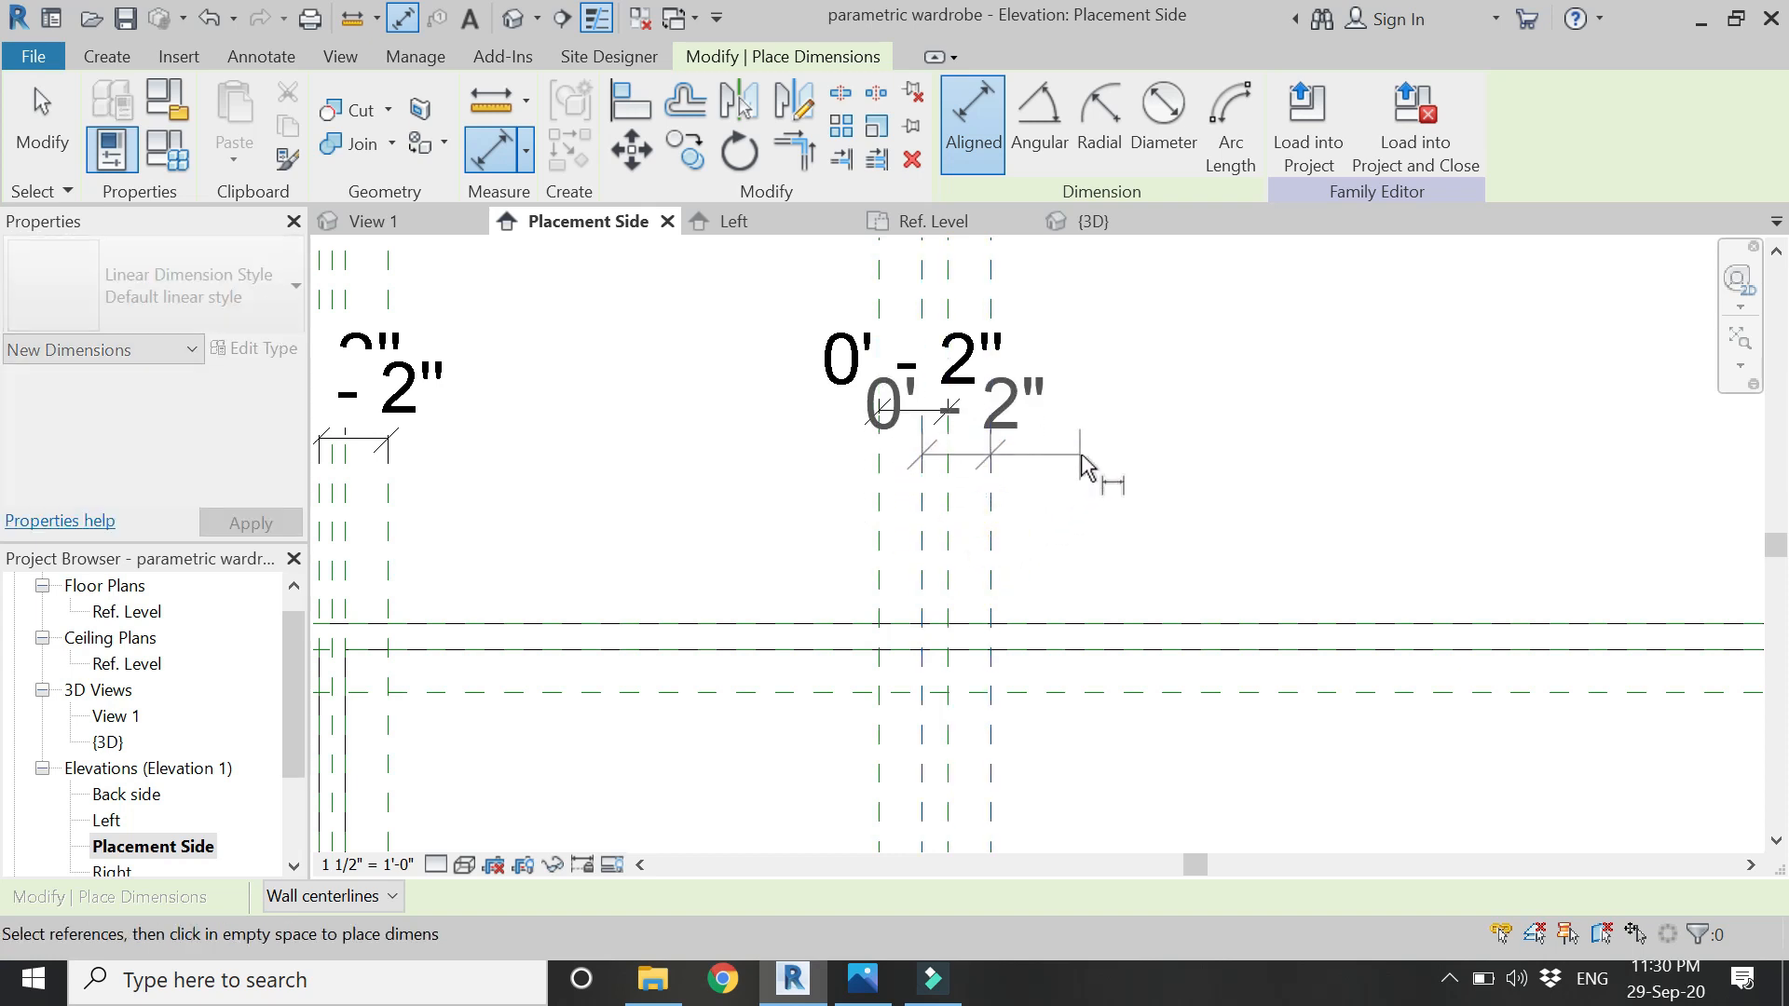
left_click(1104, 447)
left_click(956, 503)
- Dimension from the right side panel's outer plane to its inward offset plane and lock the 2" distance
scroll(783, 475, "down", 3)
scroll(1233, 503, "up", 3)
left_click(1240, 473)
left_click(1166, 480)
left_click(1145, 396)
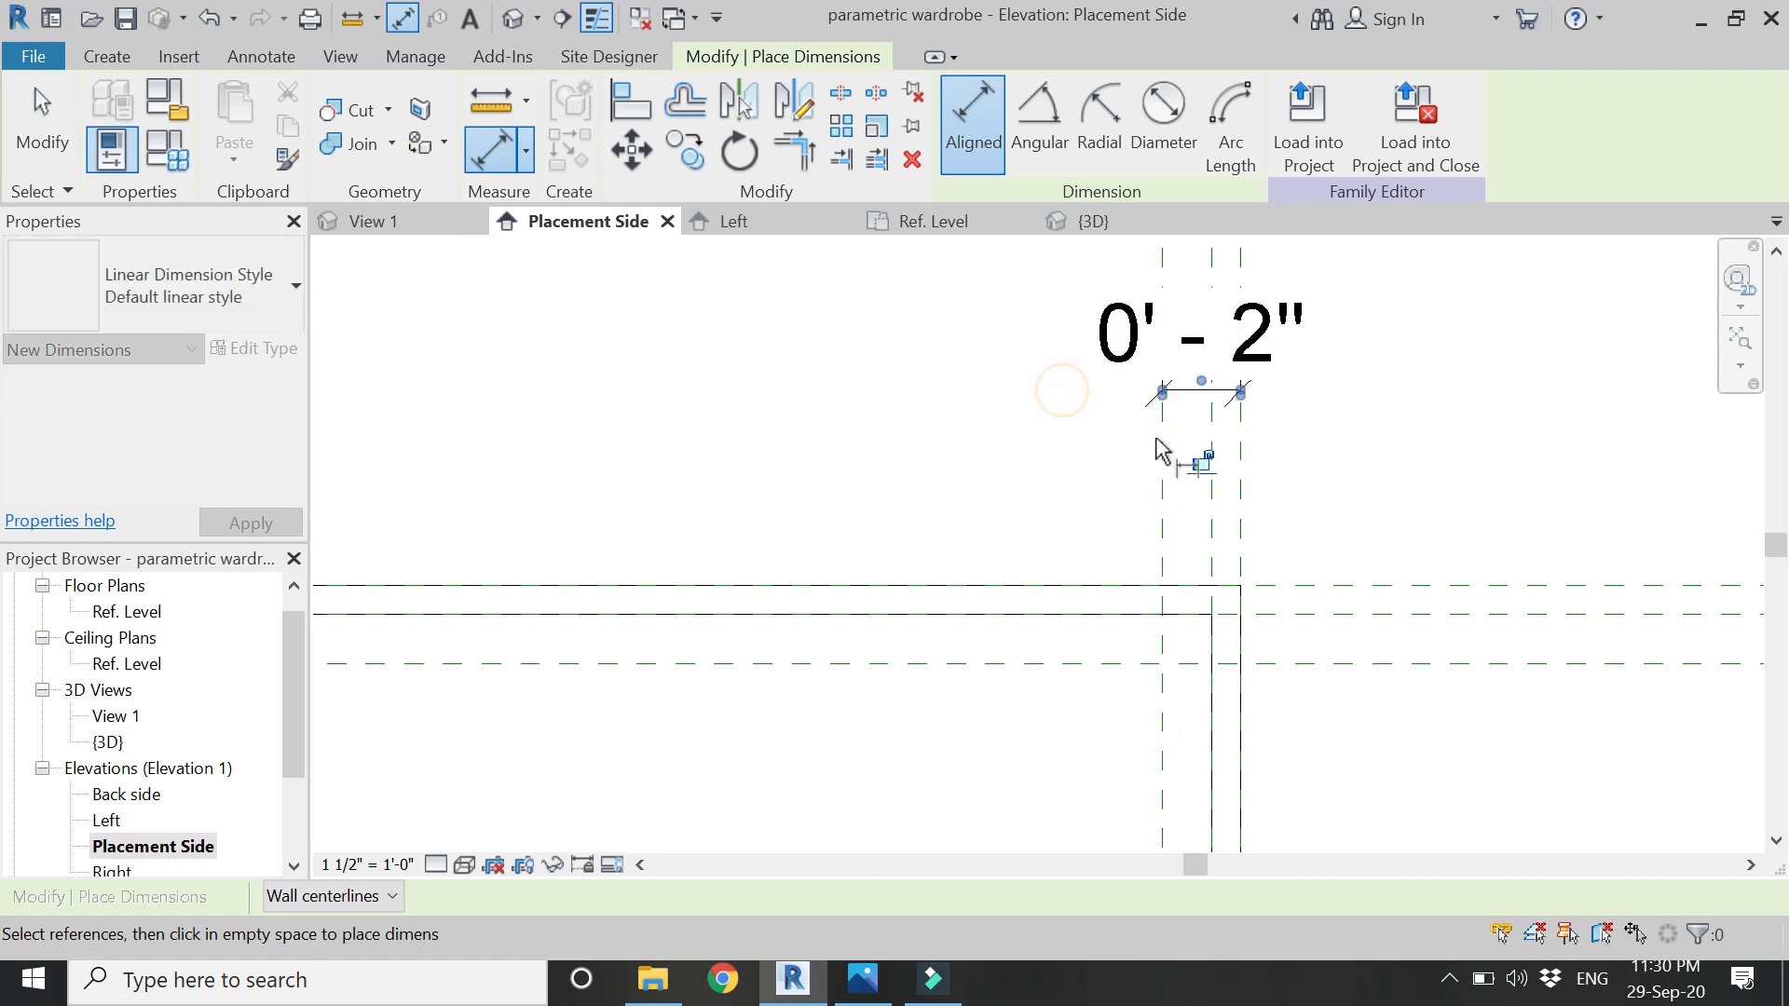
left_click(1198, 472)
- Set the distance from the left side panel's outer plane to its inward offset plane to 2" and lock that dimension
scroll(1528, 489, "down", 3)
scroll(1533, 497, "down", 2)
scroll(978, 518, "up", 5)
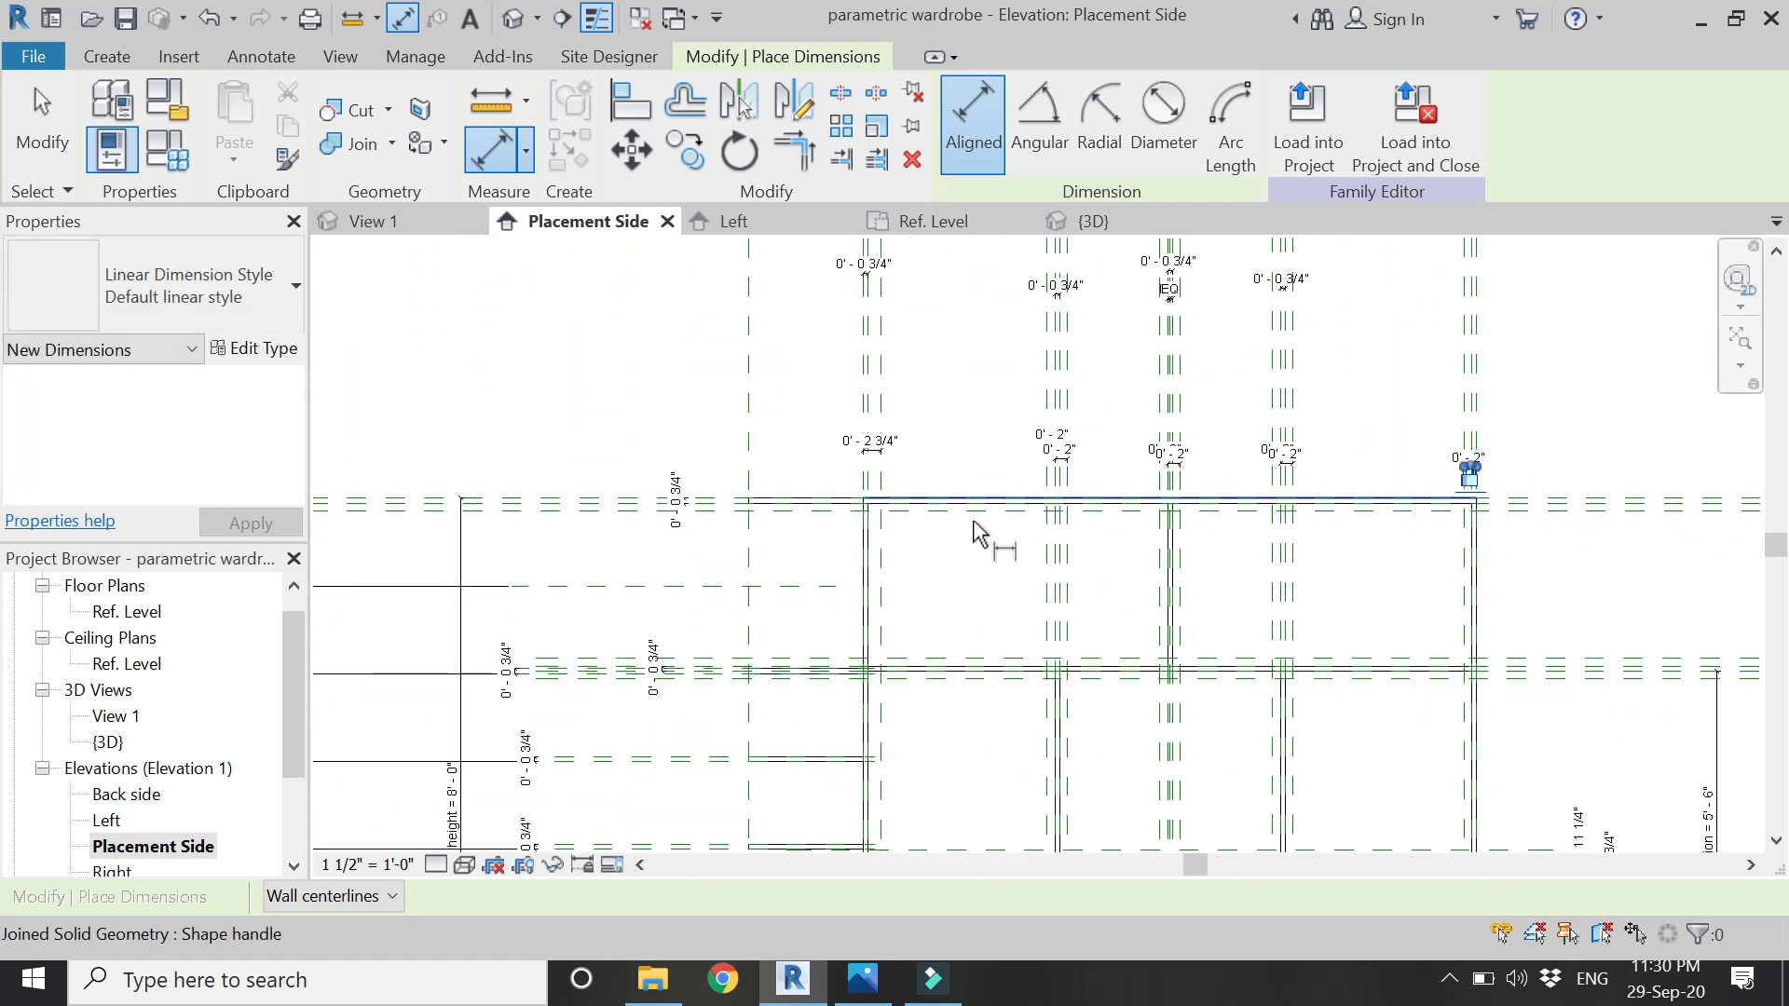
scroll(890, 466, "up", 2)
key("Escape")
key("Escape")
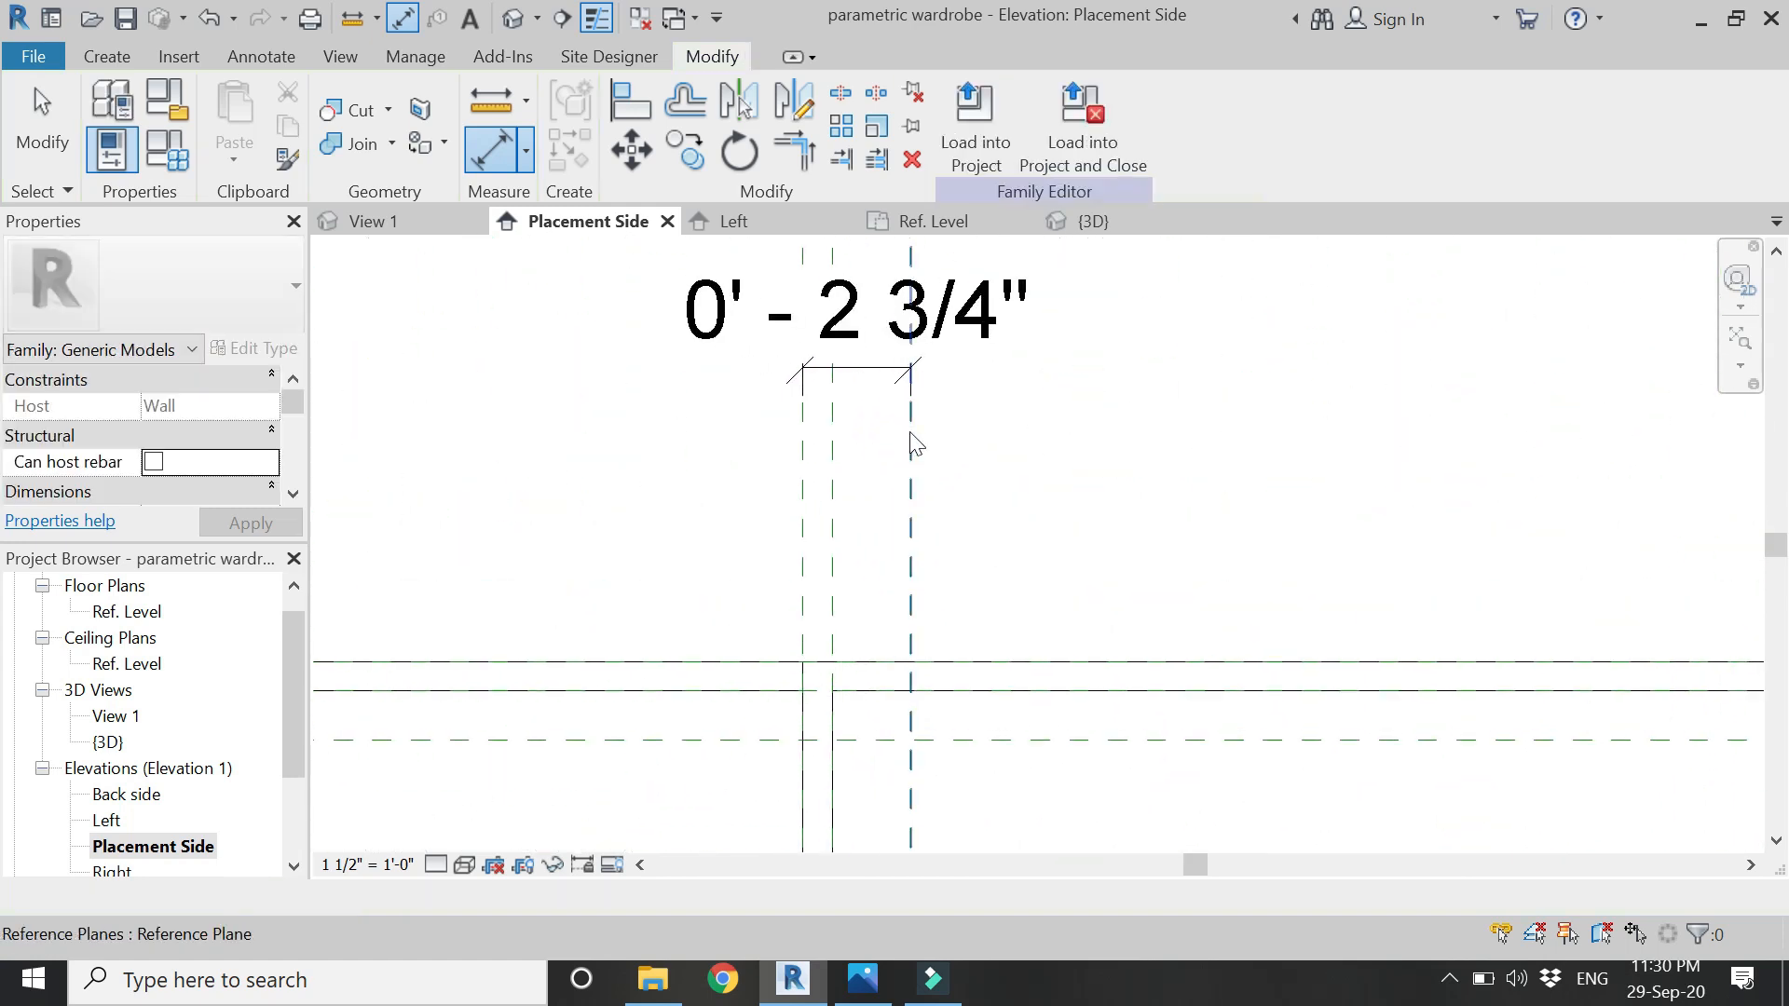
left_click(910, 433)
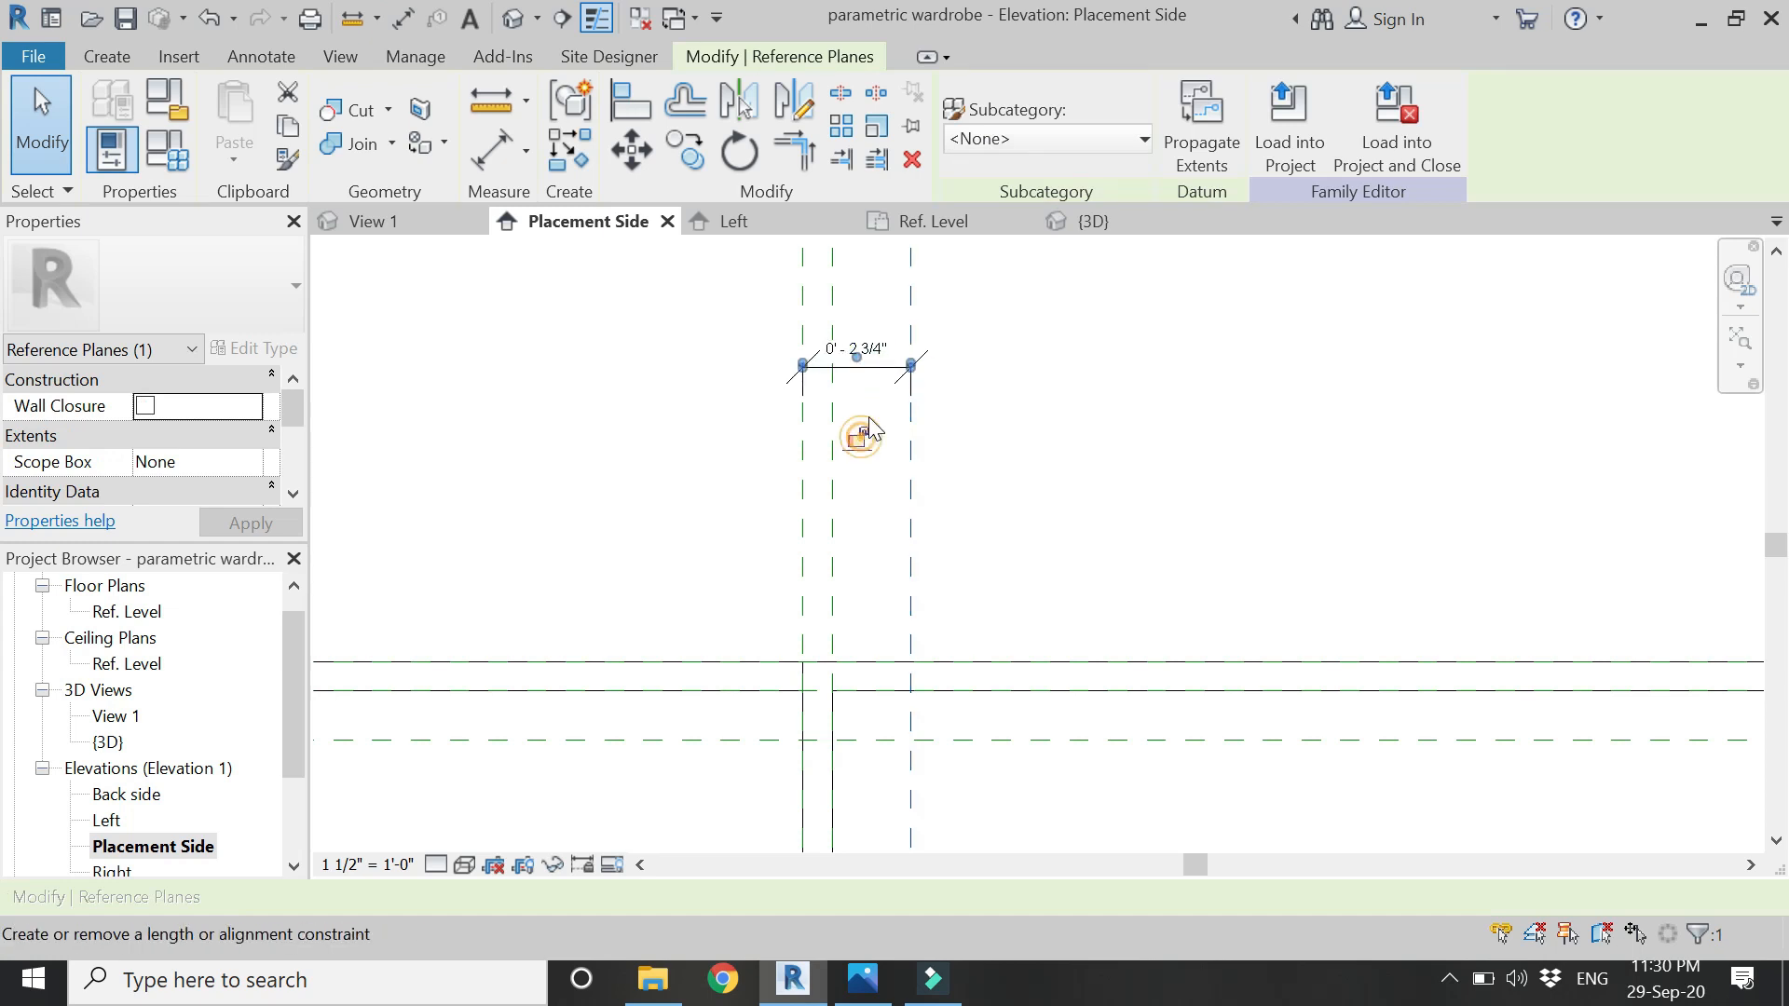
left_click(884, 371)
left_click(910, 438)
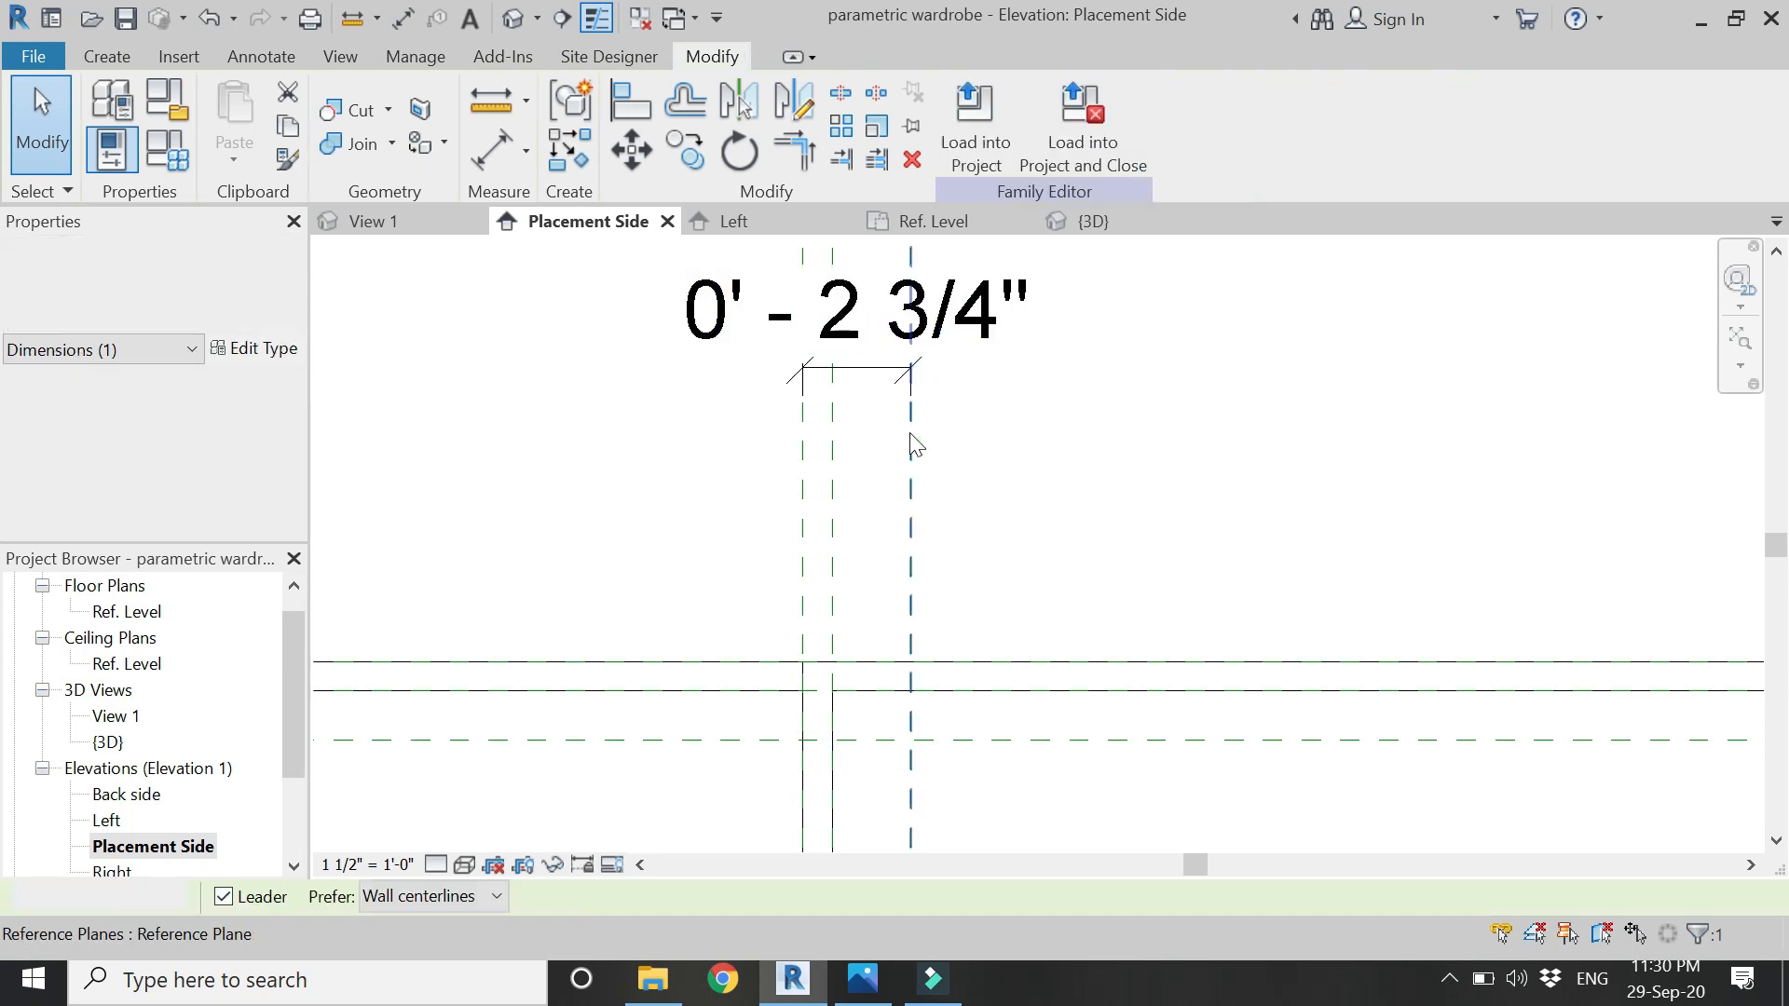
left_click(878, 352)
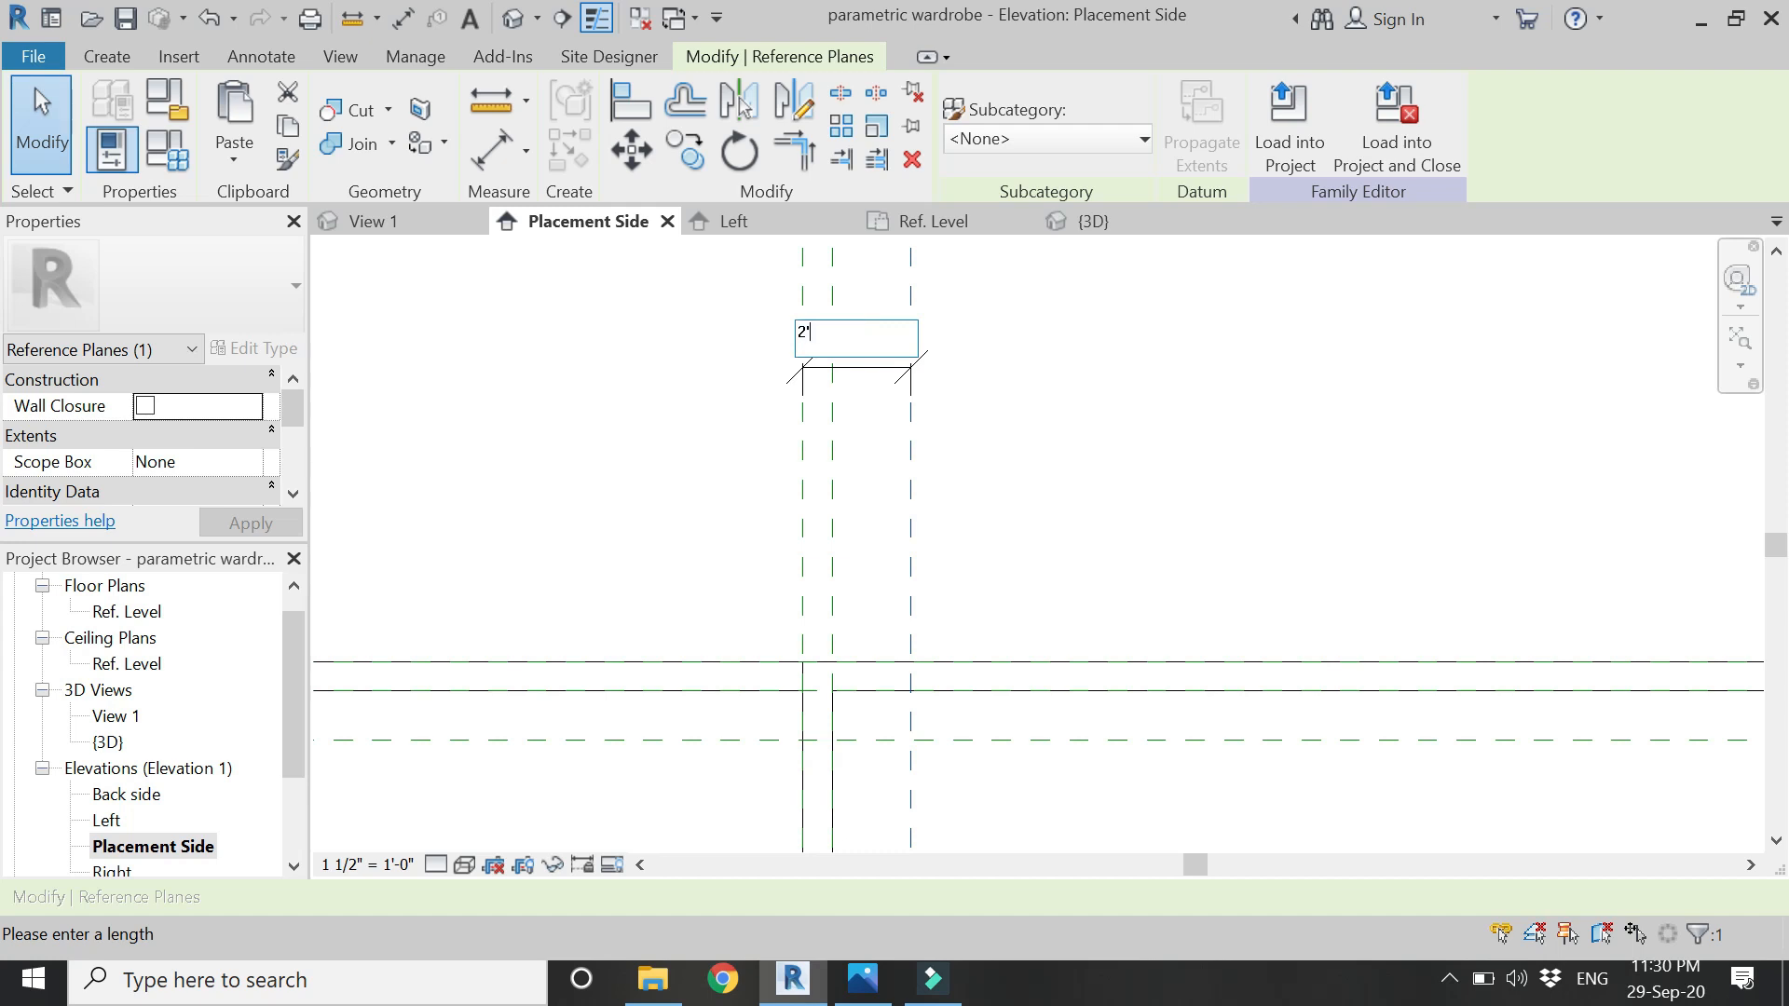
type("2")
key("Return")
key("Escape")
left_click(844, 338)
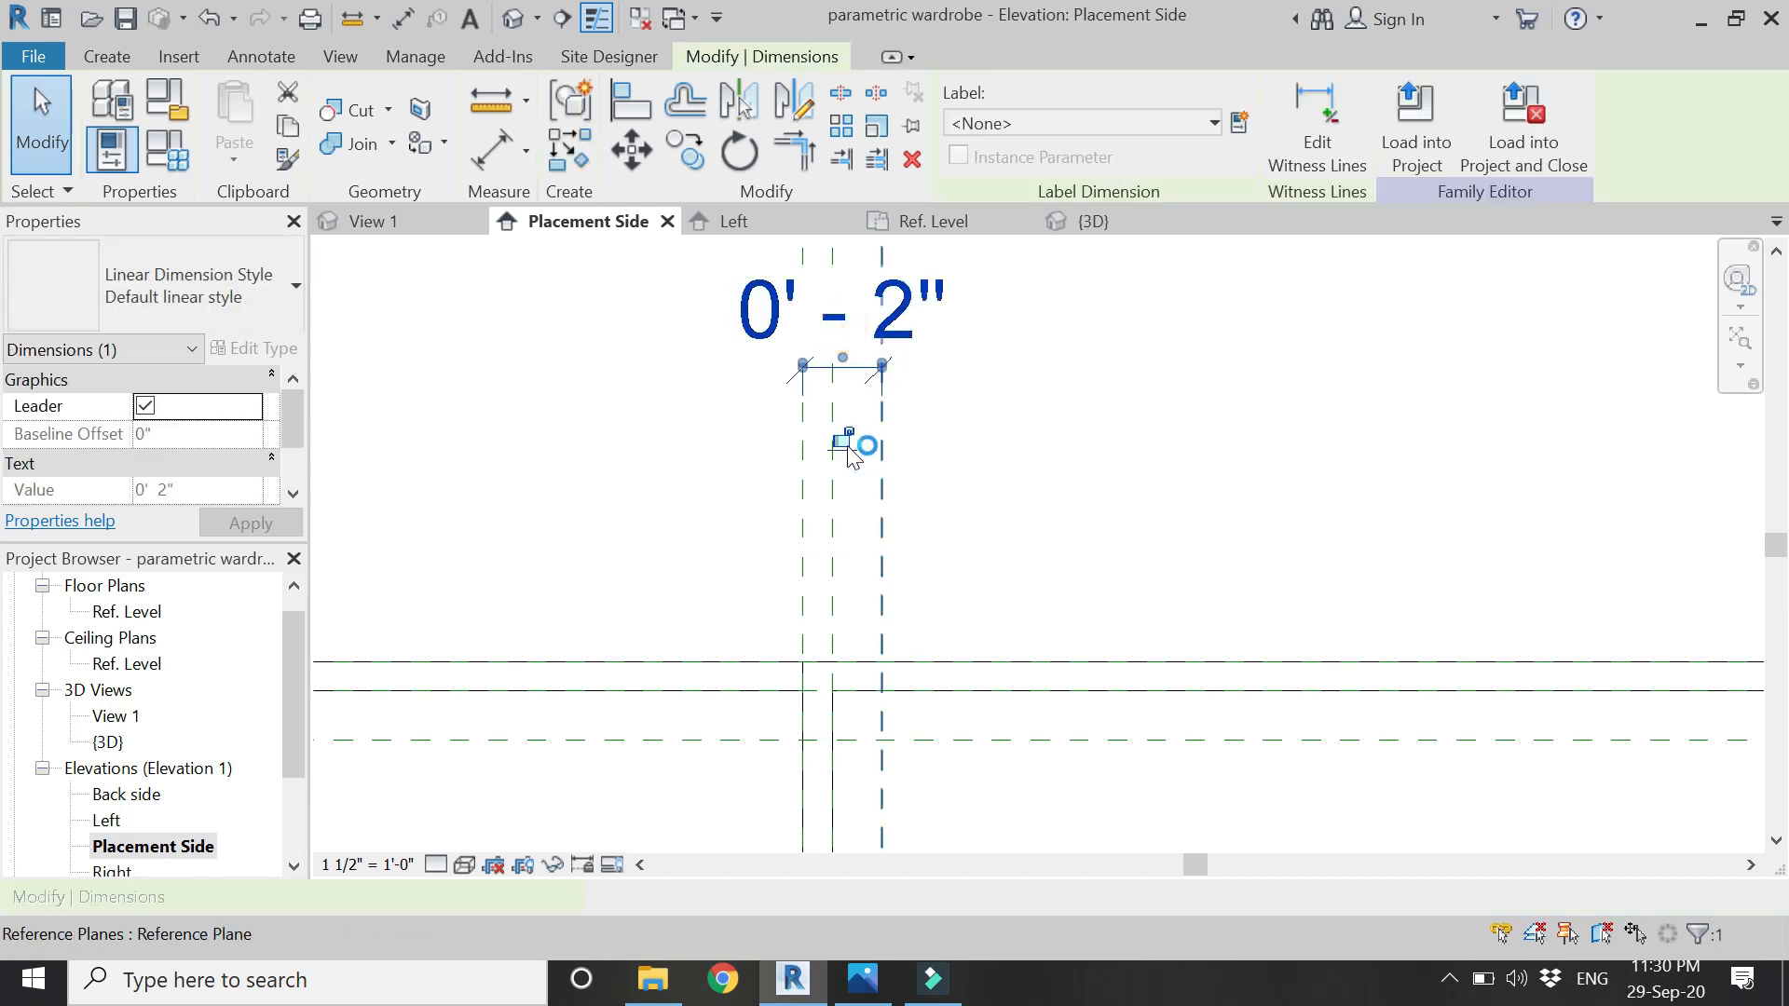
scroll(684, 378, "down", 3)
key("Escape")
- Dimension and lock the 2" offset planes above and below the horizontal panel under the upper compartments
left_click(494, 149)
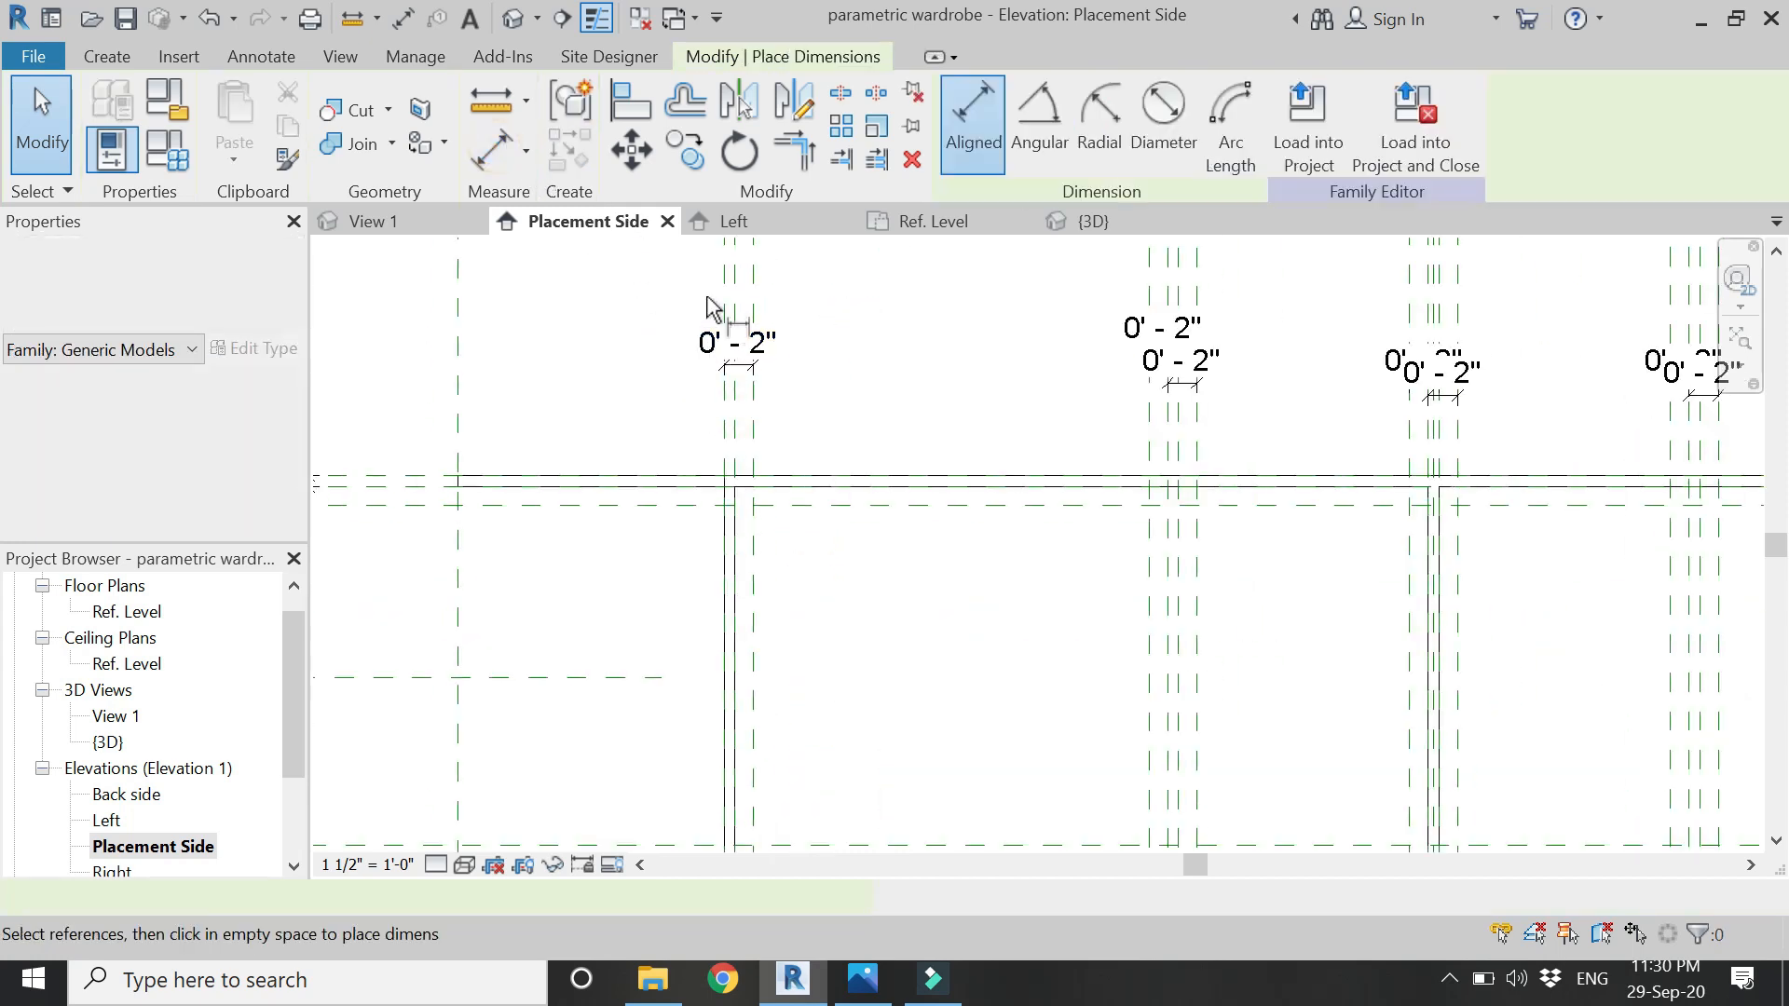
scroll(707, 299, "down", 2)
scroll(711, 551, "up", 4)
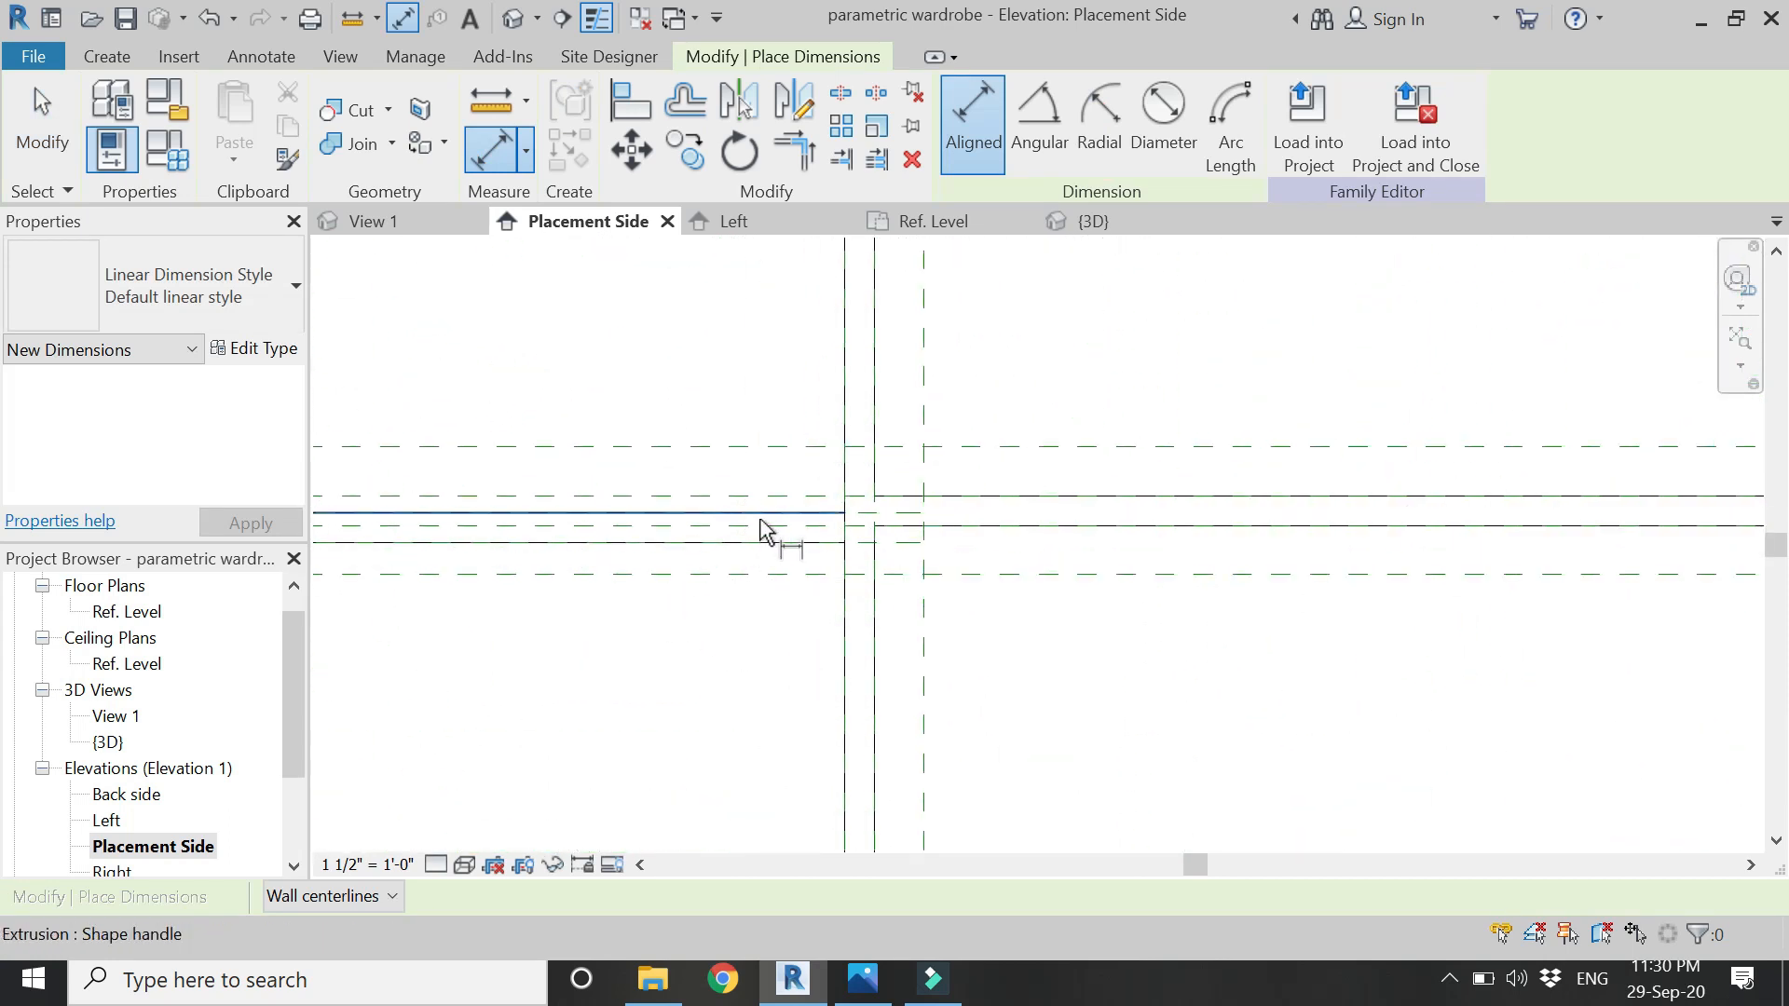
left_click(765, 524)
left_click(770, 448)
left_click(701, 305)
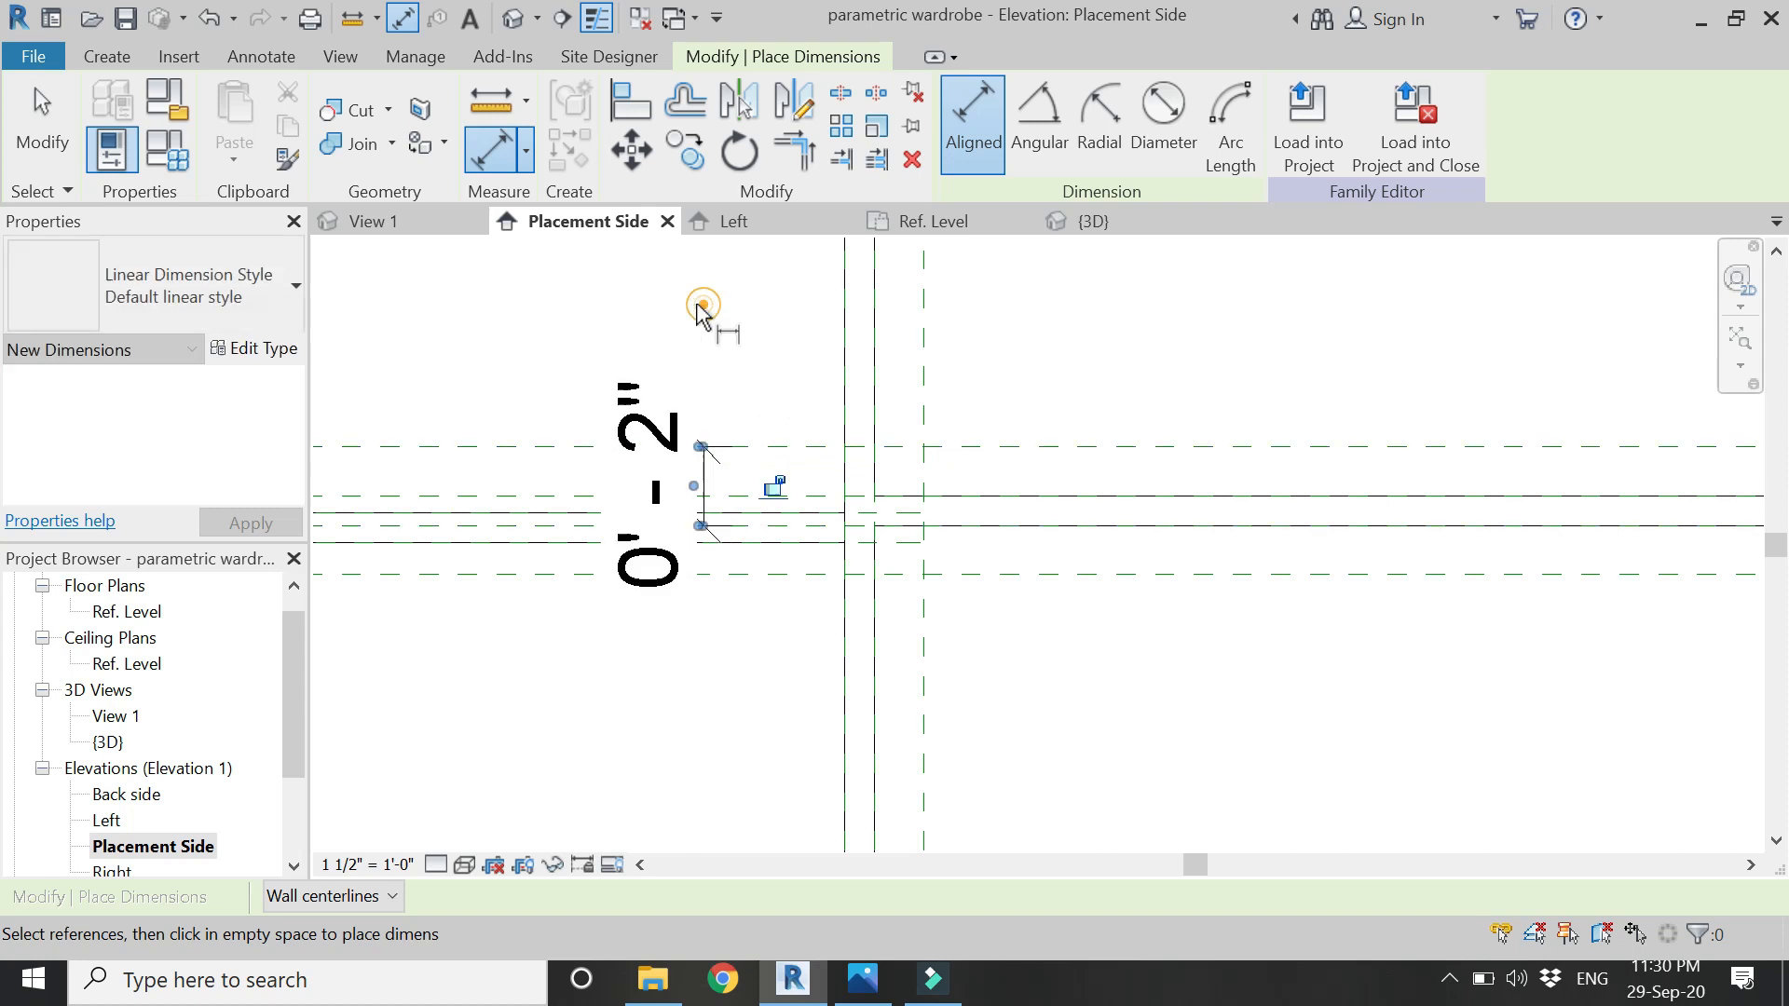
left_click(773, 488)
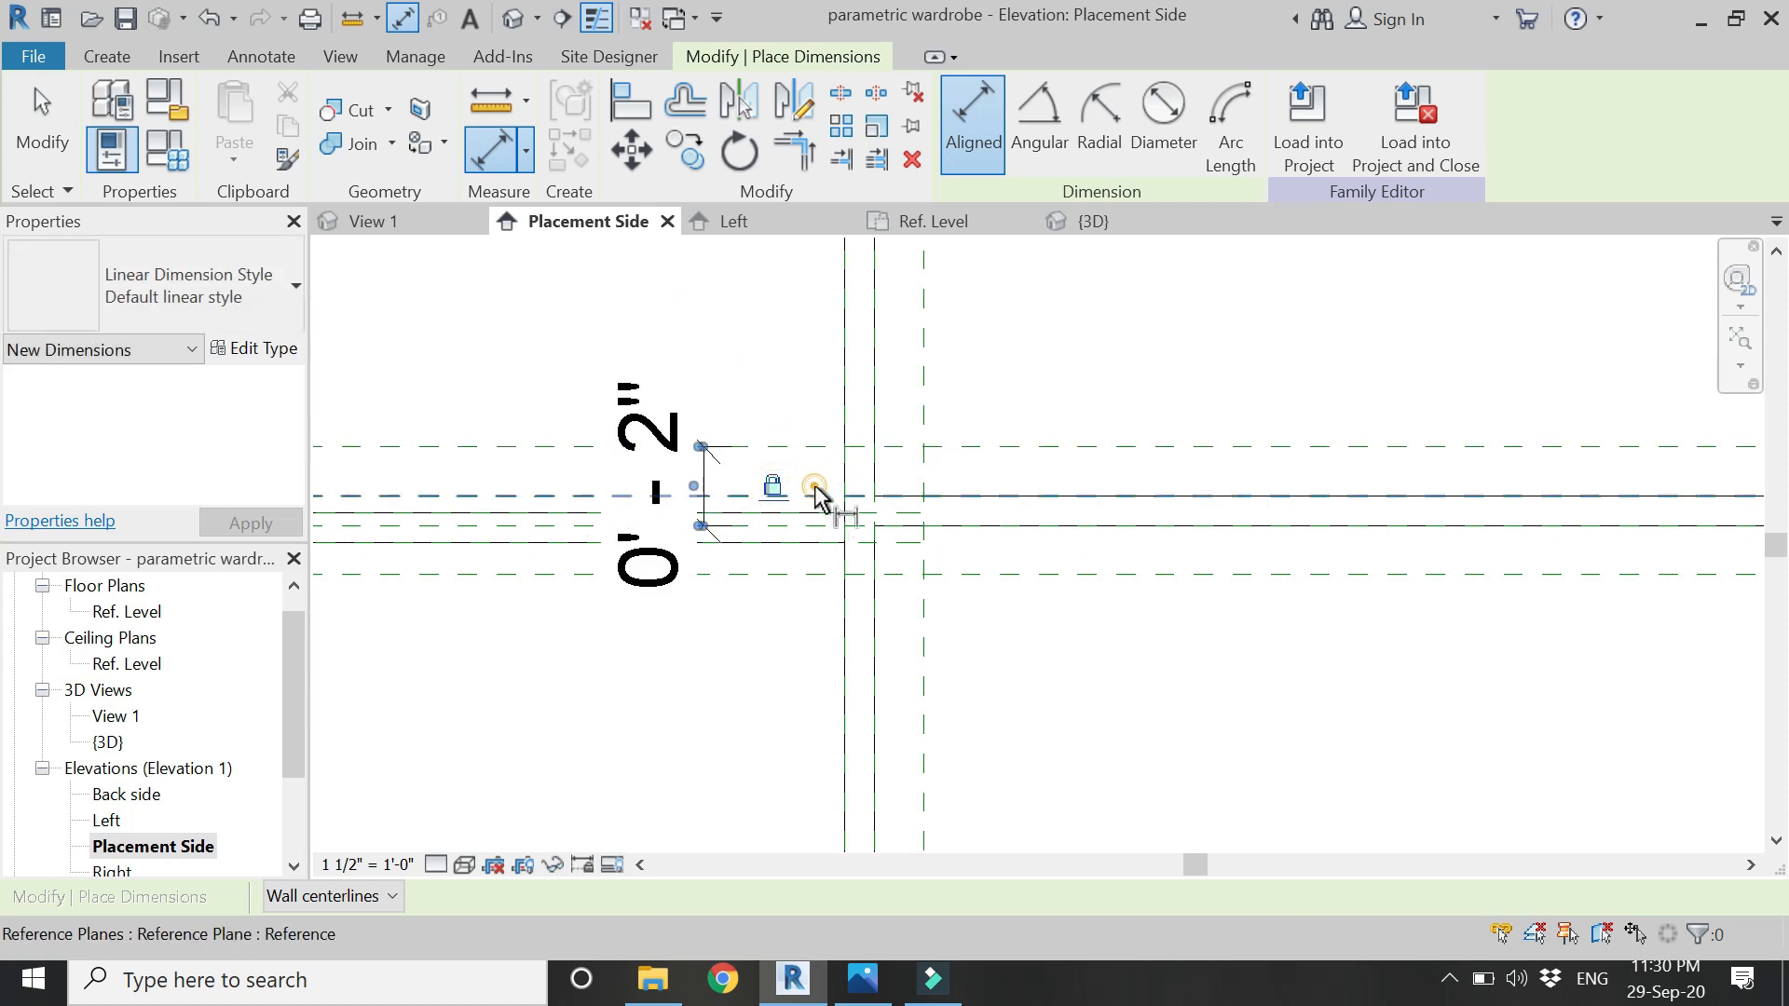
left_click(814, 488)
left_click(811, 576)
left_click(746, 687)
left_click(815, 536)
- Dimension and lock the 2" offset planes above and below the top panel of the mid section's drawers
scroll(713, 371, "down", 1)
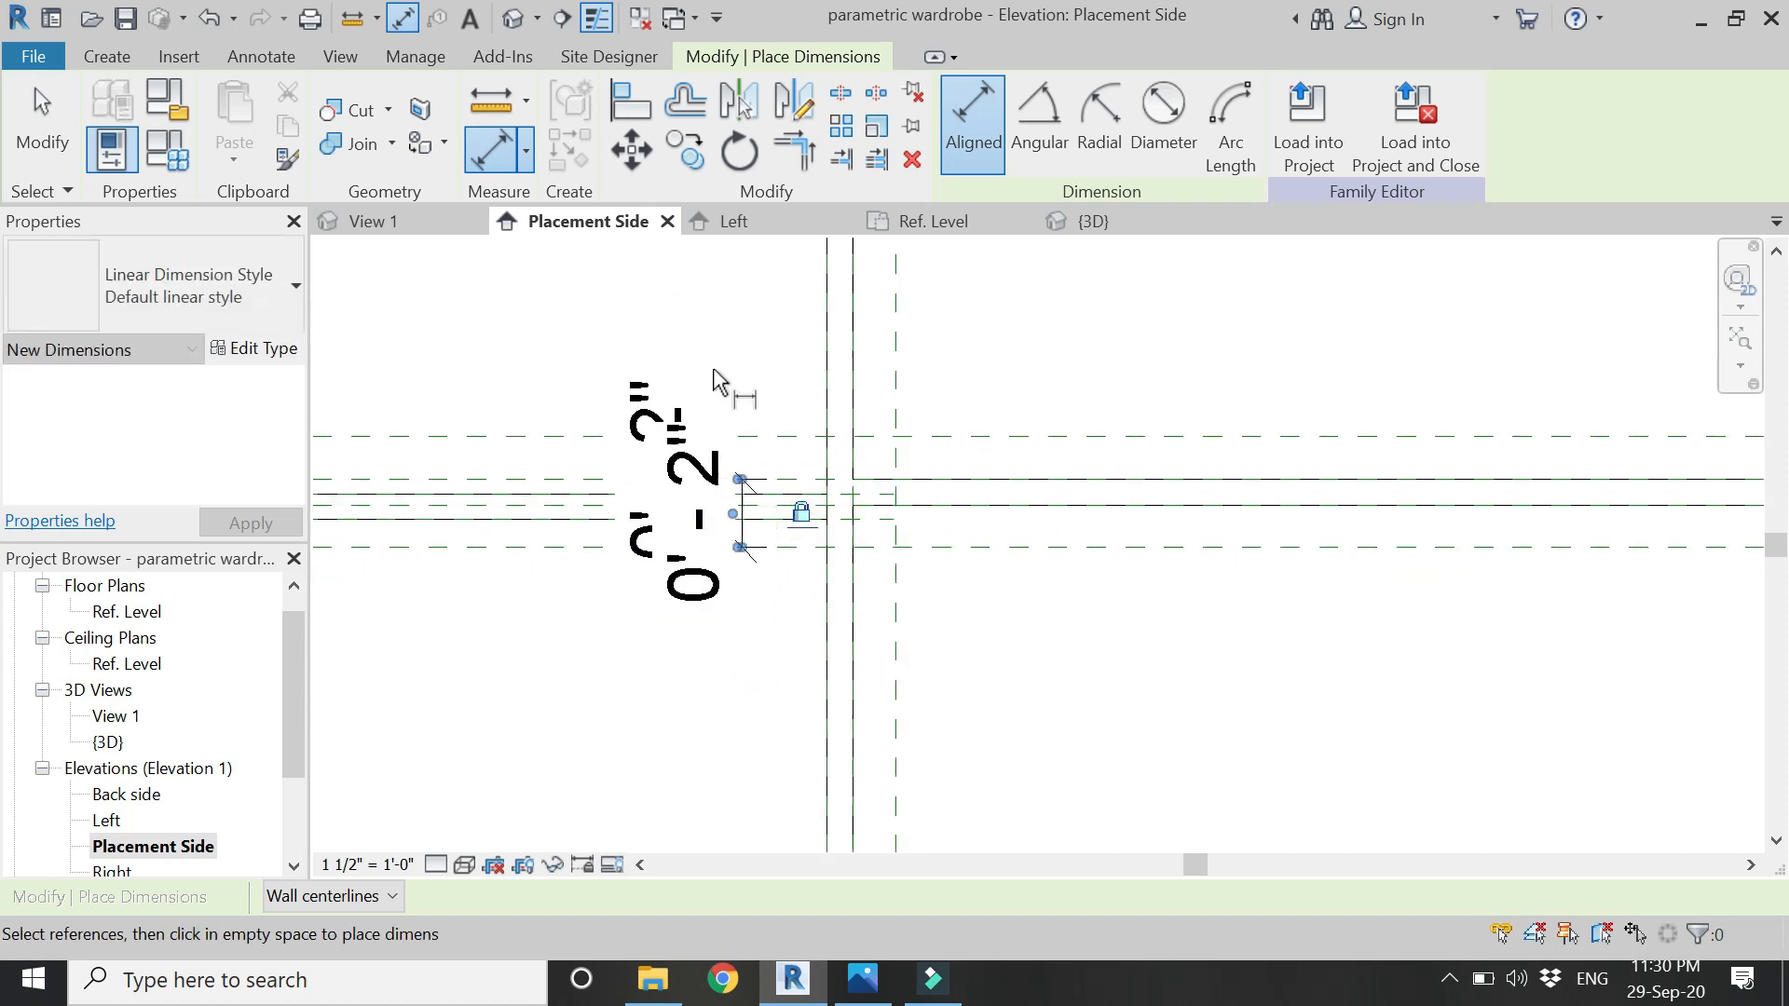
scroll(717, 377, "down", 6)
scroll(762, 599, "up", 8)
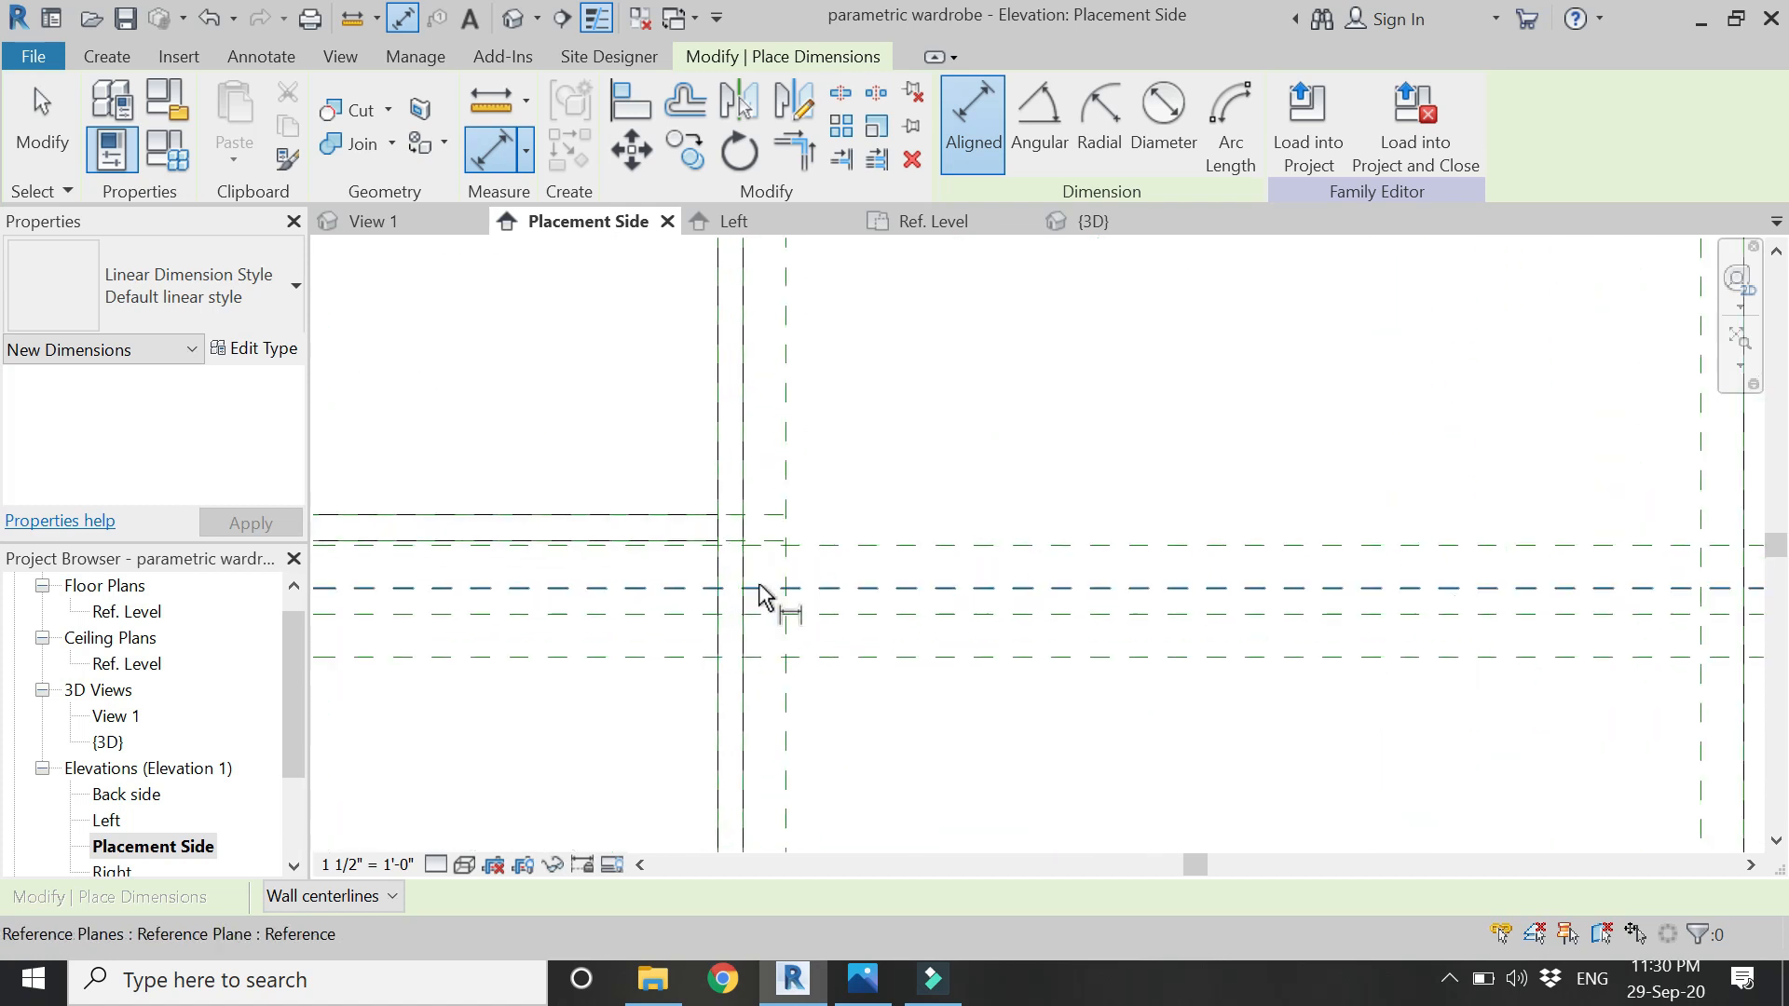
left_click(614, 527)
left_click(599, 631)
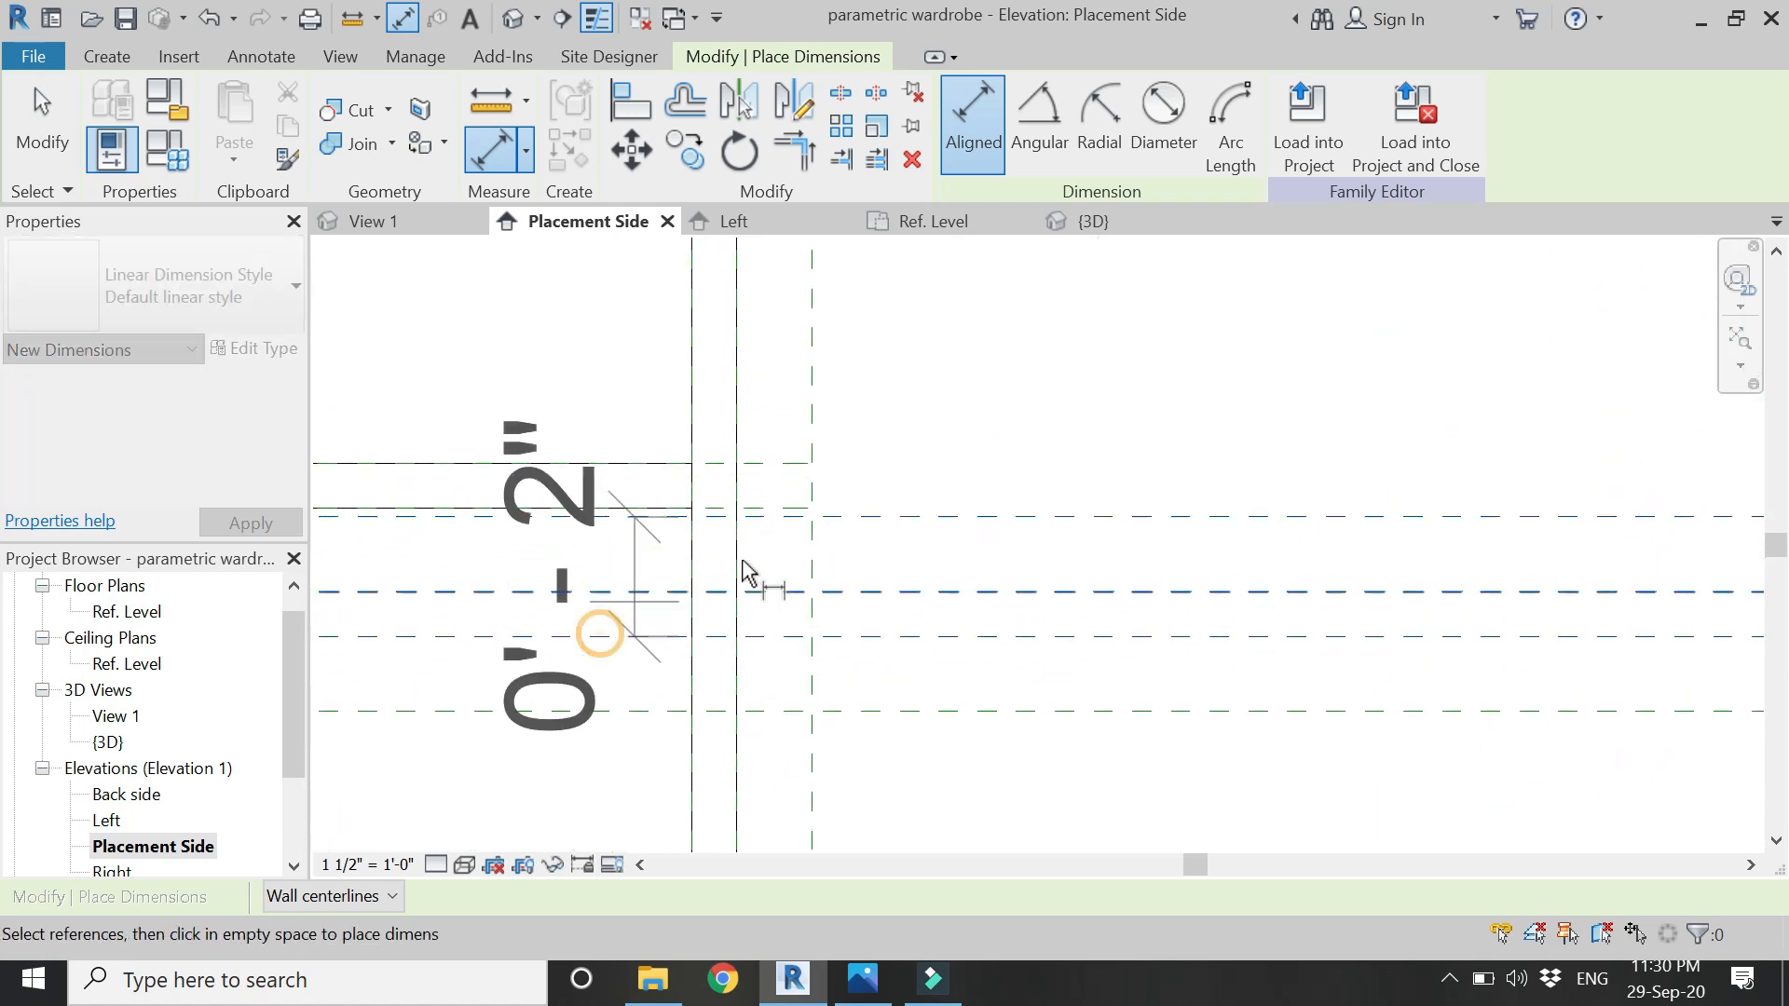
scroll(751, 571, "down", 3)
left_click(500, 705)
left_click(562, 563)
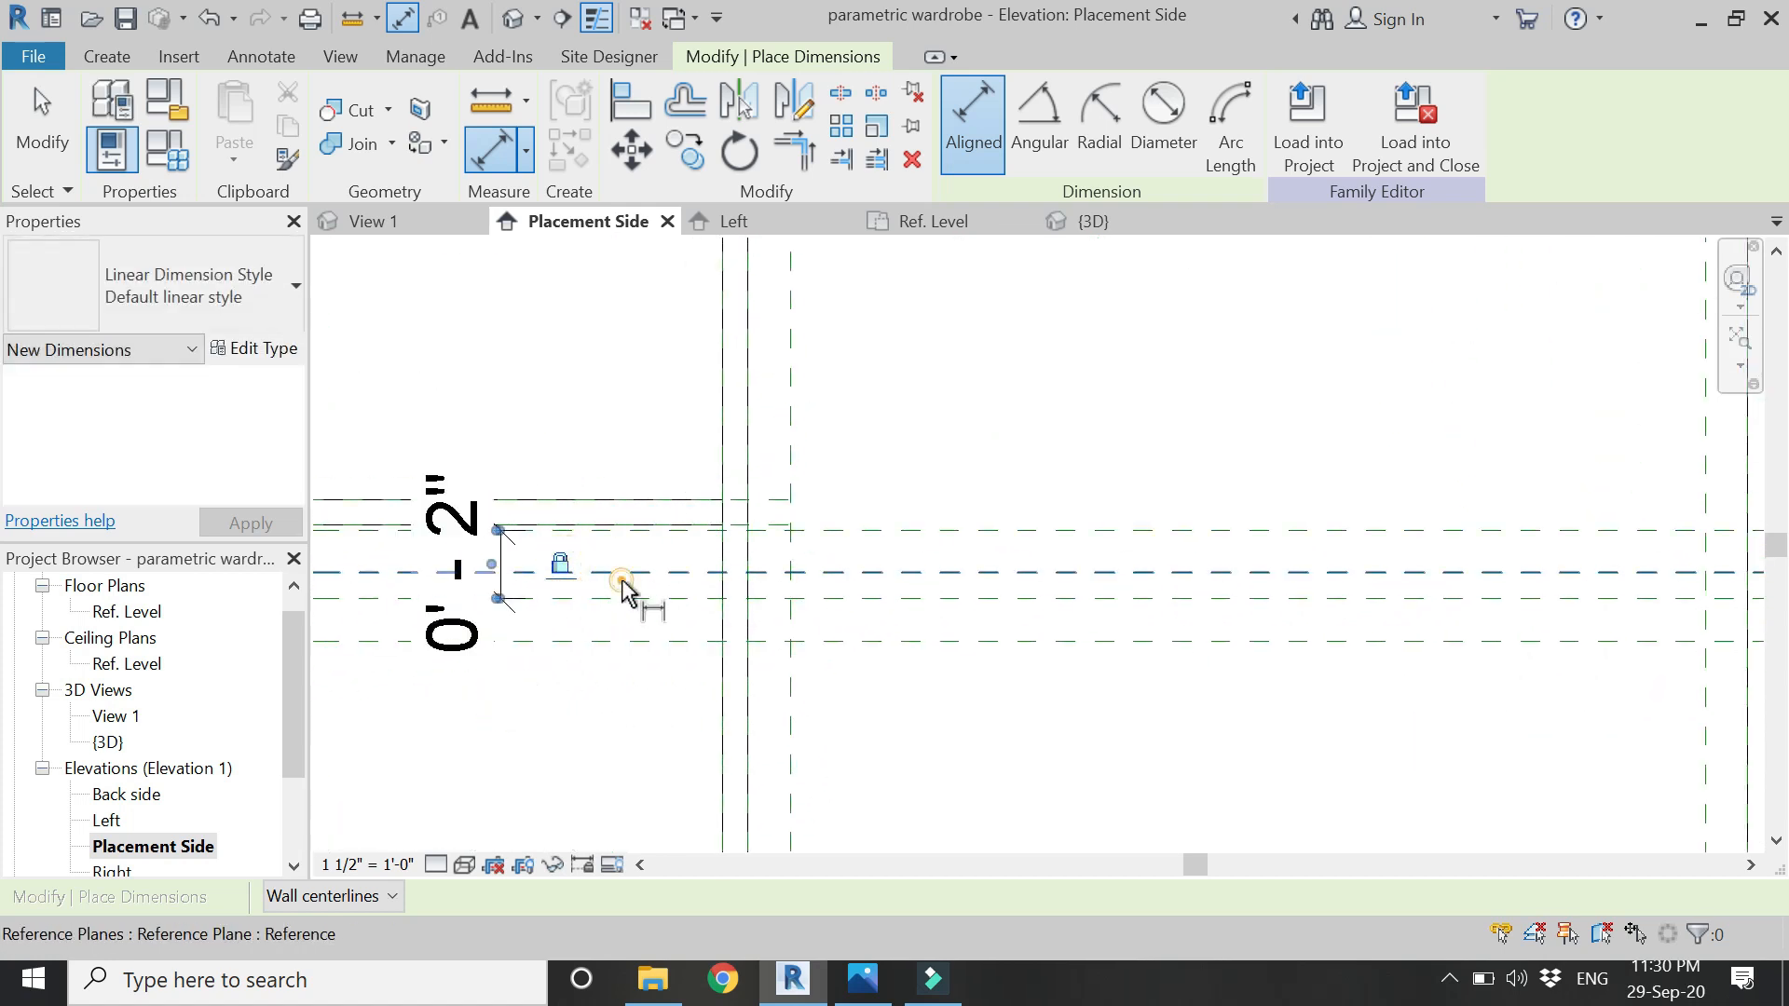
left_click(617, 576)
left_click(617, 644)
left_click(575, 708)
- Dimension and lock the 2" offset planes on both sides of the mid section's second drawer panel
scroll(585, 466, "down", 5)
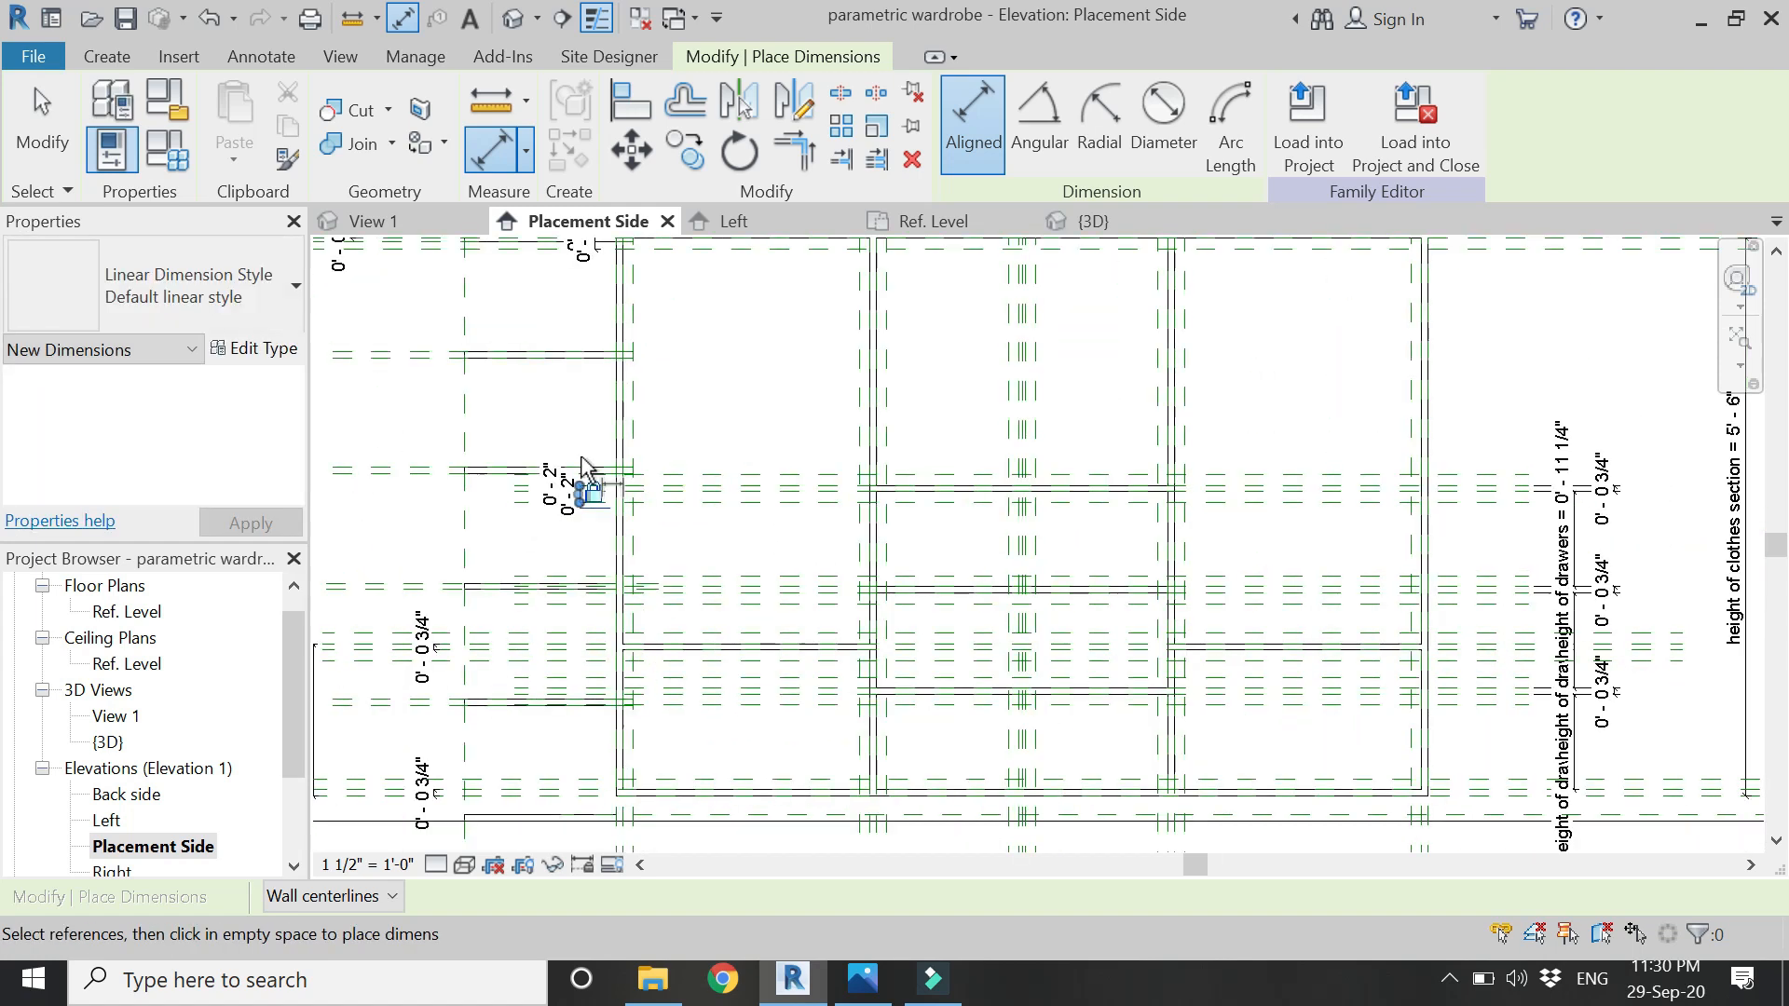
scroll(717, 596, "down", 4)
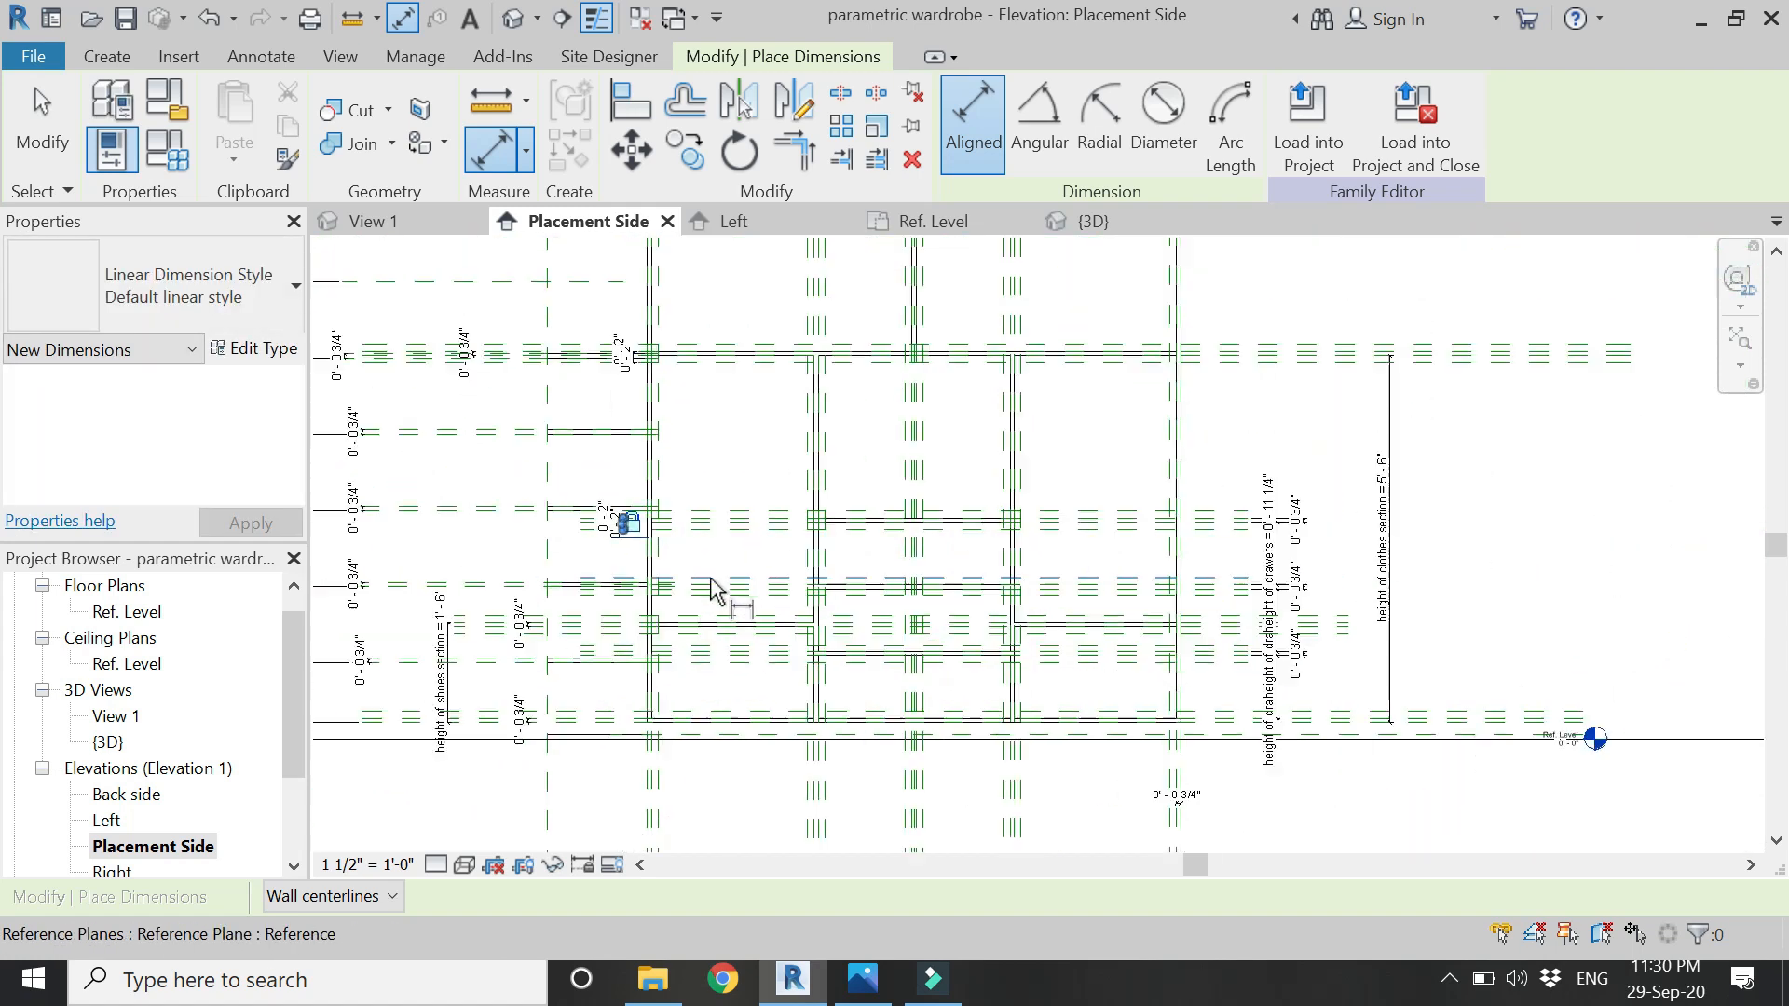
scroll(640, 558, "up", 10)
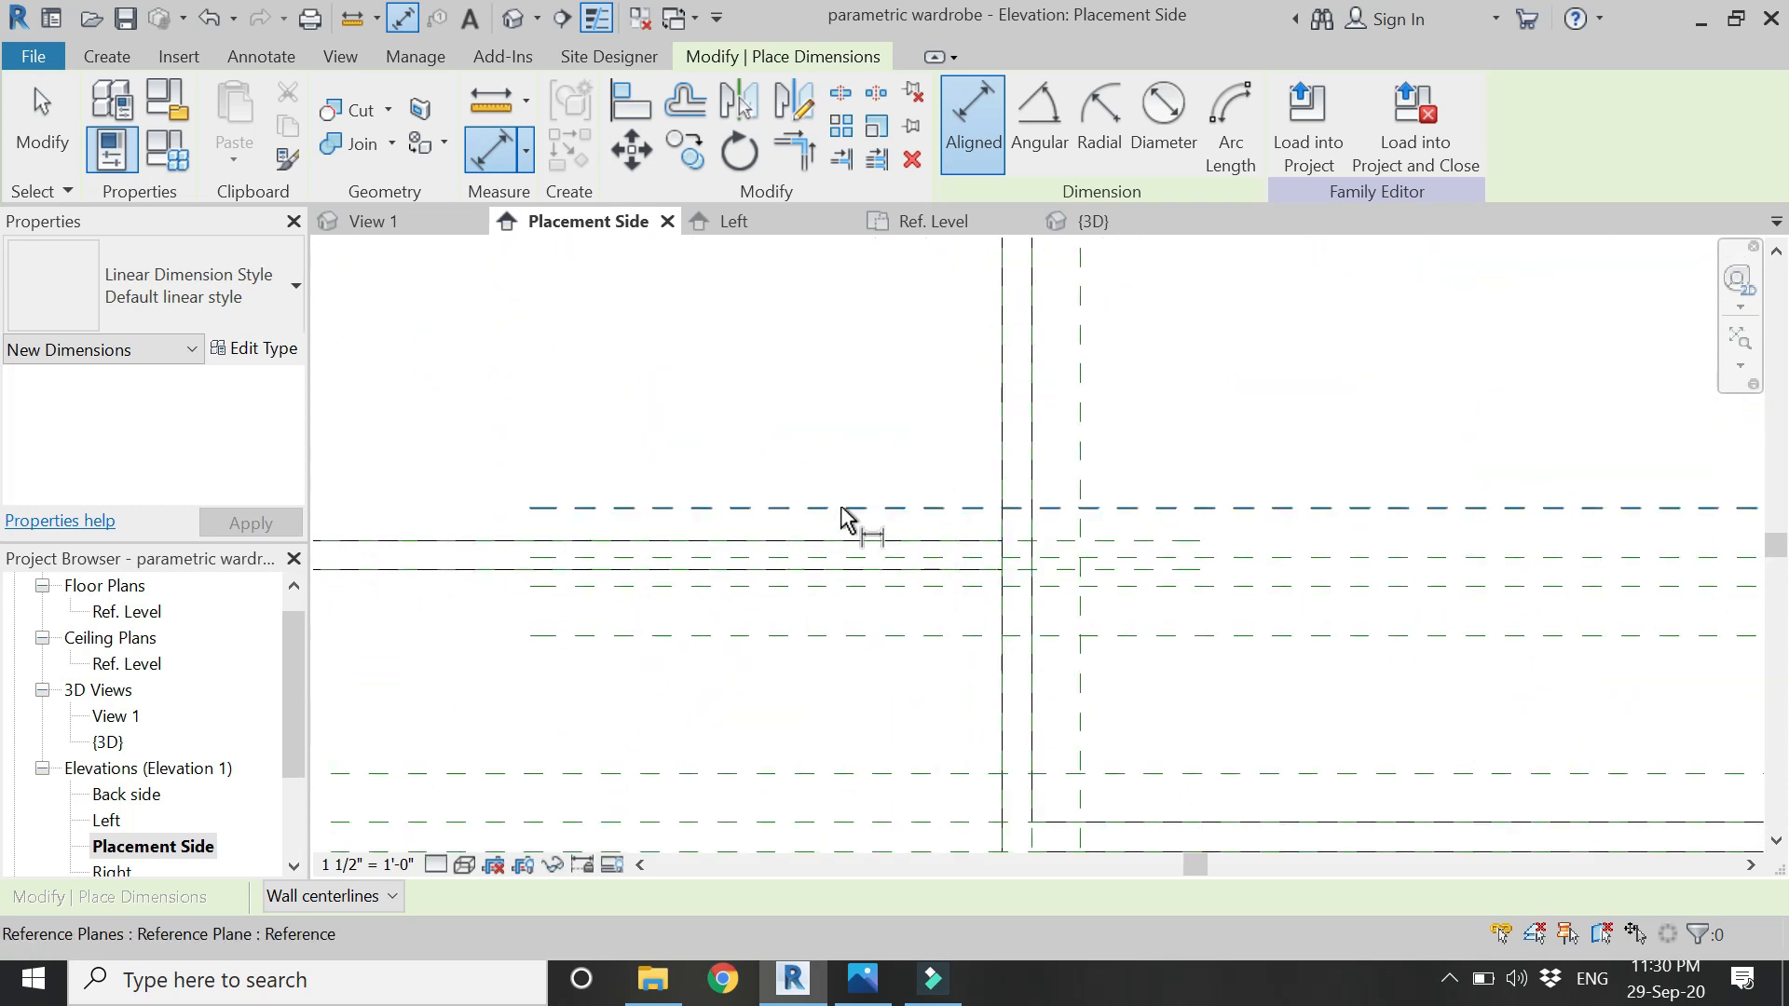
left_click(842, 507)
left_click(822, 586)
left_click(655, 746)
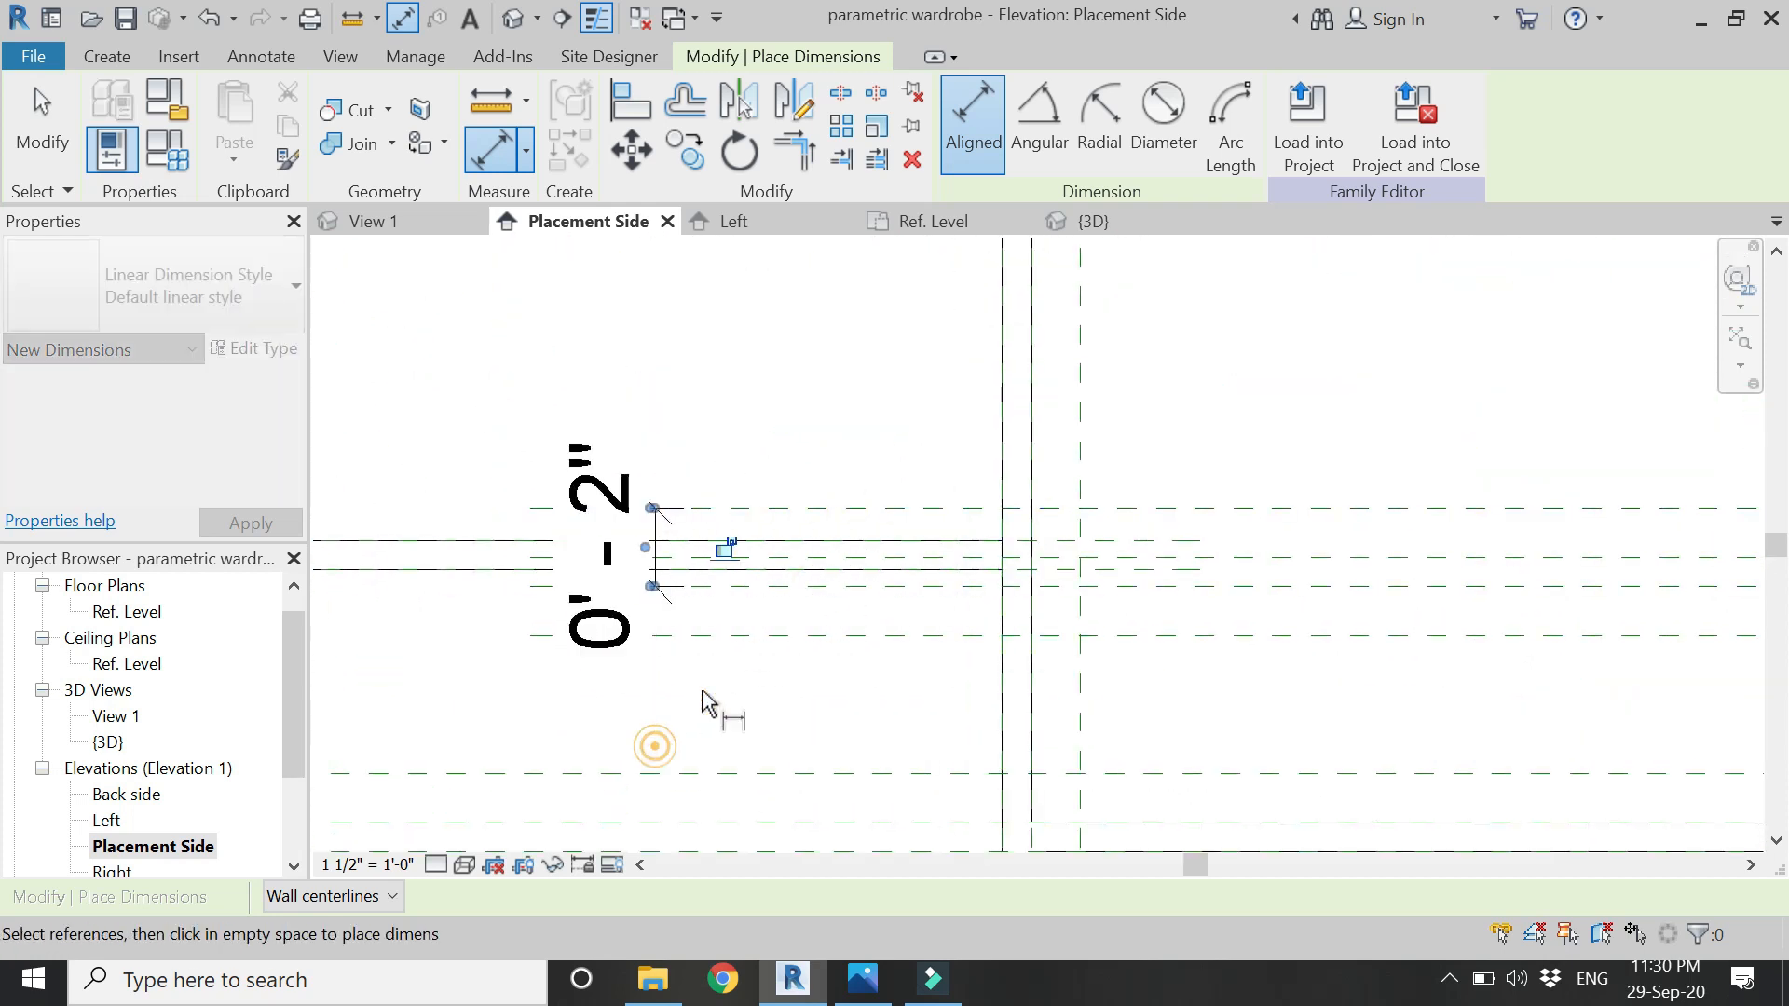
left_click(1238, 559)
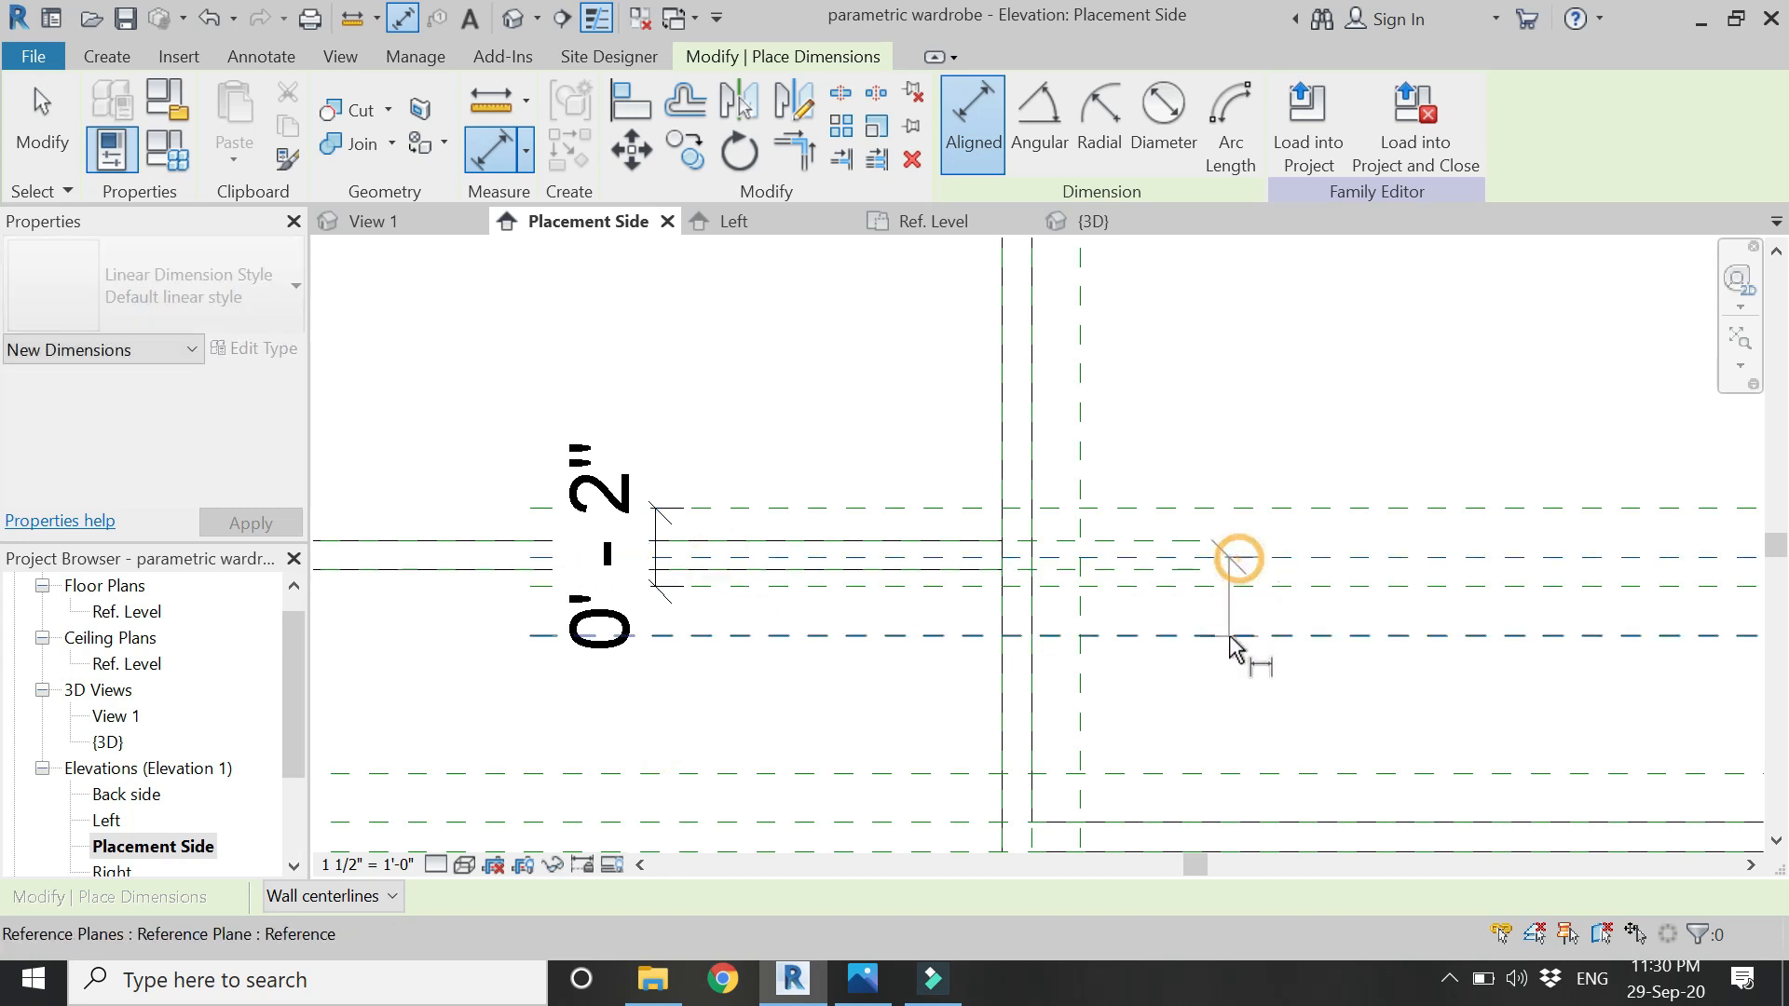
left_click(1231, 641)
left_click(741, 689)
scroll(834, 373, "down", 3)
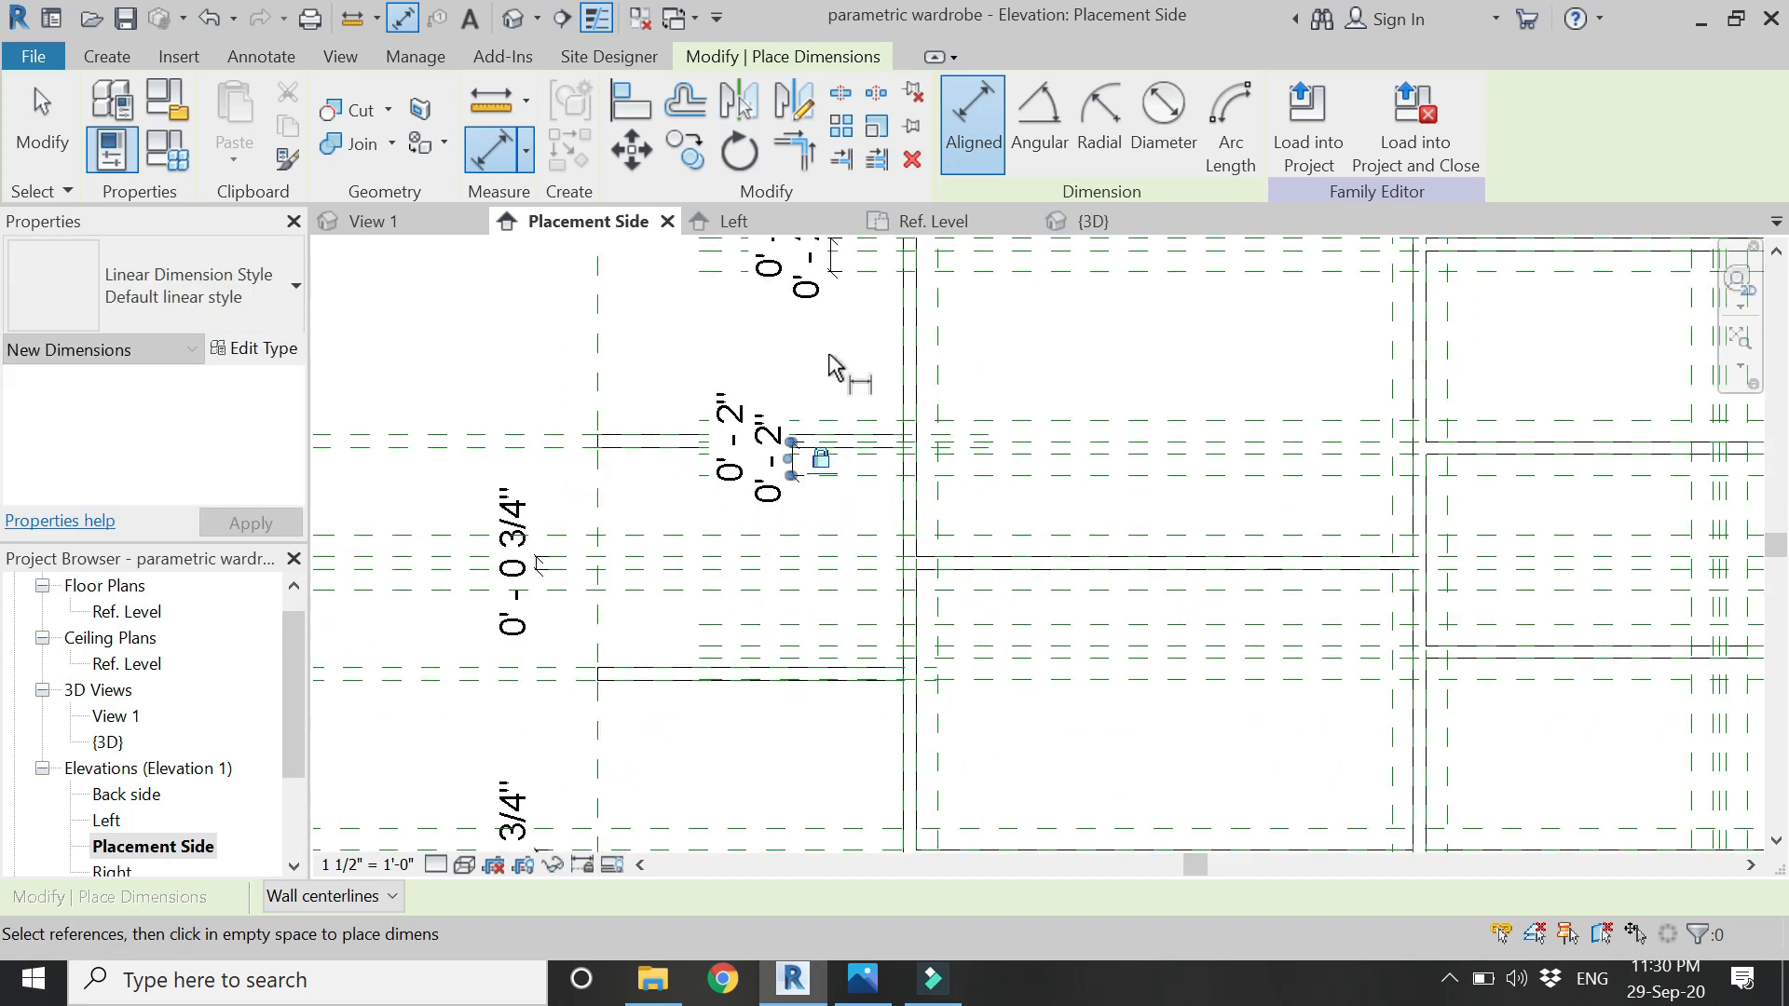
- Dimension and lock the 2" offset planes above and below the side sections' shoe shelf
scroll(793, 559, "up", 4)
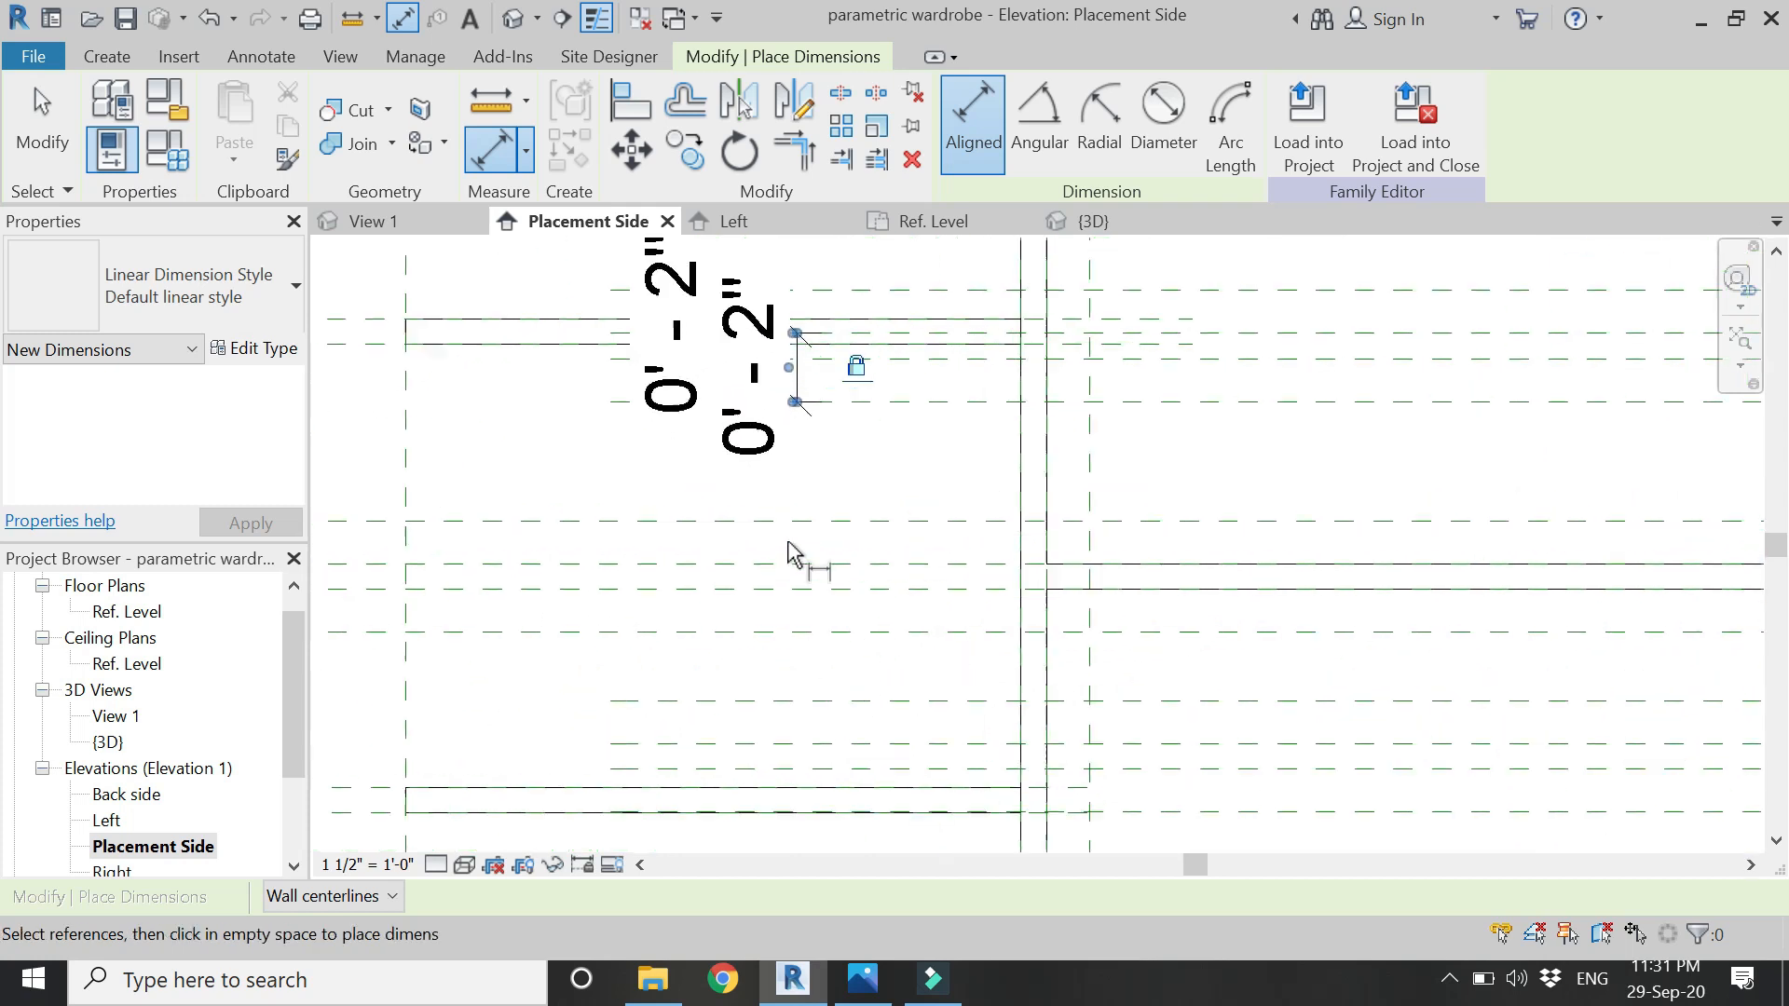
left_click(798, 515)
left_click(798, 605)
left_click(695, 636)
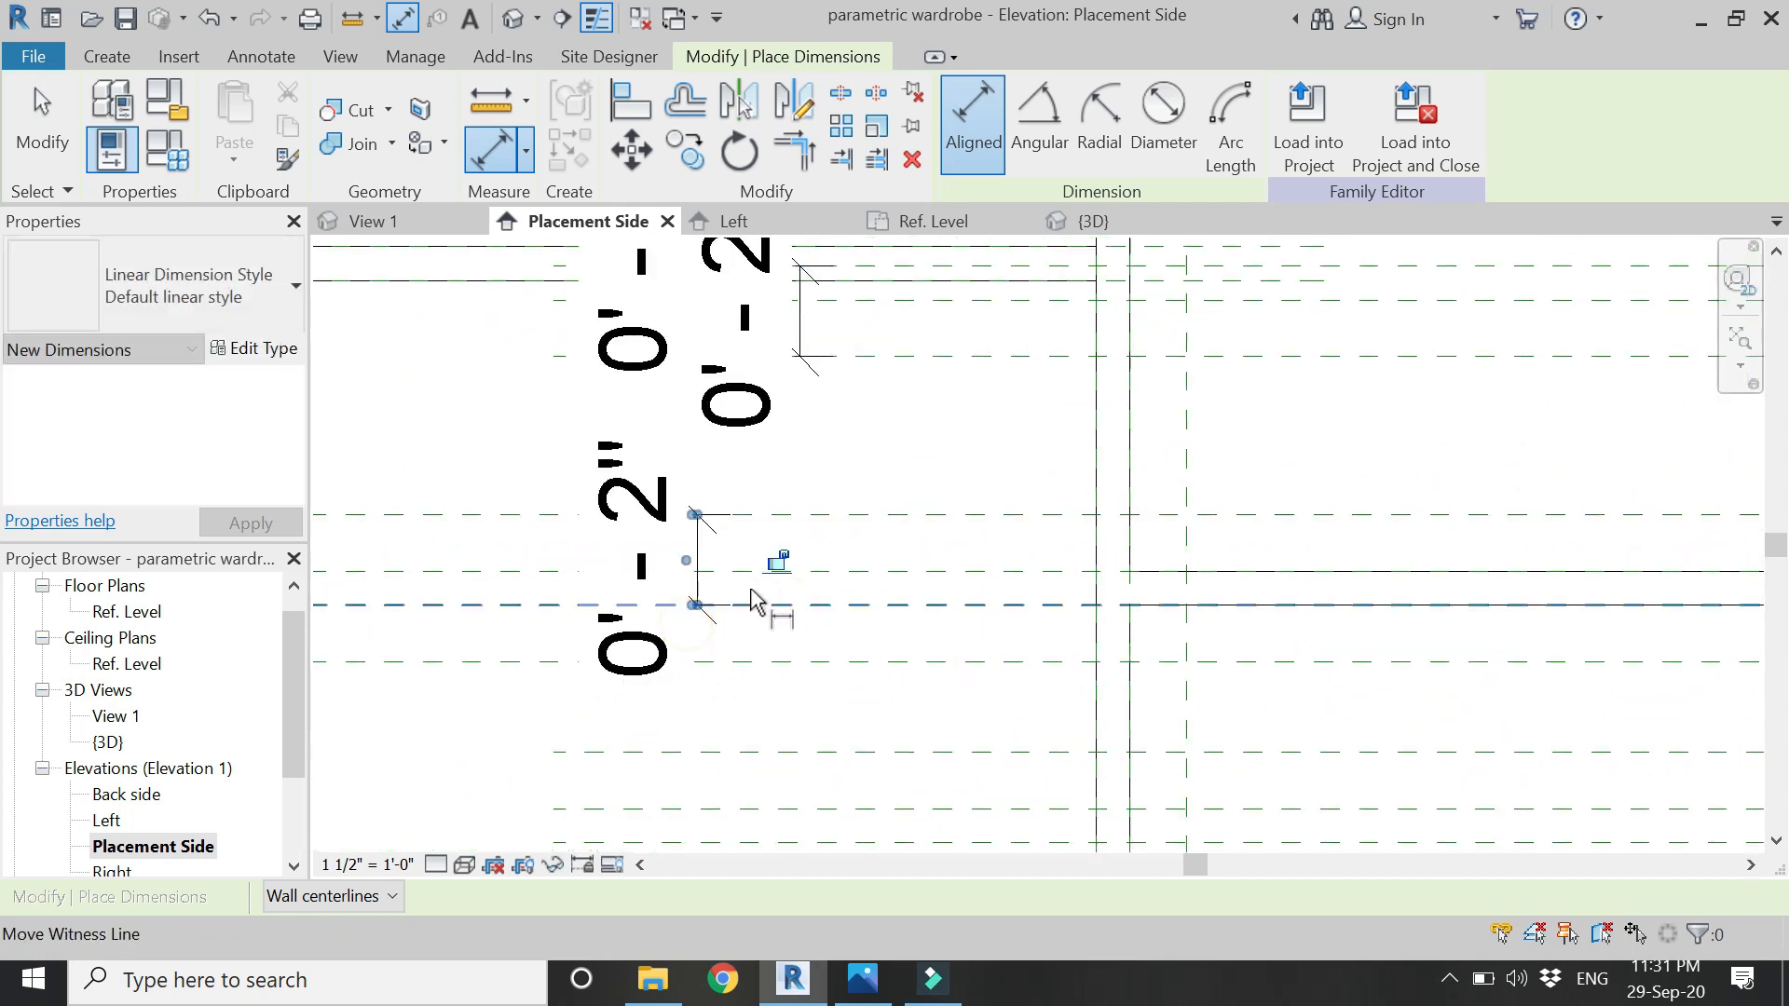
left_click(838, 572)
left_click(799, 663)
left_click(768, 652)
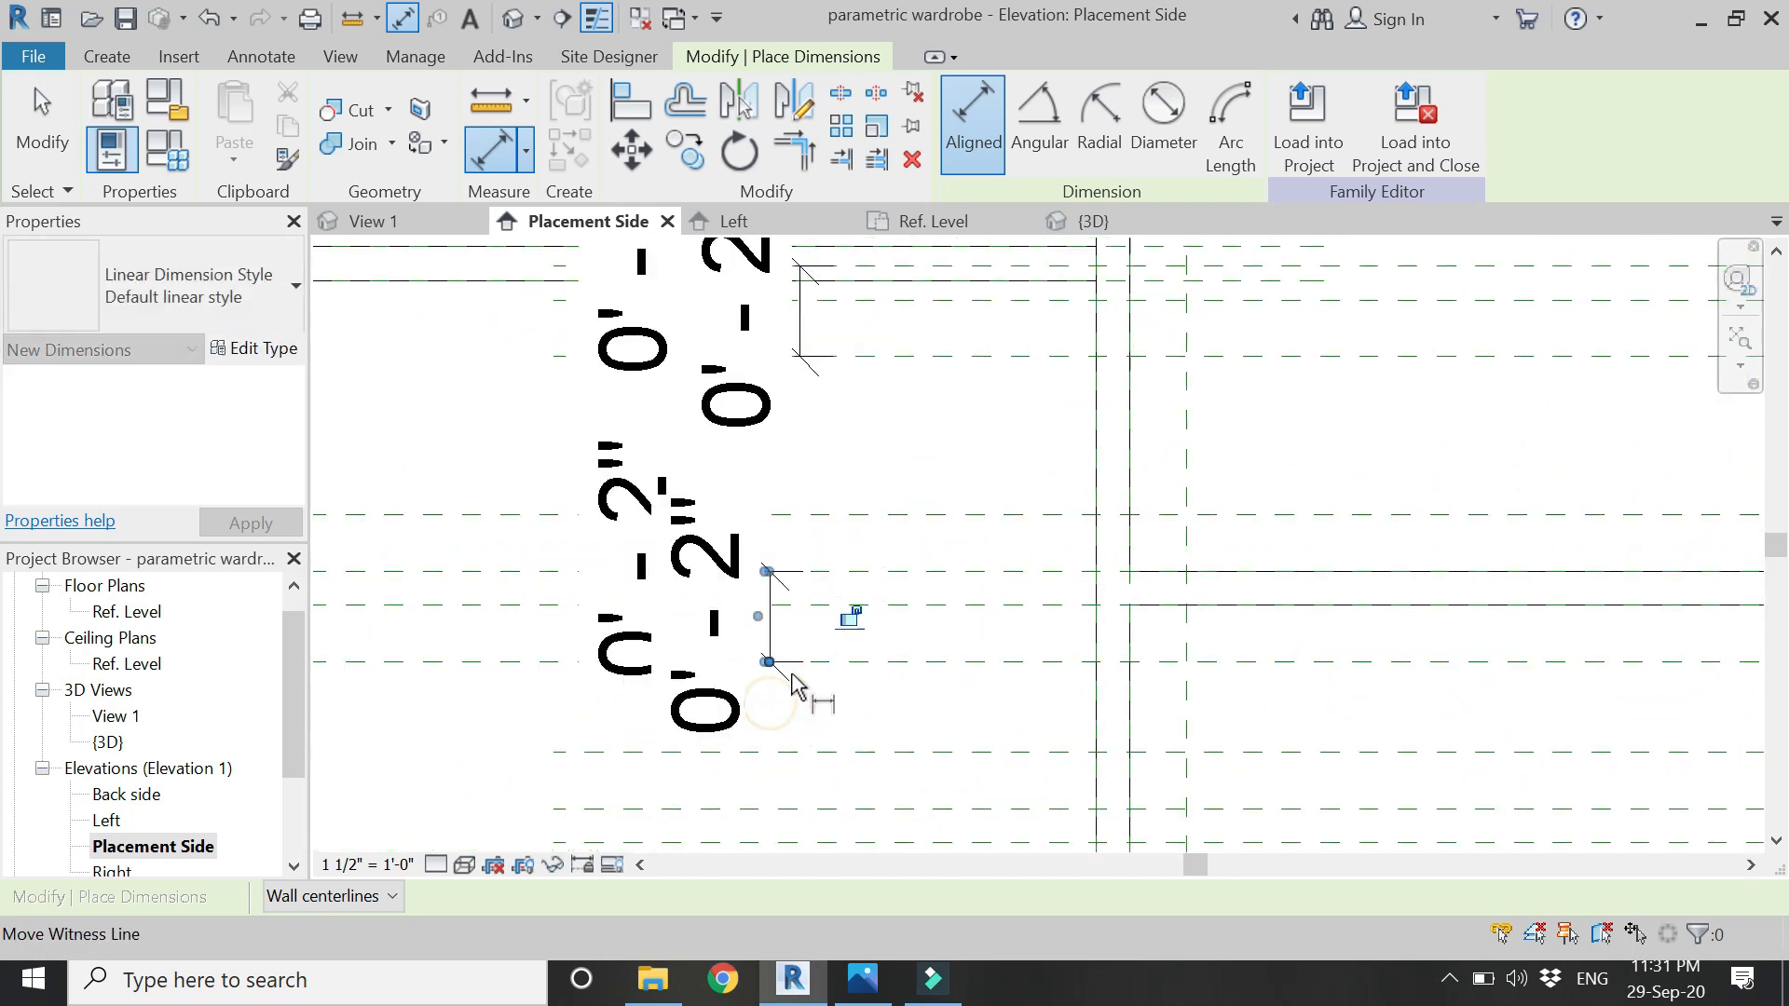
- Dimension and lock the 2" offset planes on both sides of the mid section's lowest drawer panel
scroll(778, 436, "down", 3)
scroll(830, 551, "up", 4)
left_click(635, 750)
left_click(850, 612)
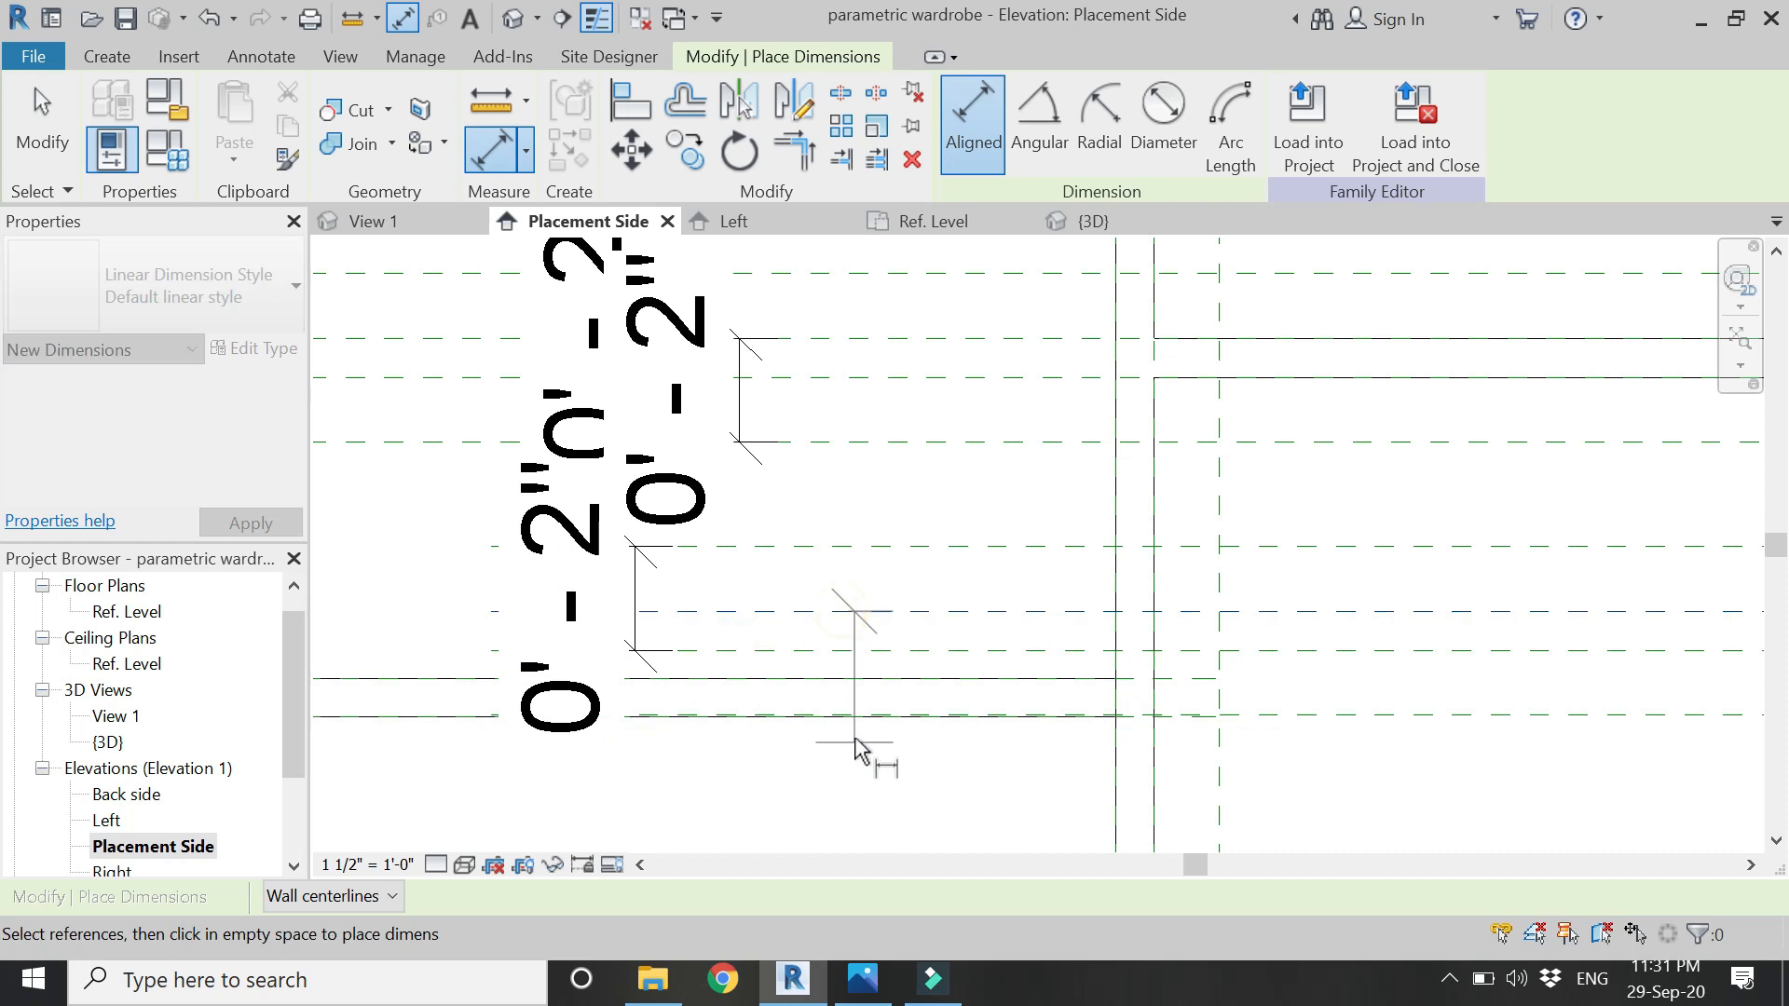
left_click(1365, 717)
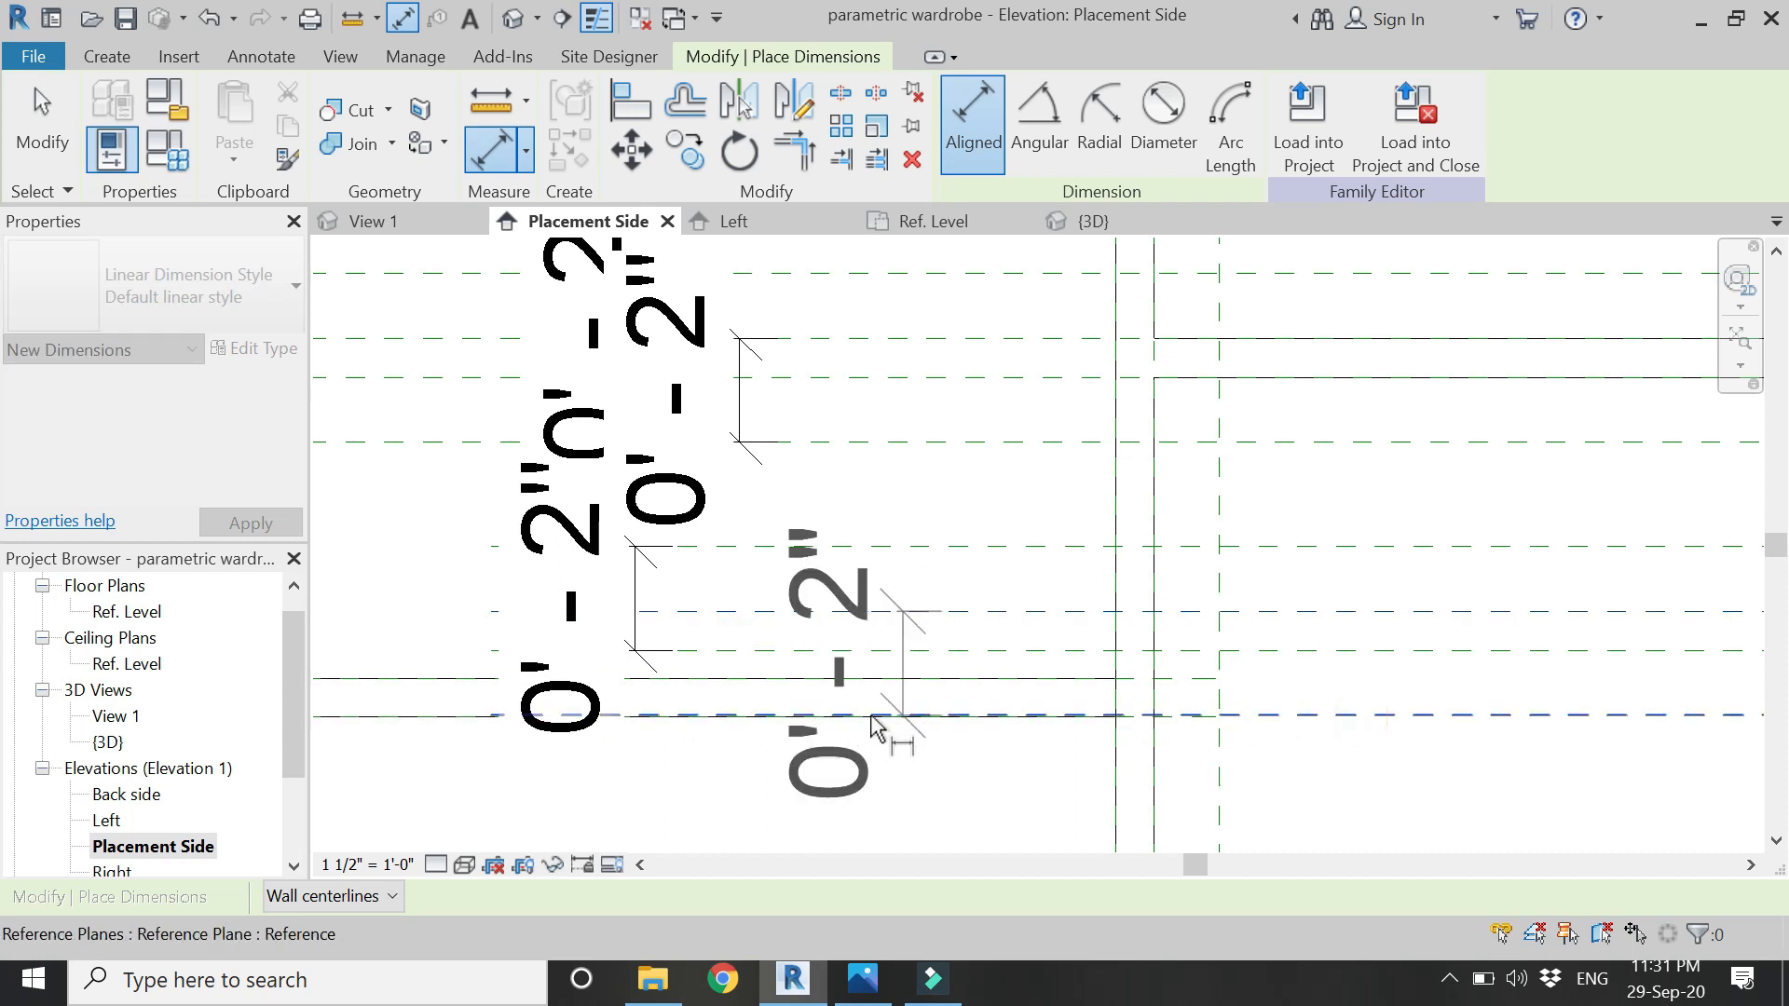
left_click(736, 738)
- Dimension from the bottom panel's lower plane to the offset plane above it and lock the 2" distance
scroll(820, 652, "down", 4)
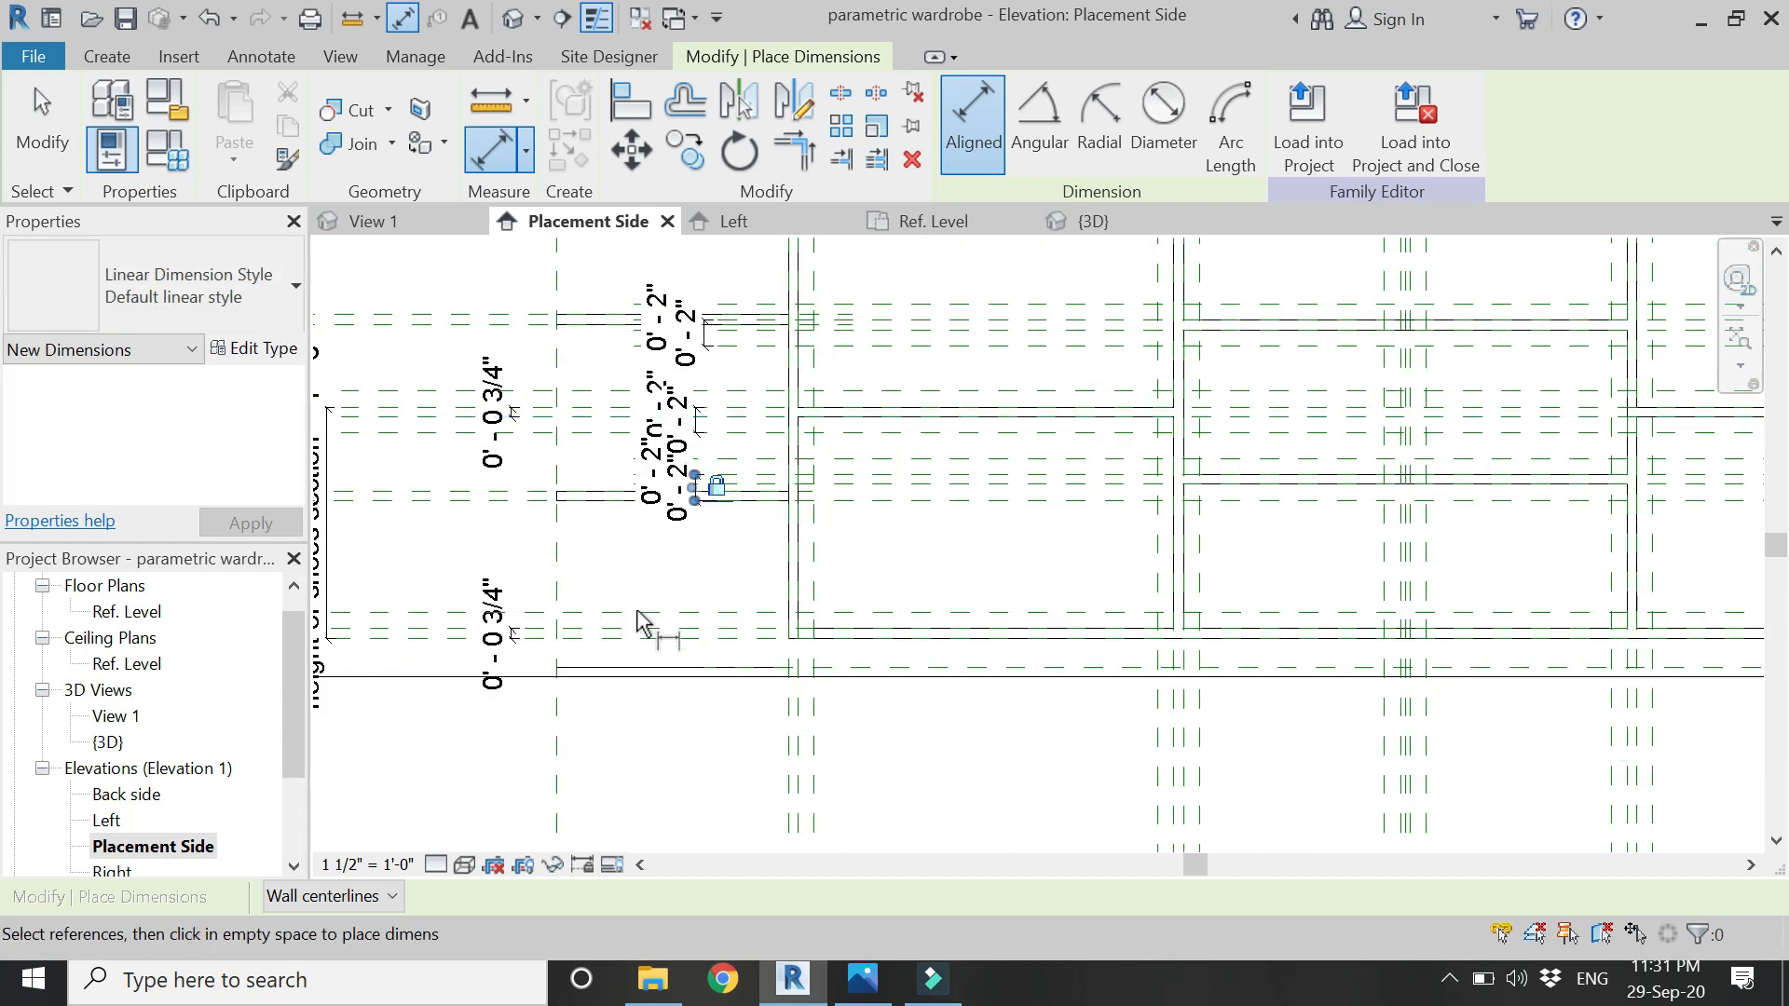
scroll(663, 684, "up", 4)
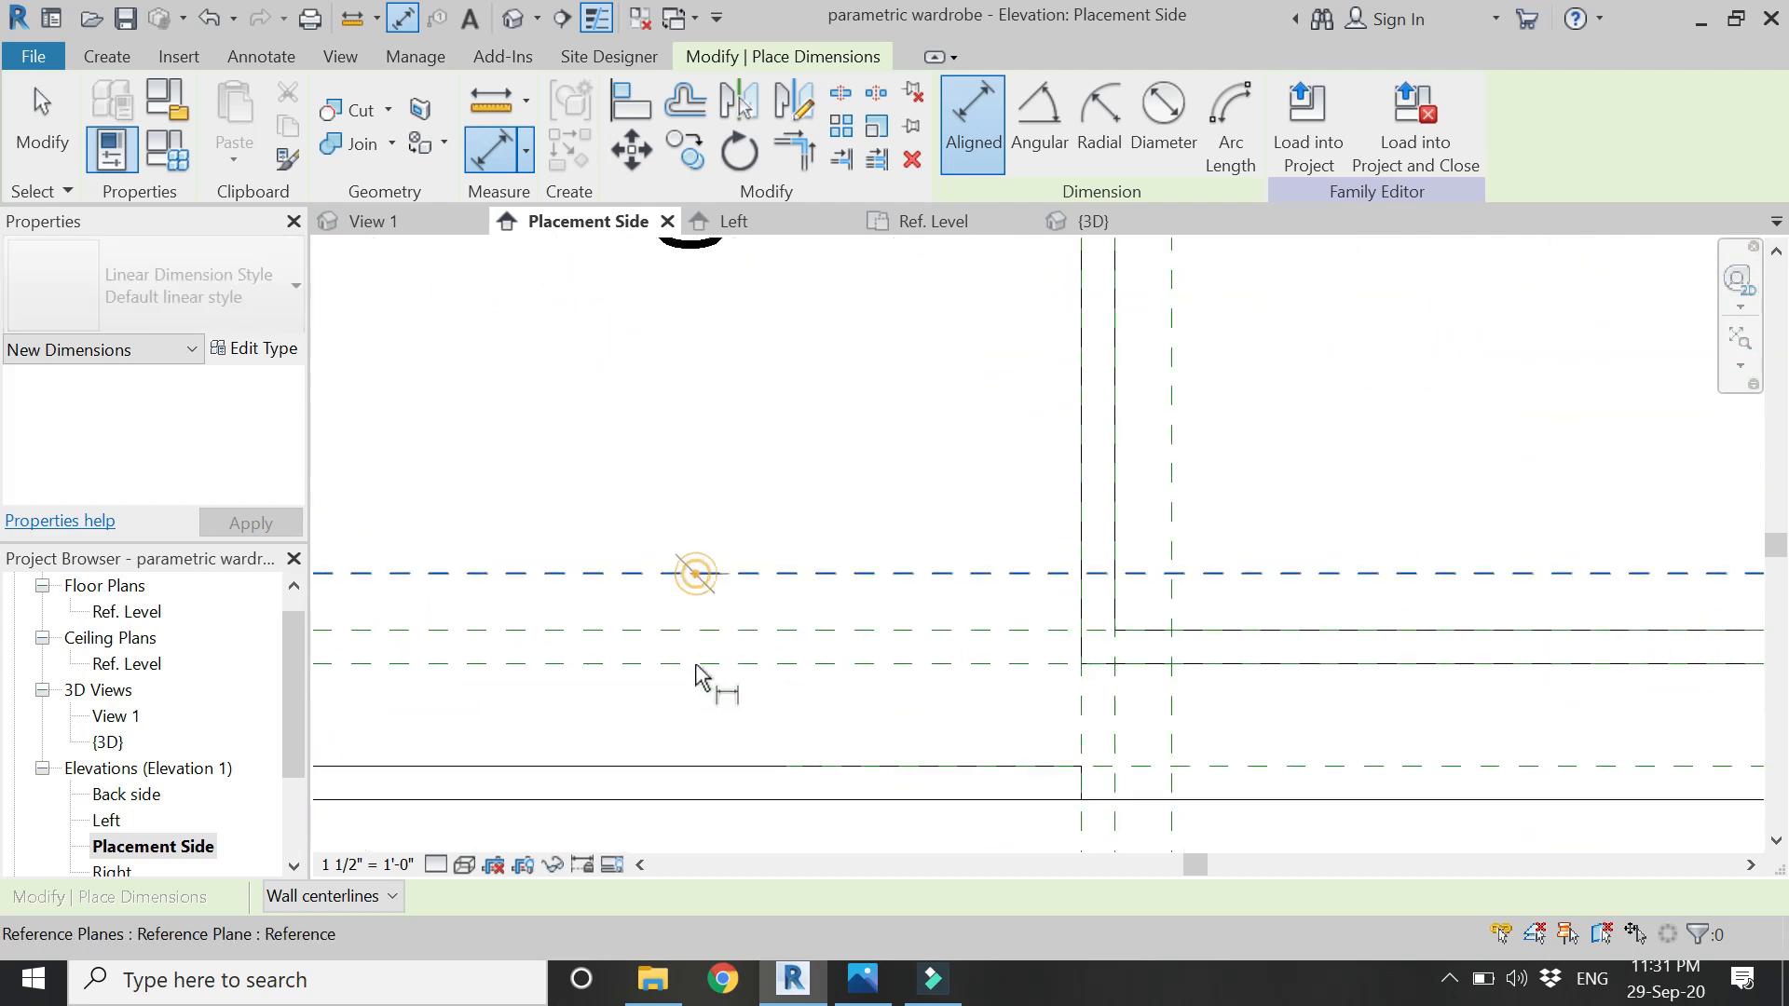
scroll(614, 614, "down", 5)
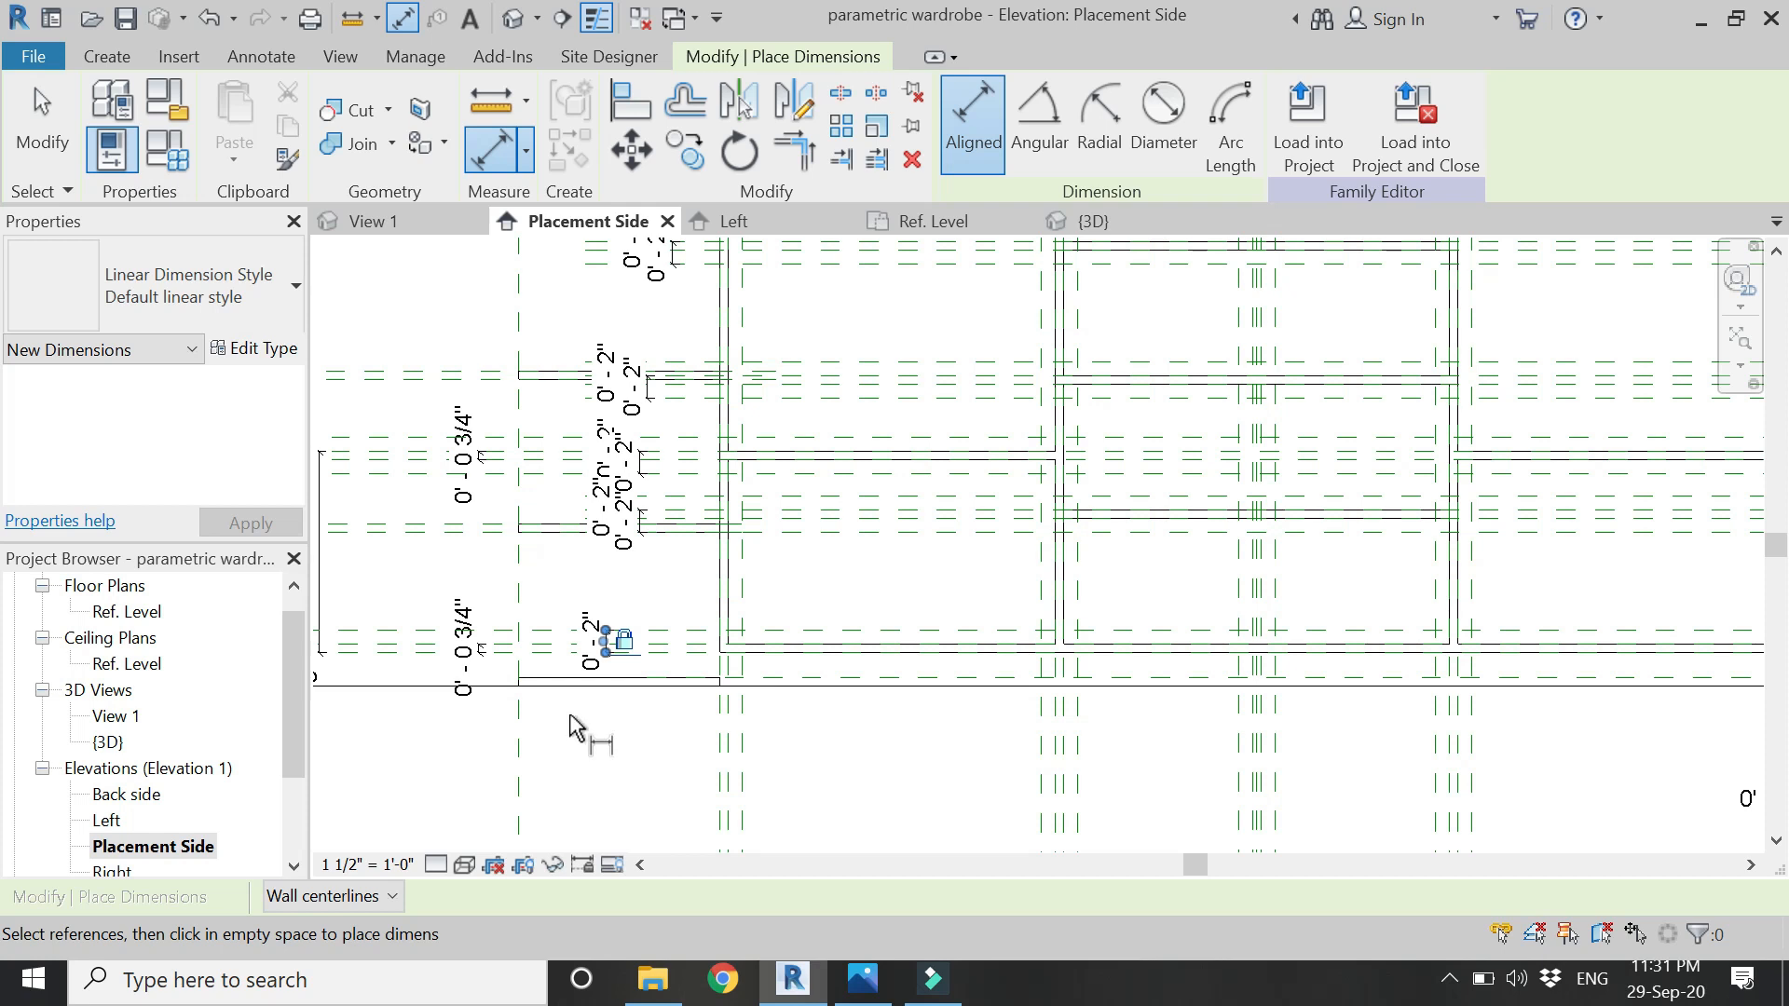
scroll(575, 727, "down", 2)
scroll(575, 727, "down", 3)
key("Escape")
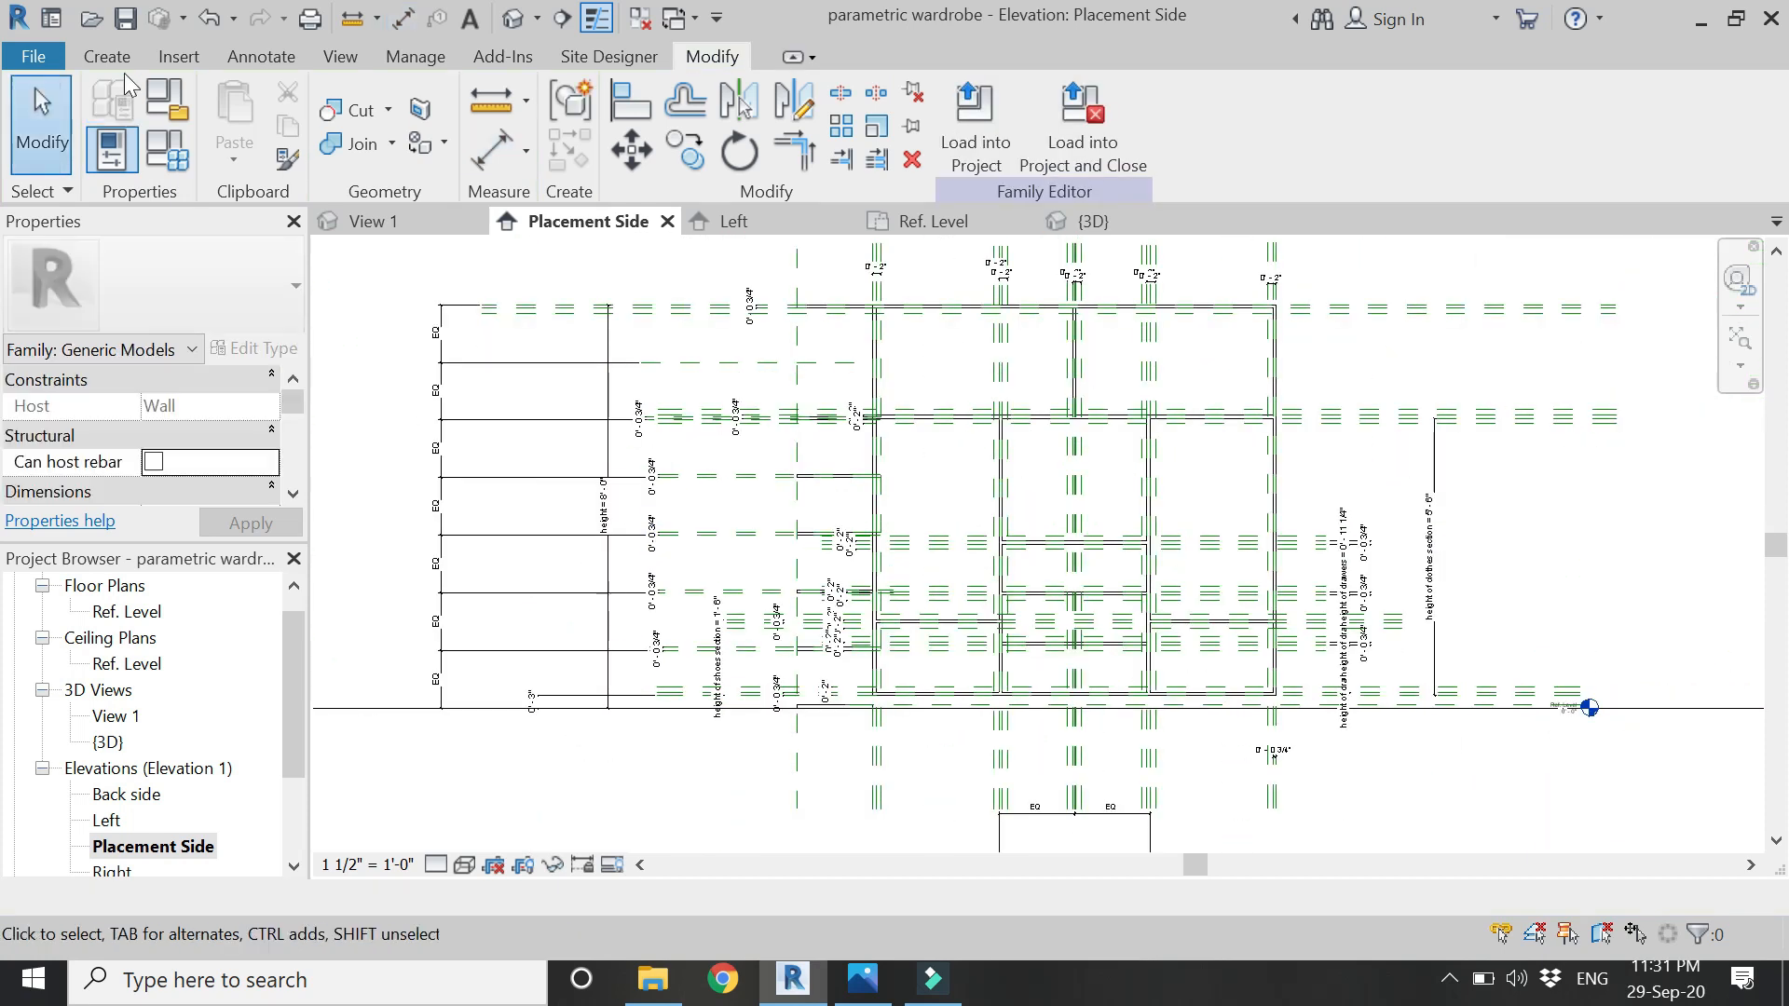
- Start an extrusion sketch and set its work plane by picking a face of the wardrobe's panels
left_click(121, 58)
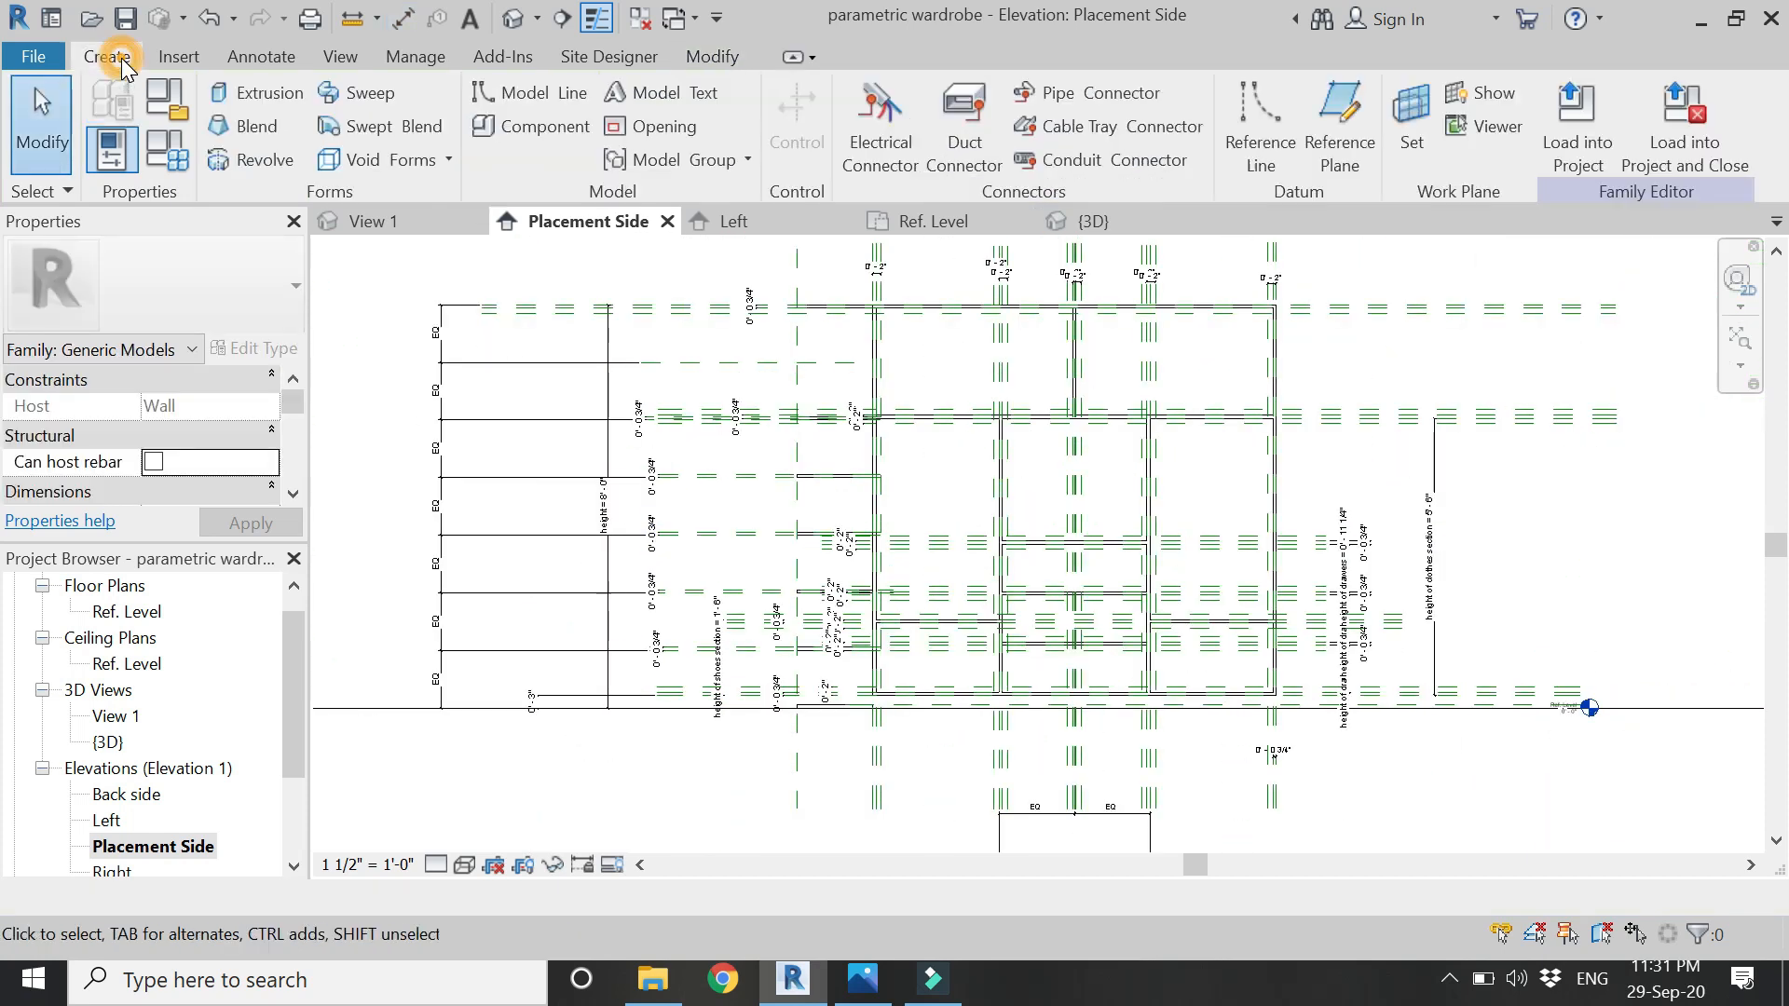
left_click(237, 100)
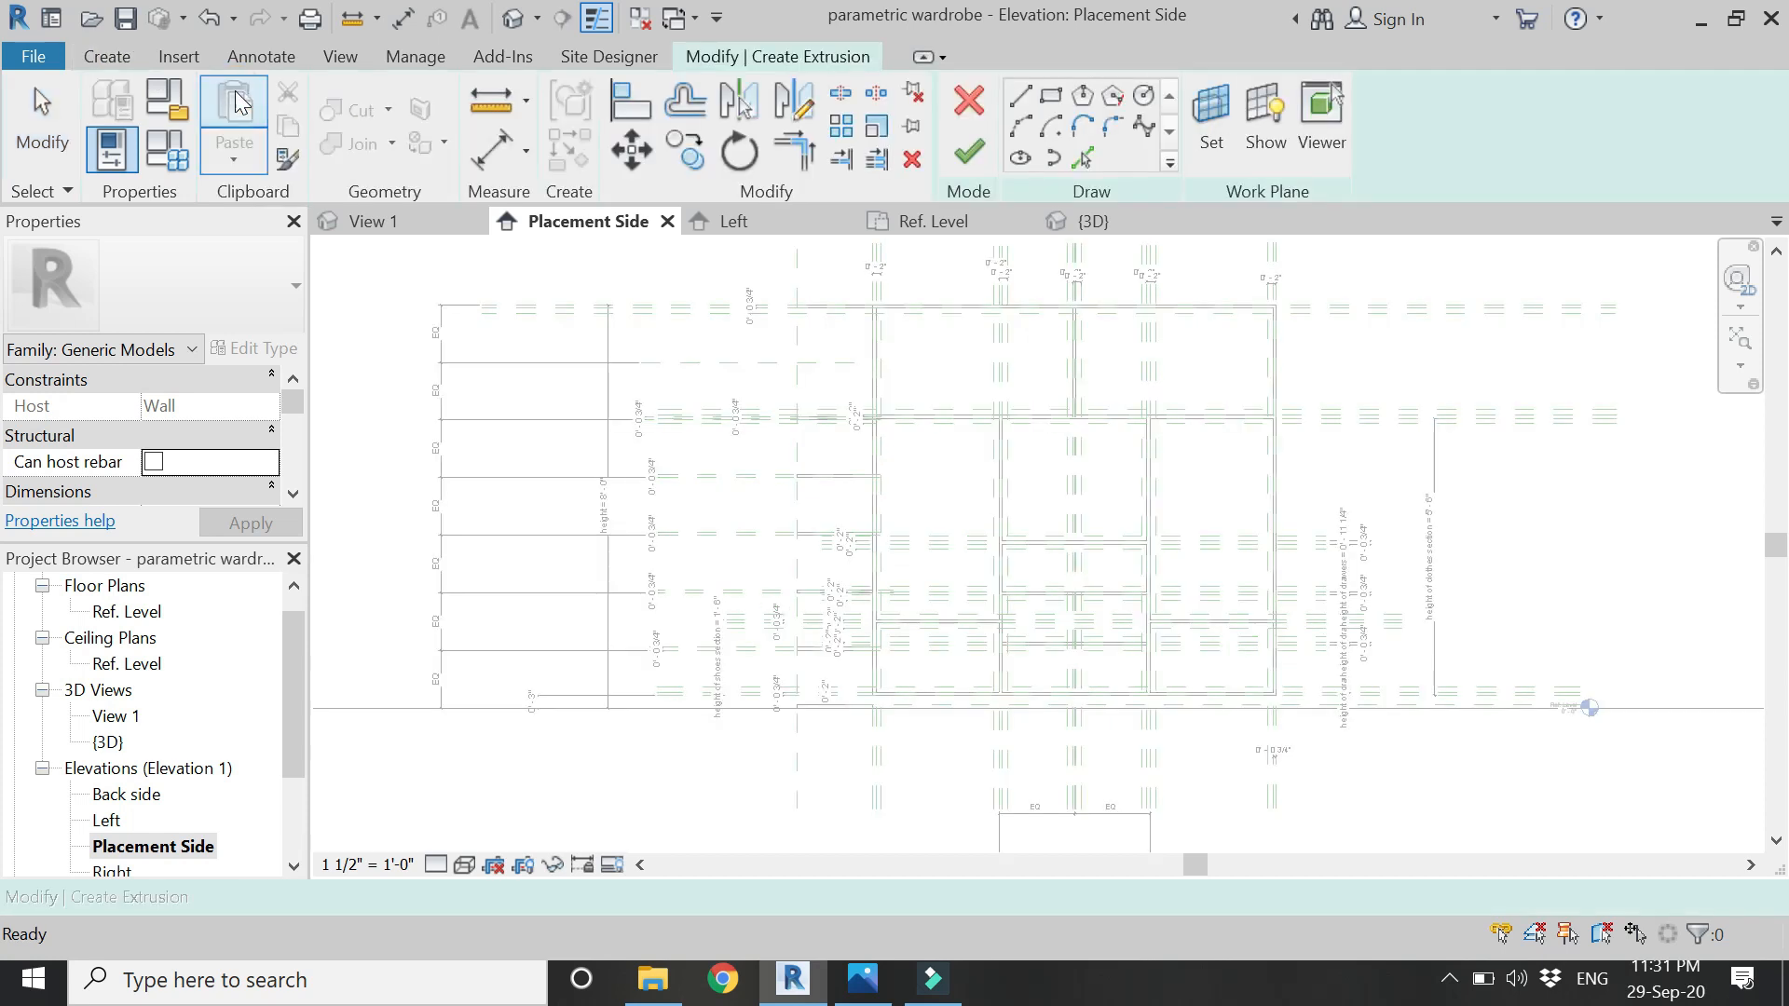
left_click(1055, 98)
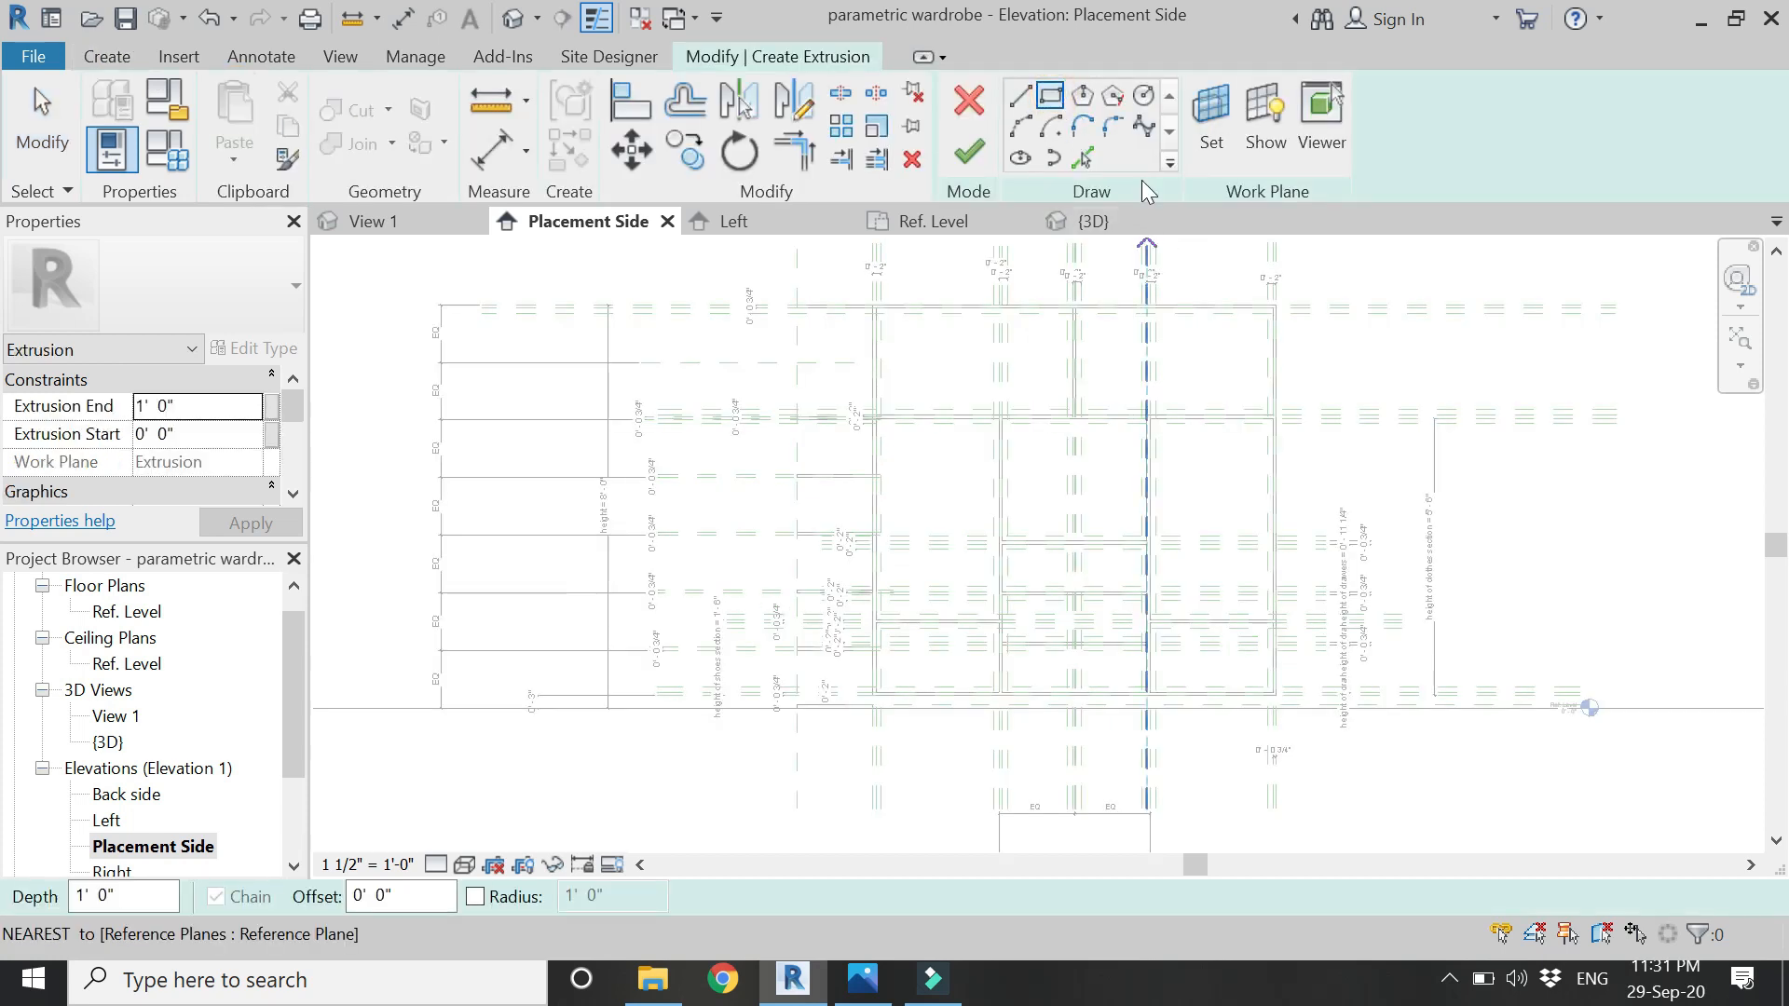
left_click(1216, 140)
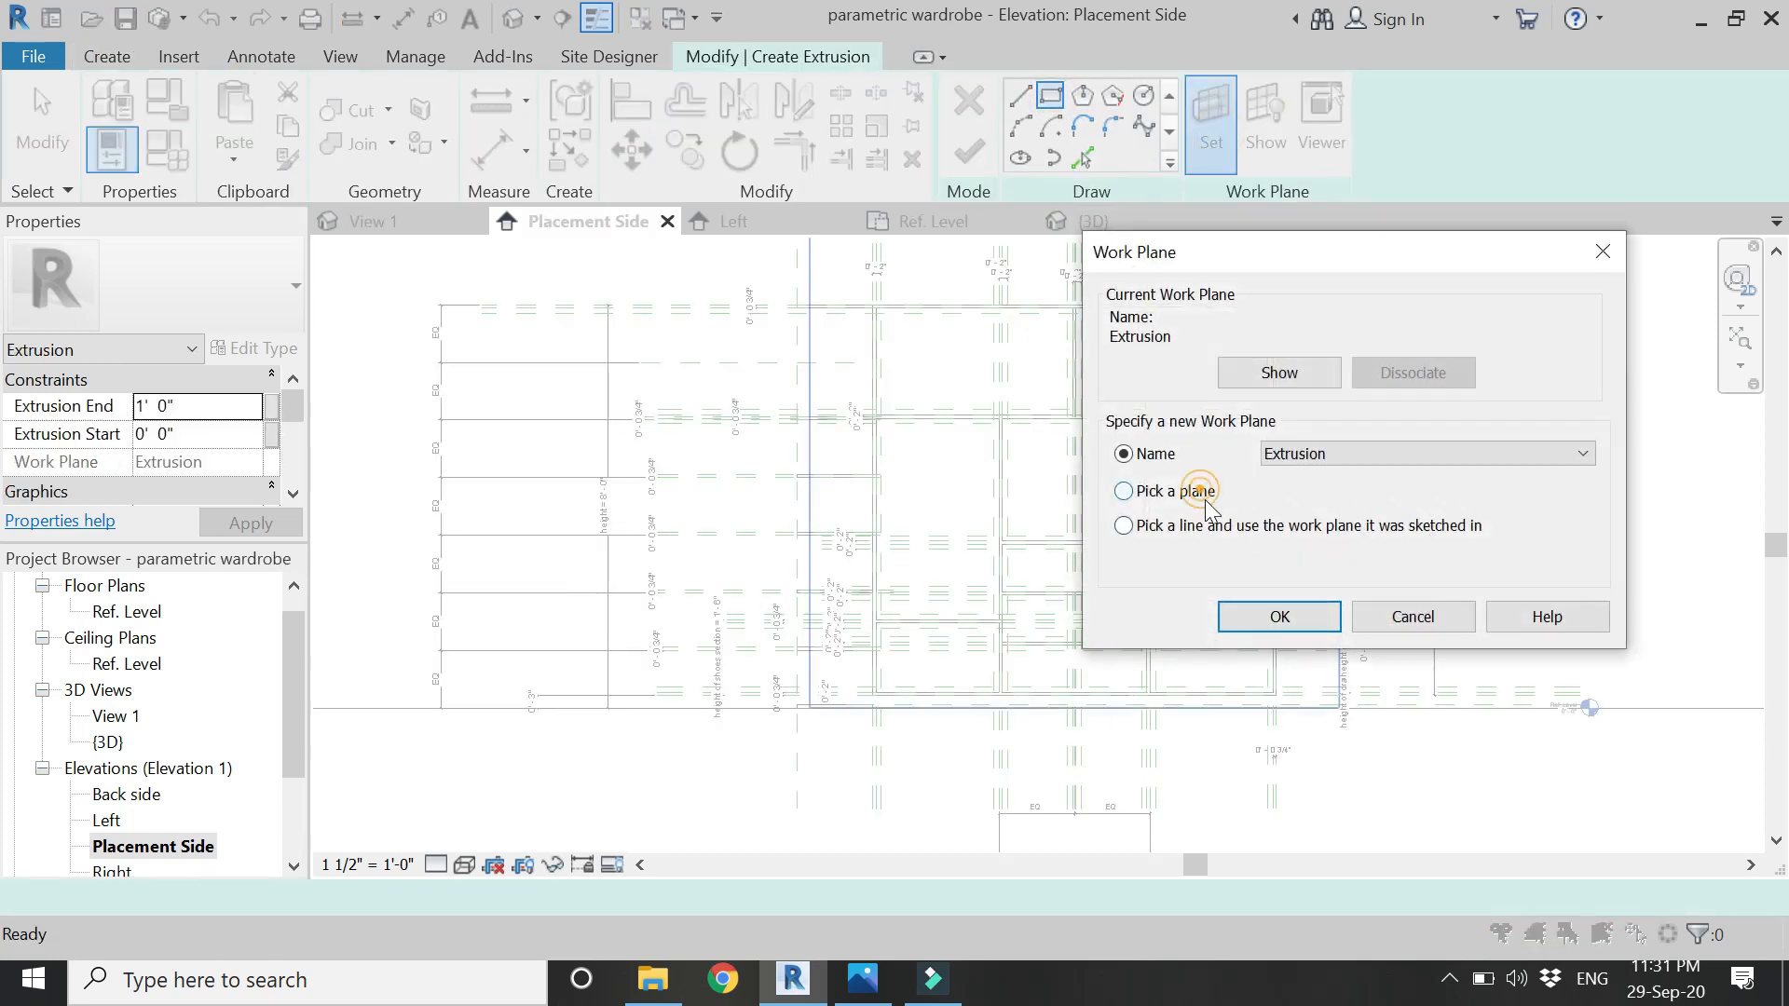
left_click(1278, 618)
scroll(1198, 415, "up", 5)
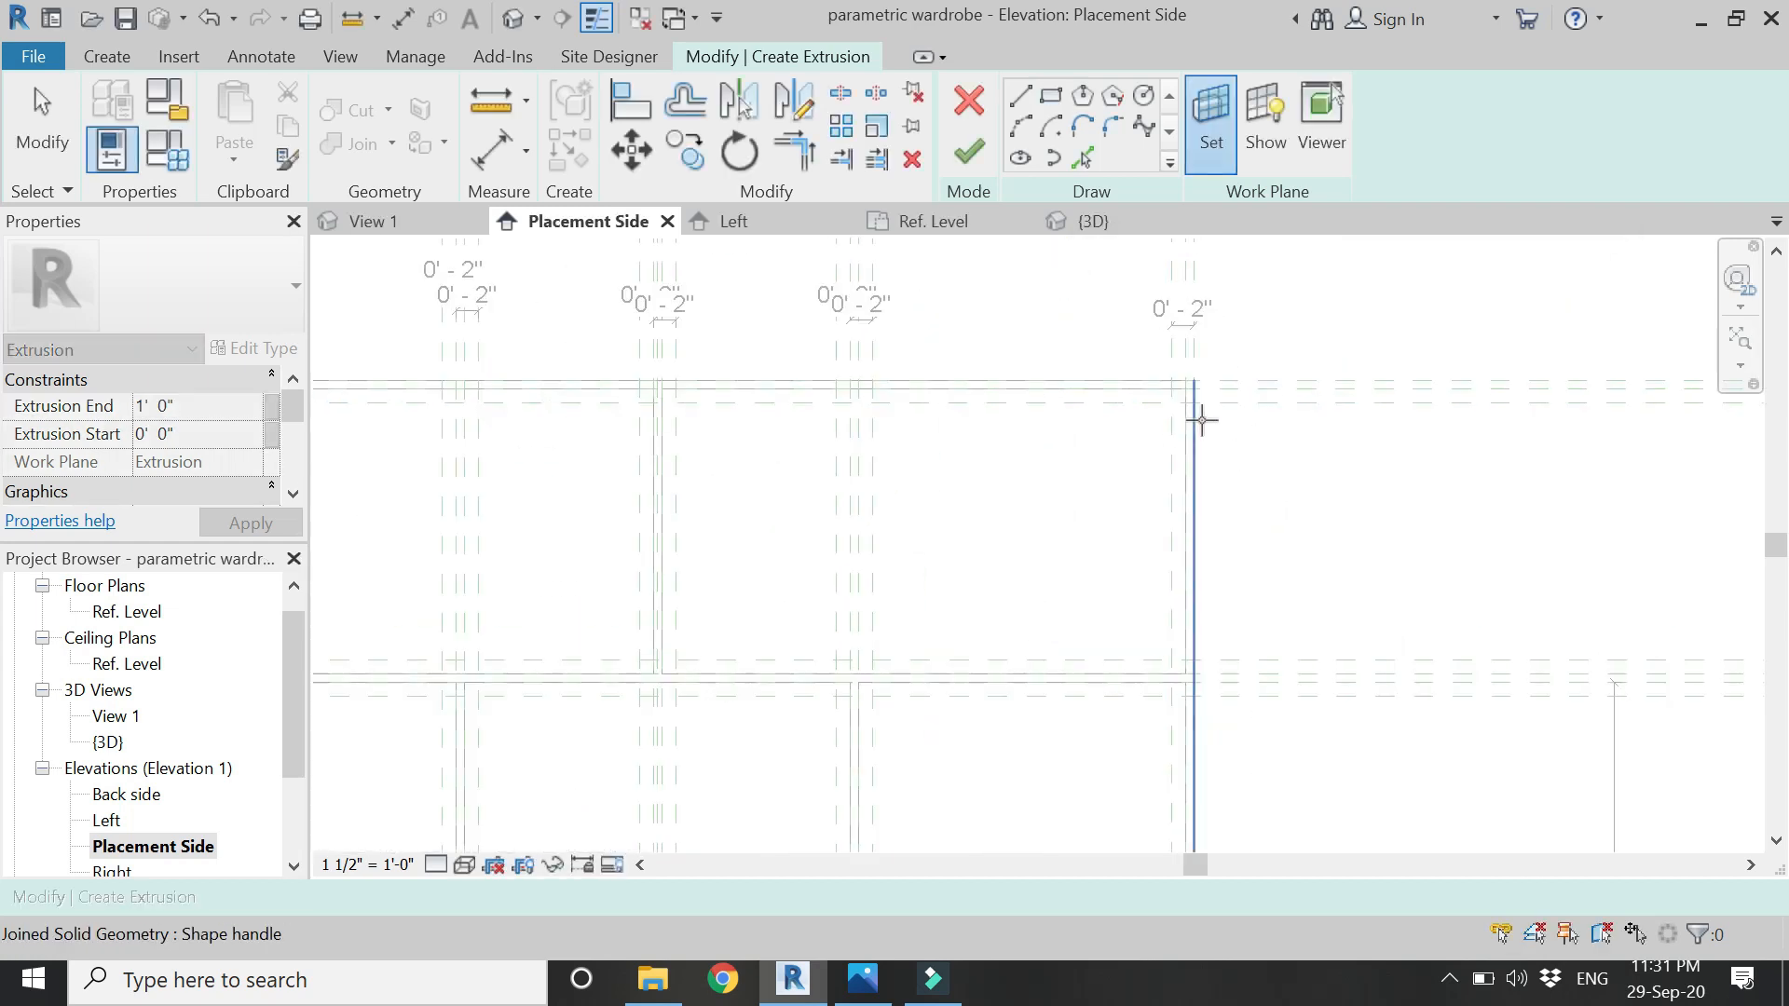
scroll(1185, 410, "down", 5)
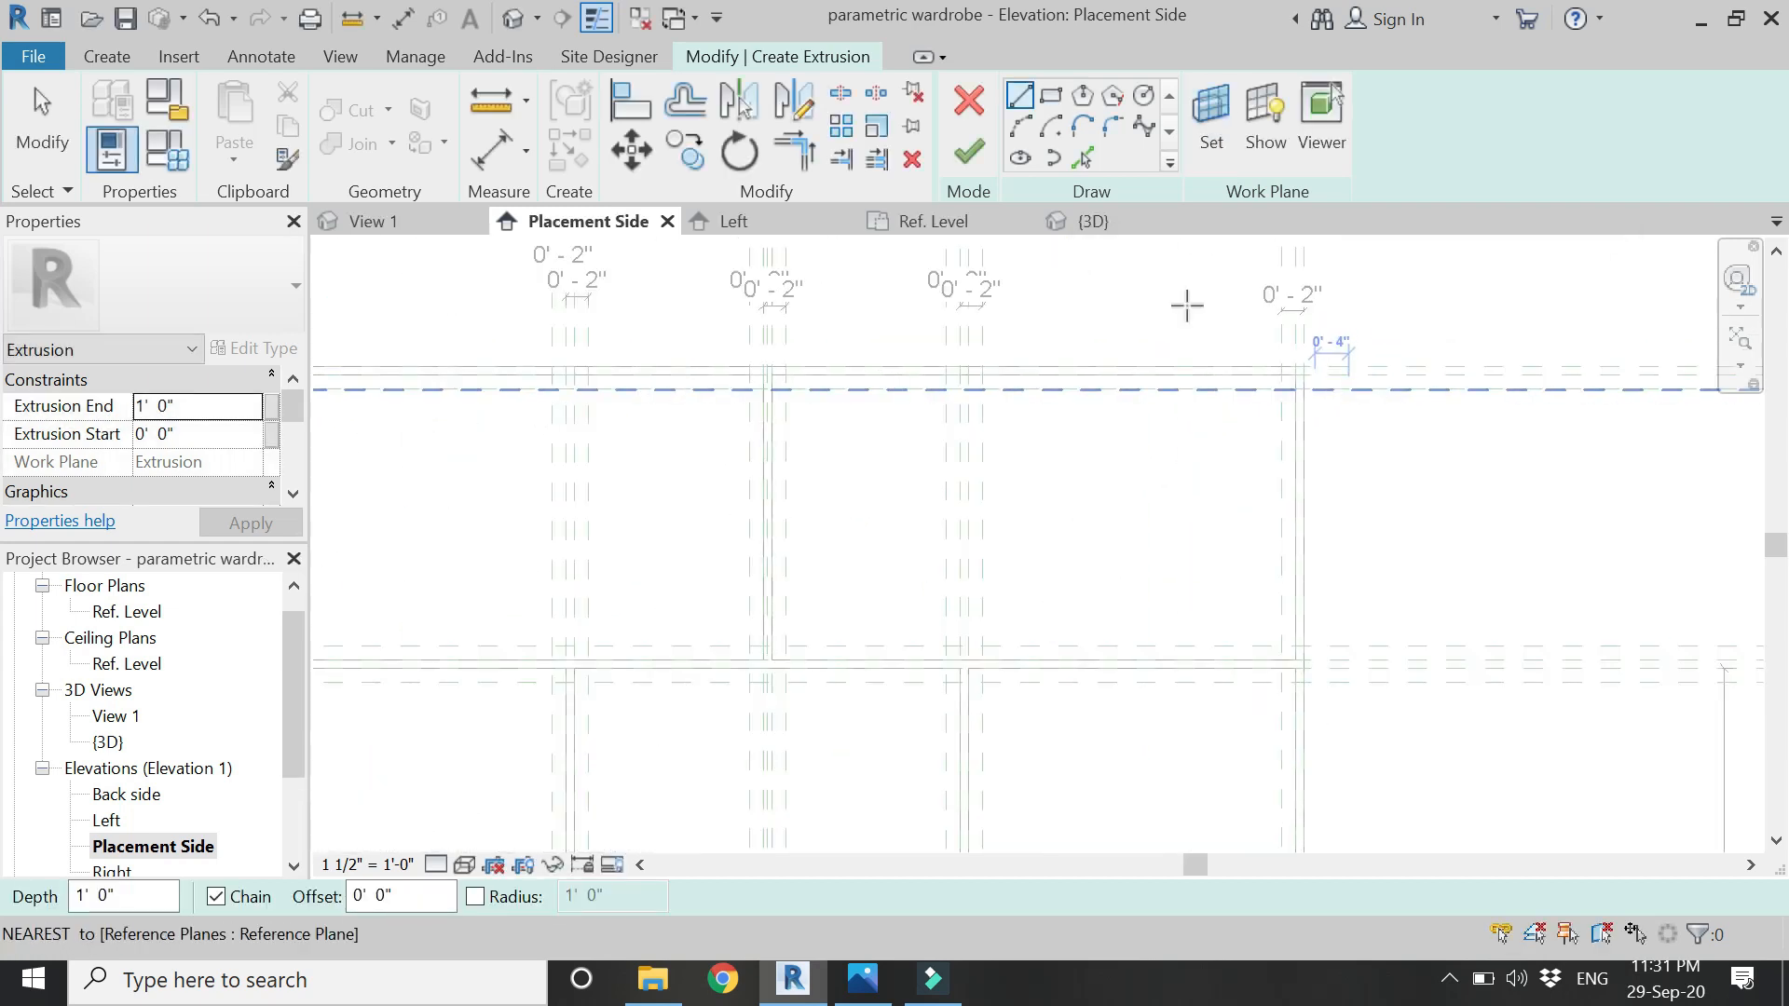
- Sketch a rectangle along the wardrobe's outer outline, from the upper left corner to the bottom panel's lower right corner
left_click(1044, 97)
scroll(987, 401, "up", 5)
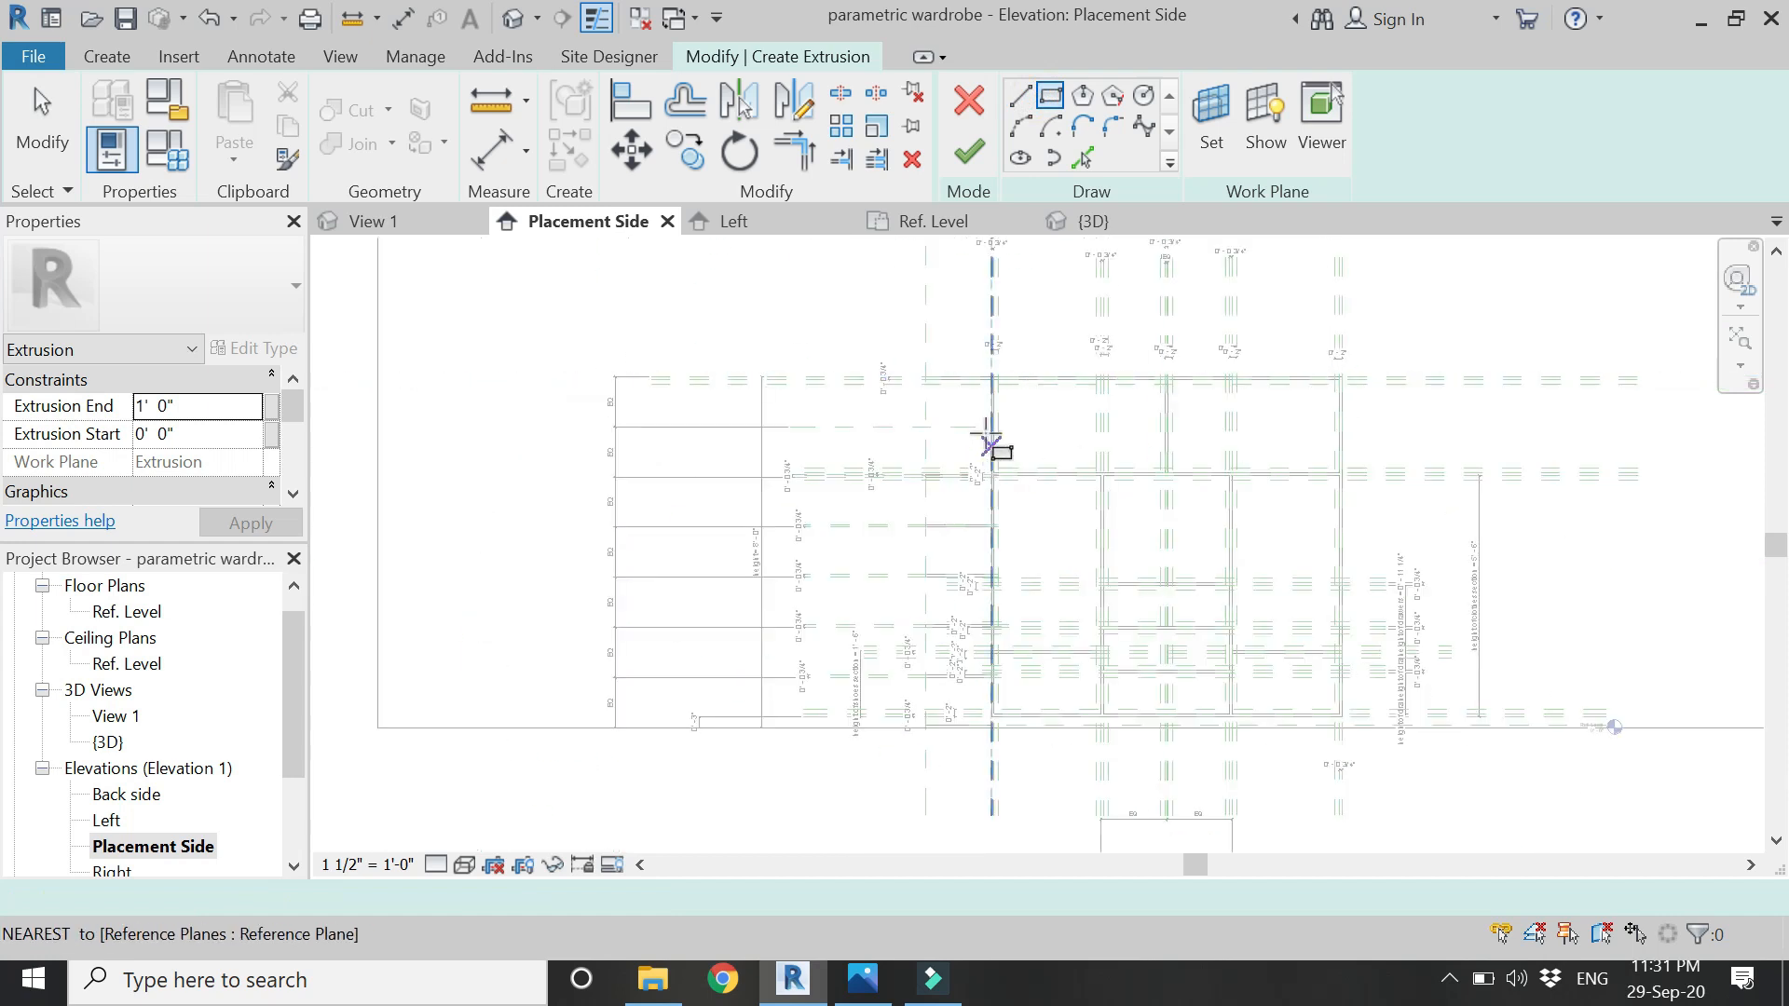
left_click(986, 293)
scroll(920, 277, "down", 6)
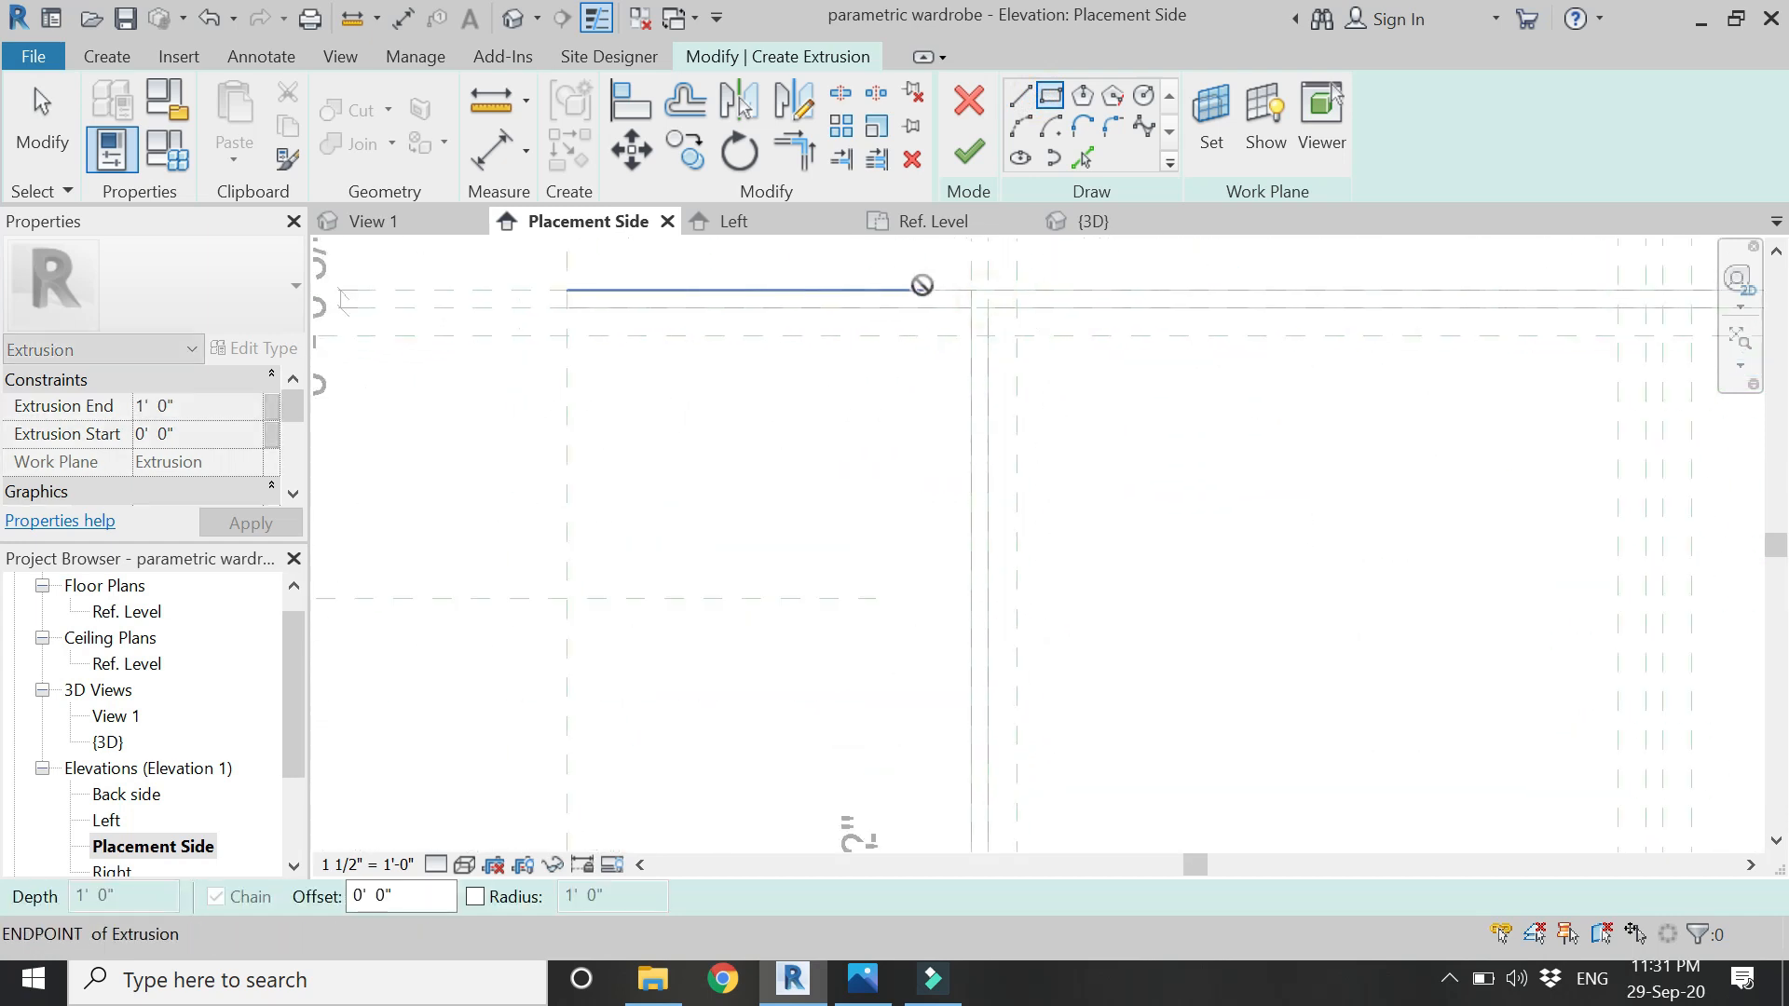
scroll(1310, 683, "up", 5)
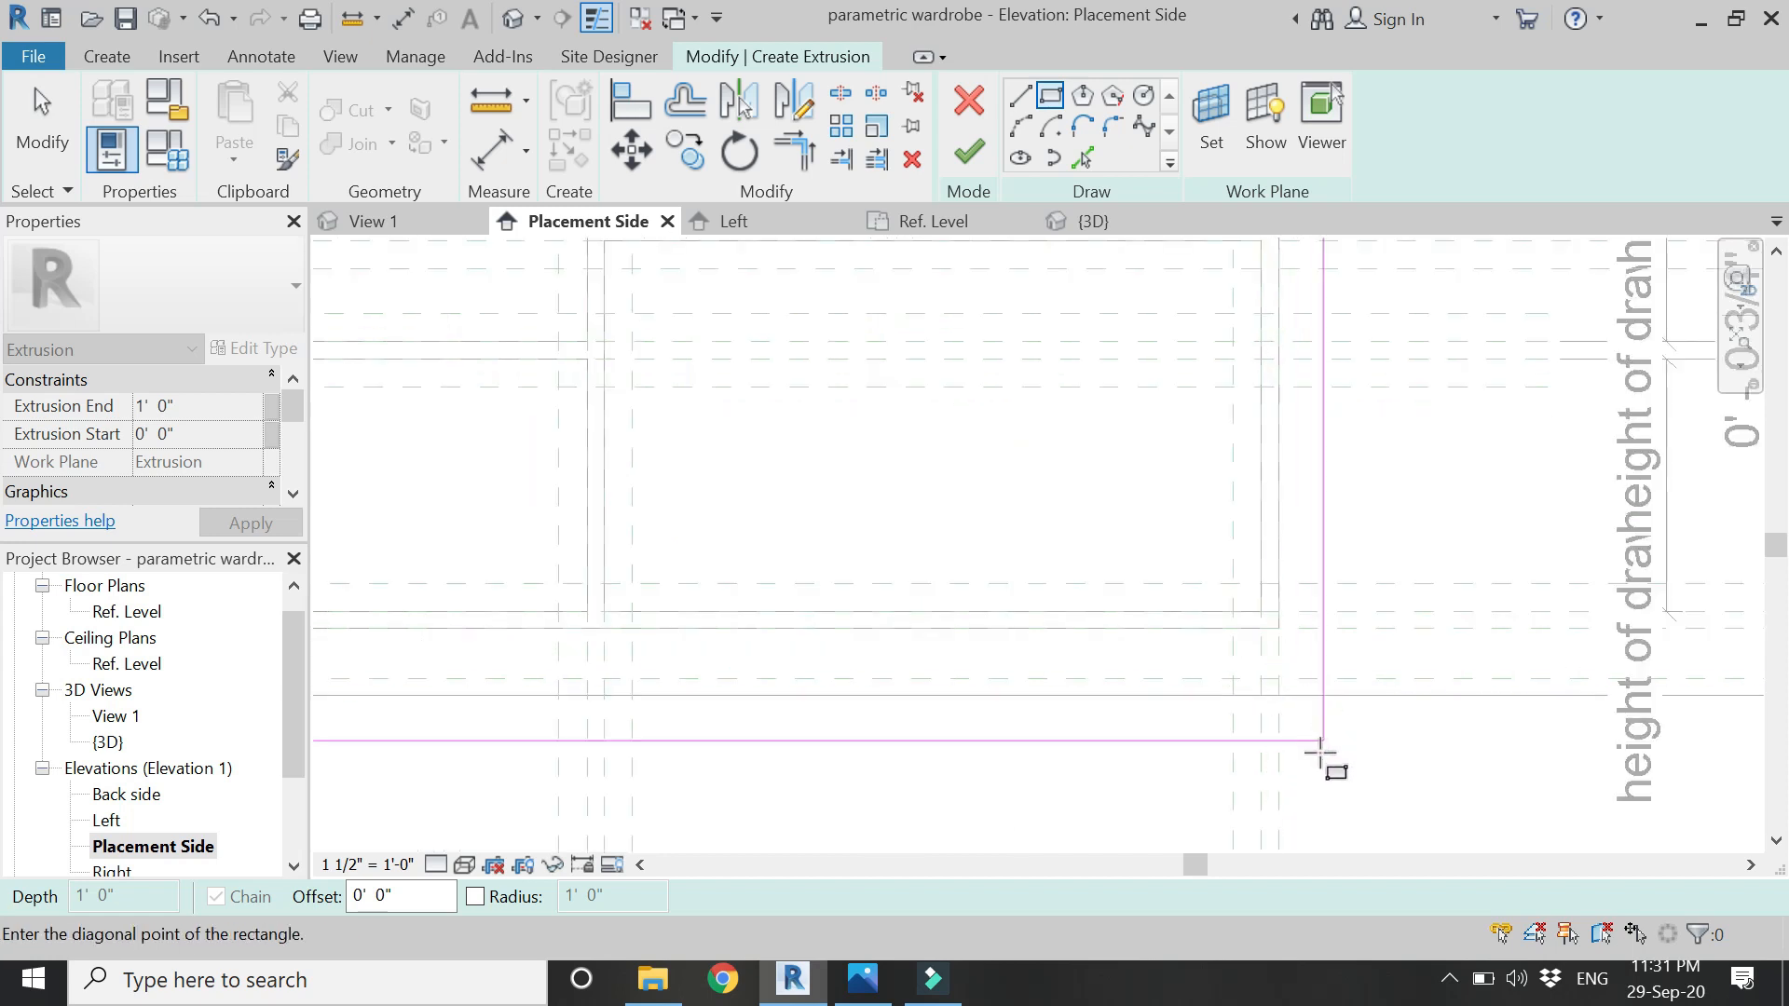
left_click(1277, 626)
scroll(1217, 722, "down", 2)
scroll(1217, 722, "down", 3)
scroll(1253, 655, "up", 1)
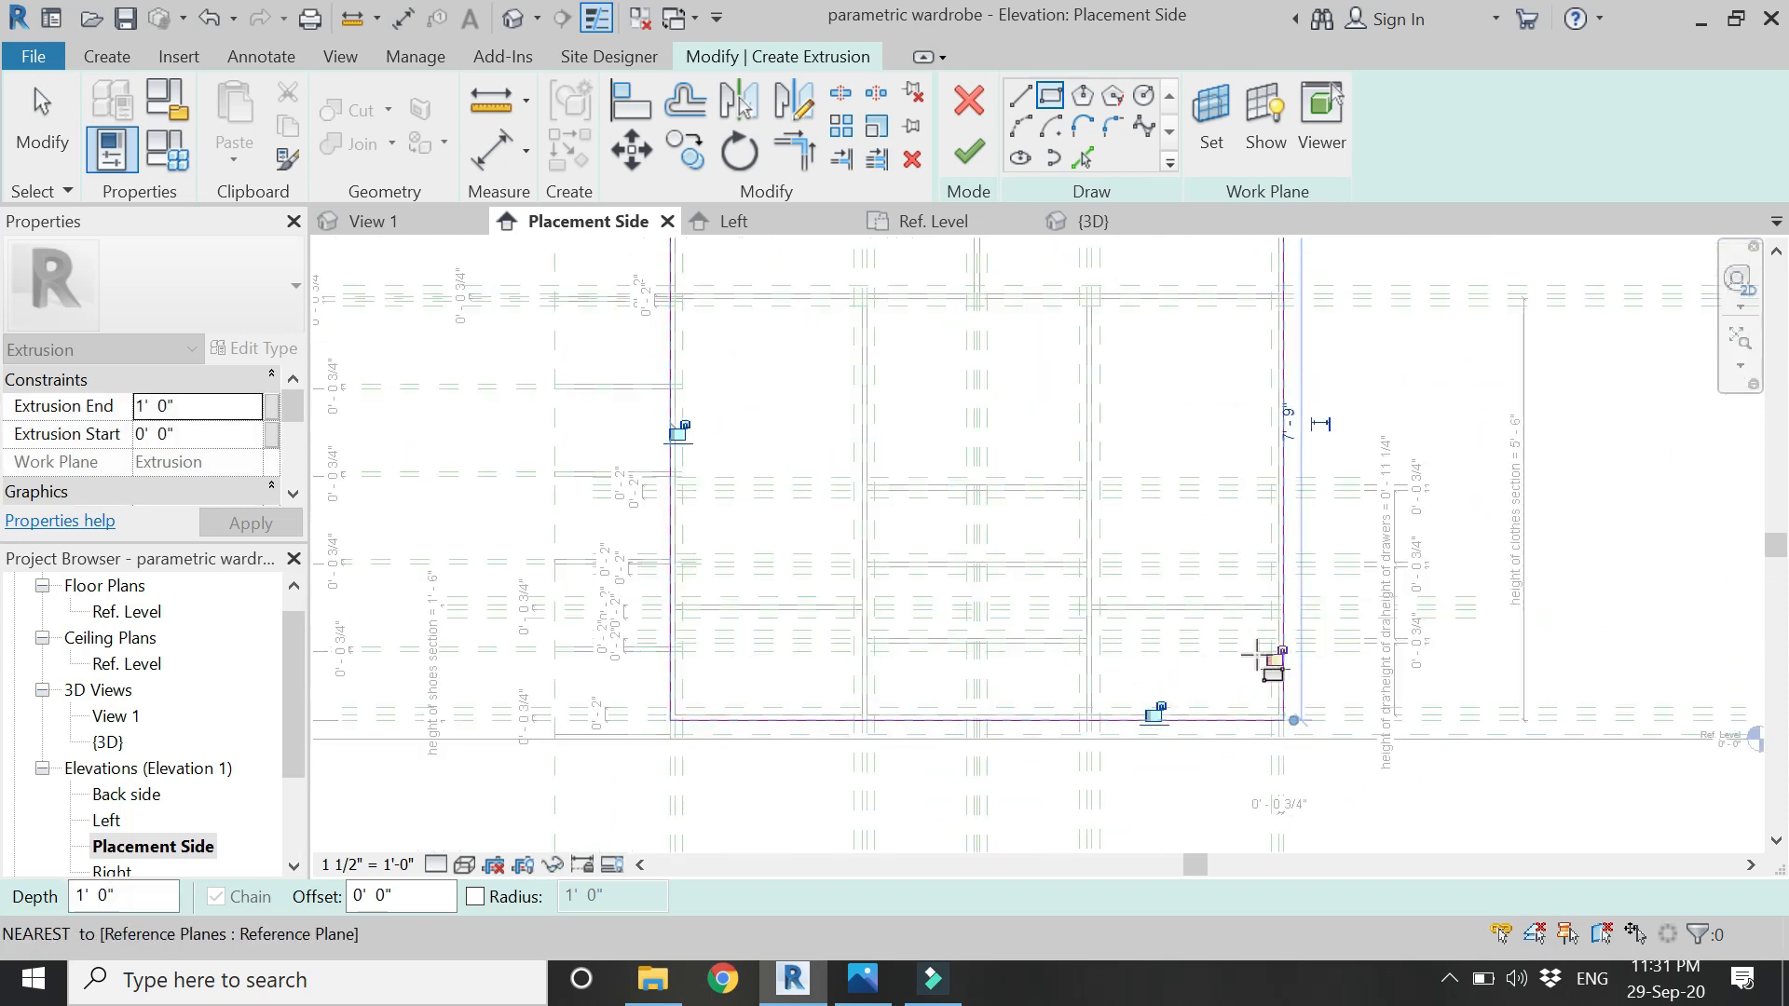
- Lock the sketched rectangle's four sides to the wardrobe's outer reference planes
left_click(699, 510)
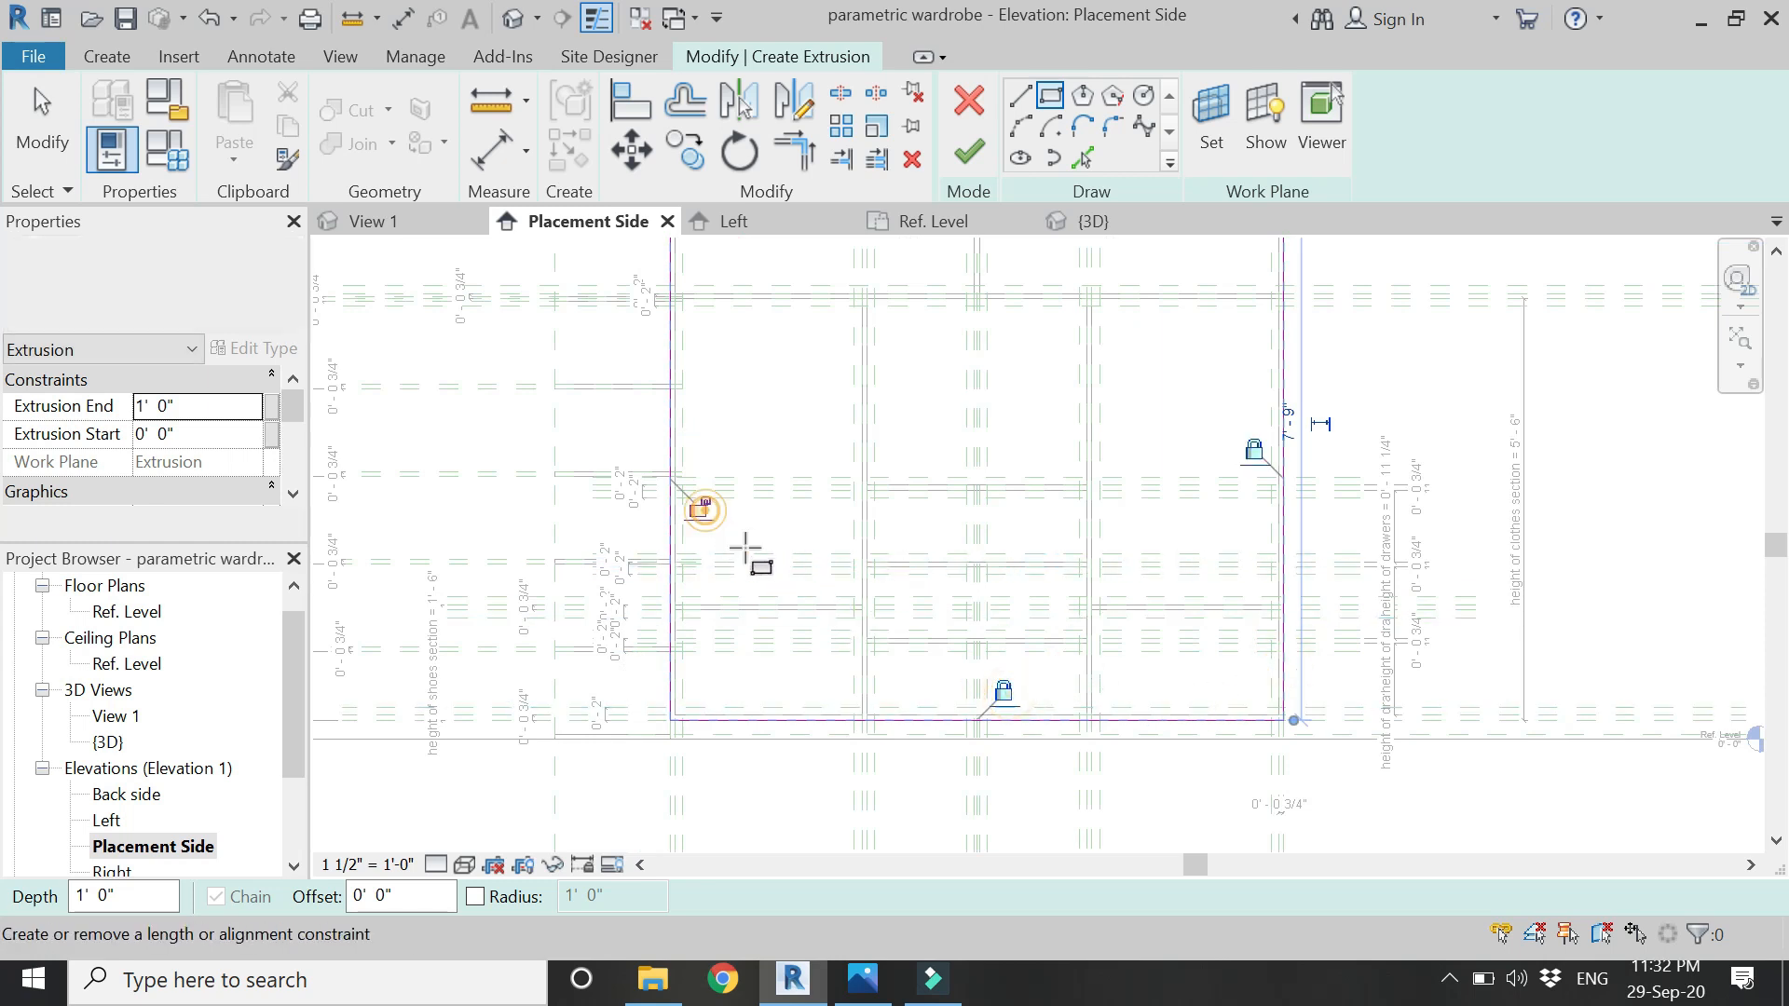
scroll(872, 653, "down", 3)
scroll(909, 423, "up", 3)
scroll(914, 456, "up", 3)
left_click(909, 473)
scroll(643, 485, "up", 2)
scroll(635, 522, "up", 2)
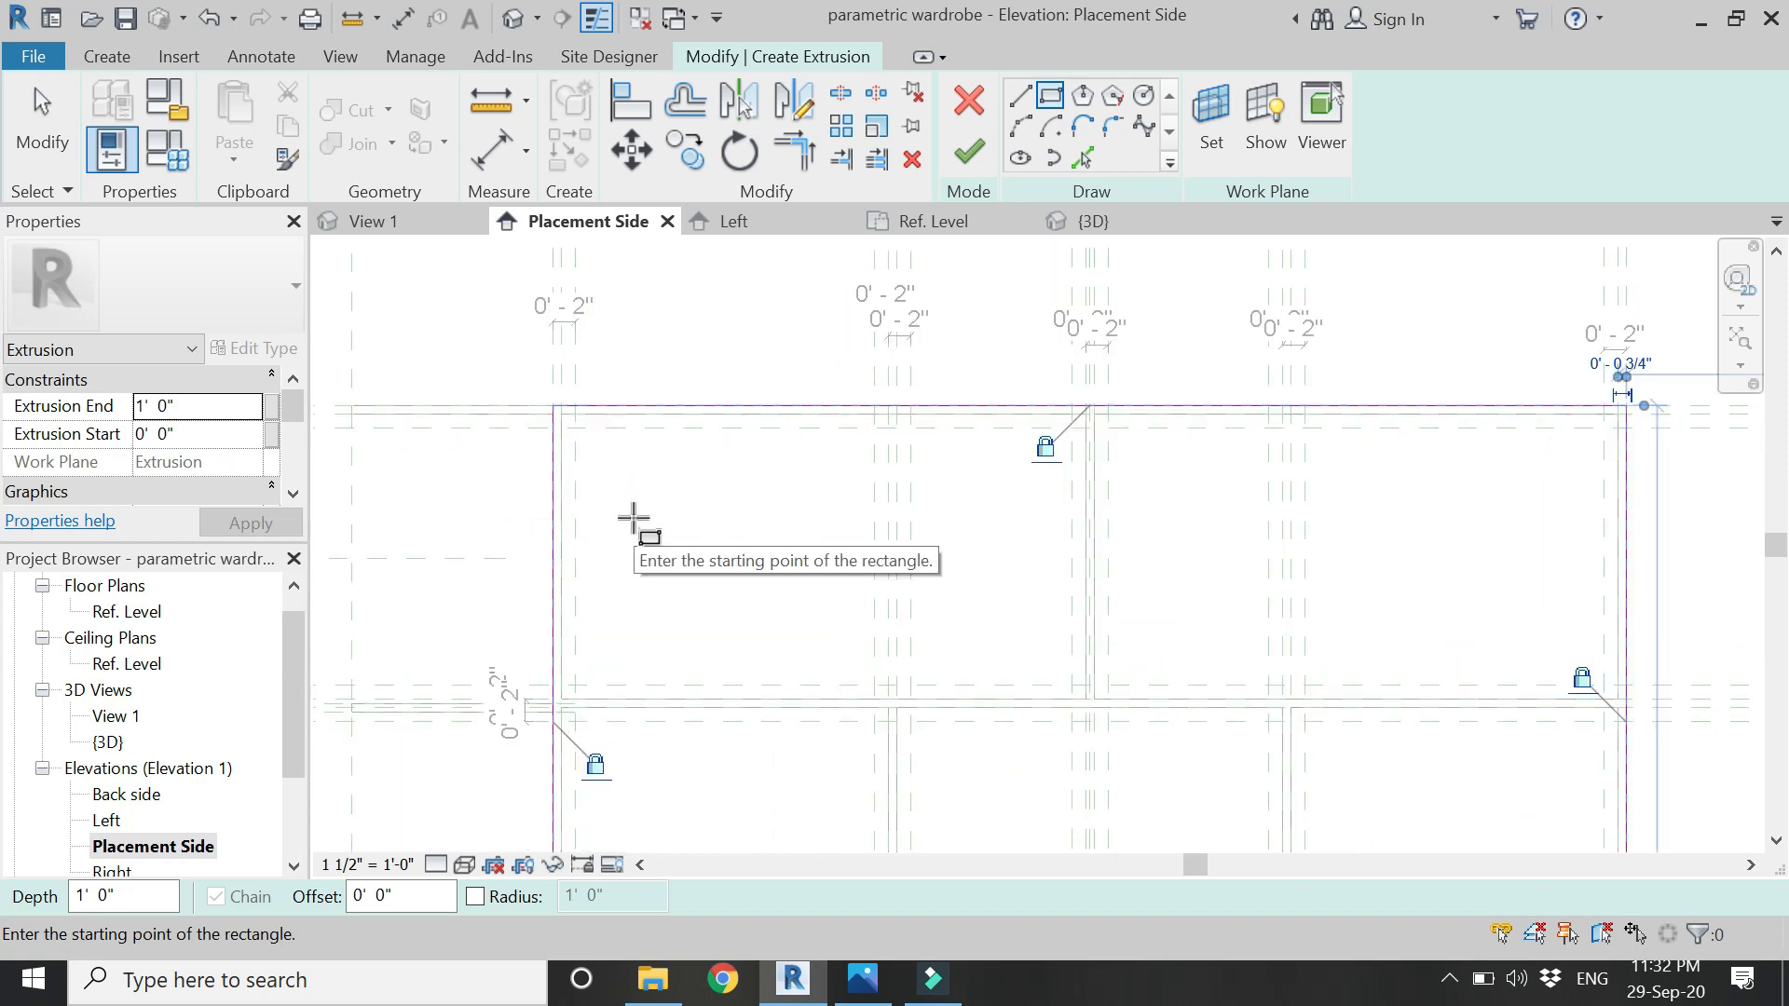
- Sketch a rectangle on the 2" offset planes inside the wardrobe's upper left compartment and lock its four sides to them
left_click(567, 413)
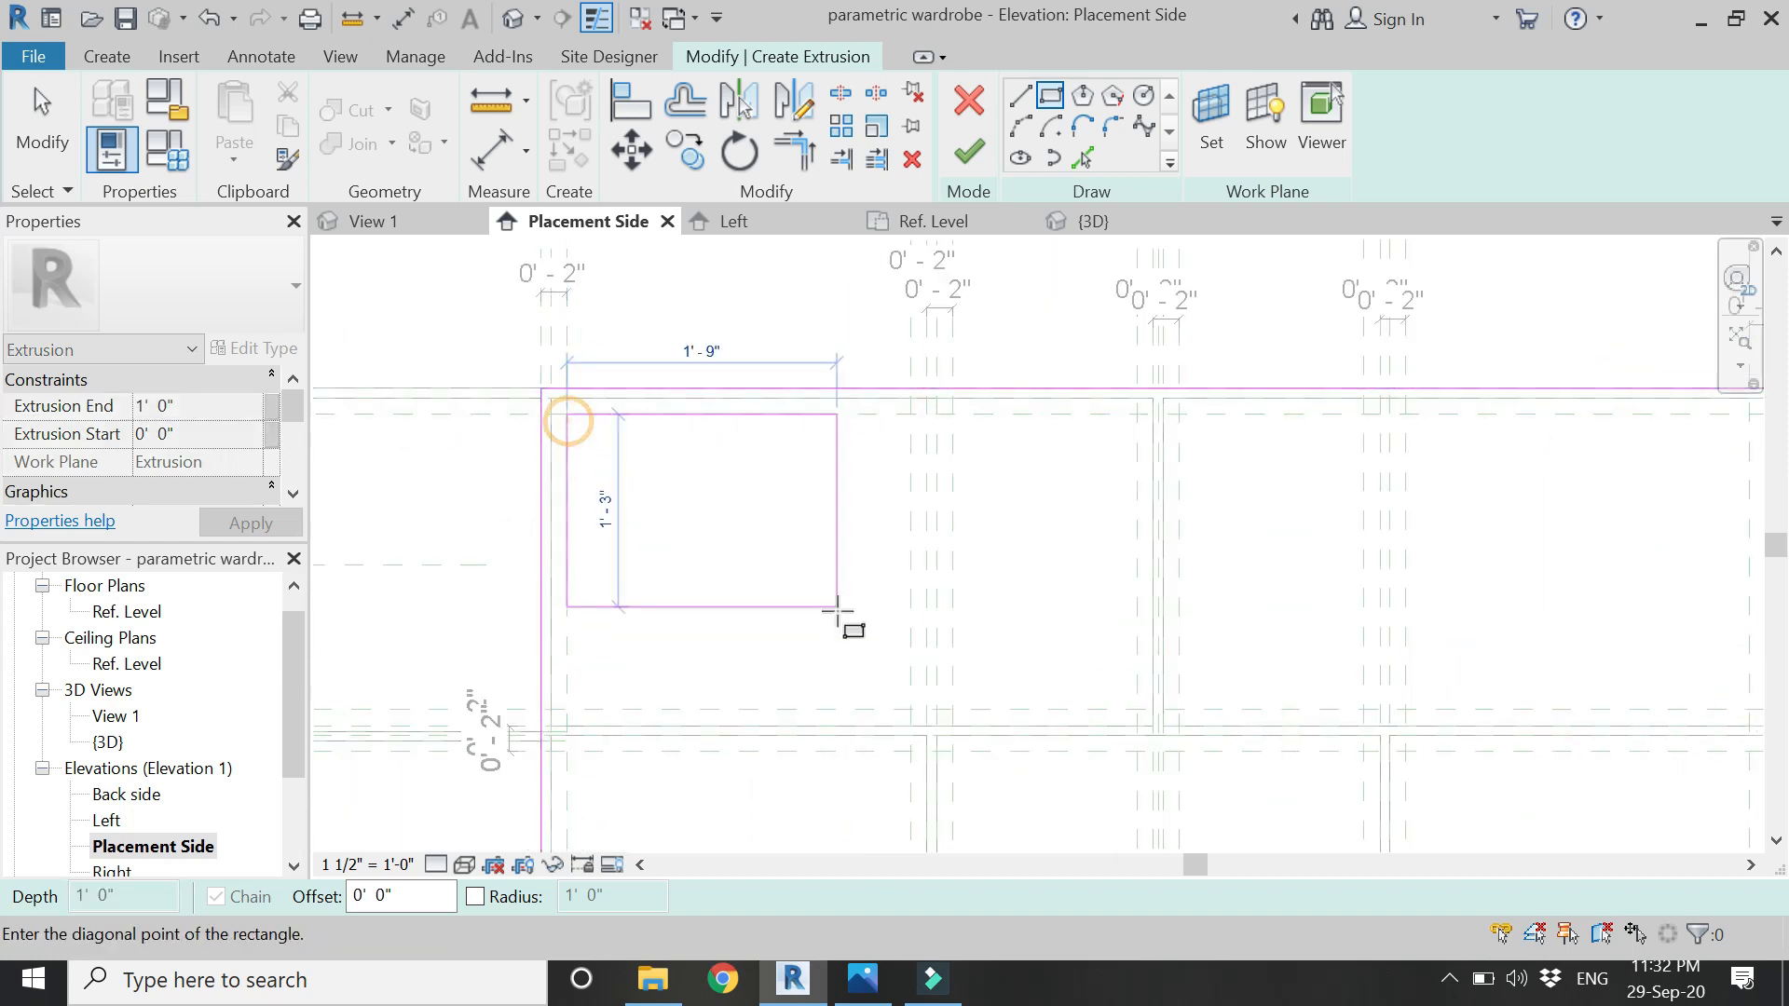
left_click(1134, 710)
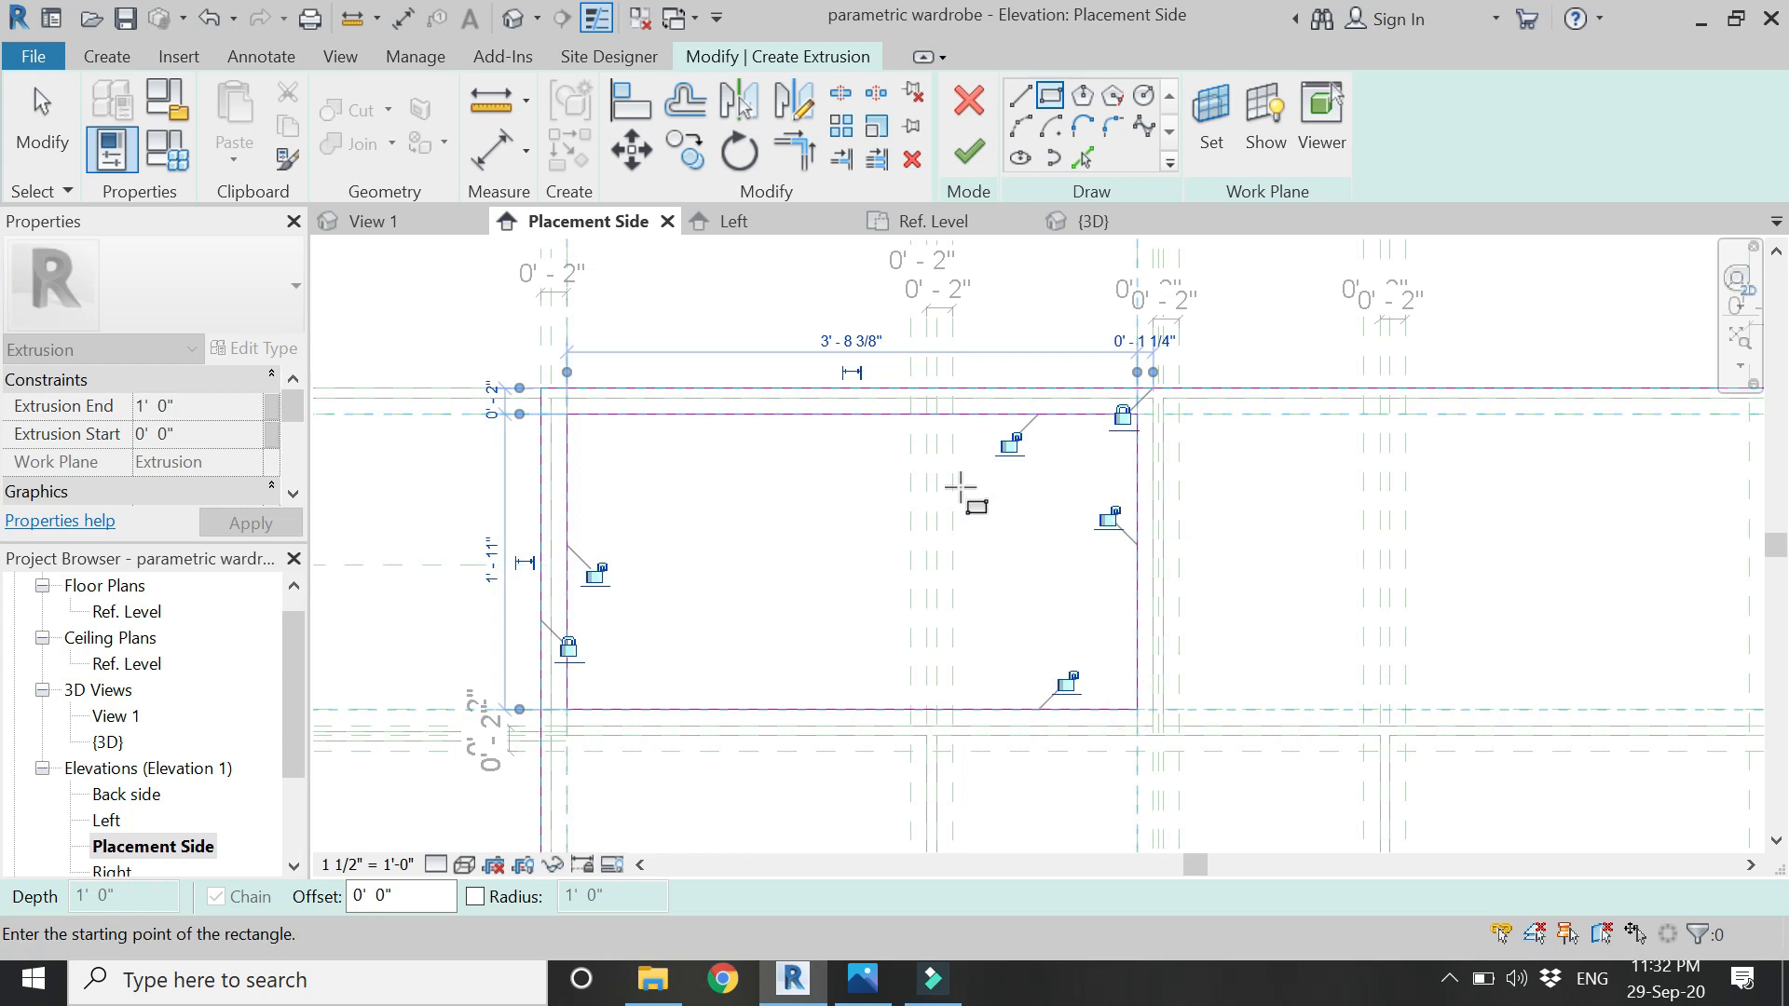
left_click(1071, 683)
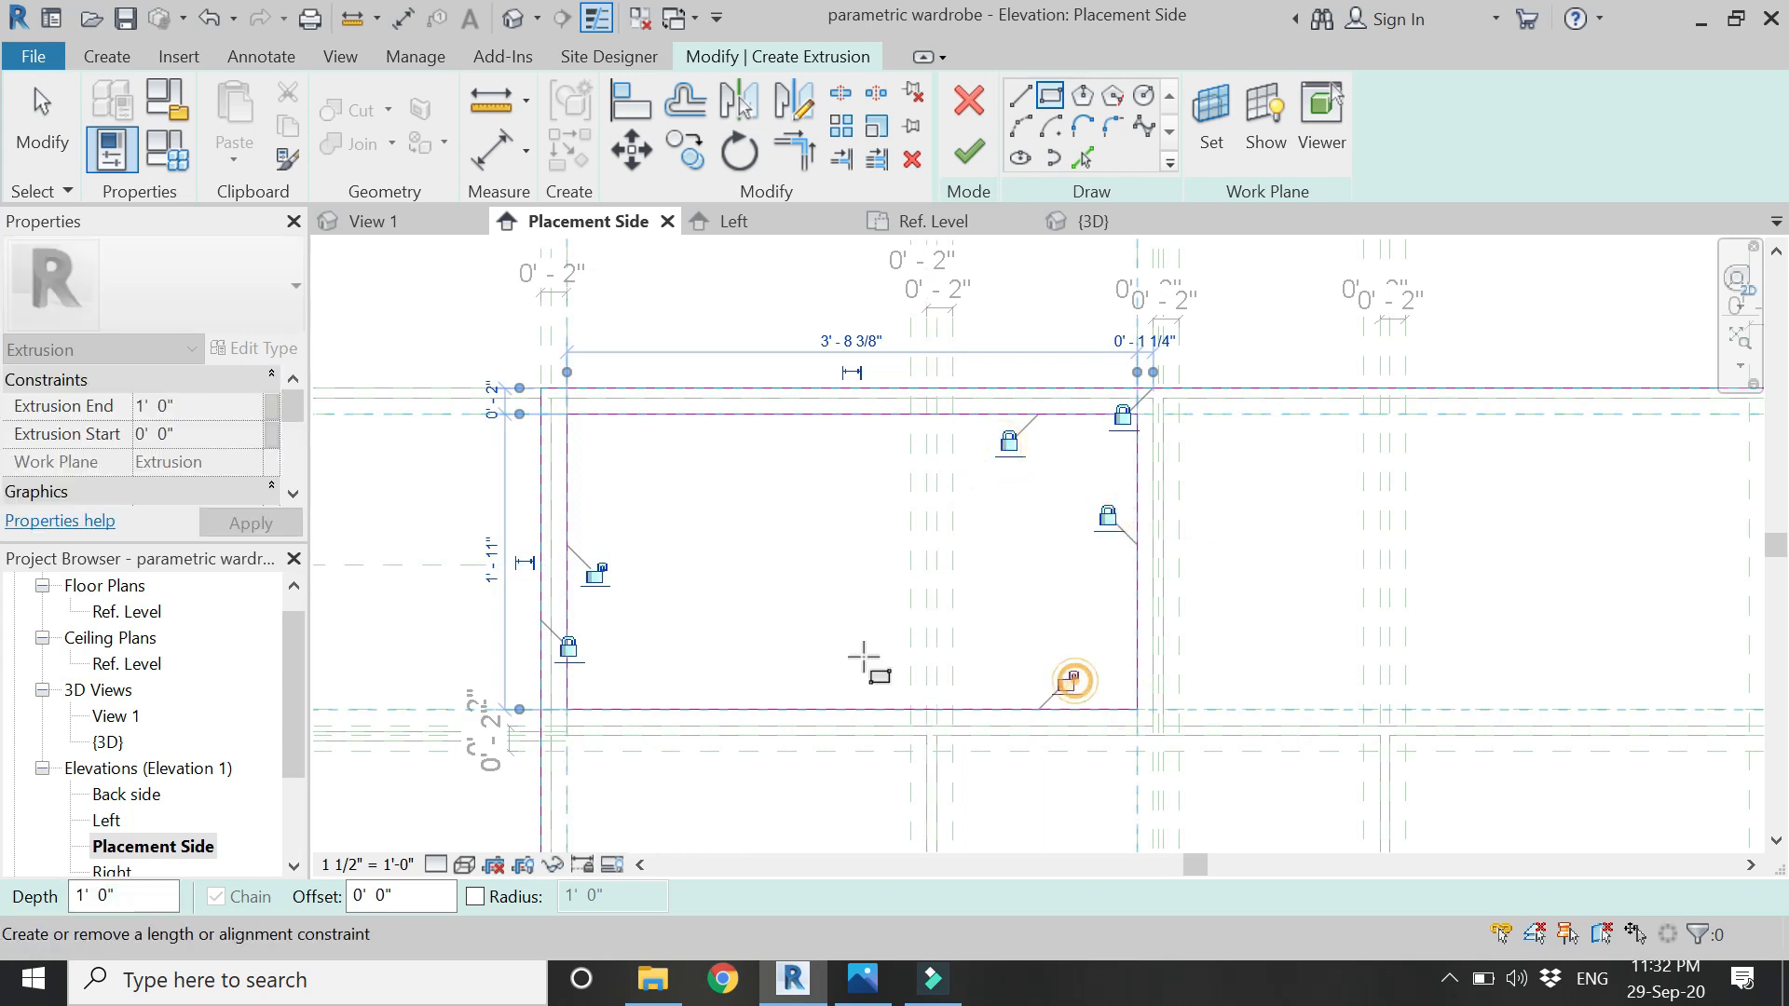
left_click(596, 570)
- Sketch a rectangle between the offset planes inside the upper right compartment and lock its four sides to those planes
scroll(472, 479, "down", 2)
scroll(1082, 590, "up", 1)
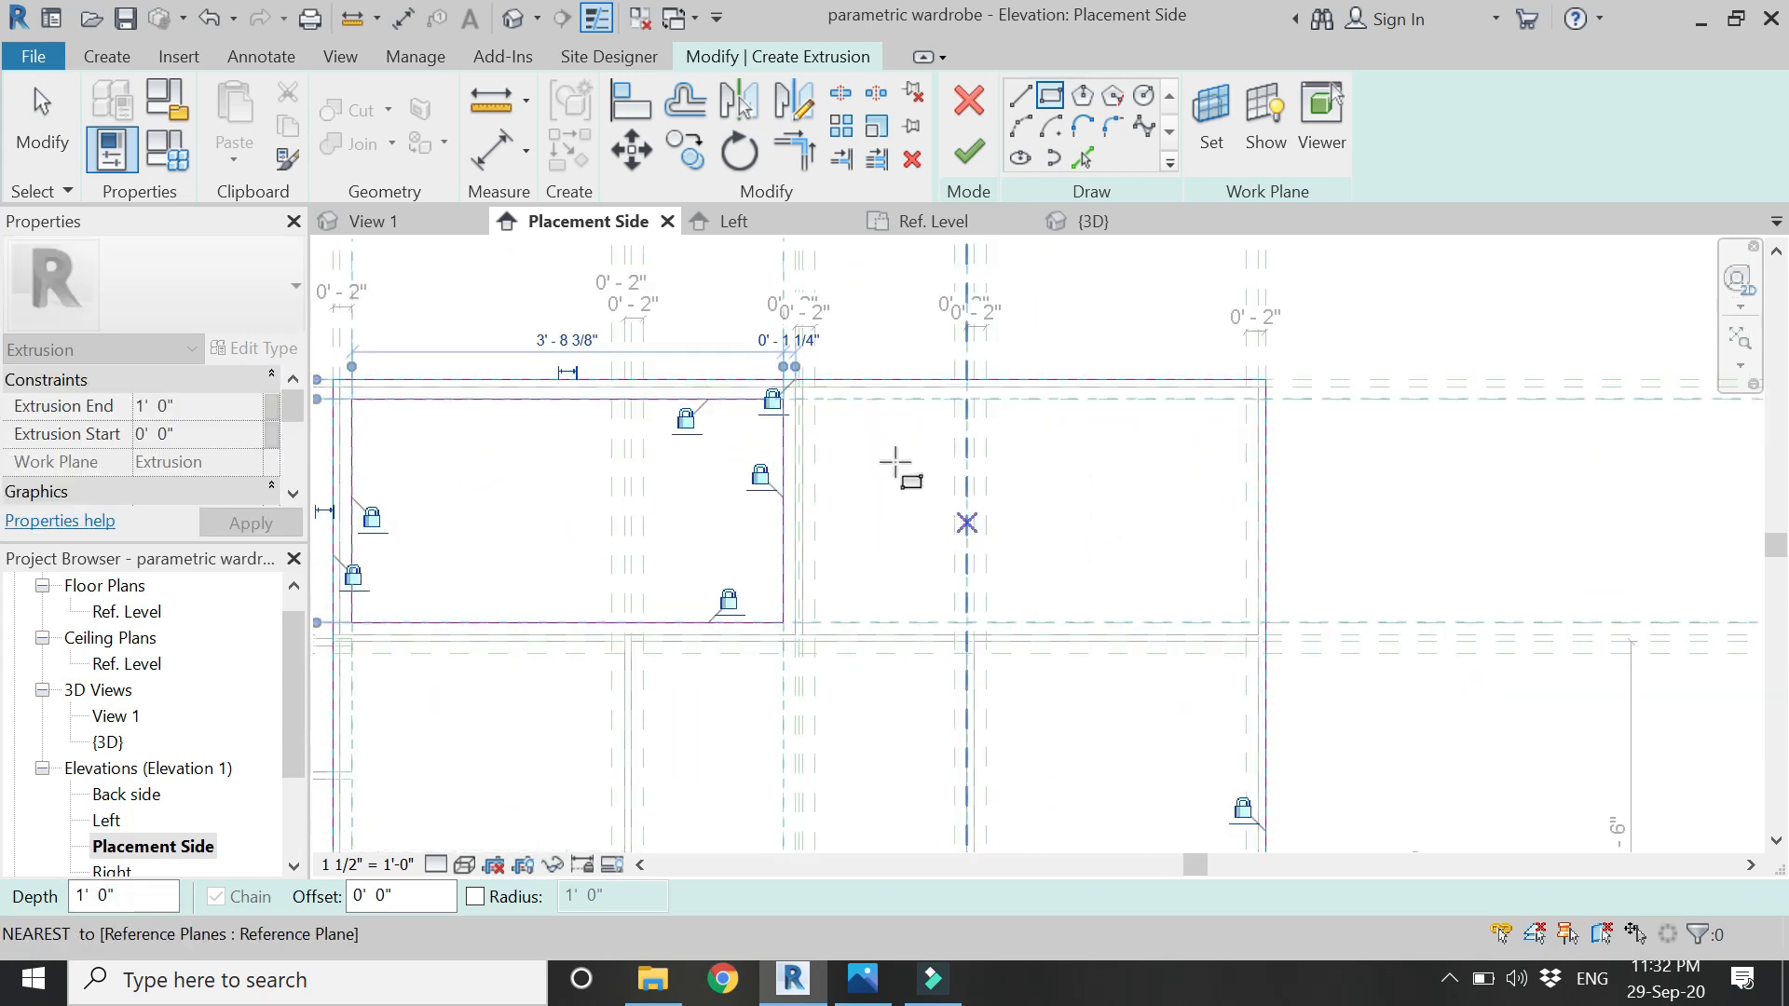
scroll(896, 460, "up", 1)
left_click(788, 379)
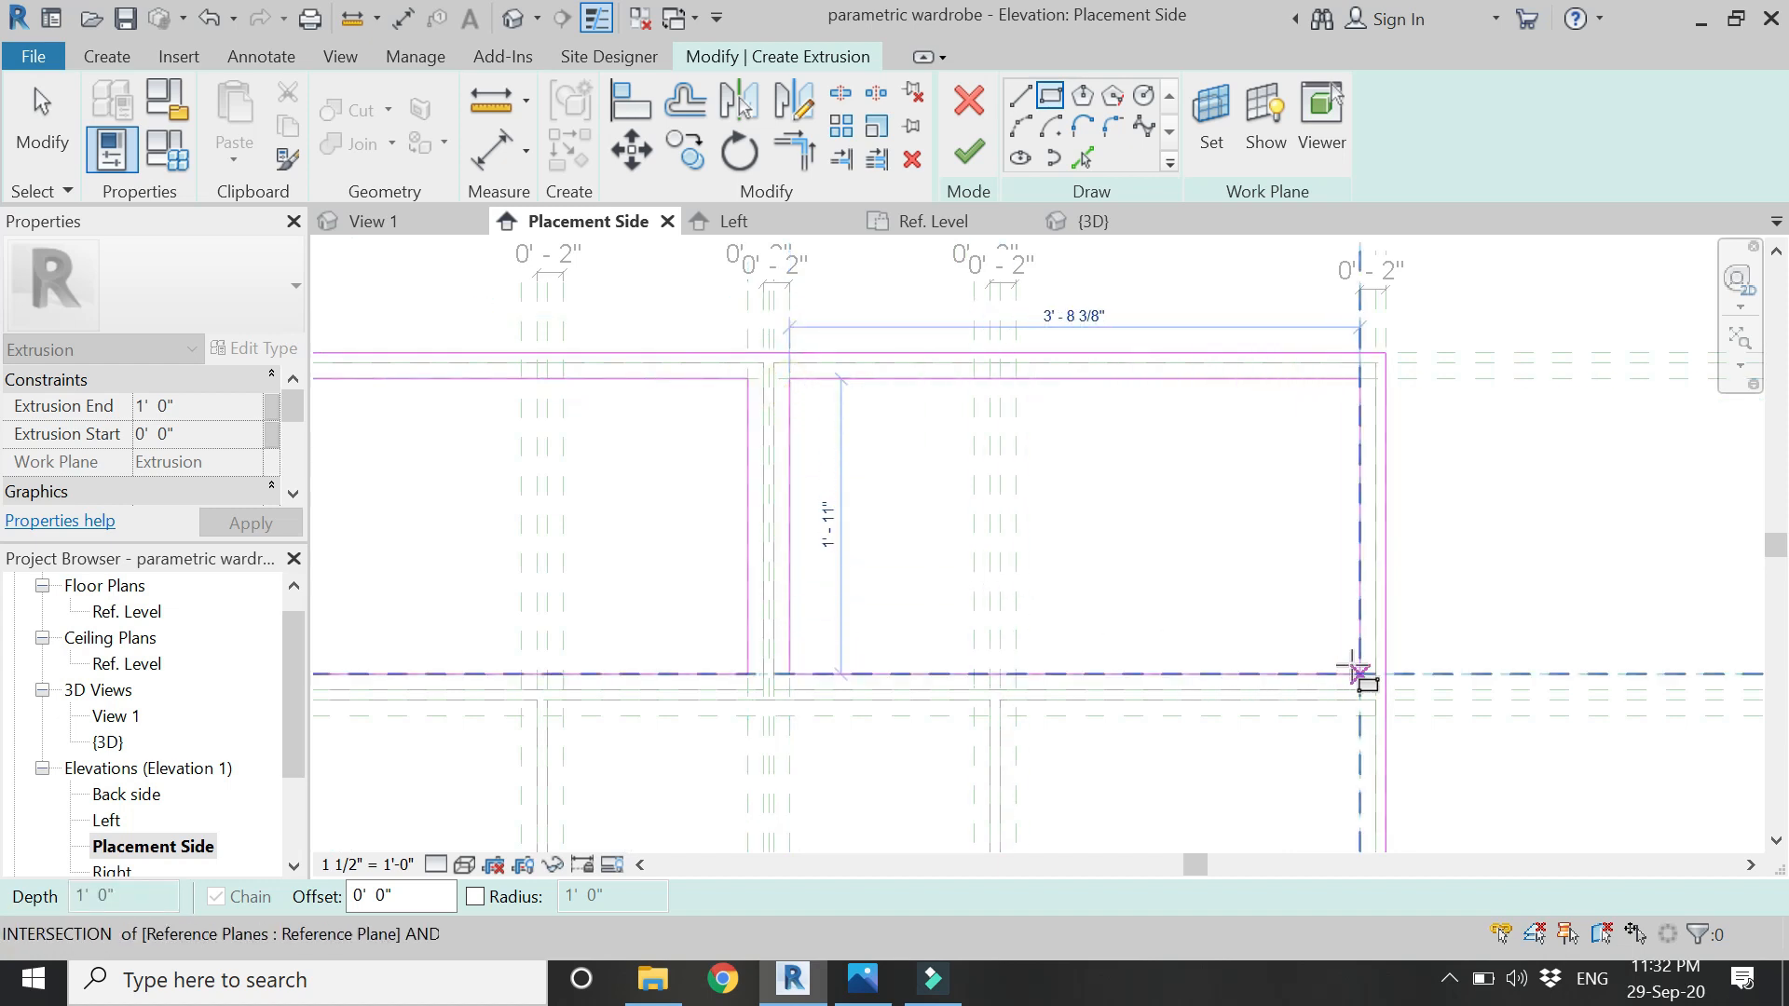
left_click(1360, 674)
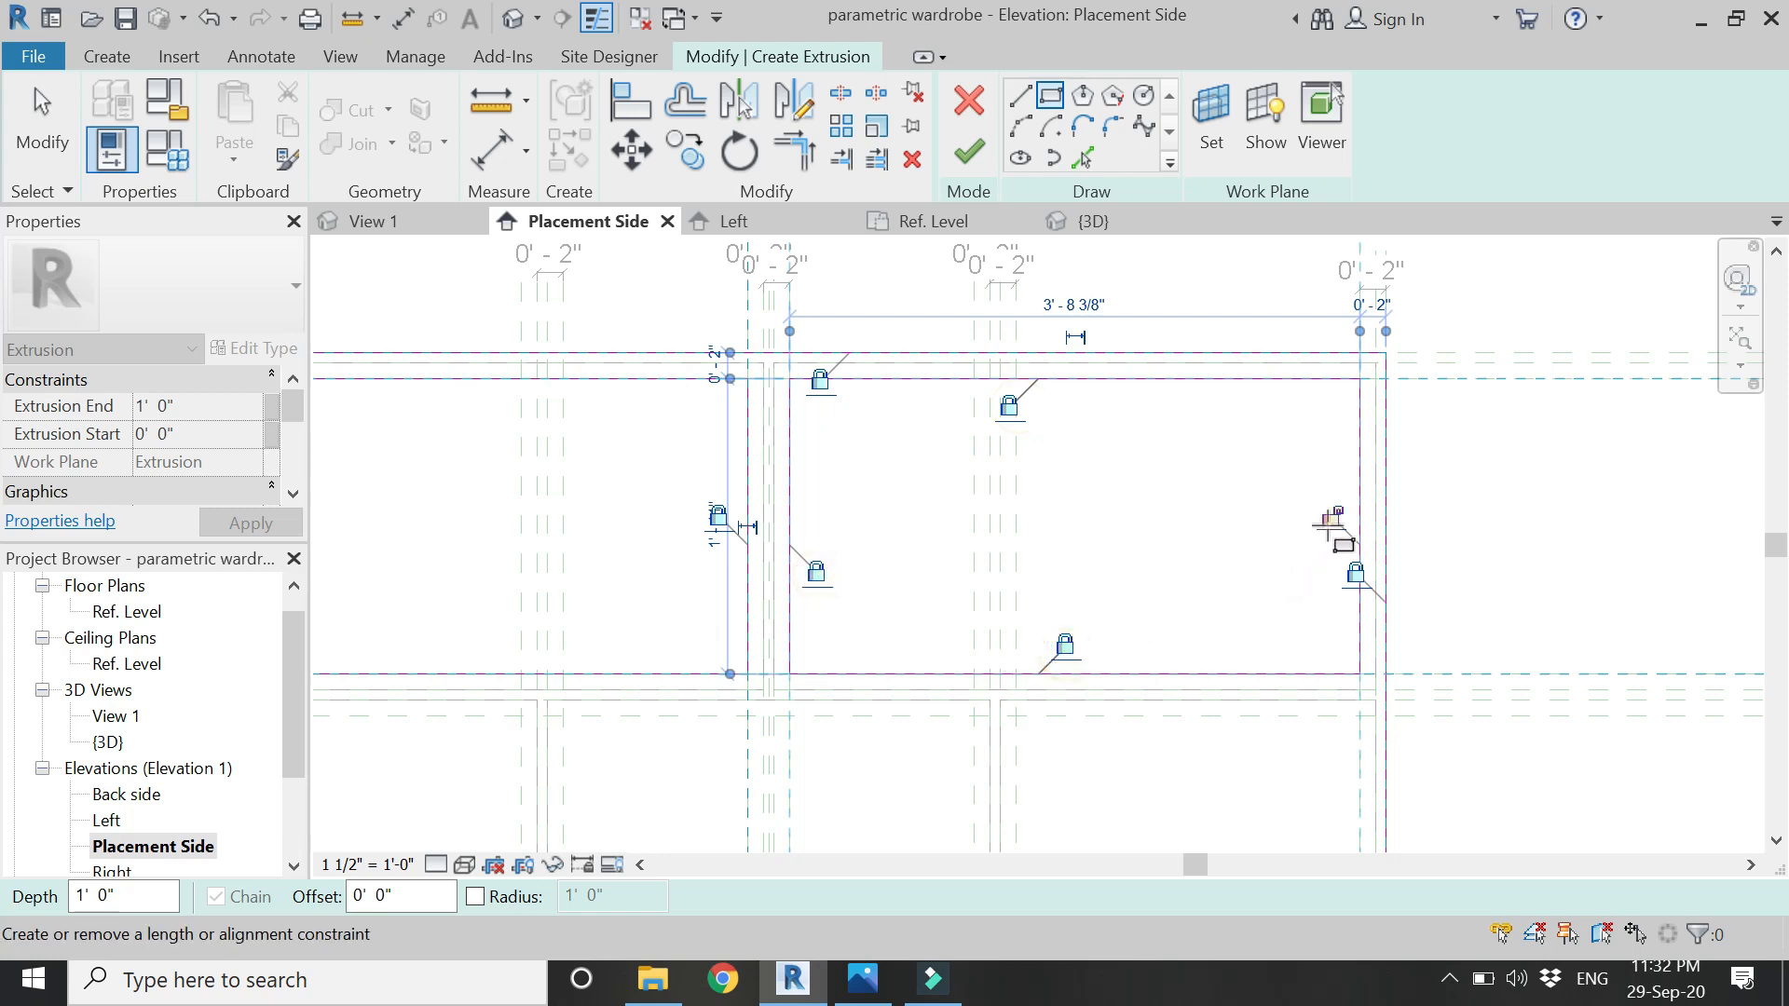
- Sketch a rectangle on the offset planes inside the tall left clothes compartment and lock its four sides
scroll(1104, 317, "down", 5)
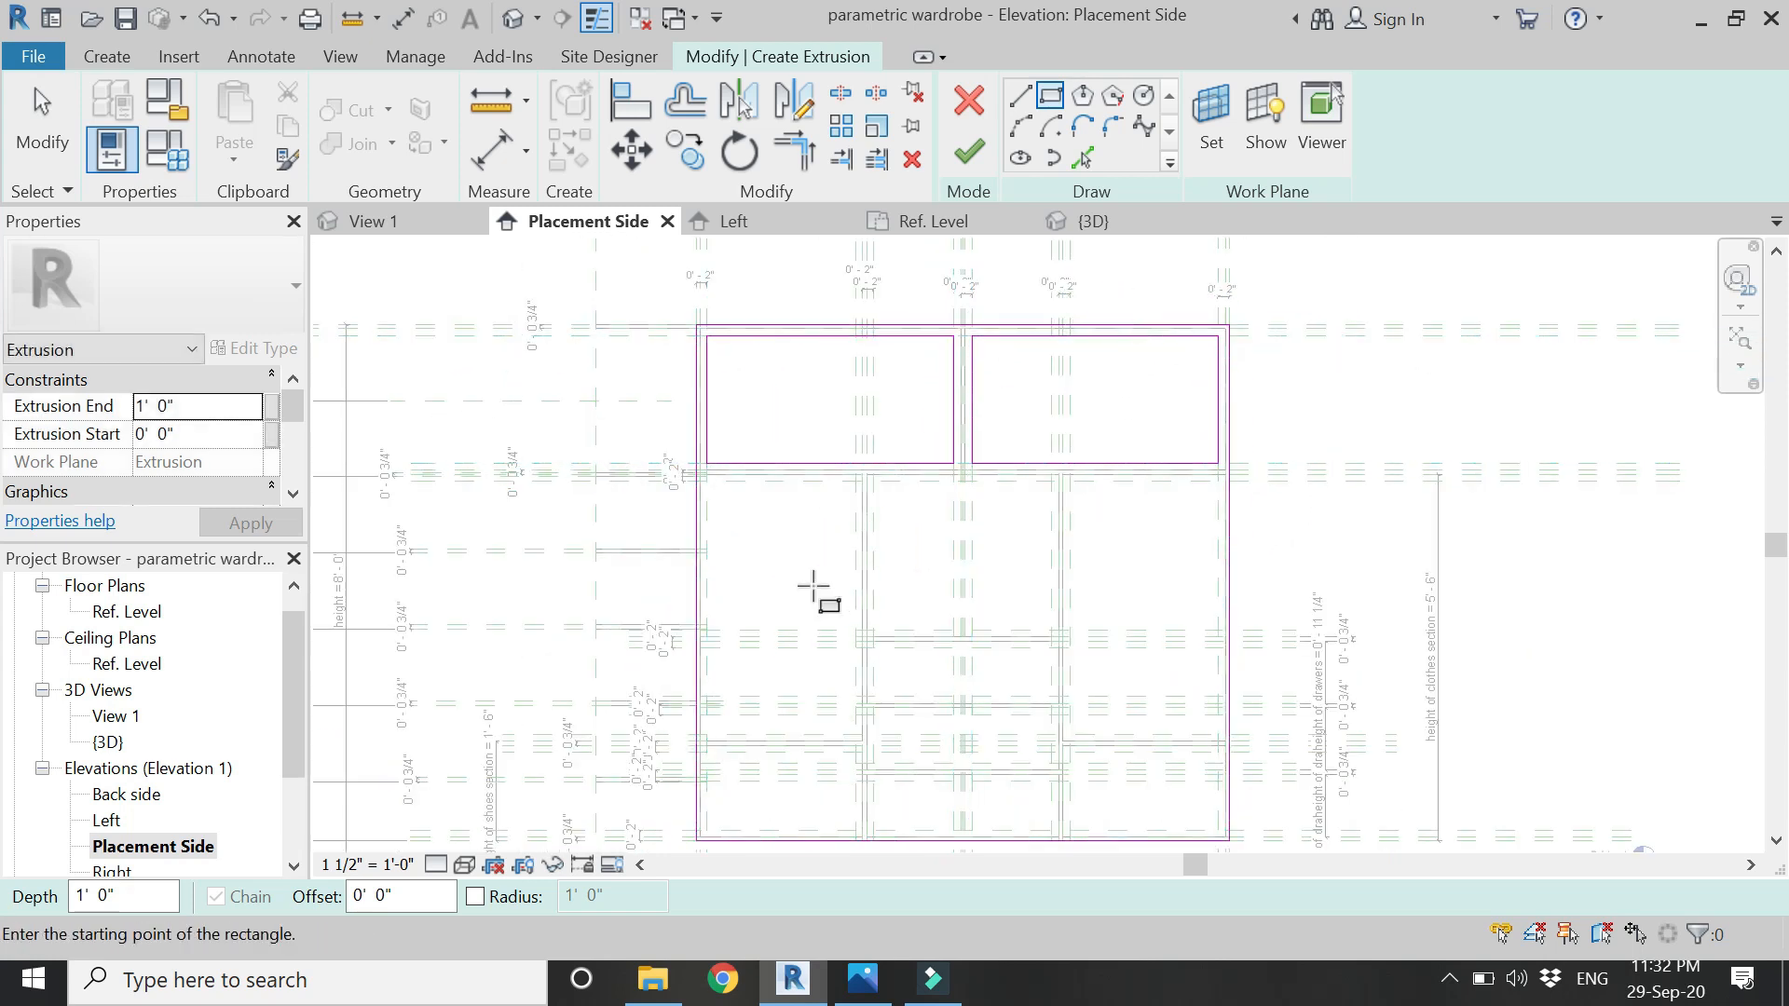
scroll(774, 592, "up", 2)
scroll(720, 596, "up", 2)
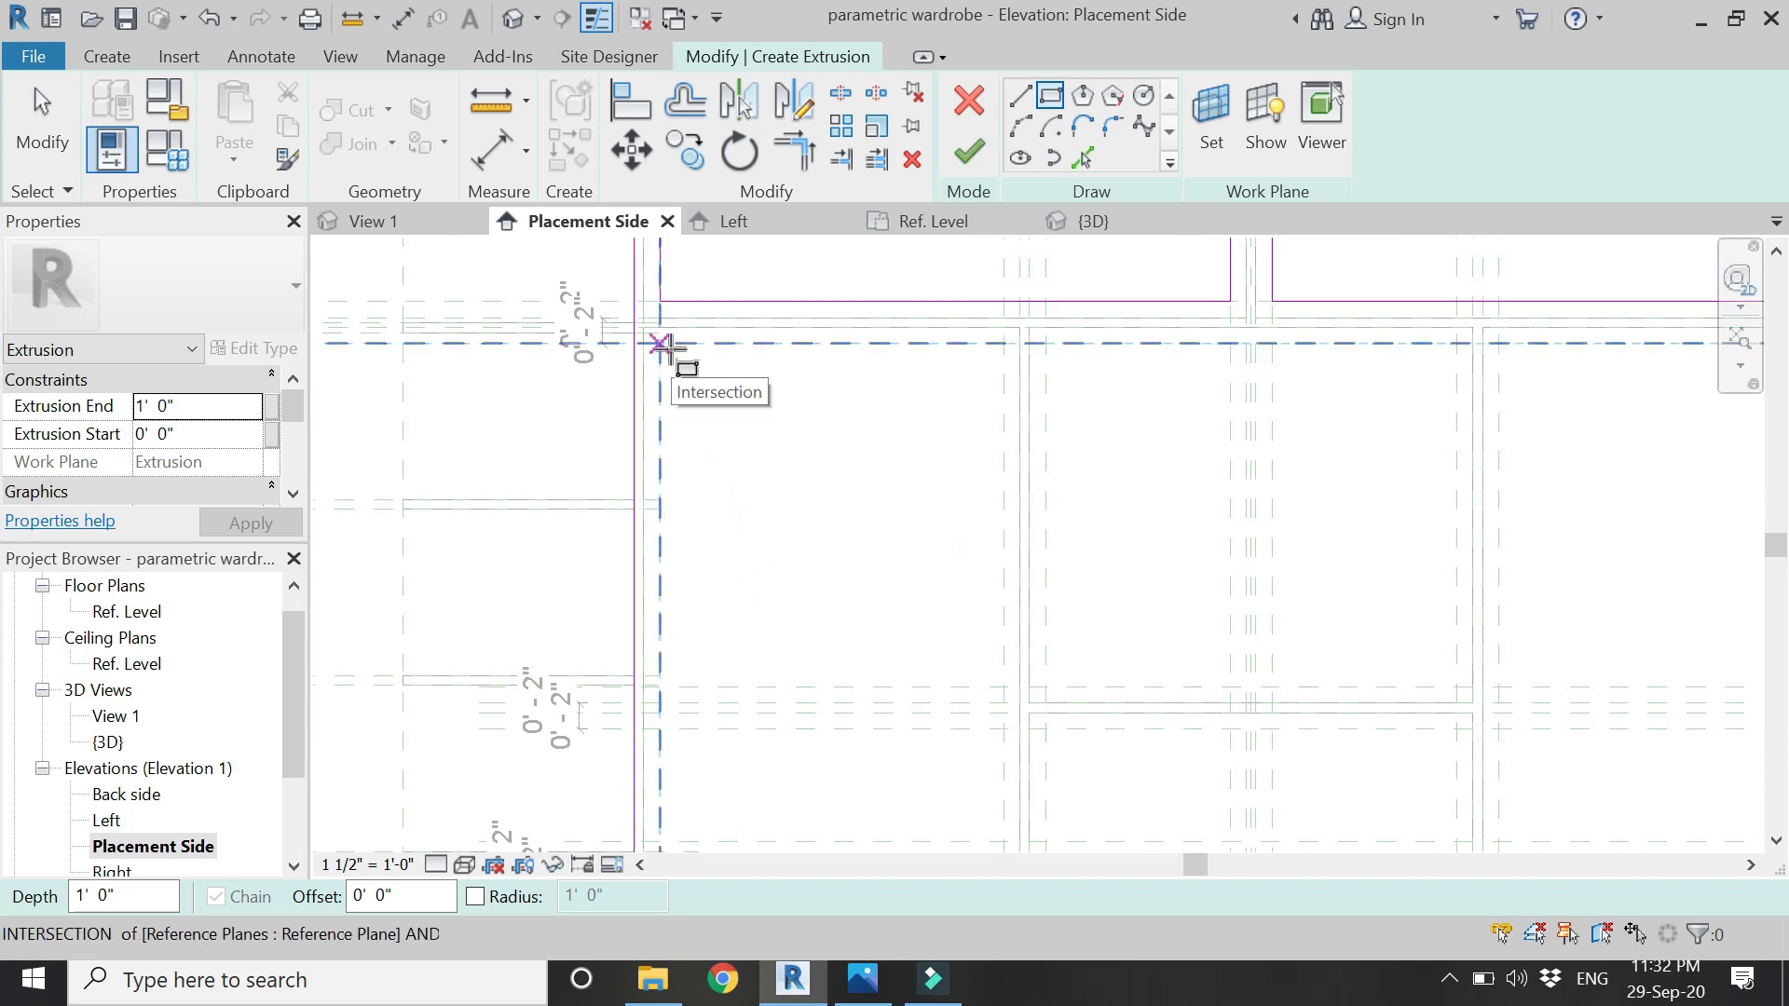
left_click(660, 345)
scroll(779, 328, "down", 3)
scroll(787, 579, "up", 2)
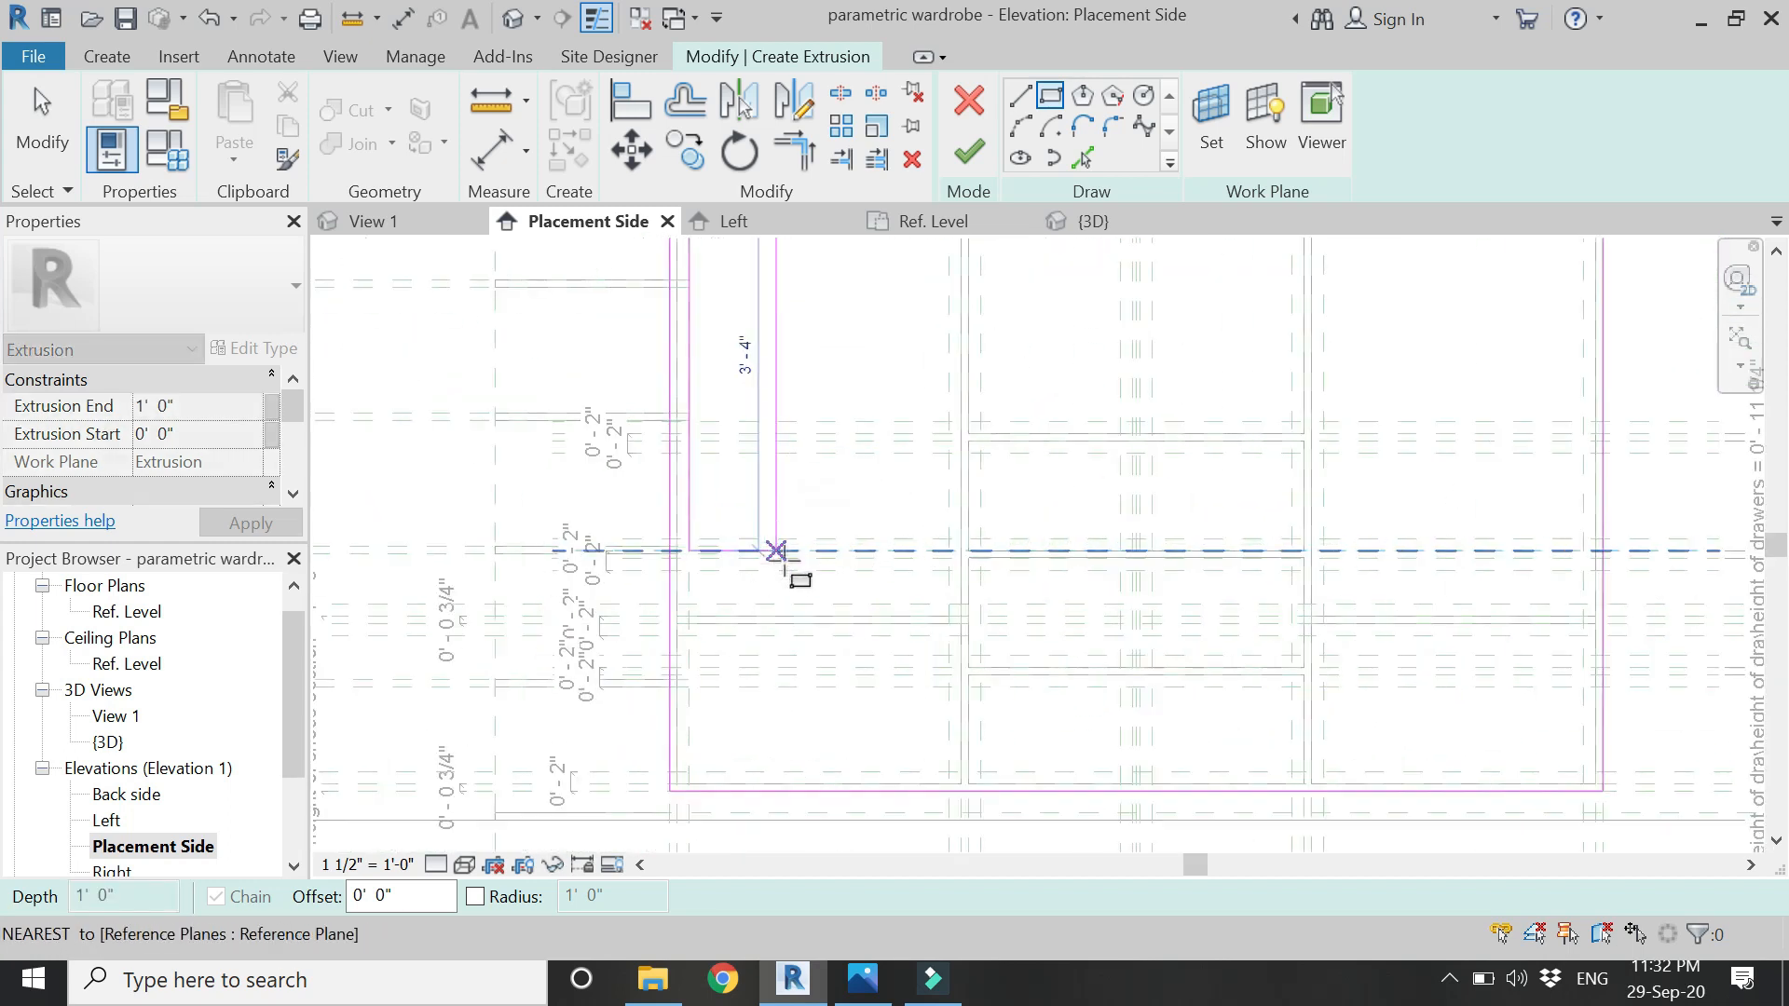
scroll(827, 571, "up", 1)
left_click(950, 605)
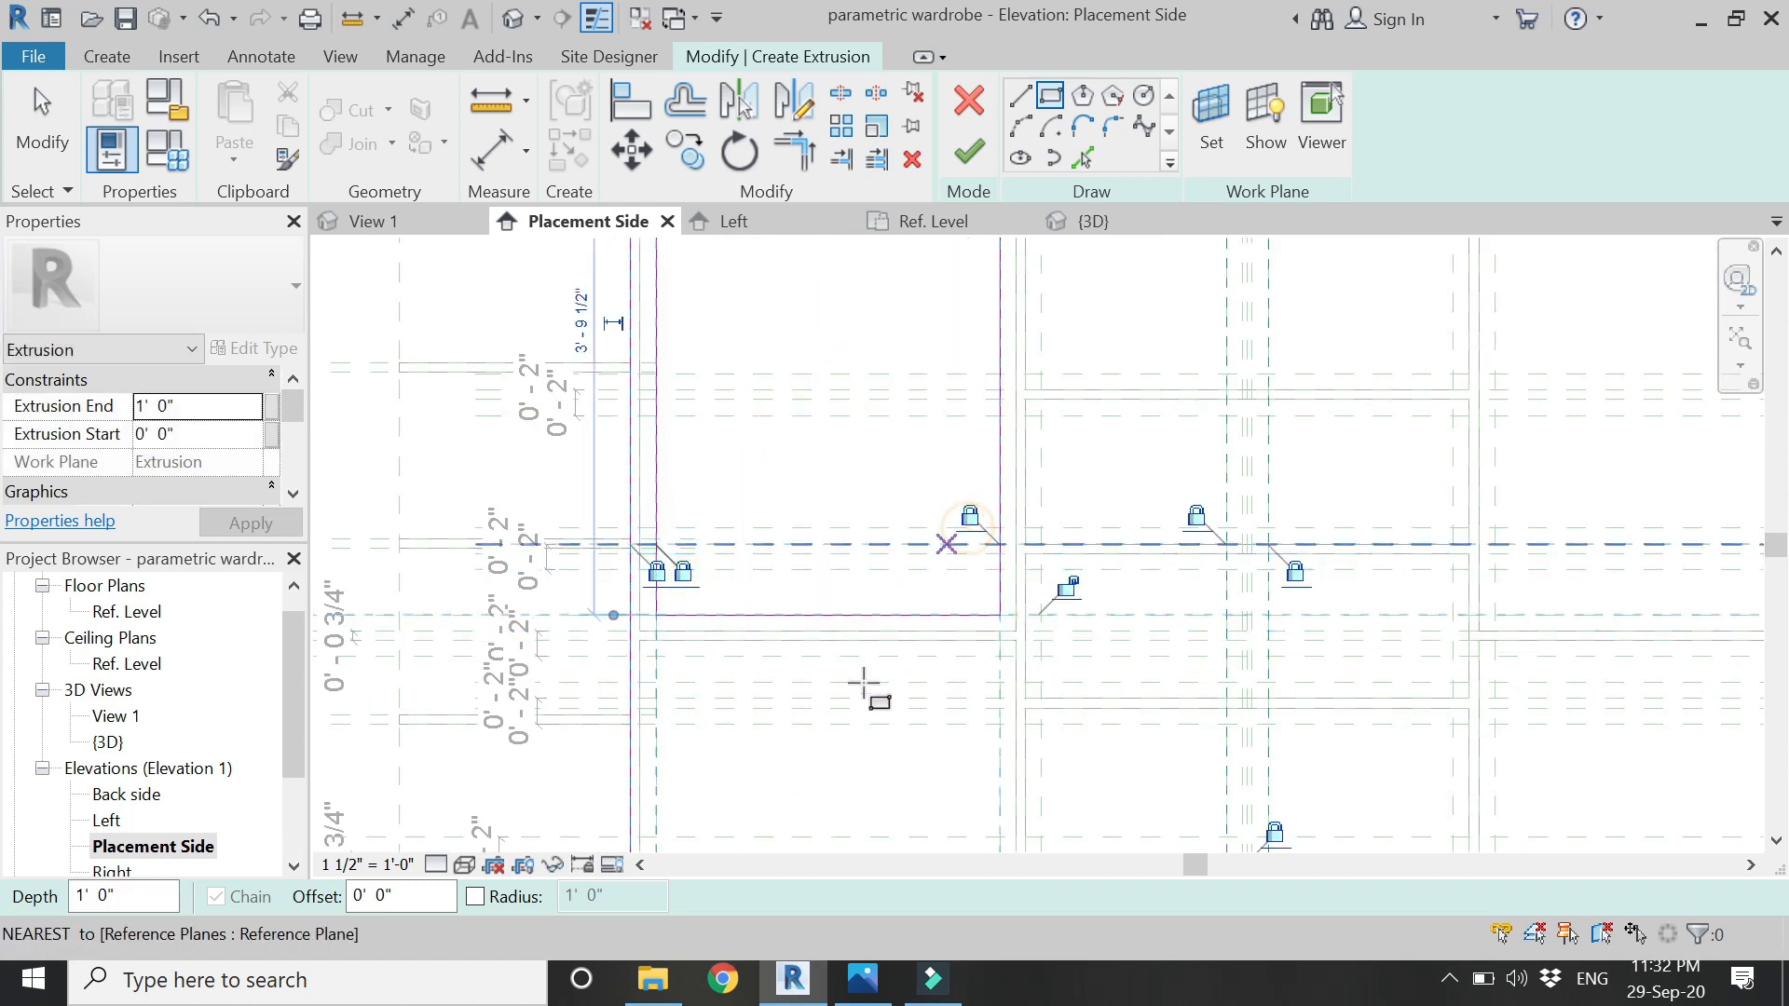
scroll(857, 685, "down", 2)
scroll(946, 643, "up", 2)
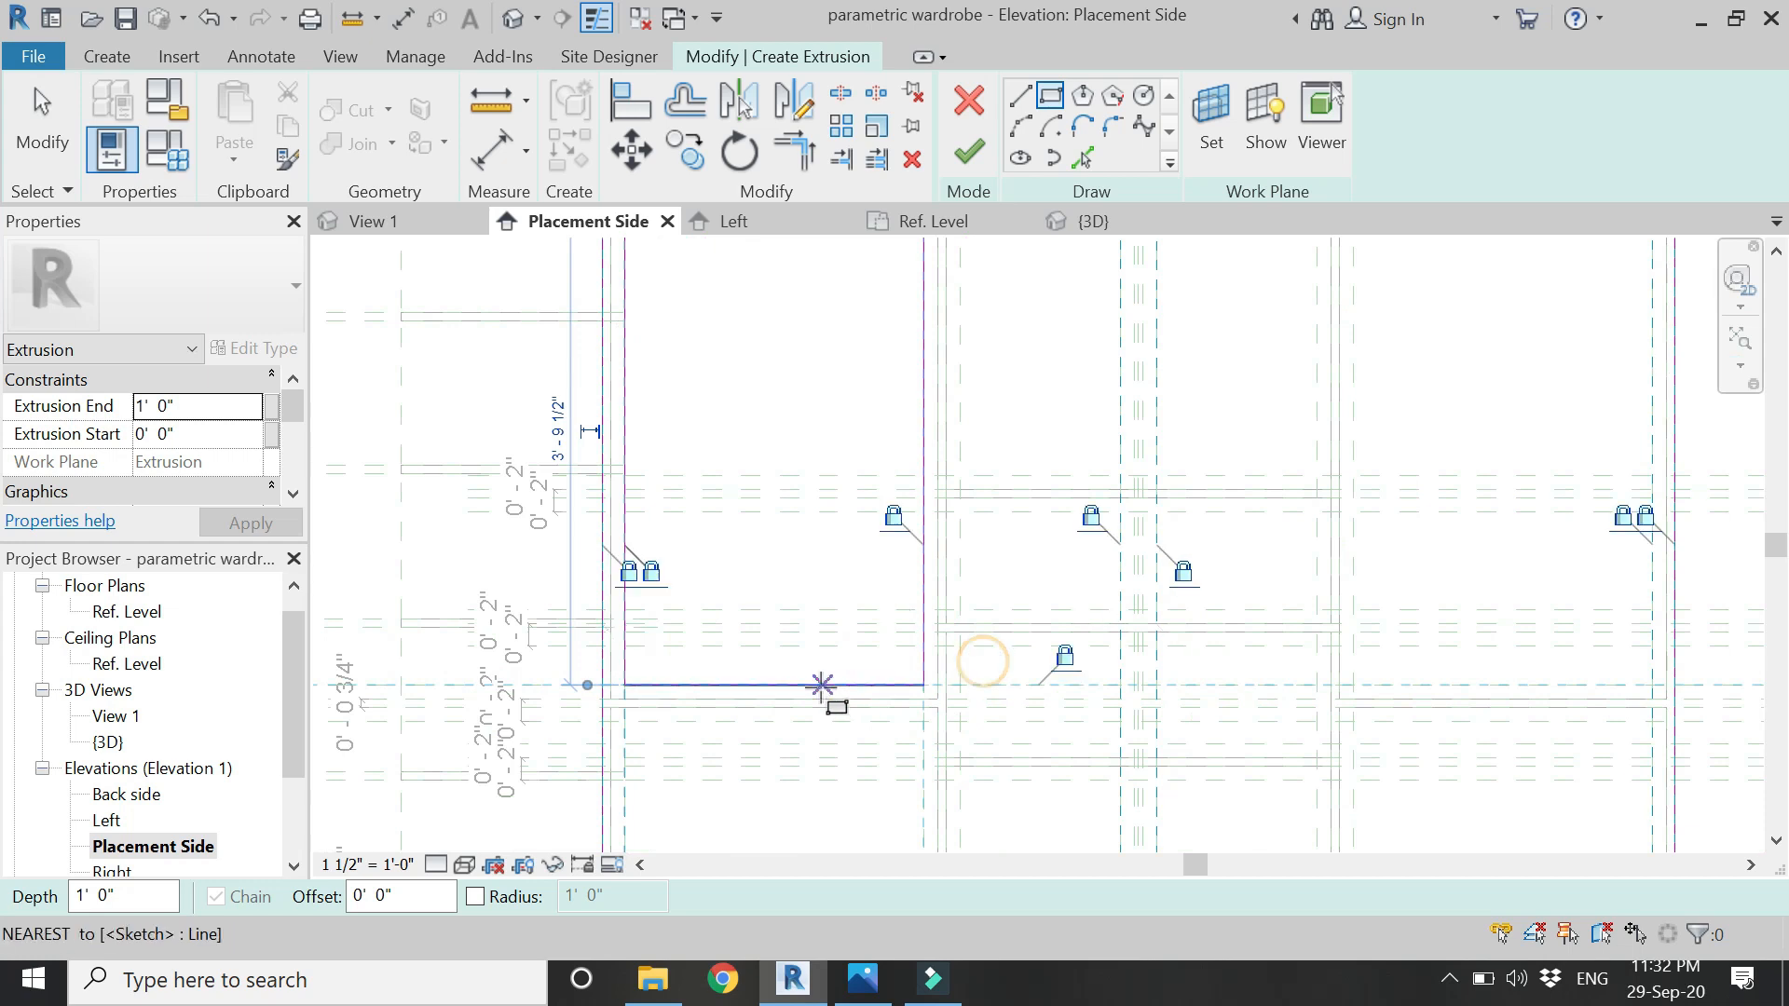
scroll(821, 686, "down", 2)
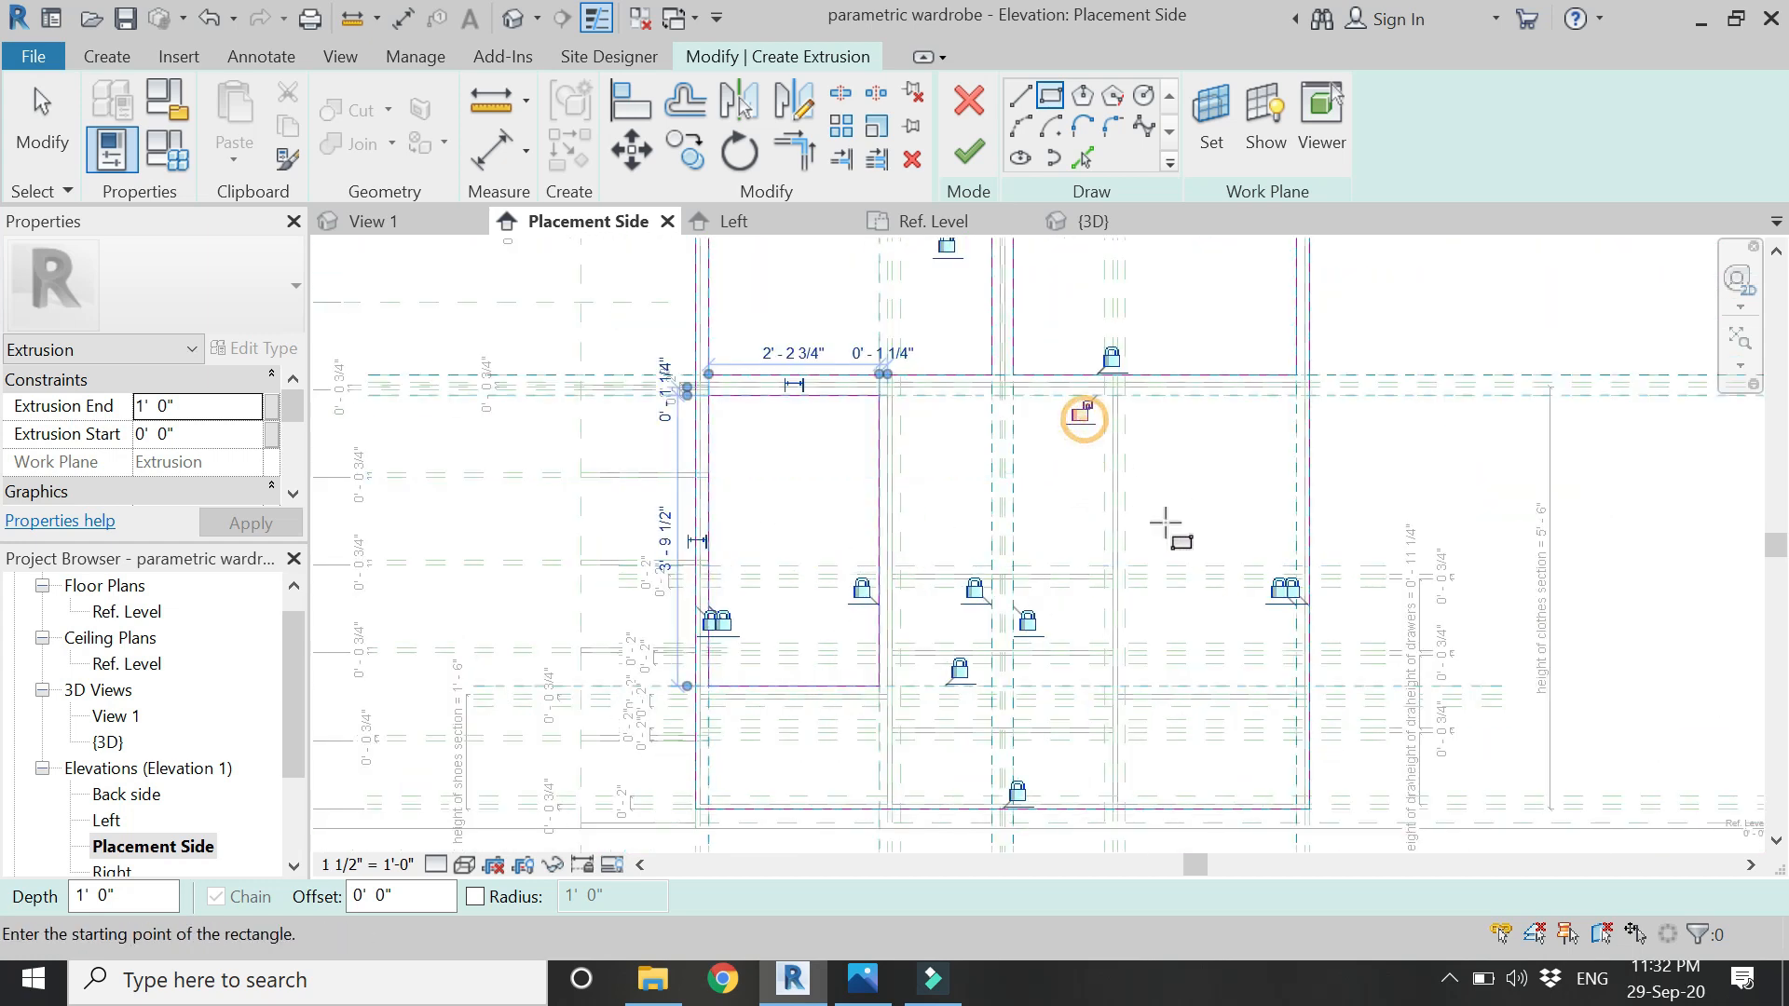
key("Escape")
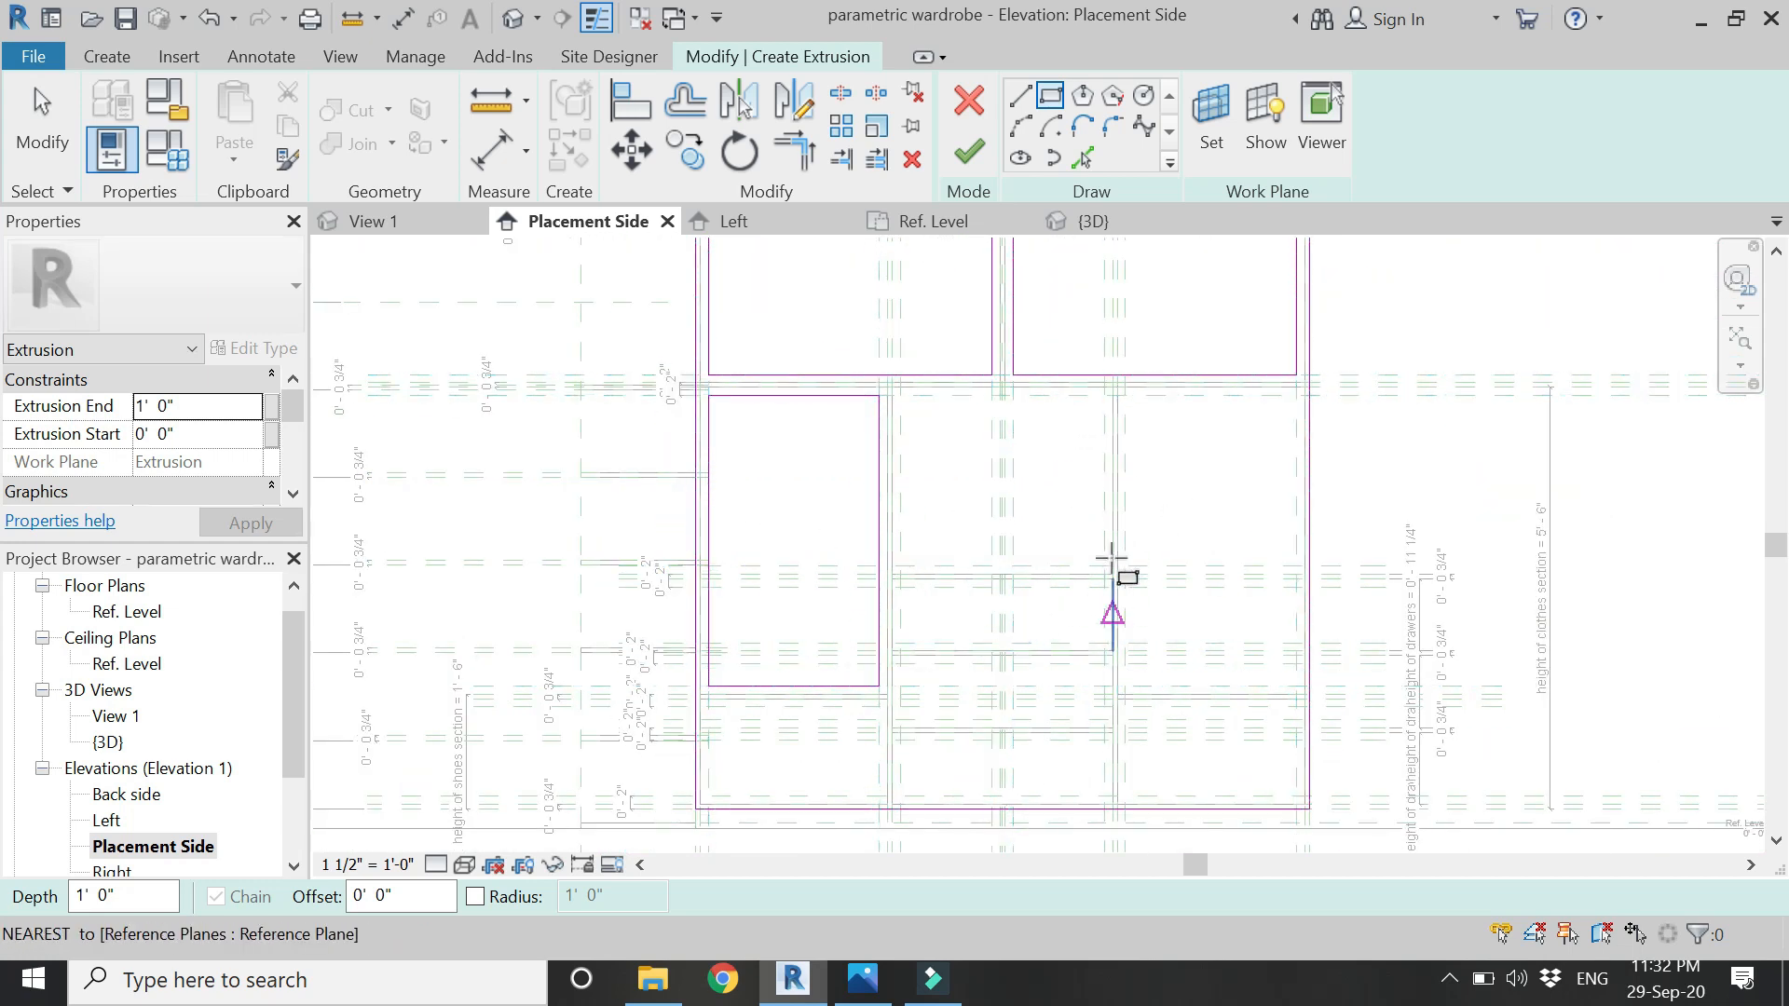
- Sketch a rectangle on the offset planes inside the middle compartment above the drawers and lock its sides to them
scroll(1038, 420, "up", 2)
left_click(821, 386)
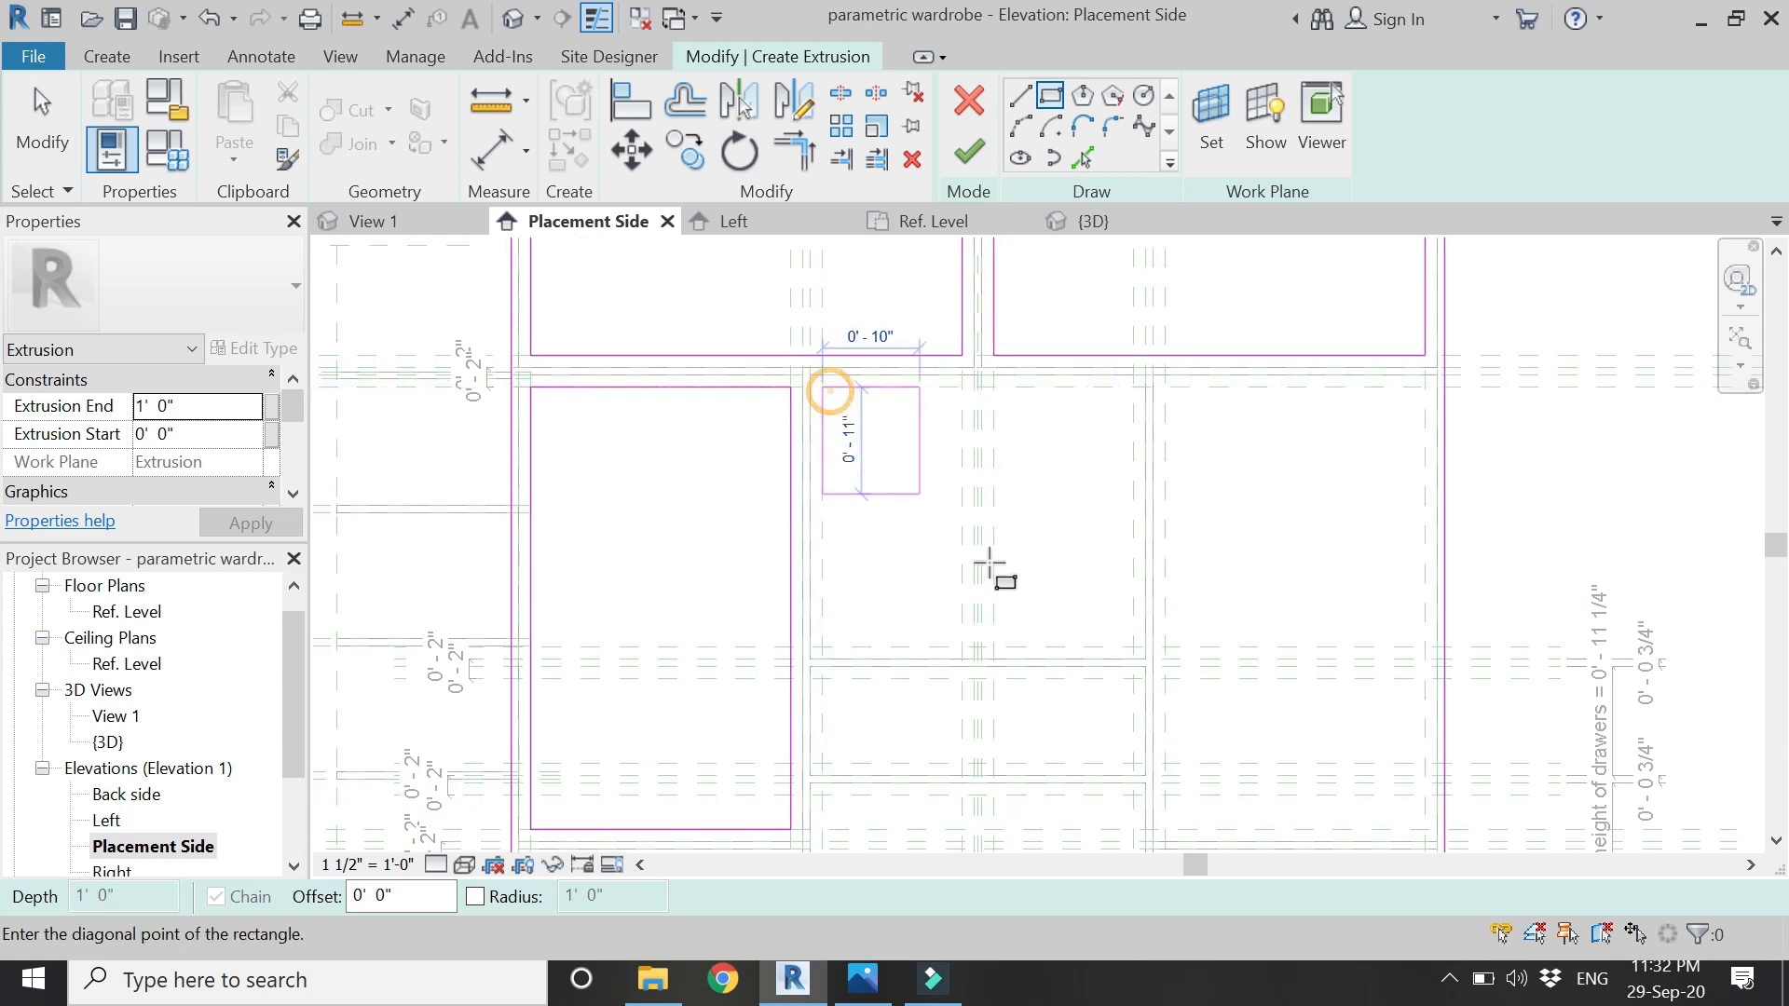
left_click(1127, 641)
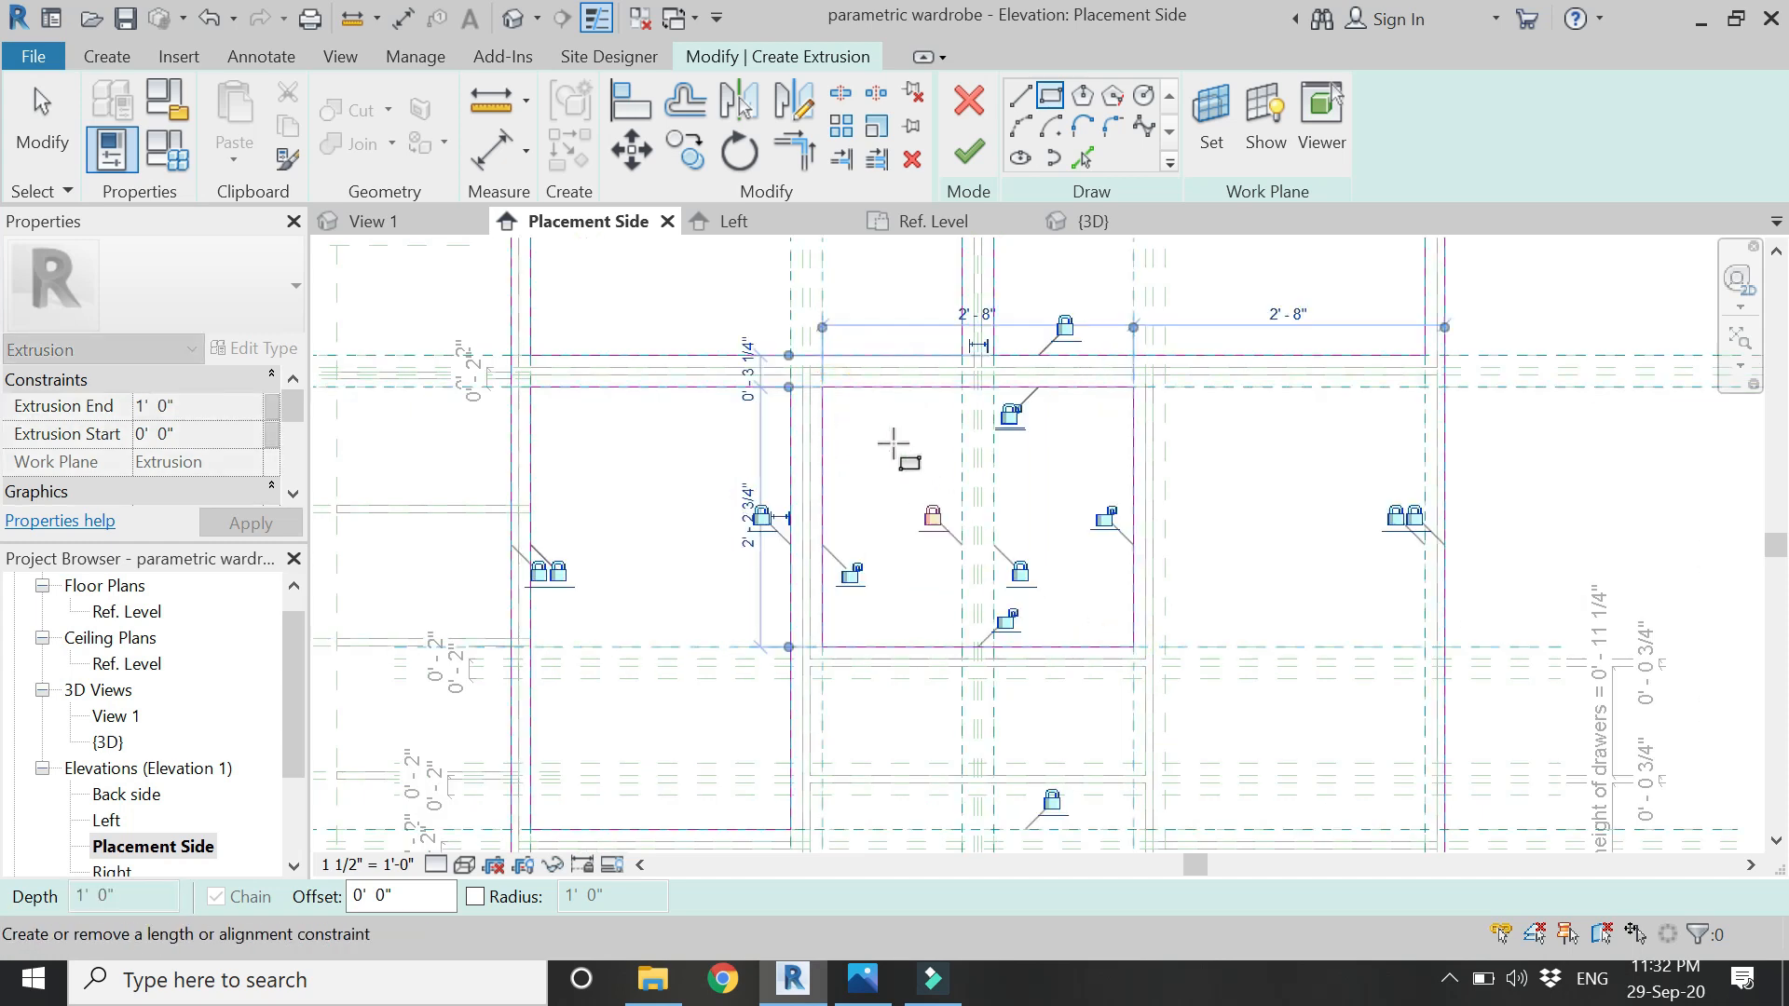
left_click(1013, 626)
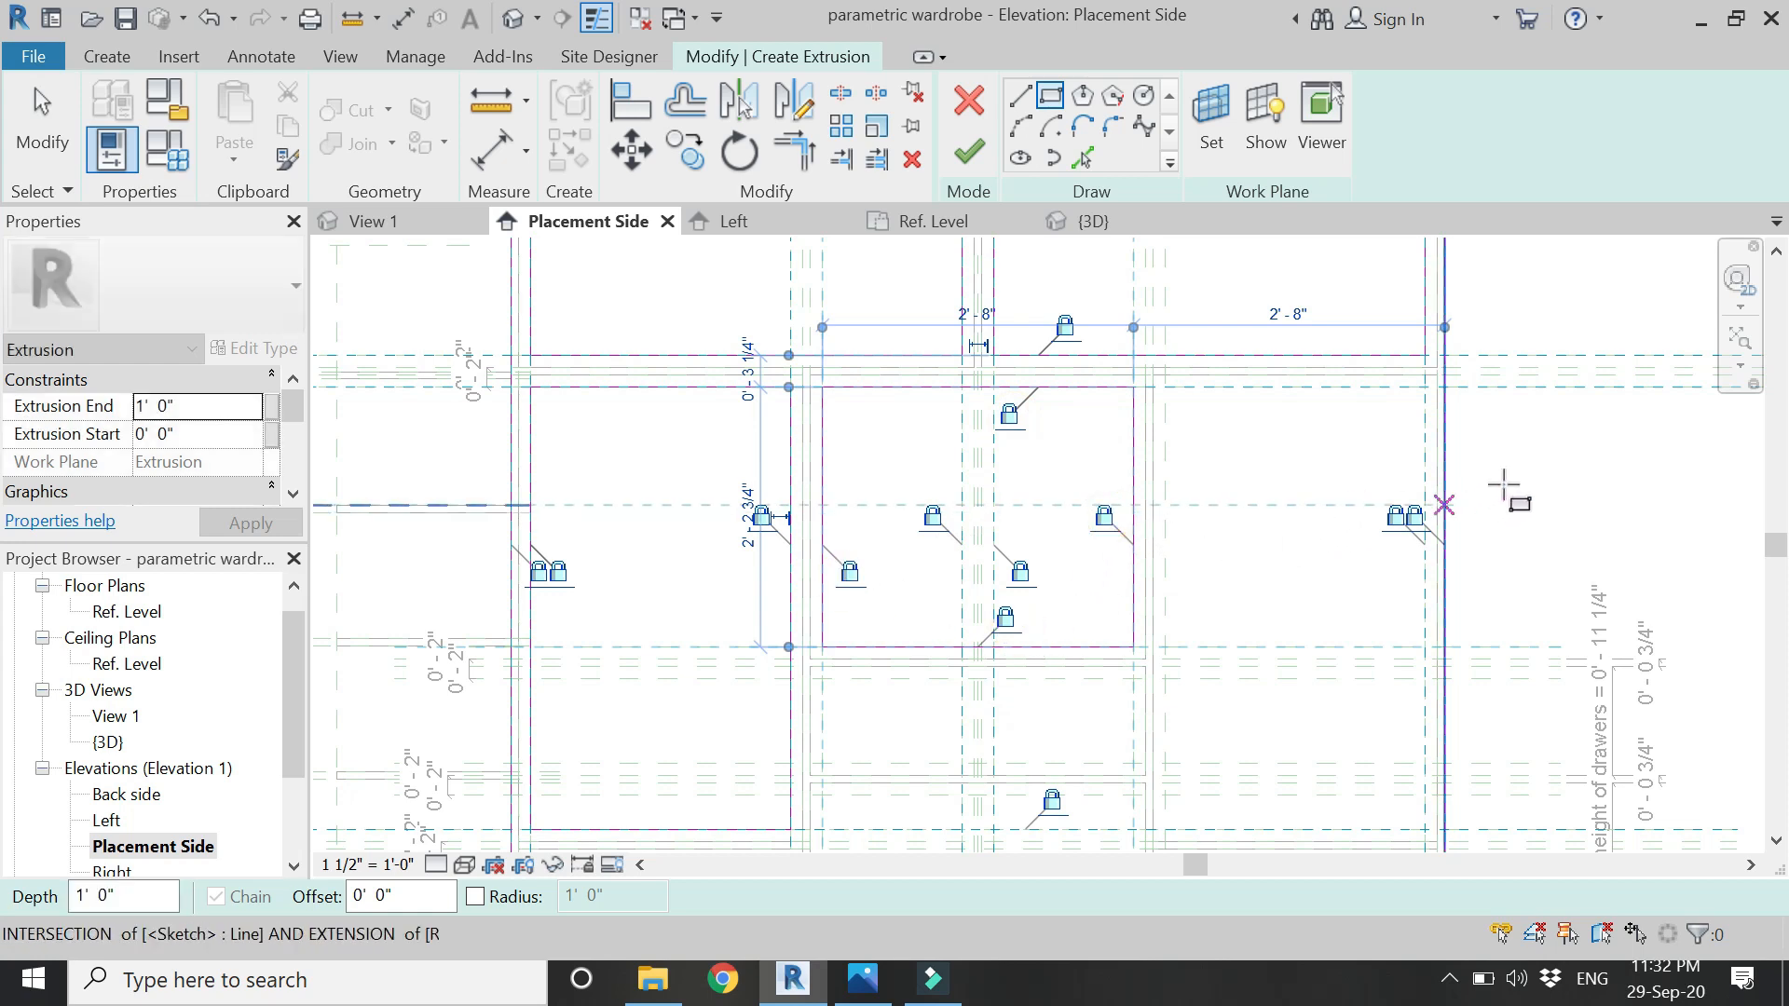
- Sketch a rectangle on the offset planes inside the tall right clothes compartment and lock its four sides
scroll(1500, 475, "up", 5)
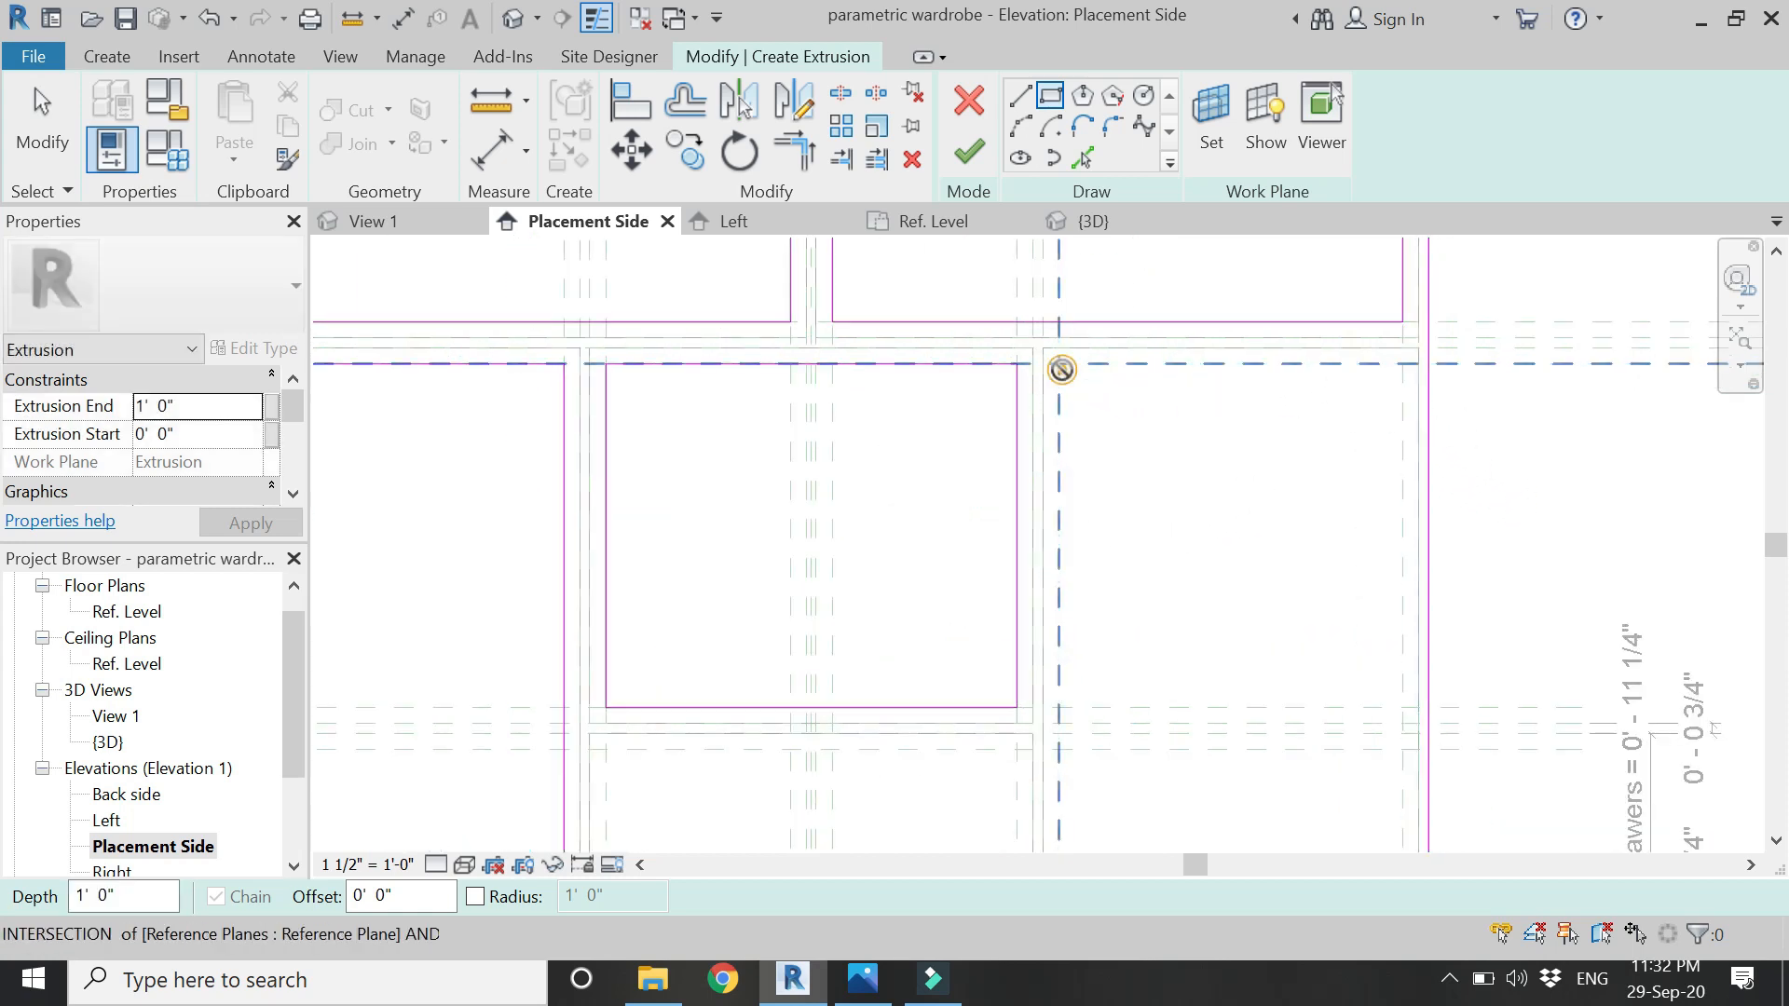
left_click(1058, 363)
scroll(998, 332, "down", 2)
scroll(1221, 689, "up", 2)
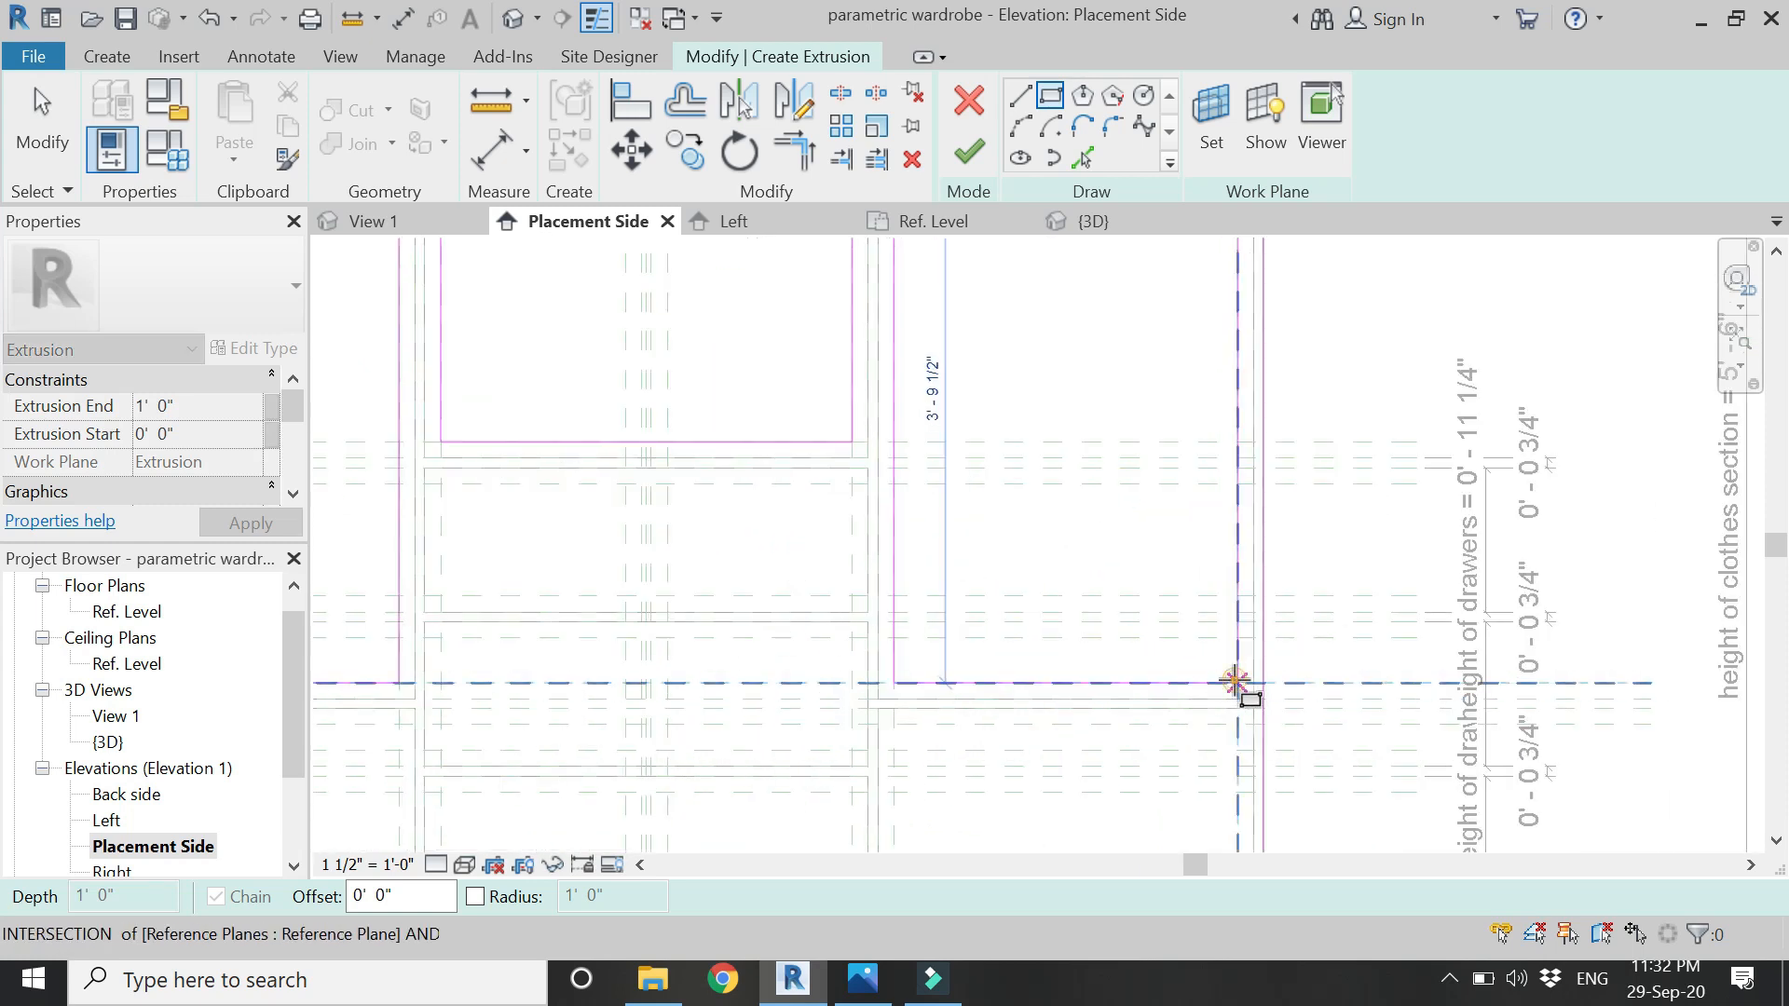
left_click(1240, 685)
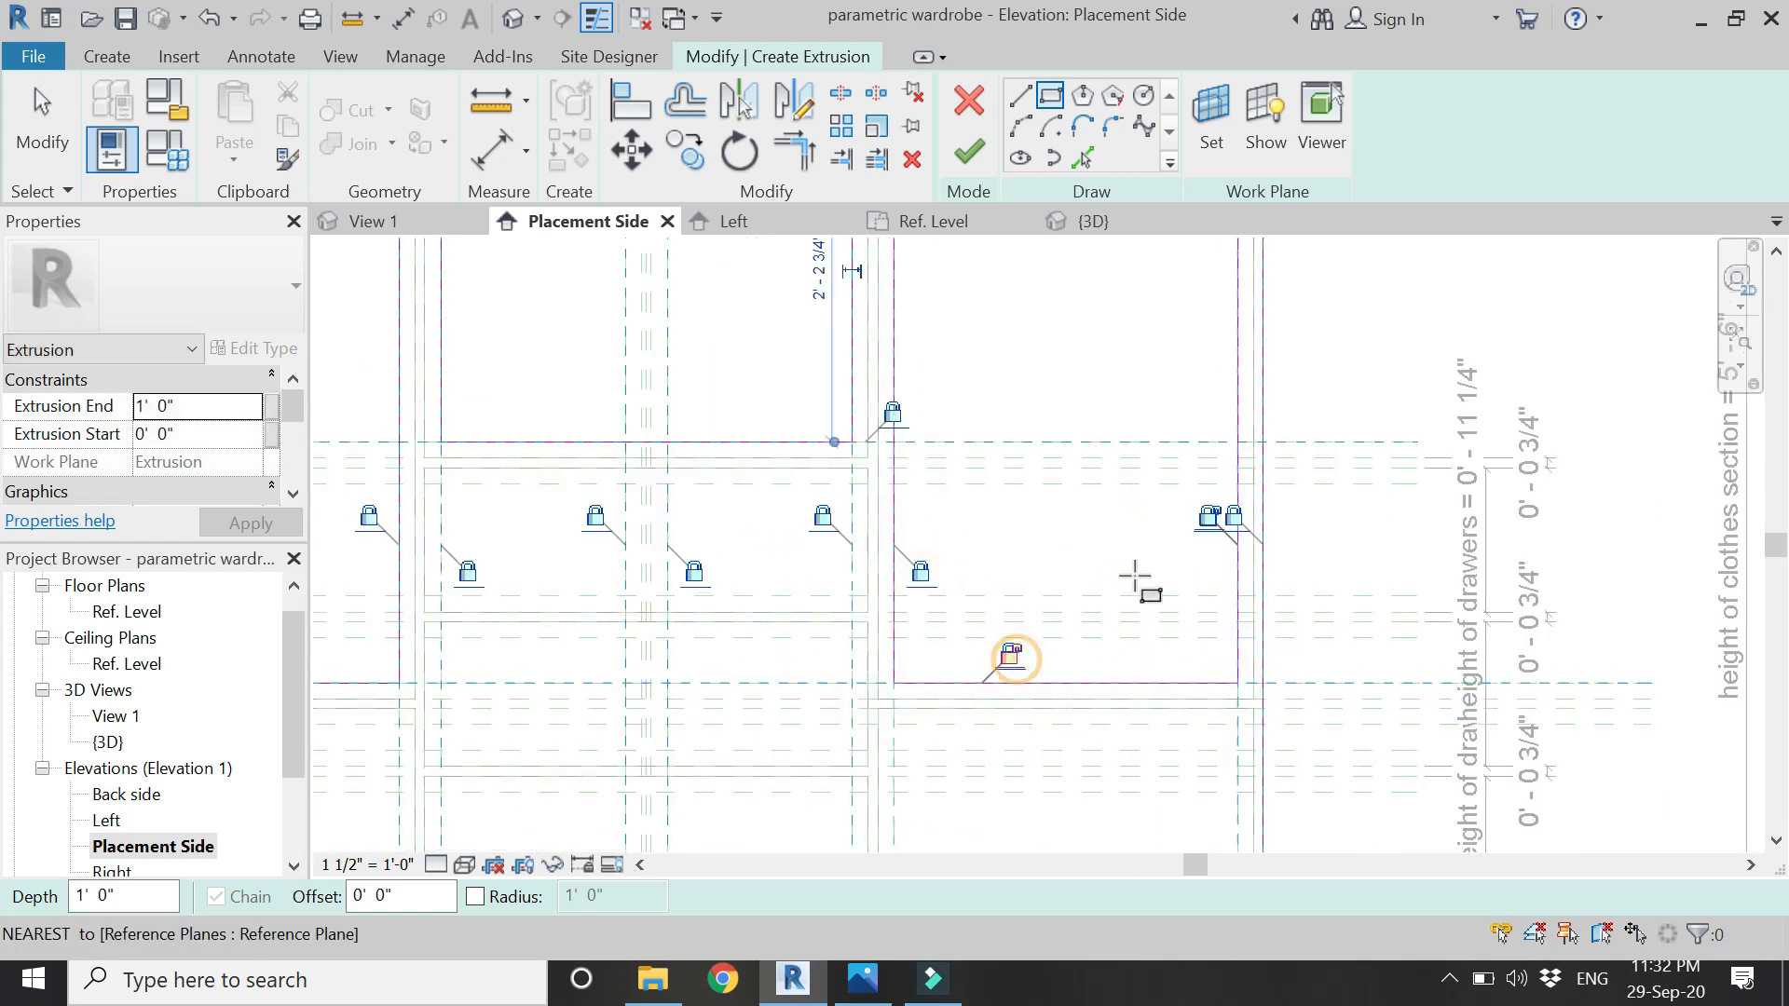
- Sketch a rectangle on the offset planes inside the uppermost drawer opening of the middle column and lock its four sides
scroll(1007, 480, "down", 4)
scroll(874, 319, "up", 5)
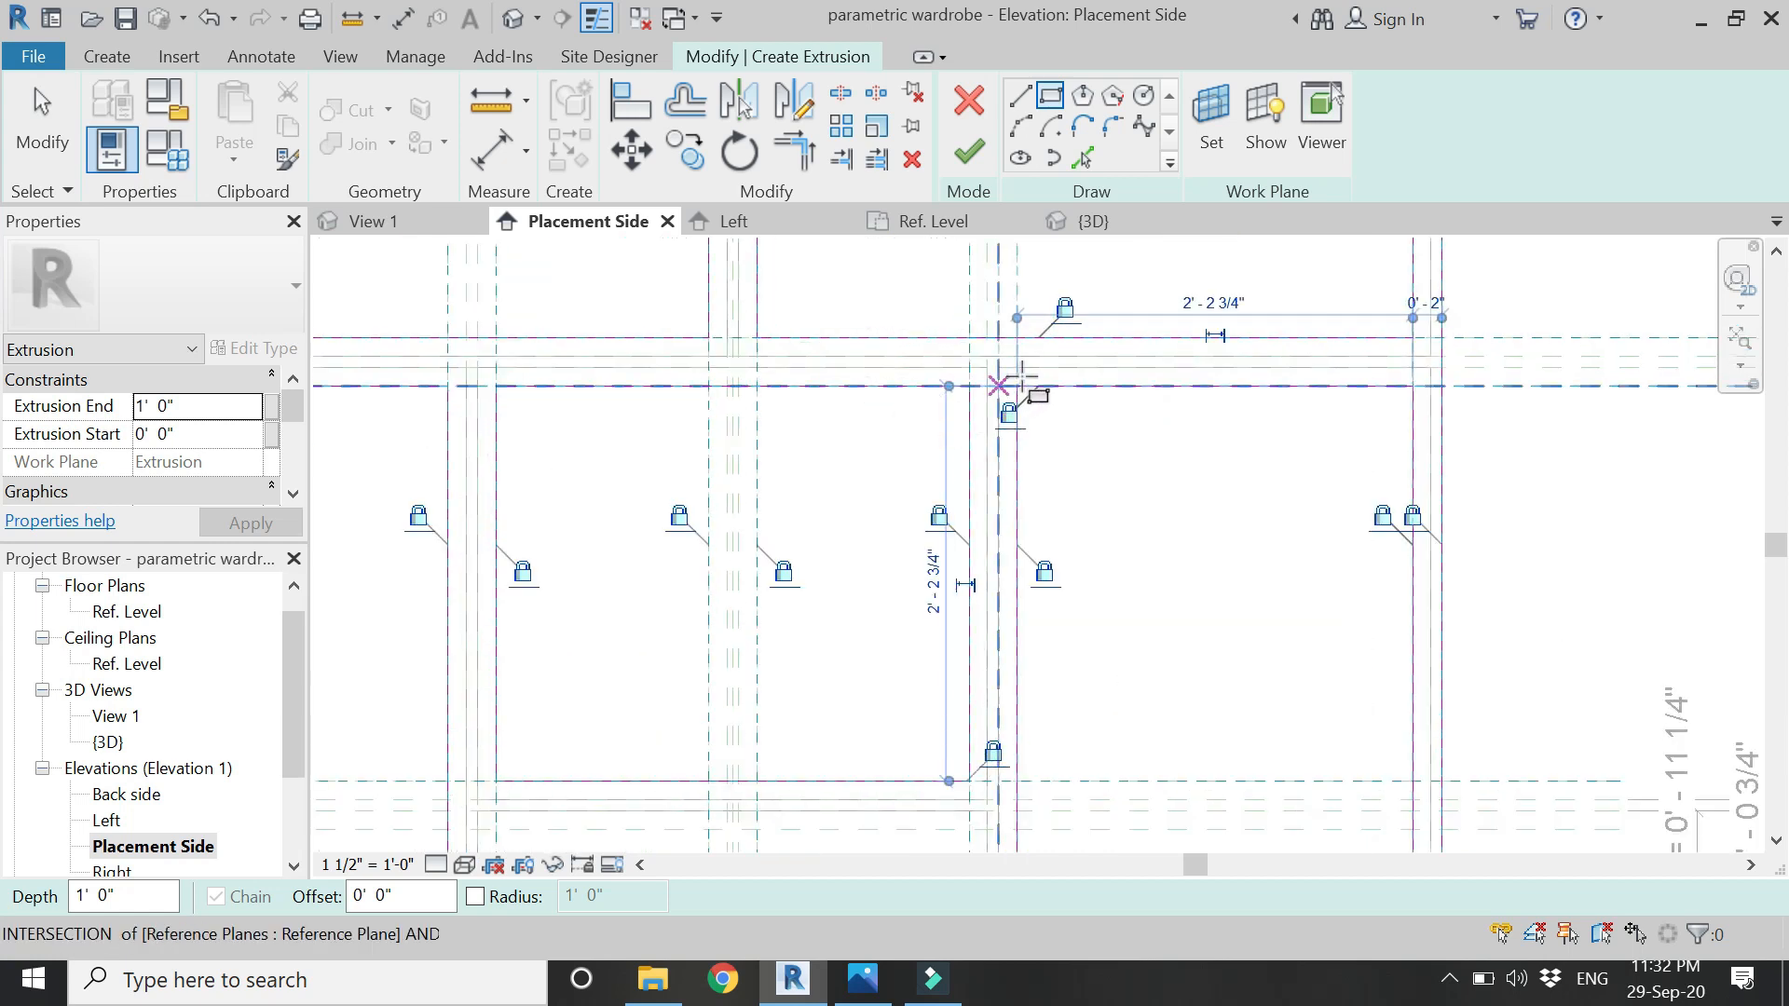
scroll(1053, 391, "down", 4)
scroll(932, 615, "up", 3)
scroll(927, 612, "up", 5)
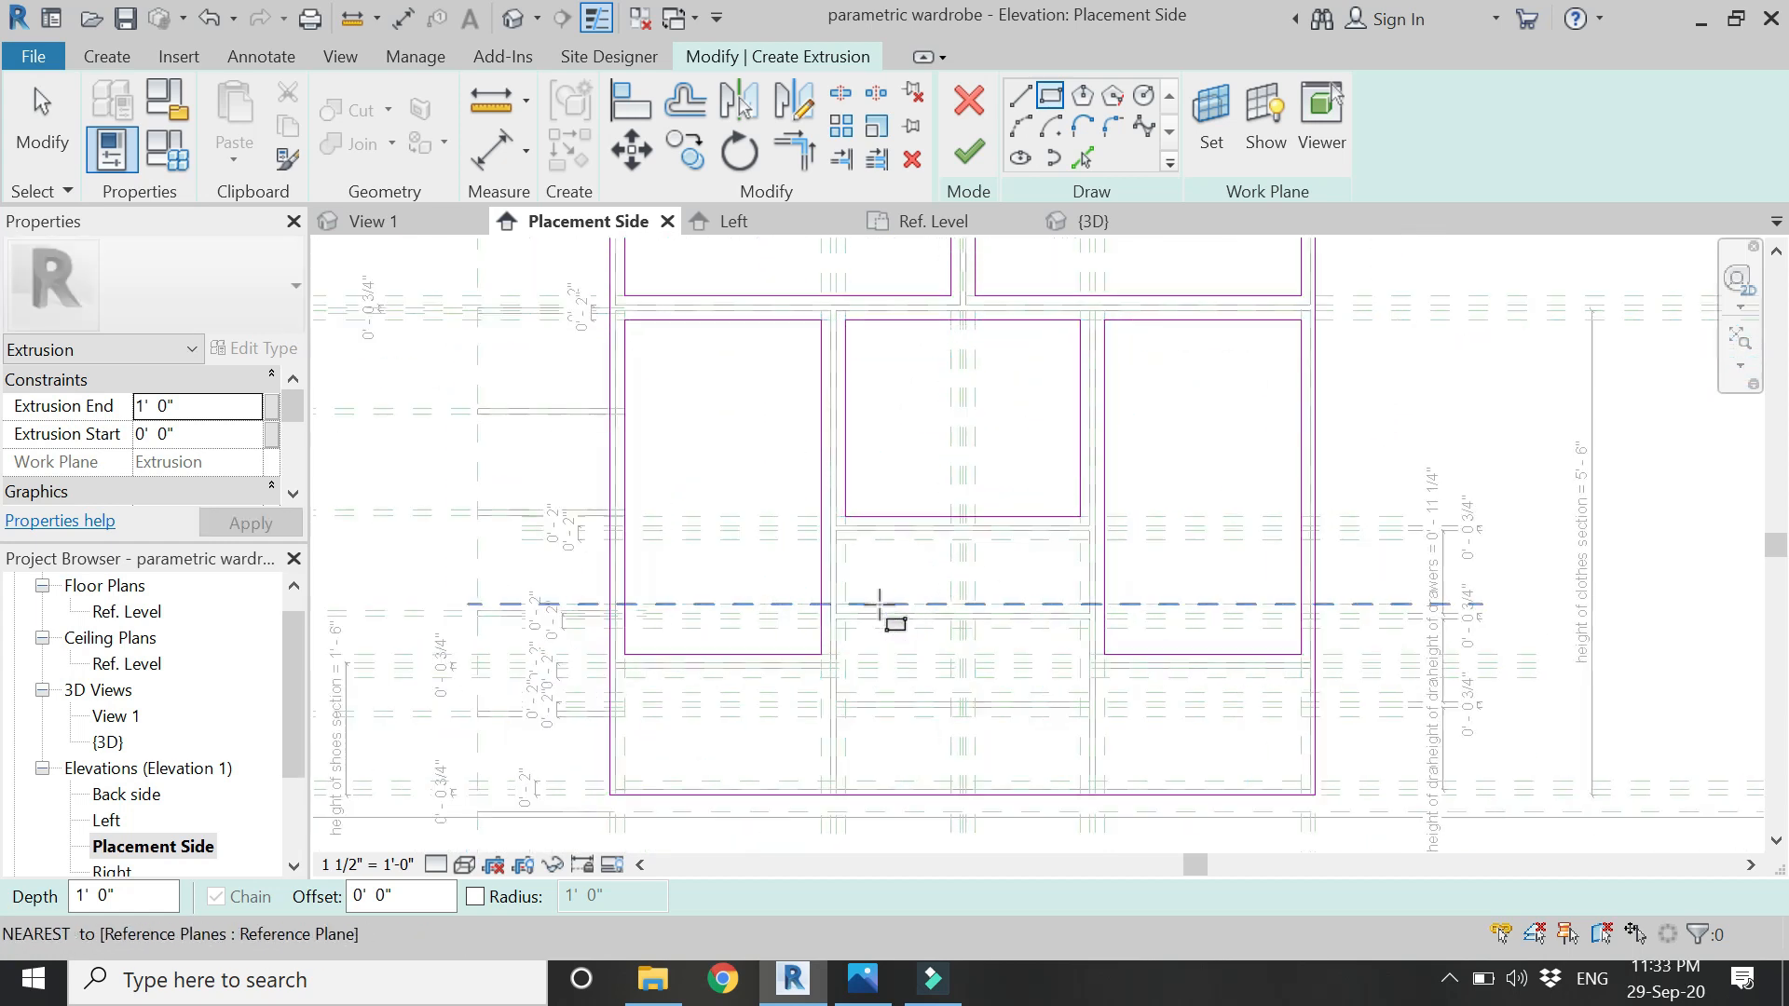
left_click(802, 463)
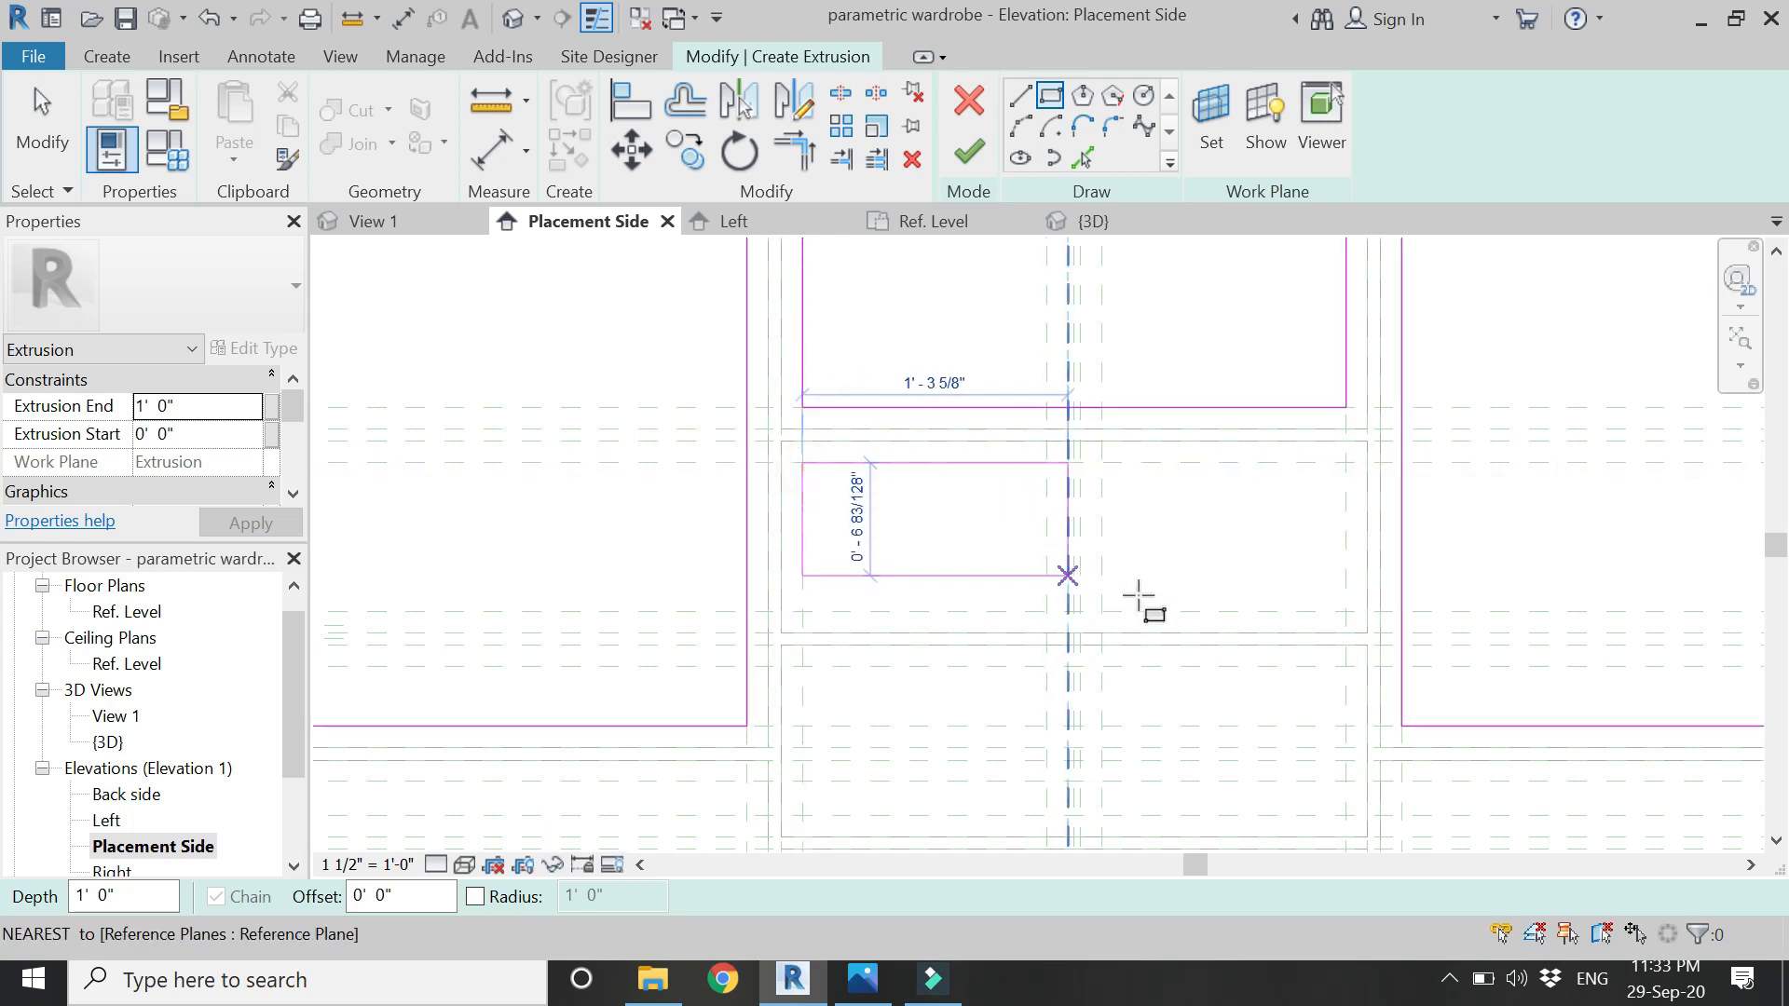
left_click(1032, 549)
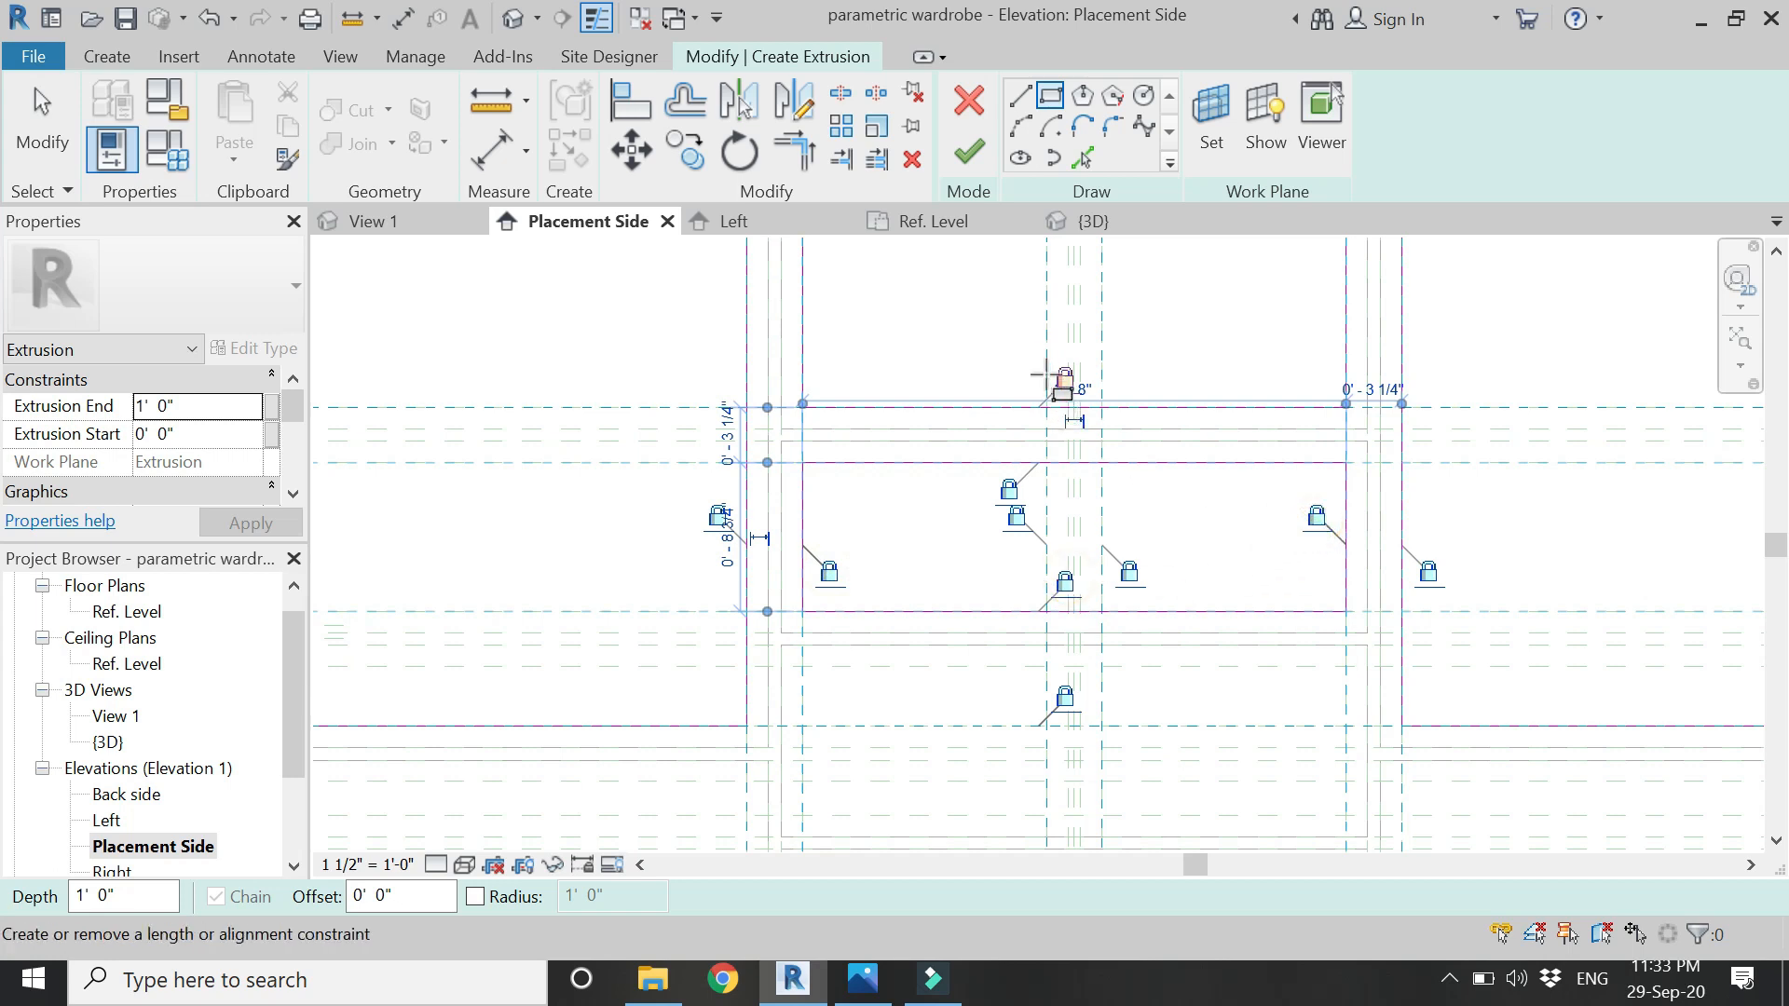
scroll(1044, 374, "down", 2)
key("Escape")
- Sketch rectangles on the offset planes inside the middle and lowest drawer openings and lock all their sides
scroll(960, 596, "up", 2)
left_click(858, 494)
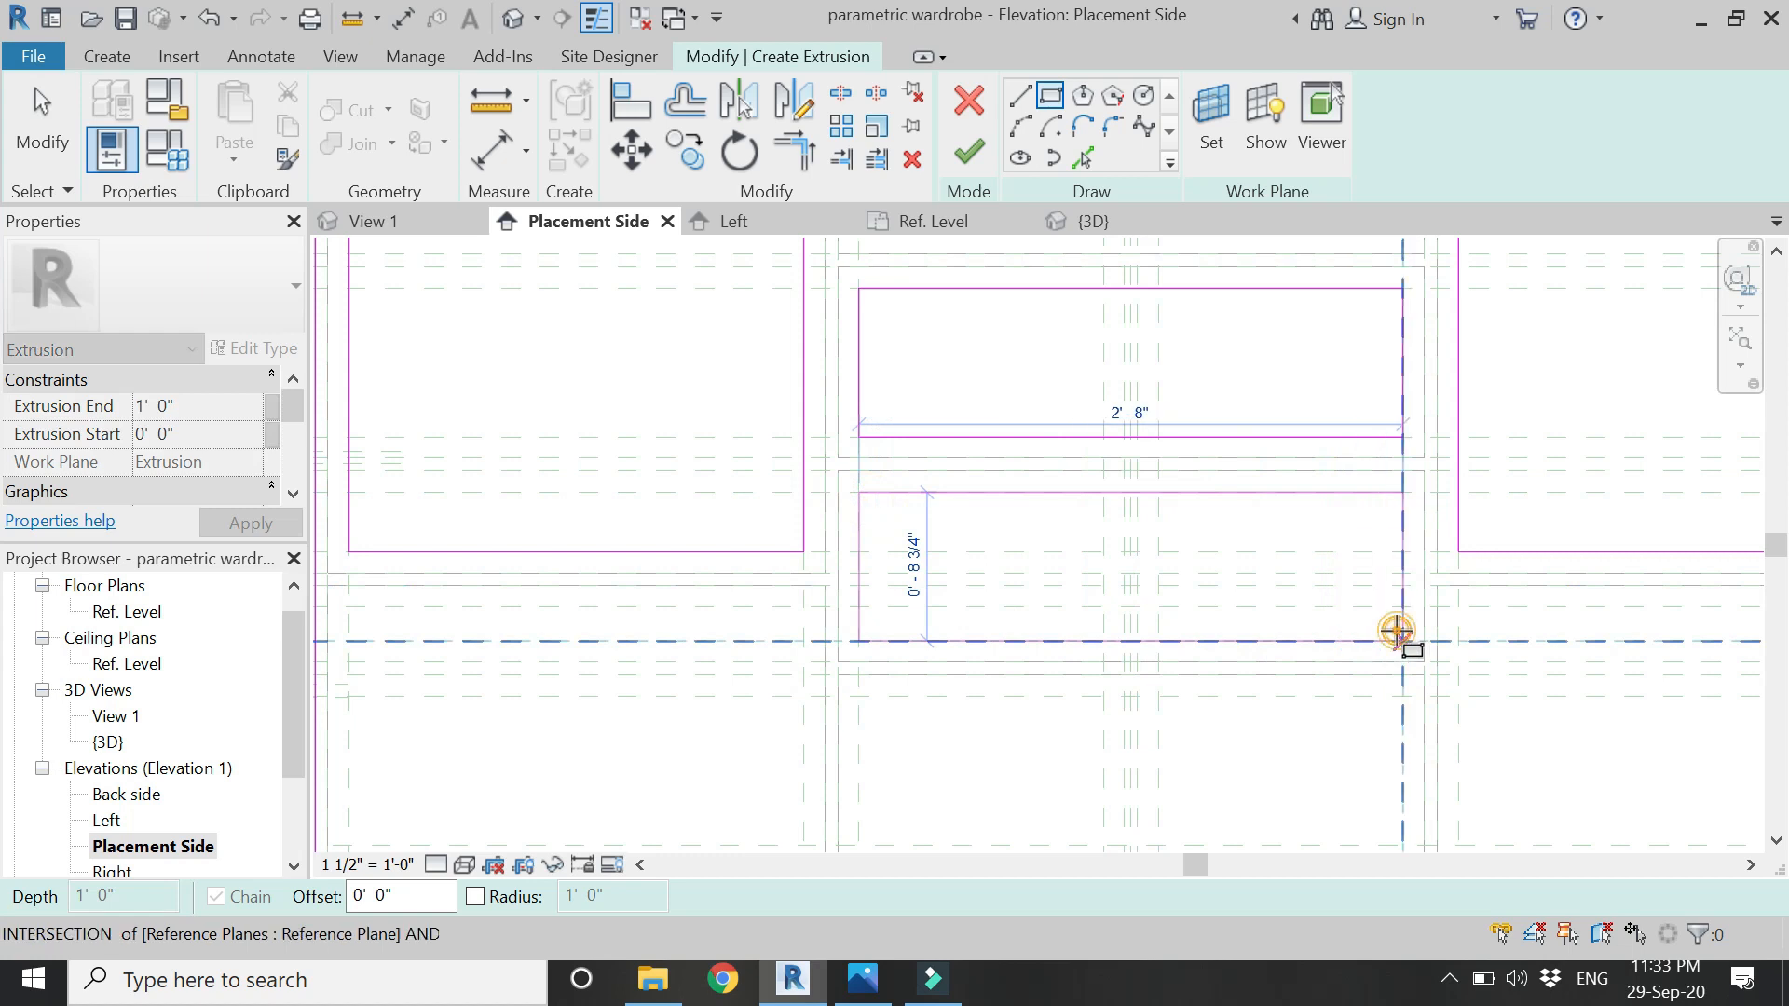
left_click(1400, 639)
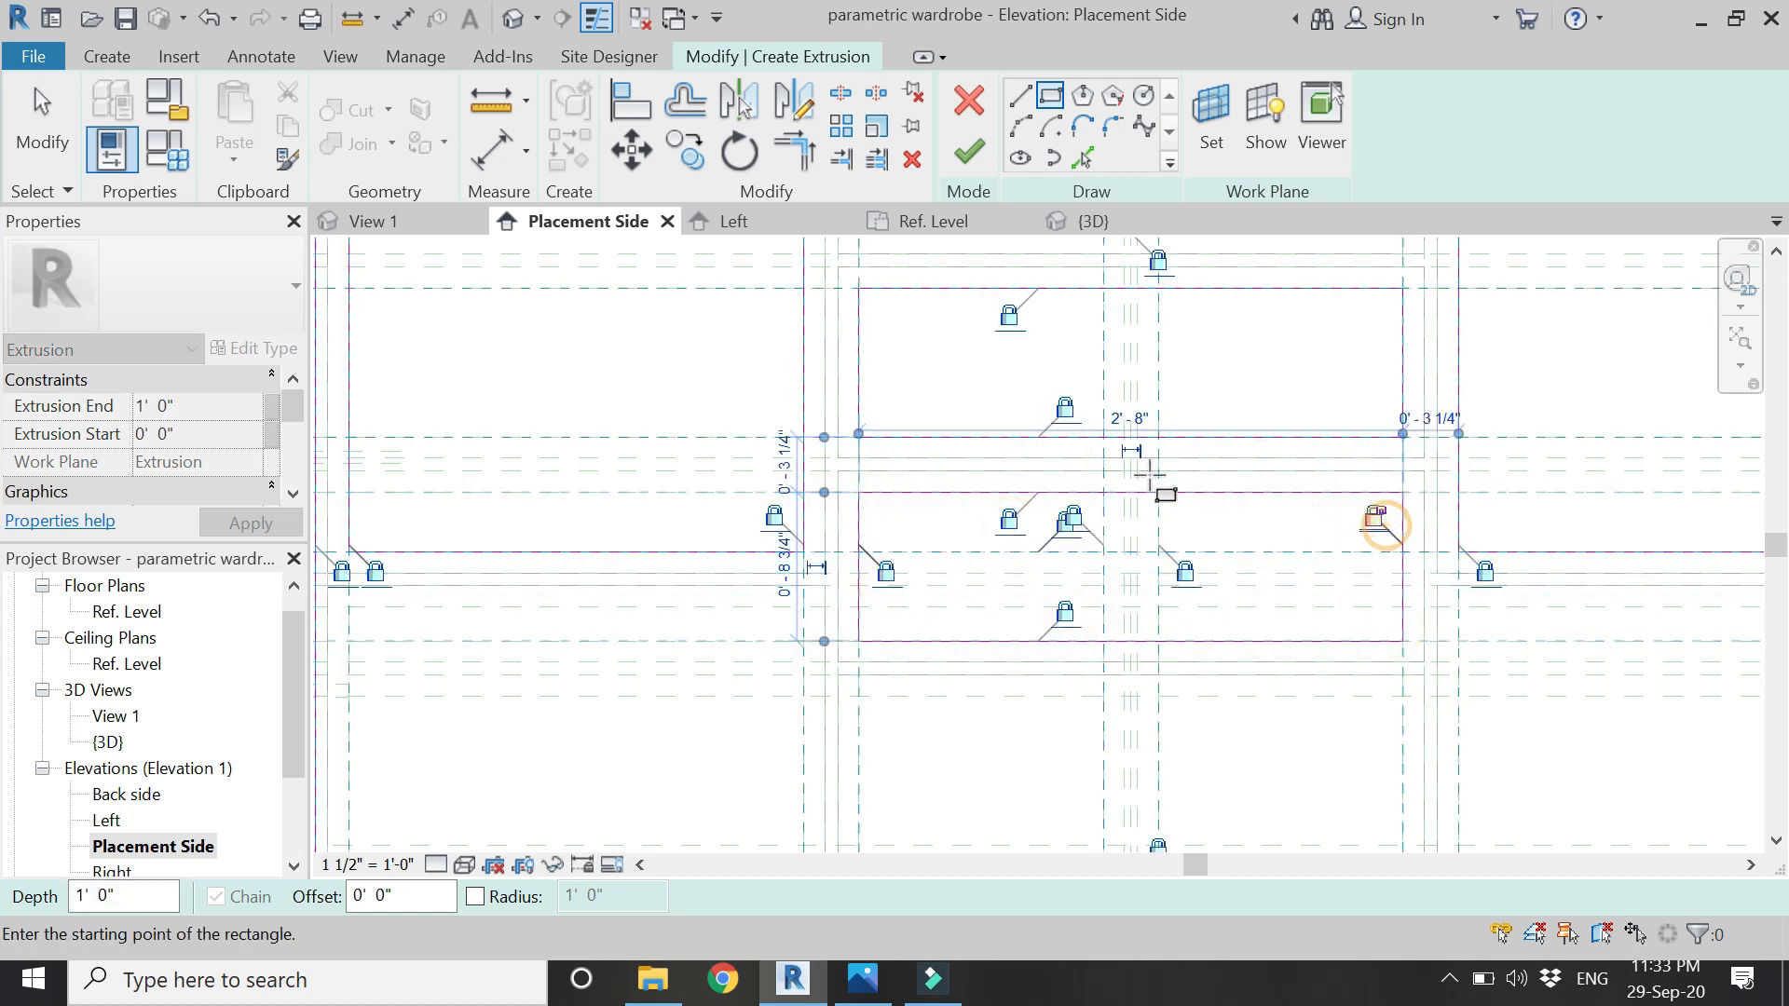
scroll(1155, 485, "down", 2)
scroll(1034, 601, "up", 2)
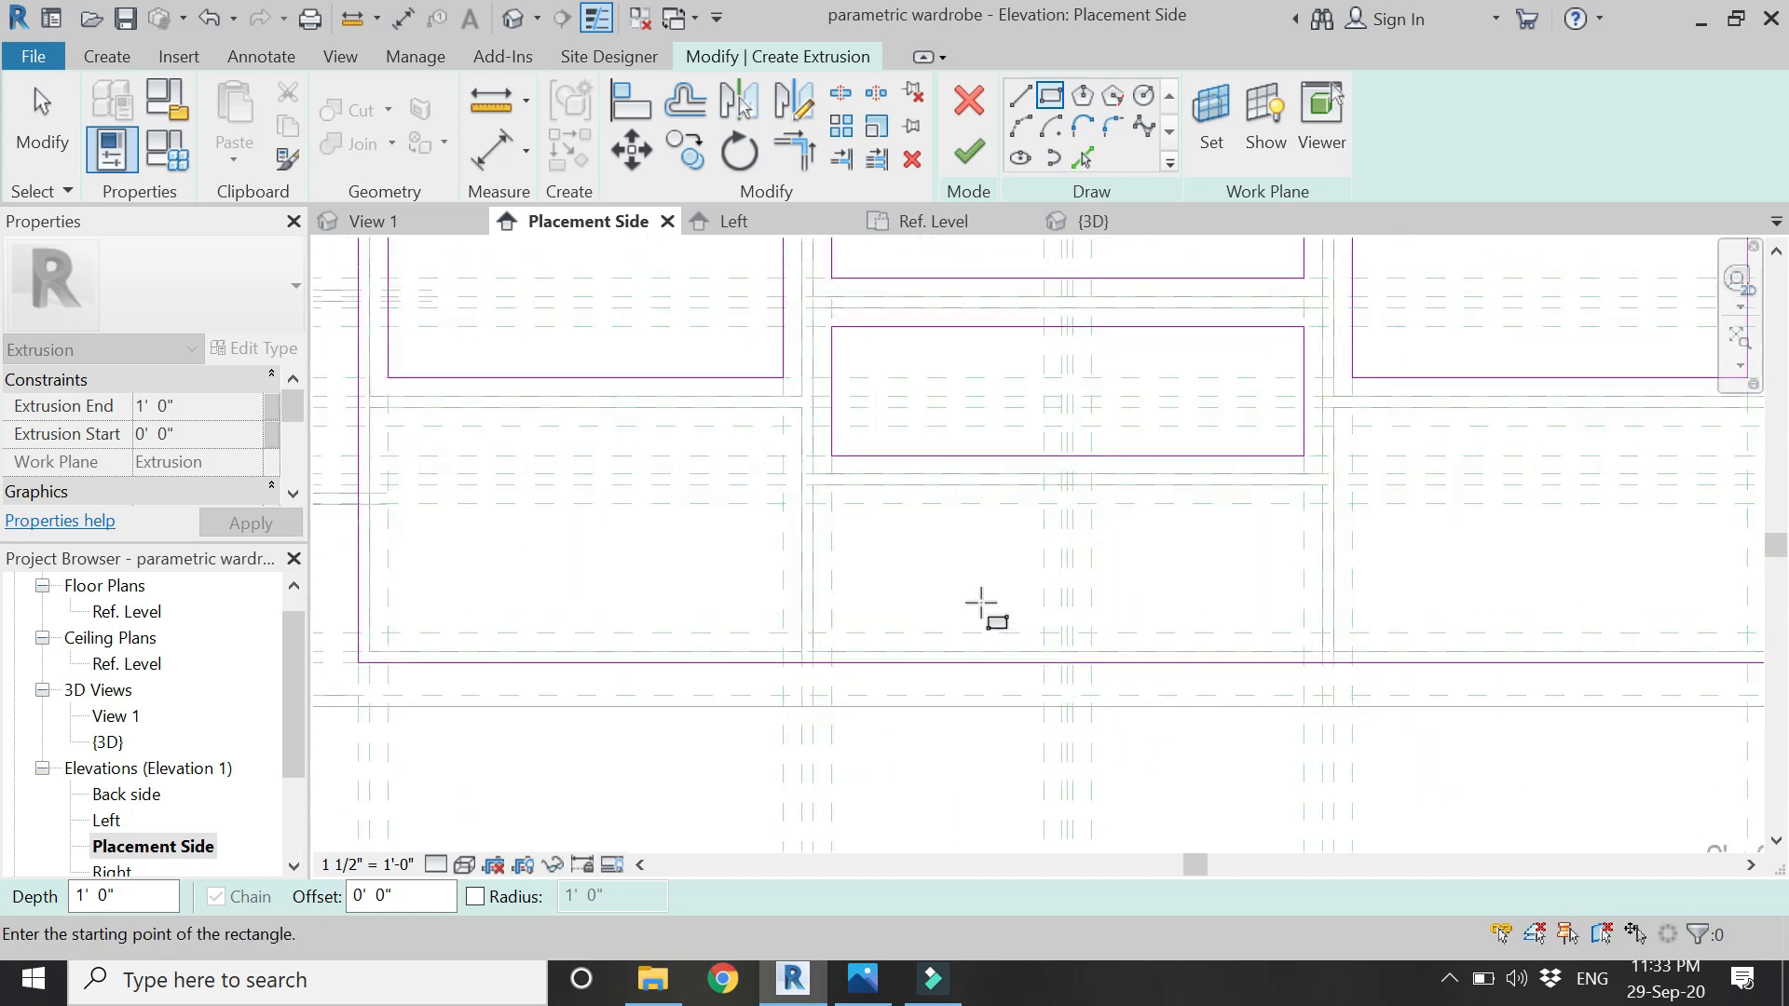
left_click(831, 504)
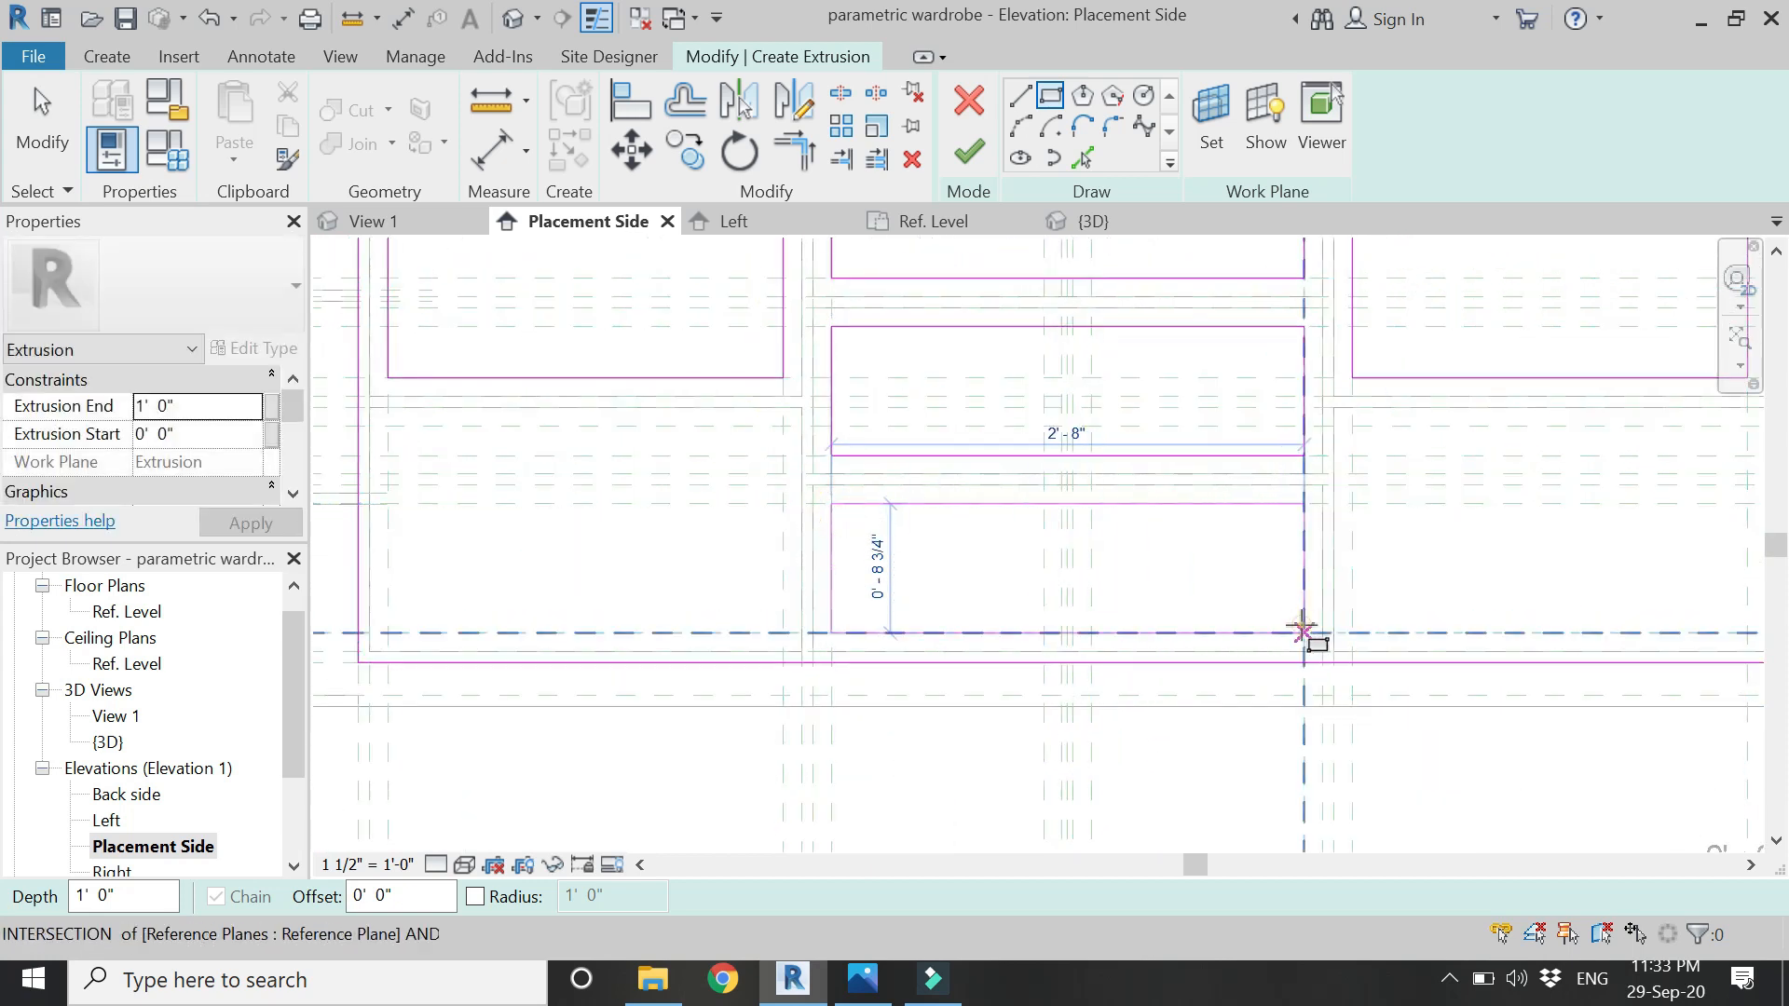
left_click(1016, 571)
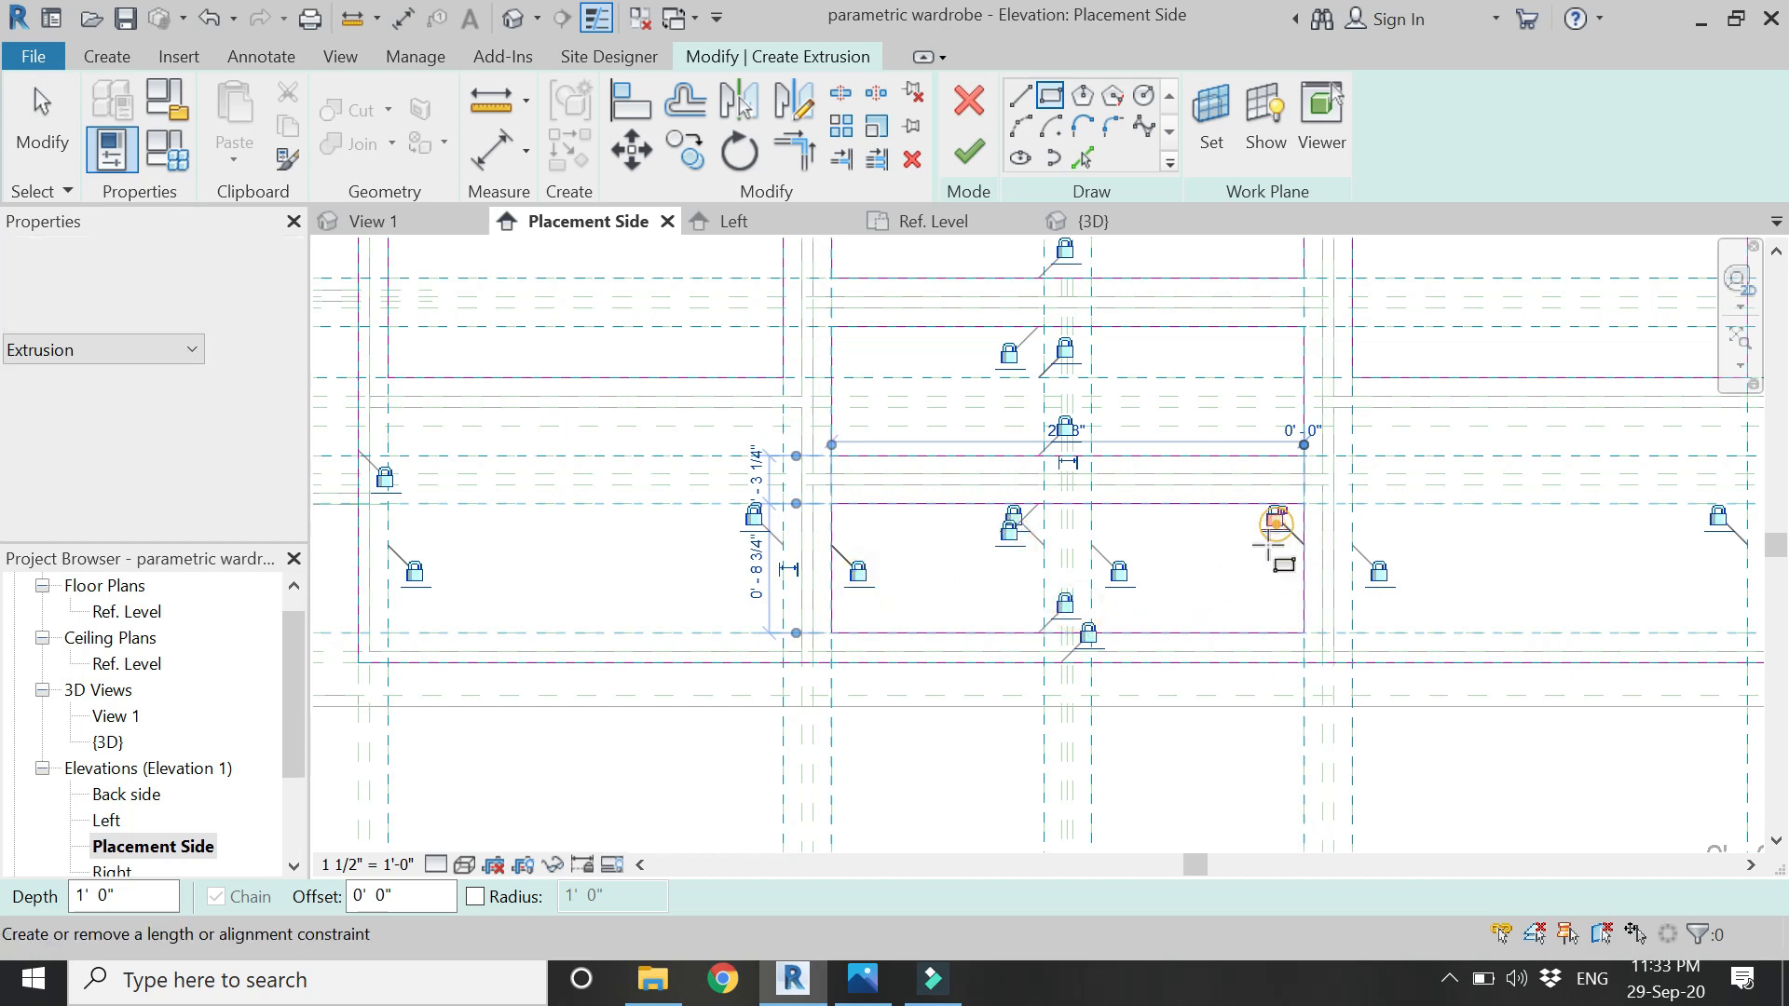
- Sketch a rectangle on the offset planes inside the lower left shoe compartment and lock its four sides
scroll(810, 606, "up", 5)
left_click(653, 494)
left_click(1108, 732)
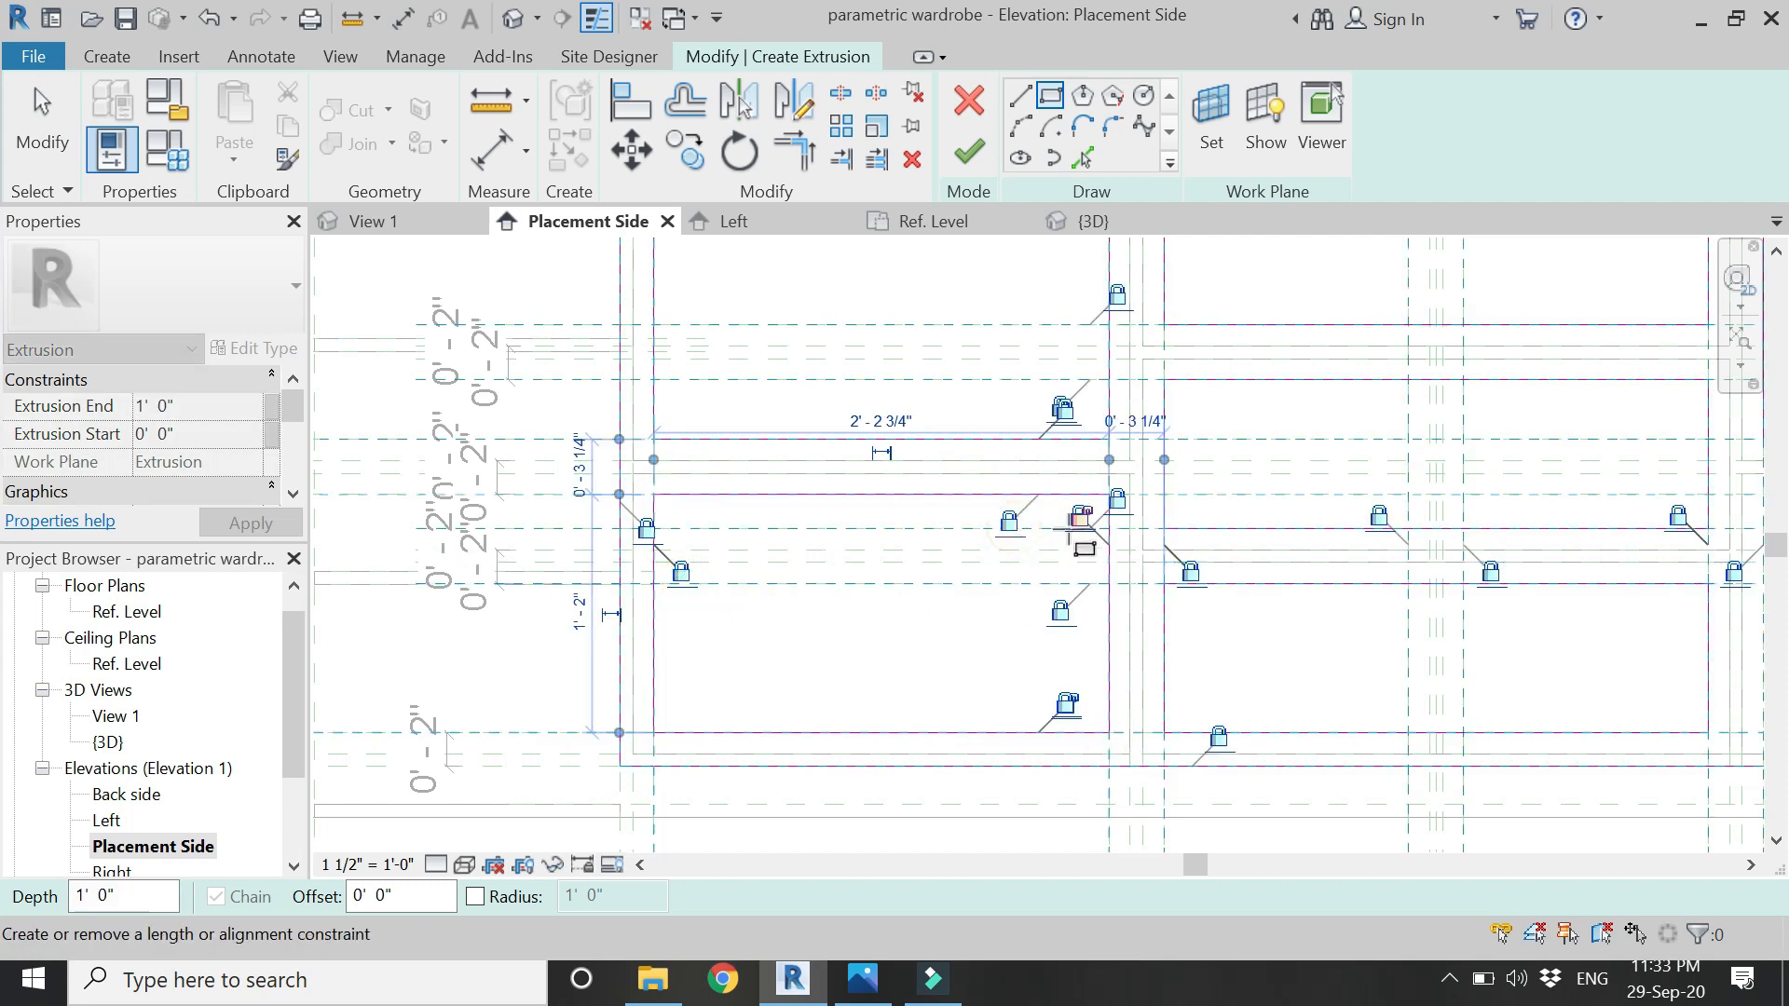
- Sketch a rectangle on the offset planes inside the lower right compartment, lock its sides, and end the rectangle command
scroll(652, 623, "down", 2)
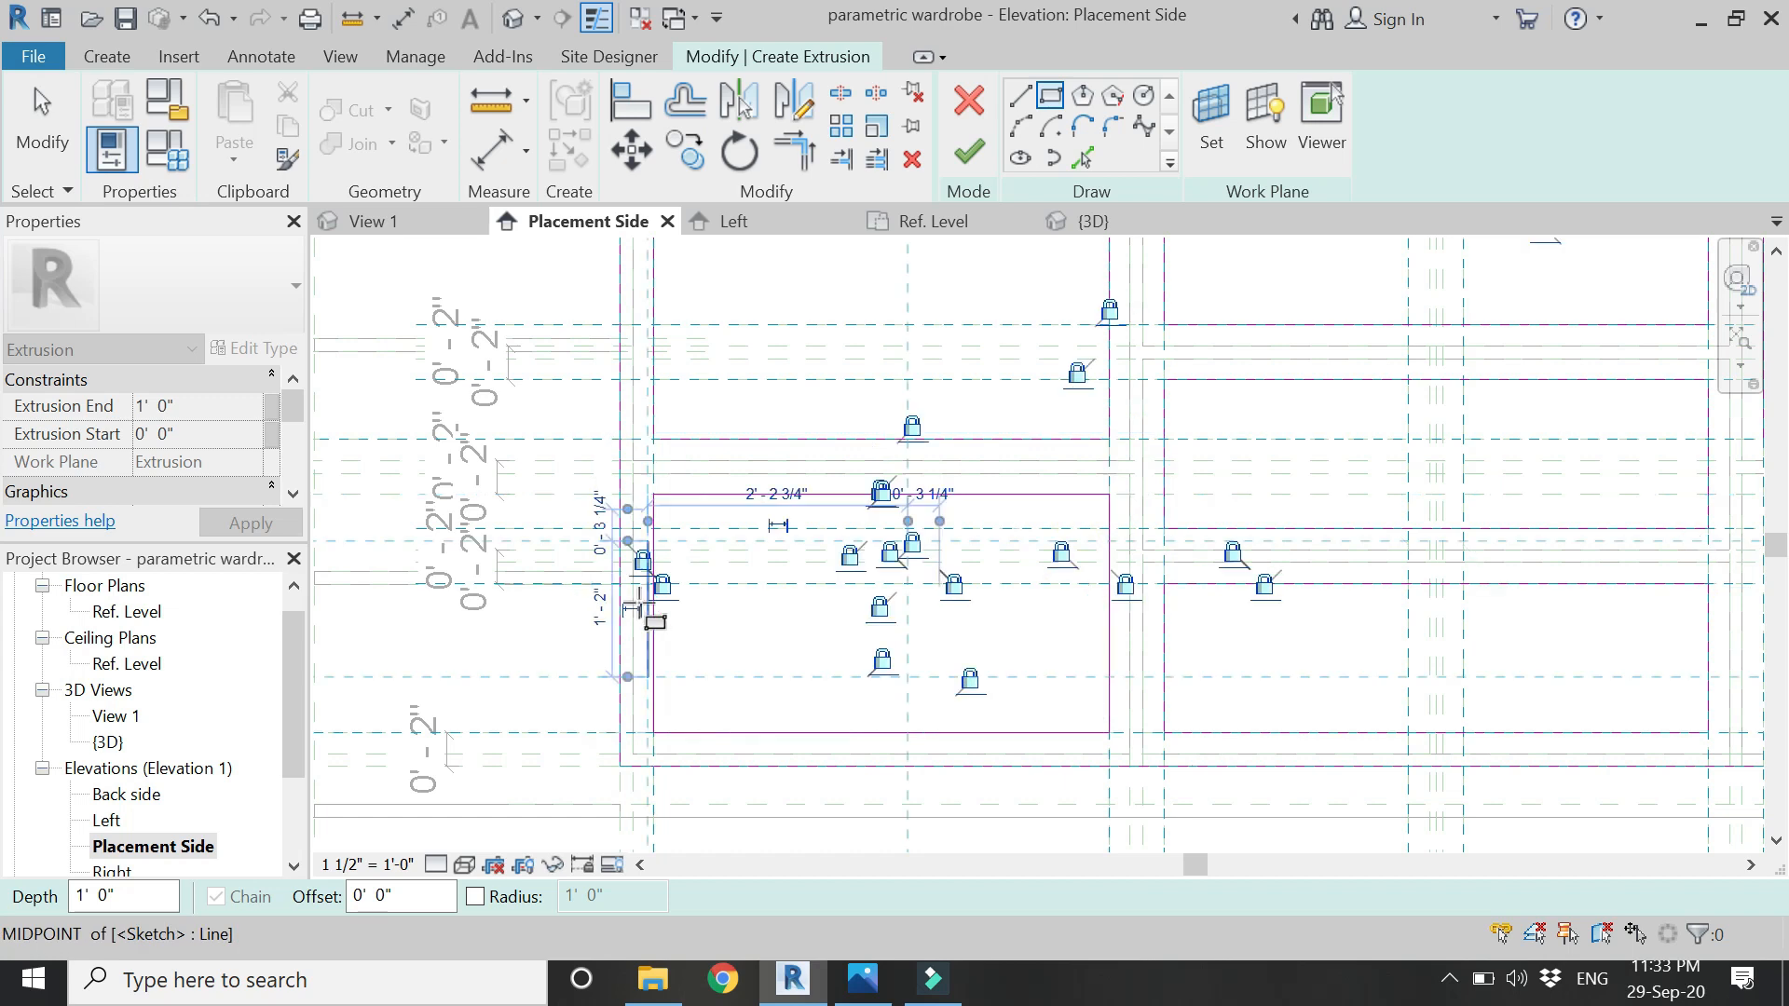
scroll(1490, 622, "up", 2)
scroll(1549, 594, "up", 1)
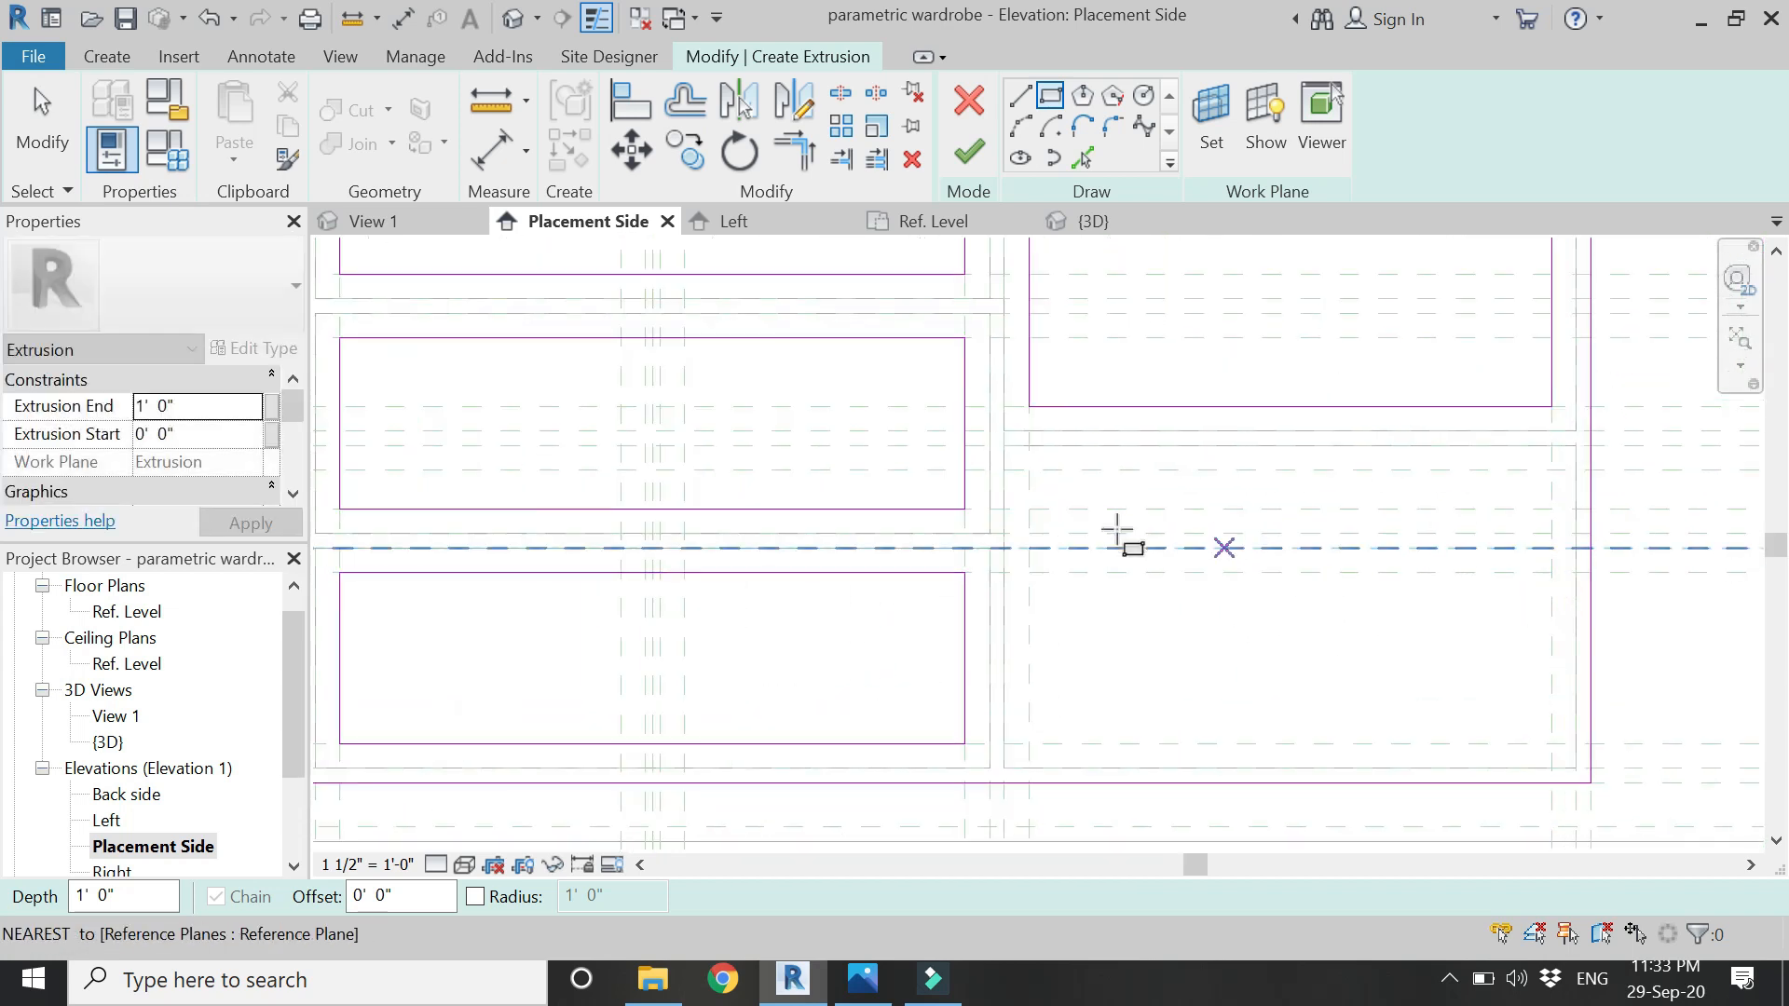
left_click(1028, 469)
left_click(1551, 744)
left_click(1060, 573)
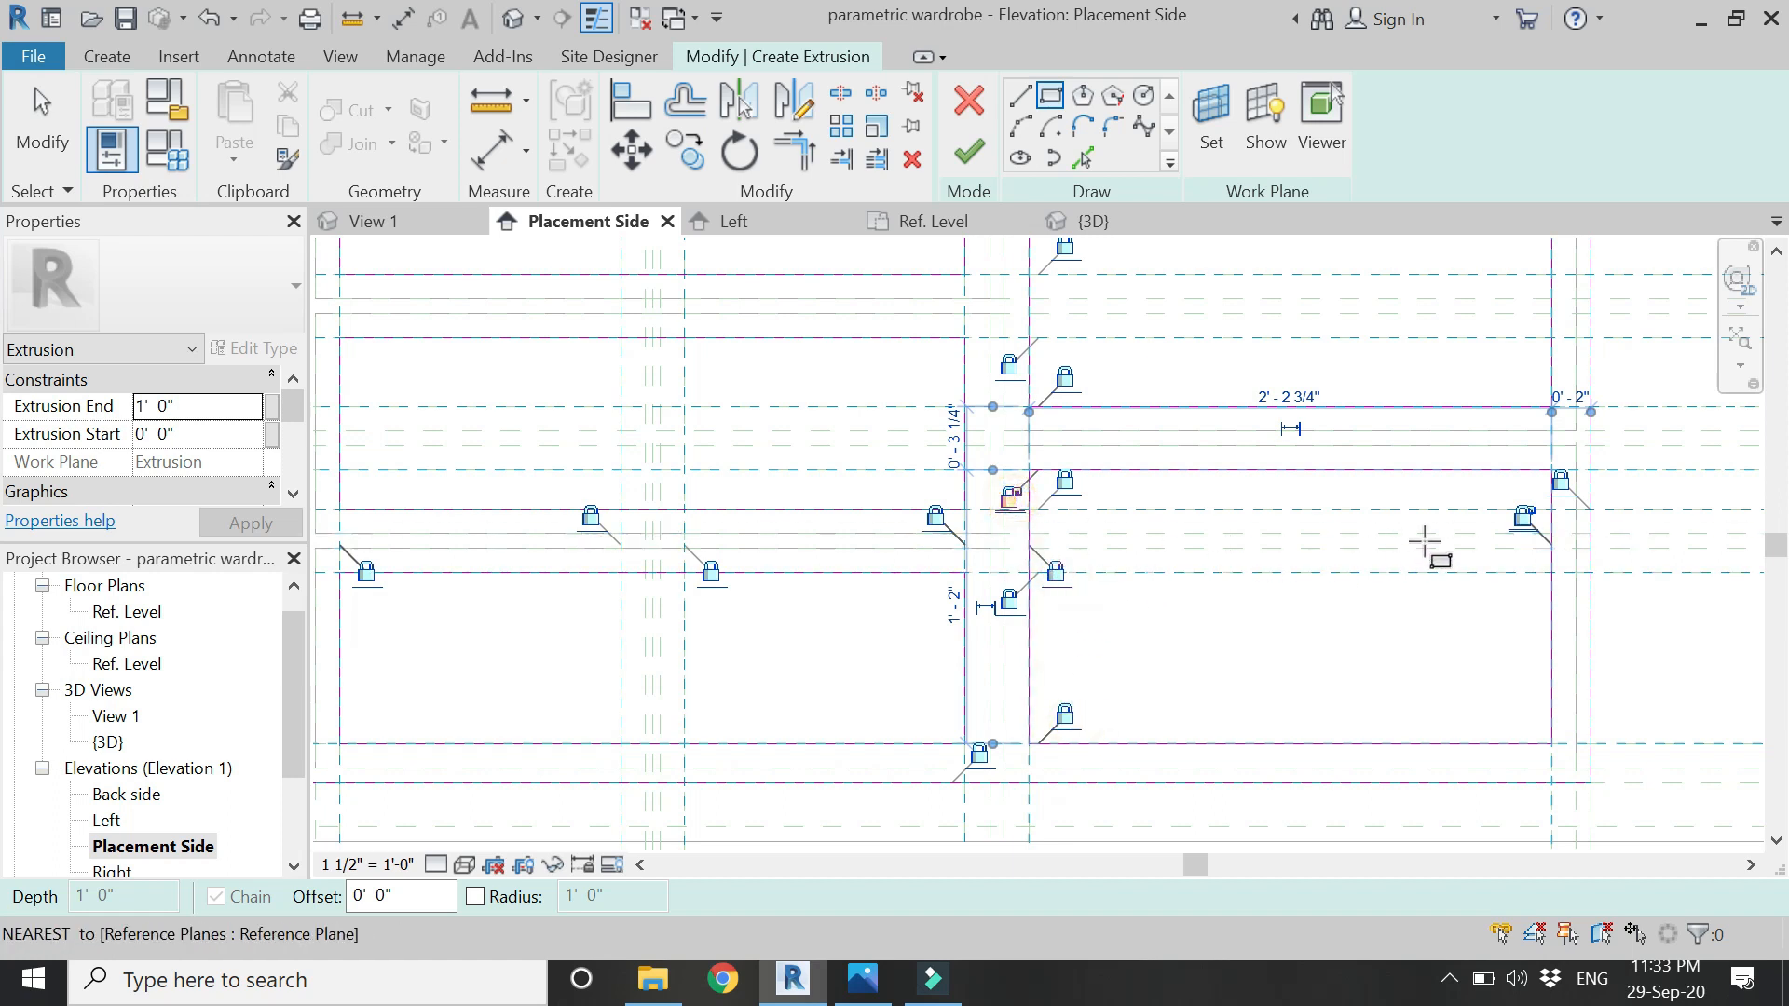
scroll(1337, 652, "down", 2)
key("Escape")
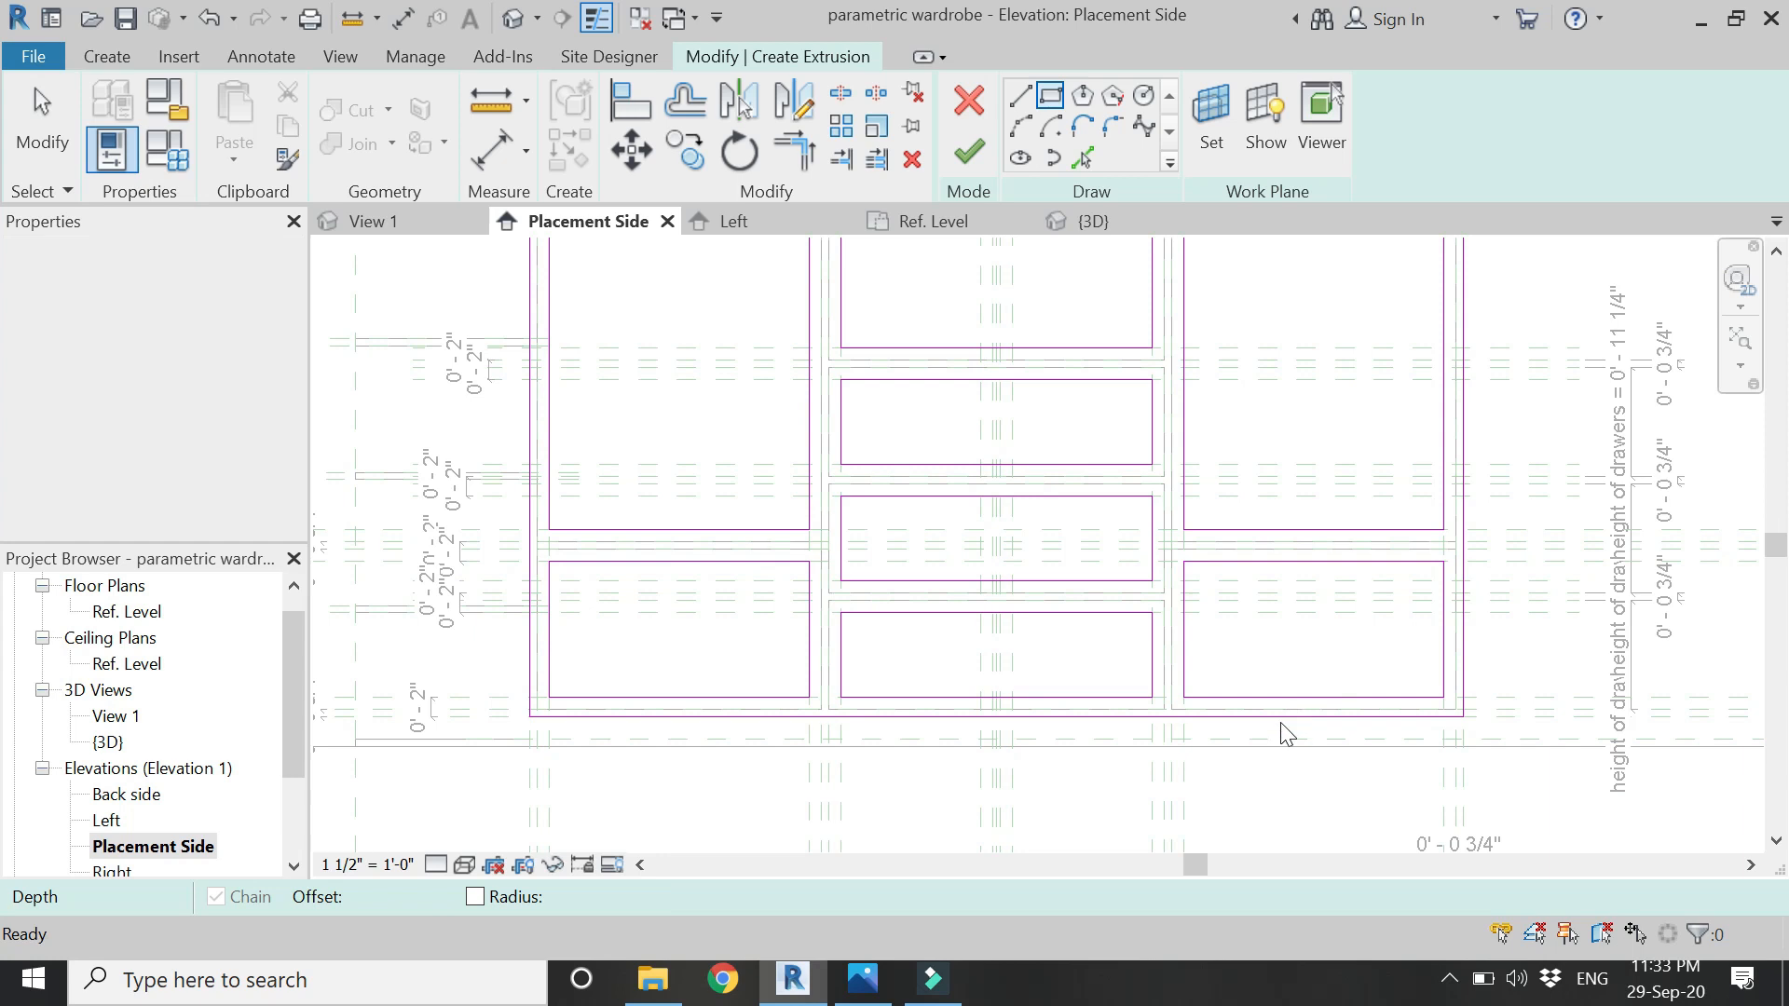
- Set the front frame's extrusion end to 1", finish the sketch, and inspect the frame in the 3D view
scroll(1160, 713, "down", 2)
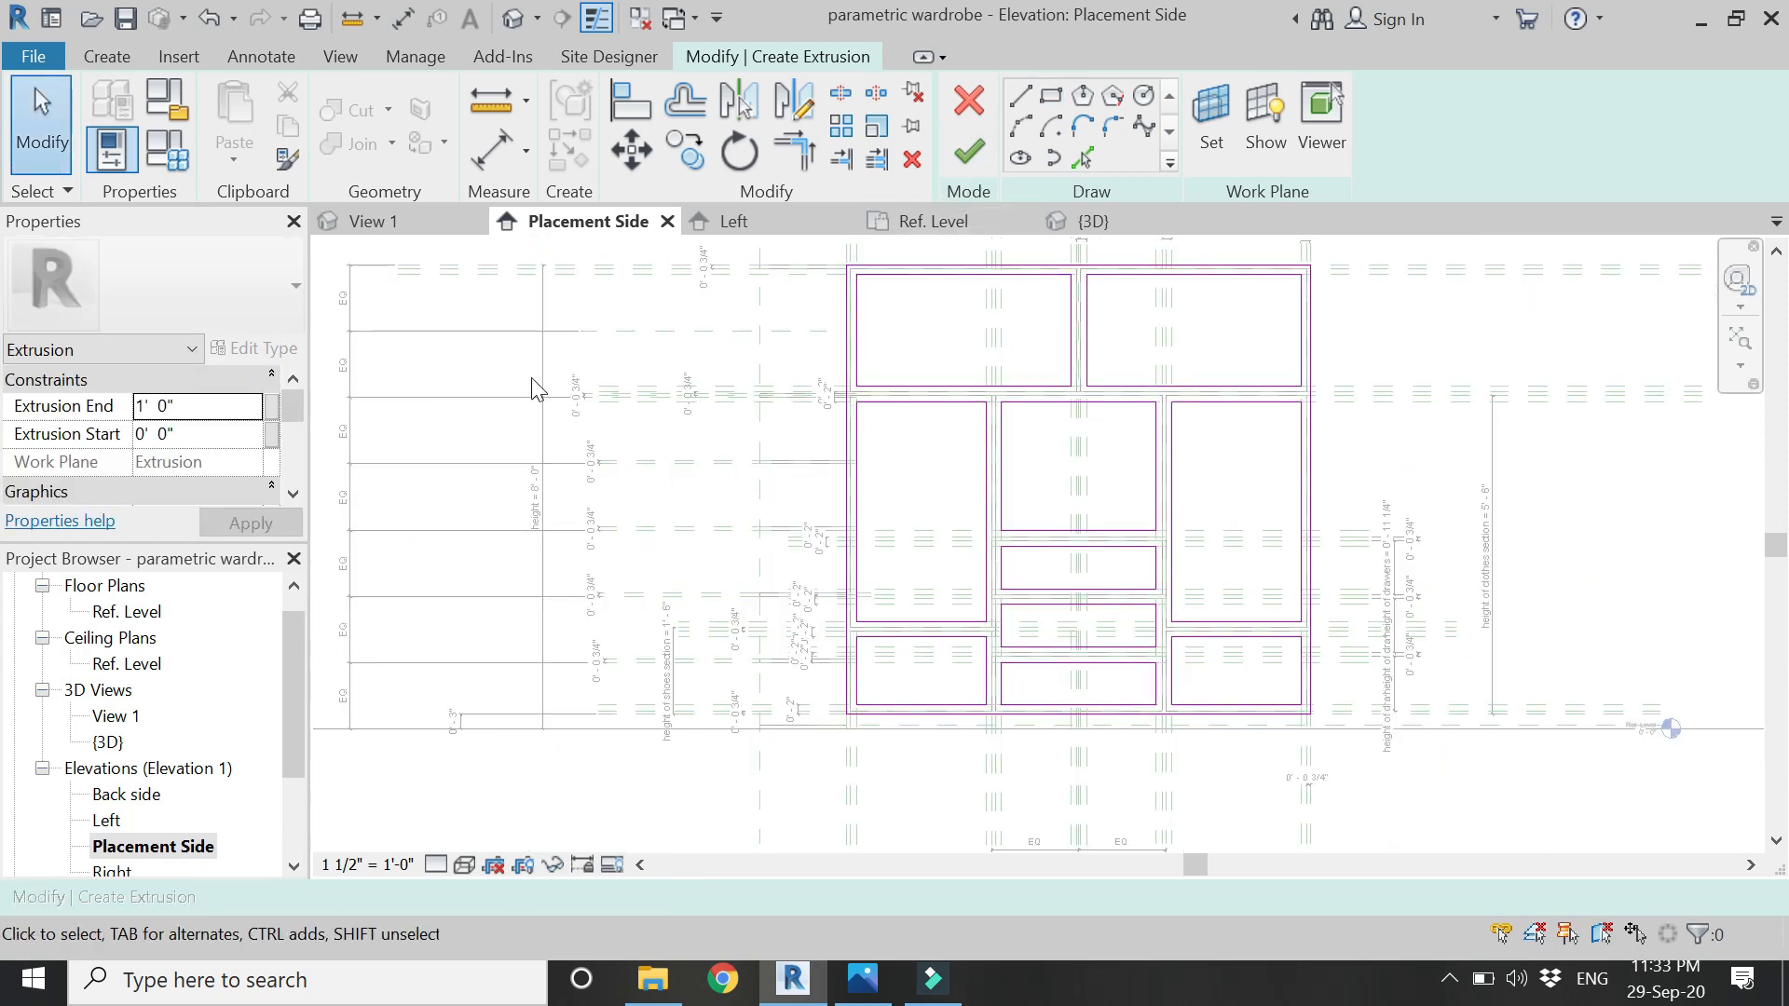
left_click(232, 403)
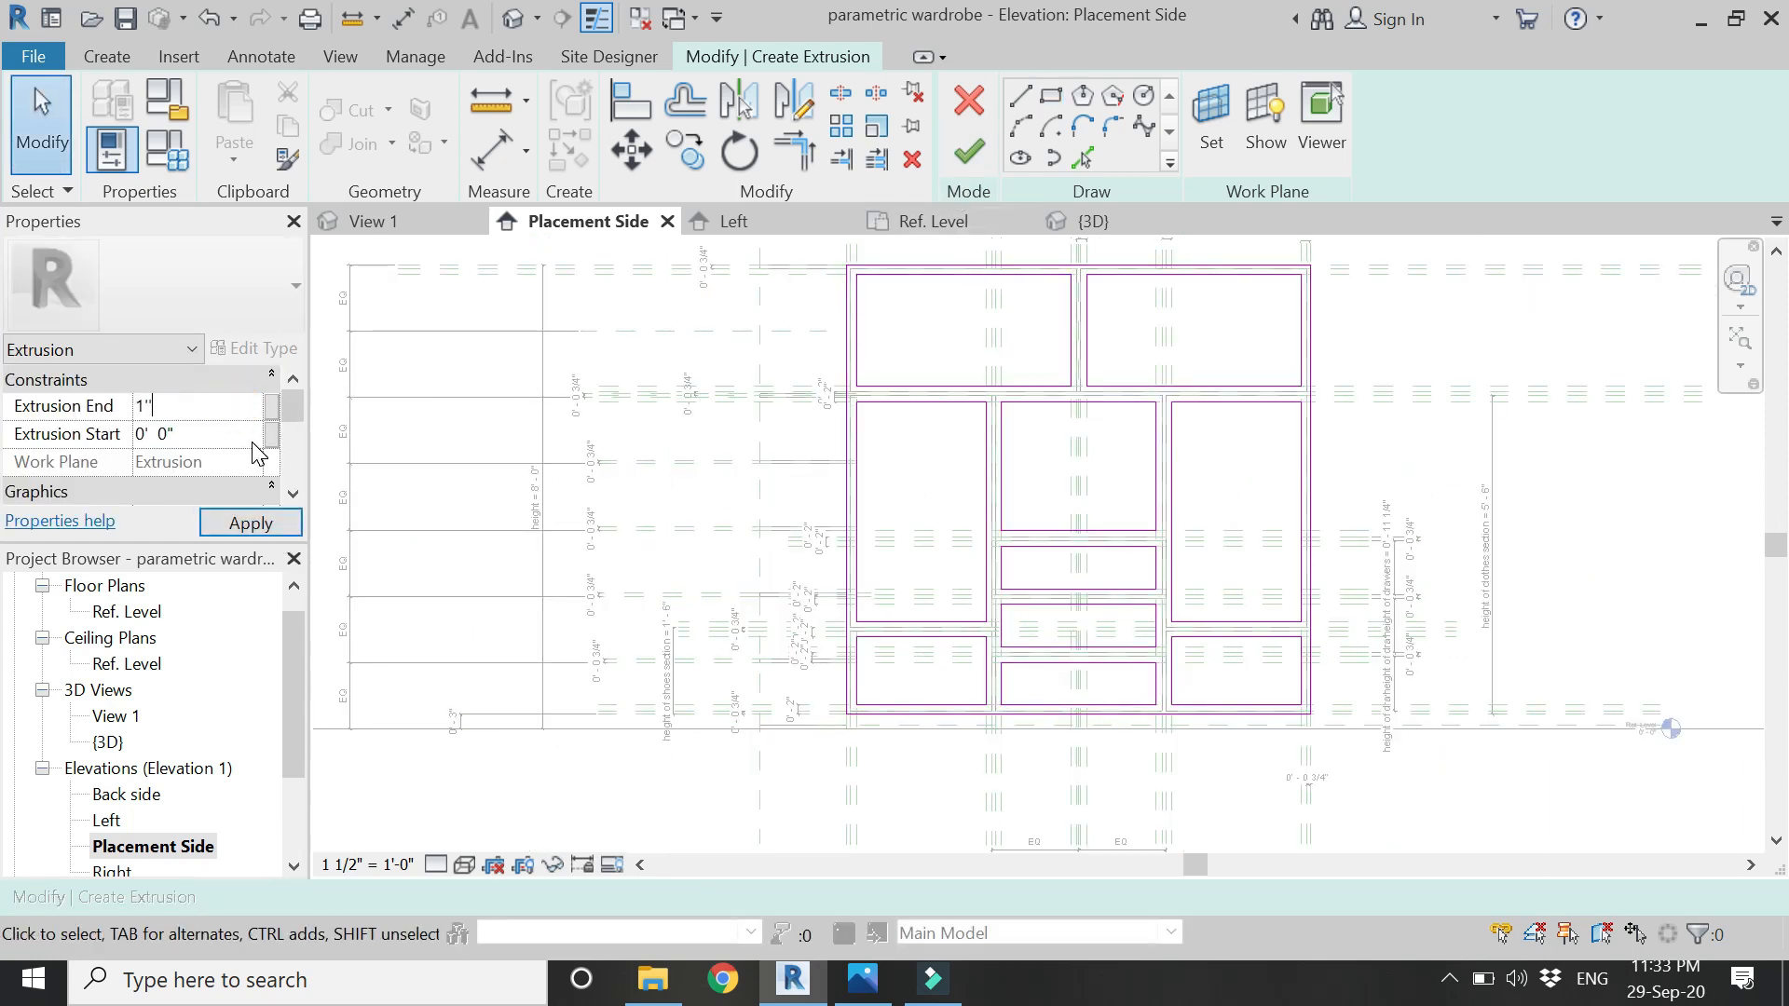
left_click(971, 152)
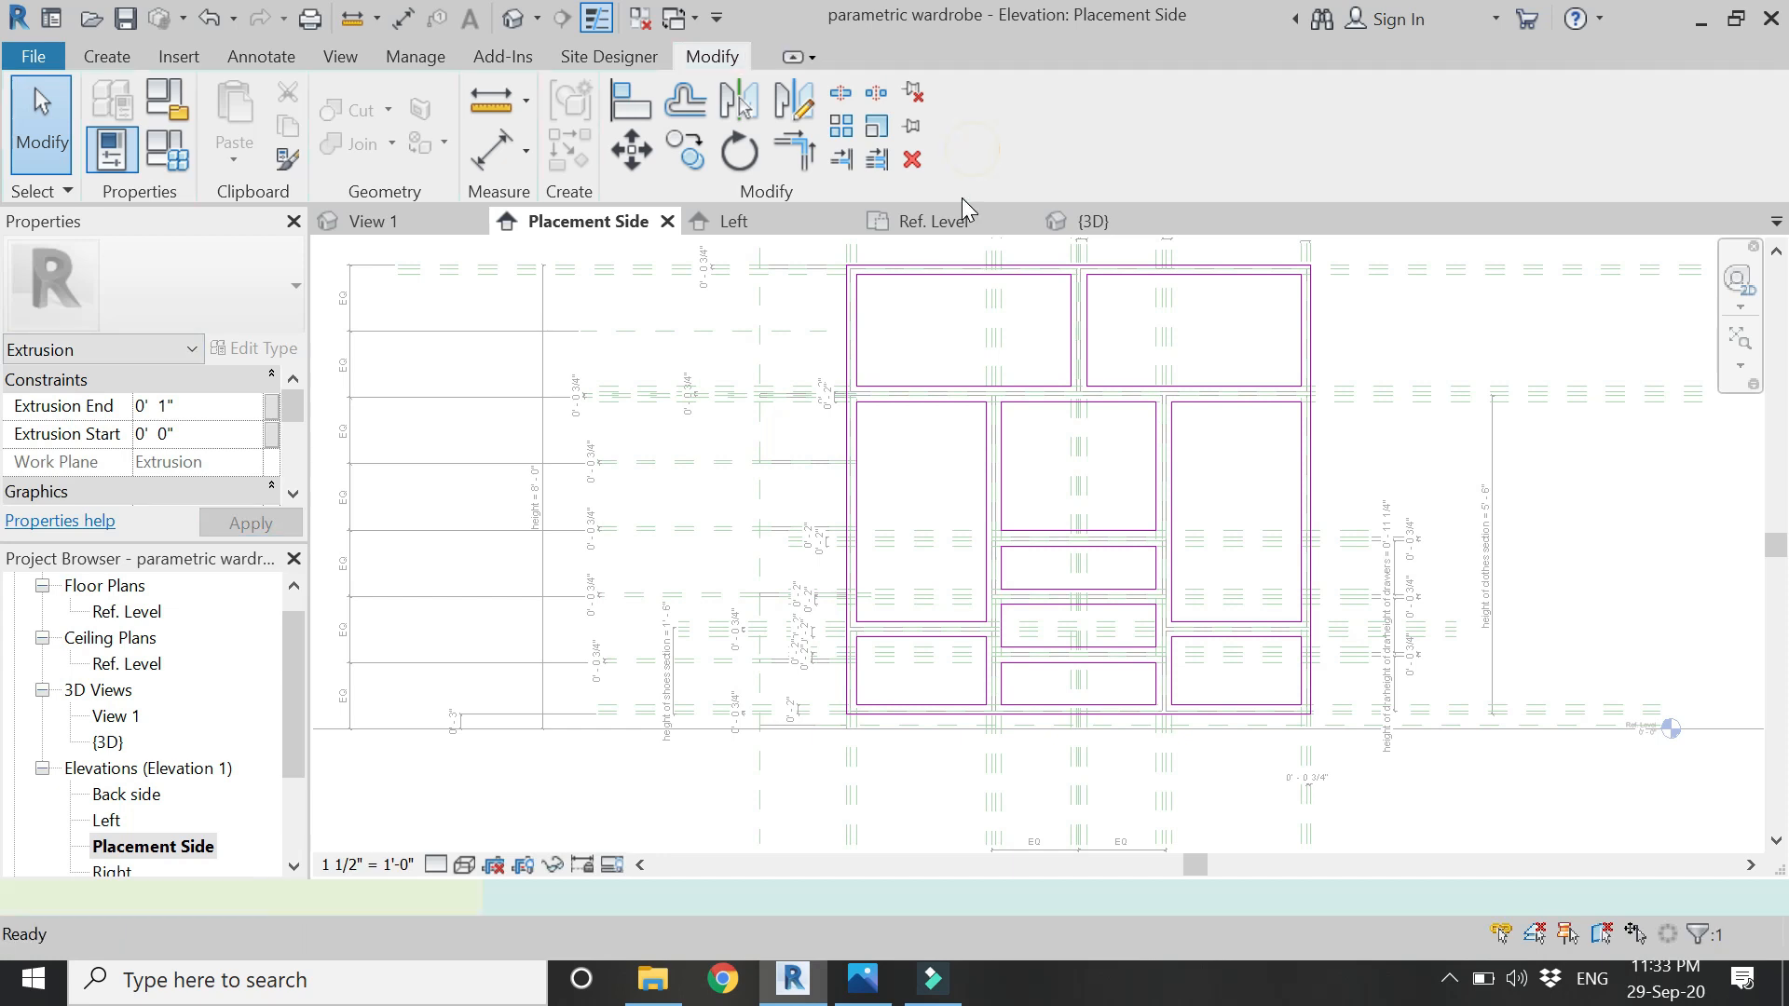
left_click(1099, 221)
scroll(1018, 578, "up", 3)
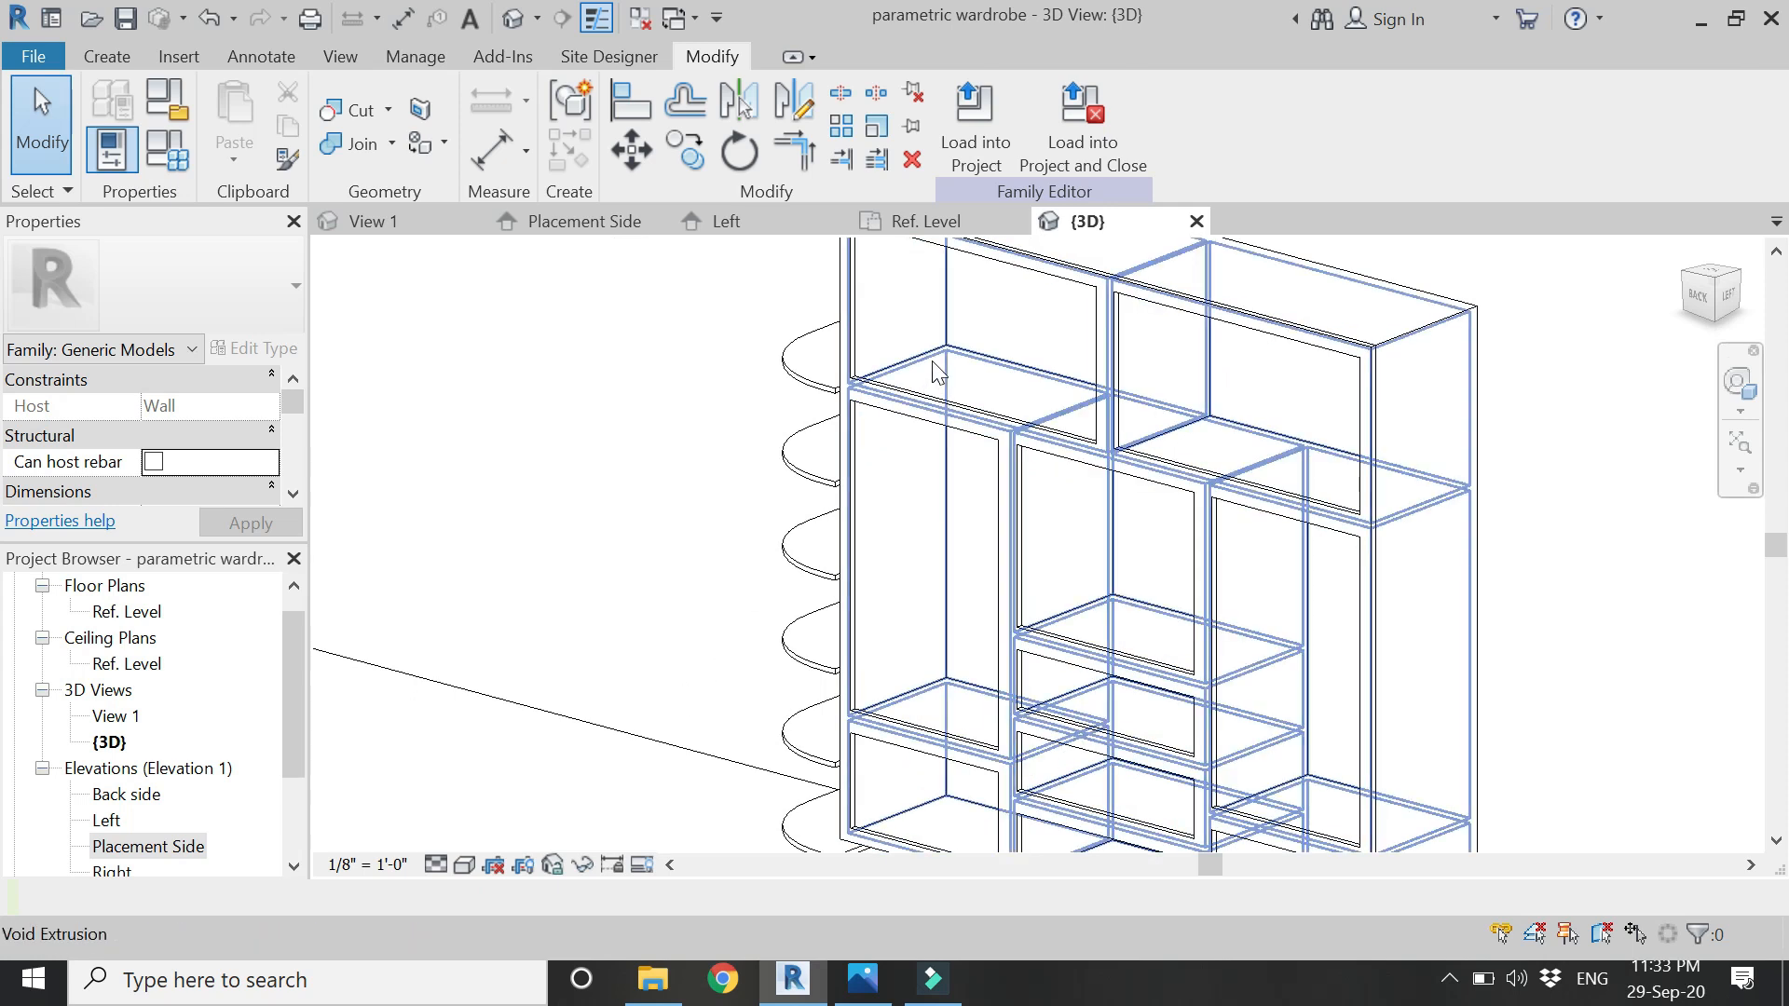
scroll(559, 410, "down", 2)
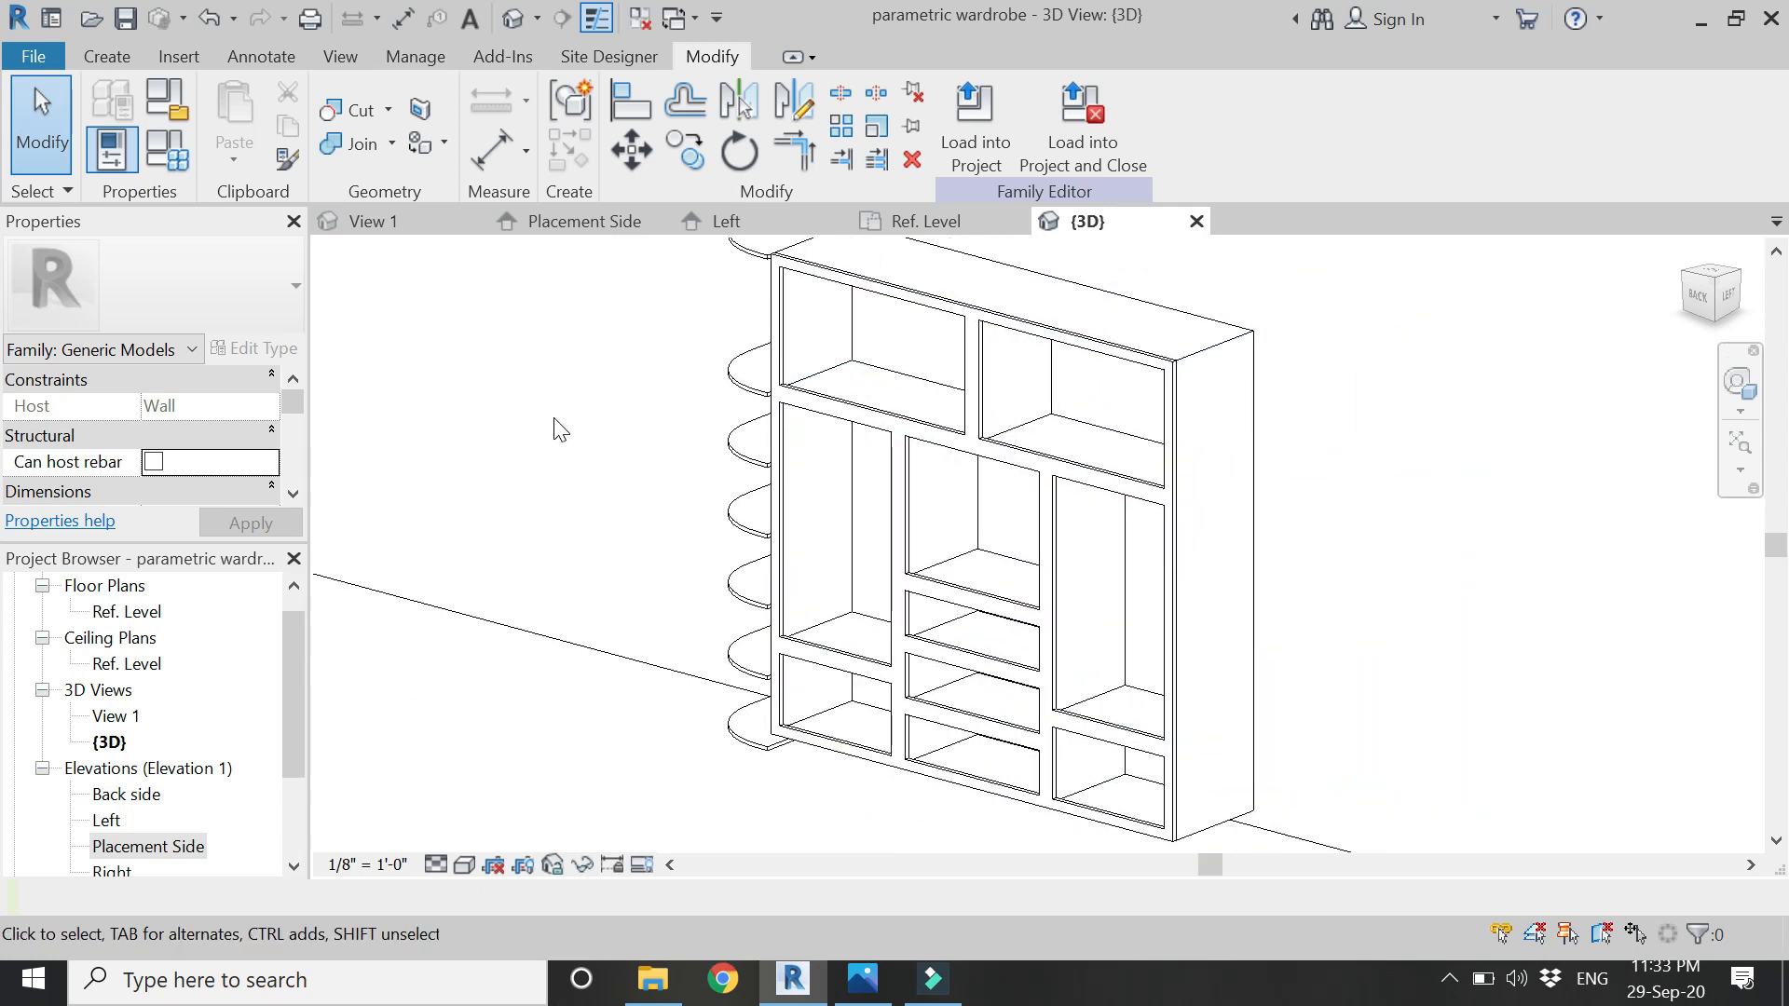
scroll(670, 450, "down", 1)
- Align the front frame's front face with its reference plane in the Ref. Level plan and review the wardrobe in 3D
left_click(955, 228)
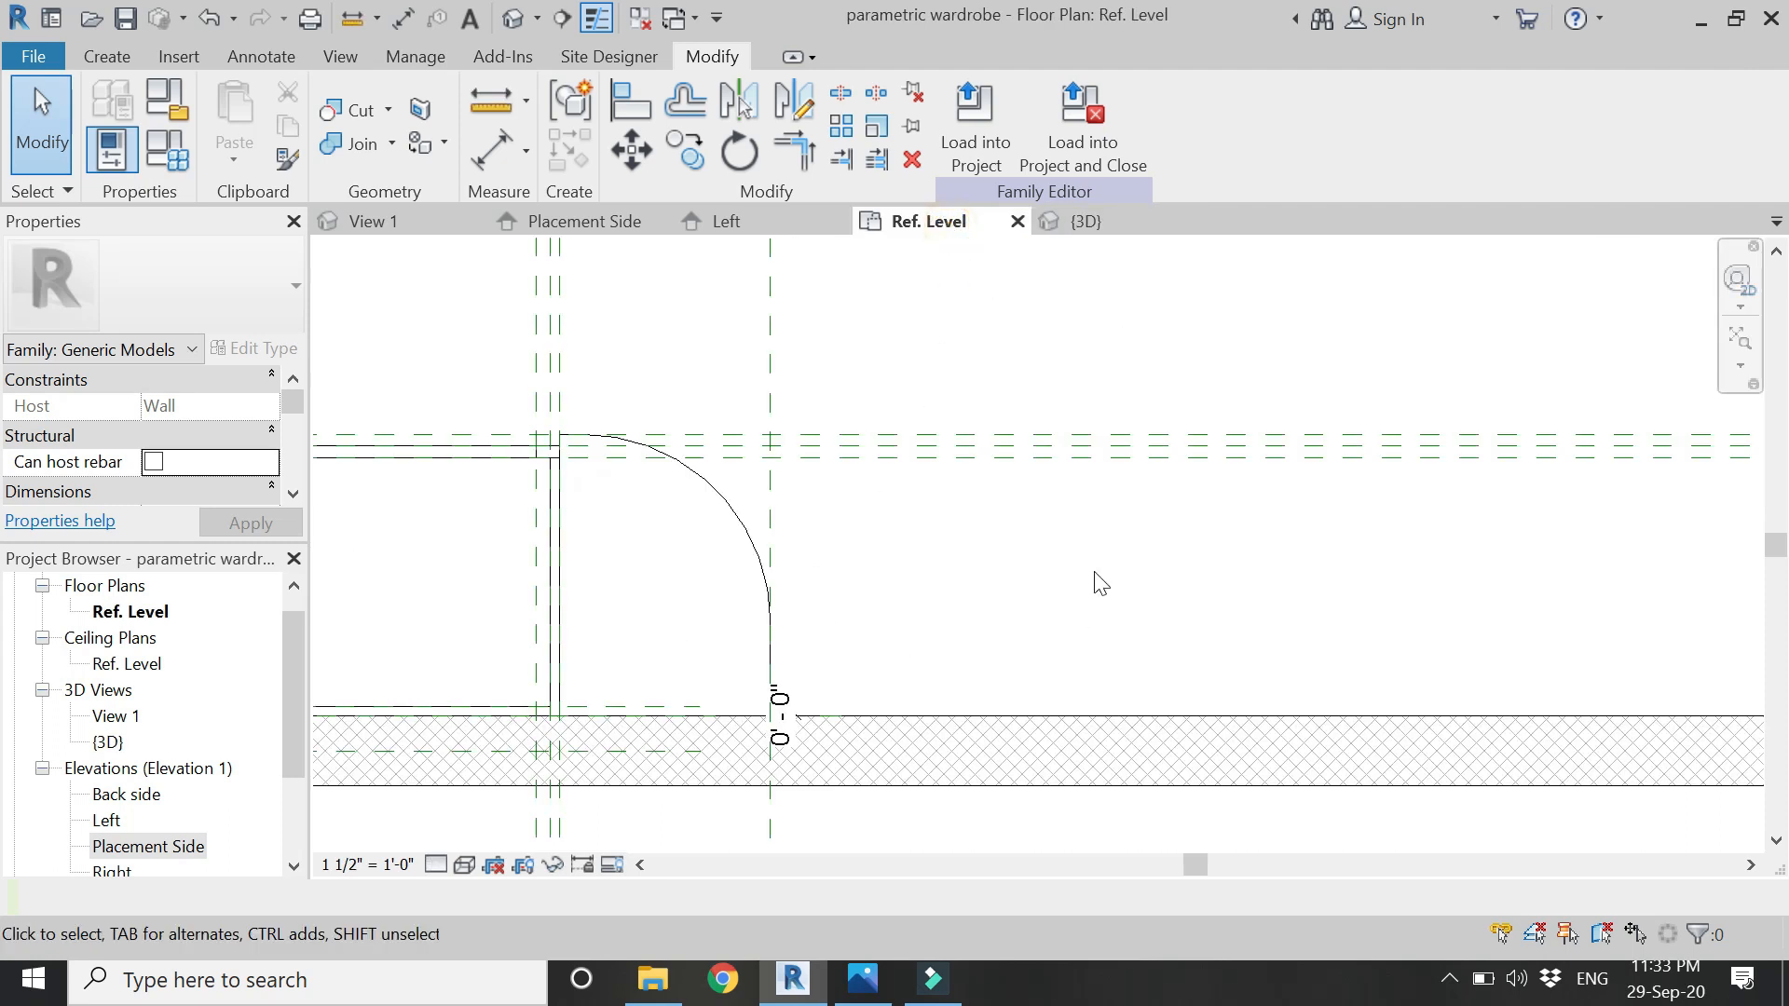
scroll(1090, 568, "down", 3)
scroll(671, 517, "up", 5)
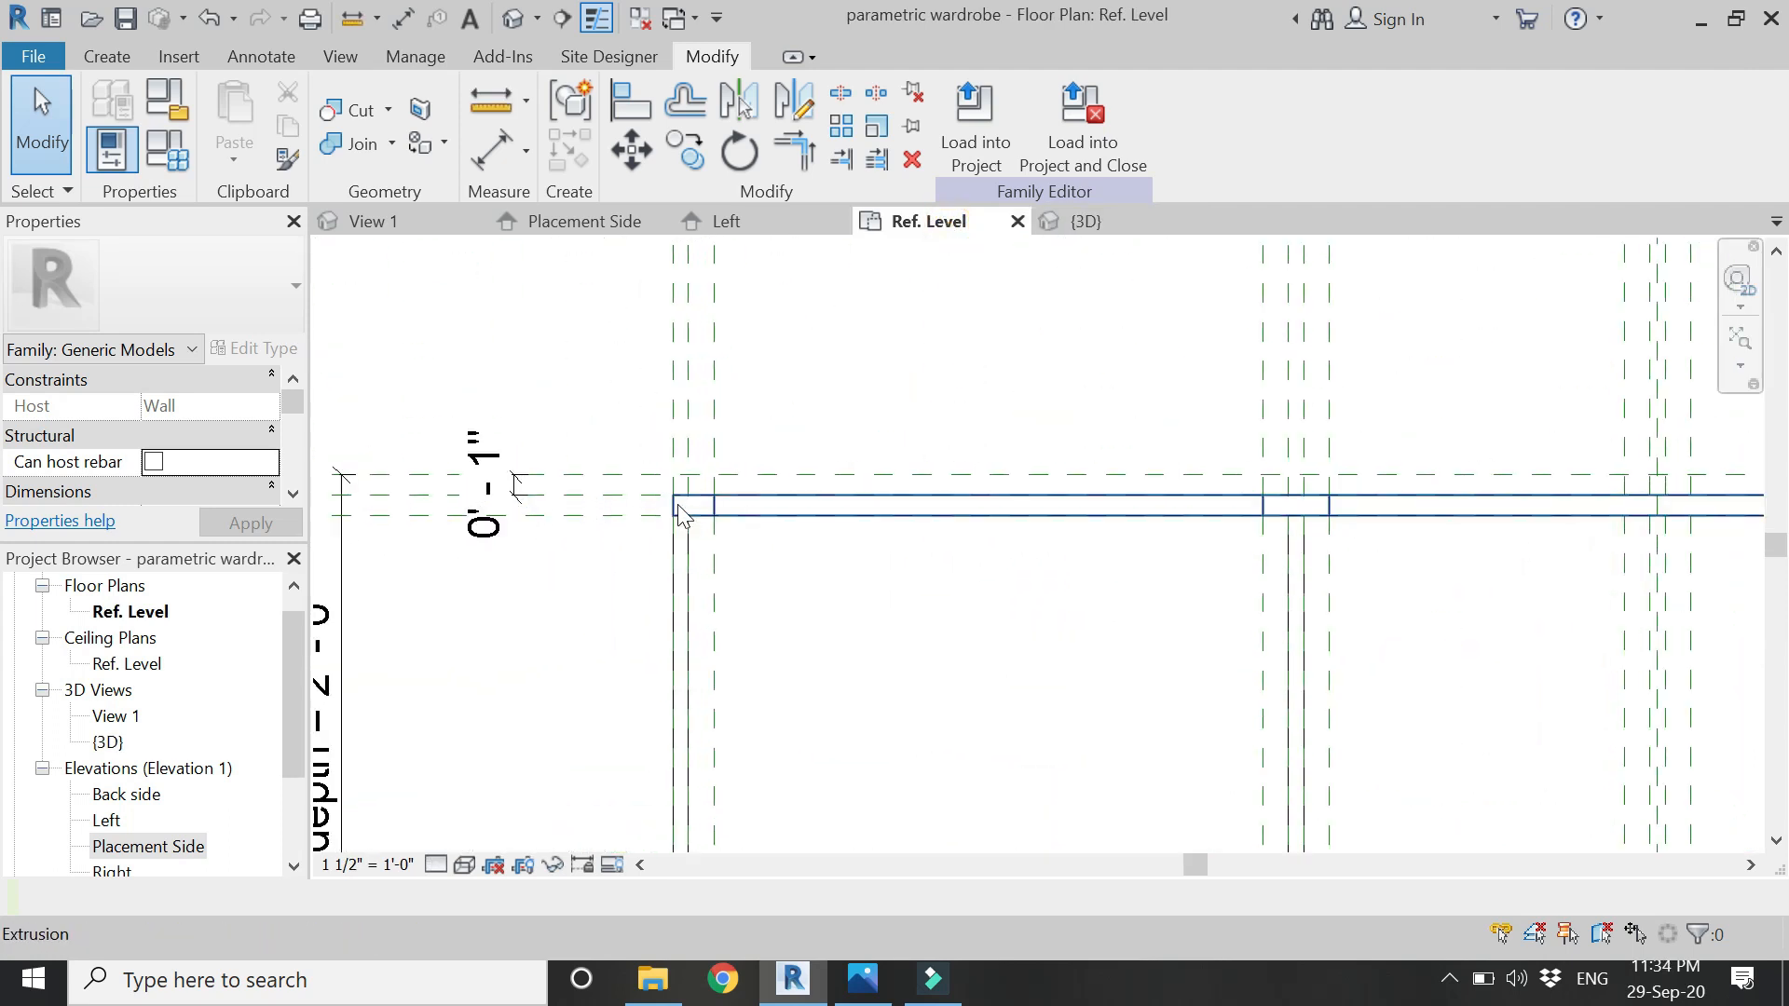
left_click(615, 103)
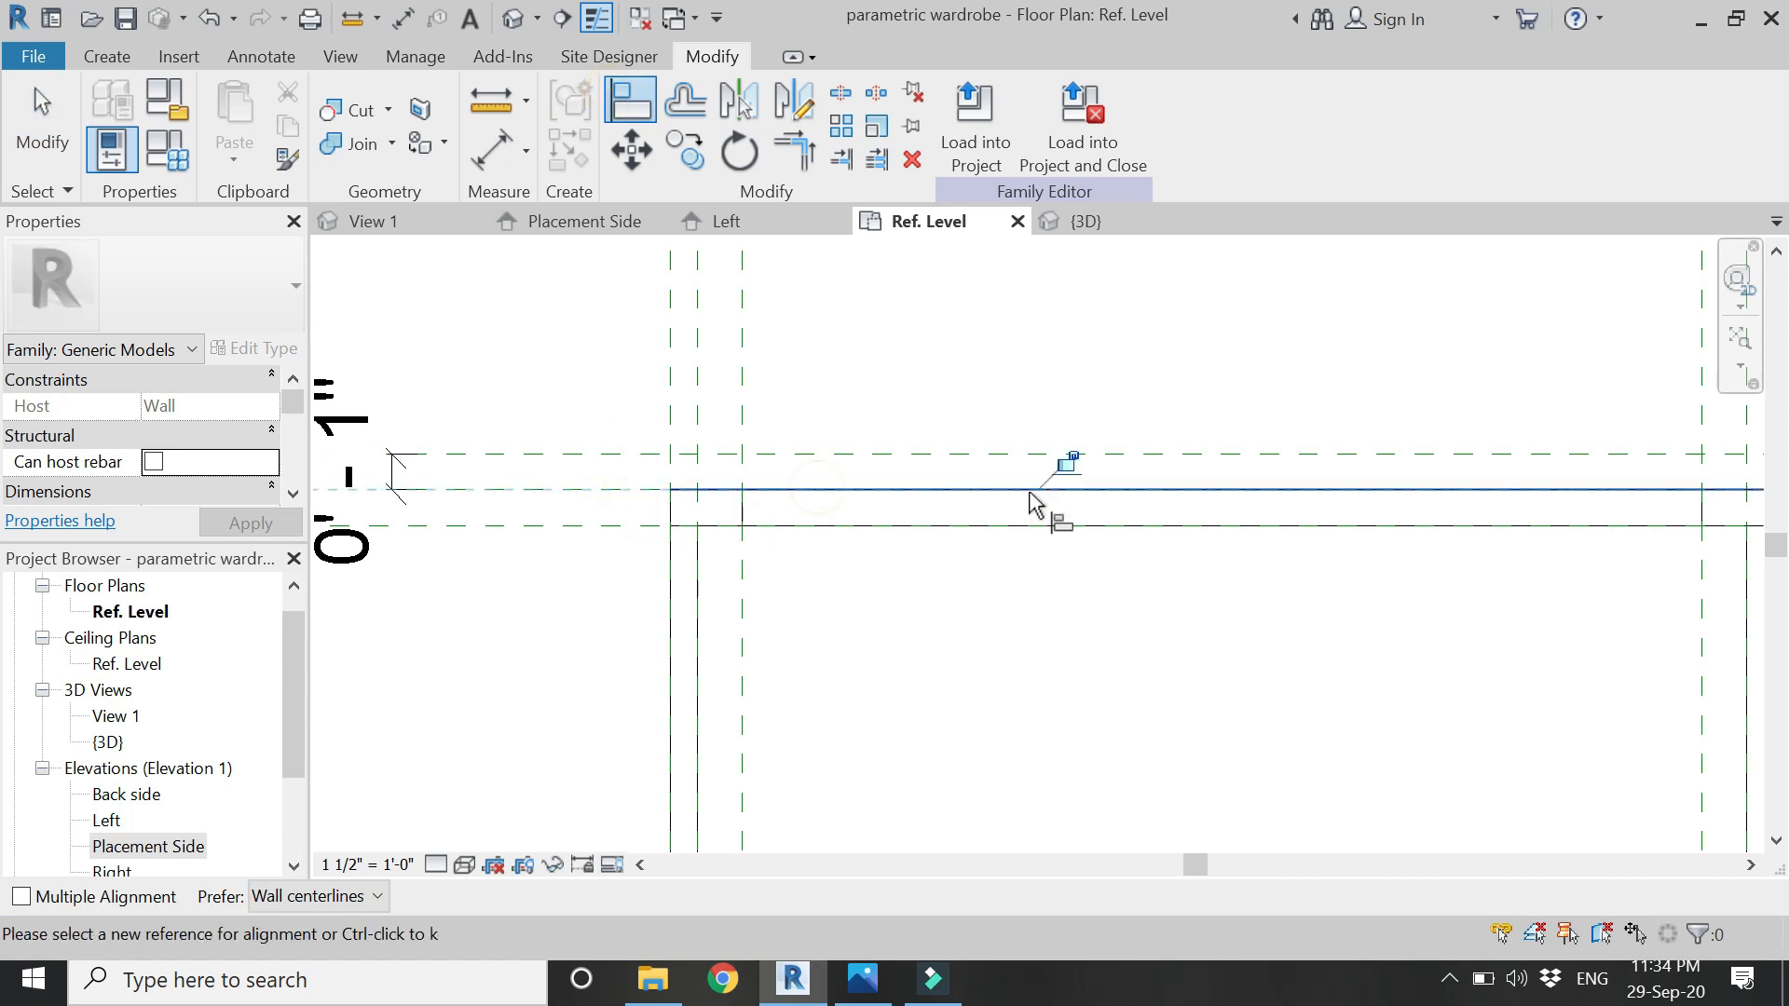
key("Escape")
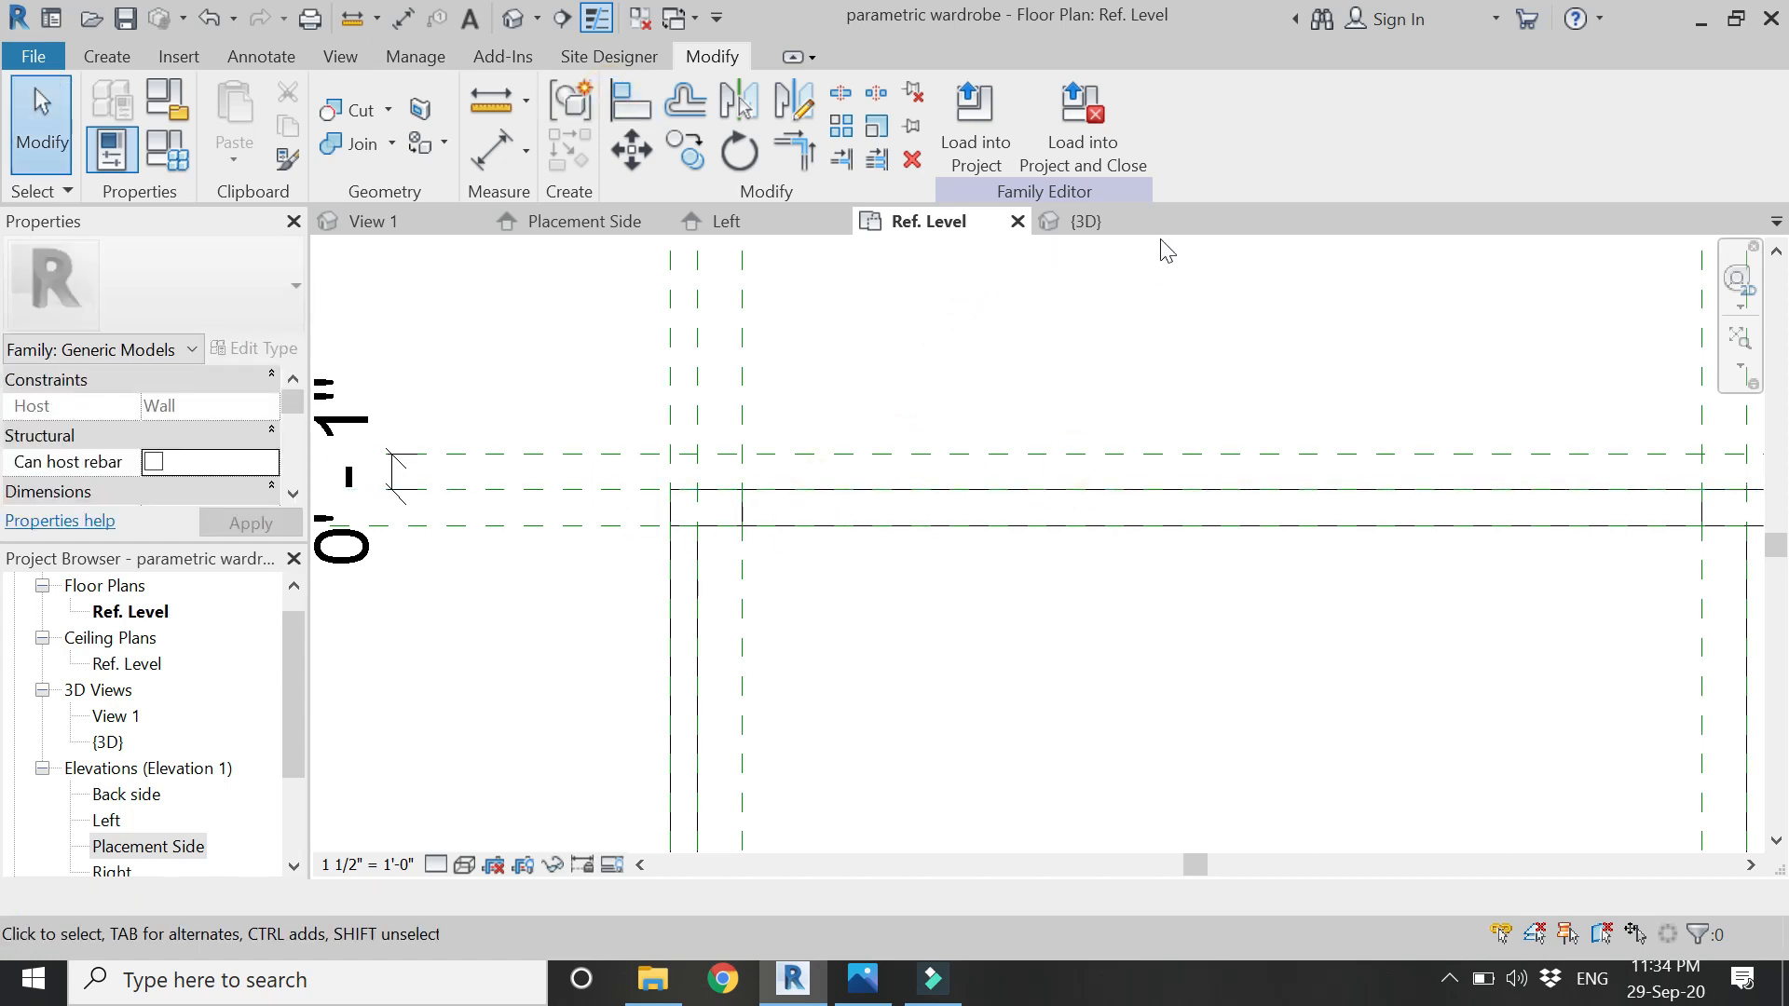
left_click(1127, 225)
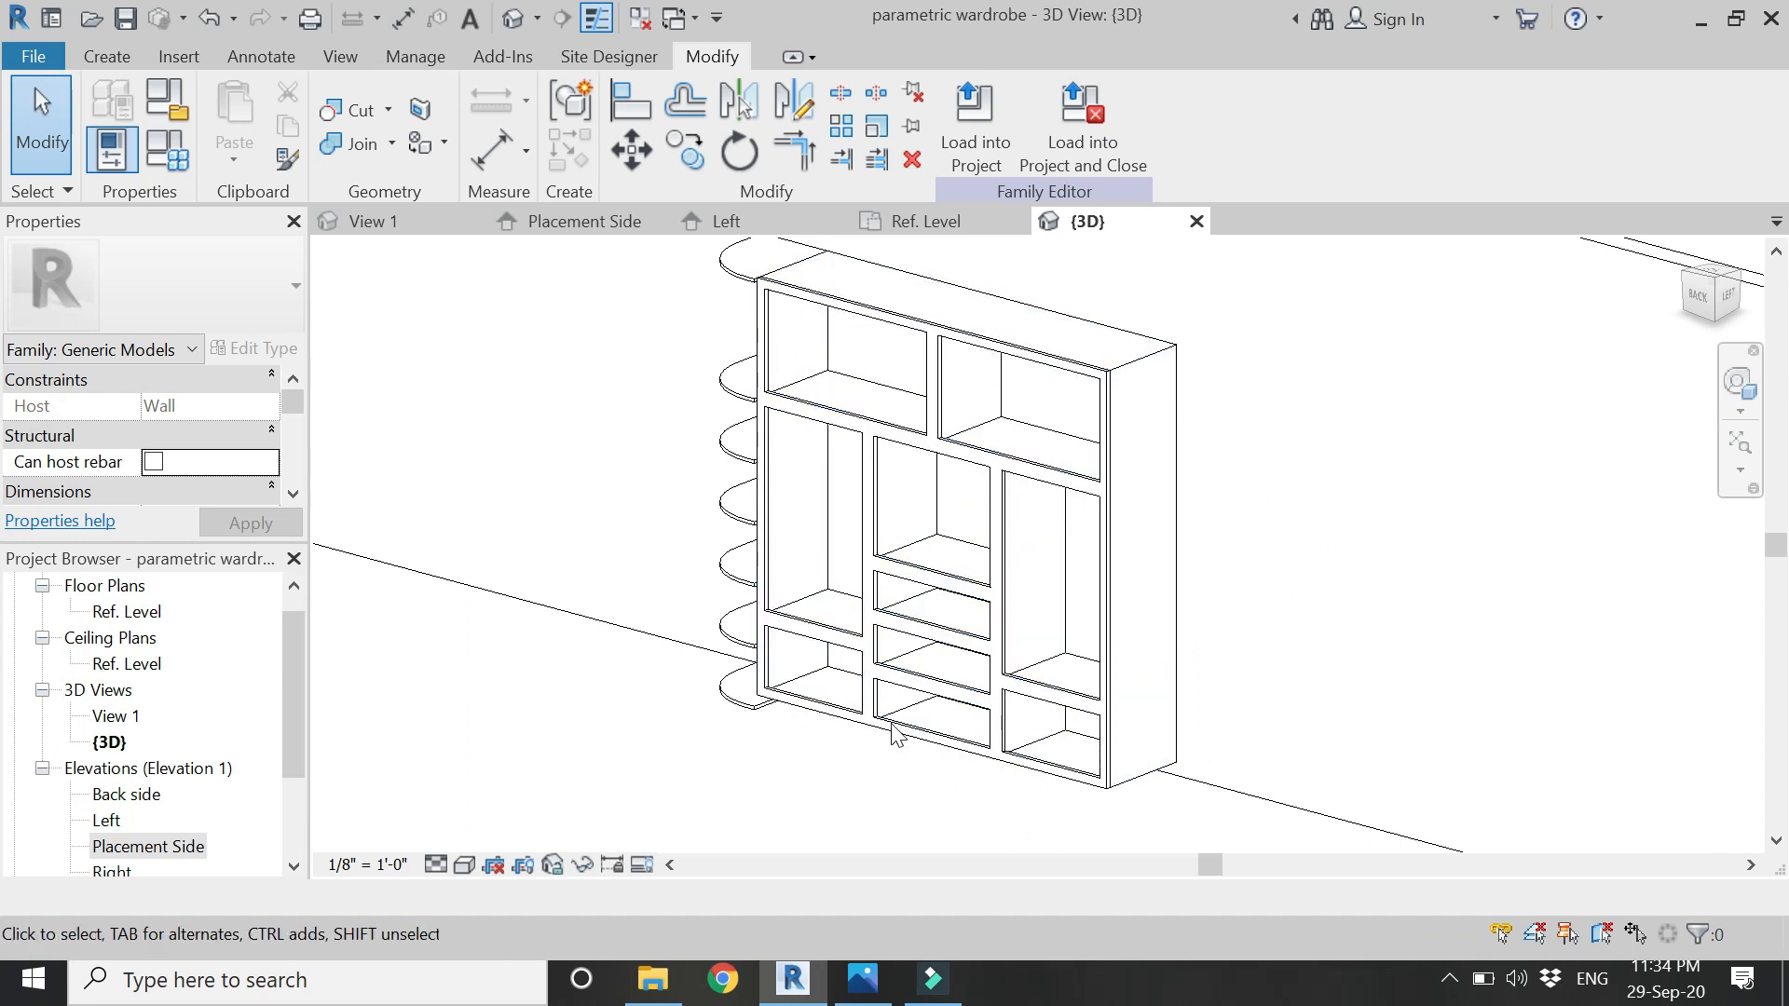
- Switch the Placement Side elevation's visual style to Hidden Line
left_click(575, 220)
scroll(998, 743, "up", 5)
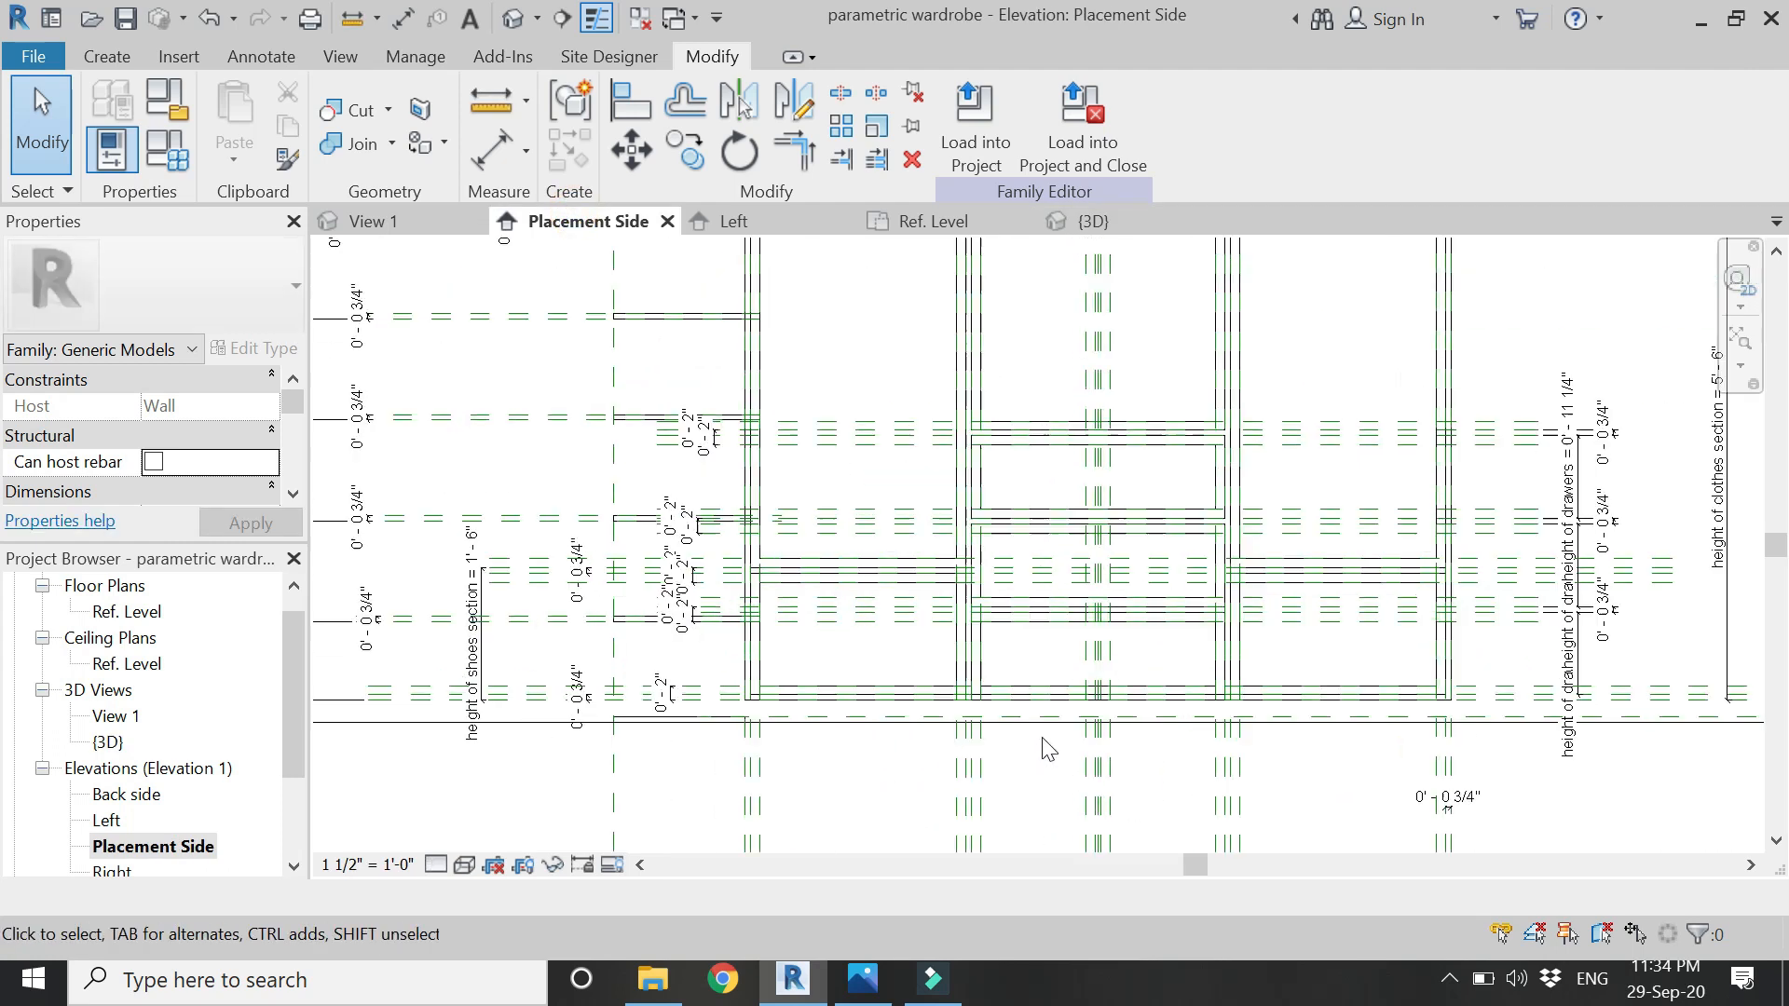
left_click(463, 865)
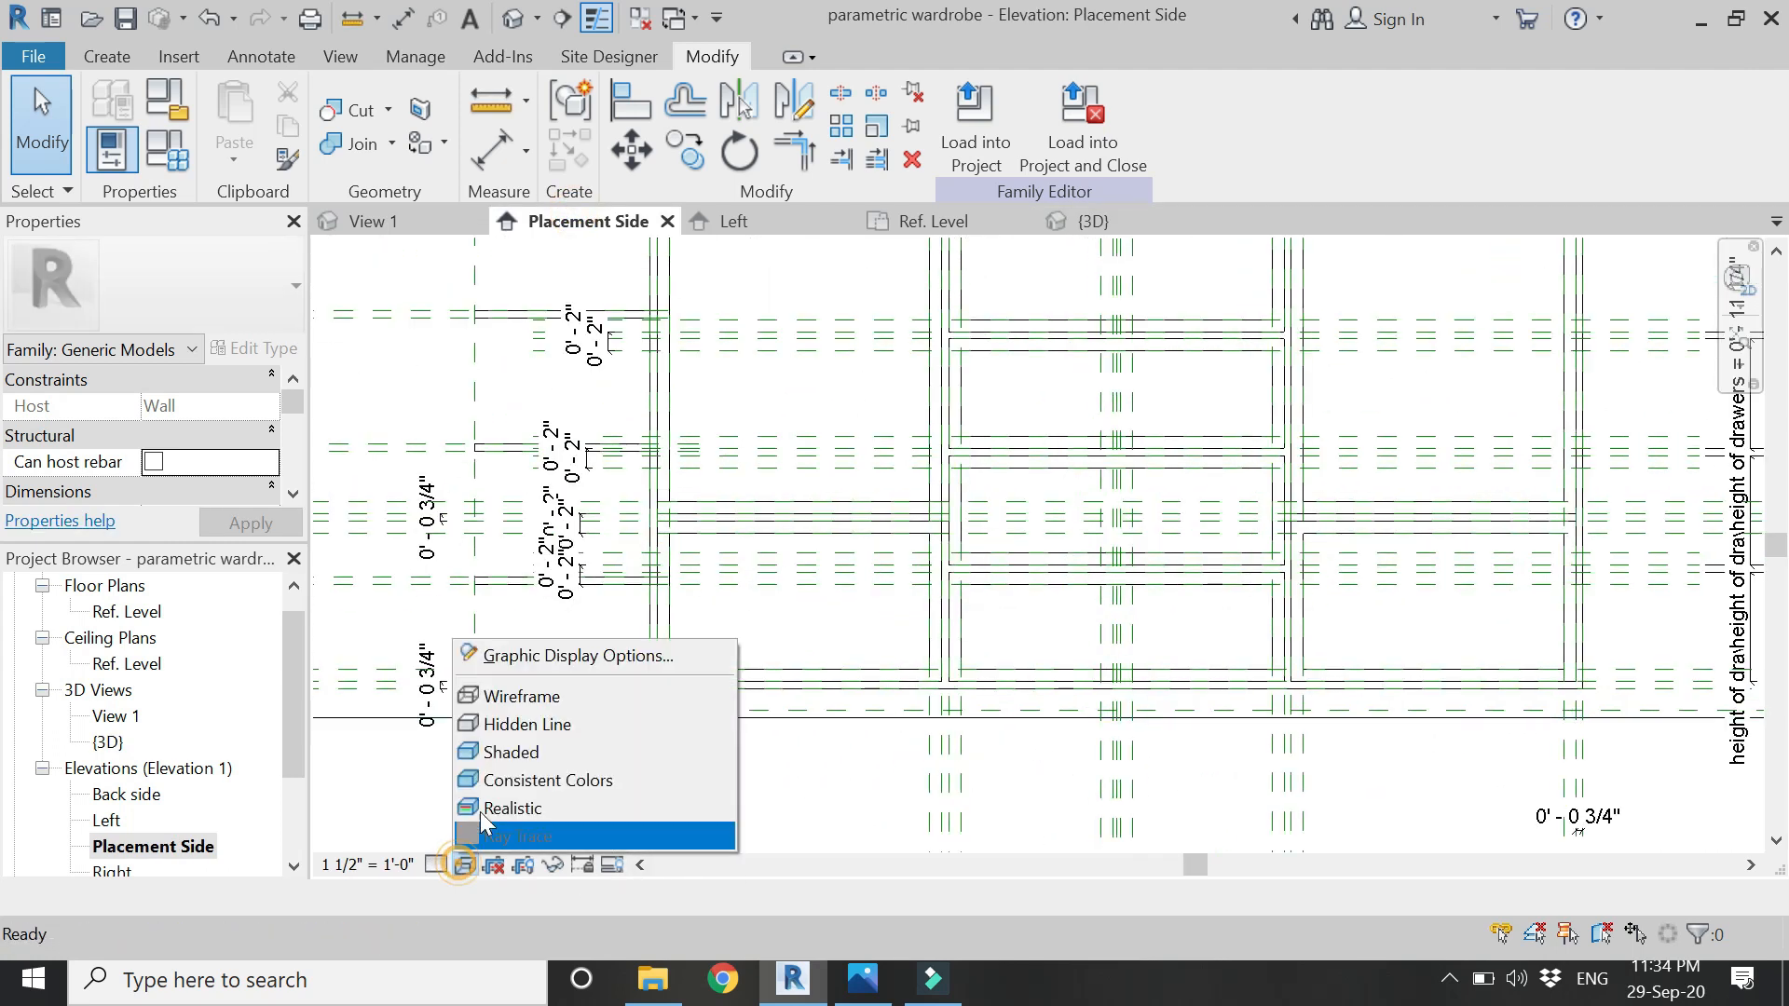
left_click(492, 727)
scroll(775, 717, "down", 1)
scroll(790, 746, "up", 1)
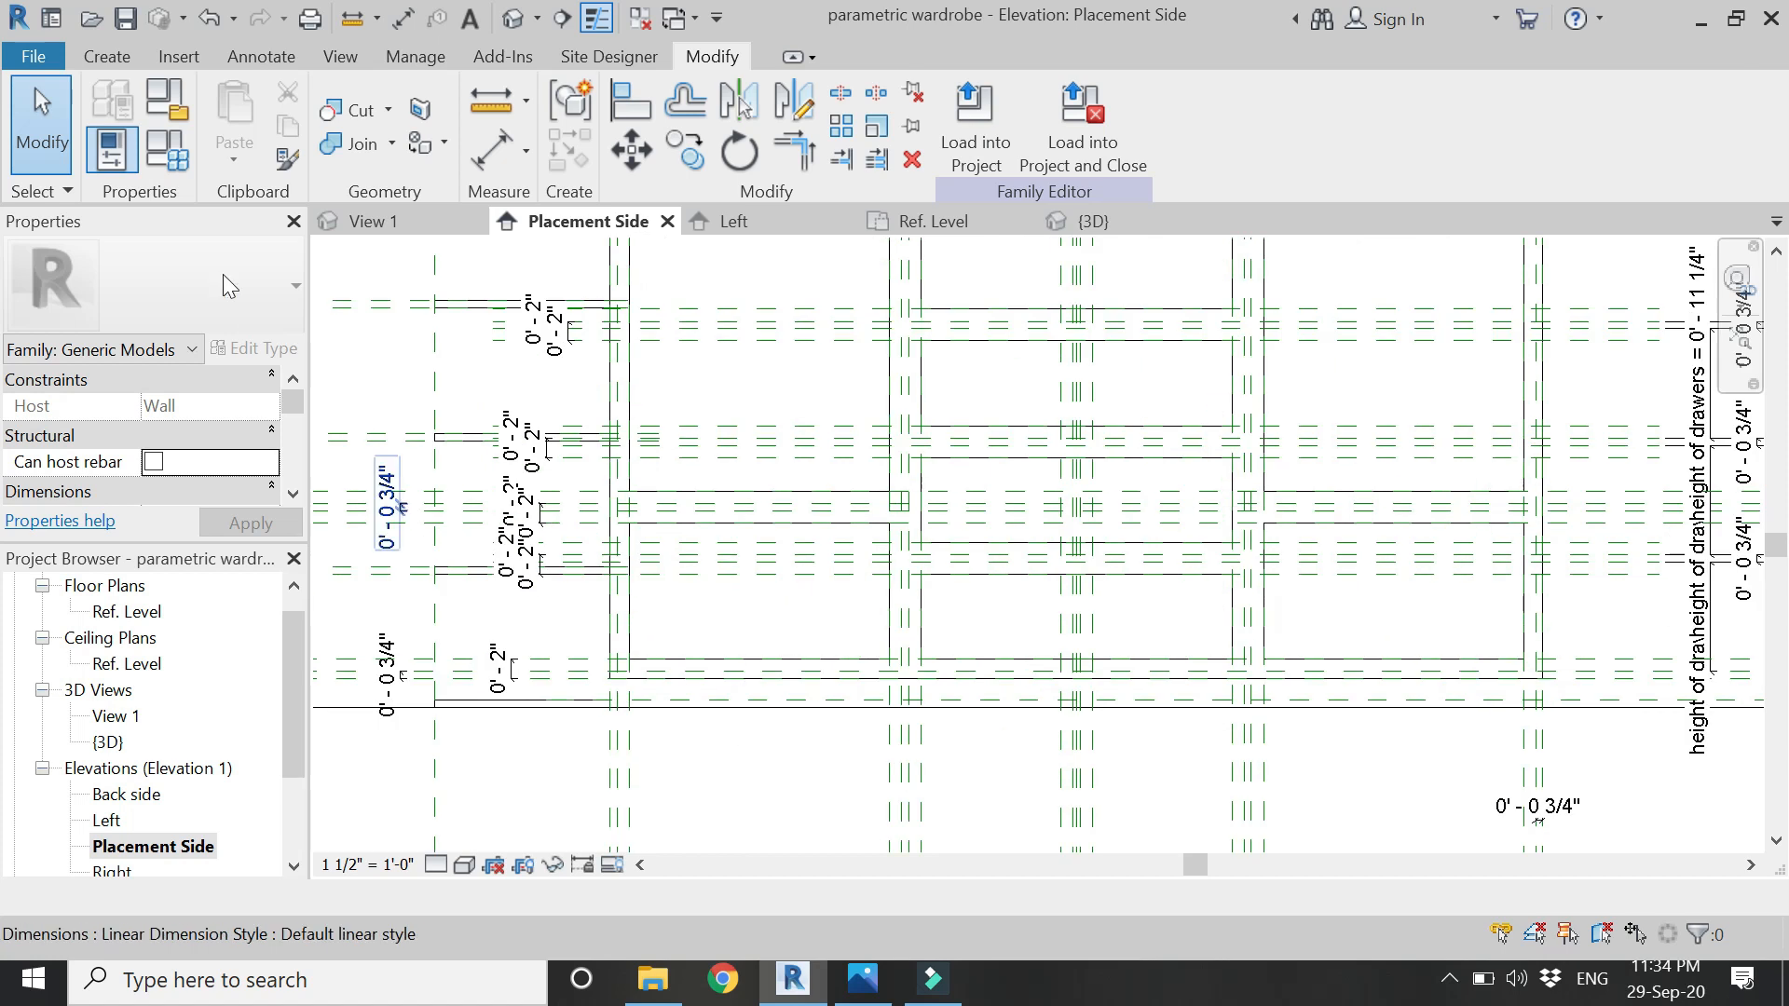
- Start a new extrusion in the Placement Side elevation and set its work plane by picking the wall face
left_click(107, 57)
left_click(244, 91)
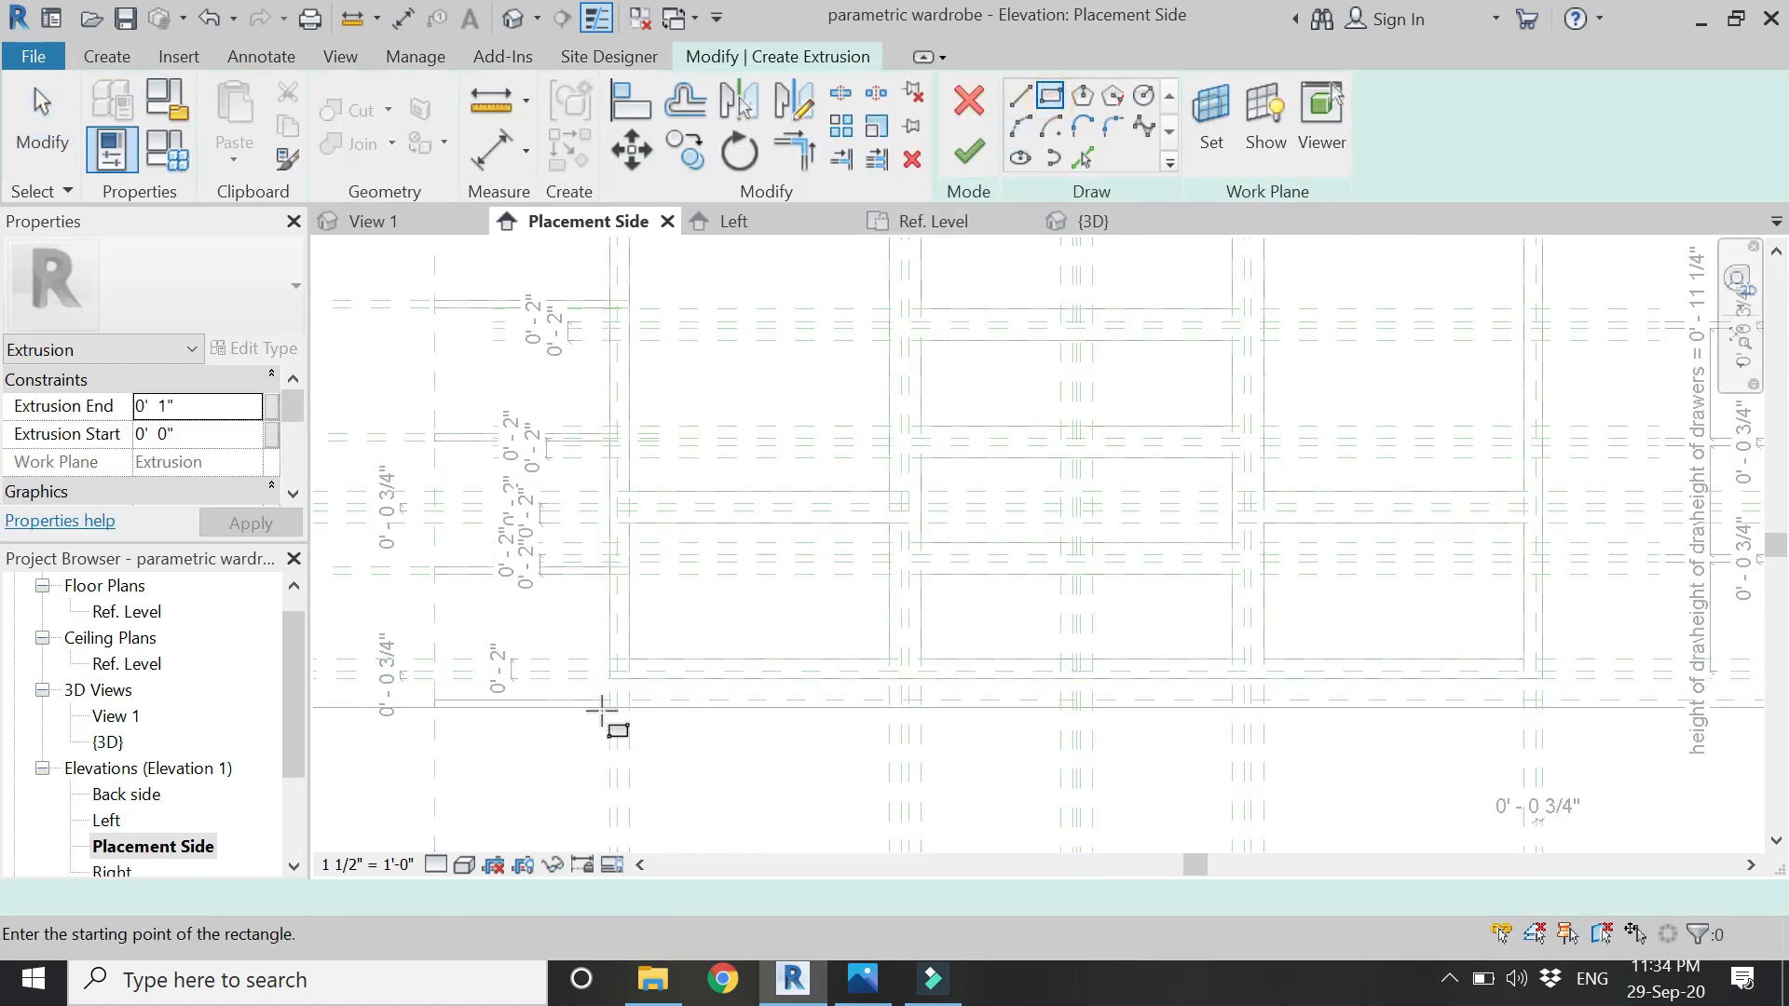
scroll(607, 714, "up", 4)
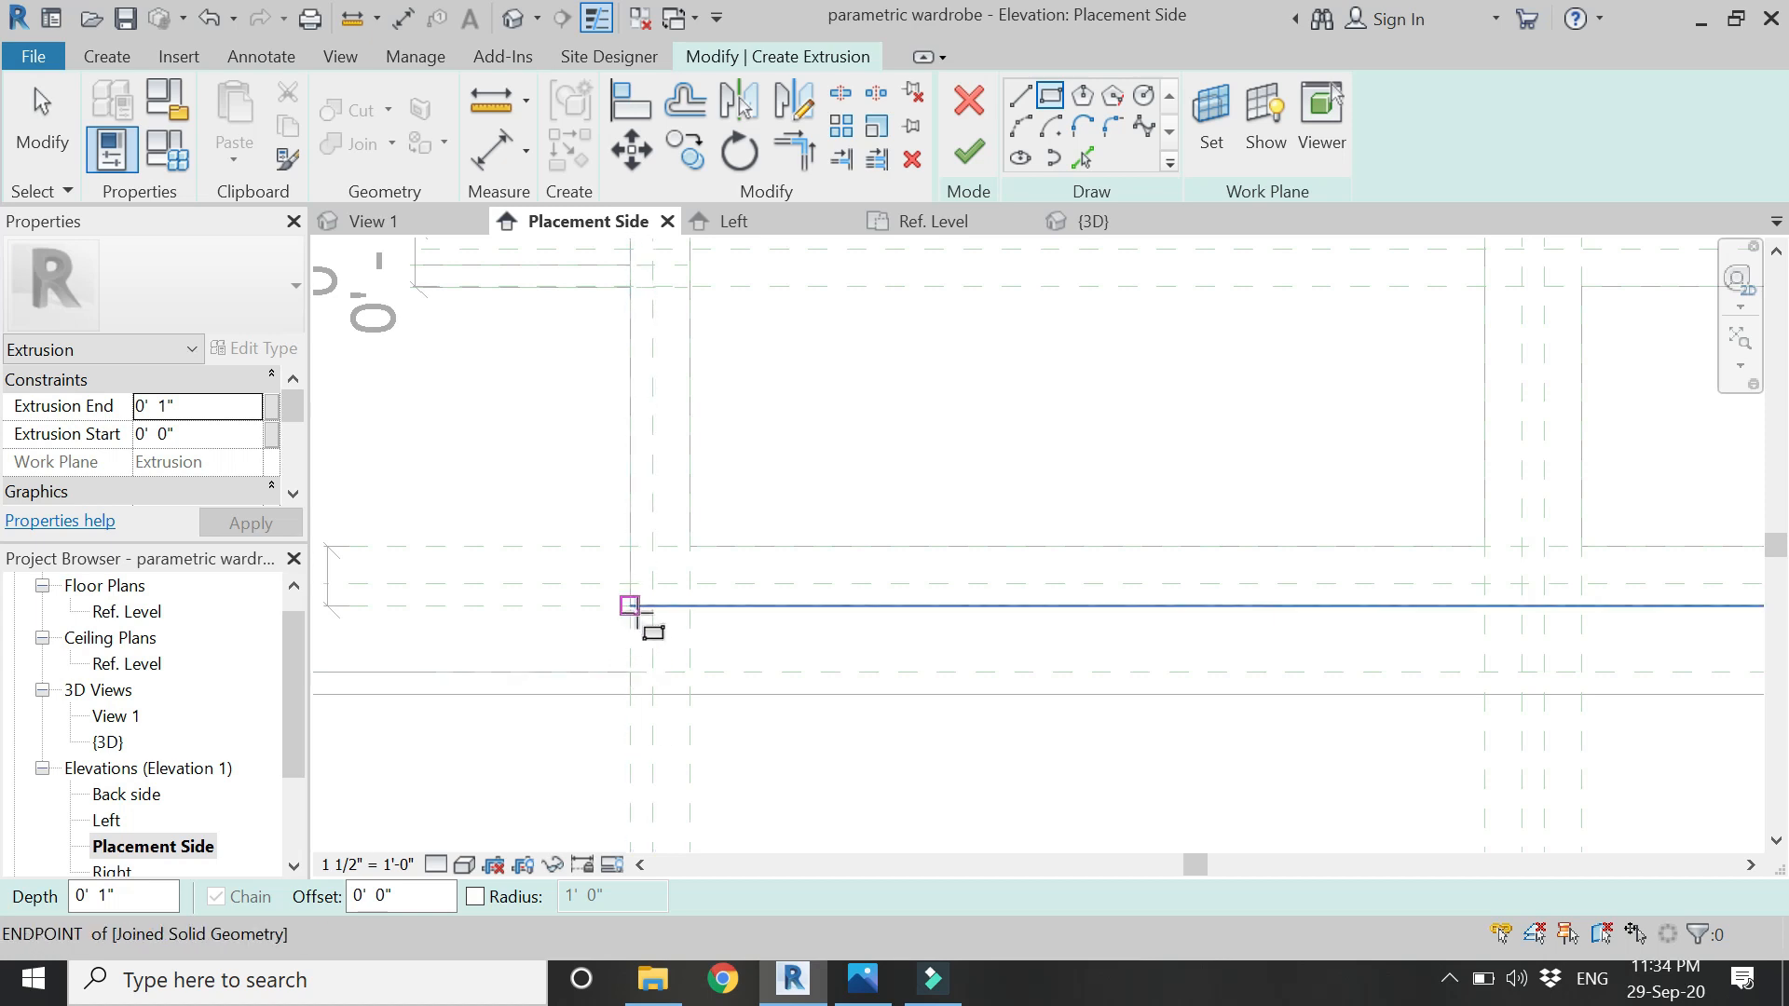
left_click(1211, 121)
left_click(1124, 491)
left_click(1272, 617)
scroll(759, 354, "down", 3)
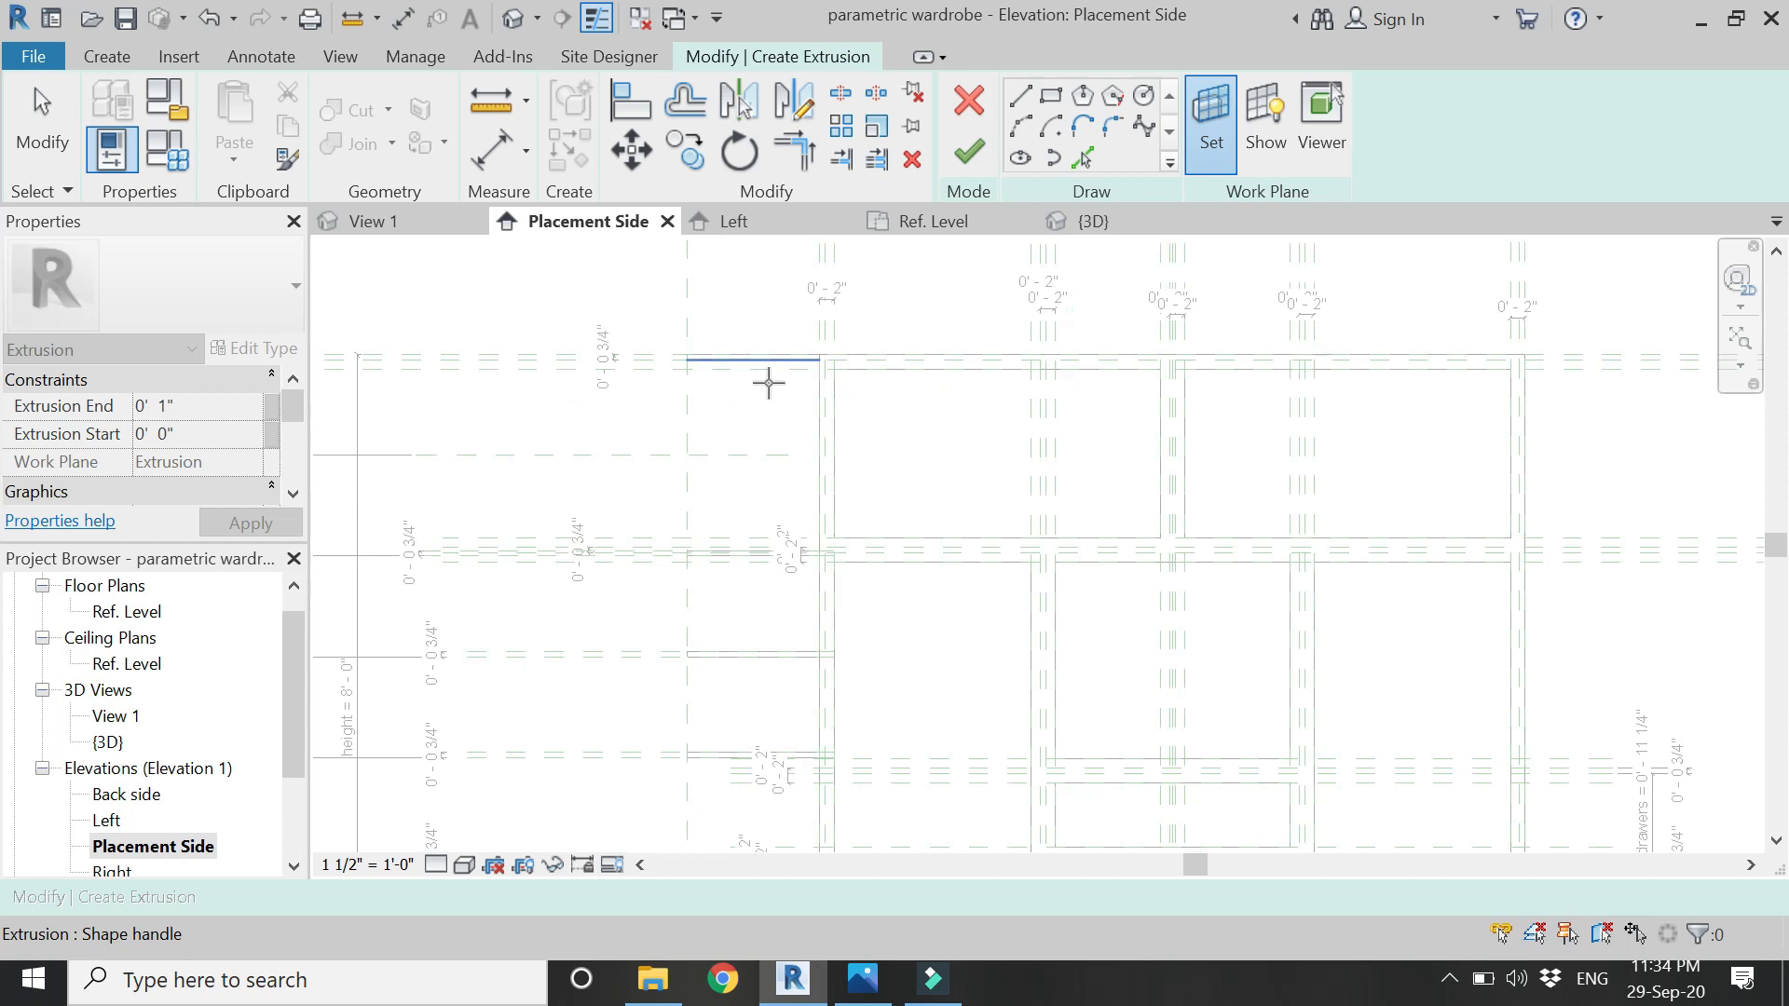
scroll(730, 639, "down", 2)
scroll(662, 407, "down", 2)
left_click(680, 296)
scroll(810, 741, "up", 3)
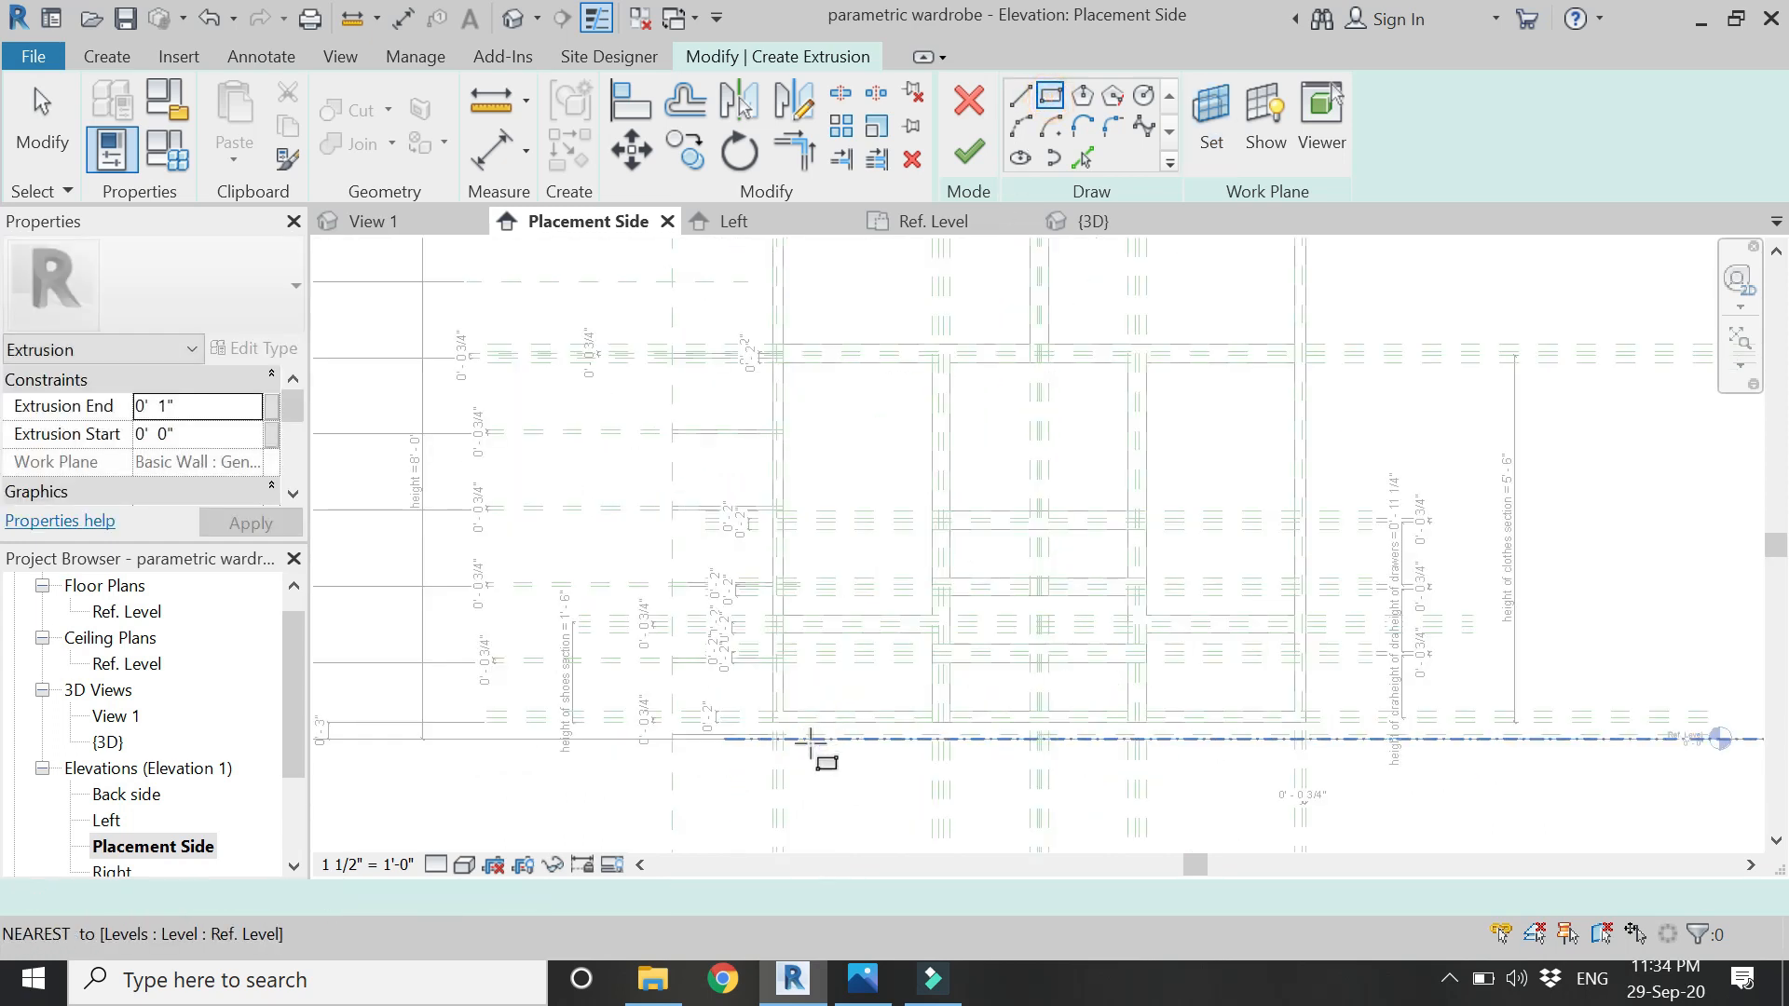
- Sketch a base rectangle across the wardrobe's full width, from the frame's bottom edge down to the reference level
scroll(811, 740, "up", 4)
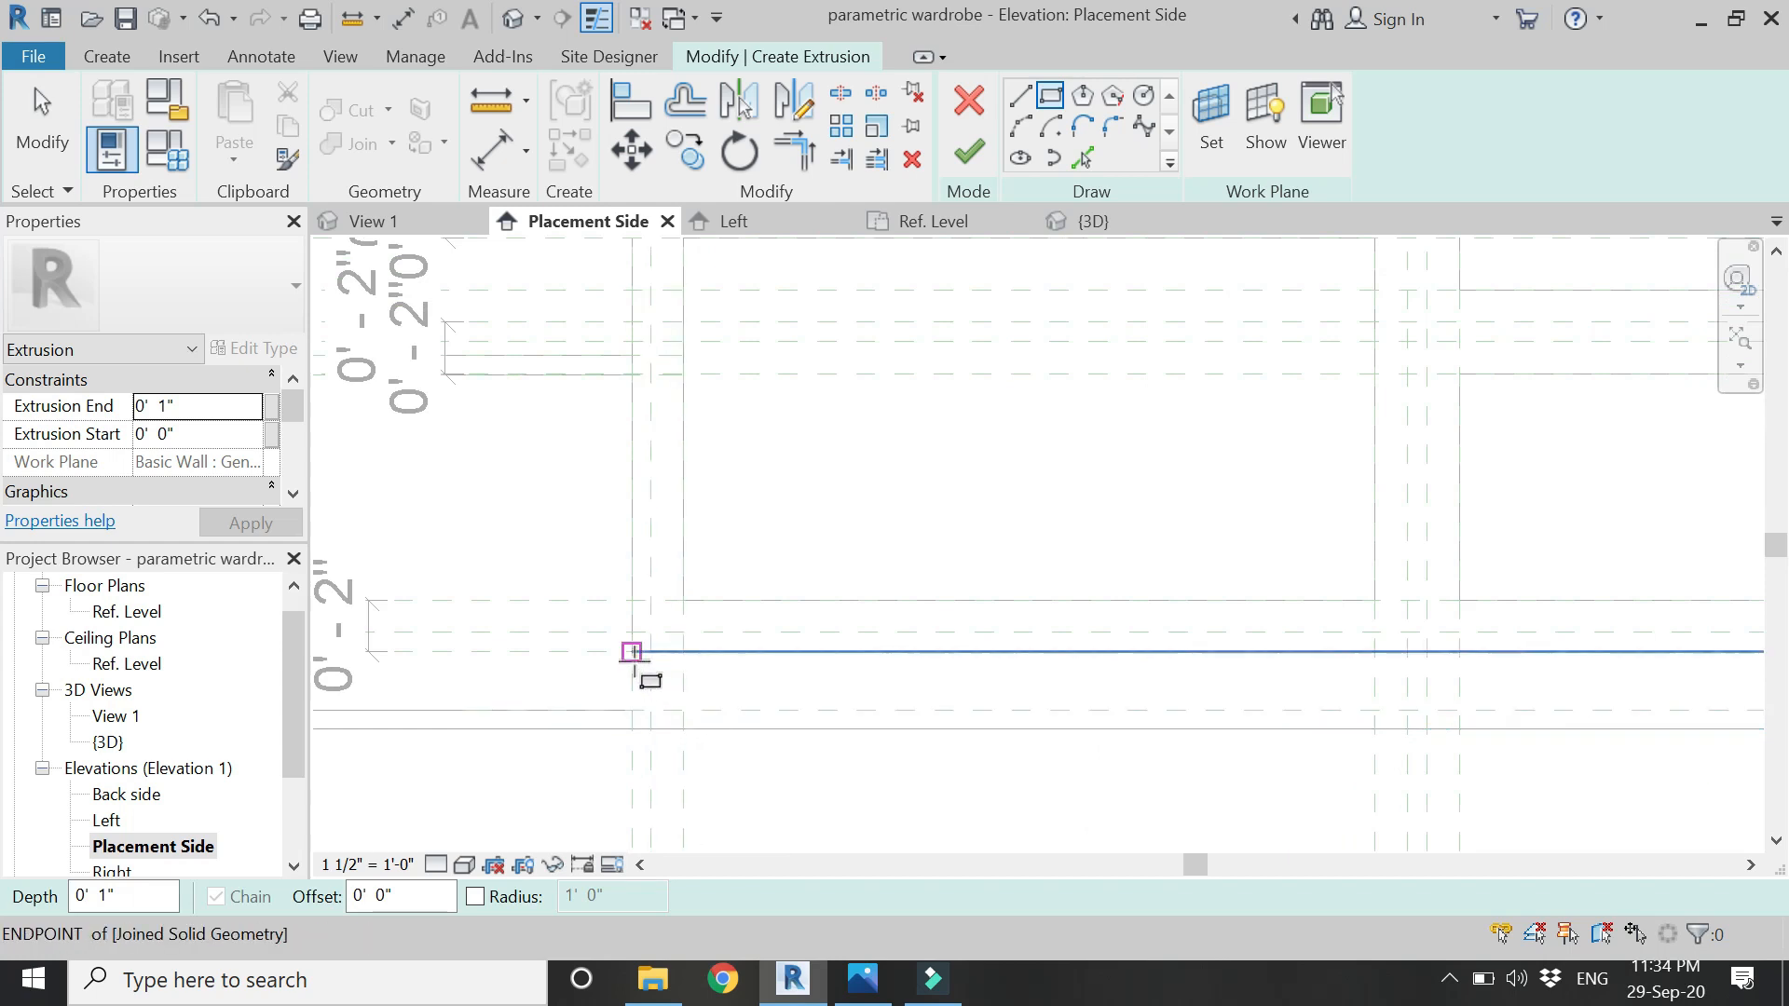
scroll(632, 651, "down", 3)
left_click(624, 663)
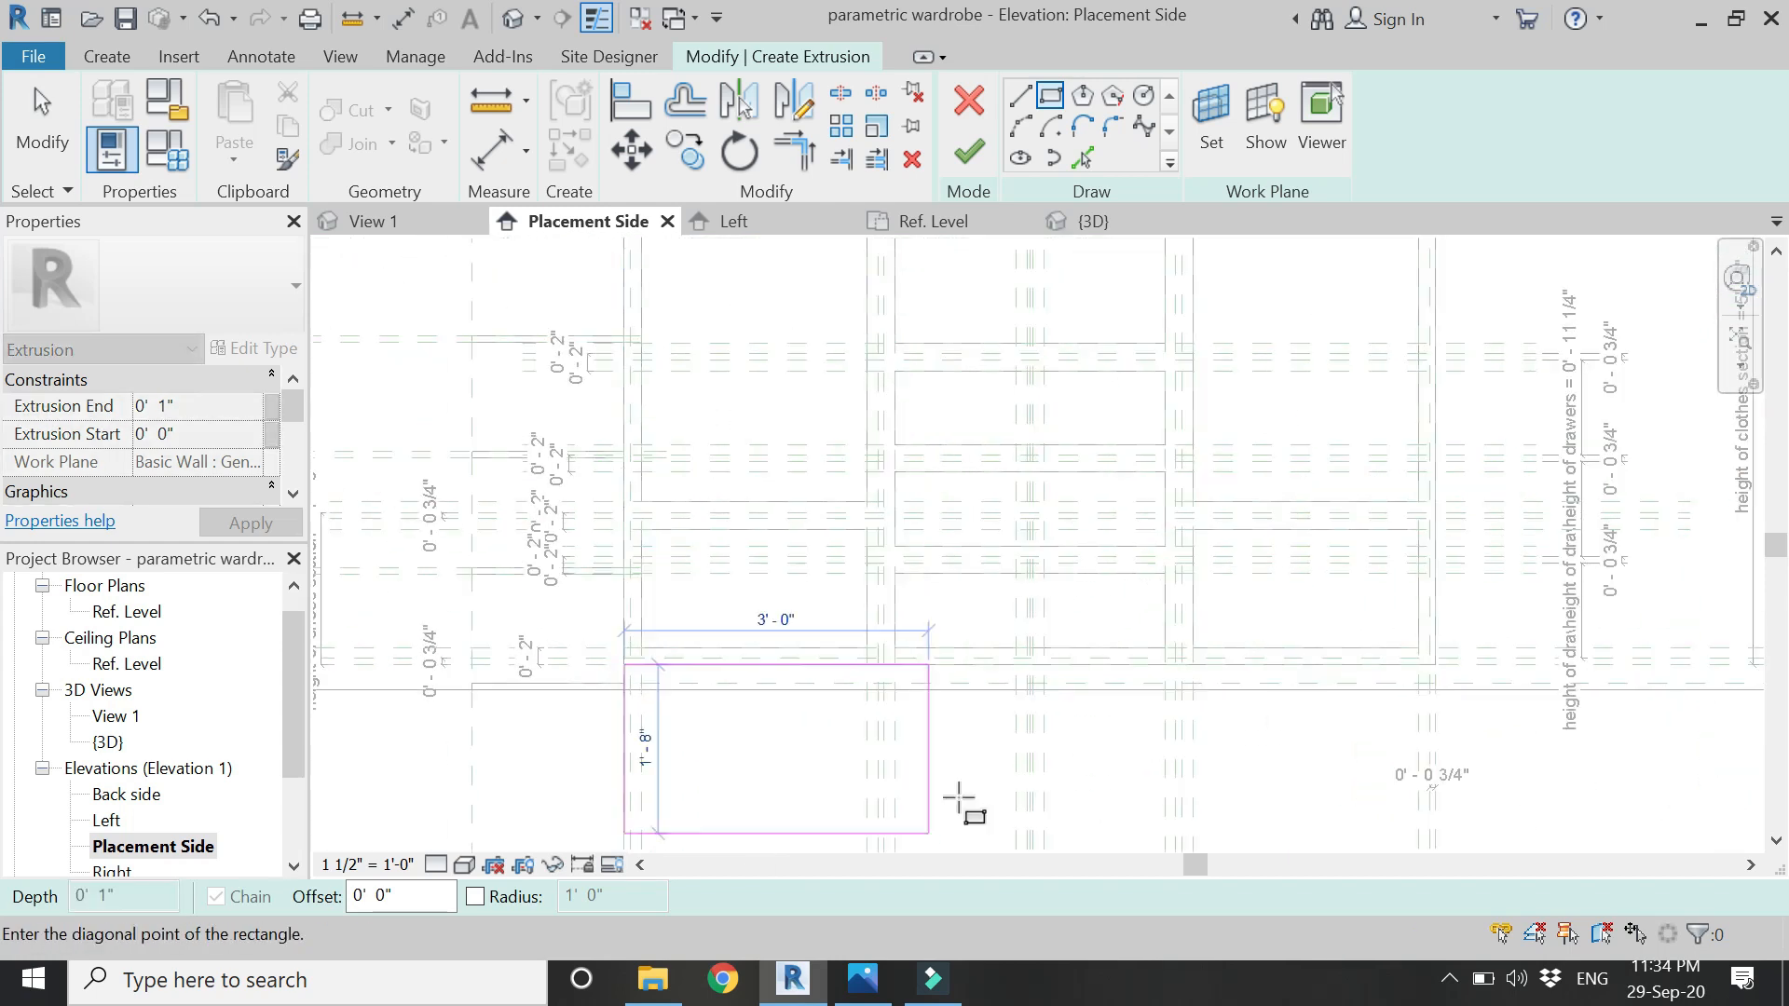
scroll(1417, 754, "up", 3)
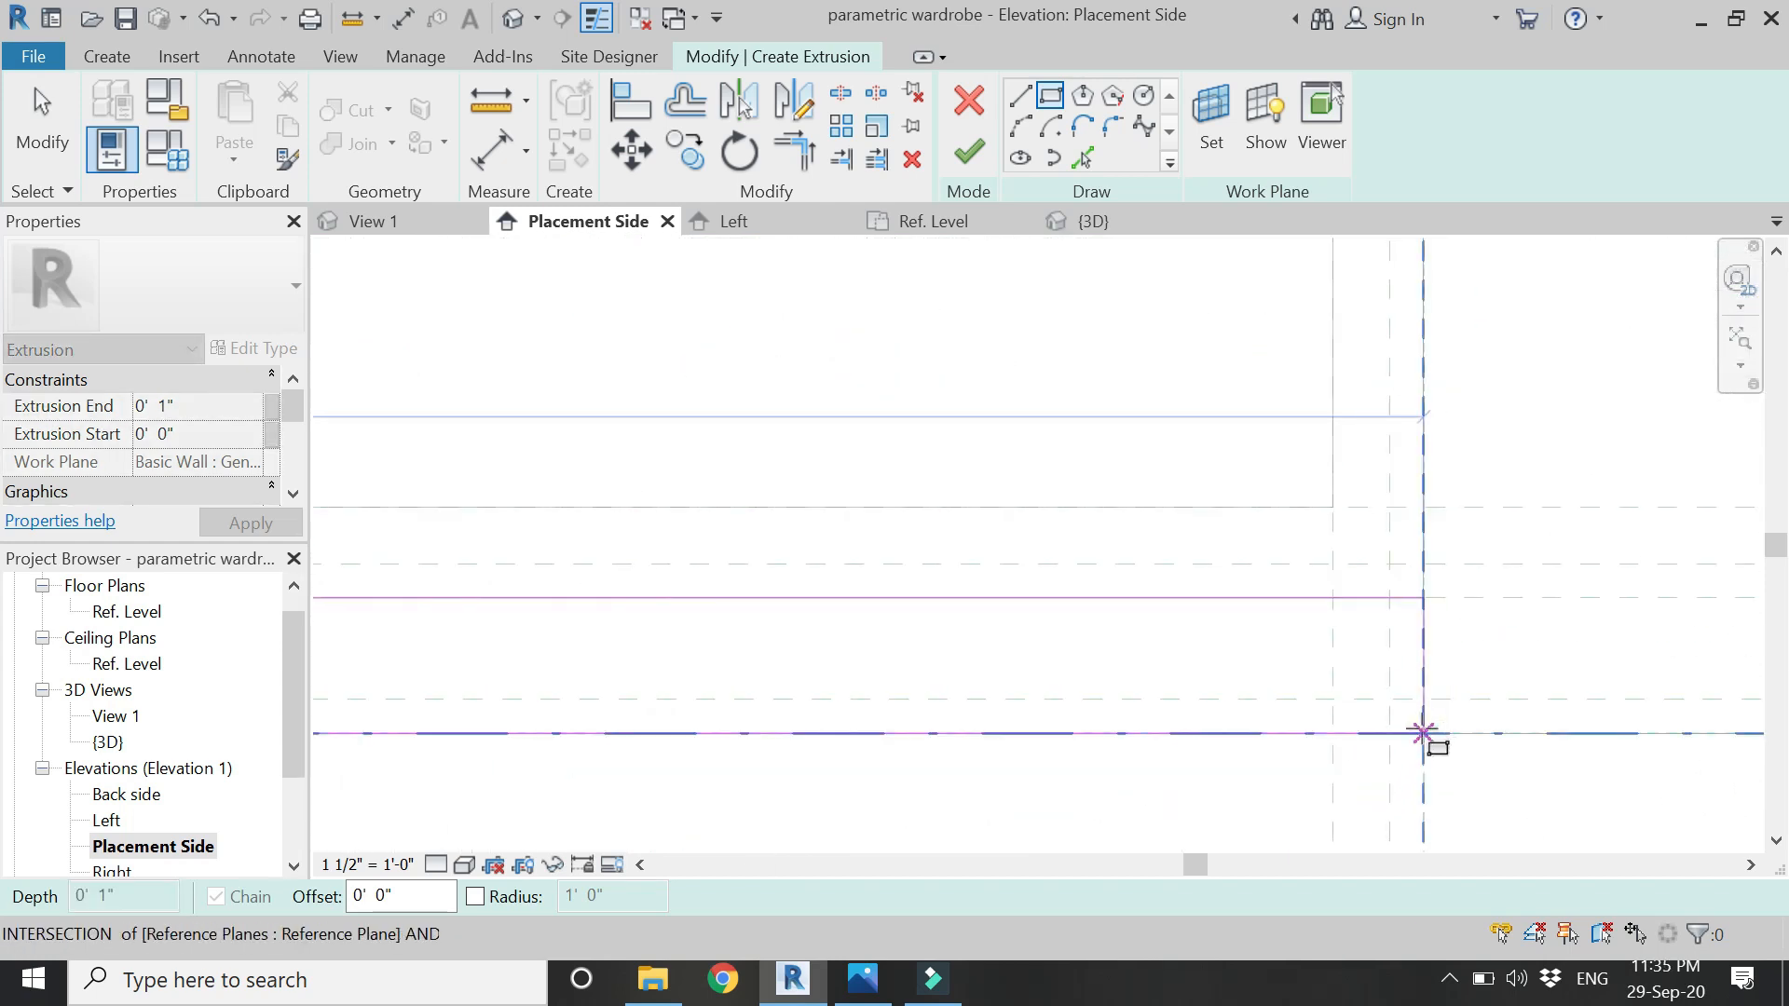
left_click(1463, 708)
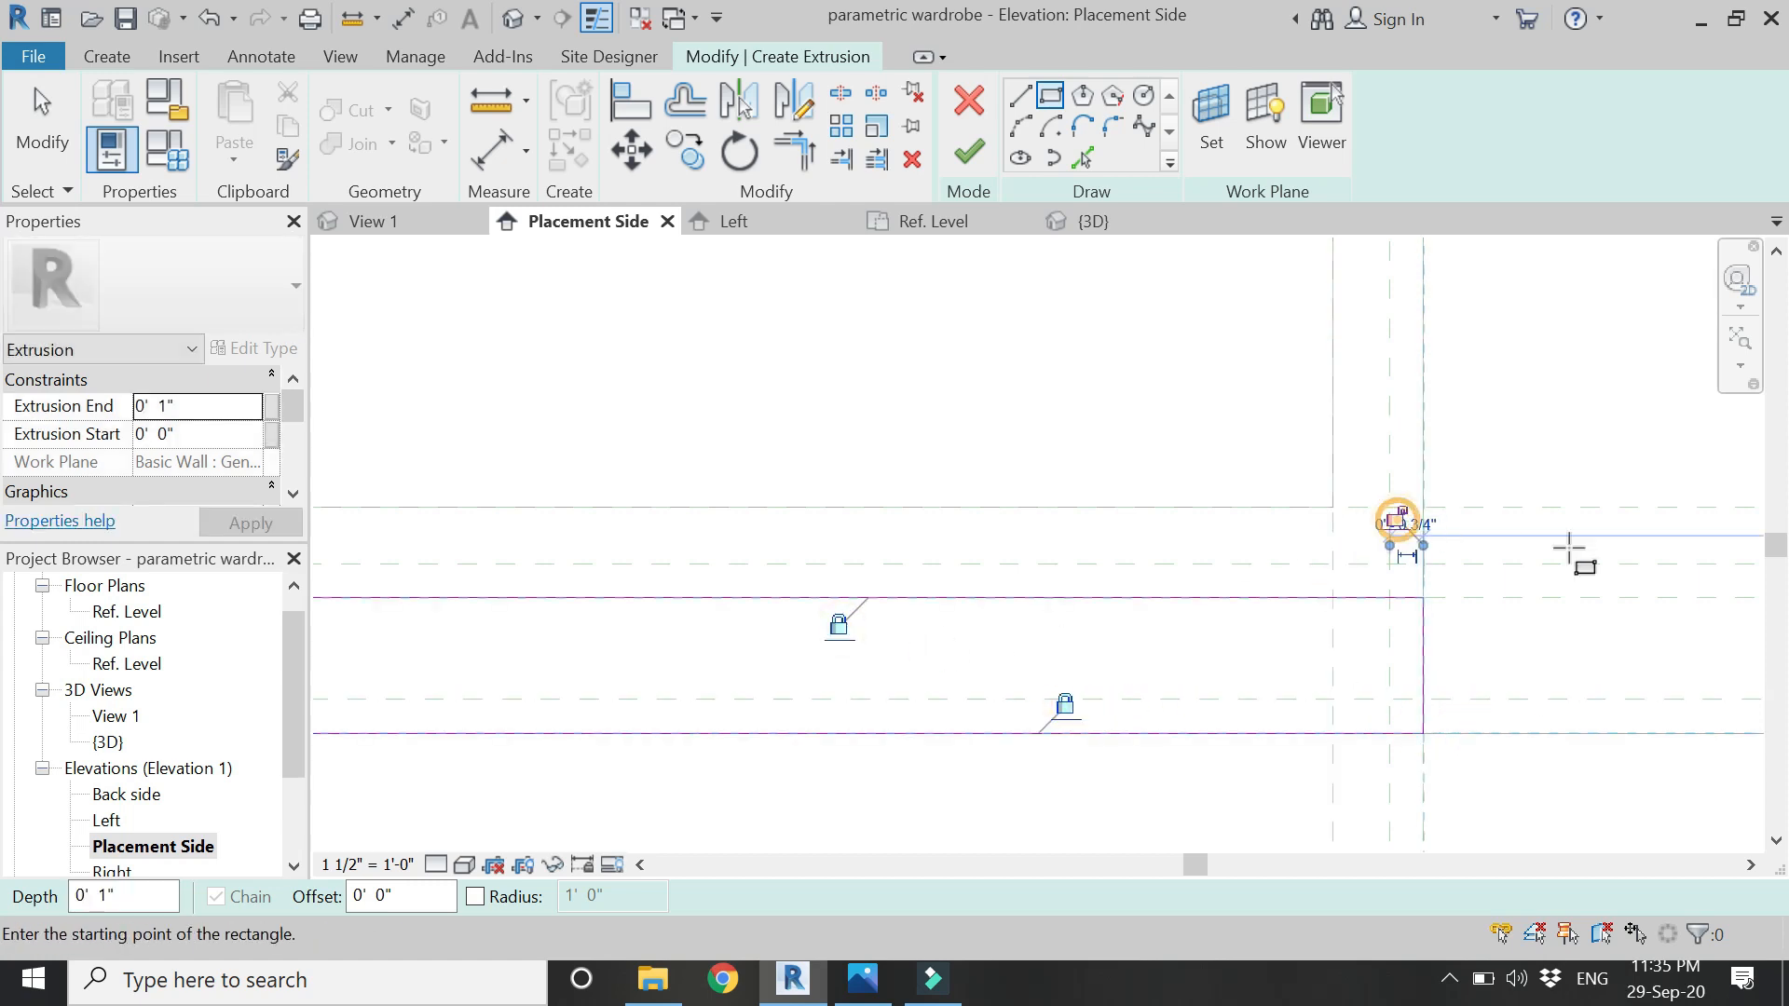
- Lock the base rectangle's sides to their reference planes and finish the extrusion
scroll(1596, 565, "down", 3)
scroll(1597, 565, "down", 3)
scroll(838, 587, "up", 5)
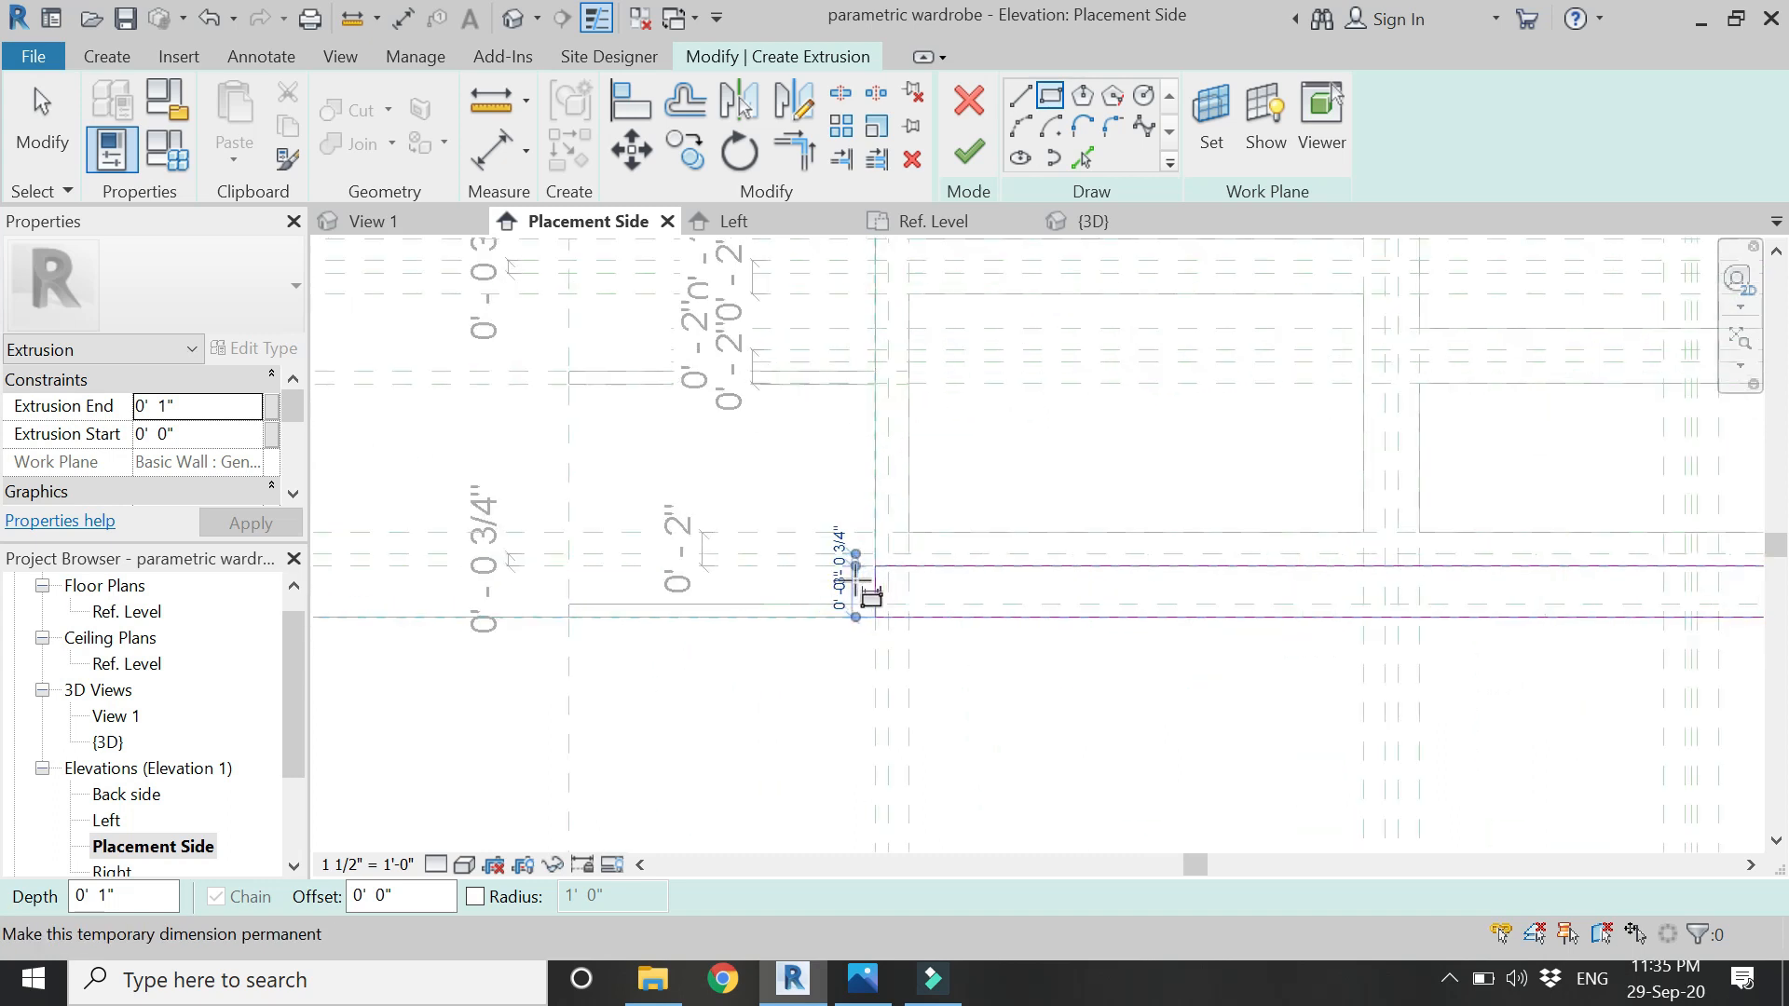
scroll(708, 642, "down", 3)
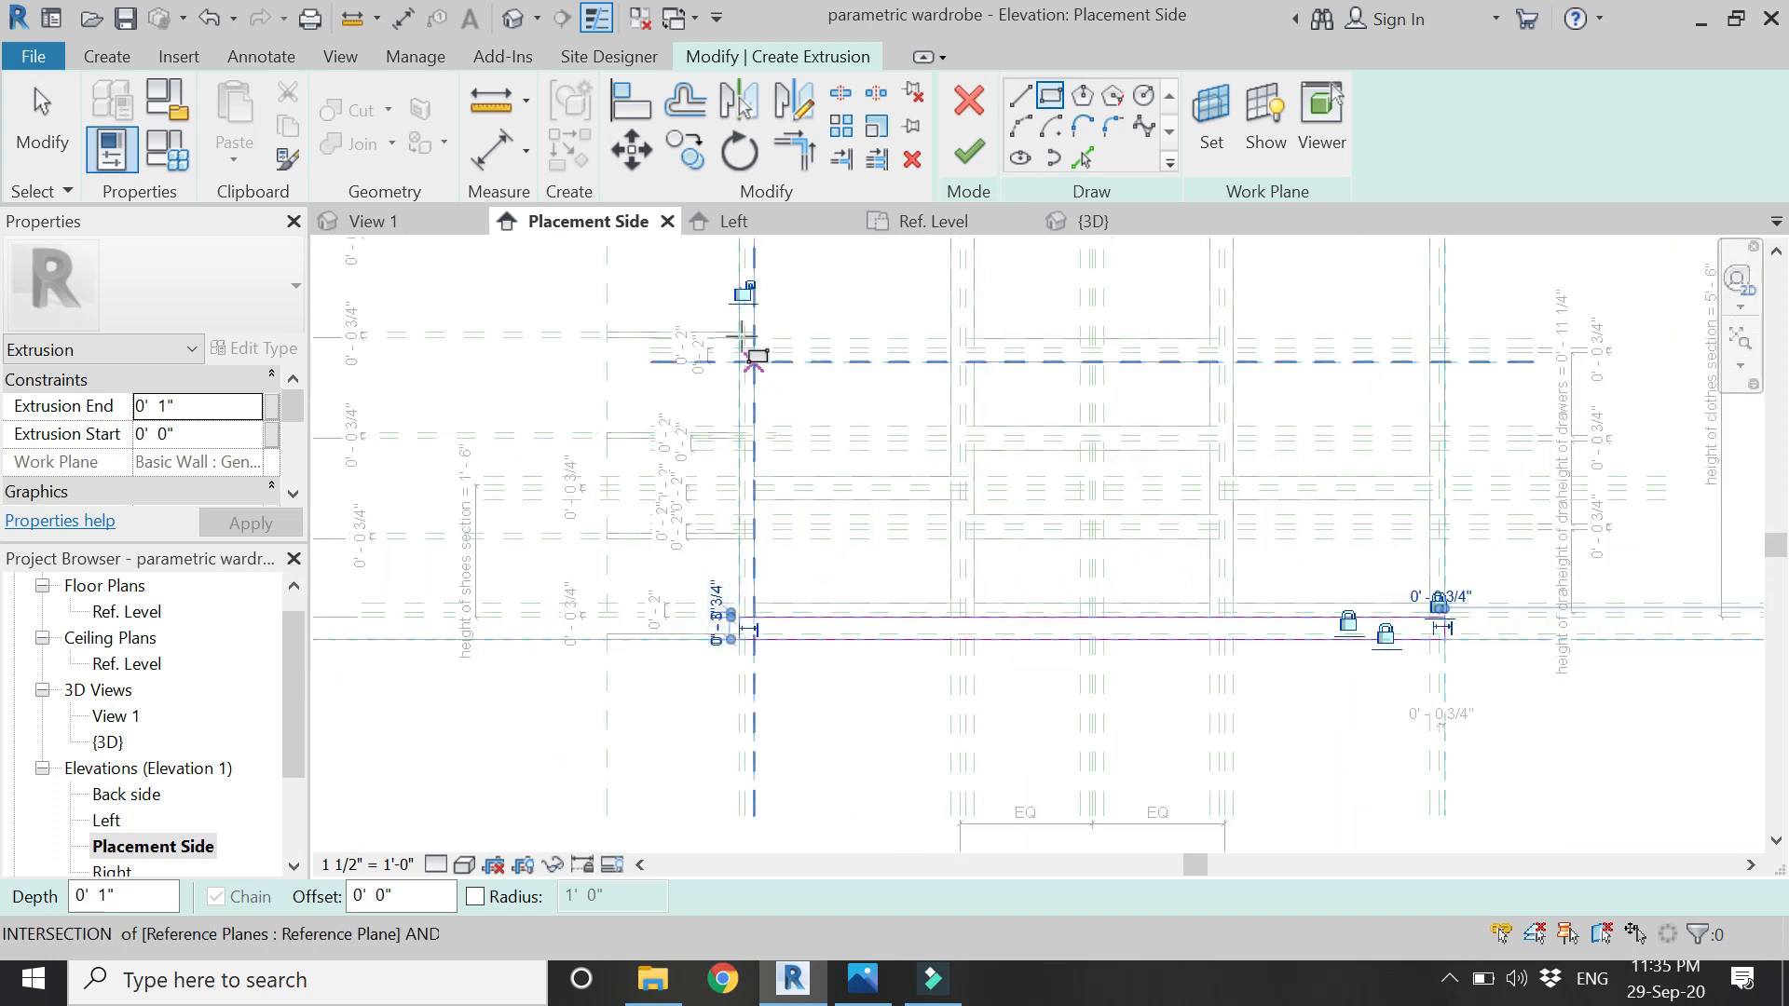
key("Escape")
key("Escape")
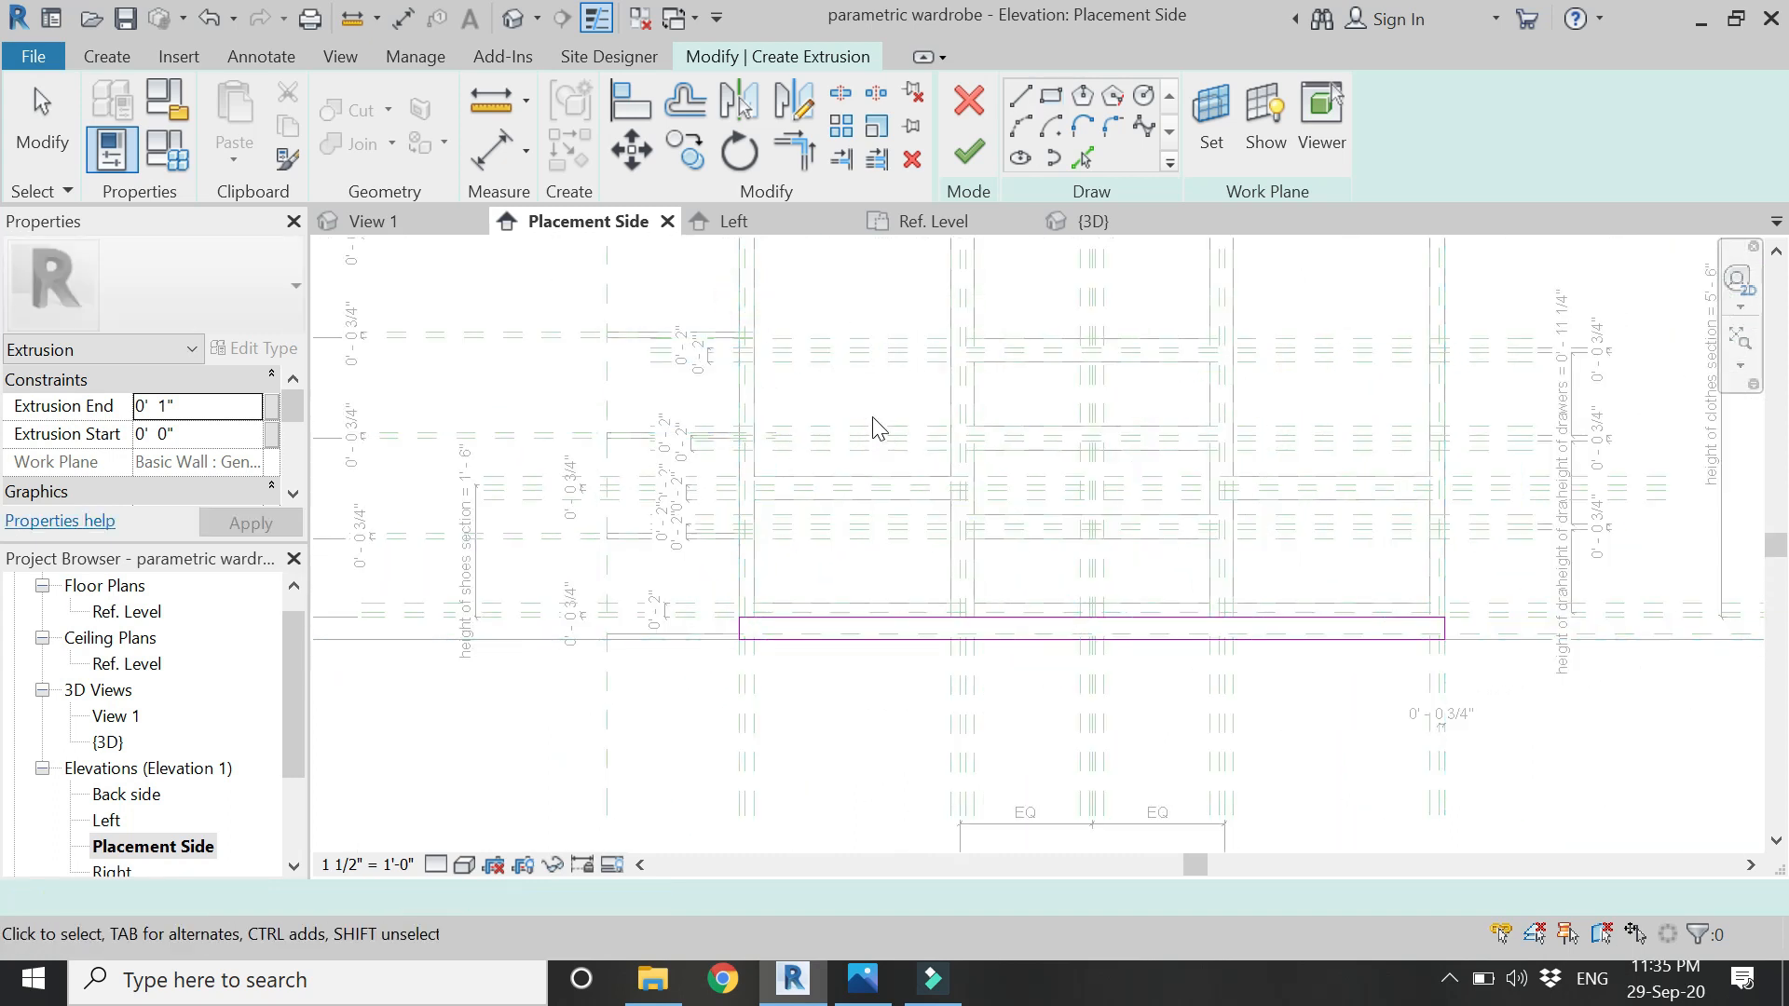
left_click(970, 155)
- Extend the base extrusion's front face to the plane behind the front frame in the Ref. Level plan, lock it, and check it in 3D
left_click(928, 224)
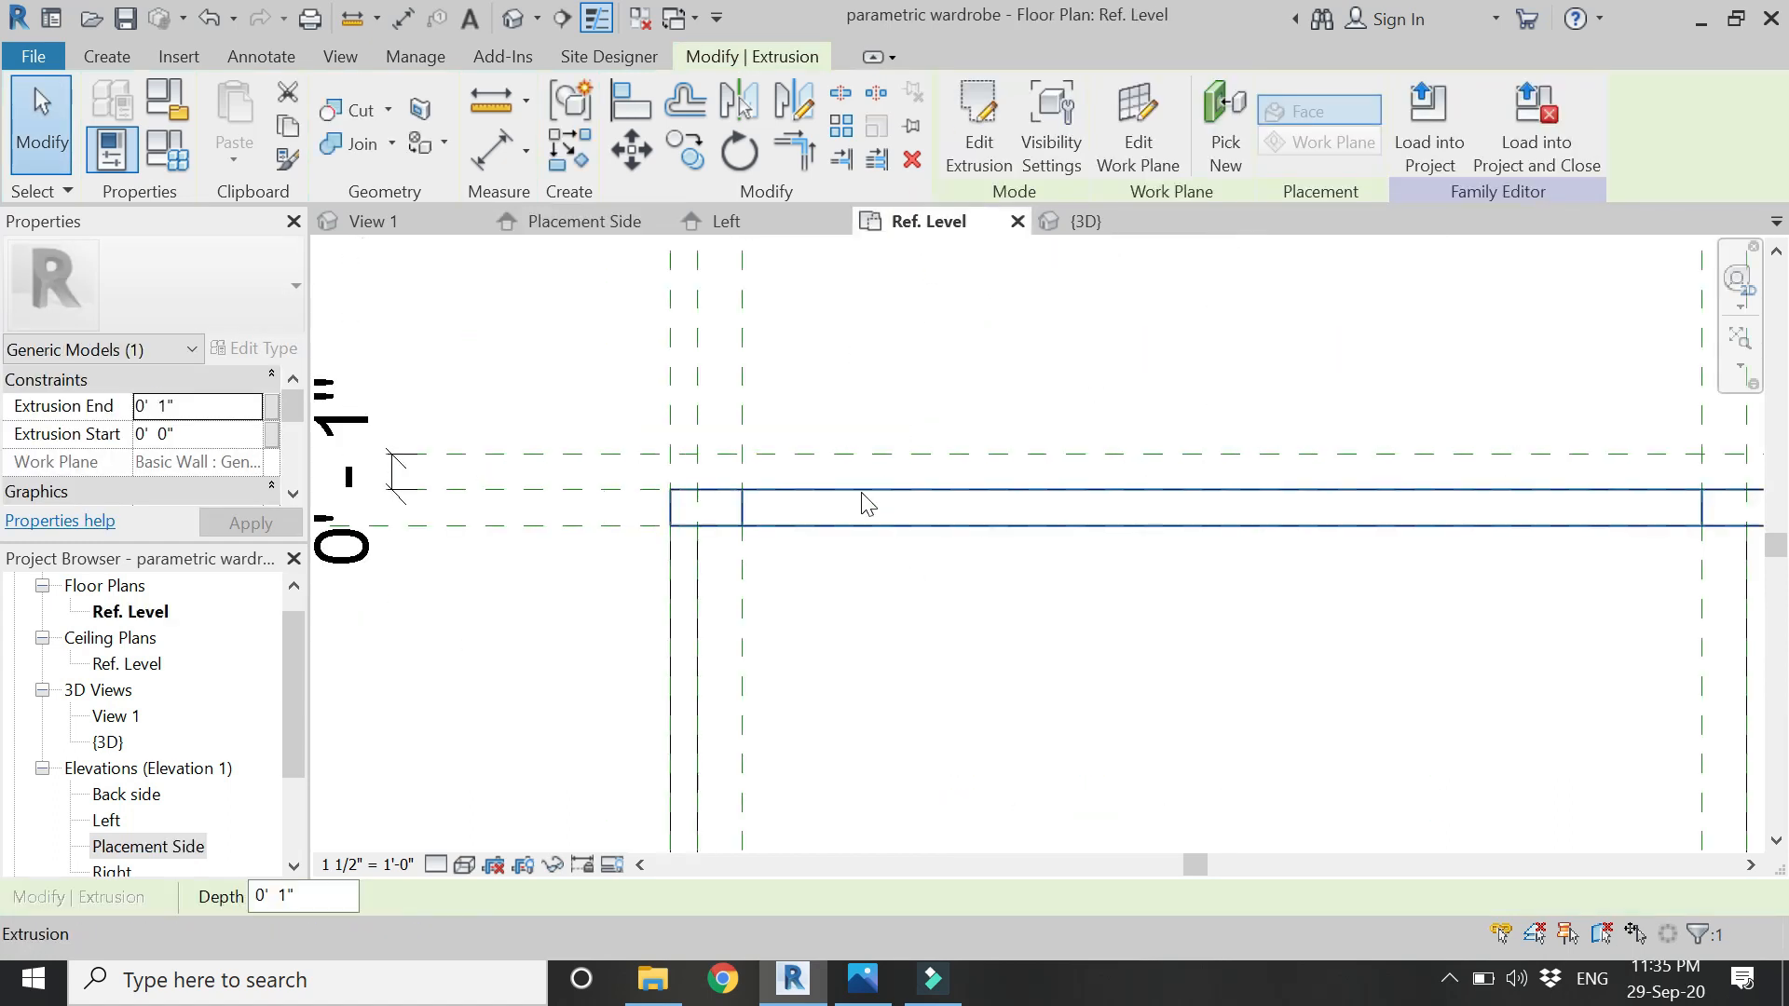
scroll(867, 504, "down", 3)
scroll(1072, 694, "up", 5)
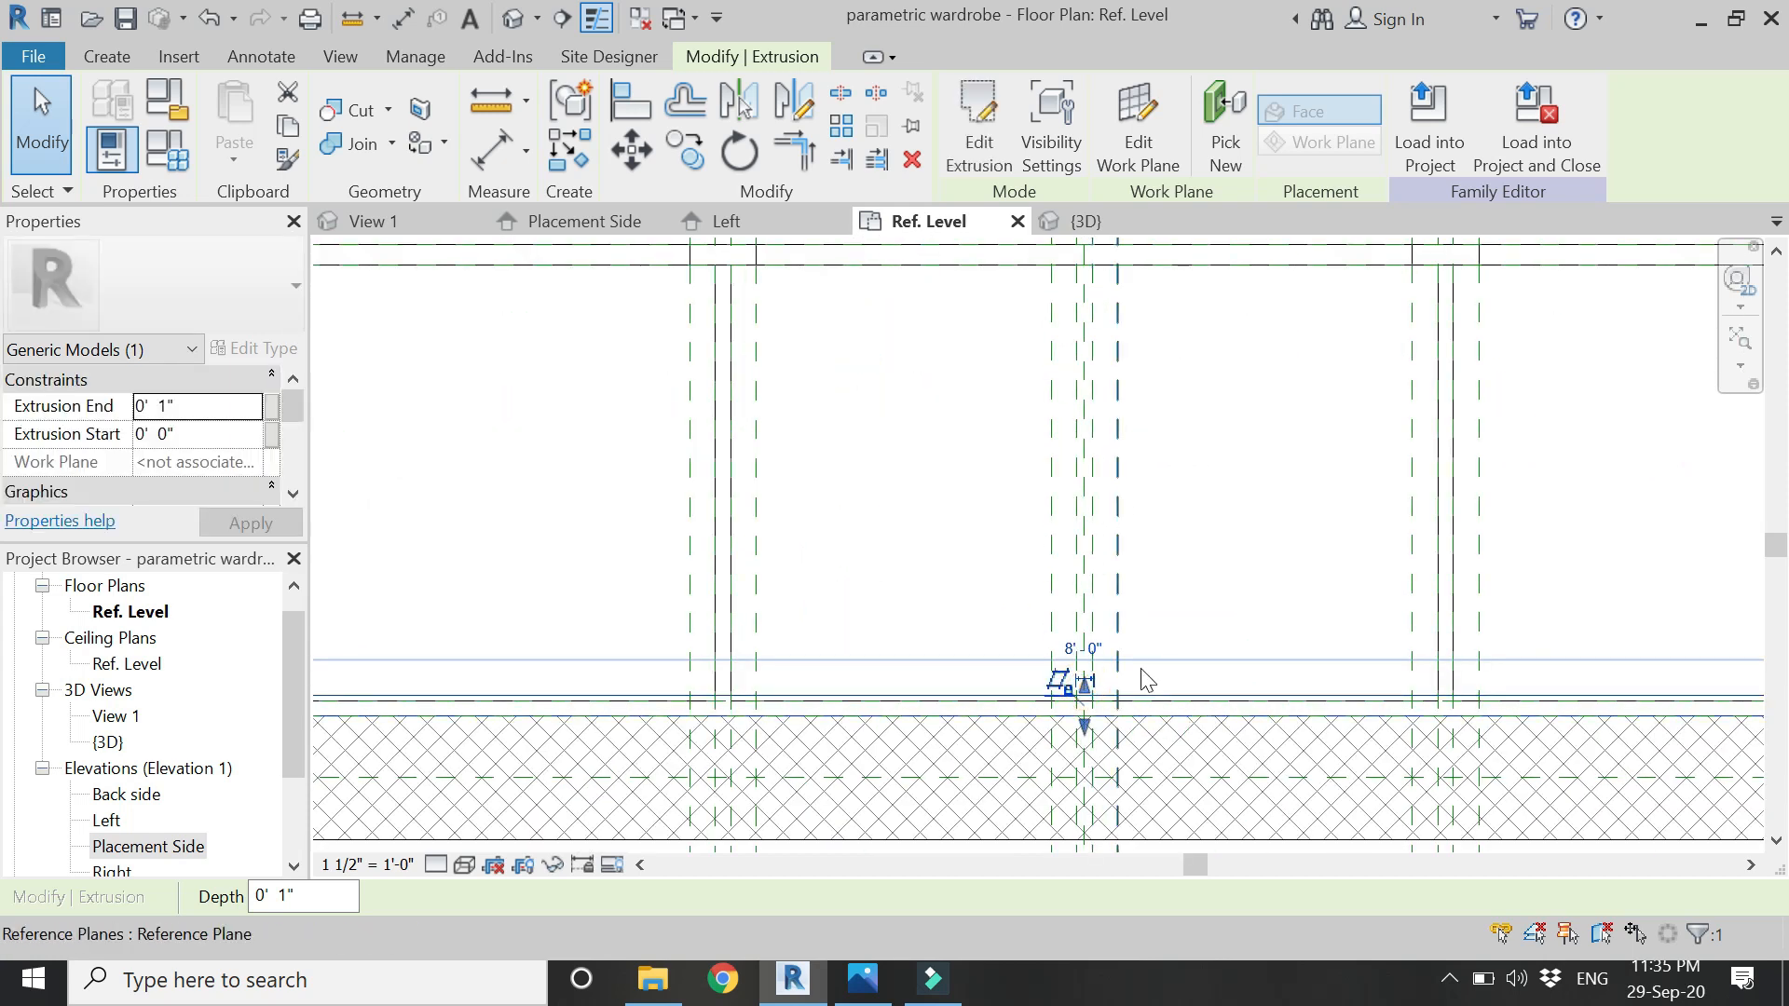
scroll(1071, 685, "up", 2)
left_click_drag(1072, 694, 1057, 342)
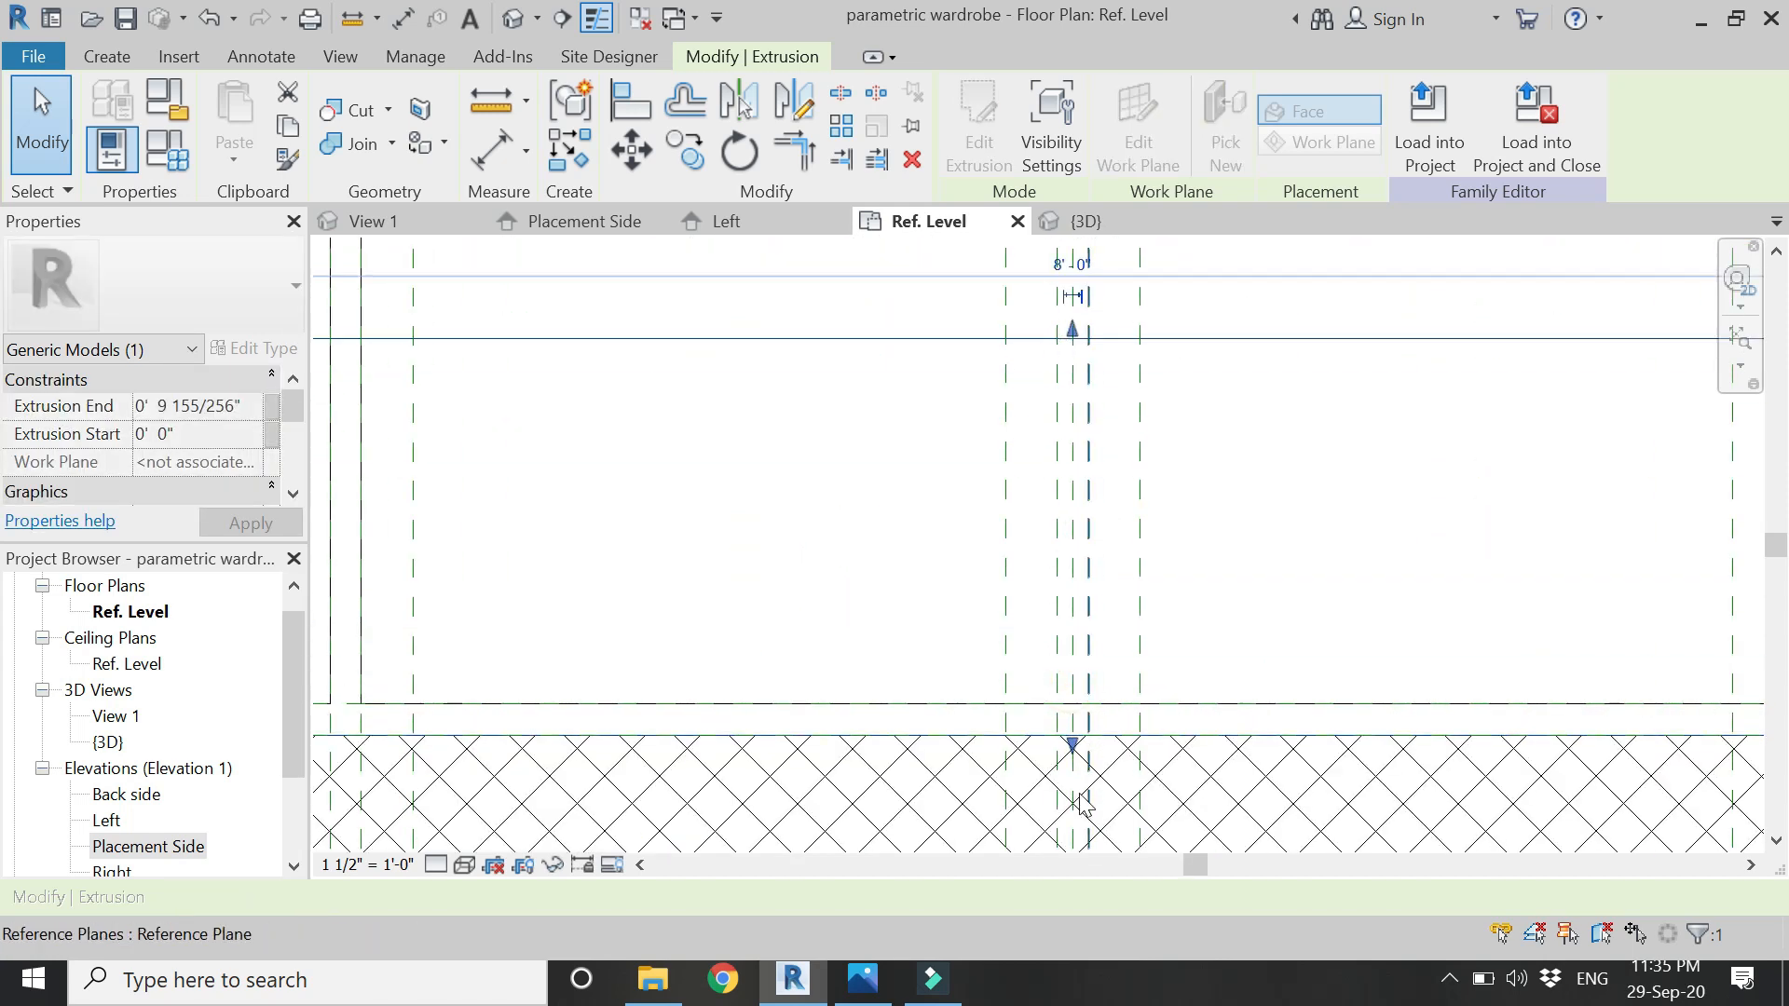
scroll(1072, 717, "down", 3)
scroll(1062, 610, "up", 2)
left_click_drag(1070, 591, 1058, 341)
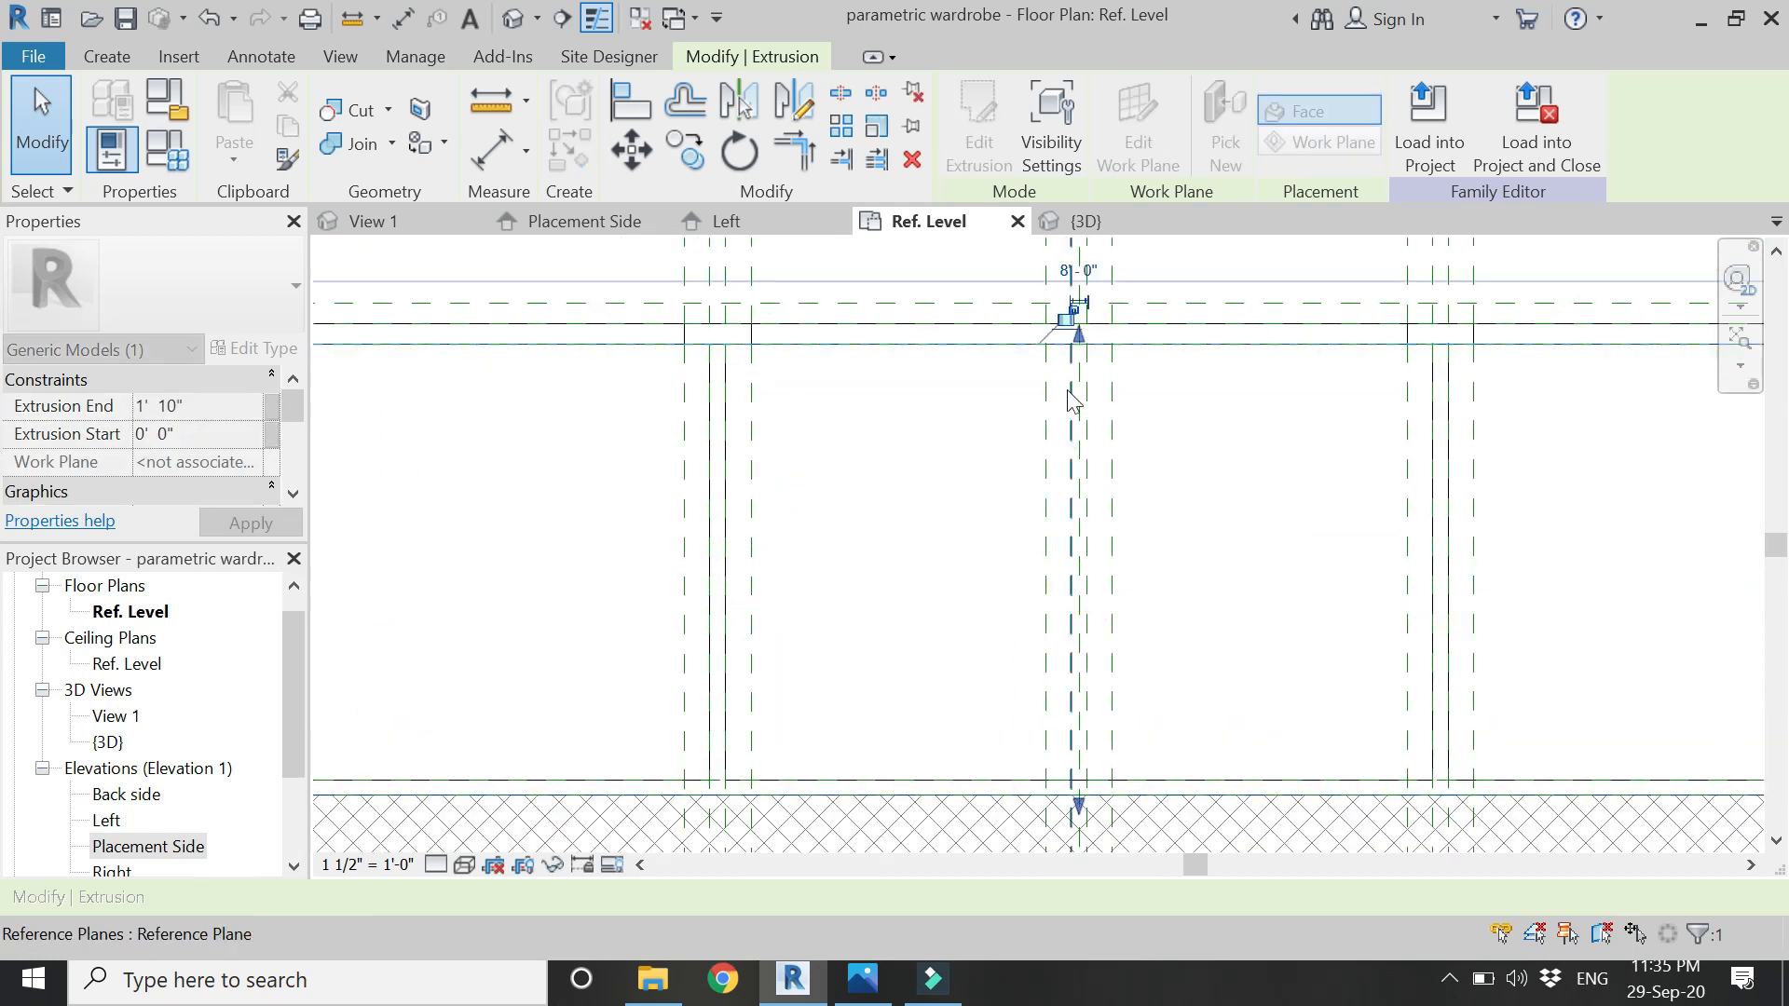
scroll(1071, 335, "up", 2)
left_click(1081, 312)
scroll(1196, 534, "down", 2)
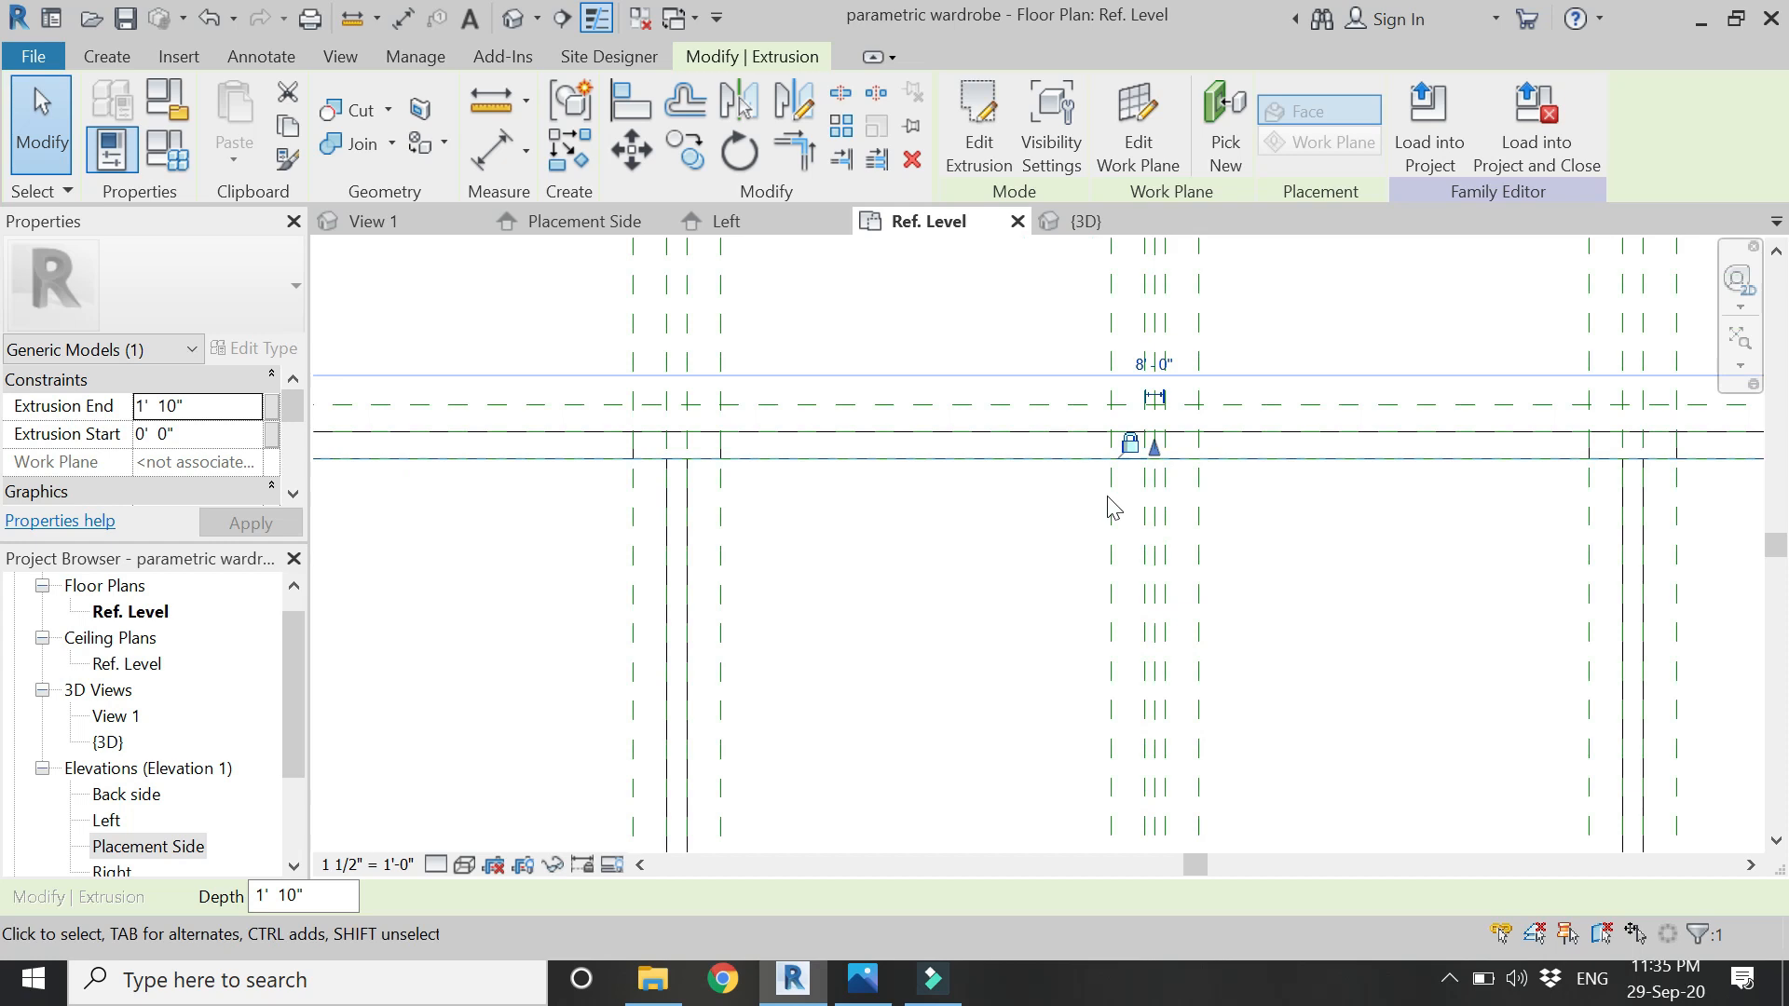
key("Escape")
left_click(1083, 232)
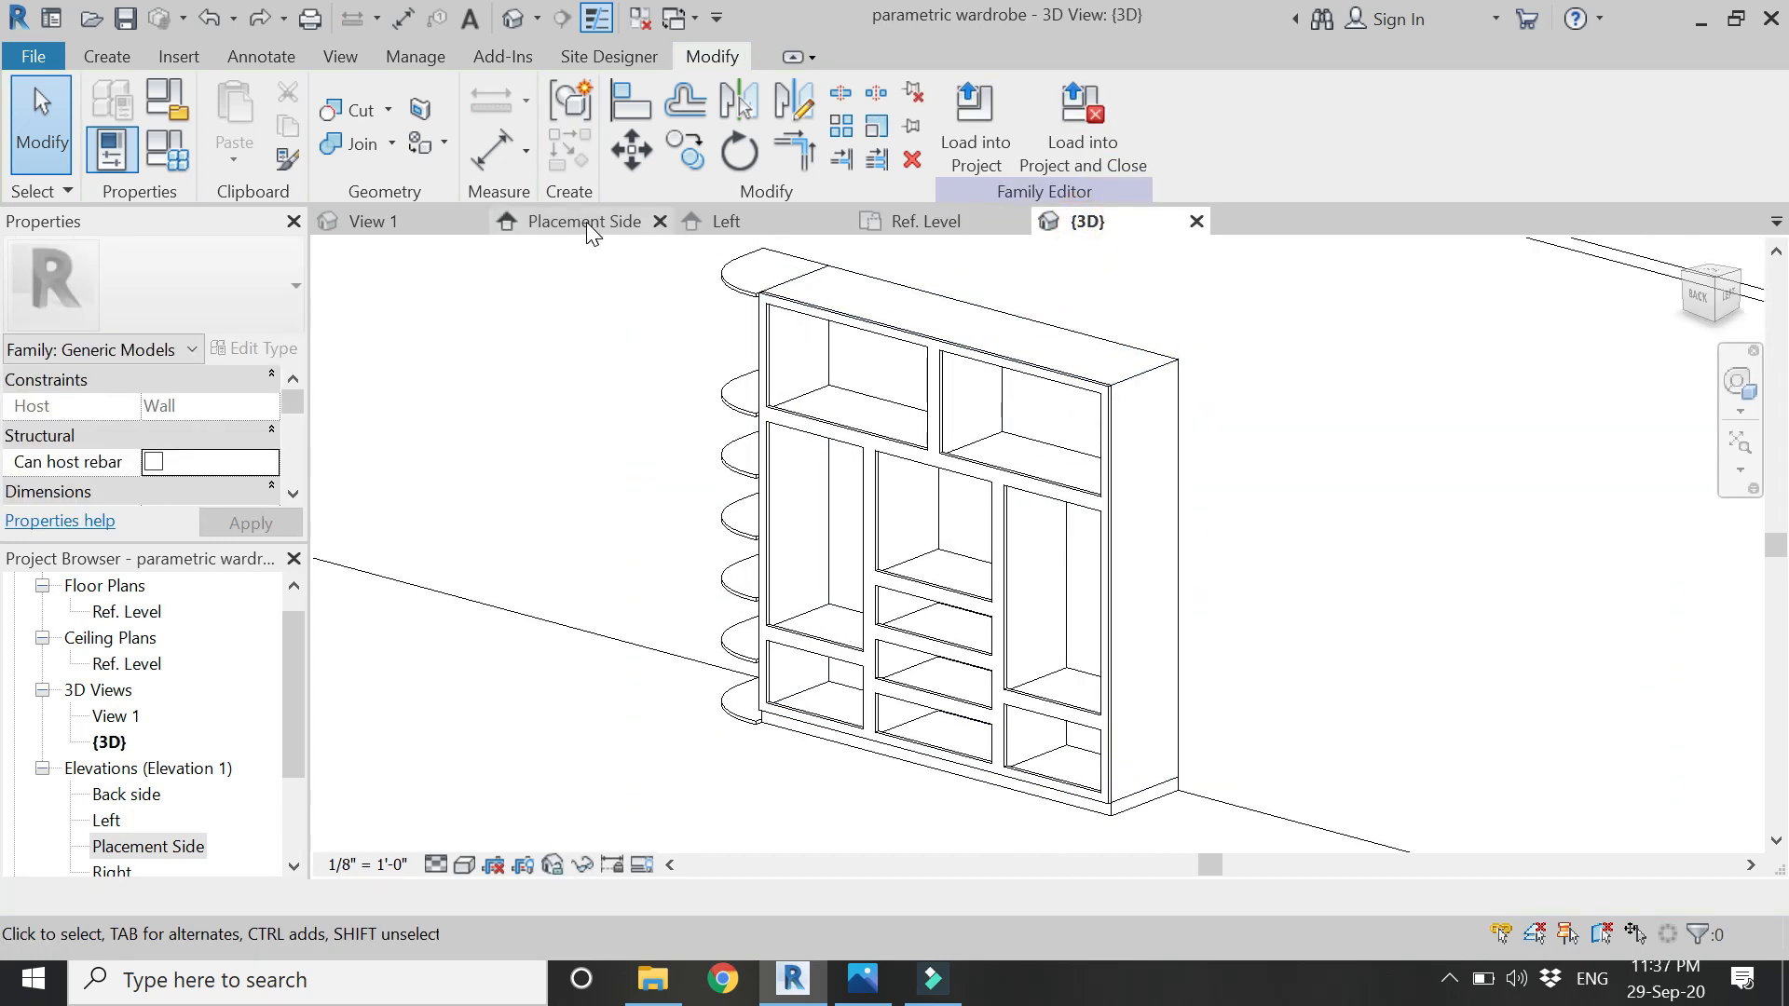
- Open the Ref. Level floor plan at the wardrobe's front corner beside the curved side shelves
left_click(586, 224)
scroll(731, 517, "down", 3)
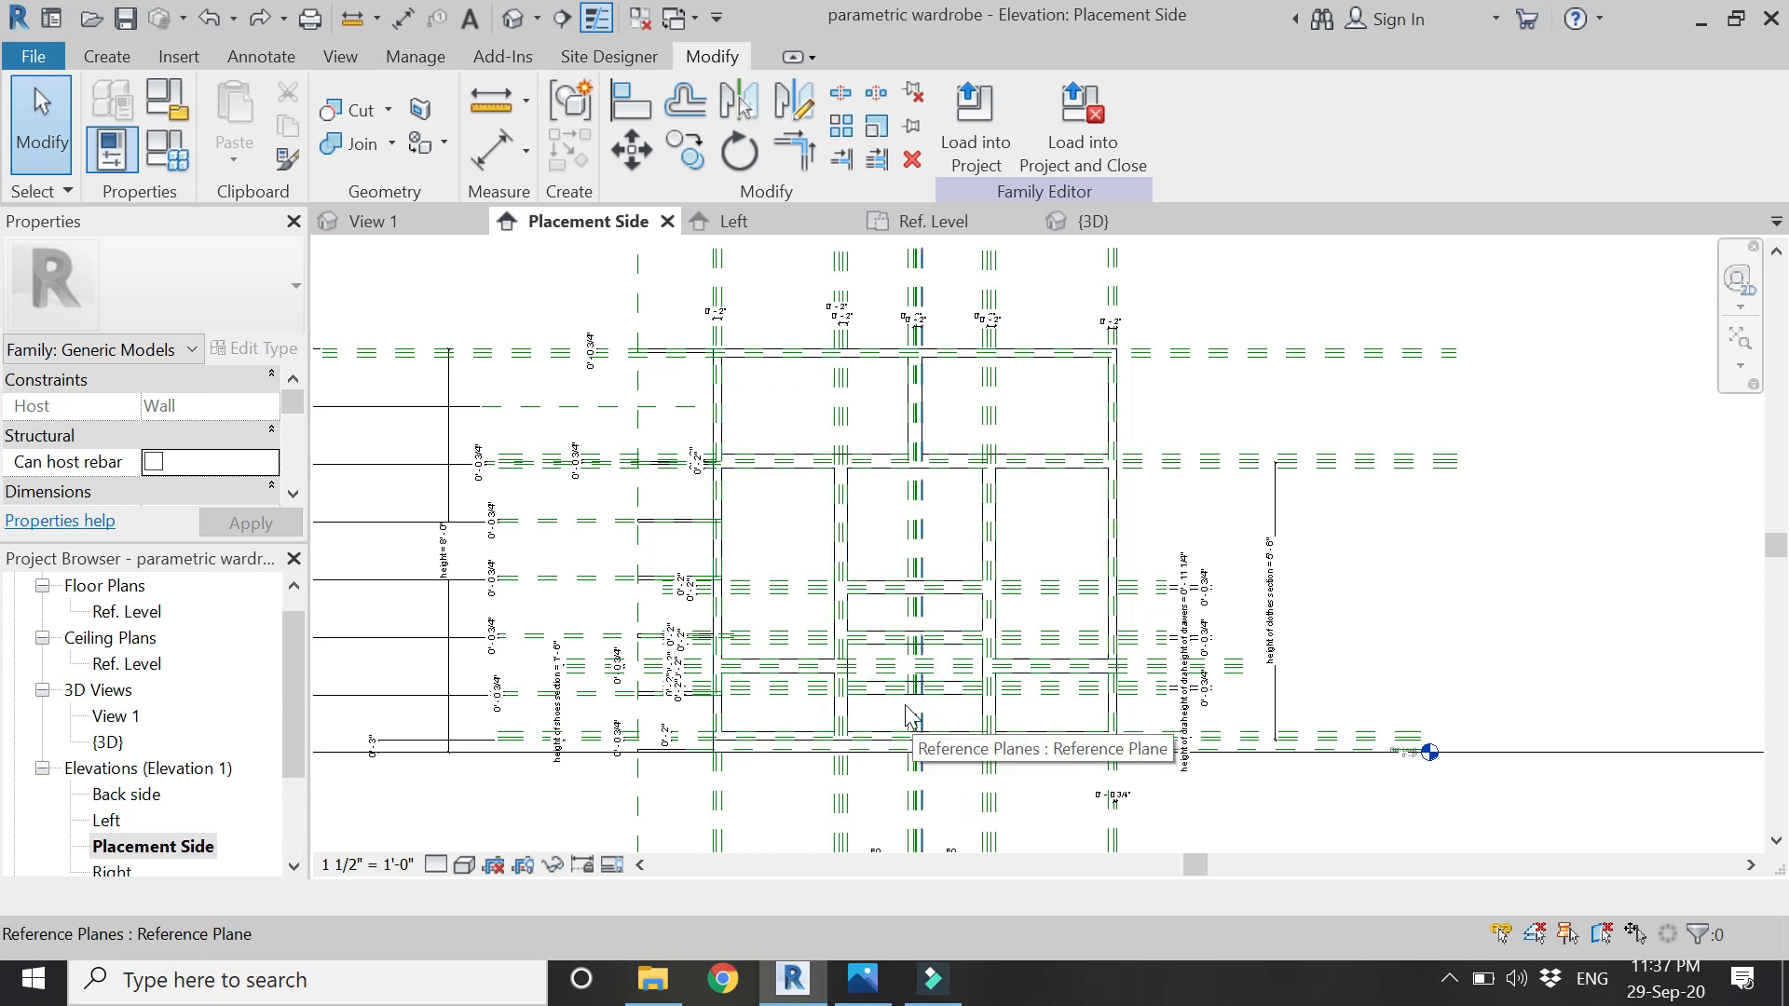
left_click(875, 218)
scroll(730, 468, "down", 3)
scroll(822, 469, "down", 3)
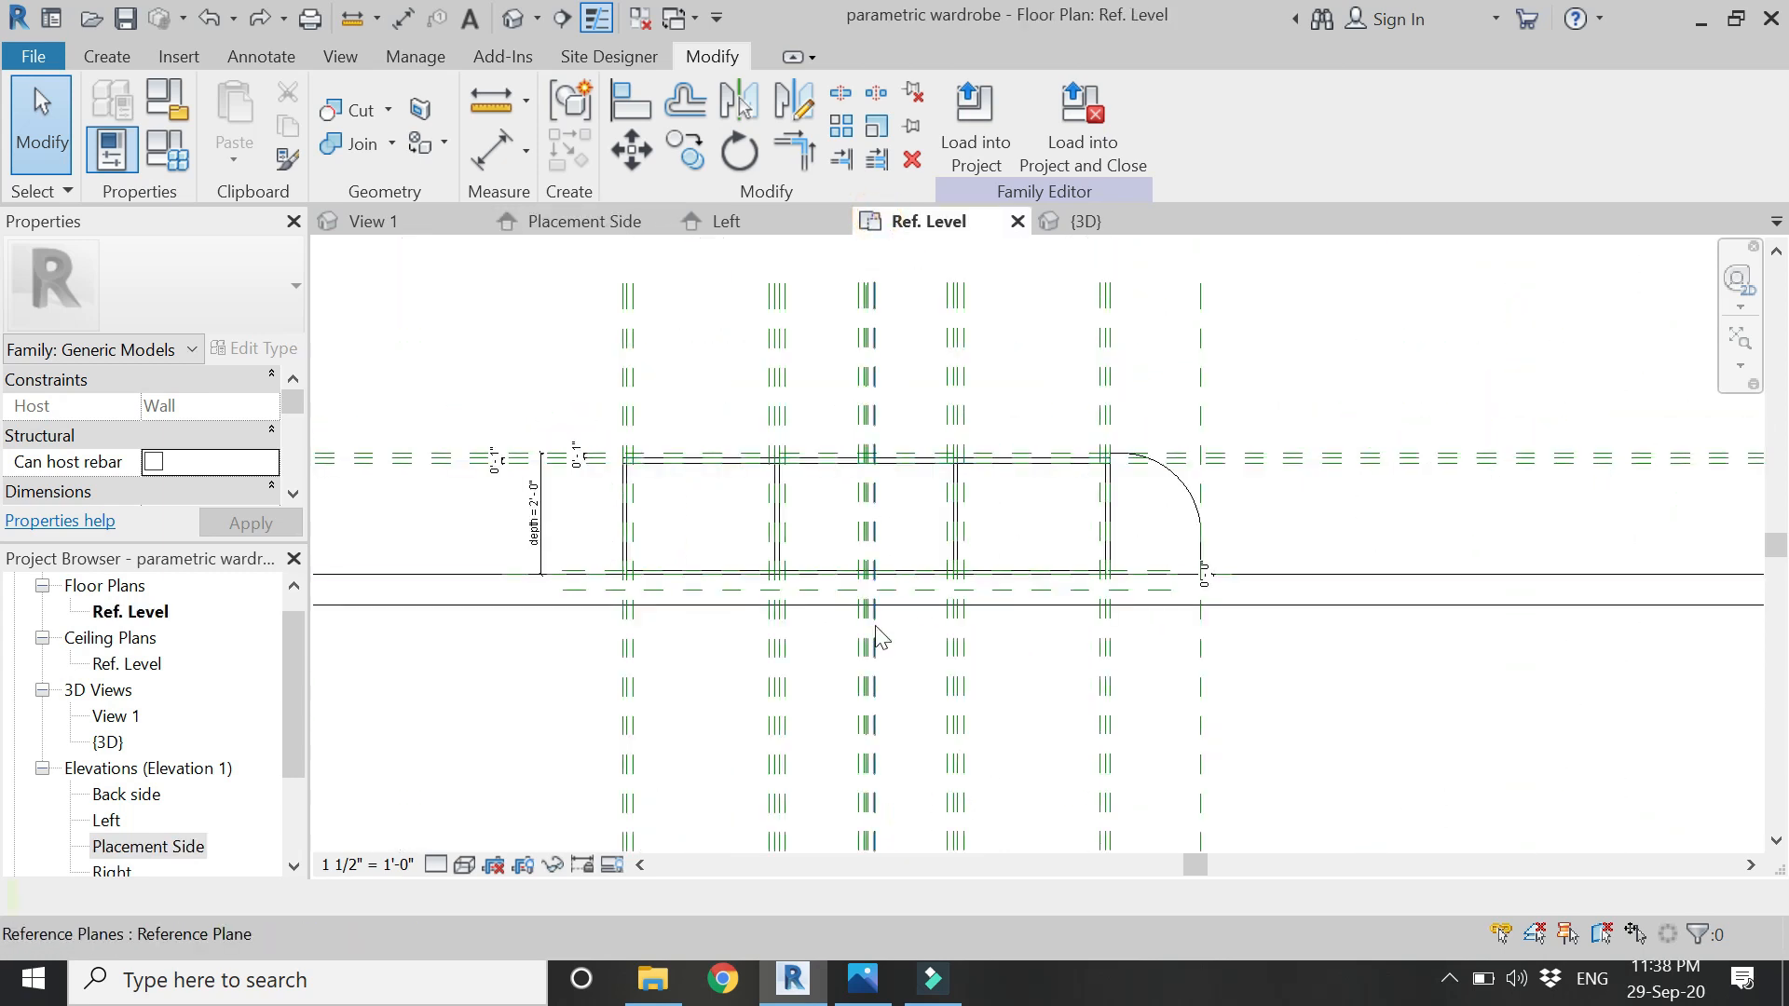
scroll(701, 433, "up", 2)
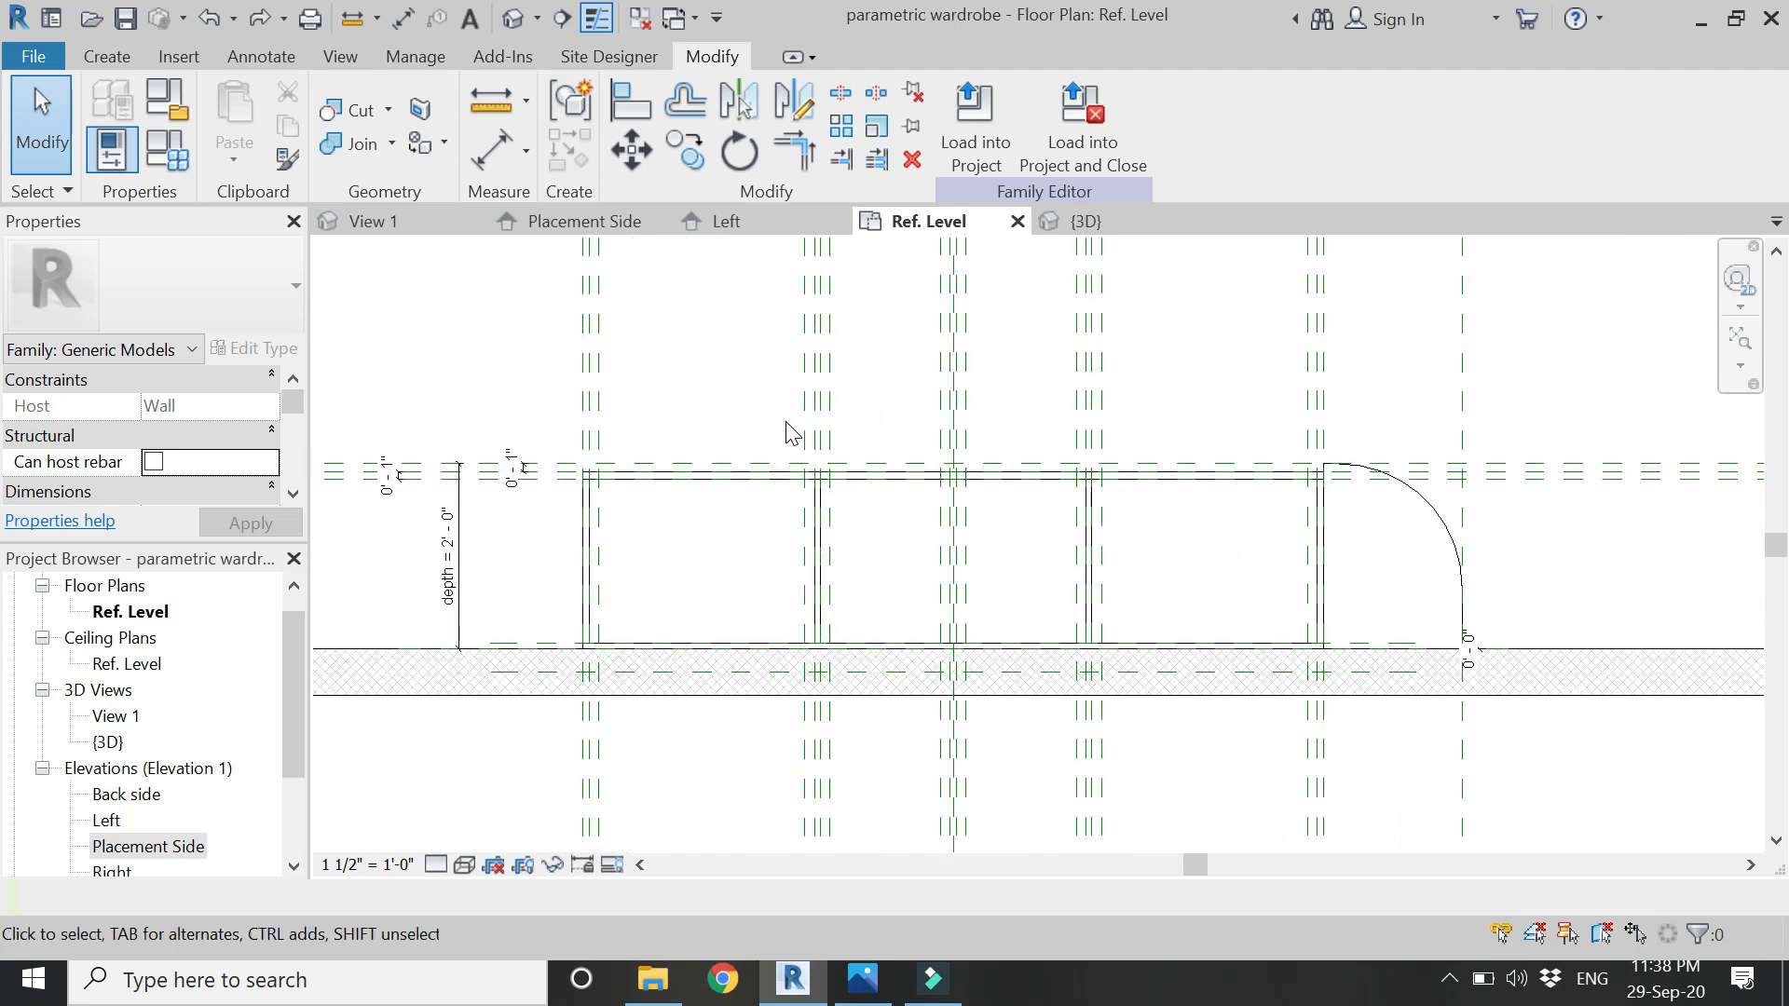
scroll(1309, 417, "up", 4)
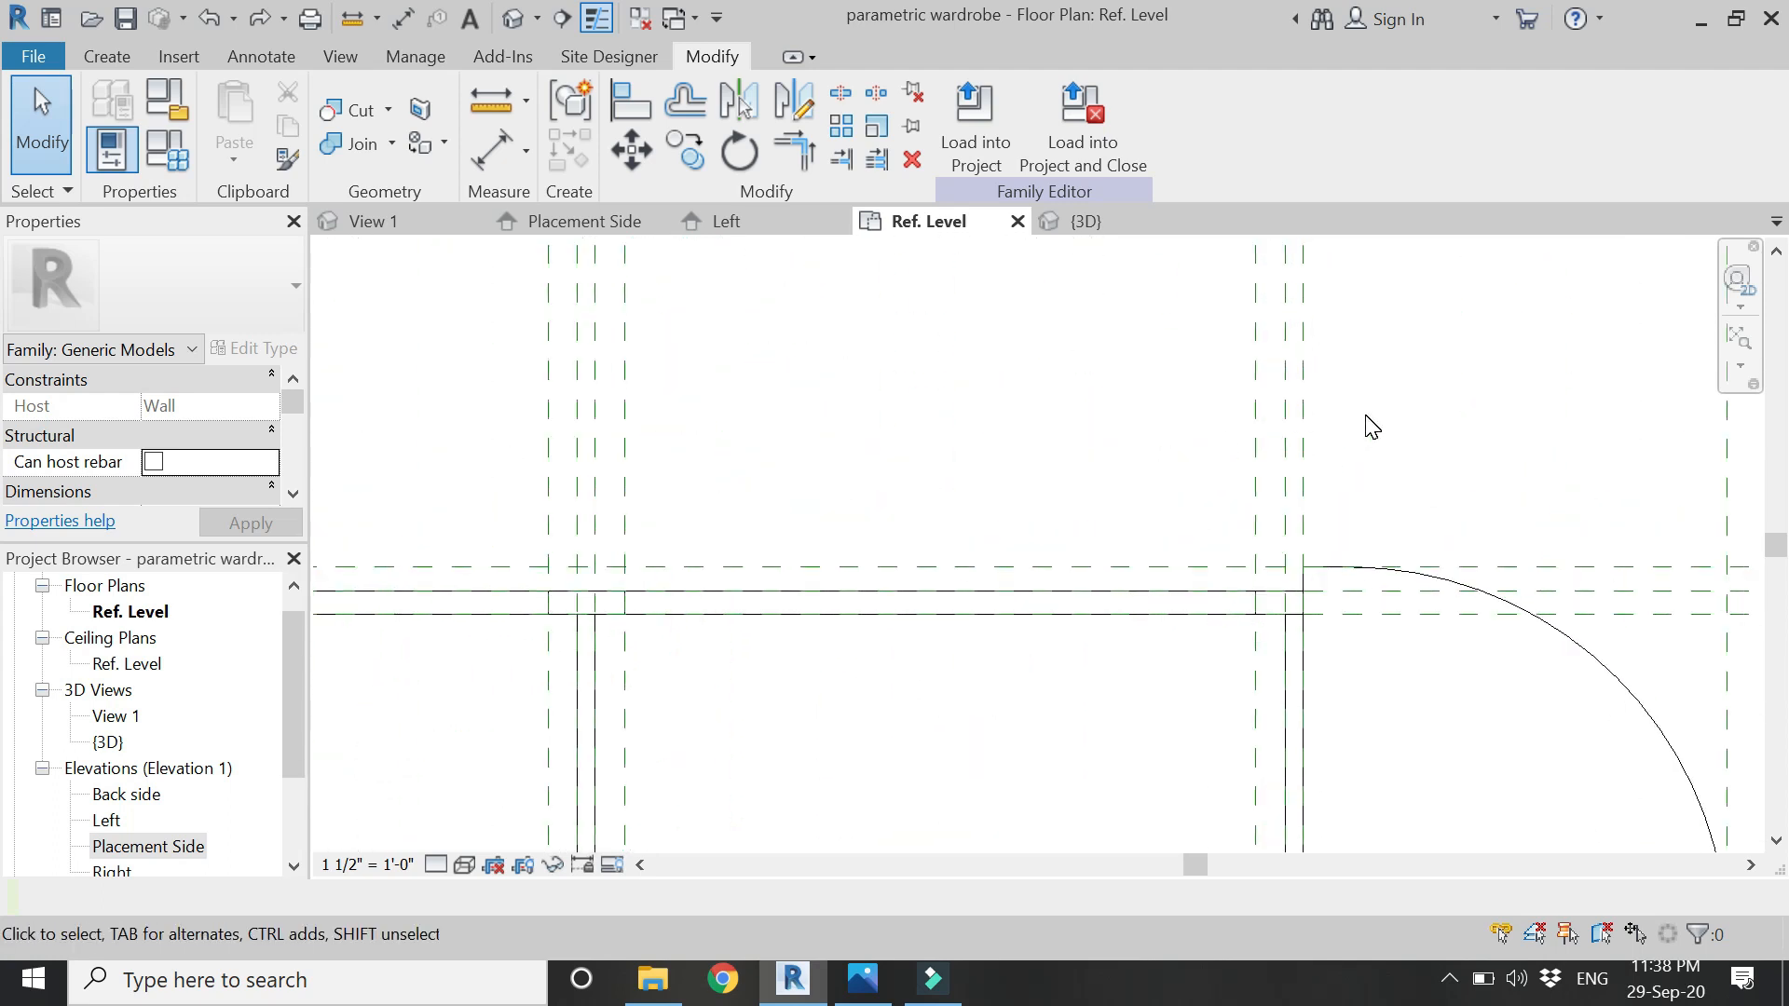
key("r")
key("p")
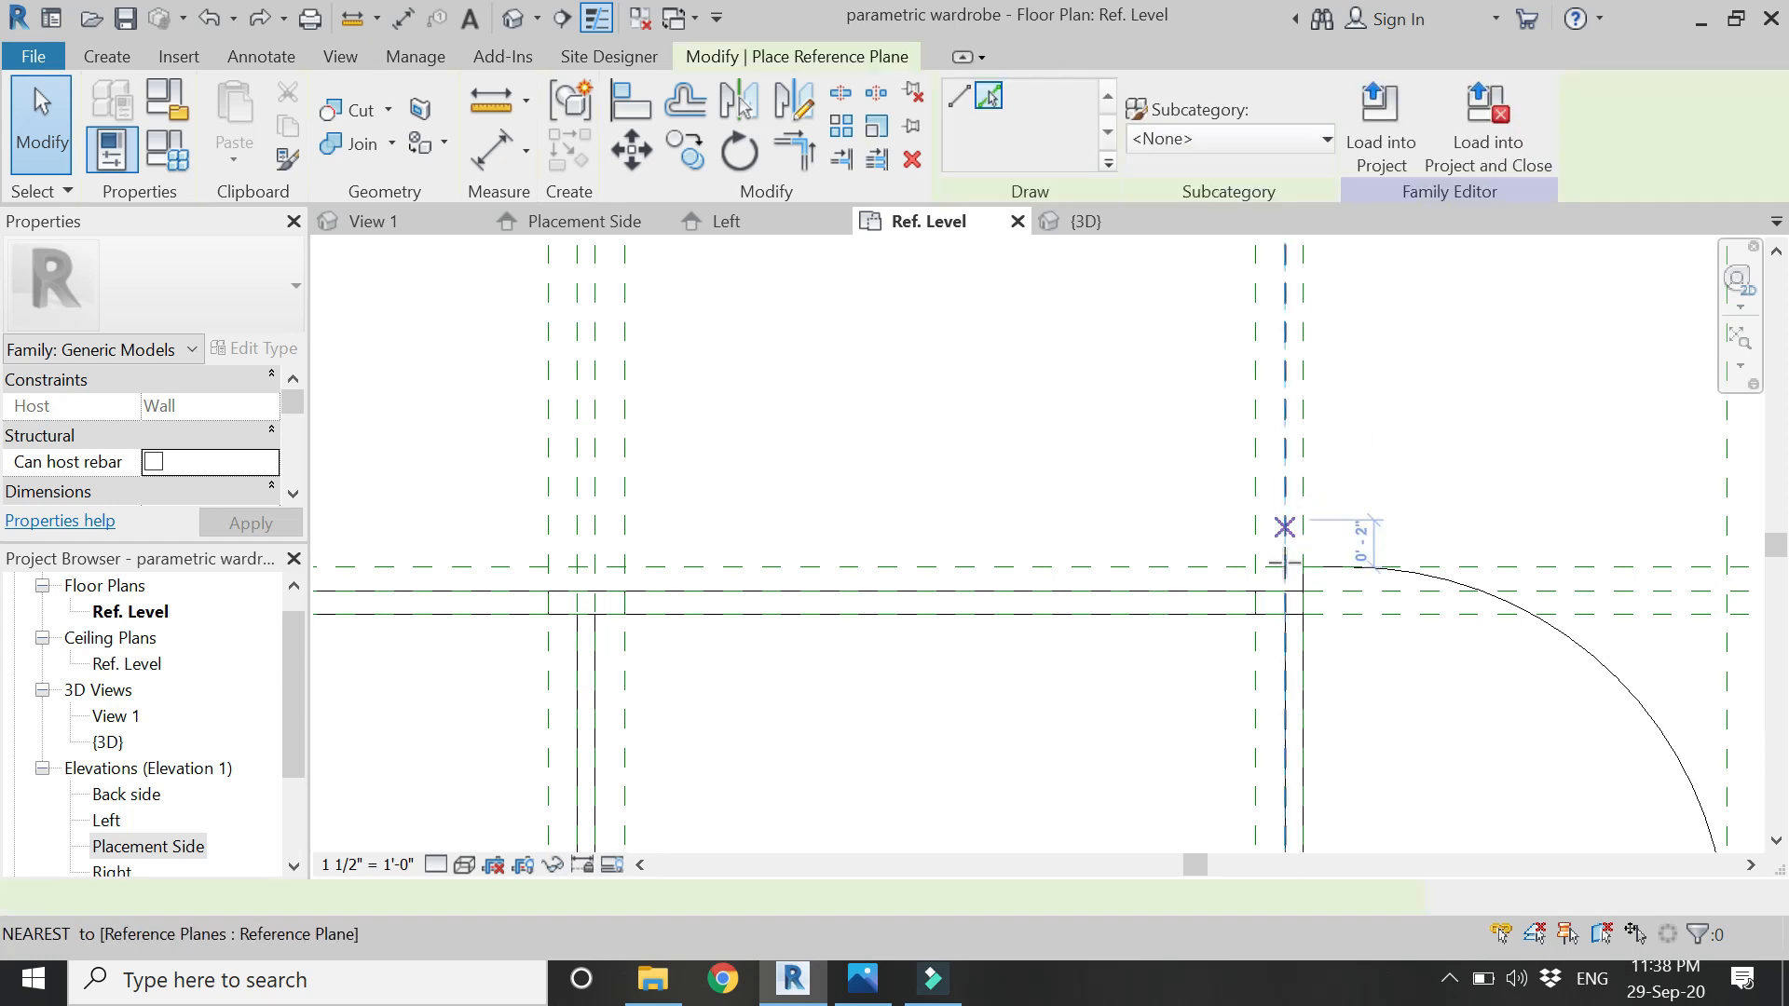
key("Escape")
key("Escape")
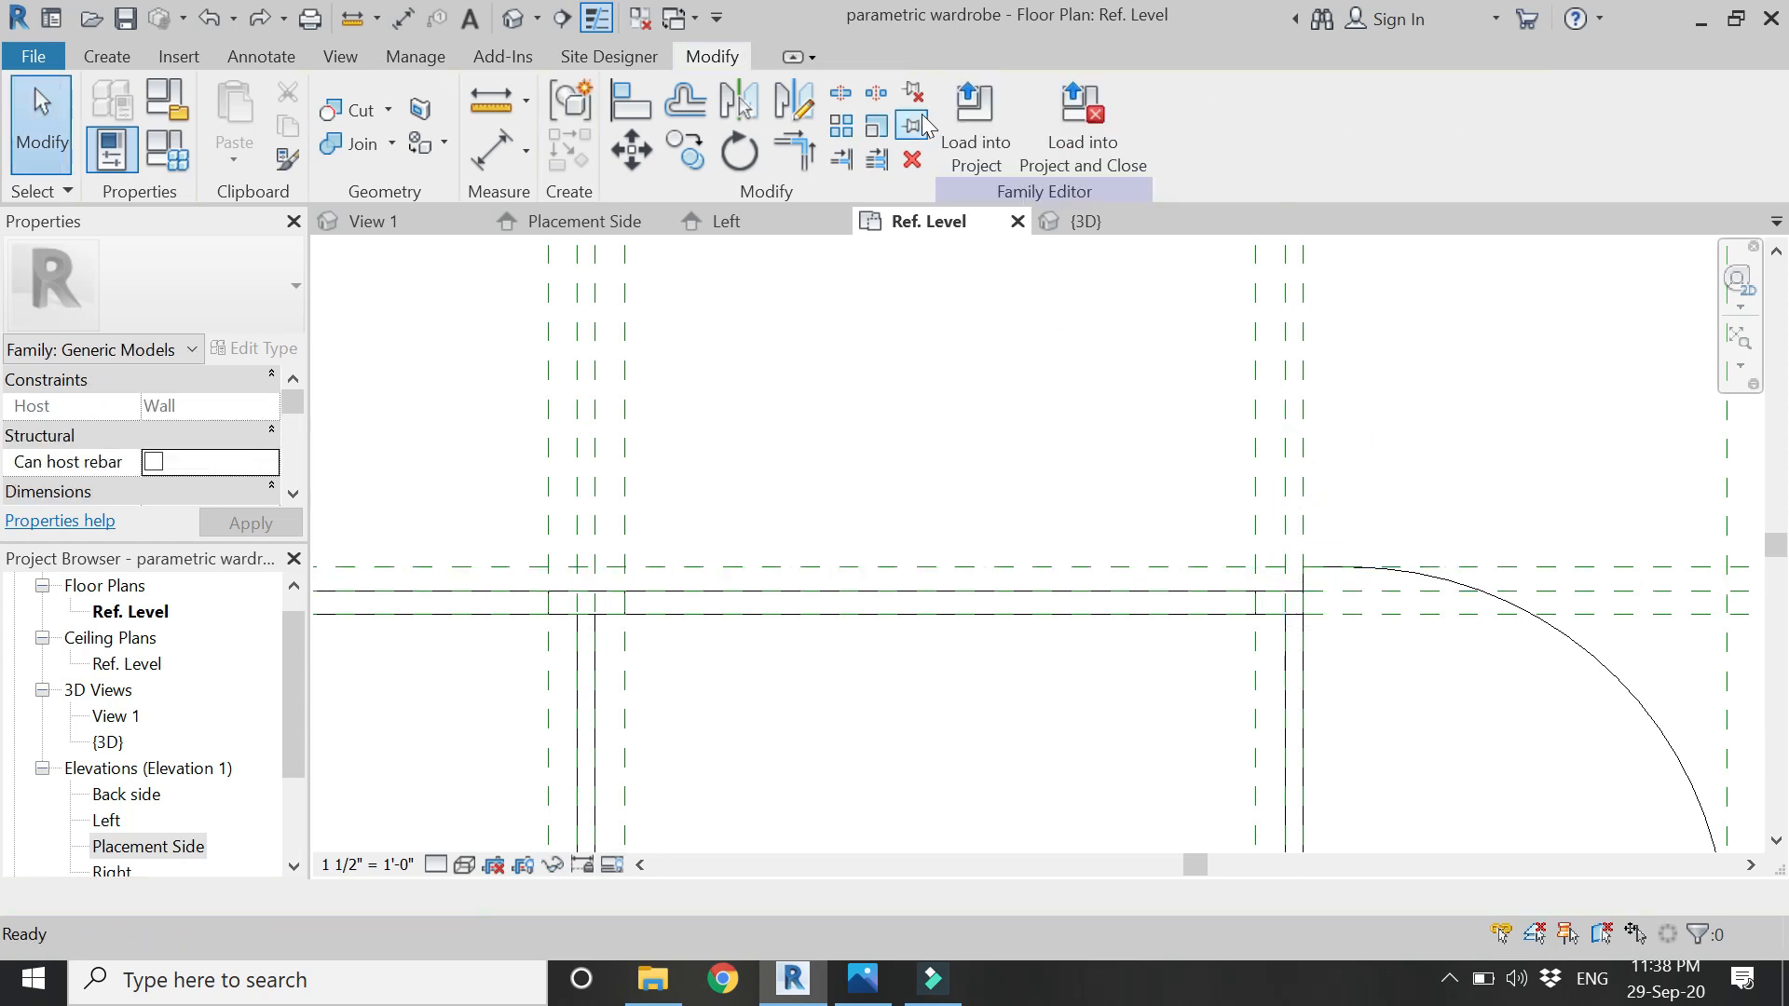
- Draw a 2' 5" reference line at 135° from where the end panel's inner plane meets the front frame's front plane
left_click(1242, 155)
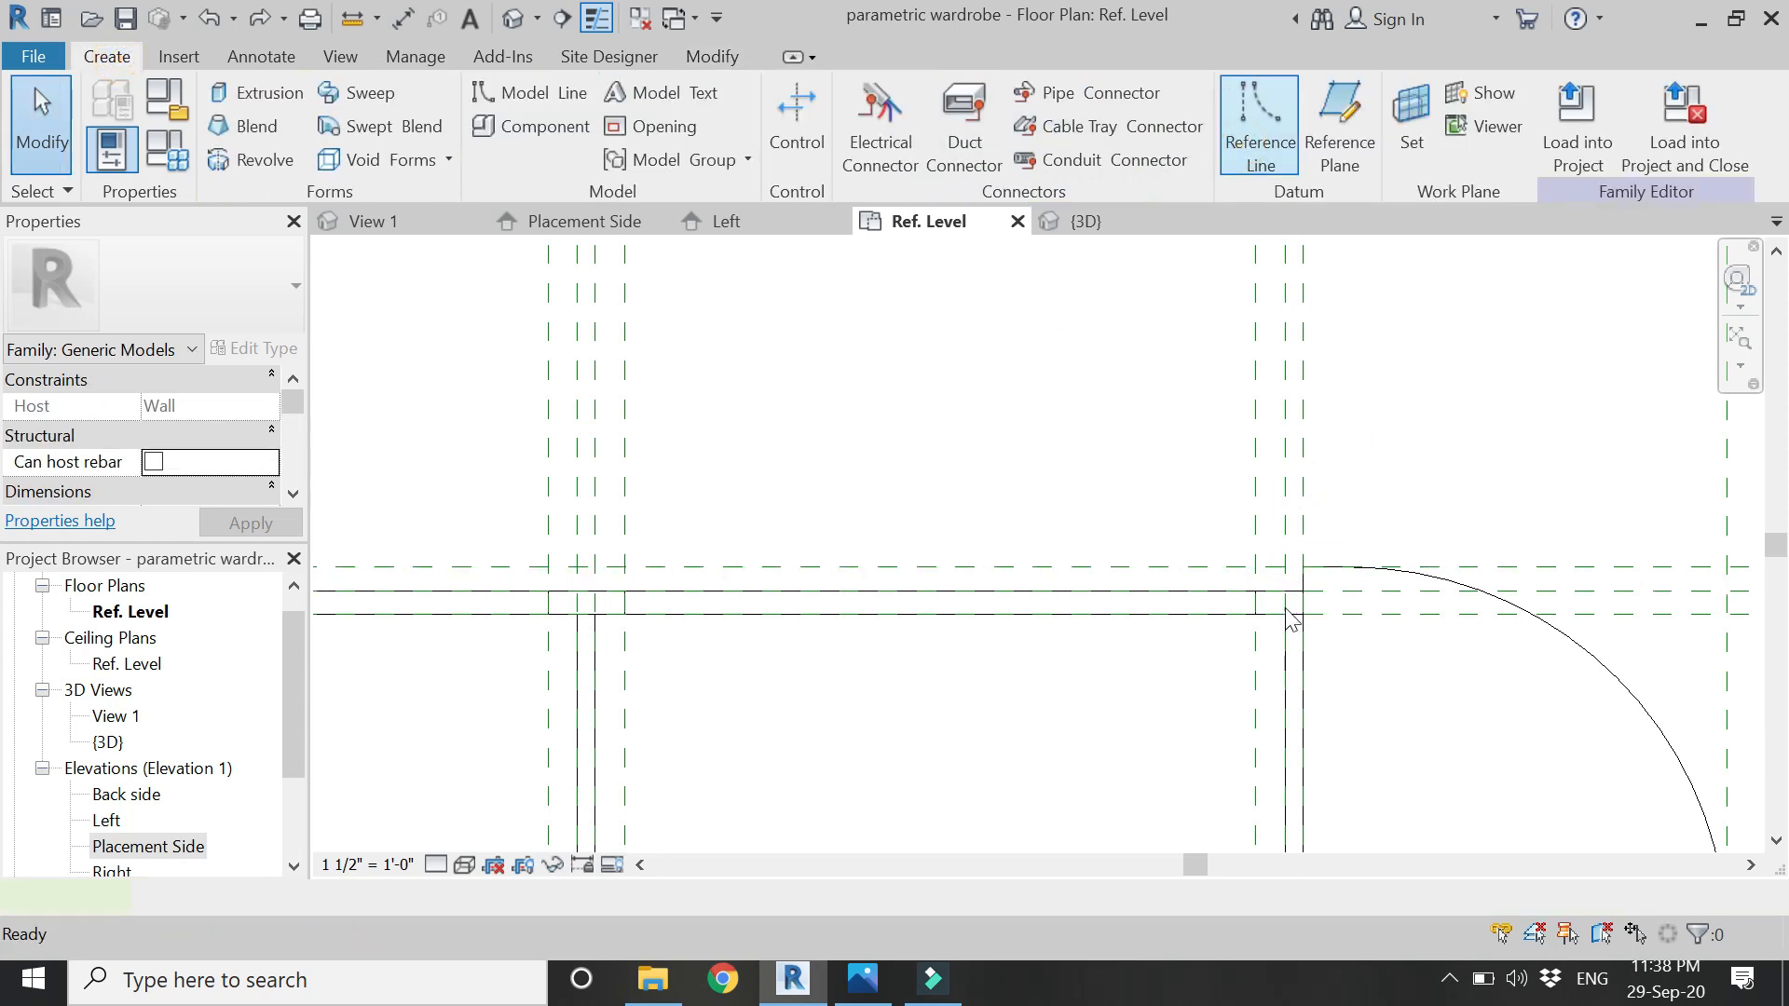
left_click(1286, 591)
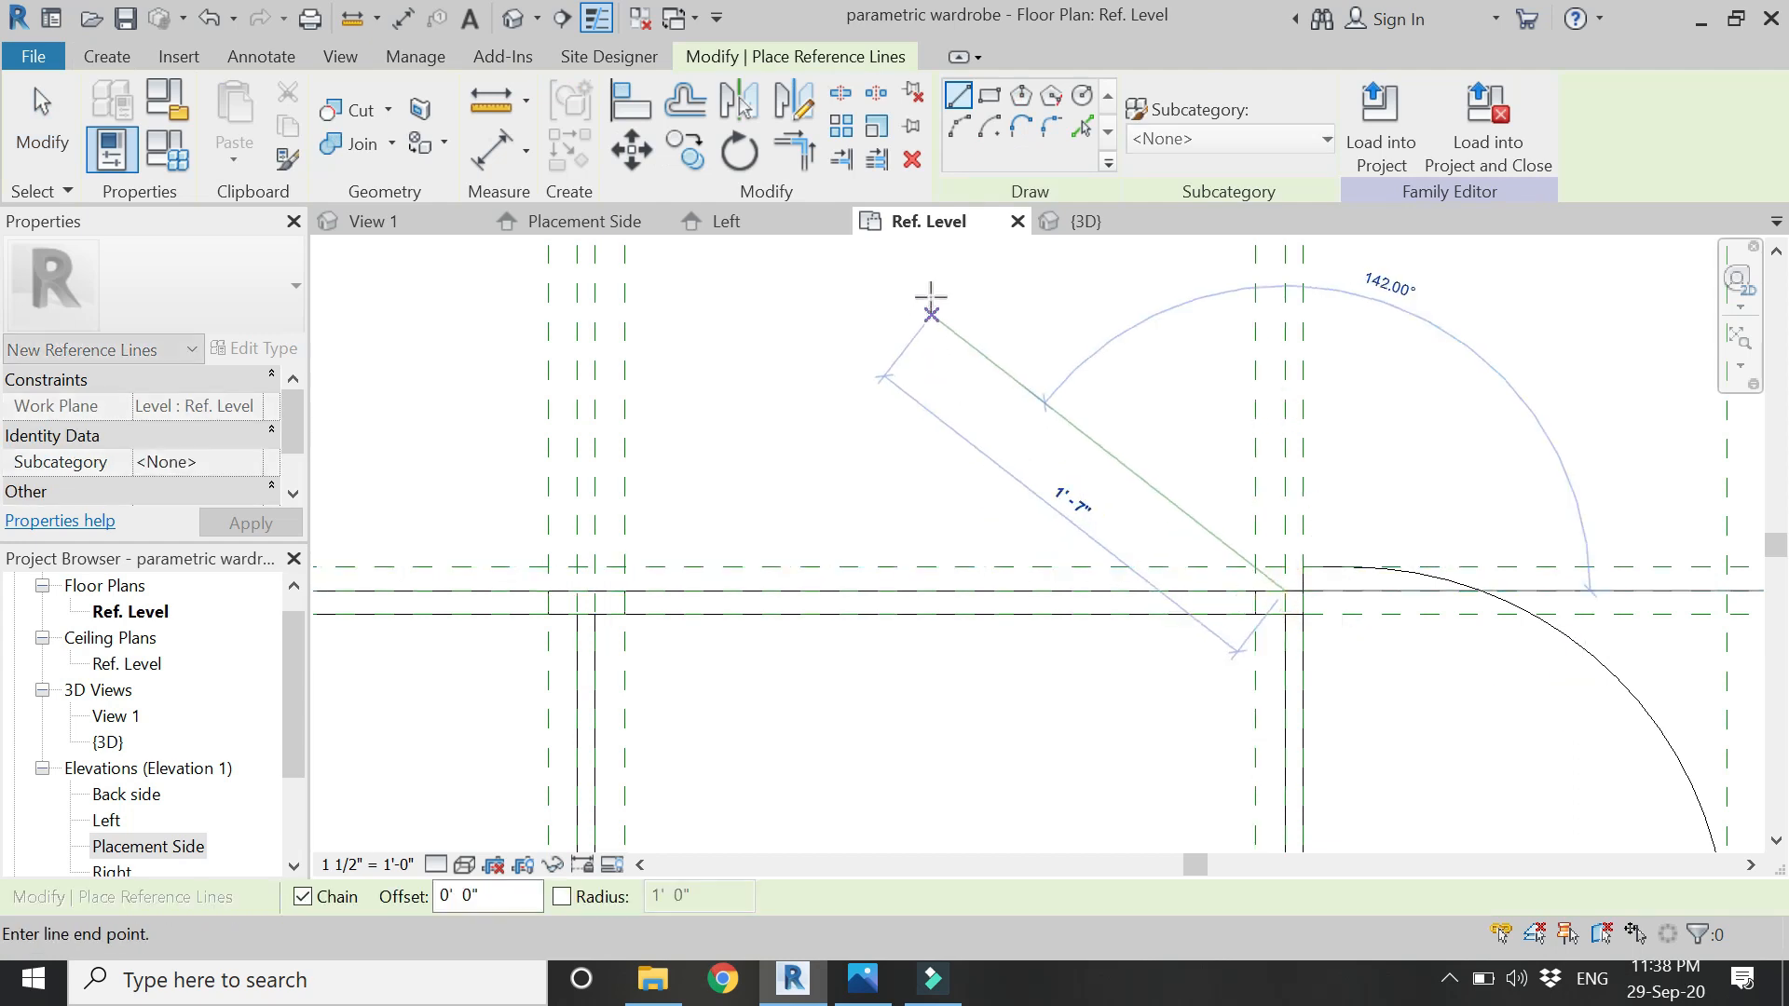
scroll(1030, 571, "down", 3)
scroll(987, 429, "up", 2)
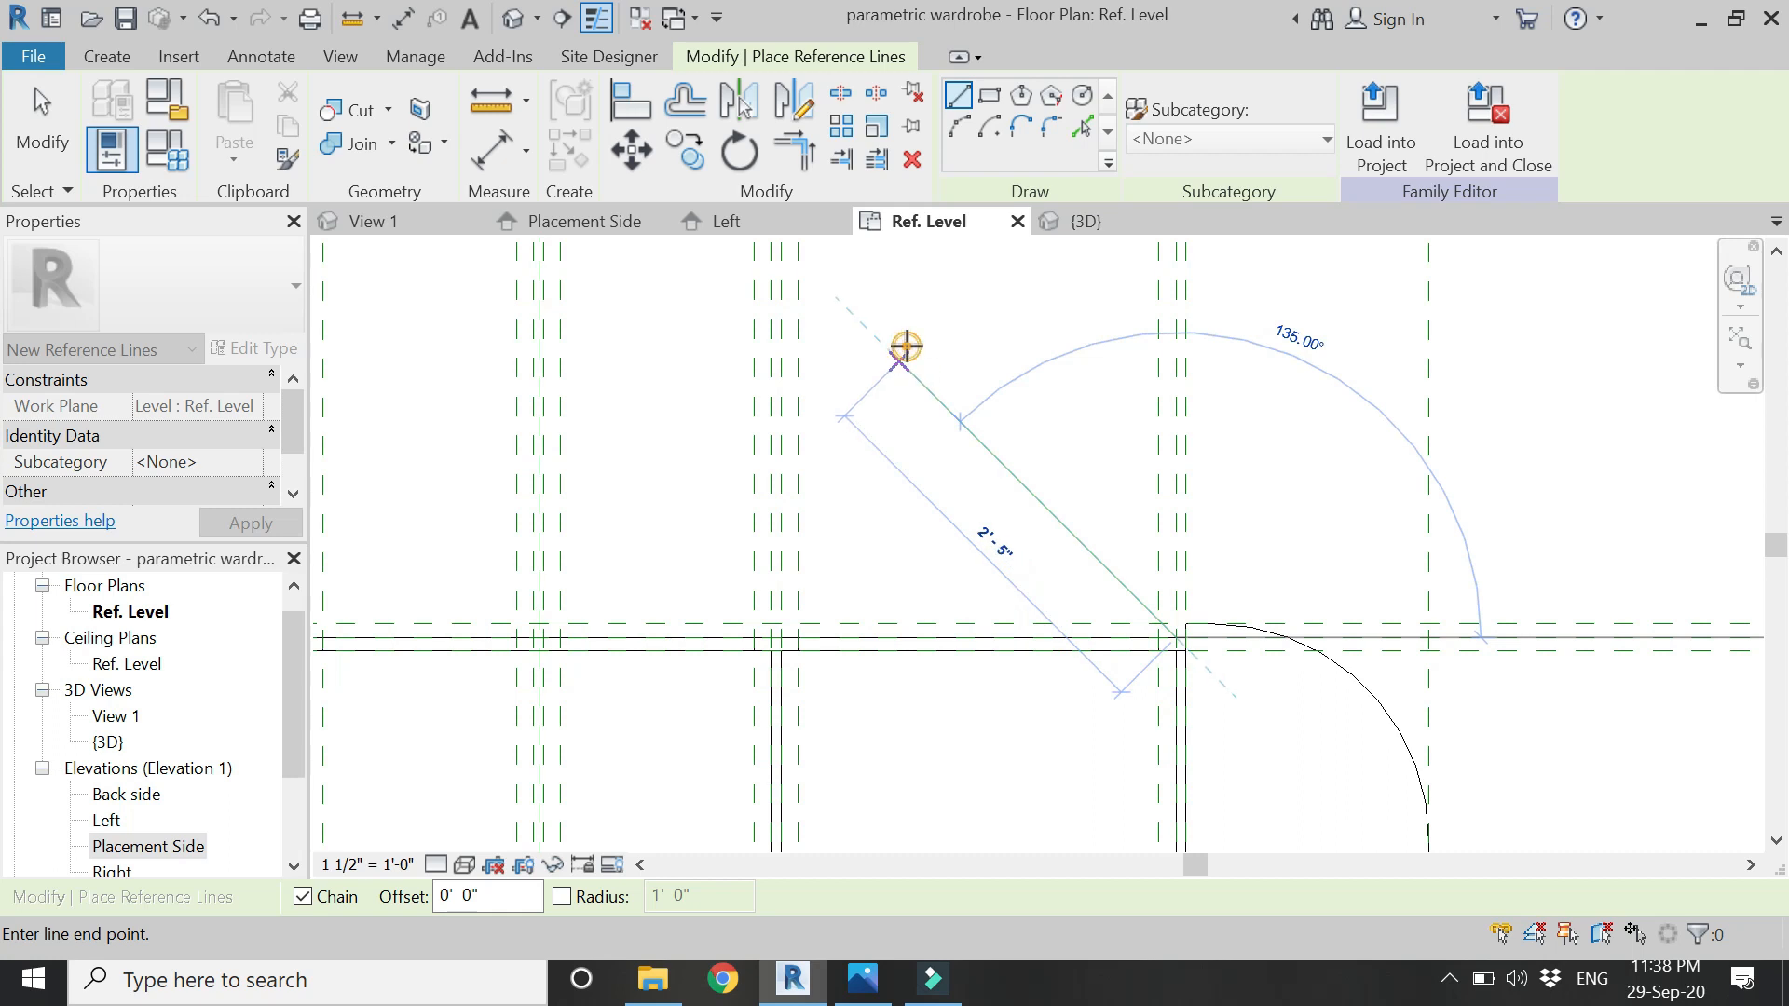
left_click(905, 345)
key("Escape")
key("Escape")
key("d")
key("i")
scroll(1197, 605, "up", 3)
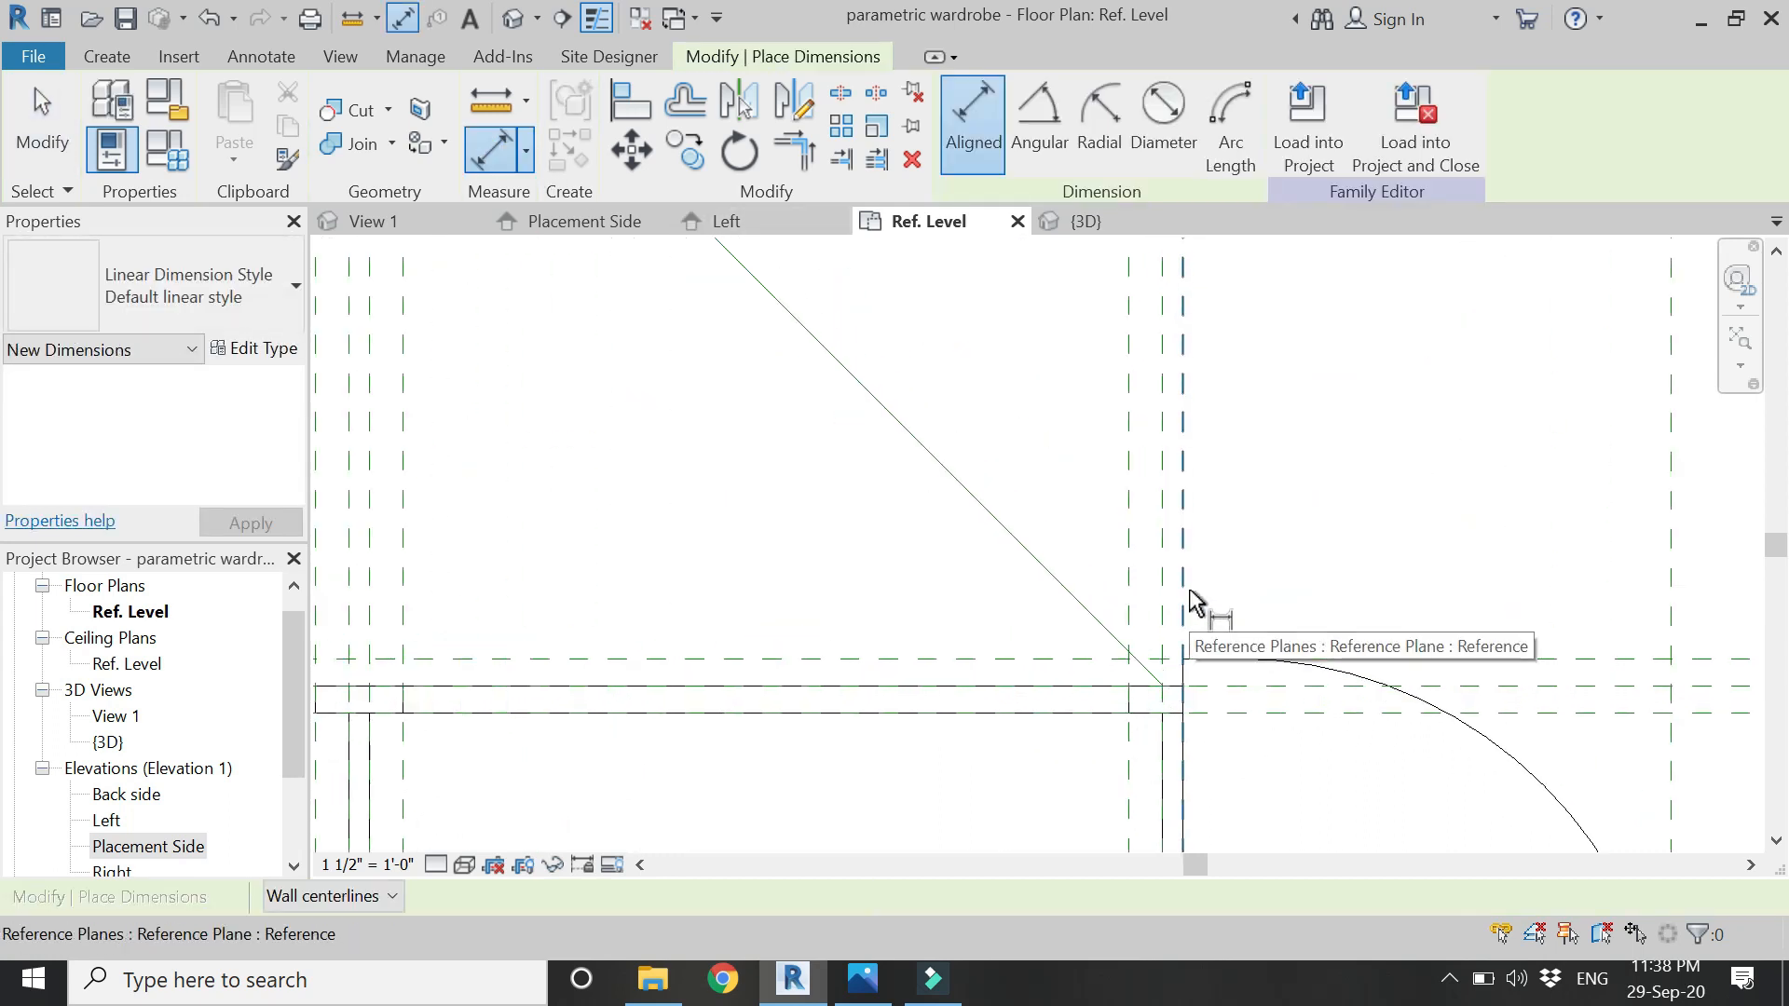
key("Escape")
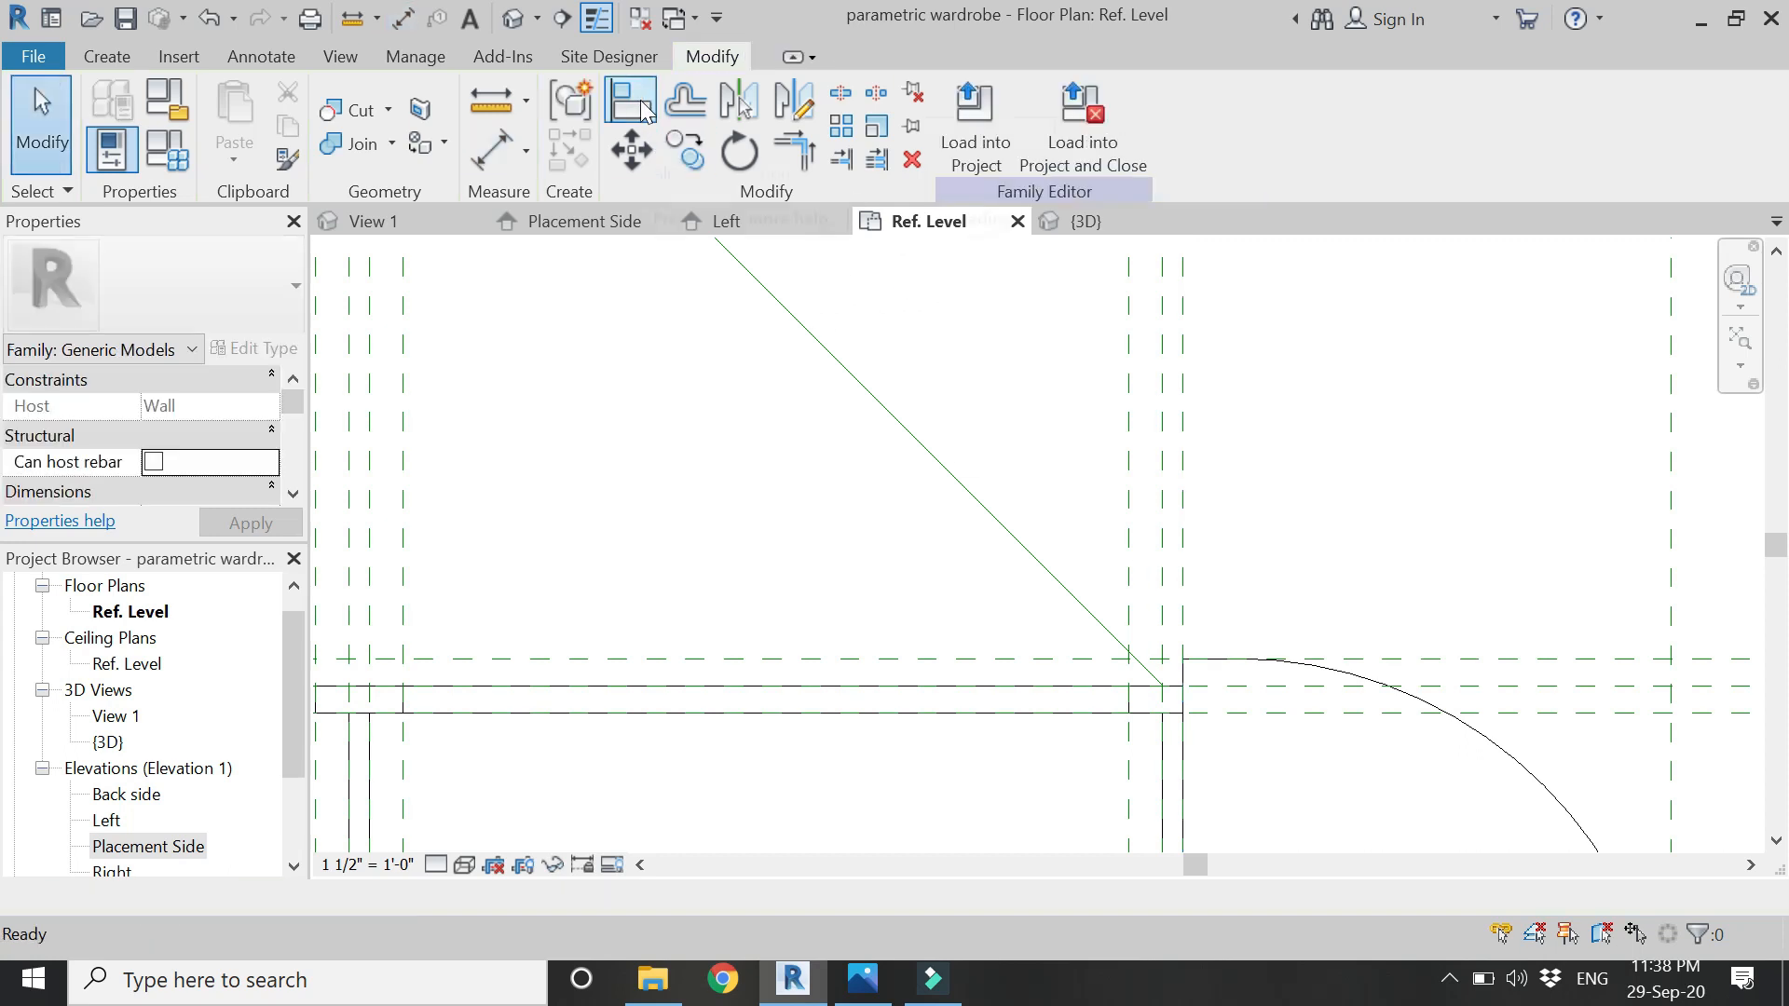
- Align the reference line's lower endpoint to the end panel's inner plane and the front frame's front plane, and lock it
left_click(643, 110)
scroll(1183, 652, "up", 2)
left_click(1176, 596)
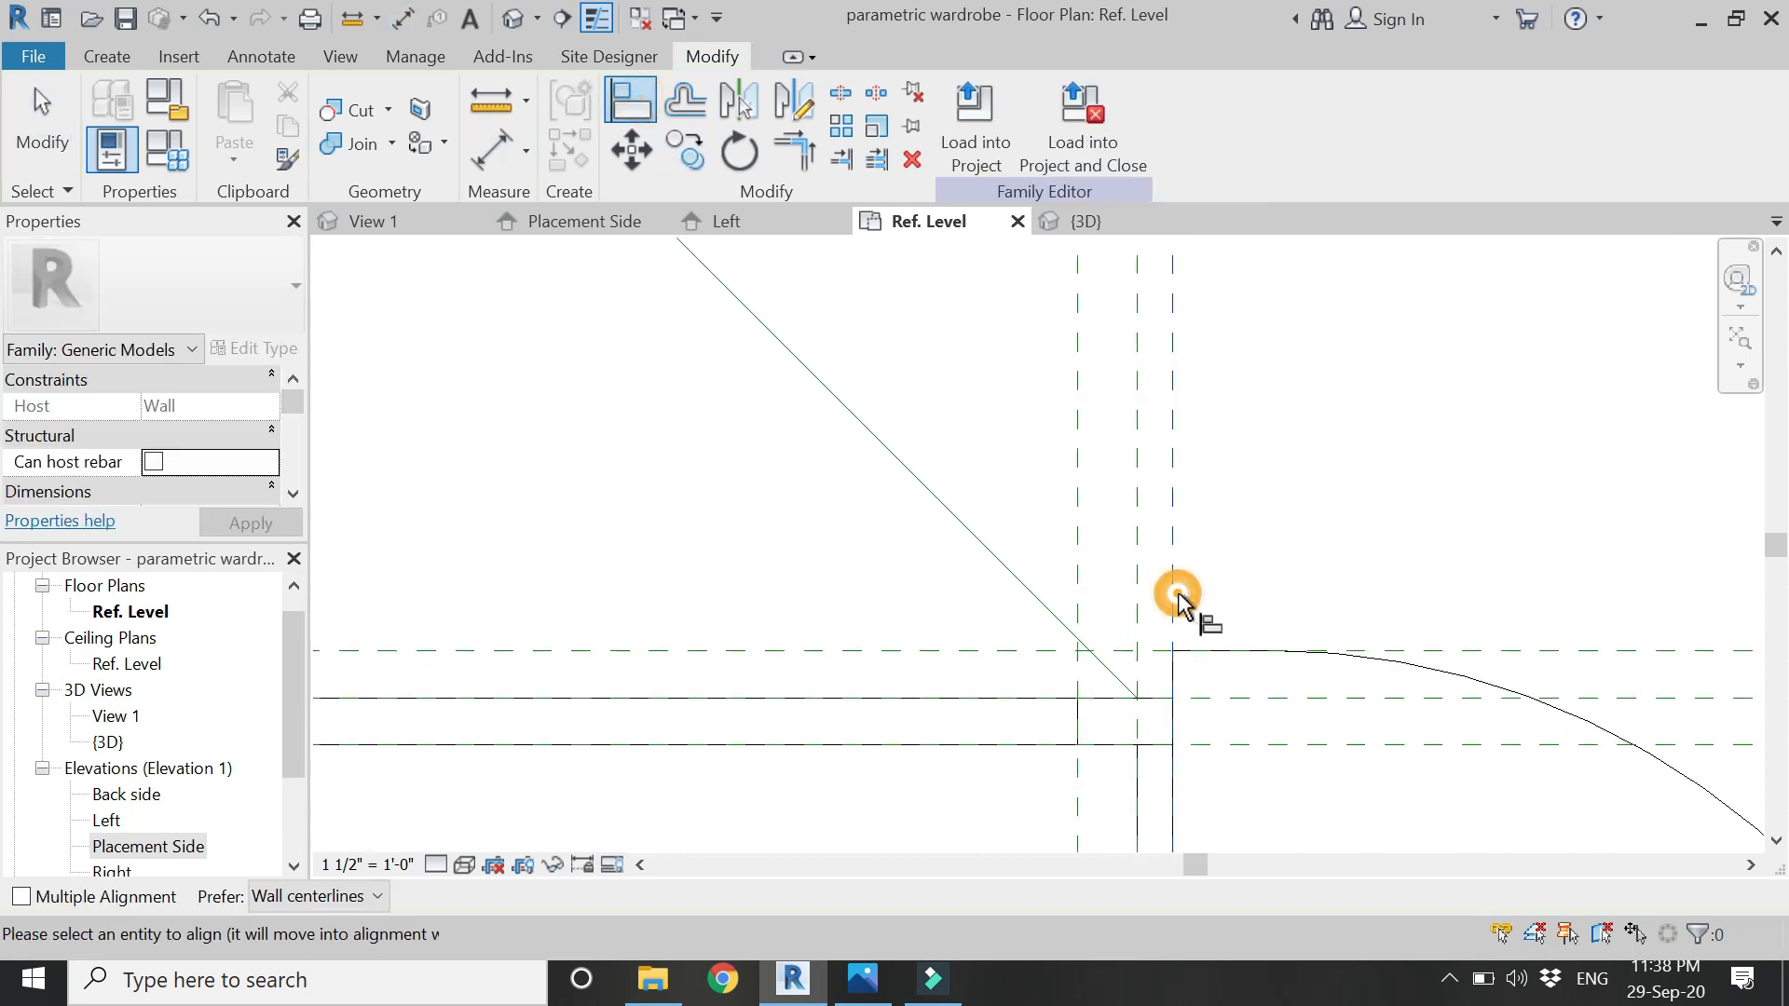
left_click(1137, 597)
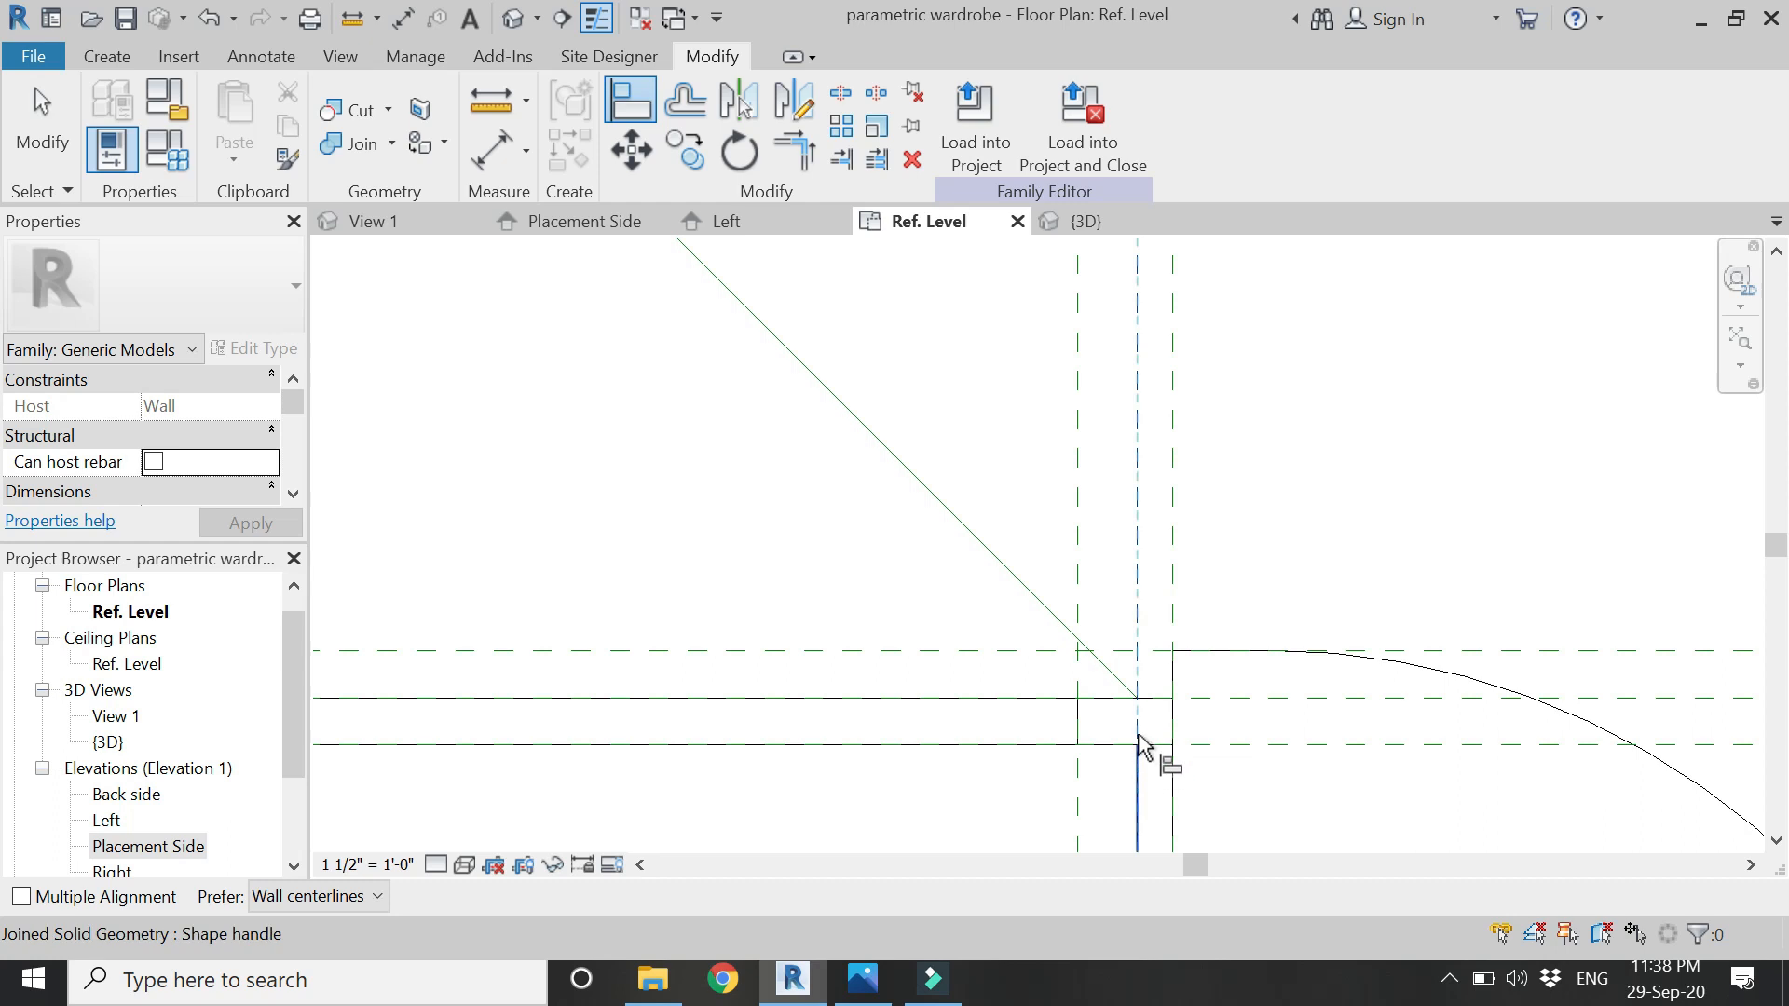
scroll(1141, 718, "up", 5)
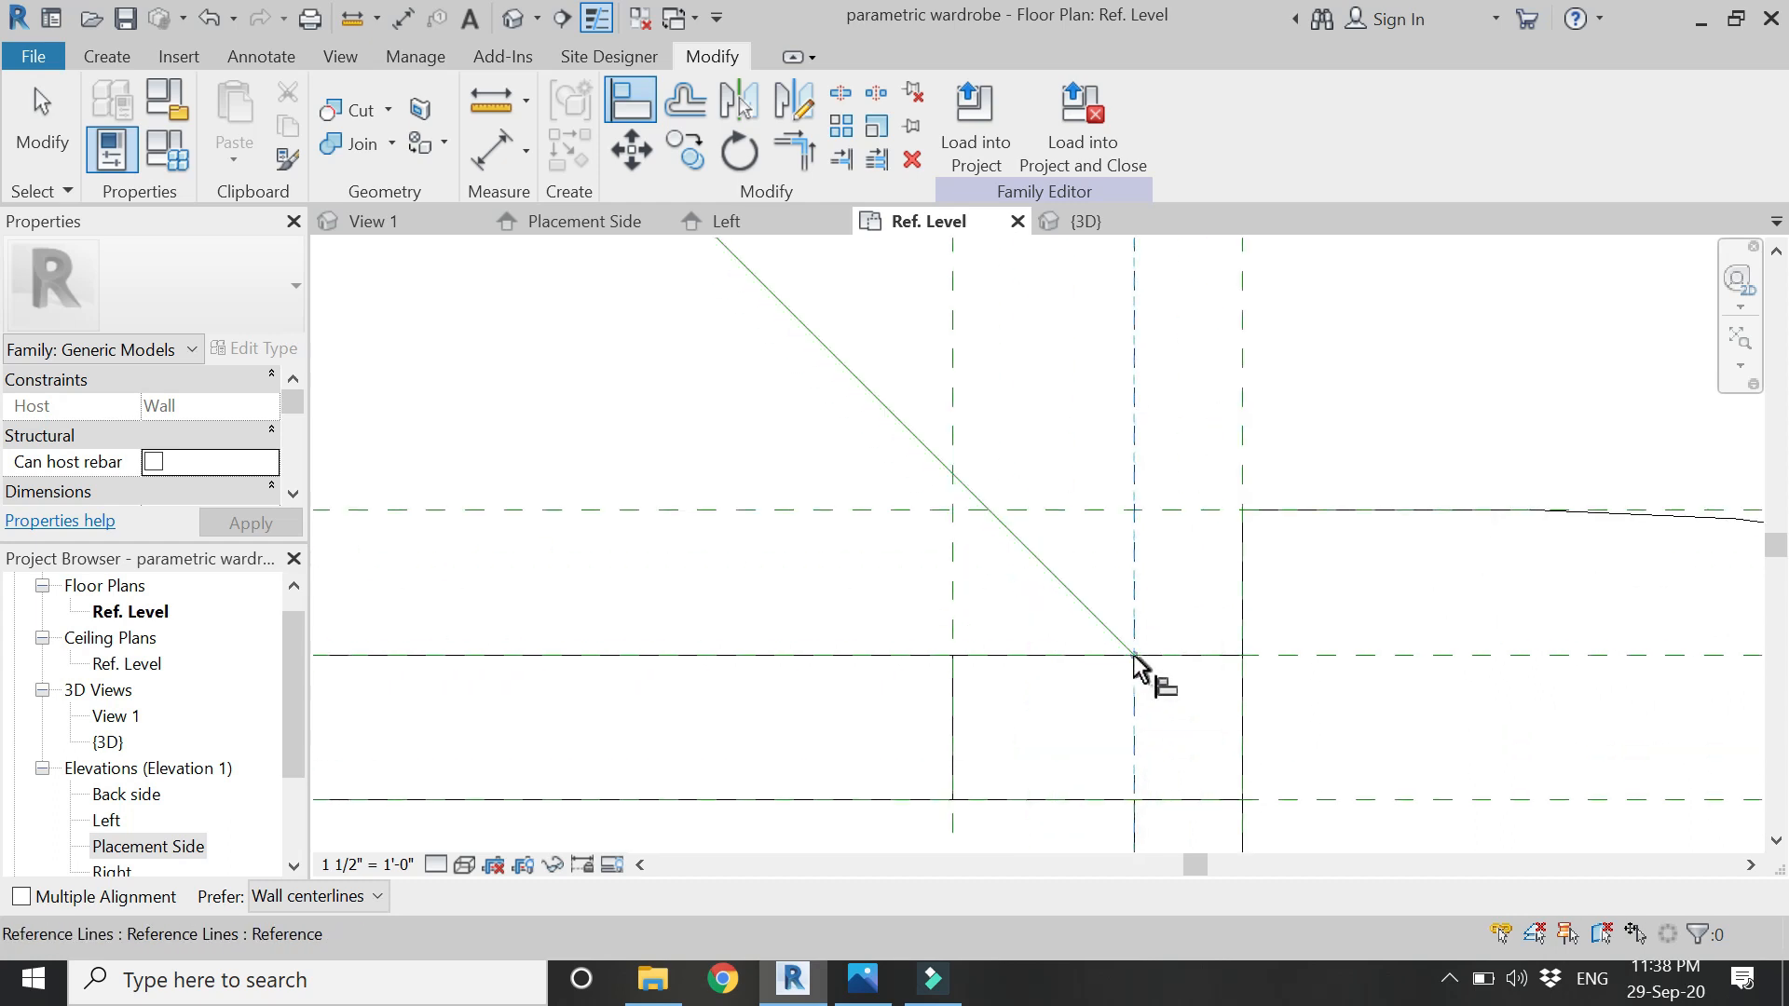
left_click(1132, 653)
left_click(1339, 655)
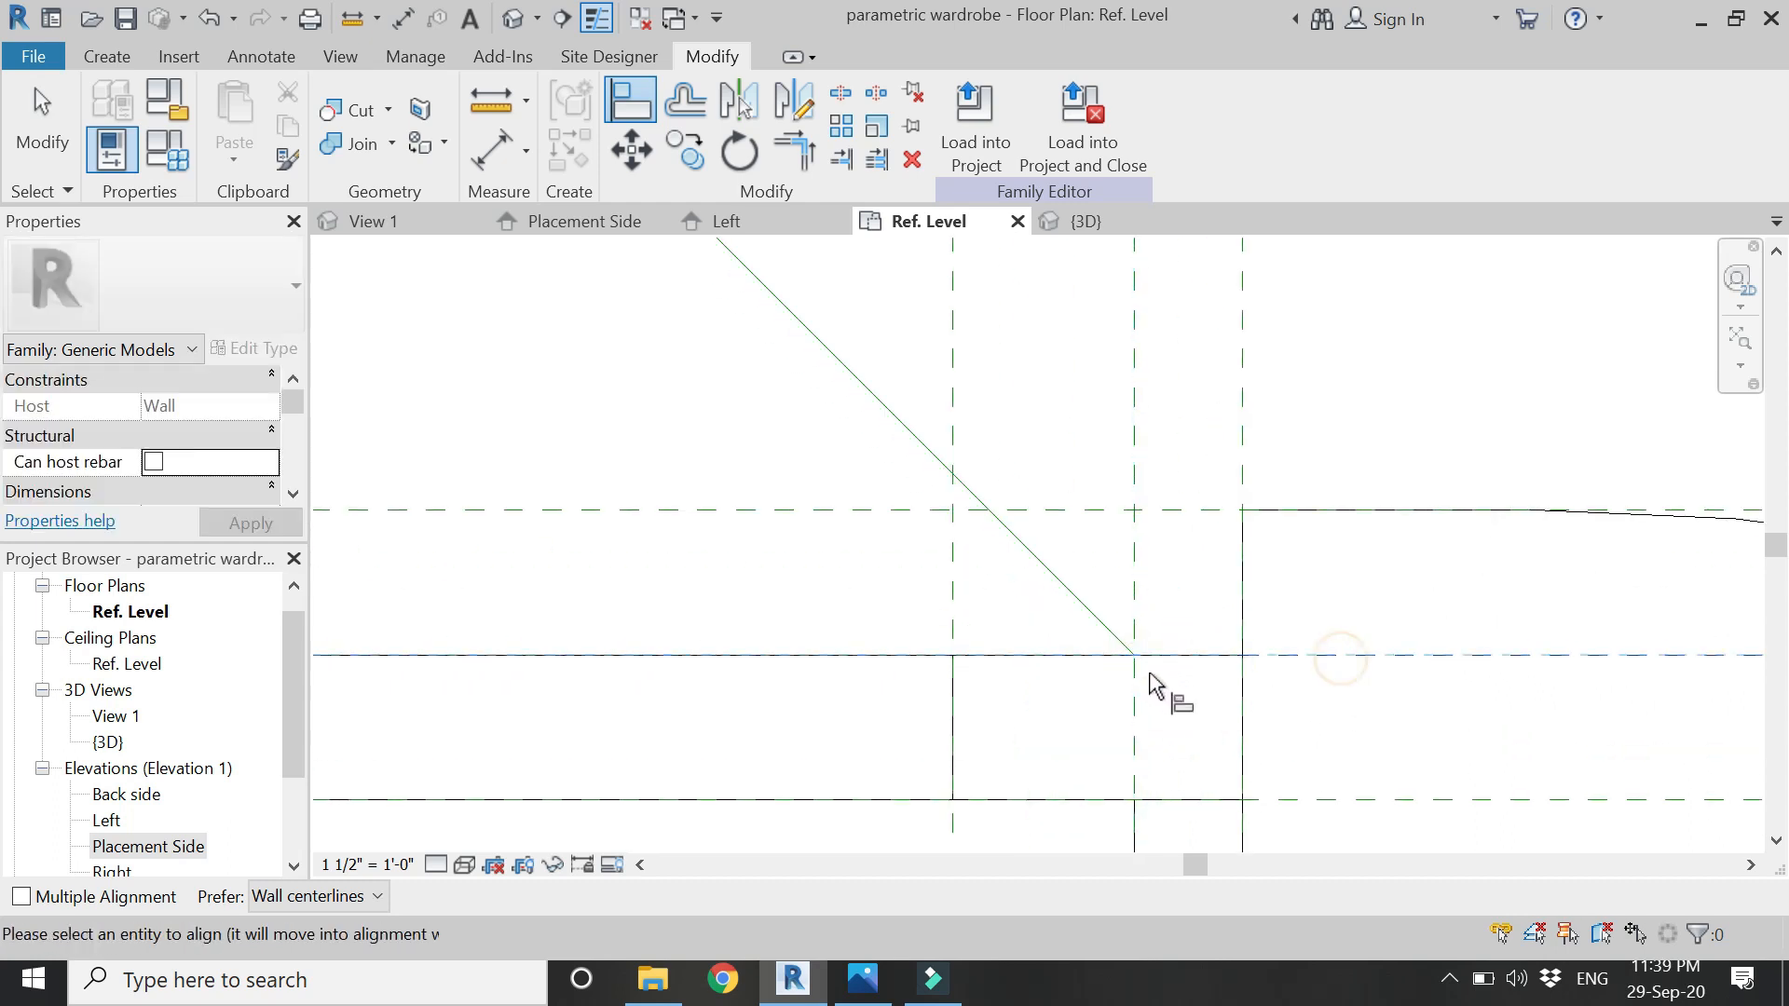
left_click(1148, 657)
left_click(1013, 686)
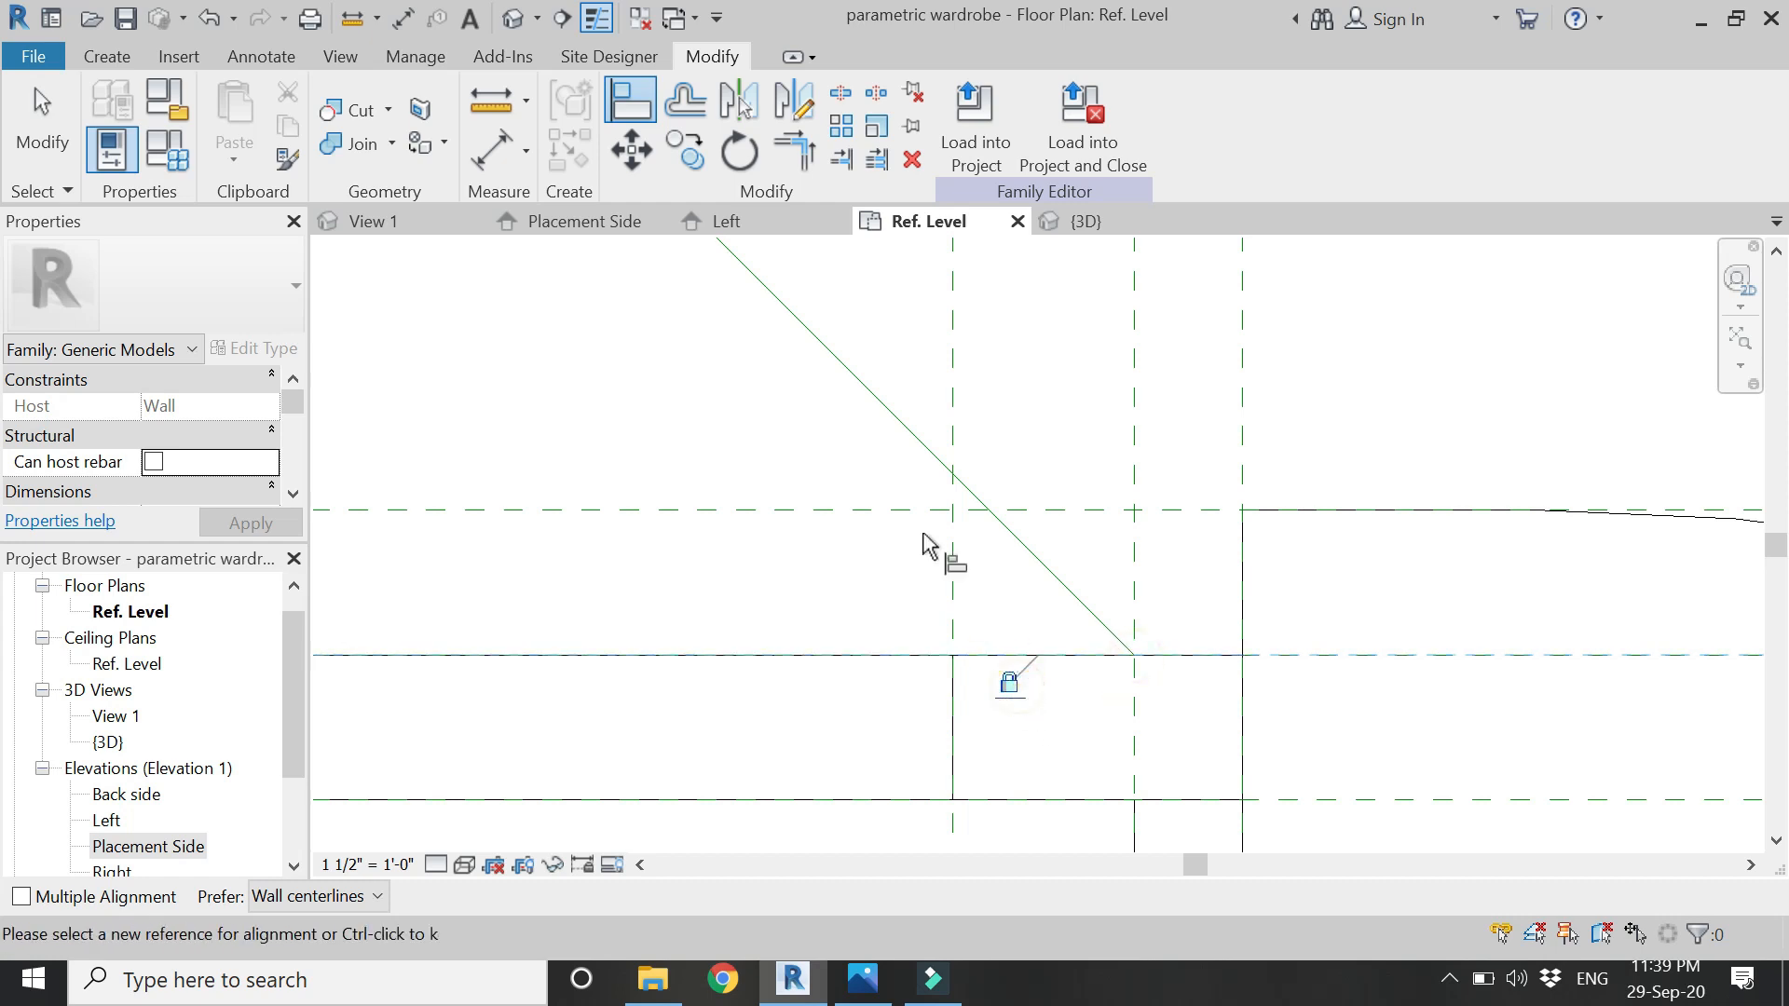
- Add an angular dimension between the diagonal reference line and the front frame's front plane
left_click(527, 157)
left_click(501, 254)
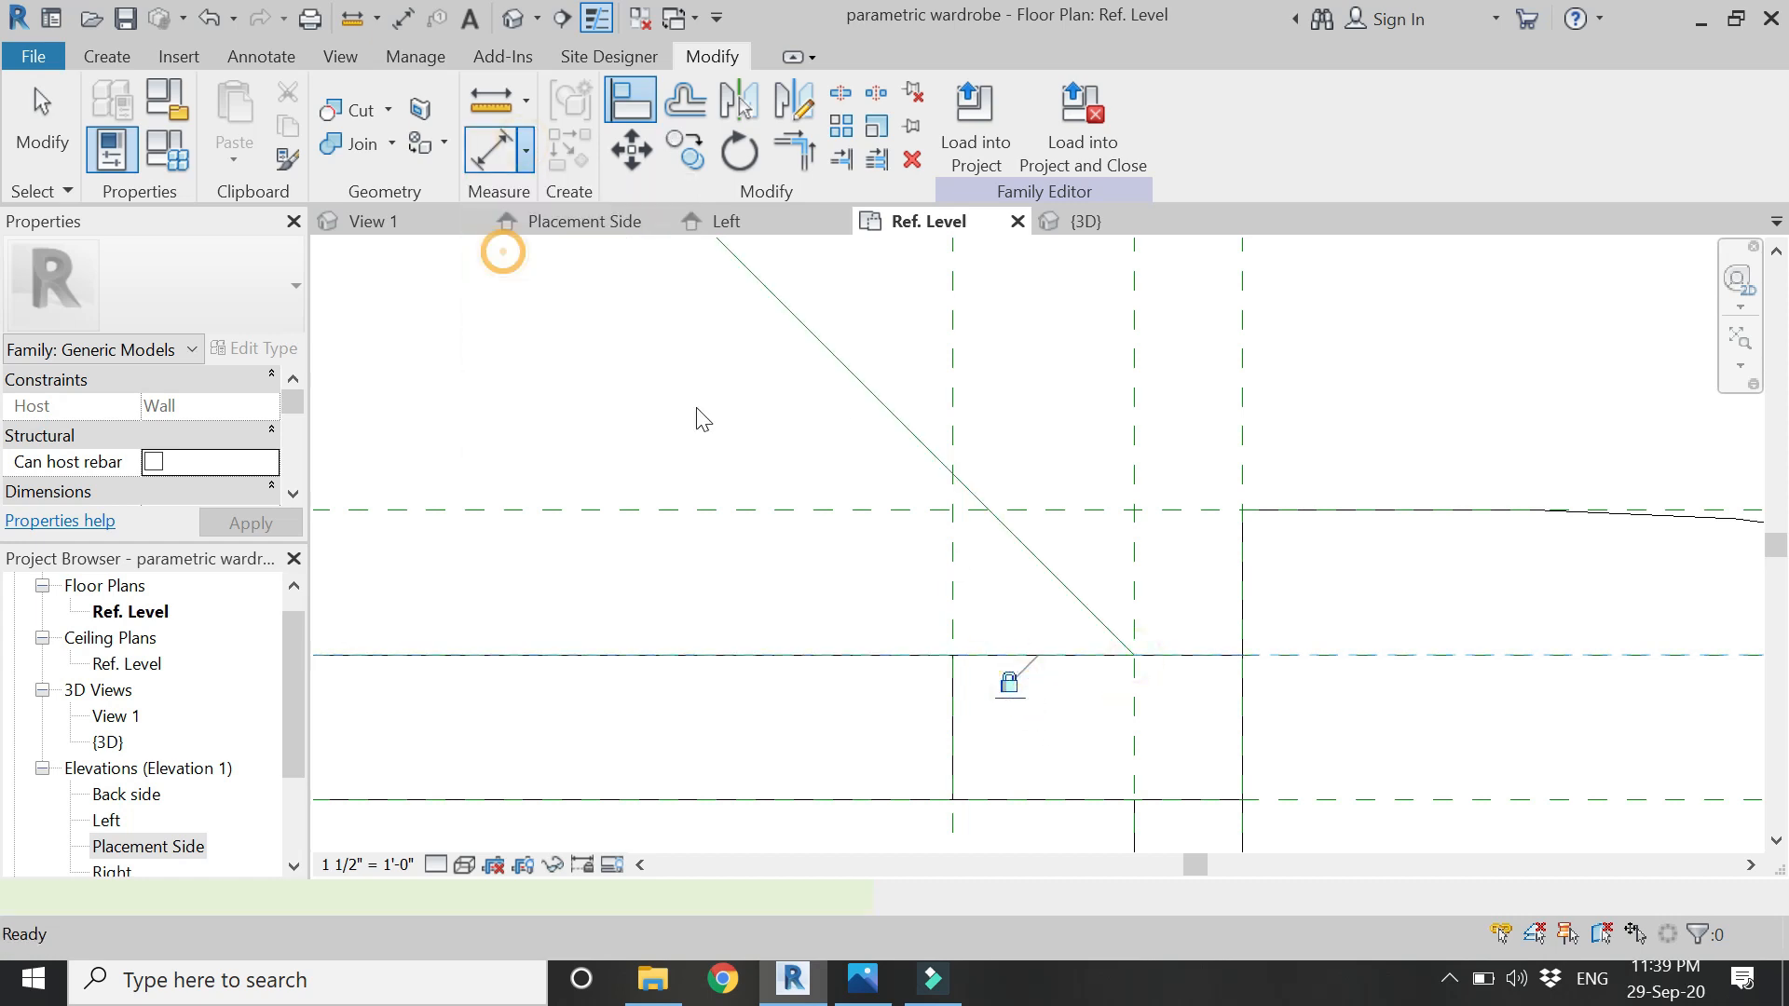
left_click(859, 392)
left_click(1317, 658)
scroll(1046, 606, "down", 5)
left_click(790, 507)
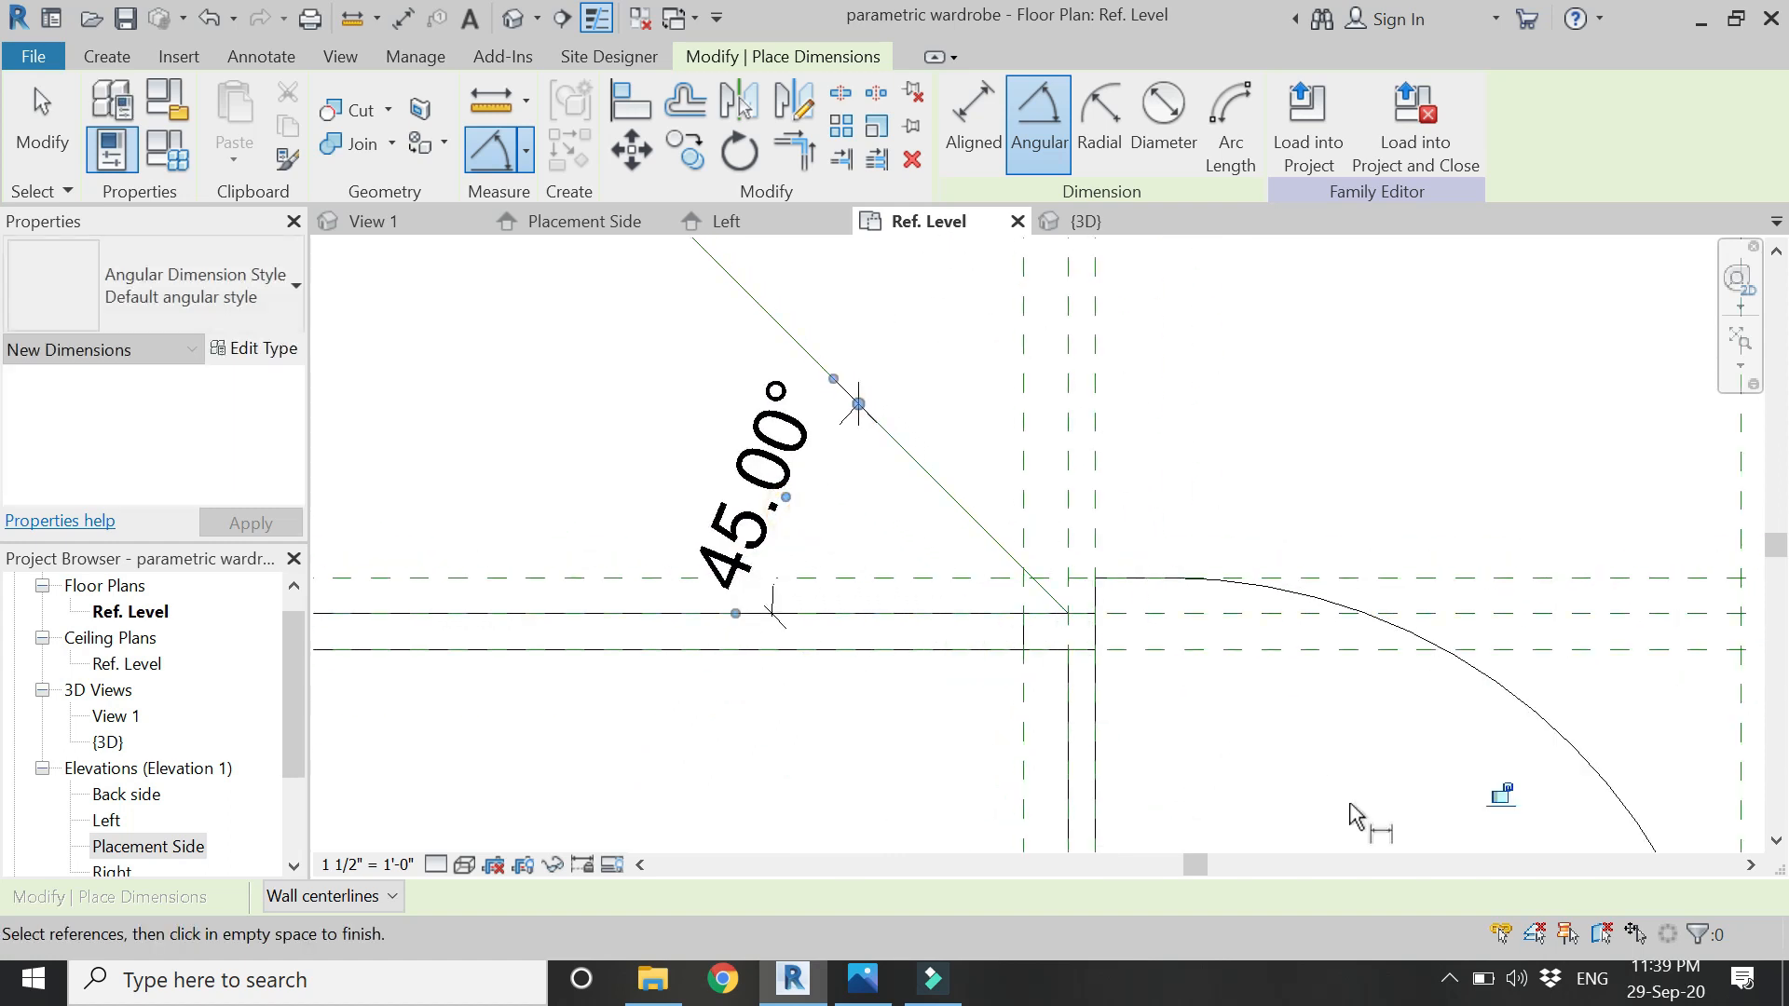
key("Escape")
- Label the angular dimension with a new type family parameter named "door angle"
left_click(809, 455)
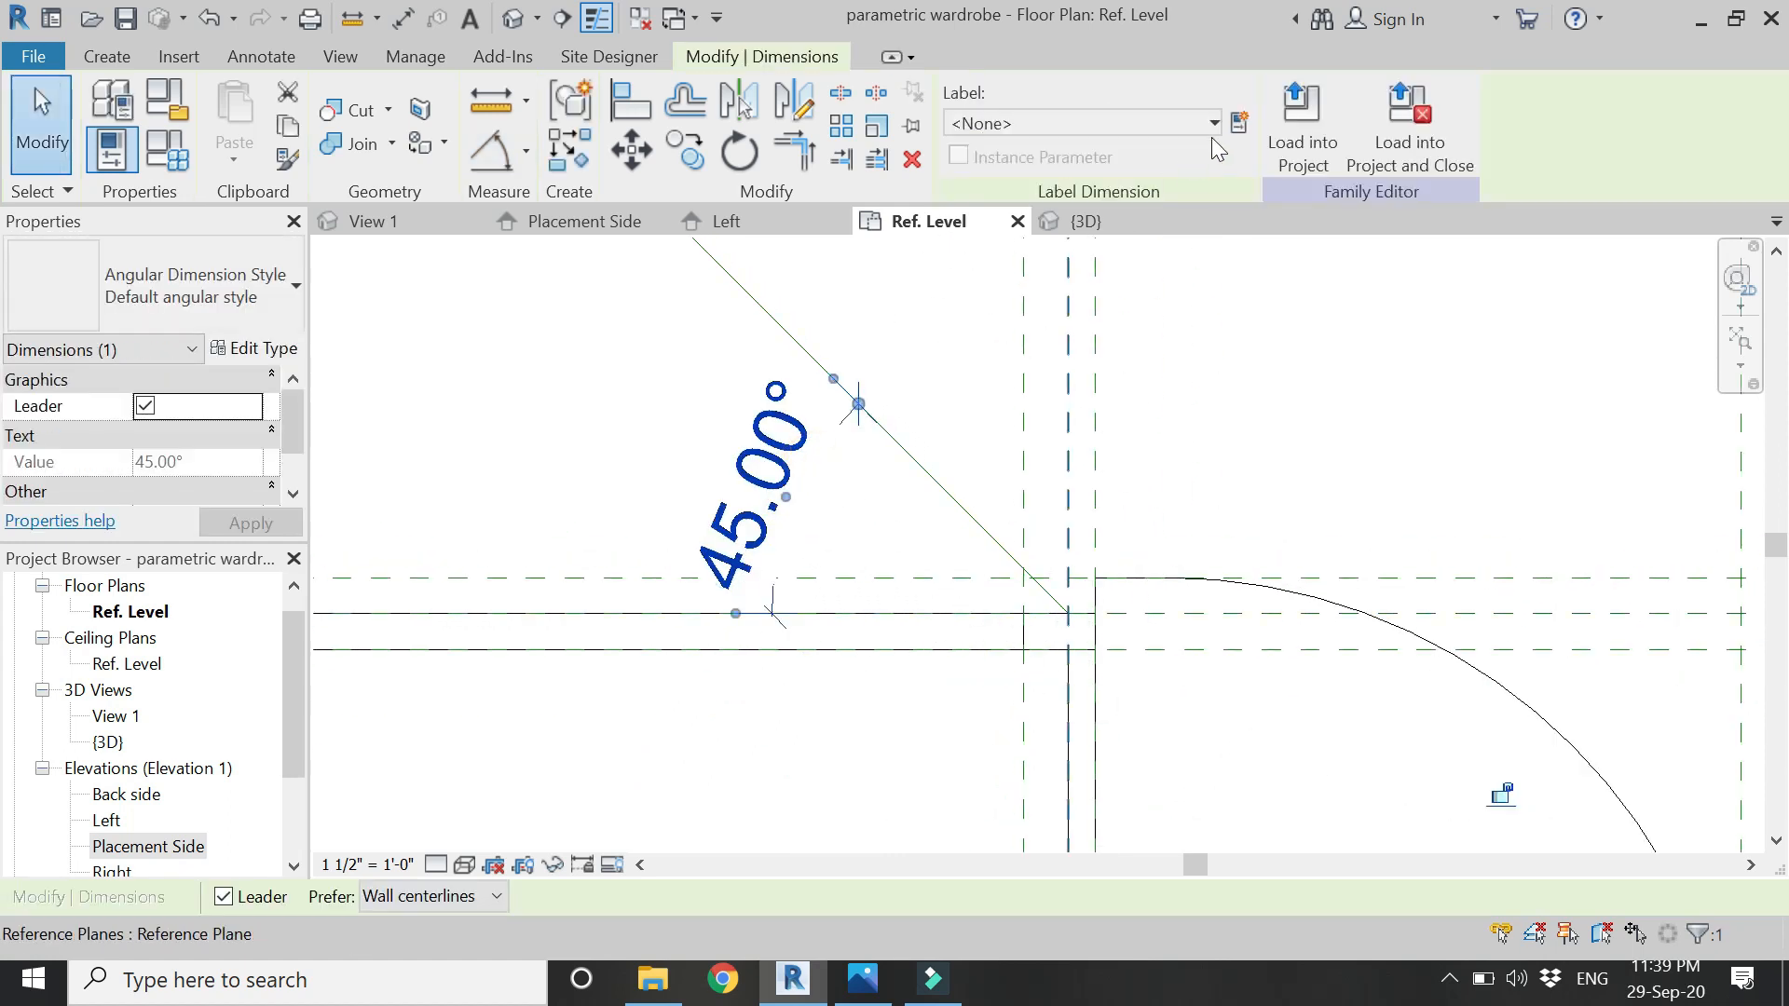
left_click(1239, 123)
type("door angle")
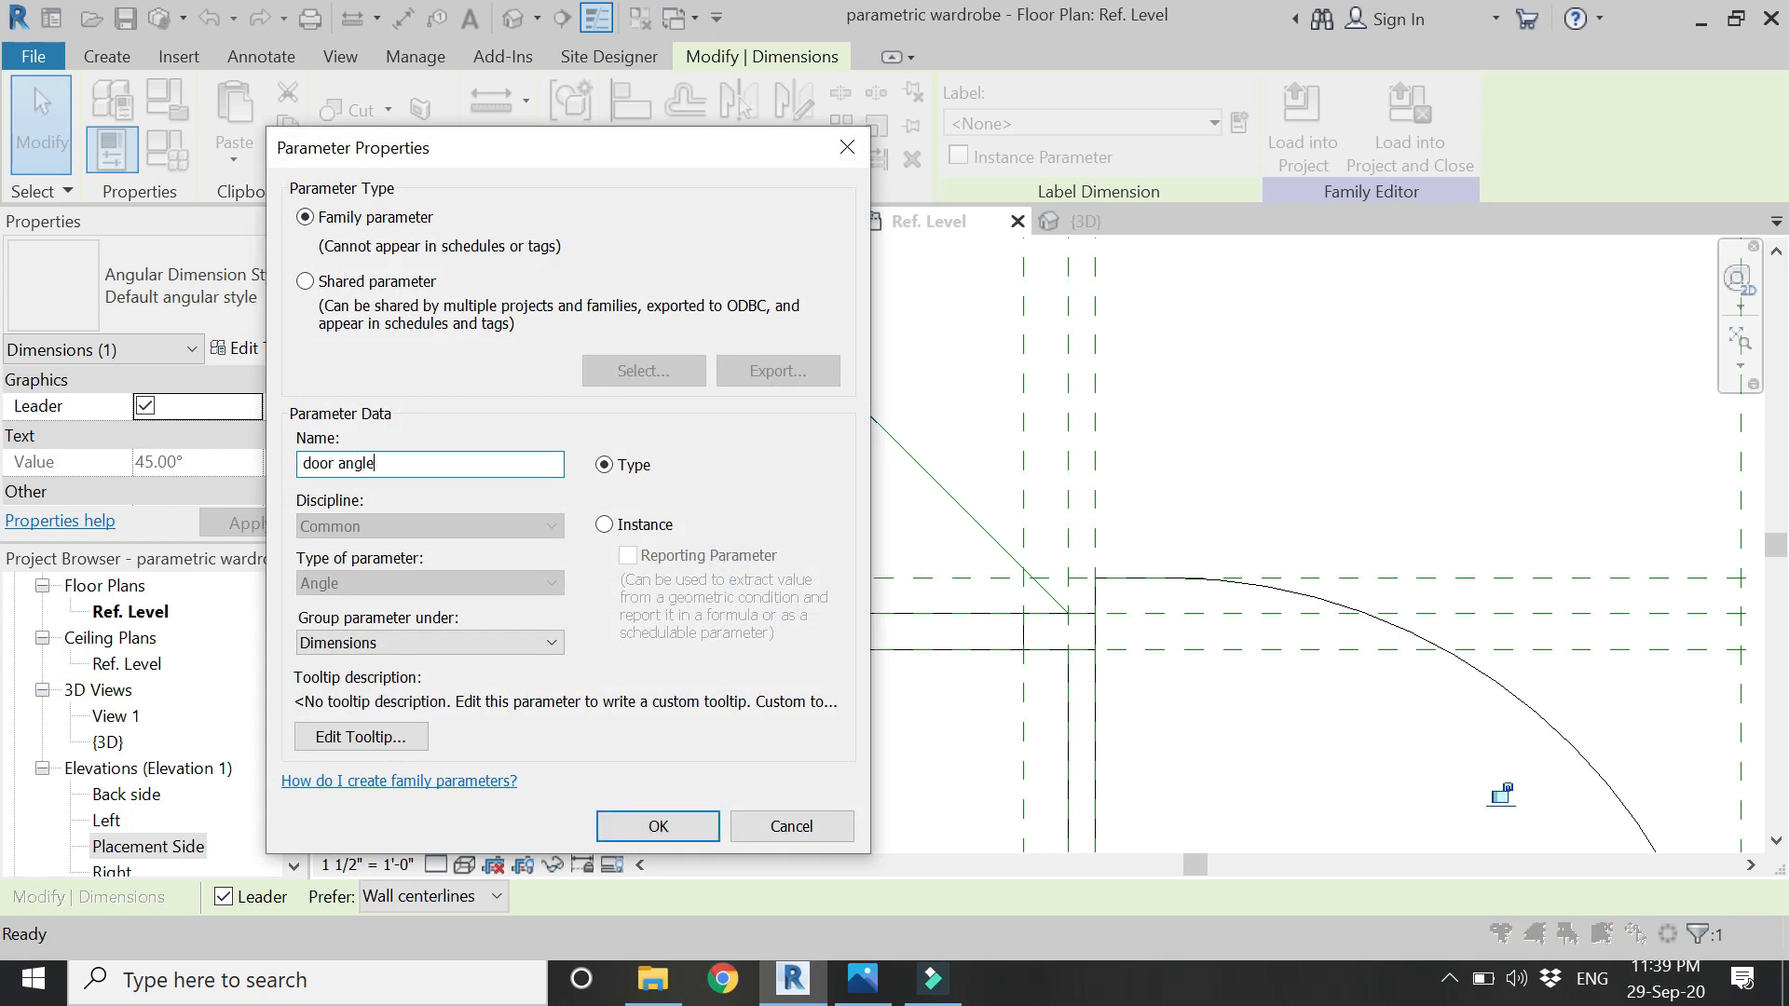
left_click(694, 824)
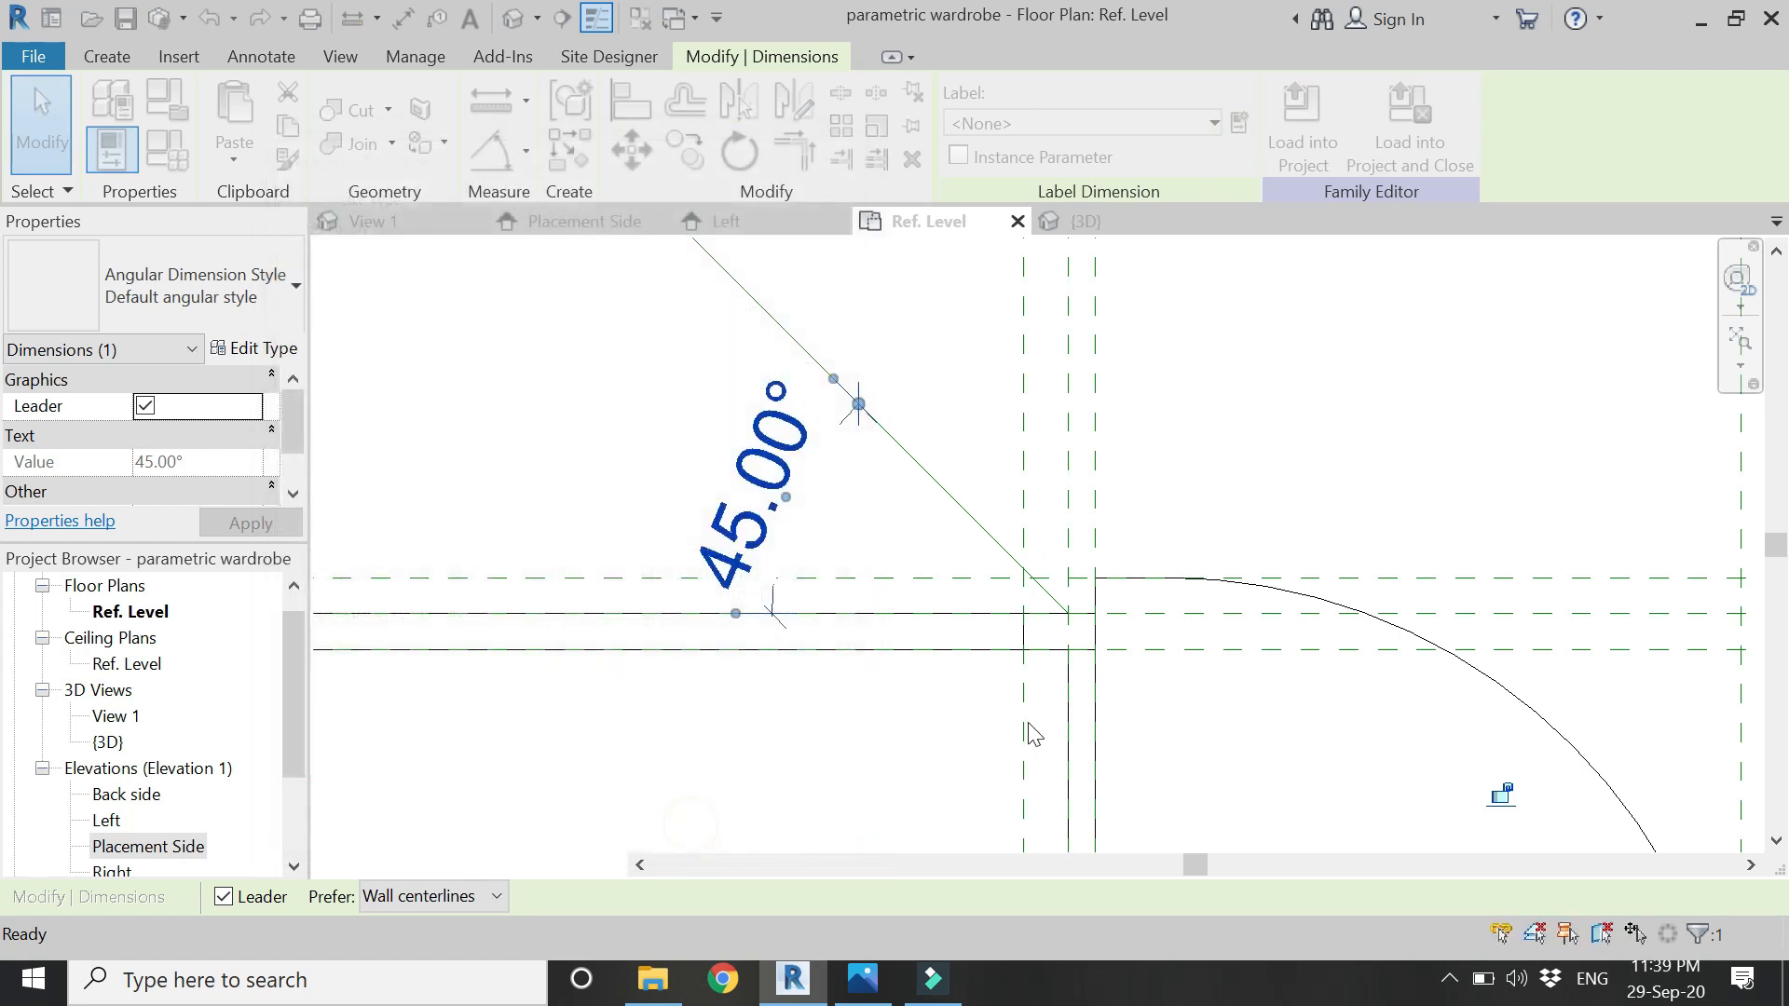
- Make the diagonal reference line's temporary length dimension permanent
scroll(1136, 655, "down", 3)
left_click(947, 470)
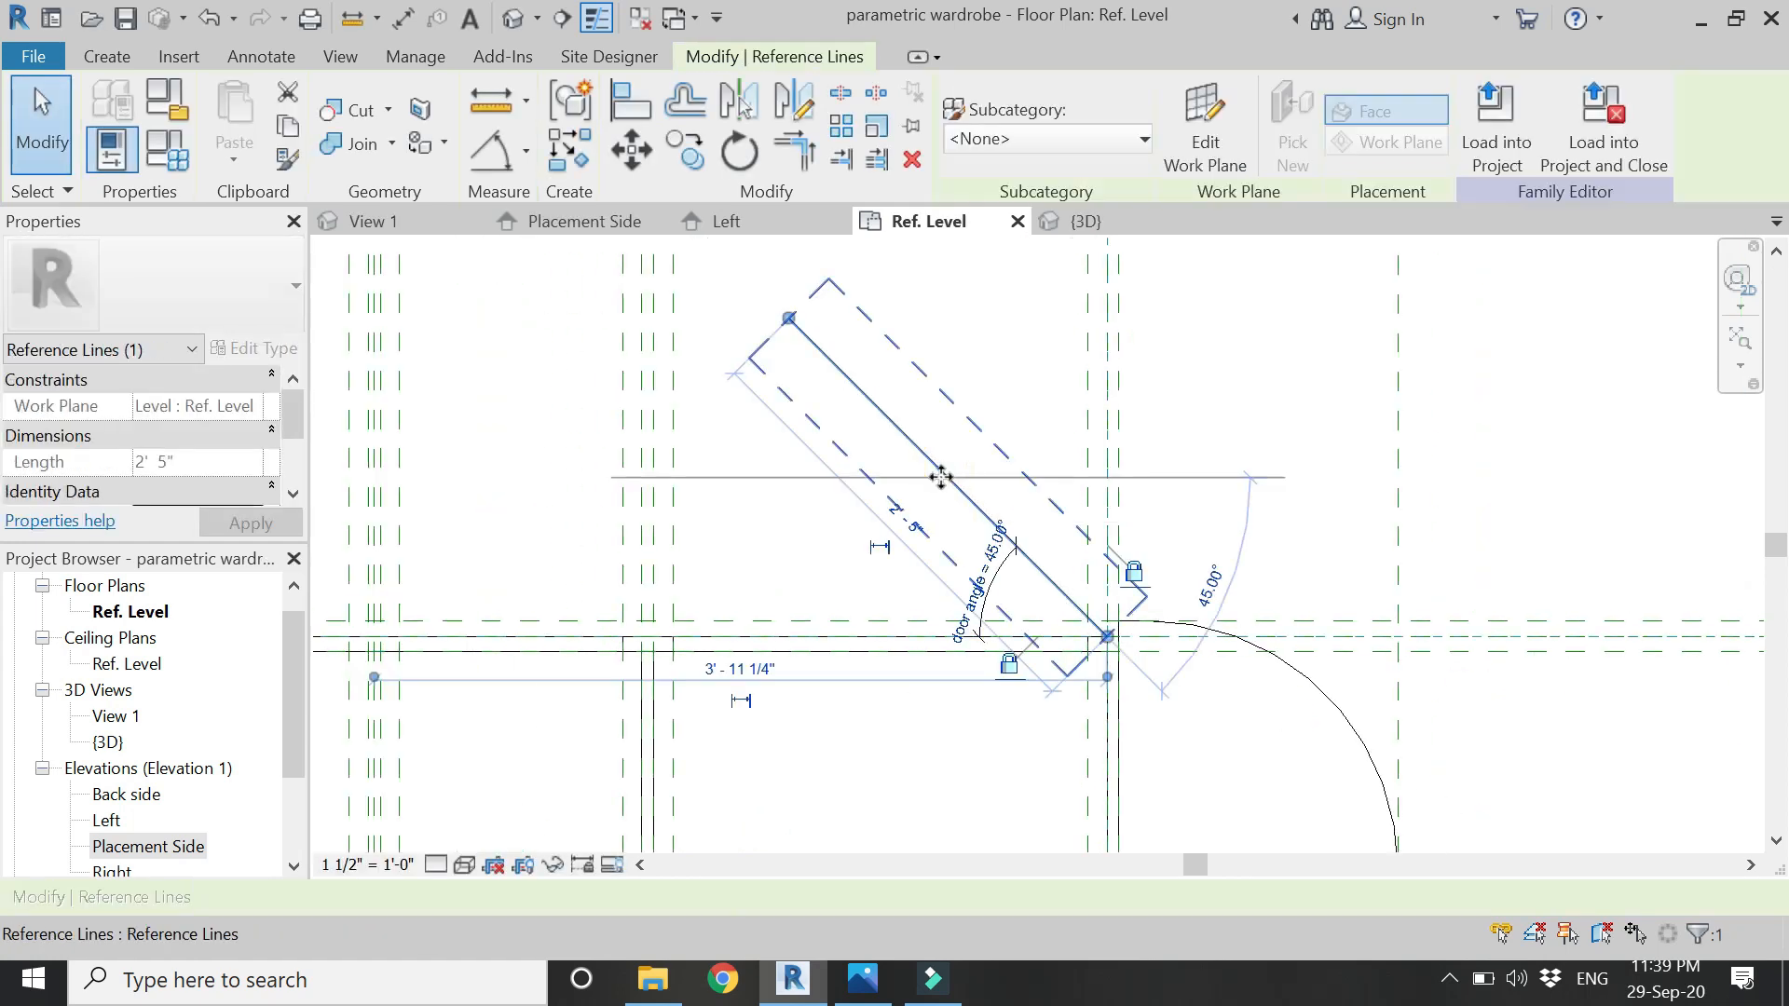
left_click(875, 545)
key("Escape")
left_click(526, 154)
left_click(559, 198)
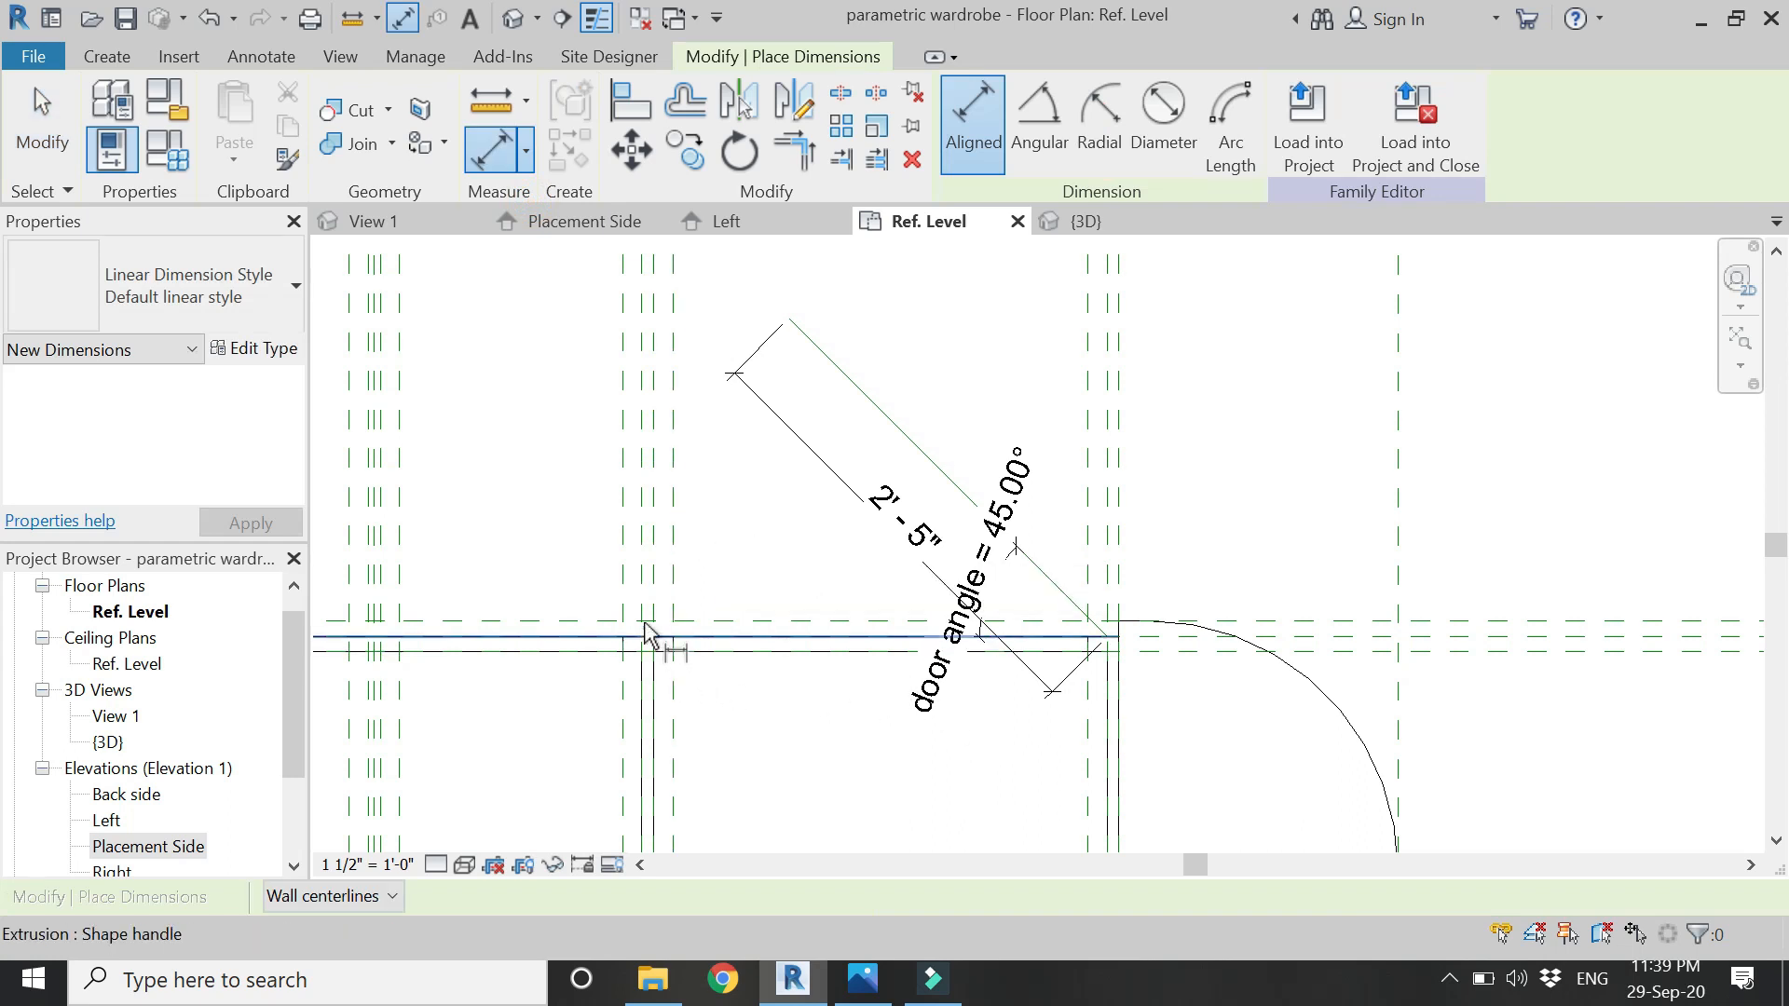
scroll(651, 620, "up", 2)
left_click(658, 576)
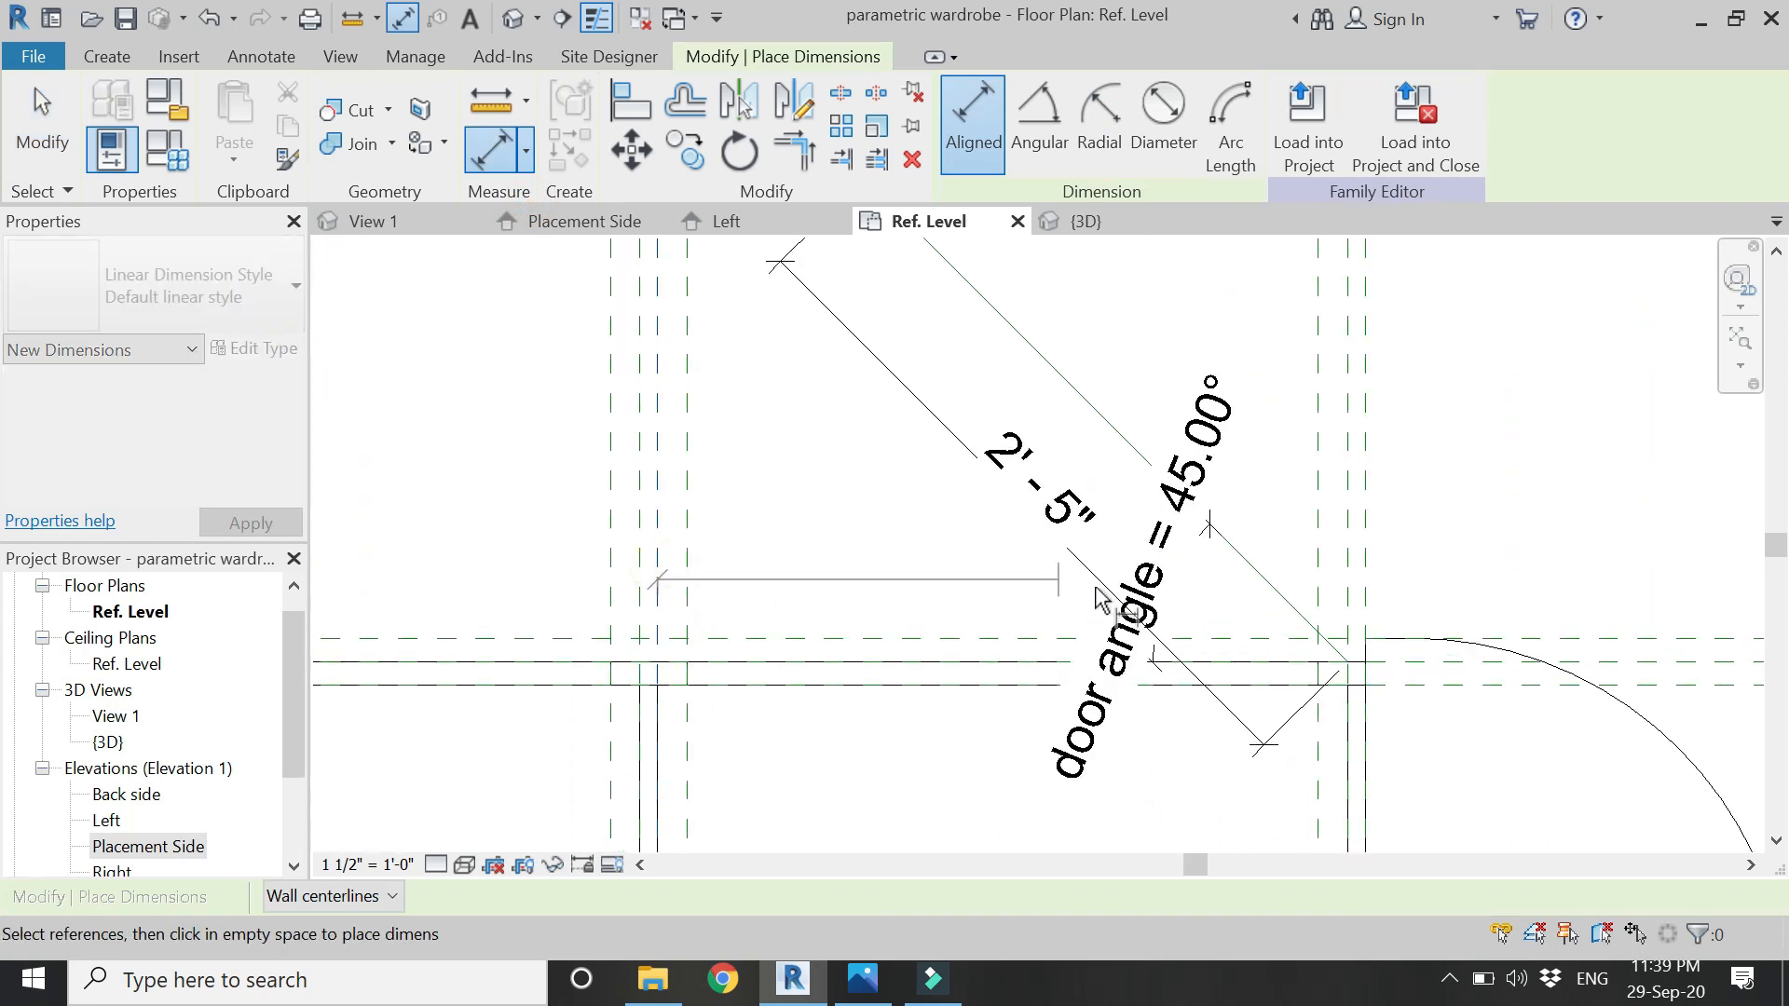
left_click(1342, 549)
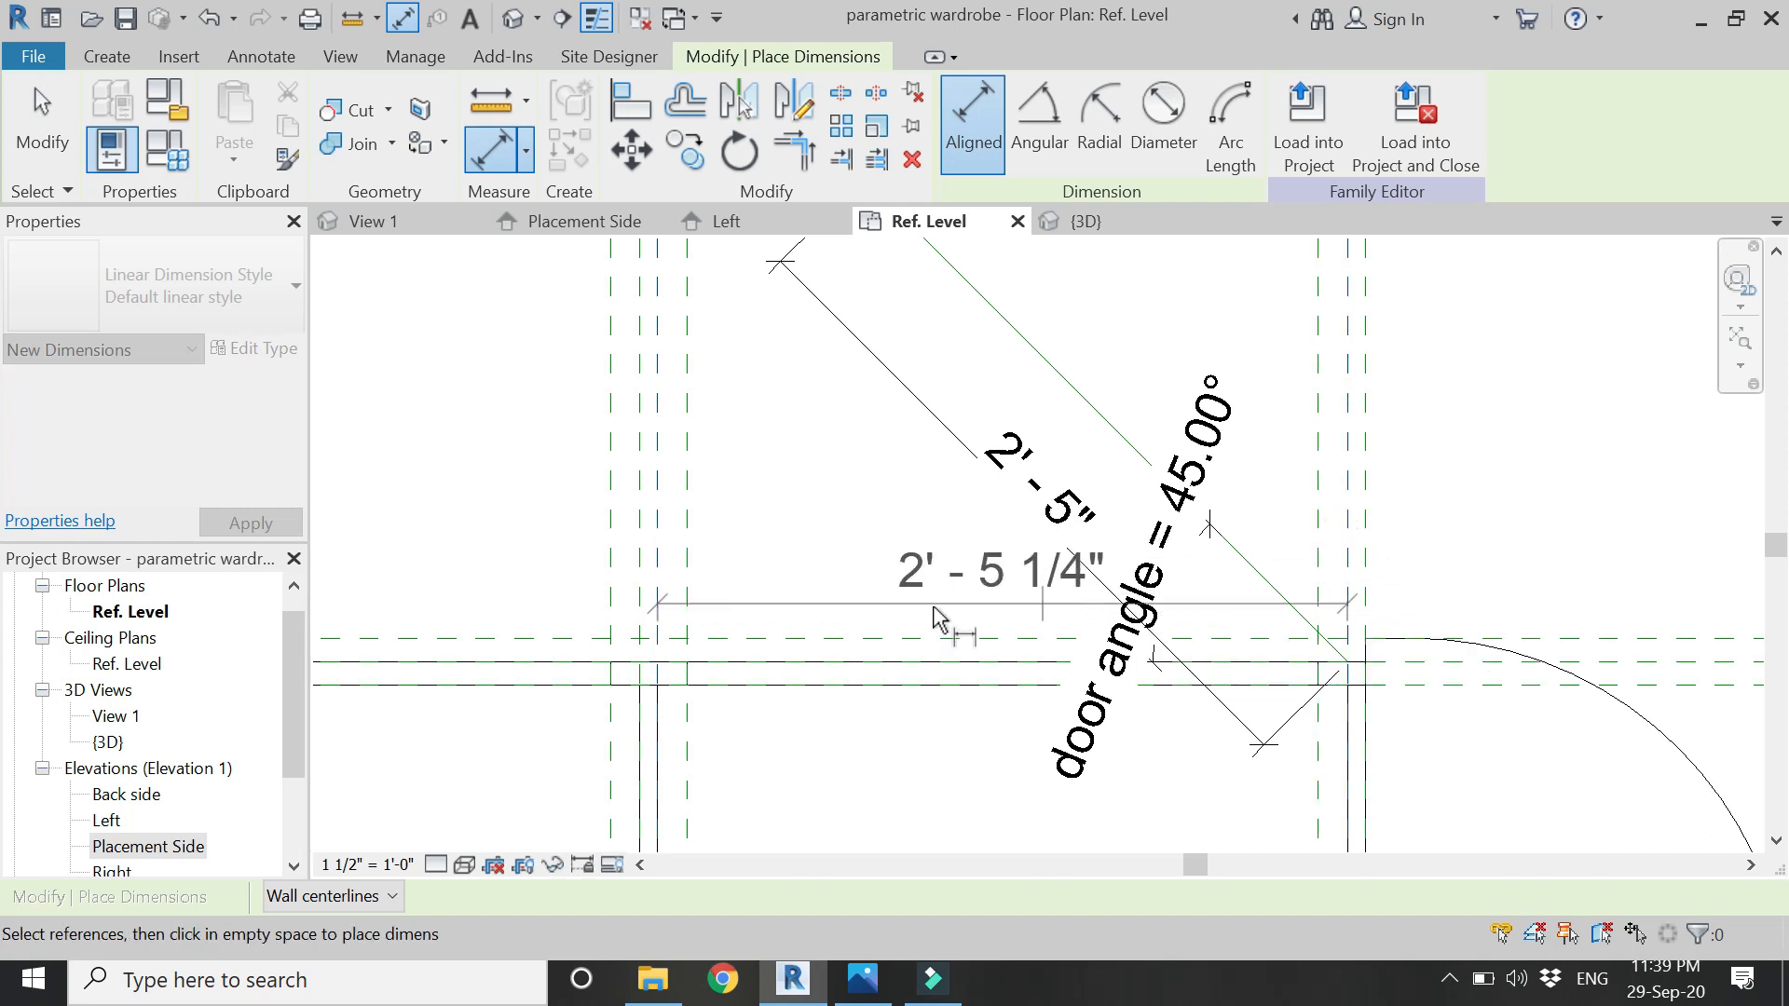
key("Escape")
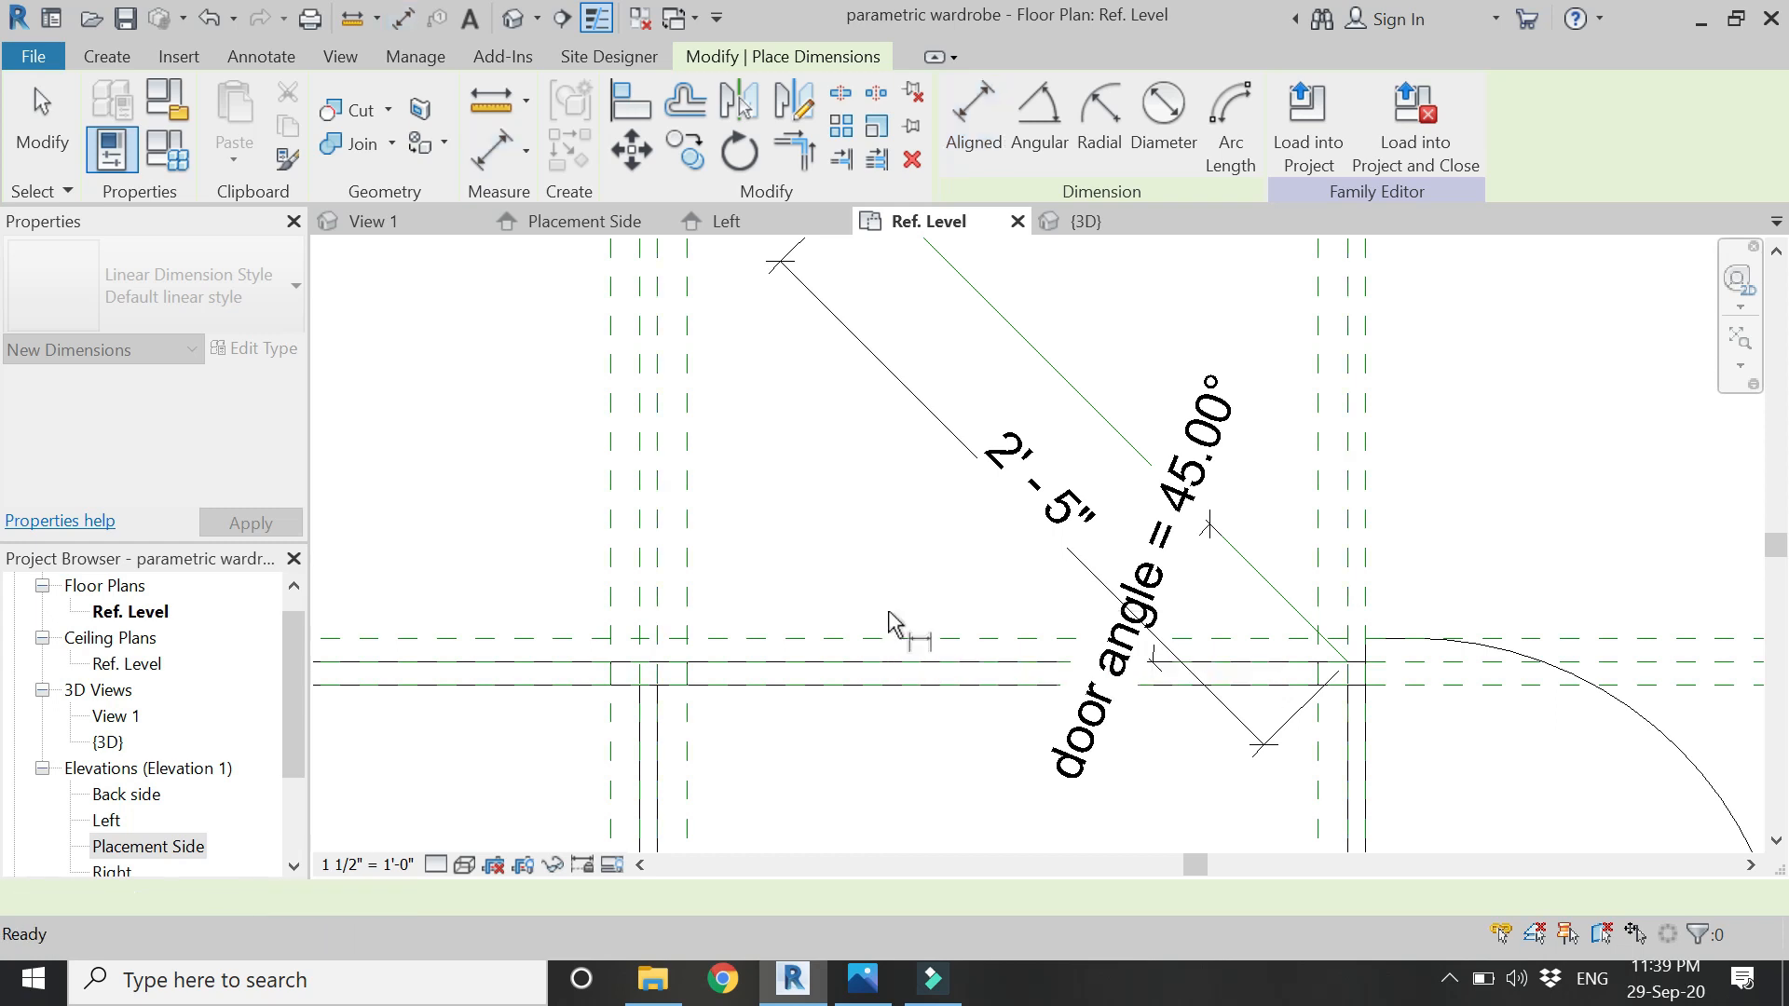
scroll(910, 599, "down", 5)
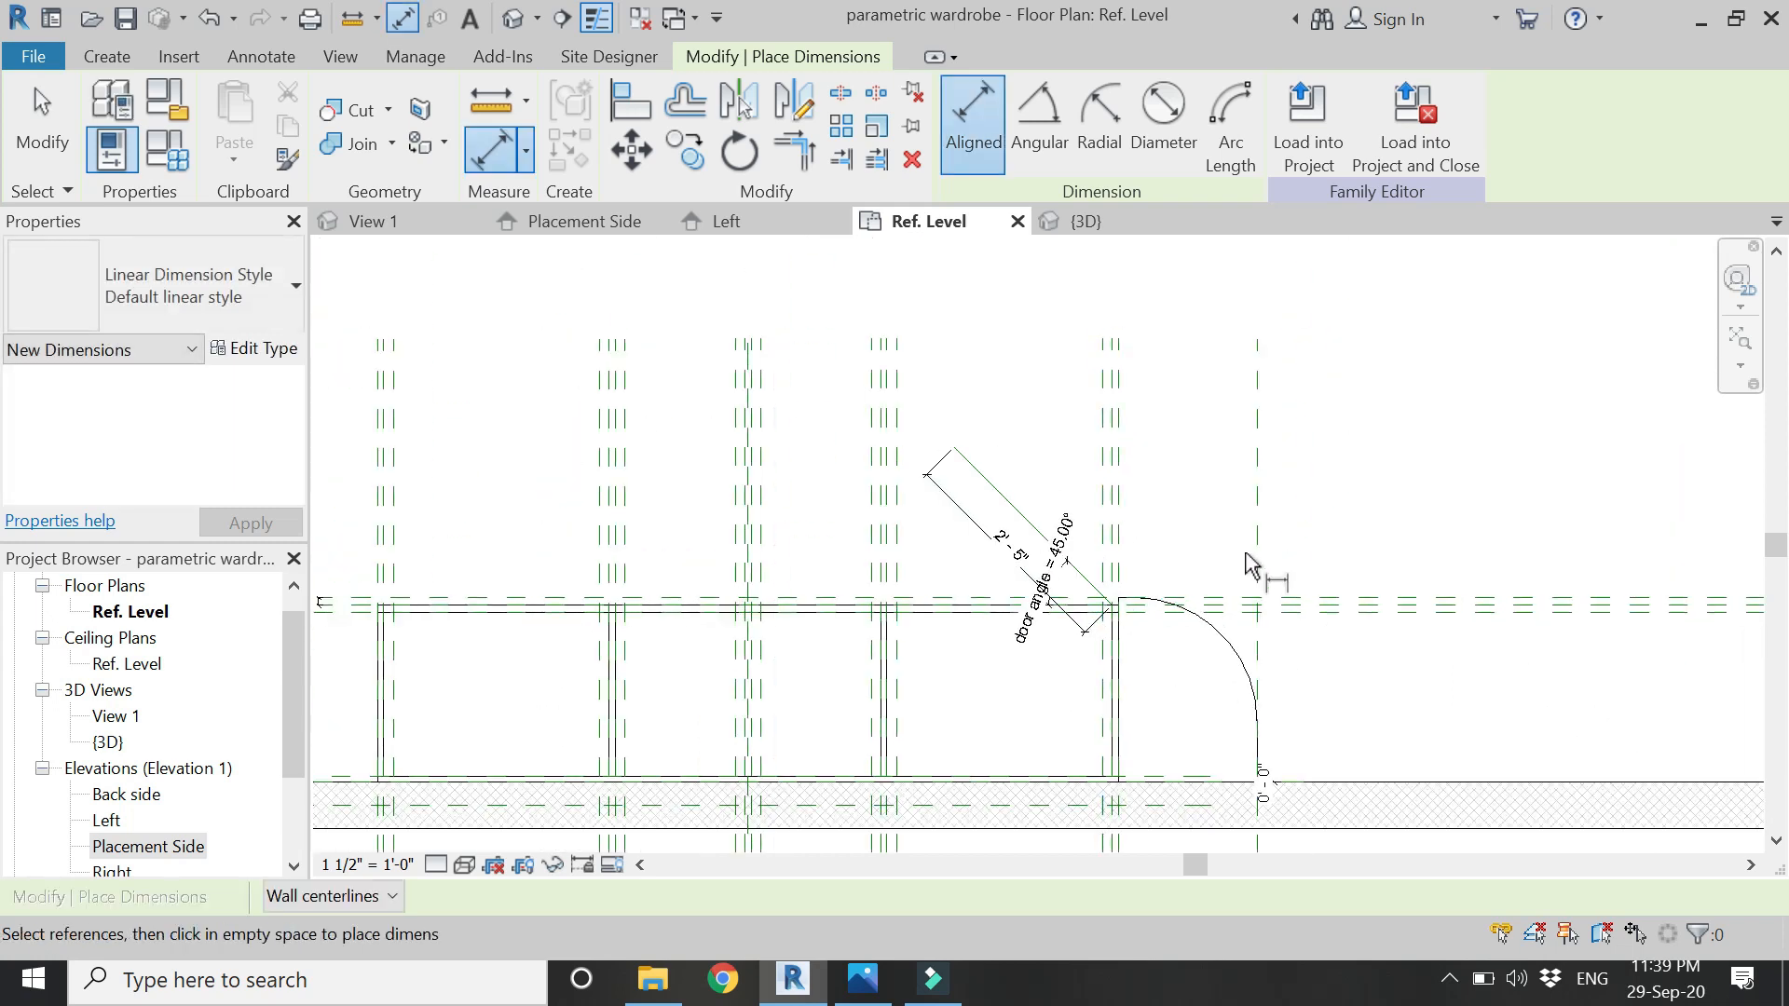
scroll(1245, 553, "down", 3)
scroll(1090, 536, "up", 4)
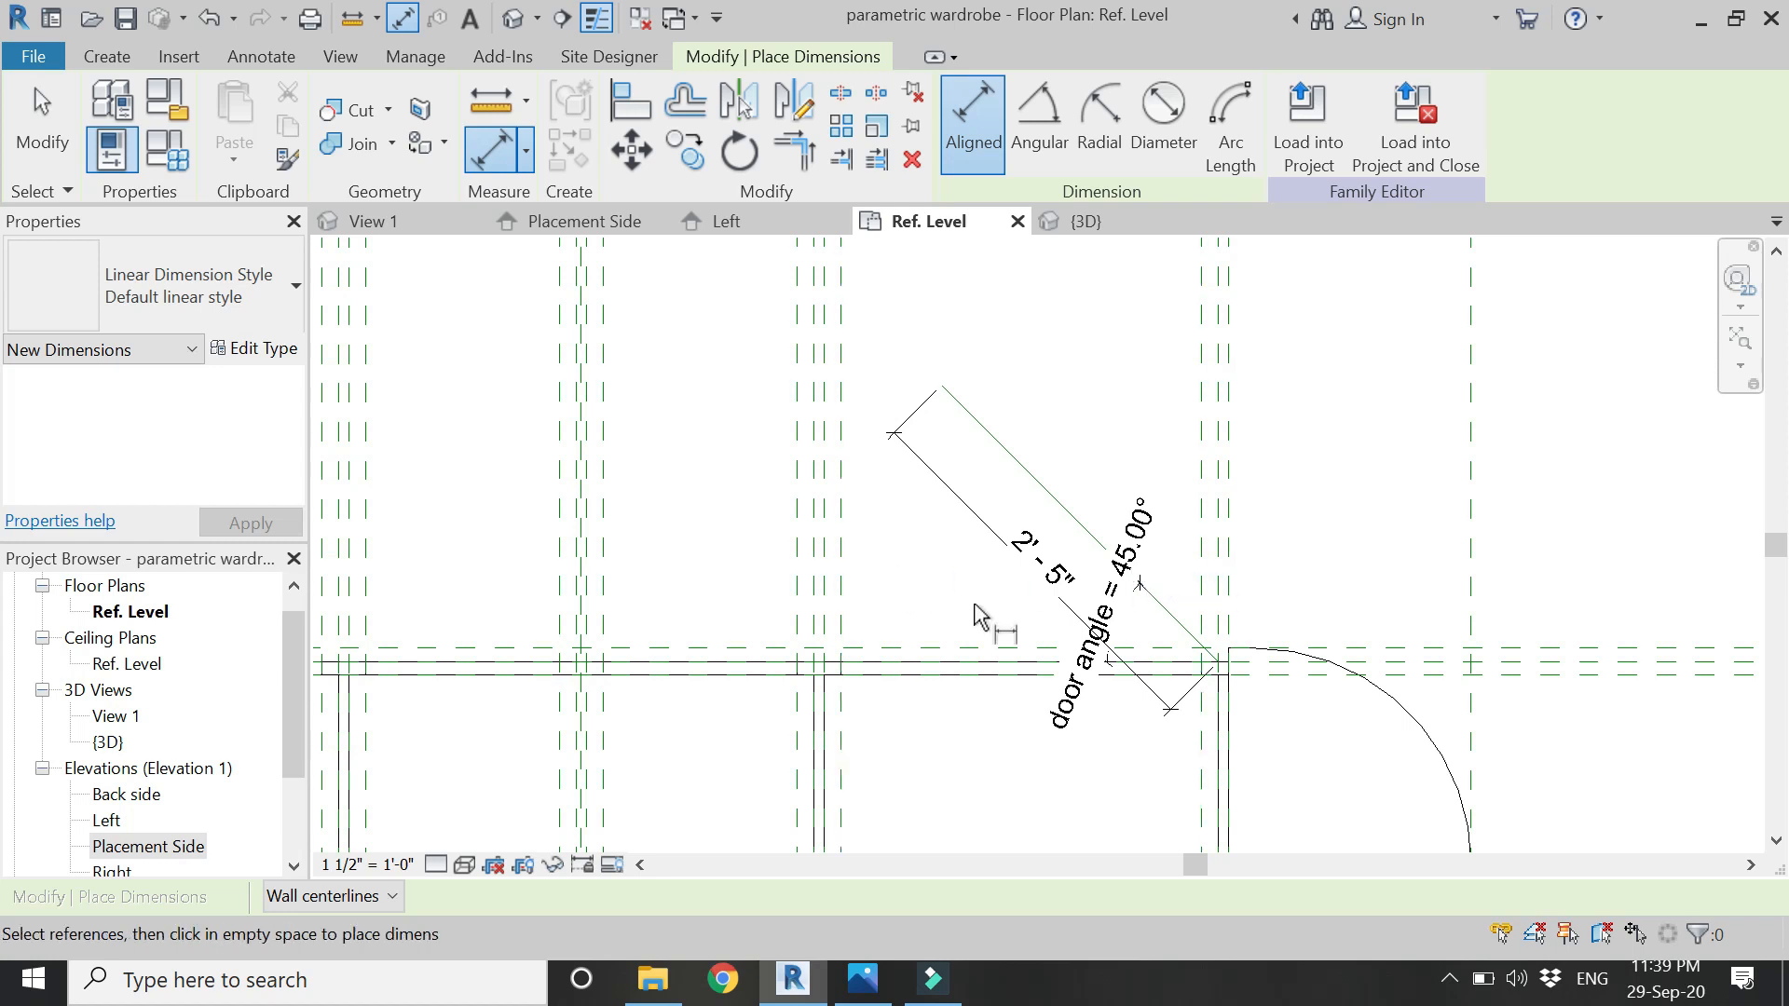
key("Escape")
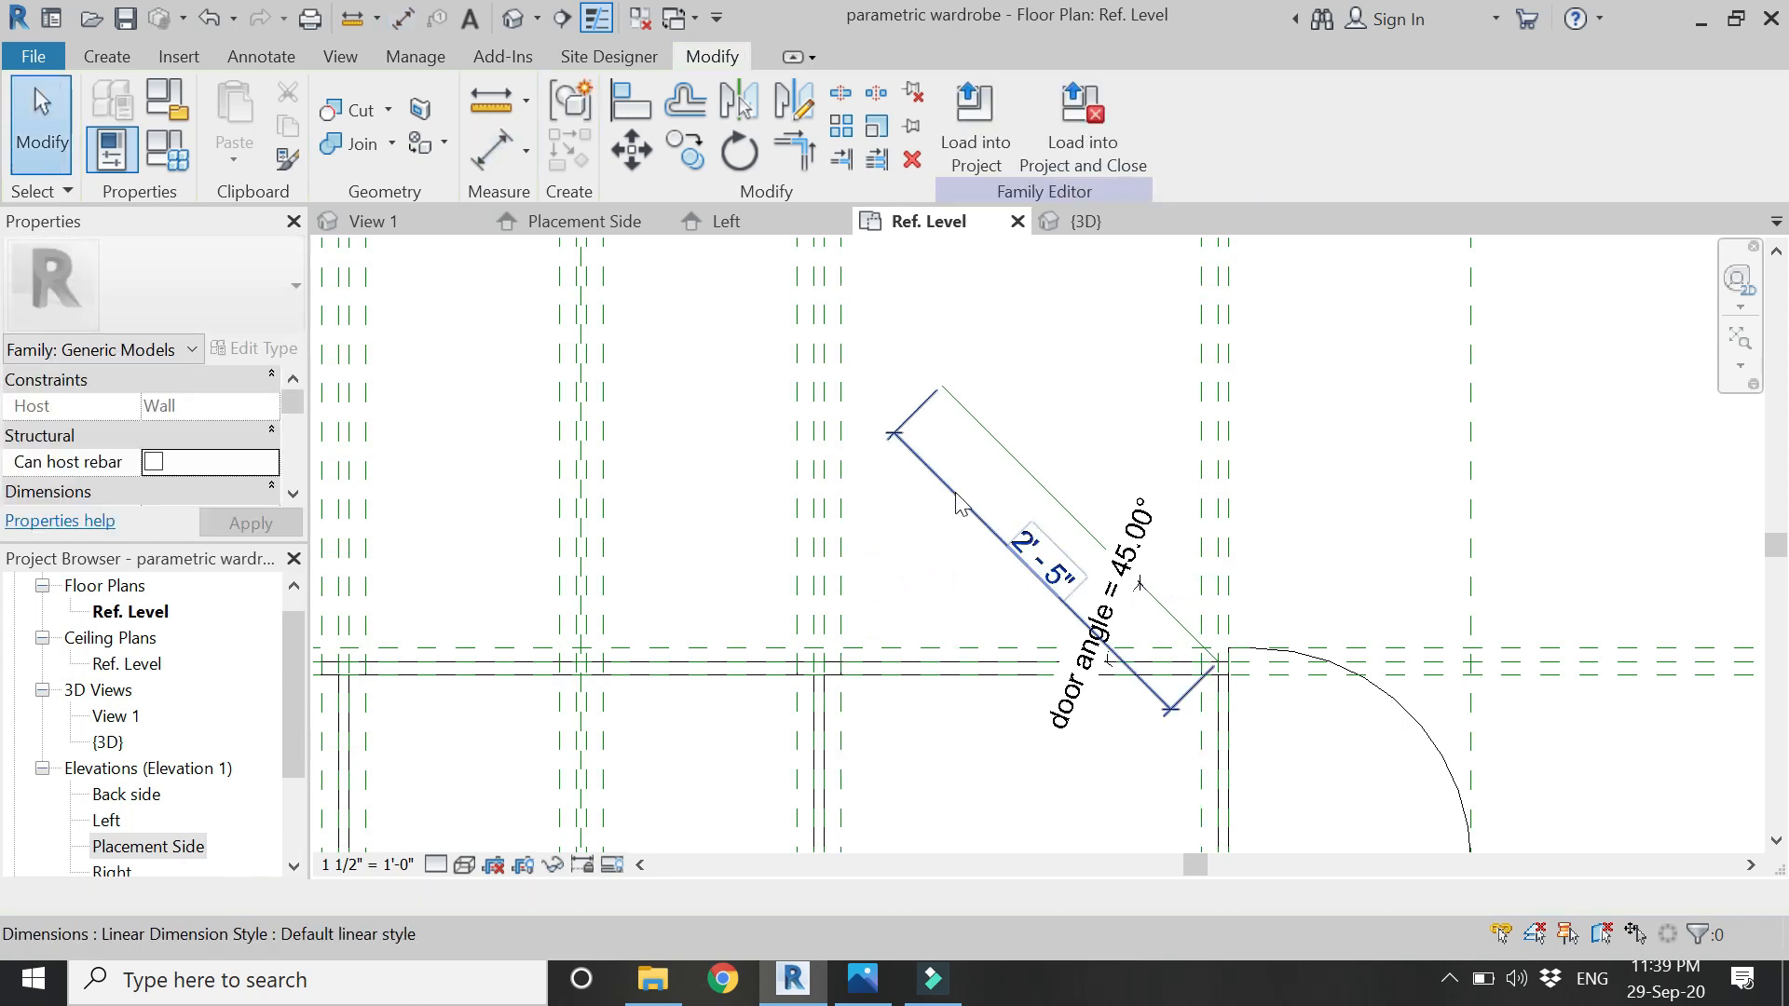
- Label the reference line's length dimension with a new type family parameter named "widthof door"
left_click(954, 491)
left_click(1238, 121)
type("widthof door")
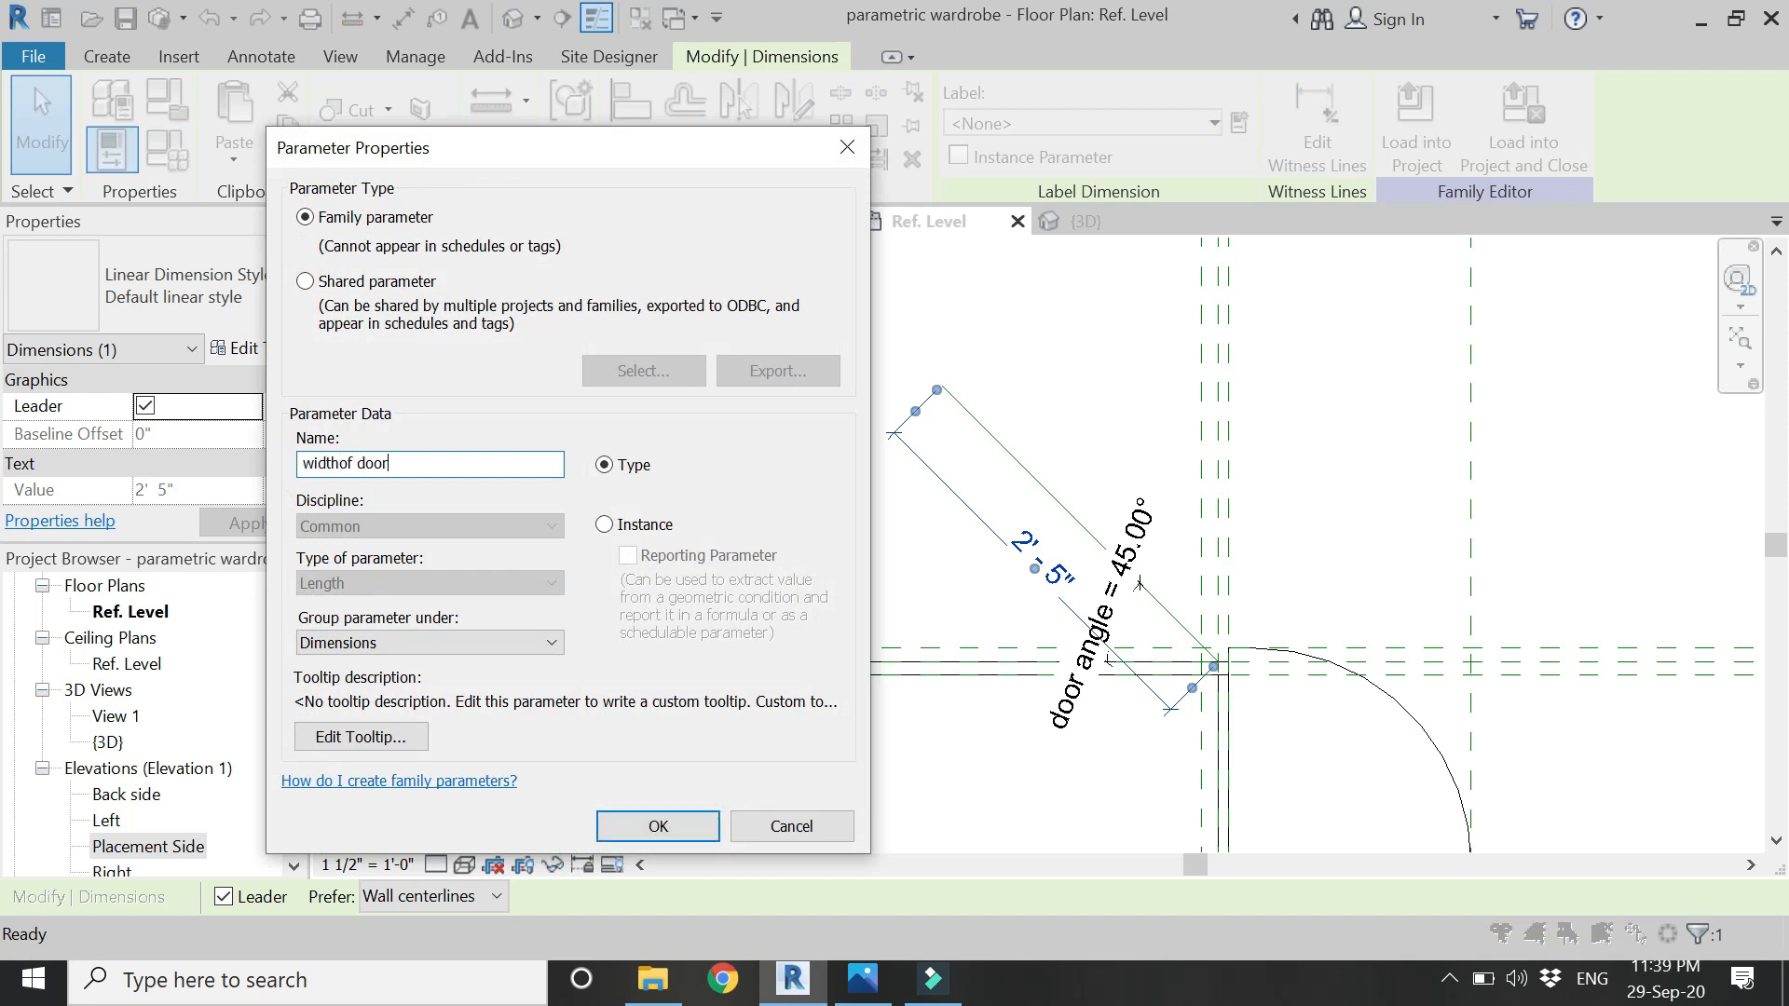
key("Return")
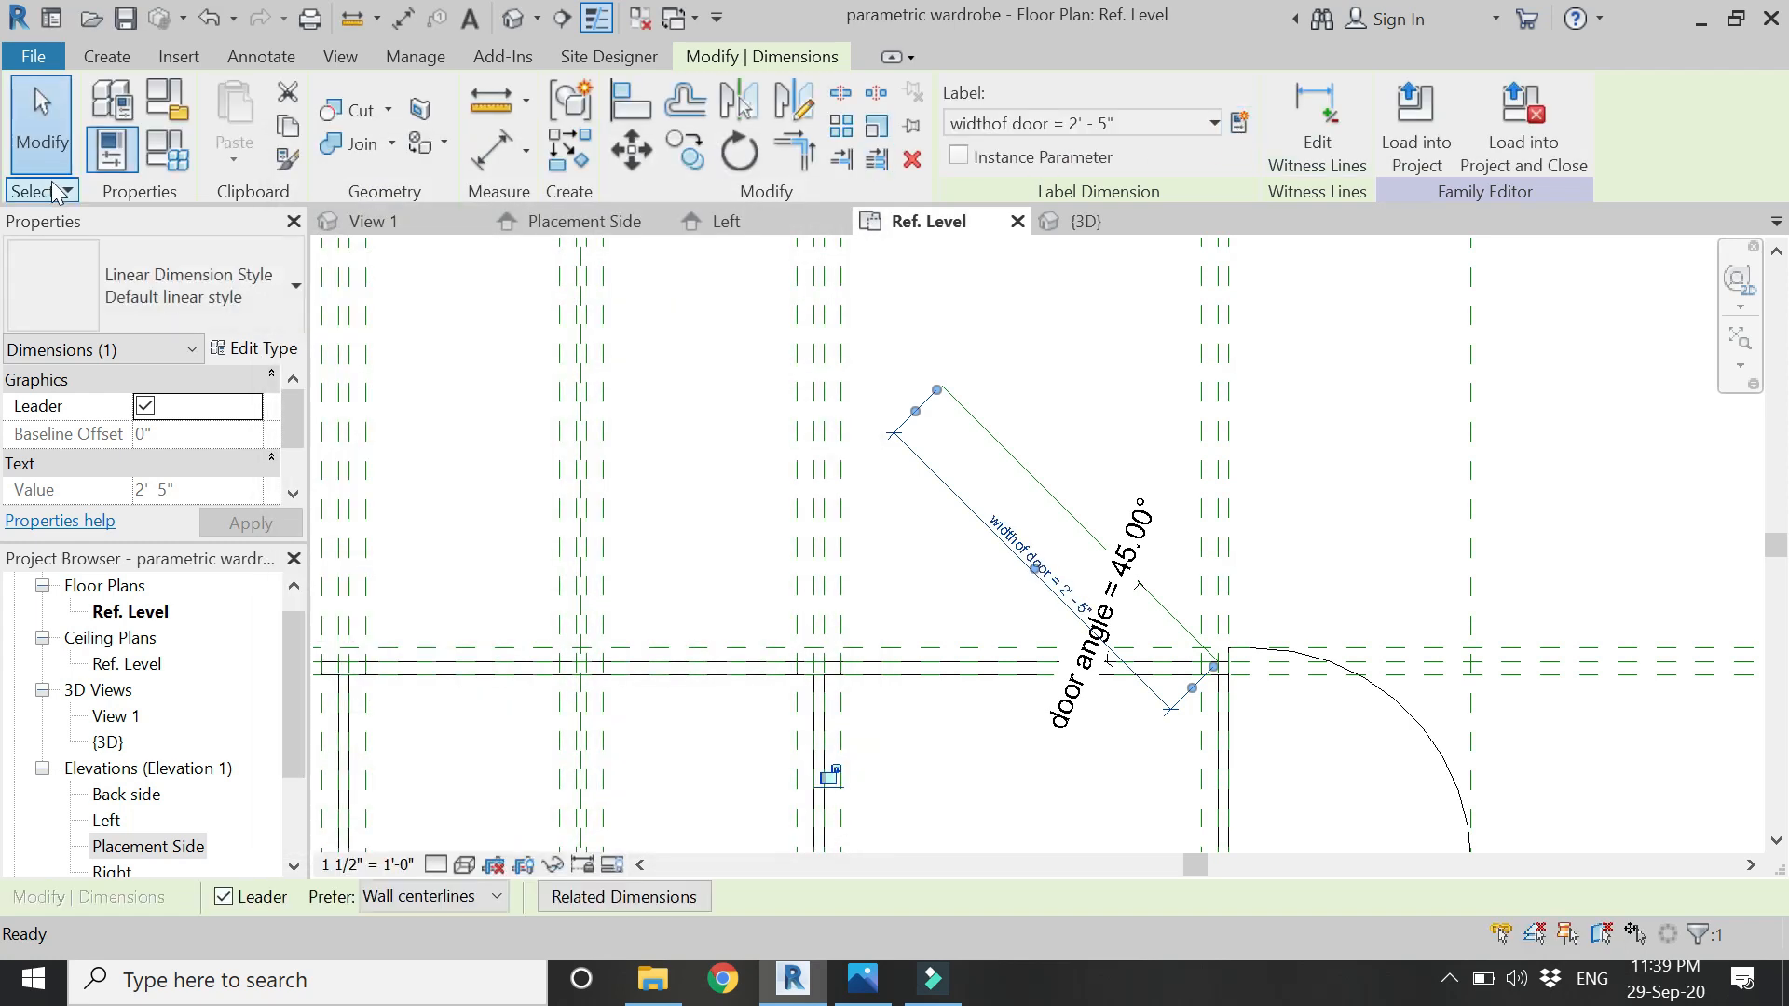
- In Family Types, enter the formula "width of wardrobe-width of mid section)" for the widthof door parameter
left_click(156, 158)
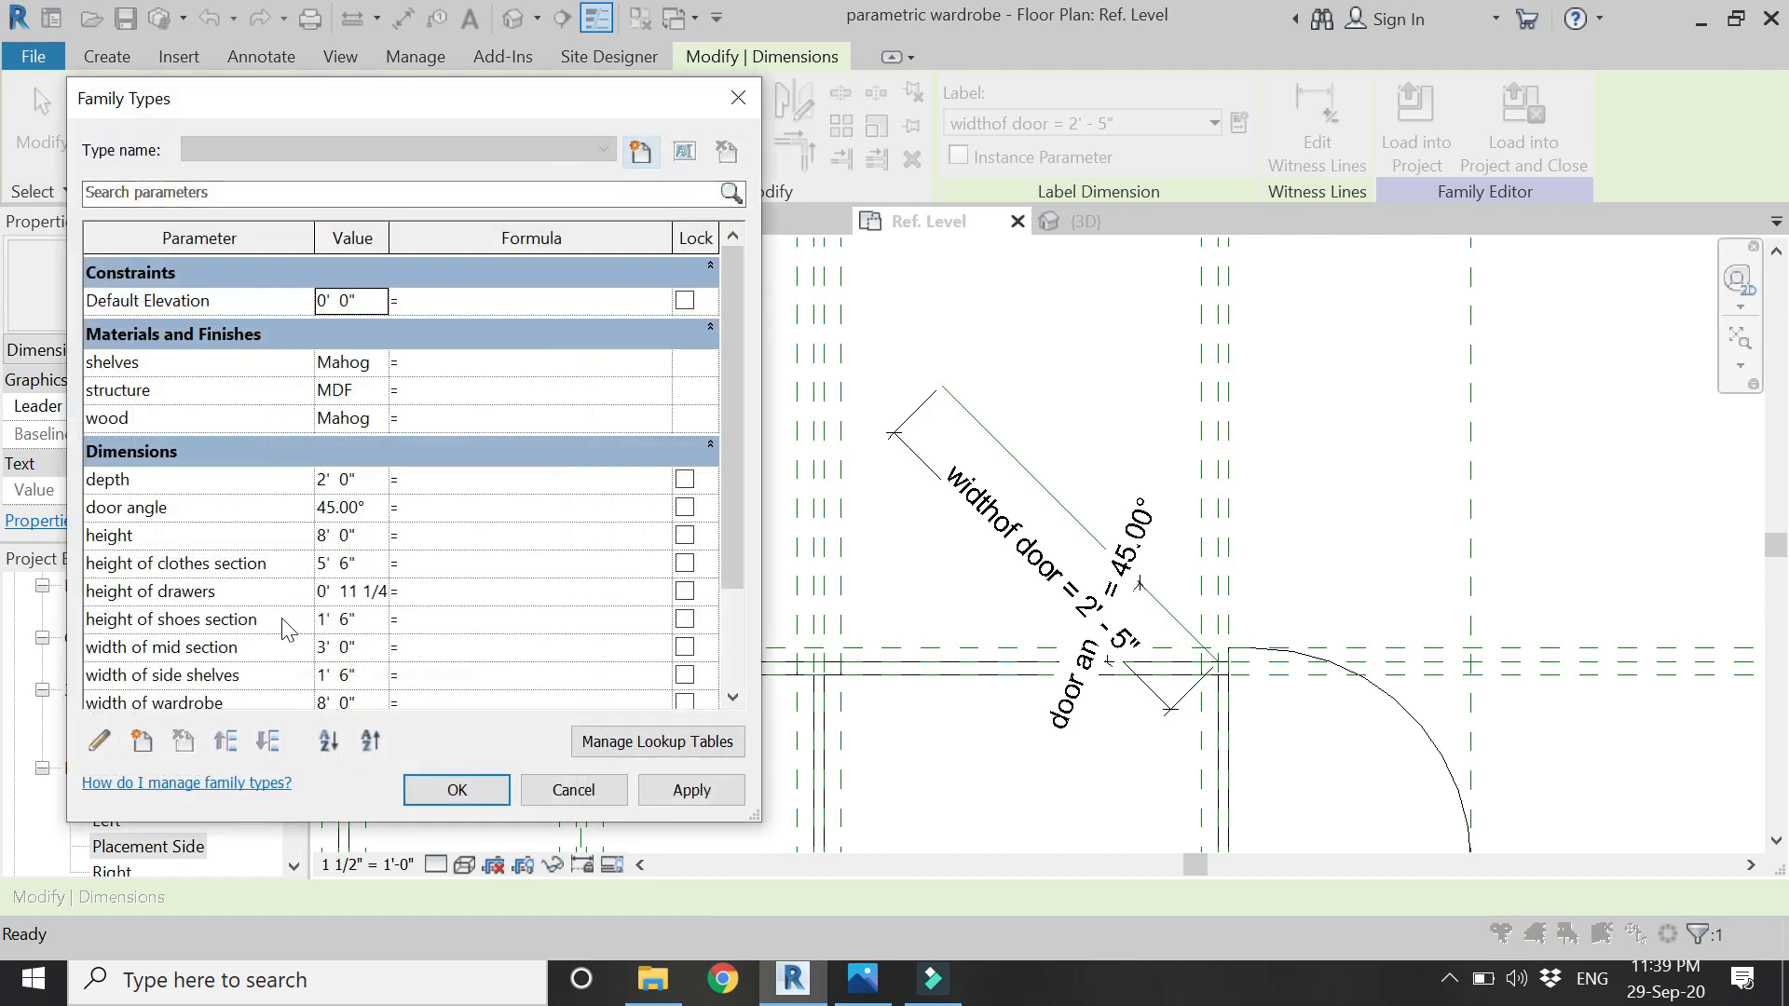
scroll(270, 615, "down", 2)
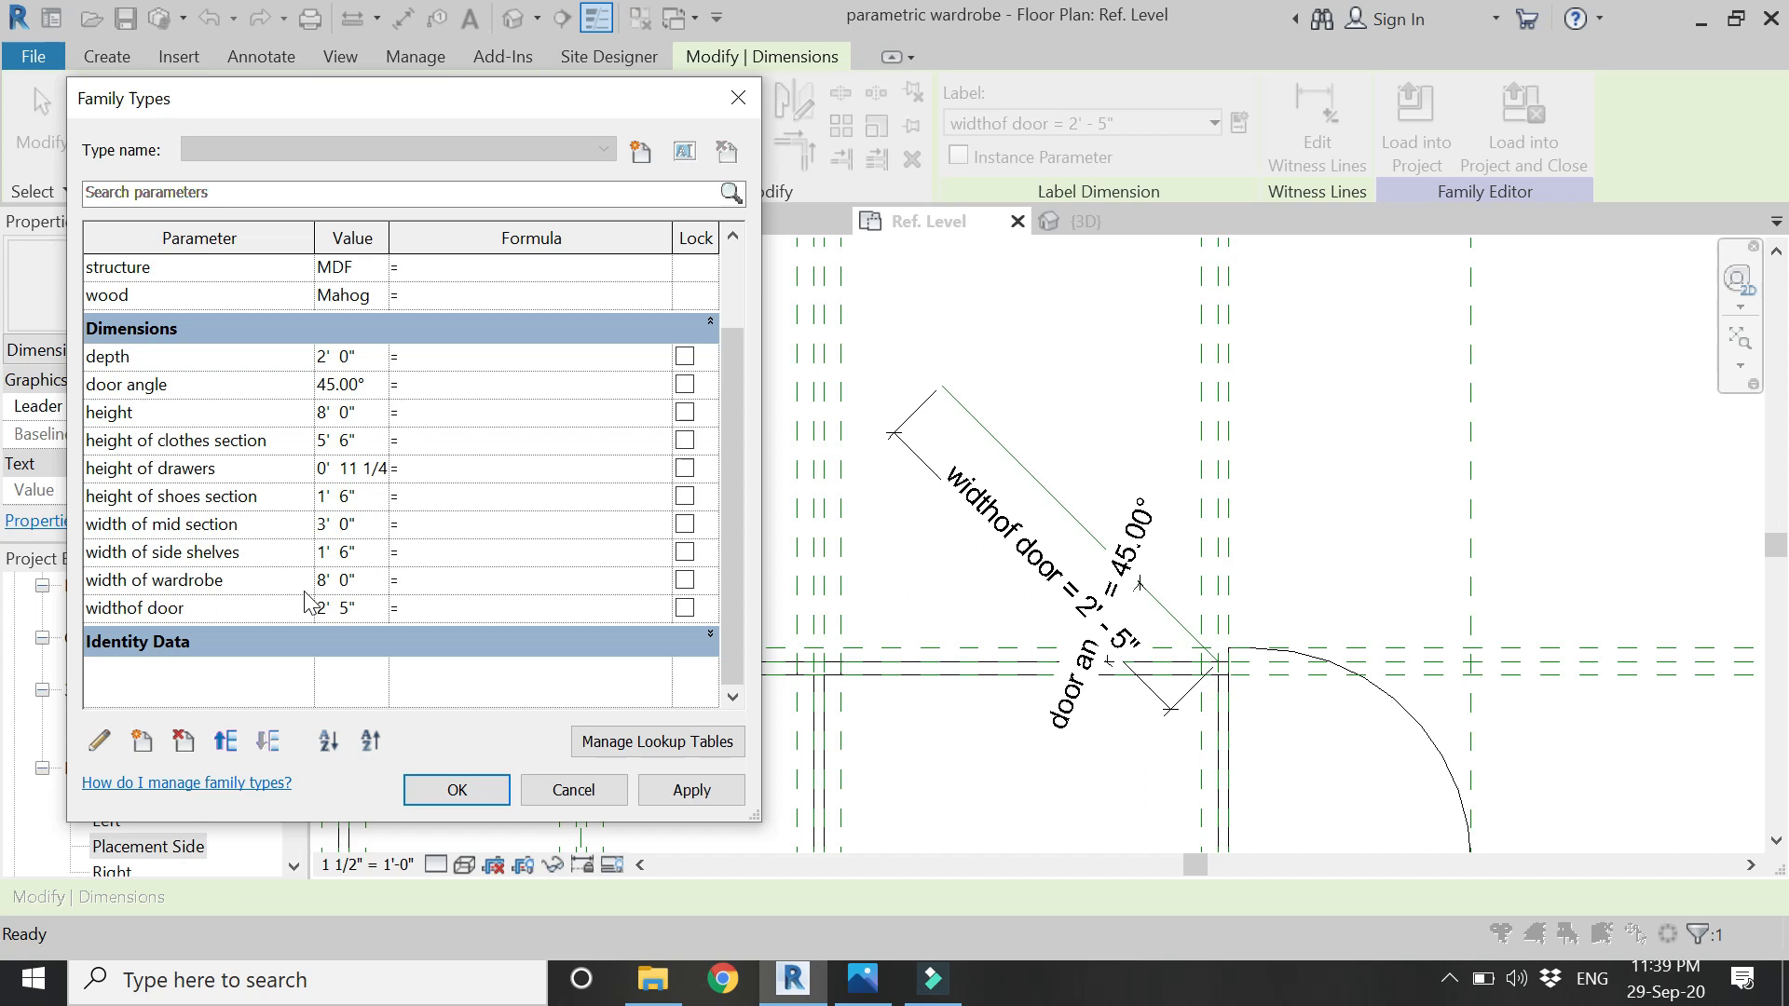
left_click(276, 571)
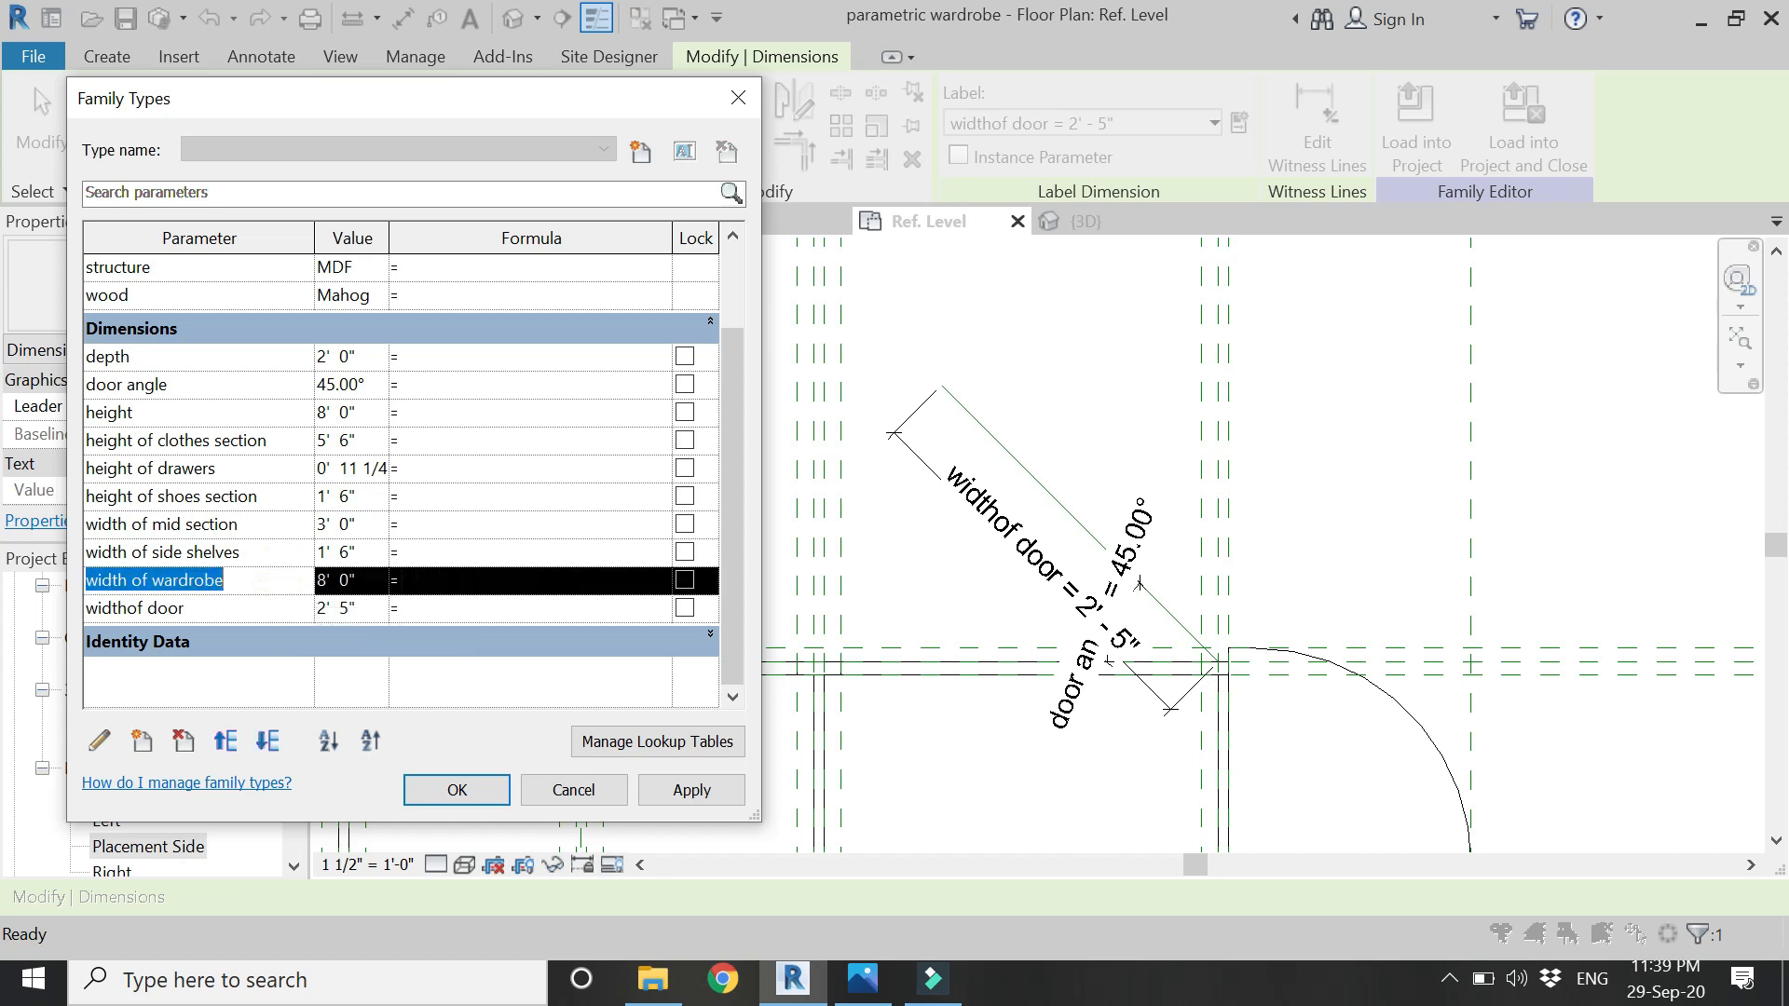
left_click(435, 611)
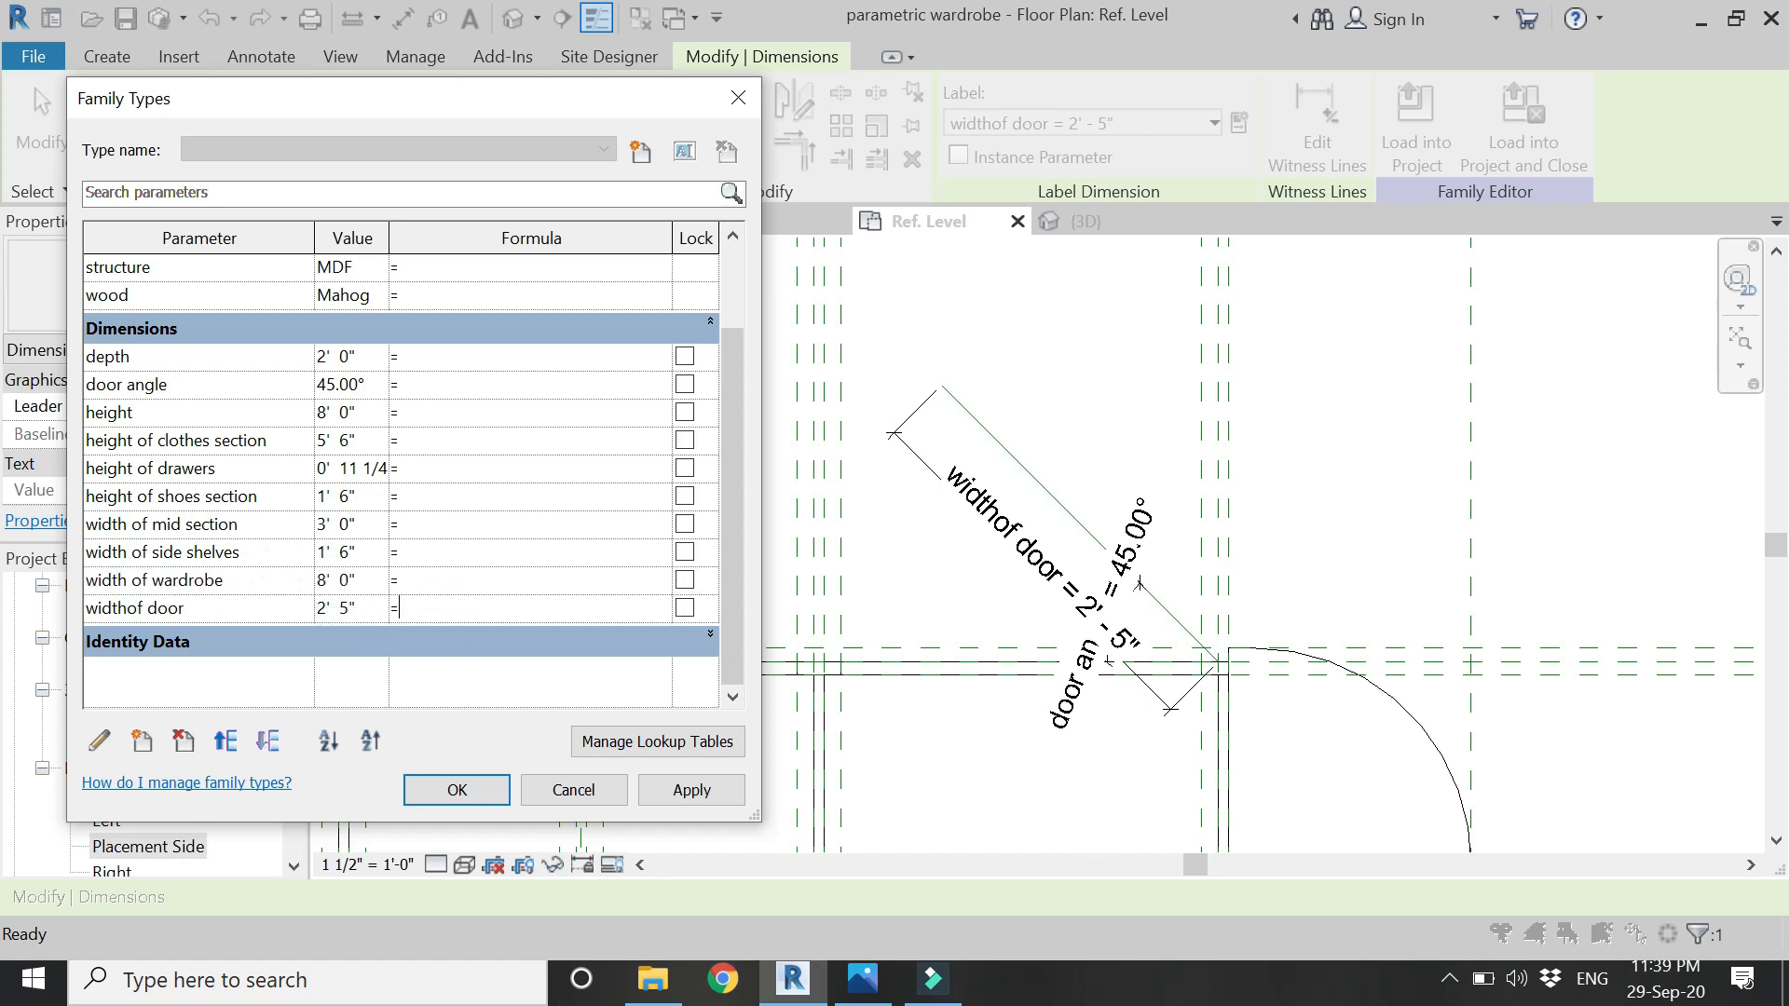
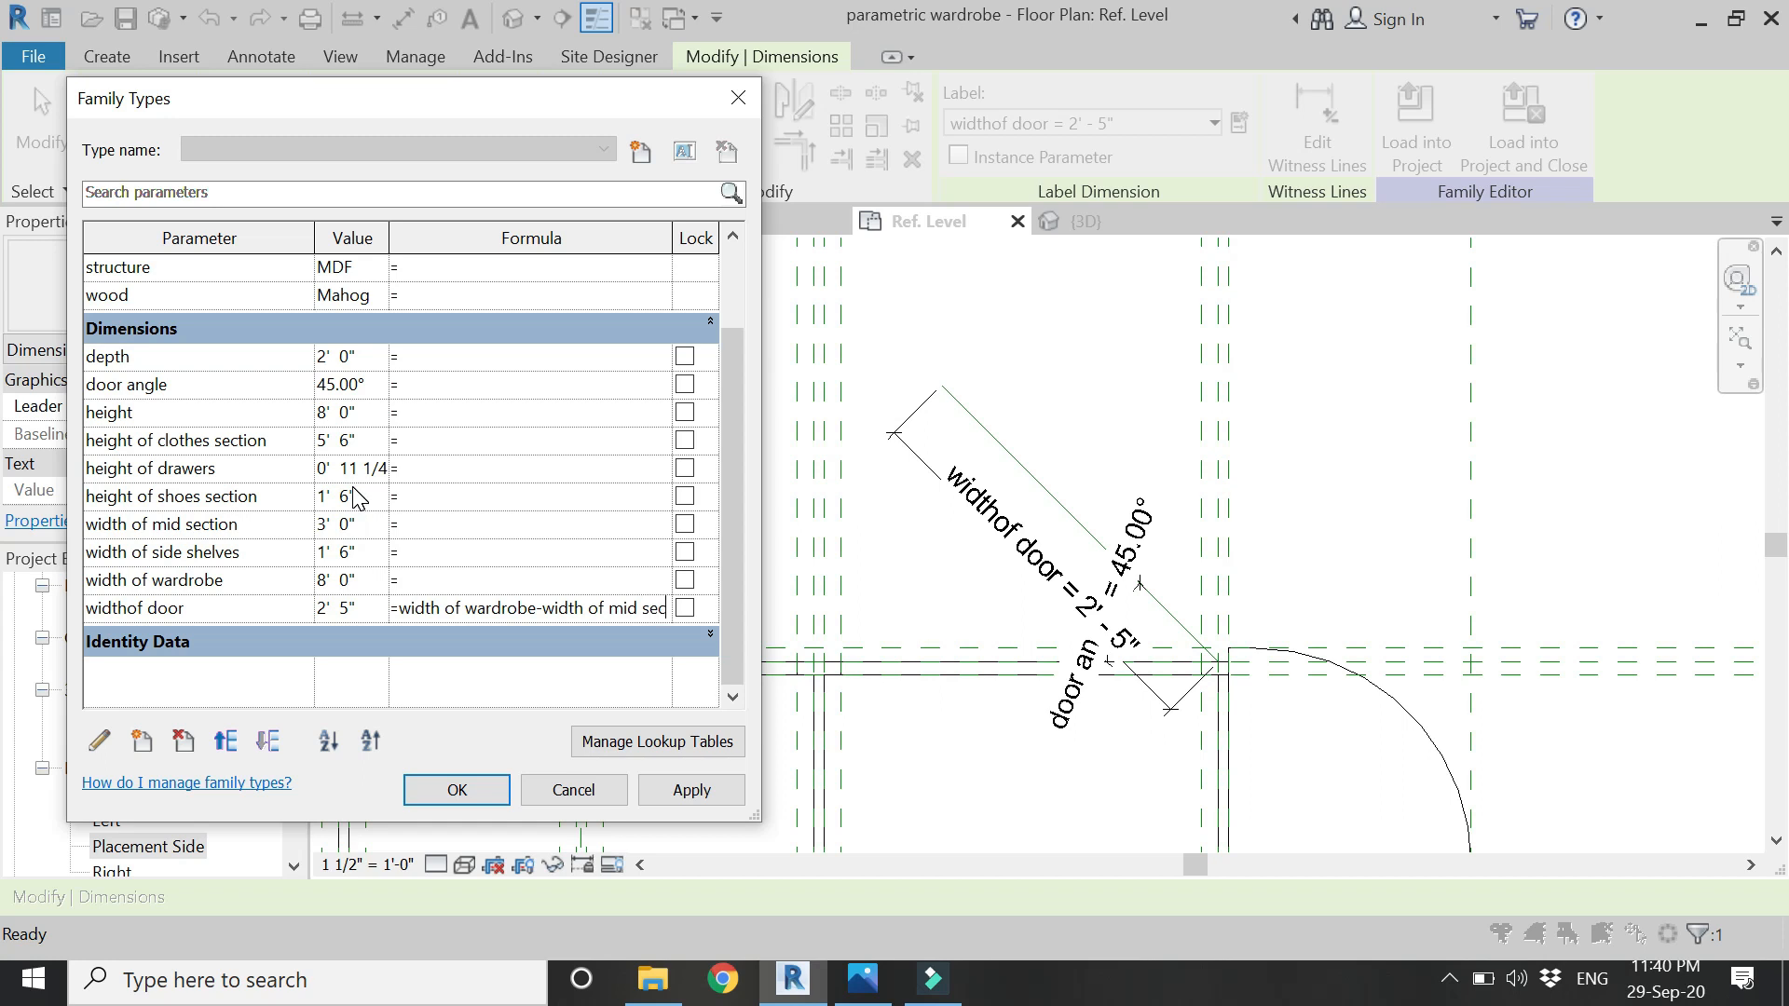
type("tion)")
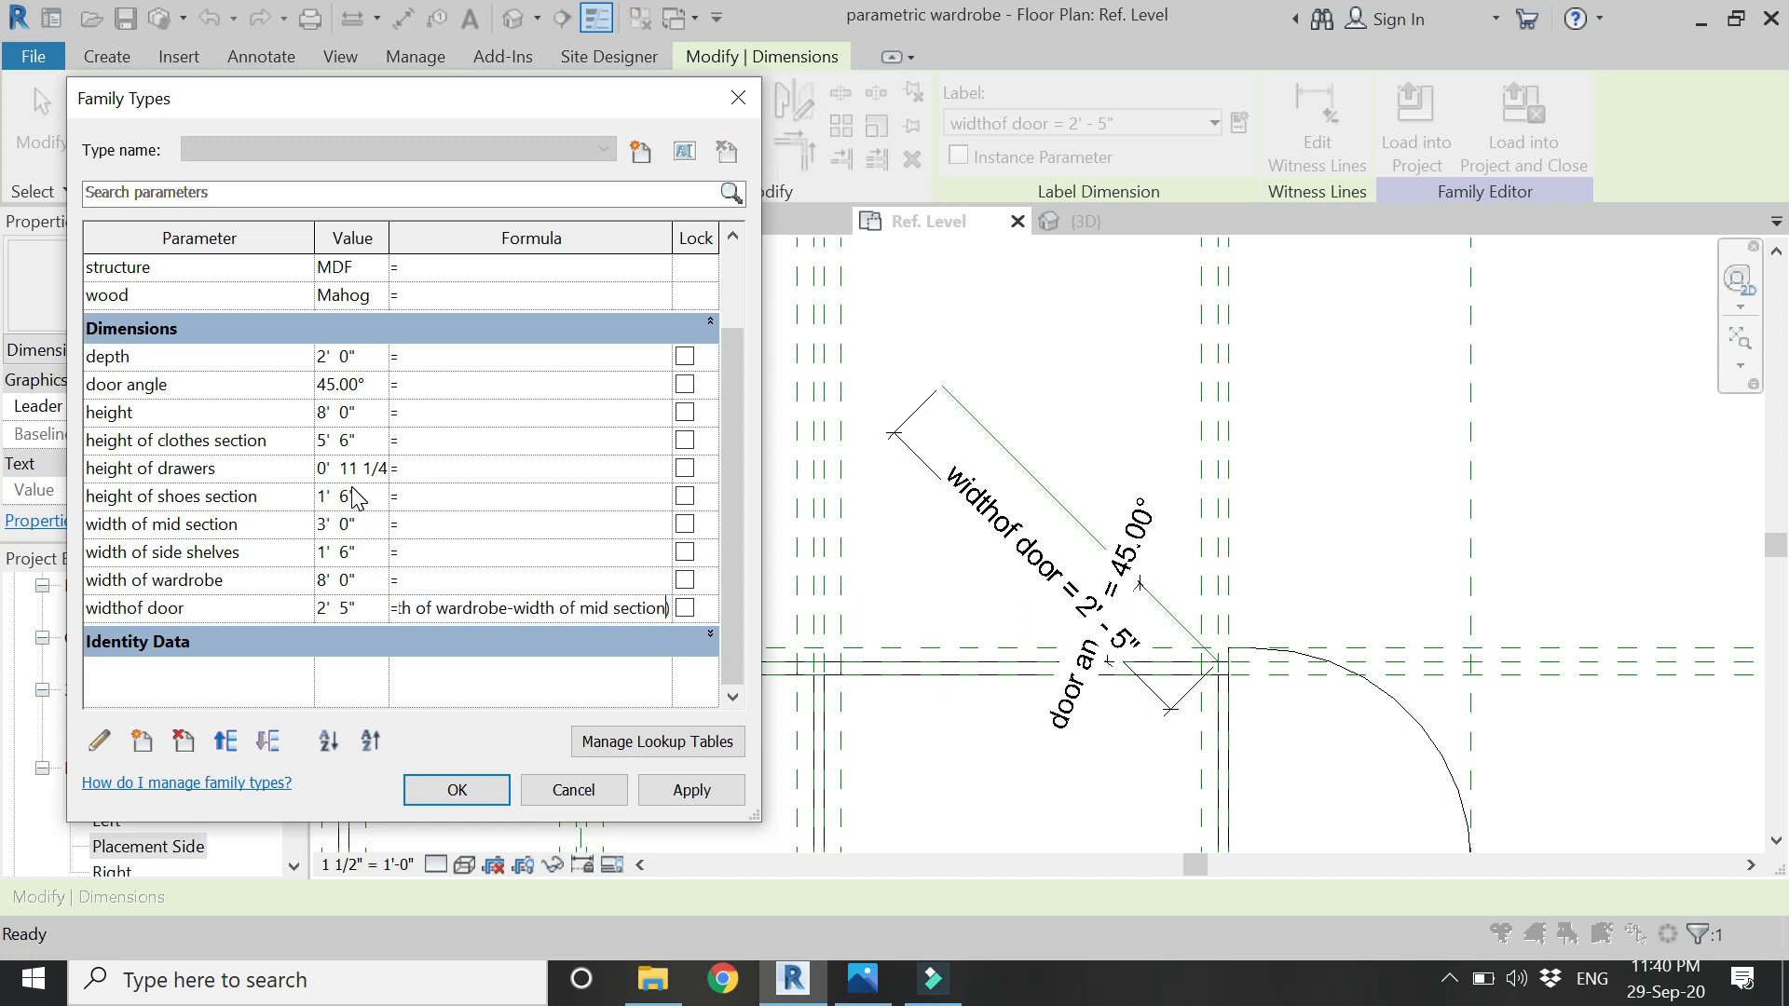
key("Return")
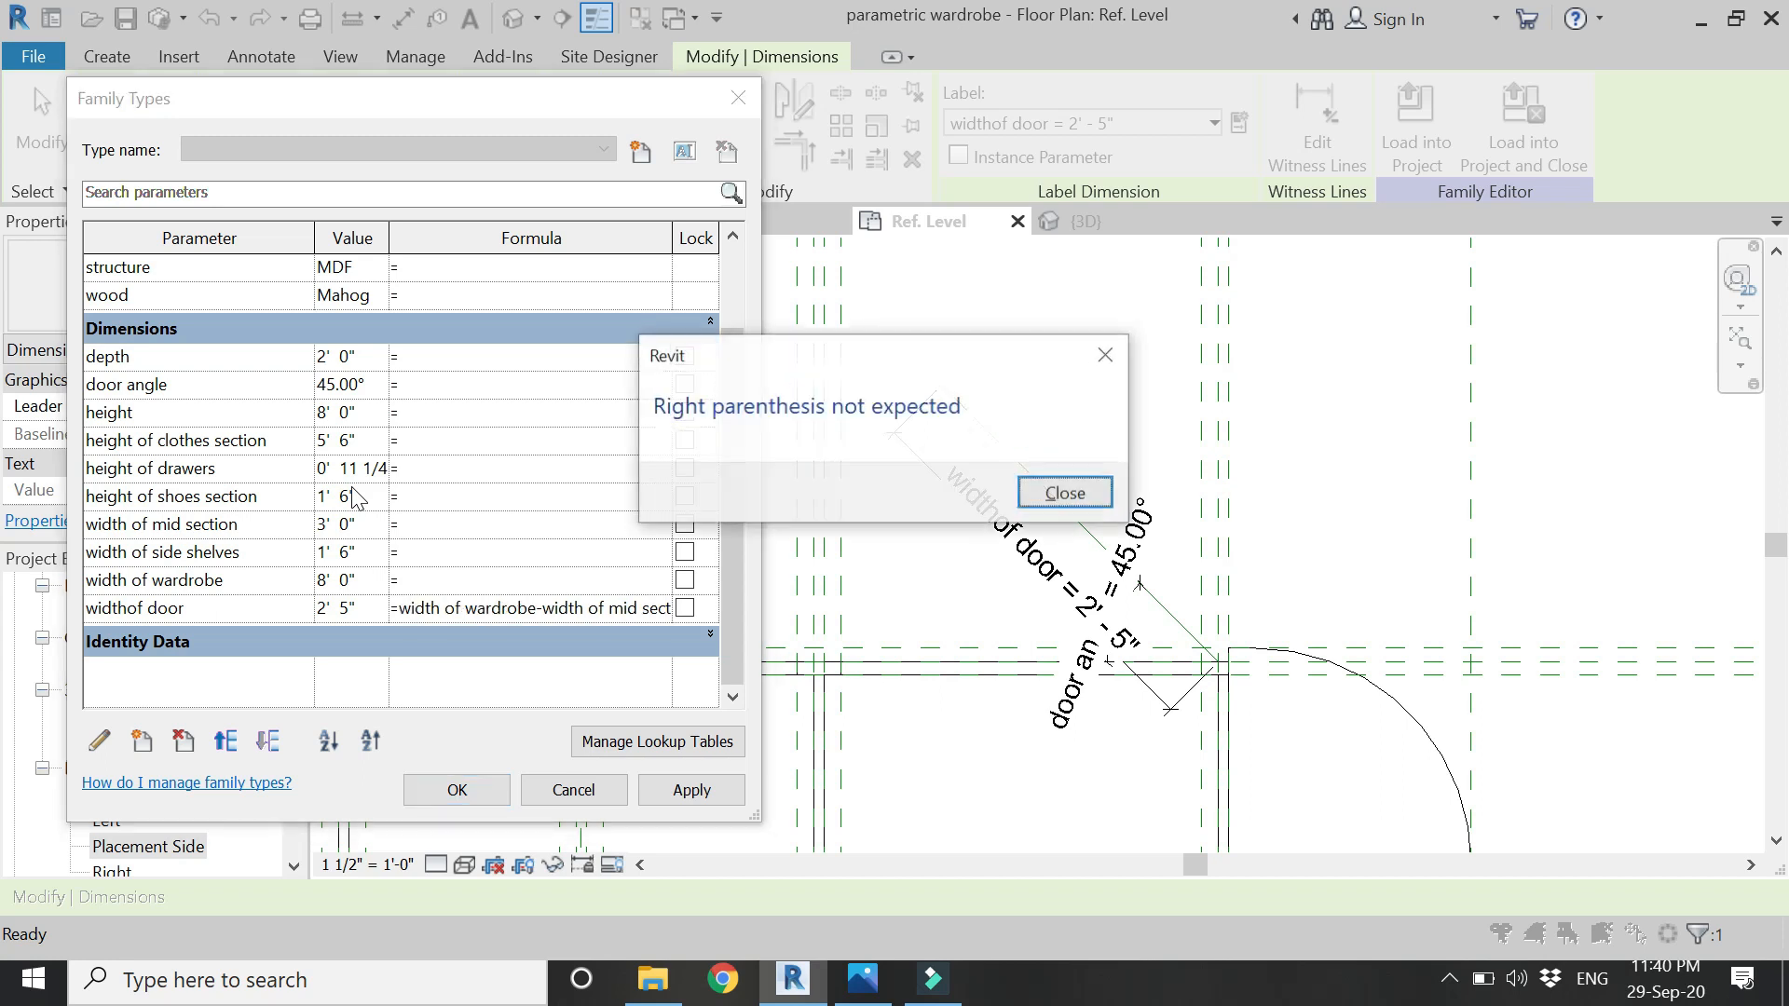
- Correct the widthof door formula to (width of wardrobe-width of mid section)/2
key("Return")
type("(")
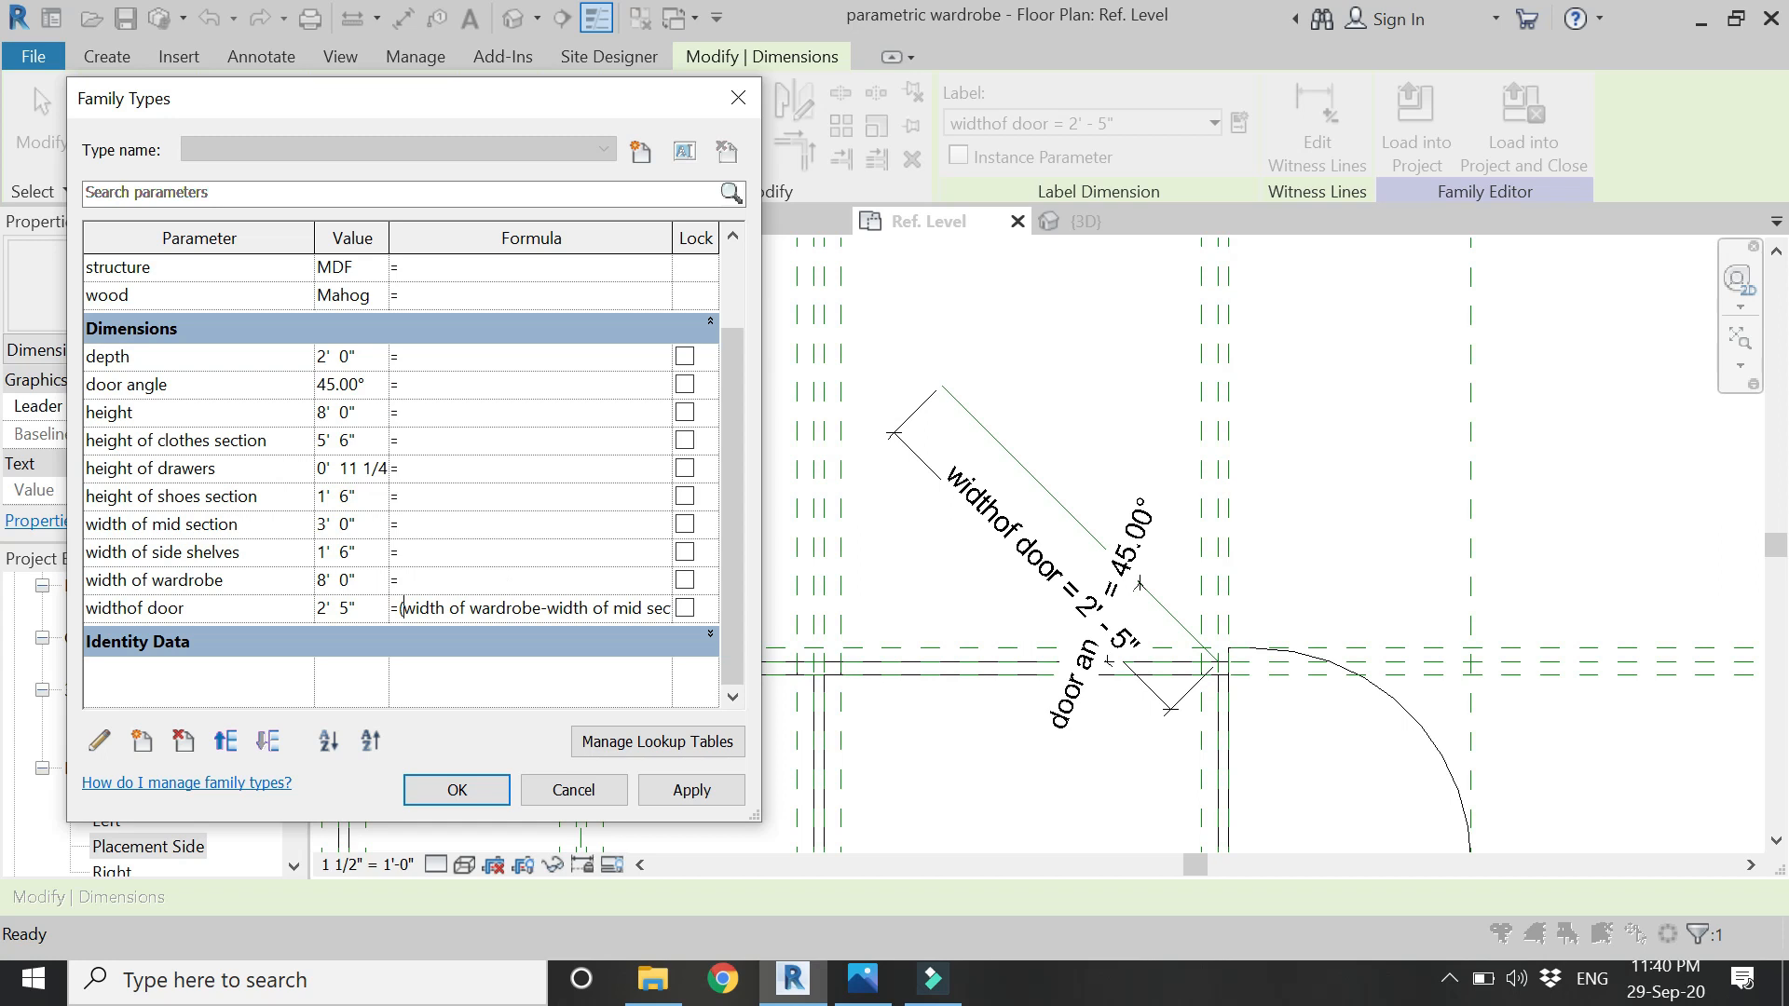
key("Right")
key("Right")
key("Right")
key("Right")
key("Right")
key("Right")
key("Right")
key("Right")
key("Right")
type("/2")
key("Return")
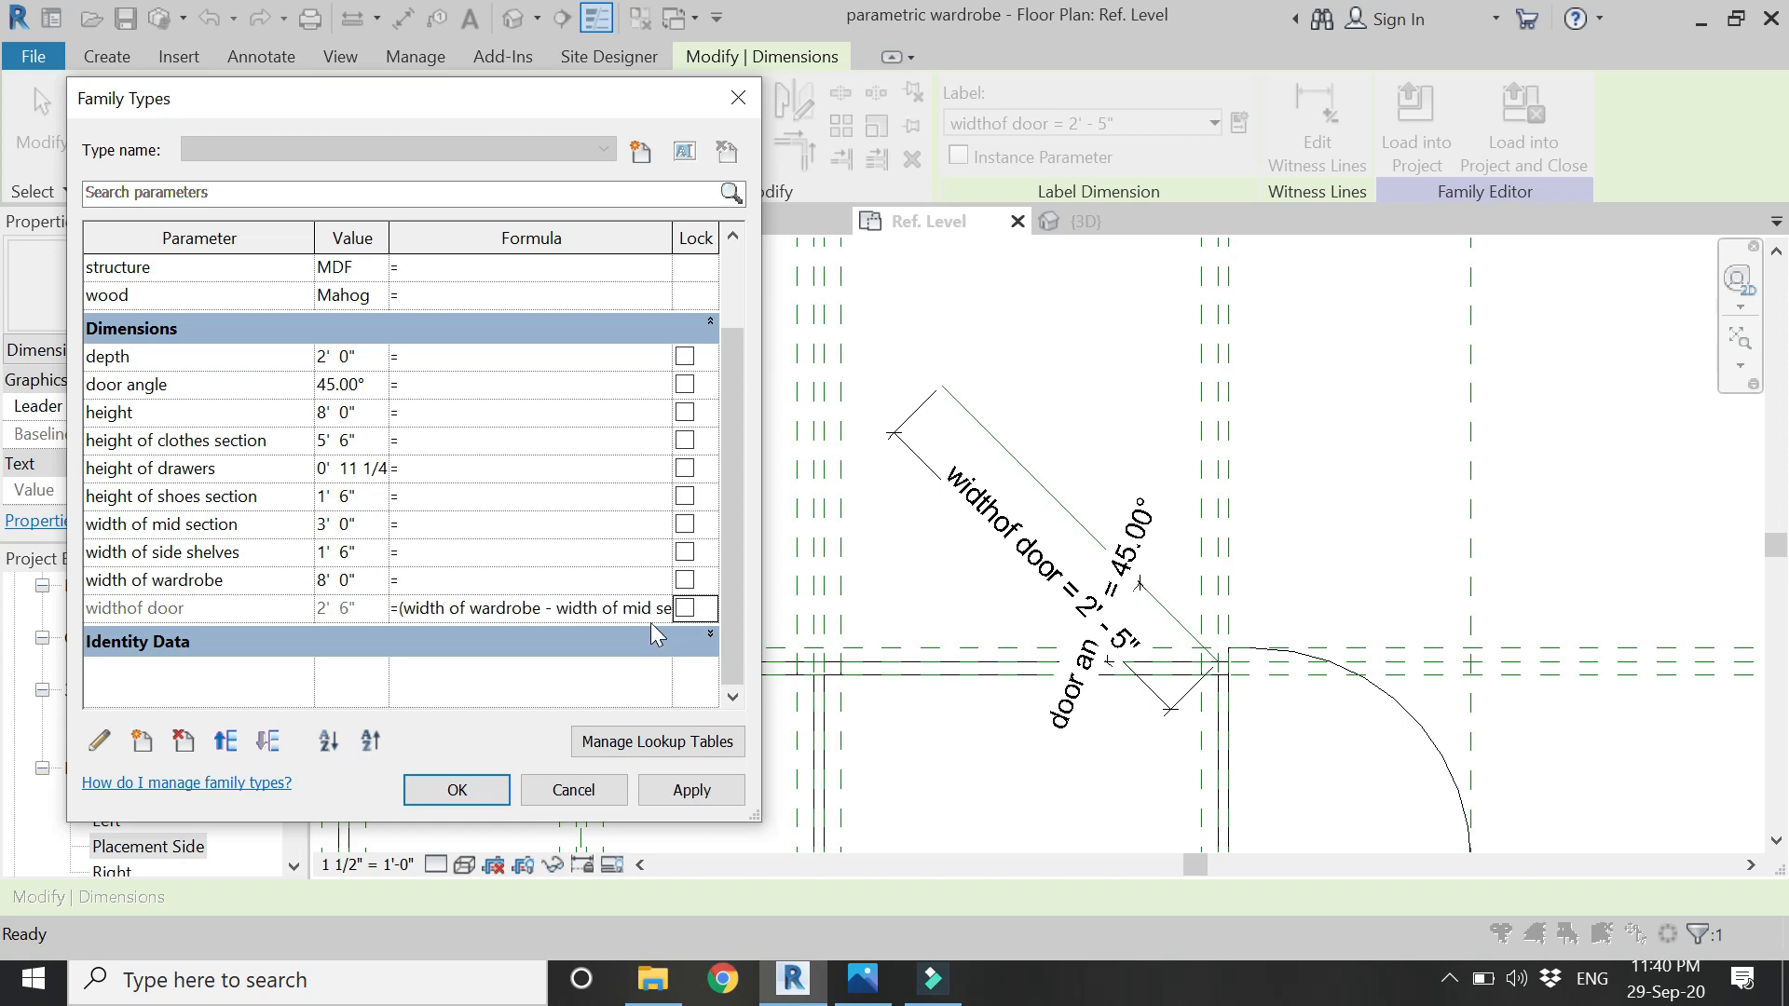
- Wrap the widthof door formula in outer parentheses, subtract 0.75" from it, and accept the family parameters
left_click(656, 608)
key("Right")
key("Right")
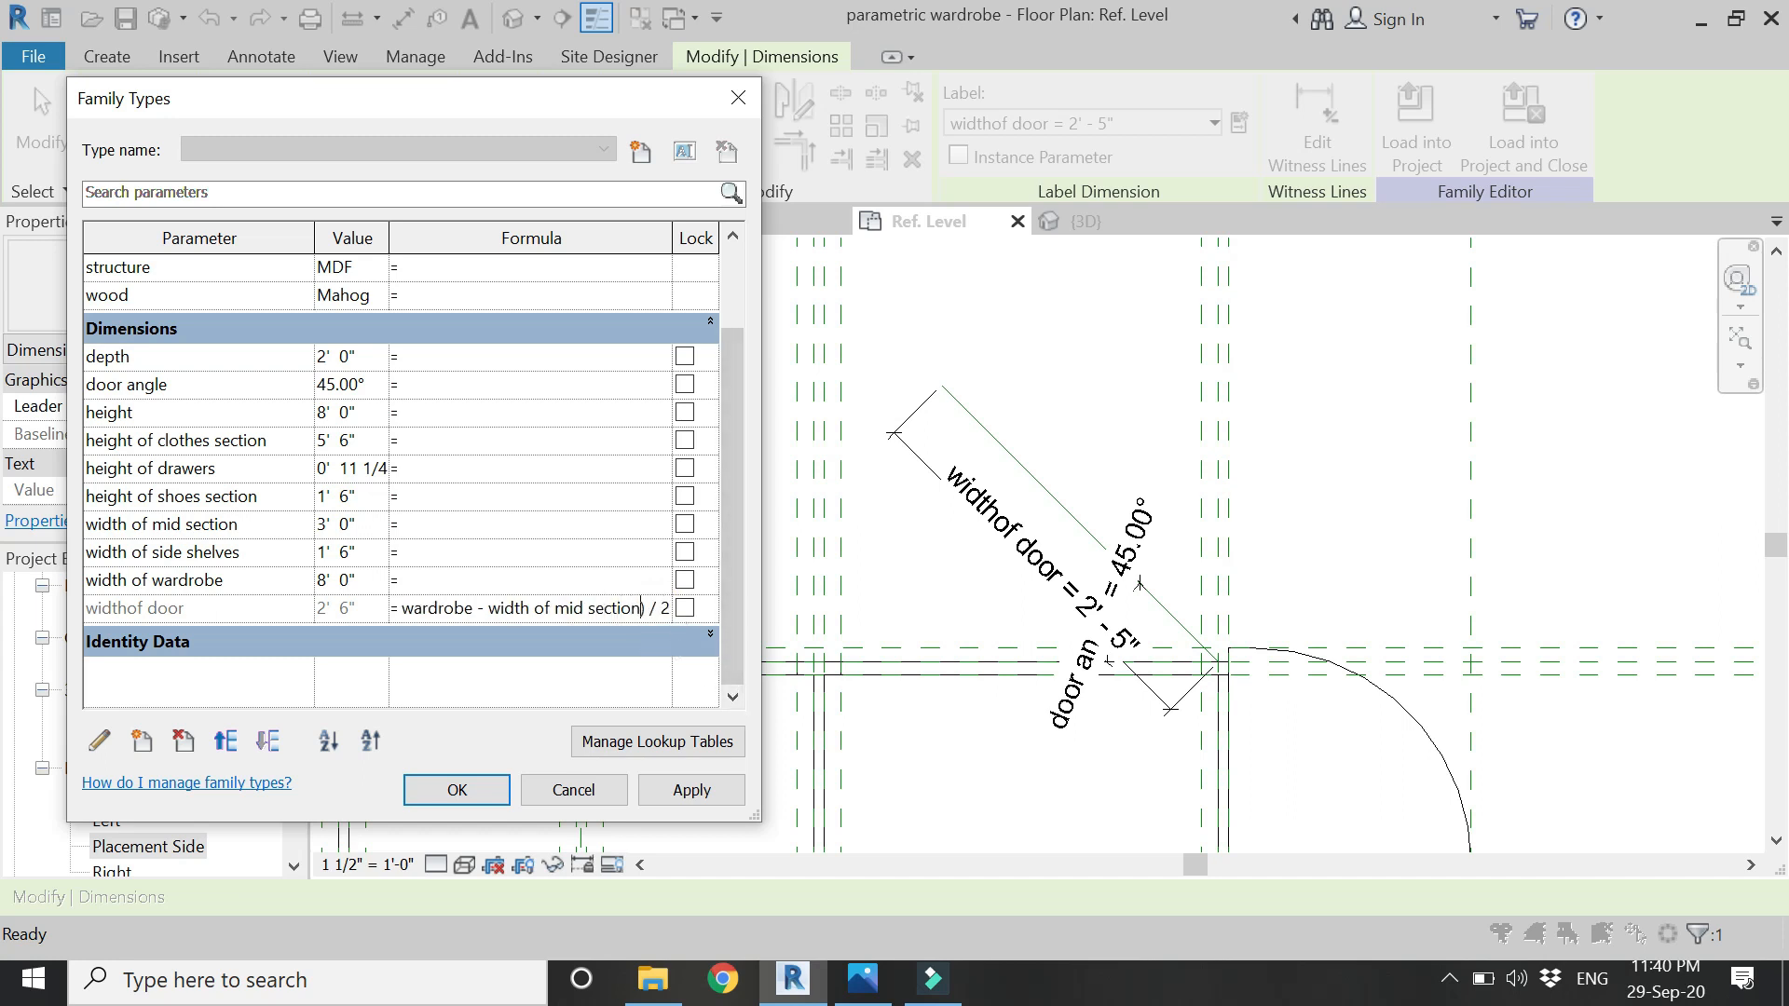
type(")")
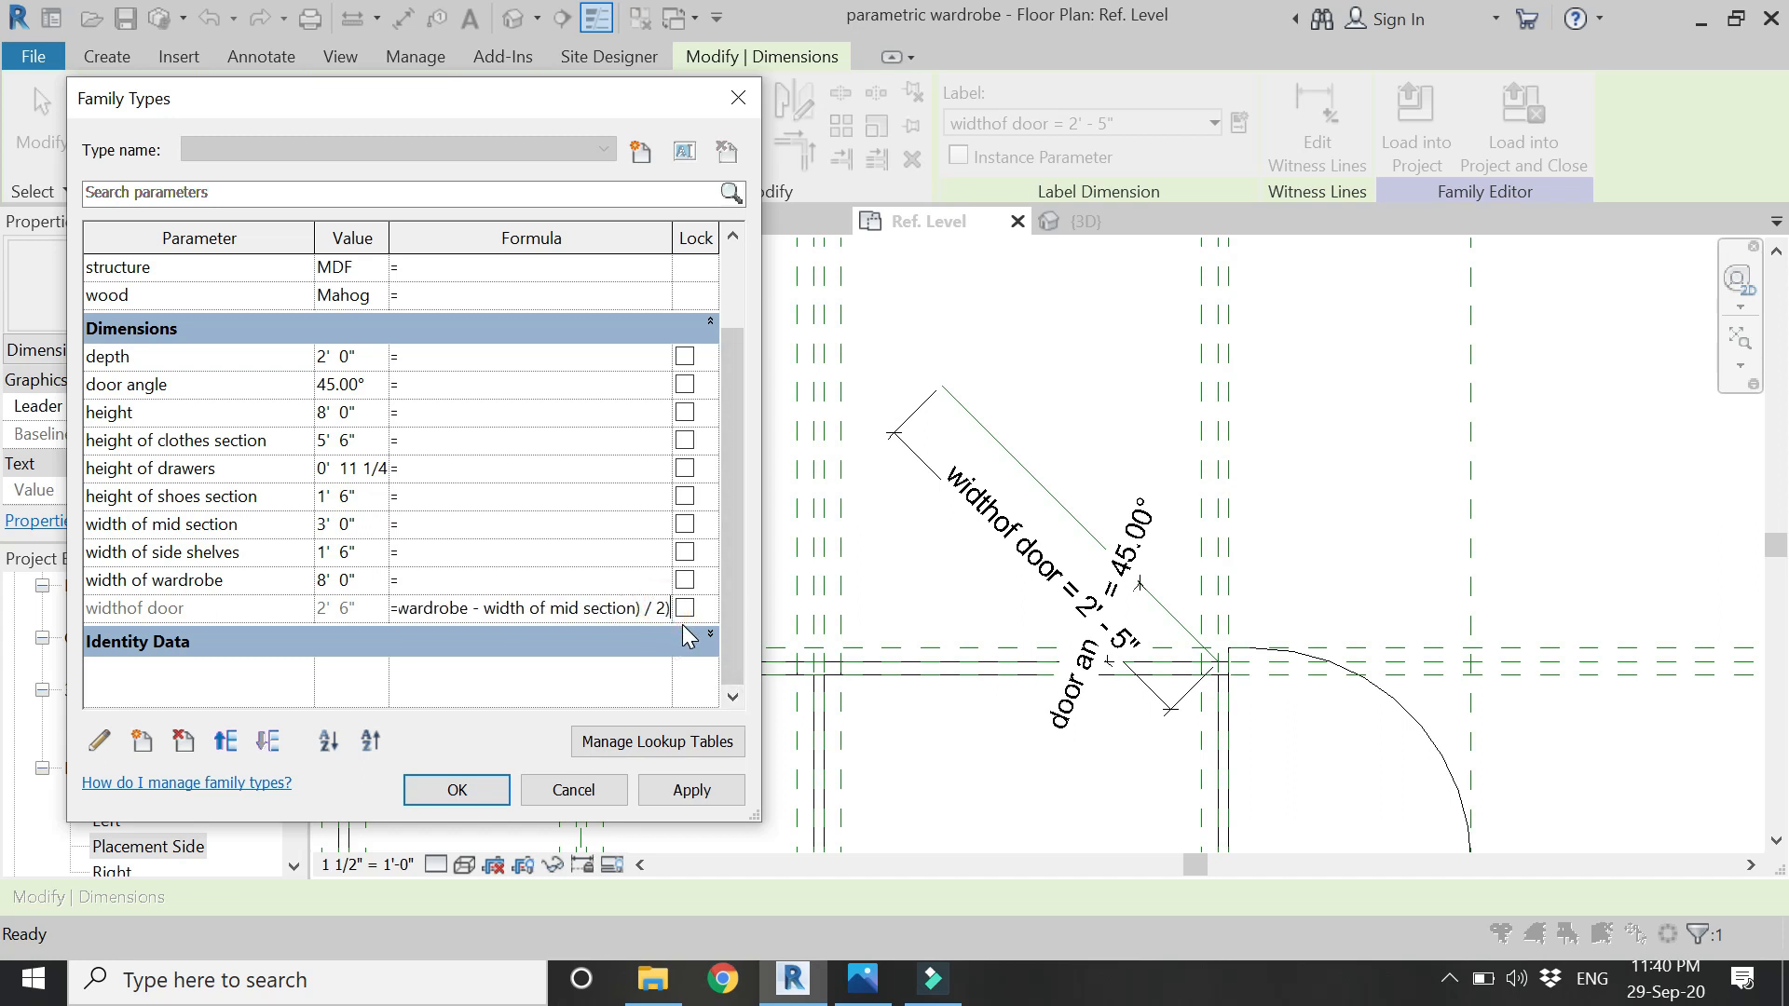
left_click(425, 611)
key("Left")
key("Left")
key("Left")
key("Left")
key("Left")
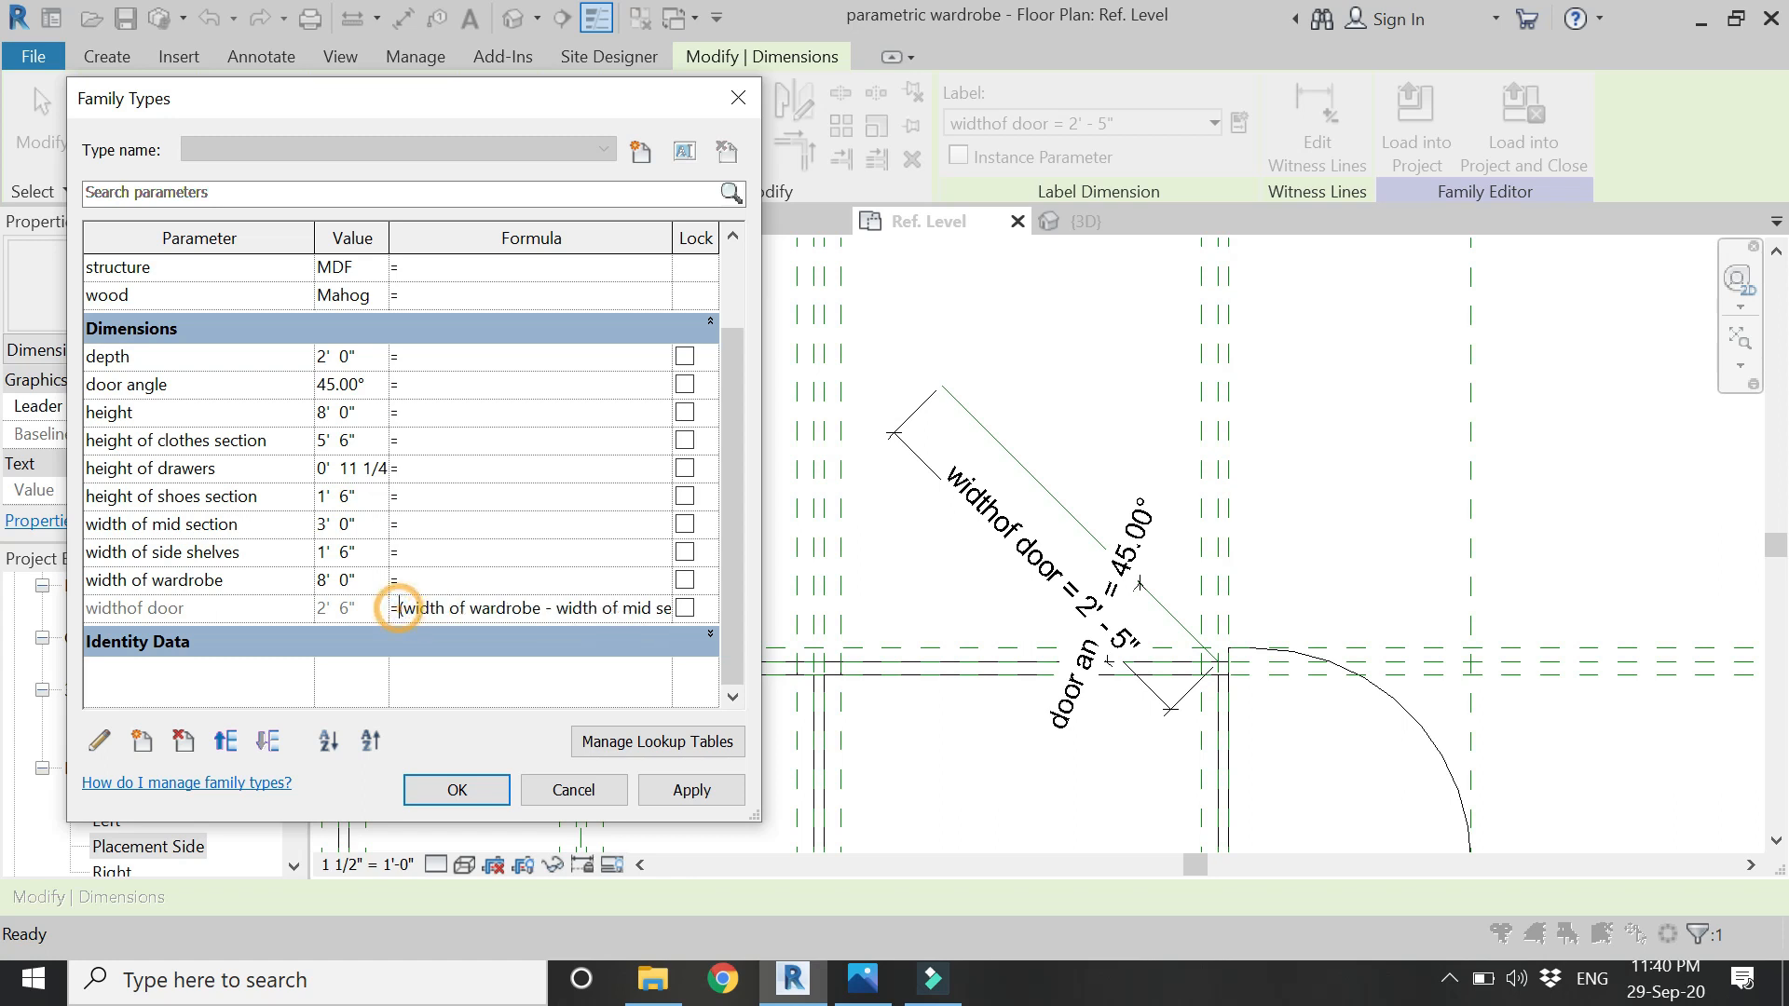
type("(")
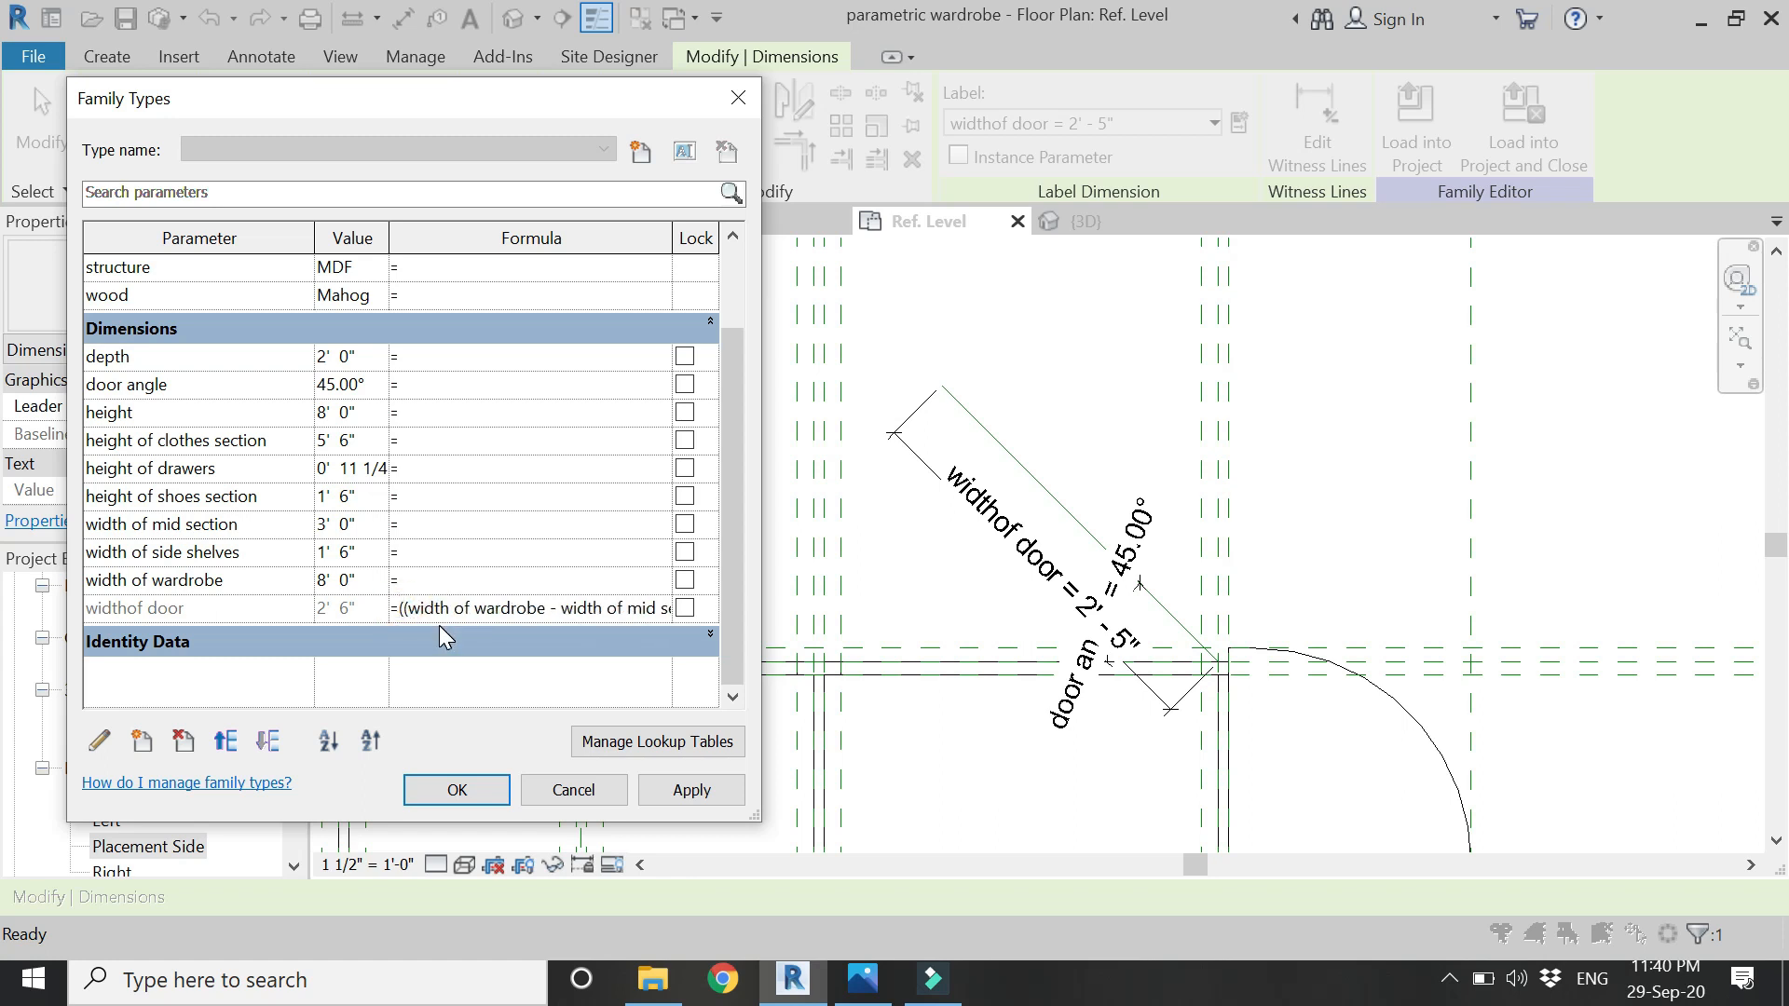
left_click(562, 607)
key("Right")
key("Right")
key("Right")
key("Right")
key("Right")
key("Right")
key("Right")
key("Right")
key("Right")
key("Right")
key("Right")
key("Right")
key("Right")
key("Right")
key("Right")
key("Right")
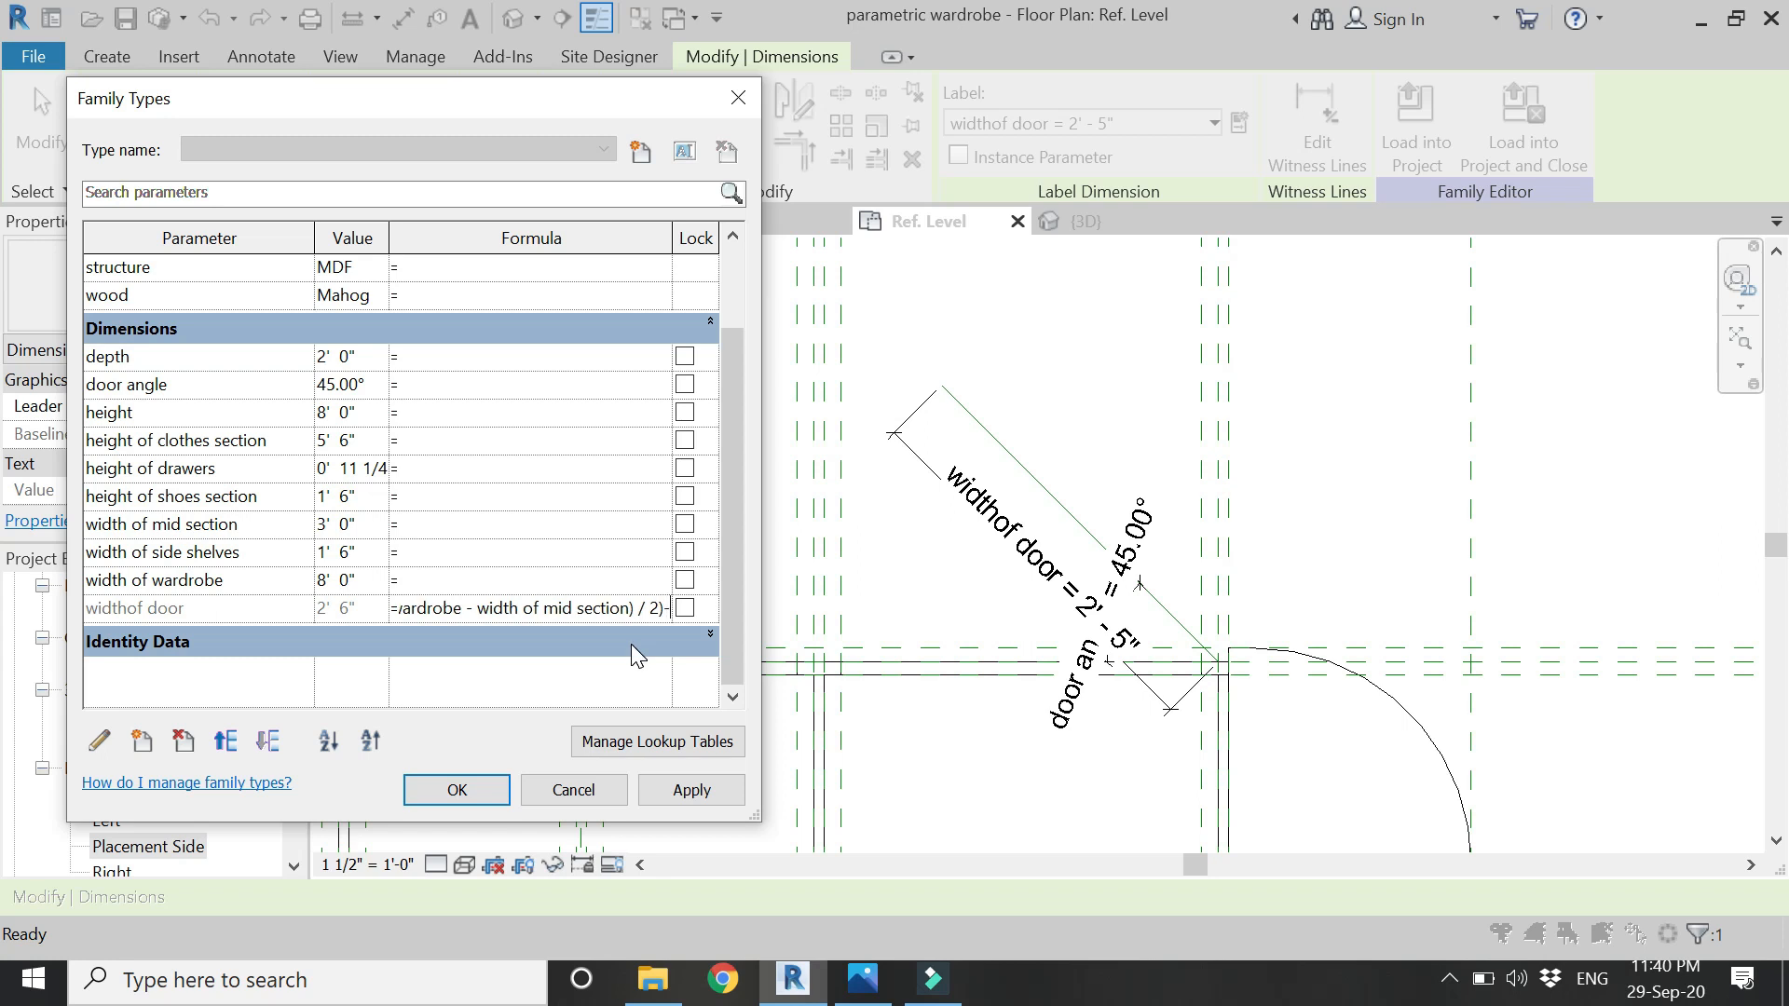
type(".75\"")
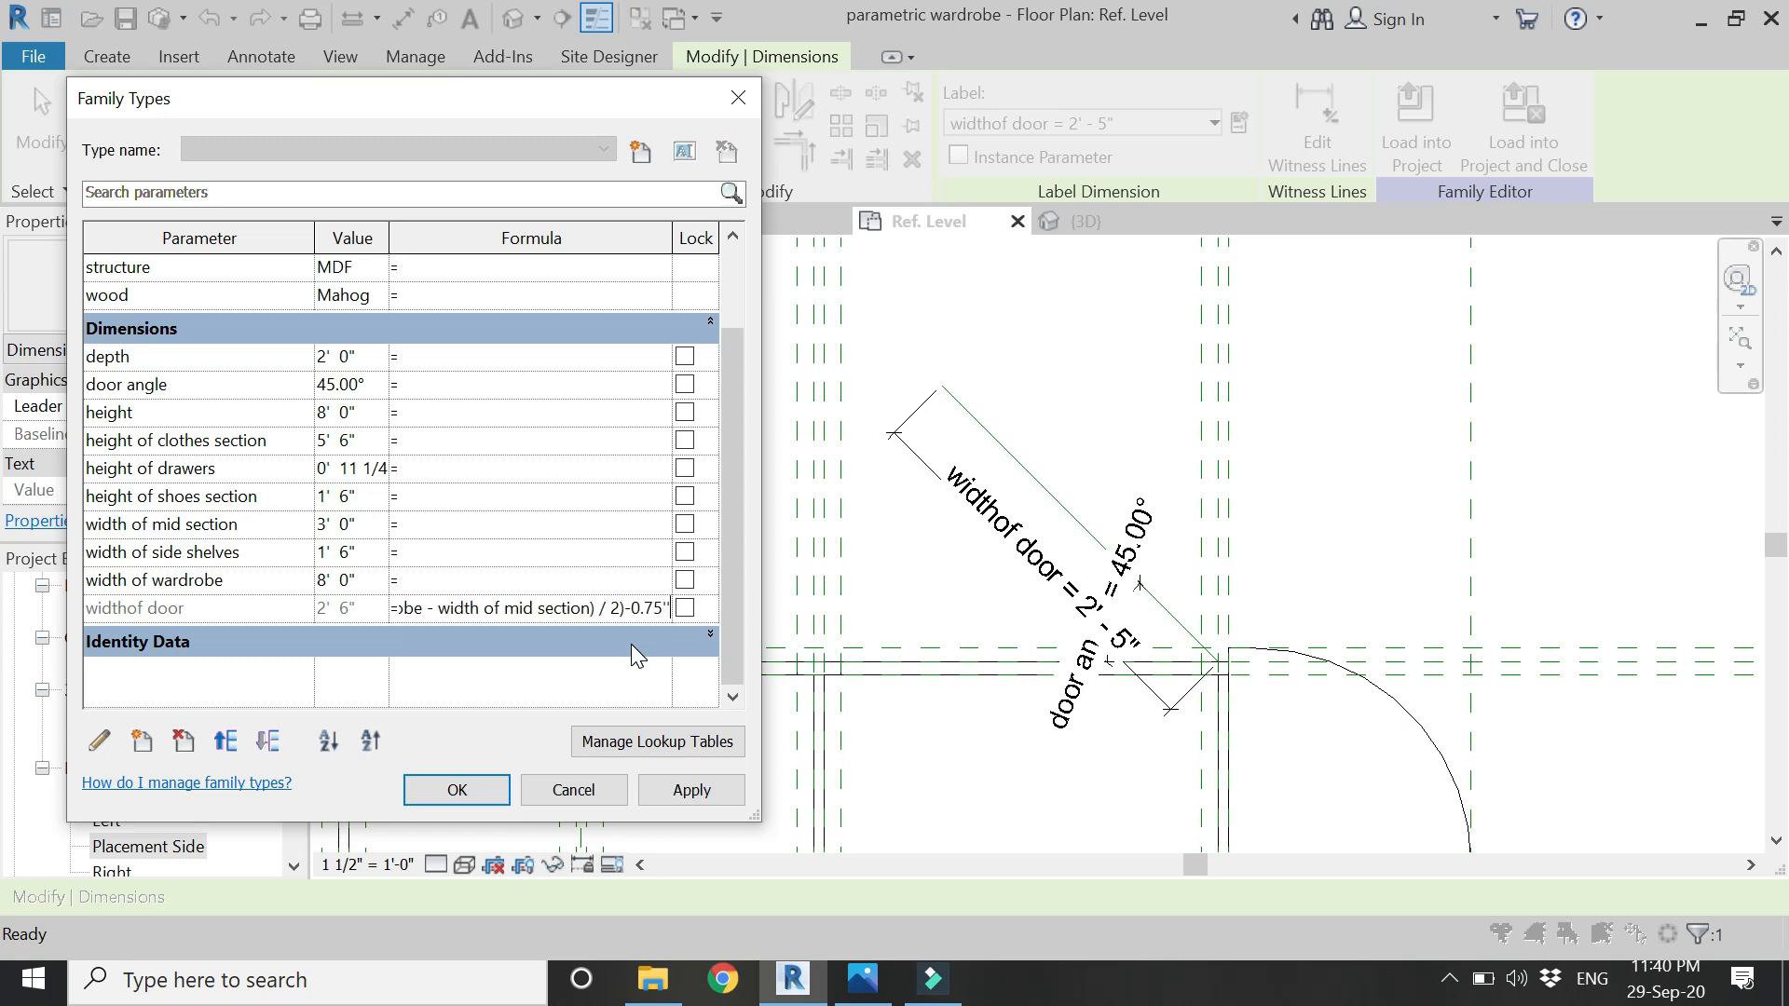
key("Tab")
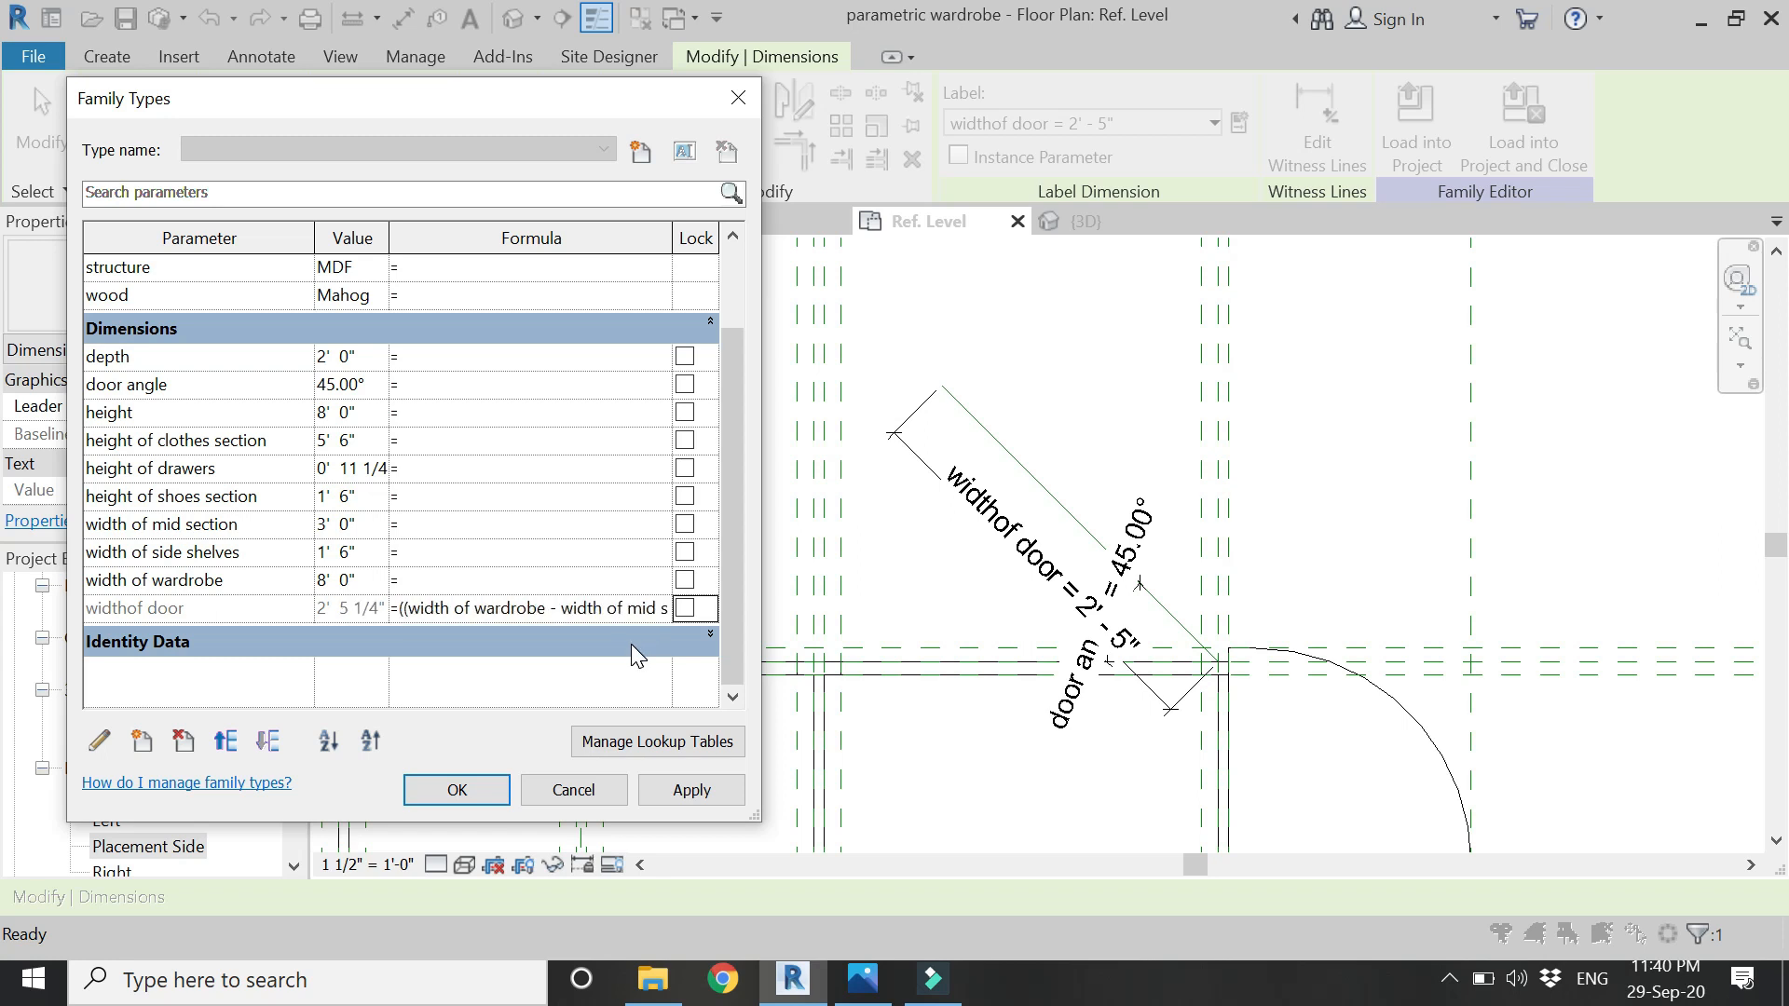
left_click(456, 790)
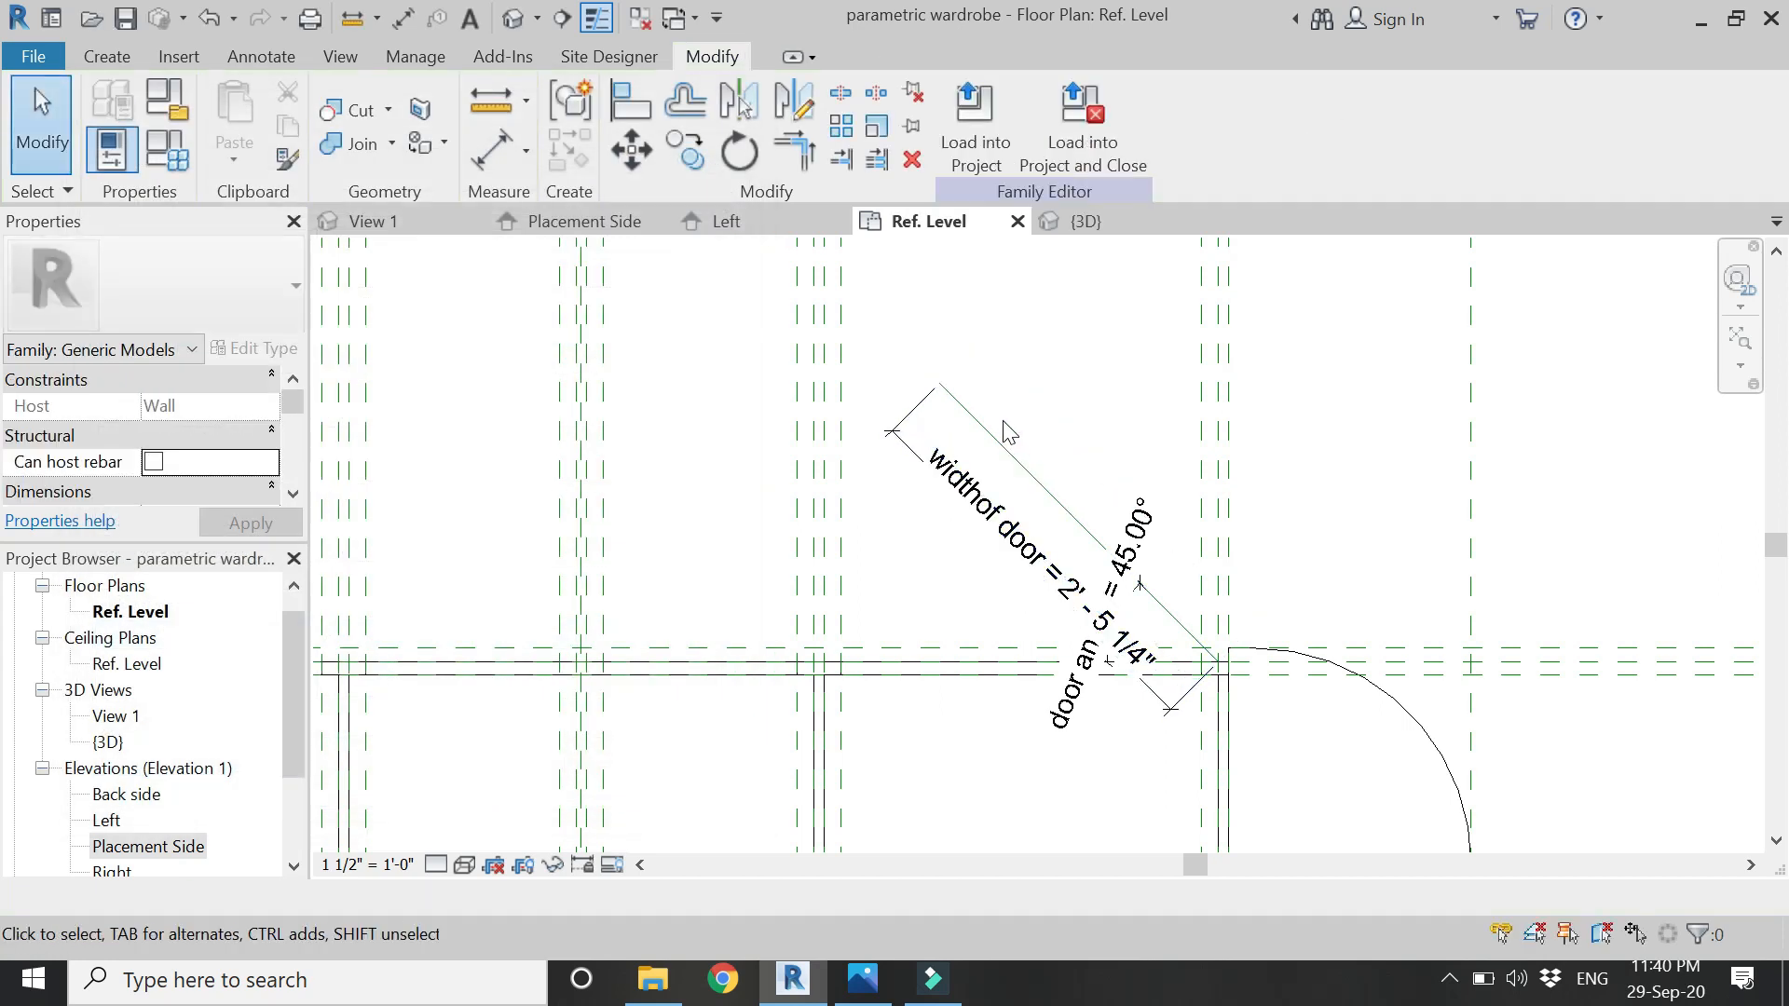
- Start a door extrusion in the floor plan, using the angled door reference line's plane as its work plane
left_click(1000, 454)
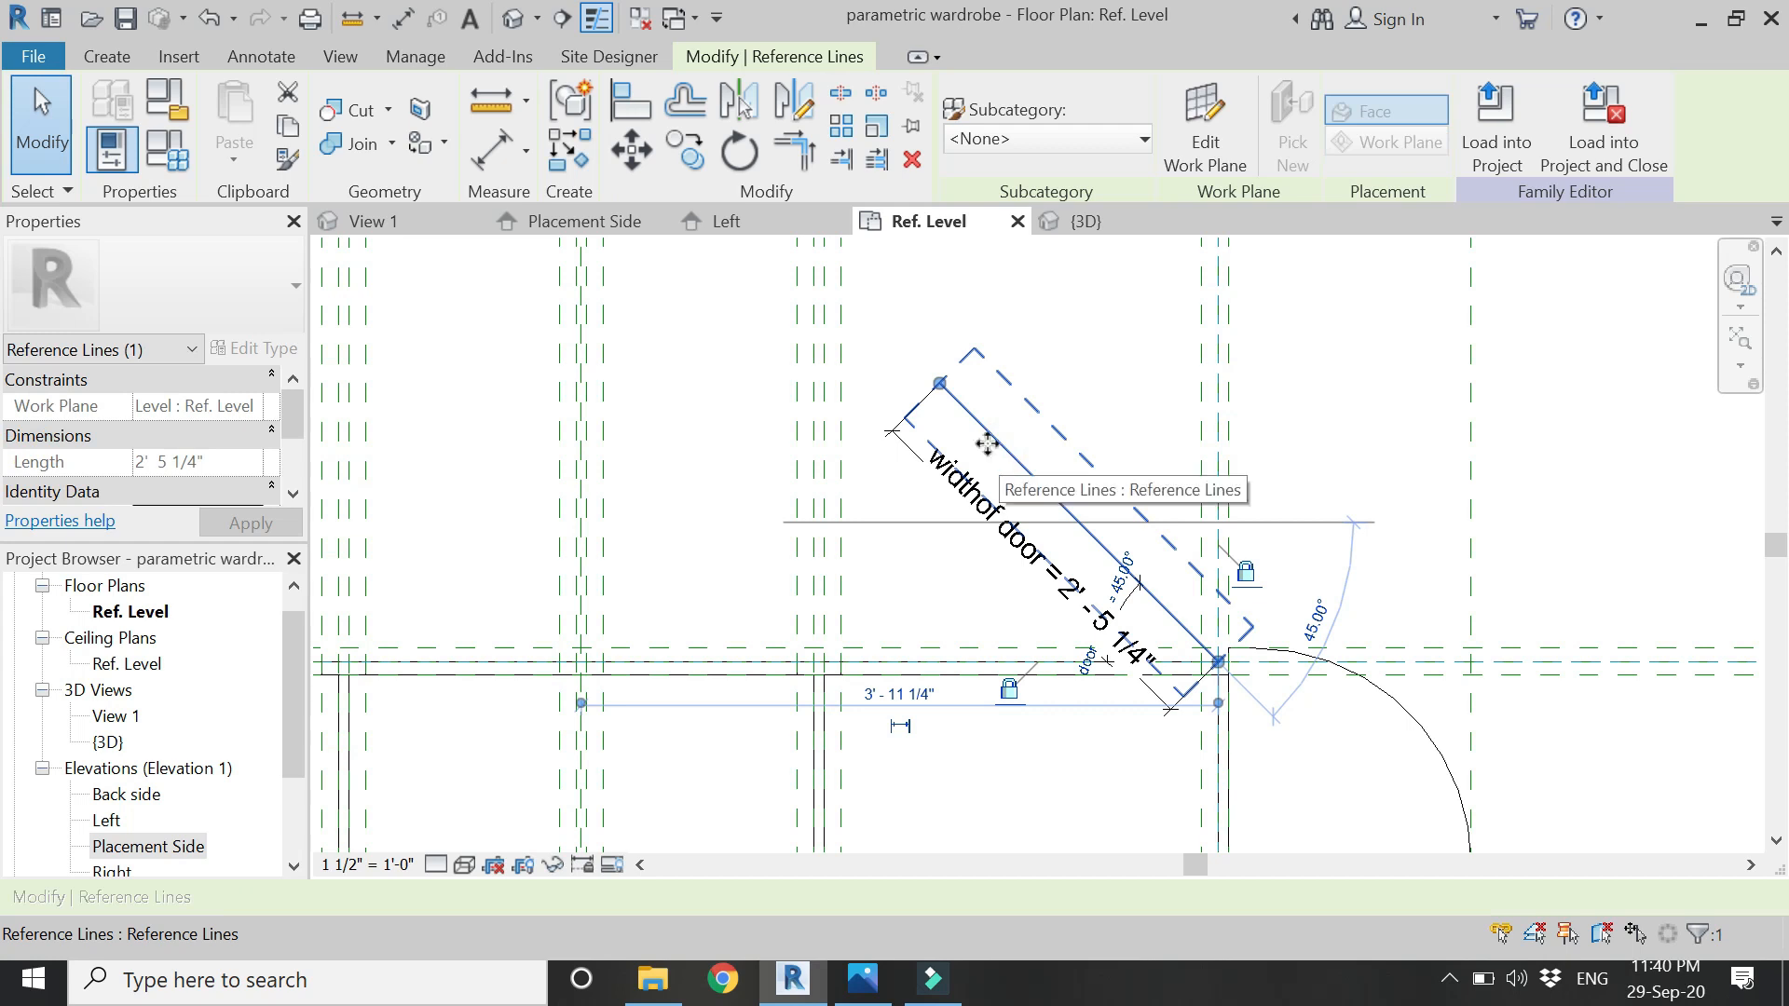
left_click(867, 411)
scroll(941, 593, "up", 2)
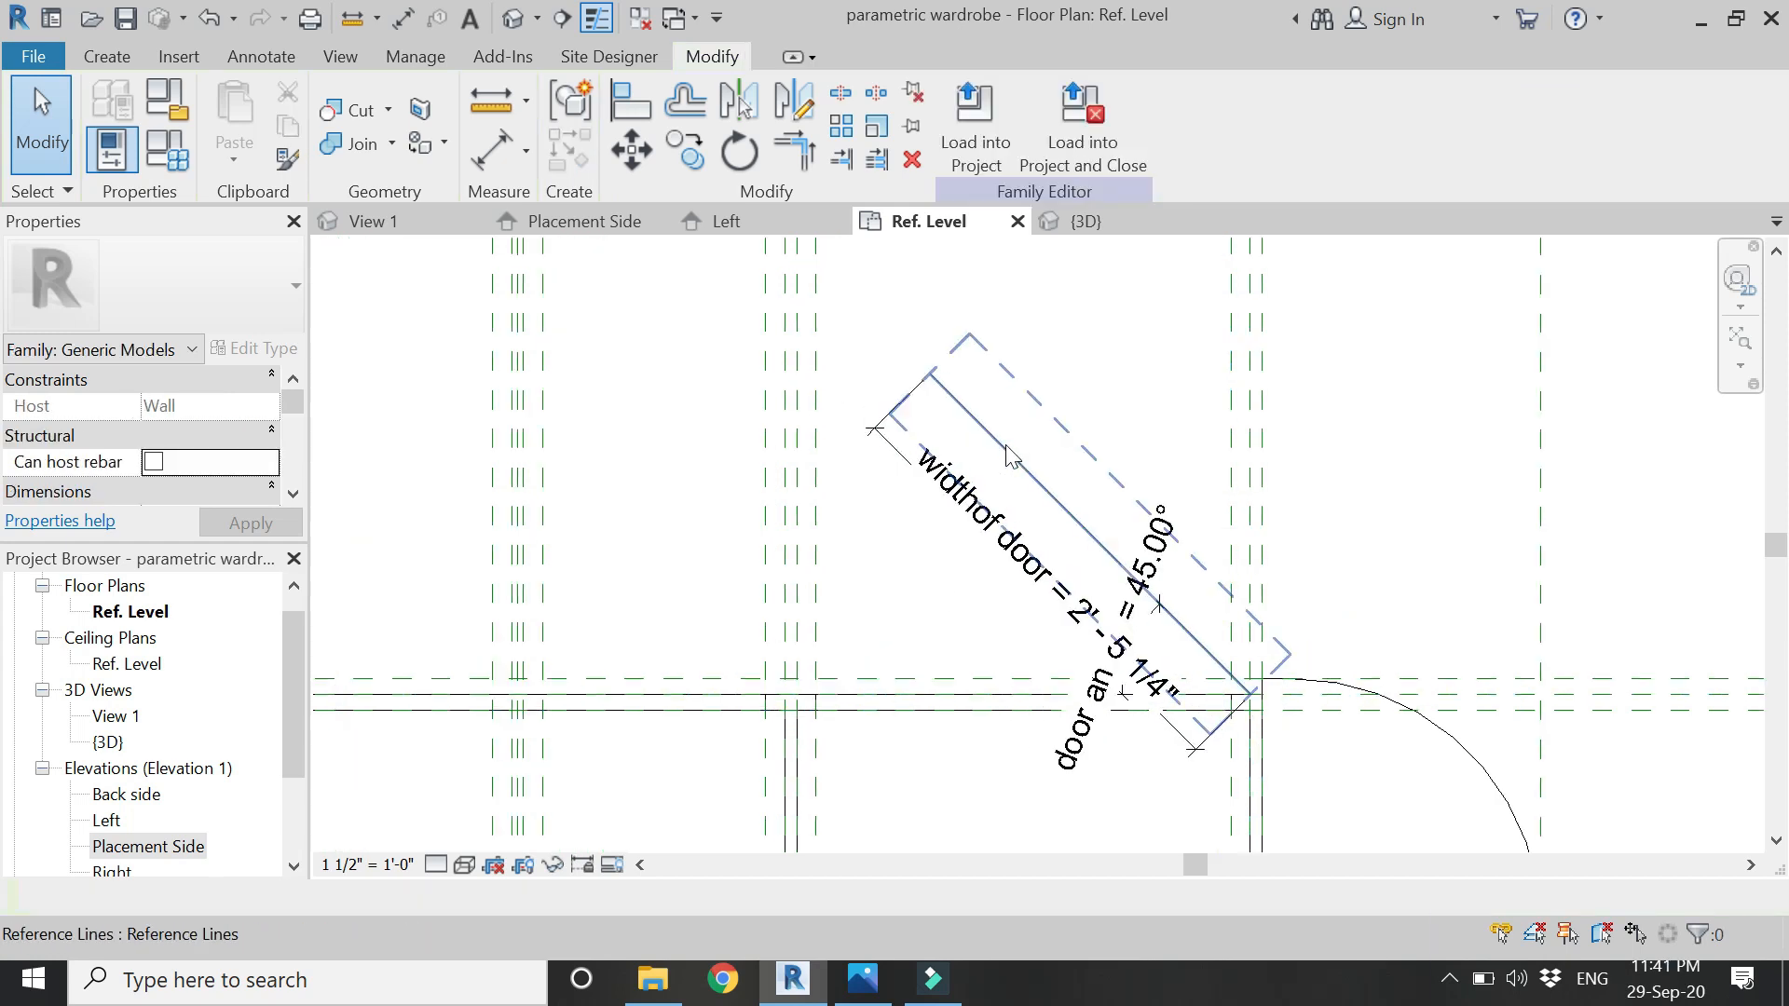
left_click(91, 65)
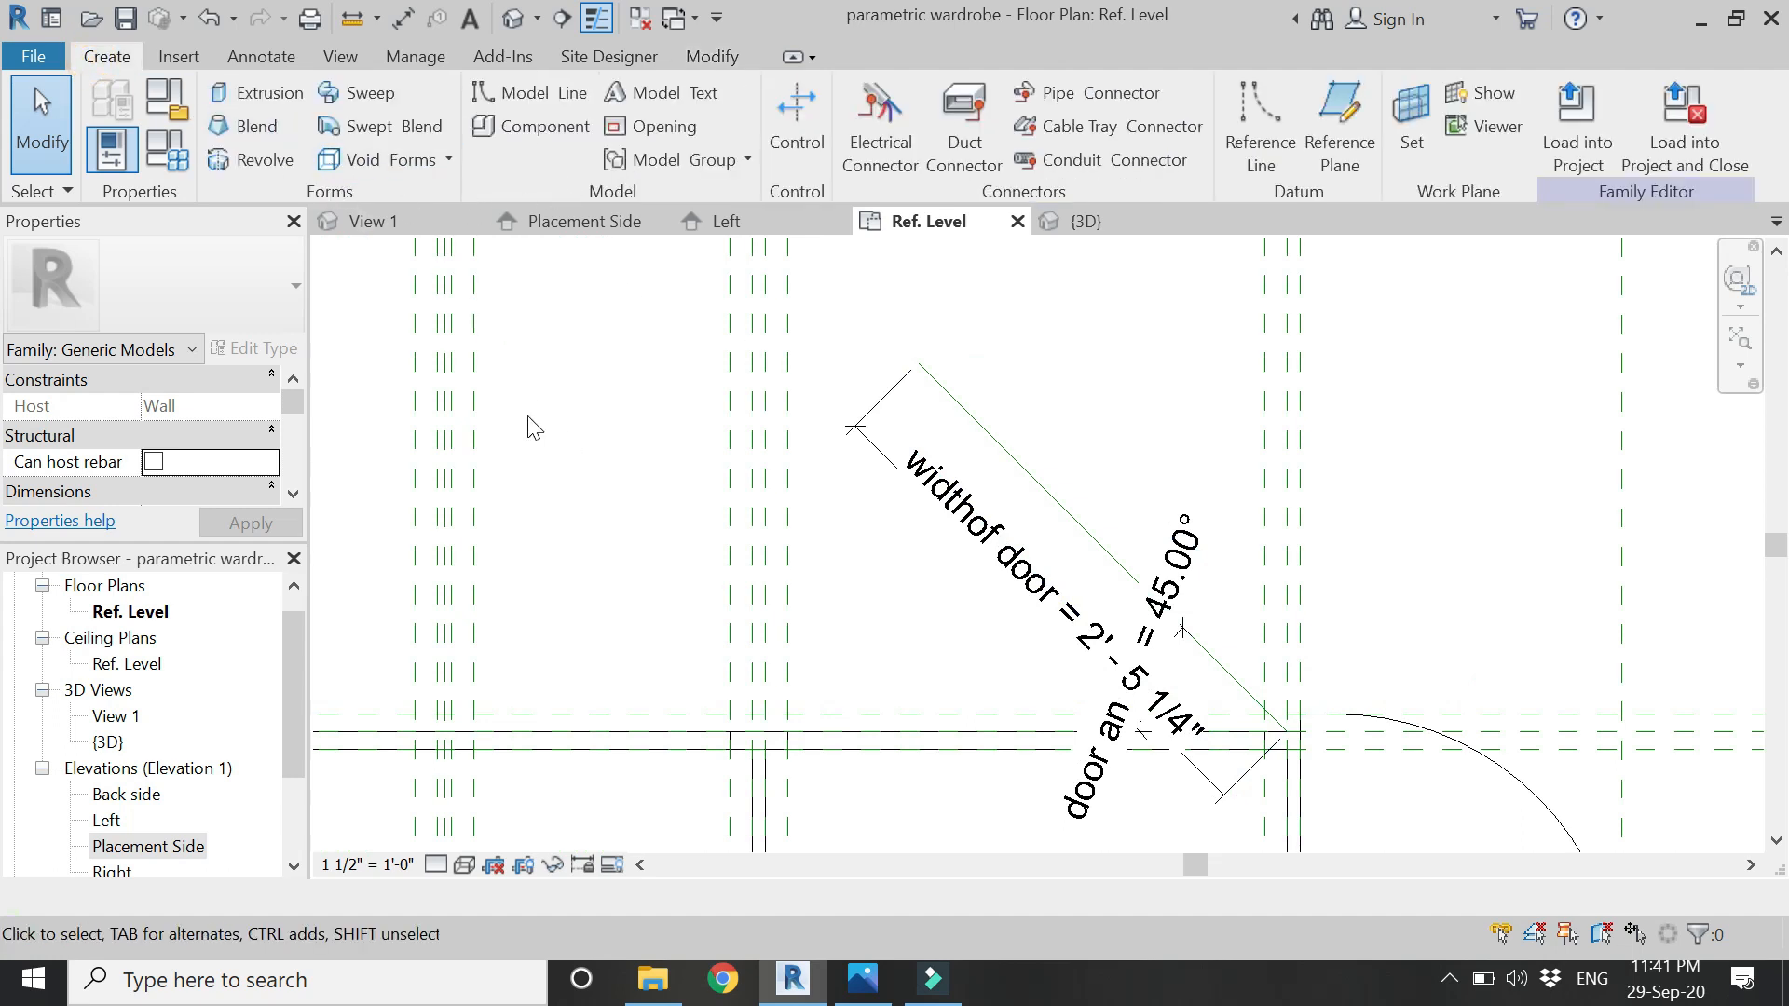
left_click(292, 105)
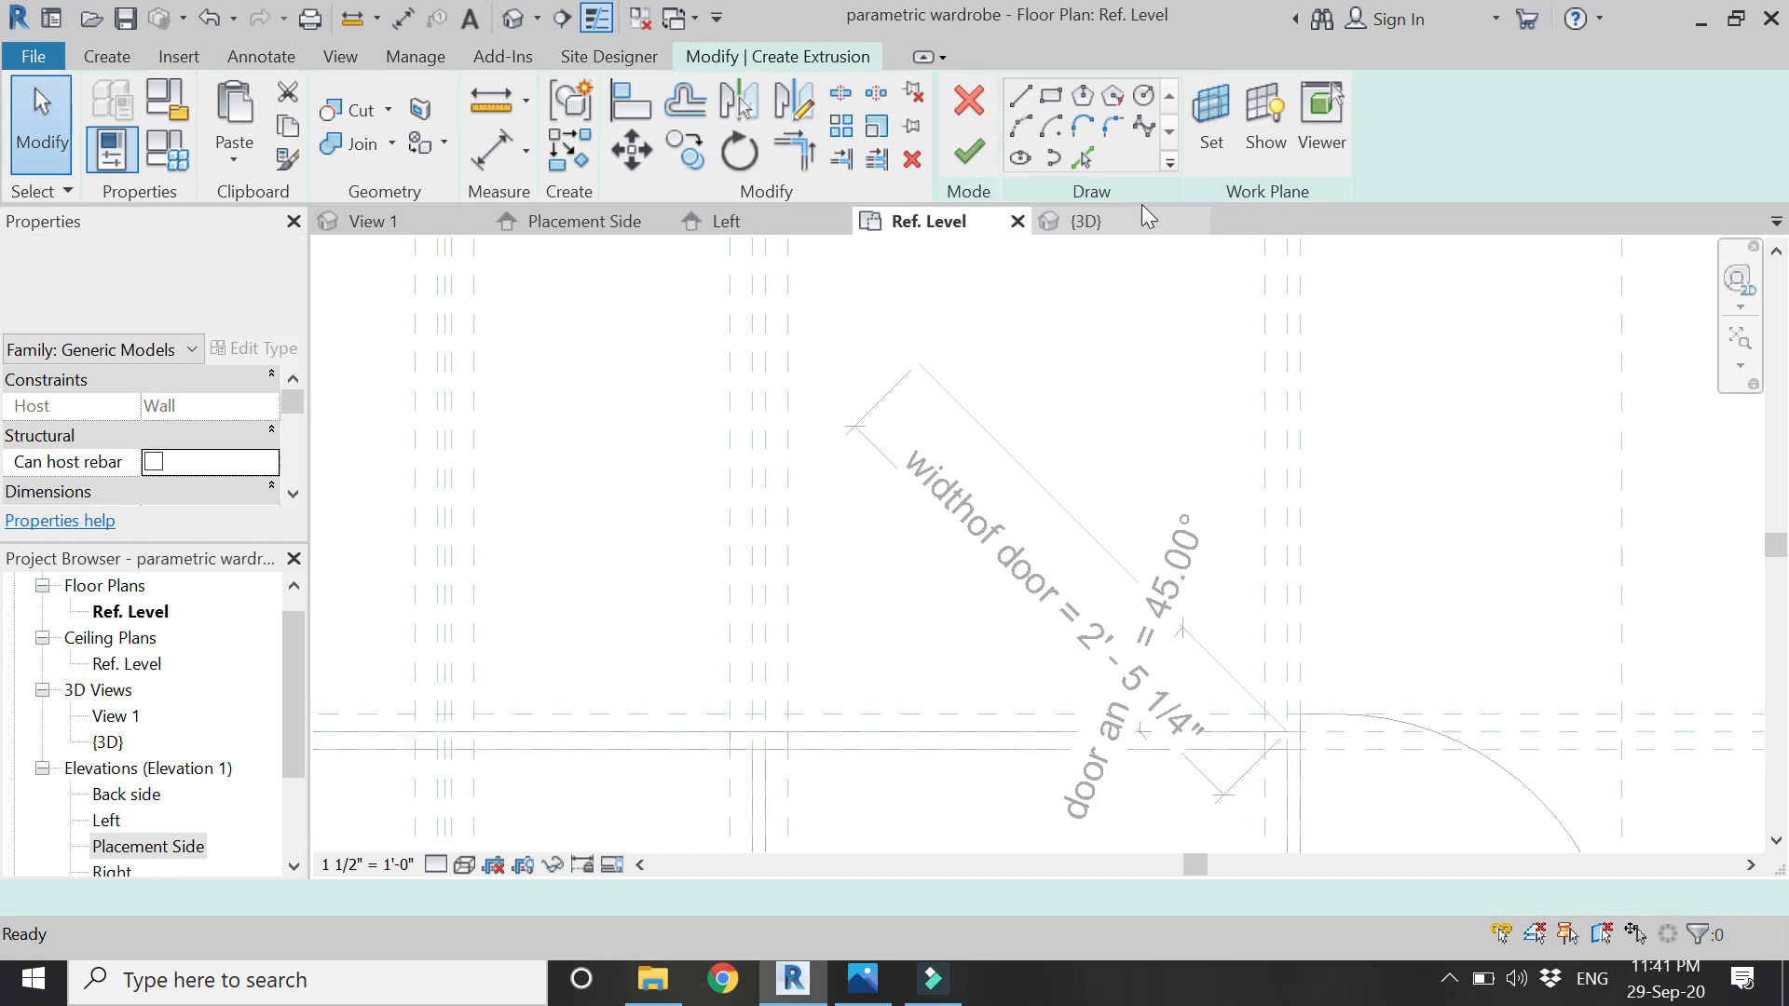
left_click(1217, 128)
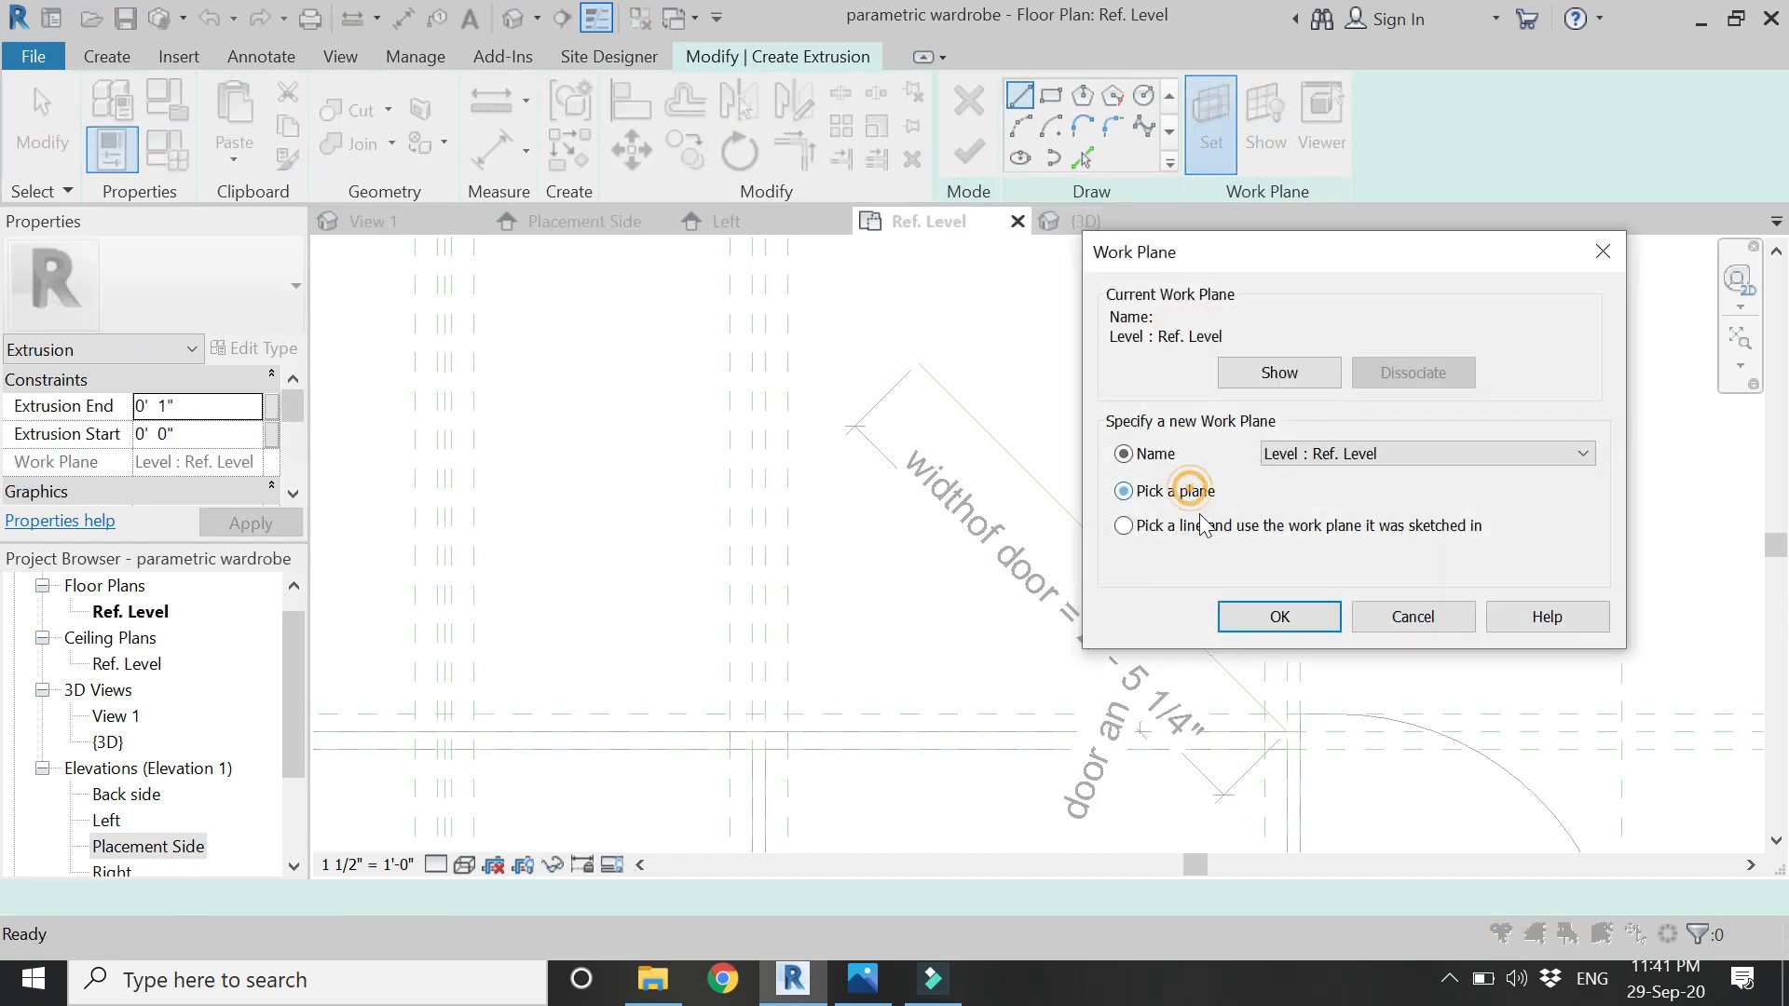
left_click(1279, 617)
left_click(1084, 528)
- Trace the angled reference line as a sketch line and offset a copy of it by 0' 0 3/4"
left_click(1082, 157)
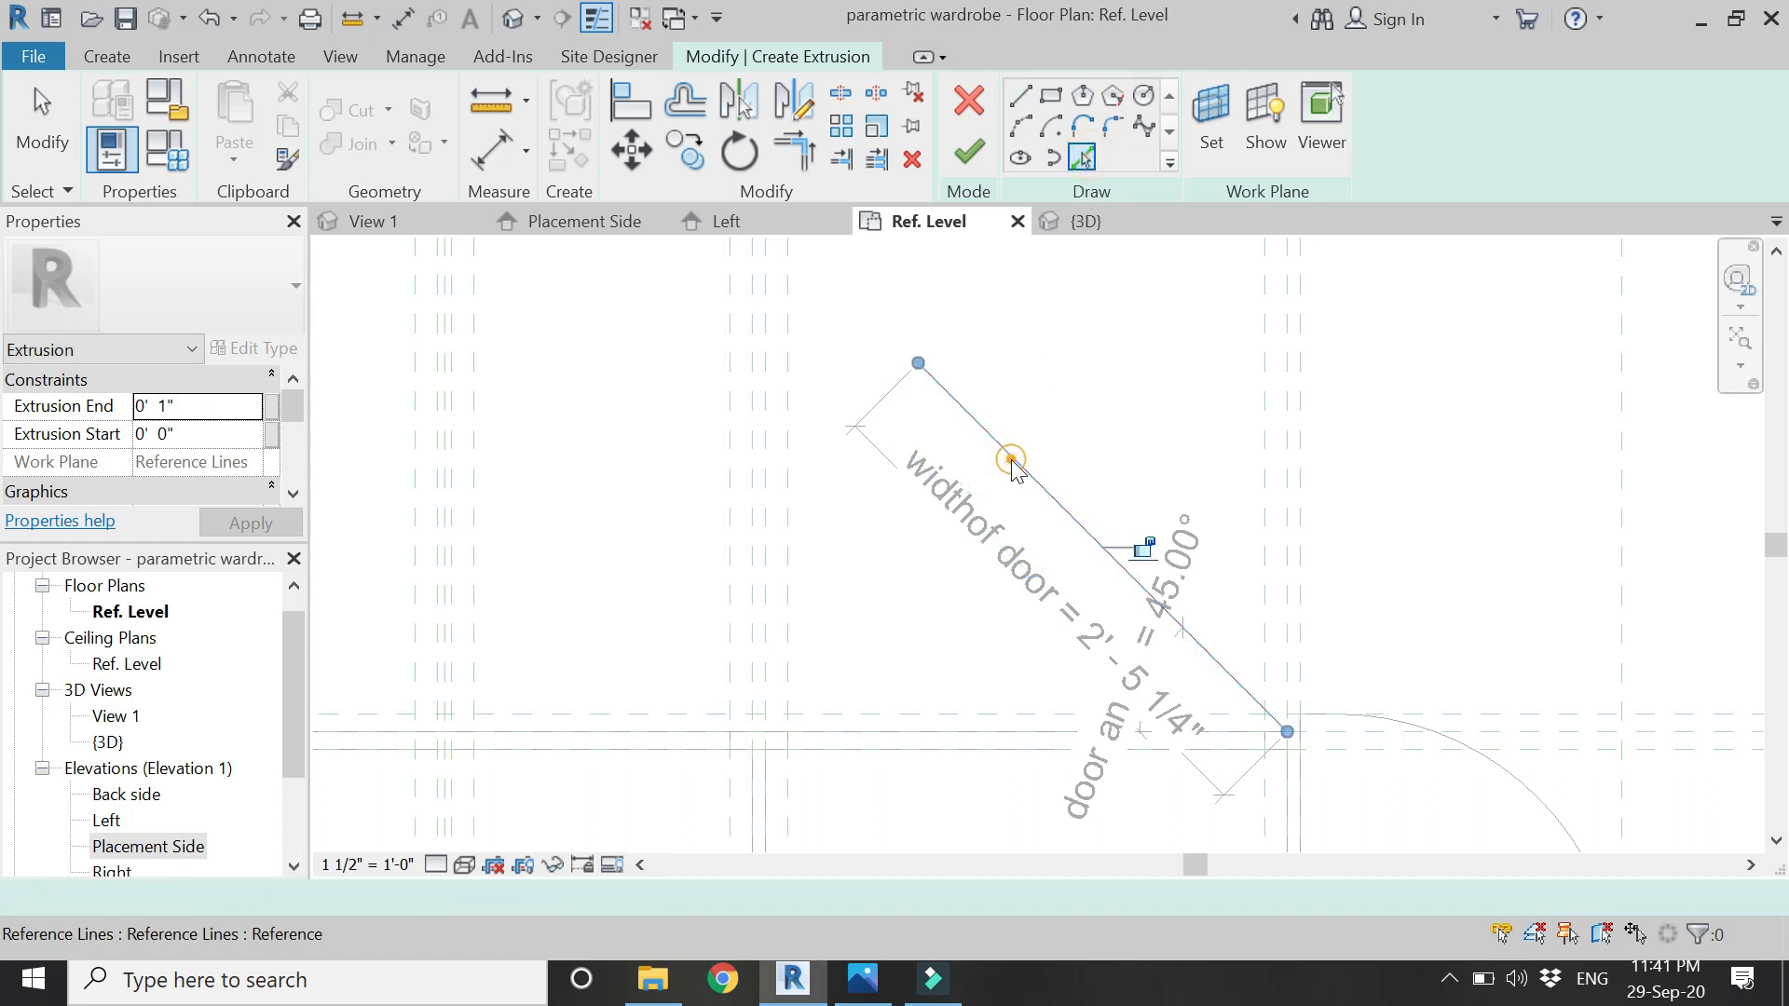
left_click(1010, 456)
left_click(685, 100)
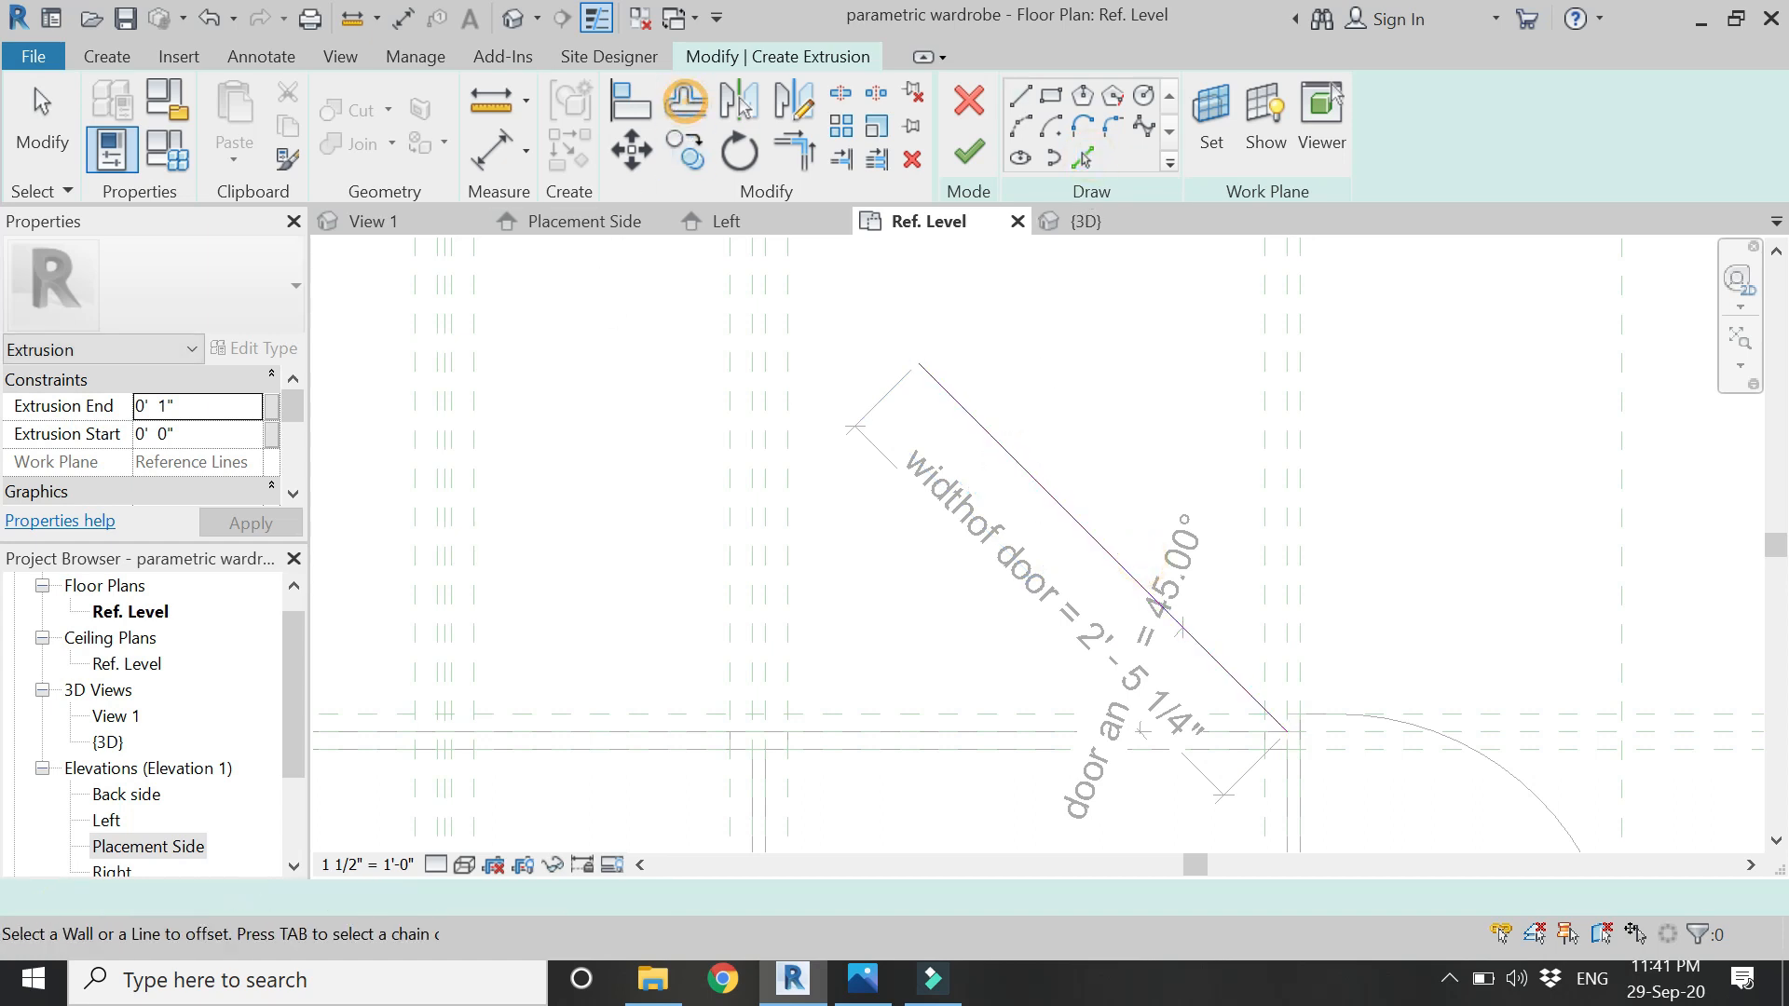
left_click_drag(590, 893, 443, 910)
type("0'  0 3/4\"")
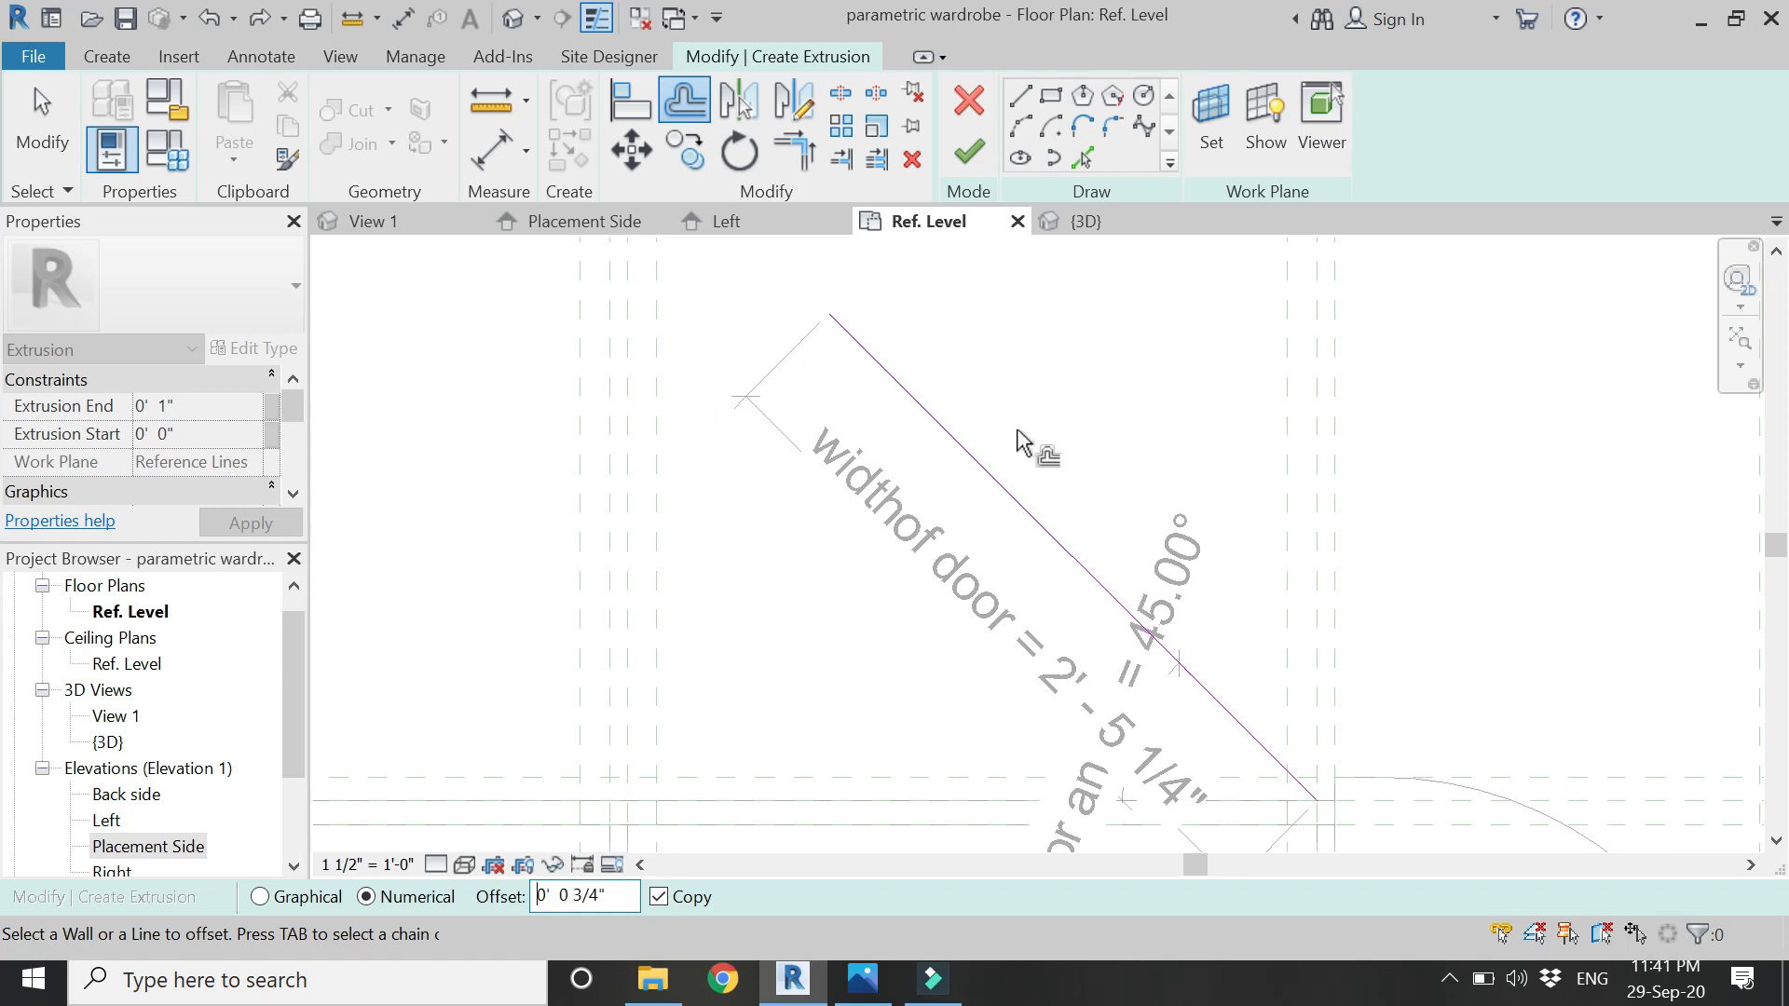
left_click(969, 456)
- Close both ends of the door profile with short lines and finish the extrusion sketch
left_click(1019, 94)
scroll(844, 301, "up", 2)
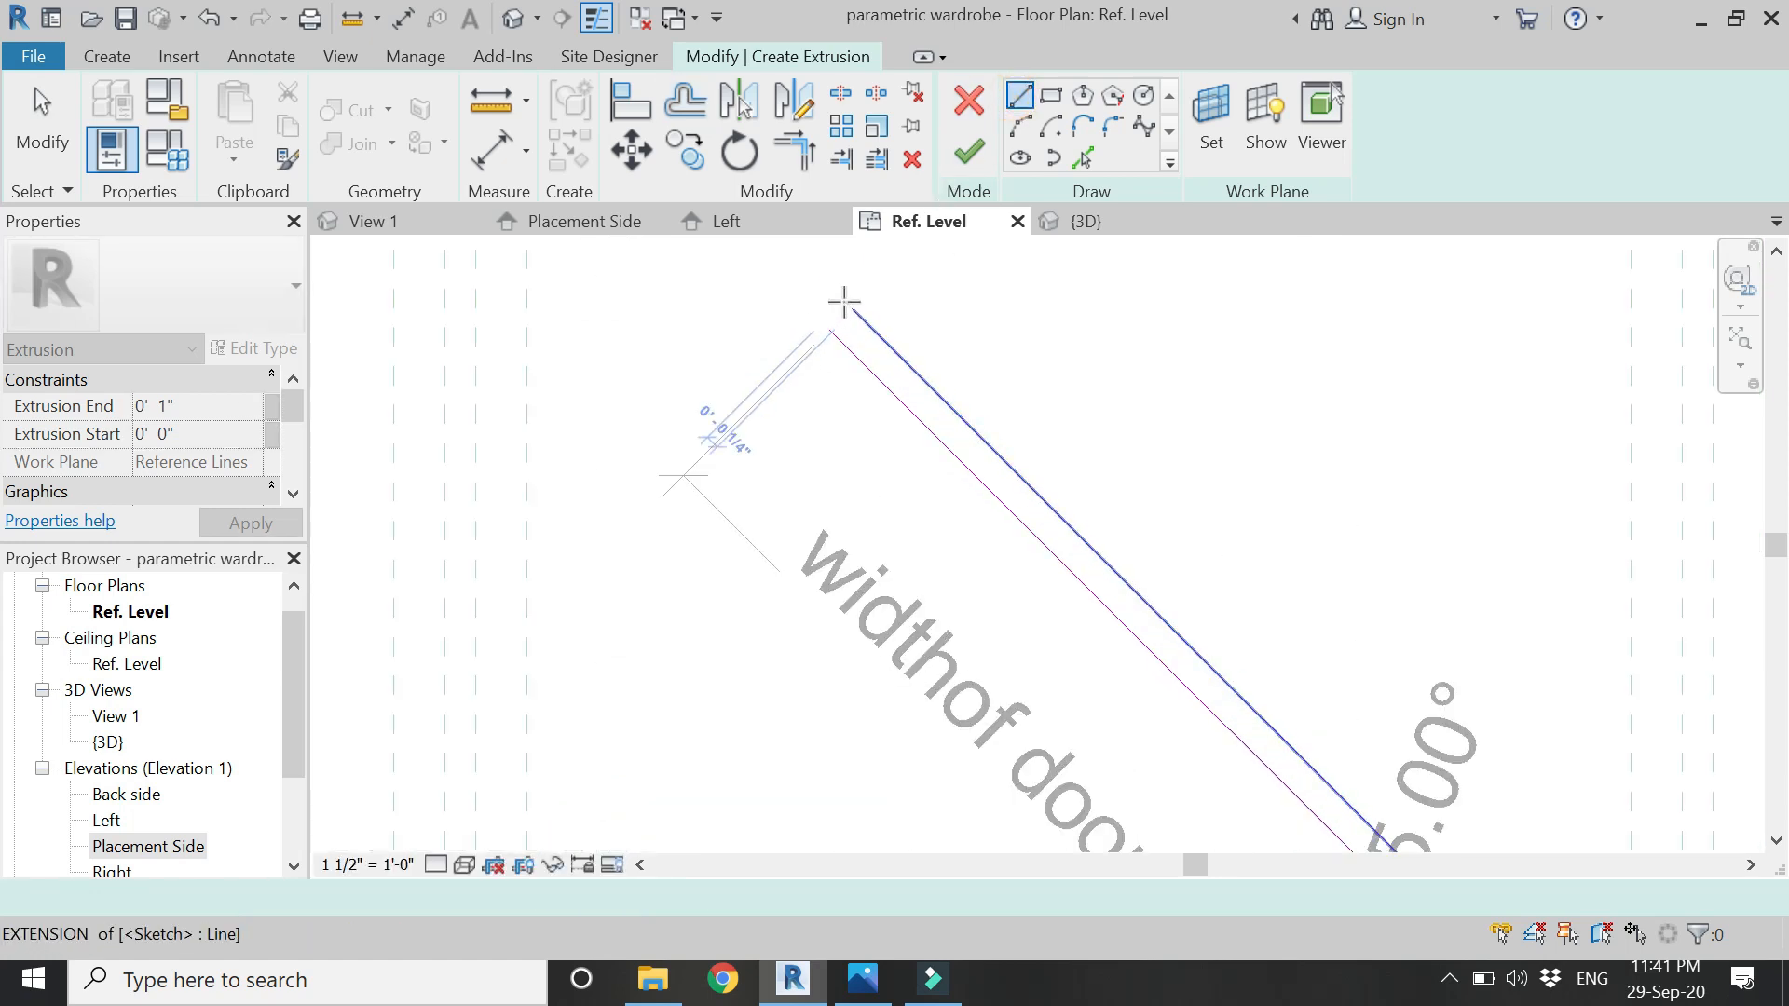
scroll(844, 301, "up", 2)
left_click(860, 315)
left_click(819, 357)
scroll(756, 308, "down", 4)
scroll(1275, 782, "up", 4)
left_click(1191, 743)
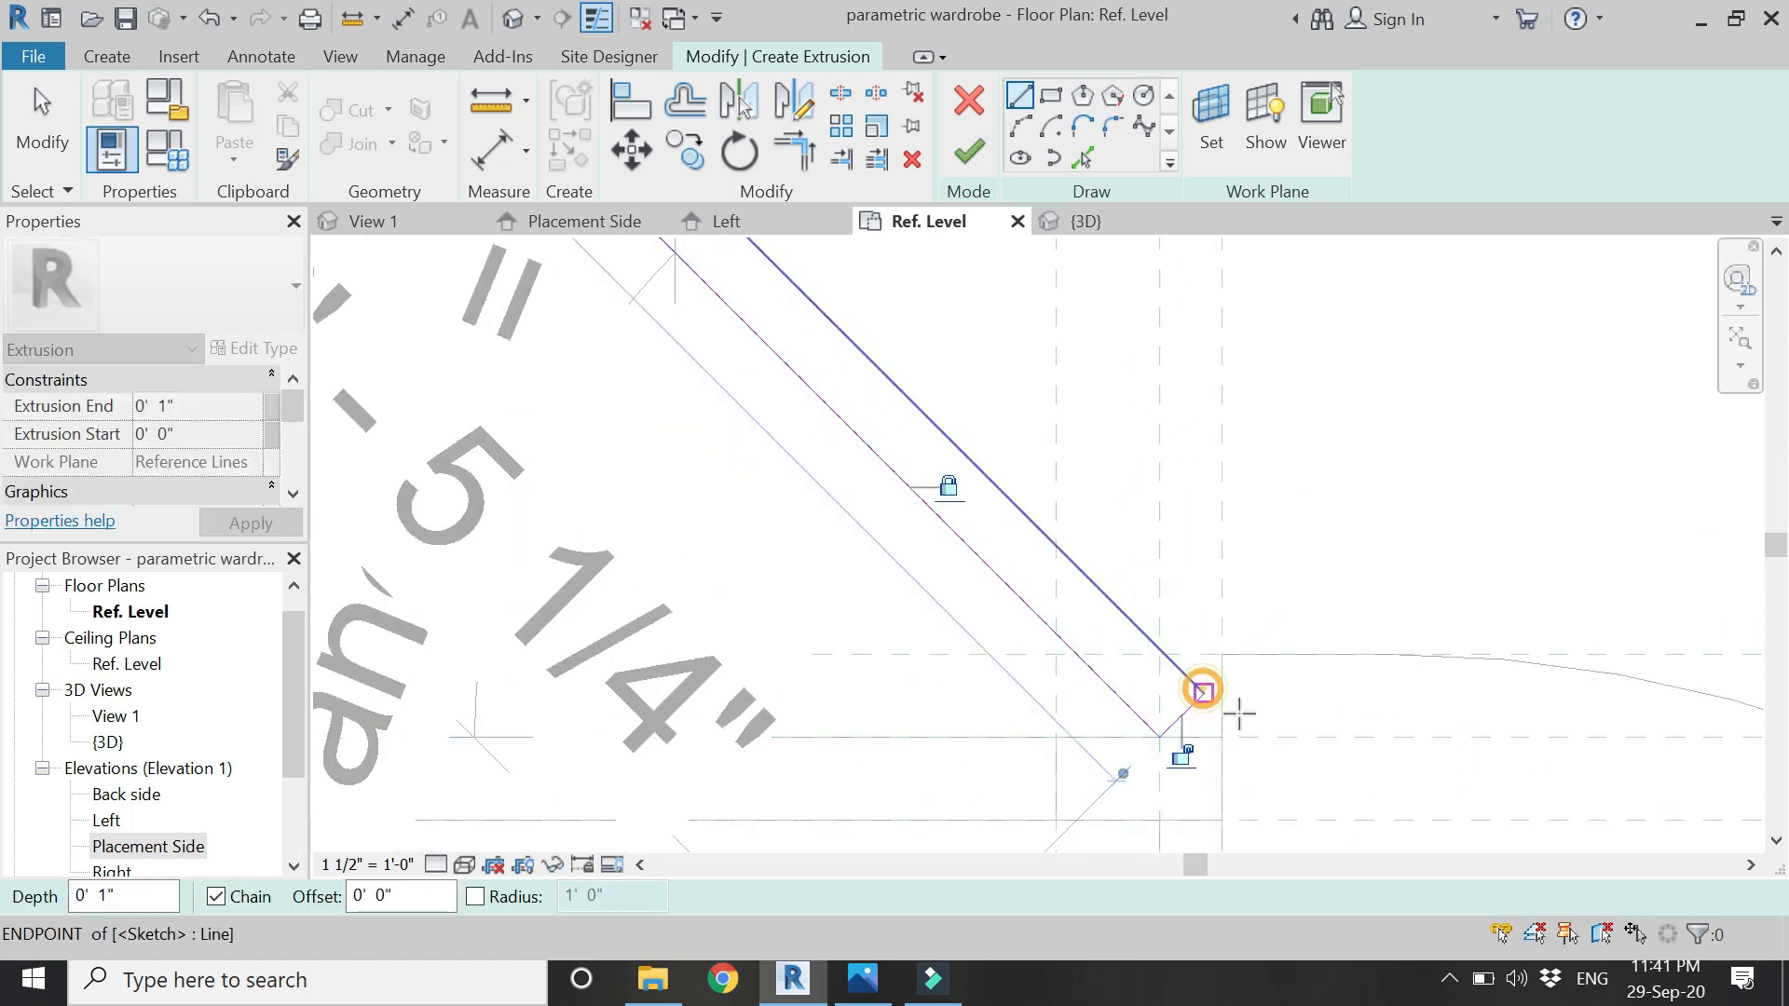
left_click(1239, 713)
scroll(1278, 746, "down", 4)
key("Escape")
key("Escape")
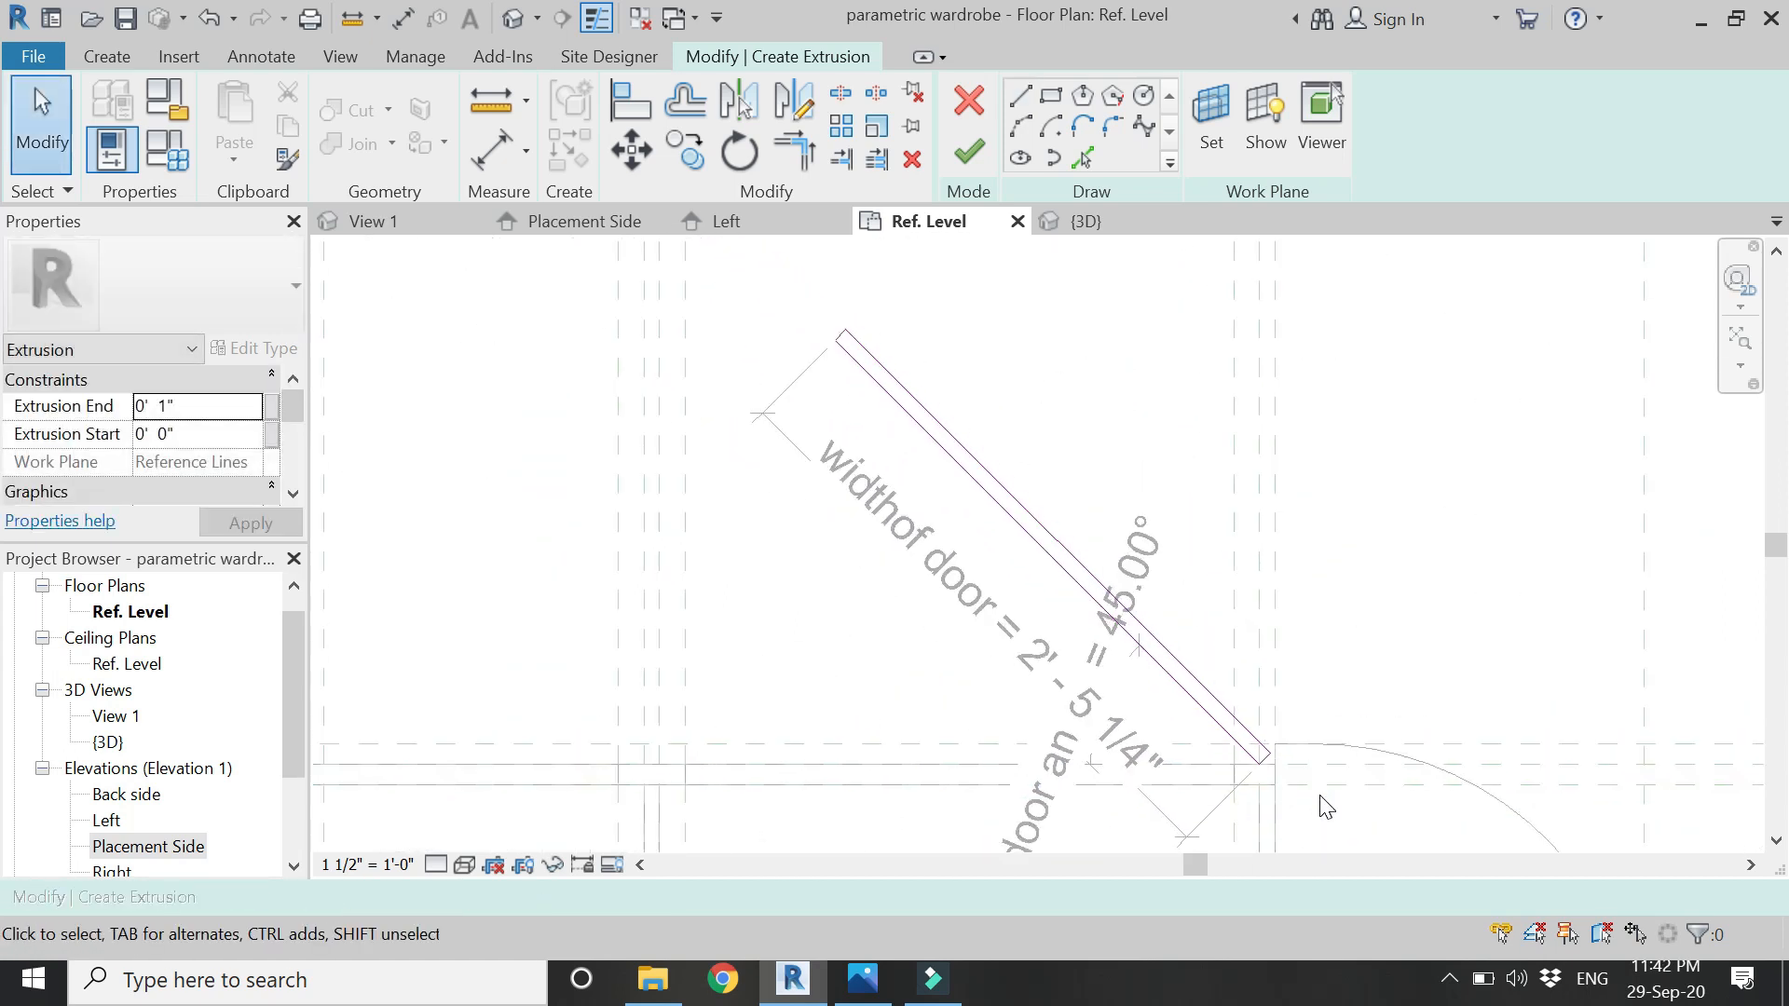
scroll(1325, 807, "down", 1)
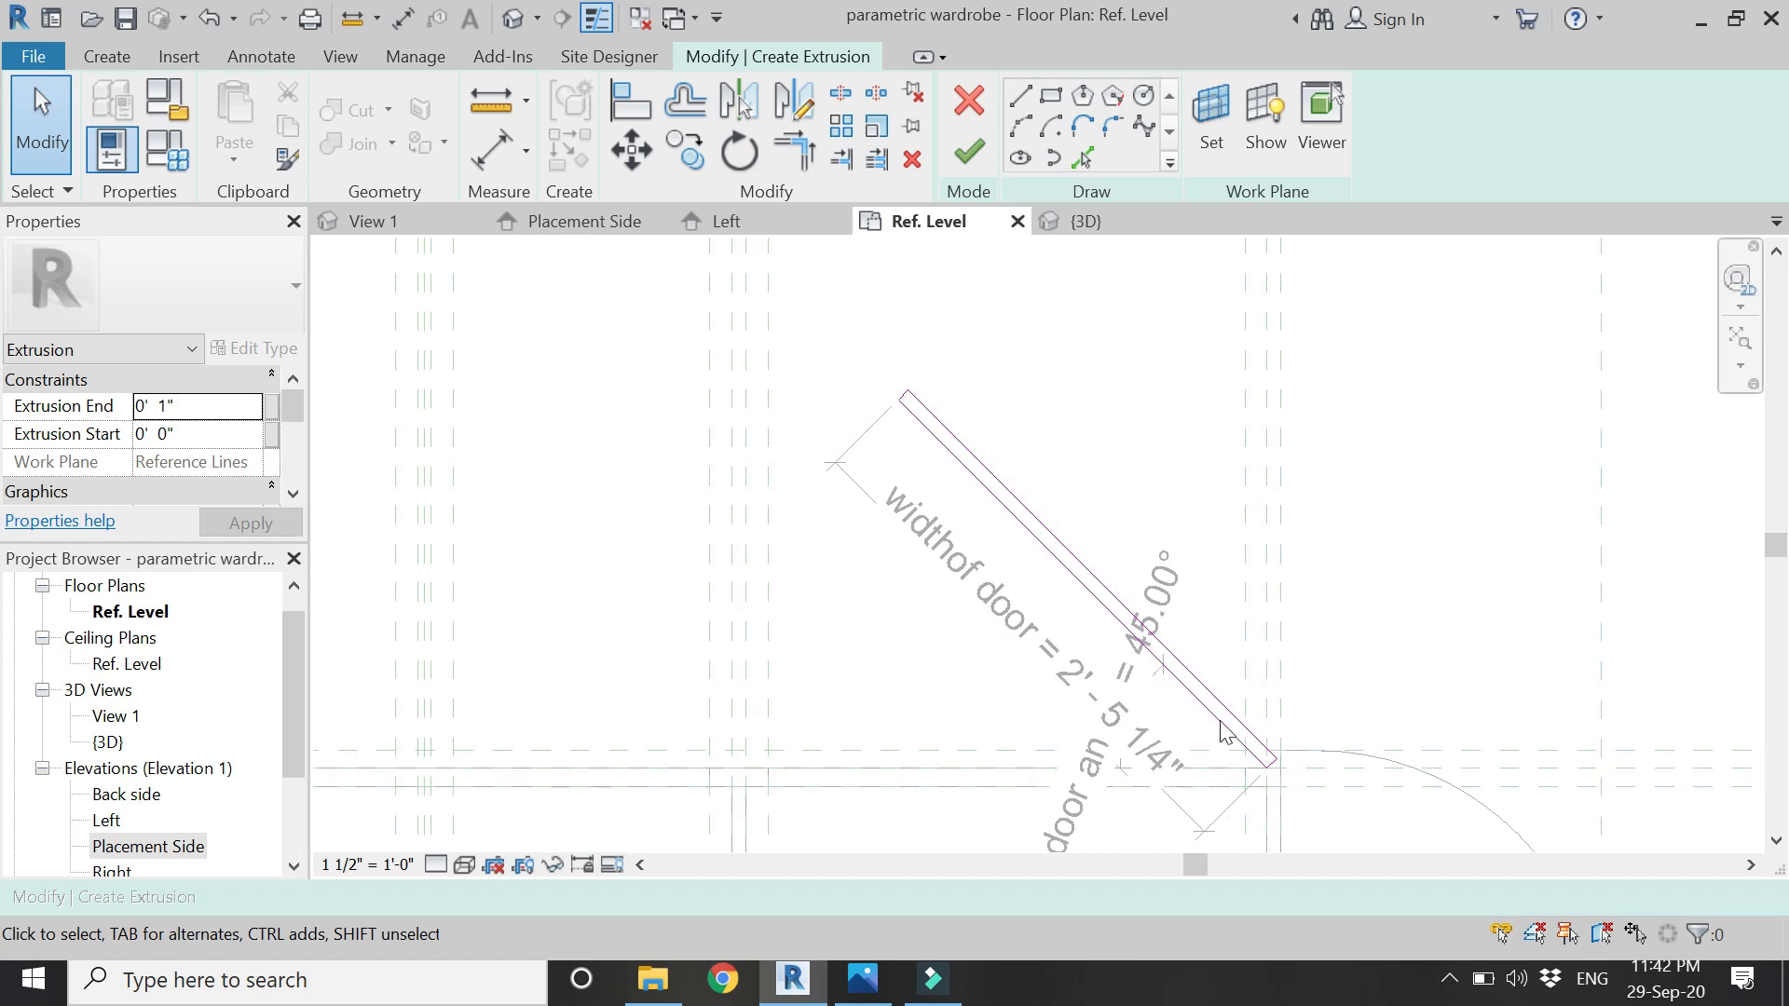
left_click(980, 162)
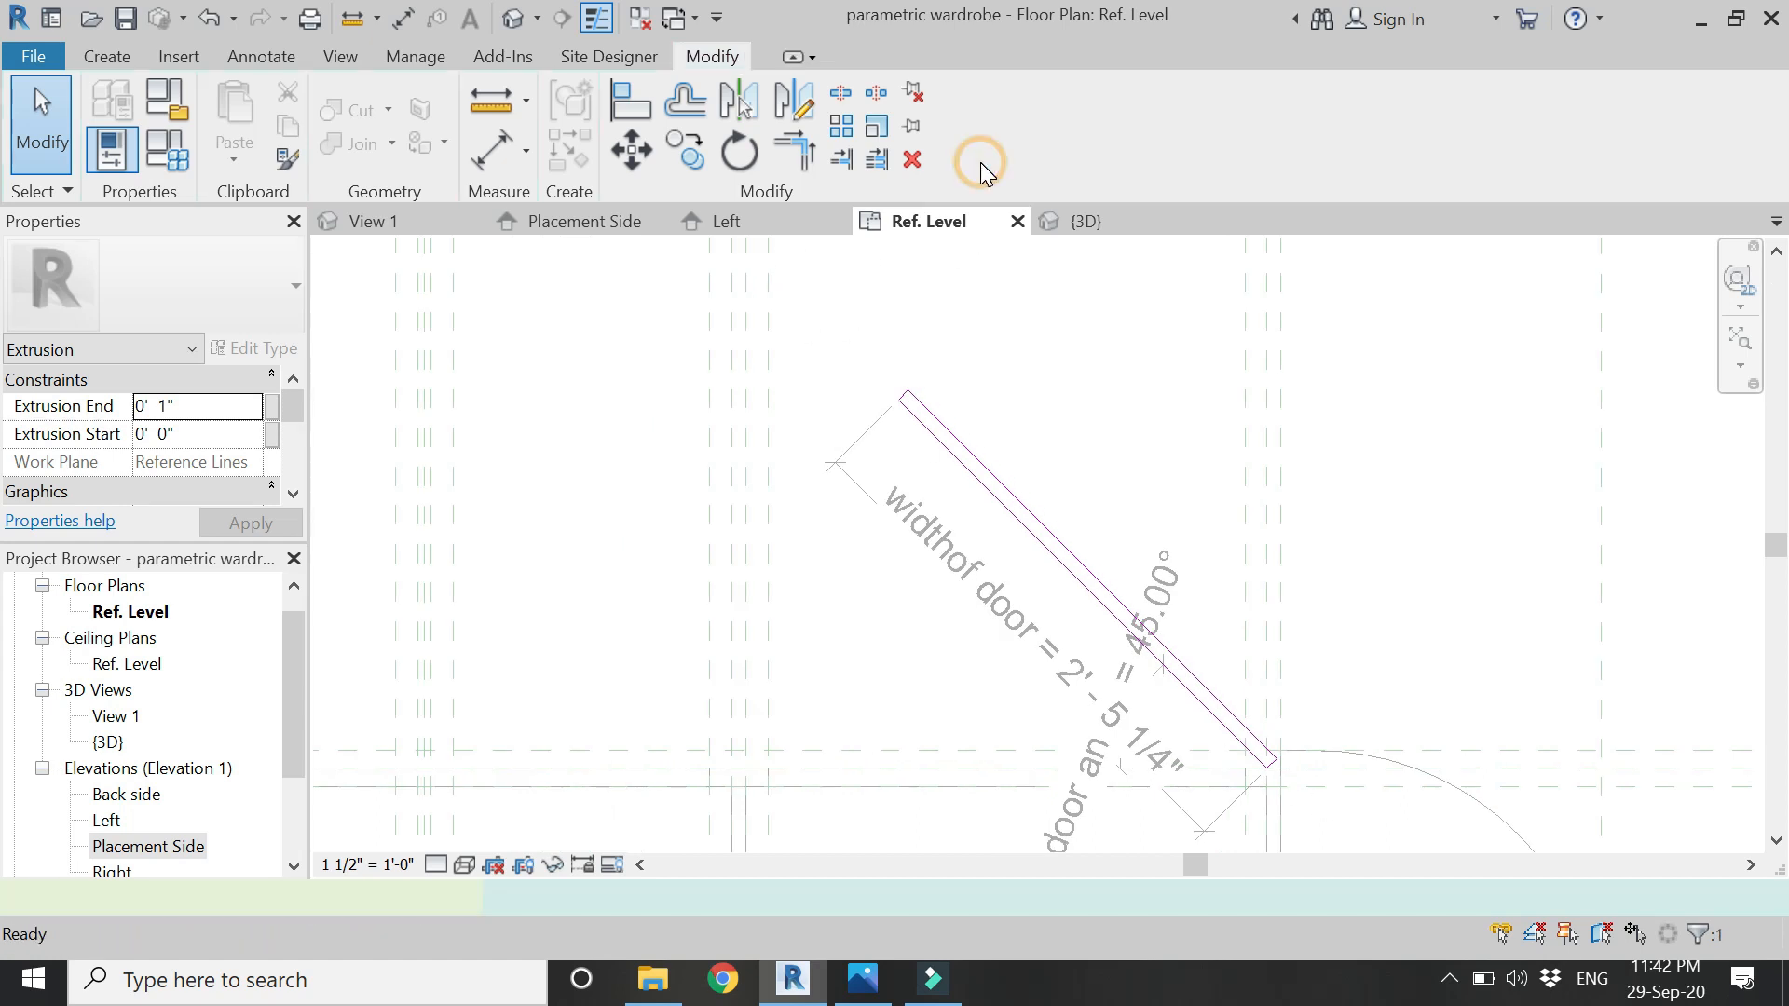
- In the Placement Side elevation, select the new door extrusion and stretch its top up to about 1' 3 3/4"
left_click(636, 228)
scroll(883, 441, "down", 3)
scroll(771, 642, "up", 2)
scroll(757, 656, "up", 2)
left_click_drag(766, 673, 768, 524)
left_click(793, 586)
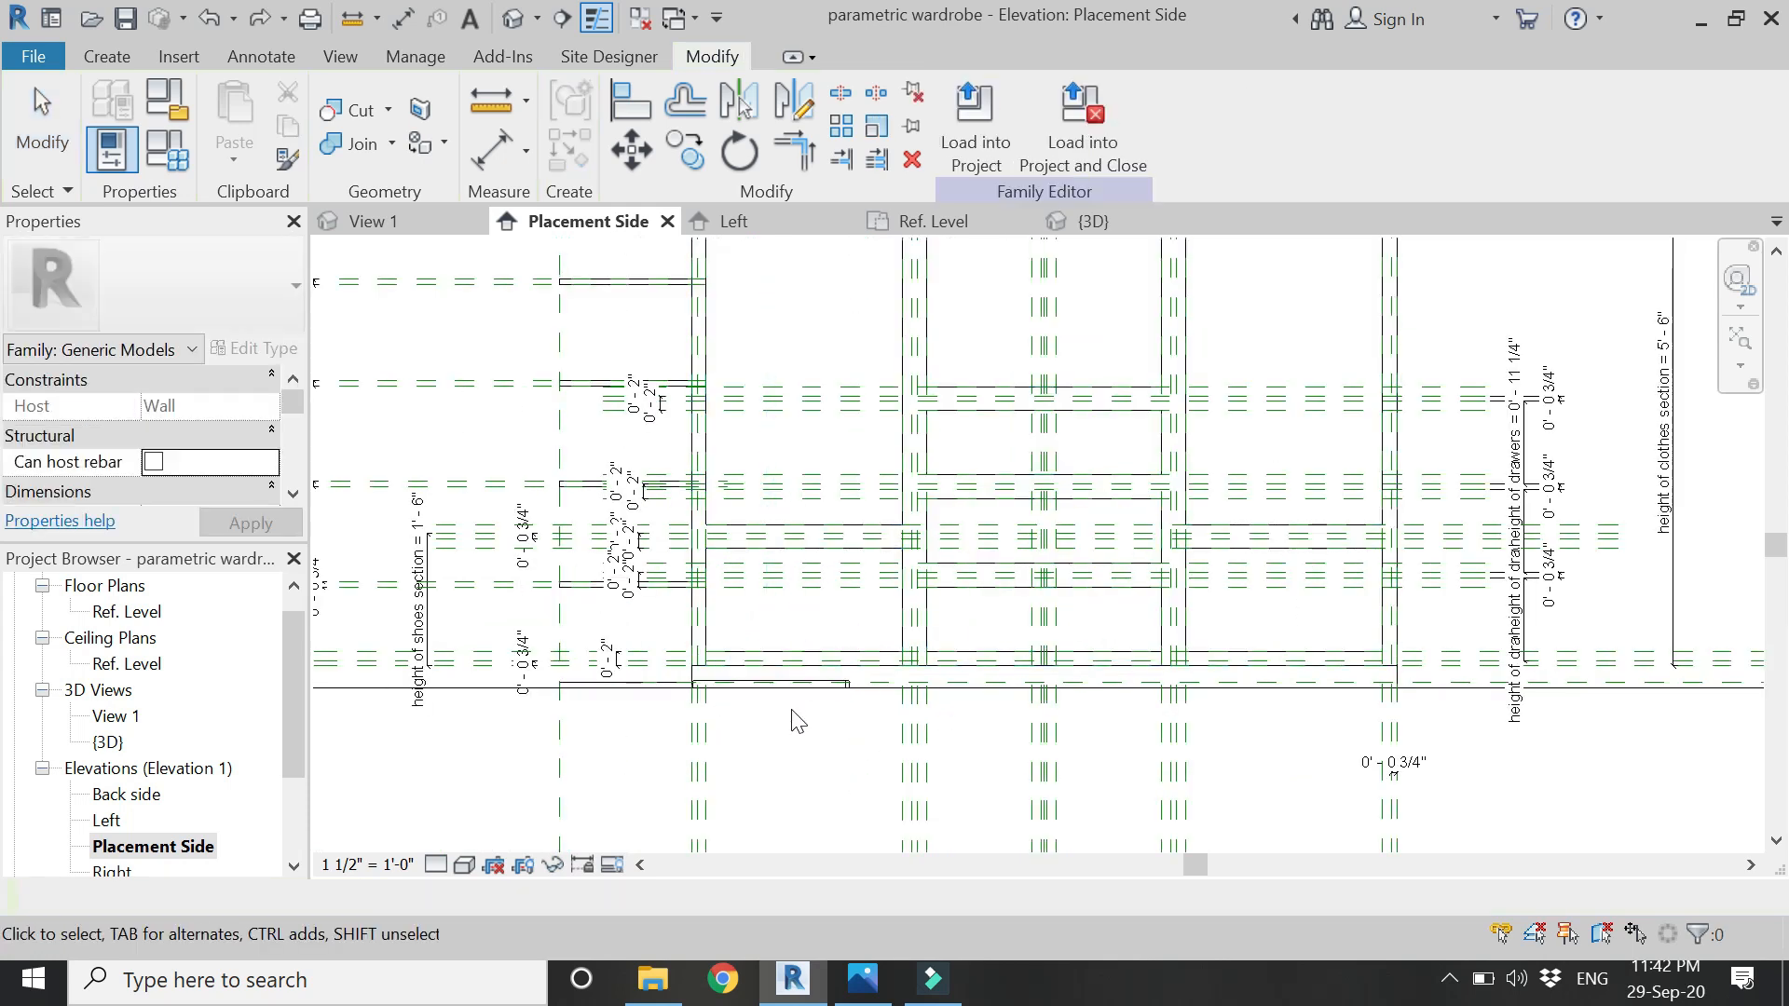
left_click(792, 684)
scroll(794, 687, "up", 5)
left_click_drag(842, 725, 835, 344)
scroll(841, 784, "down", 5)
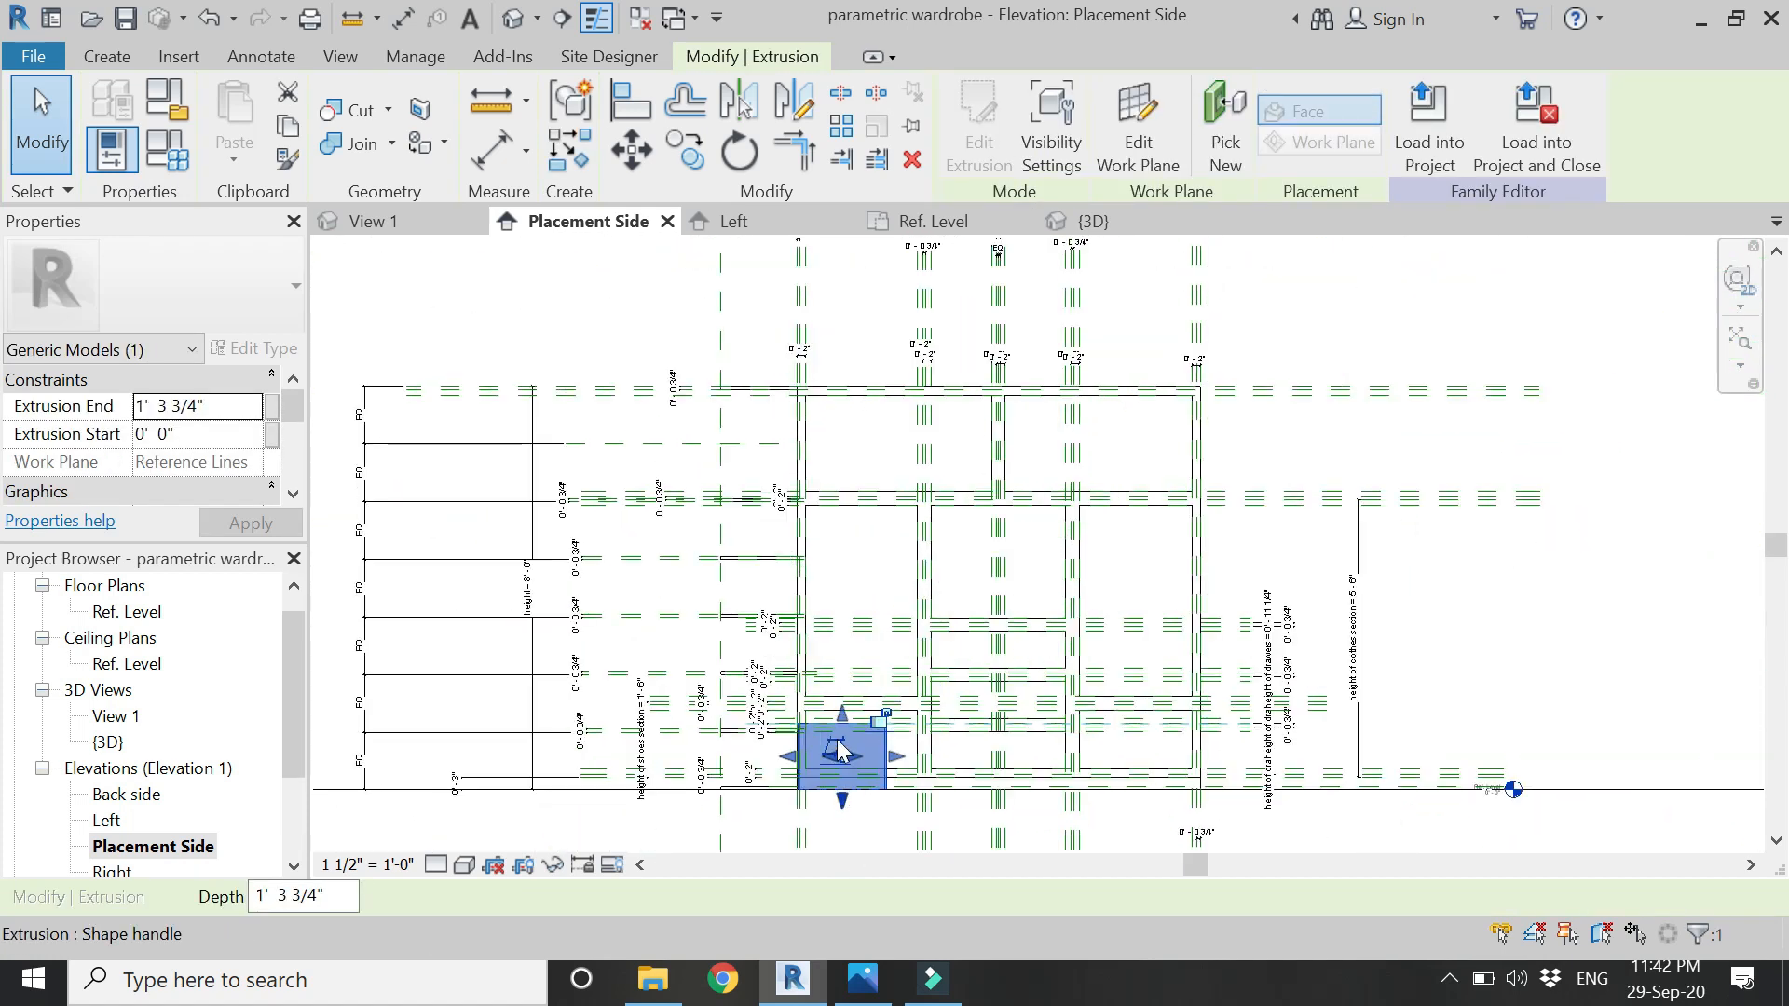
- Extend the door's top to the reference plane above the clothes section, at 5' 9", and lock it there
scroll(837, 750, "up", 3)
left_click_drag(846, 731, 859, 419)
scroll(861, 415, "up", 2)
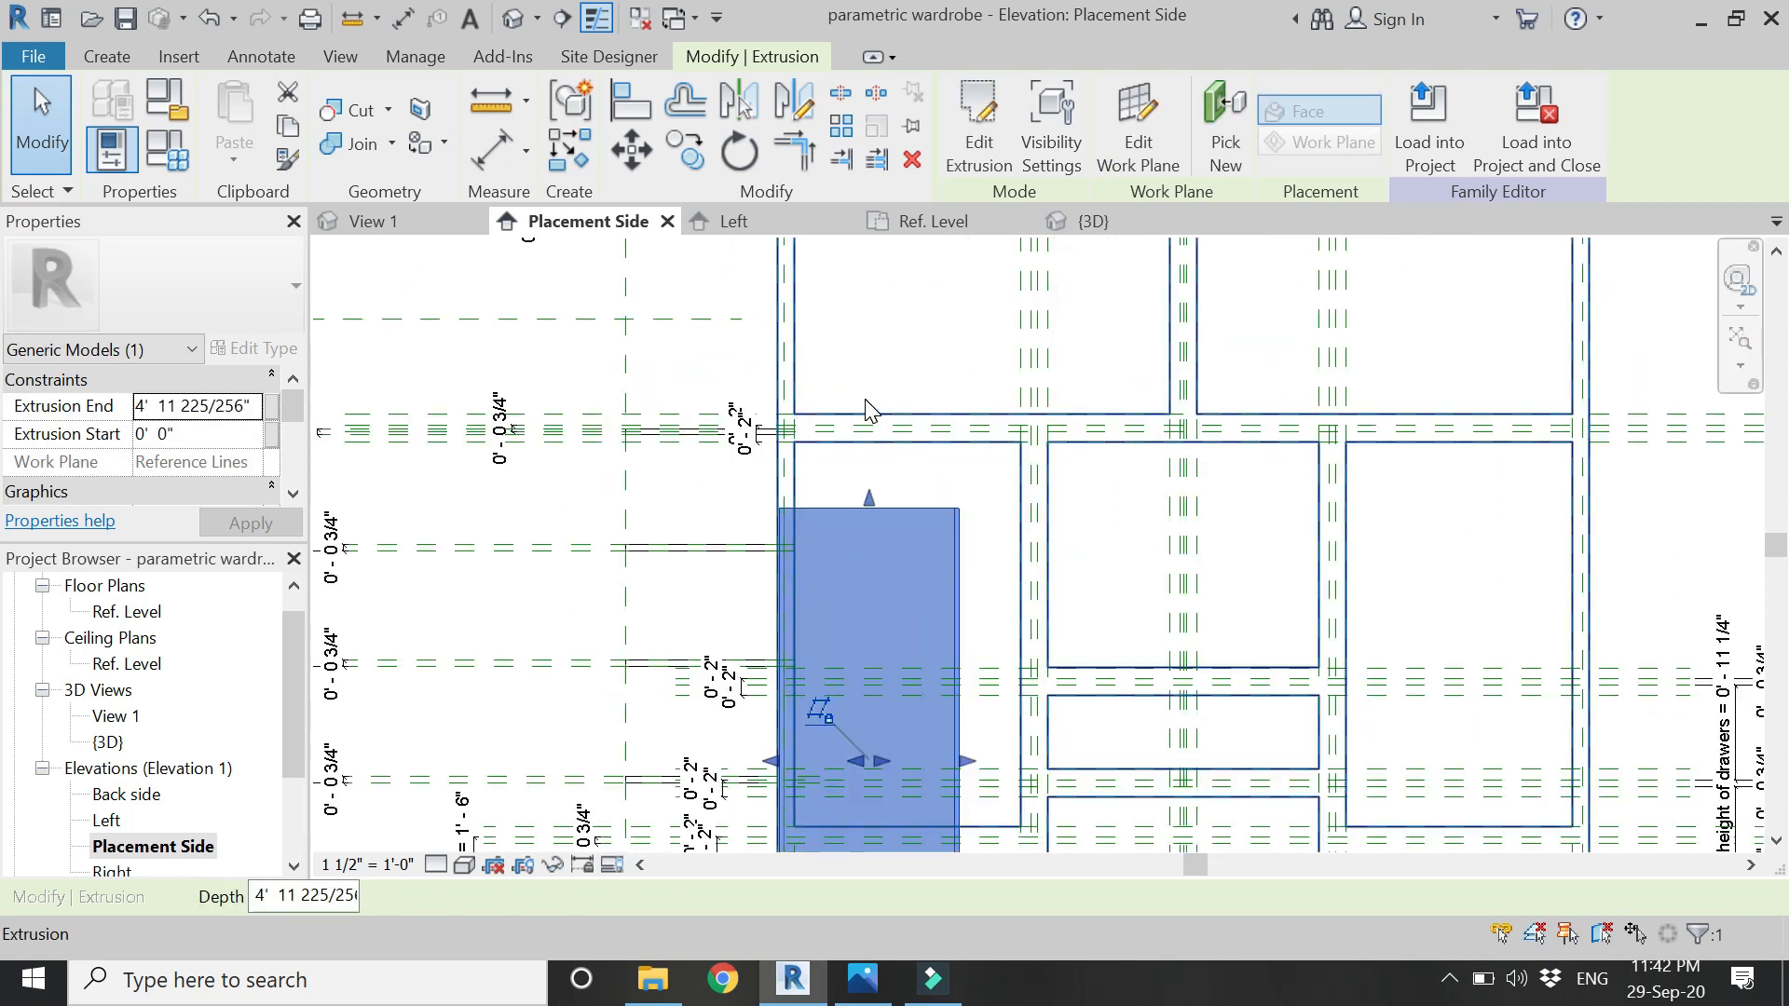
scroll(865, 410, "up", 3)
scroll(875, 518, "up", 1)
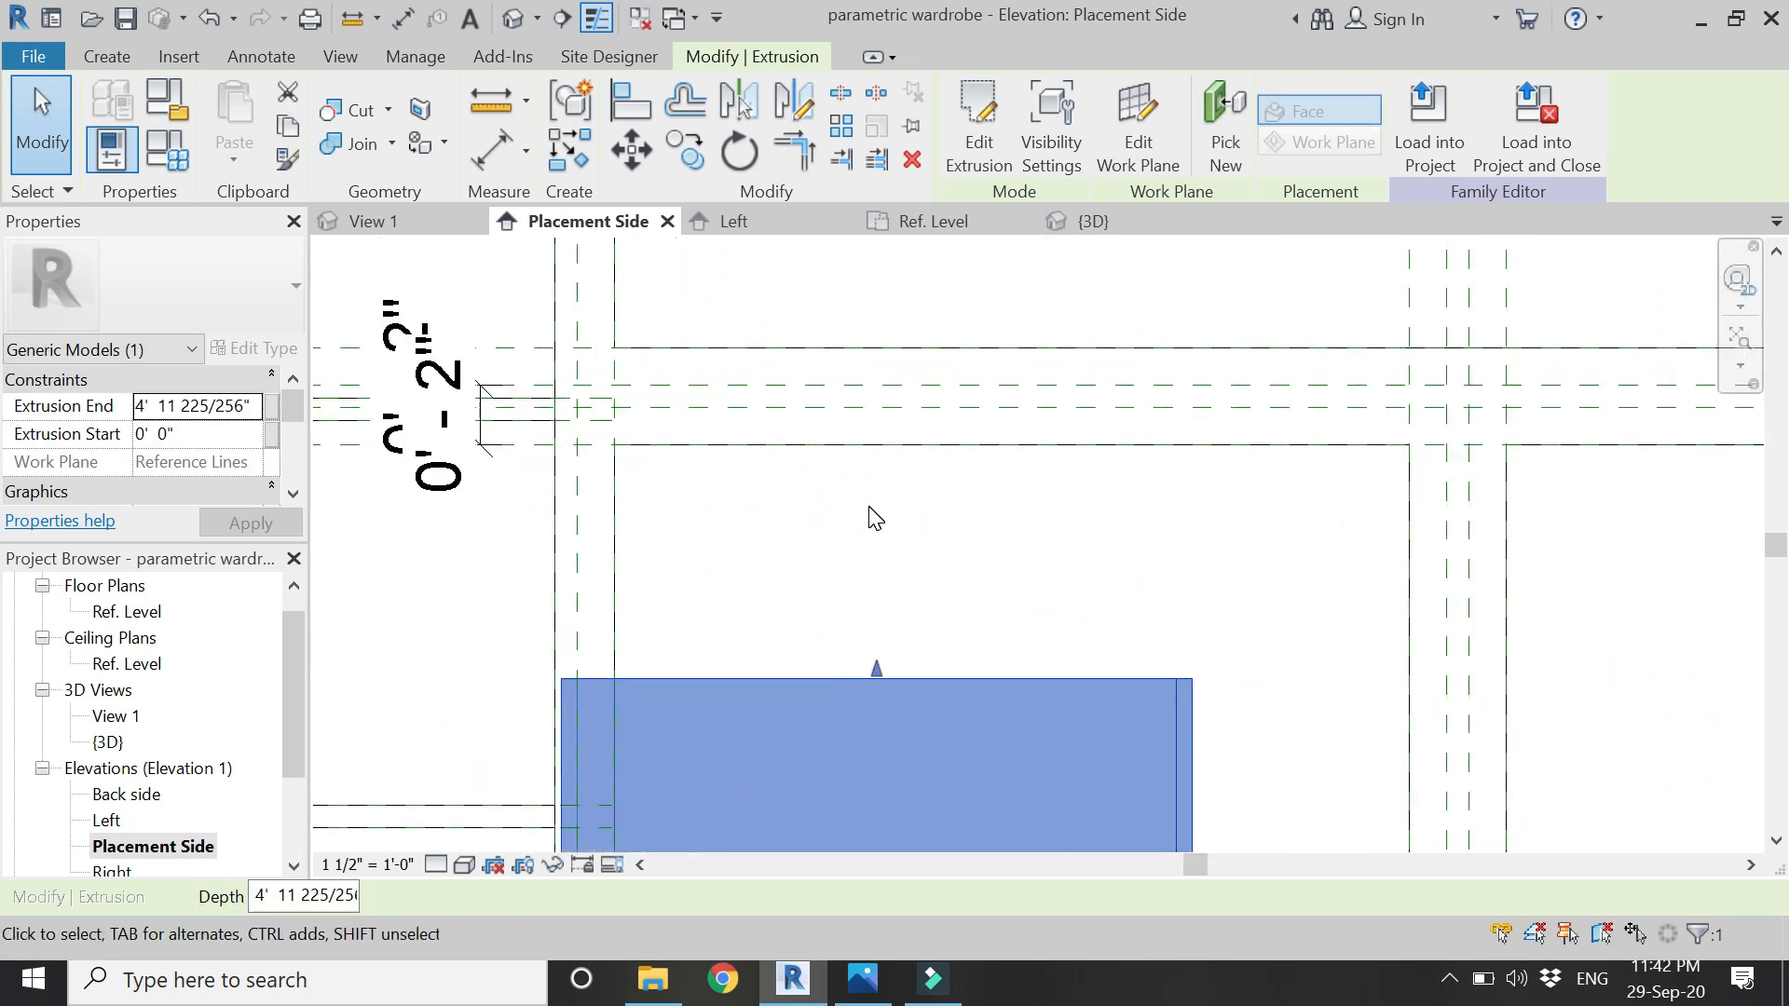
left_click_drag(874, 669, 920, 410)
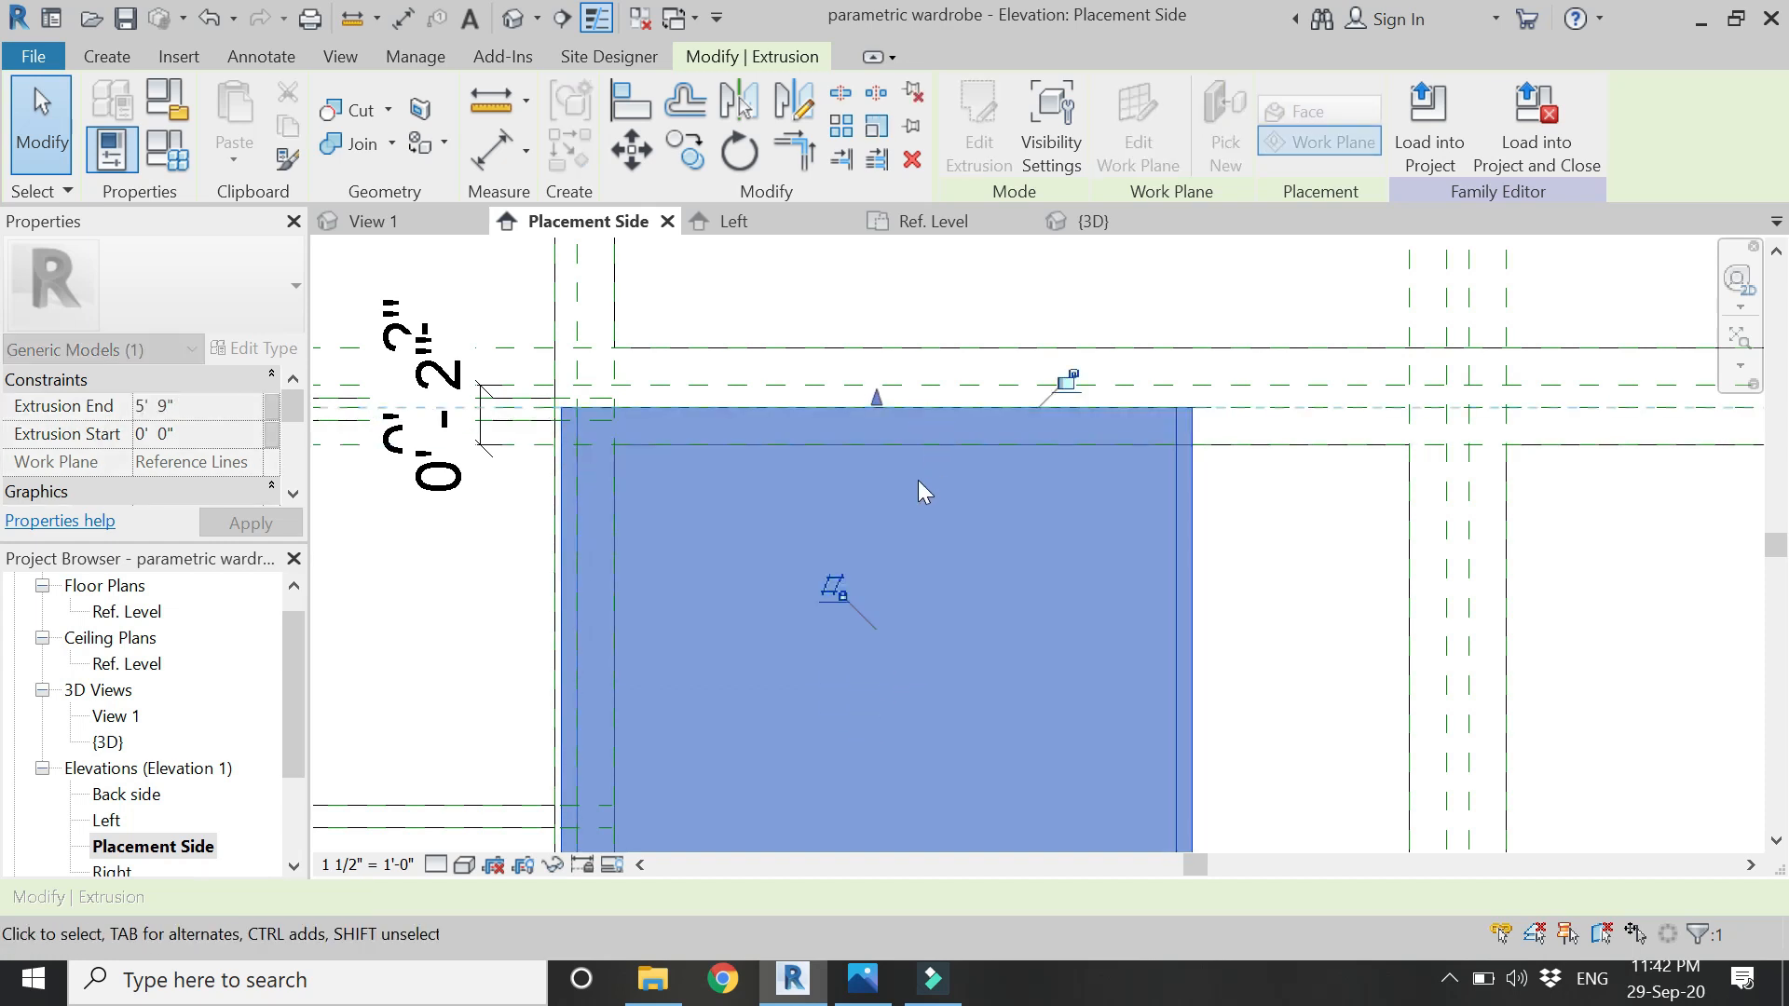
left_click(1073, 377)
key("Escape")
- Return to the Ref. Level floor plan view
scroll(728, 348, "down", 3)
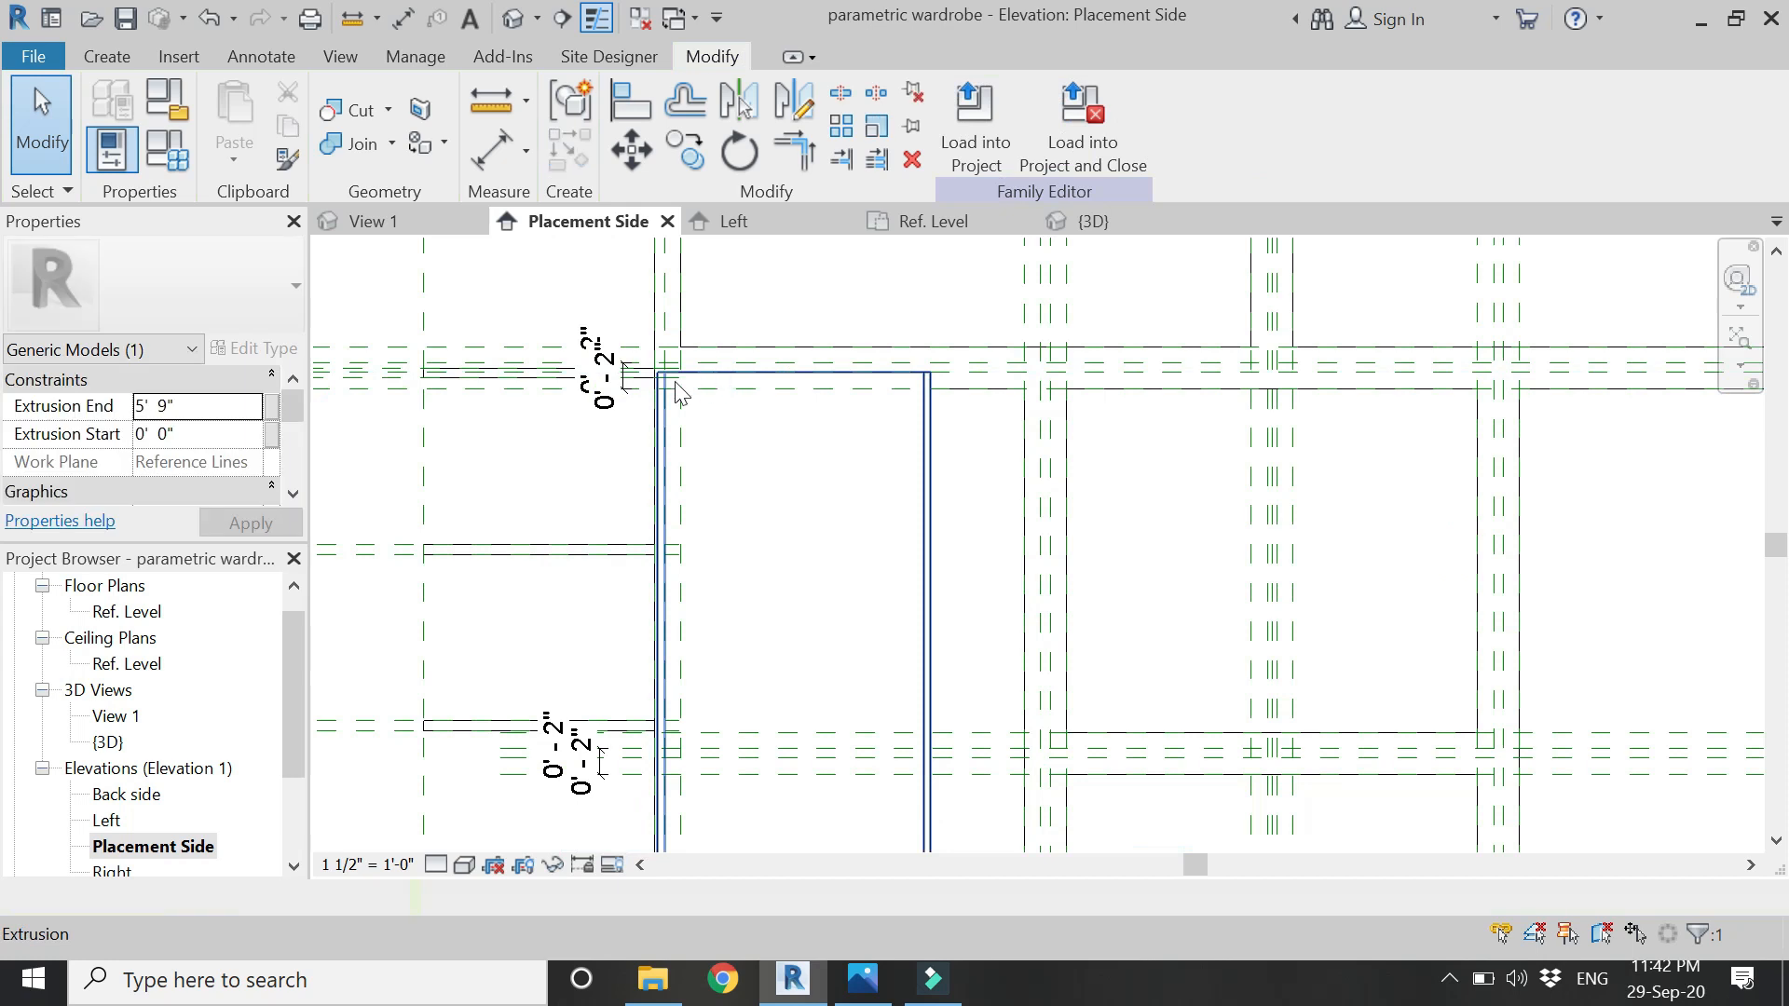
scroll(554, 409, "down", 2)
scroll(868, 550, "down", 1)
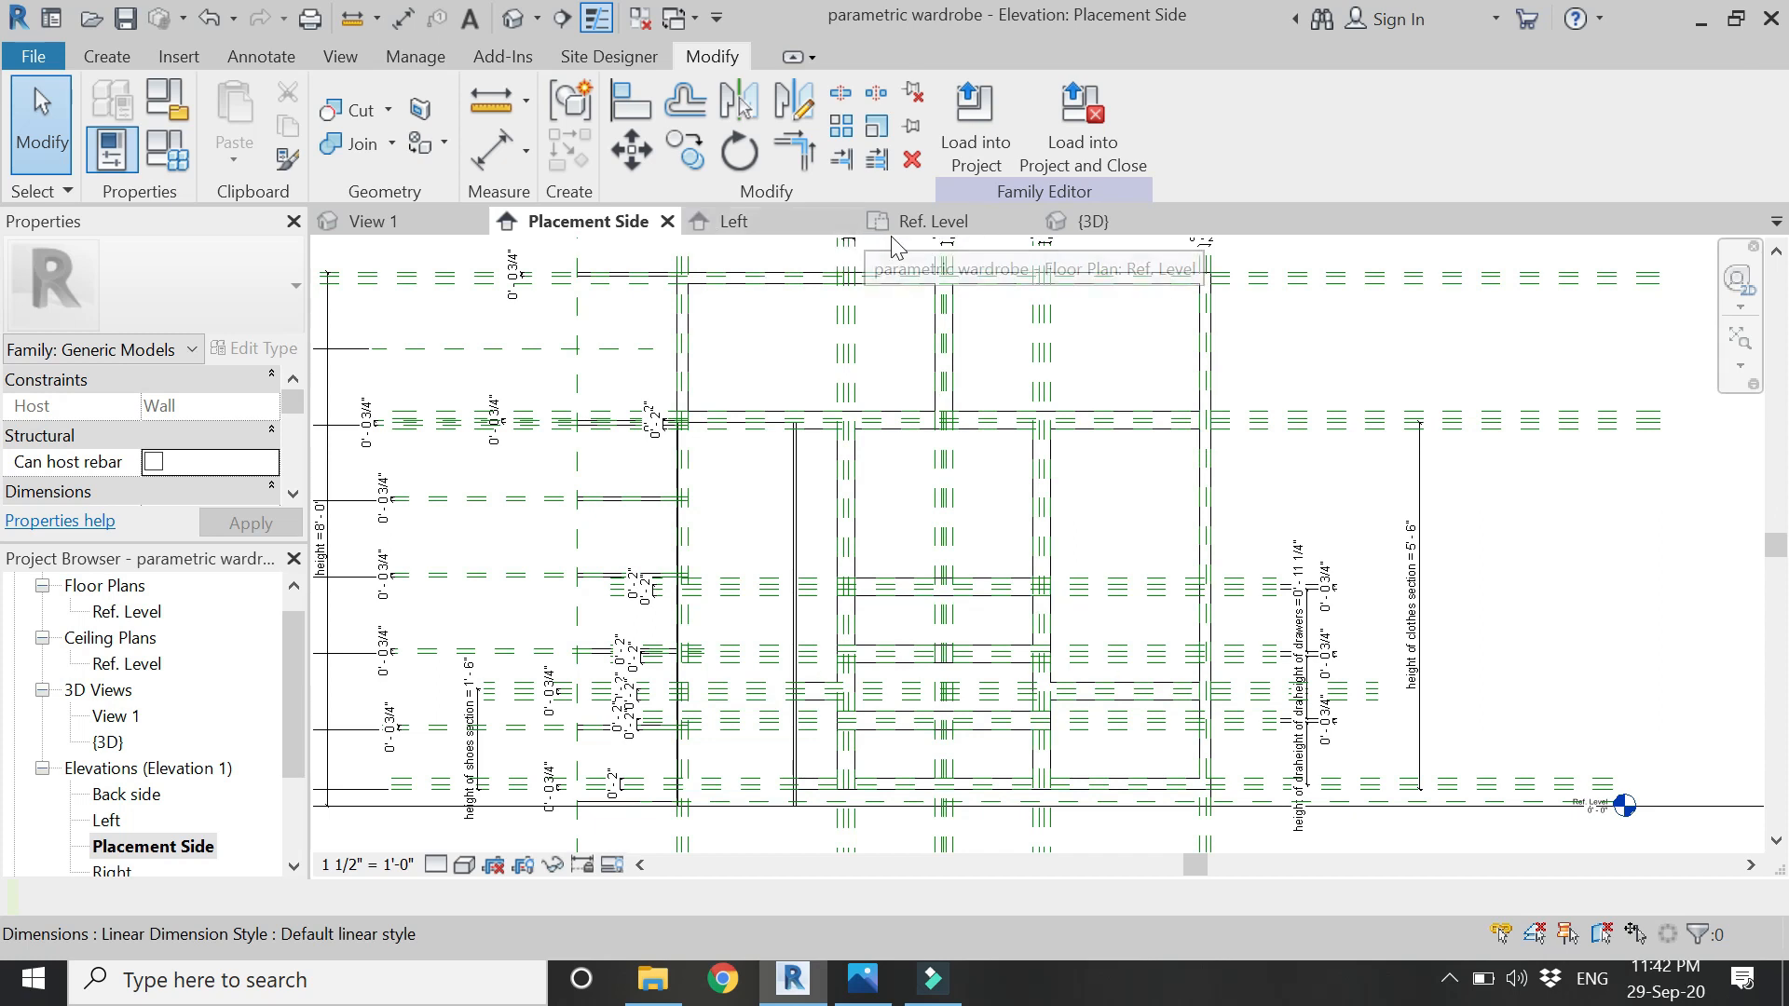
left_click(922, 222)
scroll(1388, 559, "down", 3)
scroll(869, 586, "up", 3)
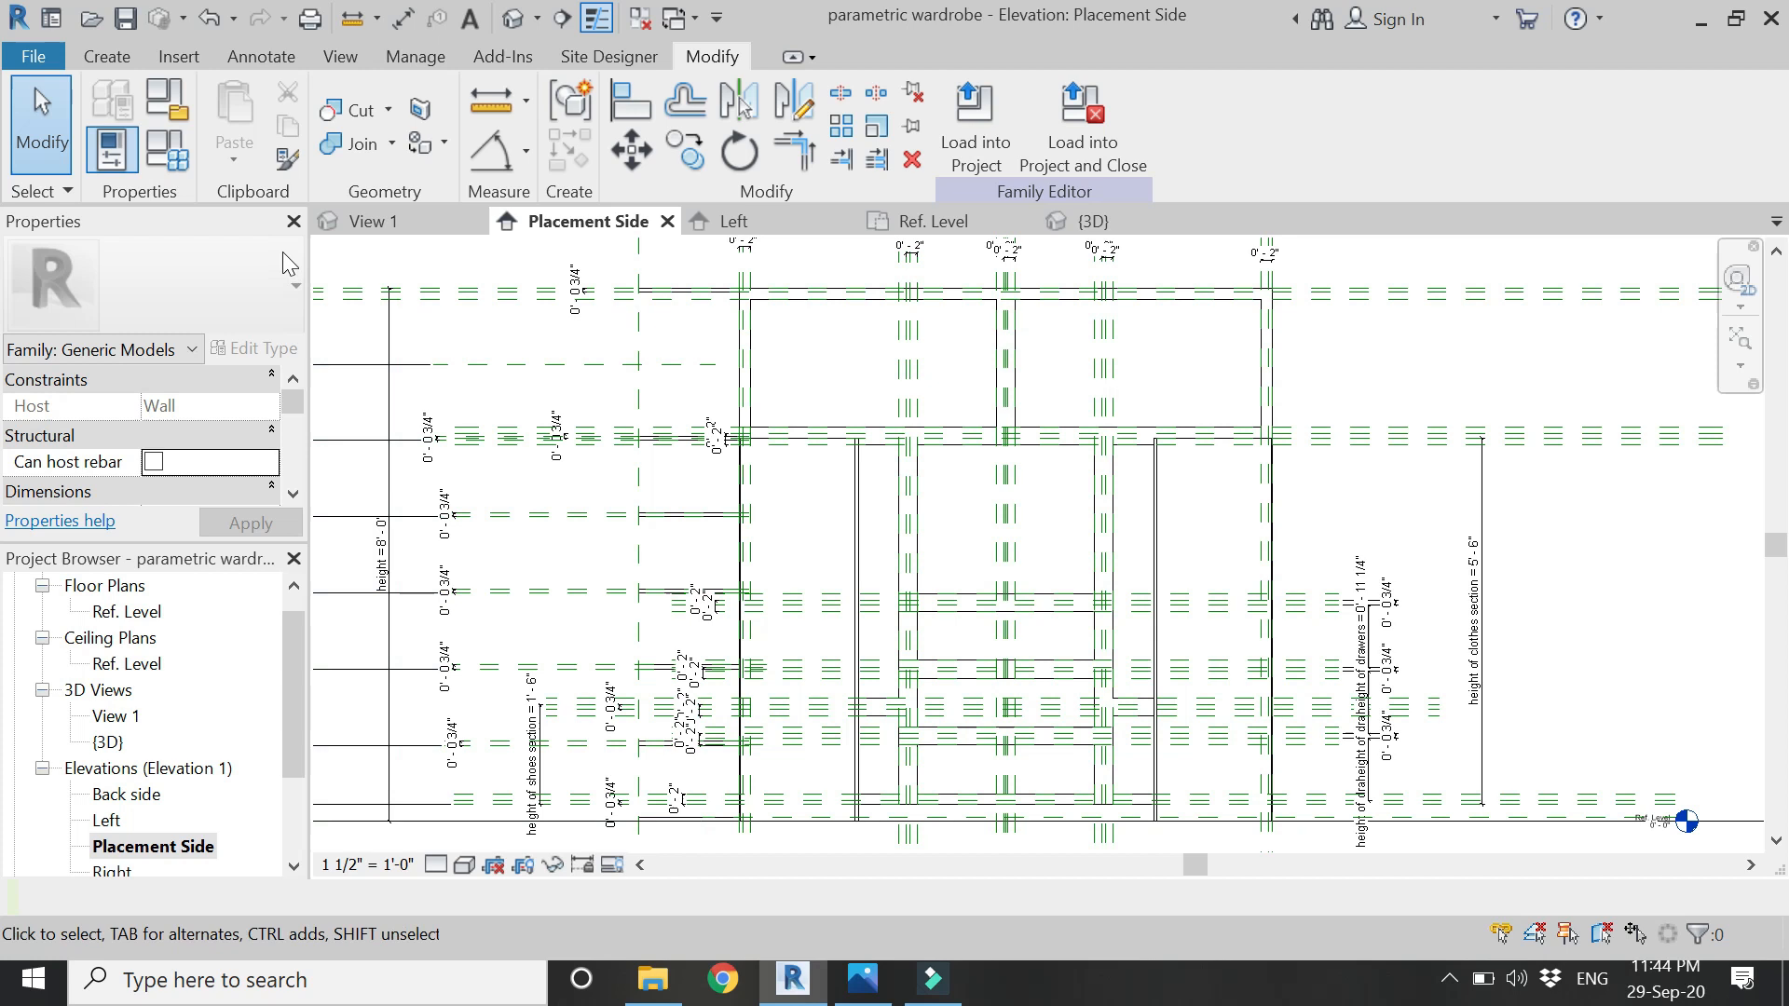
- Set the door angle parameter to 0.00° in the family types and apply it
left_click(168, 151)
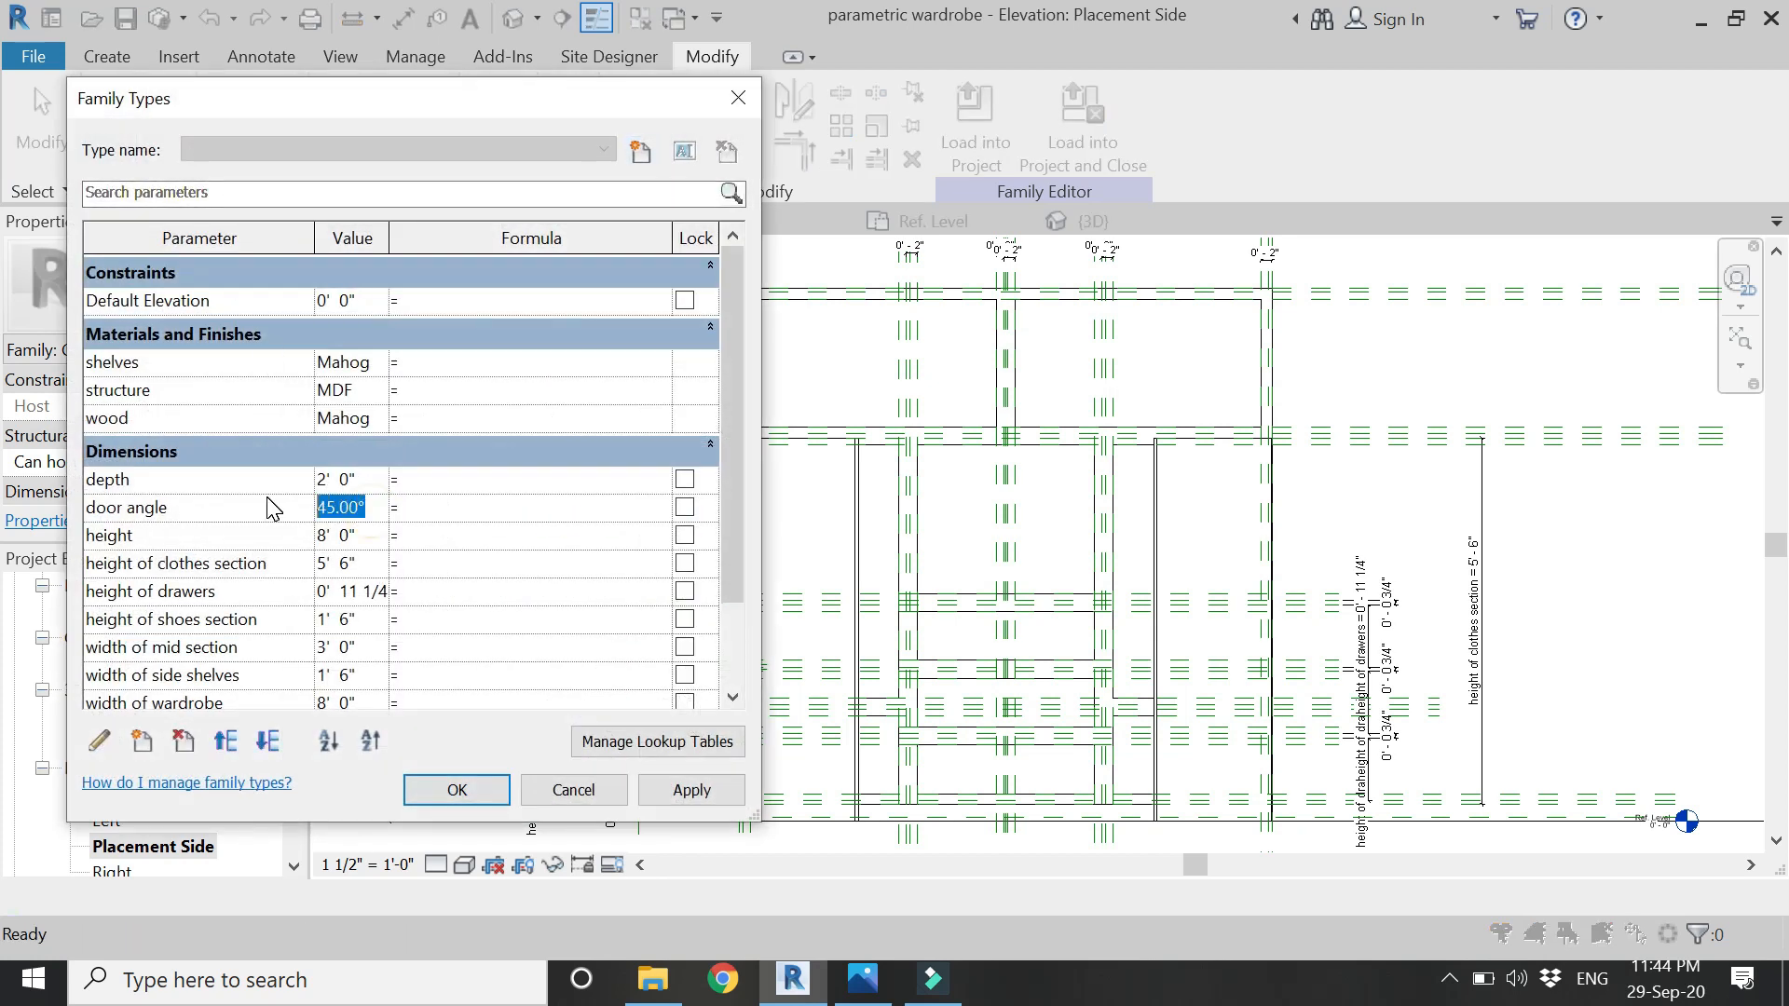
left_click(677, 790)
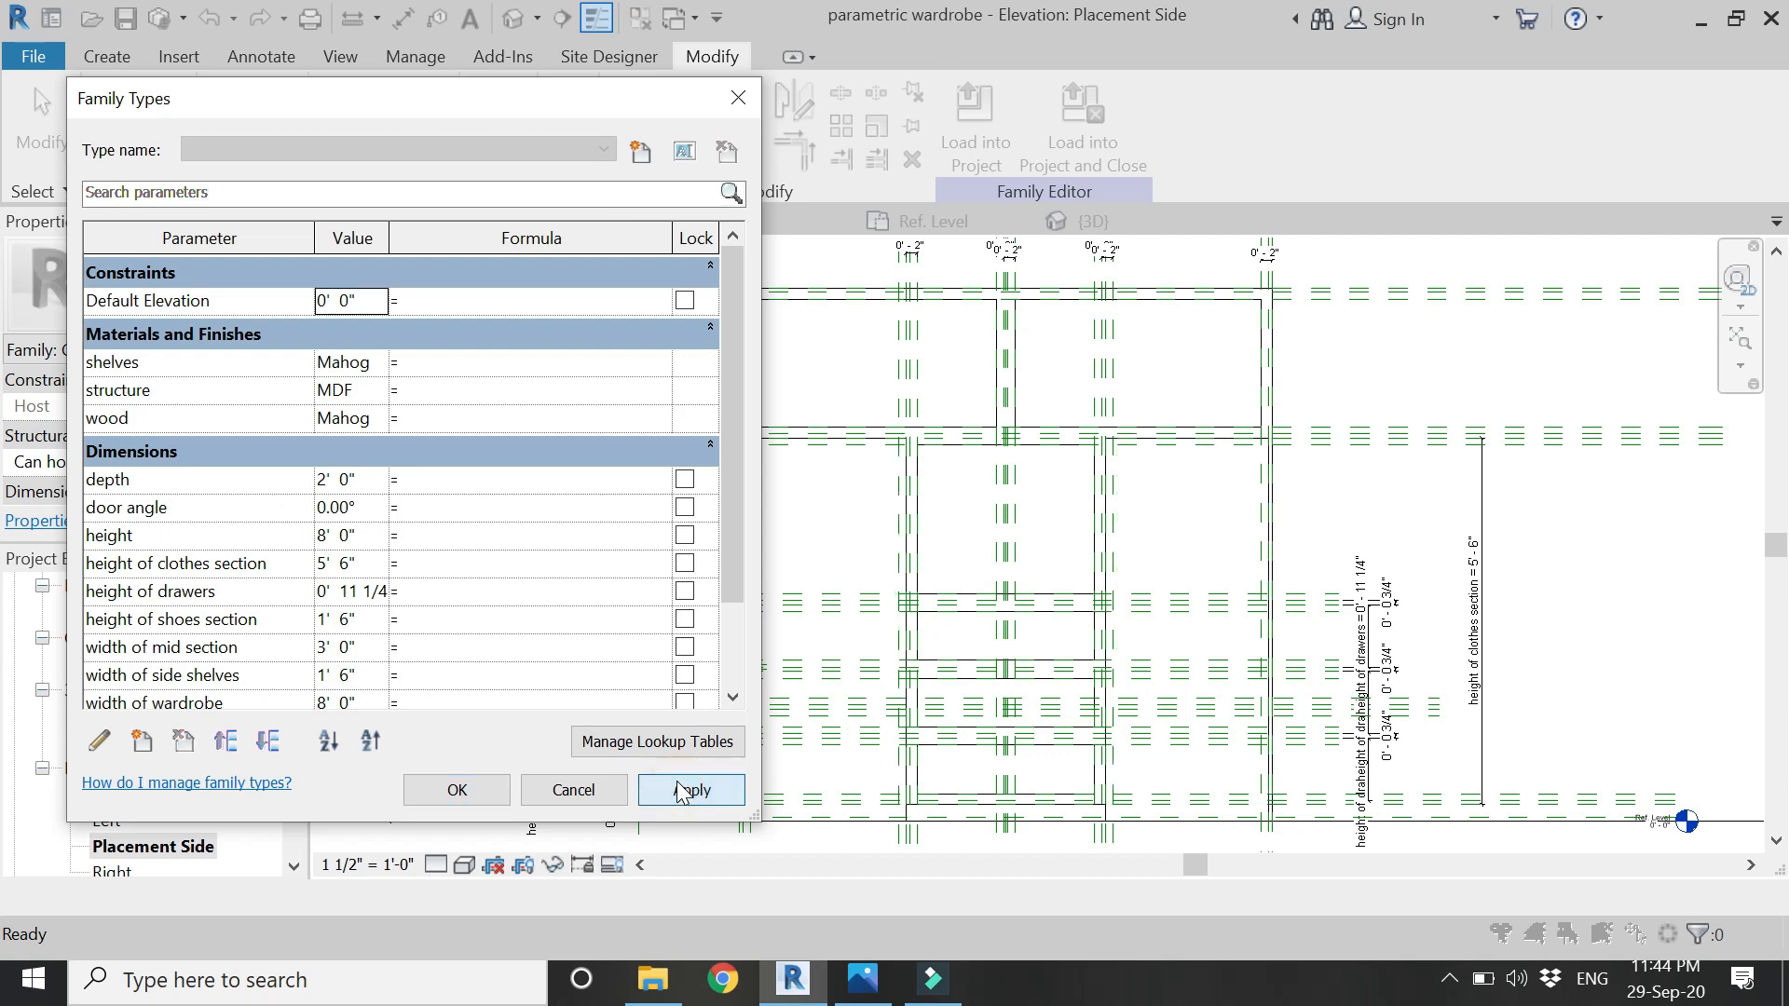
left_click(477, 794)
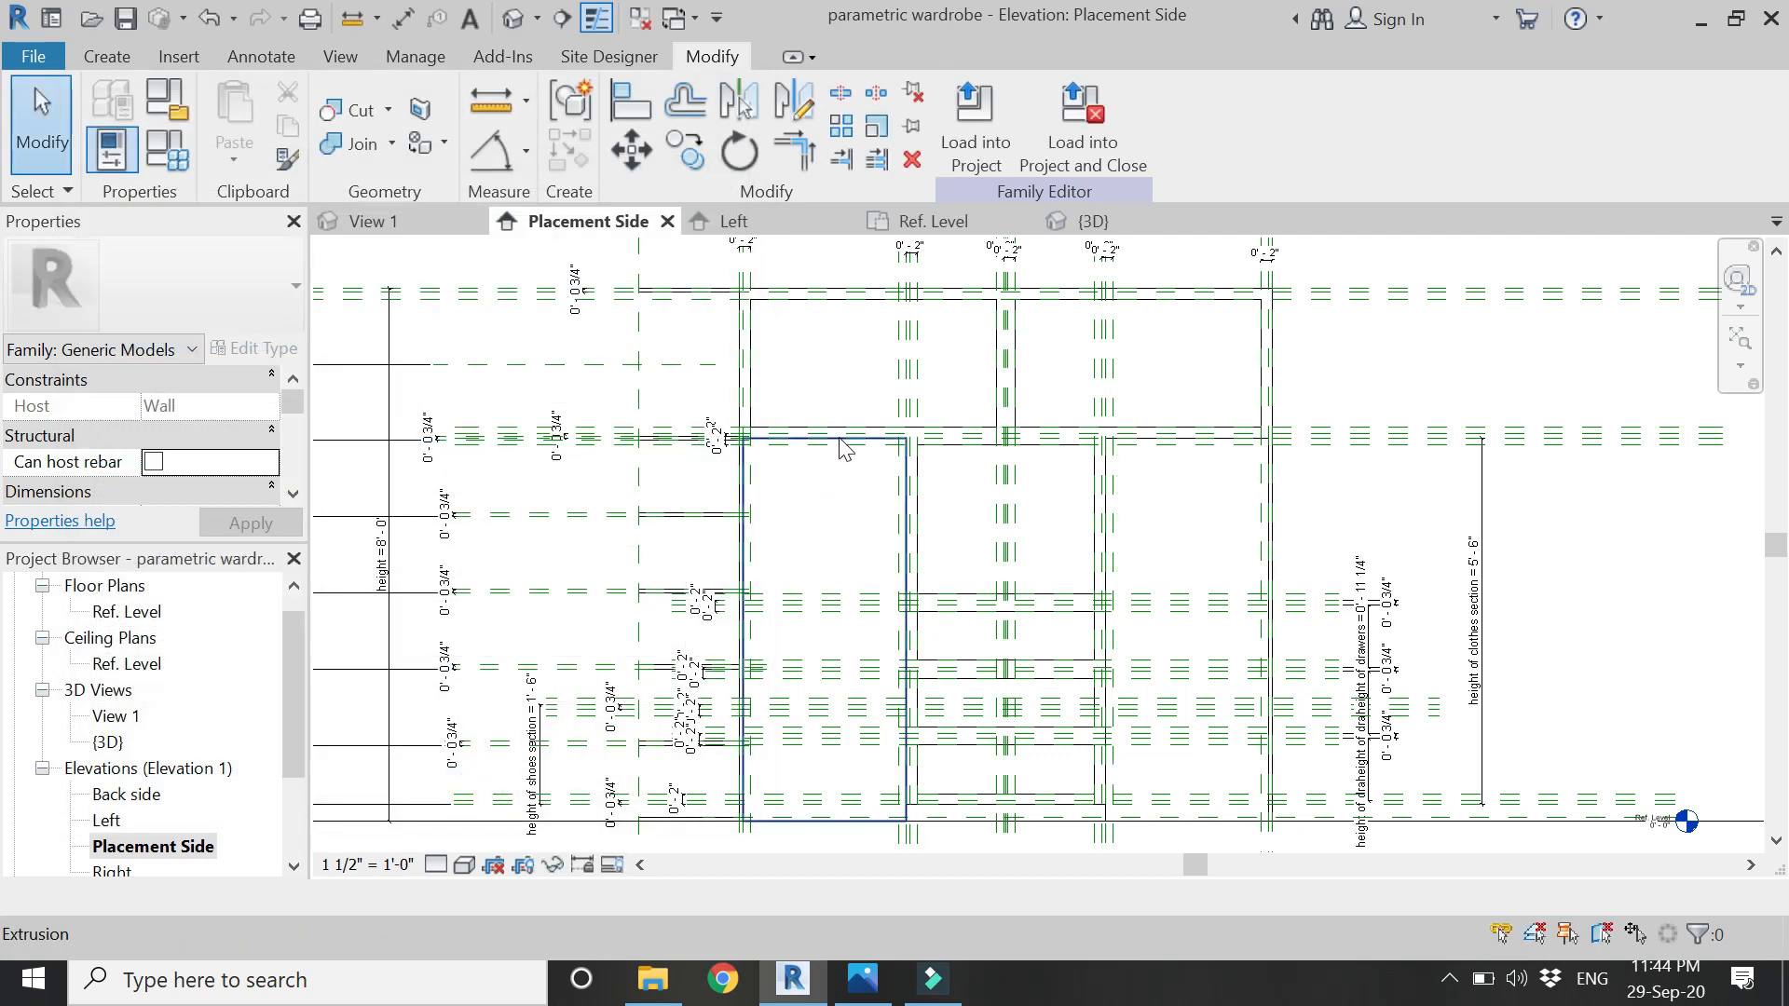
scroll(844, 449, "up", 1)
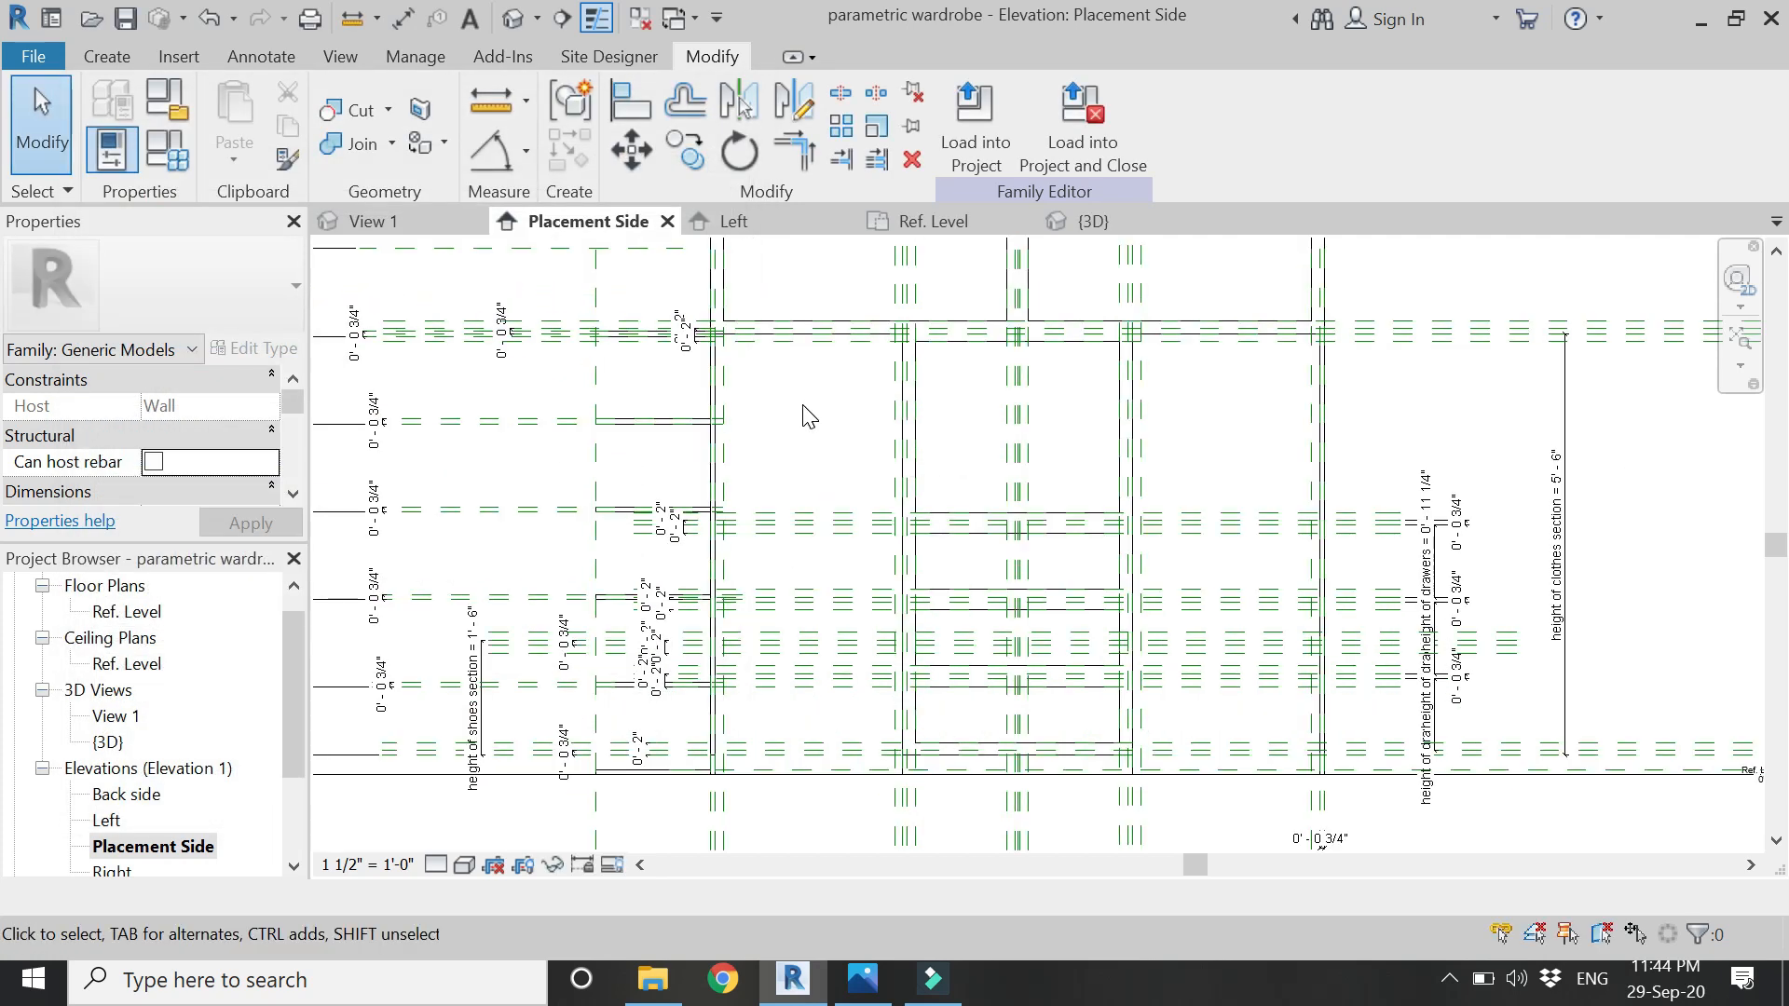
- Draw a horizontal reference plane across the full width of both doors, about 1' 10 1/4" below the top plane of the clothes section
key("r")
key("p")
scroll(618, 474, "up", 1)
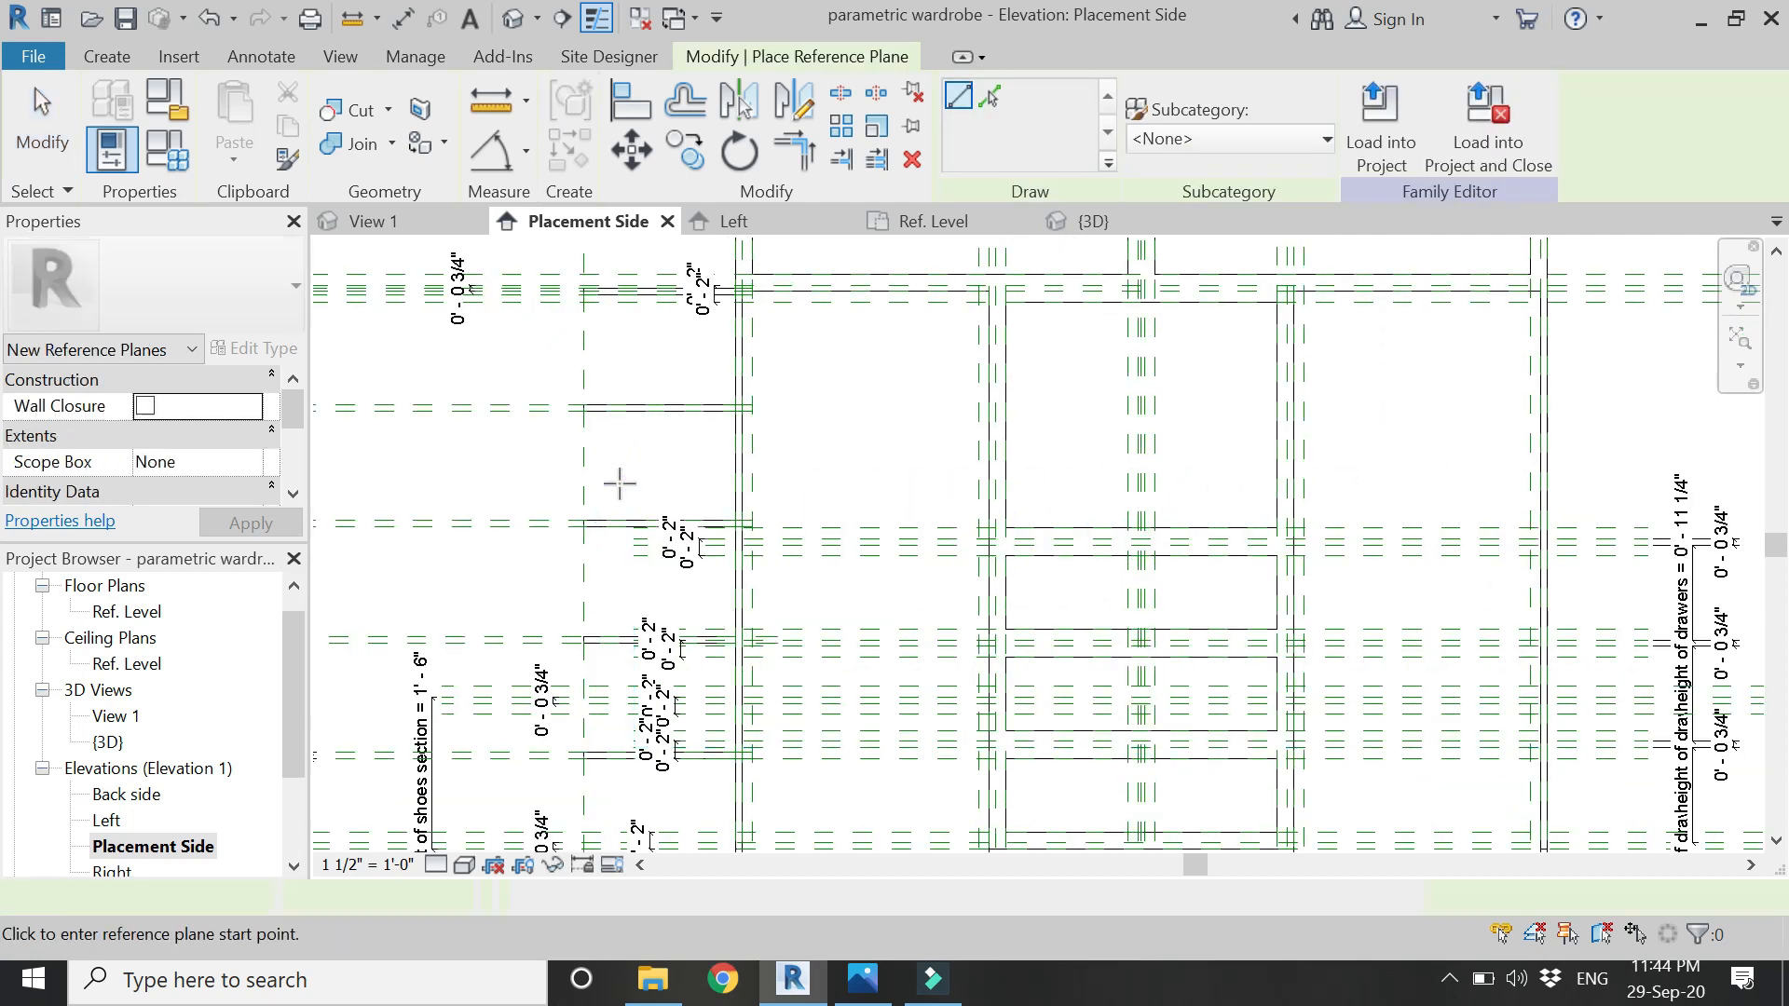
left_click(618, 478)
left_click(1386, 477)
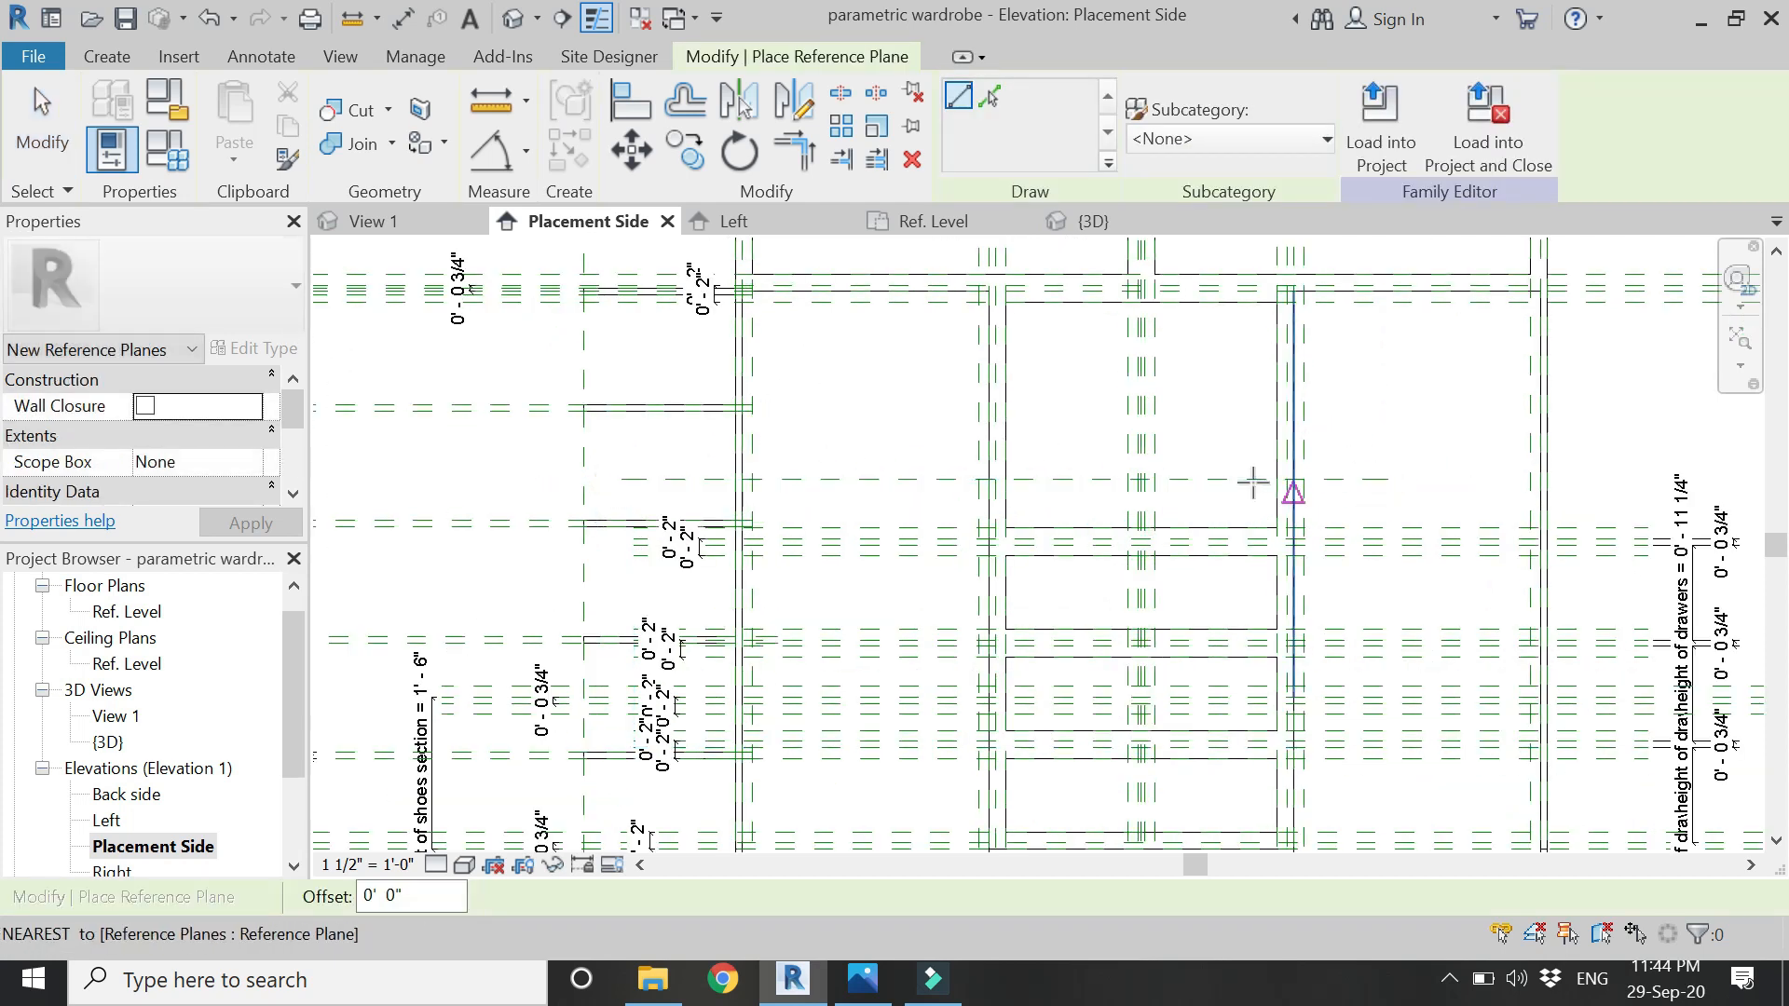
key("Escape")
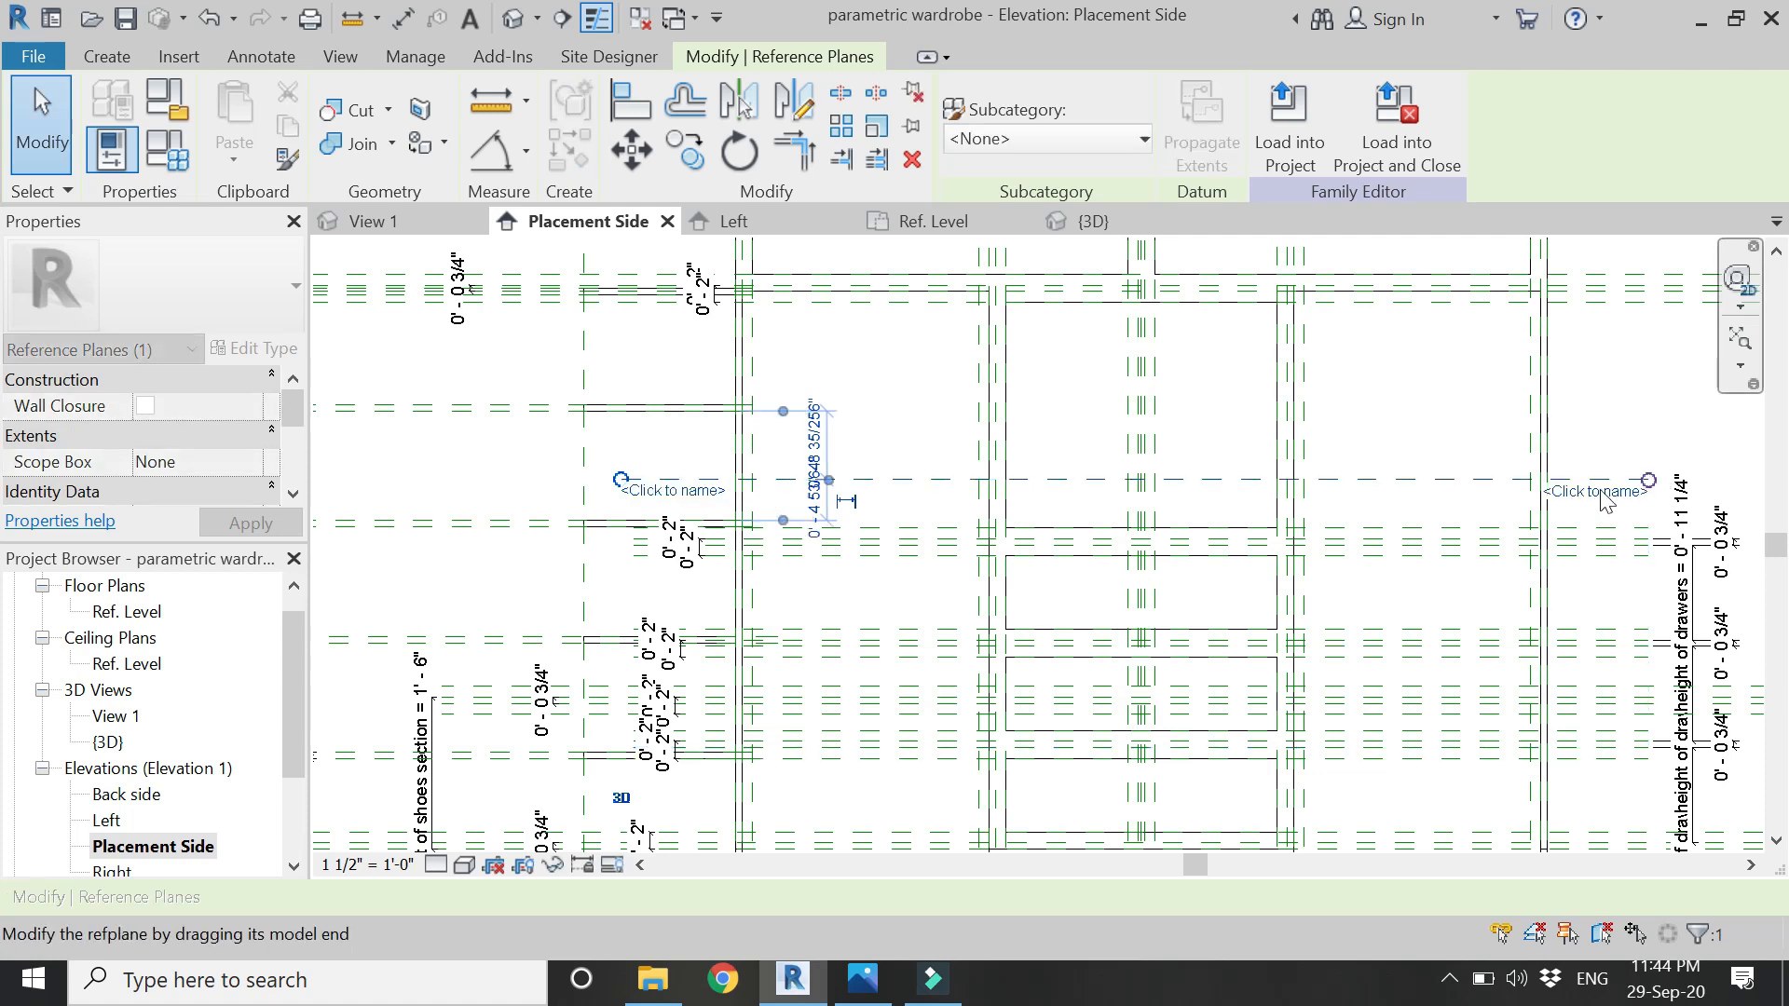
key("Escape")
- Place a continuous aligned dimension from the clothes section's top plane through the new reference plane to the section's bottom plane
left_click(525, 152)
left_click(505, 213)
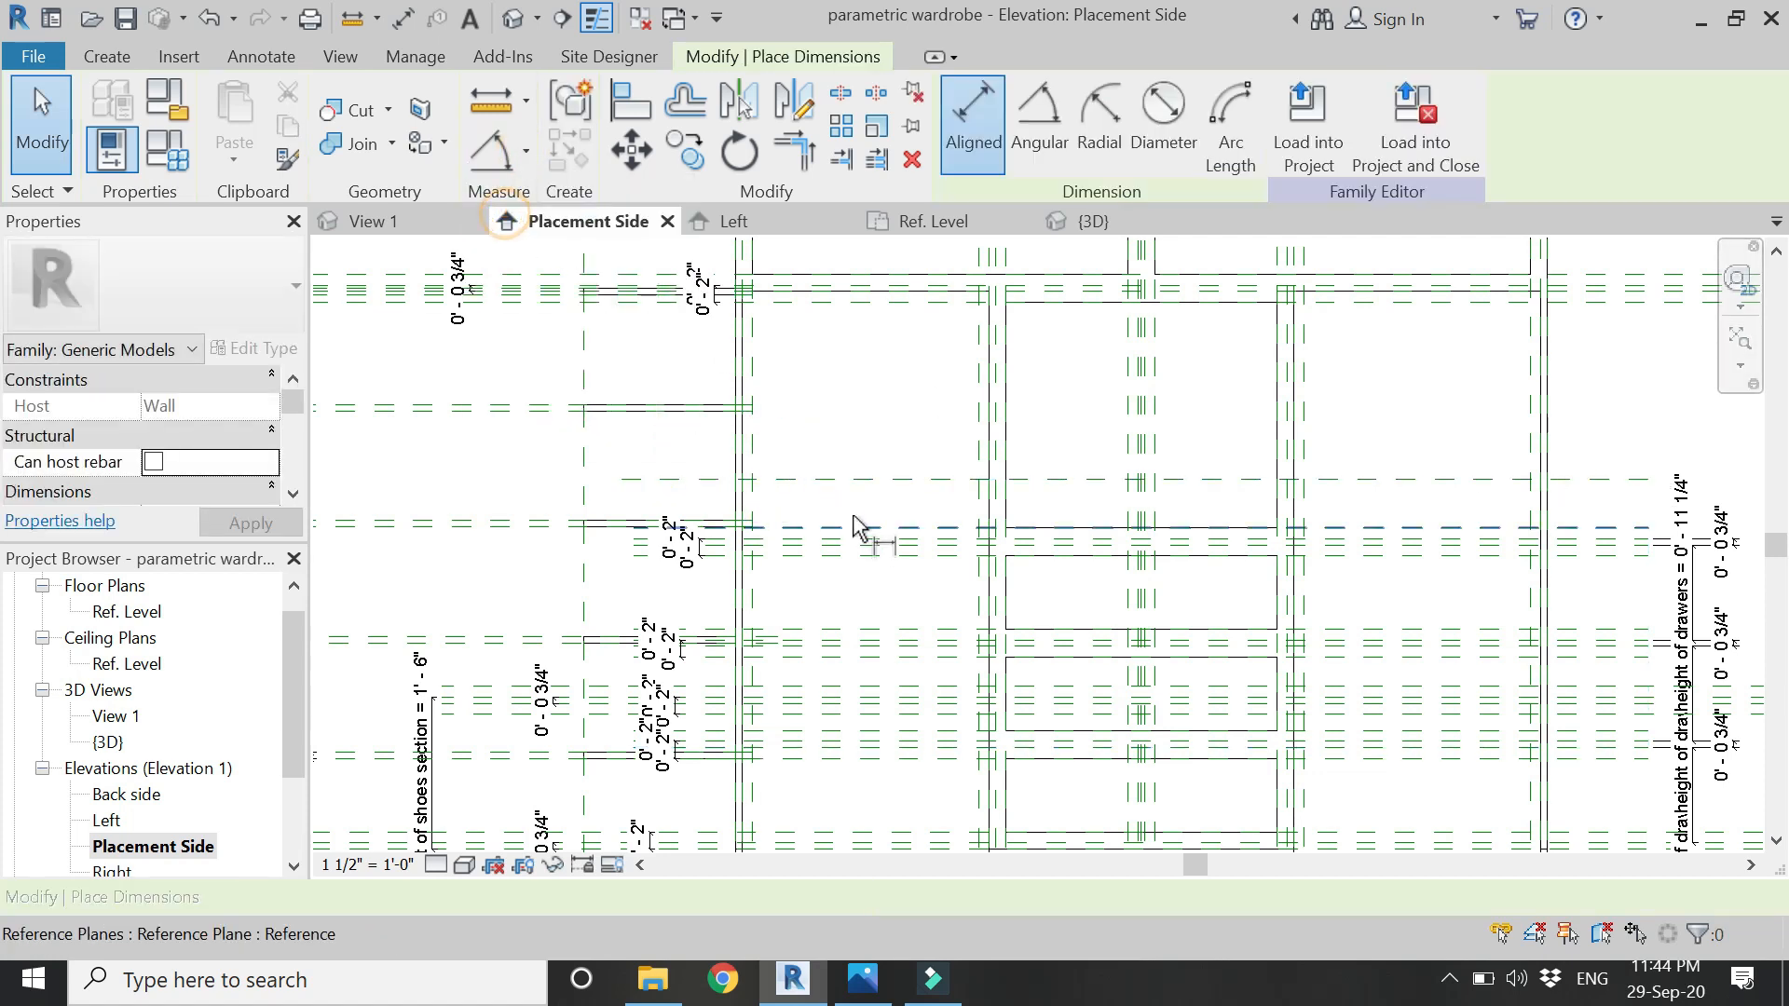
scroll(865, 510, "down", 2)
scroll(699, 321, "up", 3)
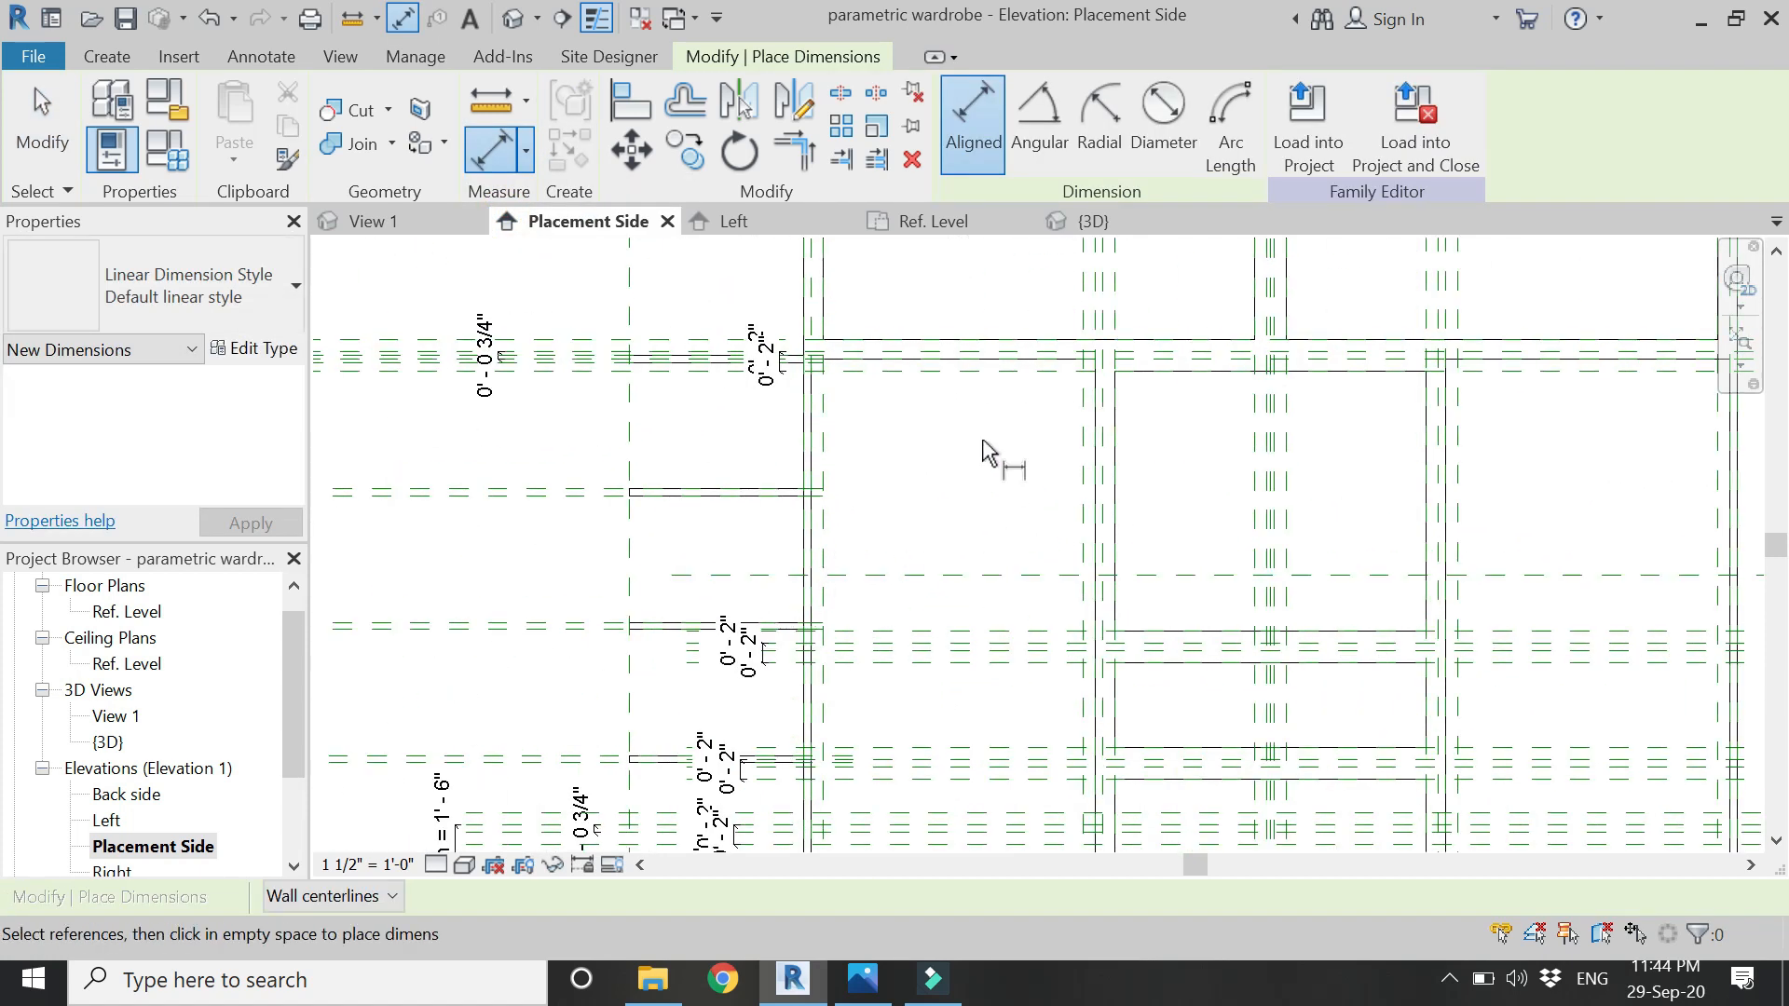
scroll(557, 364, "up", 3)
scroll(559, 366, "up", 3)
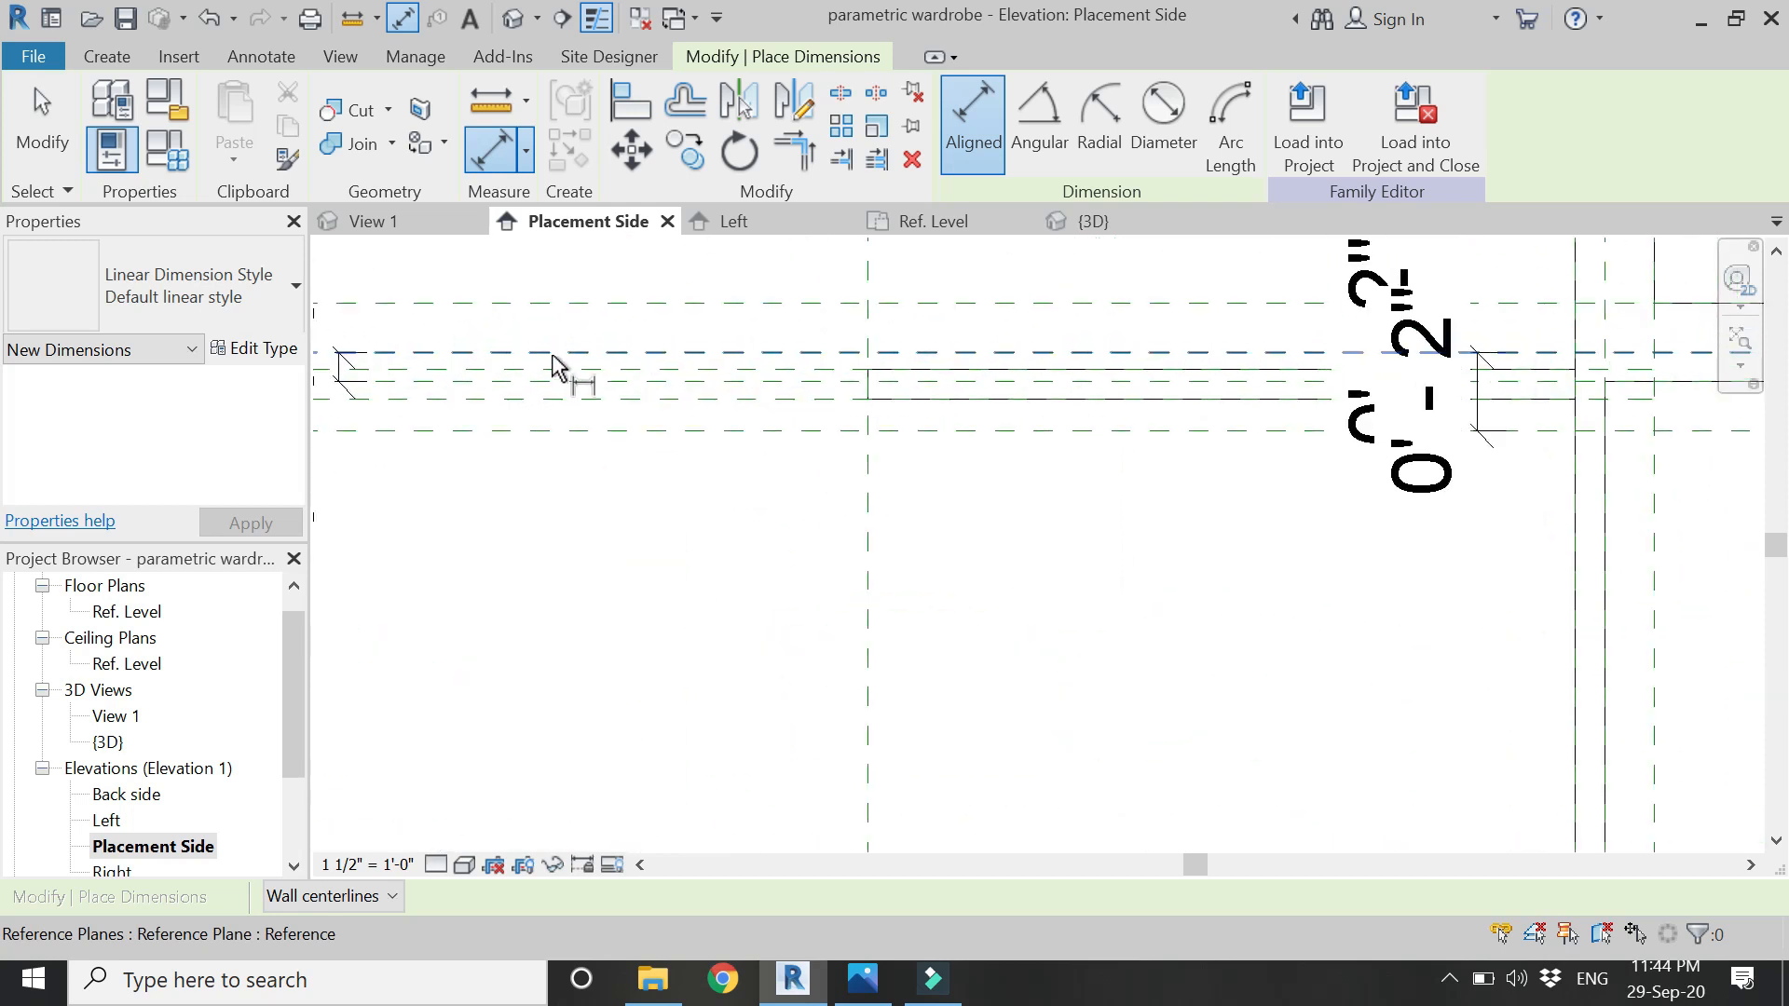
scroll(548, 456, "down", 2)
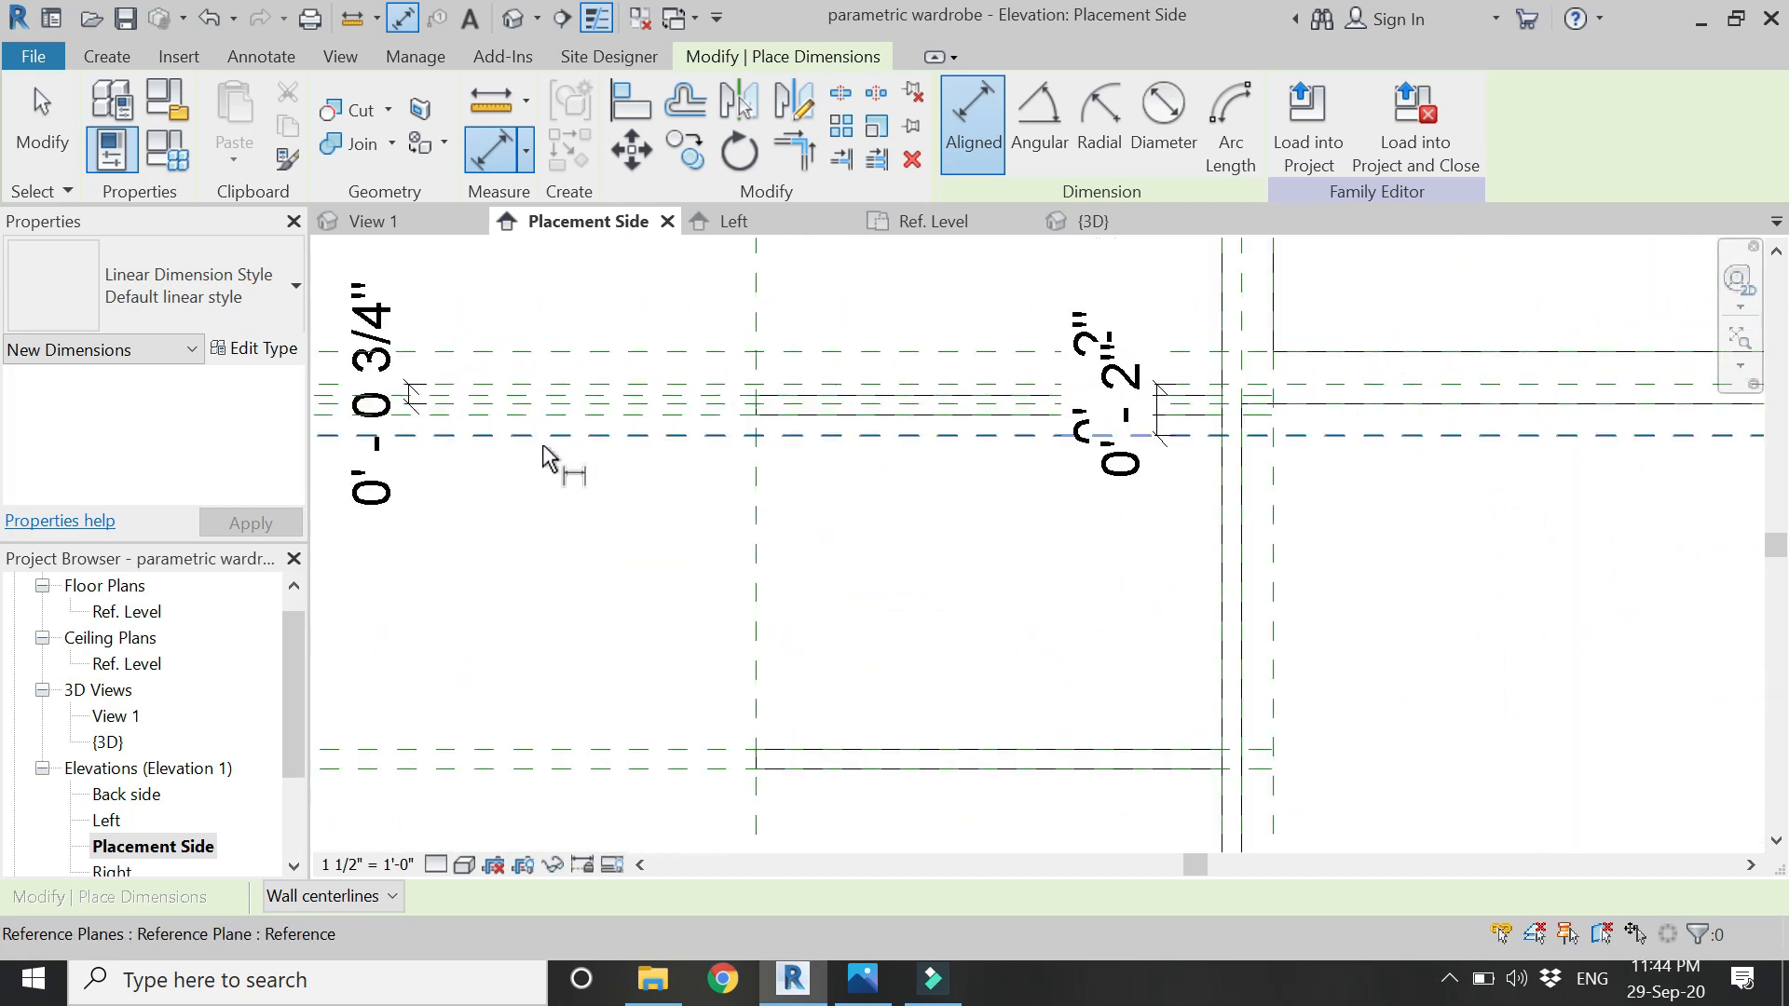
scroll(599, 419, "up", 3)
left_click(599, 399)
scroll(664, 284, "down", 3)
scroll(664, 284, "down", 3)
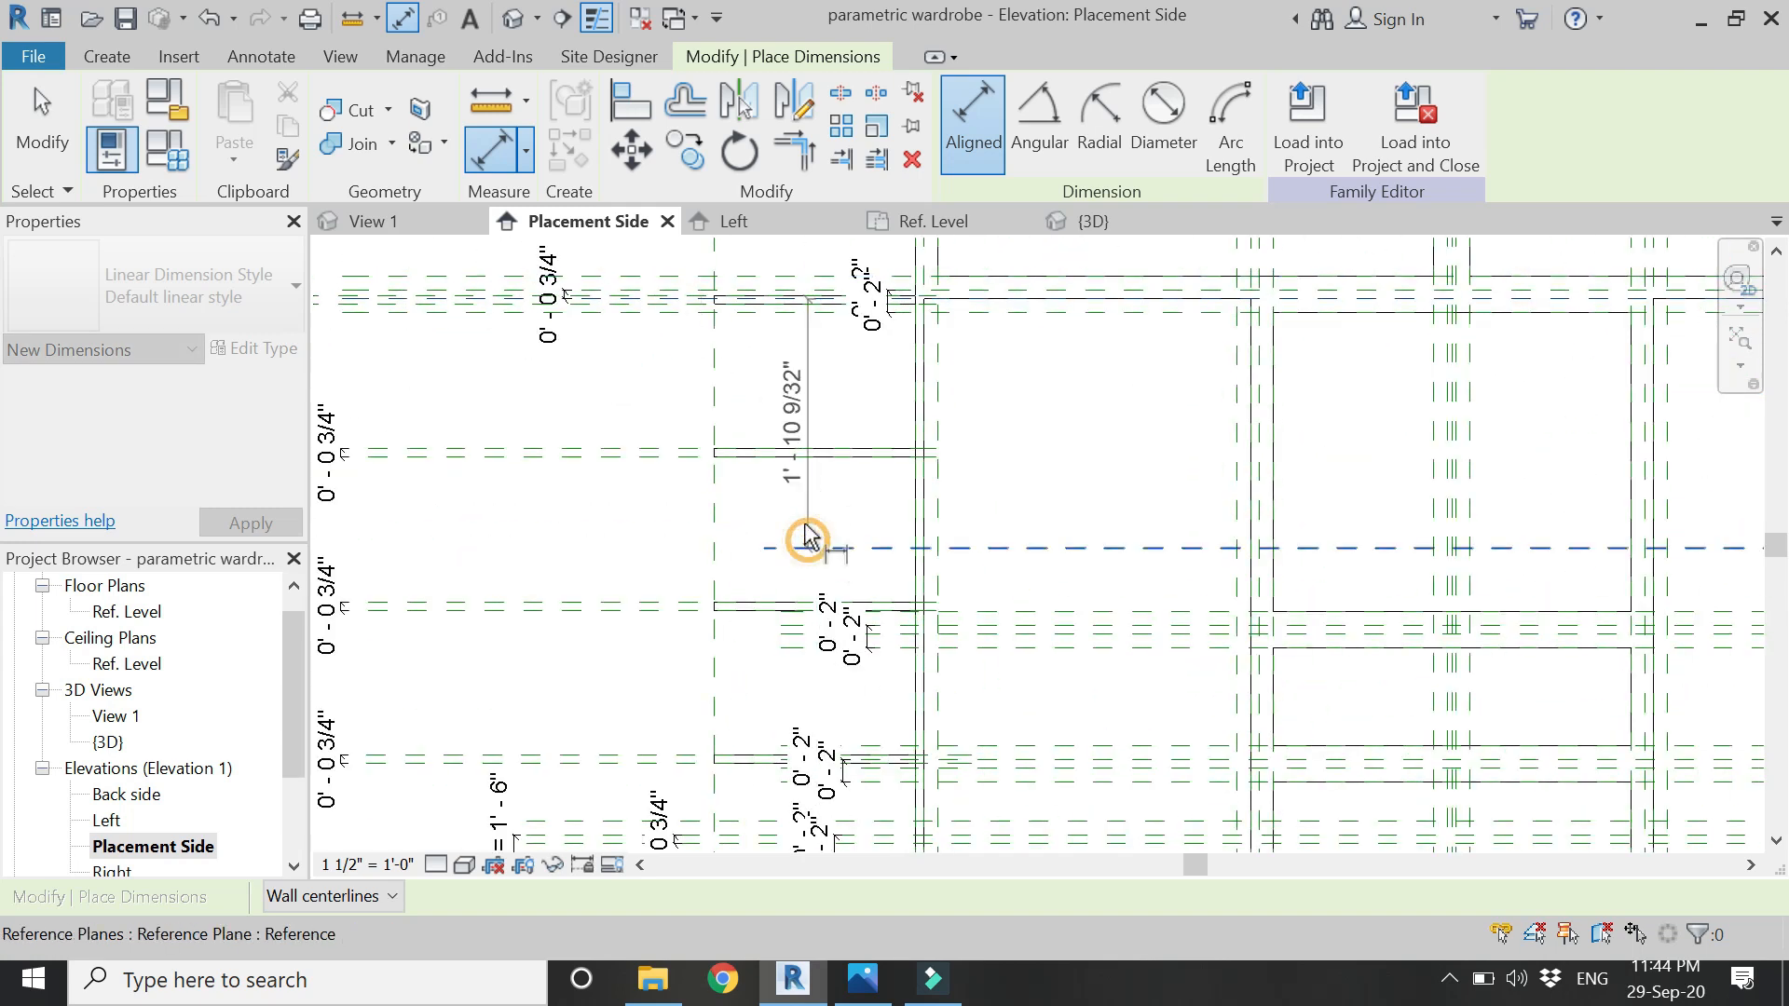
scroll(782, 368, "down", 4)
scroll(792, 723, "up", 5)
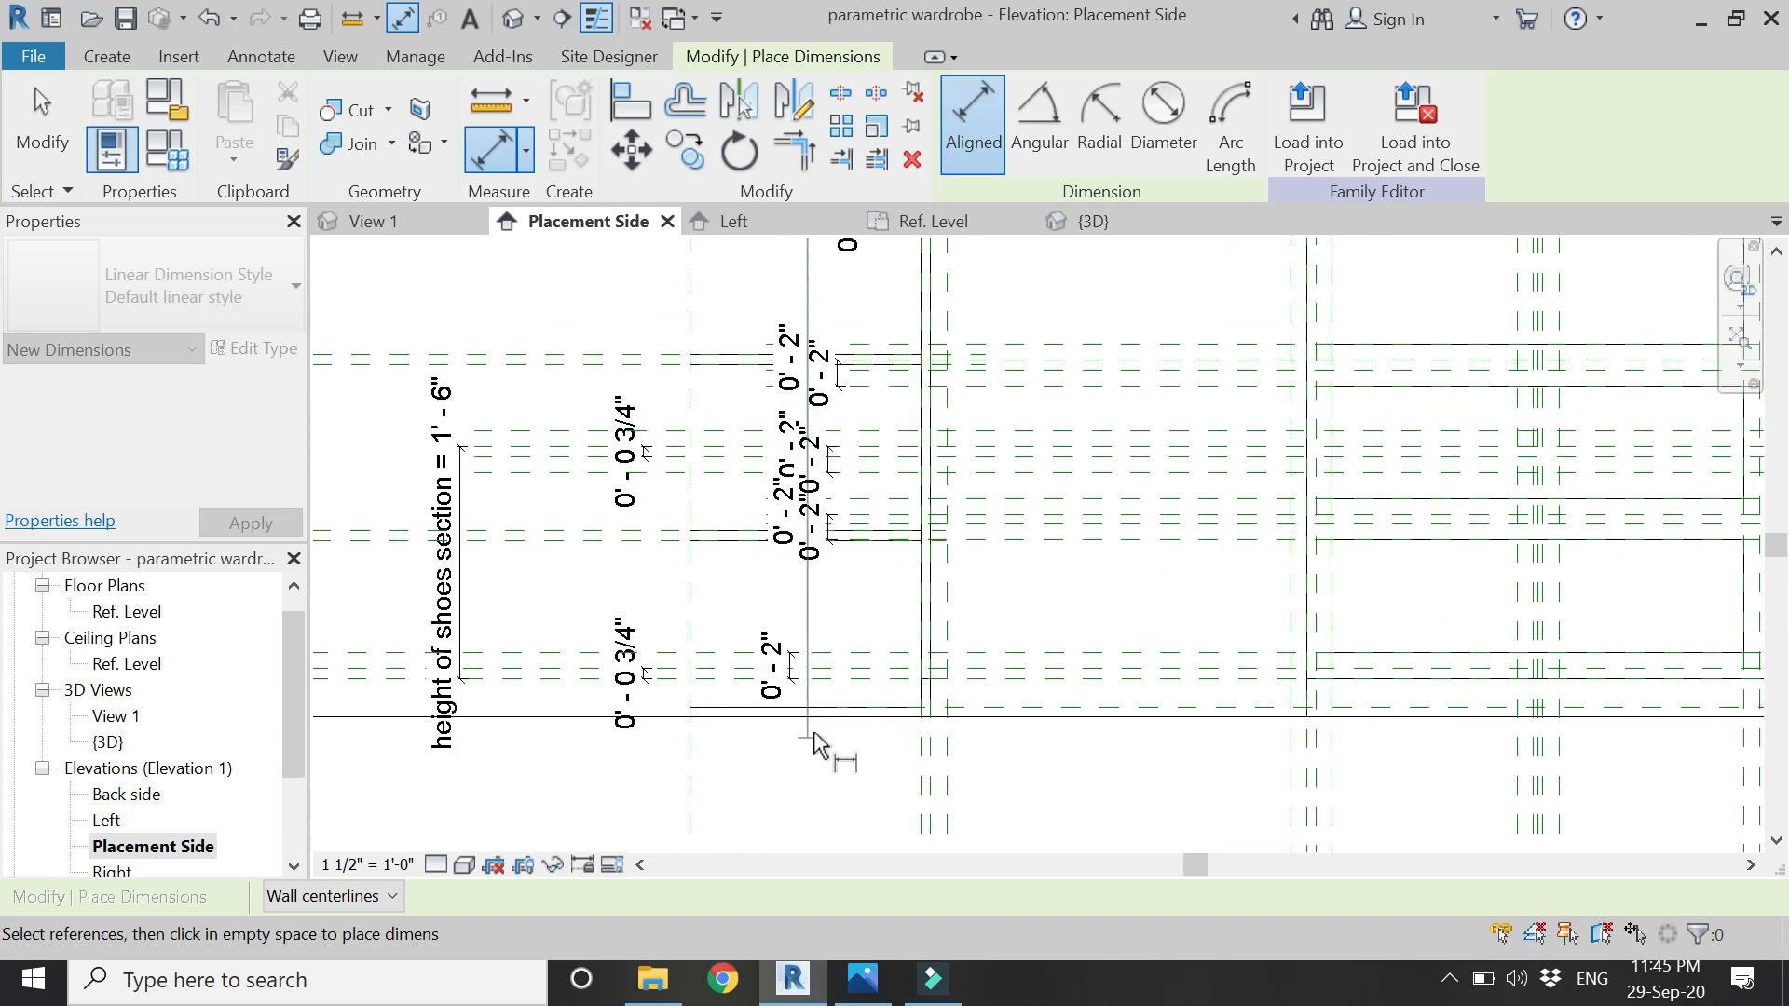
scroll(843, 694, "up", 3)
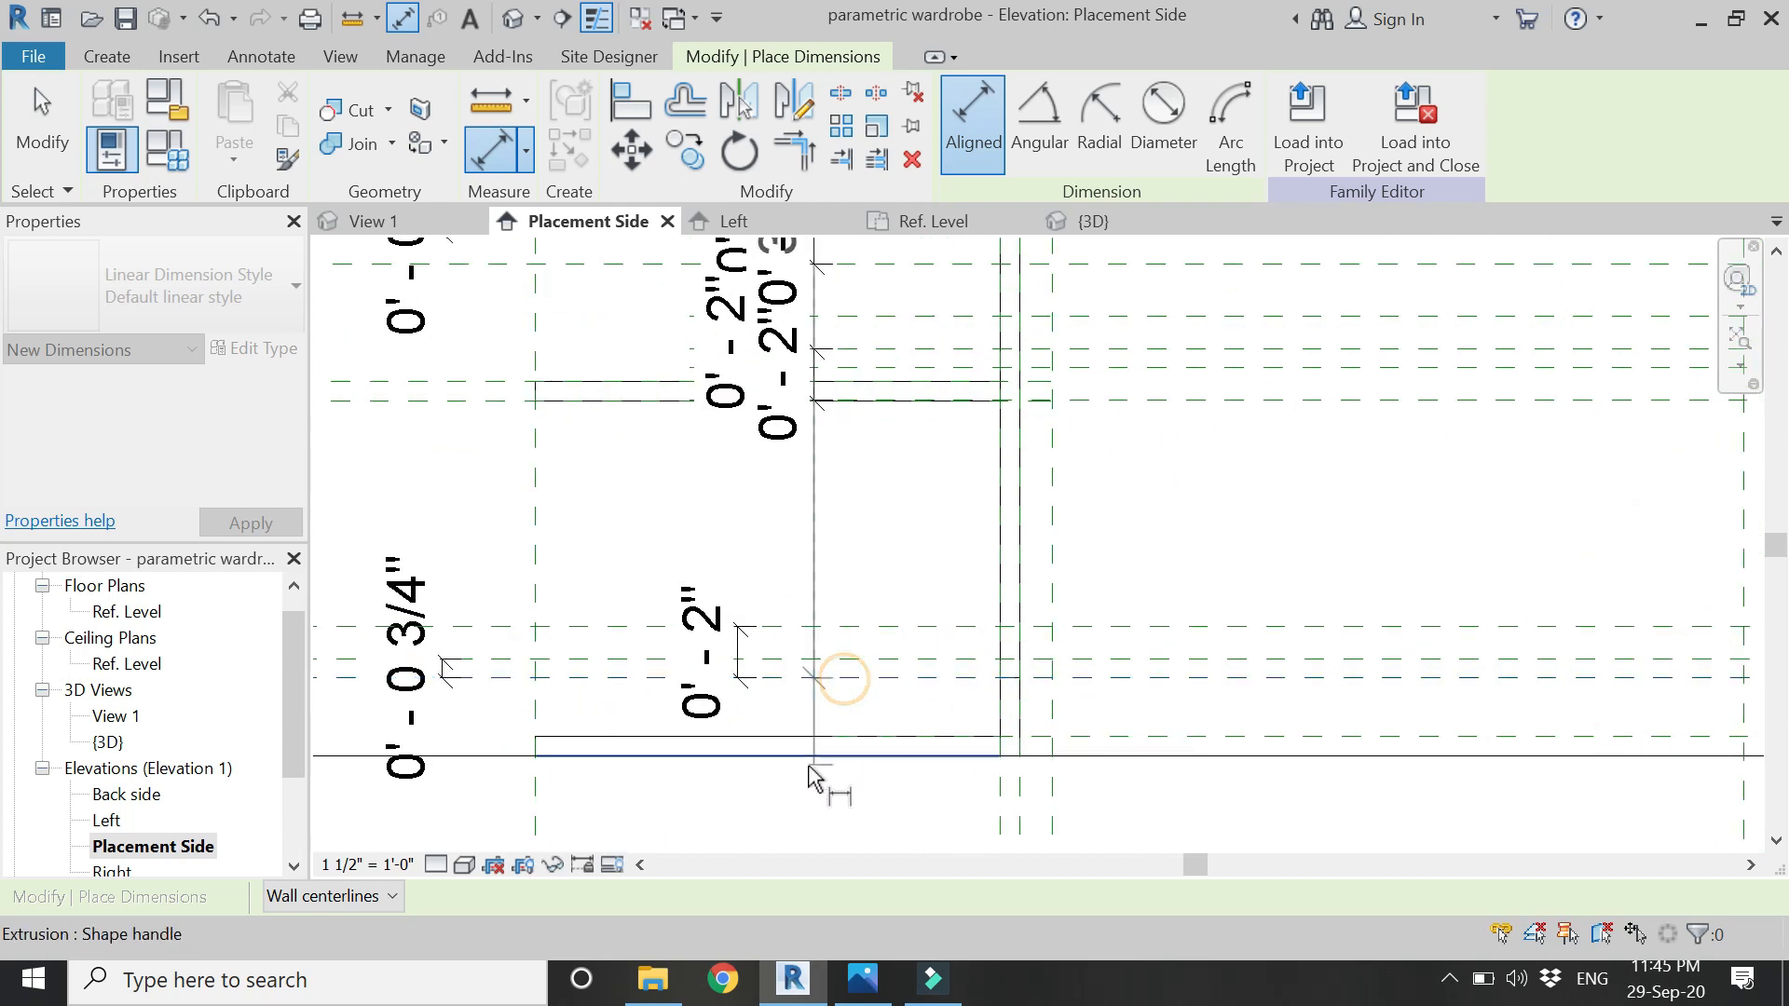
scroll(819, 779, "down", 3)
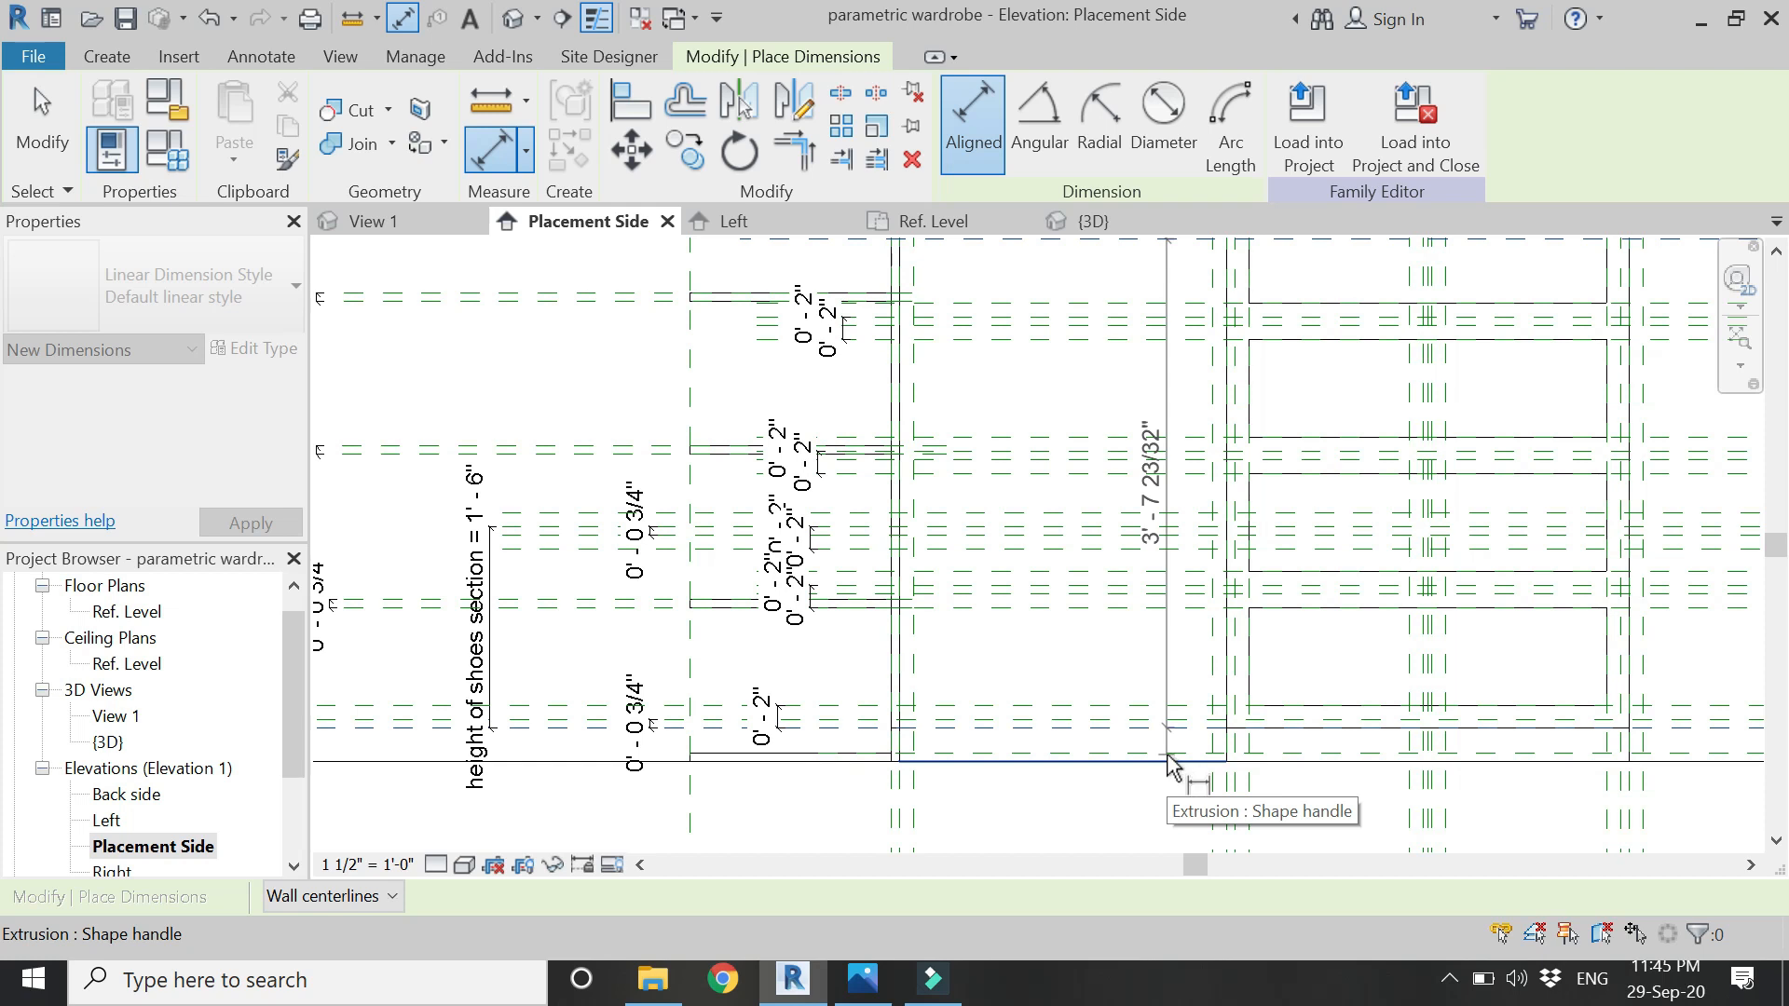
scroll(824, 745, "down", 5)
scroll(820, 745, "up", 5)
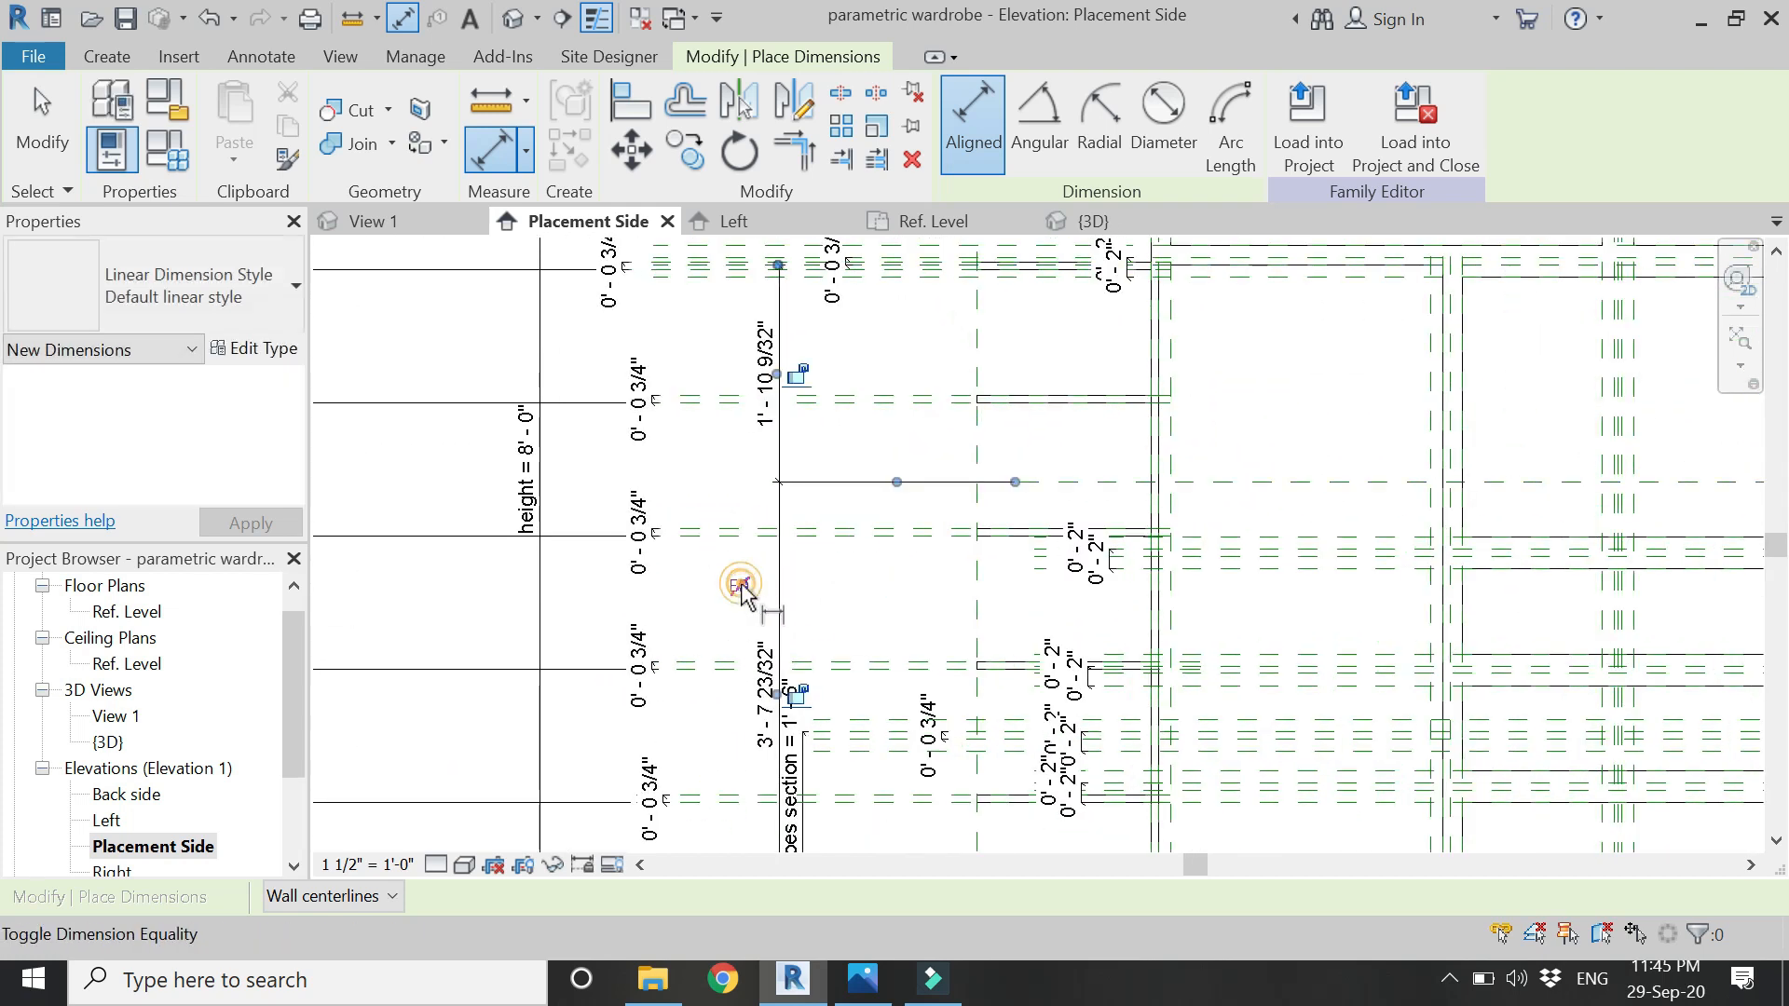
- Make the two segments of the new vertical dimension equal so the middle plane stays centred
left_click(742, 587)
scroll(610, 517, "down", 3)
scroll(991, 729, "up", 3)
key("Escape")
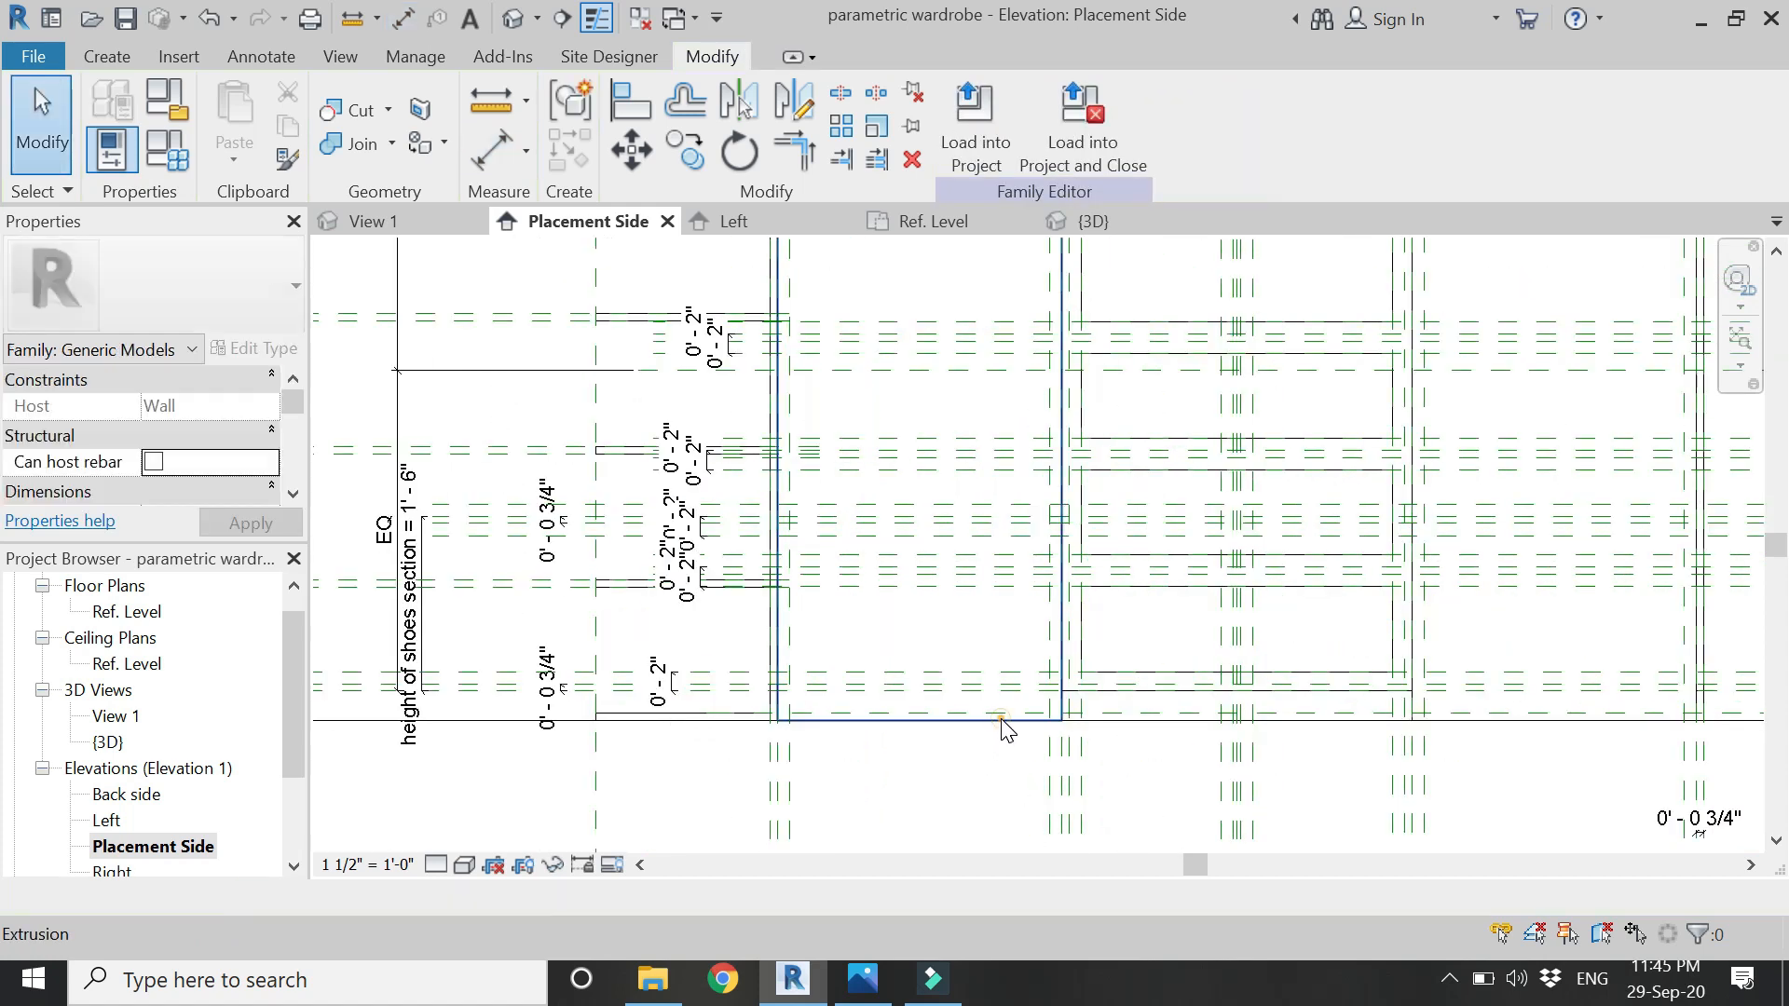
- Raise the bottom of the left door extrusion to the reference plane at 0' 3 3/4"
left_click(994, 721)
scroll(918, 736, "up", 4)
scroll(915, 741, "up", 1)
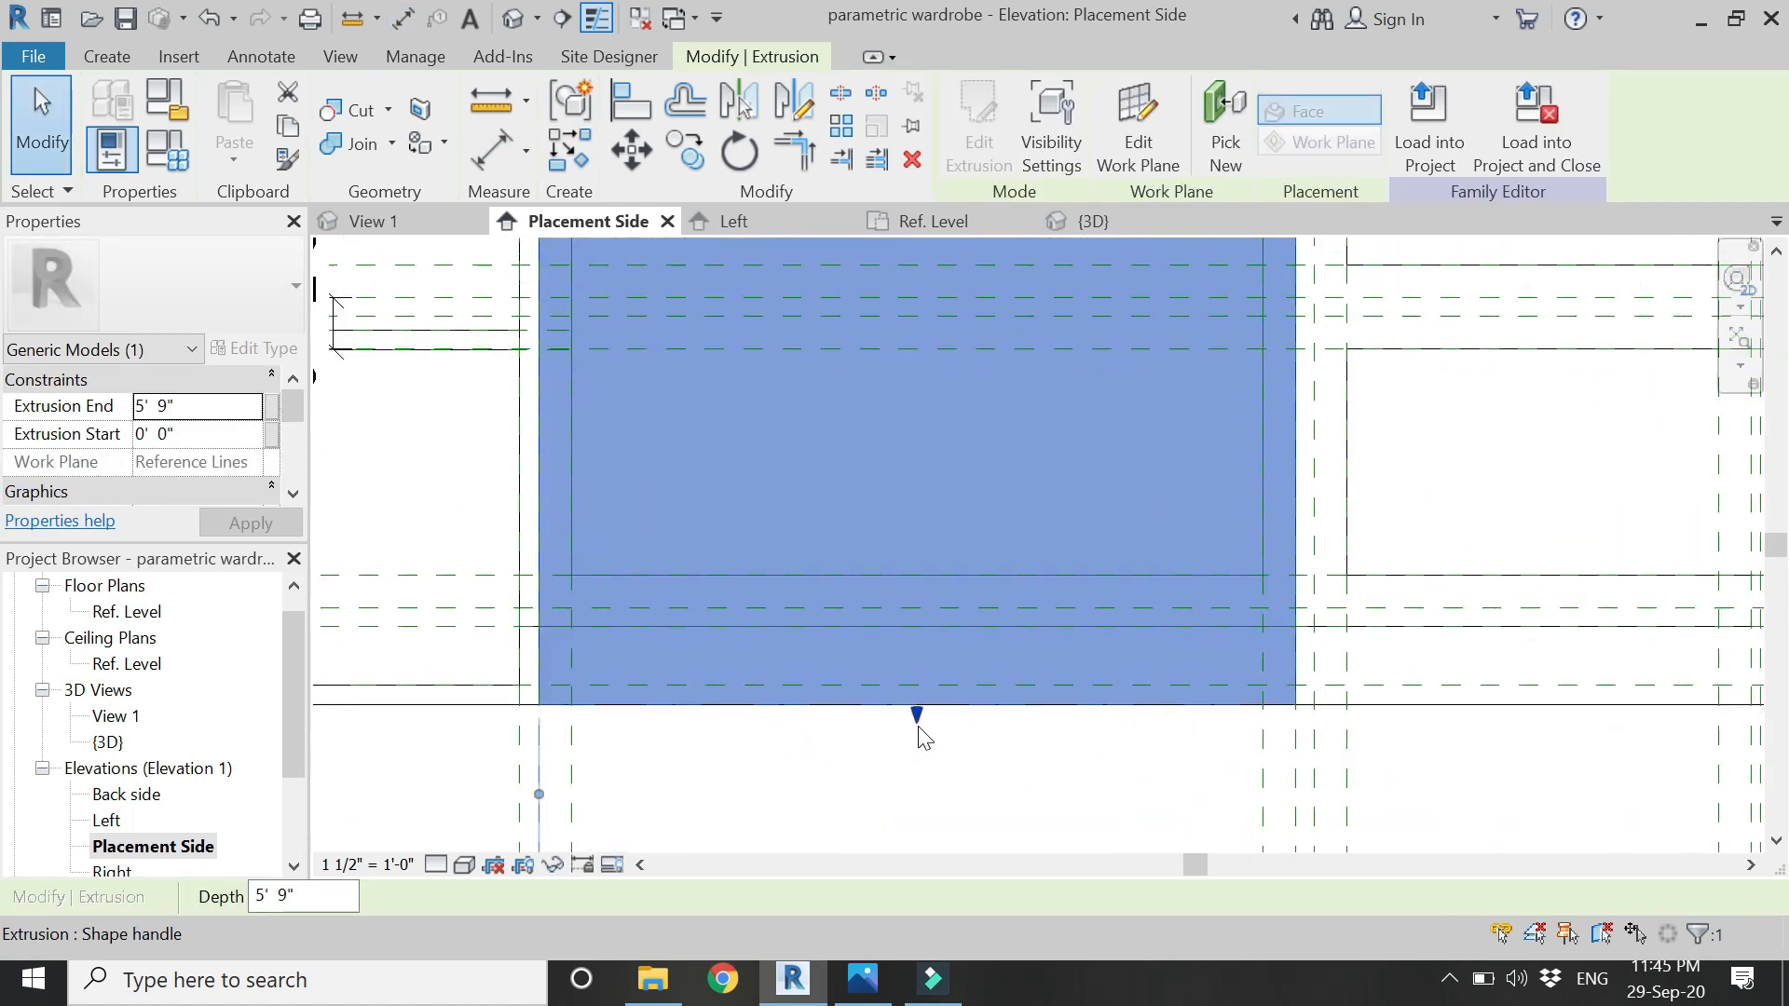
left_click_drag(919, 718, 915, 617)
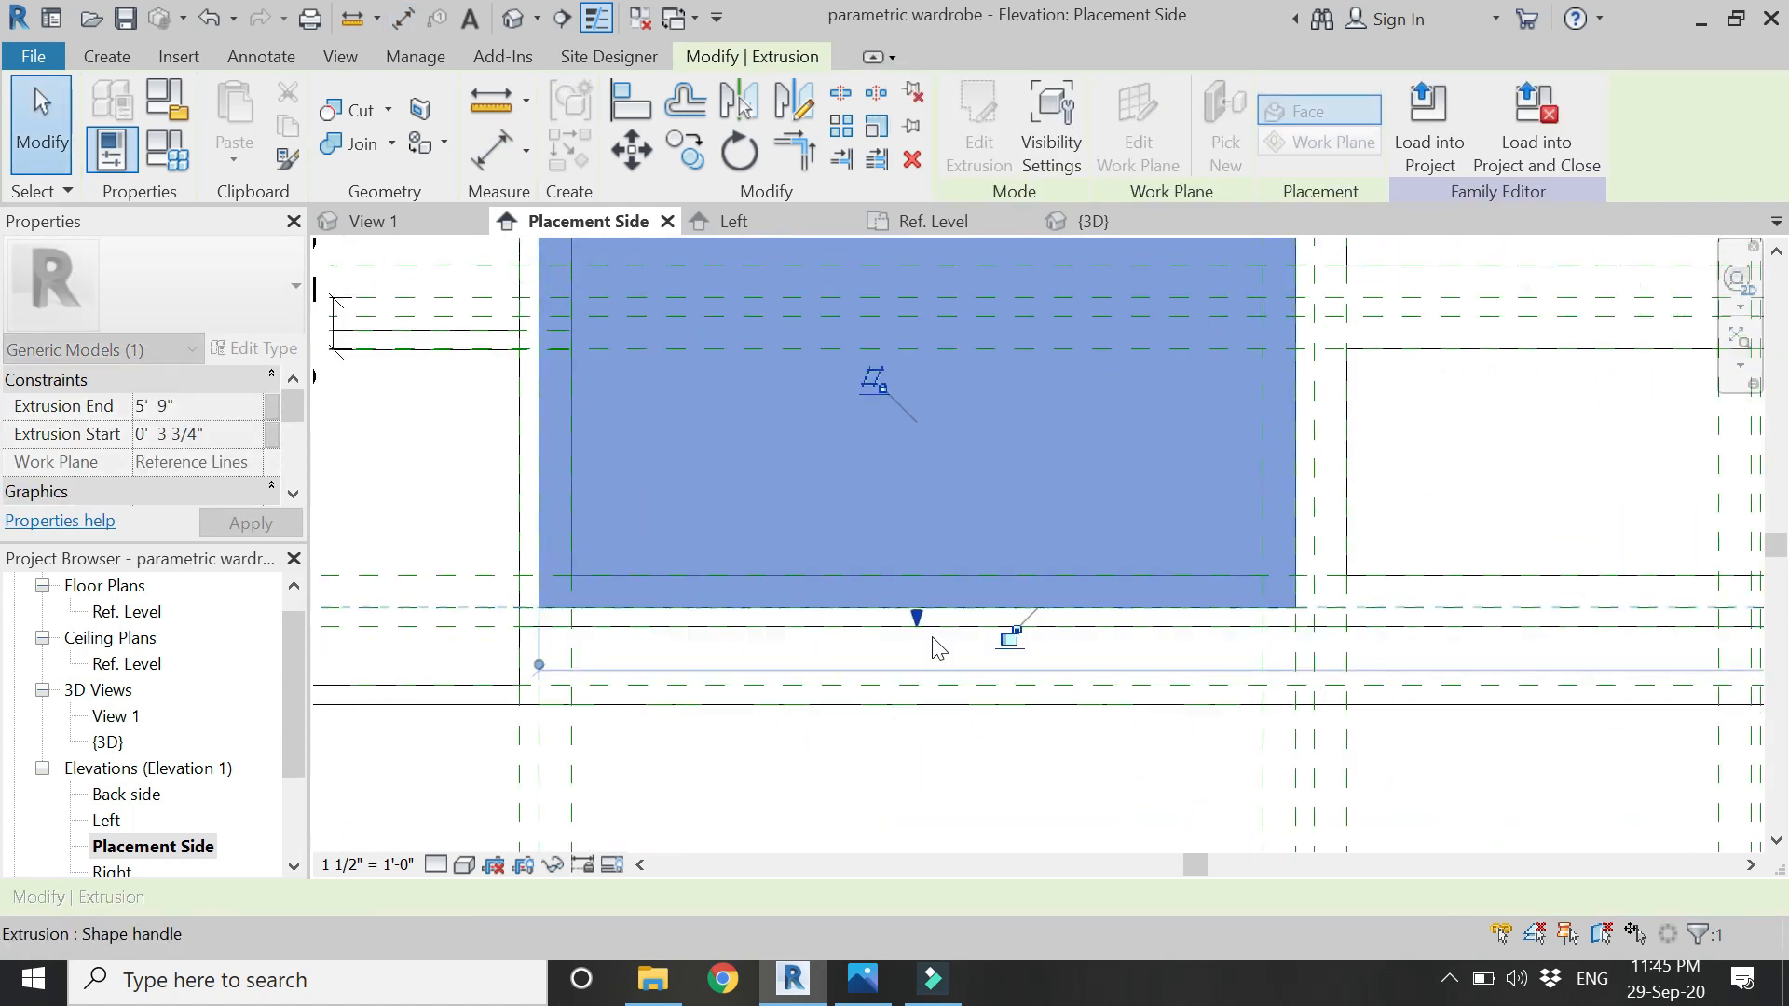
scroll(684, 650, "down", 4)
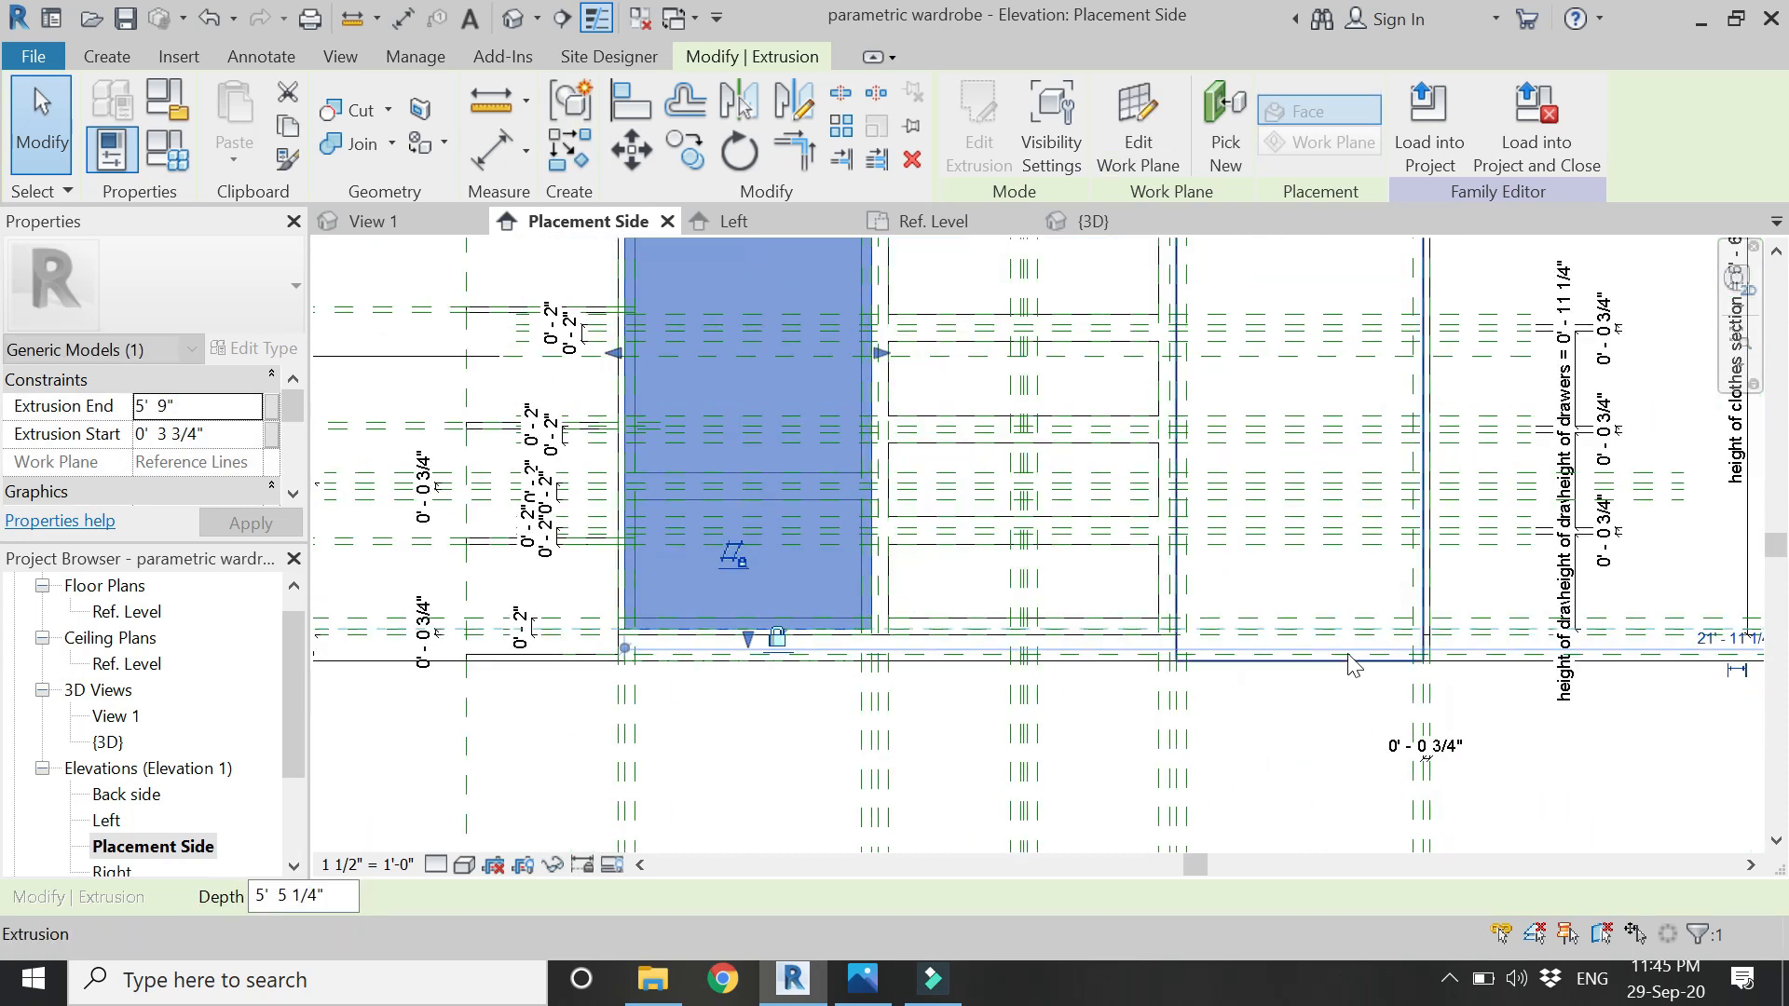
- Raise the bottom of the right door extrusion to the reference plane at 0' 3 3/4" and lock it there
scroll(1336, 631, "up", 5)
left_click(1472, 652)
scroll(1130, 698, "up", 2)
left_click_drag(1156, 716, 1170, 585)
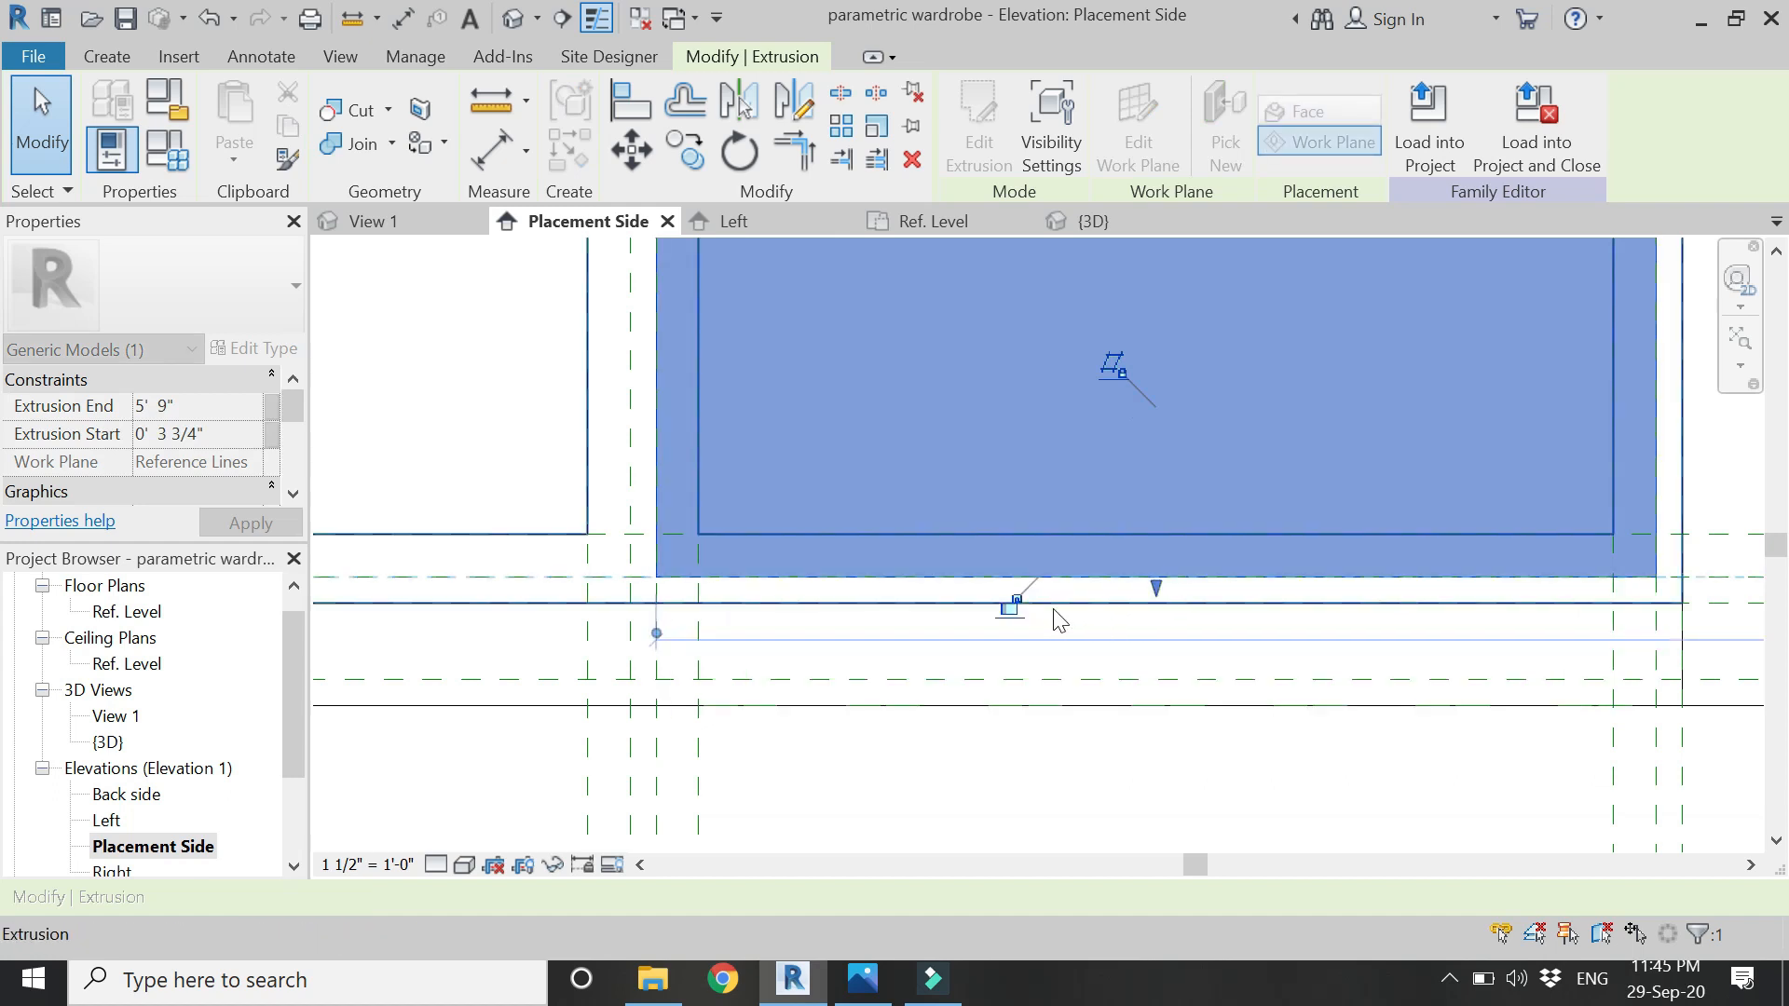
left_click(1010, 607)
key("Escape")
scroll(1205, 815, "down", 3)
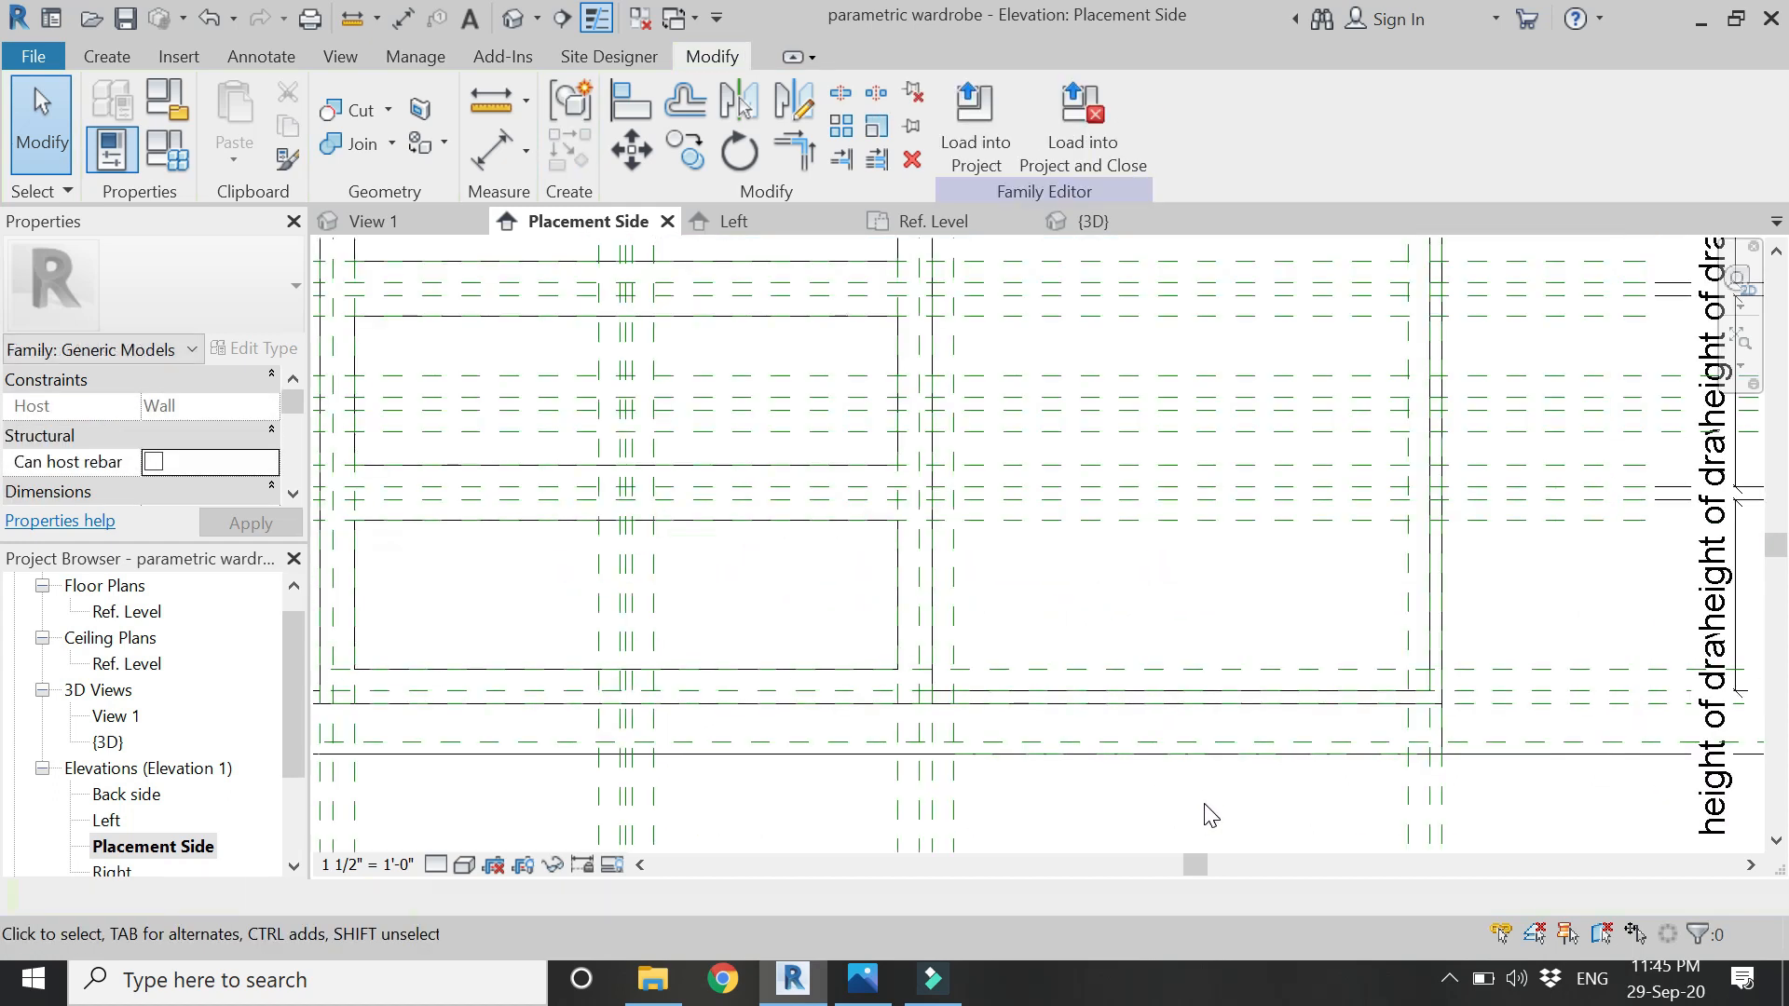
- Create two reference planes offset 0' 6" above and below the centred horizontal plane by picking it
scroll(1146, 839, "down", 2)
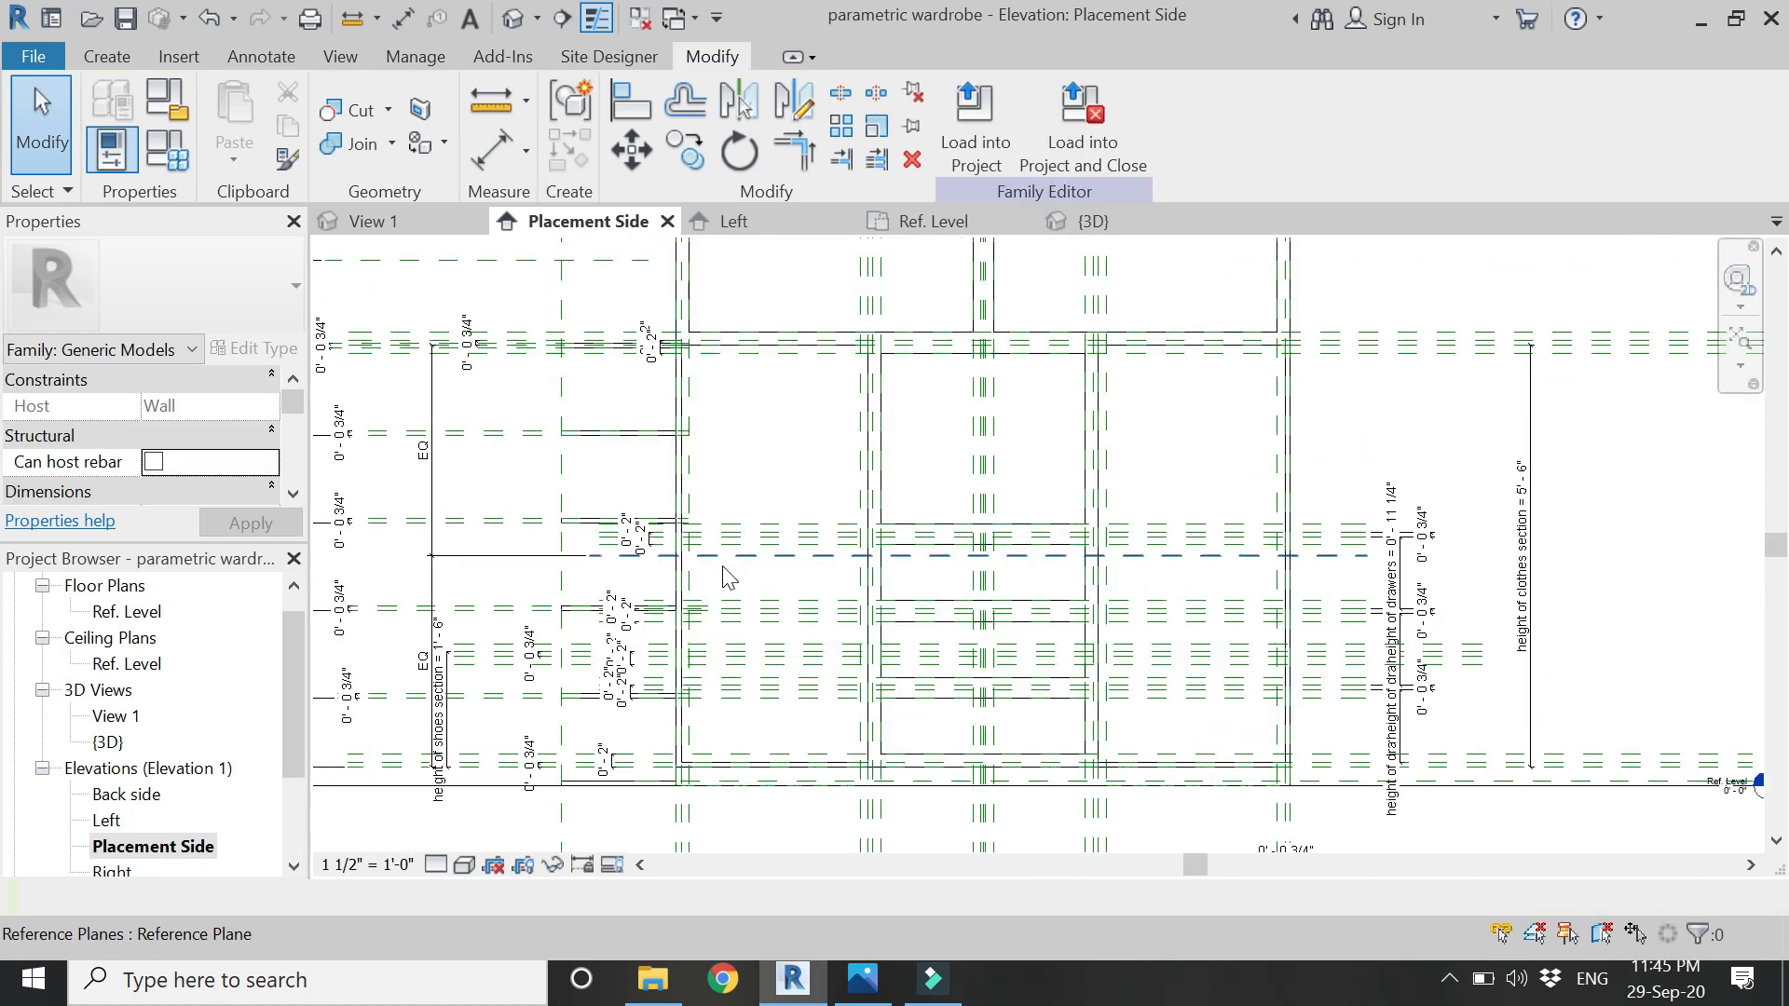
scroll(745, 563, "up", 4)
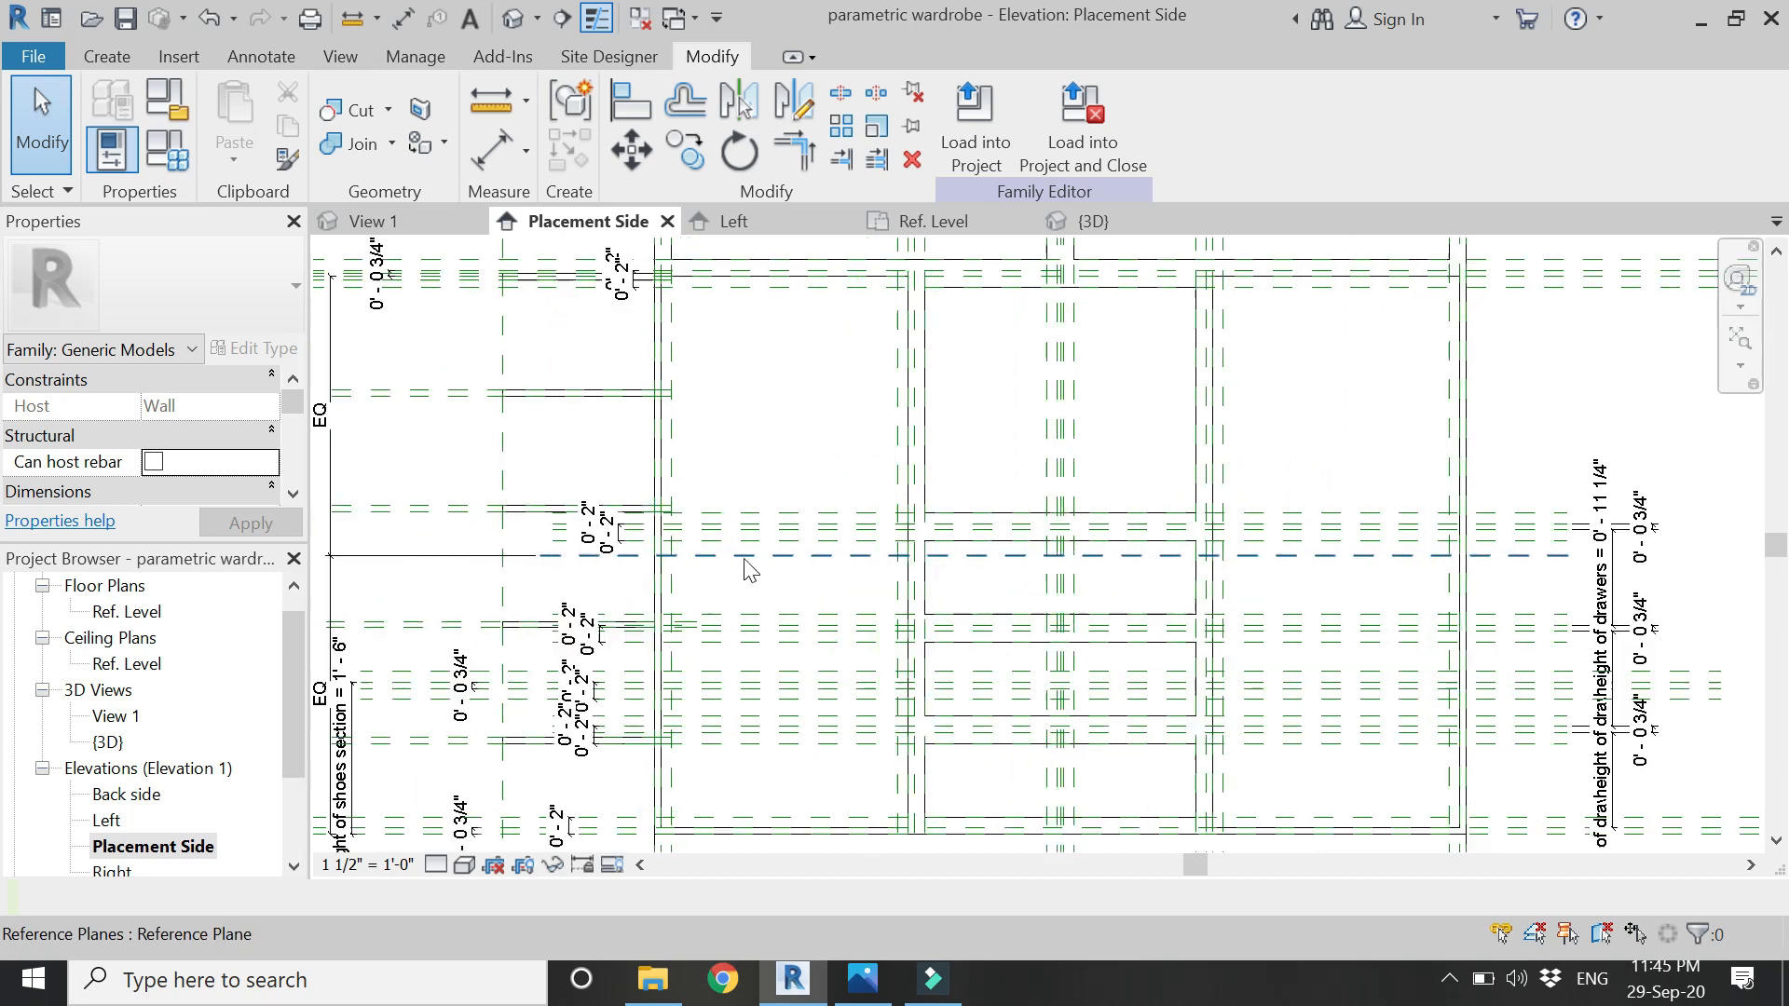
key("r")
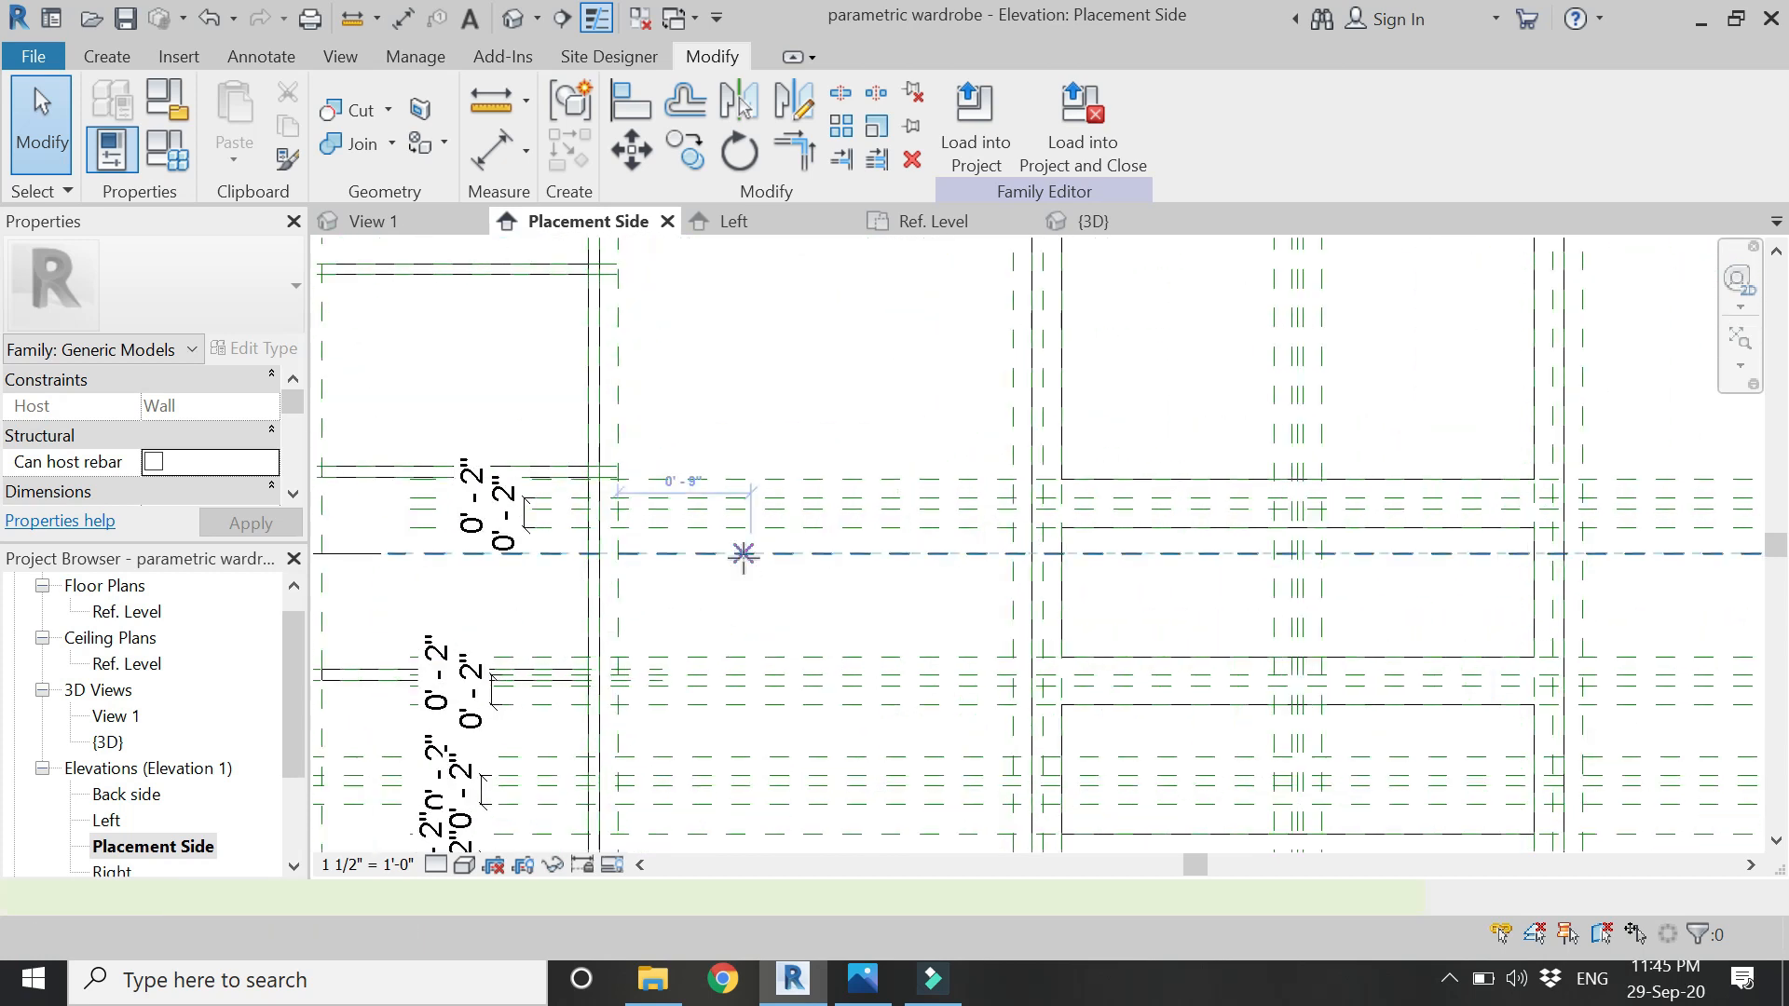
key("p")
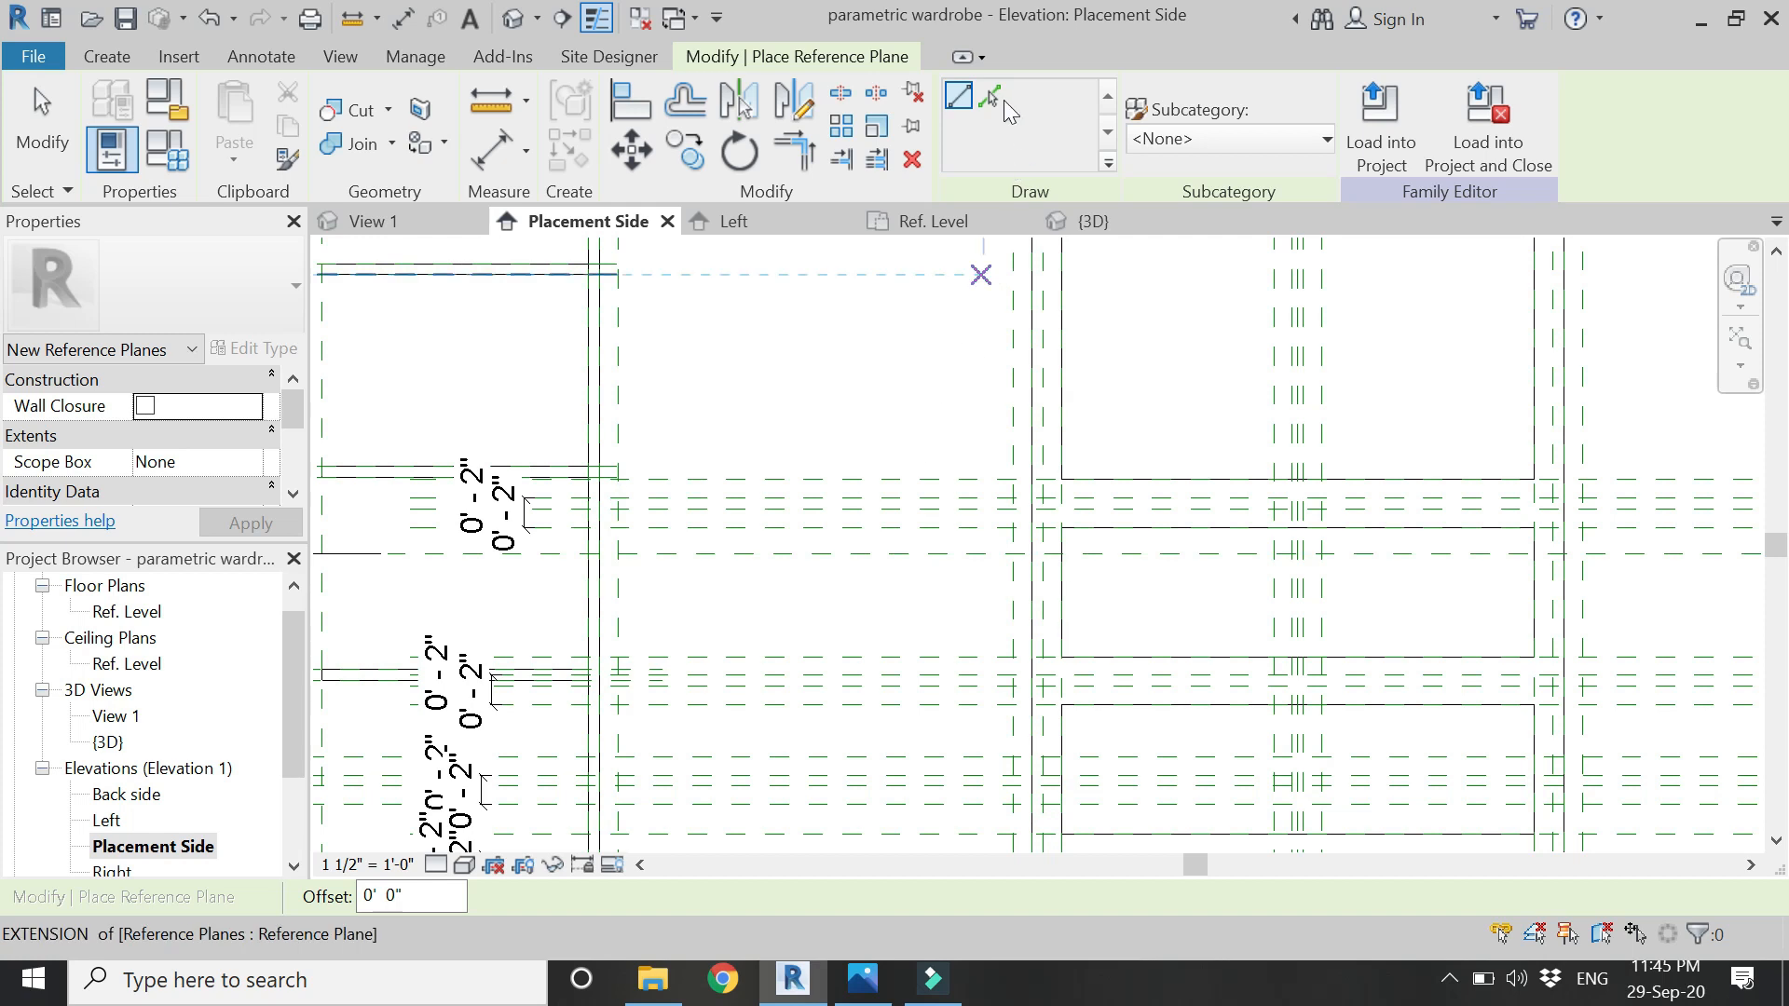
left_click(989, 94)
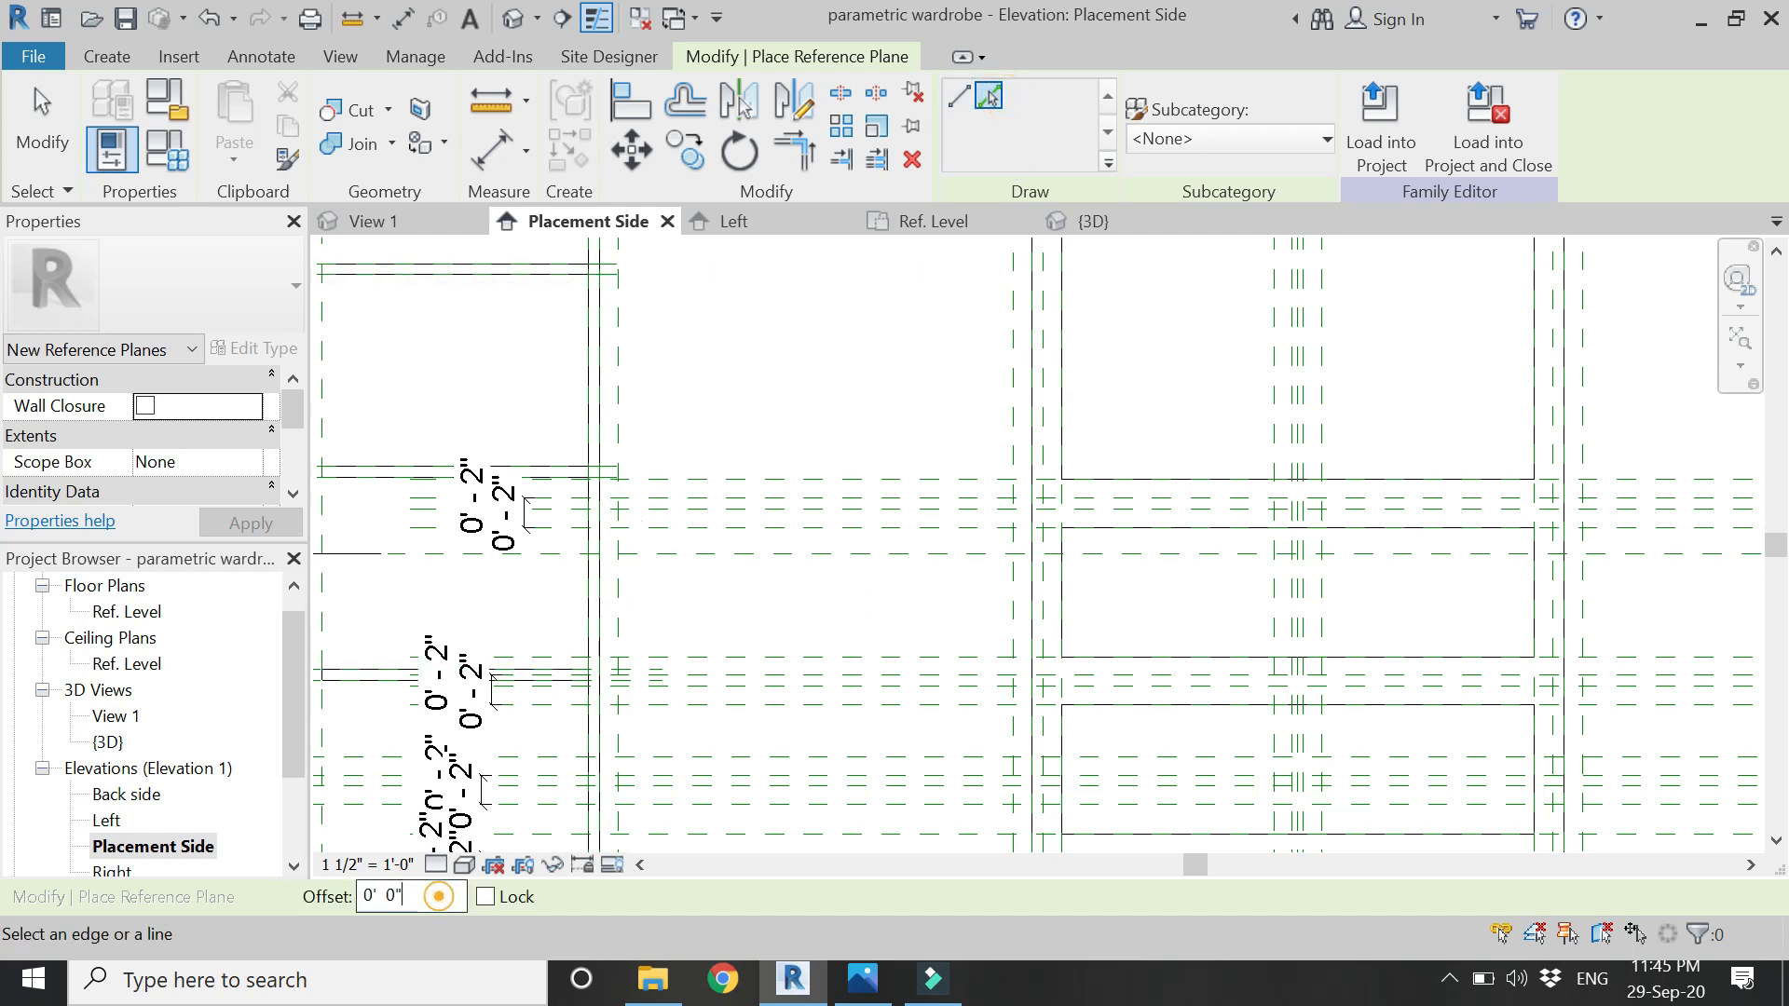
type("6")
key("Tab")
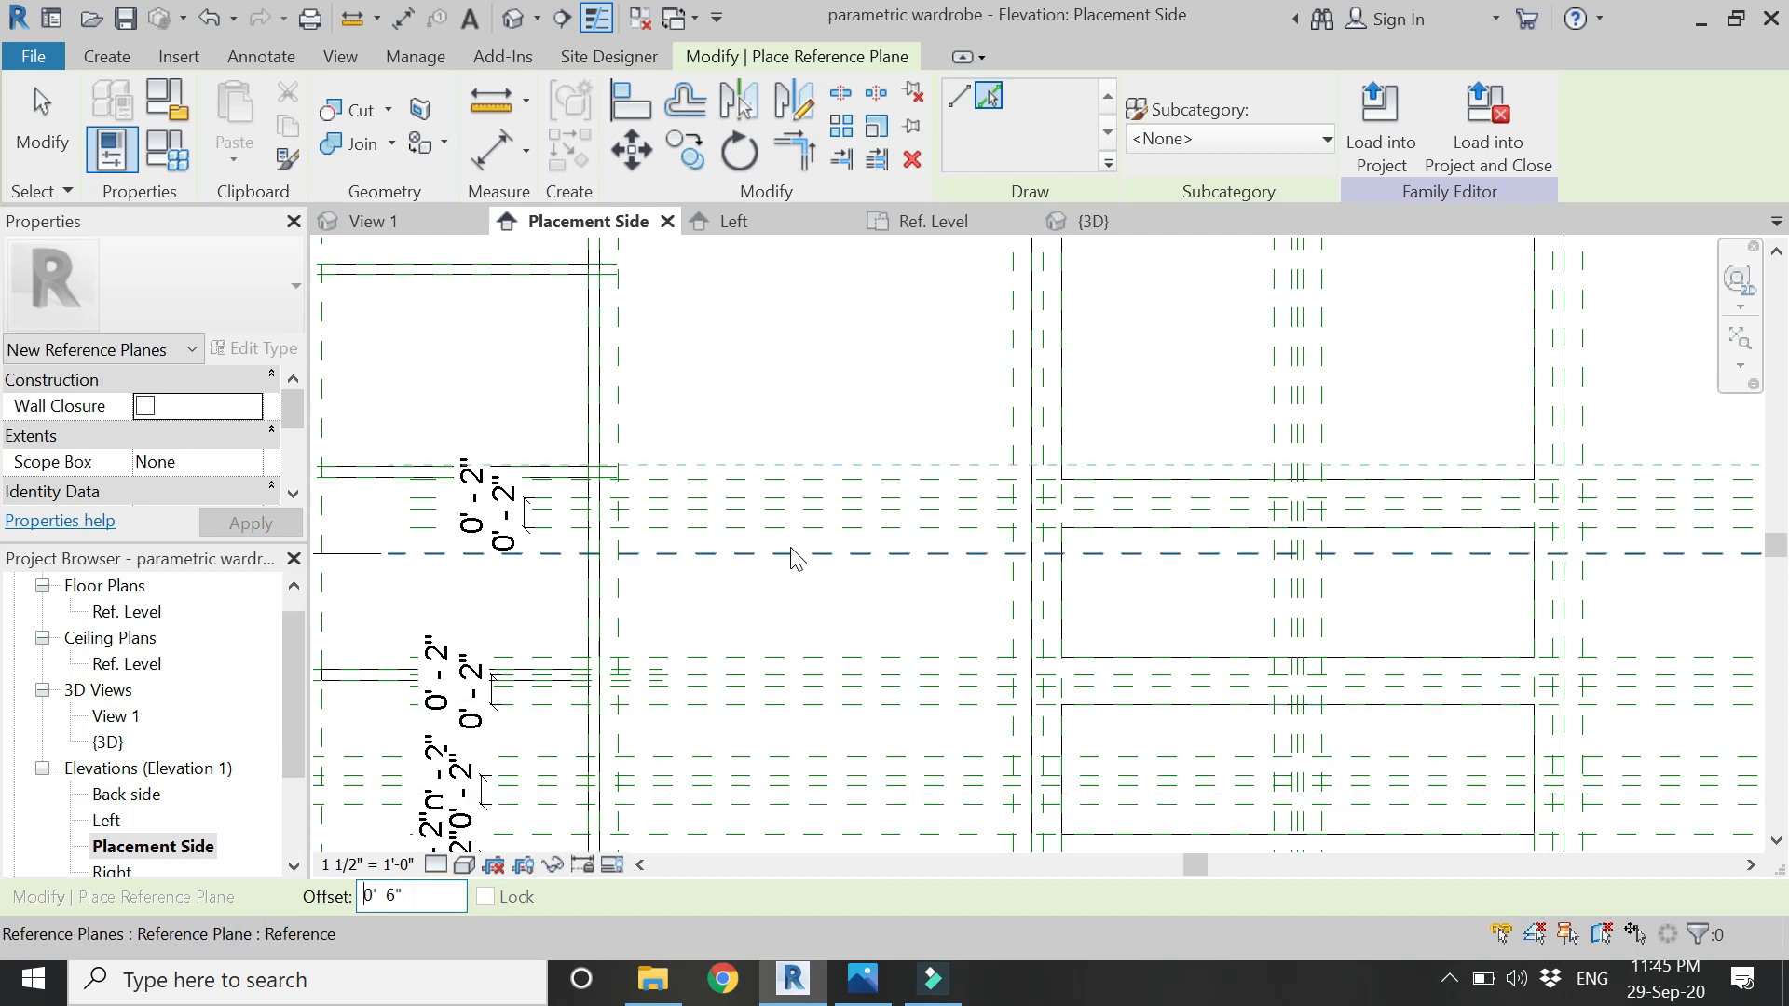
left_click(796, 563)
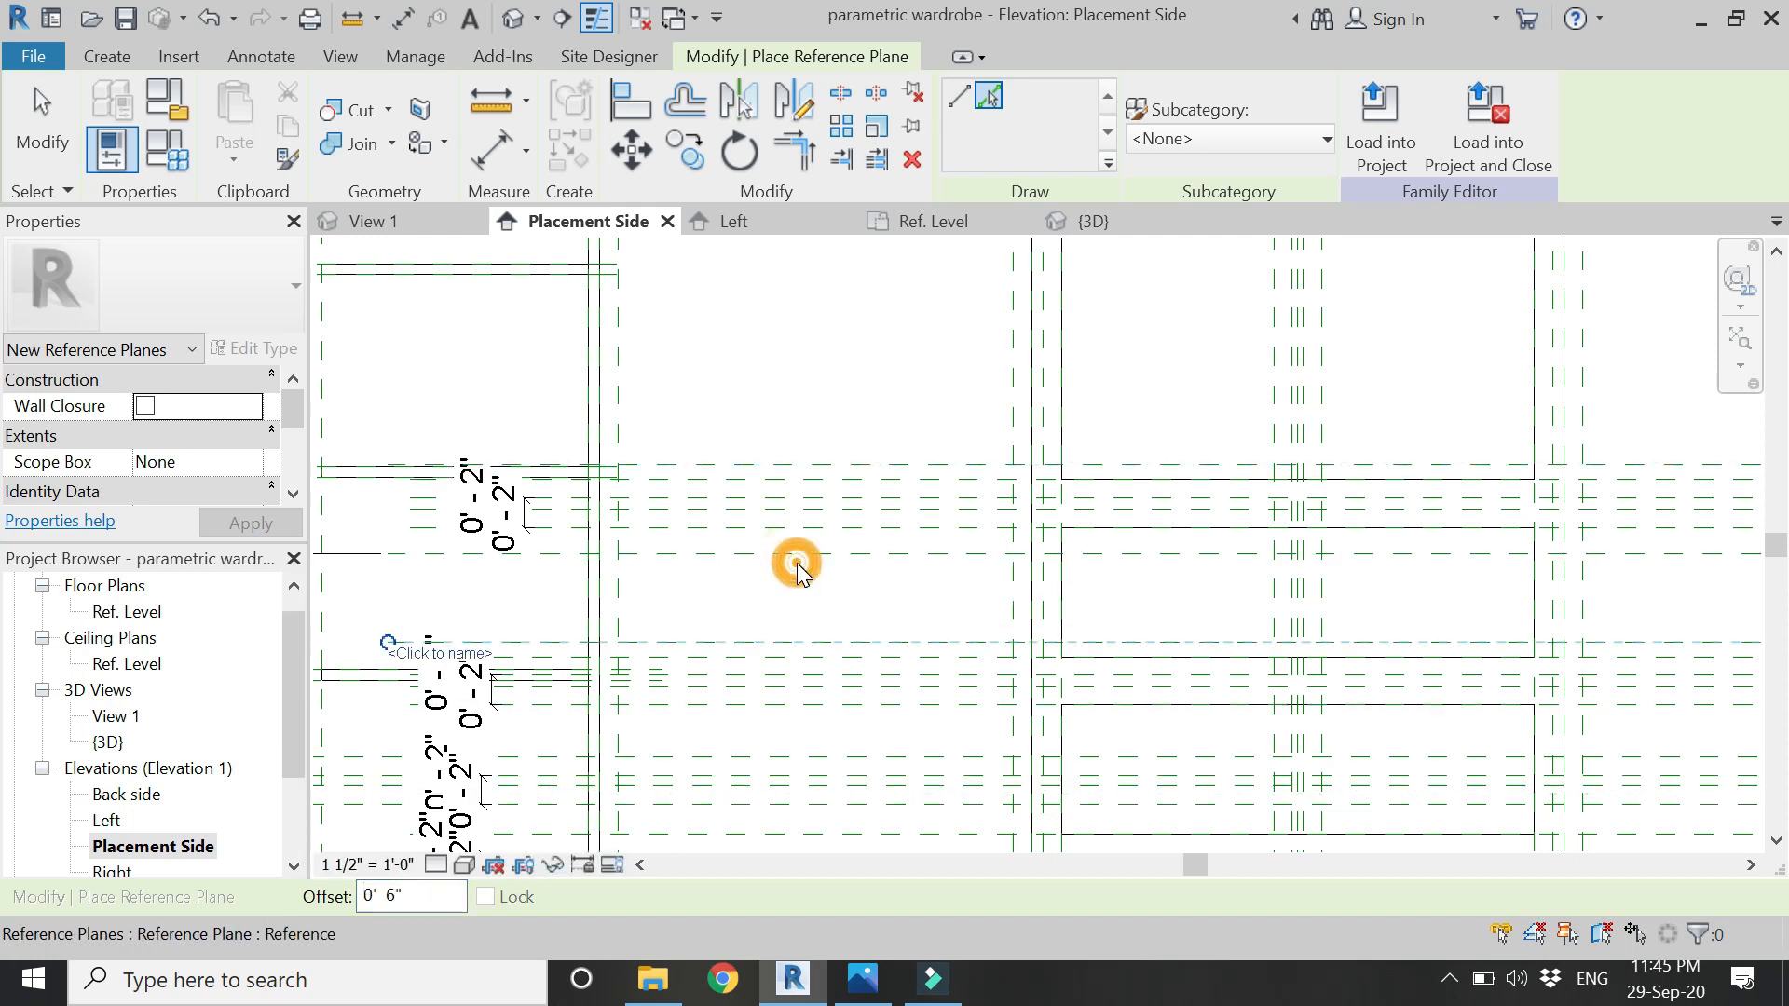
- Dimension the centred plane to the planes above and below it and lock both 0' 6" segments
left_click(518, 164)
left_click(718, 464)
left_click(705, 554)
left_click(676, 644)
scroll(689, 634, "down", 2)
left_click(500, 449)
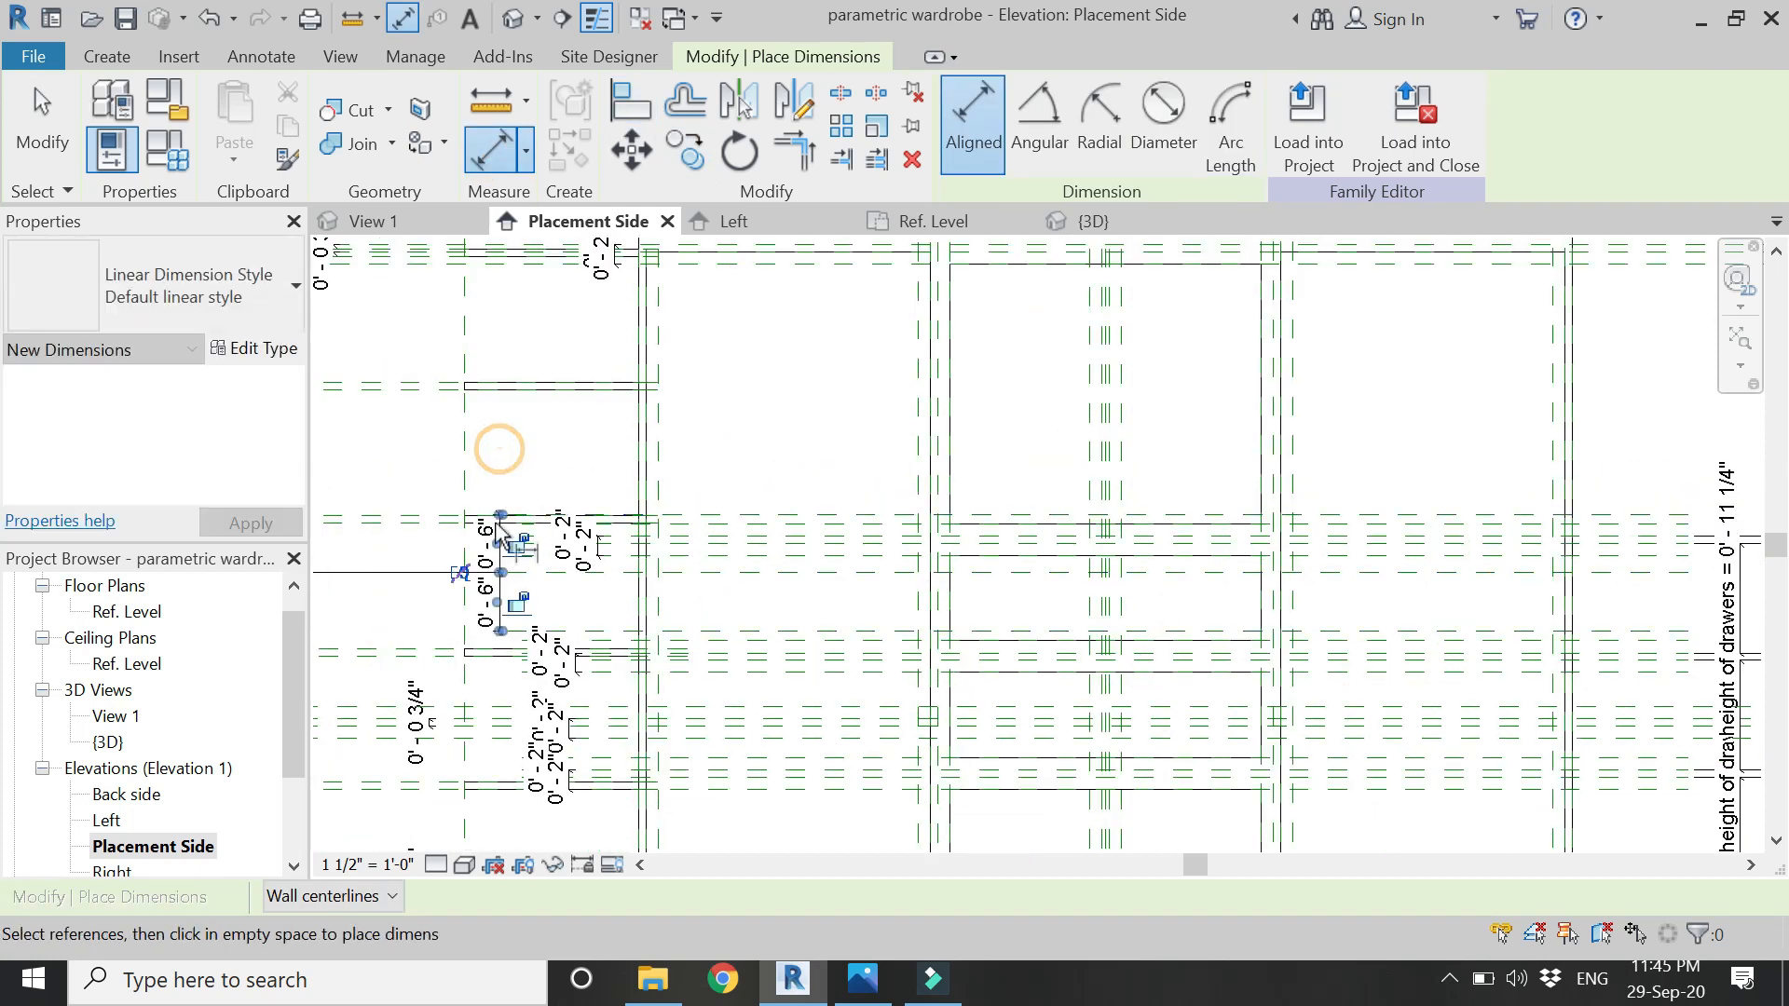
scroll(460, 578, "up", 3)
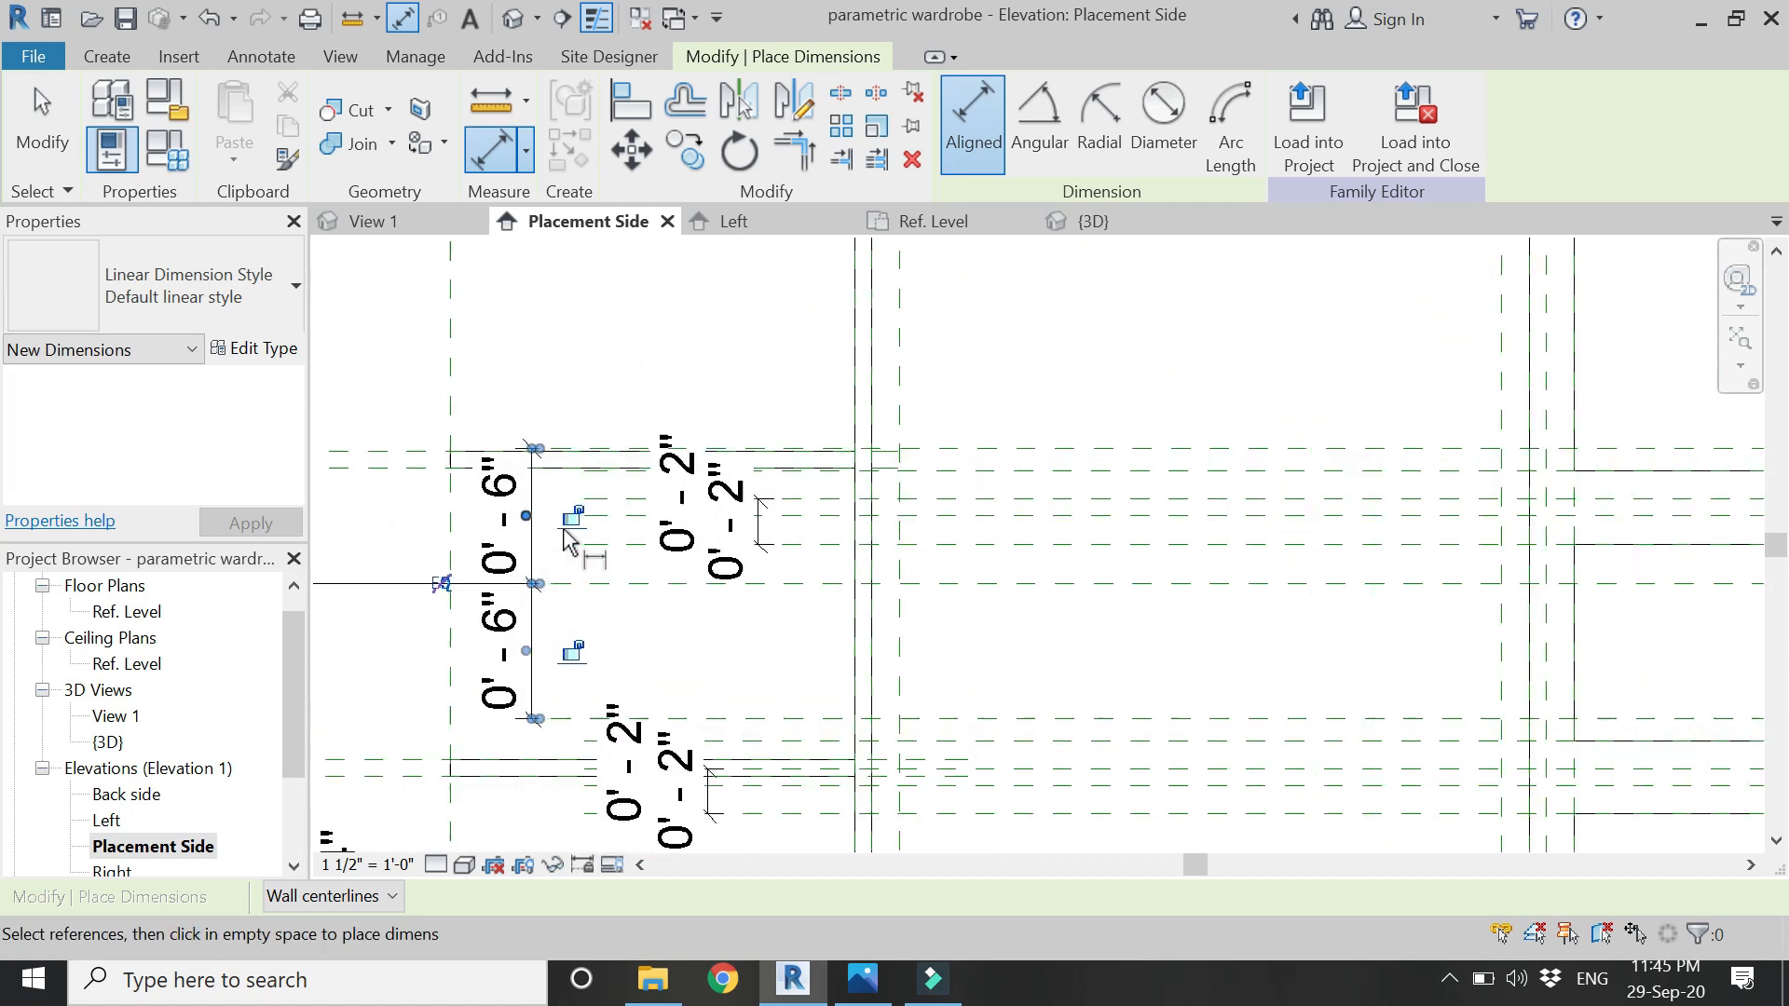
scroll(429, 616, "down", 3)
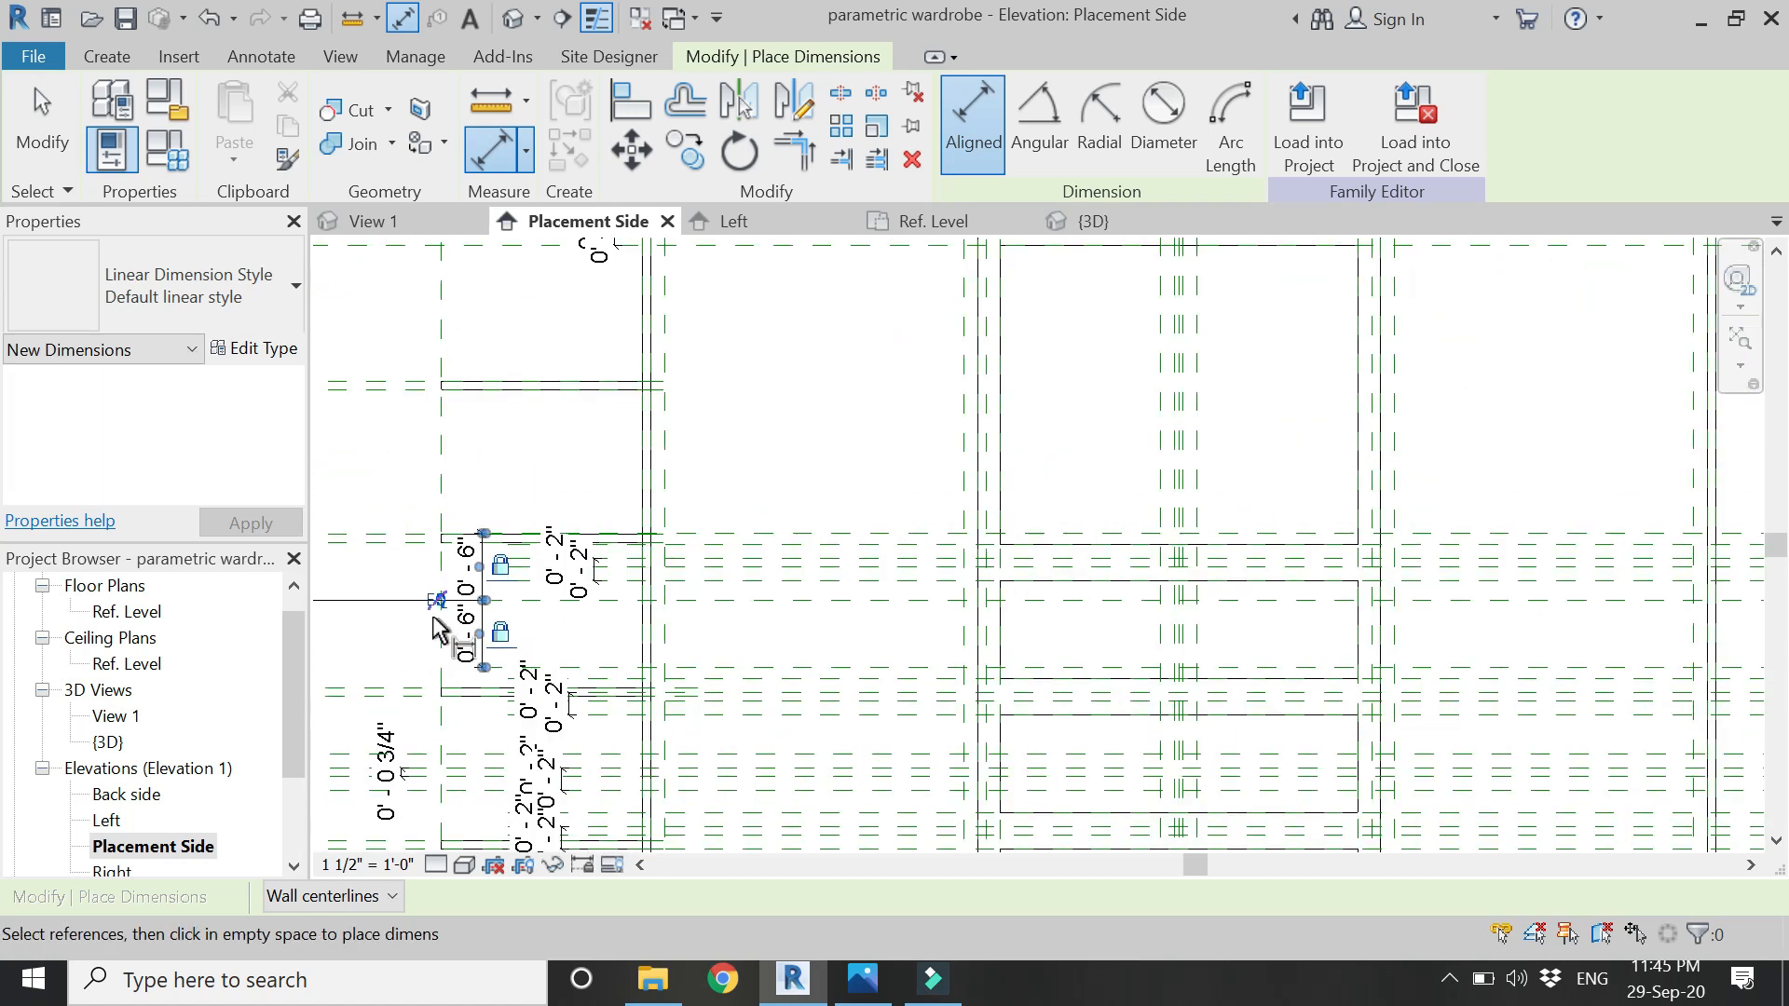
key("Escape")
- Start a void extrusion and set its work plane by picking the left door extrusion
scroll(844, 641, "up", 2)
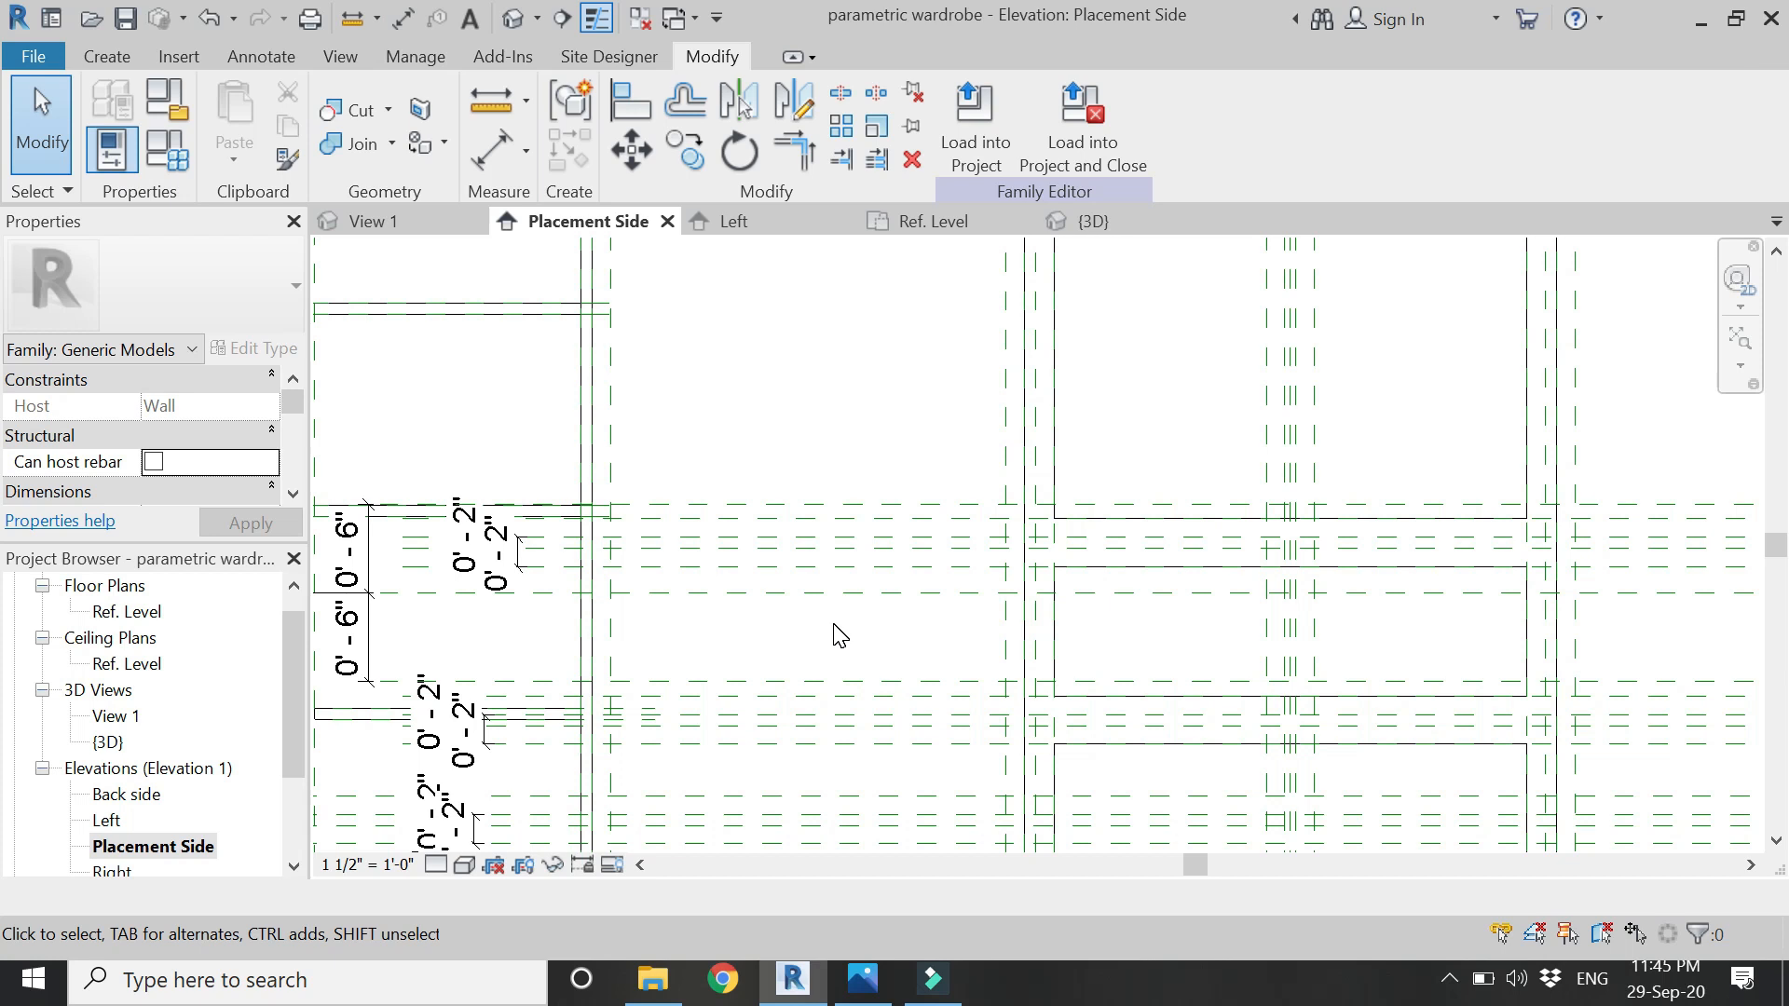
scroll(781, 622, "up", 2)
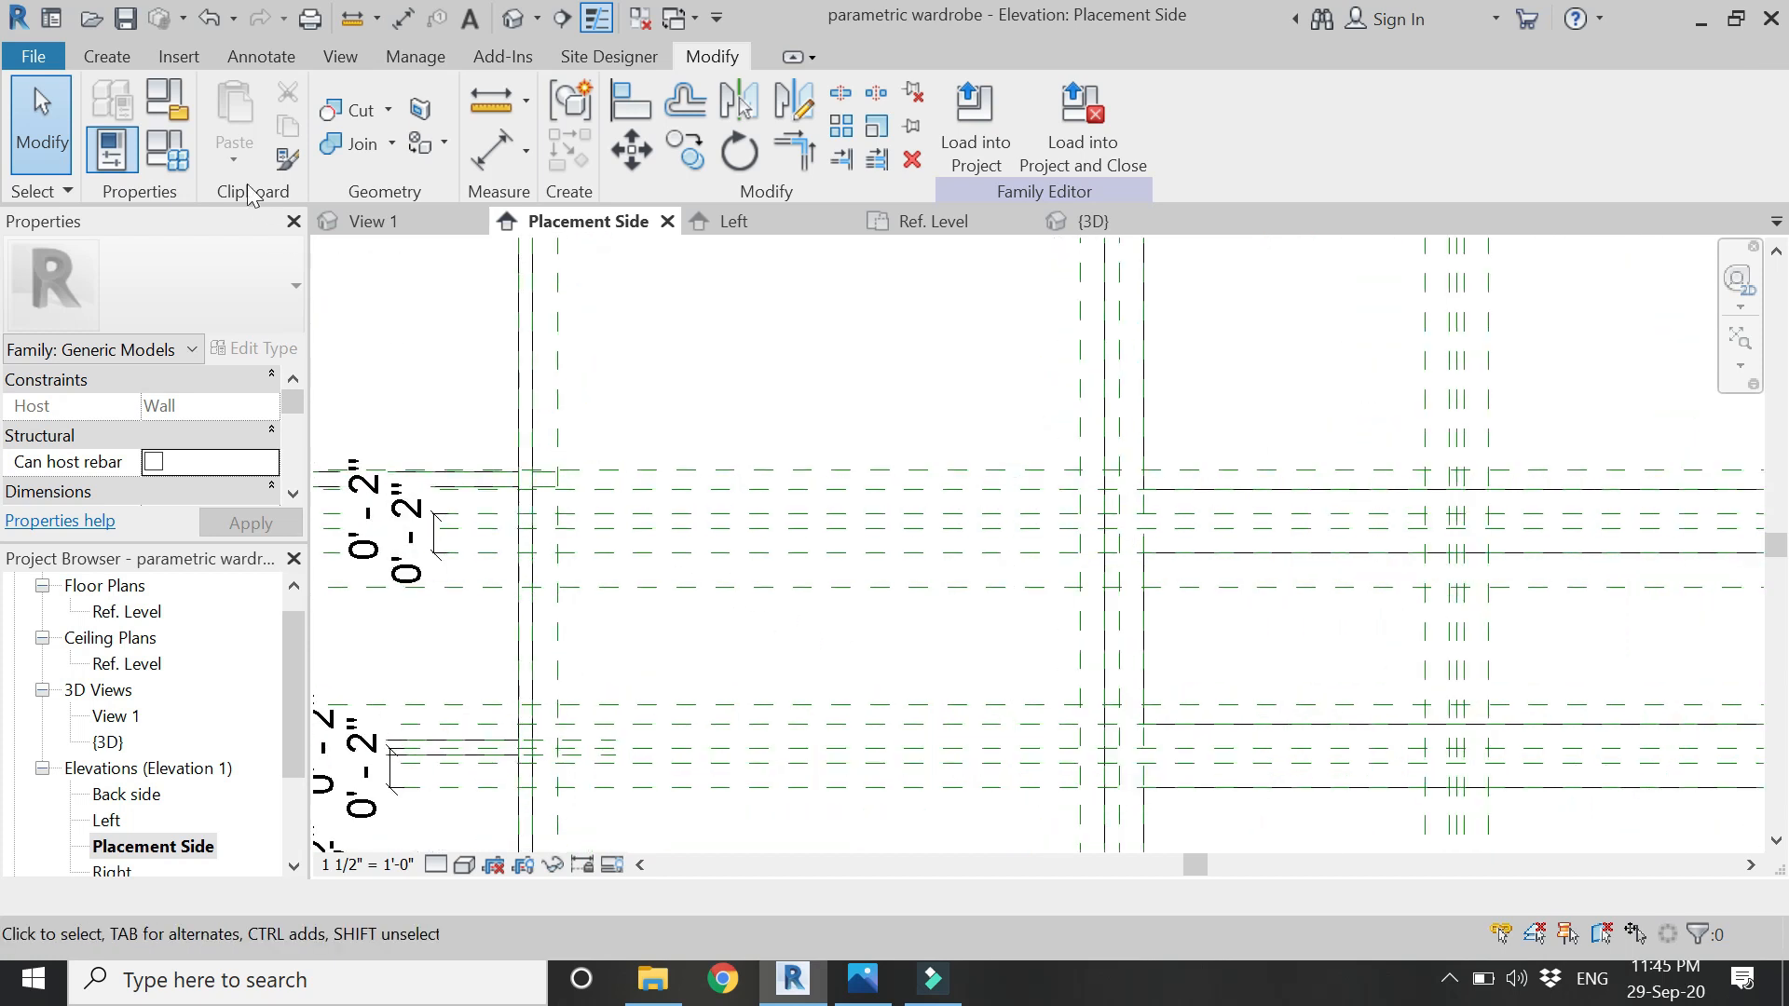
left_click(102, 63)
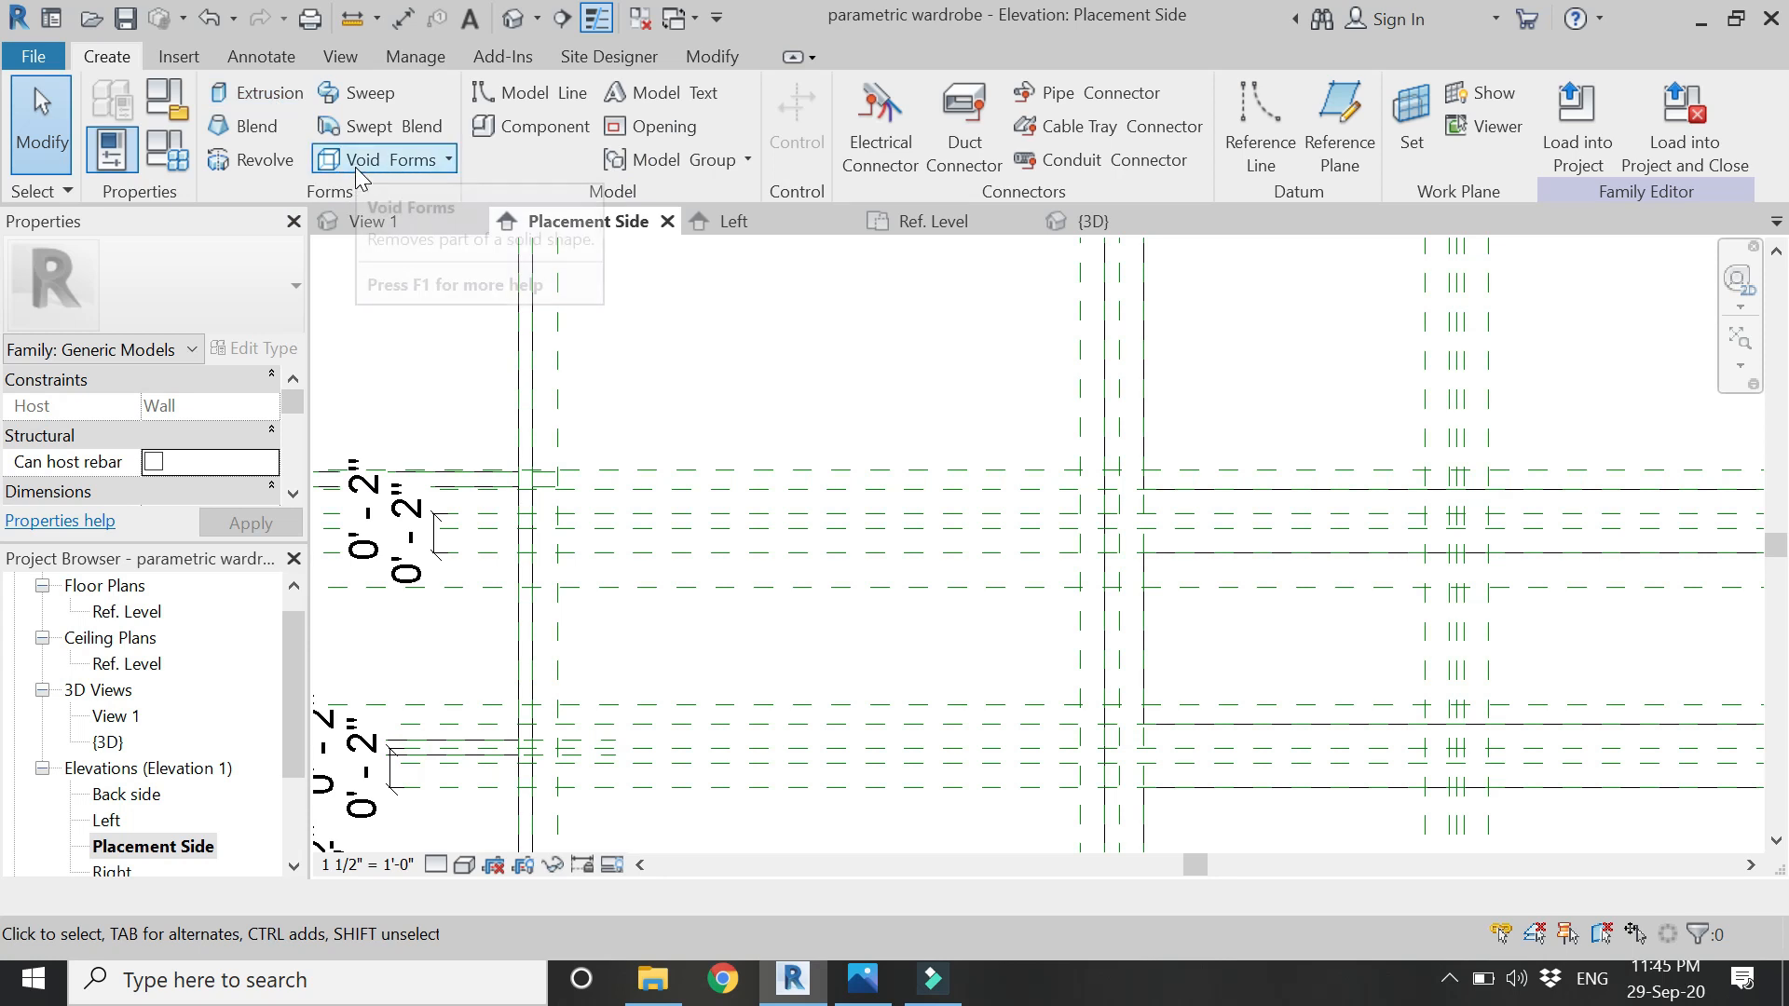
left_click(361, 160)
left_click(391, 200)
left_click(1210, 119)
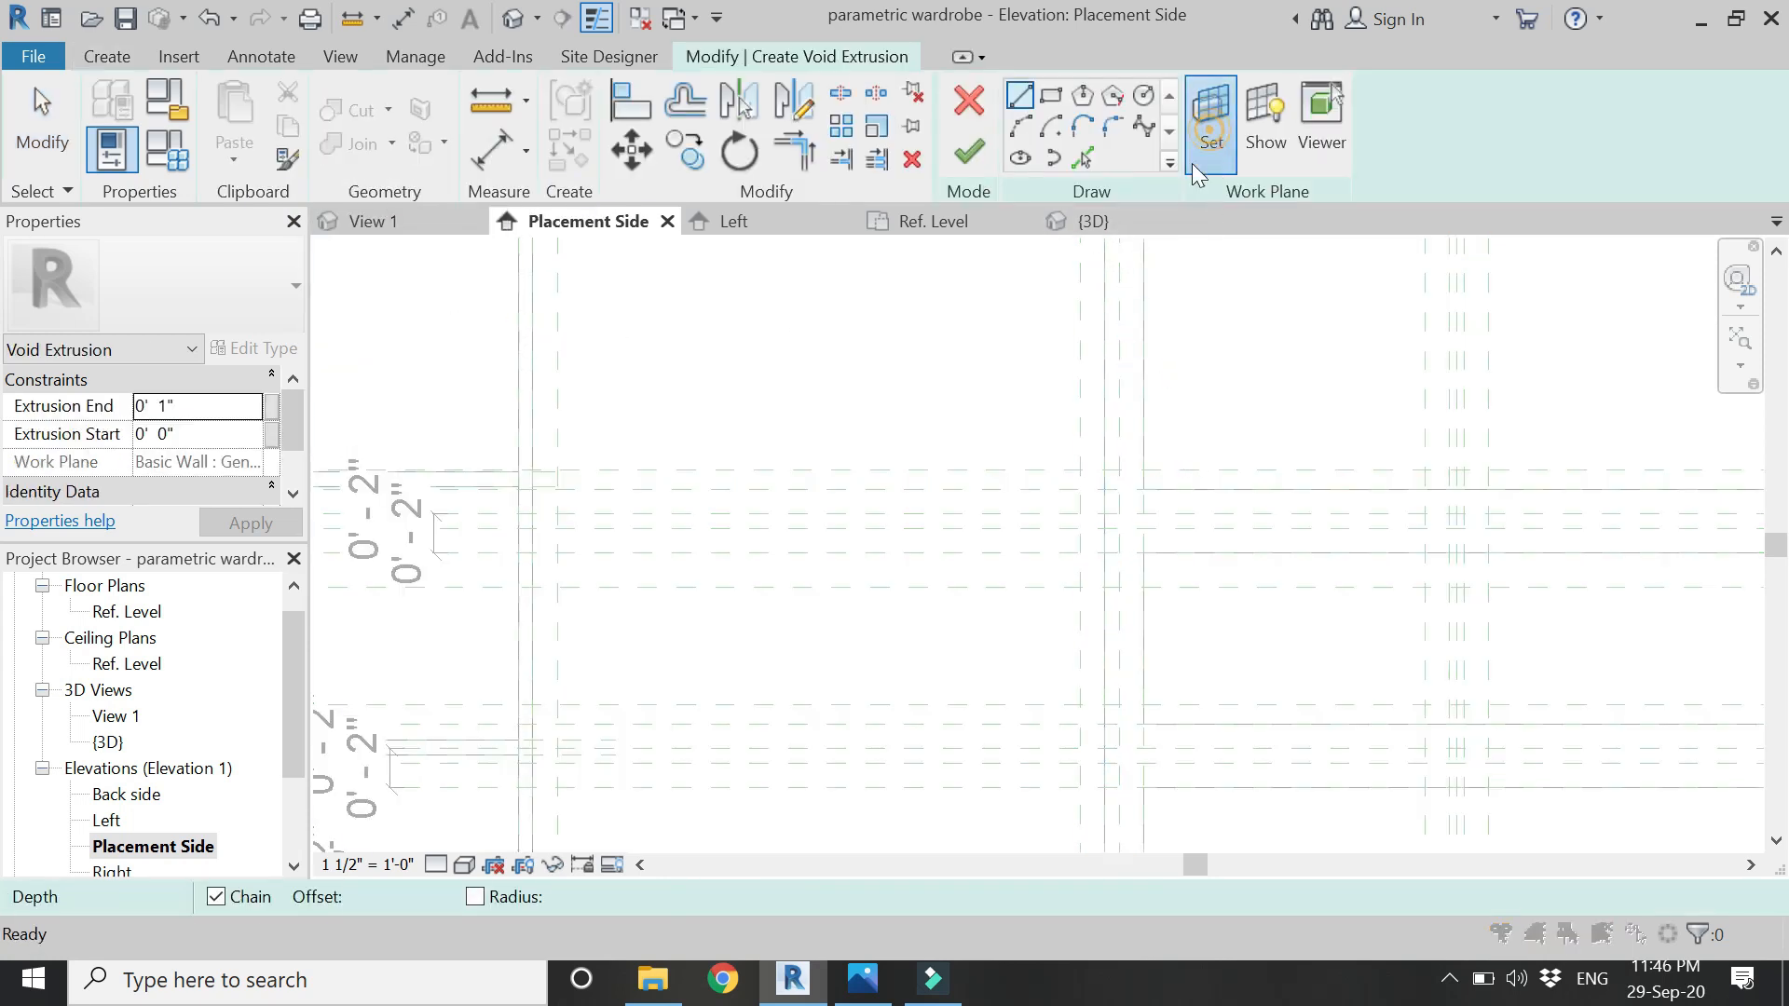
left_click(1221, 618)
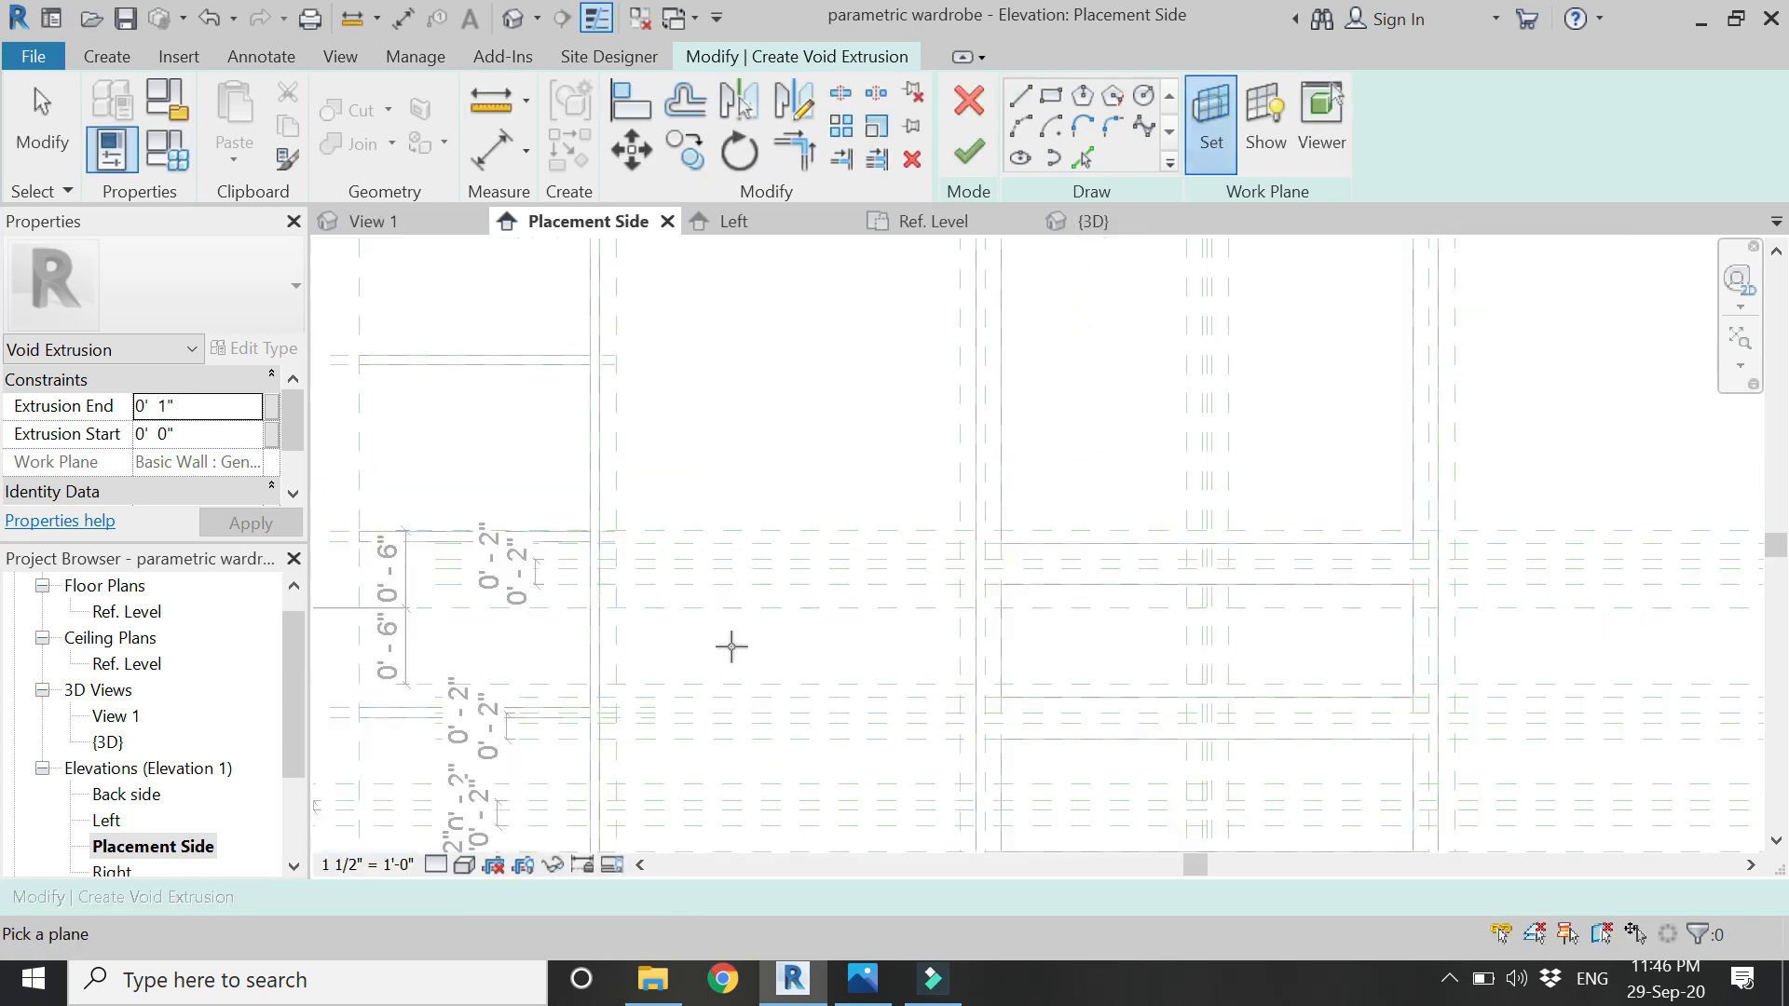
scroll(730, 642, "up", 4)
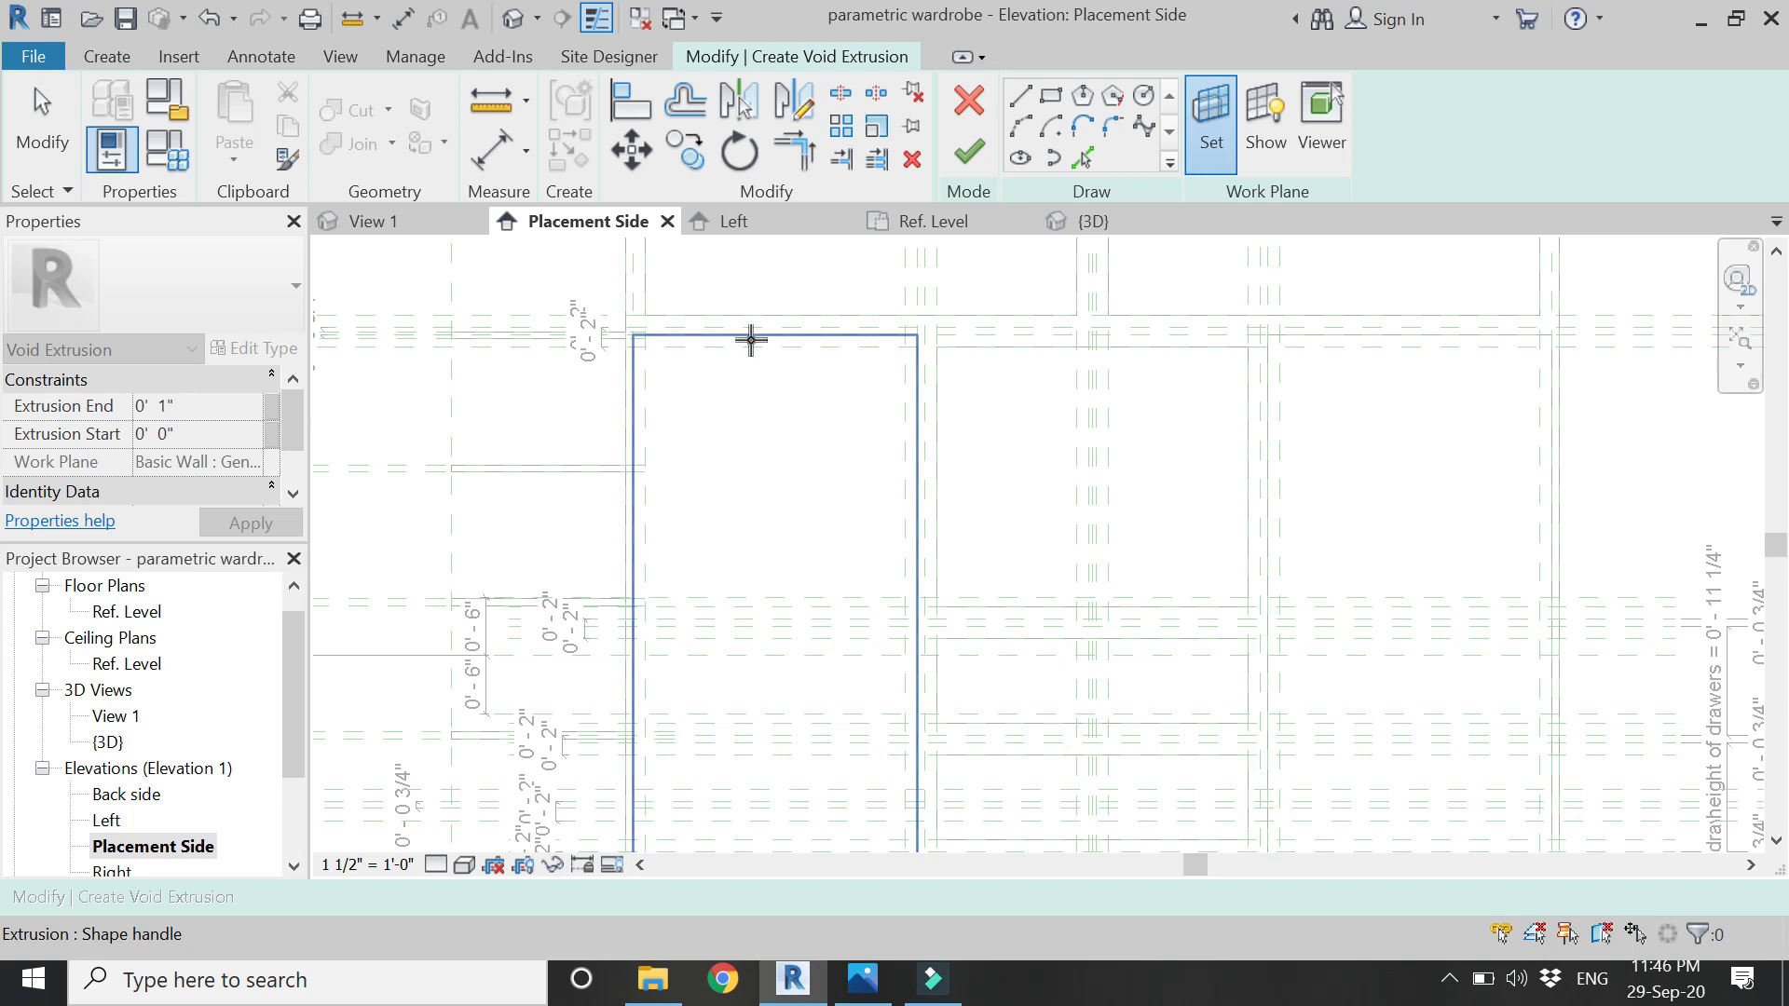
left_click(751, 335)
- Sketch the void's rectangle, 2' 2 3/4" by 1' 0", between the reference planes 0' 6" above and below the centred plane
left_click(1054, 95)
scroll(666, 710, "up", 2)
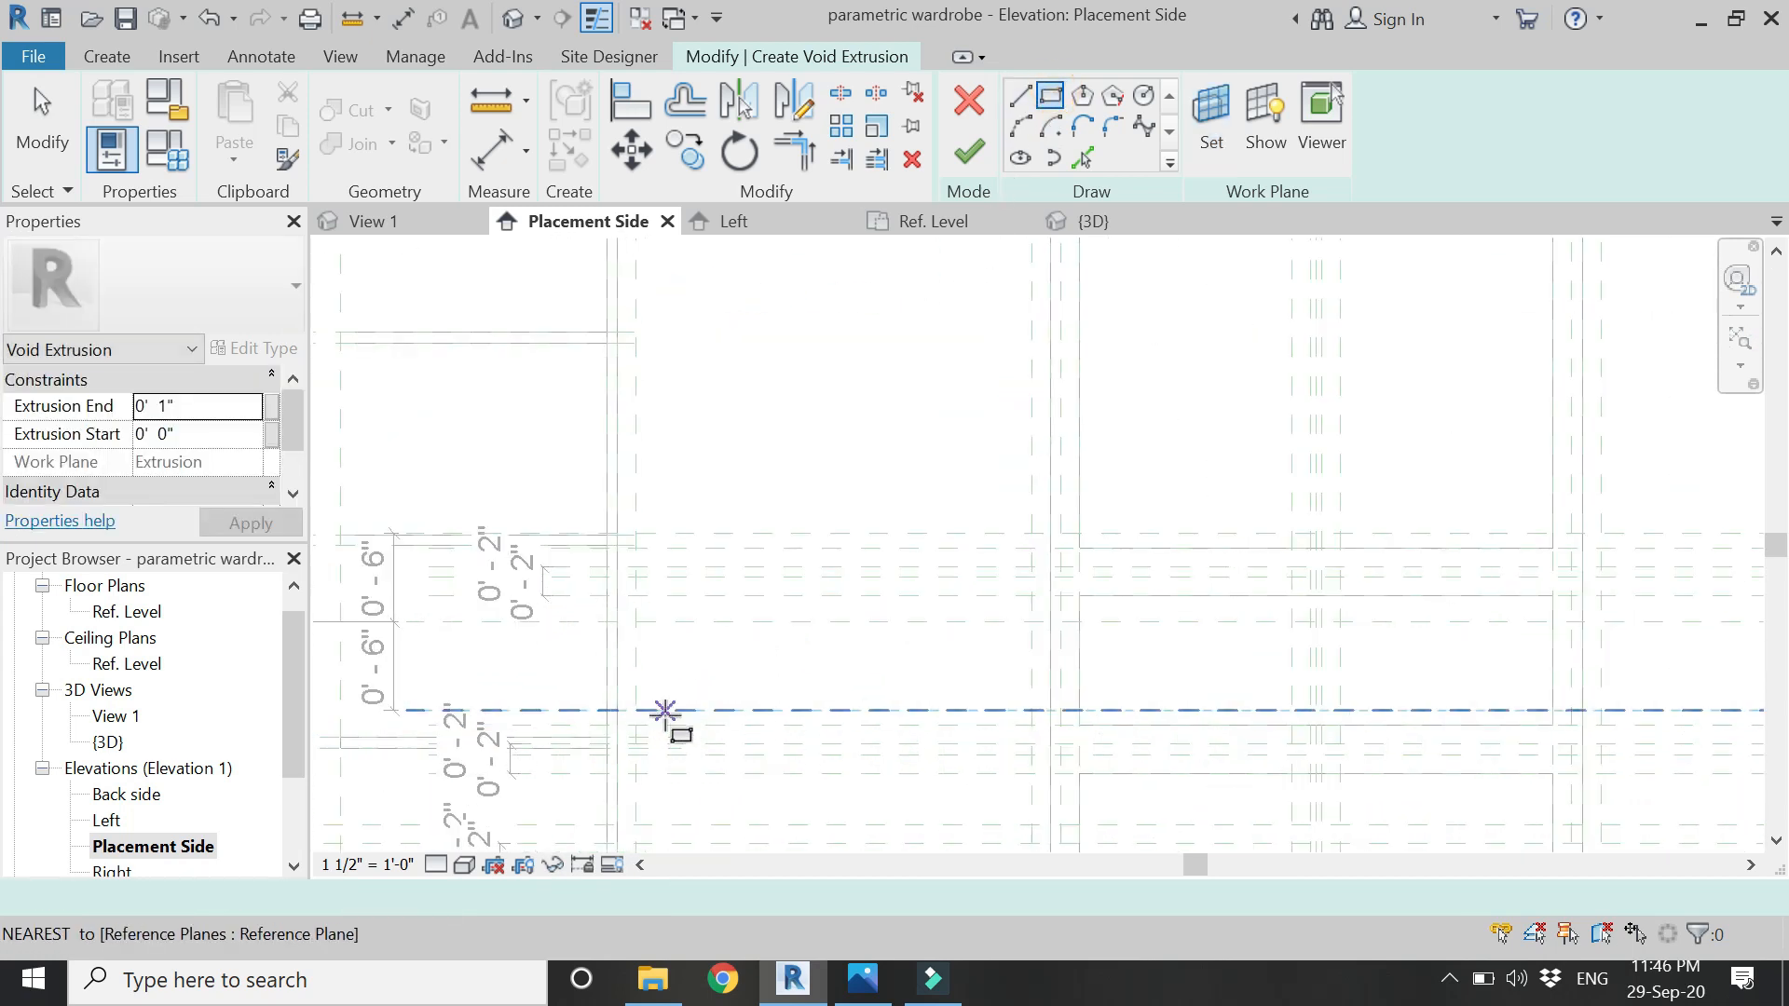
scroll(665, 710, "up", 1)
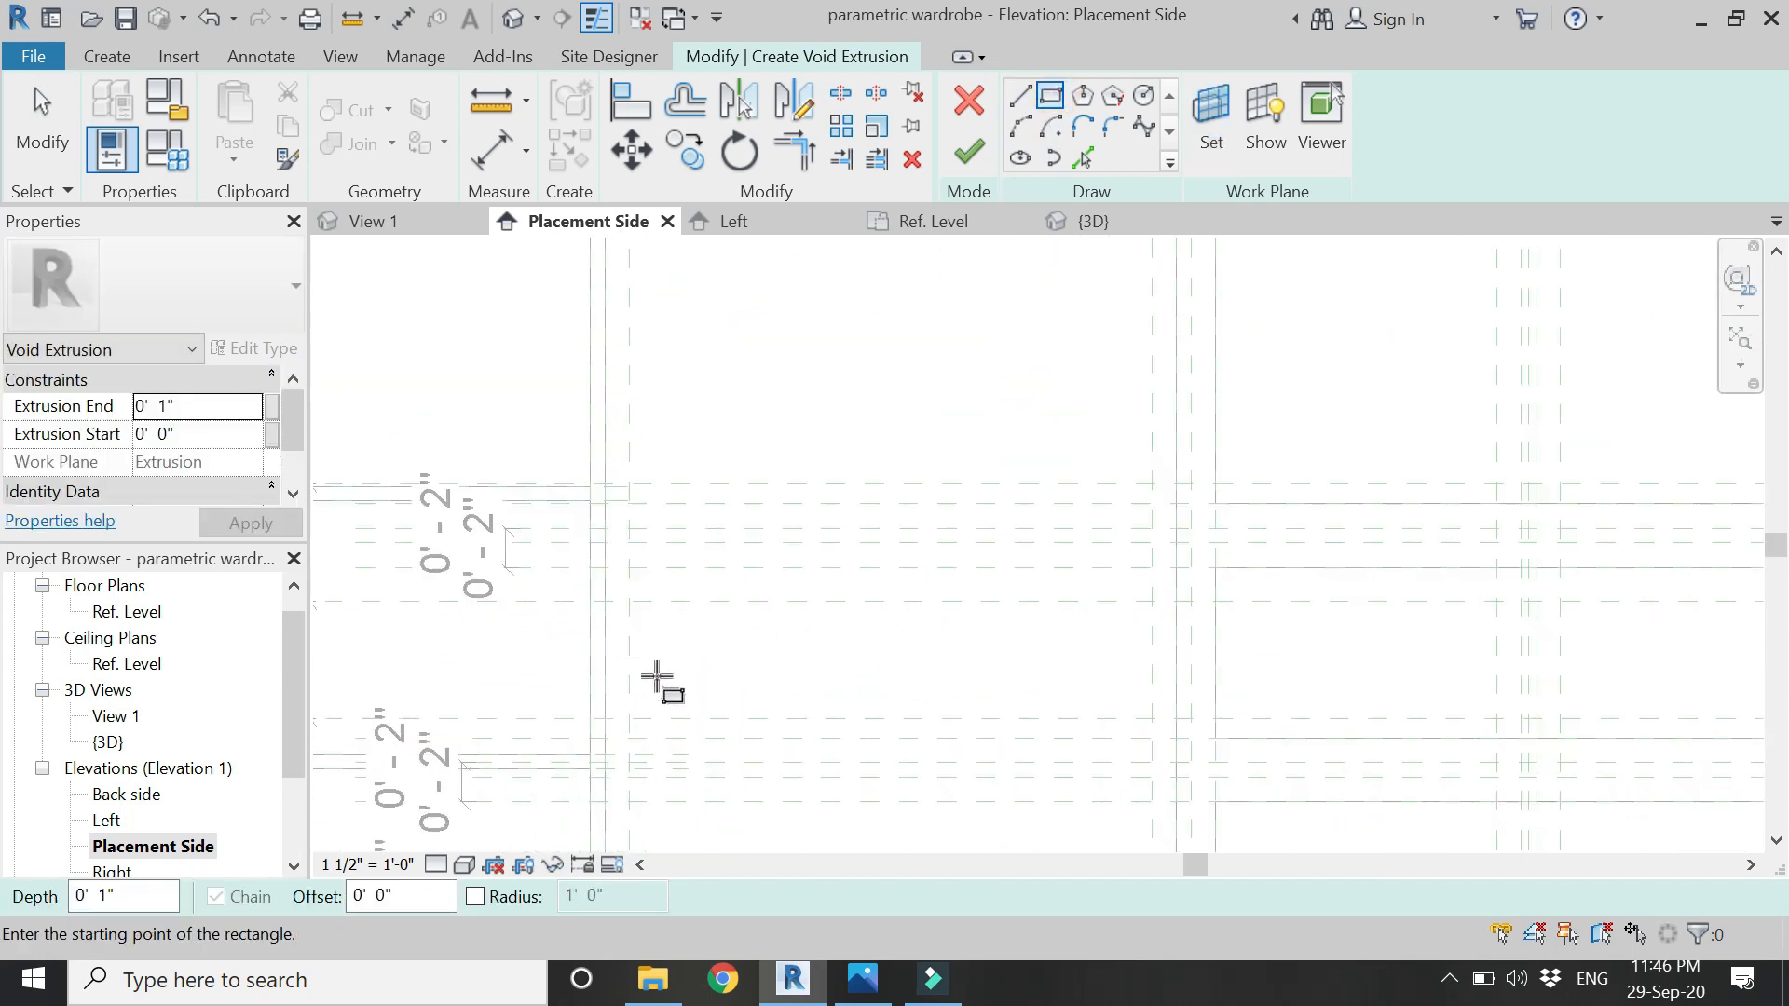
scroll(656, 678, "up", 1)
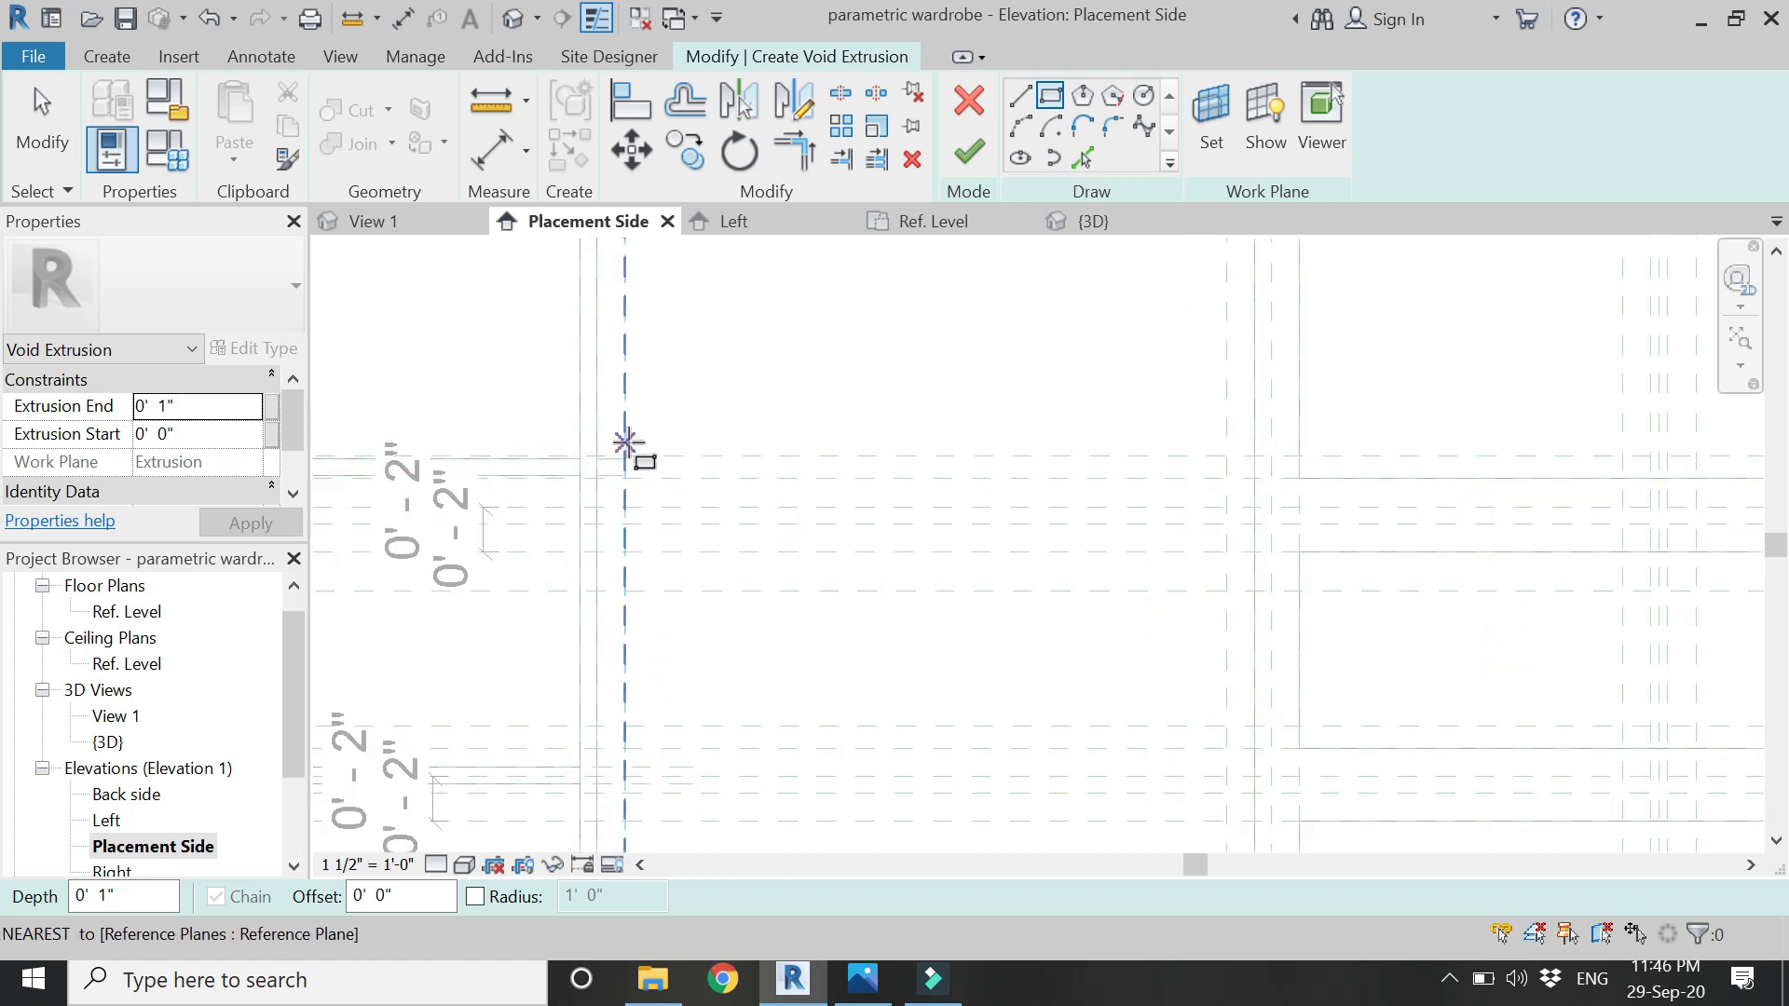
left_click(1222, 454)
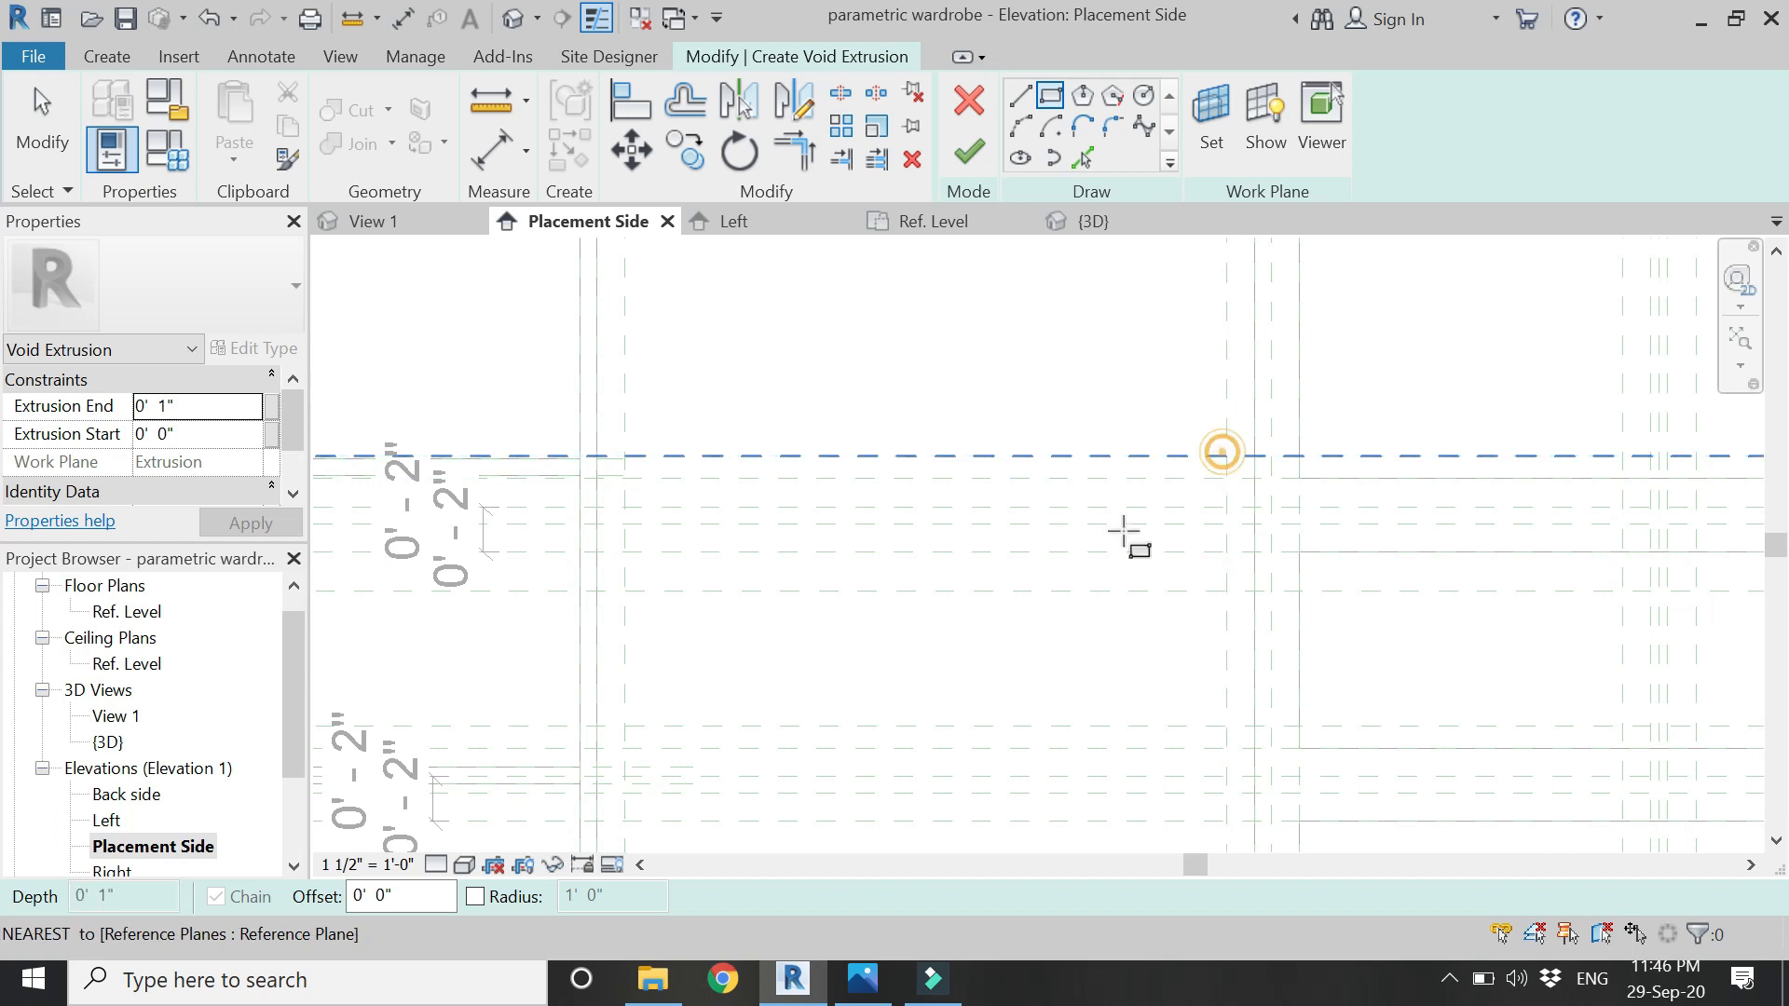
scroll(1128, 587, "down", 1)
scroll(865, 662, "up", 1)
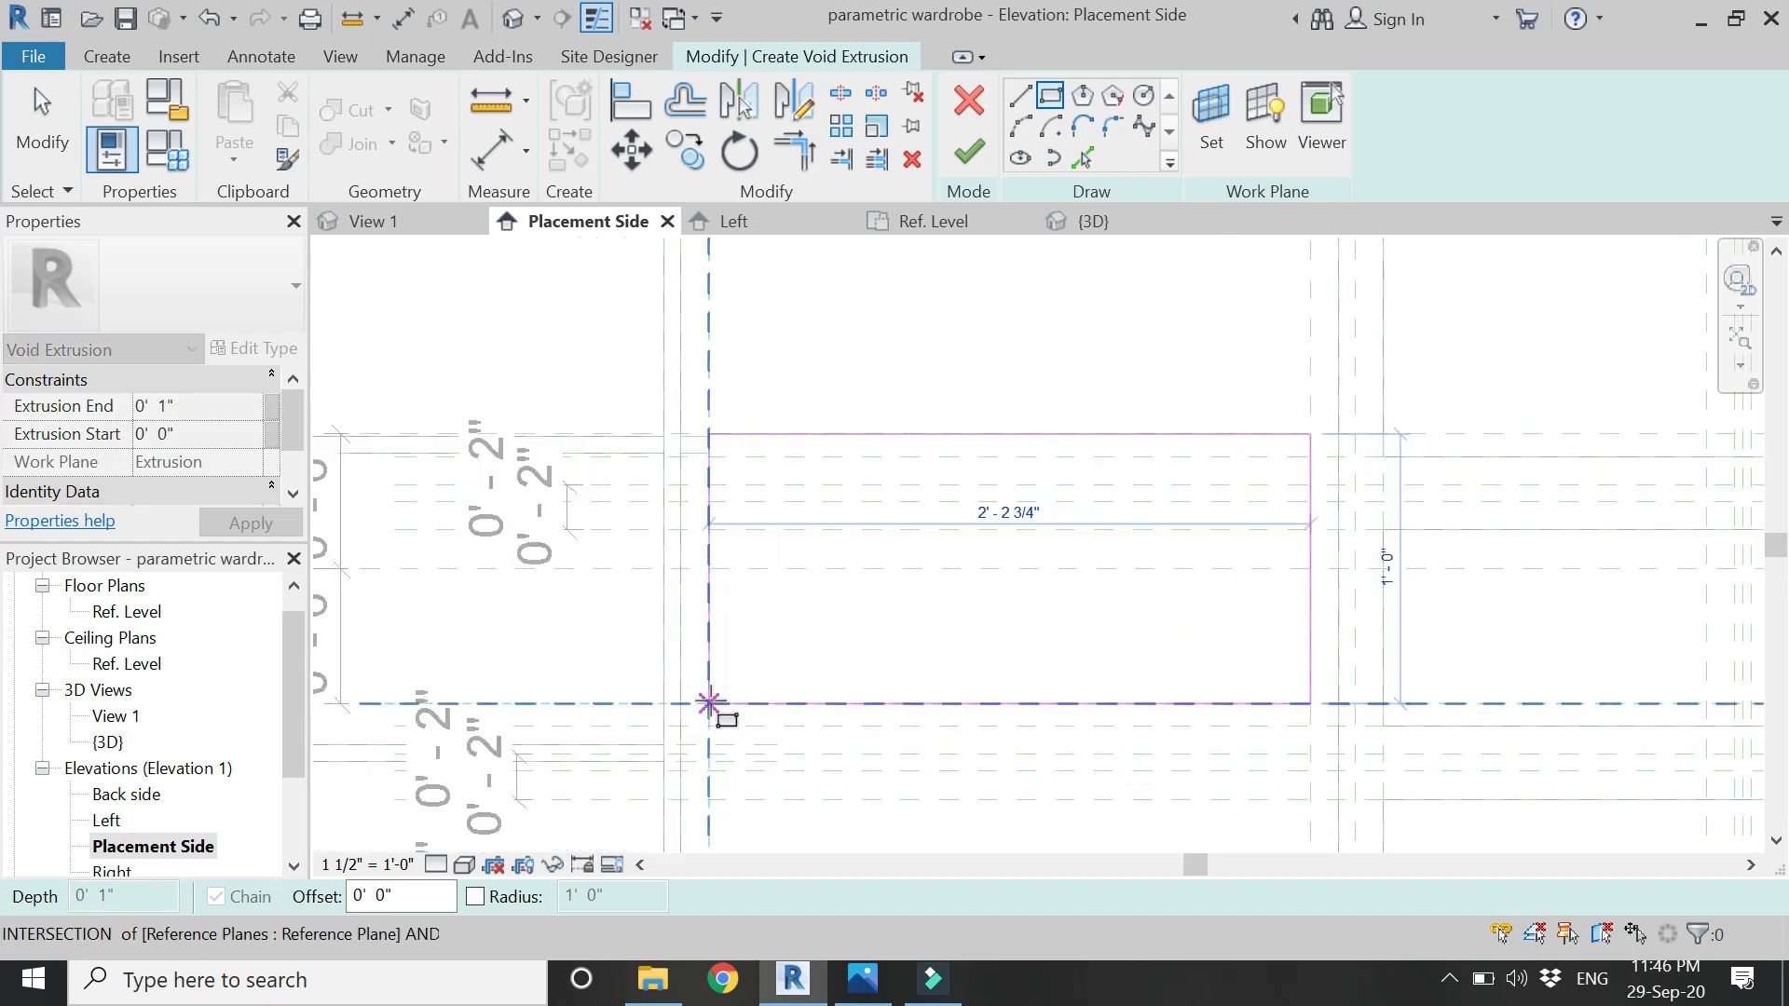
left_click(708, 703)
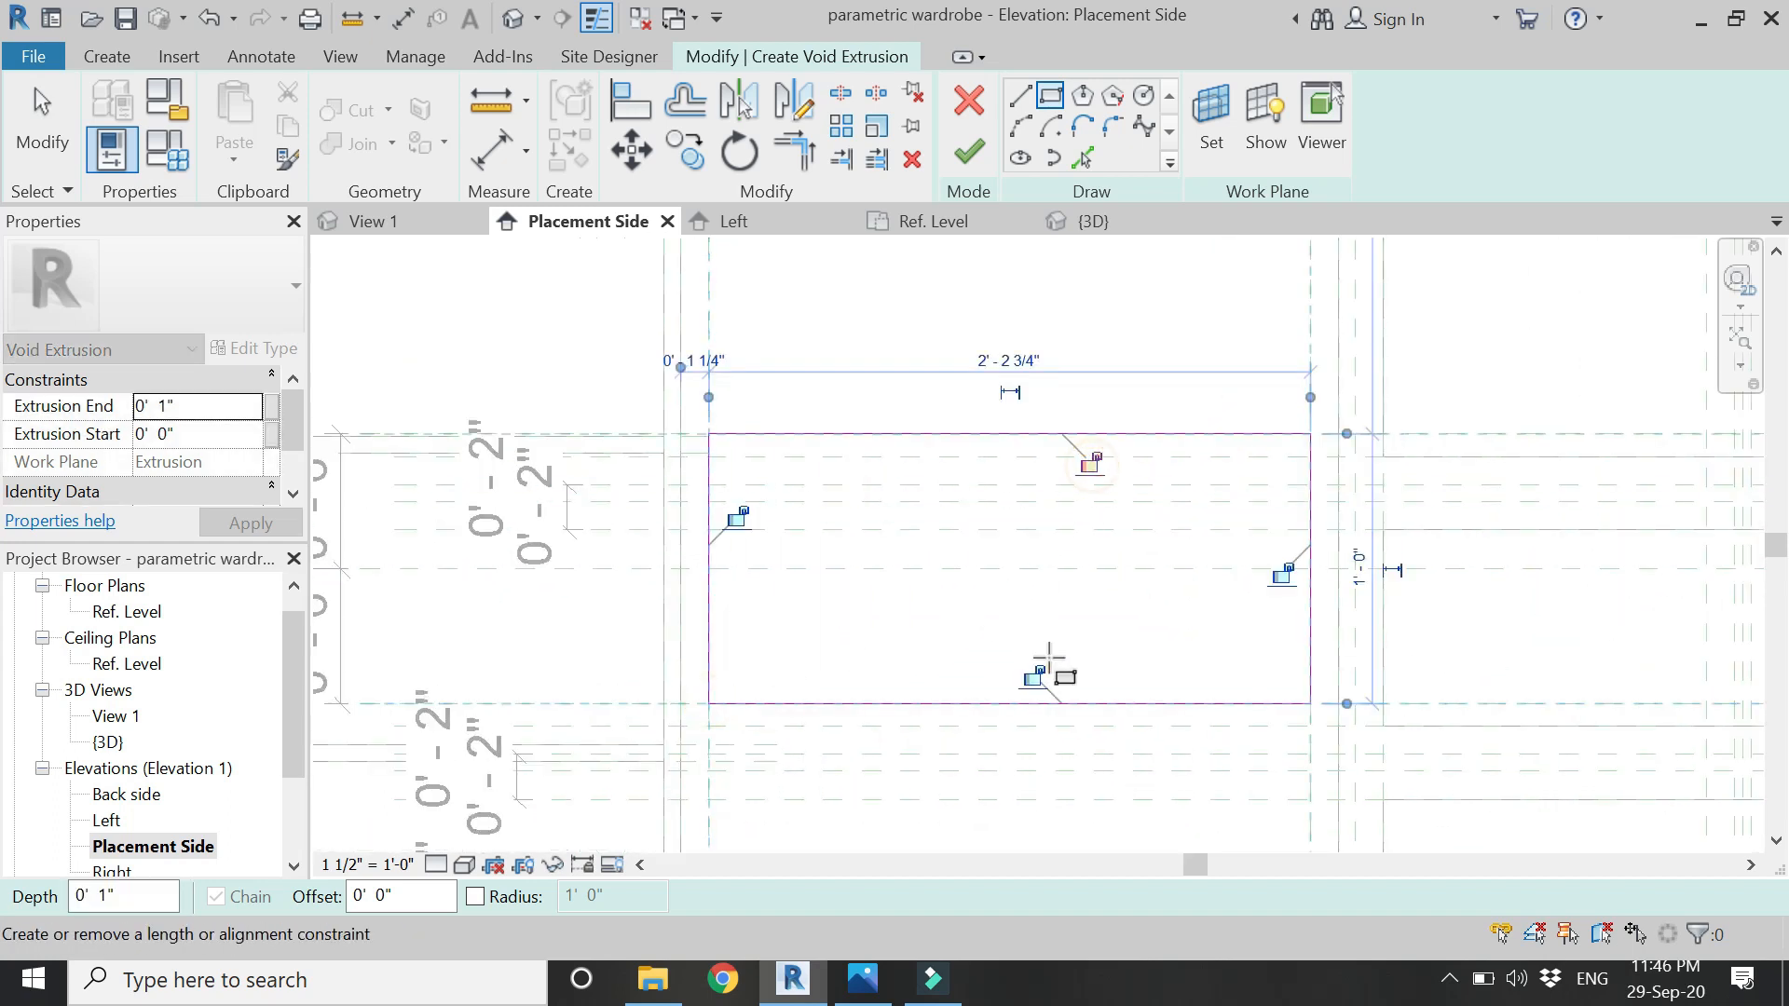
key("Escape")
key("Escape")
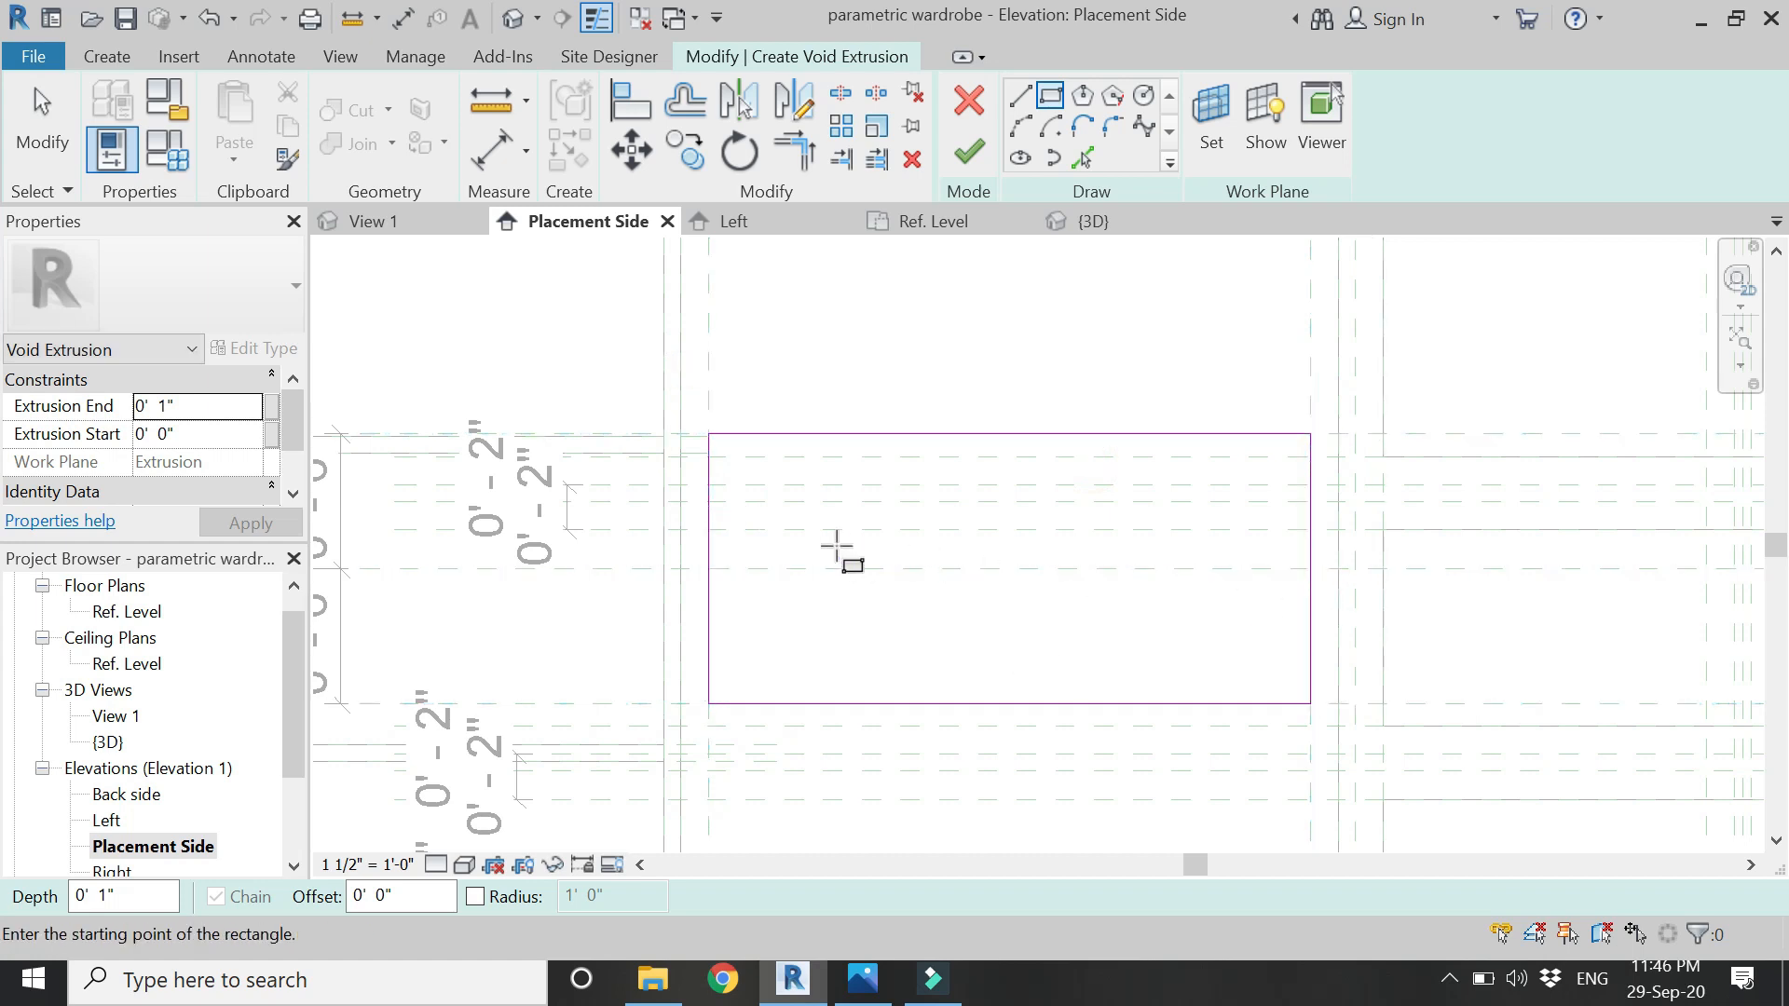
- Switch to the 3D view and set its scale to 12" = 1'-0"
left_click(1083, 227)
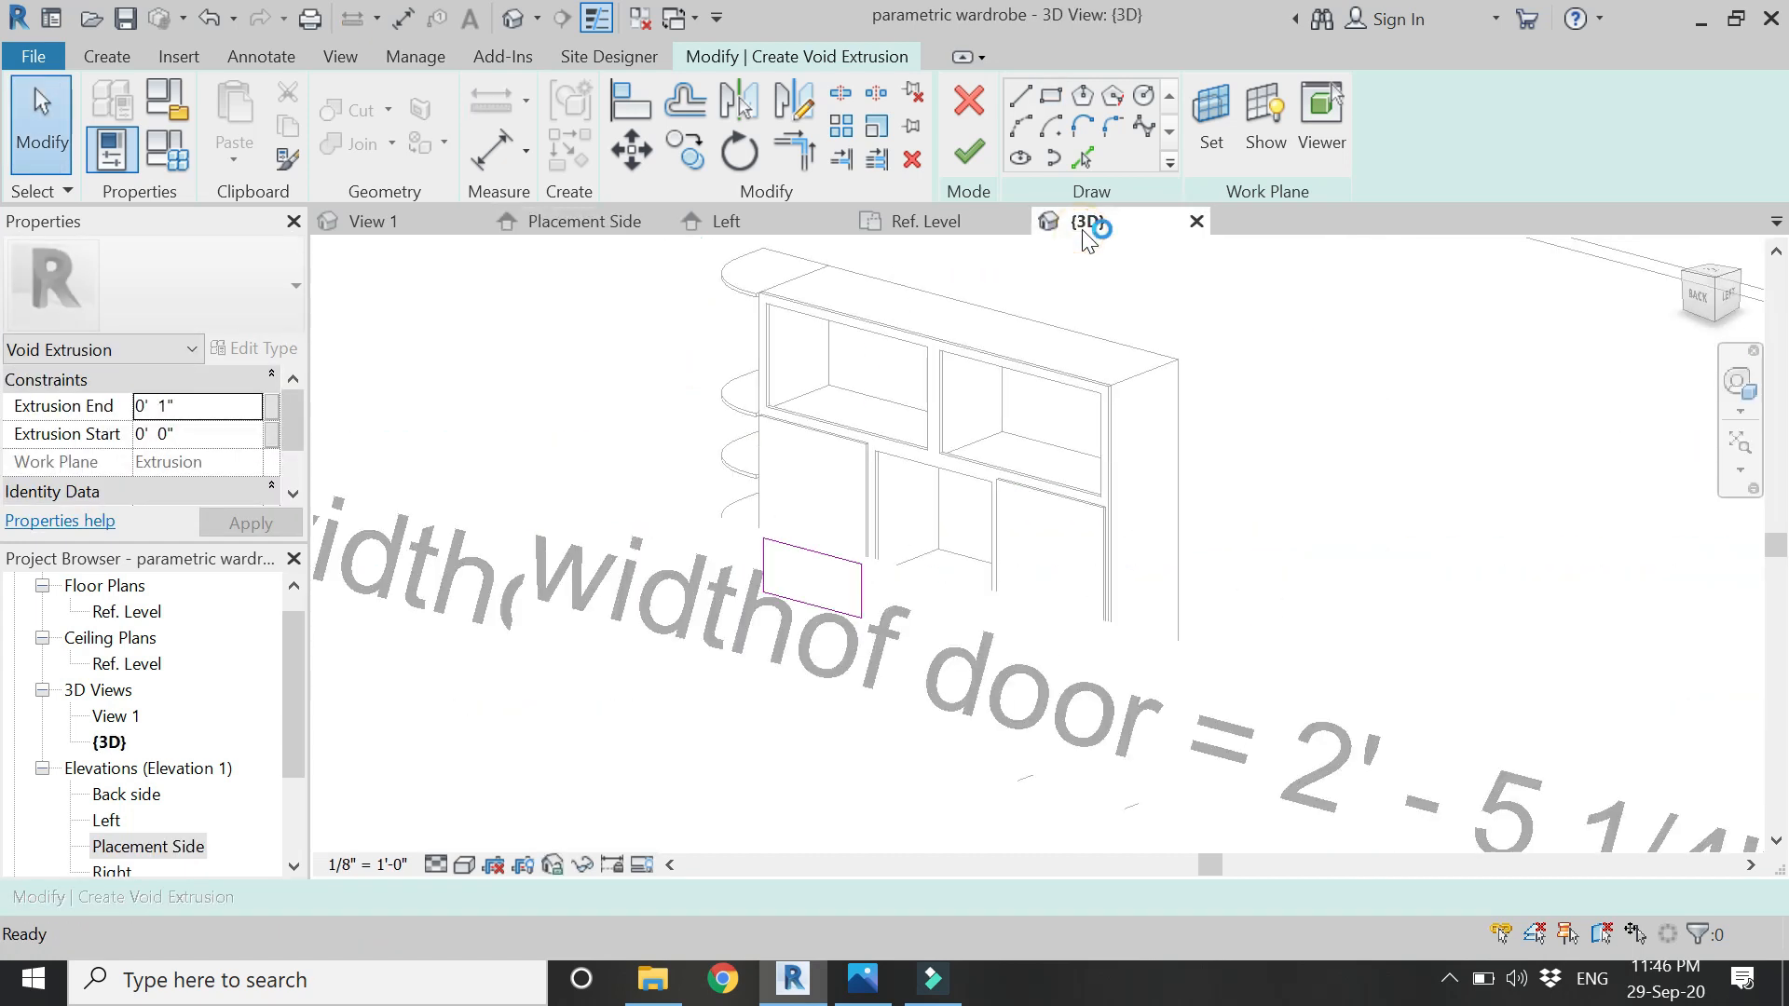
left_click(367, 864)
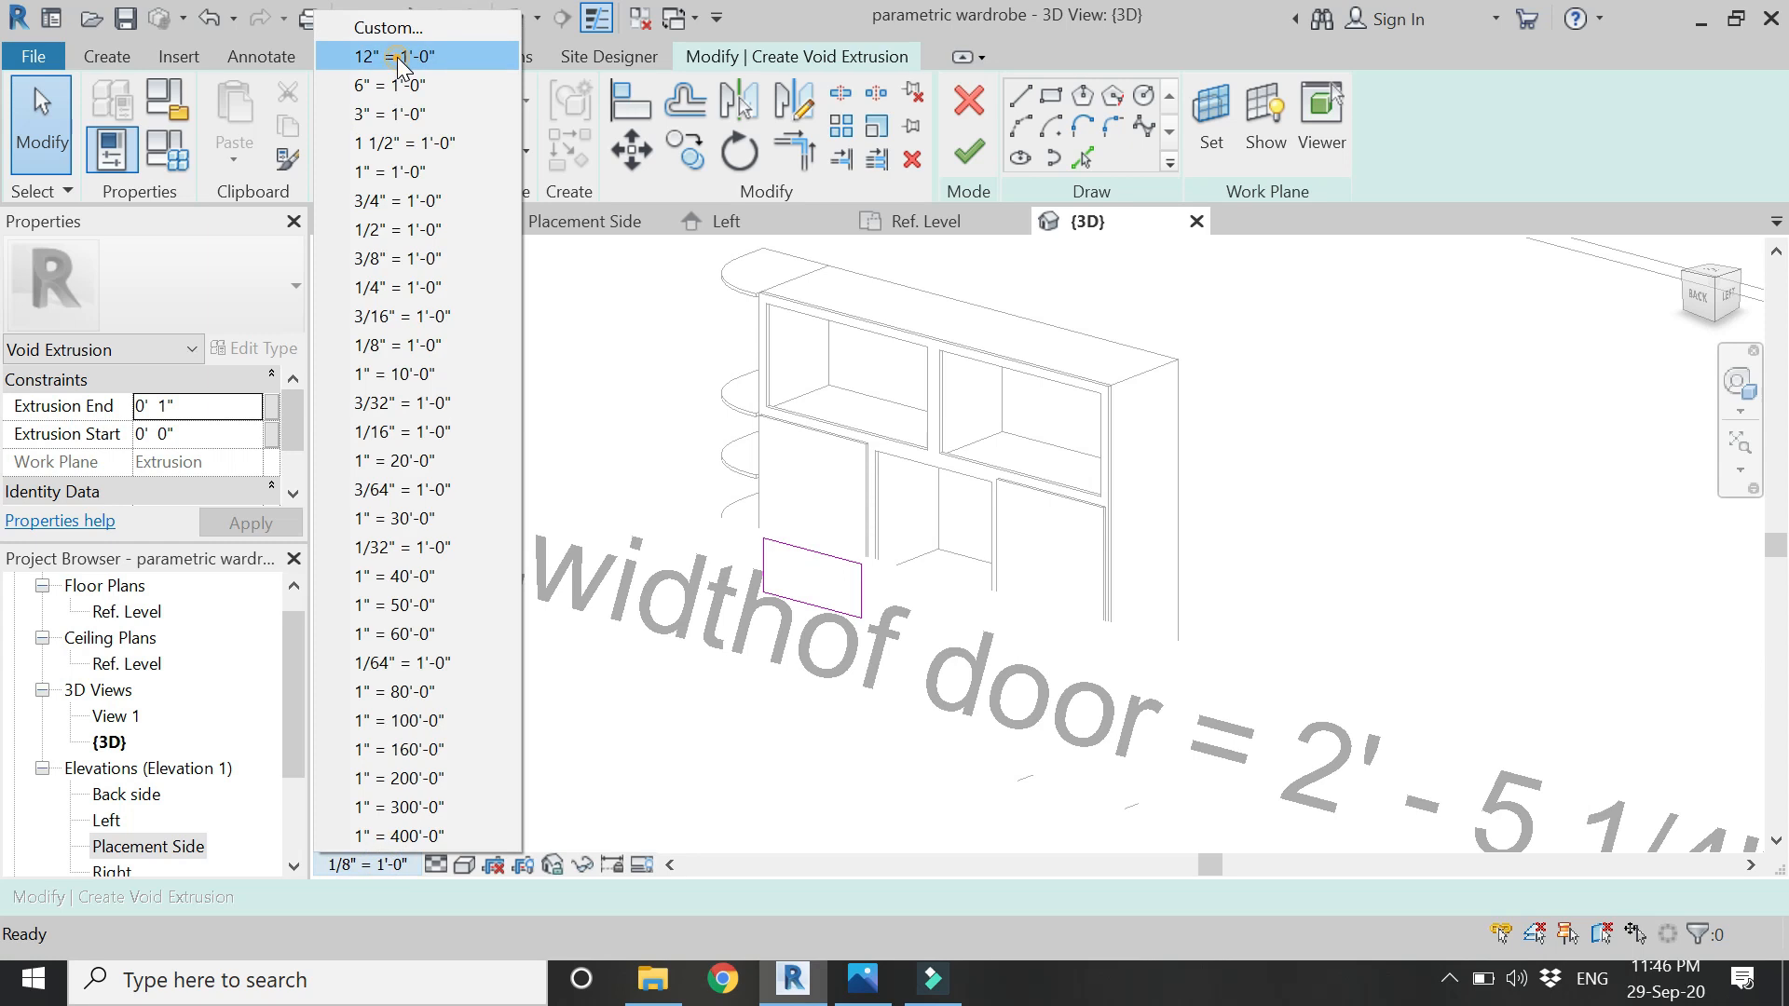
left_click(388, 56)
scroll(652, 643, "up", 2)
- Set the door angle parameter to 45° in the family types and apply it
left_click(170, 148)
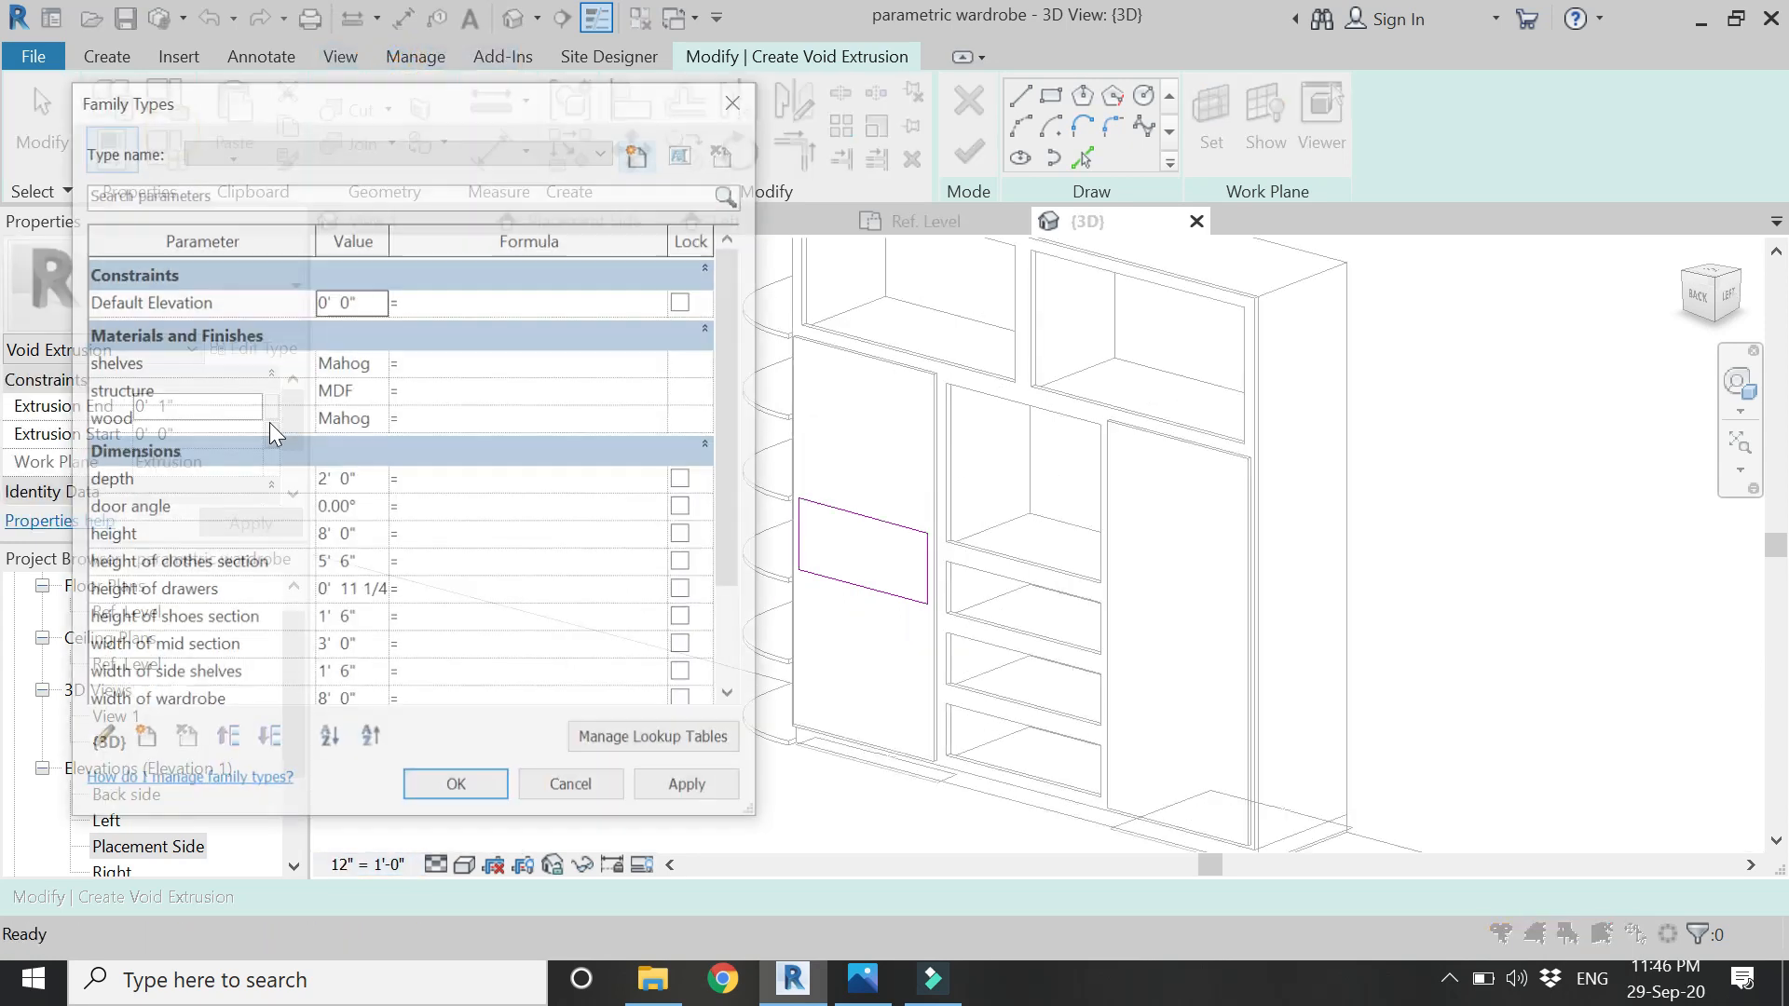
left_click(371, 506)
type("4")
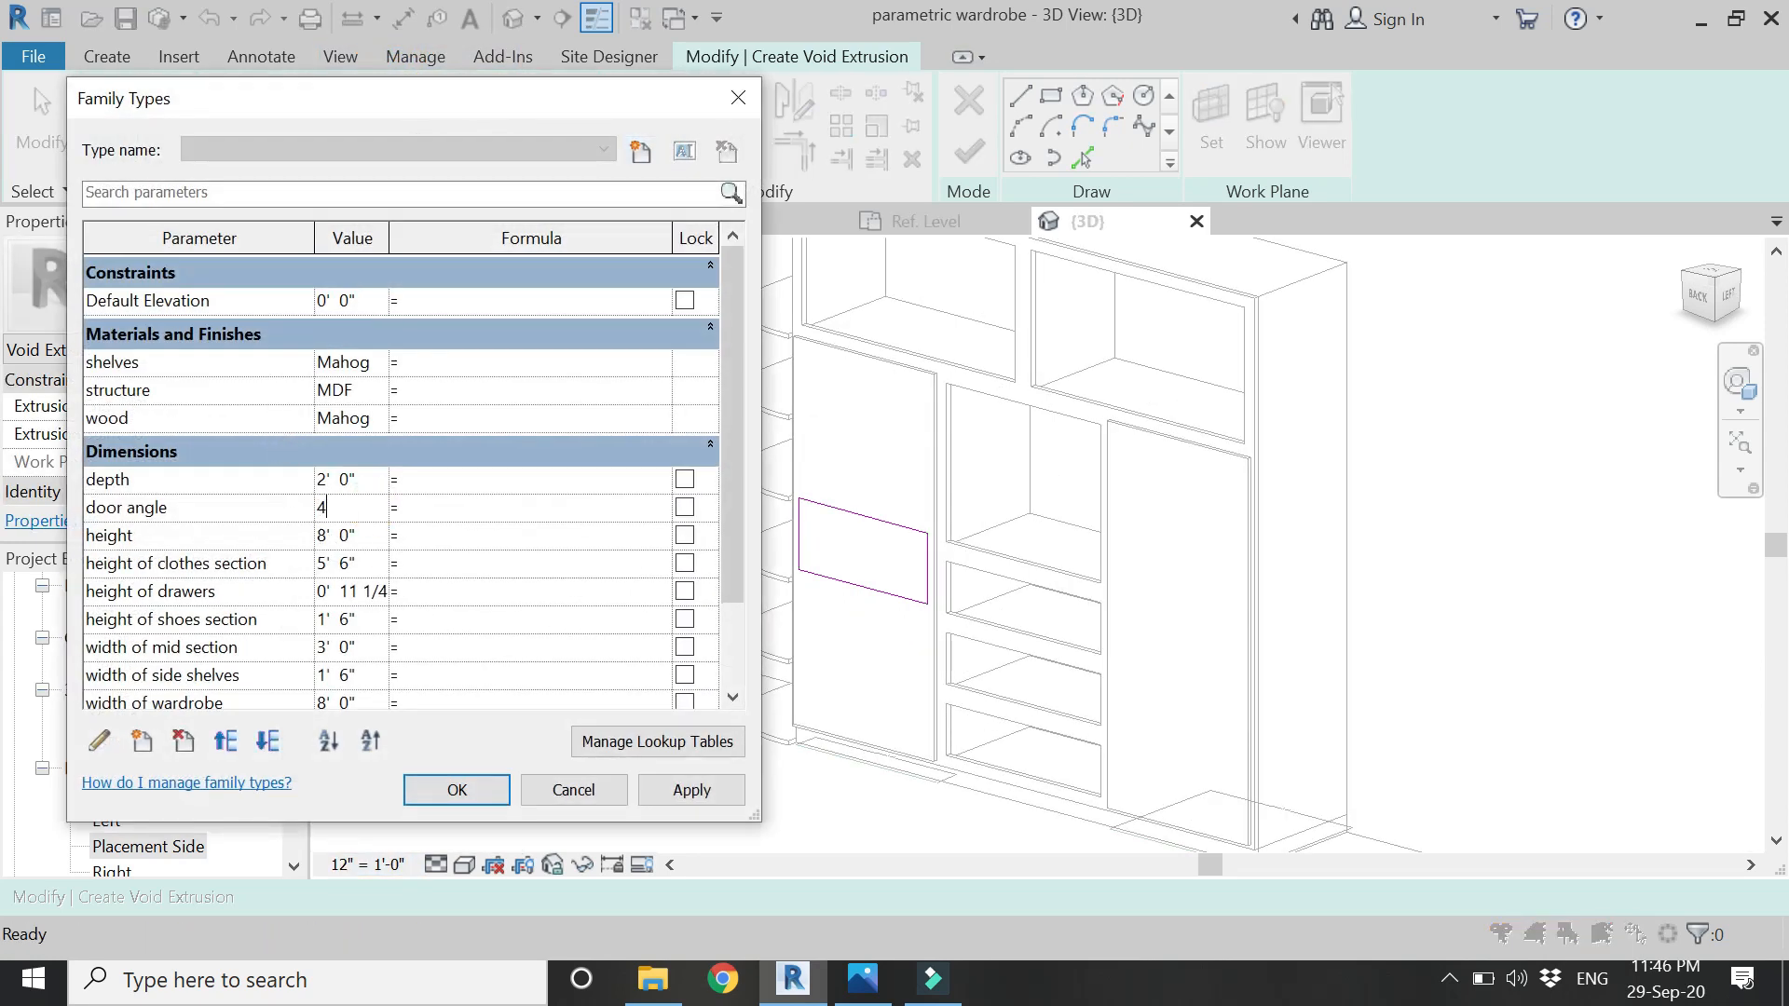
type("5")
key("Tab")
left_click(657, 782)
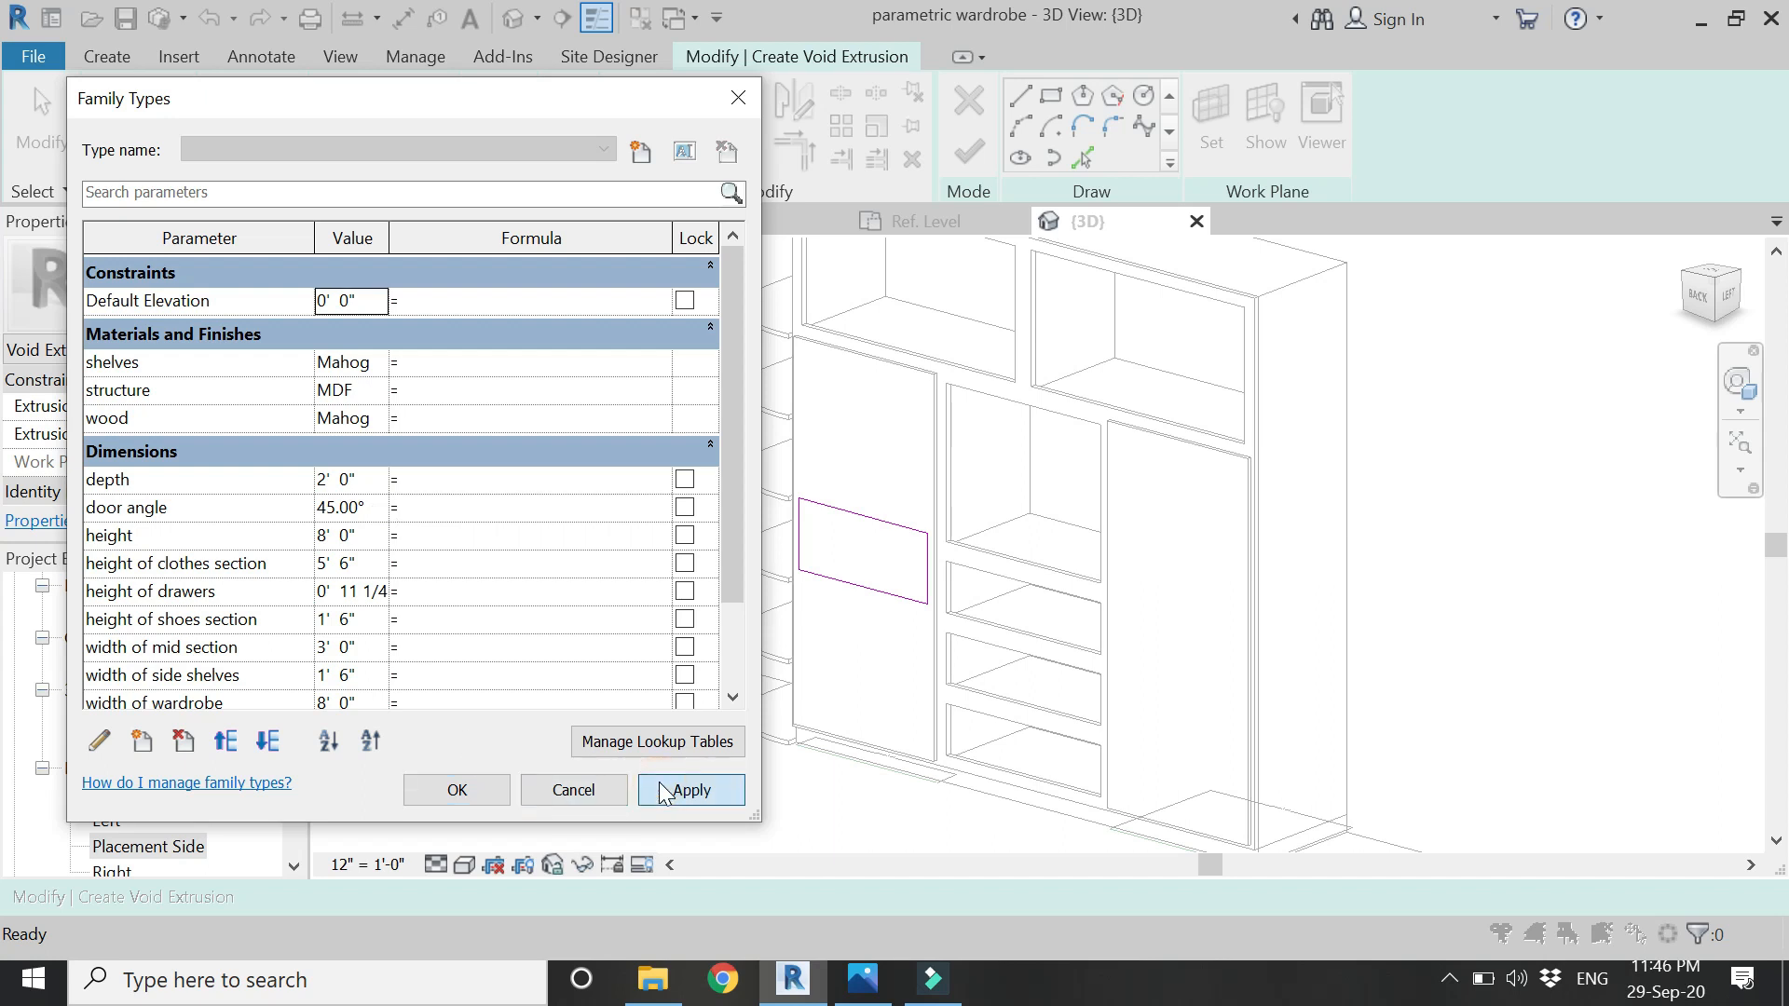
left_click(457, 789)
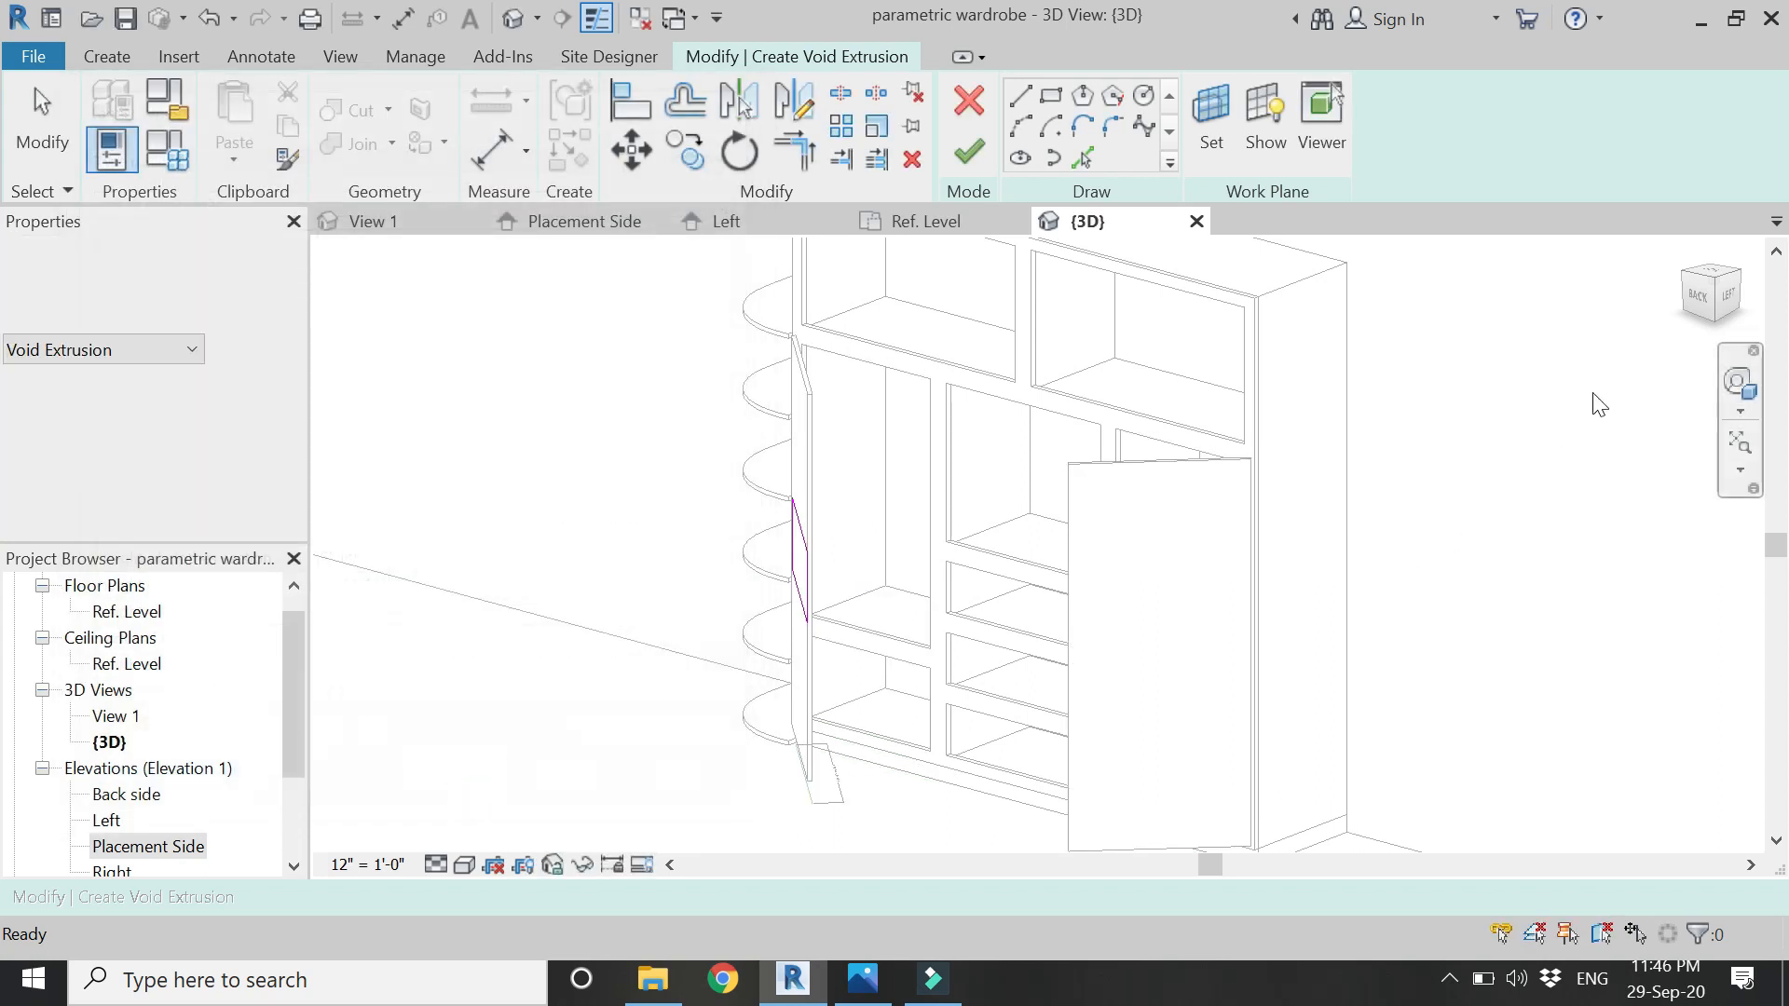
- Align the void sketch's two vertical edges to the side edges of the opened left door, locking the alignment
left_click(1738, 384)
left_click_drag(922, 494, 703, 608)
left_click_drag(764, 706, 1075, 713)
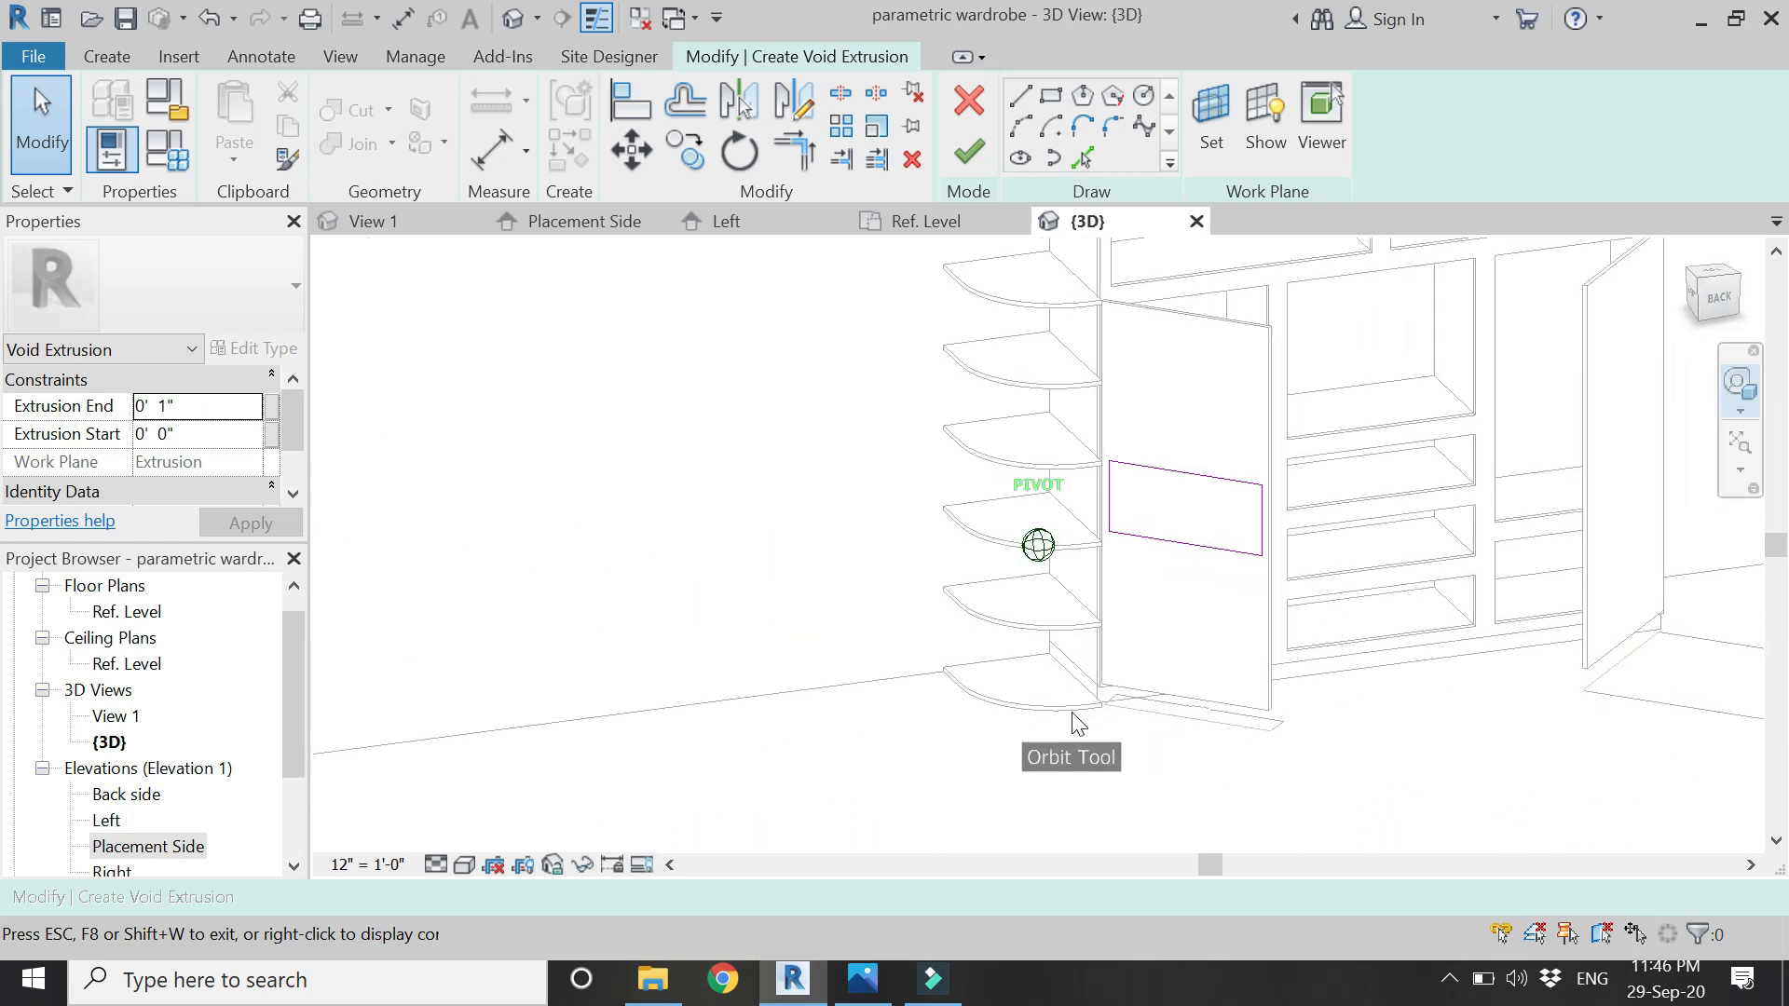
key("Escape")
scroll(1287, 513, "up", 4)
left_click(1170, 529)
left_click(636, 99)
left_click(1204, 475)
left_click(1173, 471)
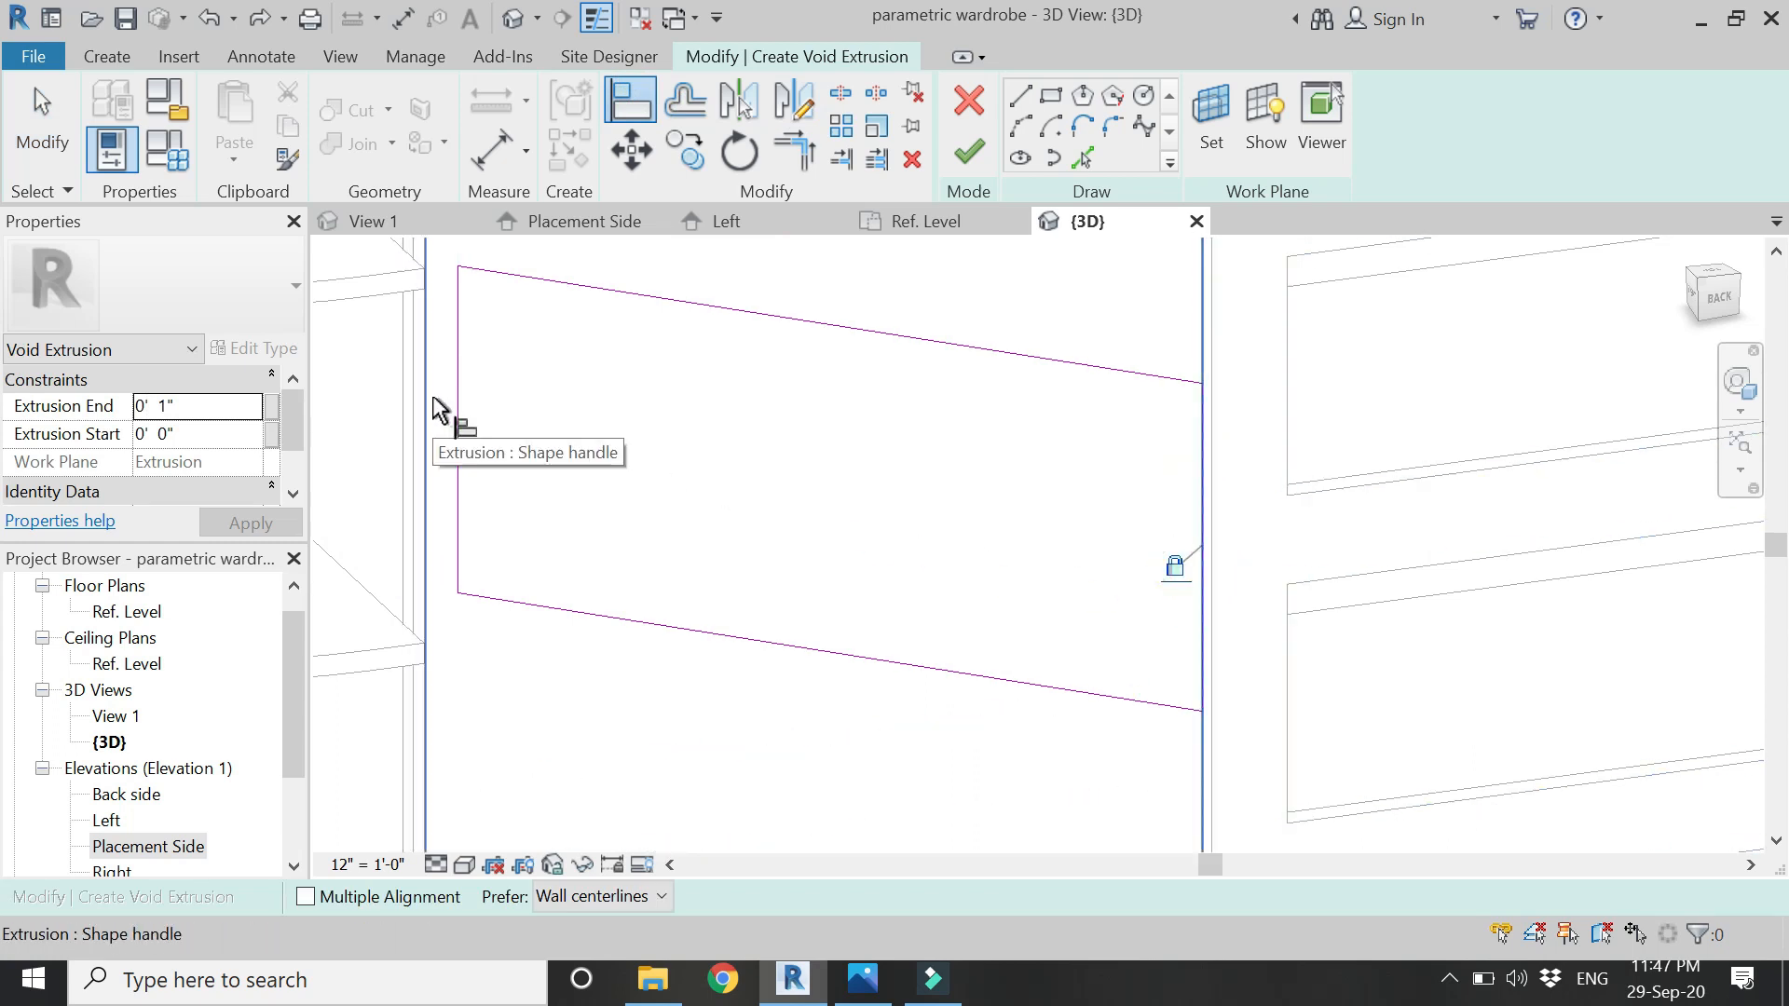
left_click(458, 424)
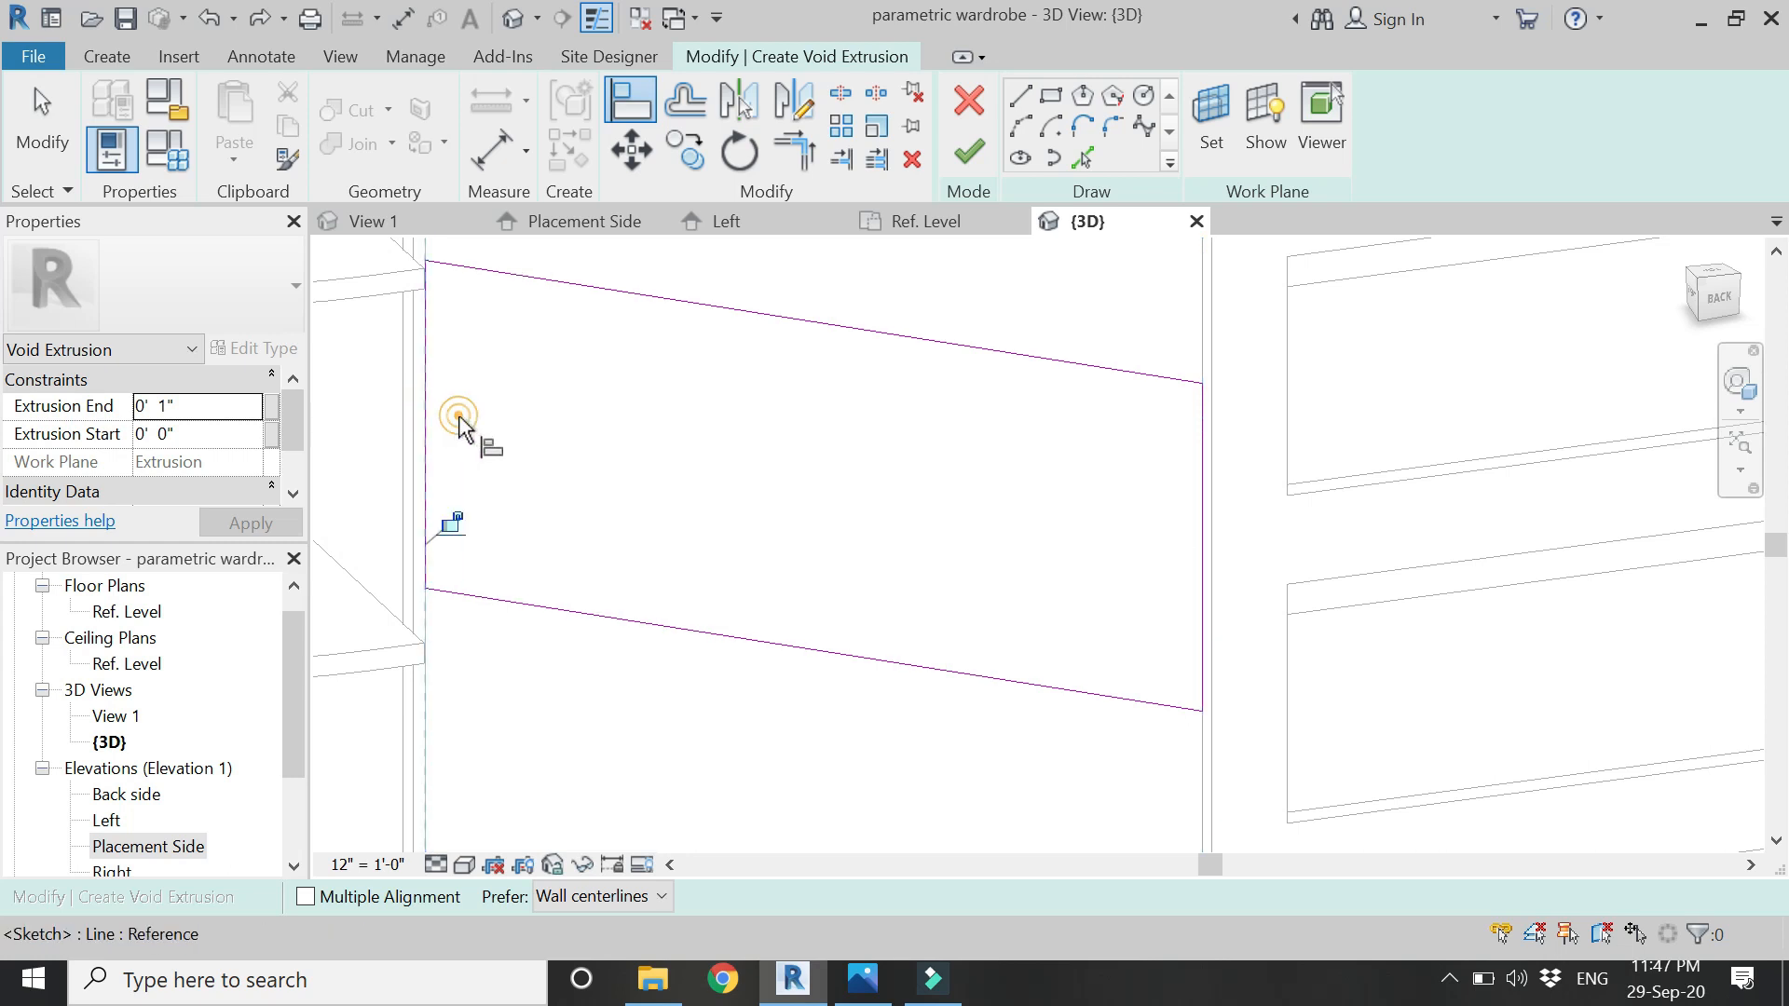
key("Escape")
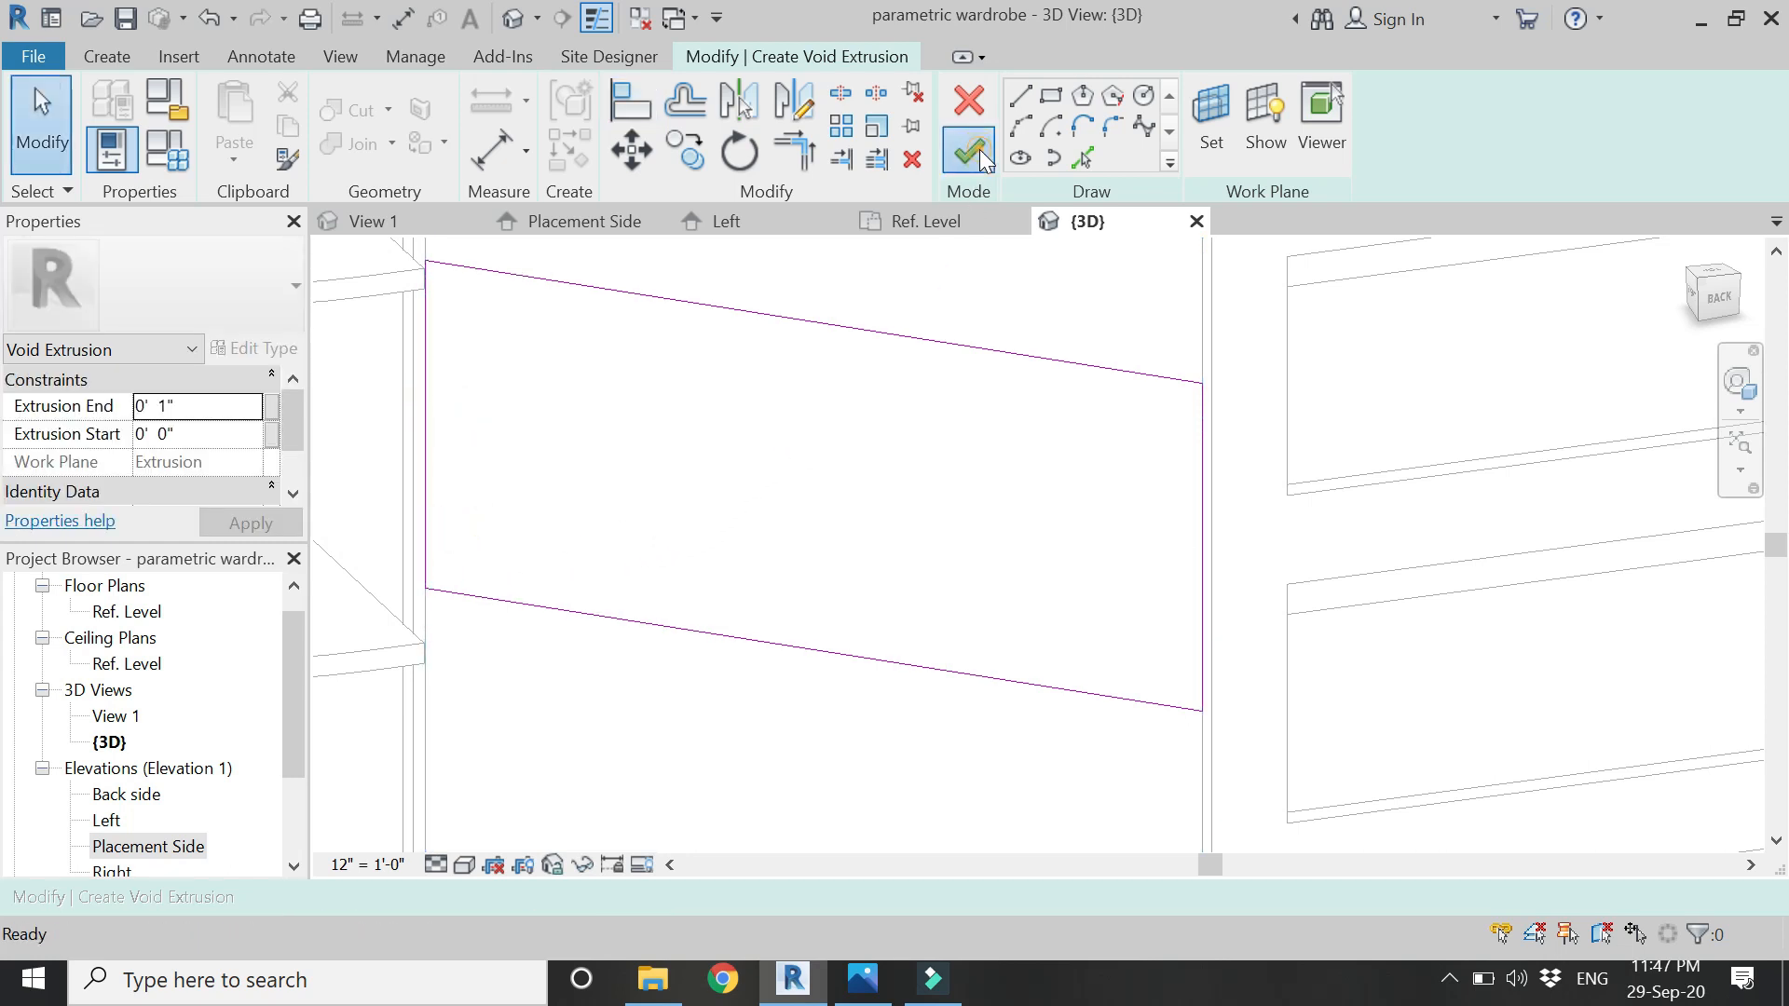
- Finish the void extrusion and set its Extrusion End to 0' 0 3/4"
left_click(969, 152)
left_click(1228, 649)
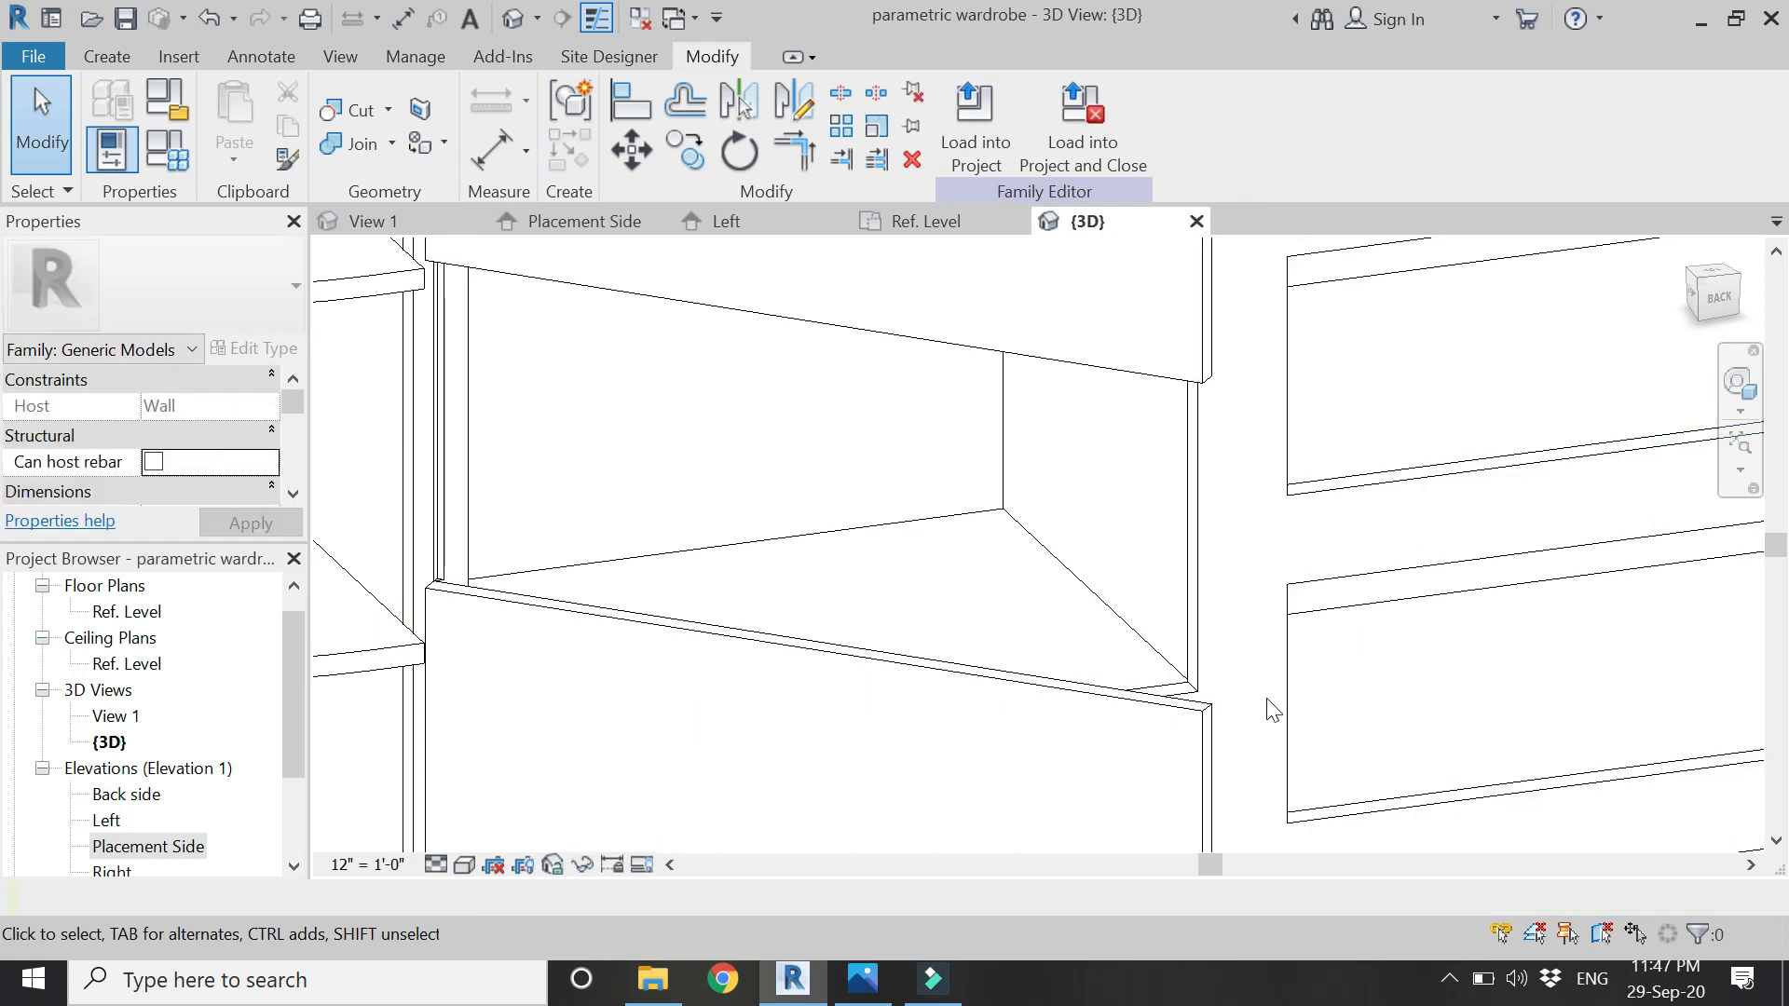
left_click(1183, 710)
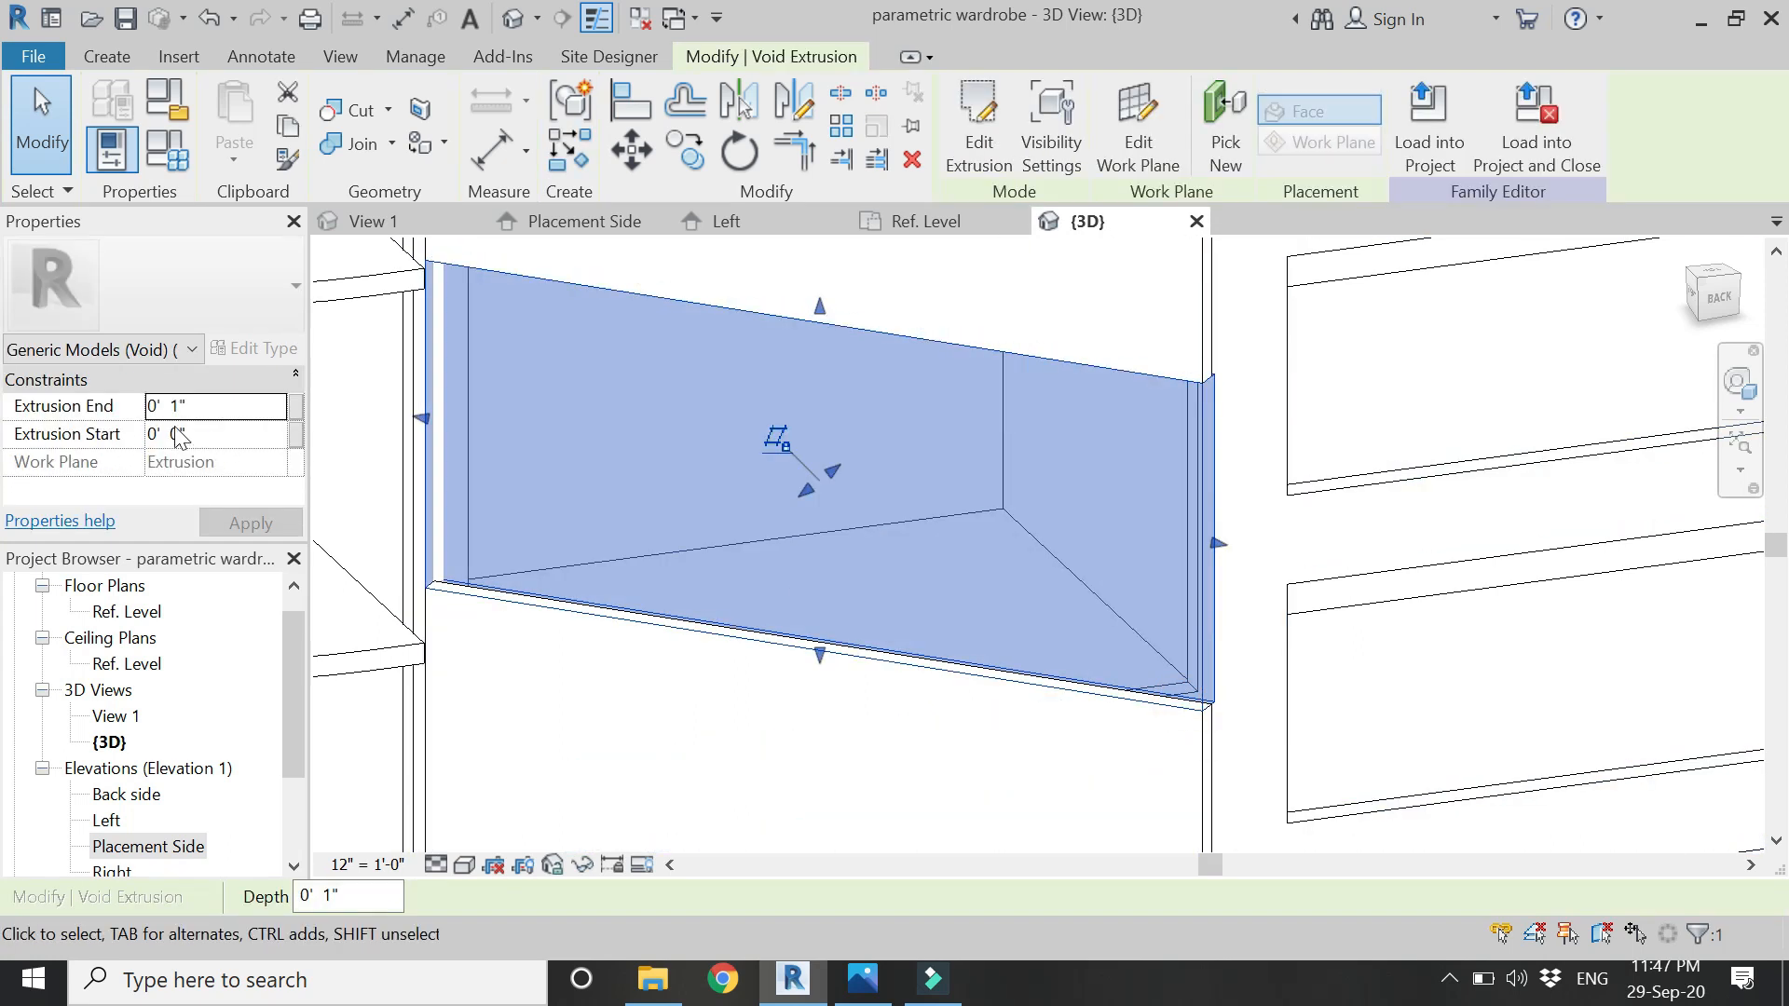
left_click(207, 405)
type("0.7")
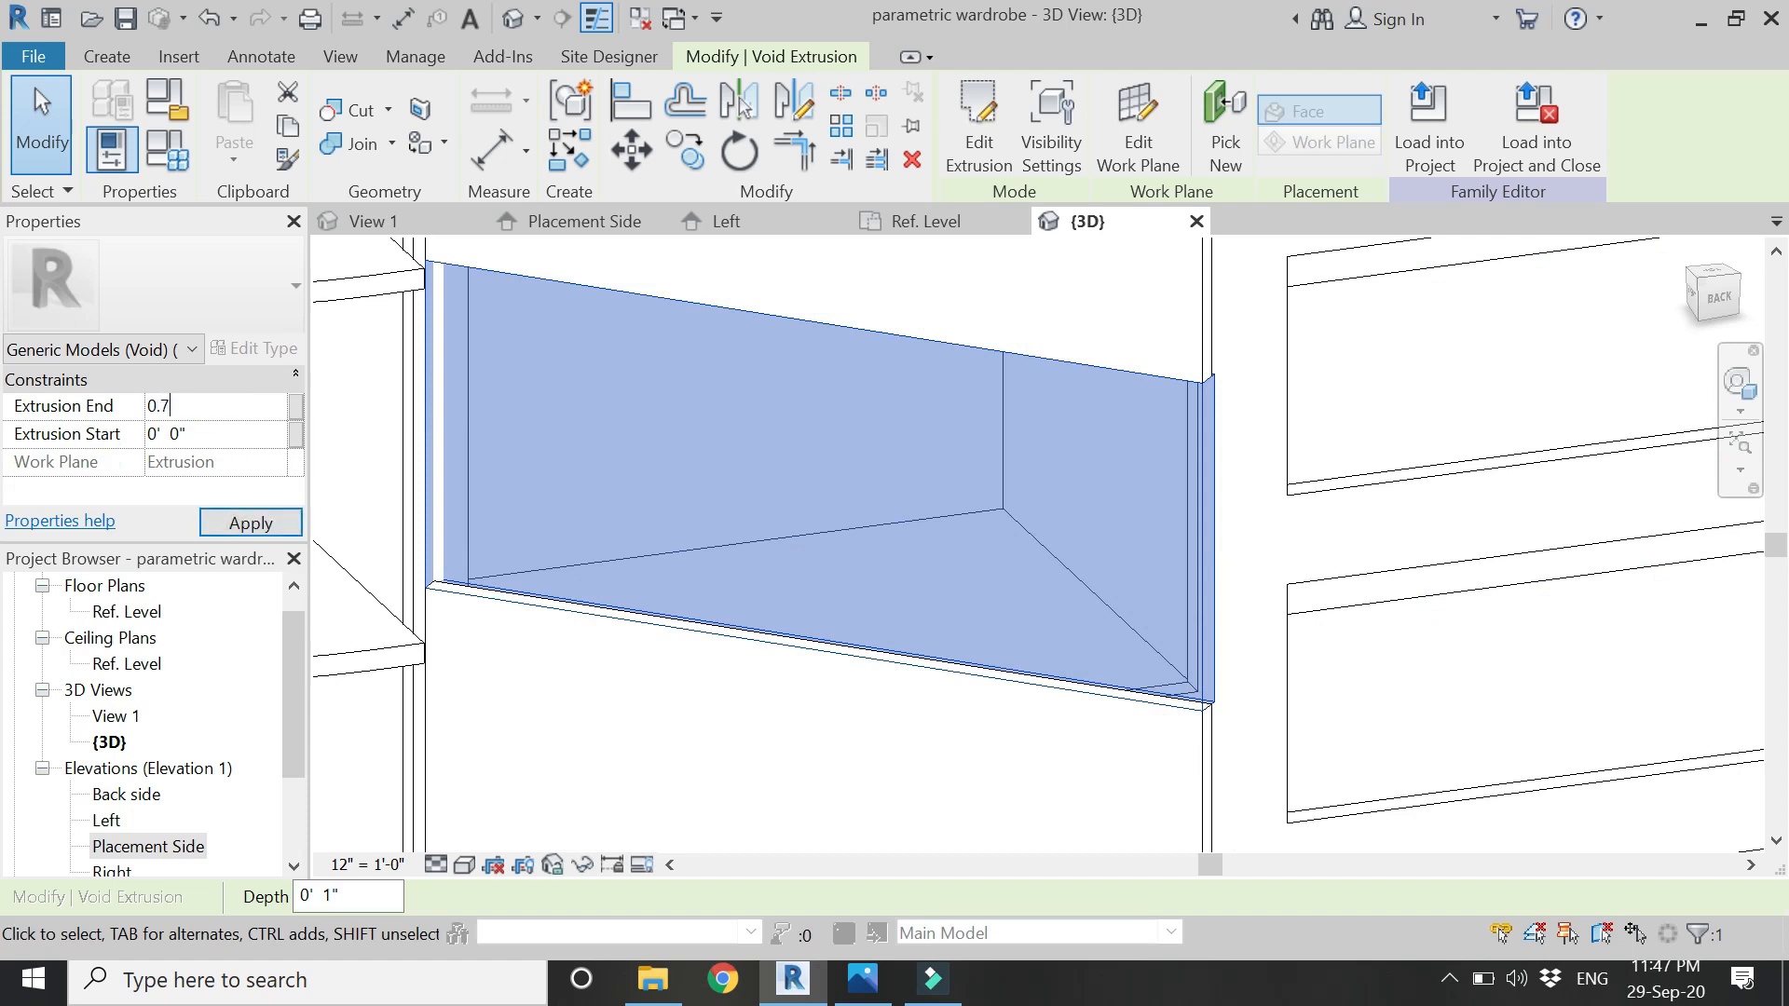
left_click(244, 521)
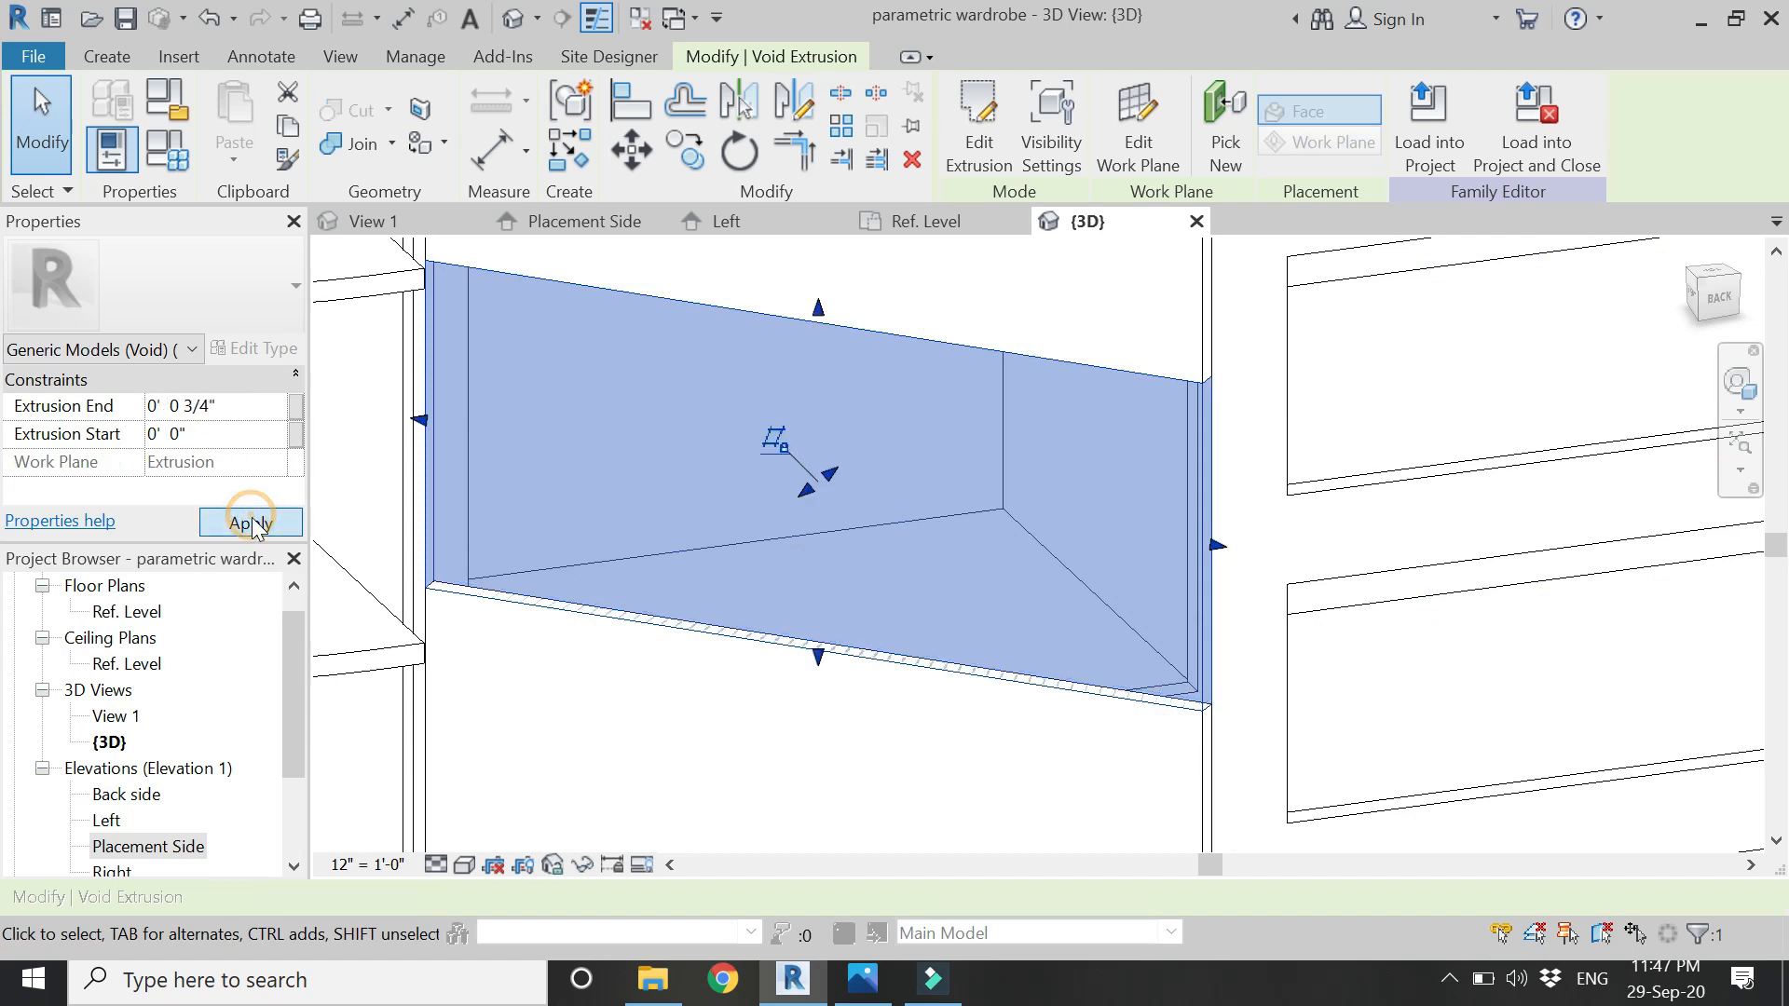
left_click(1170, 790)
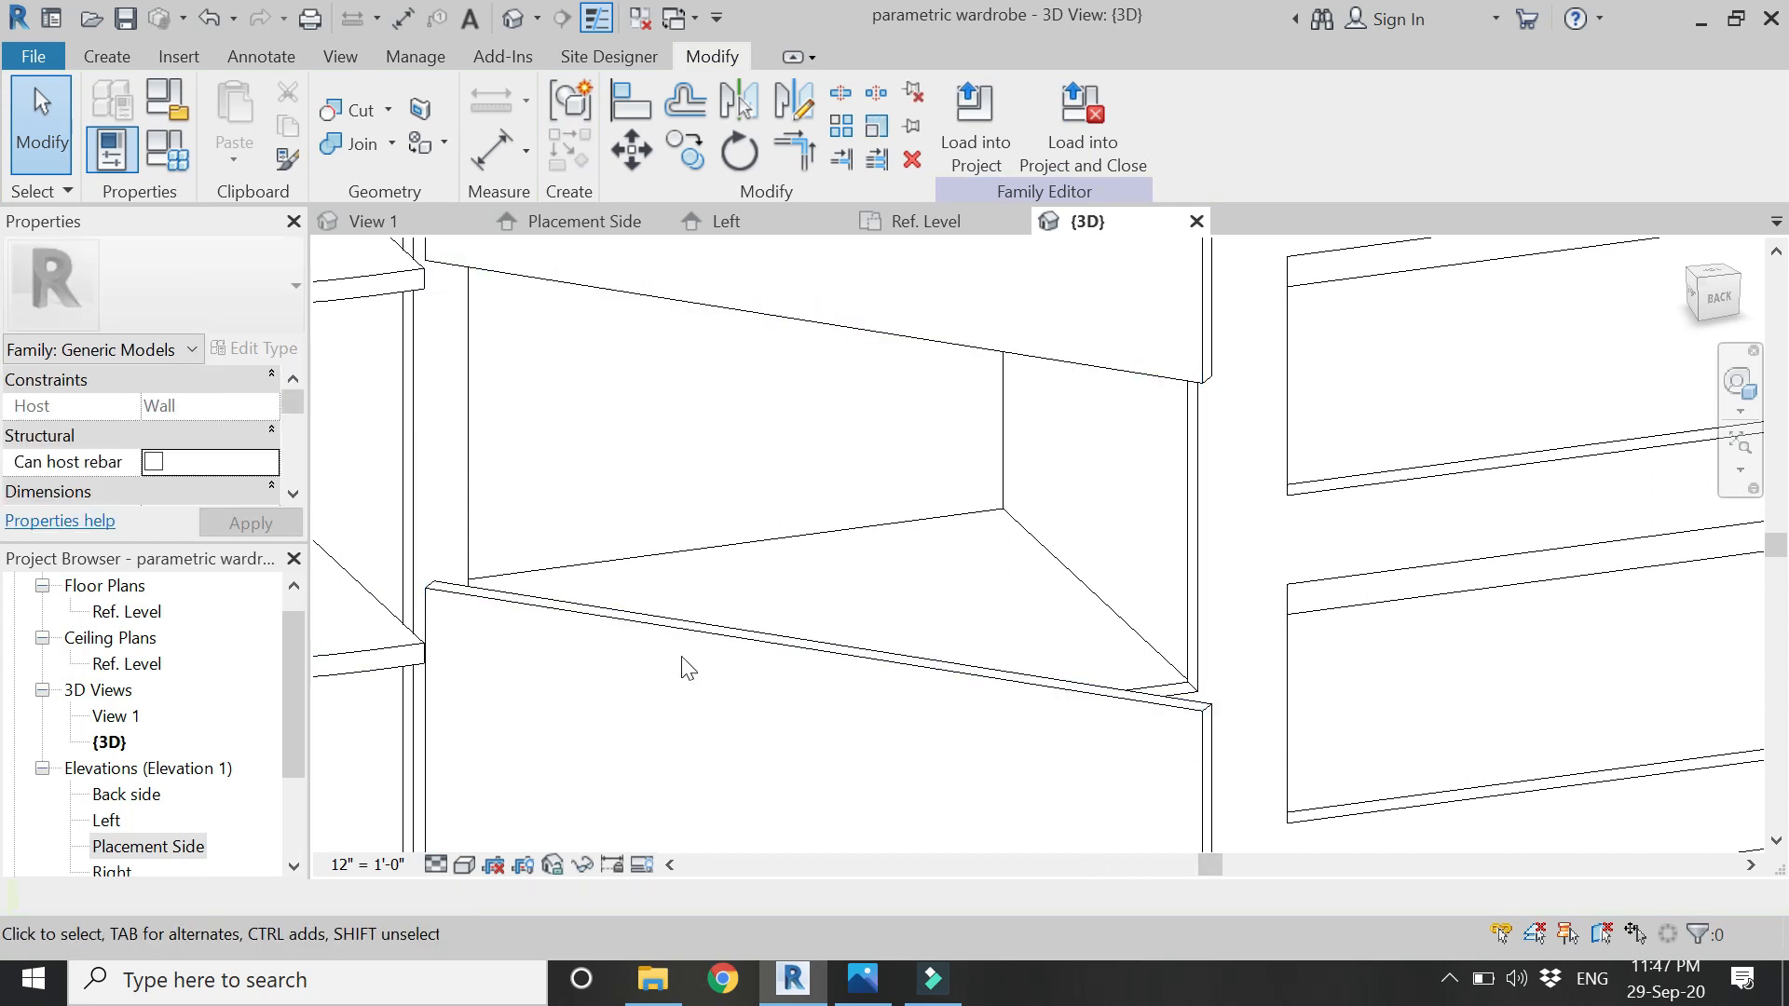
- Return to the Placement Side elevation and set the door angle parameter to 0°
left_click(559, 224)
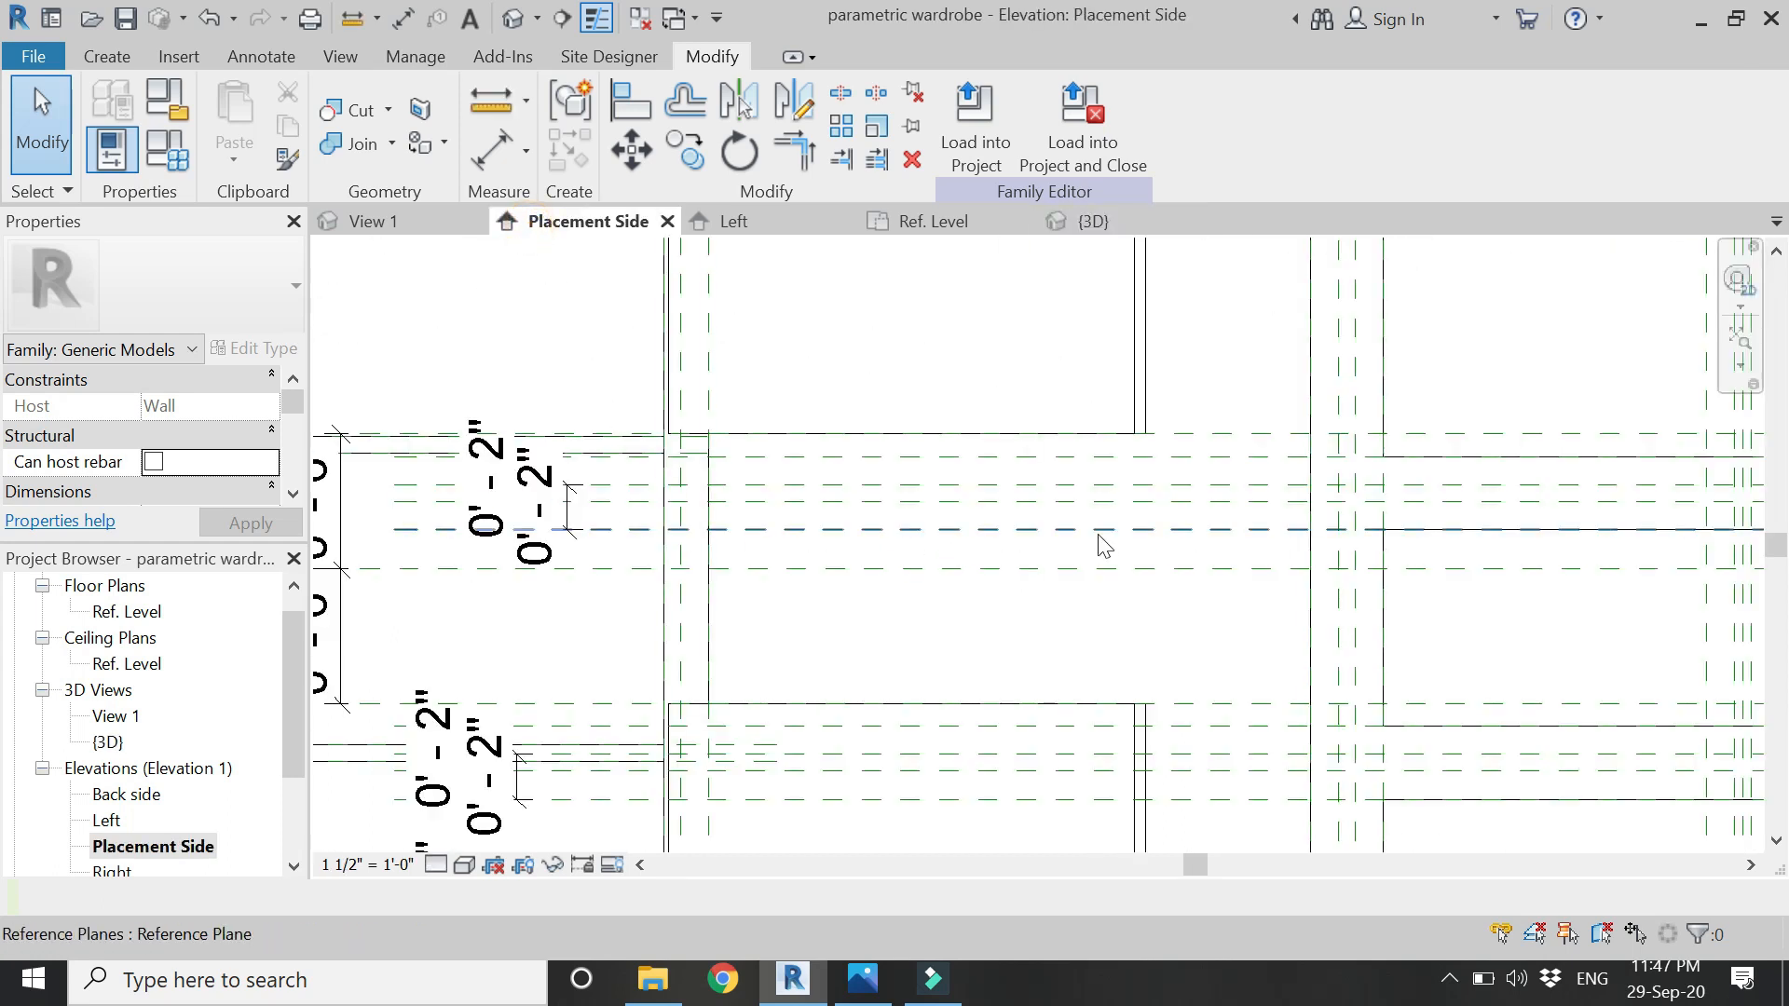
left_click(167, 149)
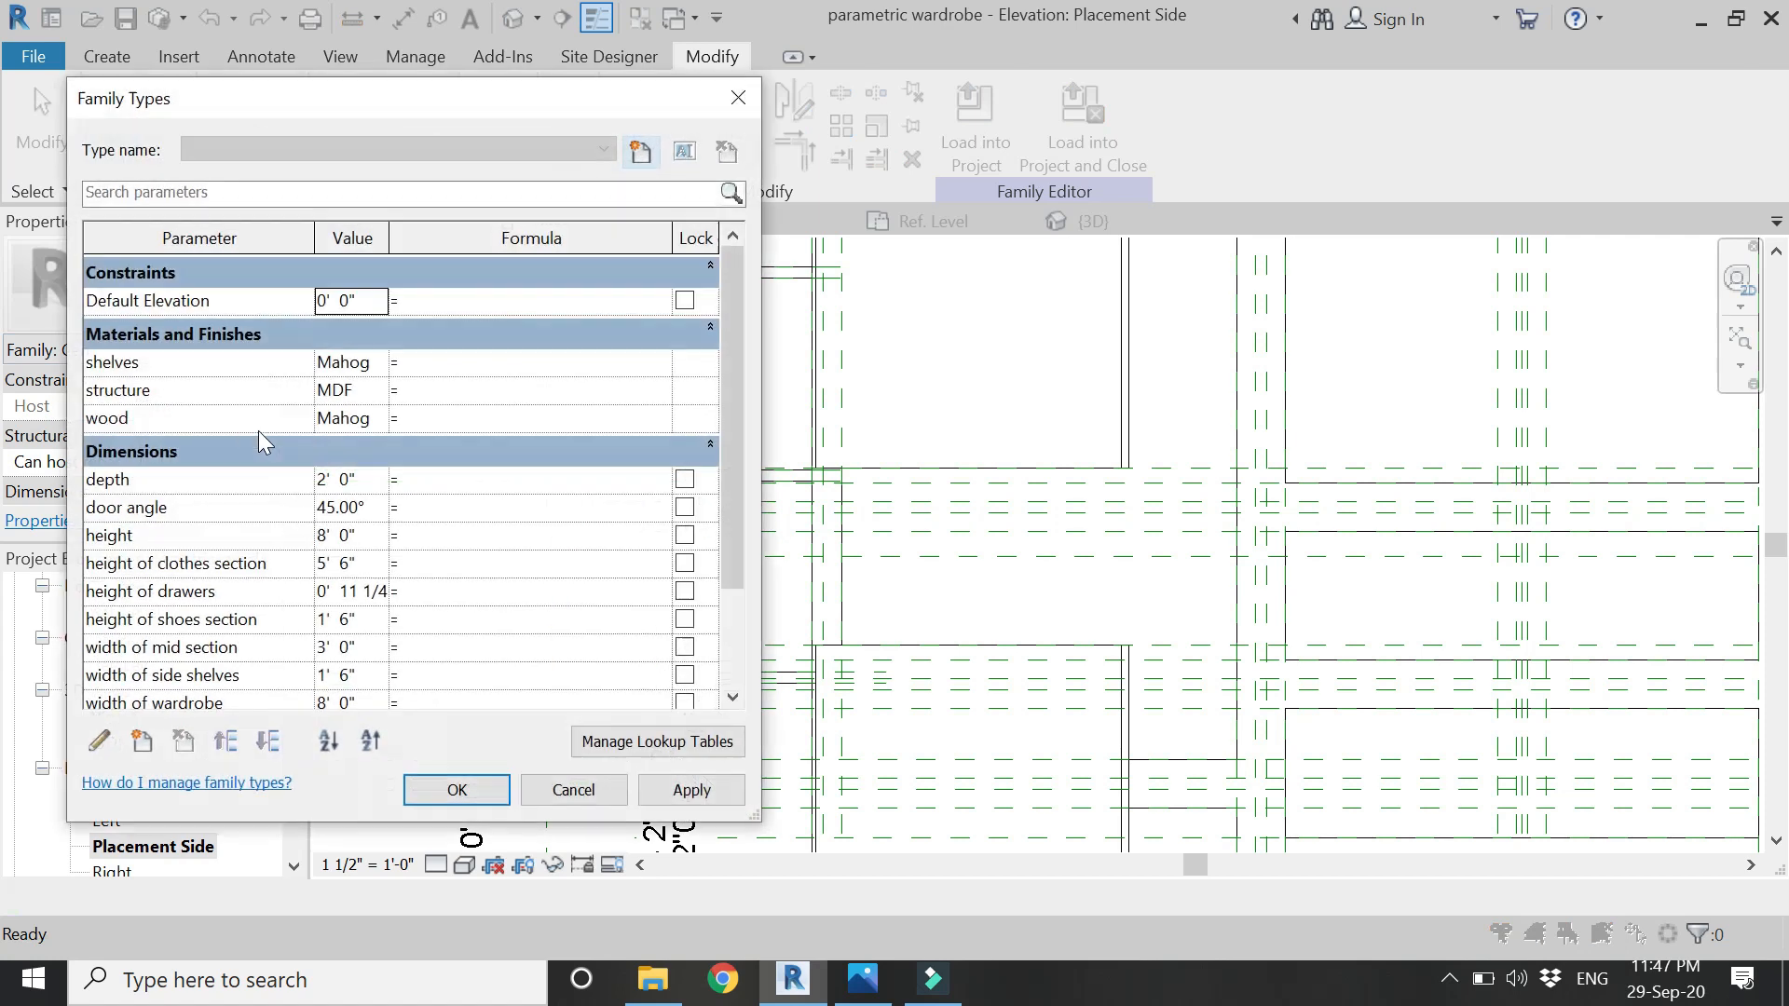
double_click(344, 507)
type("0")
key("Tab")
left_click(457, 790)
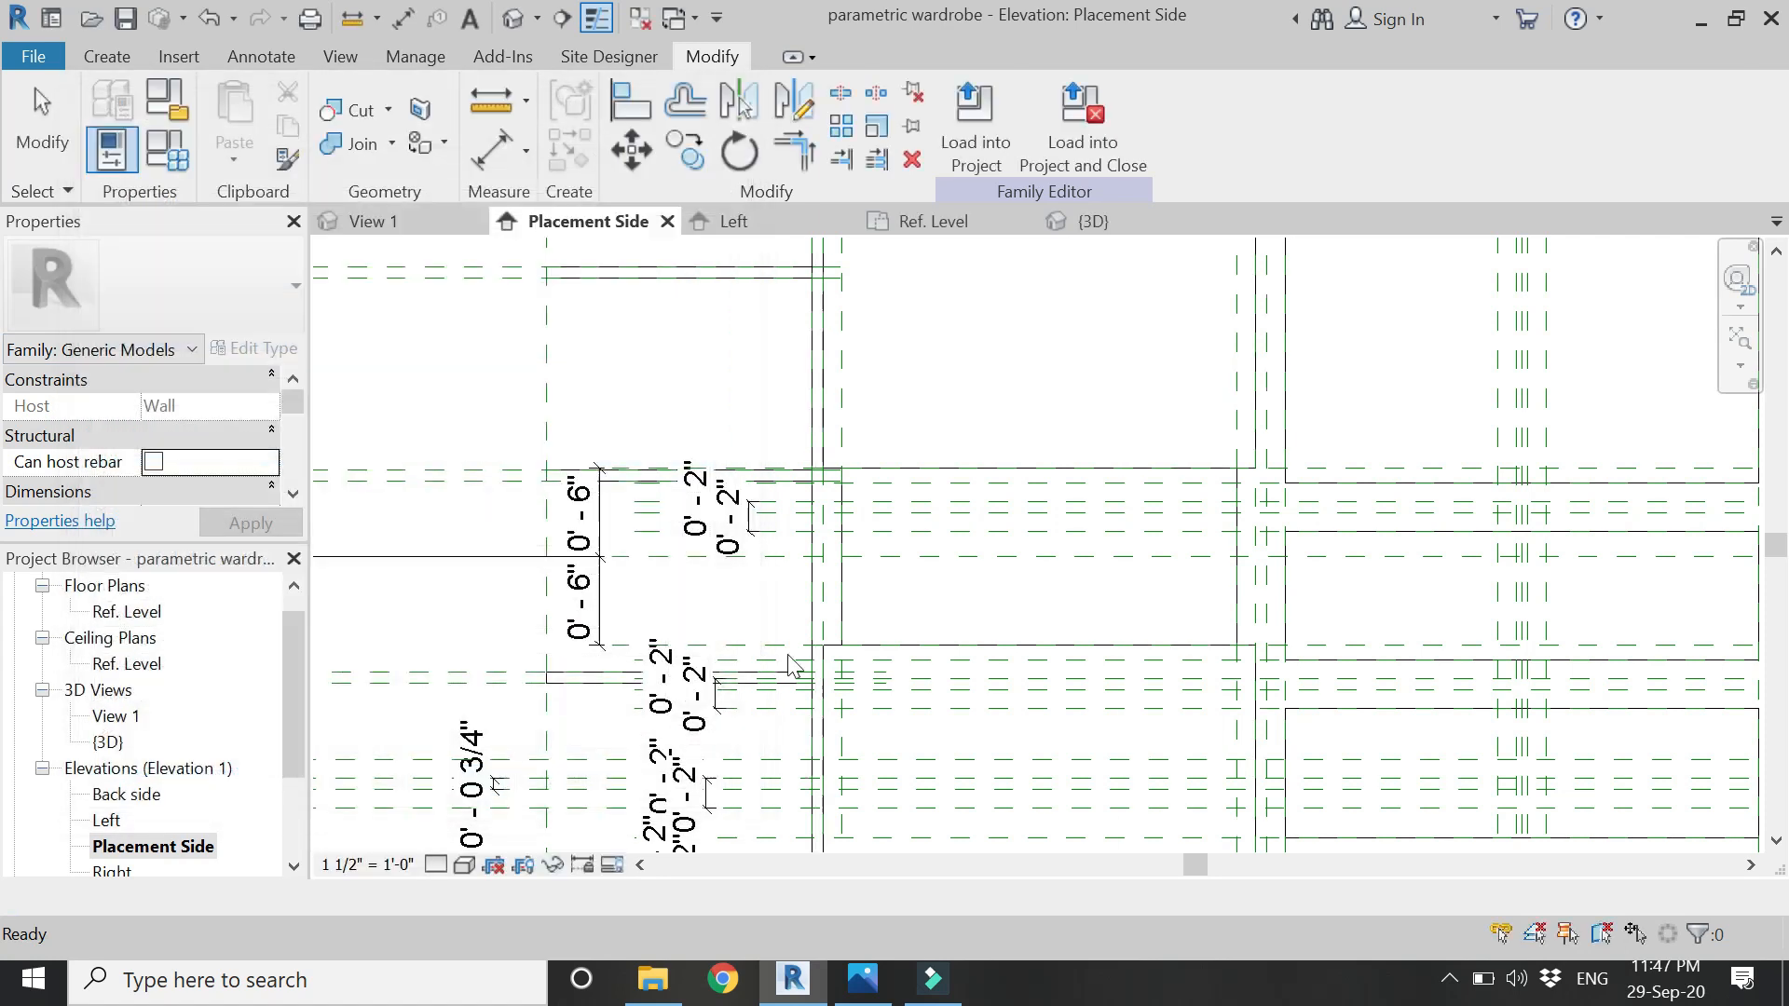
- Start a solid extrusion and set its work plane by picking the left door extrusion
left_click(105, 57)
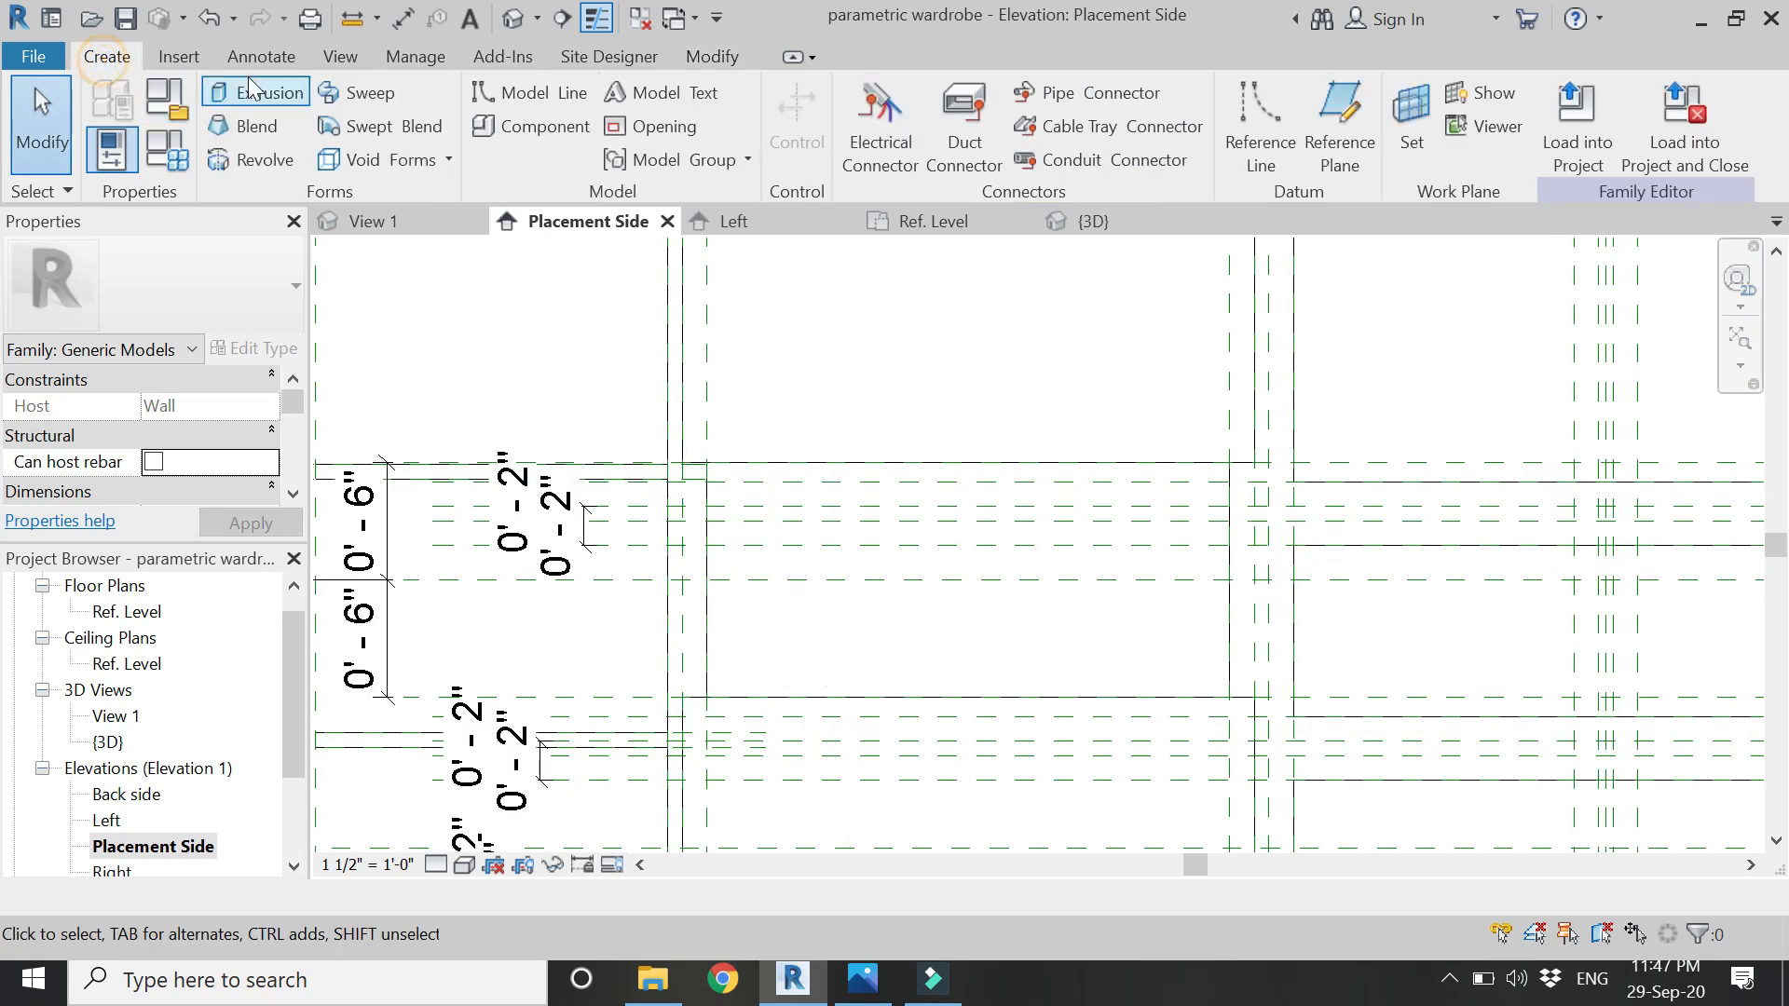
left_click(244, 93)
left_click(1211, 126)
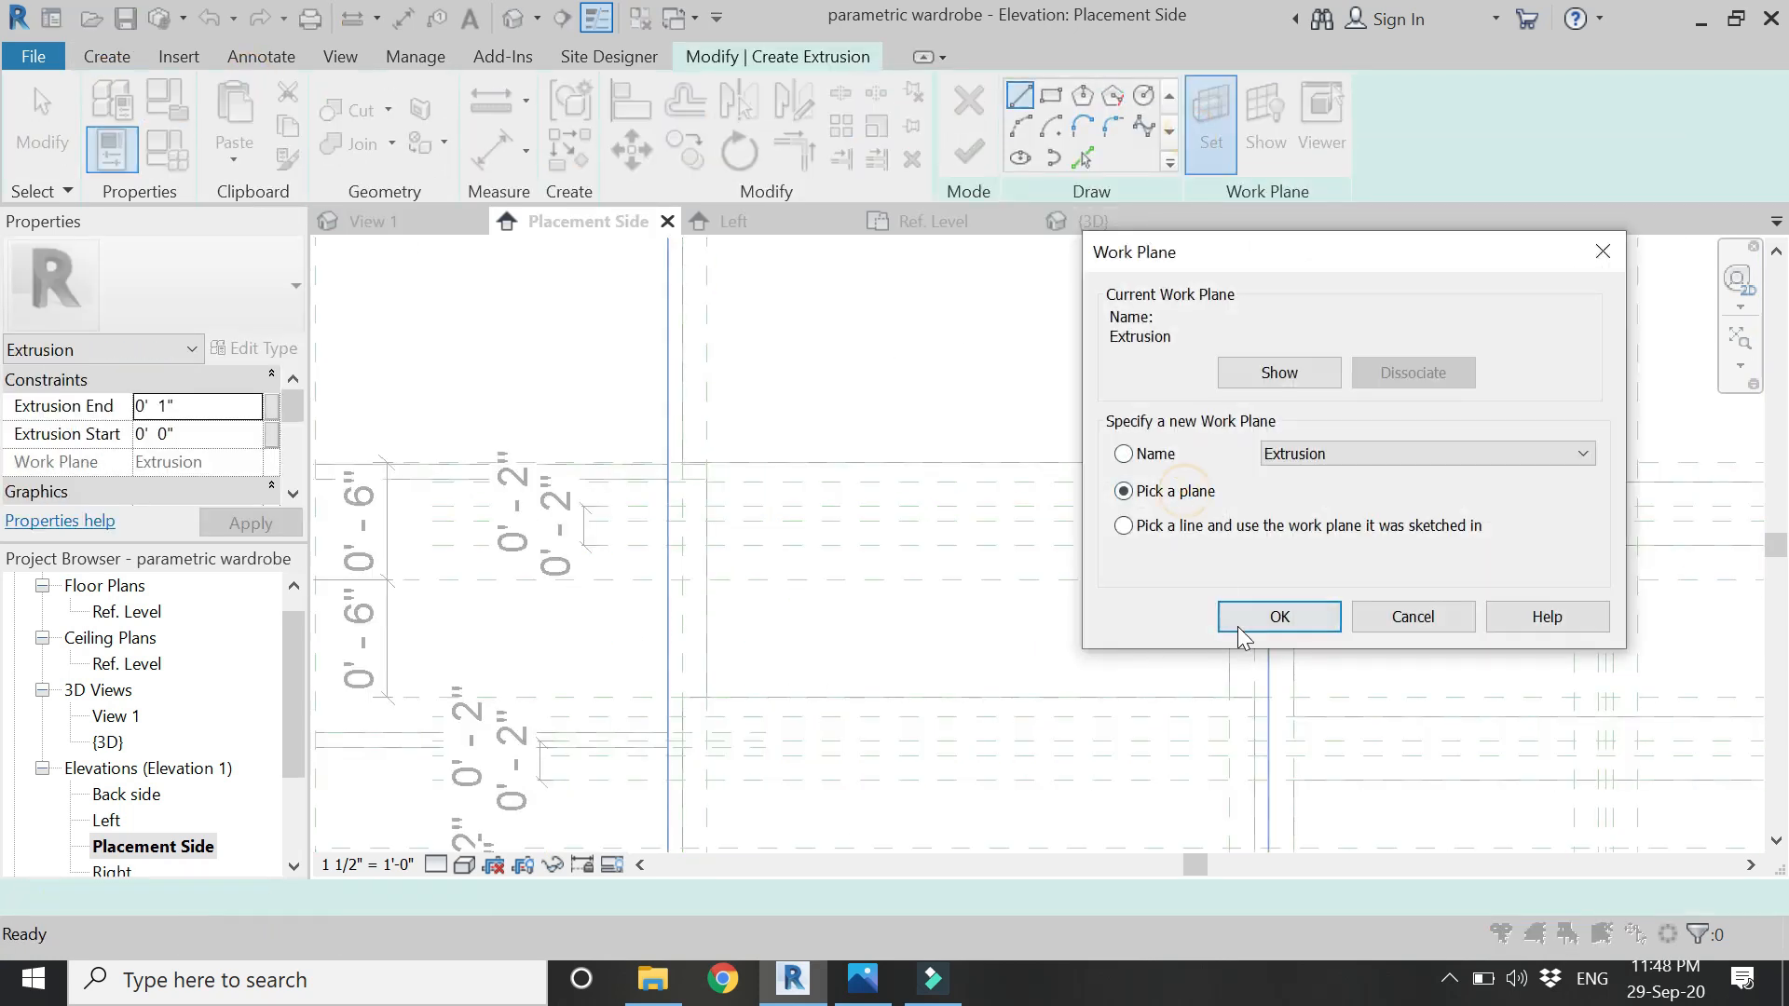
left_click(1247, 611)
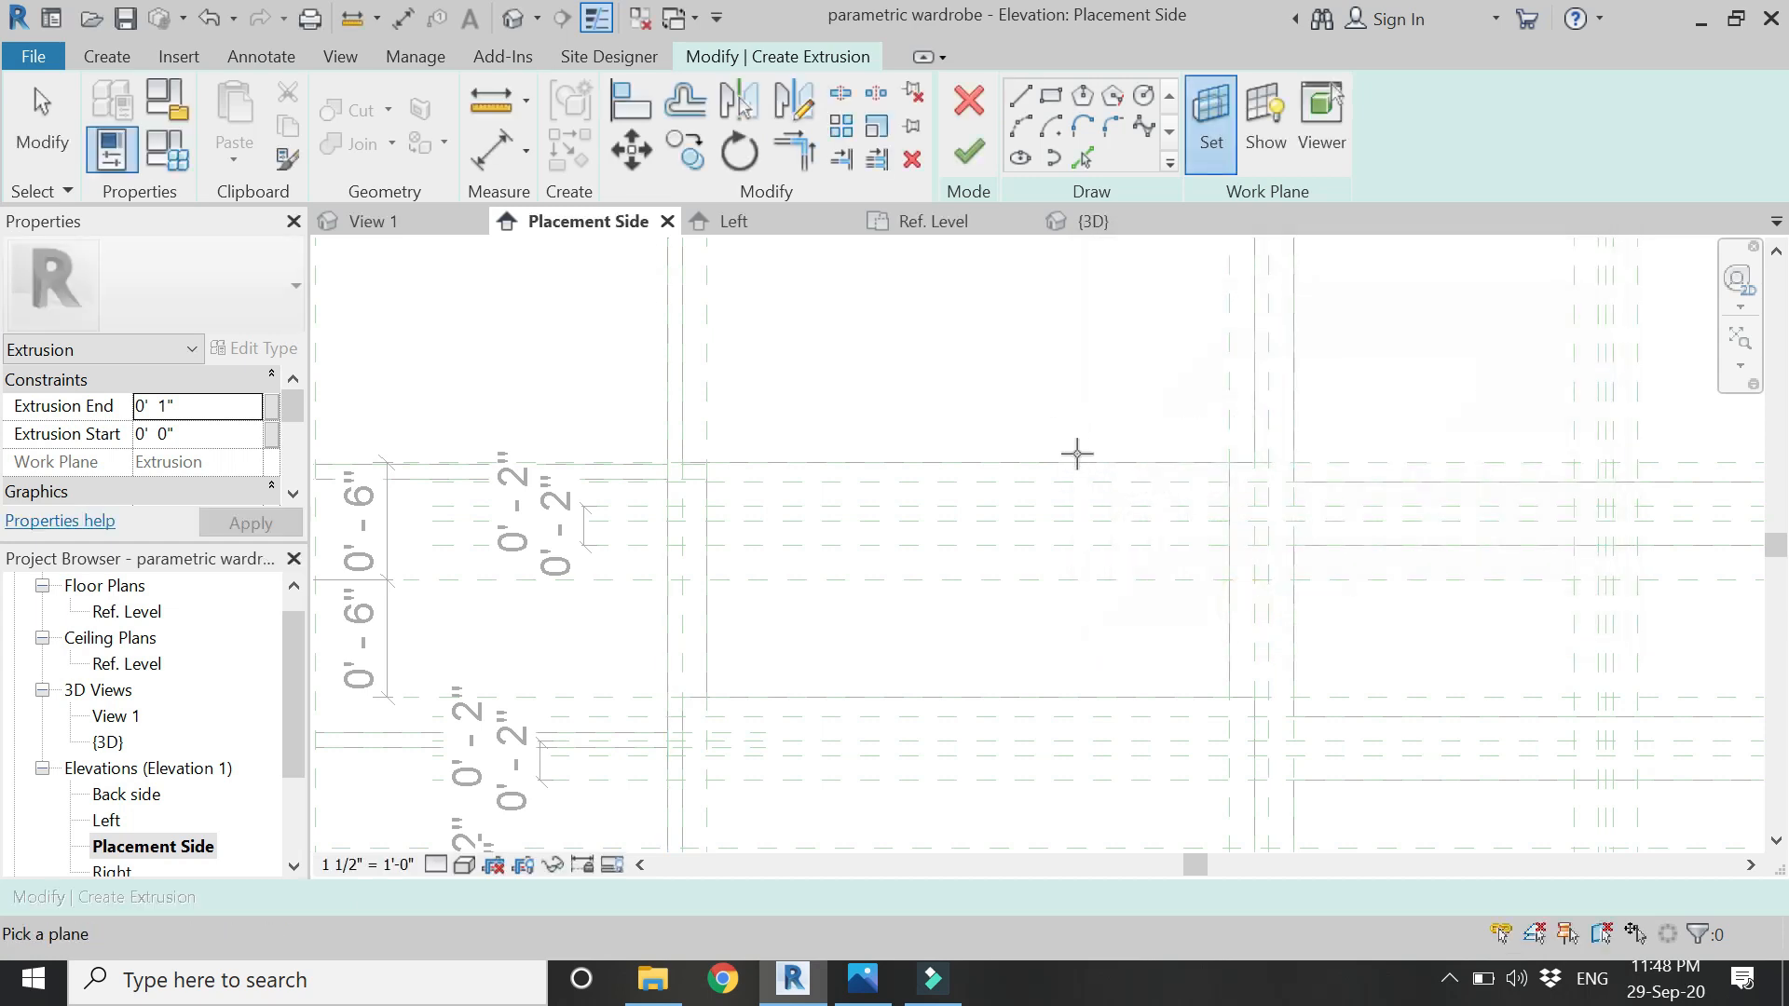
left_click(1077, 457)
- Sketch a 2' 5 1/4" by 1' 0" rectangle over the left door's cut and lock its top and bottom edges to the reference planes
left_click(1053, 95)
scroll(1257, 503, "up", 3)
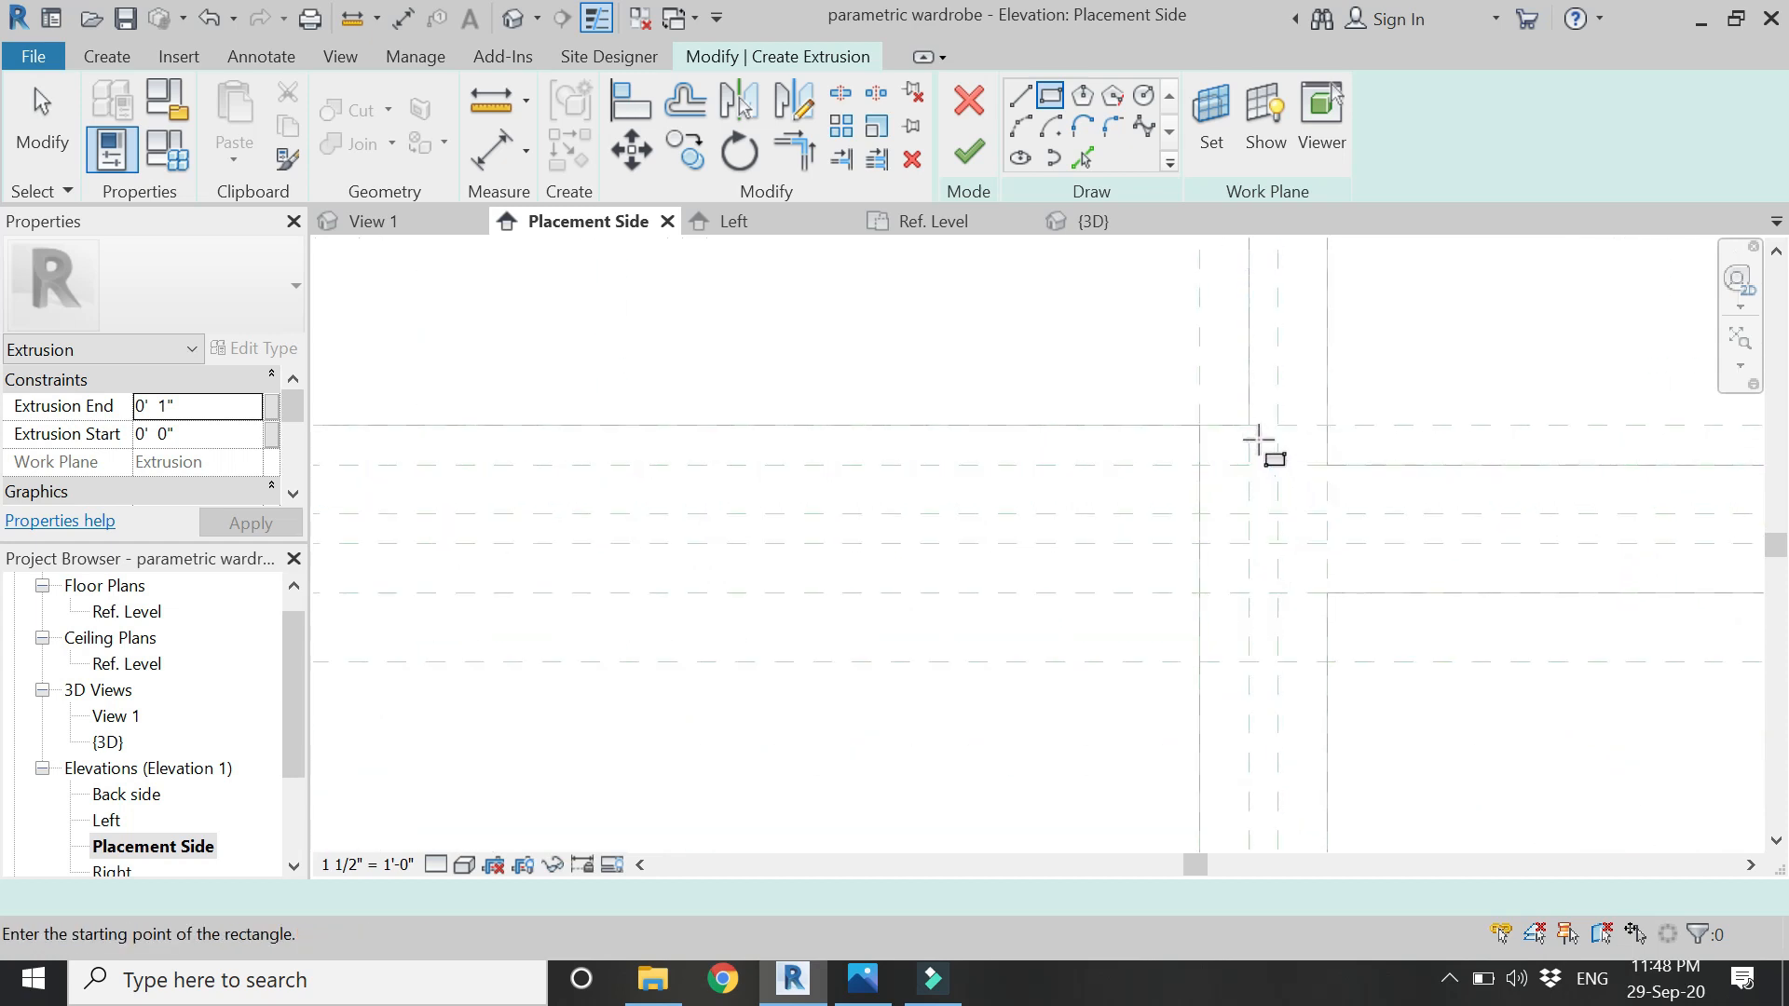
left_click(1248, 425)
scroll(1248, 425, "down", 3)
scroll(511, 753, "up", 3)
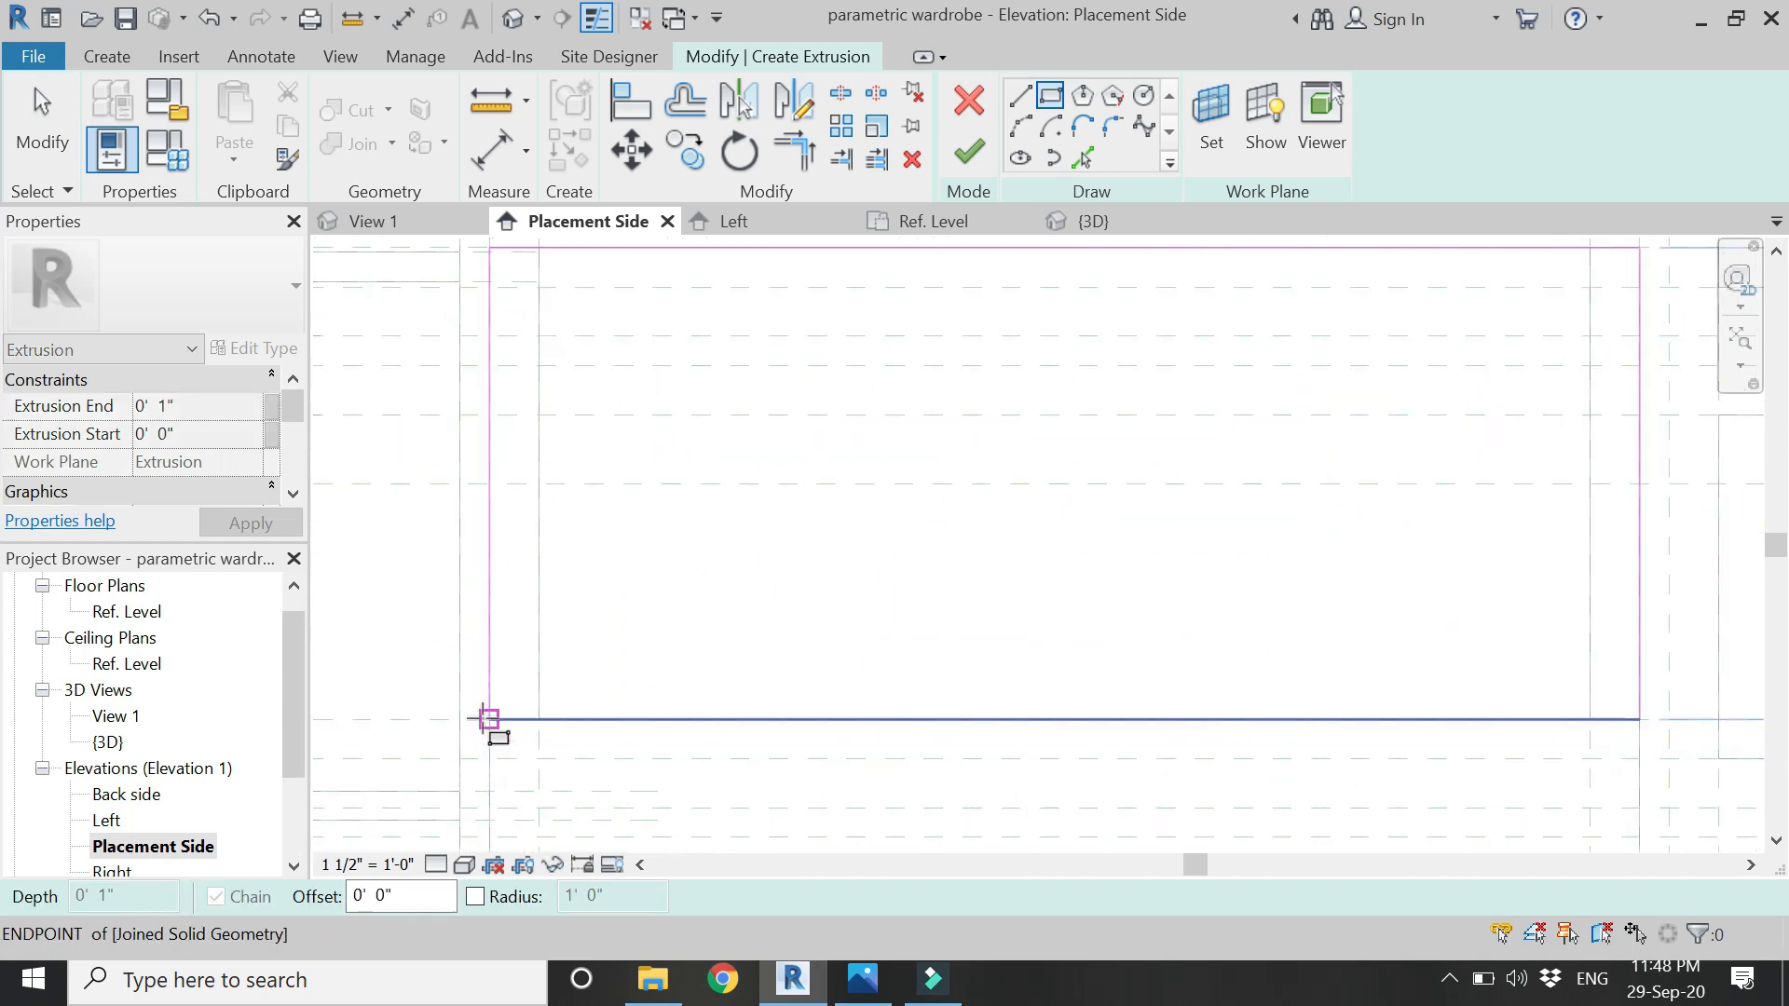
left_click(488, 719)
scroll(513, 708, "down", 3)
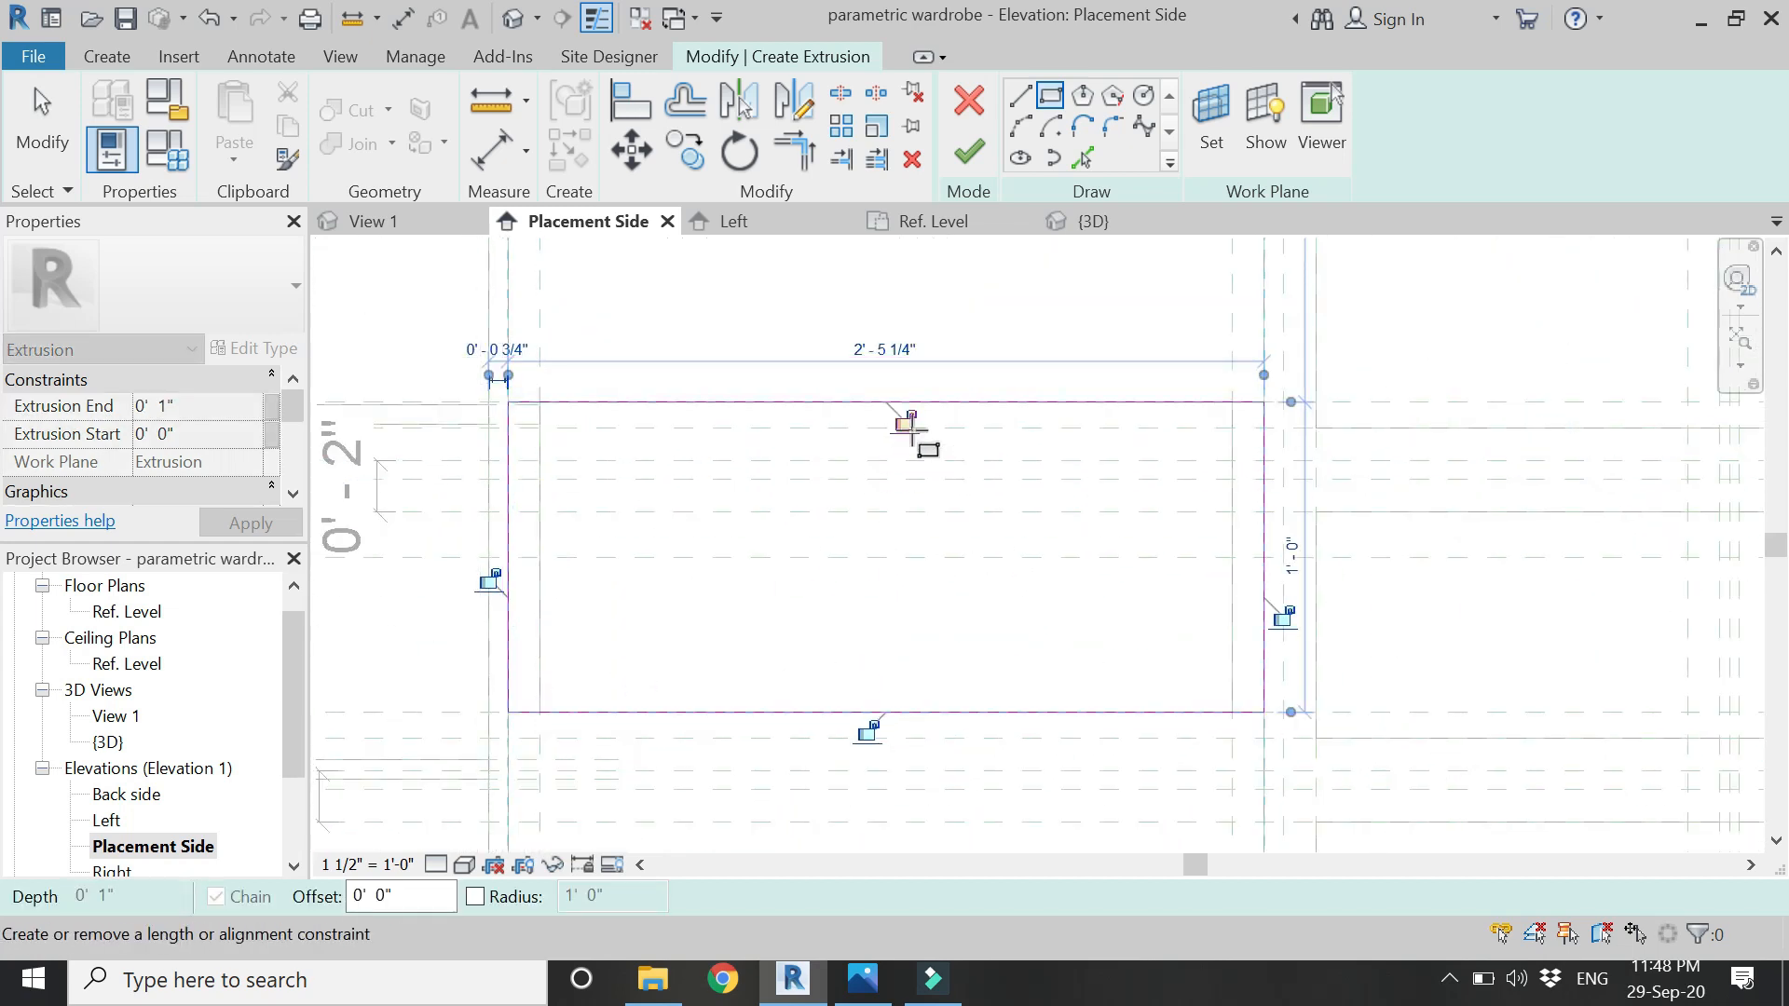
left_click(909, 424)
left_click(858, 743)
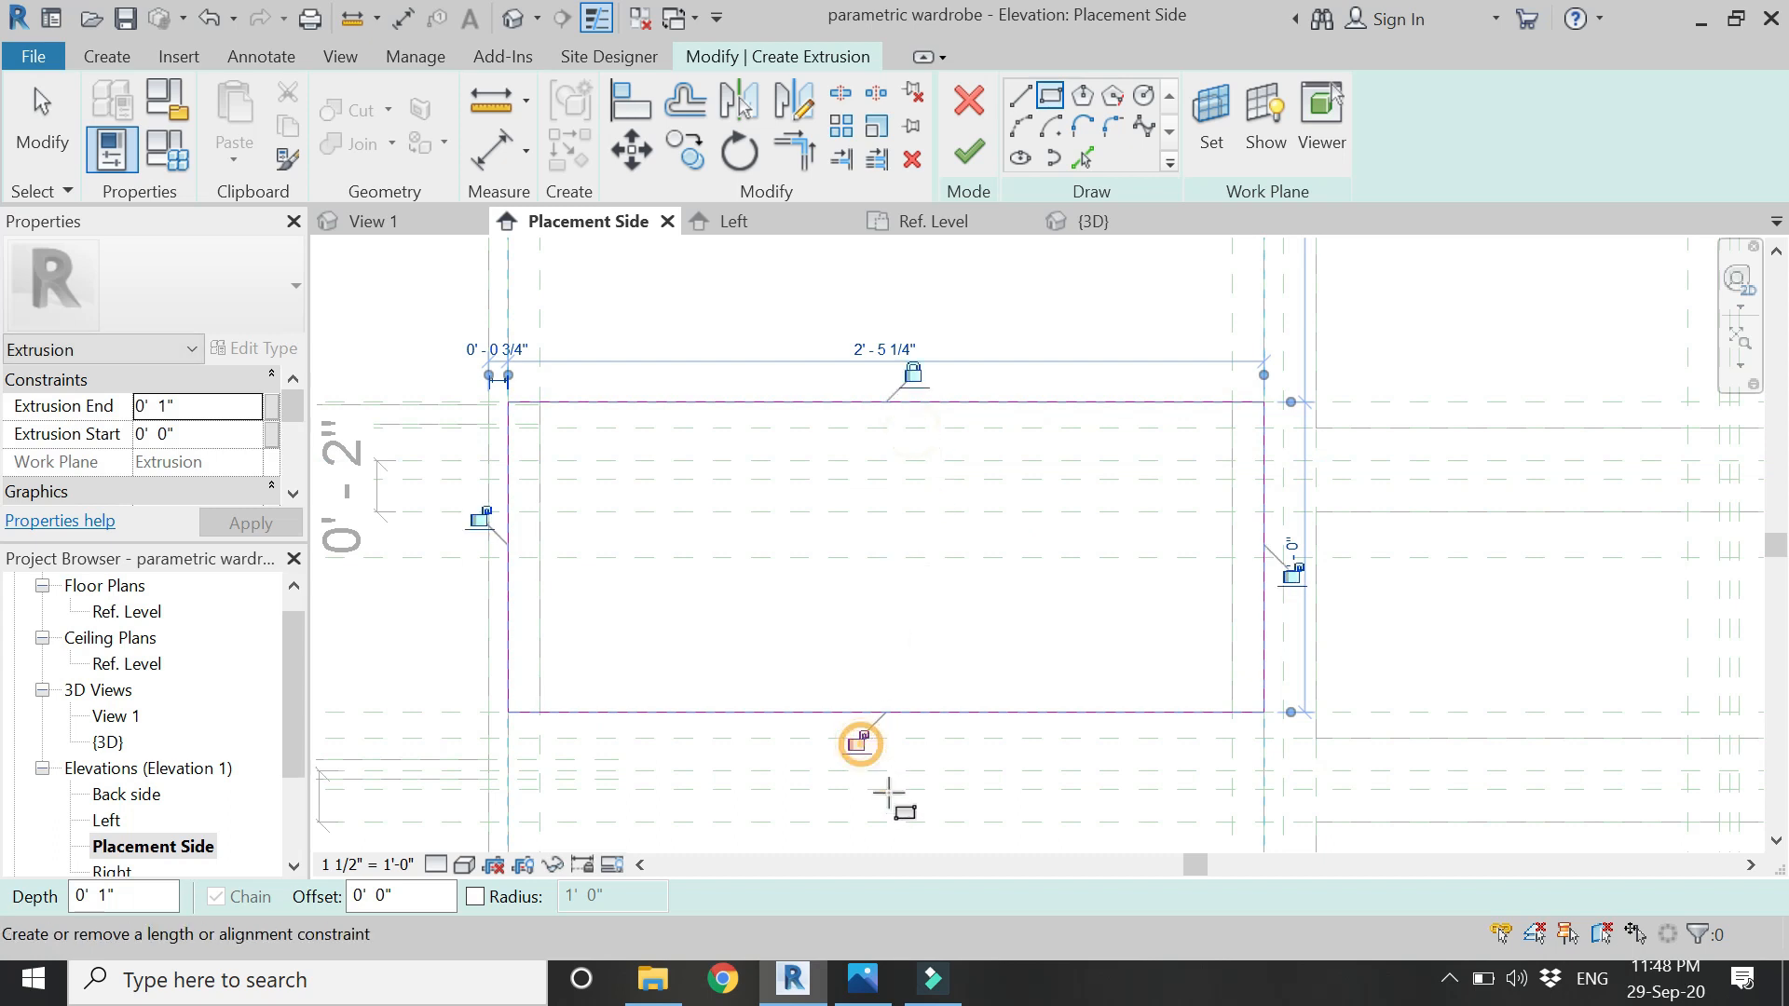
- In the 3D view, align both vertical edges of the solid extrusion's sketch to the left door's side edges
left_click(1132, 224)
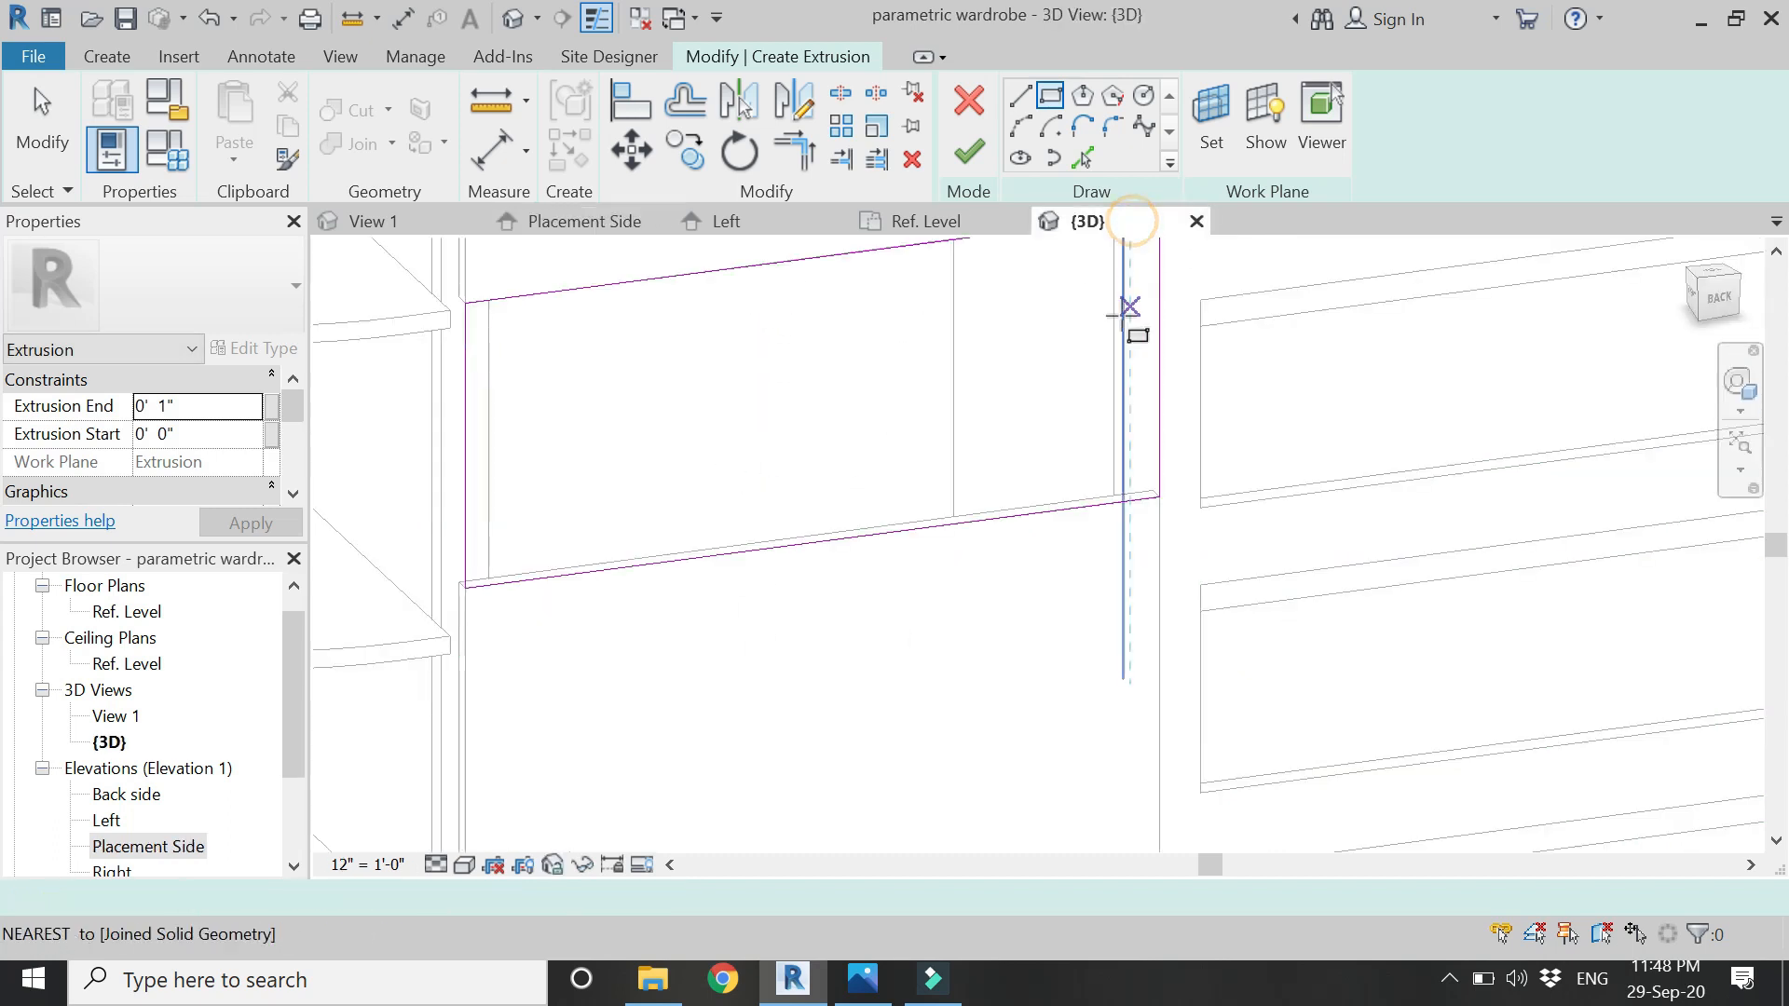
scroll(634, 466, "down", 2)
scroll(568, 366, "up", 3)
left_click(635, 106)
left_click(582, 350)
left_click(586, 502)
scroll(1256, 302, "up", 4)
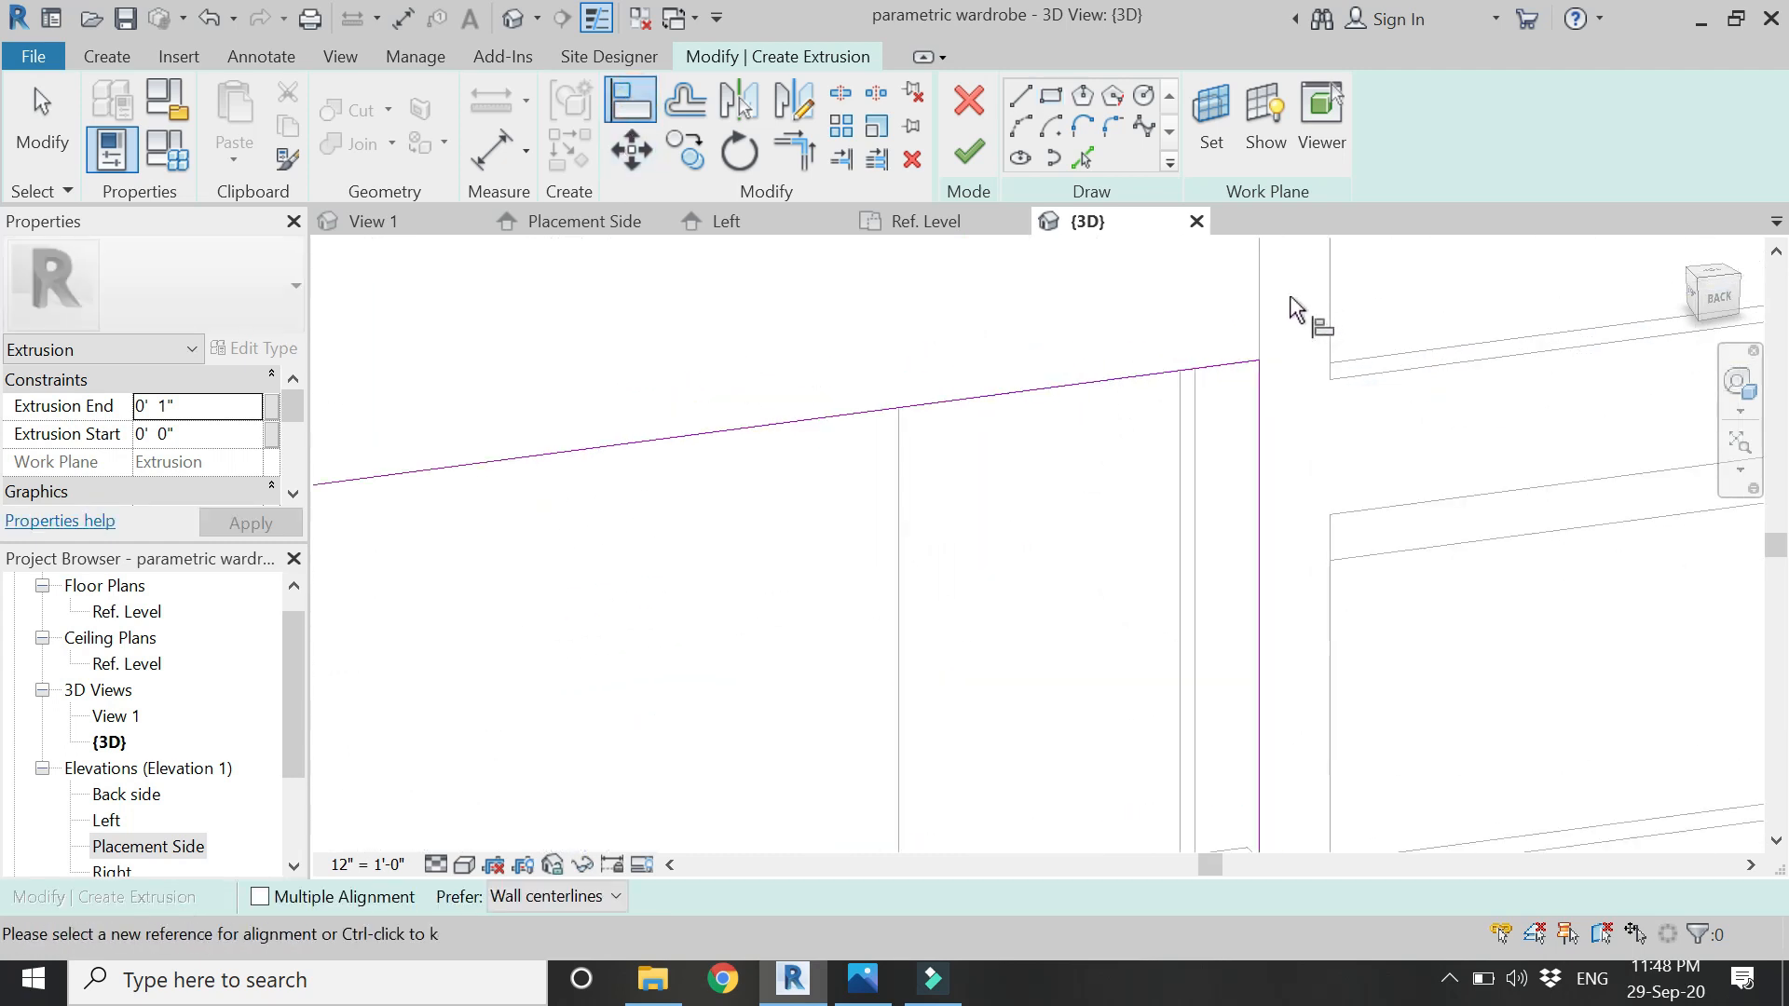
left_click(1249, 336)
left_click(1249, 548)
scroll(870, 439, "down", 5)
key("Escape")
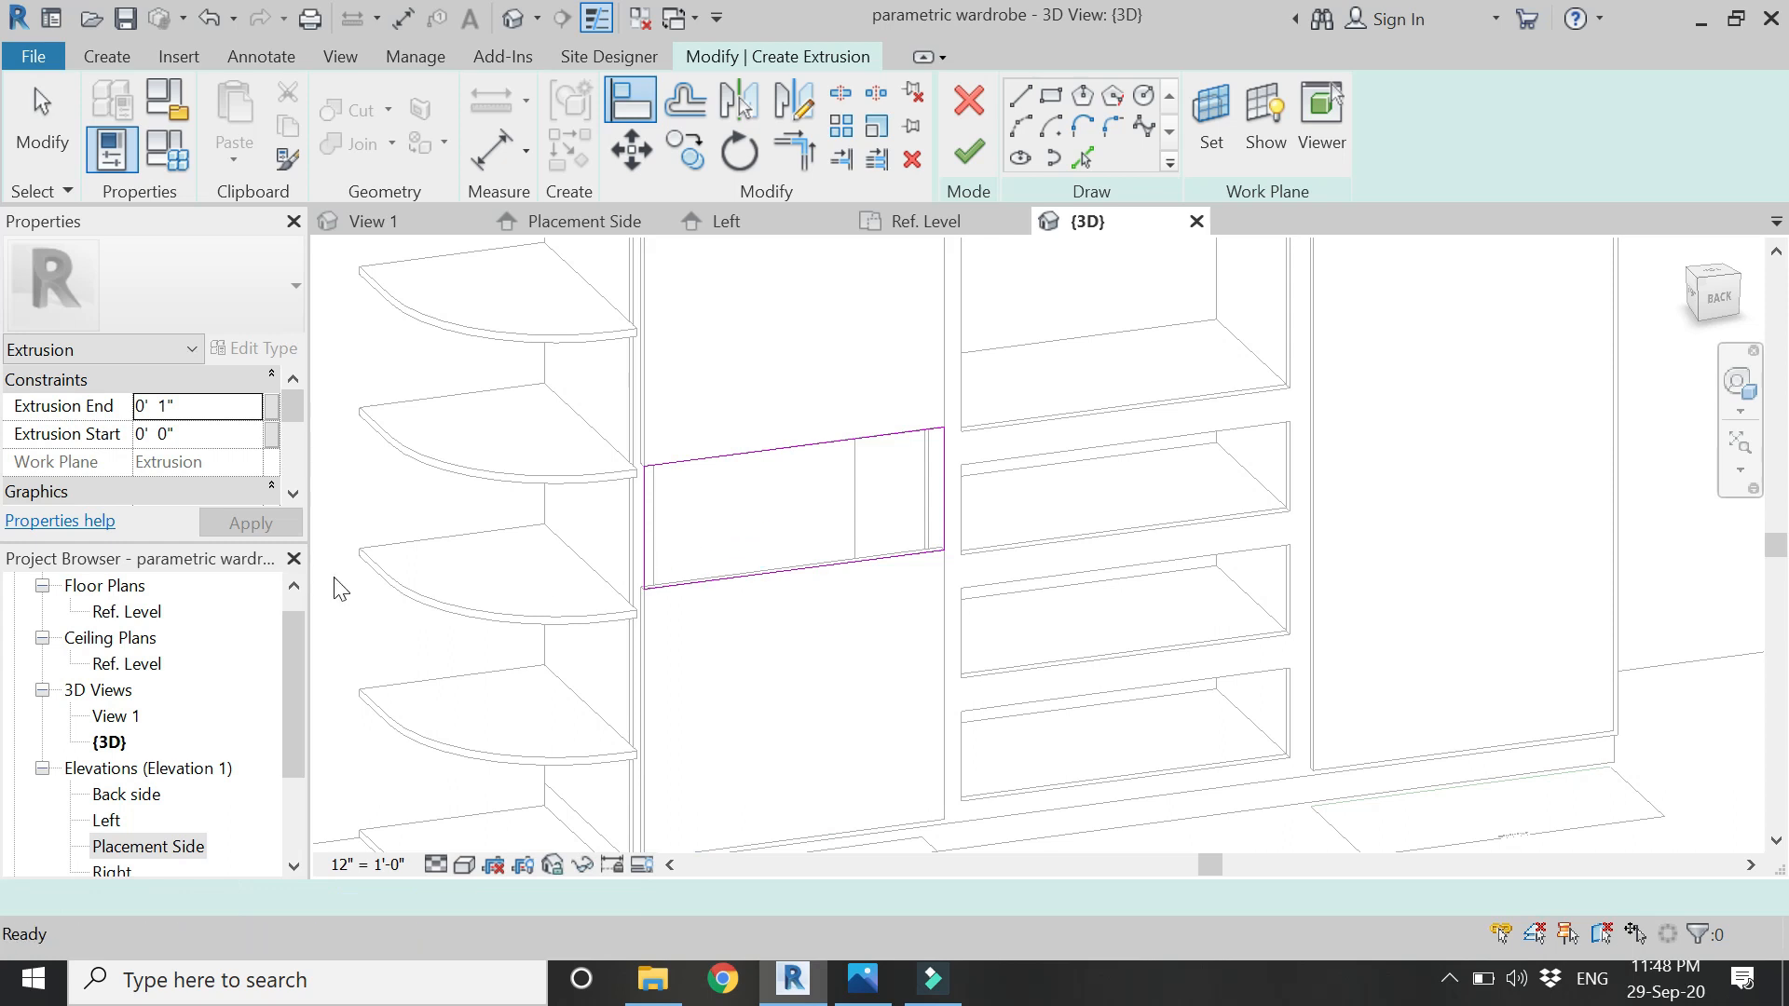
- Set the extrusion end of the left door's band to 3/4" and finish the extrusion
left_click(233, 407)
type("0.")
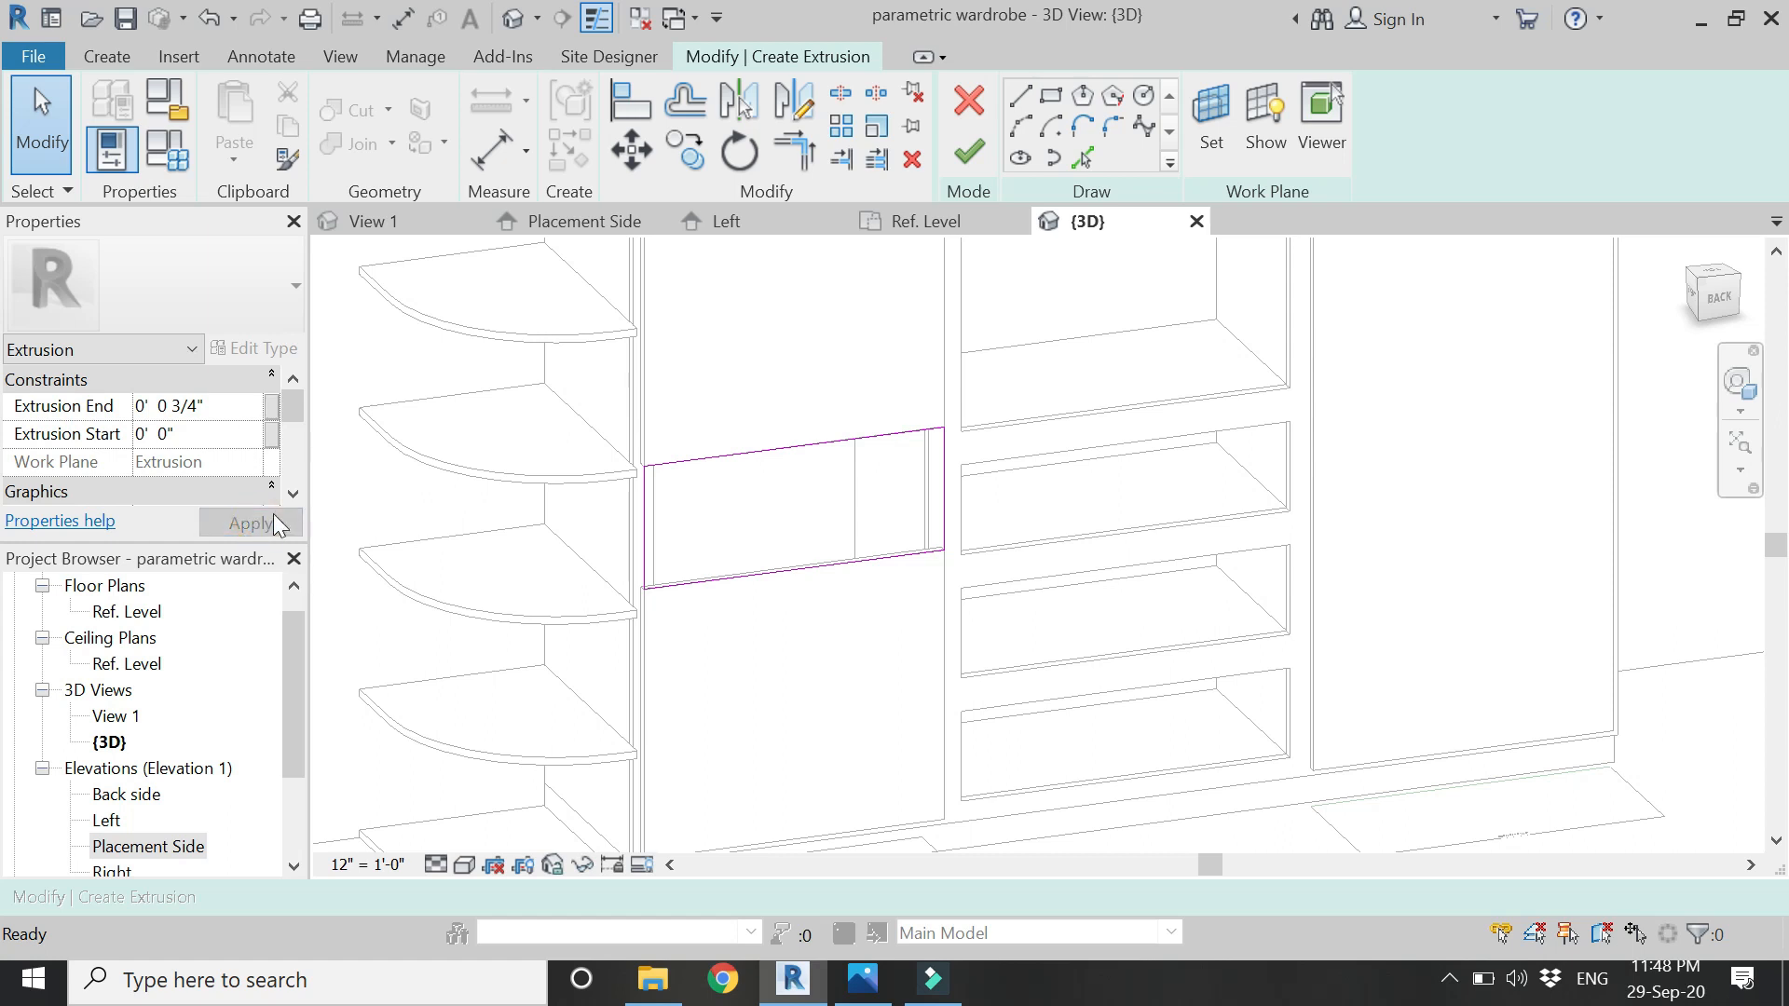
scroll(713, 457, "up", 2)
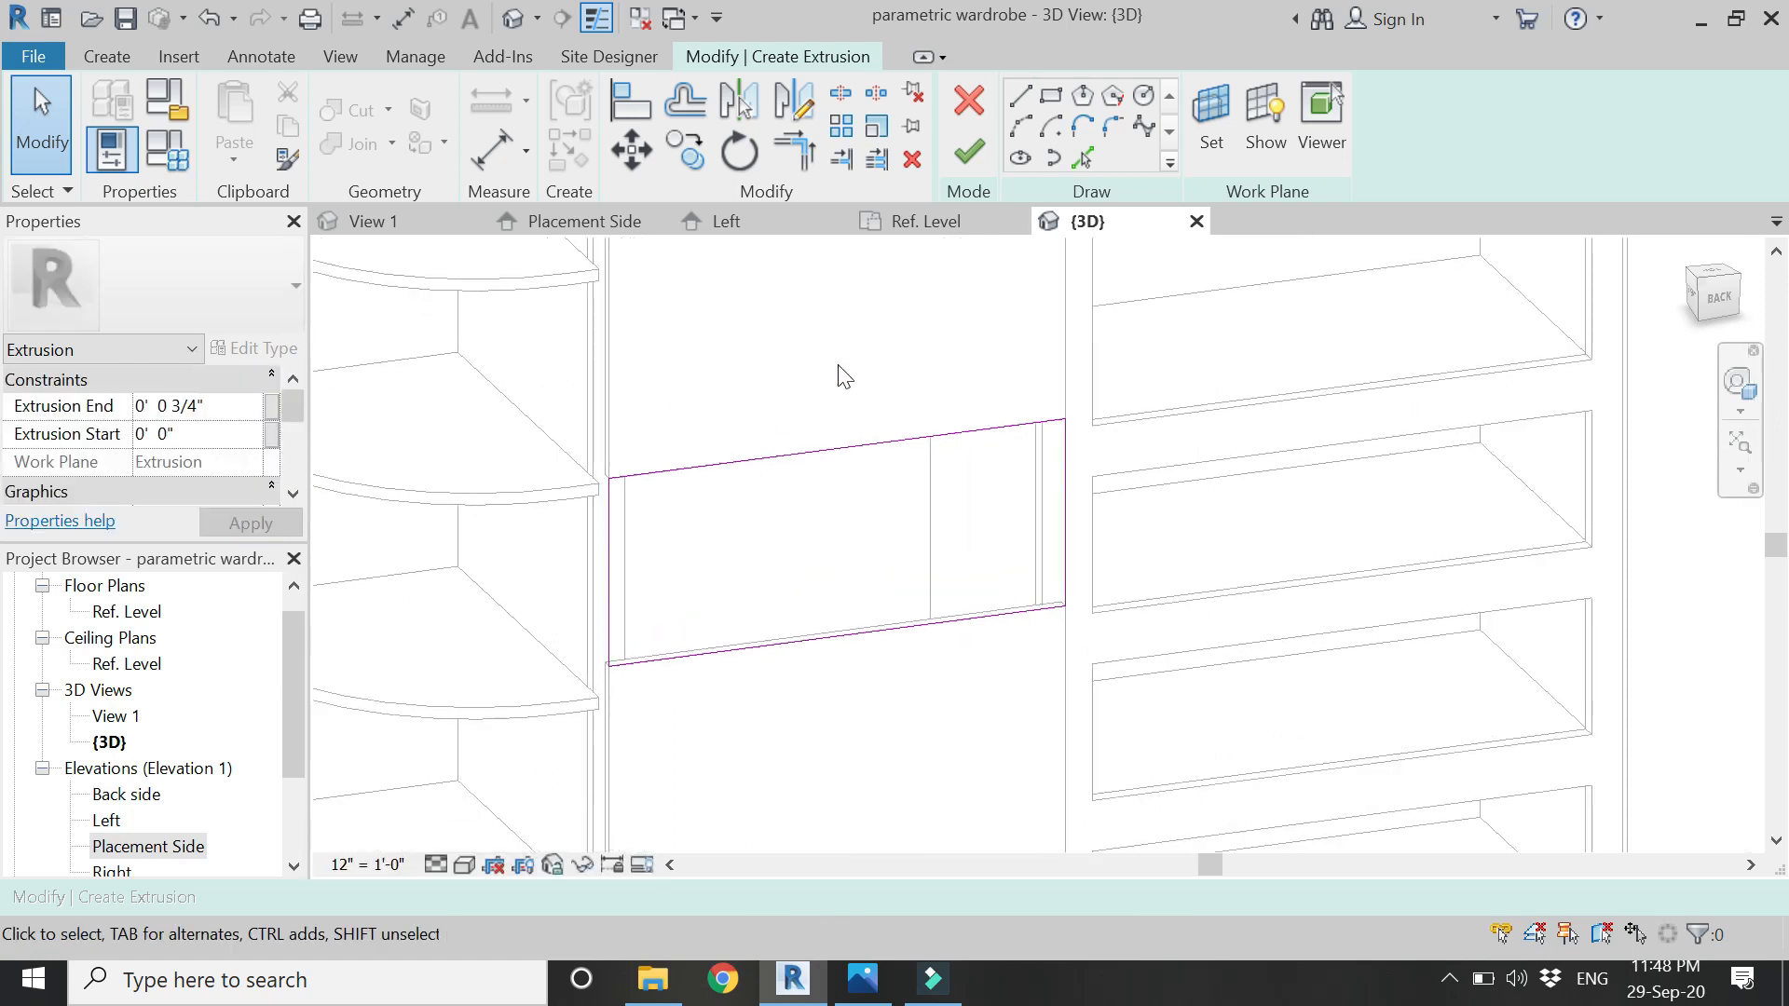
left_click(974, 169)
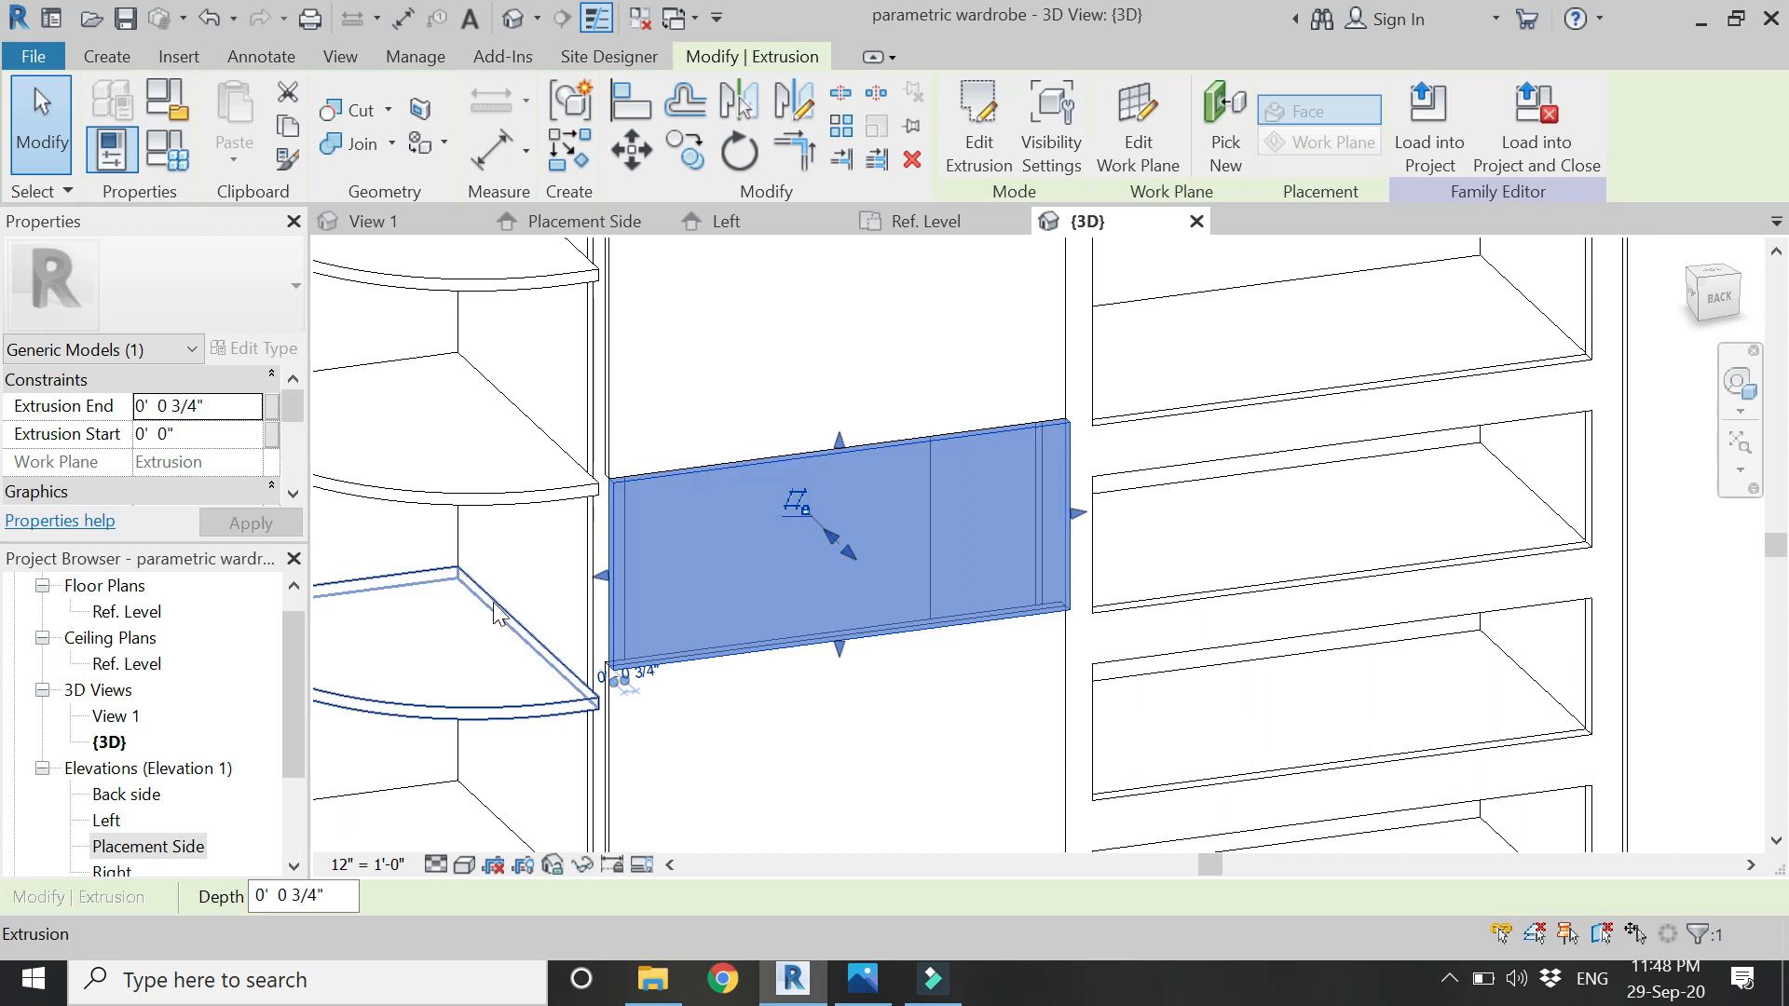
- Set the left door band's extrusion end to -1/2" and its extrusion start to -1/4"
scroll(557, 577, "up", 1)
scroll(557, 578, "up", 1)
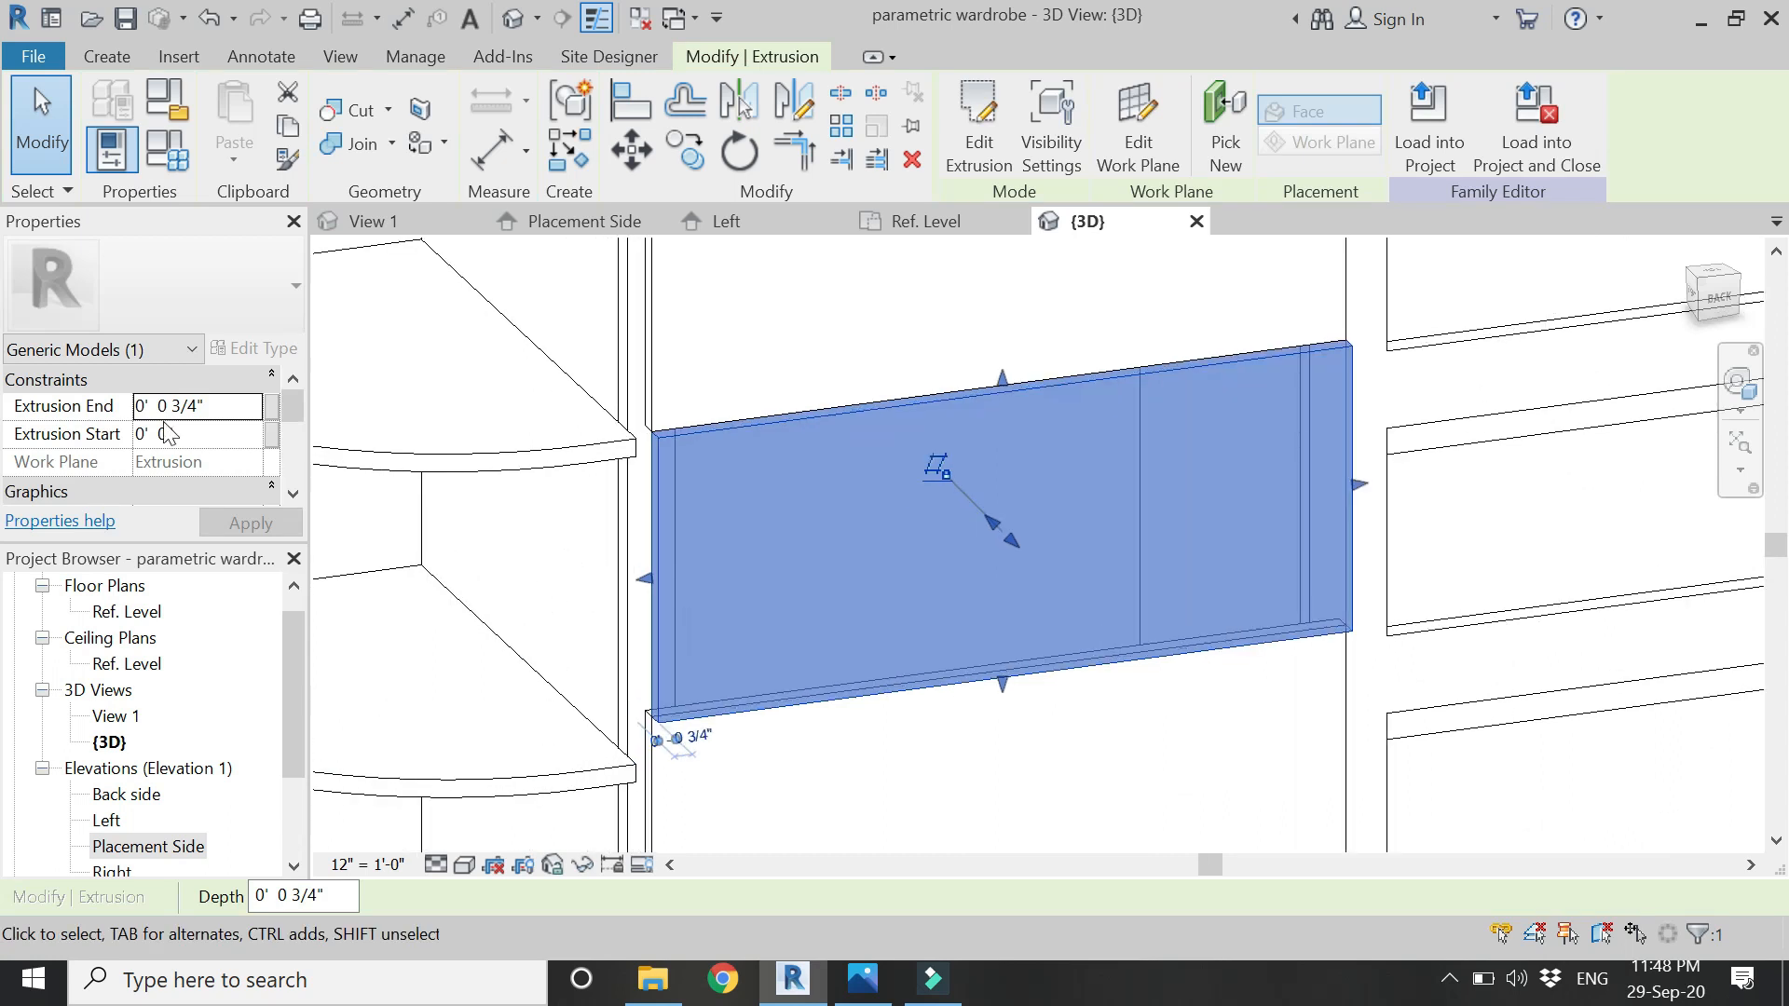
left_click(218, 406)
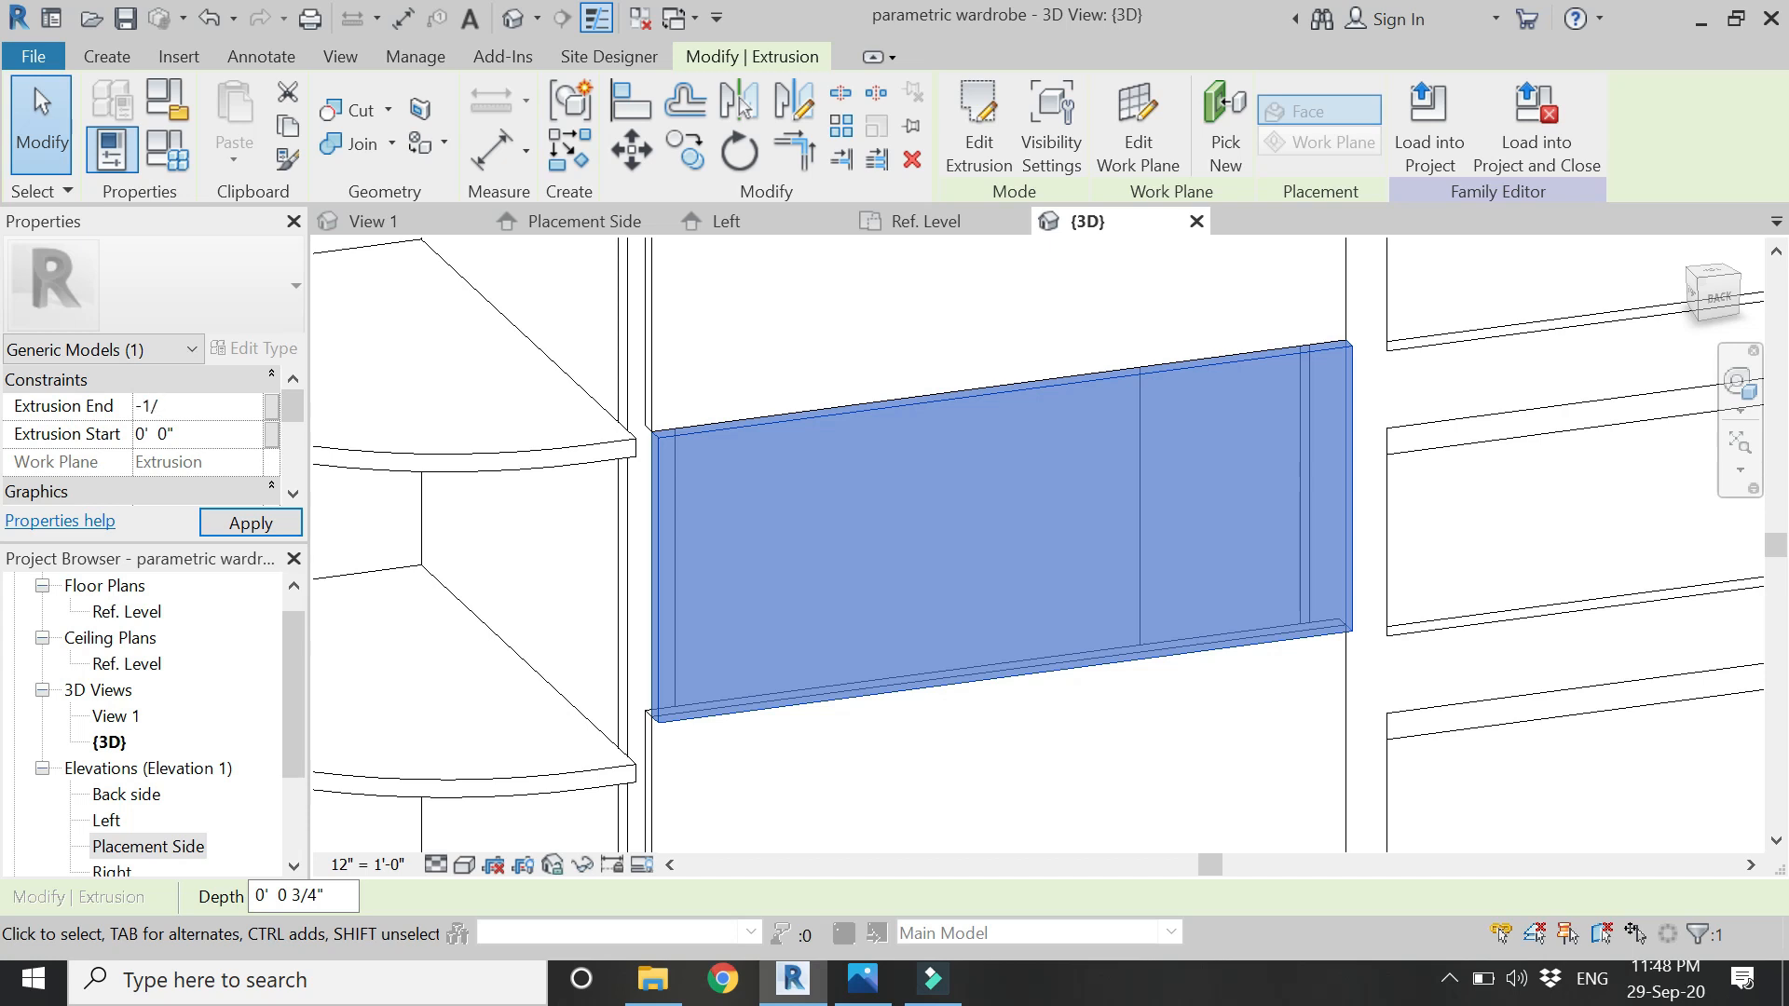
left_click(279, 522)
left_click(221, 436)
type("-")
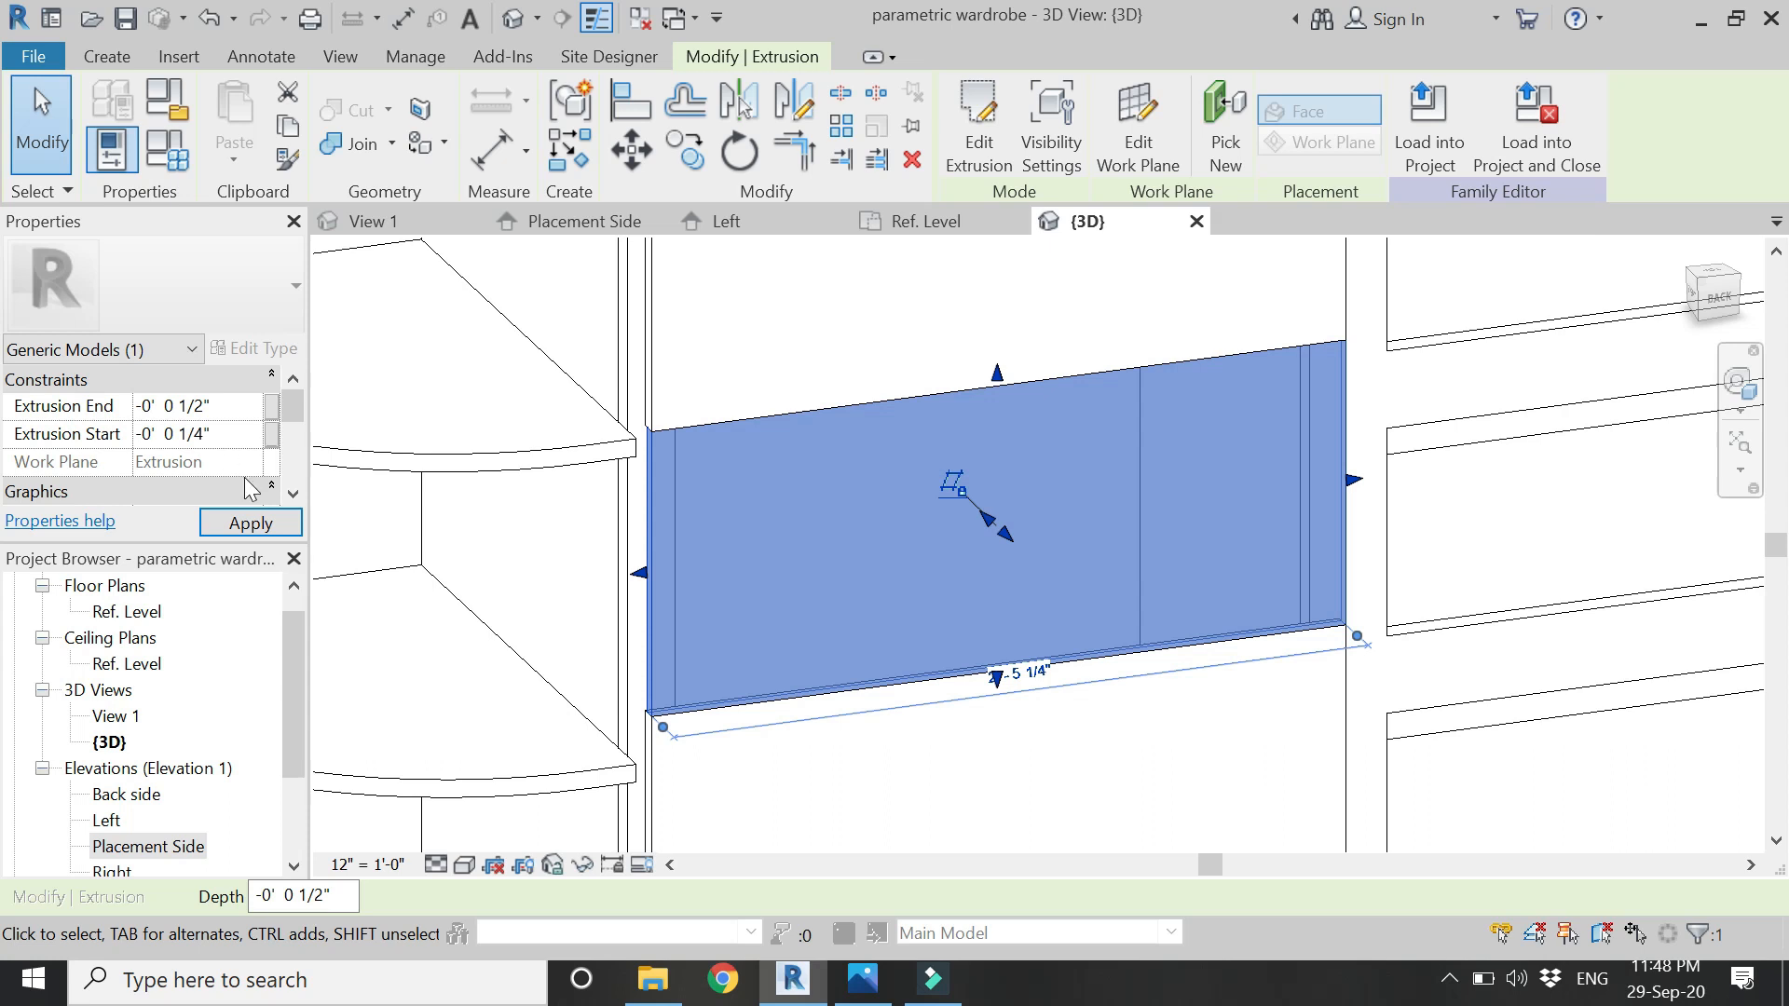
left_click(265, 522)
left_click(751, 809)
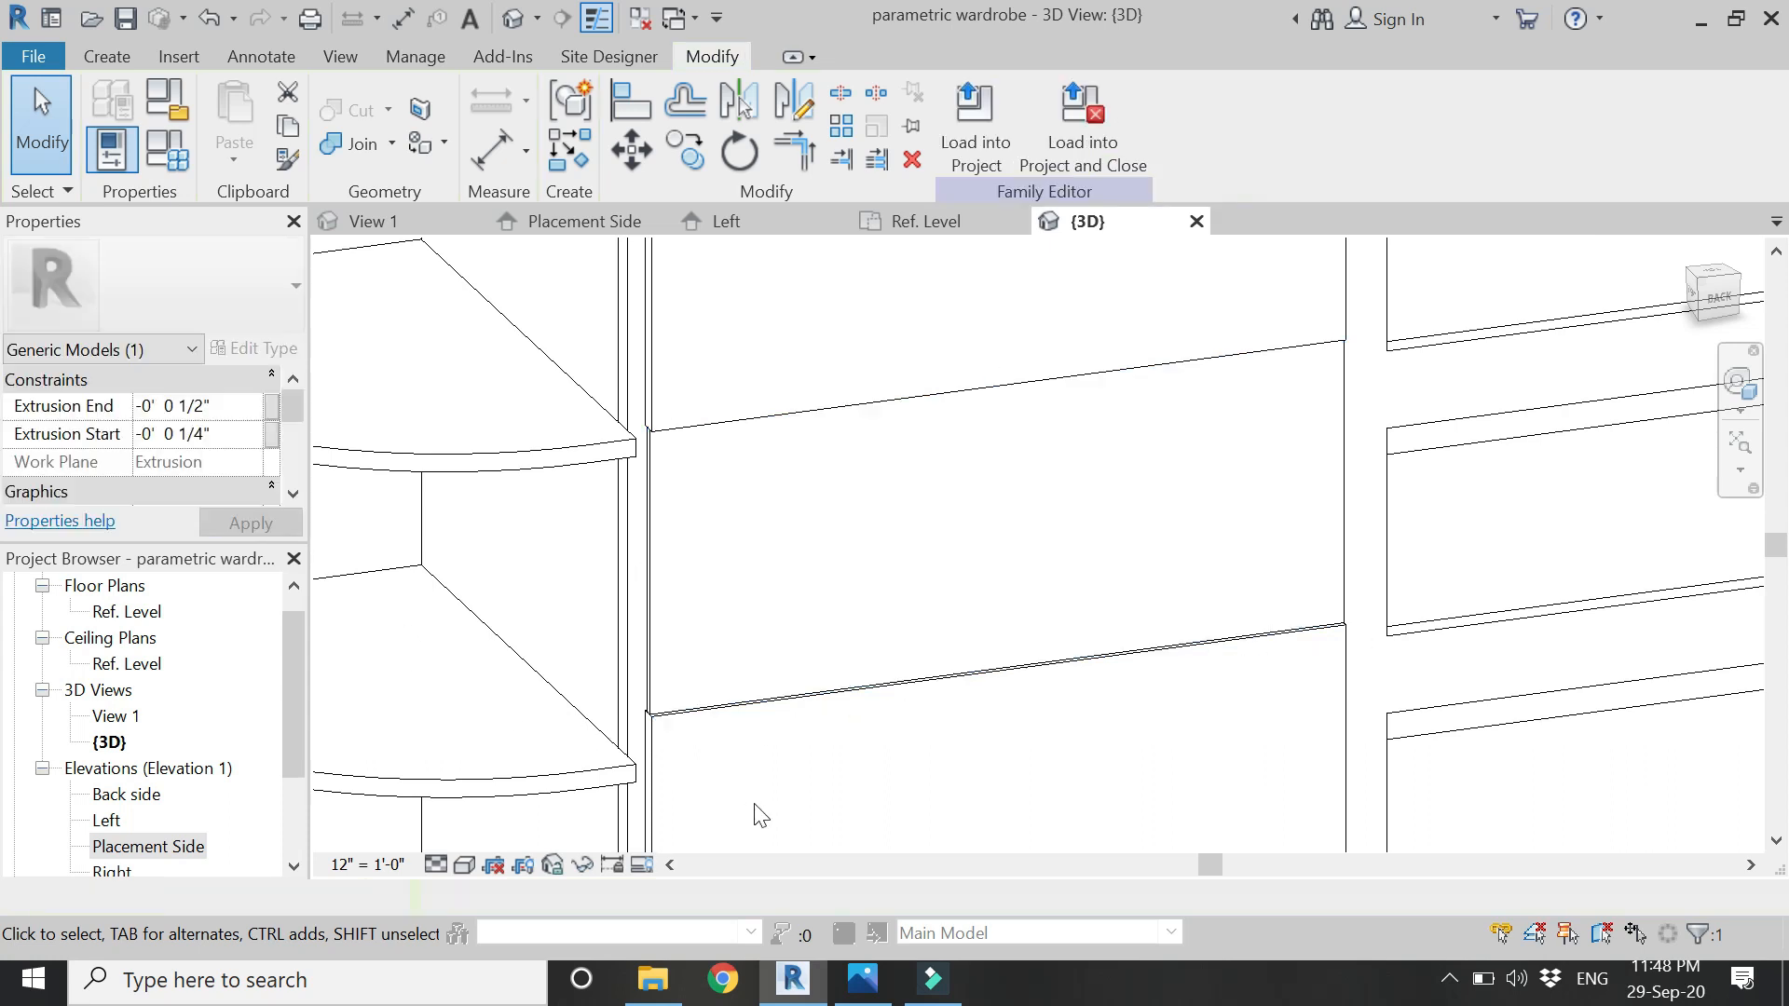
scroll(610, 722, "up", 3)
scroll(634, 731, "up", 2)
scroll(652, 741, "down", 4)
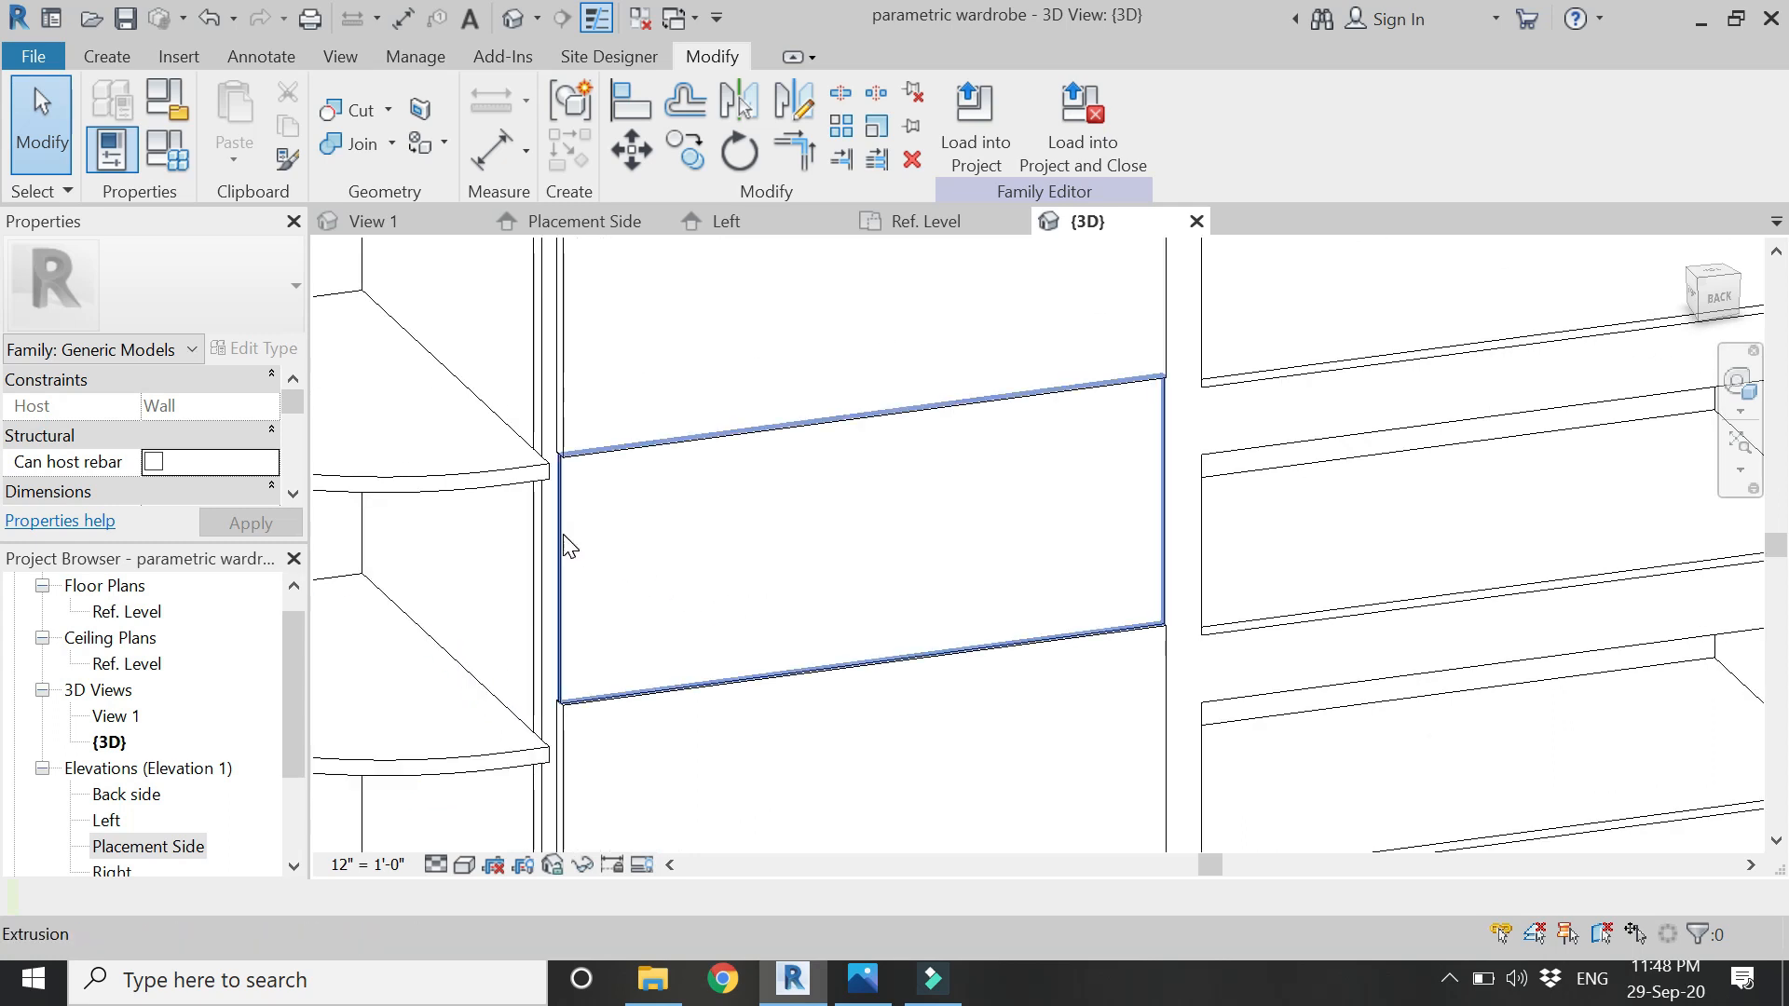
scroll(558, 543, "down", 4)
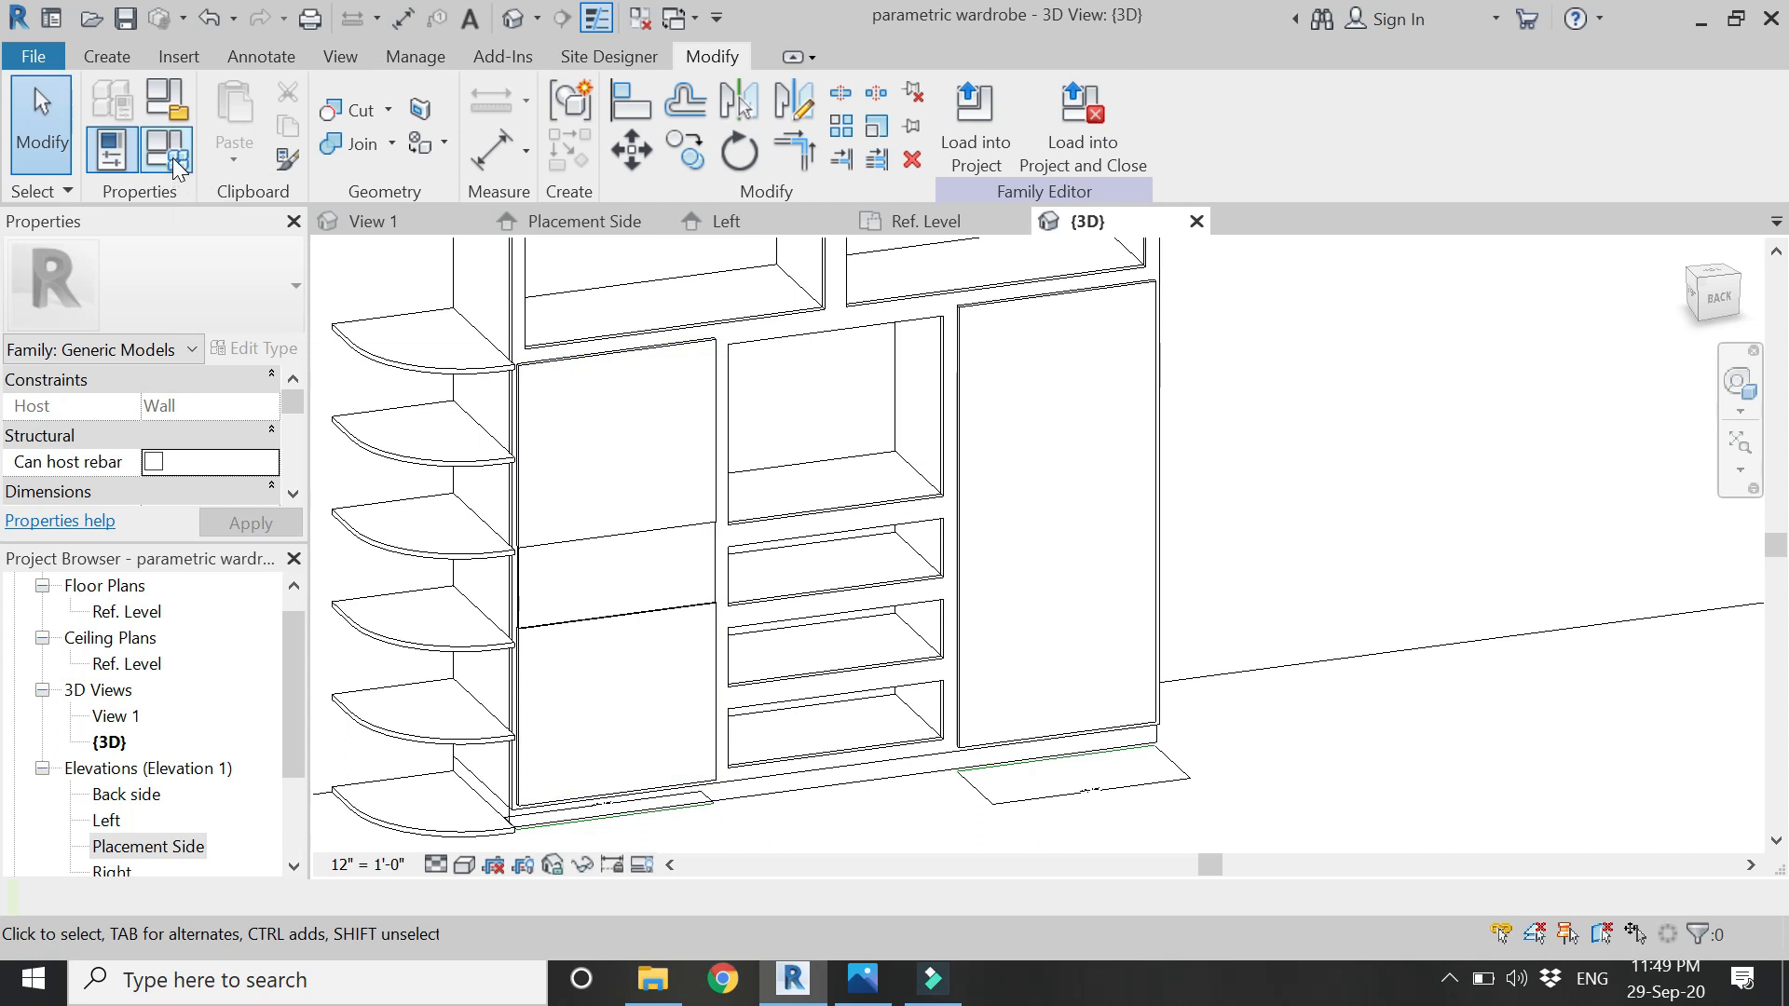
- In the Placement Side elevation, set the wardrobe's height parameter to 10' 0"
left_click(563, 220)
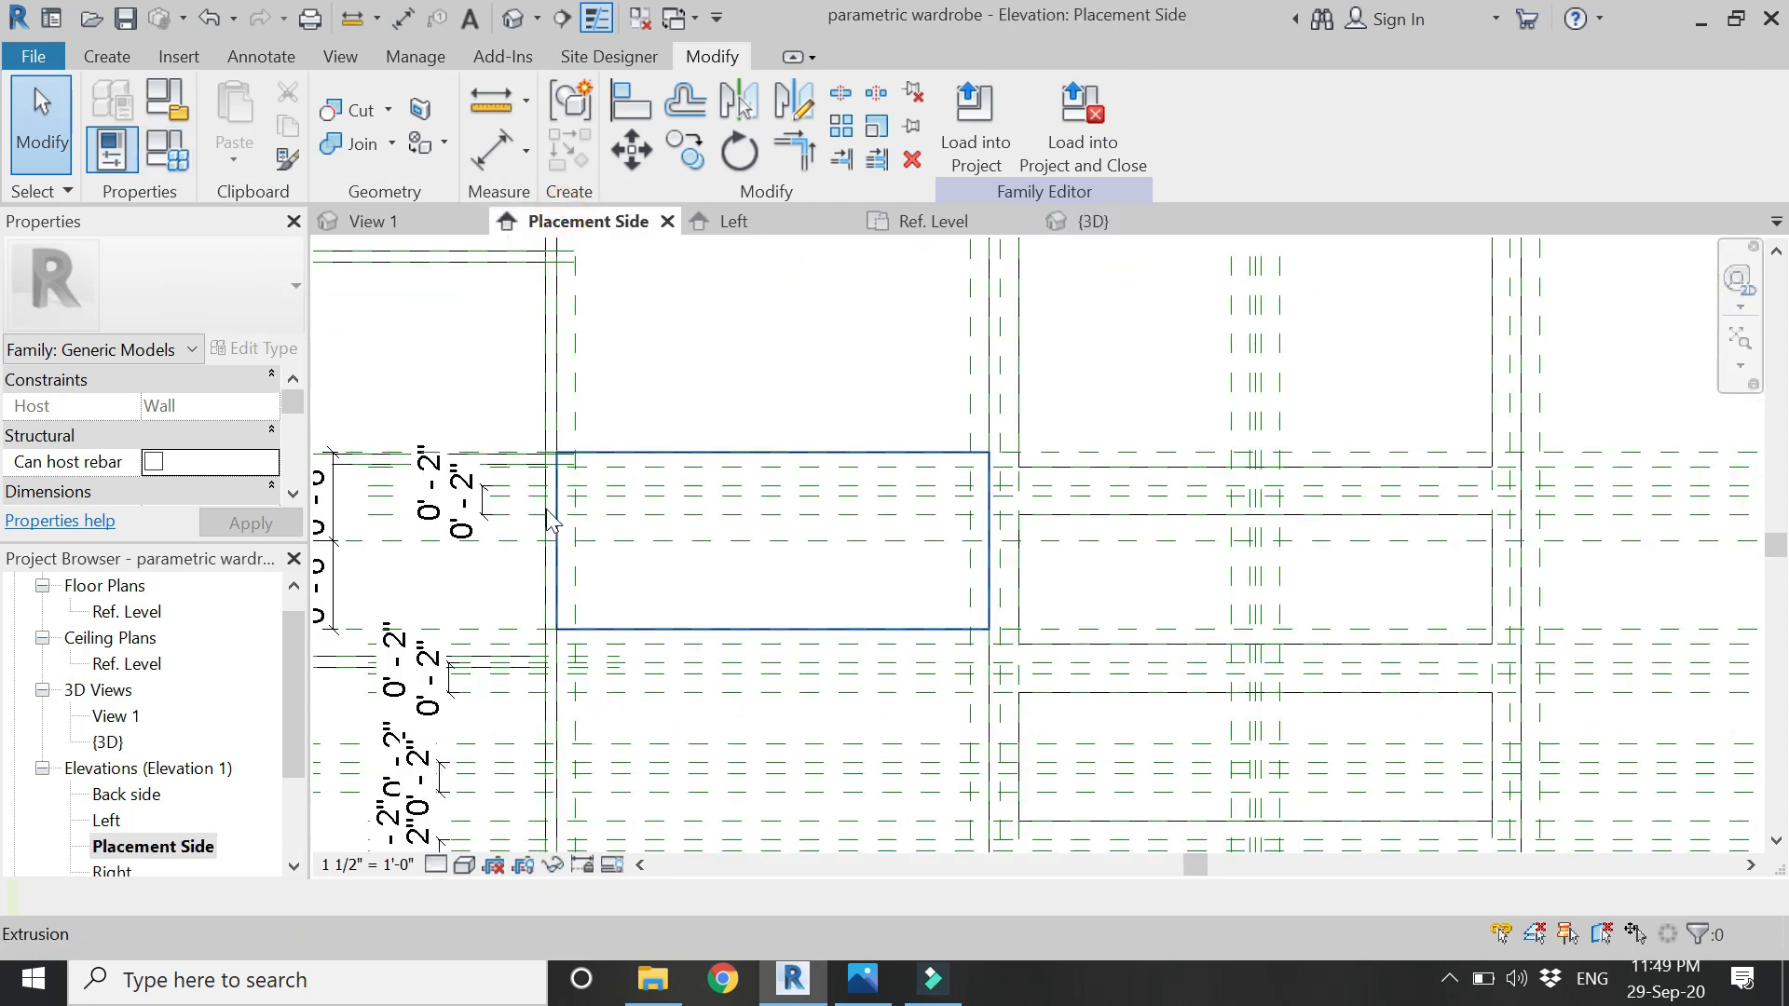
scroll(550, 526, "down", 6)
middle_click_drag(558, 536, 849, 632)
left_click(173, 152)
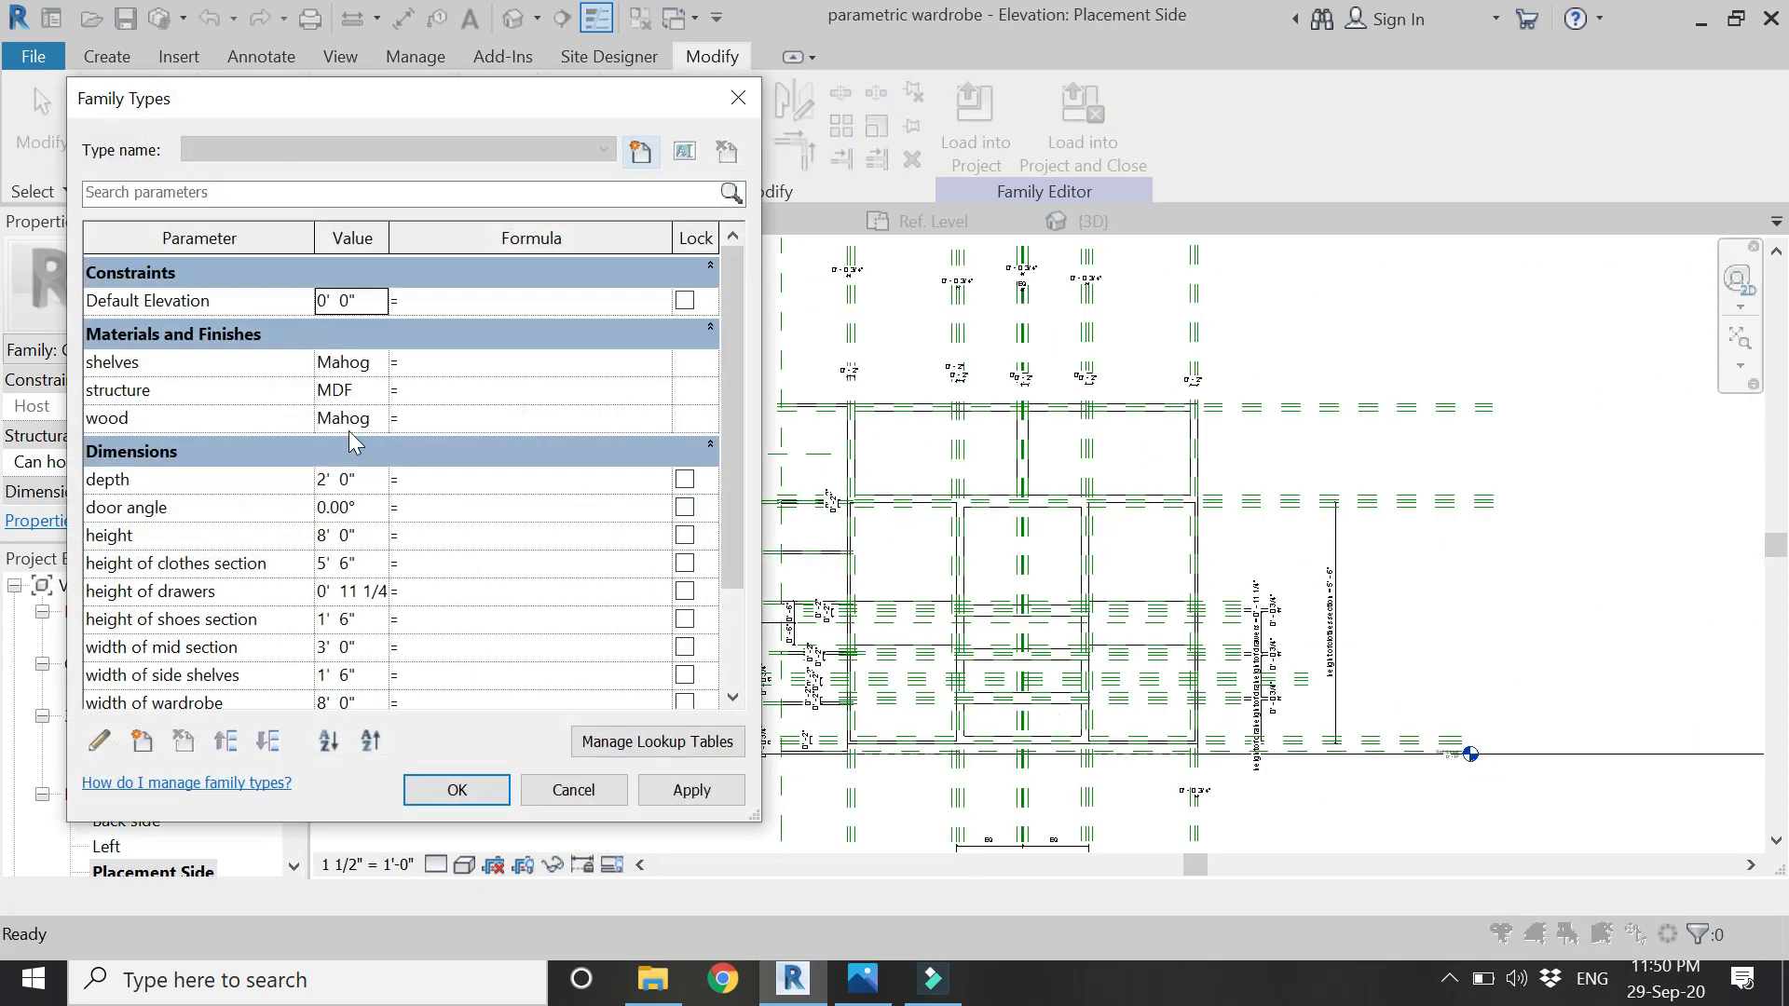
left_click(367, 538)
type("10")
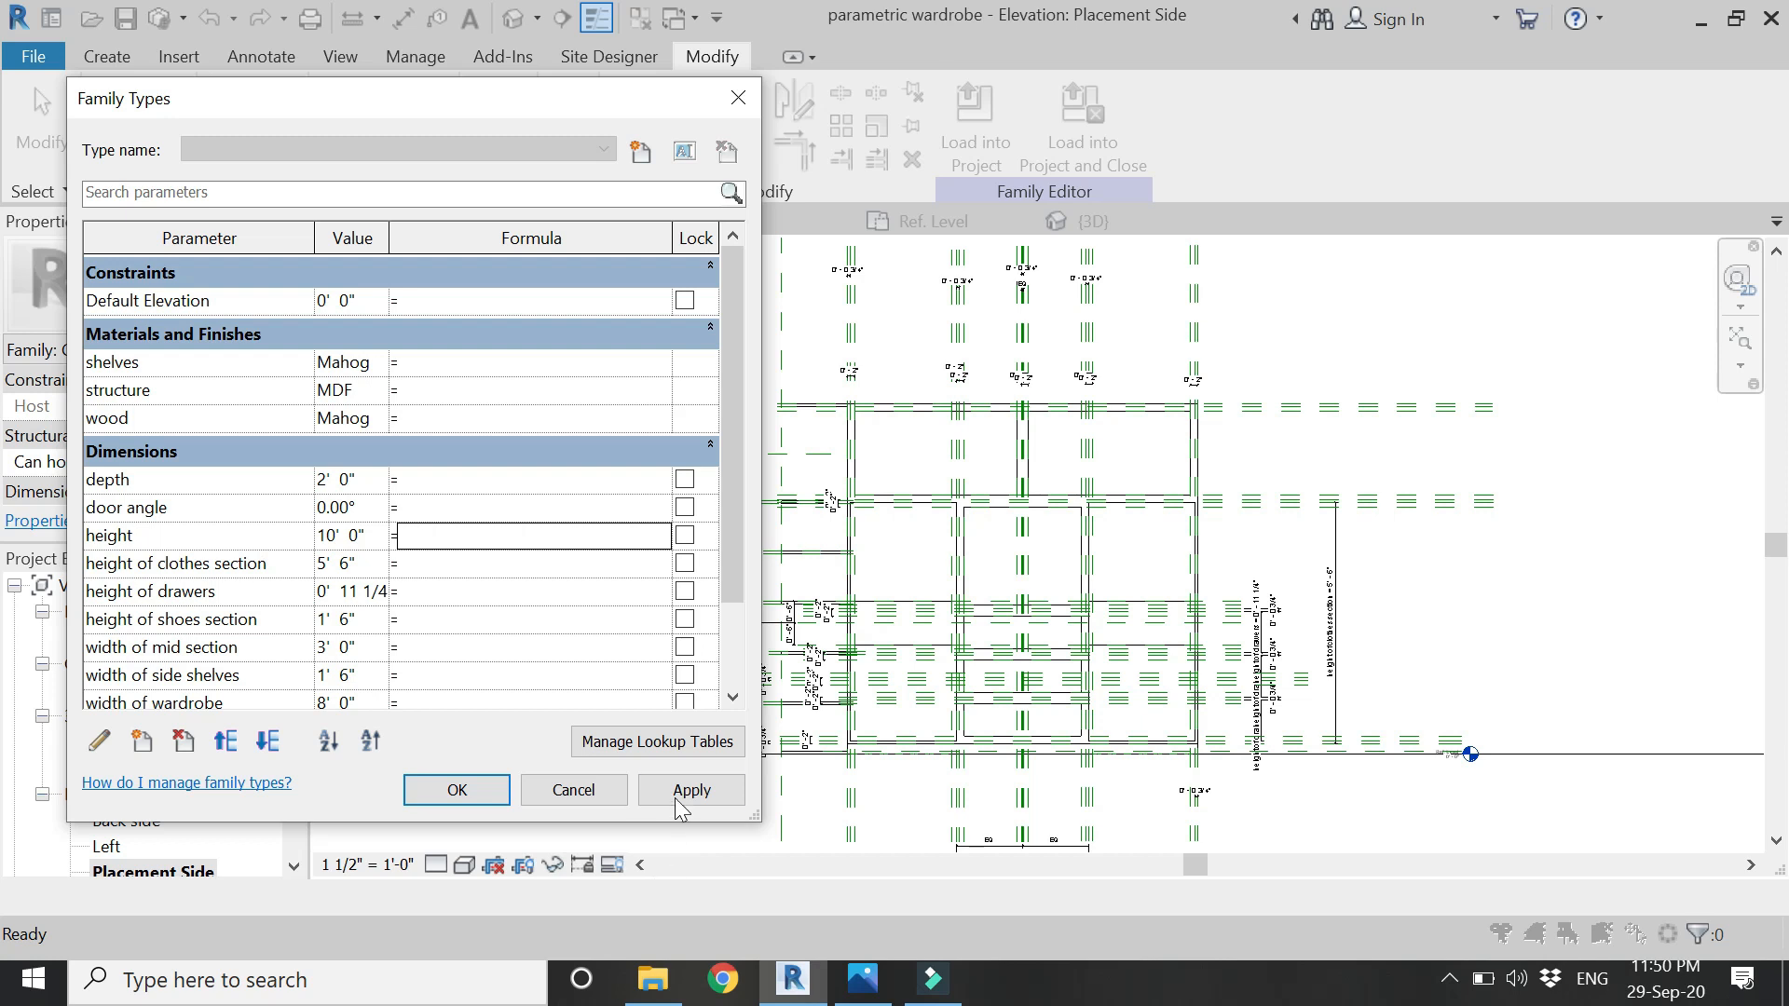
left_click(685, 794)
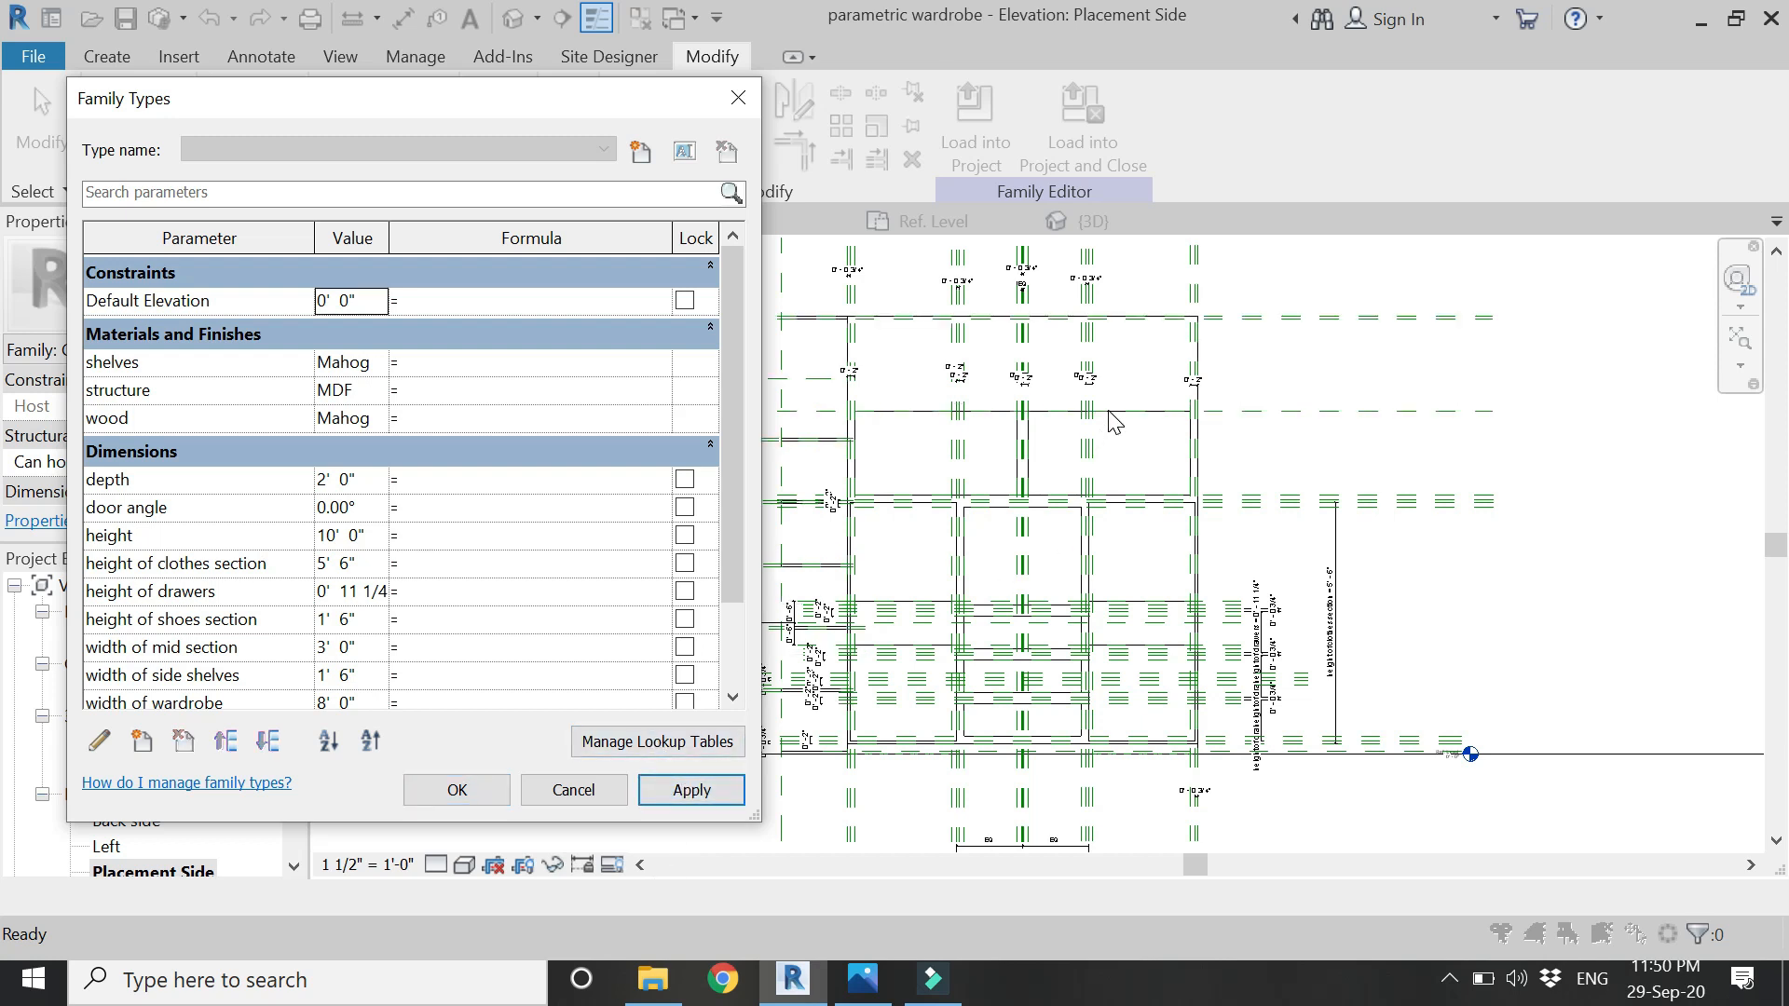
left_click(436, 785)
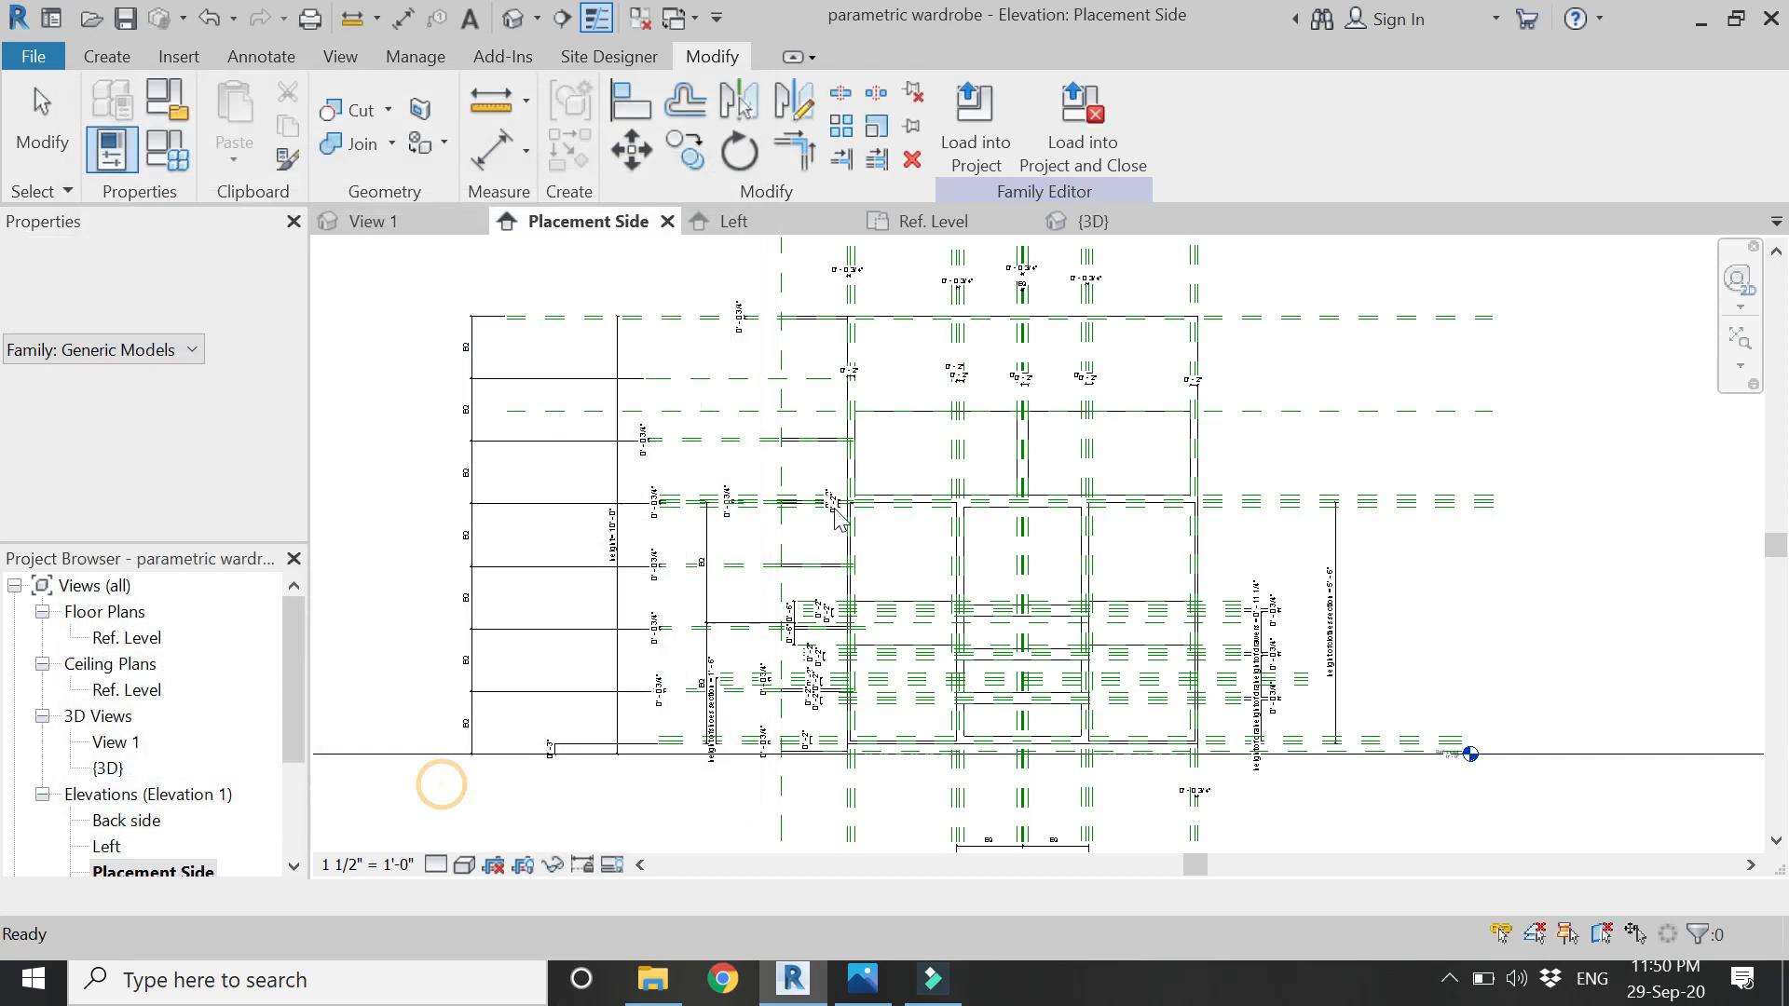
- Add an aligned dimension between the reference plane above the upper compartments and the wardrobe's topmost reference plane
left_click(911, 395)
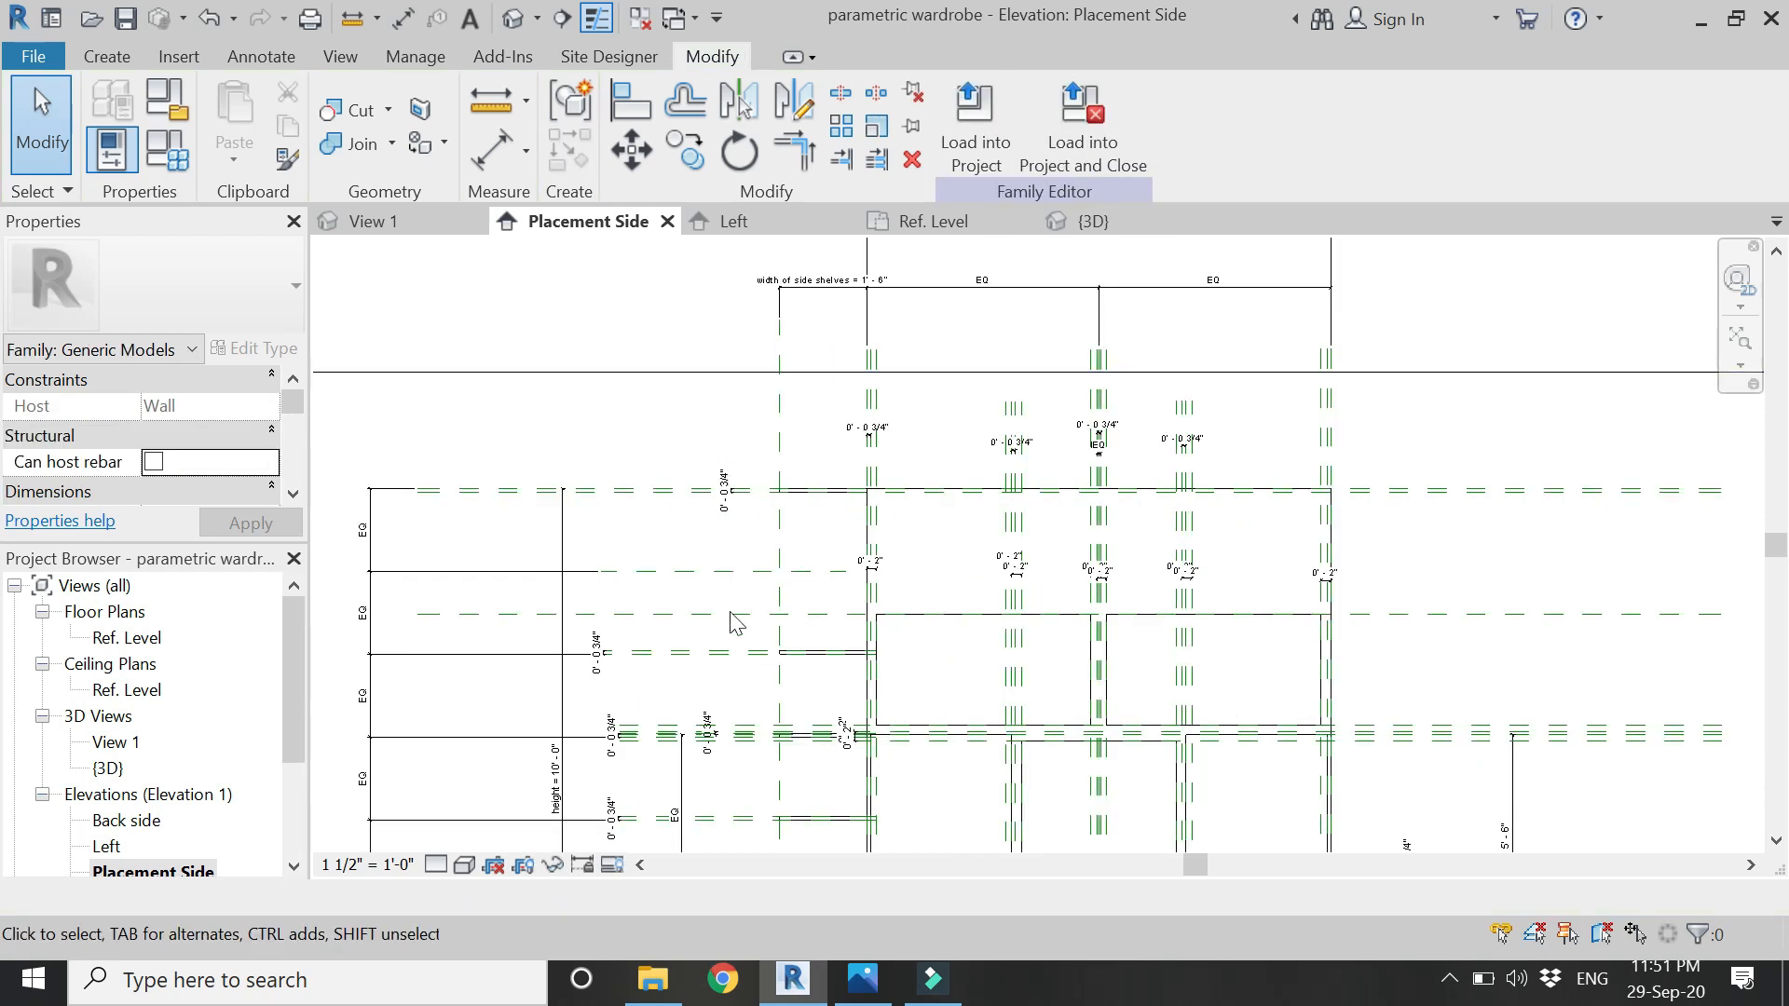
left_click(729, 618)
scroll(632, 526, "up", 2)
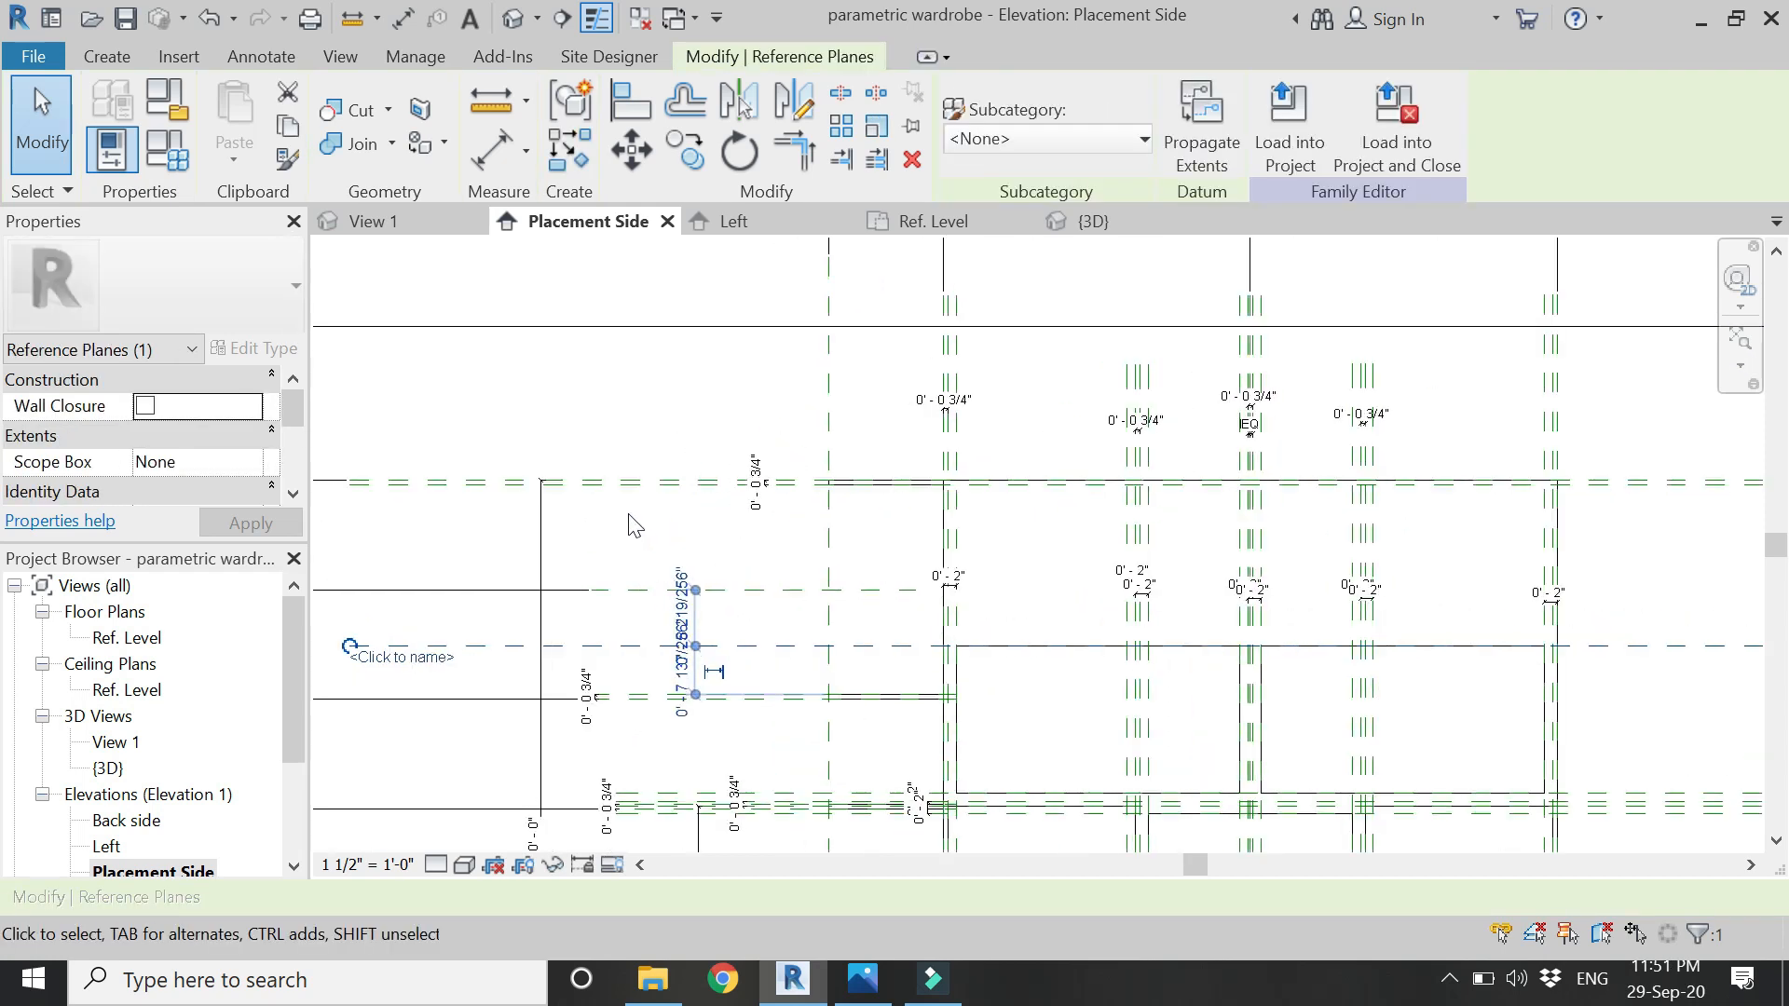
key("Escape")
left_click(492, 148)
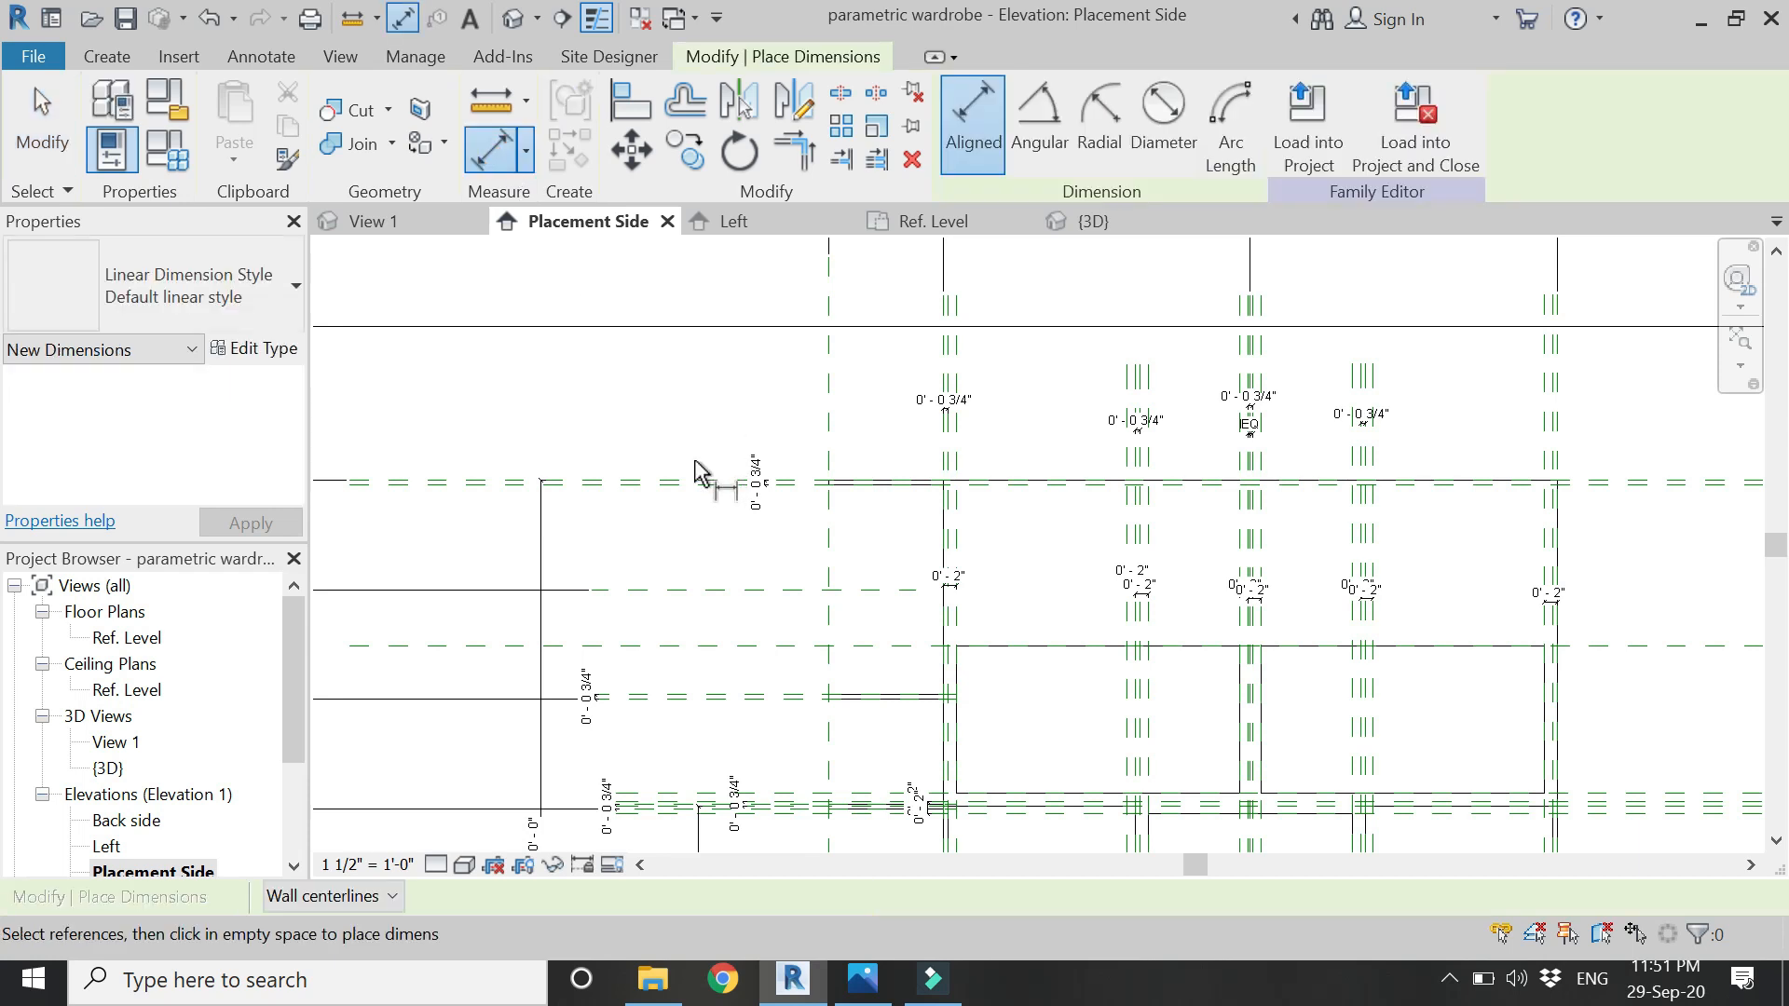
scroll(716, 500, "up", 4)
scroll(722, 484, "down", 5)
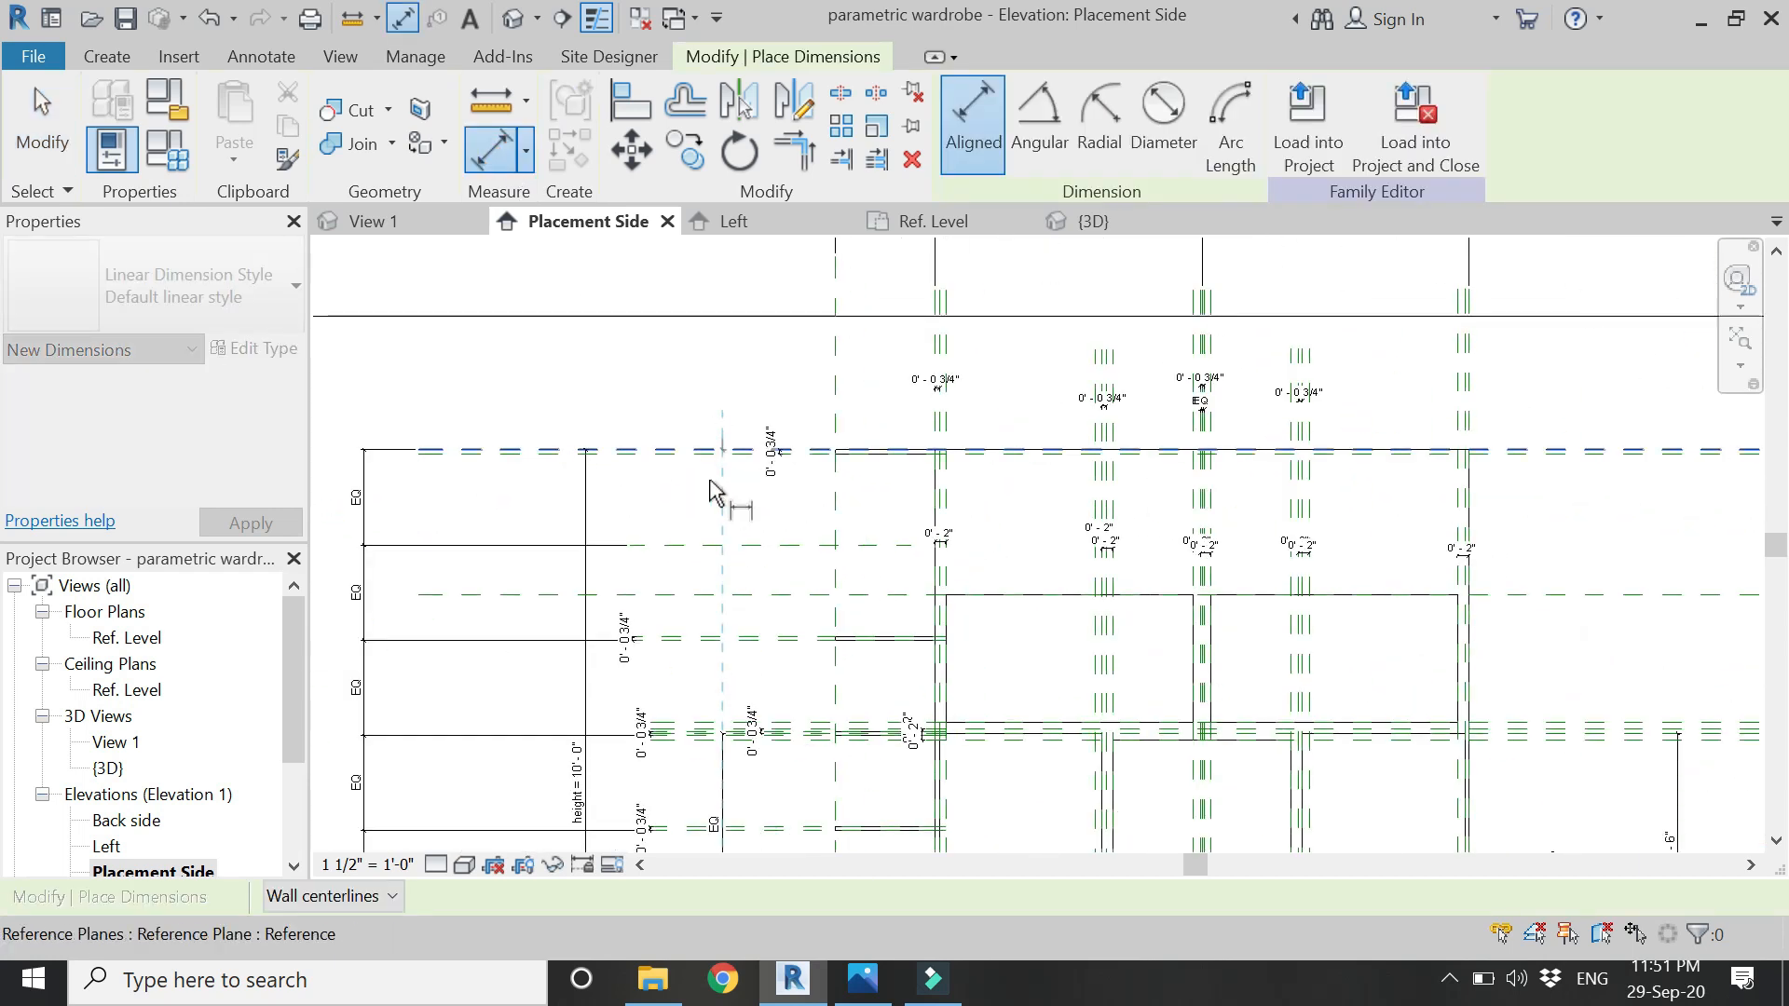
left_click(699, 594)
left_click(710, 450)
left_click(720, 373)
key("Escape")
key("Escape")
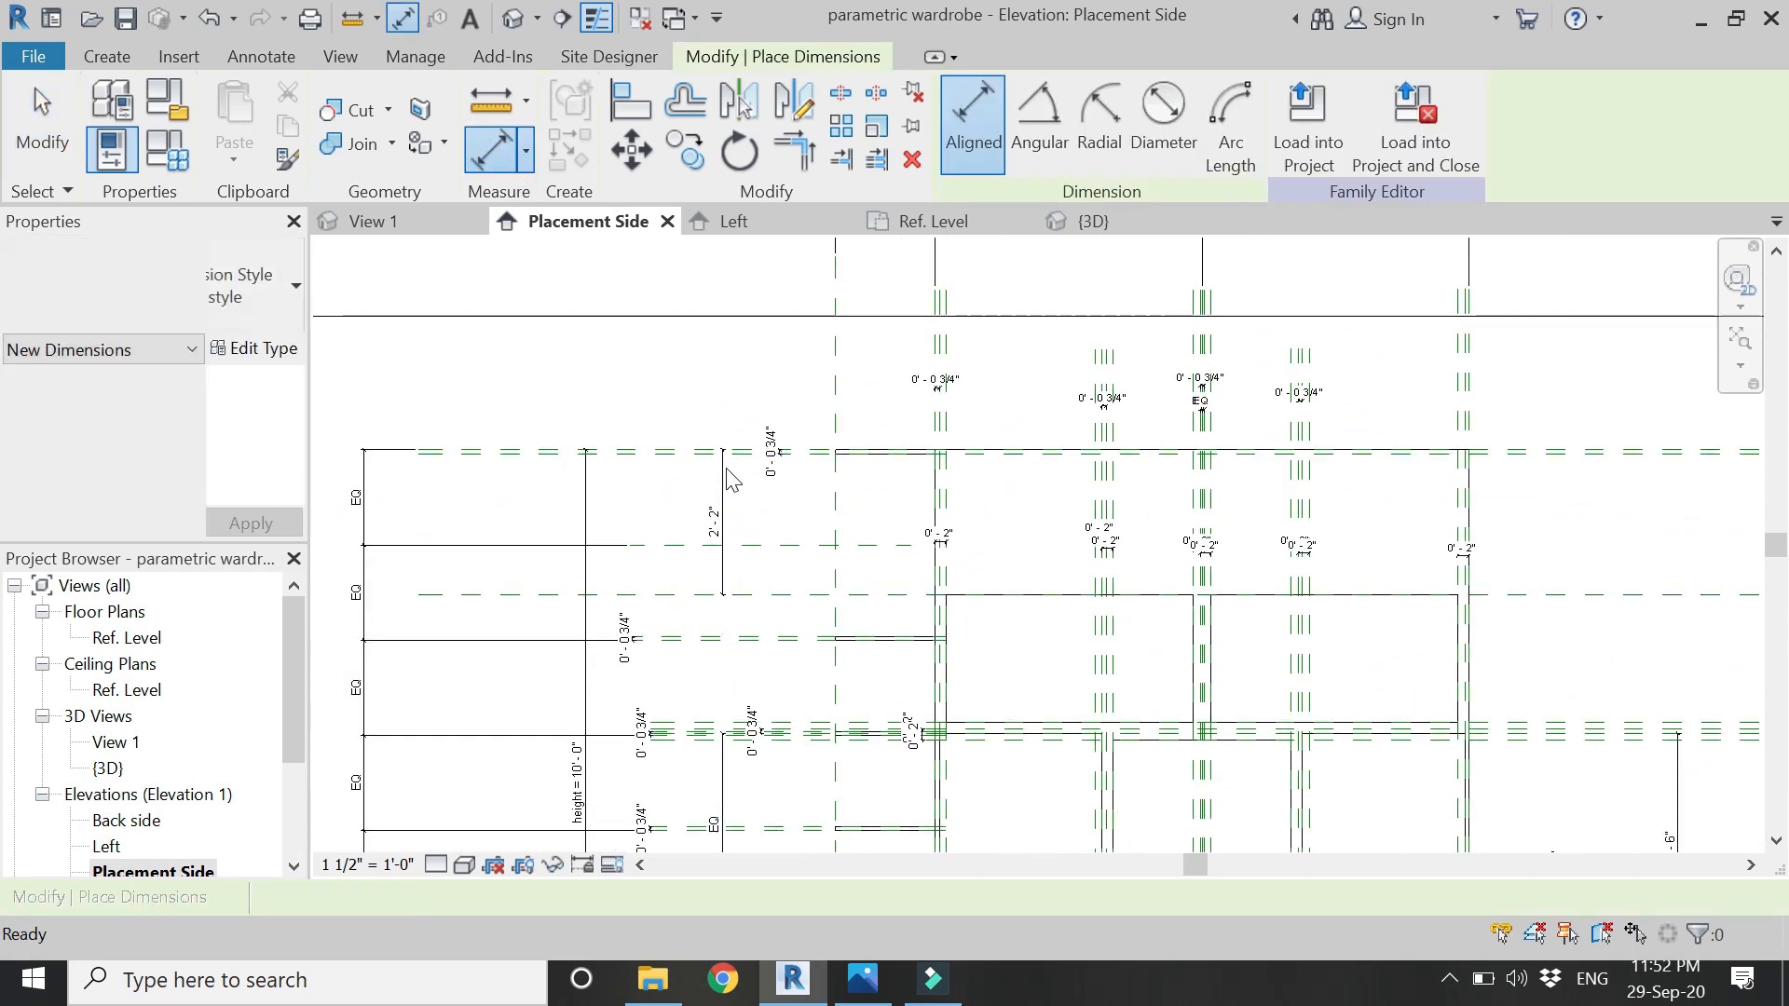
- Set the upper compartments' reference plane 2" below the wardrobe's topmost plane and lock that dimension
left_click(753, 596)
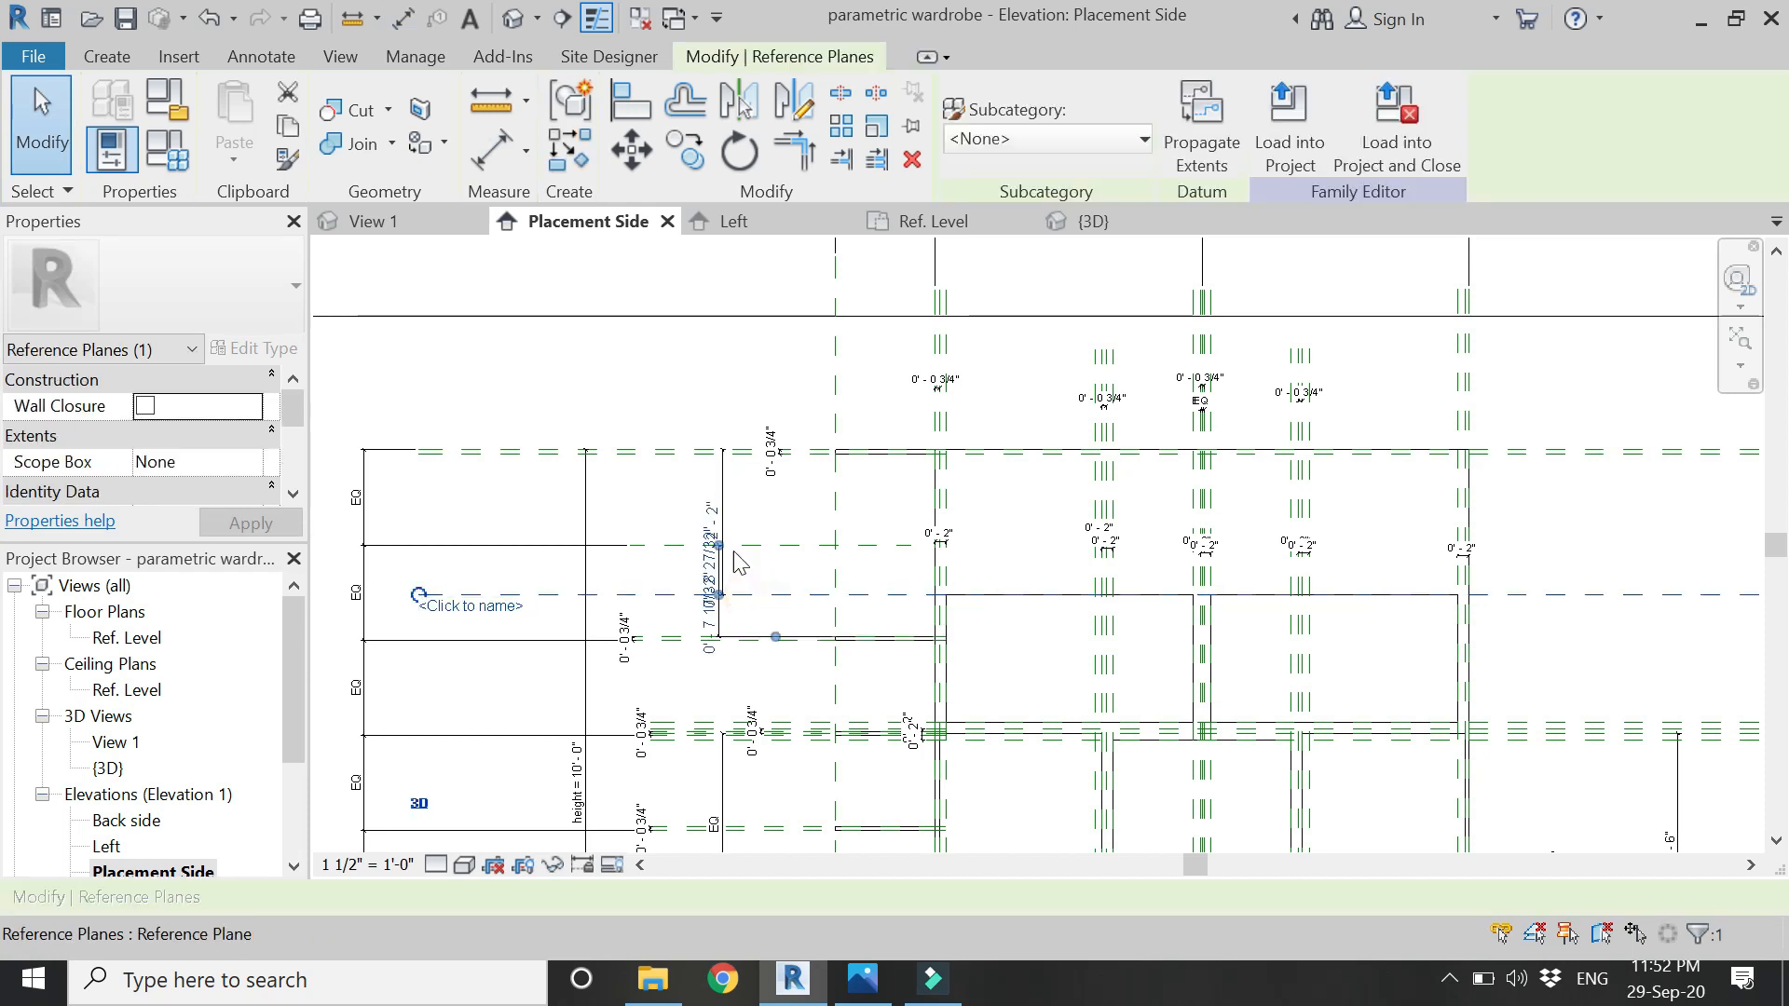
left_click(714, 522)
type("2\"")
key("Return")
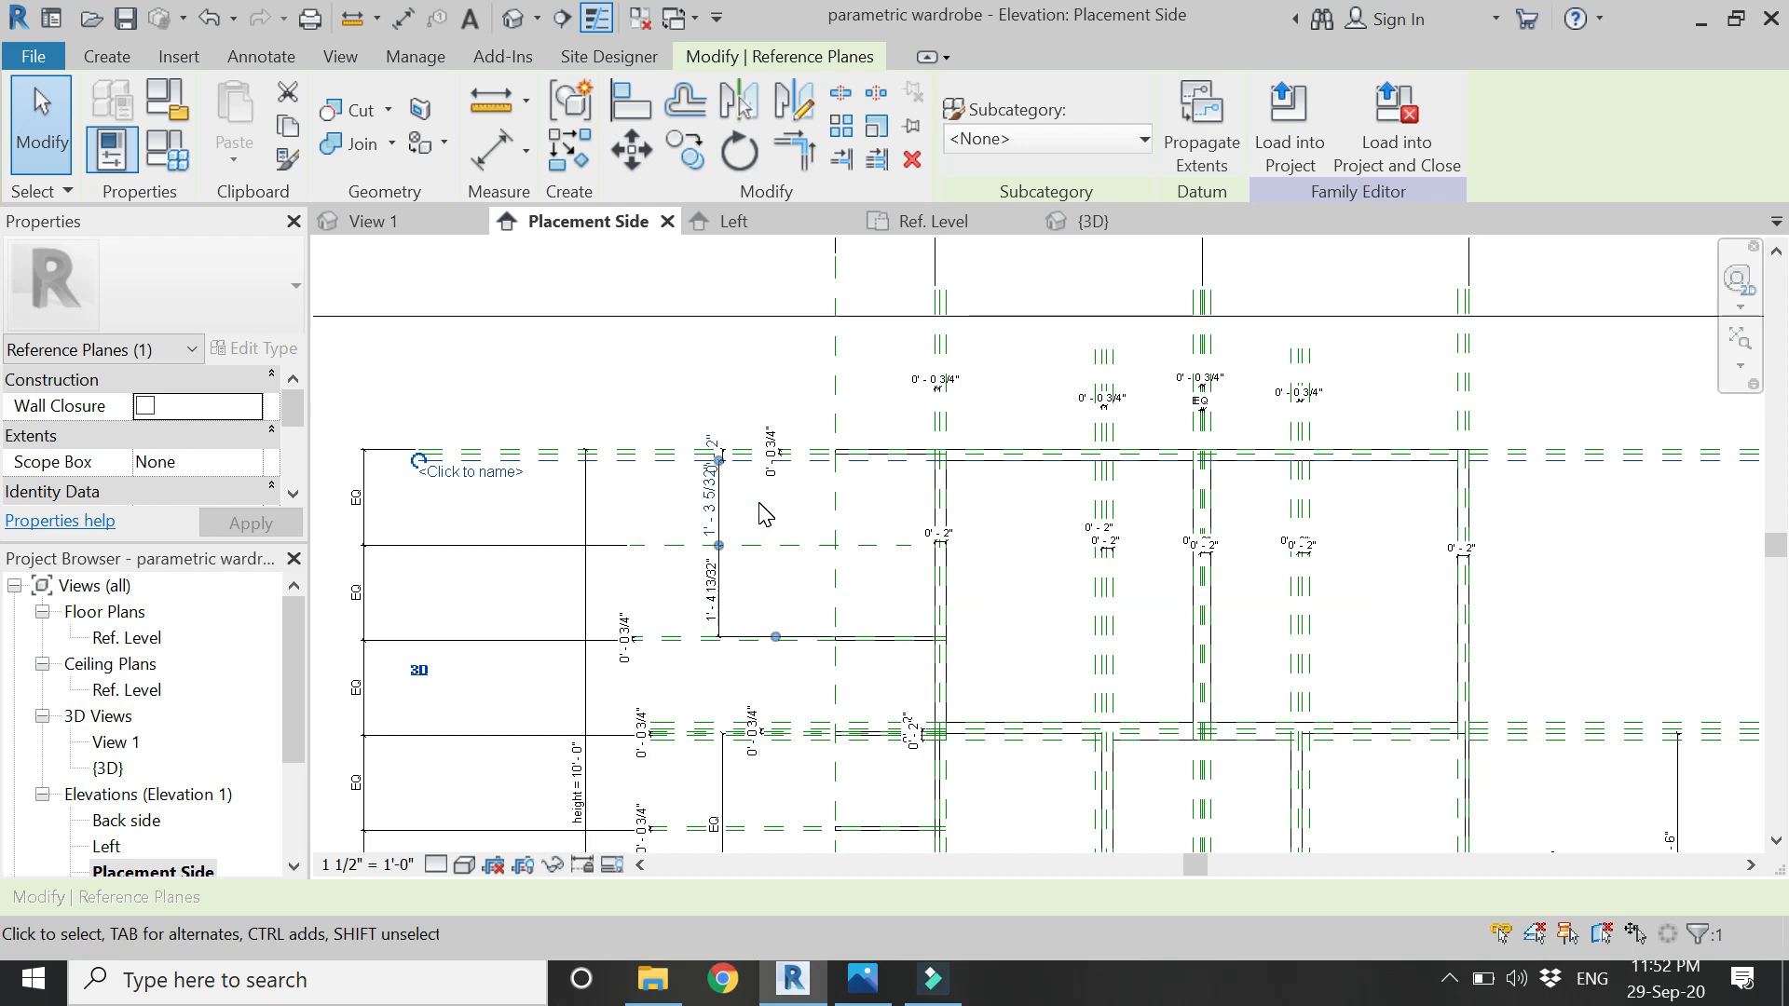
scroll(762, 508, "up", 5)
left_click(722, 461)
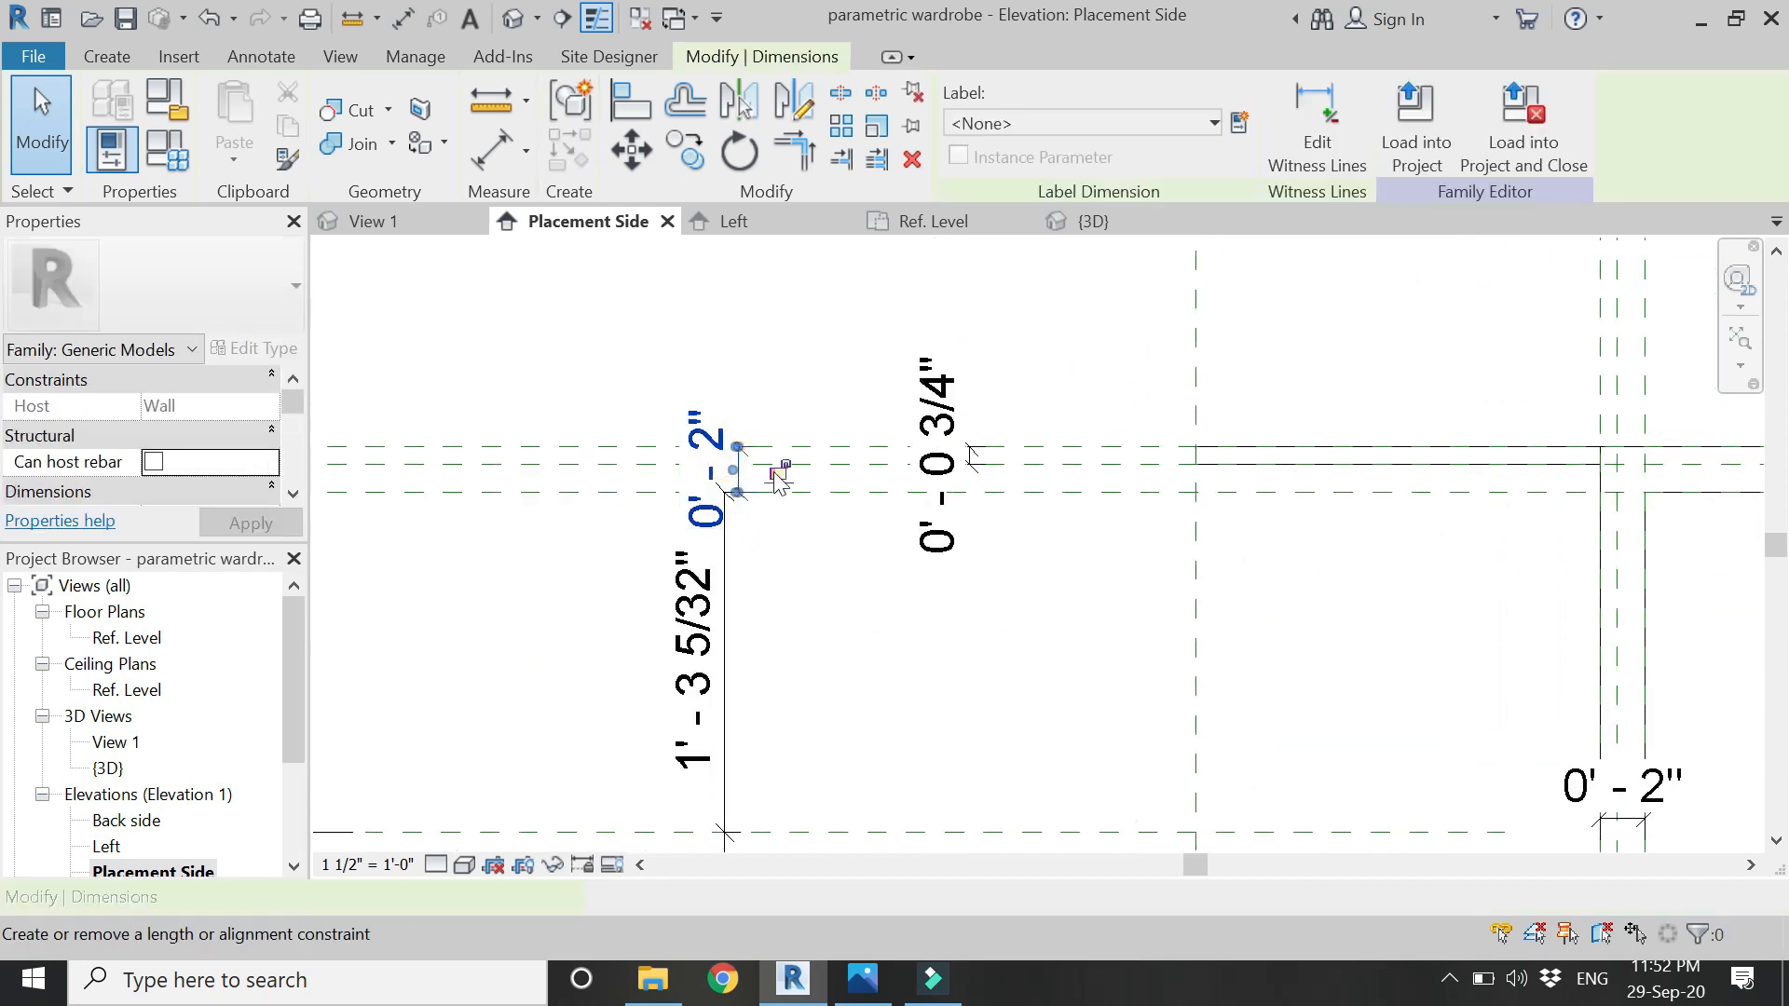
key("Escape")
scroll(546, 355, "down", 5)
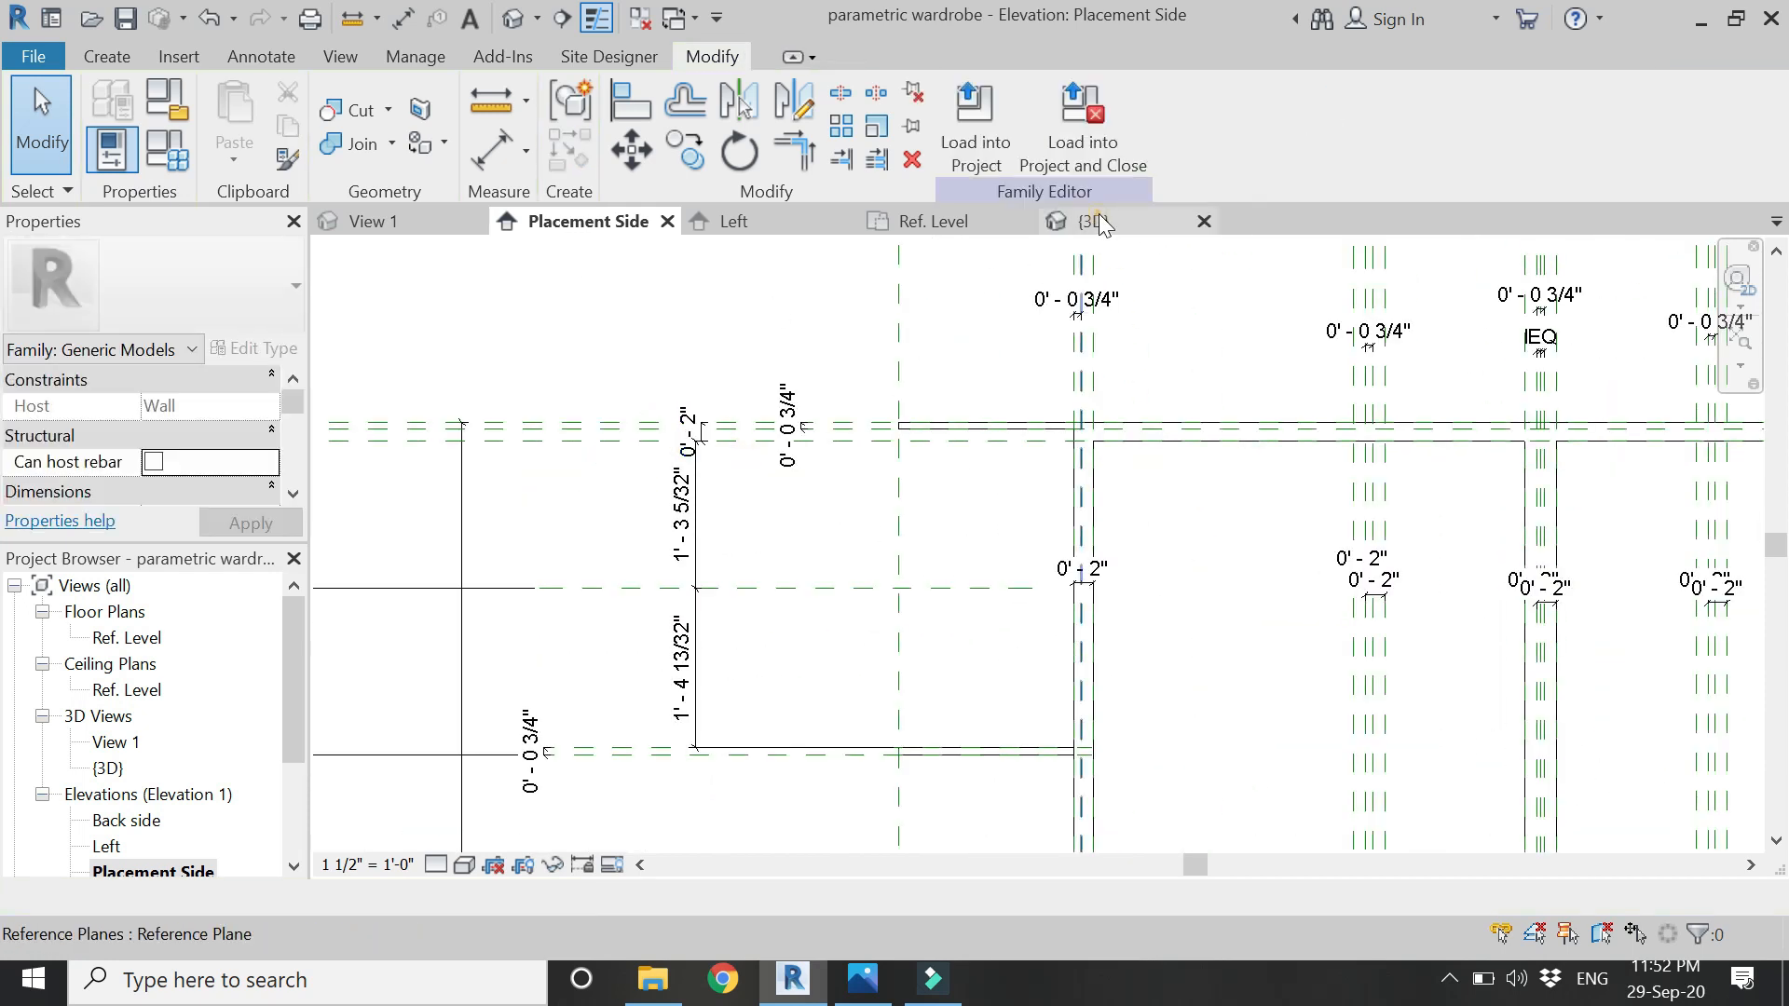
- In the 3D view, set the height of clothes section parameter to 6' 6" and apply it
left_click(1085, 221)
scroll(808, 522, "down", 4)
middle_click_drag(1237, 711, 1445, 718)
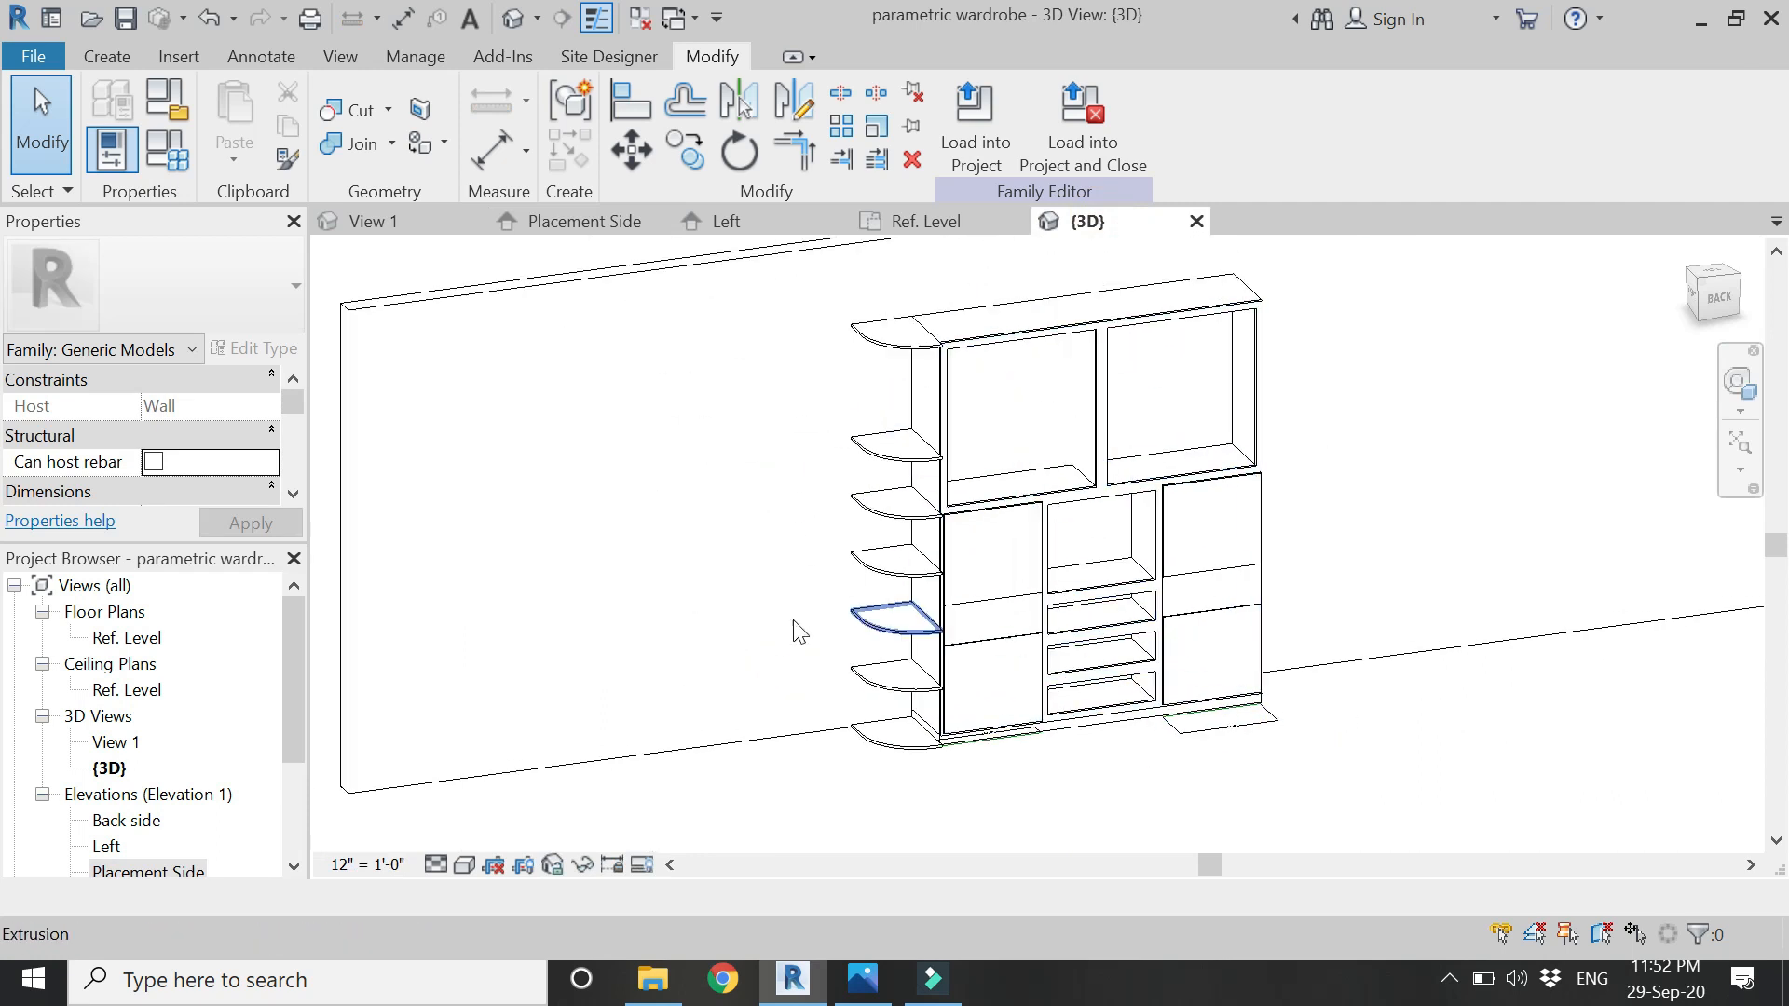
left_click(180, 164)
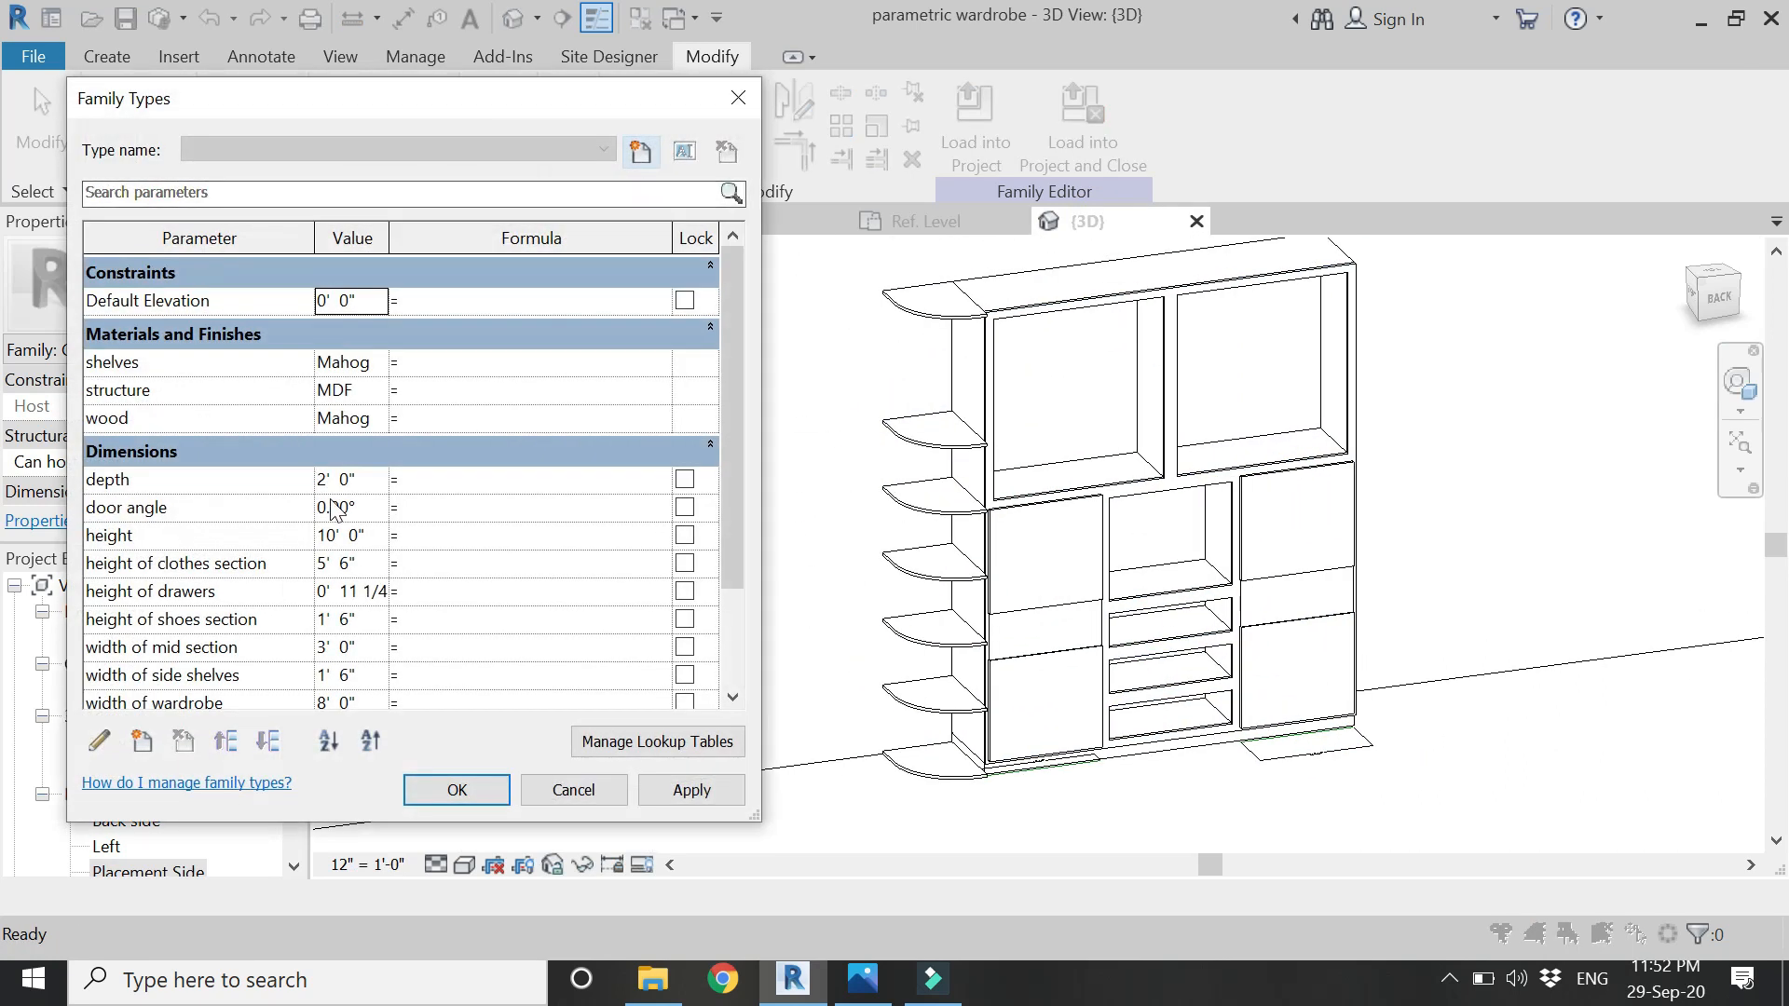
left_click(368, 564)
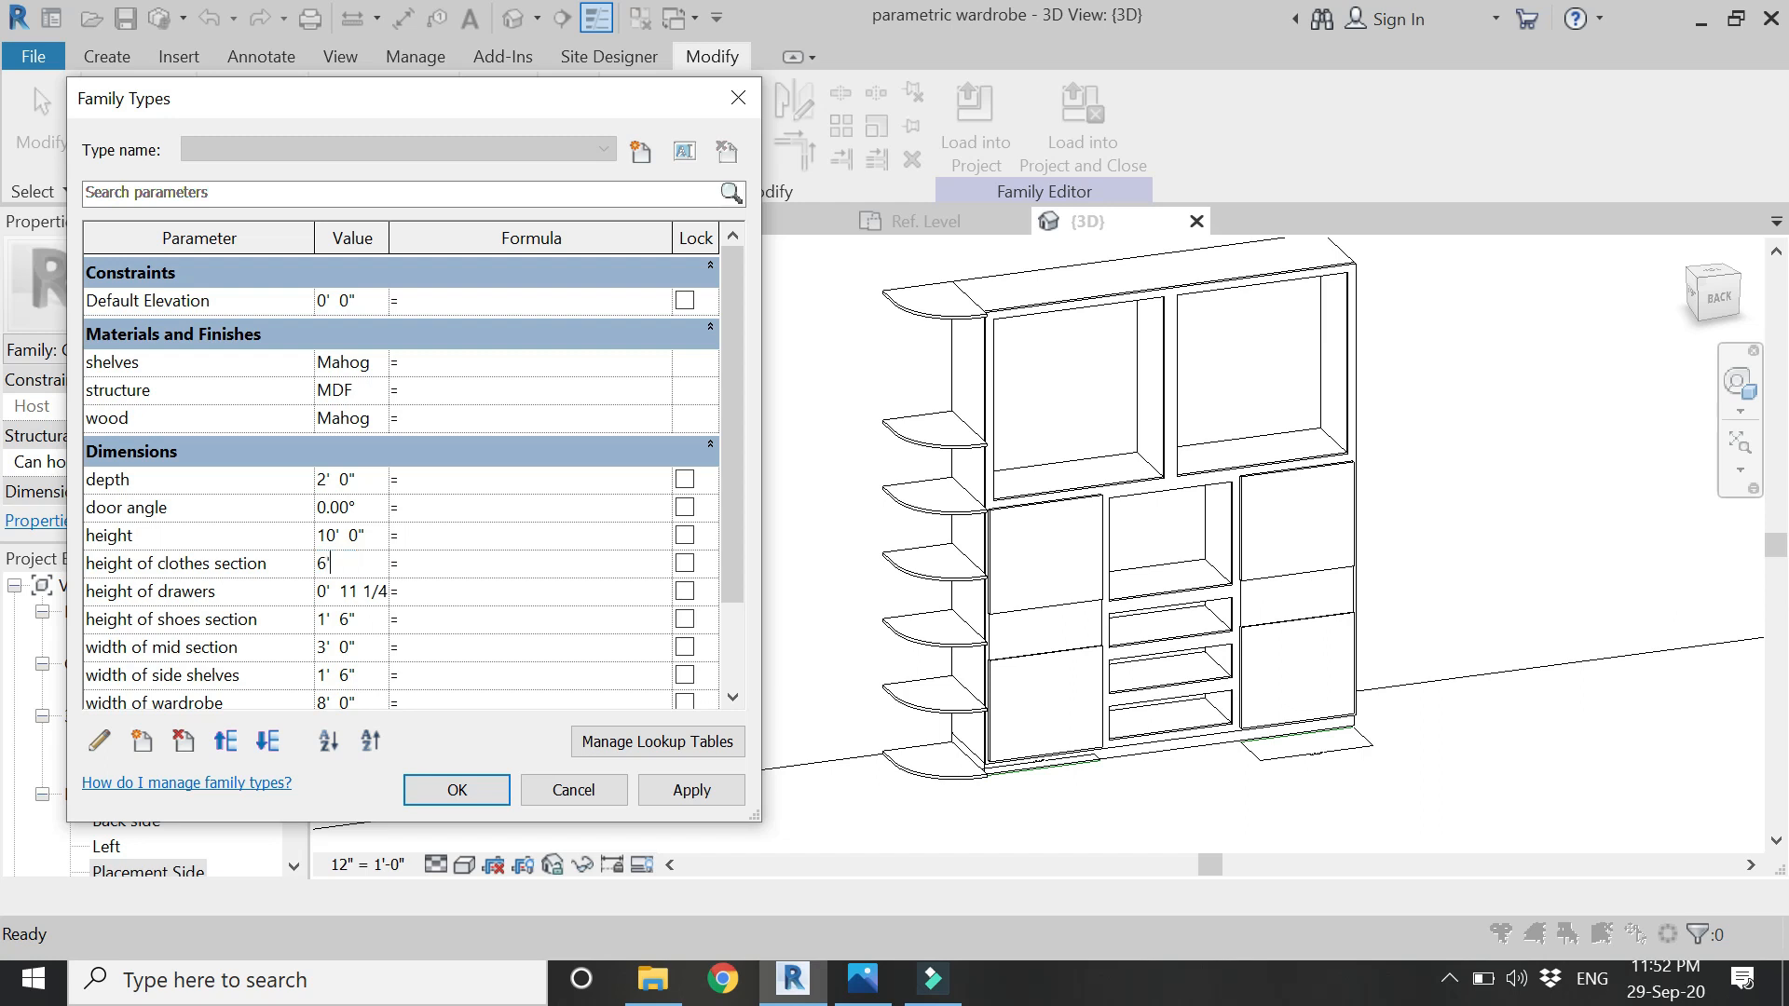
type("6'6\"")
key("Tab")
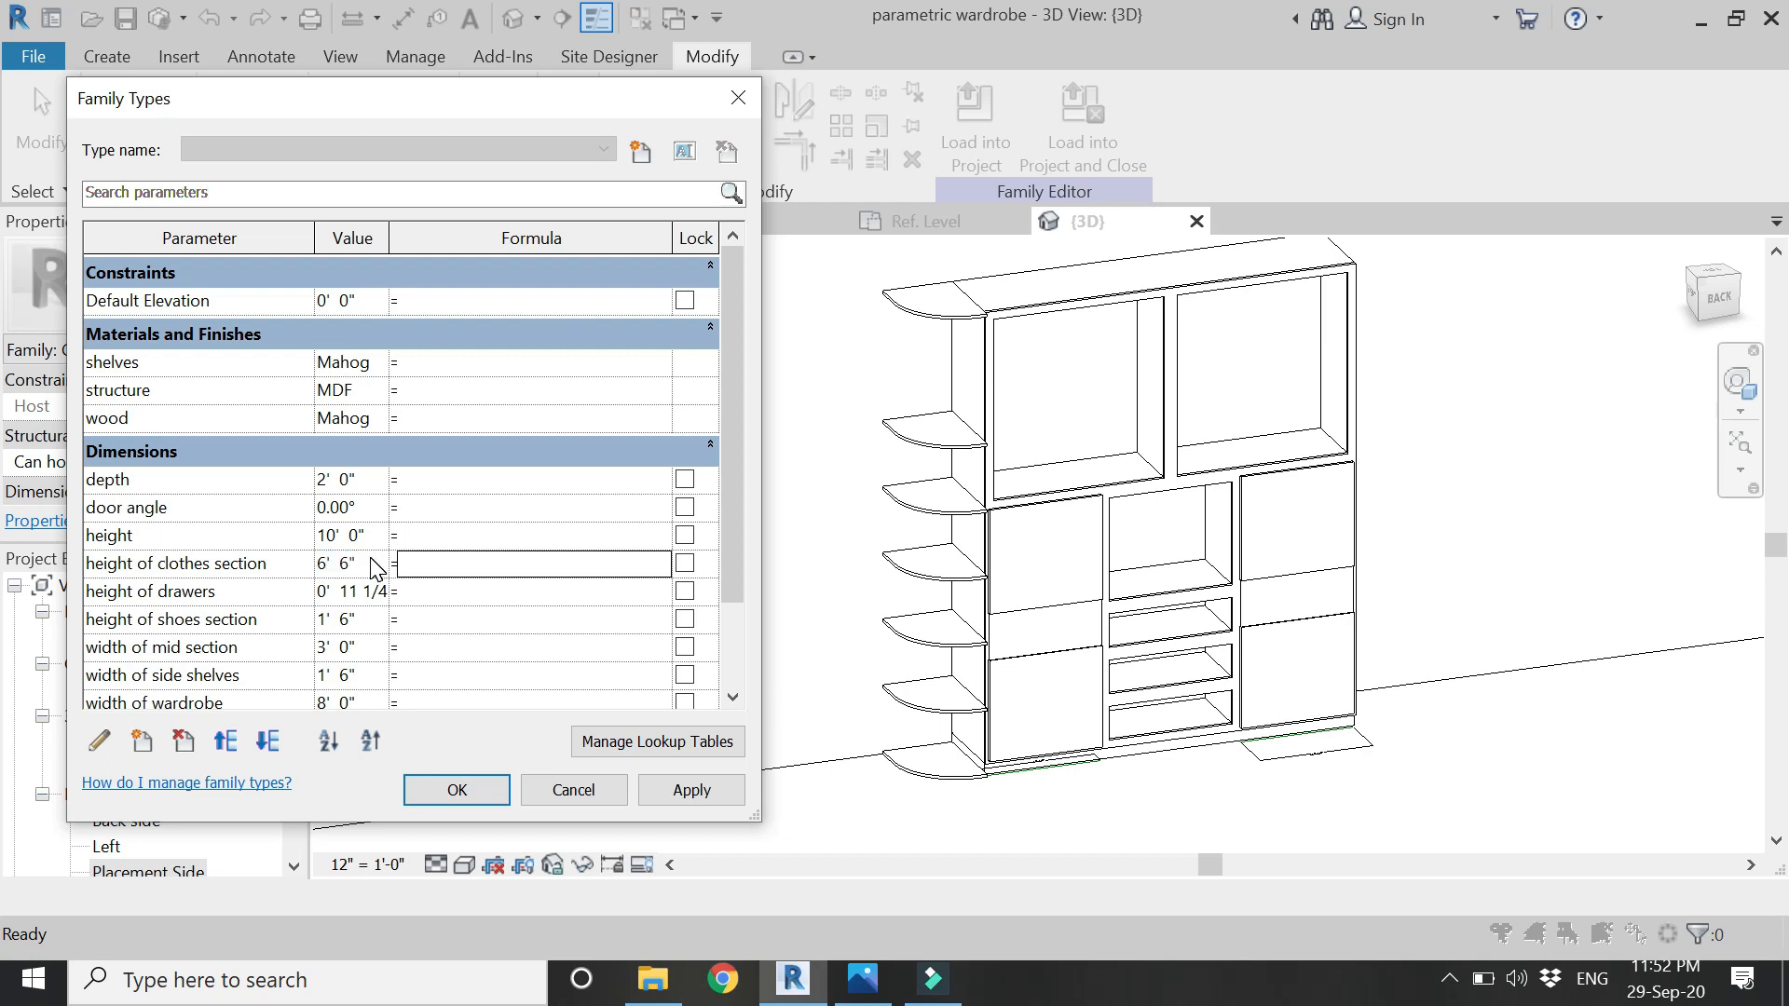
left_click(684, 793)
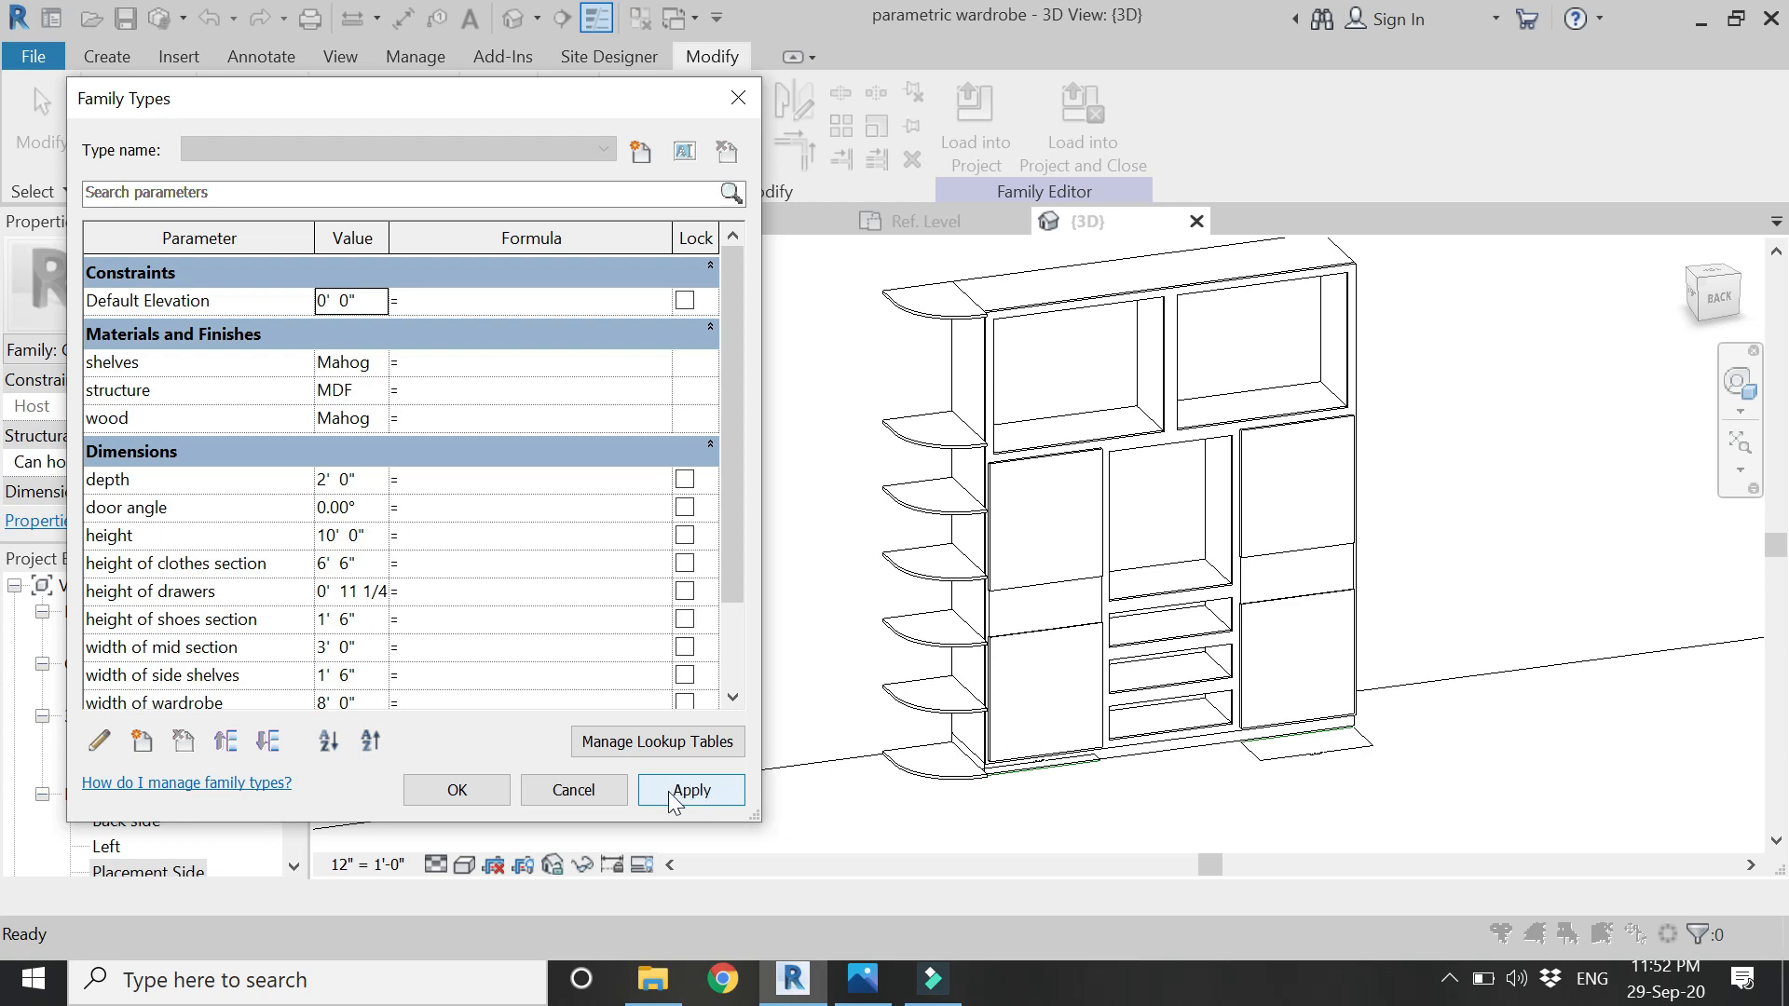
- Try a height of drawers parameter of 8" and apply it to the wardrobe
scroll(367, 627, "down", 1)
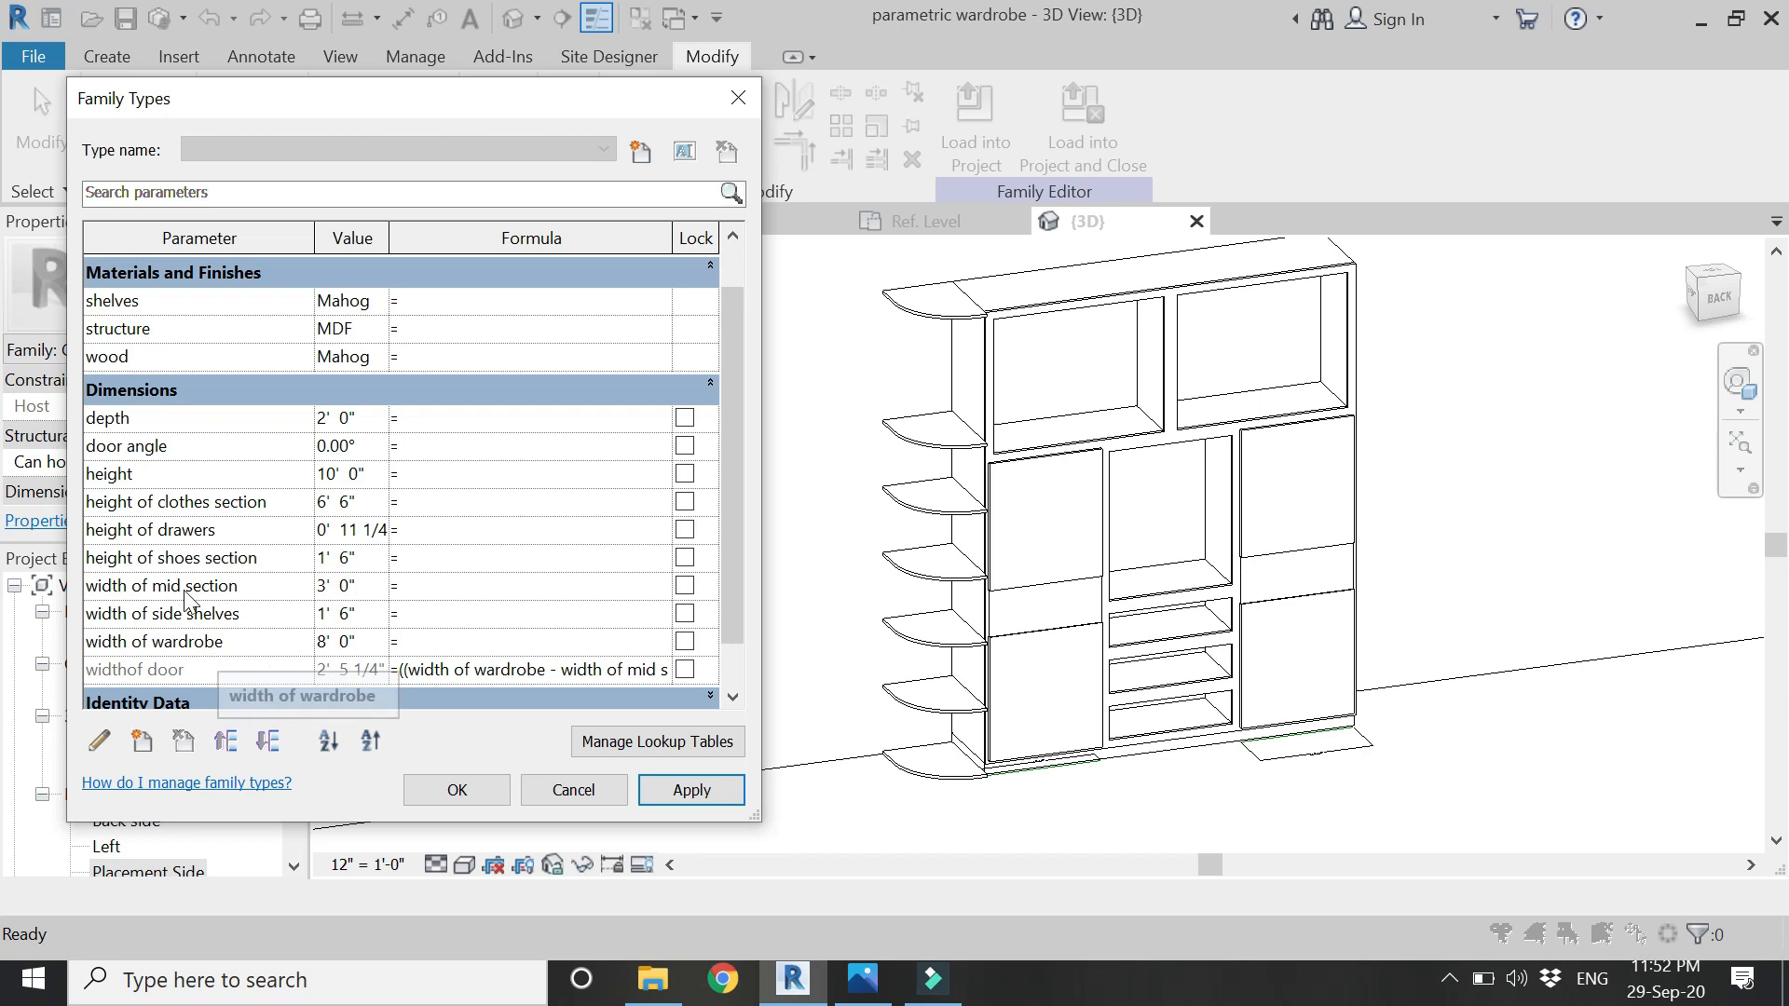
left_click(323, 530)
left_click_drag(318, 529, 426, 543)
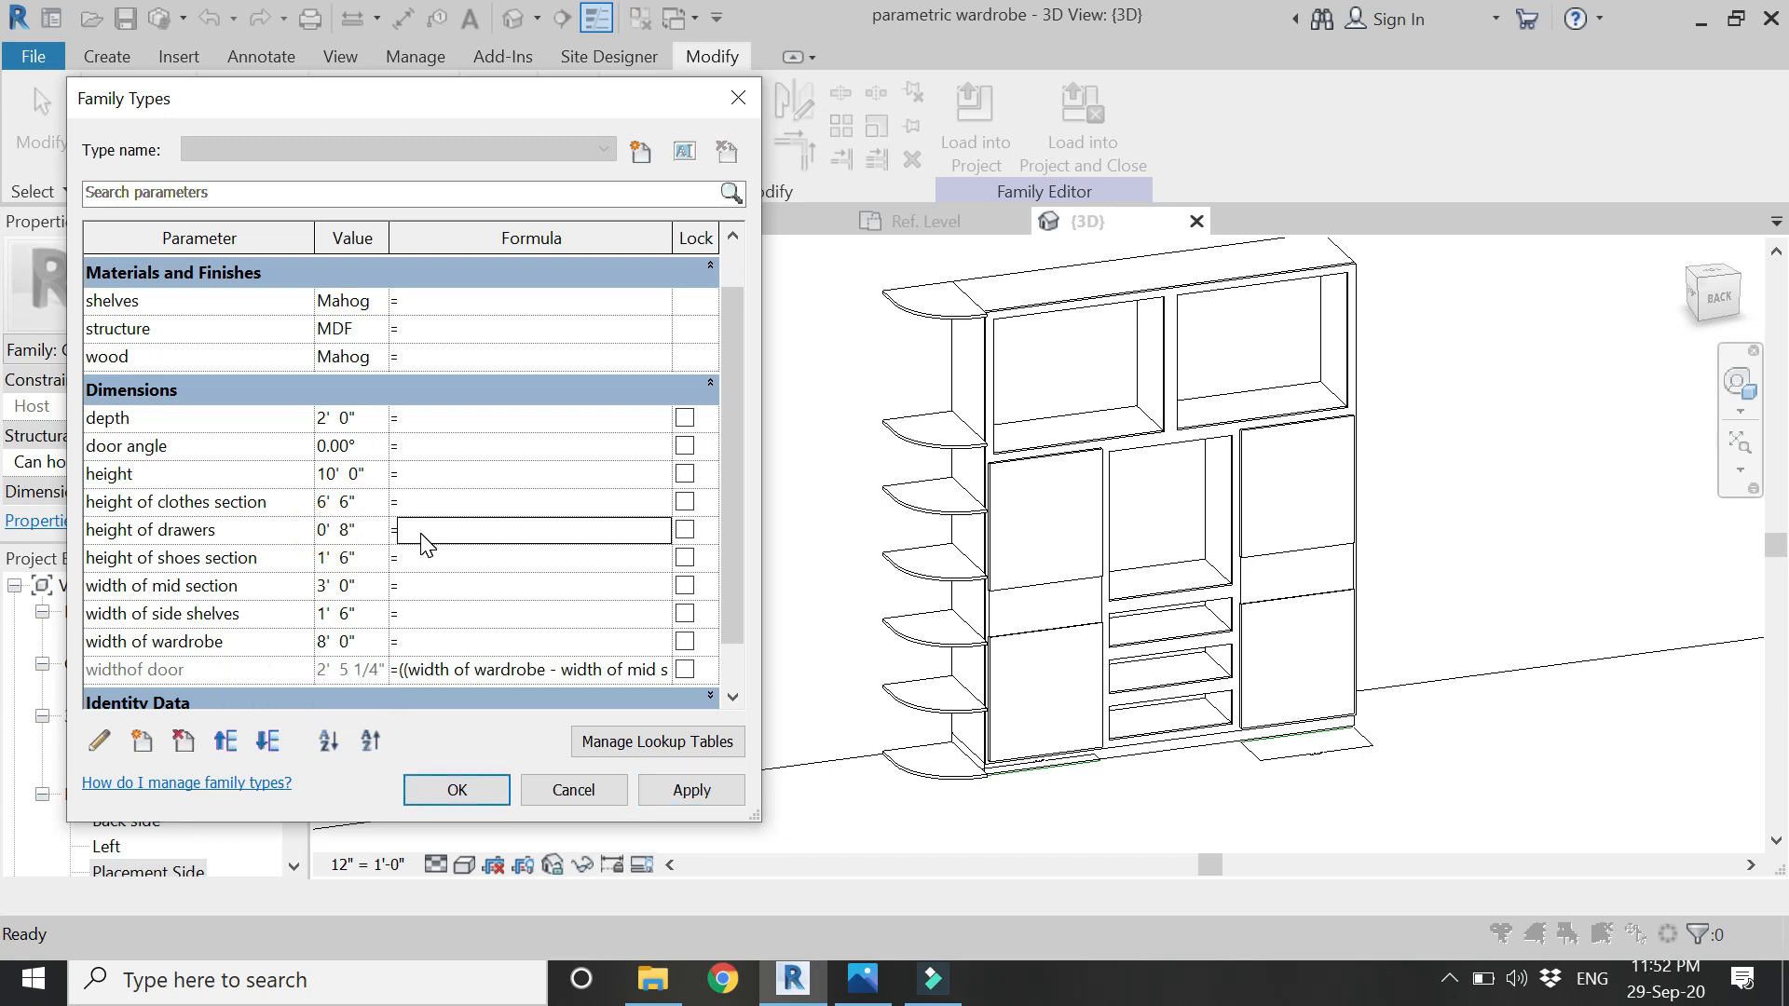
left_click(687, 791)
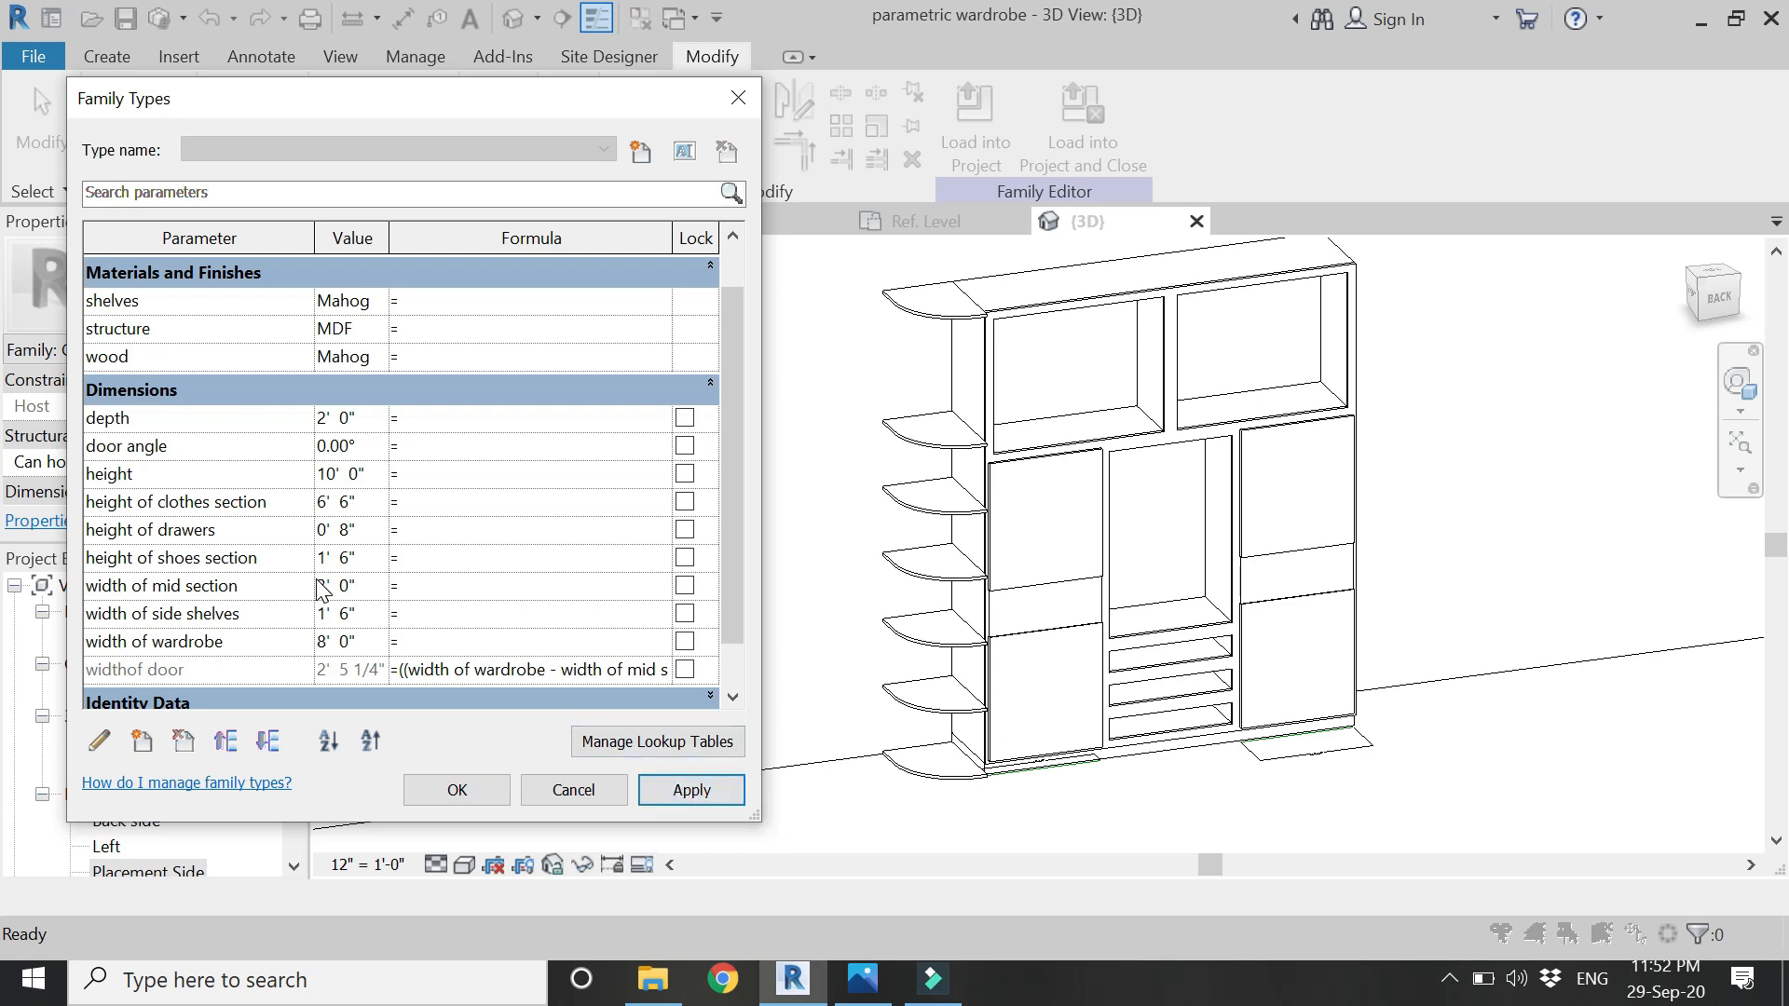
- Set the height of drawers parameter to 9" and accept the family type changes
left_click(372, 527)
type("9")
key("Tab")
left_click(706, 790)
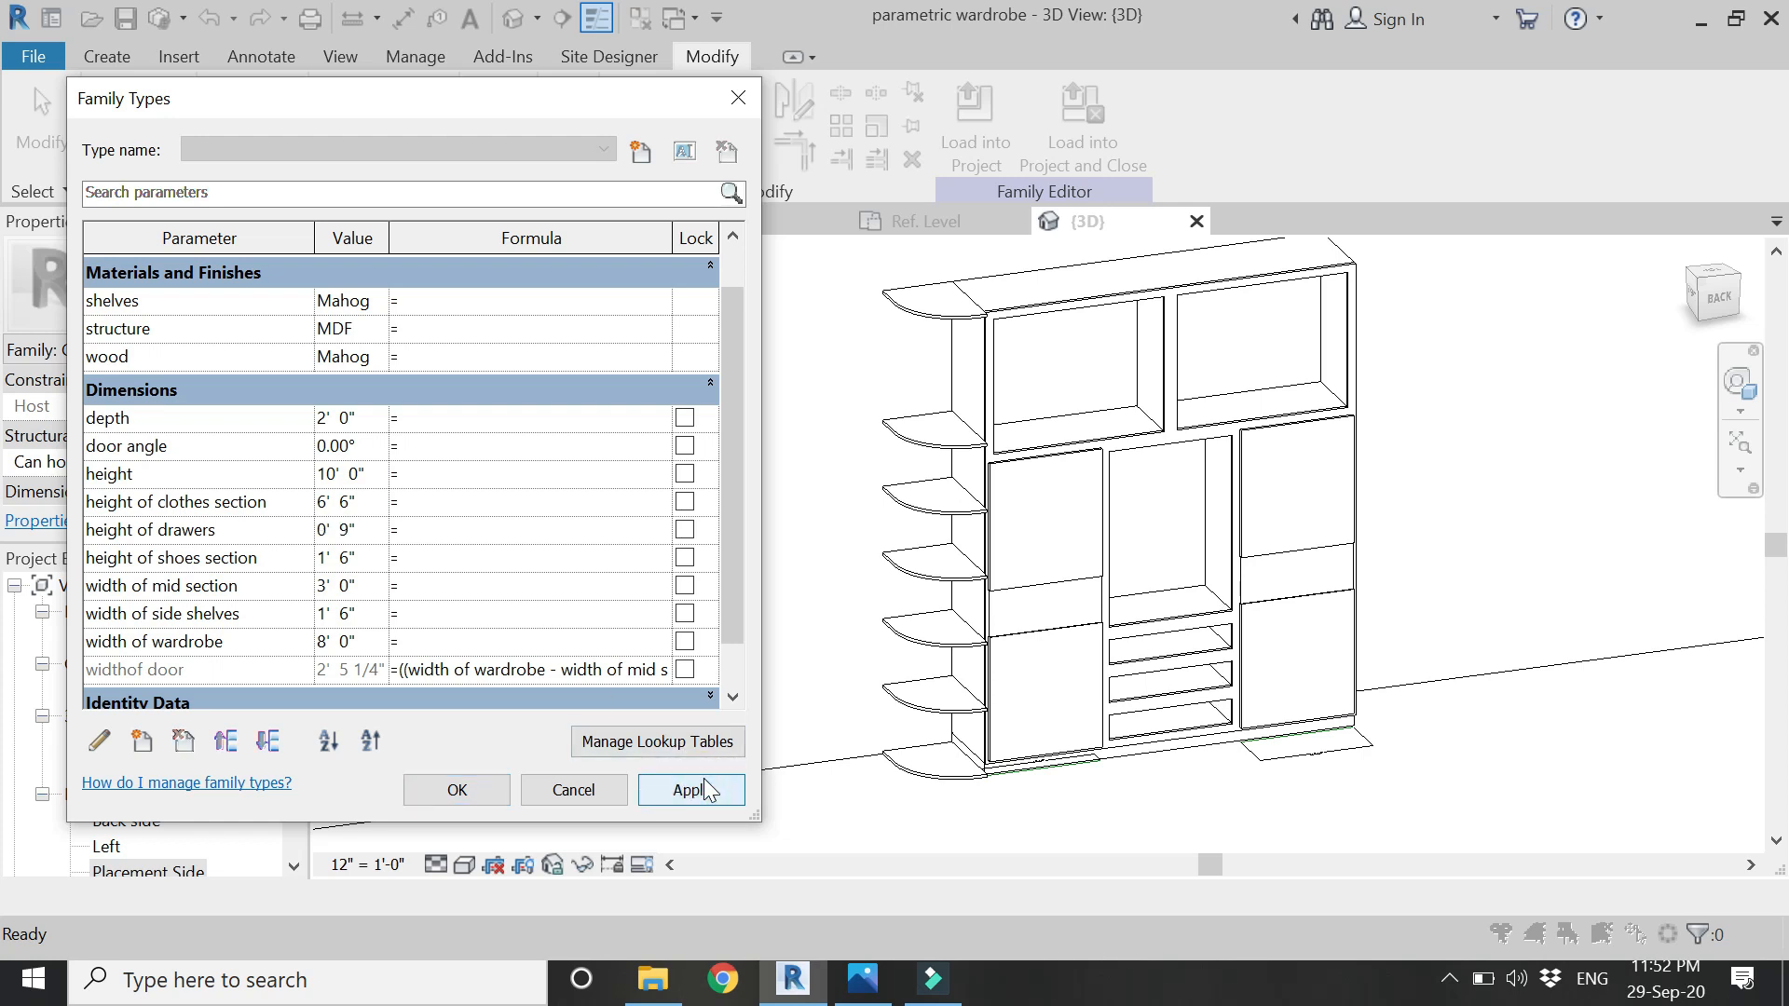
left_click(456, 790)
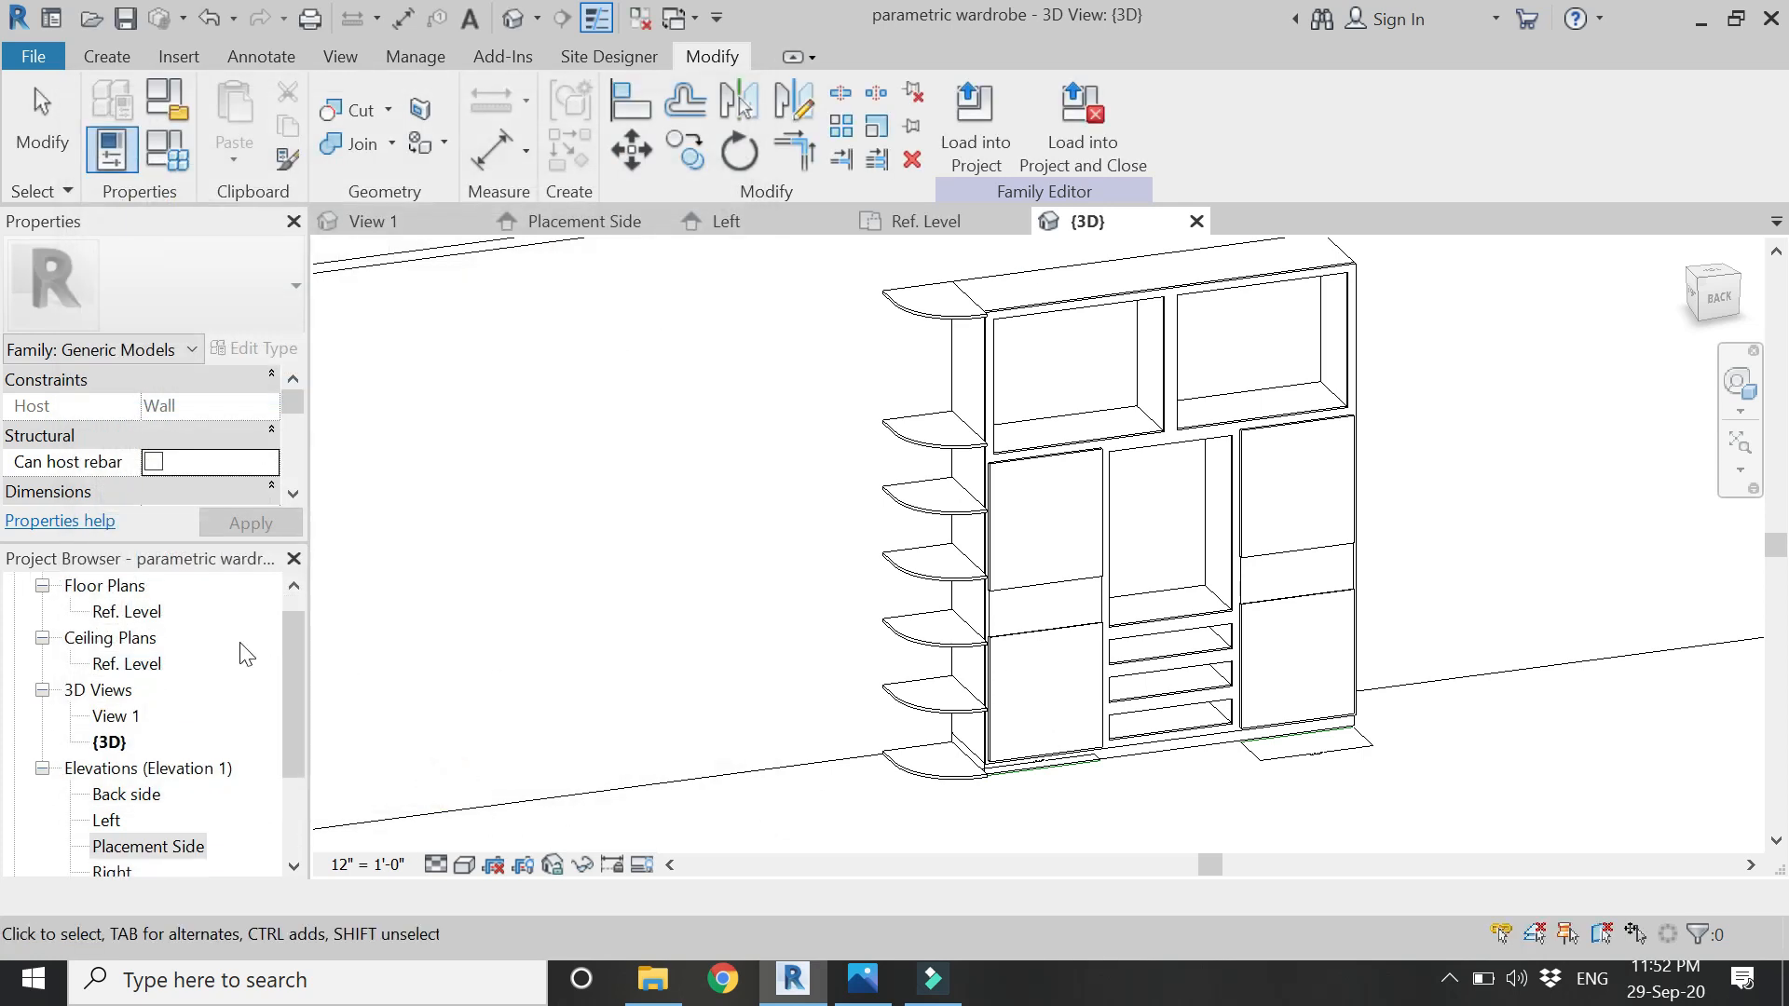
- In the Ref. Level floor plan, set the door angle parameter to 45° and accept the family type changes
scroll(1211, 550, "up", 3)
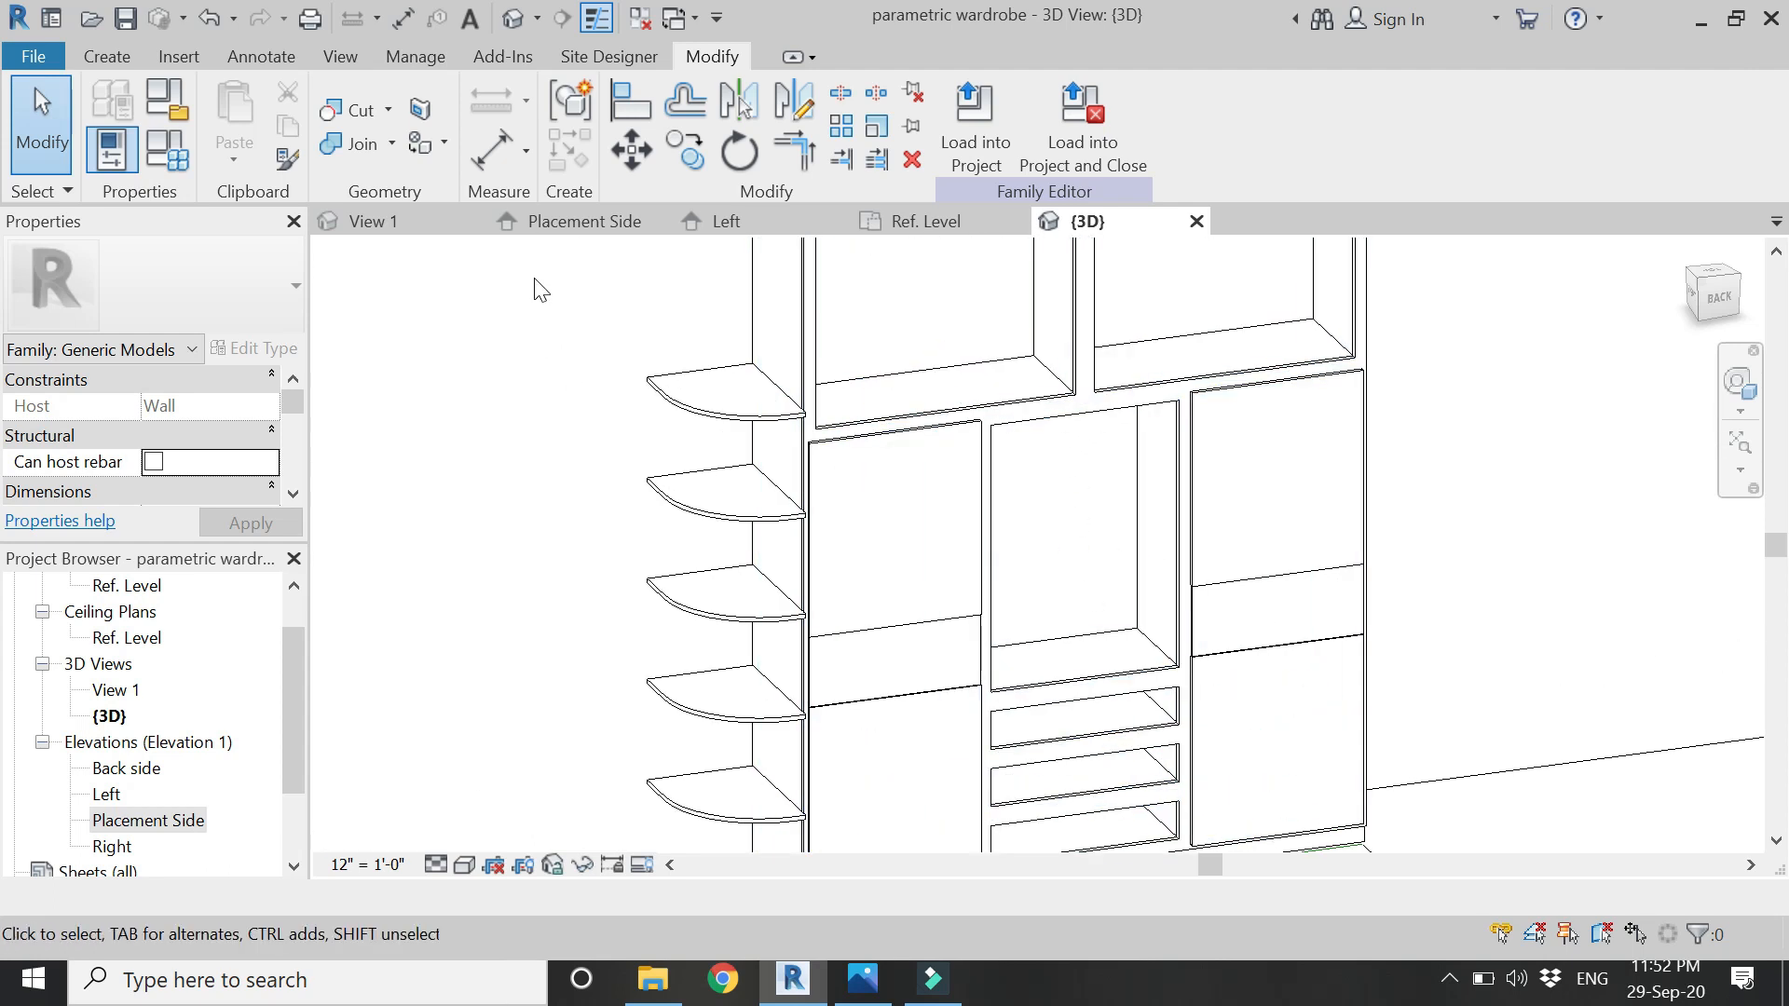
left_click(556, 221)
scroll(565, 430, "down", 5)
scroll(762, 558, "up", 5)
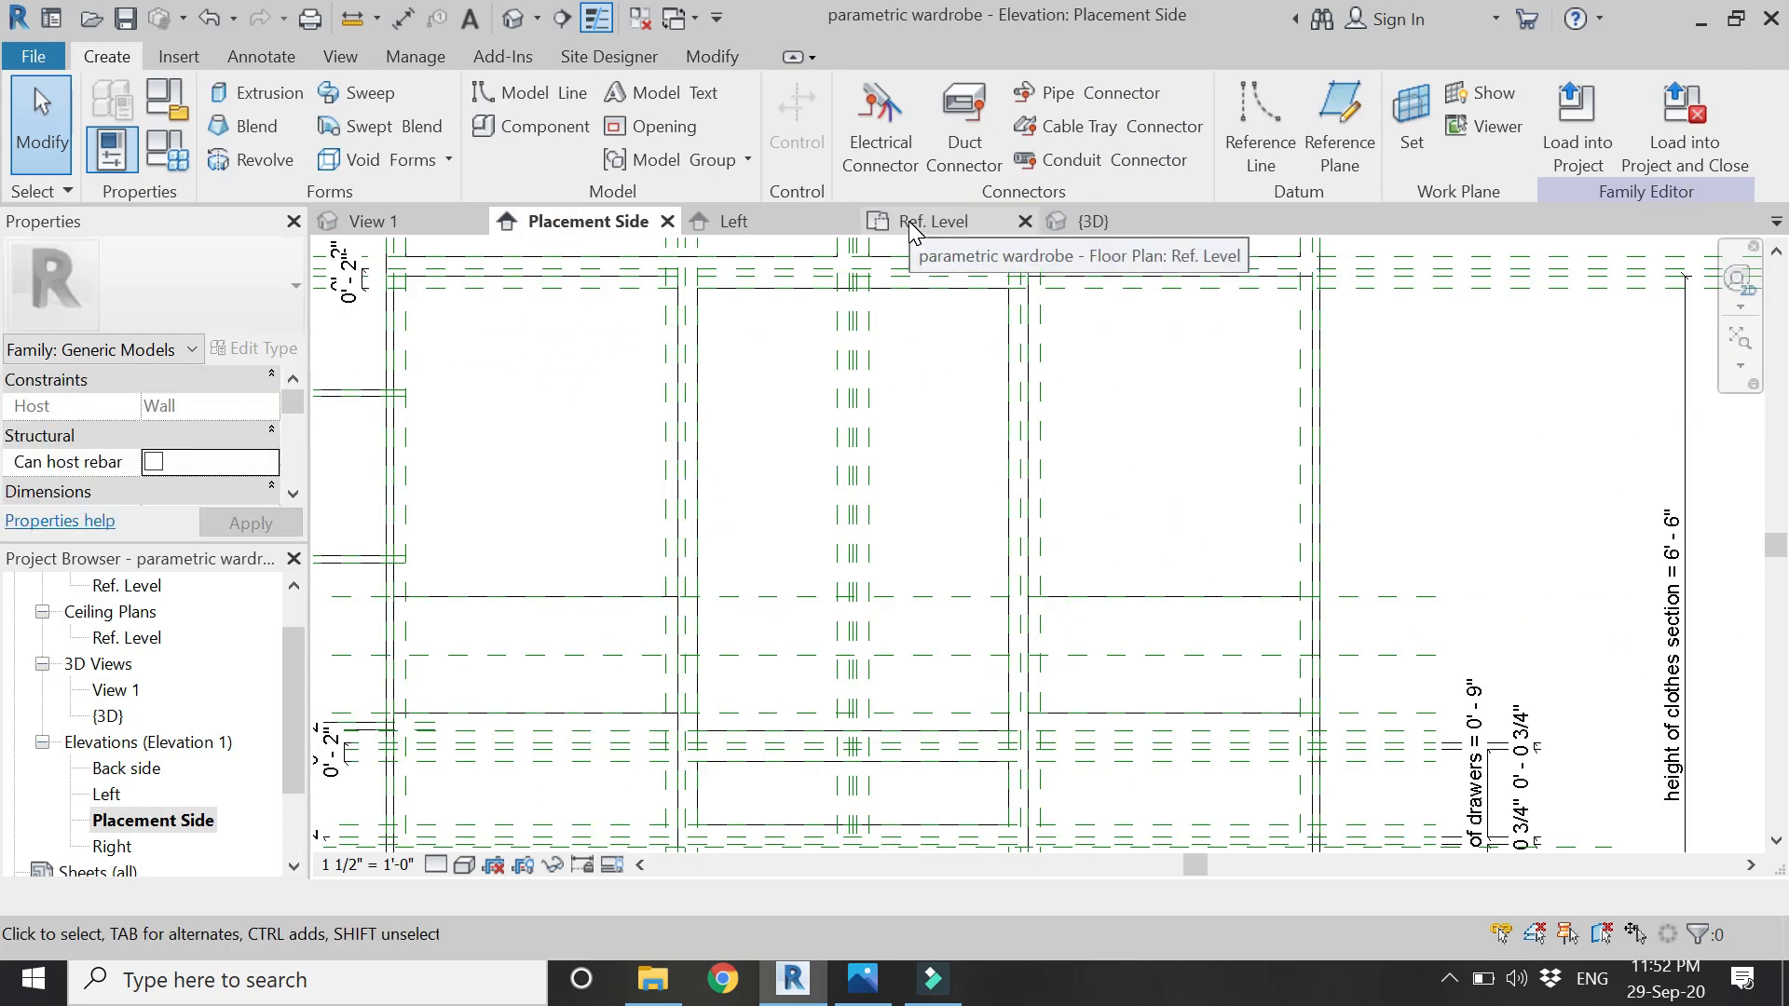
left_click(913, 224)
scroll(1142, 554, "down", 3)
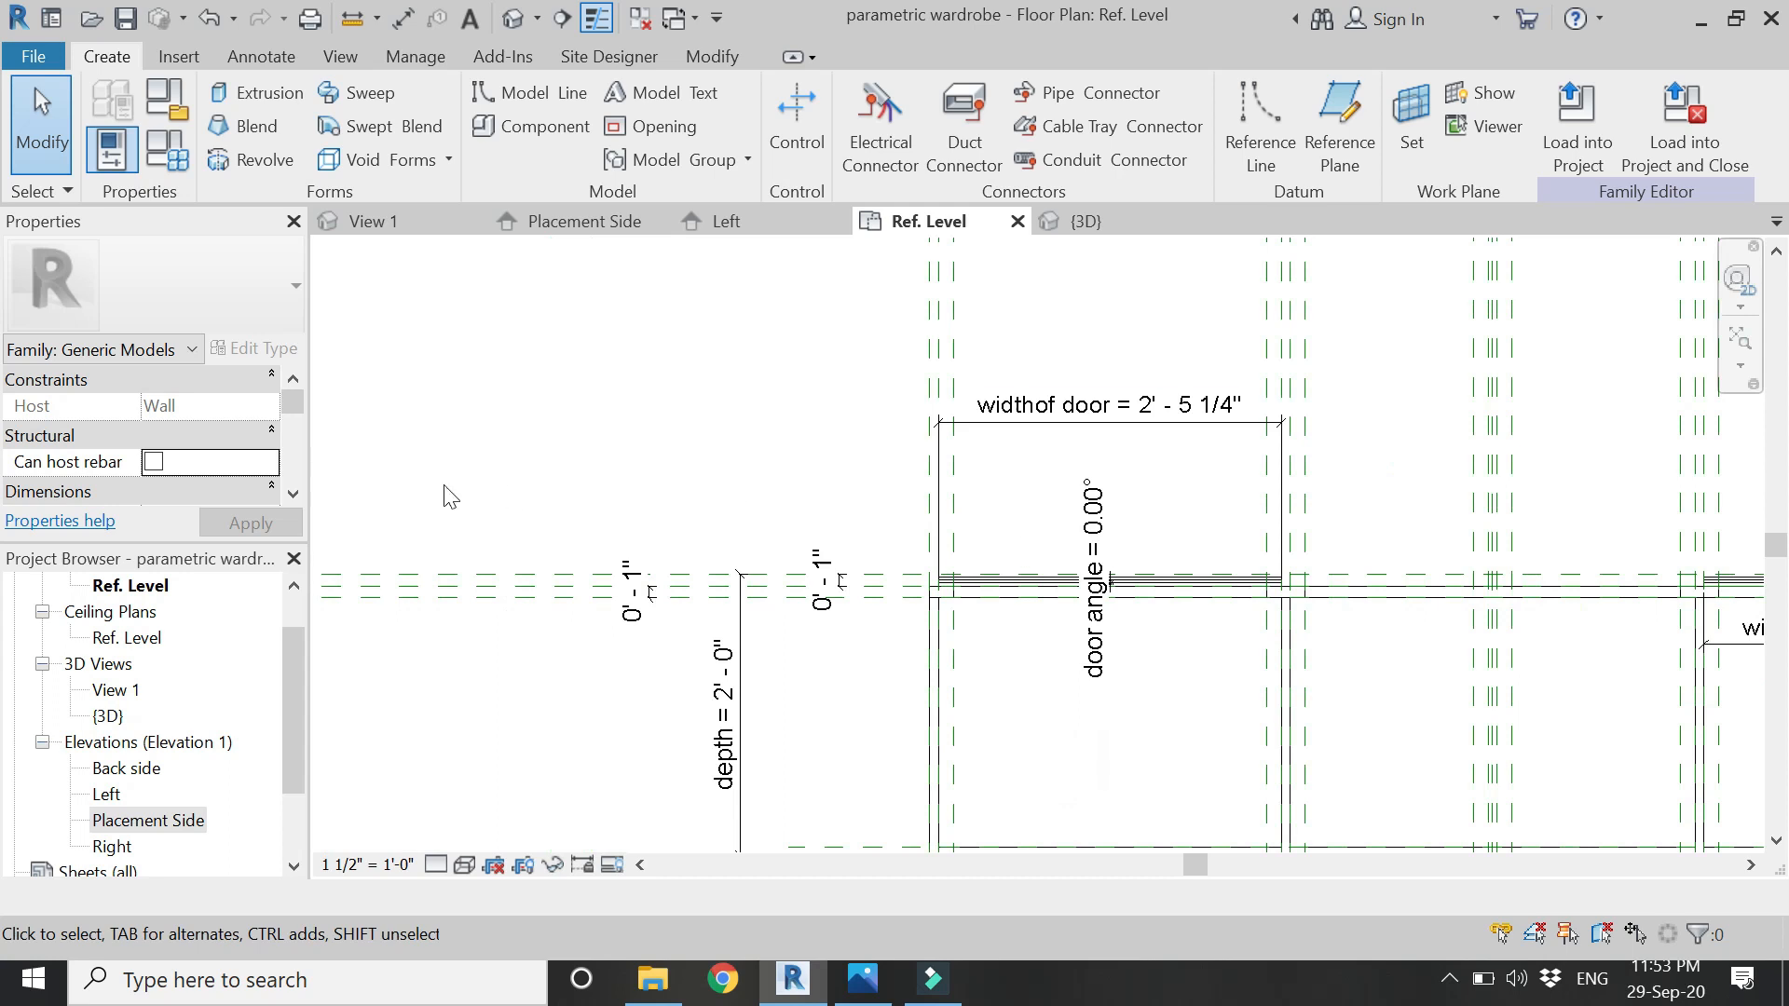
scroll(434, 488, "down", 3)
scroll(963, 515, "up", 2)
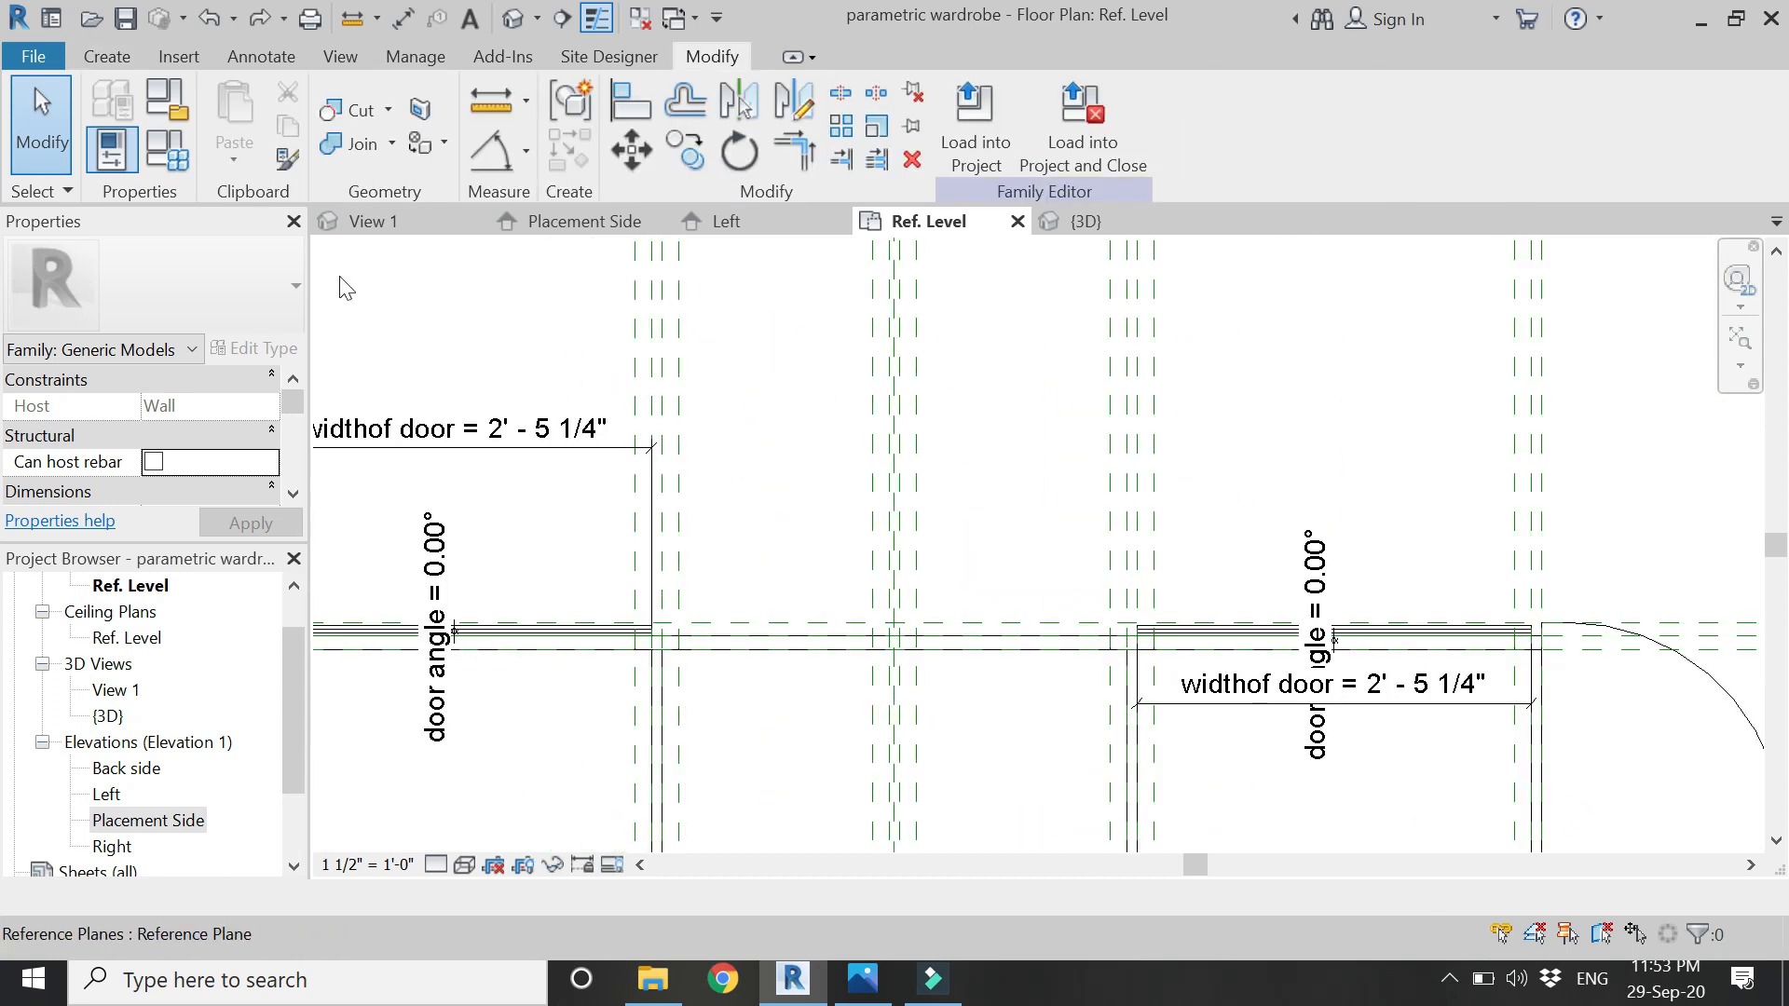
left_click(163, 163)
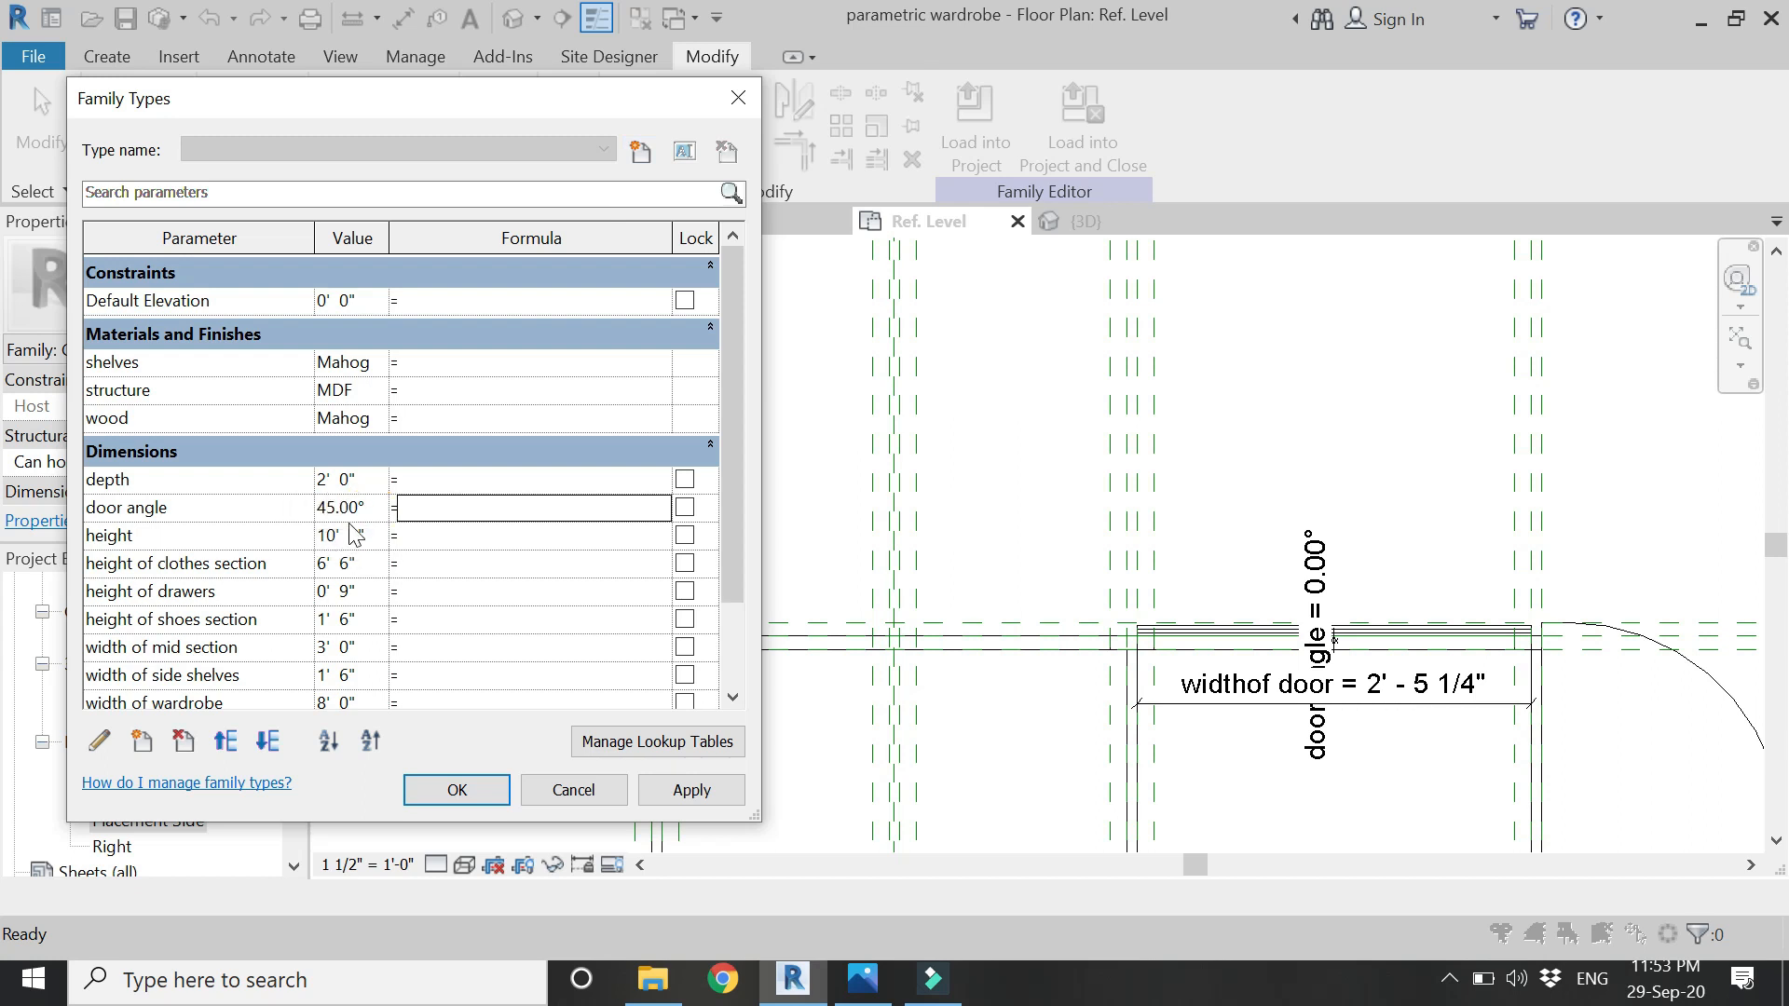
left_click(656, 792)
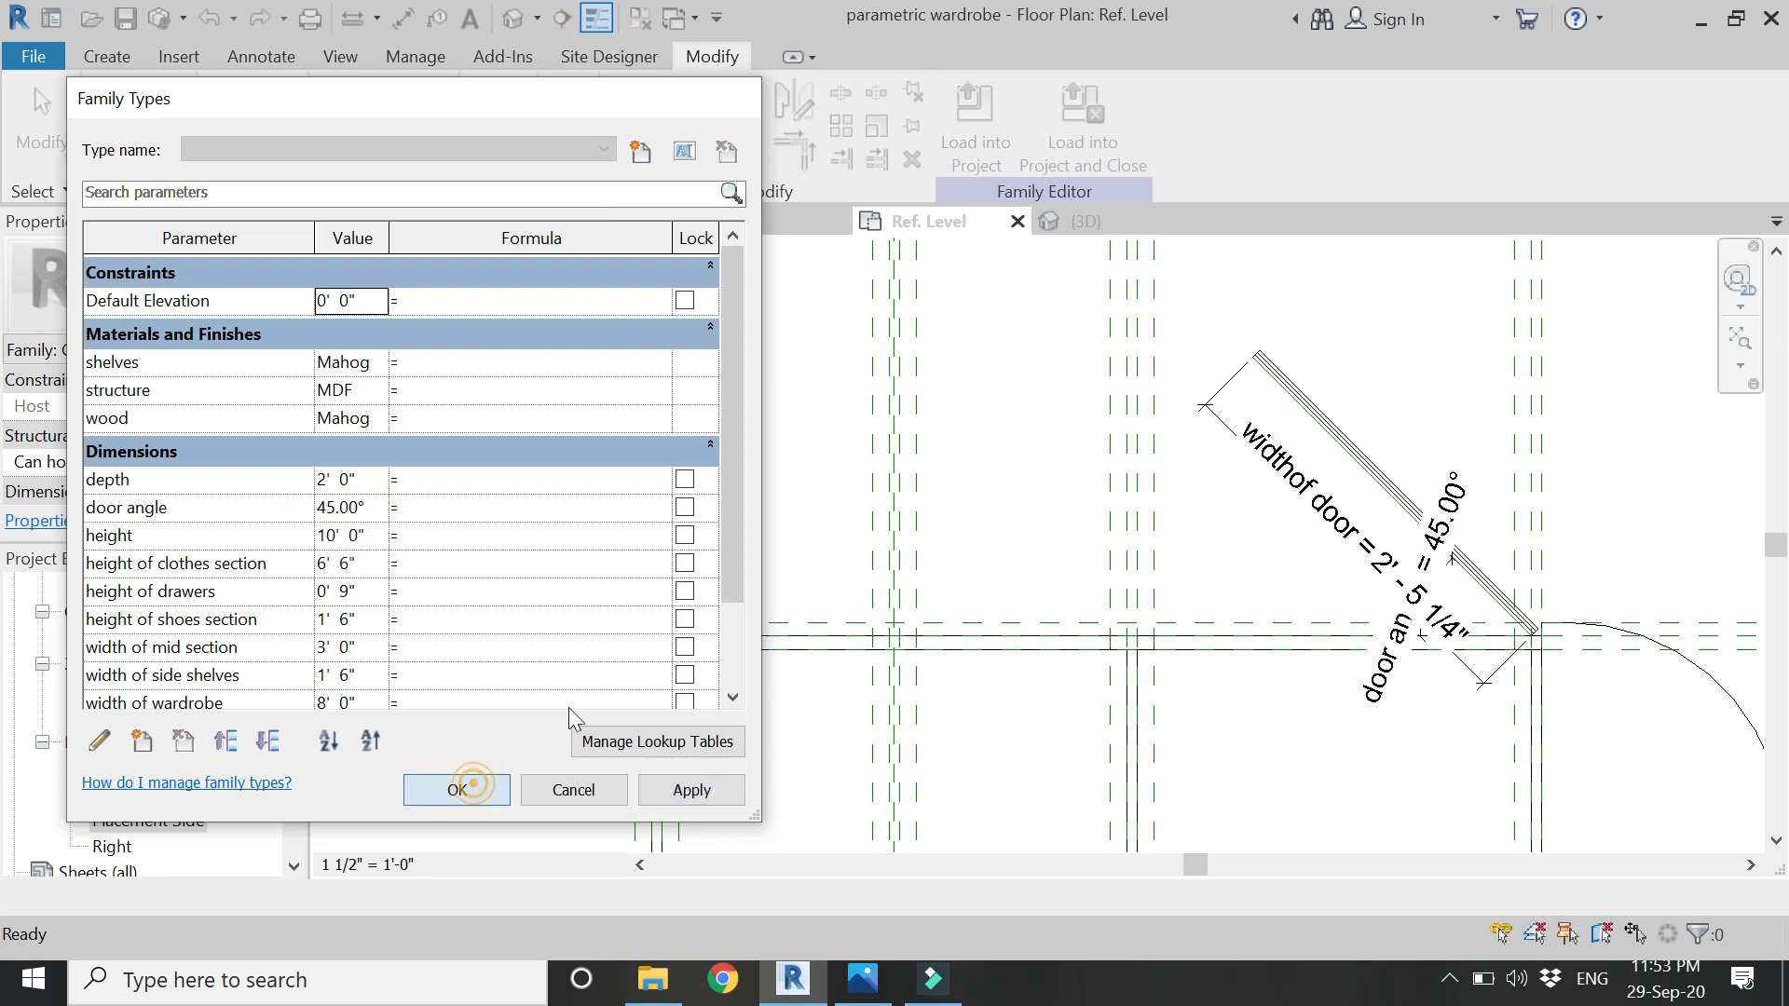
left_click(455, 788)
- Draw two reference lines leaning inward from the mid section's front corners, about 1' 5" at 48° and 1' 4" at 45°
left_click(108, 57)
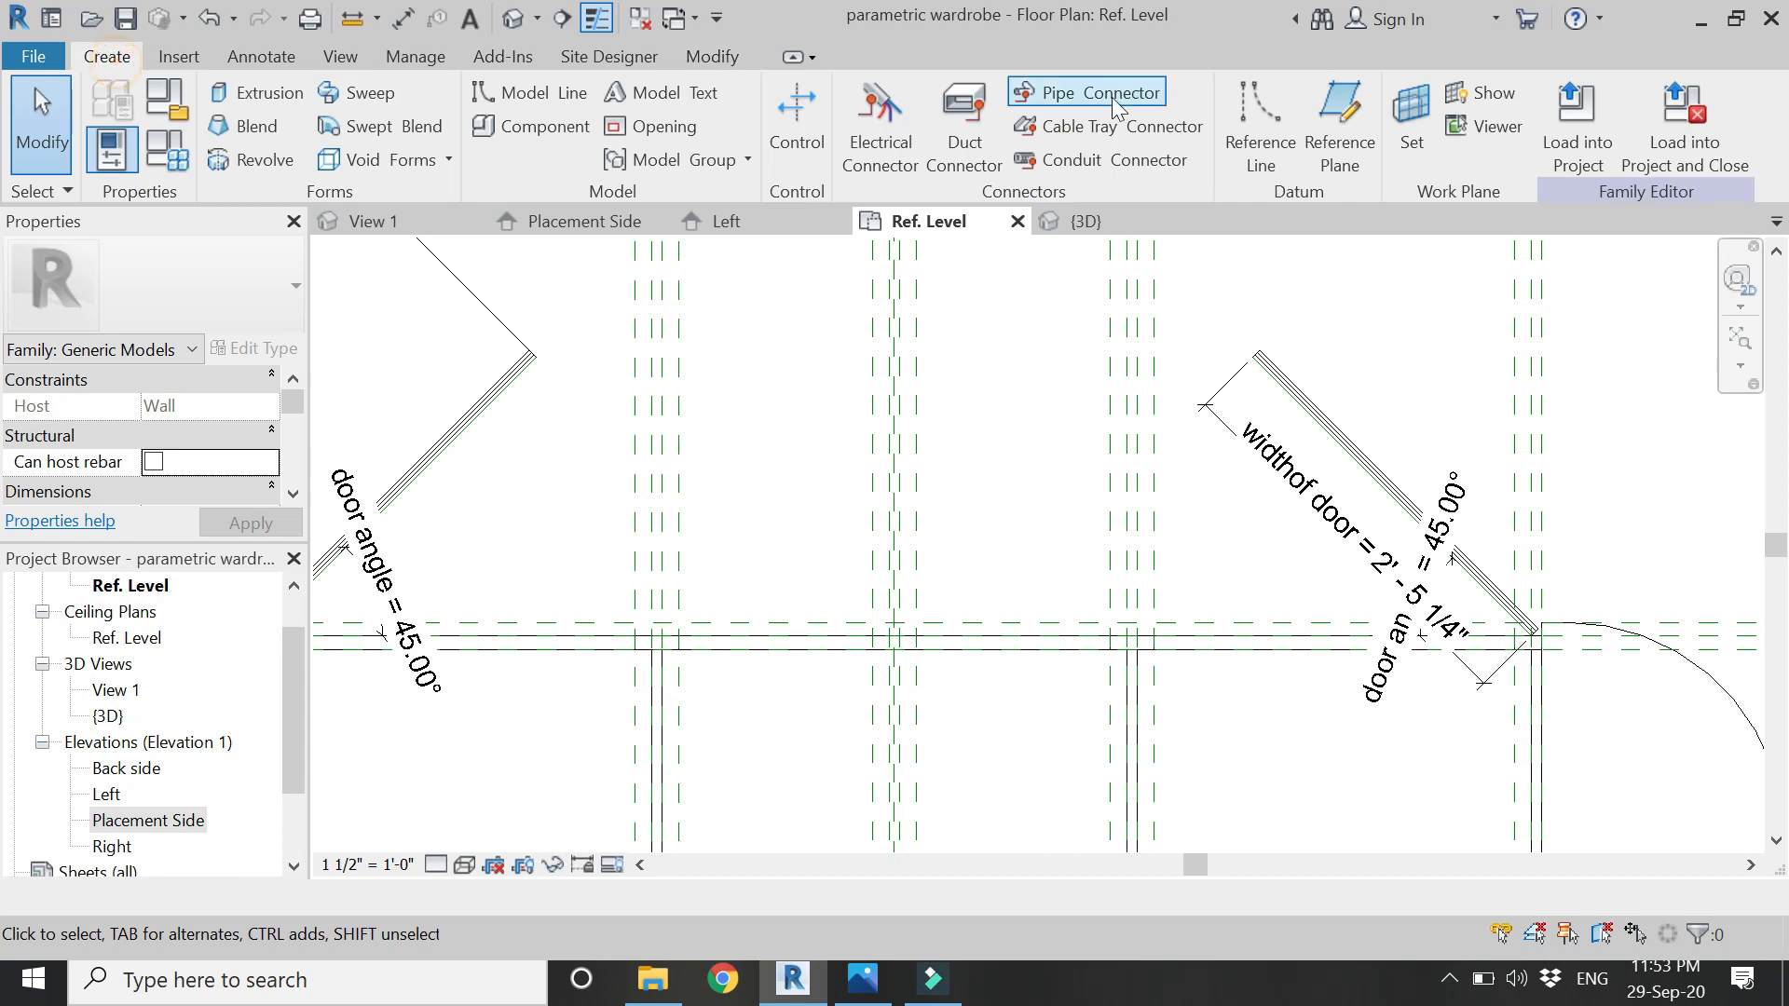
left_click(1248, 104)
scroll(642, 611, "up", 2)
left_click(667, 645)
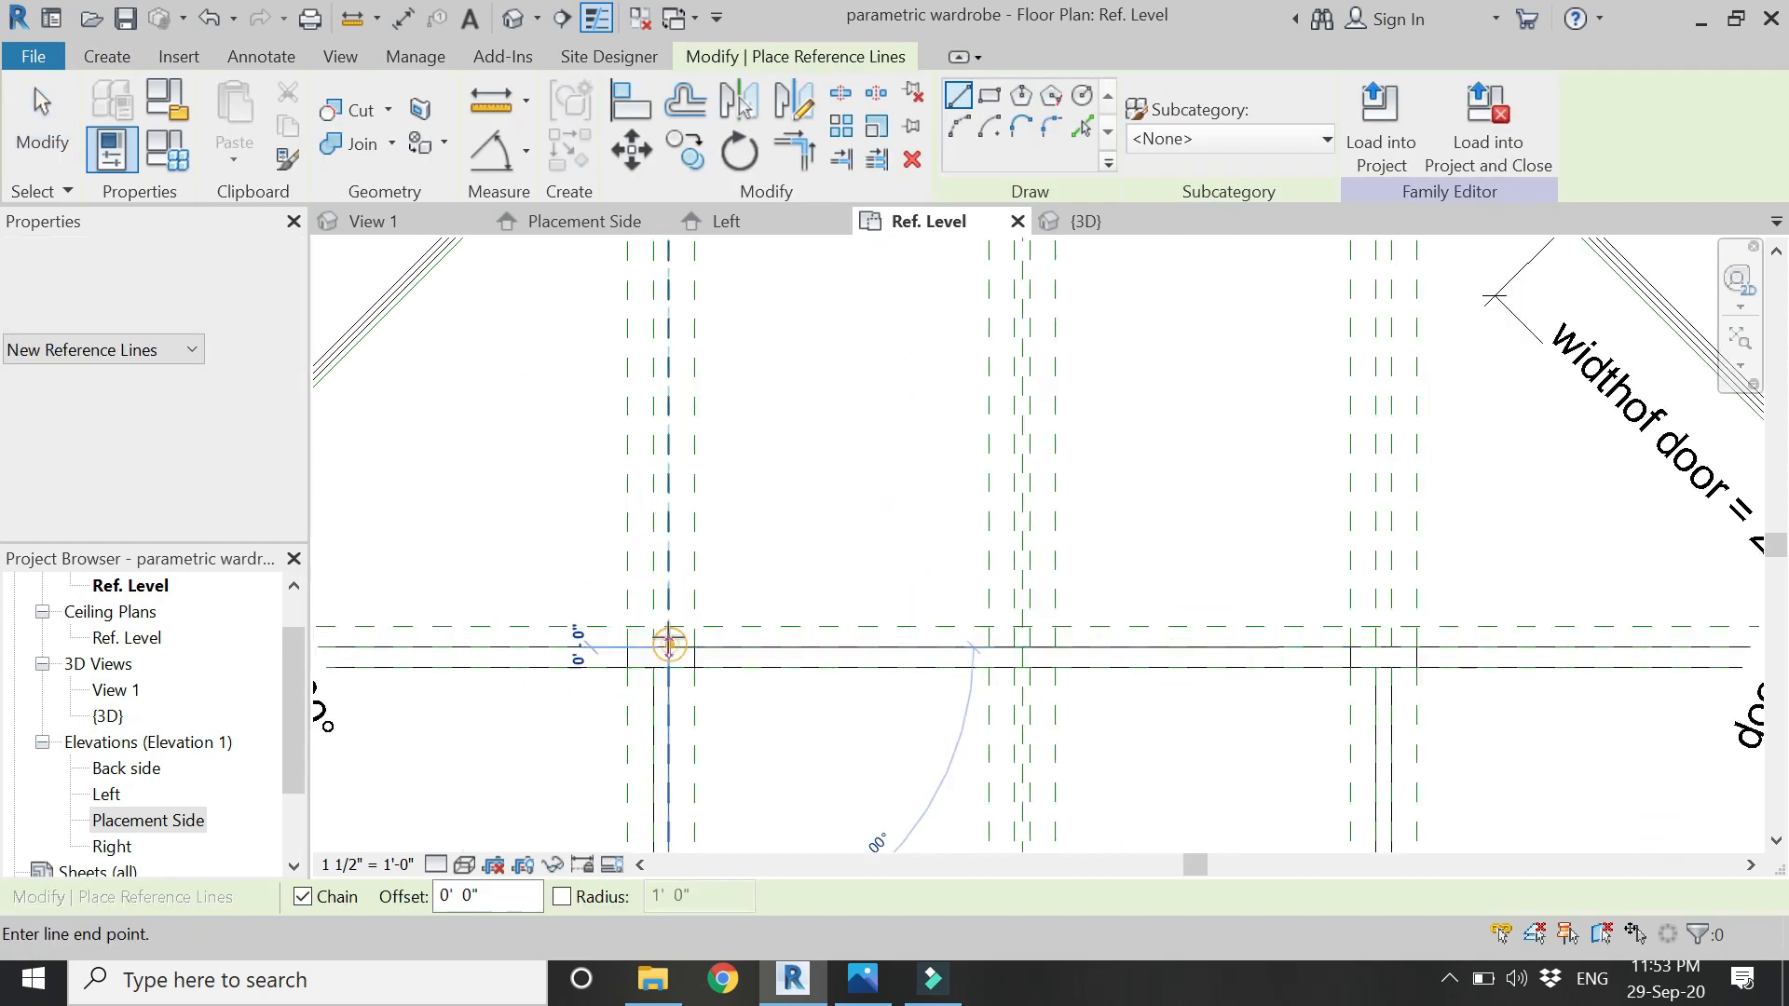
left_click(901, 390)
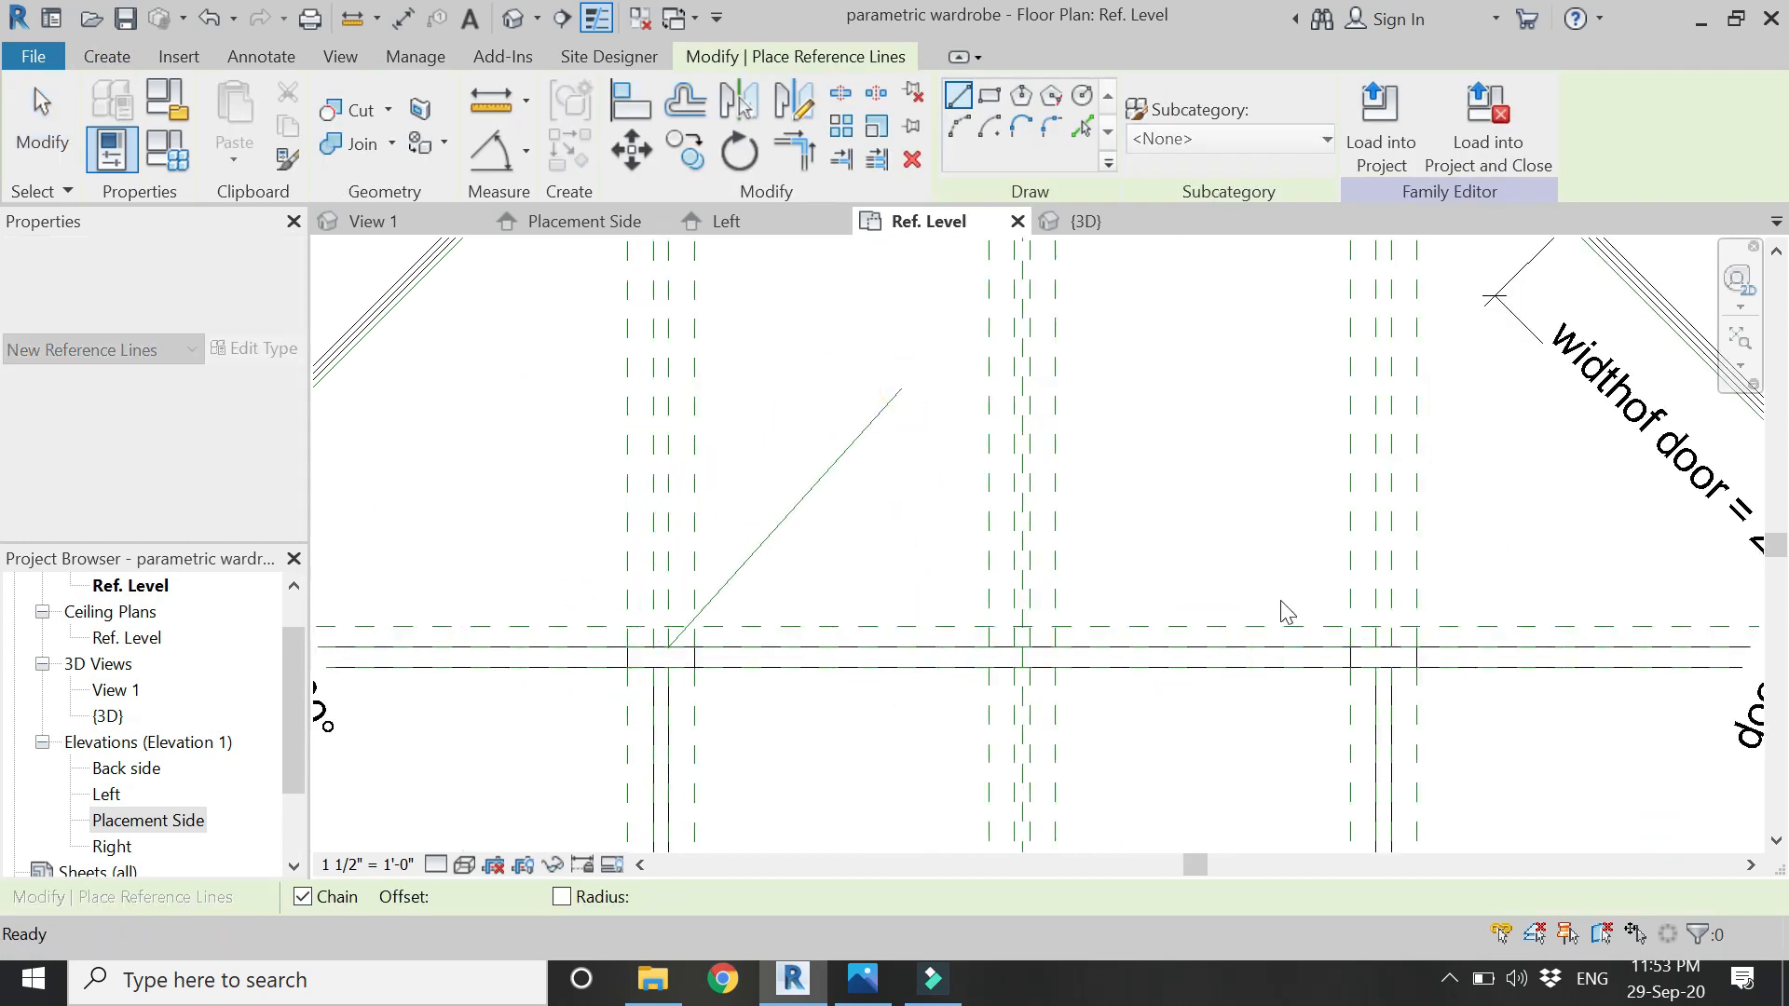
left_click(1374, 643)
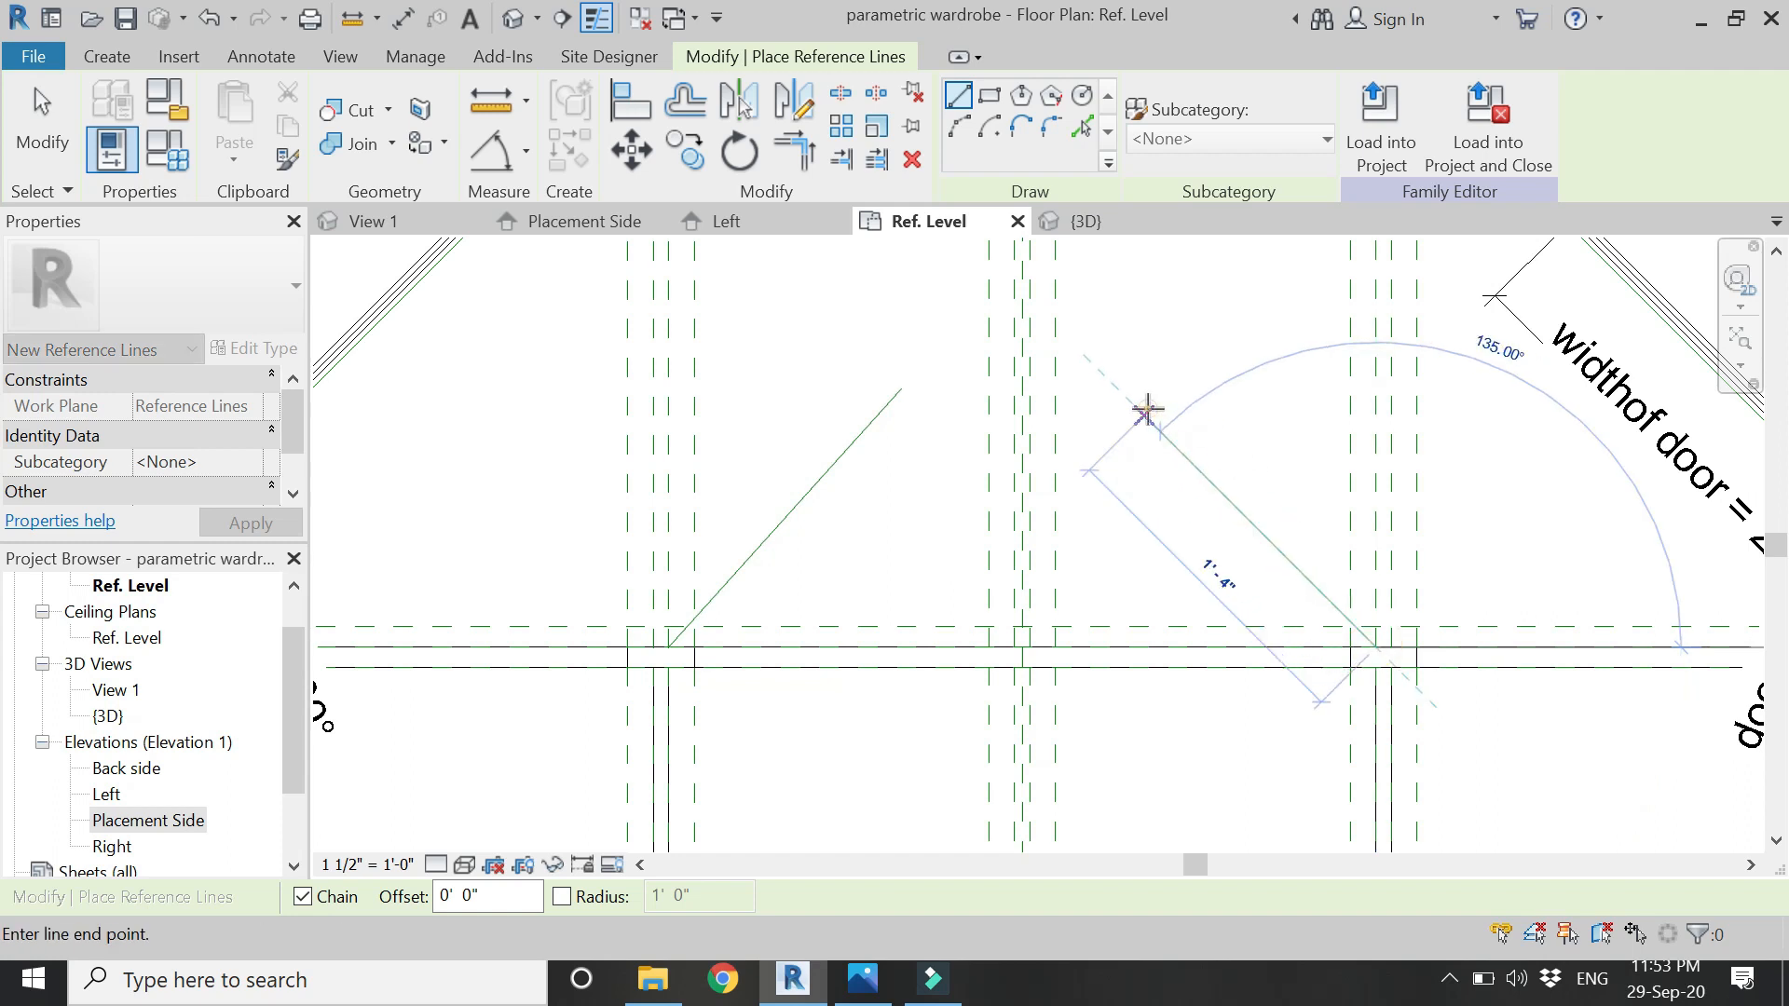
left_click(1147, 410)
- Add an angular dimension between each new reference line and the horizontal reference plane at the wardrobe's front
left_click(491, 149)
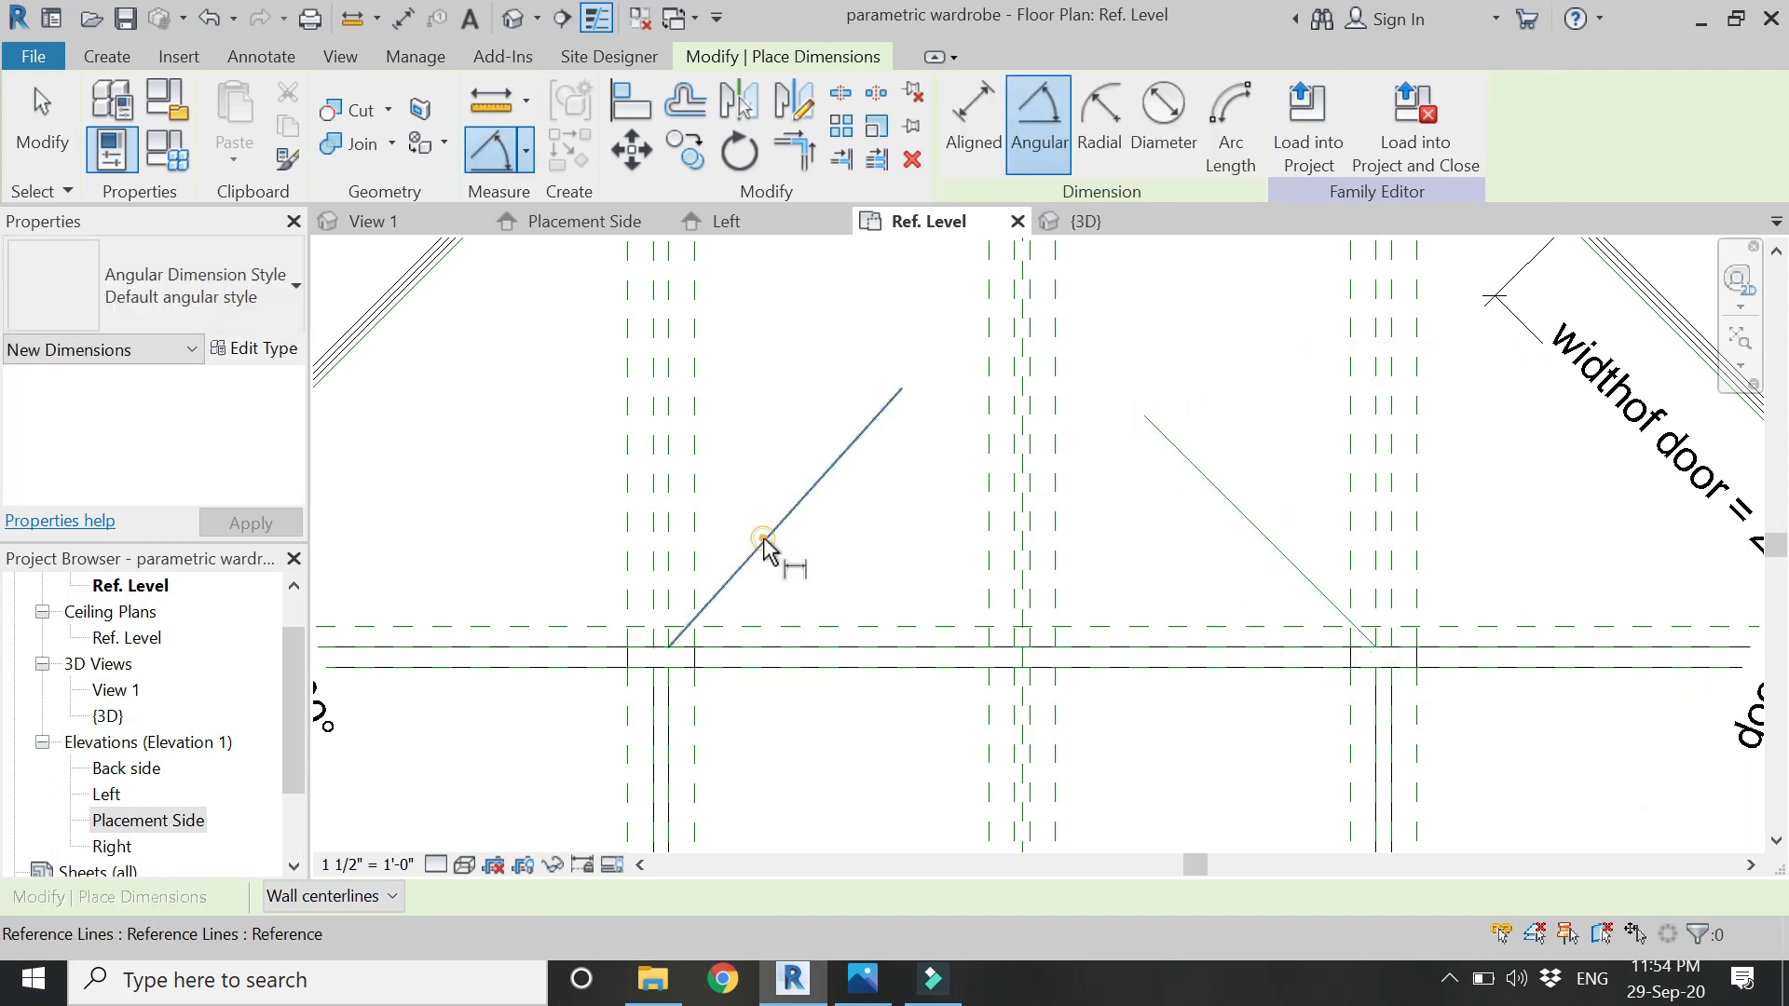
left_click(806, 644)
left_click(925, 551)
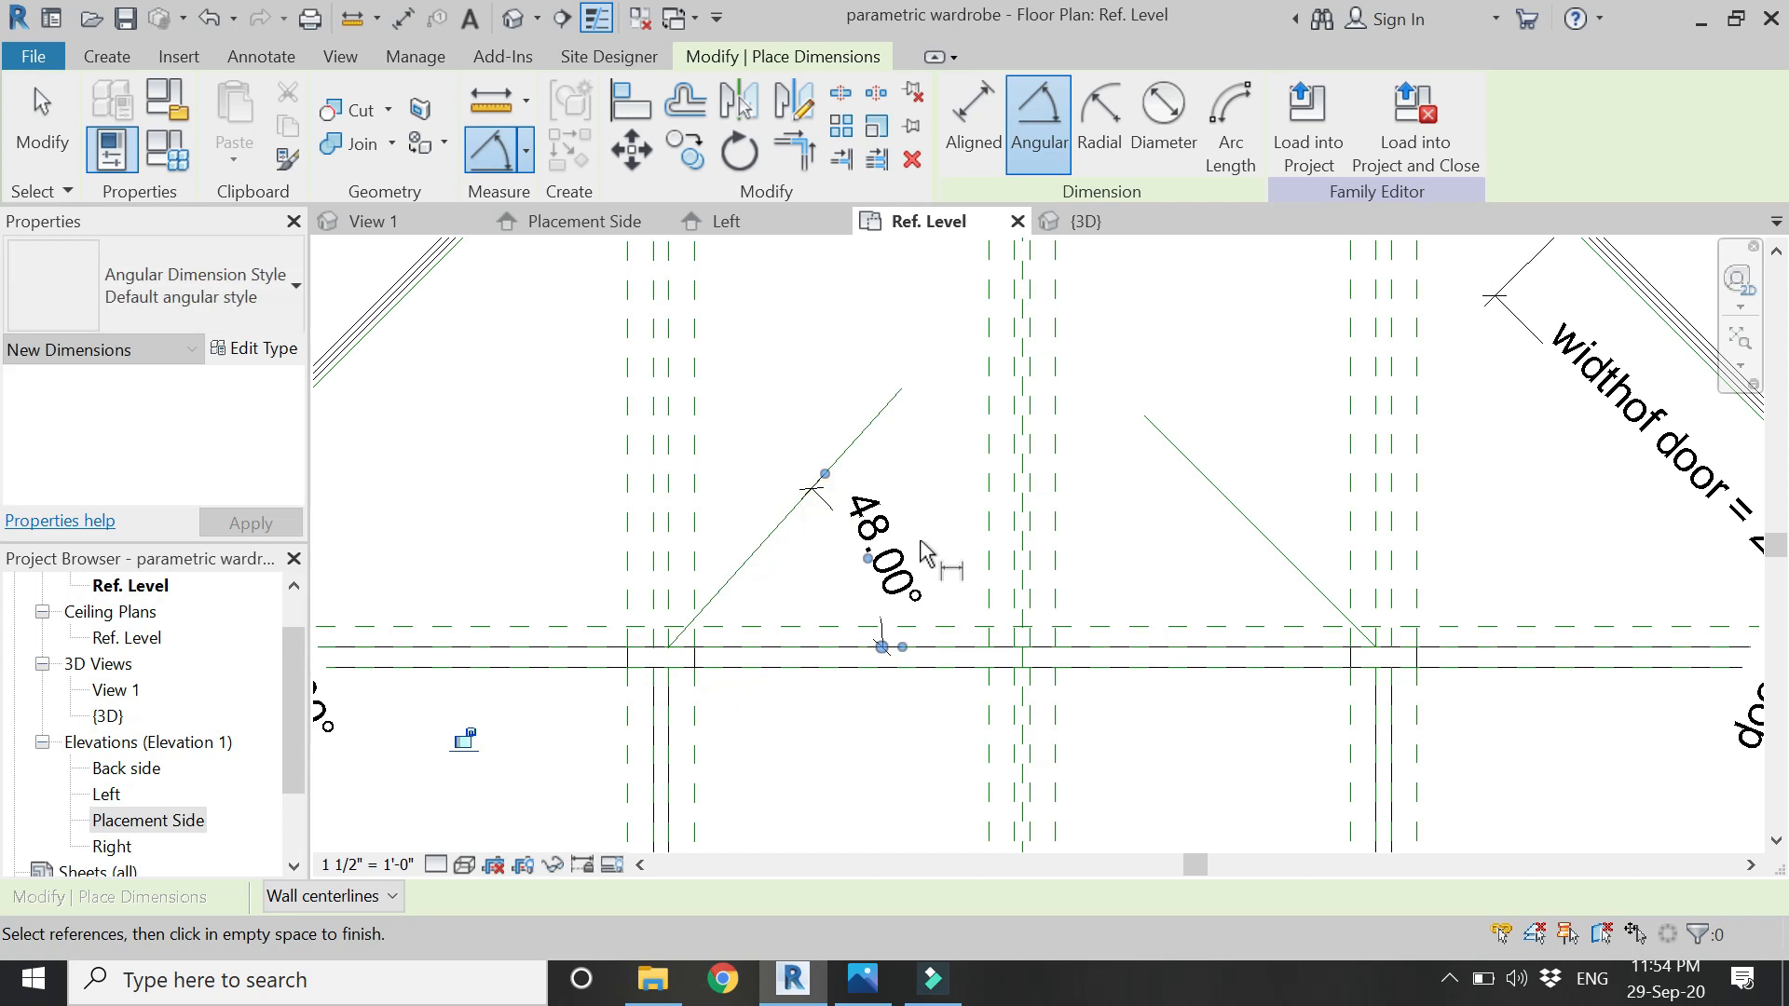
left_click(1234, 509)
left_click(1211, 647)
left_click(1178, 507)
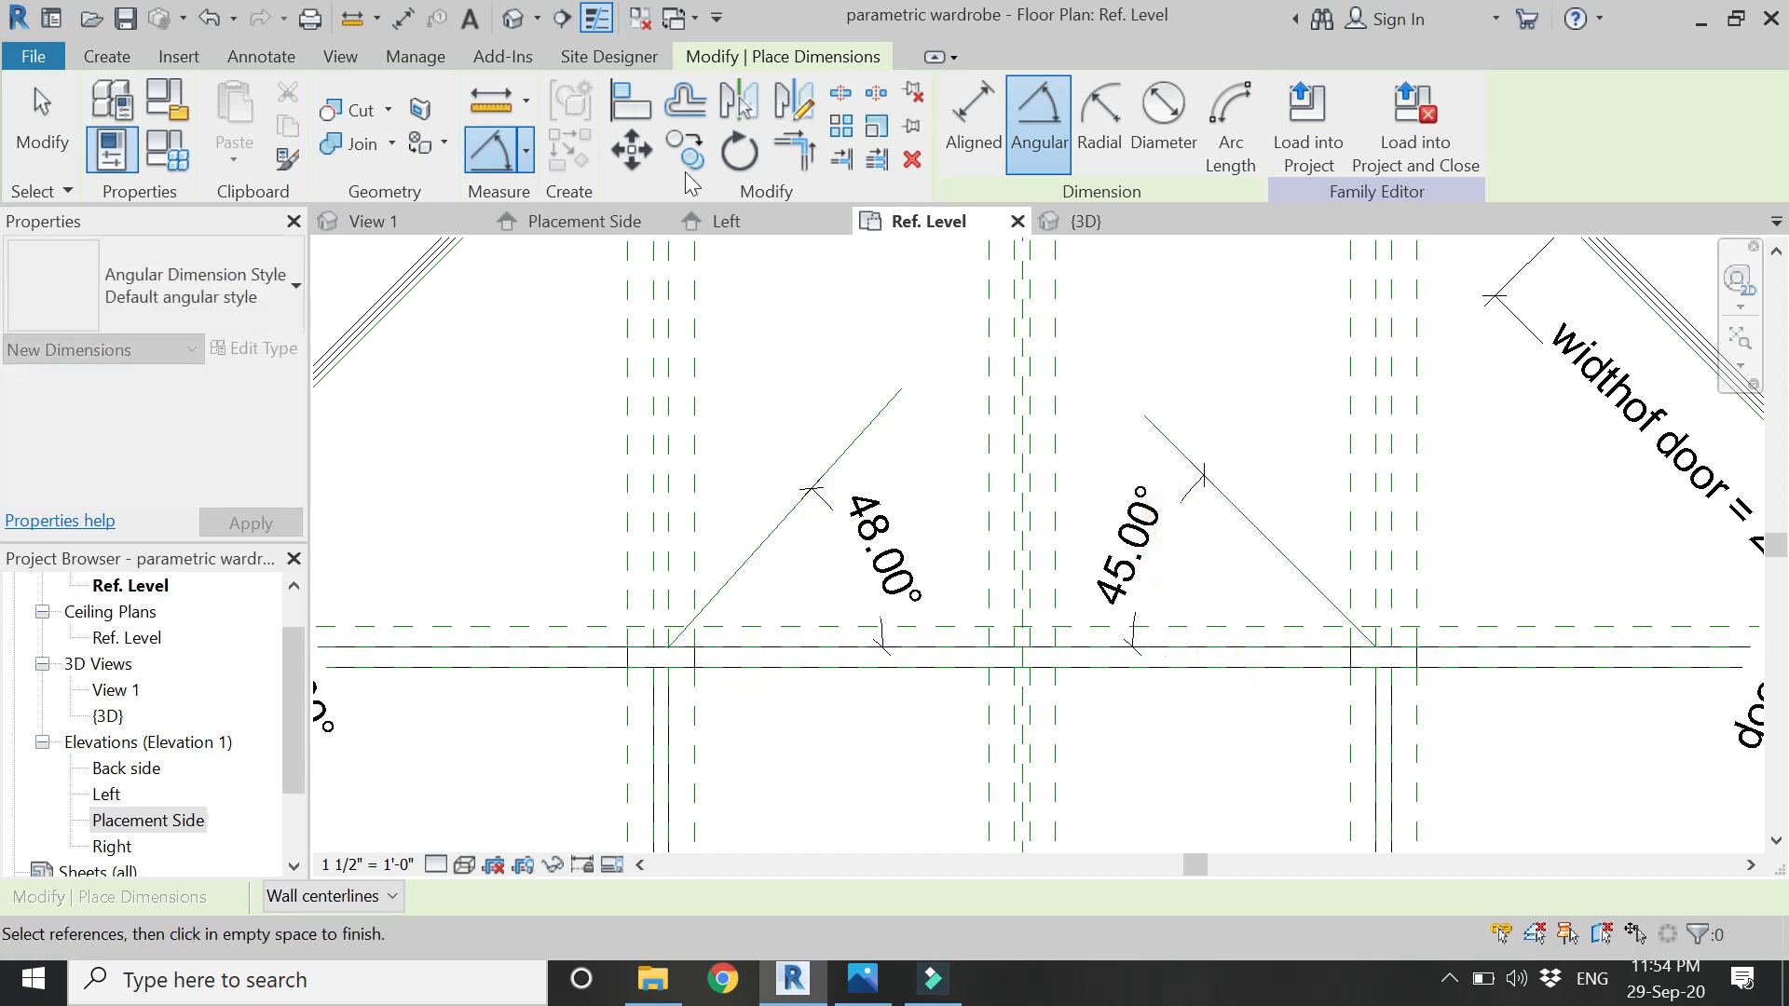
- Align the 48° reference line's lower endpoint to the vertical and horizontal reference planes at its corner and lock both alignments
left_click(634, 103)
scroll(675, 652, "up", 4)
left_click(679, 655)
left_click(651, 519)
left_click(849, 652)
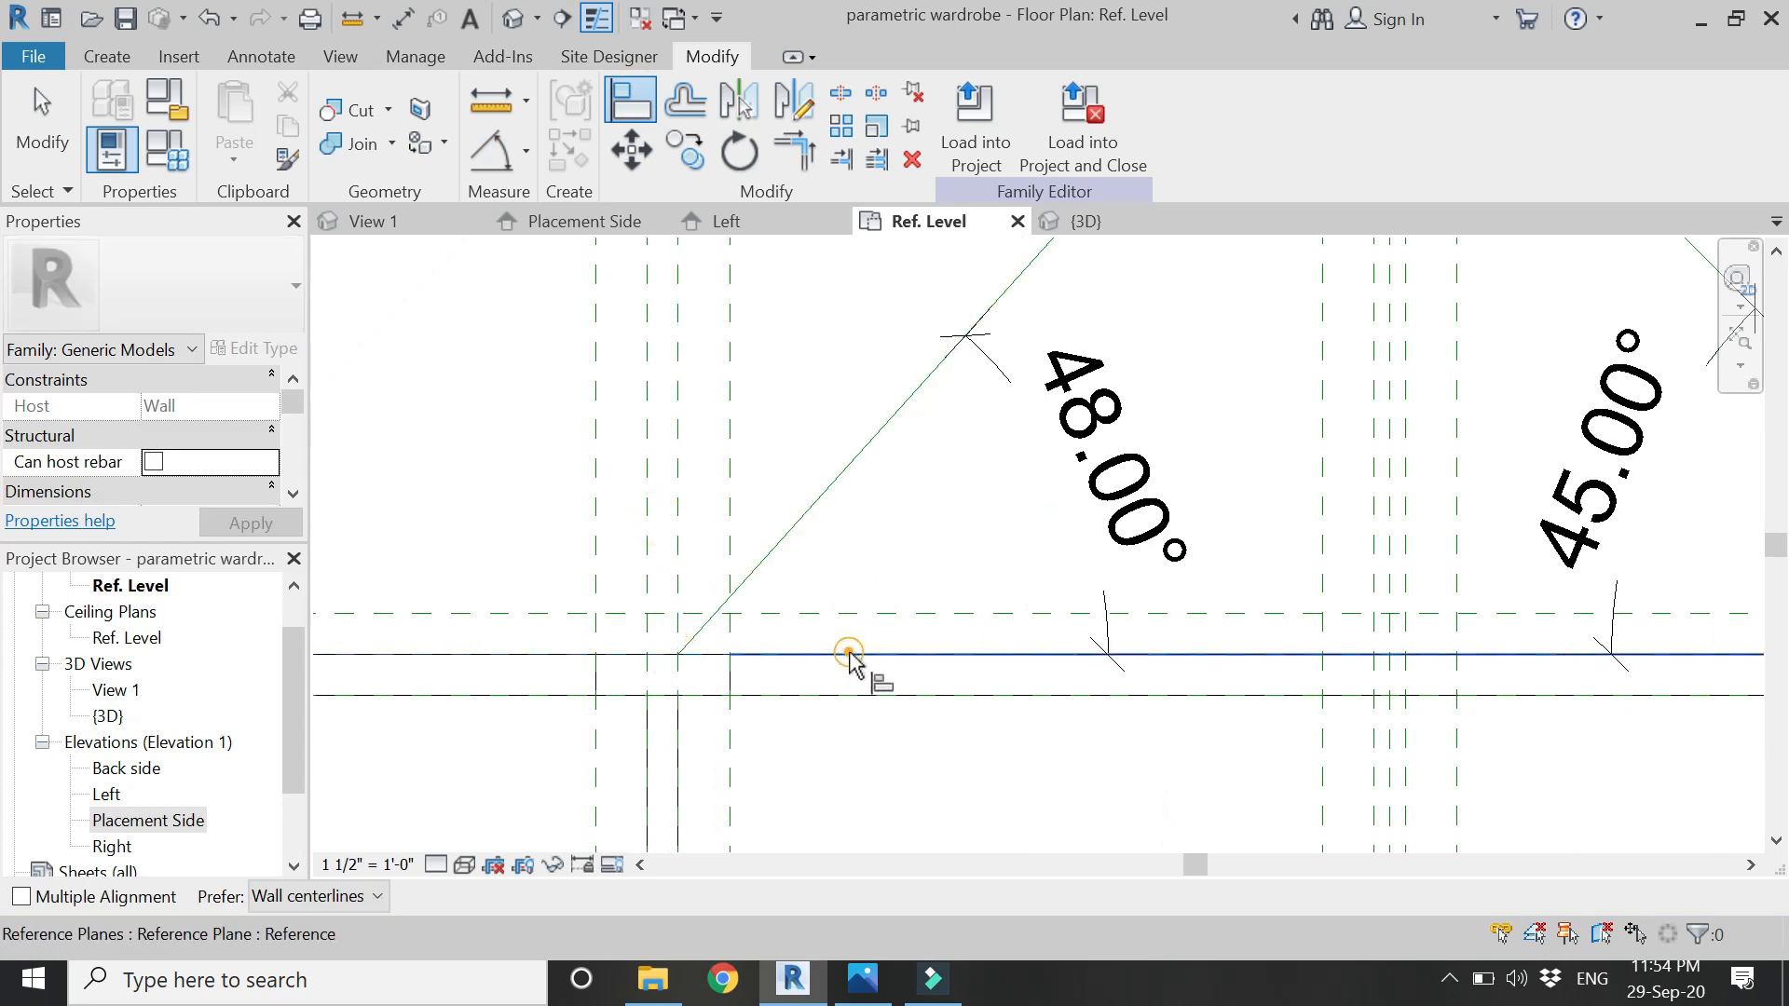
left_click(677, 655)
left_click(1014, 678)
- Align and lock the other reference line's lower endpoint to the vertical and horizontal reference planes at its own corner
scroll(531, 550, "down", 3)
scroll(1042, 550, "up", 4)
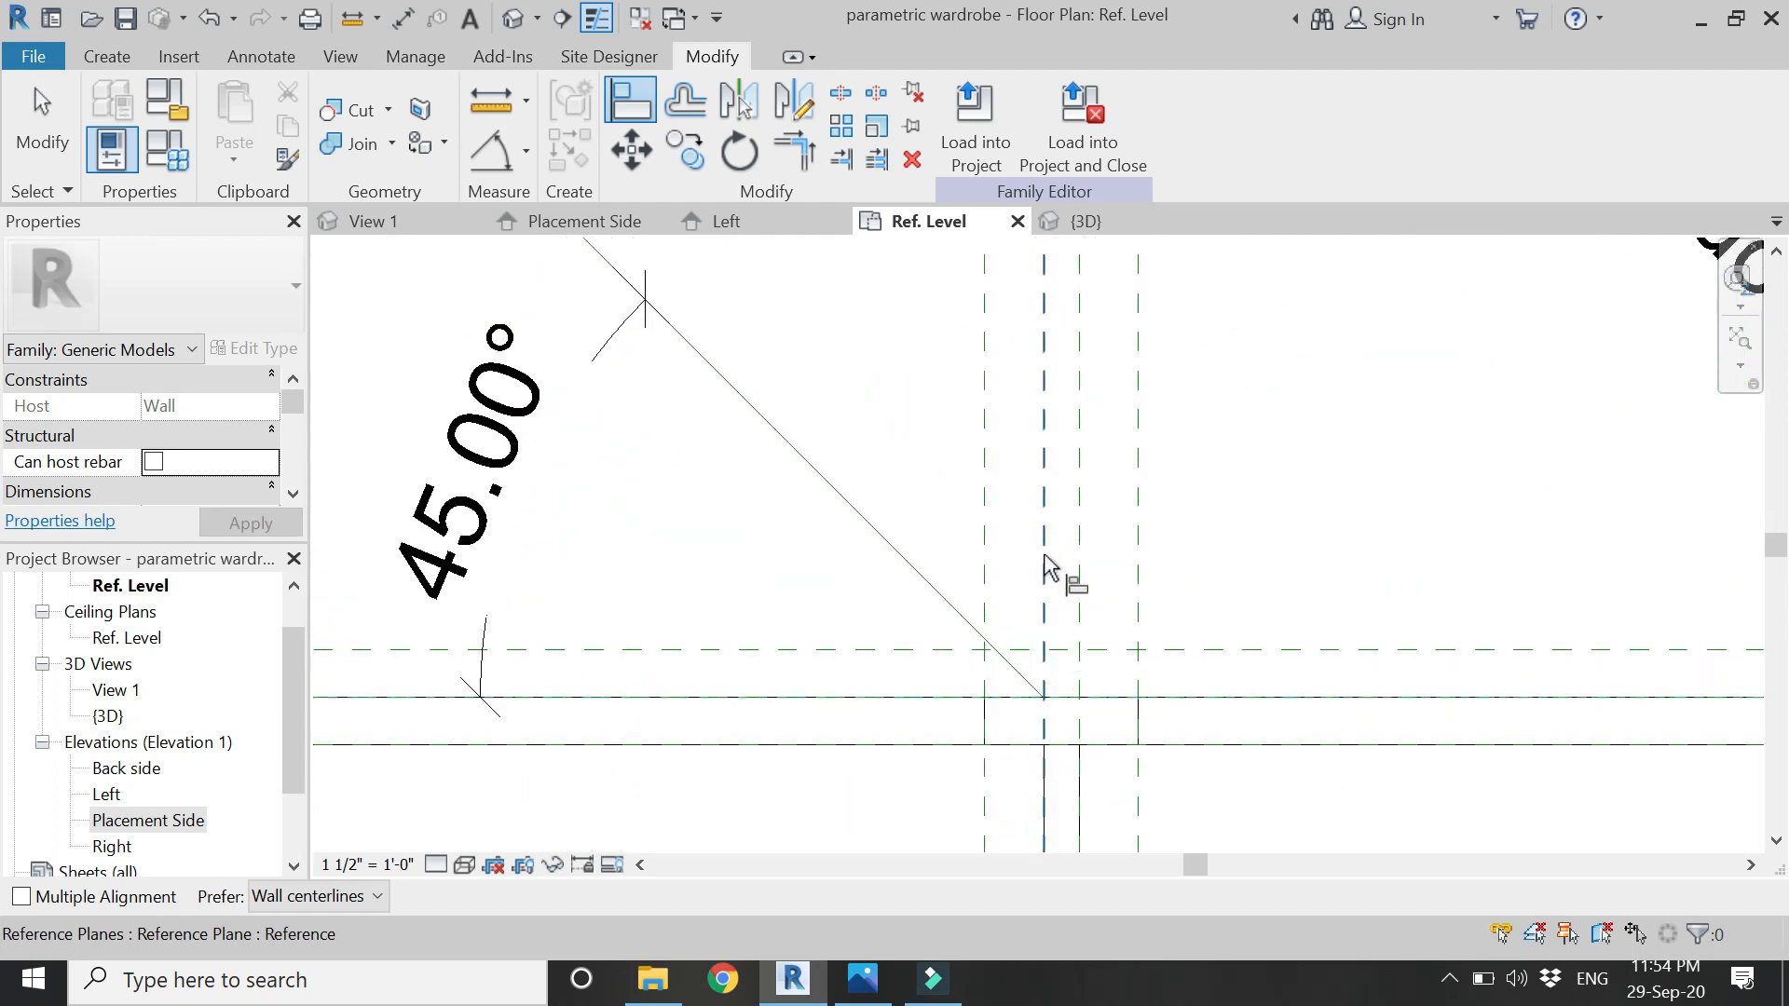
left_click(1045, 696)
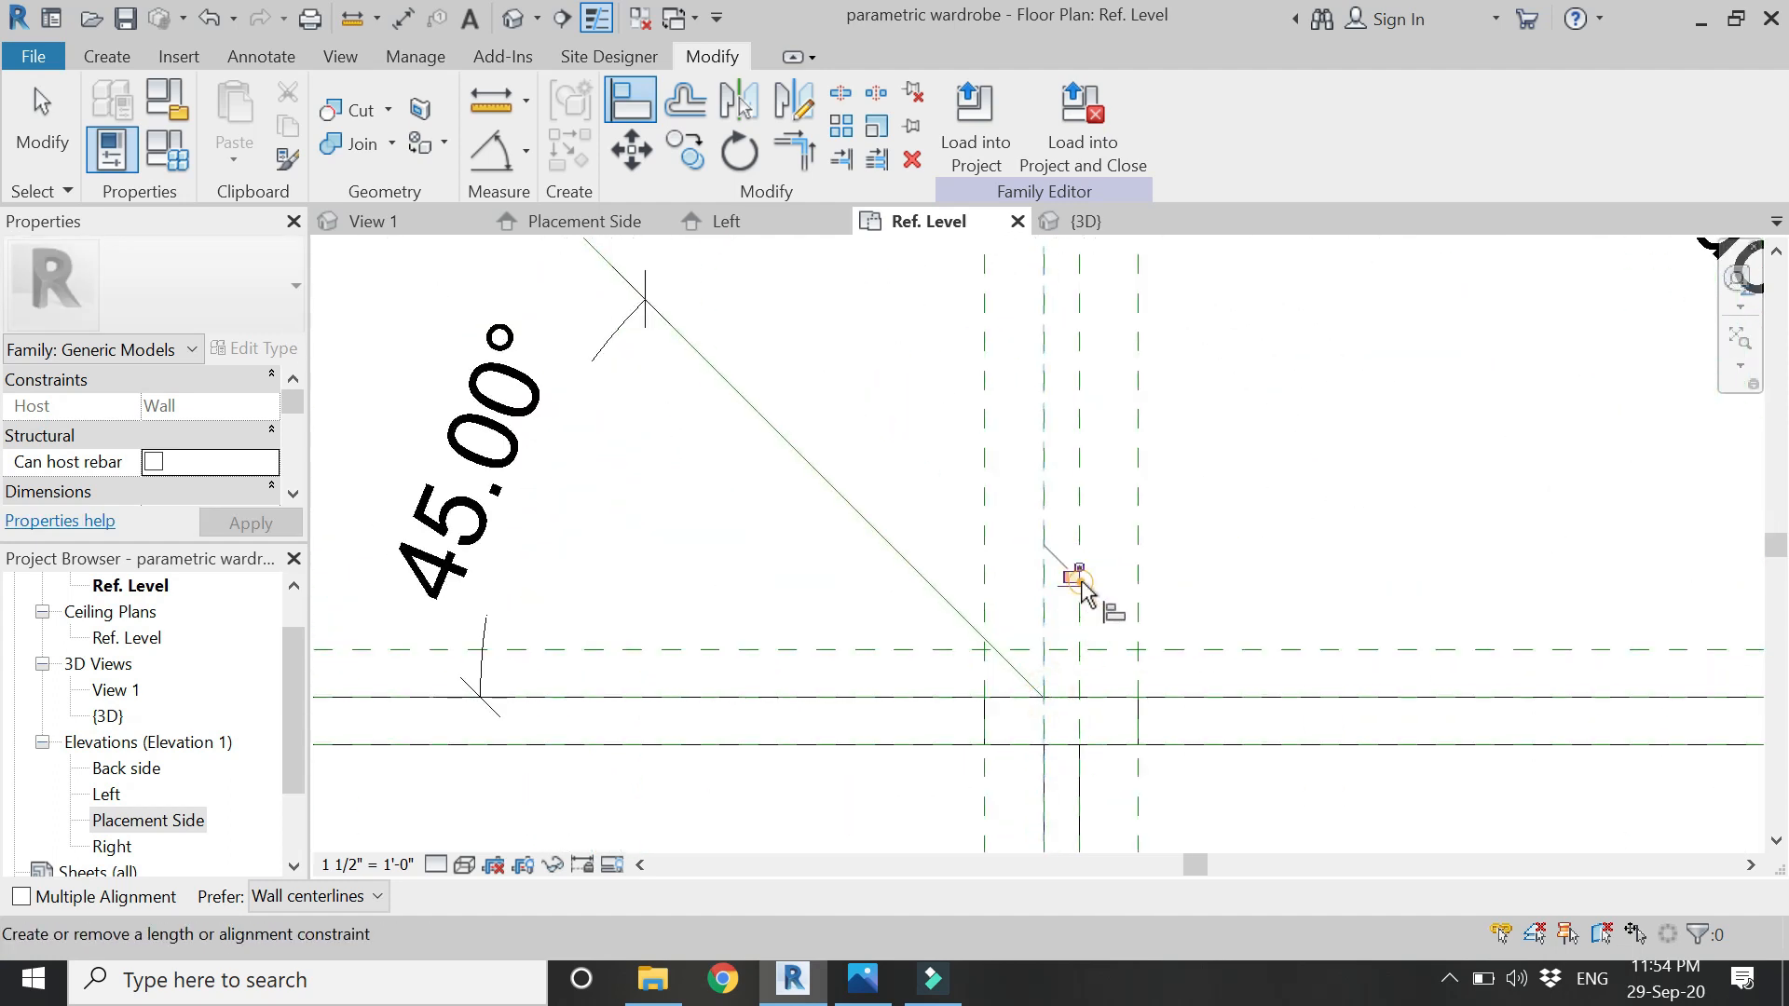
left_click(946, 695)
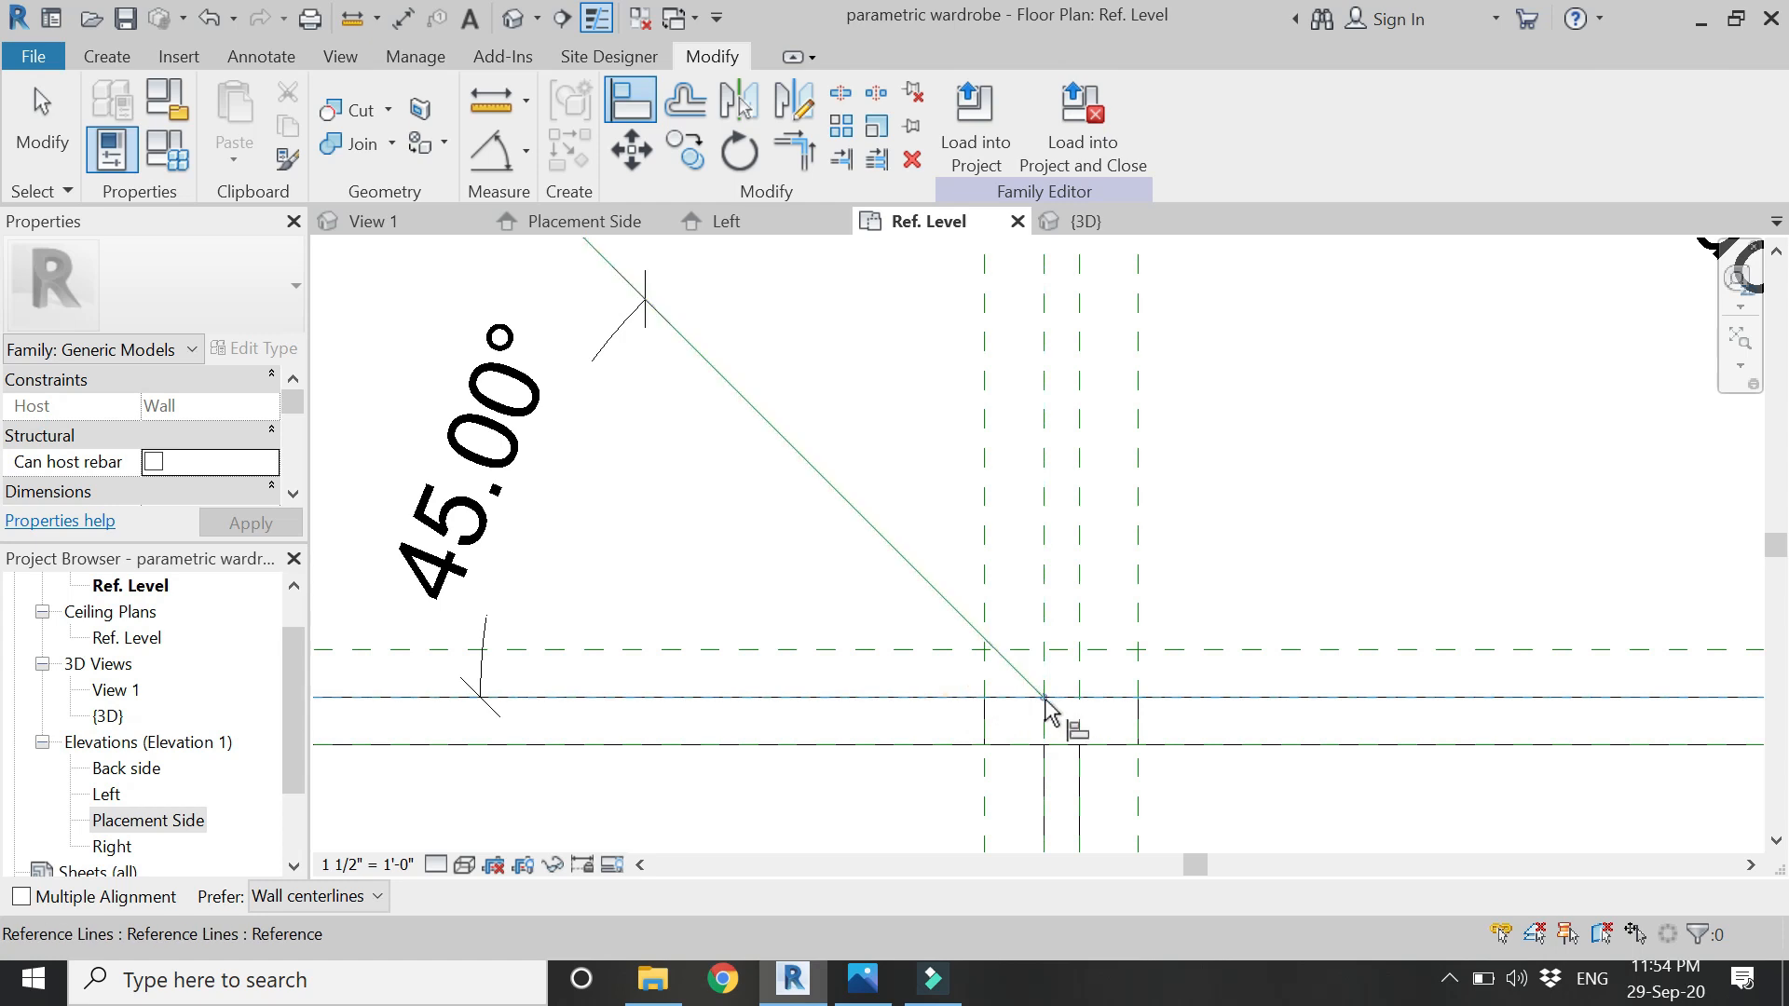
scroll(1109, 729, "down", 4)
key("Escape")
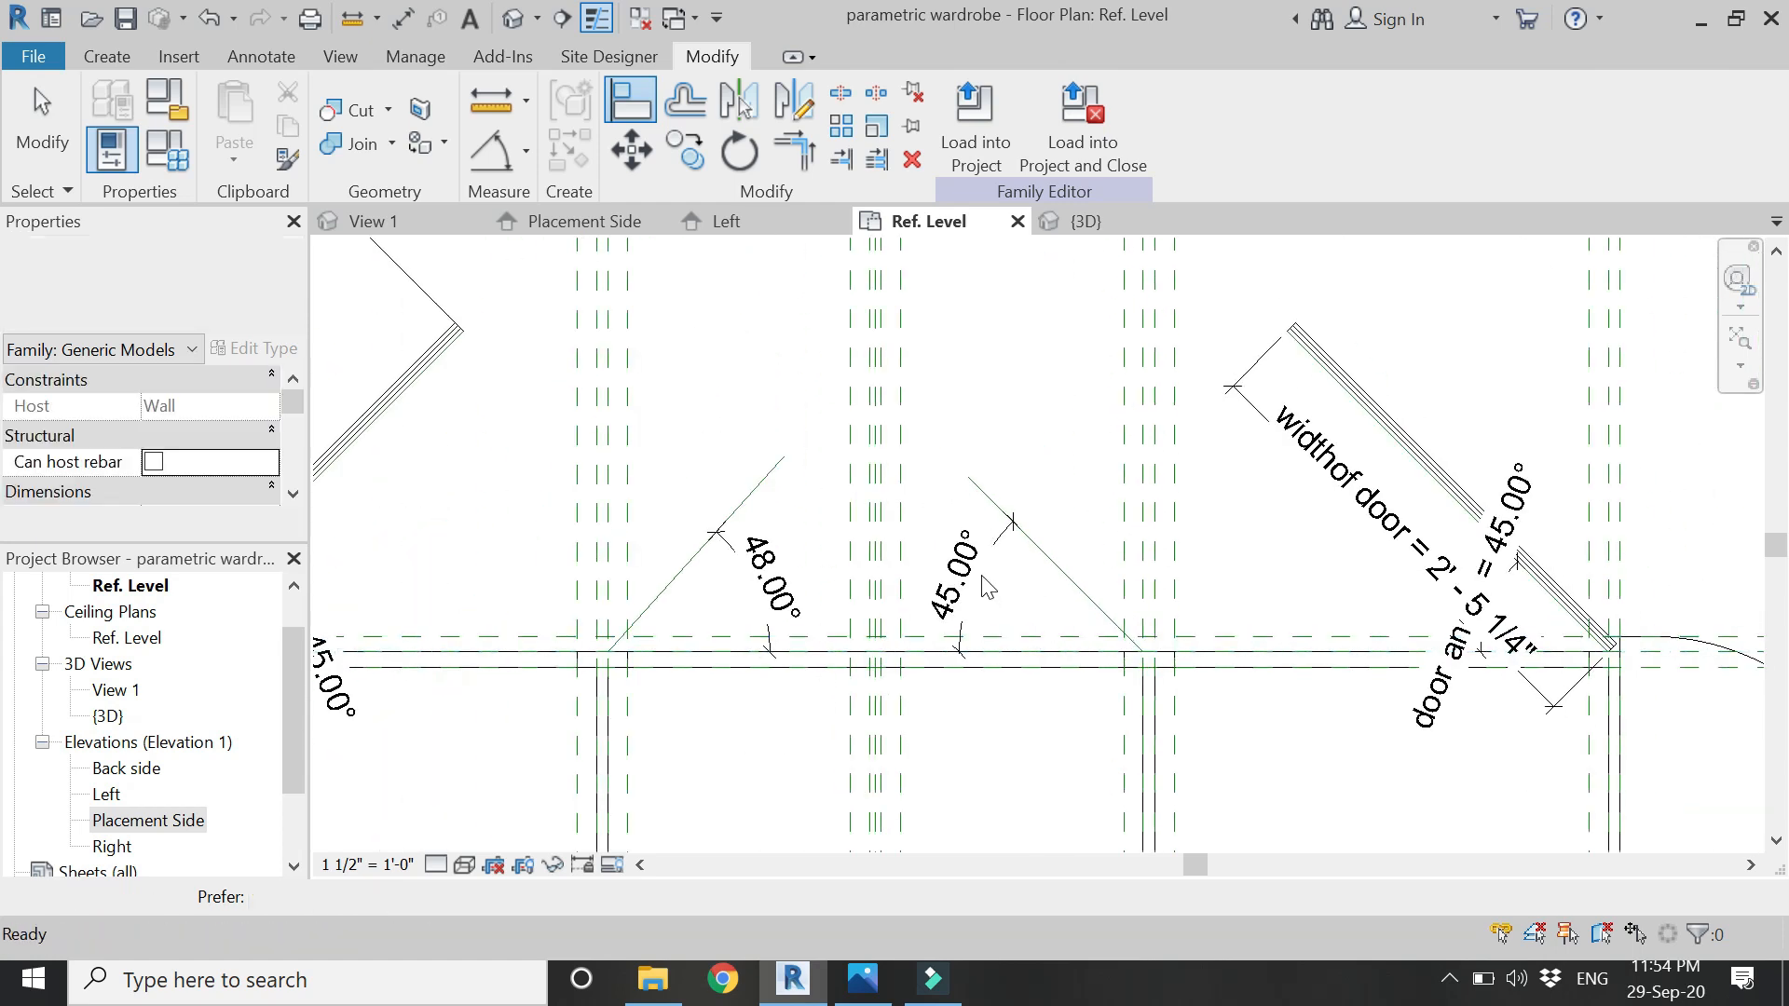
- Label both new angular dimensions of the mid section with the door angle parameter
left_click(964, 575)
left_click(780, 570, "ctrl")
left_click(1131, 122)
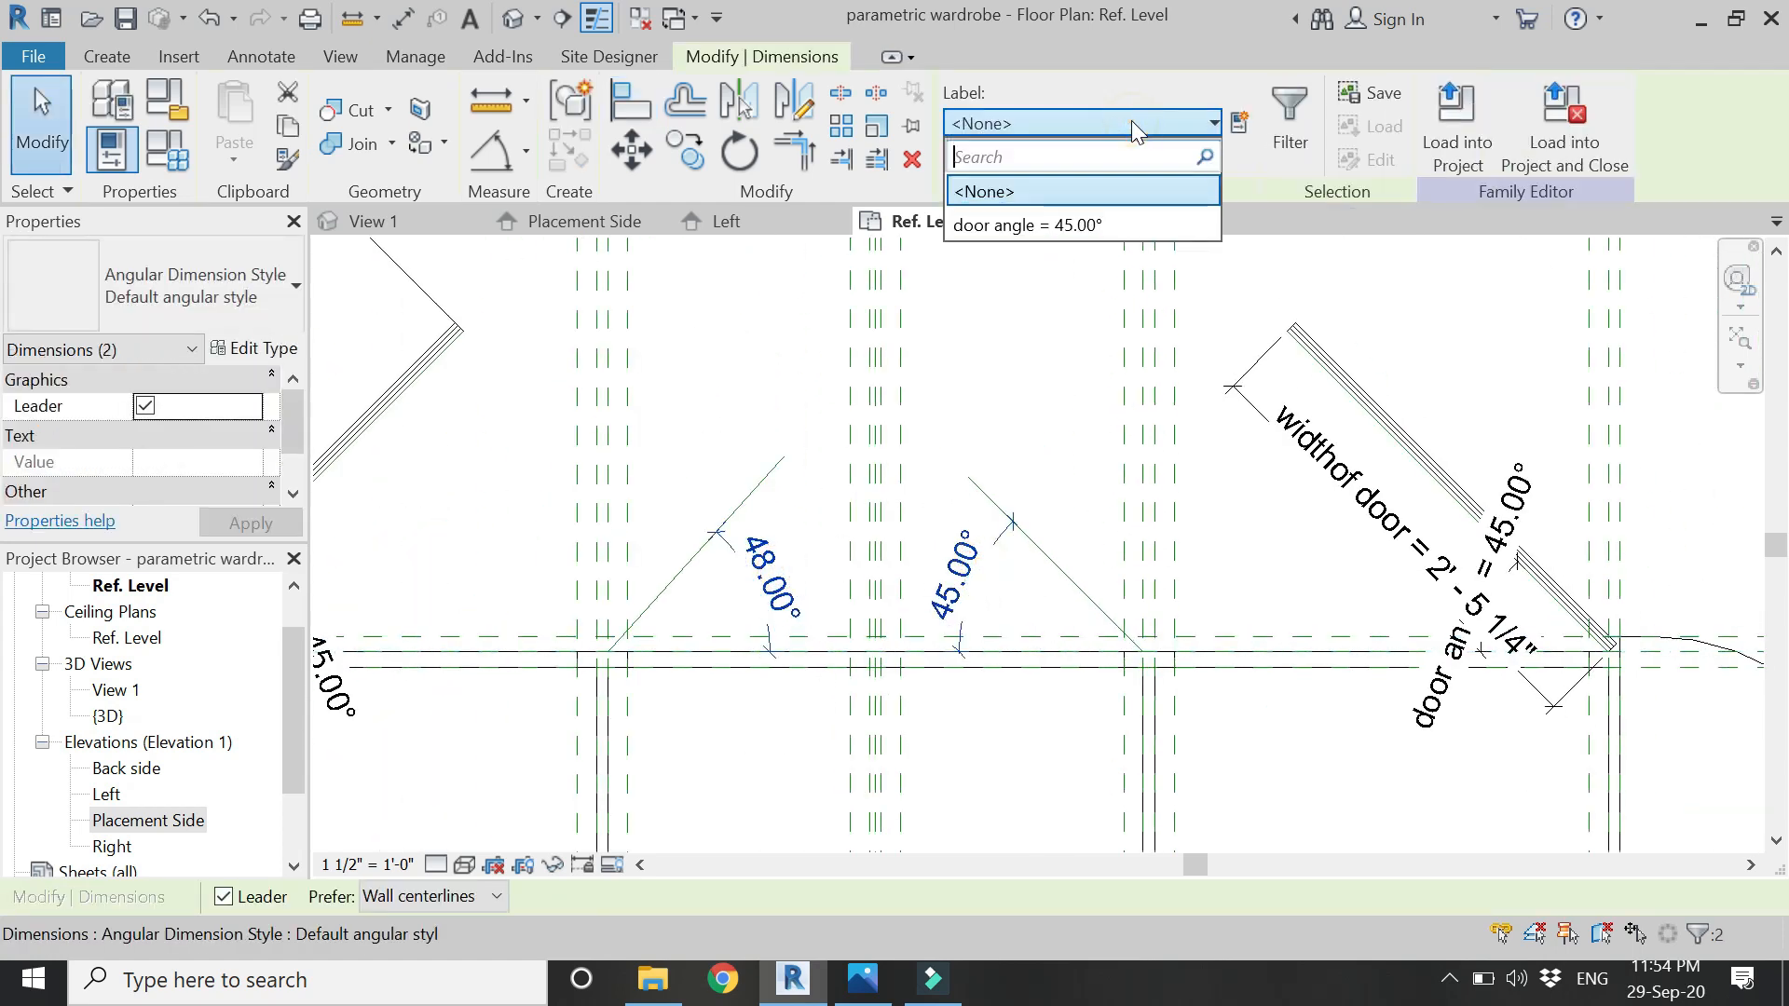
left_click(1109, 224)
key("Escape")
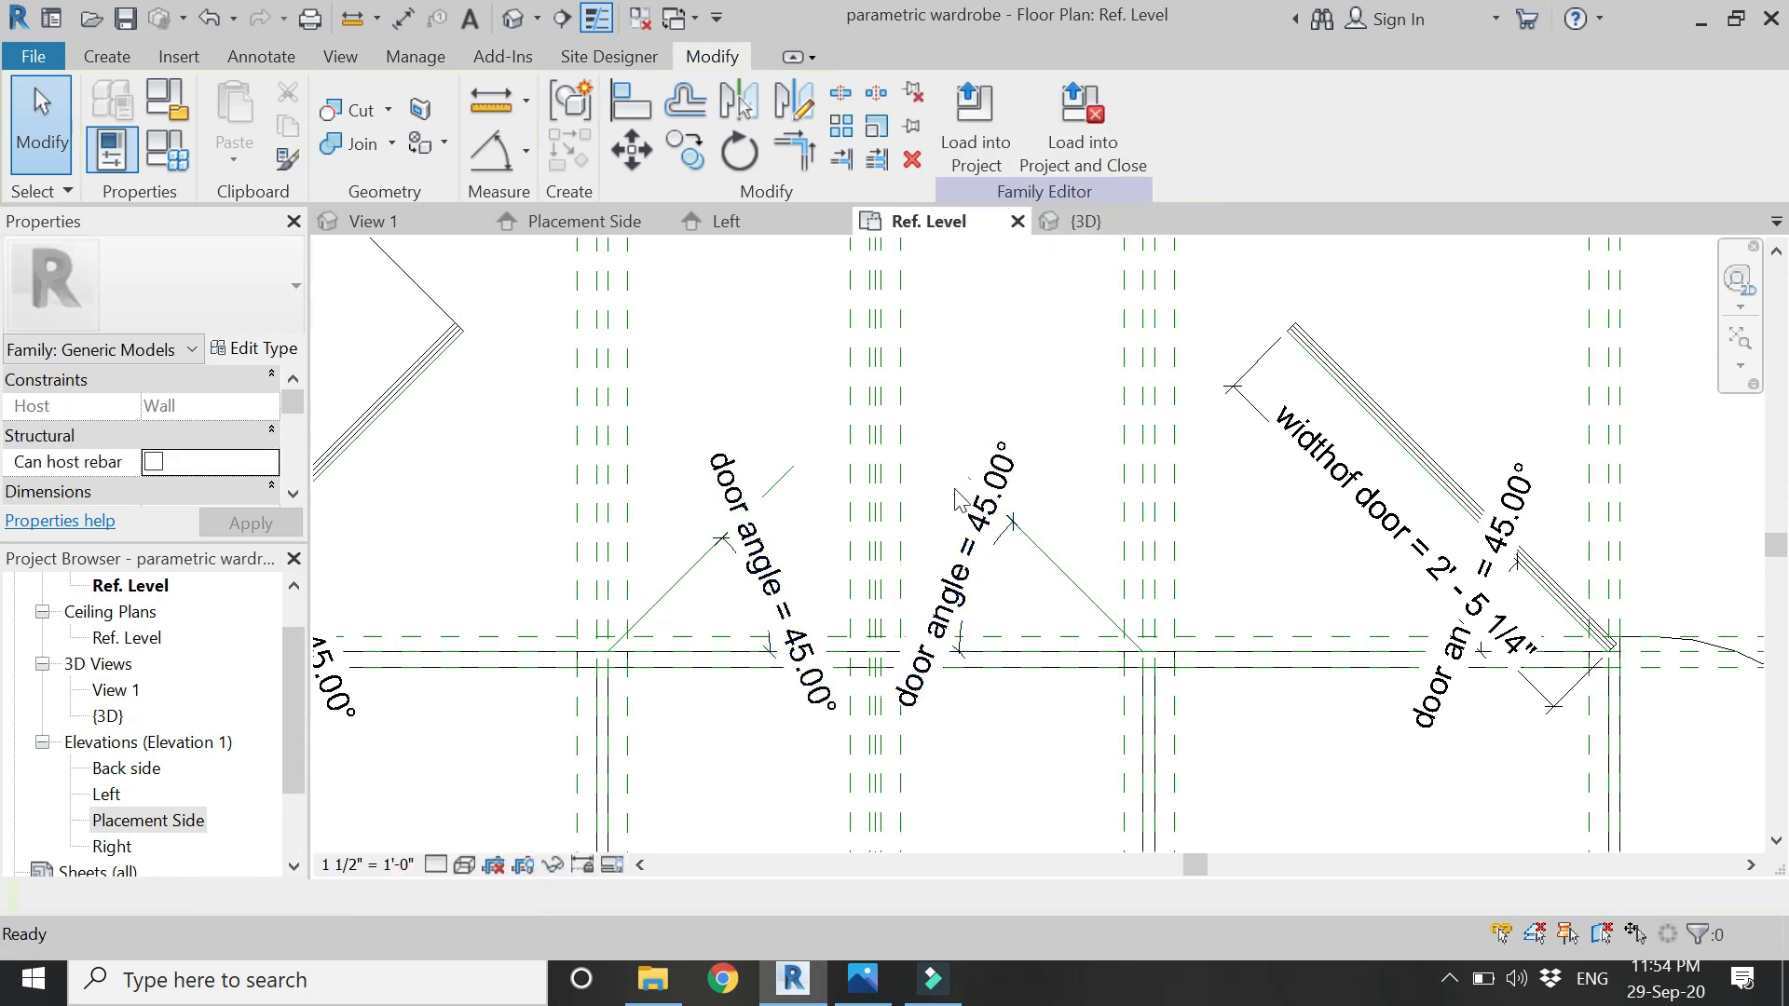
- Turn the temporary length dimensions of both angled mid-section reference lines into permanent dimensions
left_click(1060, 578)
left_click(987, 634)
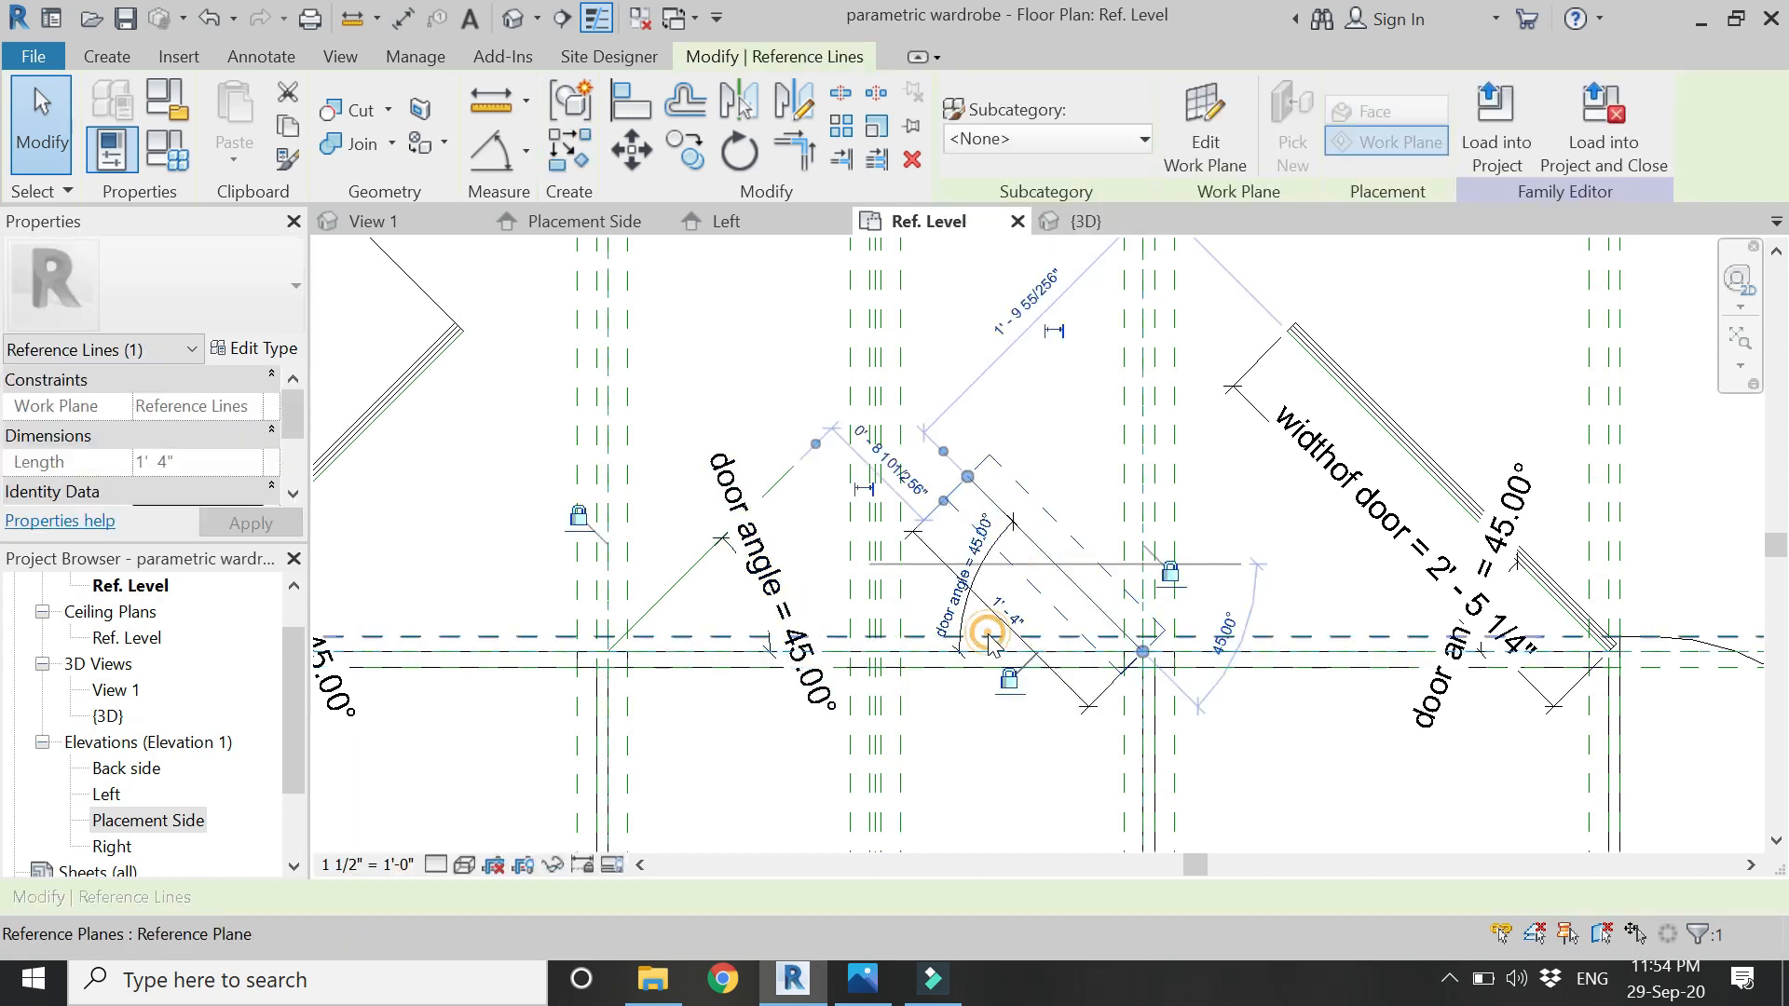
key("Escape")
left_click(705, 576)
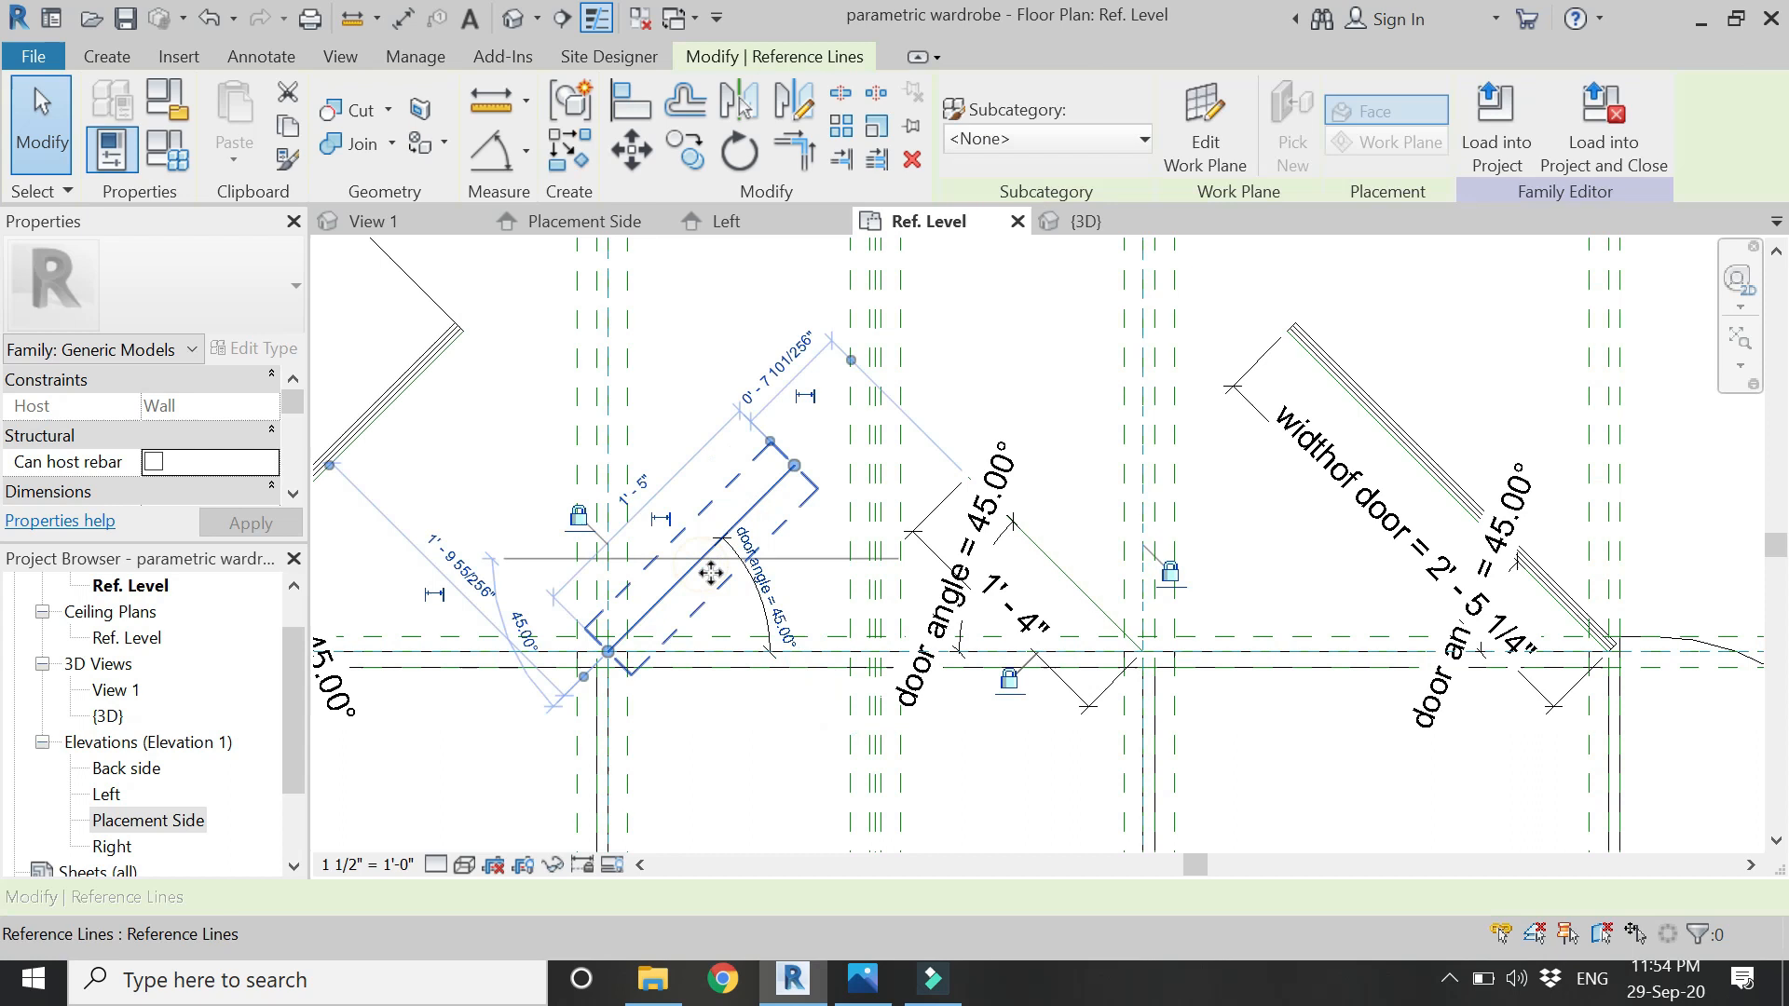
left_click(663, 518)
key("Escape")
left_click(679, 470)
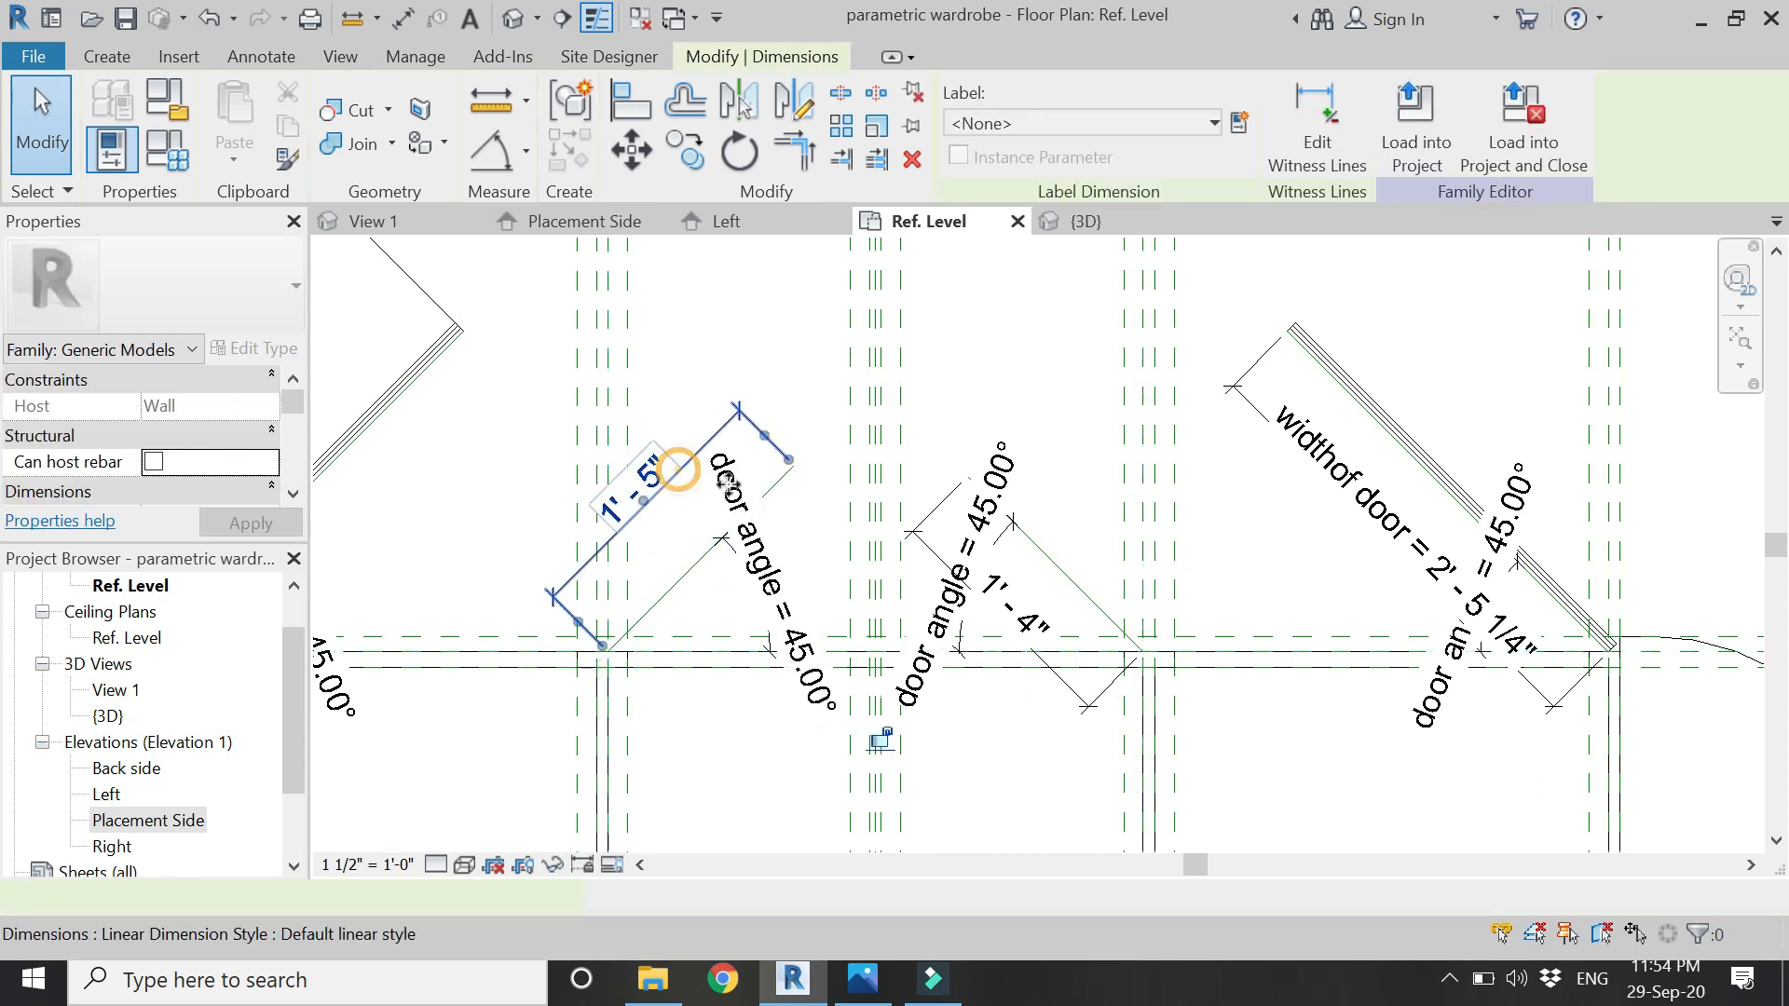
key("Escape")
- Label the 1' - 5" length dimension with a new family type parameter named "width of small door"
scroll(964, 346, "down", 3)
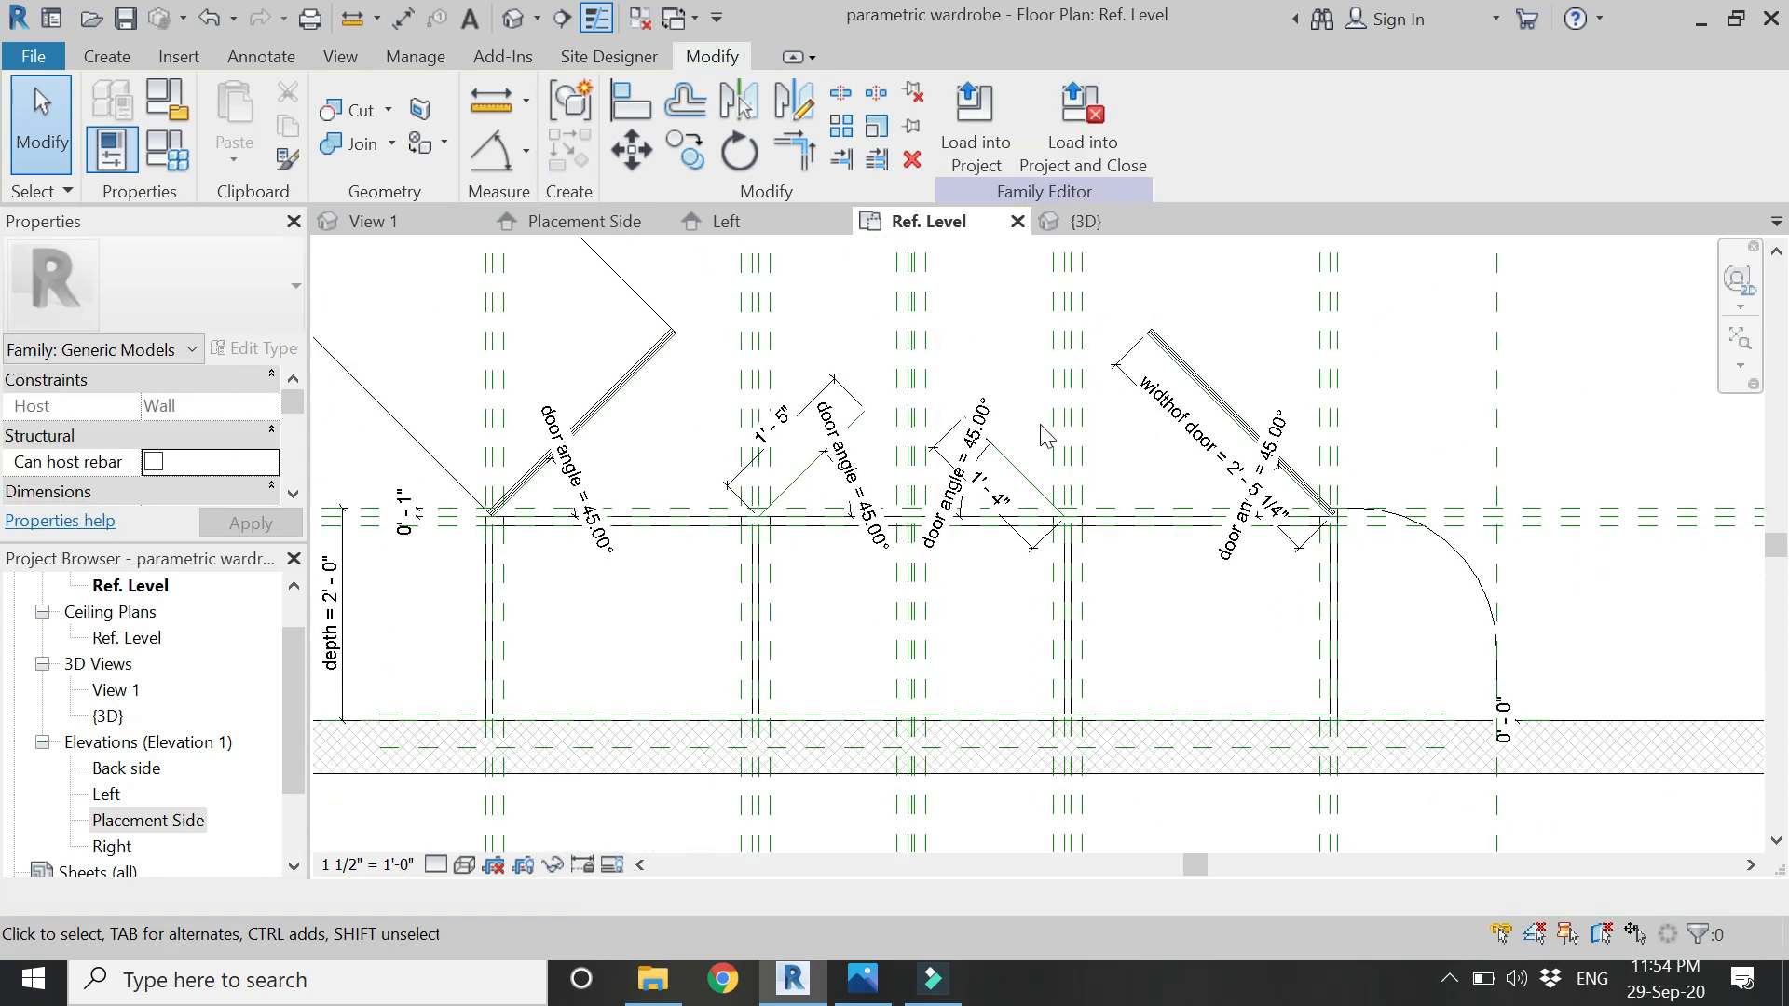
scroll(849, 441, "up", 5)
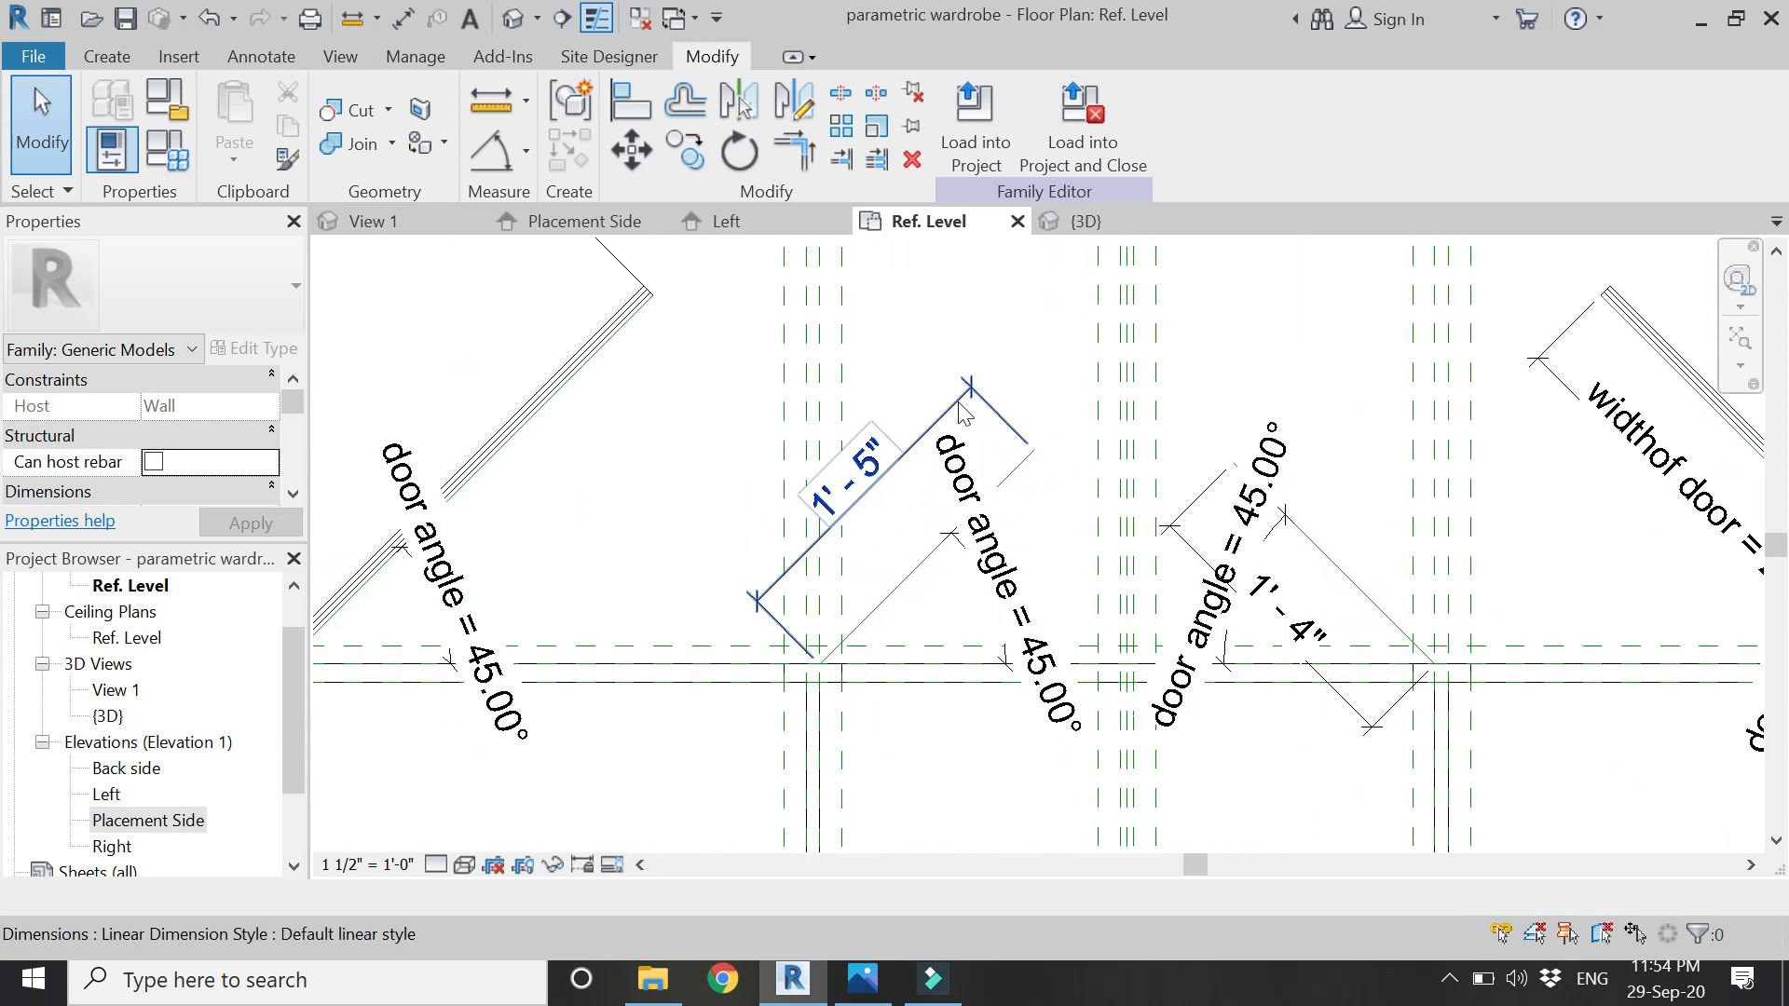
left_click(964, 410)
left_click(1239, 123)
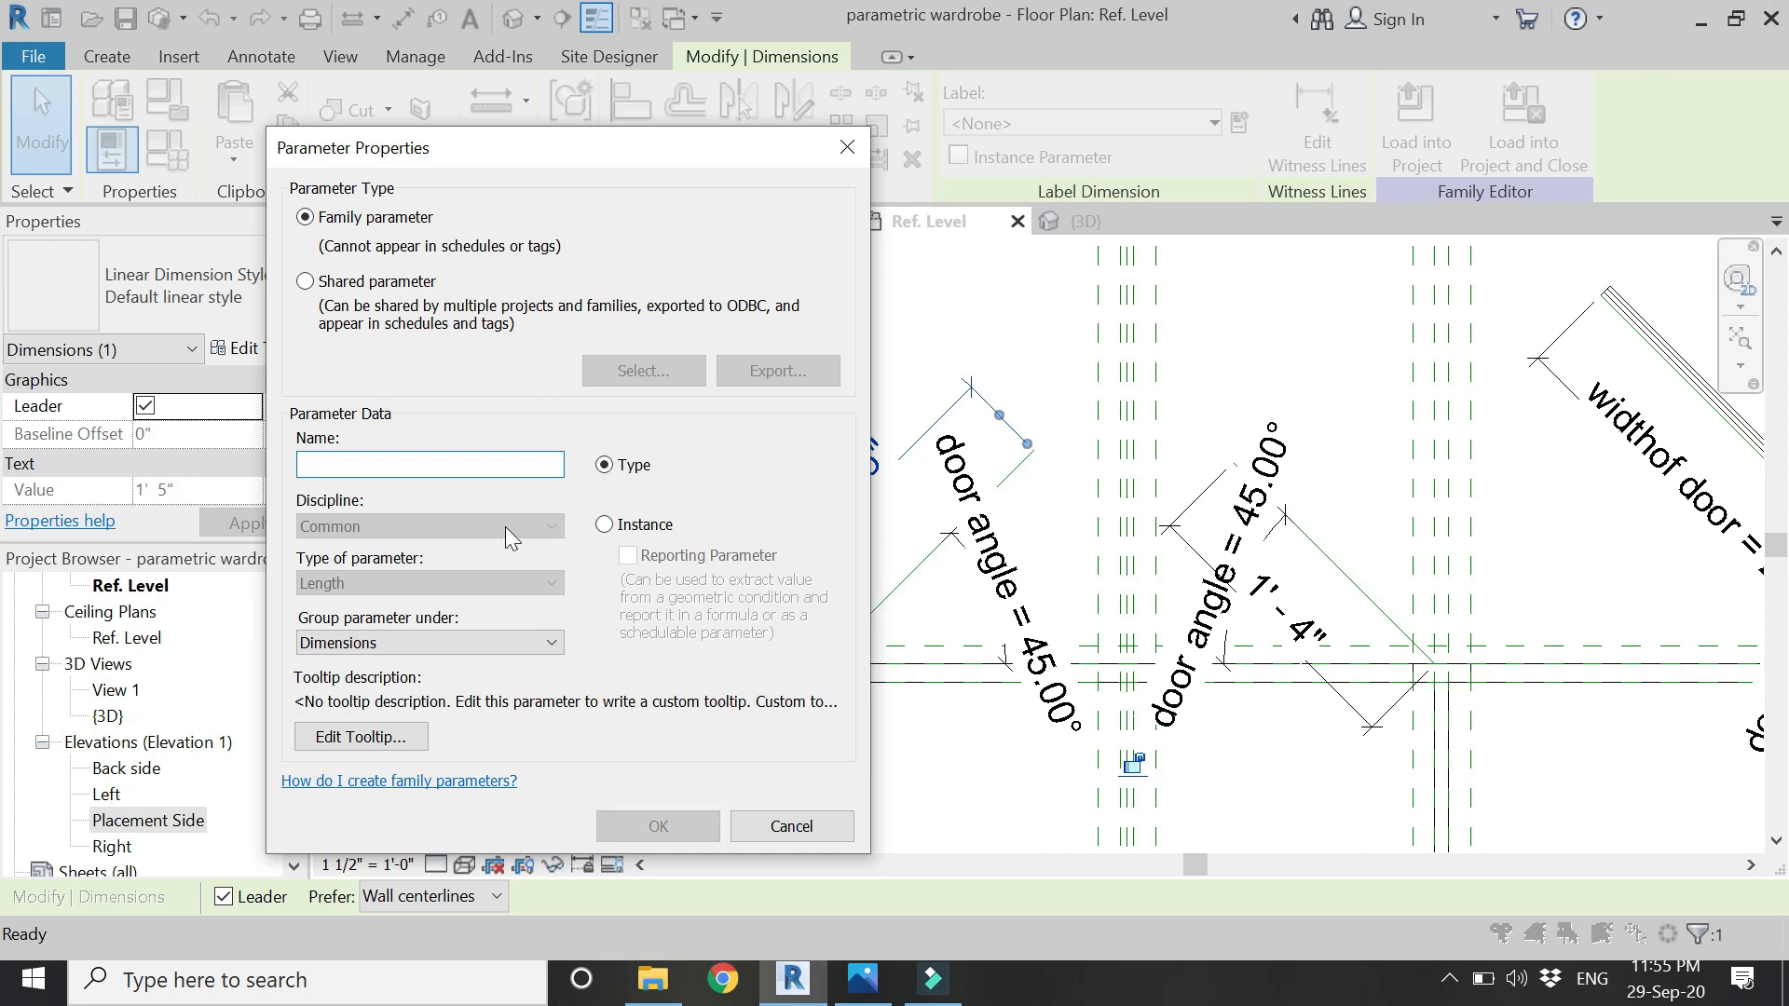
type("width of small door")
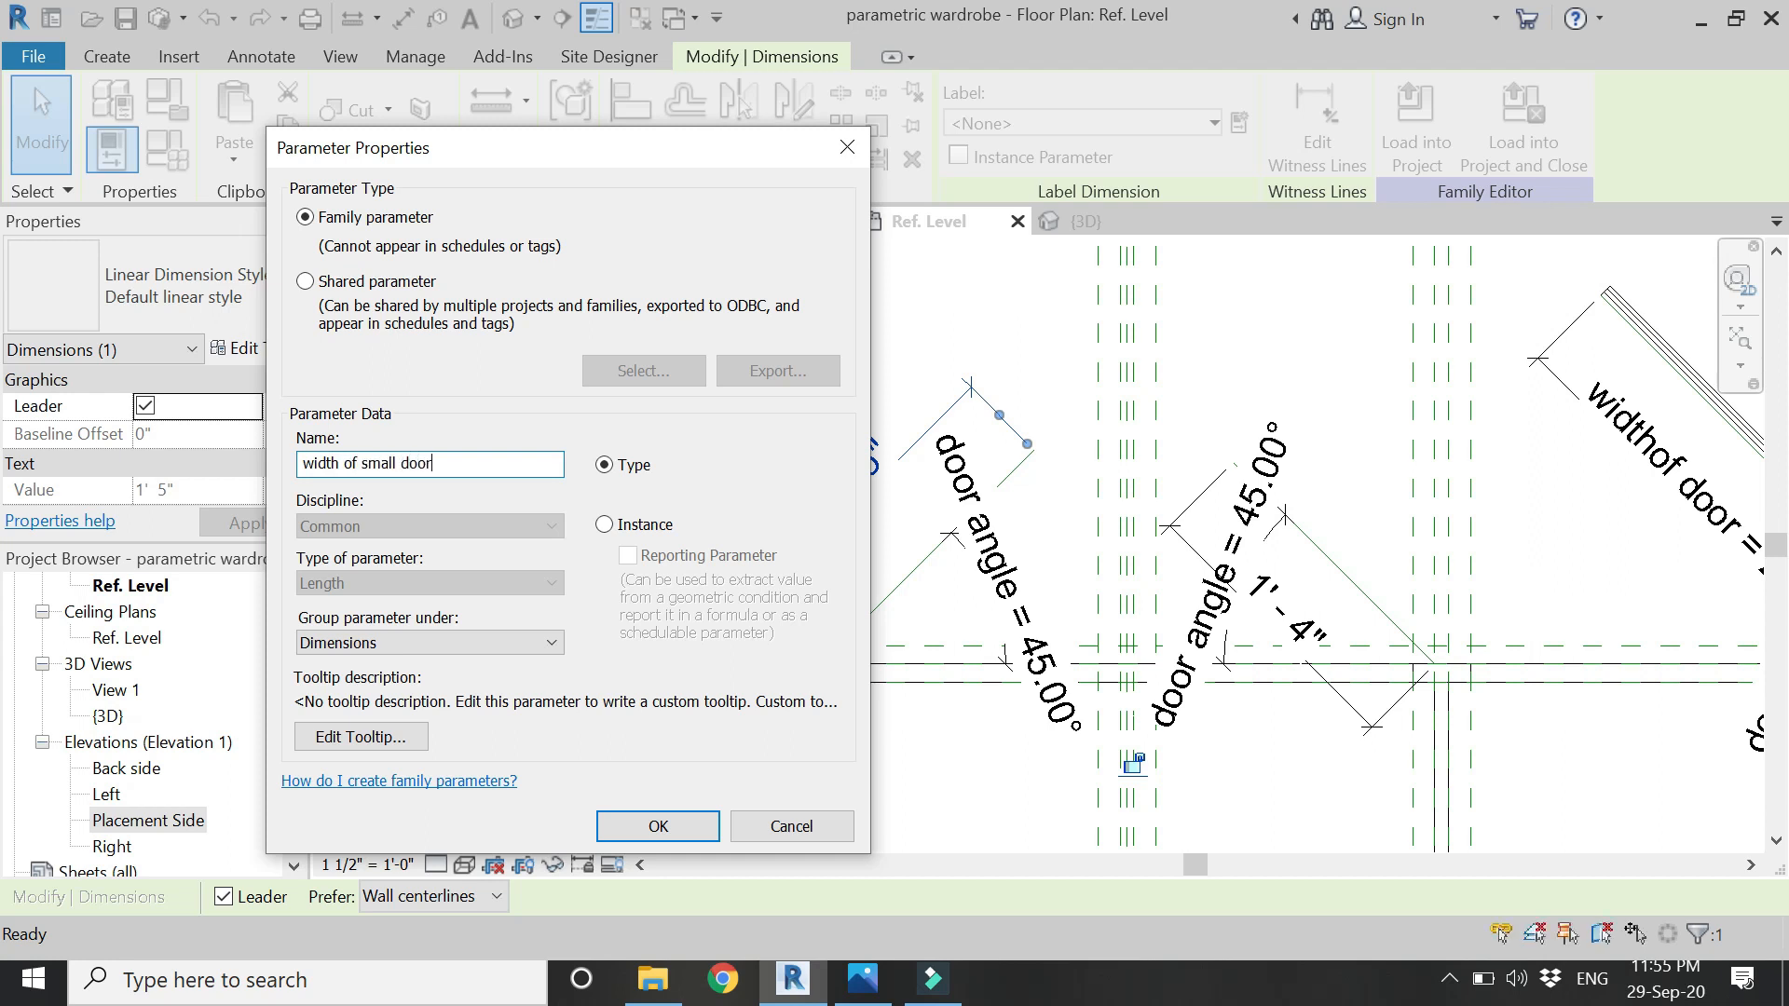
key("Return")
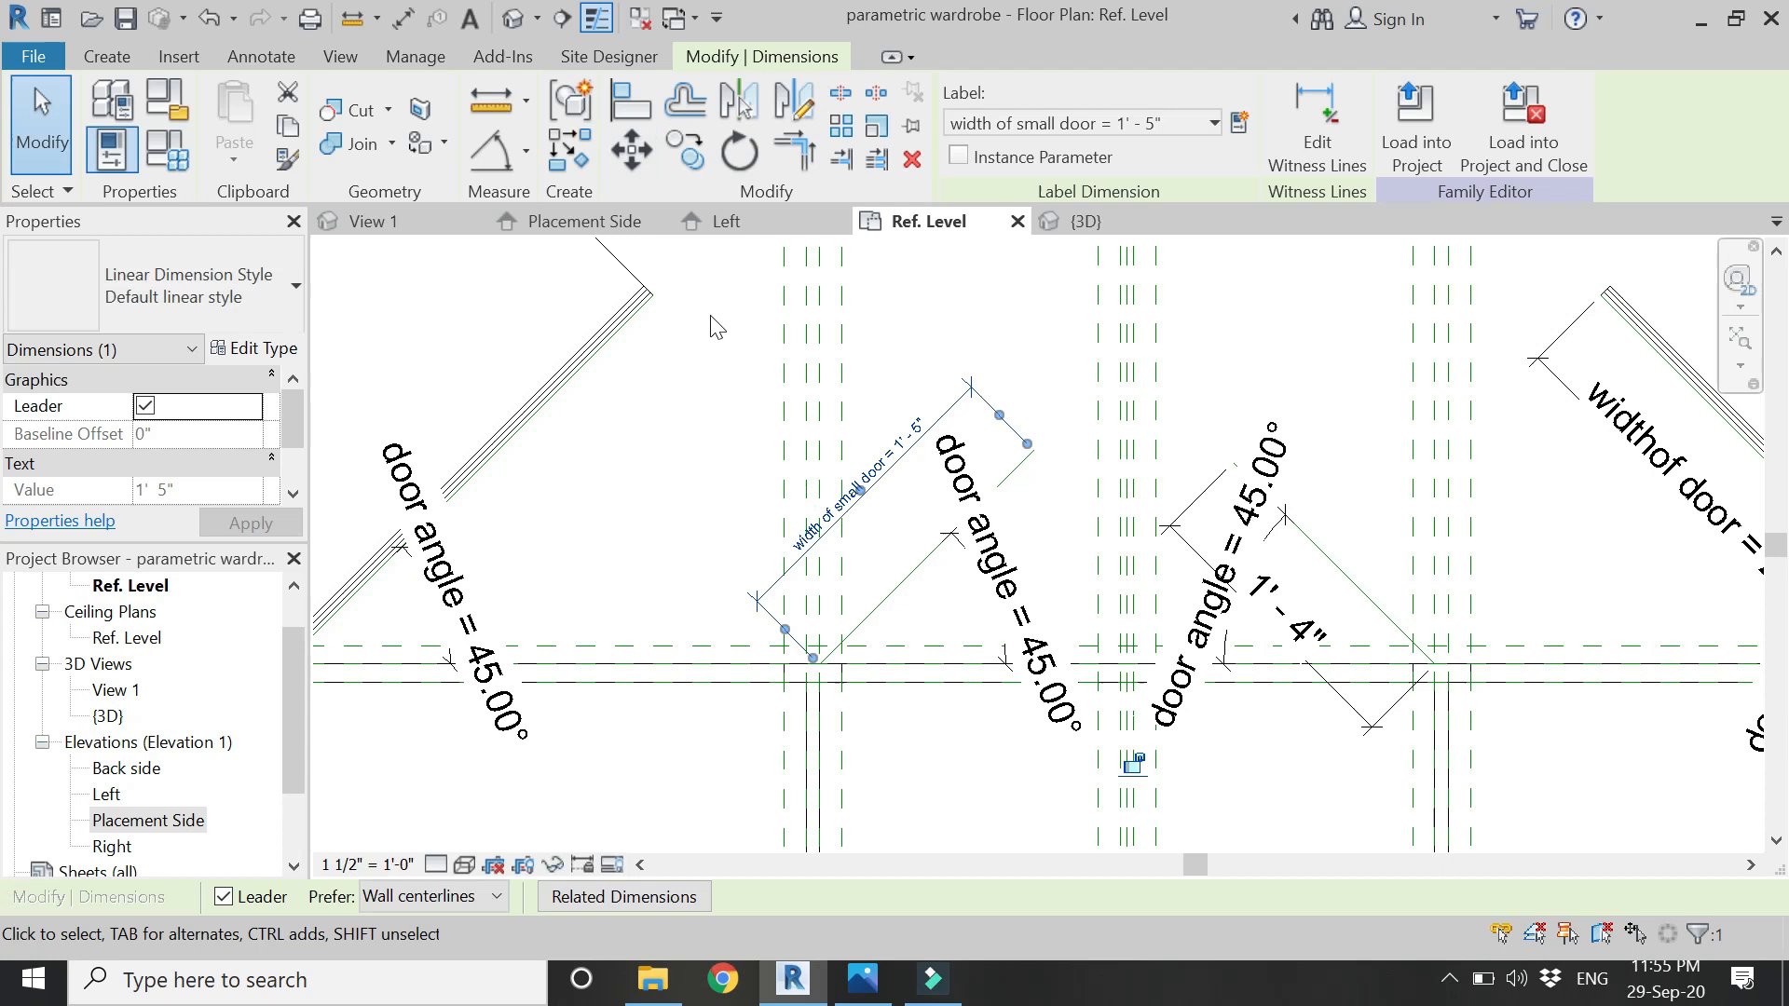
left_click(1113, 524)
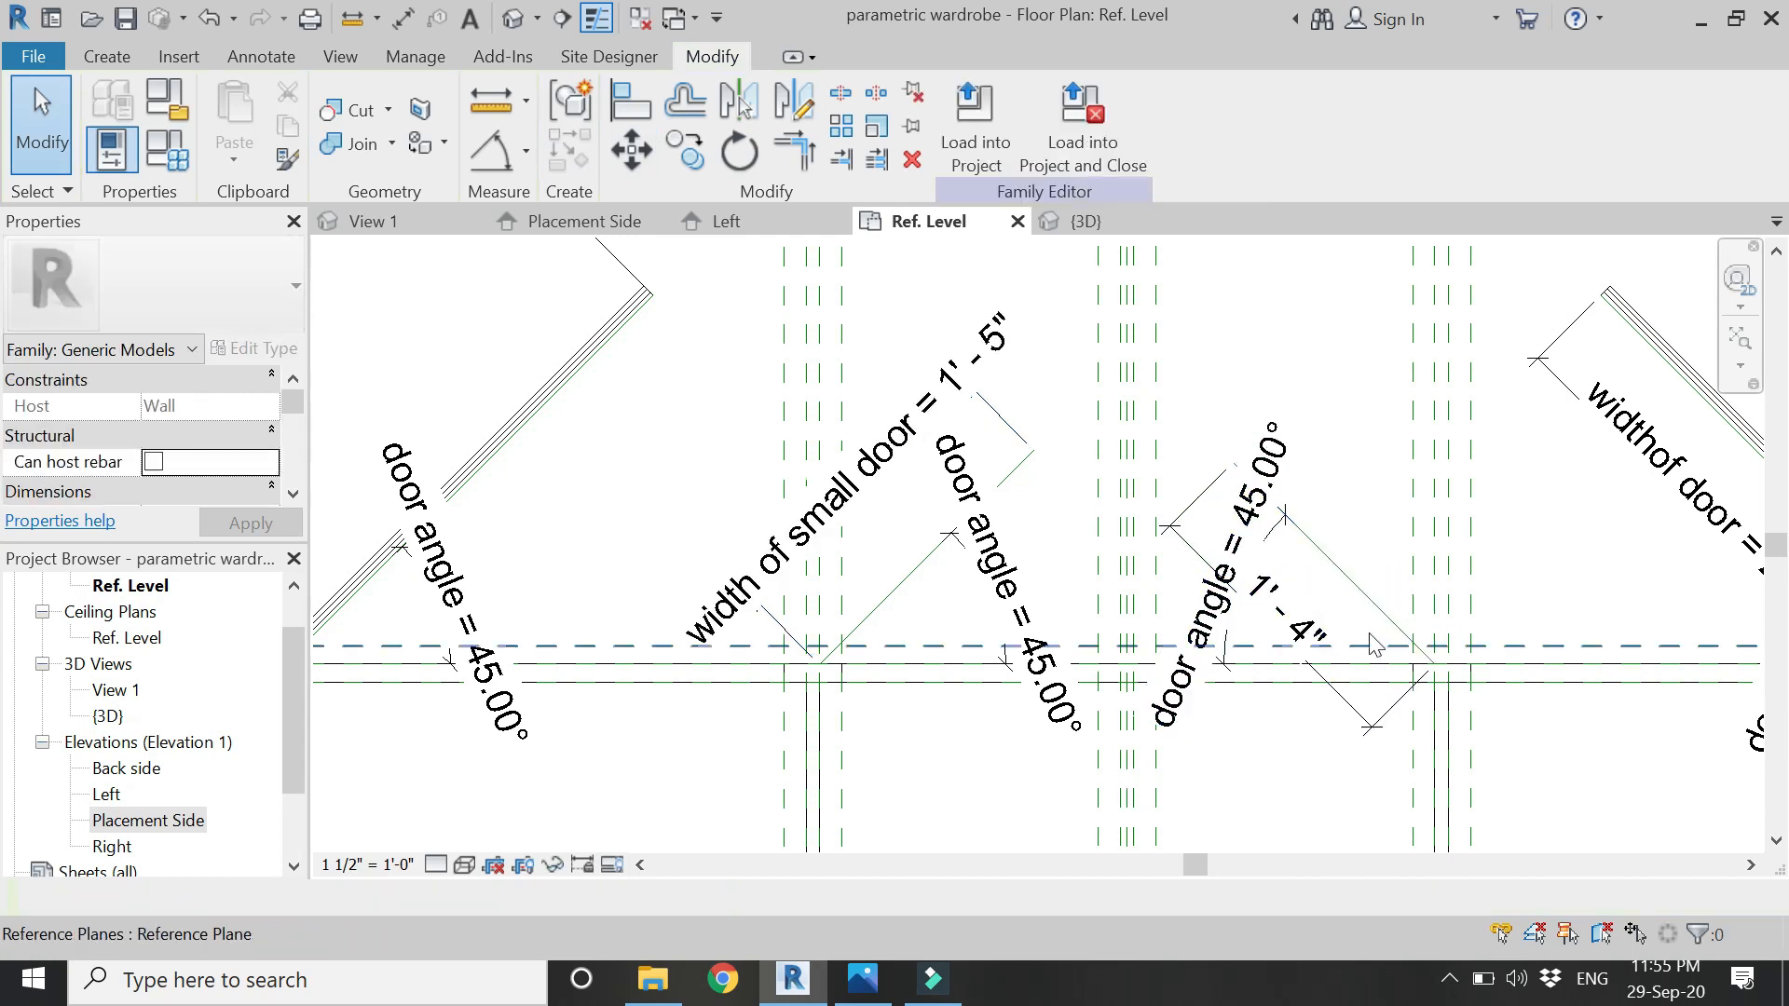
- Label the 1' - 4" length dimension with the existing width of small door parameter
left_click(1305, 622)
left_click(1150, 132)
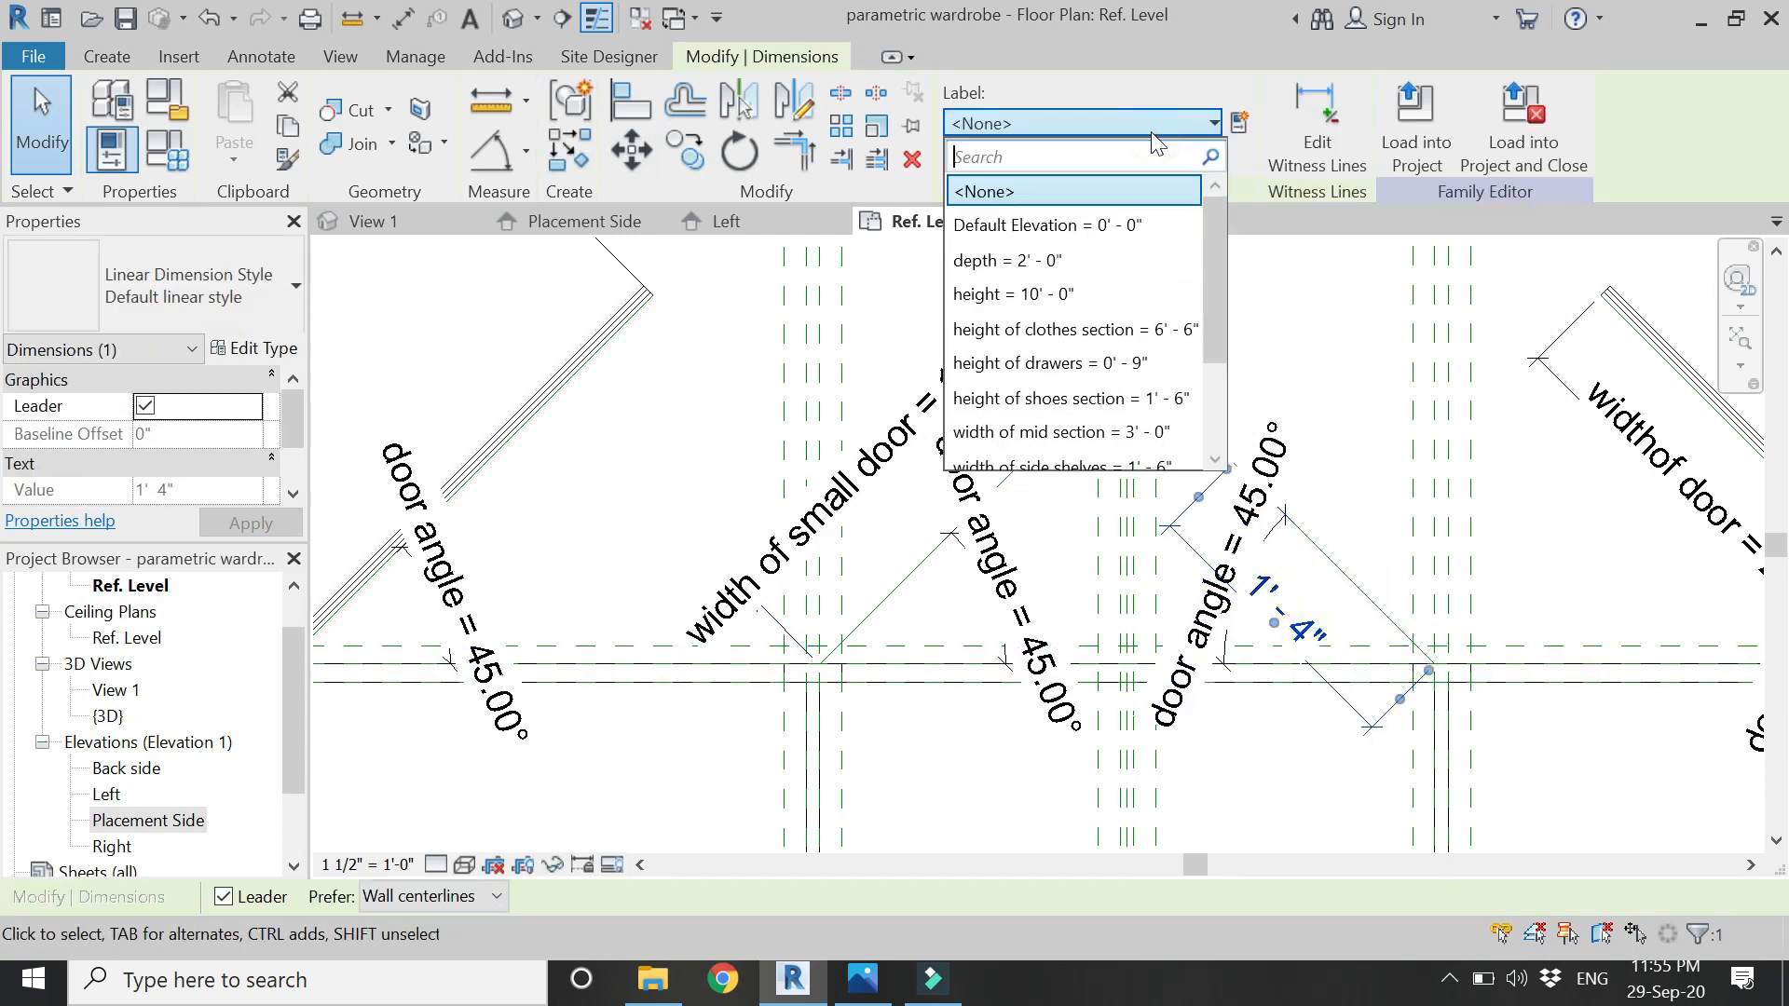
scroll(1125, 311, "down", 2)
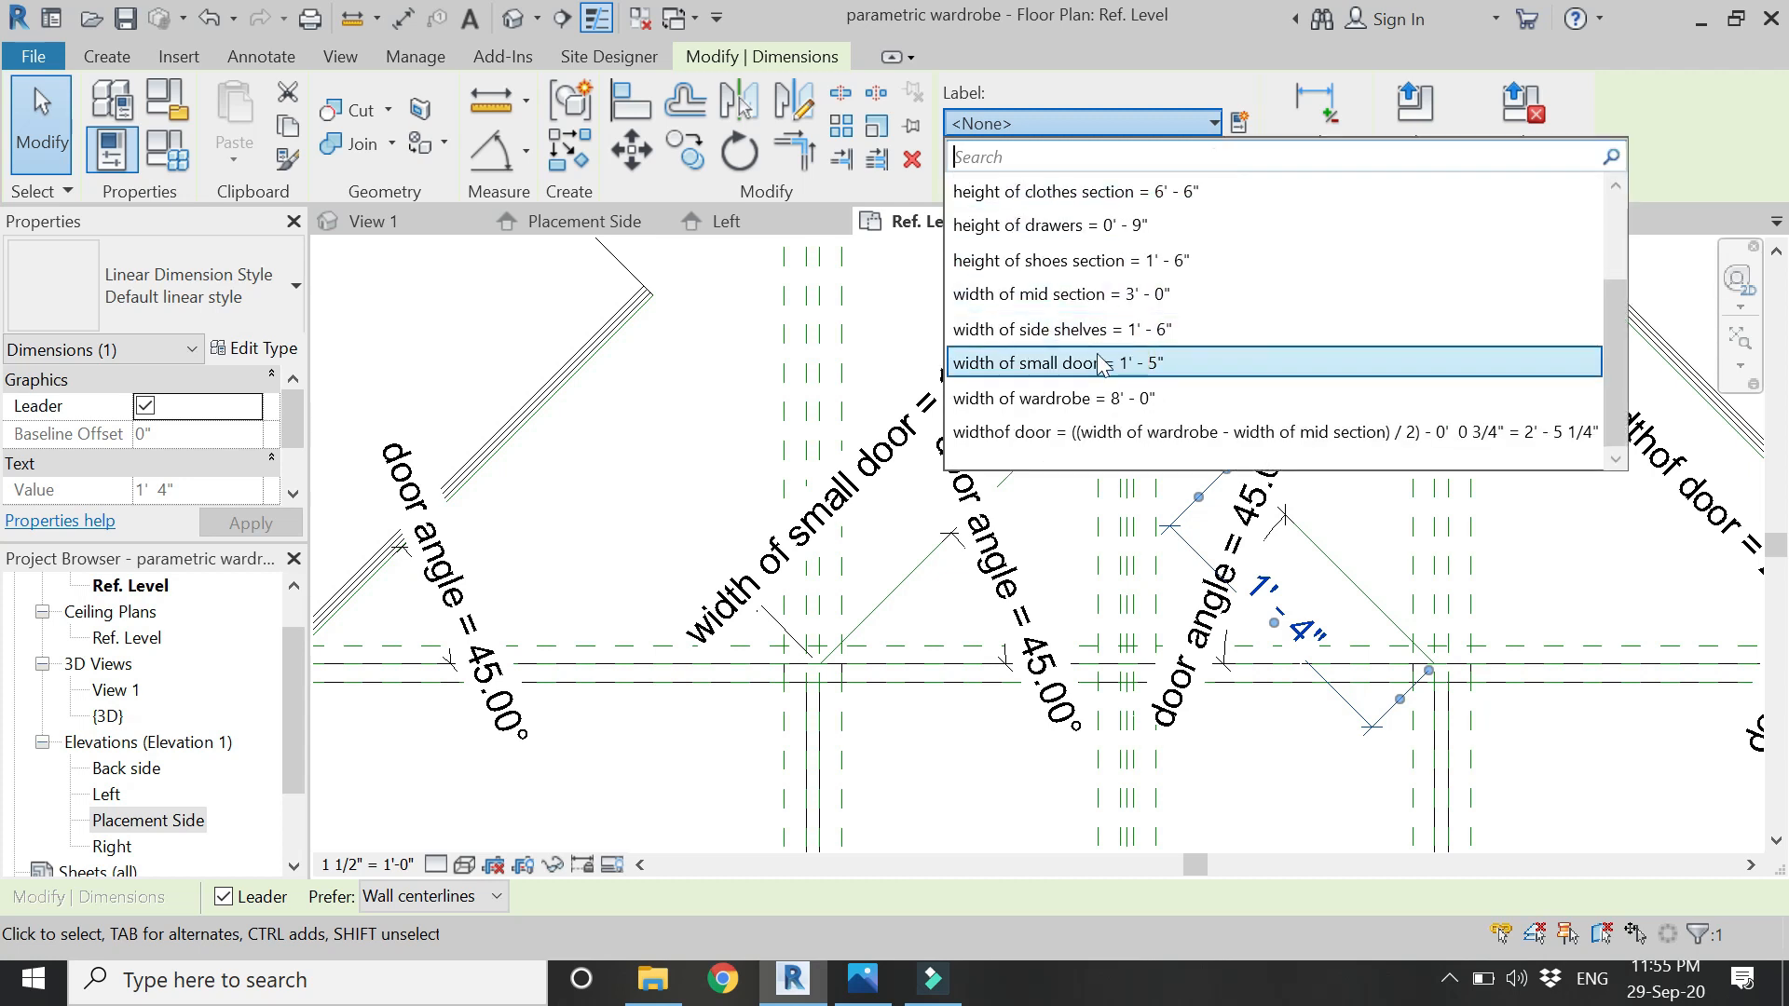
left_click(1100, 362)
key("Escape")
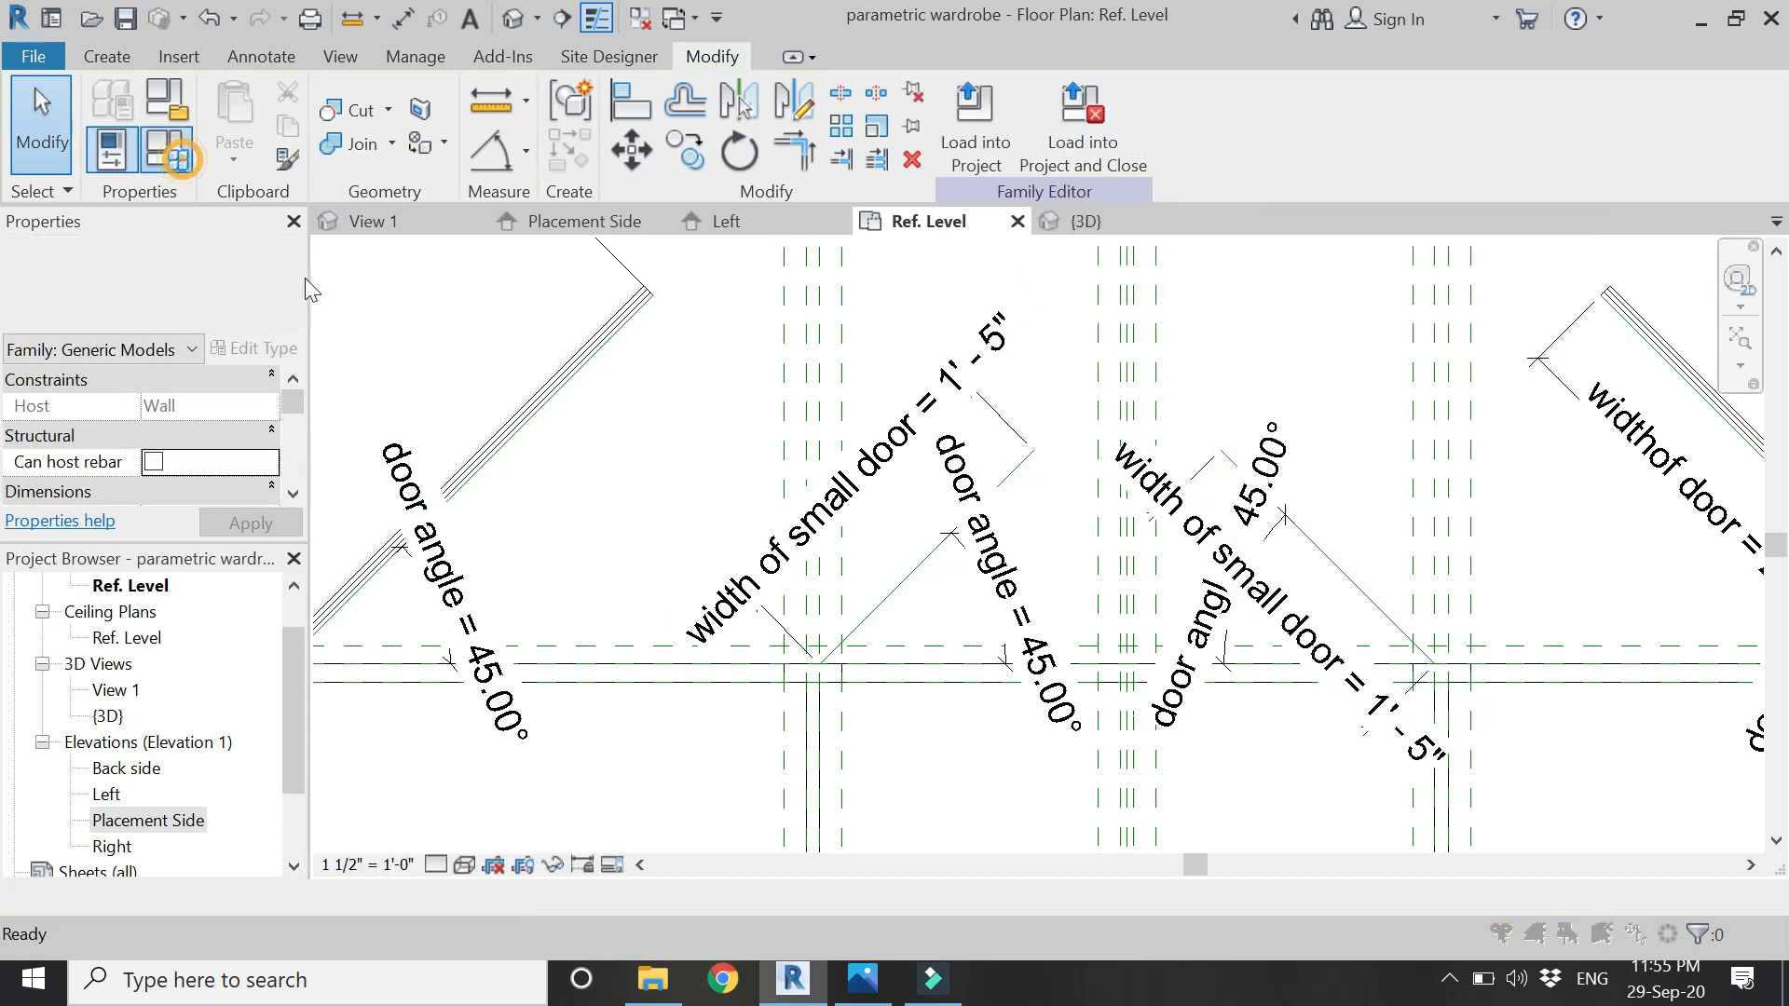
- Set the formula of the width of small door parameter to width of mid section / 2
scroll(369, 589, "down", 2)
left_click(409, 551)
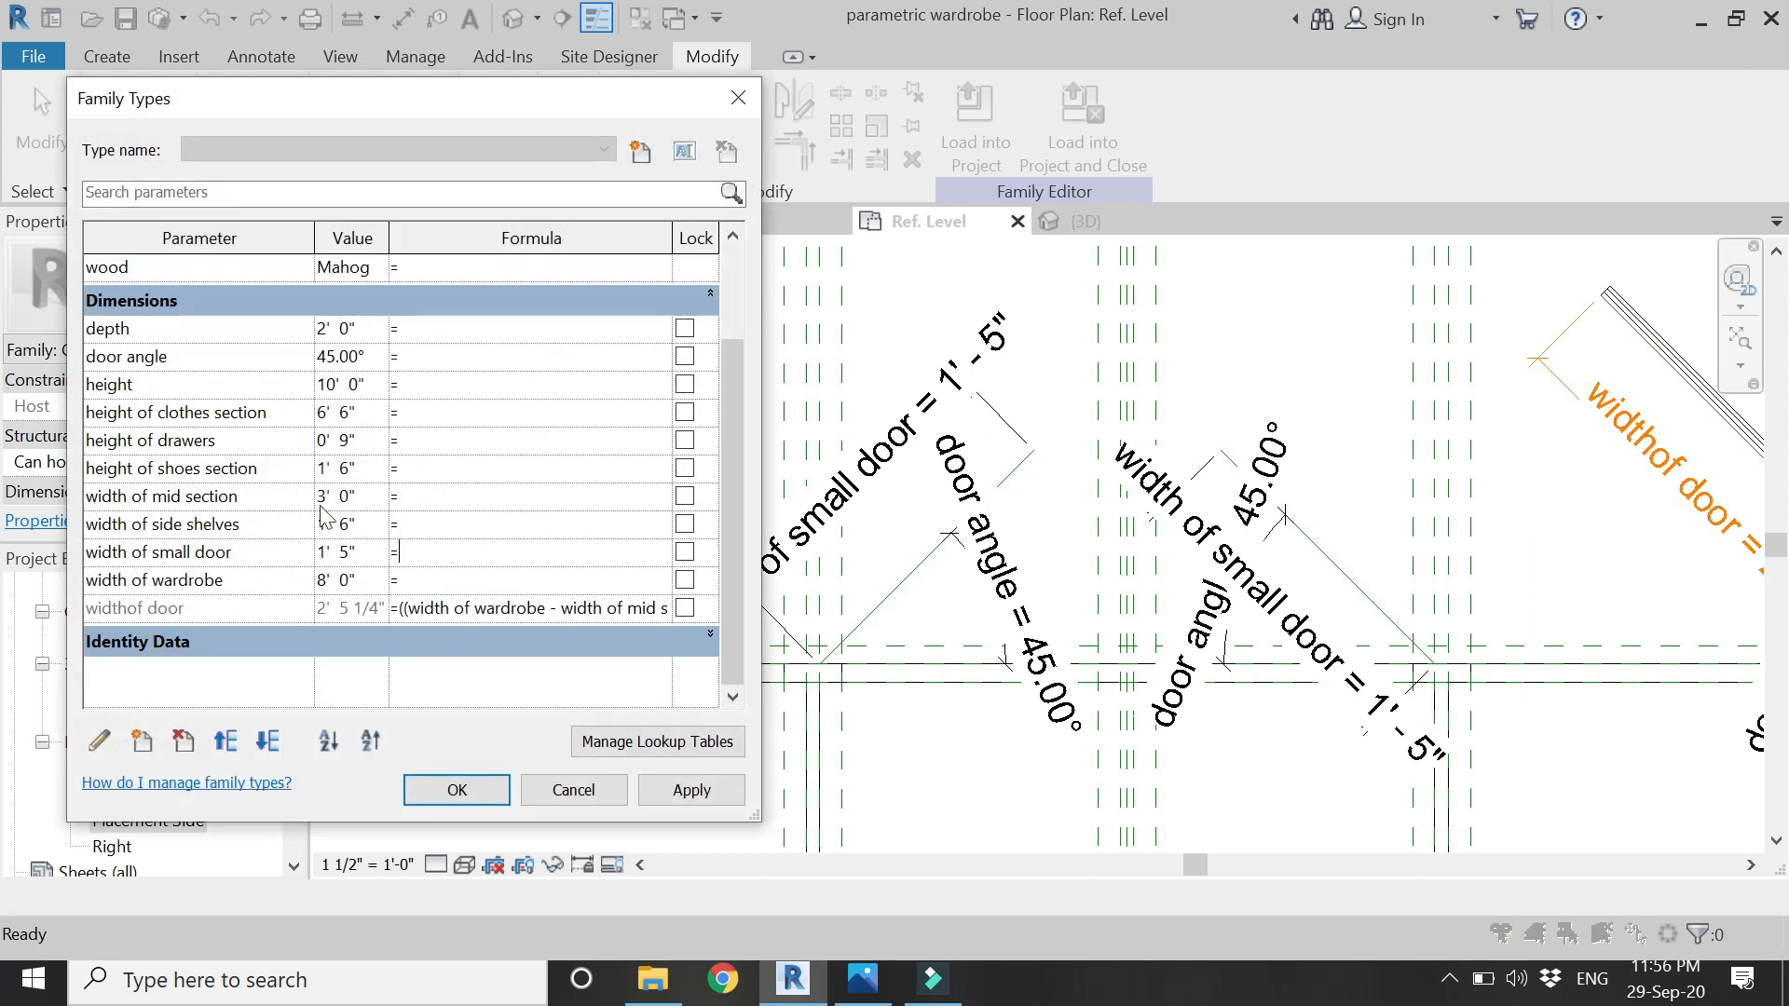
left_click(276, 499)
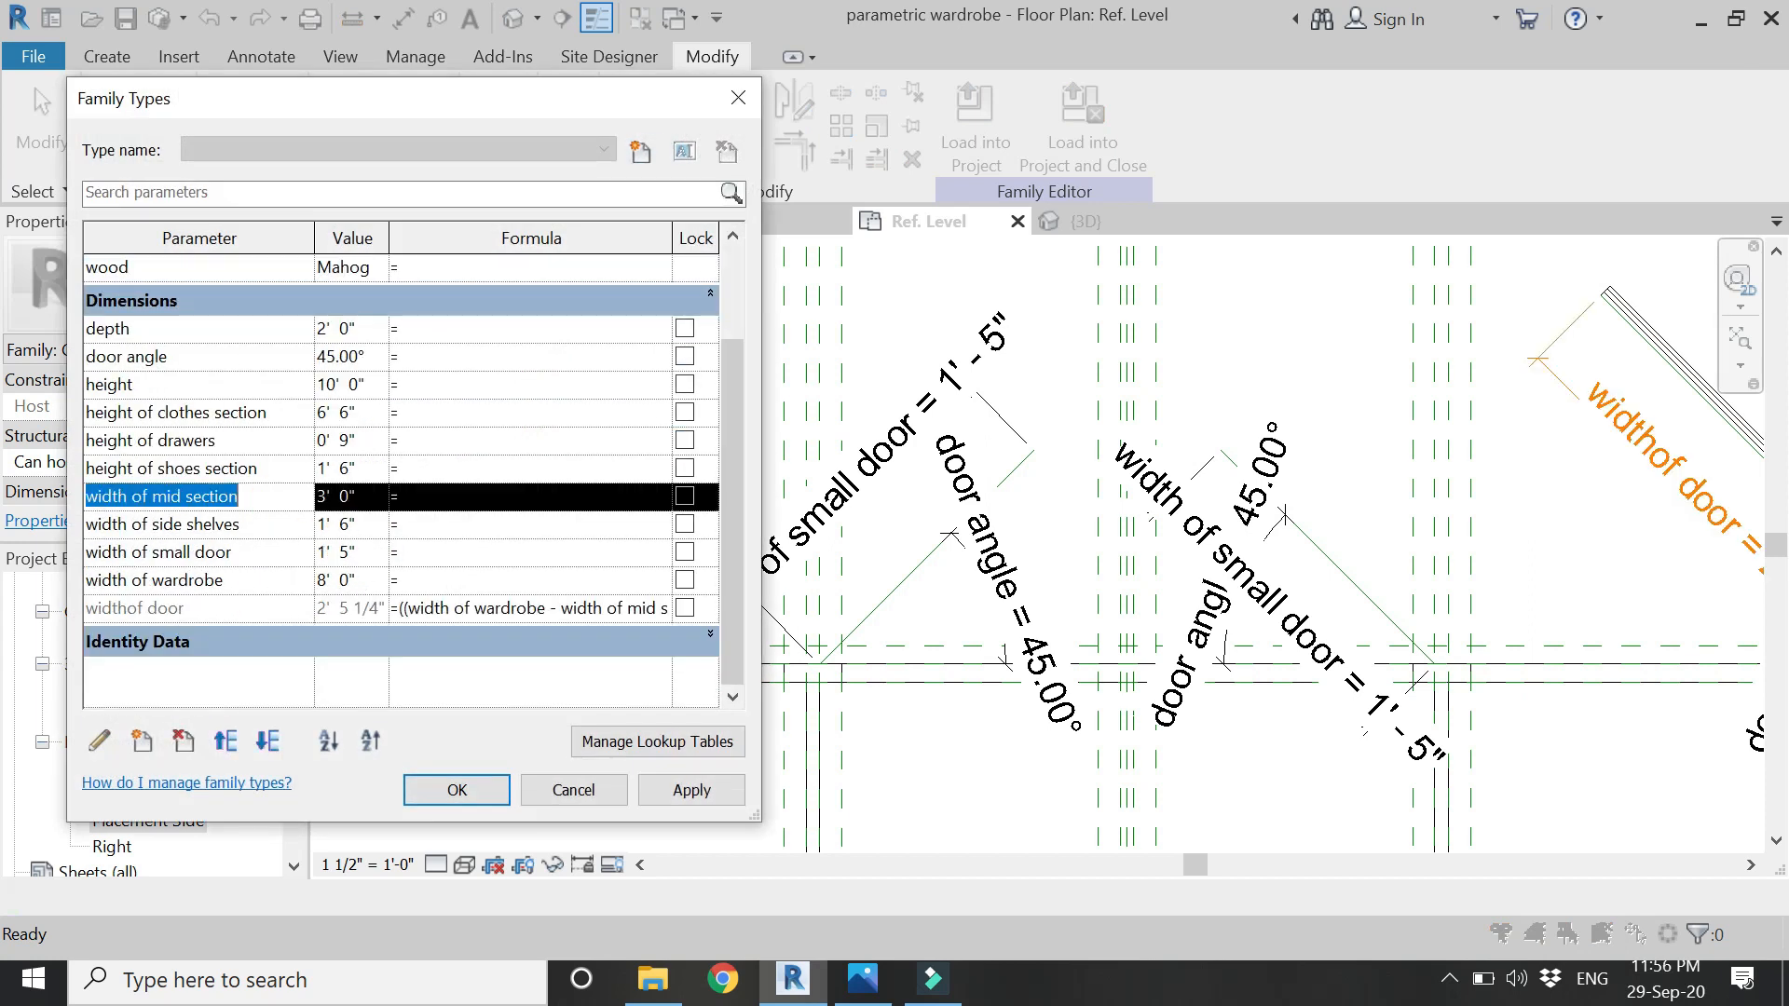
left_click(416, 555)
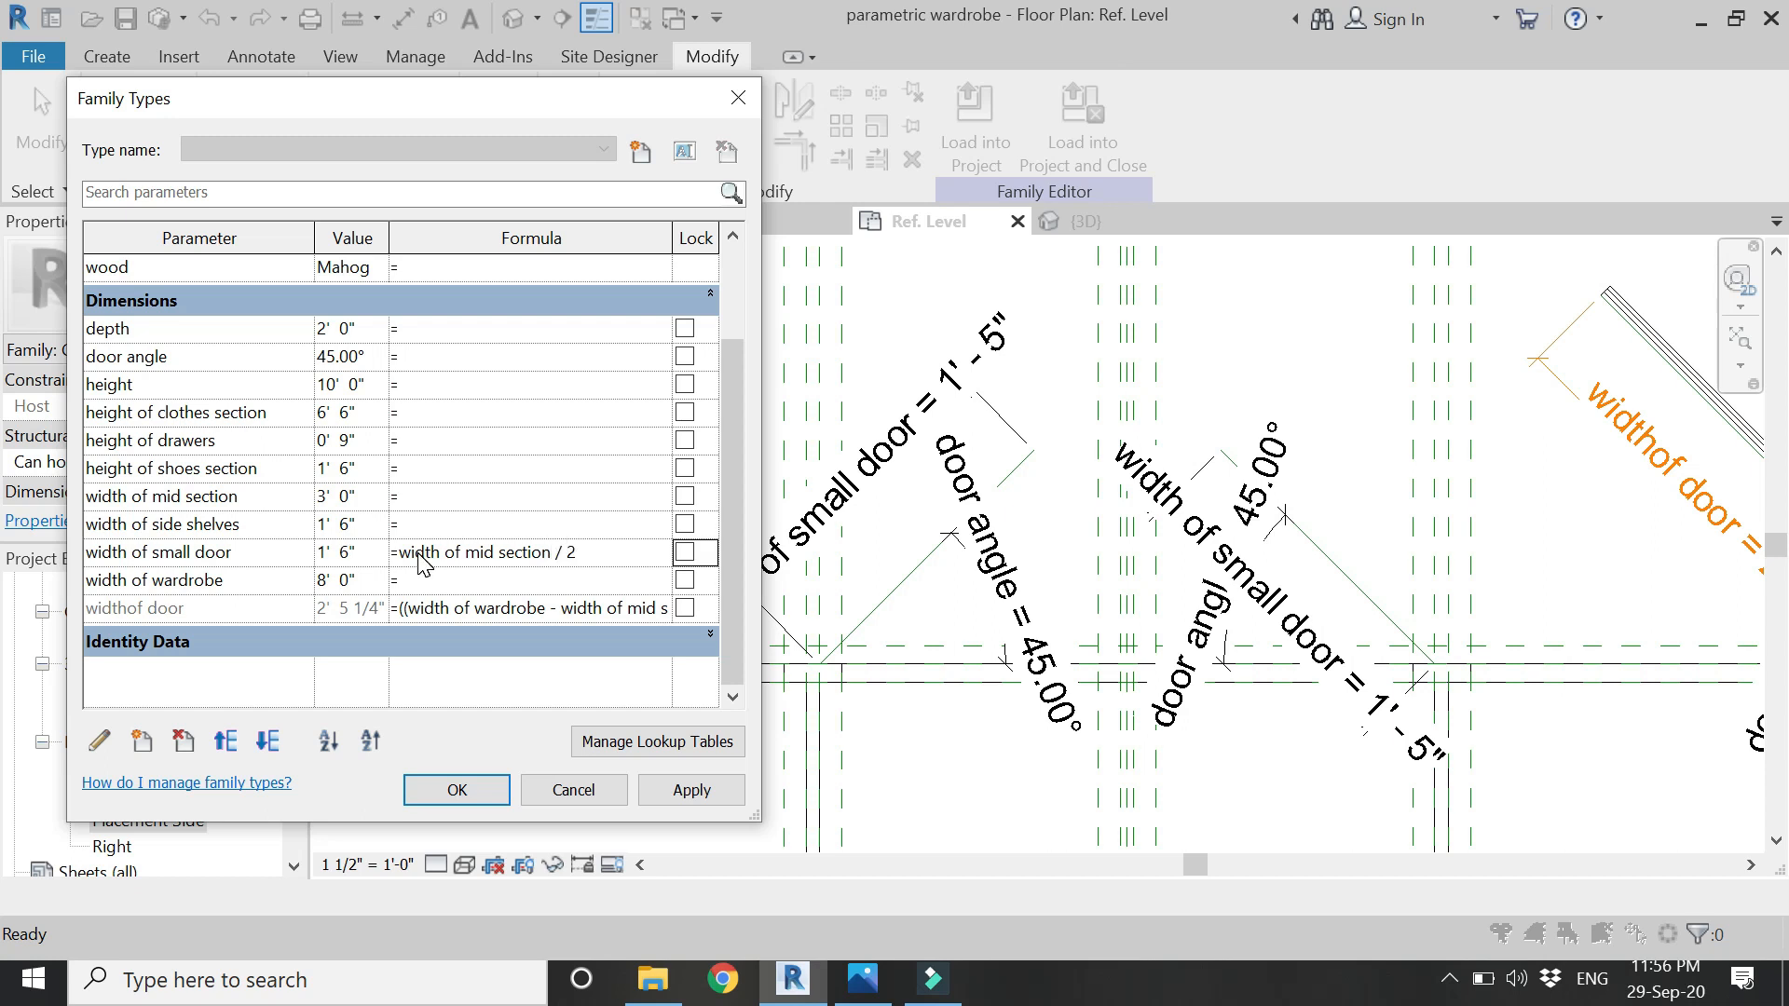
left_click(457, 790)
left_click(526, 170)
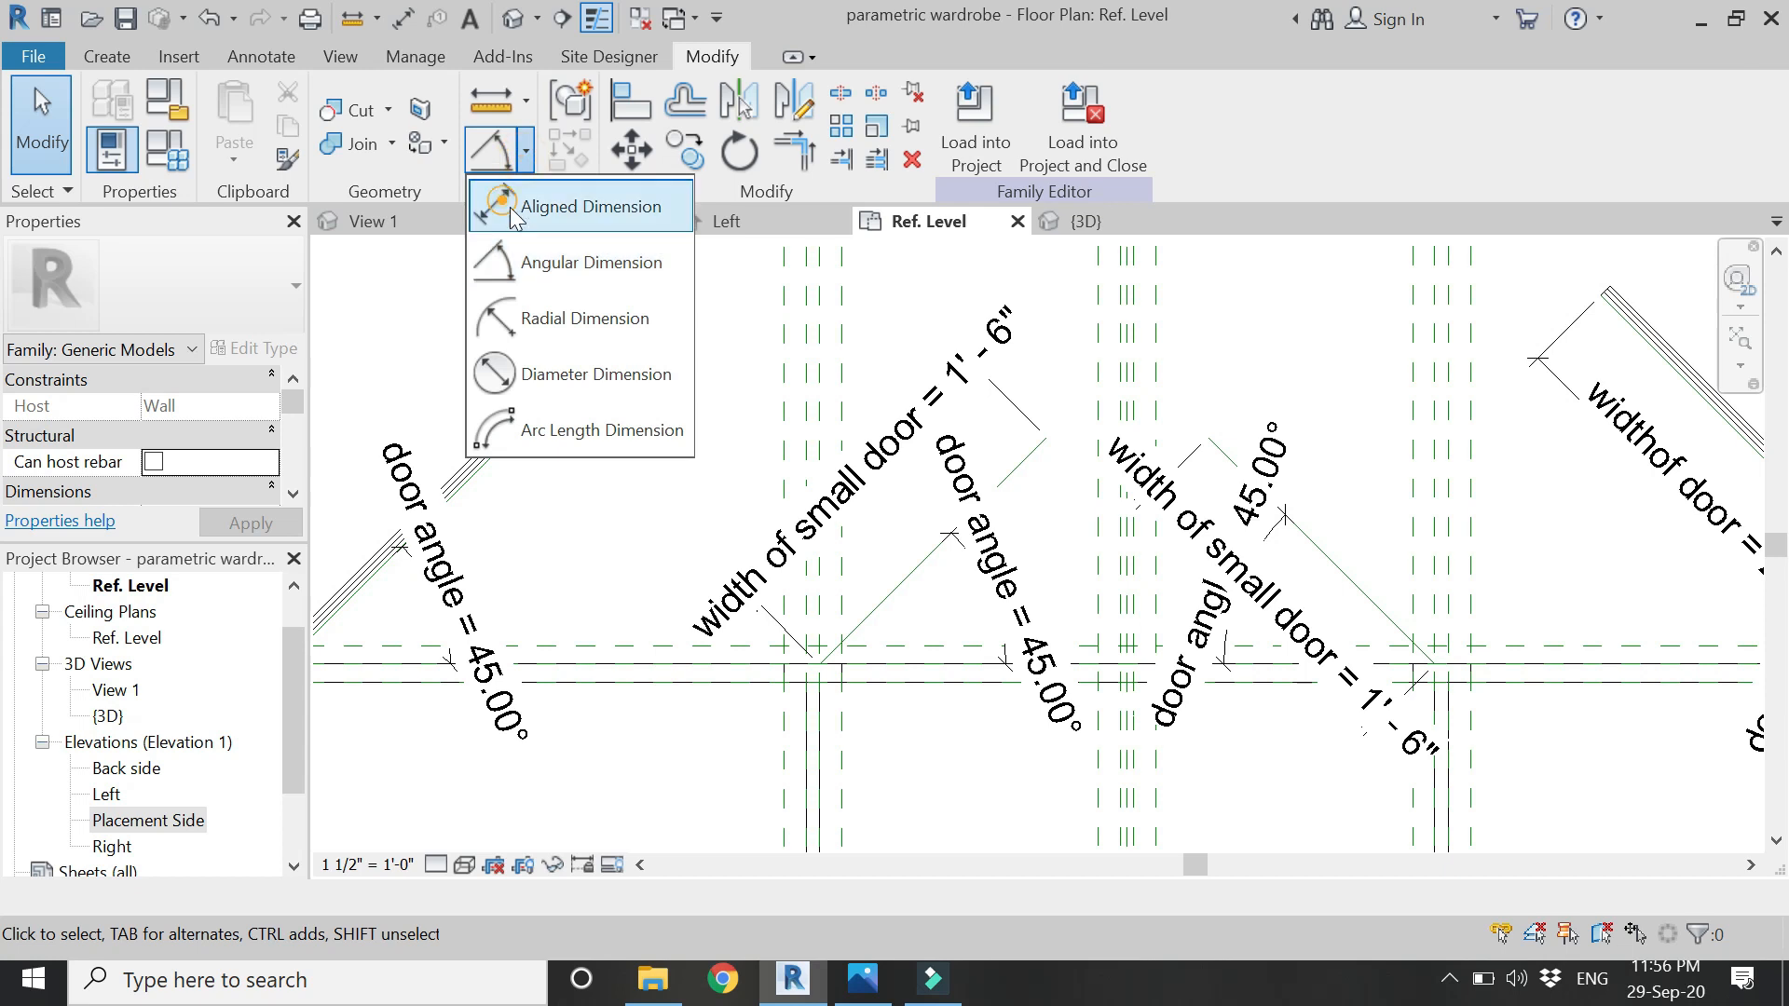
left_click(568, 200)
scroll(869, 618, "up", 3)
left_click(927, 626)
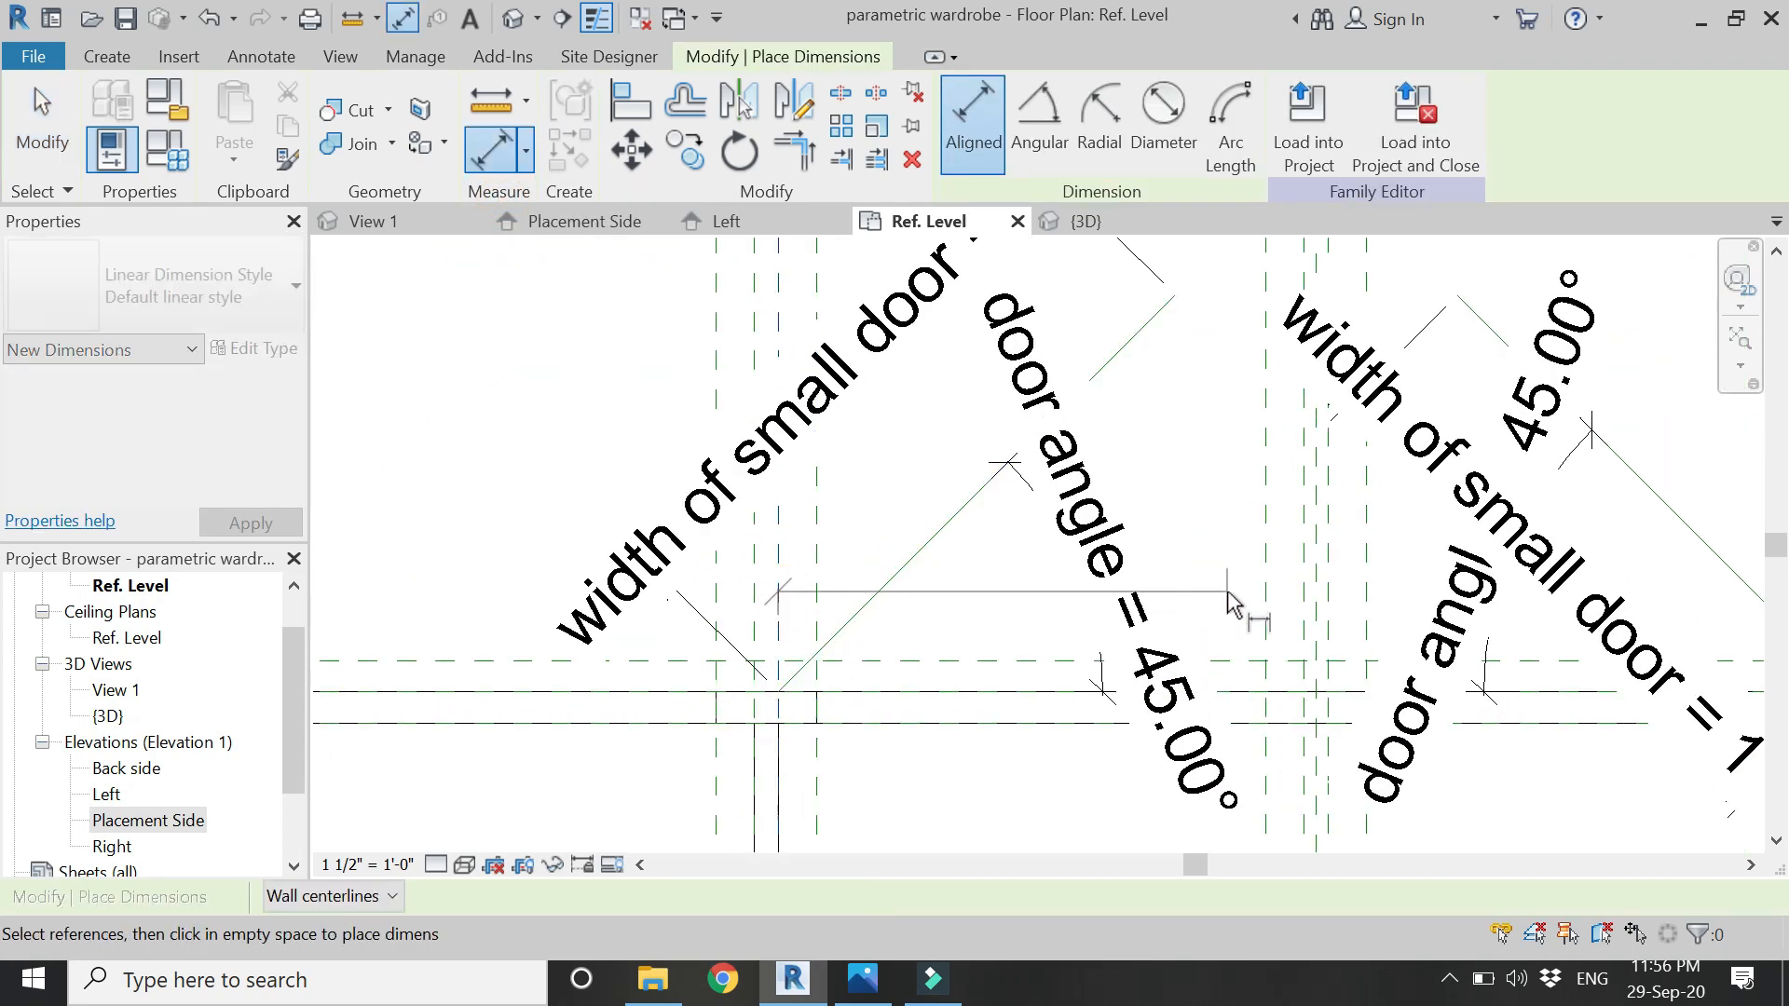
scroll(1319, 623, "up", 3)
left_click(1307, 616)
scroll(1308, 619, "down", 3)
key("Escape")
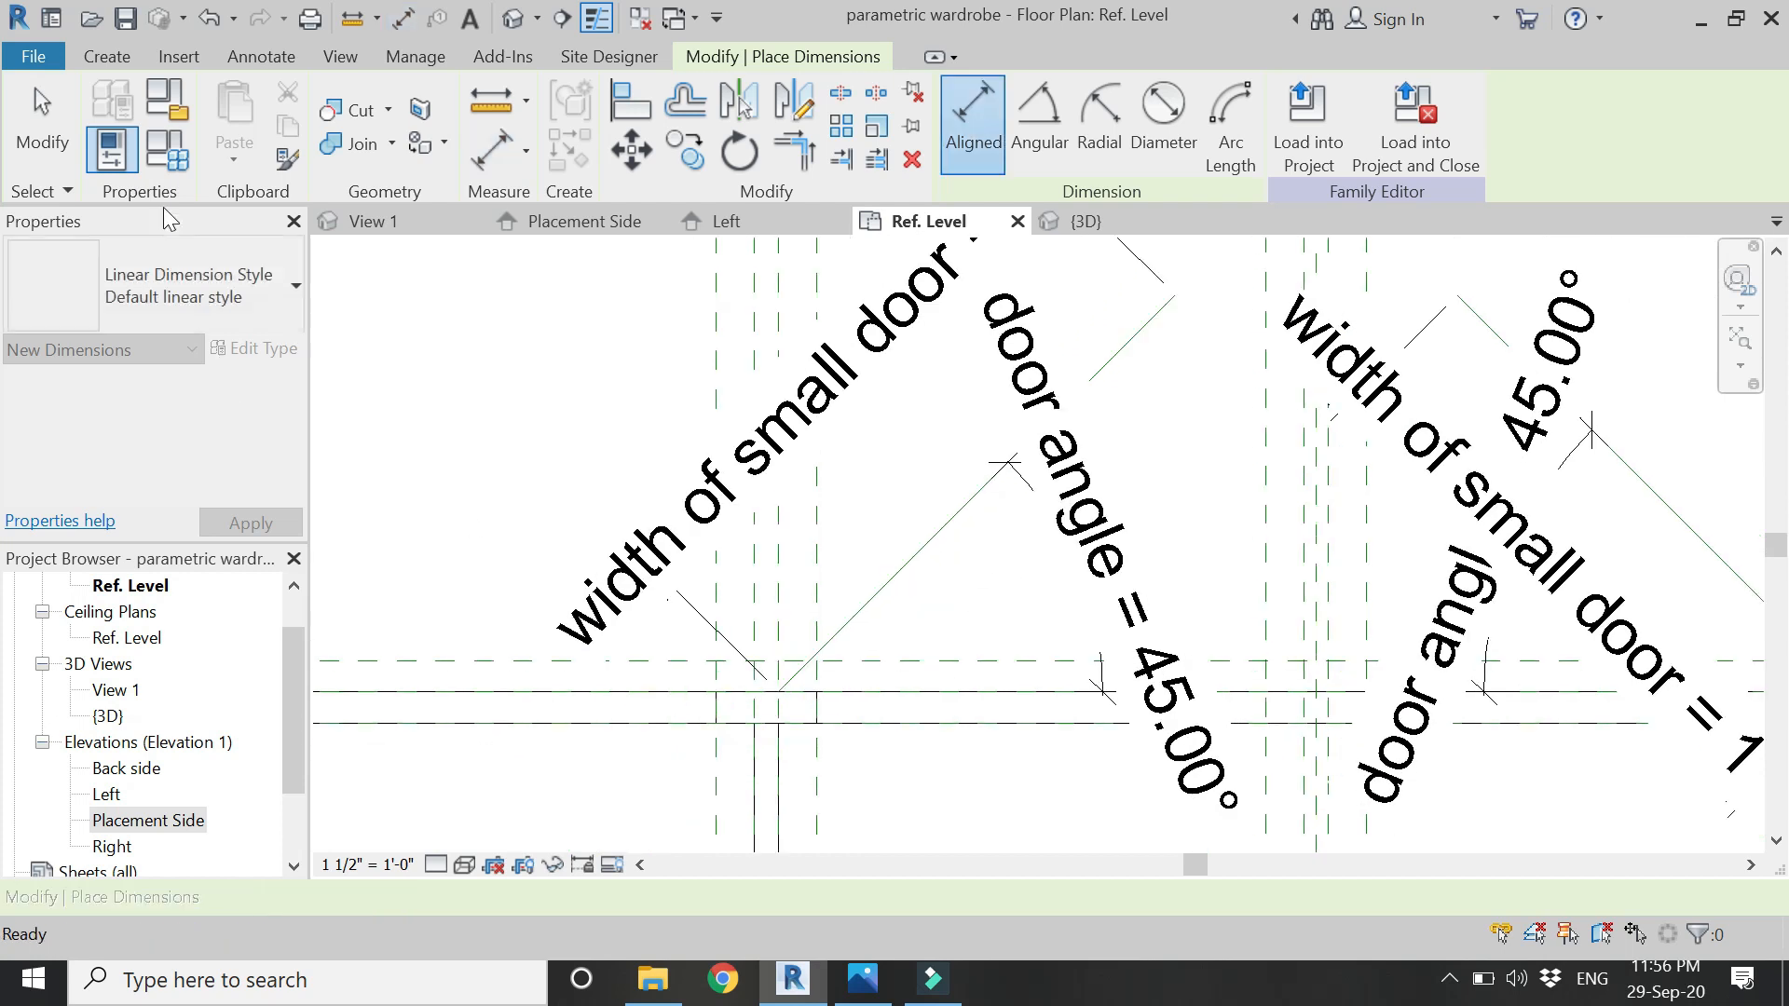
key("Escape")
- Change the width of small door formula to (width of mid section / 2) - 0' 0 3/4"
key("f")
key("t")
left_click(598, 553)
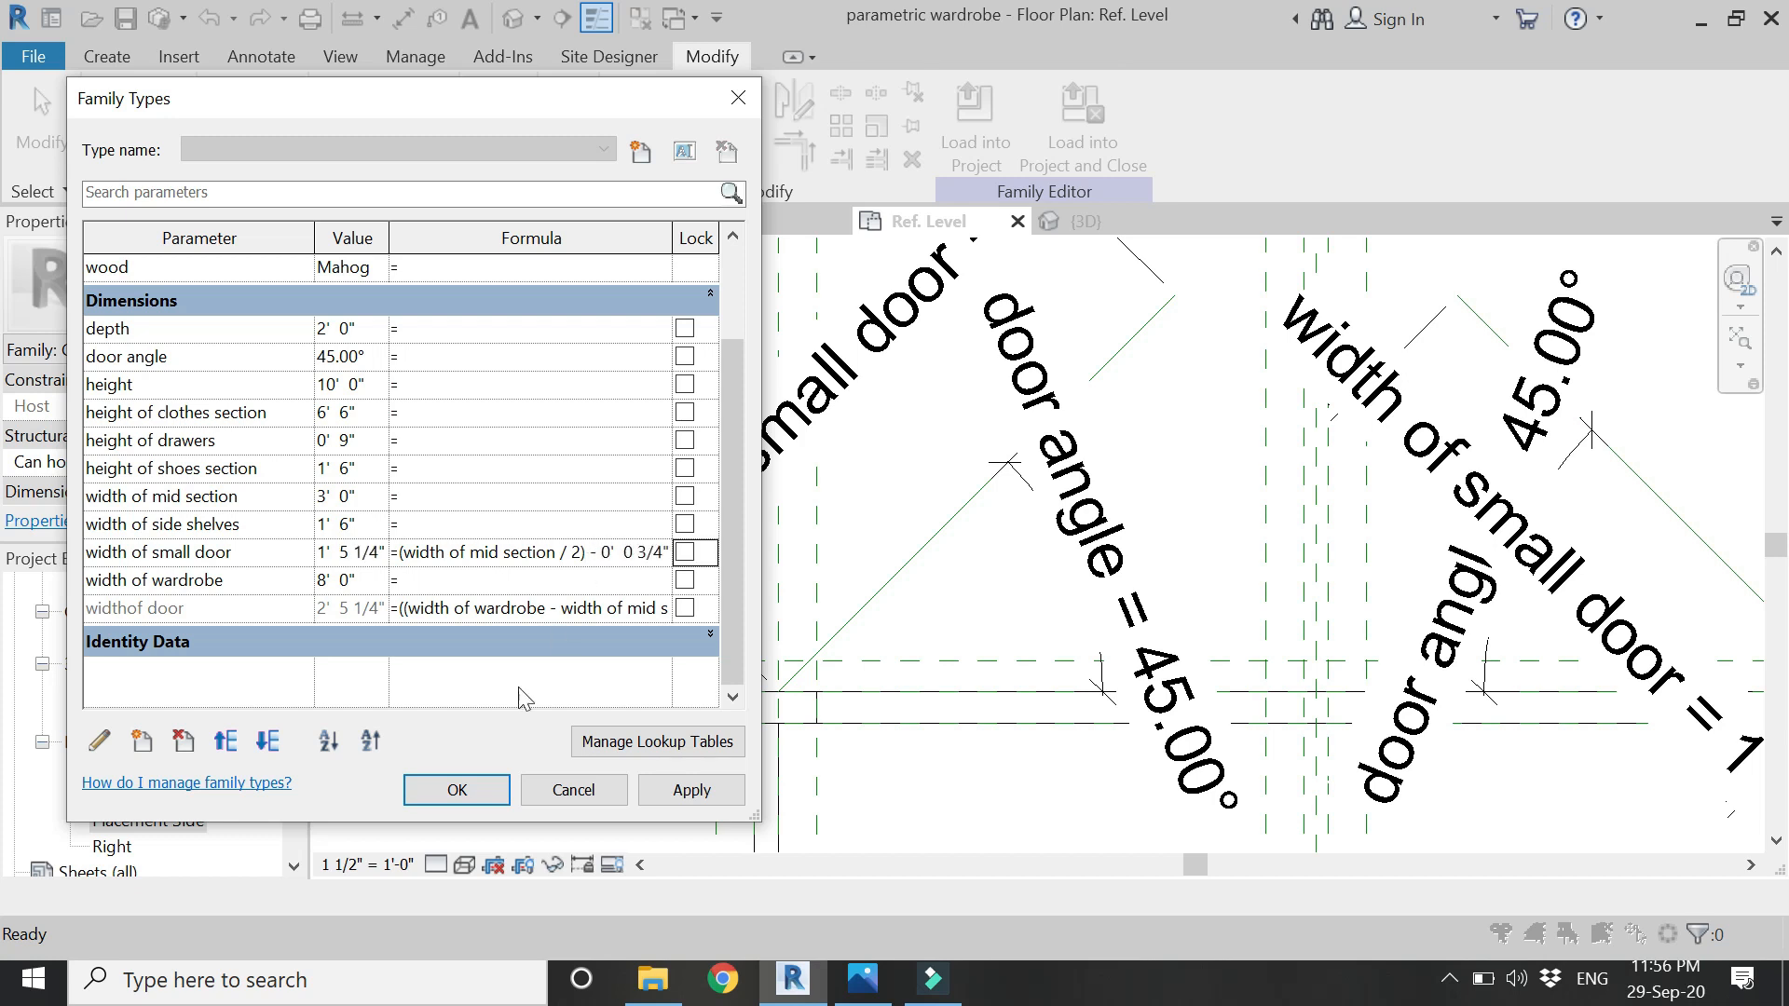
left_click(456, 790)
- Set the Ref. Level plan's view scale to 6" = 1'-0"
scroll(512, 758, "down", 5)
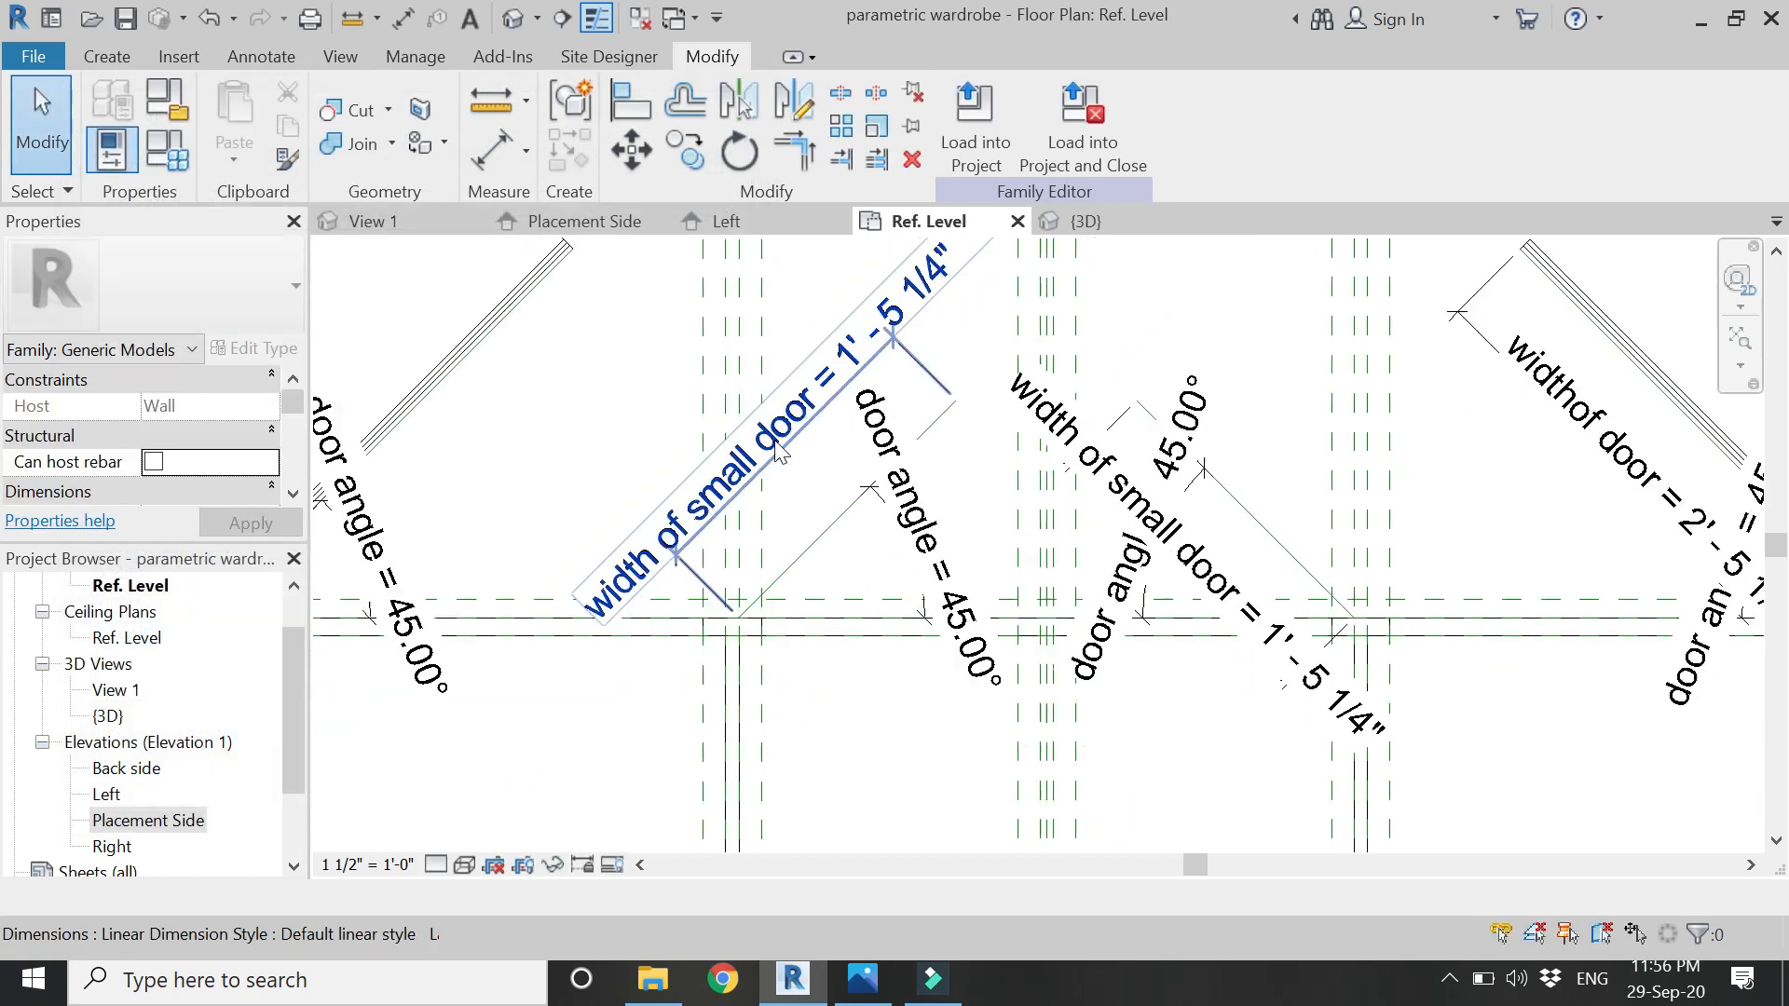
left_click(378, 872)
left_click(391, 84)
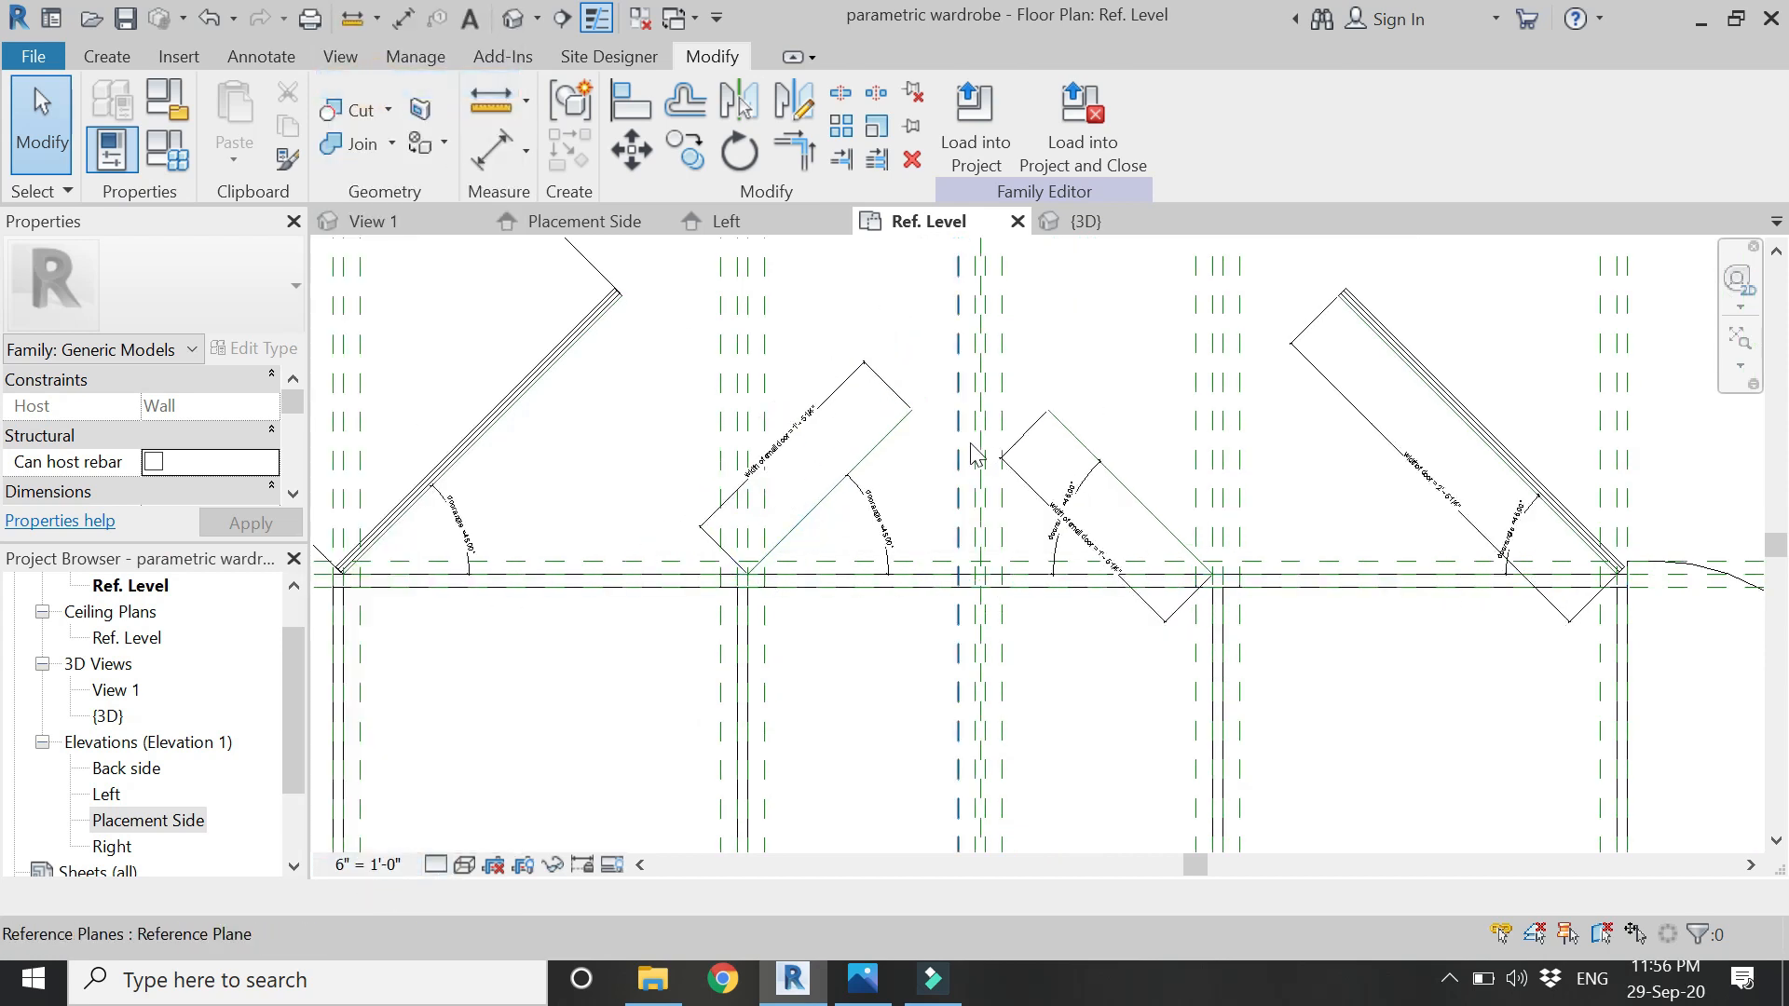
scroll(1066, 447, "up", 3)
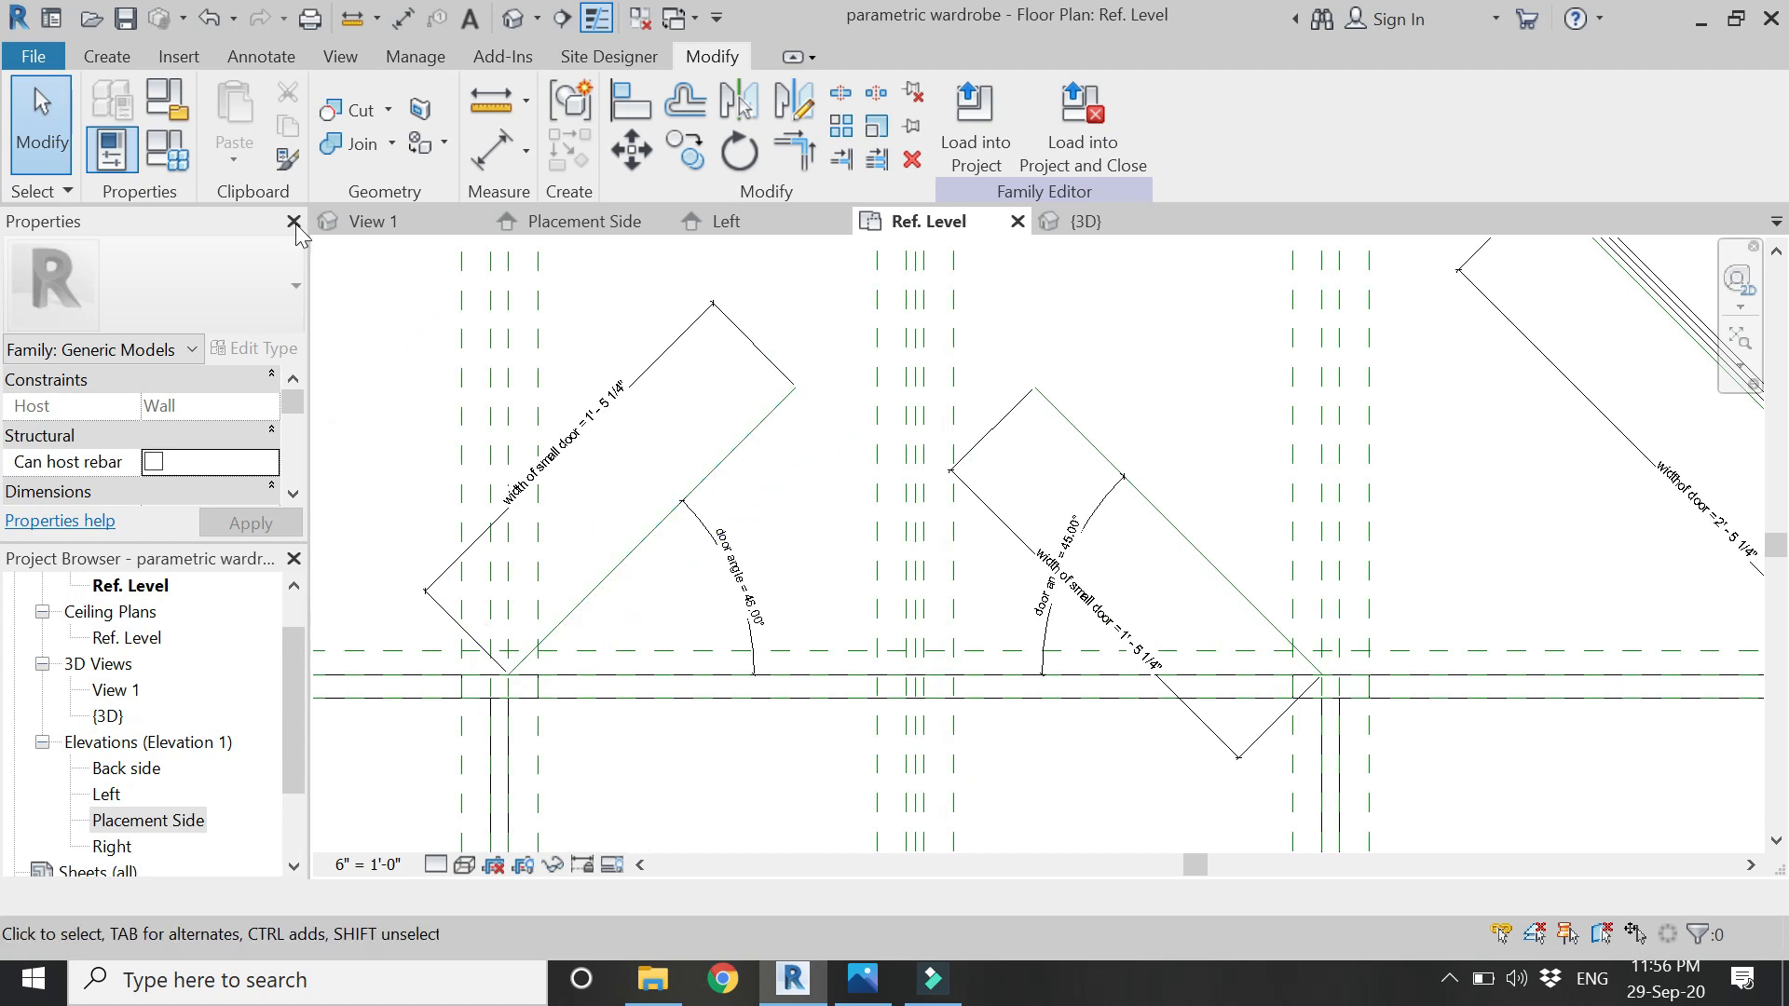
- Start an extrusion and set its work plane by picking the plane of the left angled mid-section reference line
left_click(108, 57)
left_click(240, 100)
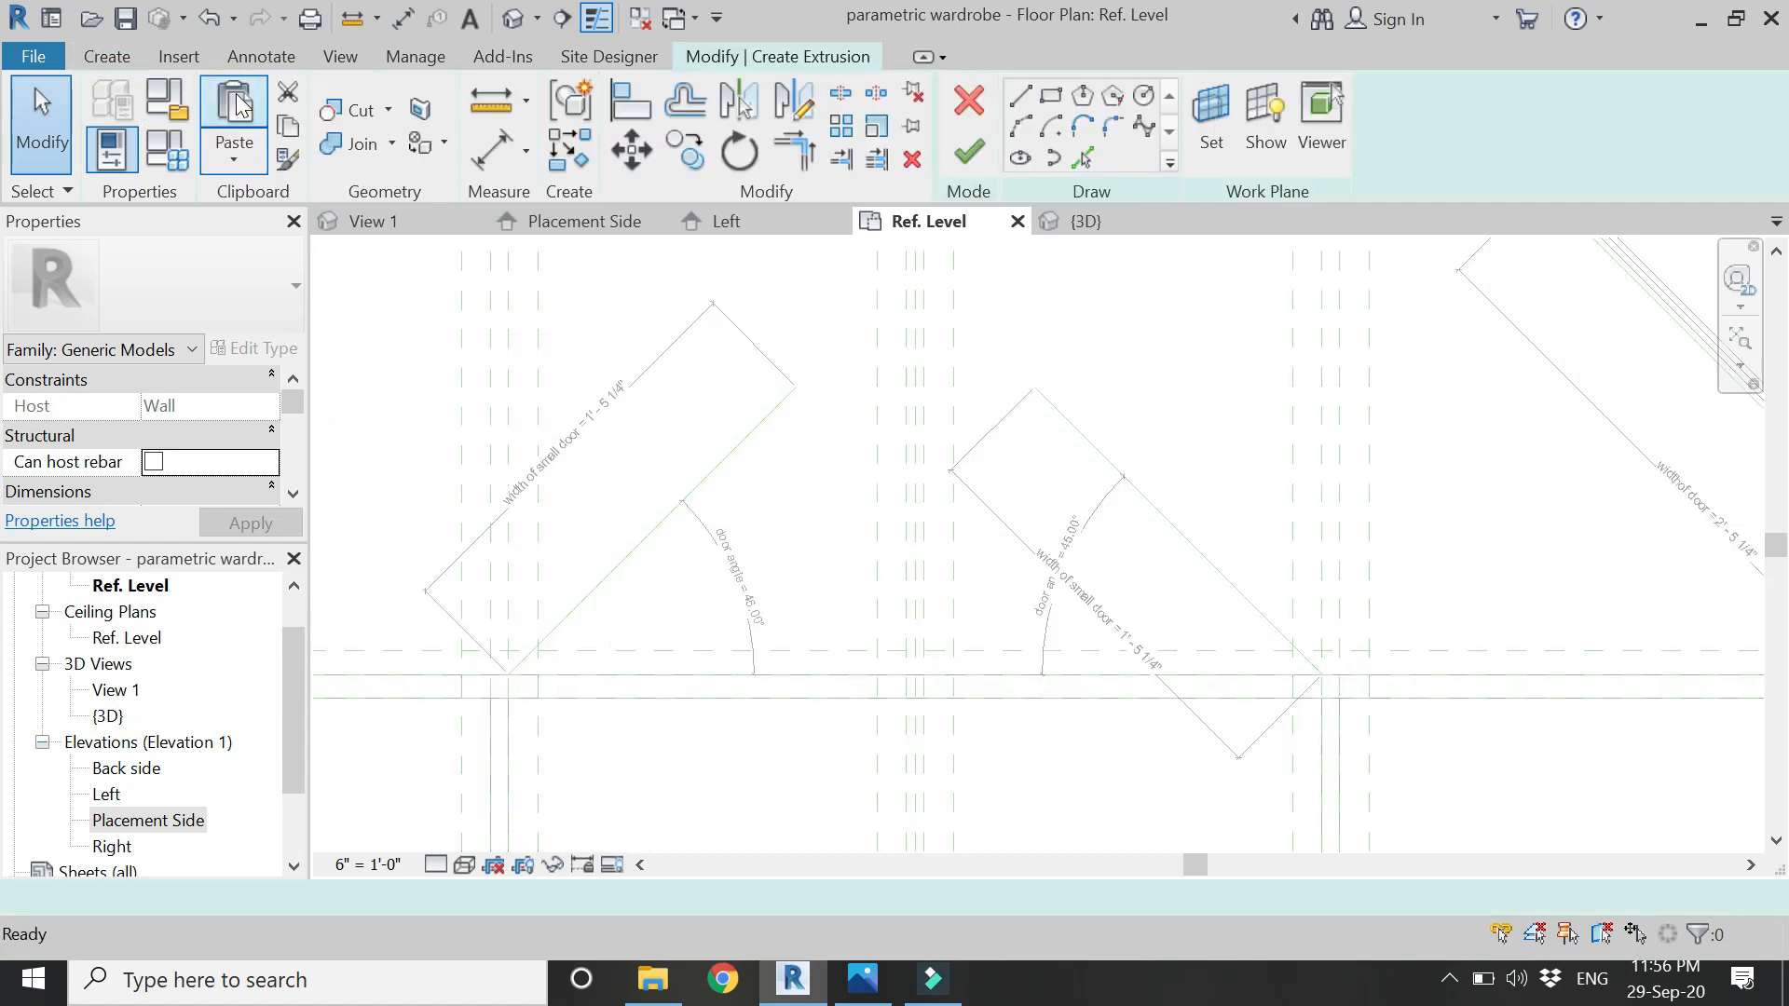
left_click(1211, 121)
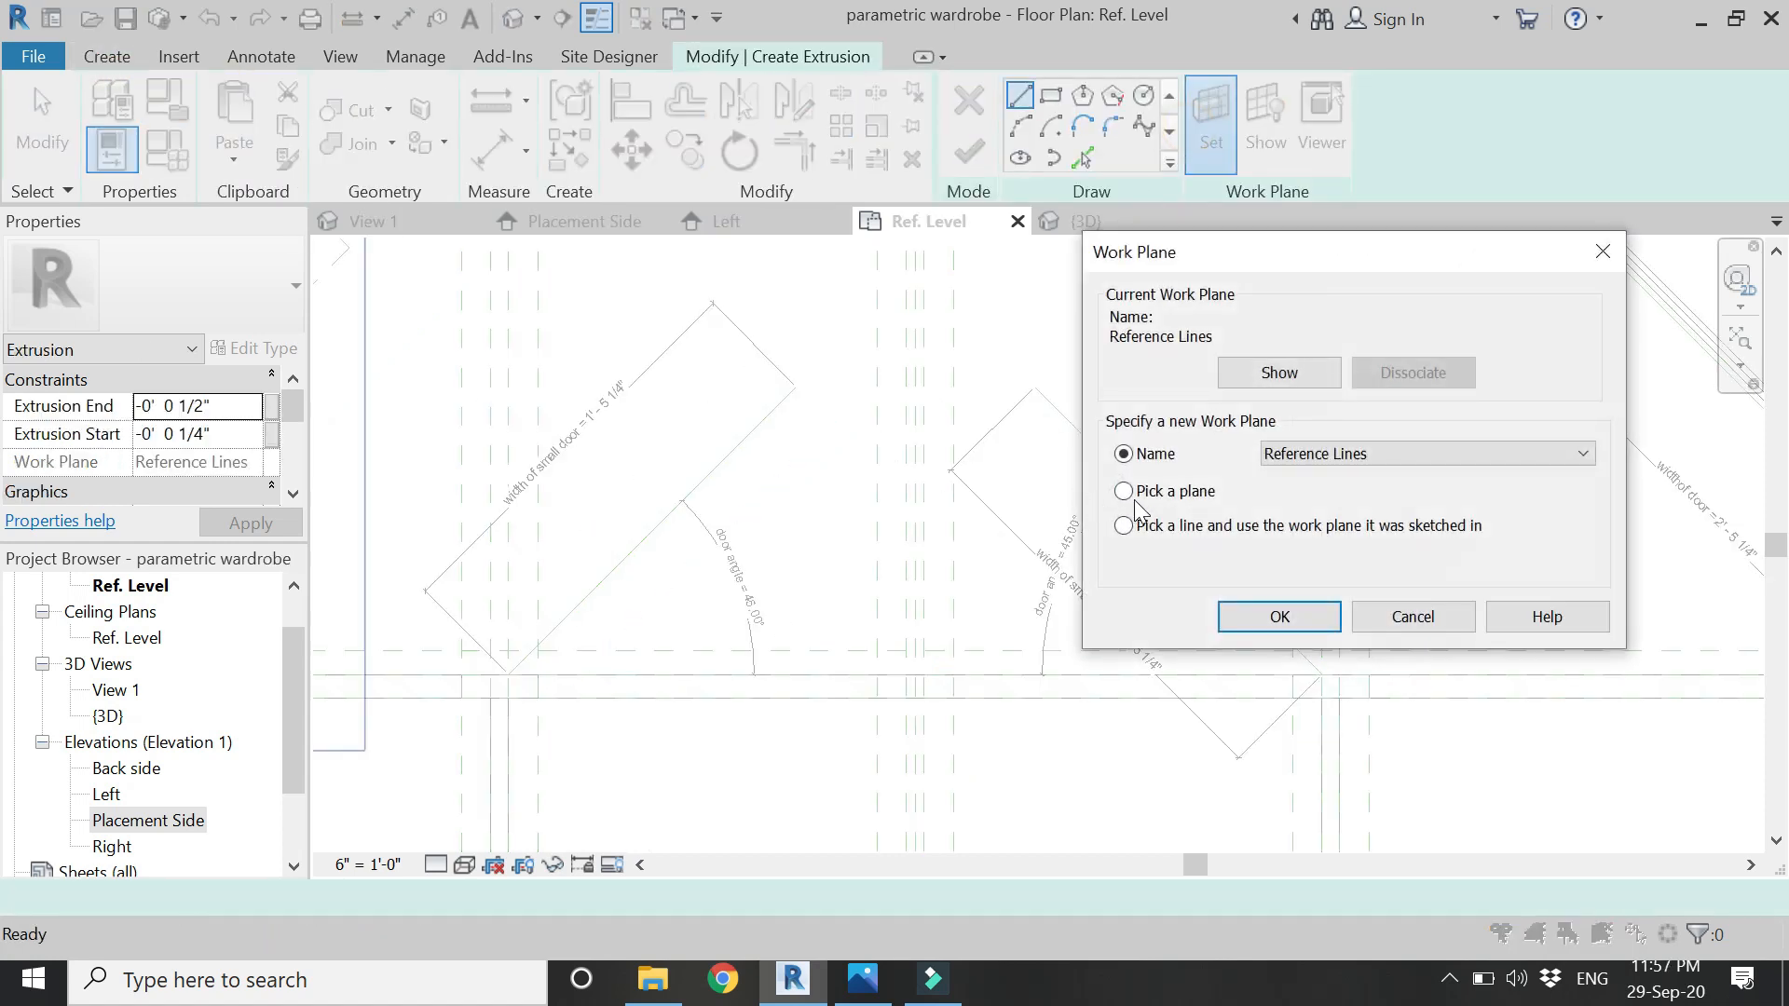
key("Return")
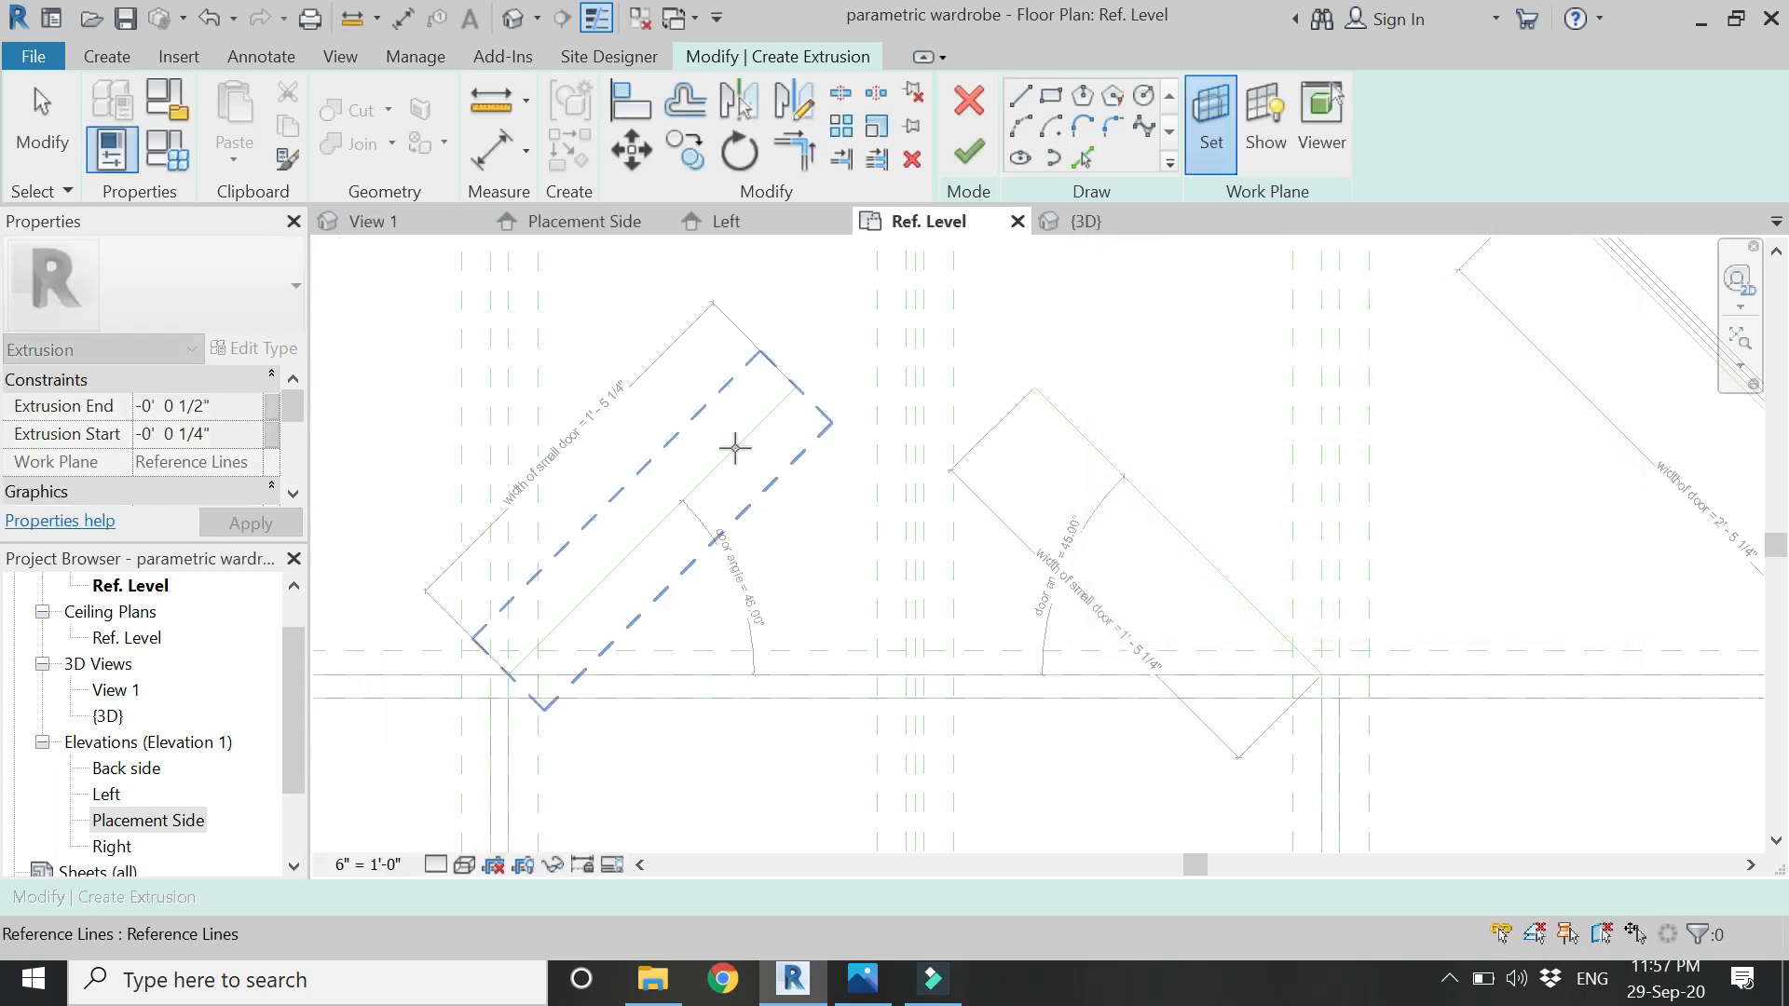
left_click(735, 447)
- Sketch a profile line on the left angled reference line and offset a copy of it by 0' 0 3/4" to the upper left
left_click(1081, 160)
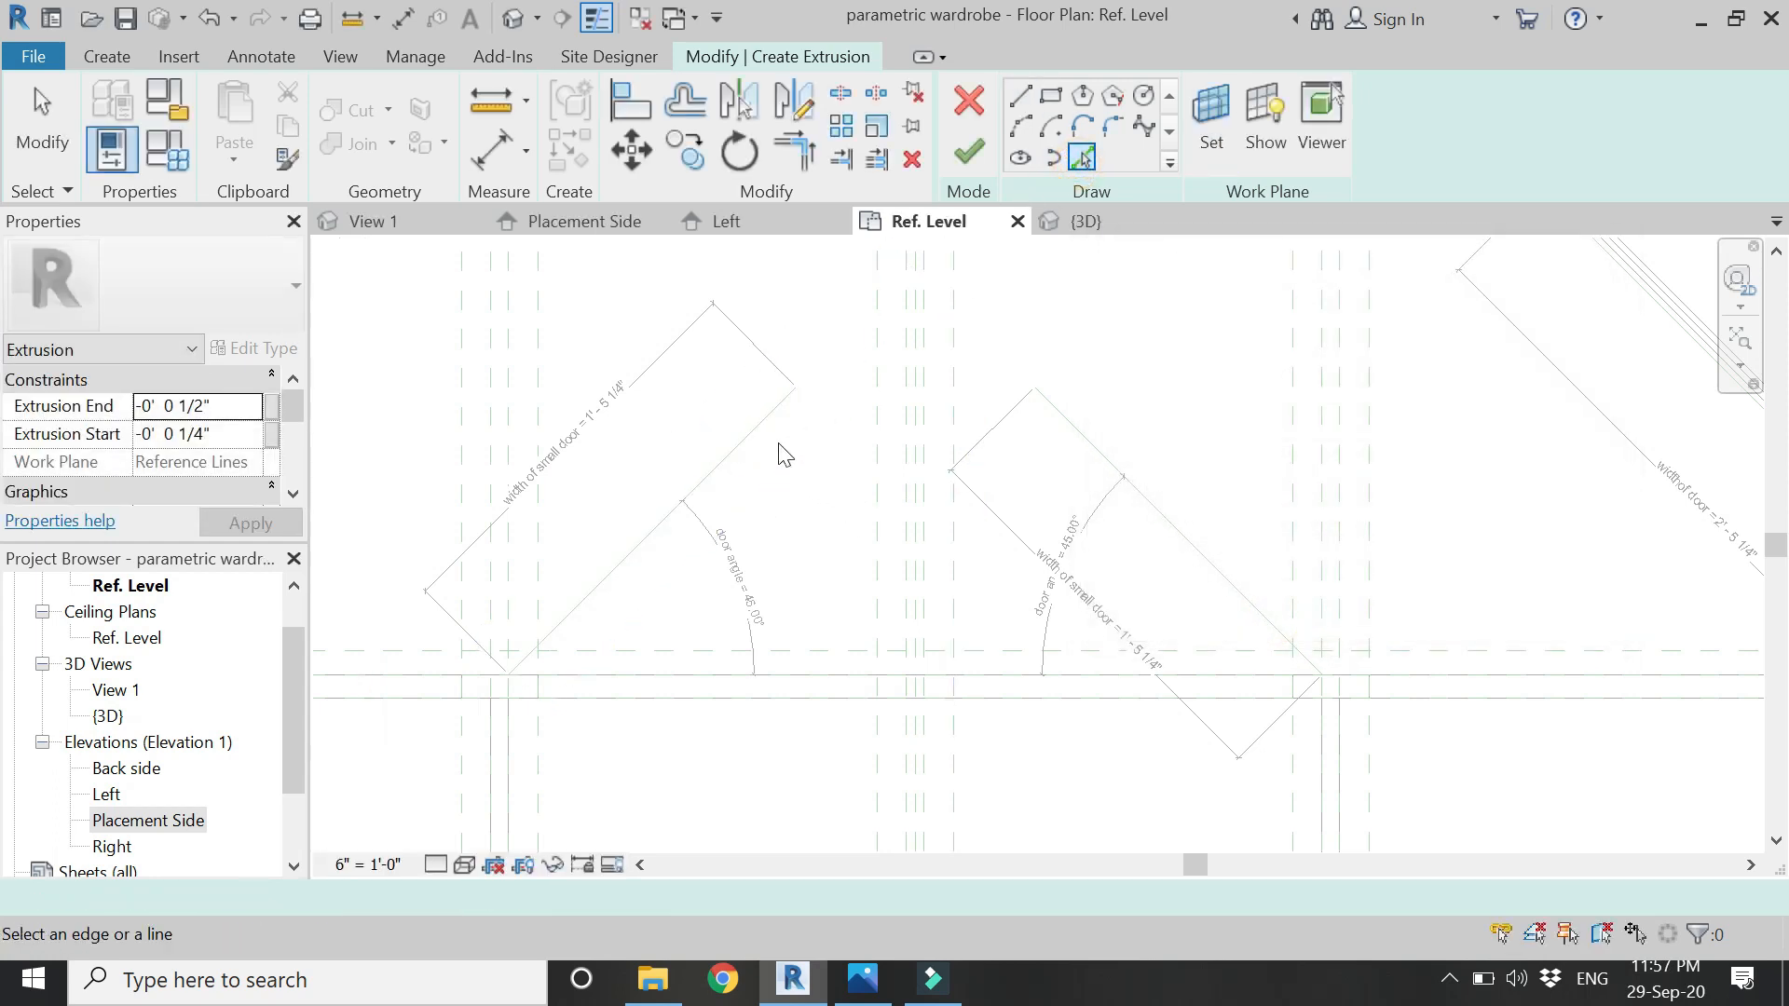
left_click(731, 456)
key("Escape")
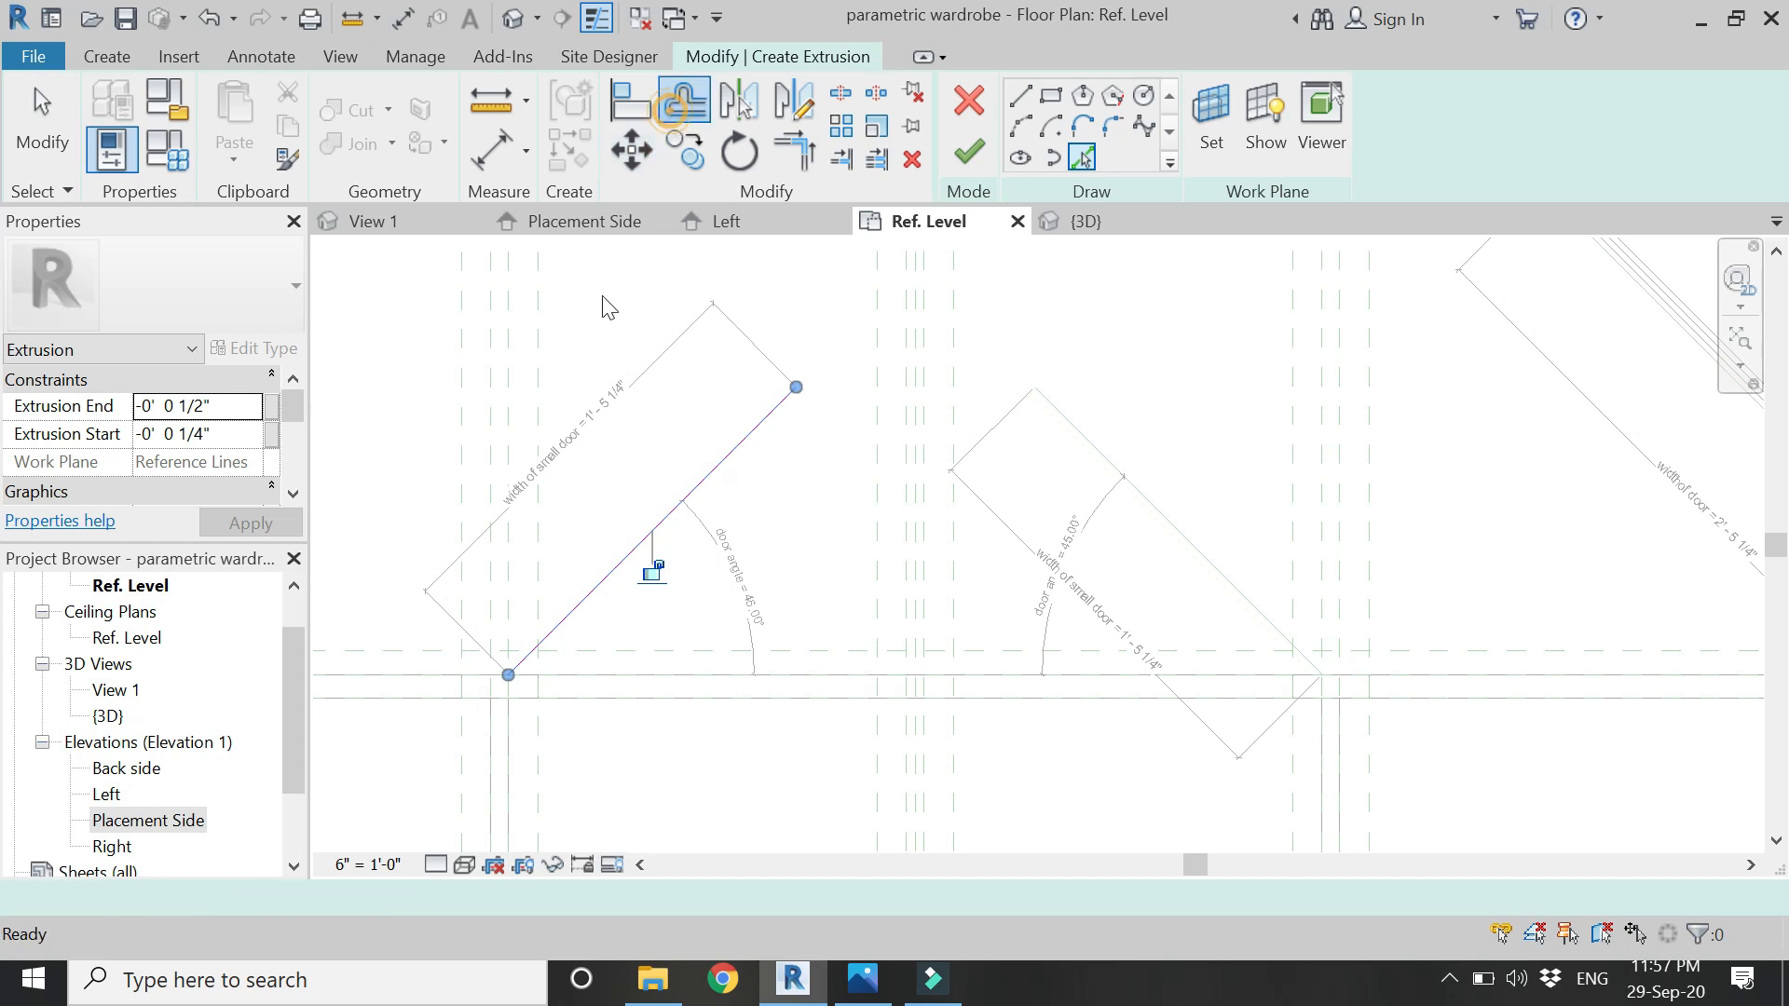
key("o")
key("f")
left_click(599, 570)
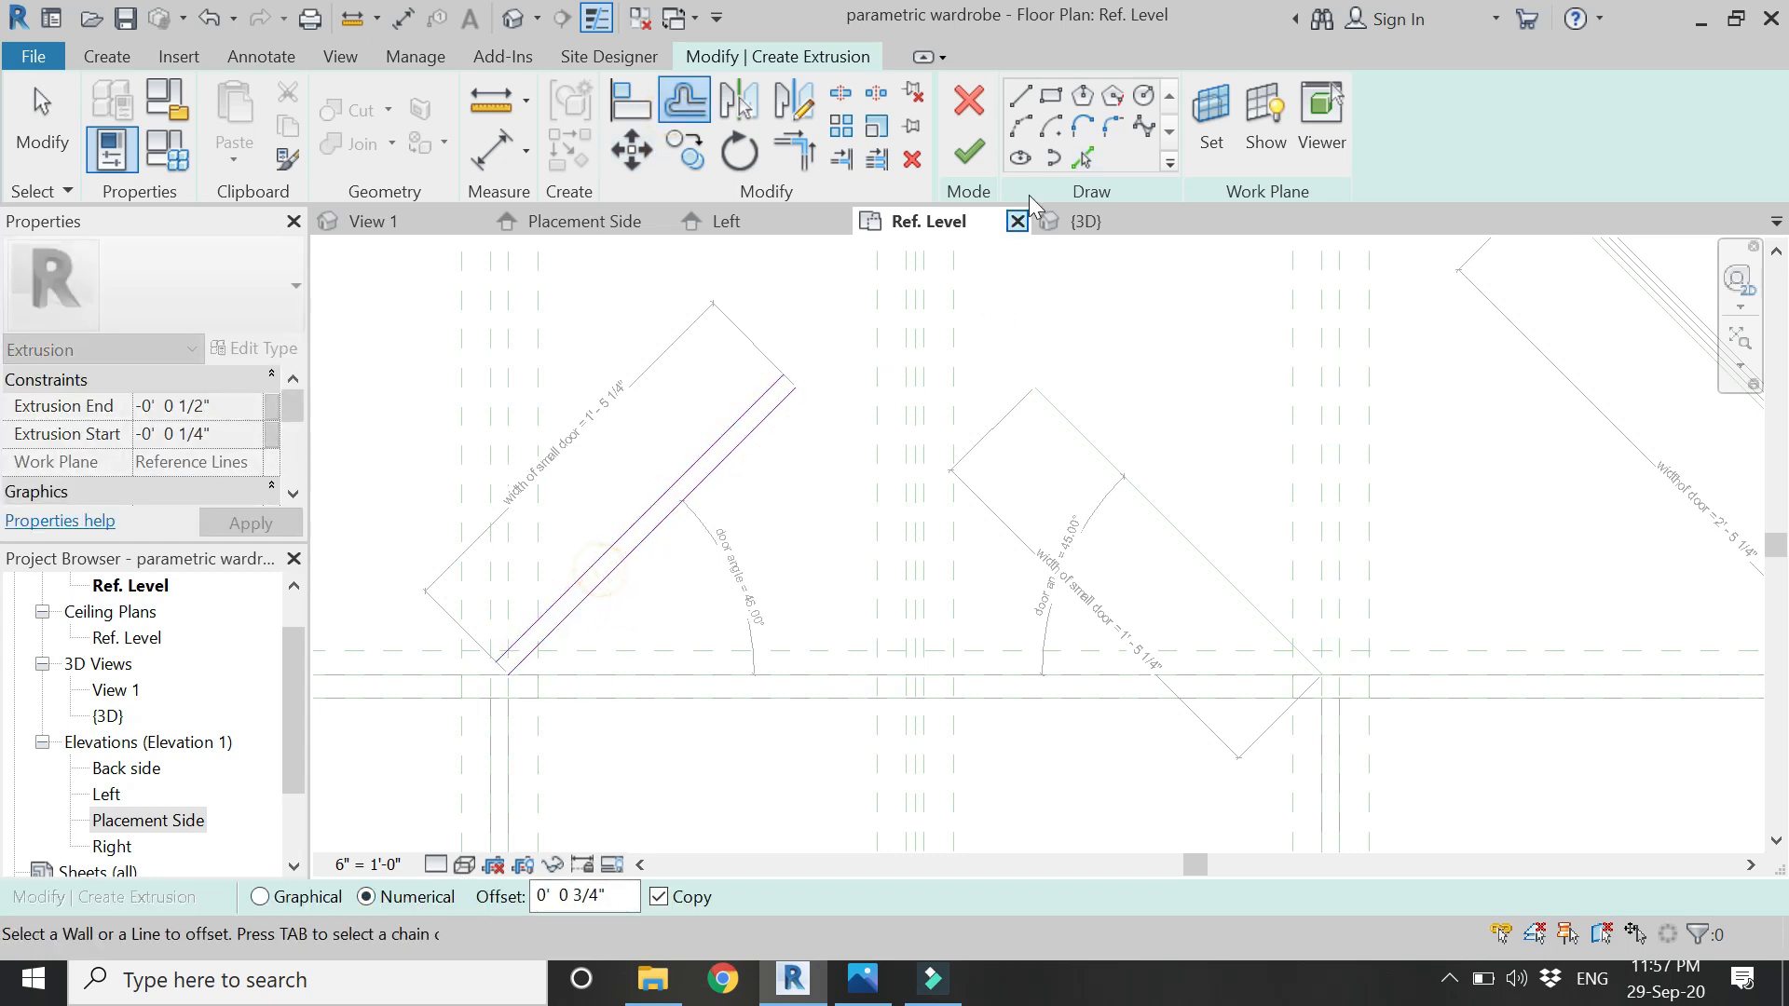
- Close both ends of the left small door's profile with short lines and finish the extrusion
left_click(1020, 101)
scroll(800, 387, "up", 3)
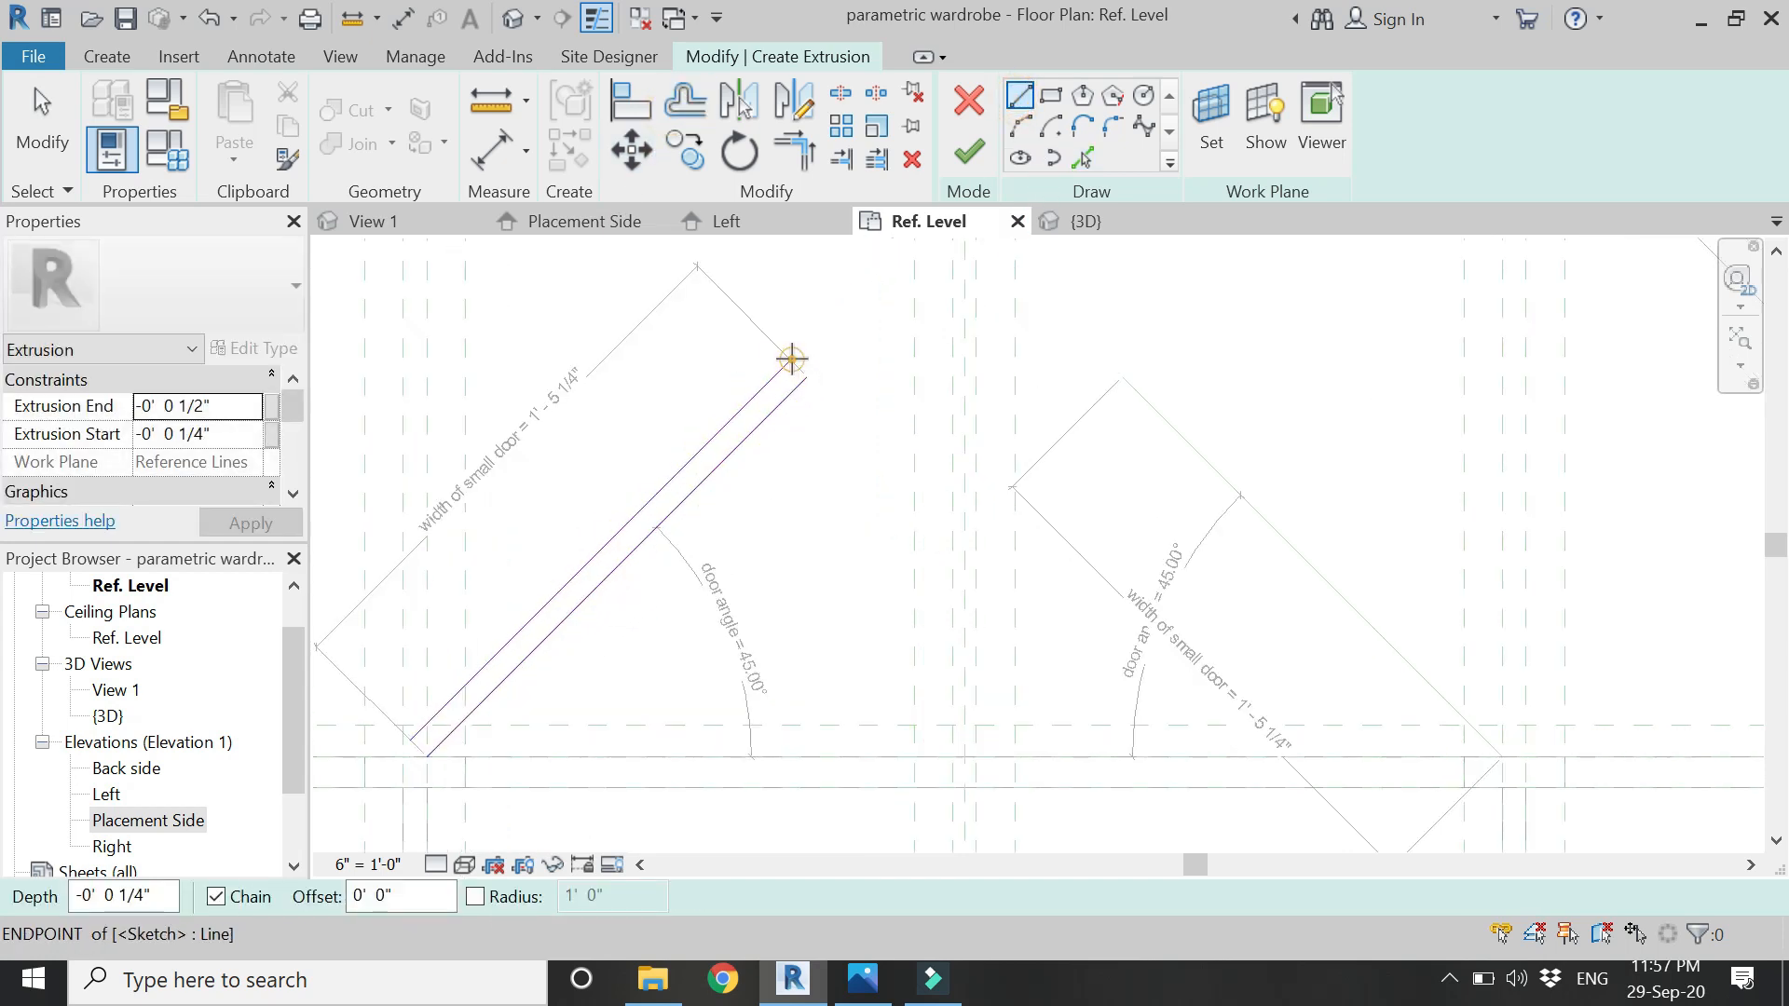
left_click(793, 361)
left_click(807, 376)
left_click(411, 741)
left_click(426, 756)
key("Escape")
key("Escape")
left_click(971, 152)
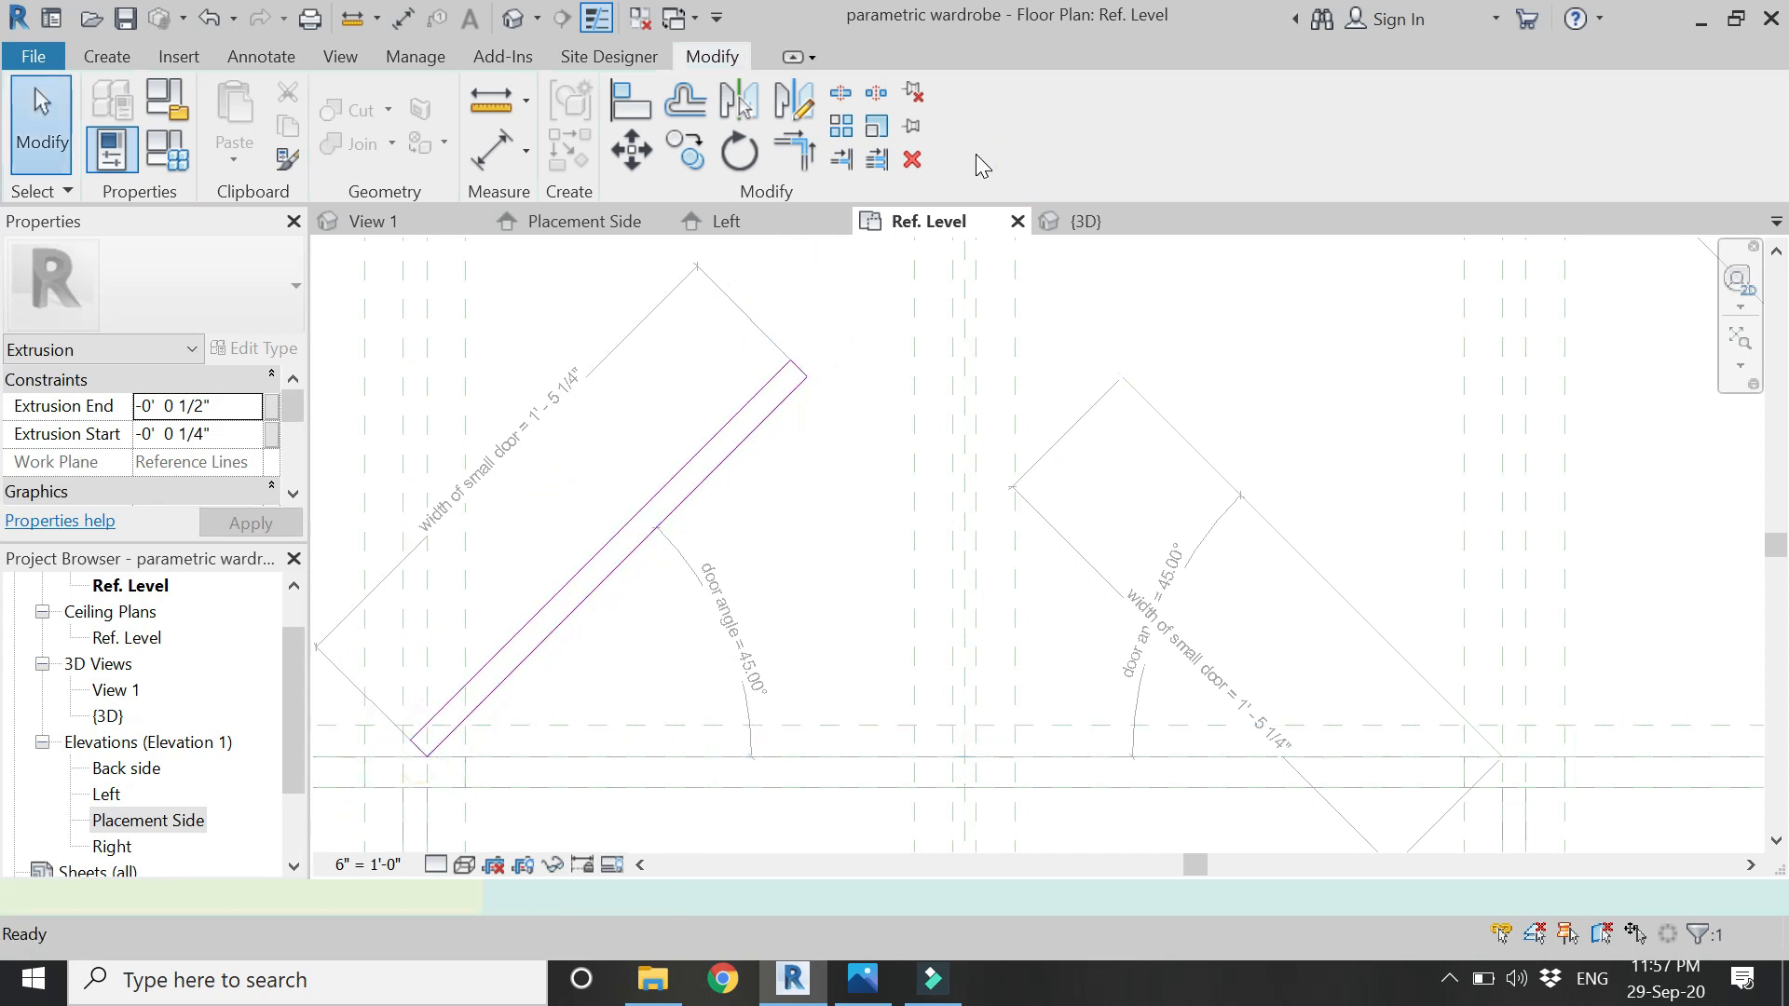
- Start a second extrusion and set its work plane by picking the plane of the right angled mid-section reference line
left_click(1117, 432)
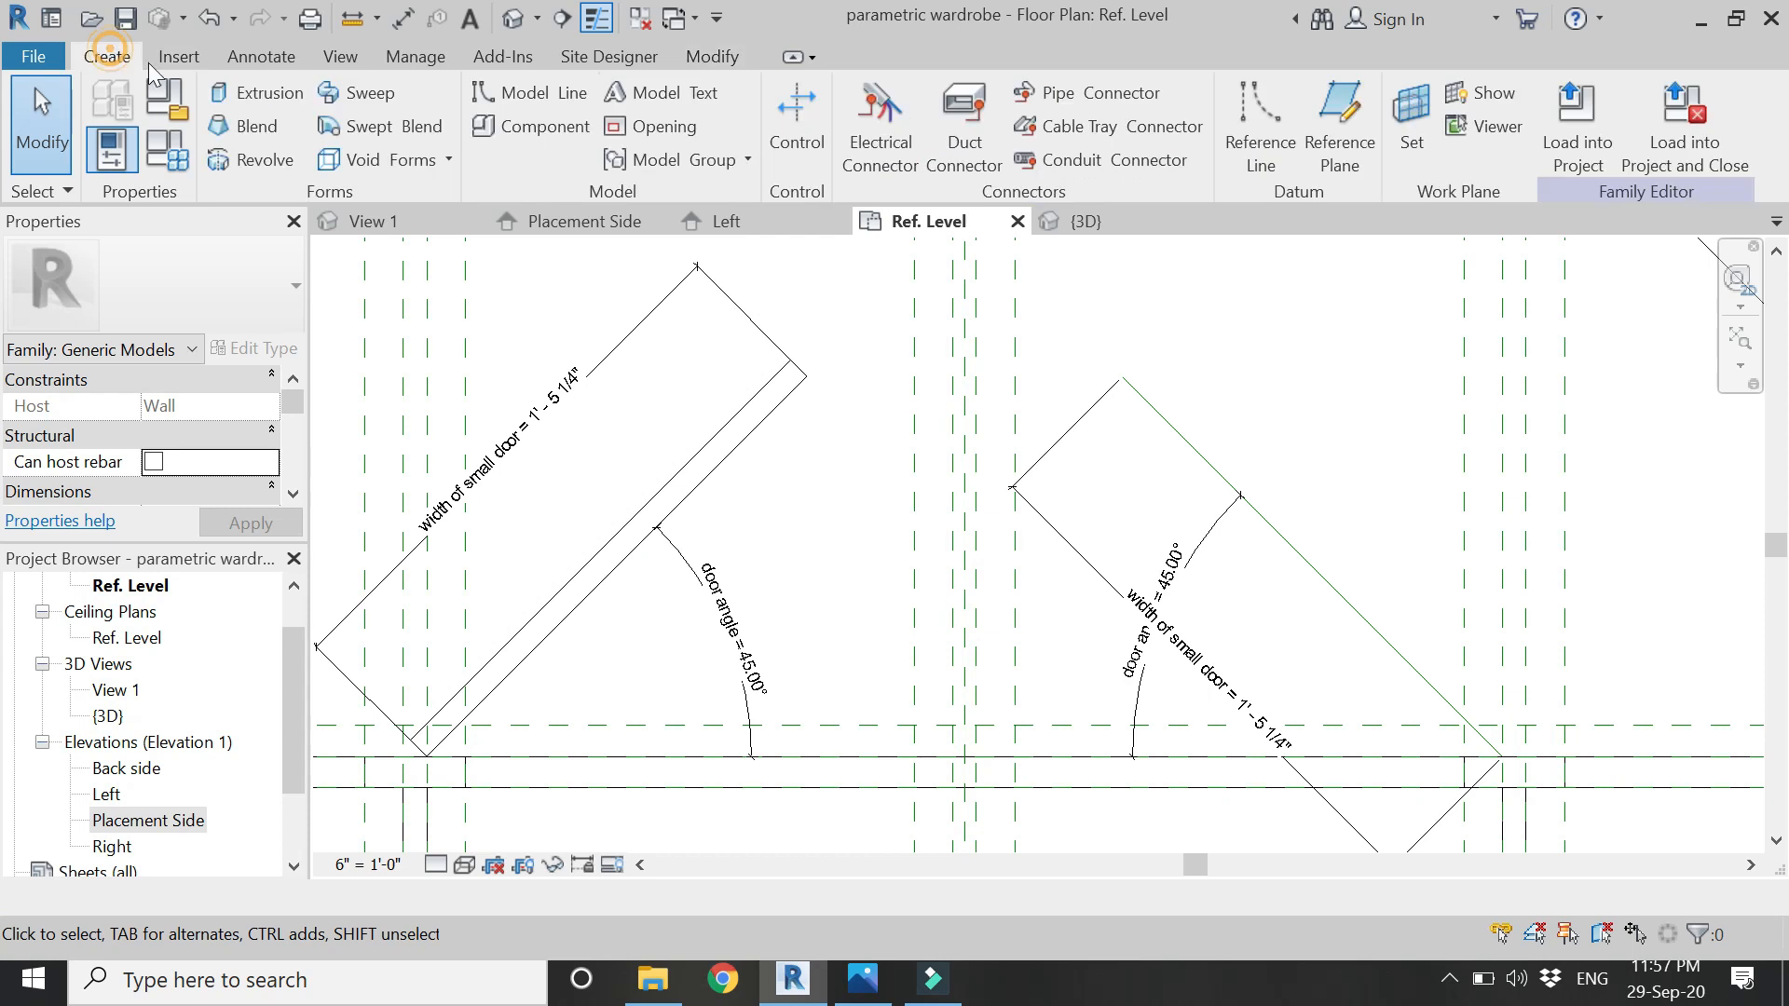
left_click(251, 92)
left_click(1211, 121)
left_click(1170, 489)
left_click(1279, 617)
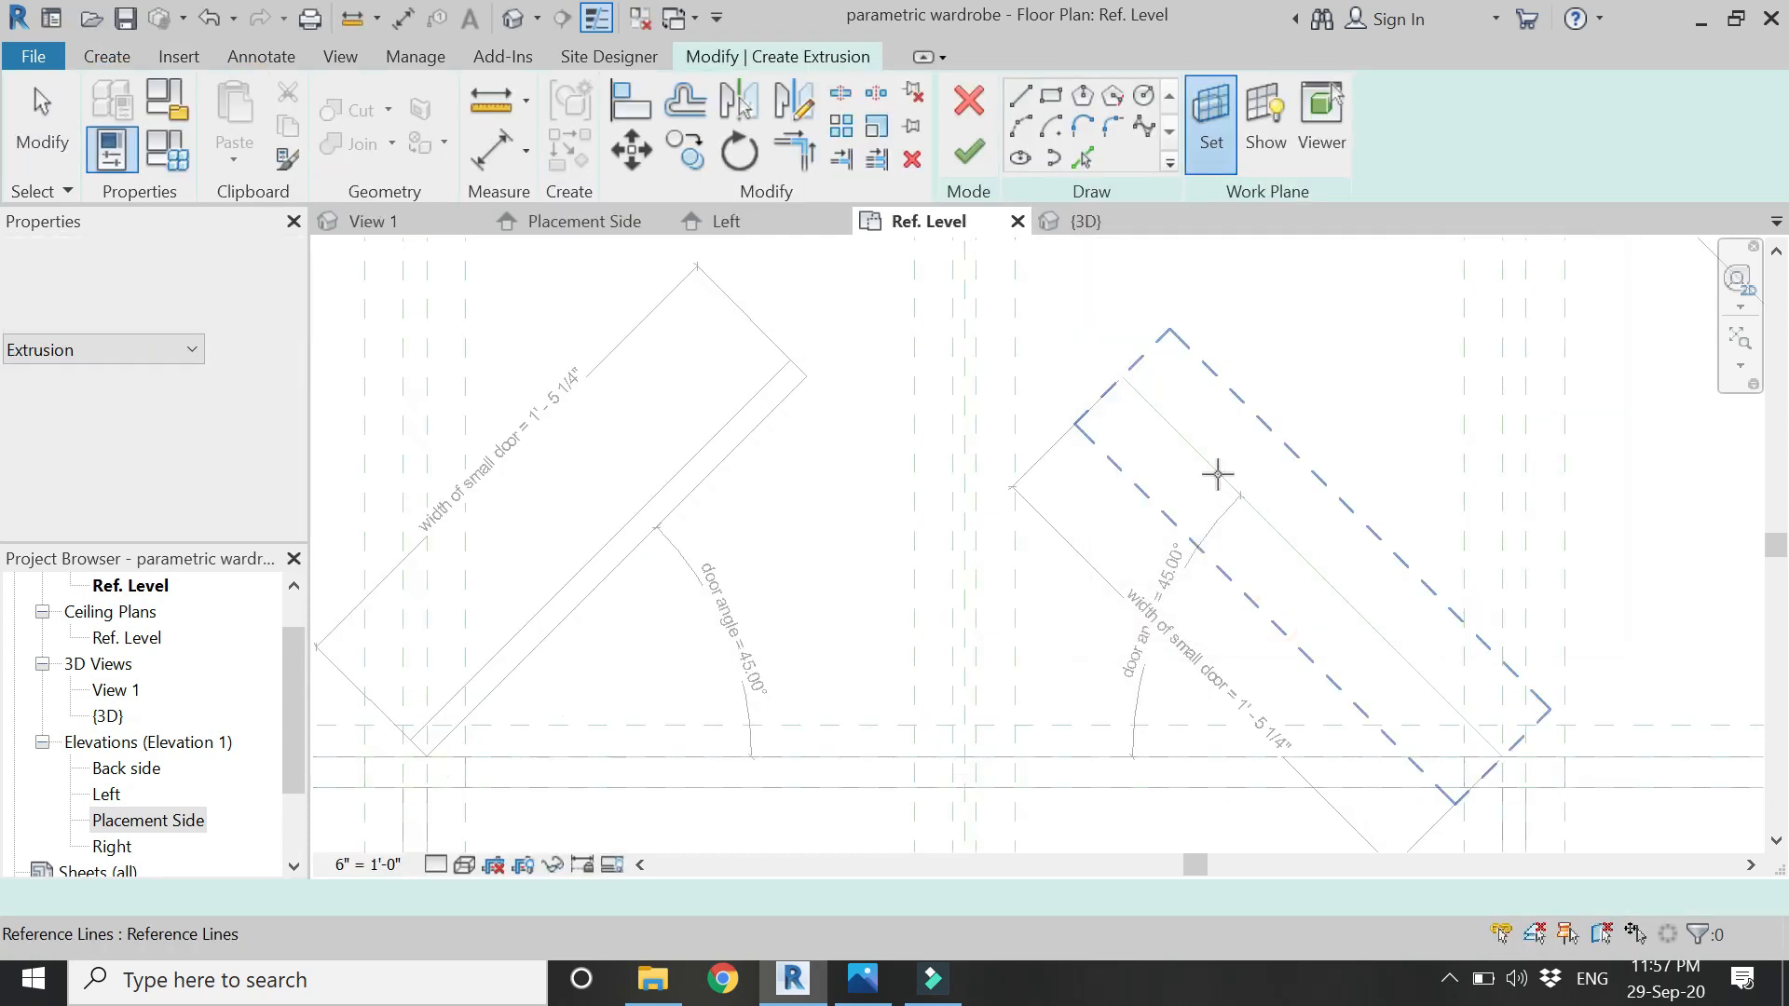
left_click(1216, 473)
- Sketch a profile line on the right angled reference line and offset a copy of it by 0' 0 3/4" to the upper right
left_click(1082, 157)
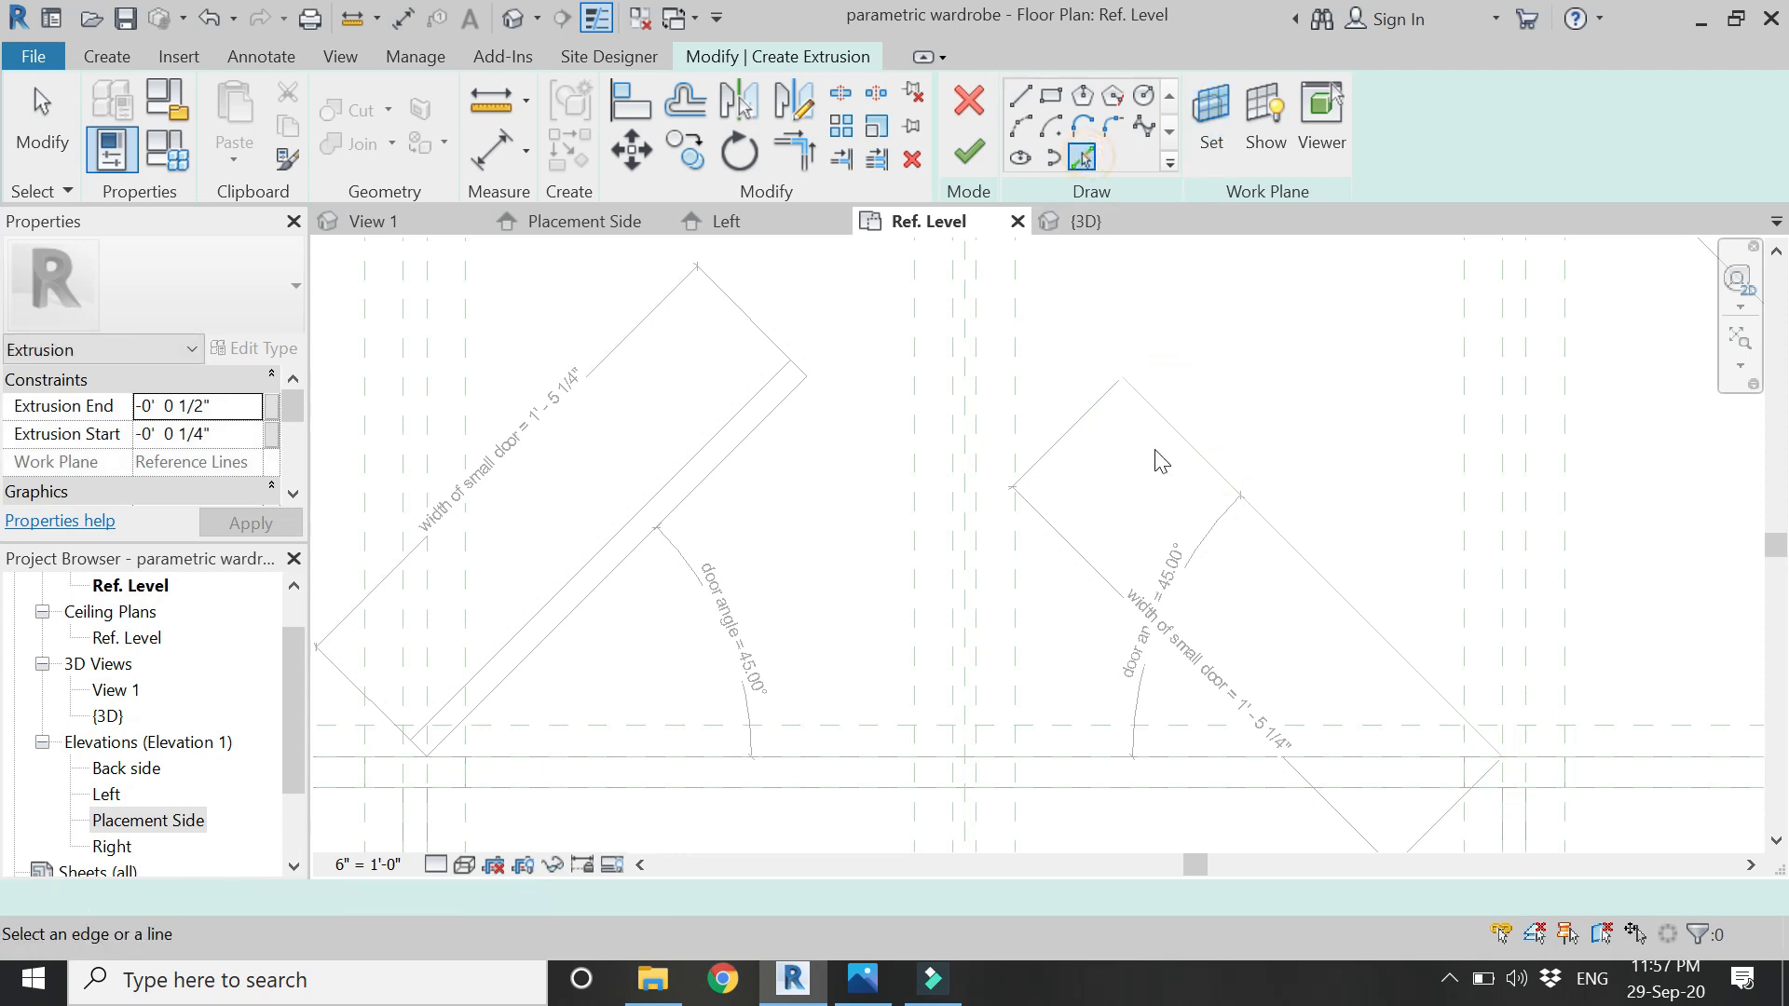
left_click(1170, 427)
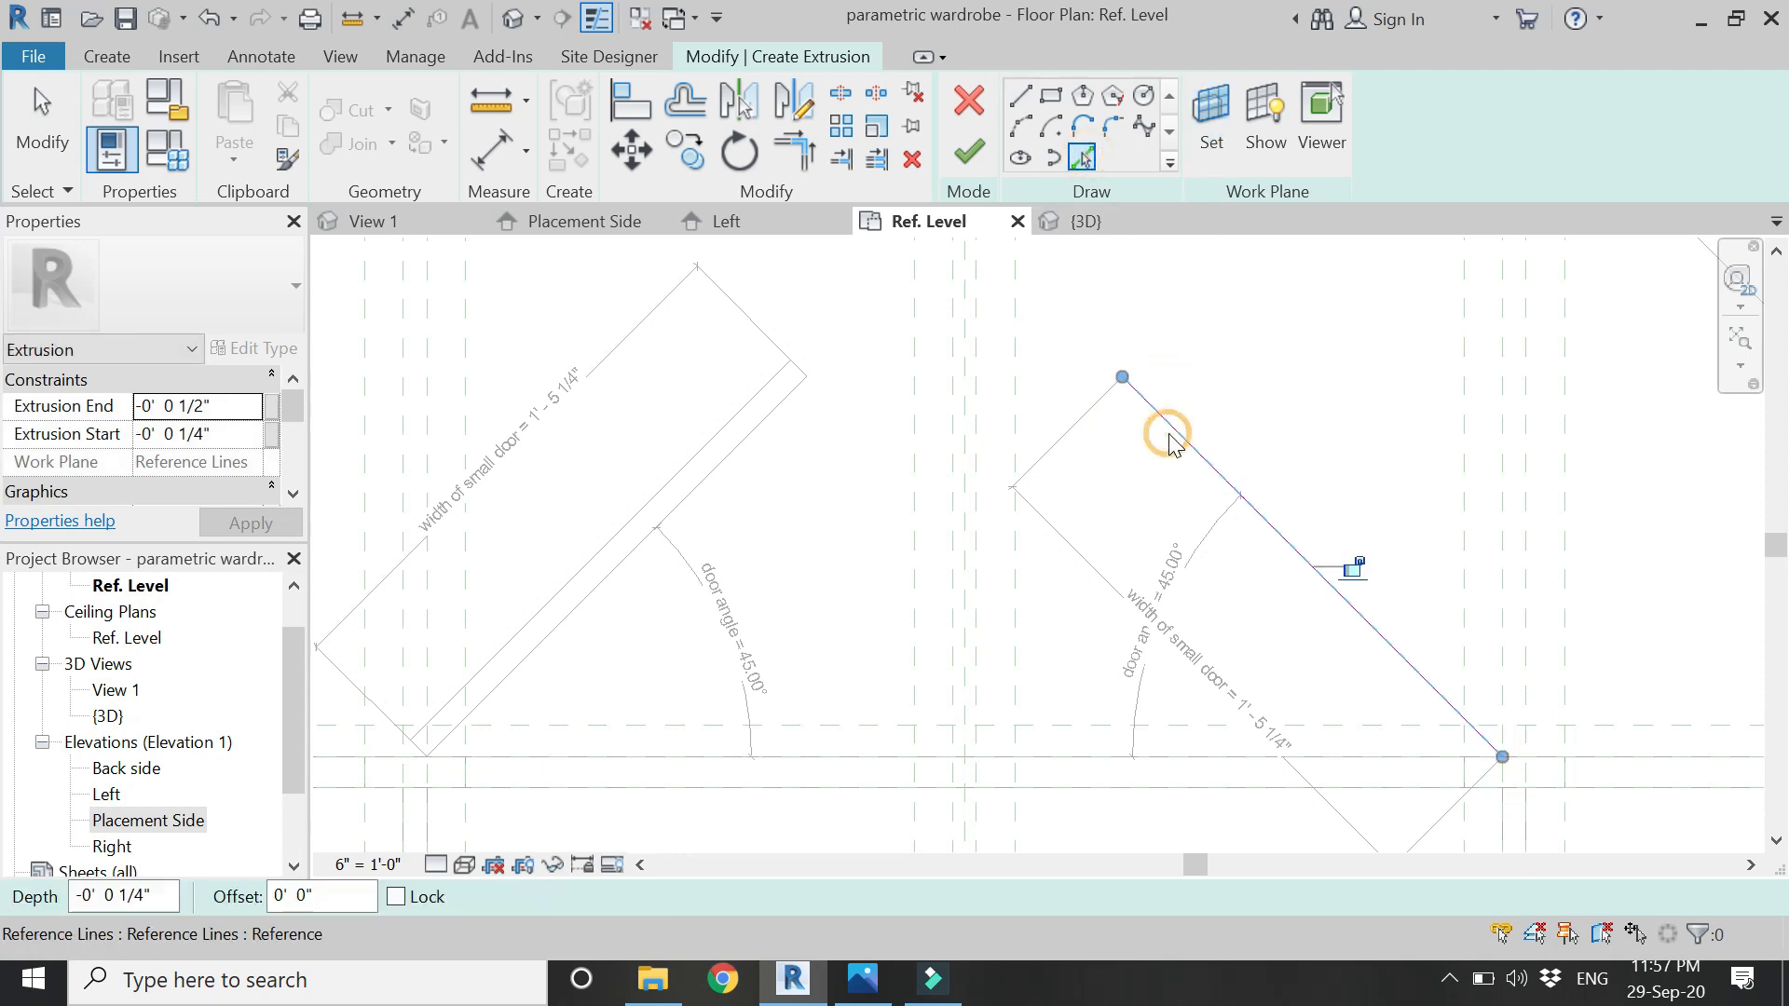
left_click(689, 108)
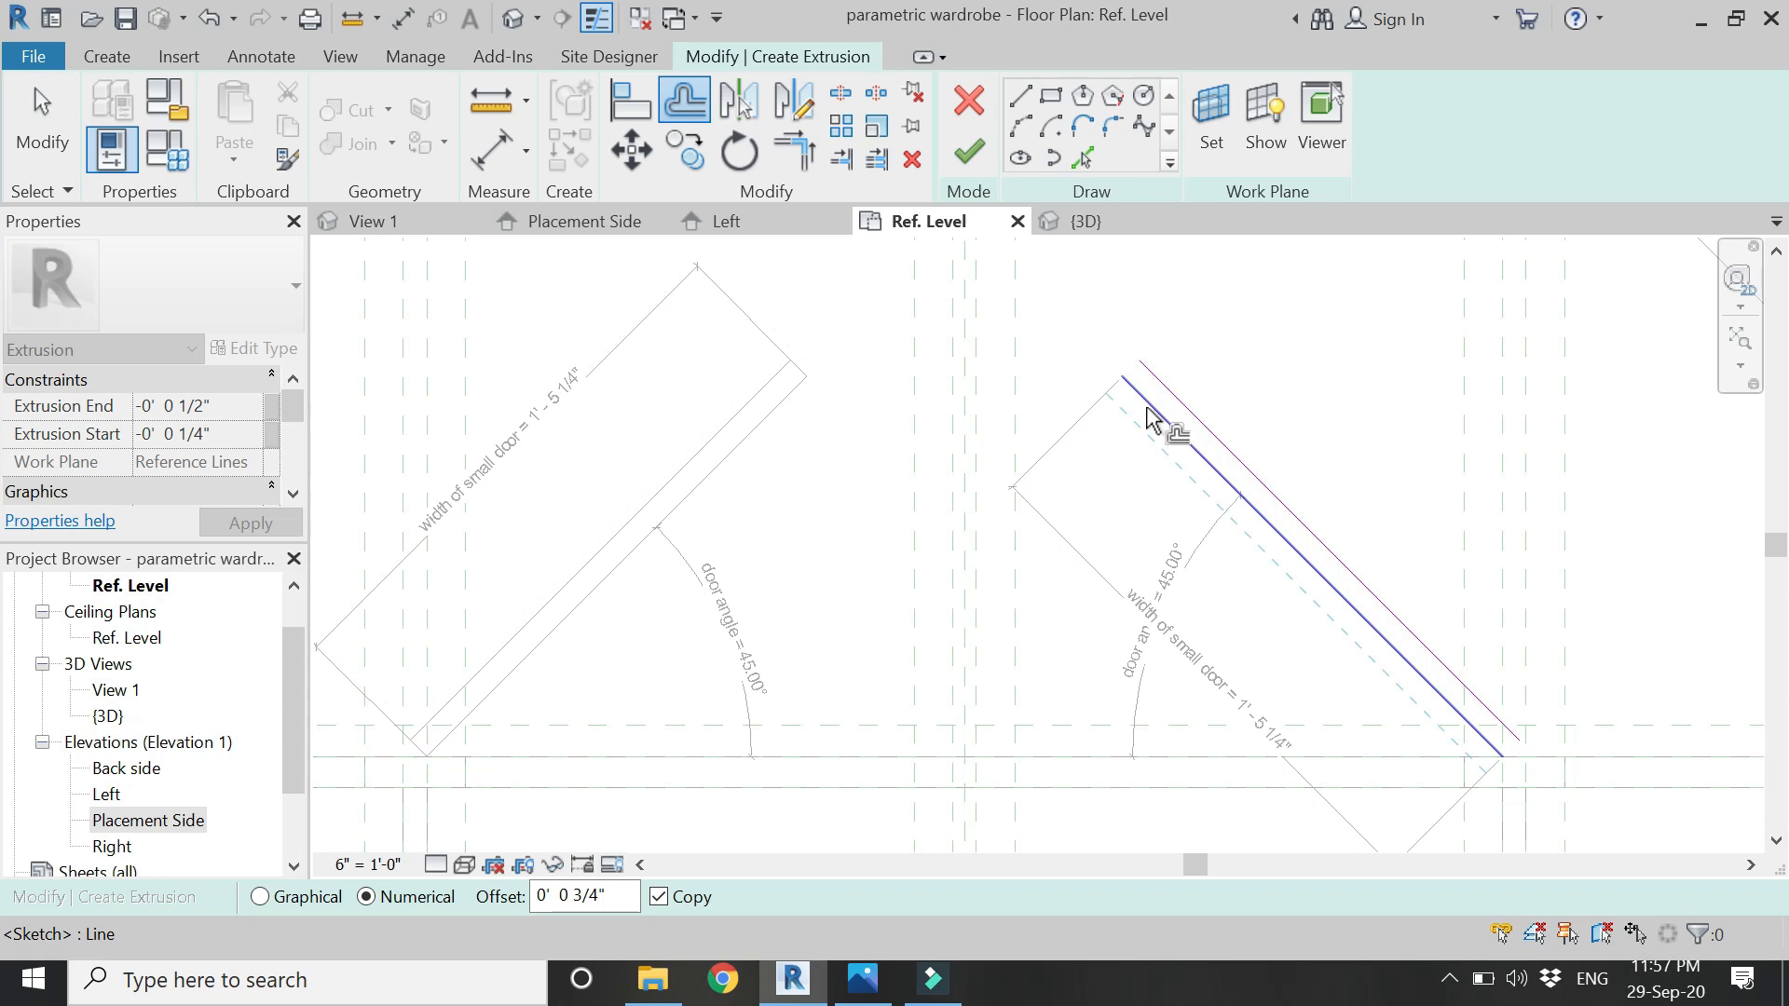
- Close both ends of the right small door's profile with short lines and finish the extrusion
left_click(1020, 94)
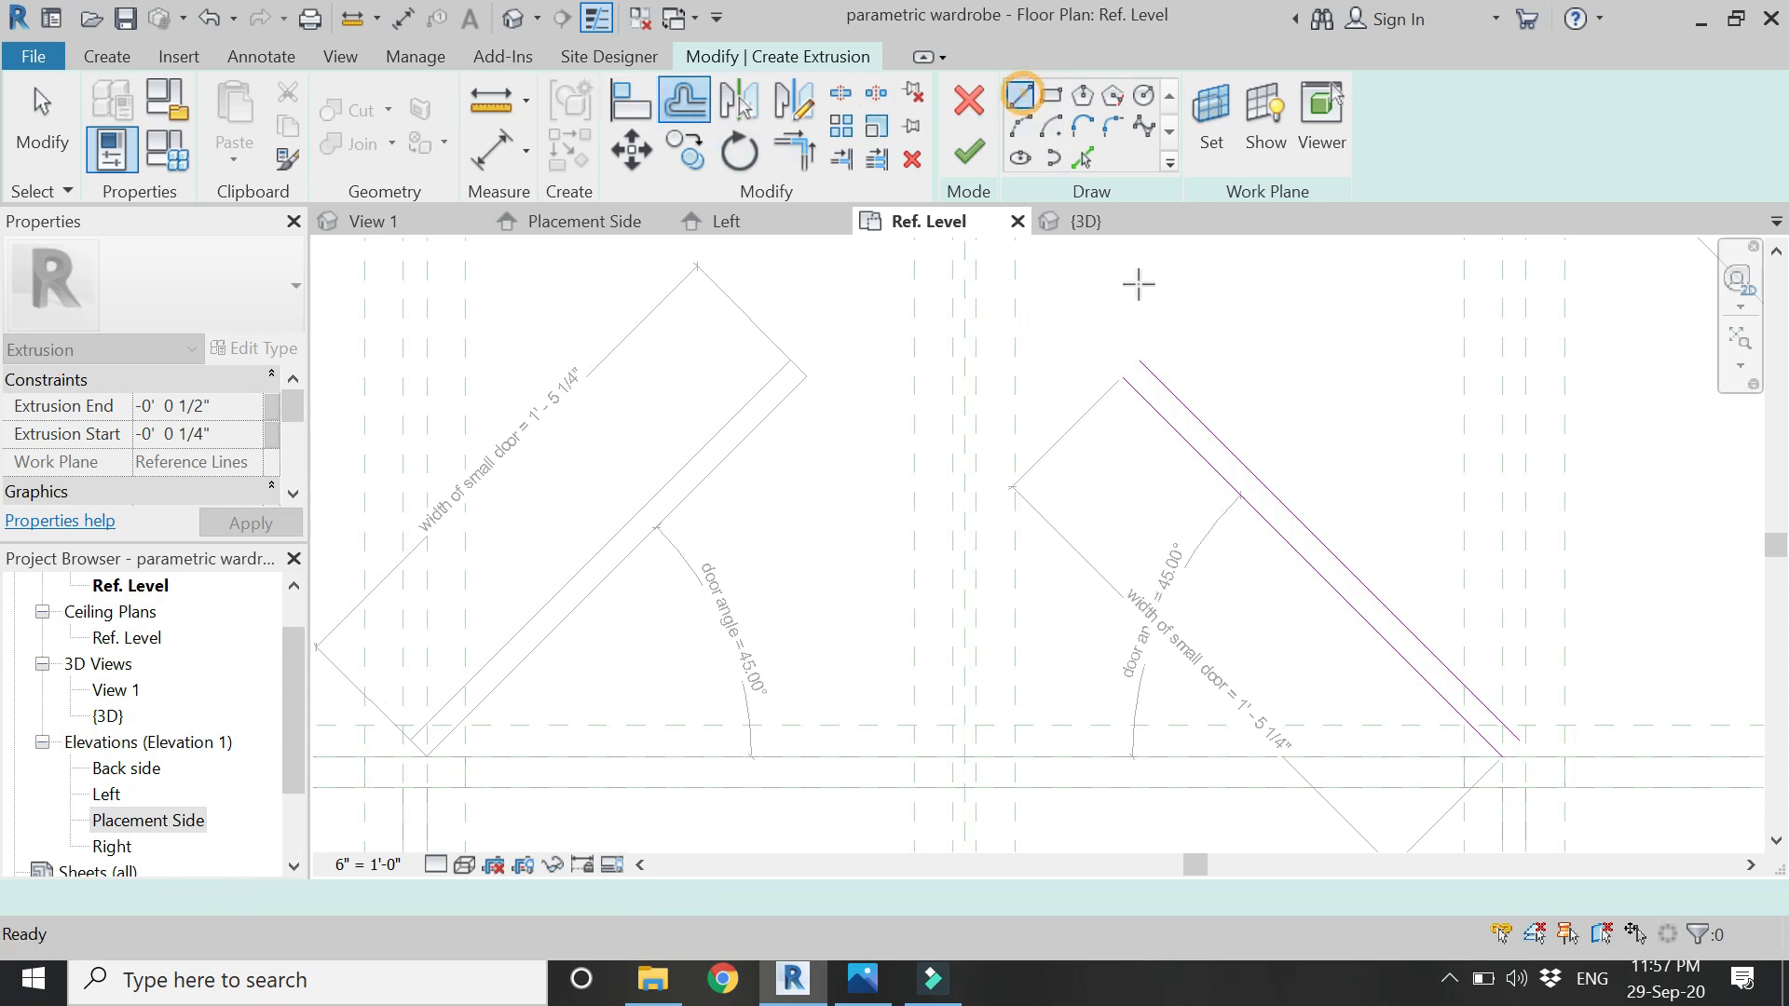
left_click(1138, 363)
left_click(1124, 376)
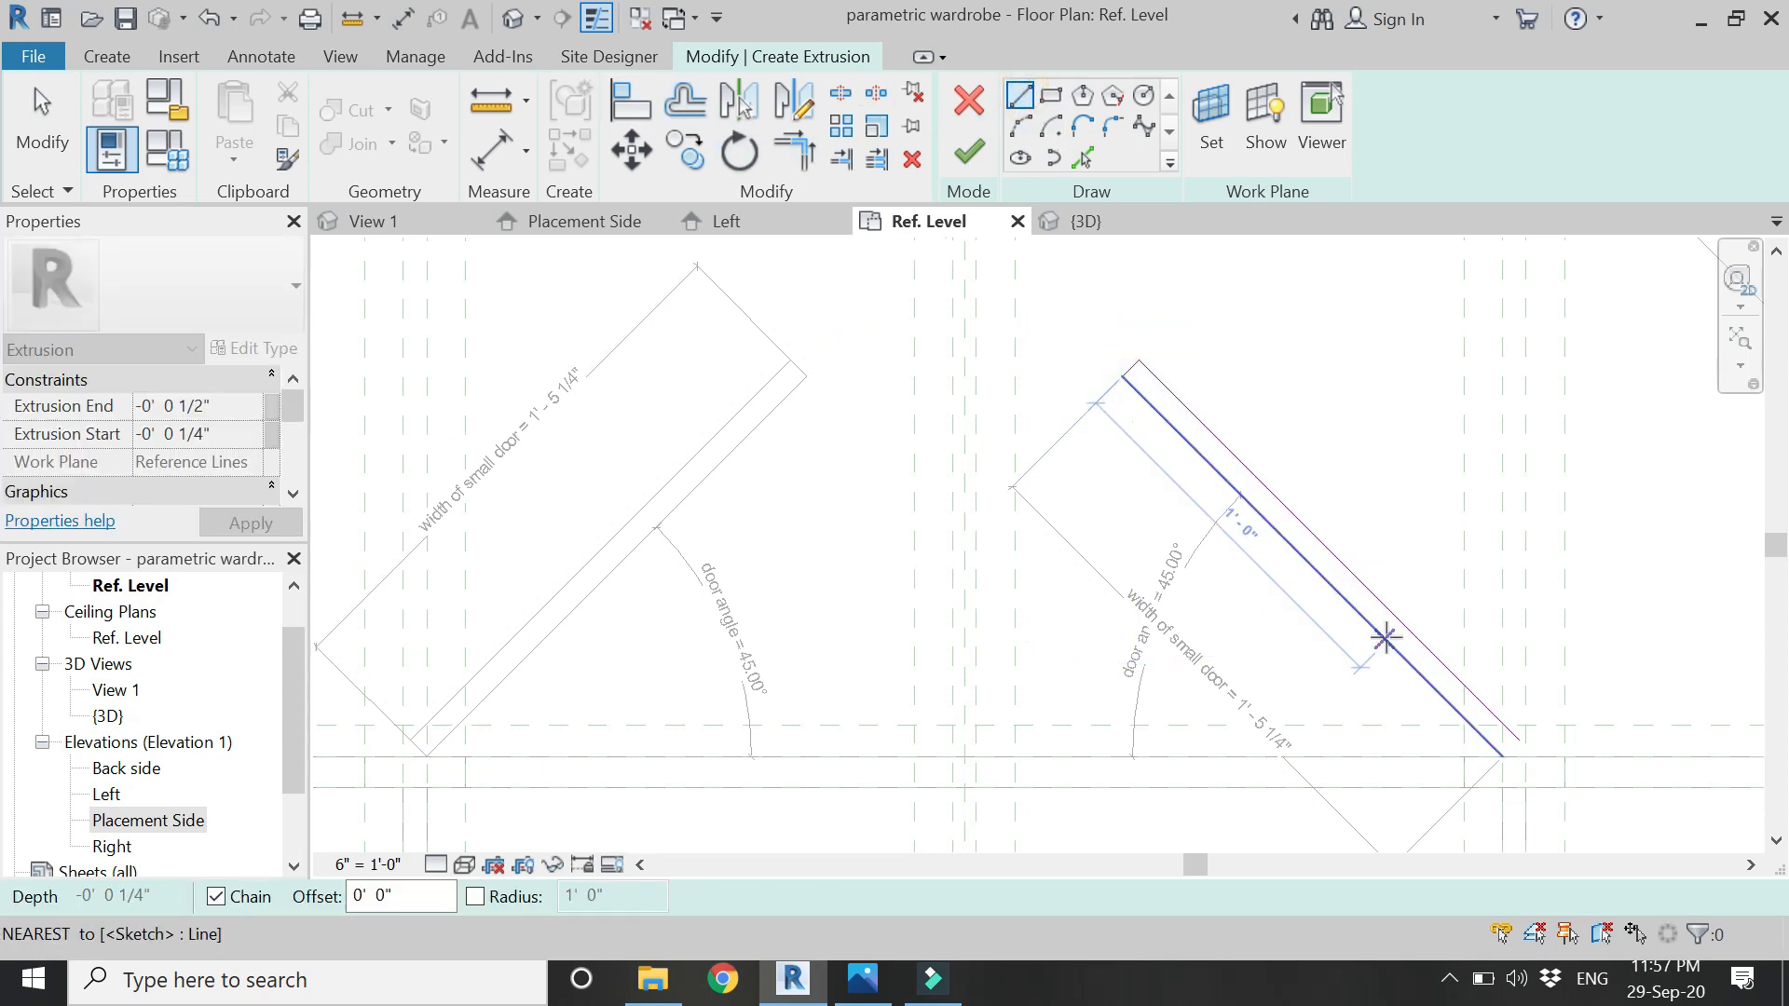
left_click(1504, 756)
left_click(1517, 744)
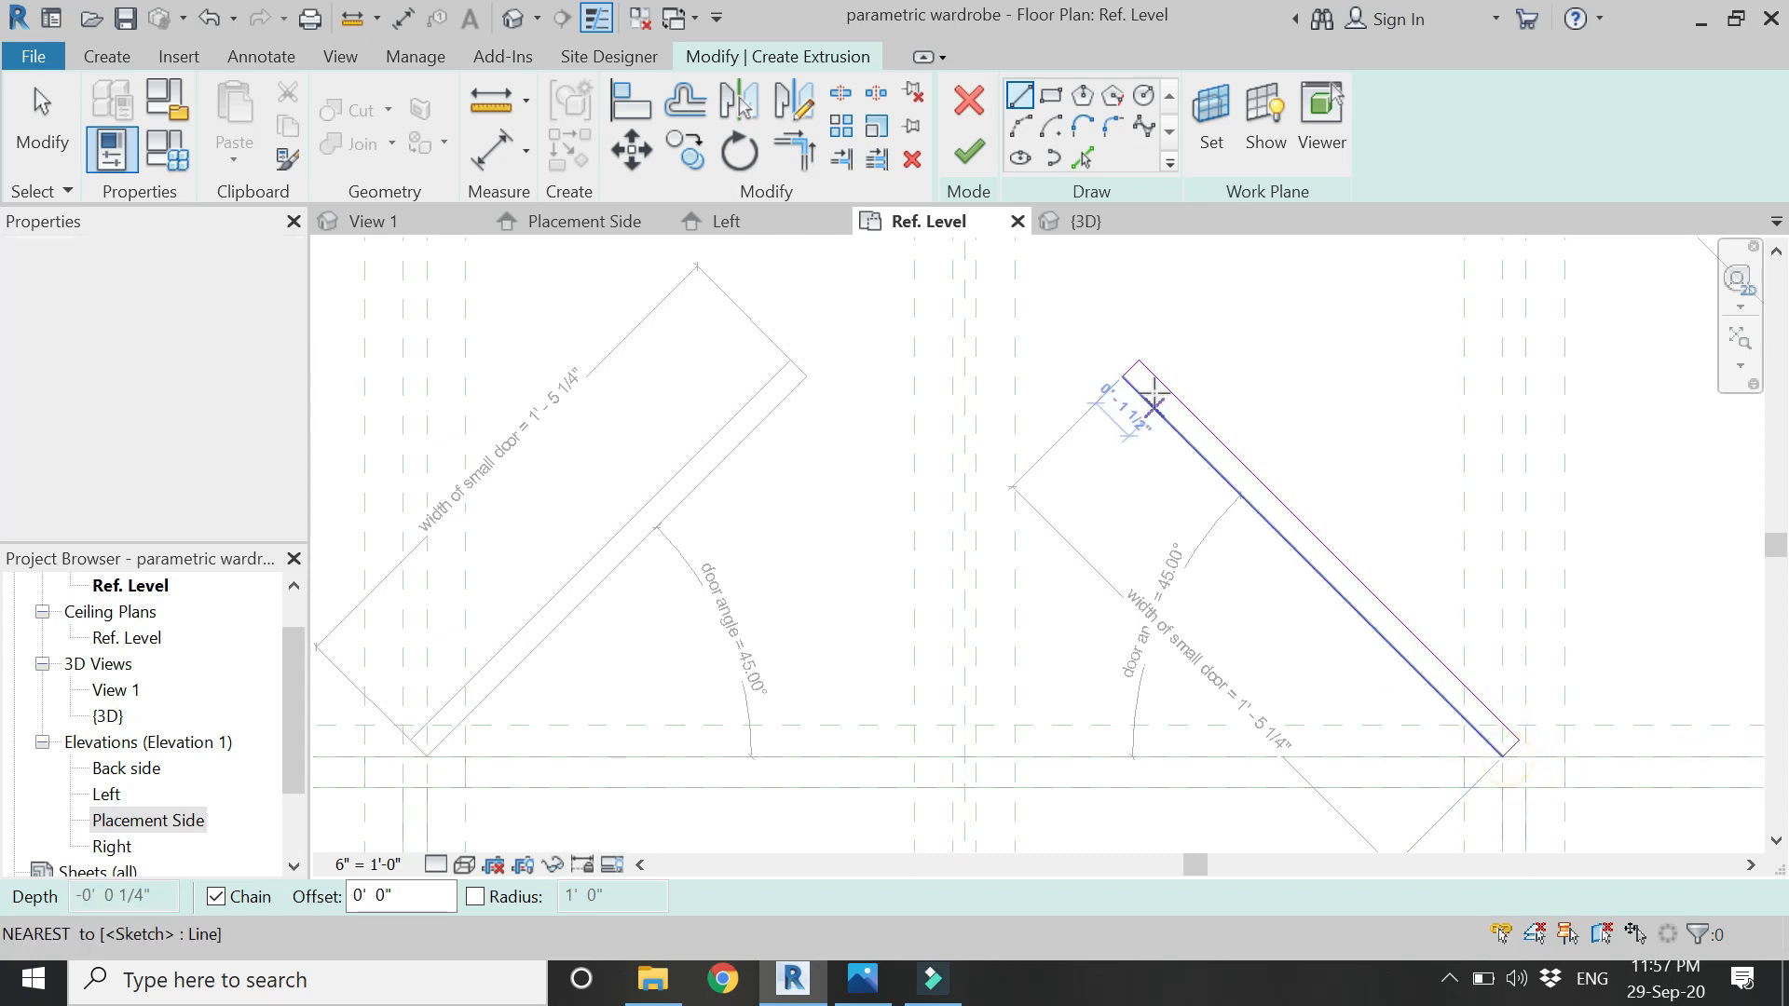
key("Escape")
key("Escape")
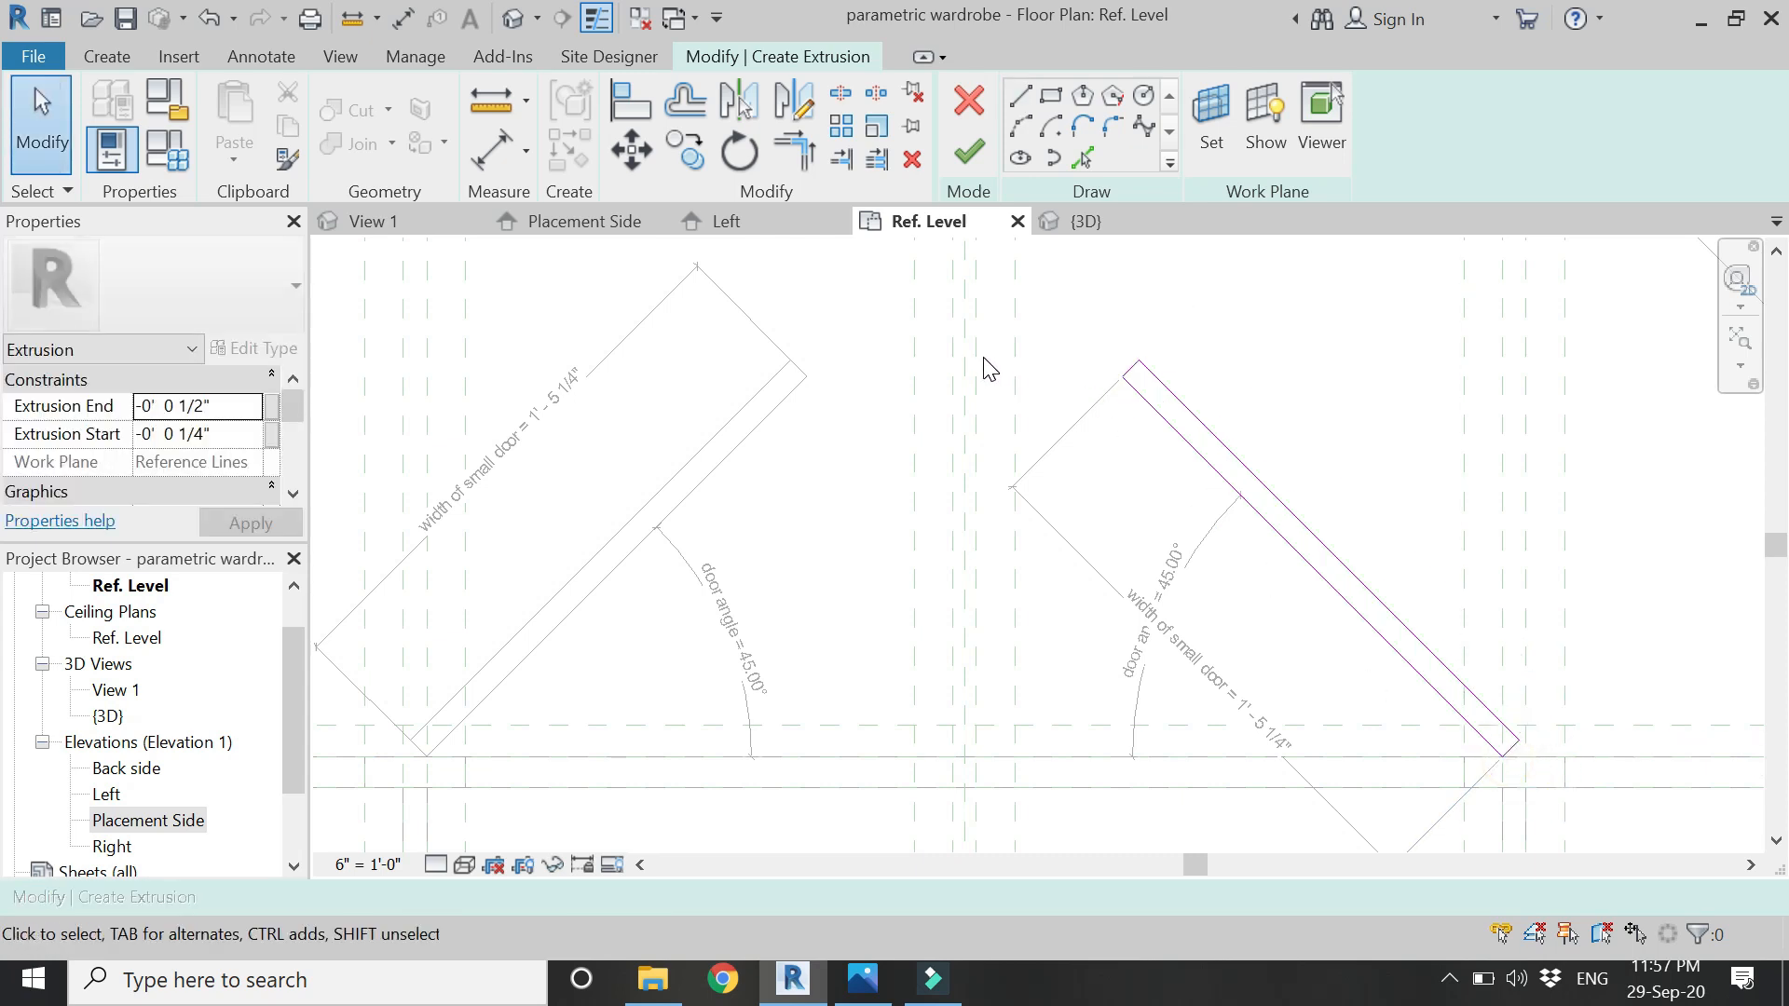
left_click(969, 154)
left_click(746, 271)
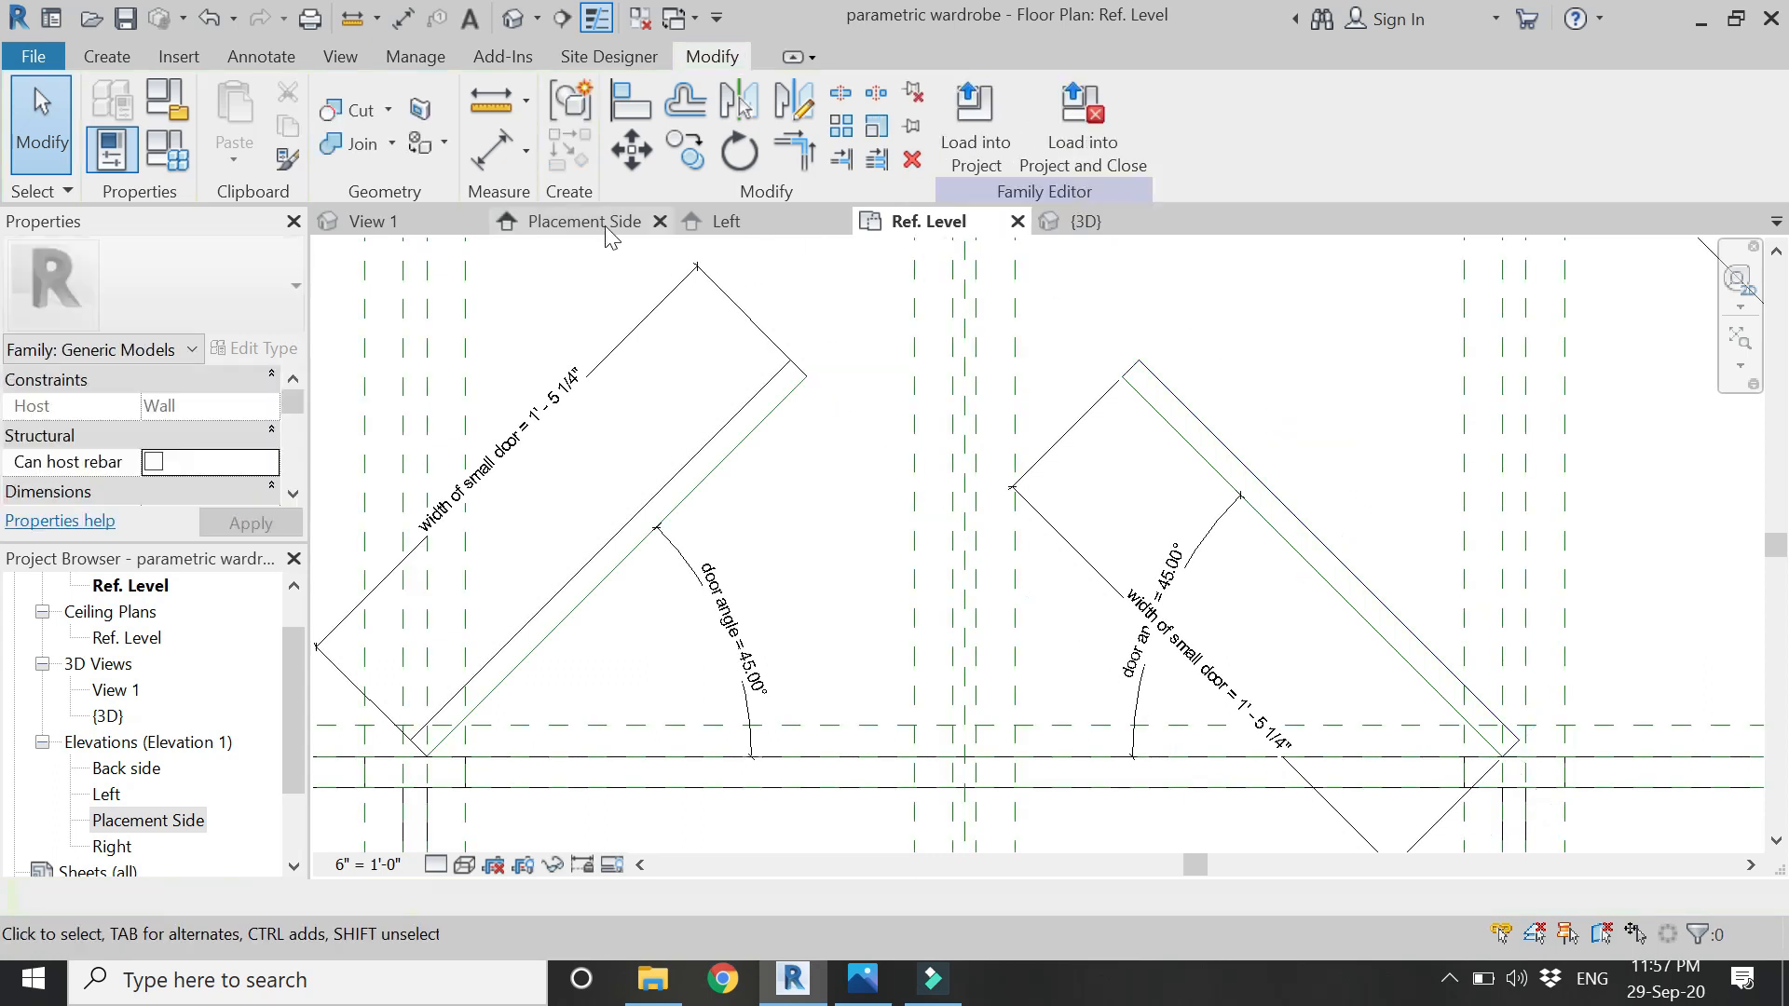
- In the Placement Side elevation, stretch the left small door up to about 0' 10" and the right one up to 1' 7"
left_click(601, 224)
scroll(798, 729, "up", 5)
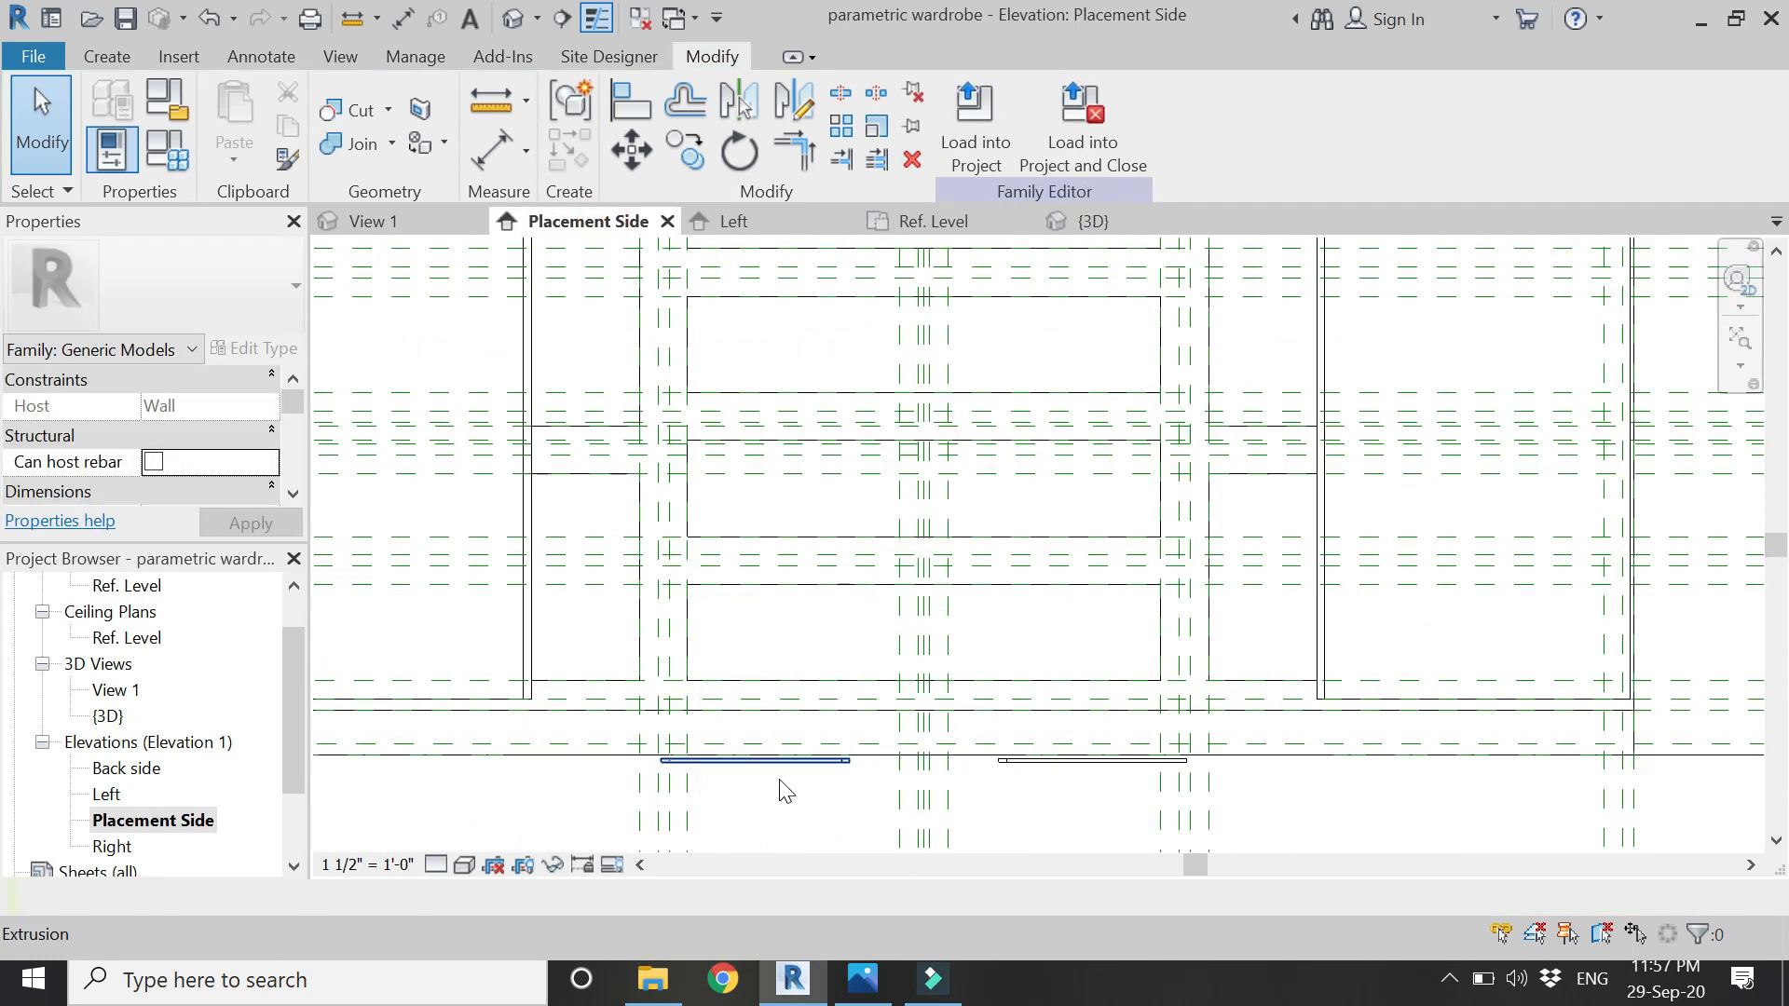
left_click(743, 748)
left_click_drag(711, 724, 710, 267)
scroll(894, 715, "down", 3)
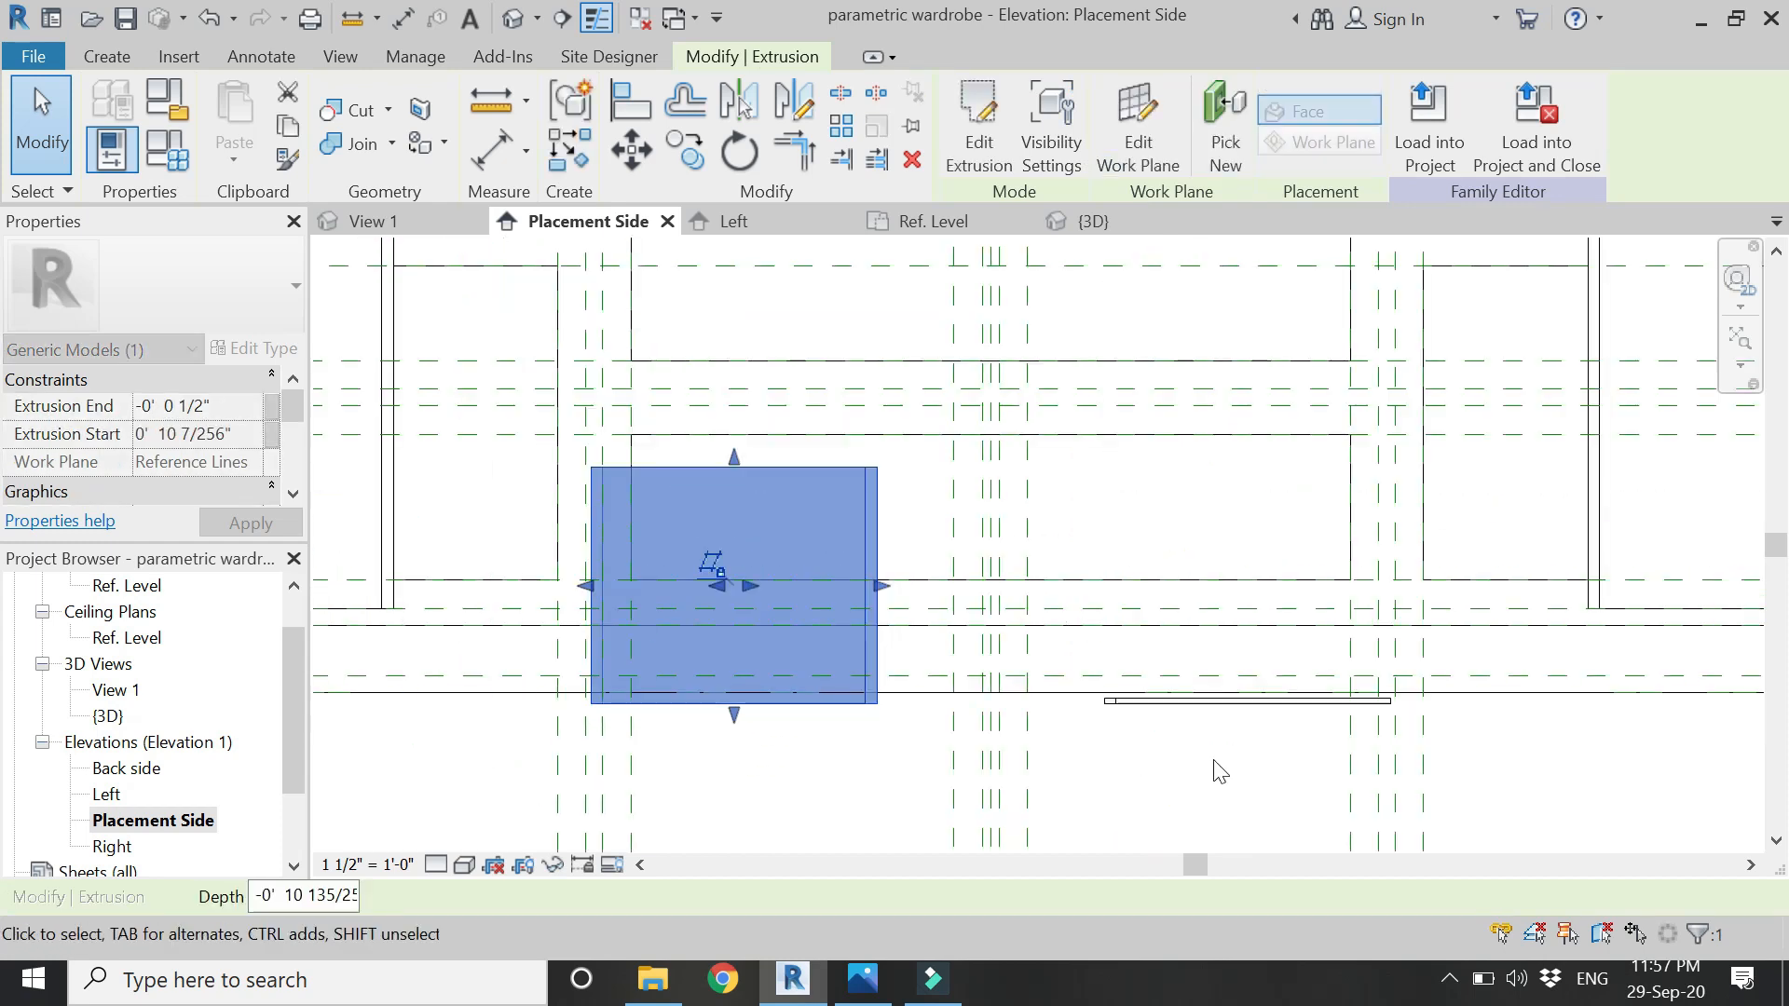
left_click(1249, 702)
left_click_drag(1248, 702, 1189, 265)
scroll(1078, 738, "down", 3)
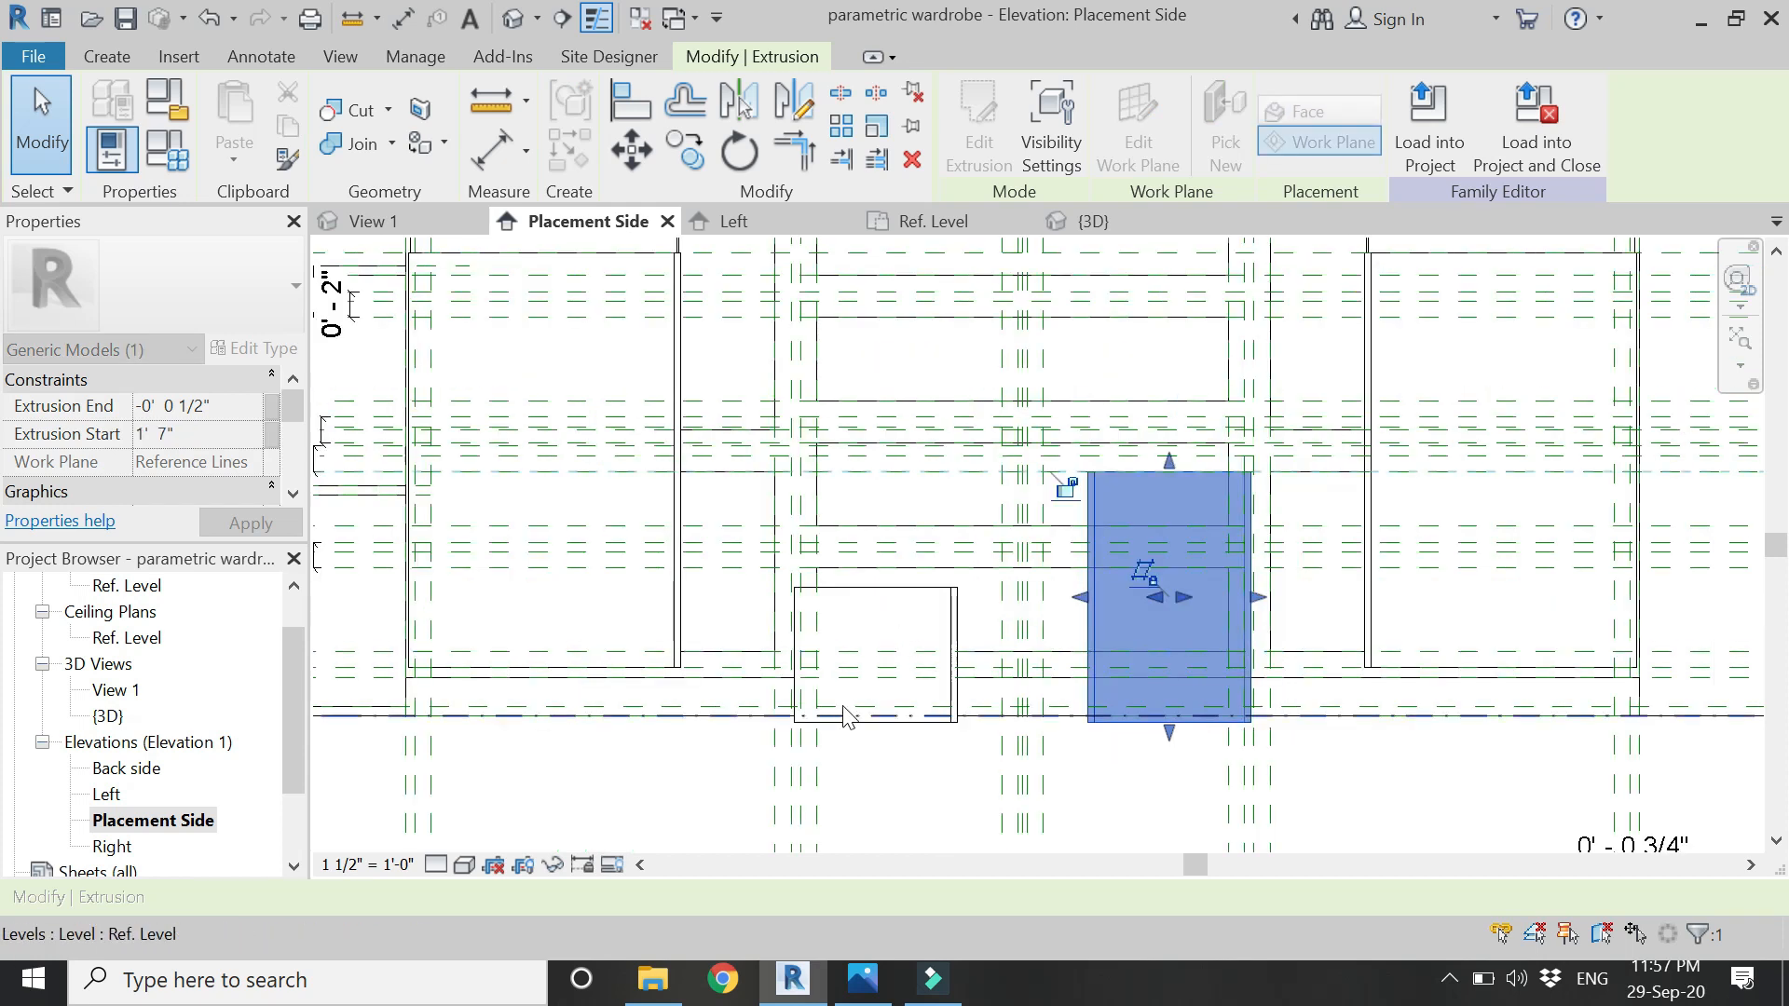
- Stretch the tops of both small doors further up to the same height, an extrusion start of 4' 3 55/128"
scroll(843, 715, "down", 3)
scroll(999, 473, "up", 1)
left_click(872, 675)
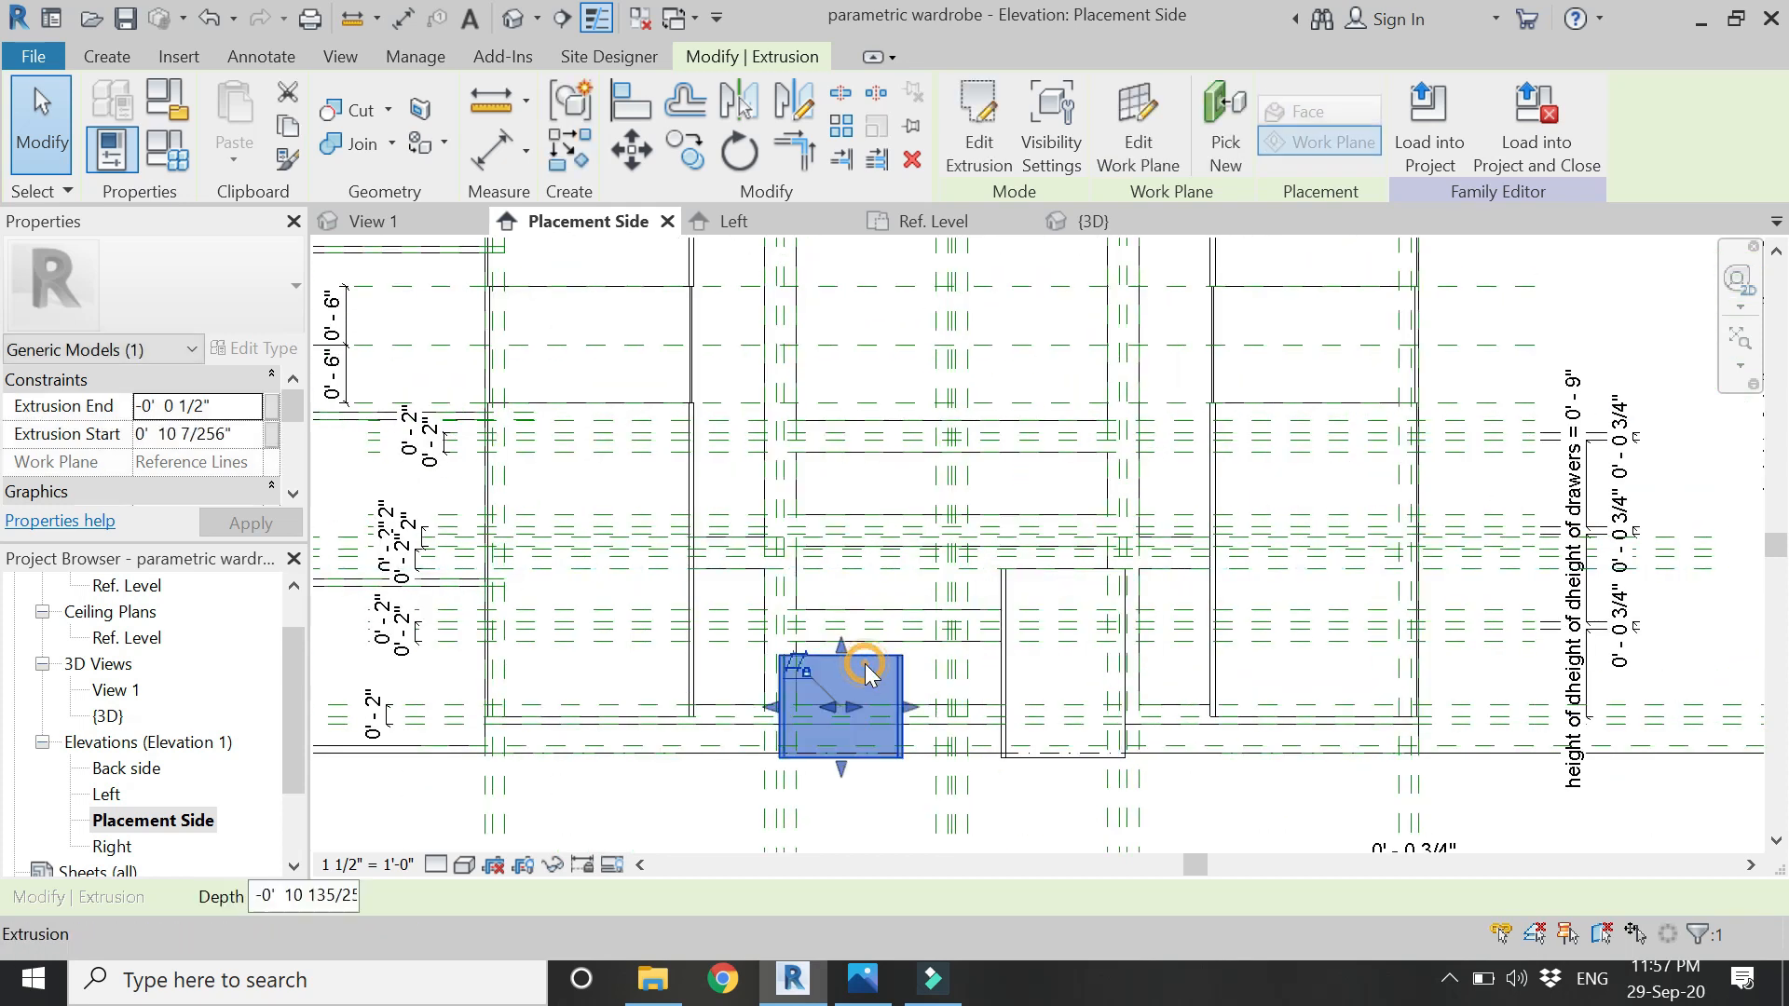
left_click_drag(841, 645, 841, 250)
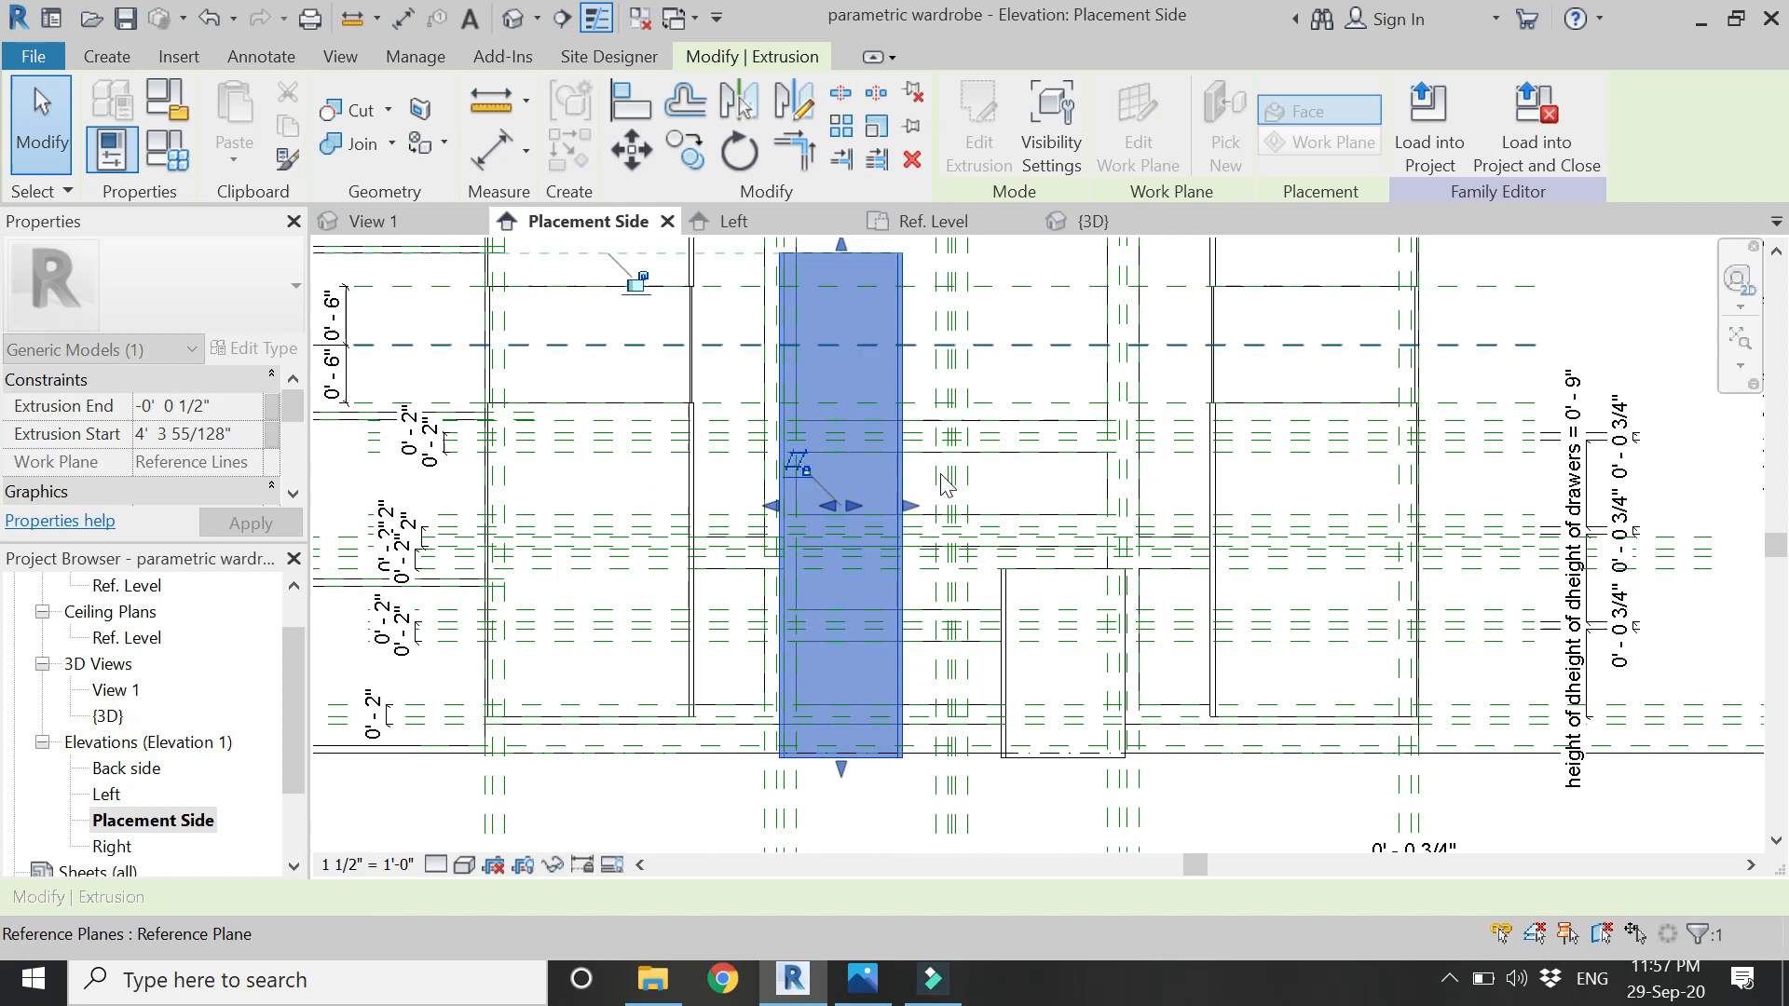
left_click(1071, 596)
key("Escape")
left_click(1068, 573)
left_click_drag(1063, 559, 1064, 251)
key("Escape")
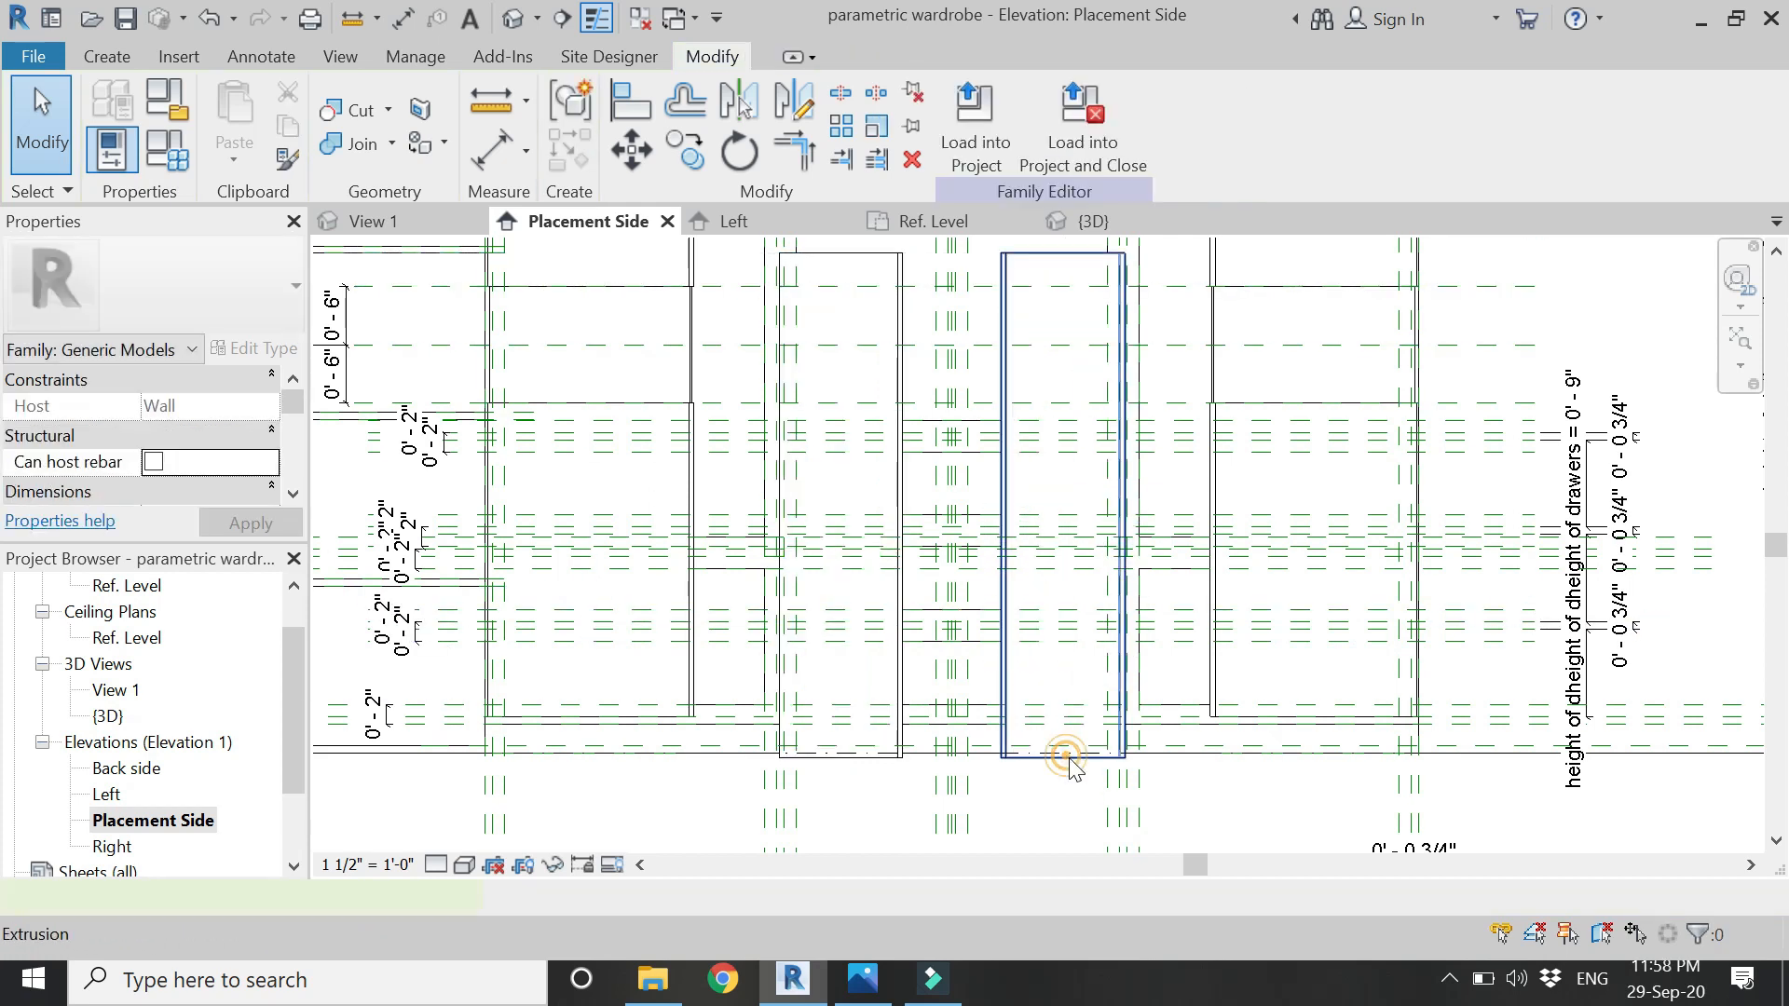
- Raise the bottoms of both small doors to the reference plane above the drawers, an extrusion end of 2' 9"
left_click(1067, 757)
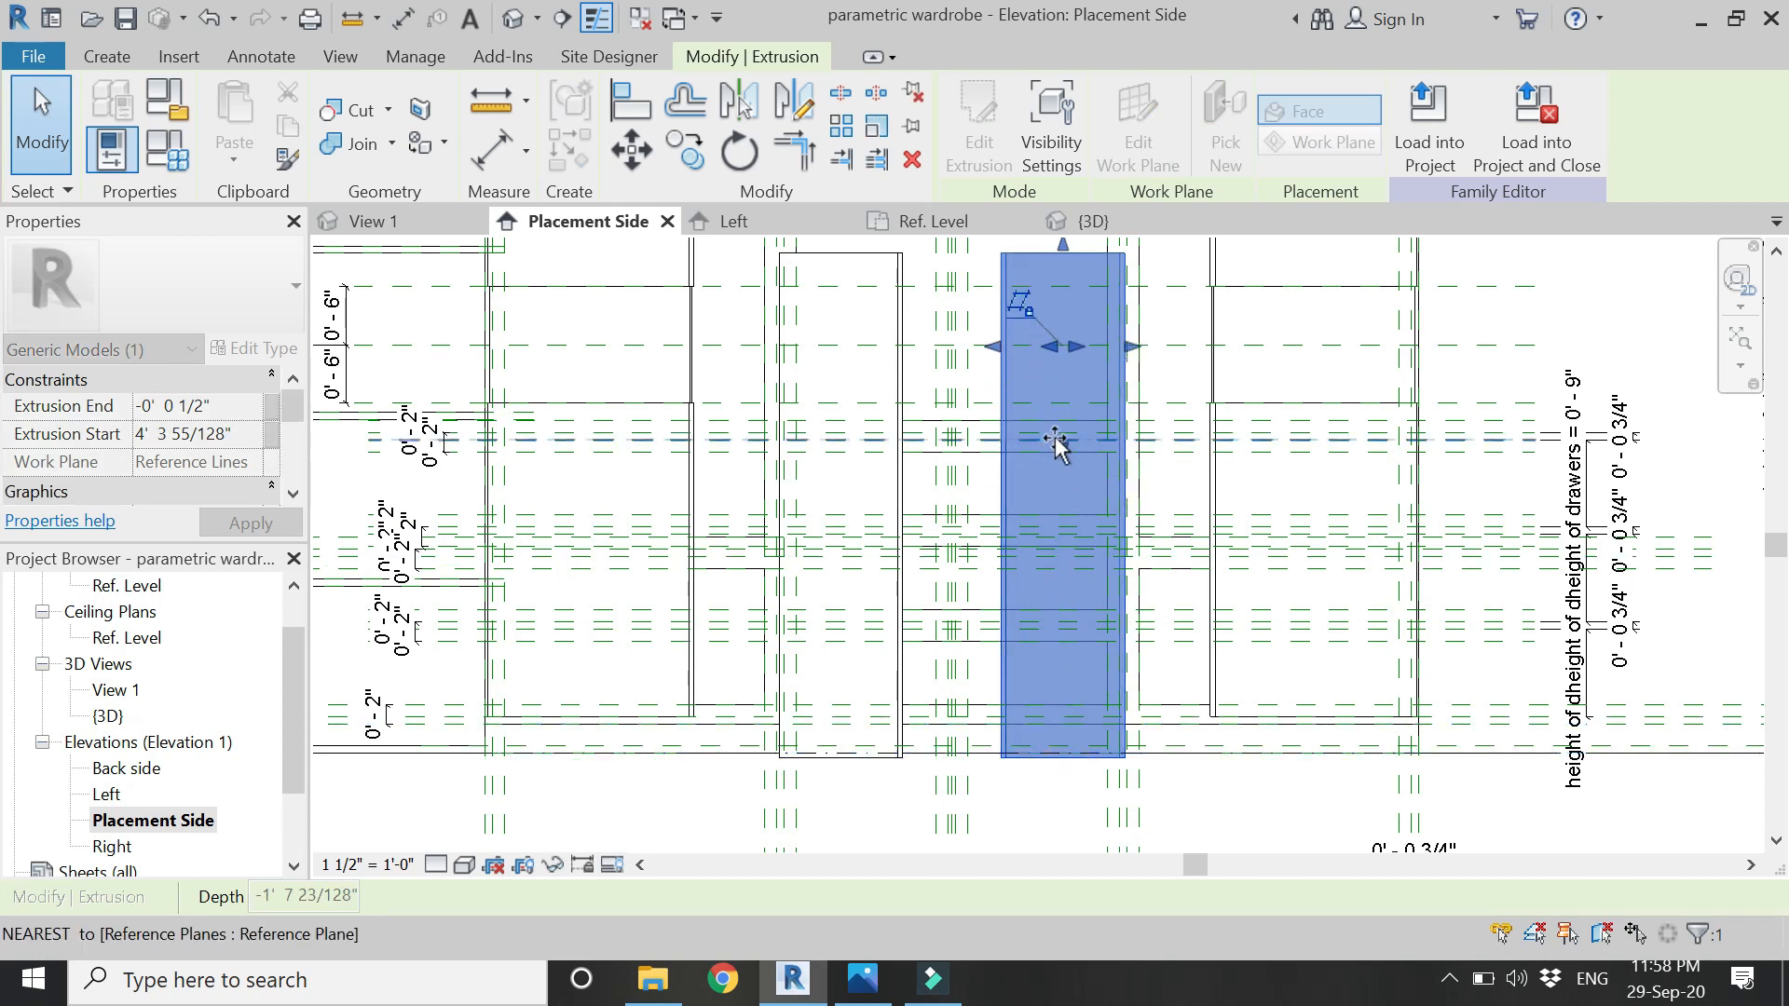
left_click_drag(1056, 433, 1057, 436)
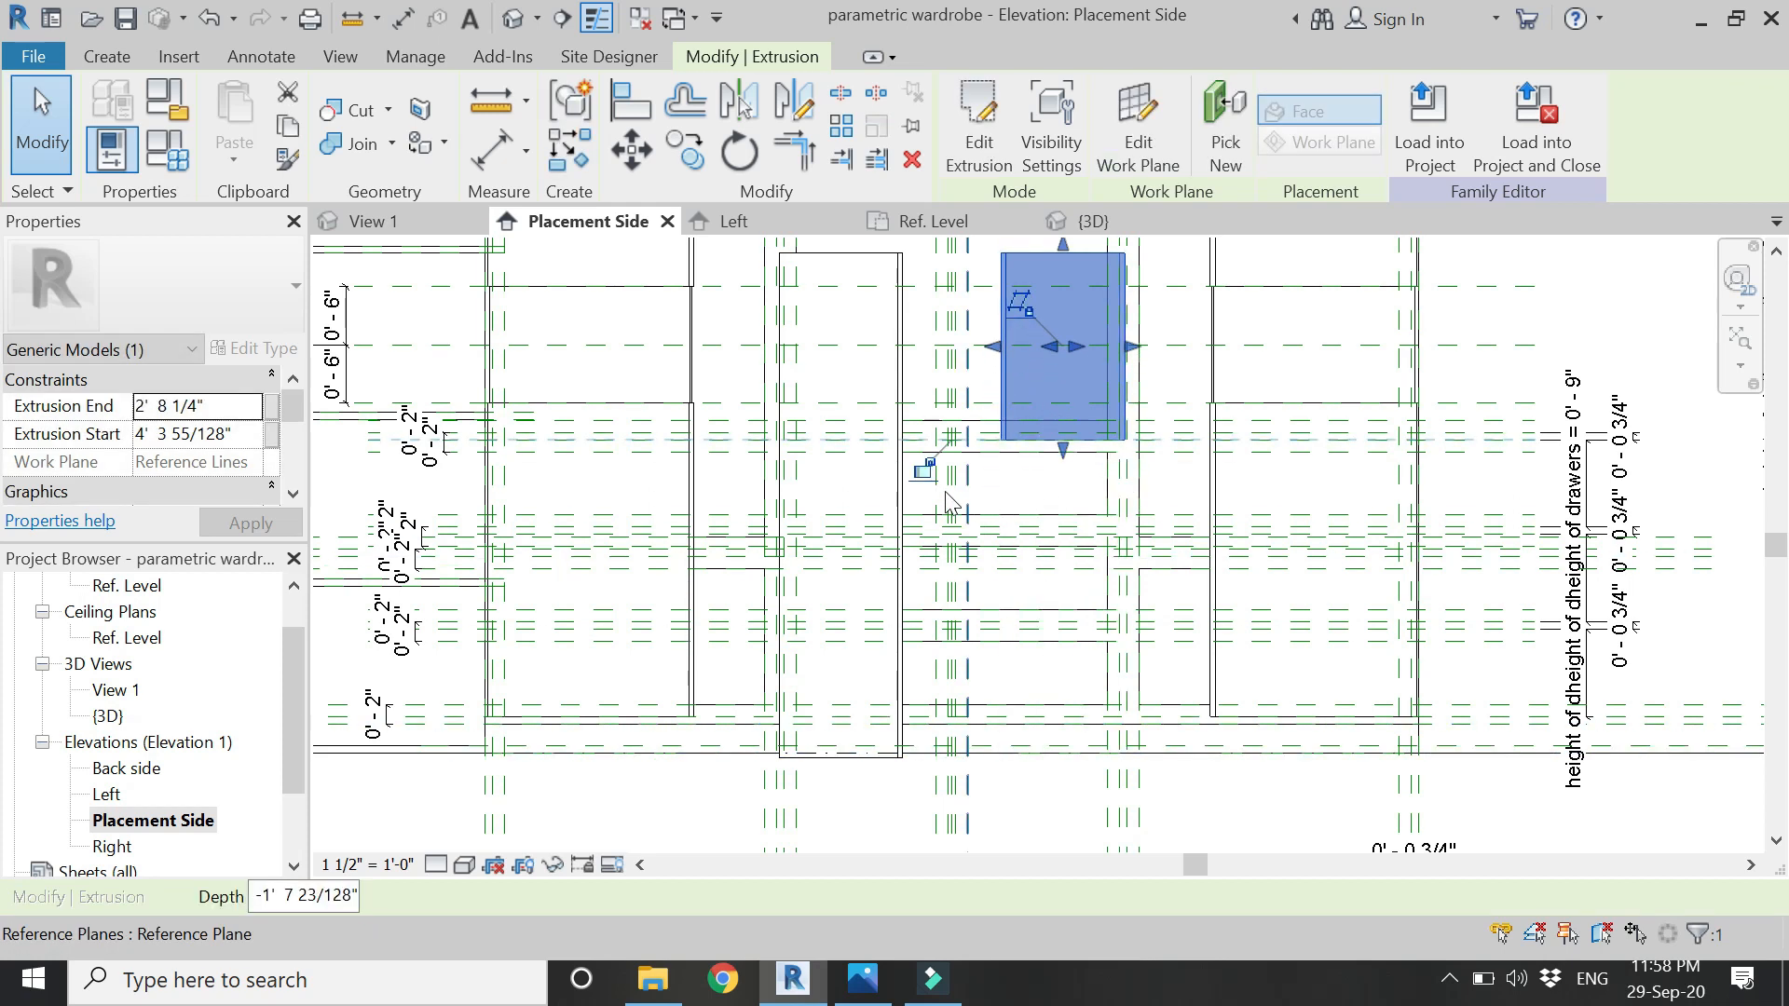
scroll(1061, 419, "up", 2)
left_click_drag(1072, 505, 1072, 480)
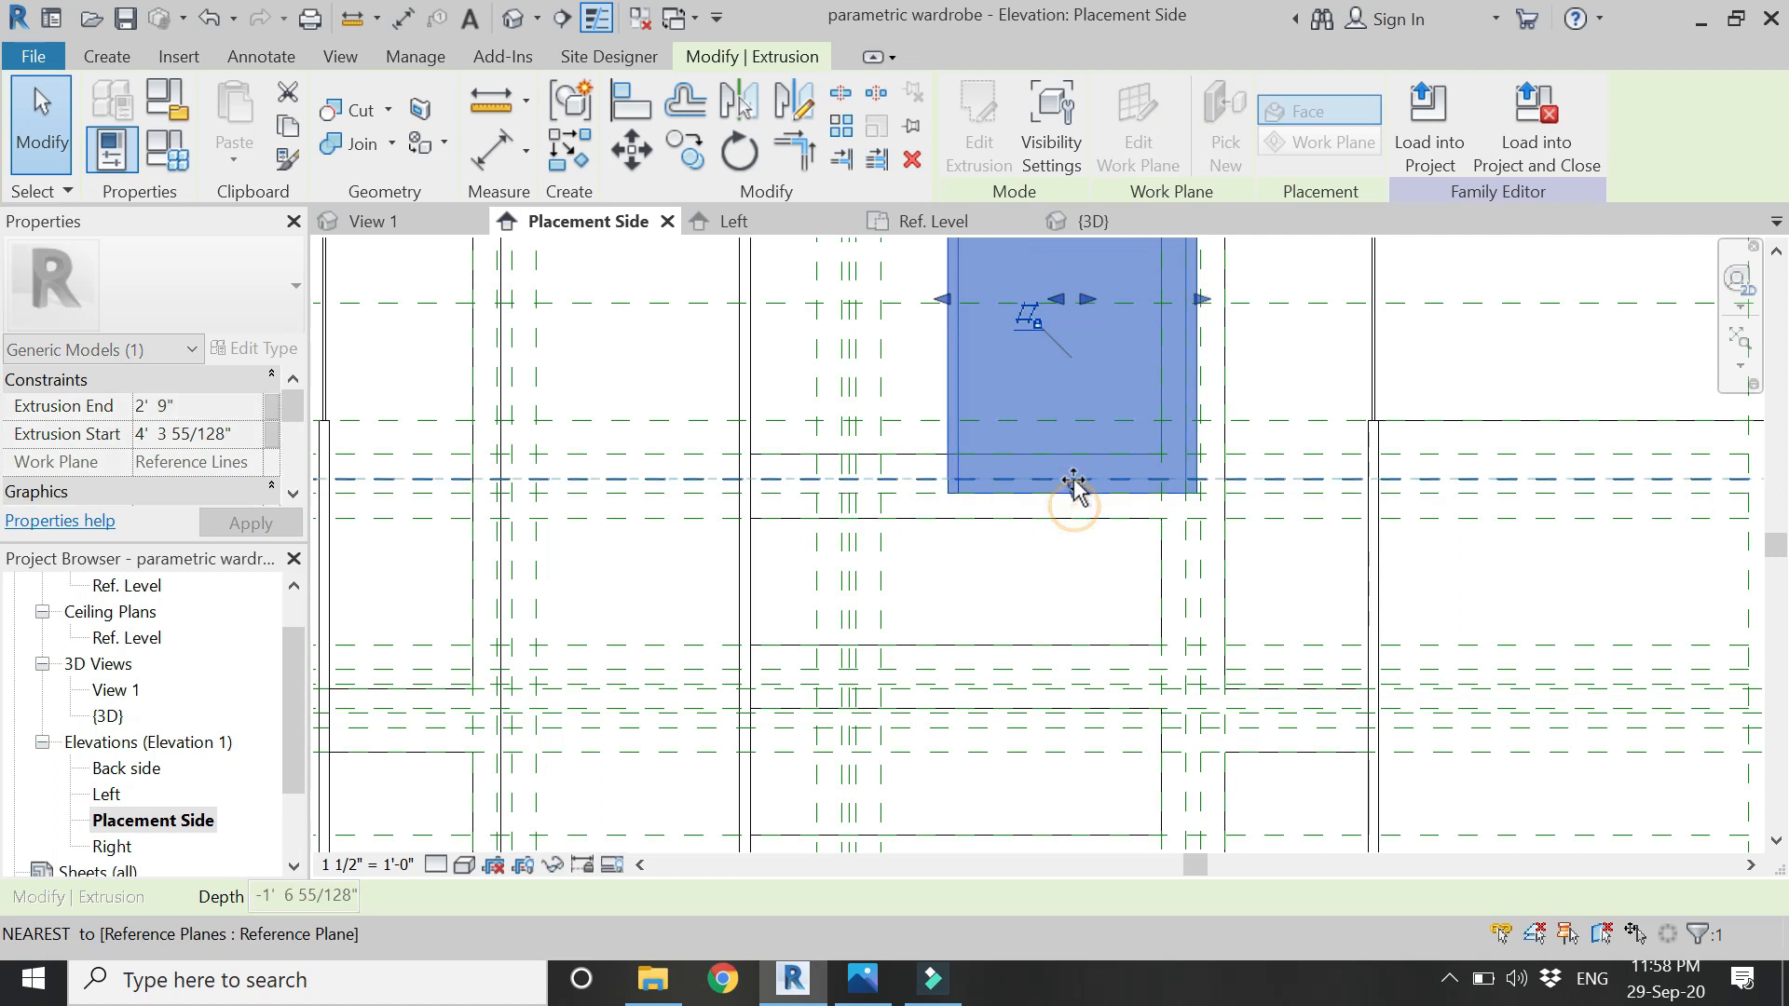
left_click(1017, 515)
scroll(1050, 453, "down", 2)
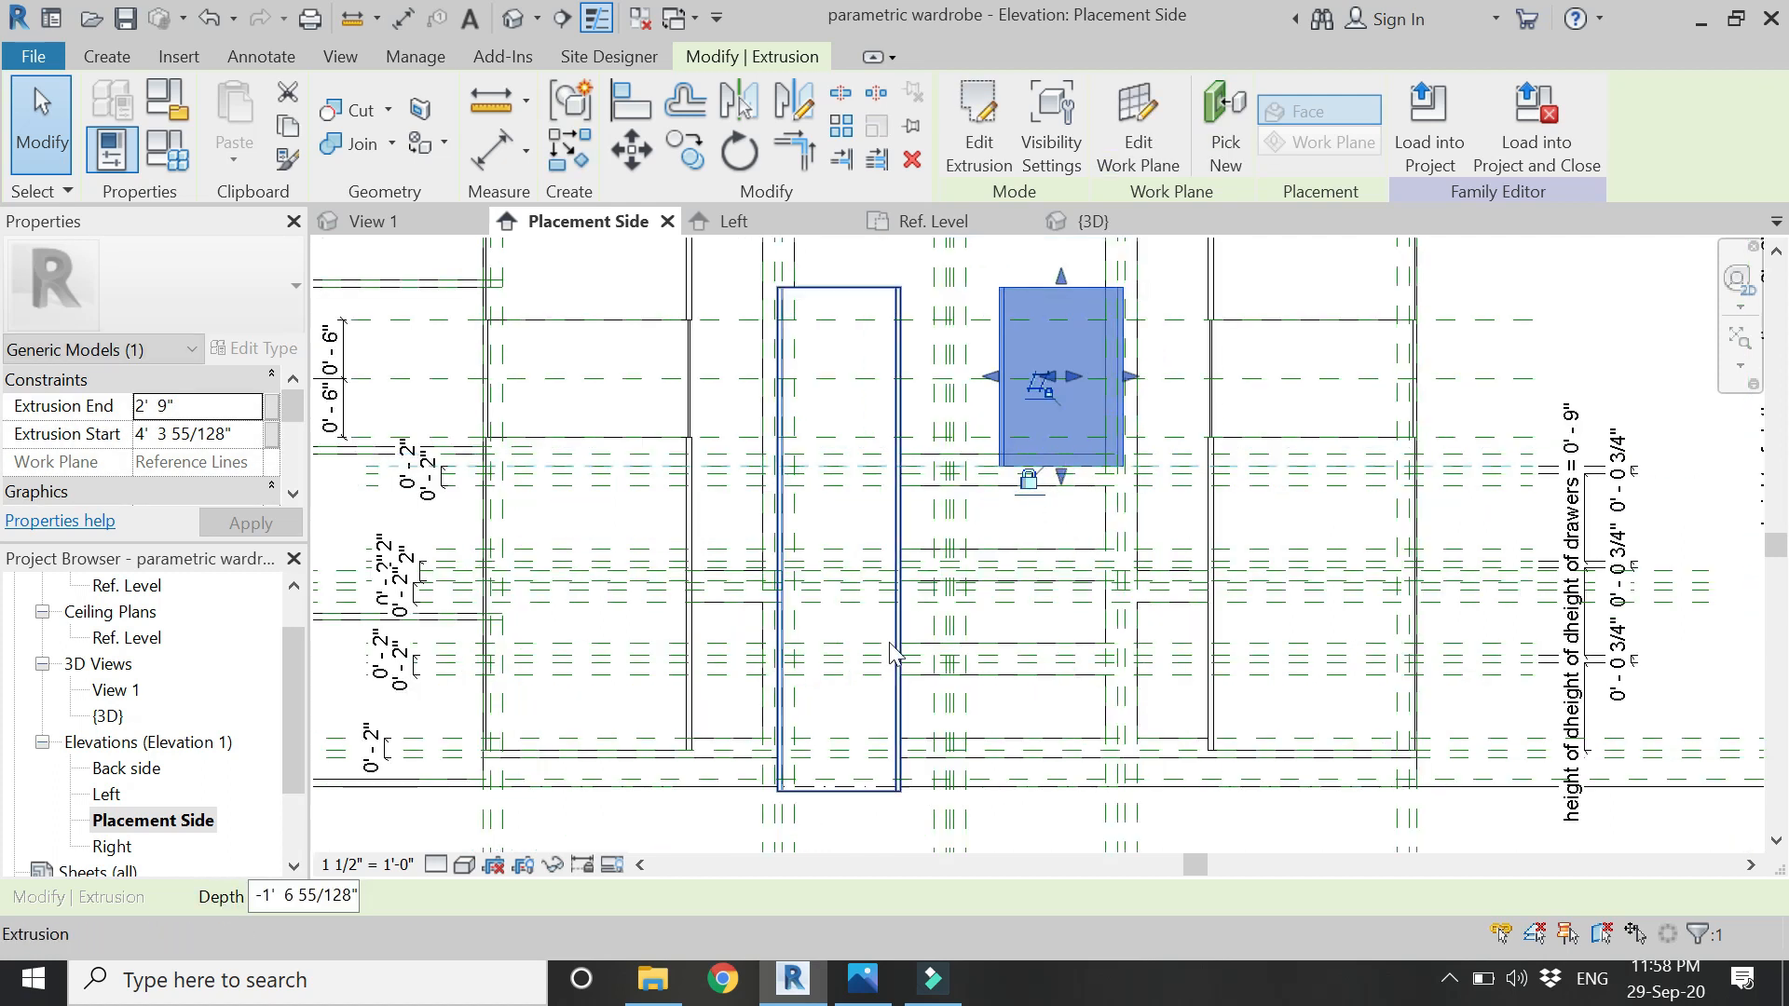
left_click(855, 793)
left_click_drag(855, 793, 857, 465)
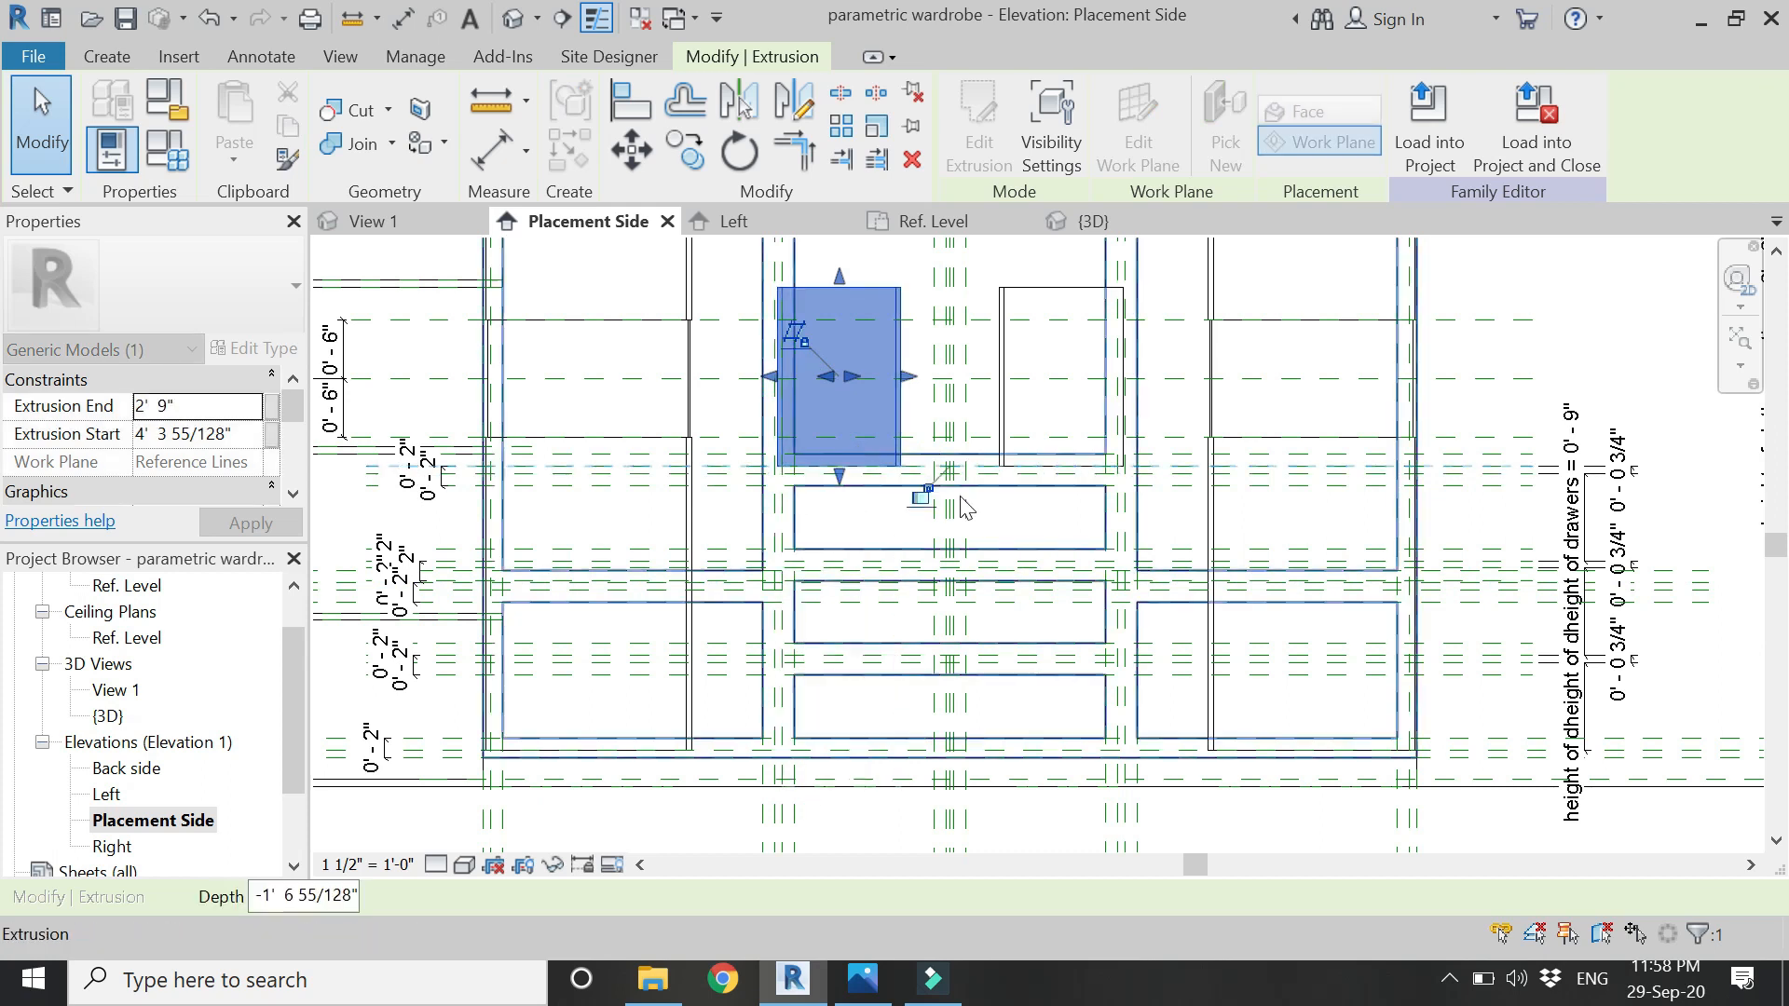
- Stretch the top of the left small door up to the reference plane under the upper section, an extrusion start of 6' 9"
scroll(859, 685, "down", 3)
scroll(848, 485, "up", 5)
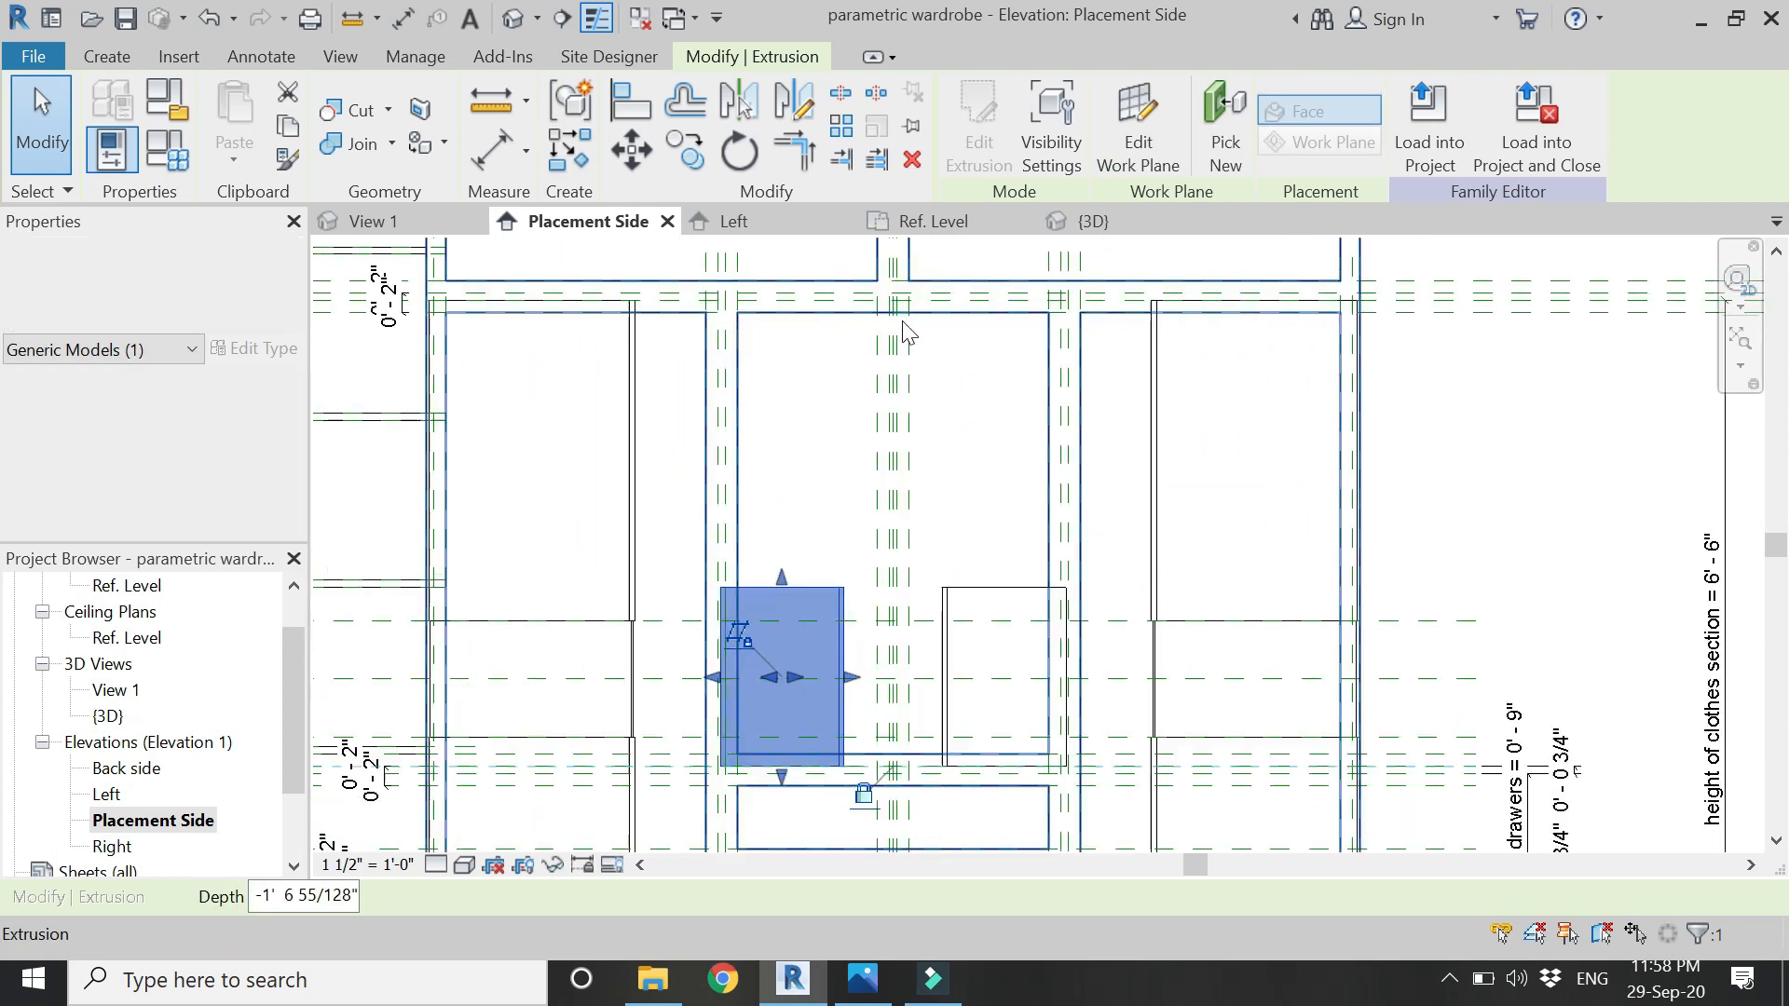
left_click_drag(758, 635, 760, 346)
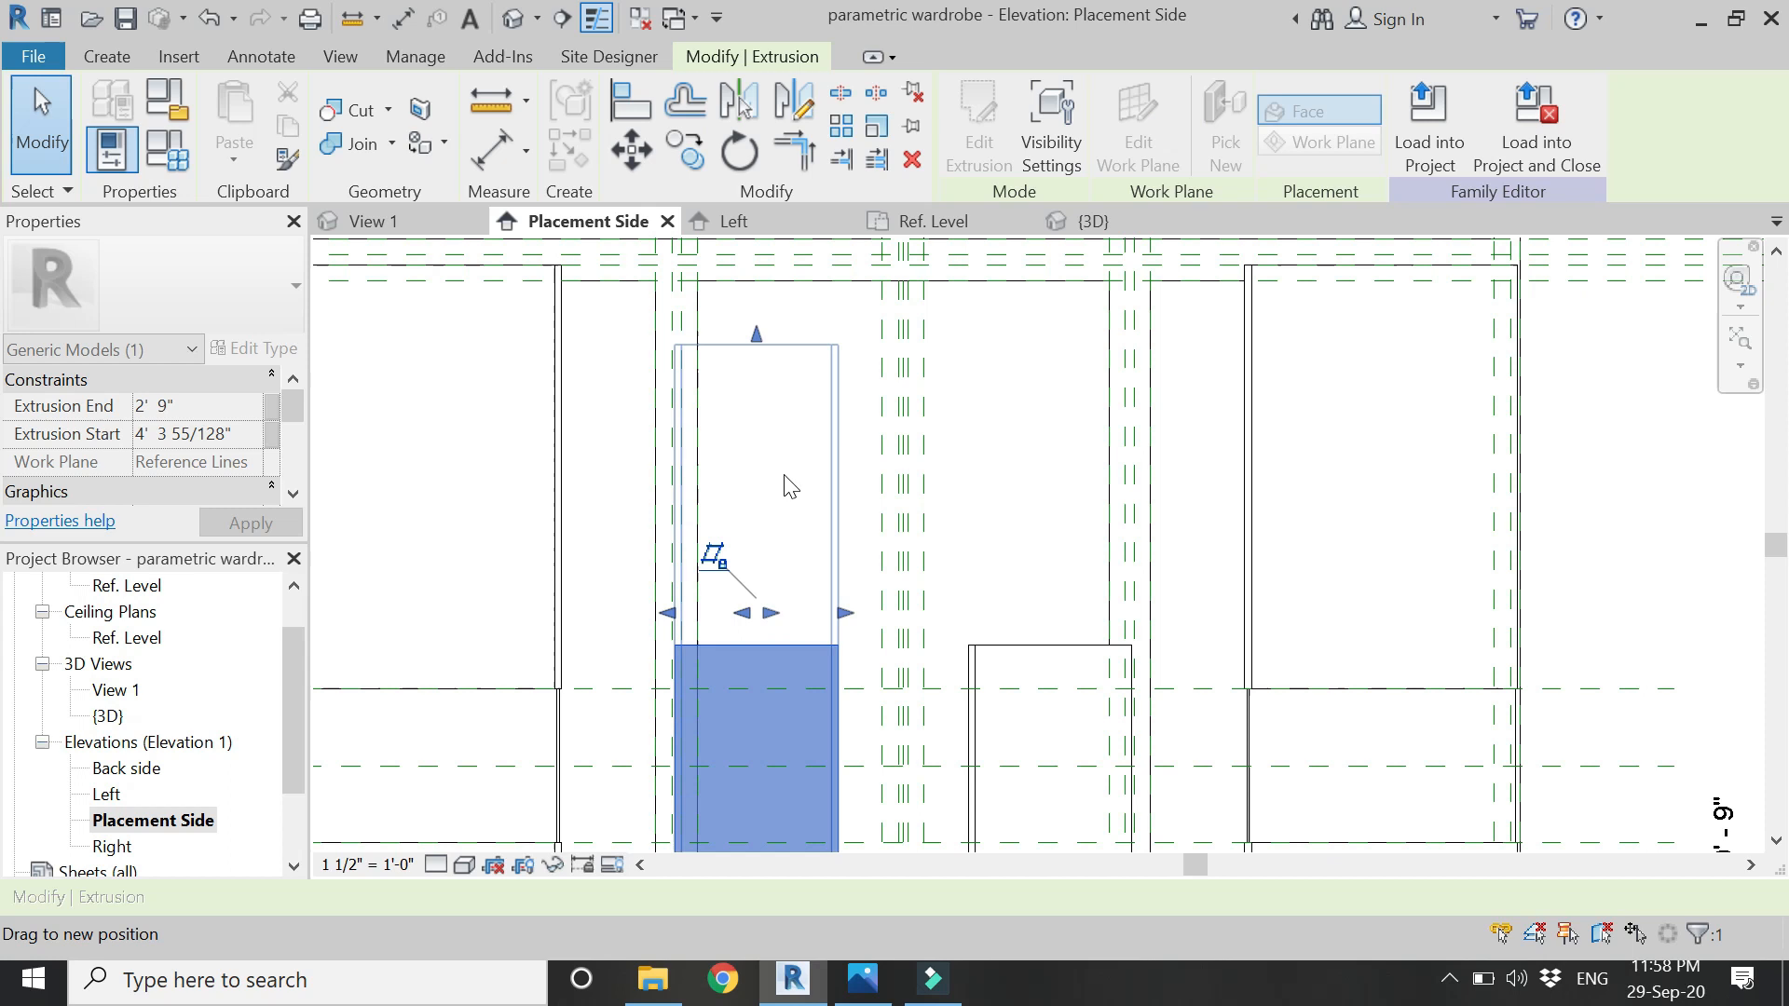
scroll(805, 537, "down", 2)
scroll(739, 313, "up", 3)
scroll(742, 320, "up", 3)
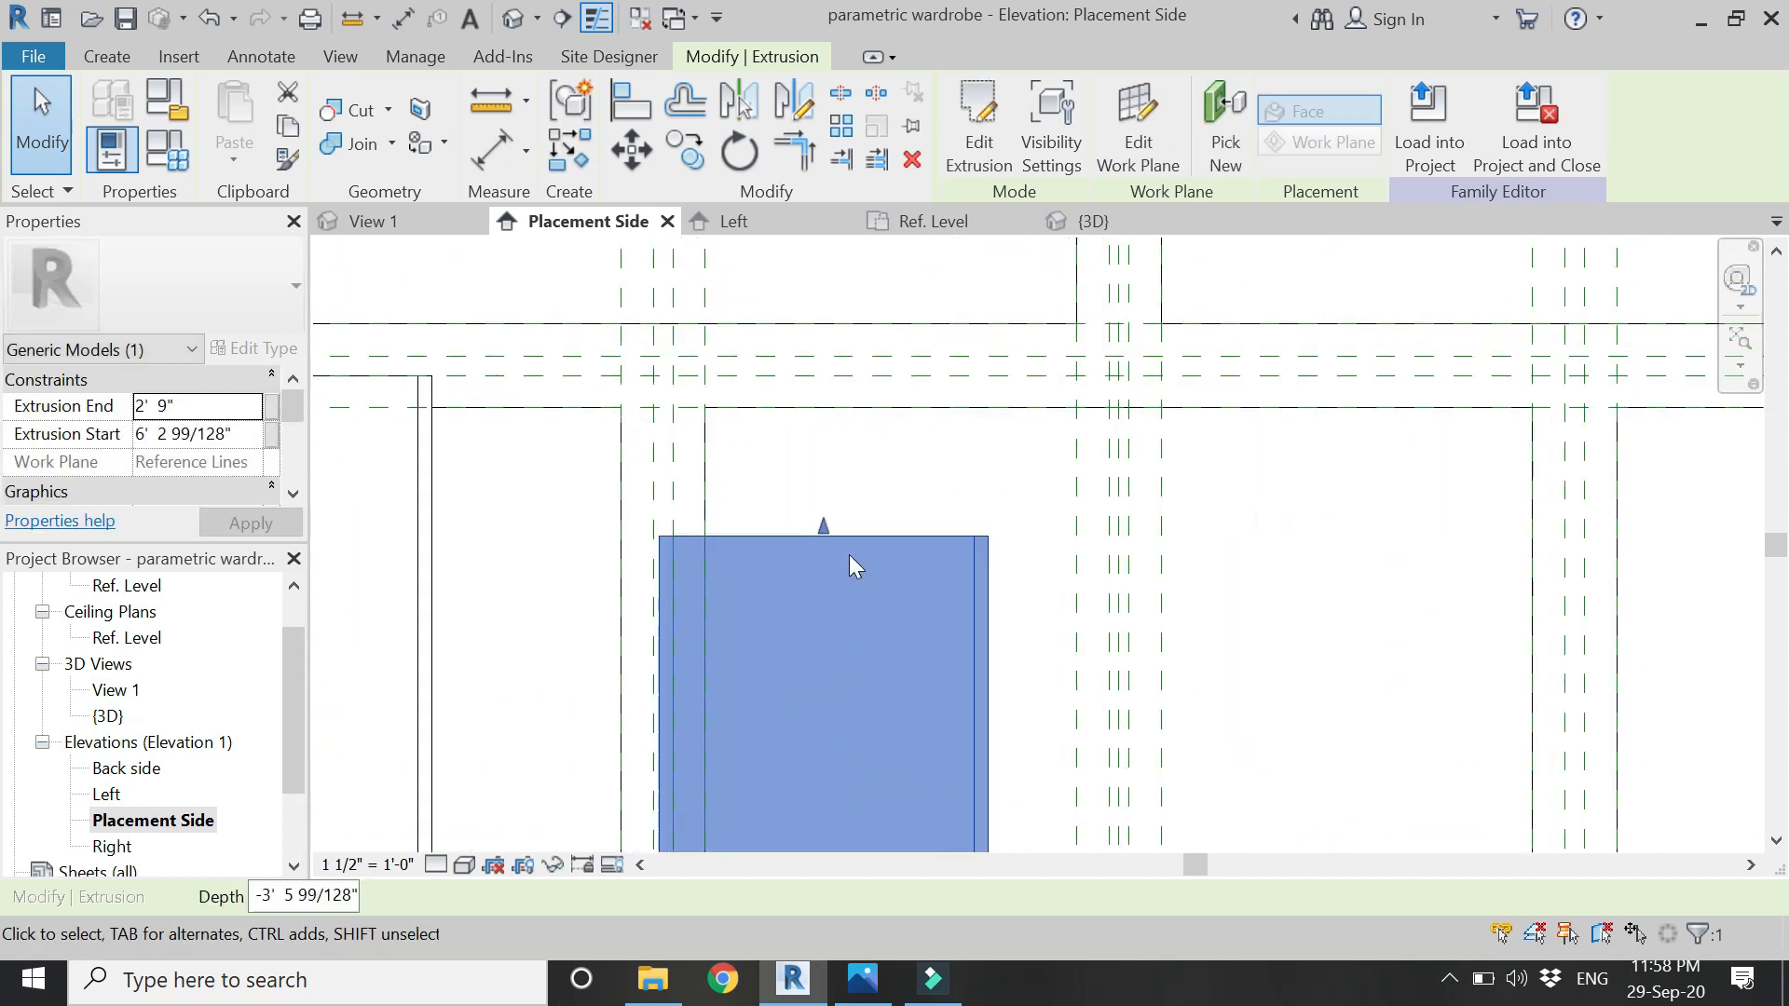
left_click_drag(825, 528, 815, 366)
left_click_drag(821, 373, 824, 376)
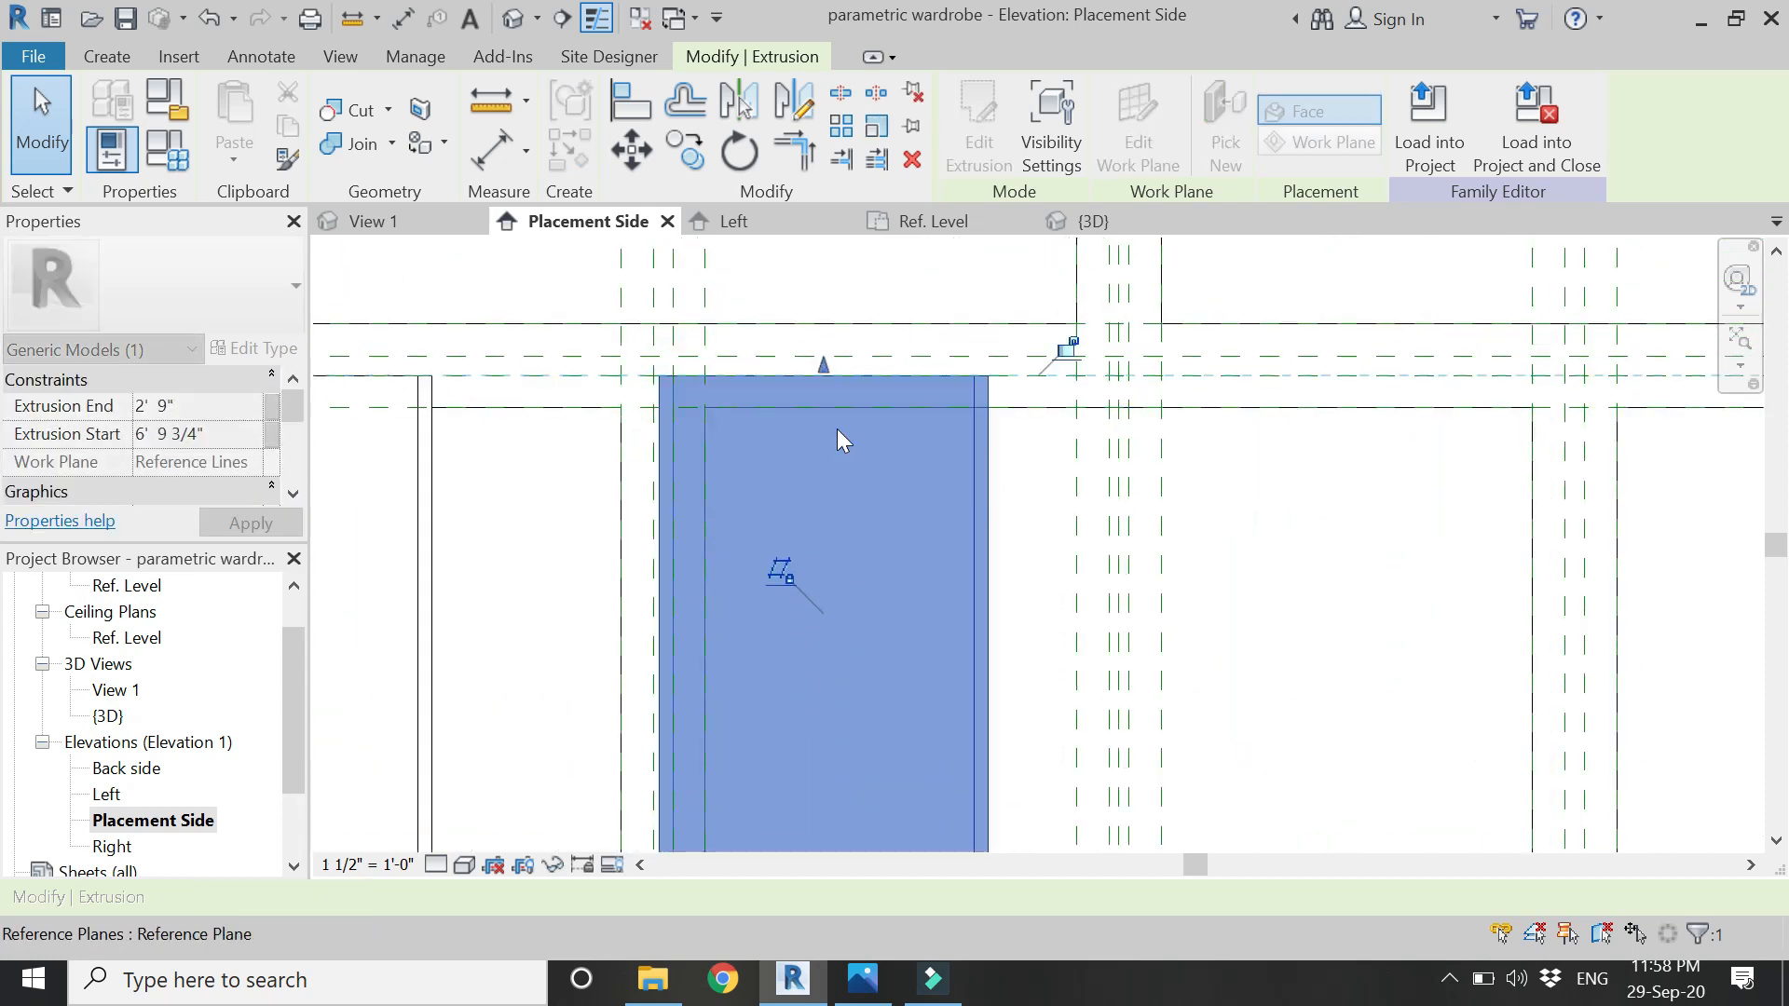
scroll(736, 278, "down", 4)
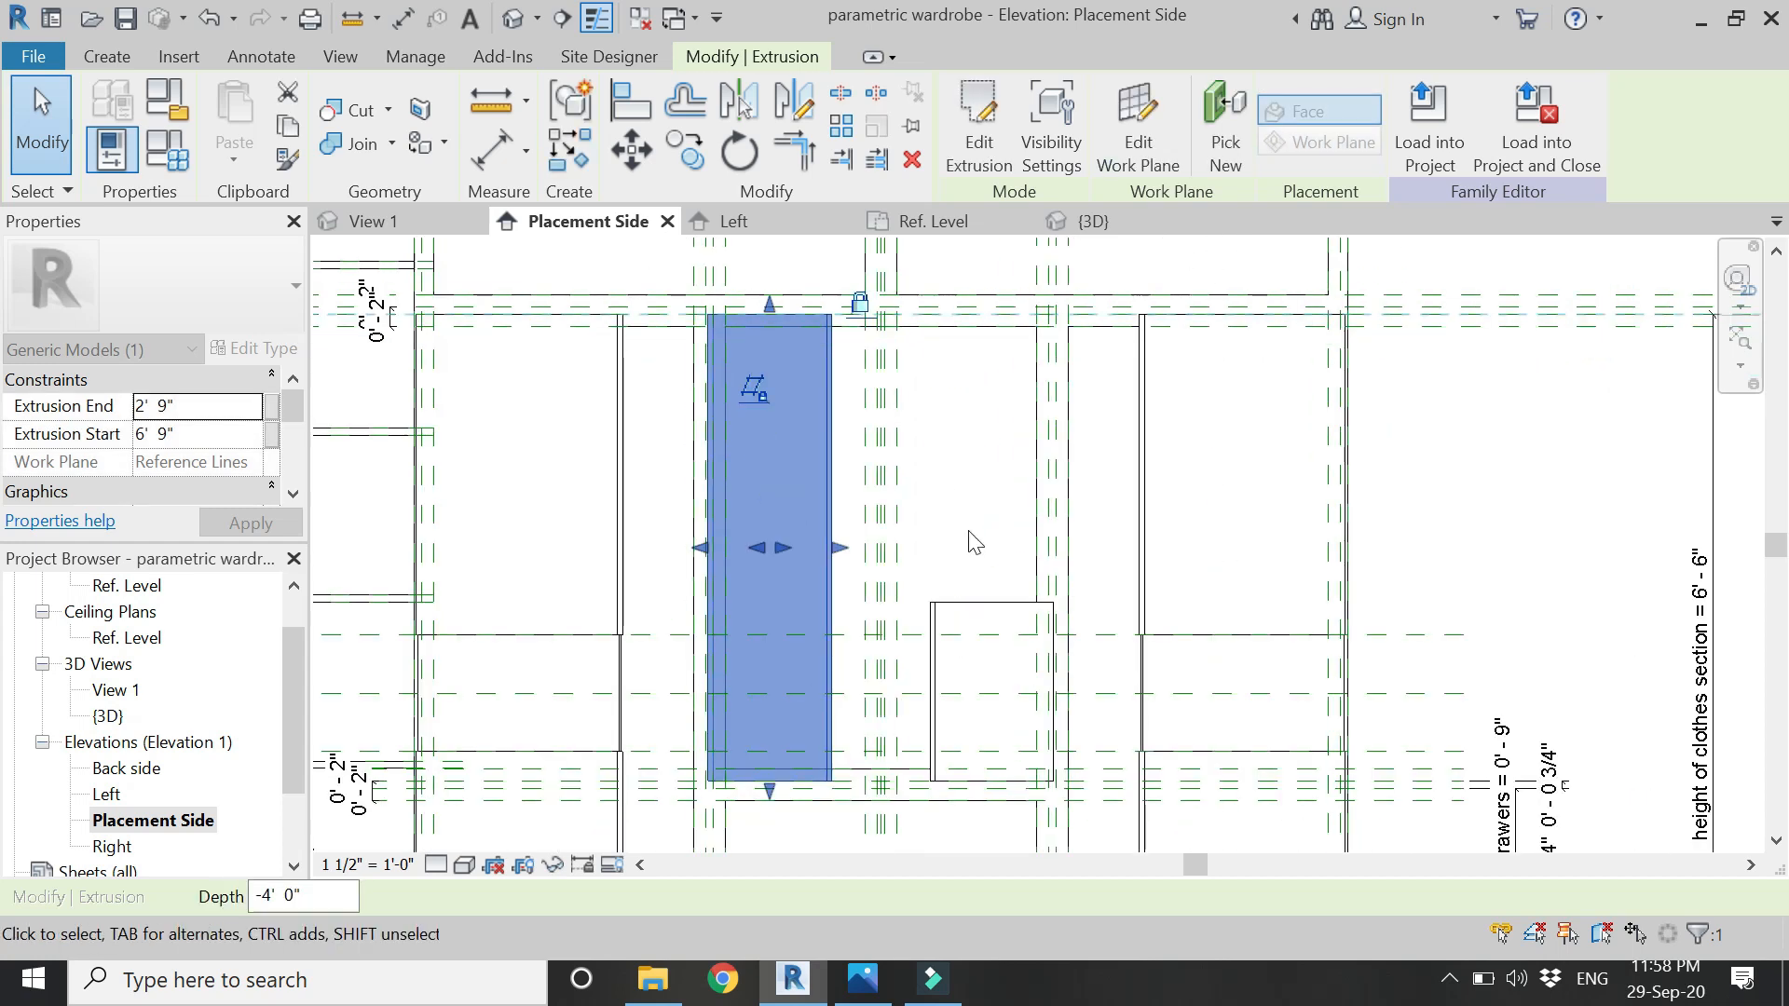
- Stretch the top of the right small door up to an extrusion start of 6' 9" and check both doors in 3D
left_click(952, 604)
left_click_drag(956, 604, 966, 315)
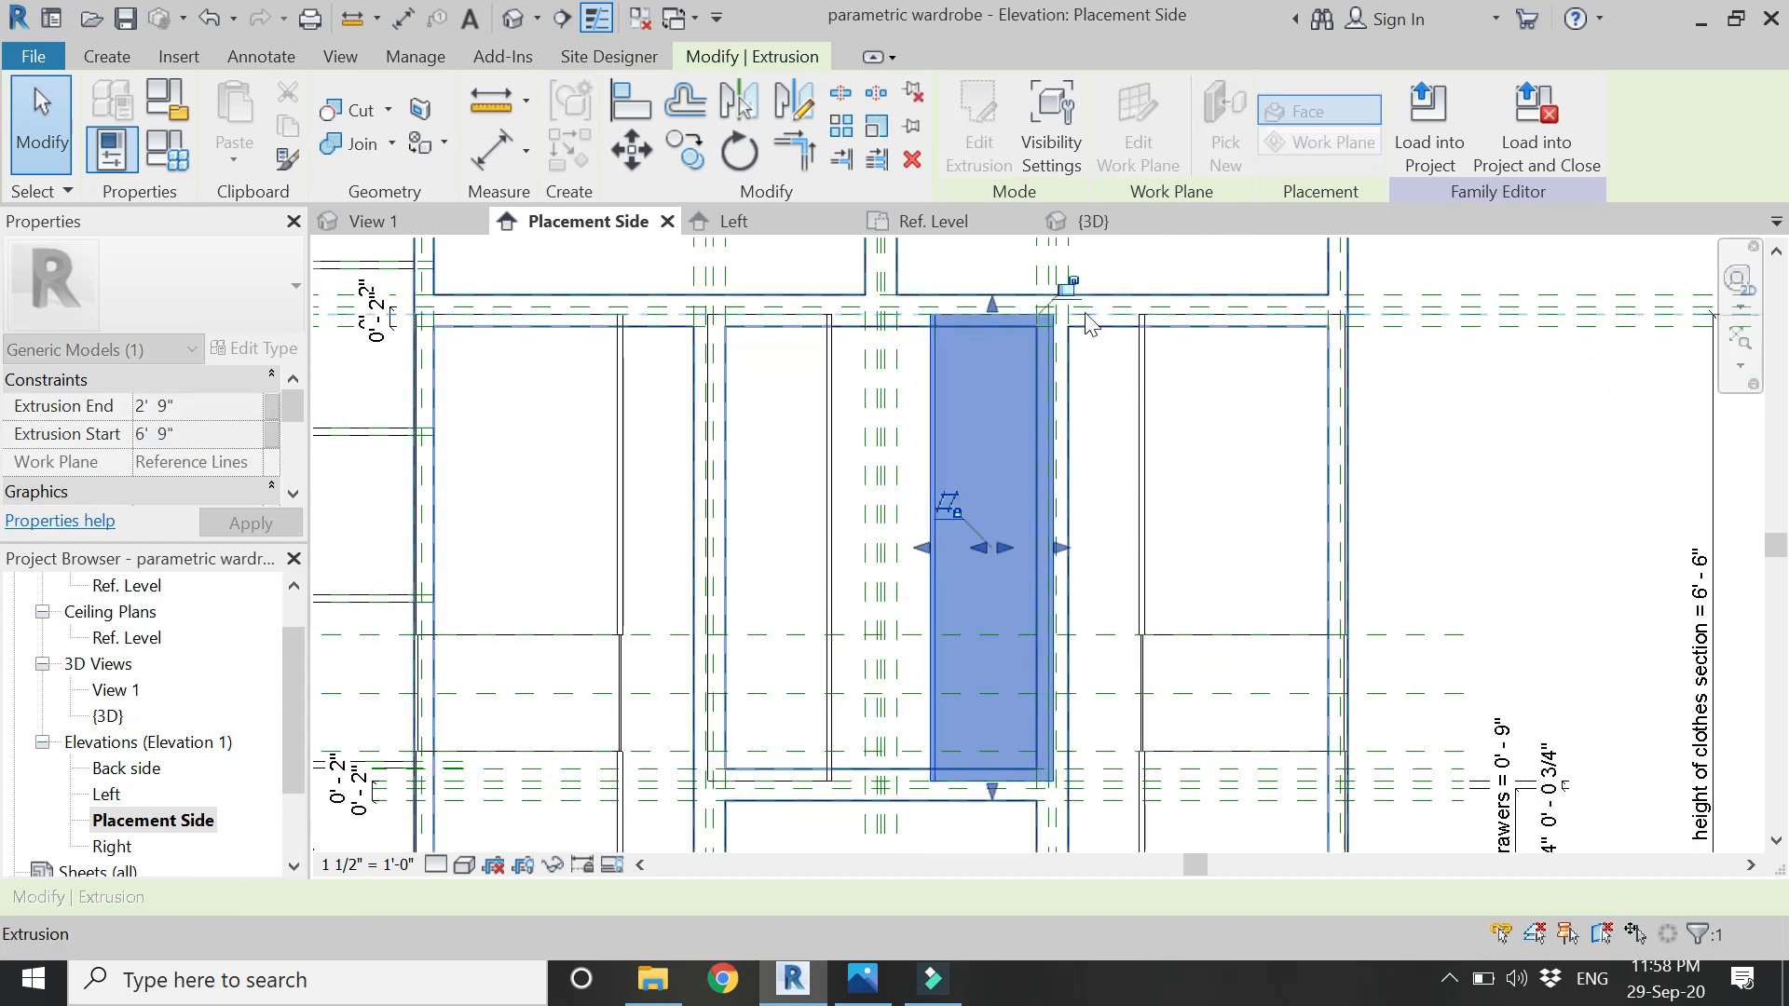
left_click(1122, 448)
scroll(1146, 499, "down", 2)
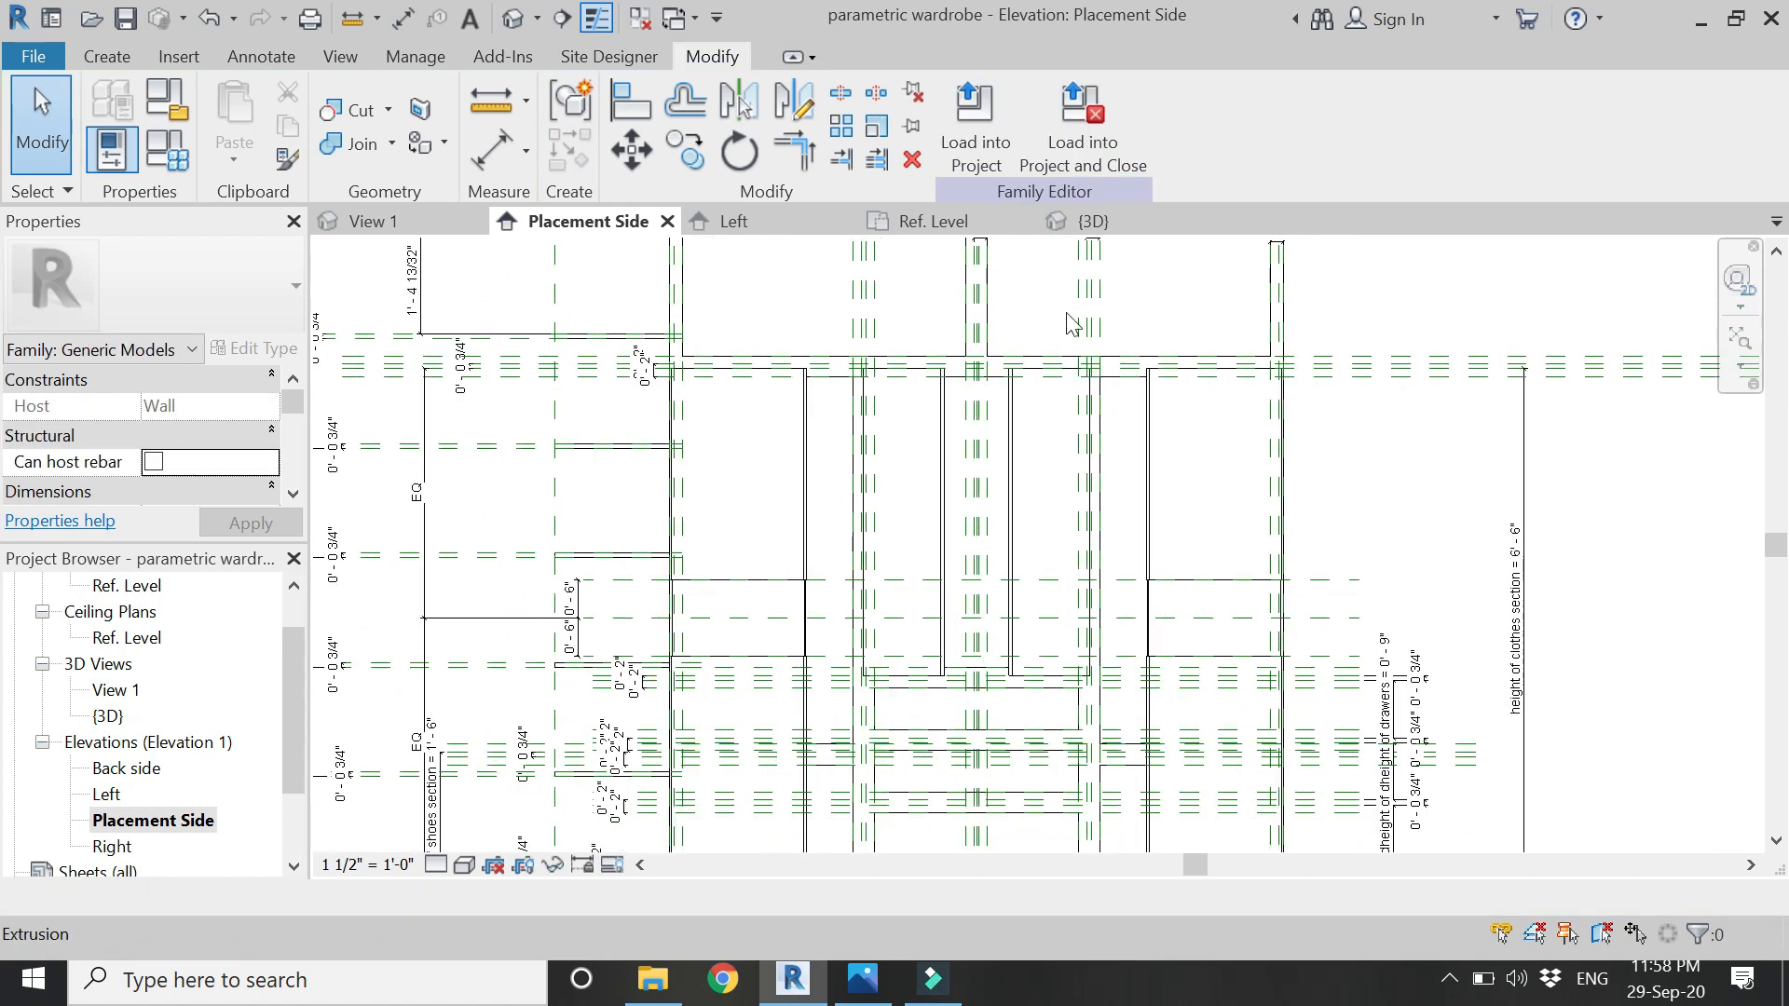
left_click(1085, 221)
scroll(1003, 491, "down", 2)
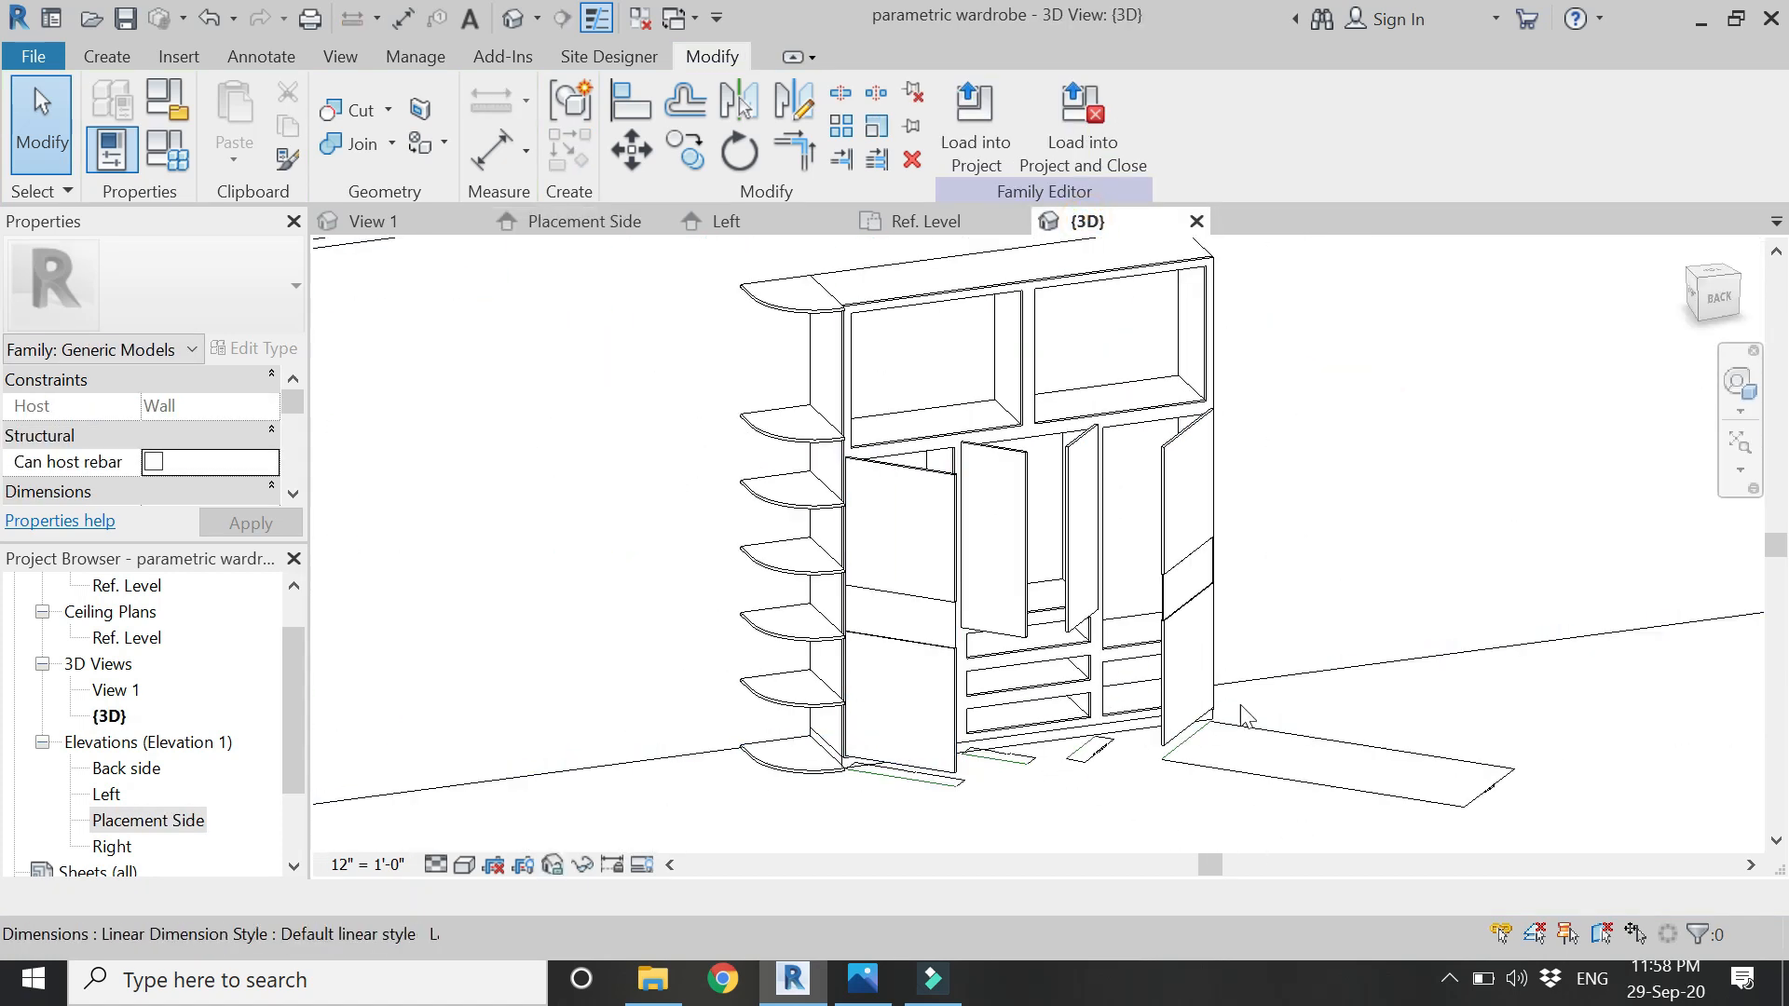
scroll(1037, 484, "up", 2)
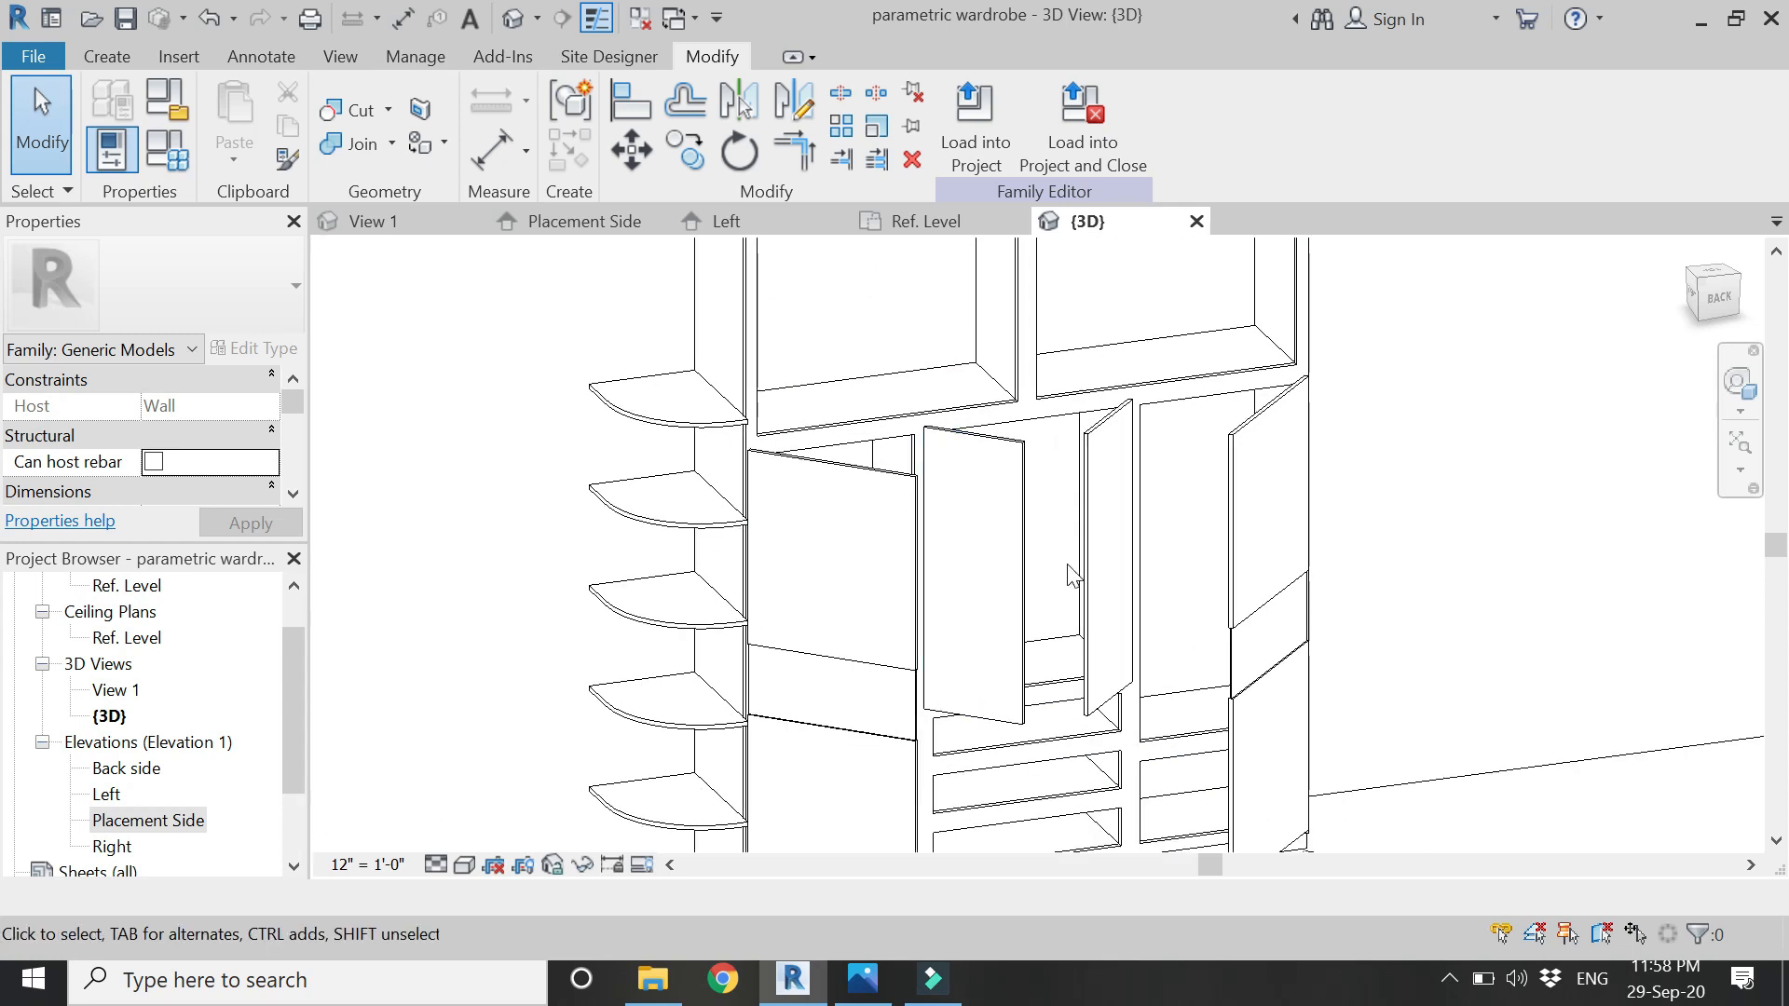
scroll(1007, 424, "down", 2)
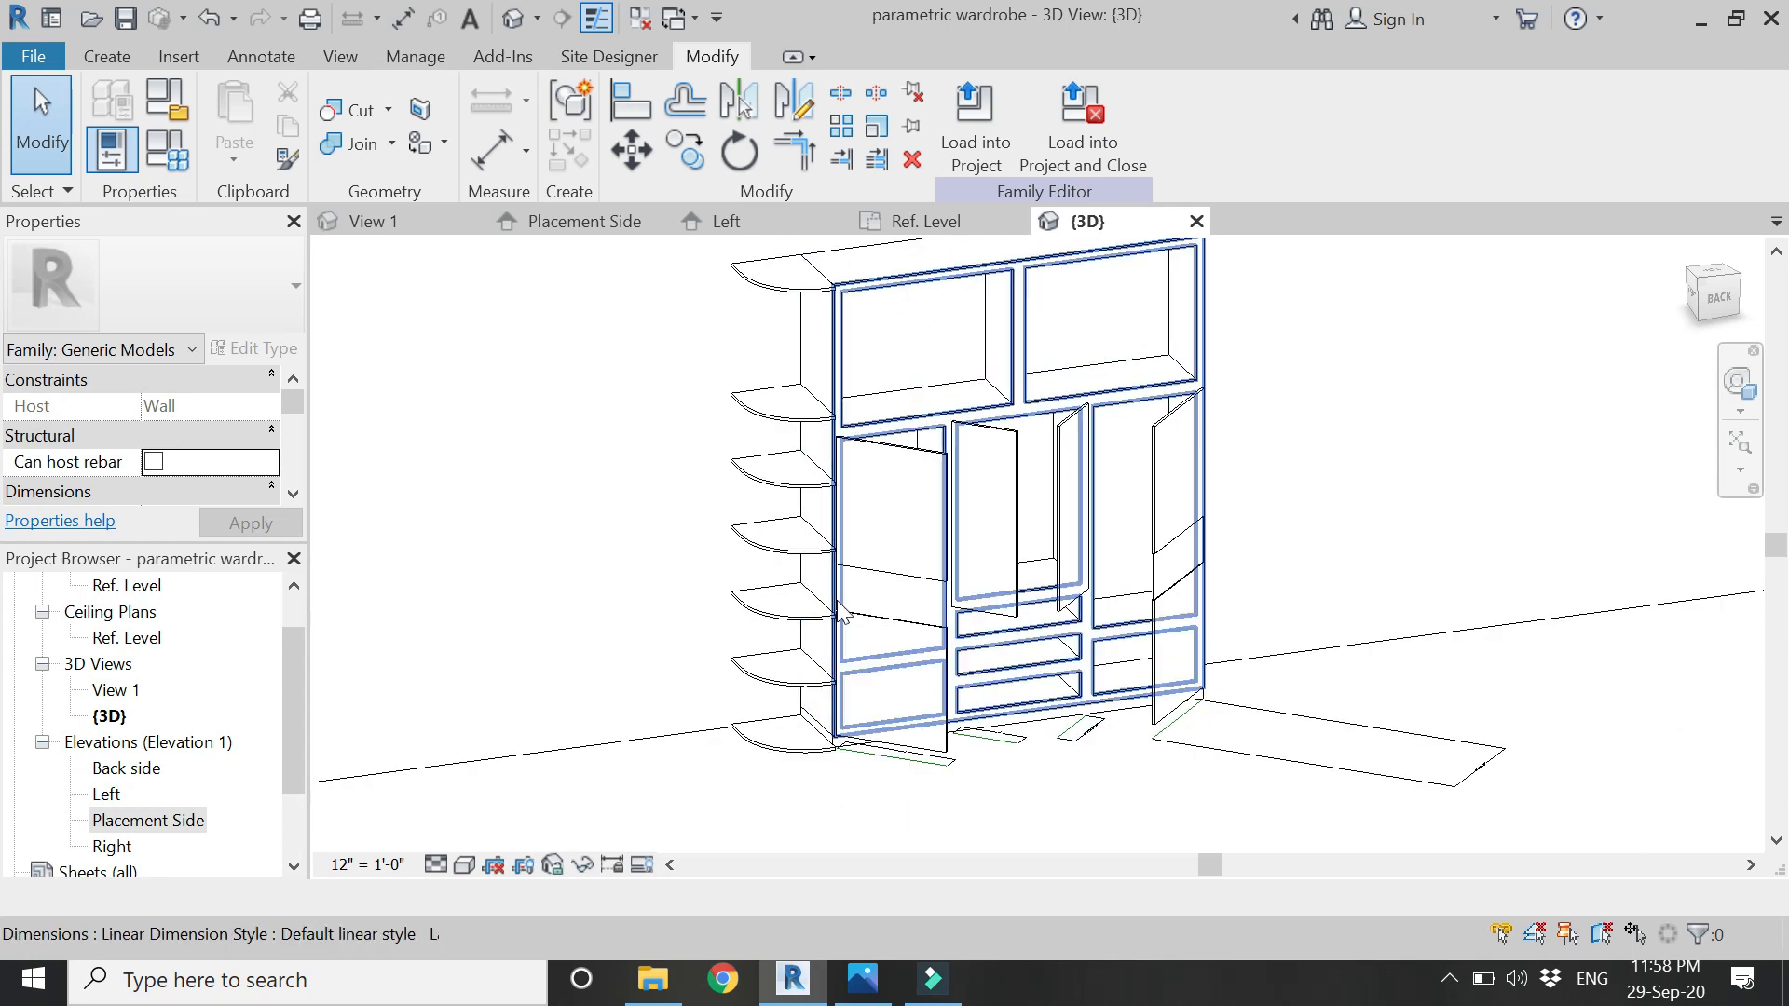
- Start a new extrusion in the Placement Side elevation with its work plane picked on the wardrobe frame's front
left_click(585, 221)
scroll(867, 570, "up", 5)
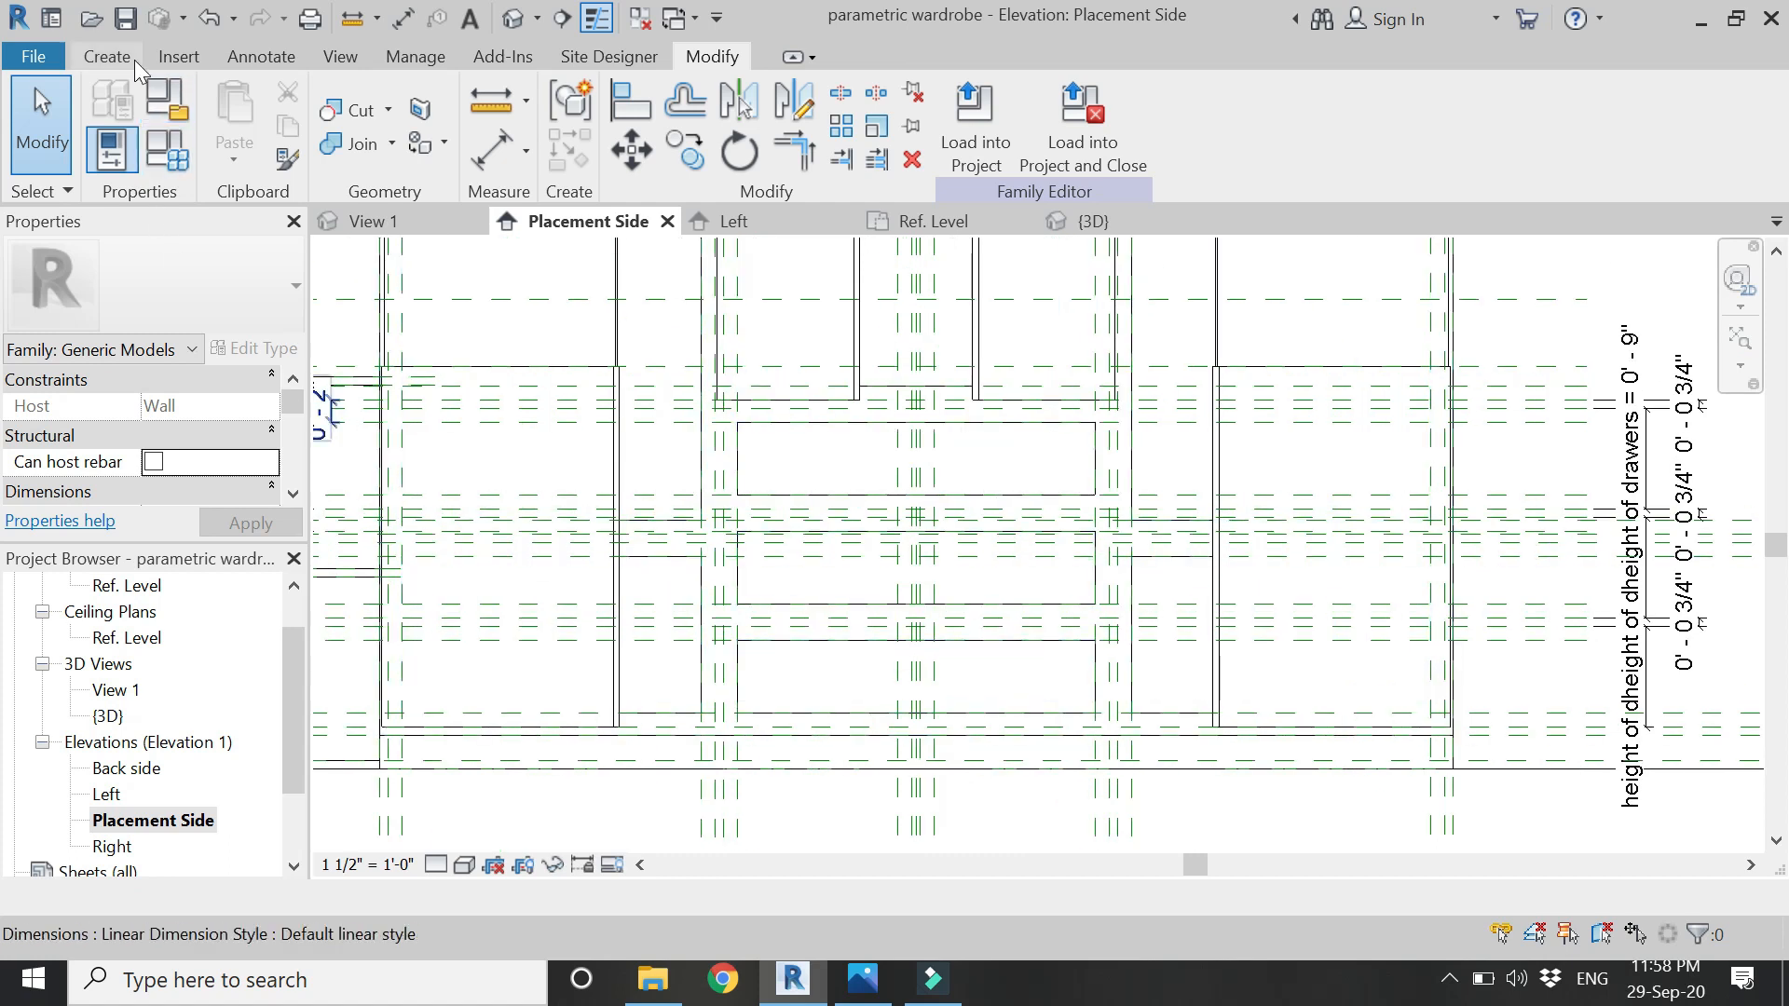
left_click(114, 57)
left_click(240, 97)
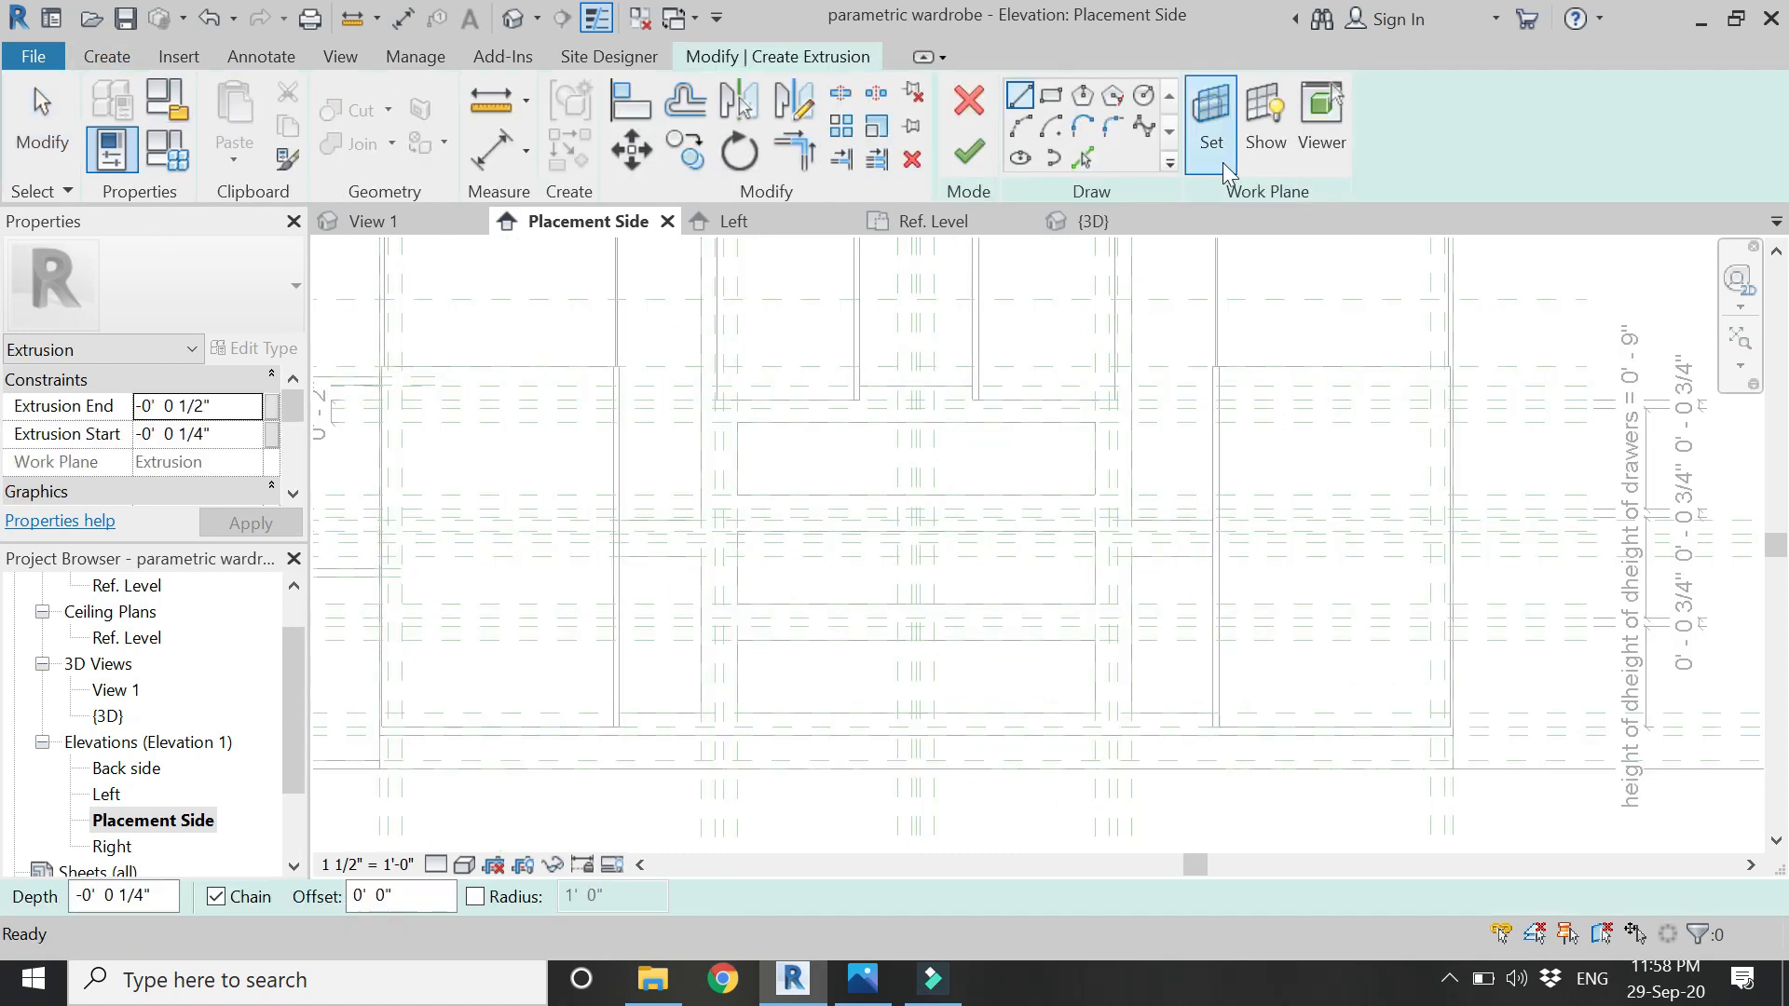
left_click(1214, 149)
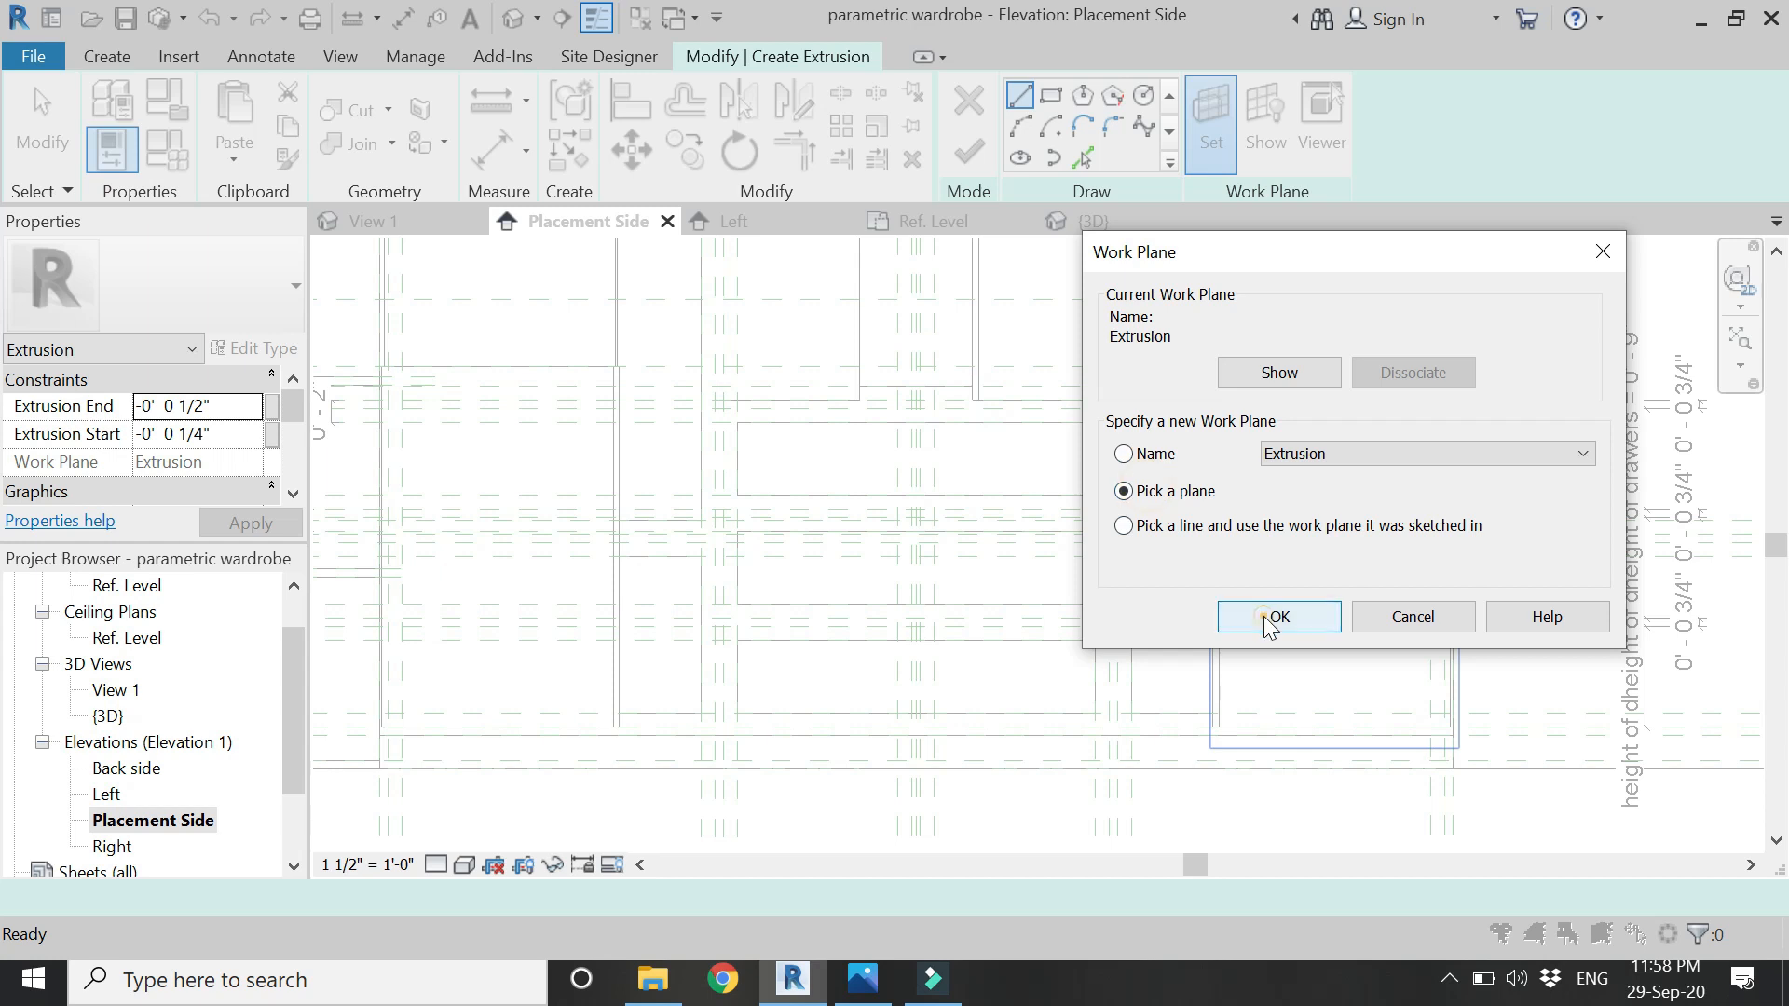
left_click(1269, 621)
left_click(731, 461)
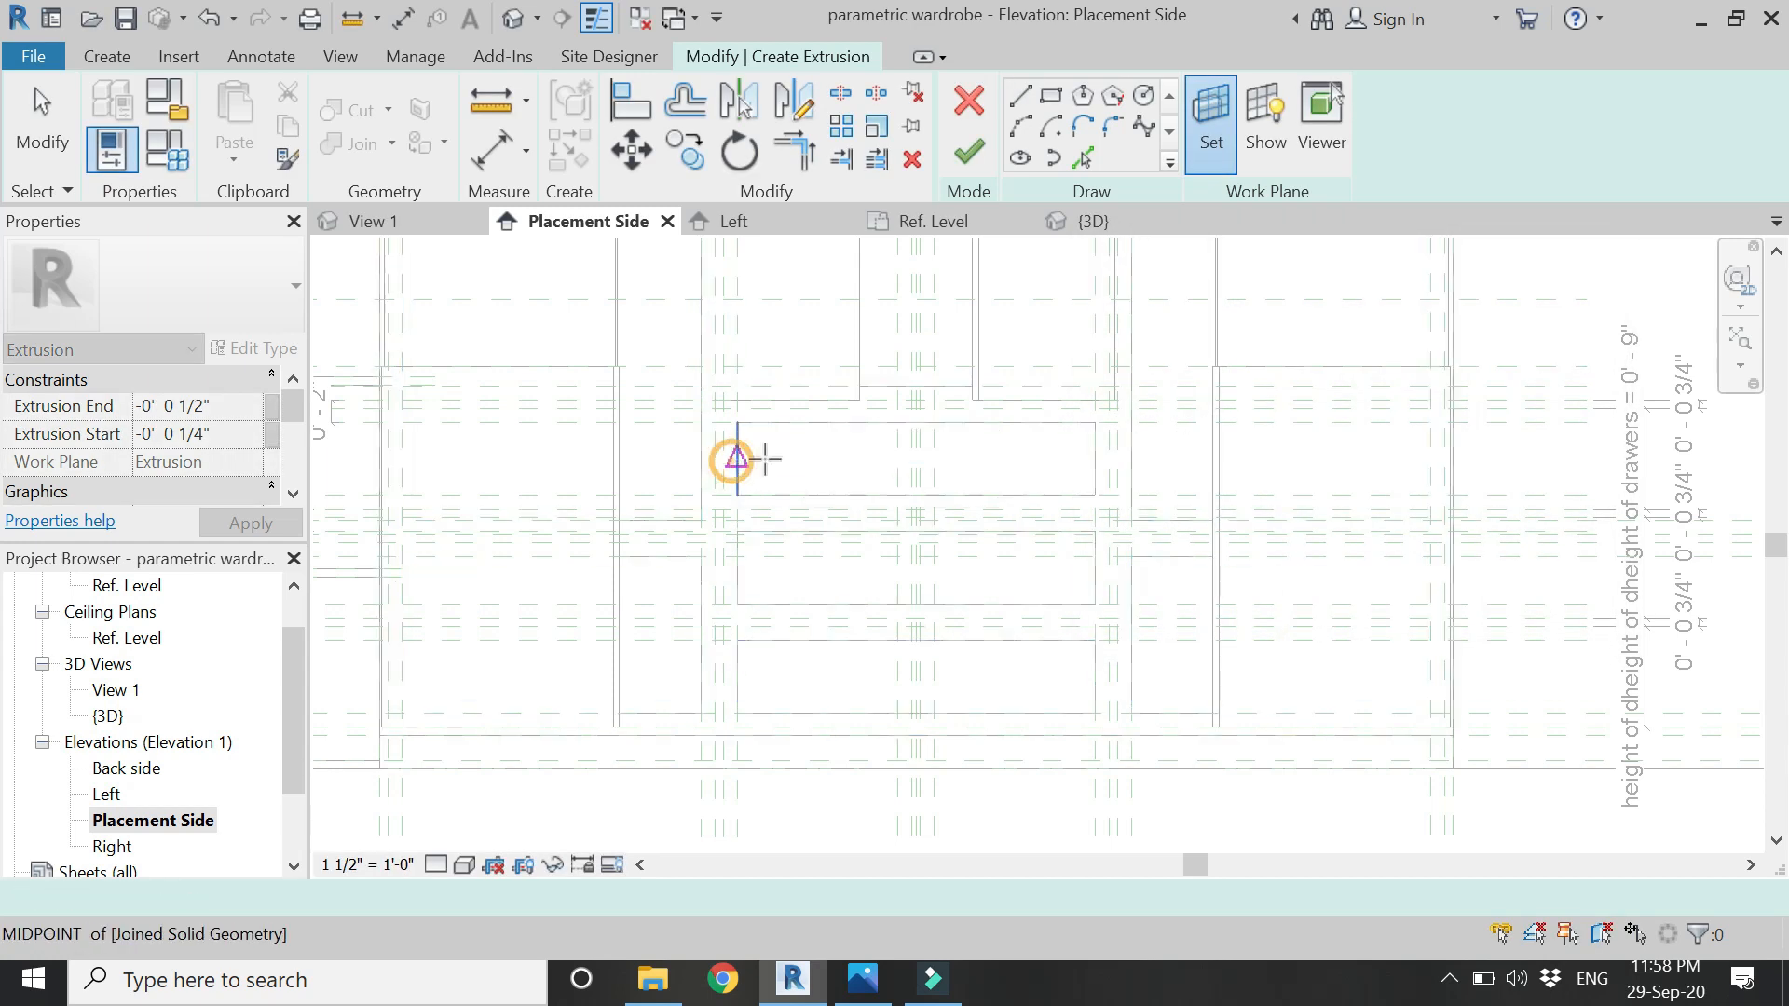
- Sketch a 2' 10 1/2" by 0' 9" rectangle over the uppermost drawer opening and lock its edges to the reference planes
left_click(1049, 95)
scroll(774, 466, "up", 3)
scroll(741, 424, "up", 1)
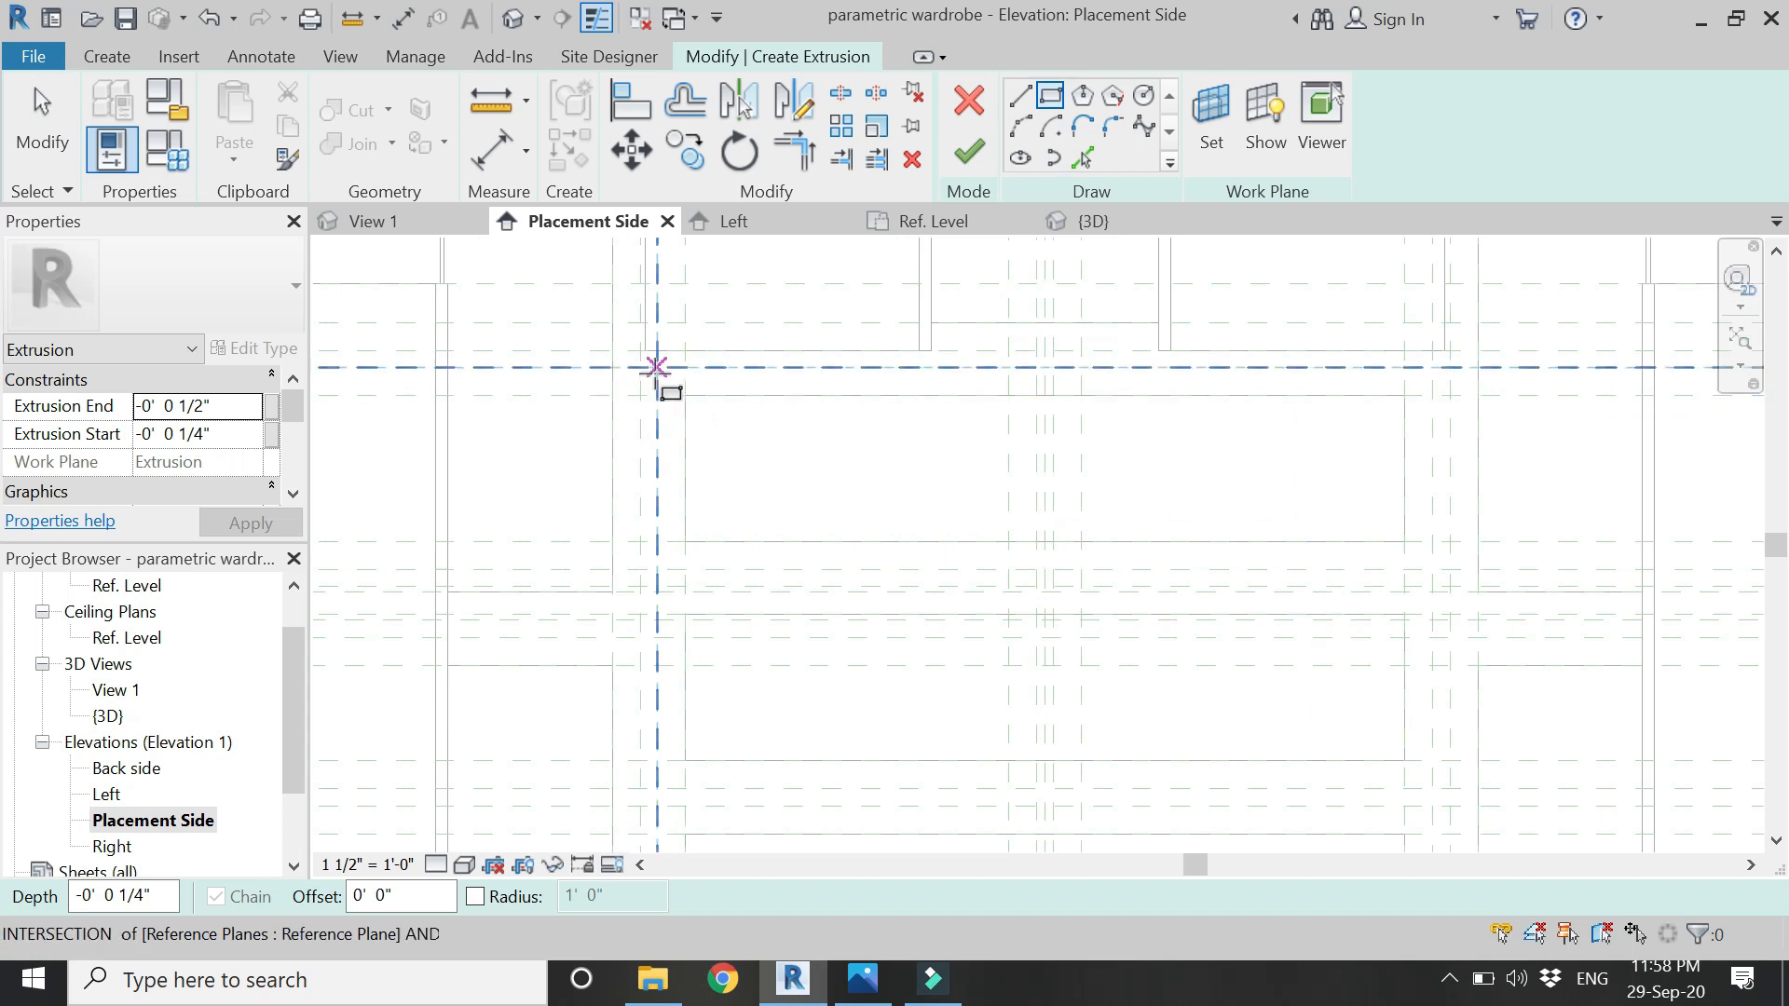
left_click(657, 368)
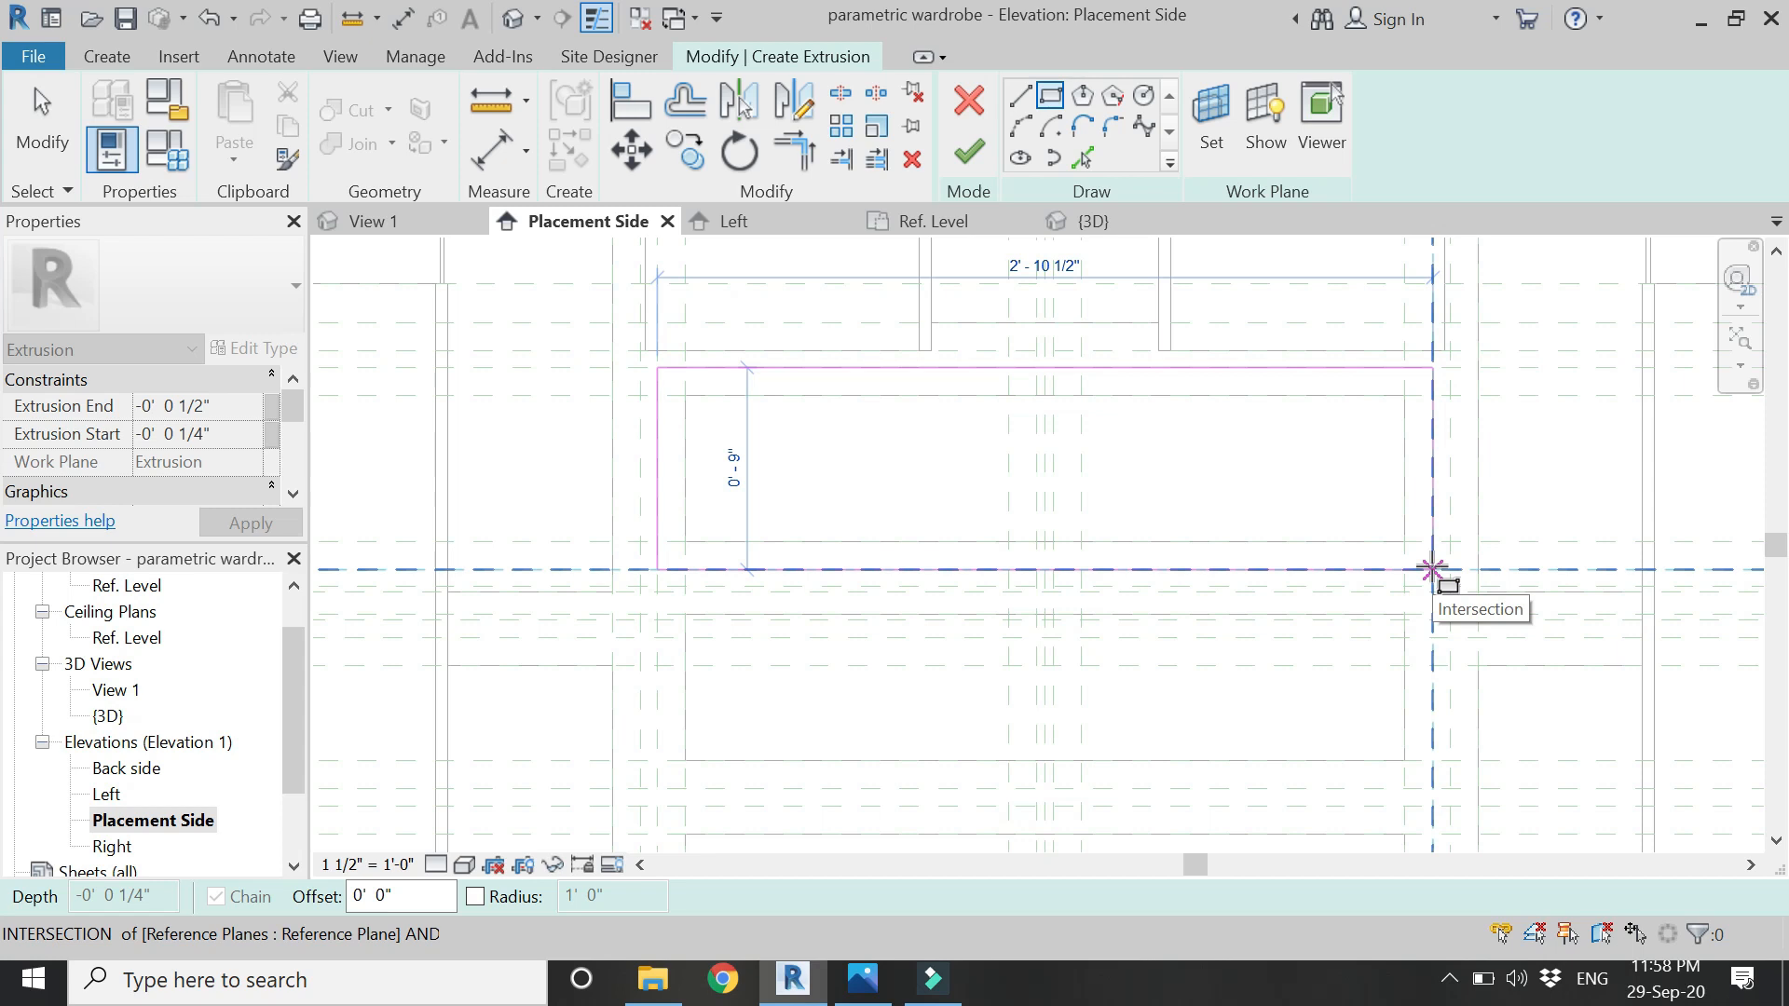
left_click(1432, 568)
left_click(1068, 542)
left_click(1403, 518)
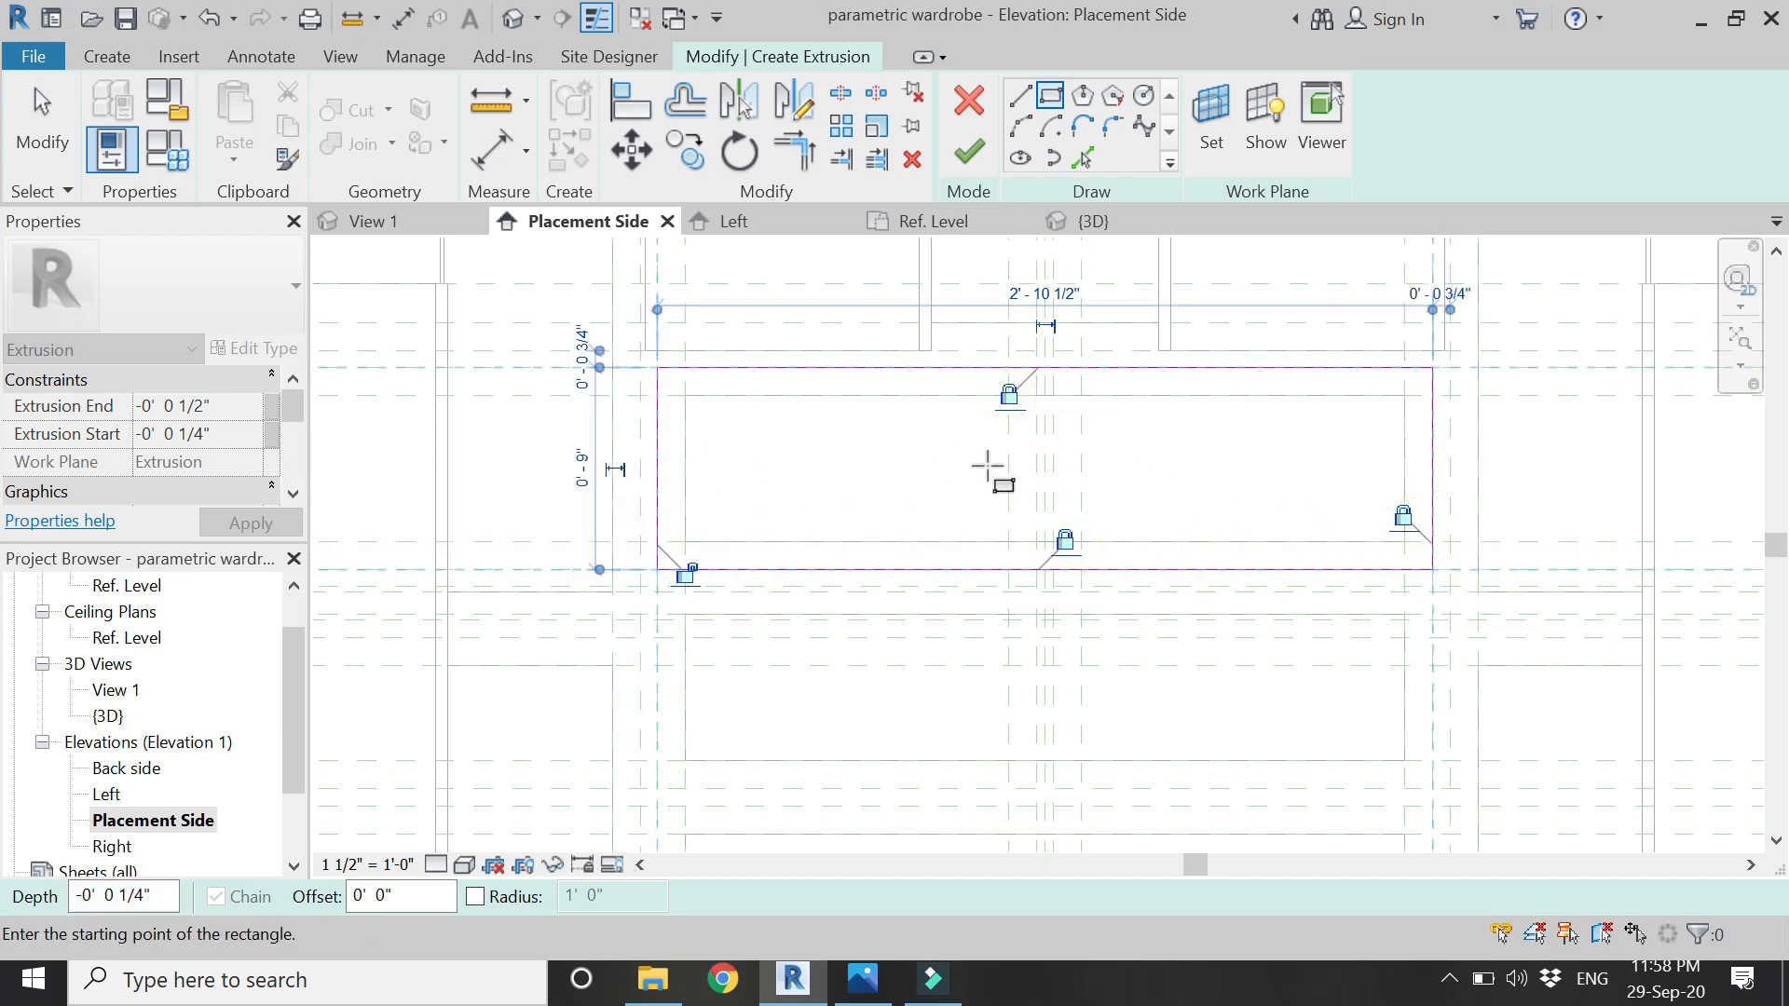
scroll(932, 521, "down", 3)
scroll(825, 596, "up", 3)
scroll(818, 579, "up", 3)
left_click(791, 485)
scroll(675, 363, "down", 4)
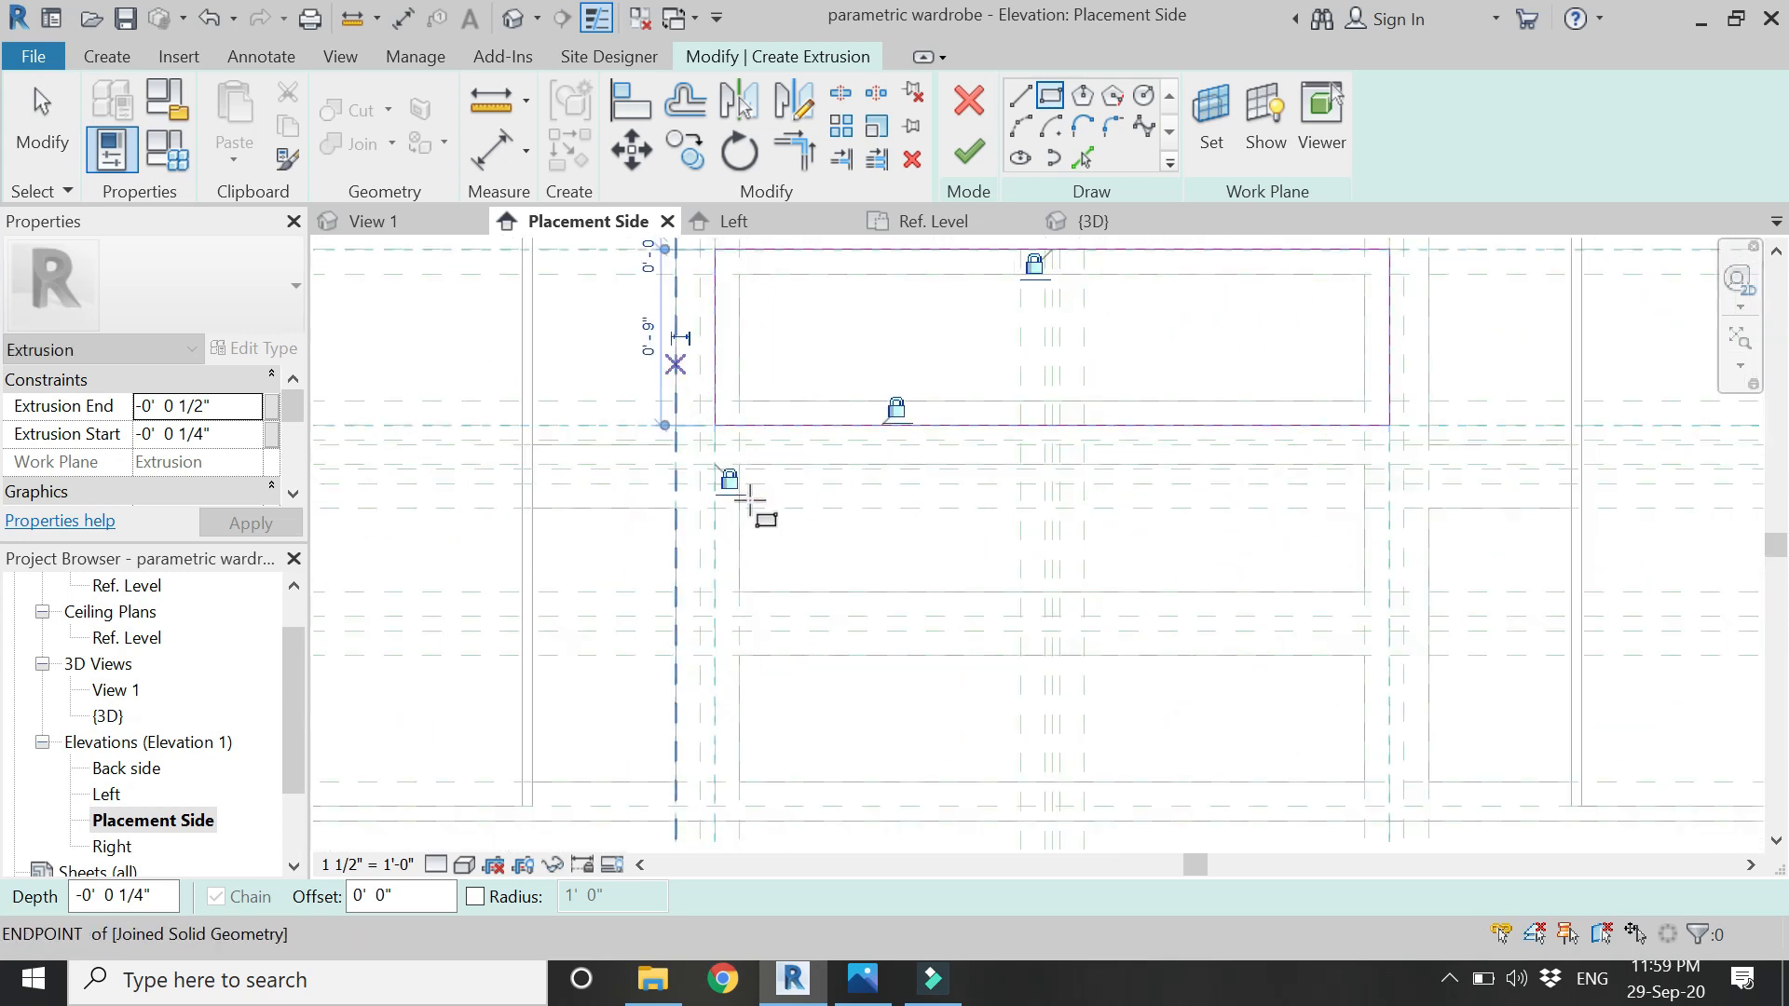
- Sketch a 2' 10 1/2" by 0' 8 3/4" rectangle over the middle drawer opening and lock its edges to the reference planes
scroll(791, 478, "up", 3)
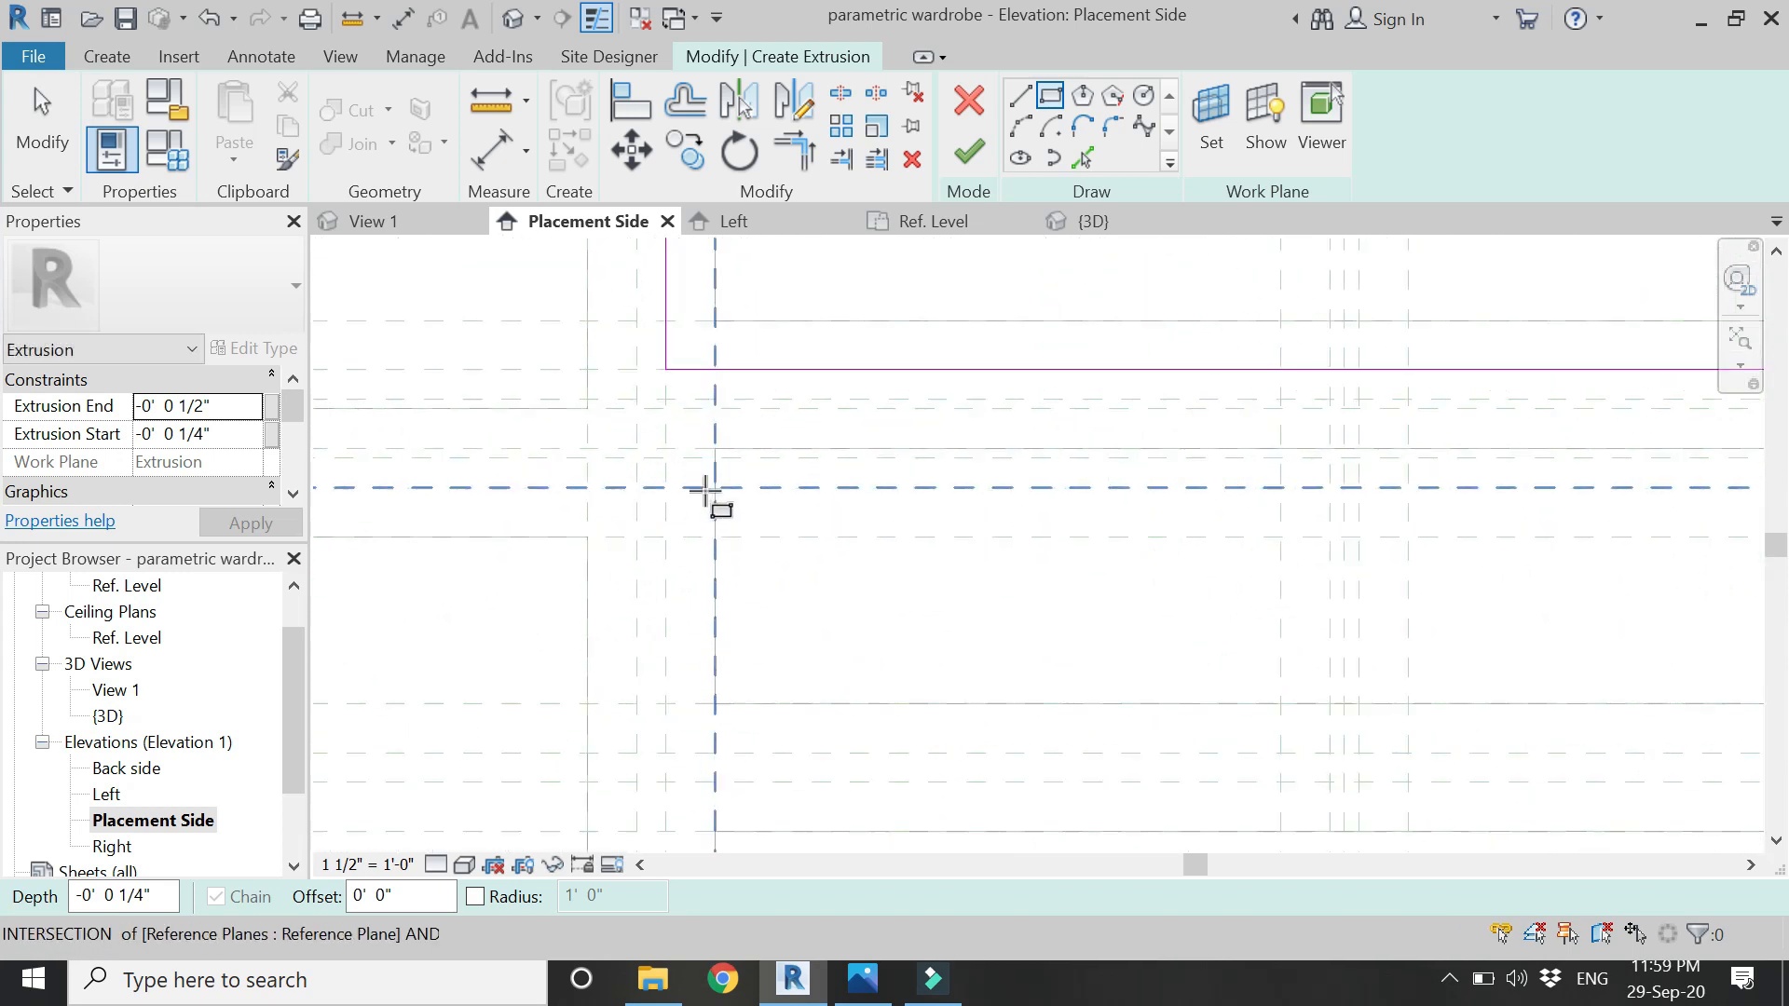
scroll(667, 411, "down", 2)
left_click(645, 411)
scroll(1441, 624, "up", 2)
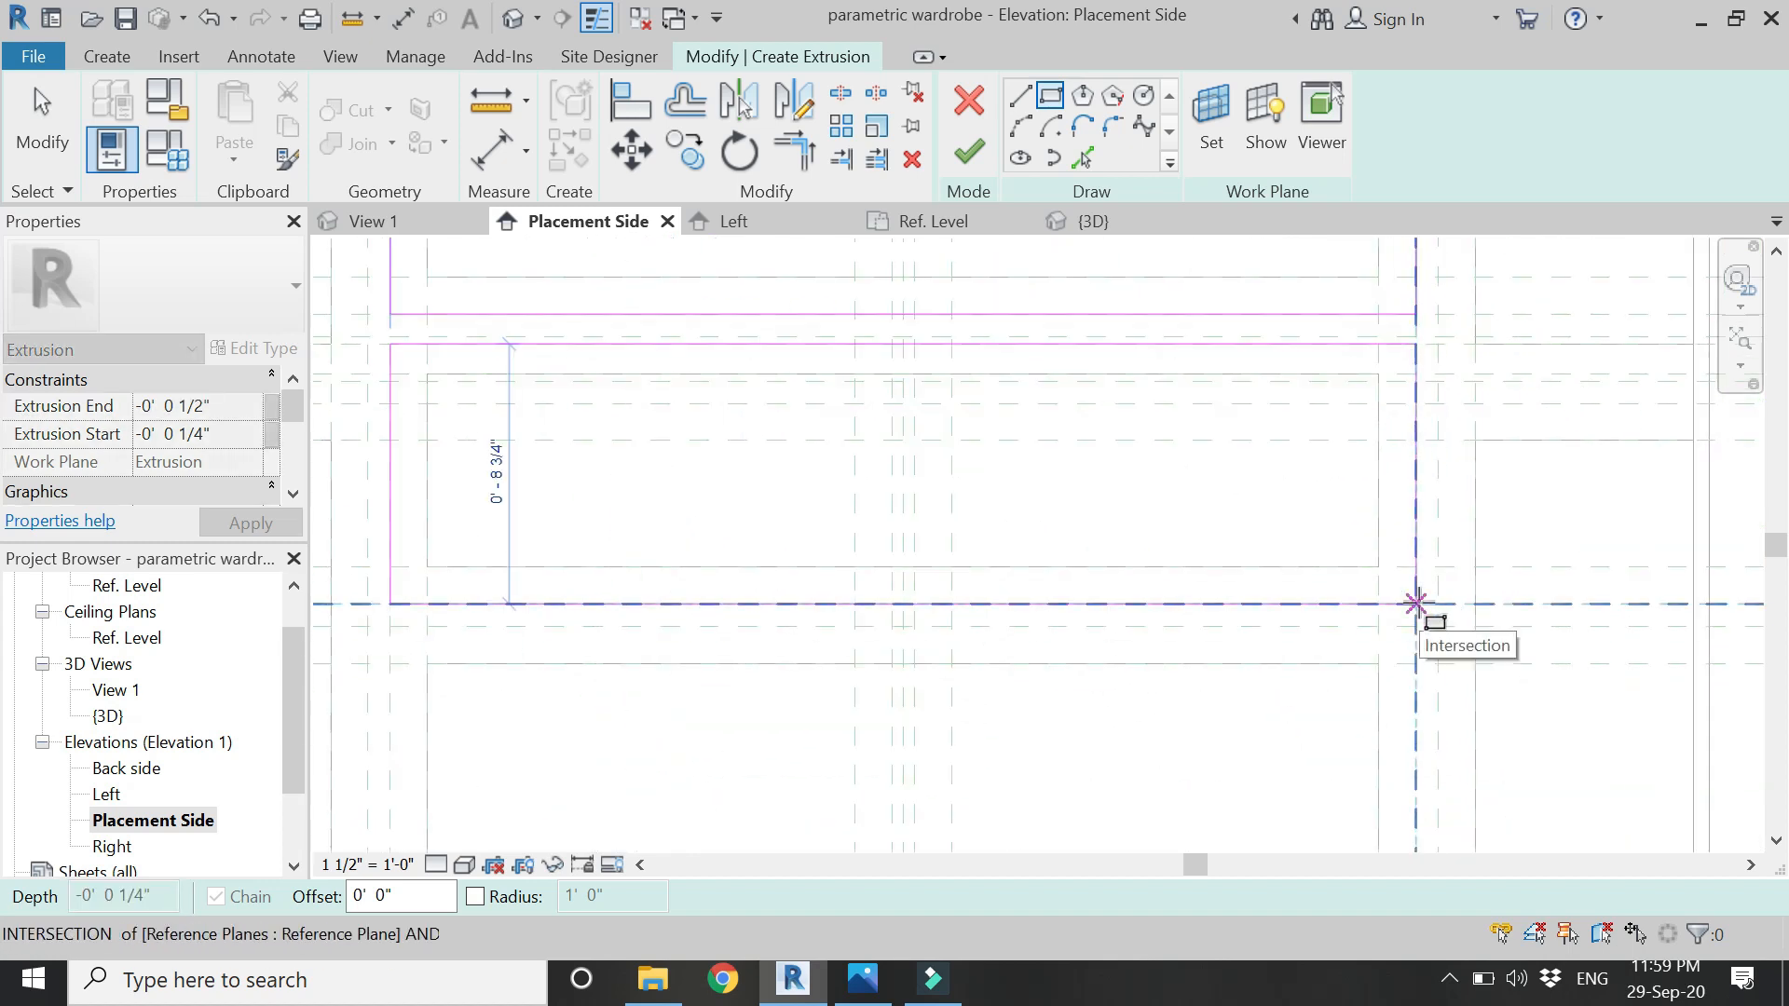
left_click(1415, 604)
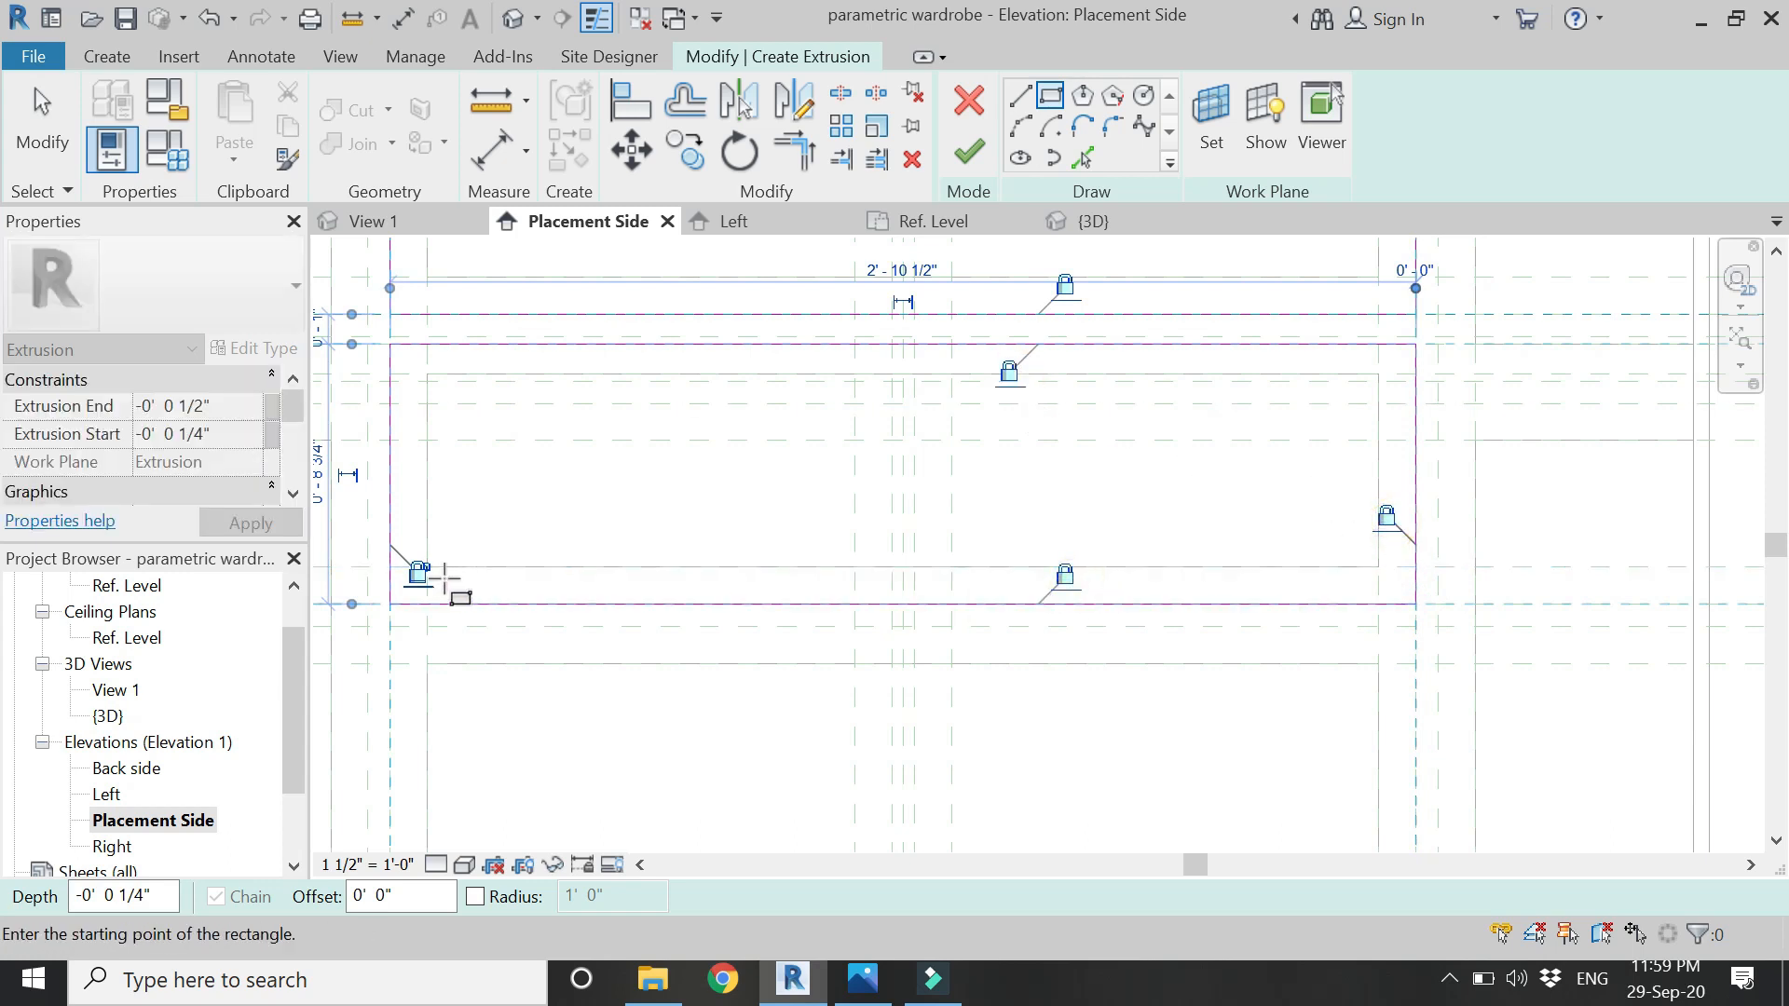
left_click(418, 572)
- Sketch a 2' 10 1/2" by 0' 9" rectangle over the lowest drawer opening, lock its edges to the reference planes and end sketching
scroll(741, 344, "down", 4)
scroll(582, 565, "up", 1)
scroll(583, 565, "up", 1)
left_click(506, 460)
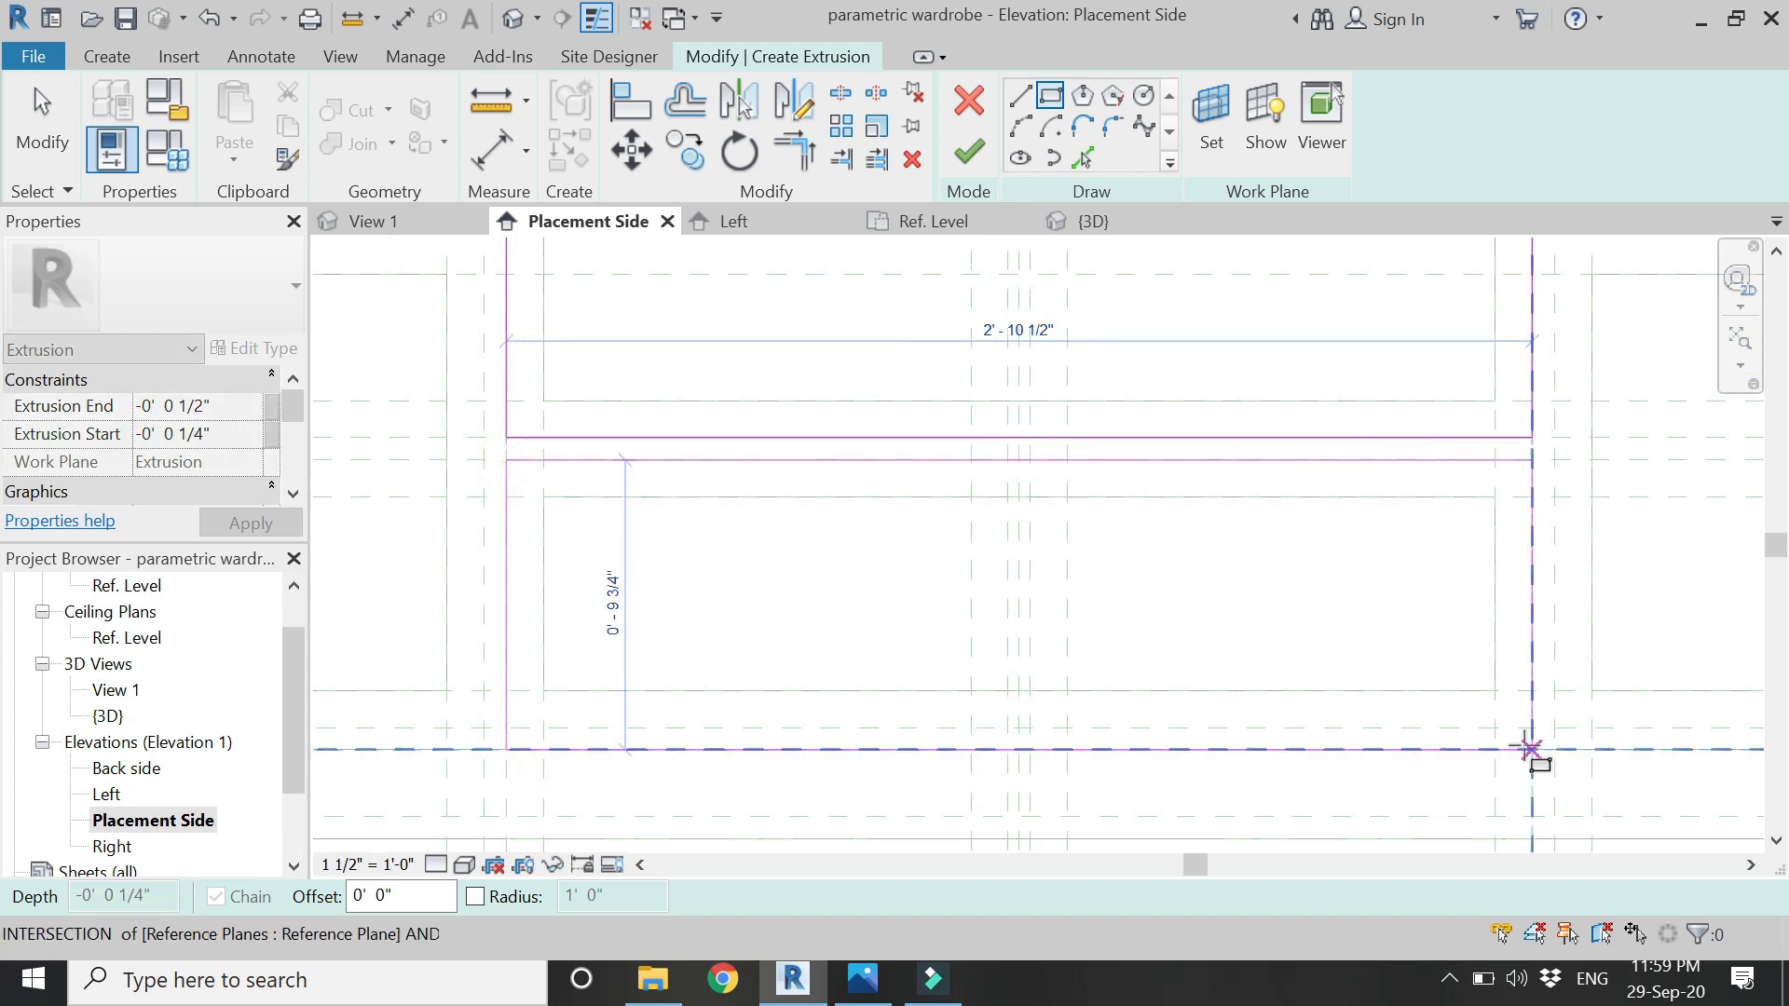
left_click(1531, 728)
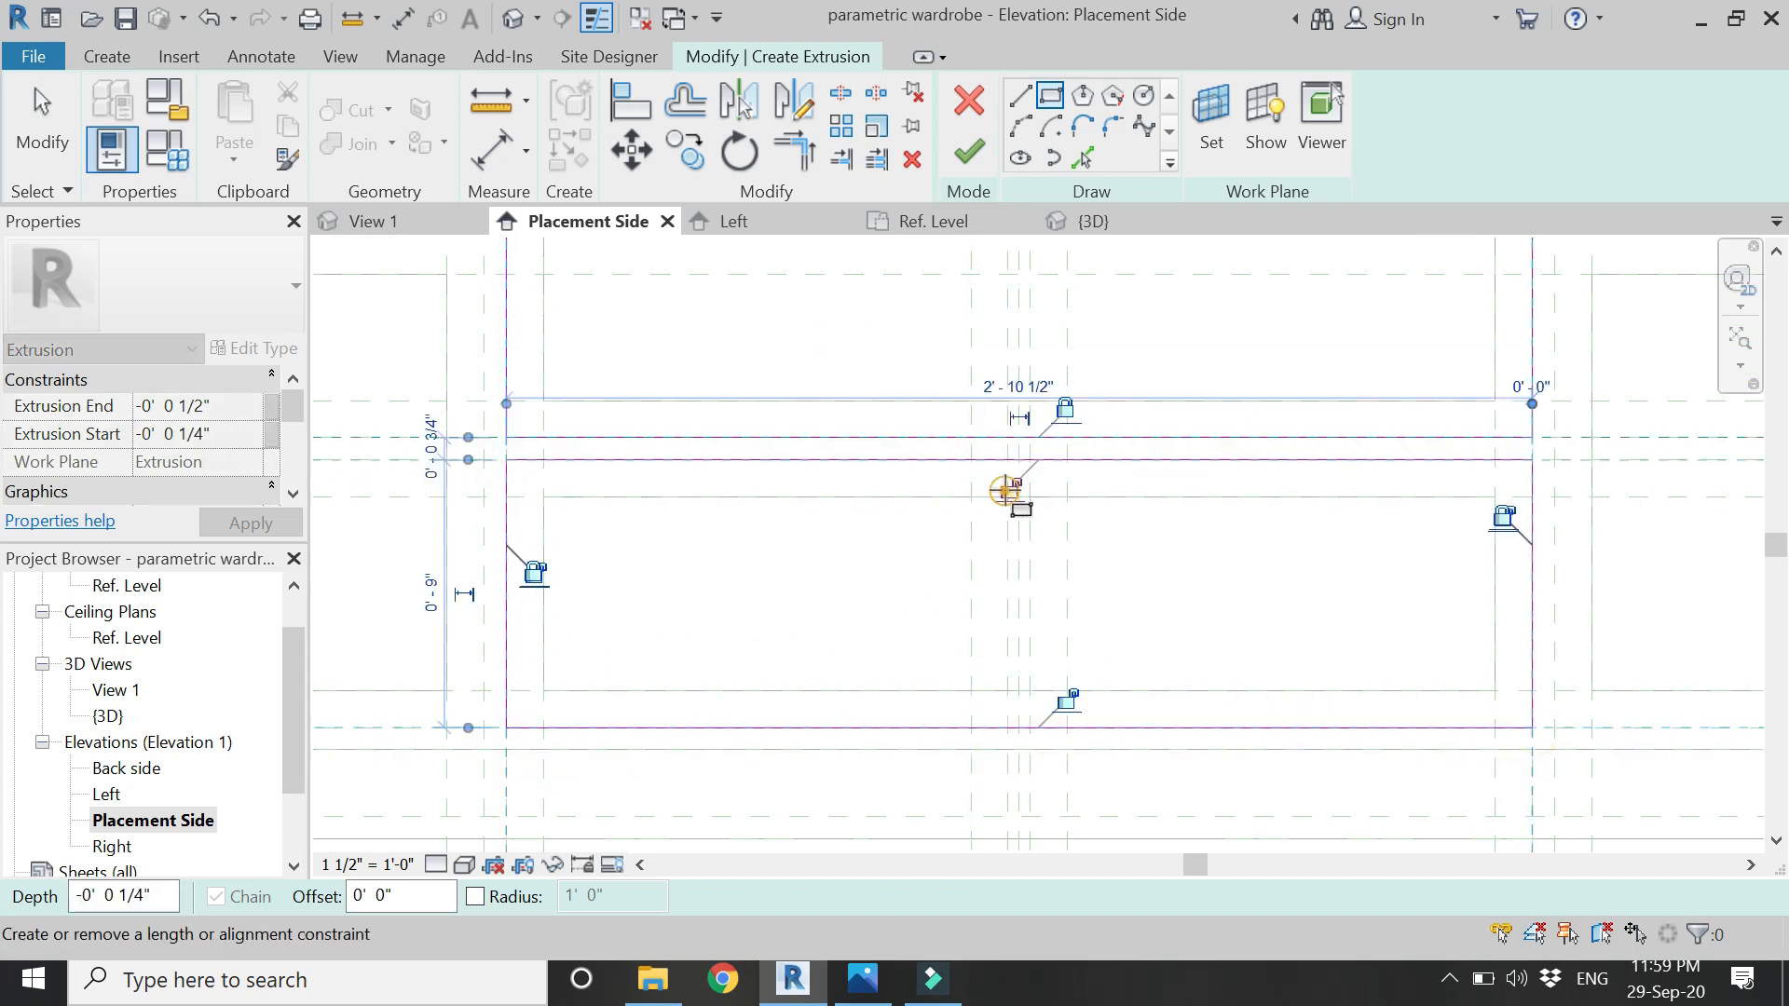
left_click(536, 572)
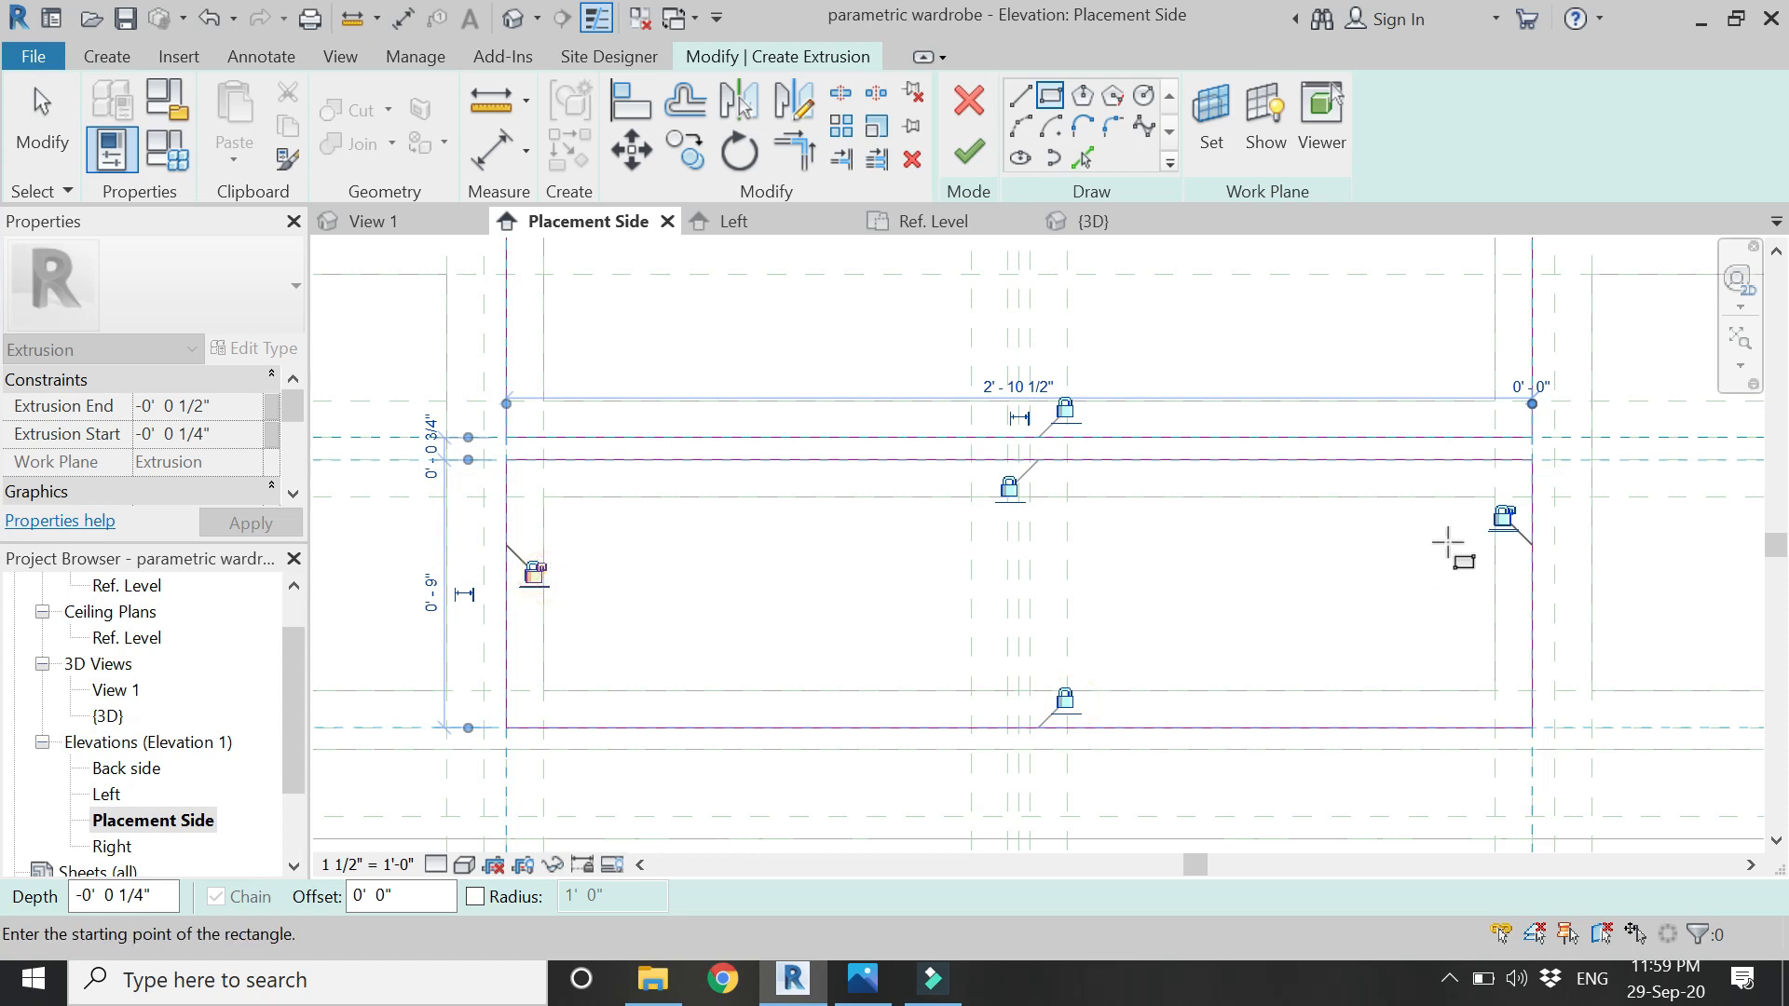
left_click(1504, 517)
key("Escape")
key("Escape")
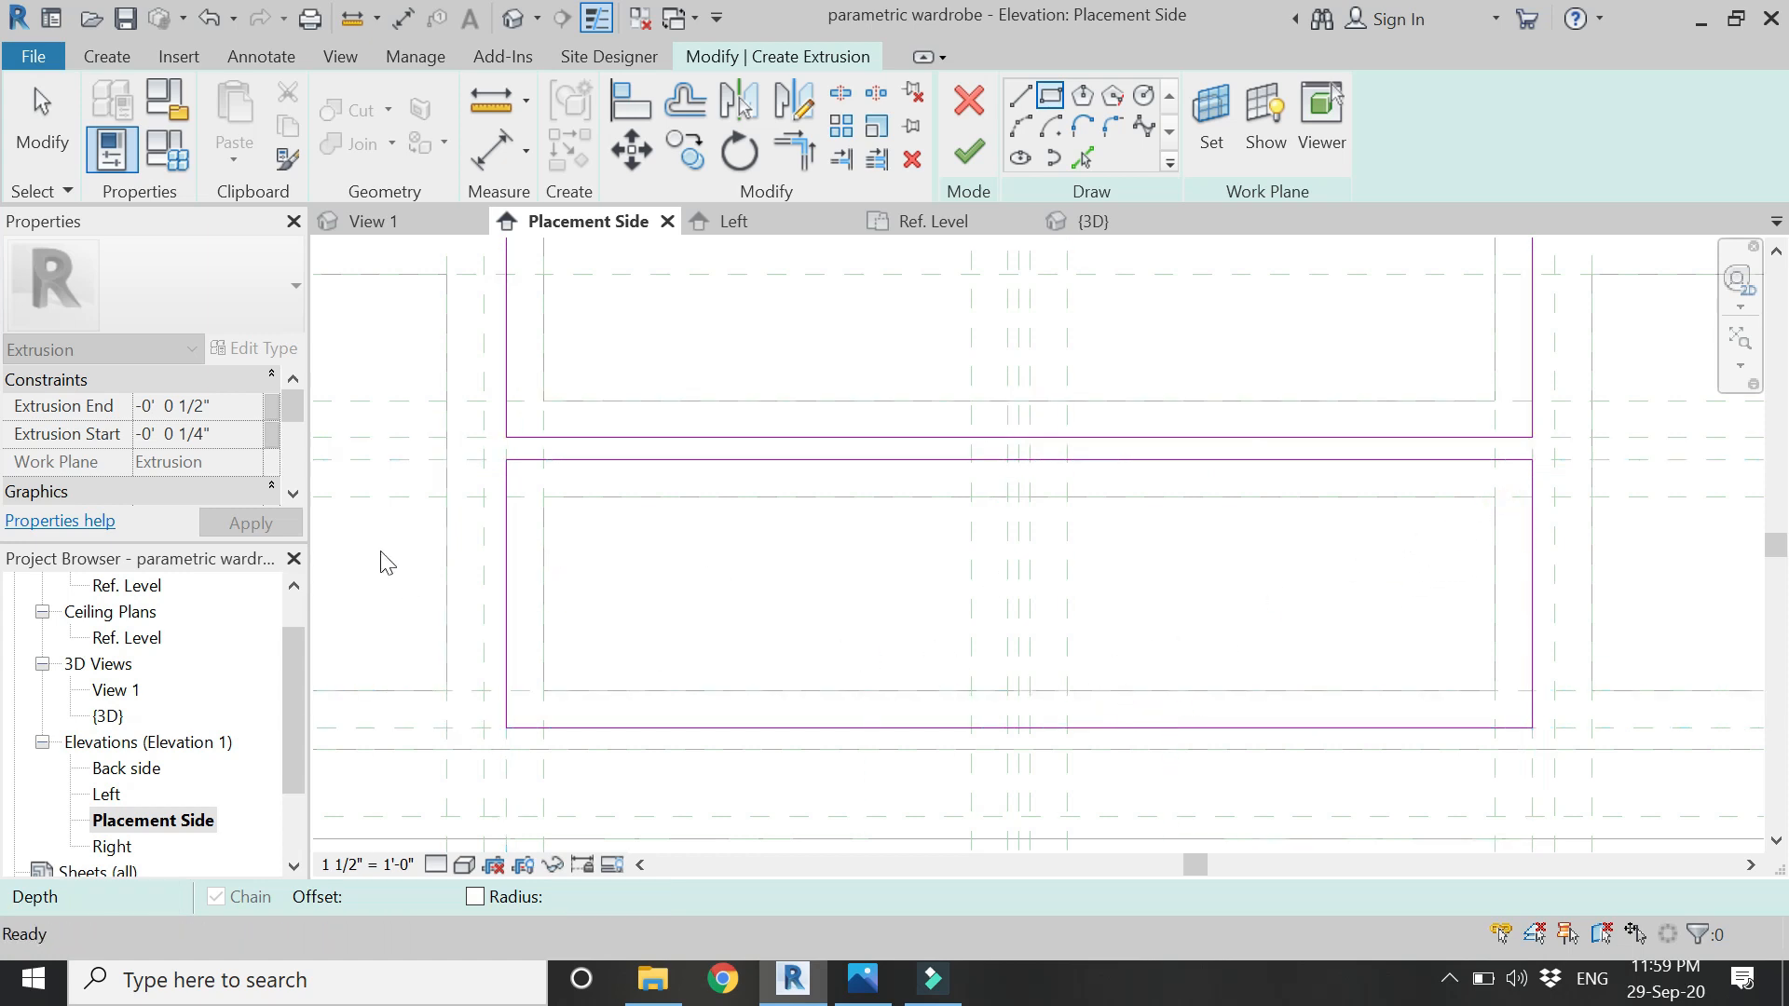
- Set the extrusion end to 0' 0 3/4" and the start to 0, and finish the drawer fronts extrusion
left_click(237, 406)
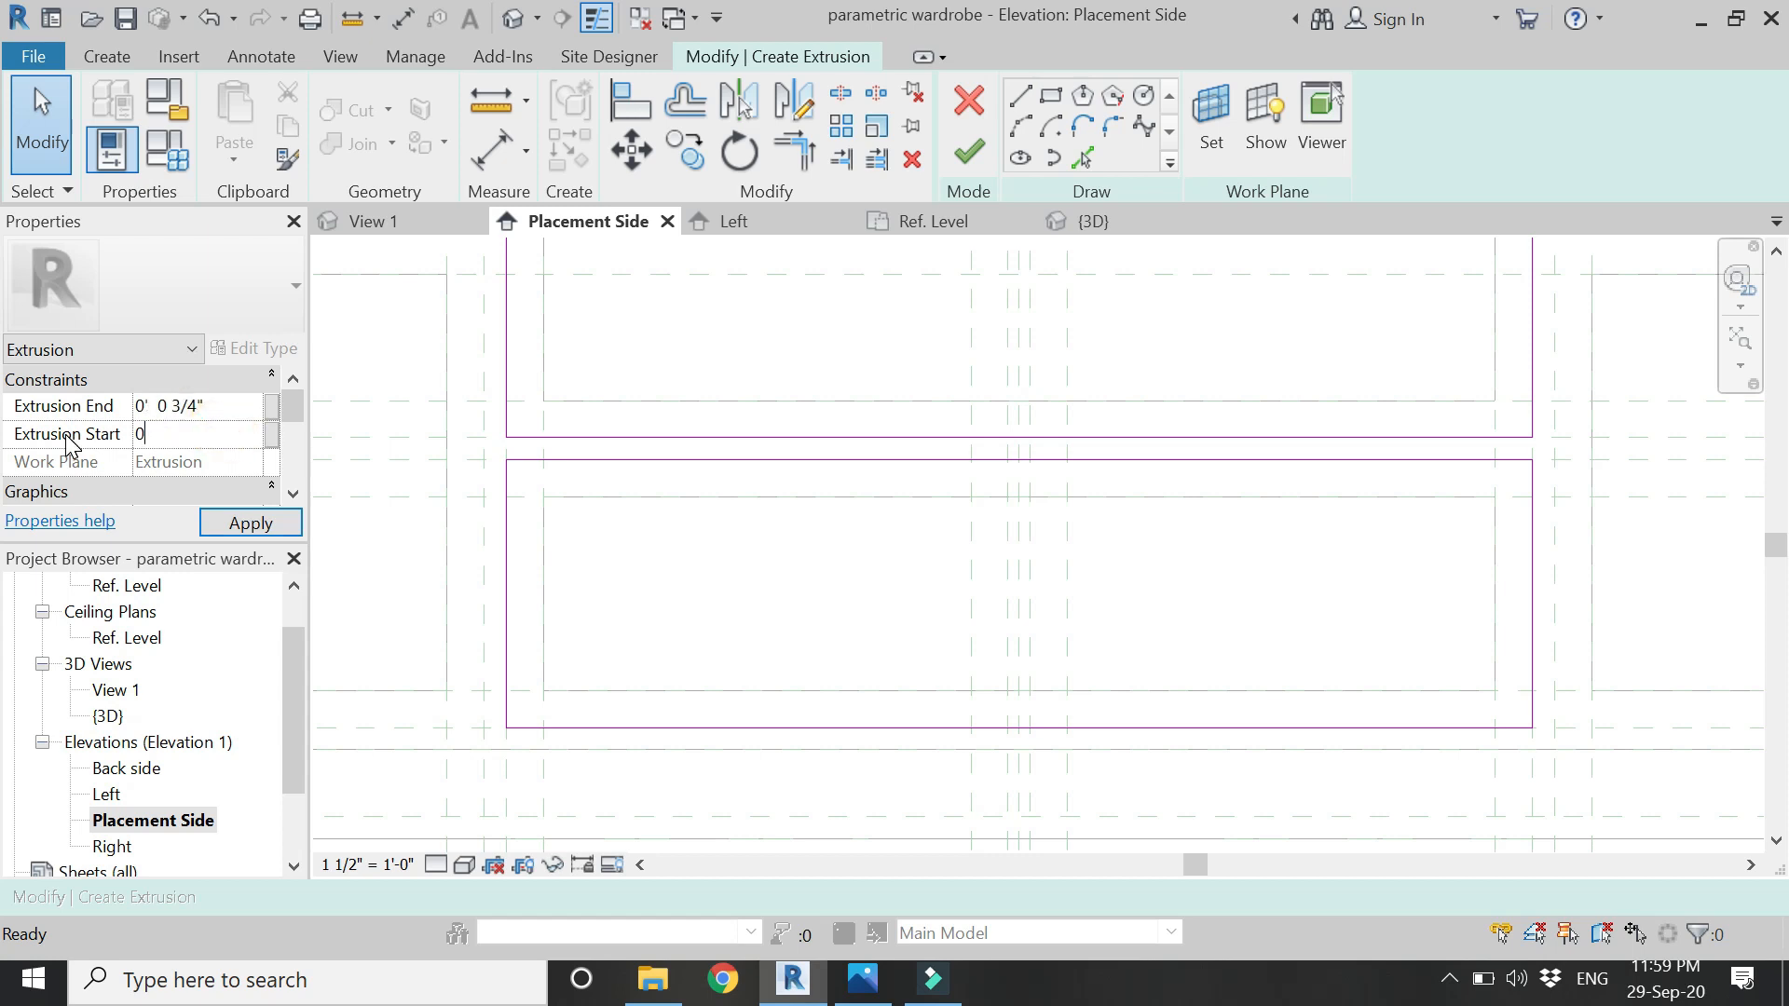
left_click(249, 523)
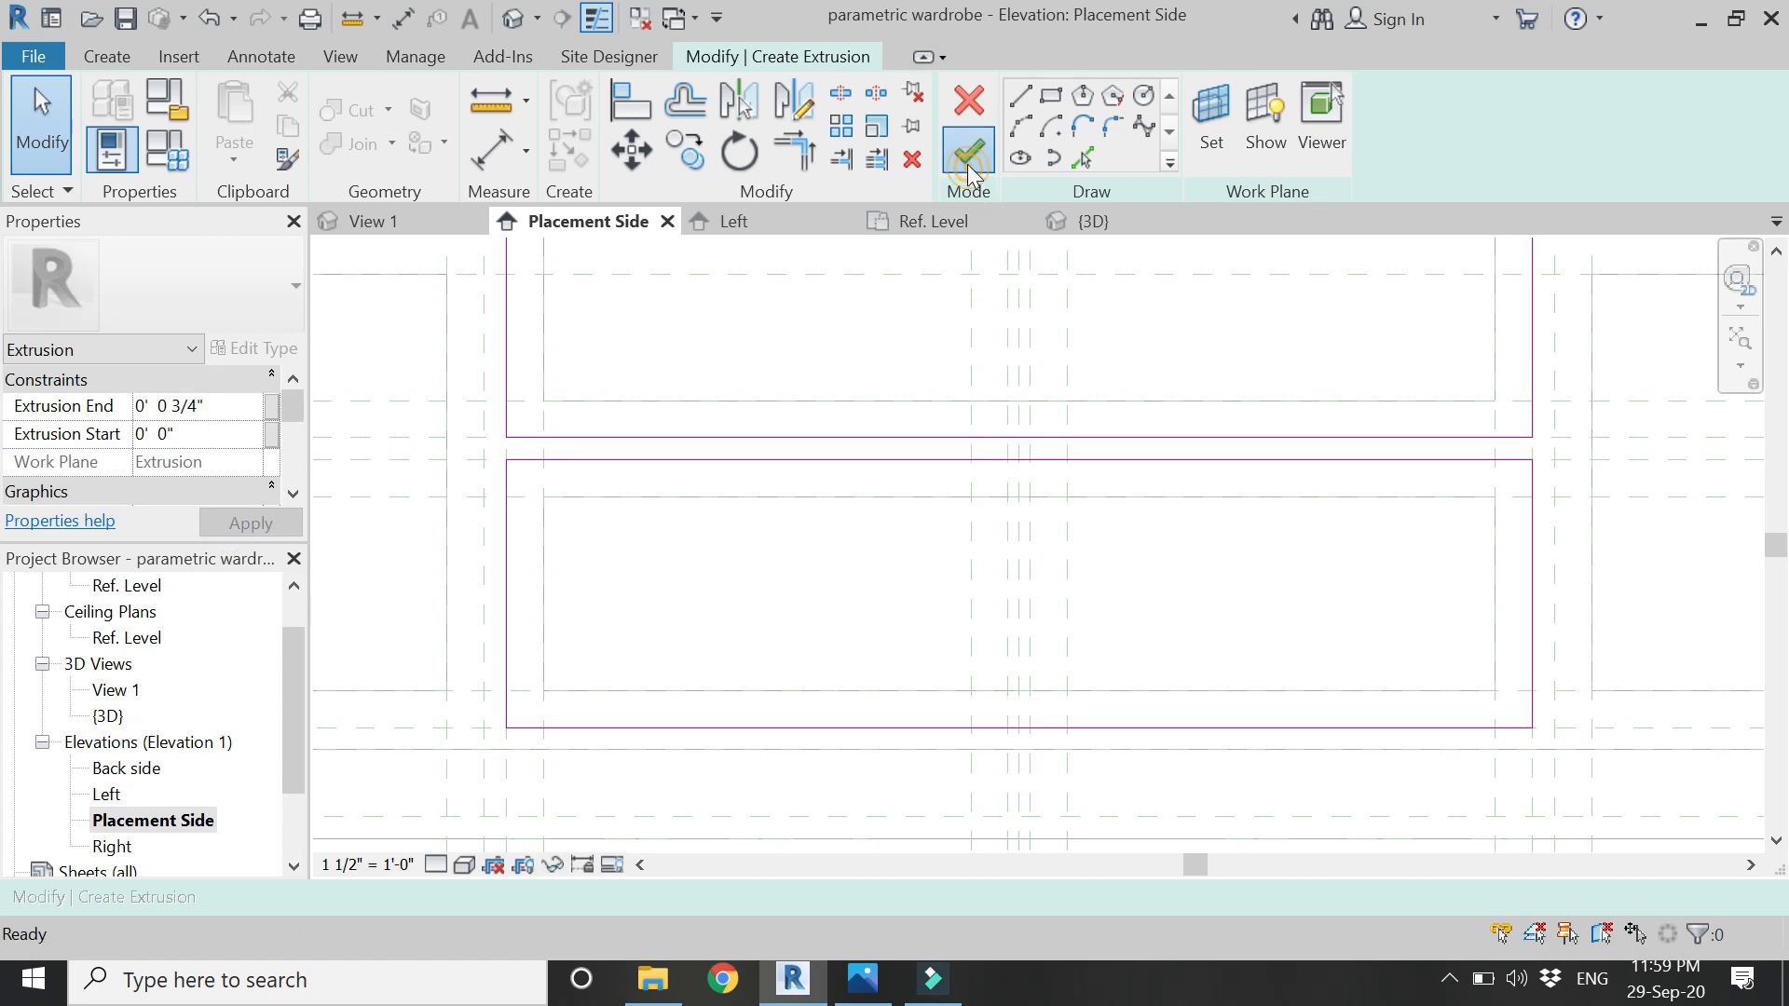
left_click(967, 152)
- Inspect the drawer fronts in the 3D view and select their extrusion
left_click(1092, 221)
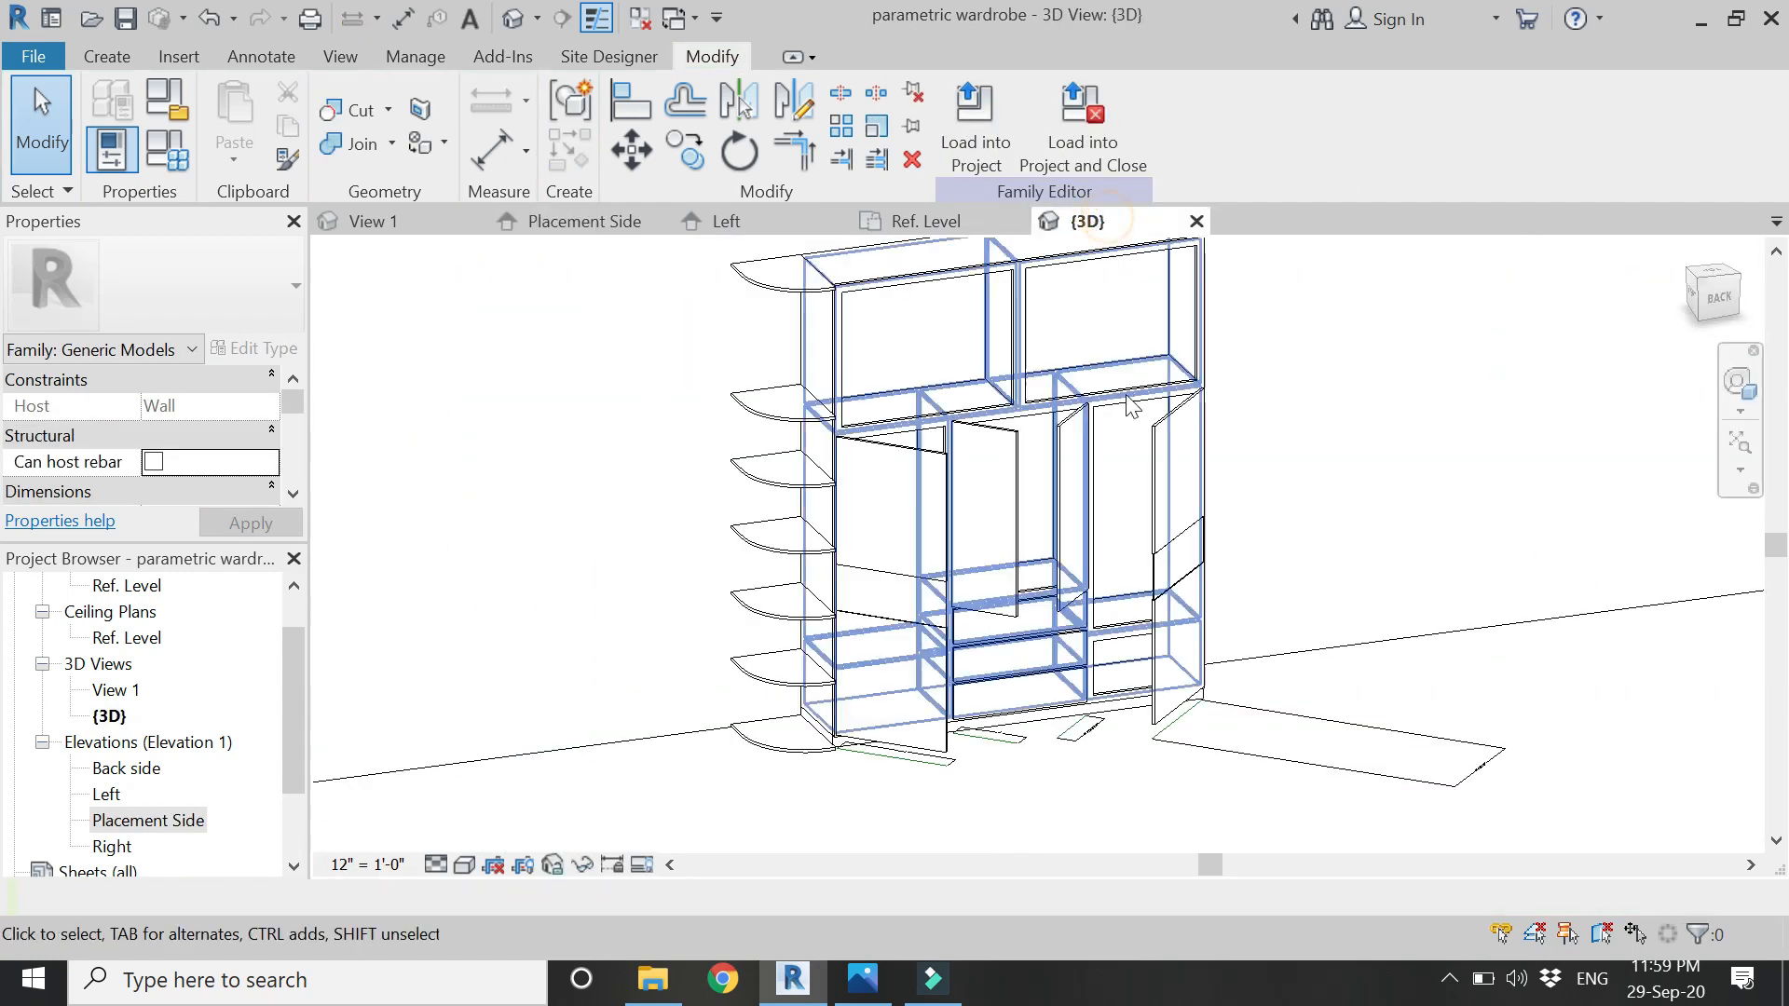
scroll(1062, 801, "up", 4)
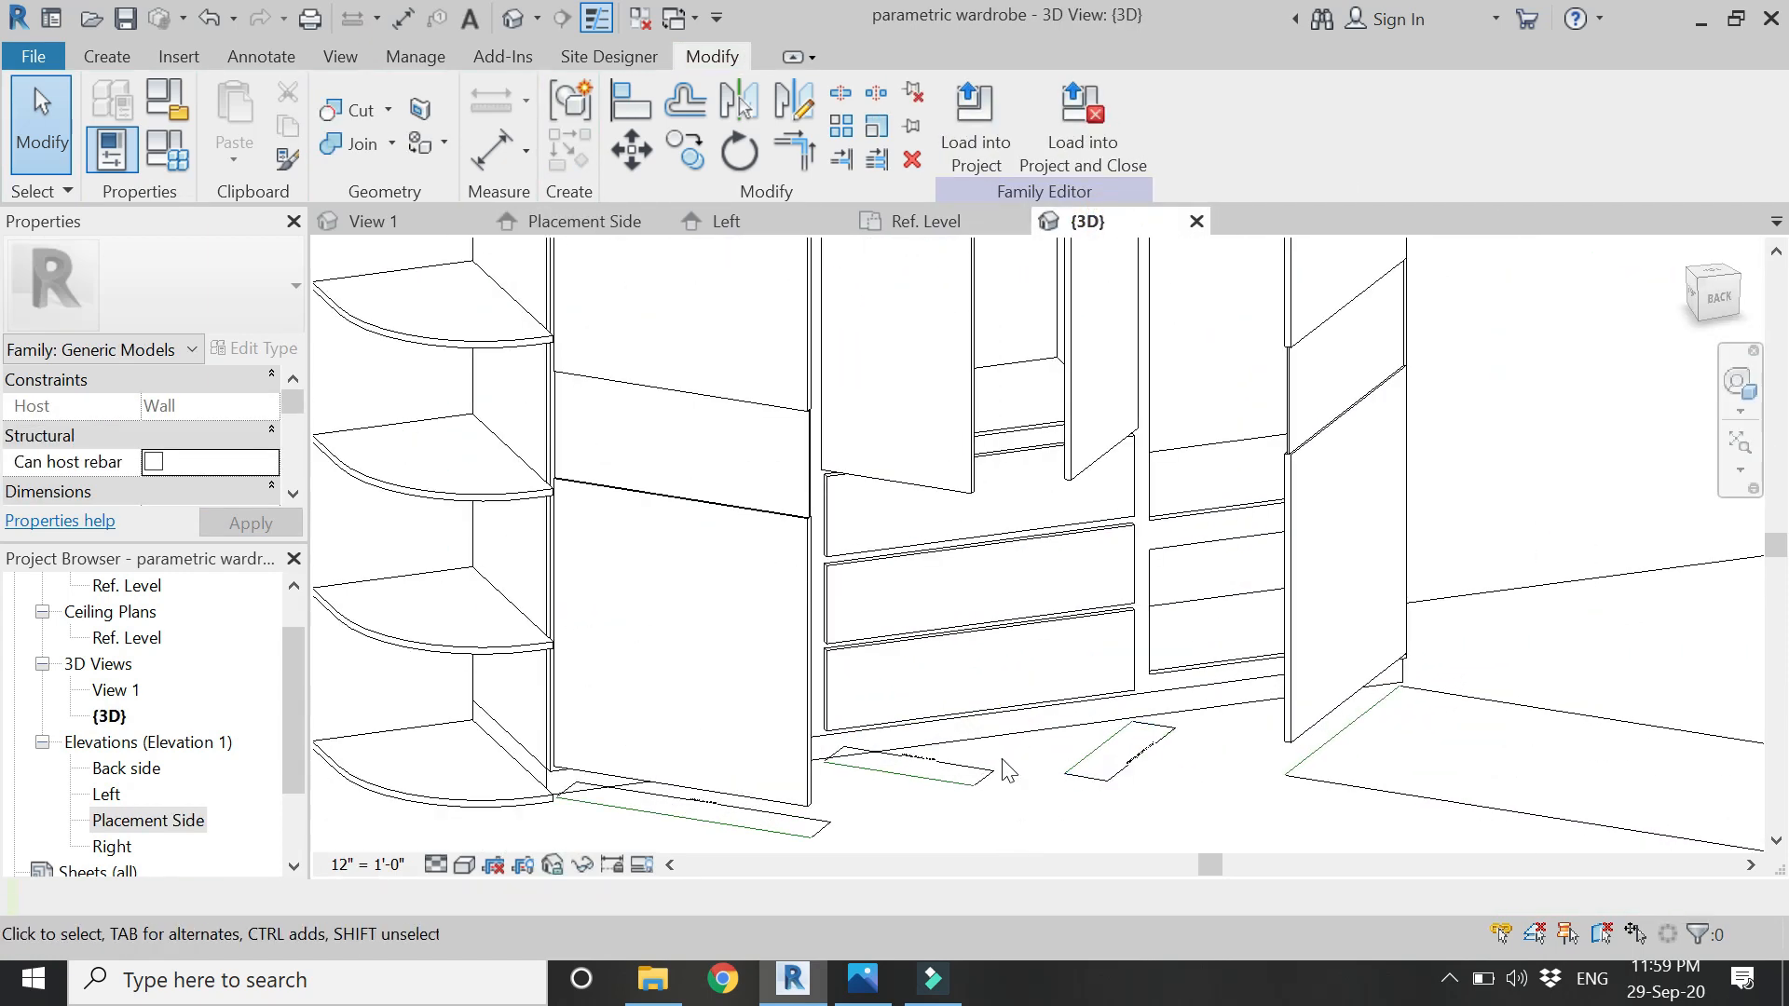
left_click(1010, 633)
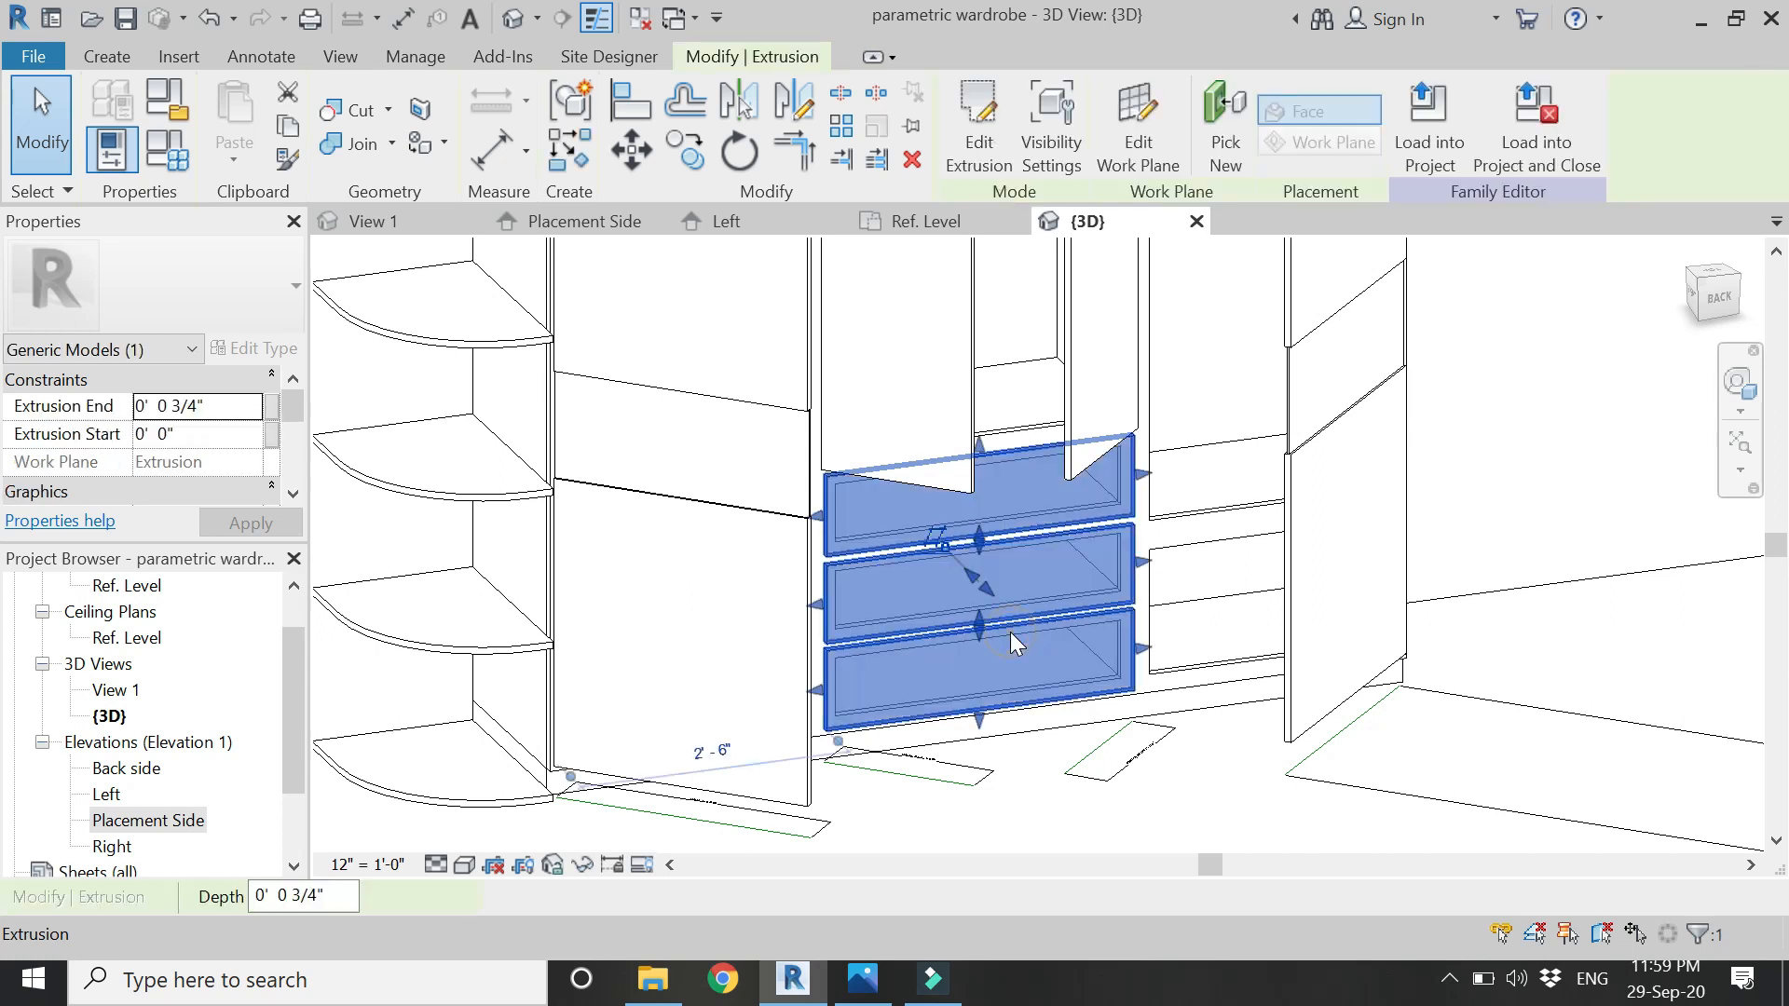
- Start a new extrusion in the Placement Side elevation and set its work plane on the face of the wardrobe structure
key("Escape")
scroll(1160, 785, "down", 3)
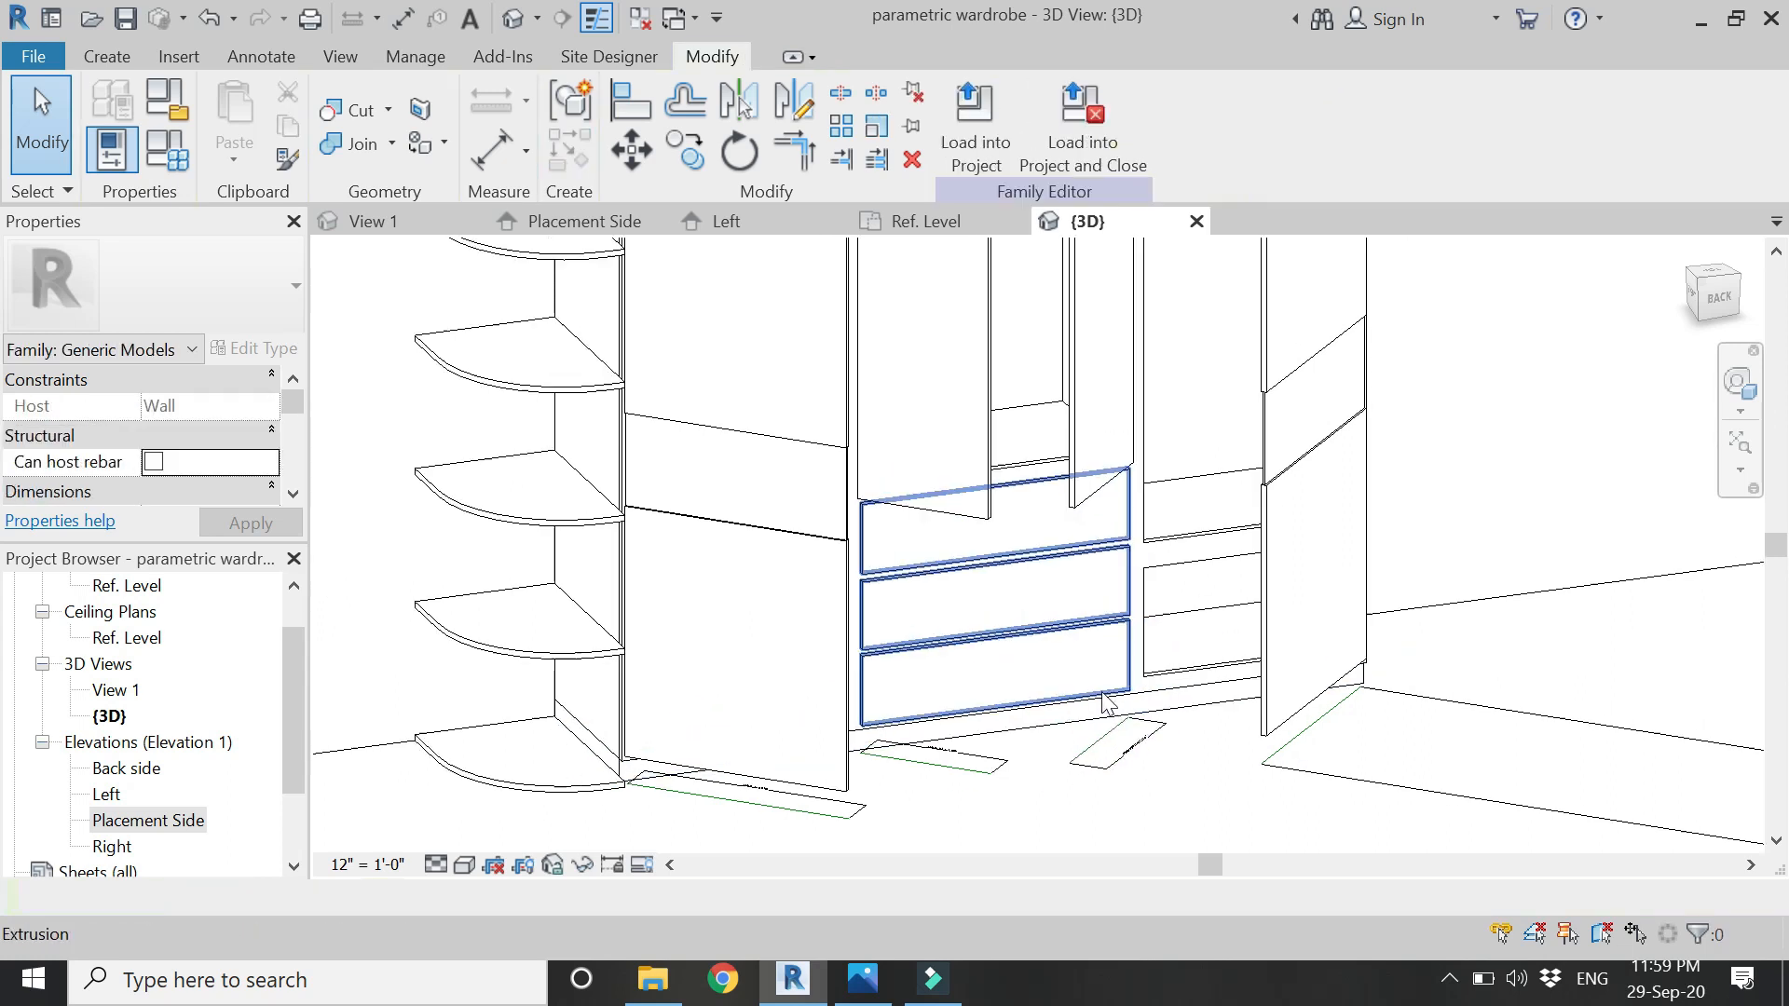
scroll(1164, 774, "down", 2)
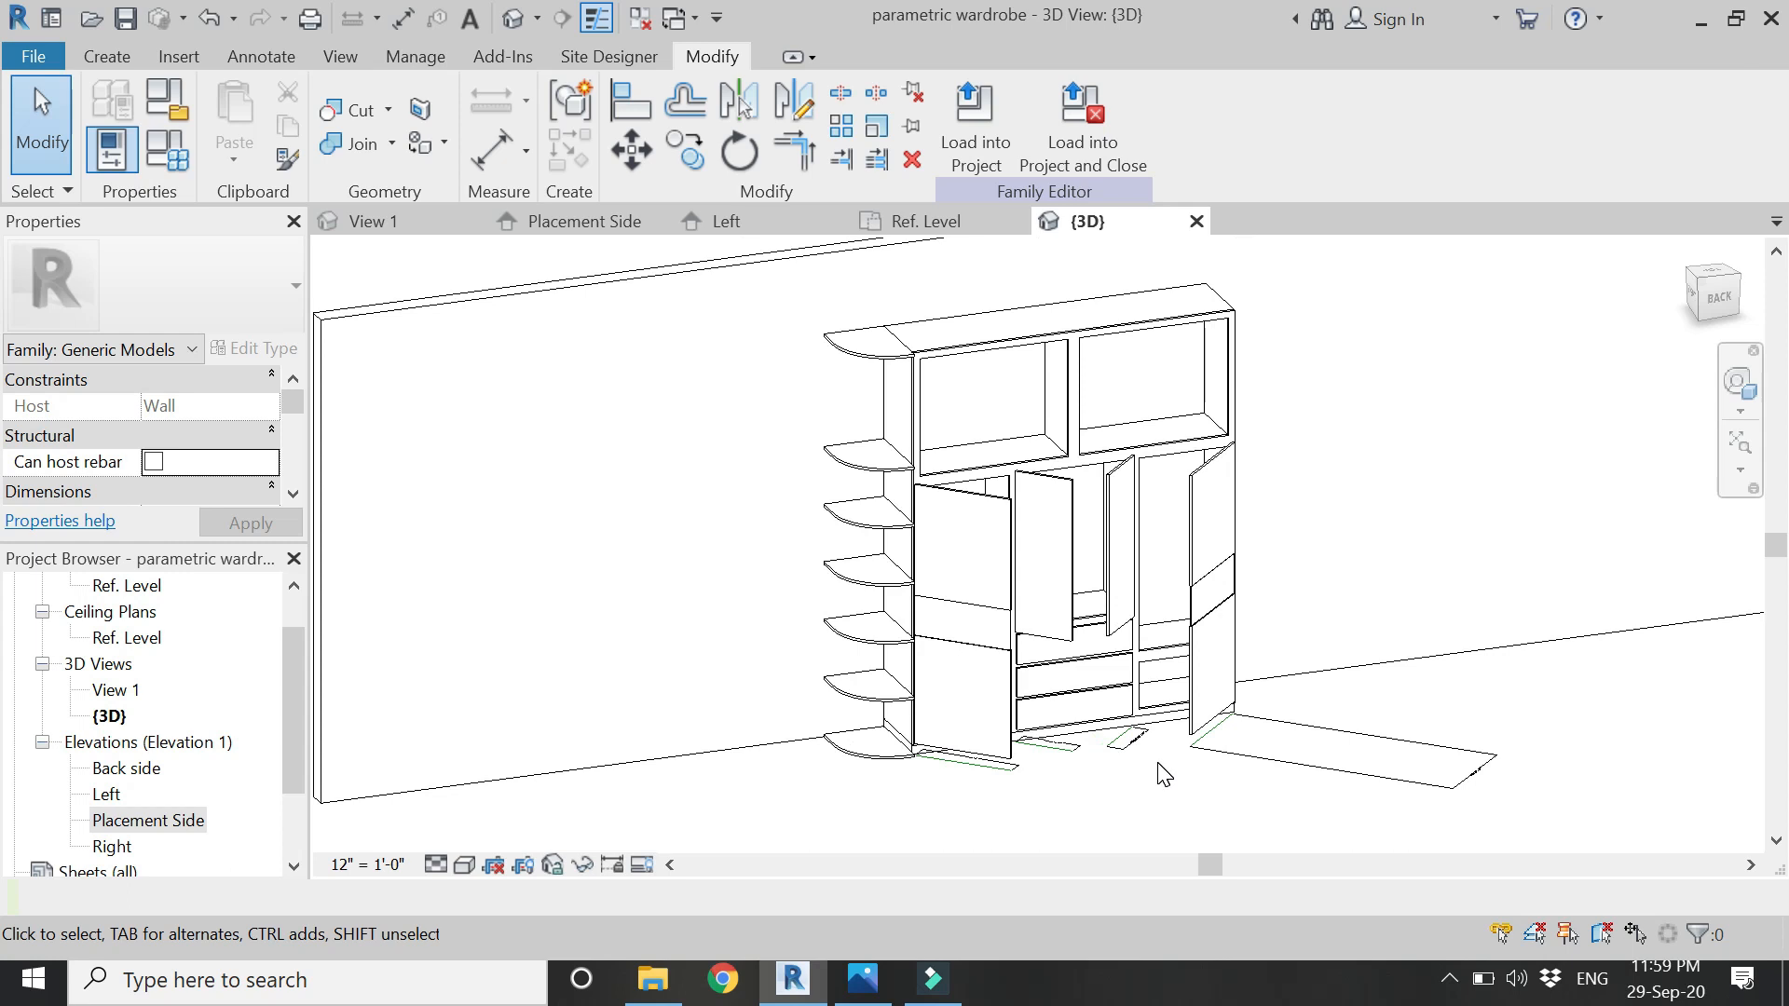
left_click(597, 222)
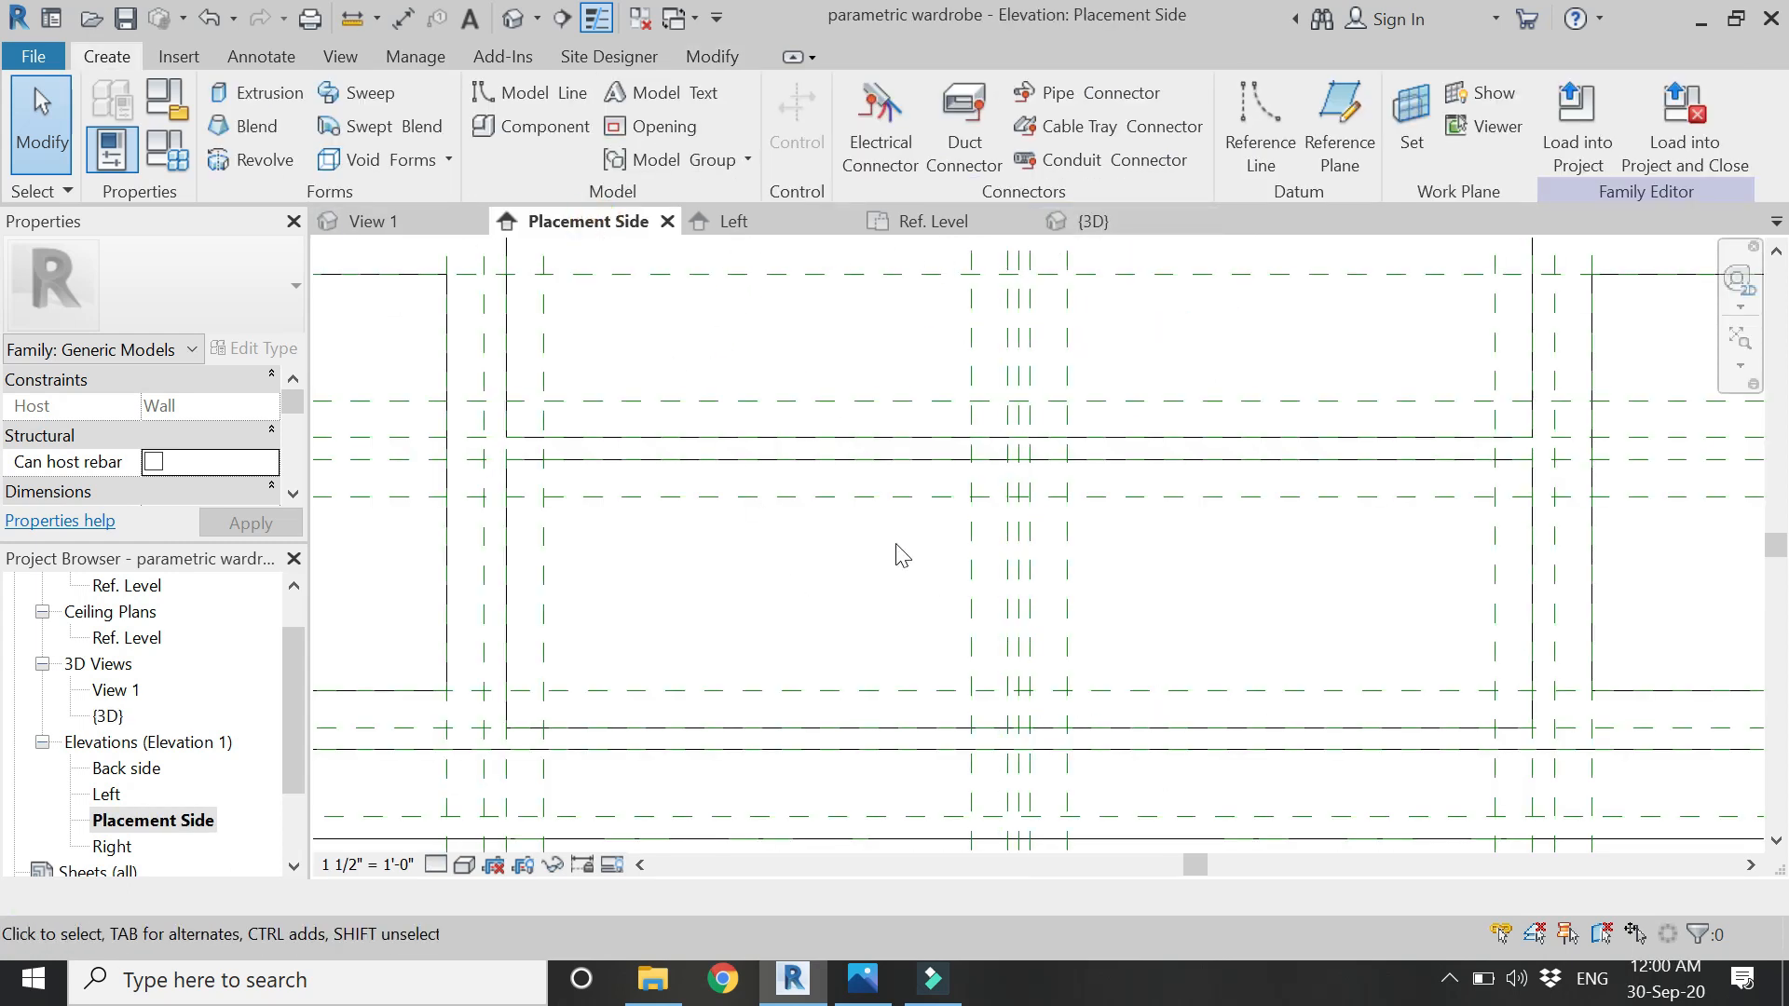
scroll(844, 710, "up", 2)
scroll(844, 711, "down", 5)
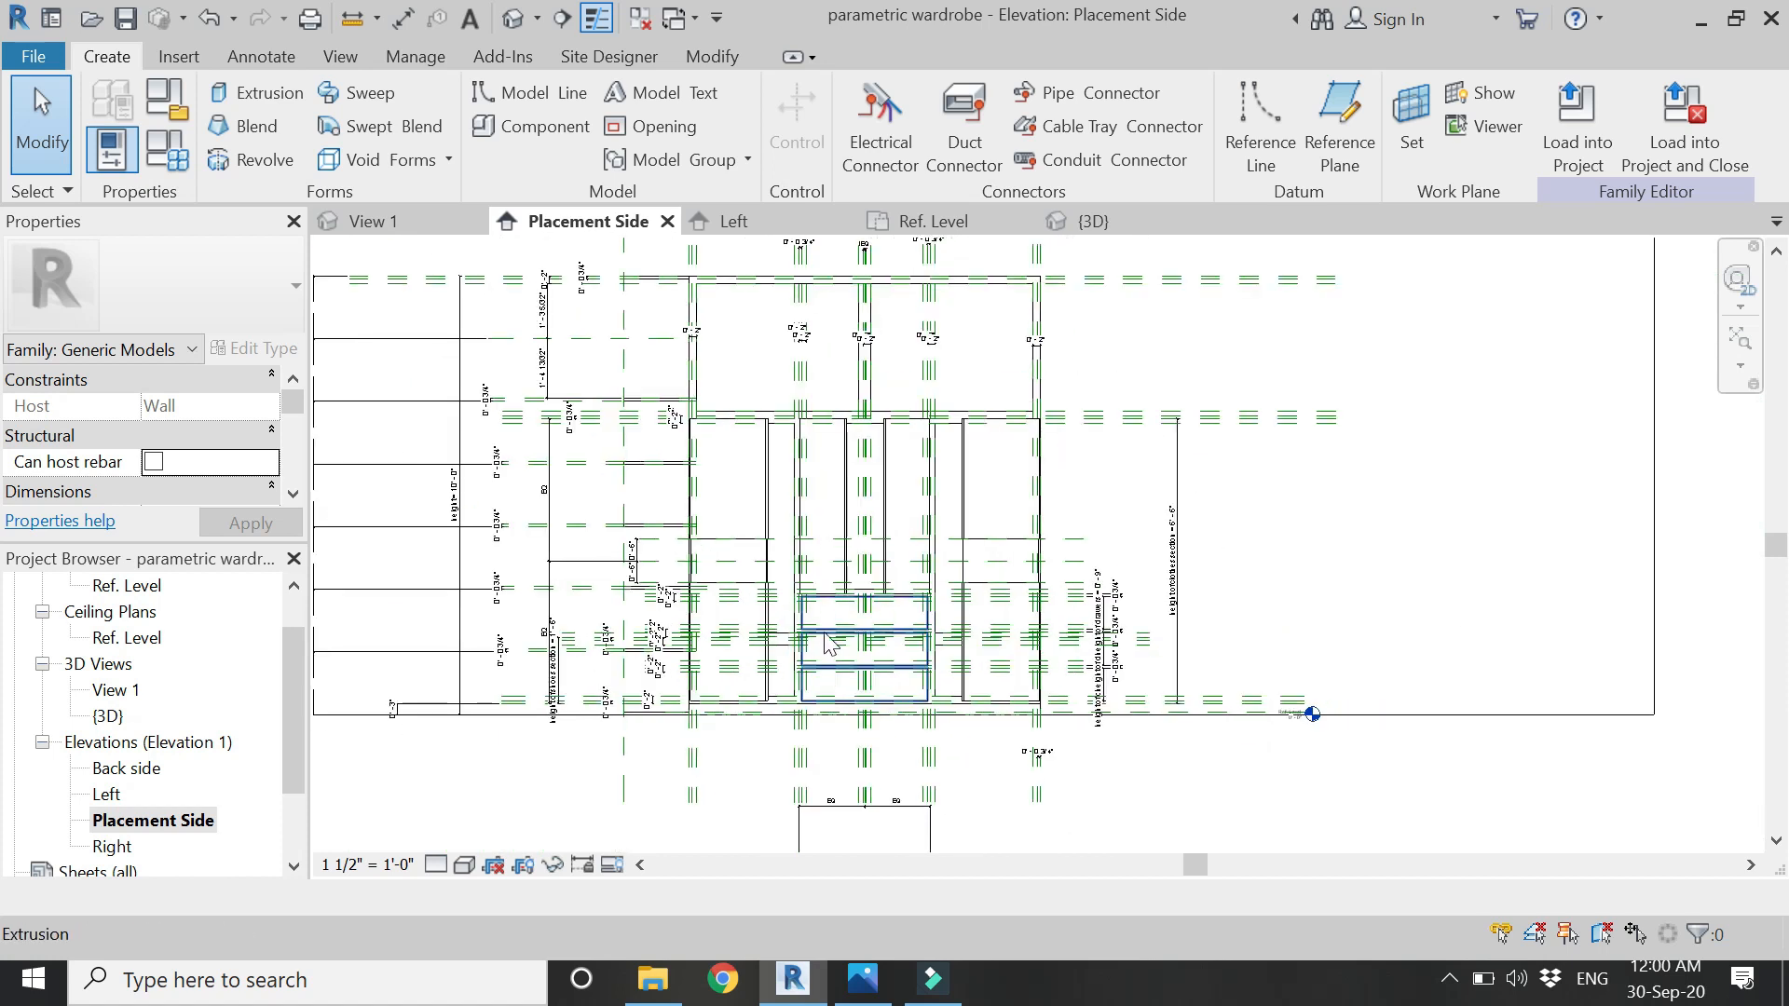
scroll(783, 307, "up", 4)
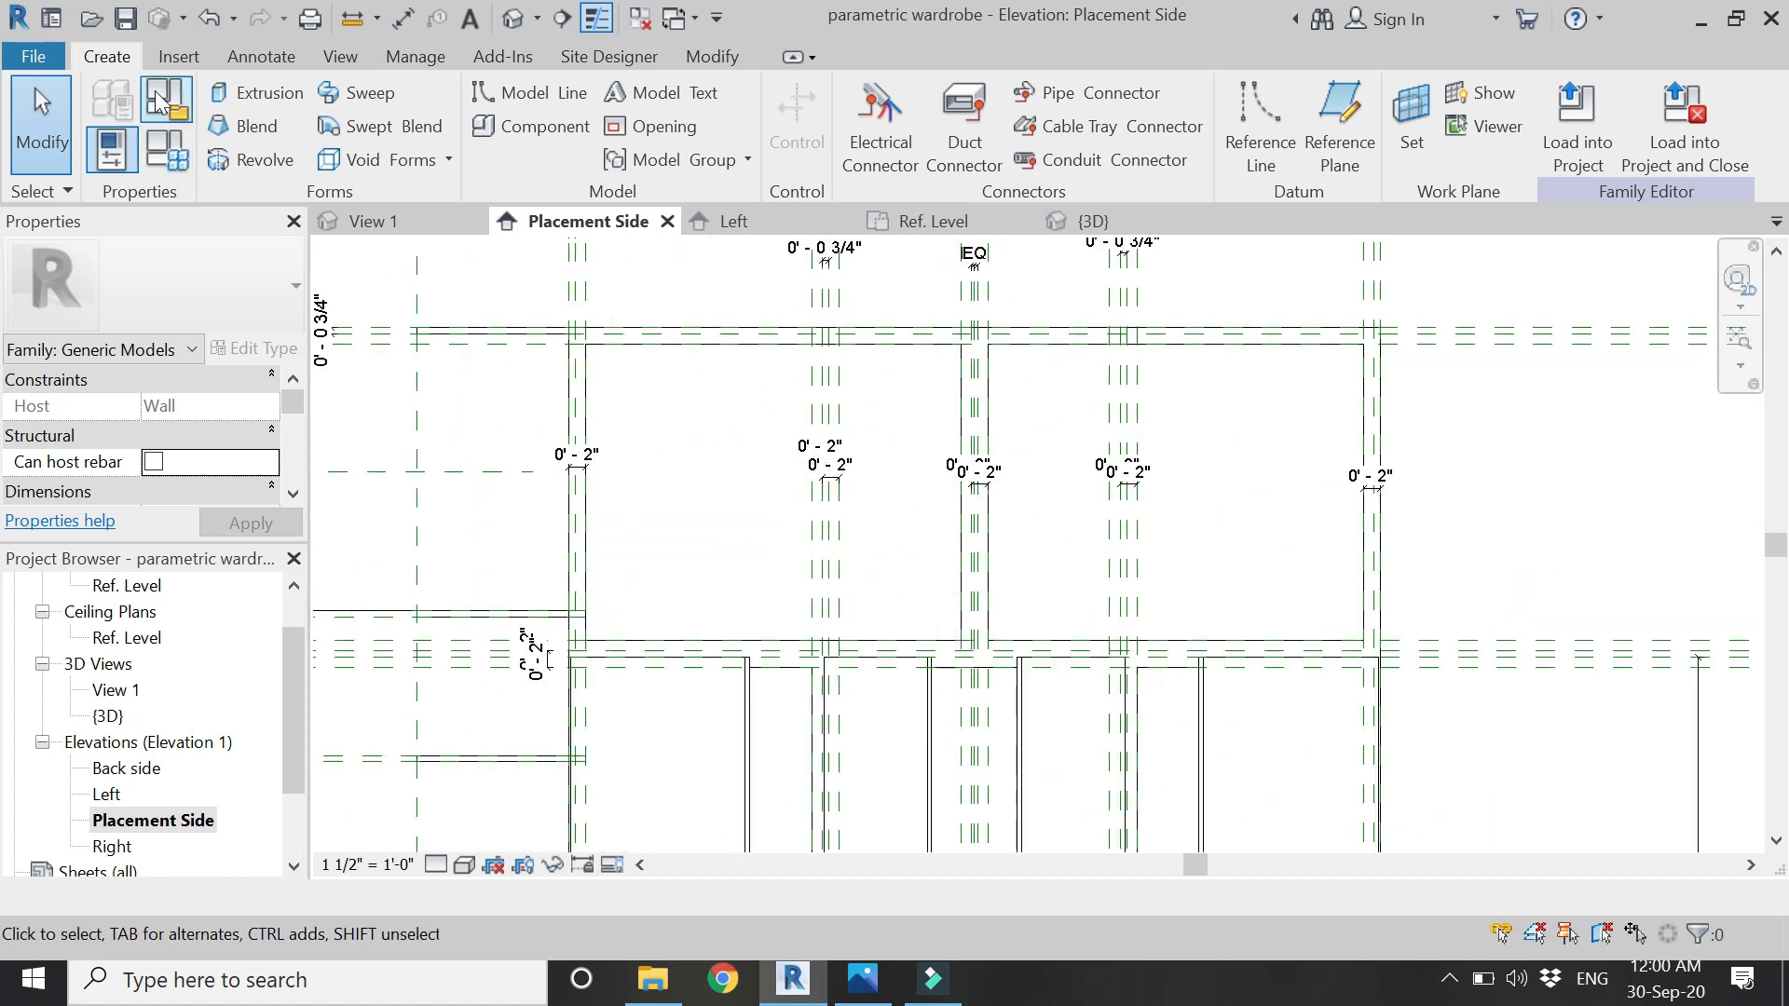
left_click(256, 93)
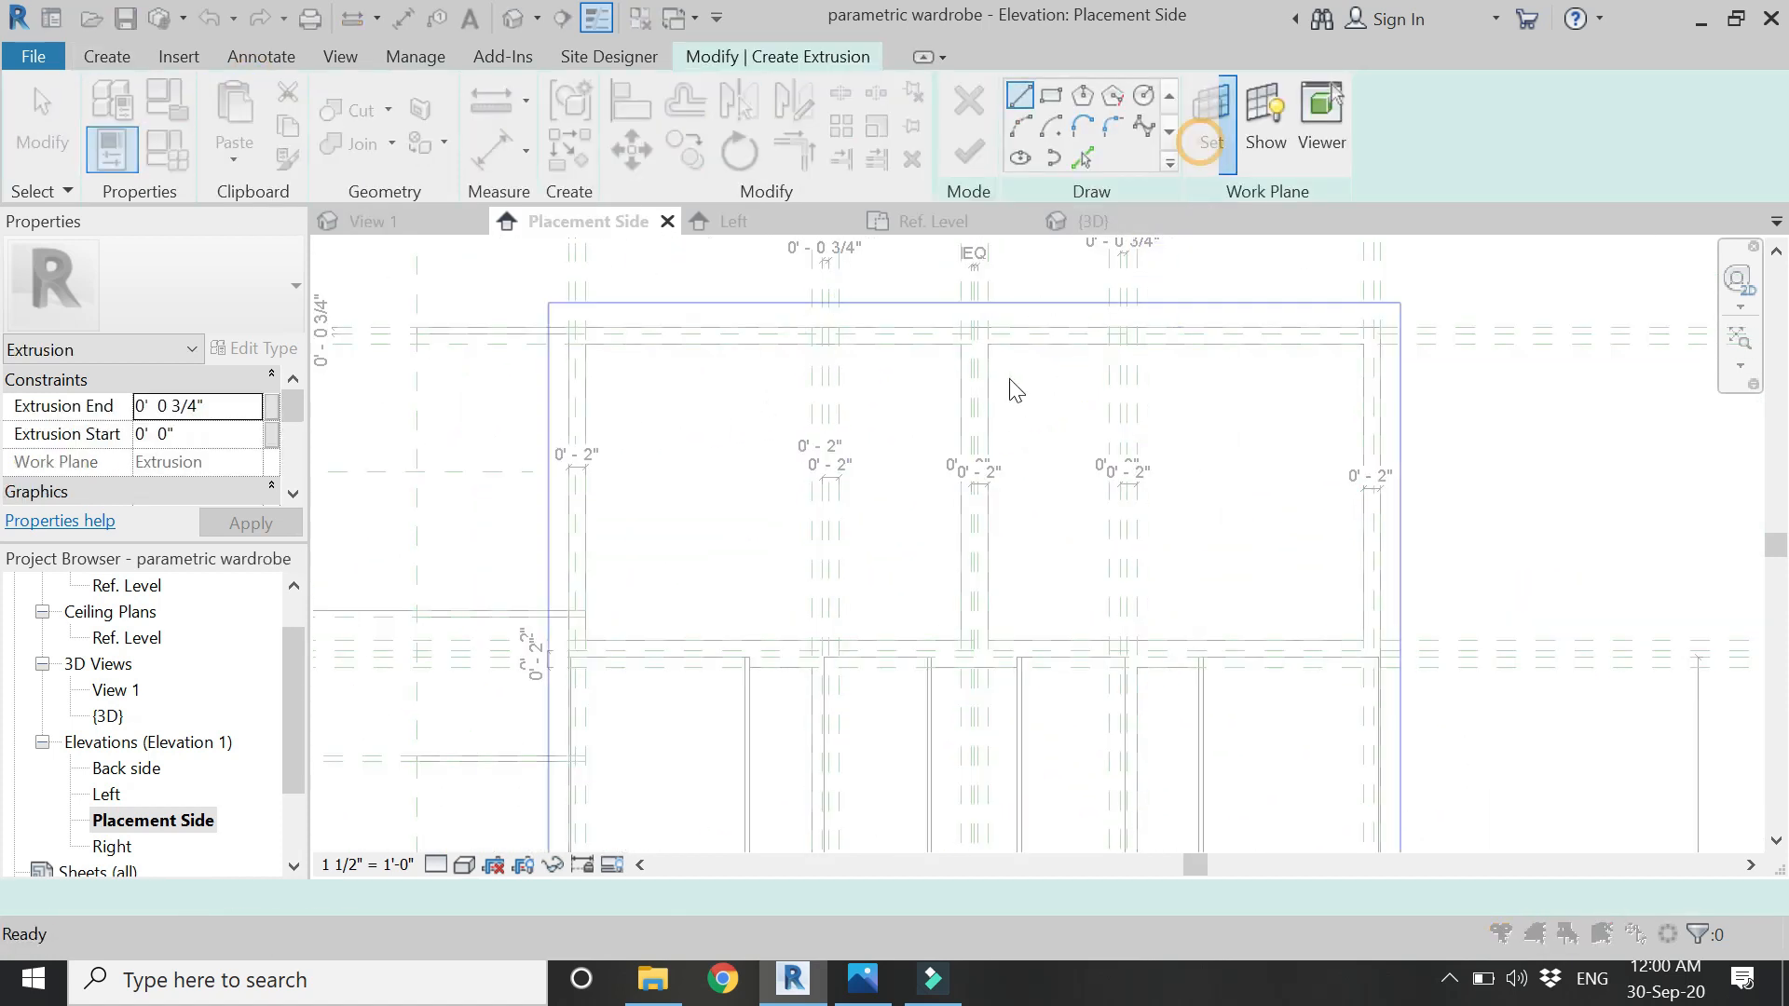
left_click(1208, 131)
left_click(1279, 617)
scroll(926, 337, "up", 3)
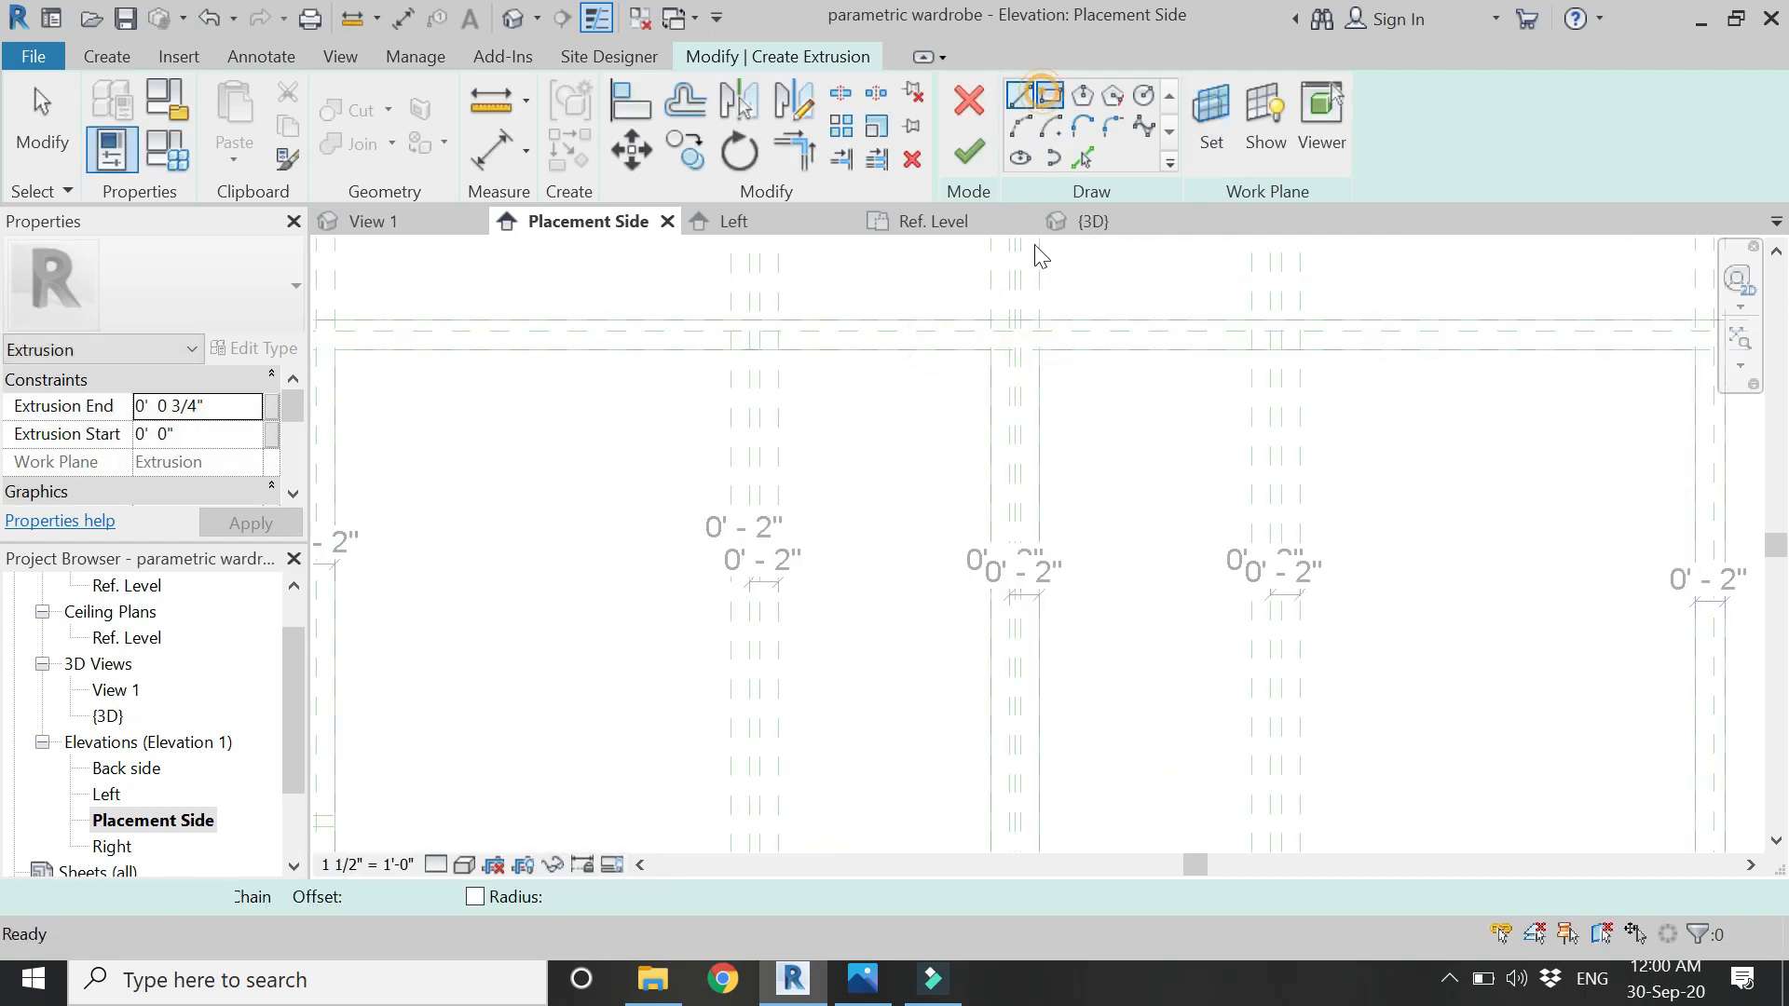
- Sketch a 3' 1 1/2" high rectangle over the upper-left opening and lock its edges to the reference planes
left_click(1051, 94)
scroll(790, 612, "up", 5)
left_click(656, 328)
scroll(663, 304, "down", 4)
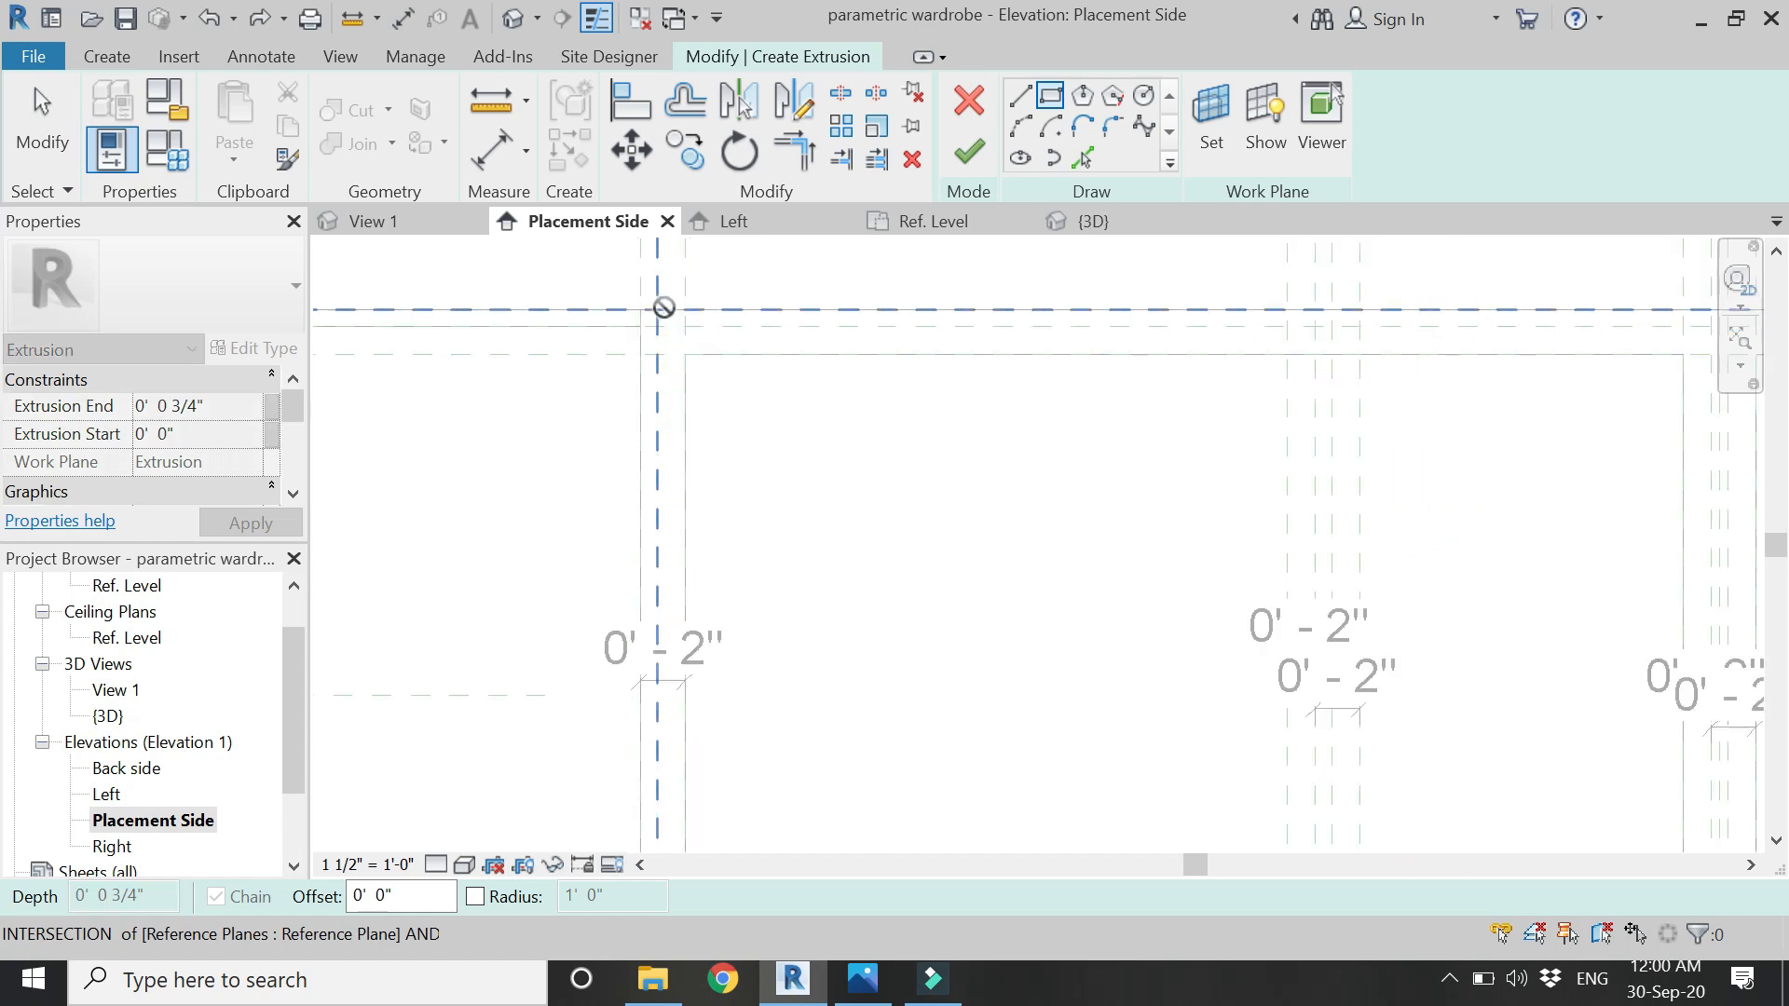
scroll(1313, 808, "up", 5)
left_click(1254, 782)
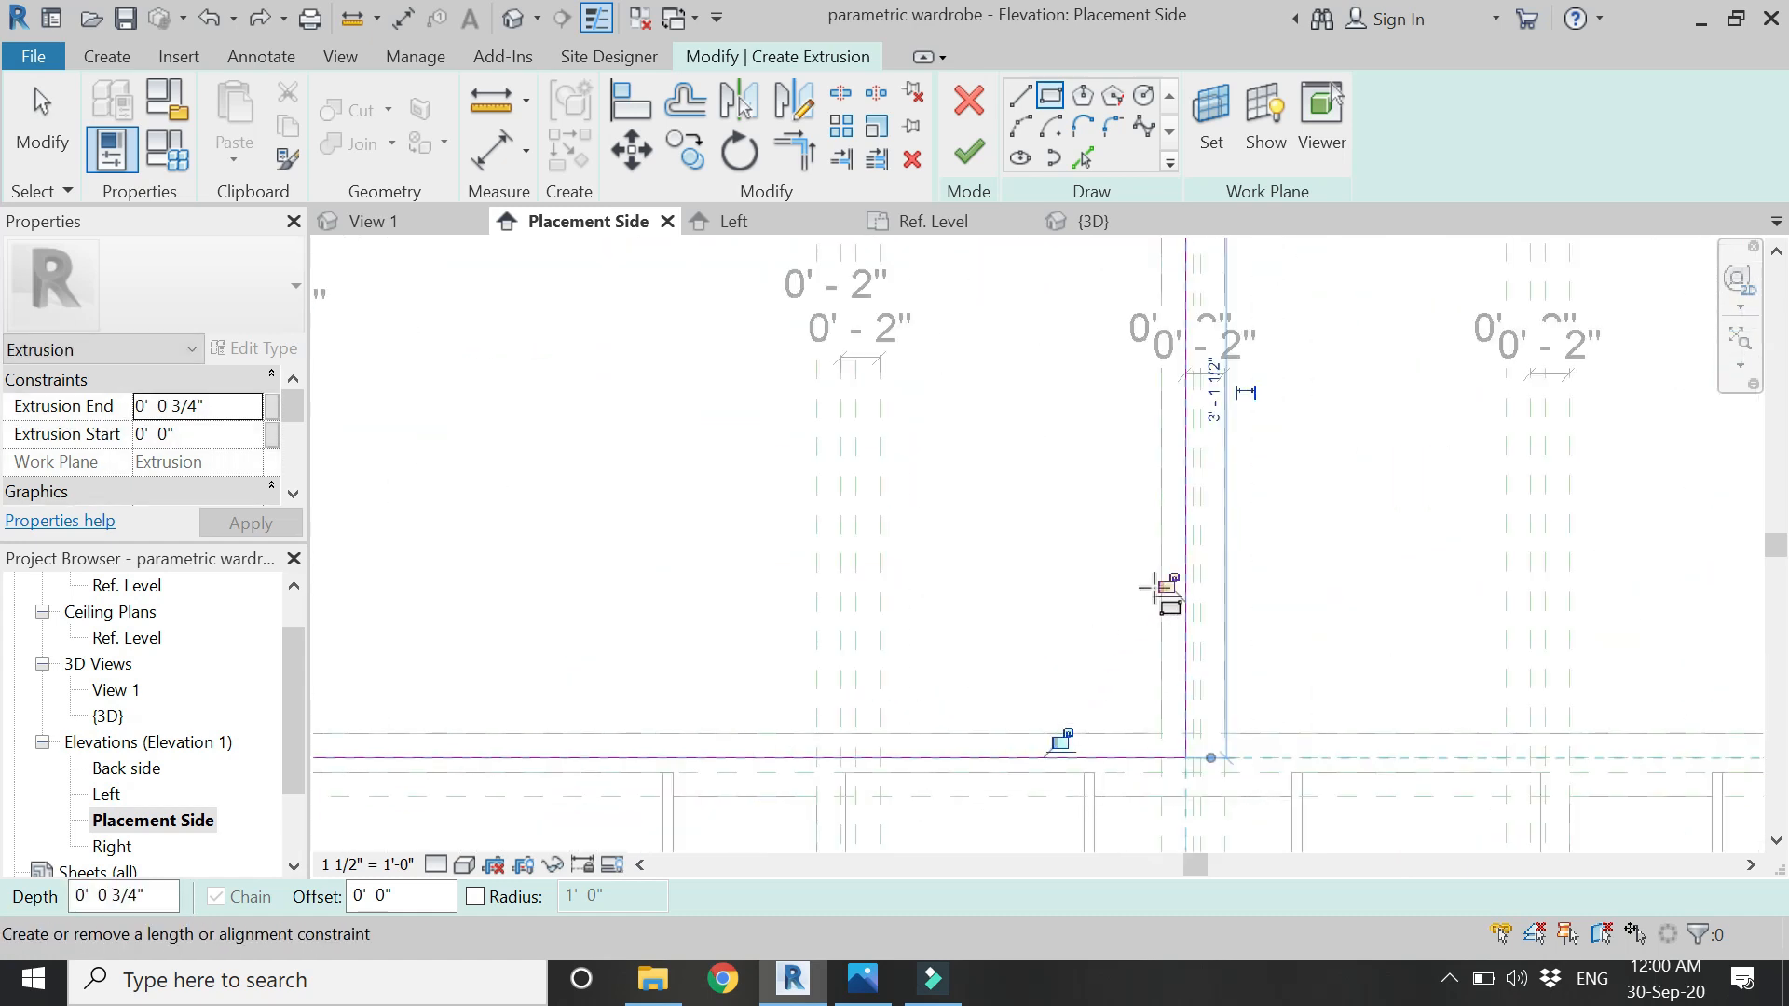
left_click(1063, 740)
scroll(1067, 717, "down", 3)
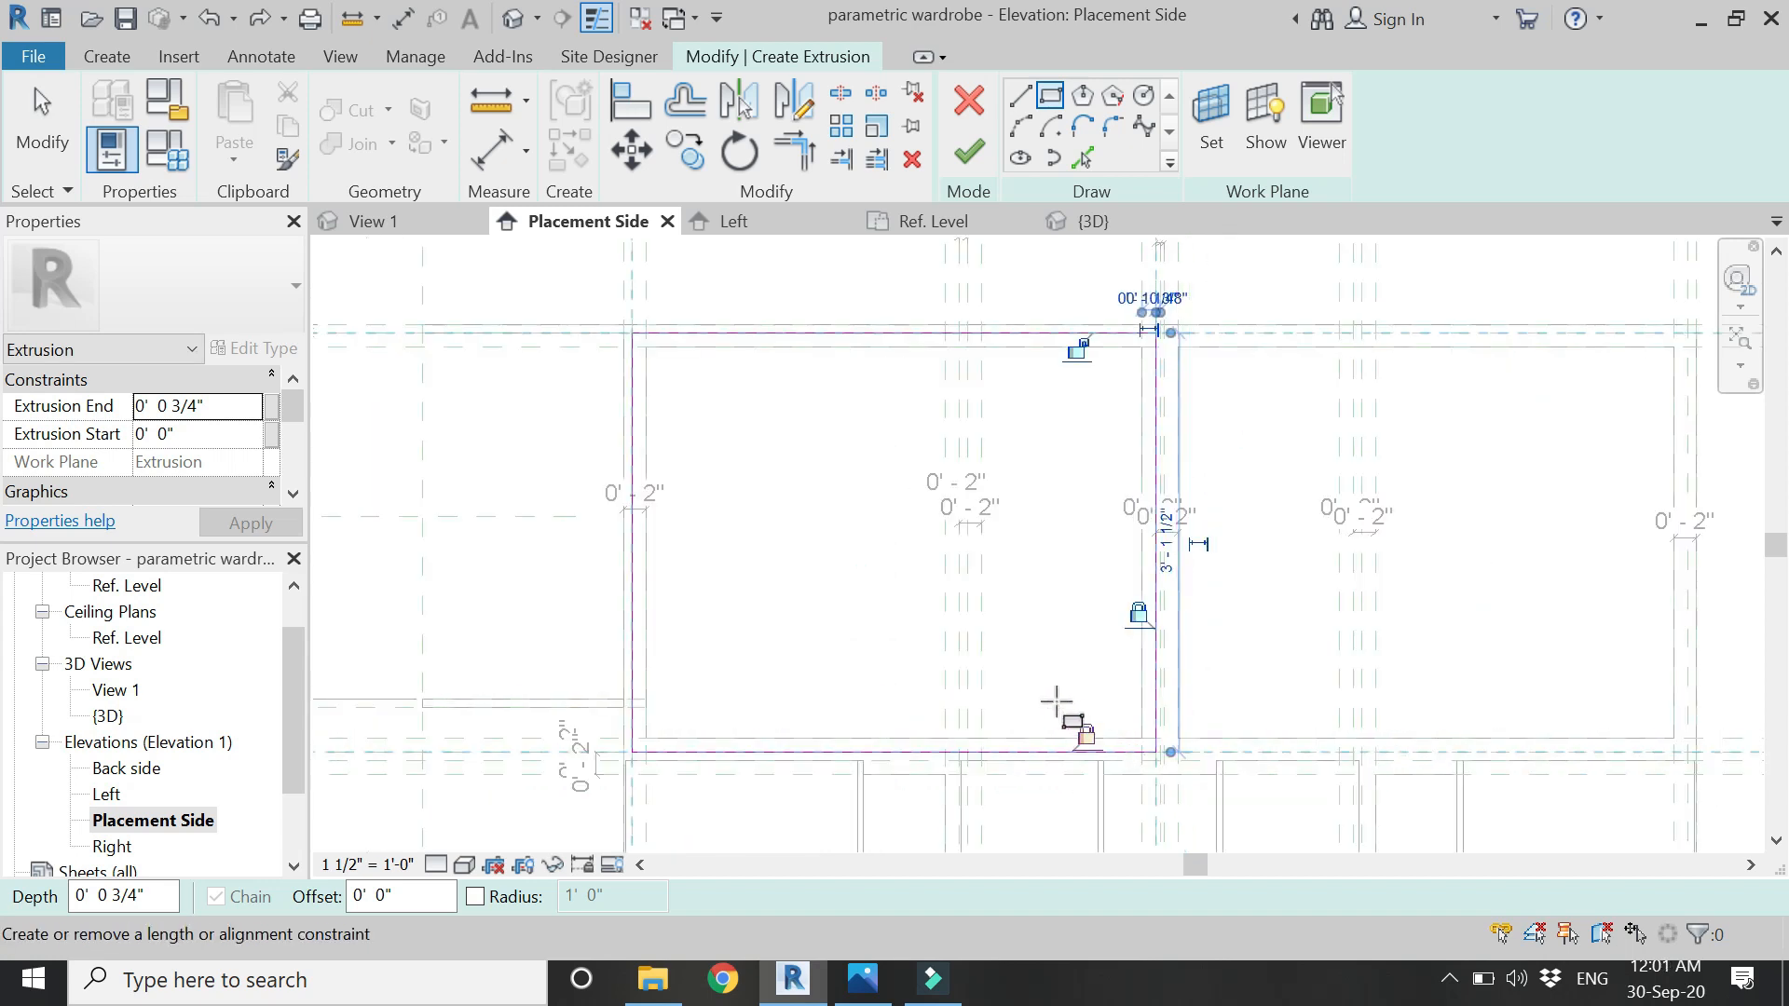
left_click(1079, 352)
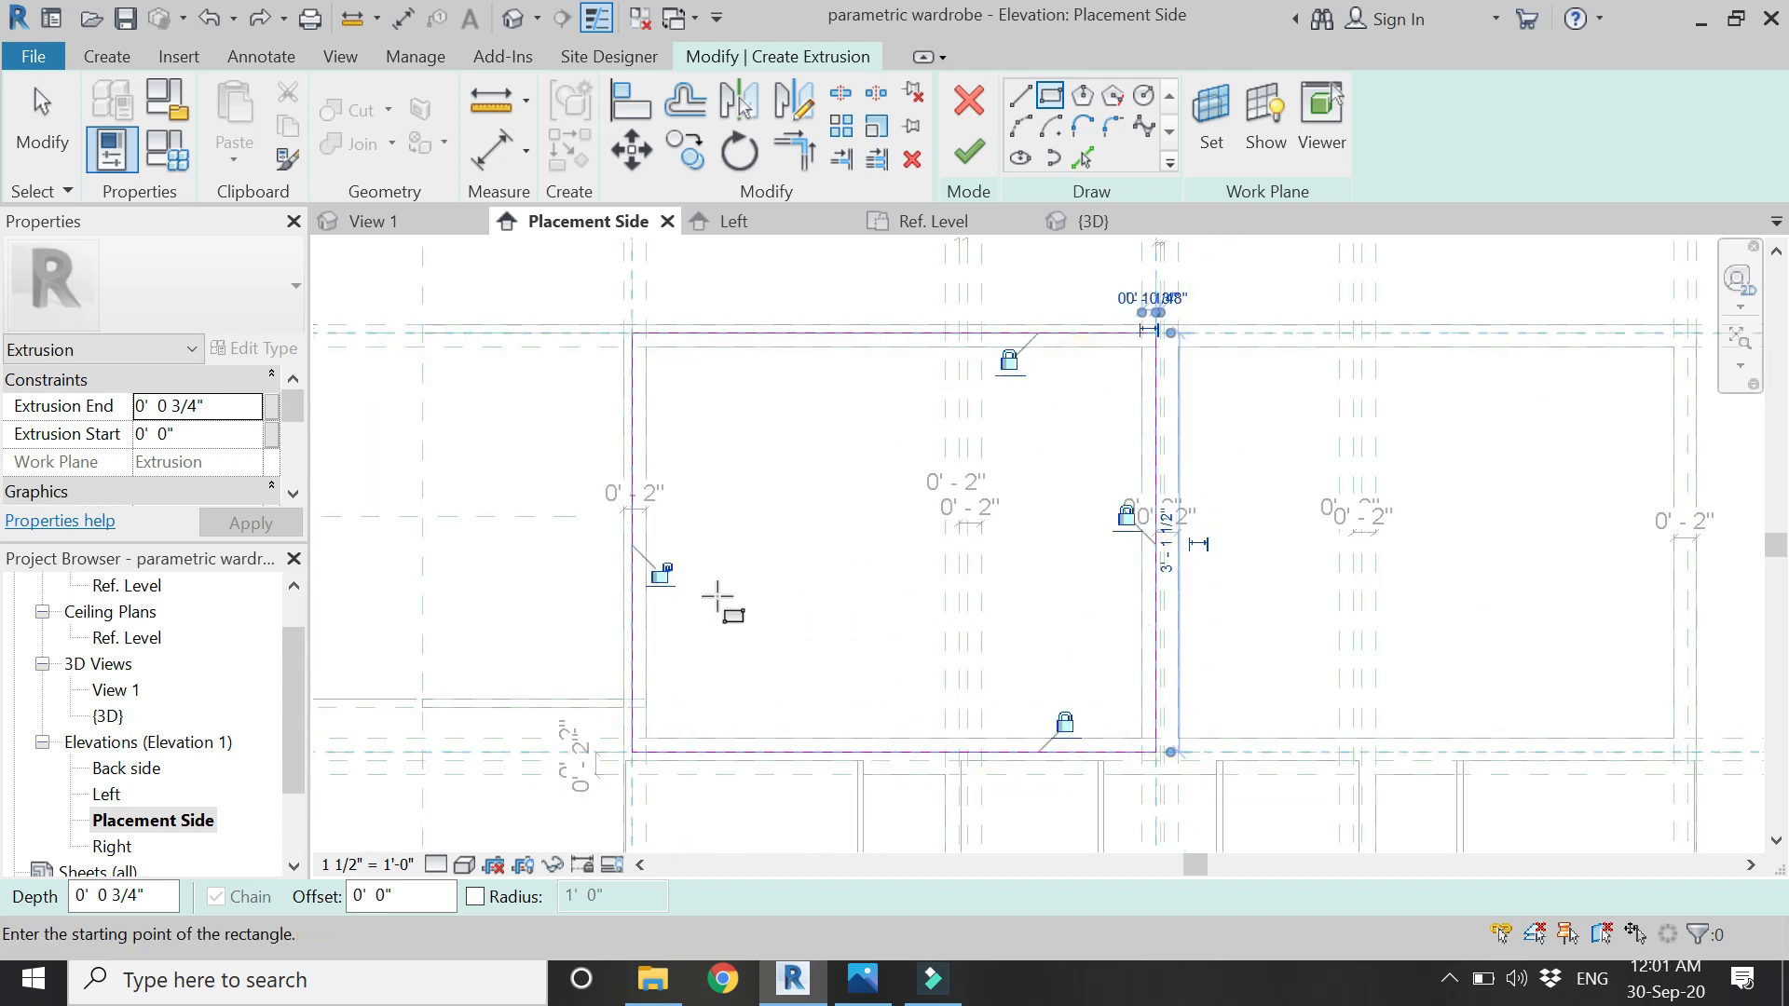
- Sketch a 3' 1 1/2" high rectangle over the upper-right opening, snapped to the reference planes around it
scroll(424, 518, "down", 4)
scroll(1110, 495, "up", 4)
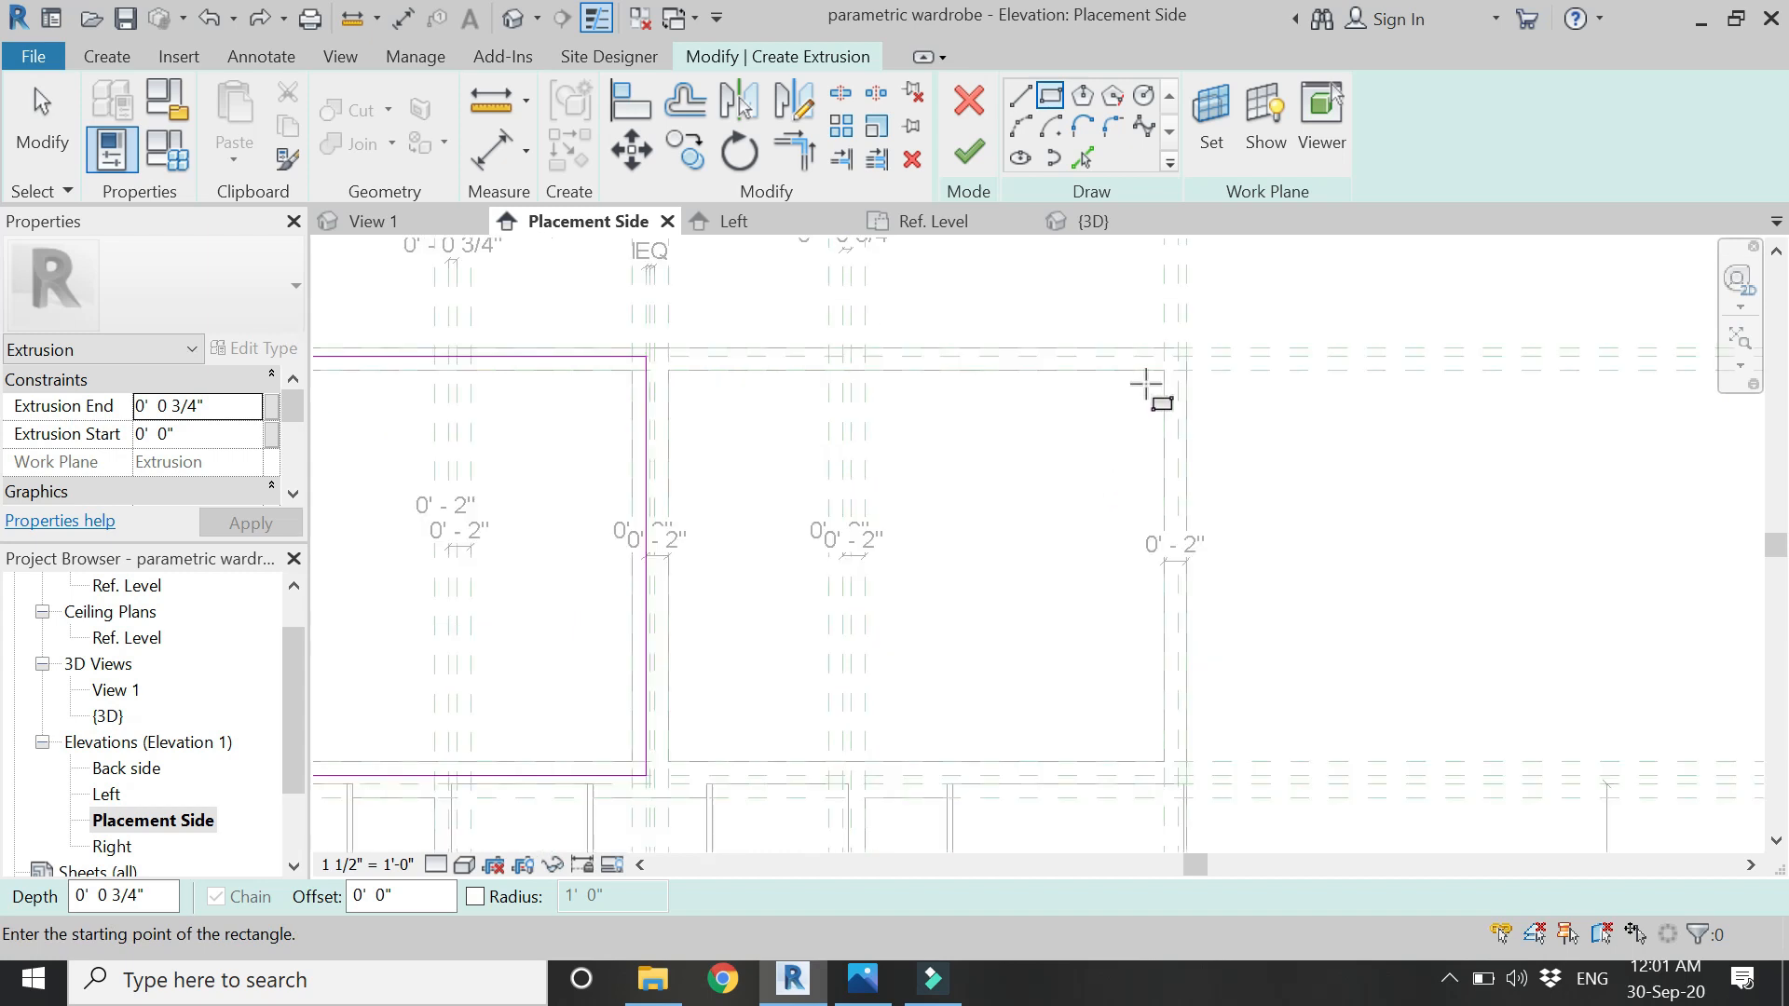
scroll(1150, 386, "up", 5)
left_click(1191, 361)
scroll(1193, 362, "down", 3)
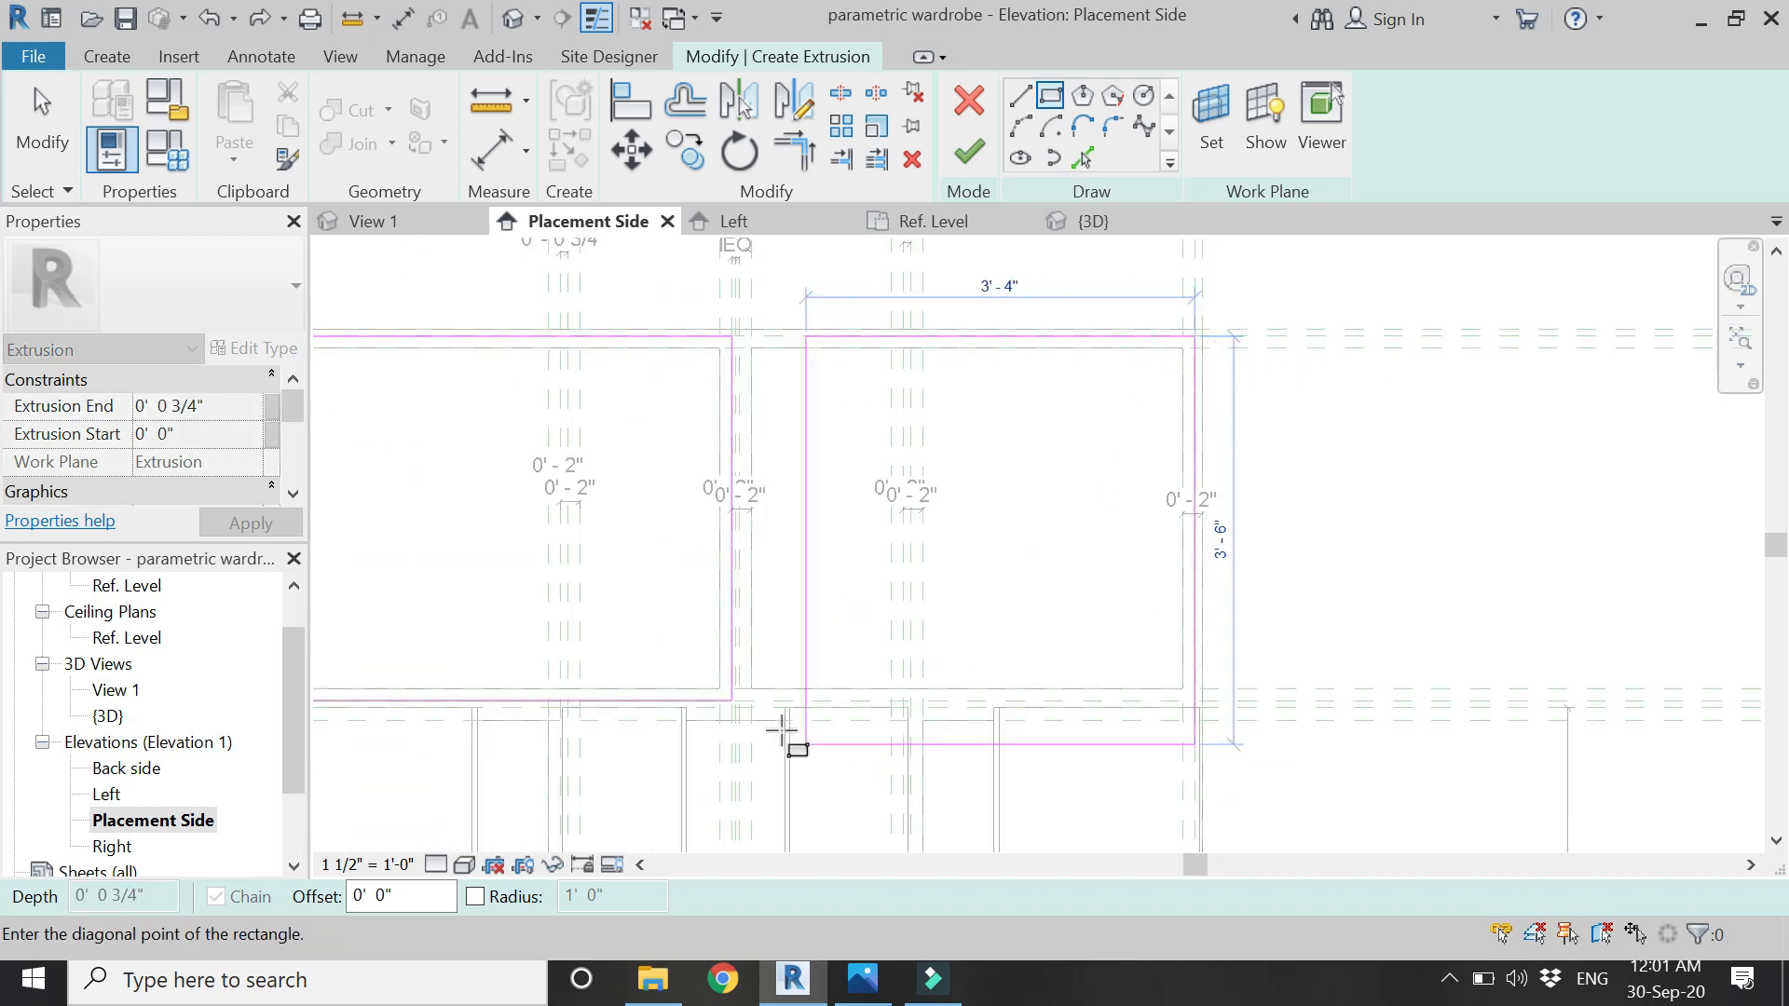
scroll(747, 705, "up", 3)
scroll(747, 705, "up", 2)
left_click(698, 676)
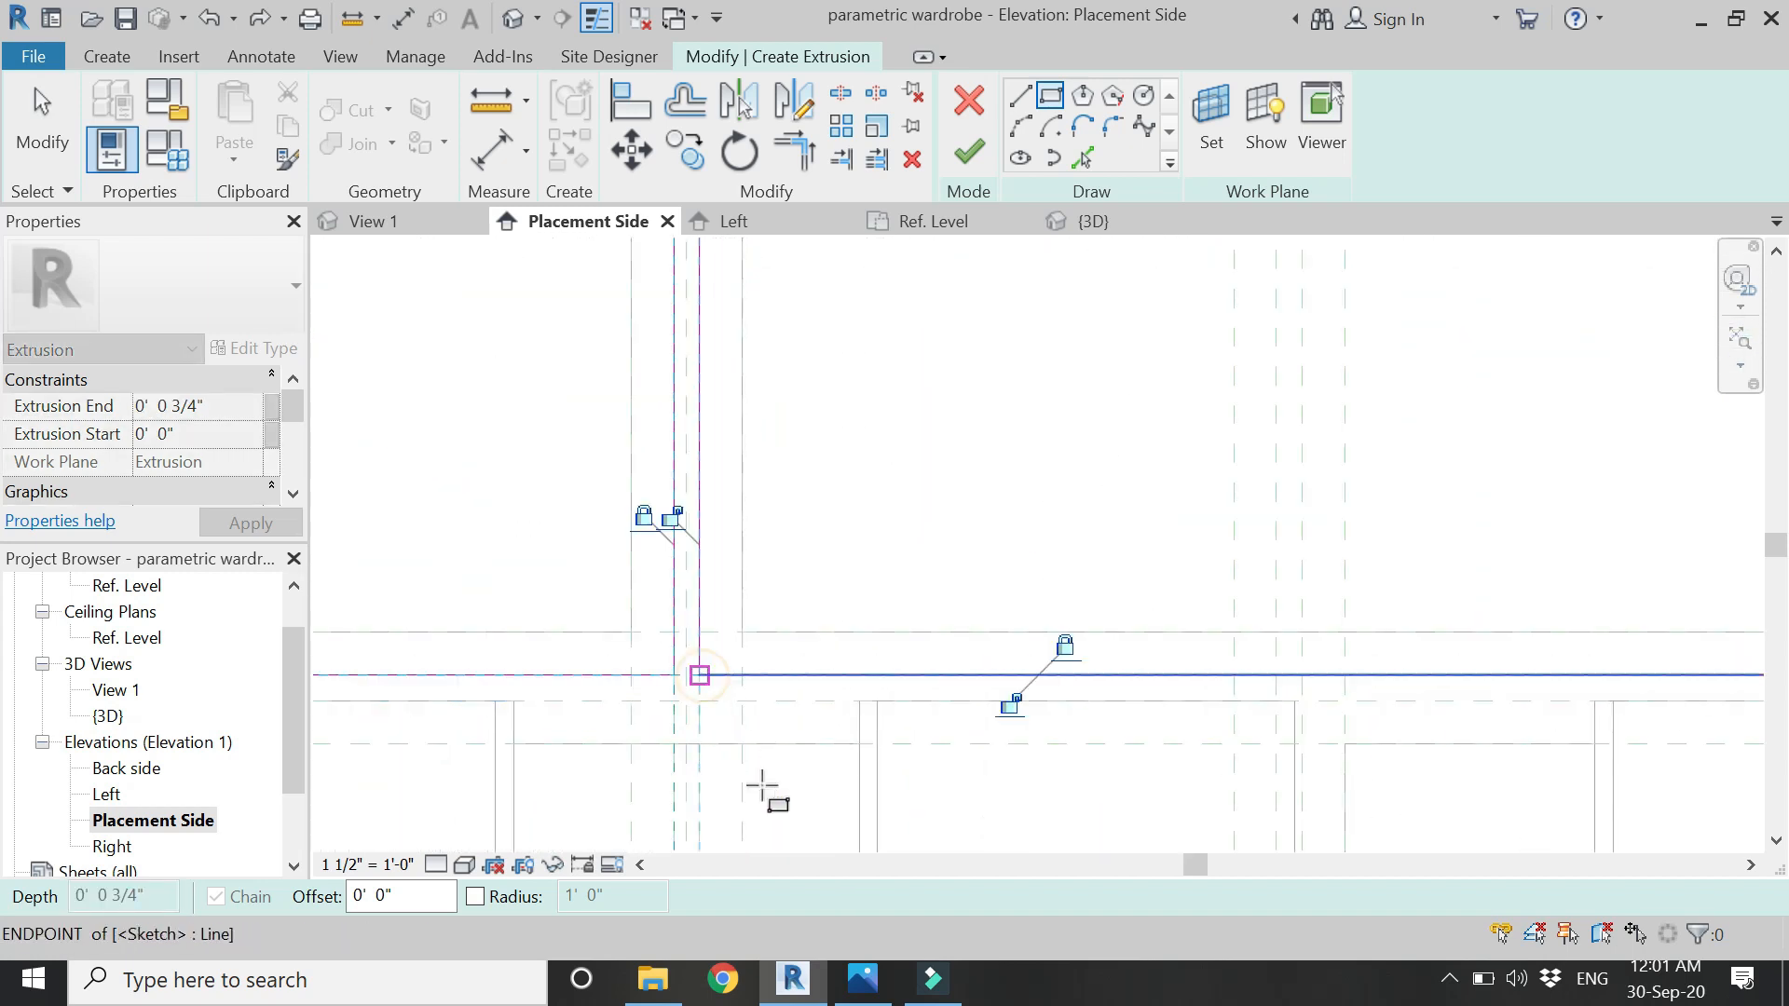
- Lock the upper-right rectangle's edges to the reference planes and finish the 0' 0 3/4" deep extrusion
left_click(1010, 705)
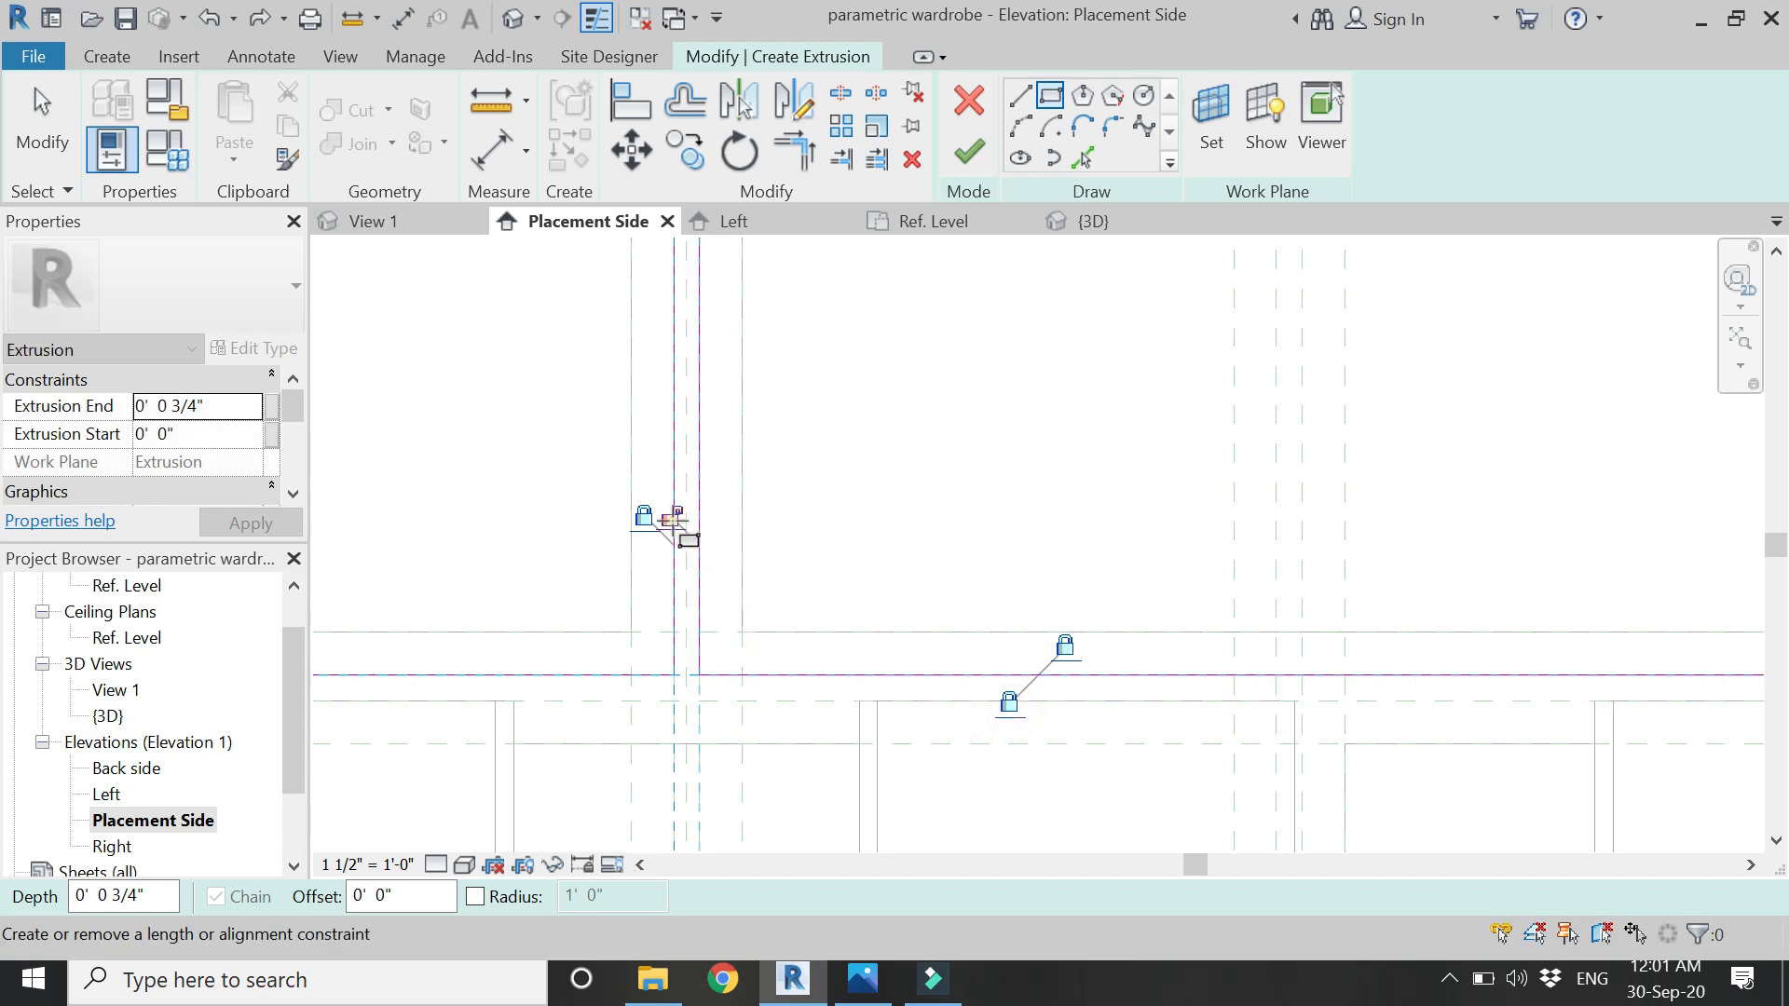
scroll(741, 731, "down", 5)
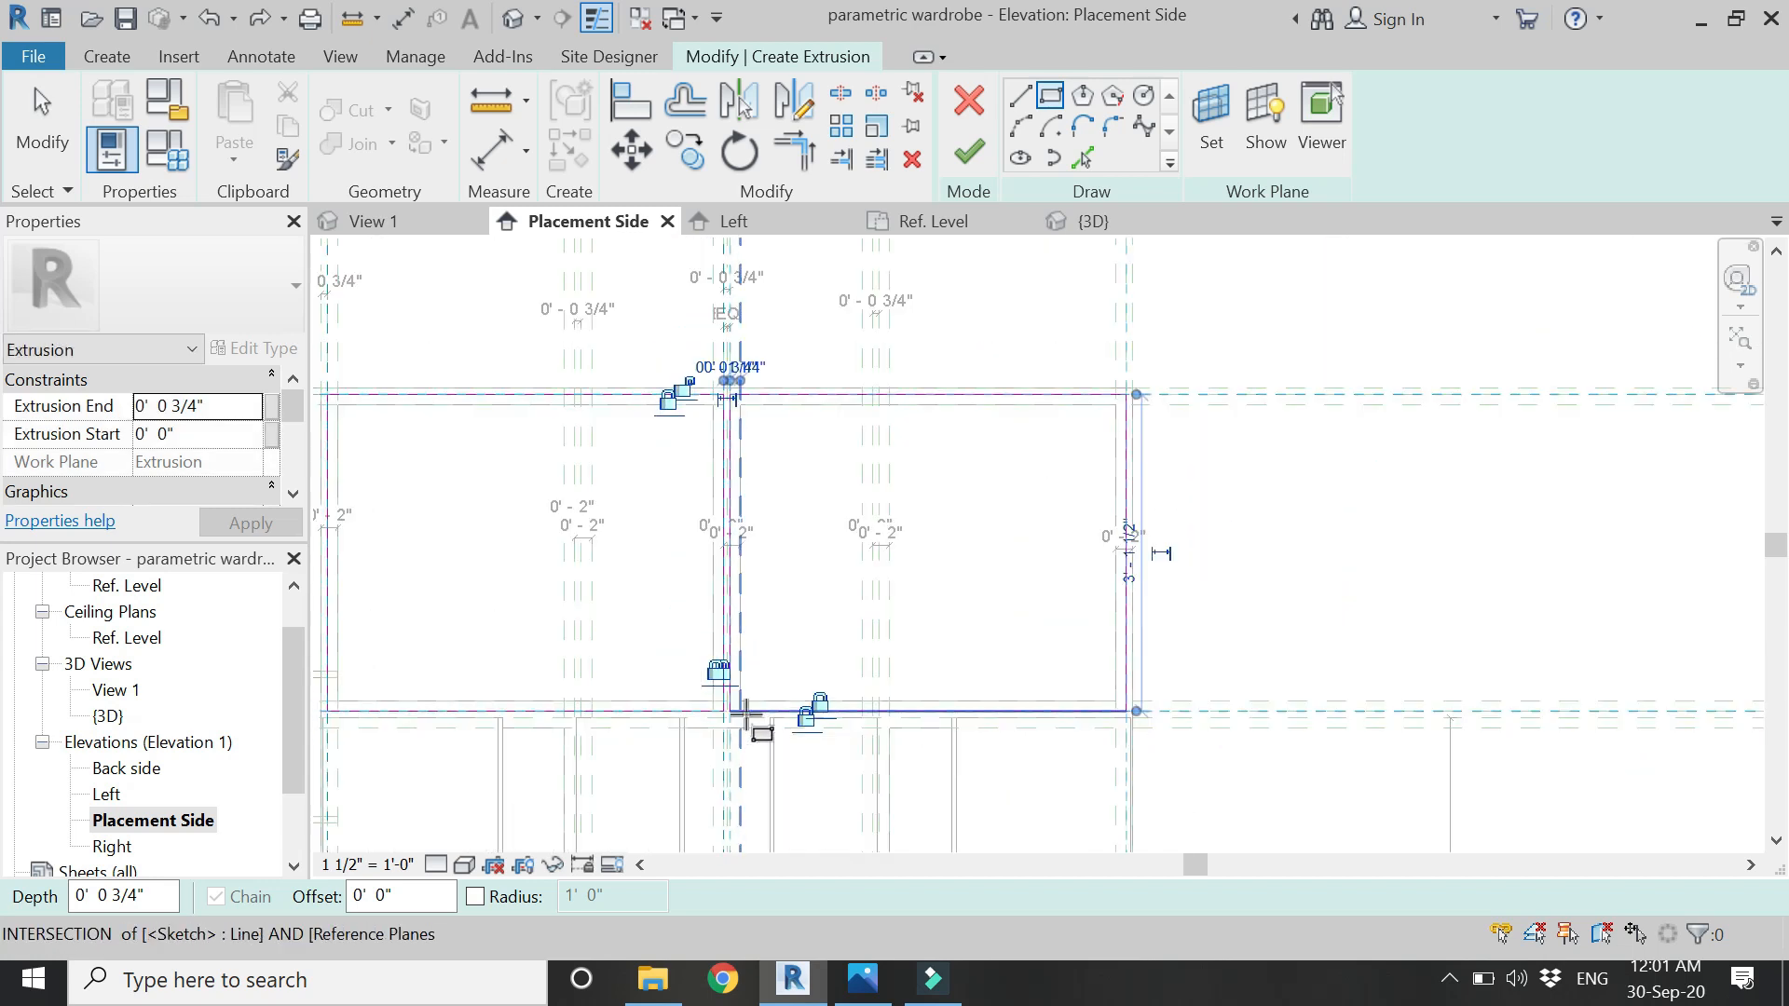
scroll(655, 419, "up", 4)
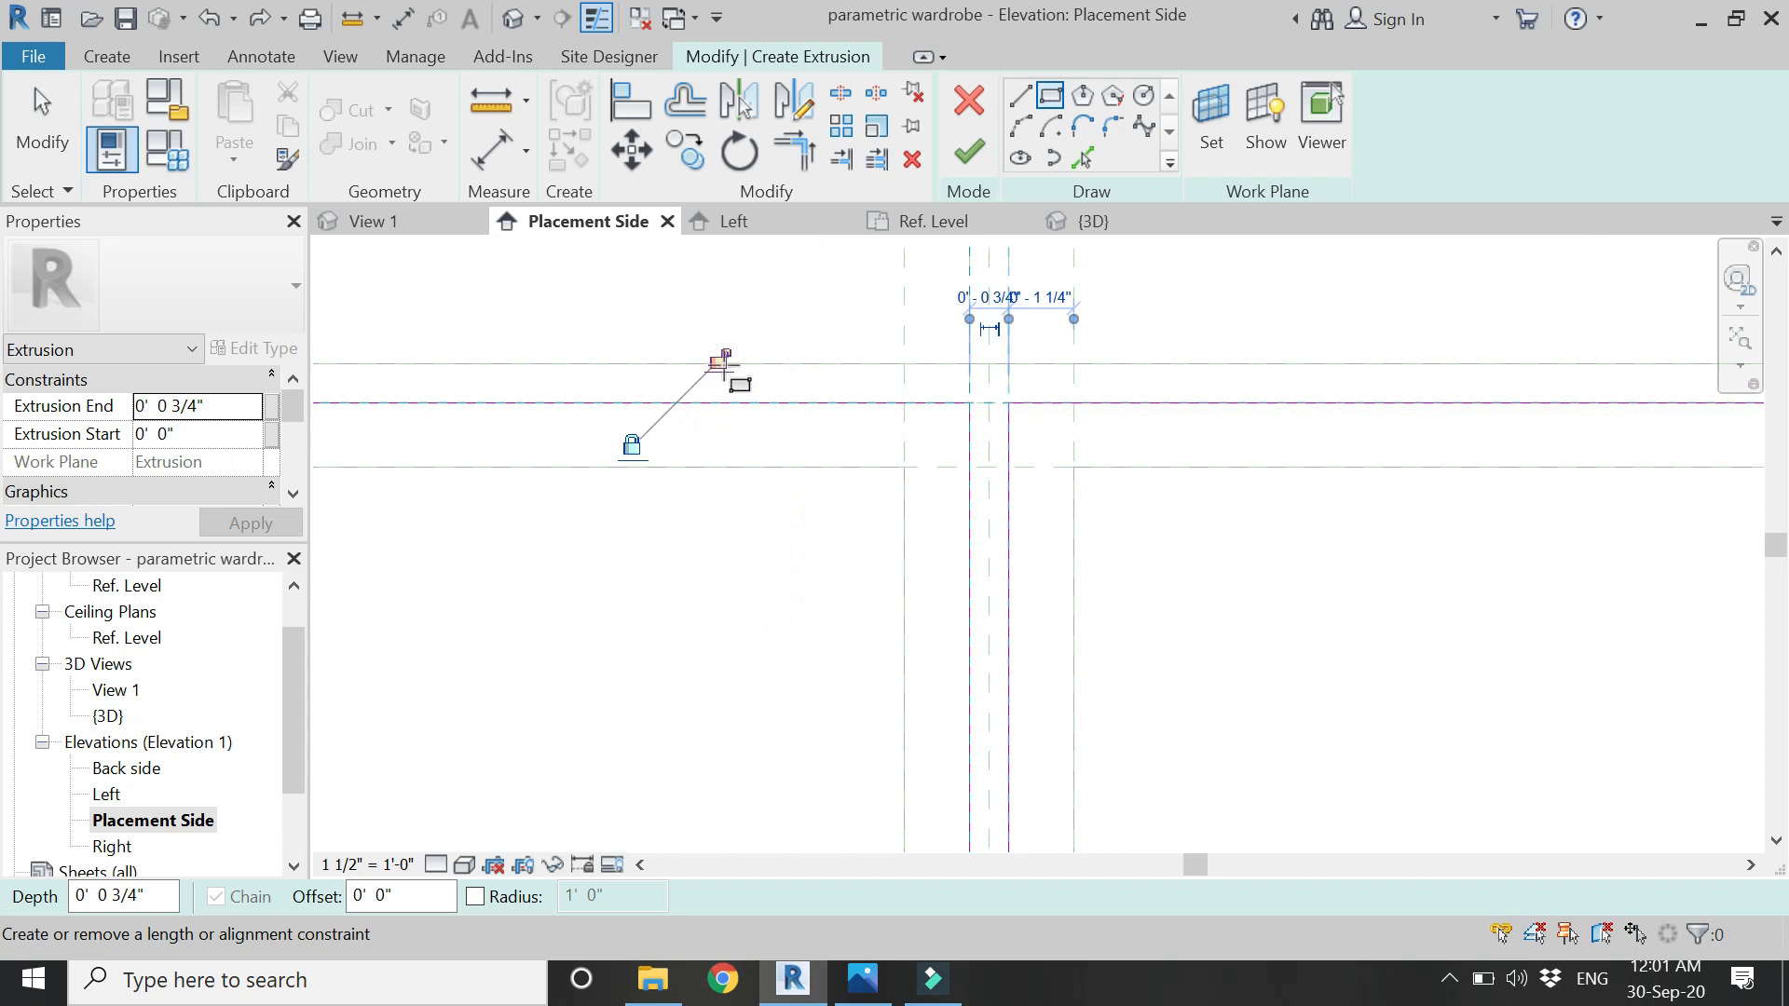
scroll(701, 328, "down", 4)
scroll(1078, 421, "down", 2)
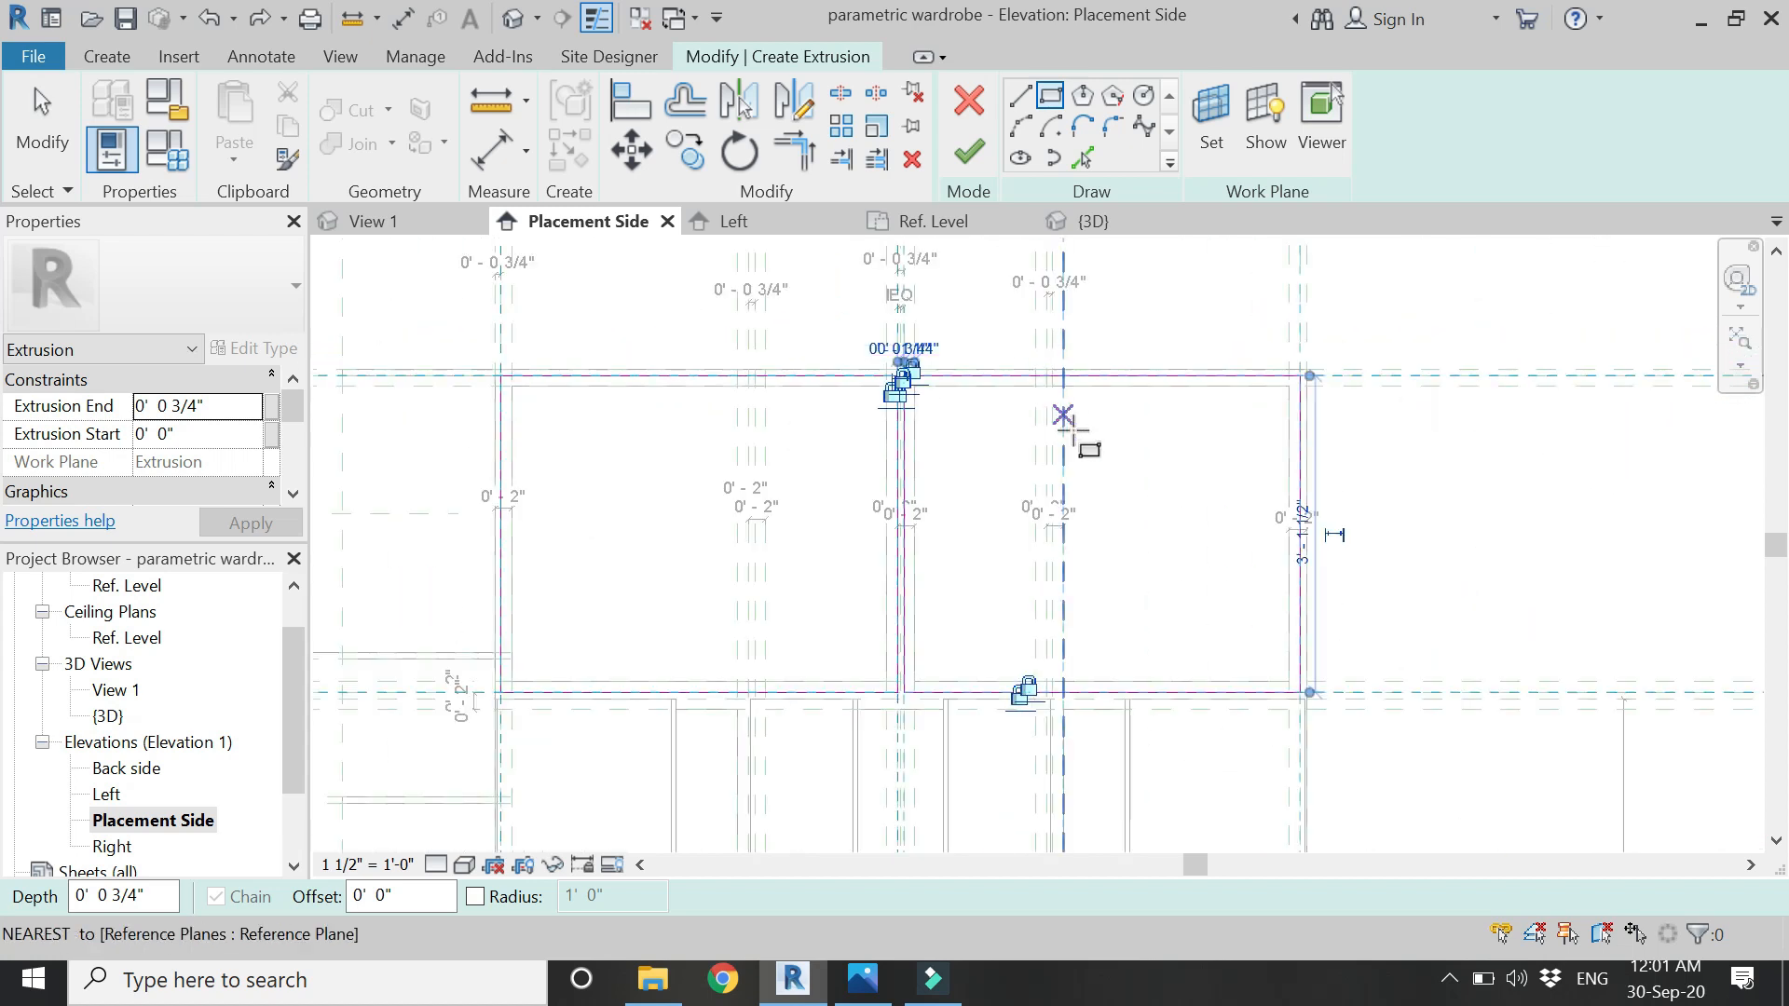
scroll(1160, 634, "down", 2)
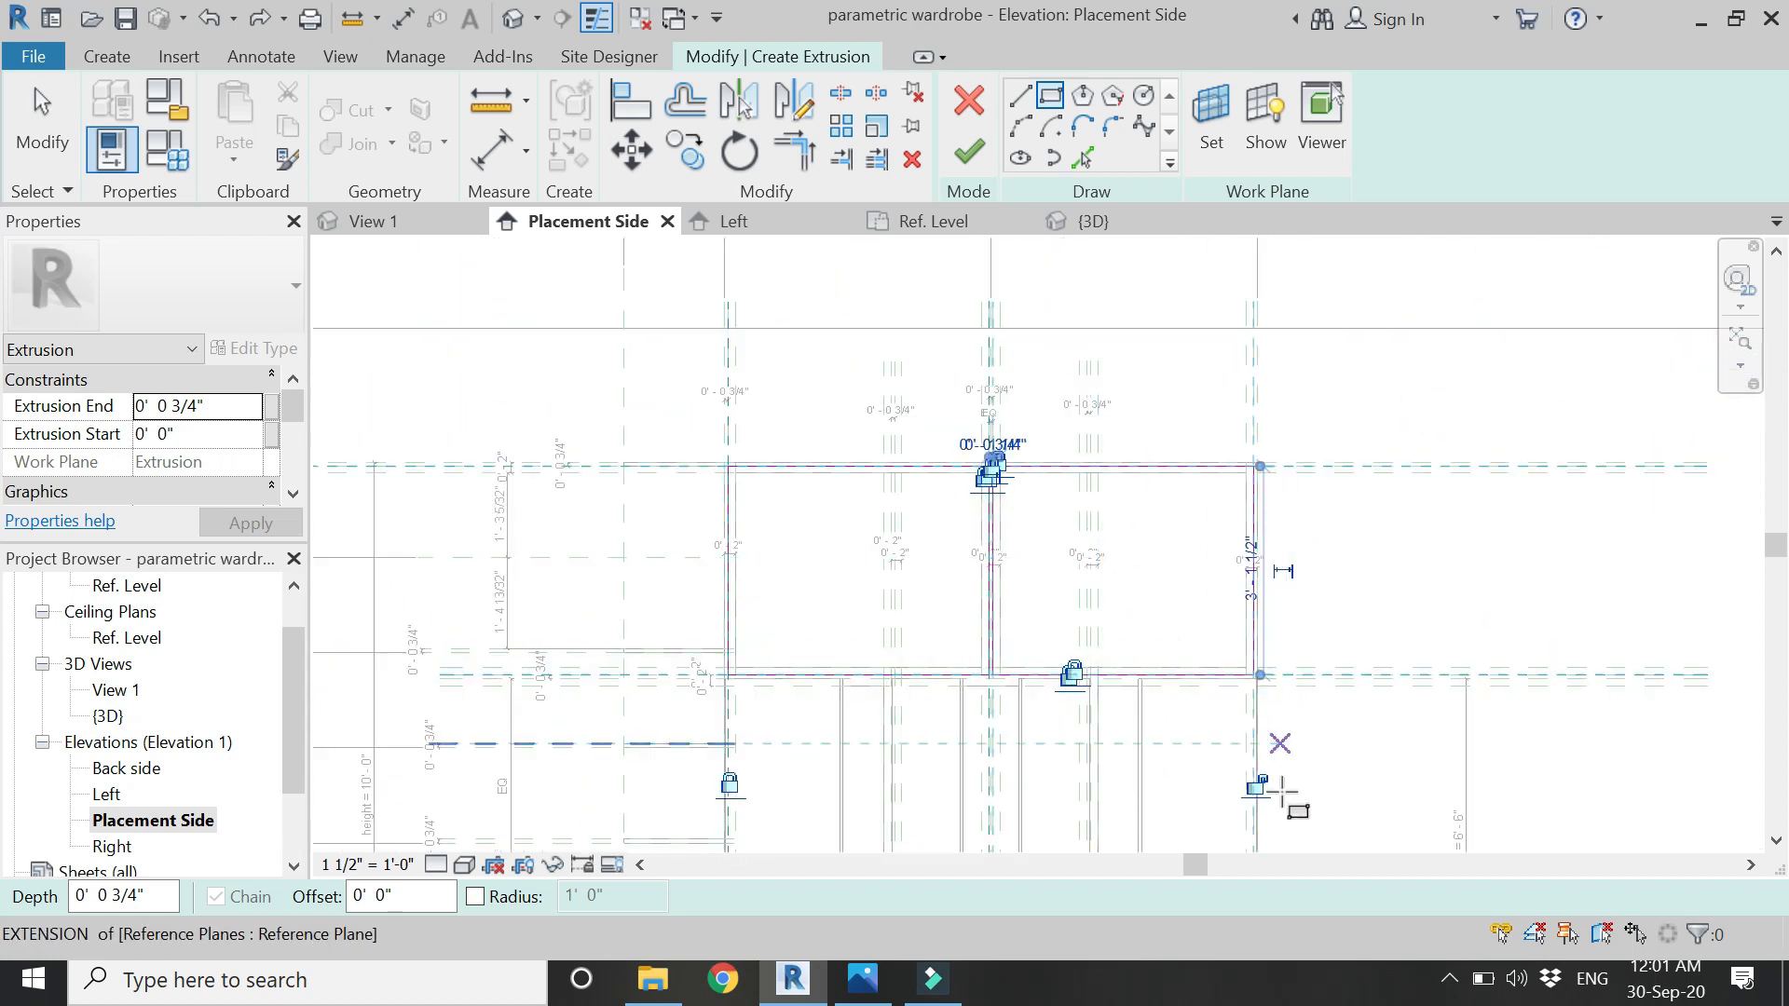
scroll(1281, 792, "up", 5)
left_click(1206, 741)
scroll(1275, 700, "down", 4)
key("Escape")
scroll(1127, 639, "down", 4)
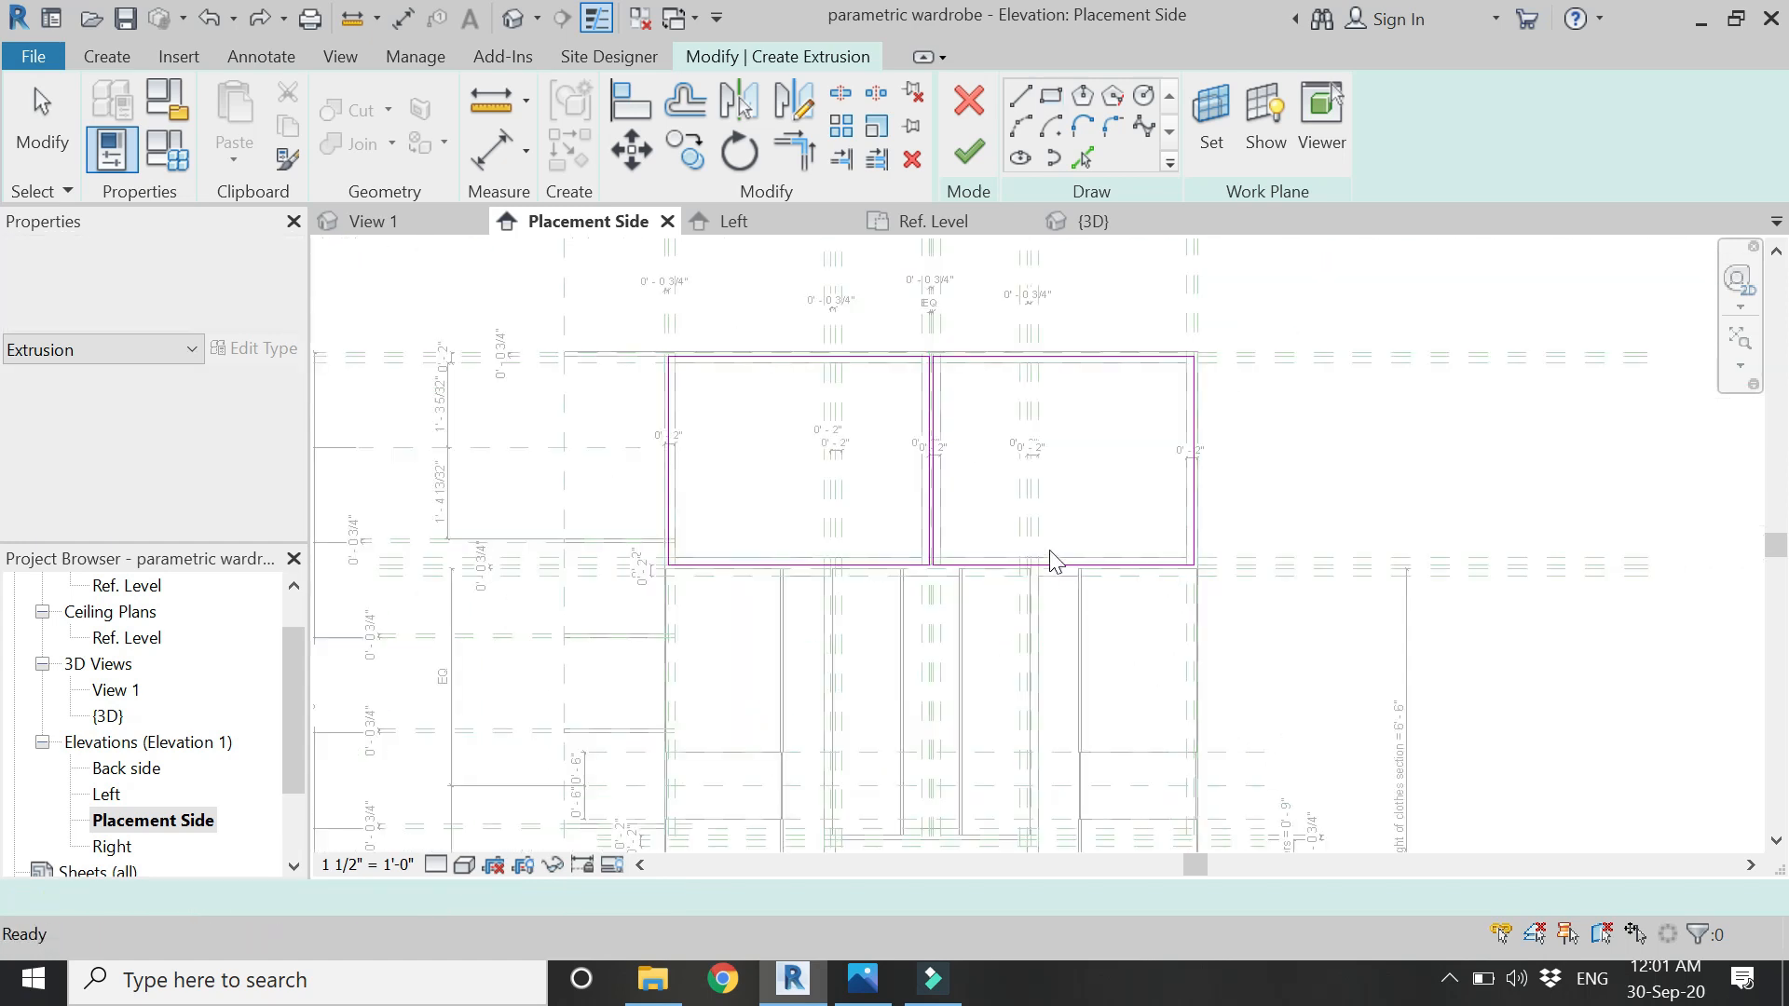
left_click(970, 152)
key("Escape")
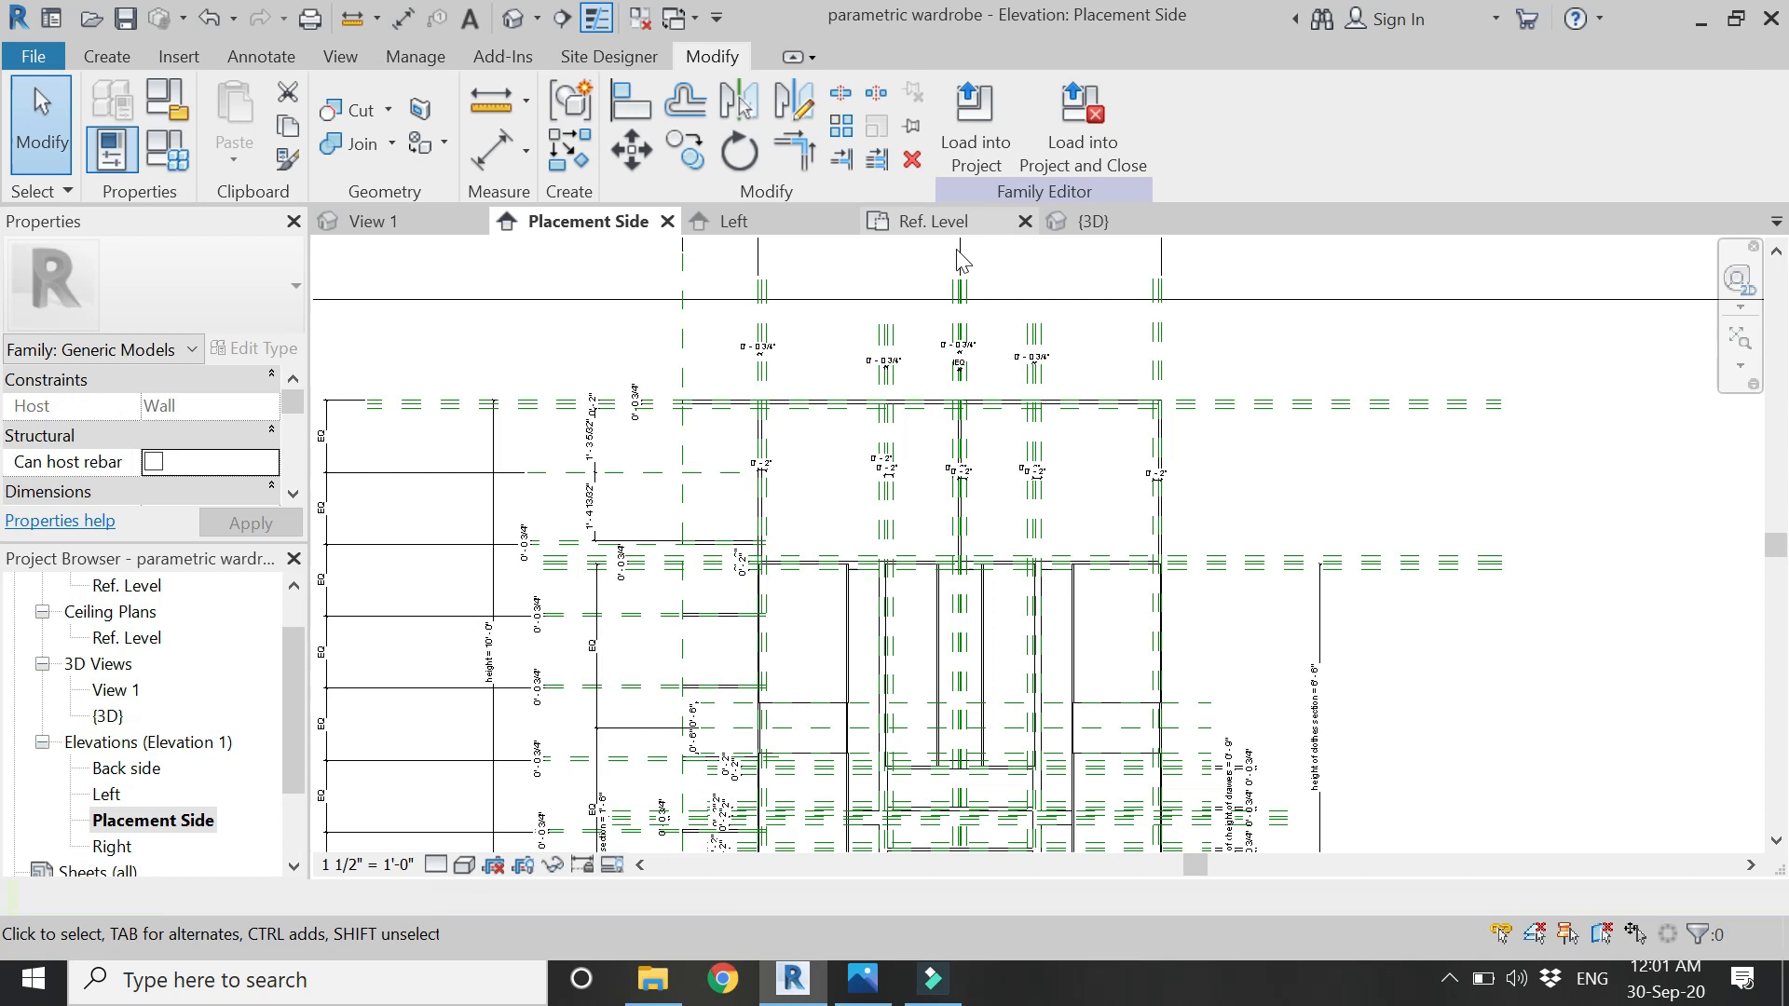
- Inspect the upper doors in the 3D view, then apply a door angle of 90° in the family types
left_click(1090, 222)
scroll(1096, 255, "down", 2)
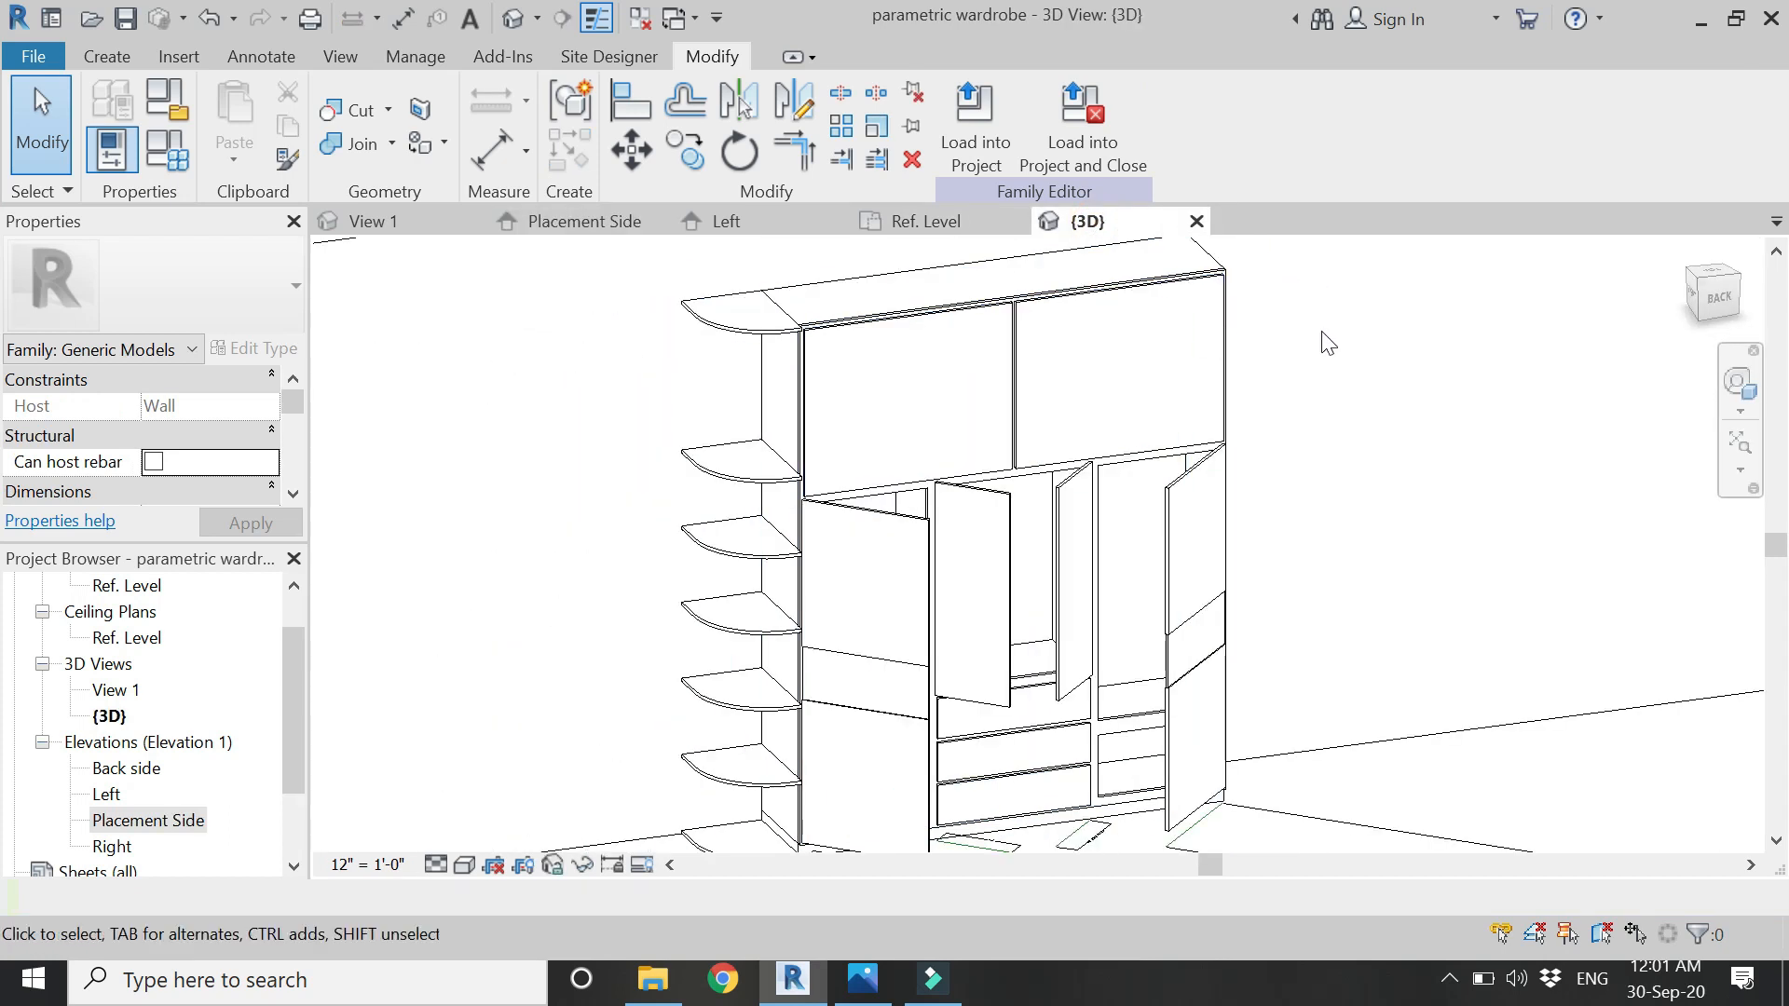
scroll(1457, 356, "down", 2)
scroll(1457, 363, "up", 2)
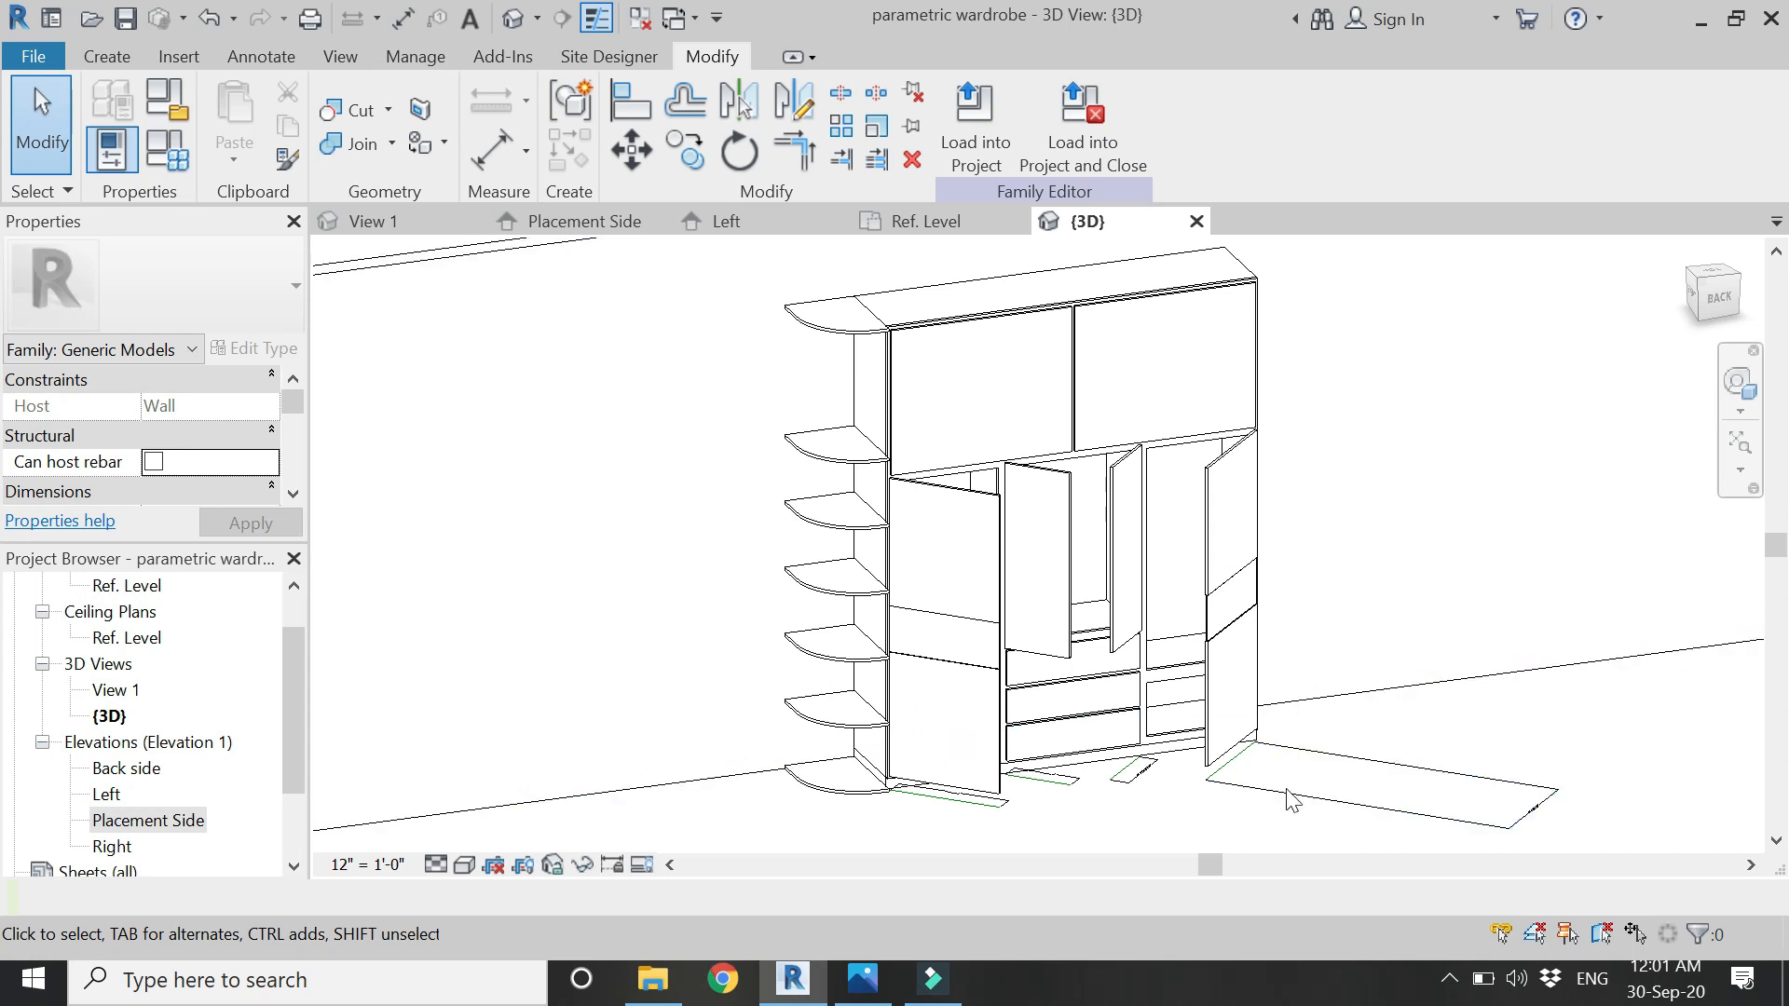
scroll(1430, 543, "down", 1)
scroll(874, 511, "up", 1)
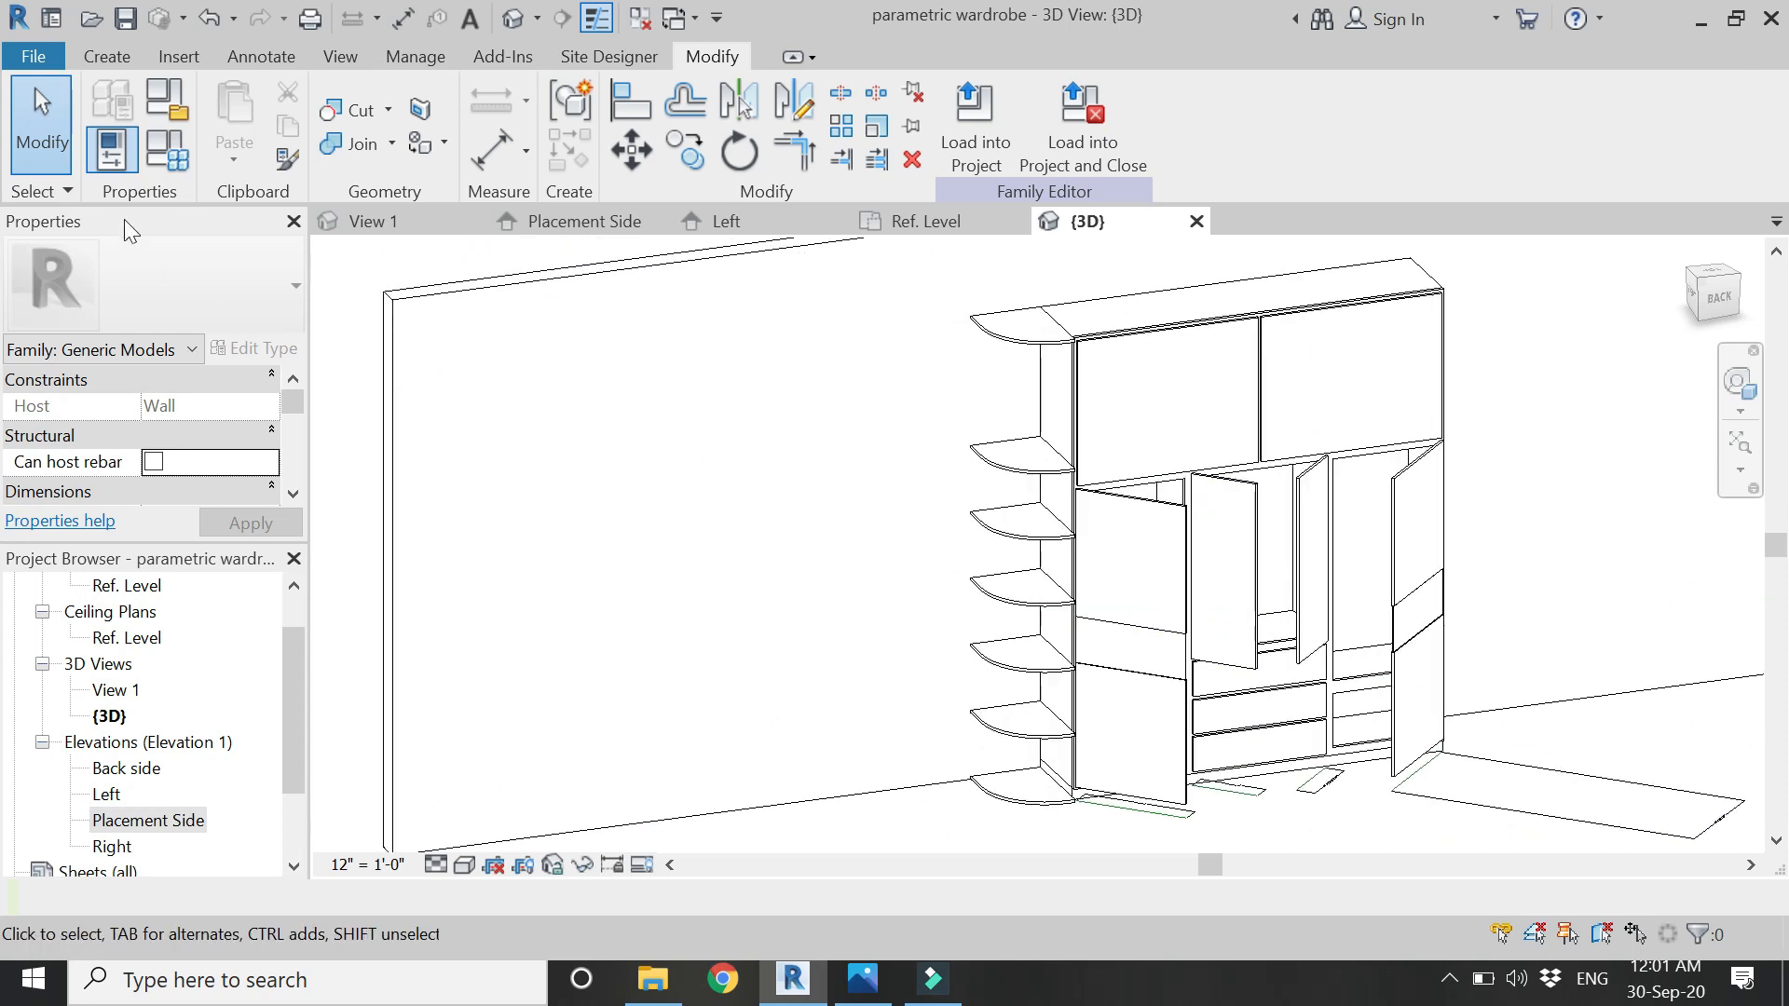
left_click(167, 149)
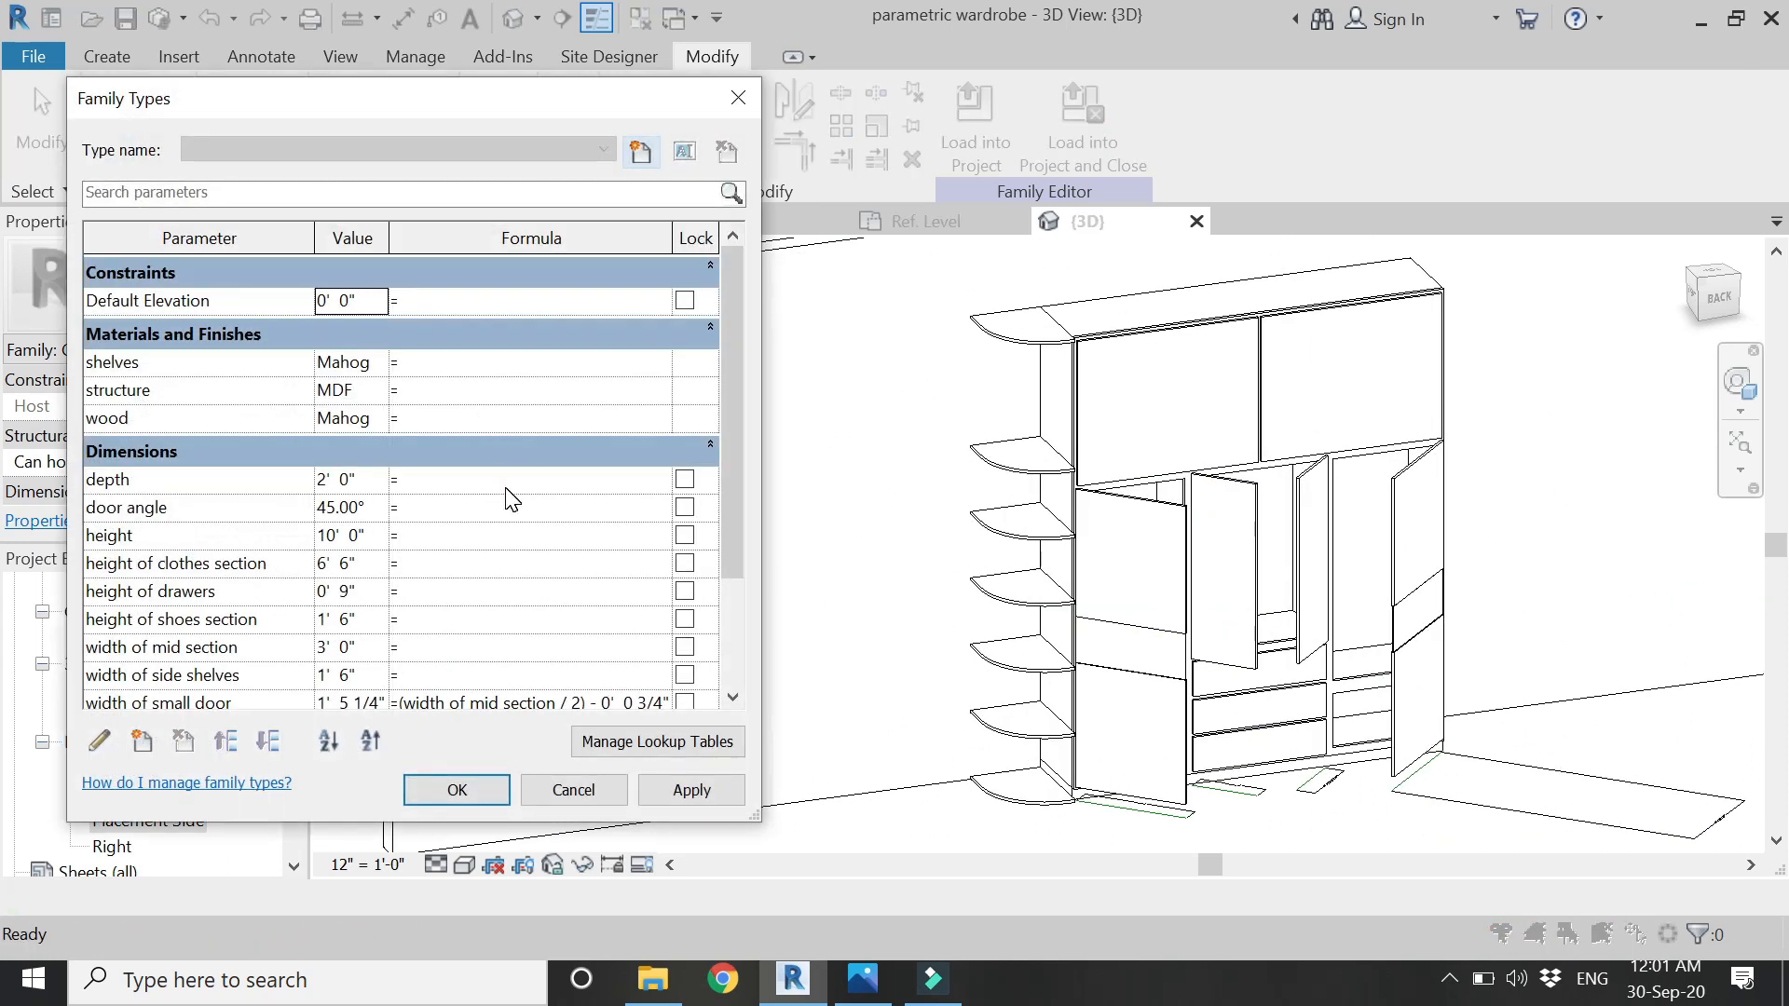
left_click(382, 511)
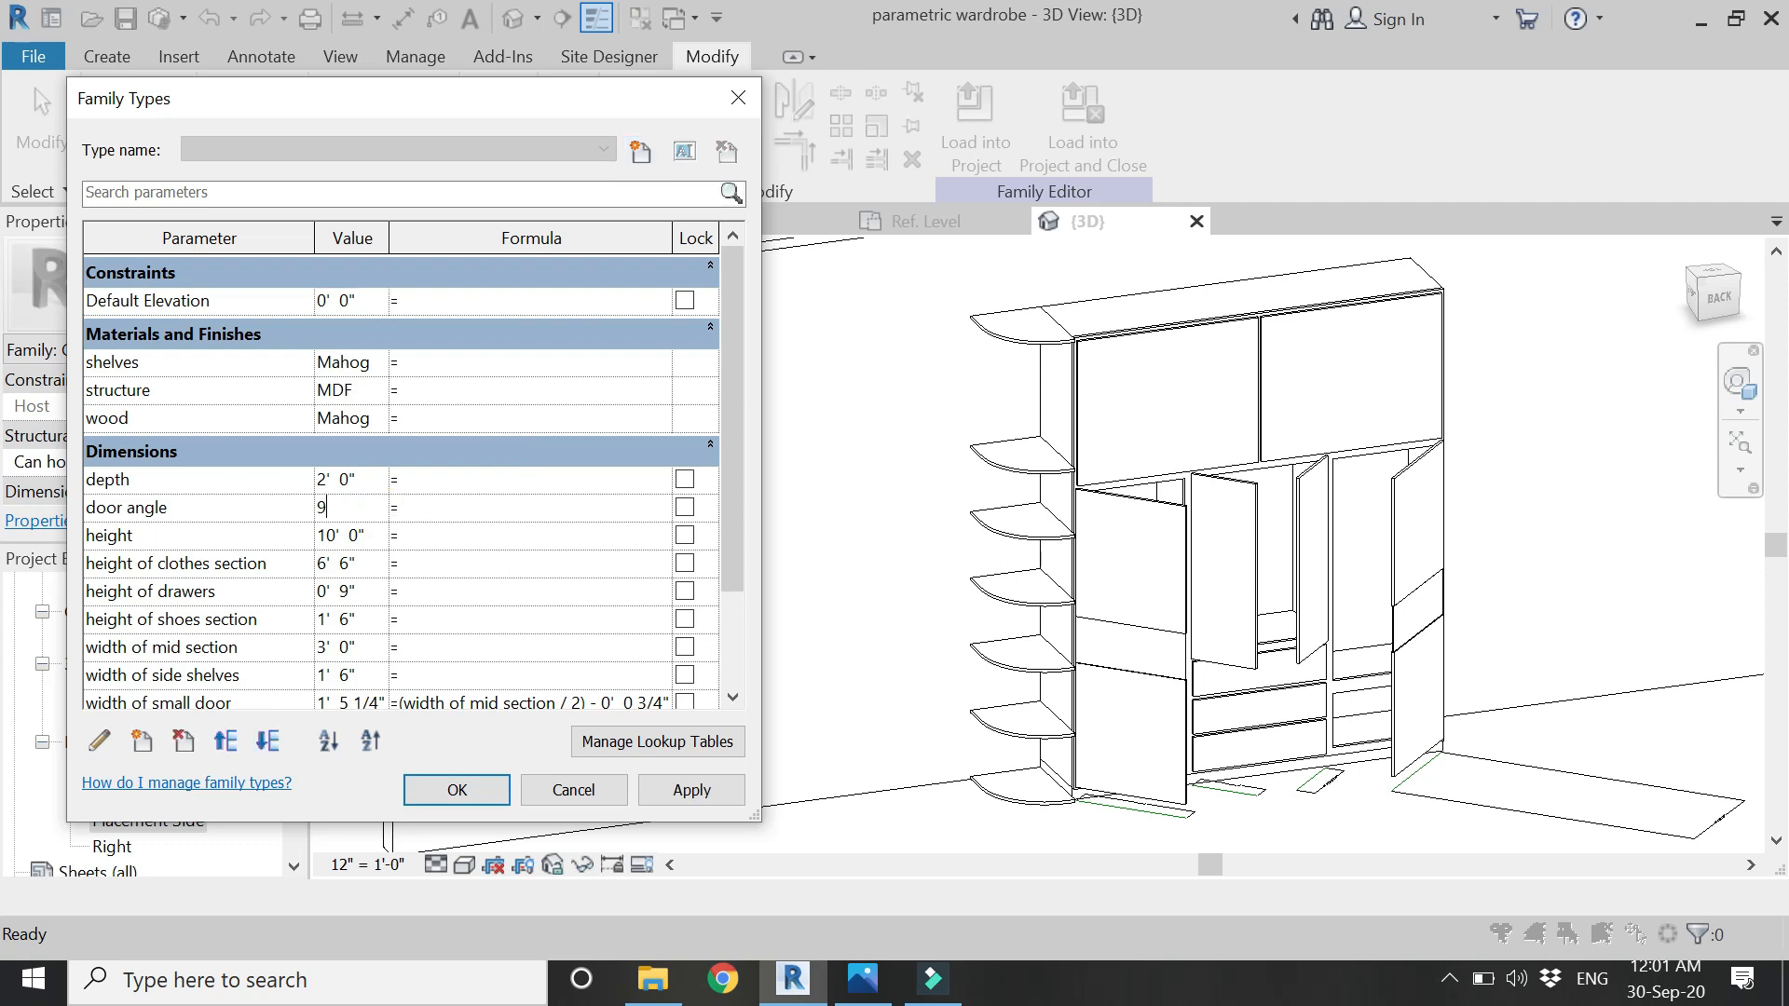
left_click(724, 797)
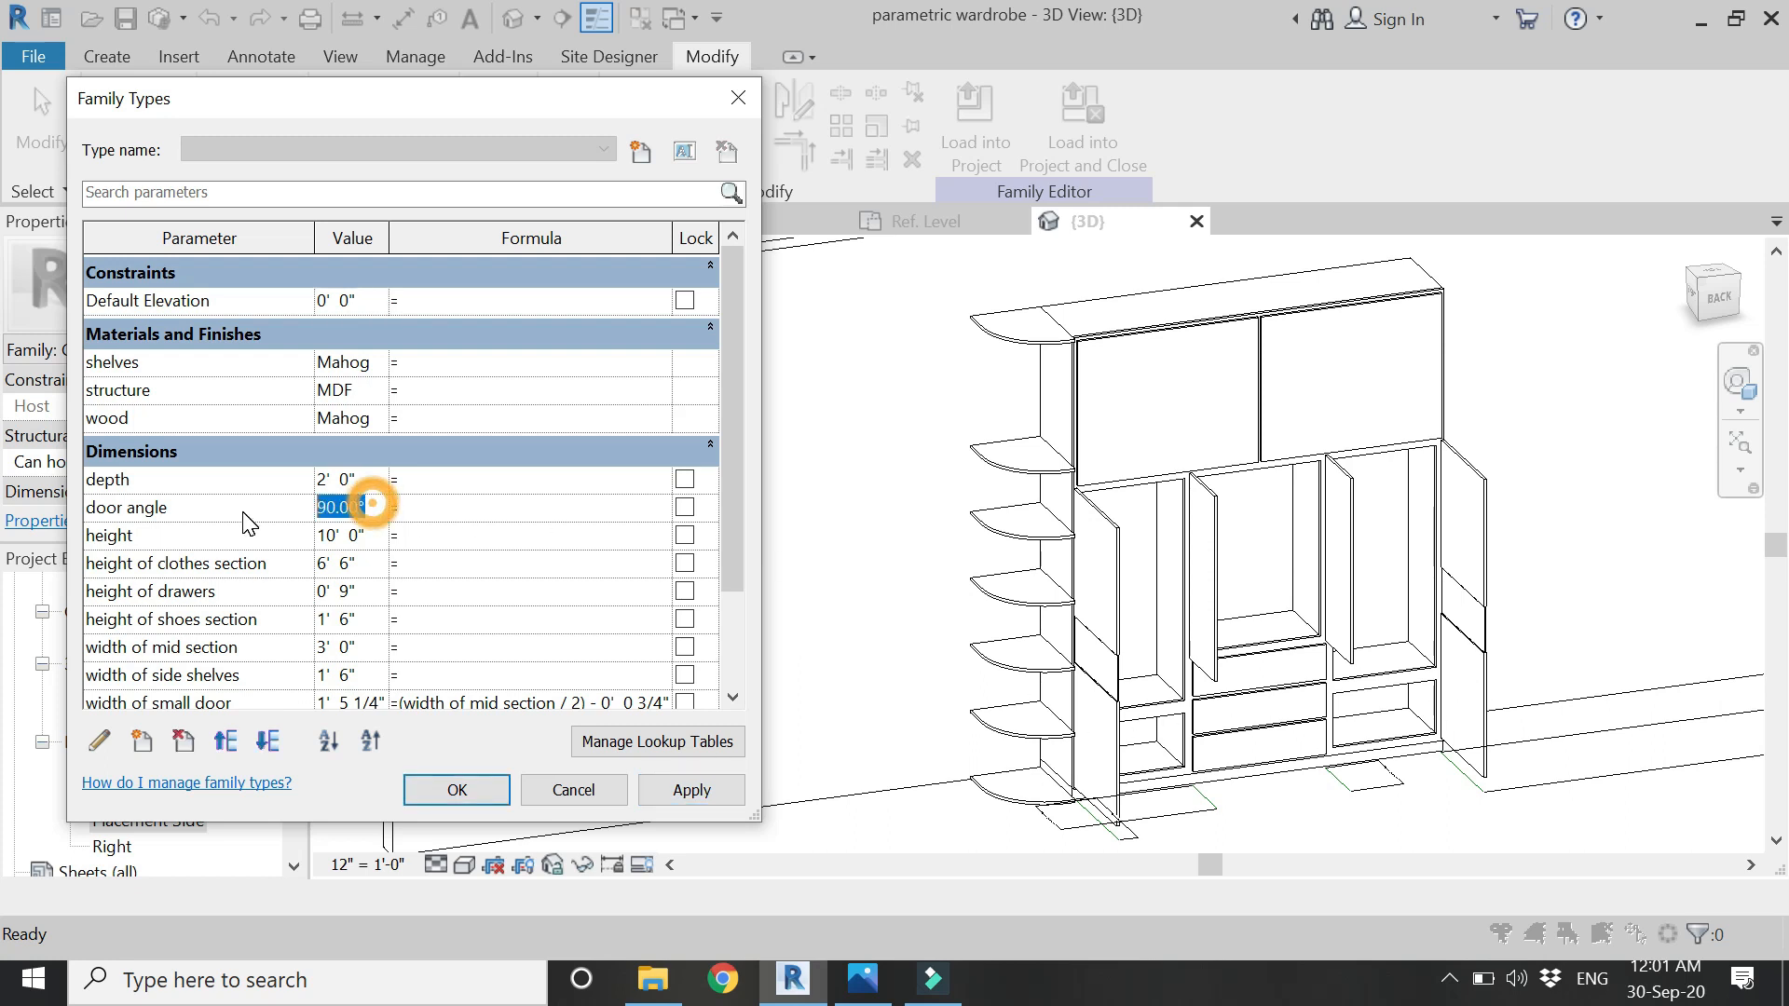
- Test the door angle parameter with the doors closed, then set and apply an angle of 30°
left_click(664, 794)
left_click(369, 505)
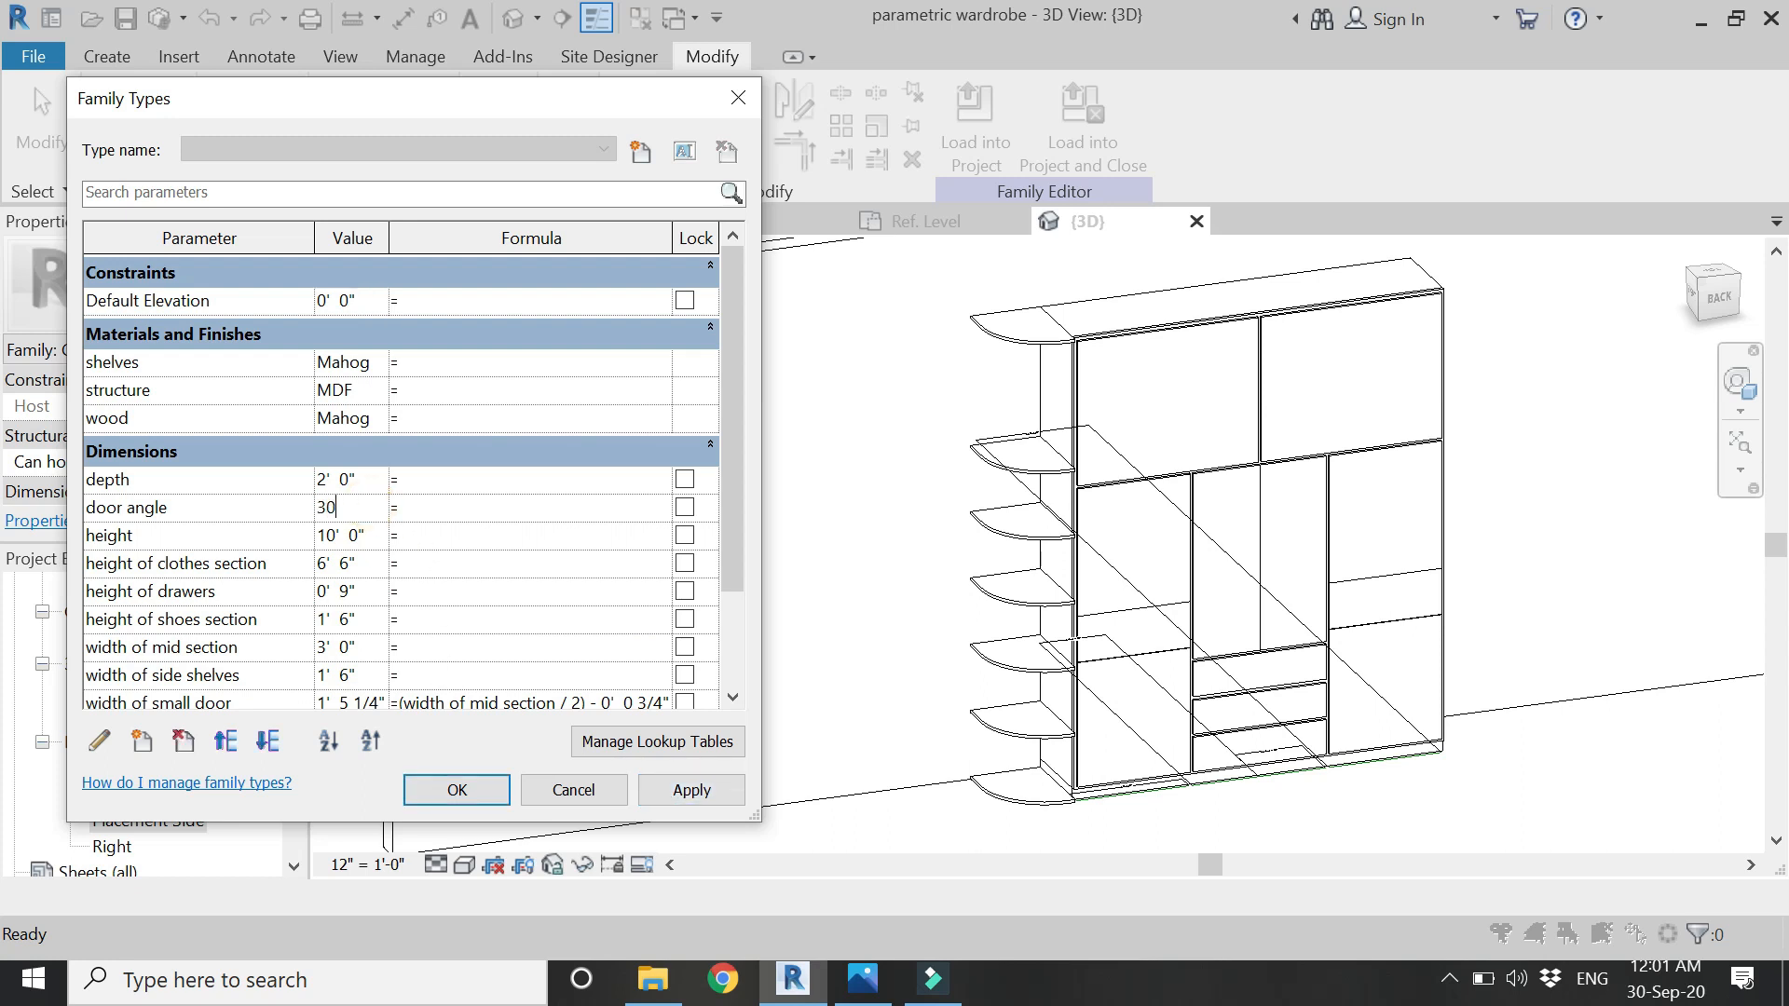
left_click(667, 790)
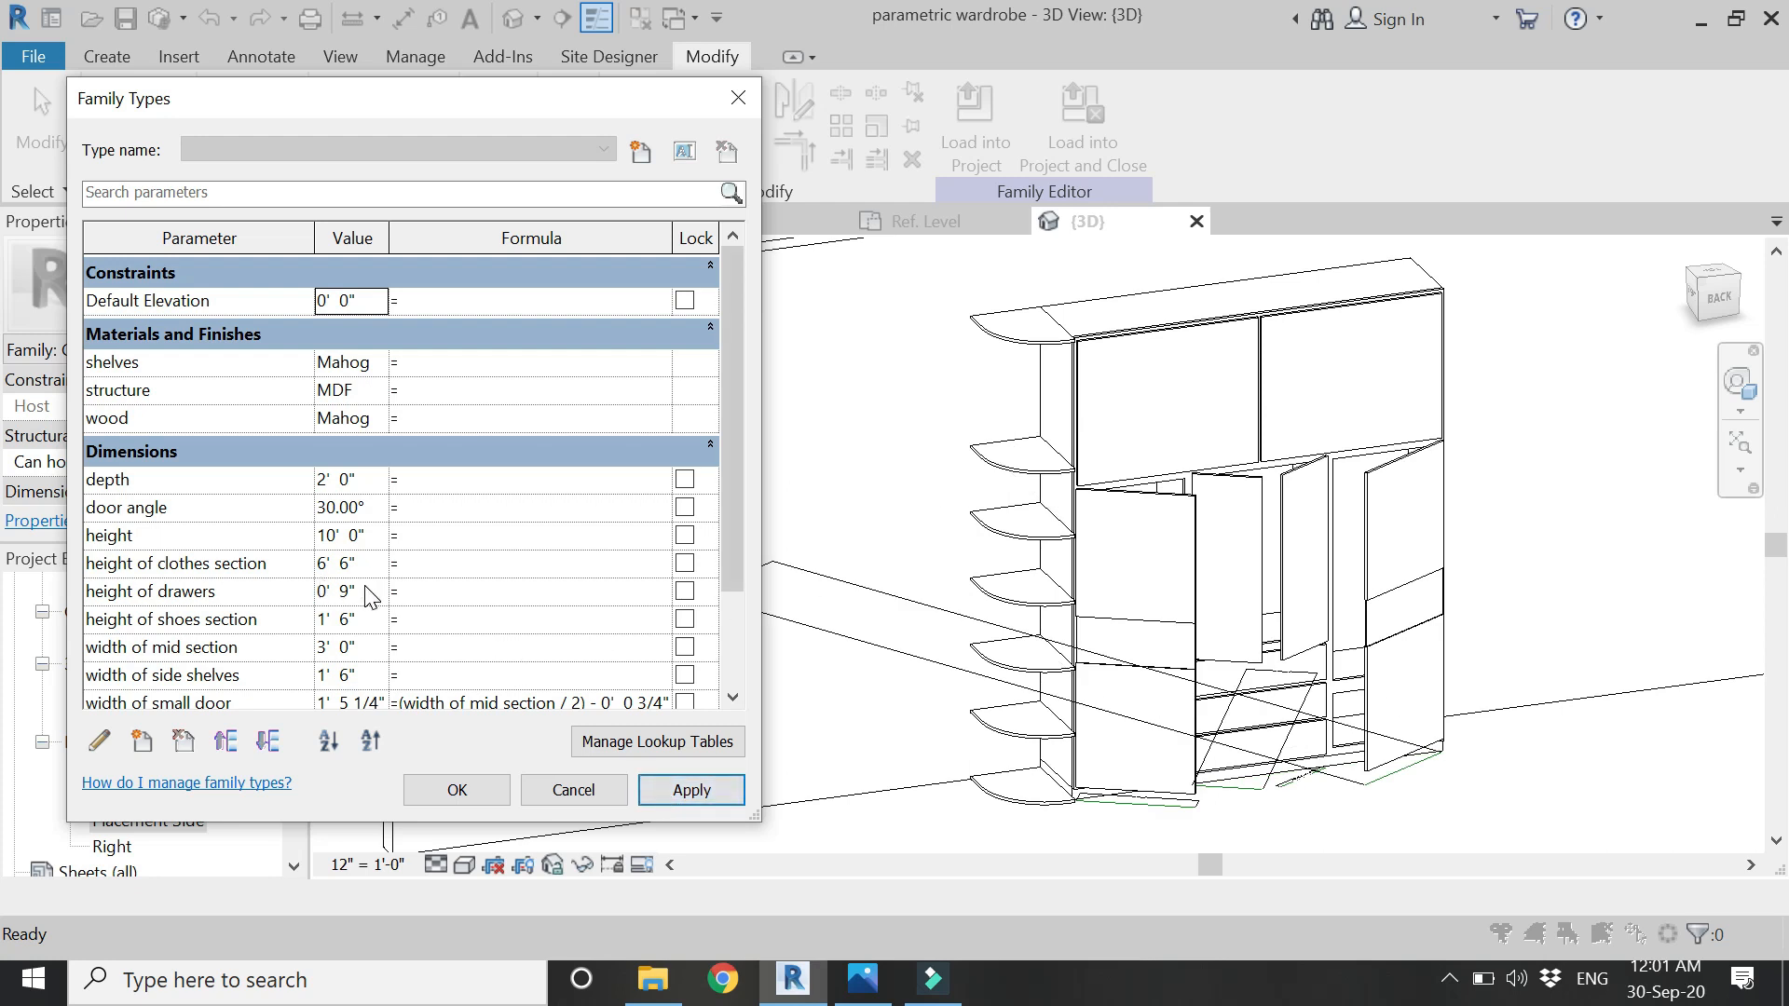
- Set the width of side shelves parameter to 3' 0" and apply it to the family
scroll(369, 585, "down", 2)
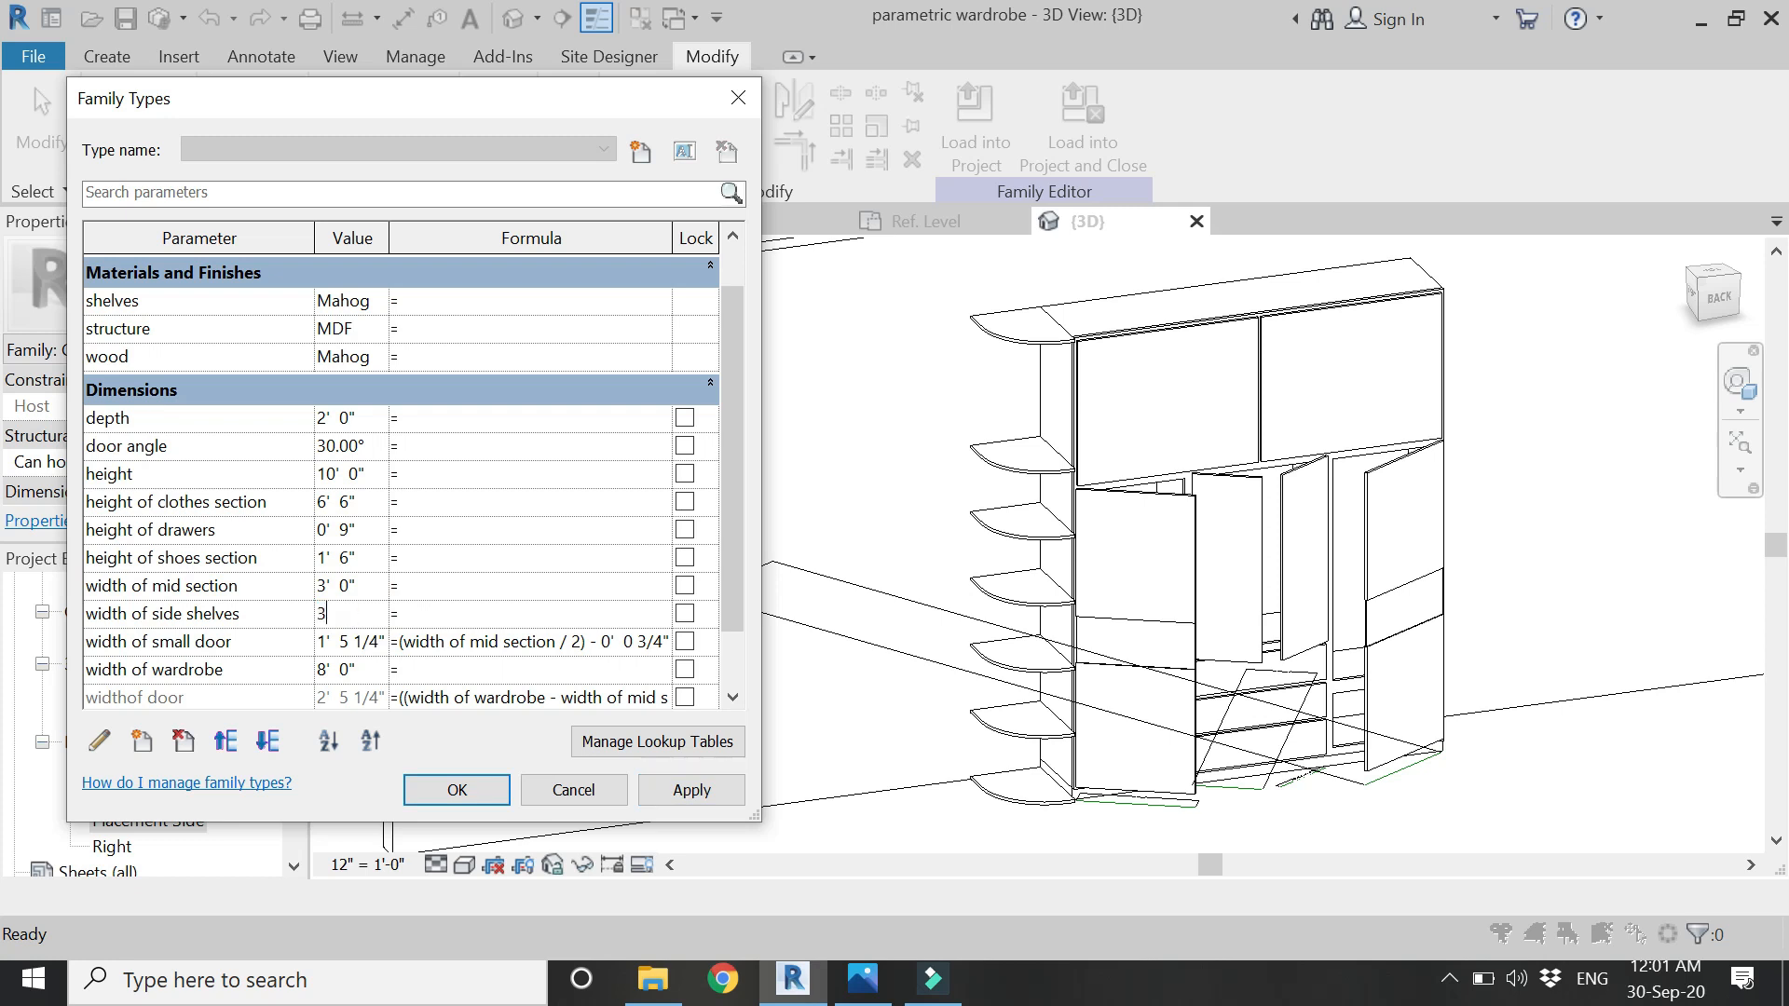
left_click(673, 788)
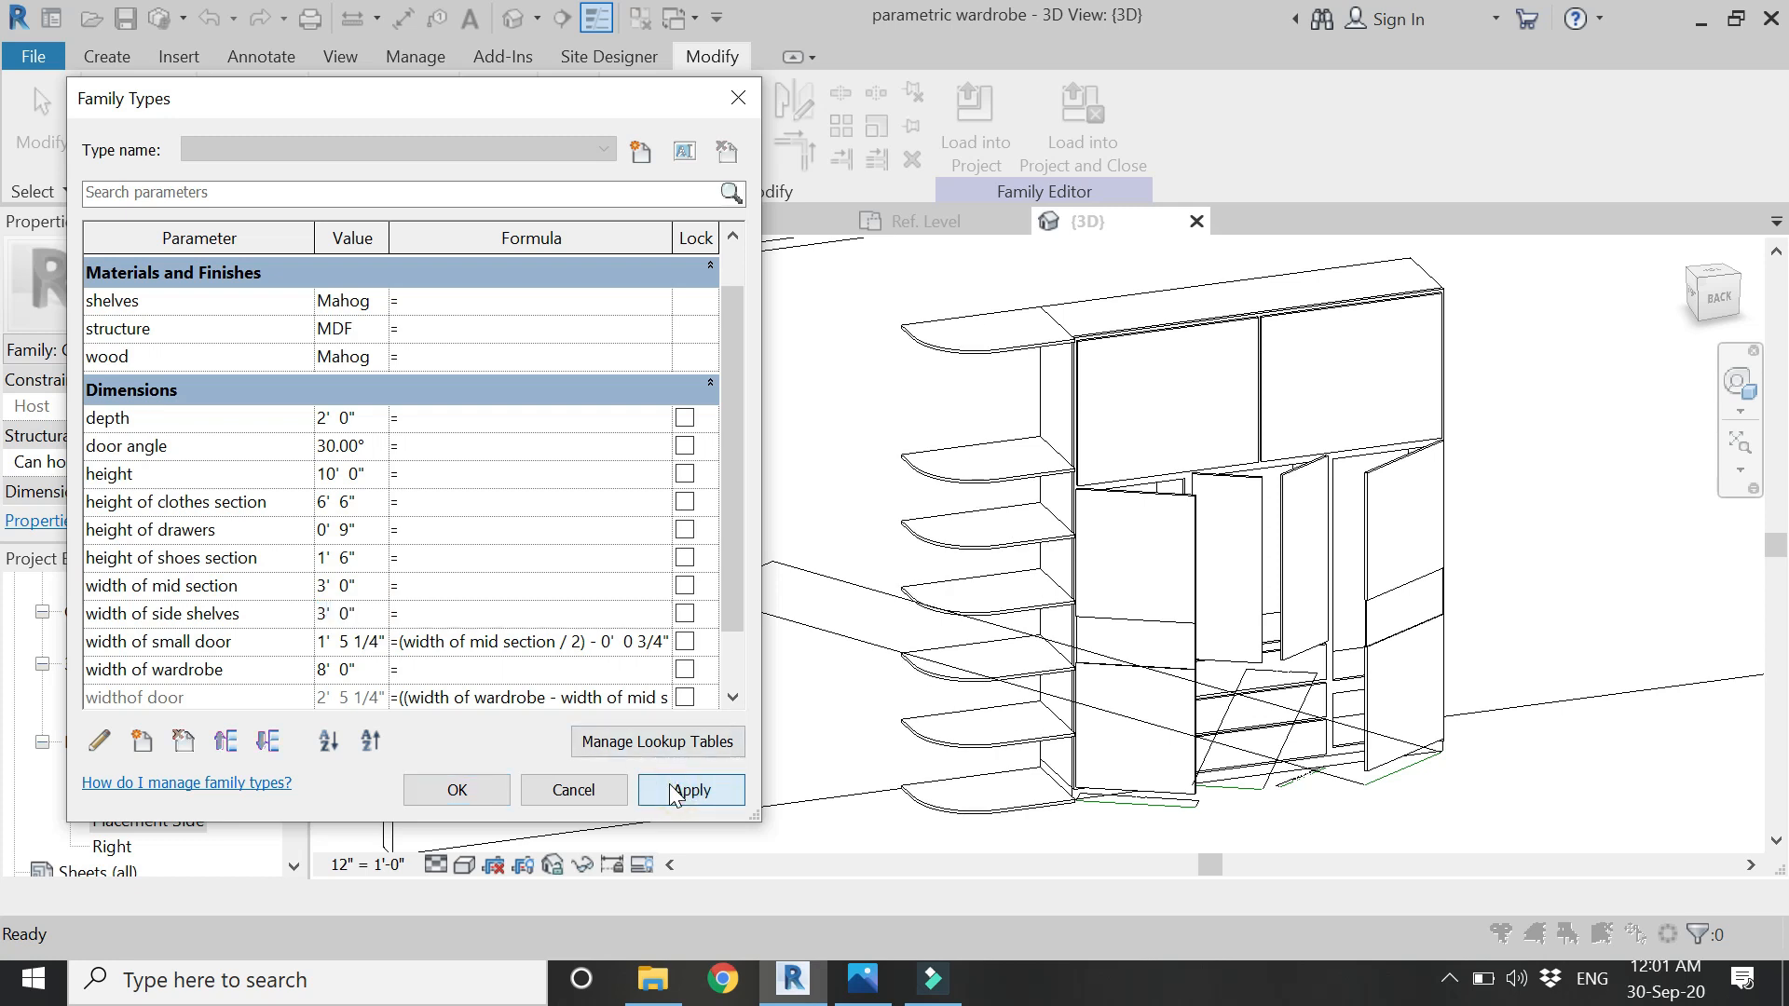